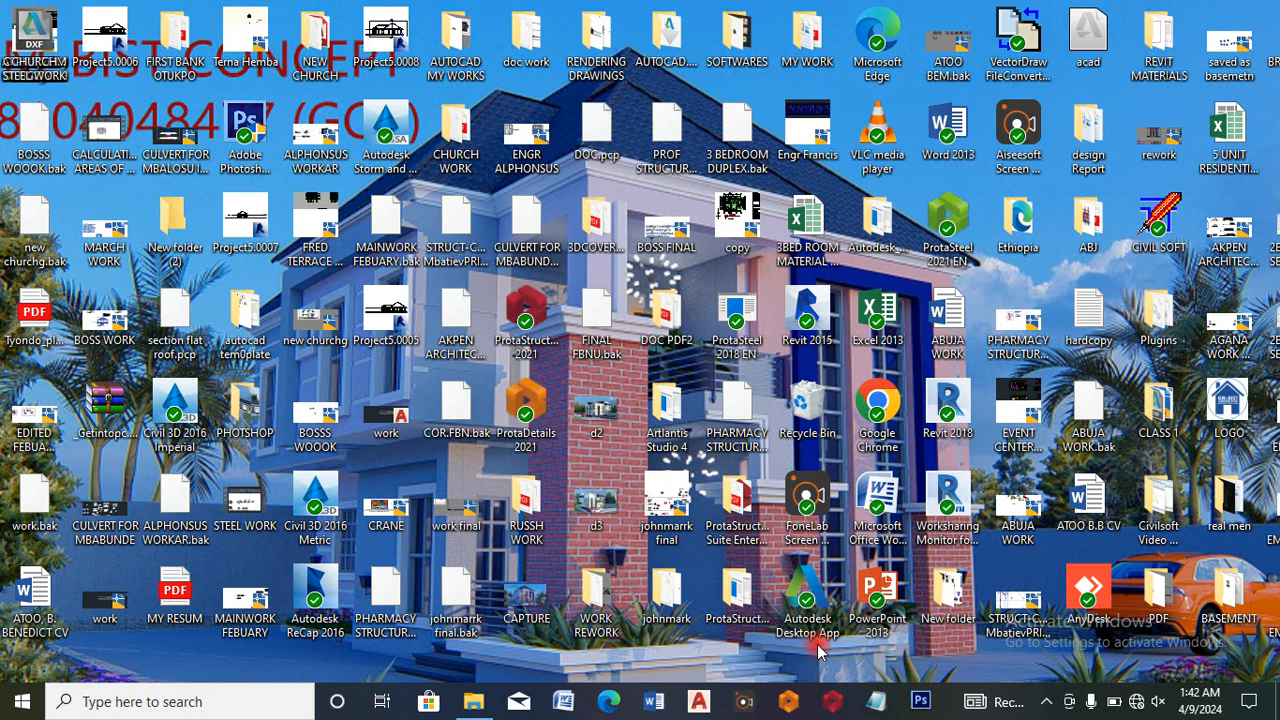
Step: Launch Revit 2018 from the desktop
left_click(948, 410)
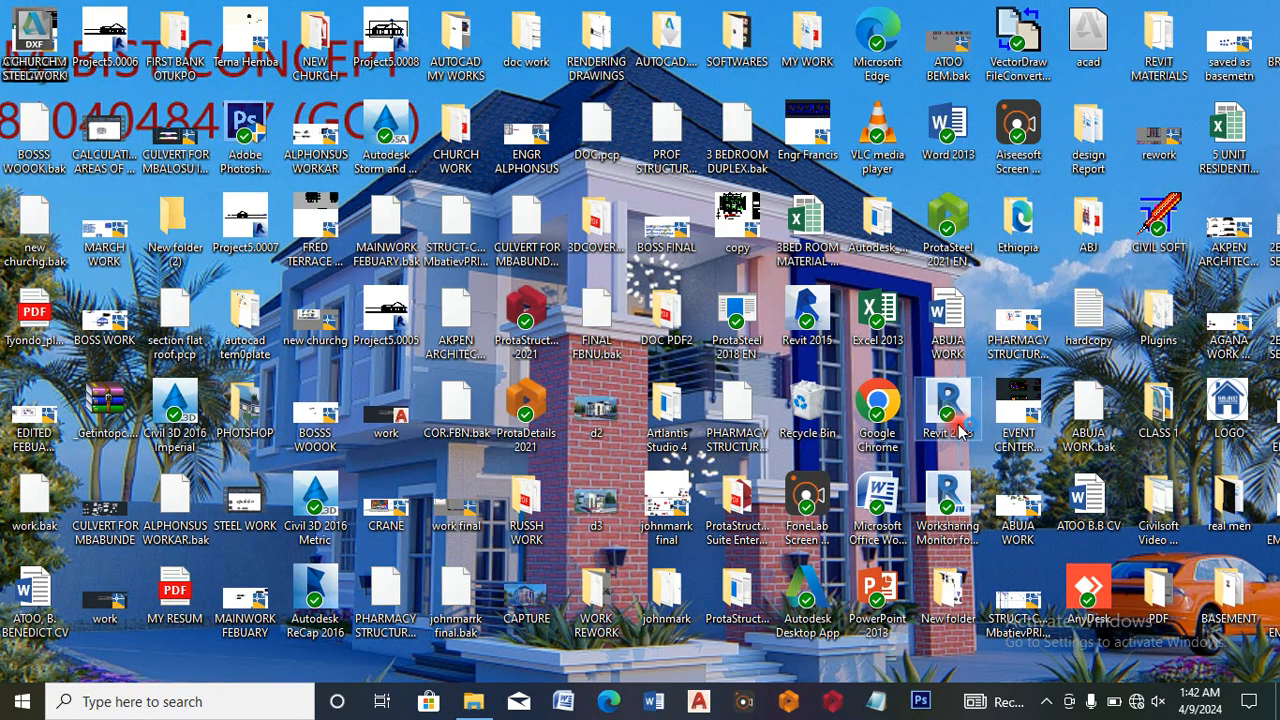
double_click(960, 428)
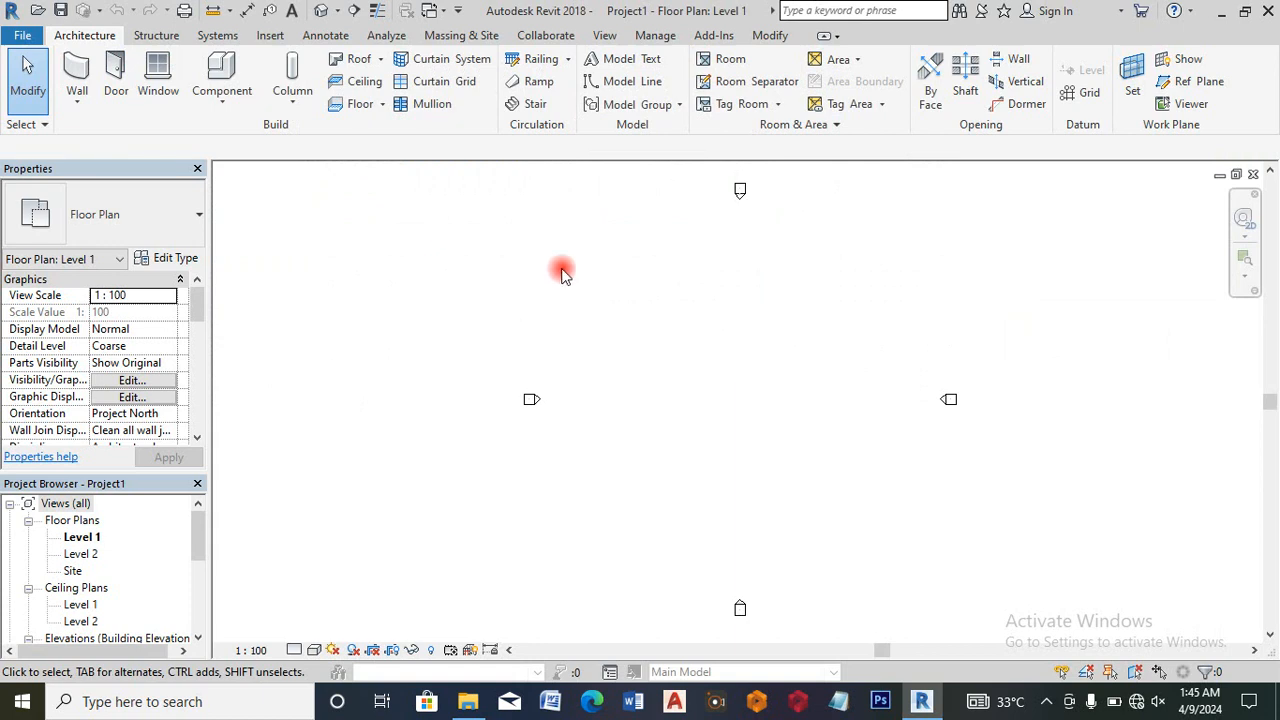
Step: Open the North building elevation view of the project
scroll(562, 272, "down", 2)
left_click_drag(199, 558, 199, 567)
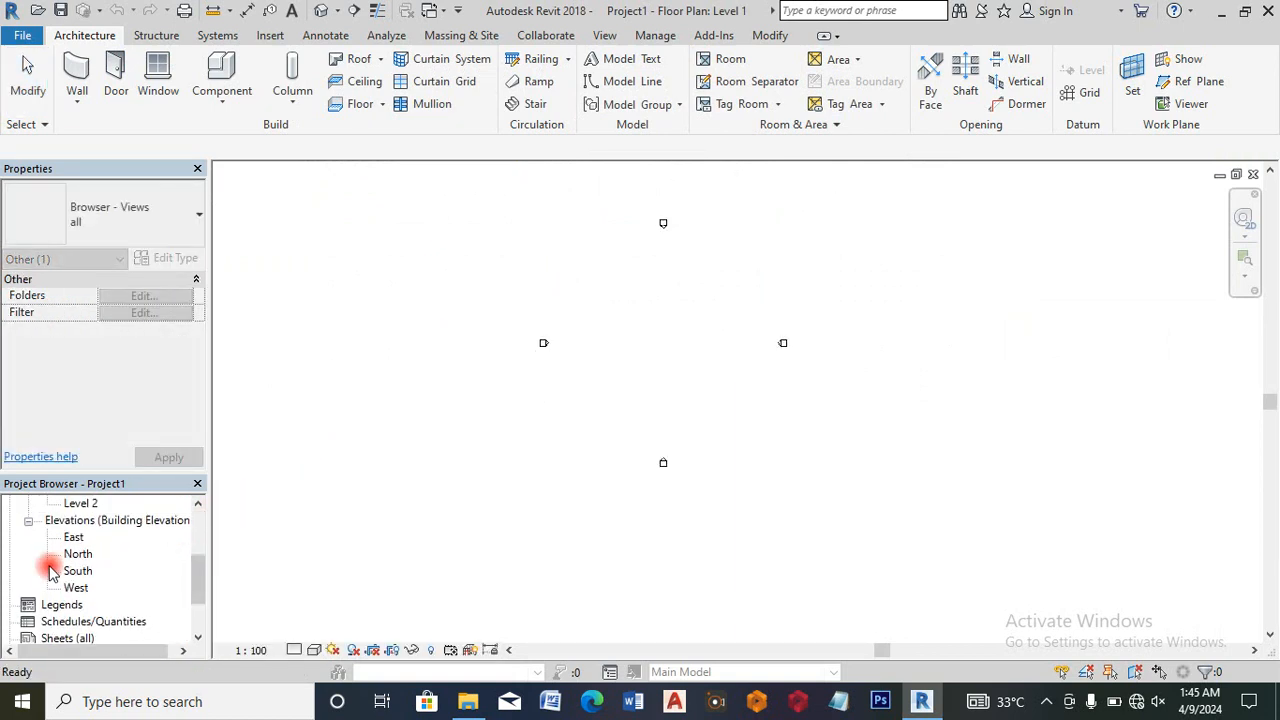
double_click(77, 554)
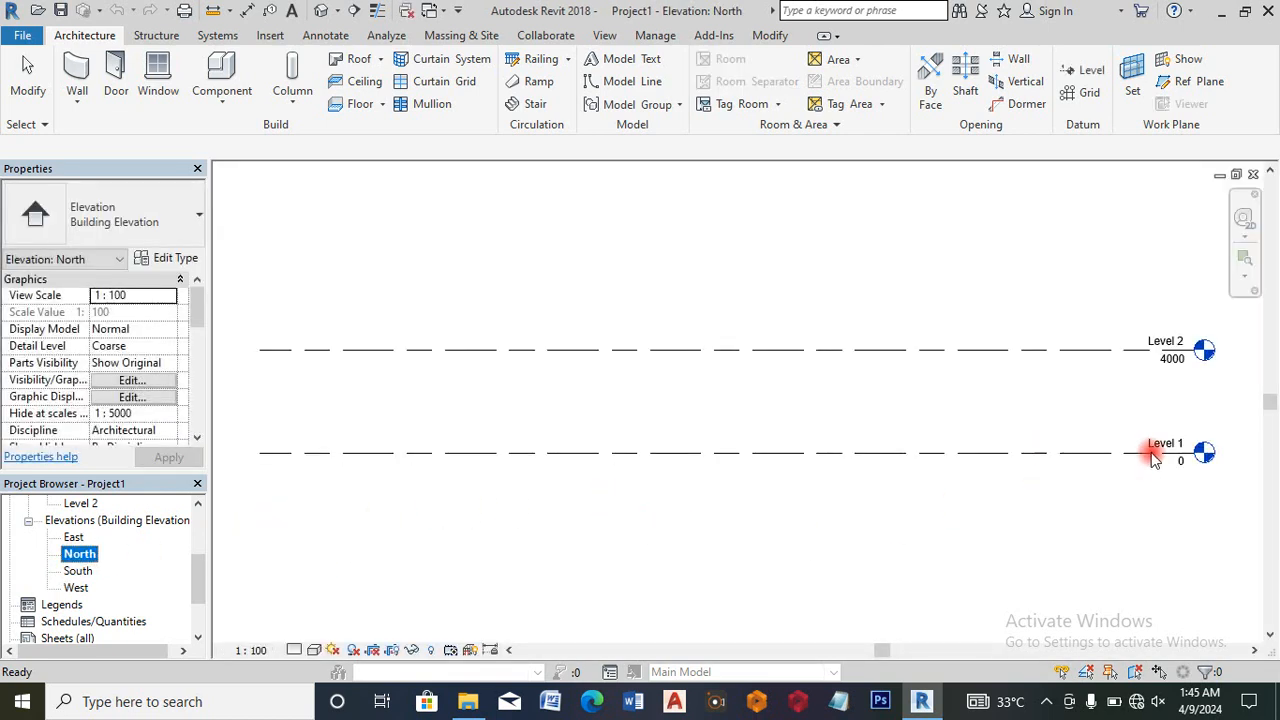
Step: Rename Level 1 as "foundation"
scroll(1155, 455, "up", 2)
left_click(1162, 450)
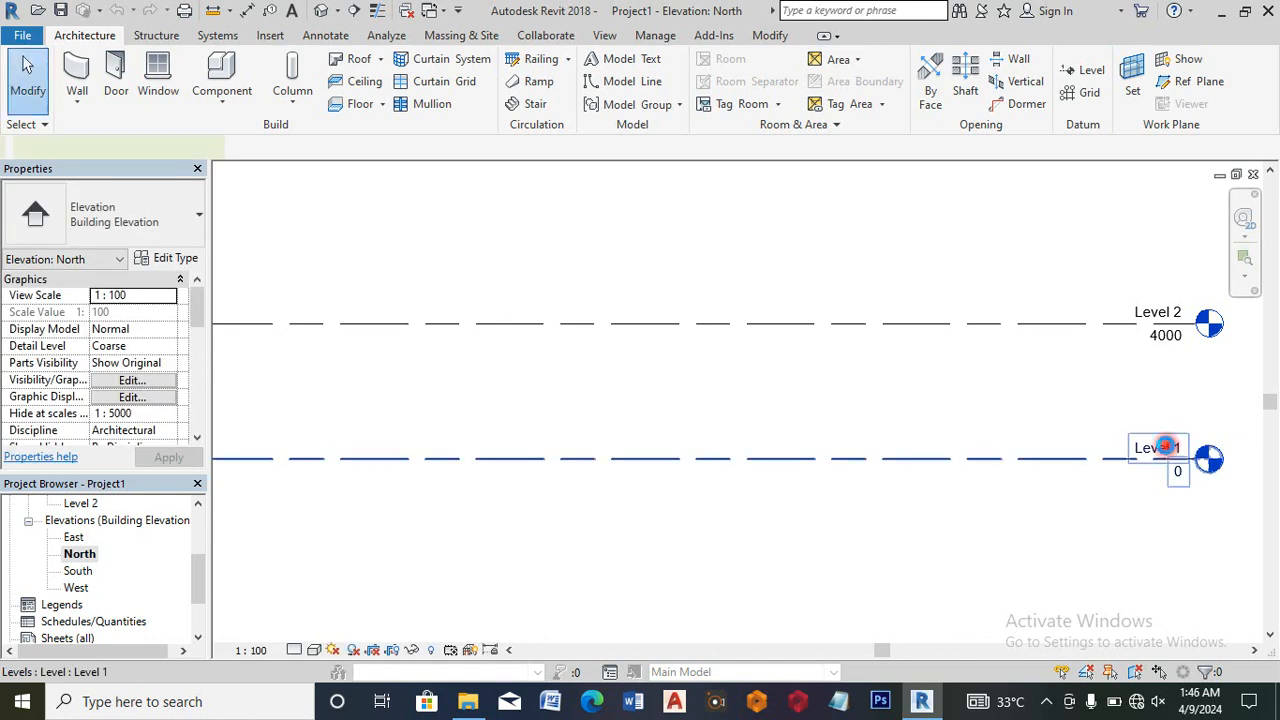
double_click(1165, 447)
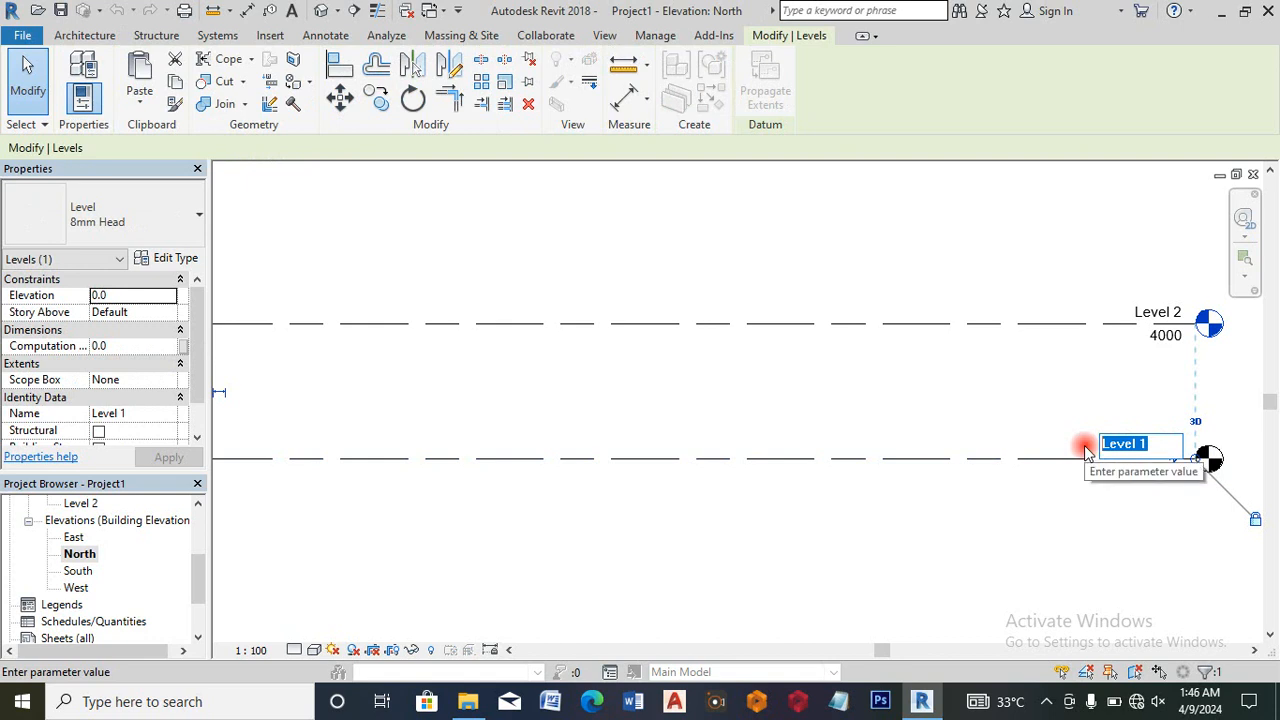
type("foundation")
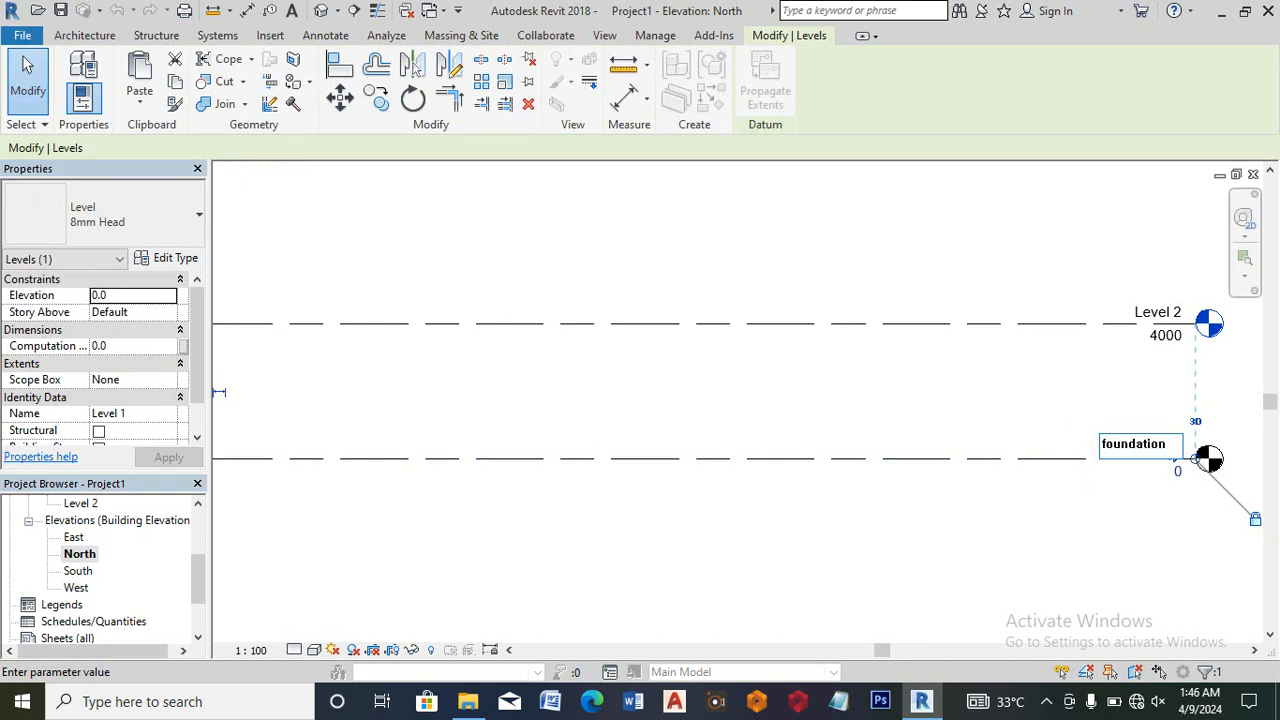
left_click(1083, 445)
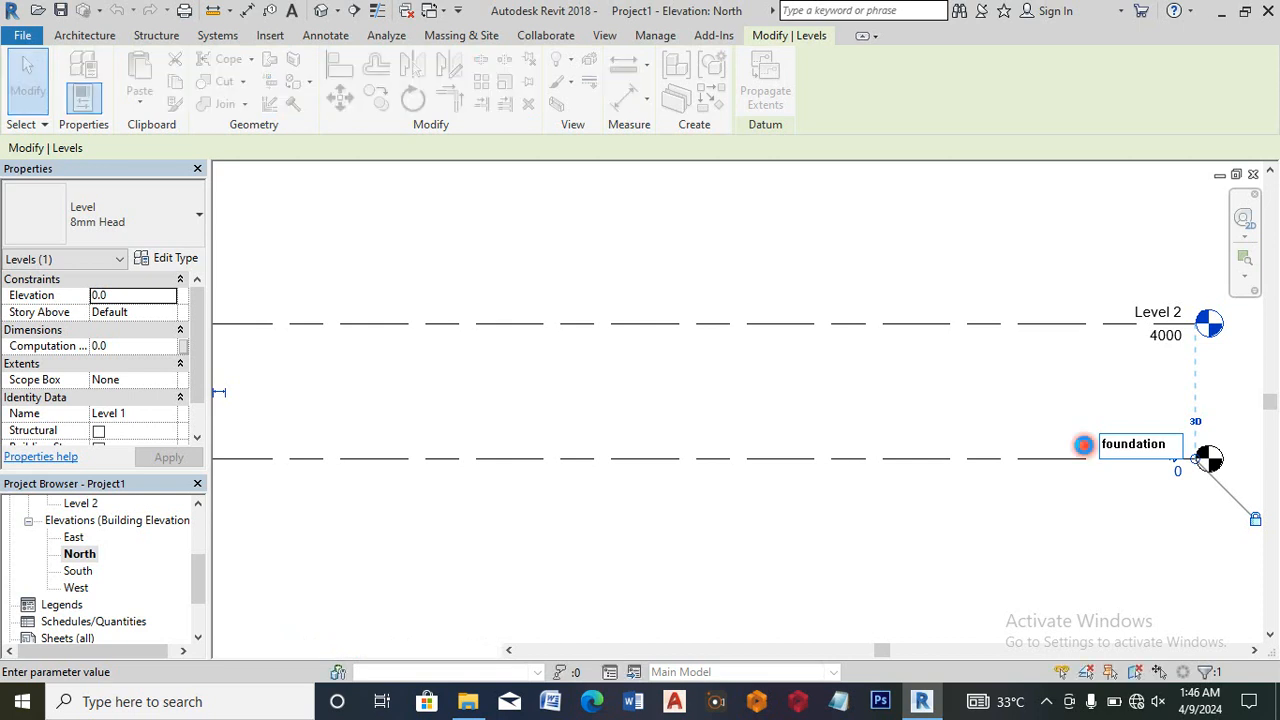
Step: Draw a new level 450 mm above the foundation level, ending it beyond the existing level heads
scroll(1190, 397, "down", 2)
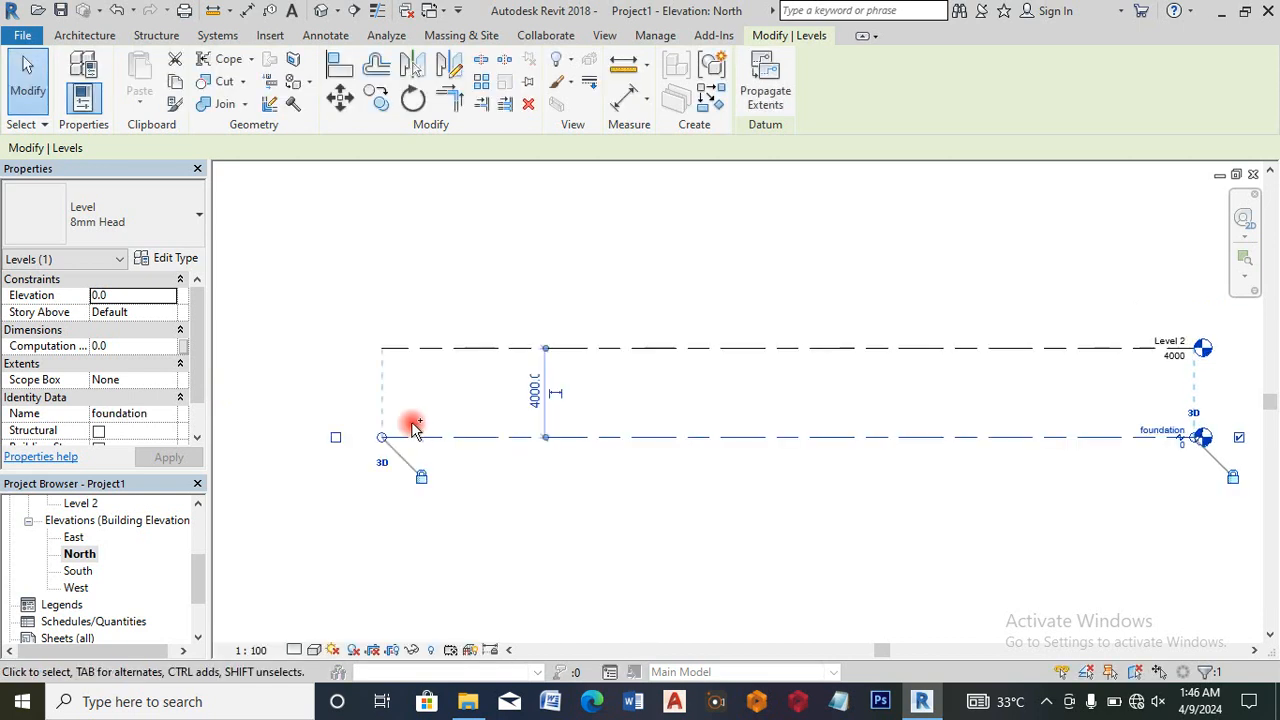
right_click(388, 440)
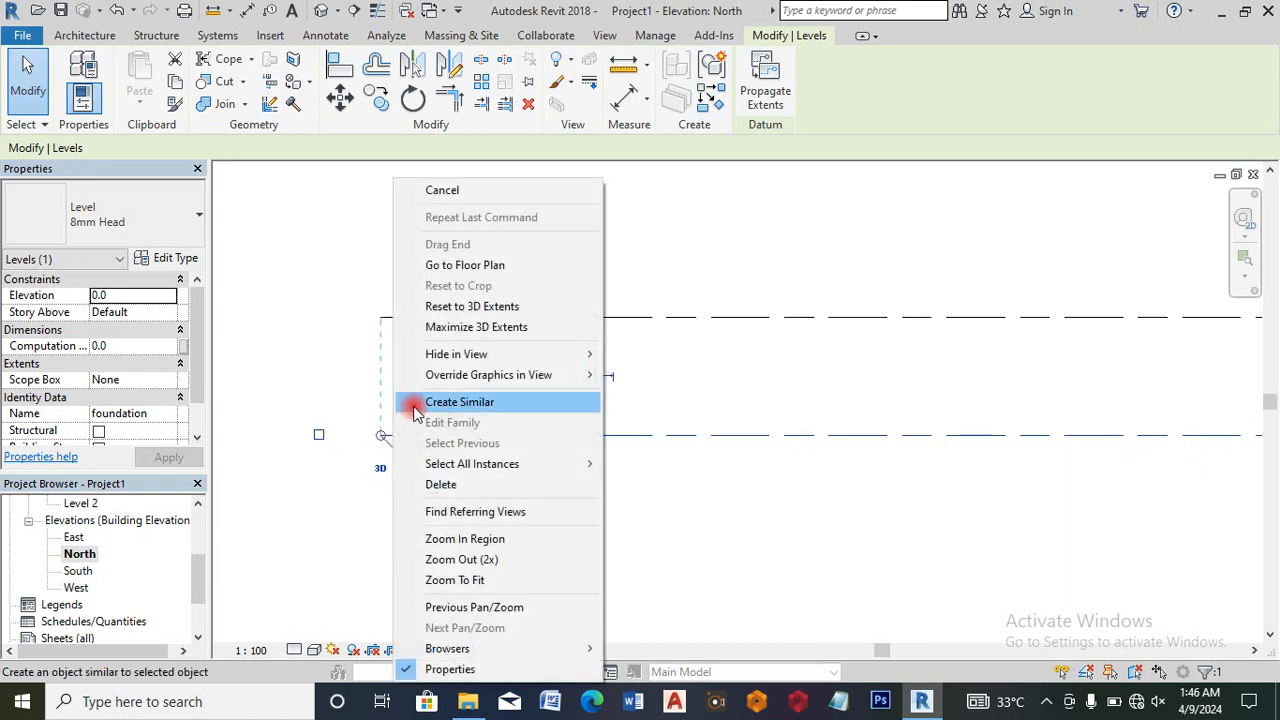
left_click(409, 404)
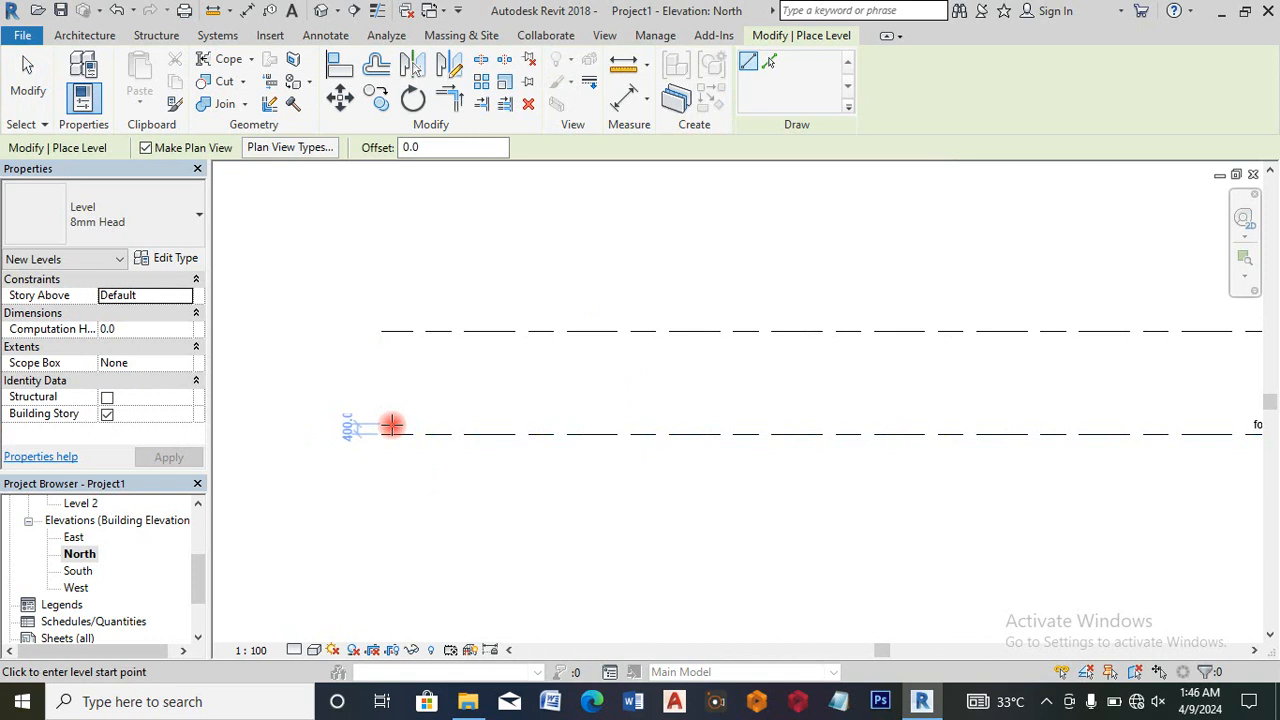
type("450")
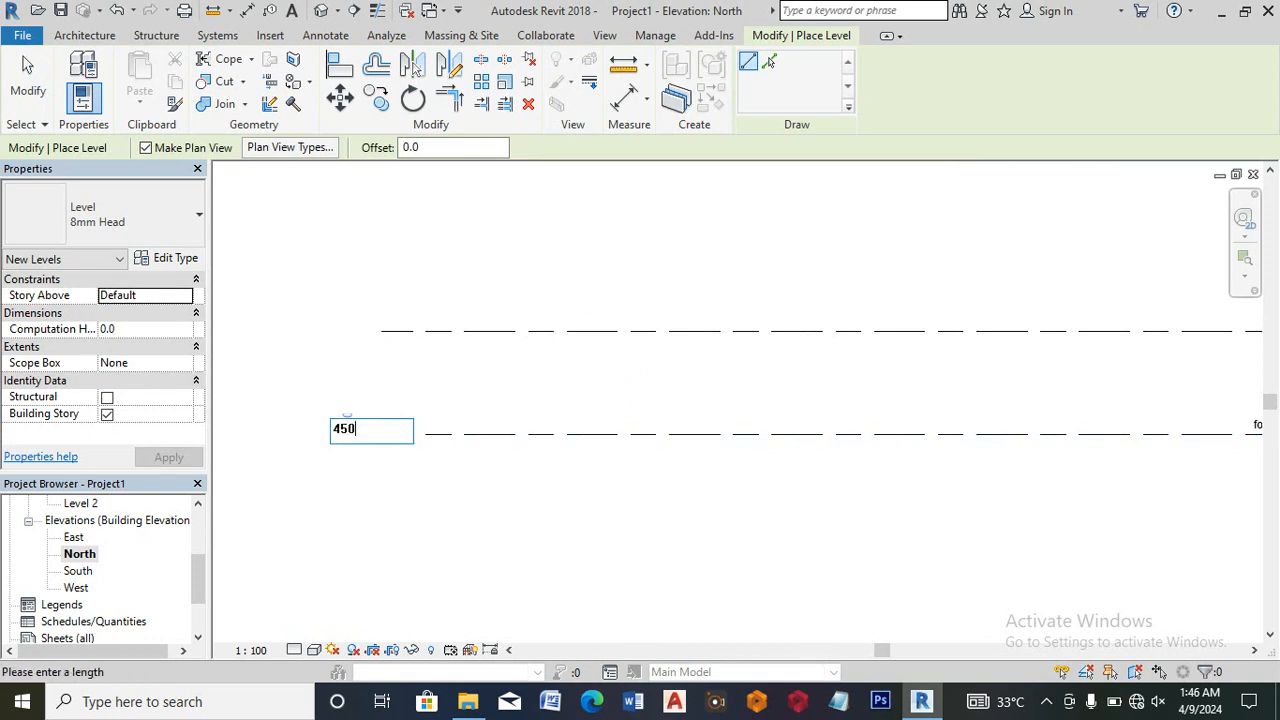
key("Return")
scroll(320, 403, "down", 3)
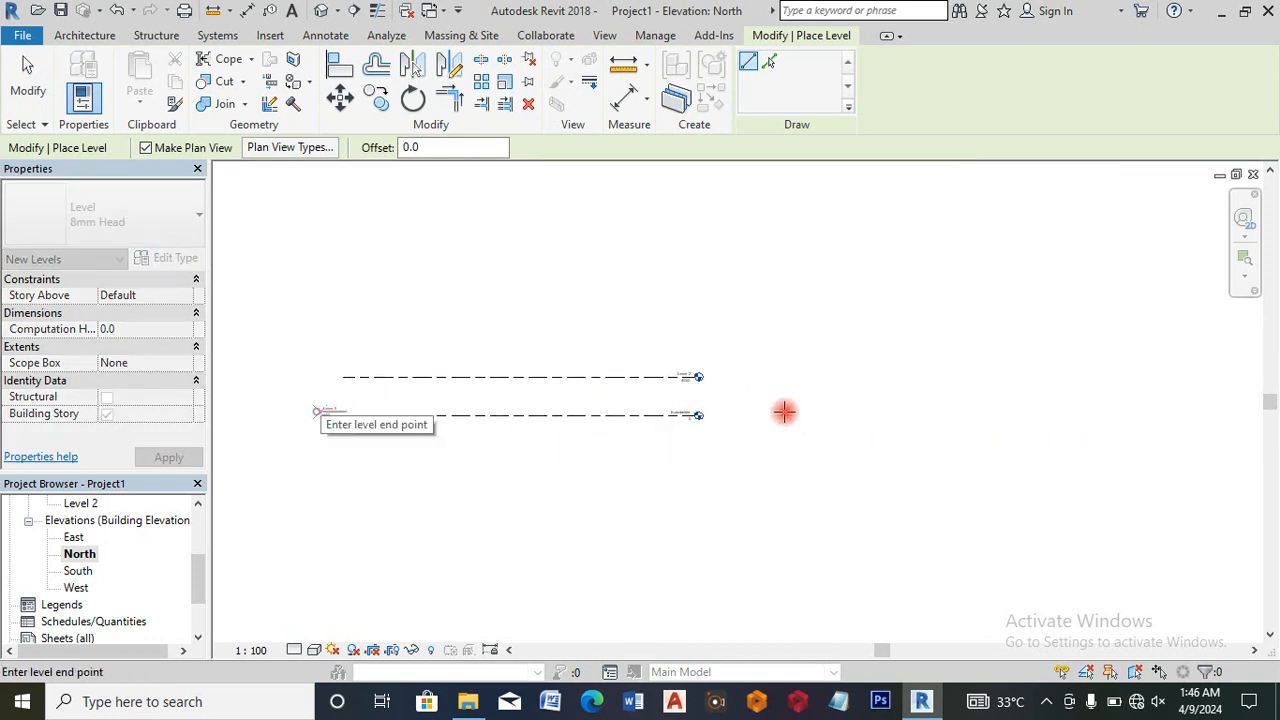
scroll(784, 411, "up", 1)
scroll(716, 407, "up", 5)
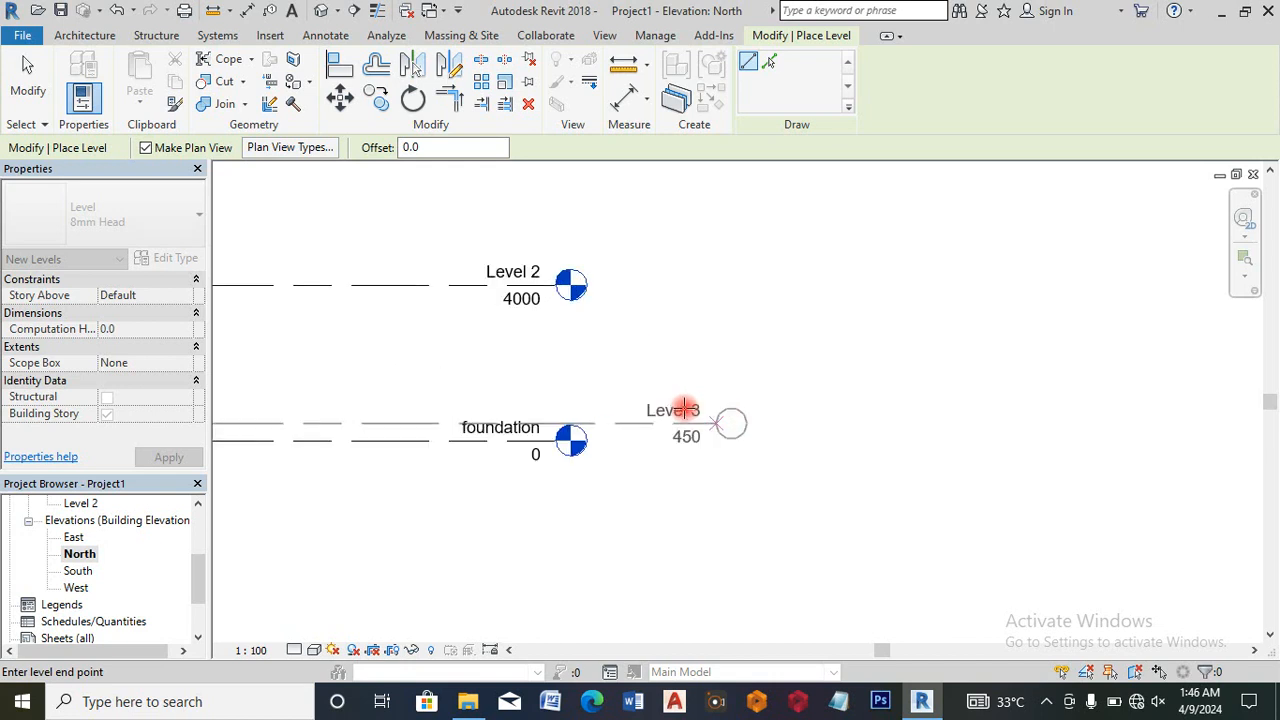
left_click(675, 410)
key("Escape")
key("Escape")
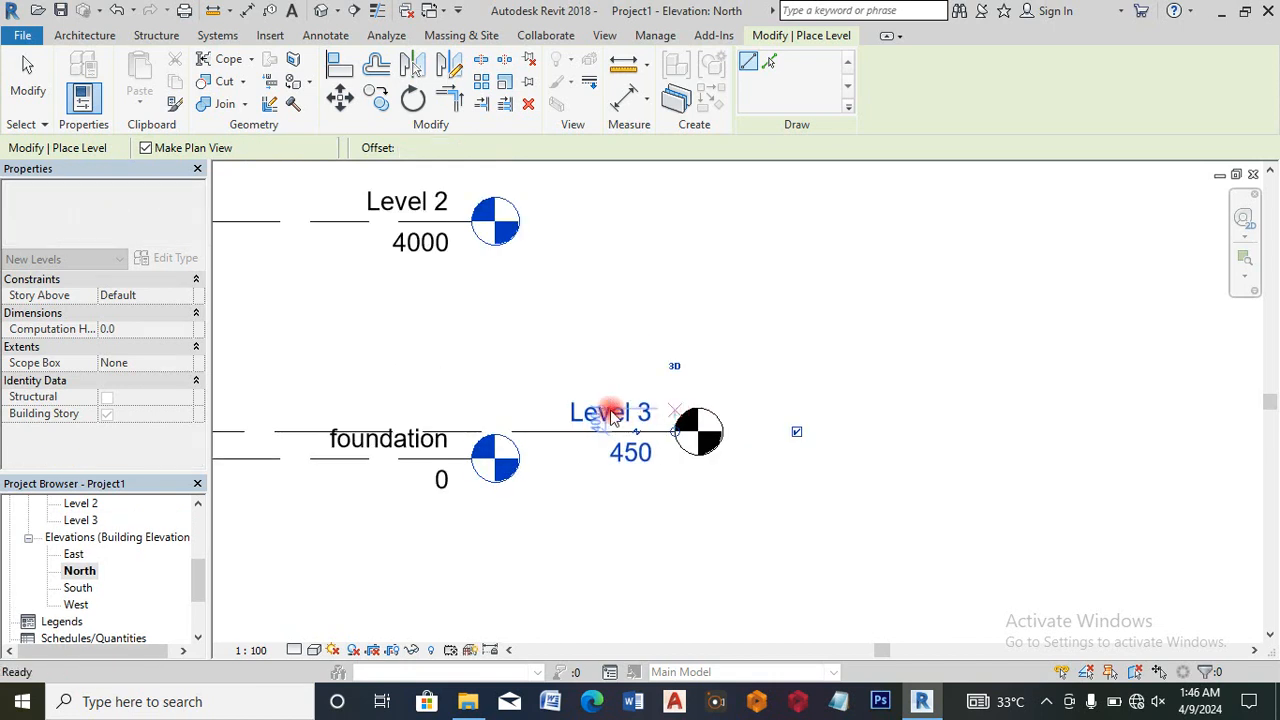
Step: Rename the new level at 450 as "entry"
double_click(613, 415)
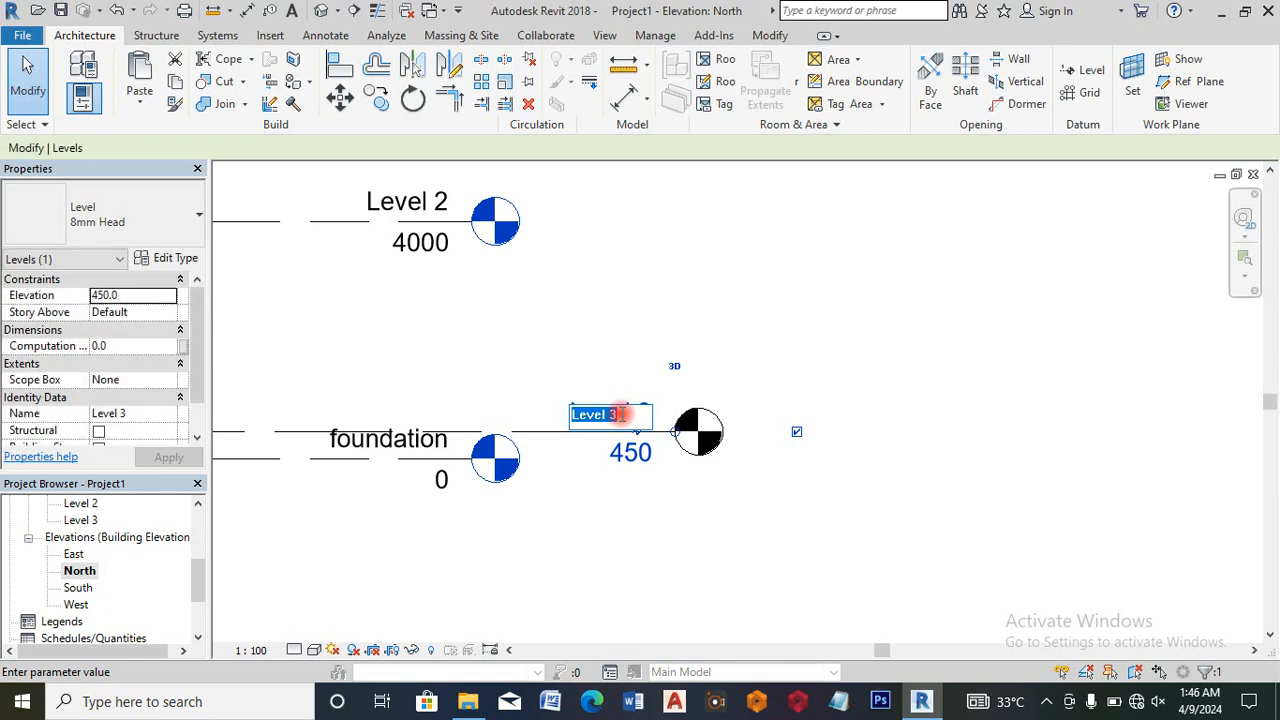
type("entry")
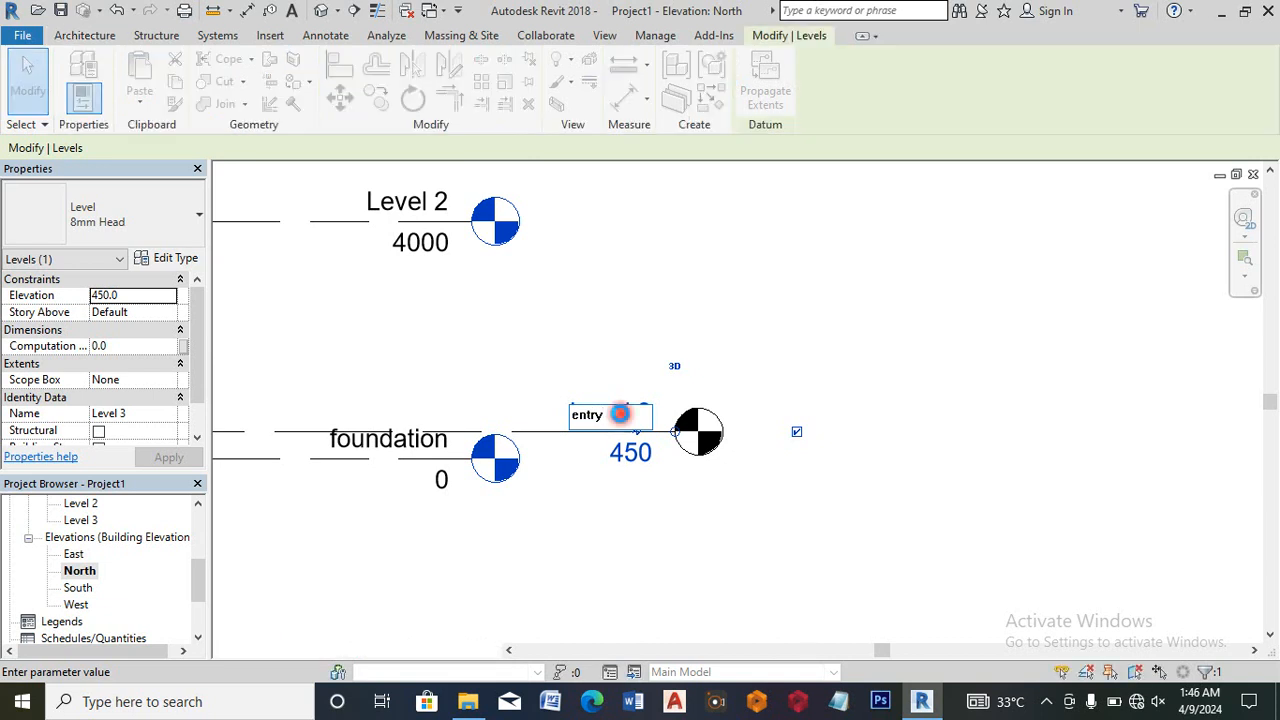
key("Return")
scroll(722, 342, "down", 5)
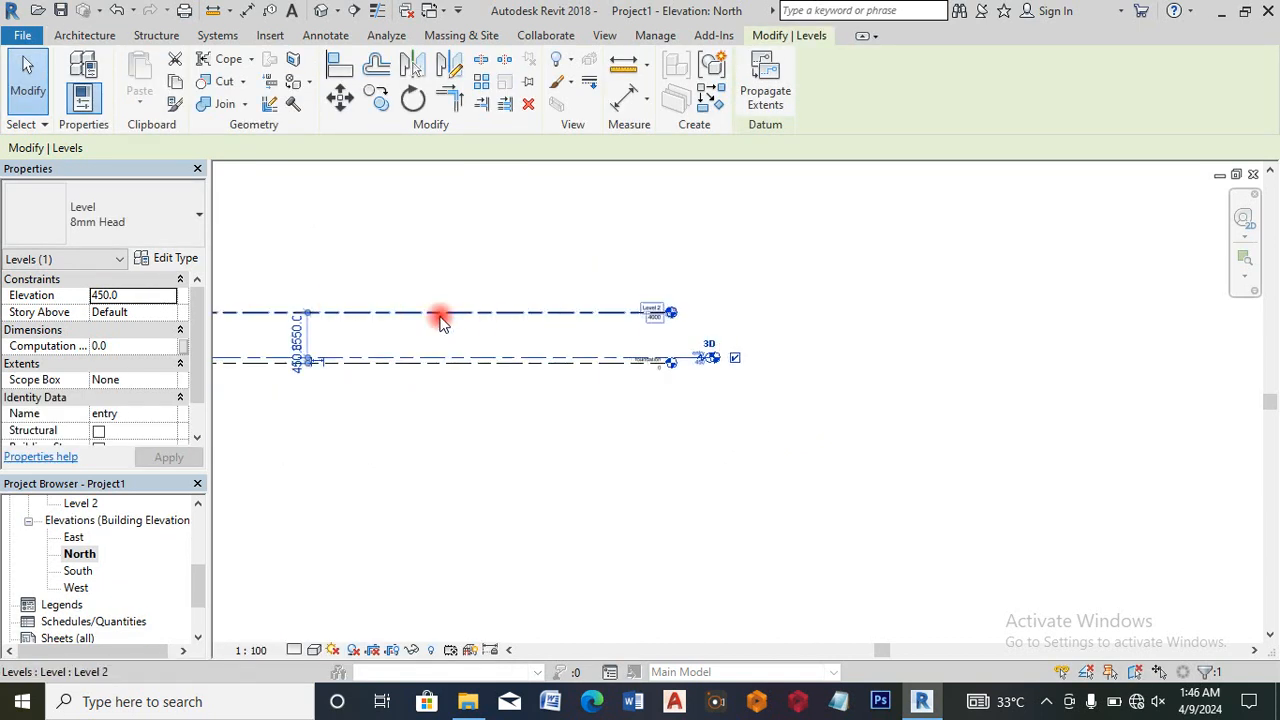
scroll(431, 313, "down", 3)
scroll(344, 313, "up", 2)
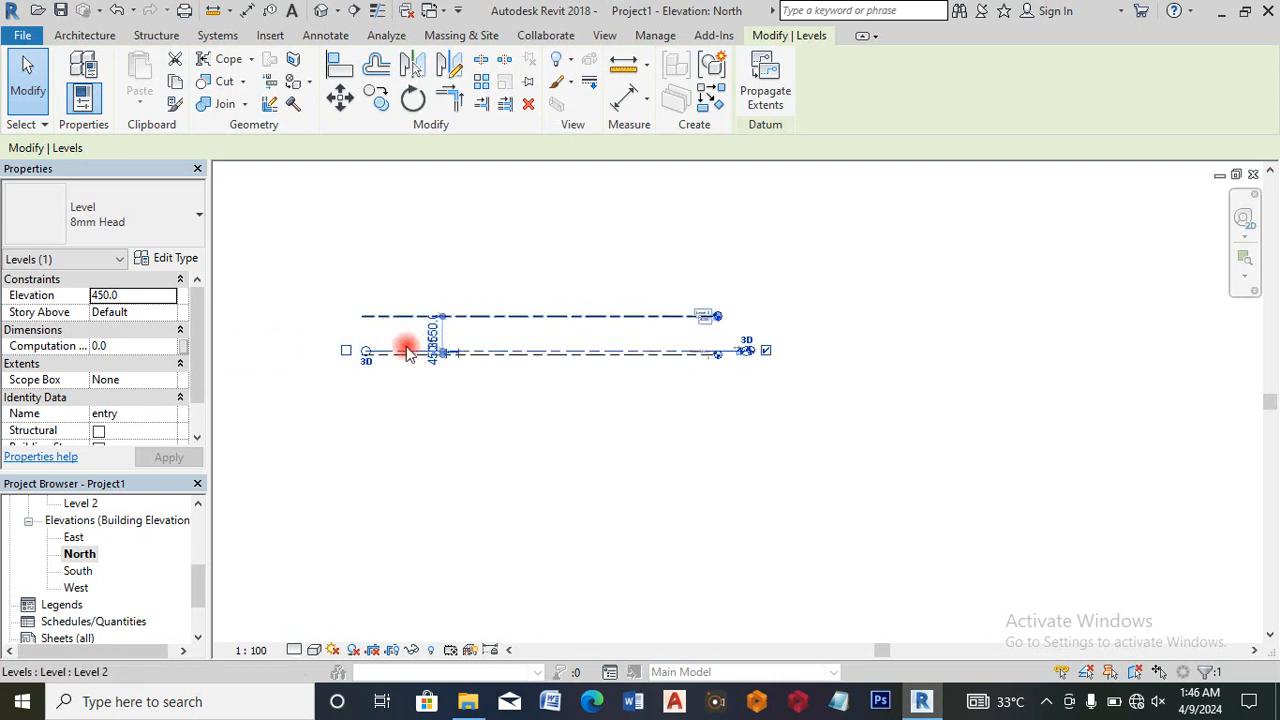
scroll(408, 330, "up", 4)
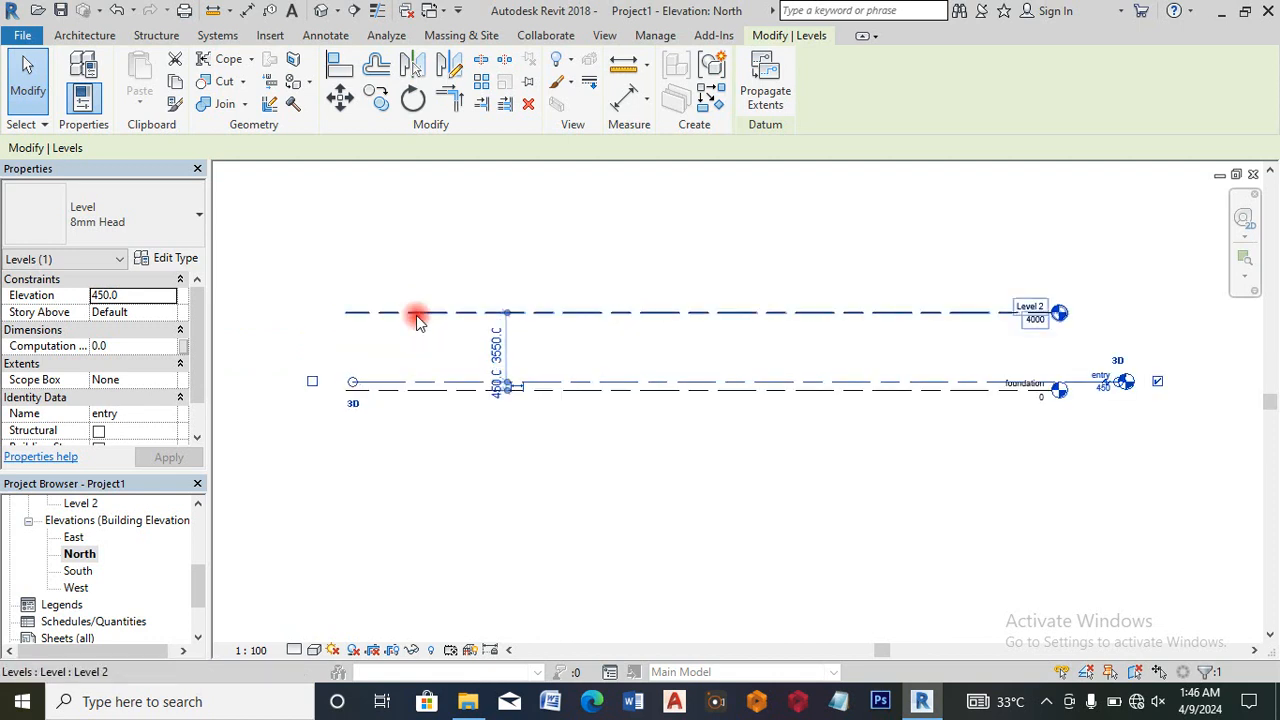
right_click(402, 380)
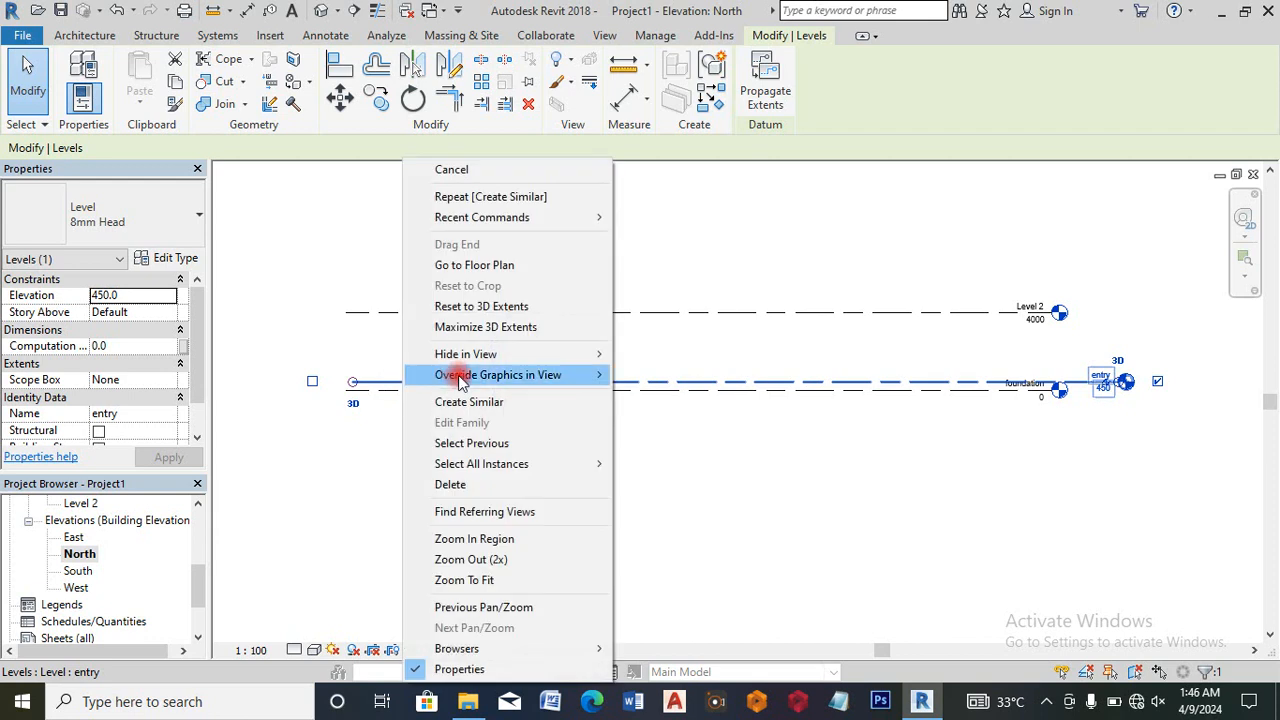
left_click(463, 402)
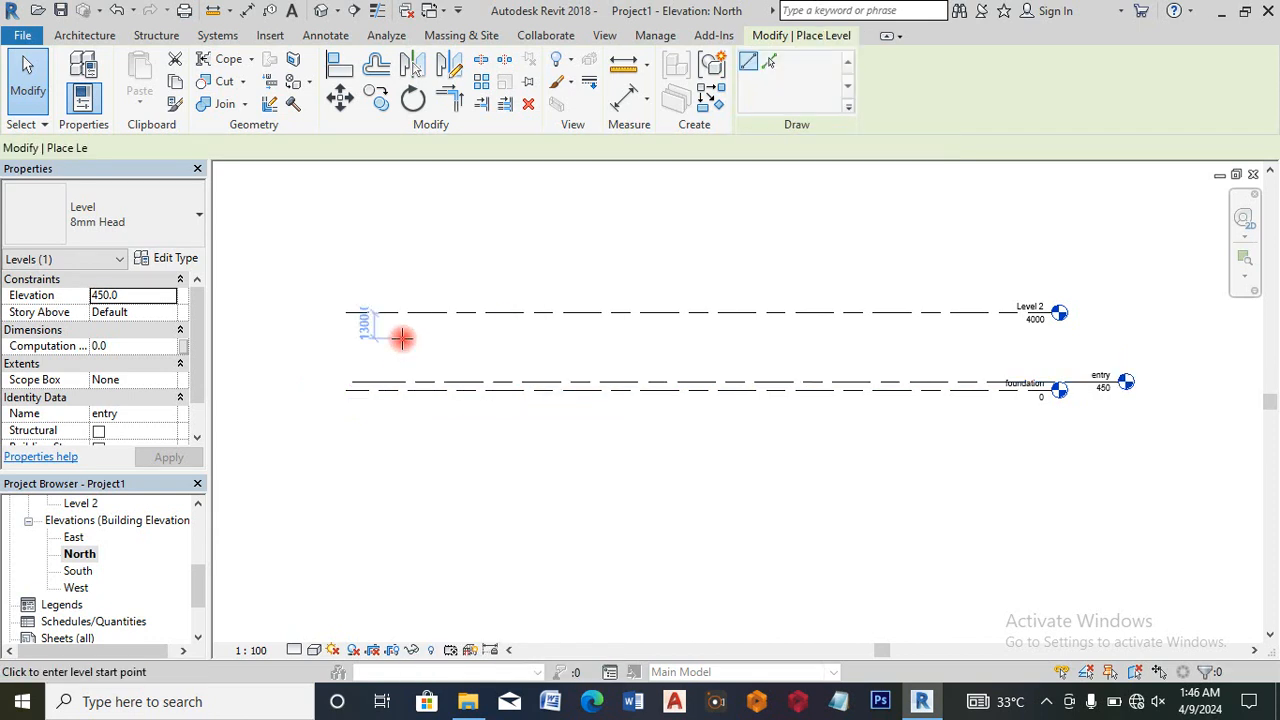
key("Escape")
Step: Set the distance between Level 2 and the entry level to 3000 mm by moving Level 2
left_click(472, 314)
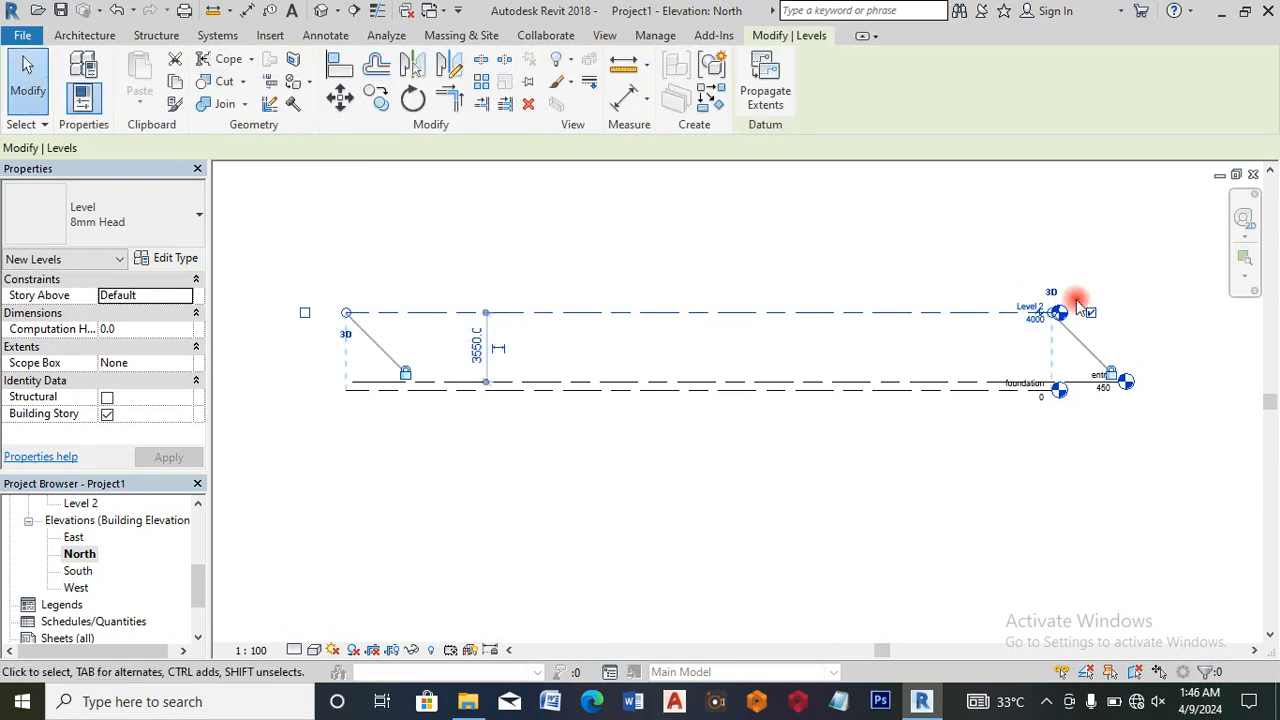
scroll(1014, 314, "up", 2)
scroll(816, 318, "down", 1)
scroll(500, 330, "down", 1)
scroll(425, 365, "up", 1)
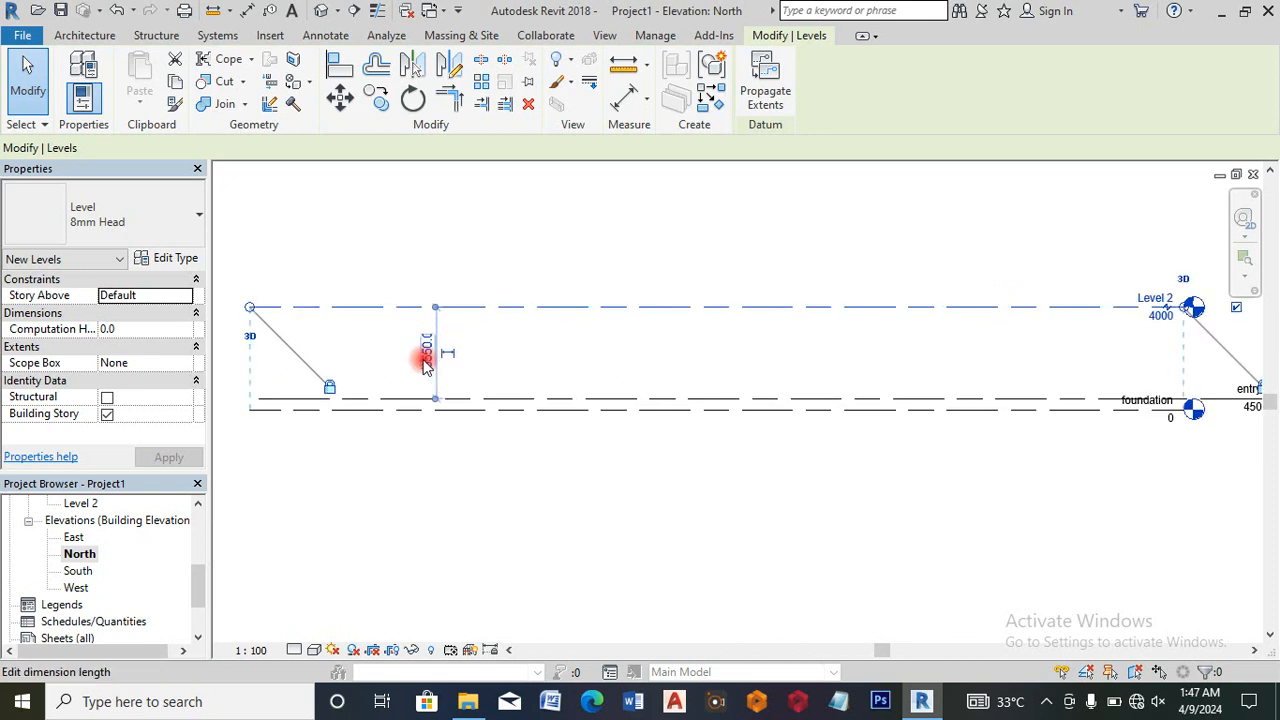
left_click(425, 352)
type("3")
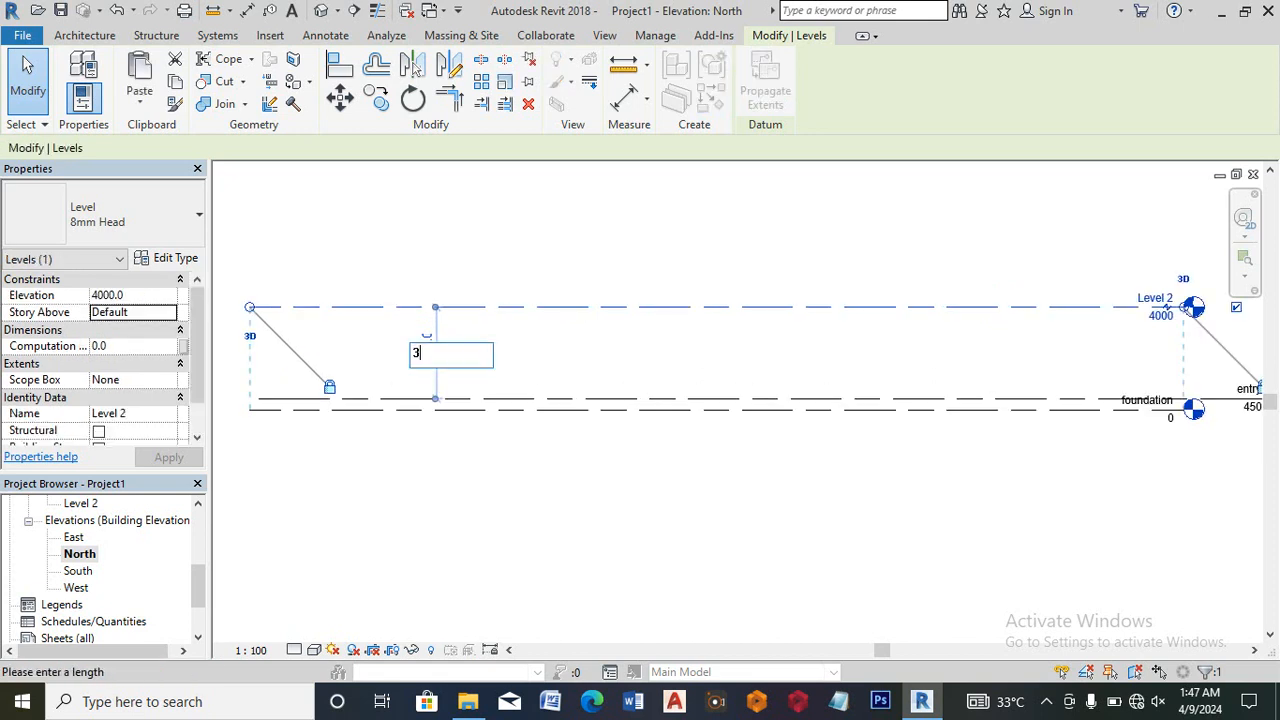
type("000")
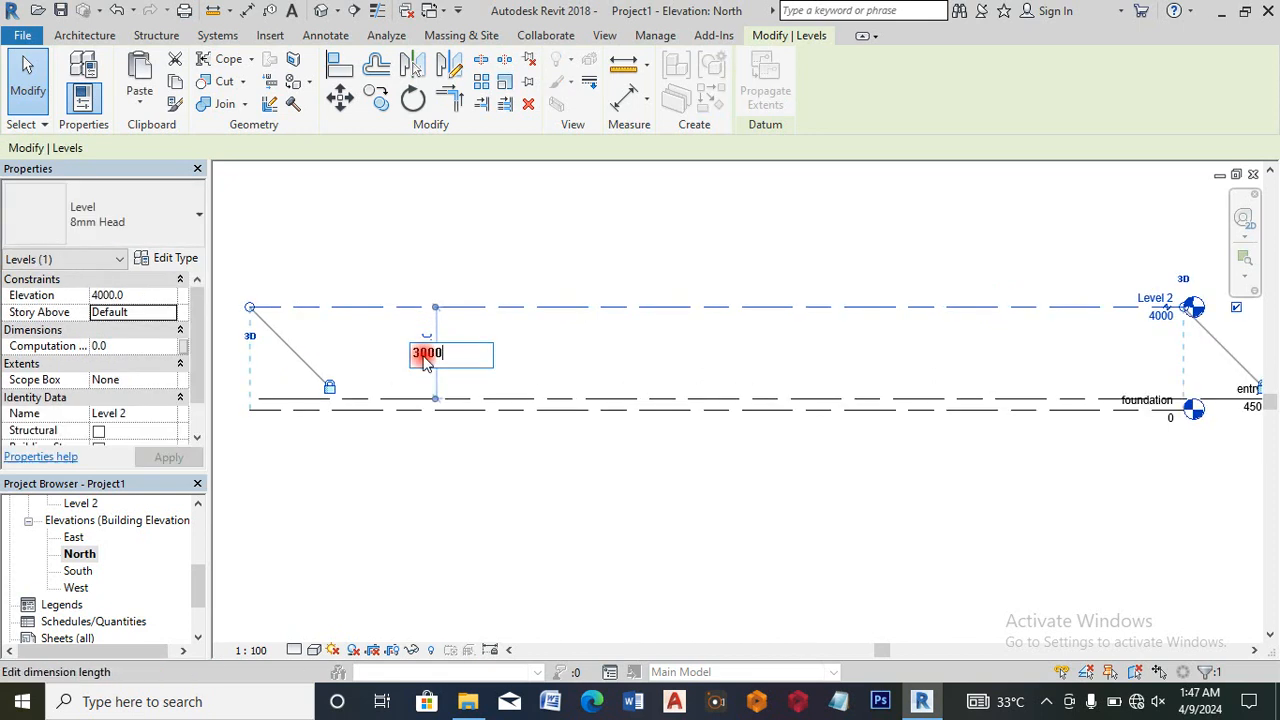
key("Return")
Step: Rename Level 2 as "roof level"
scroll(943, 269, "down", 1)
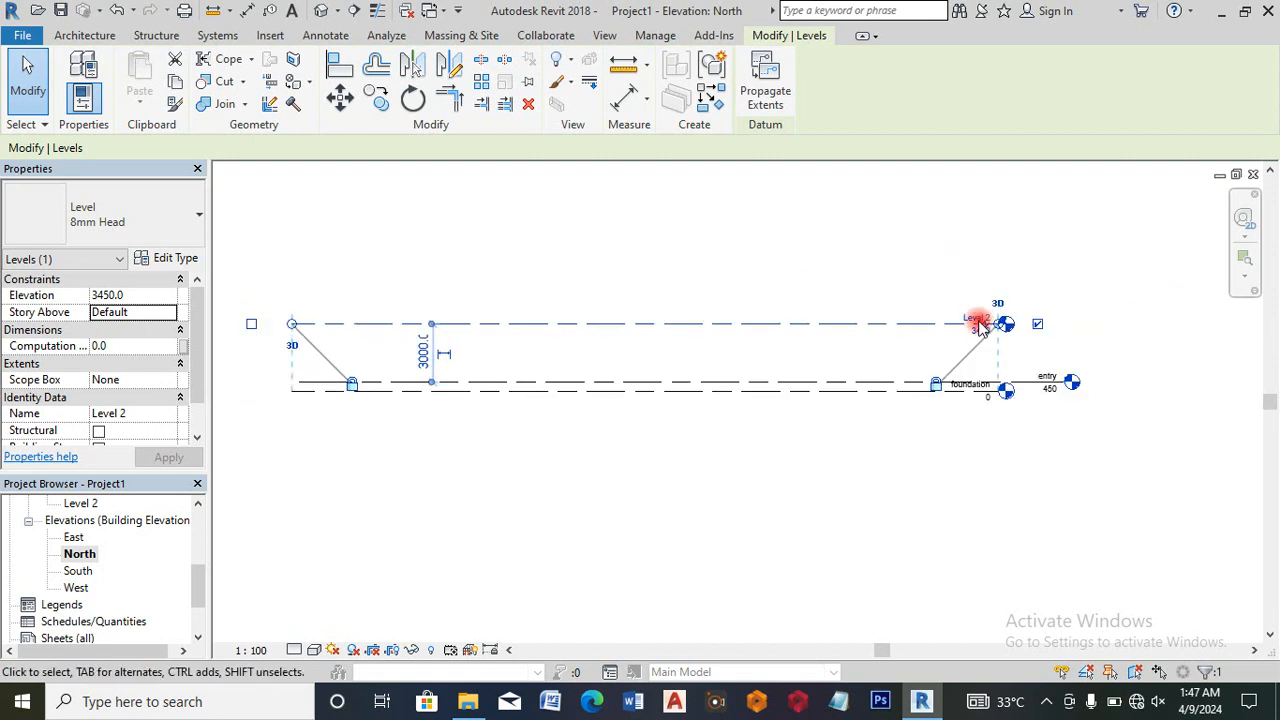
scroll(983, 320, "up", 3)
left_click(982, 350)
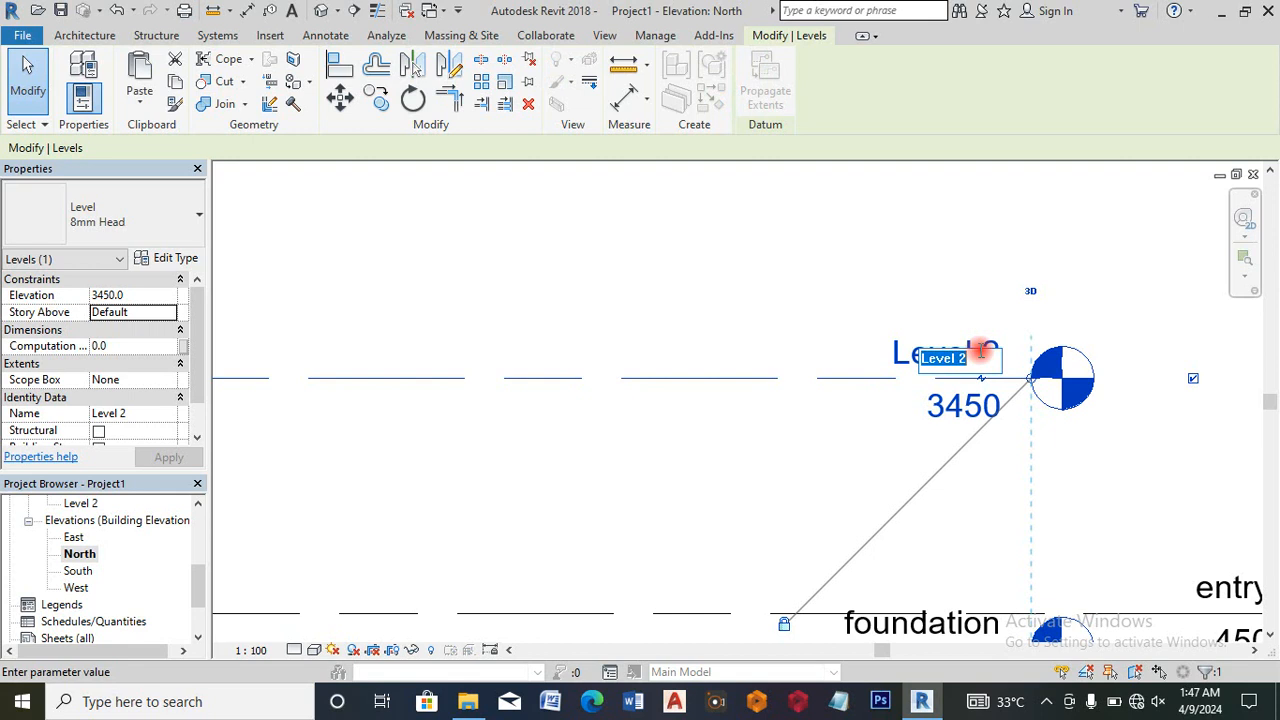
type("roof leve")
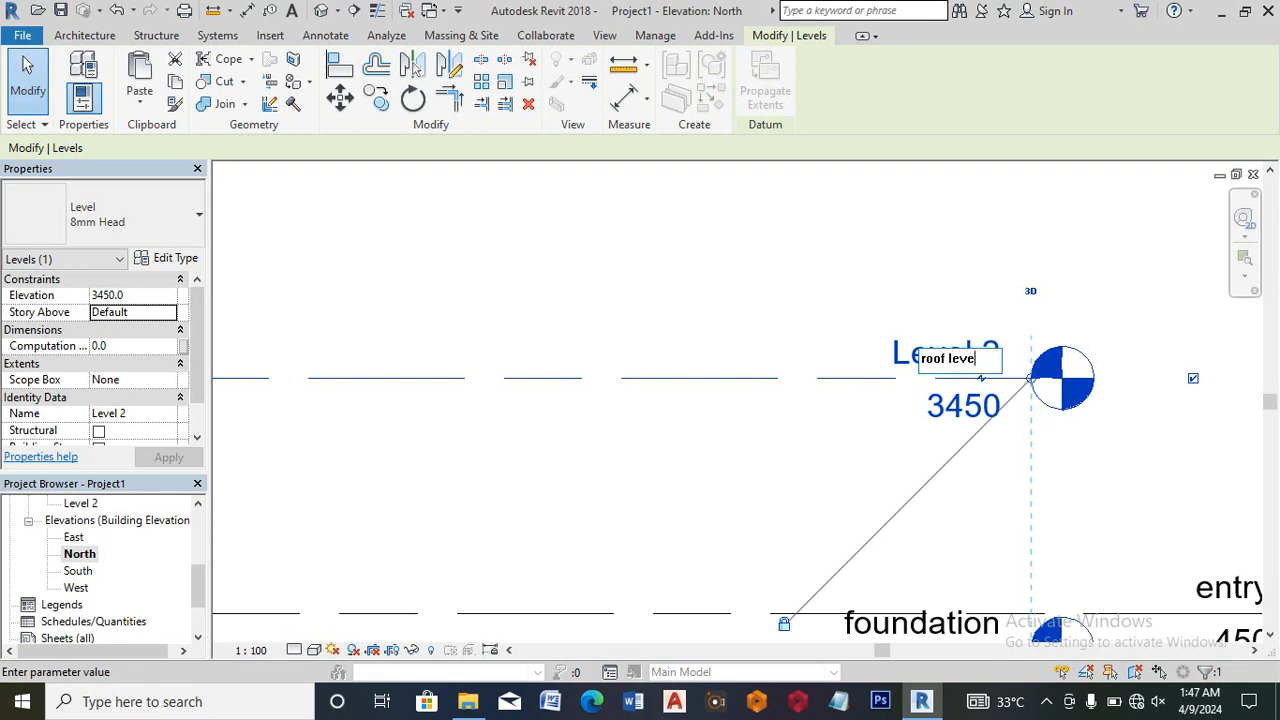
key("Return")
key("Return")
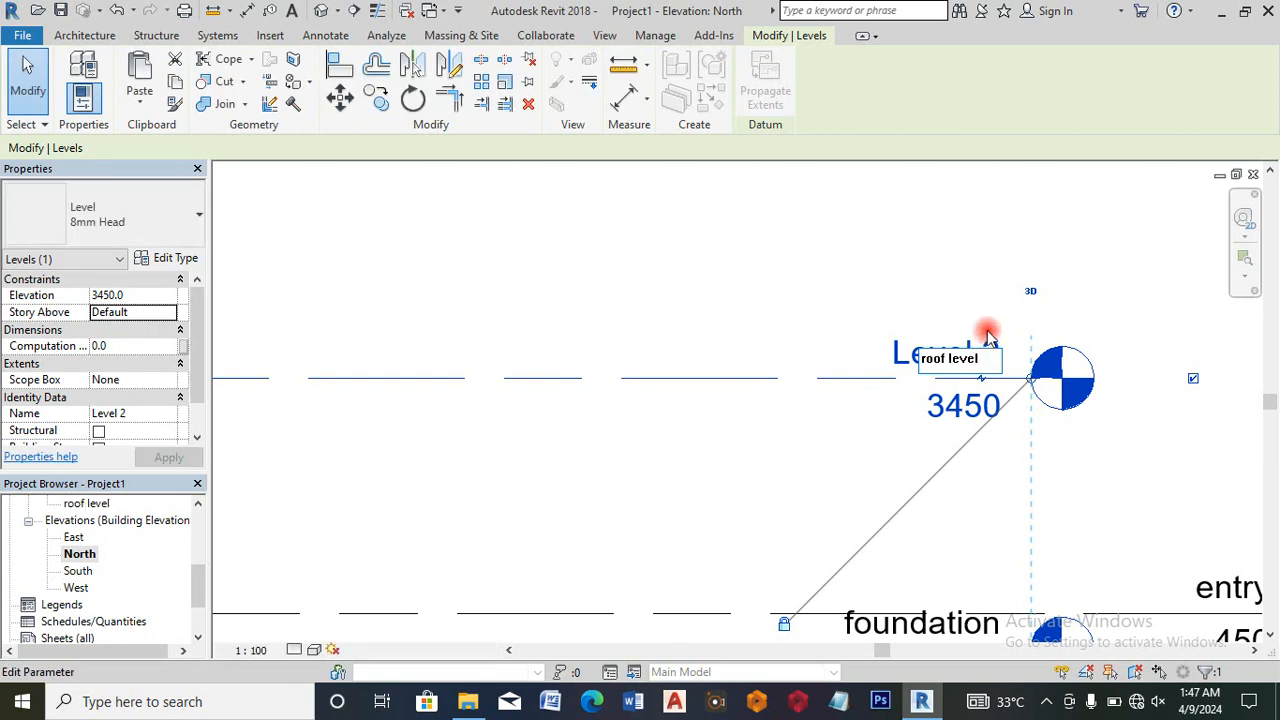
Step: Draw a new level 600 mm below the roof level, ending it beyond the roof level's head
scroll(987, 331, "down", 2)
scroll(987, 337, "down", 2)
scroll(503, 343, "down", 2)
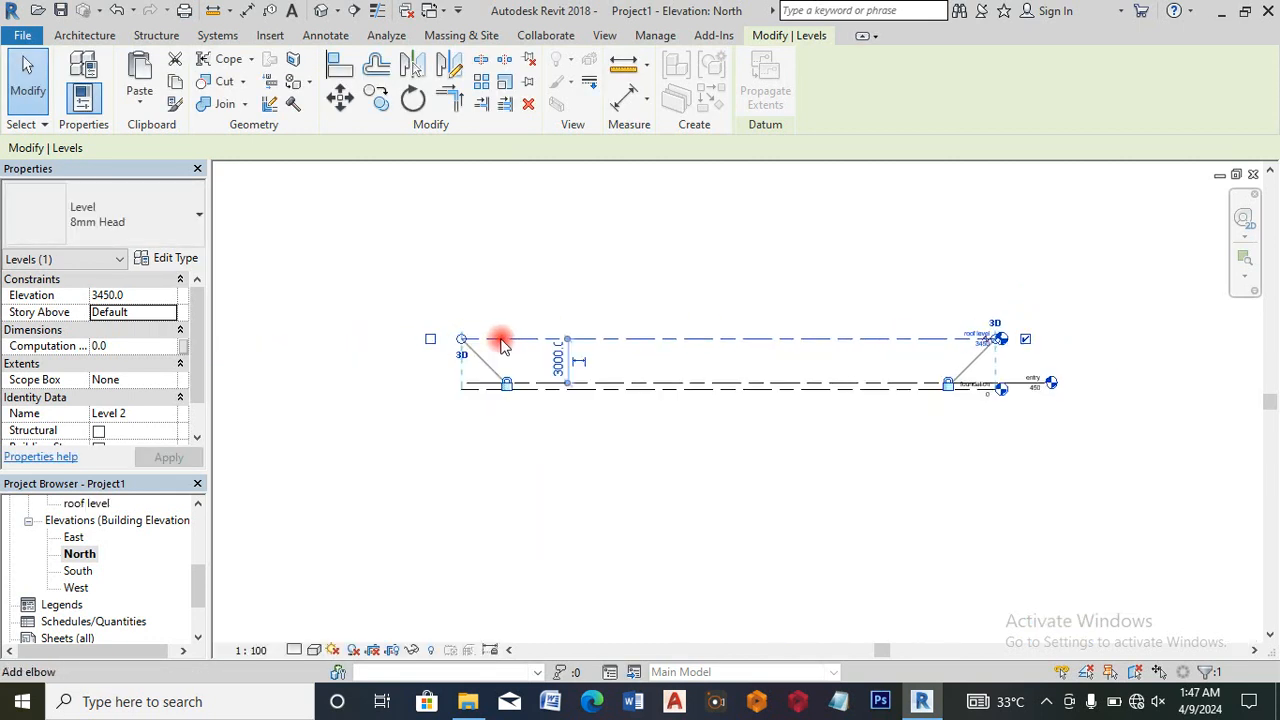
scroll(505, 350, "up", 2)
scroll(571, 340, "up", 3)
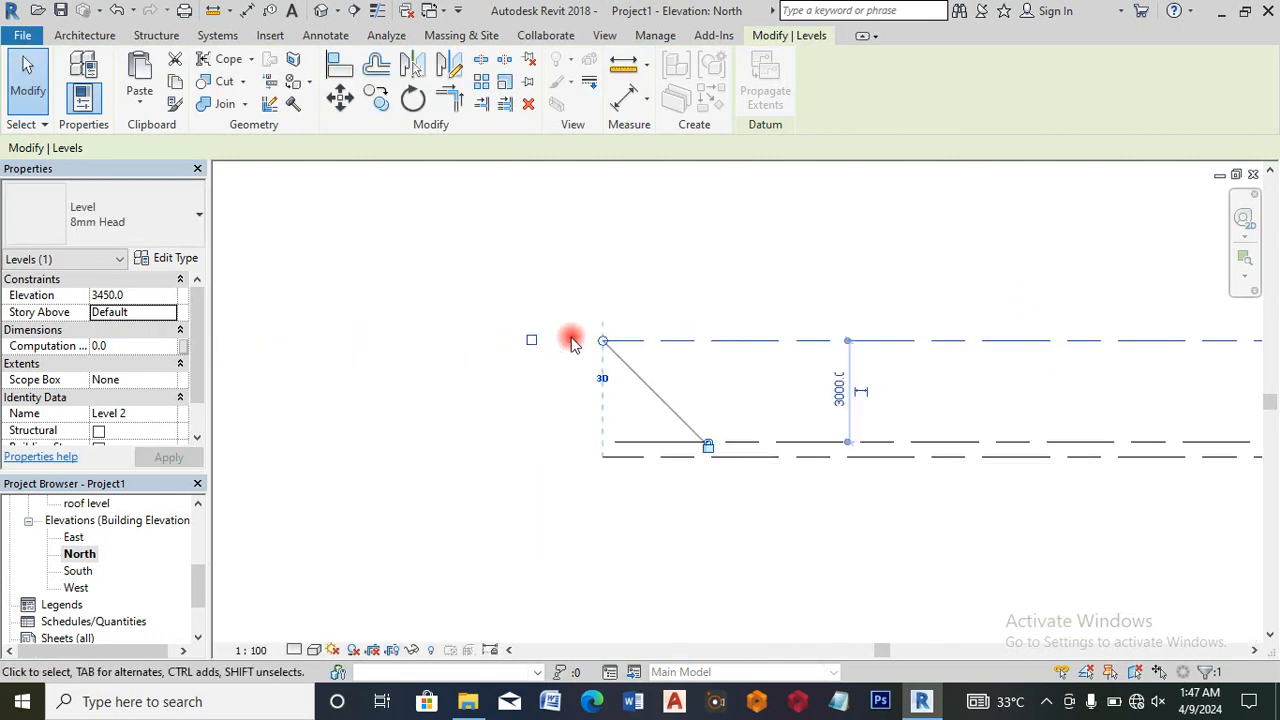
right_click(640, 343)
key("Escape")
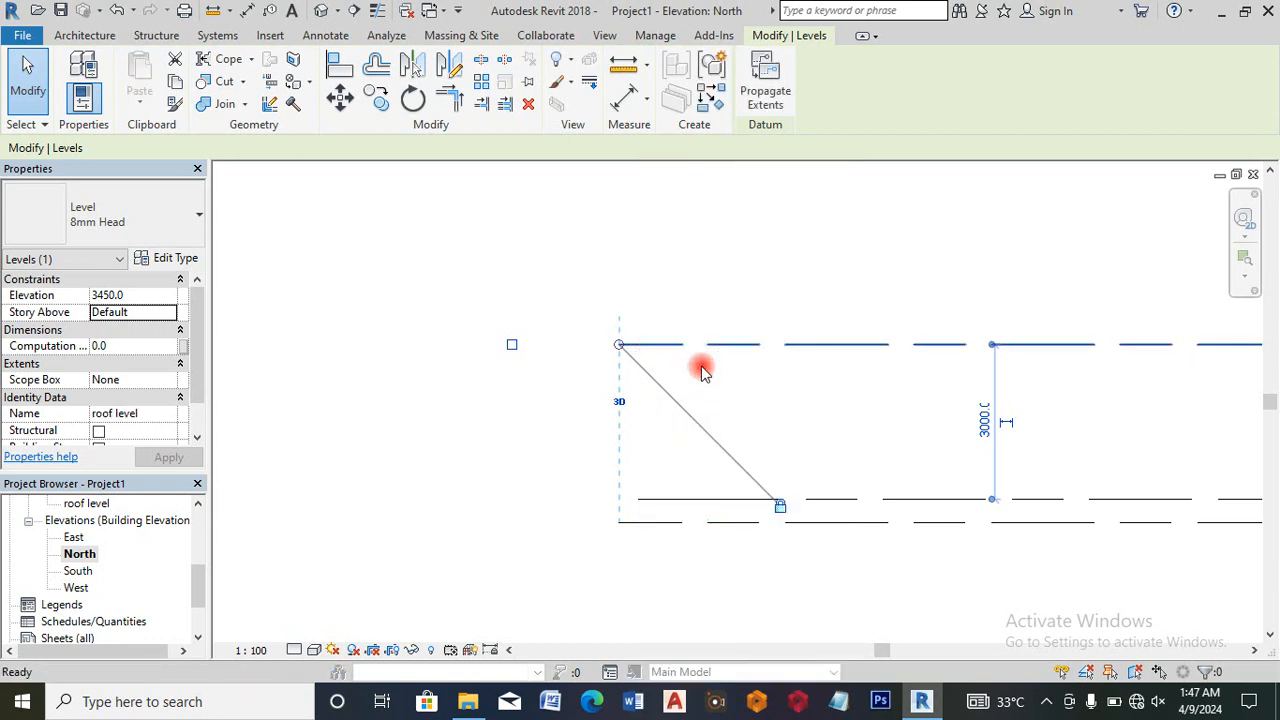
key("l")
key("l")
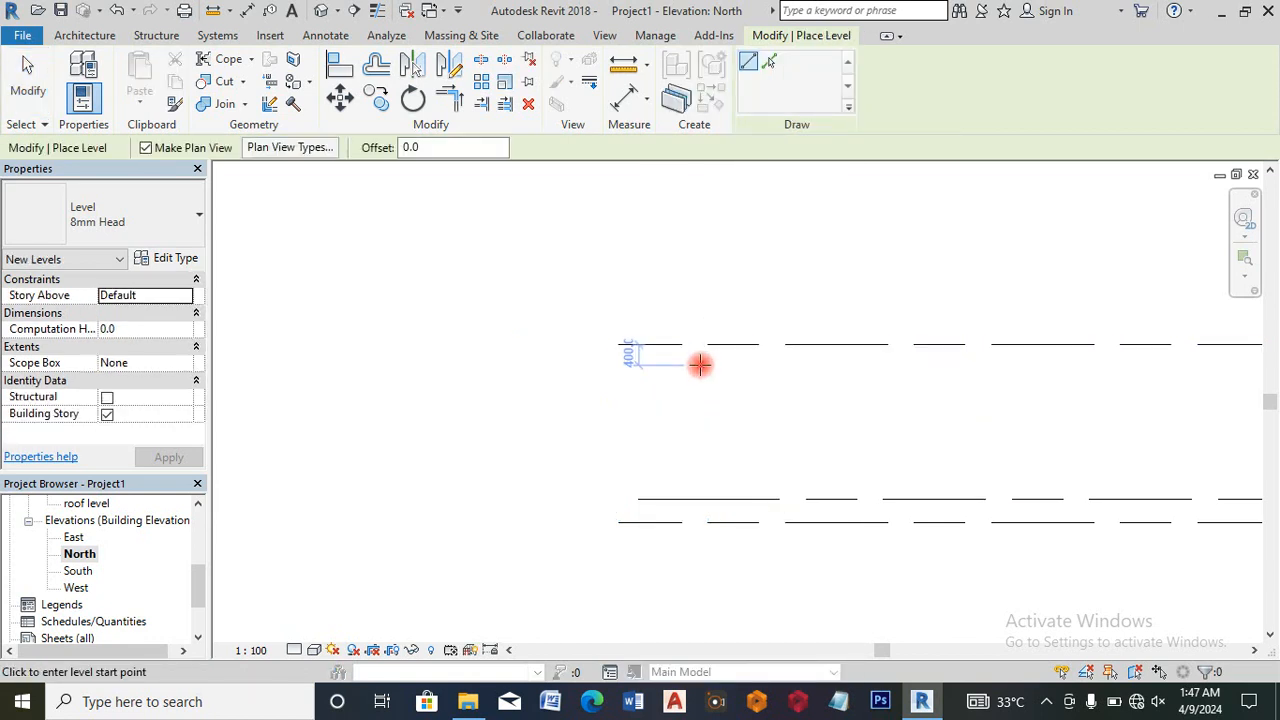
type("600")
key("Return")
scroll(535, 299, "down", 3)
scroll(535, 299, "down", 3)
scroll(837, 316, "up", 1)
scroll(780, 297, "up", 3)
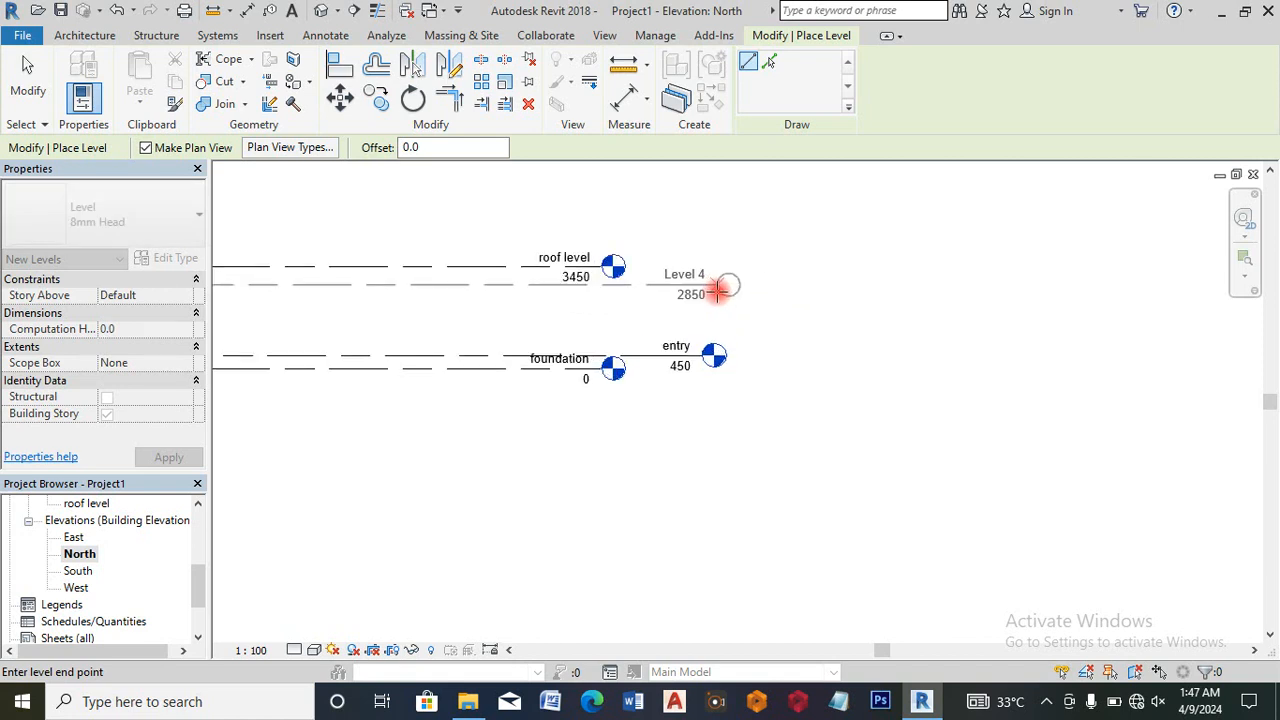
left_click(719, 289)
key("Escape")
key("Escape")
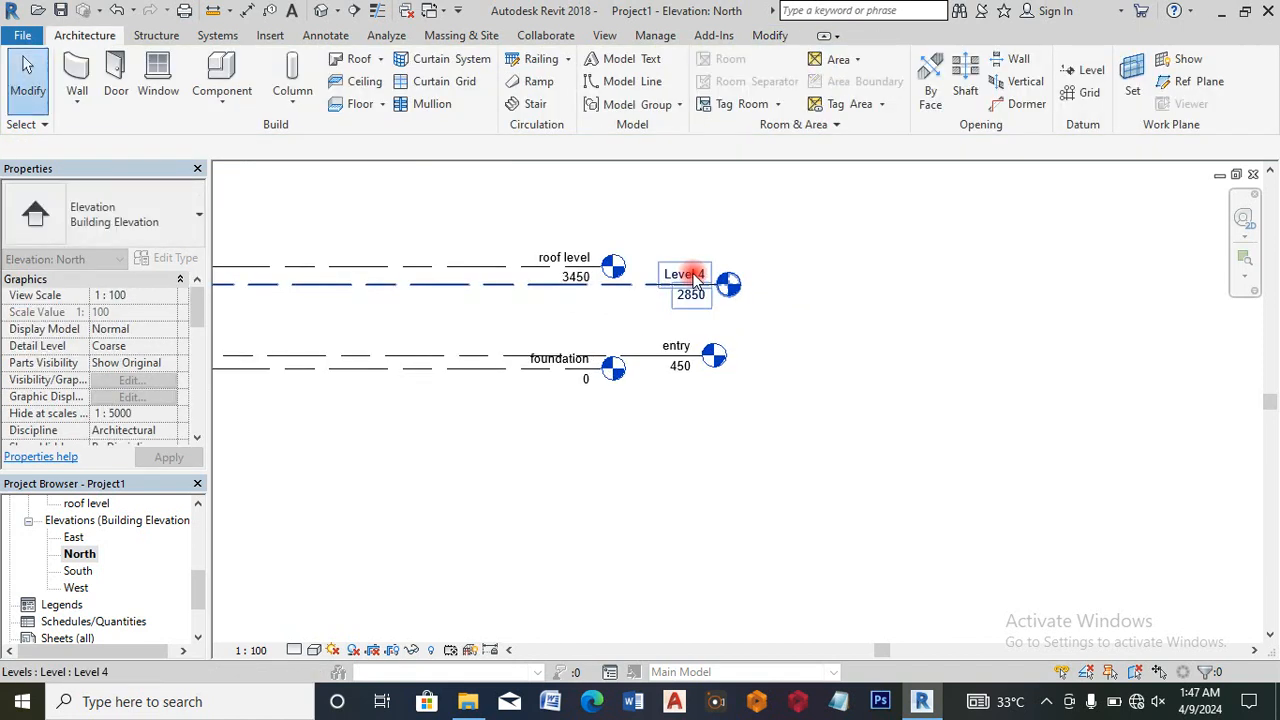
Step: Rename the new level below the roof level as "upset"
double_click(693, 277)
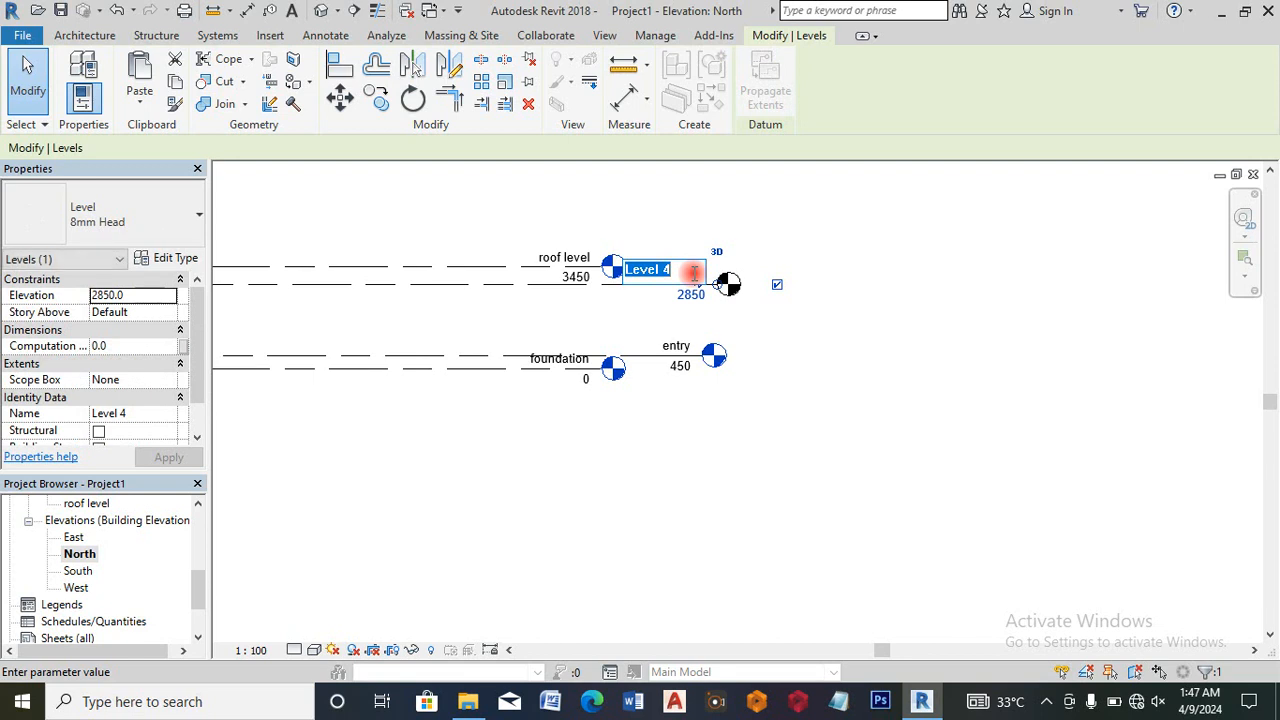
type("upset")
key("Return")
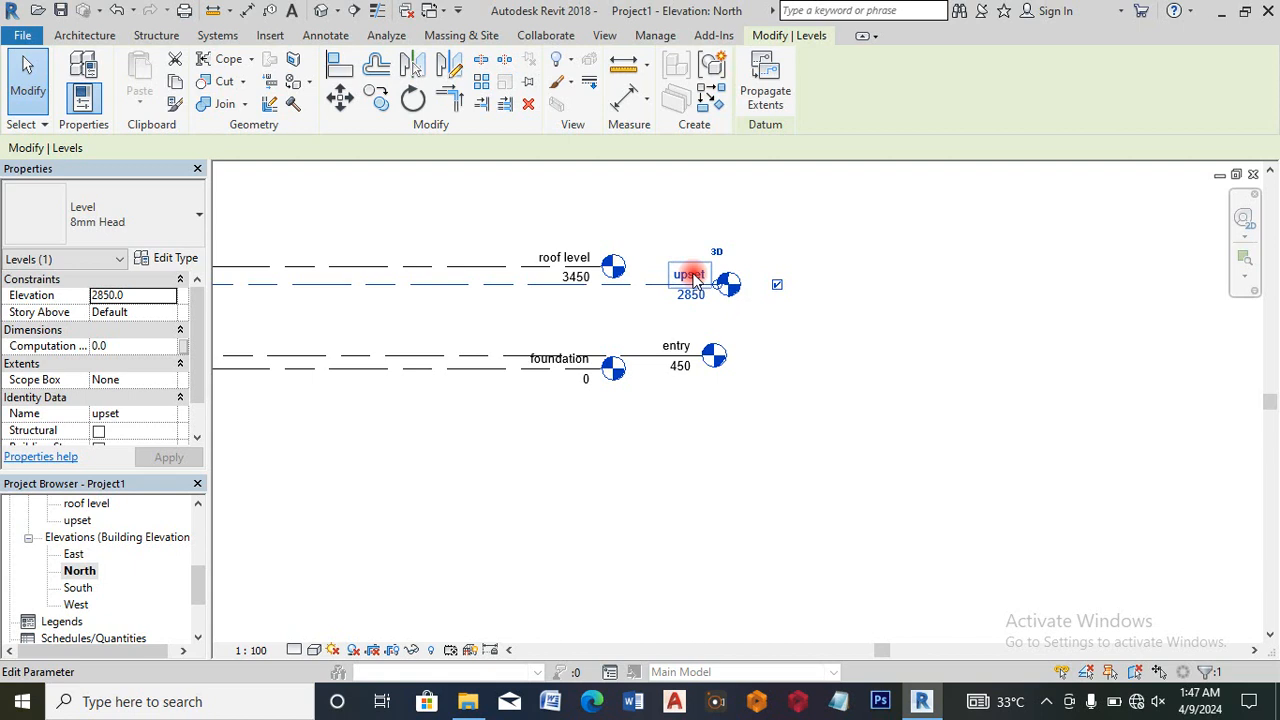
scroll(791, 277, "down", 3)
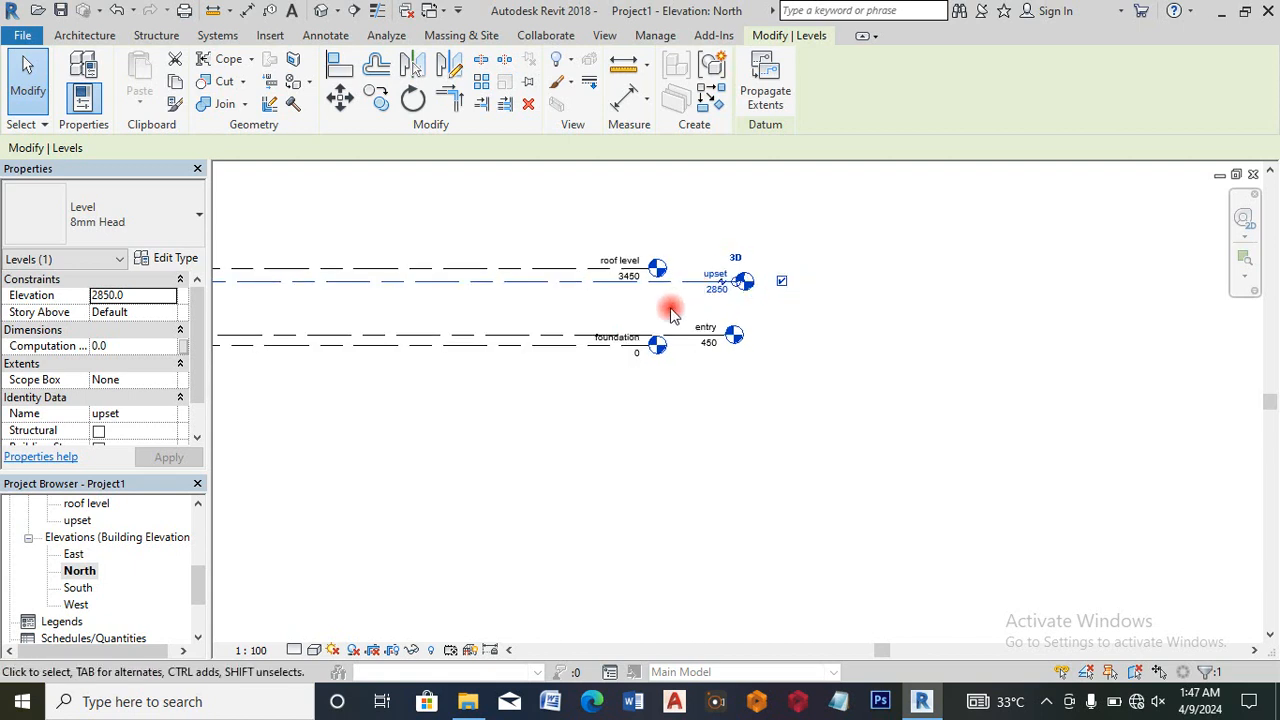
scroll(670, 333, "down", 4)
scroll(636, 321, "up", 4)
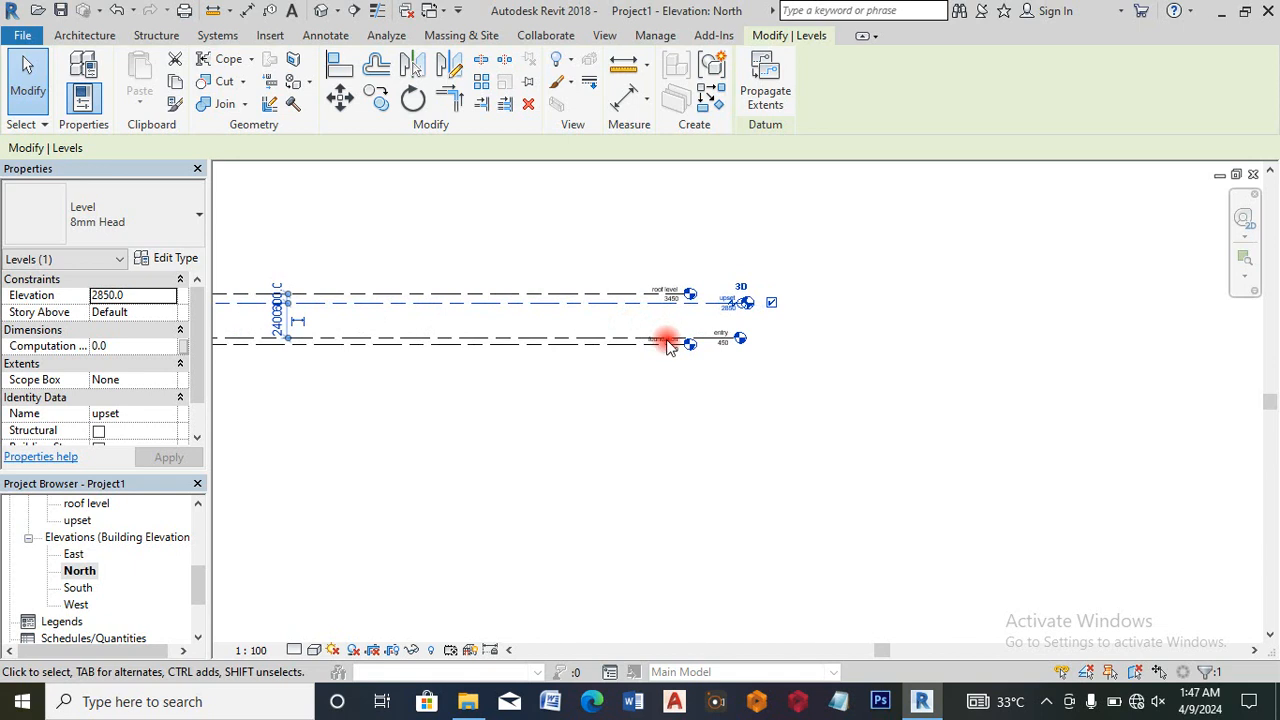
scroll(670, 343, "up", 2)
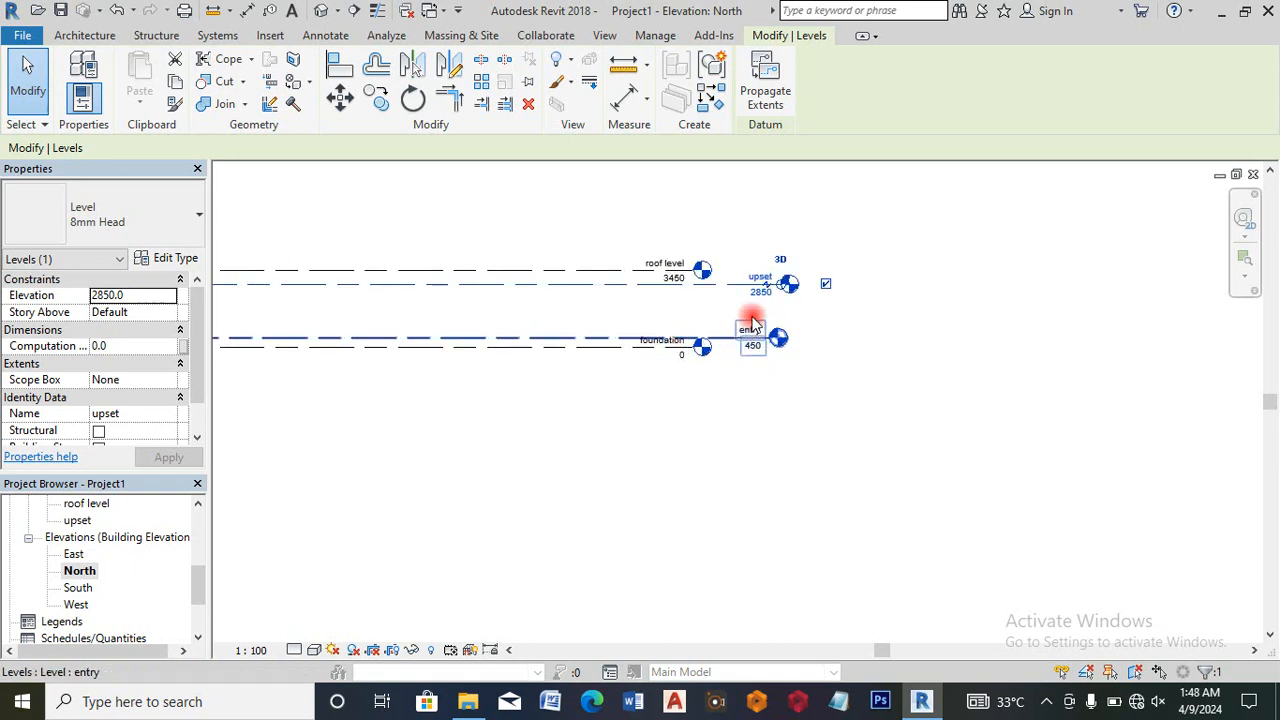
scroll(714, 277, "down", 2)
scroll(688, 303, "down", 1)
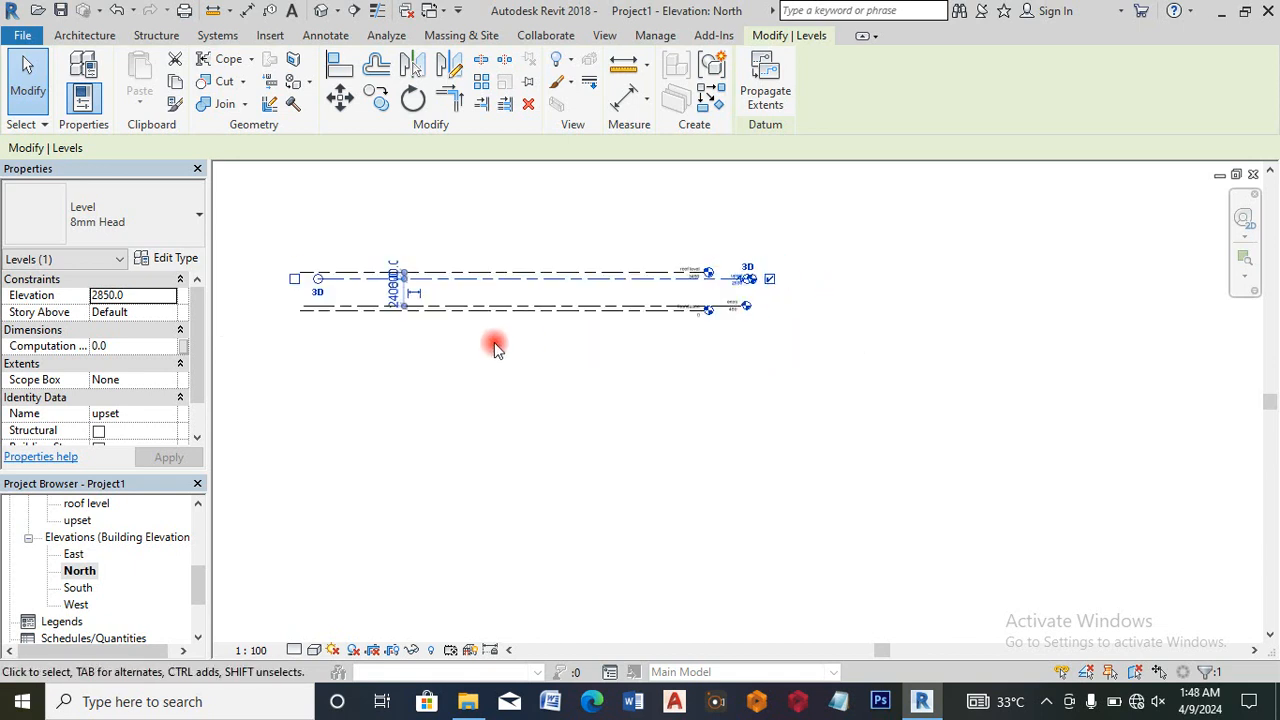
left_click(88, 36)
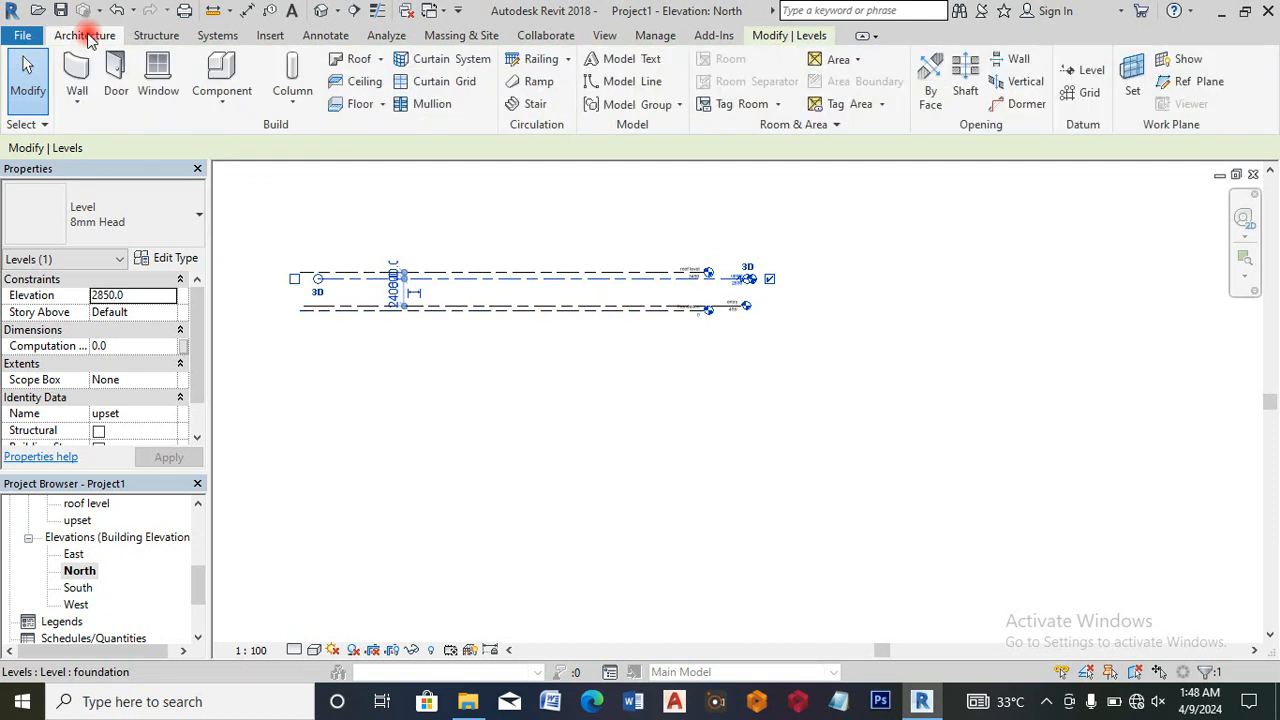
left_click(85, 105)
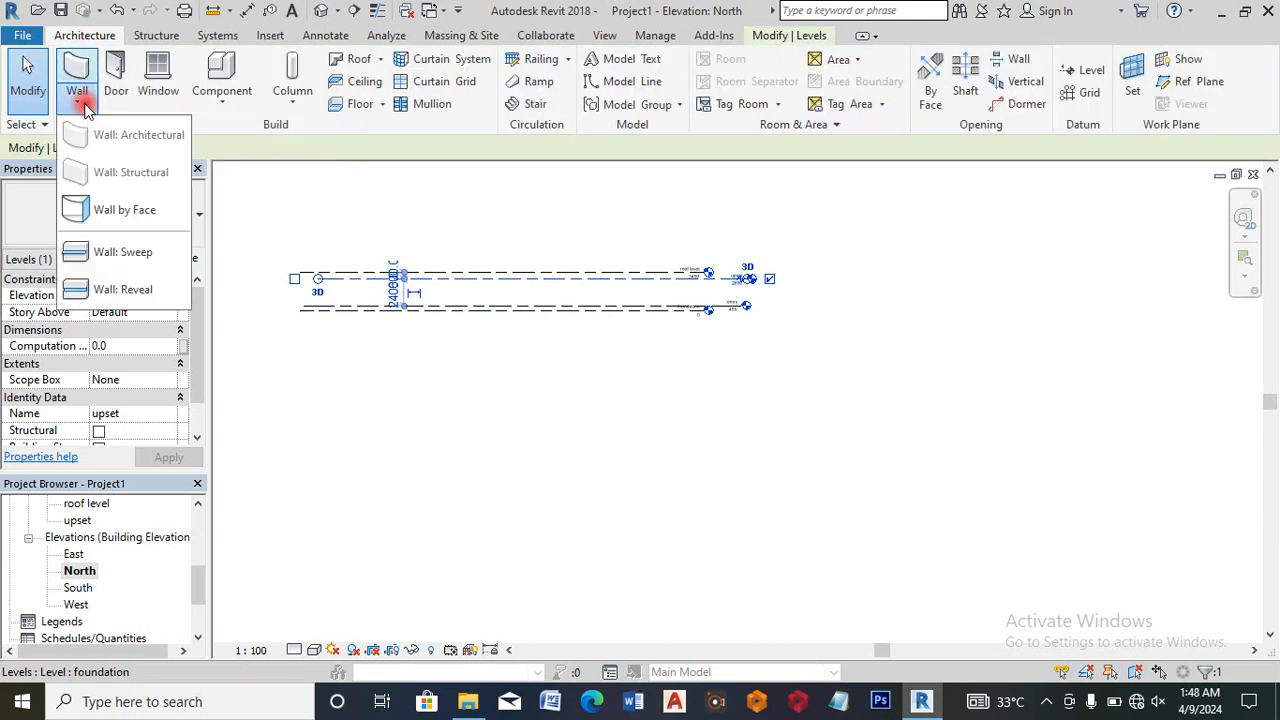
left_click(232, 125)
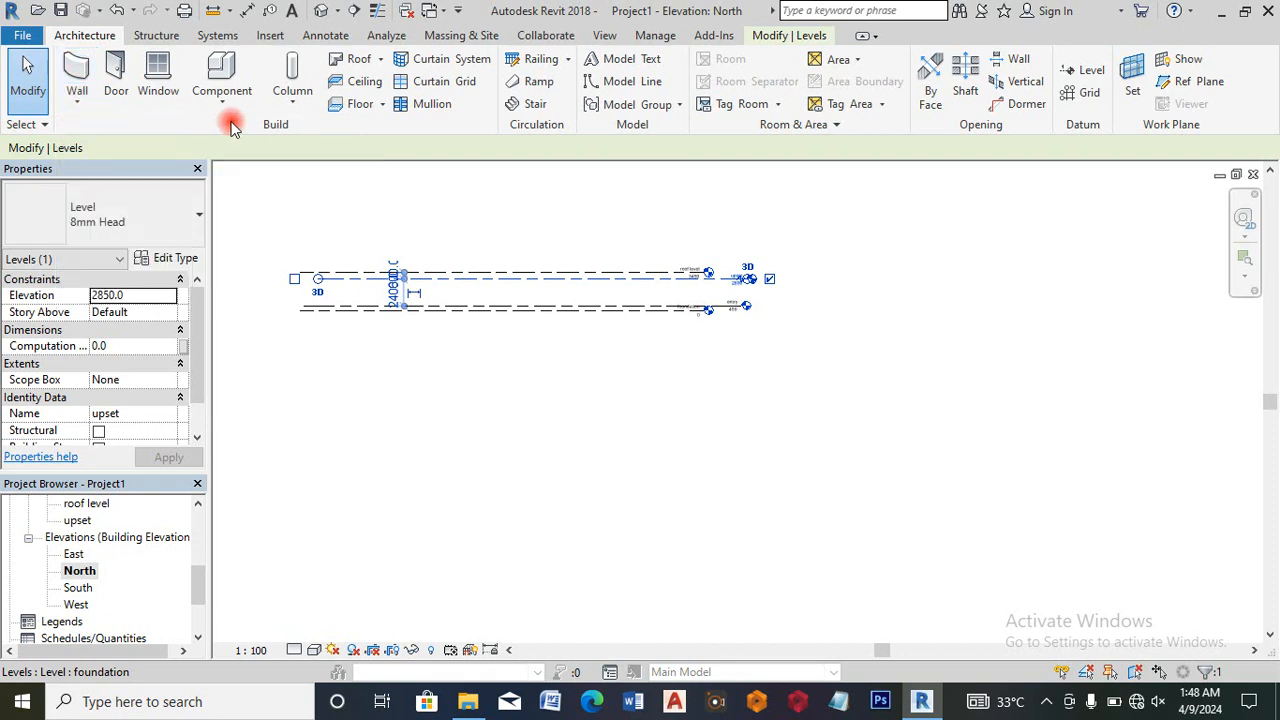
Step: Open the foundation floor plan and start placing an architectural wall
left_click_drag(194, 583, 208, 437)
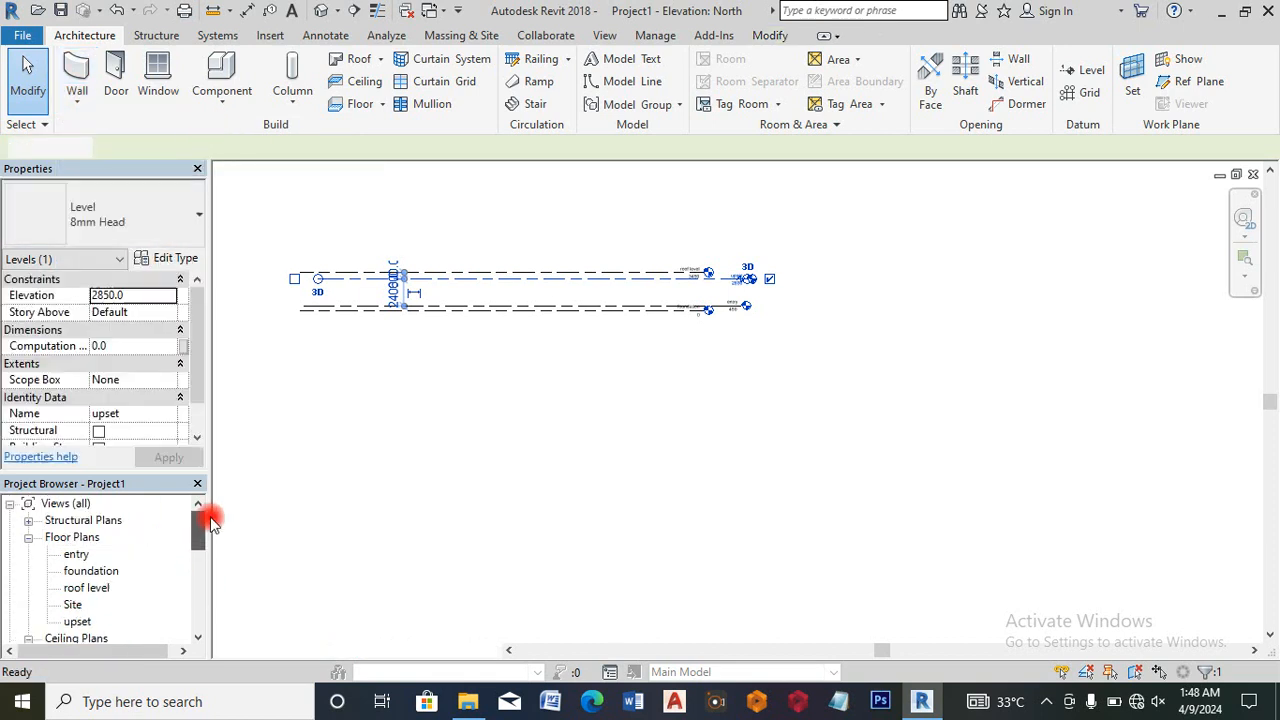
double_click(100, 575)
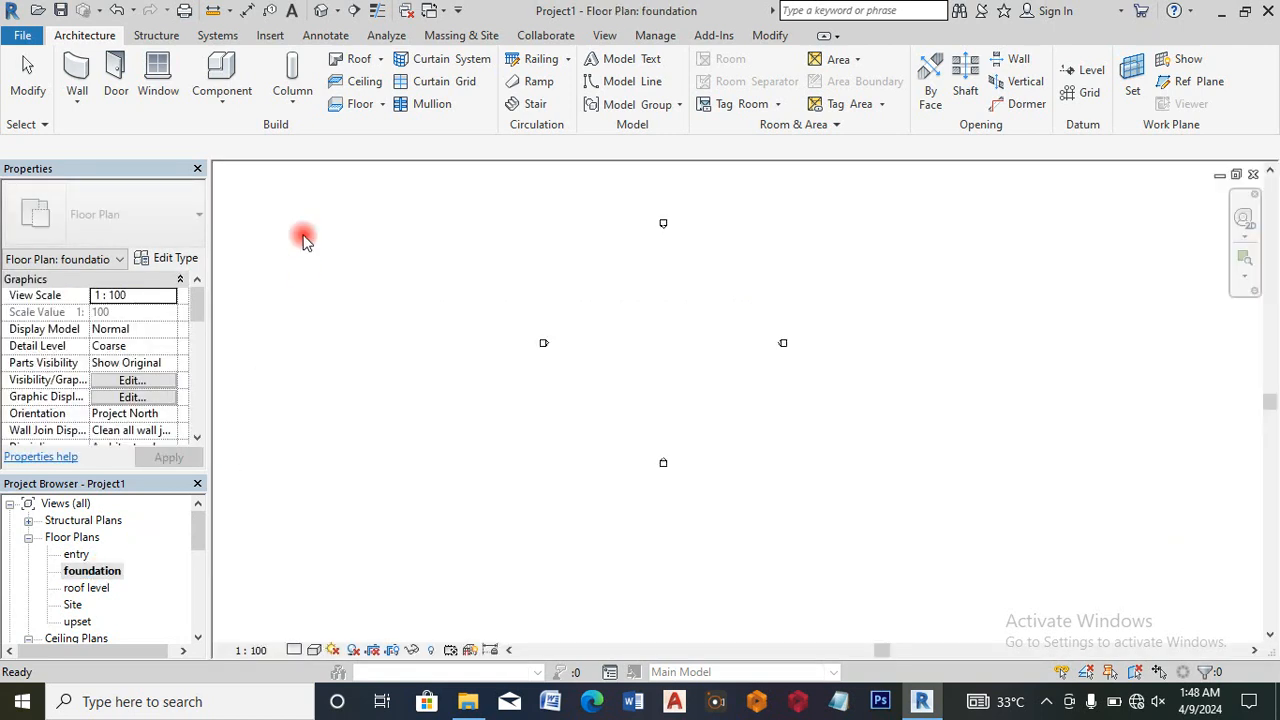
left_click(84, 36)
left_click(77, 103)
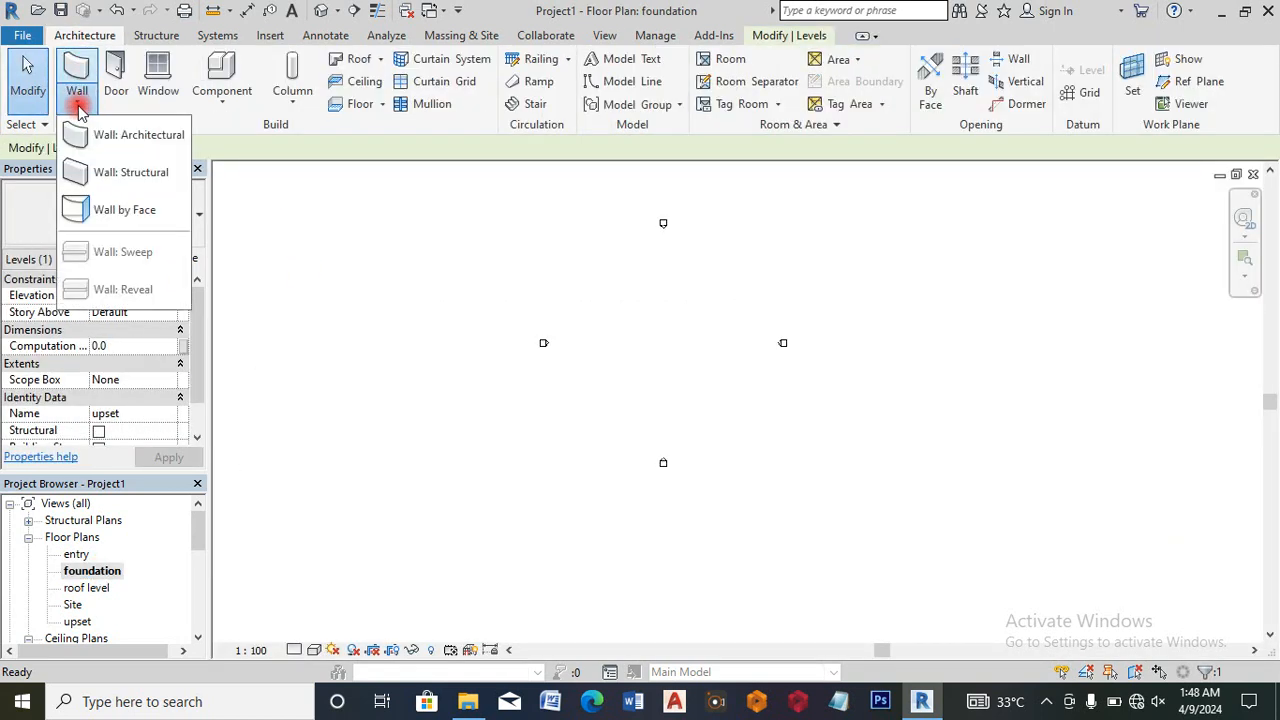
left_click(110, 133)
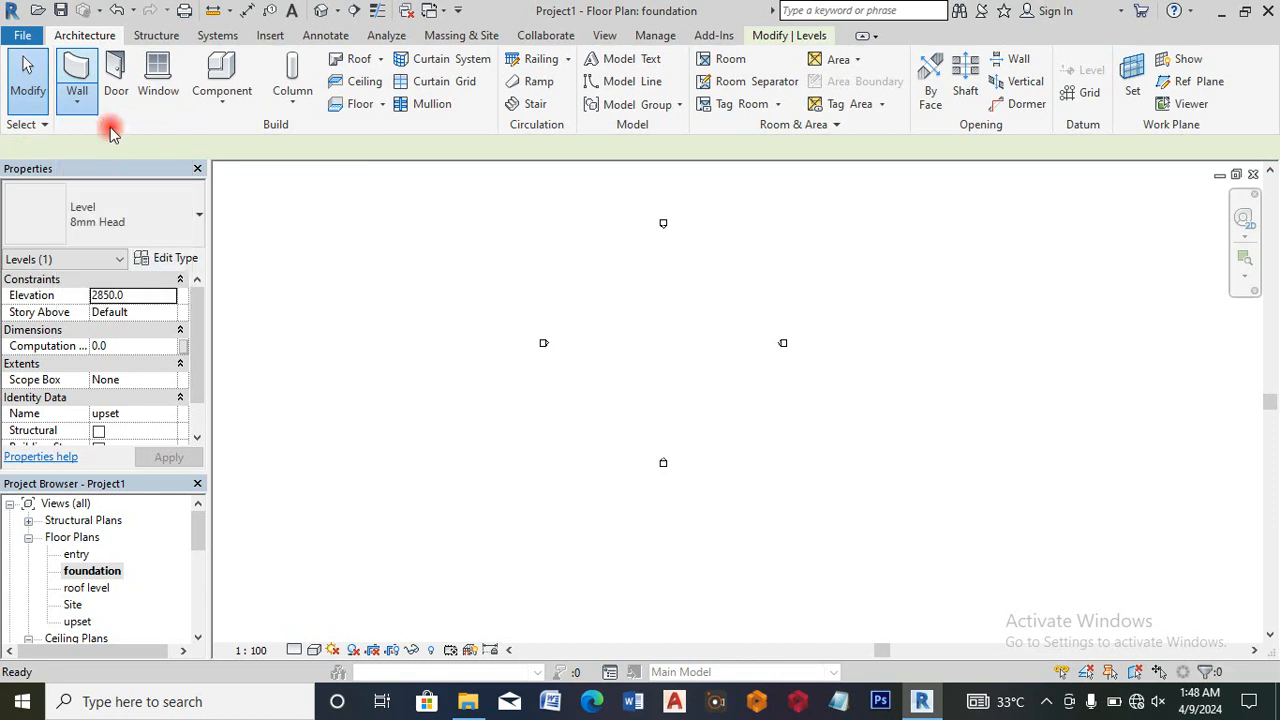
Step: Set the structure layer thickness of the Generic - 200mm basic wall type to 150 mm
left_click(172, 260)
left_click(833, 270)
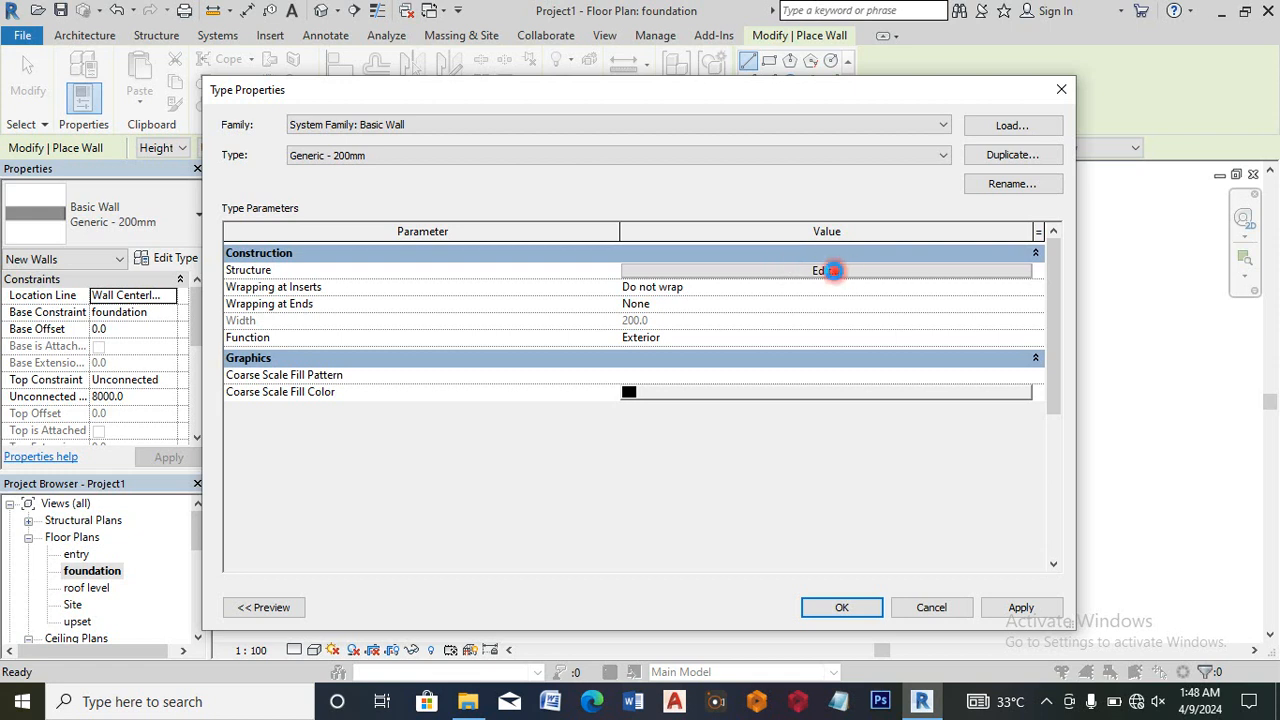
left_click(822, 271)
left_click(697, 267)
left_click(697, 267)
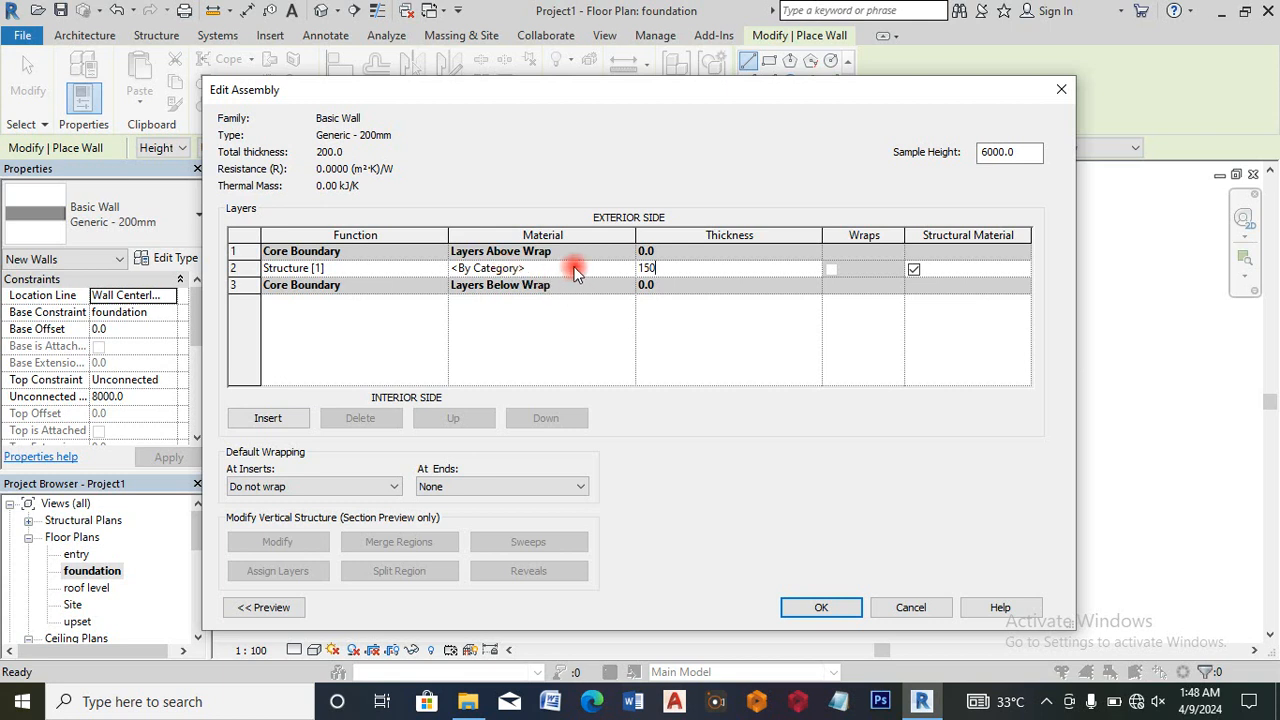
left_click(822, 606)
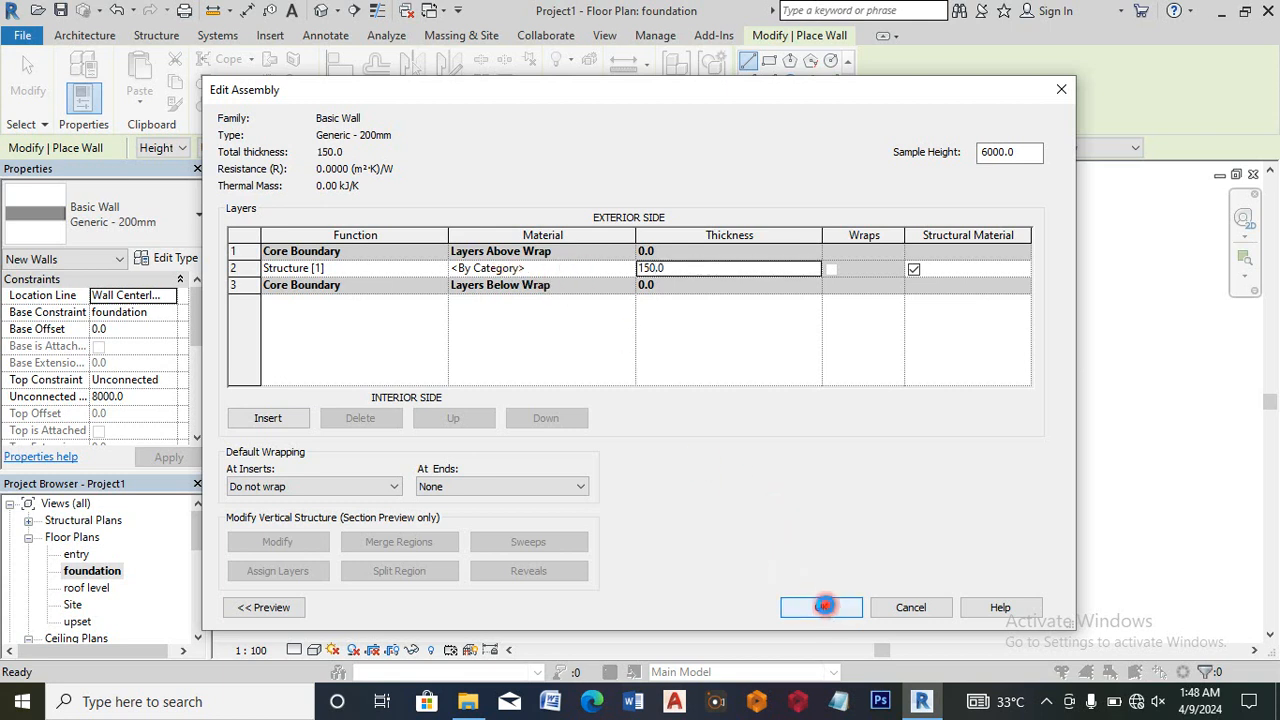
left_click(838, 609)
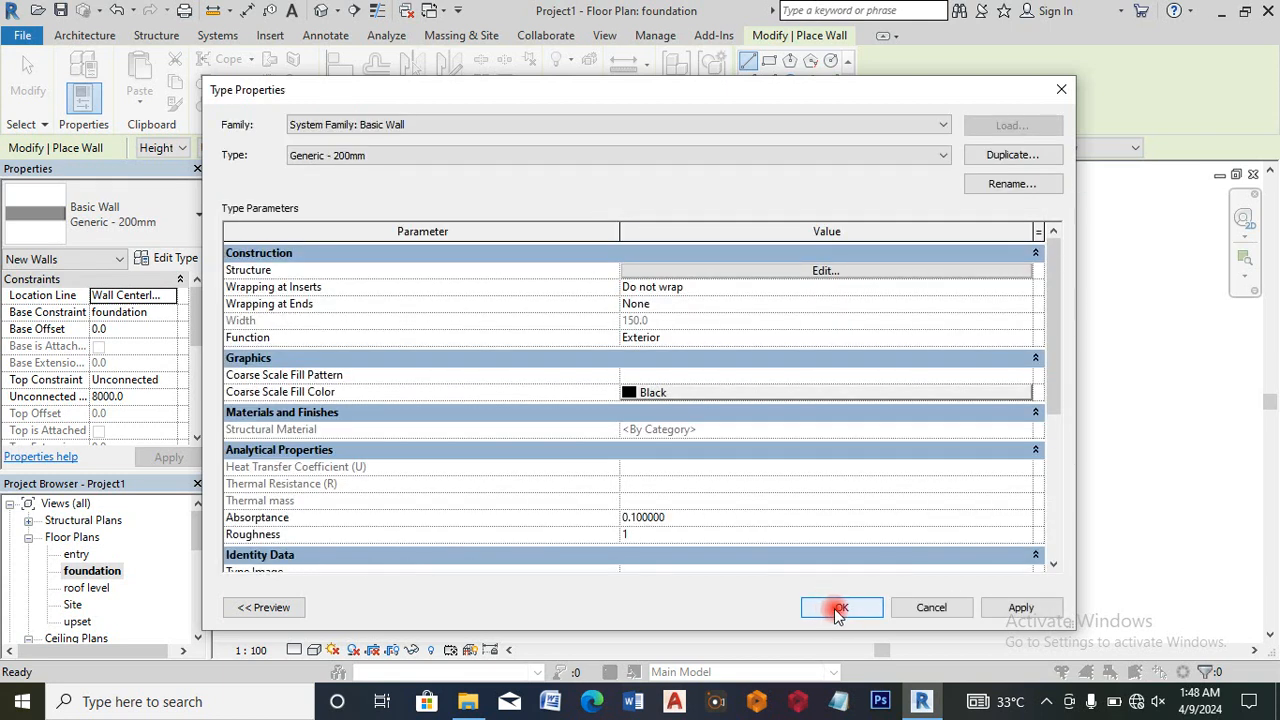
left_click(838, 608)
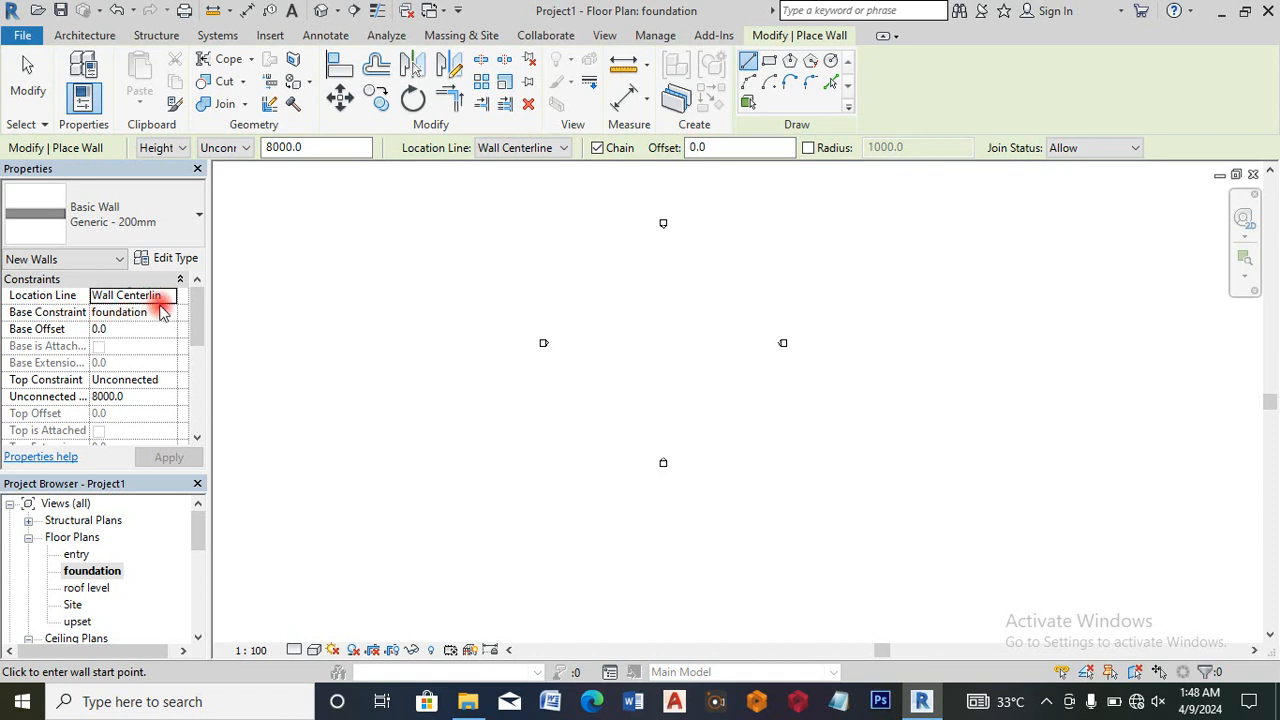
Step: Set the new walls' top constraint to "Up to level: roof level"
left_click(176, 383)
left_click(169, 381)
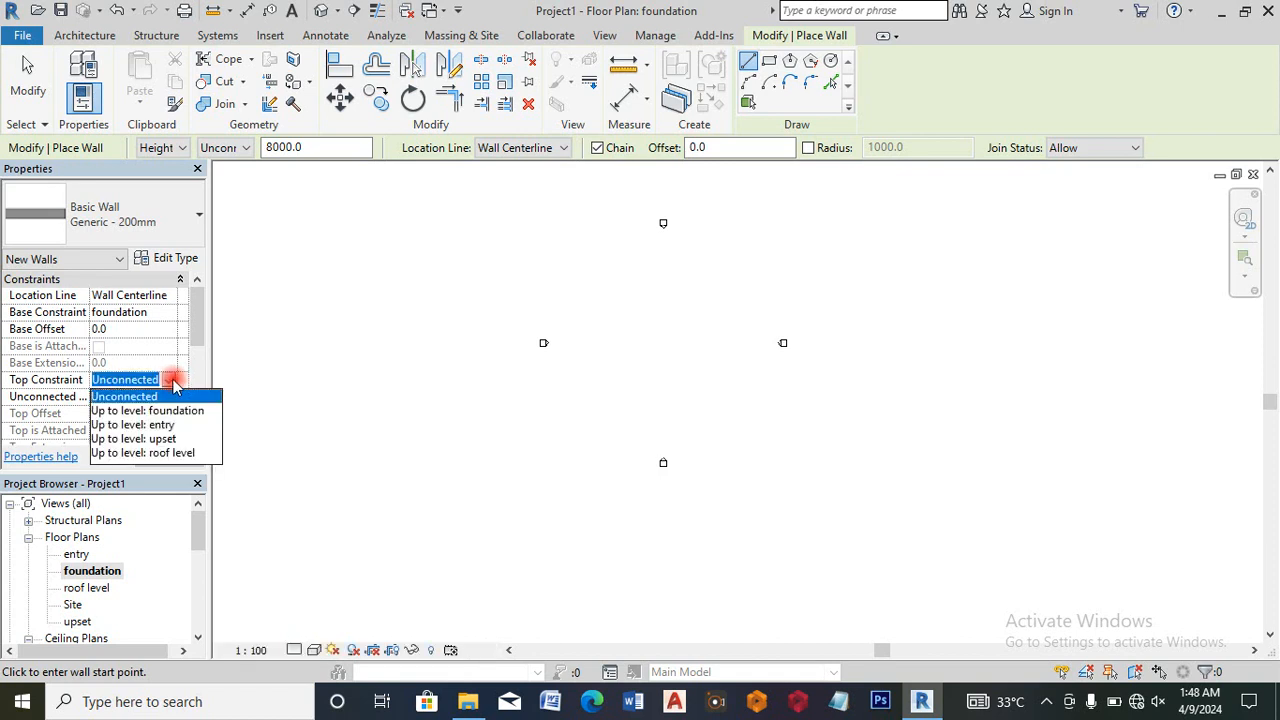
left_click(165, 453)
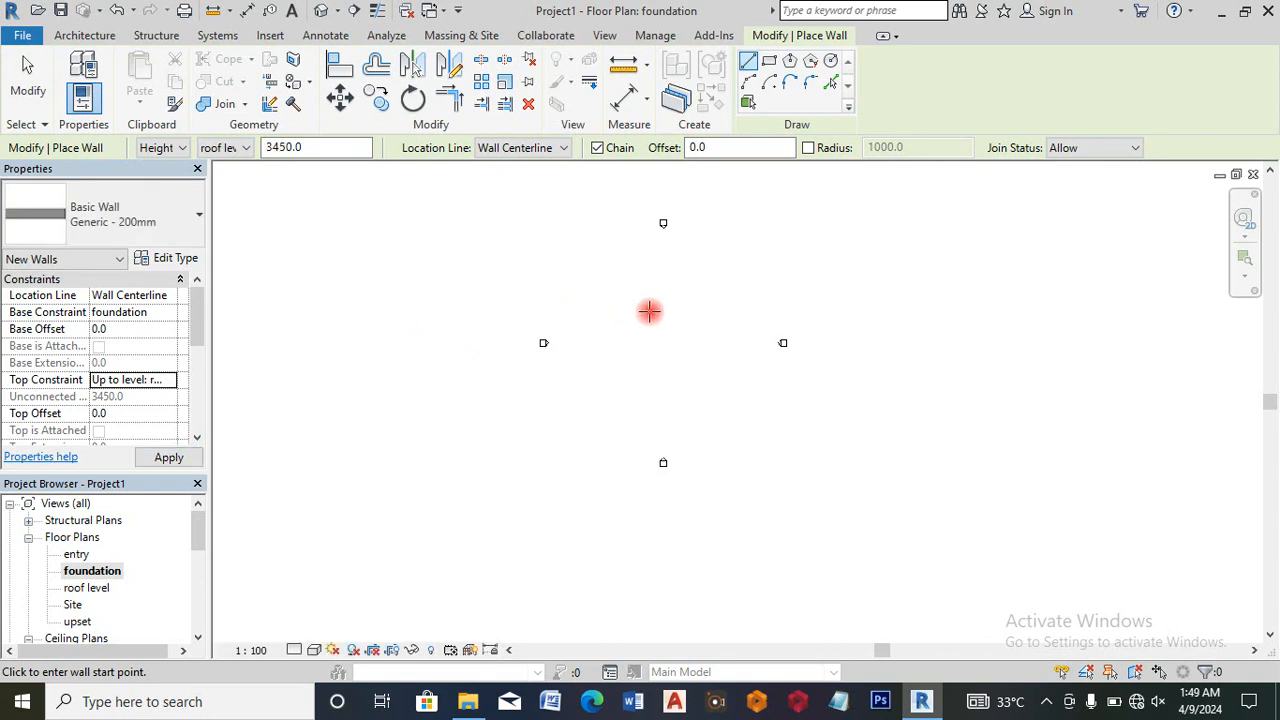
left_click(163, 456)
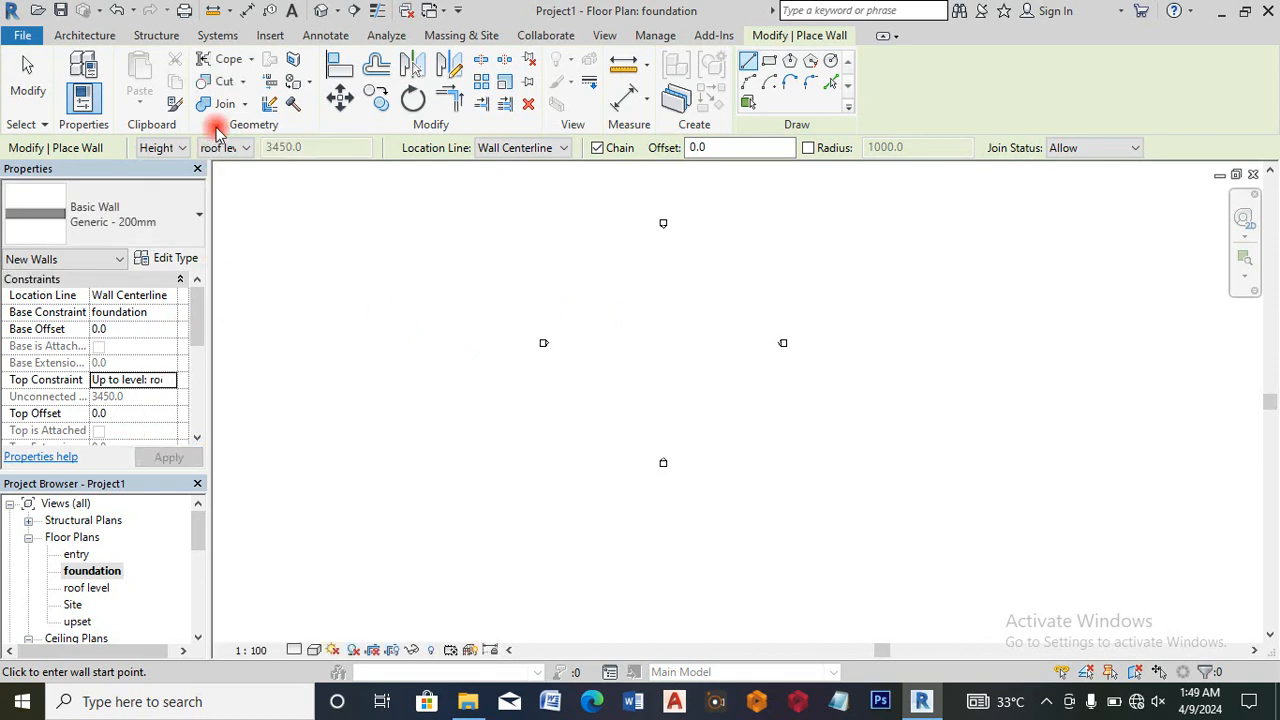
Step: Draw a horizontal wall 3000 mm long to the right, above the centre of the area between the elevation markers
scroll(673, 369, "up", 1)
scroll(660, 356, "up", 1)
scroll(626, 325, "up", 1)
scroll(625, 328, "down", 1)
scroll(625, 328, "down", 3)
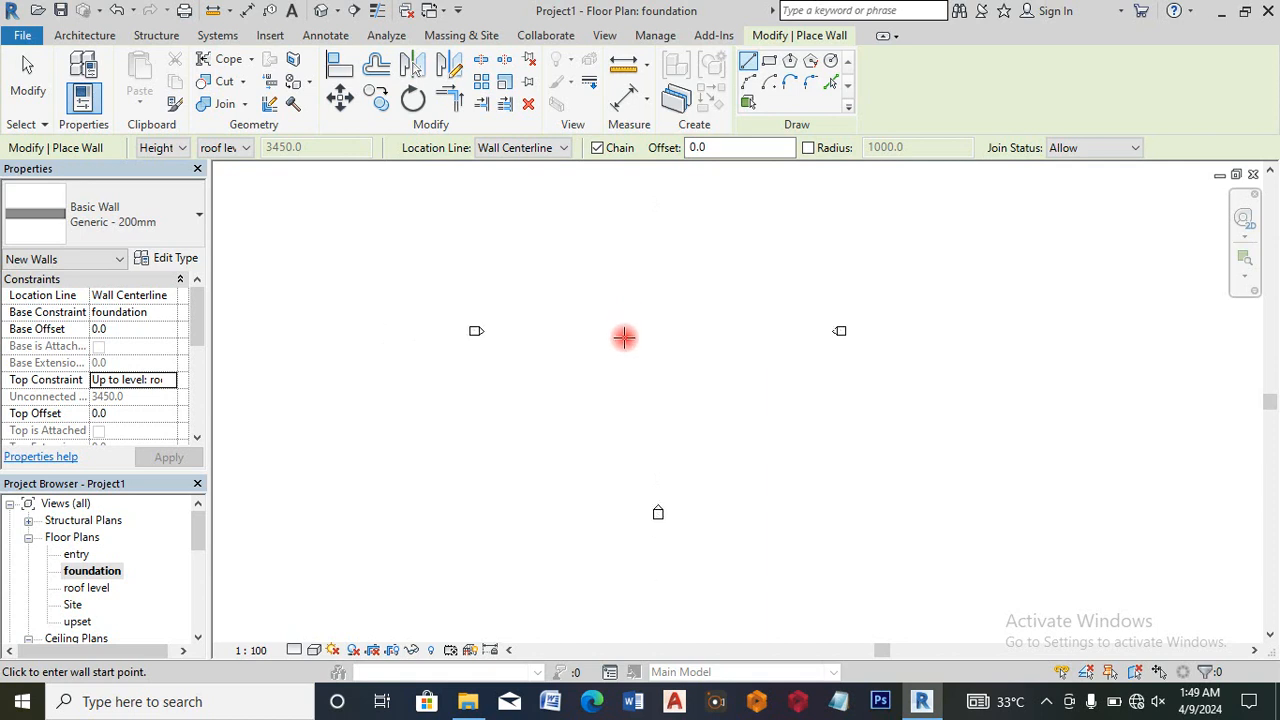
scroll(623, 262, "up", 5)
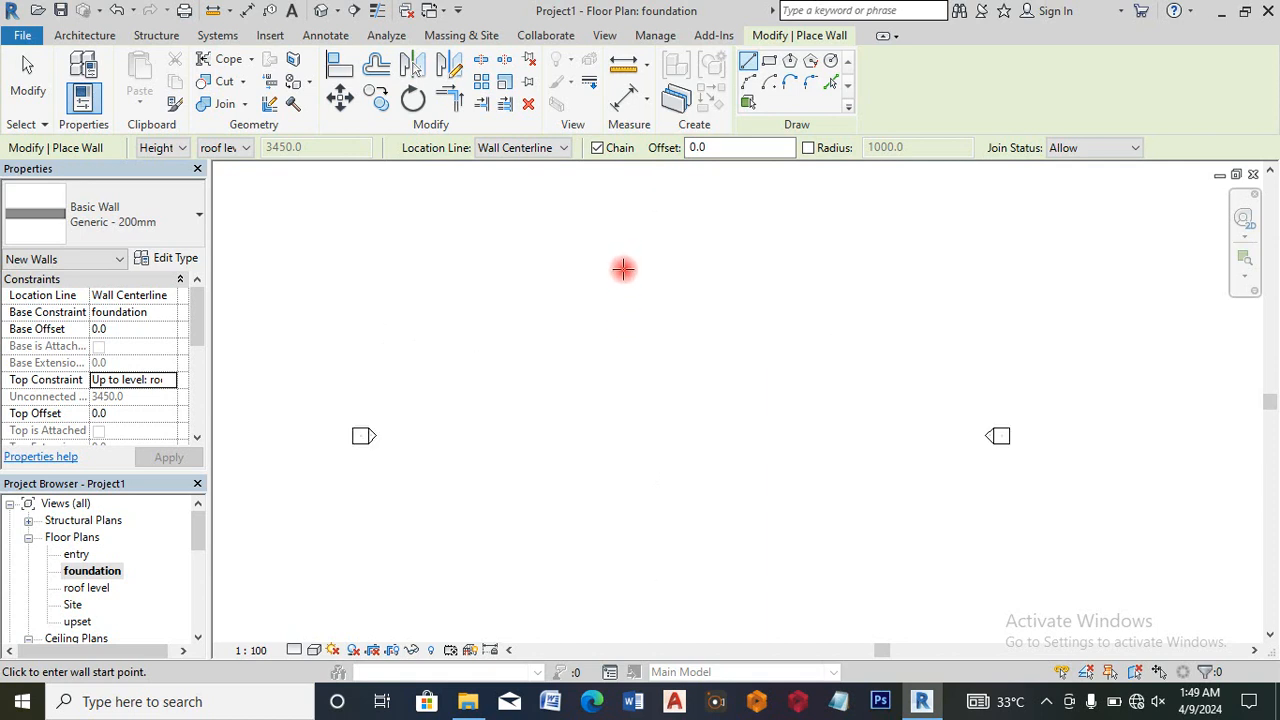
scroll(625, 278, "down", 1)
scroll(670, 322, "up", 2)
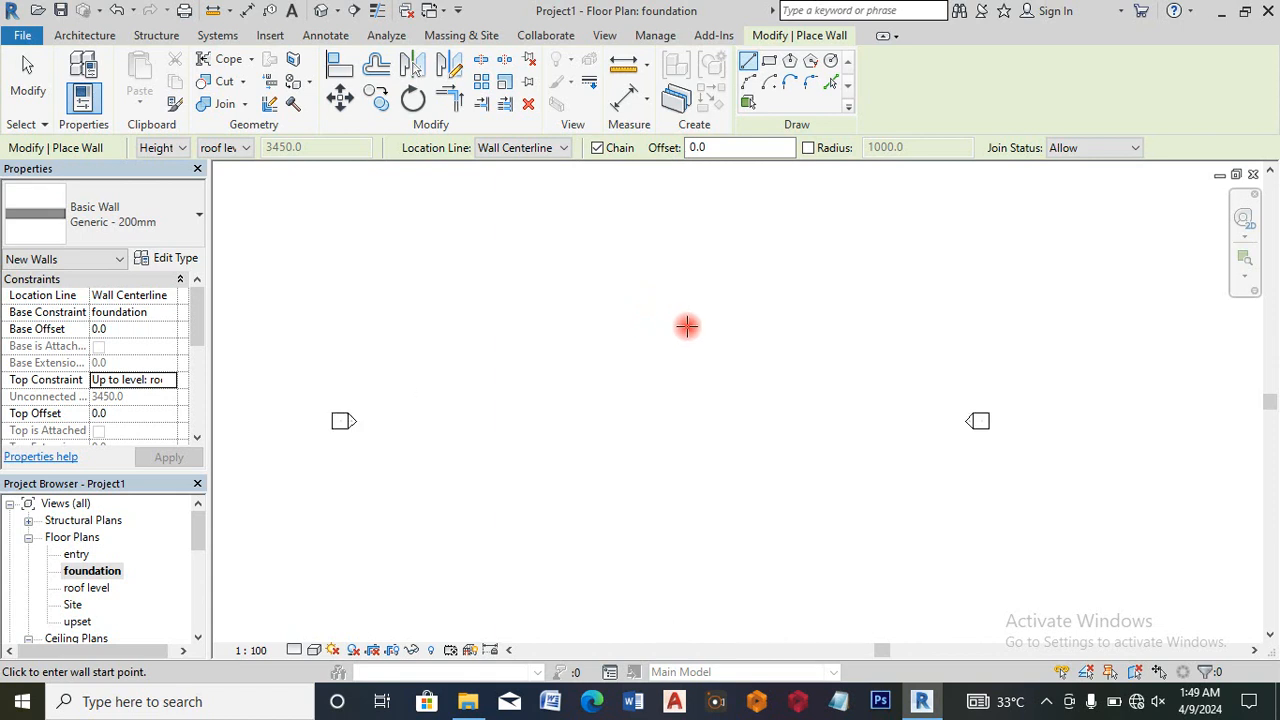
left_click(657, 266)
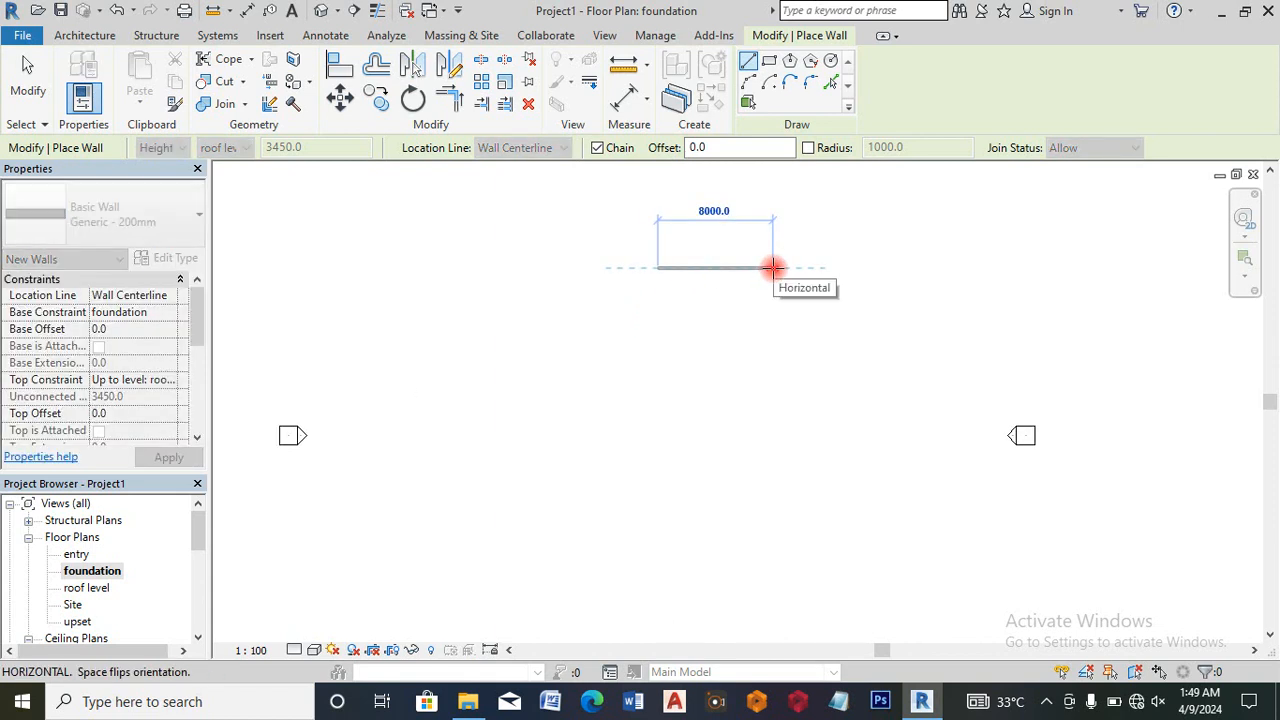
type("3")
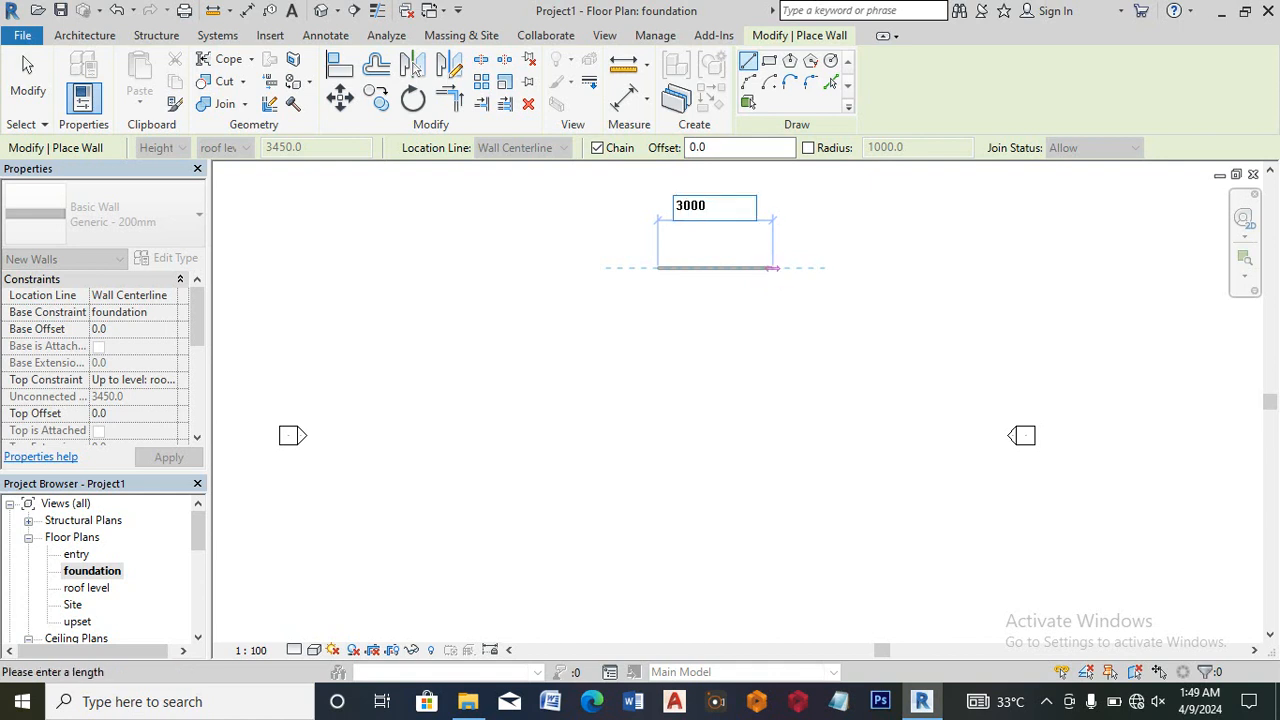
type("000")
key("Return")
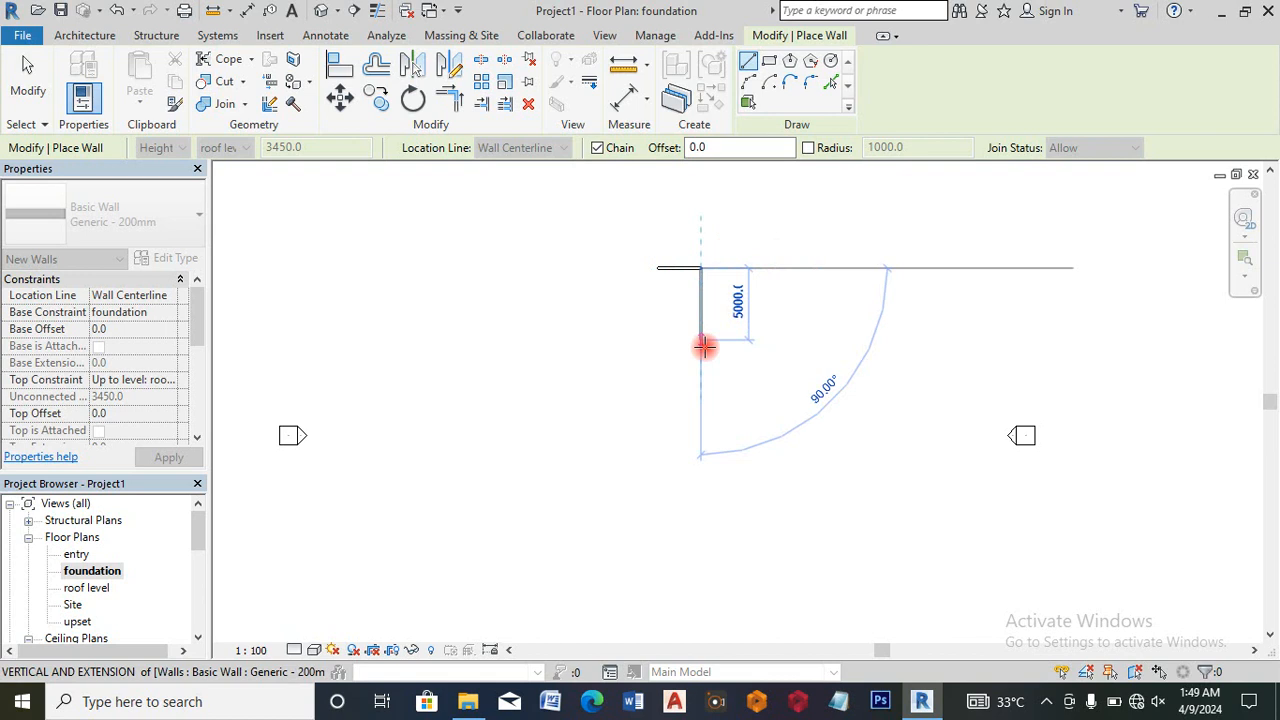
Step: Continue the wall chain with a 300 mm vertical wall downward from the horizontal wall's right end
type("3")
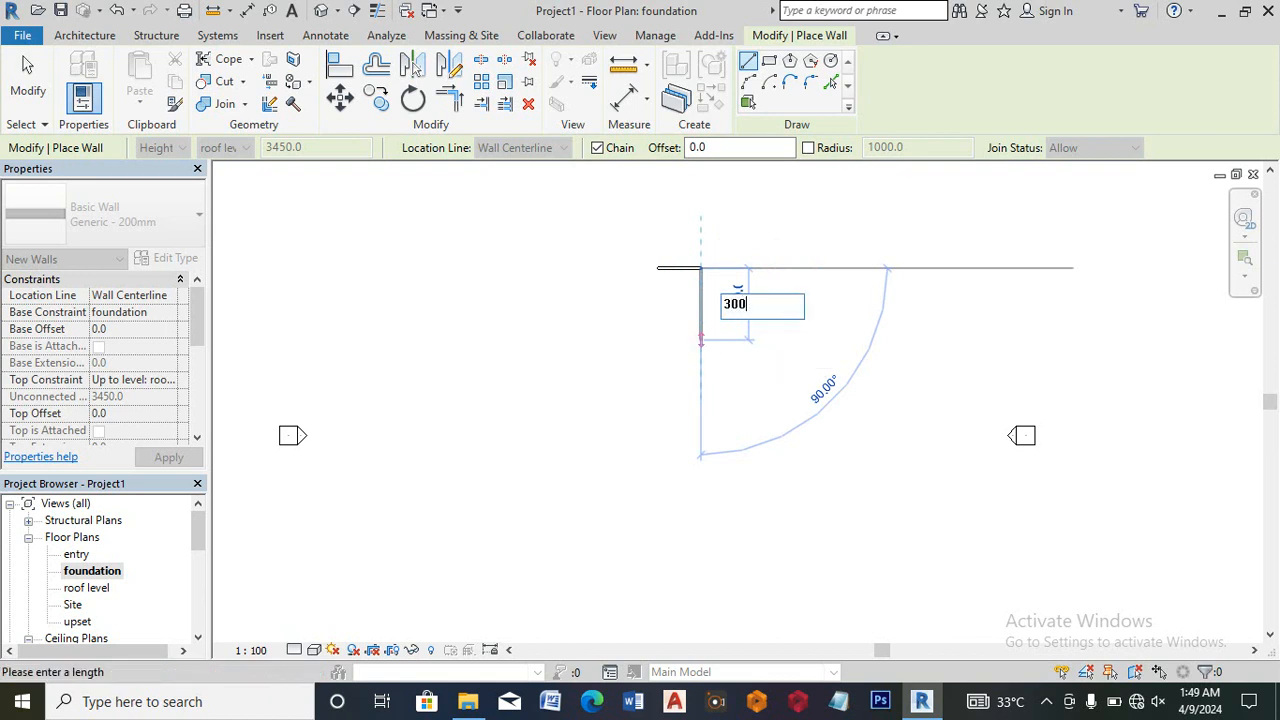
type("00")
key("Return")
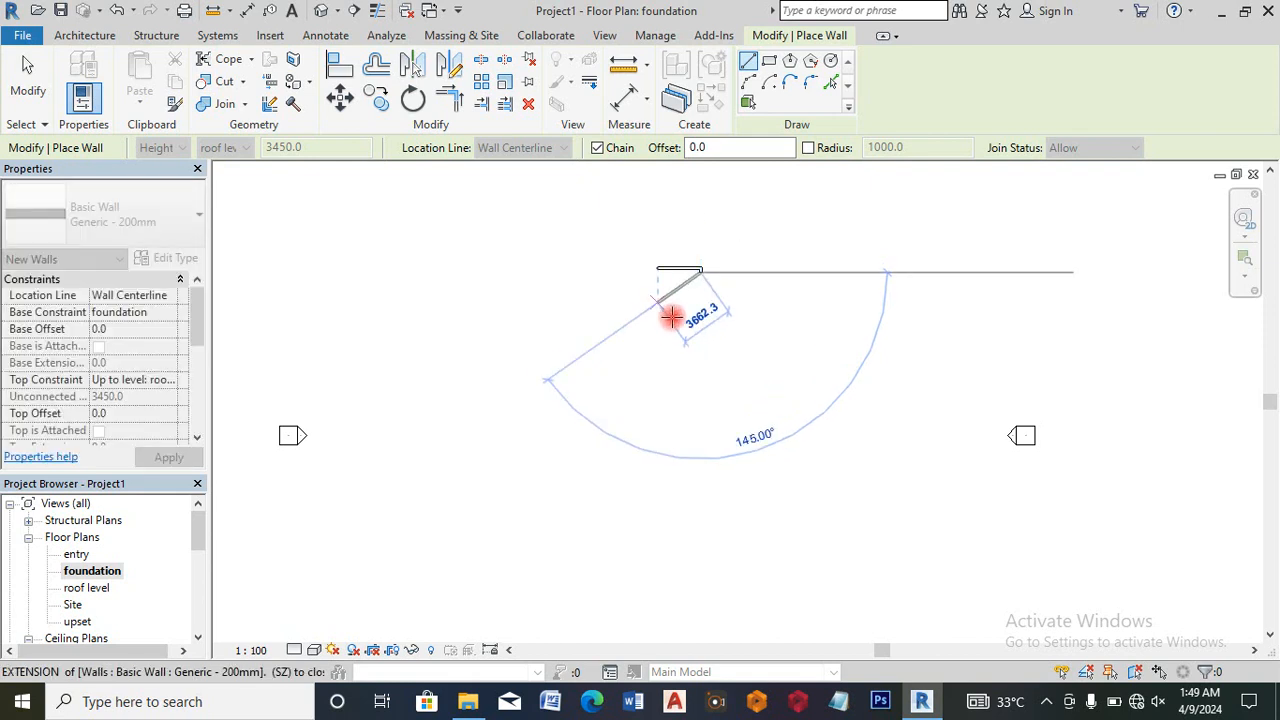
Step: End the wall chain and remove the short vertical wall at the horizontal wall's right end
key("Escape")
key("Escape")
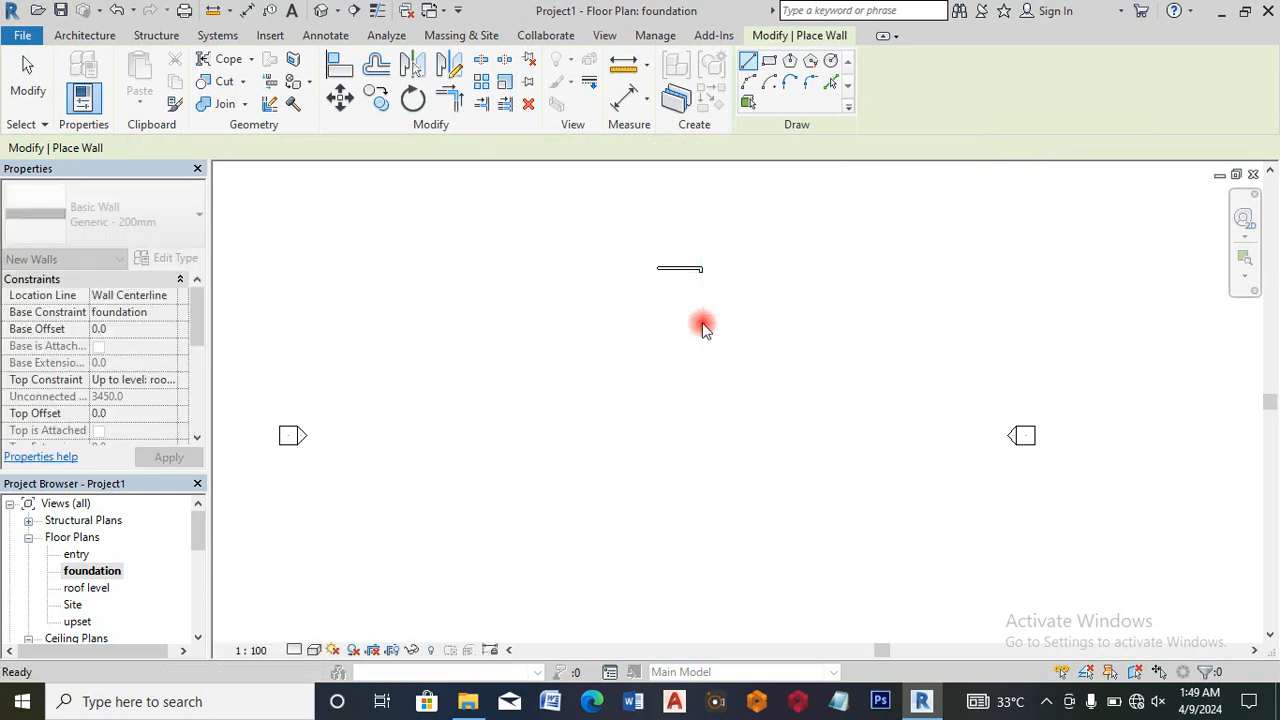
scroll(700, 266, "up", 5)
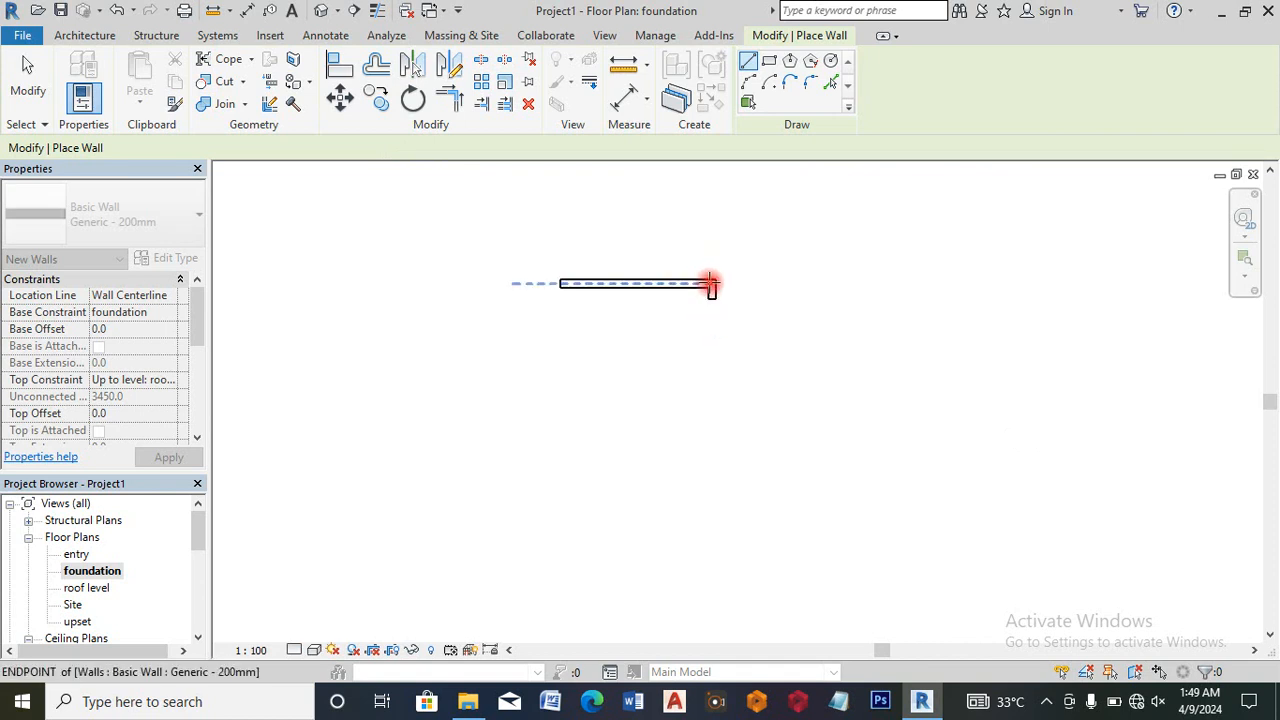
scroll(705, 280, "down", 5)
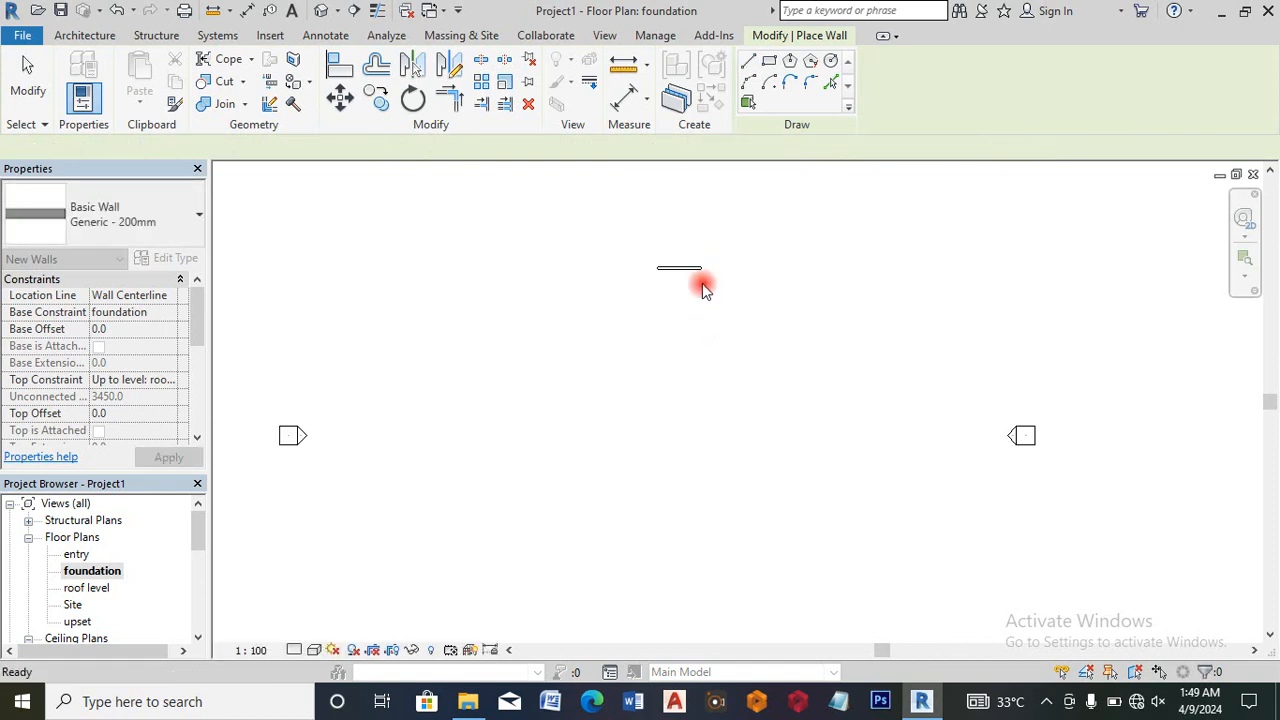
Step: Draw a 3000 mm wall down from the horizontal wall's right end and complete a 3000 by 3000 mm square room
key("w")
key("a")
scroll(699, 270, "up", 3)
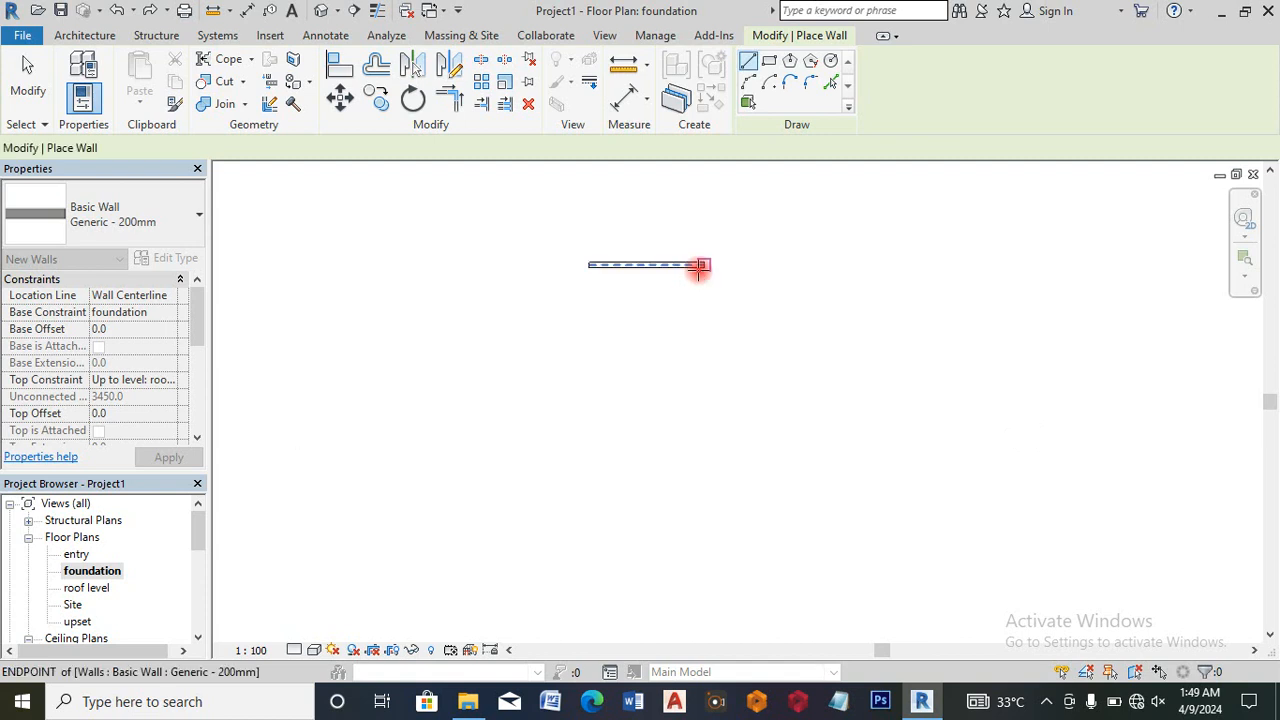
left_click(703, 265)
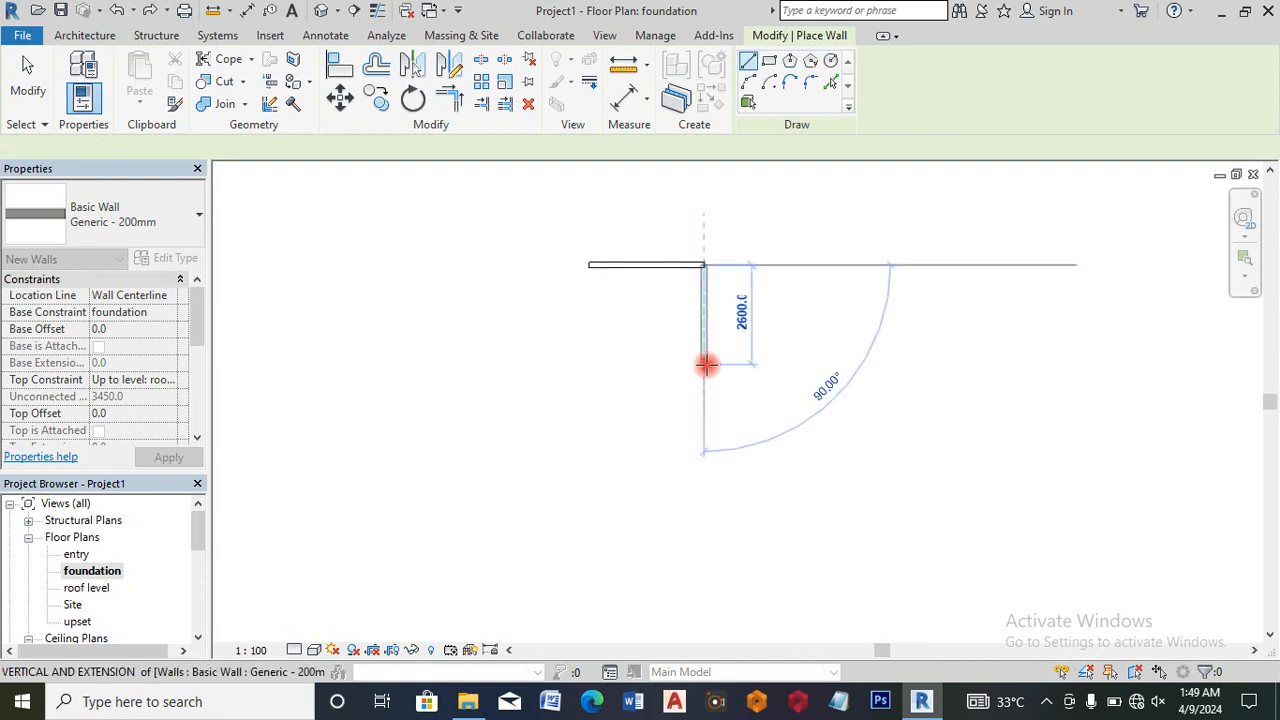
type("3")
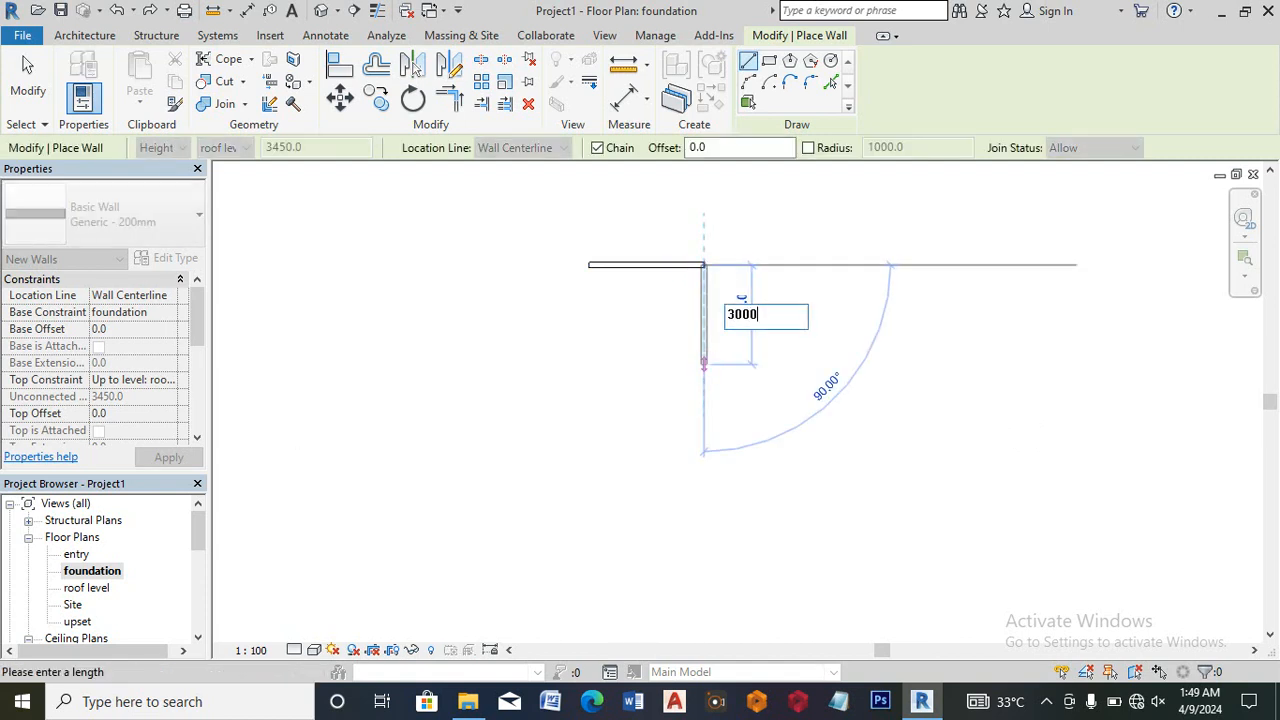
type("000")
key("Return")
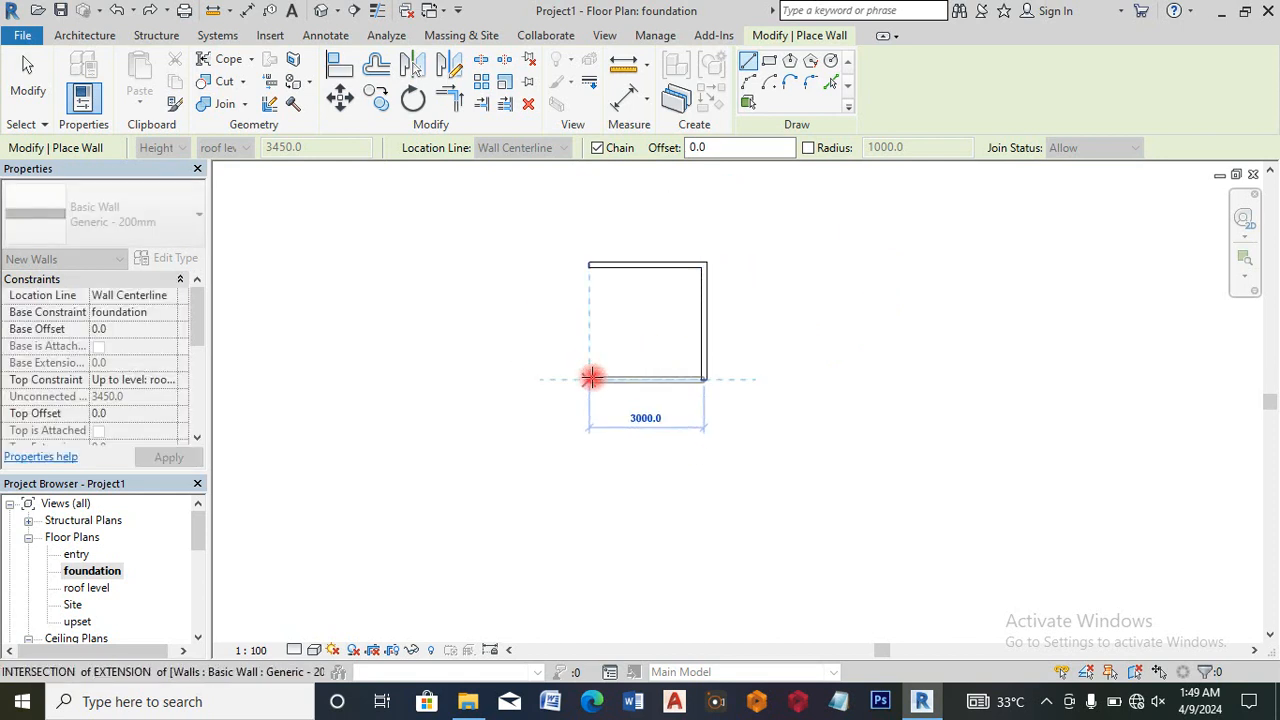
left_click(585, 266)
left_click(586, 266)
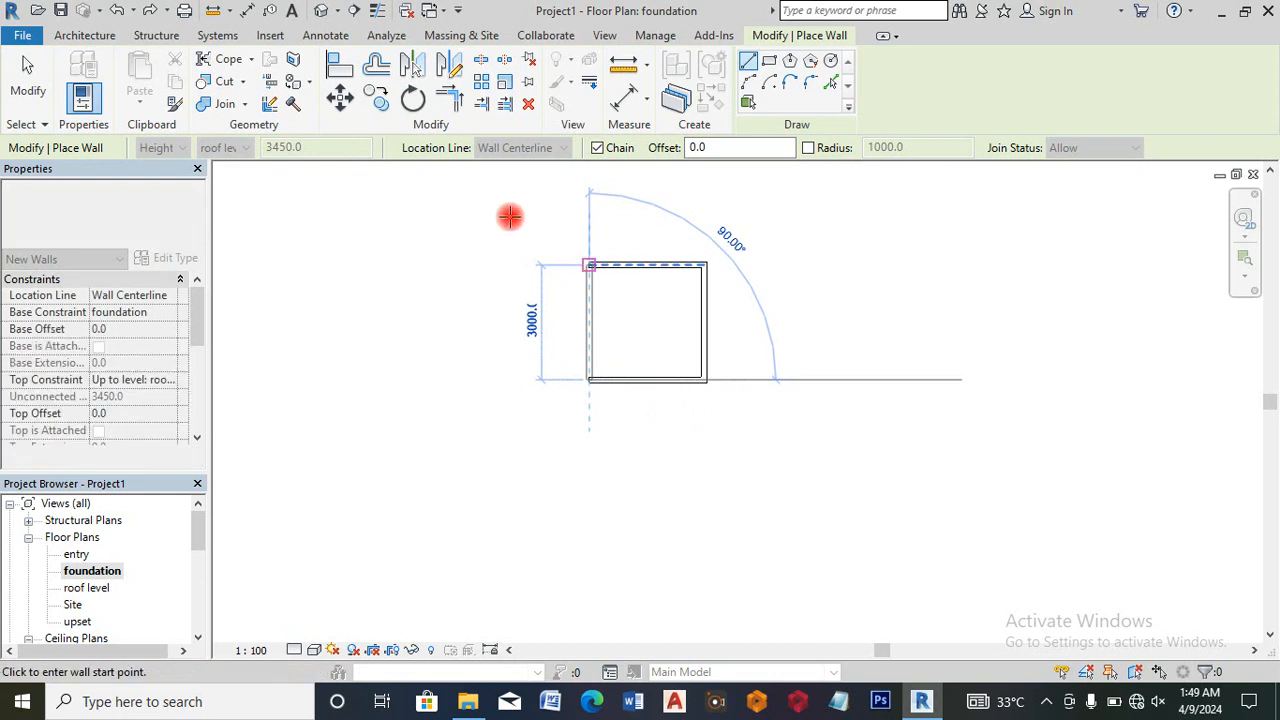
Step: Draw a 4200 mm vertical wall downward from the square room's lower-right corner
scroll(509, 214, "down", 2)
scroll(618, 336, "up", 1)
scroll(608, 302, "up", 2)
left_click(603, 287)
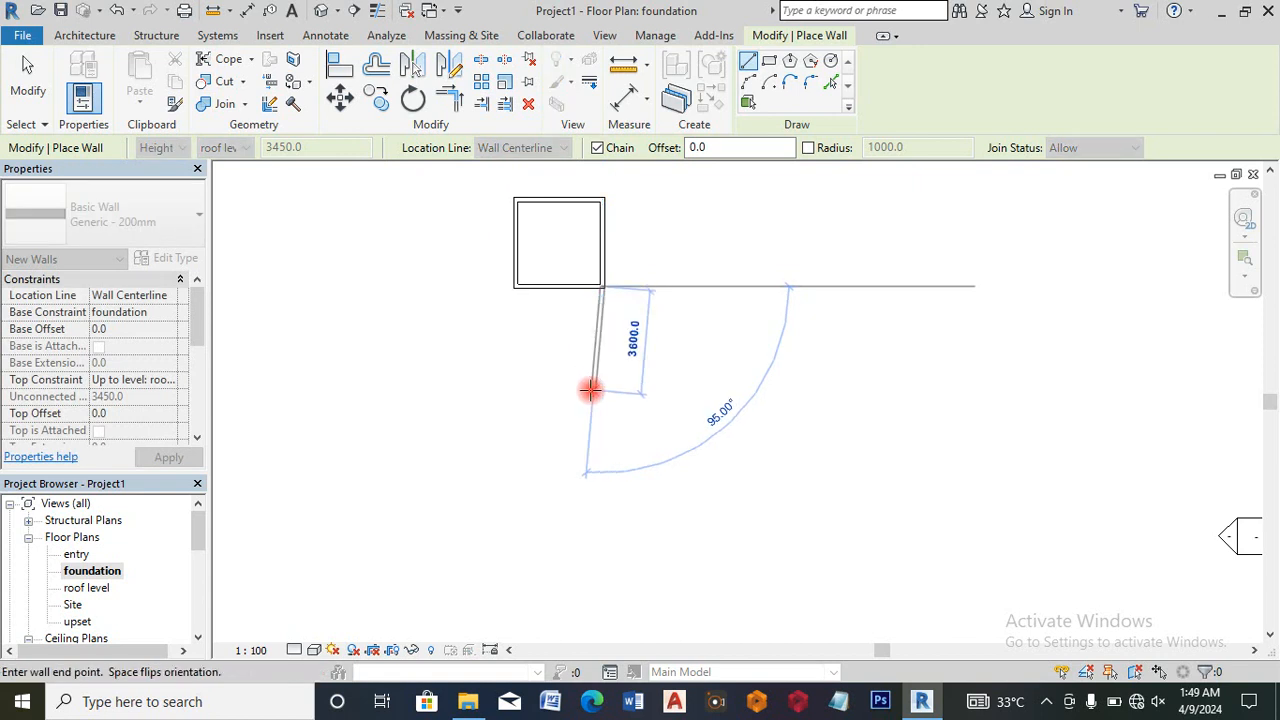
scroll(591, 400, "down", 1)
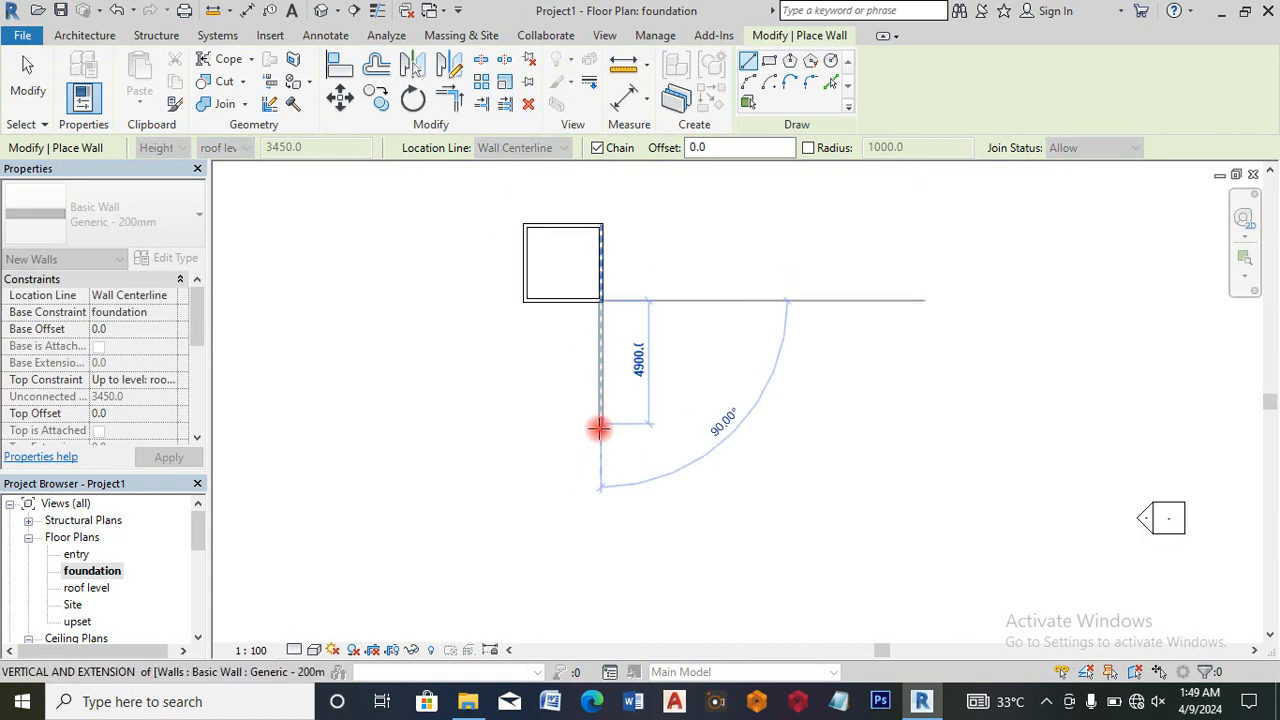
type("42")
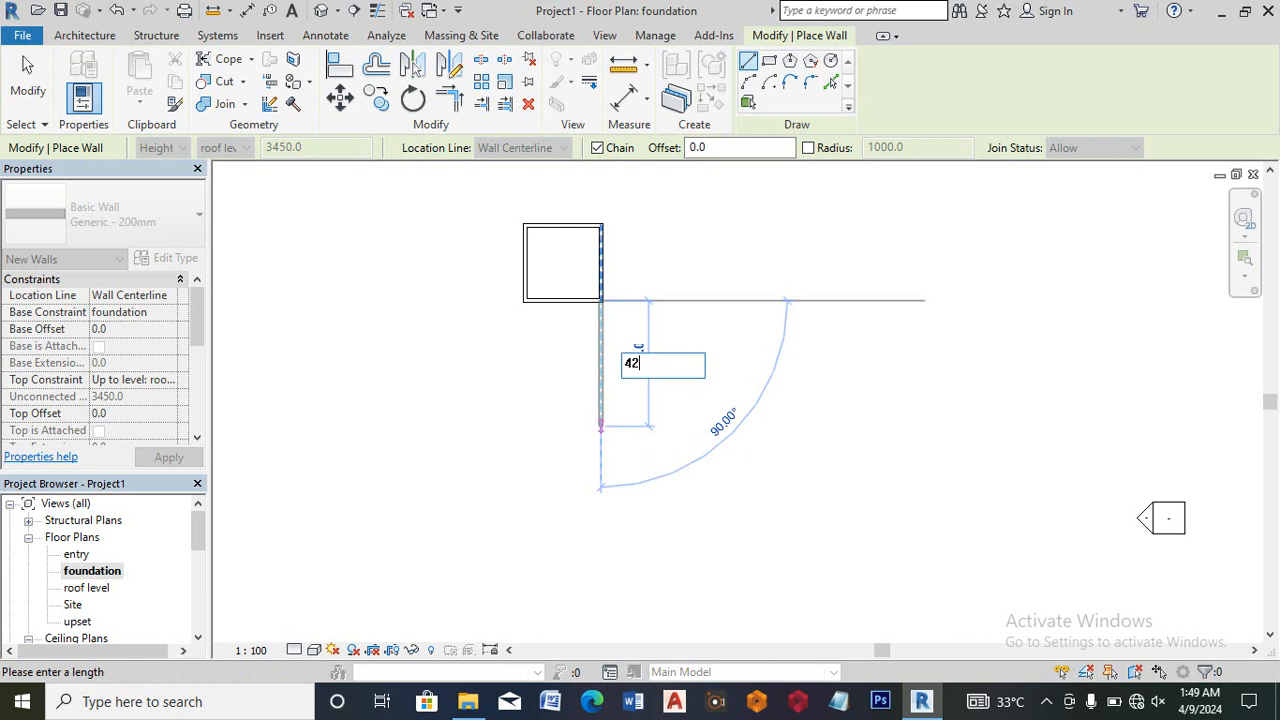
type("00")
left_click(600, 428)
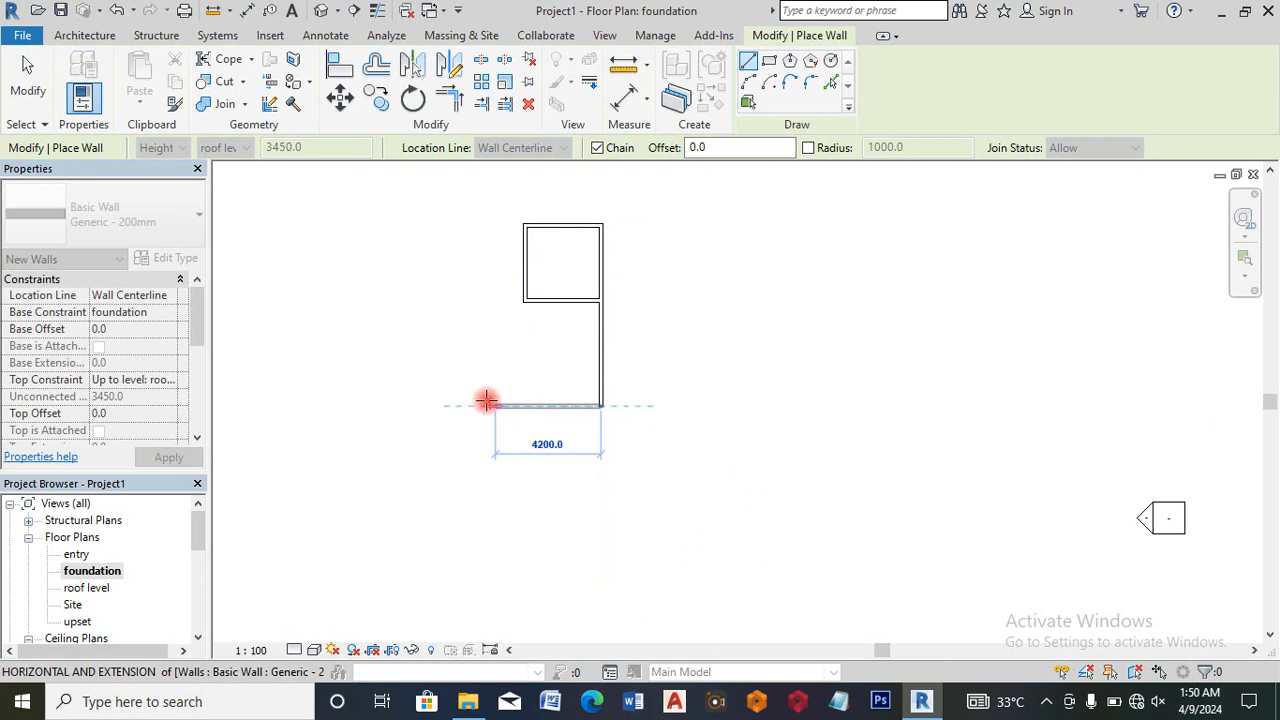
Step: Continue with a 5600 mm wall to the left and close the large room up to the square room's lower-left corner
type("5600")
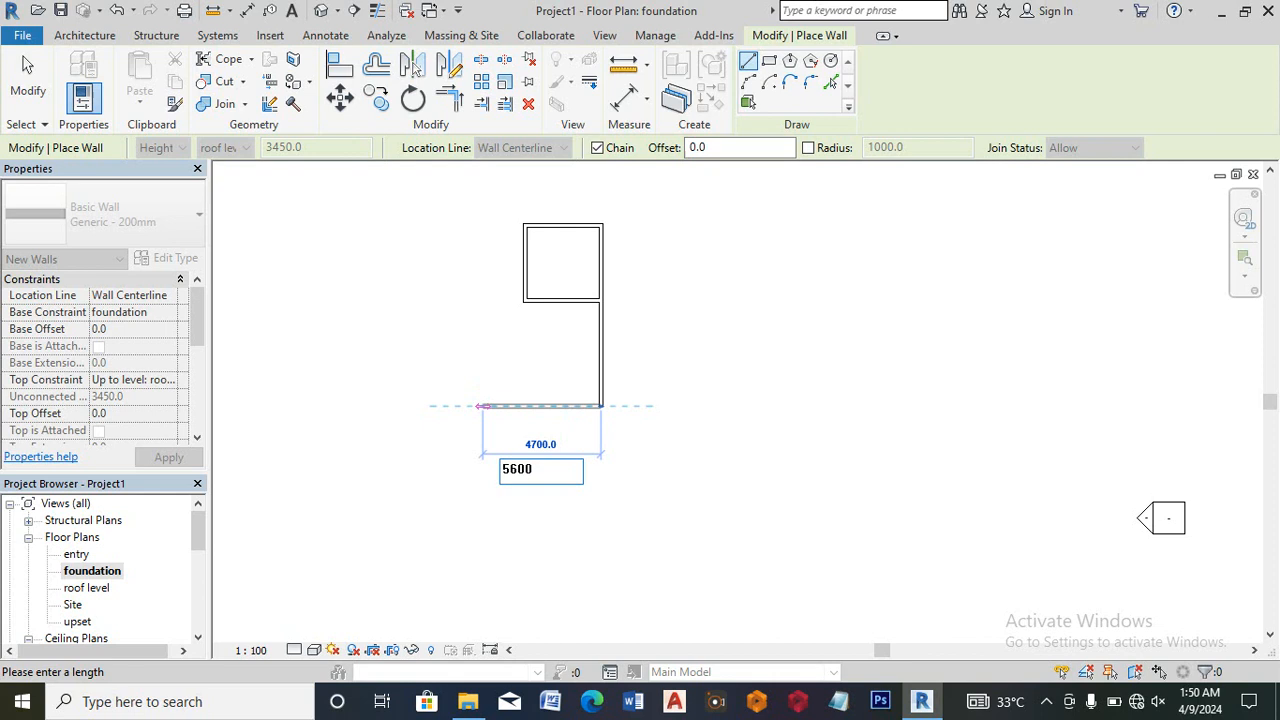
key("Return")
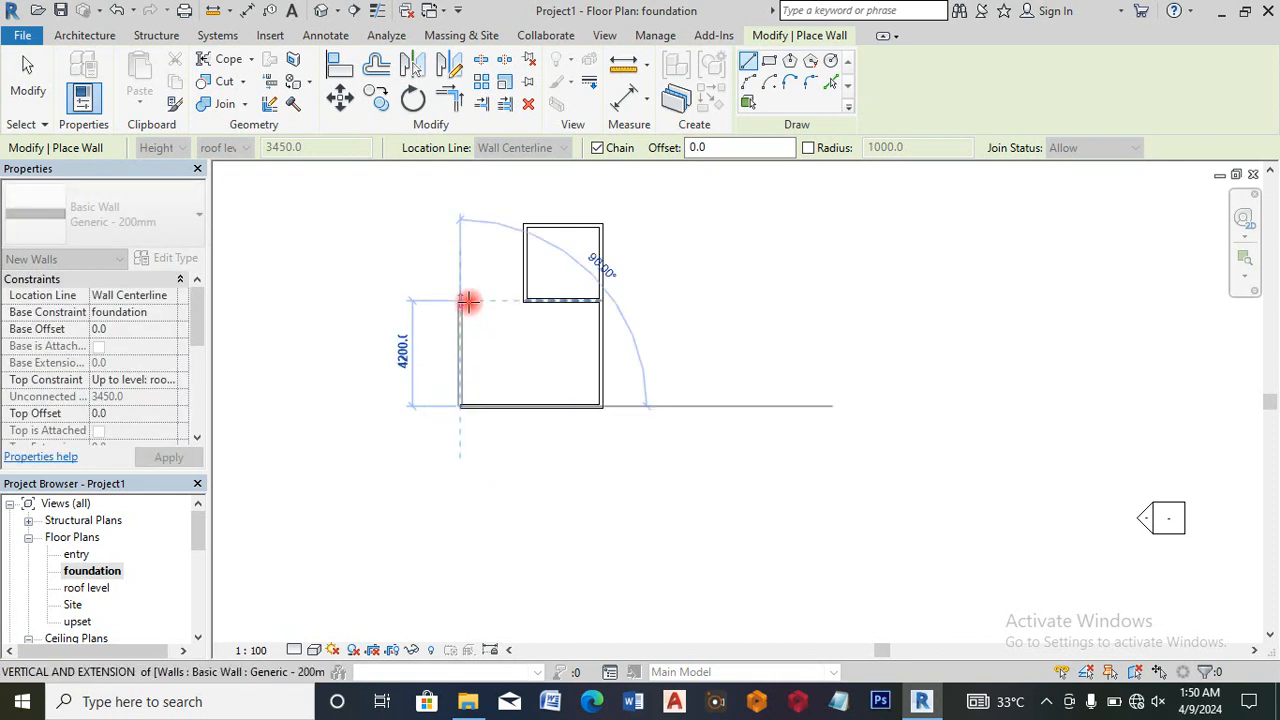
left_click(522, 299)
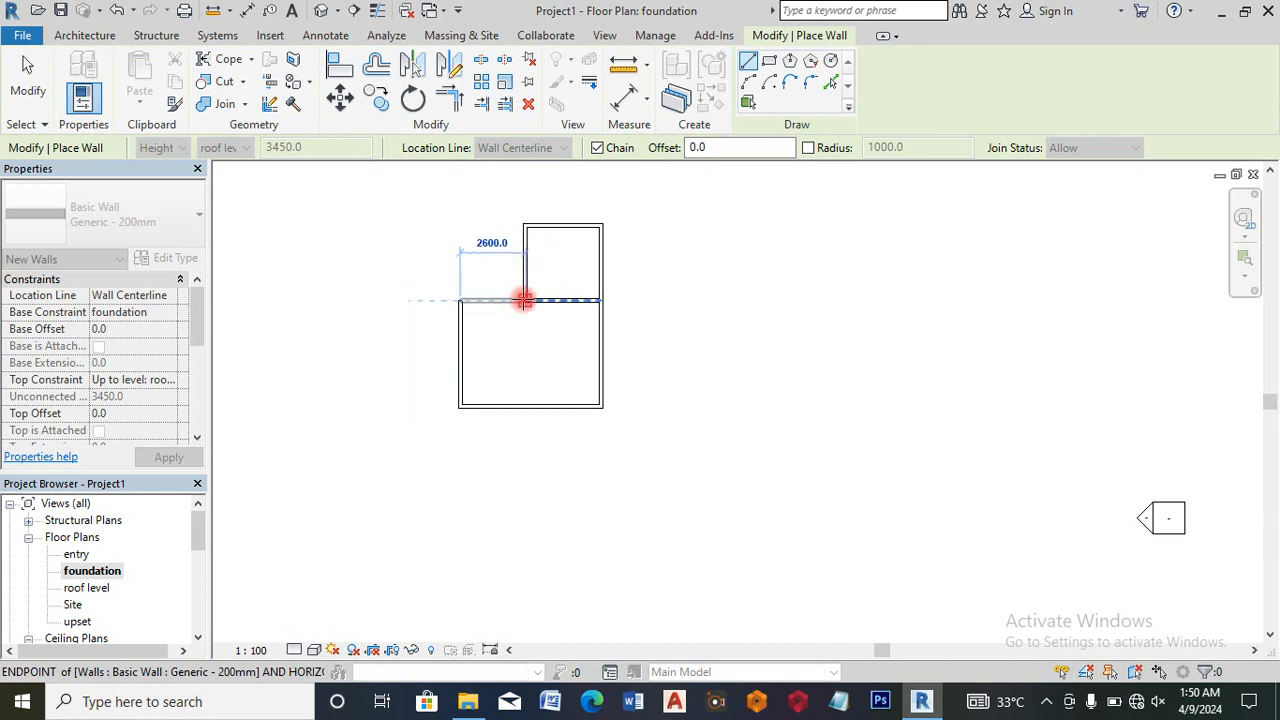
left_click(524, 299)
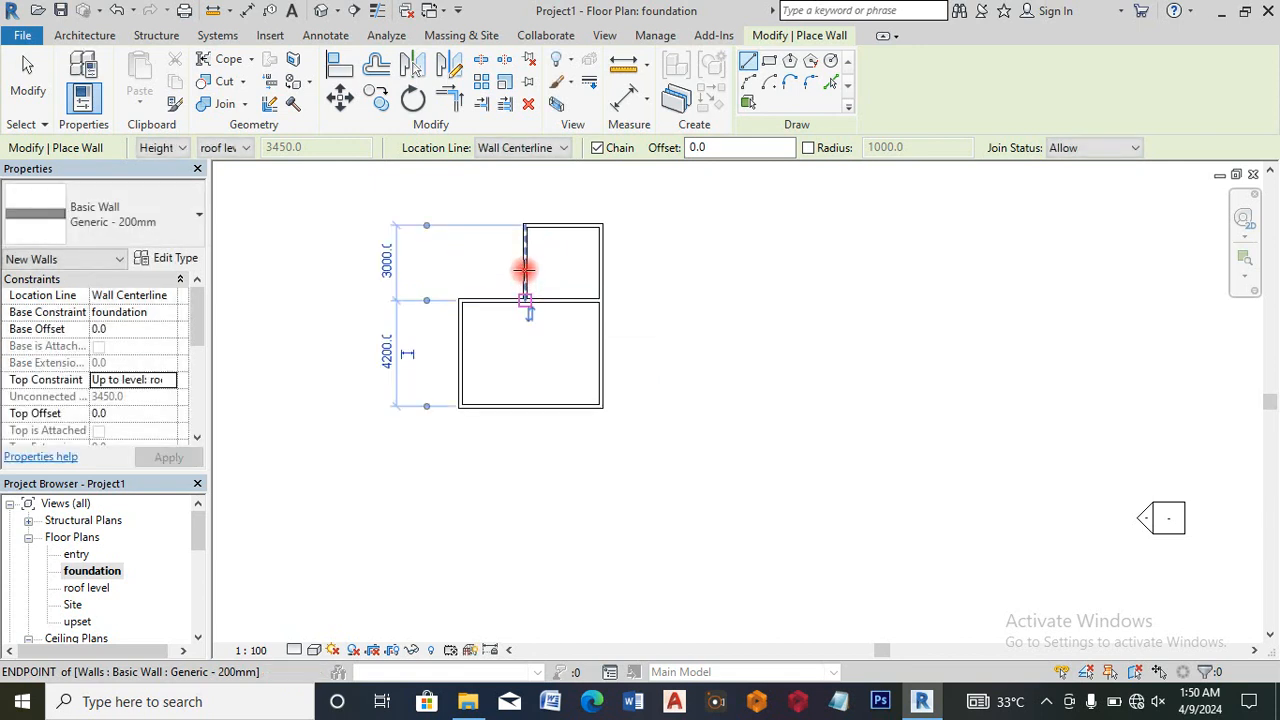
Step: Enclose a 2600 by 3000 mm room left of the square room, aligned with the large room's left wall
left_click(524, 224)
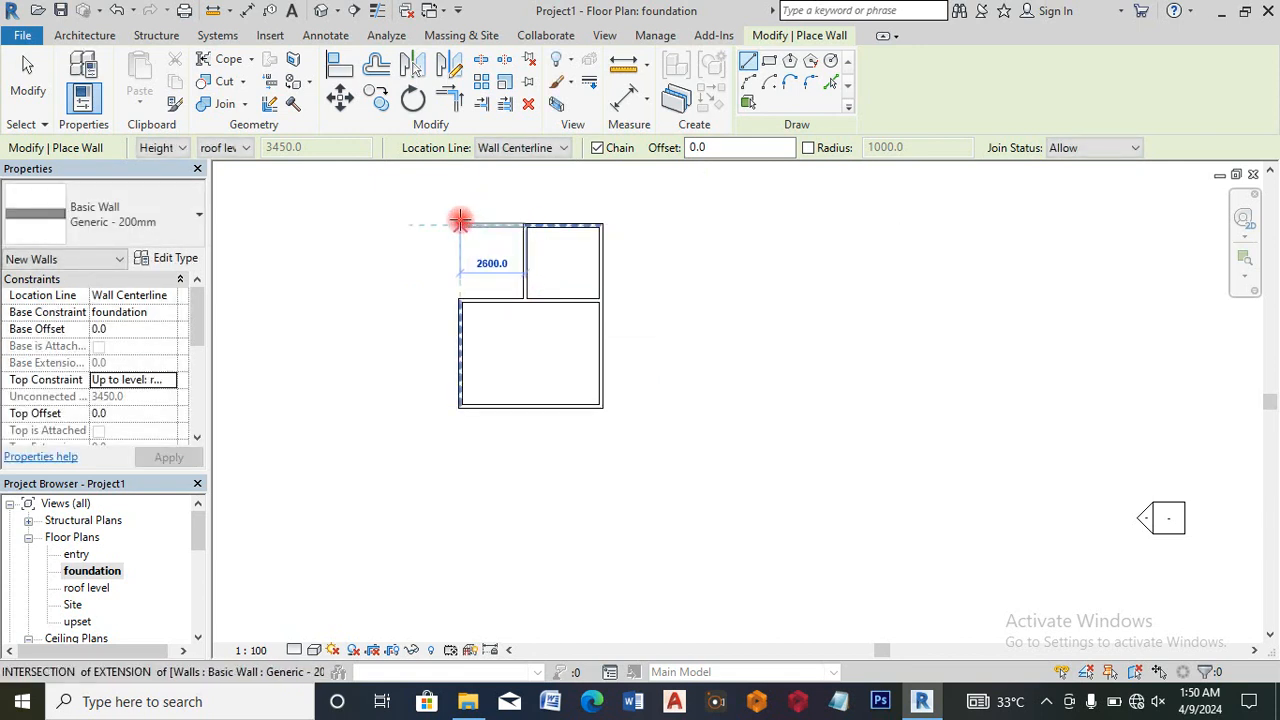
left_click(456, 298)
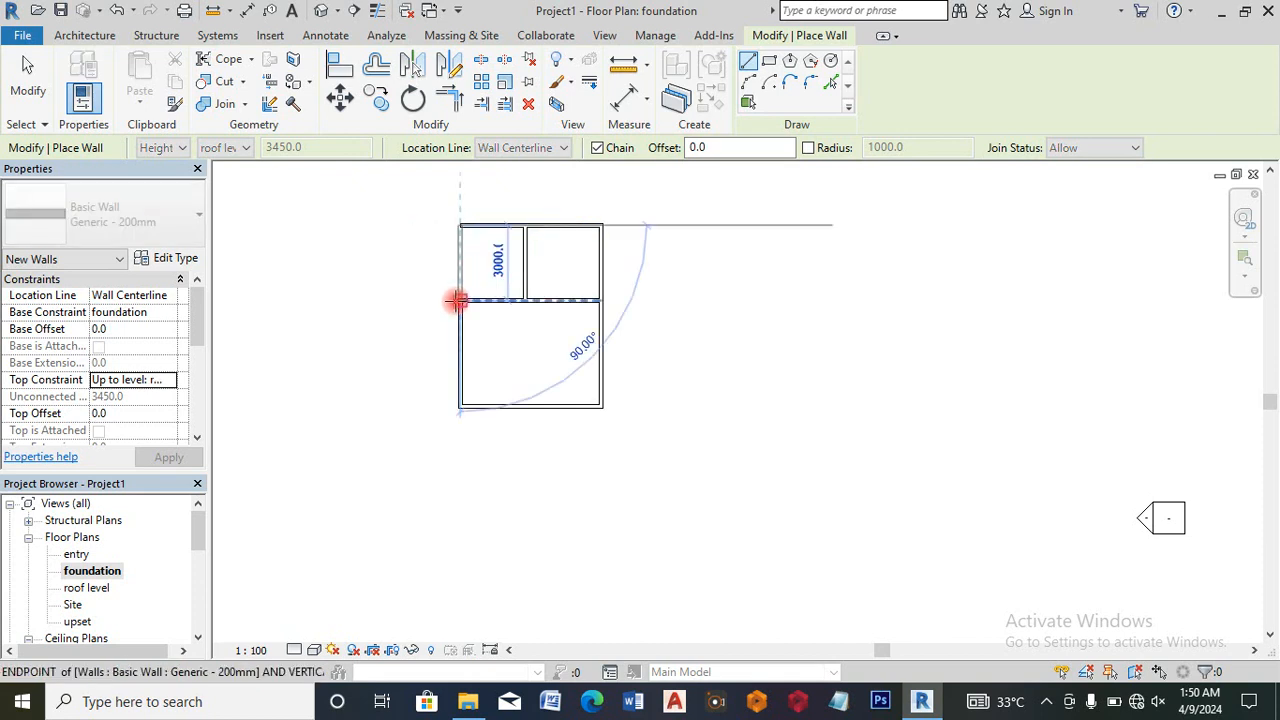
key("Escape")
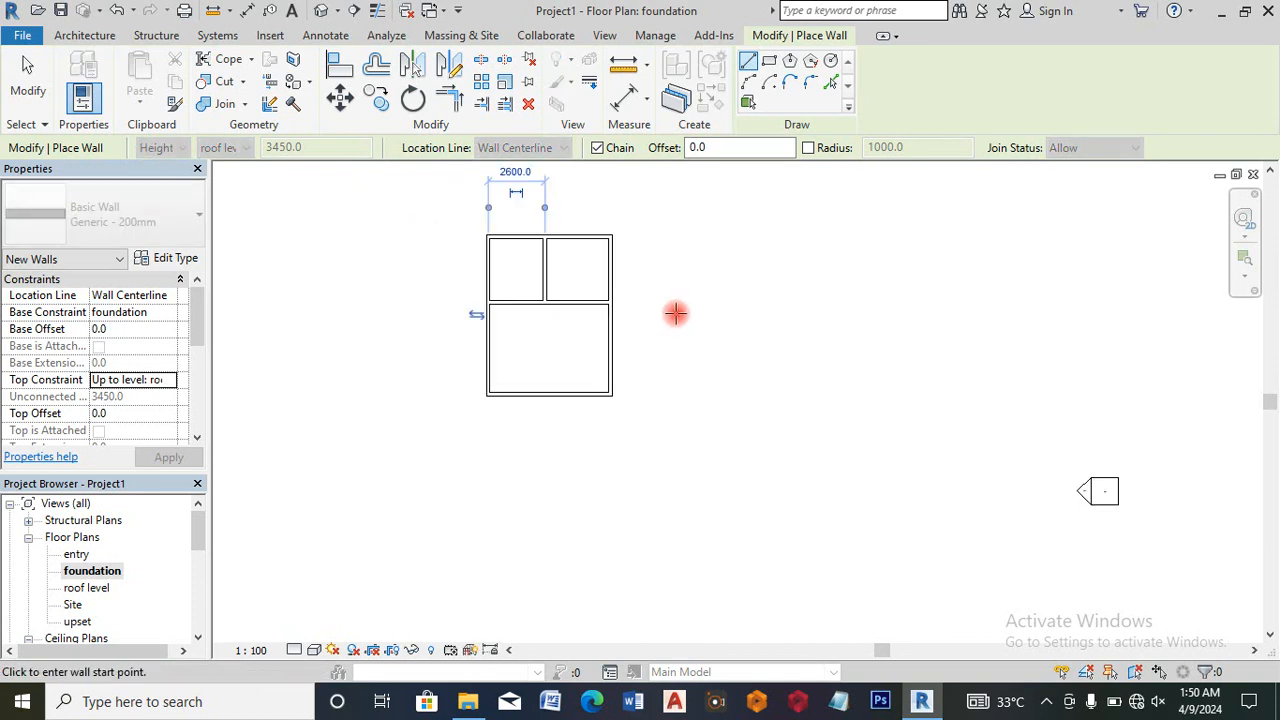
Step: Add an 1800 mm wide, 7200 mm long walled strip along the full left side of the rooms
scroll(676, 314, "down", 2)
left_click(510, 243)
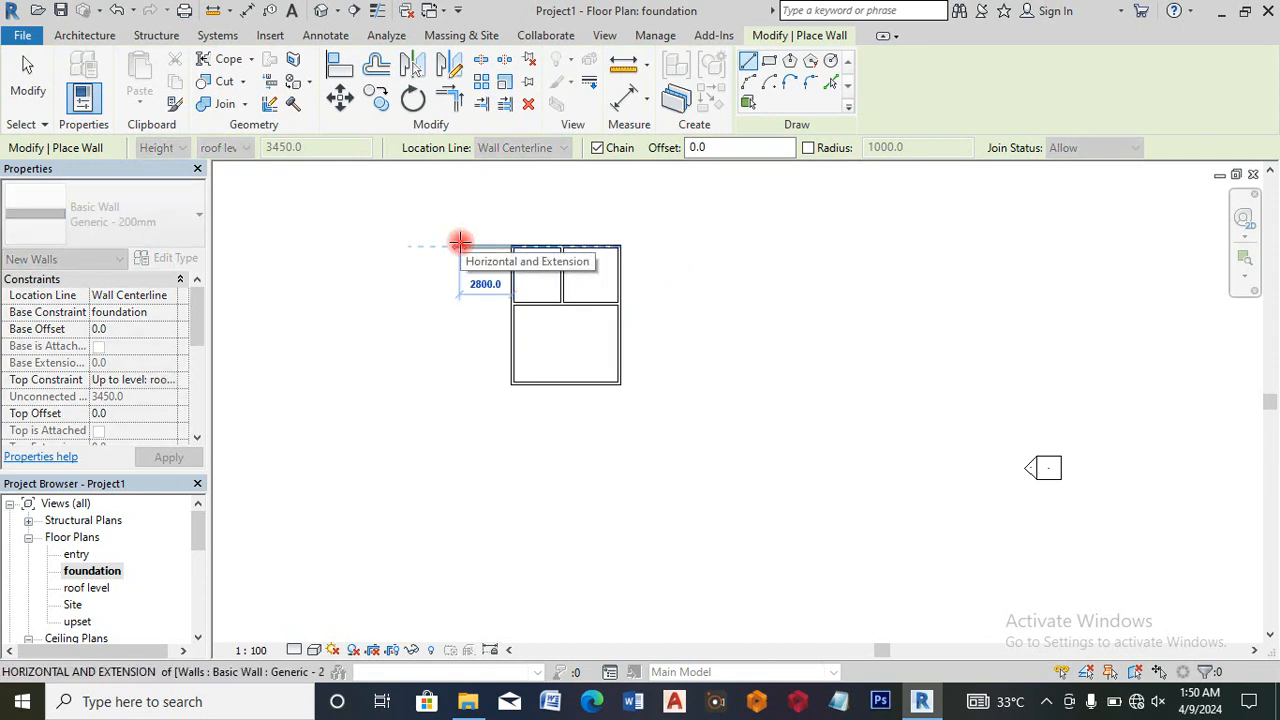
type("1800")
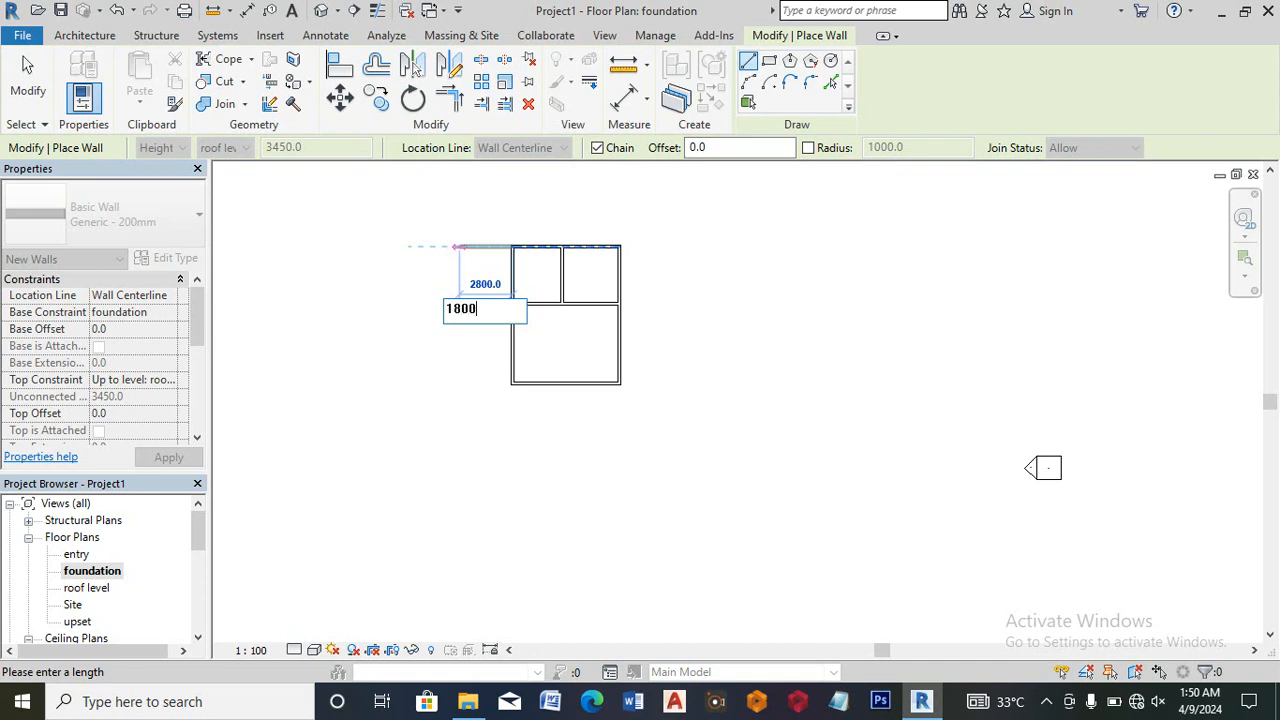
key("Return")
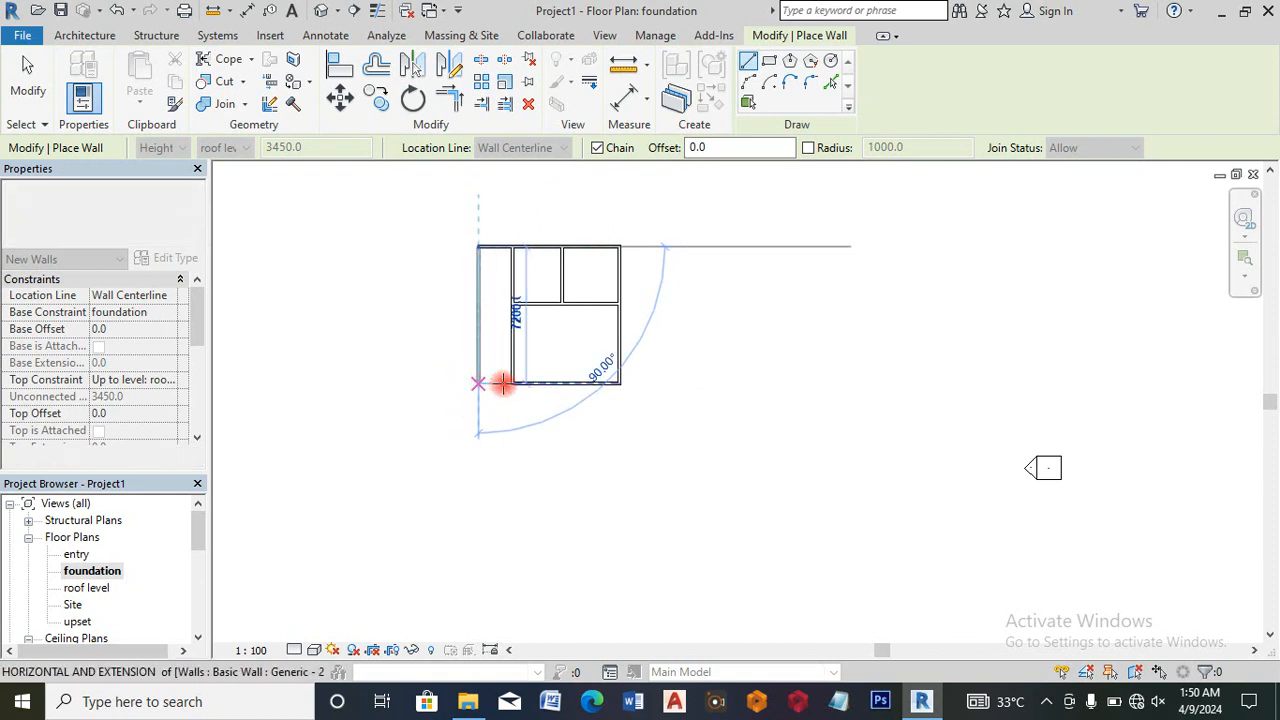
left_click(503, 382)
key("Escape")
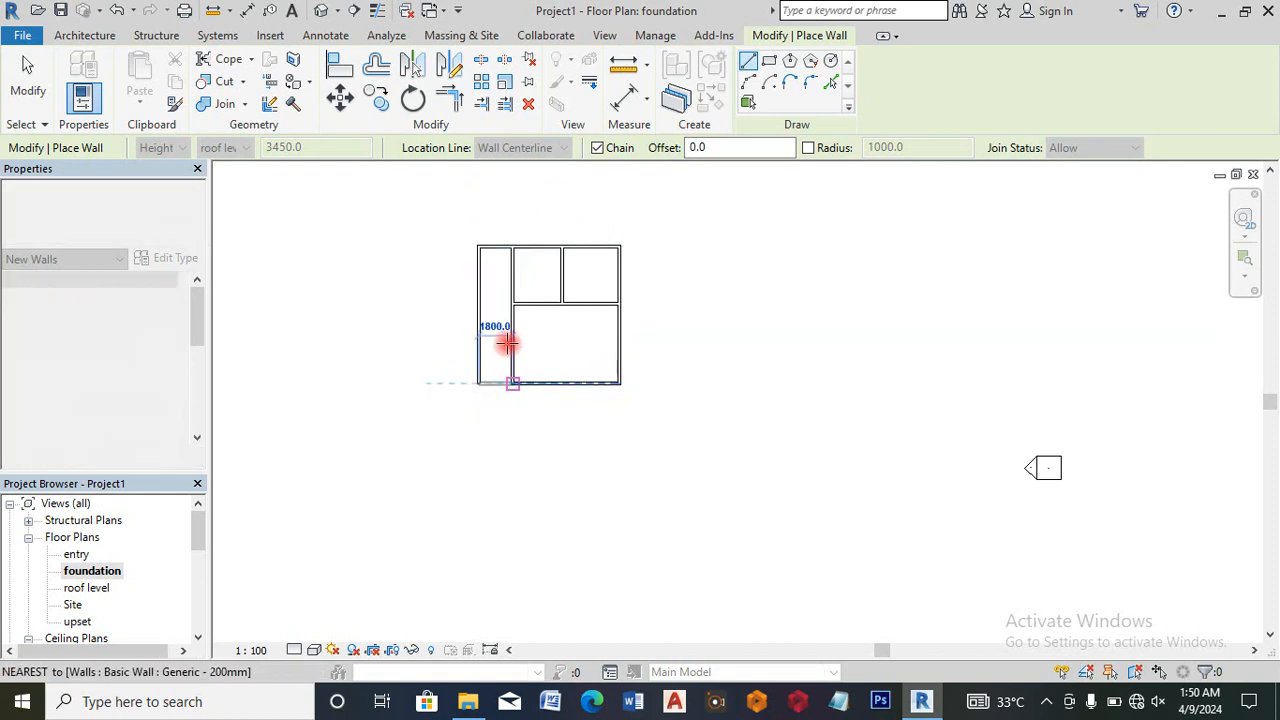
Step: Draw a 3600 mm horizontal wall to the left from the narrow strip's upper-left corner
scroll(503, 284, "up", 1)
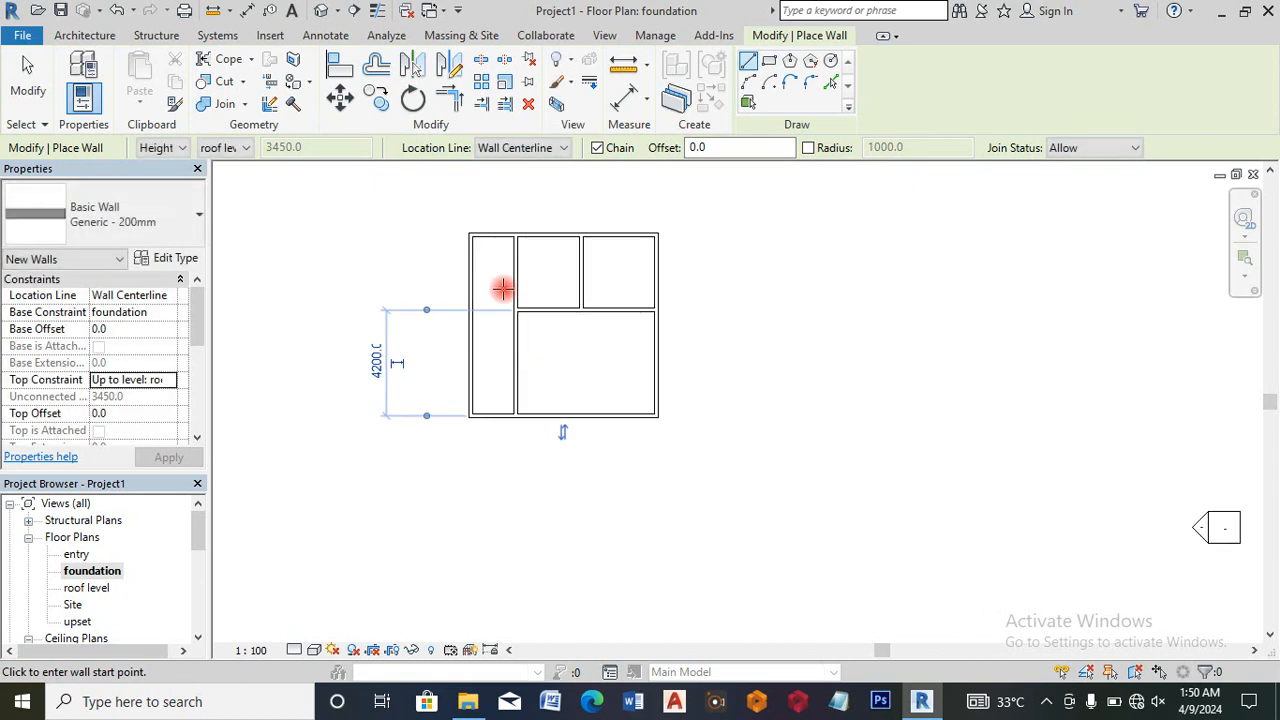
scroll(480, 260, "down", 1)
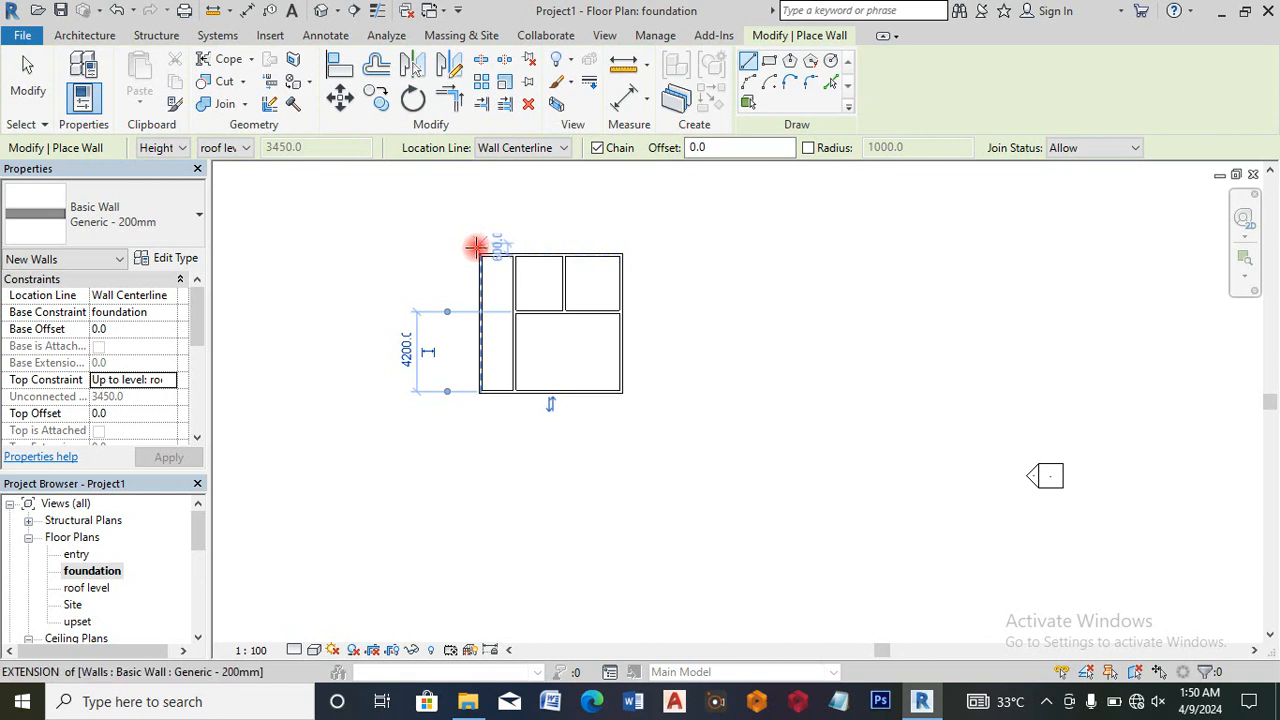
scroll(480, 255, "up", 1)
left_click(481, 256)
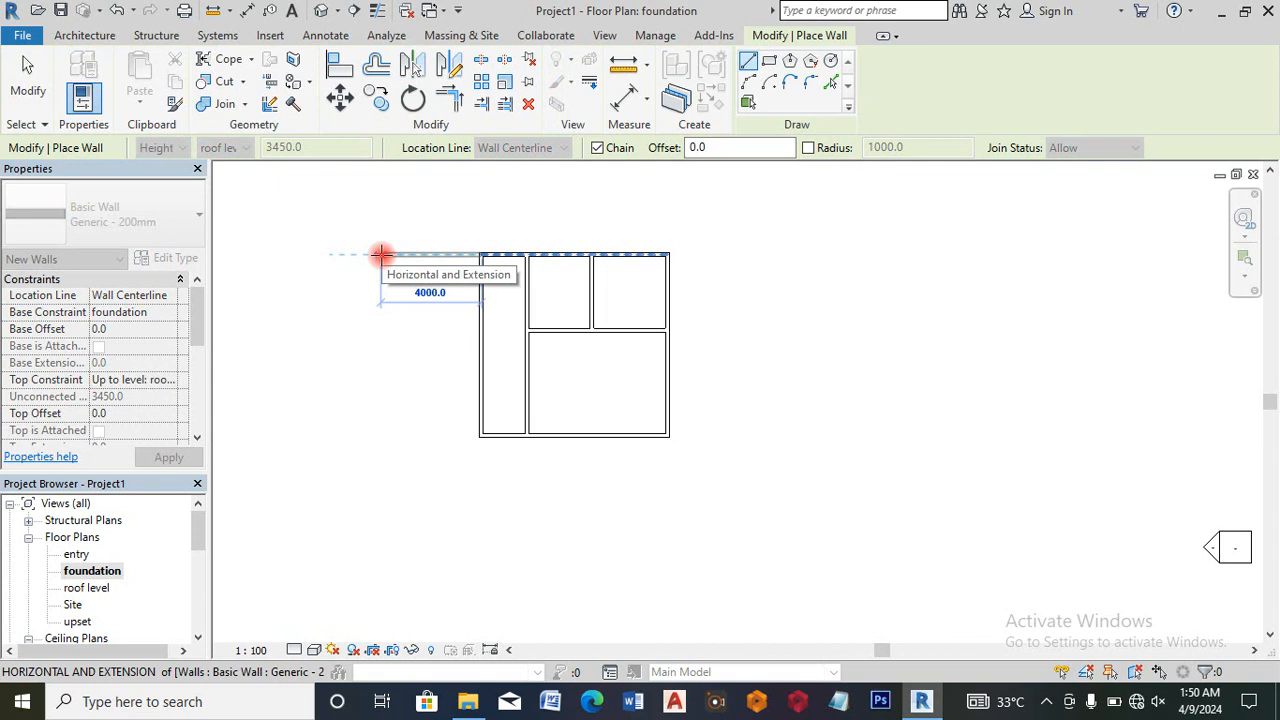
type("3600")
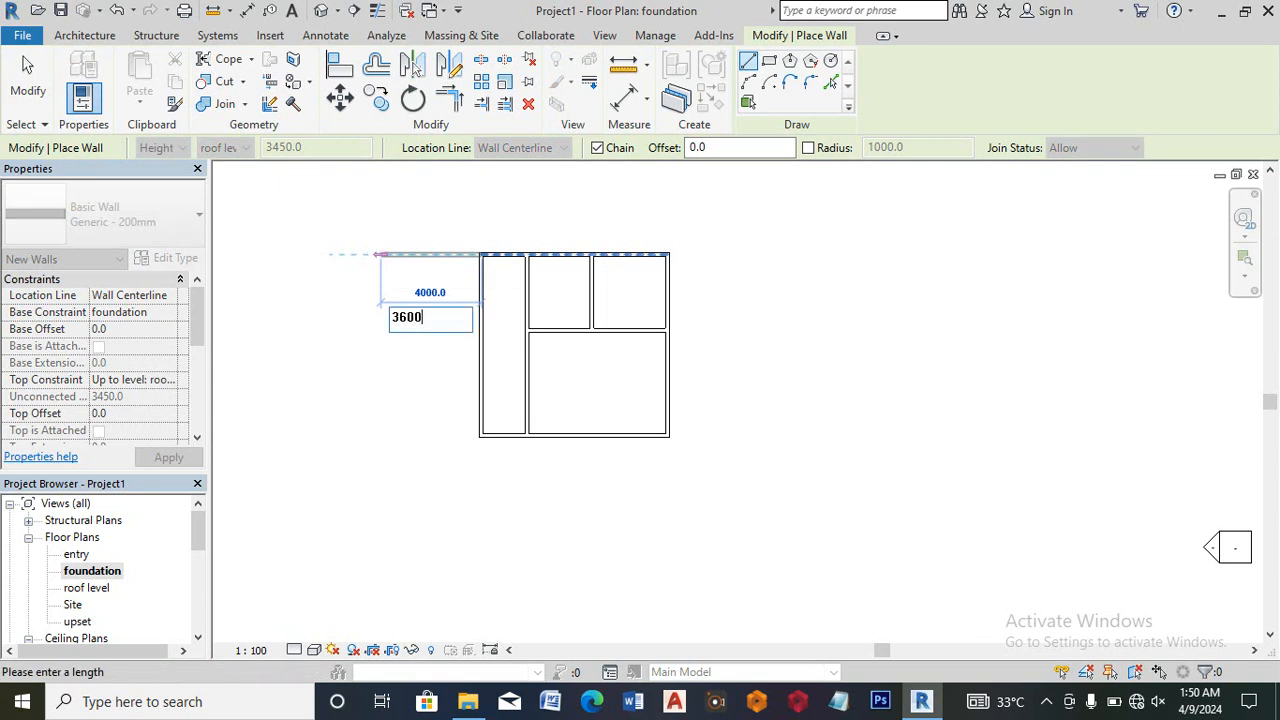
key("Return")
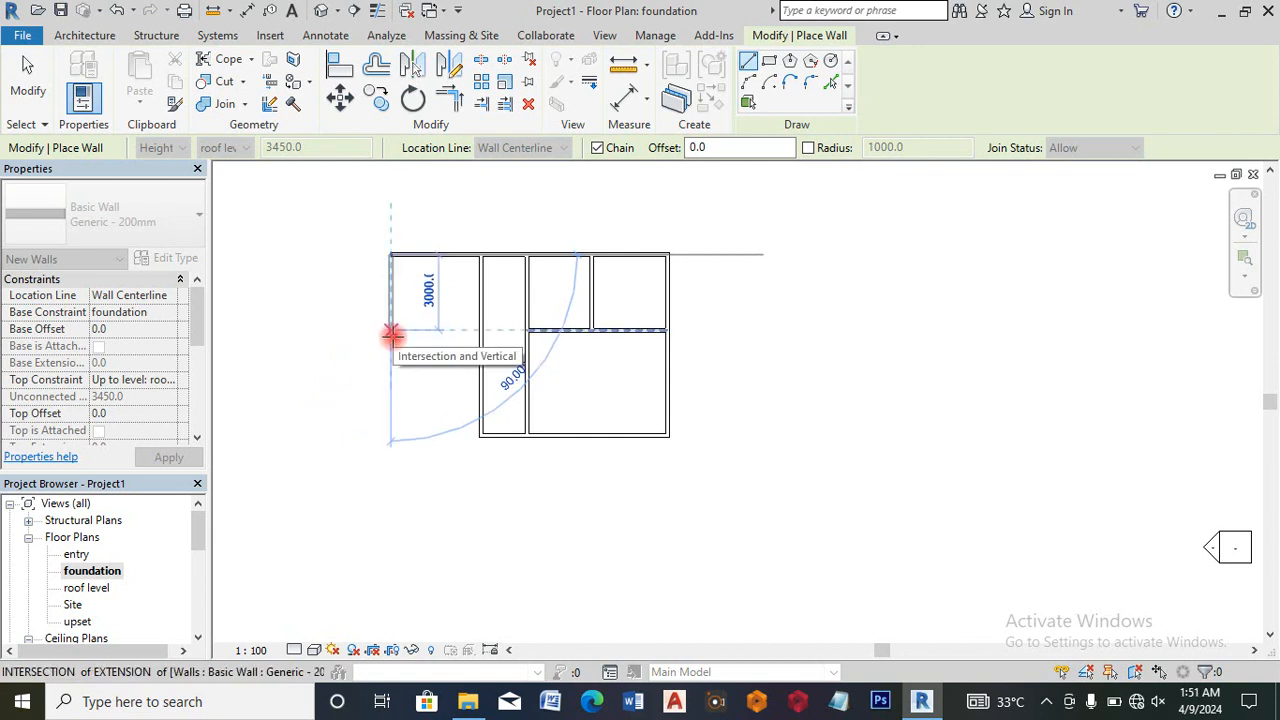
Step: Continue with a 3900 mm wall downward and close the room horizontally against the narrow strip's left wall
type("3900")
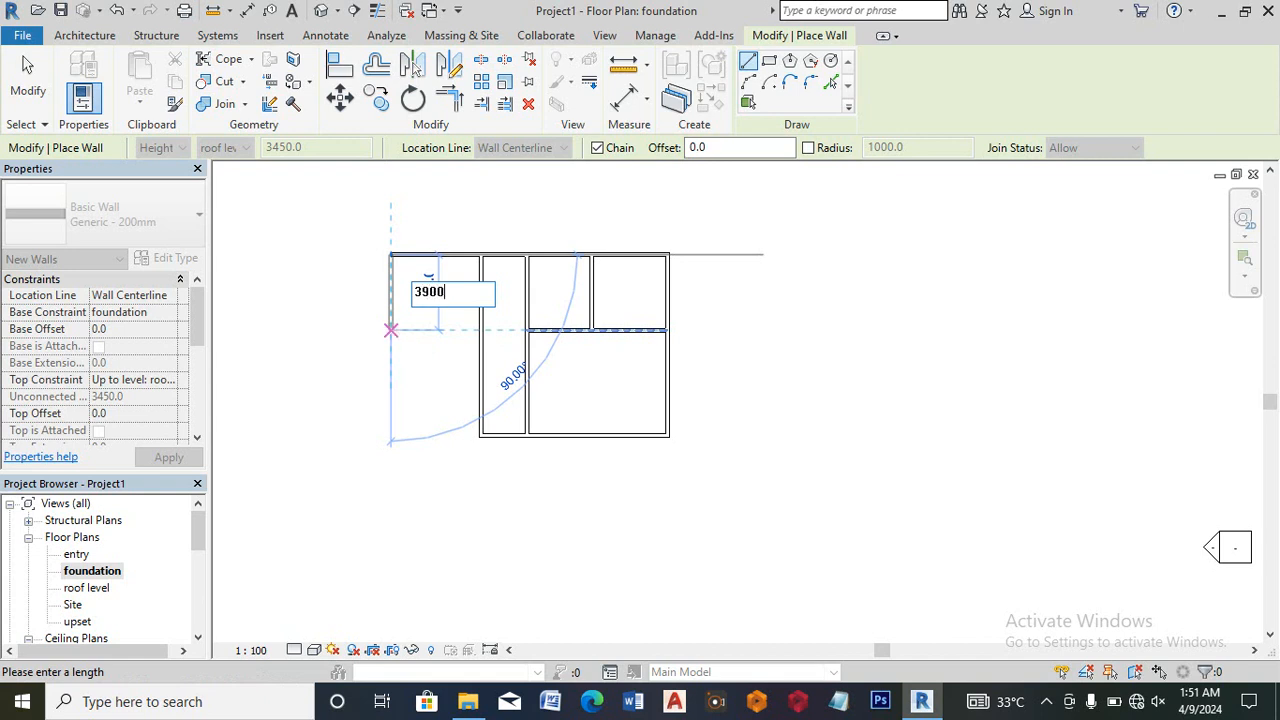
key("Return")
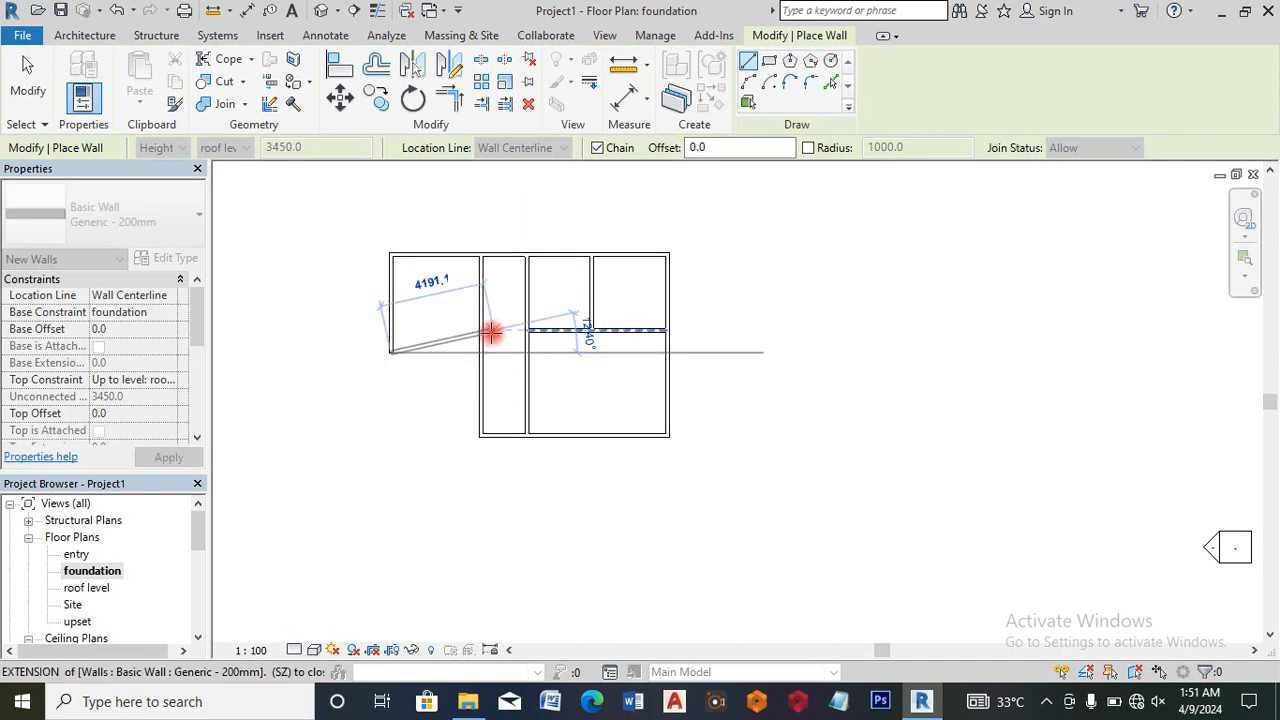
left_click(480, 350)
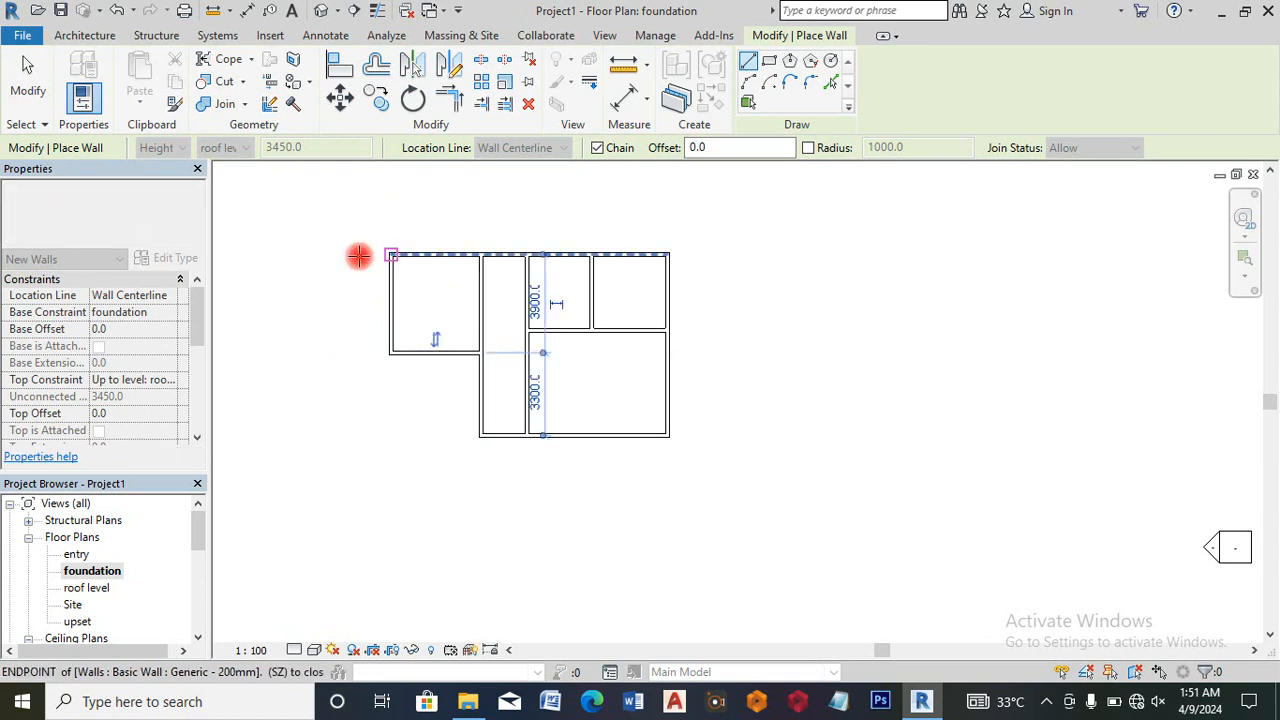
key("Escape")
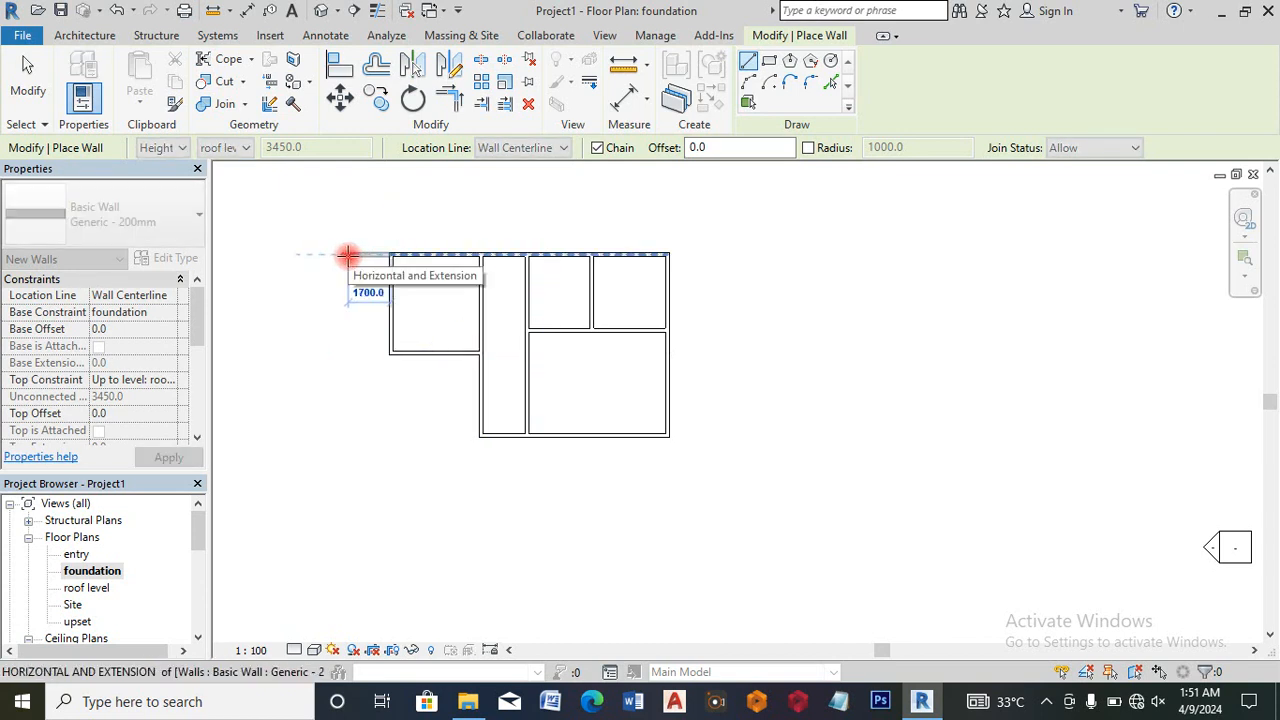
Step: Enclose an 1800 by 3900 mm room on the left side of the 3600 mm wide room
type("18")
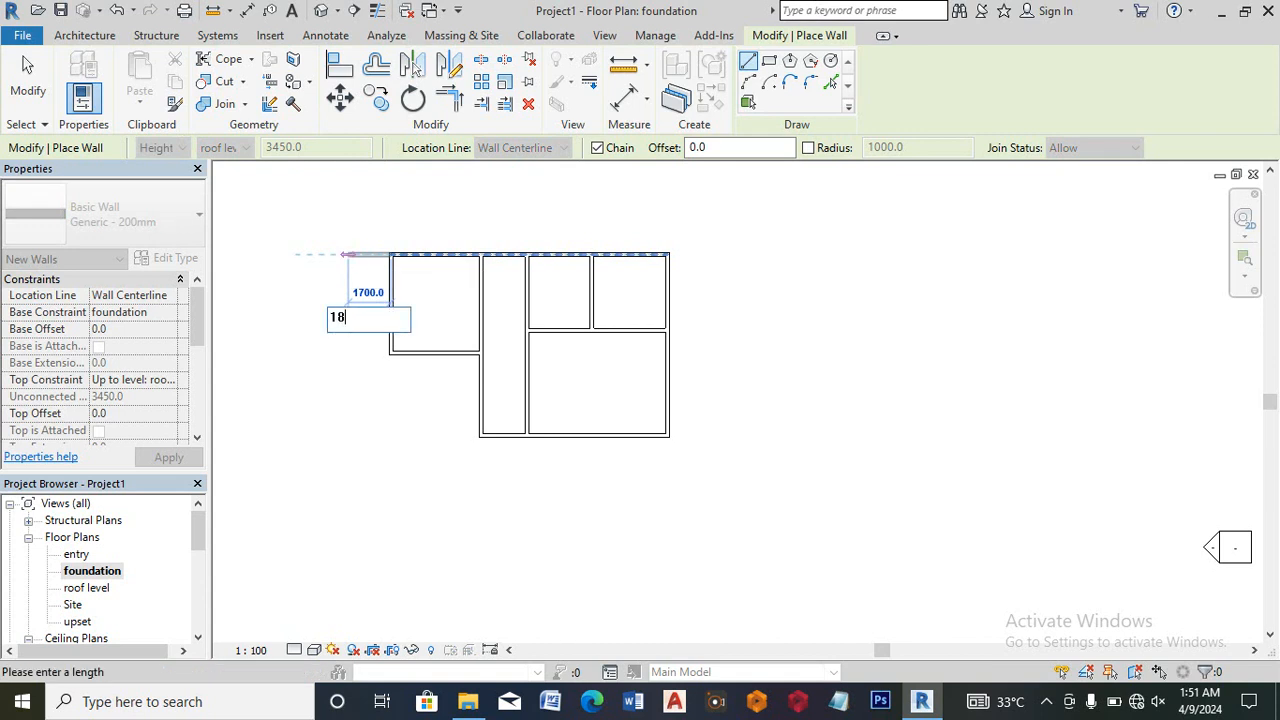
type("00")
key("Return")
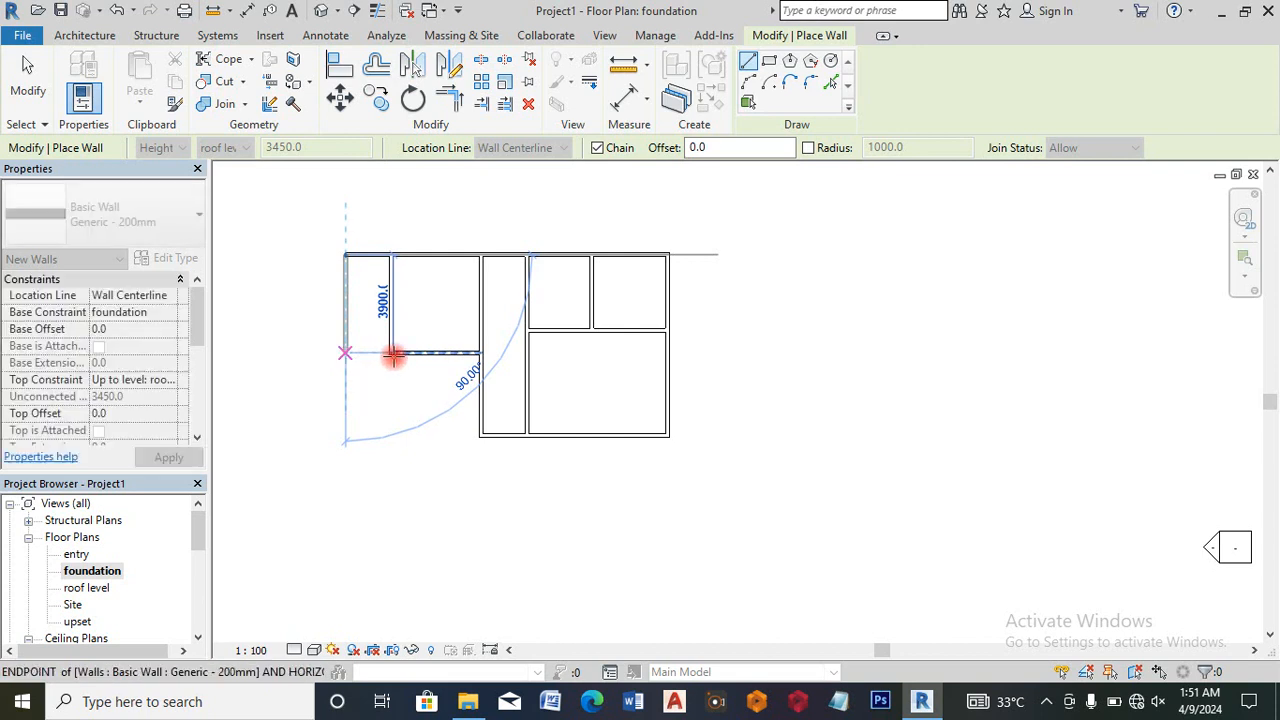
left_click(346, 354)
left_click(394, 355)
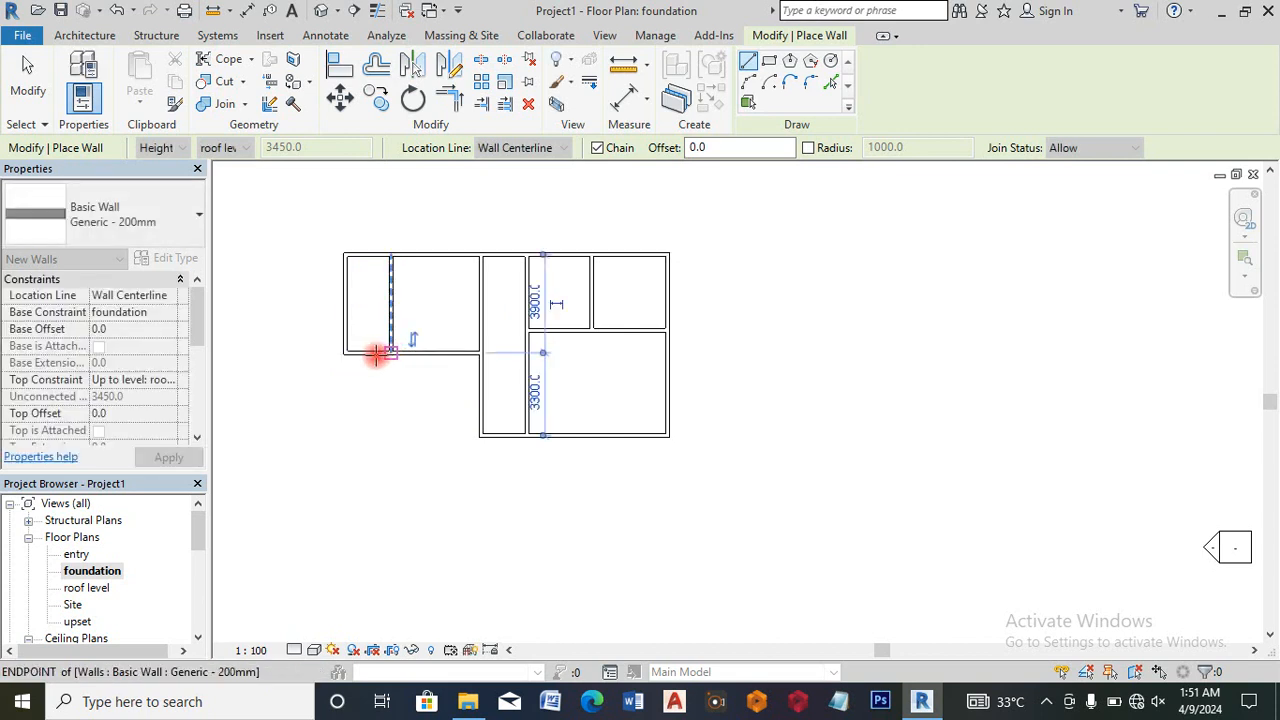
Step: Draw a 3300 mm wall downward from the leftmost room's lower-left corner and close it horizontally to the narrow strip's lower-left corner
left_click(345, 352)
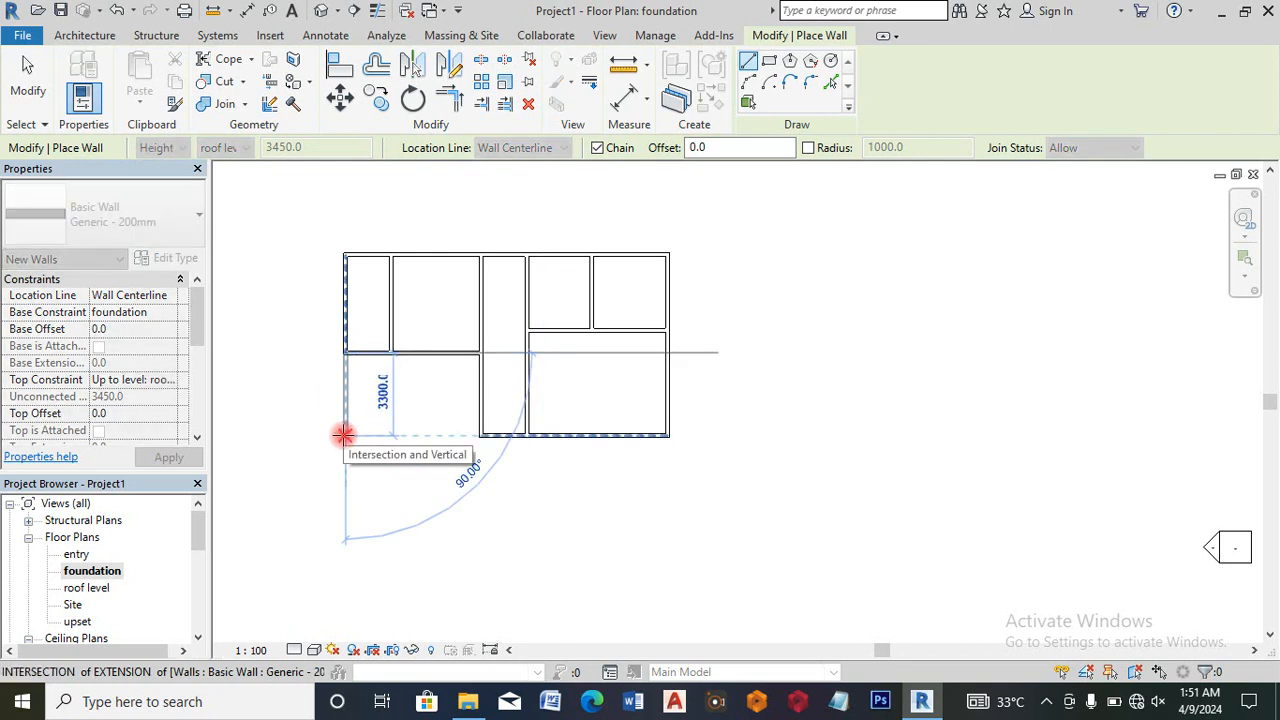
left_click(343, 435)
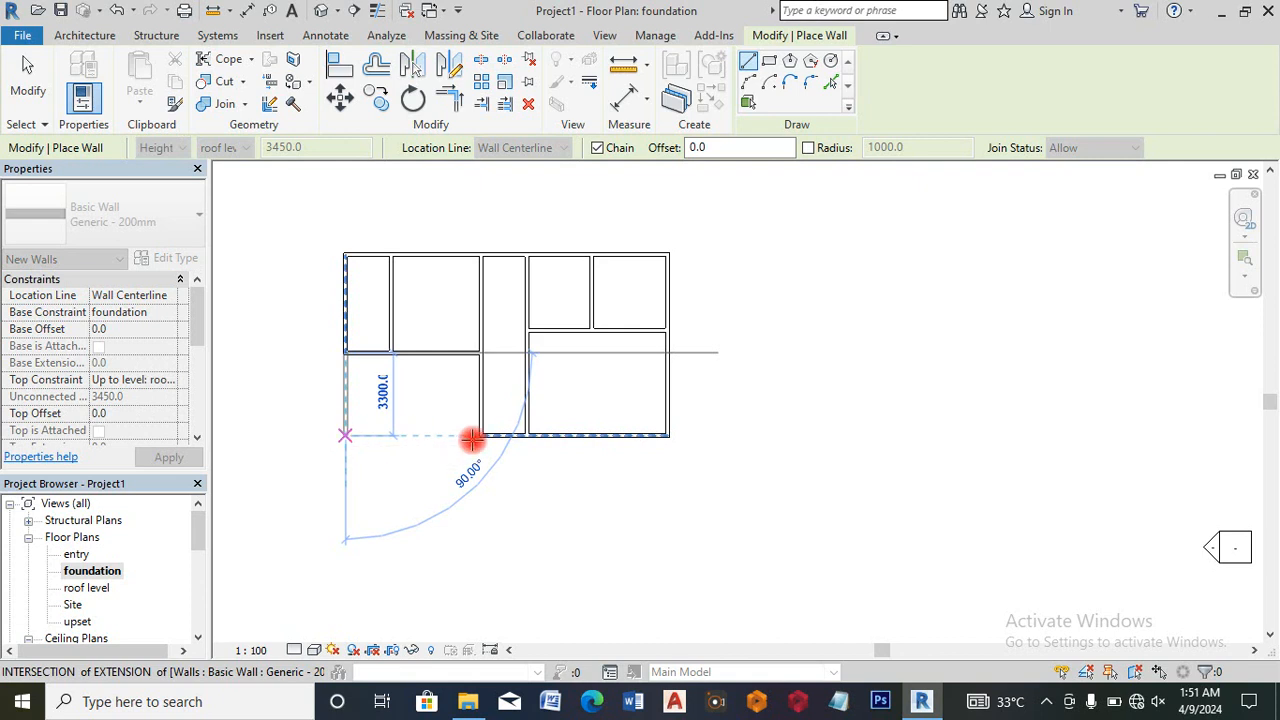
left_click(480, 410)
key("Escape")
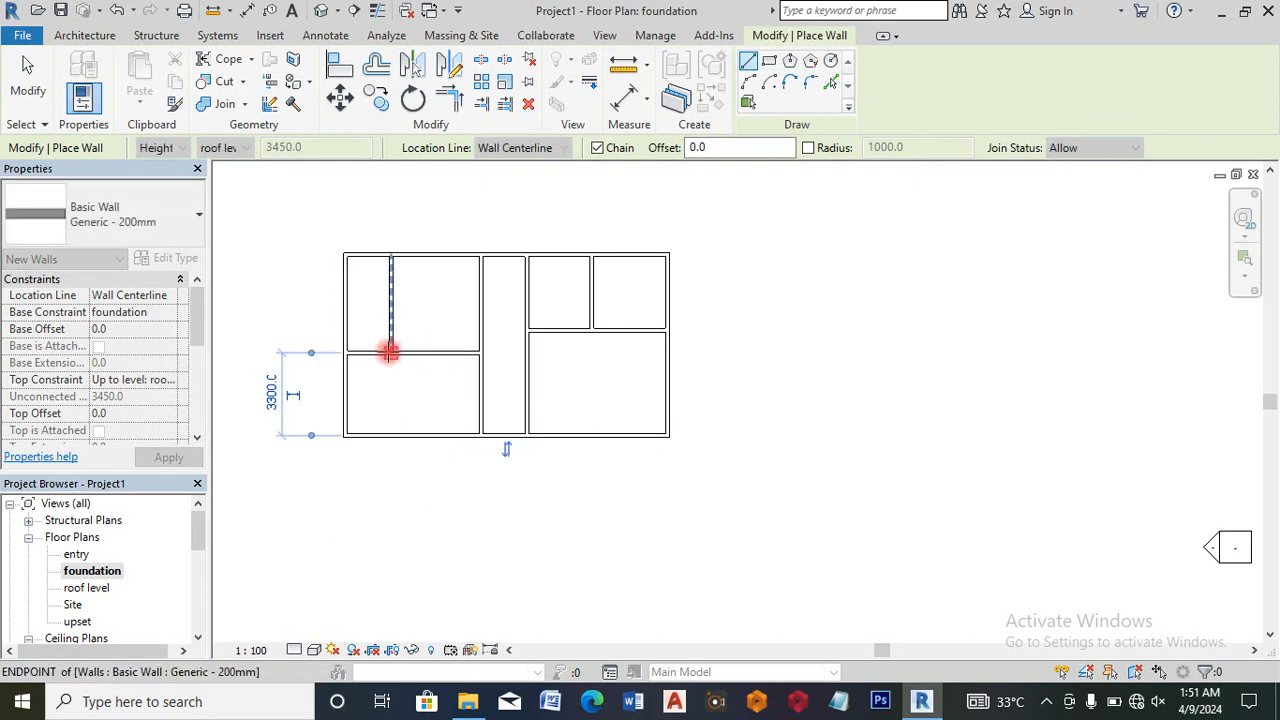
Step: Extend the partition line between the two upper-left rooms with a 3300 mm wall down to the bottom exterior wall
left_click(396, 430)
key("Escape")
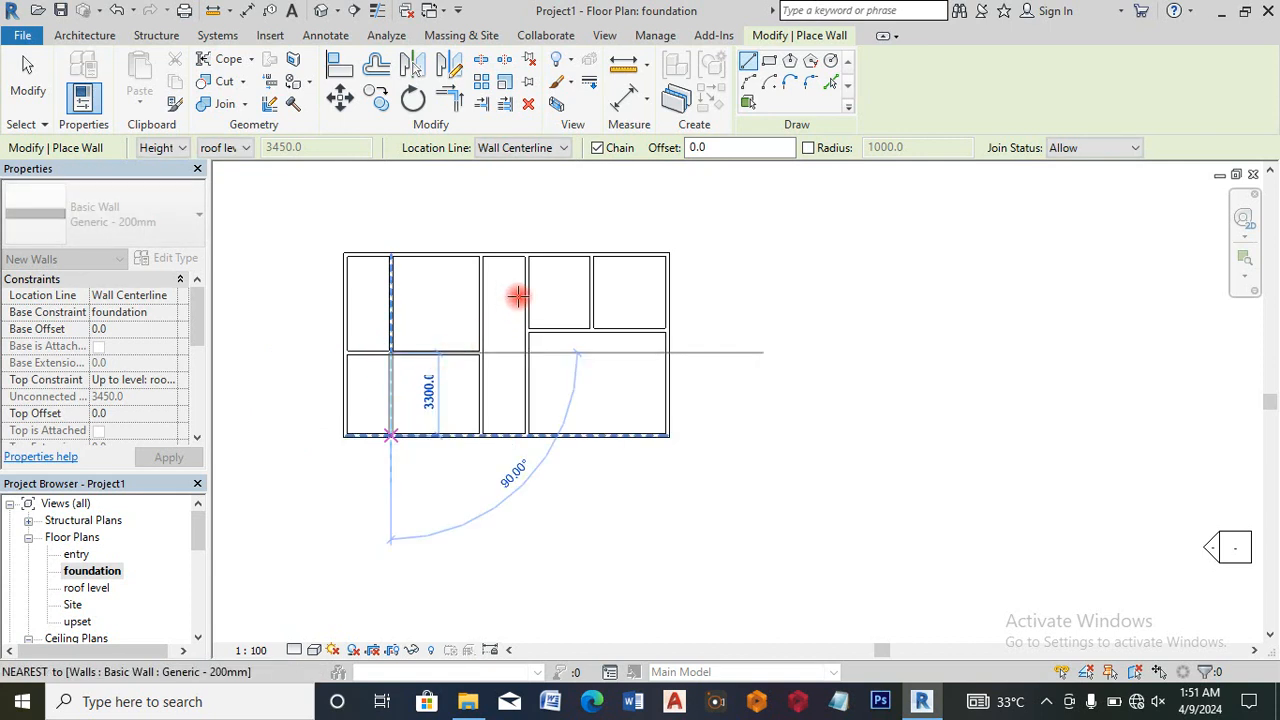
scroll(484, 297, "up", 5)
scroll(524, 268, "down", 3)
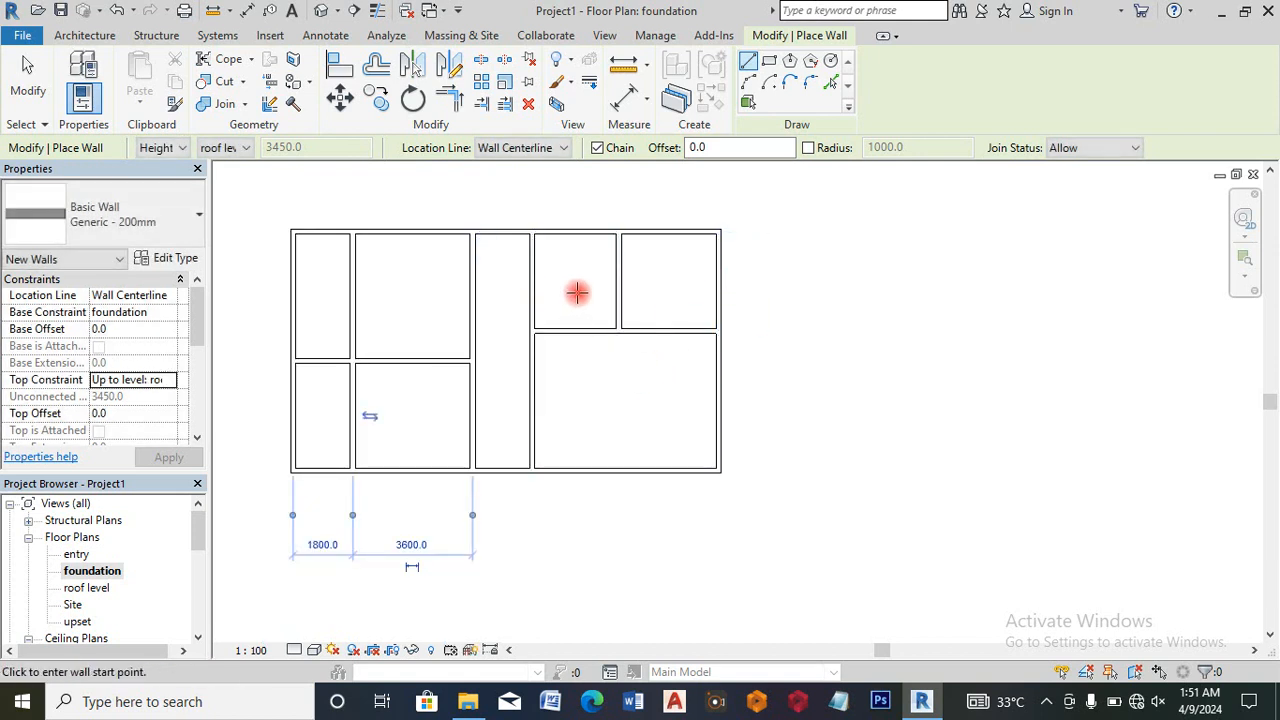
Step: Draw a horizontal wall across the 1800 mm wide central strip, about 1600 mm below the top exterior wall
scroll(478, 284, "up", 2)
left_click(477, 284)
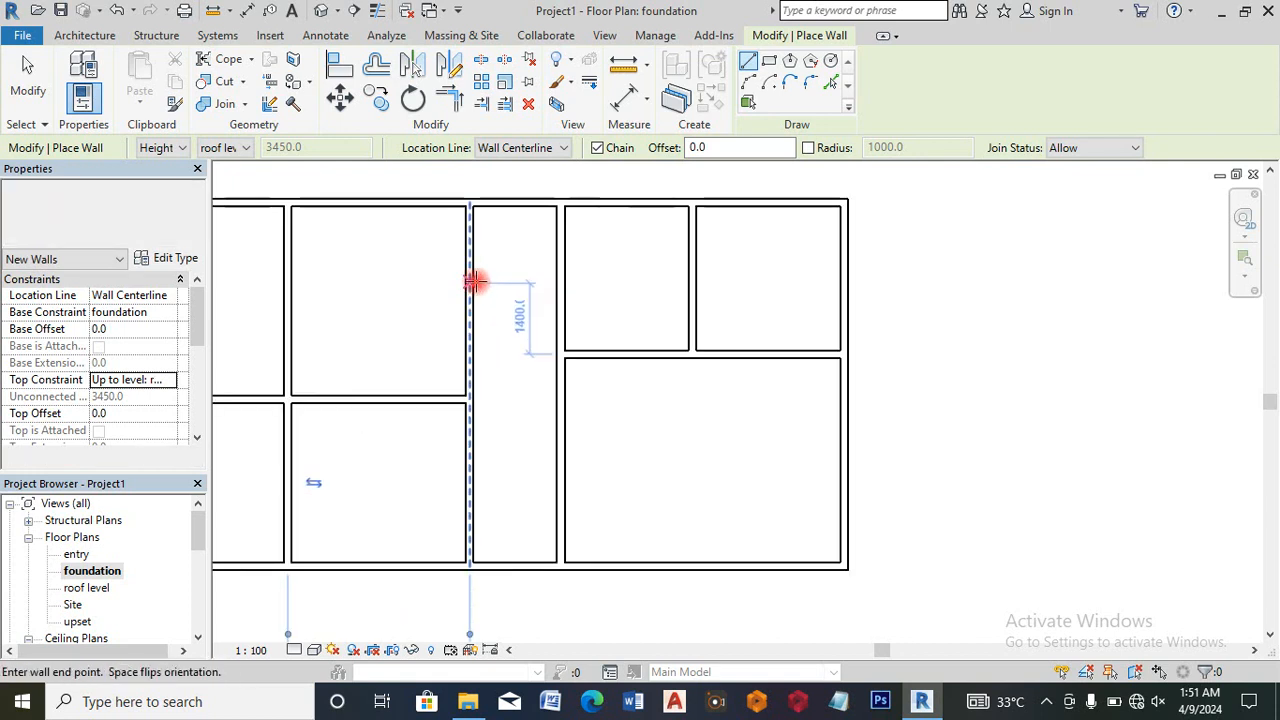
left_click(557, 283)
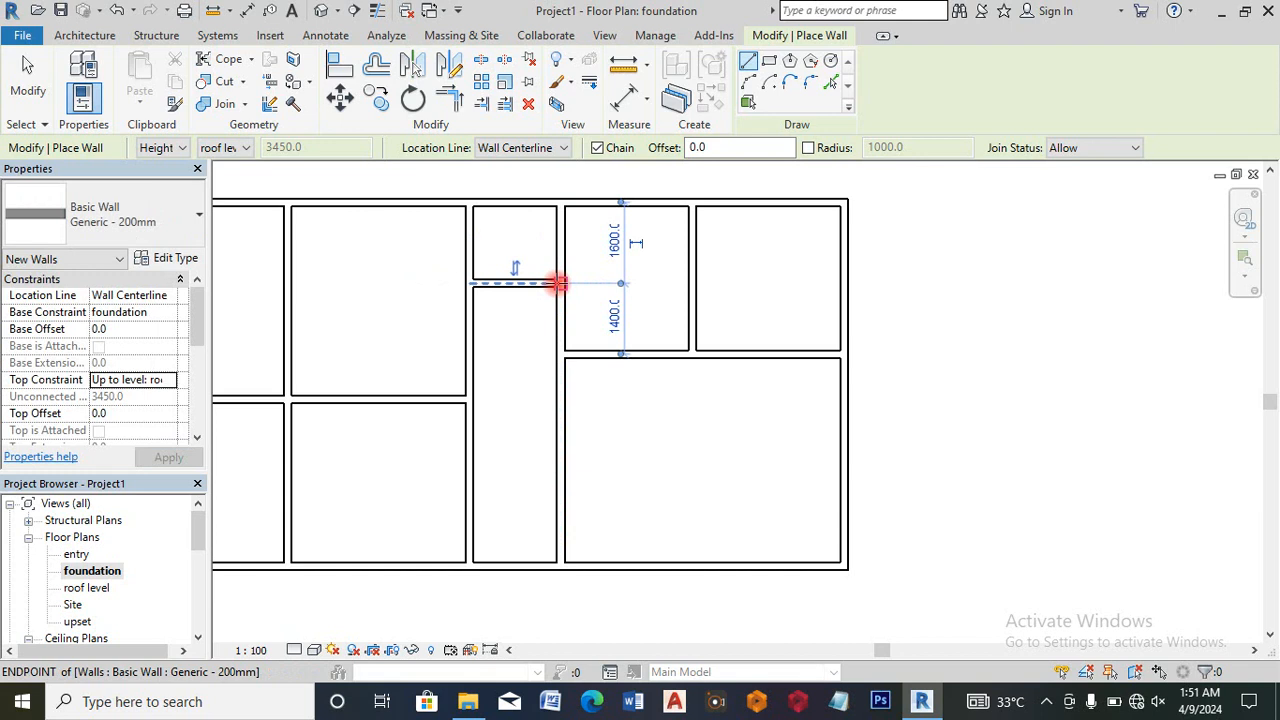
key("Escape")
key("Escape")
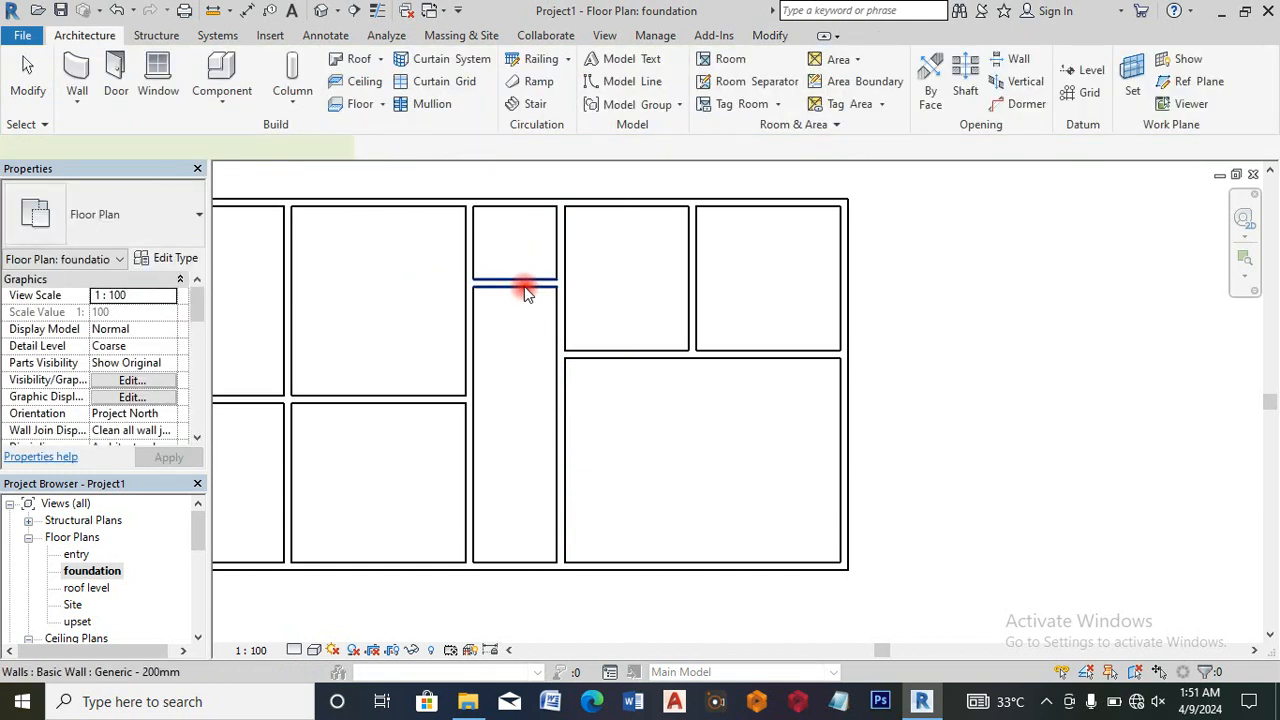
Step: Shorten the central strip's left wall so its upper end meets the new cross wall
left_click(524, 279)
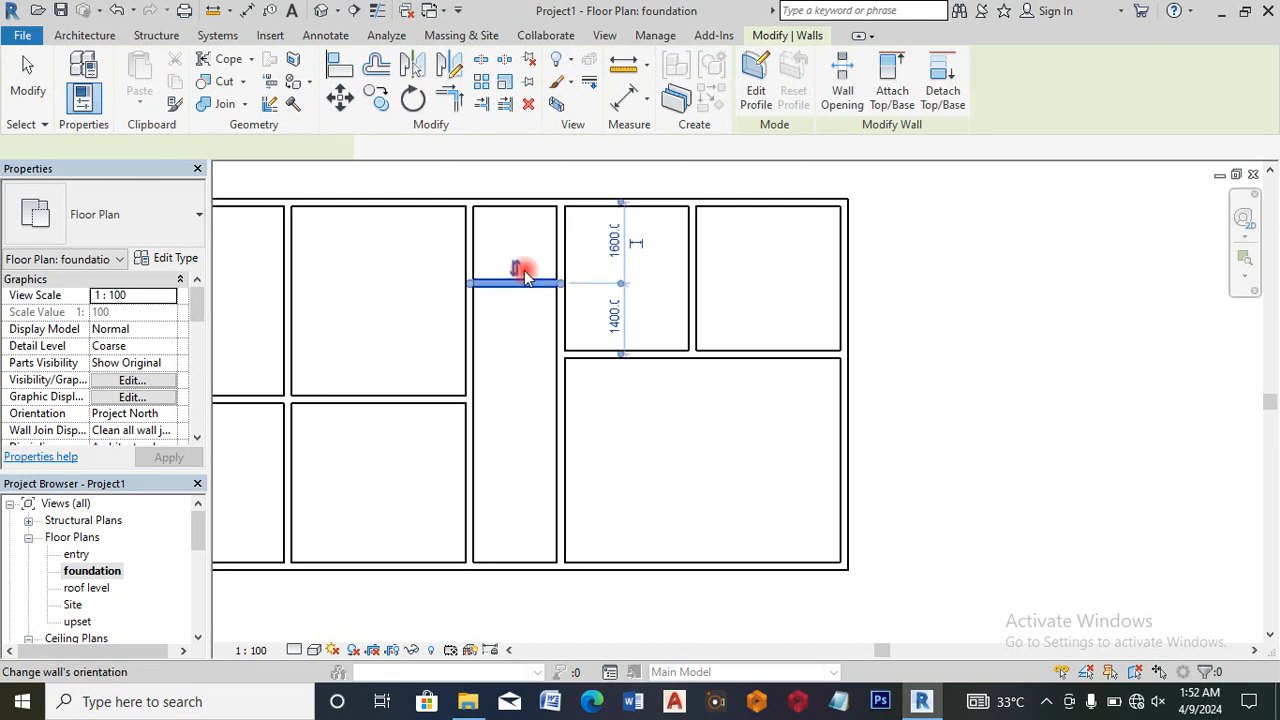
left_click(467, 240)
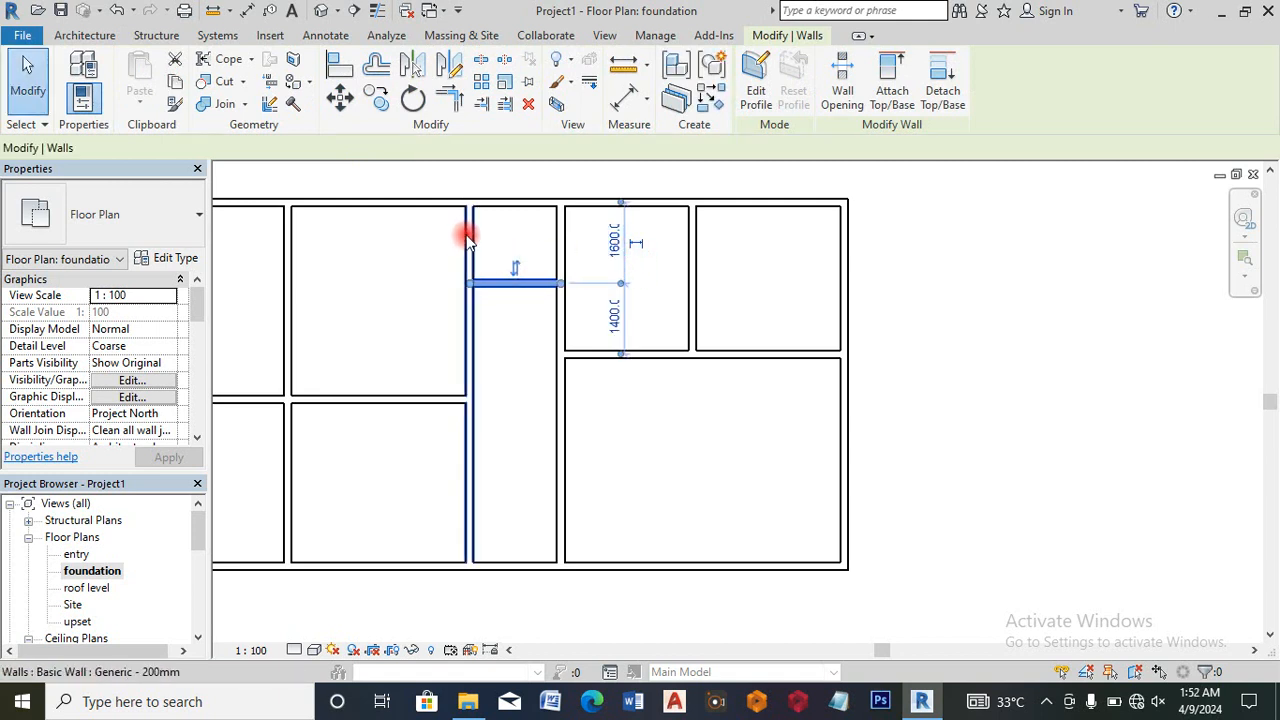
left_click_drag(469, 208, 469, 281)
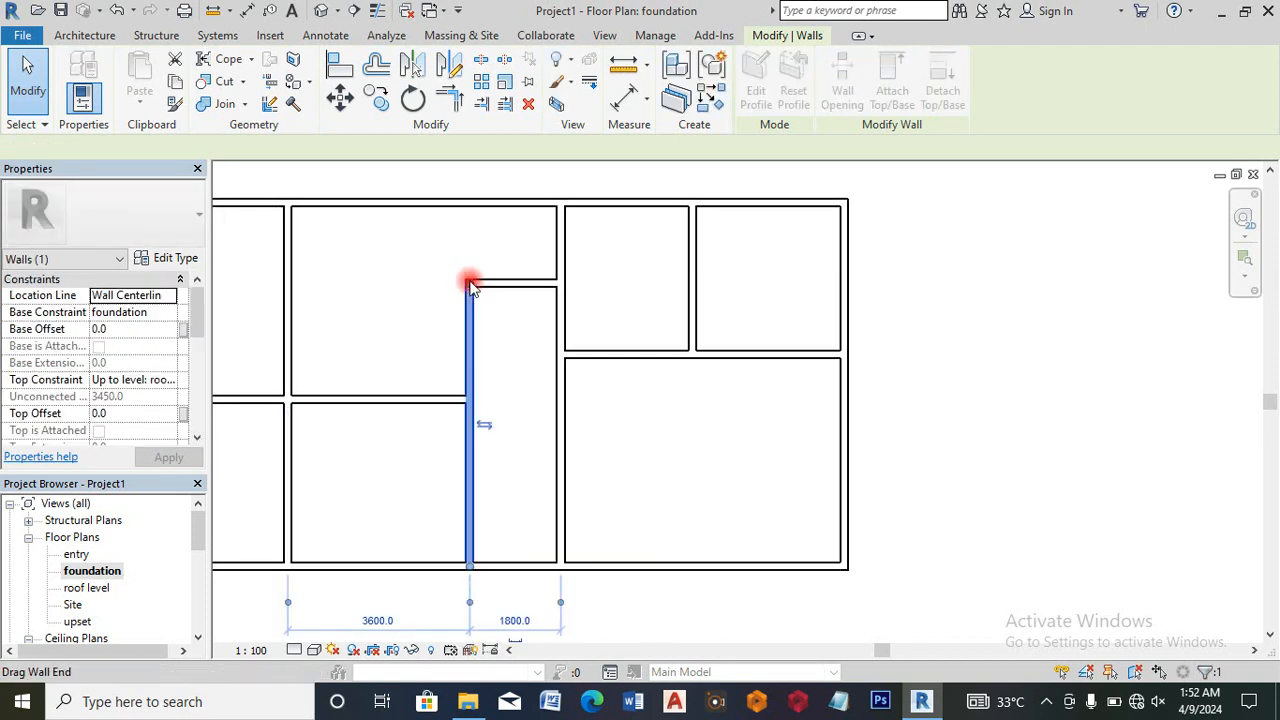
Step: Create a similar 1800 mm horizontal wall across the central strip's lower part, about 2000 mm above the bottom exterior wall
right_click(562, 428)
left_click(624, 402)
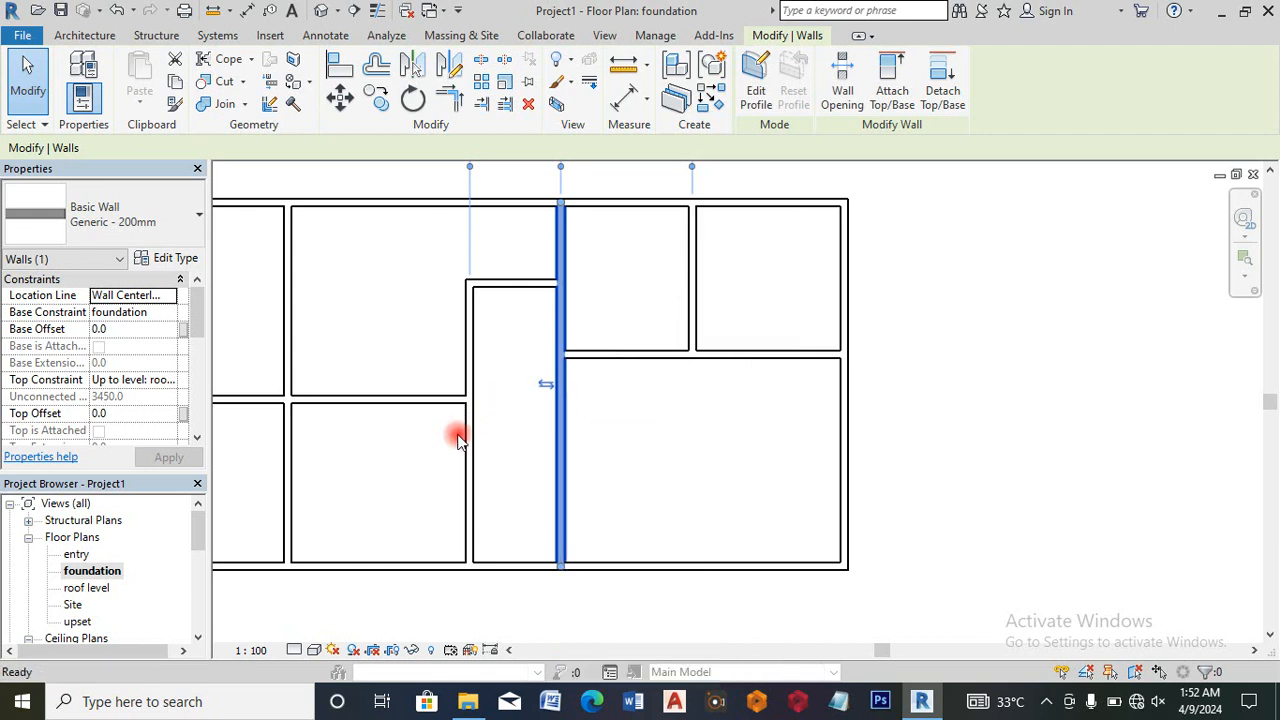
left_click(471, 463)
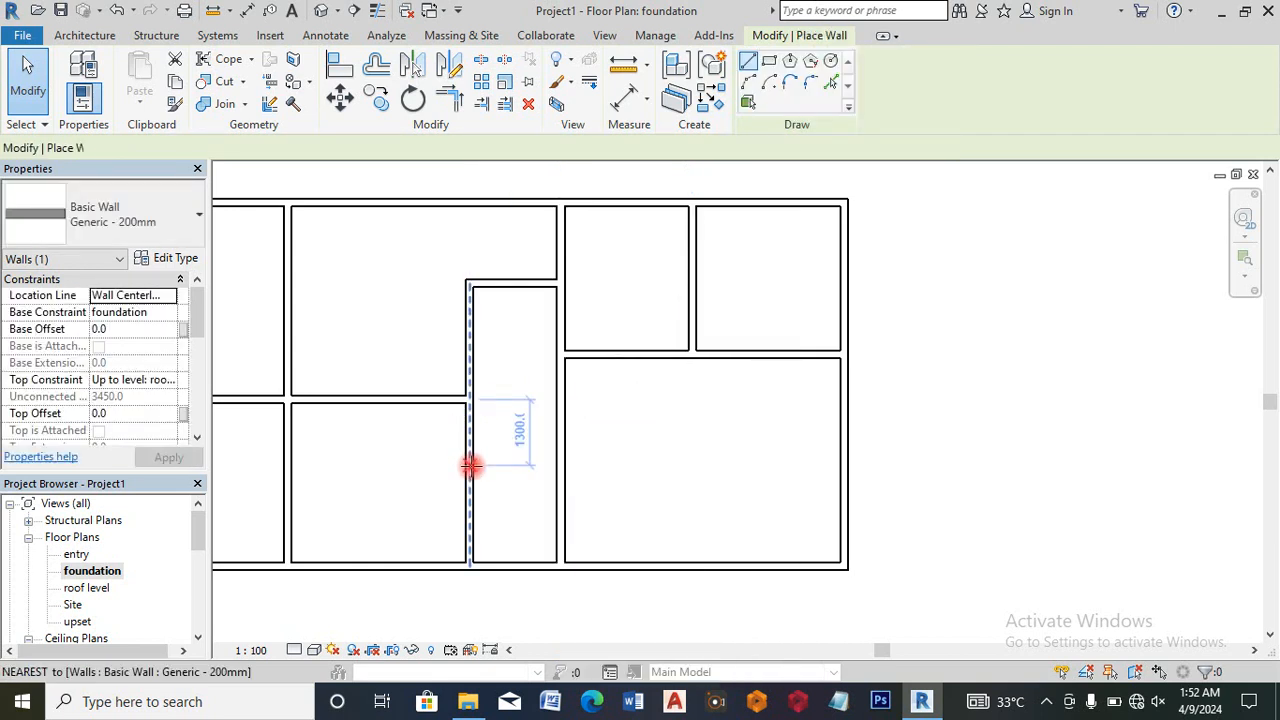
left_click(560, 463)
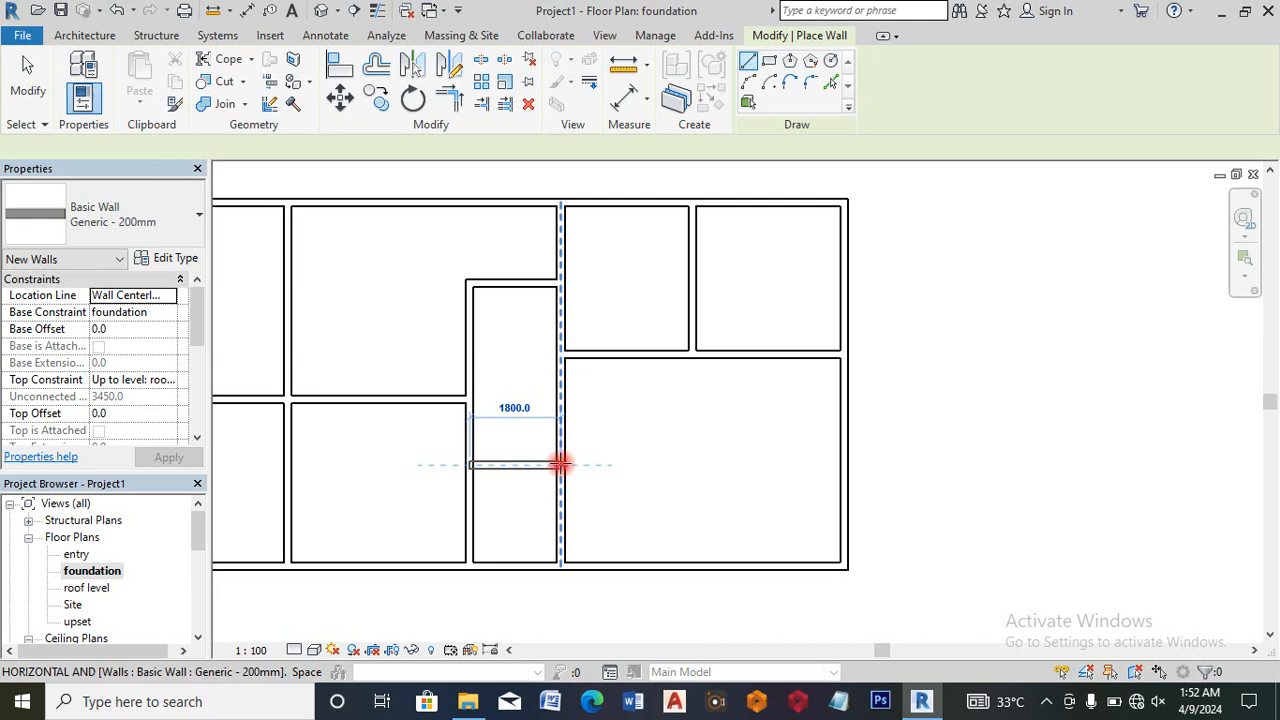
Step: Divide the 1800 mm wide lower-left room with a horizontal wall about 2000 mm above the bottom exterior wall
scroll(549, 290, "down", 3)
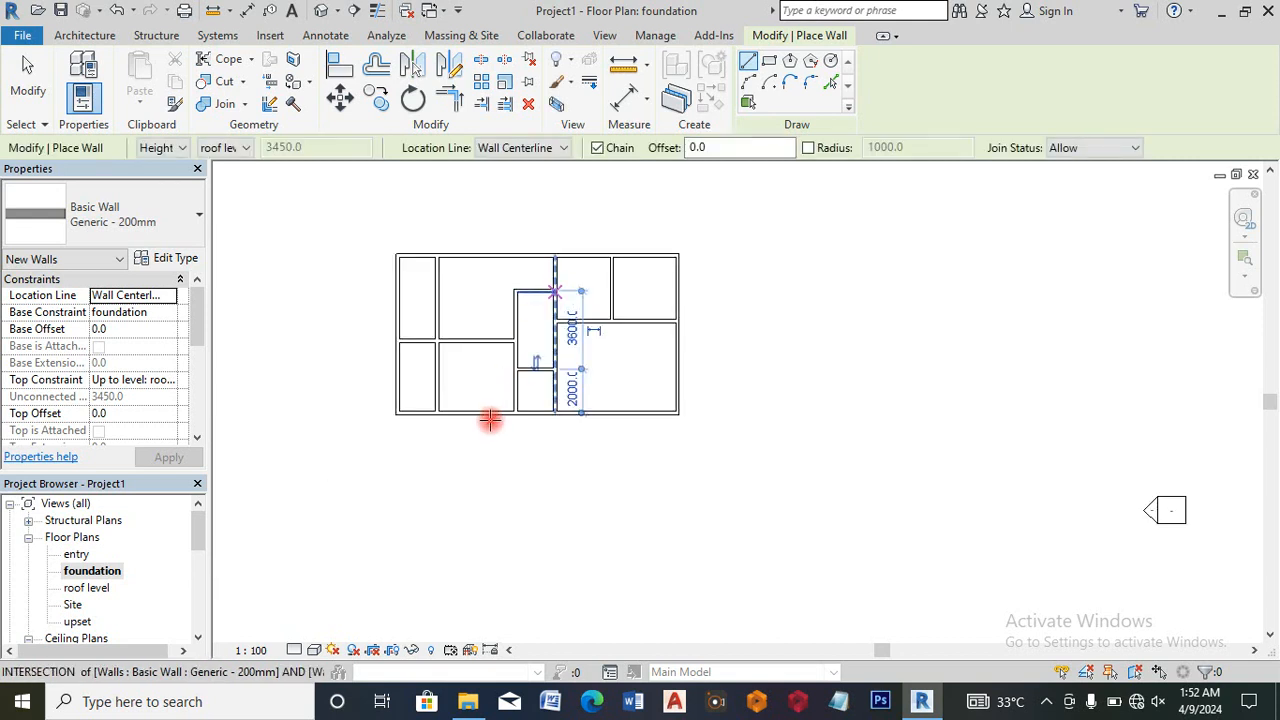
scroll(491, 421, "up", 1)
scroll(455, 405, "up", 2)
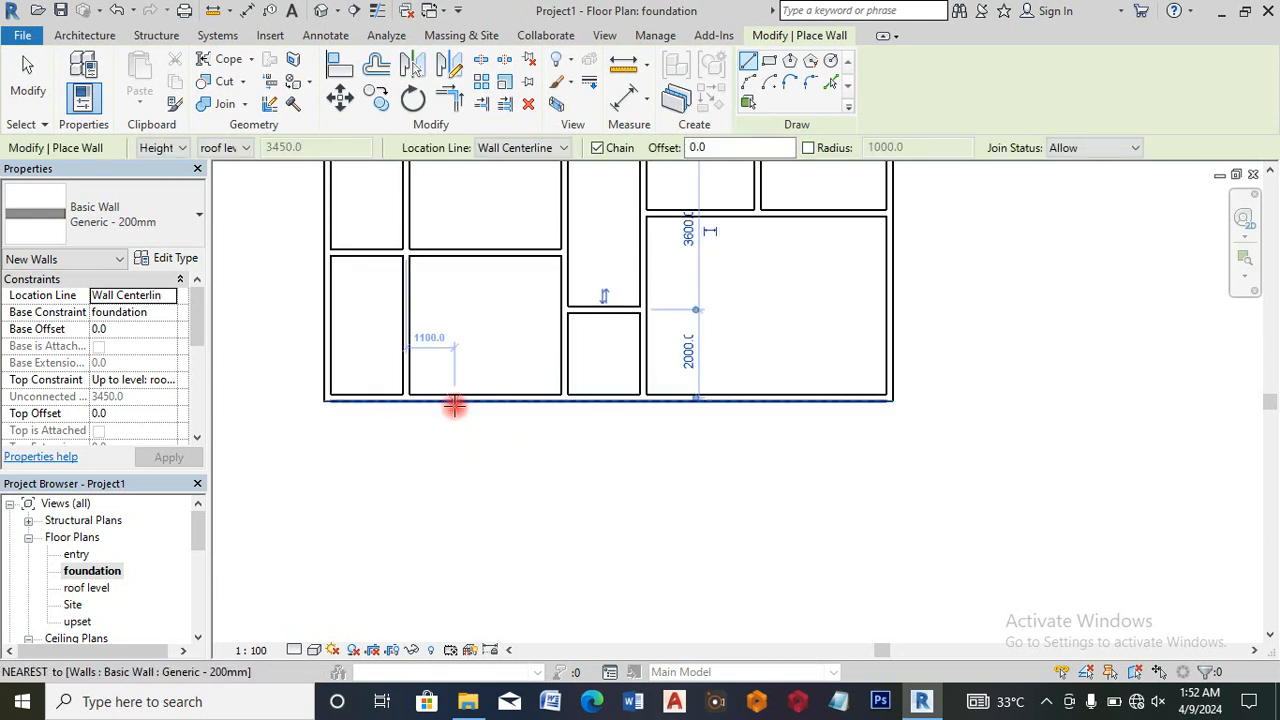
left_click(331, 307)
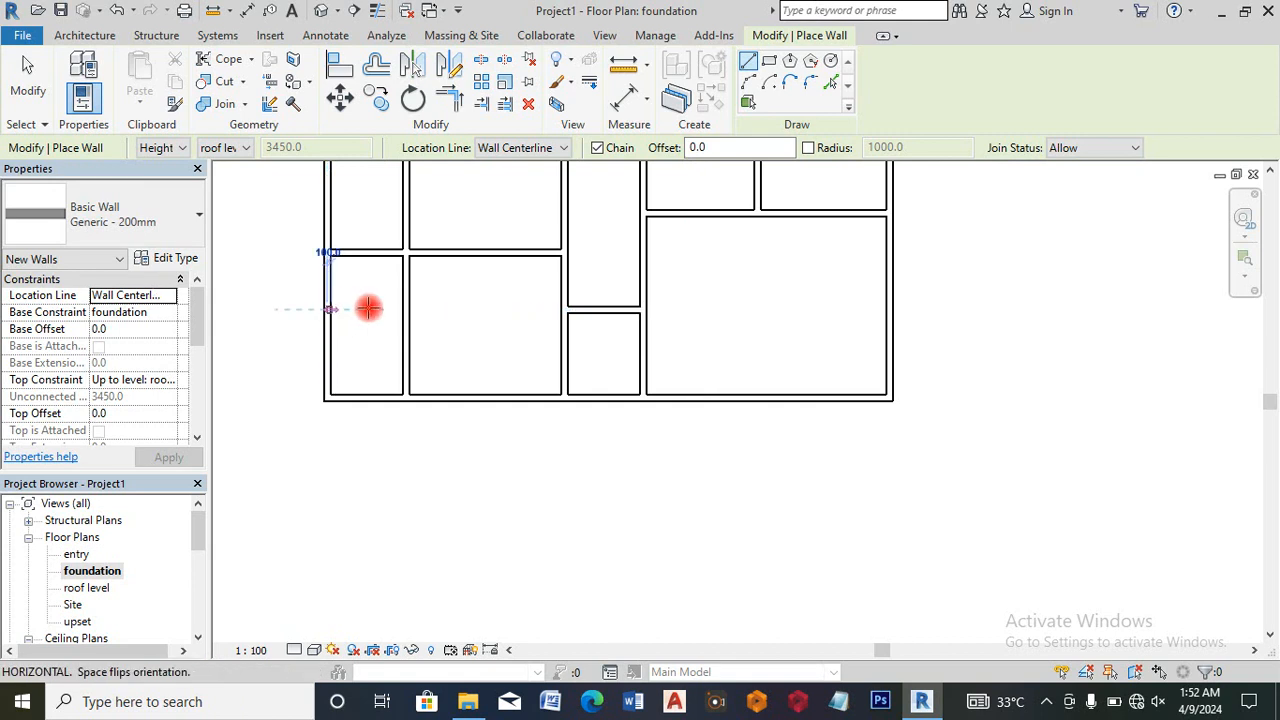
left_click(409, 309)
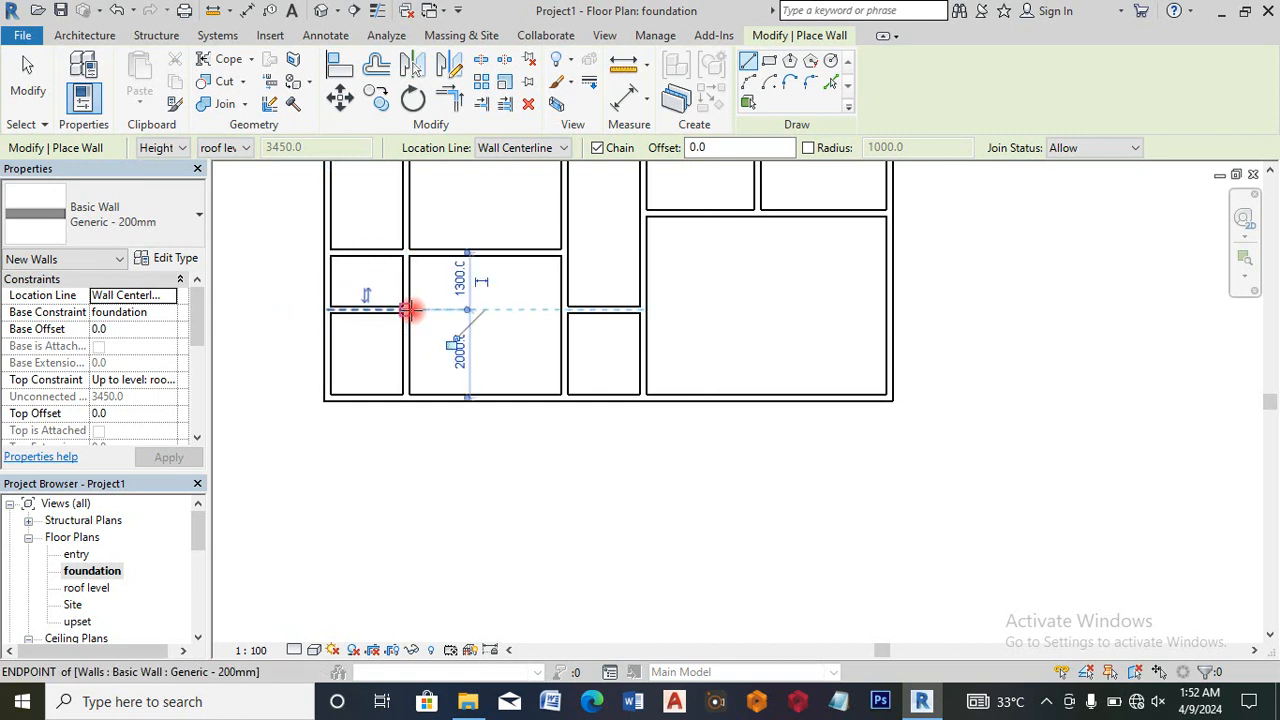
Step: Divide the 1800 mm wide upper-left room with a horizontal wall about 2000 mm below the top exterior wall
scroll(485, 317, "down", 2)
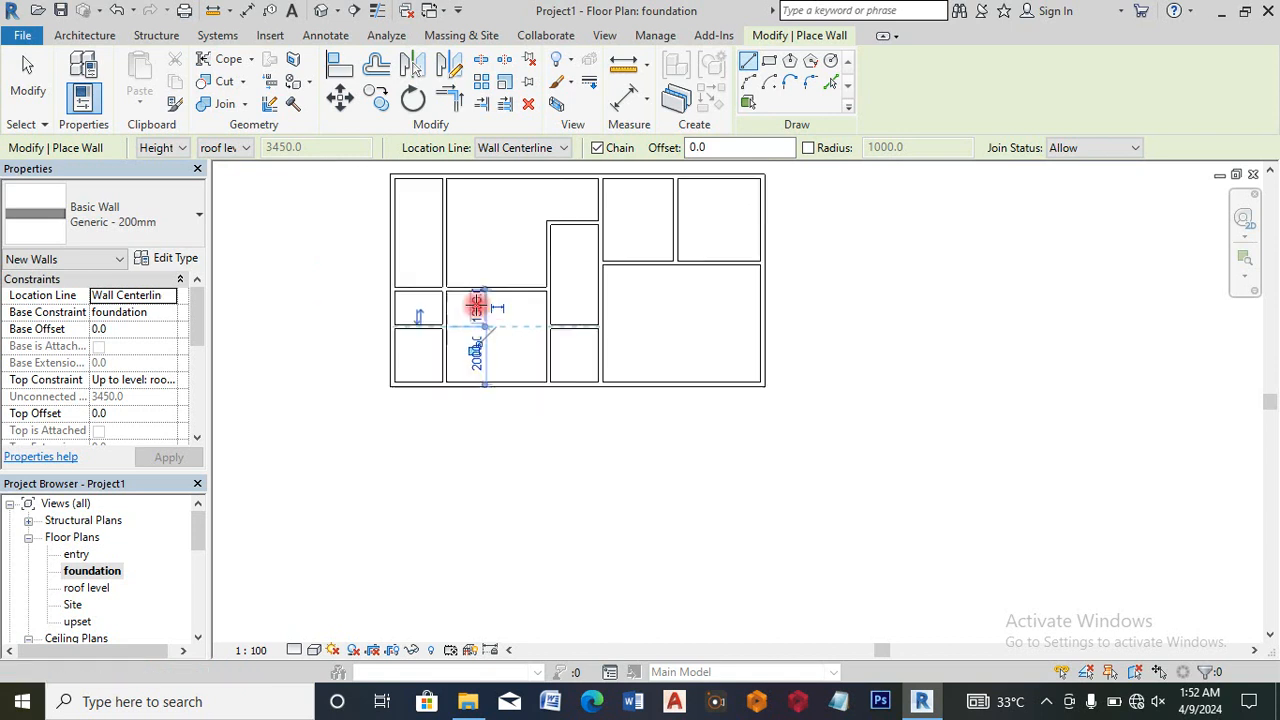
scroll(410, 226, "down", 2)
scroll(412, 248, "up", 1)
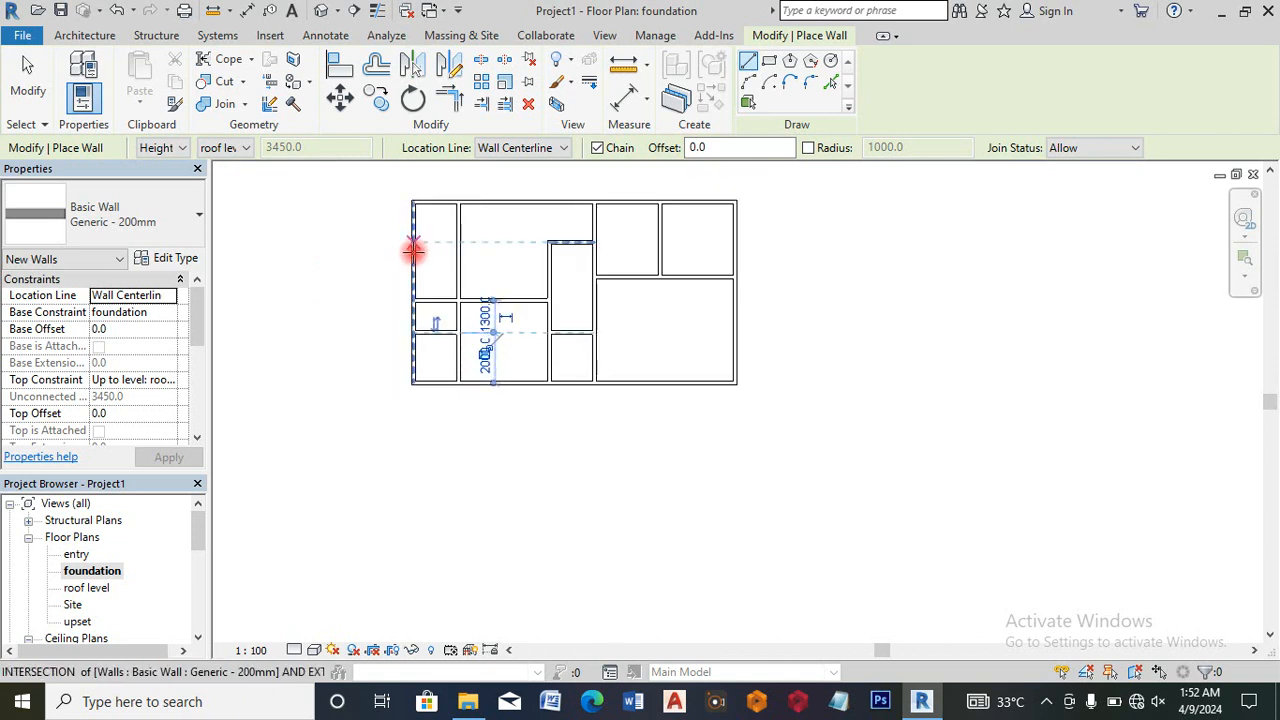
left_click(413, 250)
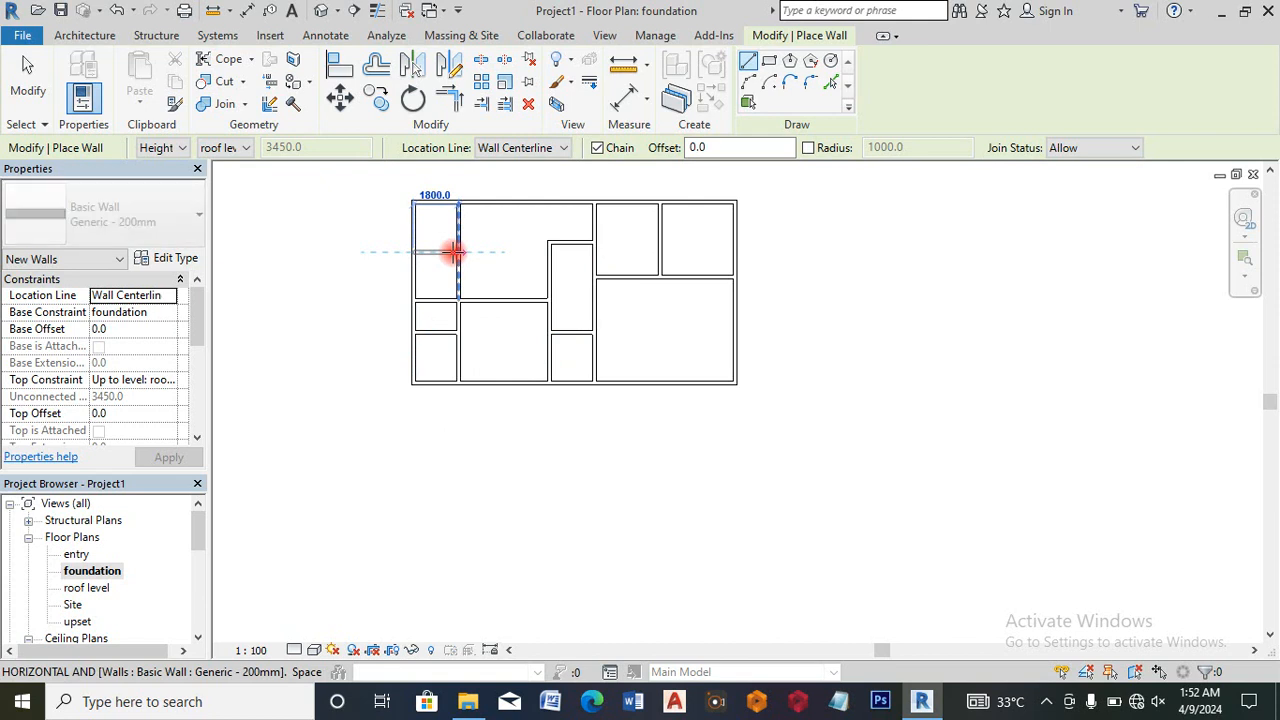
left_click(456, 251)
key("Escape")
key("Escape")
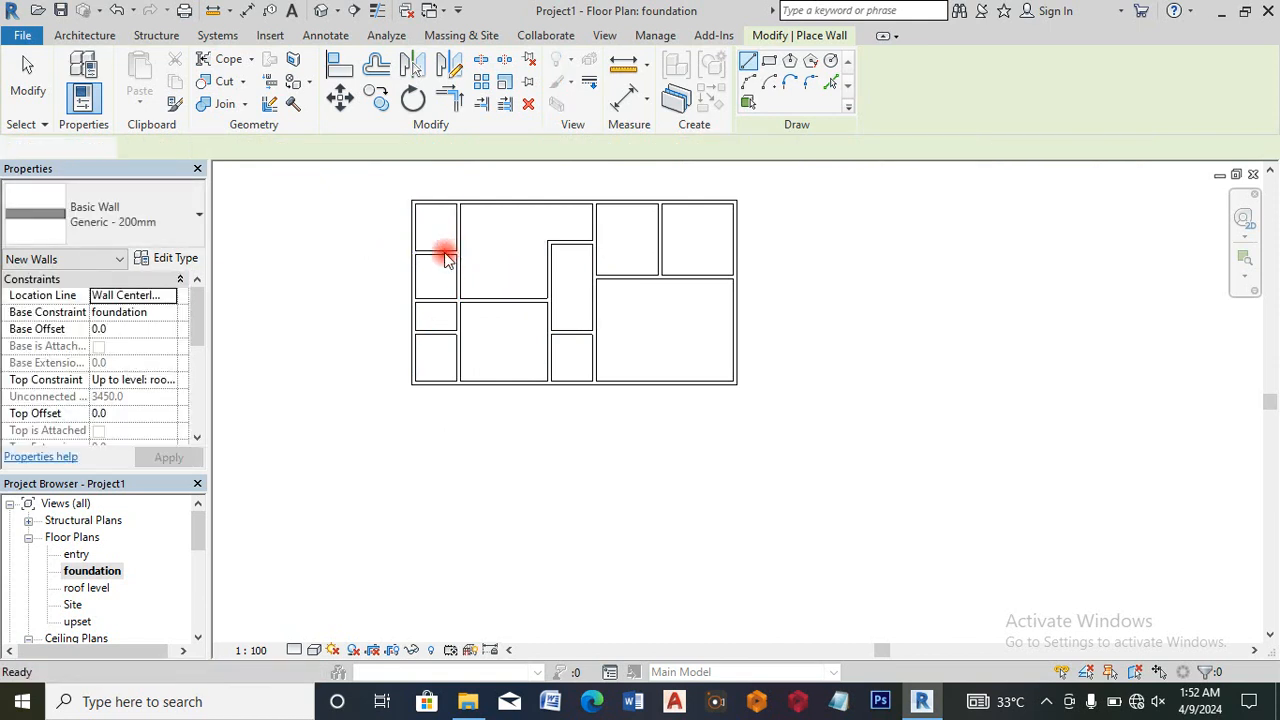
Step: Inspect the temporary dimensions of the upper-left room's new cross wall and the top exterior wall
left_click(446, 253)
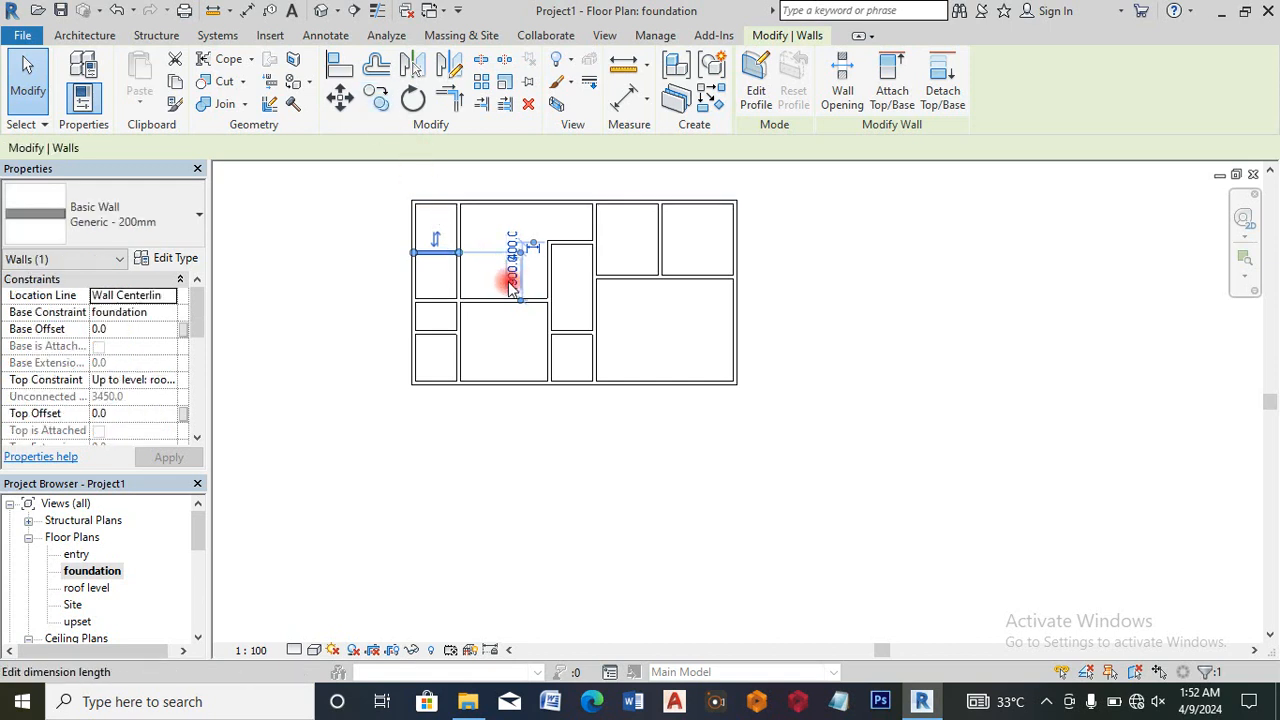
scroll(510, 287, "down", 2)
left_click(460, 224)
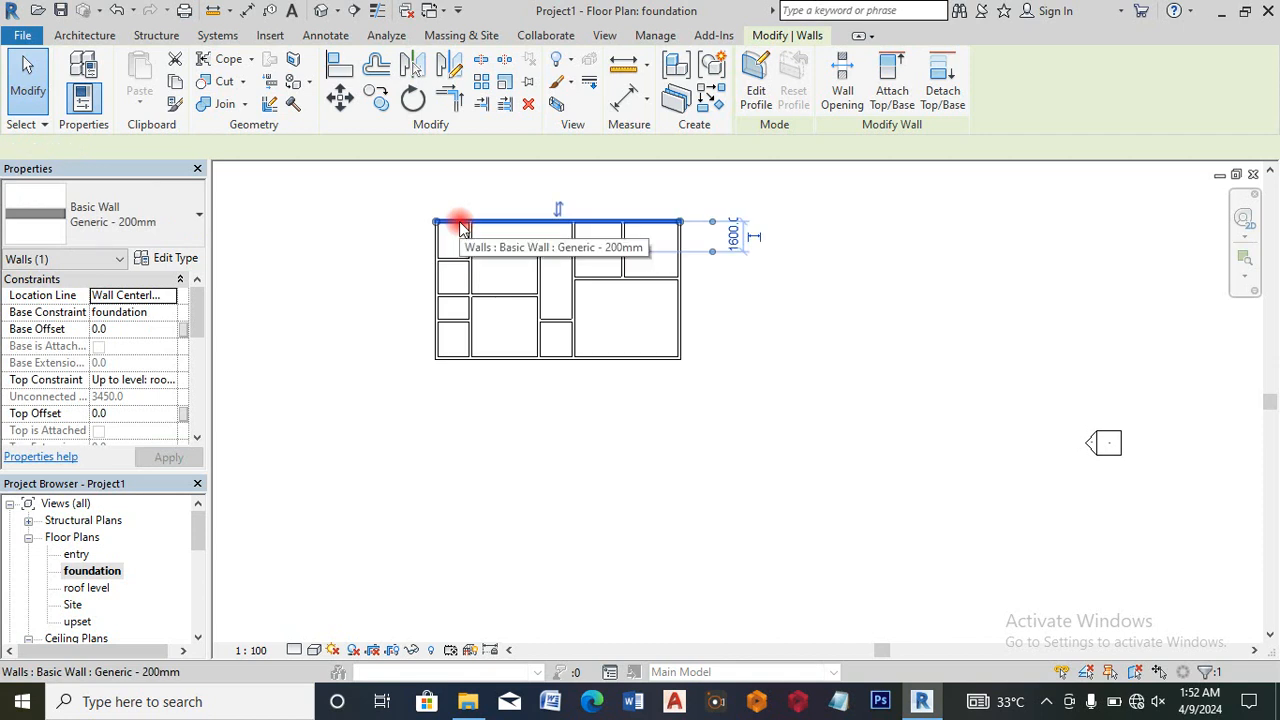
scroll(478, 240, "up", 1)
left_click(455, 263)
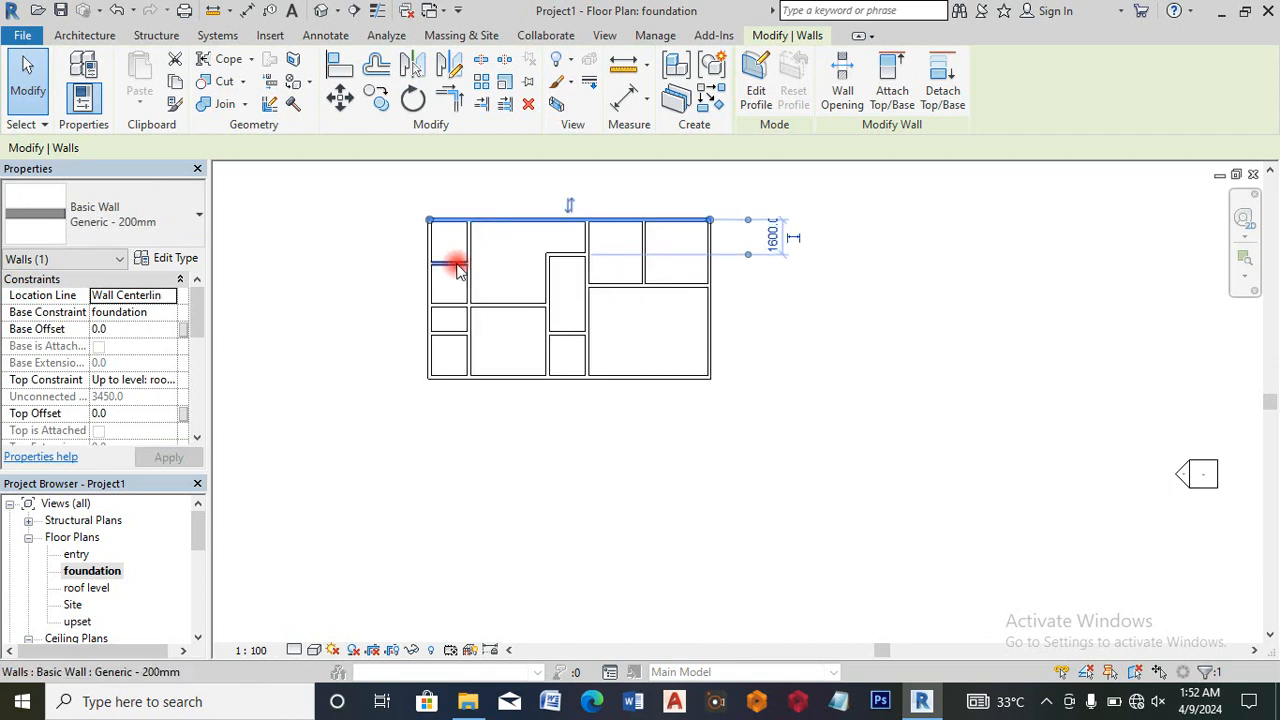
Step: Measure the distance from the top exterior wall to the upper-left cross wall with an aligned dimension, without placing it
left_click(338, 40)
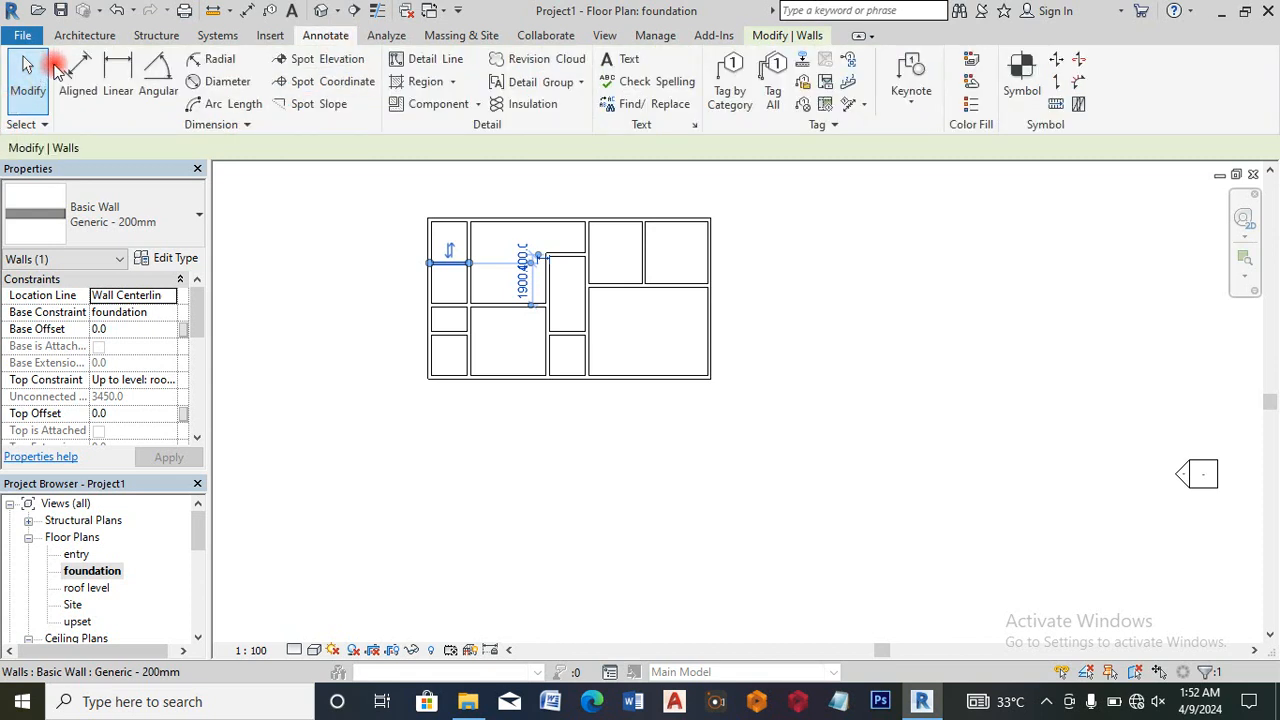
left_click(78, 78)
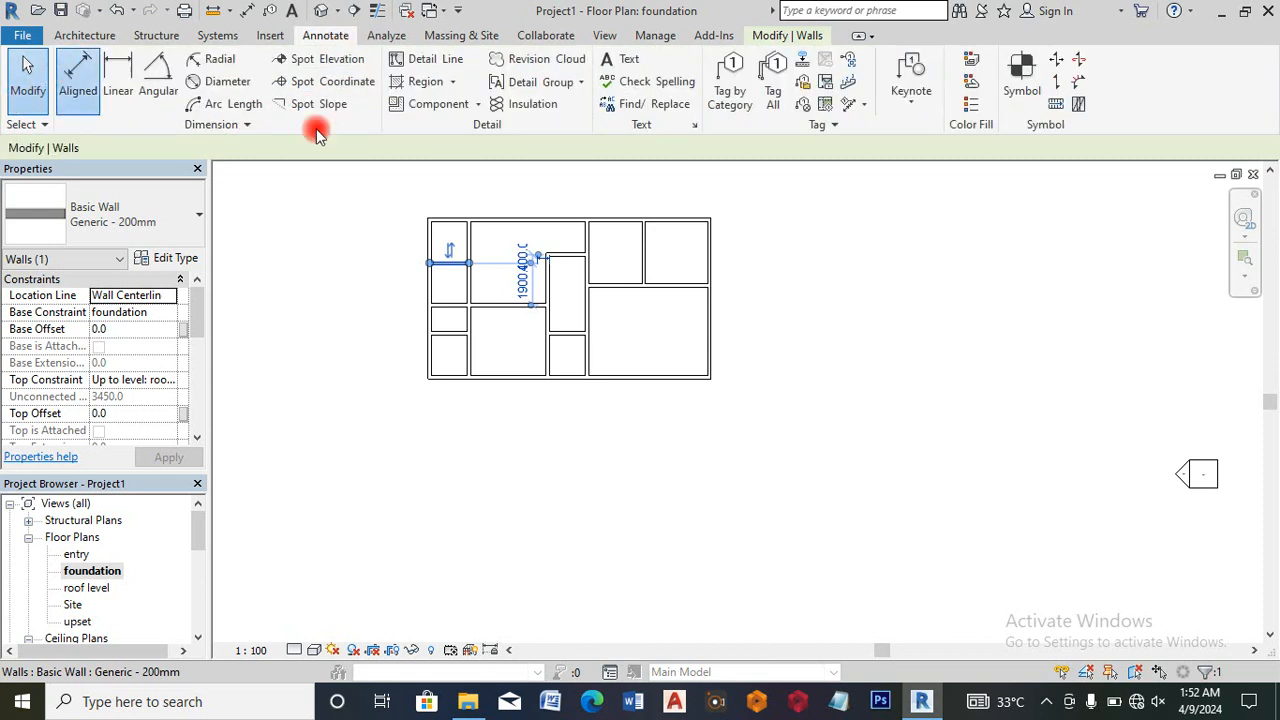
scroll(458, 222, "up", 3)
left_click(458, 217)
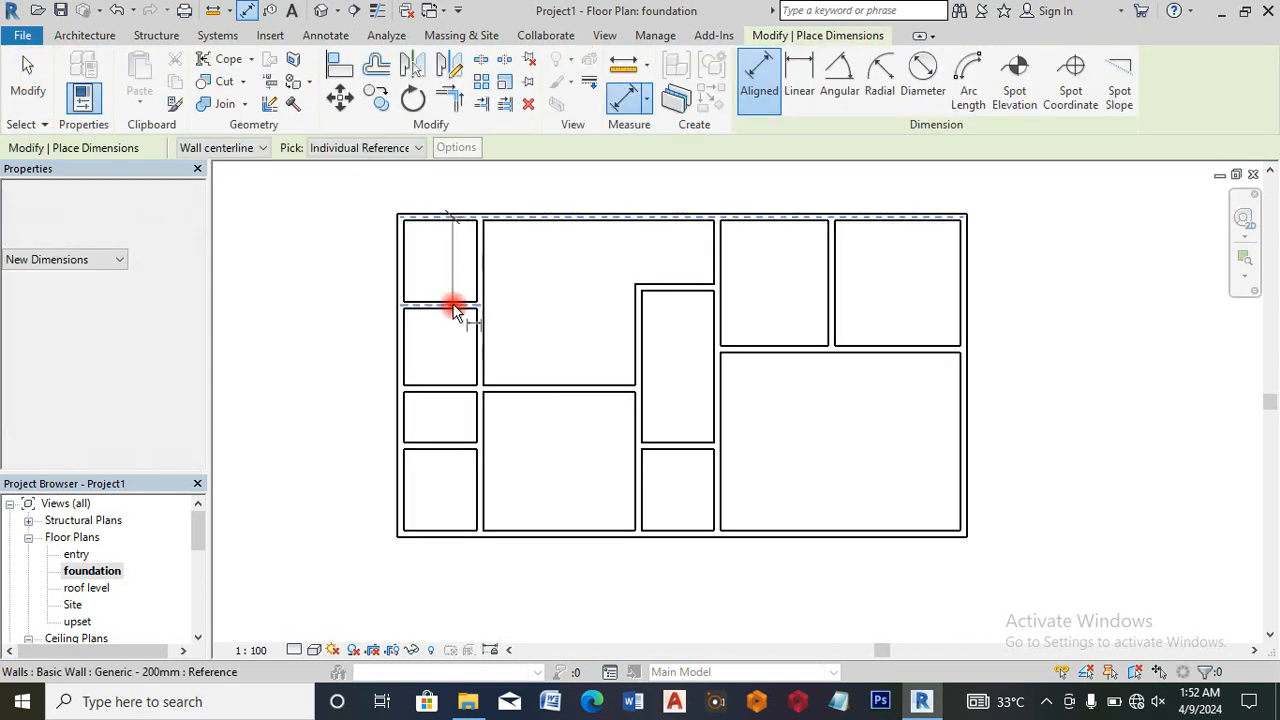
left_click(453, 306)
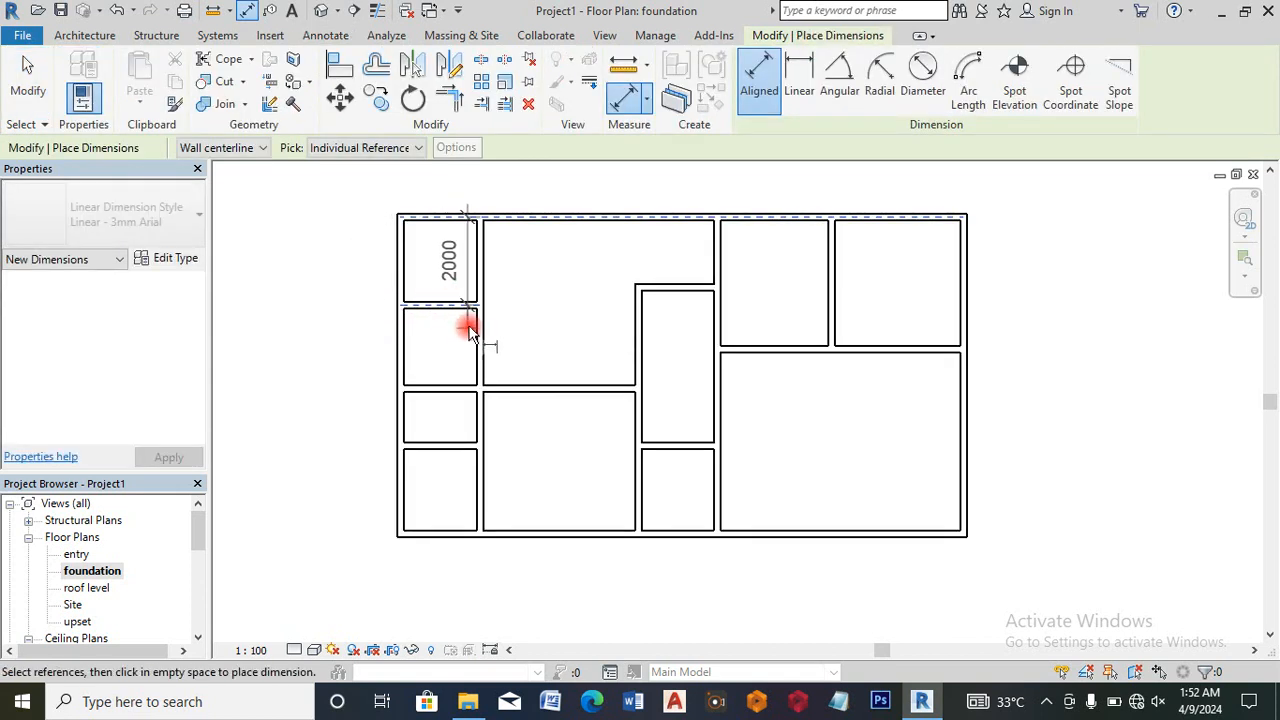
key("Escape")
key("Escape")
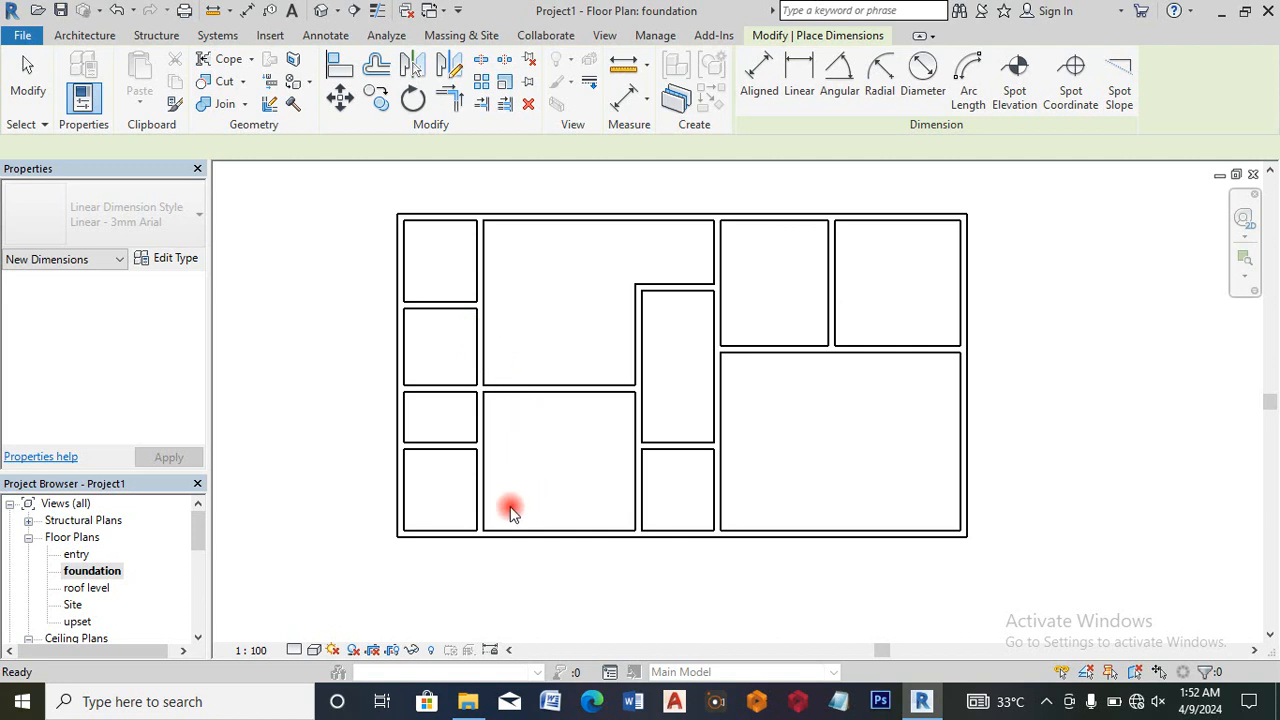
key("Escape")
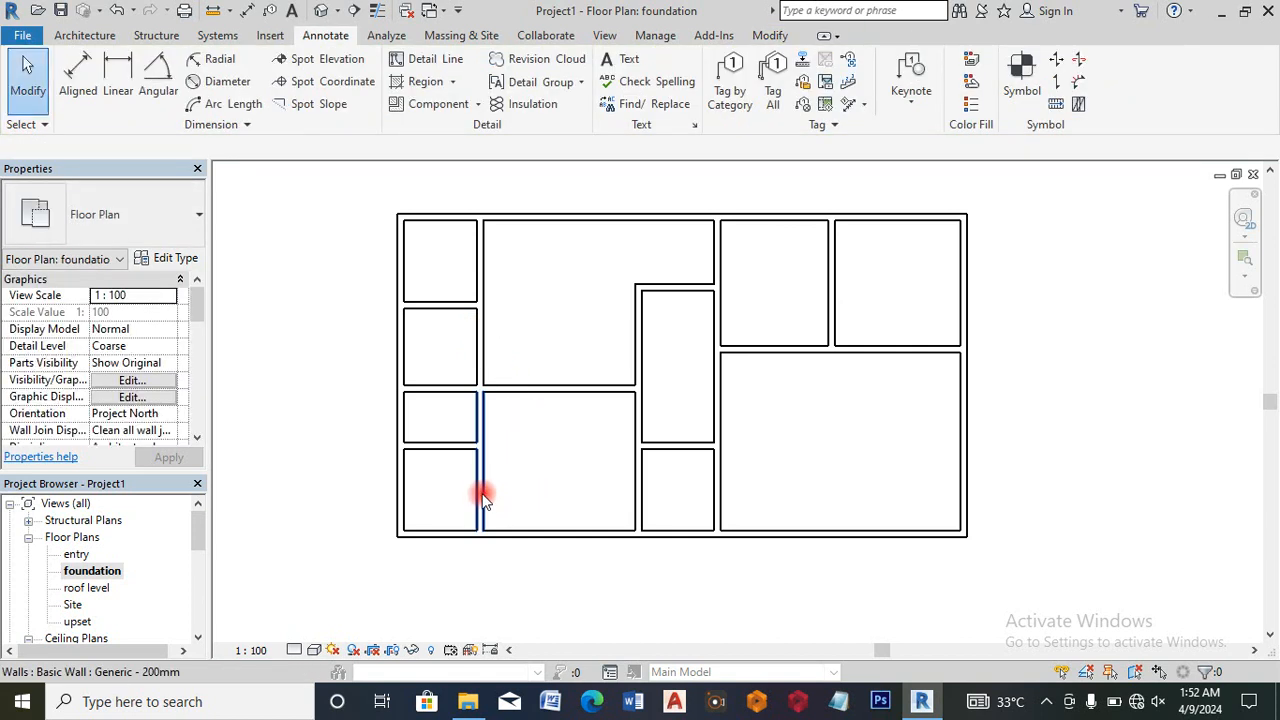
Step: Draw a closet's walls starting 1800 mm along the bottom exterior wall from the narrow left rooms' wall, 600 mm up and 1800 mm across to the corridor wall
right_click(481, 494)
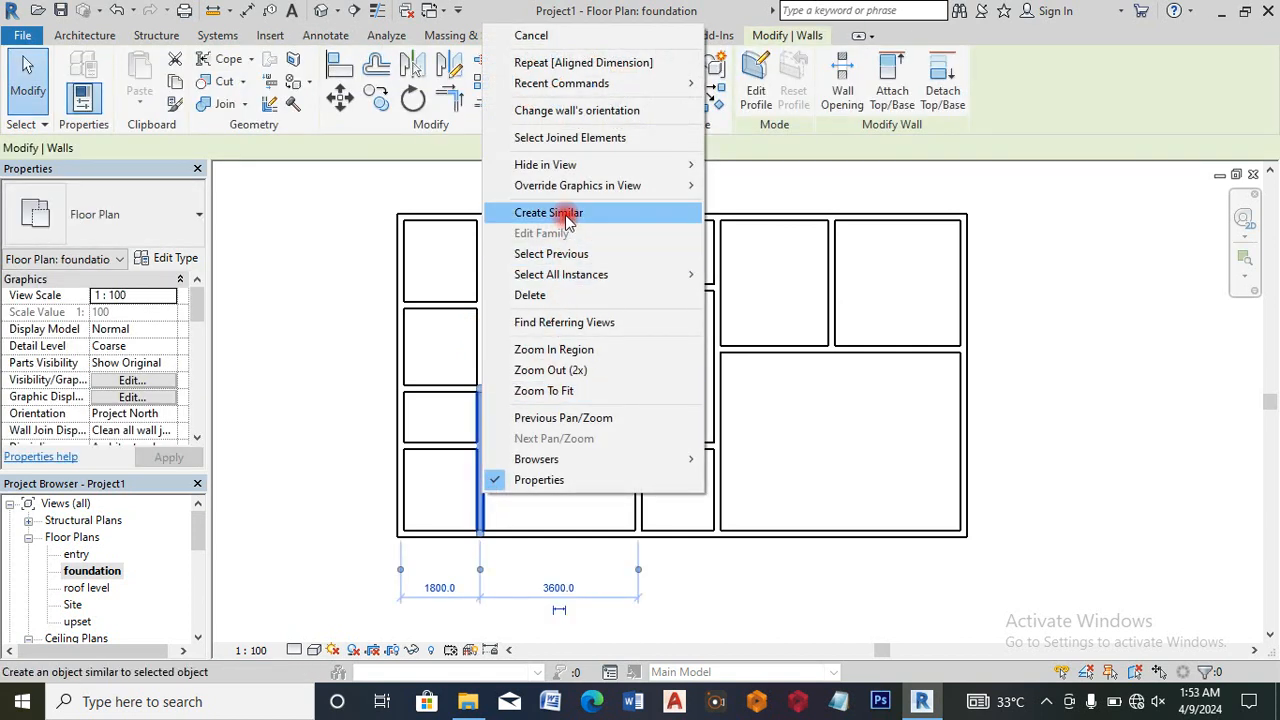
left_click(566, 214)
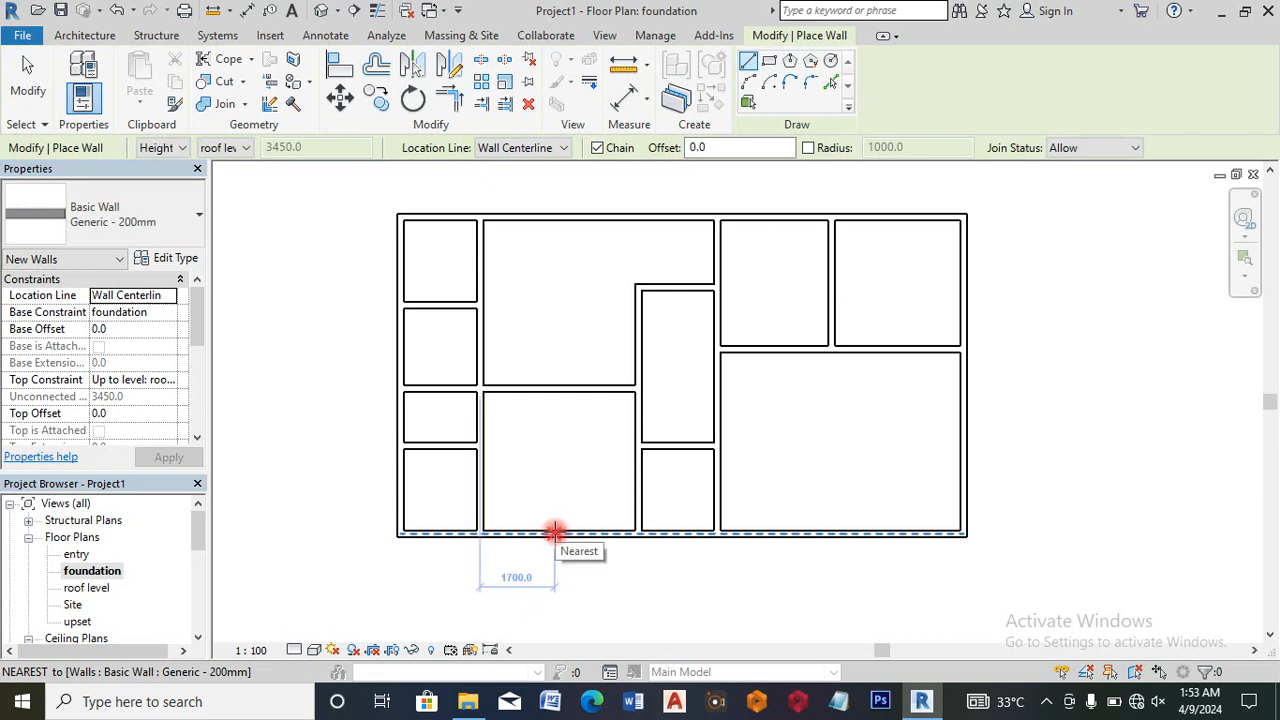
type("1")
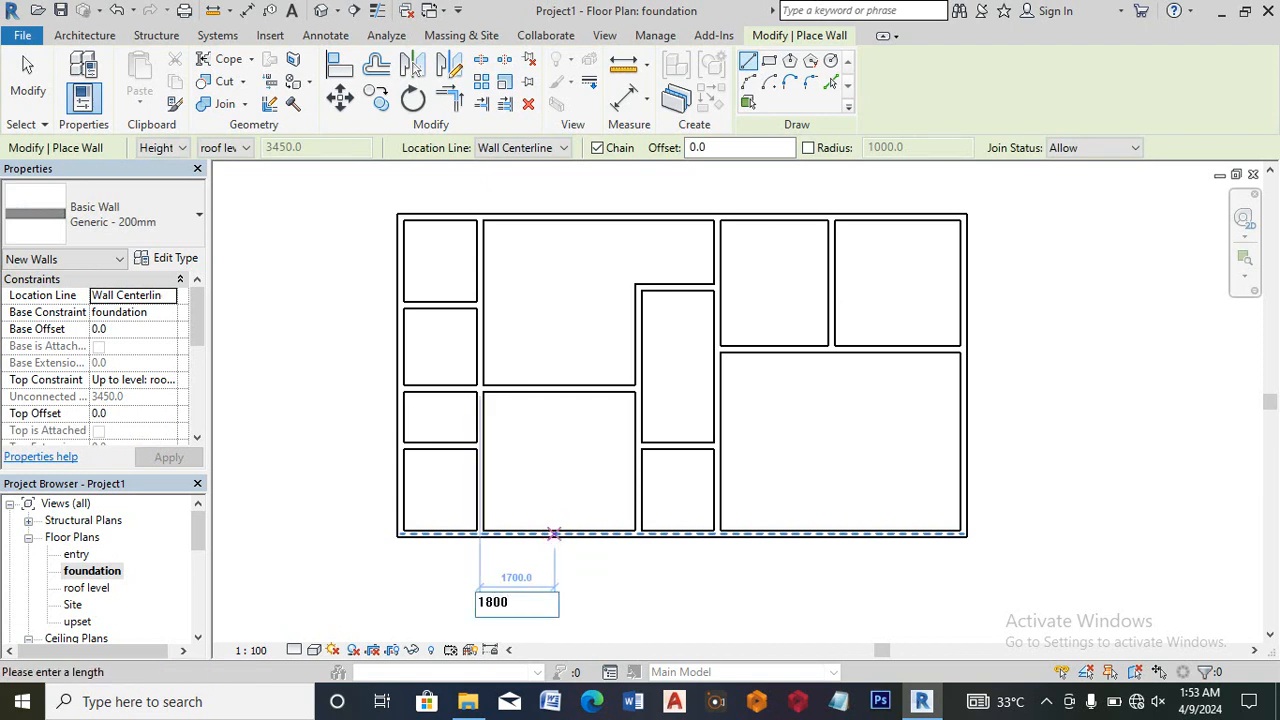
type("800")
key("Return")
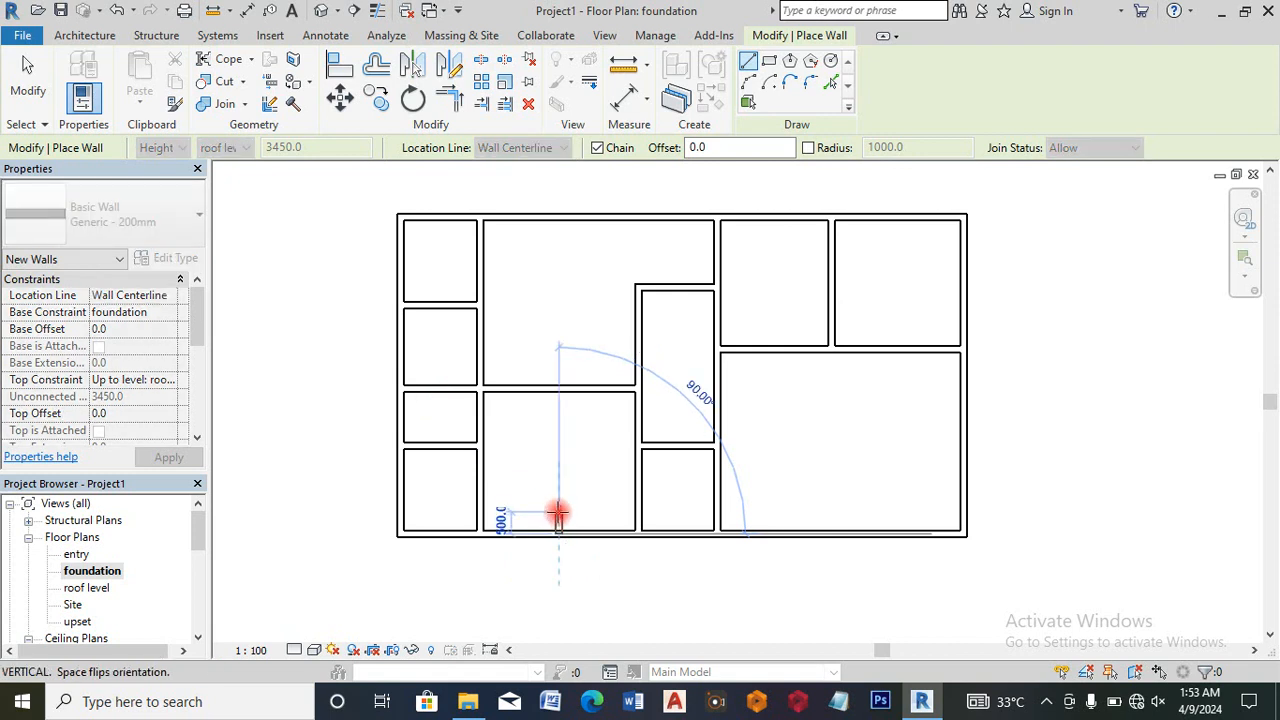
type("600")
key("Return")
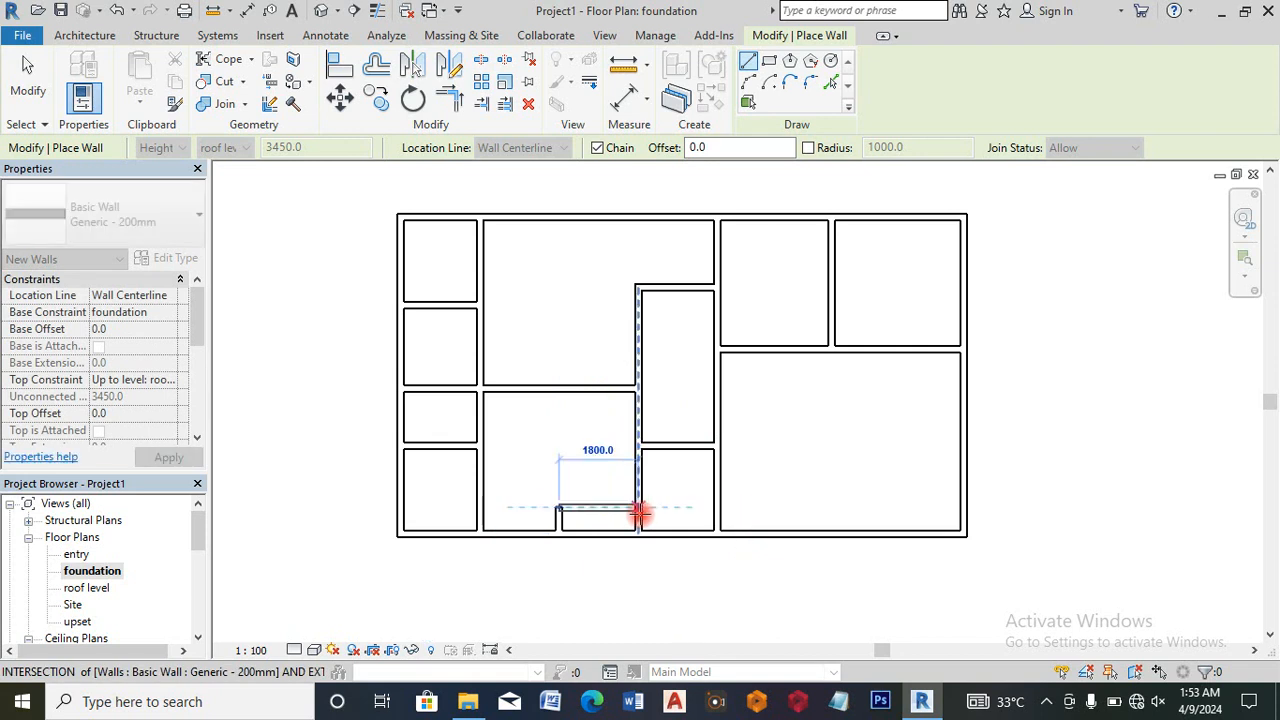
key("Escape")
Step: Extend the left corridor wall 1600 mm straight up to meet the top exterior wall
left_click(638, 530)
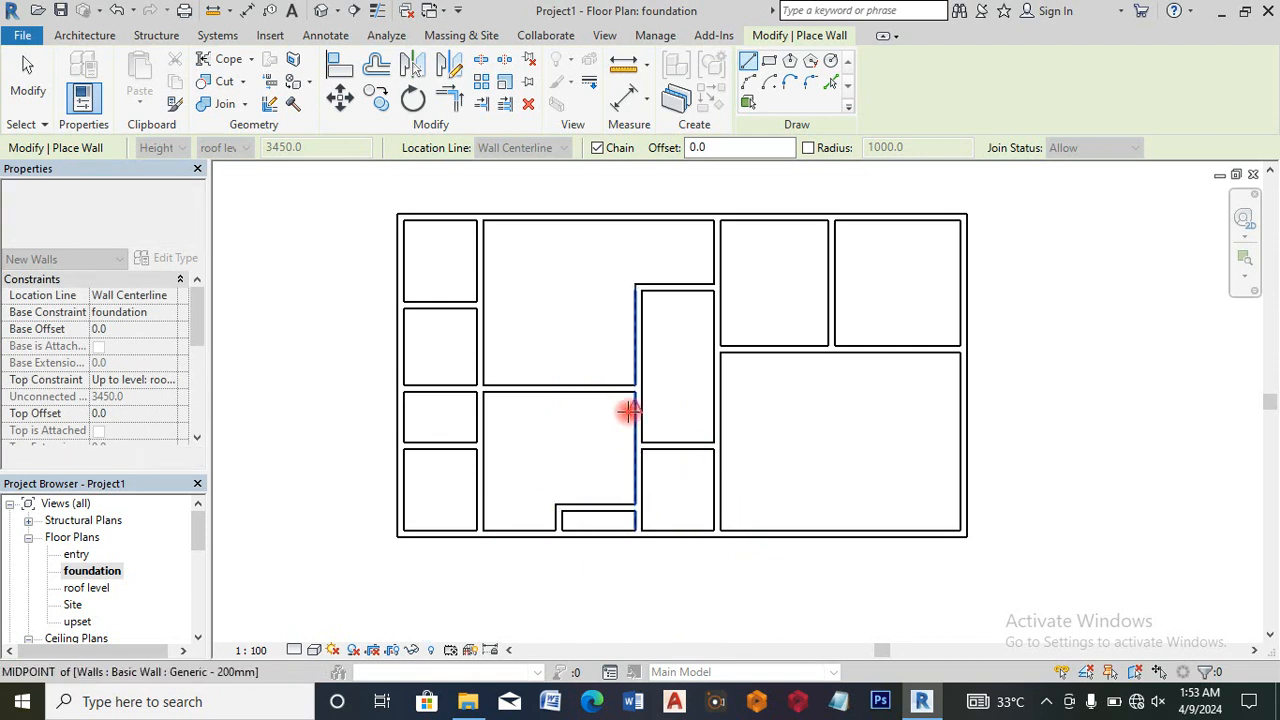
left_click(640, 217)
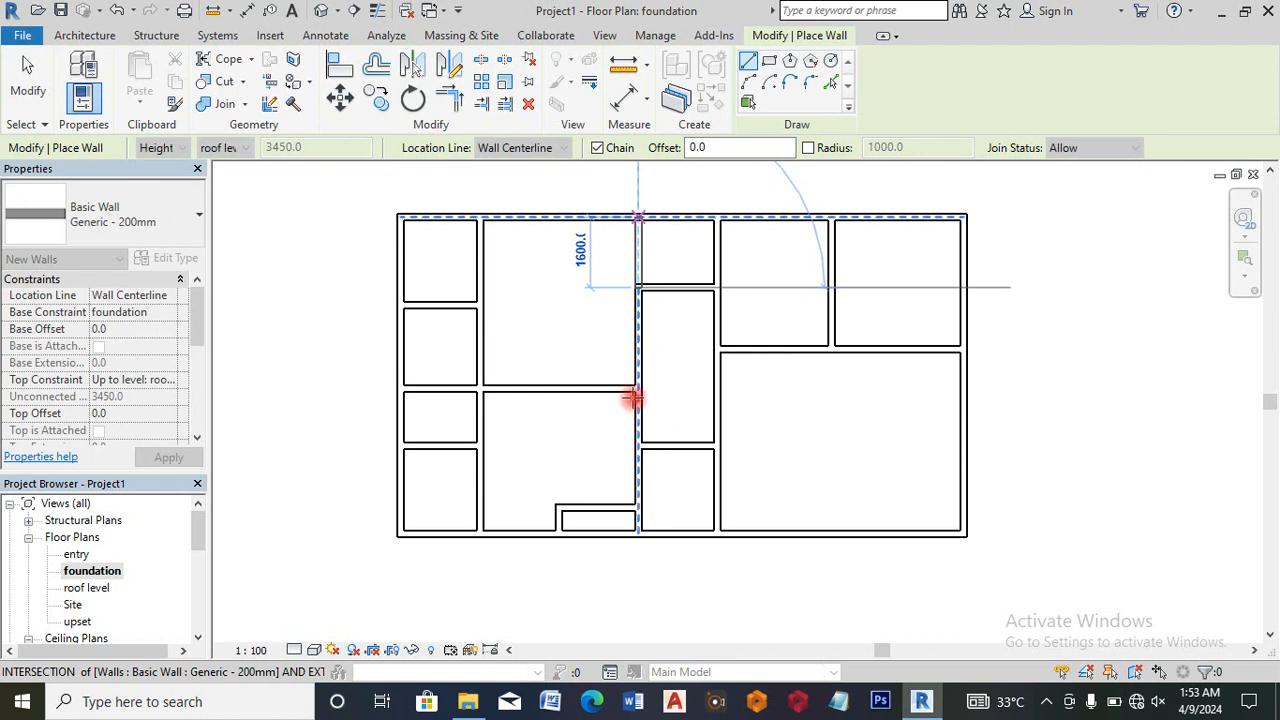
key("Escape")
Step: Draw a projecting room below the corridor with walls going 1600 mm down, 1800 mm across, and back up to the bottom exterior wall
scroll(625, 405, "down", 2)
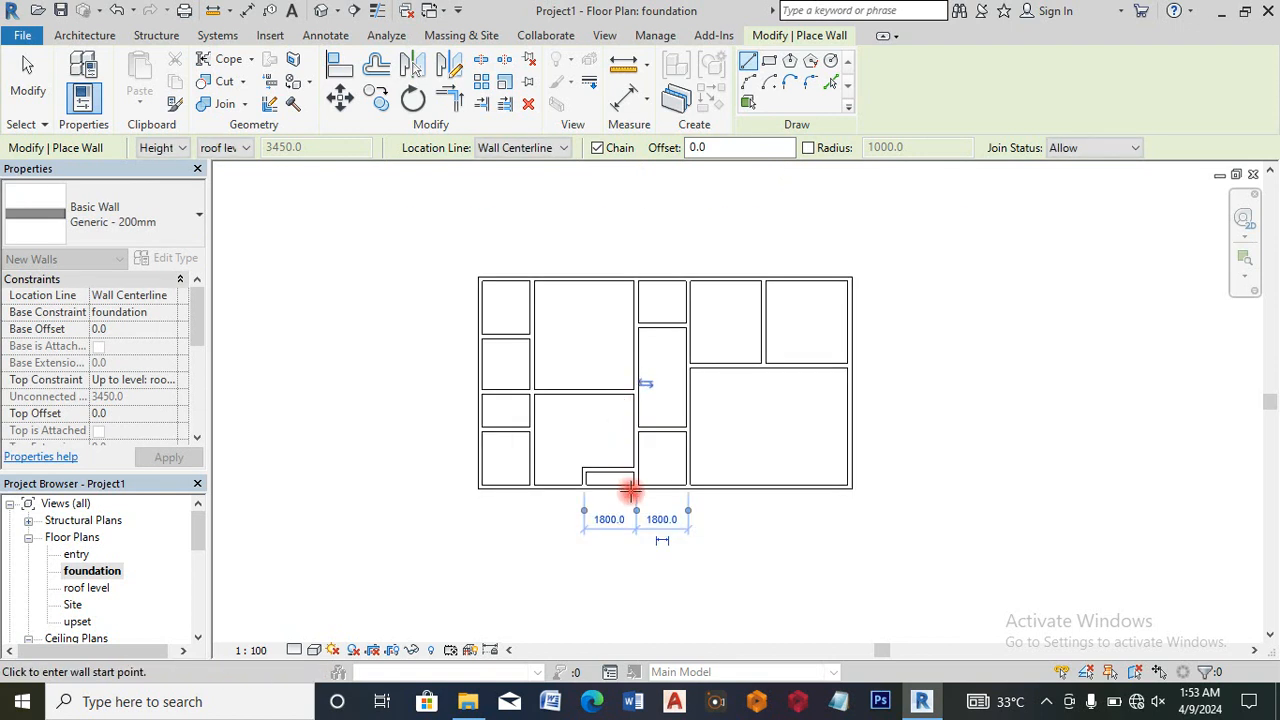
scroll(631, 491, "down", 1)
scroll(634, 486, "up", 1)
left_click(634, 460)
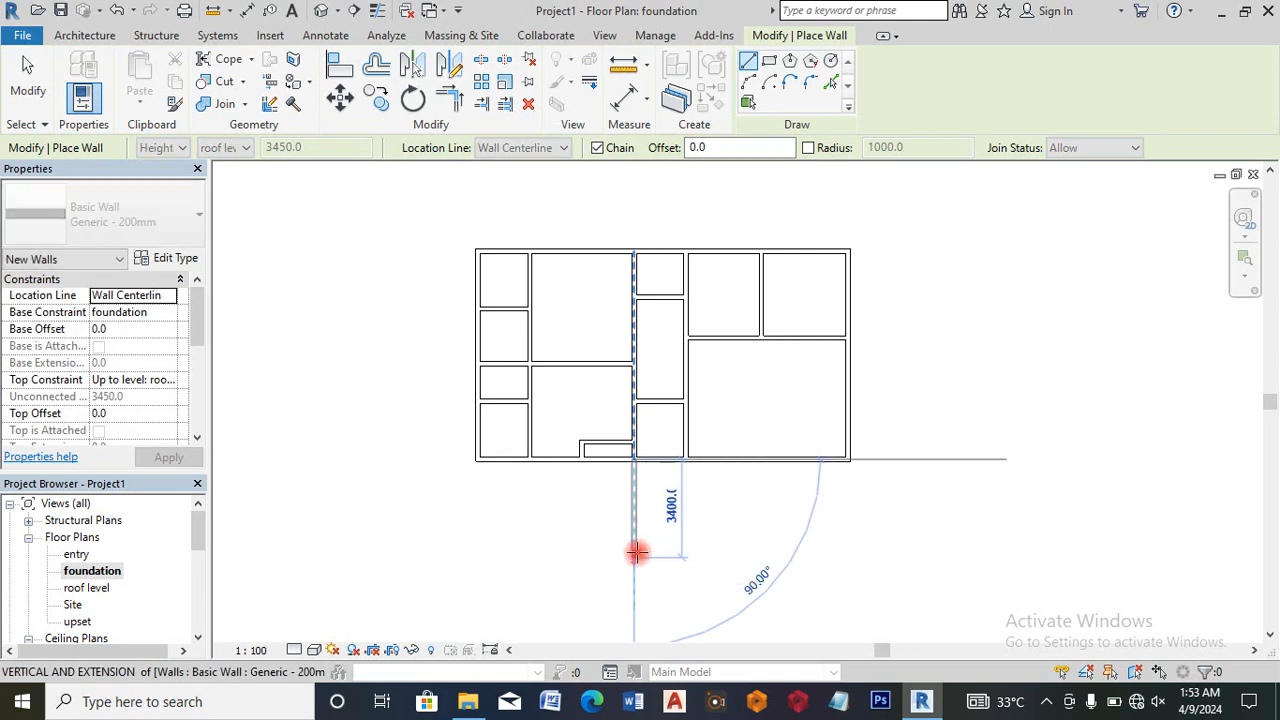
type("16")
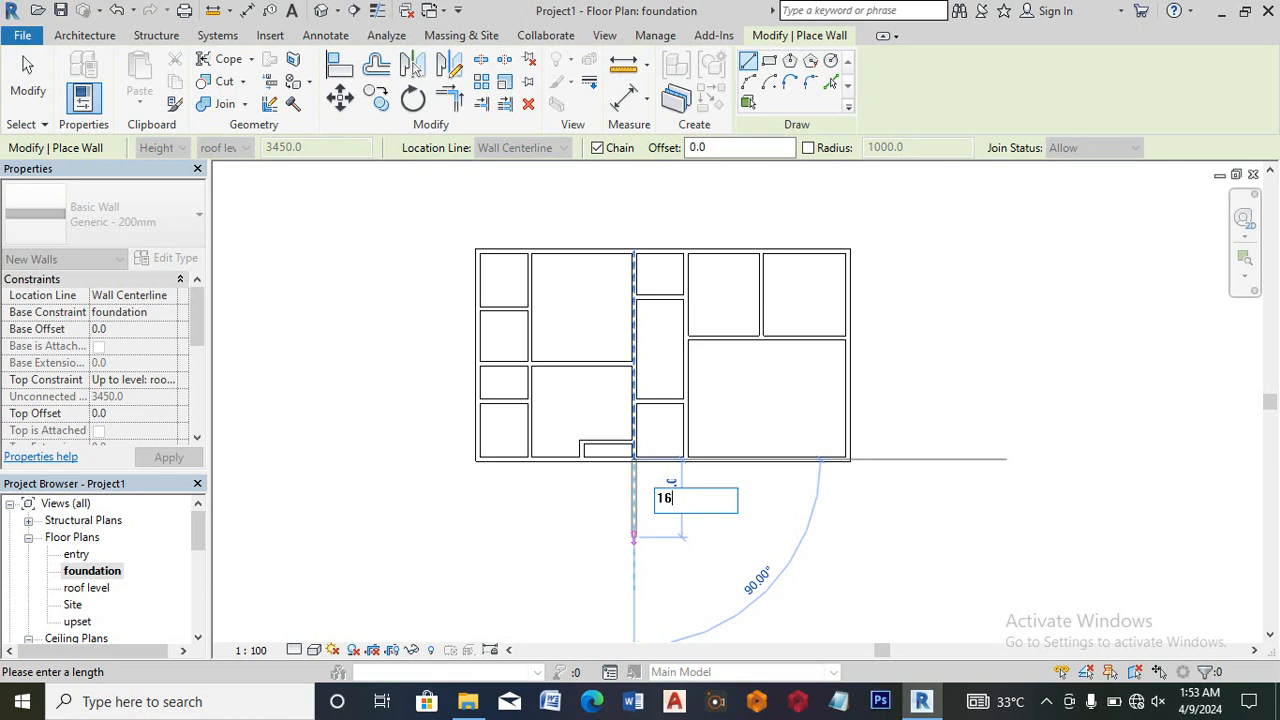
type("00")
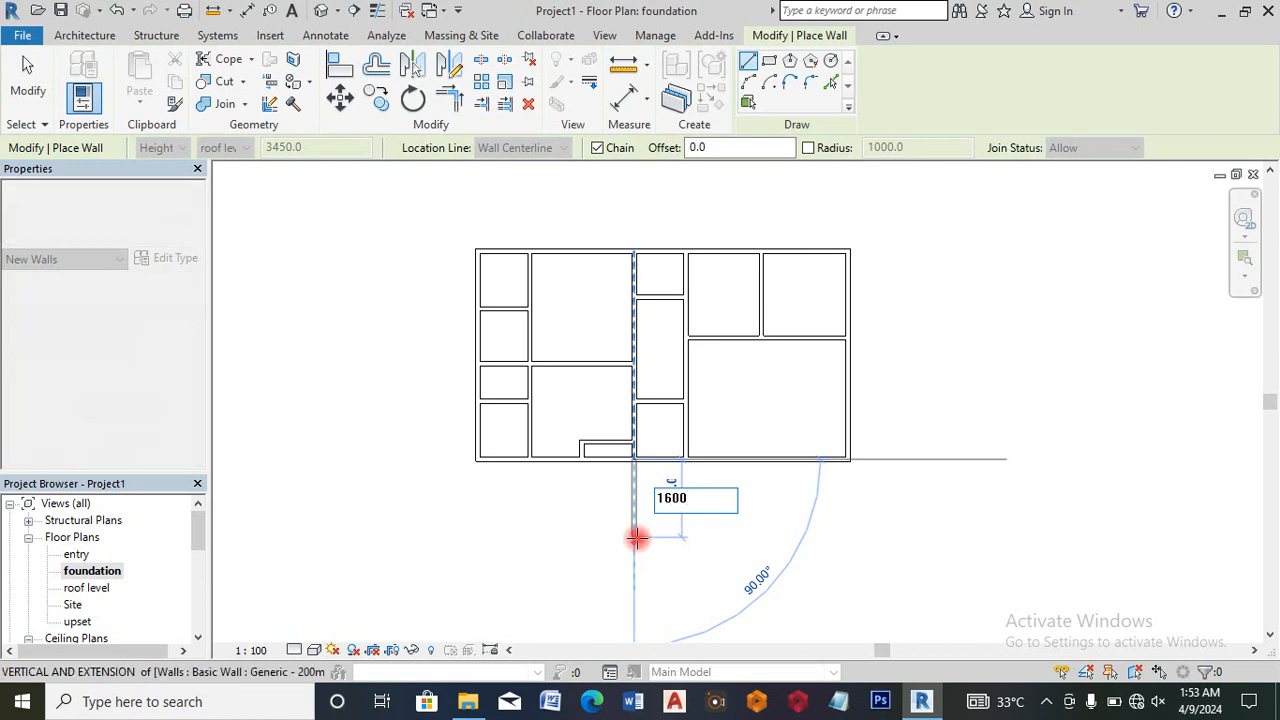
key("Return")
left_click(685, 507)
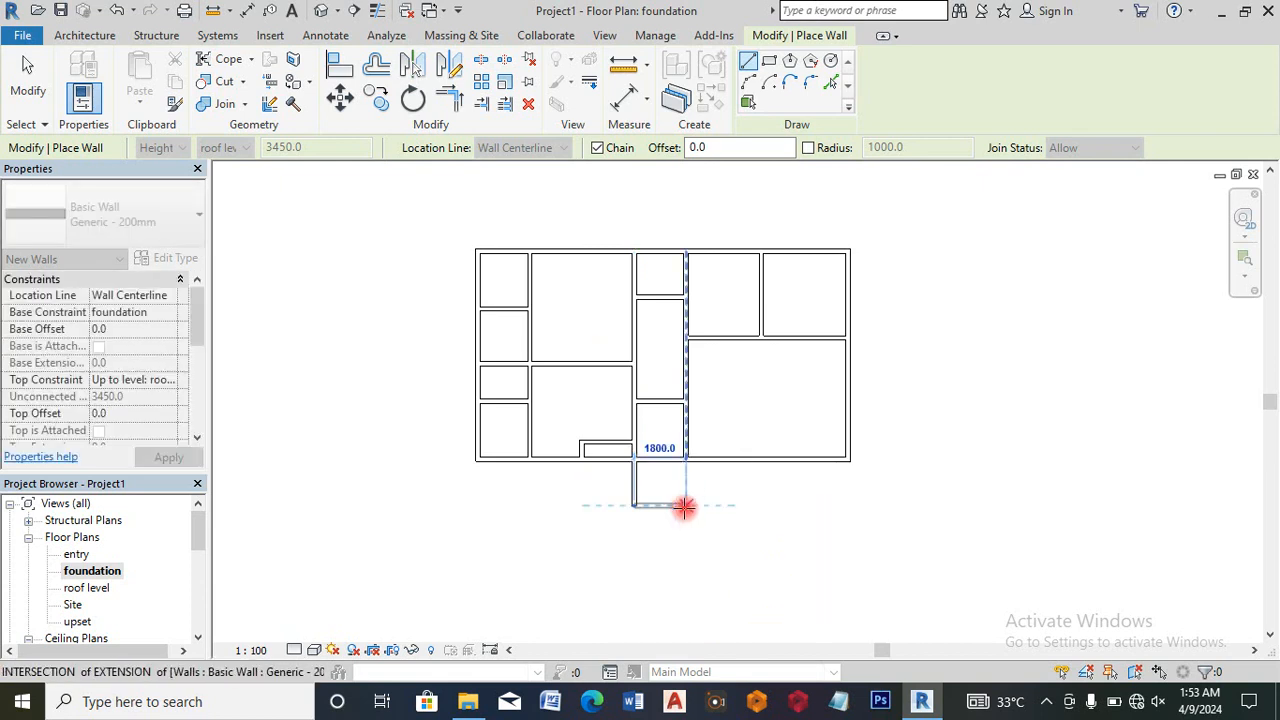
left_click(685, 457)
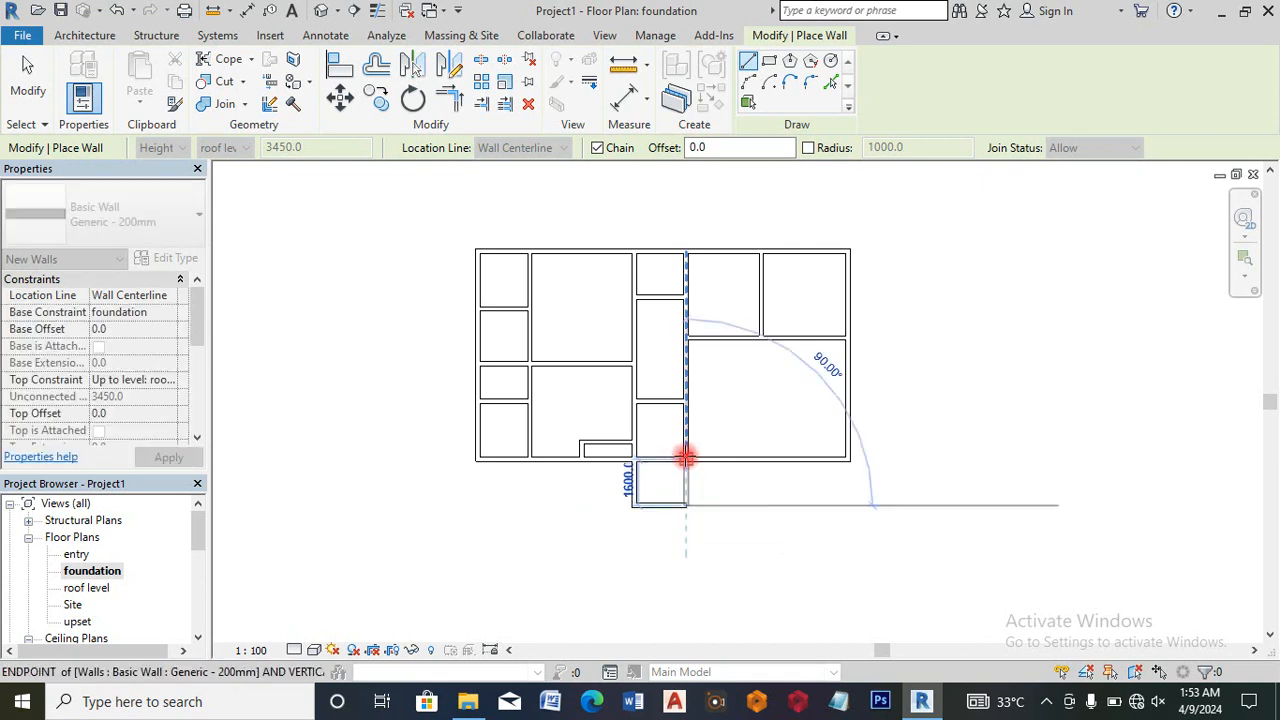
key("Escape")
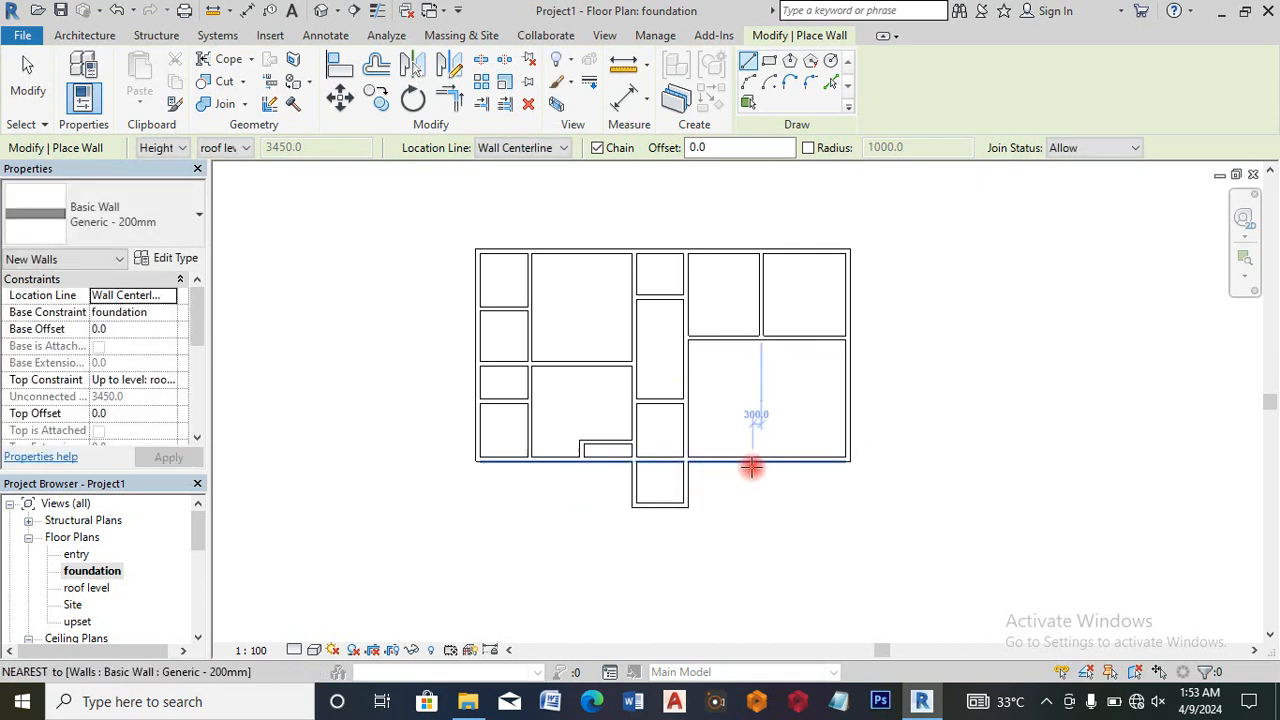
scroll(664, 457, "down", 2)
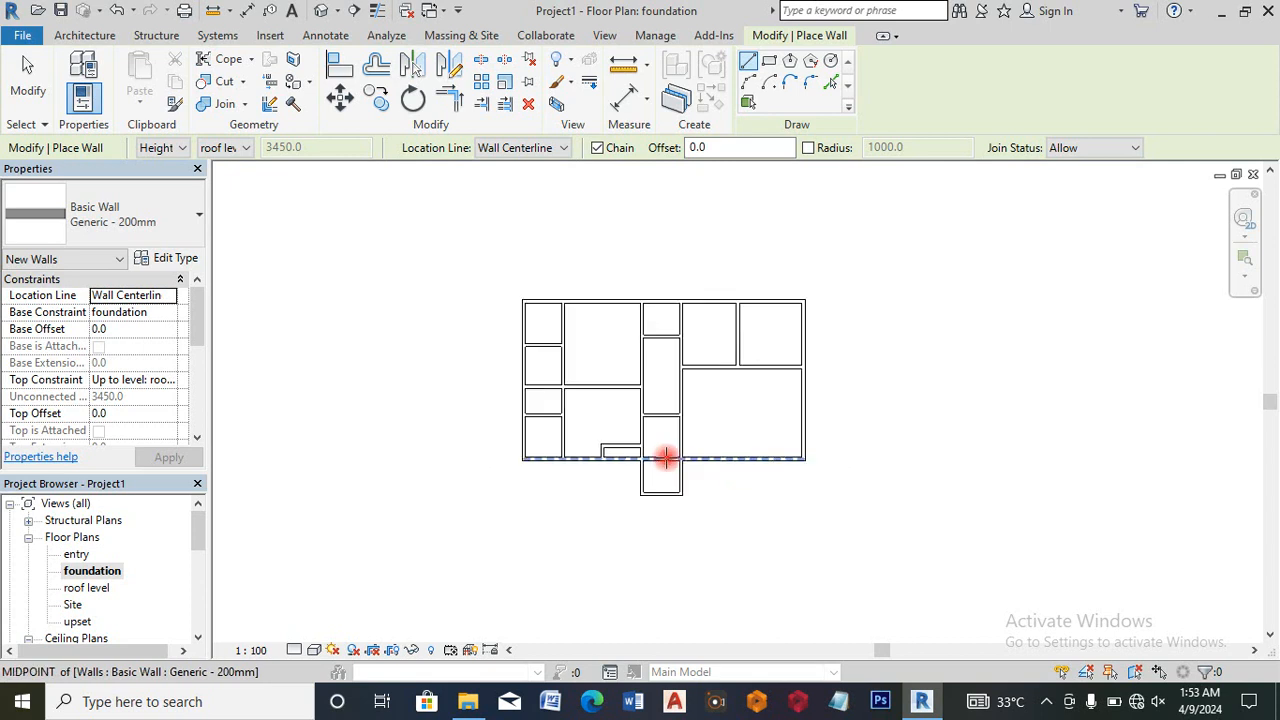
scroll(726, 495, "up", 4)
scroll(663, 477, "down", 2)
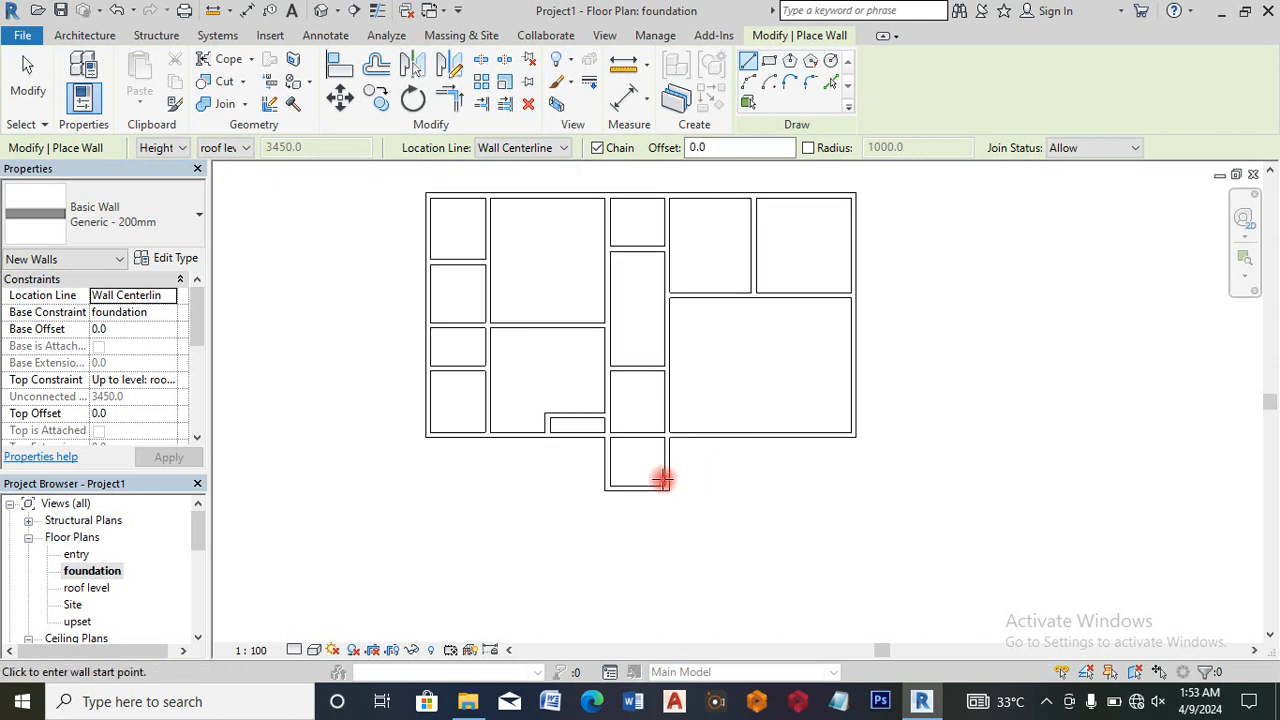
scroll(654, 486, "up", 3)
key("Escape")
key("Escape")
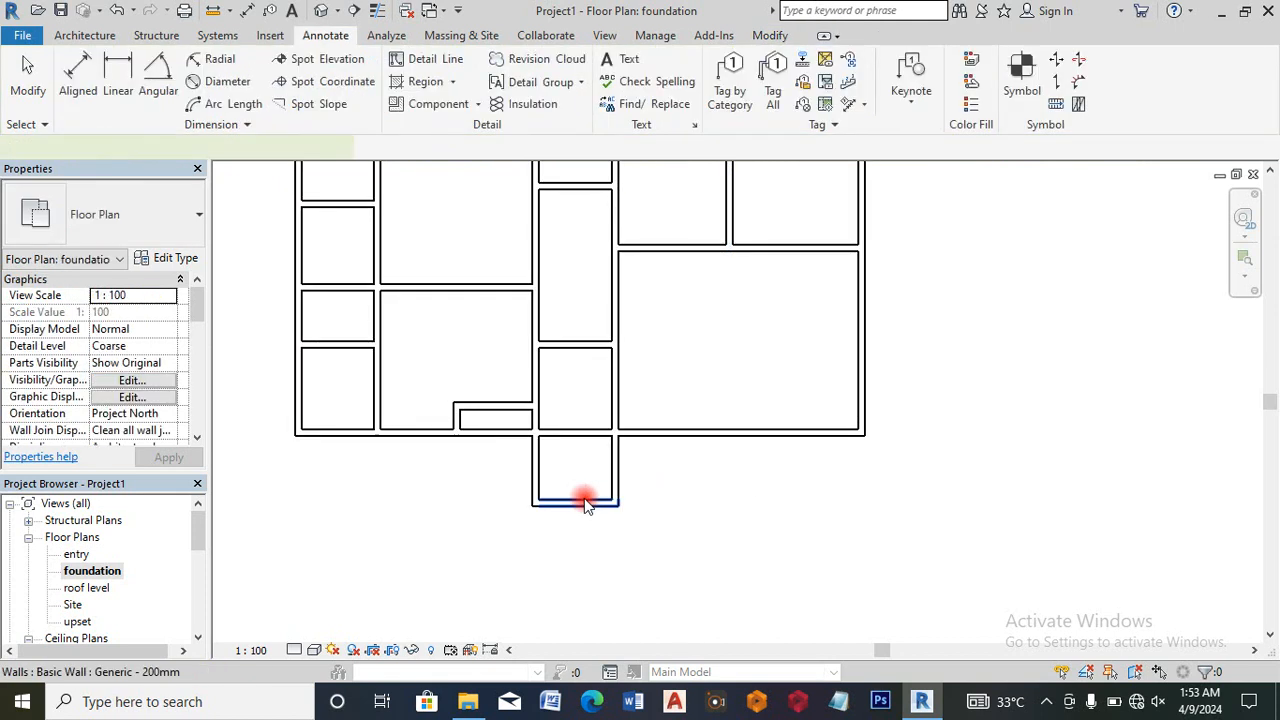
Step: Draw low walls up to the entry level from the projecting room's lower-right corner, 5600 mm to the right and 1600 mm up to the exterior corner
right_click(585, 502)
left_click(701, 230)
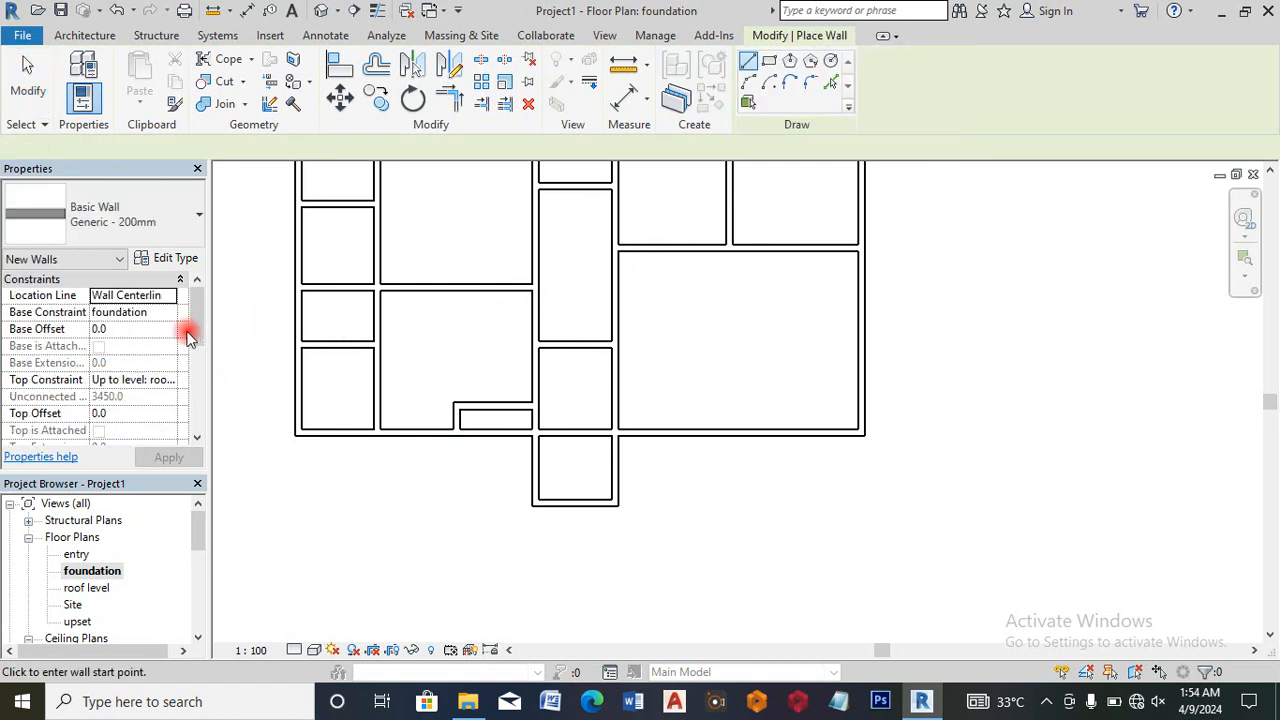
left_click(177, 380)
left_click(169, 380)
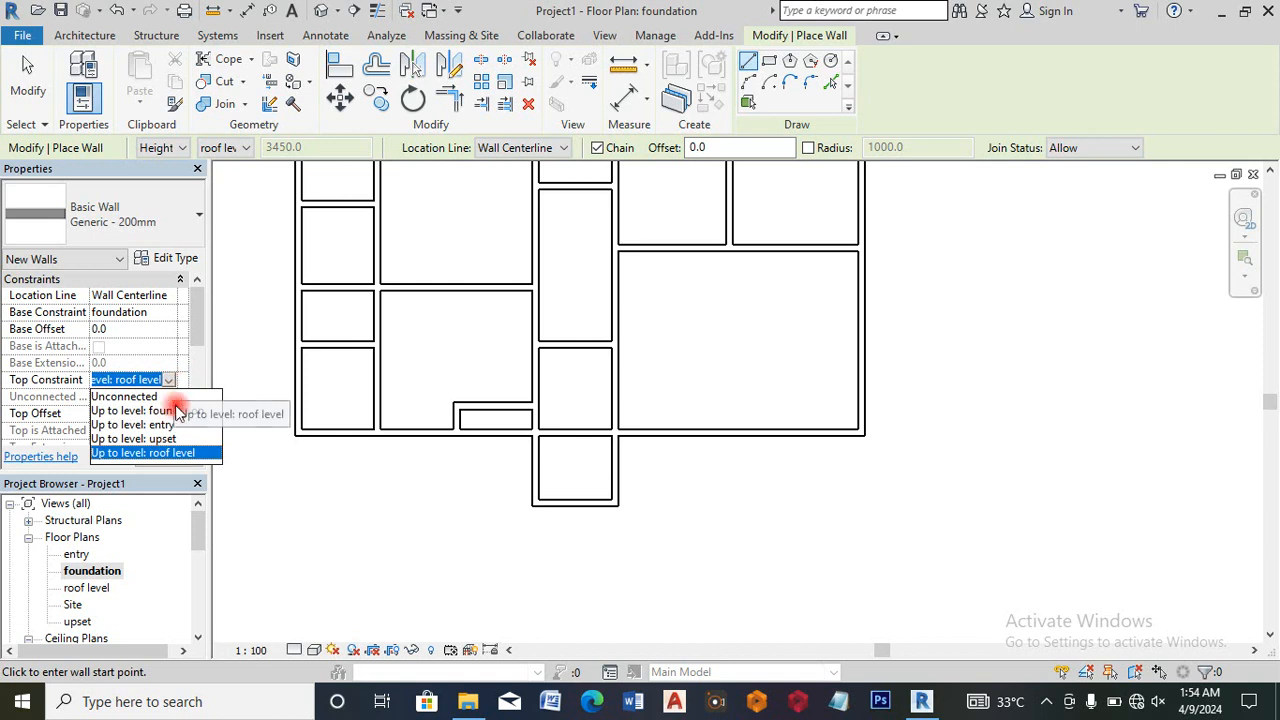
left_click(140, 424)
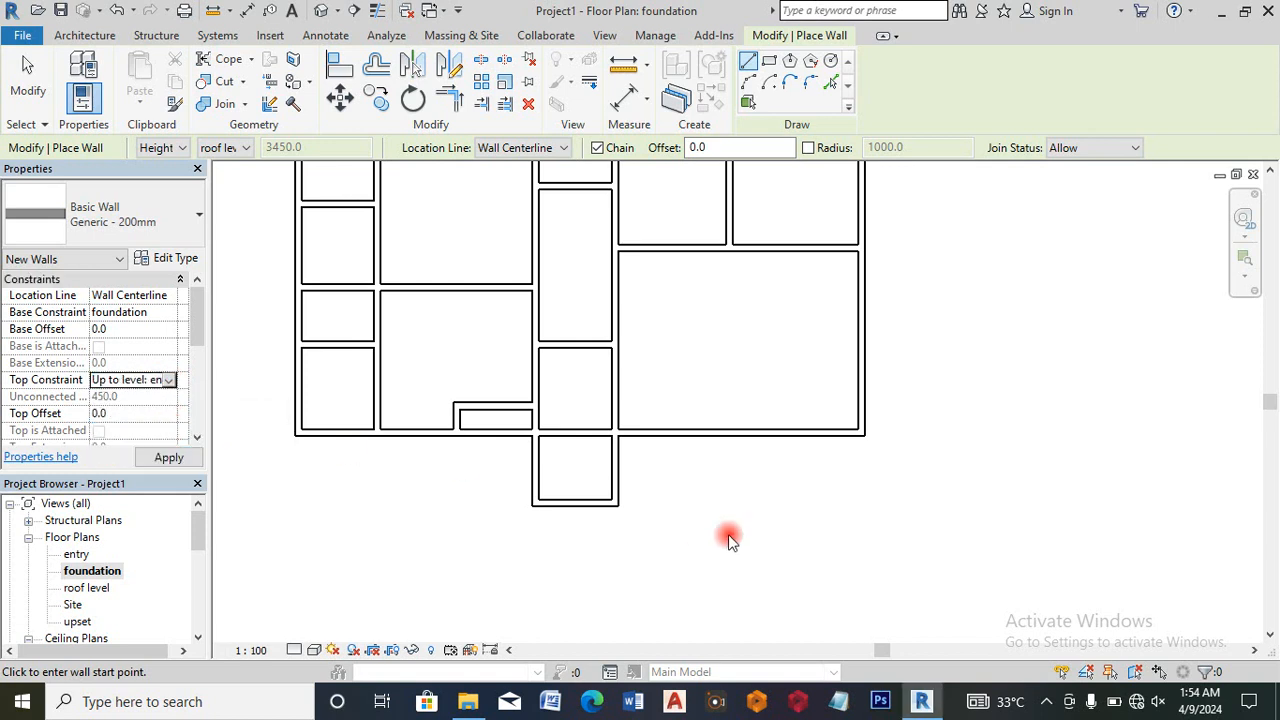
left_click(620, 504)
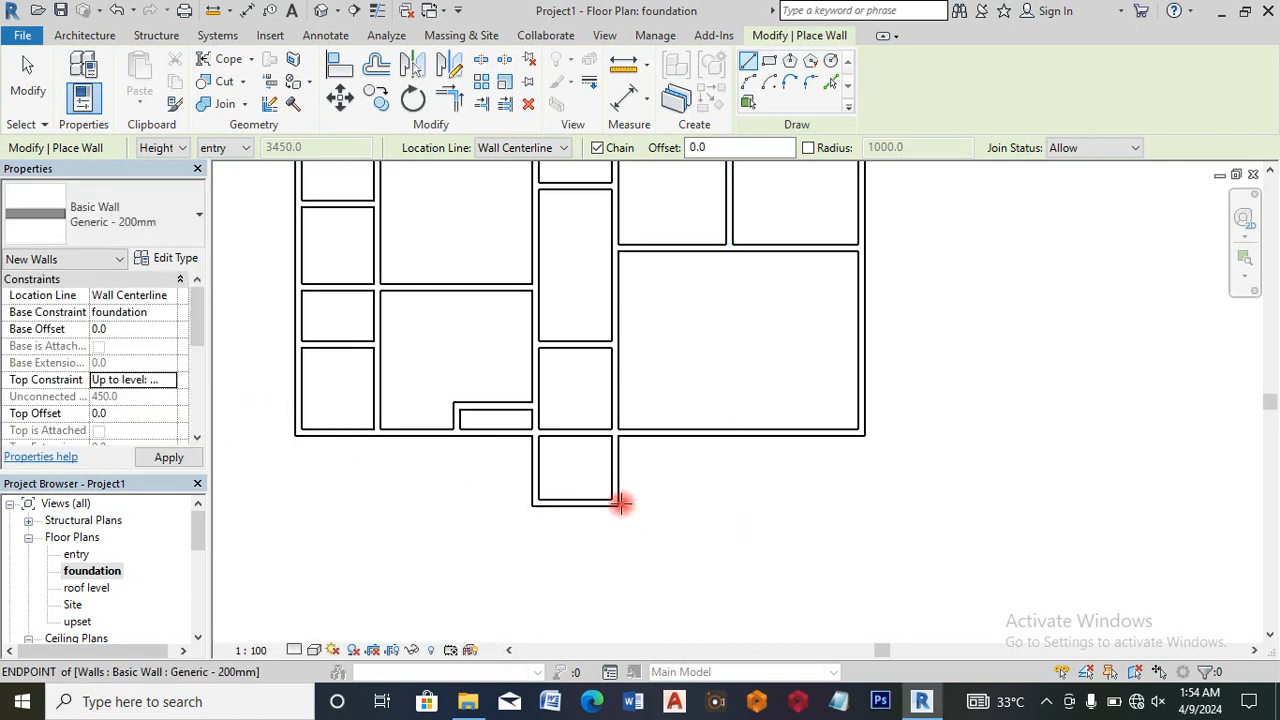
left_click(857, 502)
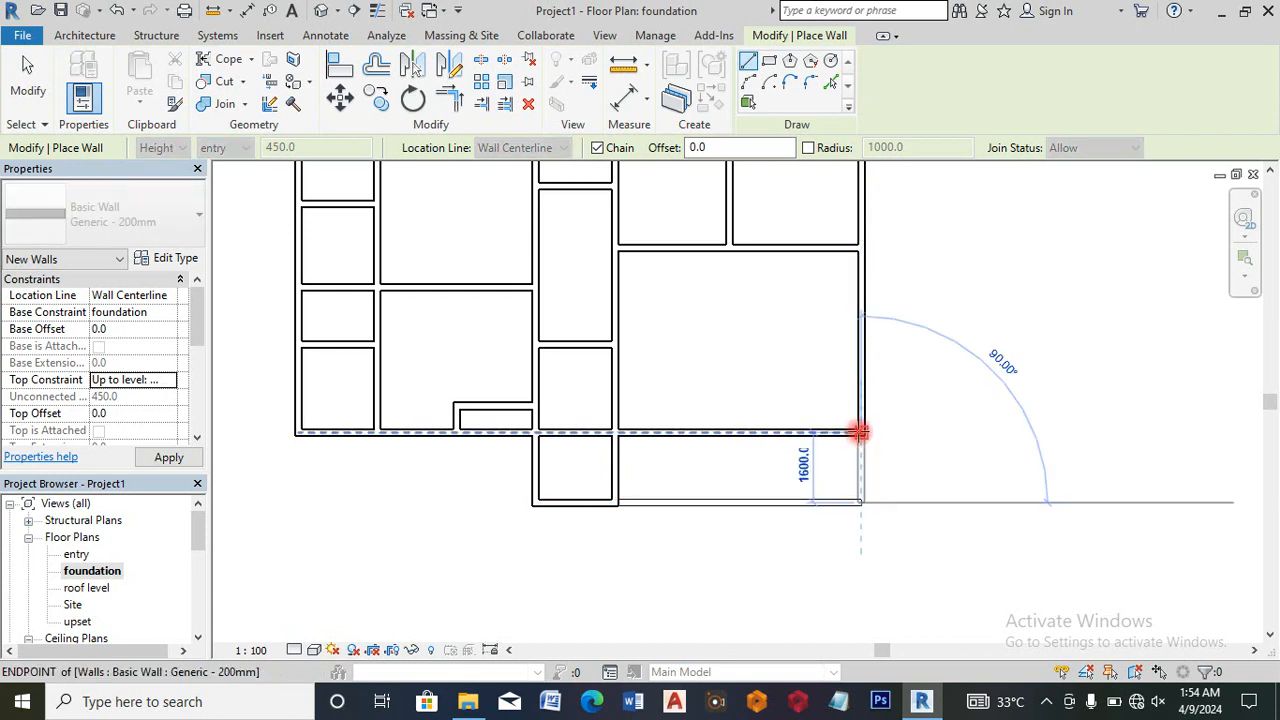
left_click(858, 432)
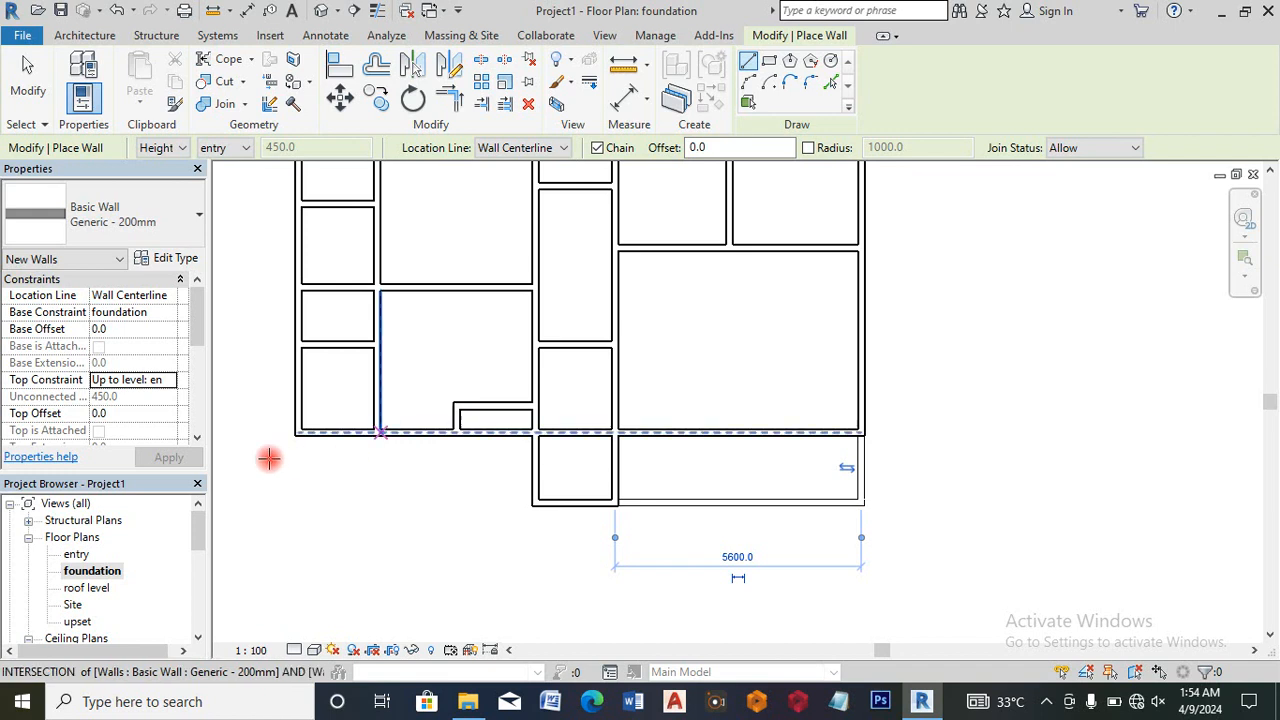
key("Escape")
key("Escape")
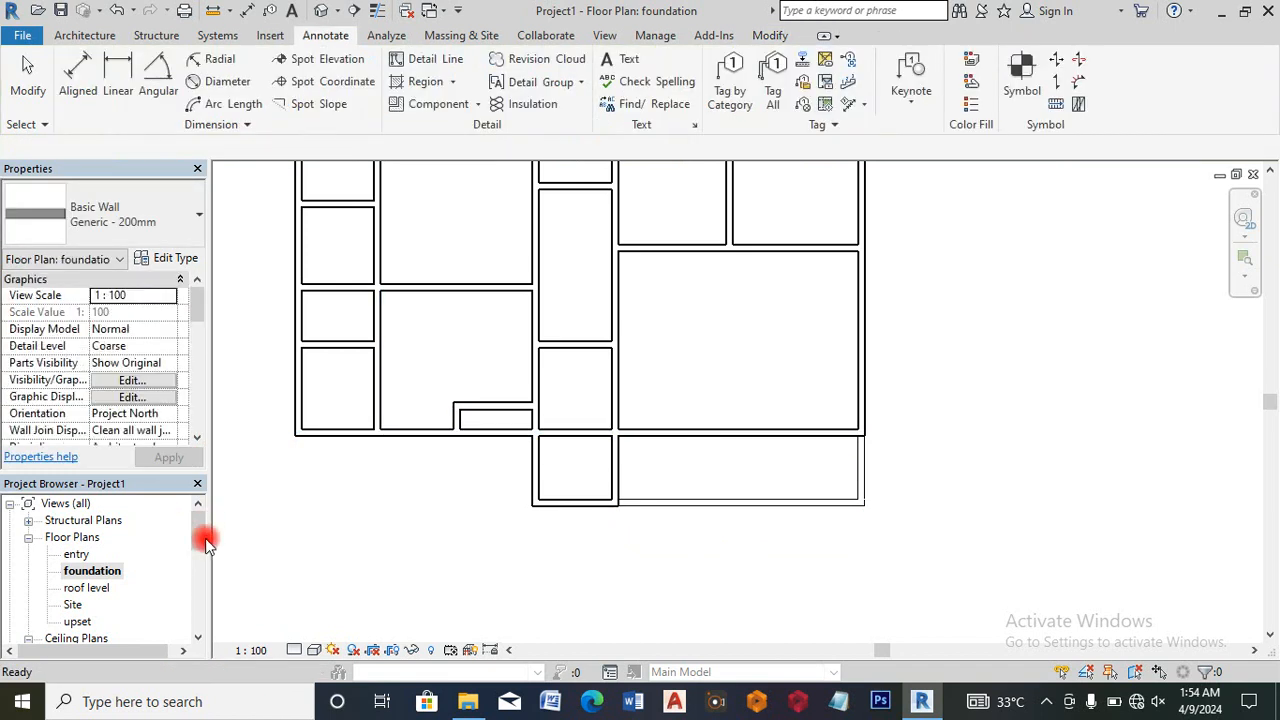
Step: In the upset floor plan, draw walls up to roof level from the projecting room's lower-right corner, 5600 mm right and 1600 mm up to the exterior corner
left_click(80, 622)
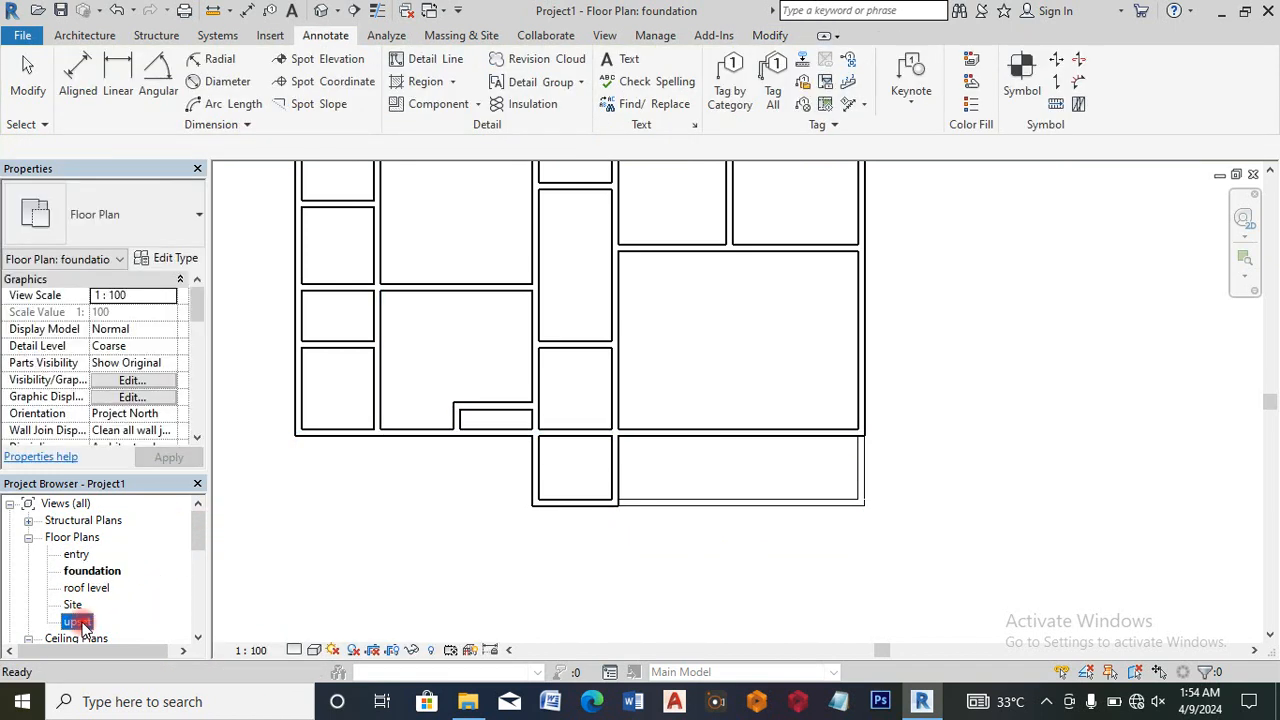
double_click(80, 622)
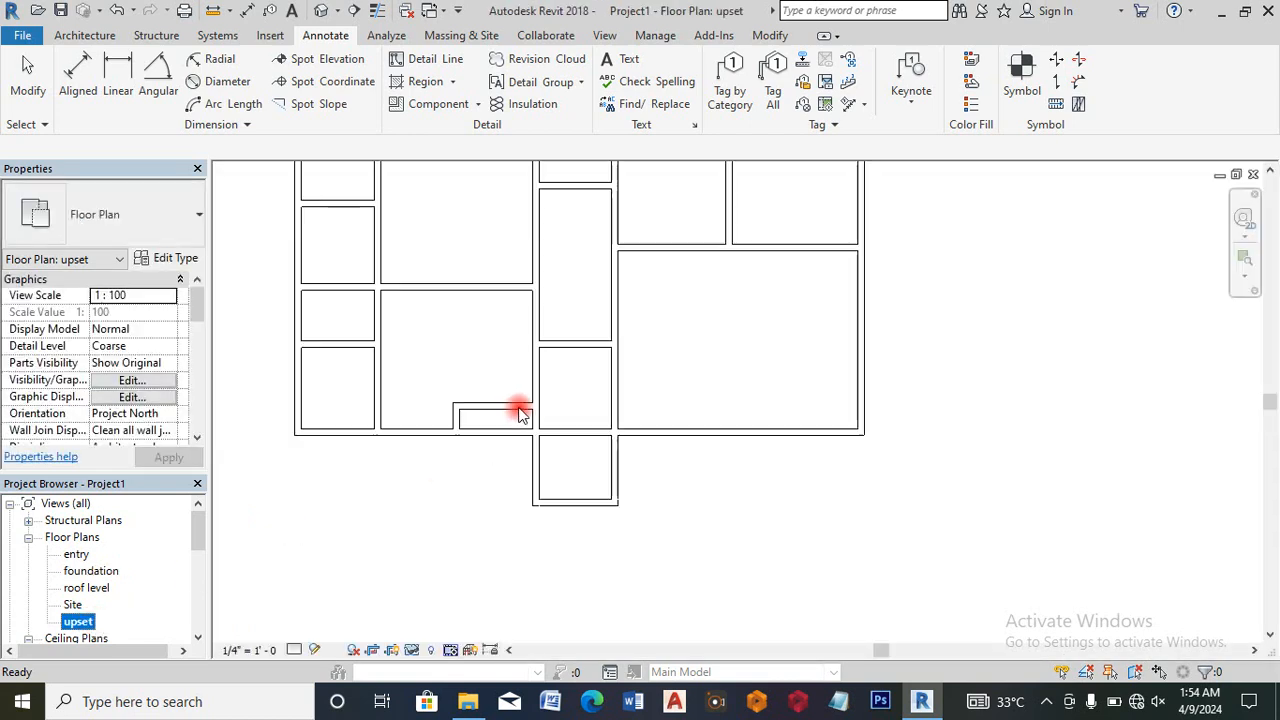
right_click(563, 510)
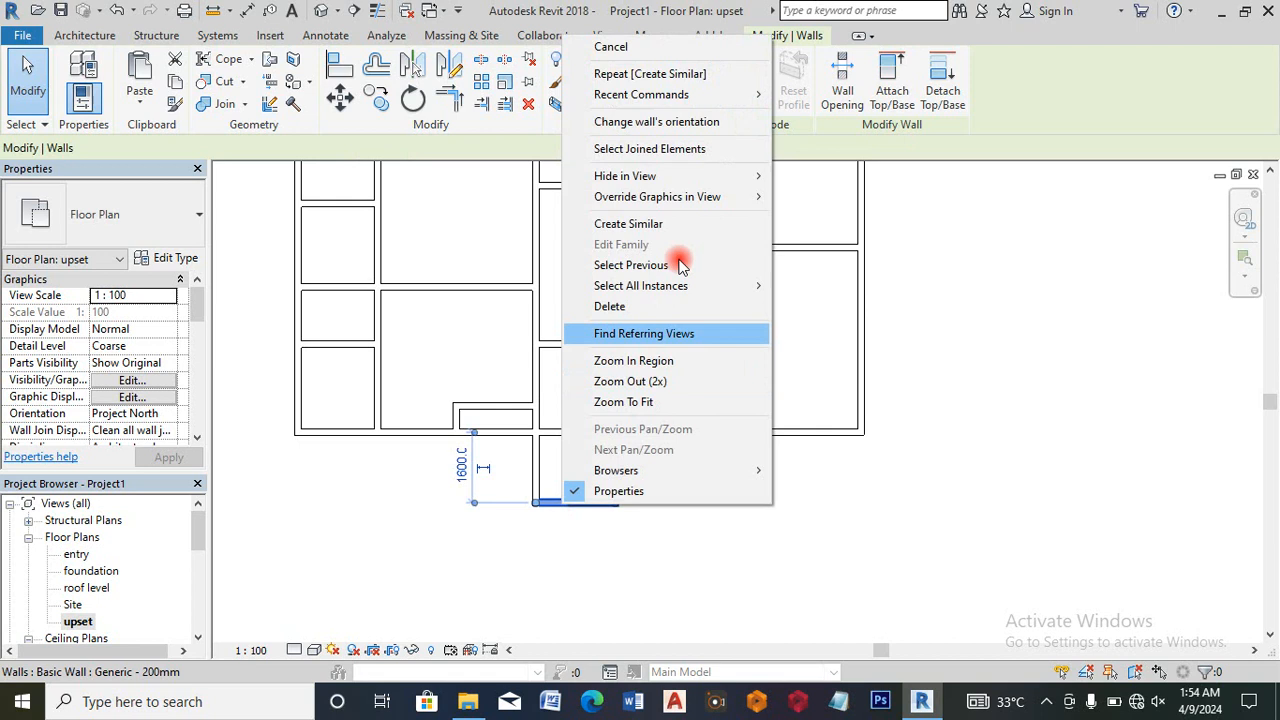
left_click(672, 228)
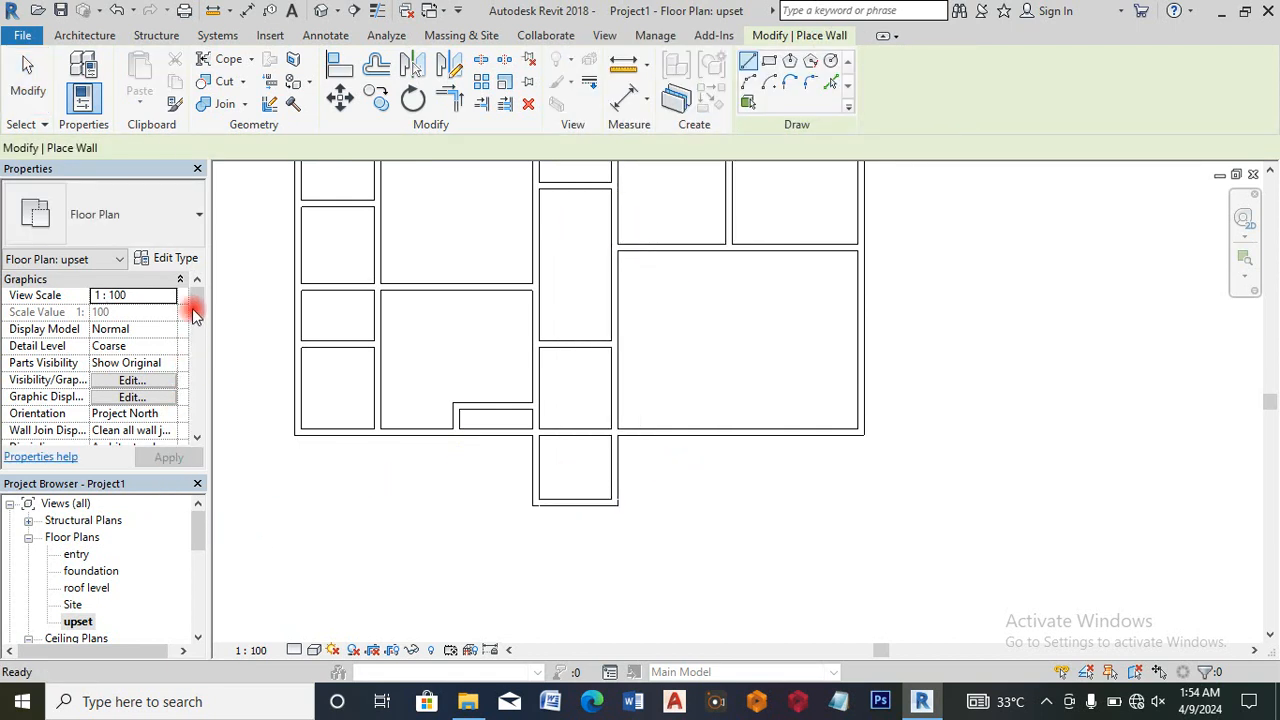
scroll(196, 305, "down", 2)
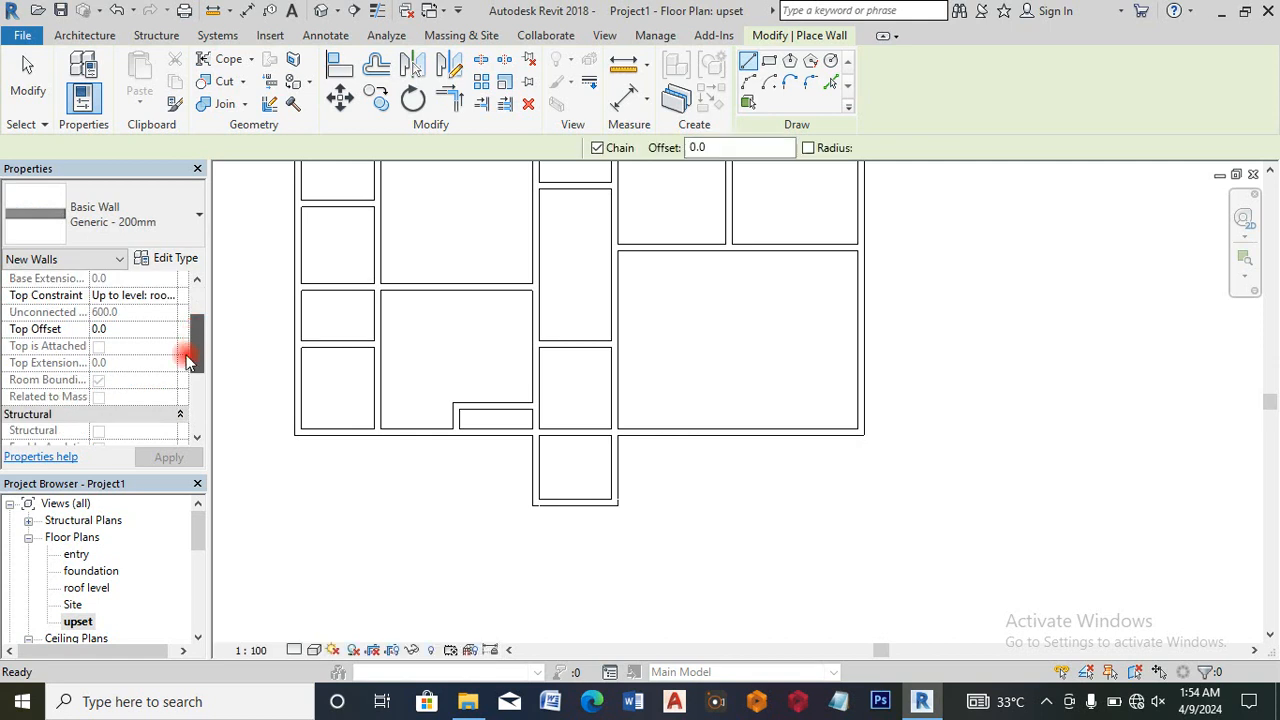
left_click(176, 298)
left_click(170, 297)
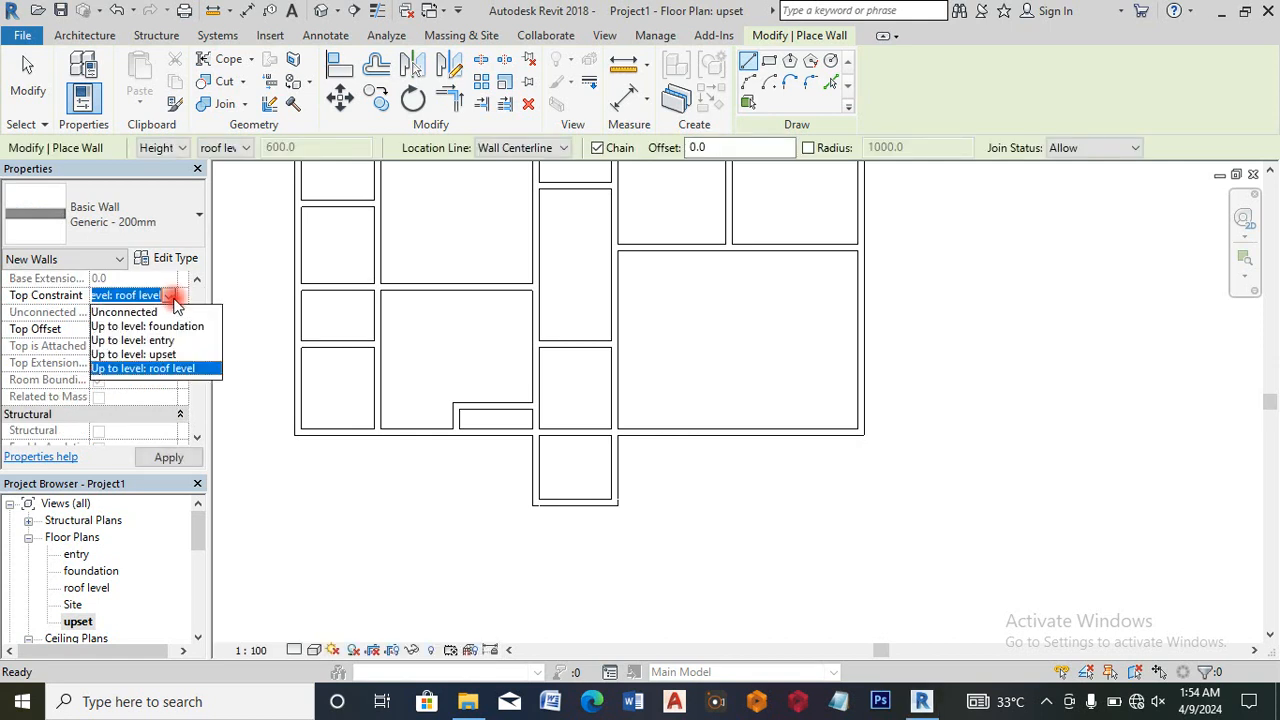
left_click(168, 368)
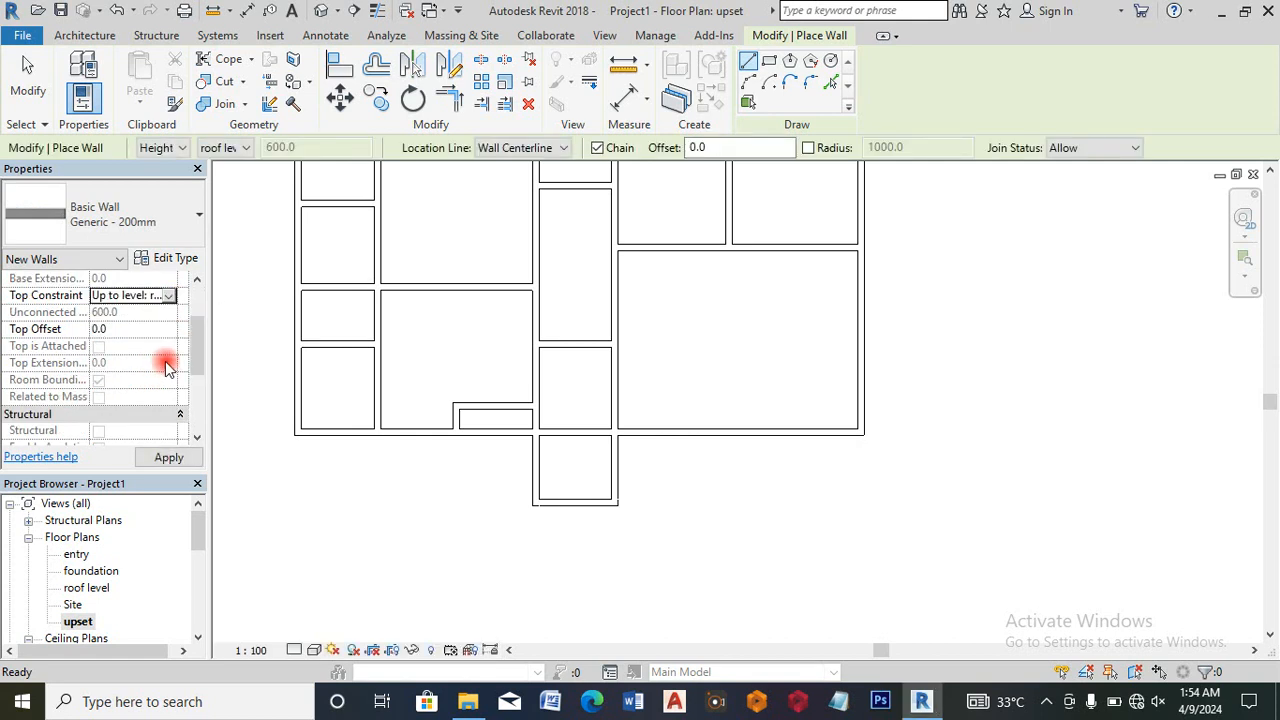
scroll(197, 285, "up", 4)
left_click(197, 282)
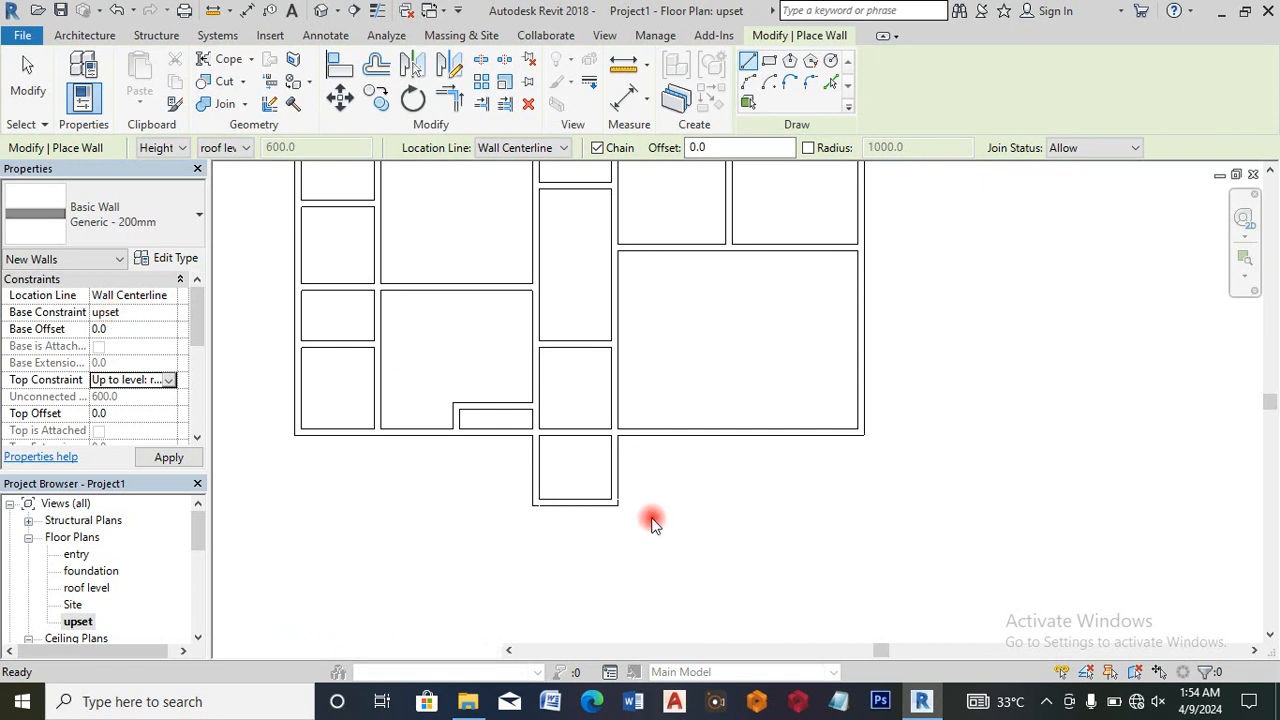
left_click(858, 499)
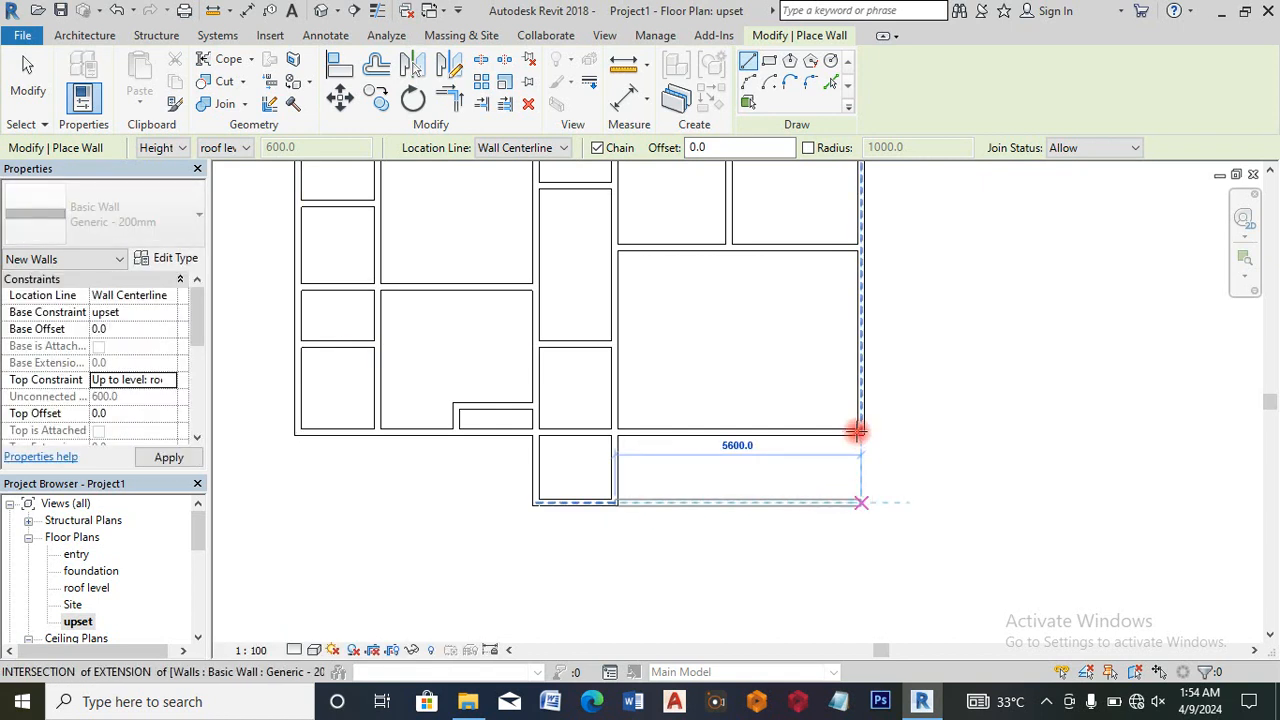
left_click(861, 430)
key("Escape")
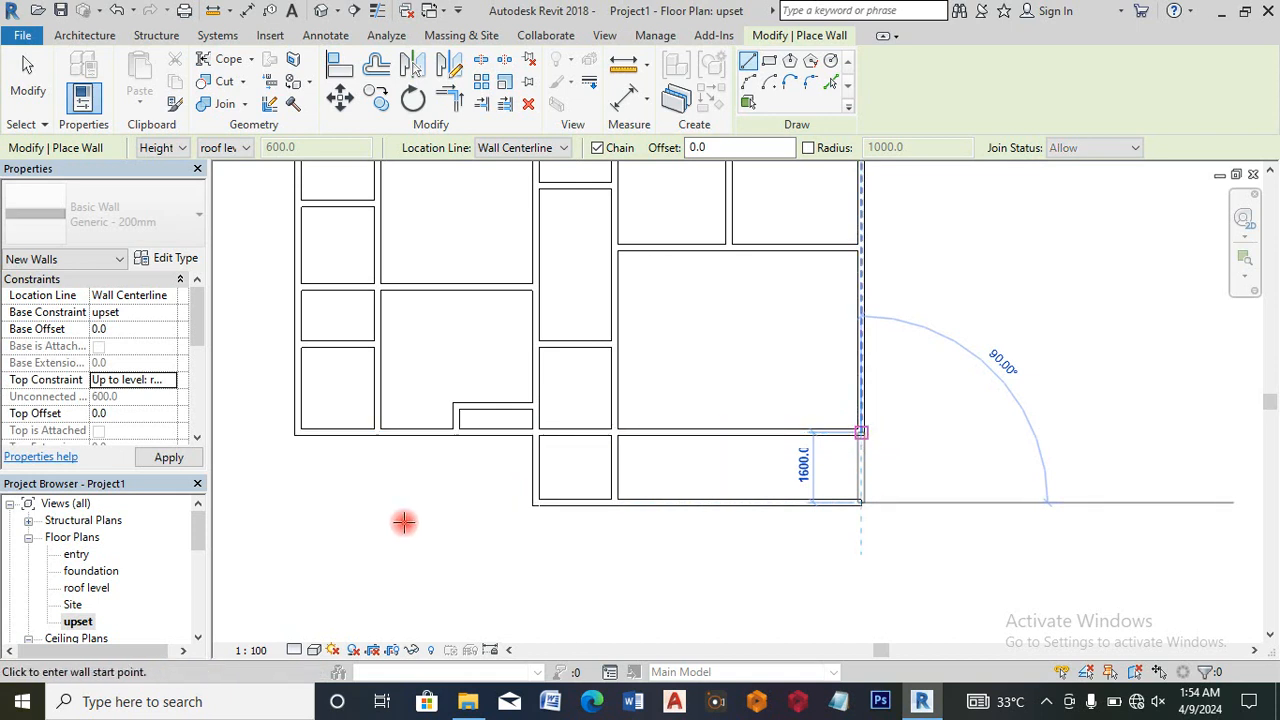
left_click(200, 532)
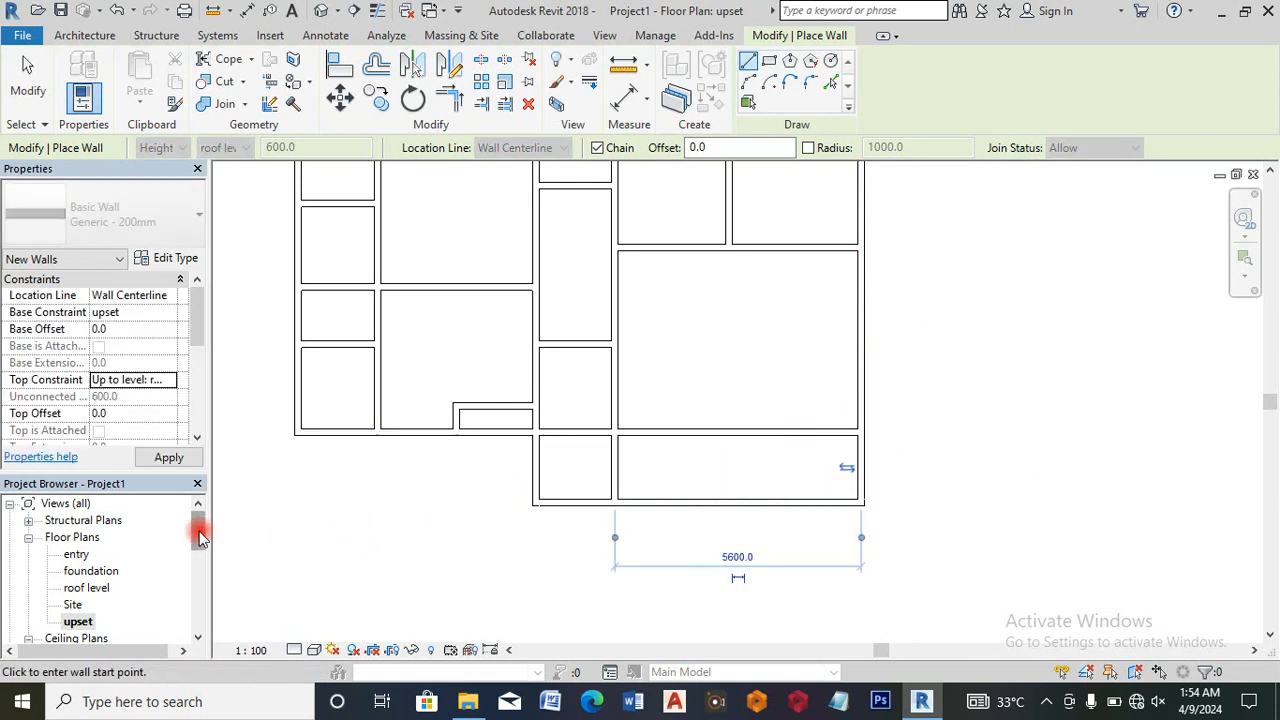
Step: Open the North and South elevations and examine how the veranda walls sit between the levels
left_click_drag(200, 537, 197, 587)
double_click(88, 586)
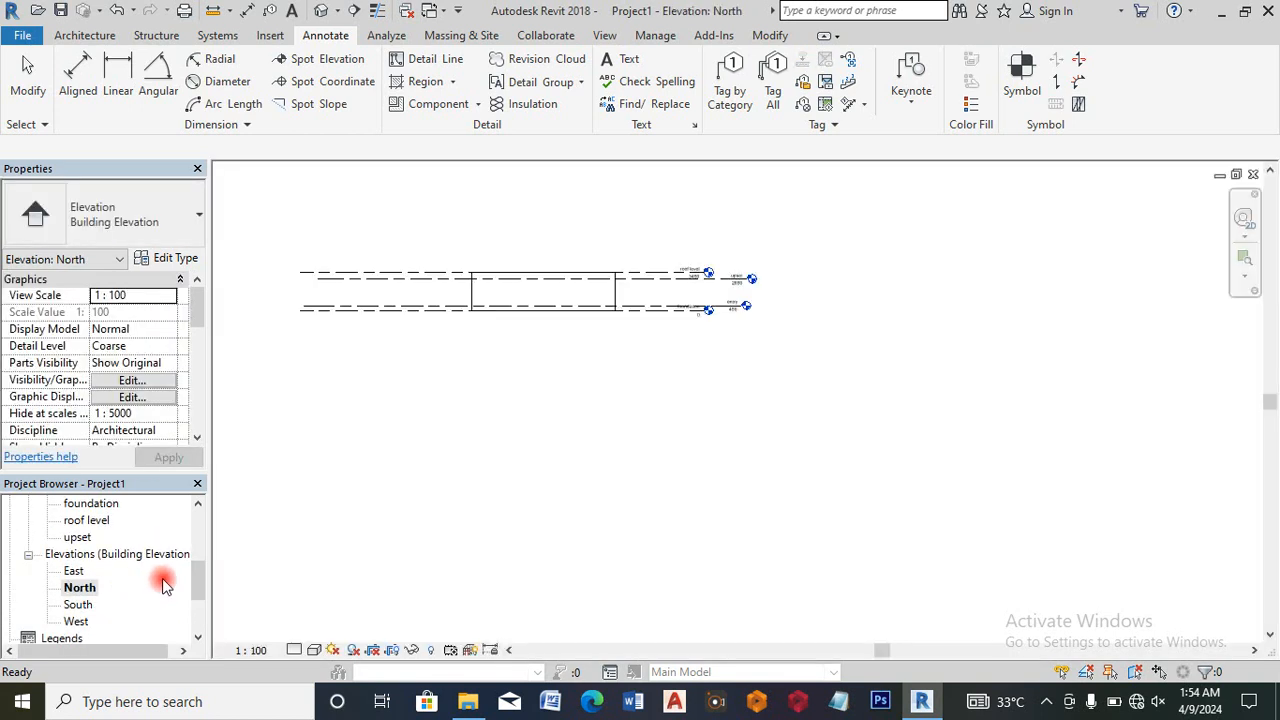
double_click(78, 605)
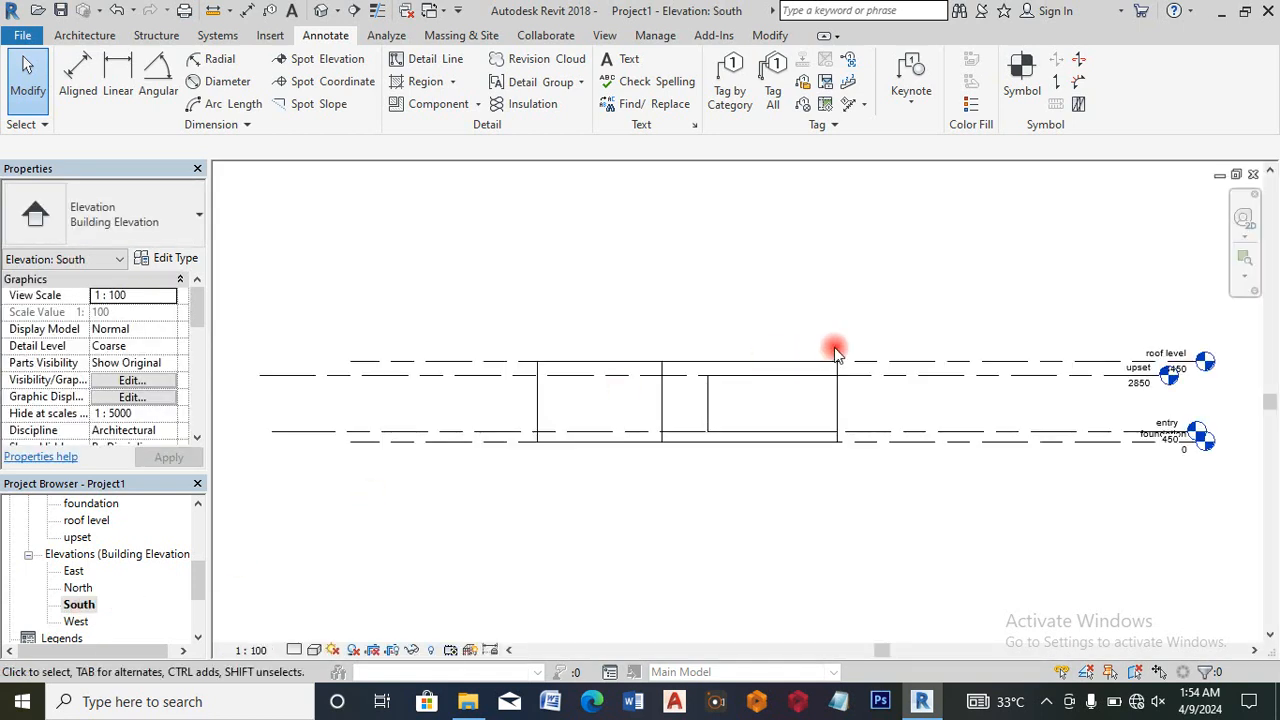
scroll(808, 368, "up", 2)
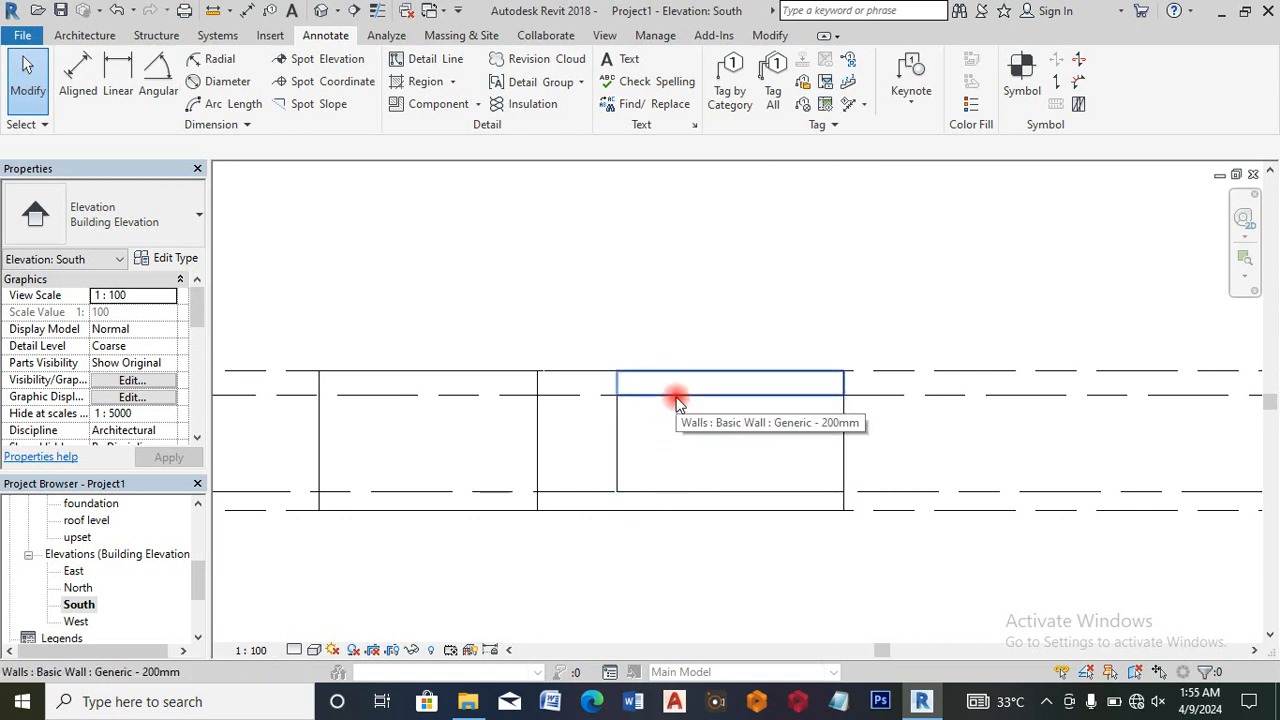
scroll(676, 400, "down", 1)
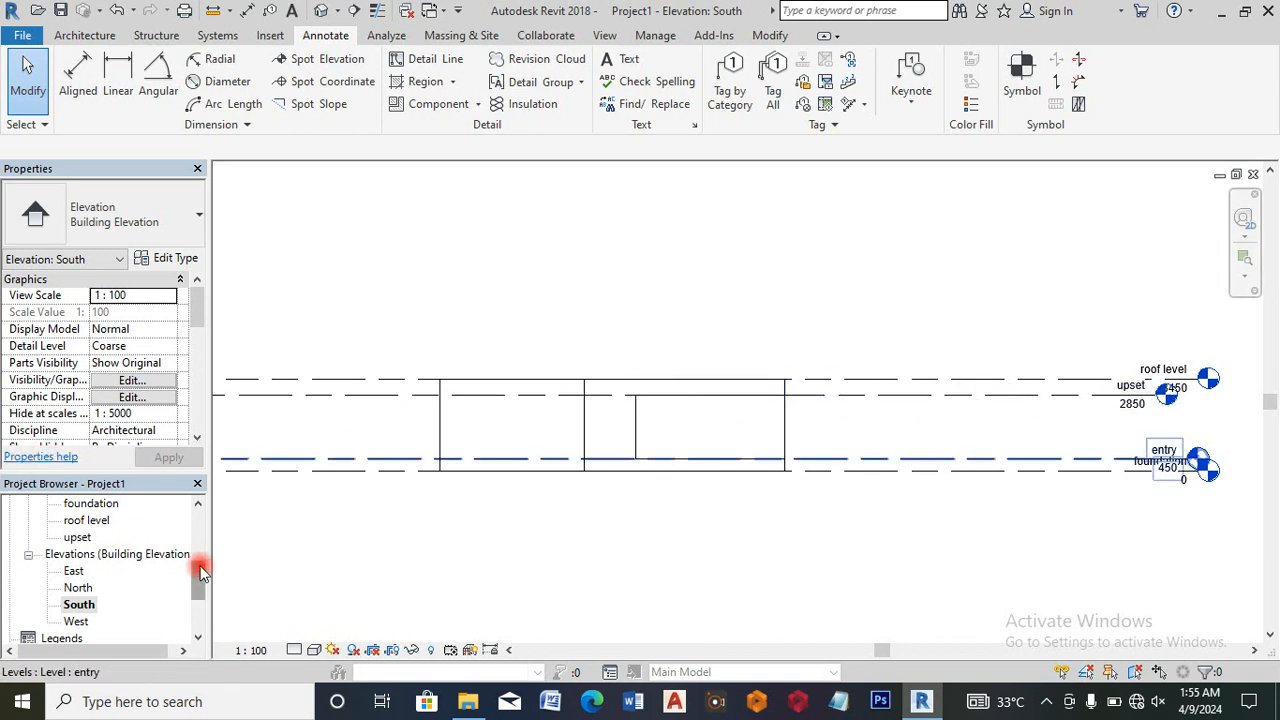
Step: In the entry floor plan, split the horizontal wall below the two upper-right rooms at the right face of their dividing wall
left_click_drag(200, 572, 197, 518)
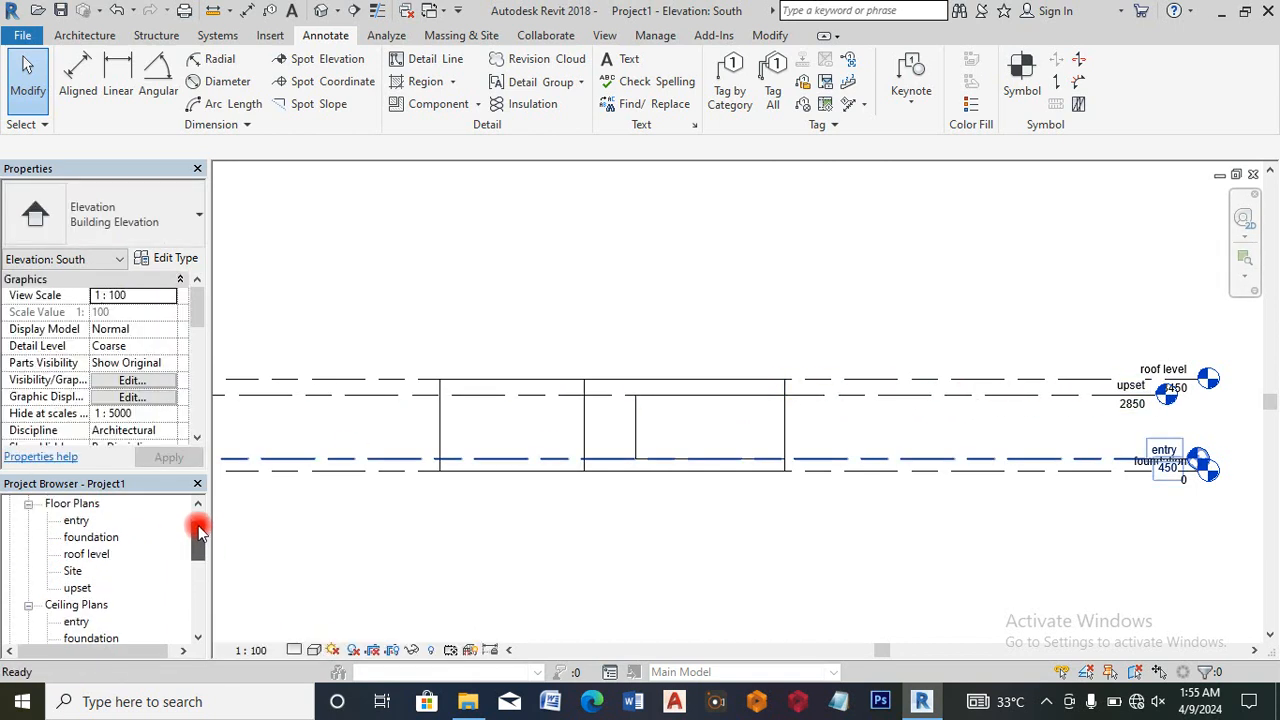
double_click(77, 521)
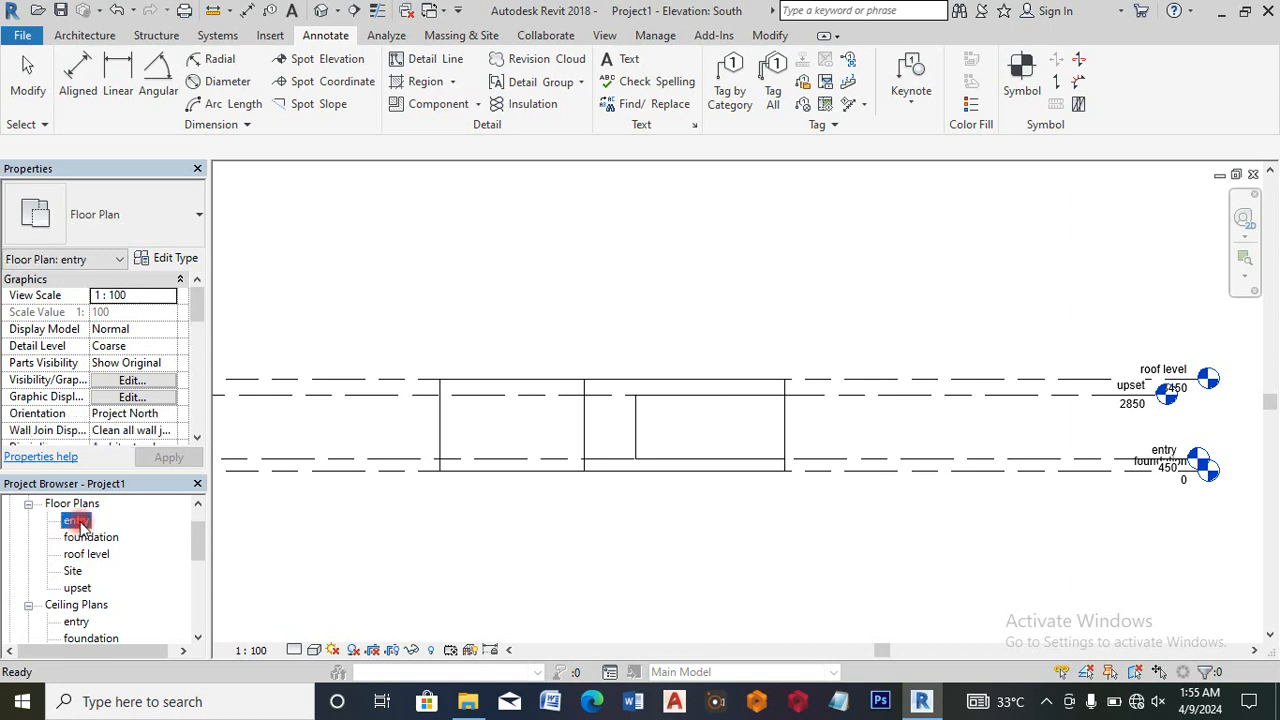
scroll(445, 462, "down", 4)
scroll(564, 334, "up", 2)
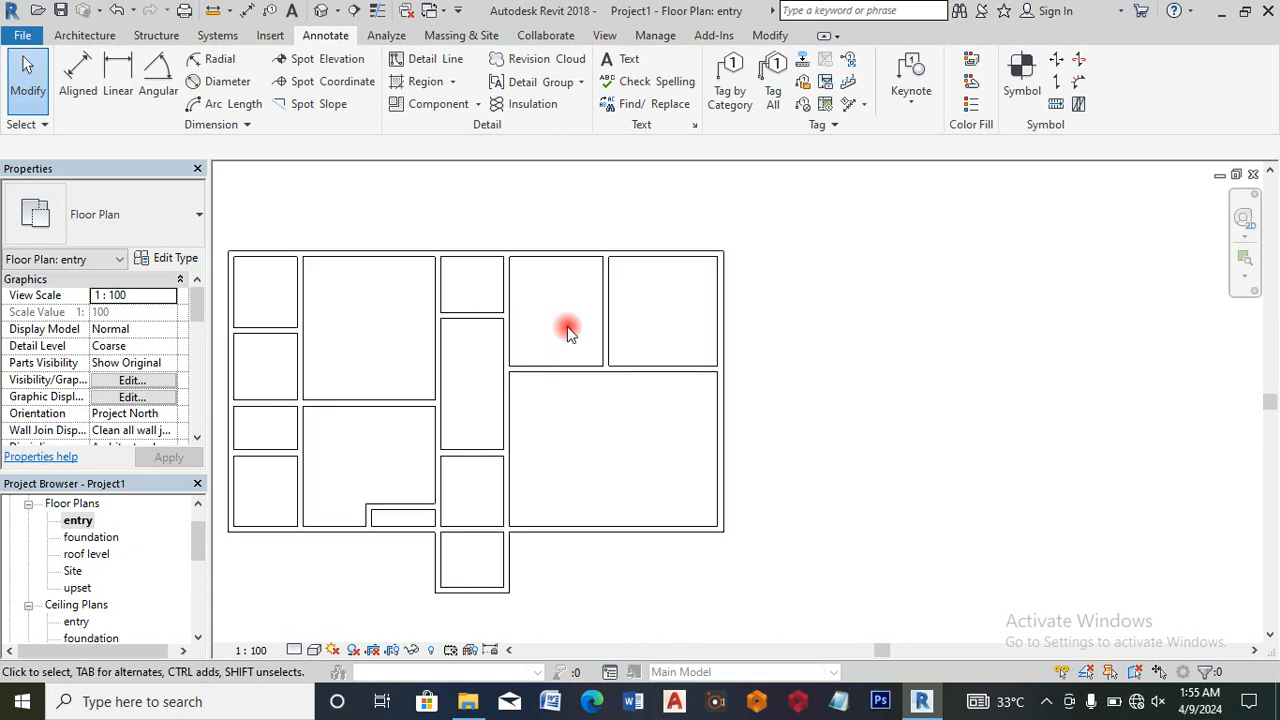
scroll(695, 378, "up", 1)
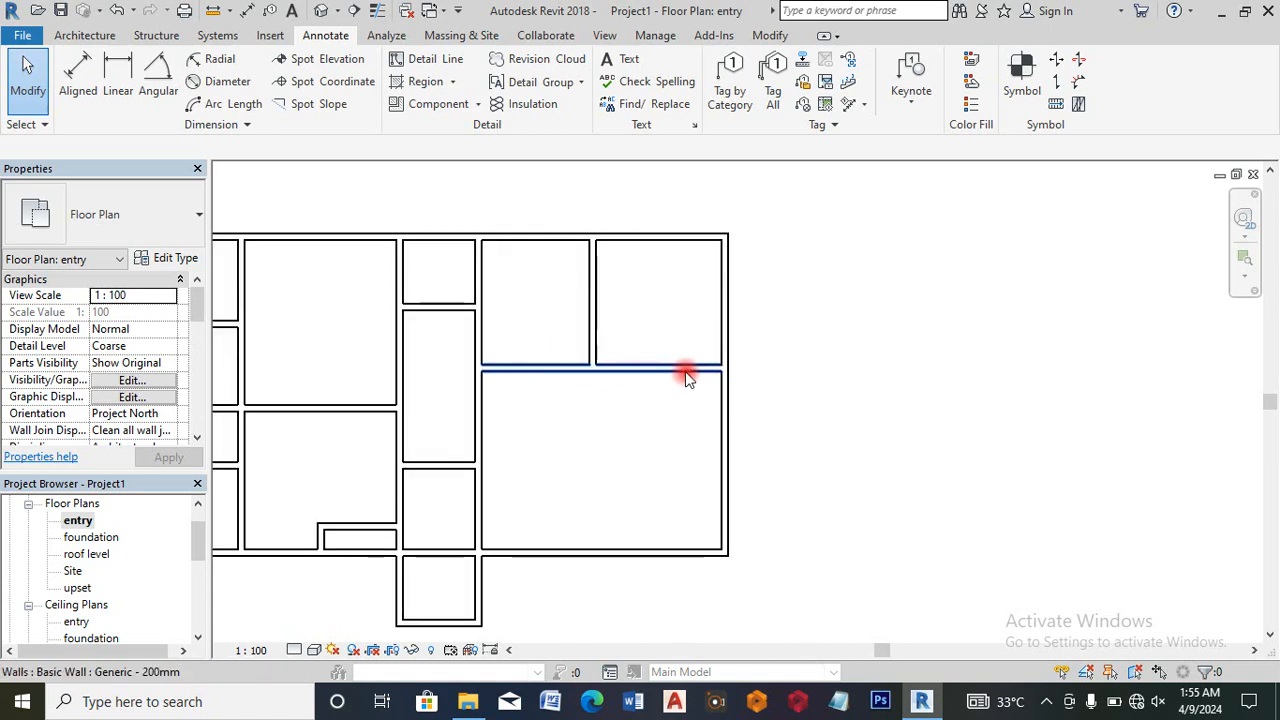
left_click(612, 370)
left_click(479, 59)
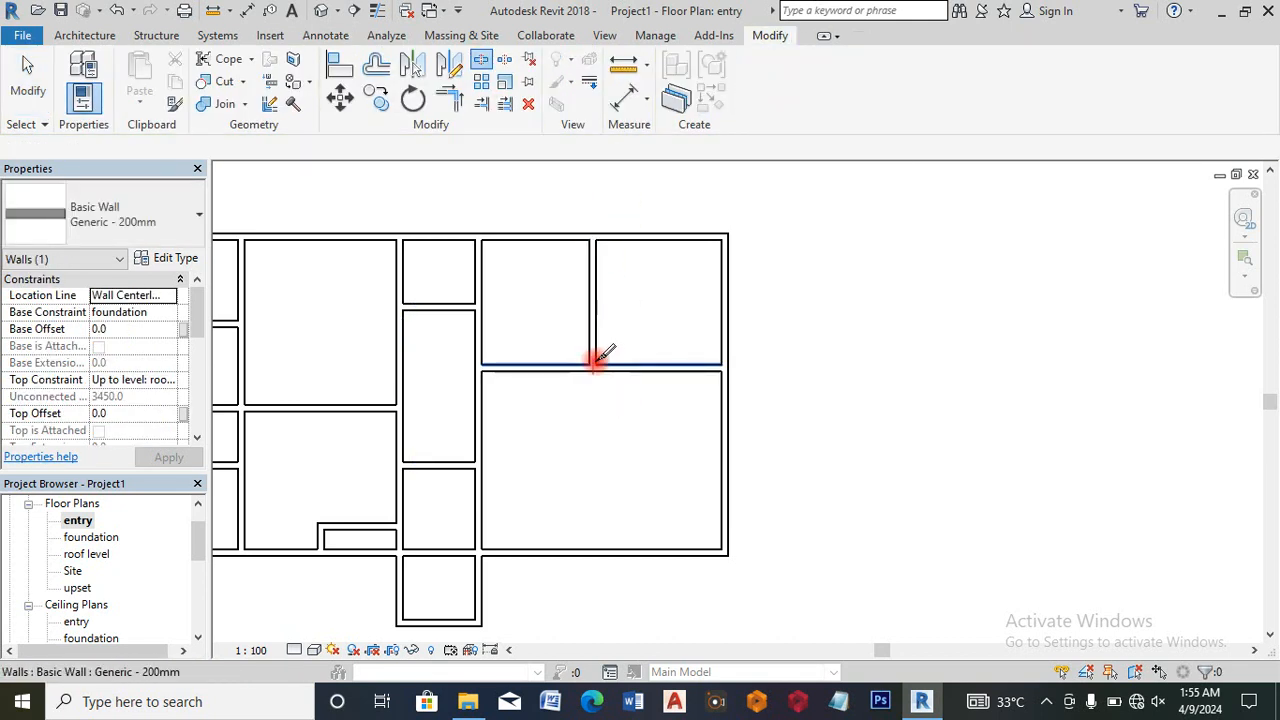
scroll(598, 358, "up", 5)
left_click(462, 66)
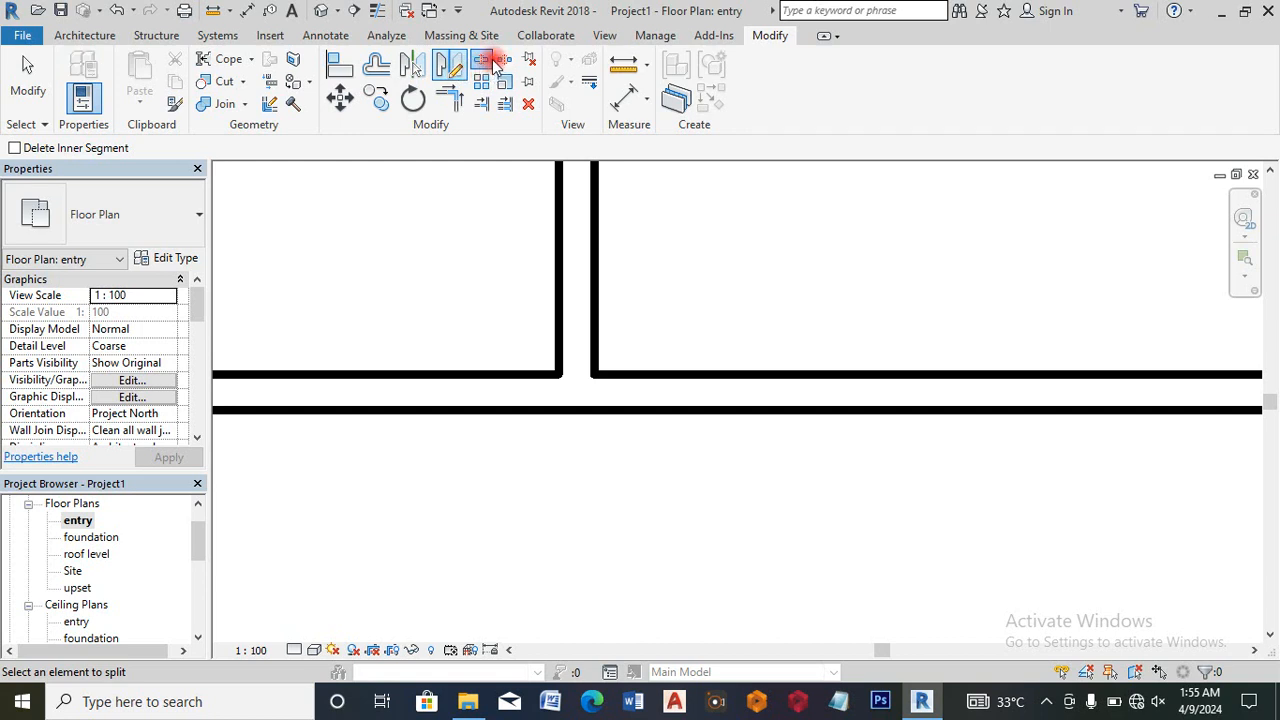
scroll(595, 360, "down", 4)
scroll(592, 360, "up", 2)
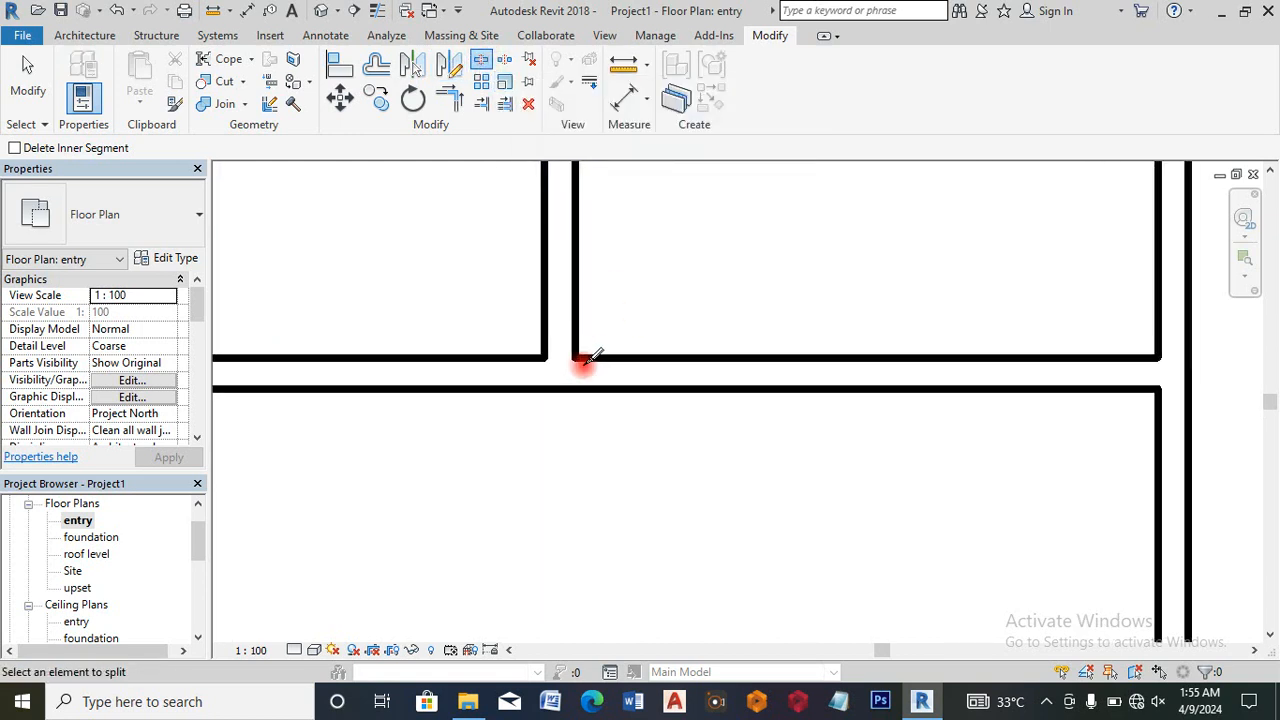
left_click(574, 373)
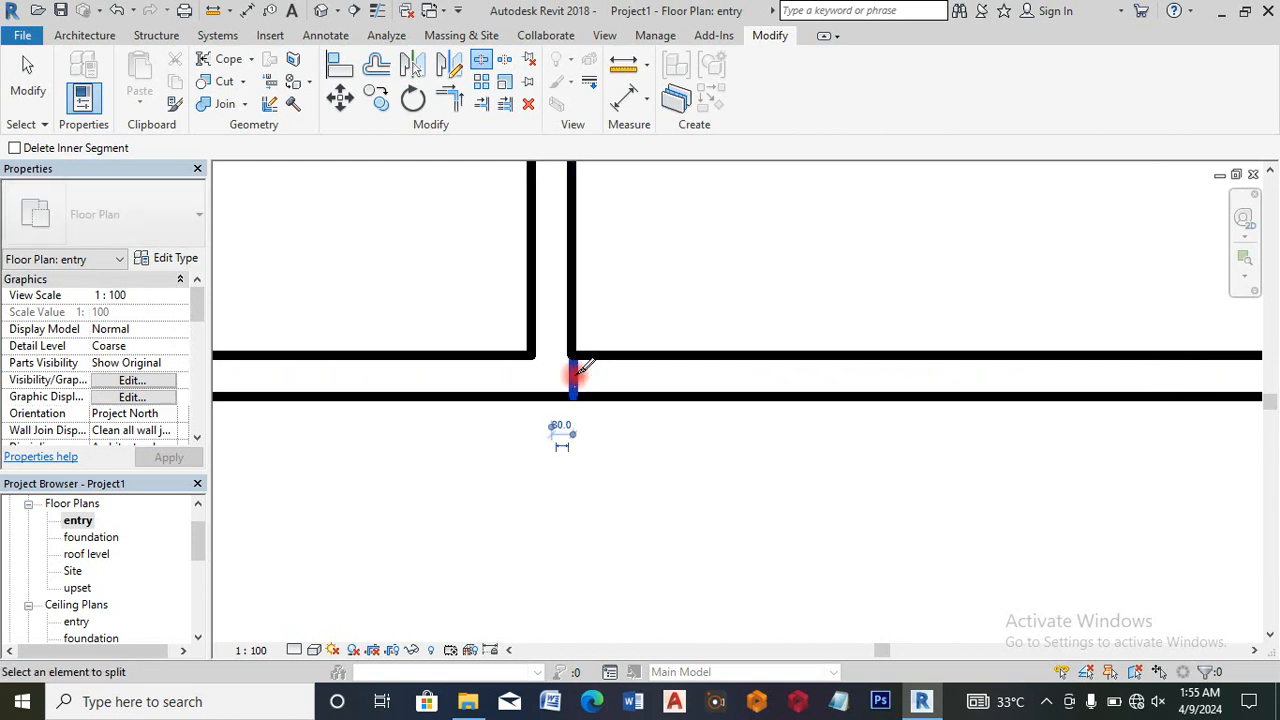
Step: Split the same horizontal wall again where it meets the inner face of the right exterior wall
scroll(543, 360, "down", 4)
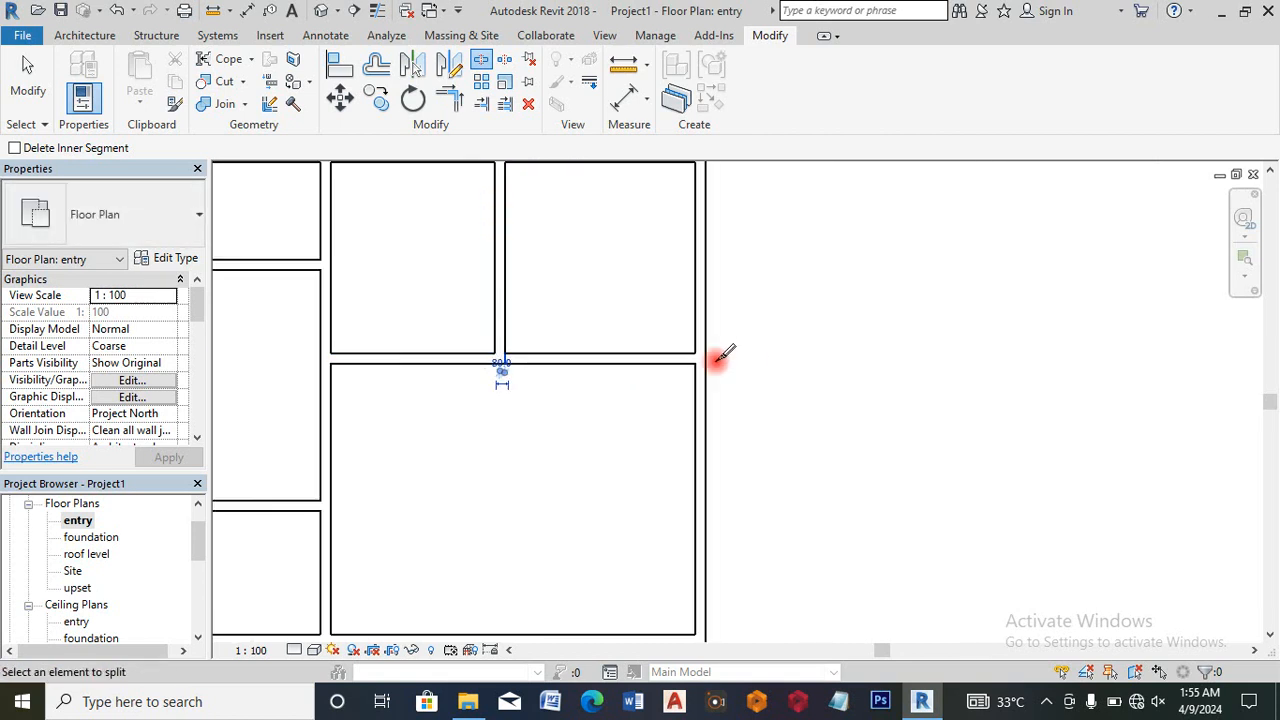
scroll(690, 355, "up", 4)
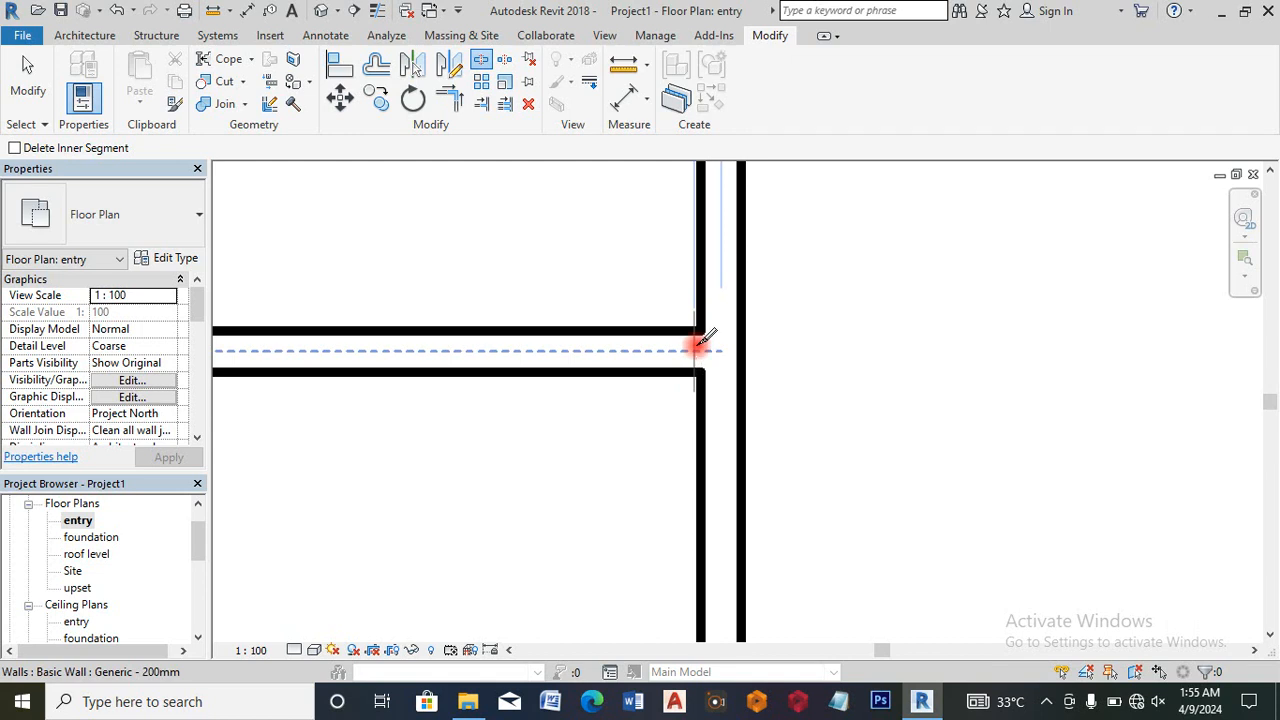
scroll(700, 357, "down", 5)
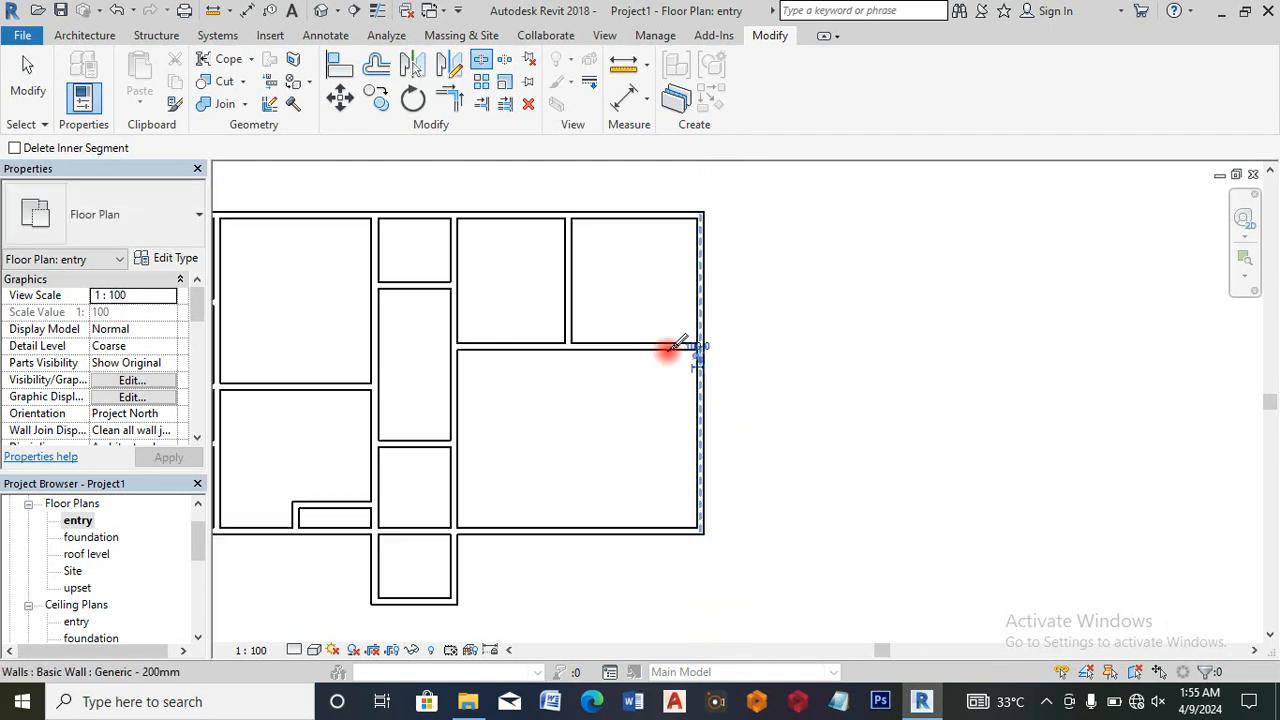
scroll(680, 345, "down", 2)
key("Escape")
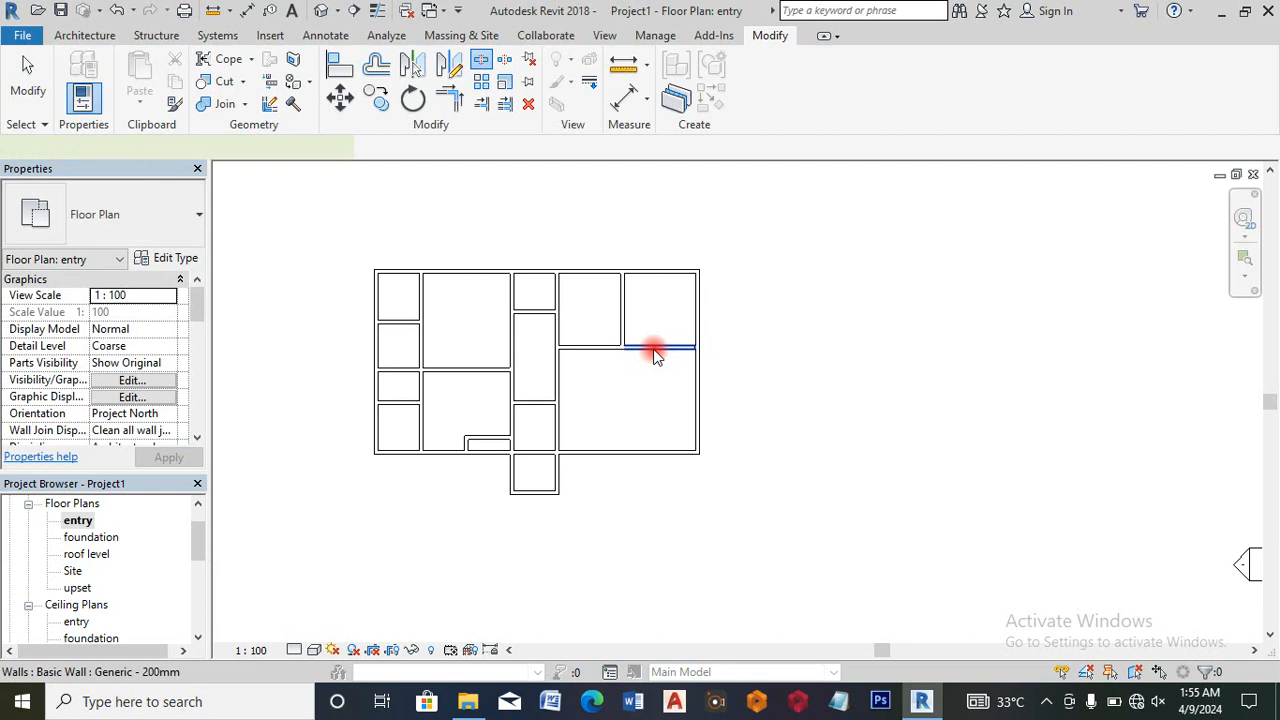
Step: Edit the profile of the split-off right wall segment in the North elevation, drawing a horizontal line across it at entry level
left_click(655, 357)
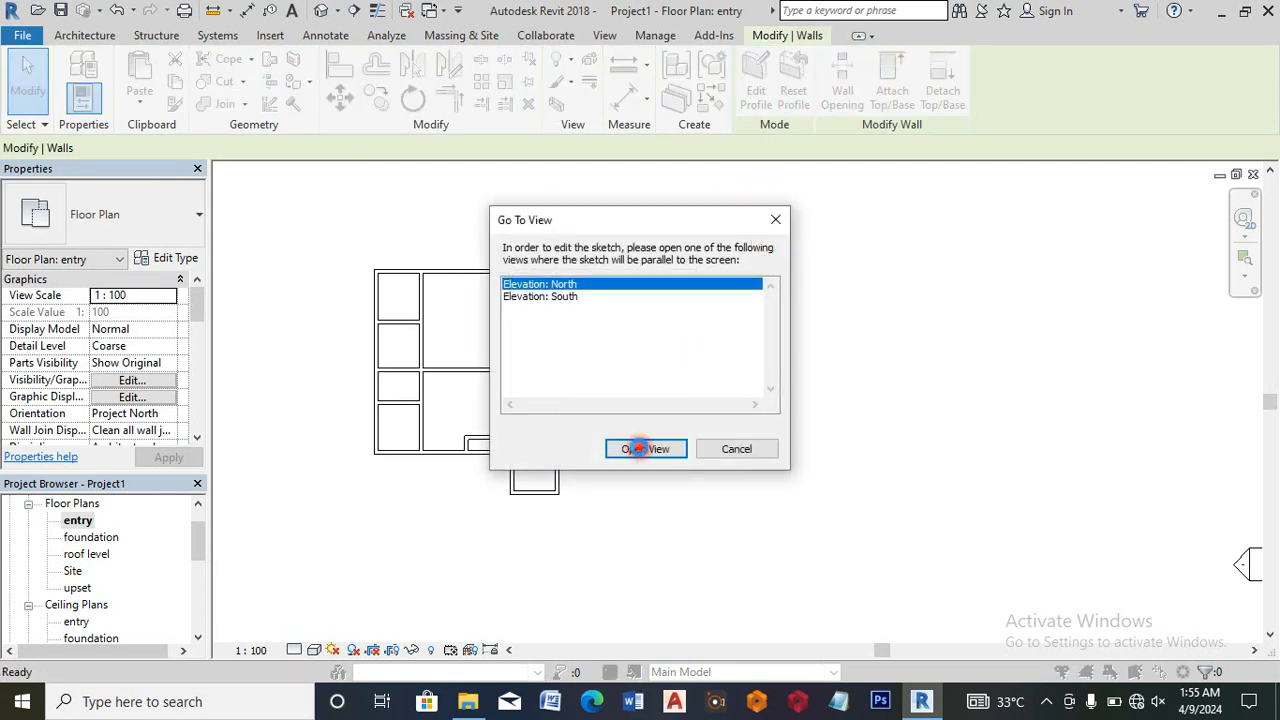
left_click(639, 448)
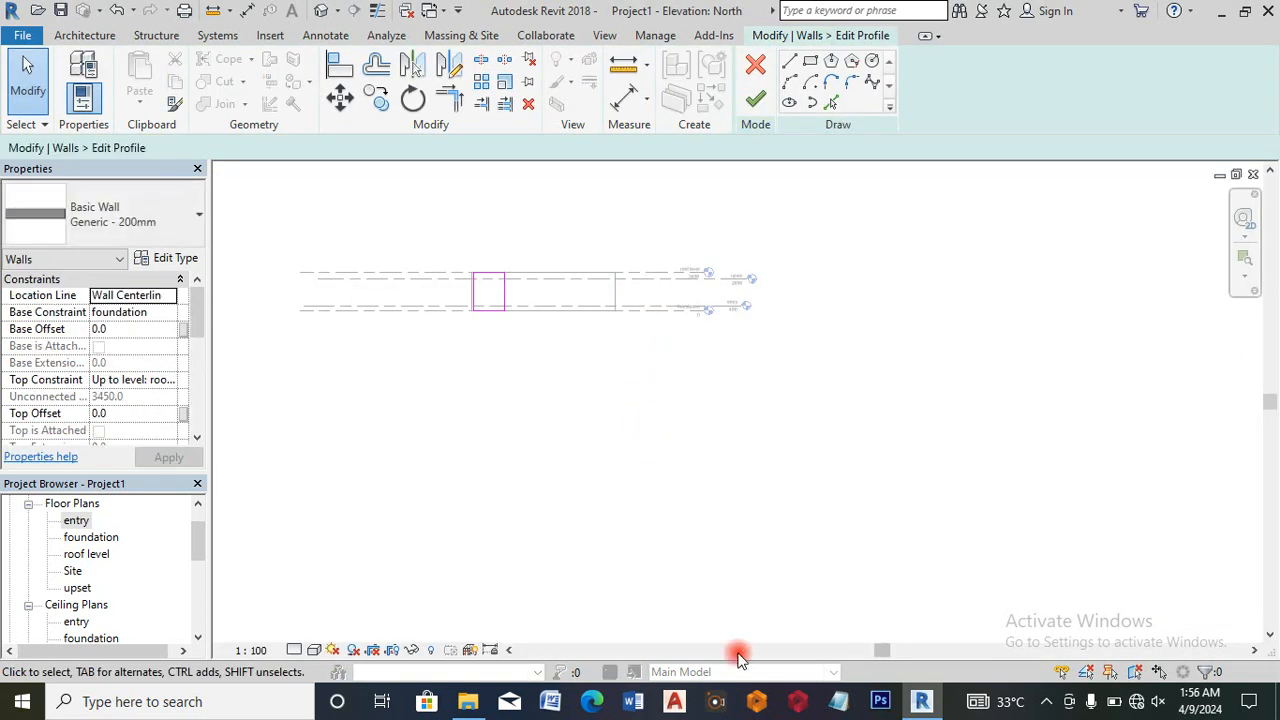
scroll(480, 271, "up", 6)
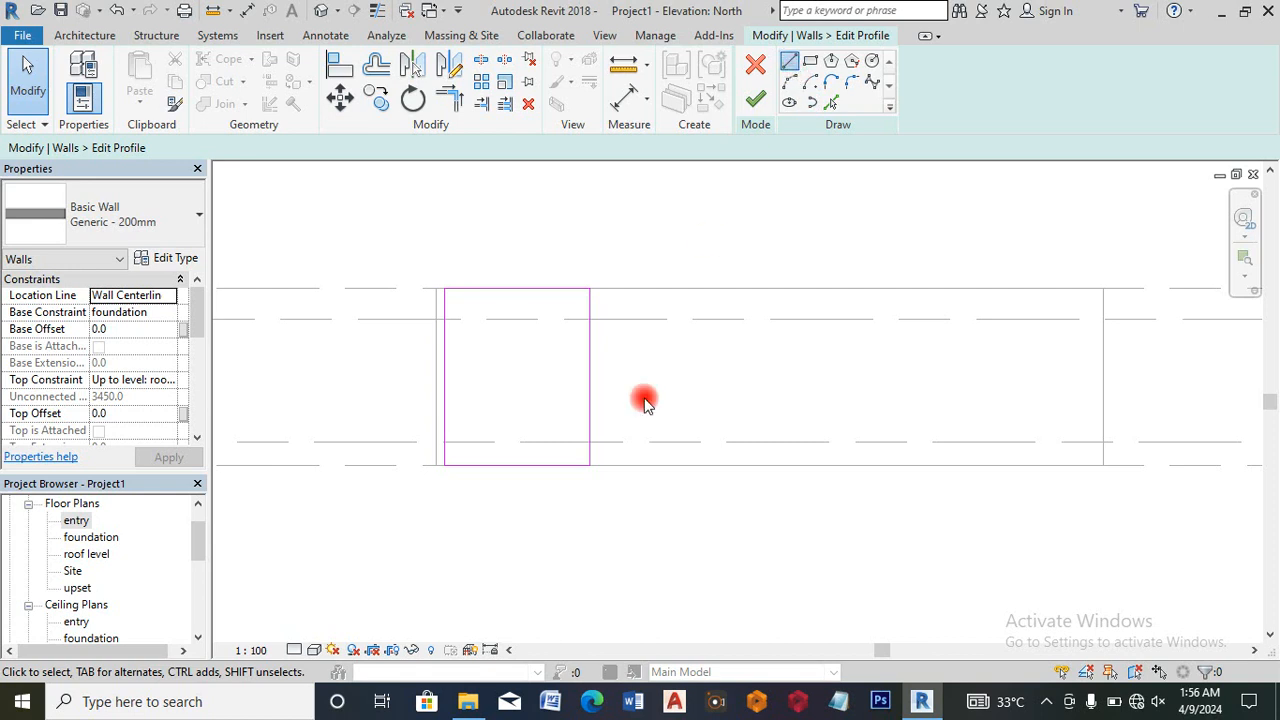
left_click(589, 441)
left_click(446, 441)
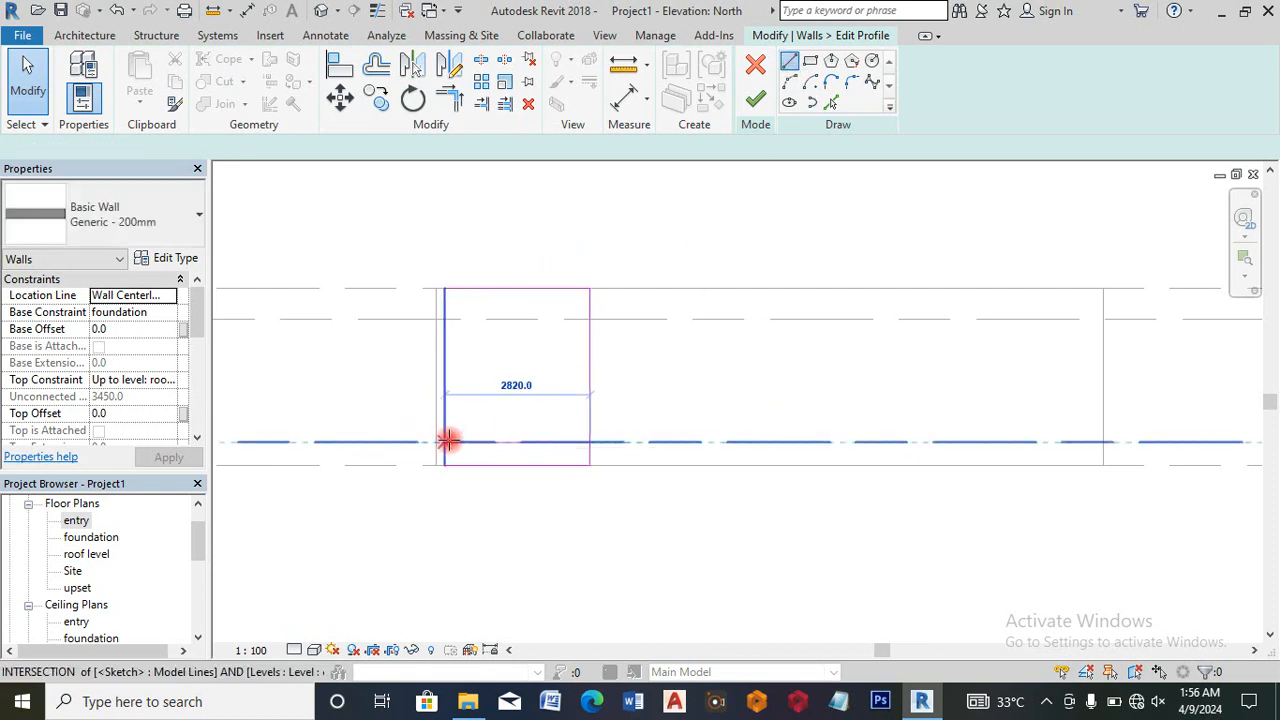
left_click(444, 293)
Step: From the profile's left edge just below the upset level, draw a line 150 mm right and 150 mm up
scroll(444, 291, "up", 3)
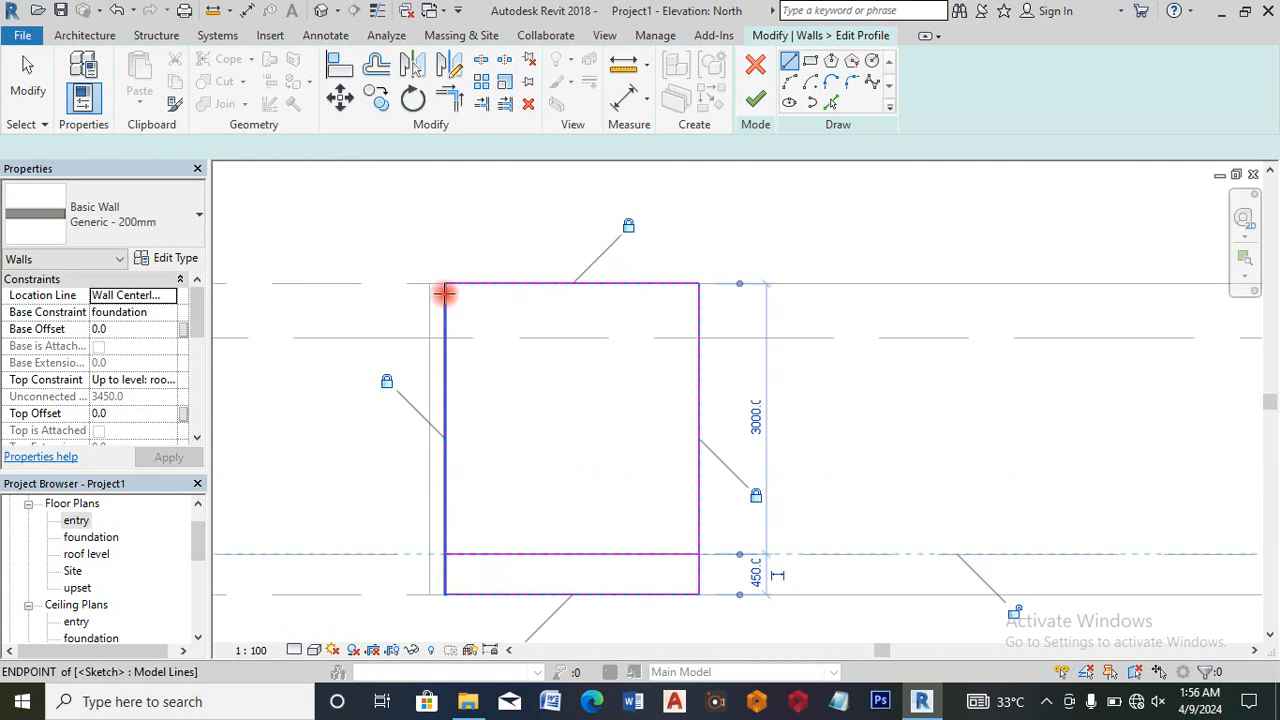
left_click(444, 357)
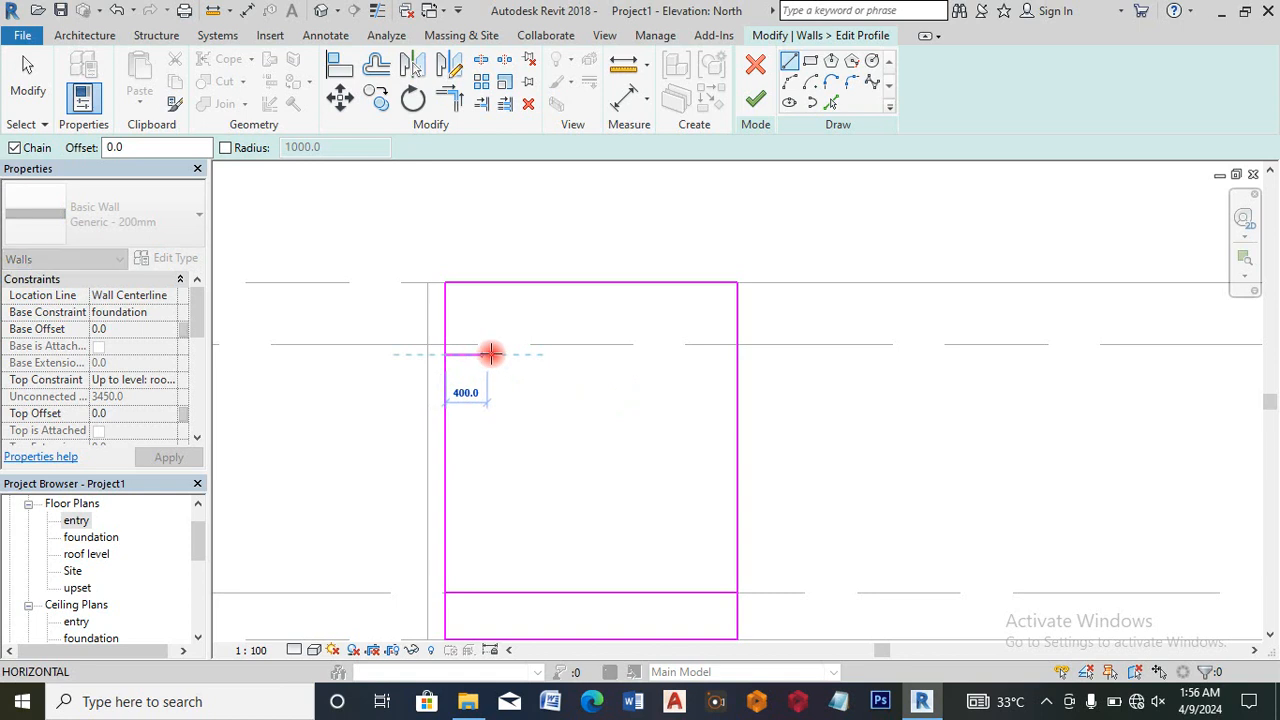
type("1")
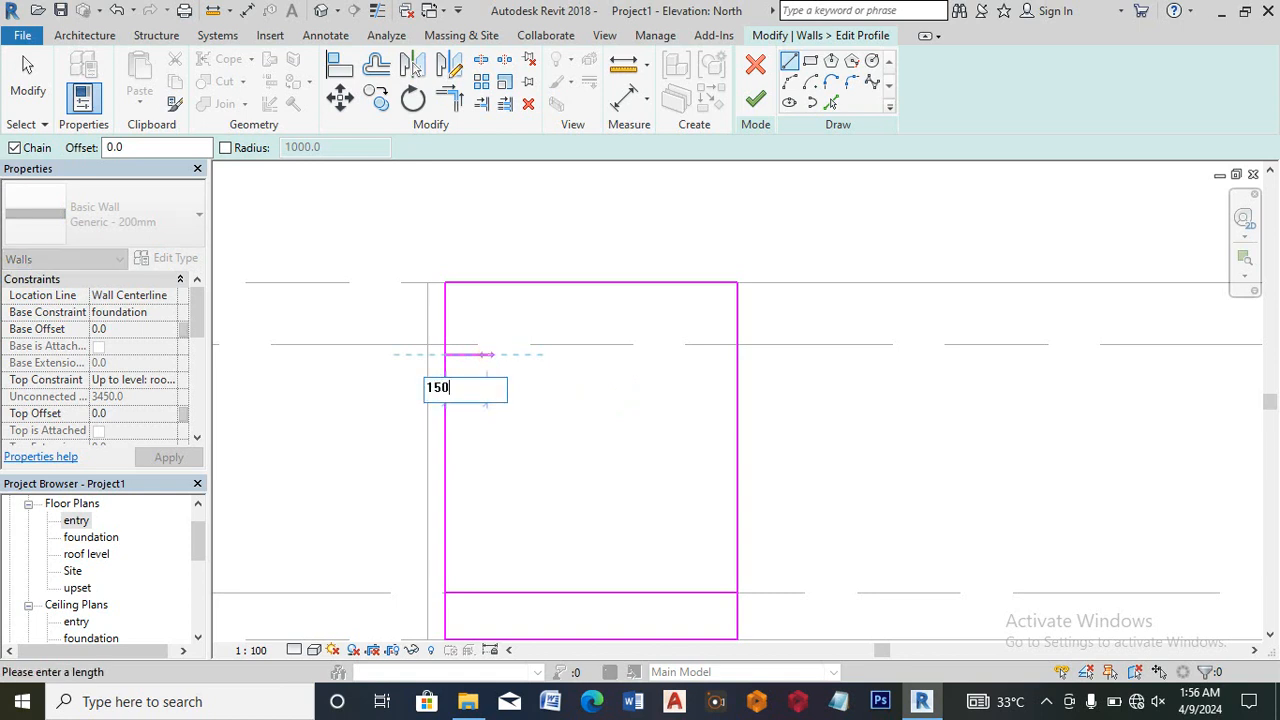
type("50")
key("Return")
scroll(457, 345, "up", 2)
type("15")
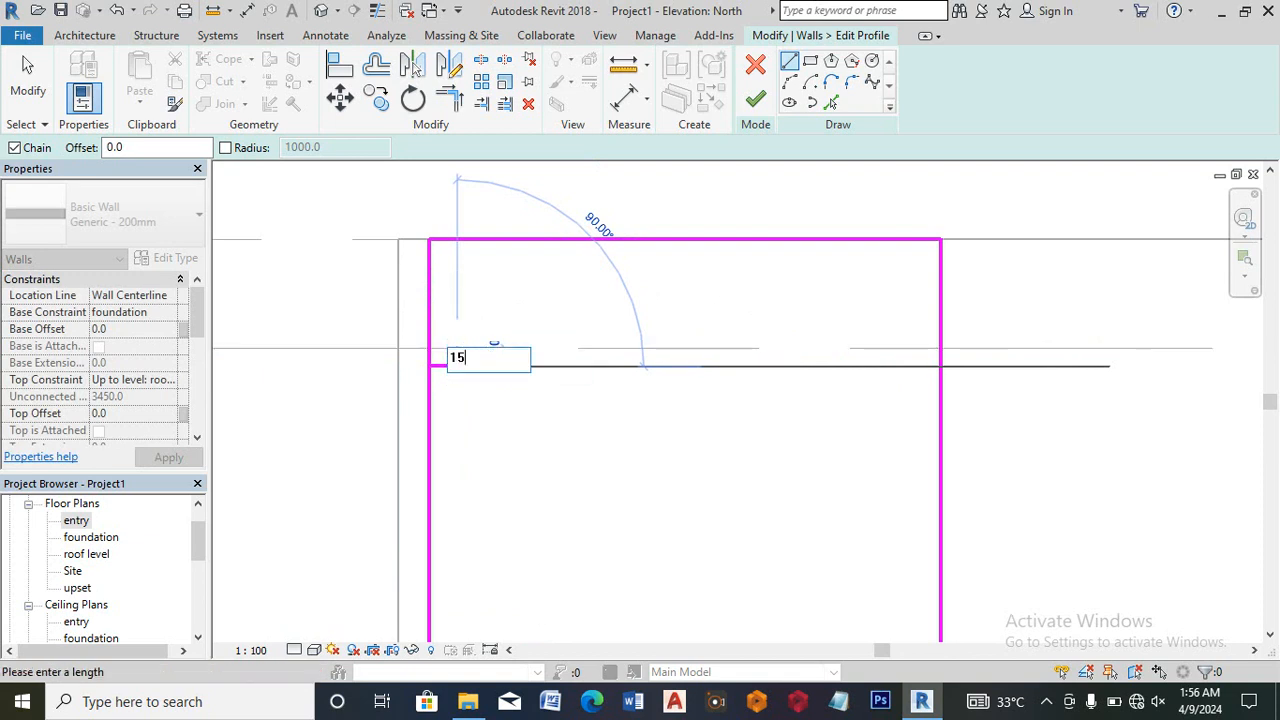
type("0")
key("Return")
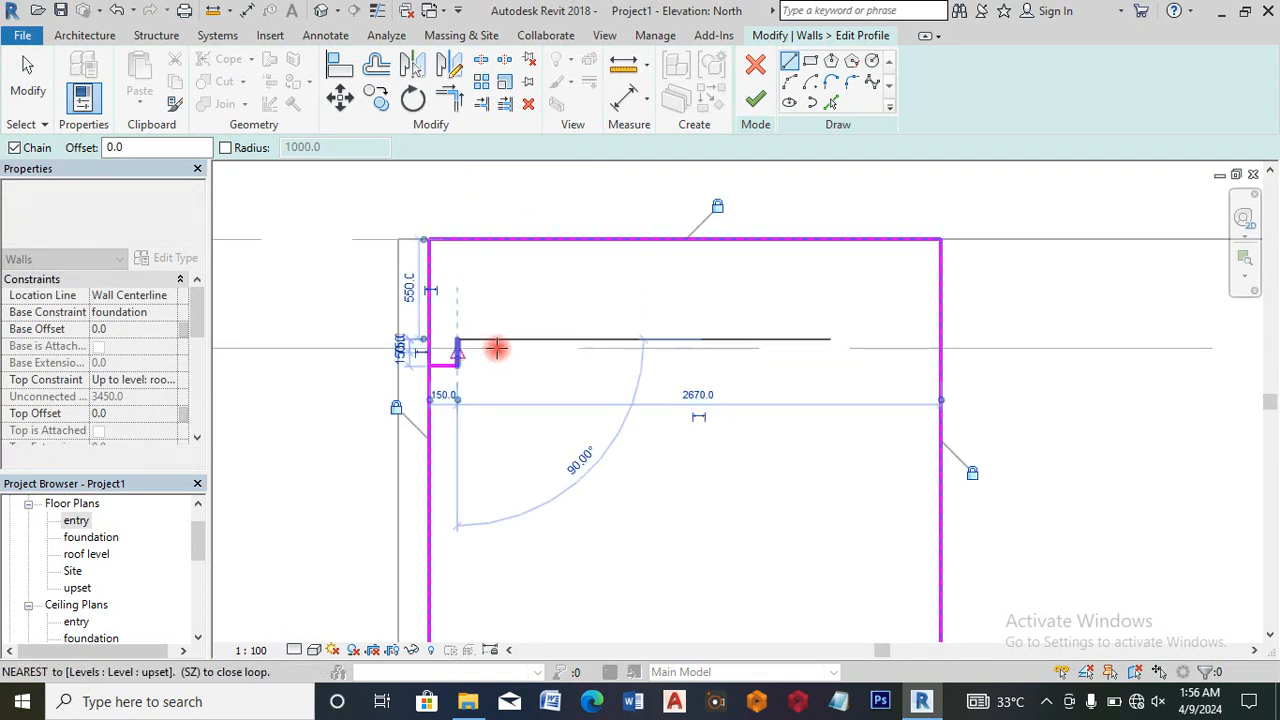
Step: Continue the left stepped line with a second step, 150 mm right and 150 mm up, and end the chain
type("150")
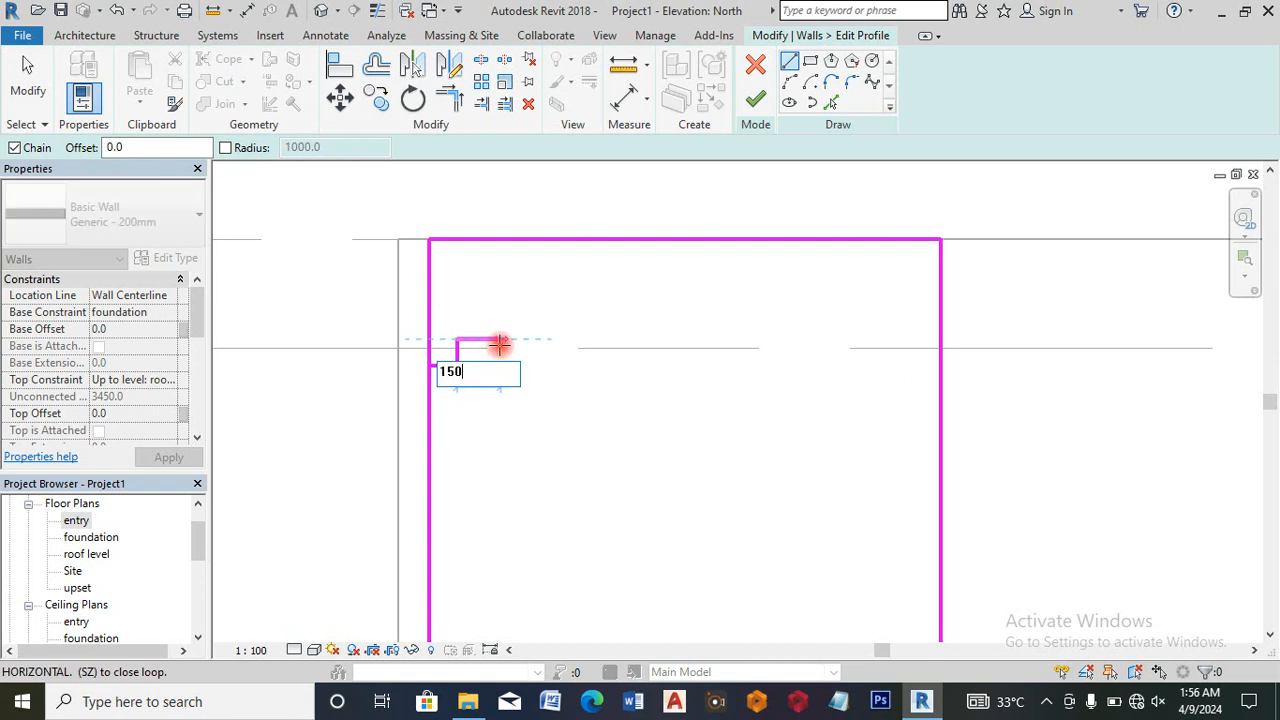
key("Return")
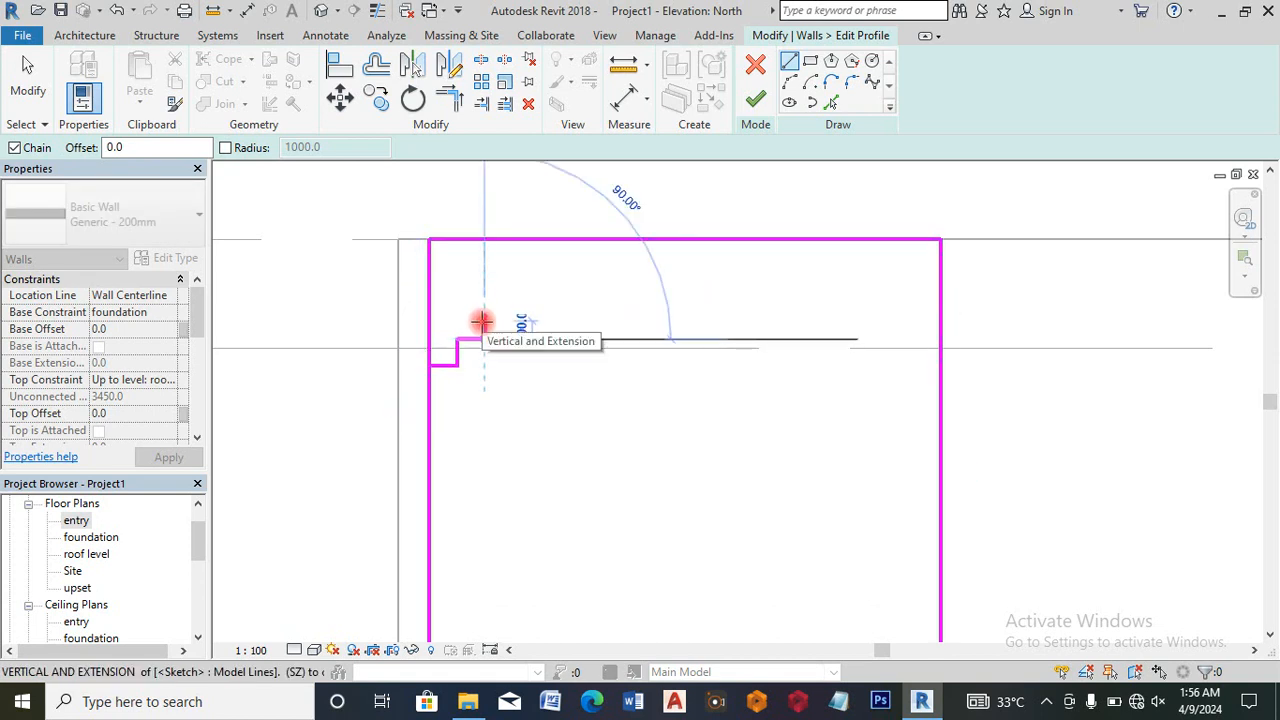
type("150")
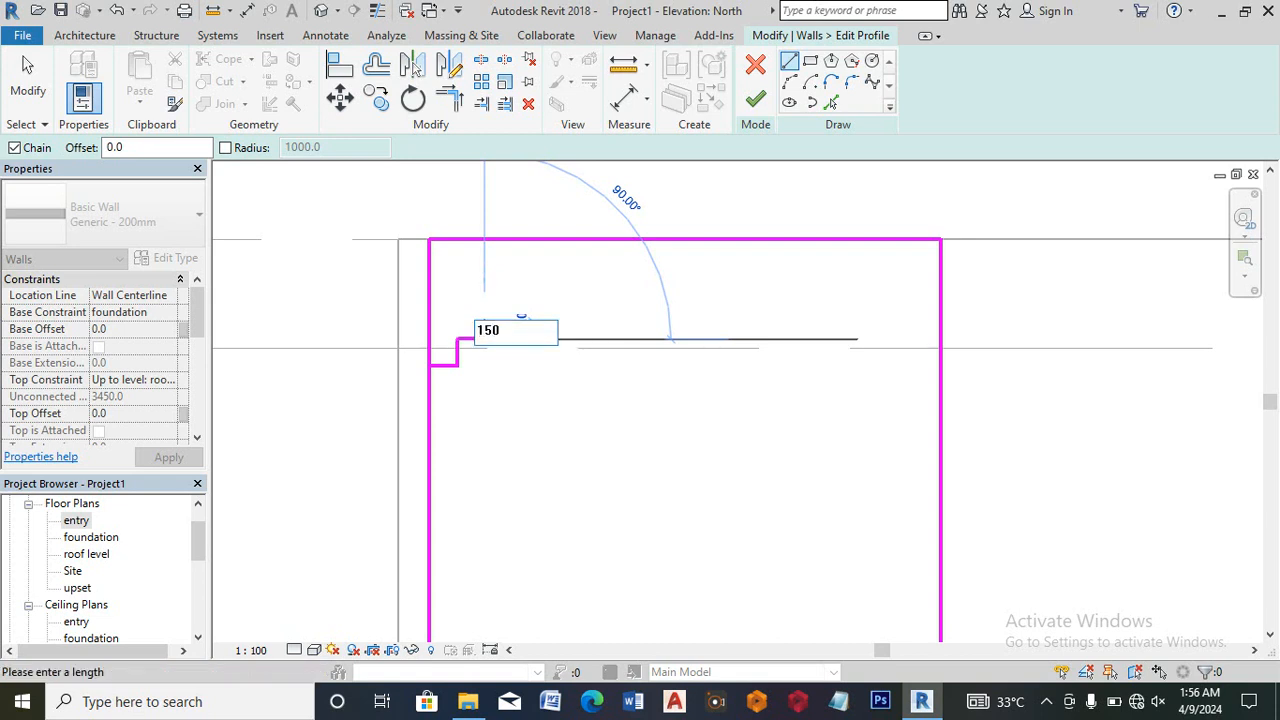
key("Return")
key("Escape")
key("Escape")
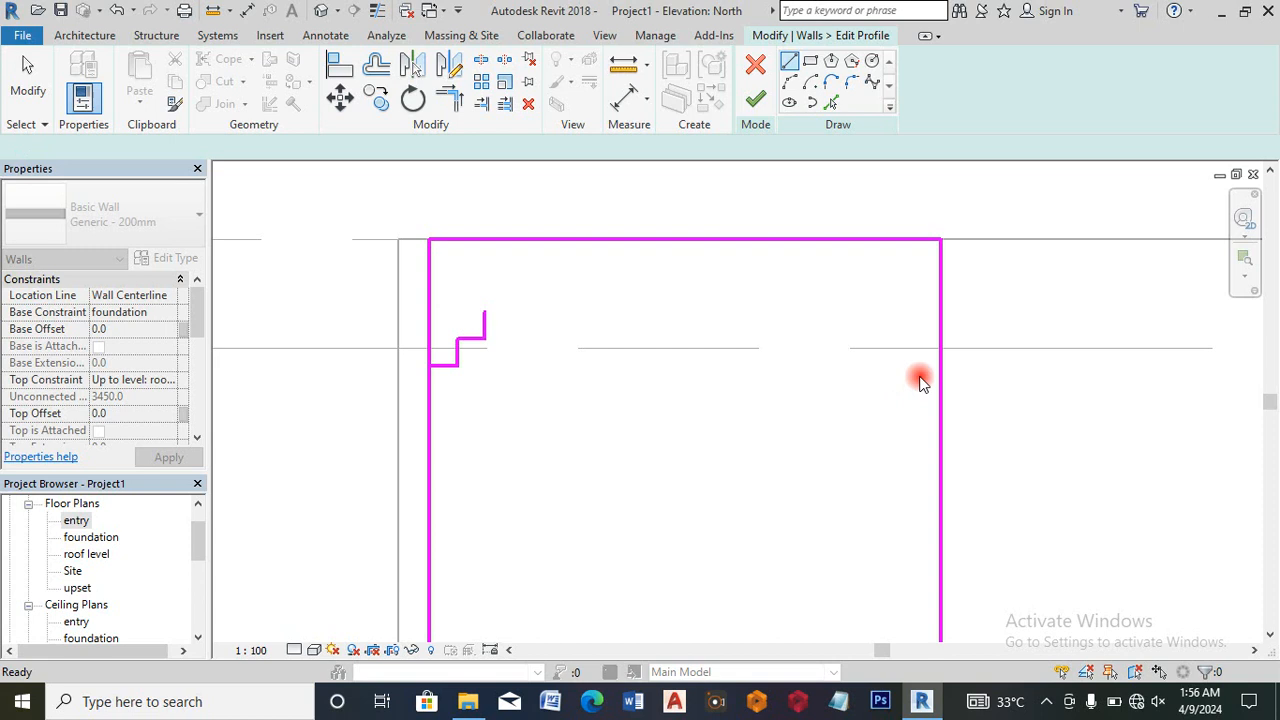
Step: From the profile's right edge, draw a stepped line matching the left one, with two steps of 150 mm left and 150 mm up
left_click(941, 367)
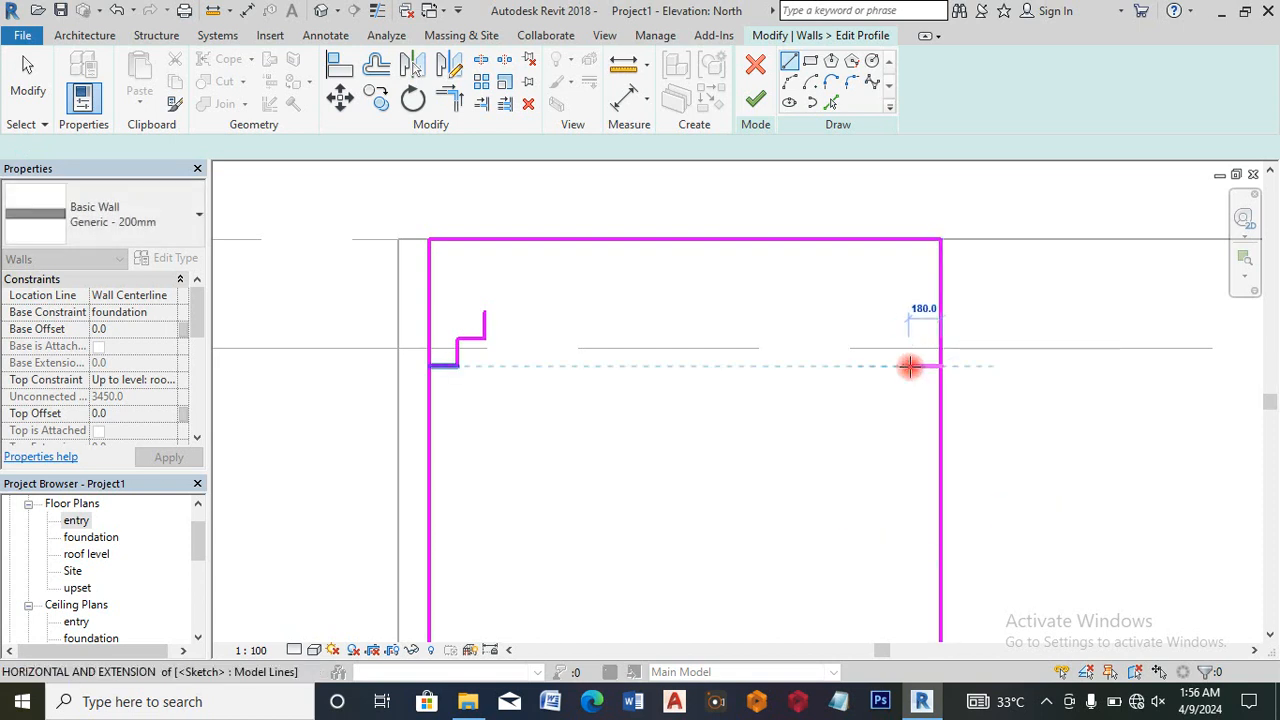
type("150")
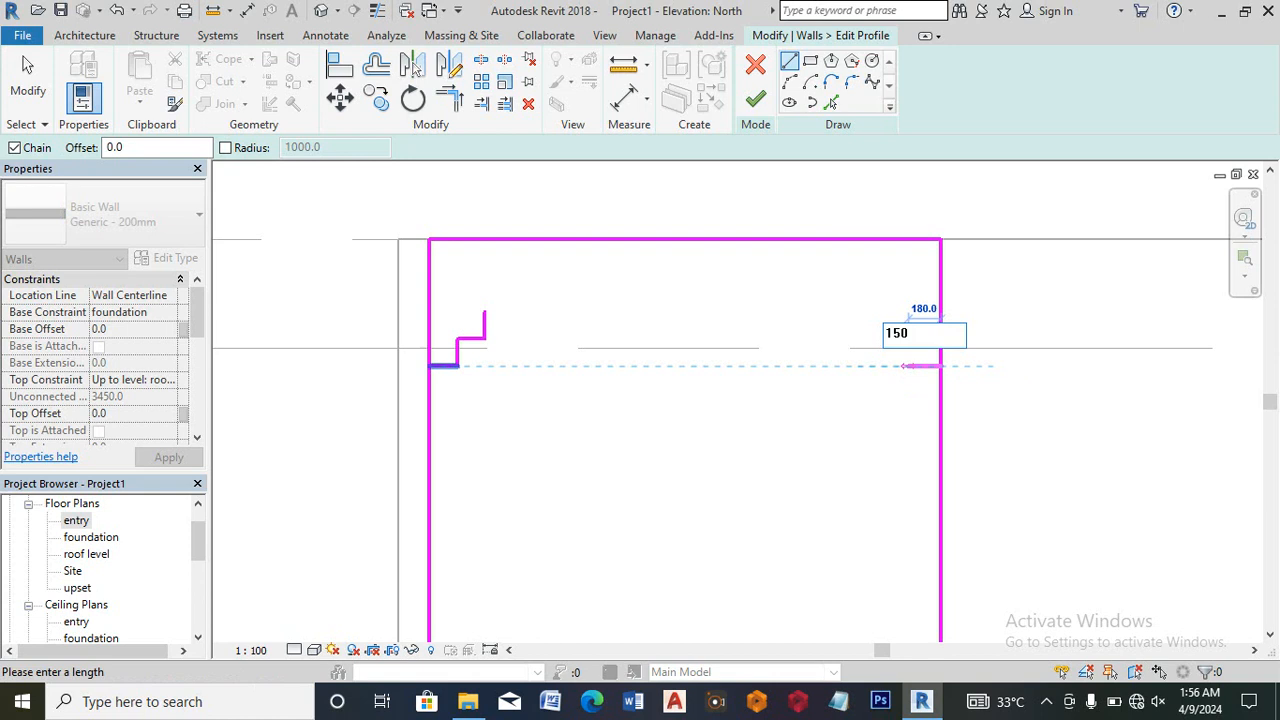
key("Return")
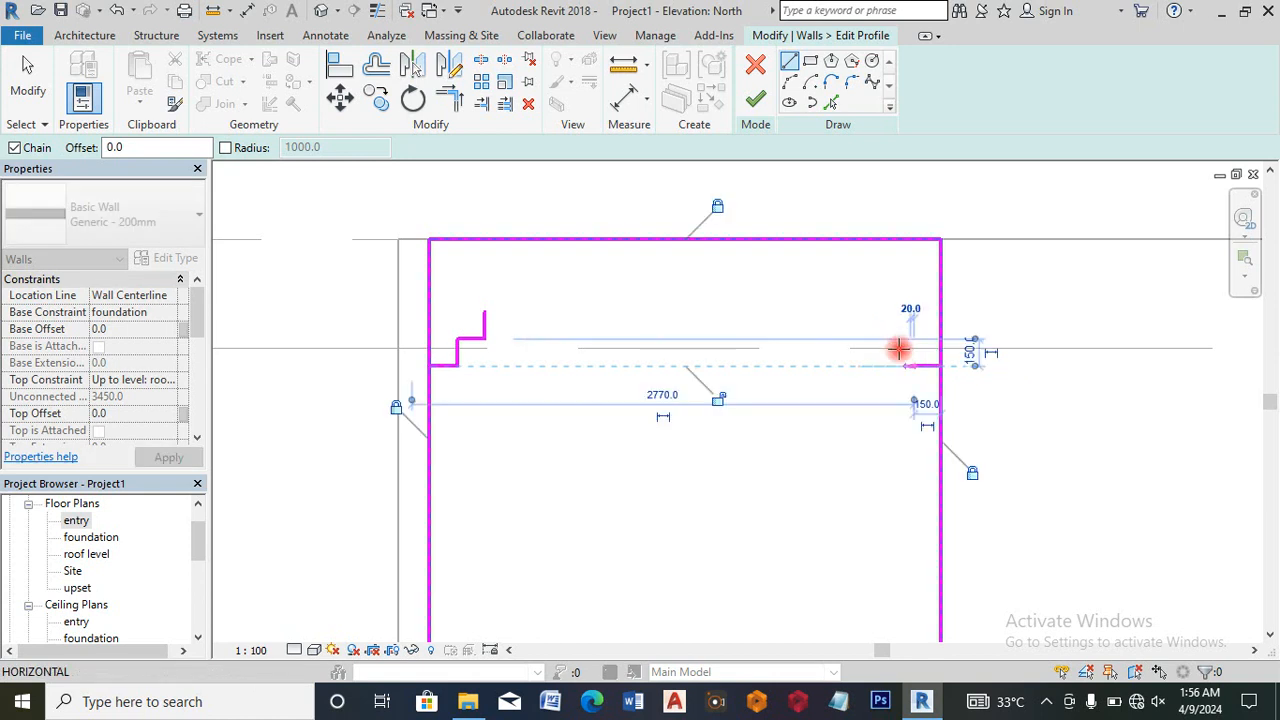
left_click(910, 341)
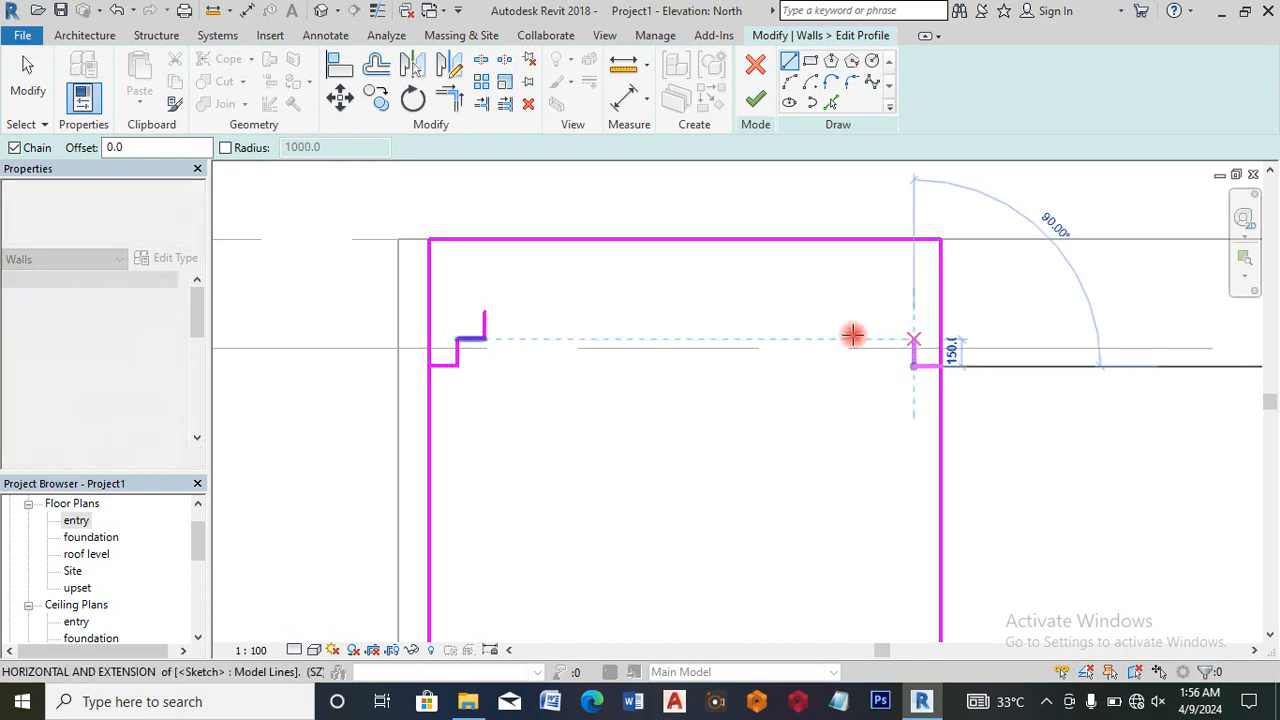
type("150")
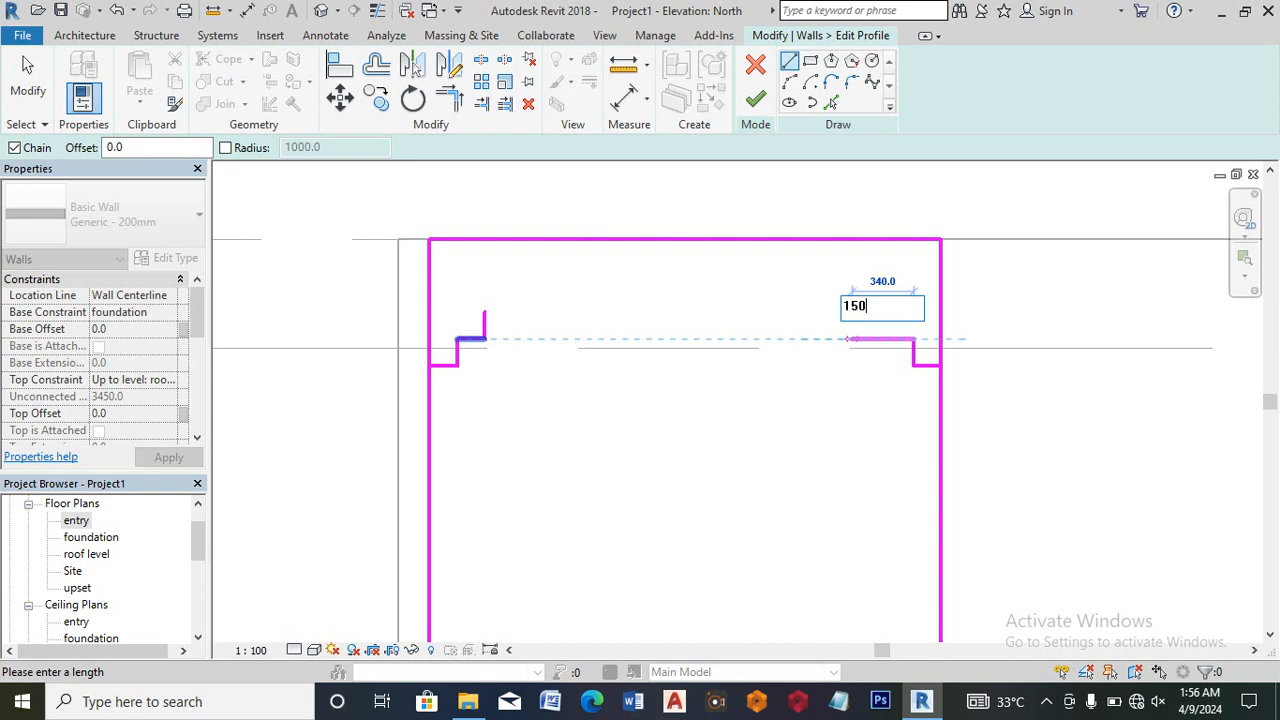
key("Return")
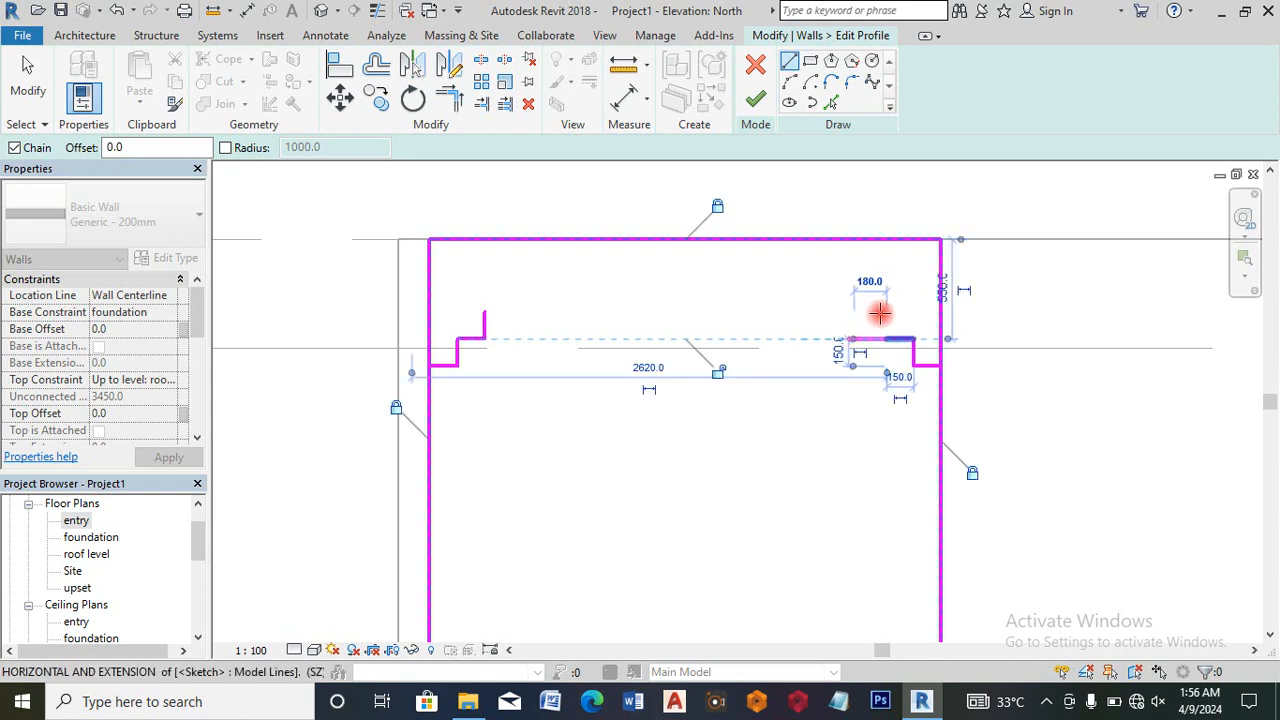
left_click(880, 313)
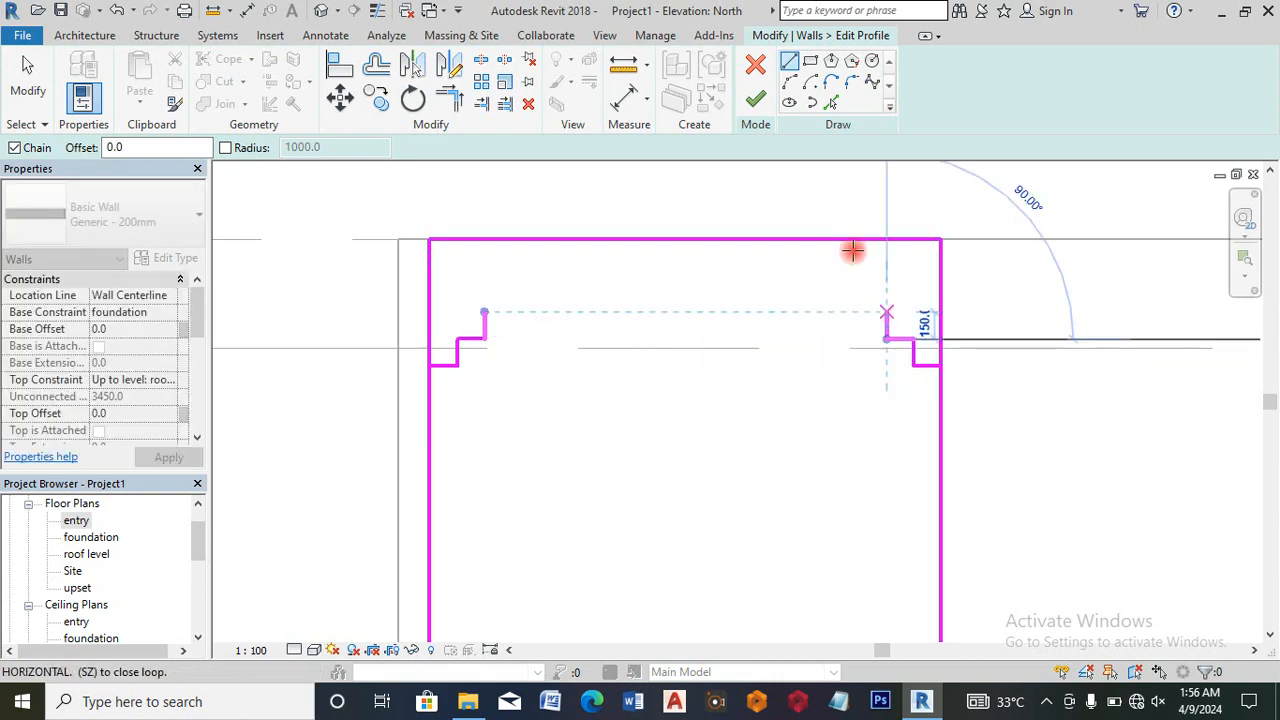
Step: Connect the tops of the two stepped lines with a shallow upward arc of about 3324.5 mm radius
left_click(788, 88)
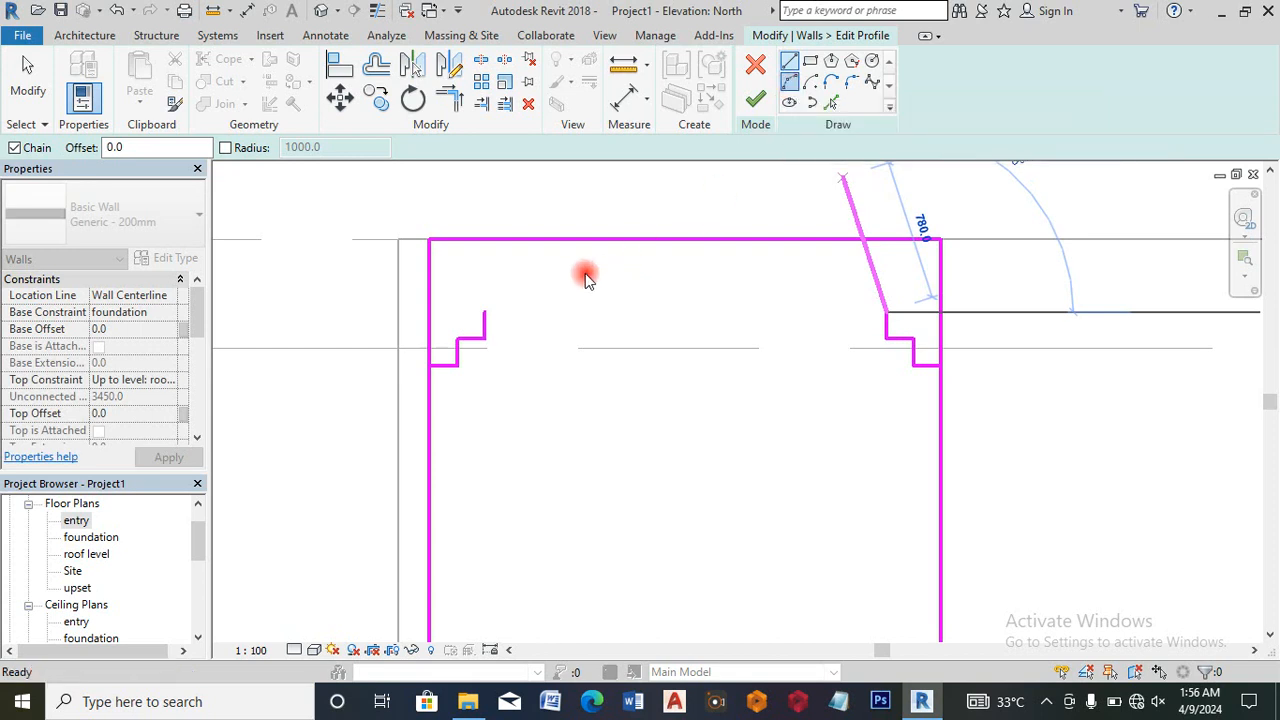
left_click(484, 312)
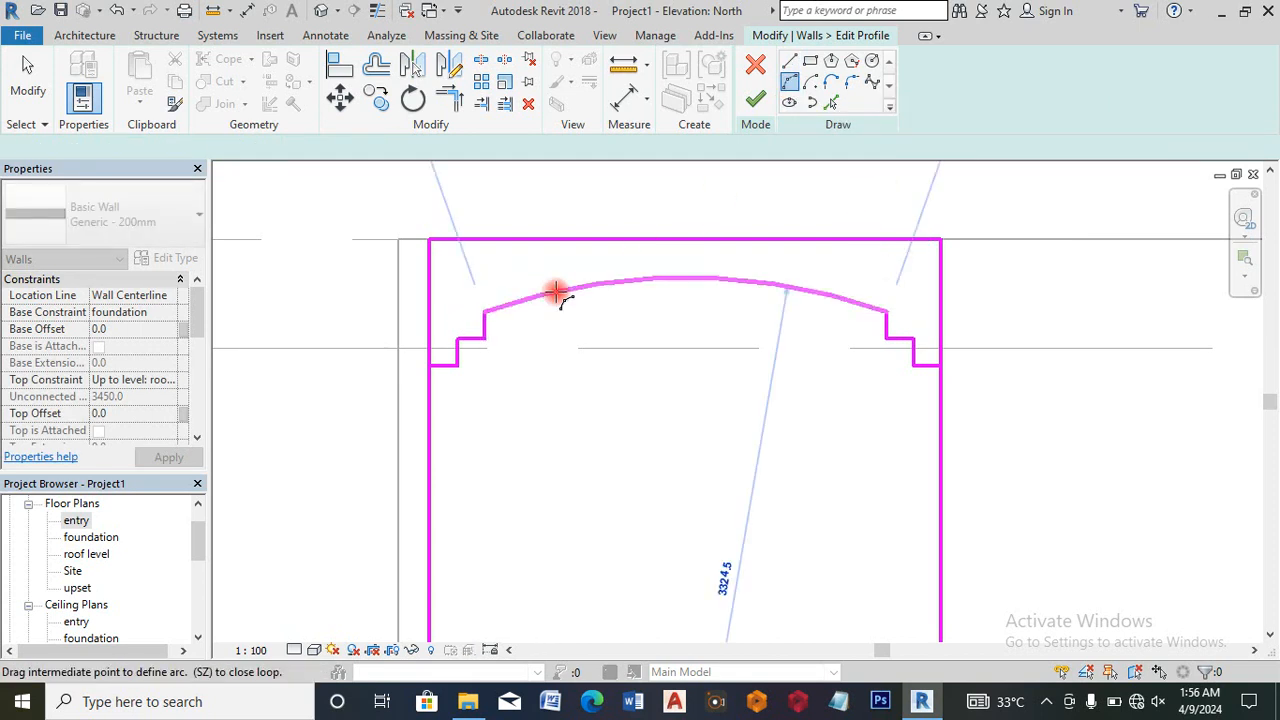
left_click(557, 291)
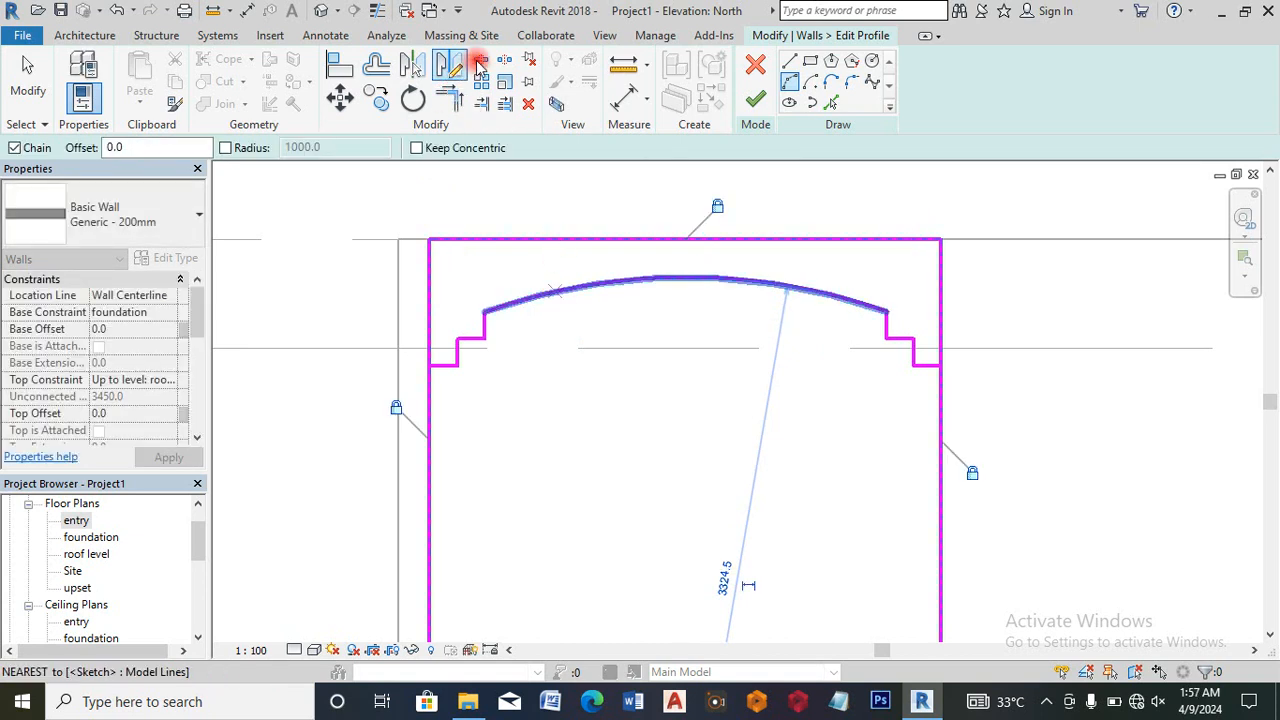
Step: Split the profile's left and right vertical edges about midway between the stepped lines and the entry-level line
left_click(479, 62)
scroll(594, 277, "down", 2)
left_click(488, 451)
left_click(826, 449)
Step: Trim the upper parts of both vertical edges to corners with the lowest segments of the stepped lines
left_click(376, 66)
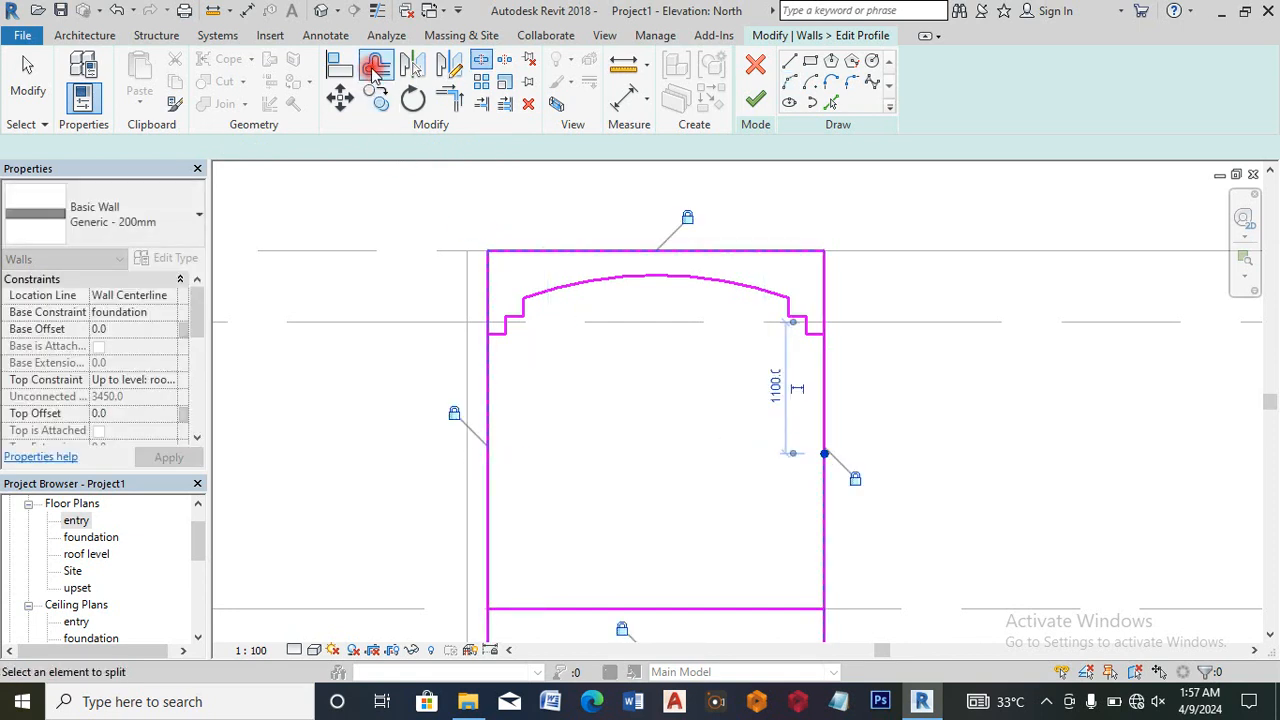
left_click(451, 98)
left_click(487, 316)
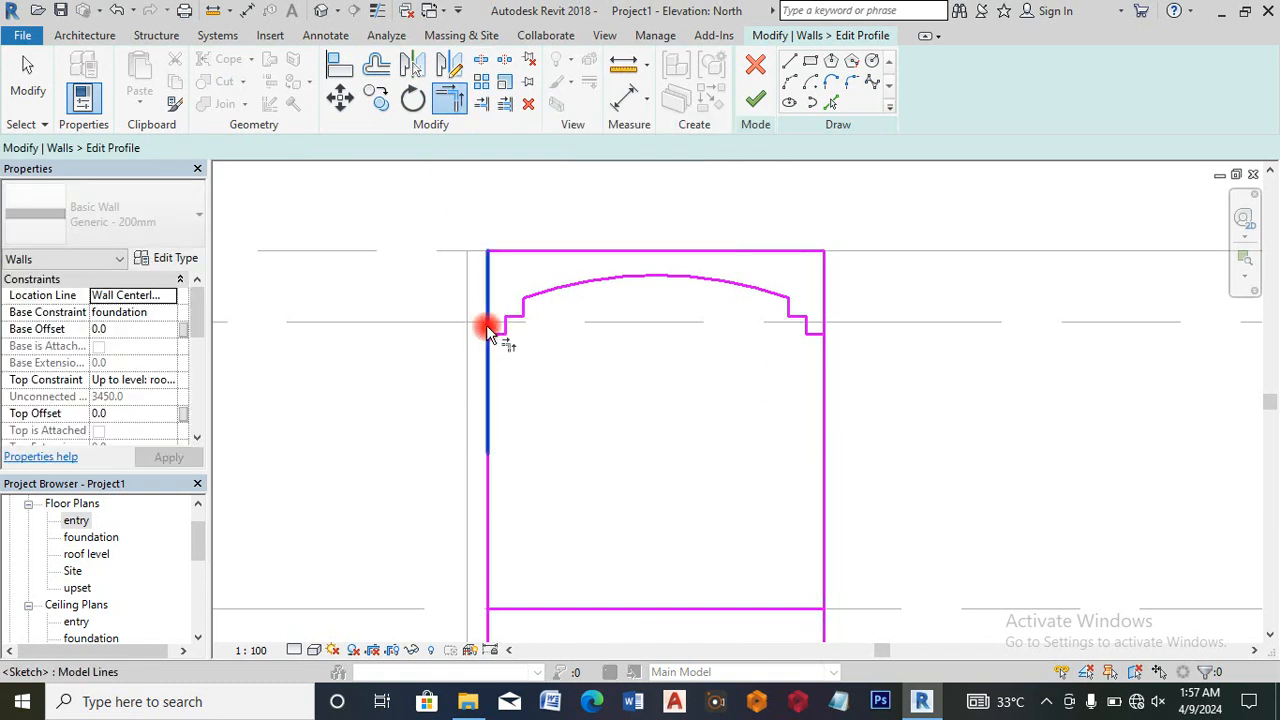
left_click(495, 335)
left_click(817, 334)
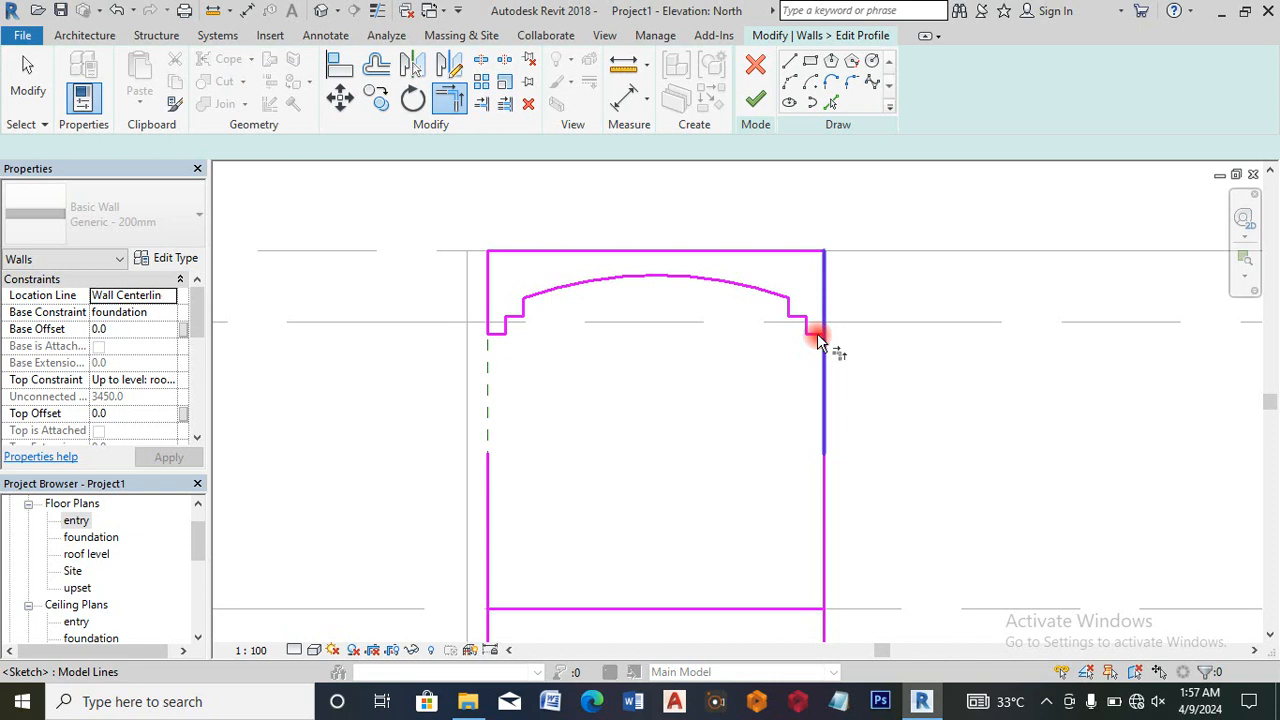
Step: Trim the lower parts of both vertical edges to the entry-level line and finish the wall profile
scroll(688, 302, "down", 4)
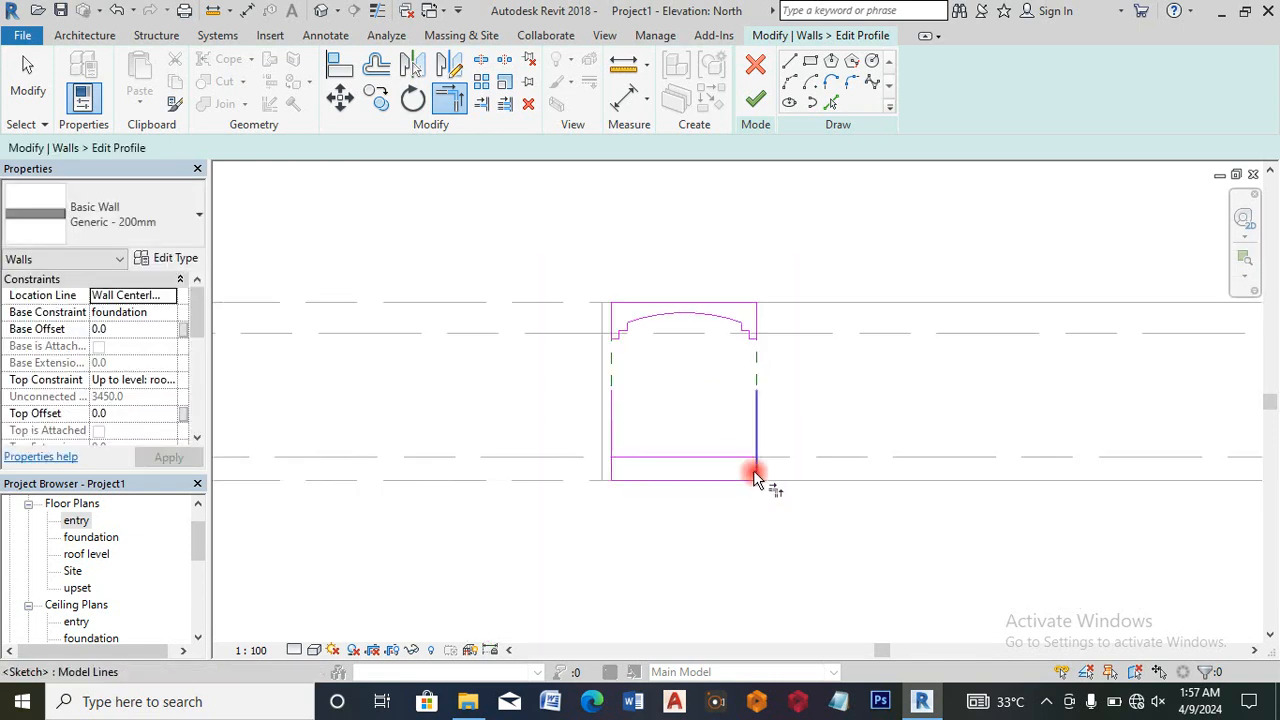
scroll(760, 482, "up", 3)
left_click(740, 437)
left_click(737, 424)
left_click(321, 462)
left_click(337, 428)
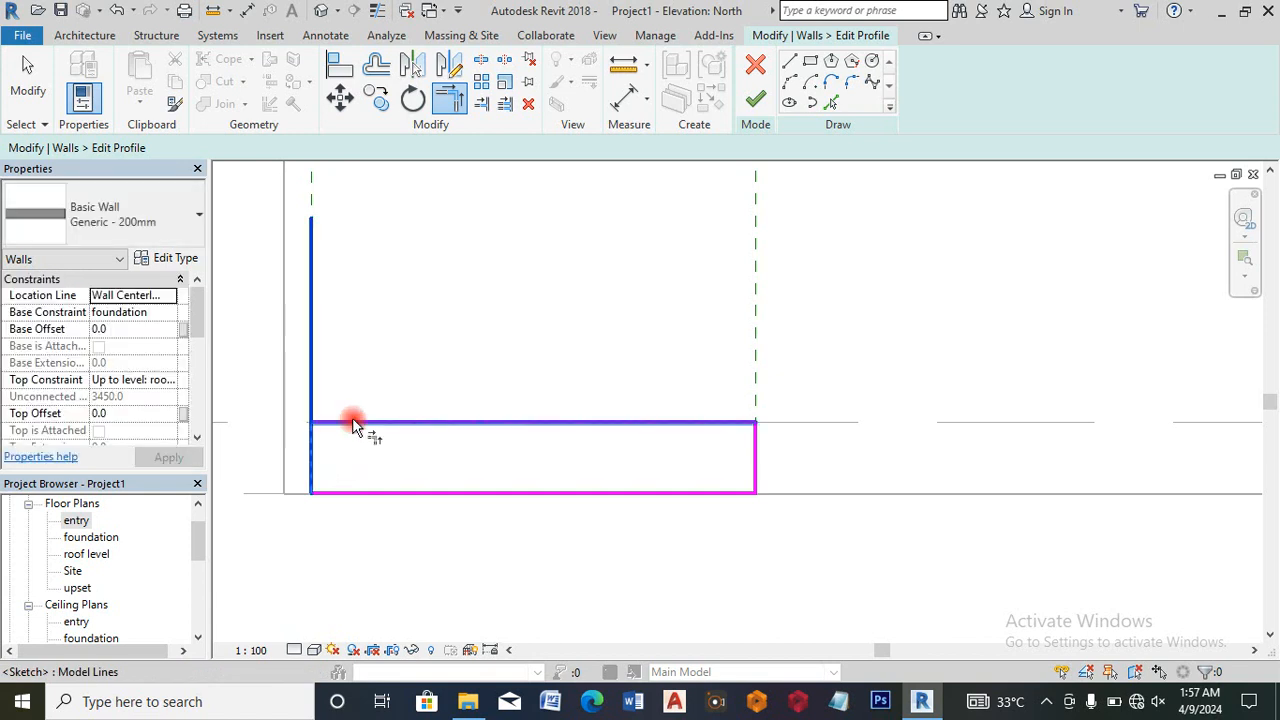
left_click(753, 100)
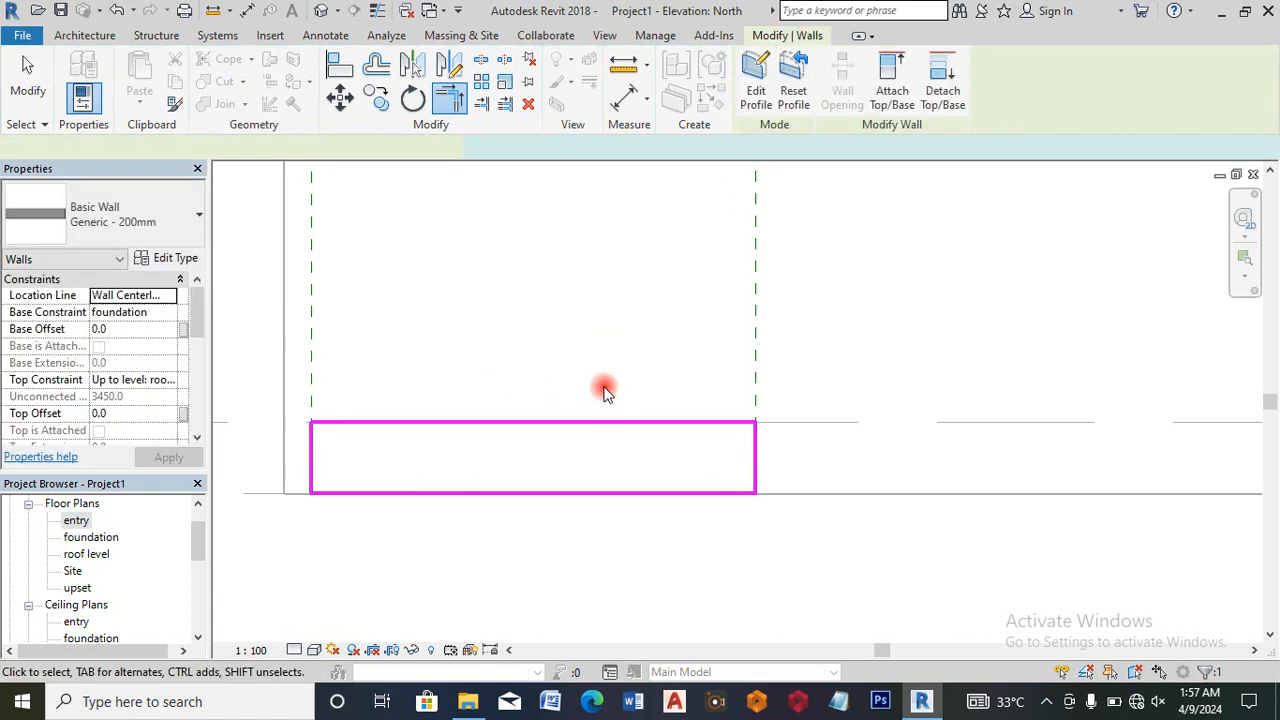
Step: In the entry floor plan, set the corridor's lower cross wall 1600 mm from the house's bottom exterior wall
left_click(76, 521)
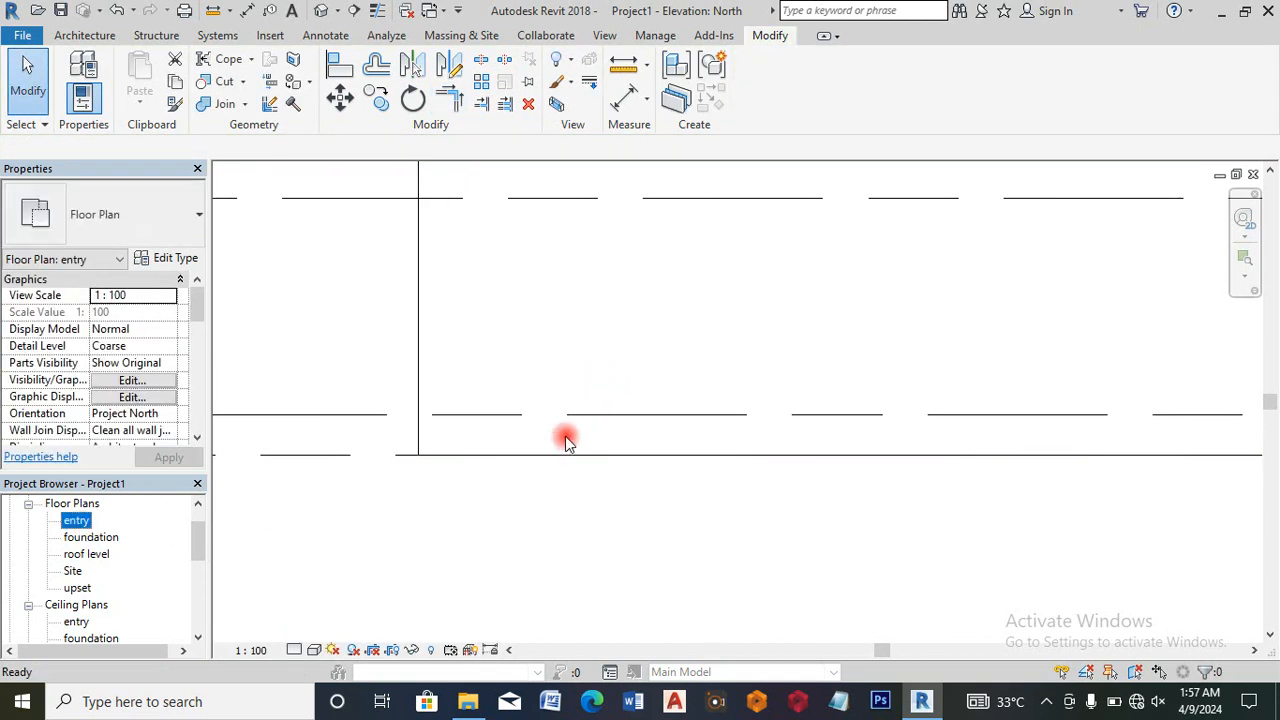
scroll(565, 440, "down", 2)
double_click(87, 524)
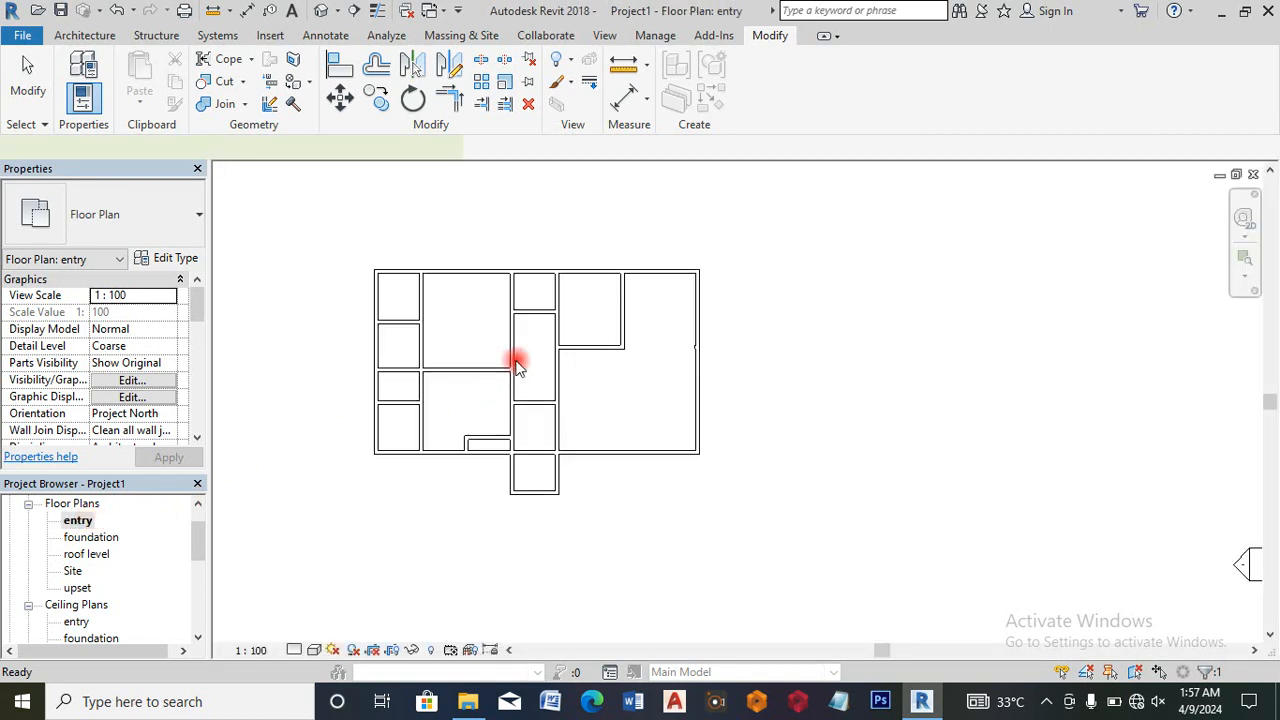
left_click(517, 314)
scroll(517, 310, "up", 1)
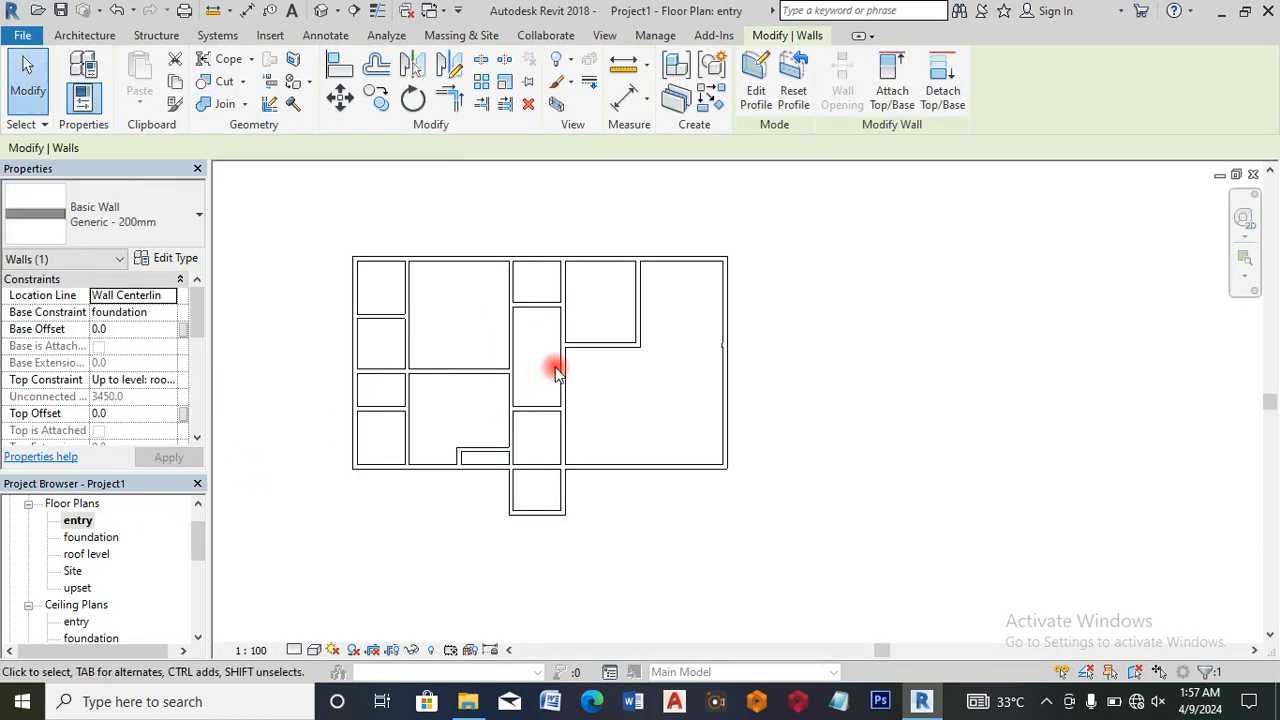
scroll(557, 372, "up", 1)
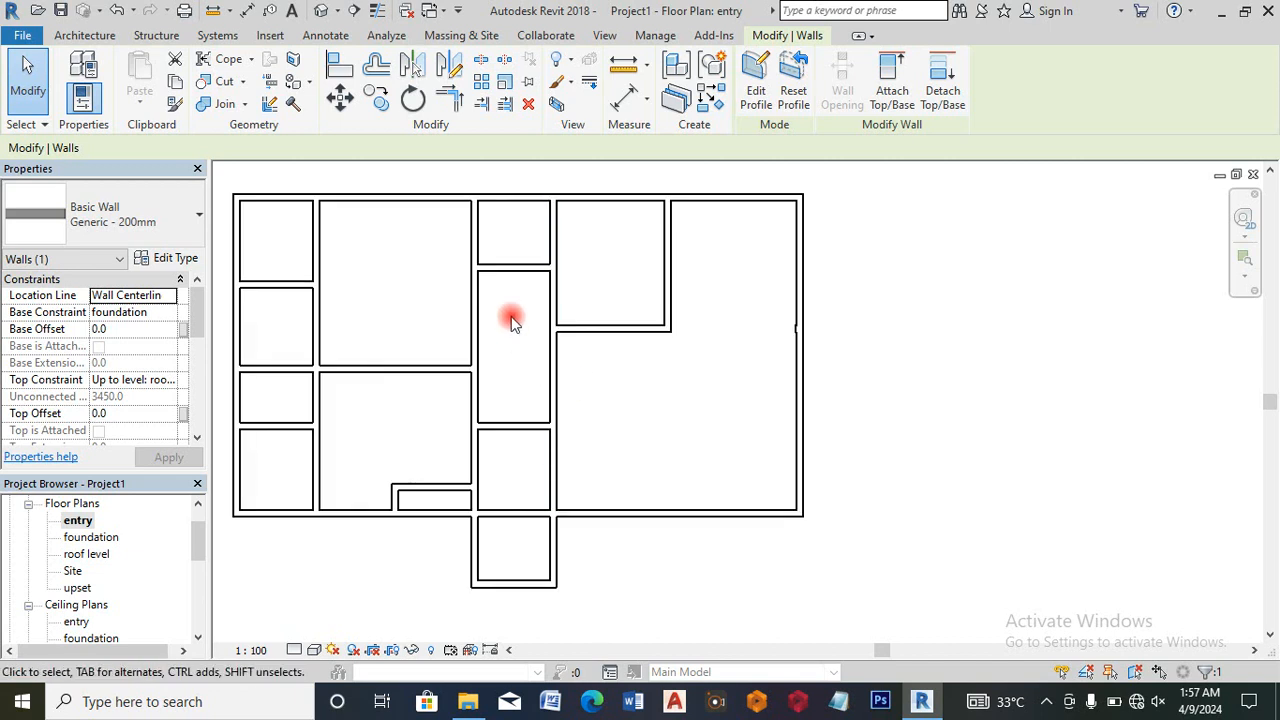
left_click(509, 429)
left_click(509, 429)
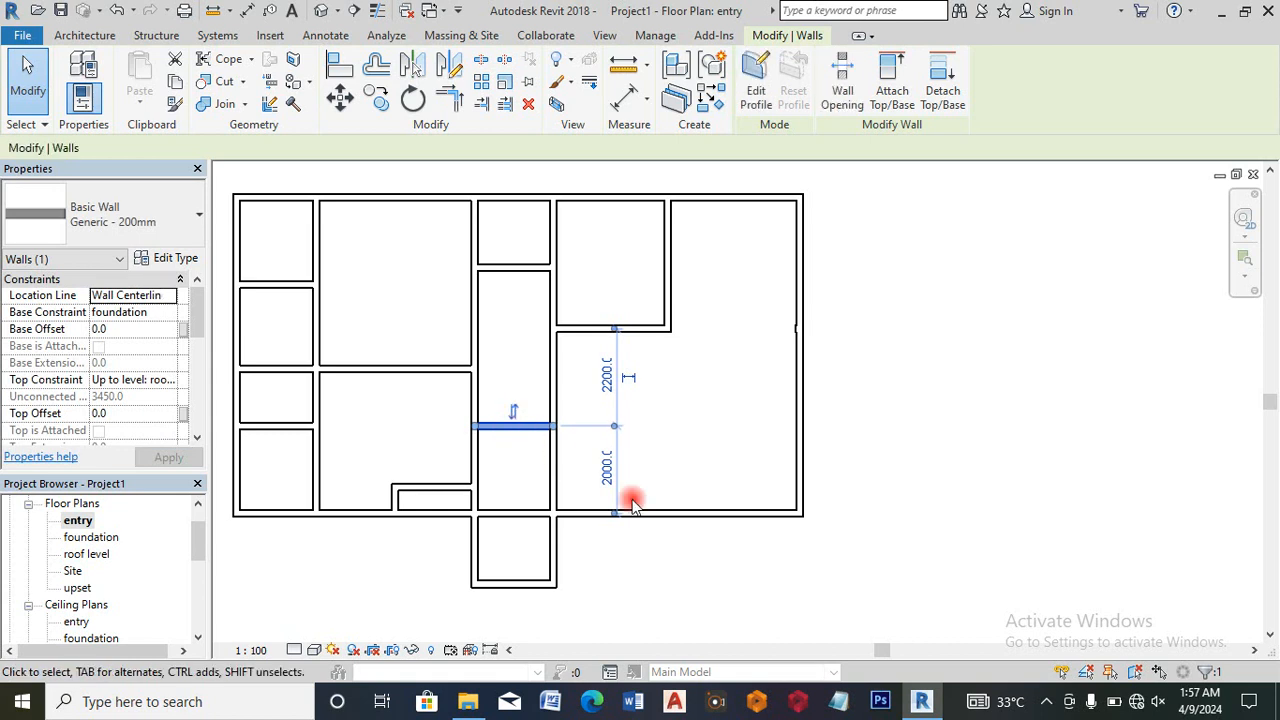
left_click(607, 466)
type("1600")
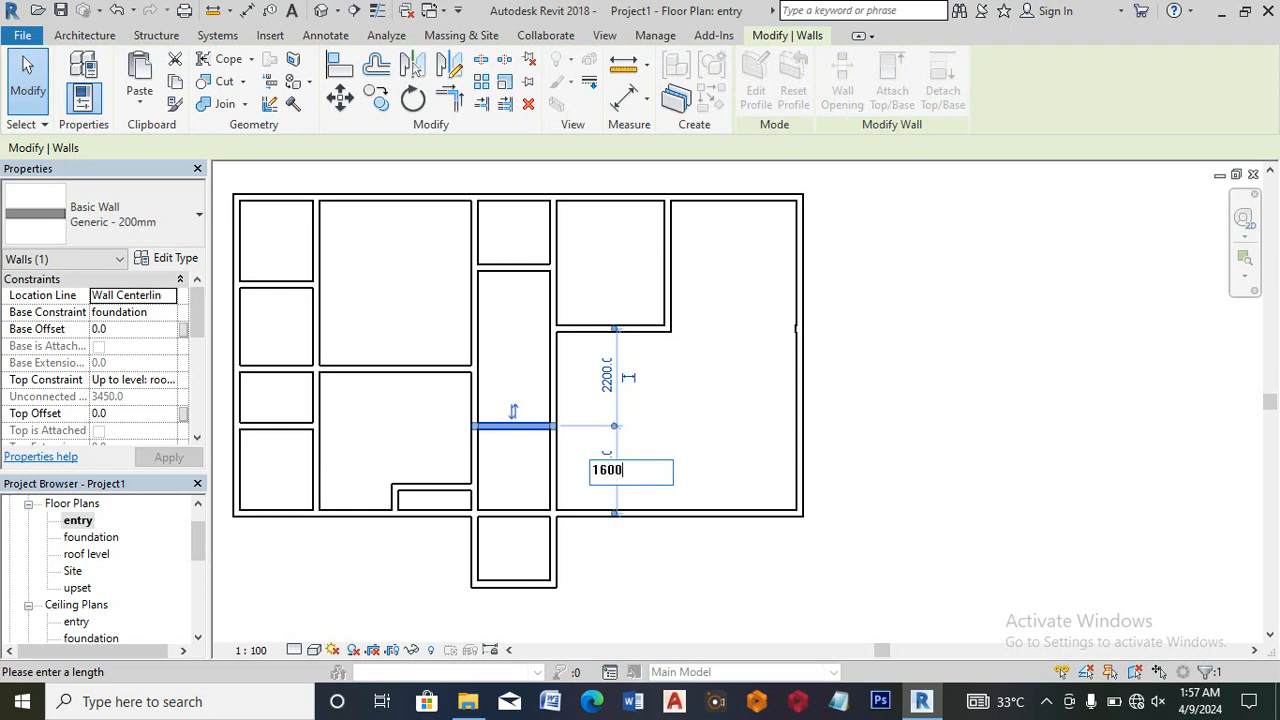
key("Return")
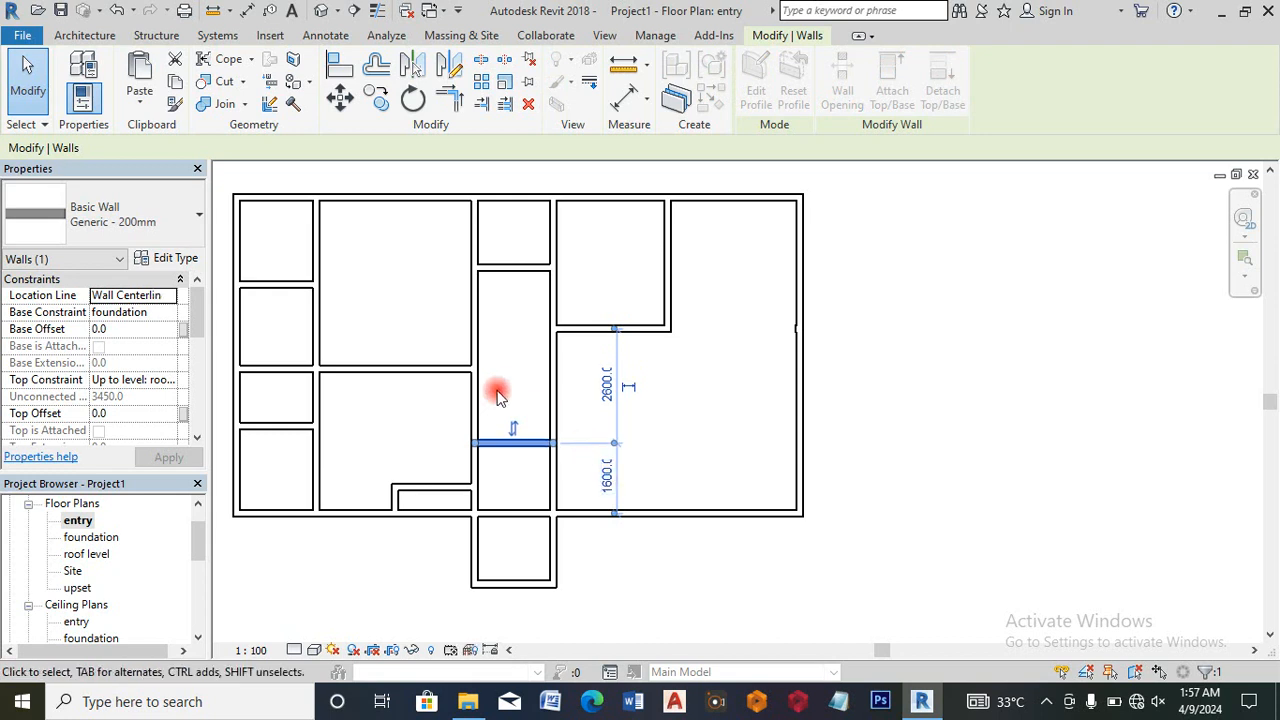
Step: Split the corridor's right wall at the lower face of the adjoining room's bottom wall and again about 1200 mm below it
left_click(481, 59)
scroll(561, 380, "up", 1)
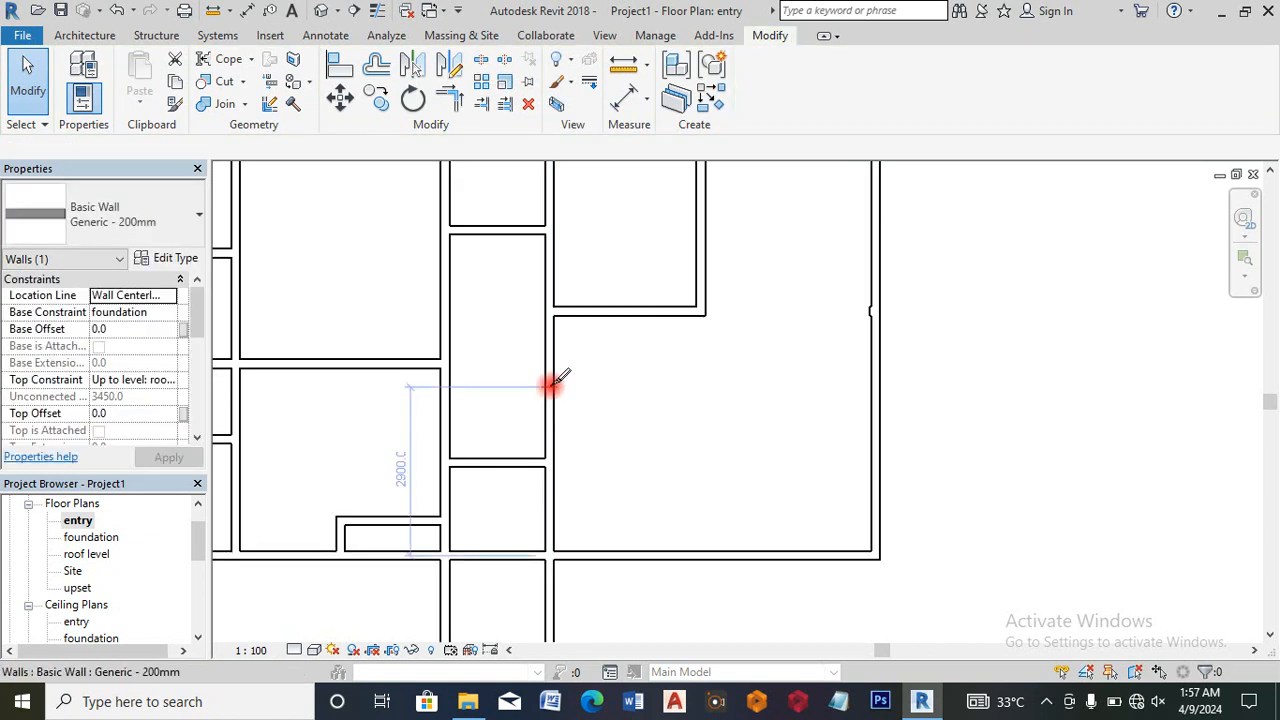
scroll(552, 317, "up", 2)
scroll(552, 314, "up", 2)
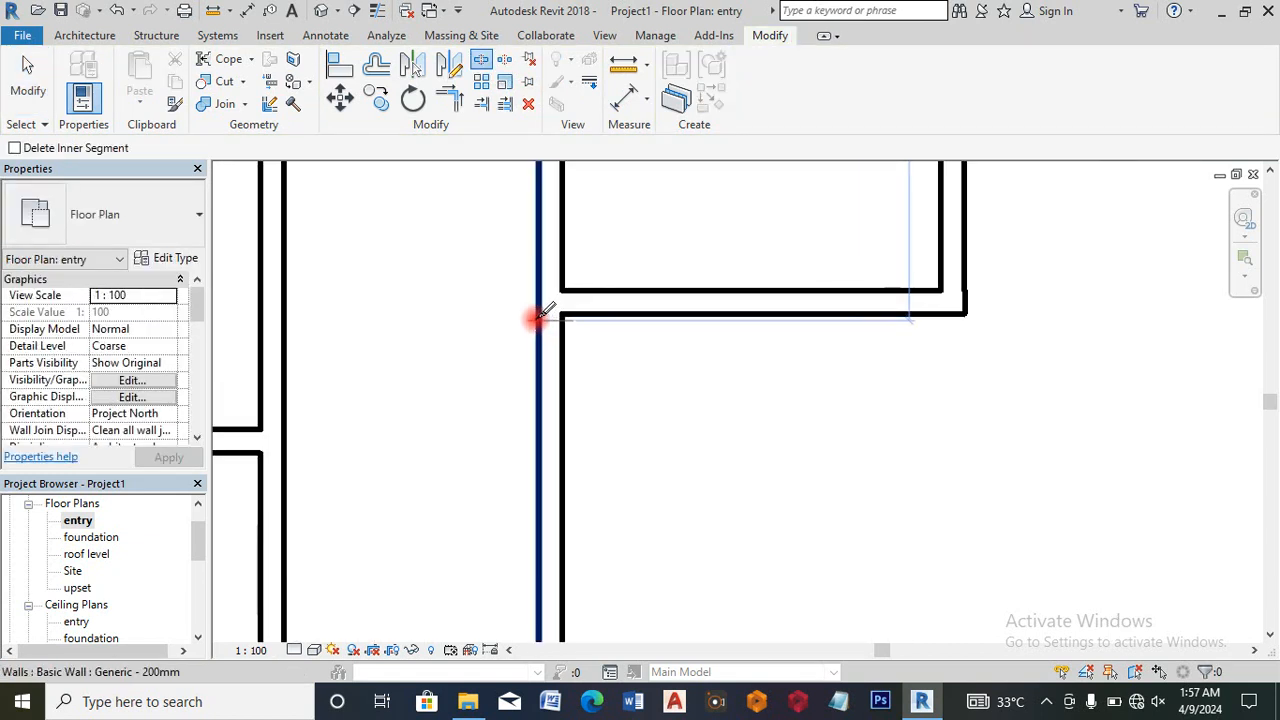
scroll(540, 316, "down", 3)
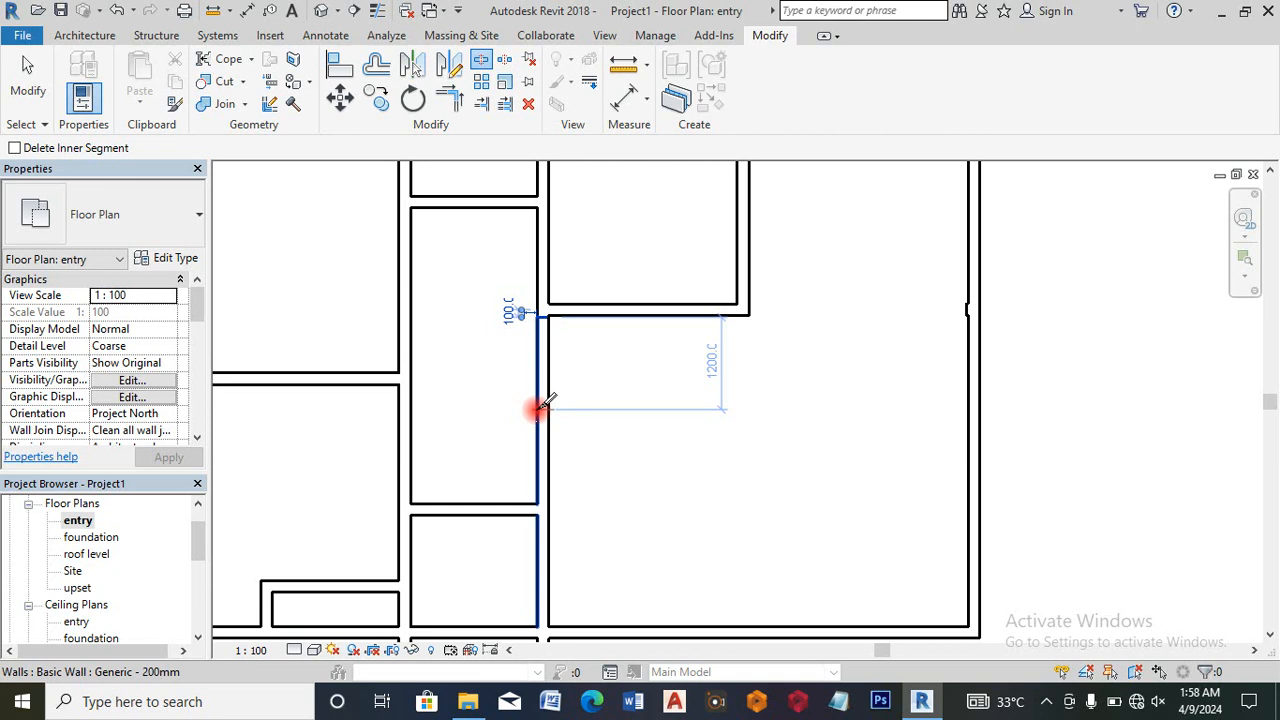
left_click(540, 405)
scroll(555, 340, "down", 3)
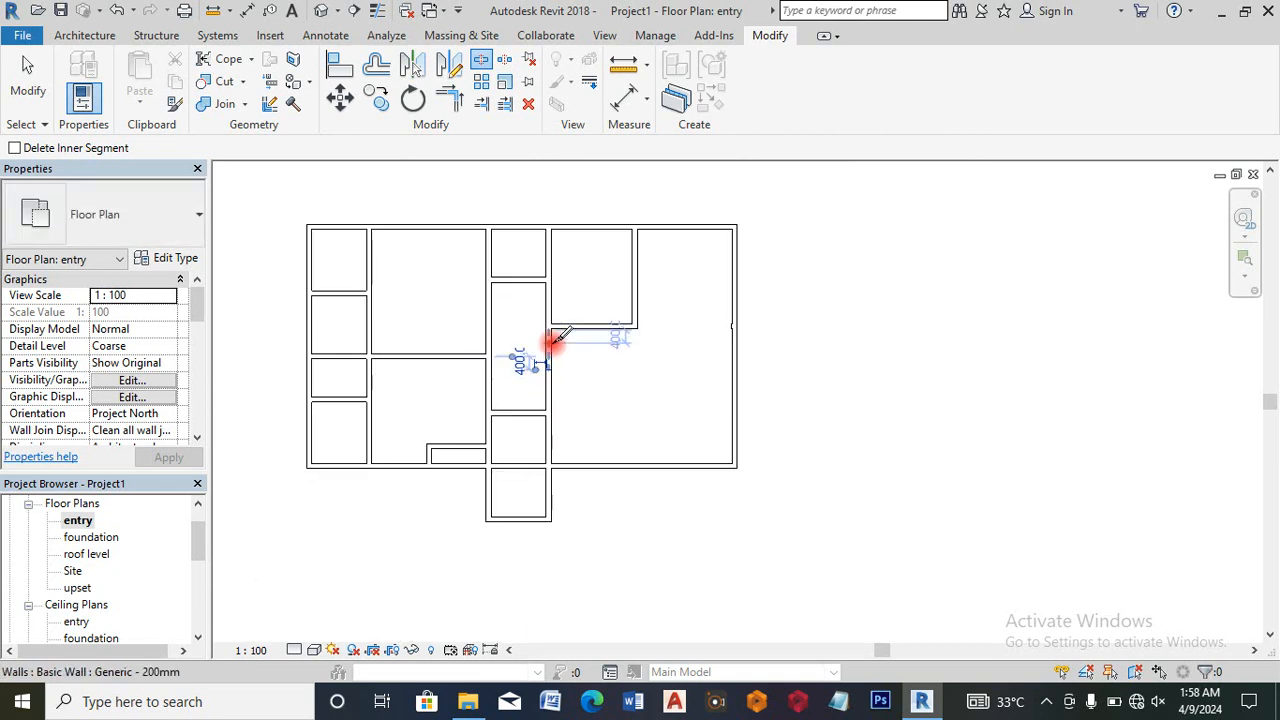
Step: Split the corridor's left wall just above the upper cross wall and again just below the top exterior wall
scroll(491, 265, "up", 5)
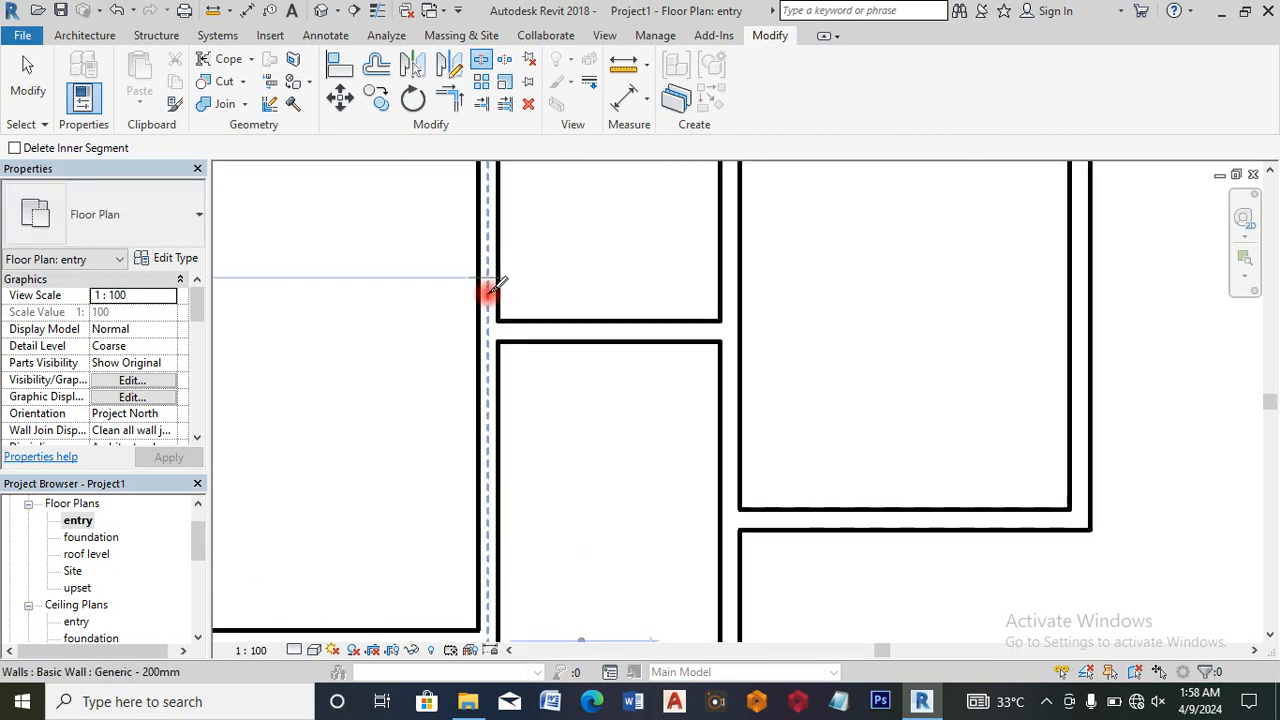
scroll(491, 288, "up", 1)
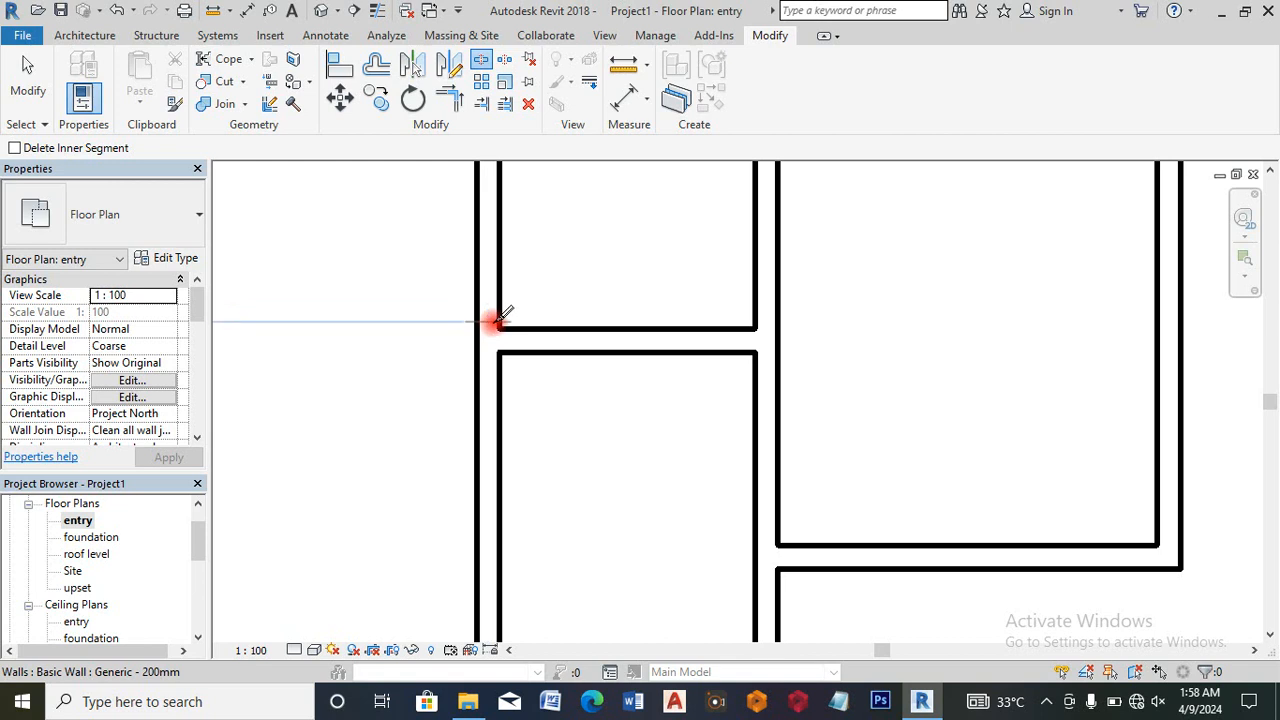
left_click(498, 320)
scroll(498, 320, "down", 5)
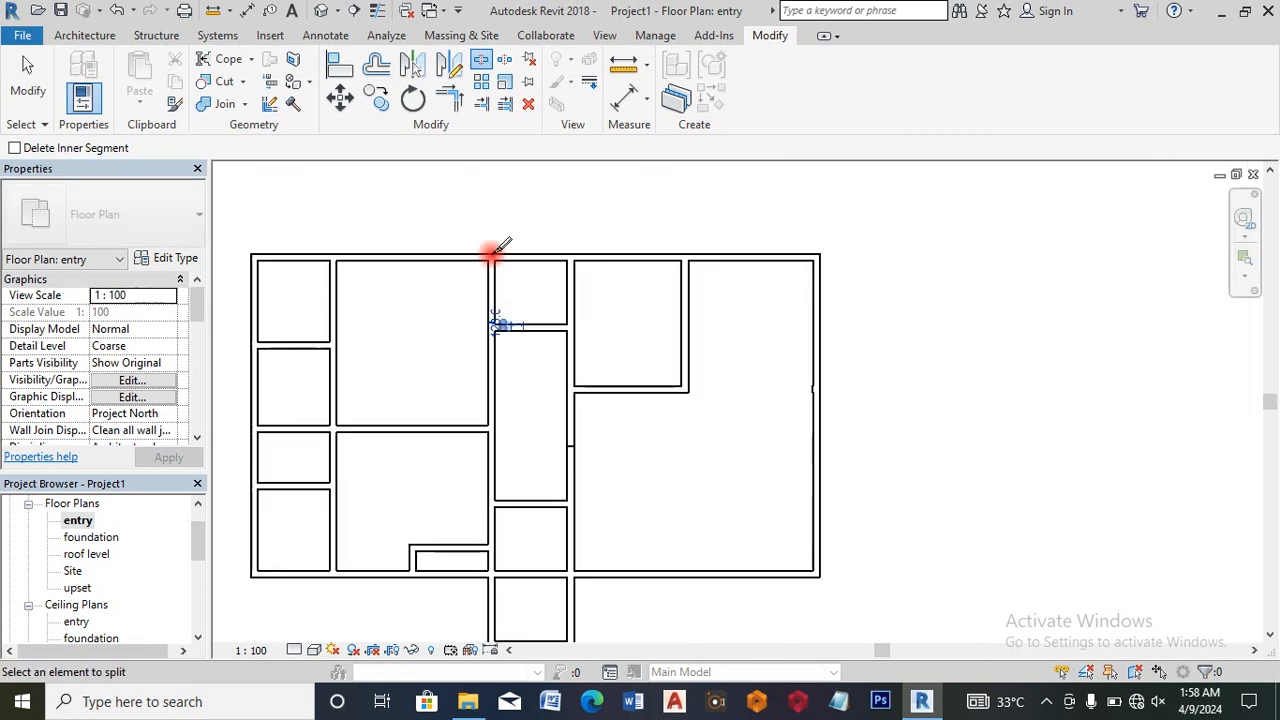
scroll(491, 262, "up", 4)
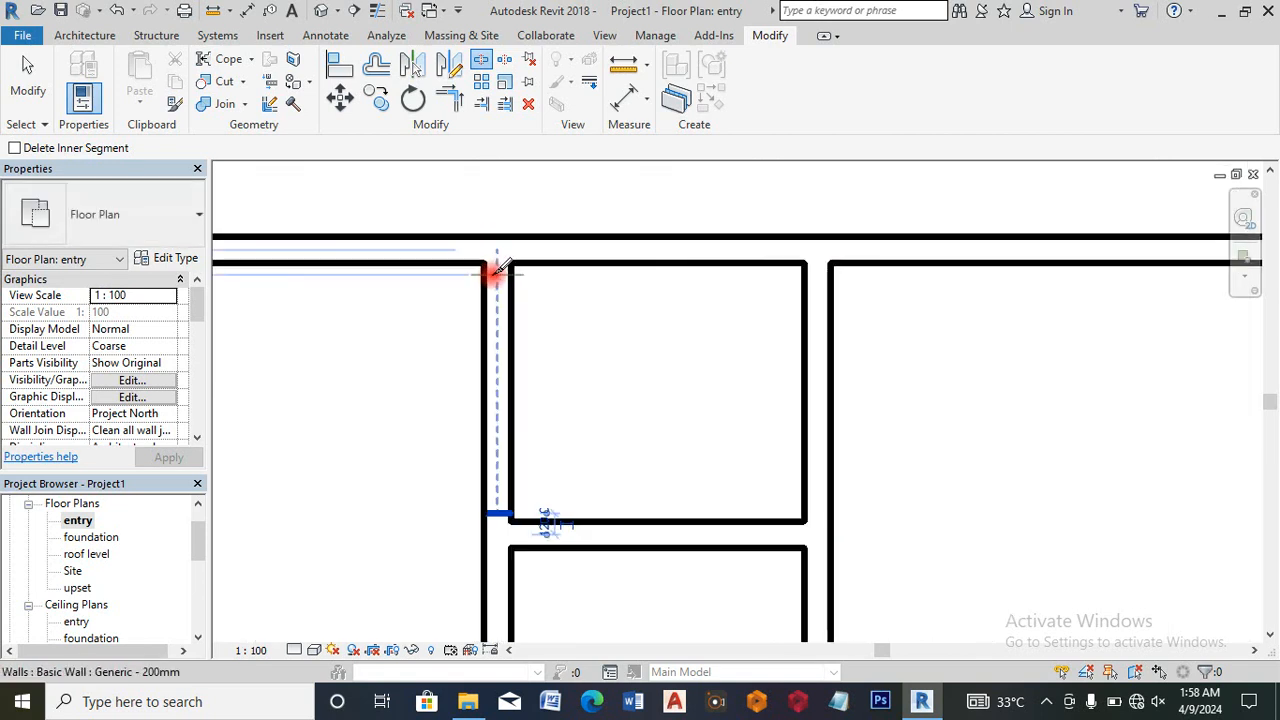
left_click(494, 268)
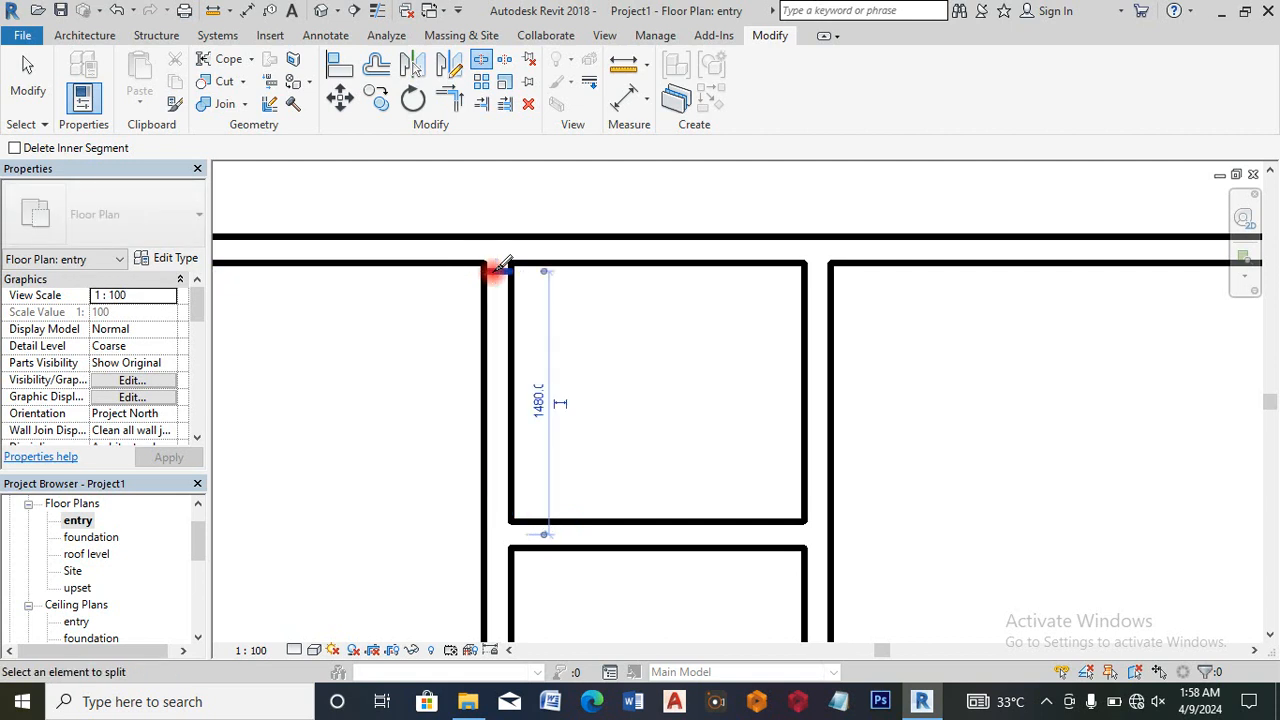
Step: Split the right wall of the left column's third room just above its lower cross wall and again just below its upper cross wall
scroll(797, 268, "down", 5)
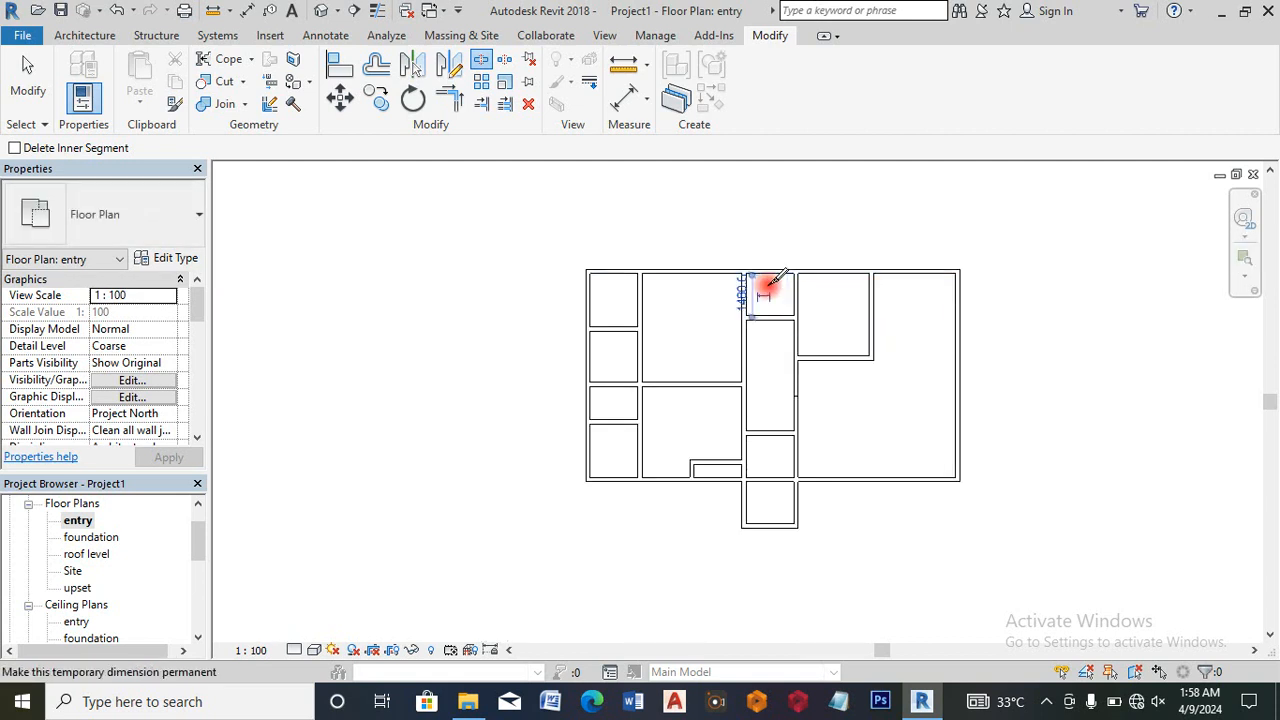
scroll(640, 350, "up", 2)
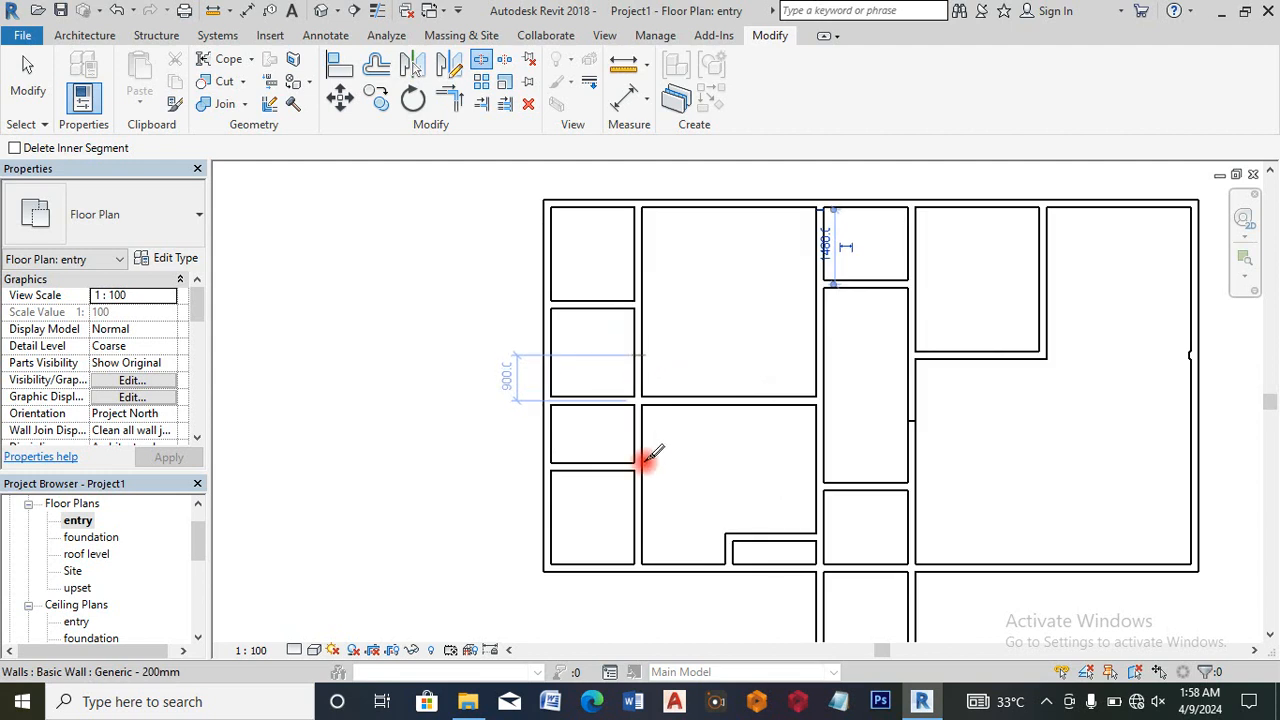
scroll(643, 455, "up", 2)
scroll(643, 455, "up", 1)
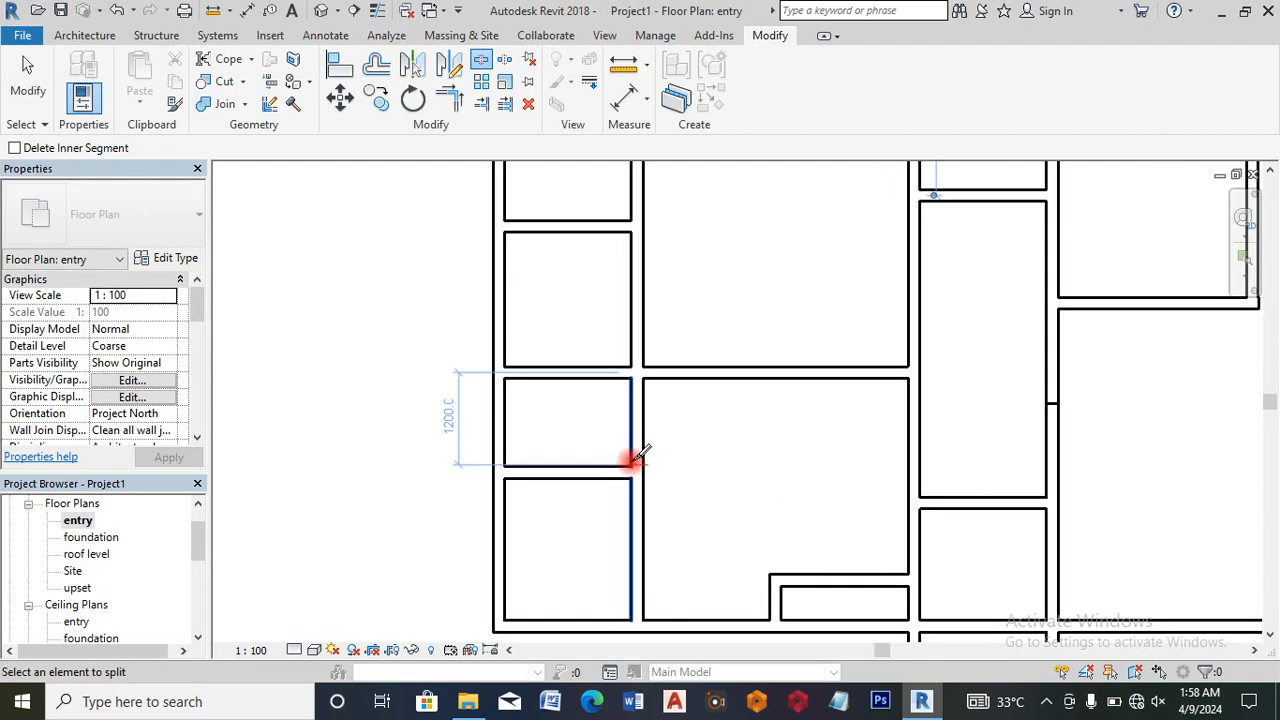
left_click(634, 460)
scroll(635, 385, "up", 2)
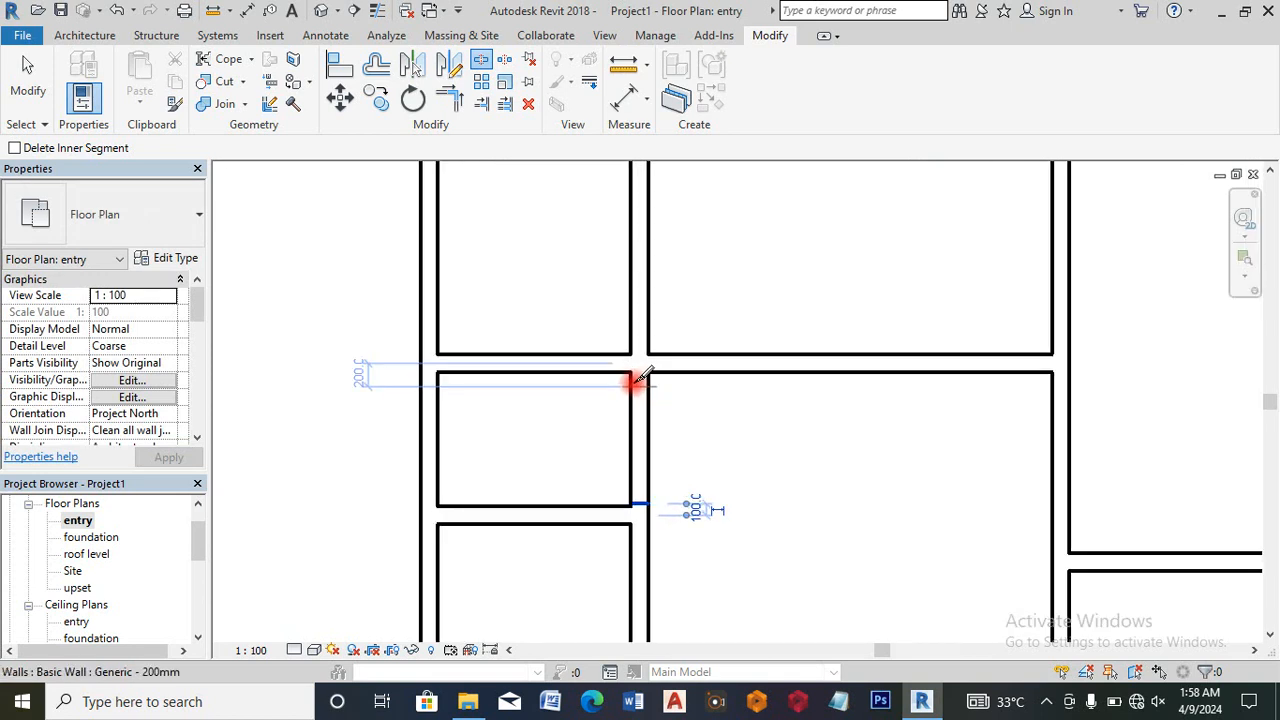
scroll(640, 377, "up", 2)
scroll(634, 380, "down", 6)
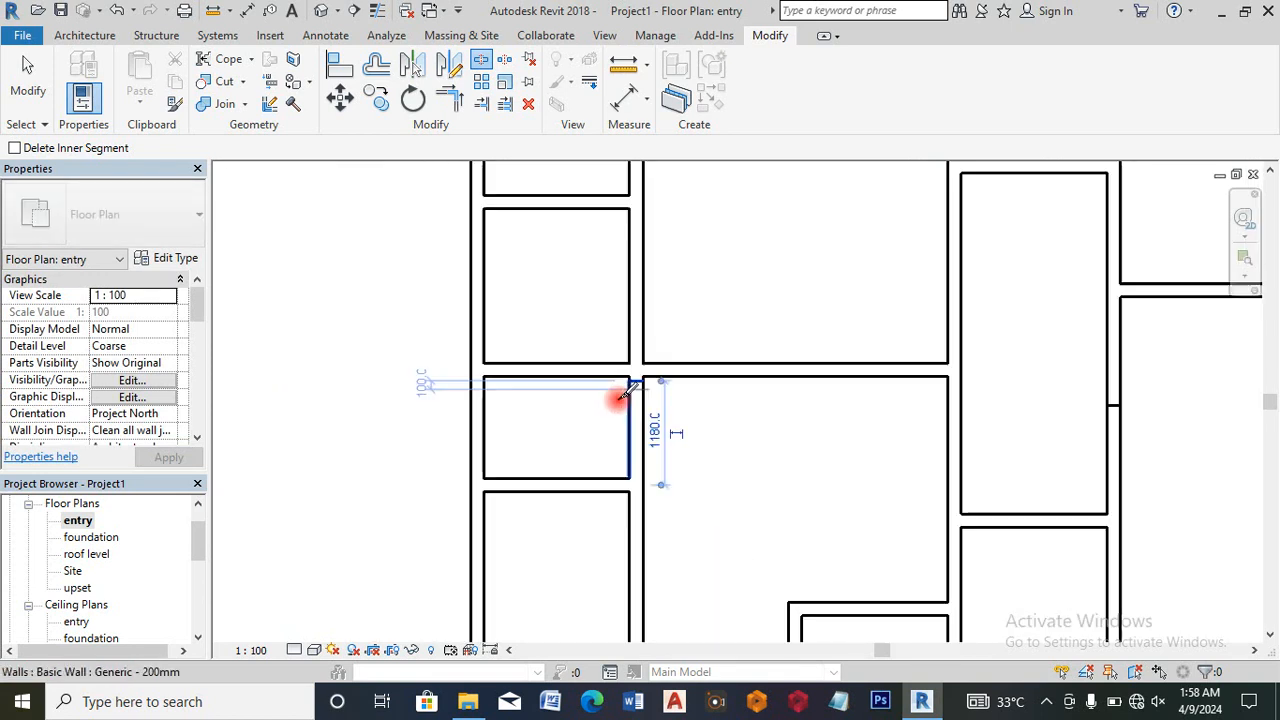
scroll(617, 338, "up", 1)
key("Escape")
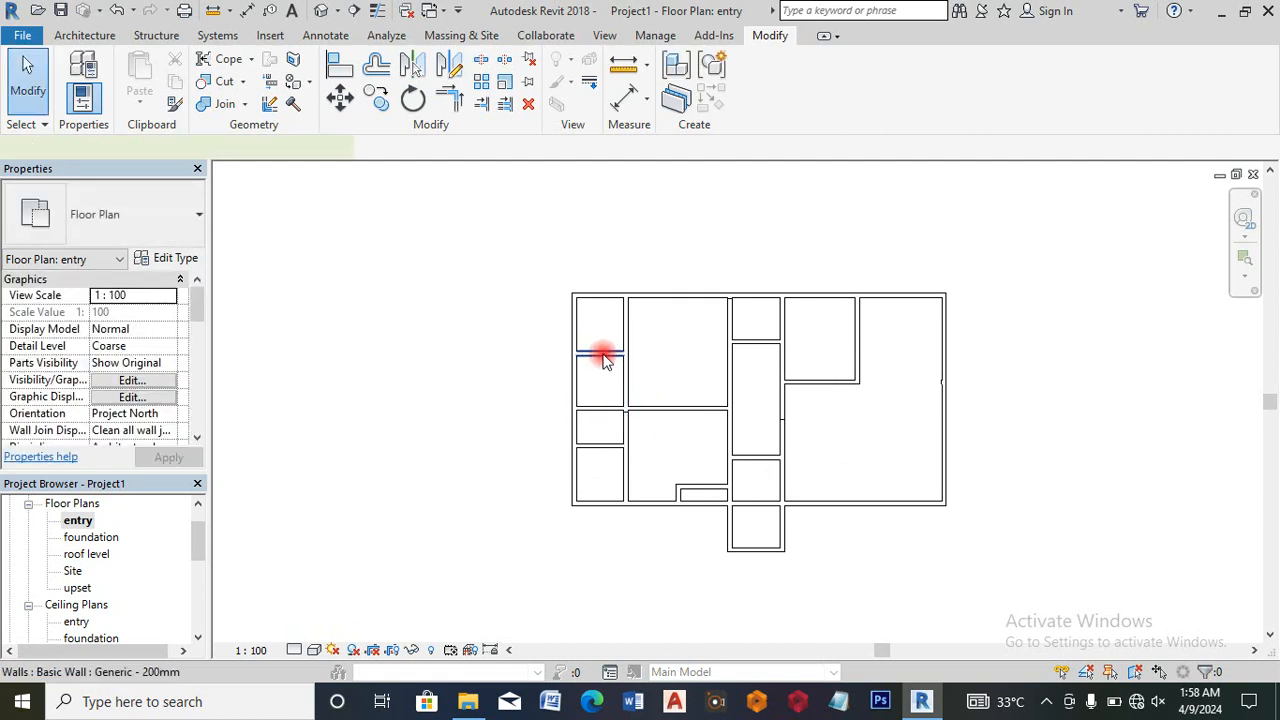
Step: Set the left column's uppermost cross wall 1400 mm from the cross wall below it
left_click(603, 355)
left_click(683, 386)
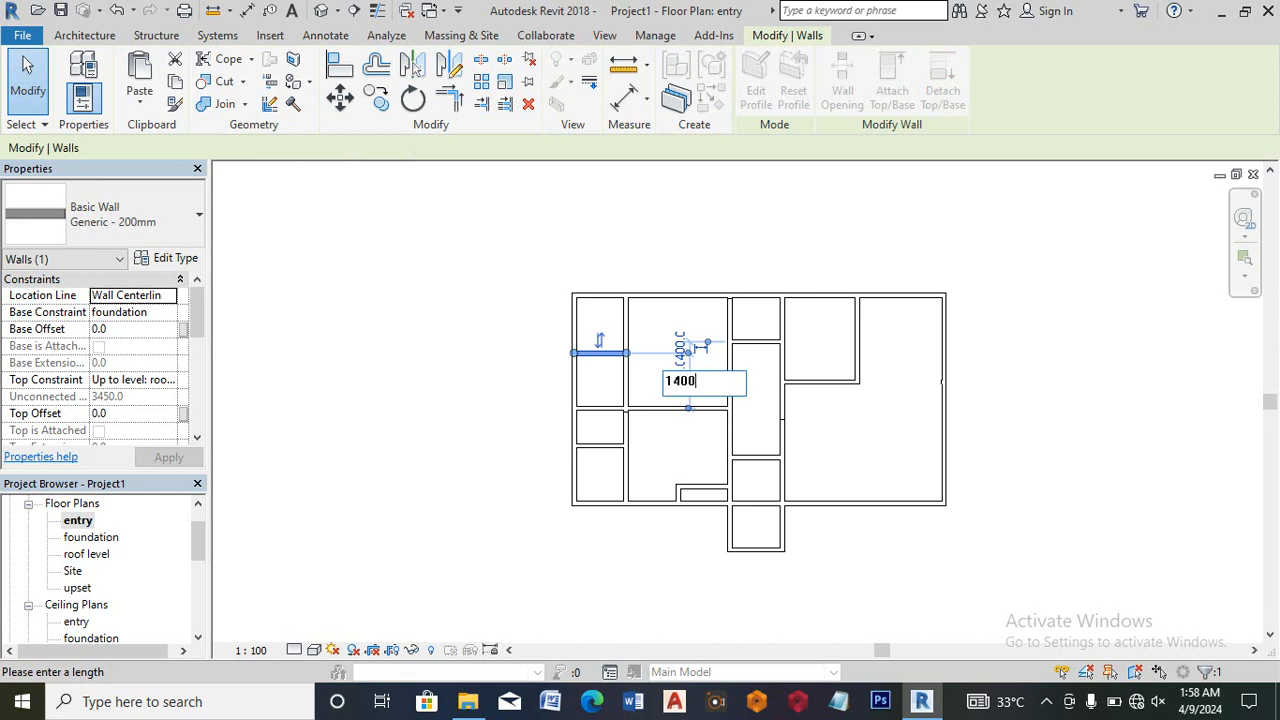
key("Return")
Step: Split the right wall of the left column's second room just above its lower cross wall and again just below its upper cross wall
scroll(654, 372, "up", 3)
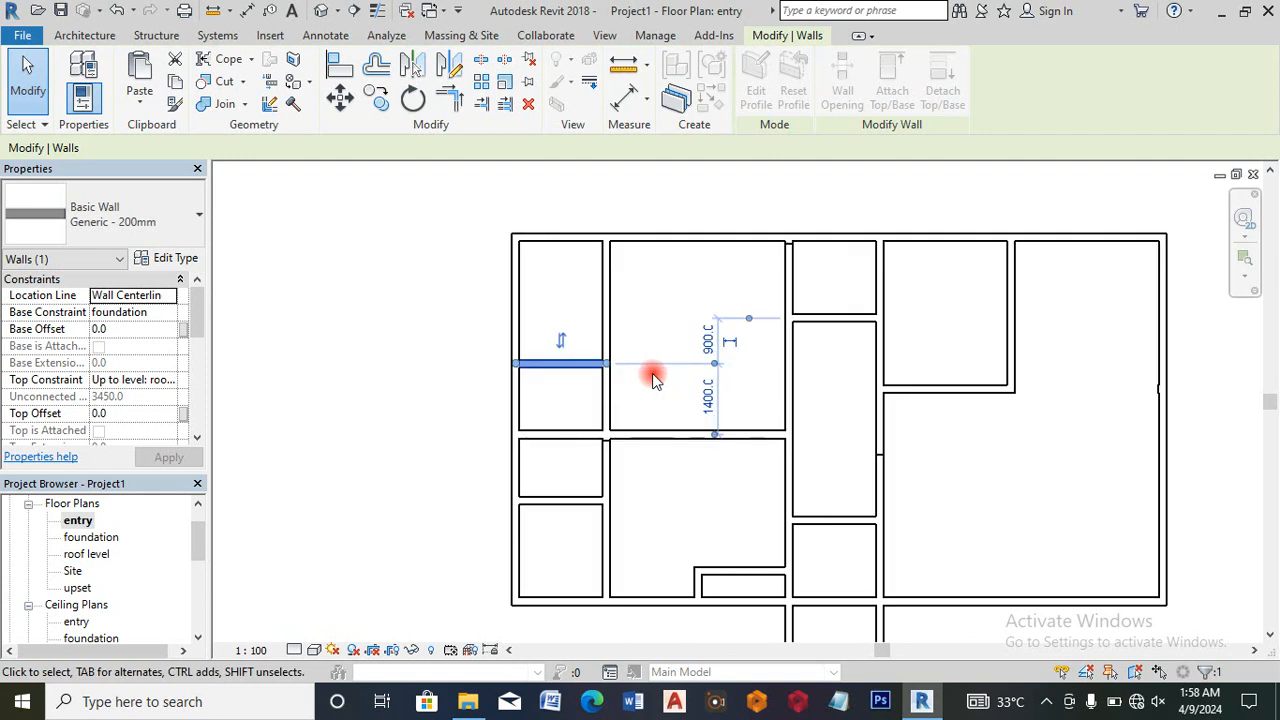
left_click(480, 62)
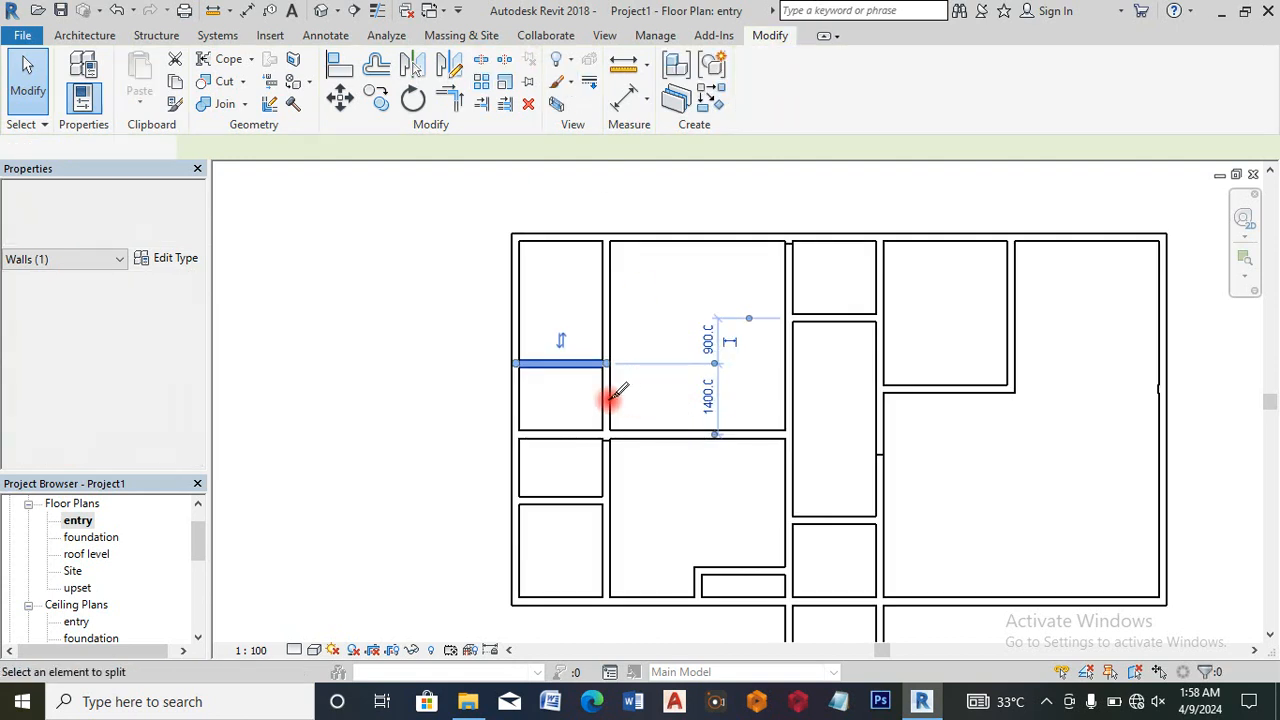
scroll(603, 410, "up", 3)
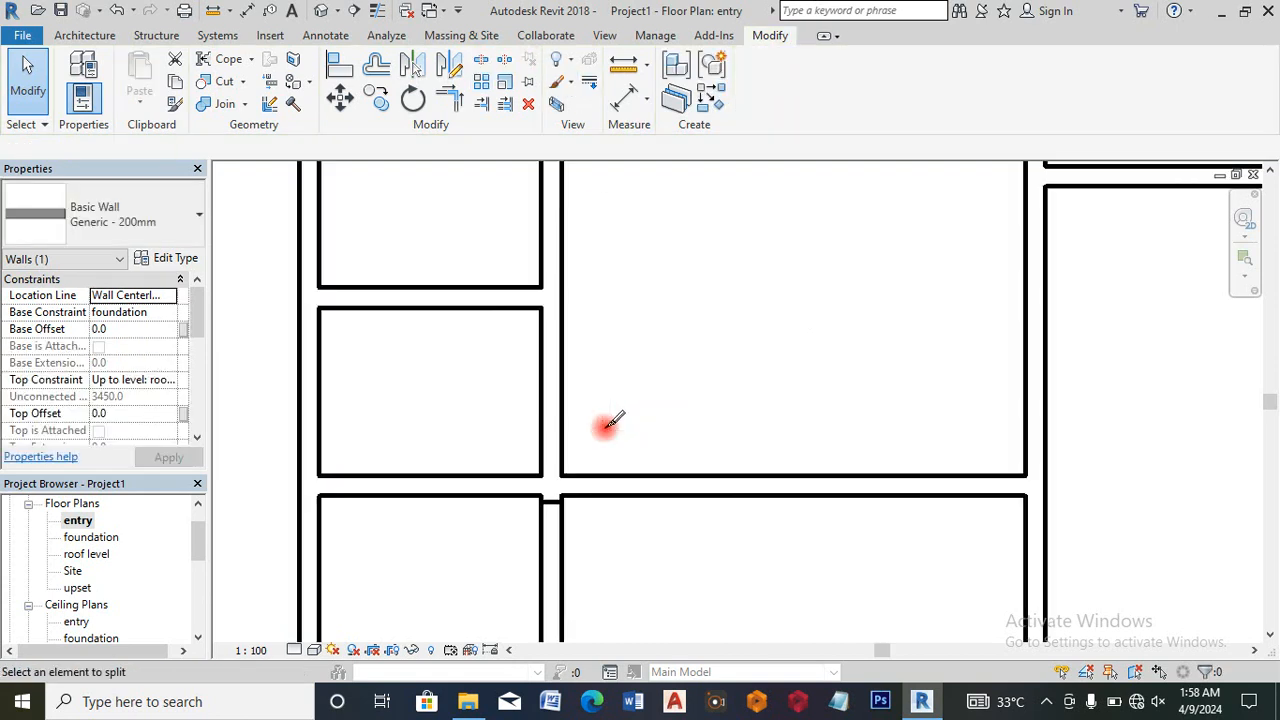
left_click(549, 471)
left_click(551, 311)
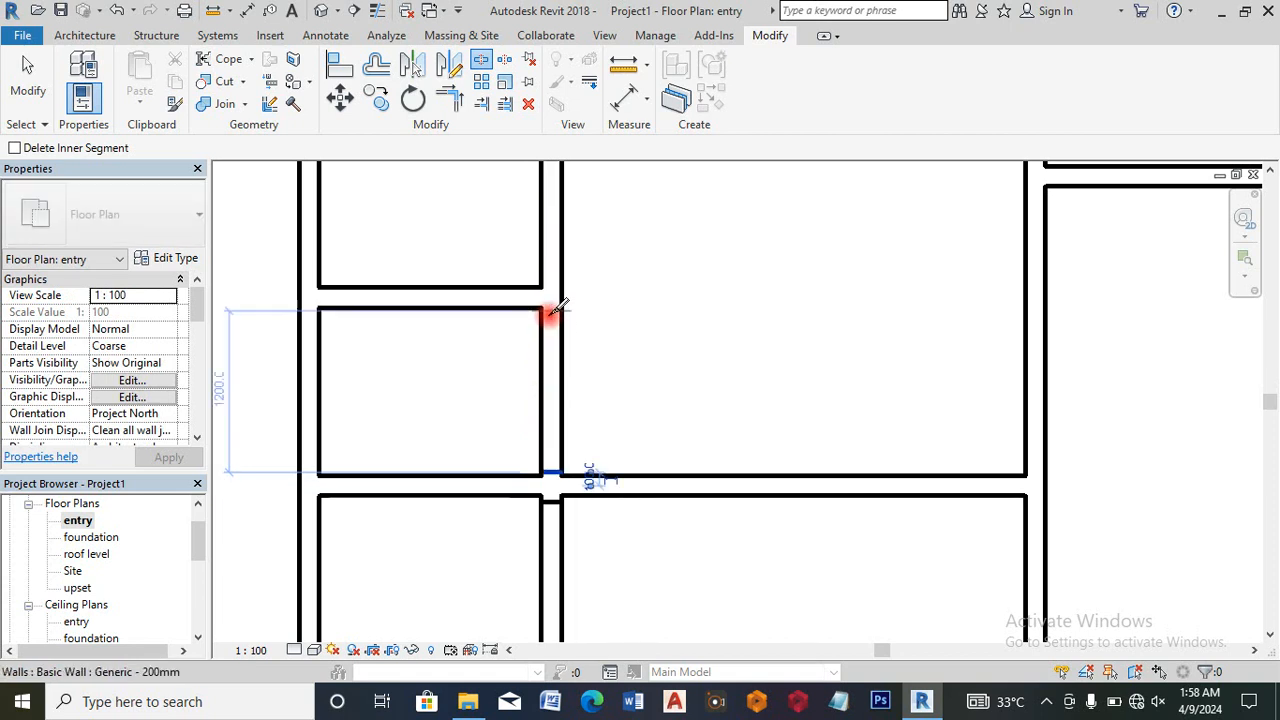
scroll(646, 297, "down", 5)
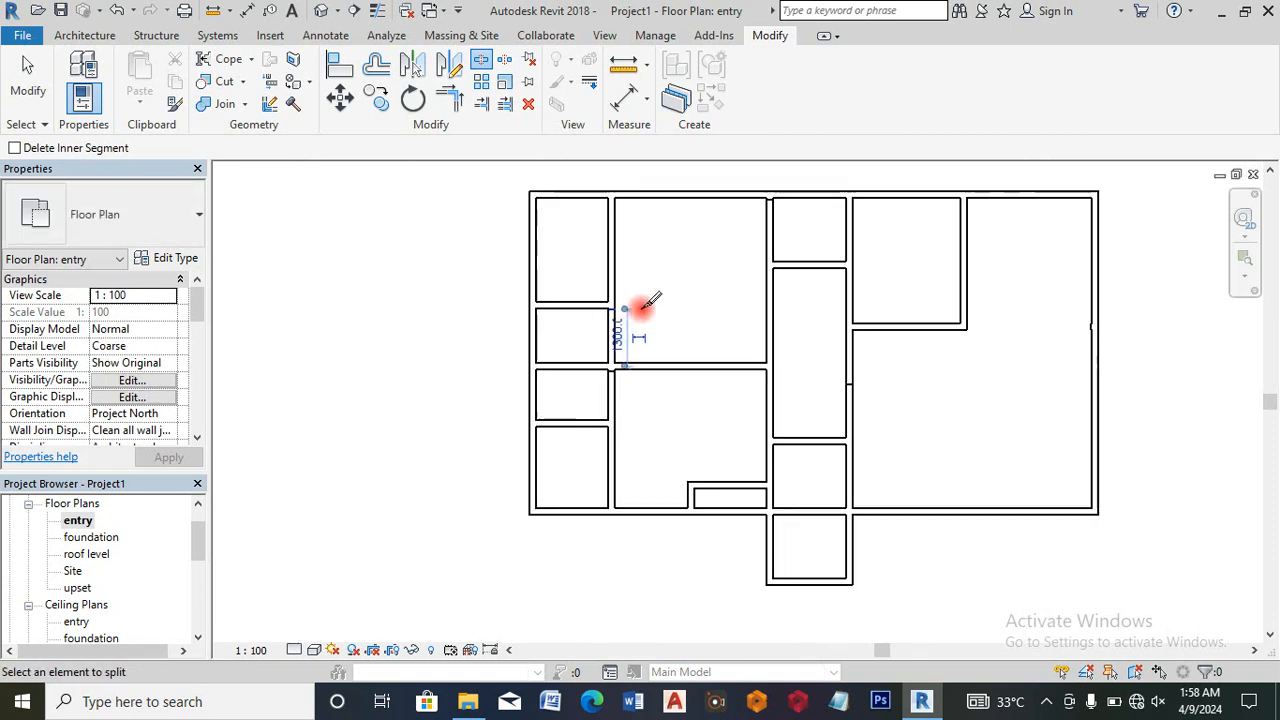
Step: Split the bottom exterior wall at both ends of the small closet beside the corridor, about 1700 mm apart
scroll(703, 472, "up", 7)
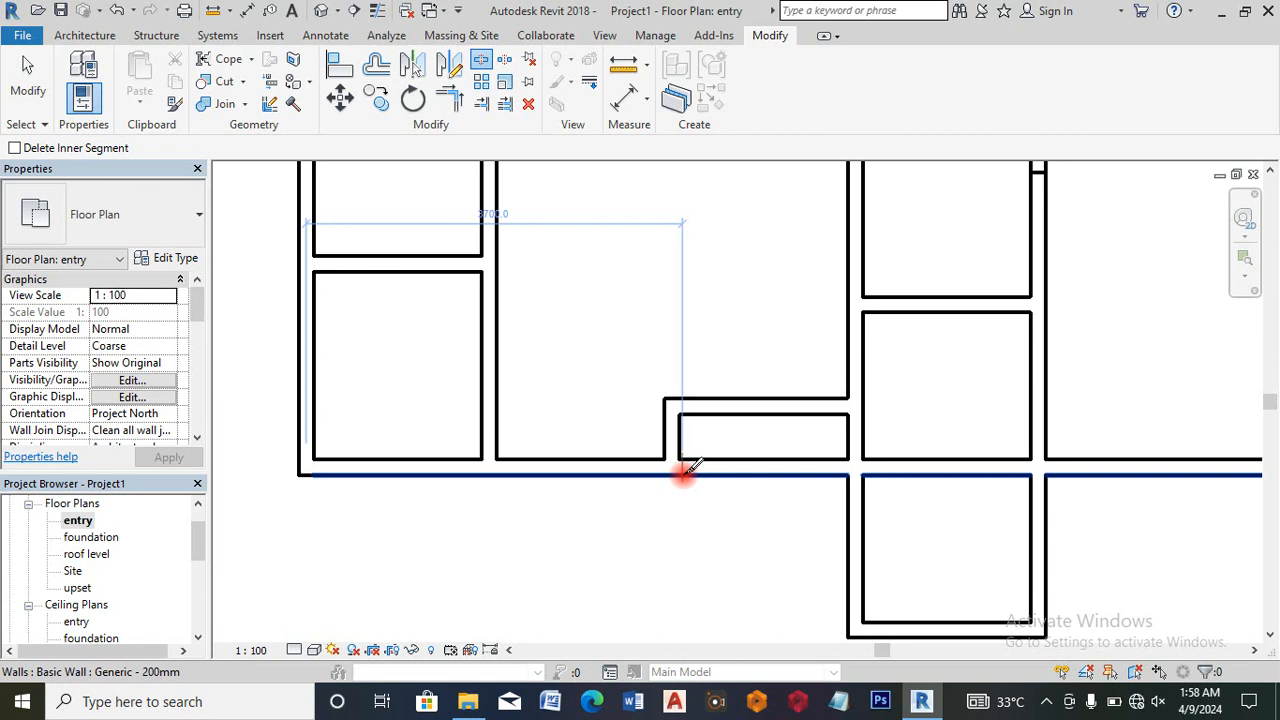
left_click(682, 458)
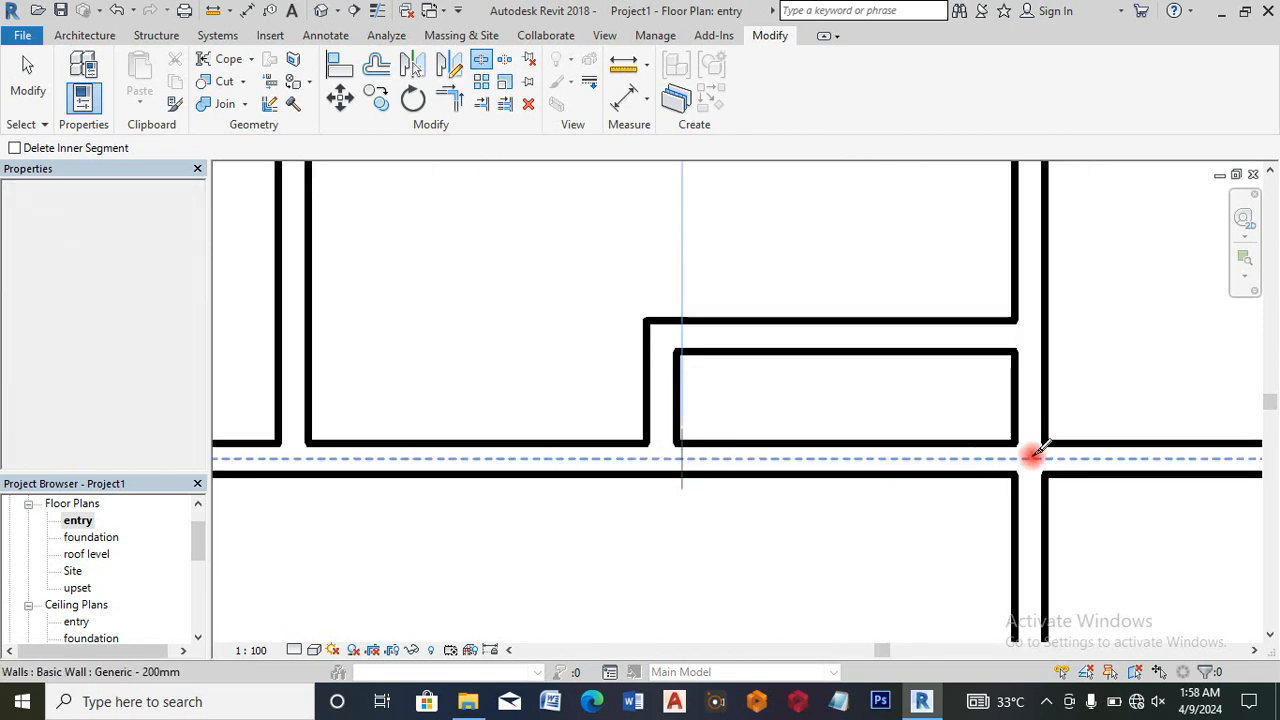
left_click(1013, 452)
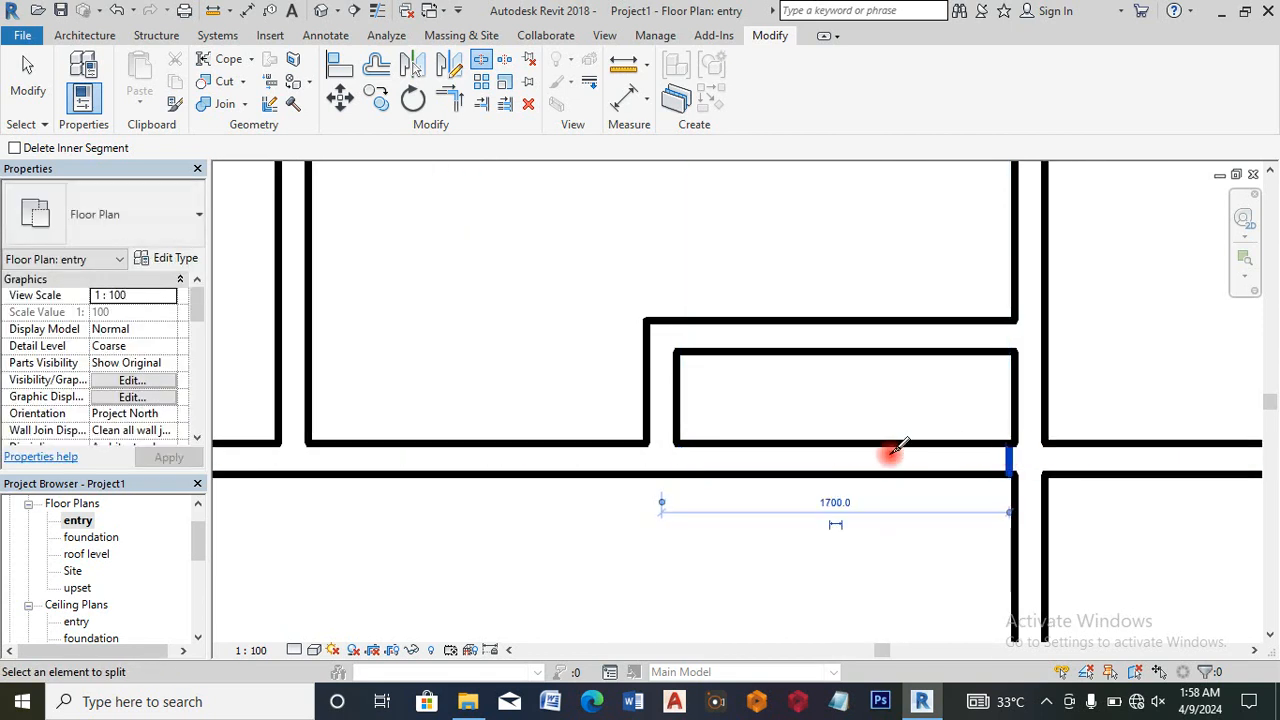
scroll(760, 471, "down", 5)
scroll(894, 349, "down", 4)
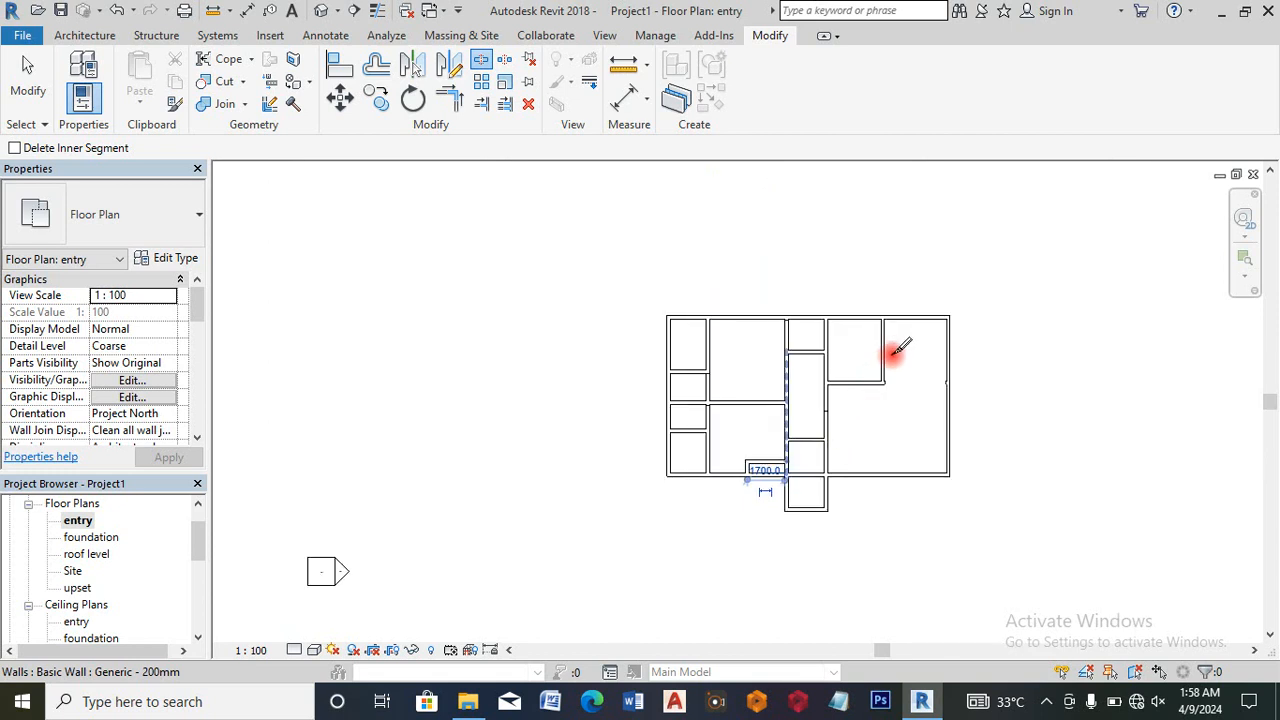
scroll(894, 371, "up", 4)
scroll(880, 368, "up", 3)
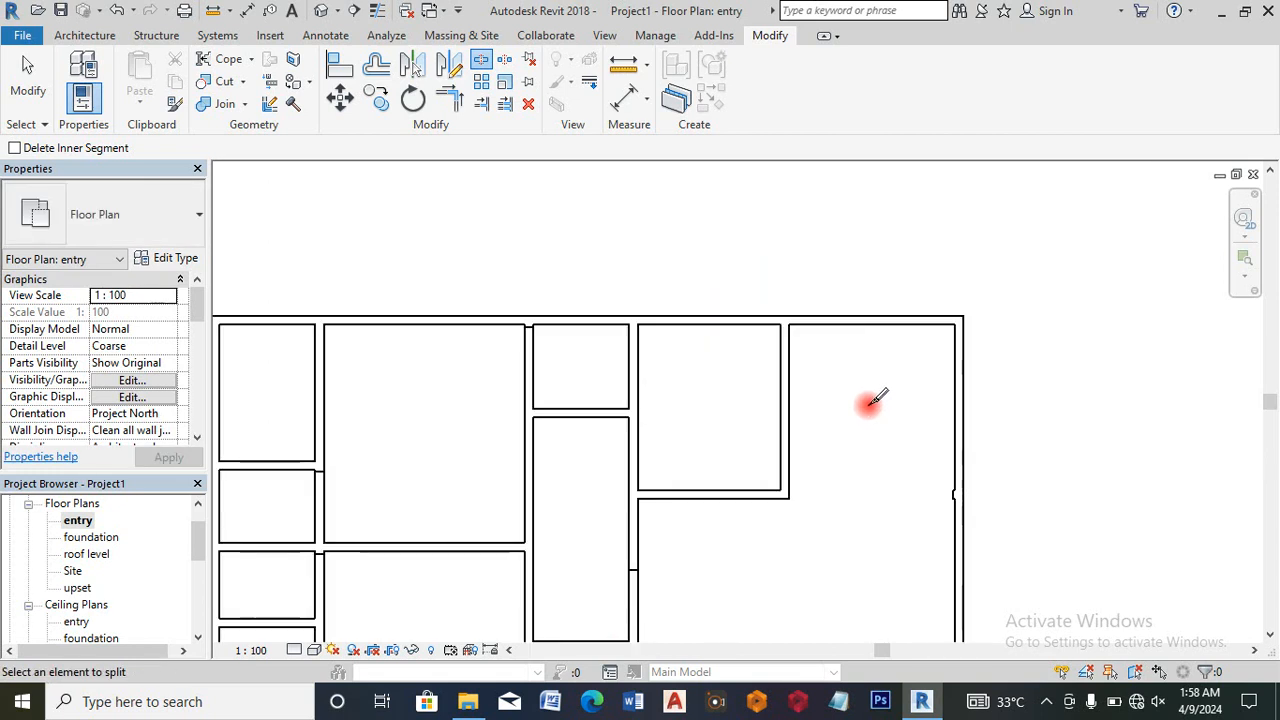
key("Escape")
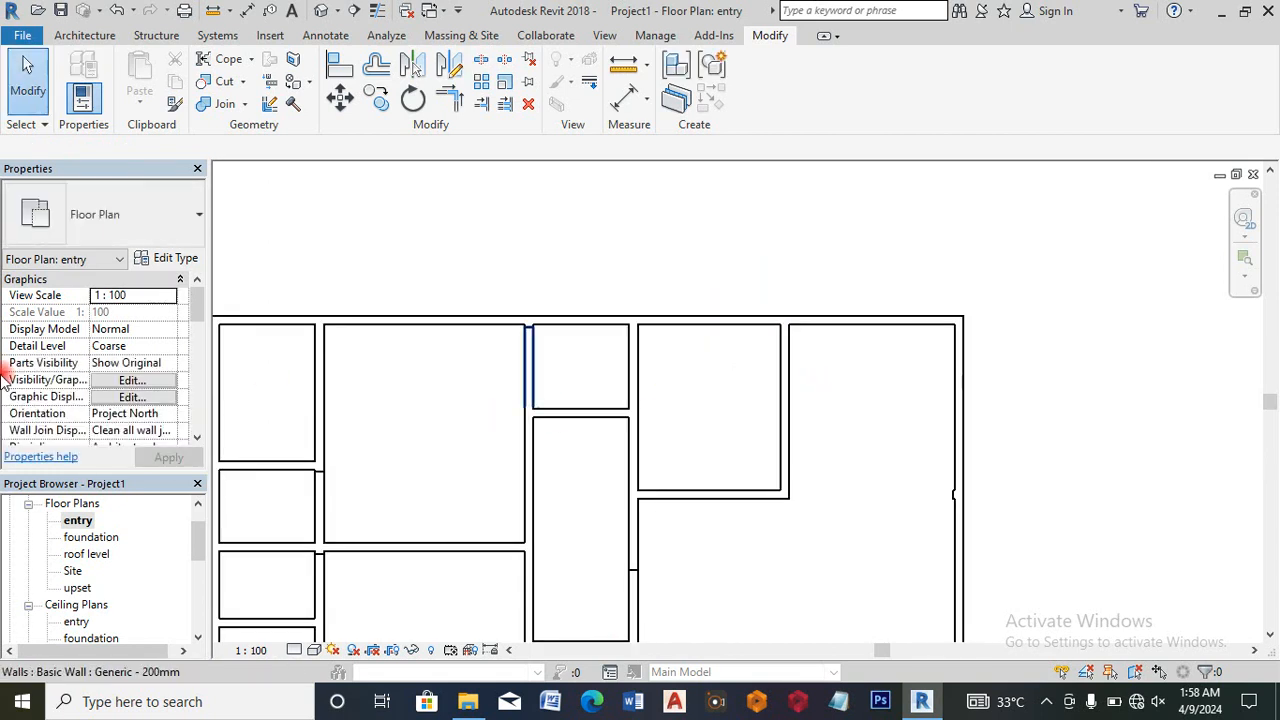
Step: In the foundation floor plan, draw a matching 3000 mm cross wall through the top-right room to the right exterior wall
double_click(77, 540)
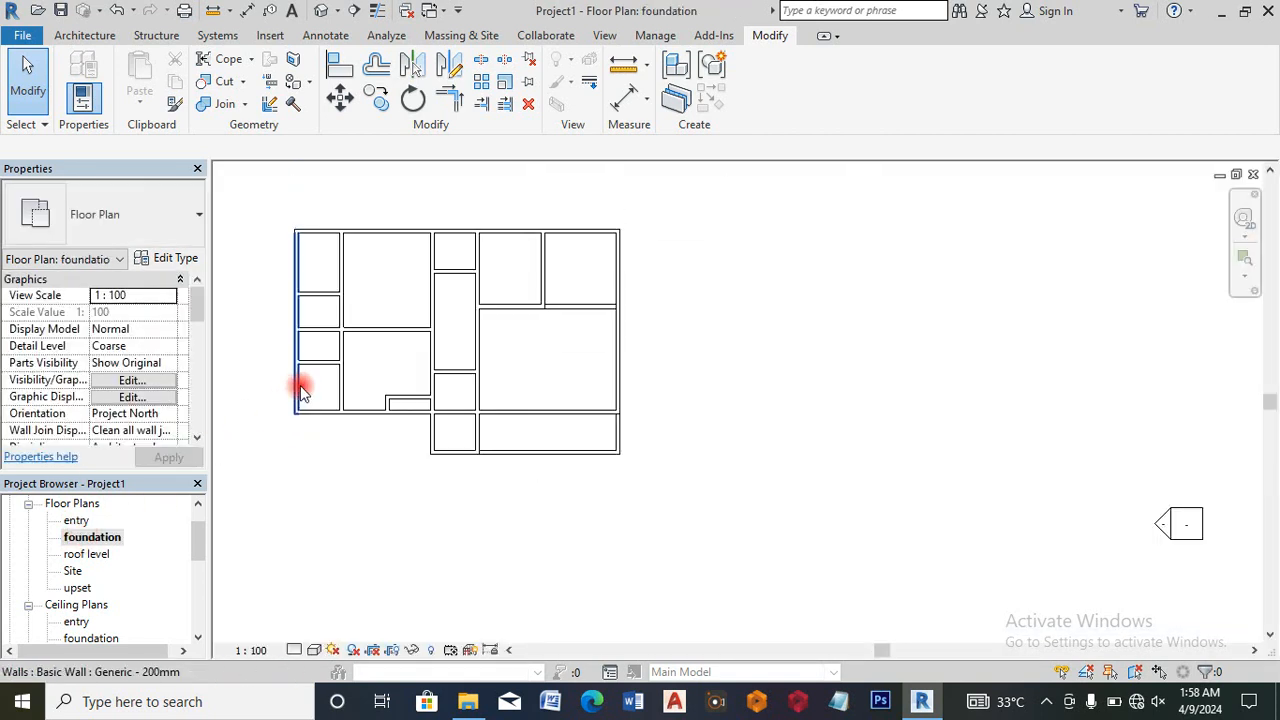
scroll(549, 271, "up", 1)
right_click(546, 265)
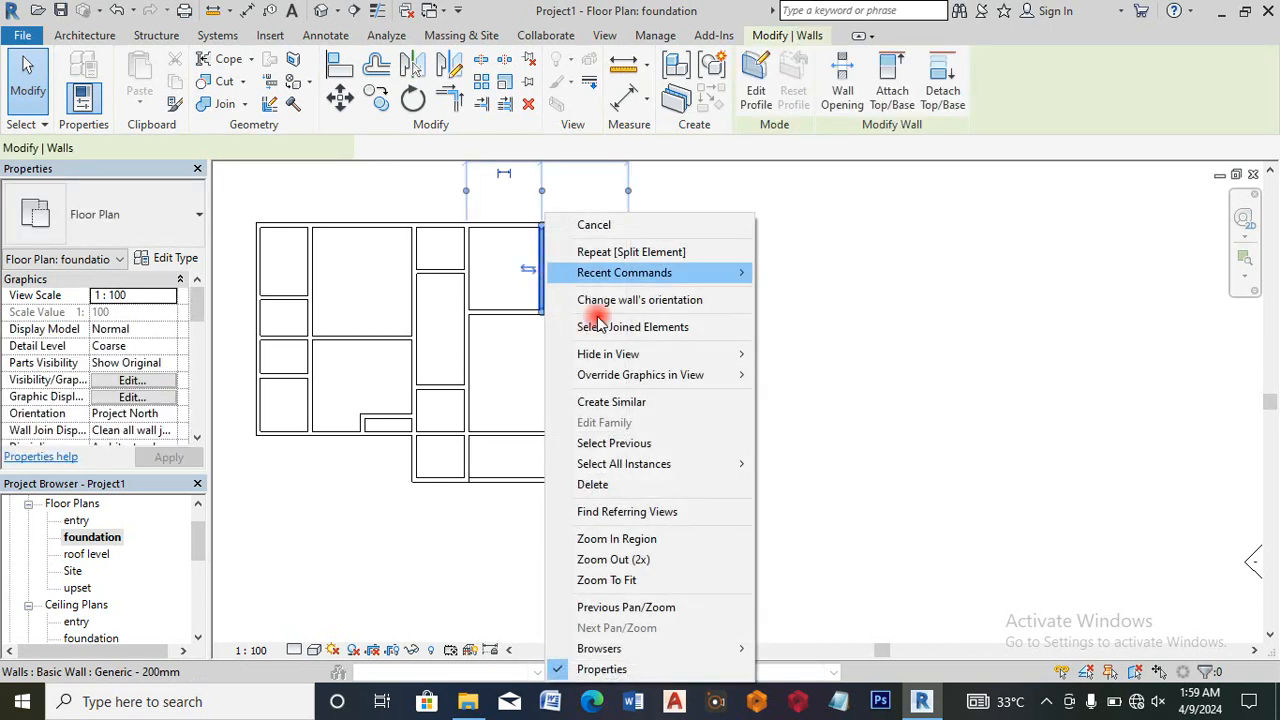
left_click(595, 397)
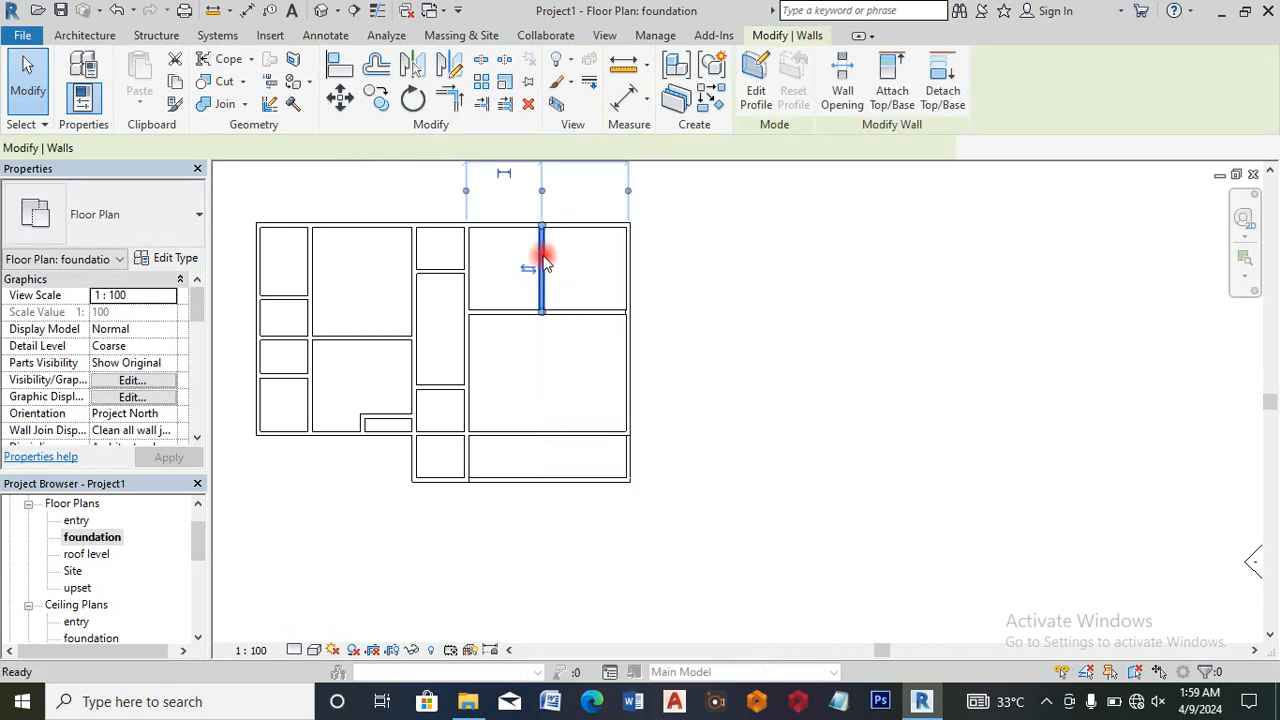
scroll(543, 262, "up", 1)
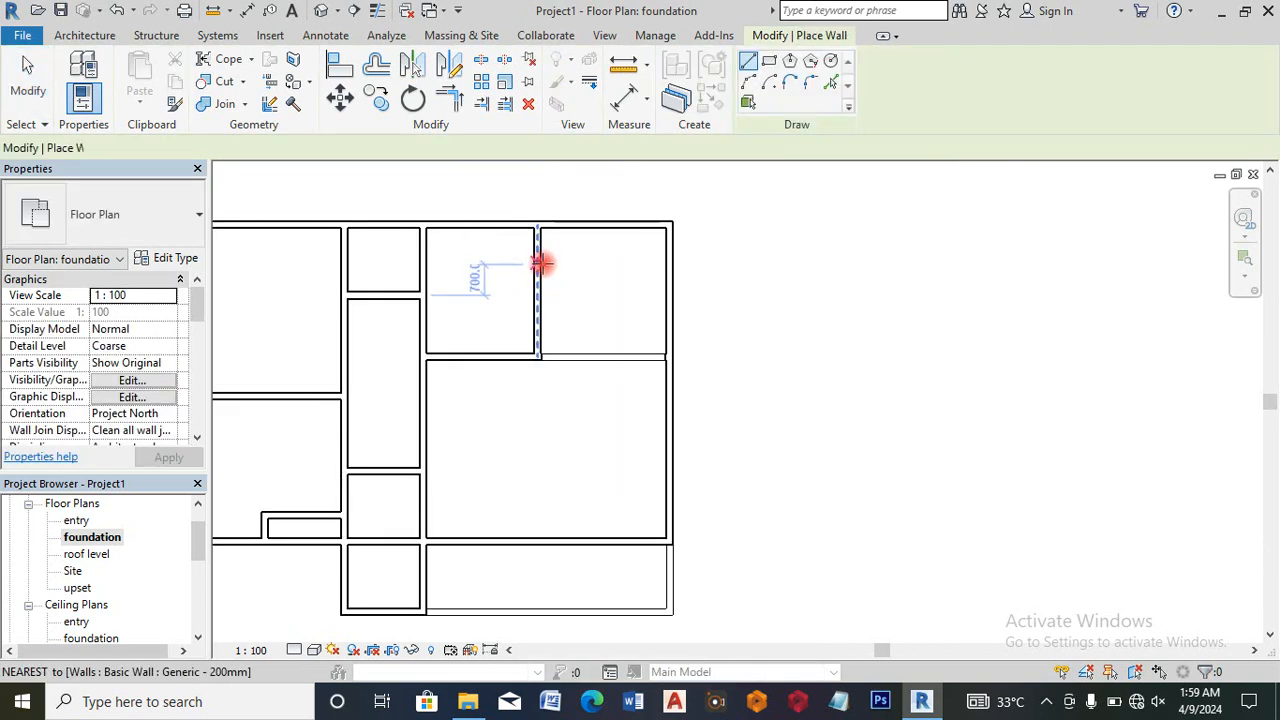
left_click(540, 264)
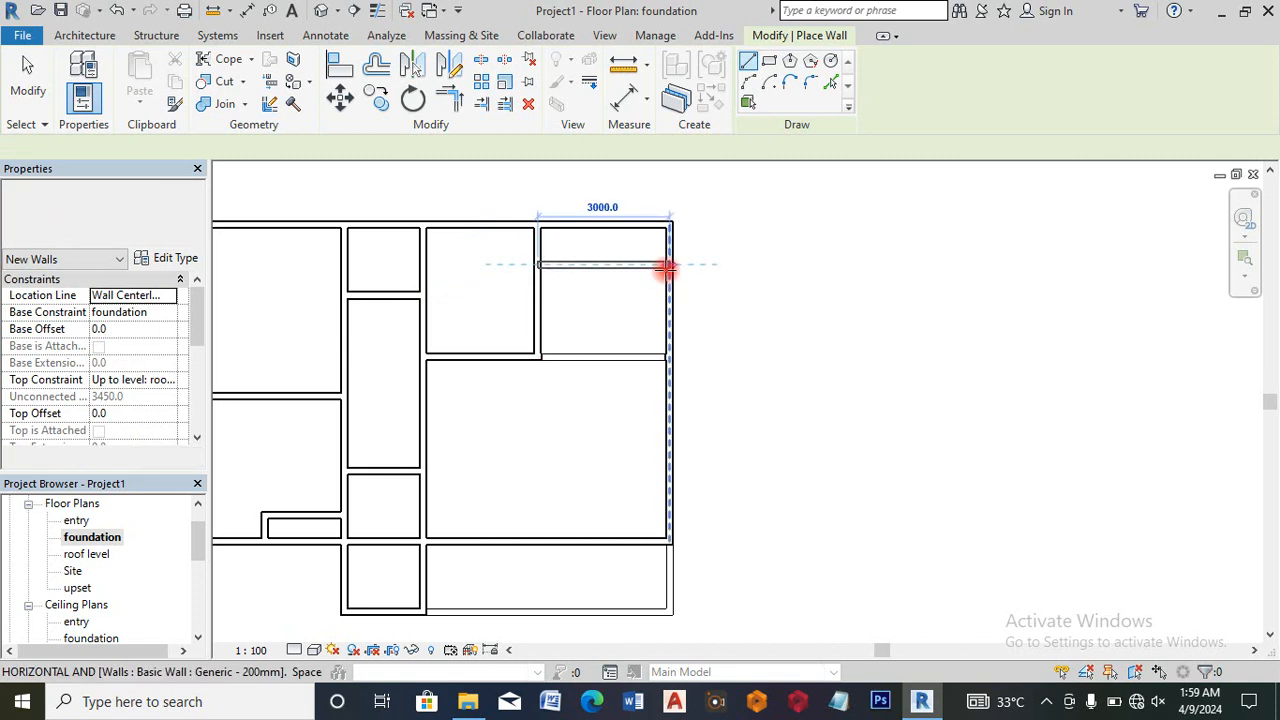
left_click(666, 268)
key("Escape")
key("Escape")
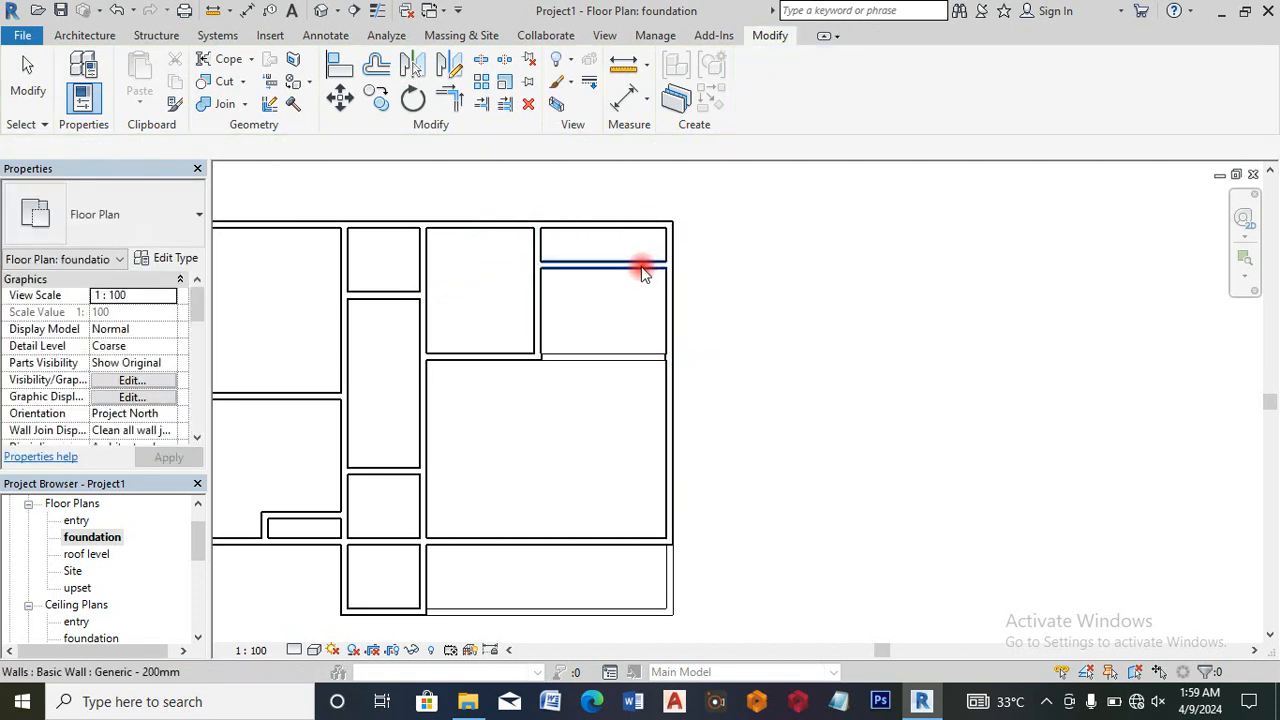
Step: Set the new cross wall 1200 mm from the top exterior wall
left_click(700, 253)
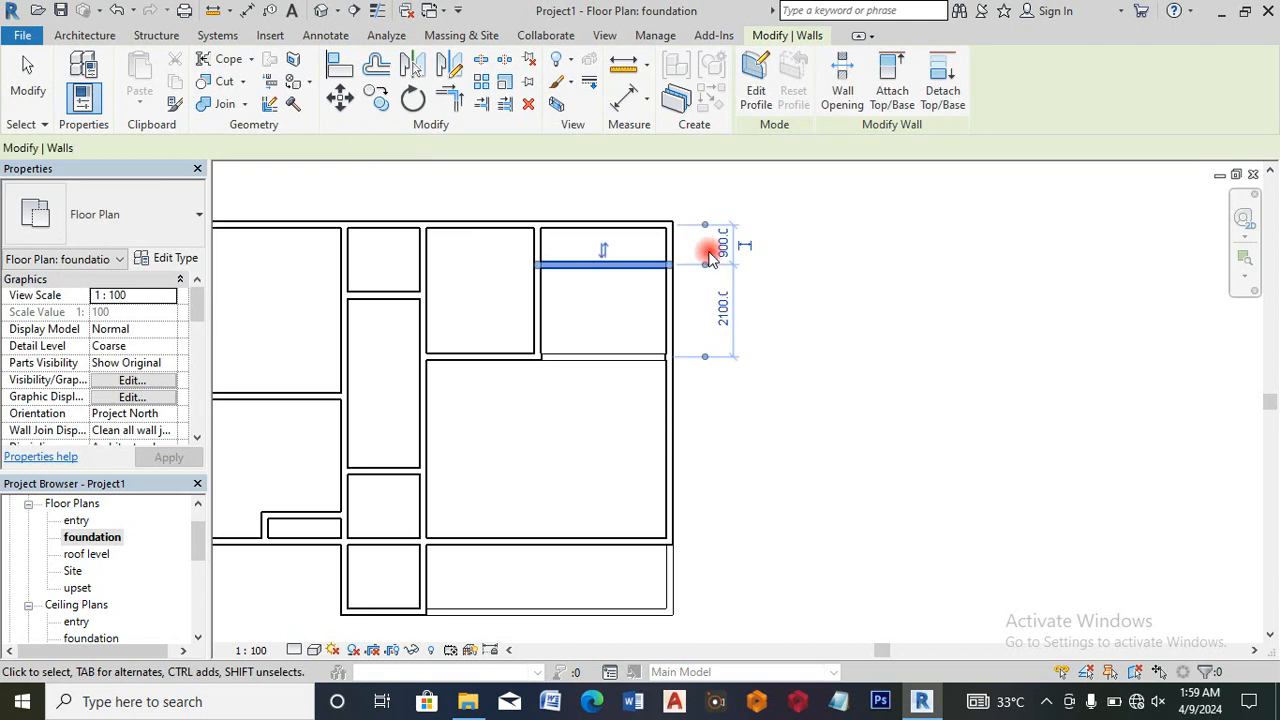
left_click(718, 247)
type("1200")
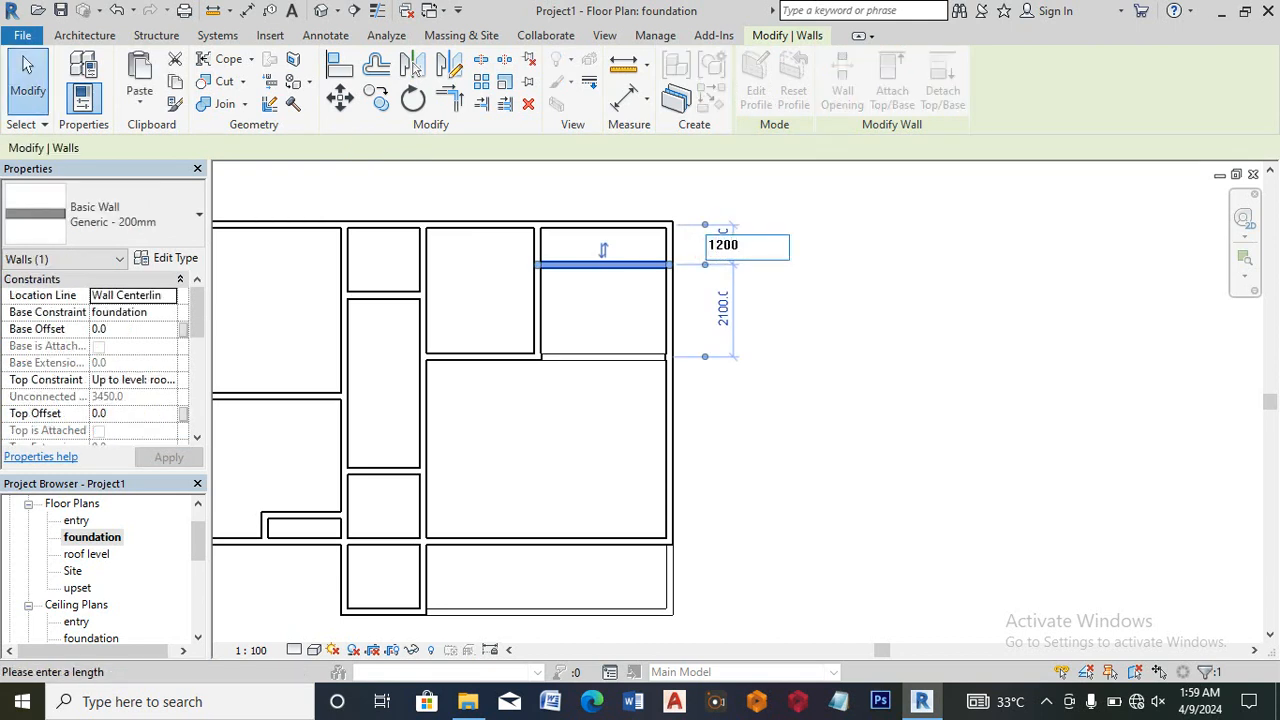
key("Return")
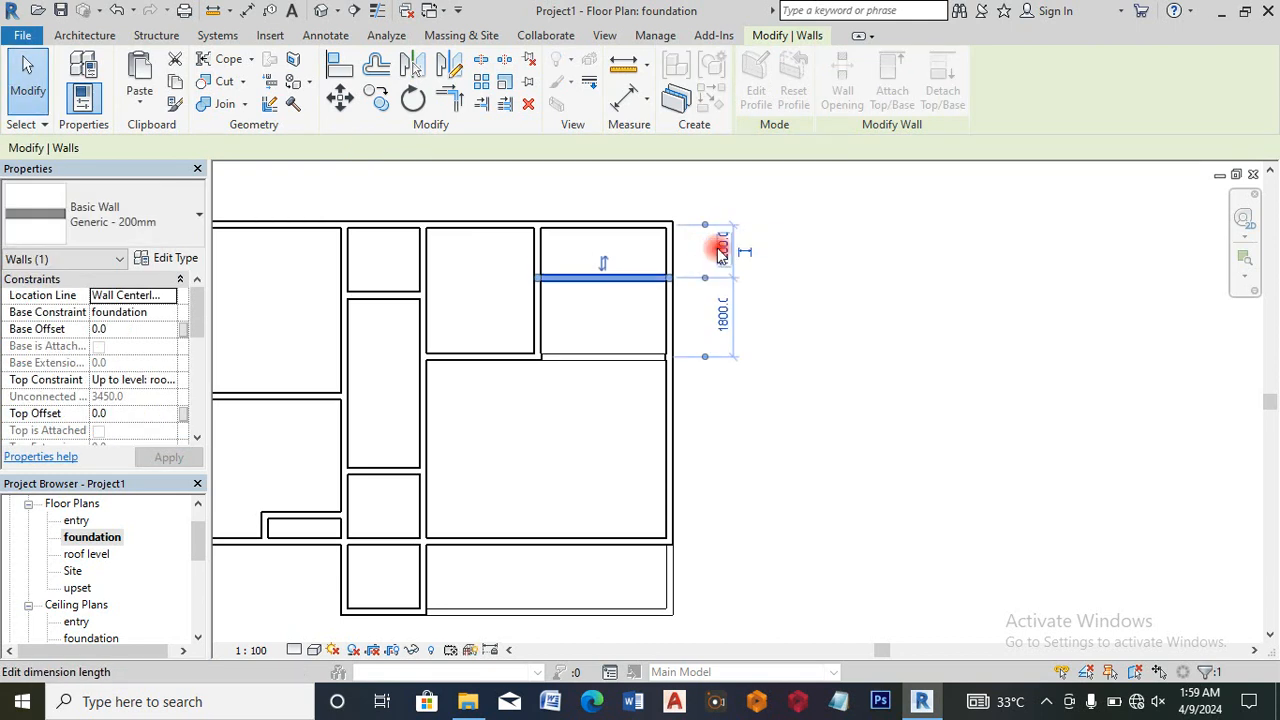
scroll(800, 240, "up", 1)
left_click(764, 210)
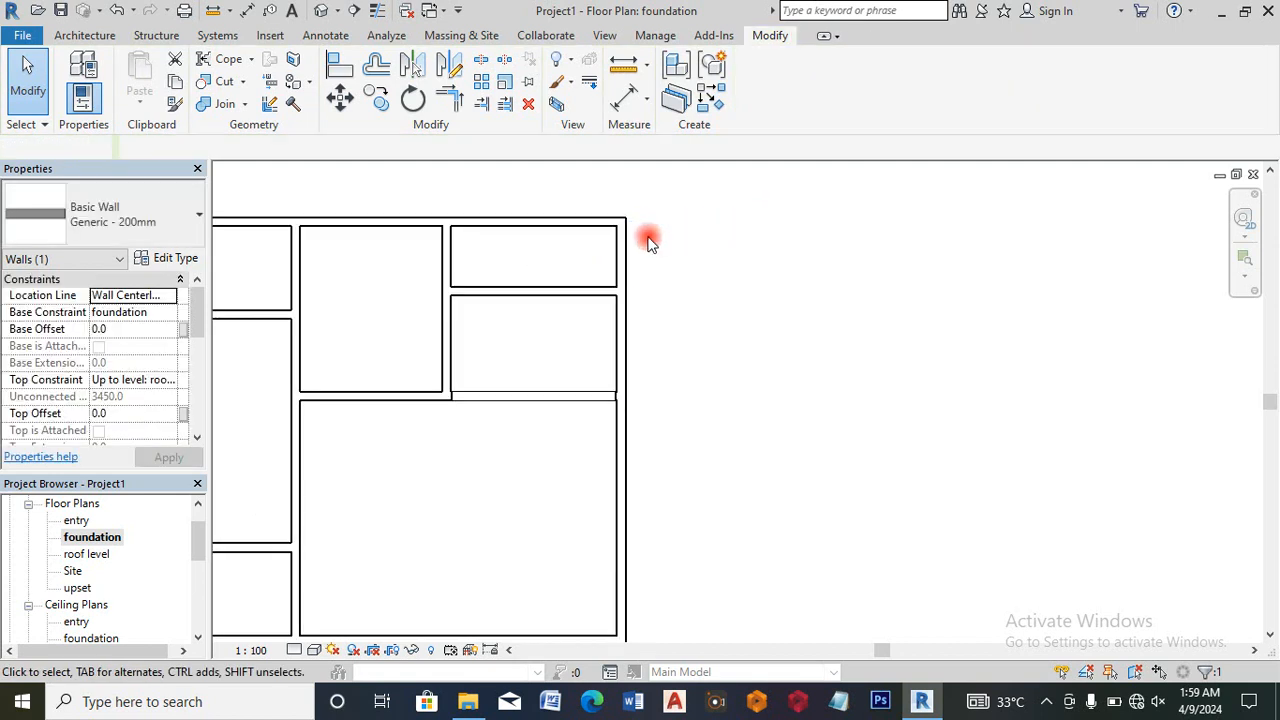
Step: Split the top exterior wall at both ends of the top-right room and its right exterior wall at the room's upper and lower faces
scroll(706, 228, "down", 1)
left_click(425, 63)
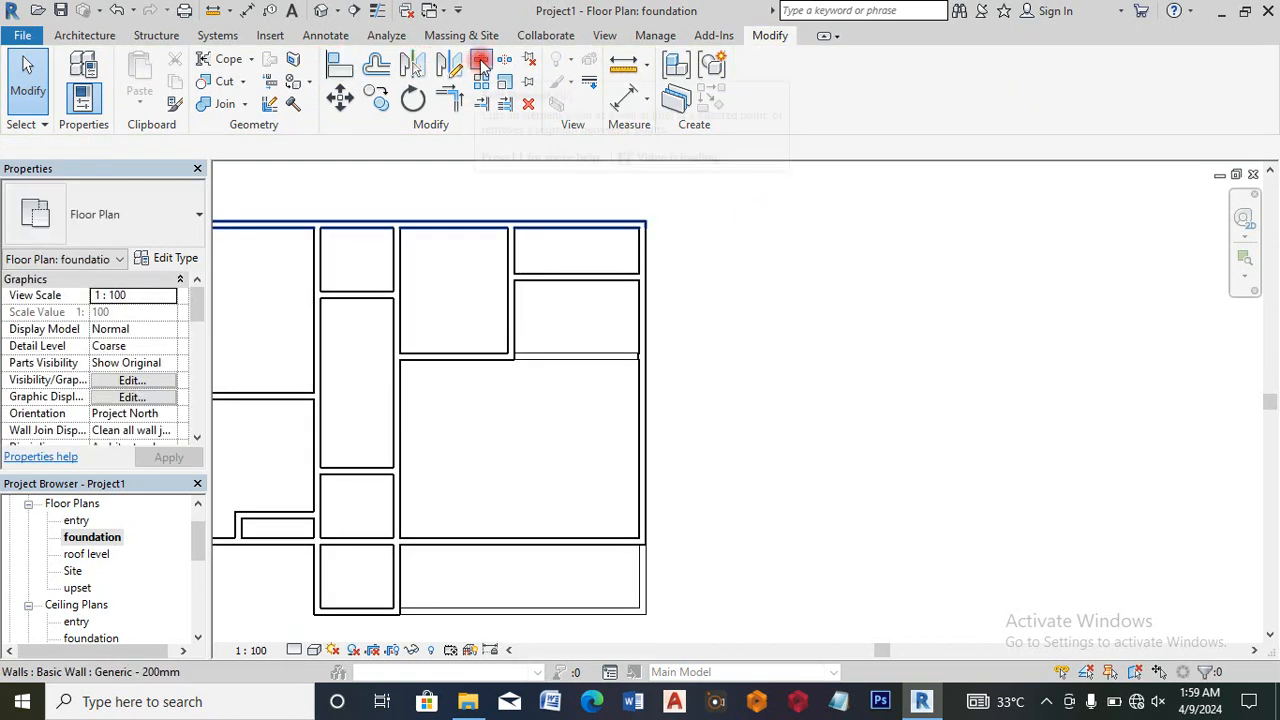
scroll(520, 210, "up", 1)
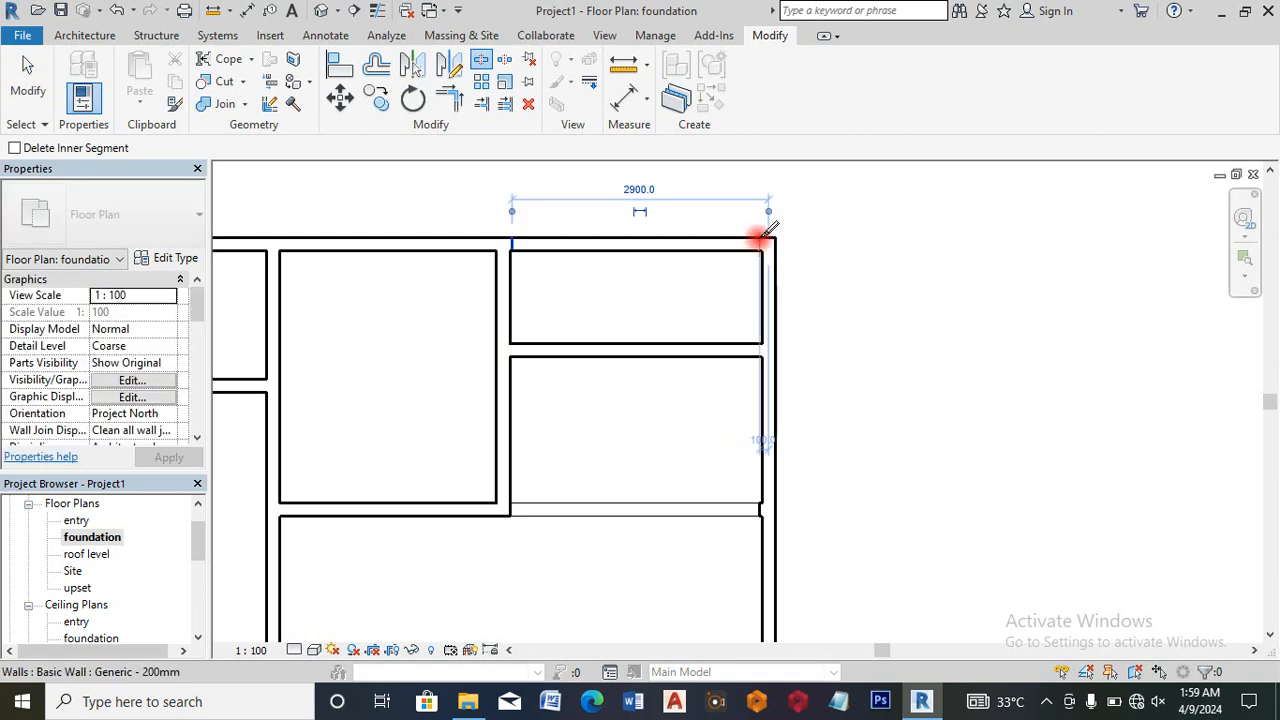
scroll(760, 237, "up", 1)
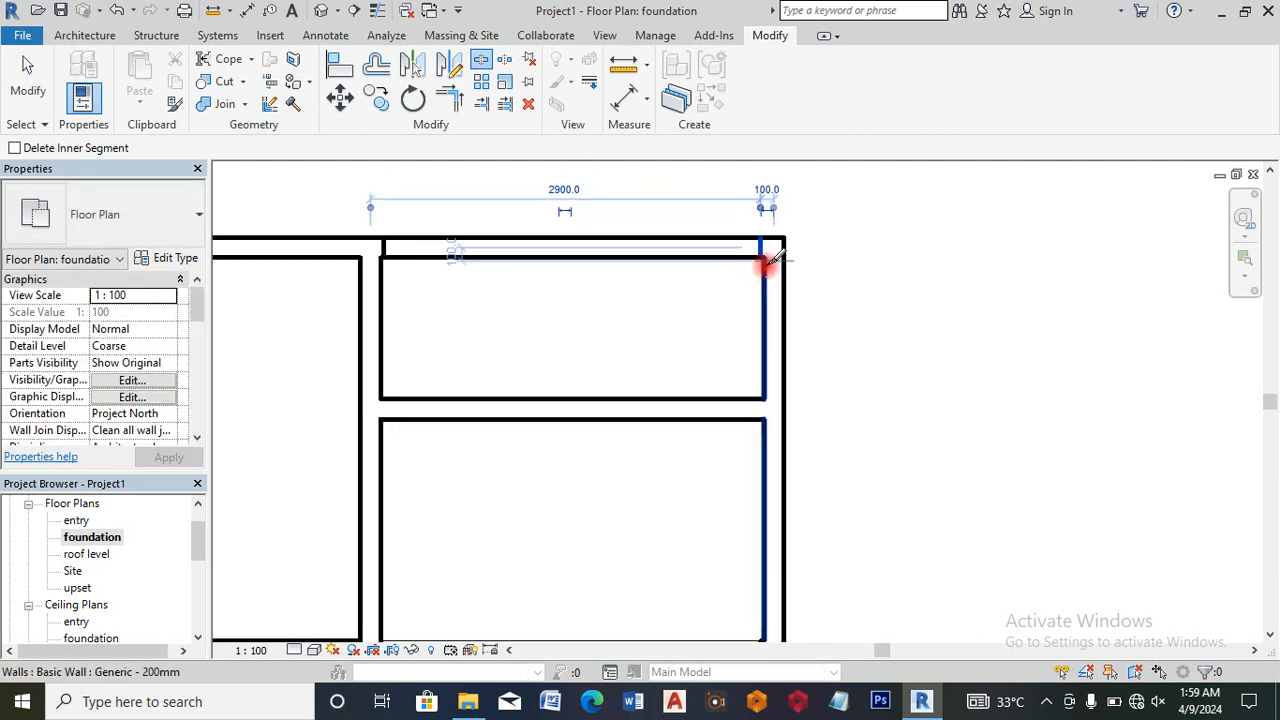
scroll(762, 395, "up", 1)
left_click(765, 396)
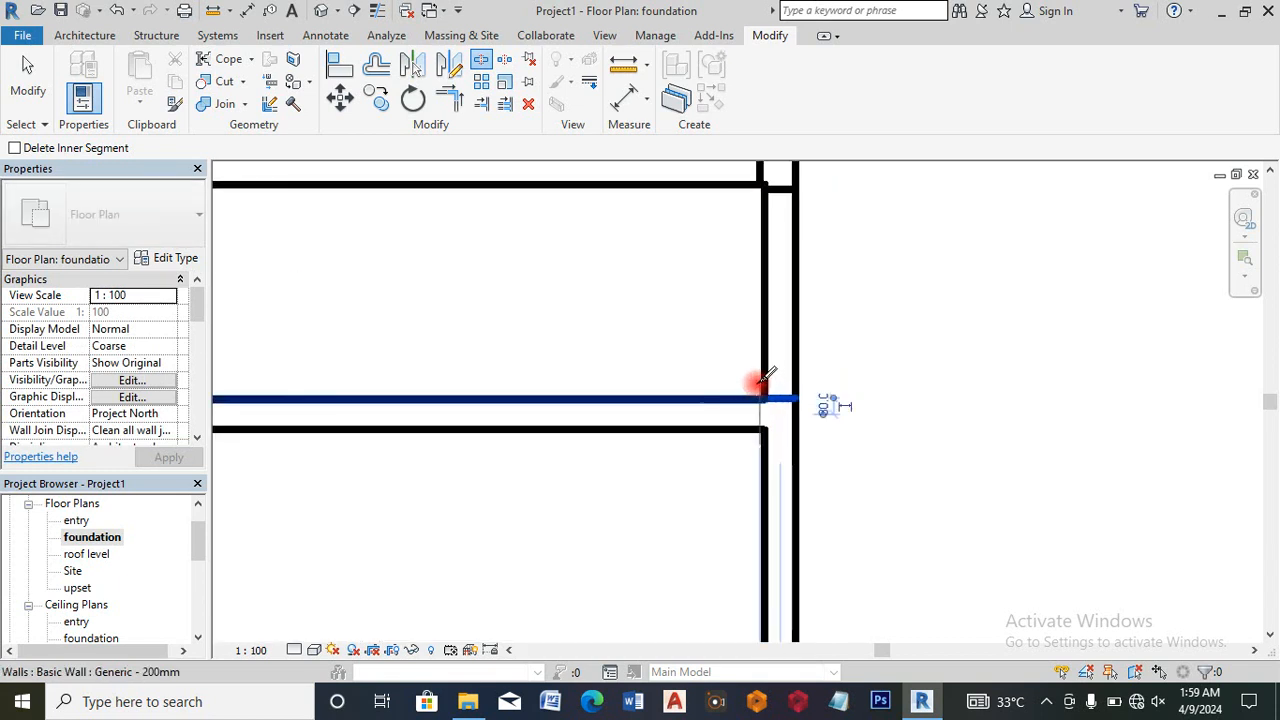
scroll(762, 372, "down", 8)
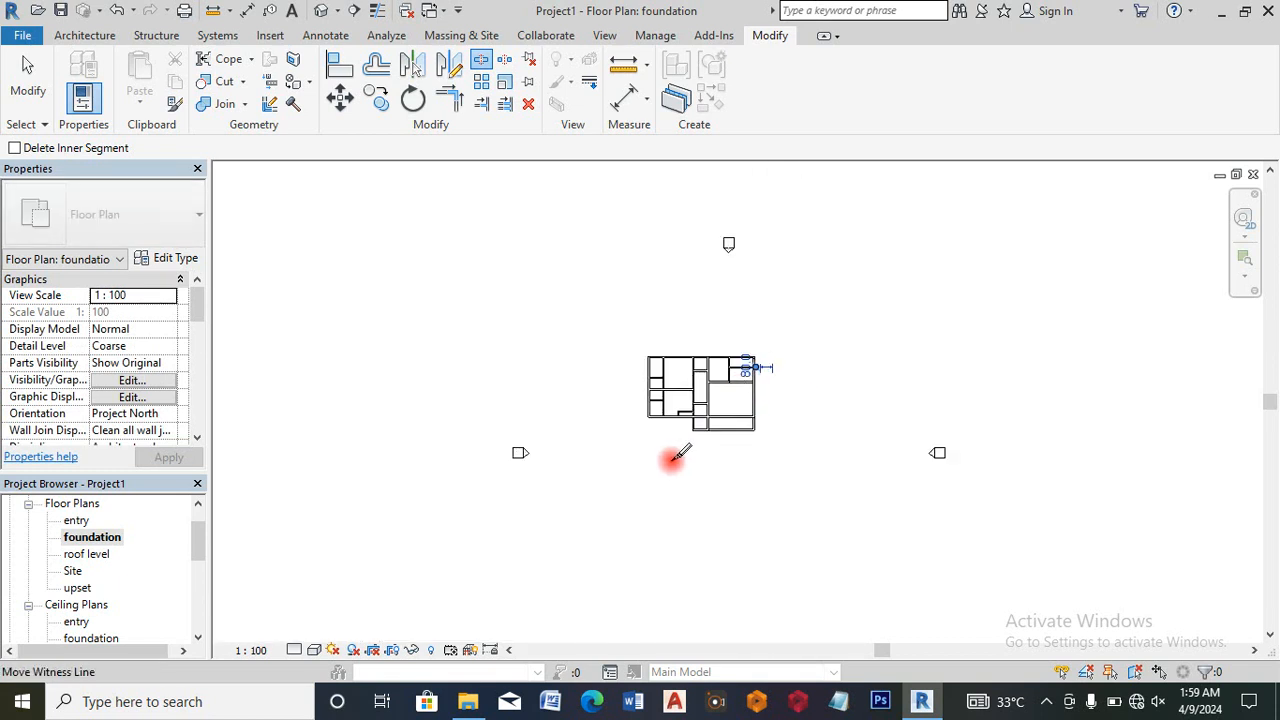
scroll(715, 388, "up", 6)
key("Escape")
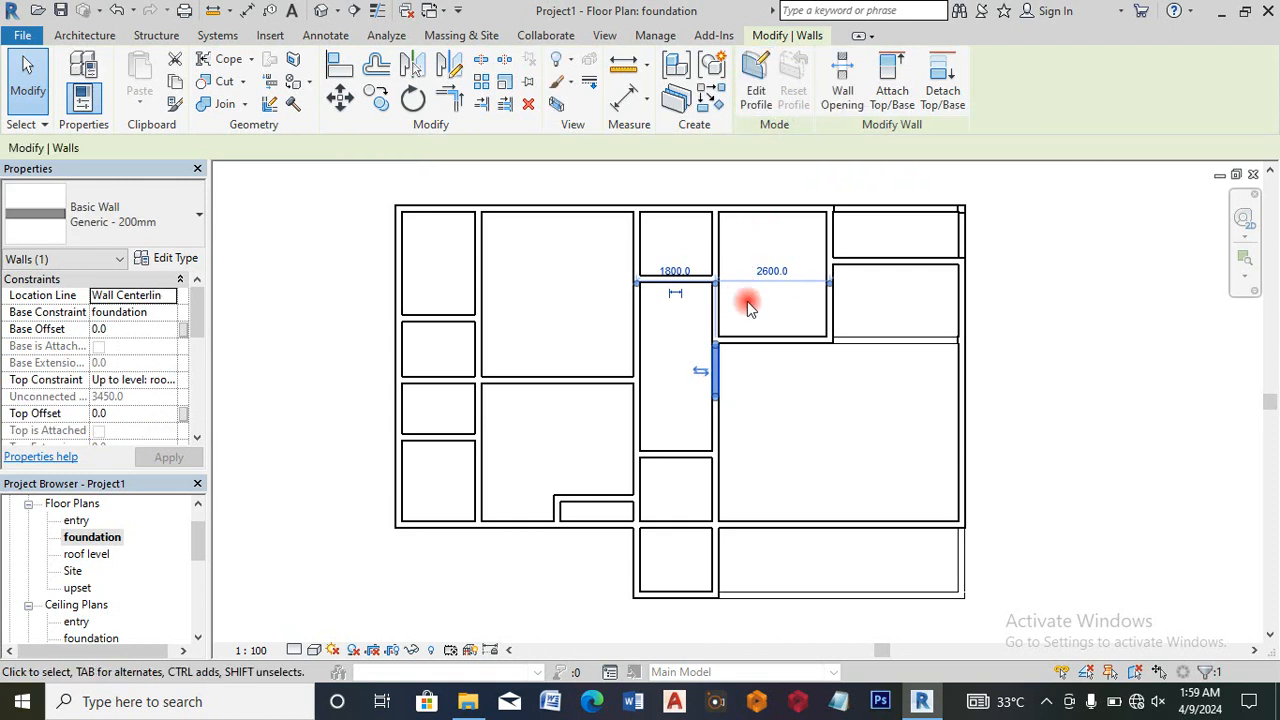
Step: Edit the profile of the short wall segment between the corridor and the large right room in East elevation, drawing a horizontal line at entry level
left_click(756, 86)
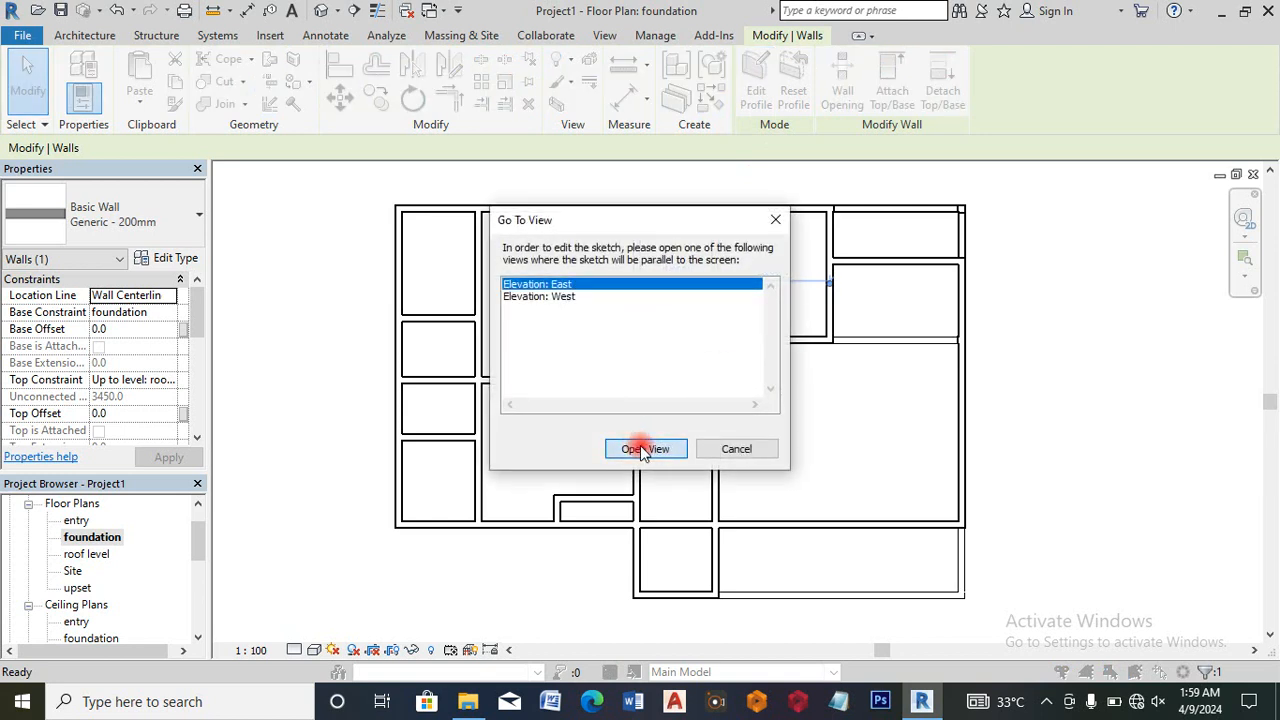
left_click(644, 449)
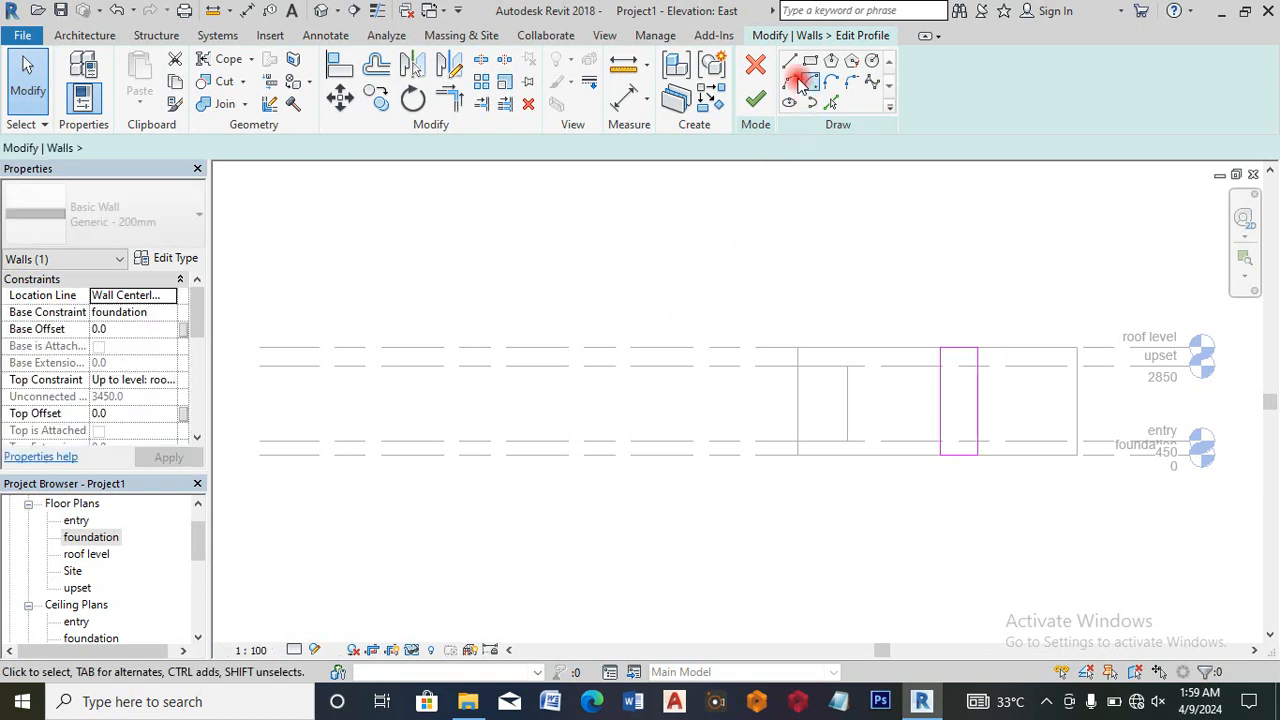
left_click(789, 63)
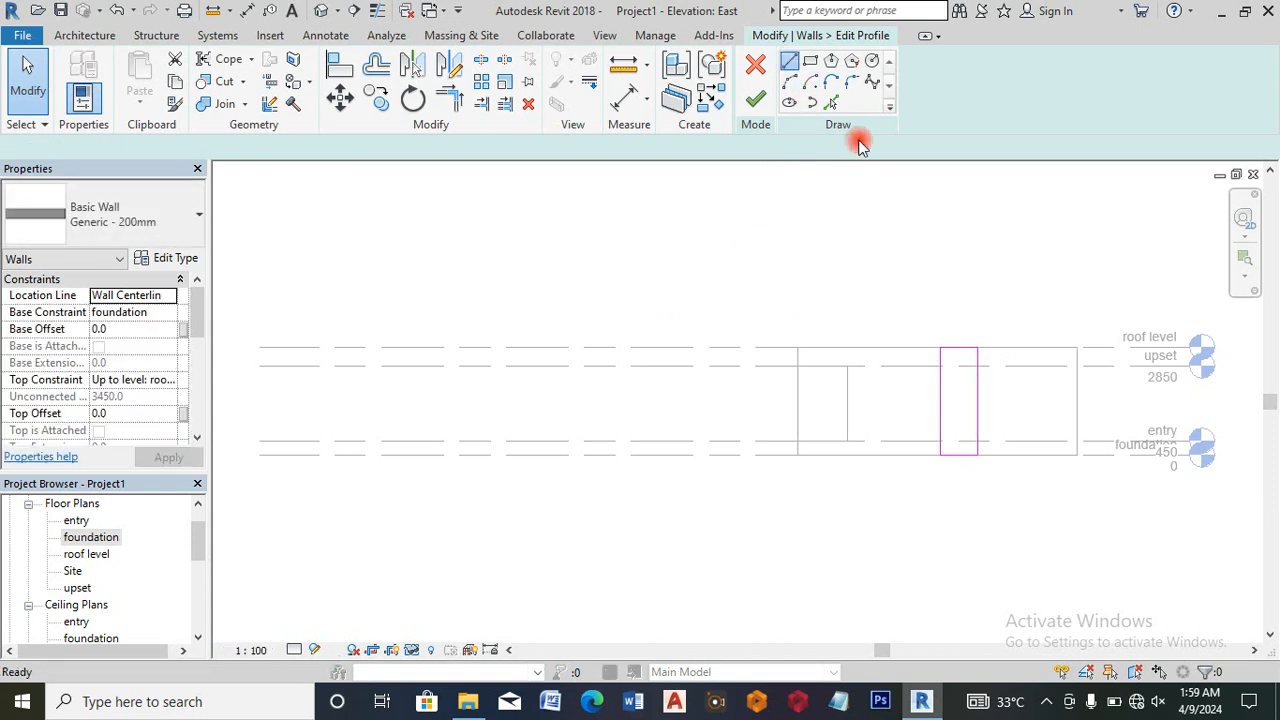
scroll(985, 432, "up", 1)
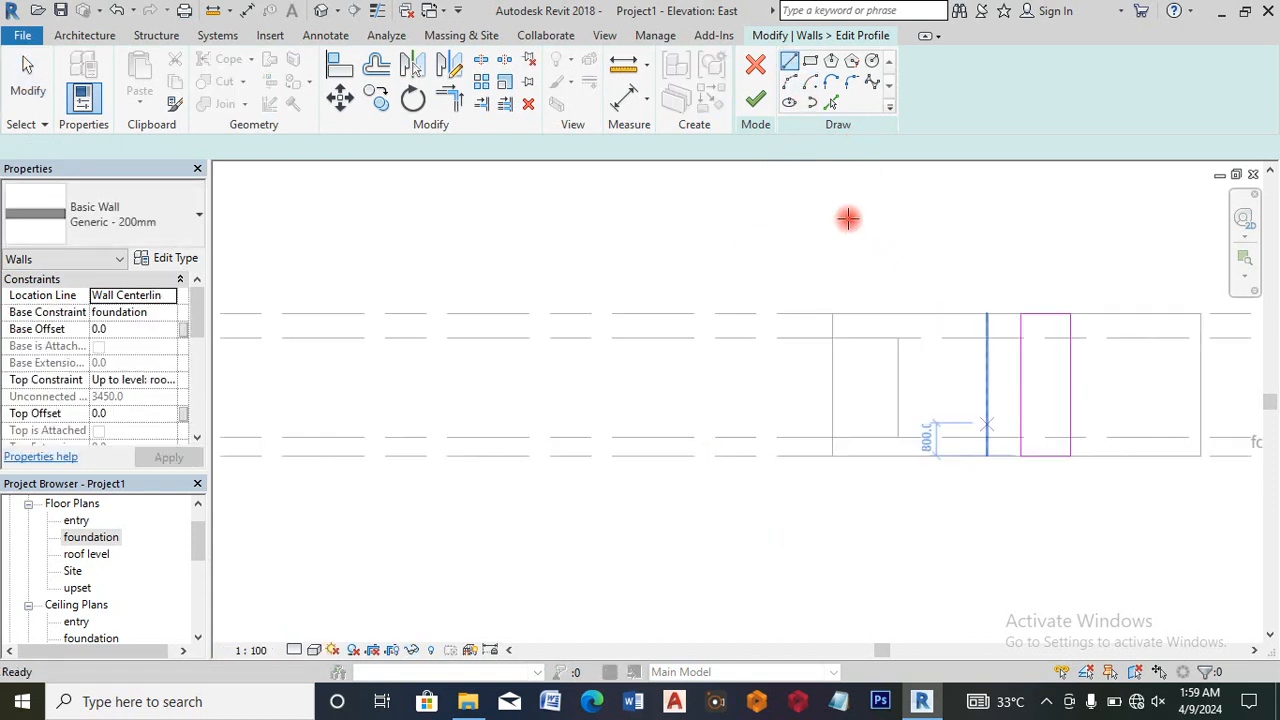
scroll(1066, 446, "up", 2)
left_click(1066, 440)
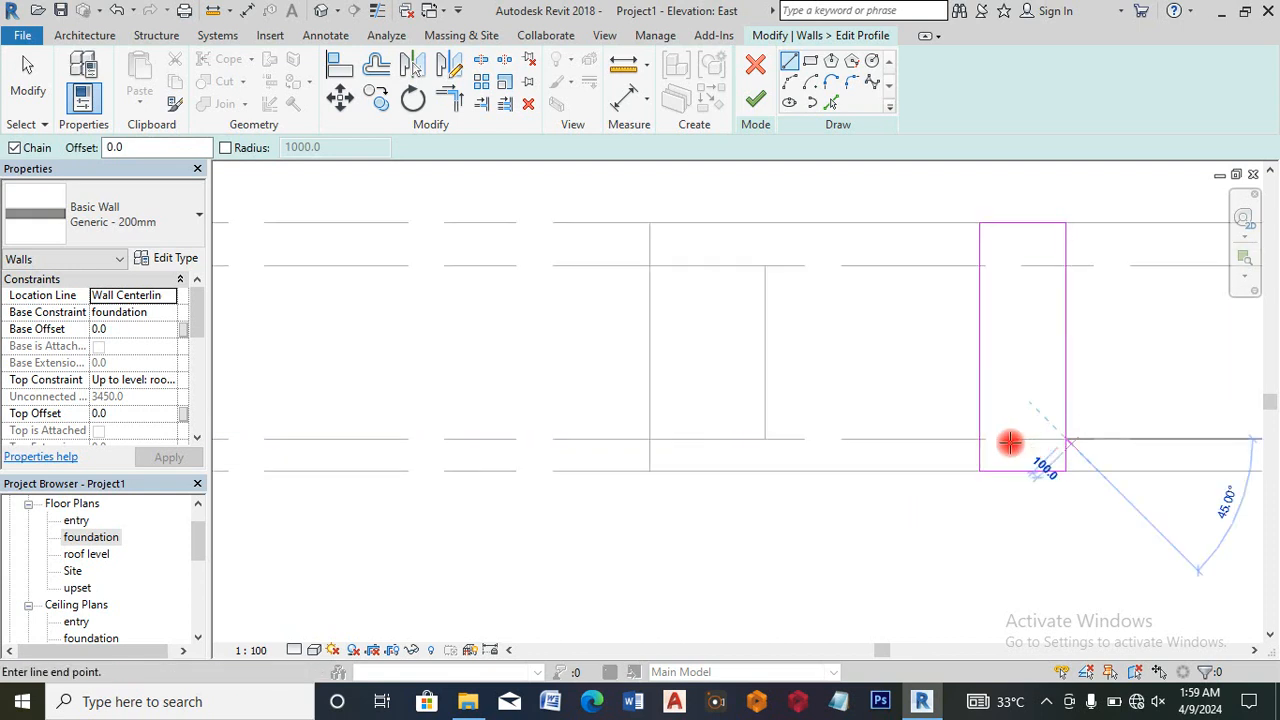
left_click(980, 440)
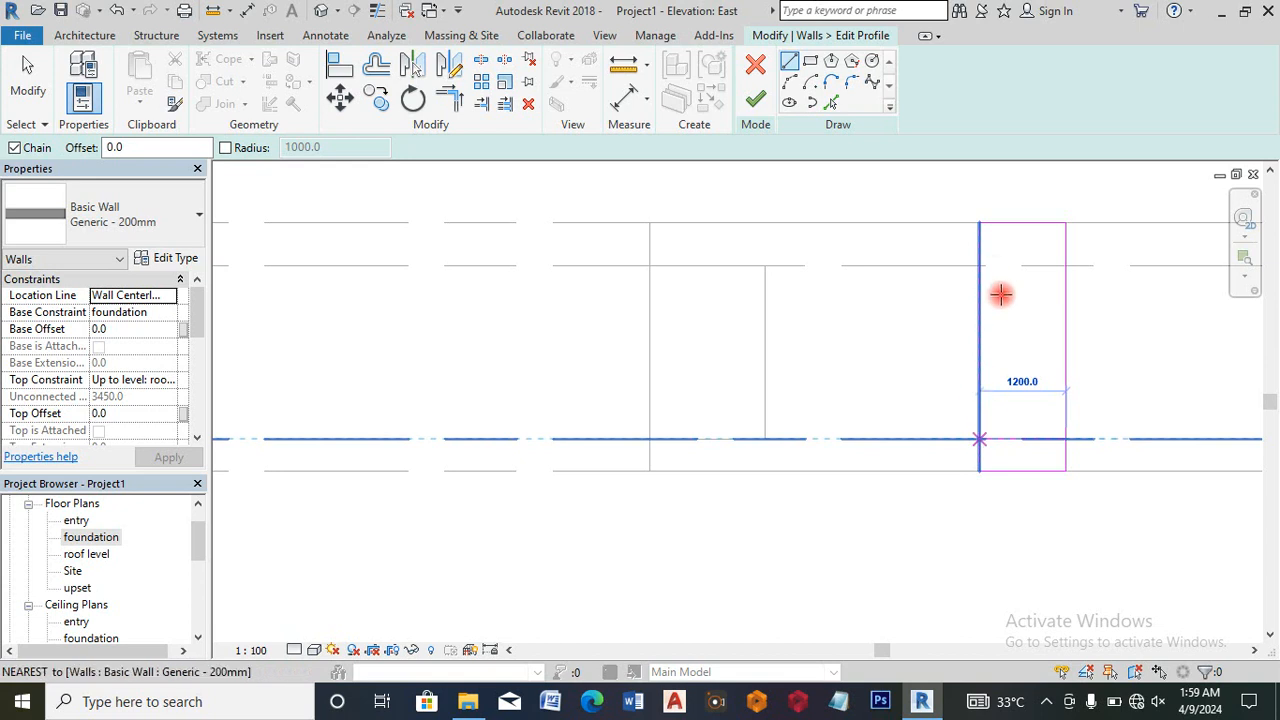
Step: Draw a second horizontal line across the wall profile, 600 mm below its top edge
left_click(979, 247)
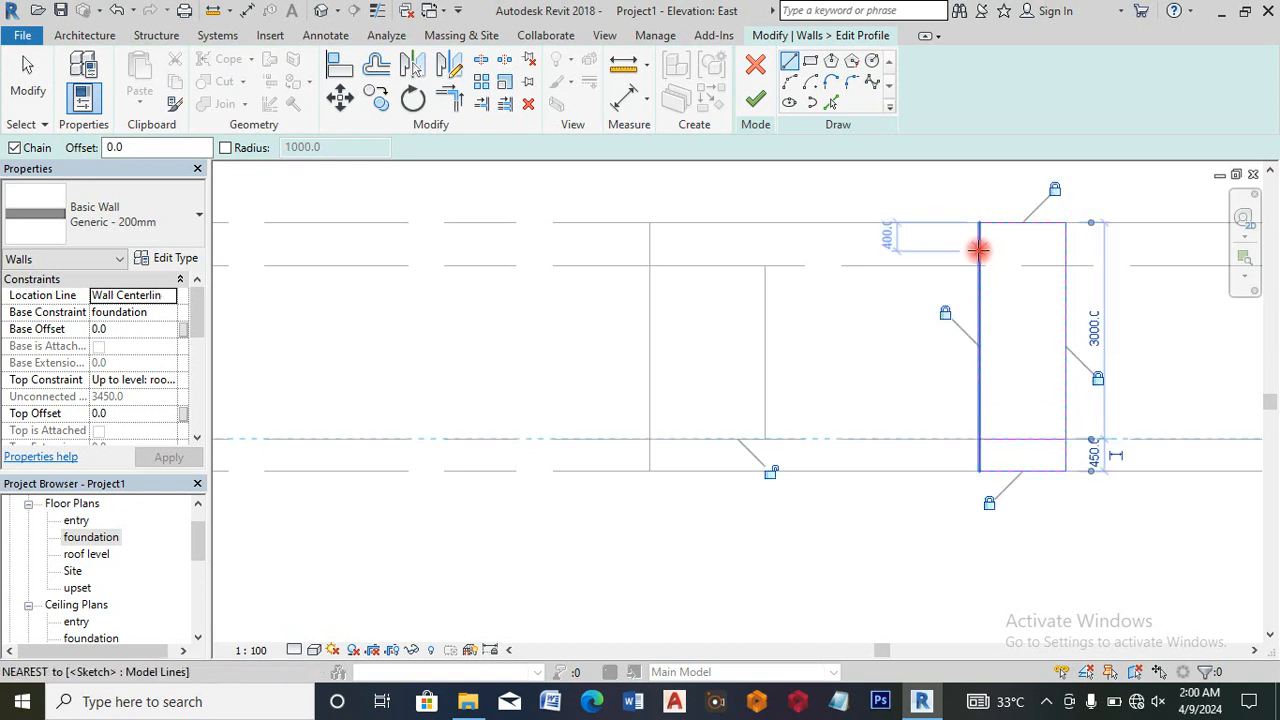
type("600")
key("Return")
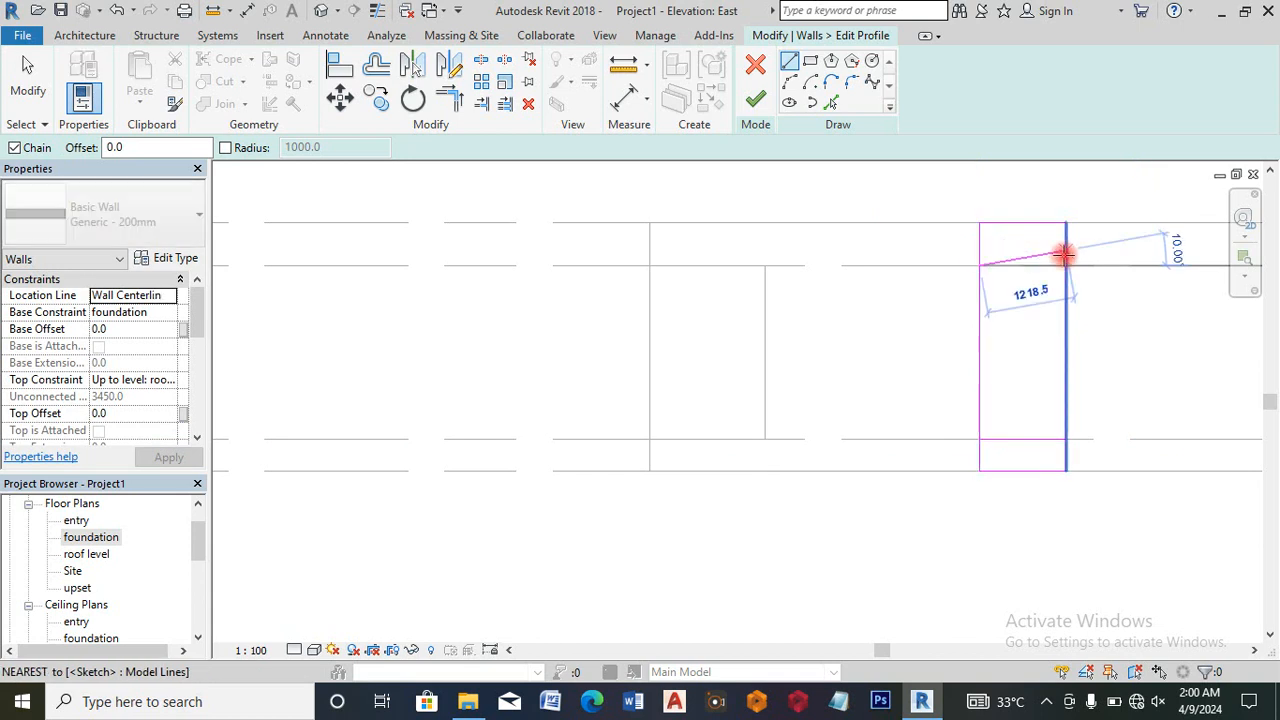
left_click(1065, 265)
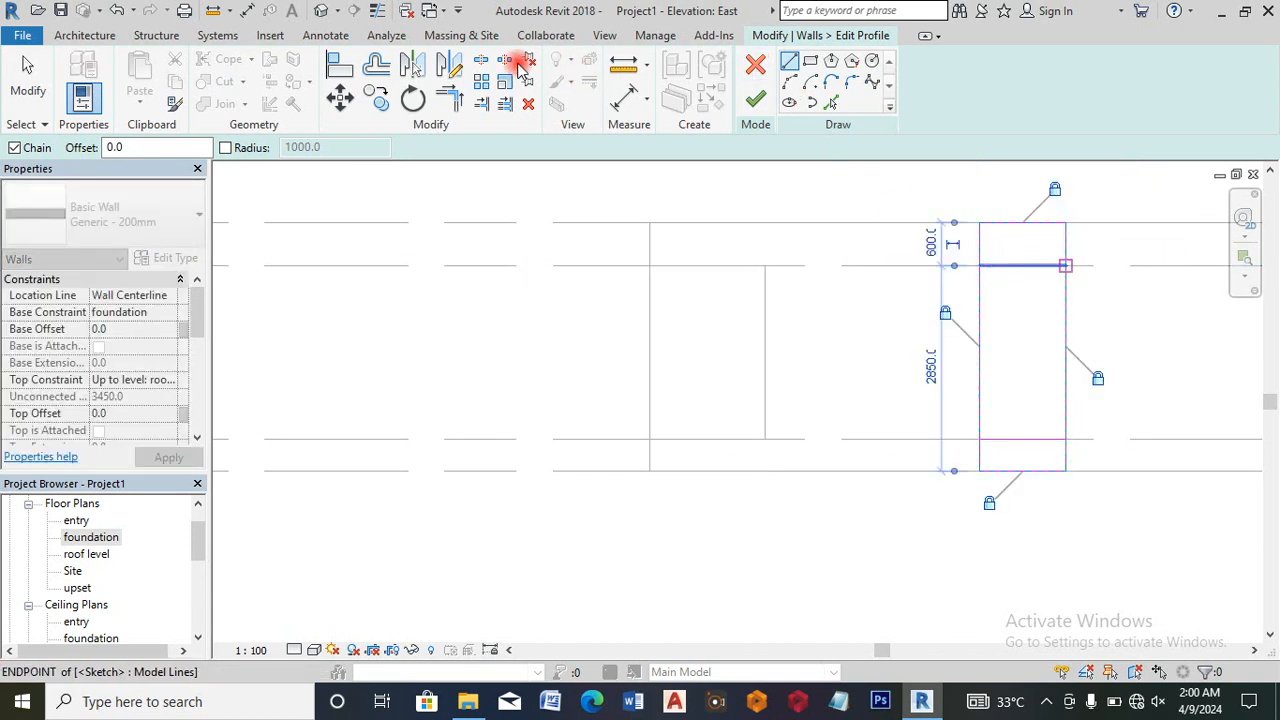
Step: Split both vertical edges of the profile between the two horizontal lines
left_click(481, 65)
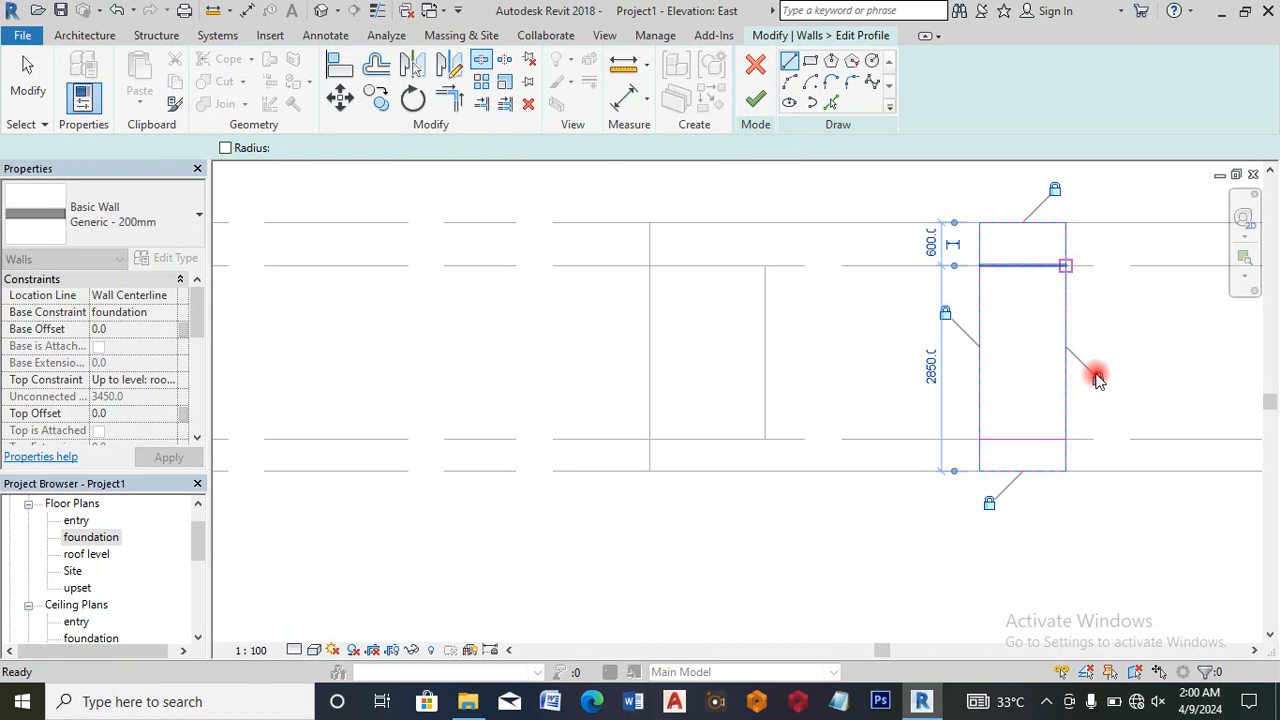
left_click(983, 356)
left_click(1065, 352)
Step: Trim the vertical edges to the horizontal lines, leaving separate upper and lower rectangles, and finish the profile edit
left_click(440, 98)
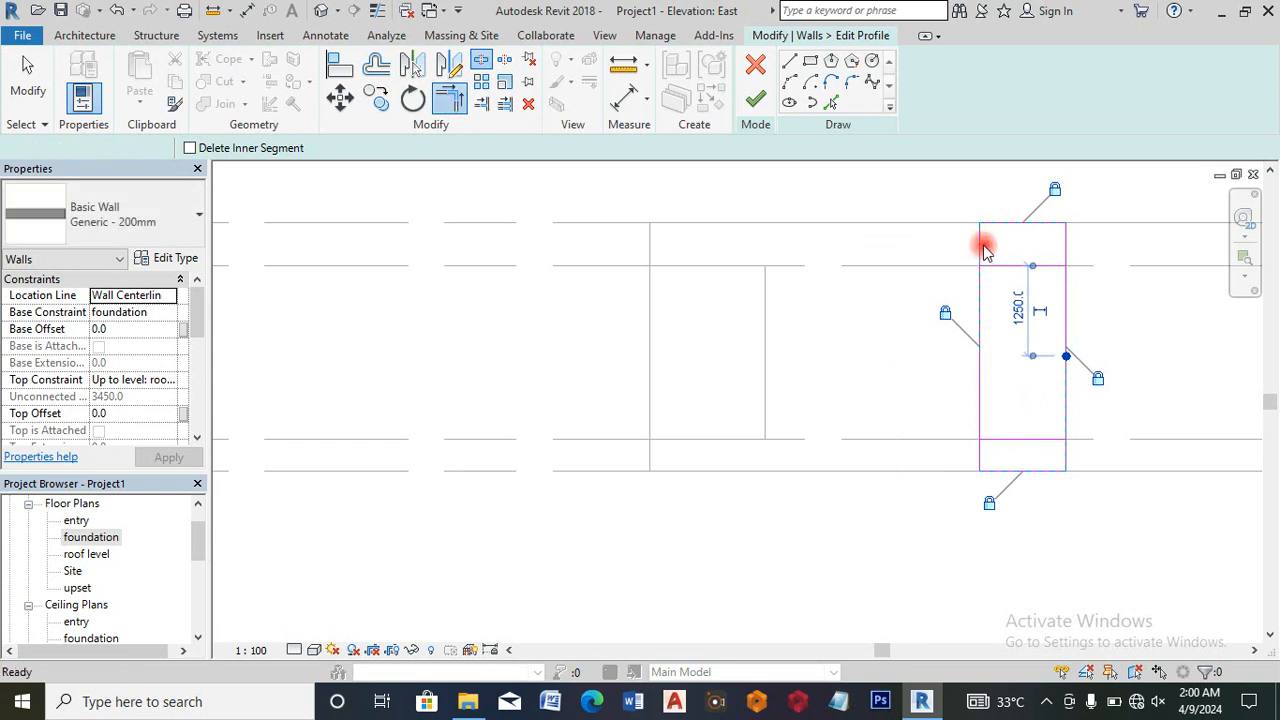
left_click(981, 245)
left_click(996, 264)
left_click(1066, 248)
left_click(1050, 266)
scroll(1097, 313, "up", 2)
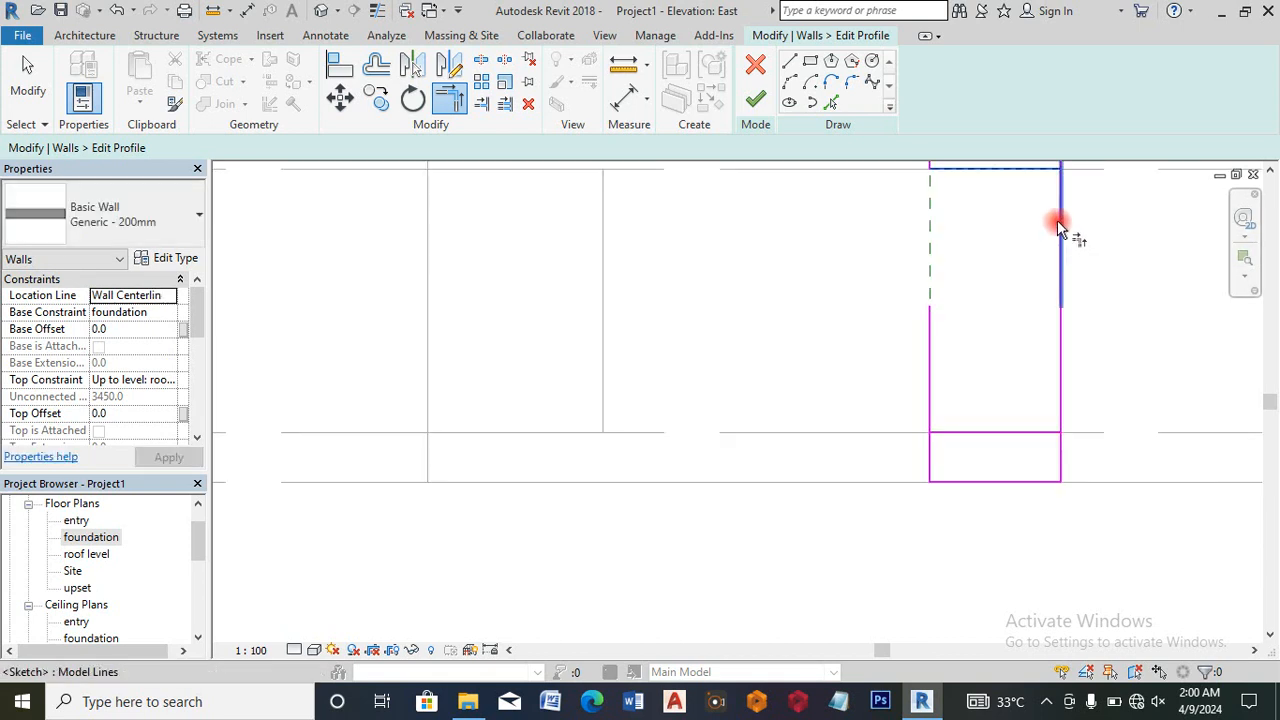
scroll(1063, 214, "down", 2)
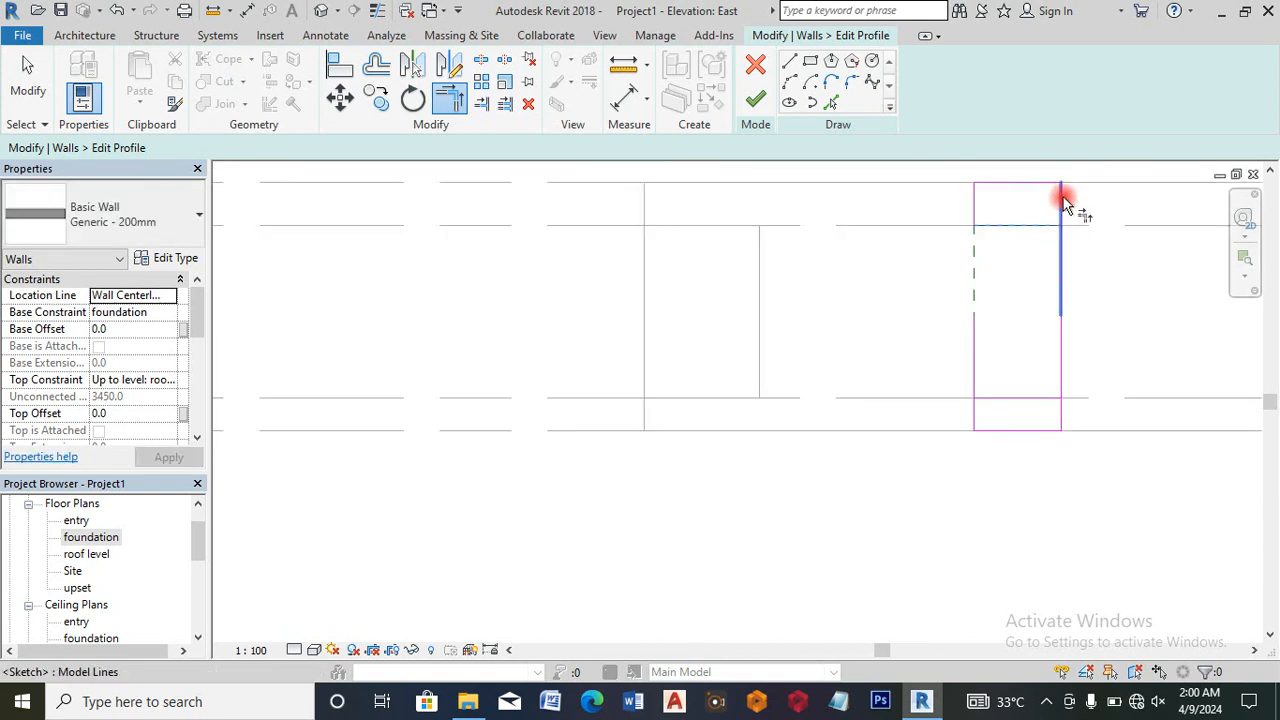
left_click(1058, 408)
left_click(1044, 400)
left_click(974, 419)
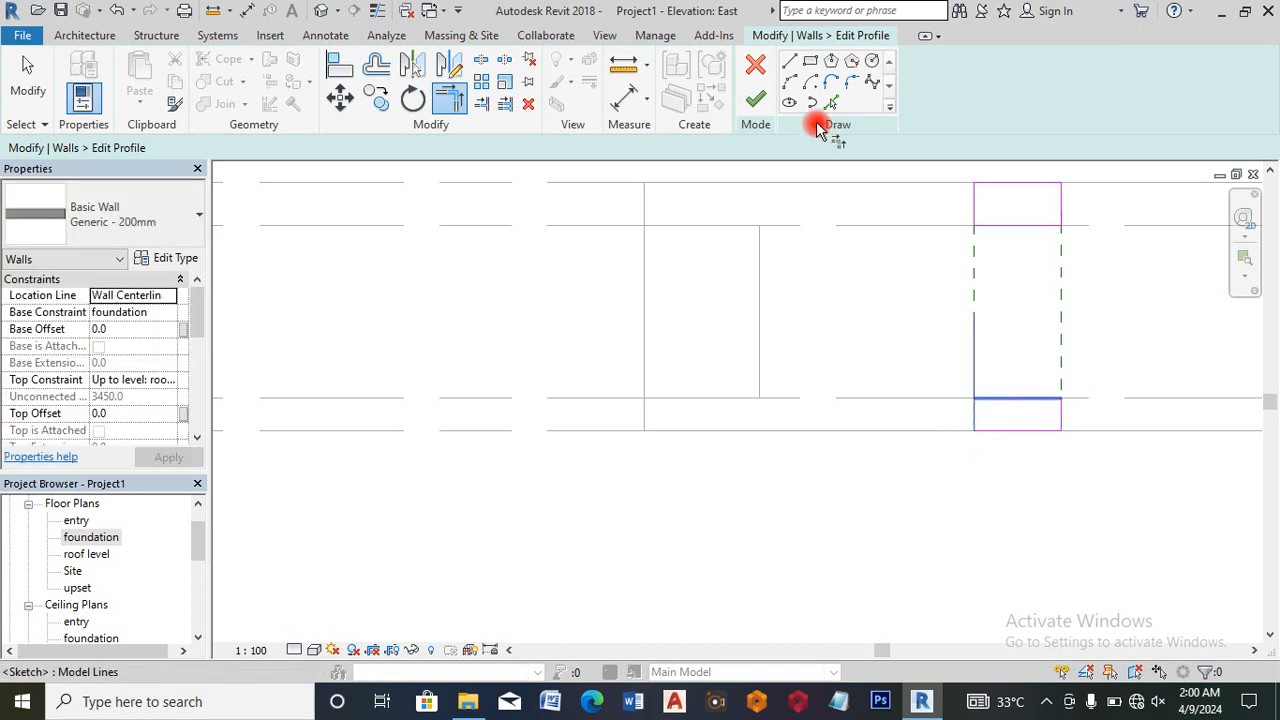
left_click(760, 104)
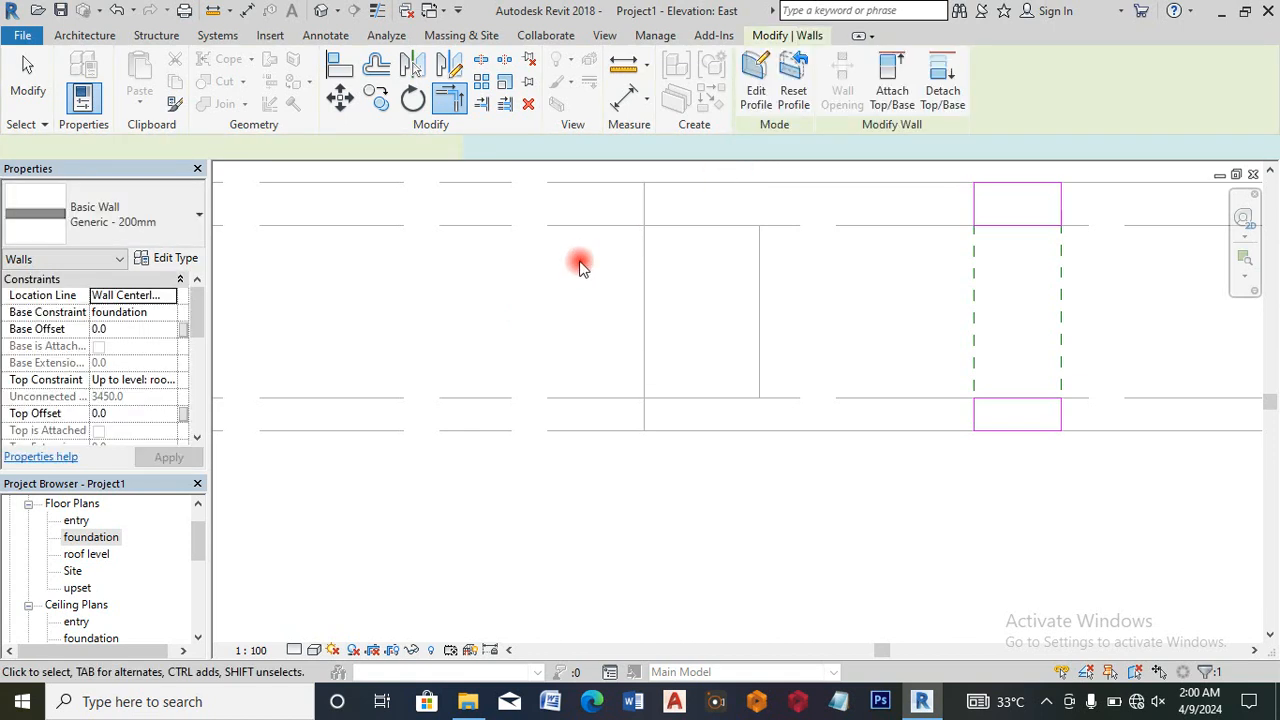
Step: From the foundation plan, open the left wall of the small top-middle room for profile editing in East elevation with the Line tool
left_click(110, 535)
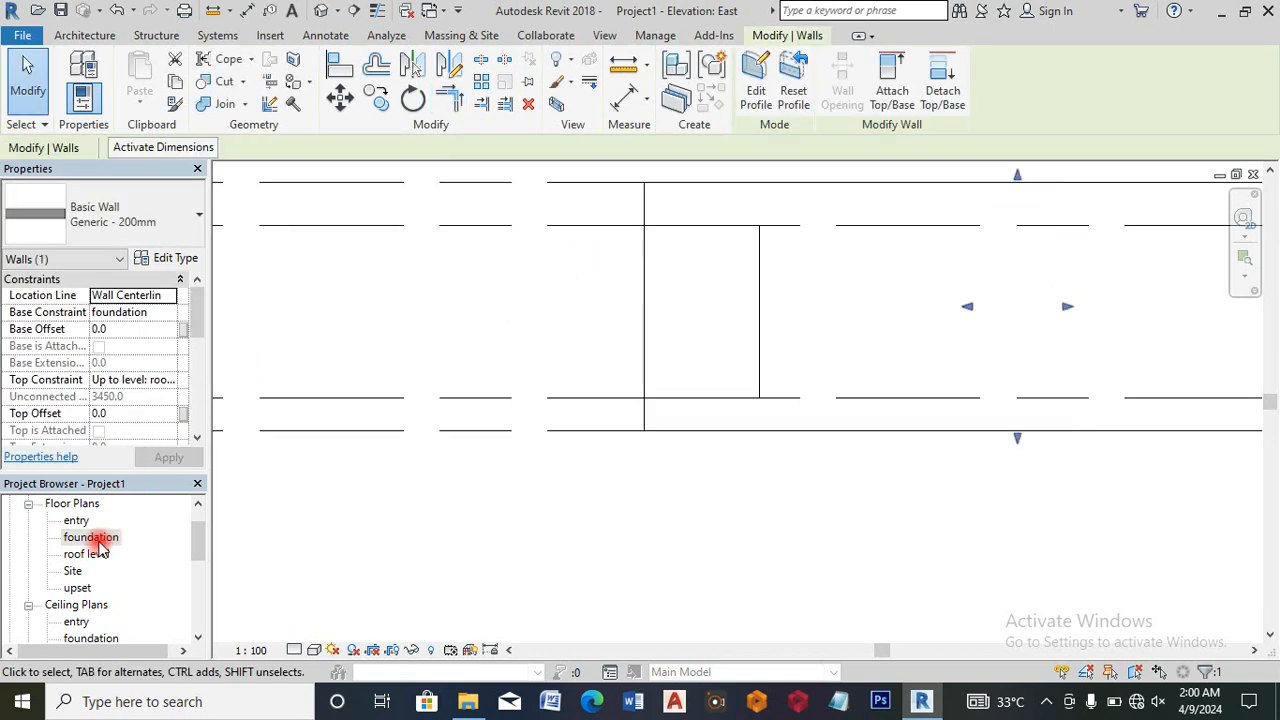
left_click(383, 428)
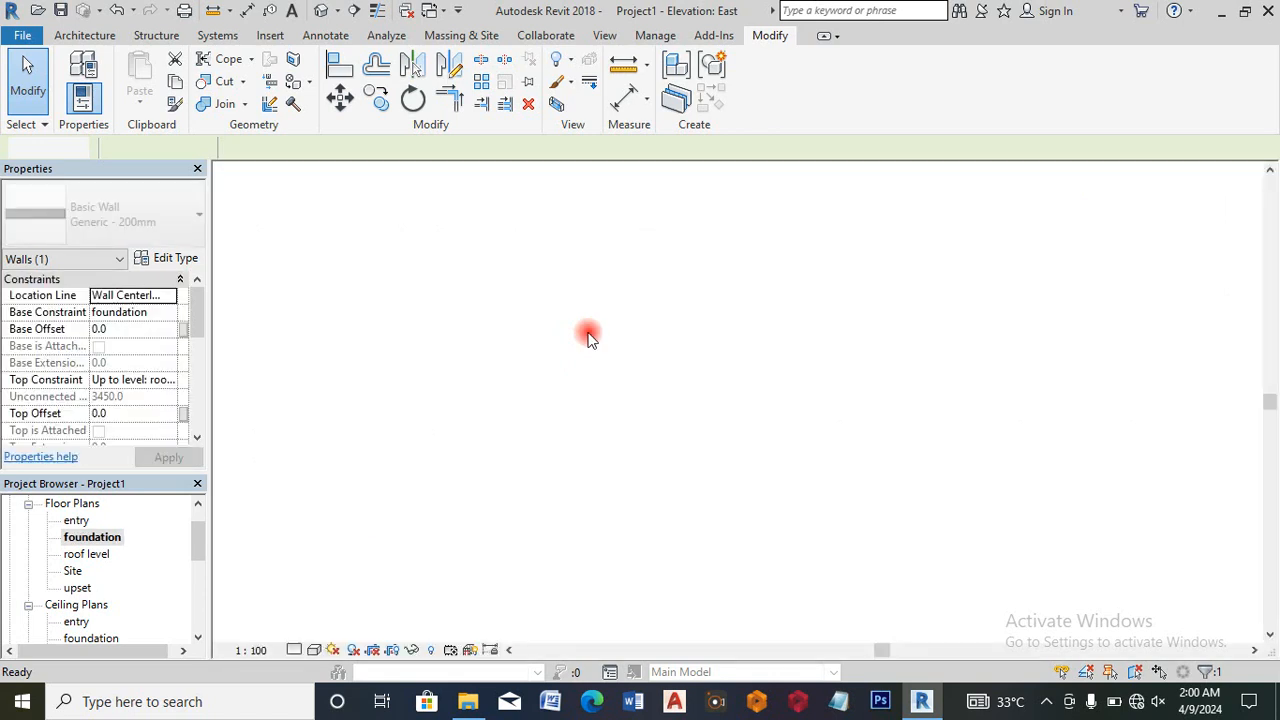
left_click(735, 355)
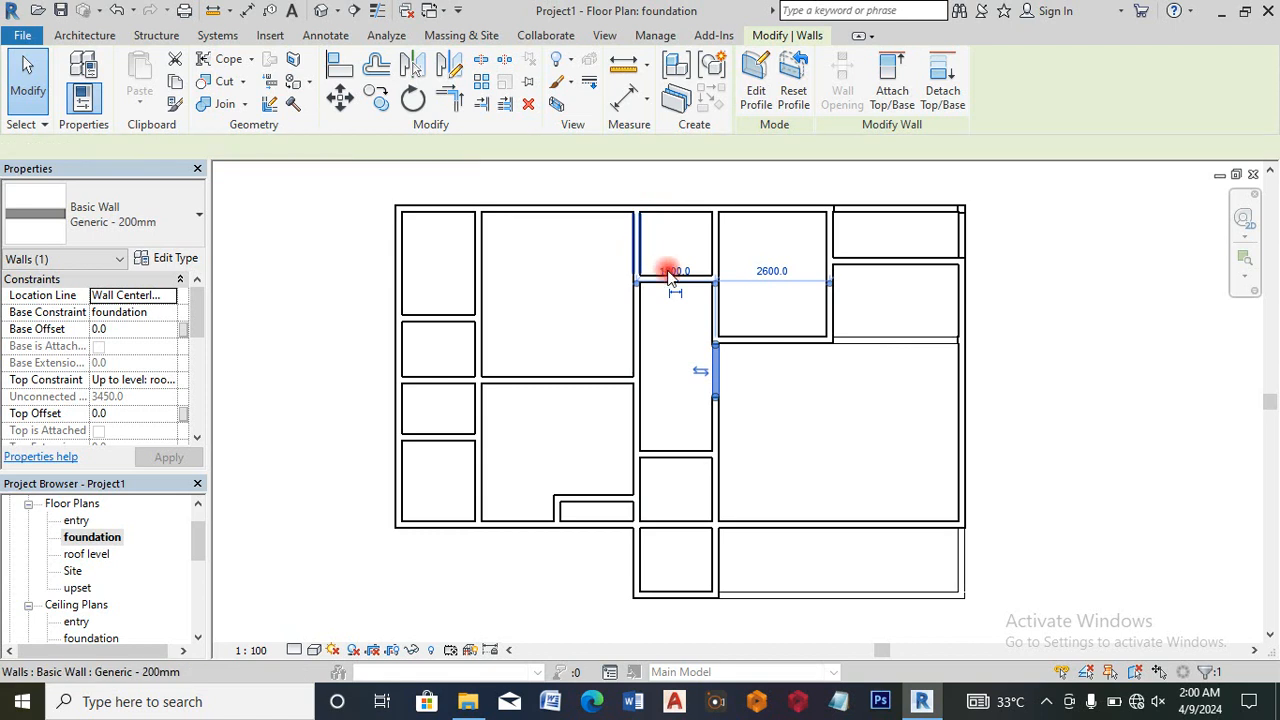
left_click(640, 244)
left_click(760, 98)
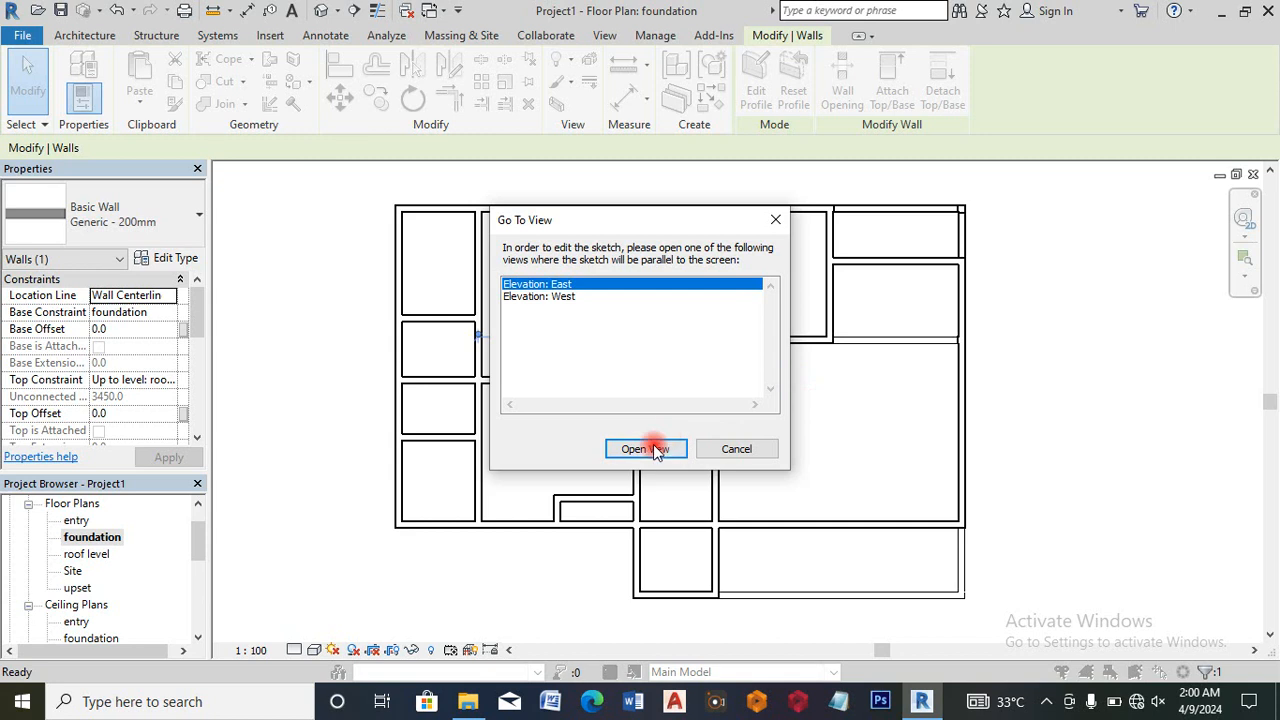
left_click(652, 449)
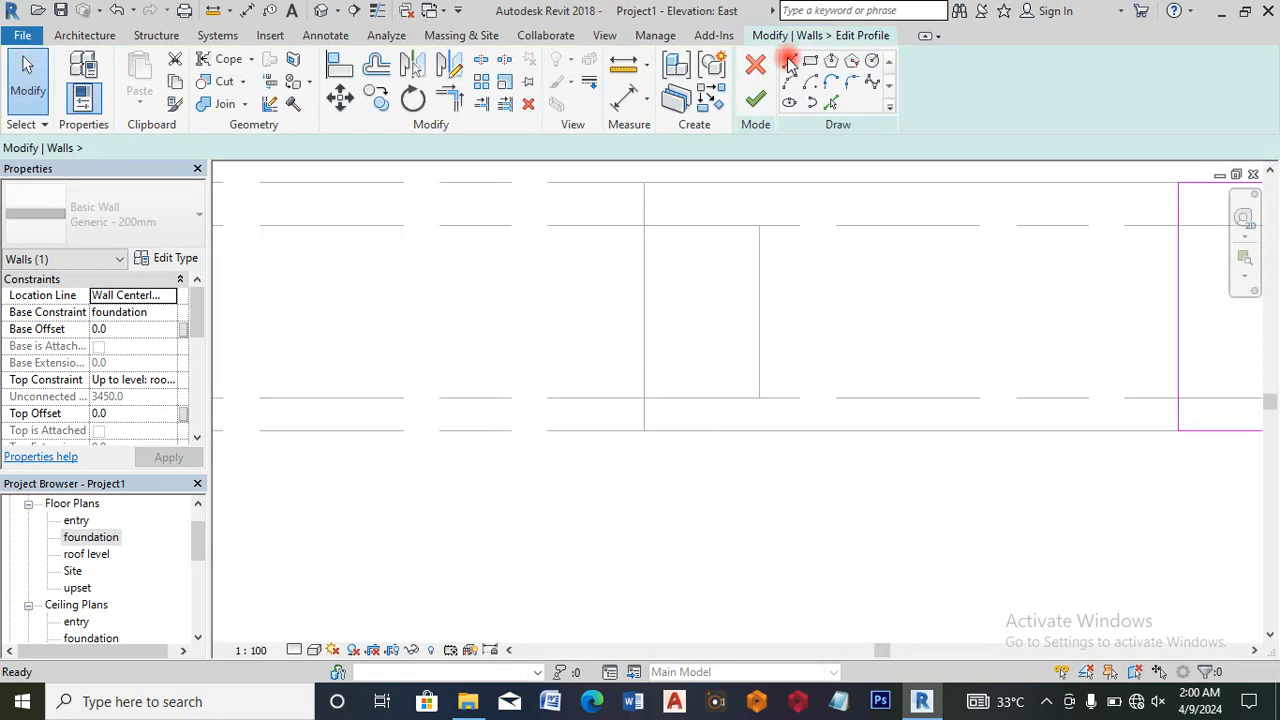
left_click(790, 63)
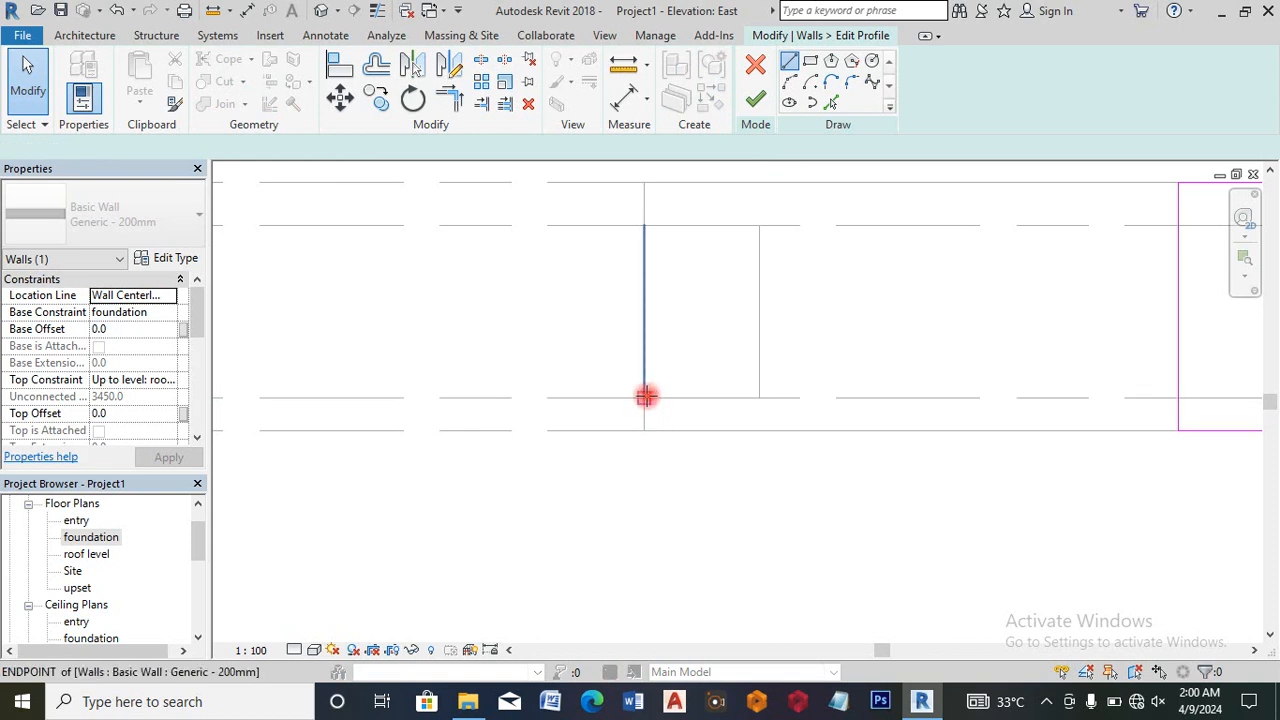
left_click(645, 396)
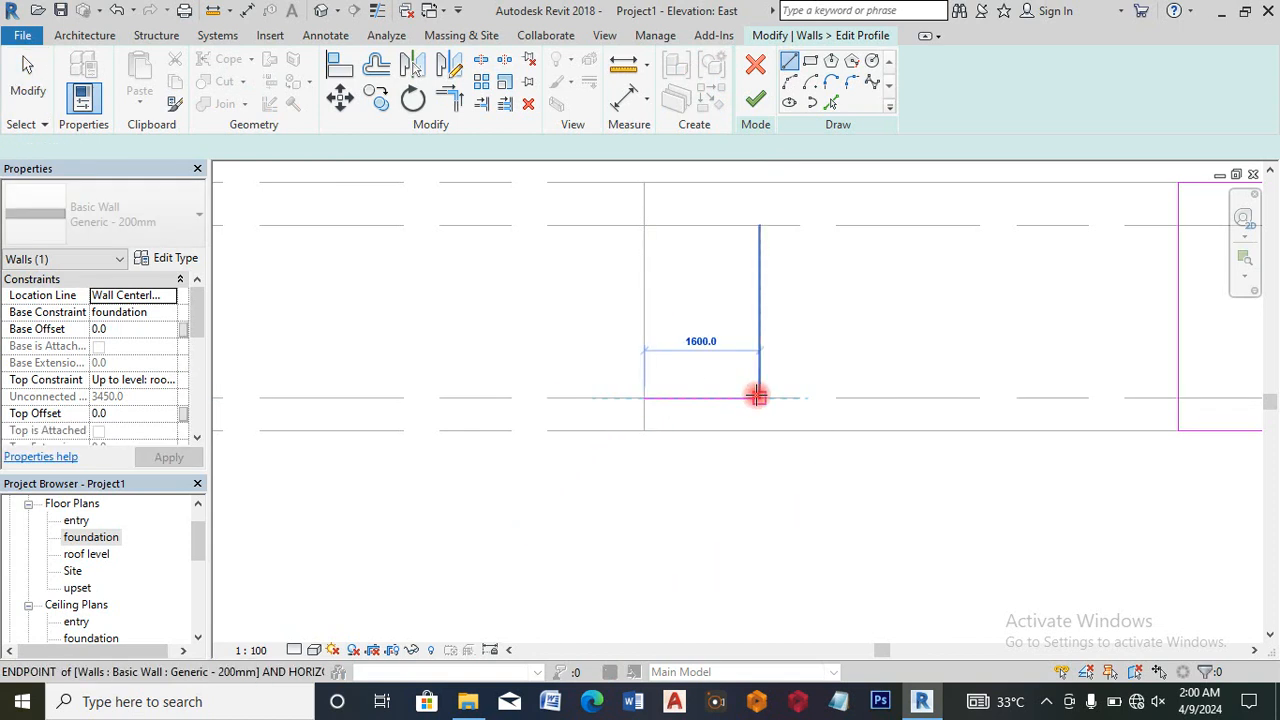
scroll(722, 395, "down", 3)
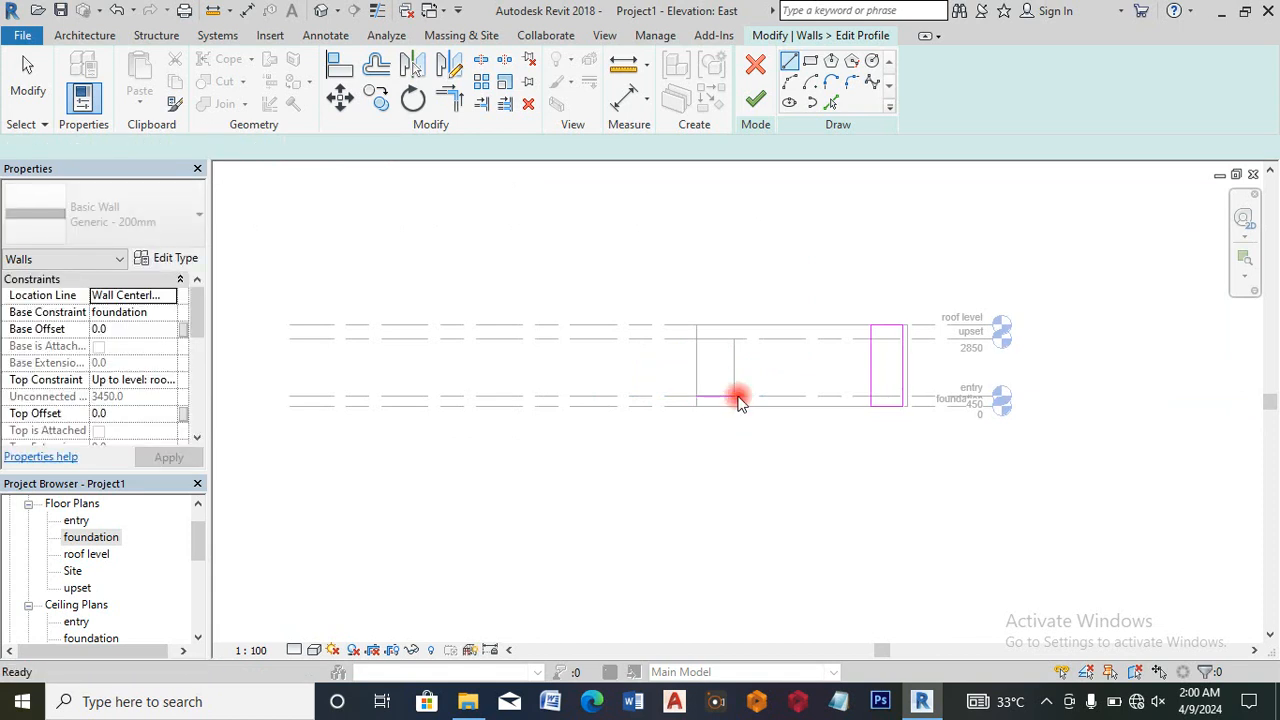
left_click(736, 396)
left_click(924, 394)
Step: Draw horizontal lines across the room wall's profile at the entry level, 450 mm above its base, and at the upset level, 600 mm below its top
scroll(924, 394, "up", 5)
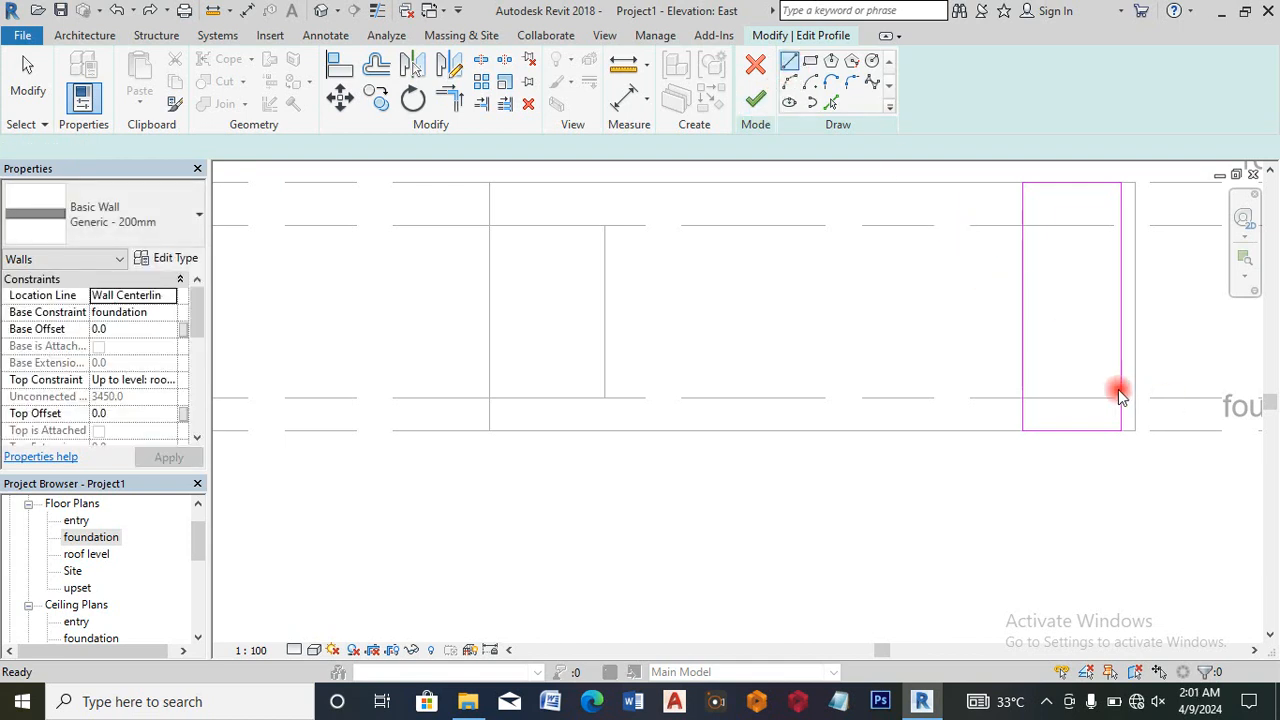
scroll(1112, 396, "up", 3)
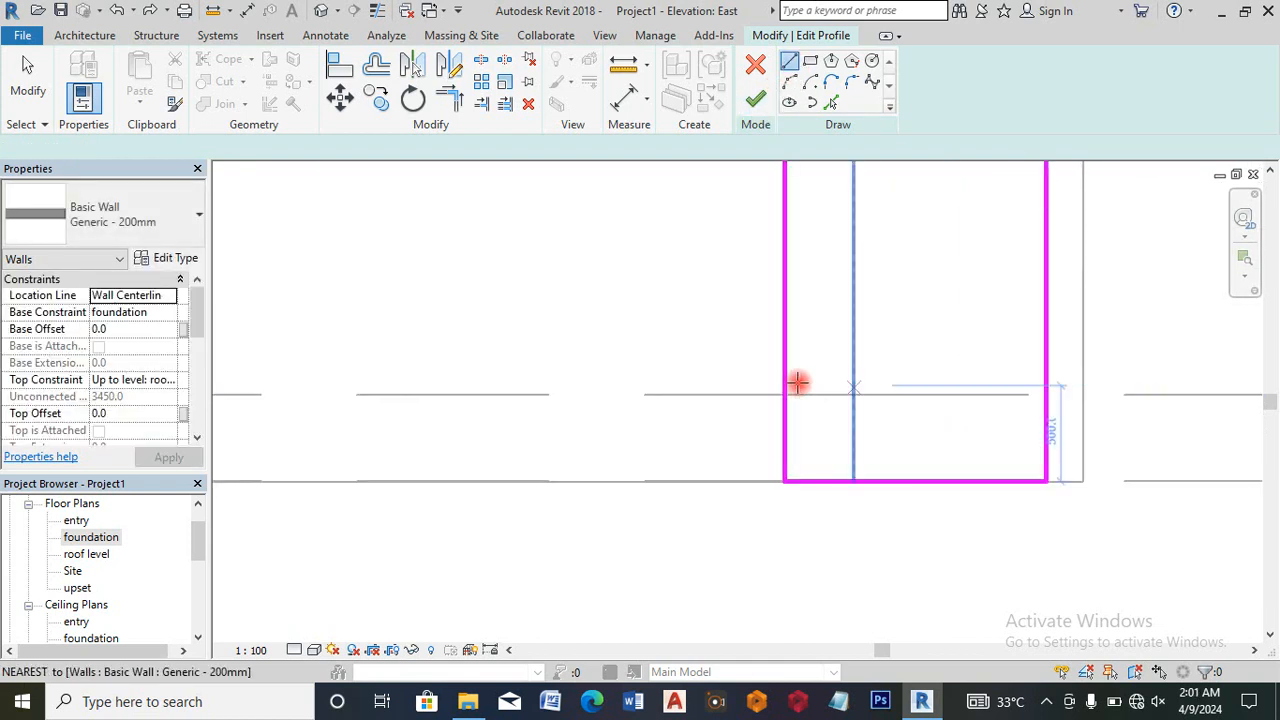
left_click(1045, 395)
scroll(965, 468, "down", 4)
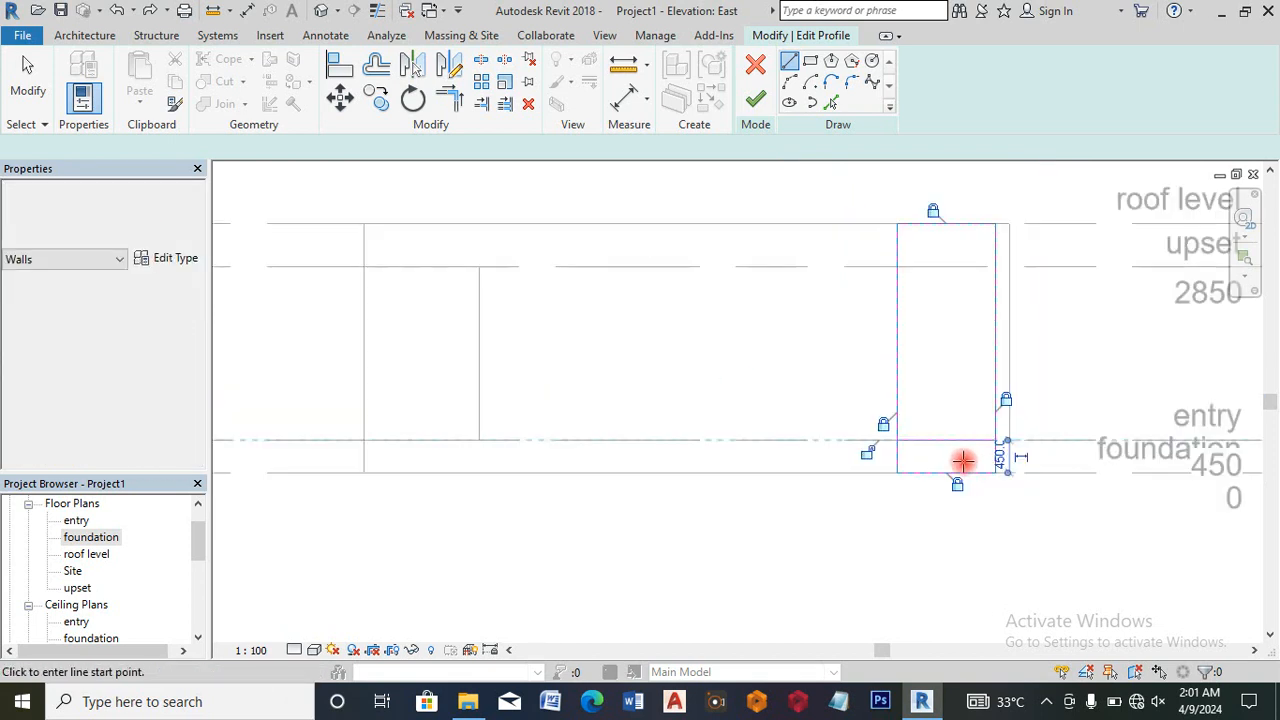
middle_click_drag(948, 261, 928, 358)
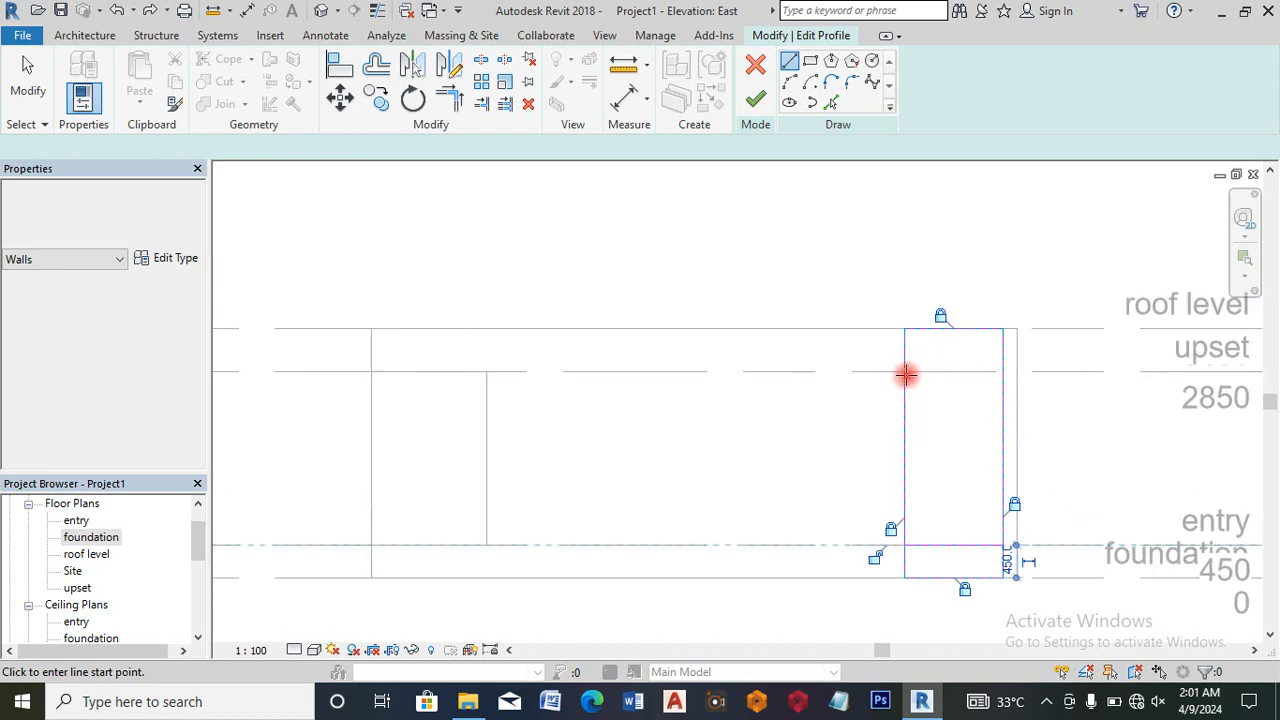
scroll(904, 372, "up", 3)
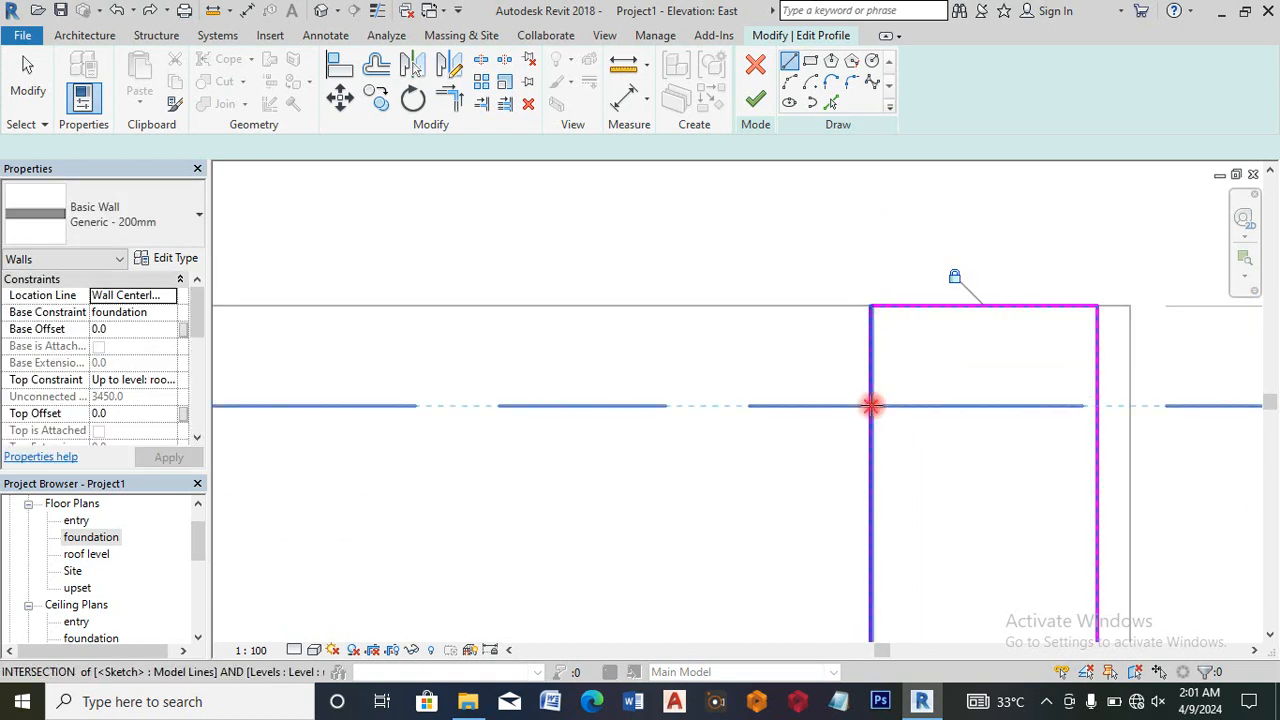
left_click(1096, 404)
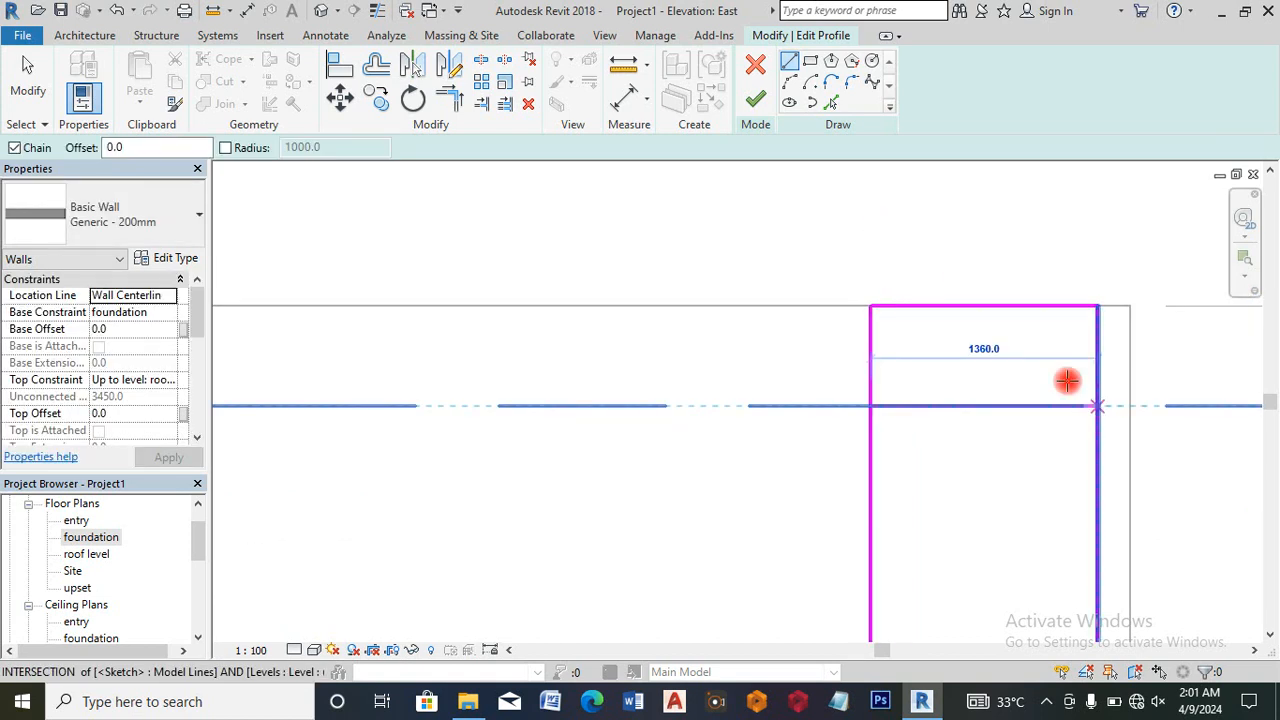
Step: Split both vertical edges of the room wall's profile between the entry-level and upset-level lines
left_click(480, 61)
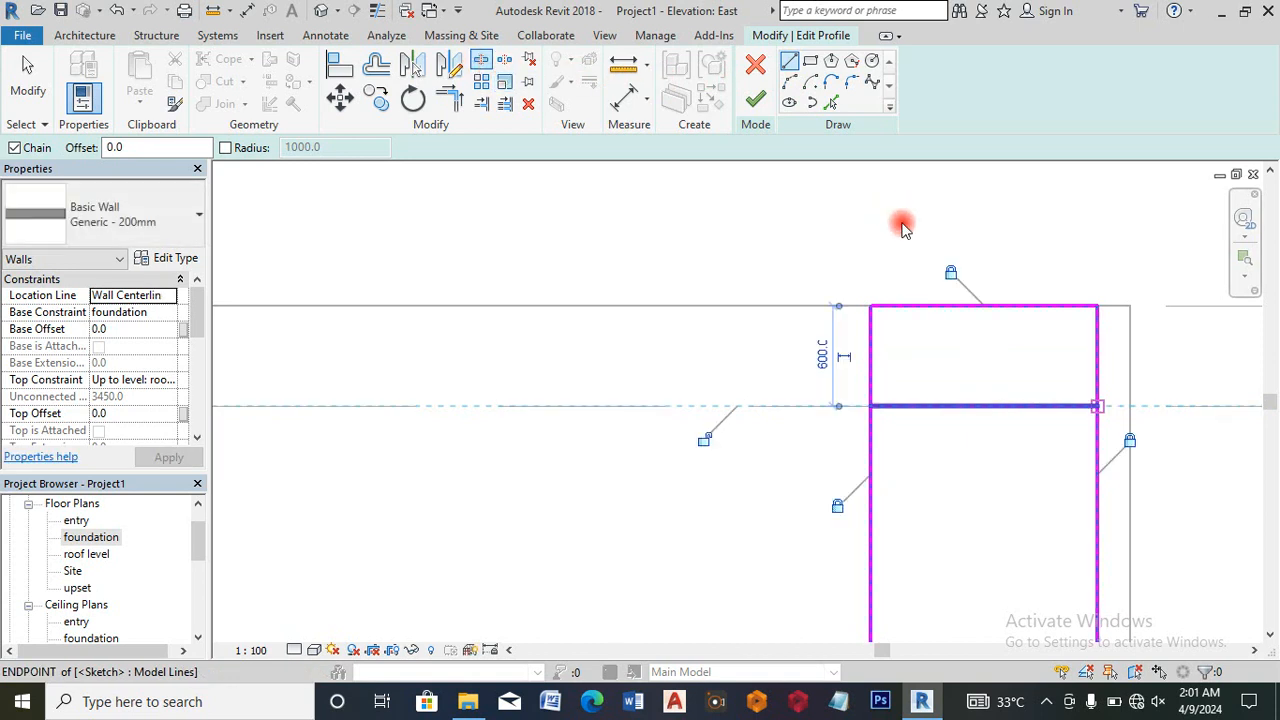
scroll(875, 470, "down", 4)
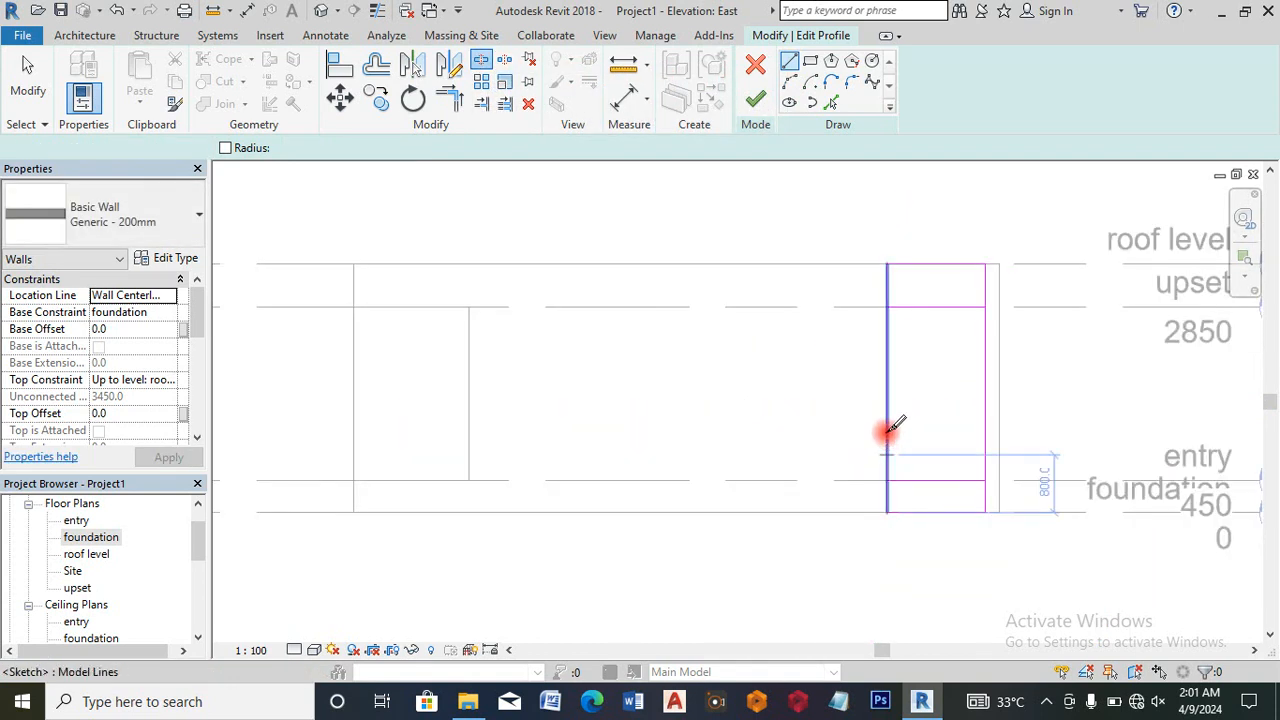
left_click(998, 393)
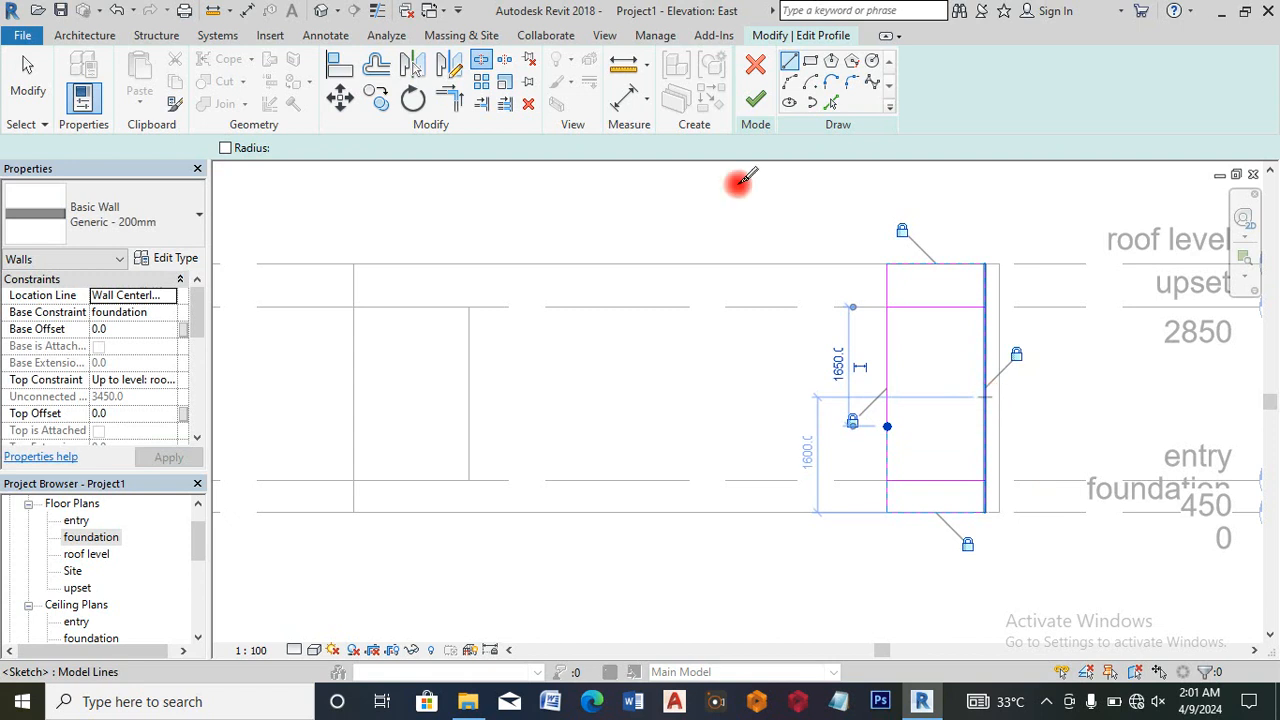
Step: Trim the room wall's split vertical edges to the horizontal lines, forming separate upper and lower rectangles, and finish the profile edit
left_click(450, 97)
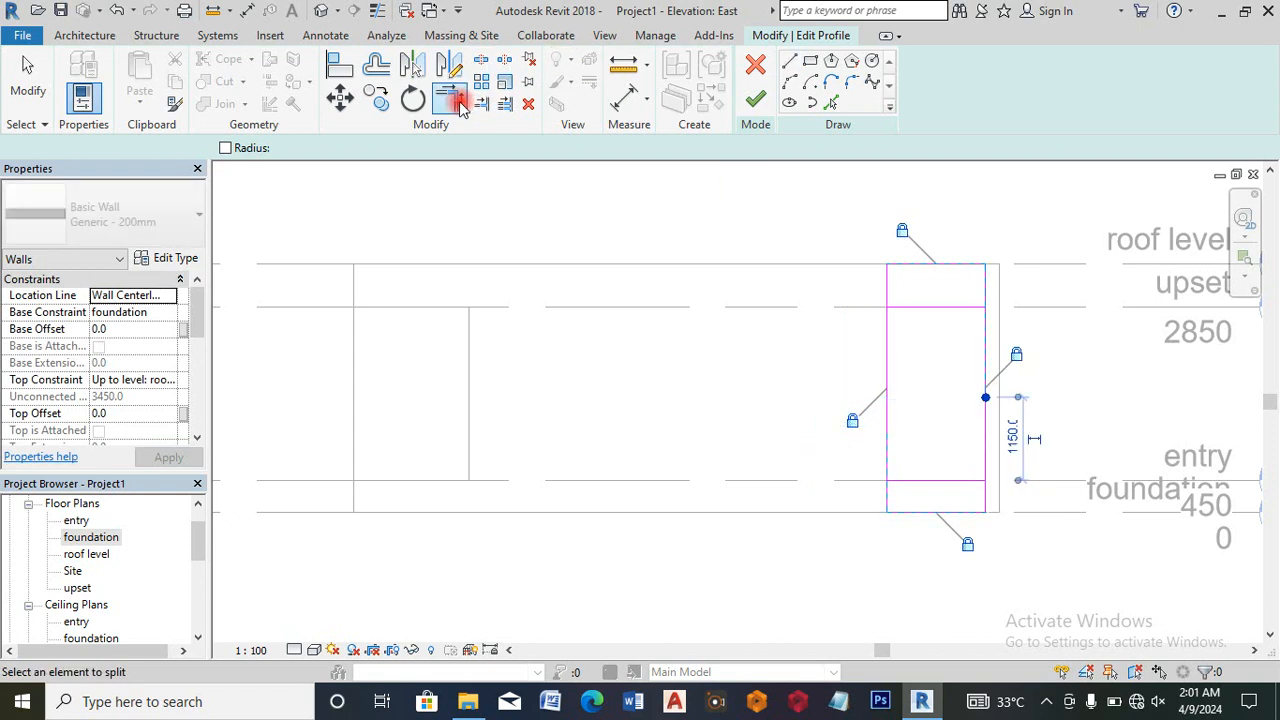
left_click(889, 284)
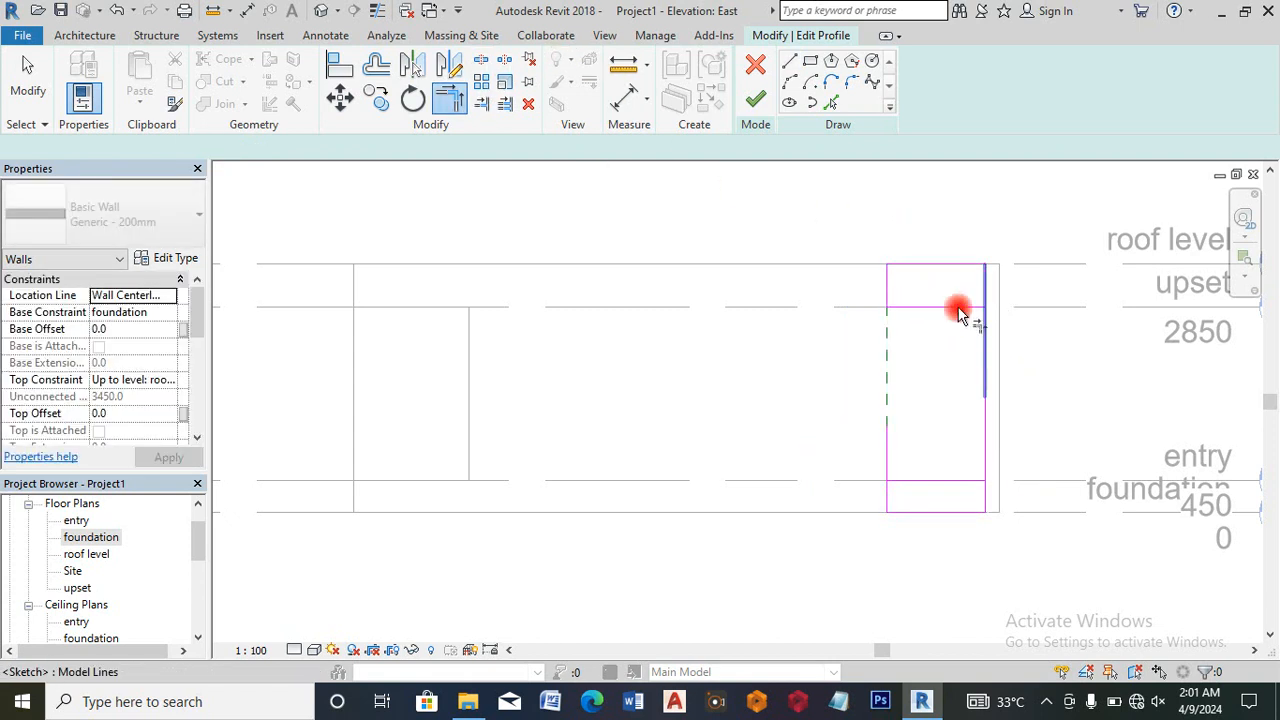
left_click(986, 502)
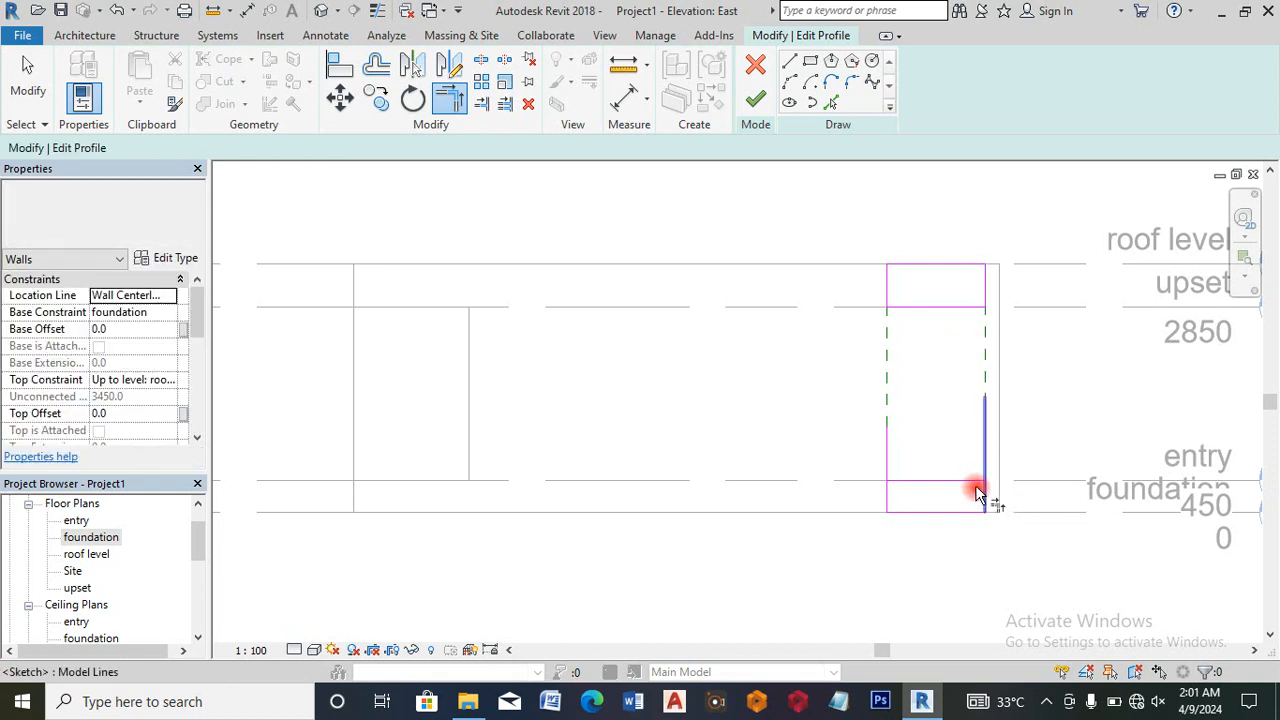
left_click(887, 494)
left_click(917, 483)
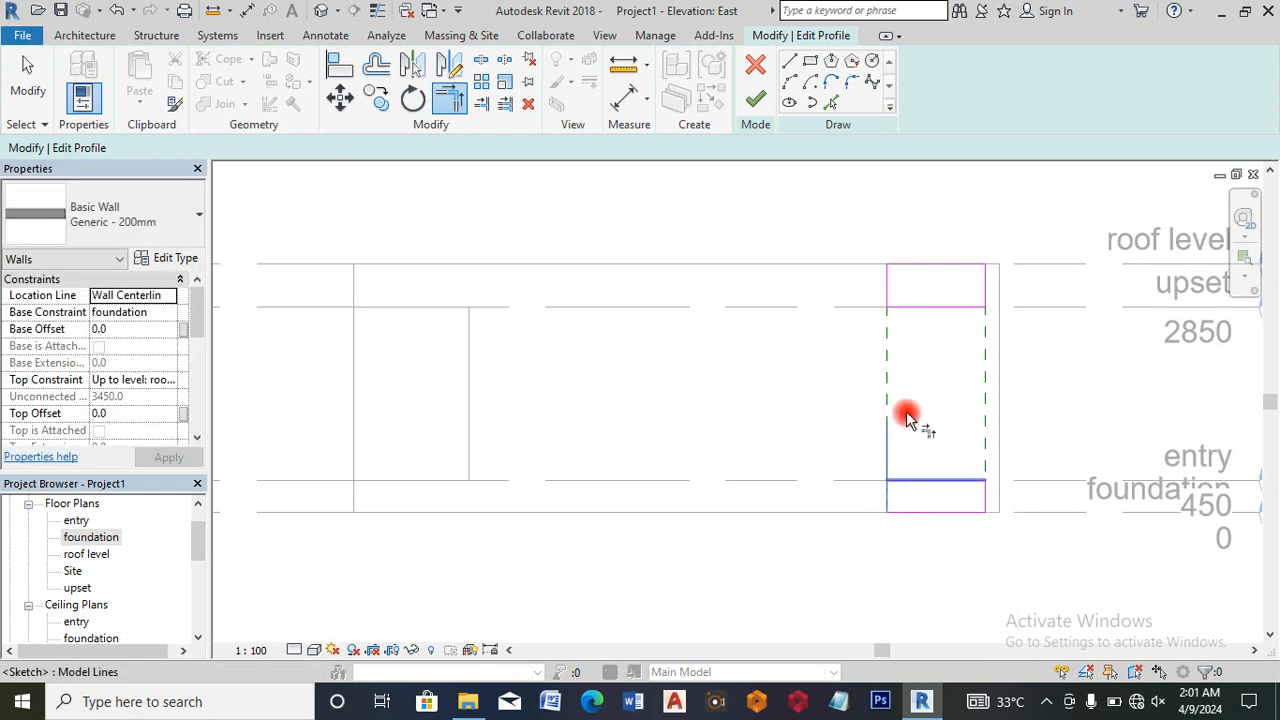
left_click(752, 104)
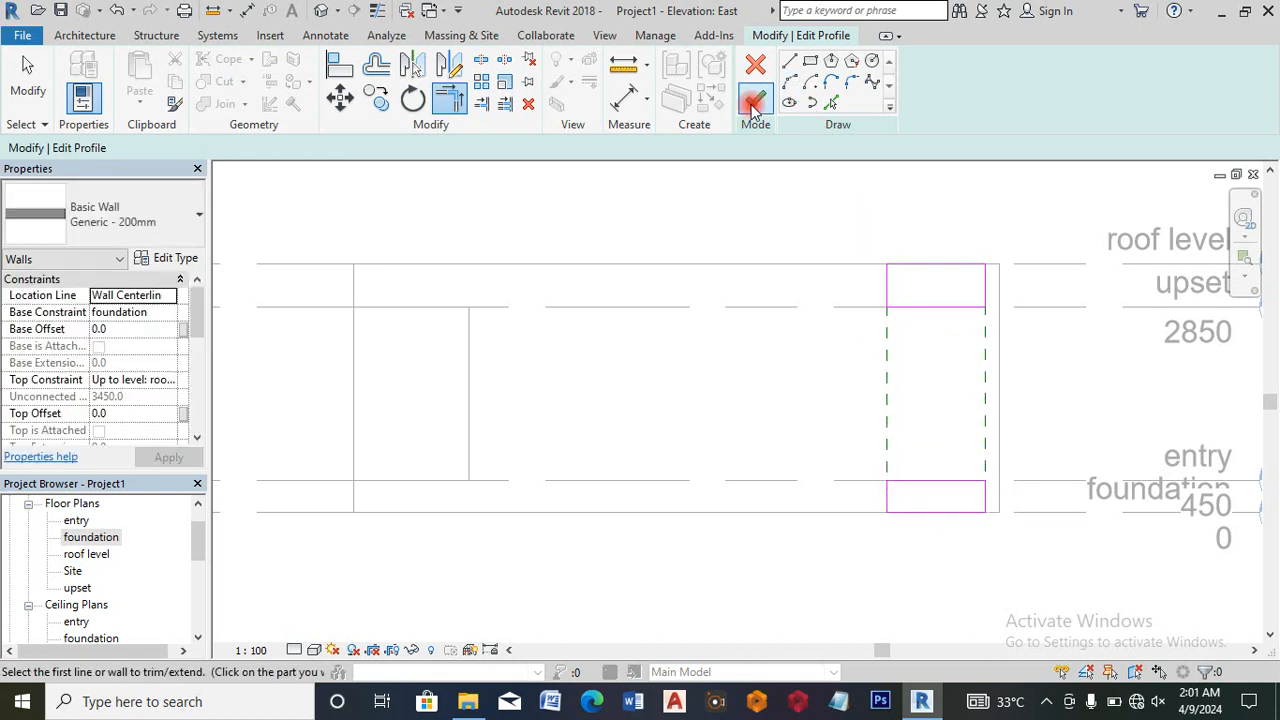
Step: From the foundation plan, open the right wall of the second room down in the left column for profile editing in East elevation
double_click(90, 537)
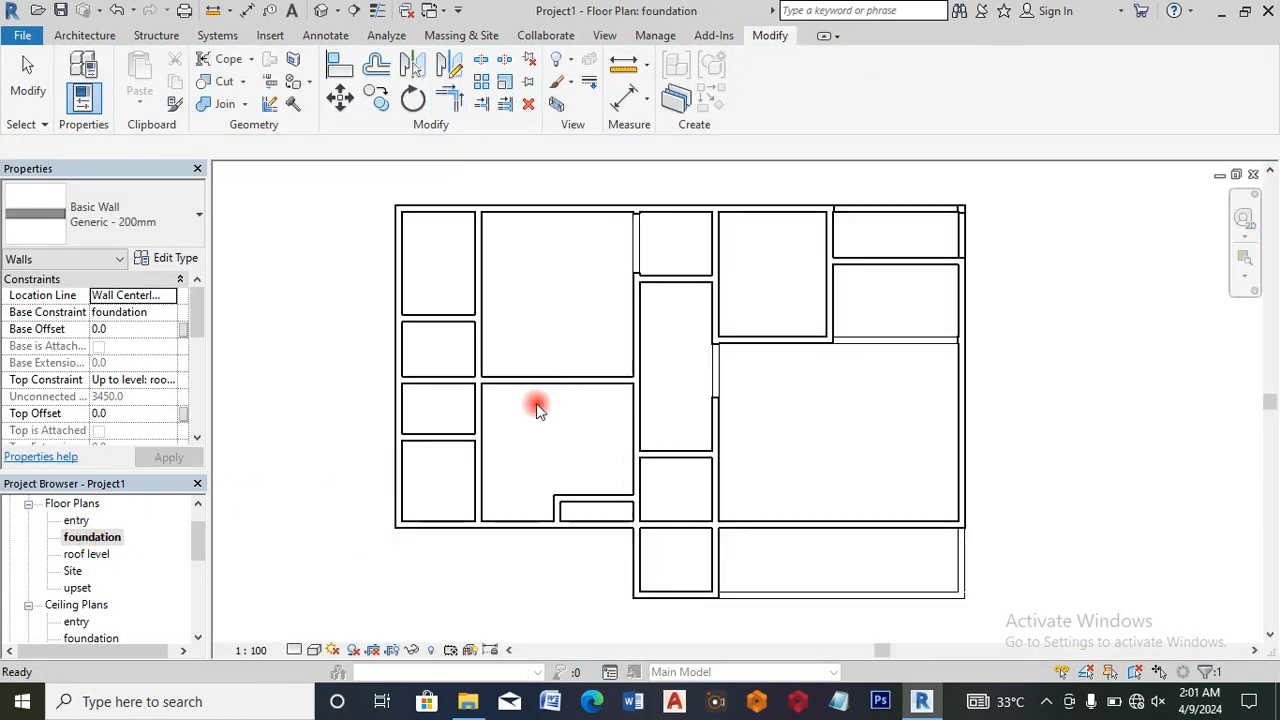
left_click(478, 352)
scroll(478, 352, "up", 2)
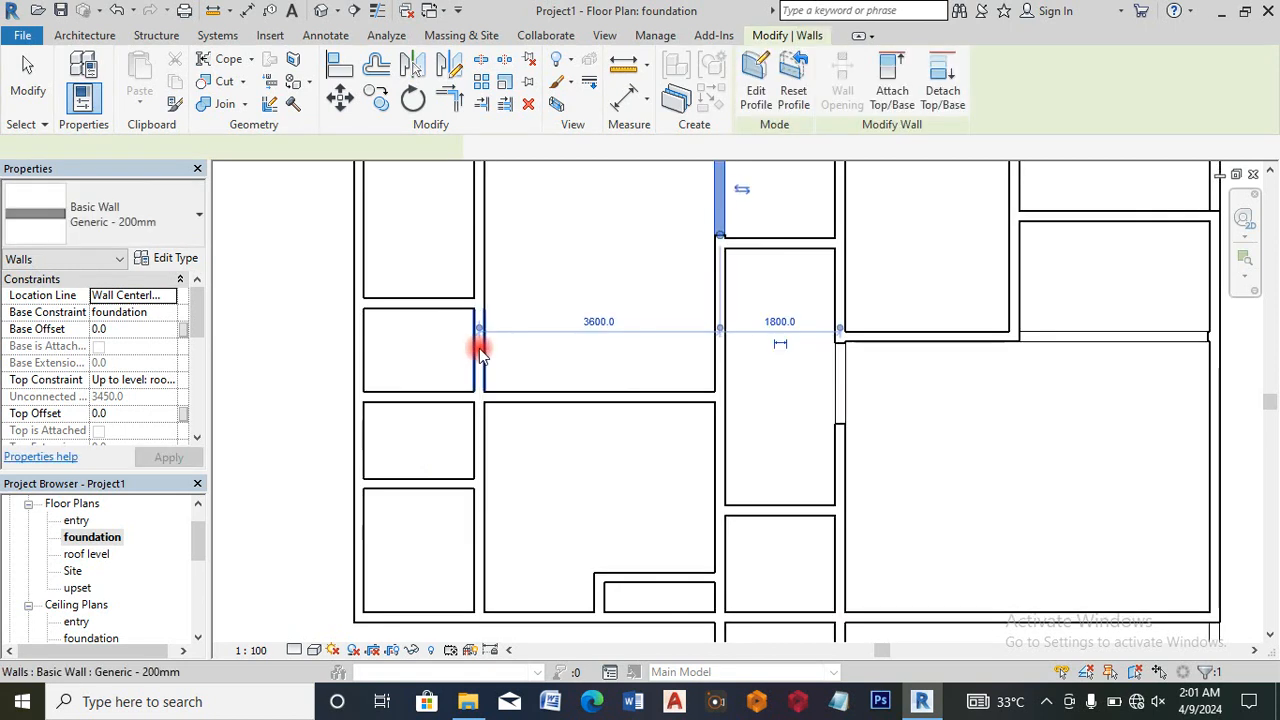
left_click(762, 85)
left_click(646, 448)
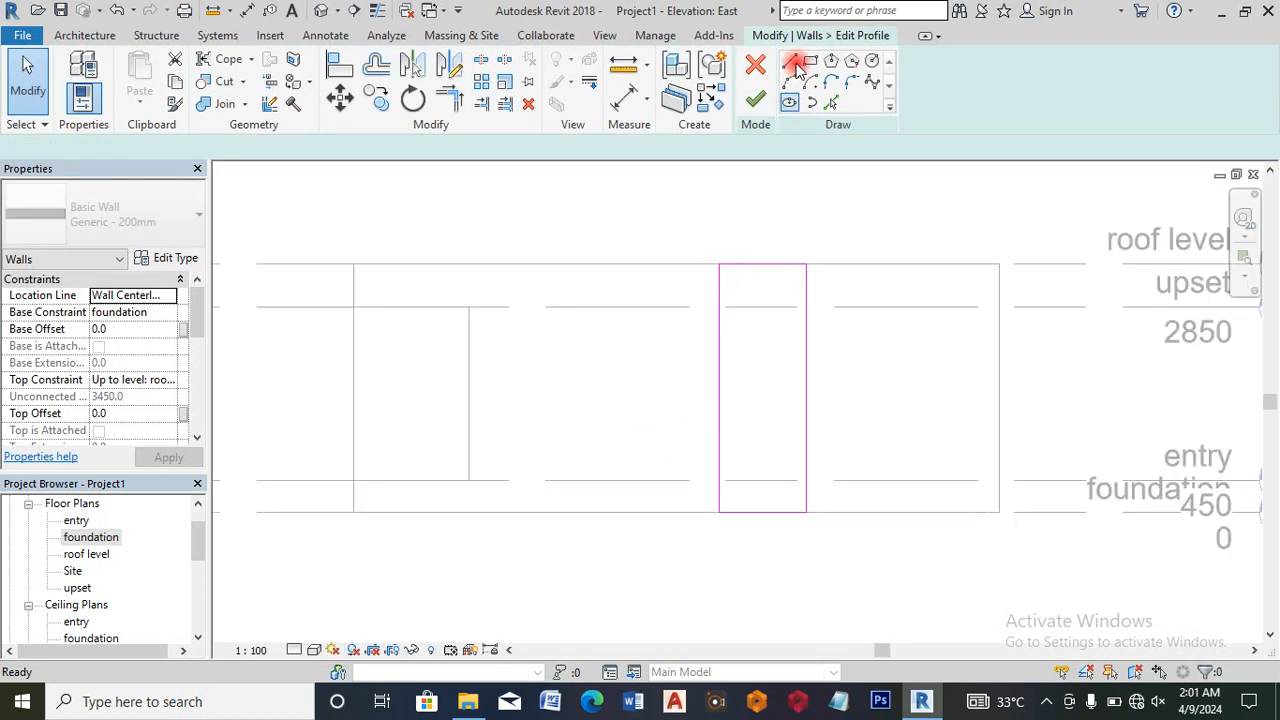
Step: Offset copies of the profile's base line 450 mm upward and its top line 600 mm downward
left_click(789, 63)
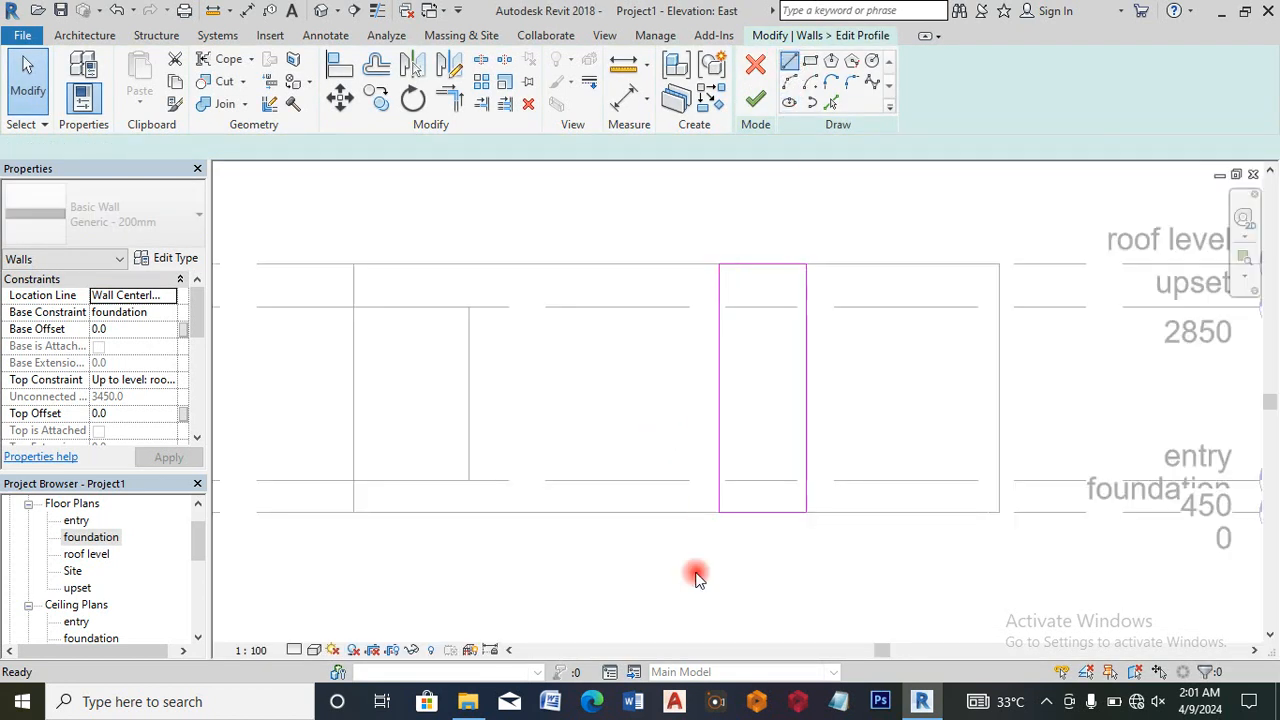
left_click(719, 476)
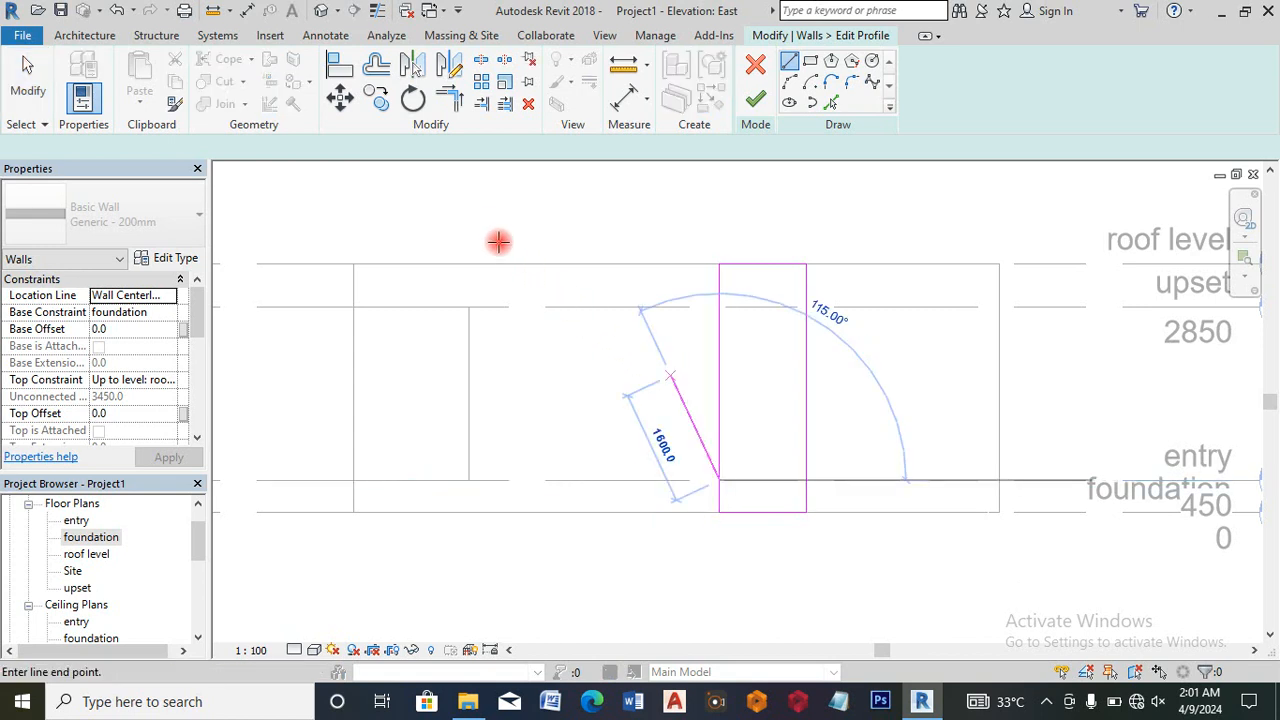
left_click(379, 64)
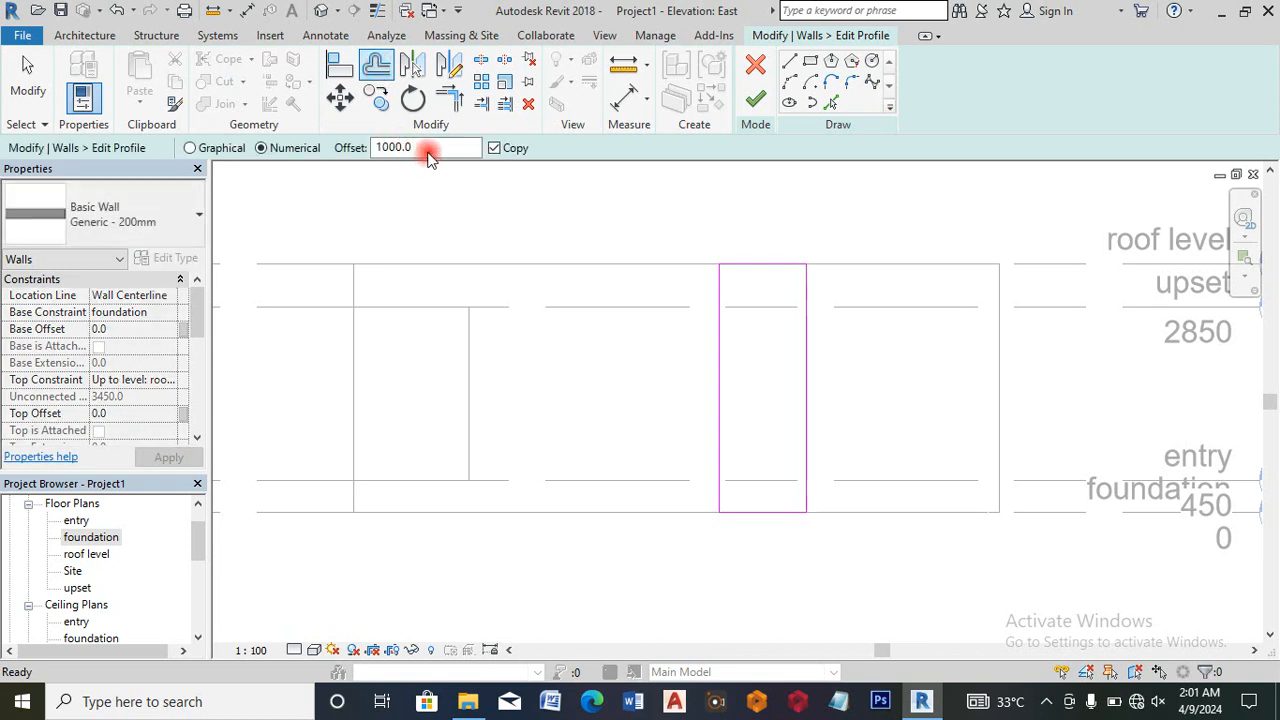
left_click(417, 147)
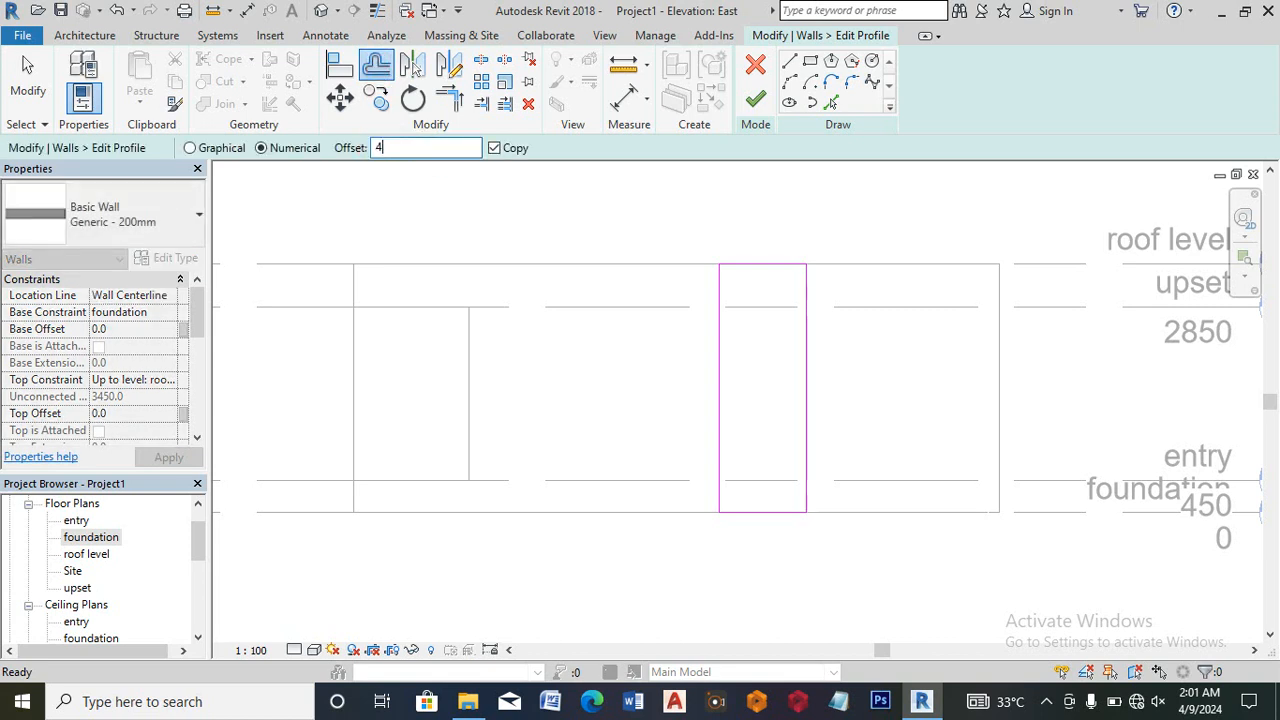
left_click(760, 492)
scroll(750, 492, "up", 1)
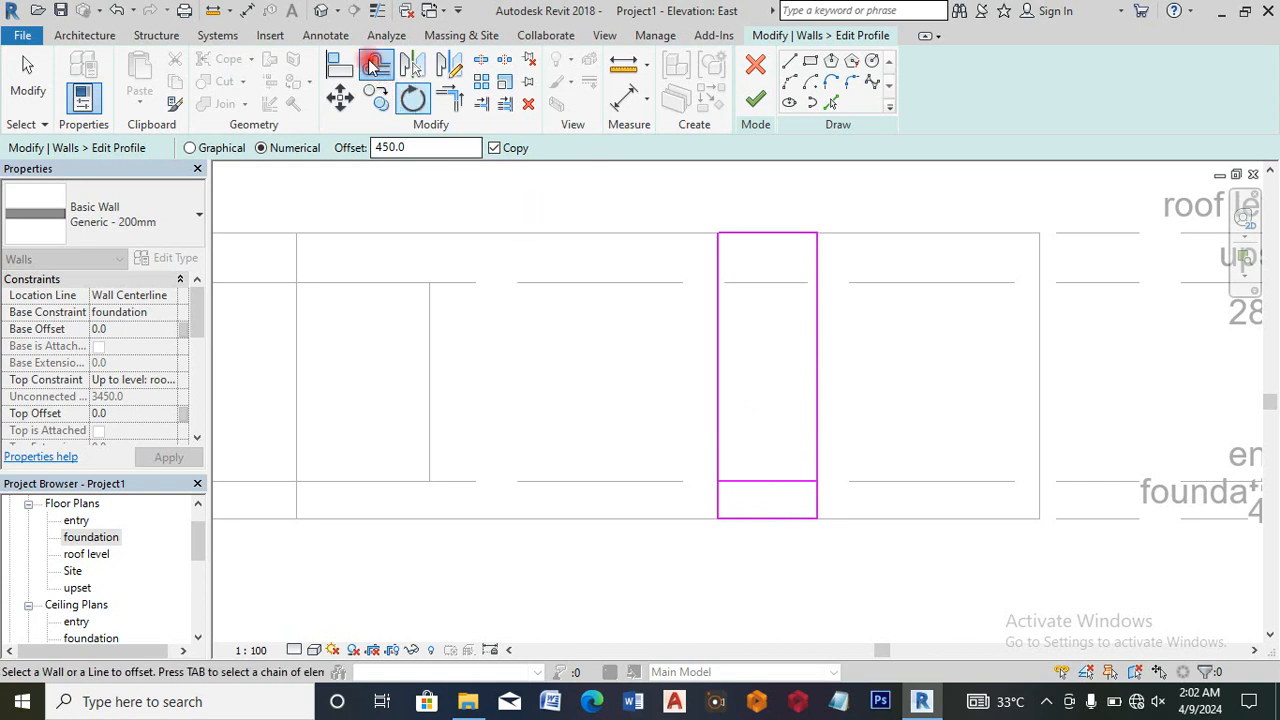
key("Escape")
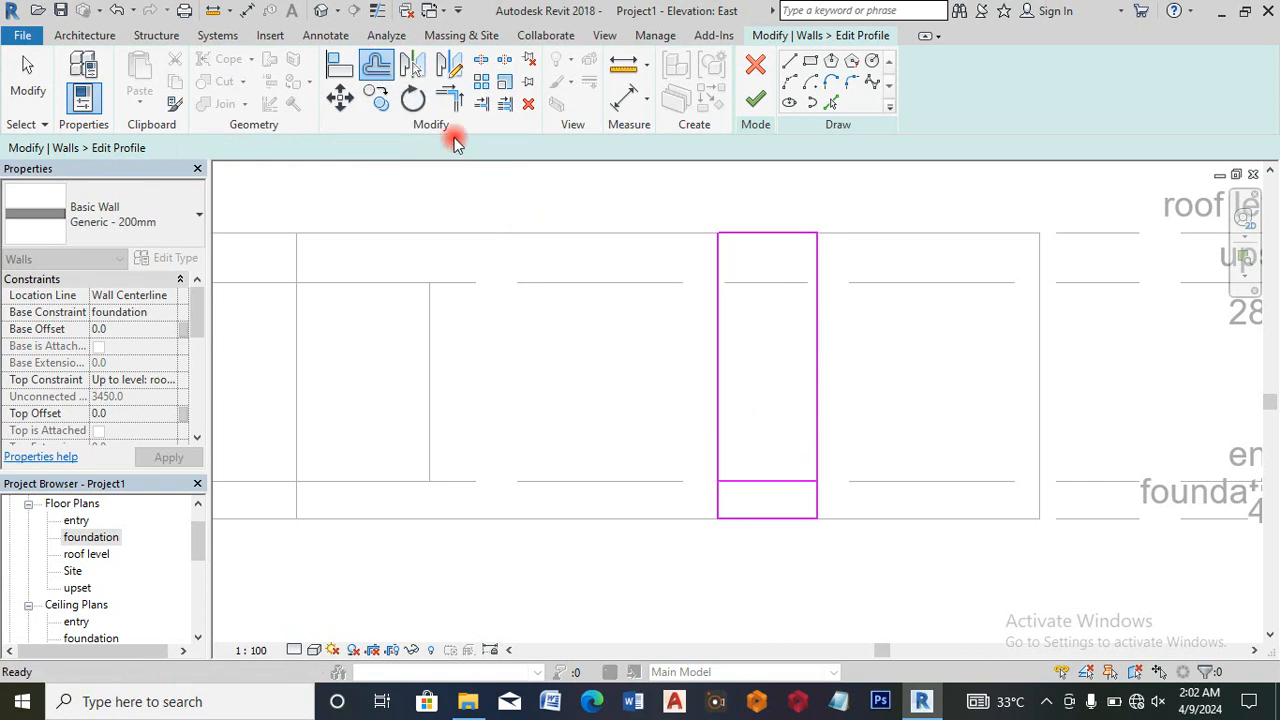
left_click(380, 72)
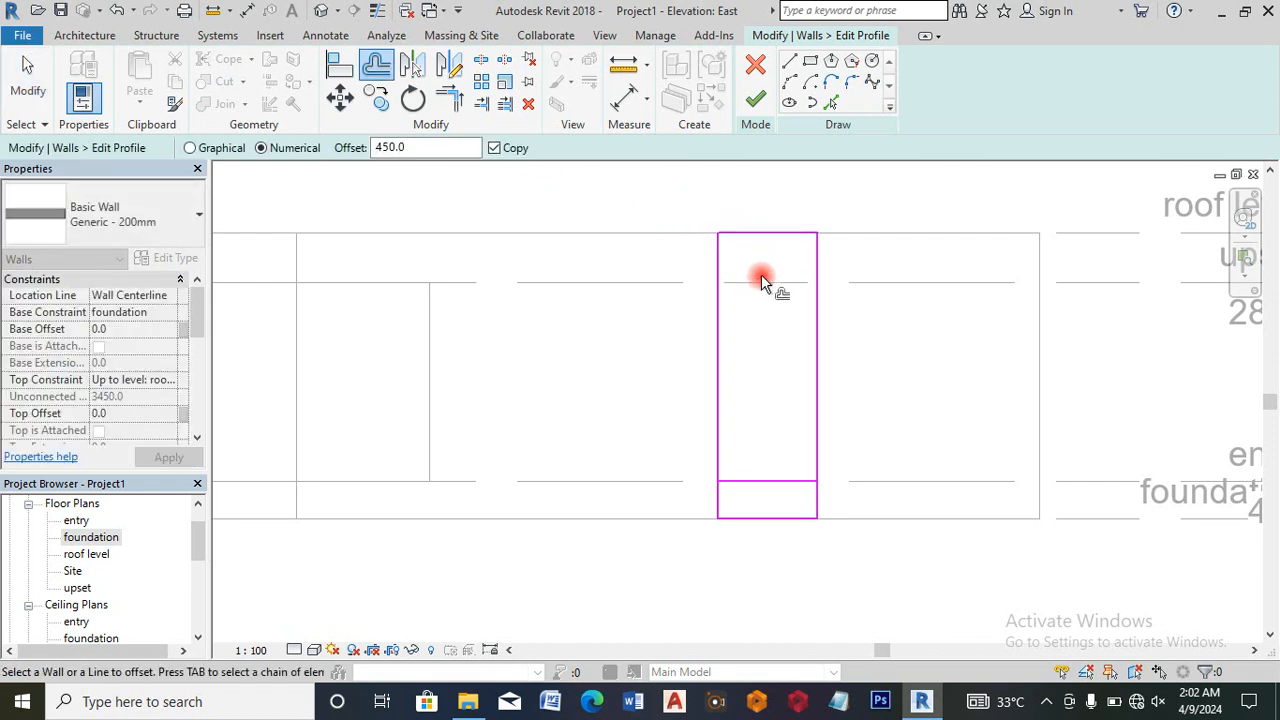
left_click_drag(428, 148, 353, 145)
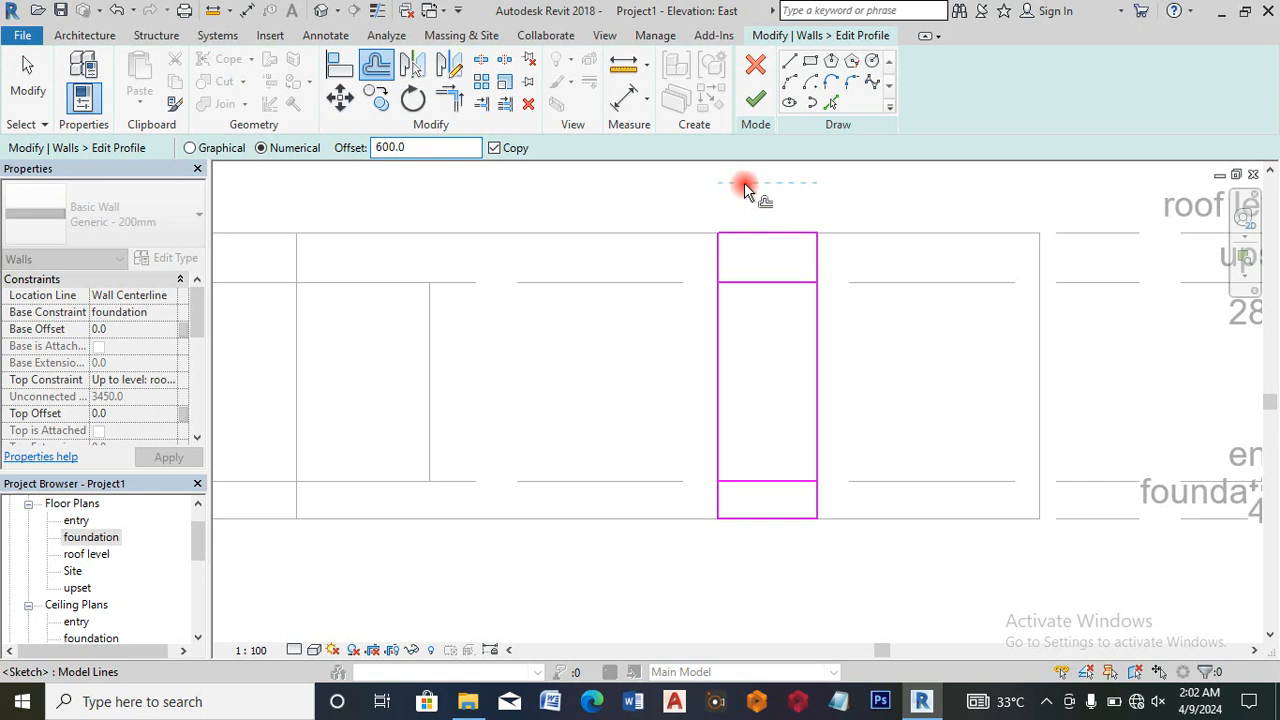
Step: Split both vertical edges between the offset lines, trim them into separate upper and lower rectangles, and finish the profile edit
left_click(484, 66)
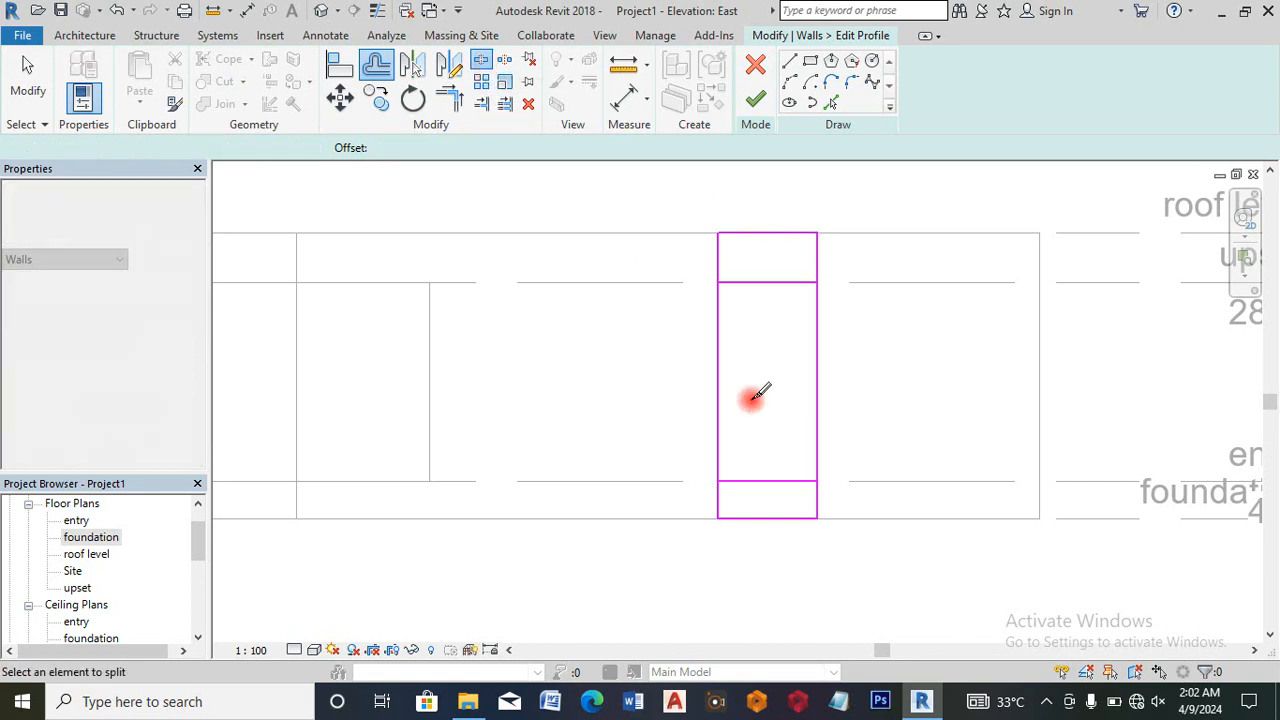
left_click(816, 383)
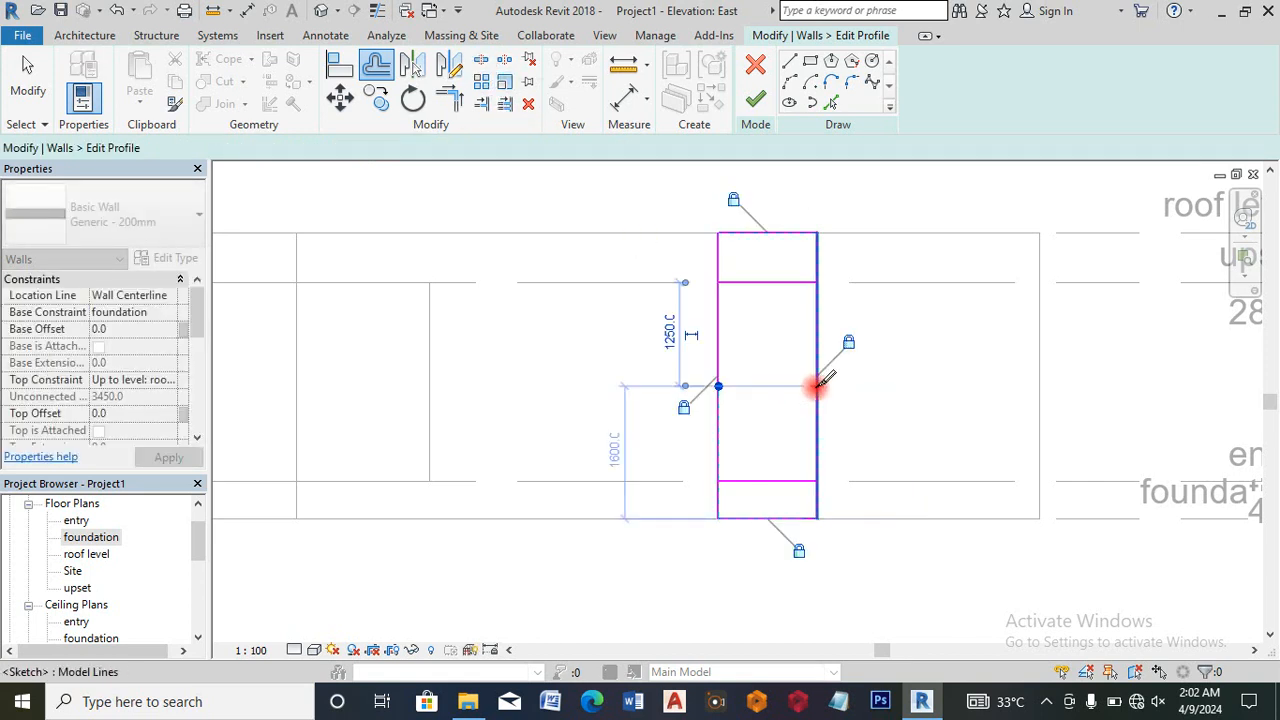
left_click(449, 98)
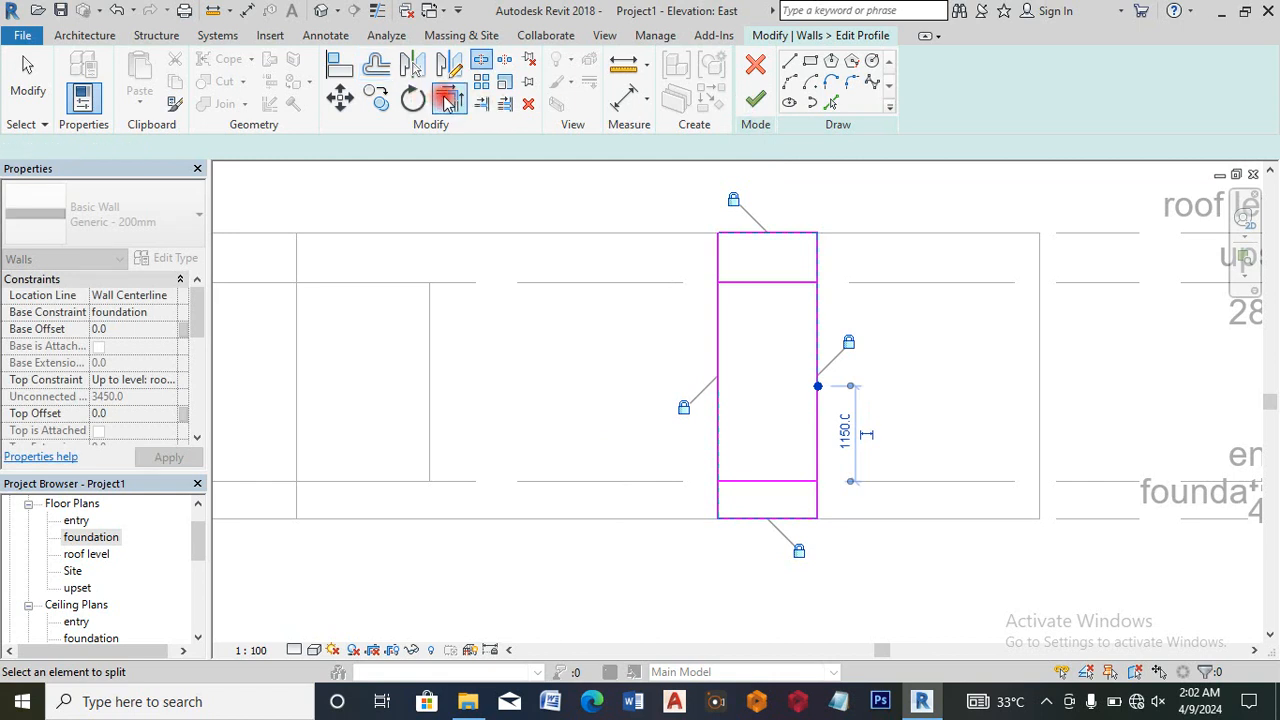
left_click(722, 257)
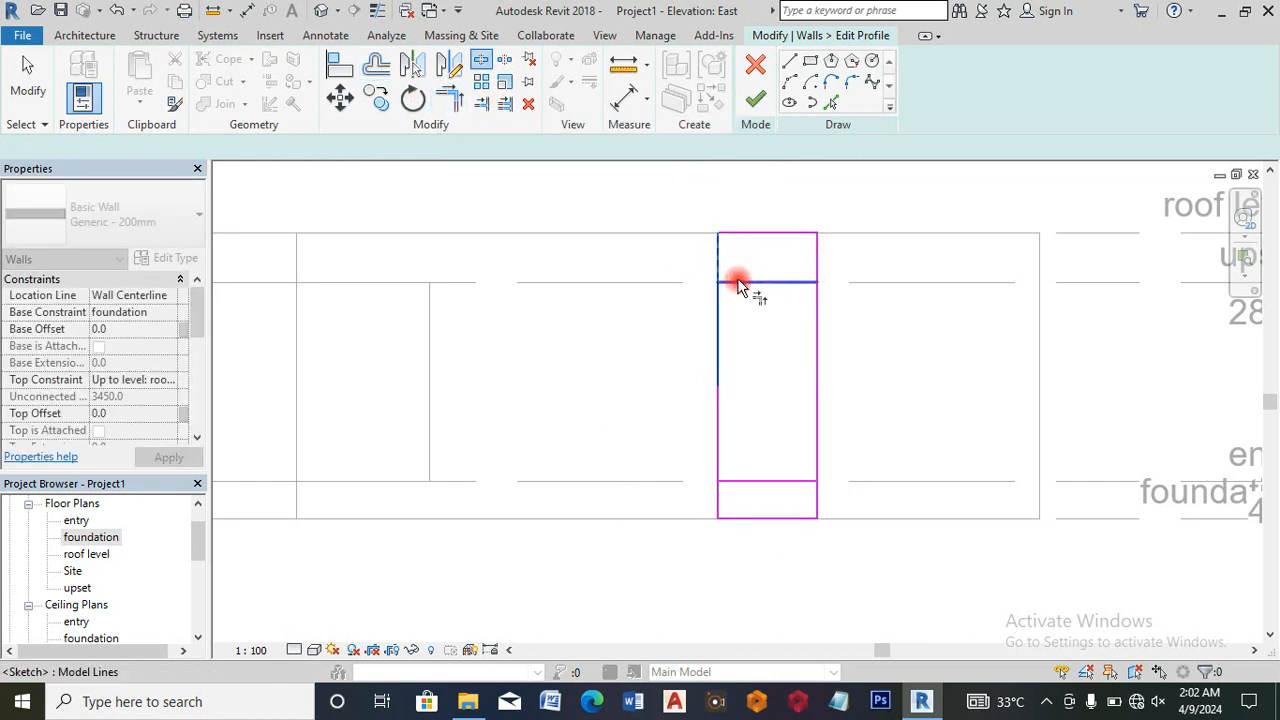
left_click(818, 258)
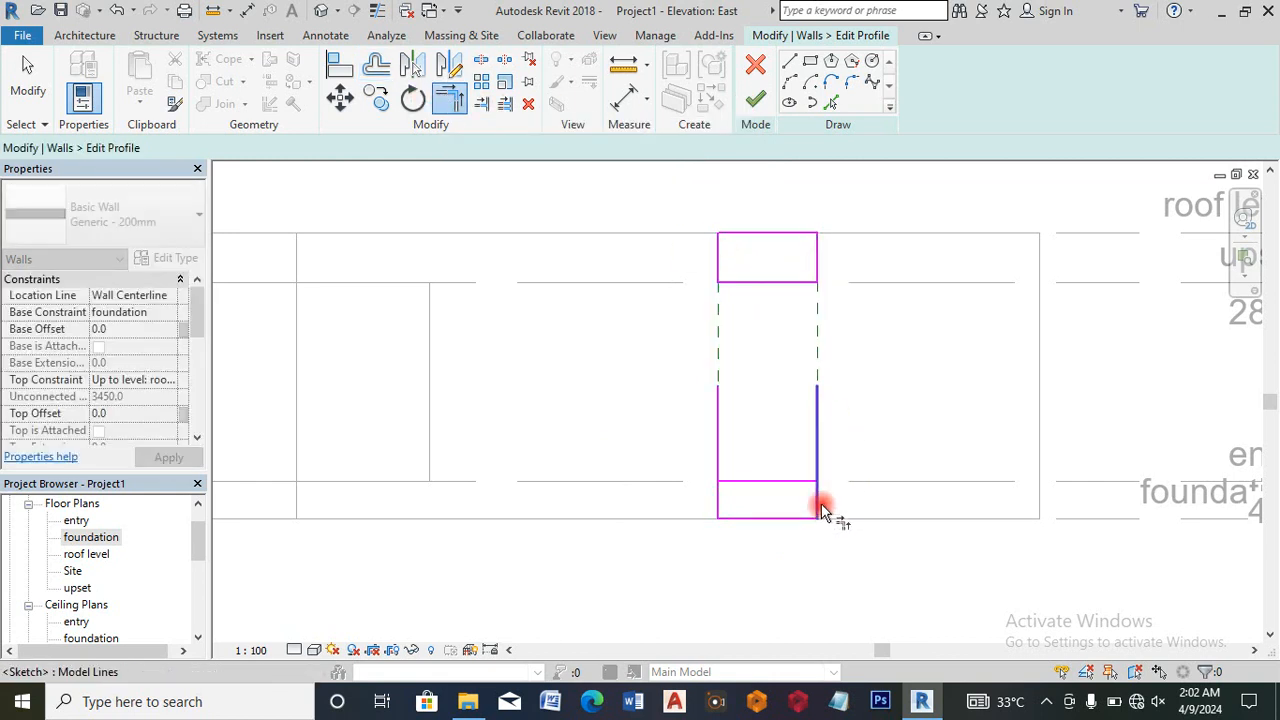
left_click(799, 475)
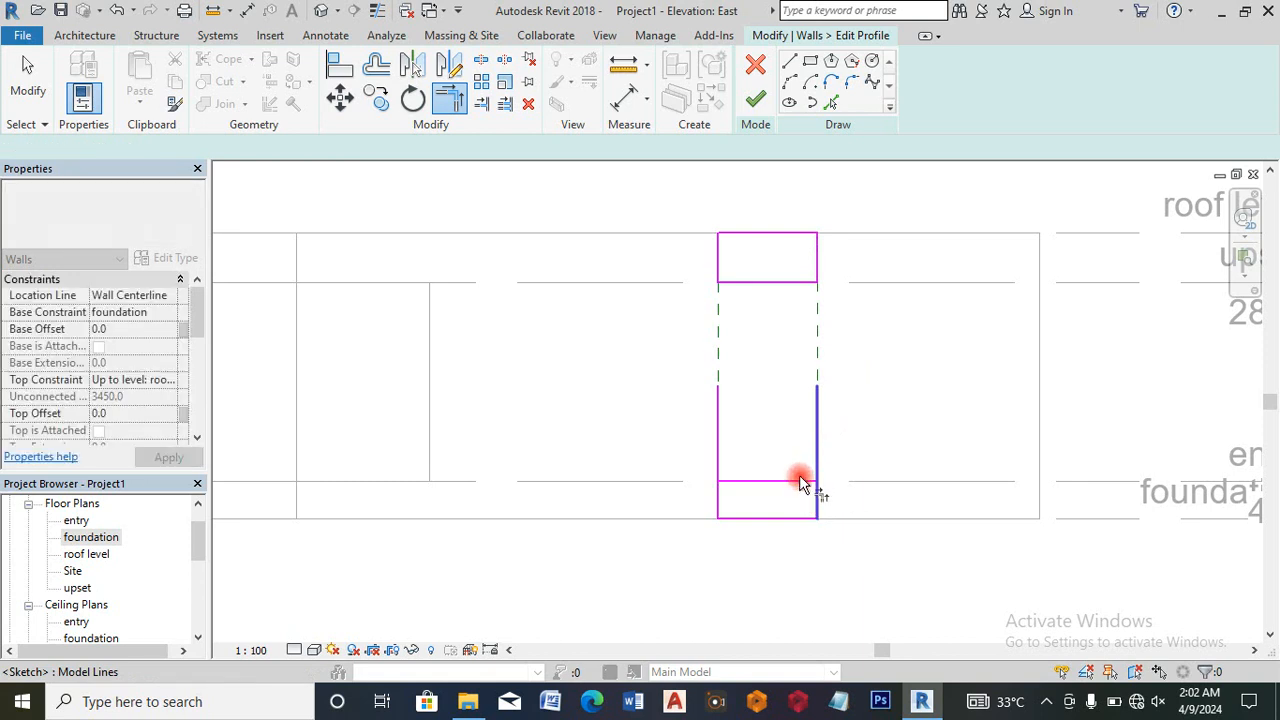
left_click(731, 494)
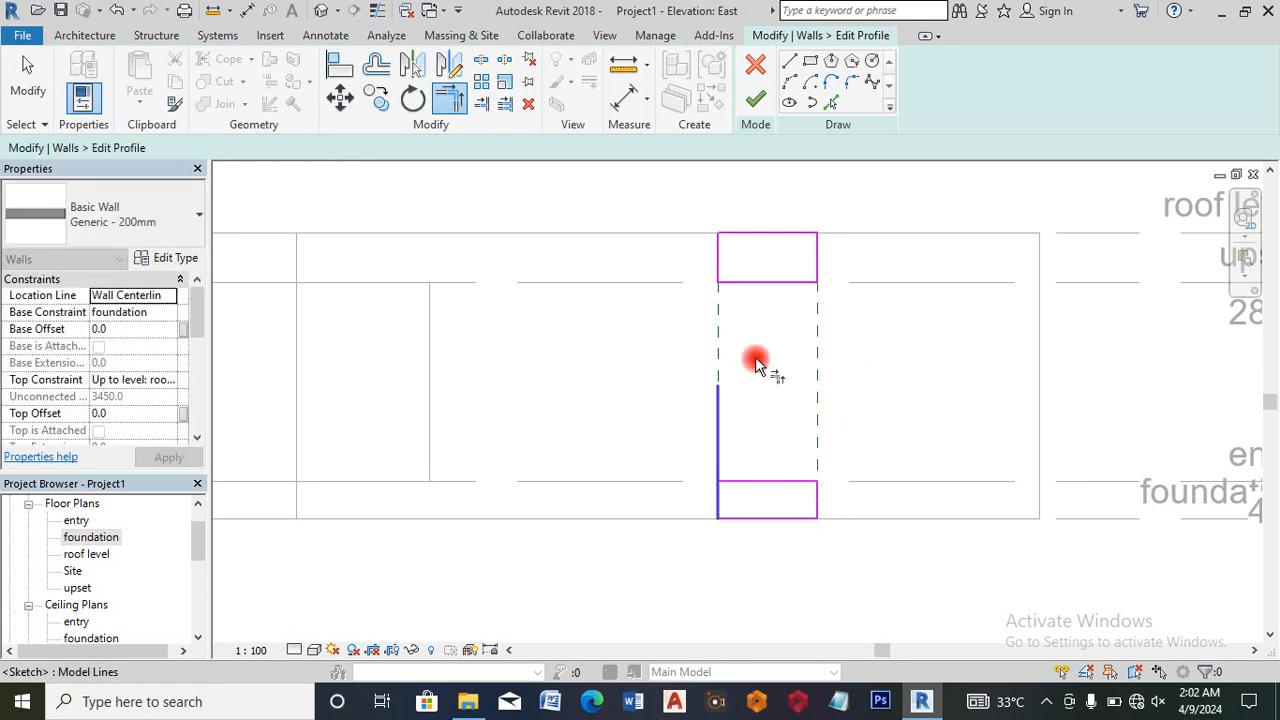
left_click(756, 106)
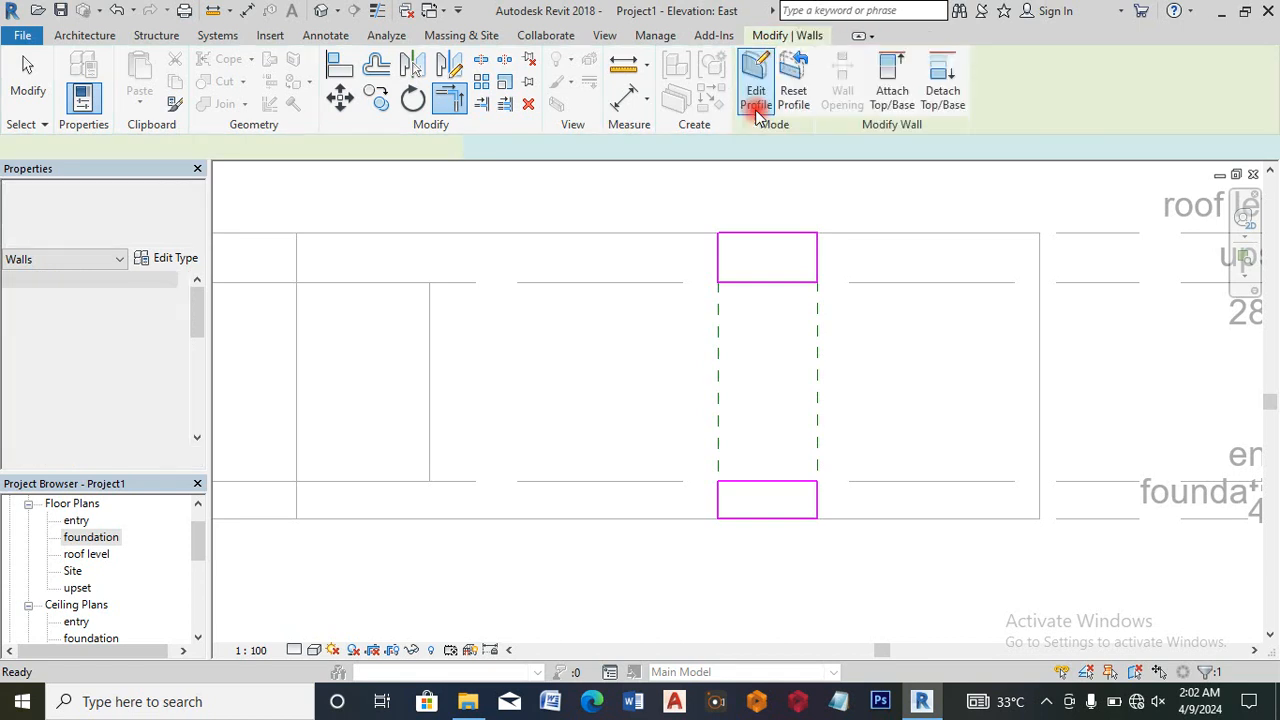
Step: From the foundation plan, open the right wall of the third room down in the left column for profile editing in East elevation
double_click(103, 538)
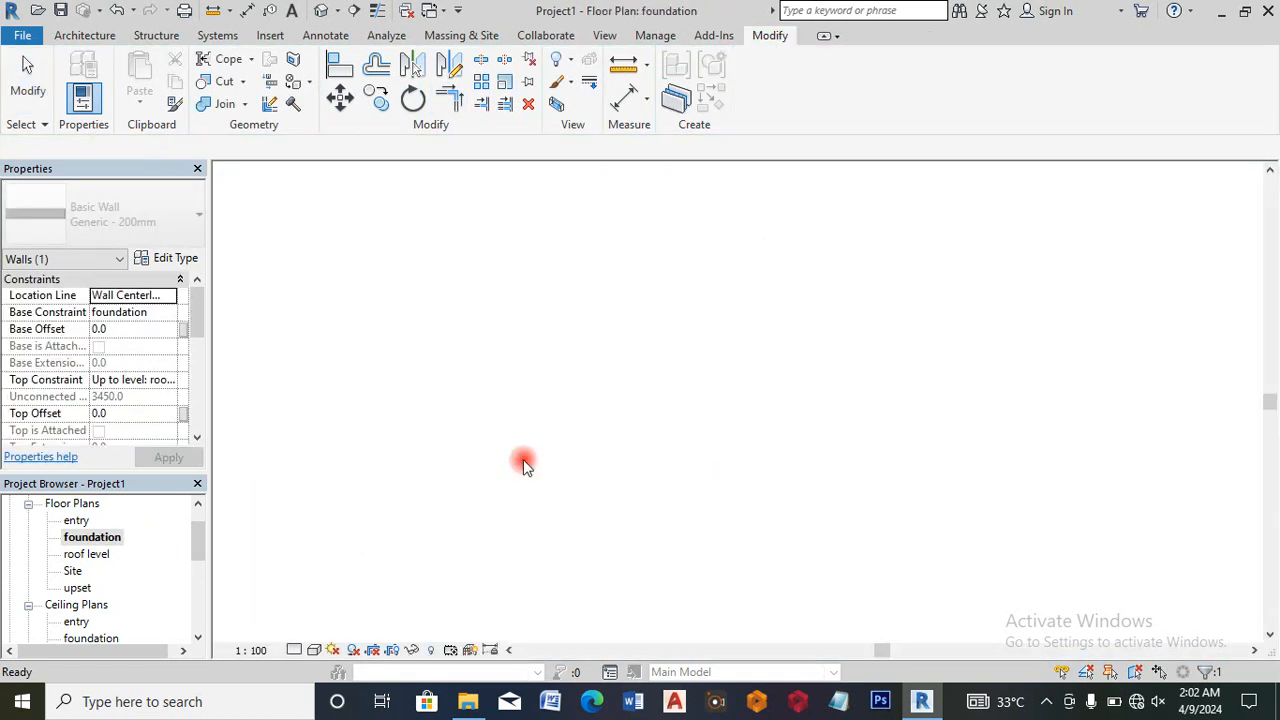
left_click(483, 440)
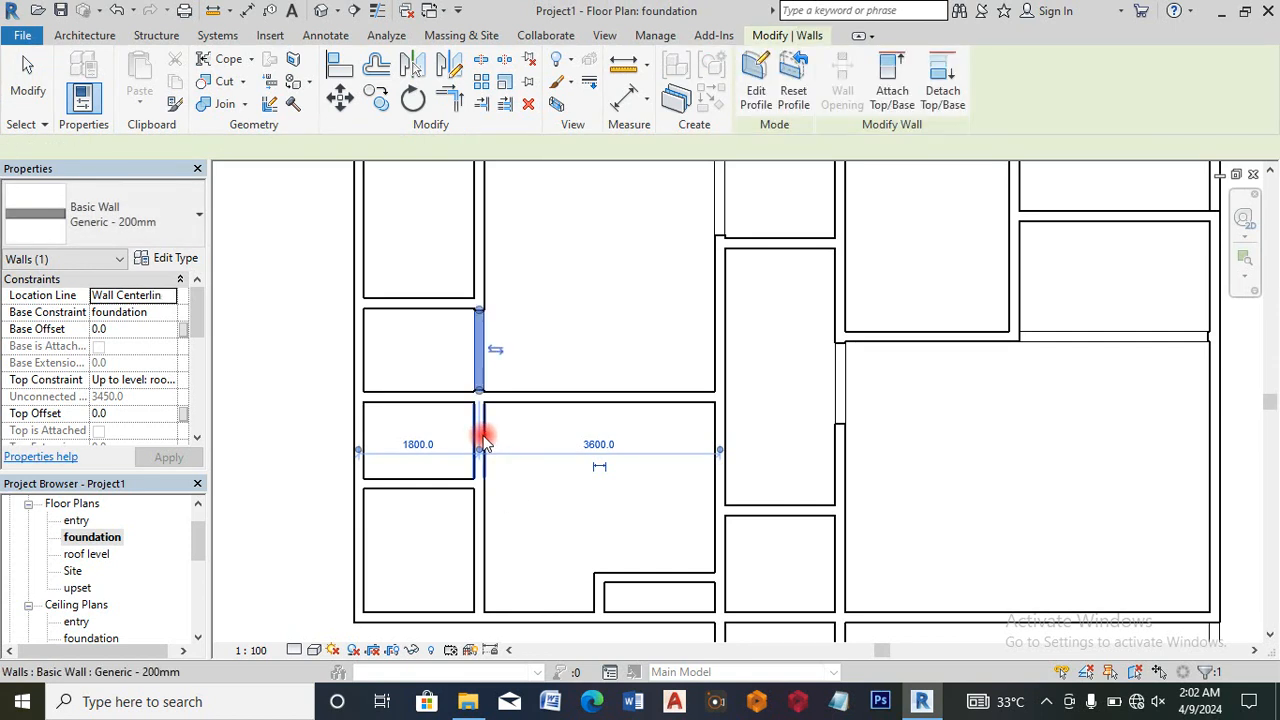
left_click(483, 440)
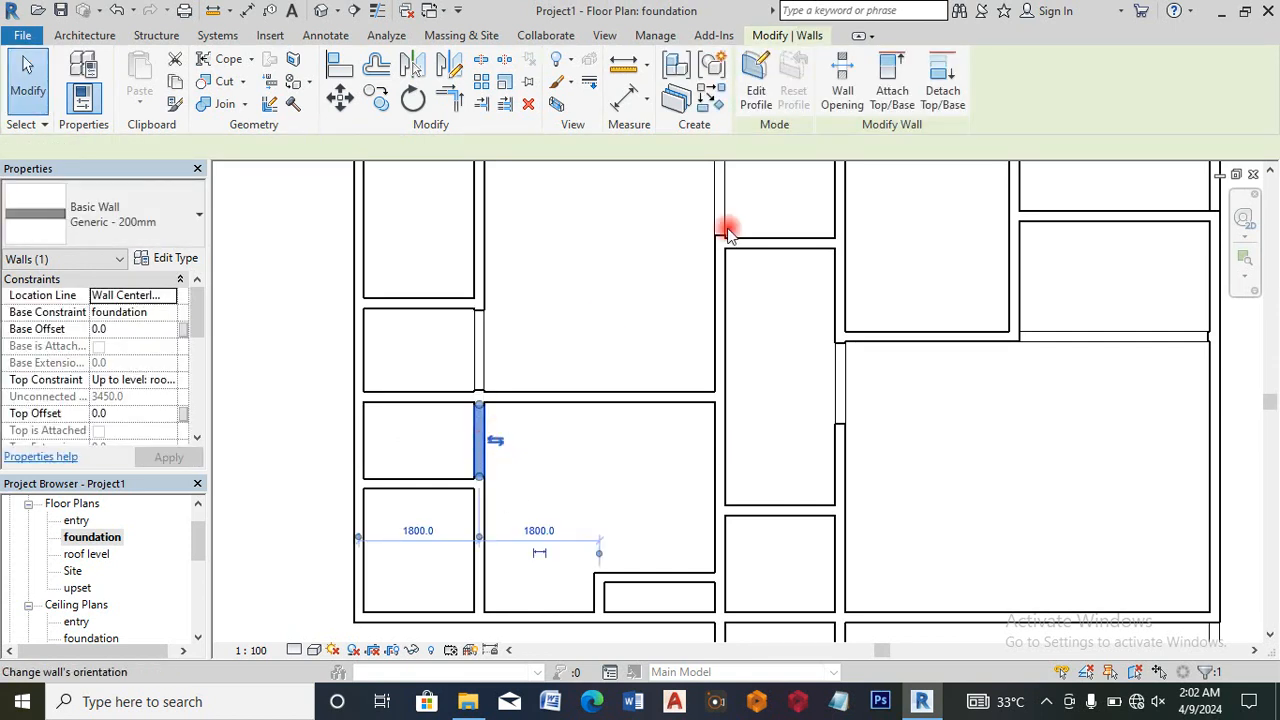
left_click(757, 104)
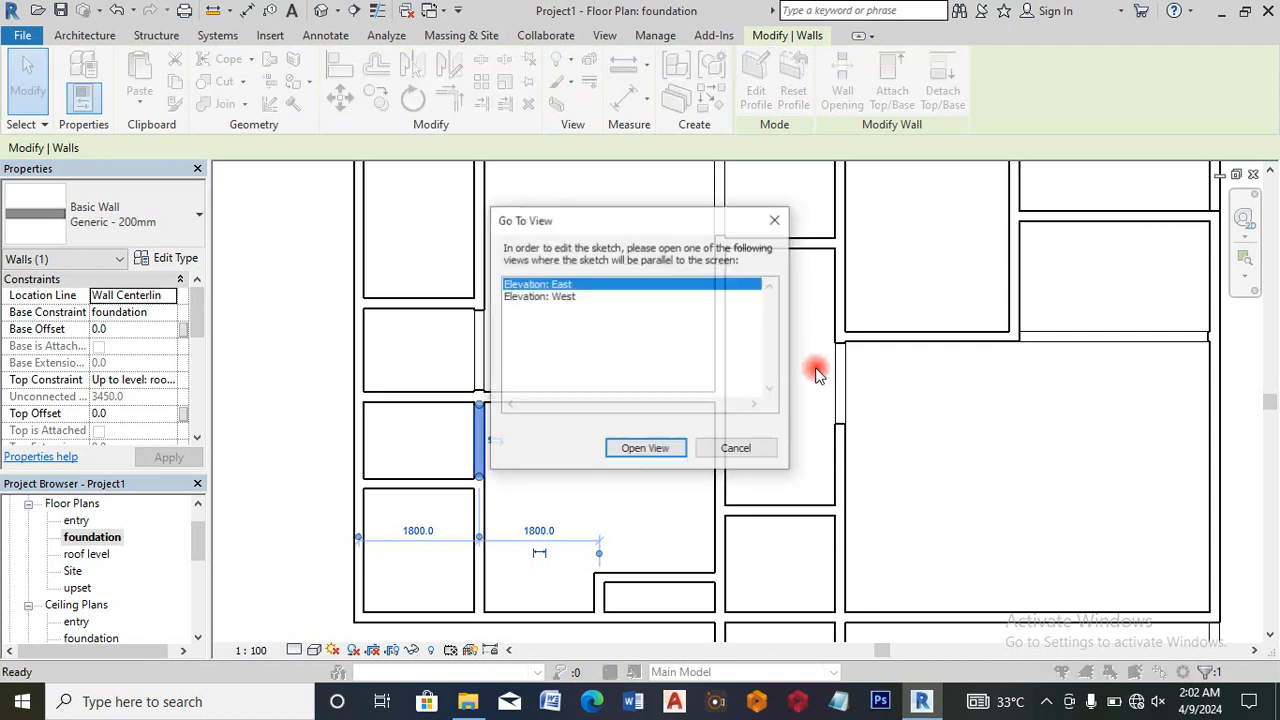
left_click(665, 458)
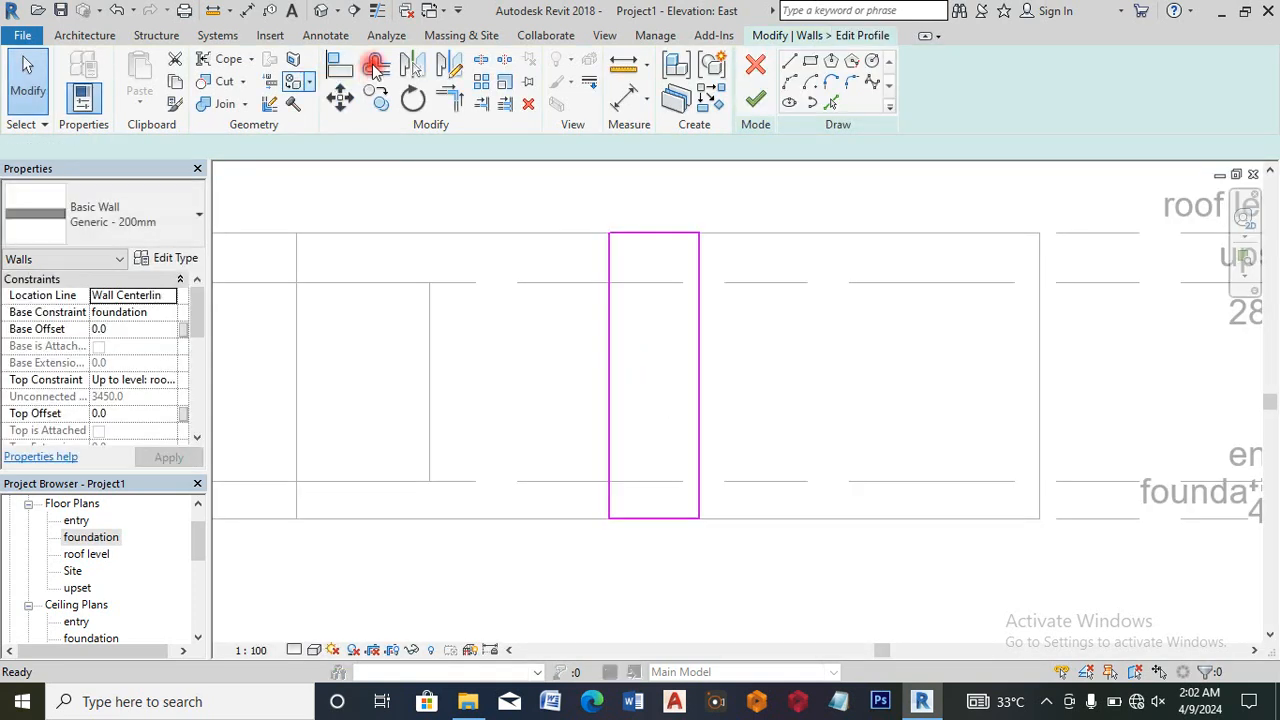
Step: Offset copies of the third room wall's top line 600 mm downward and its base line 450 mm upward
left_click(376, 66)
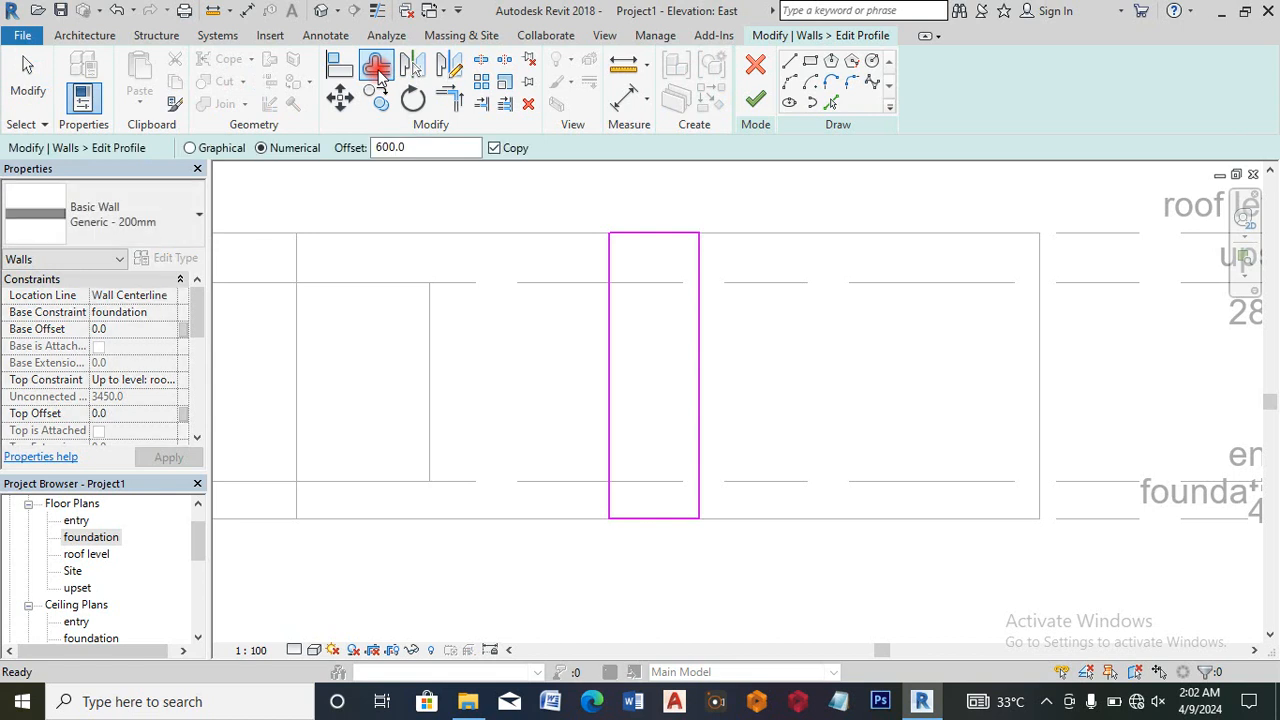
left_click(657, 236)
left_click_drag(420, 148, 354, 150)
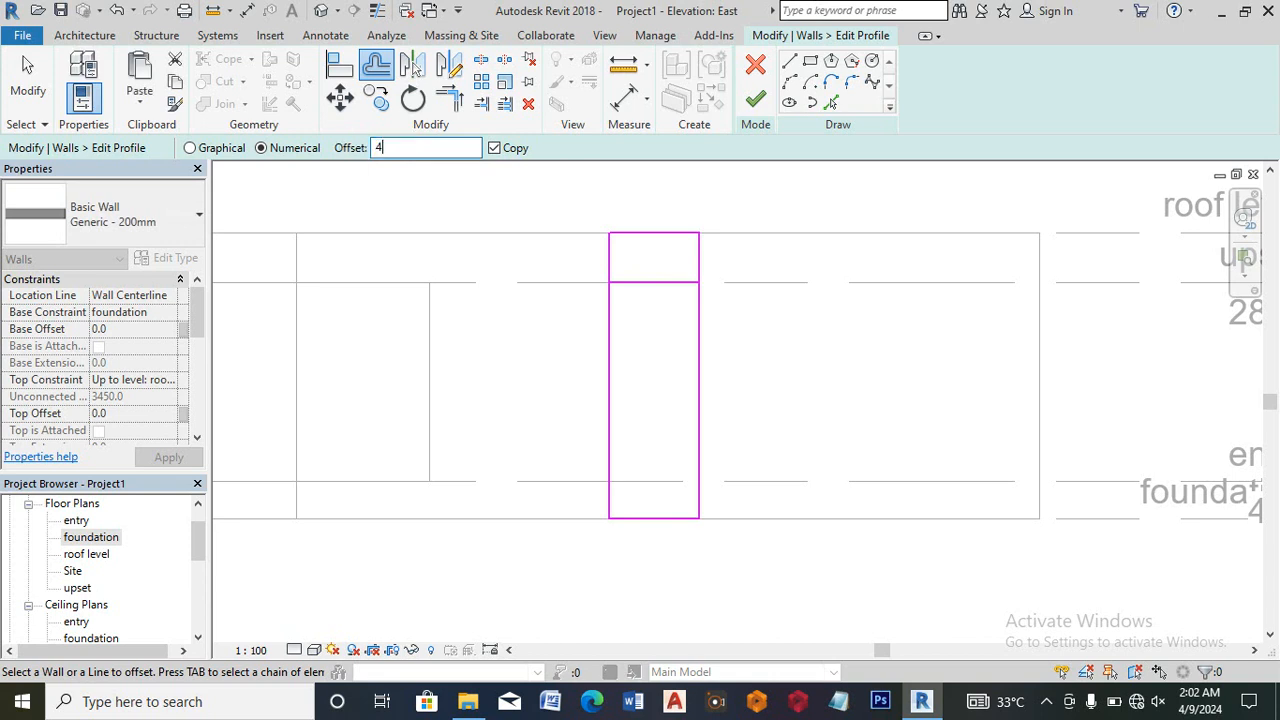
type("450")
left_click(660, 517)
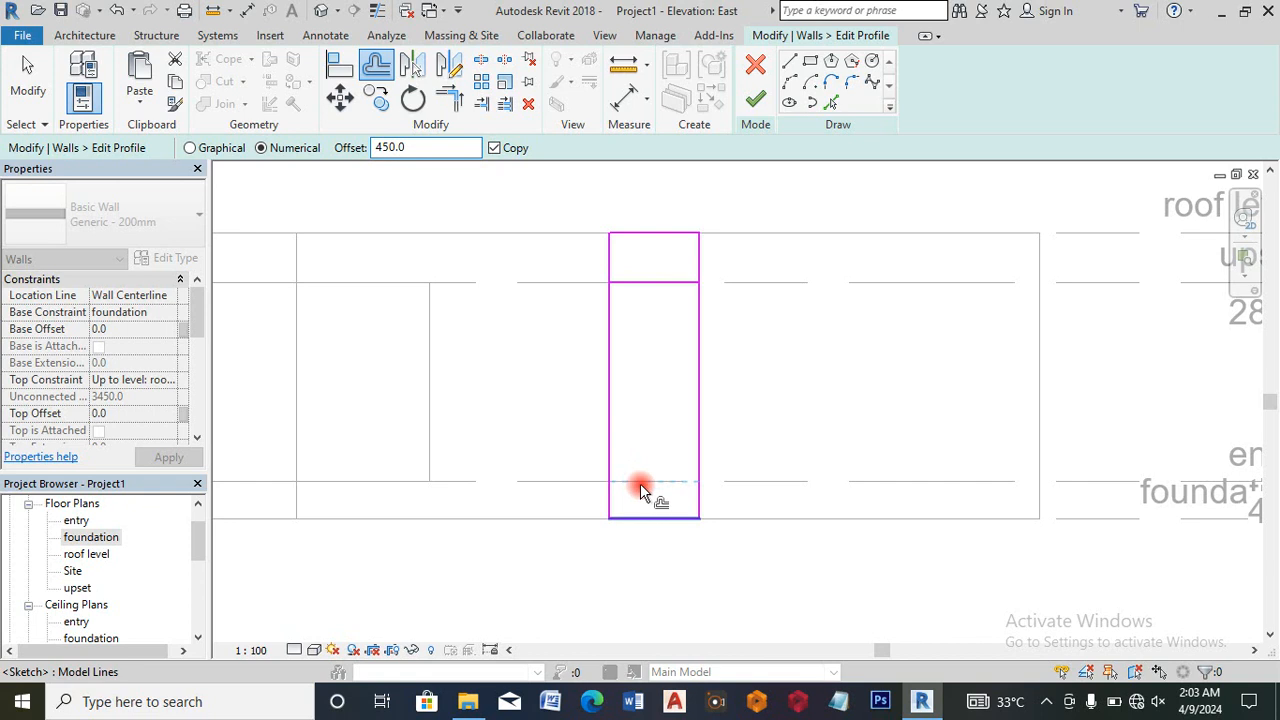
Step: Split both vertical edges between the offset lines, trim them into separate upper and lower rectangles, and finish the third room wall's profile edit
left_click(480, 66)
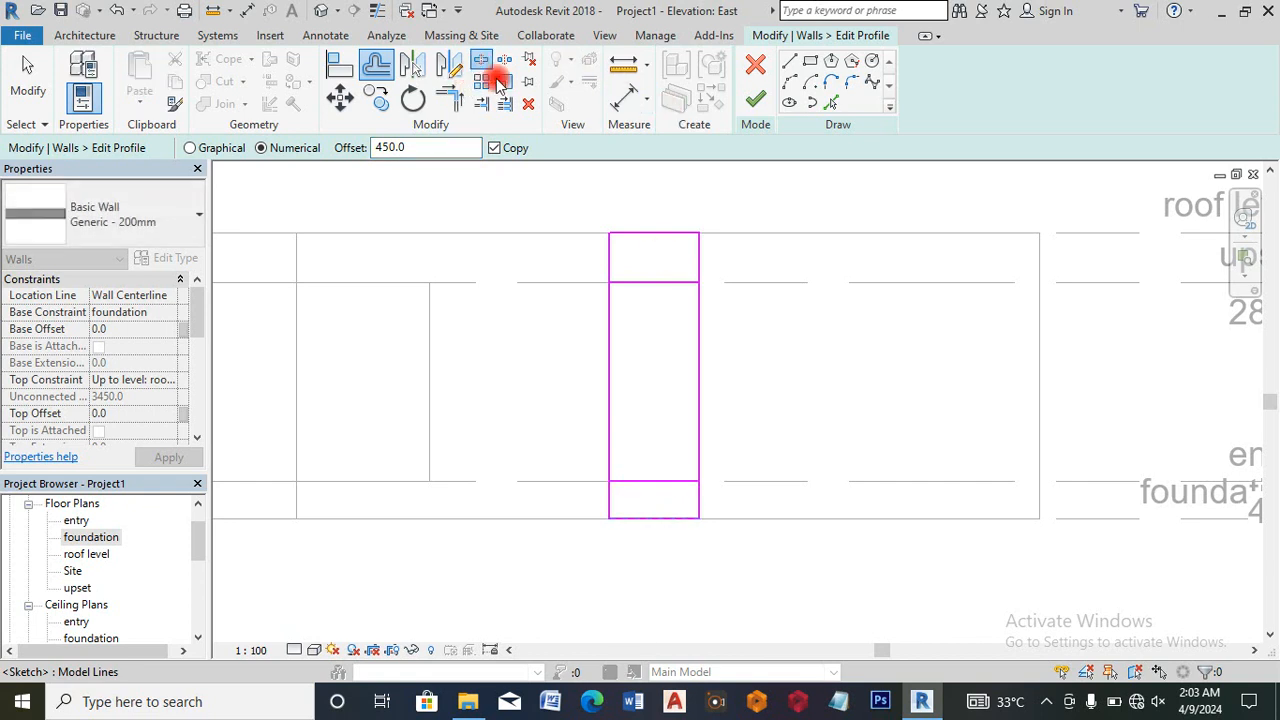
left_click(611, 372)
left_click(446, 98)
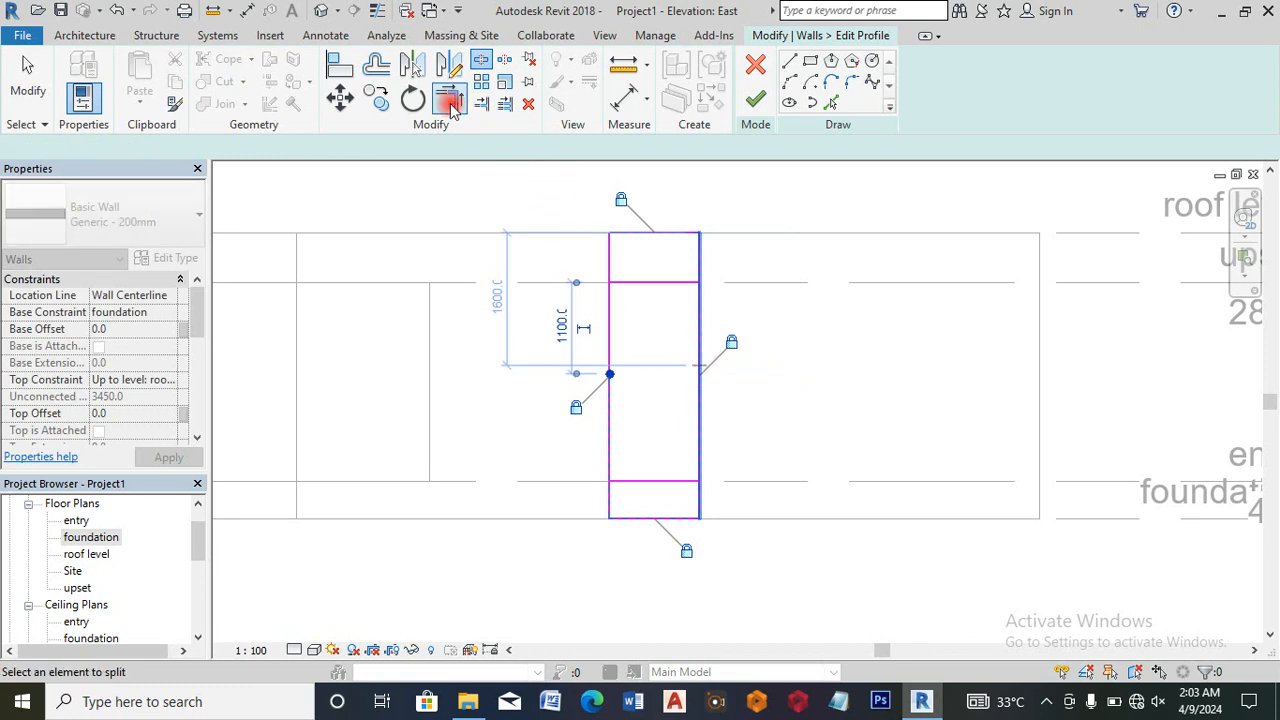
left_click(612, 262)
left_click(702, 267)
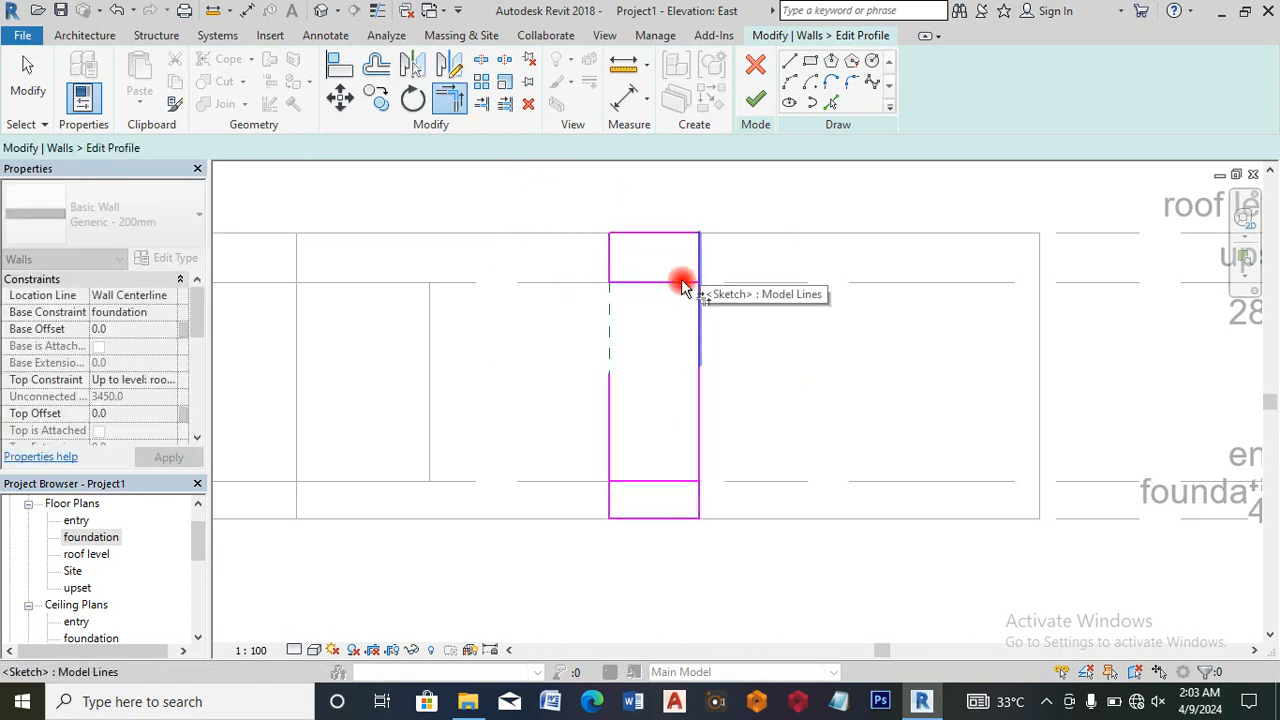
left_click(699, 512)
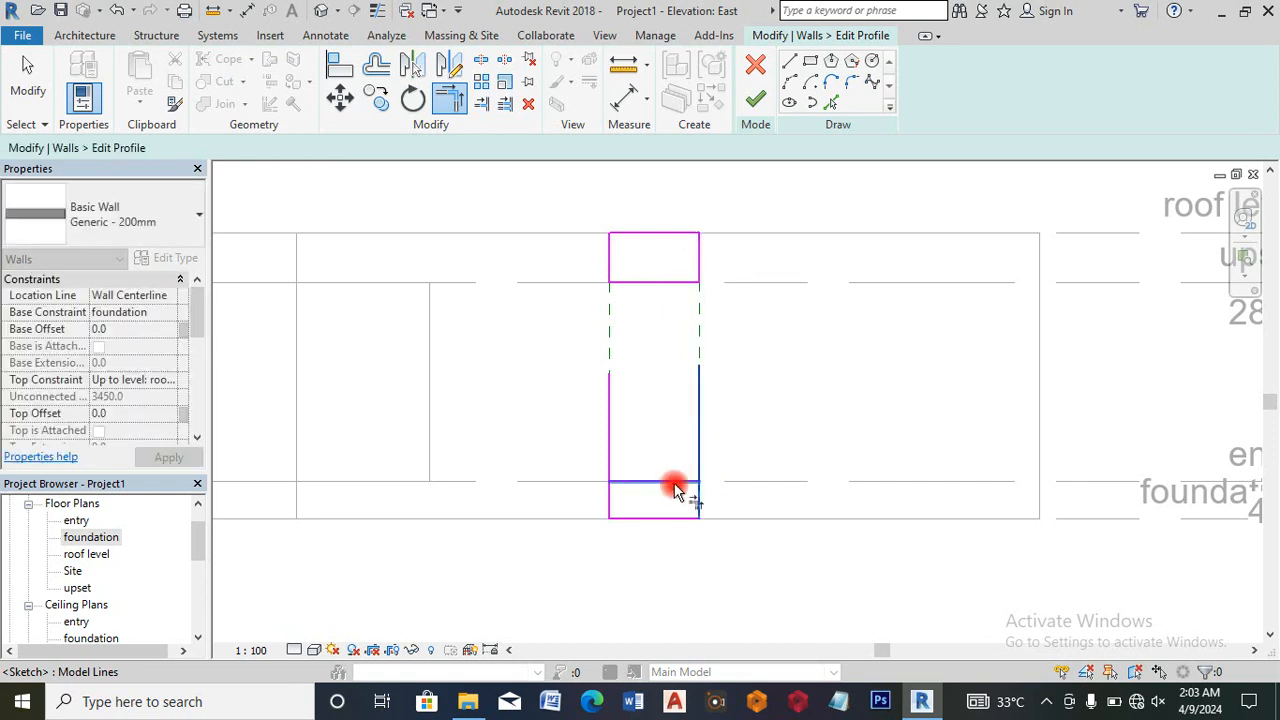
left_click(632, 484)
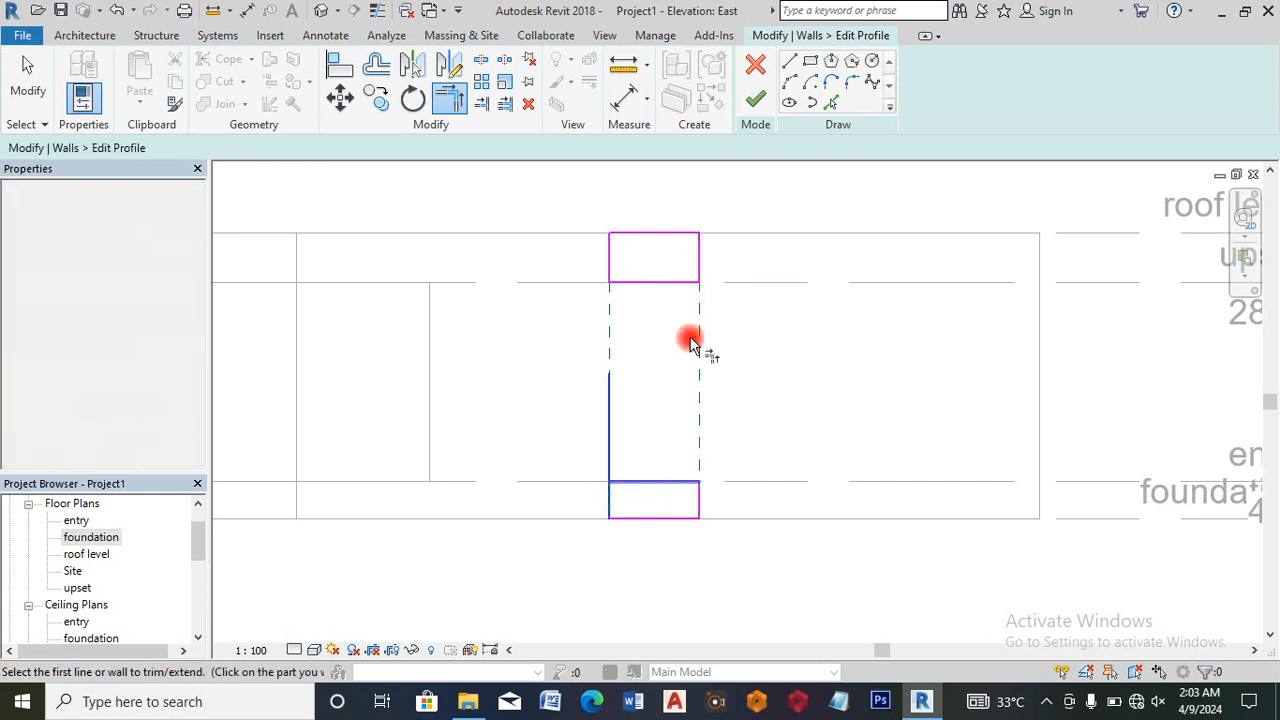
left_click(752, 100)
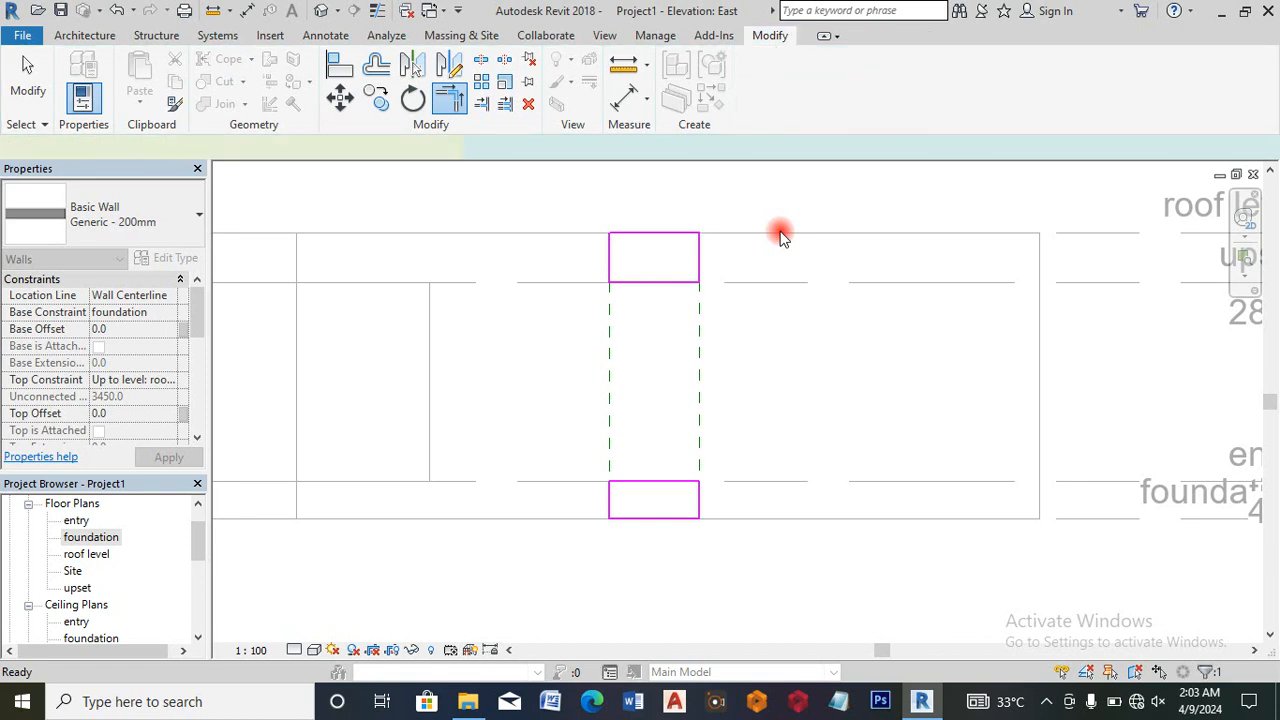
Step: From the foundation plan, open the short outer wall below the small recess for profile editing in North elevation
double_click(100, 540)
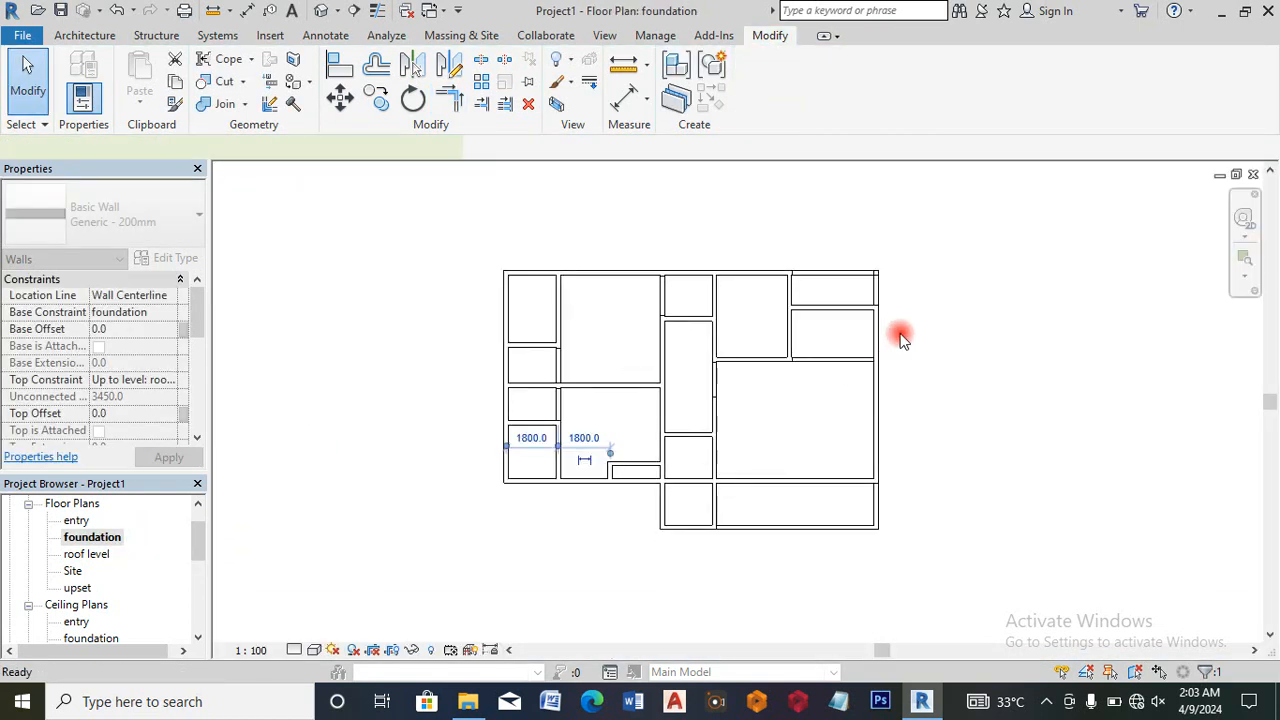
left_click(638, 468)
scroll(638, 470, "up", 4)
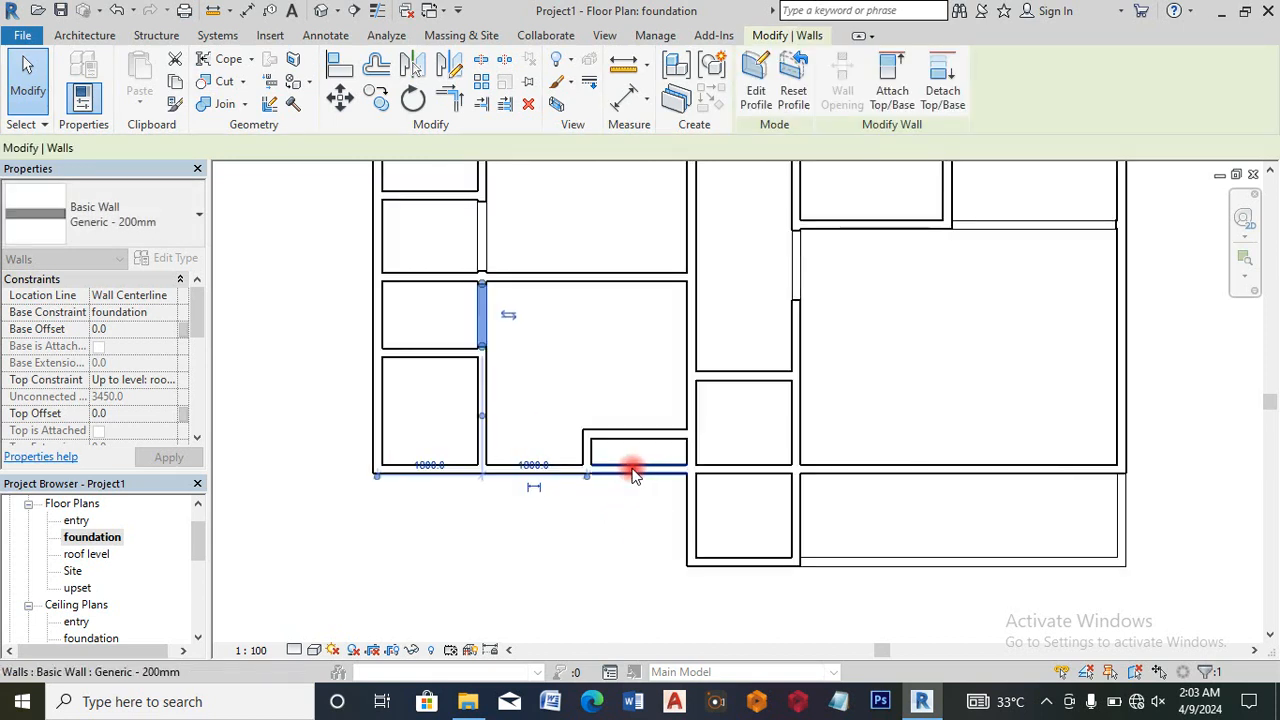
left_click(632, 468)
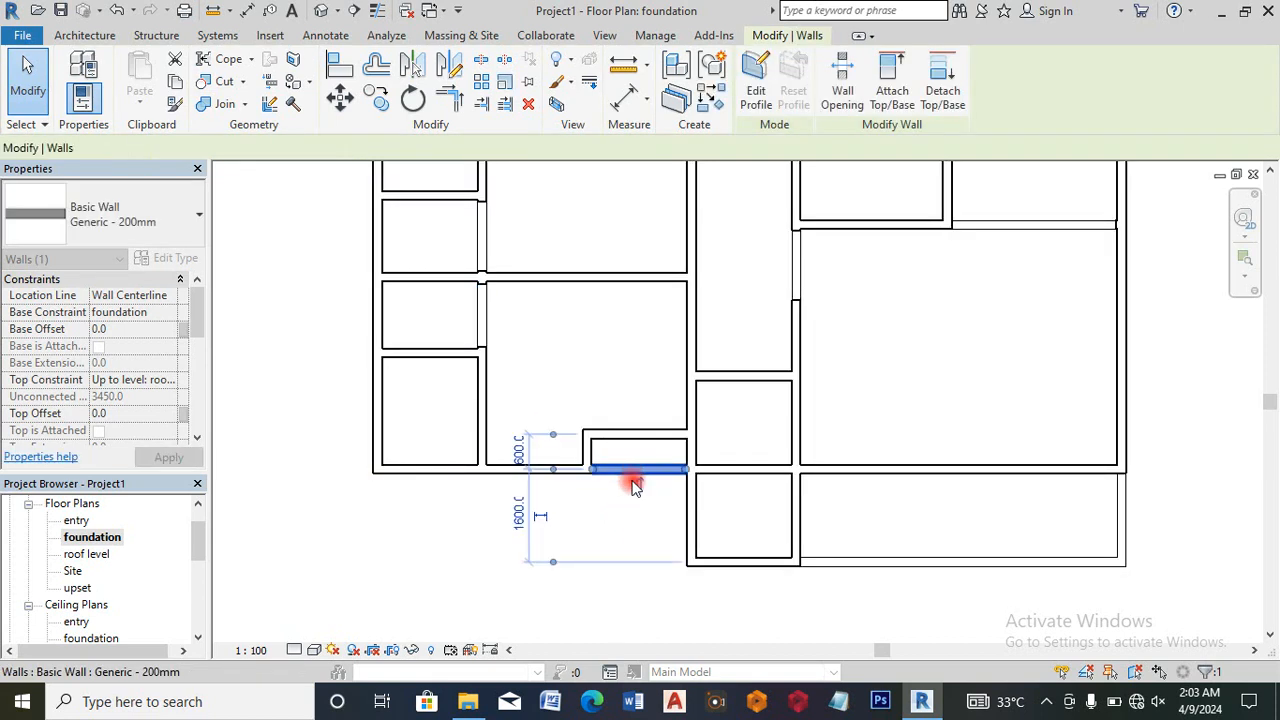
left_click(757, 68)
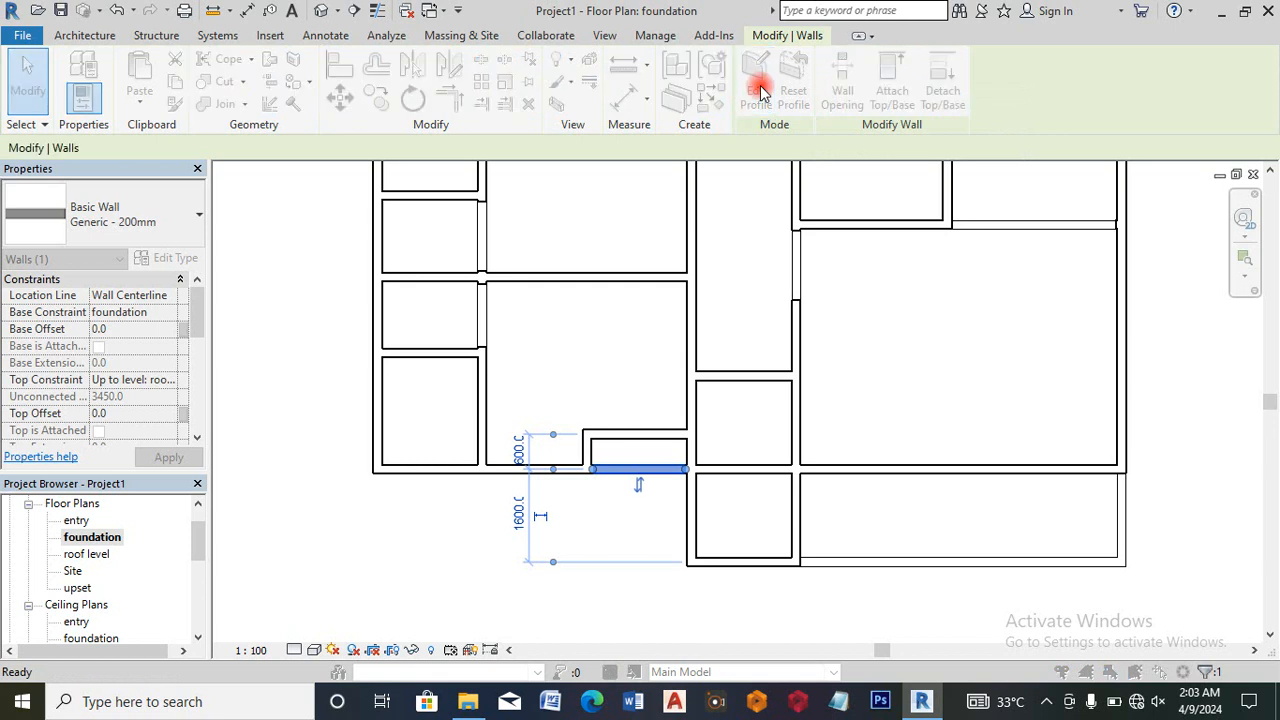
left_click(644, 447)
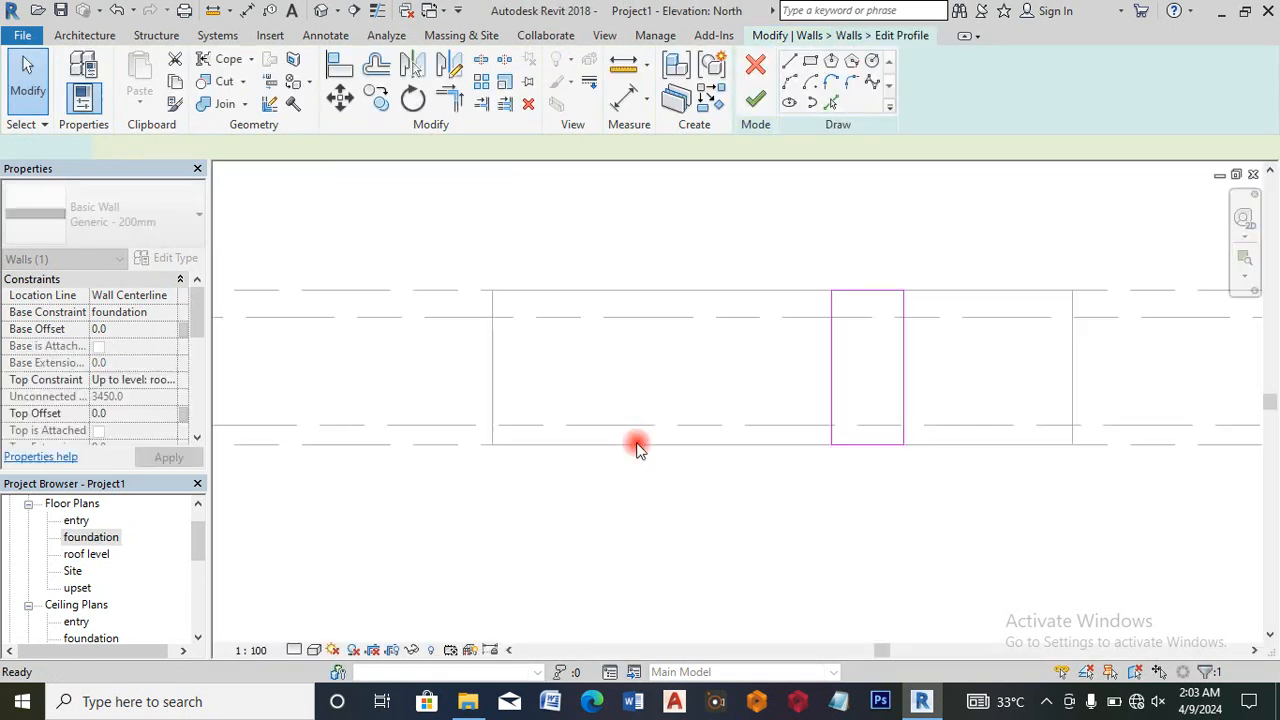
Step: Draw two horizontal lines across the full width of the recess wall's profile, along the entry and upset levels
left_click(791, 63)
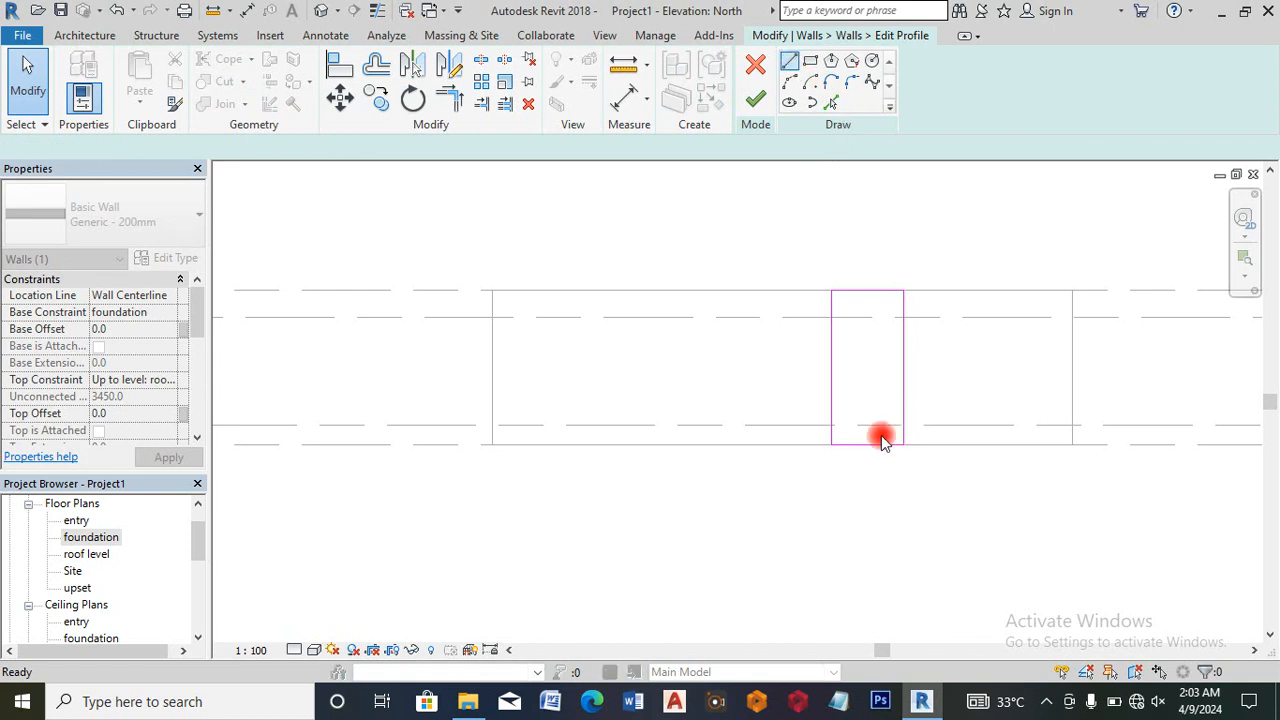
left_click(791, 63)
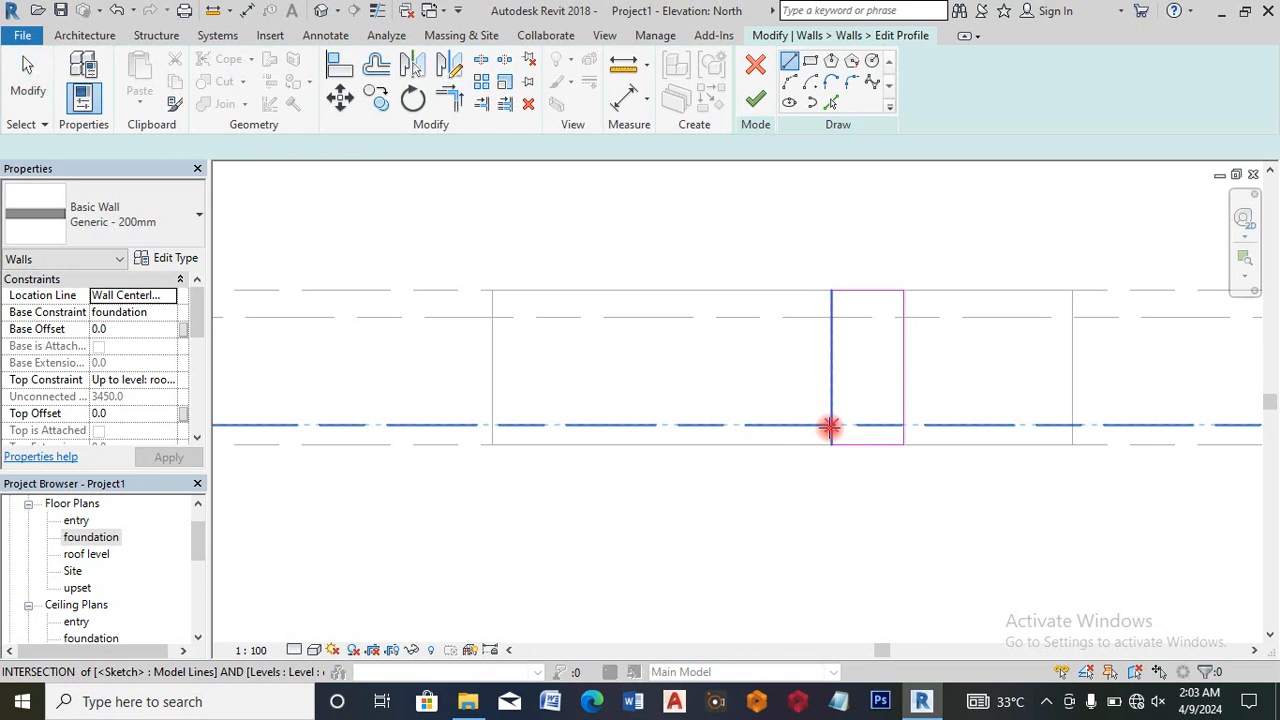
left_click(903, 426)
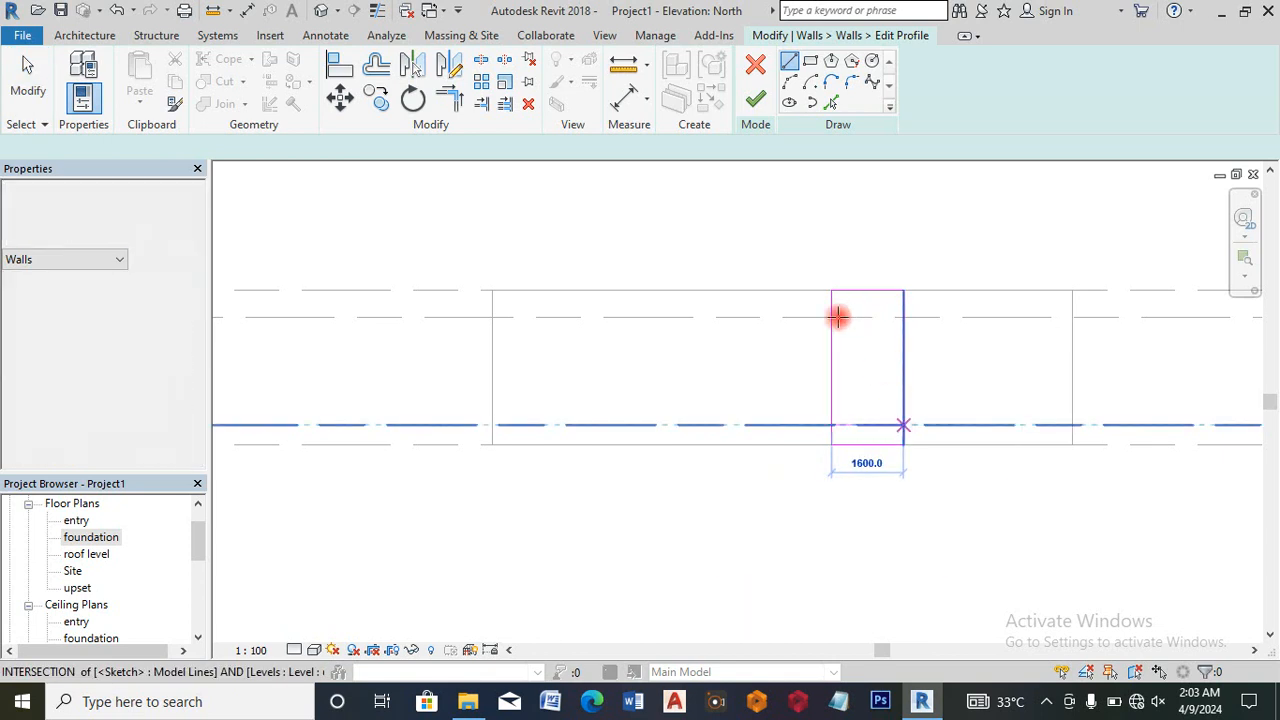
left_click(905, 318)
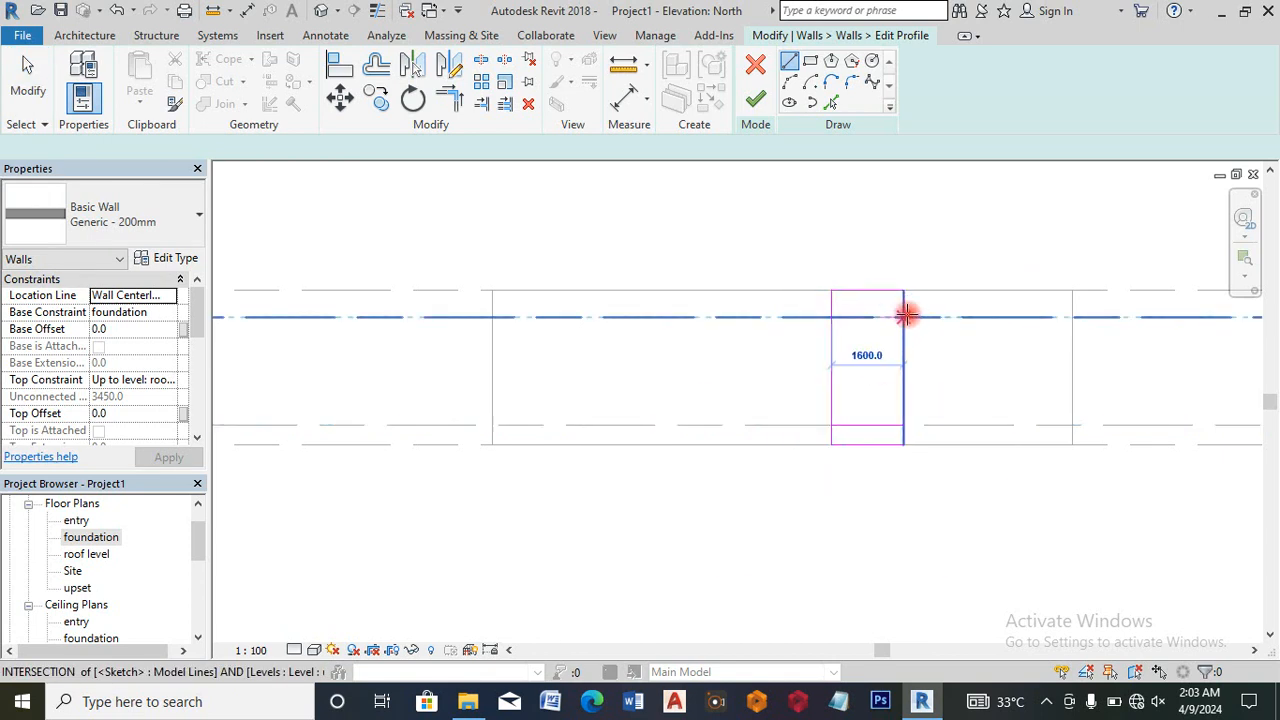
Step: Split the recess wall profile's vertical edges between the level lines, trim them into upper and lower rectangles, and finish the profile edit
left_click(481, 60)
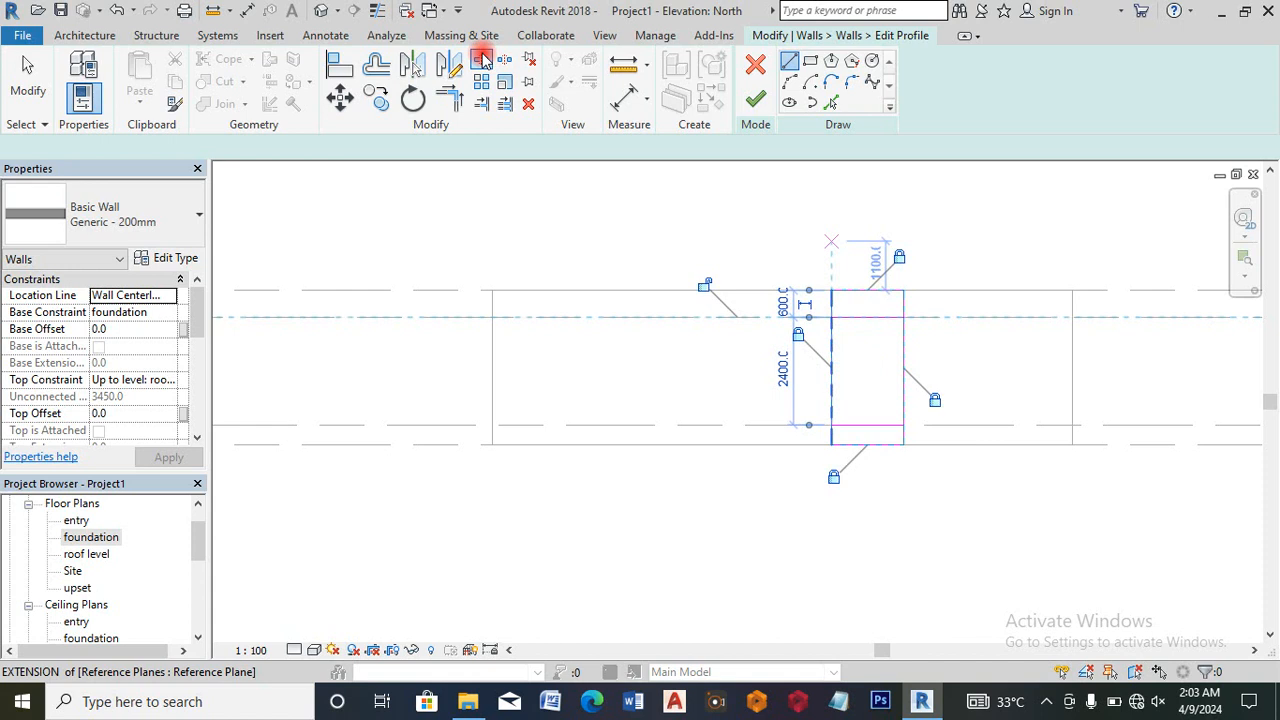
left_click(834, 365)
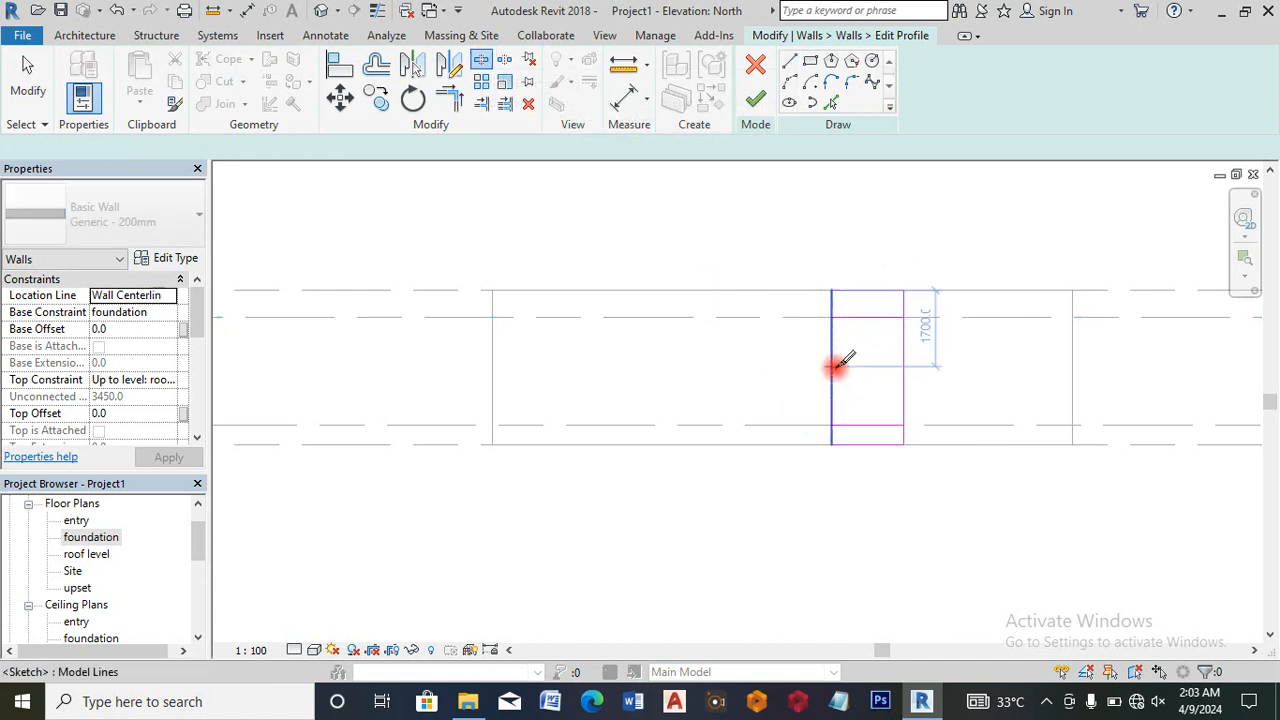
left_click(905, 367)
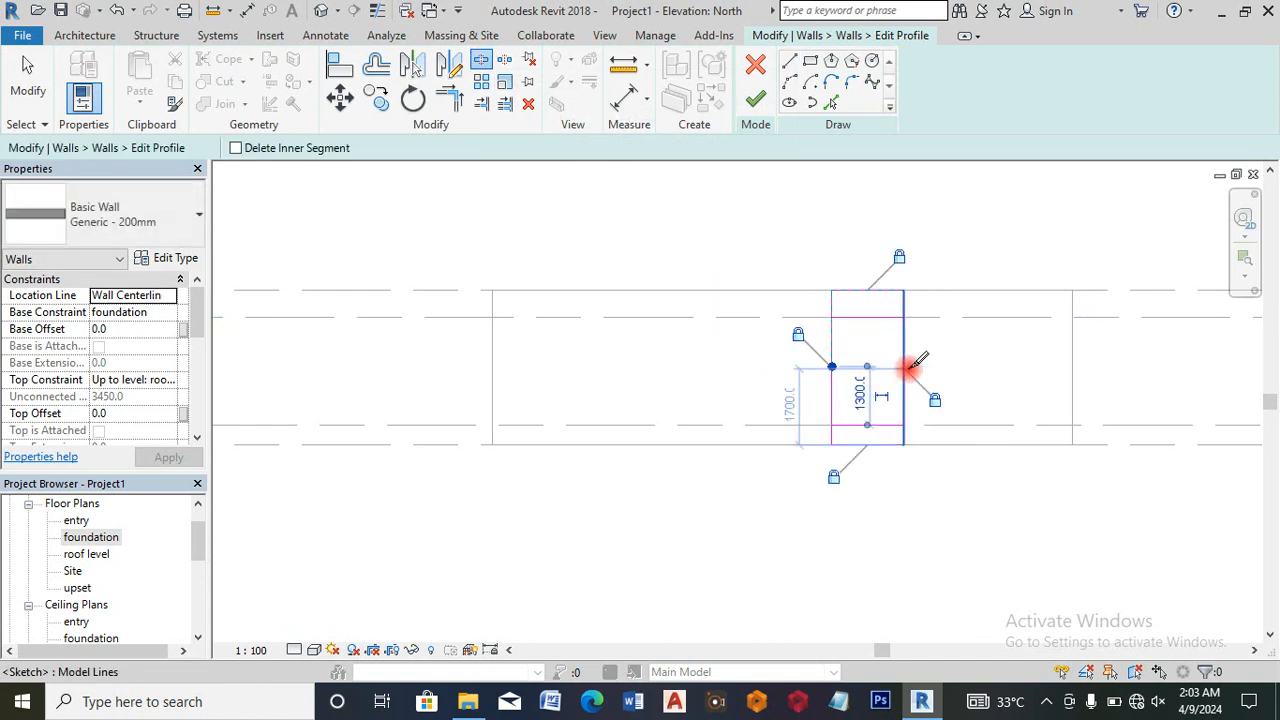
left_click(727, 212)
left_click(484, 106)
left_click(457, 98)
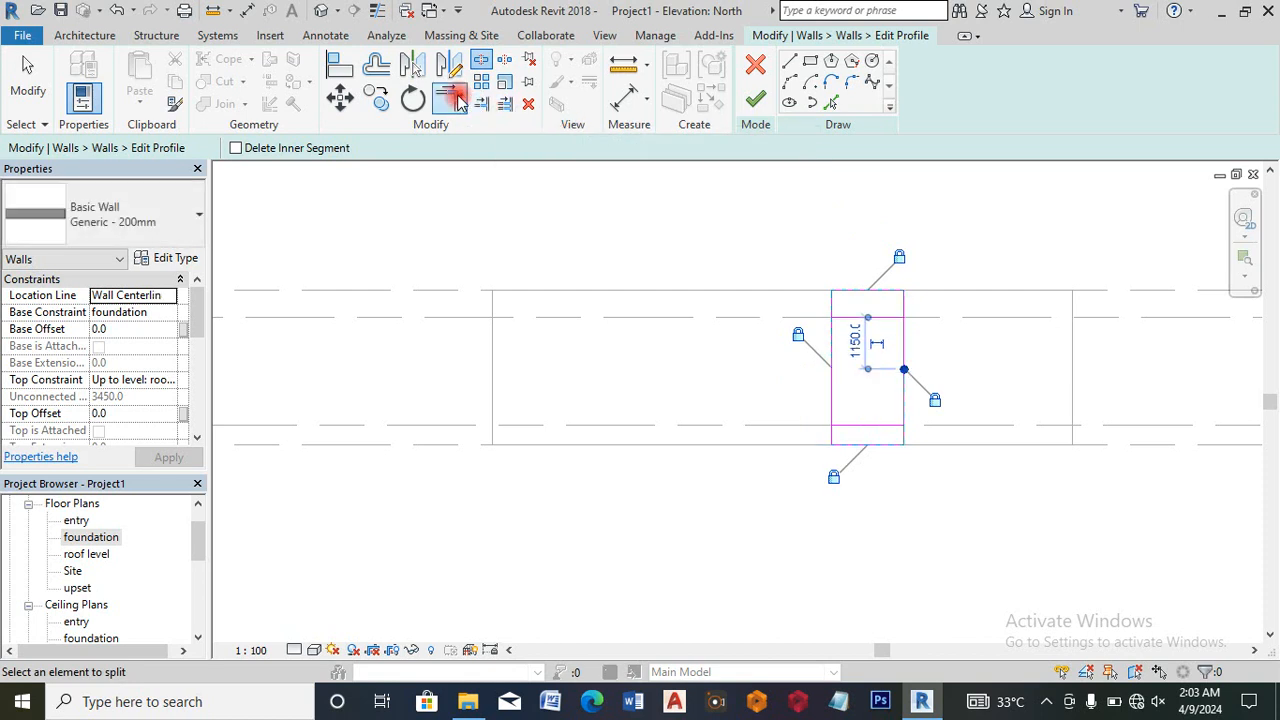
left_click(831, 304)
left_click(841, 316)
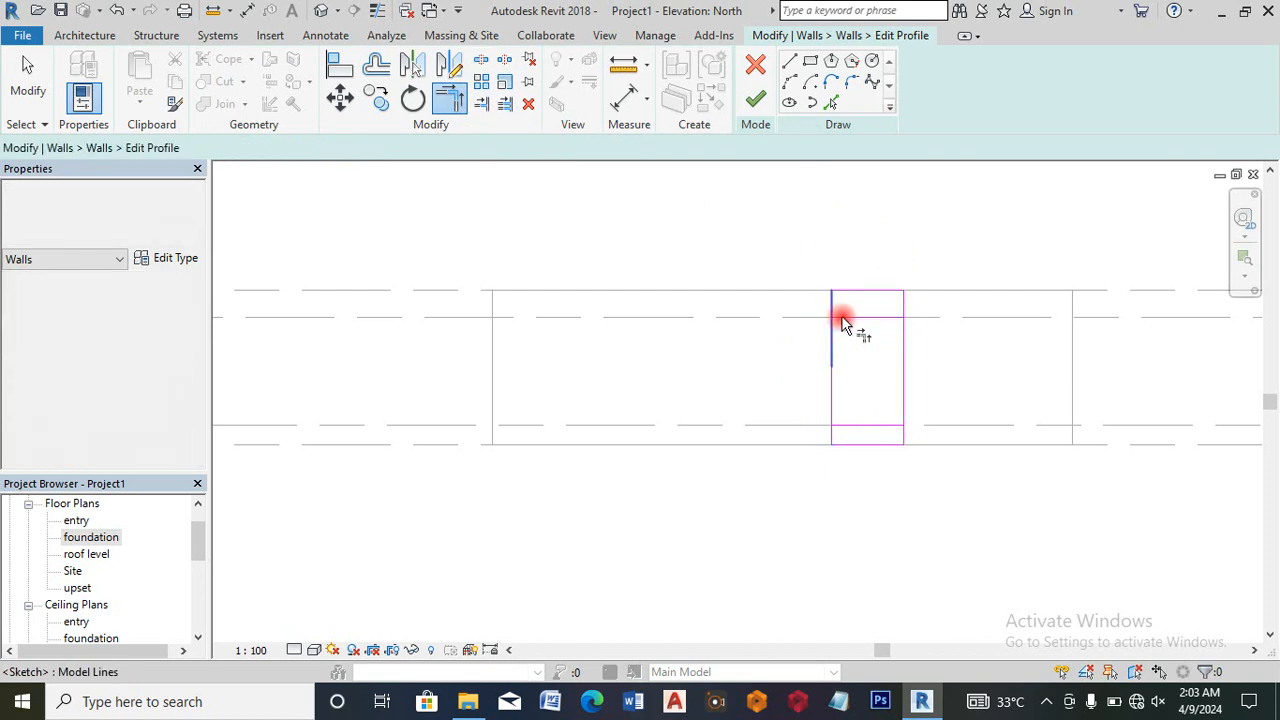
left_click(902, 308)
left_click(889, 440)
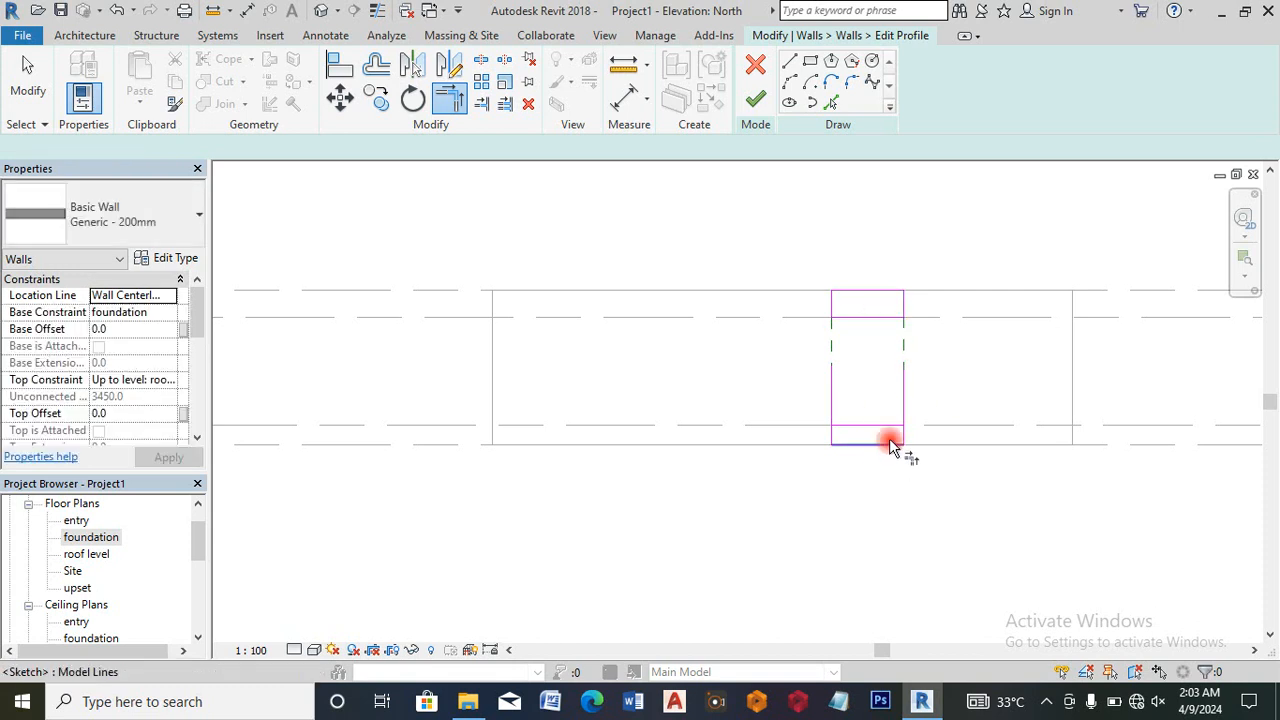
left_click(845, 405)
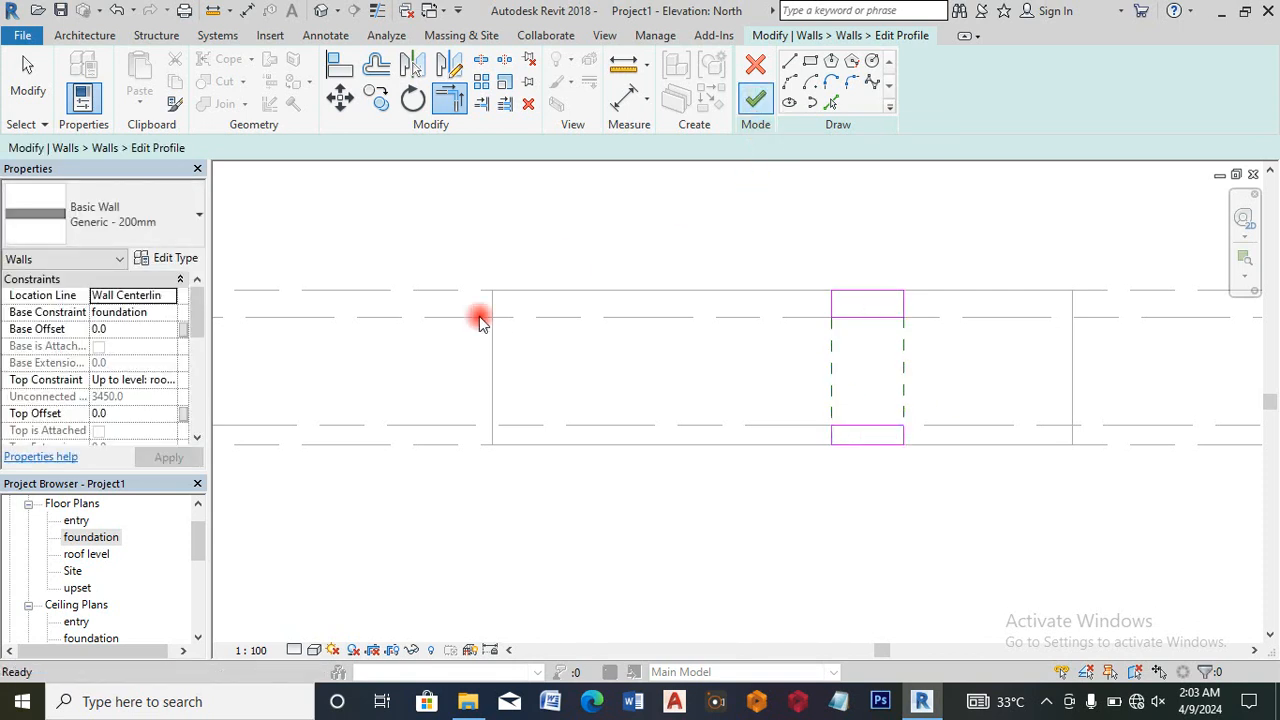
Step: On the foundation plan, split the right wall of the square room beside the recess just below its upper partition and about 400 mm above its lower wall
double_click(80, 539)
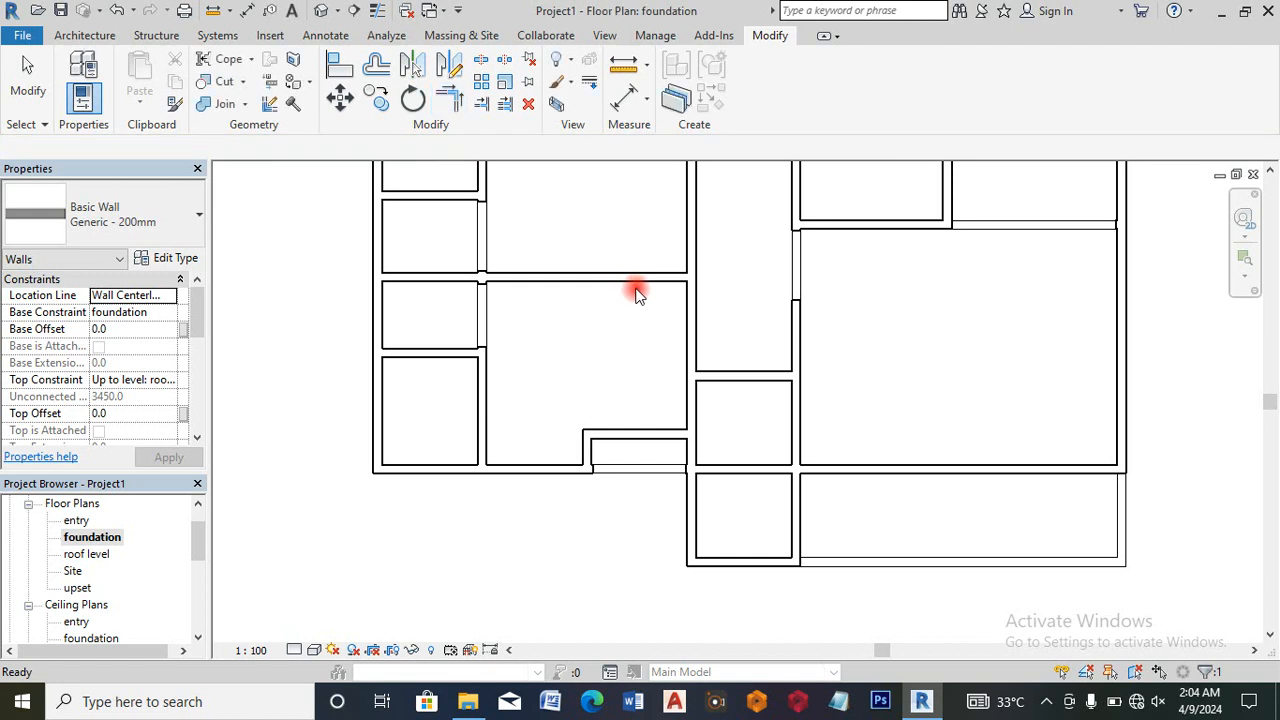
scroll(620, 435, "down", 1)
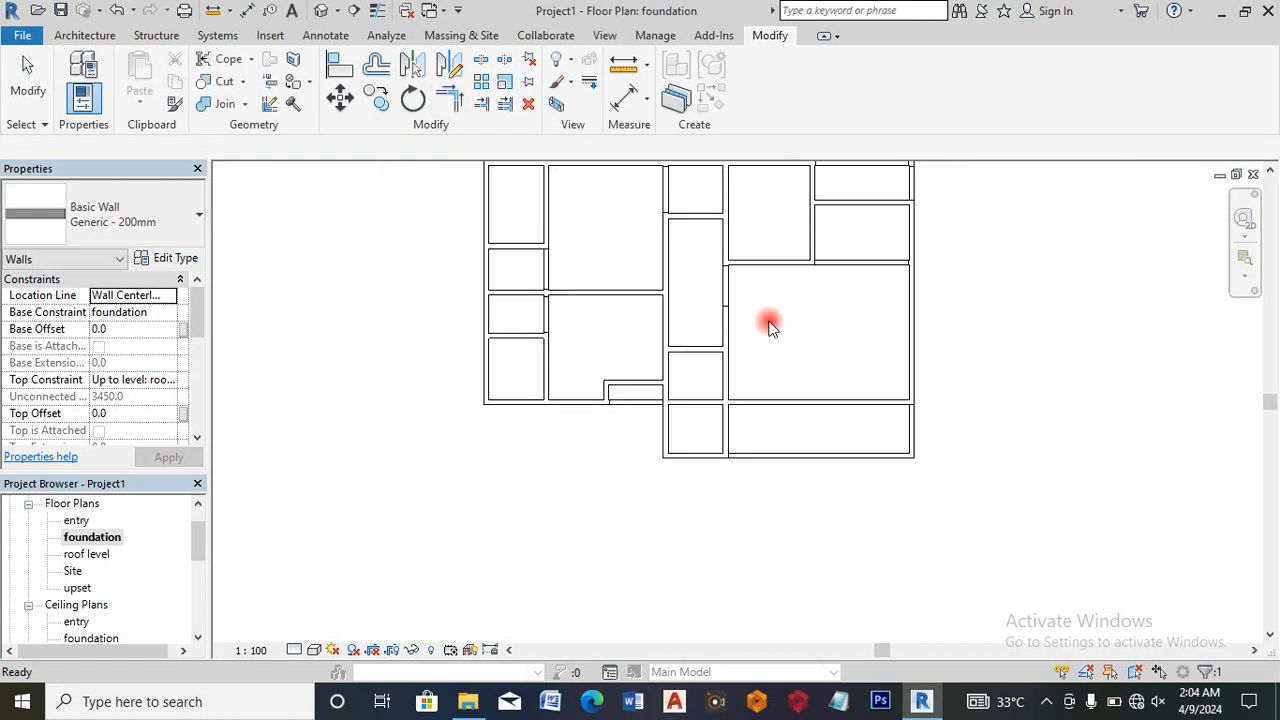
scroll(712, 390, "up", 3)
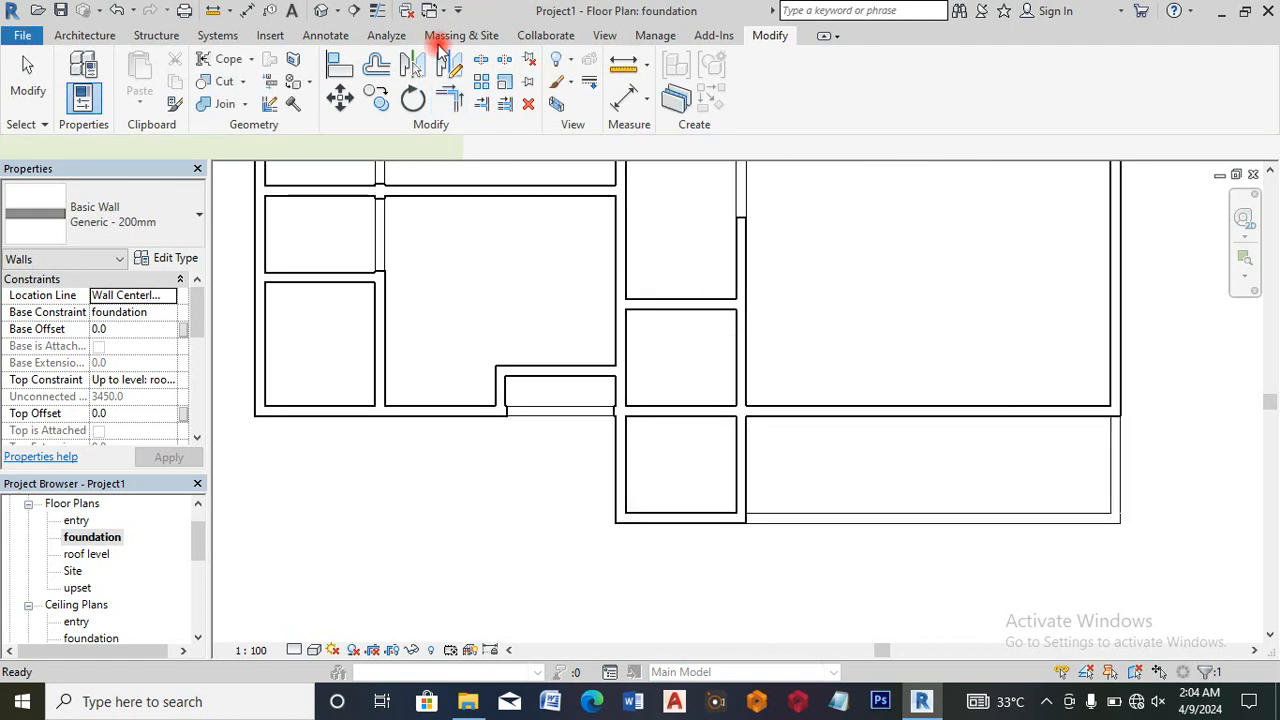
left_click(474, 66)
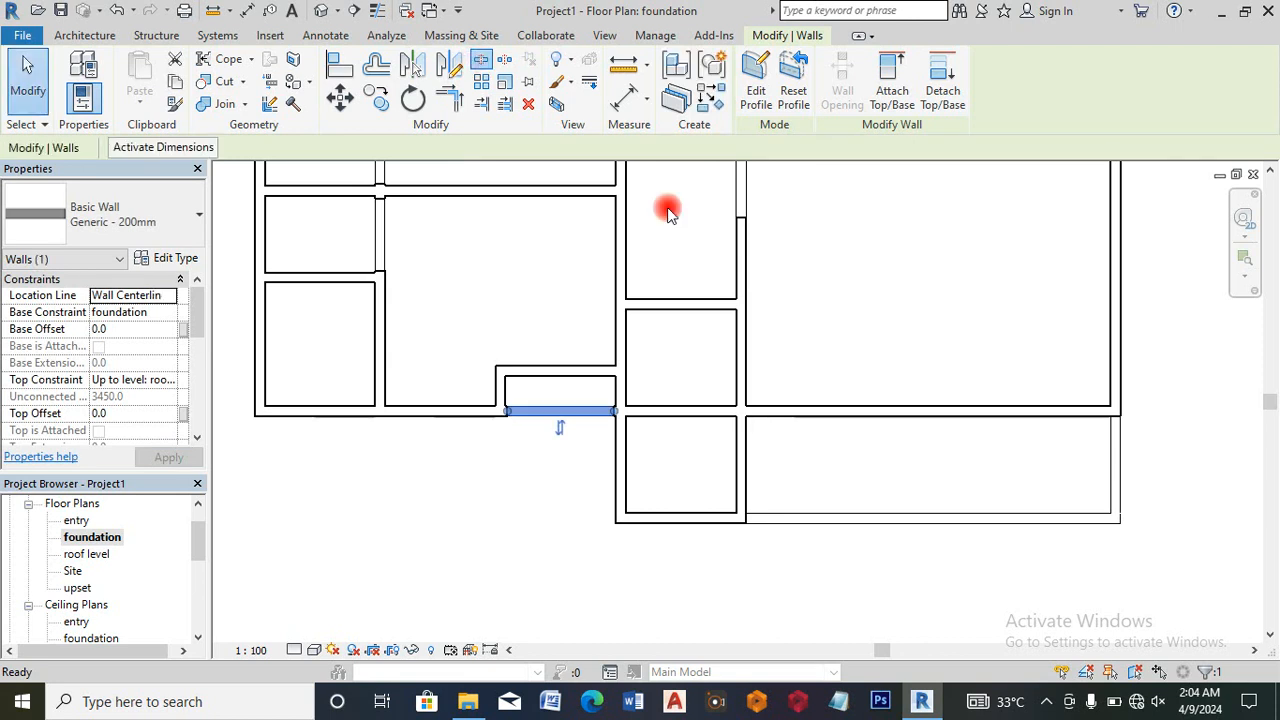
scroll(742, 314, "up", 3)
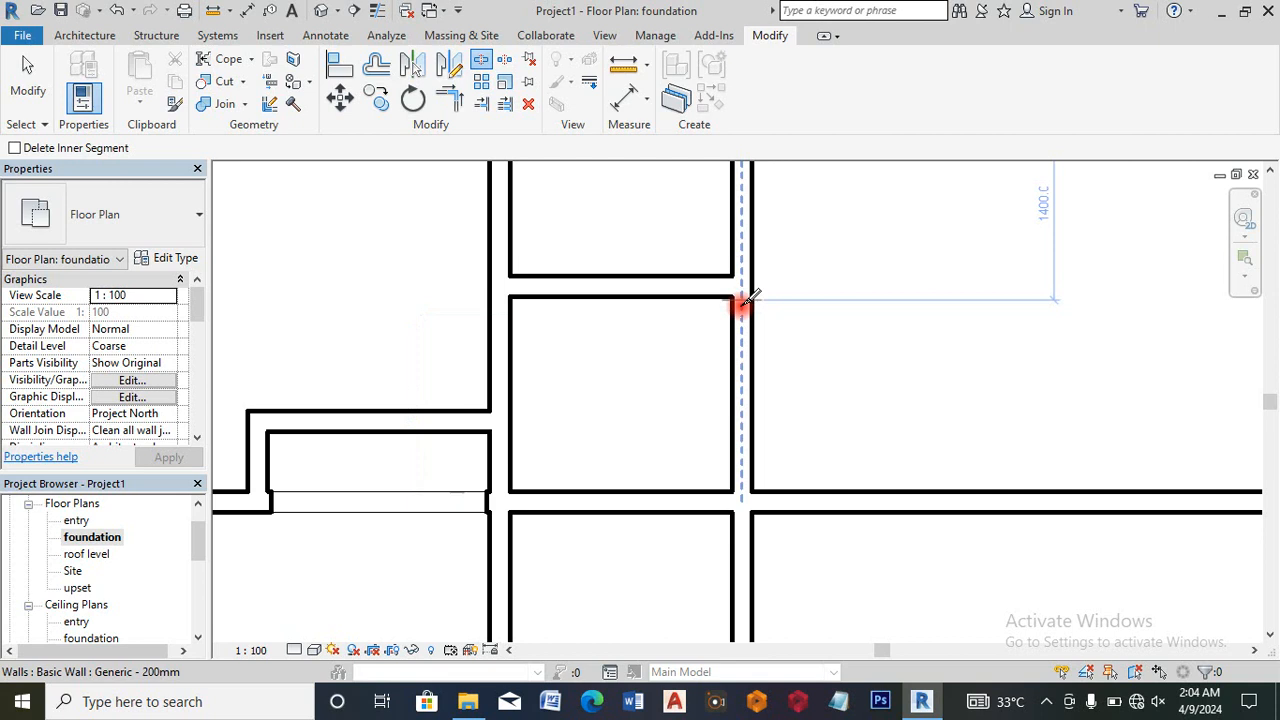
left_click(742, 302)
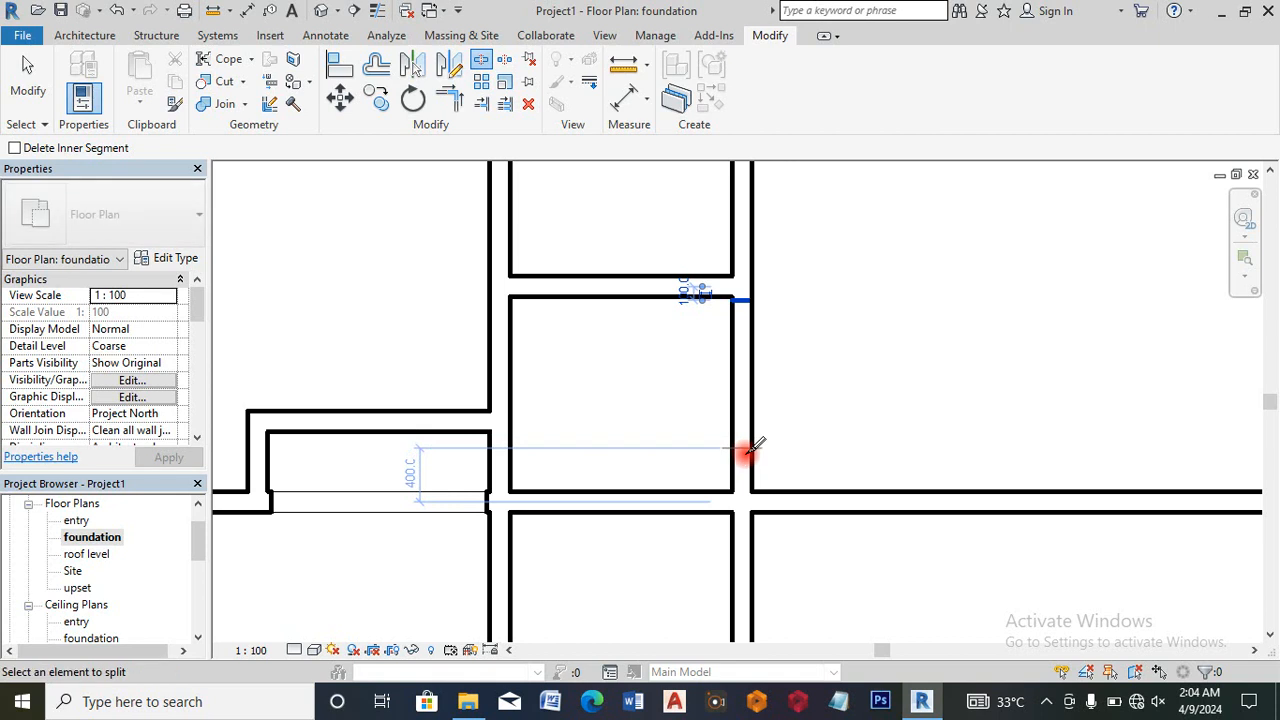
left_click(744, 449)
key("Escape")
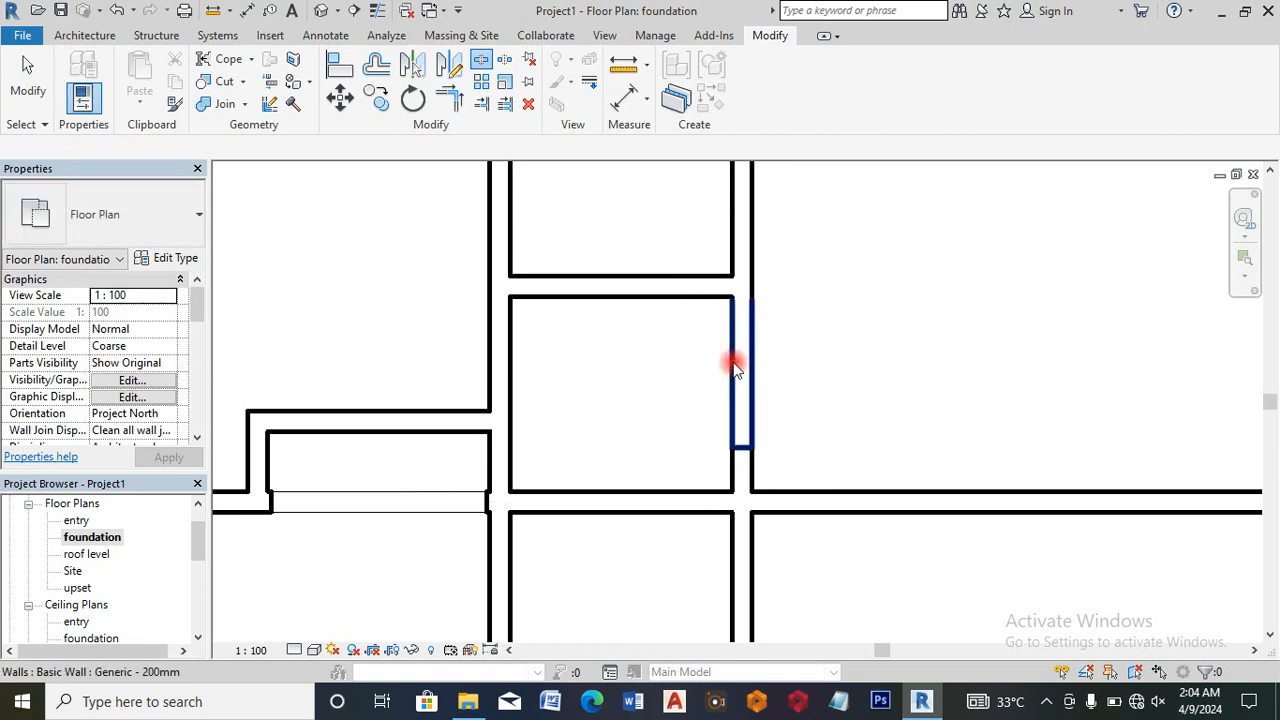
Step: Open the new middle segment of the square room's right wall for profile editing in East elevation
left_click(732, 360)
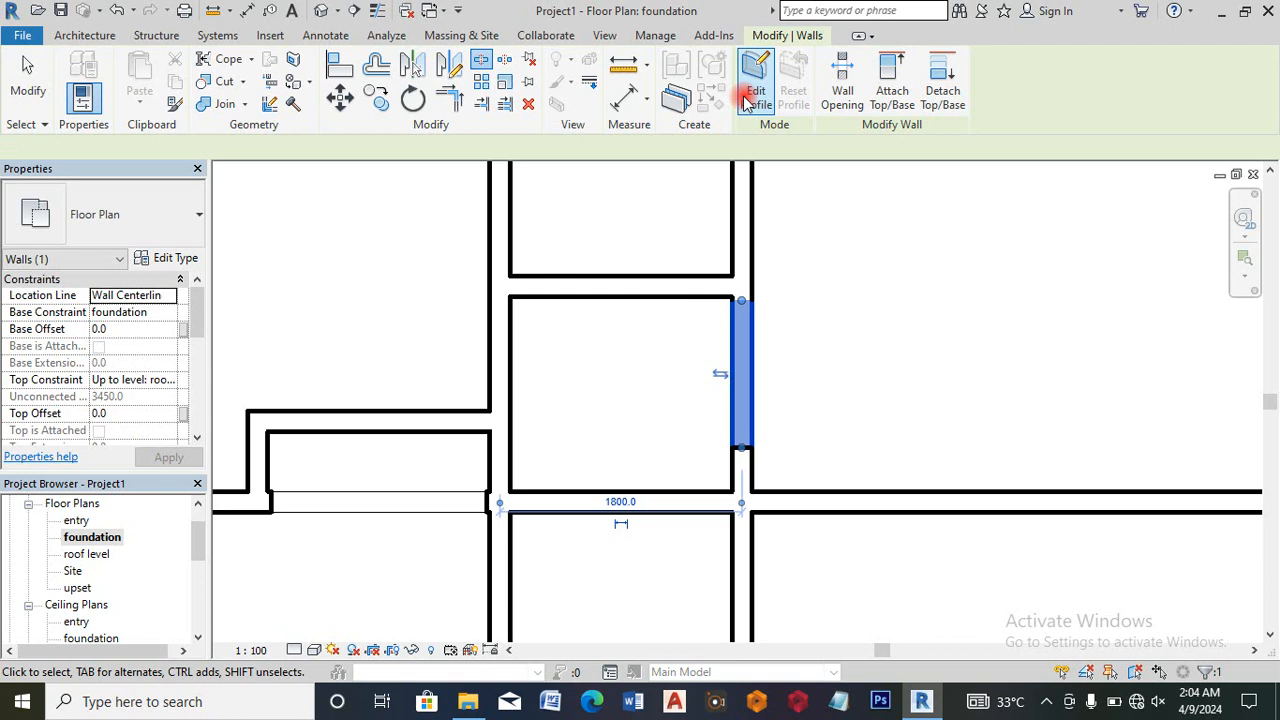
double_click(739, 449)
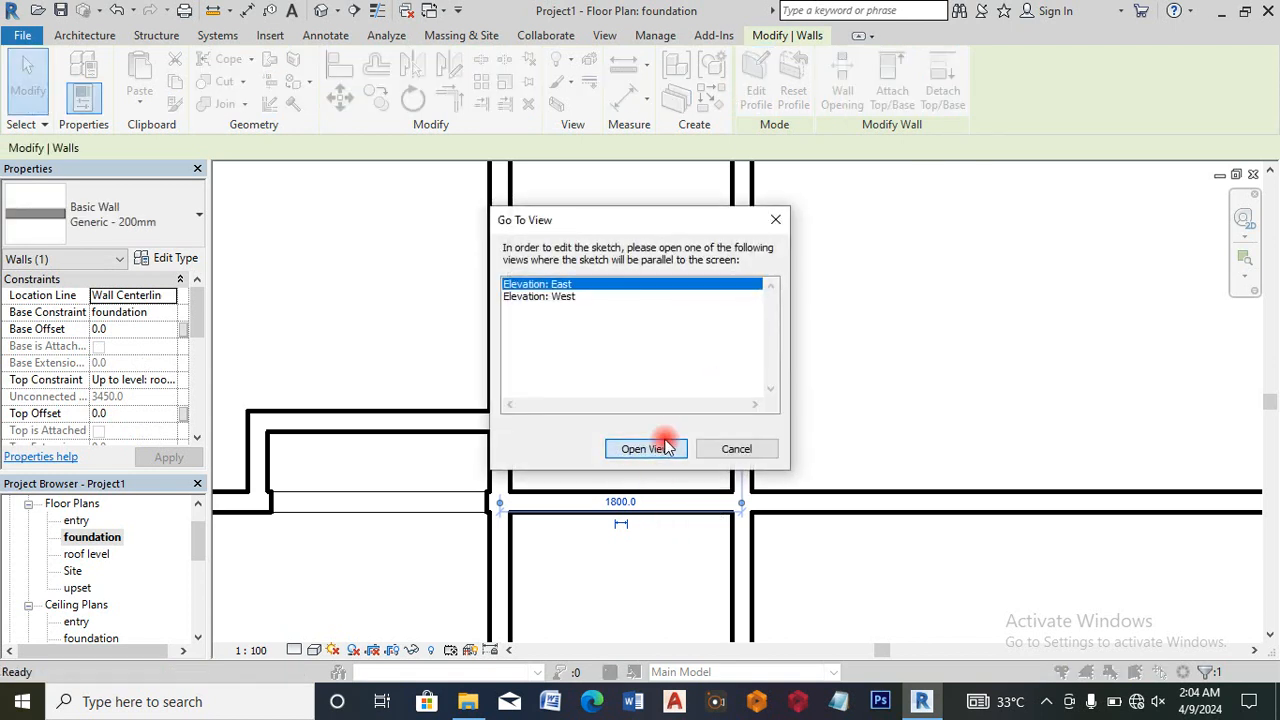
left_click(666, 446)
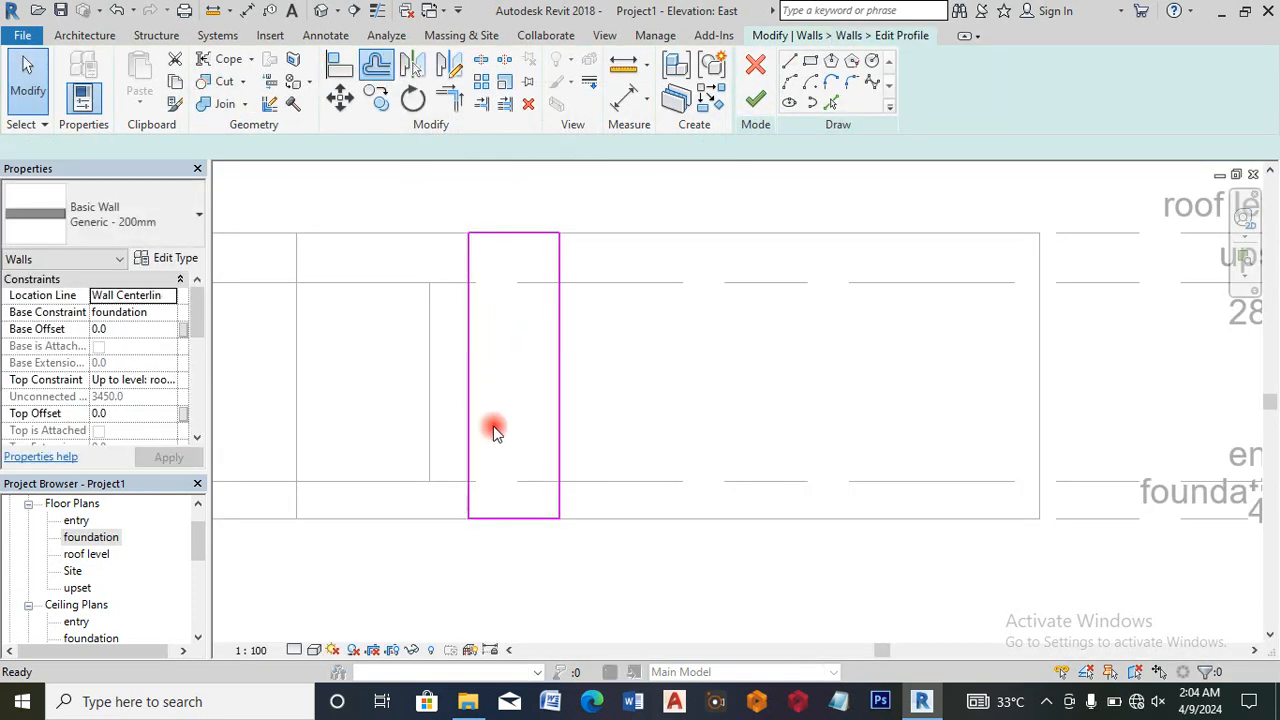
Step: Offset copies of the segment profile's base line 450 mm upward and its top line 600 mm downward, deleting the stray copy above the wall
left_click(491, 518)
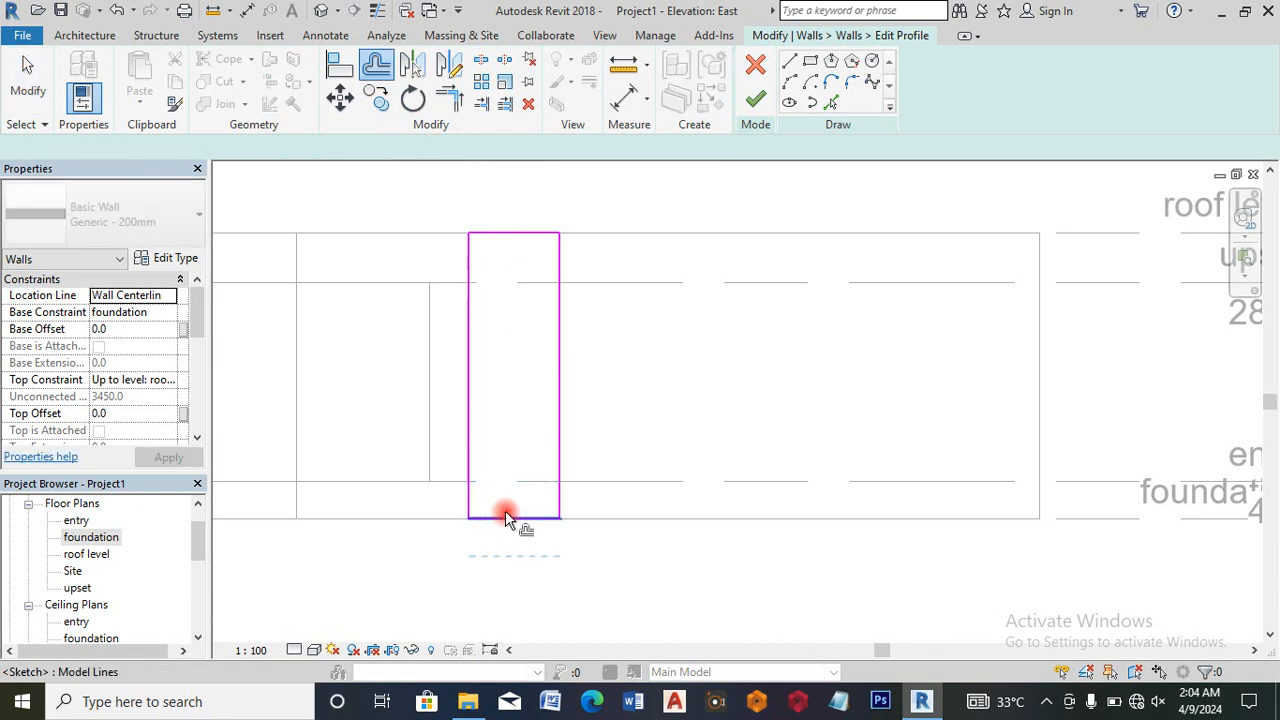
left_click(521, 492)
left_click(402, 148)
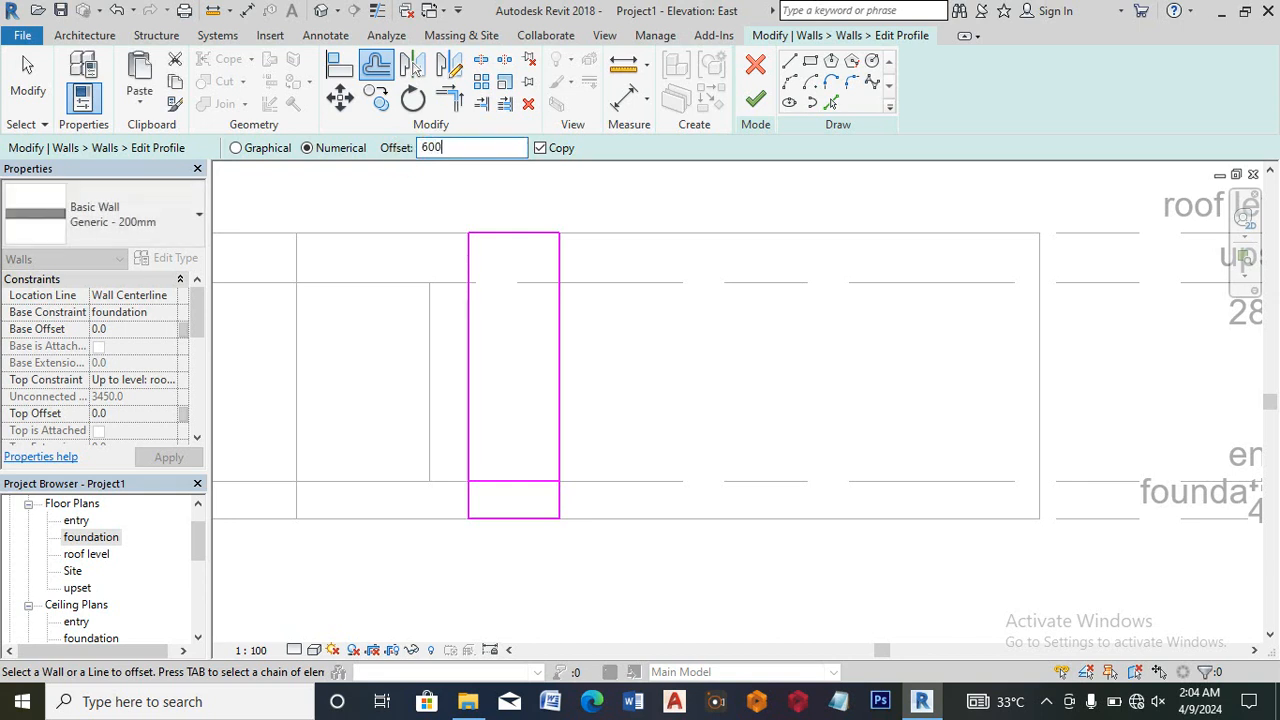
type("600")
left_click(526, 238)
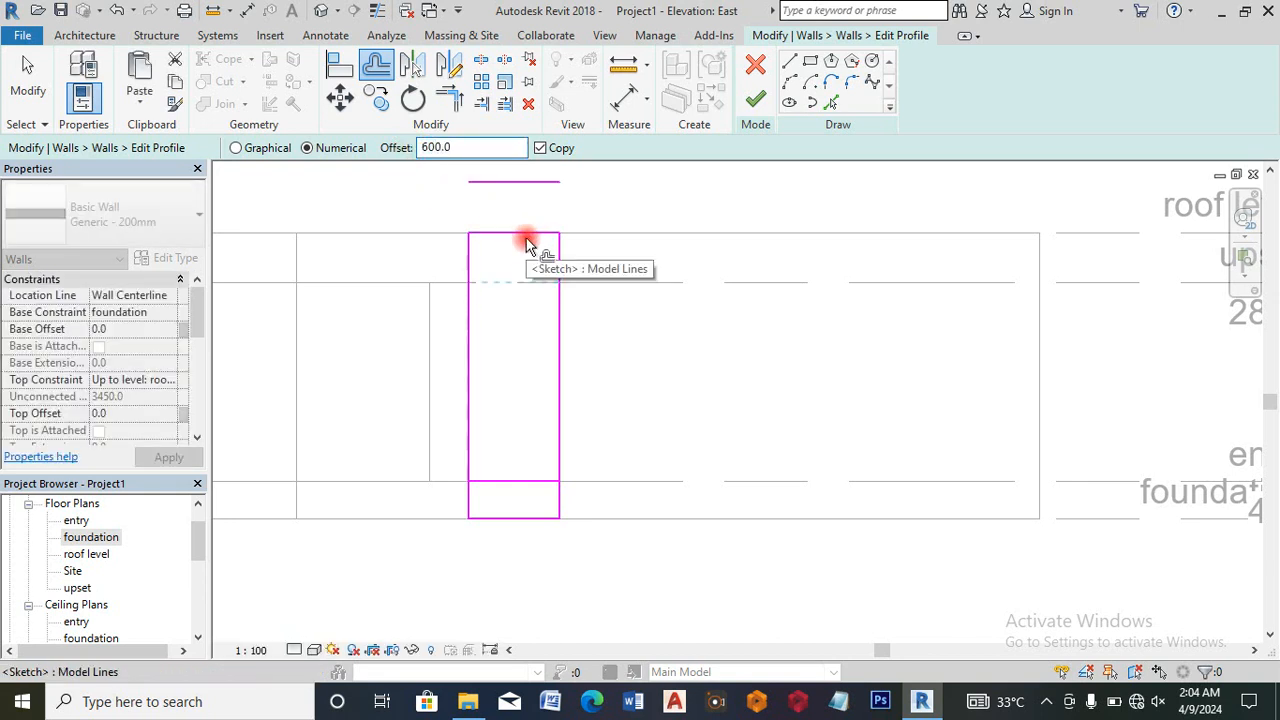
key("Escape")
left_click(530, 184)
key("Delete")
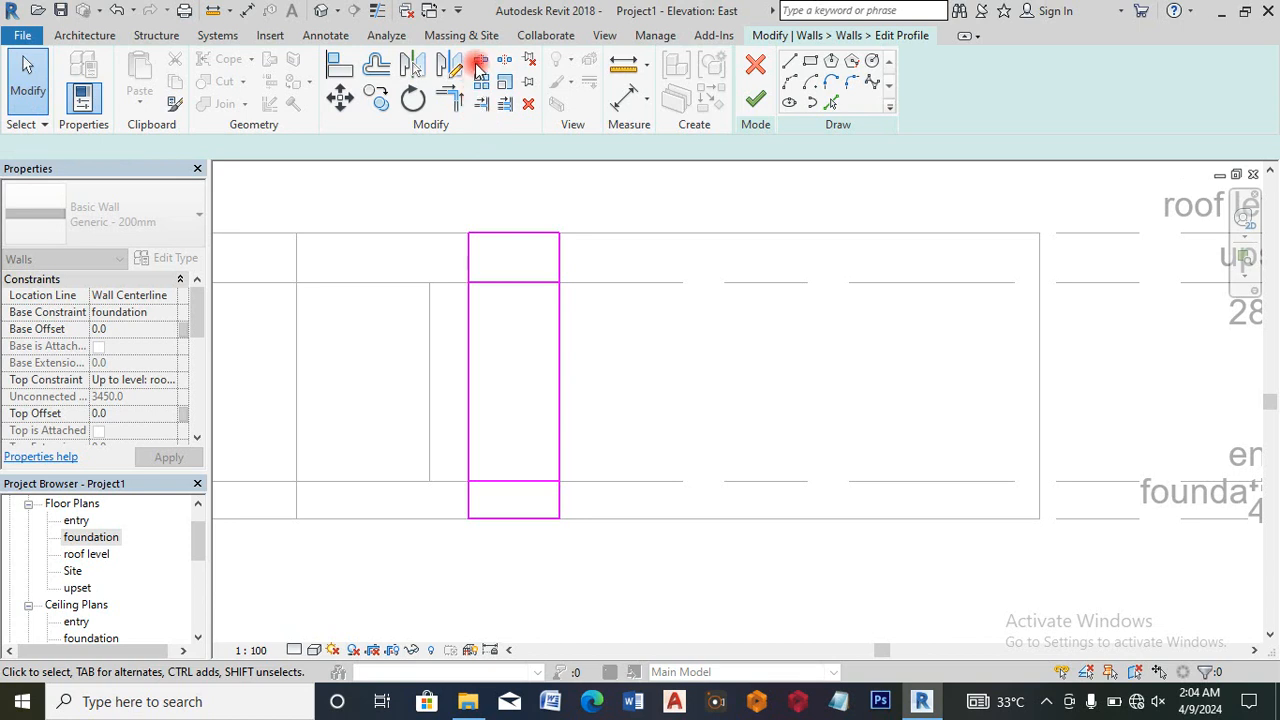
Step: Split both vertical edges of the square room wall's profile about midway between the offset lines
left_click(480, 68)
left_click(469, 378)
left_click(560, 378)
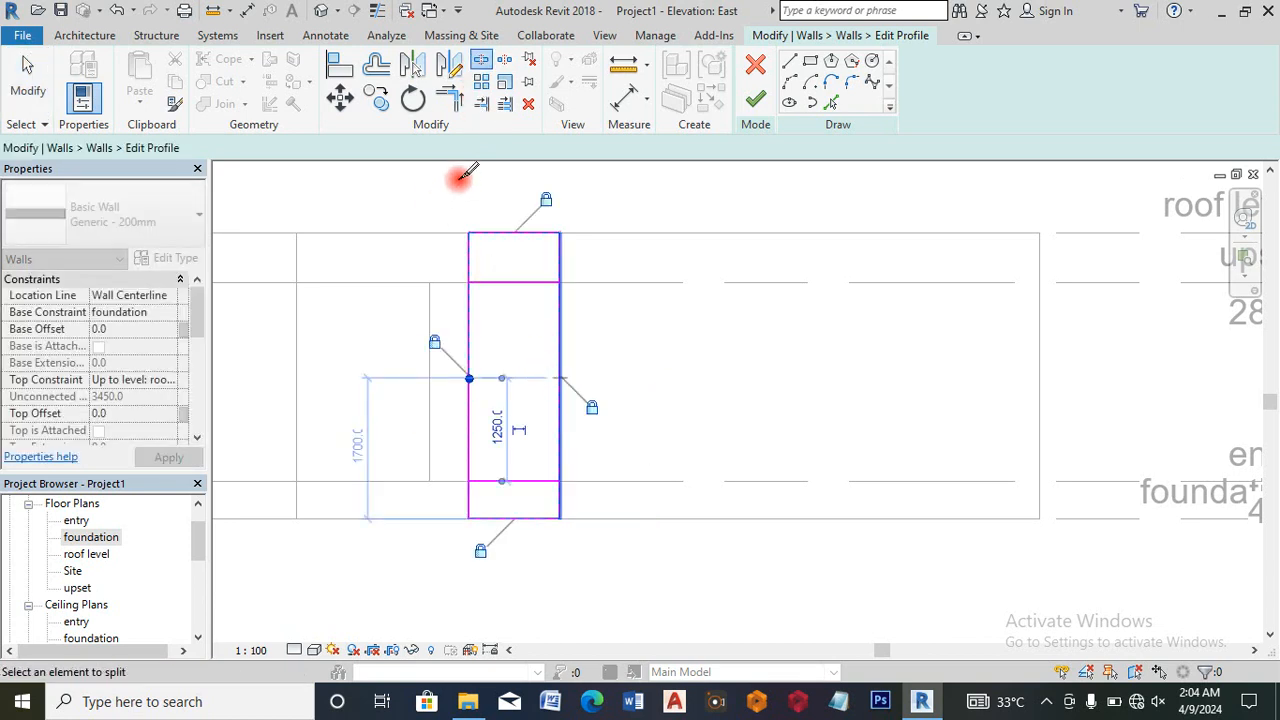
Step: Trim the split wall profile into separate upper and lower rectangles, opening the middle, and finish the profile edit
left_click(451, 103)
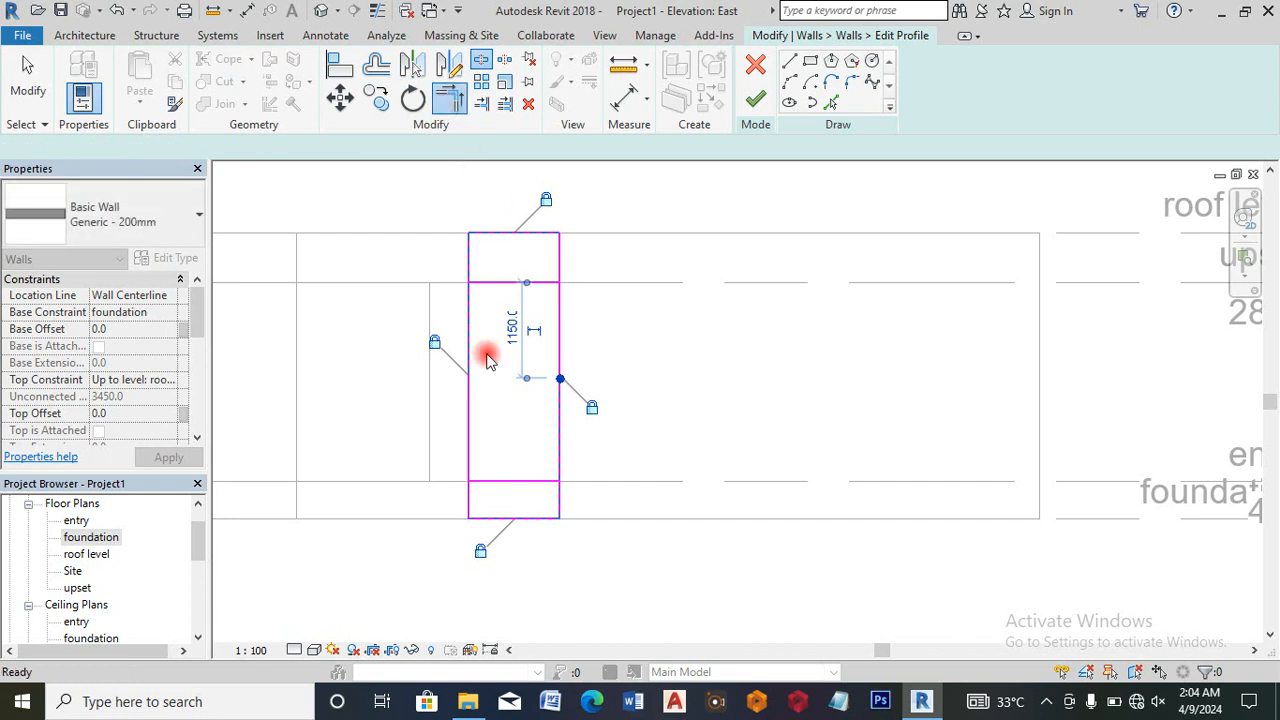
key("t")
key("r")
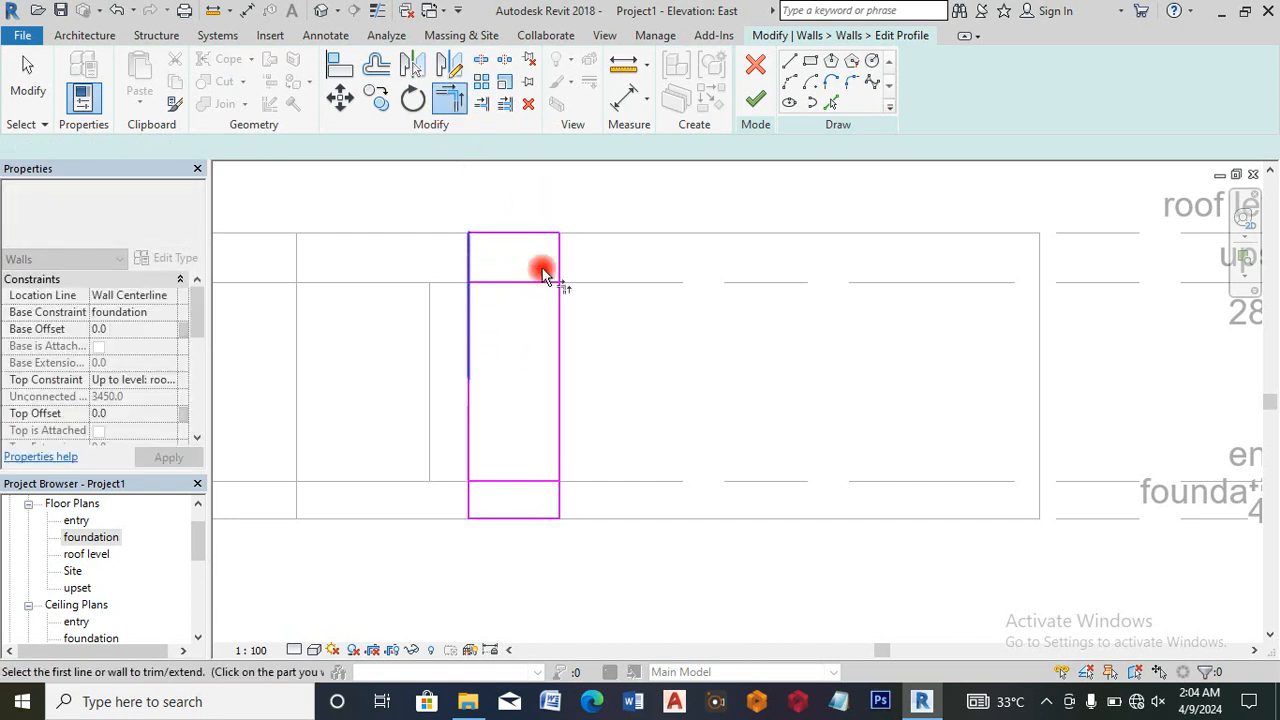
left_click(541, 272)
left_click(558, 504)
left_click(536, 482)
left_click(468, 507)
left_click(511, 466)
left_click(758, 106)
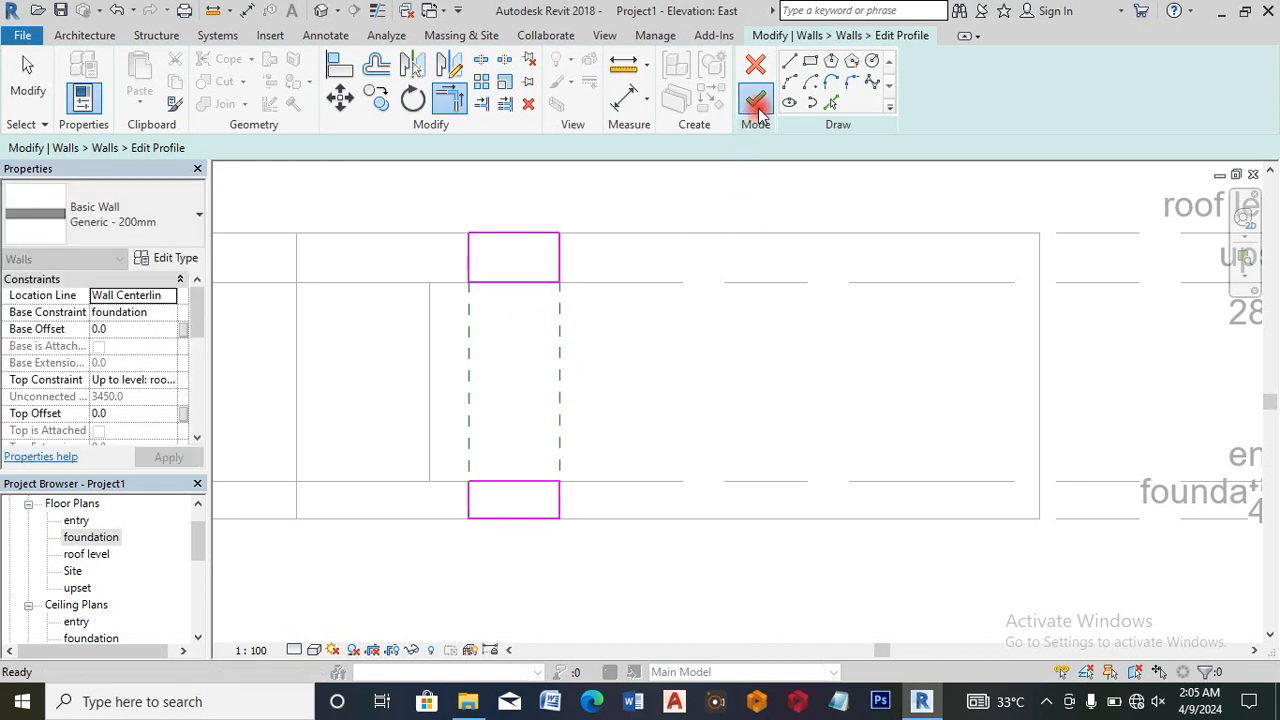
Step: From the foundation floor plan, start editing the profile of the upper-right exterior wall in the North elevation
double_click(90, 537)
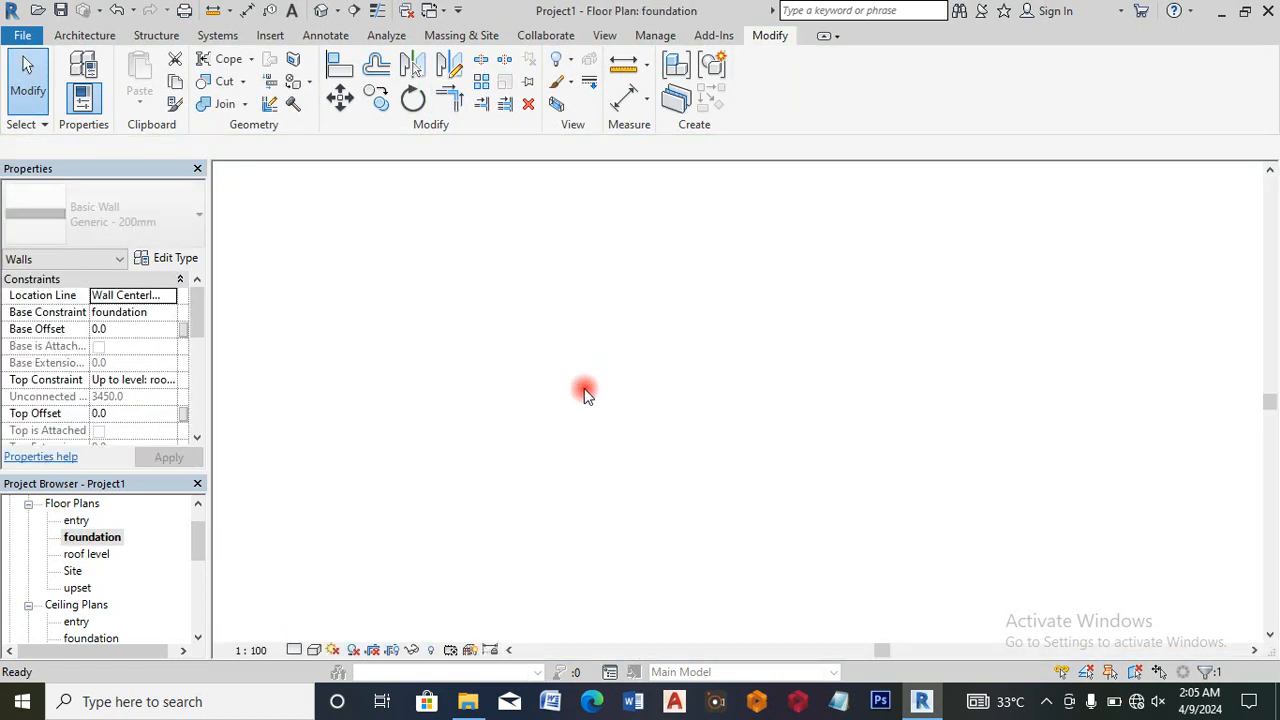
scroll(586, 386, "down", 5)
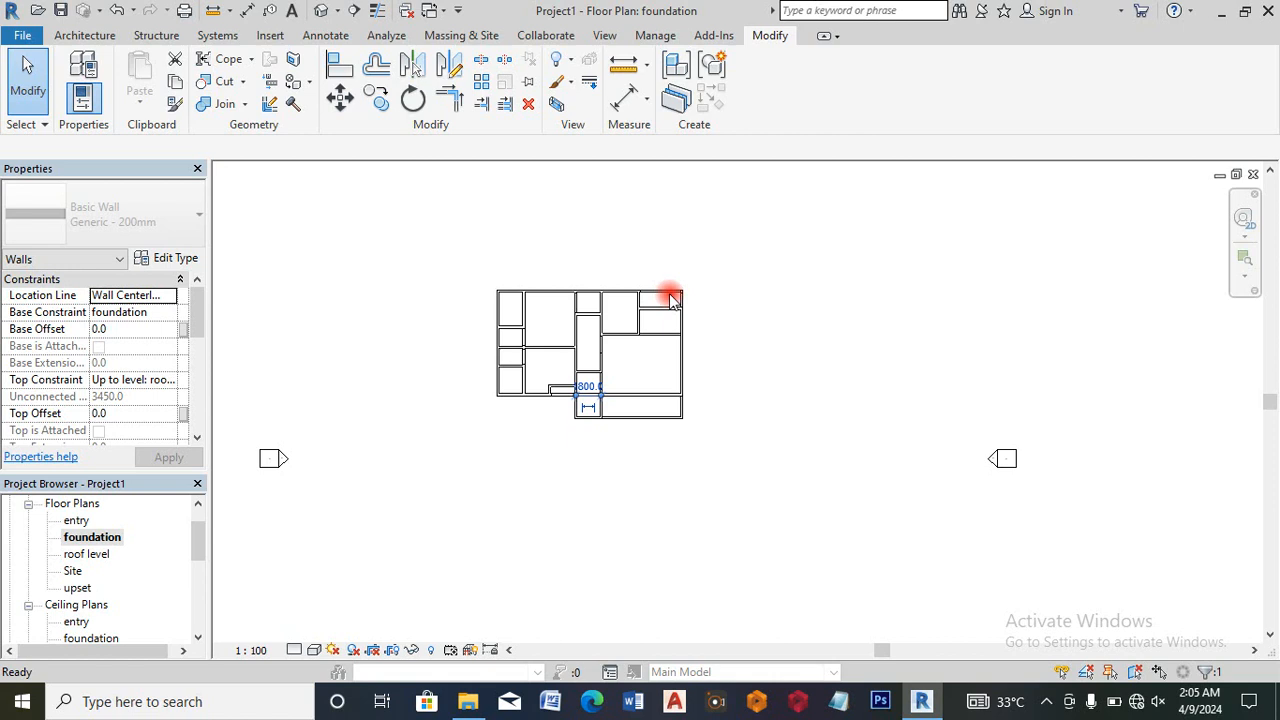
scroll(670, 300, "up", 4)
left_click(665, 305)
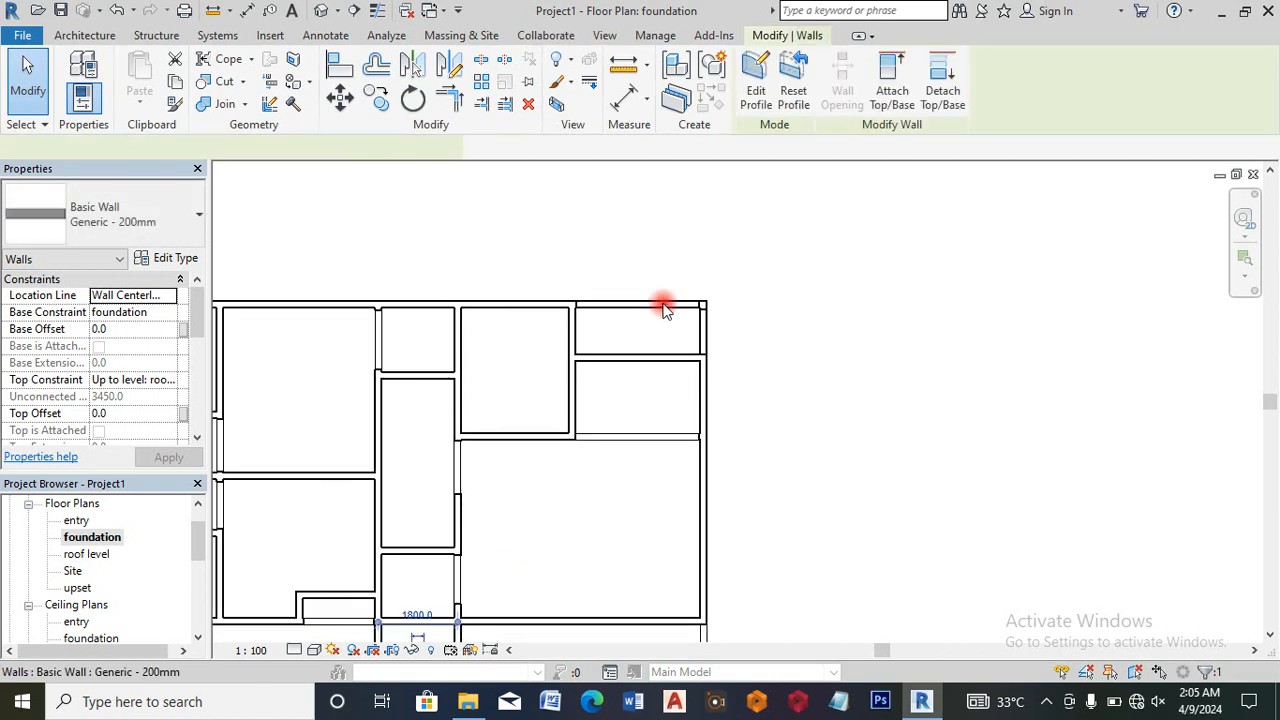
left_click(665, 305)
left_click(756, 85)
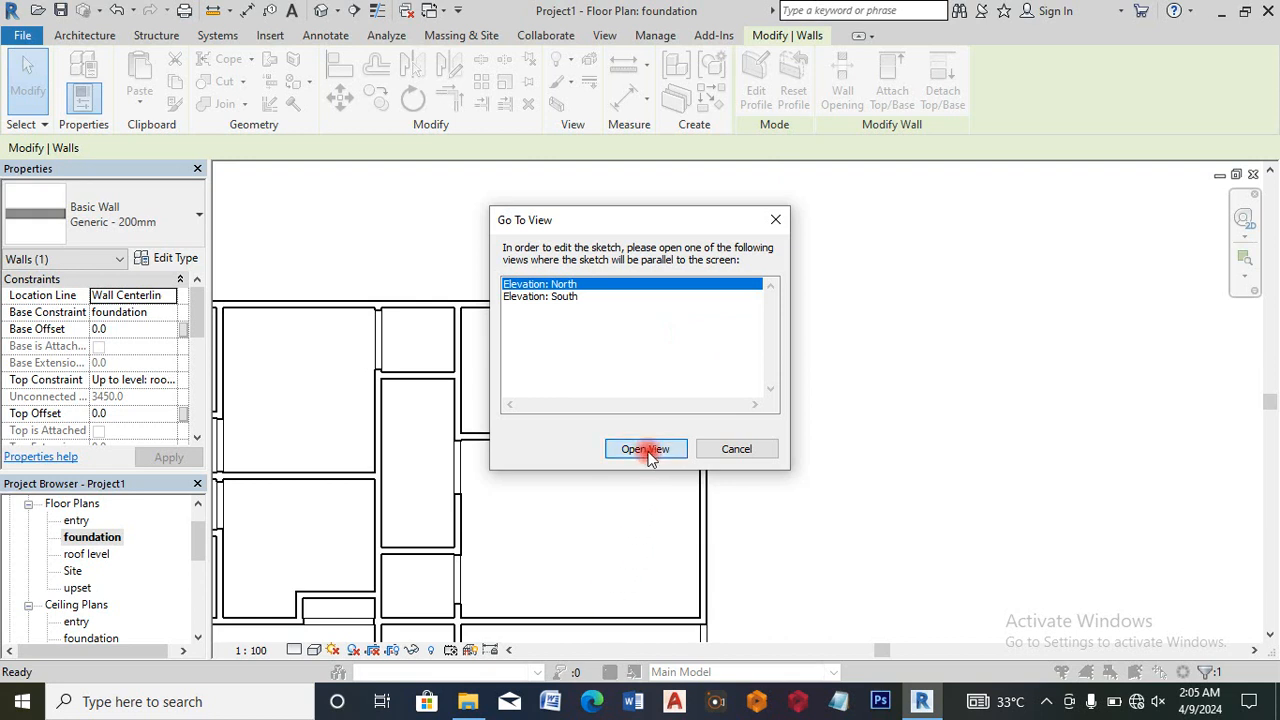
left_click(648, 450)
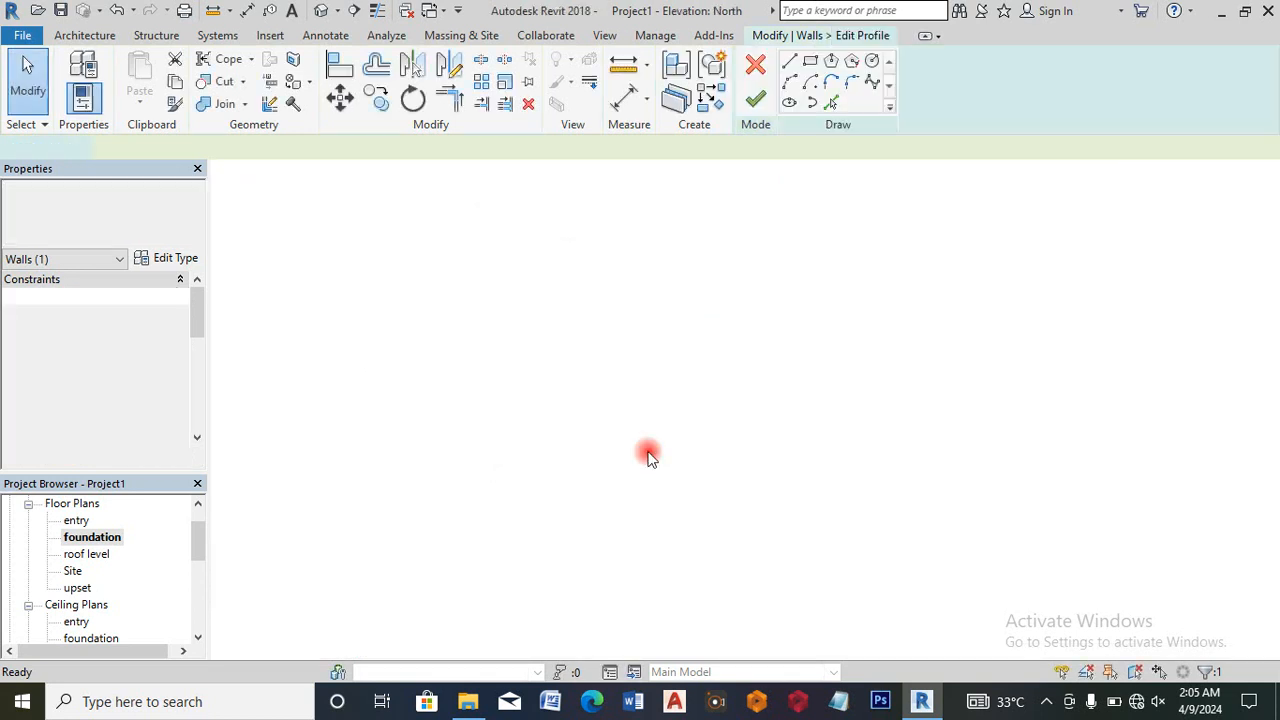
Step: Draw a horizontal line across the full width of the wall profile at the entry level
left_click(790, 61)
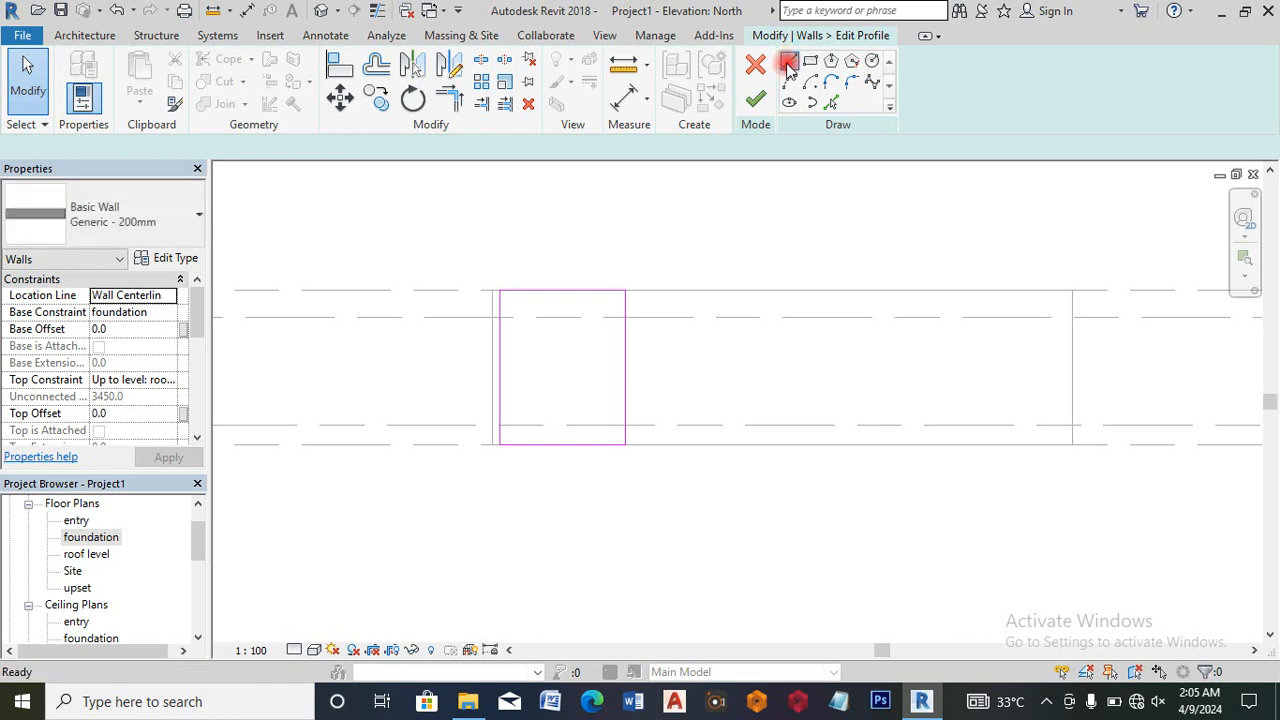
left_click(625, 425)
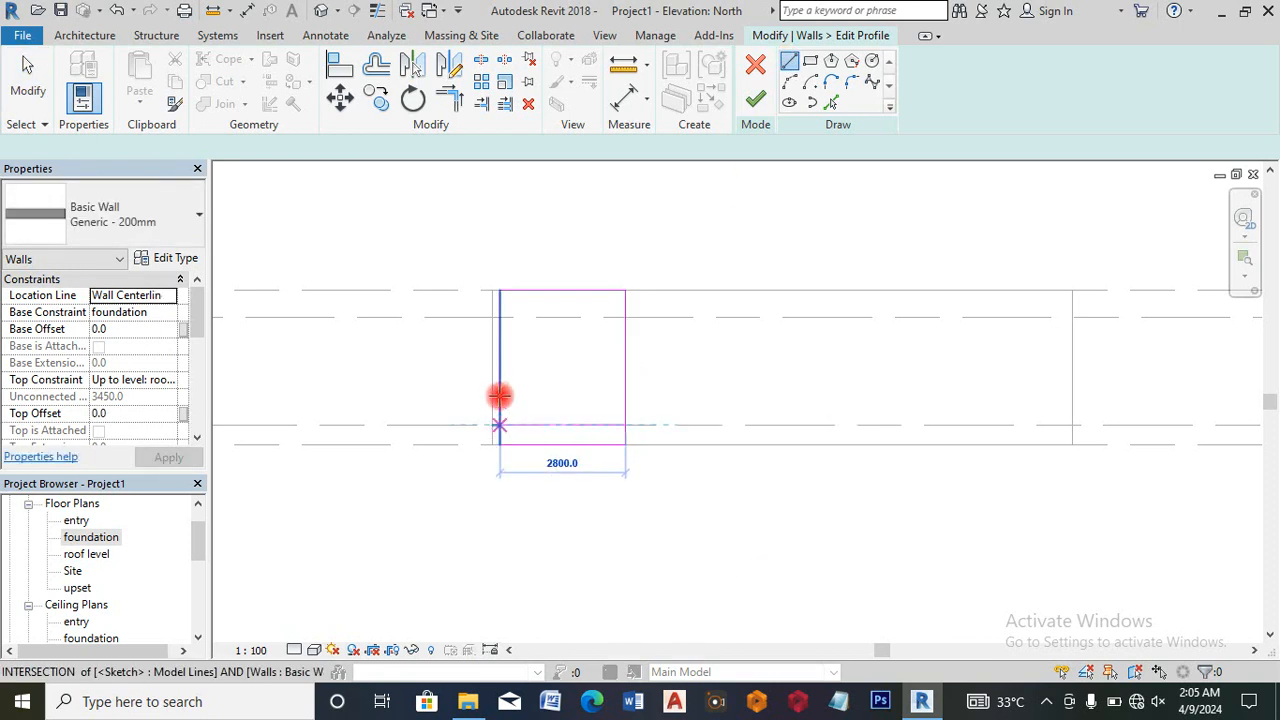
left_click(500, 425)
scroll(508, 329, "up", 2)
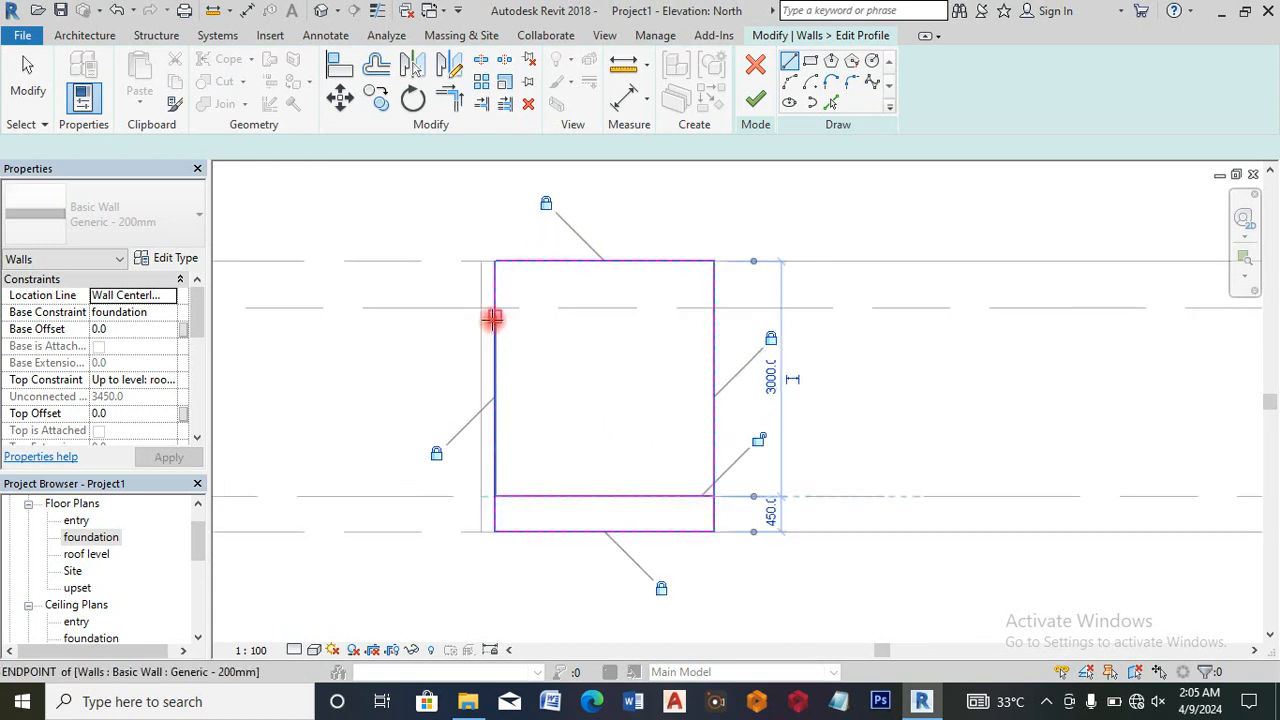
key("Escape")
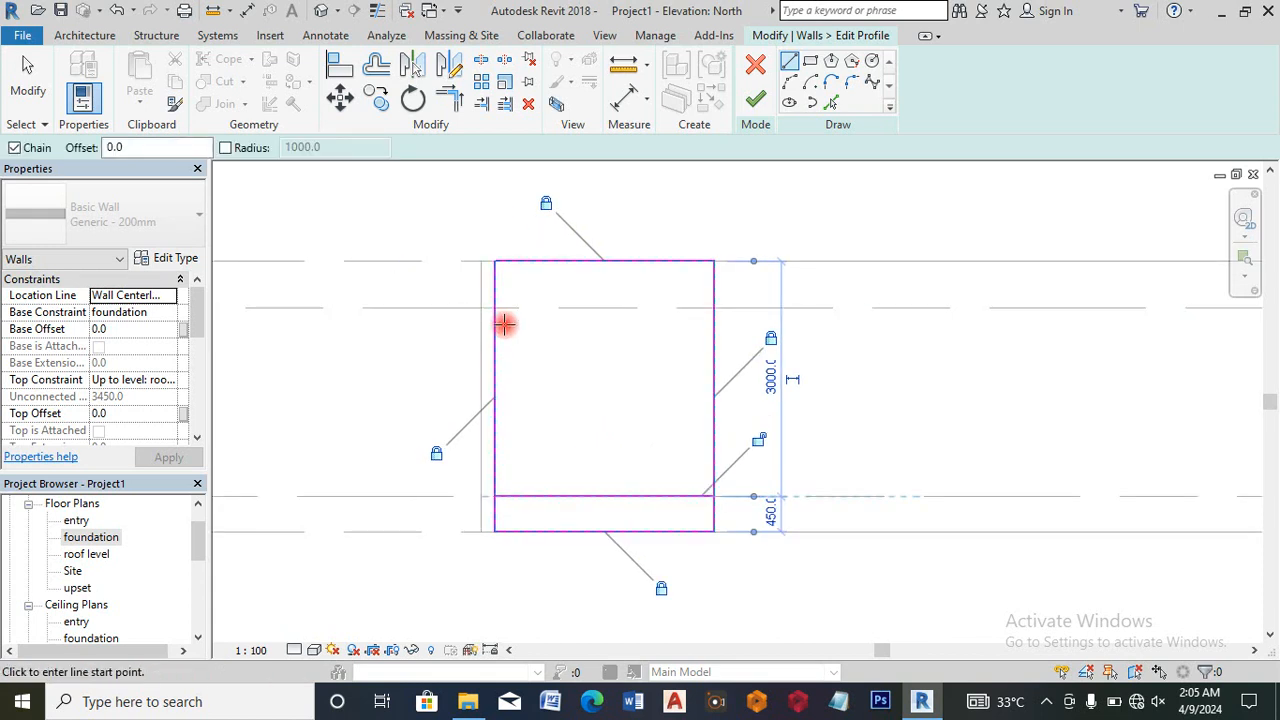
Step: Start a stepped line on the left edge 900 mm below the top, running 150 mm inward and 150 mm up
type("900")
key("Return")
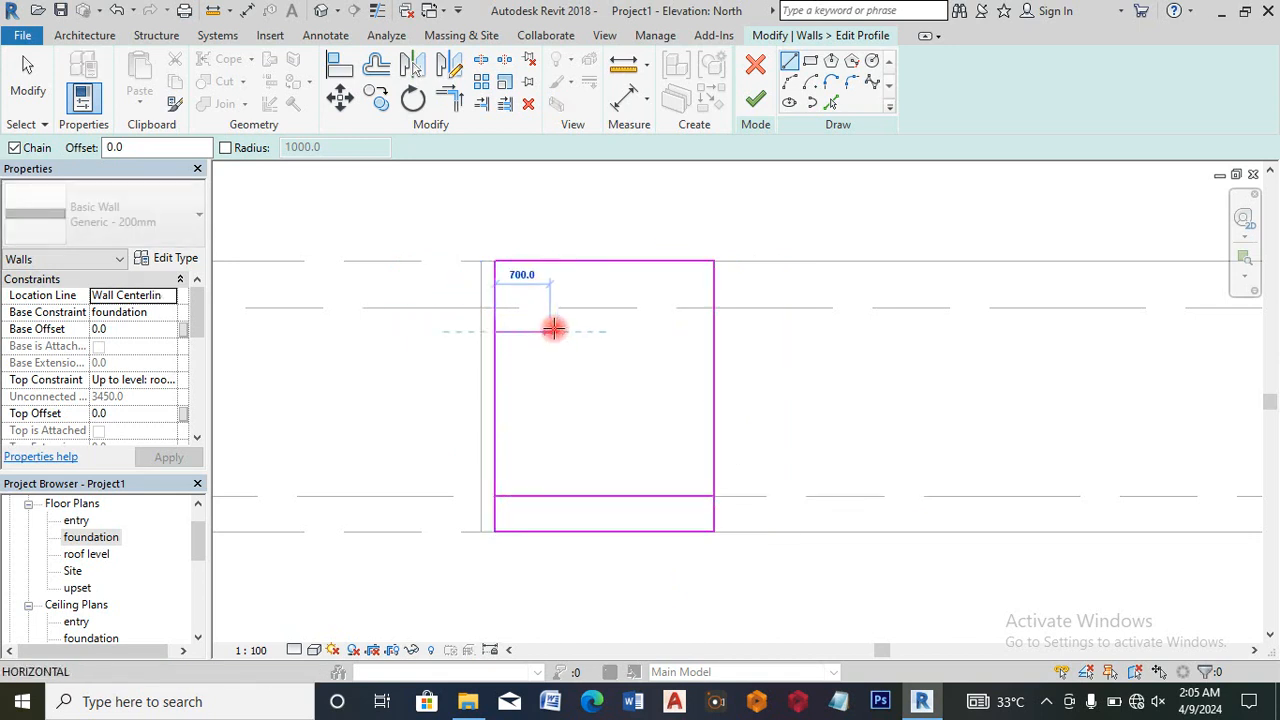
type("150")
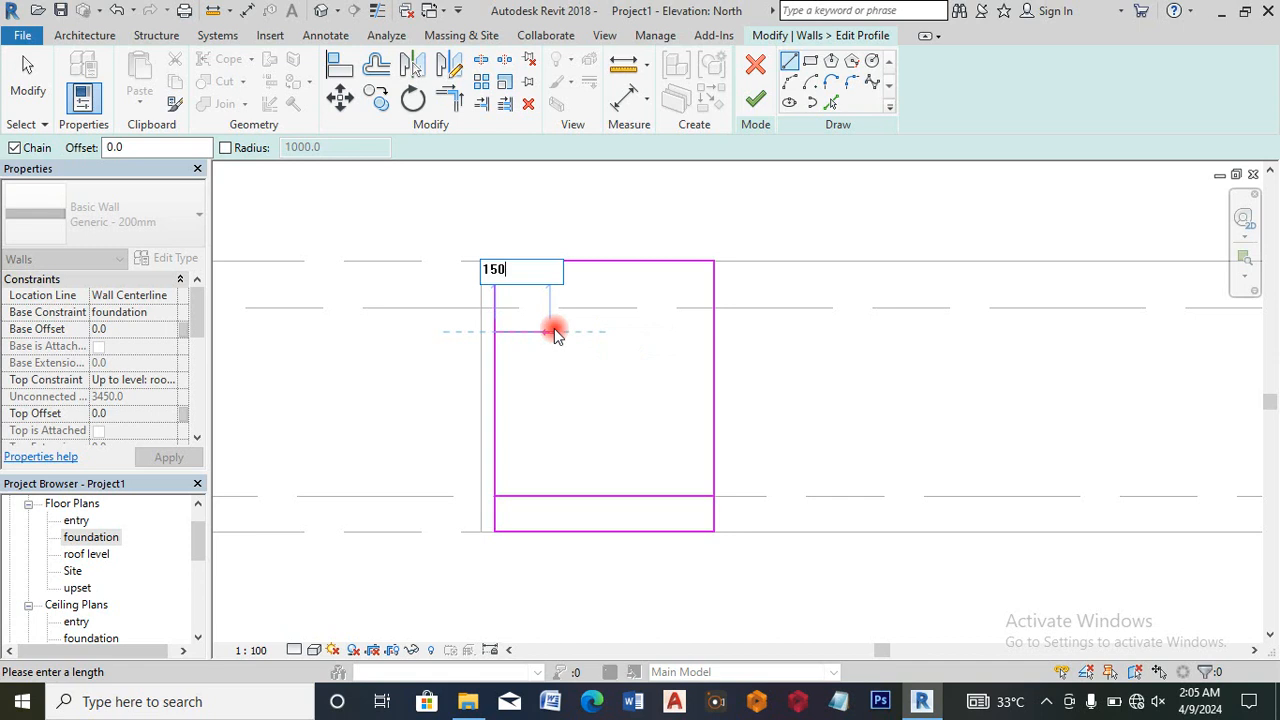
key("Return")
scroll(515, 318, "up", 3)
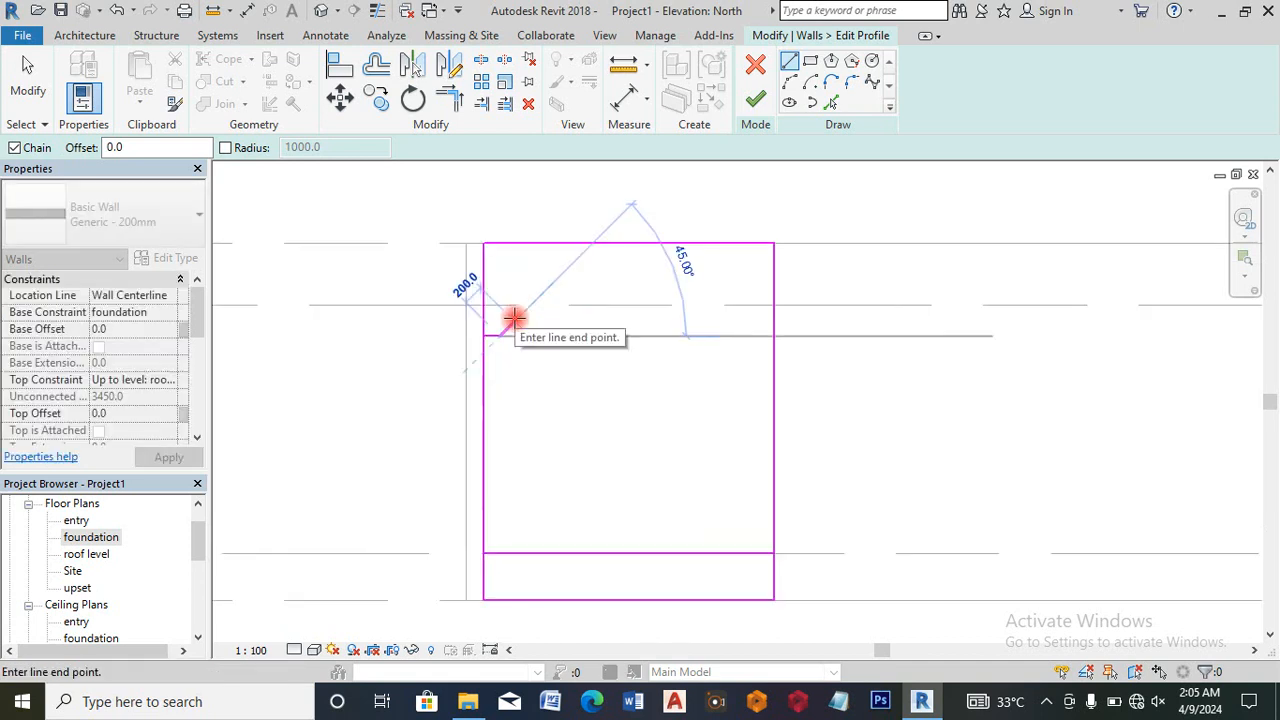
type("150")
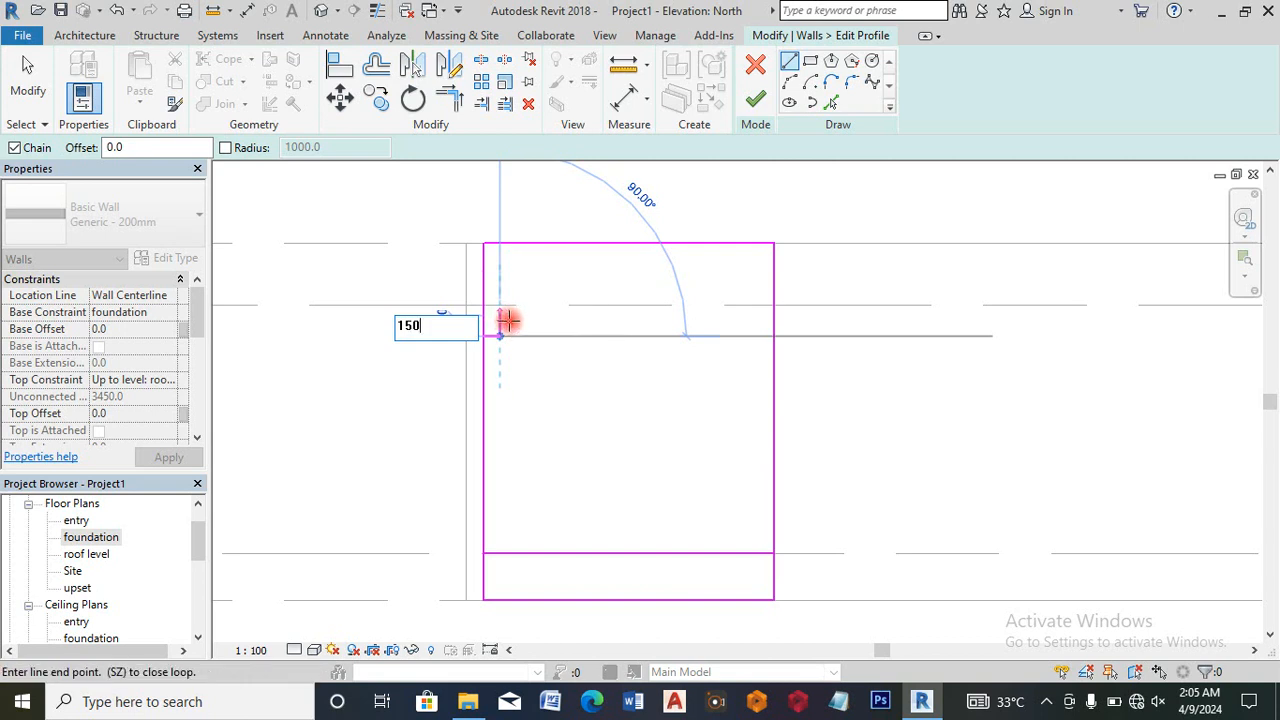
key("Return")
Step: Continue the left stepped line 150 mm inward, up to the upset level, and another 150 mm inward
type("1")
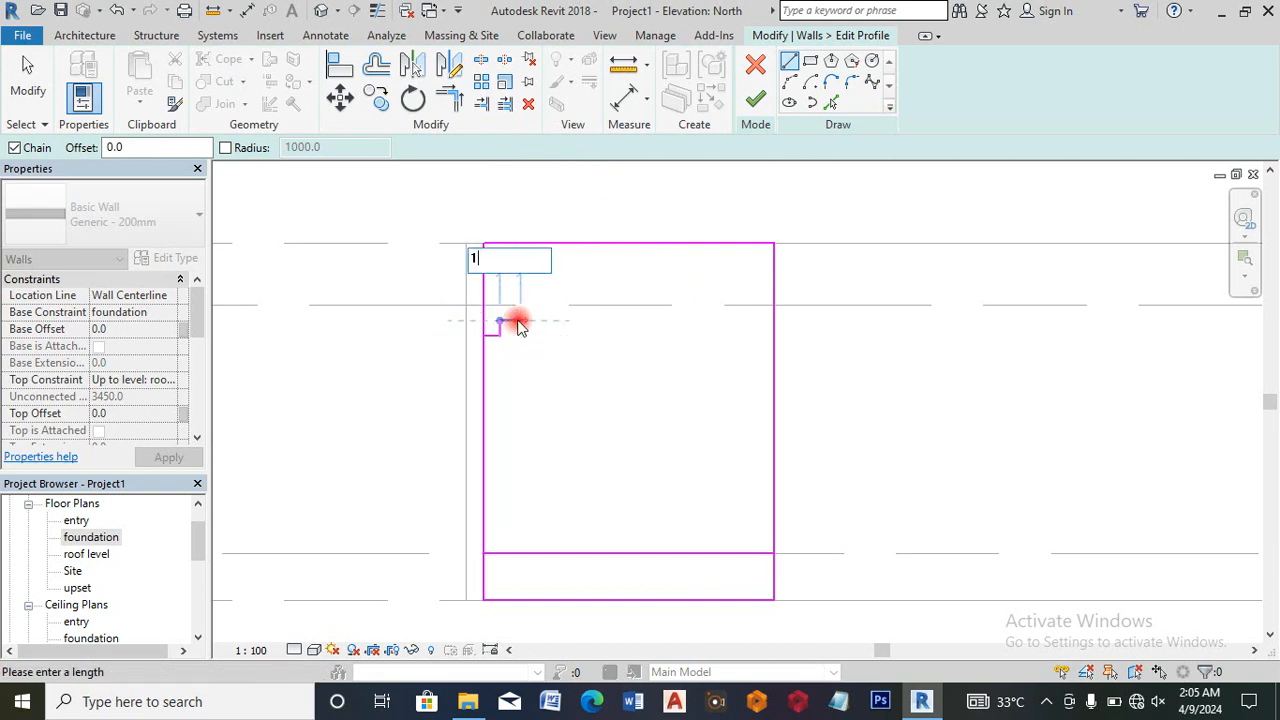
type("50")
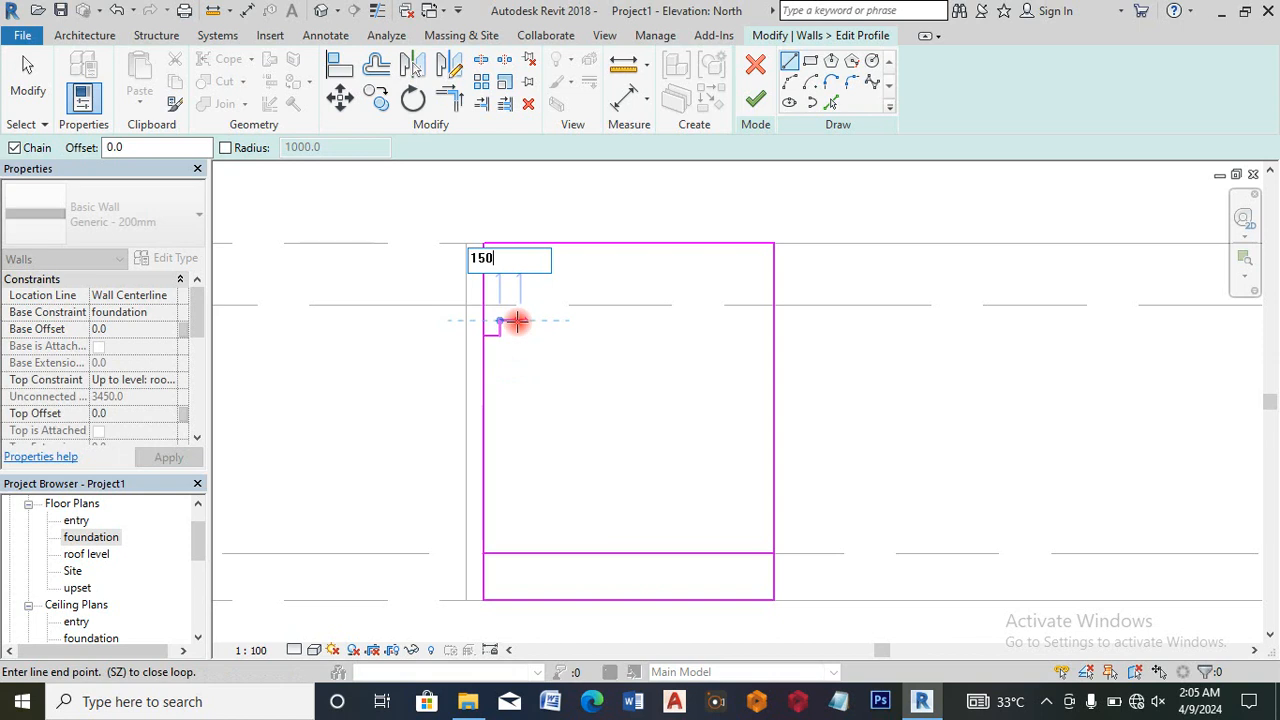
key("Return")
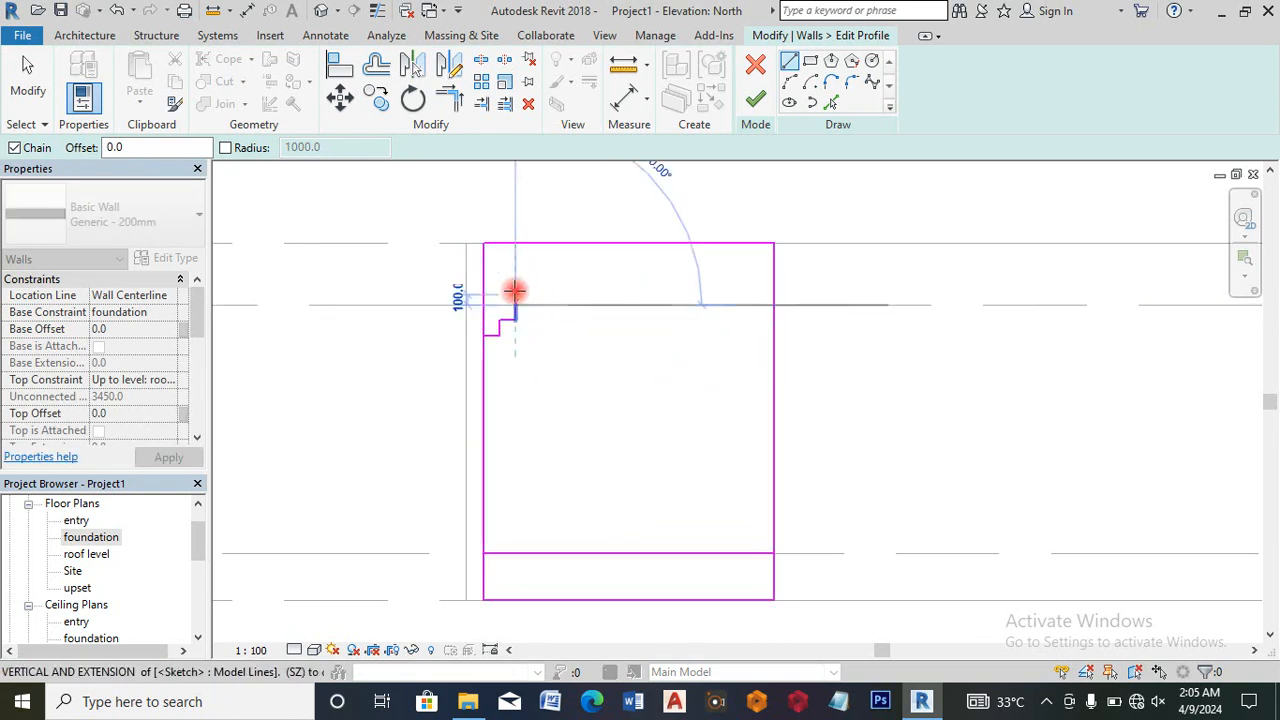
left_click(533, 297)
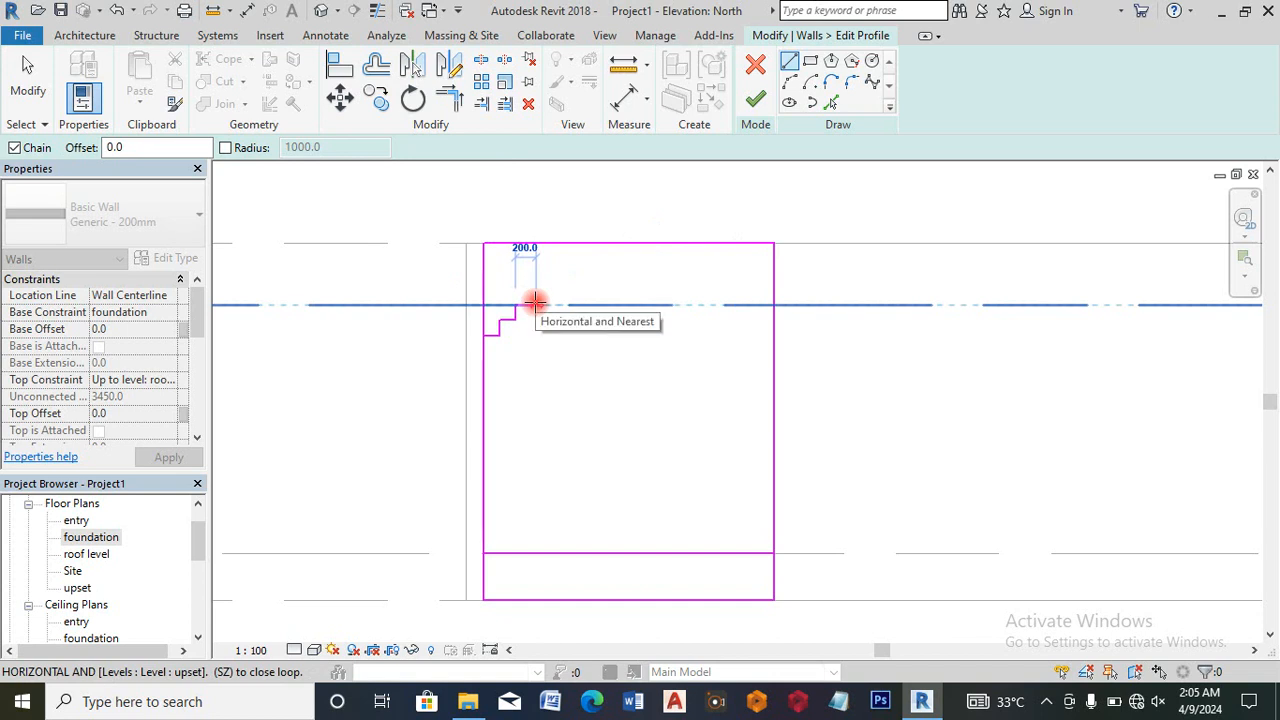
type("150")
key("Return")
key("Escape")
key("Escape")
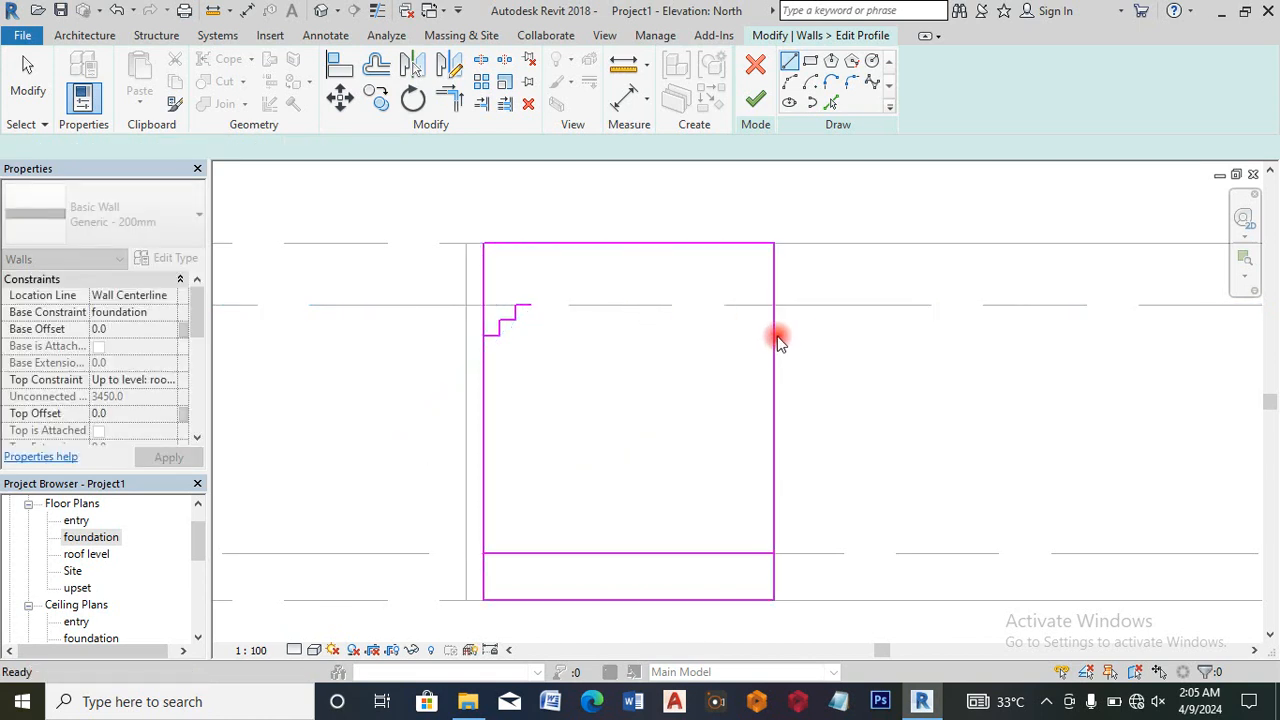
Step: Start a mirrored stepped line on the right edge with a 150 mm tread, a rise matching the left side, and another 150 mm tread
scroll(771, 333, "up", 1)
left_click(771, 335)
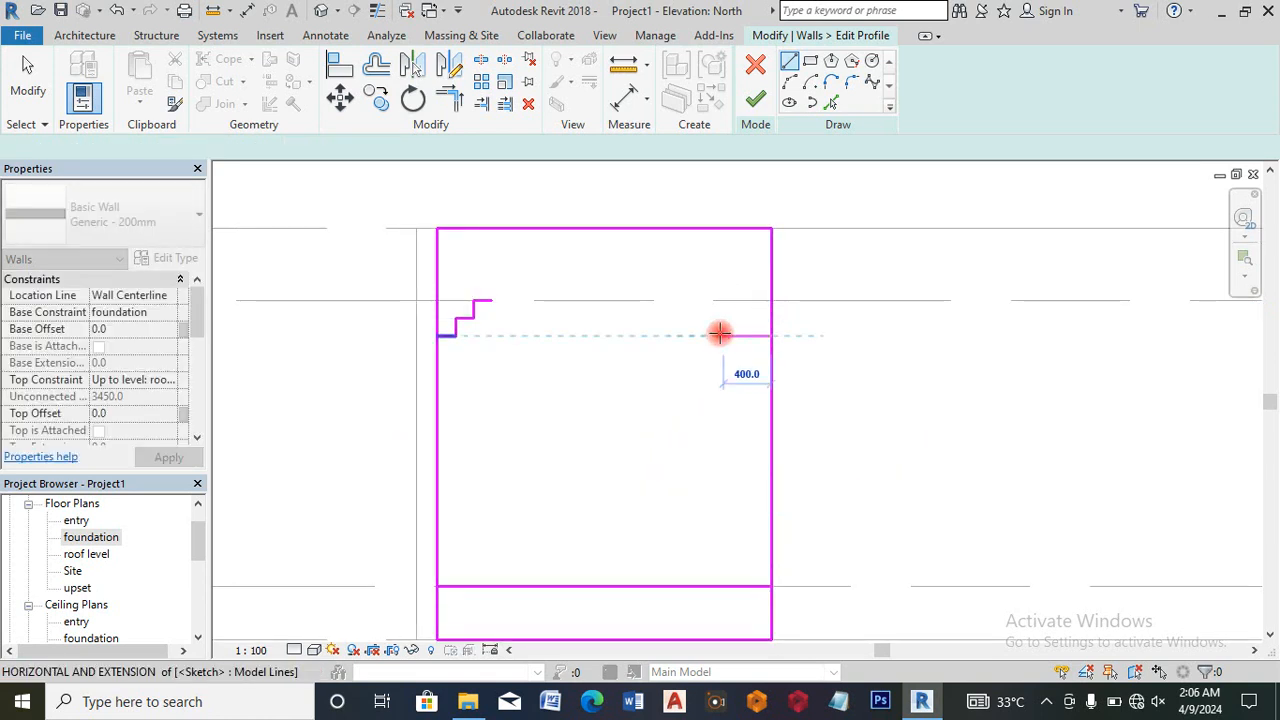
type("150")
key("Return")
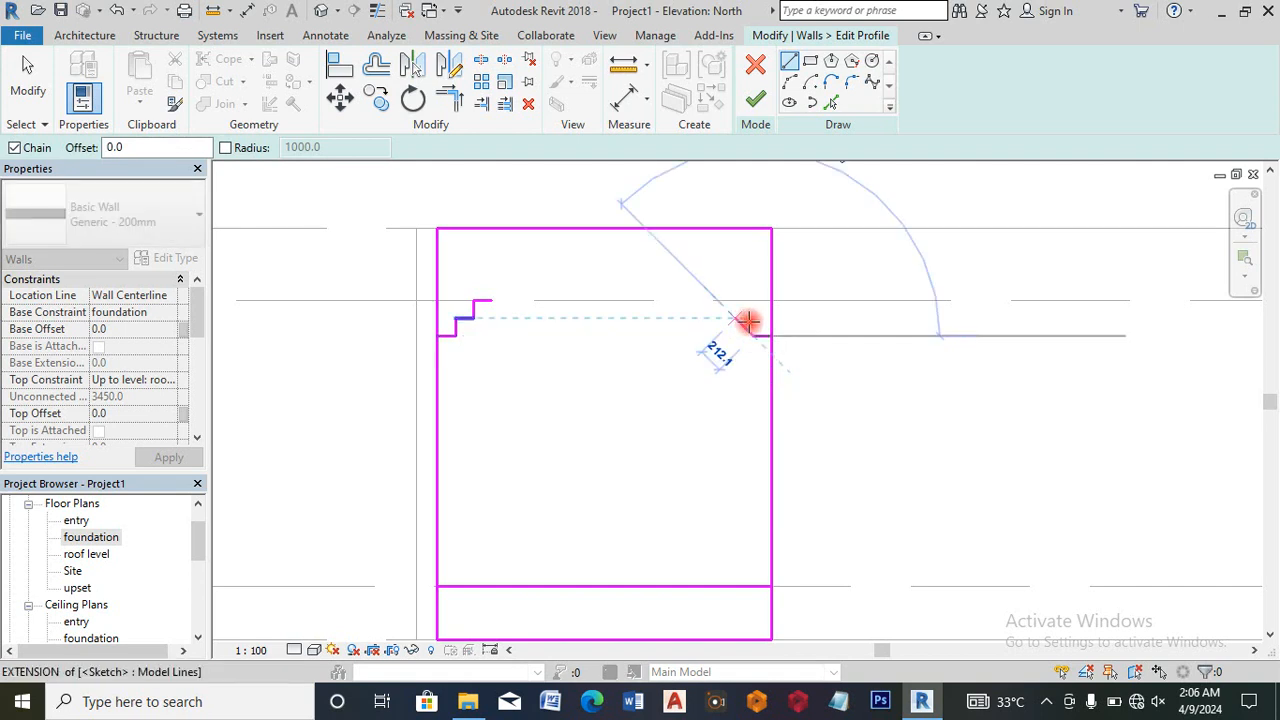
left_click(751, 319)
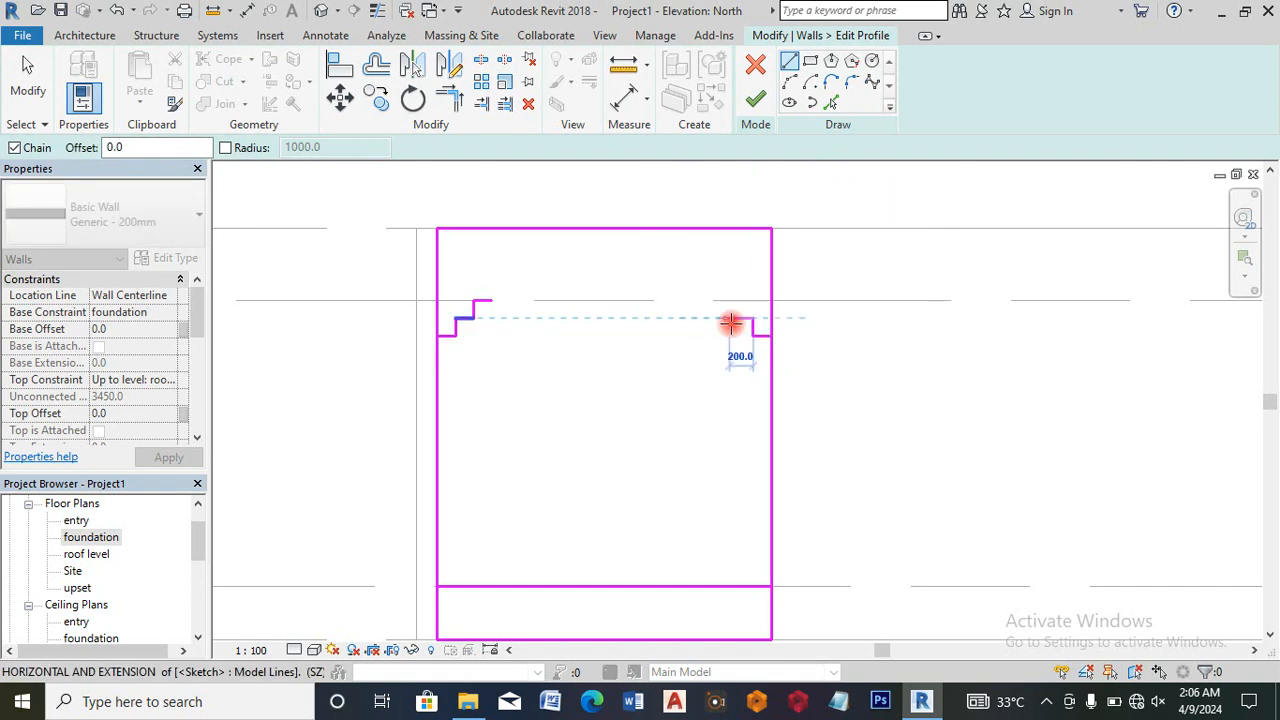
type("1")
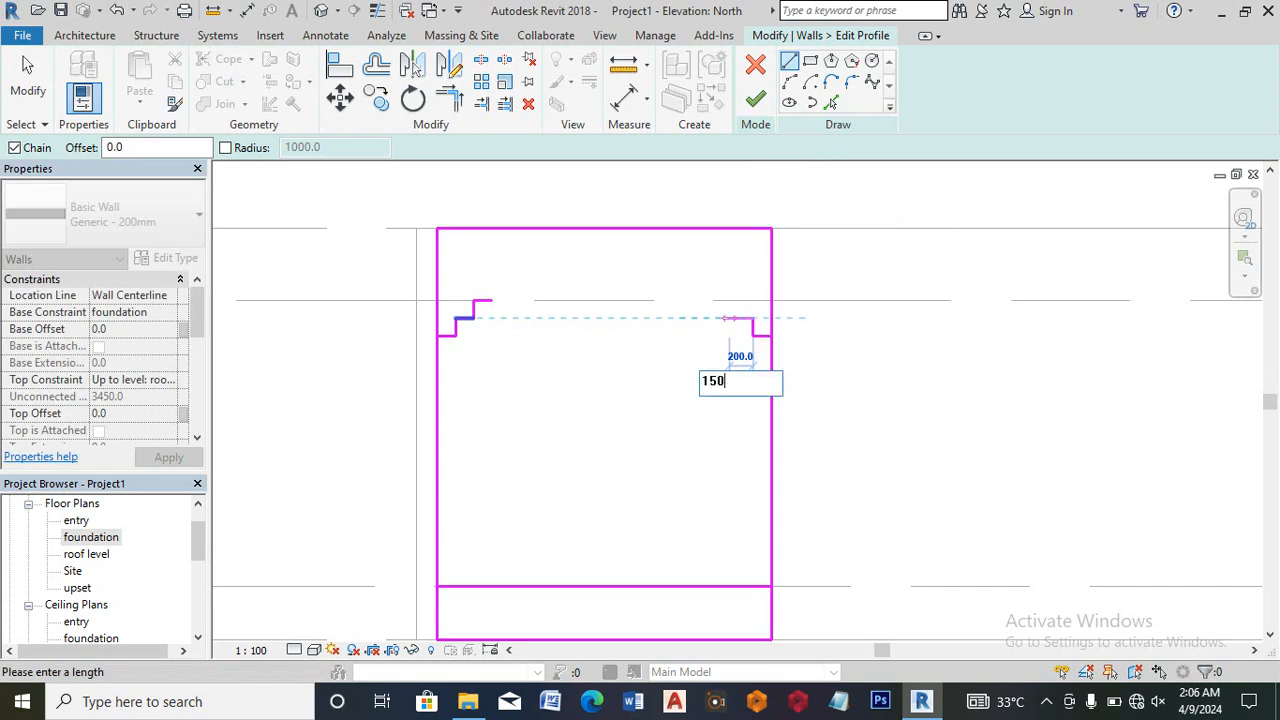
type("50")
key("Return")
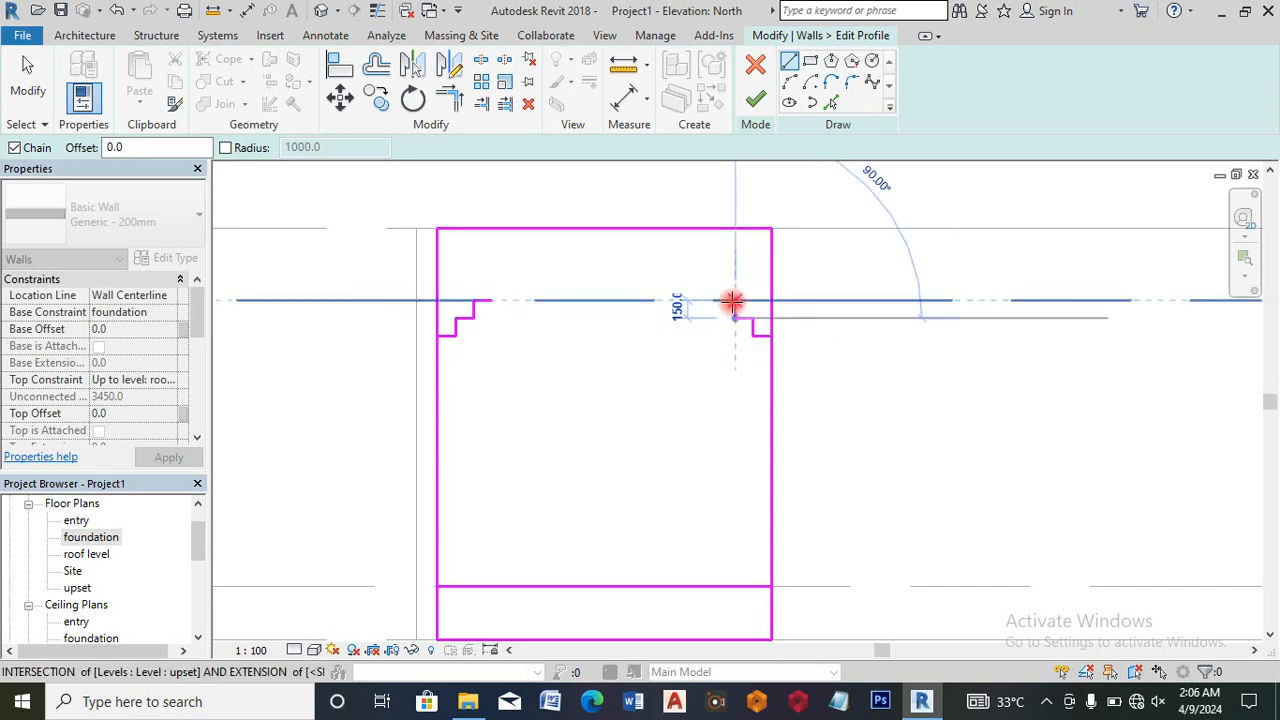
Step: Finish the right stepped line by rising to the upset level and running 150 mm inward
left_click(705, 301)
type("1")
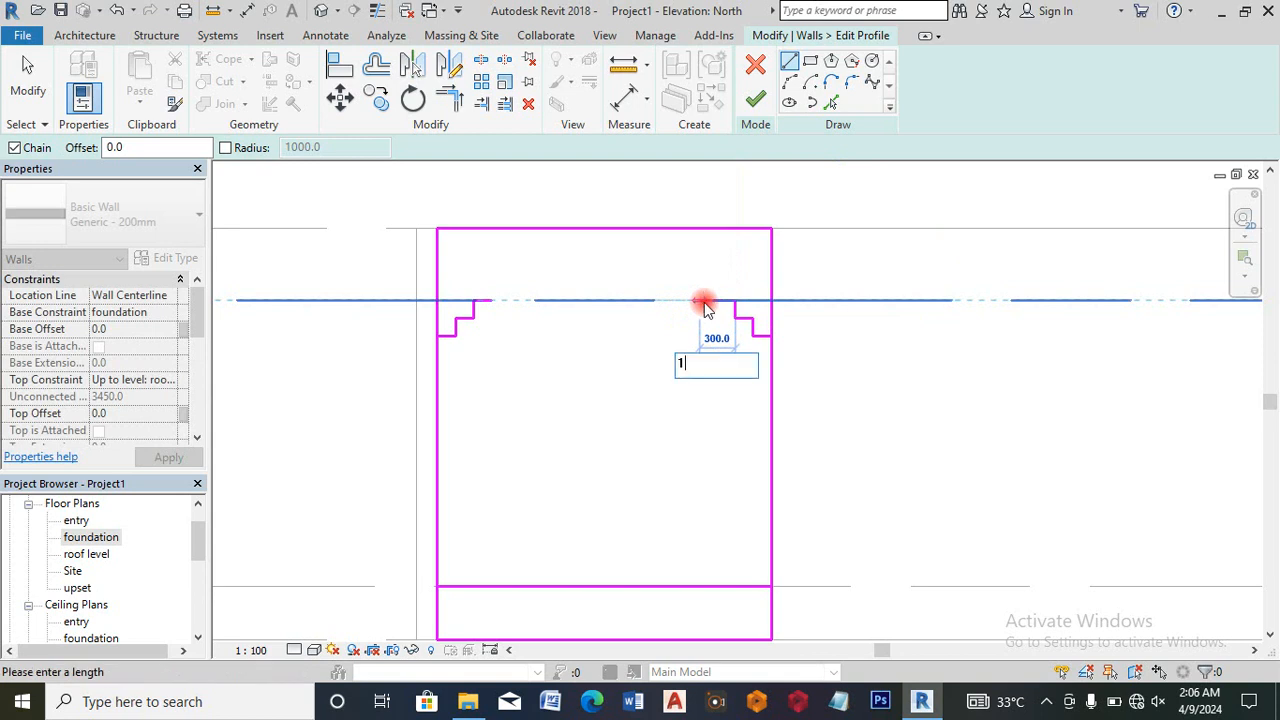
type("50")
key("Return")
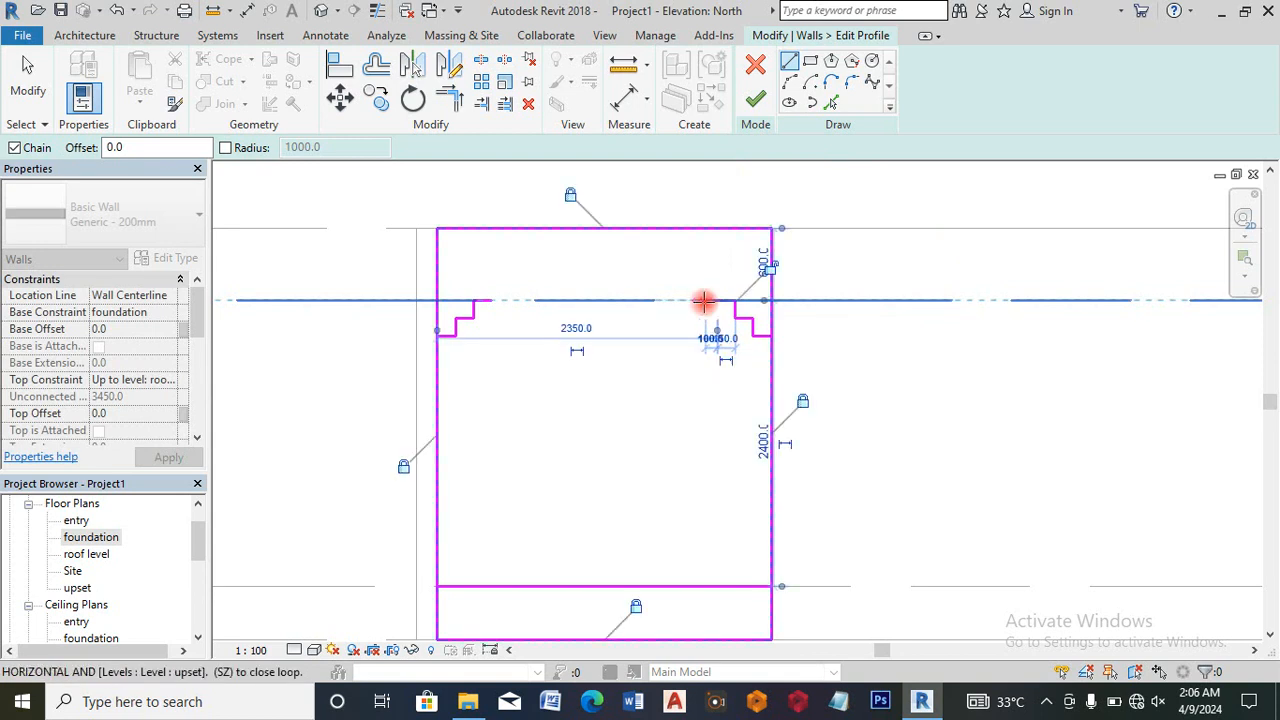
key("Escape")
key("Escape")
Step: Draw an upward arc of about 1800 mm radius joining the inner ends of the two stepped lines
left_click(790, 85)
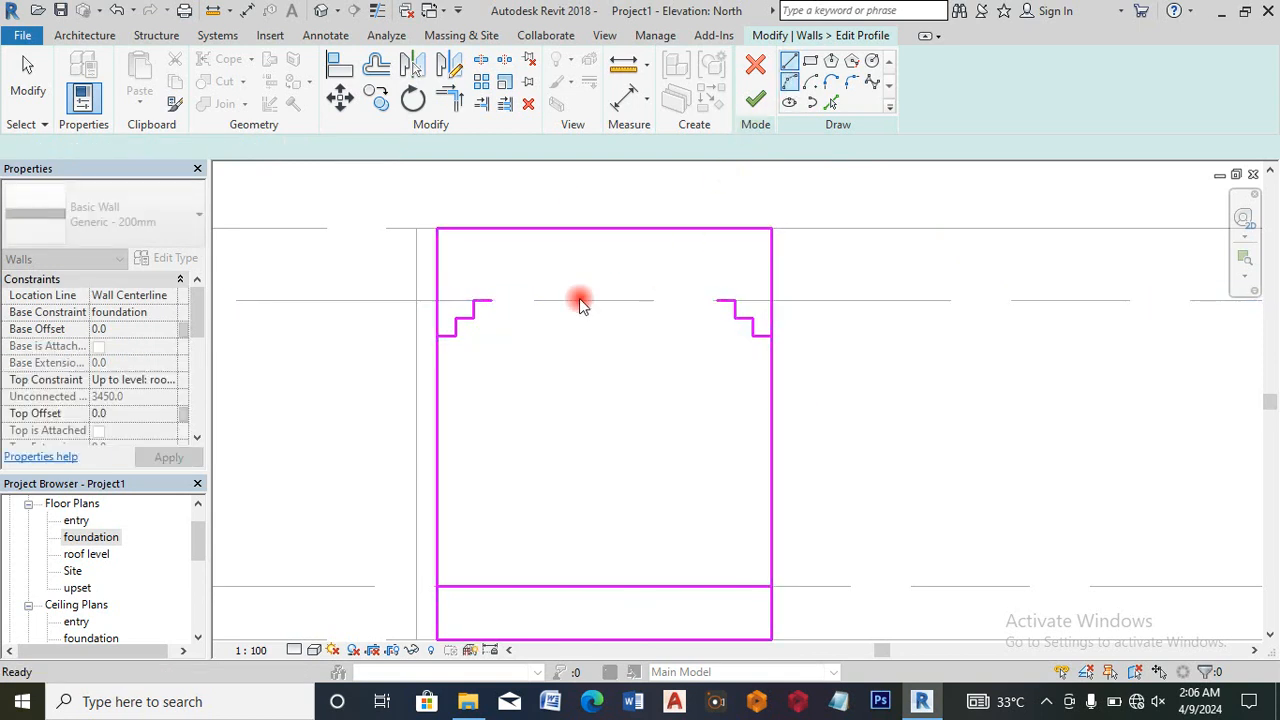
left_click(490, 301)
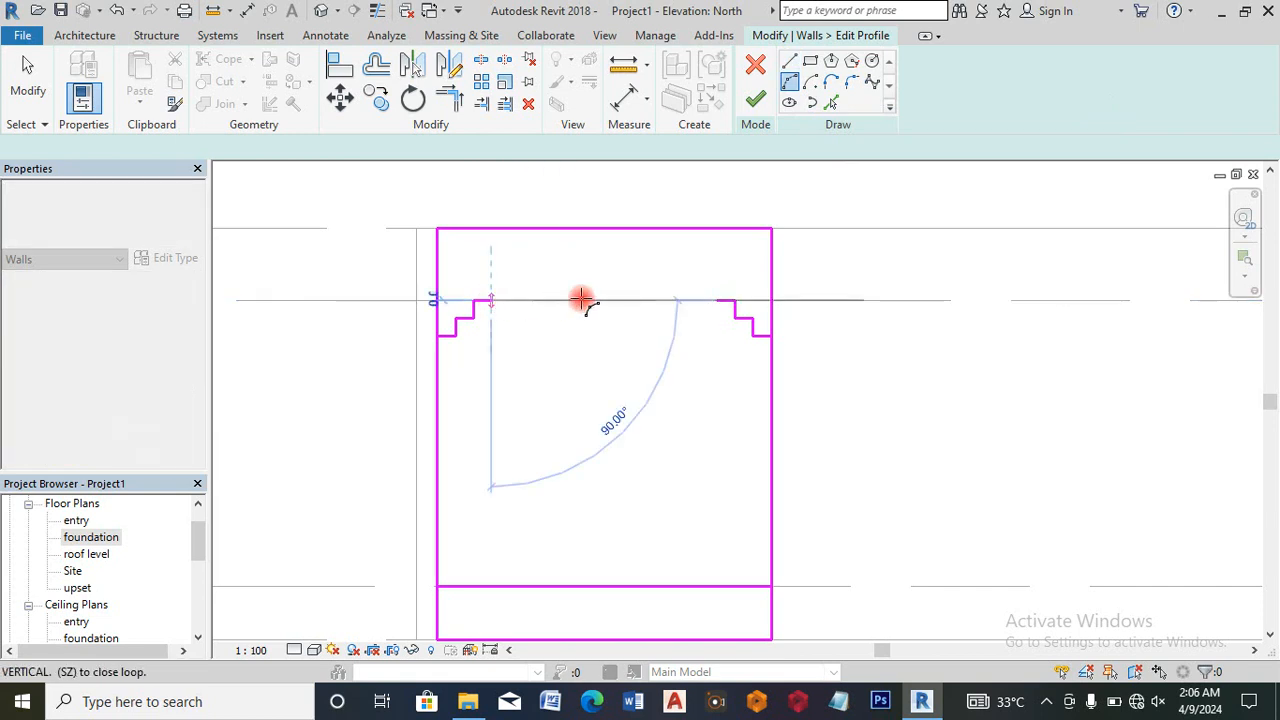
left_click(717, 300)
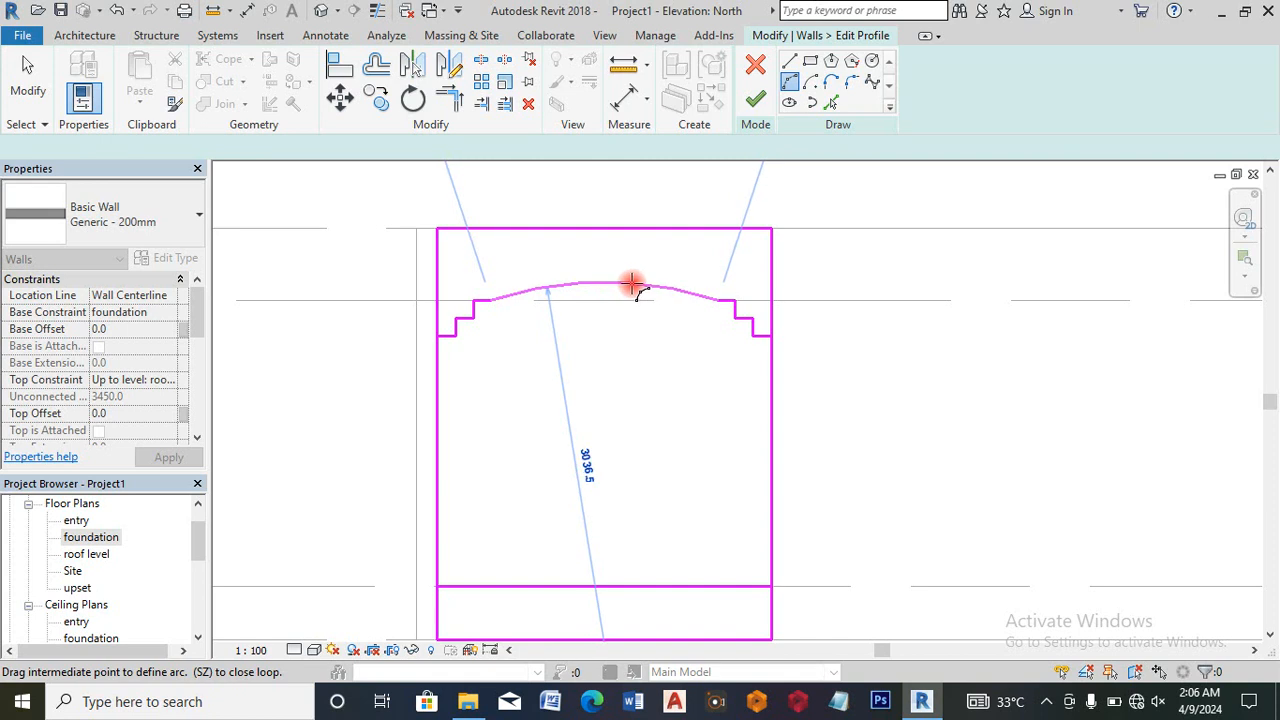
left_click(578, 272)
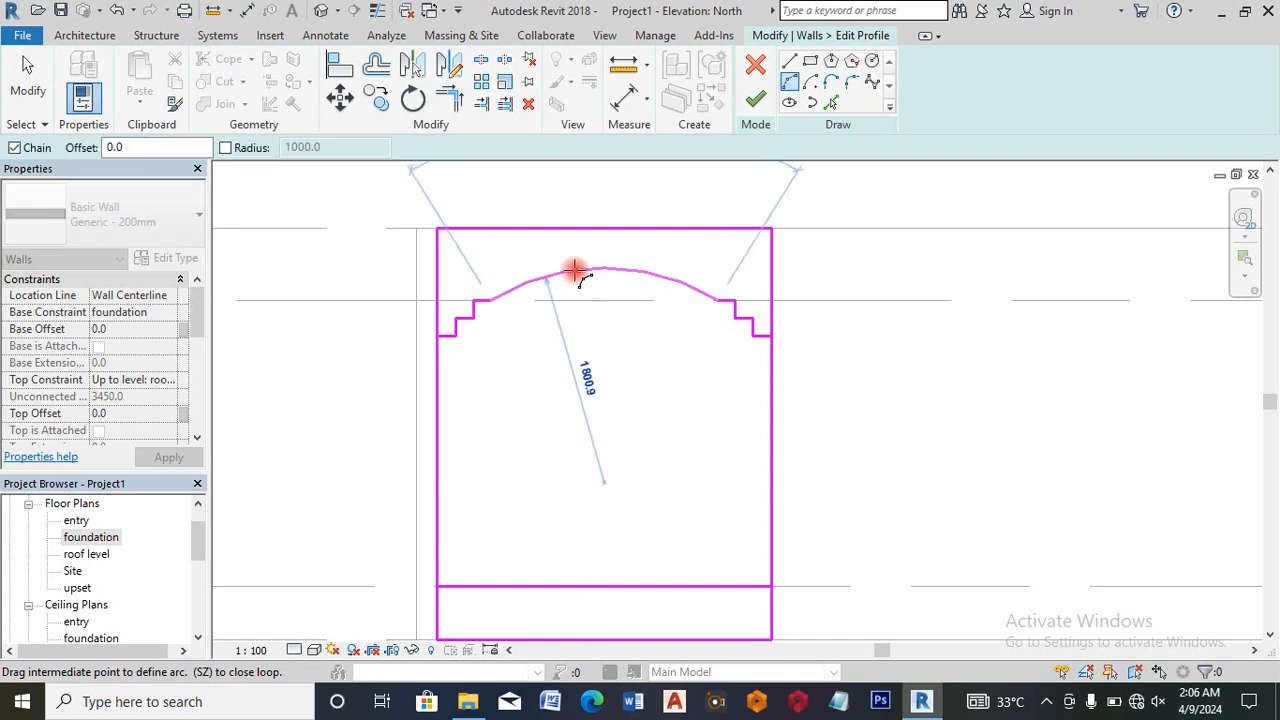
Step: Split both vertical edges of the profile below the arch and trim the upper left edge to the left stepped line
left_click(481, 60)
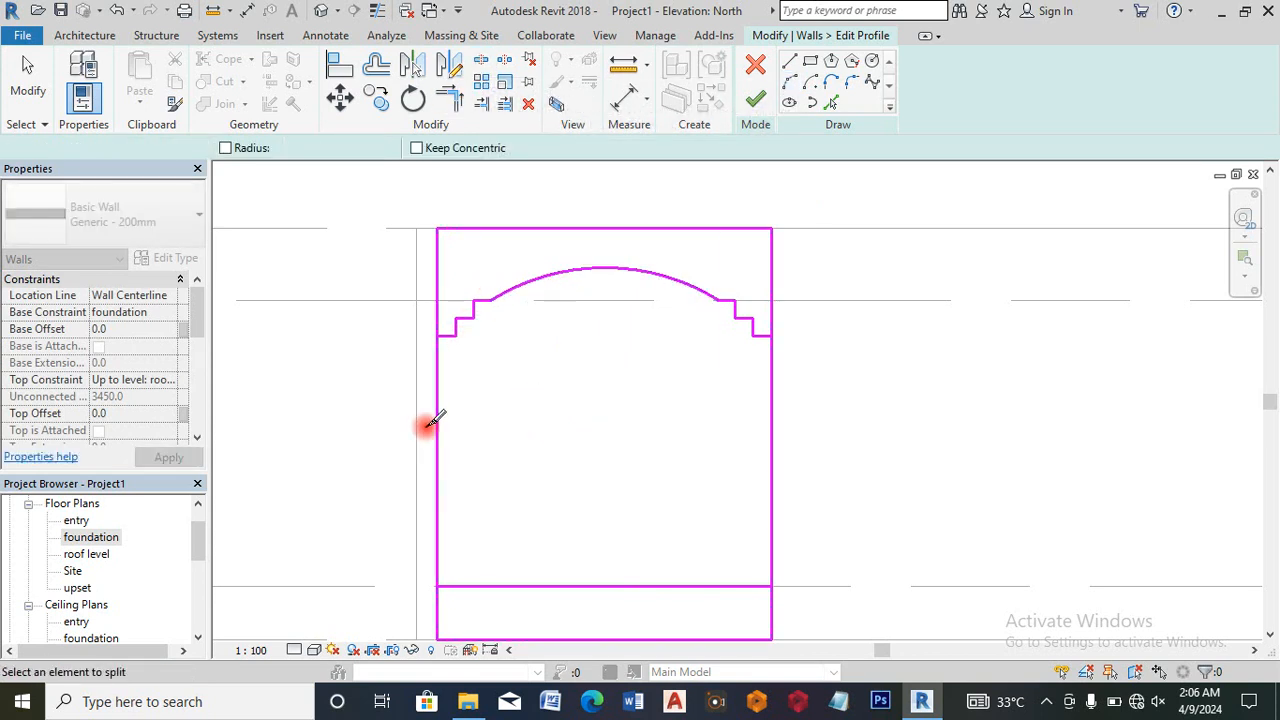
left_click(771, 430)
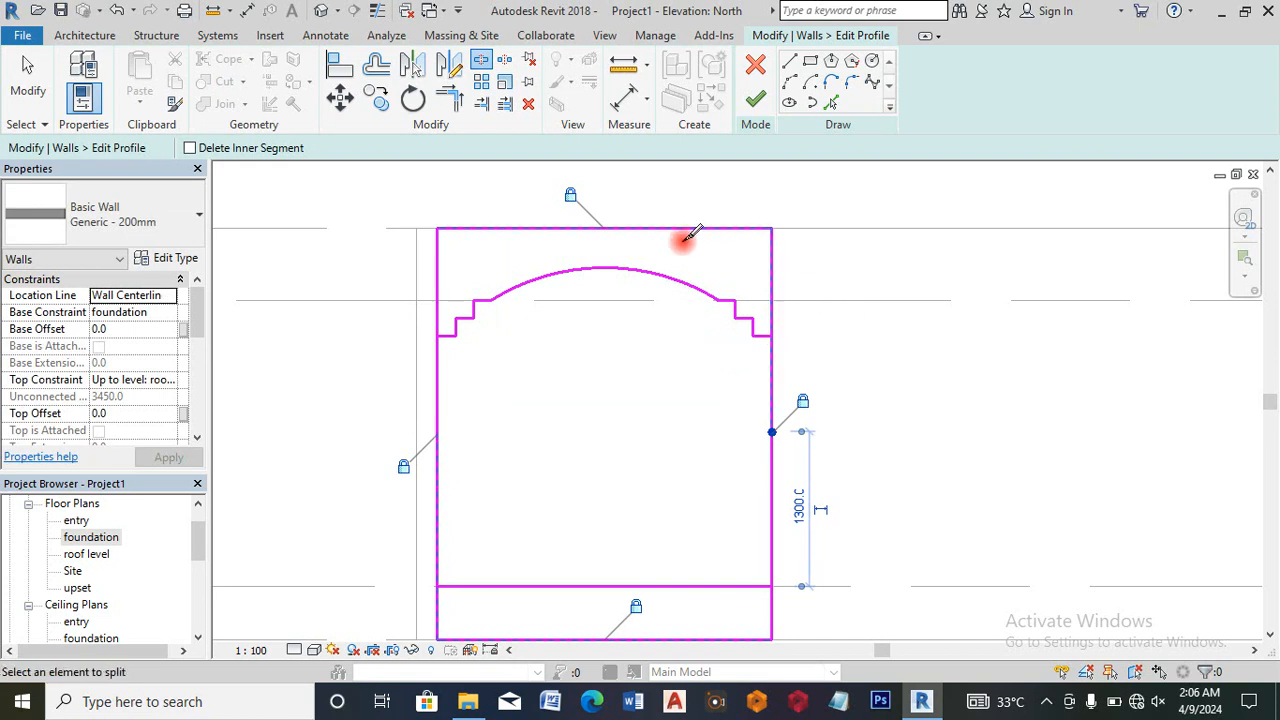
left_click(449, 97)
left_click(451, 337)
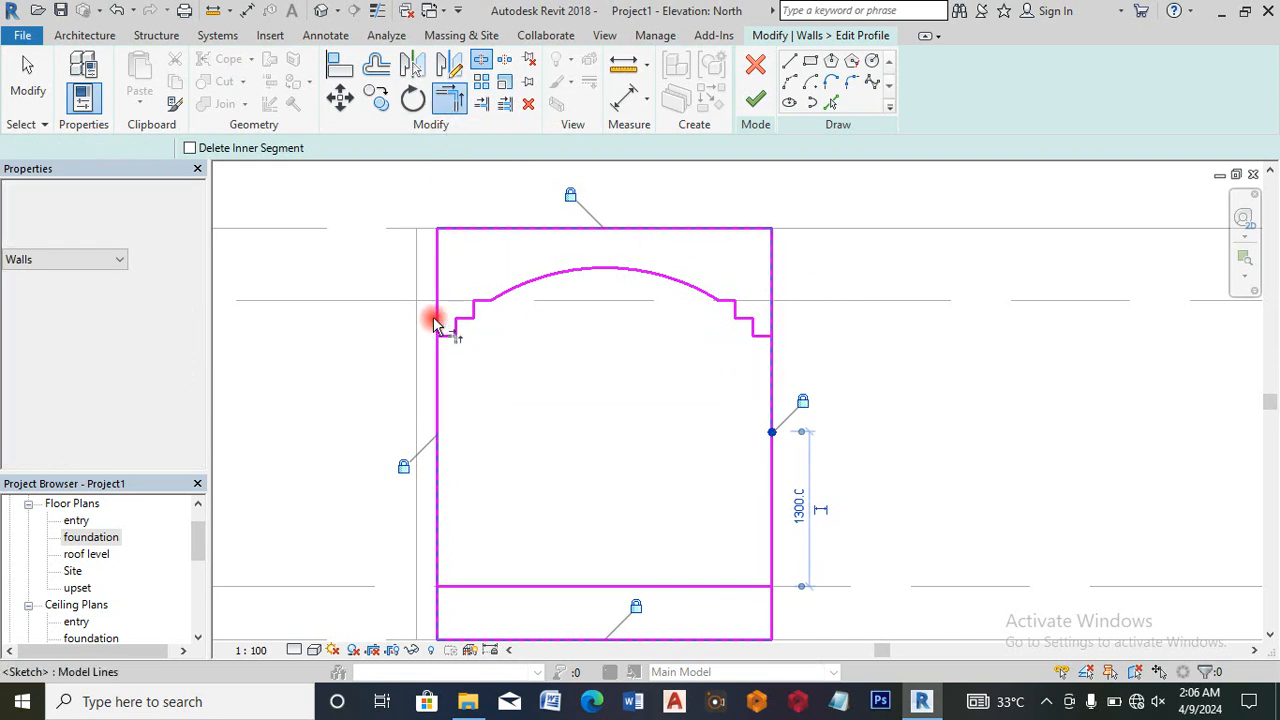
left_click(436, 319)
Step: Trim the upper right edge of the profile to the lowest tread of the right stepped line
left_click(772, 300)
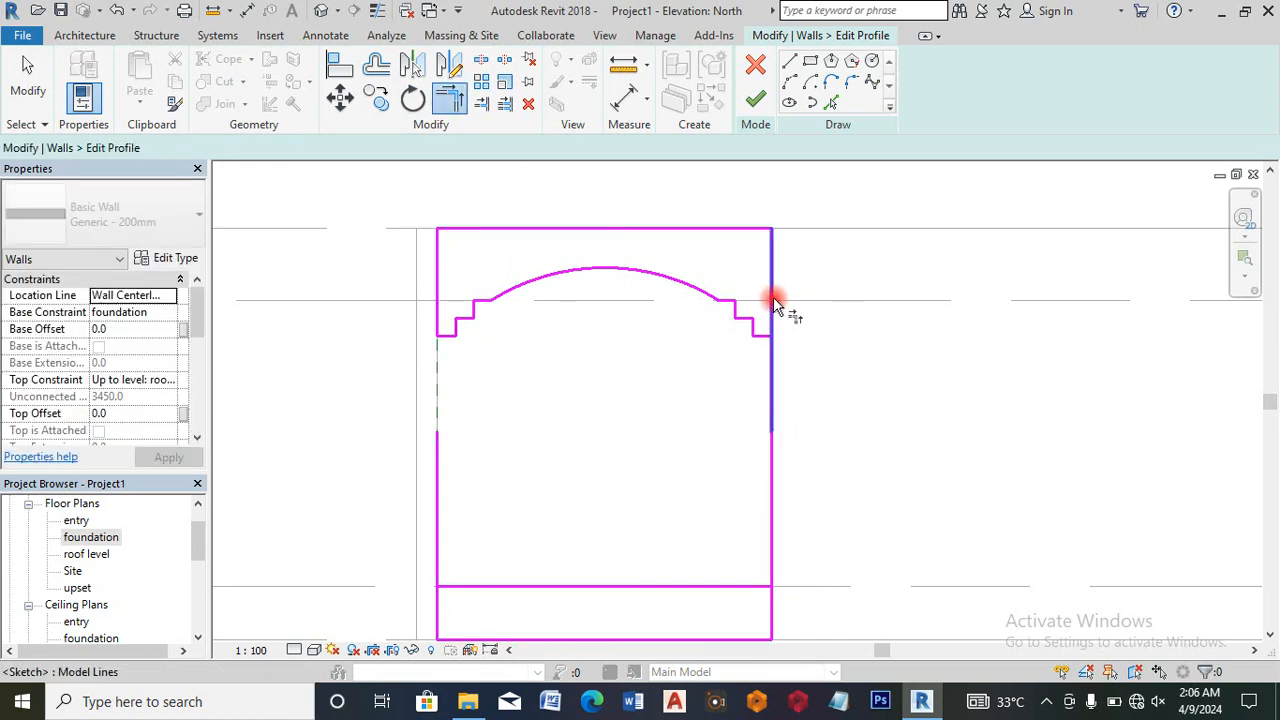
left_click(757, 587)
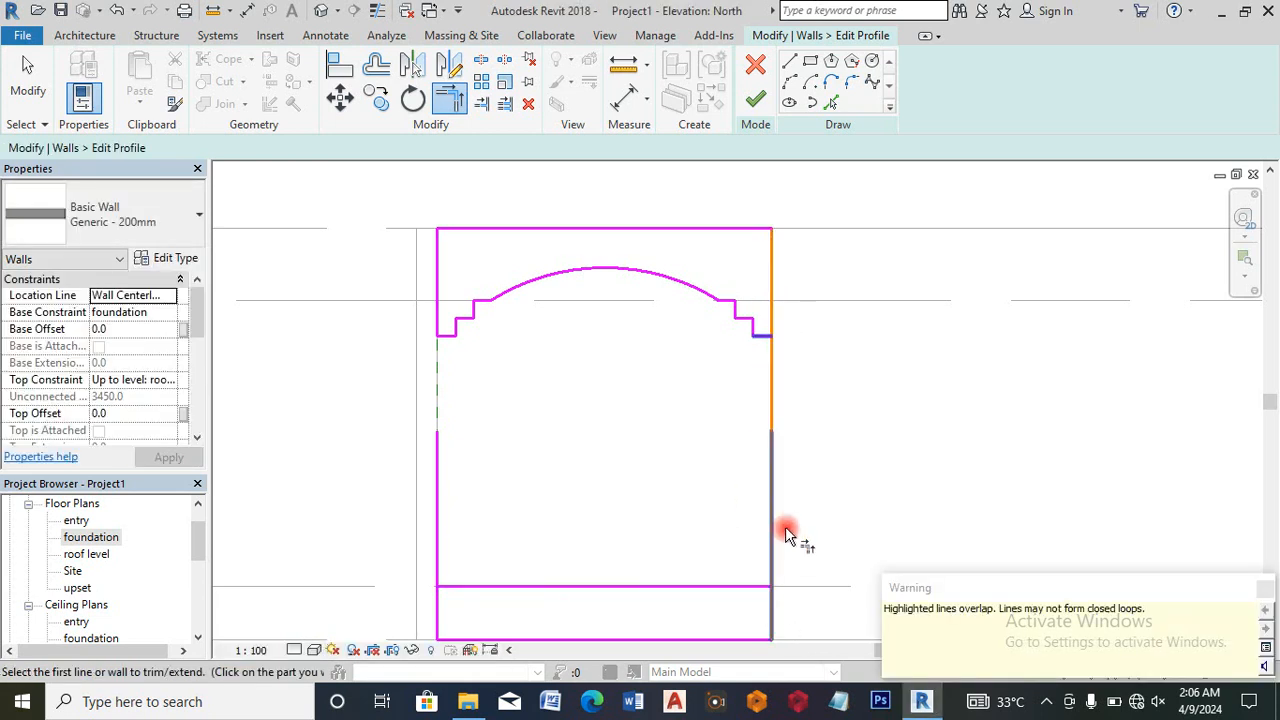
left_click(784, 337)
left_click(771, 286)
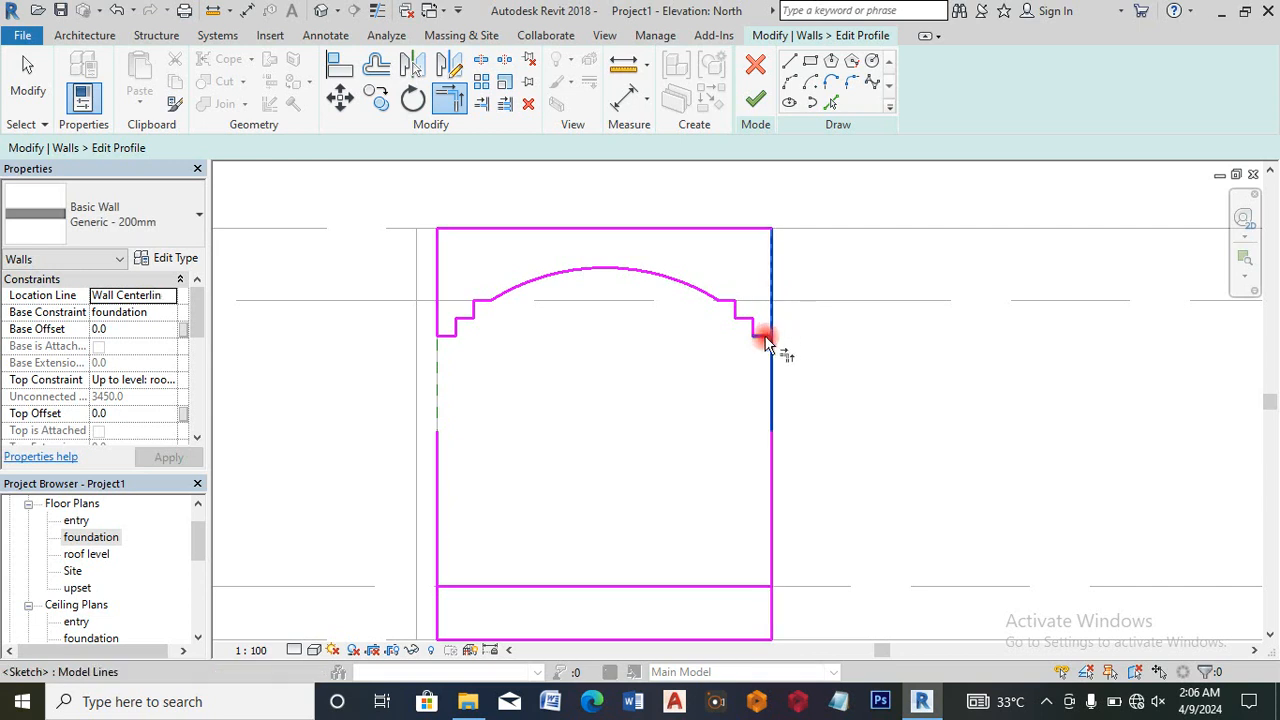
Step: Trim the lower side edges to the horizontal line at the entry level and finish the wall profile
left_click(753, 591)
left_click(437, 608)
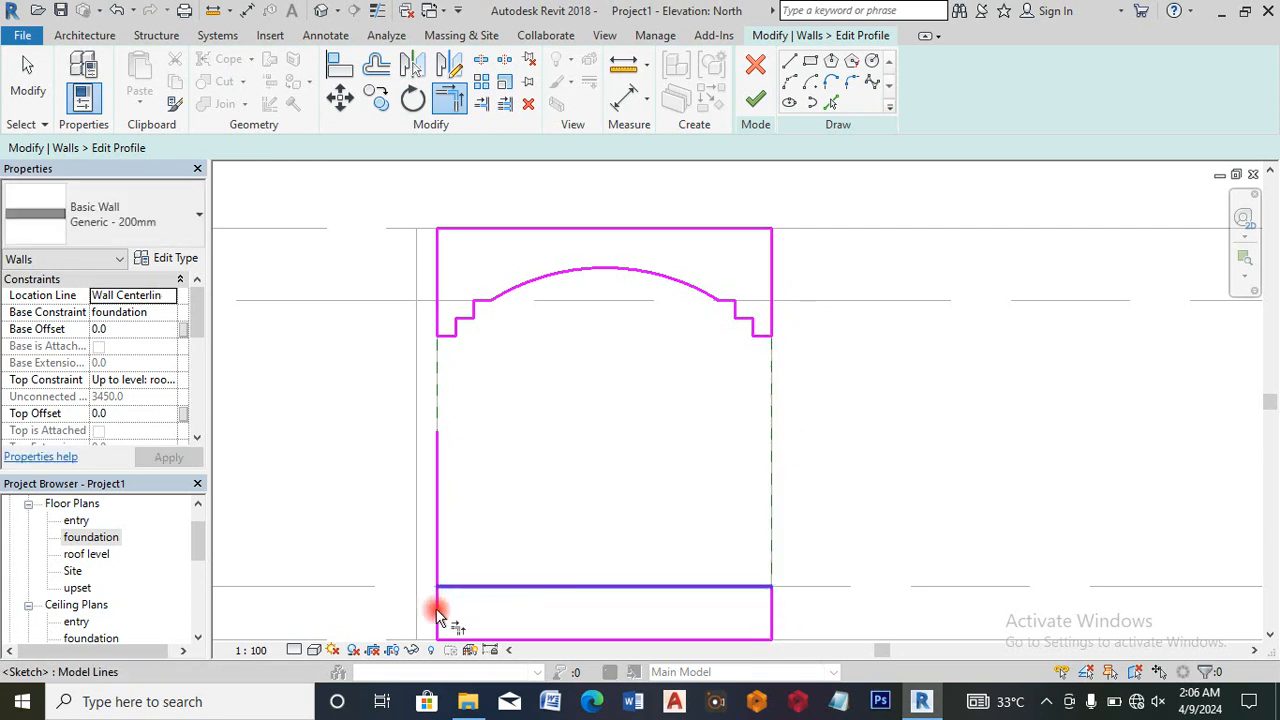
left_click(470, 587)
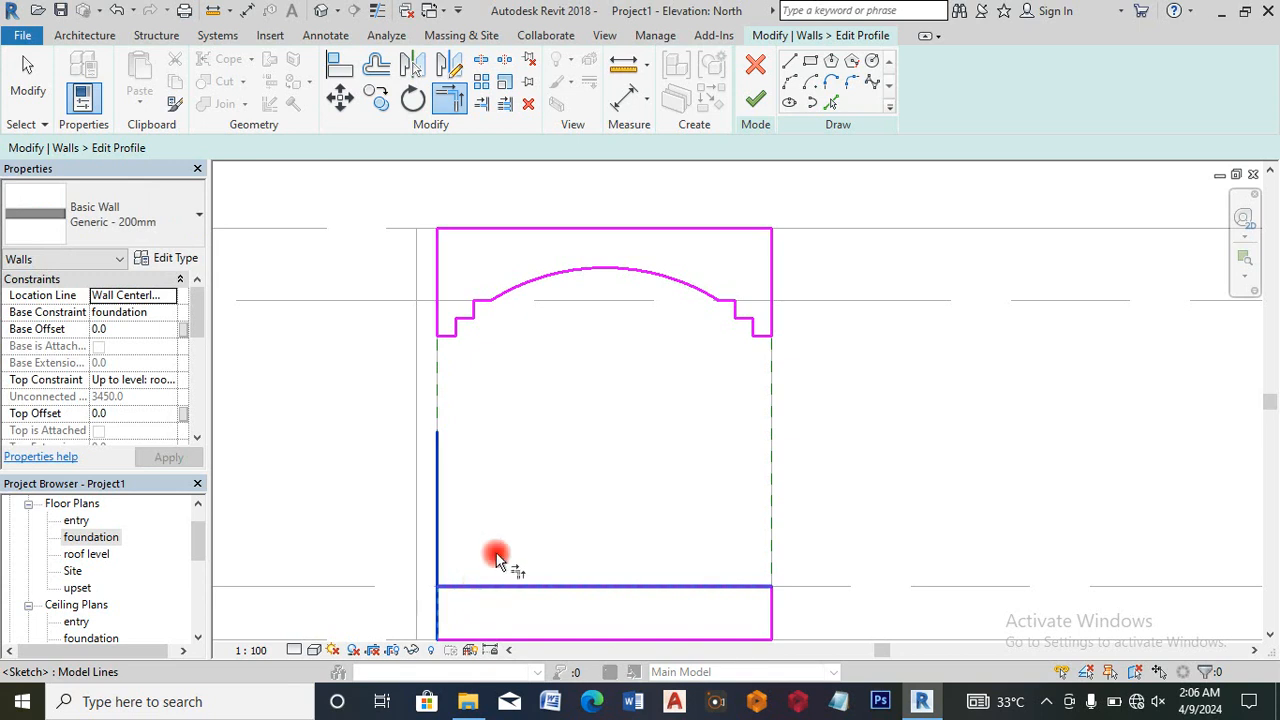
left_click(750, 103)
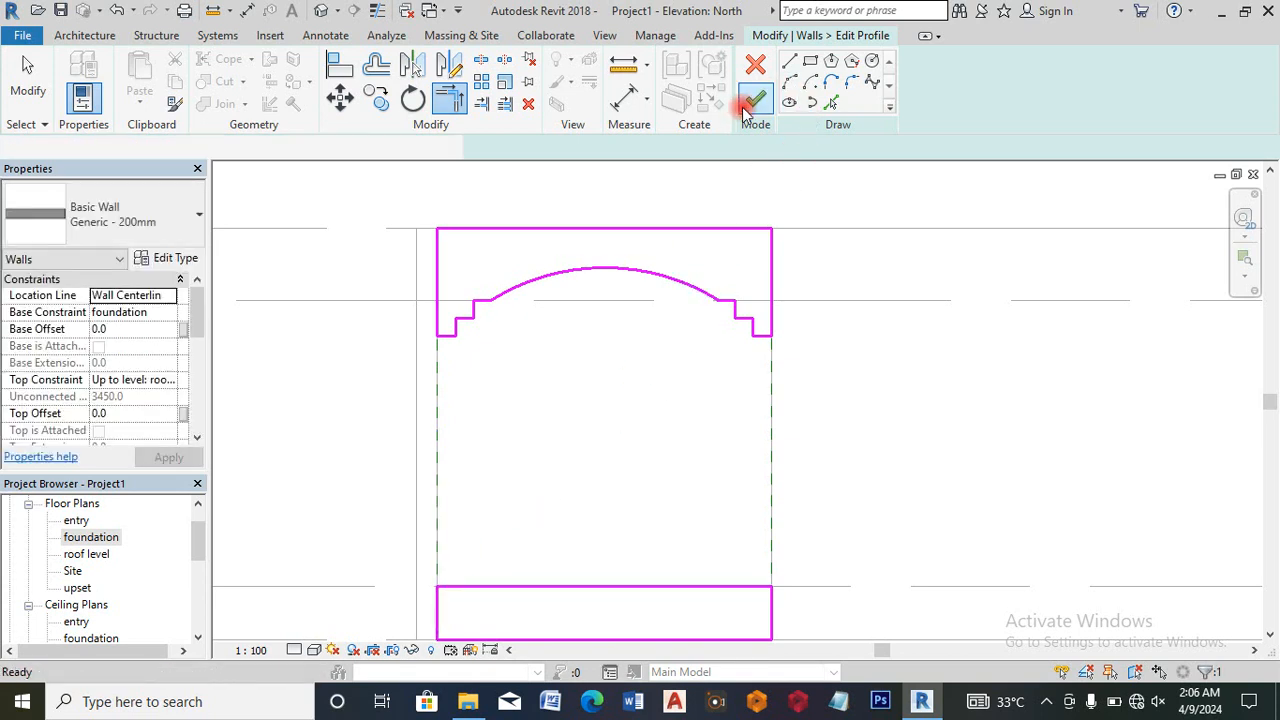
Step: From the foundation floor plan, open the profile of the short upper-right exterior side wall for editing in Elevation: East
double_click(100, 541)
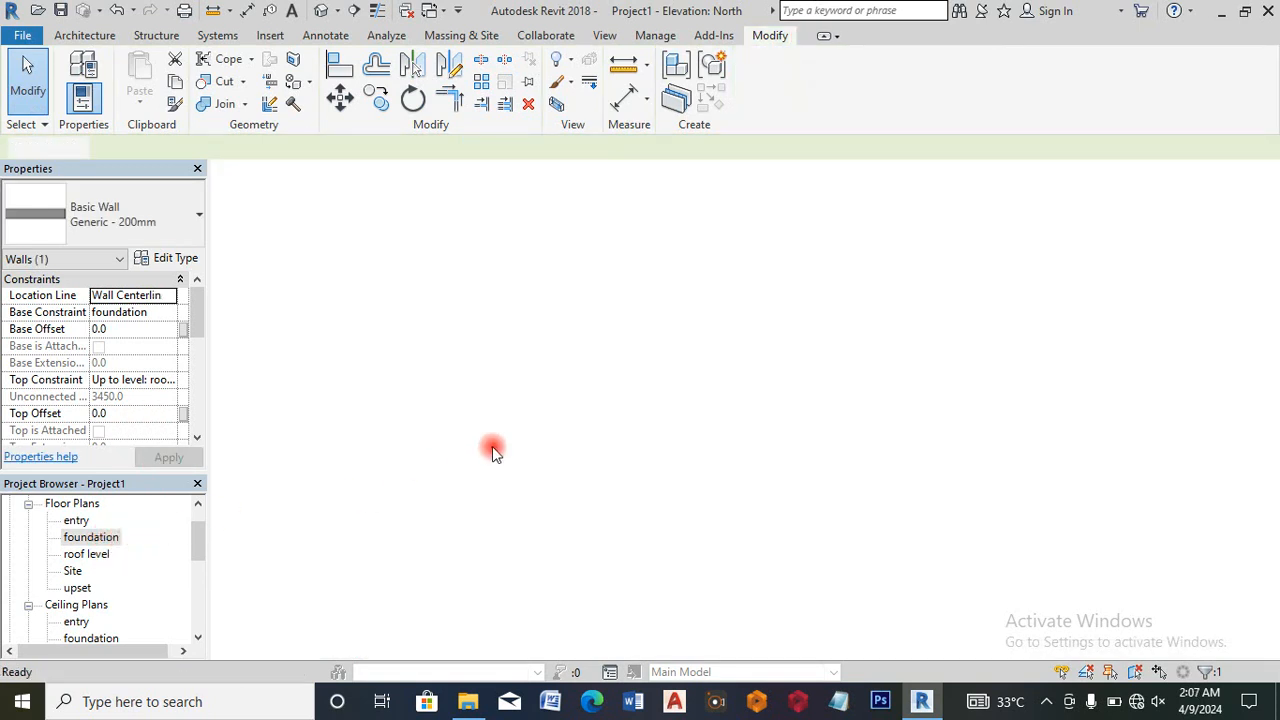
scroll(700, 365, "down", 4)
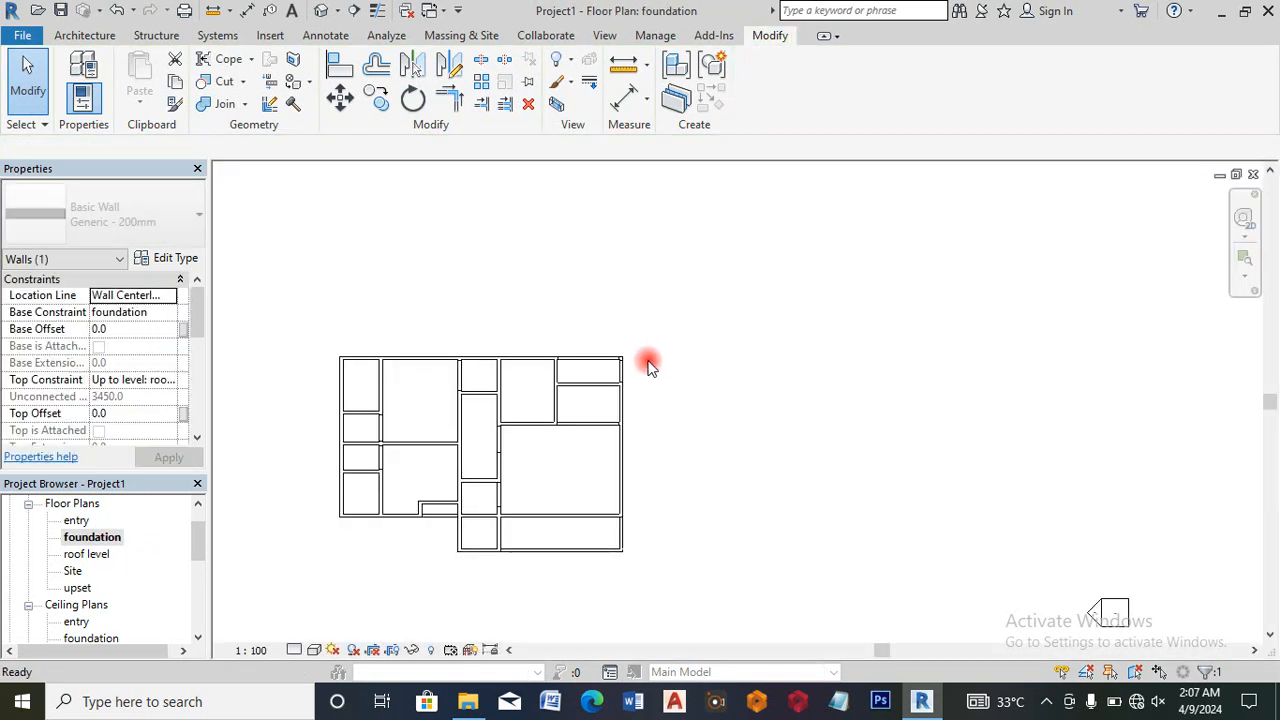
scroll(620, 385, "up", 3)
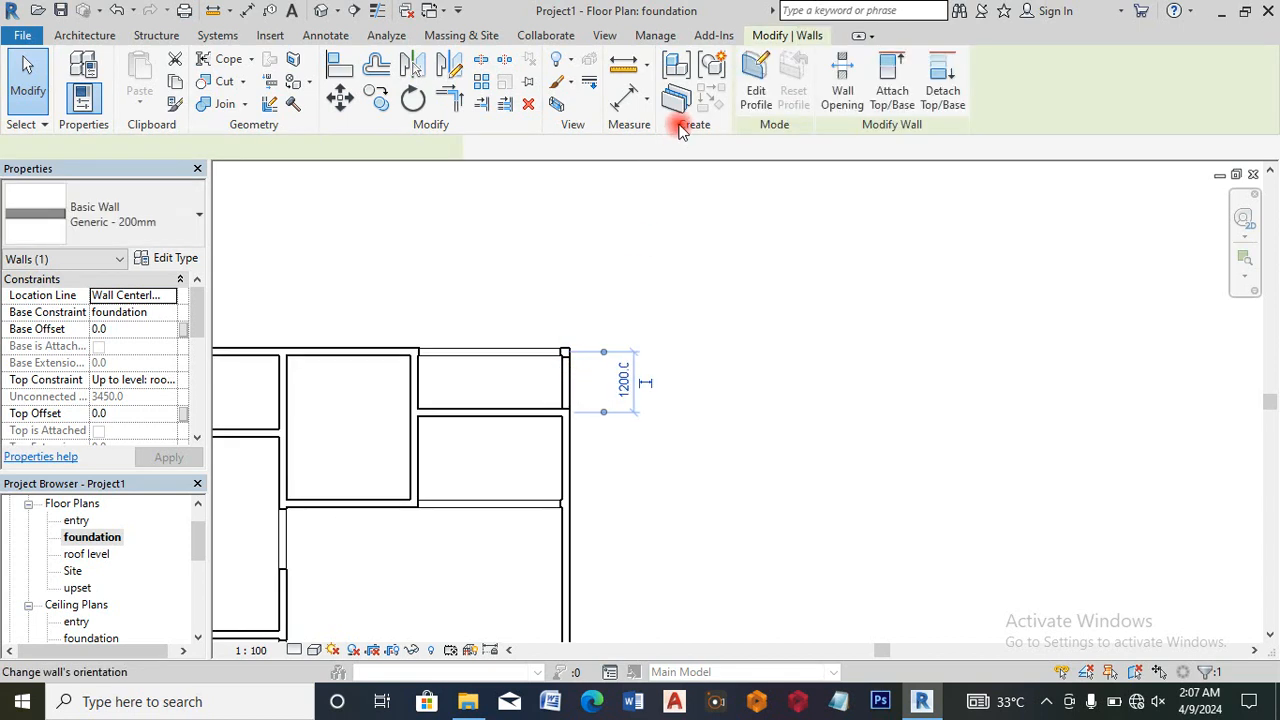
left_click(756, 95)
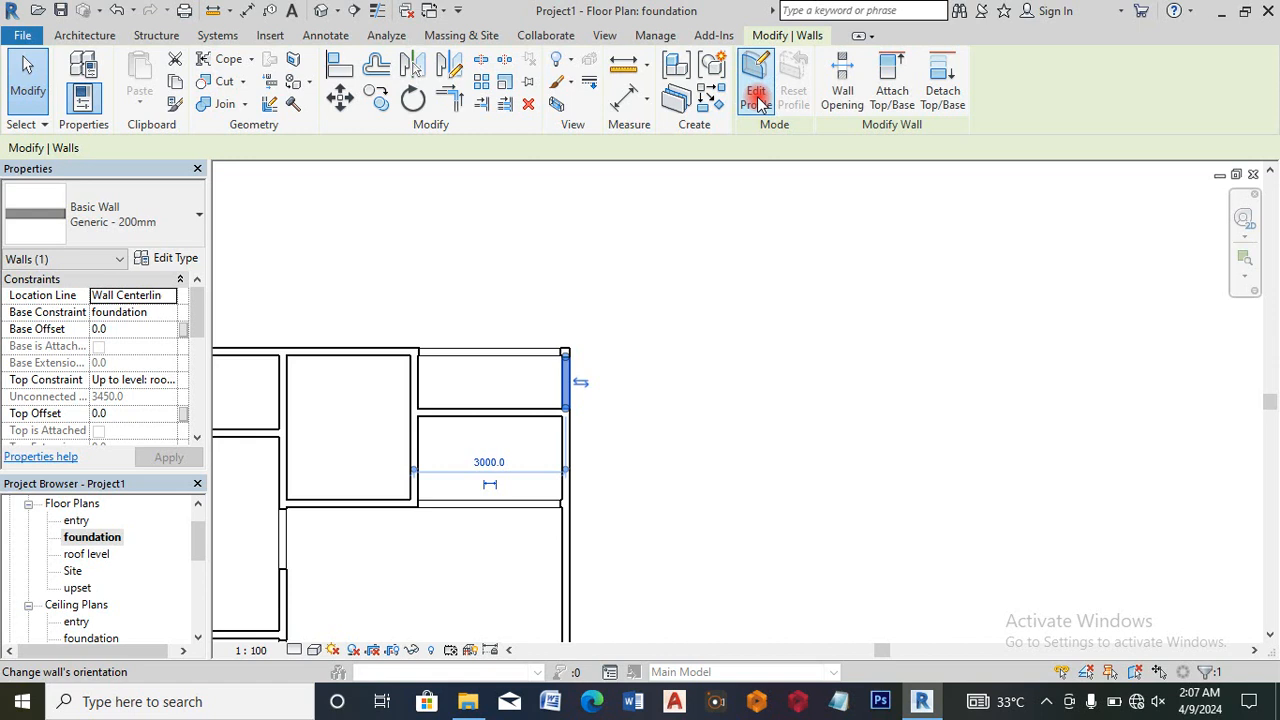
left_click(762, 92)
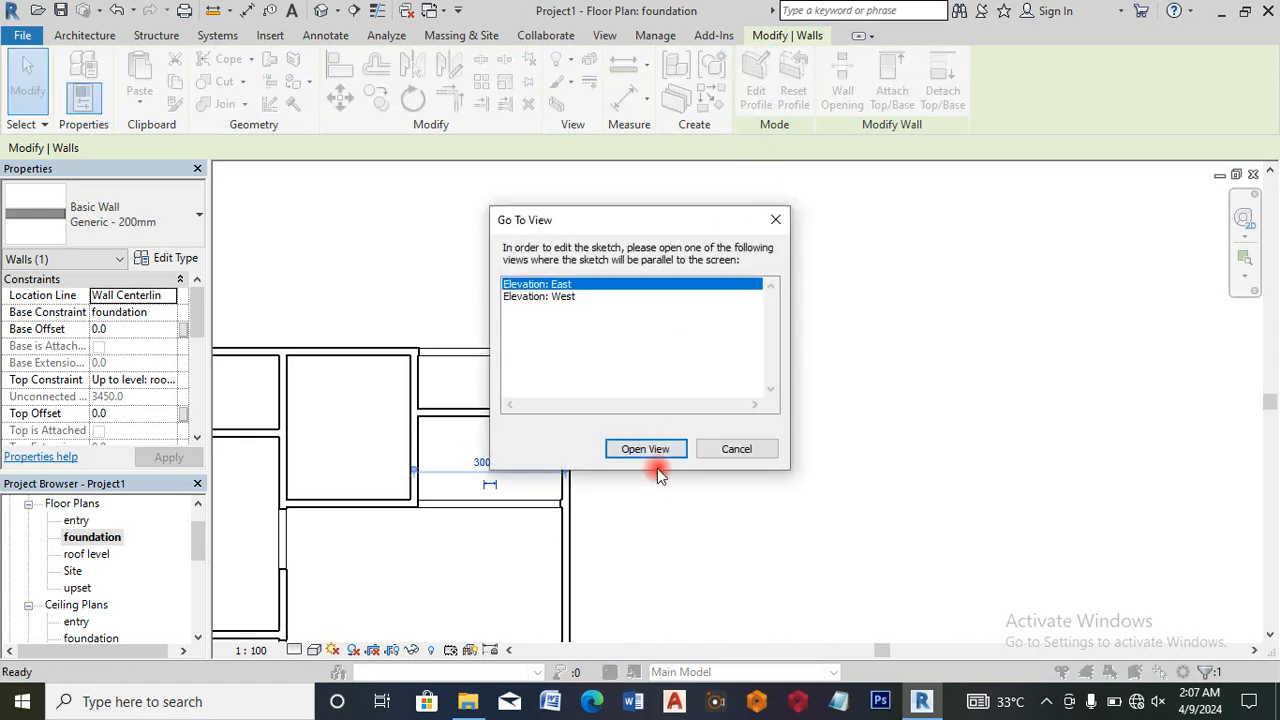
left_click(646, 449)
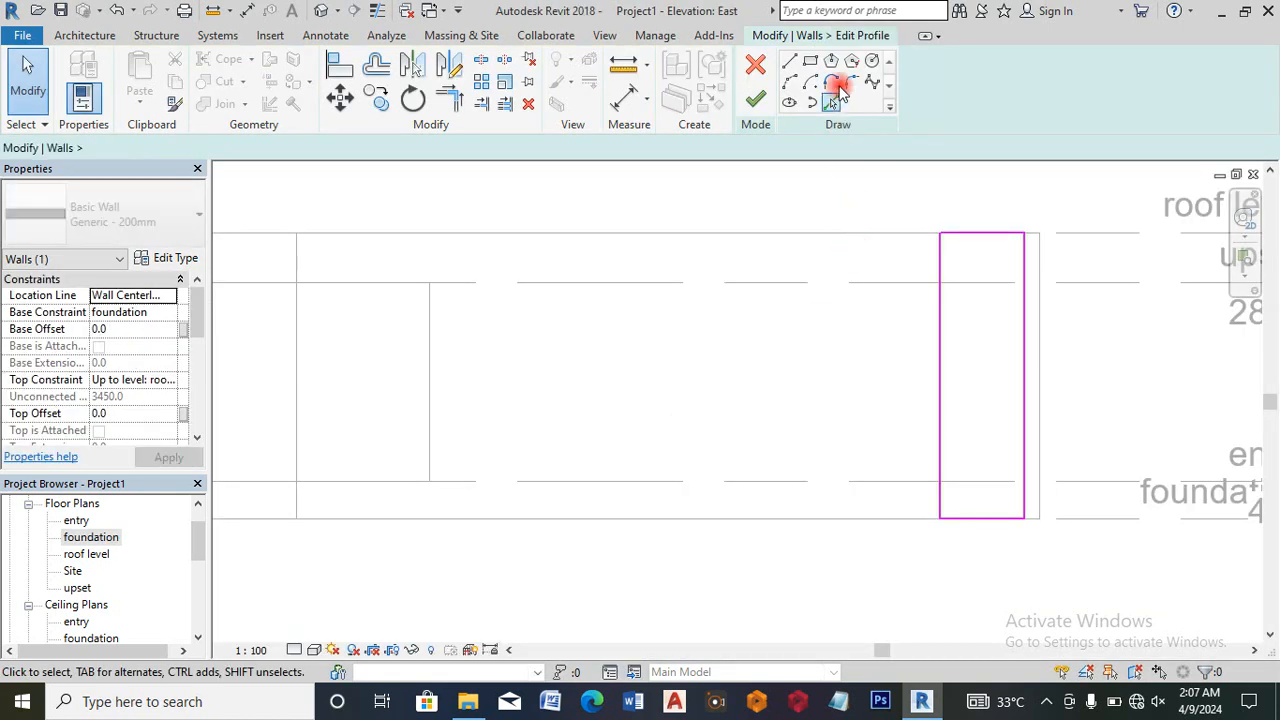
Step: Draw a horizontal line across the wall profile from edge to edge at the entry level
left_click(790, 60)
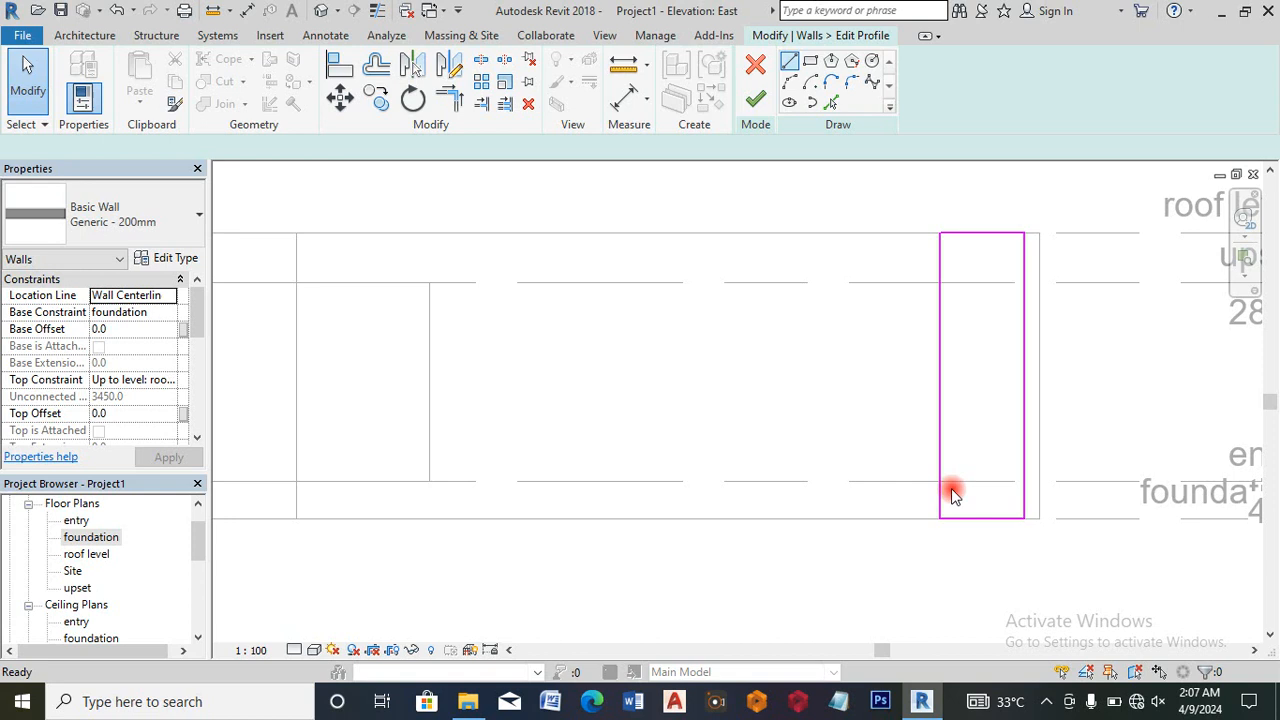
left_click(940, 481)
left_click(1027, 481)
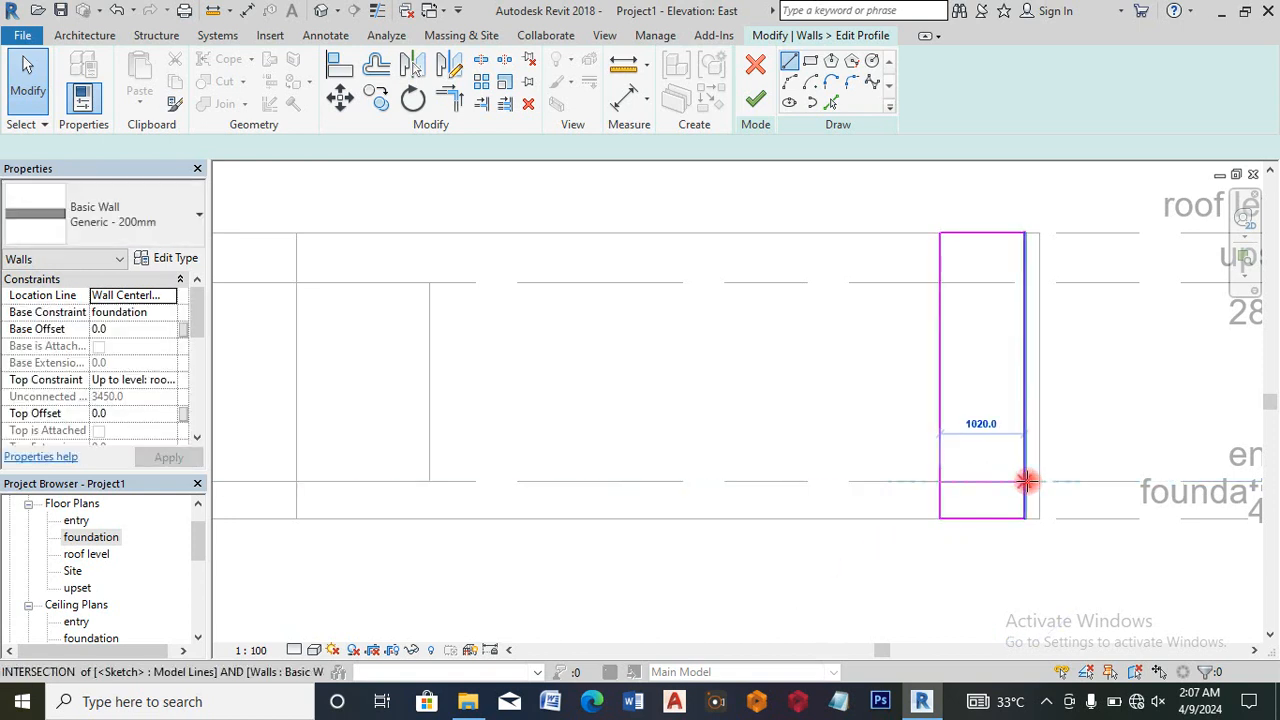
key("Escape")
Step: Start a stepped line on the profile's left edge 900 mm below the top, running 150 mm inward
scroll(949, 271, "up", 3)
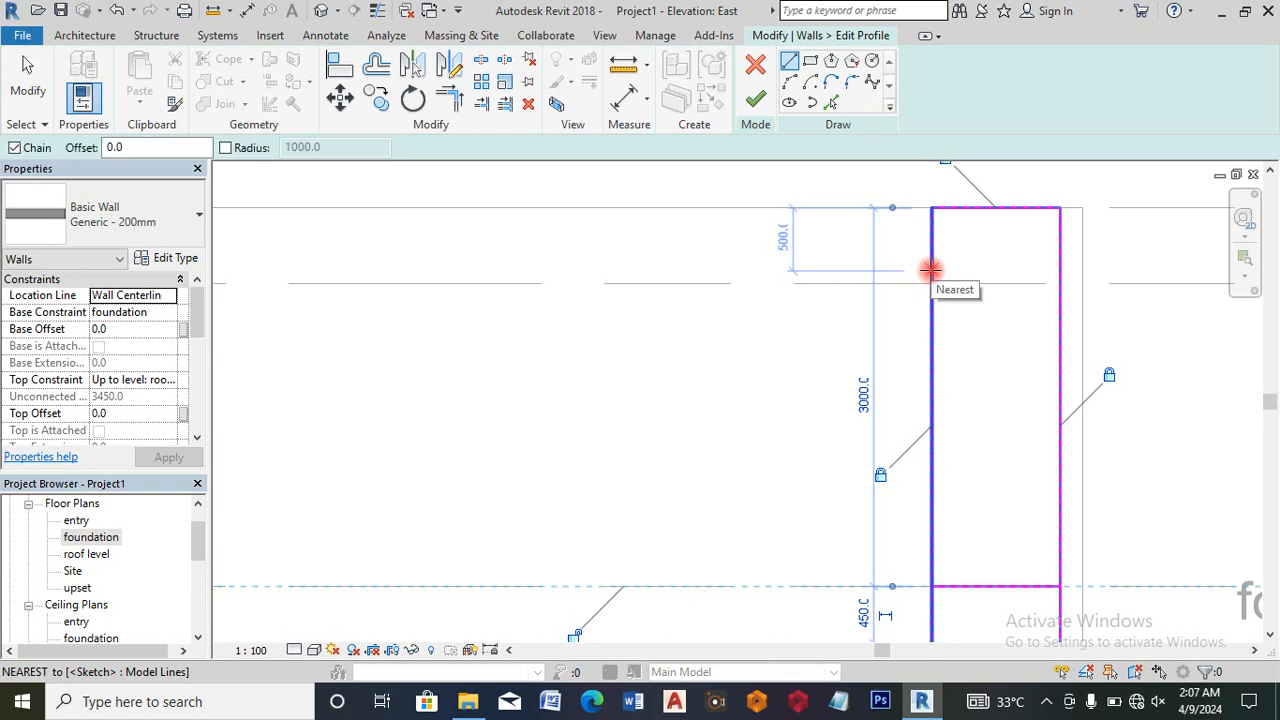
left_click(930, 269)
type("900")
key("Return")
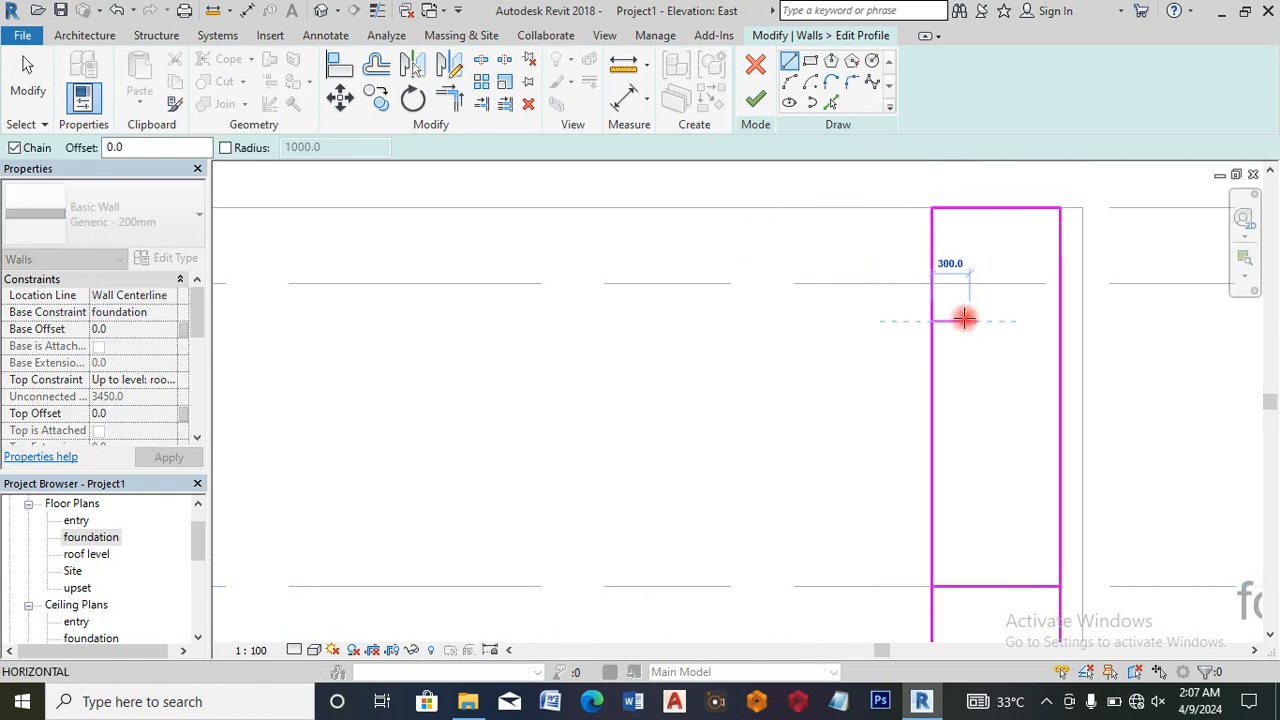
type("1")
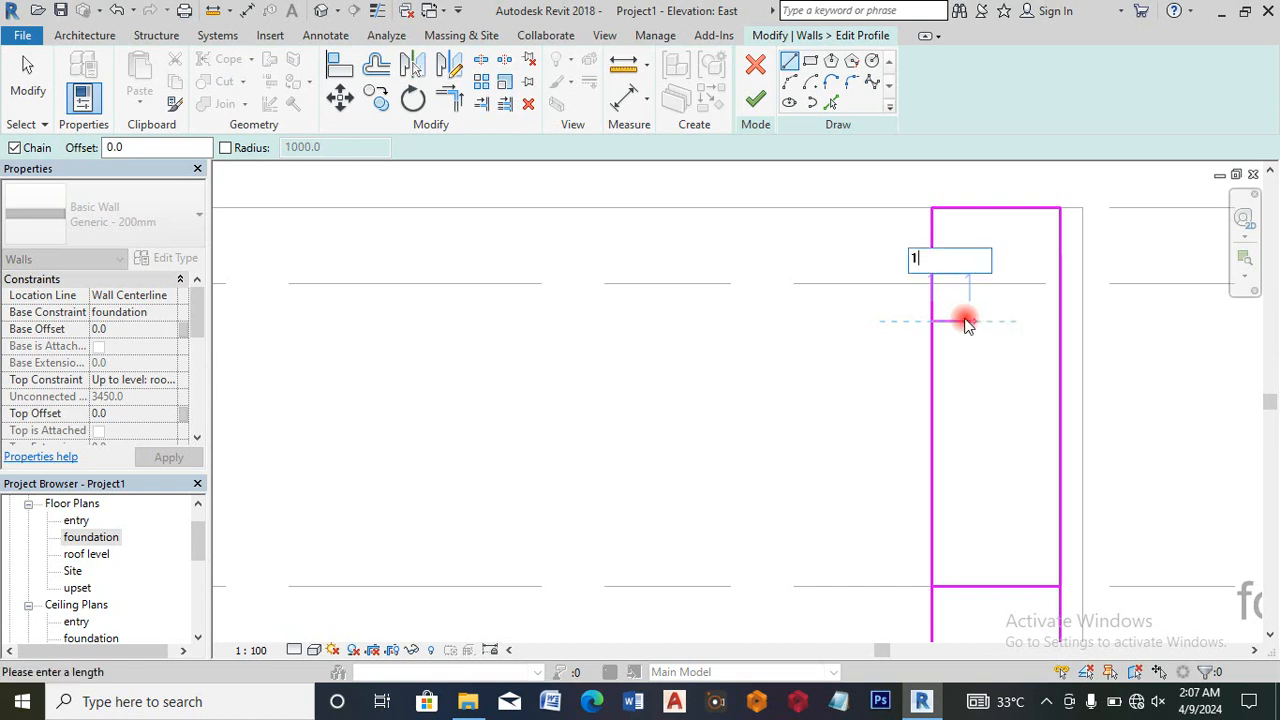
type("50")
key("Return")
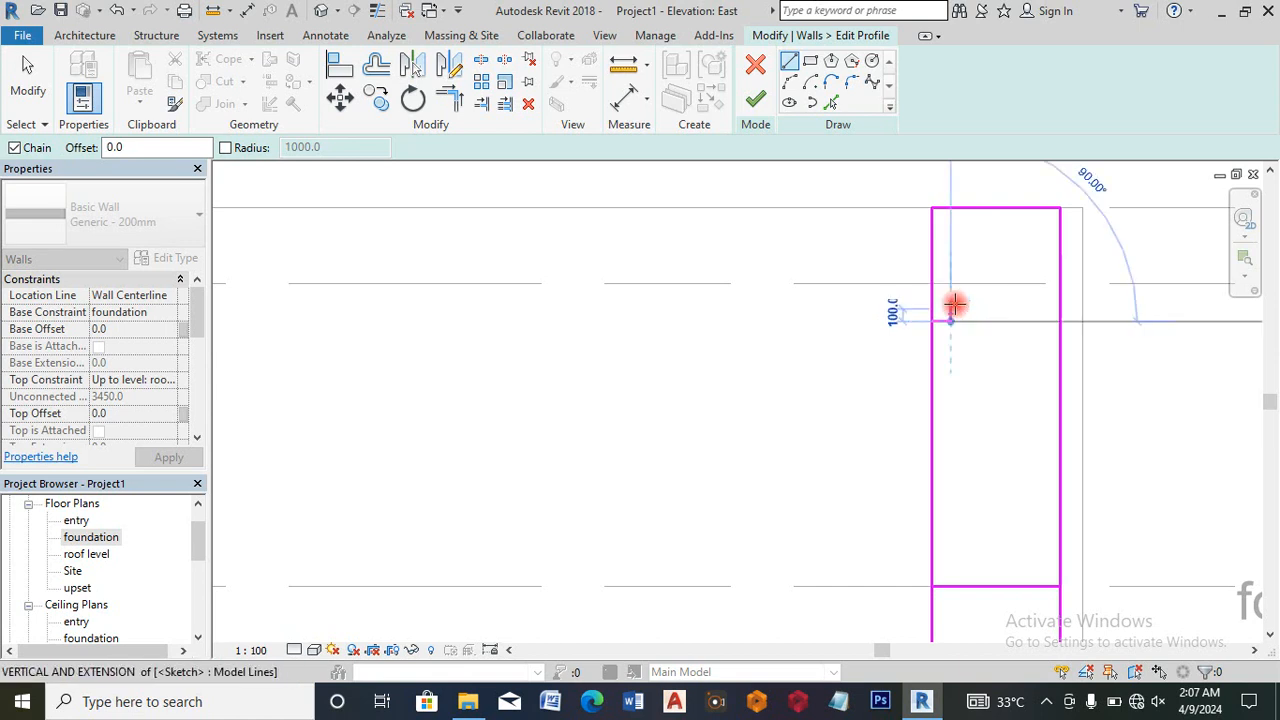
Step: Continue the left stepped line 150 mm up and another 150 mm inward
type("150")
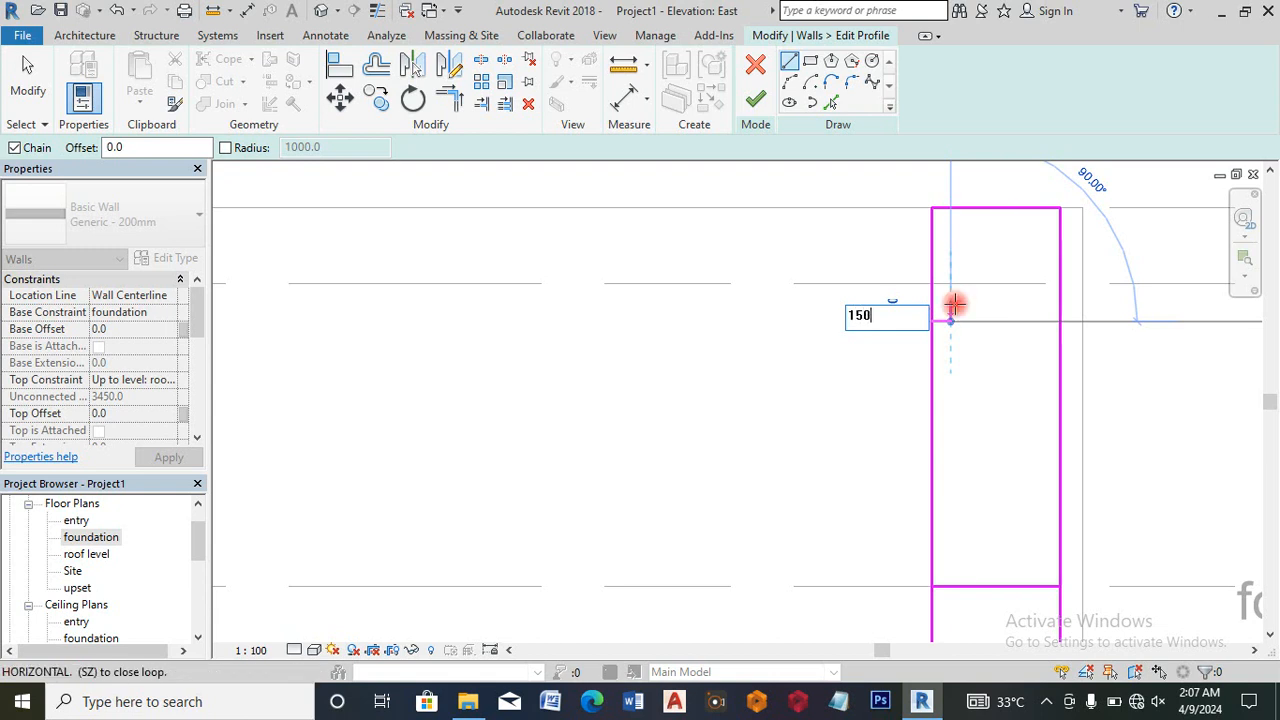
key("Return")
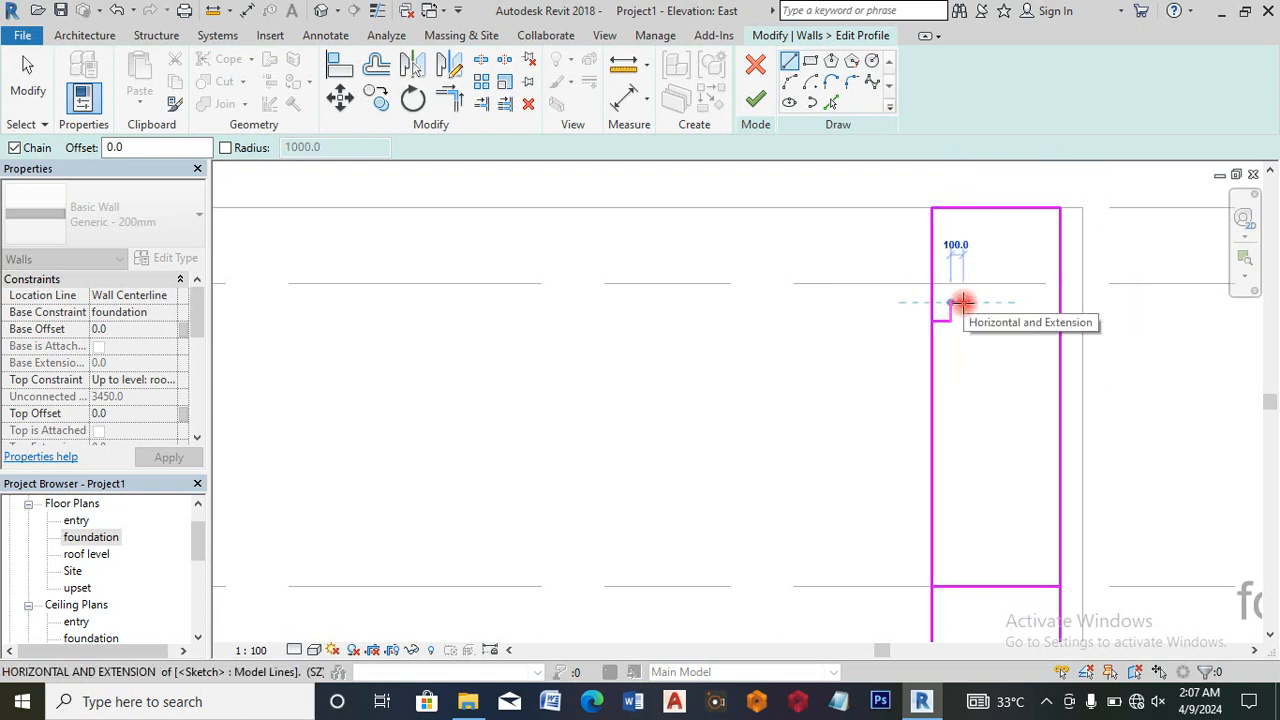
type("150")
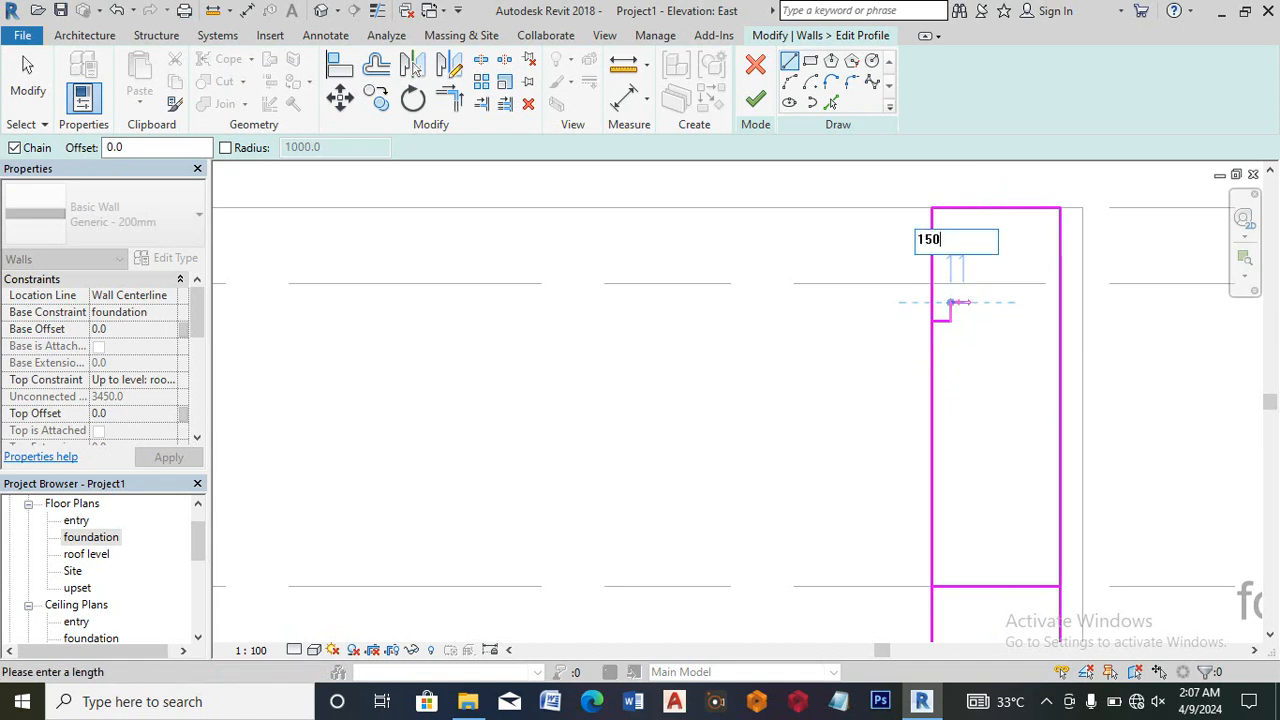
key("Return")
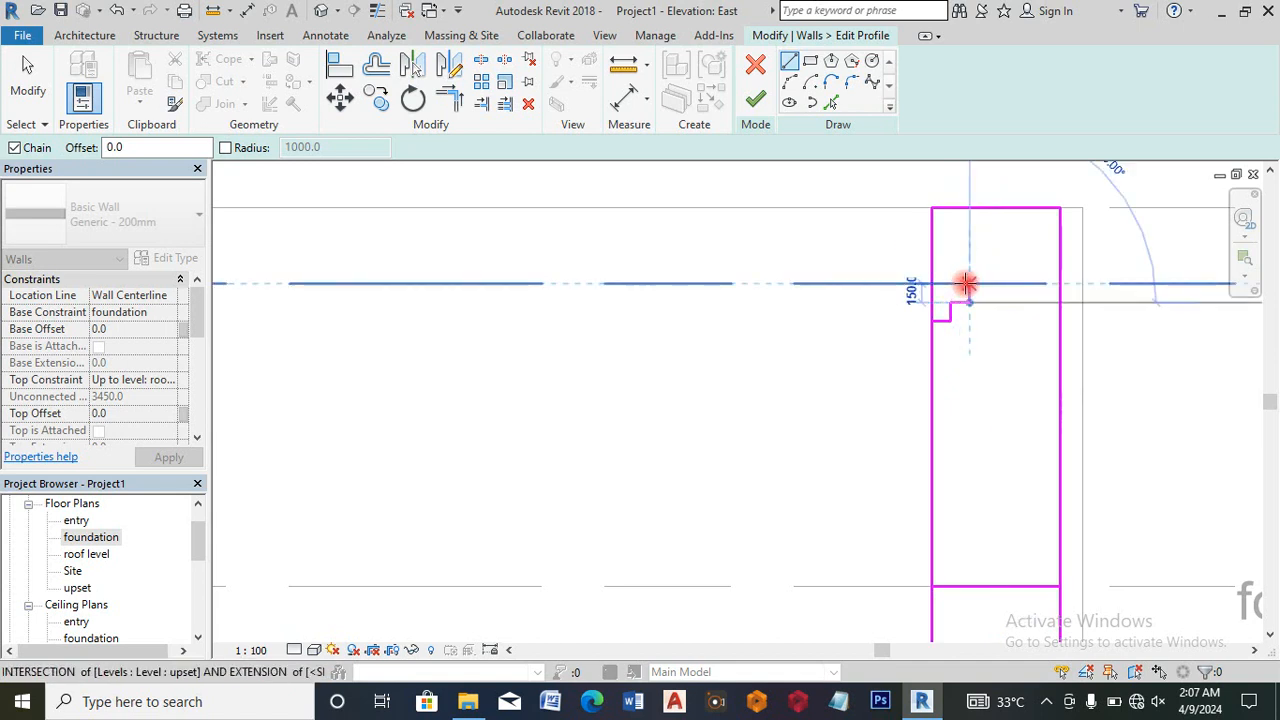
Step: Finish the left stepped line by rising to the upset level and running 150 mm inward
left_click(970, 285)
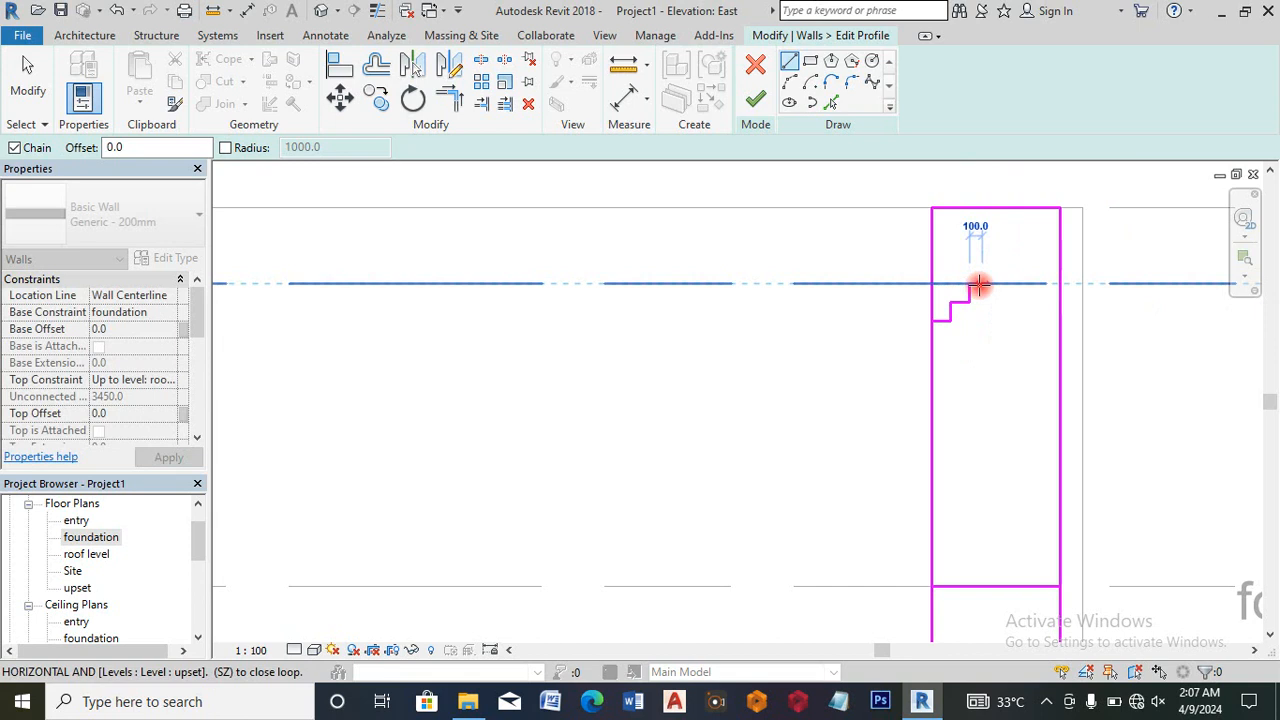
type("150")
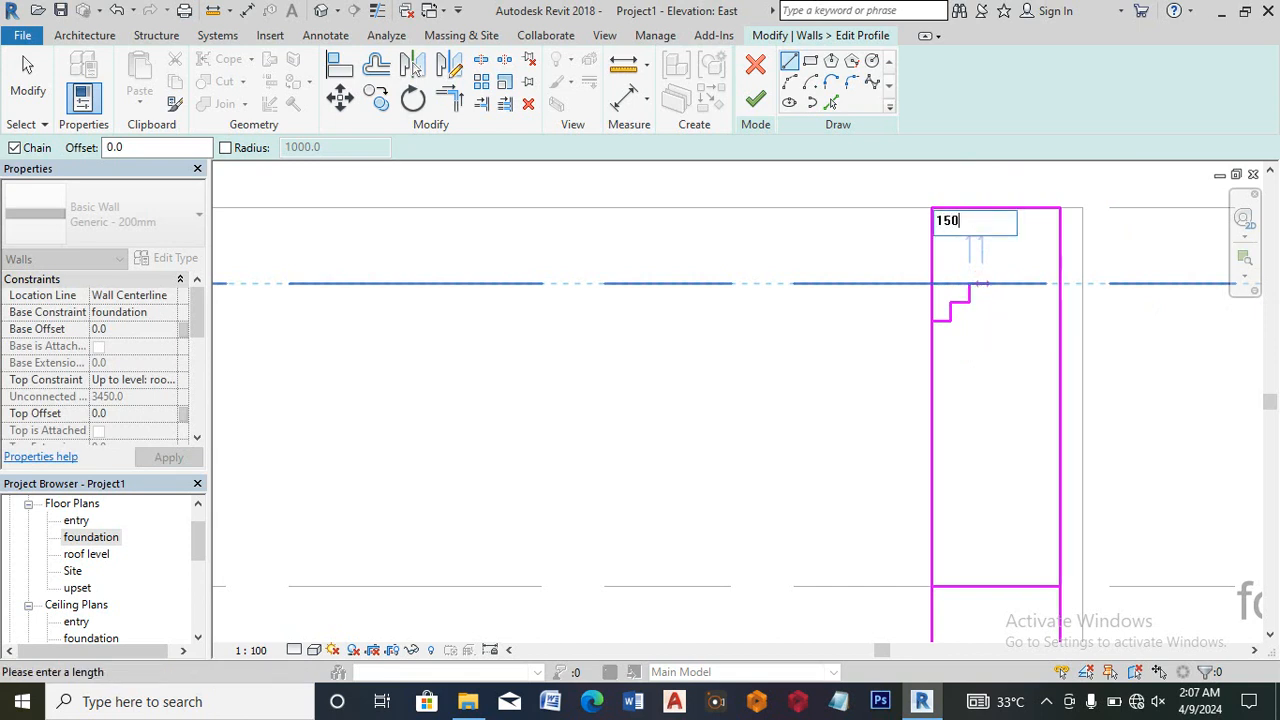
key("Return")
key("Escape")
key("Escape")
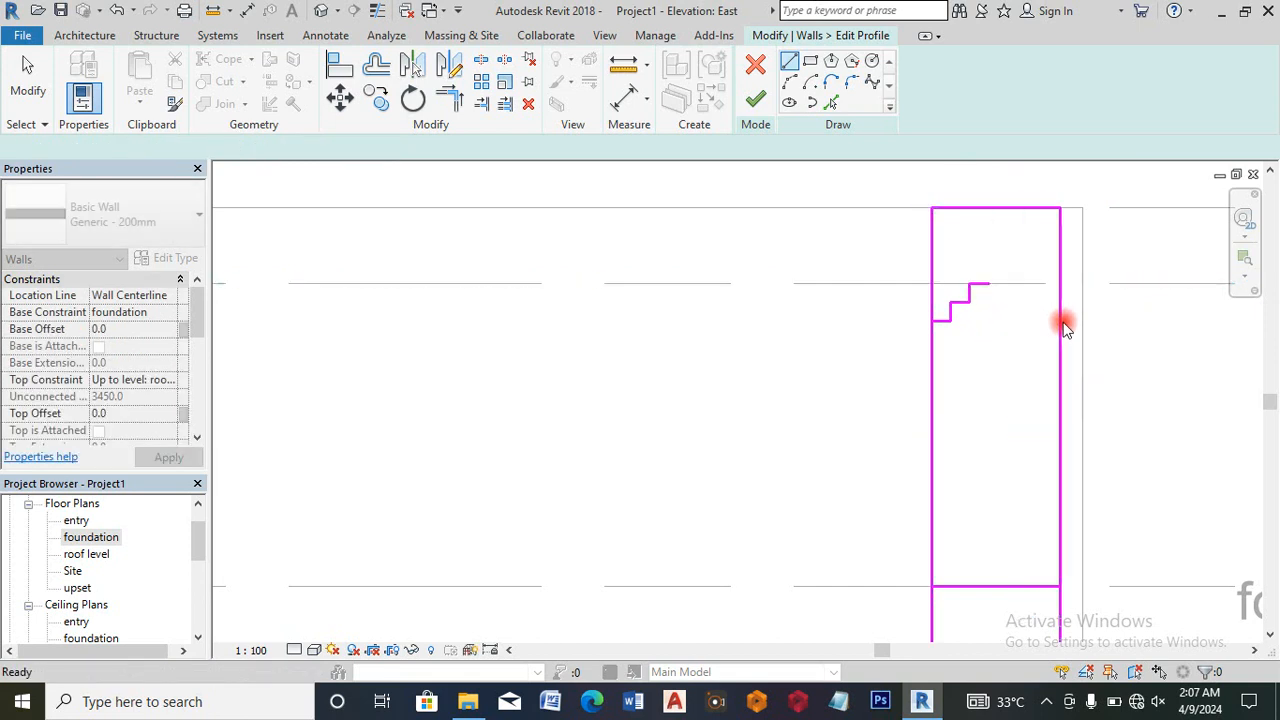
Step: Start a mirrored stepped line on the right edge, level with the left one, with a 150 mm tread and a matching rise
scroll(1059, 324, "up", 1)
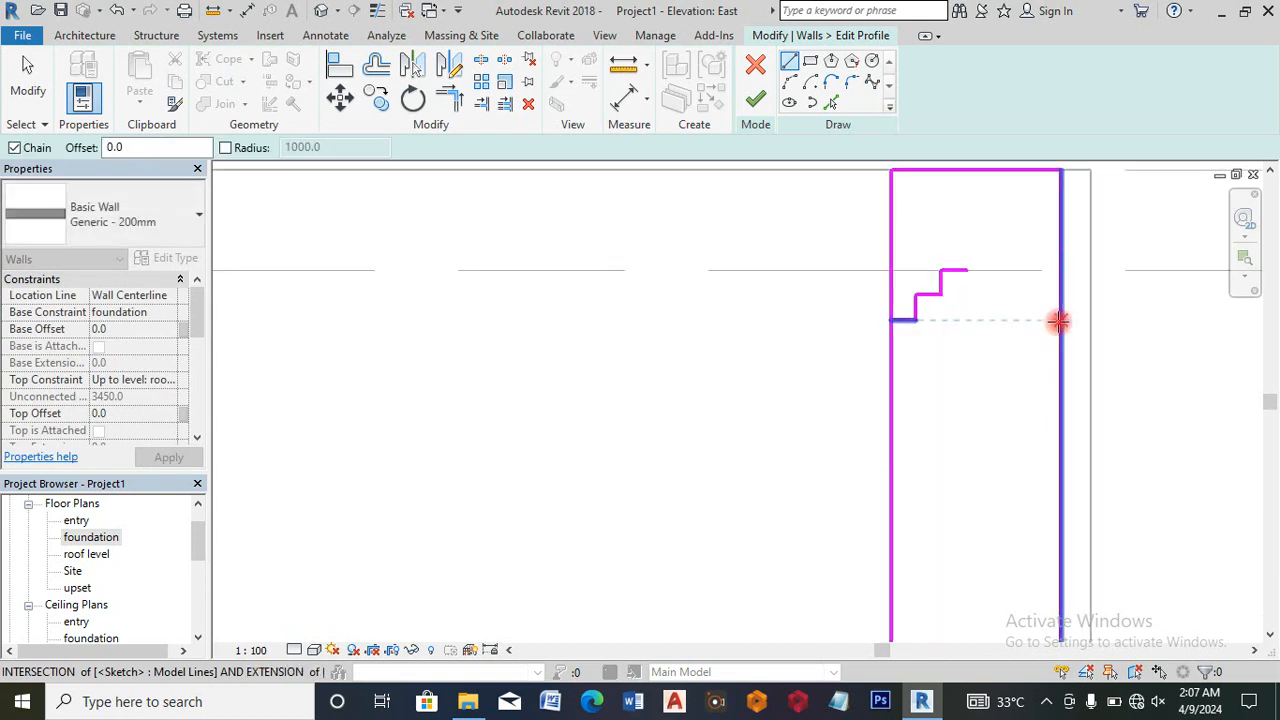
left_click(1059, 320)
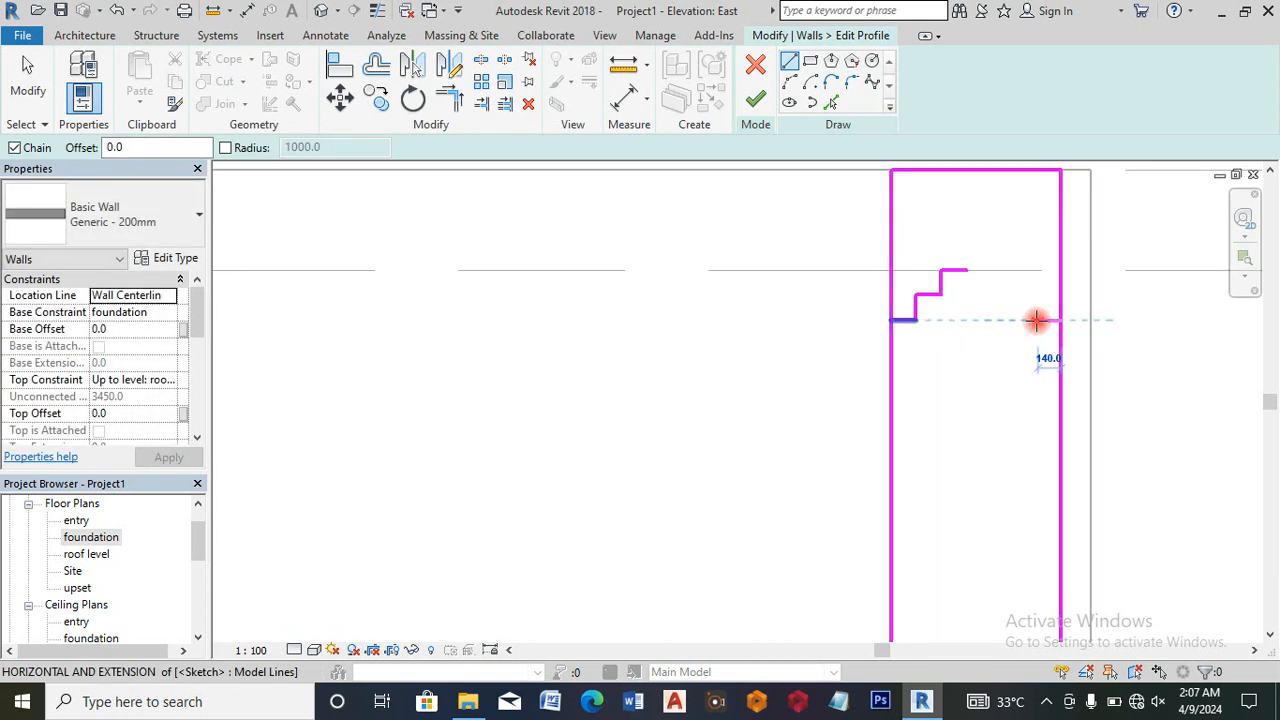
type("150")
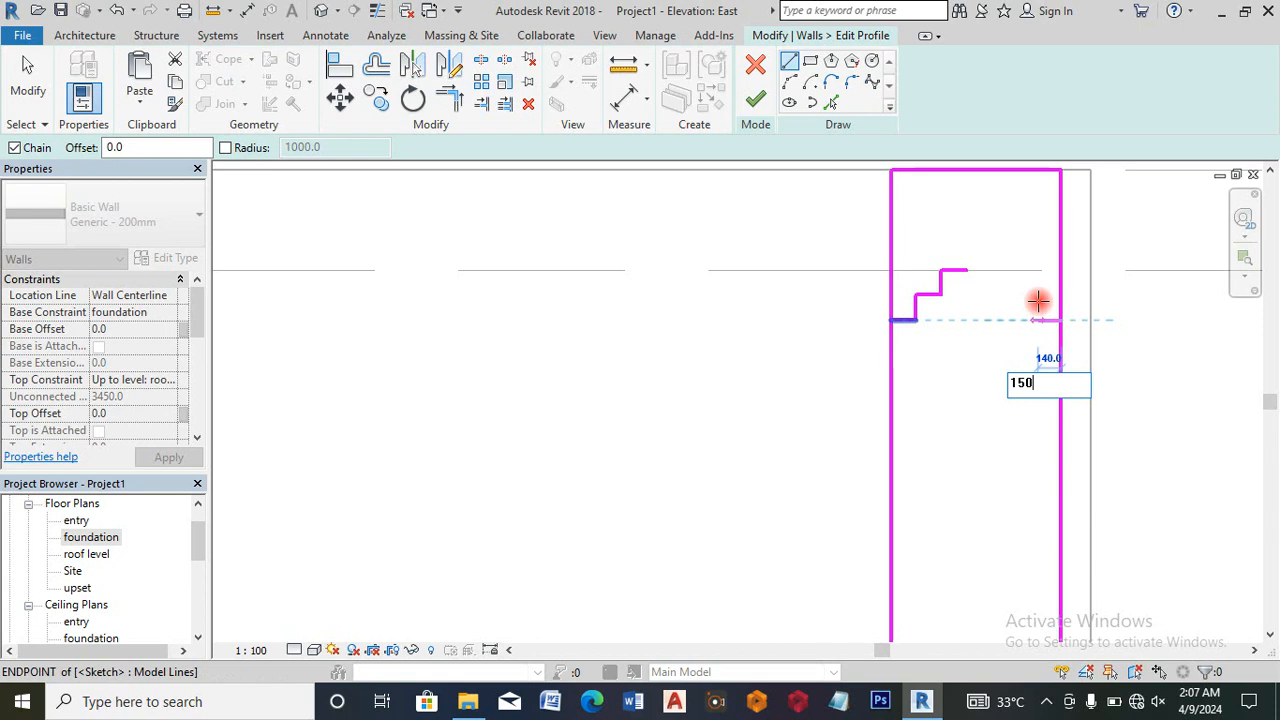
key("Return")
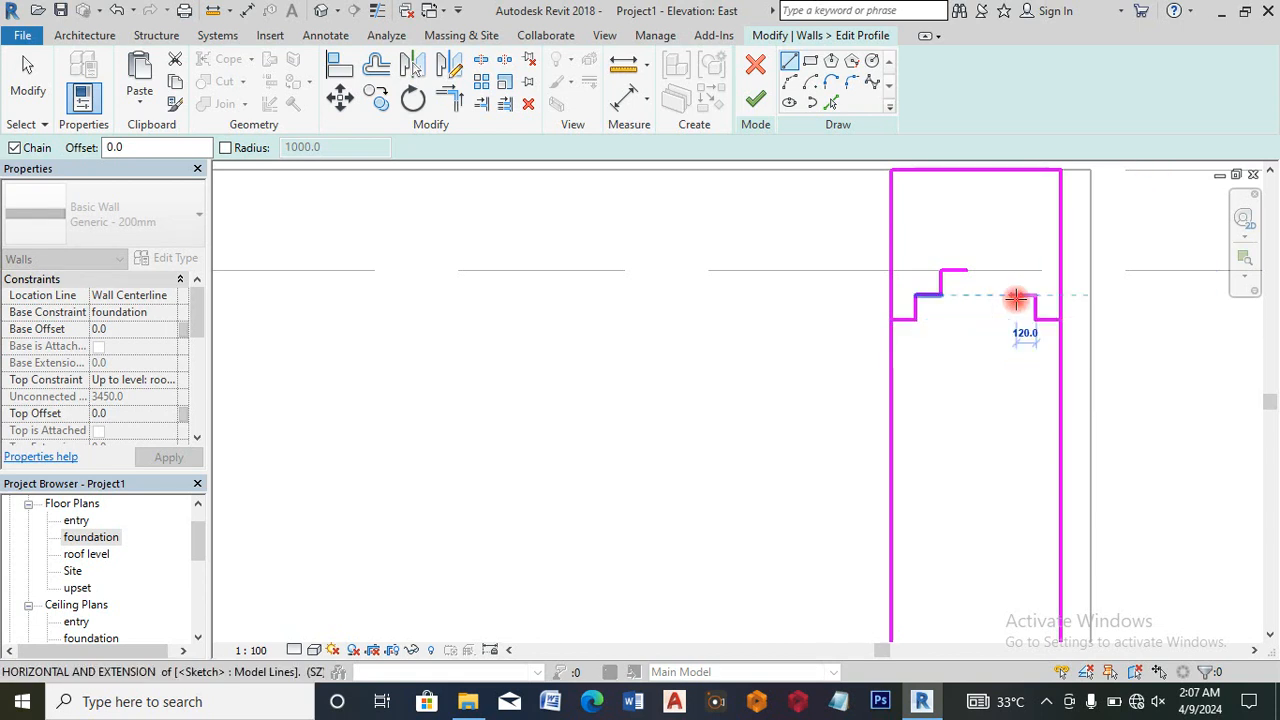
Step: Continue the right stepped line another 150 mm inward and up to the upset level
type("1")
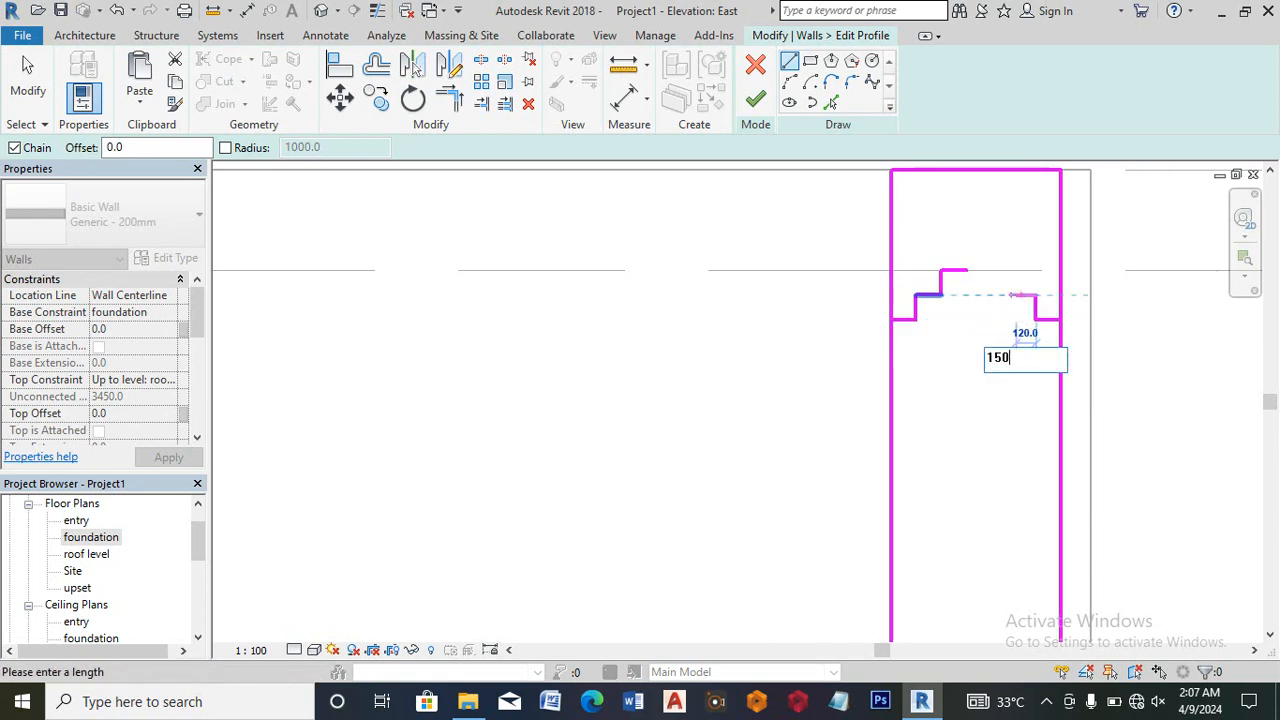
type("50")
key("Return")
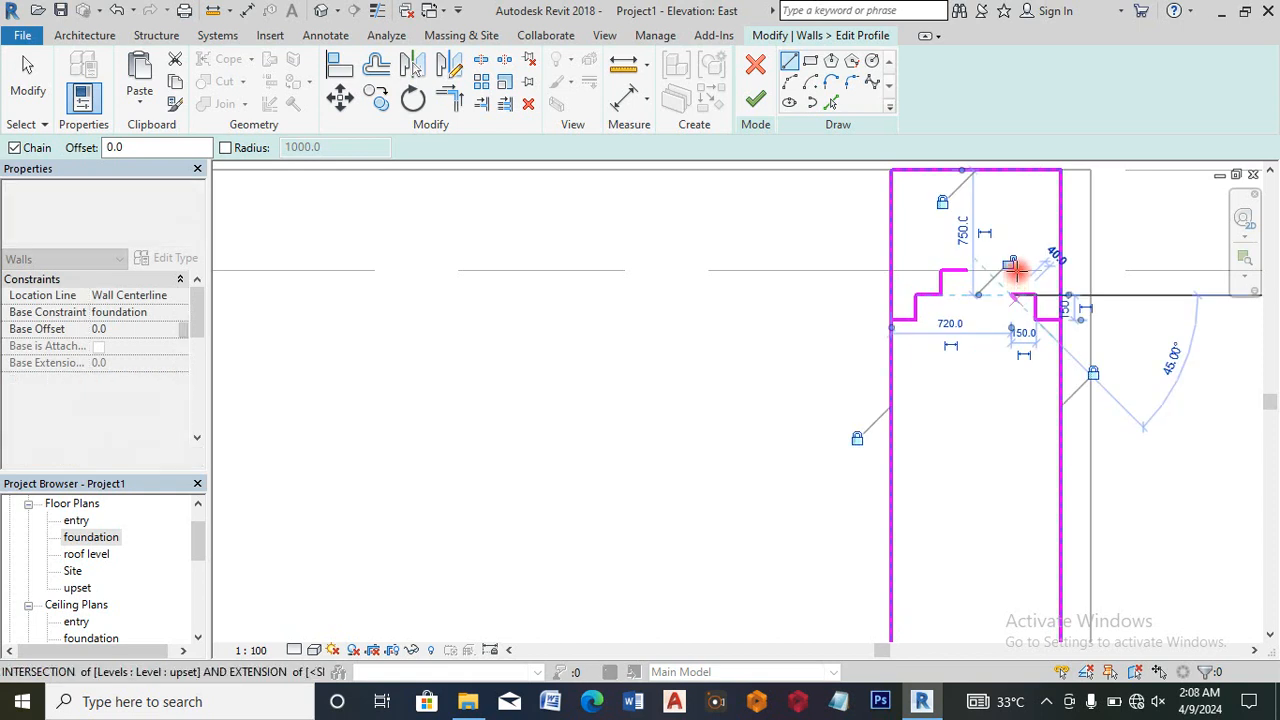
left_click(1014, 270)
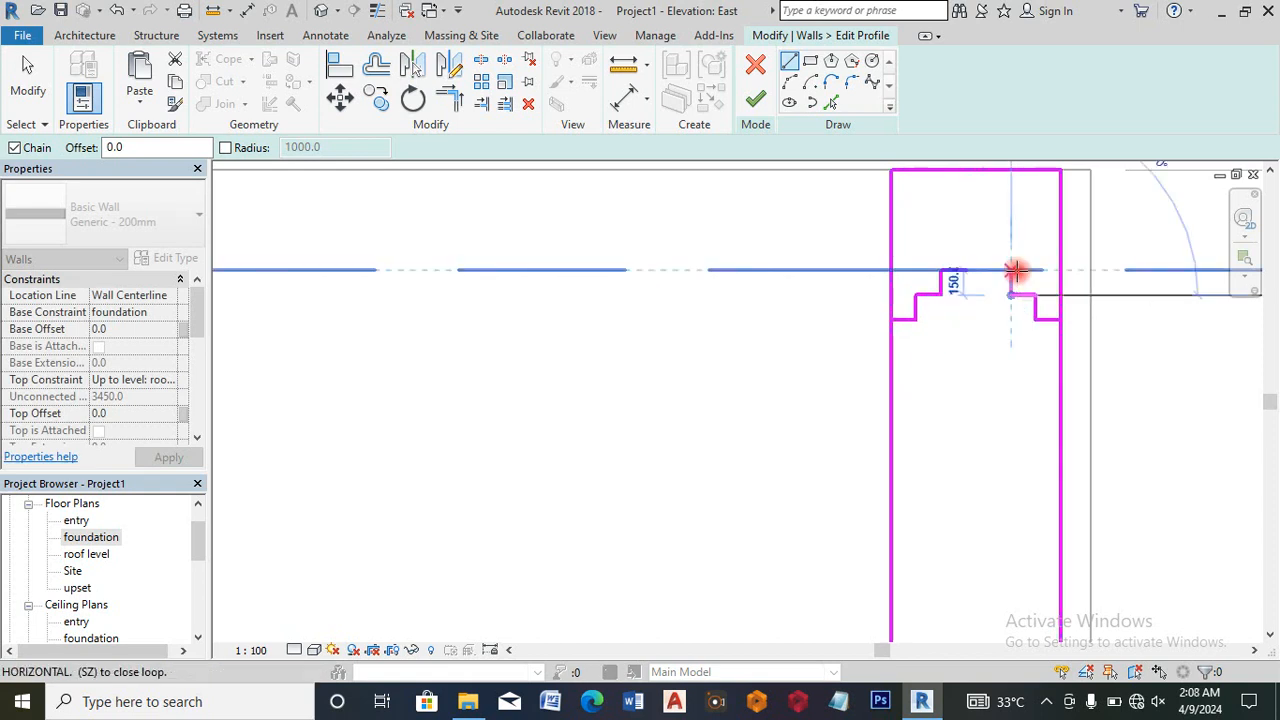
Step: Join the two stepped lines along the upset level and split both vertical side edges of the wall profile below them
left_click(963, 270)
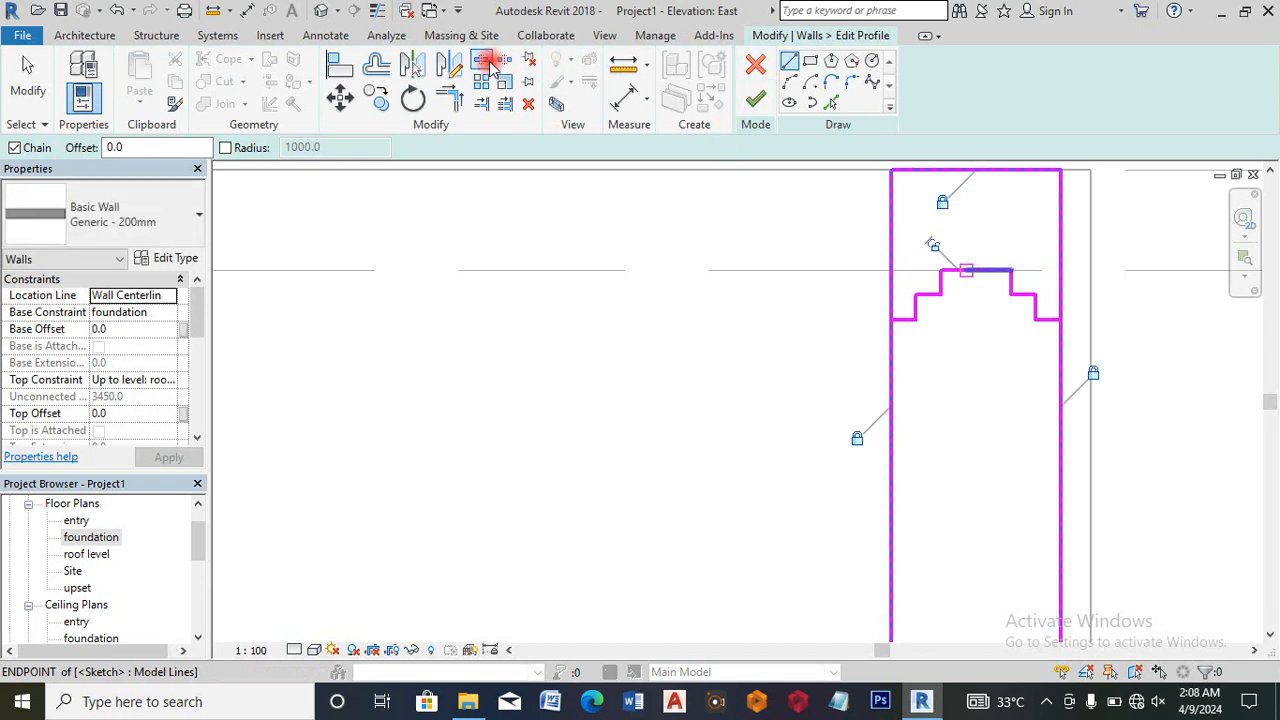
left_click(486, 62)
left_click(893, 459)
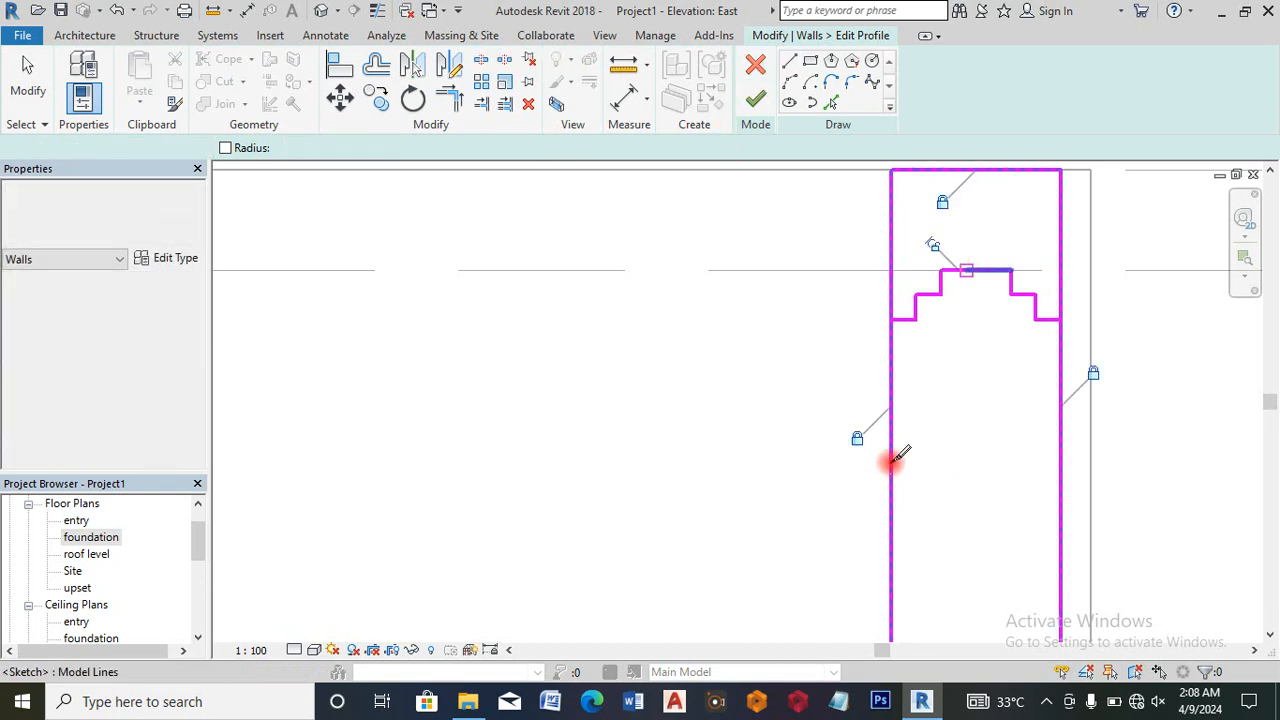
left_click(1062, 461)
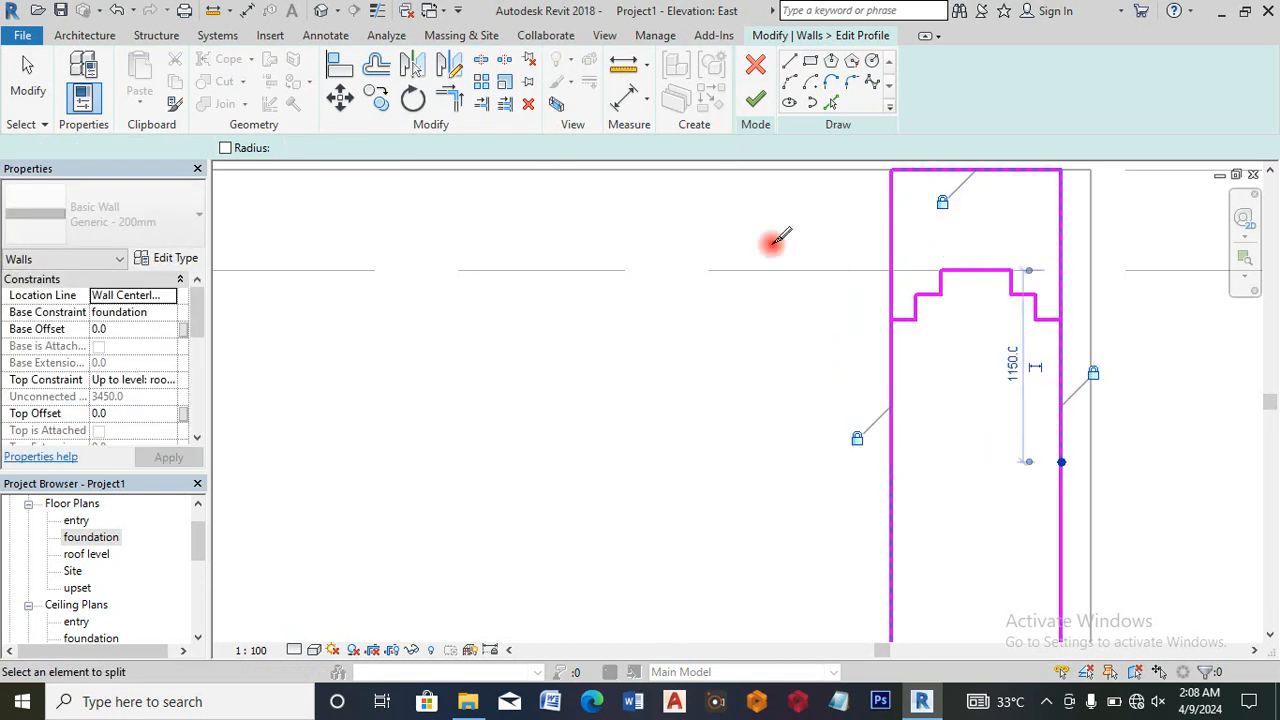
Step: Trim the upper parts of both side edges to the outer ends of the stepped line
left_click(452, 100)
left_click(896, 310)
left_click(902, 316)
left_click(1060, 272)
left_click(1040, 320)
Step: Trim the lower parts of both side edges to the line at entry level and finish the wall profile edit
scroll(867, 255, "down", 4)
left_click(879, 485)
left_click(903, 462)
left_click(962, 486)
left_click(950, 463)
left_click(755, 99)
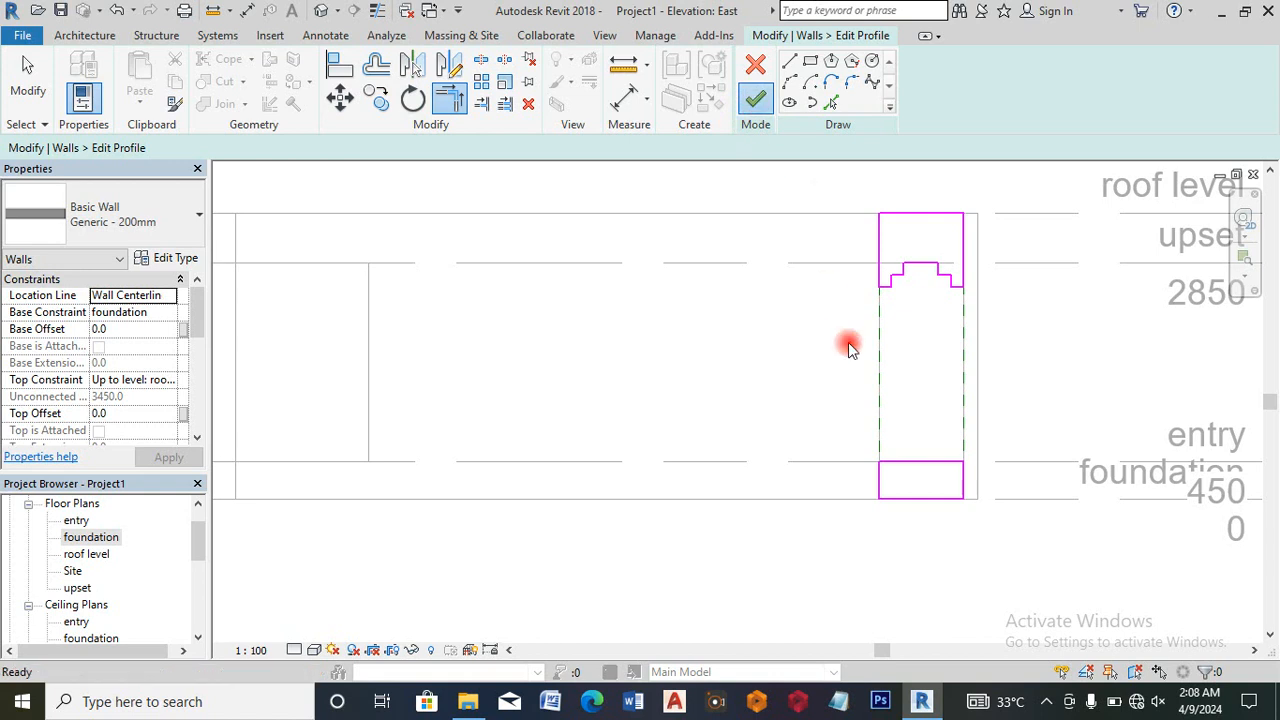
Step: Return to the foundation floor plan, review the whole layout and clear the wall selection
double_click(92, 539)
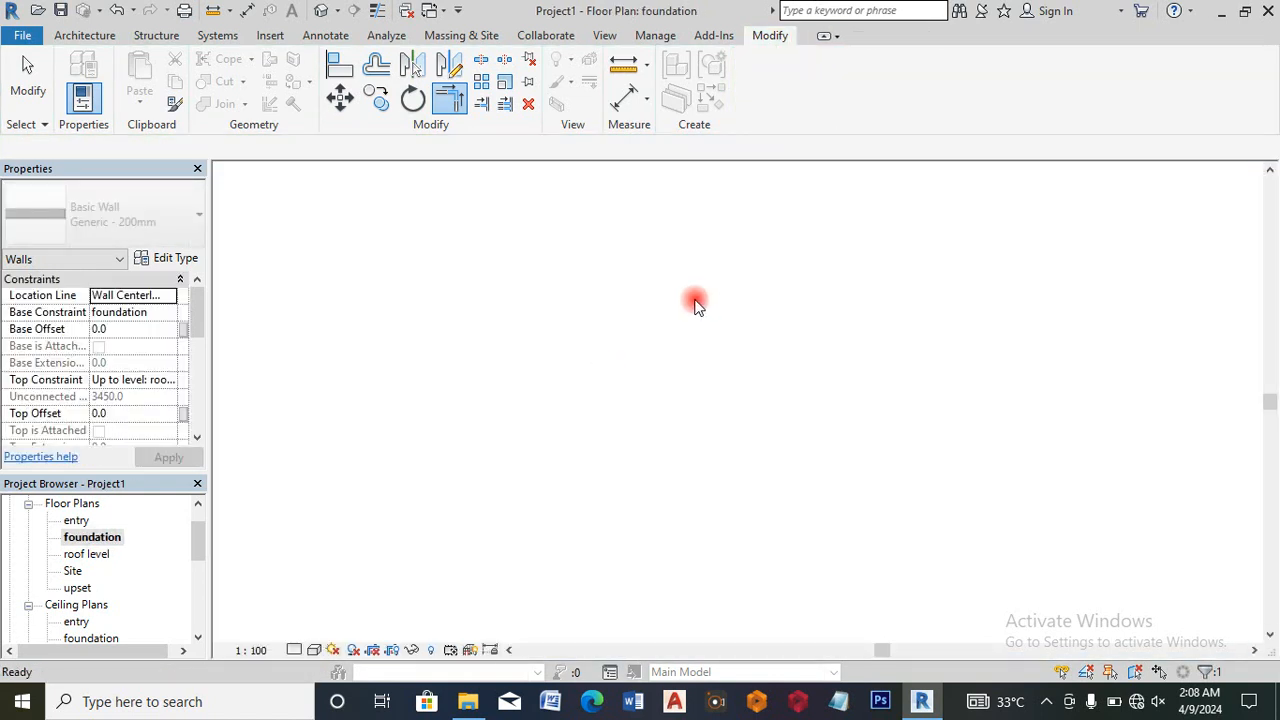
scroll(686, 309, "down", 5)
scroll(621, 320, "up", 2)
left_click(693, 335)
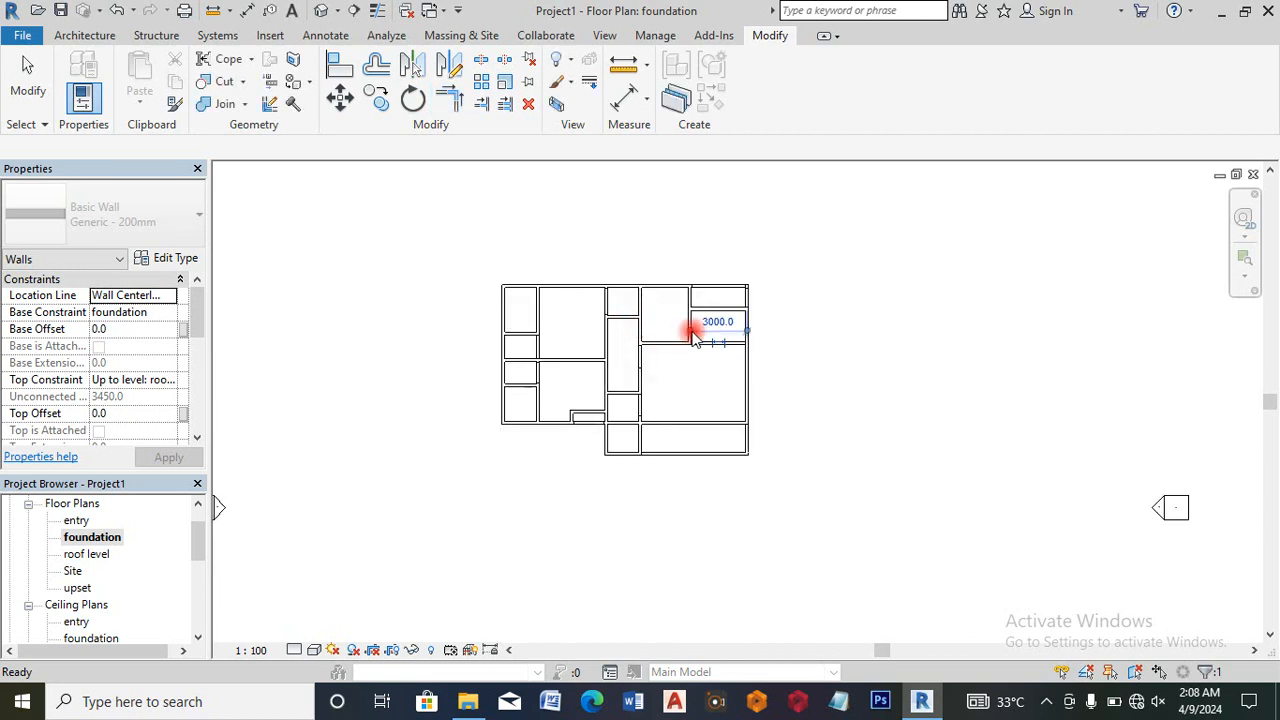
scroll(745, 370, "up", 3)
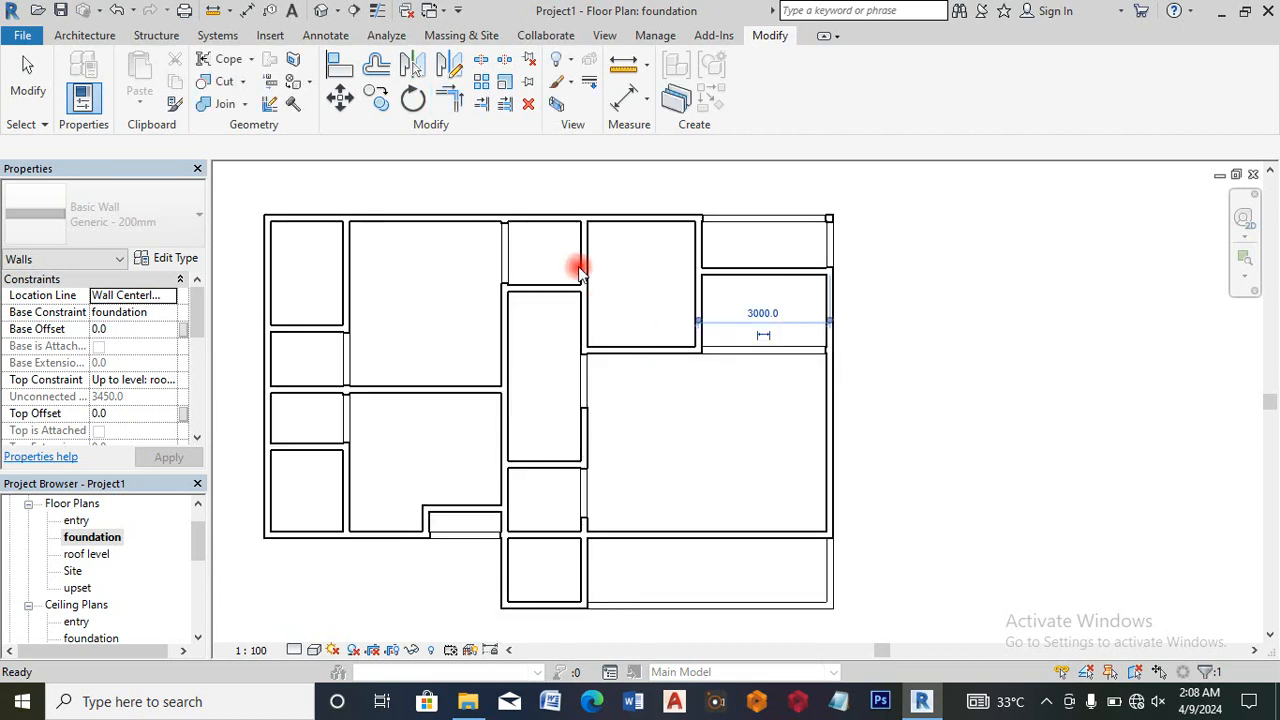
scroll(580, 270, "down", 2)
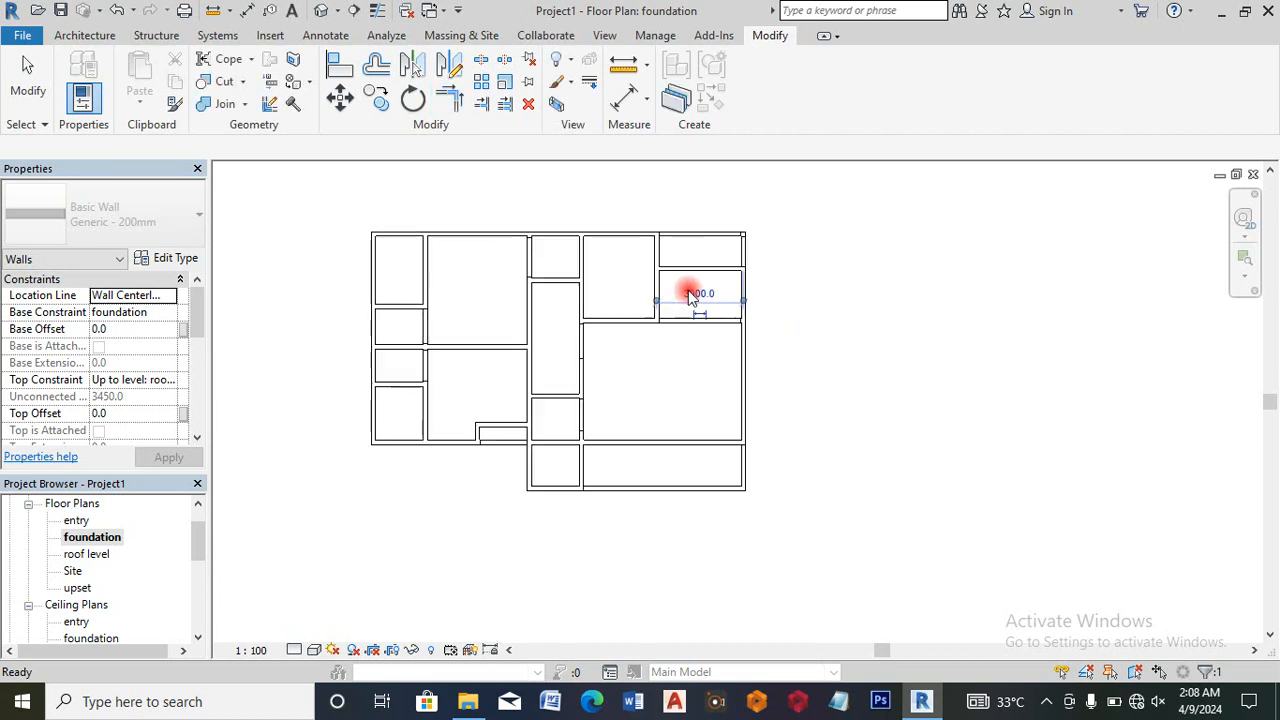
left_click(812, 302)
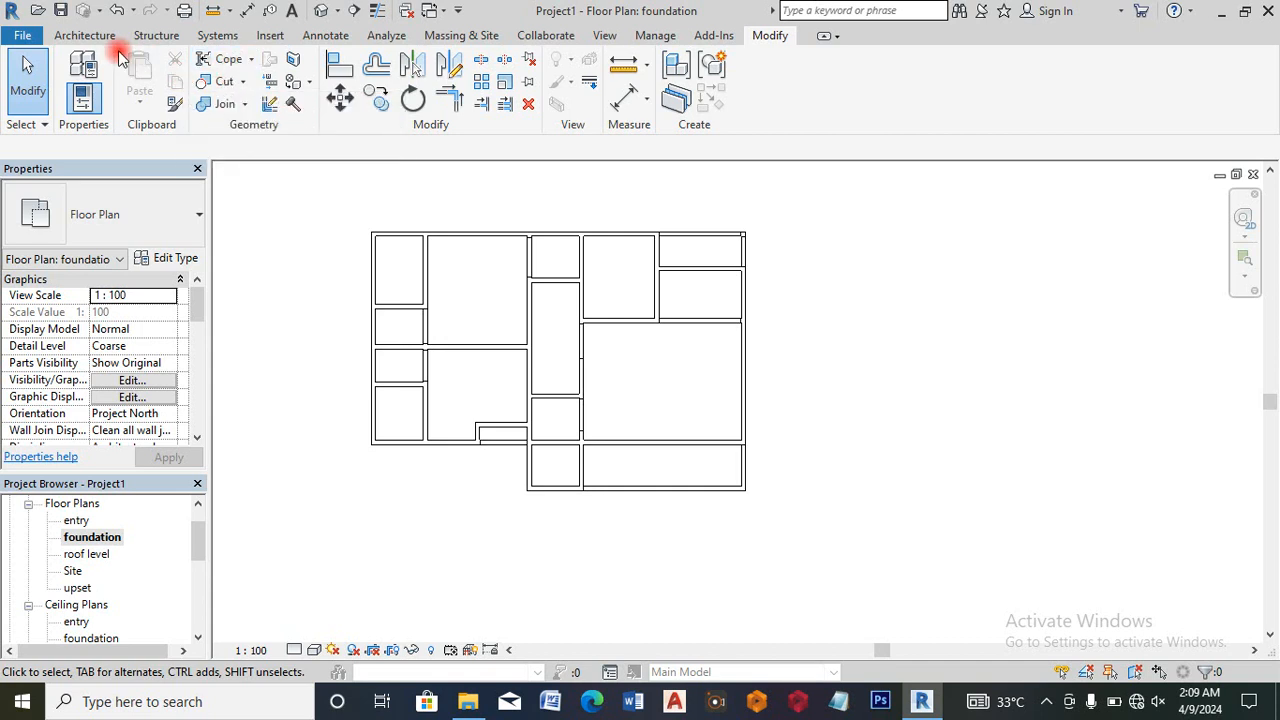
Step: Open the entry floor plan and start an architectural wall using the Storefront curtain wall type, from entry up to the upset level
left_click(88, 36)
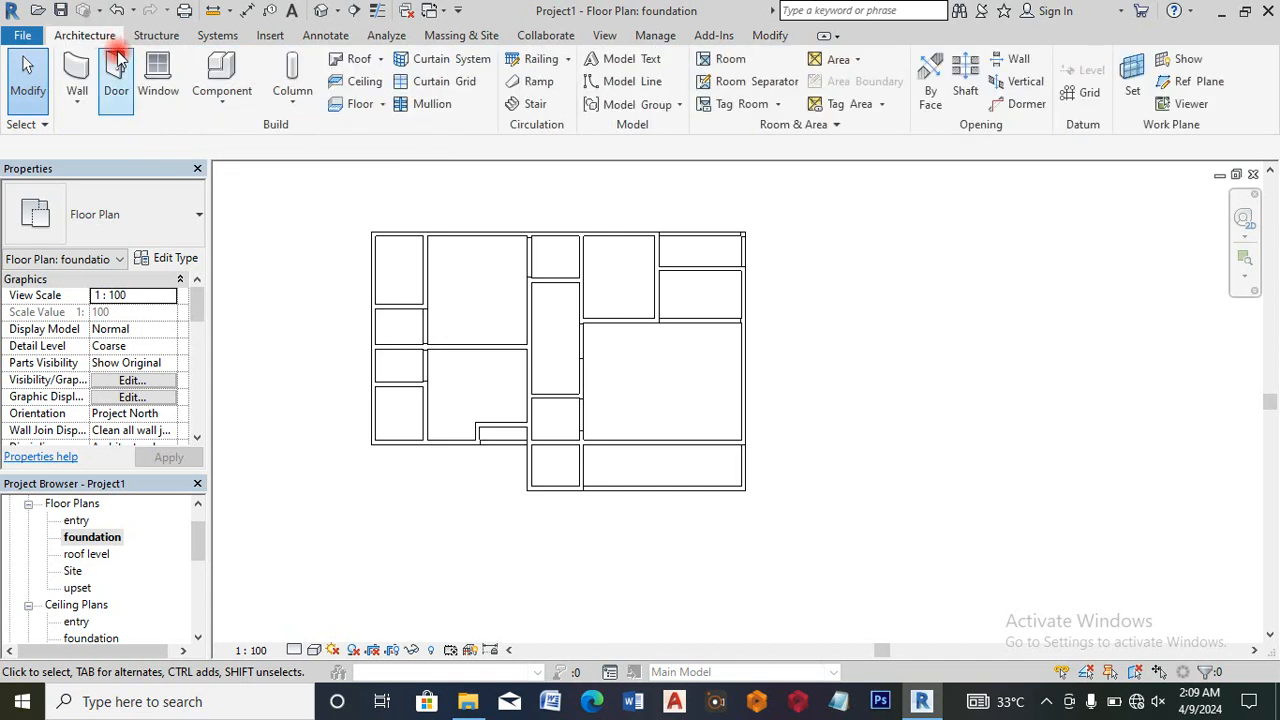
double_click(83, 521)
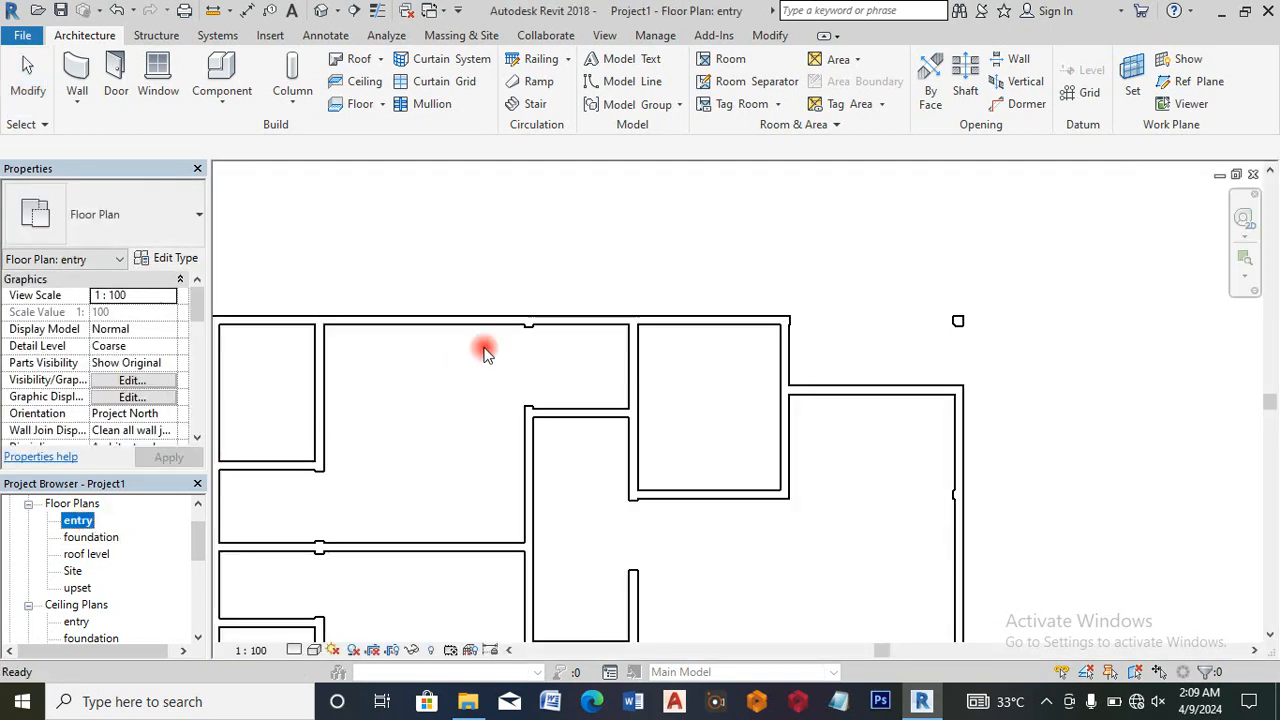
scroll(580, 292, "down", 5)
scroll(606, 334, "up", 3)
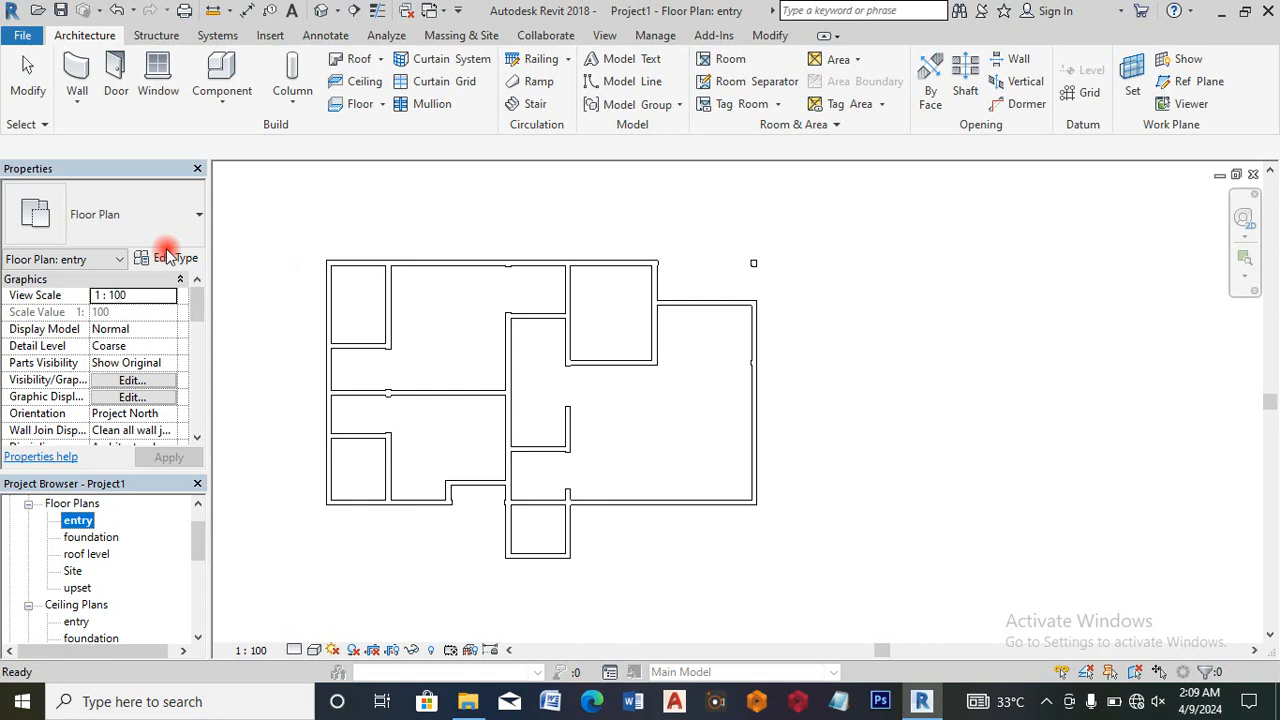
left_click(84, 100)
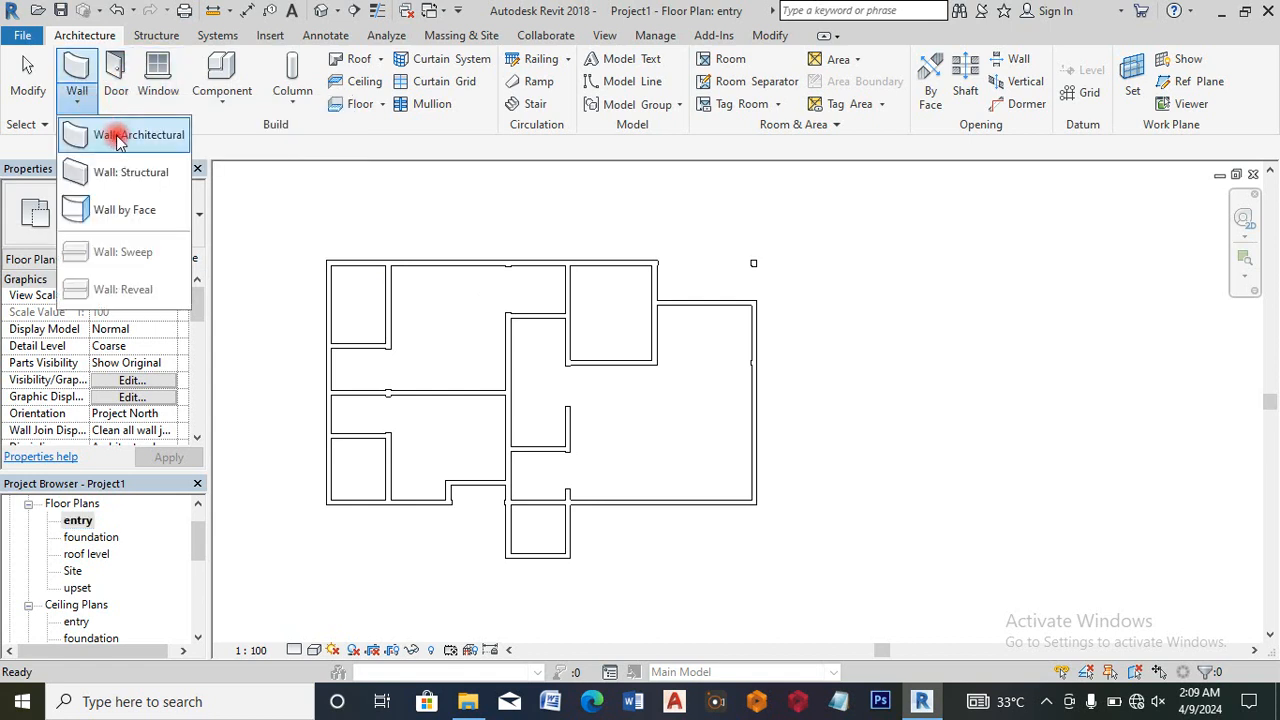
left_click(117, 140)
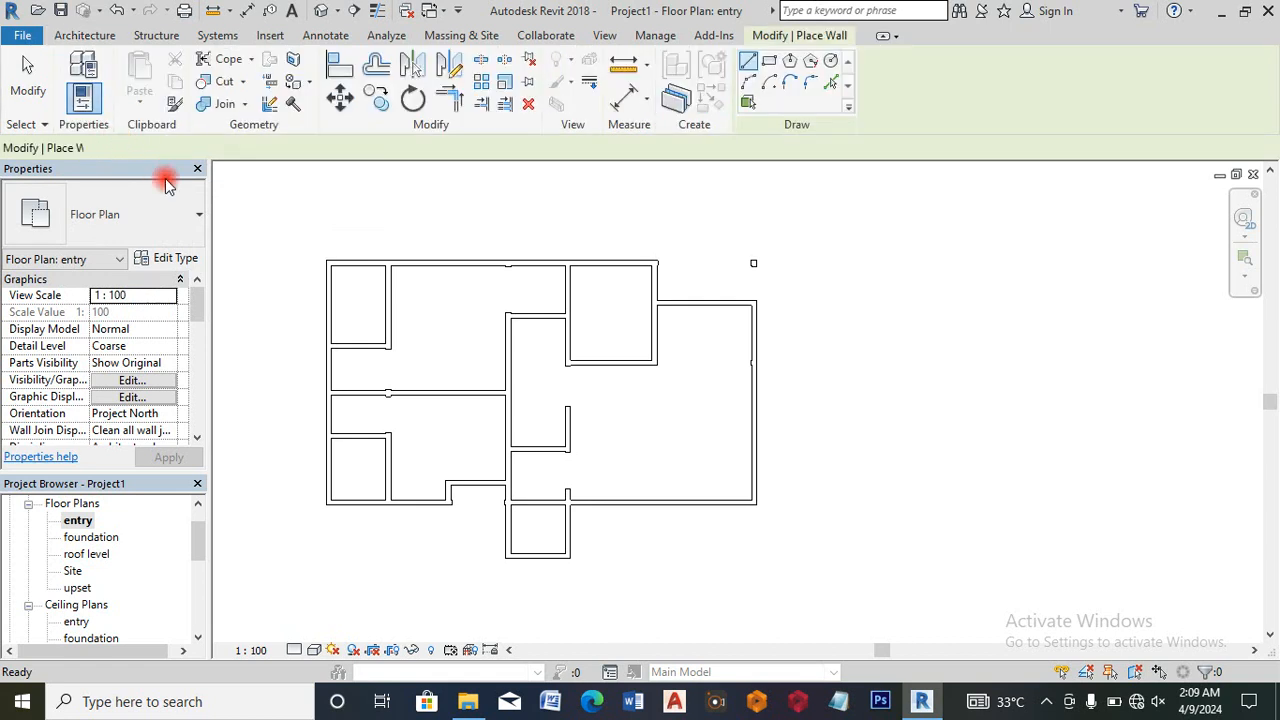
left_click(187, 234)
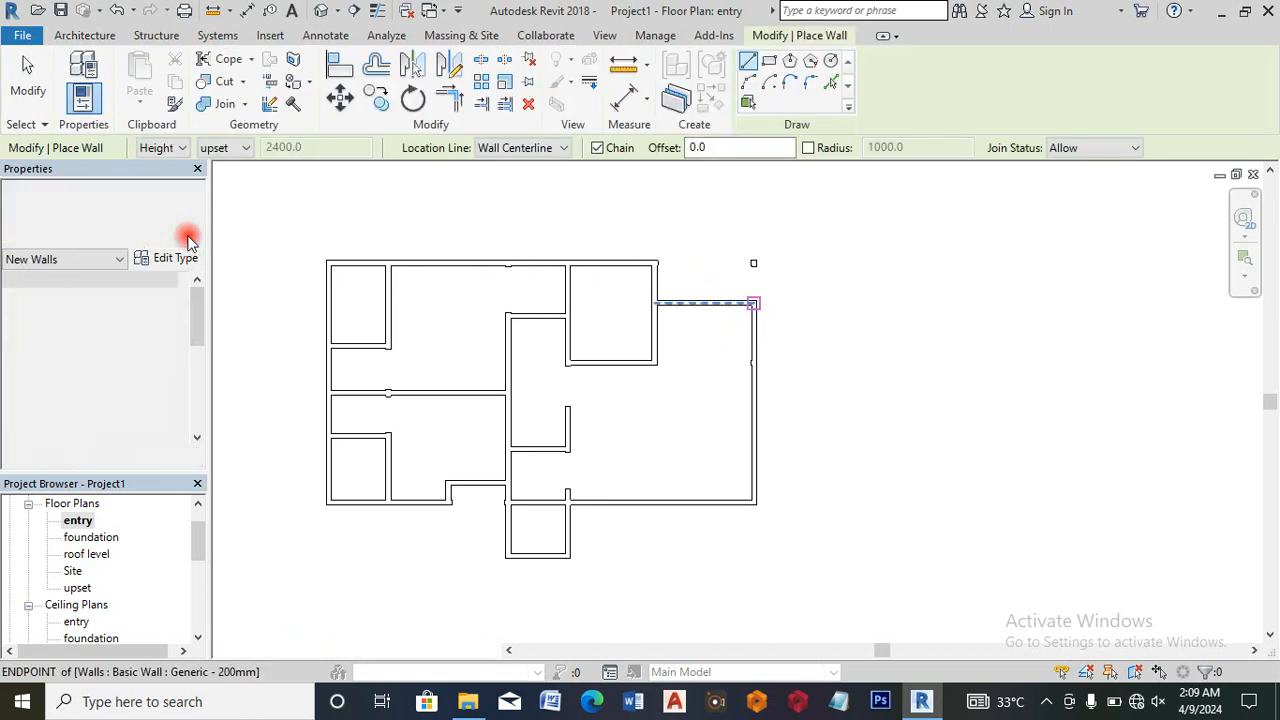
left_click_drag(253, 410, 236, 541)
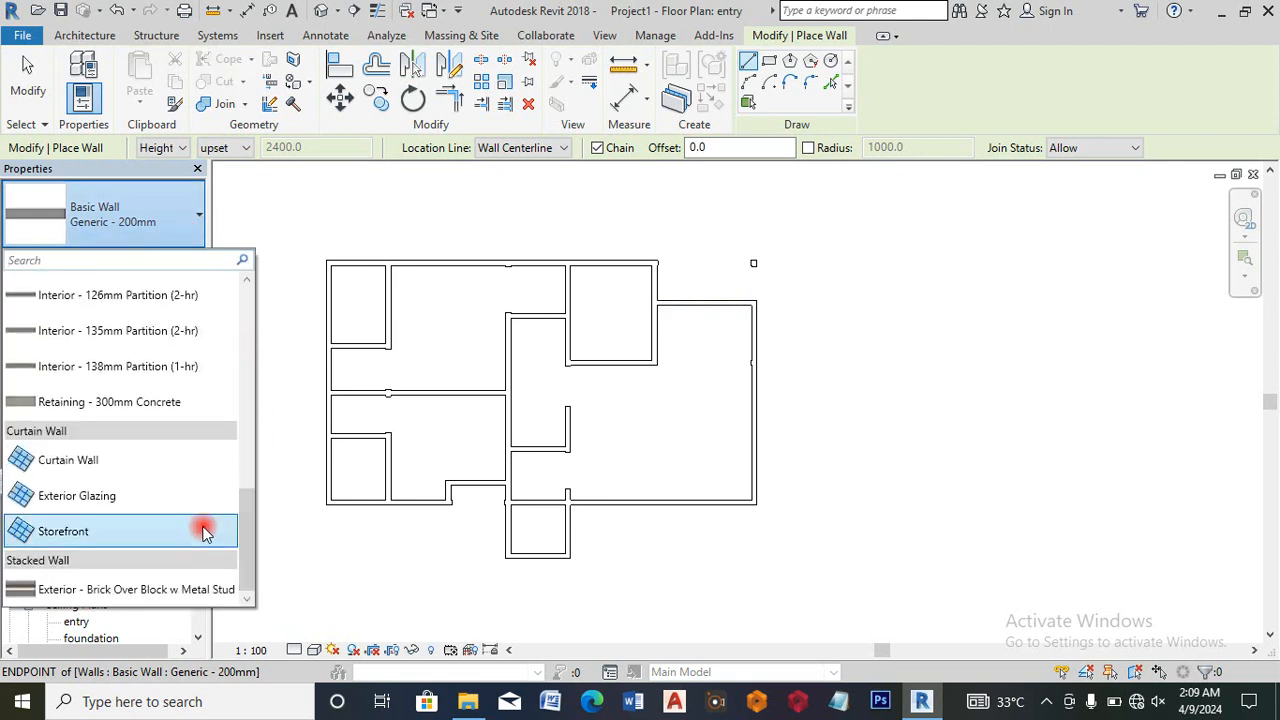
left_click(153, 531)
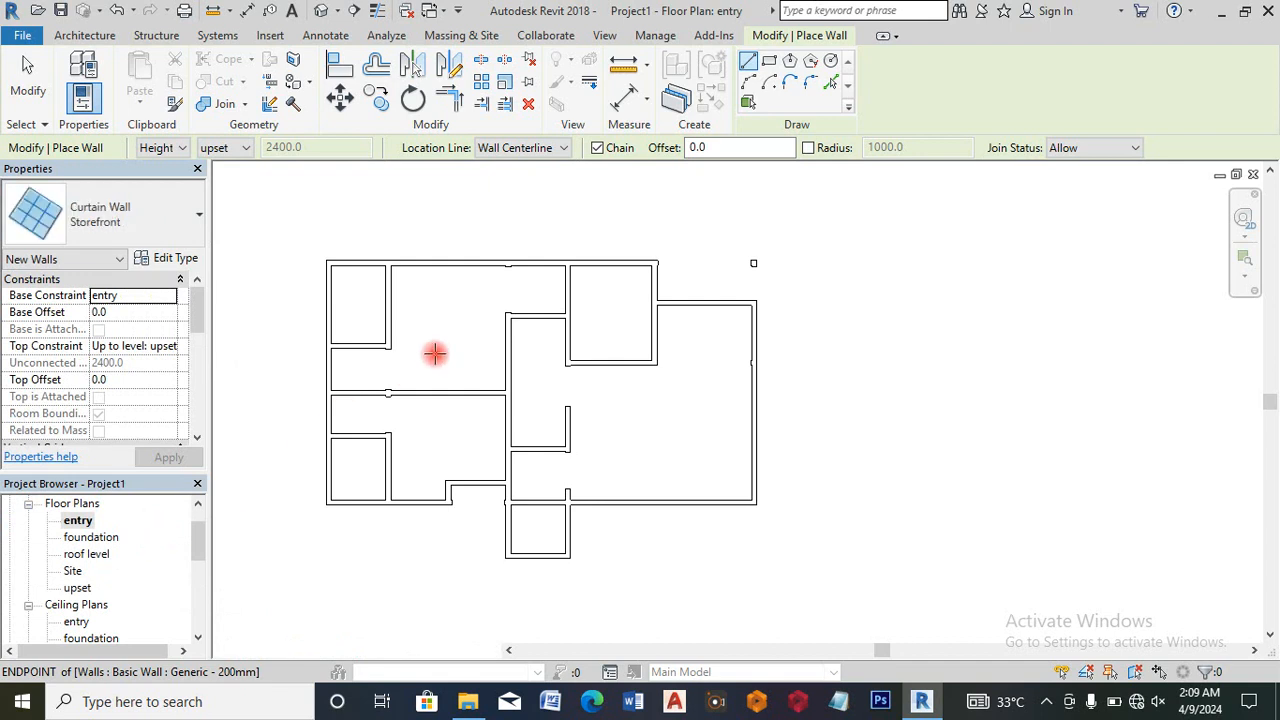
Step: Draw a 900 mm Storefront segment in the large right-hand room's north wall, starting 1000 mm from that wall's left end
scroll(757, 317, "up", 1)
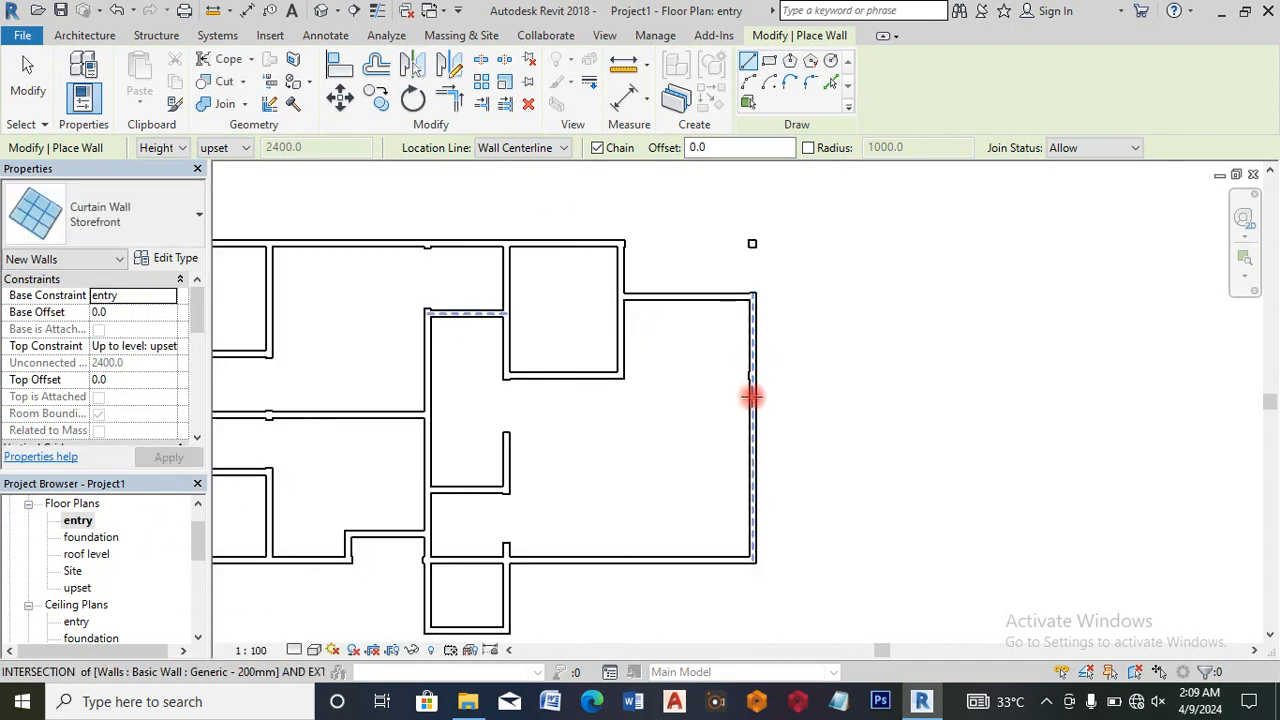
scroll(751, 351, "up", 1)
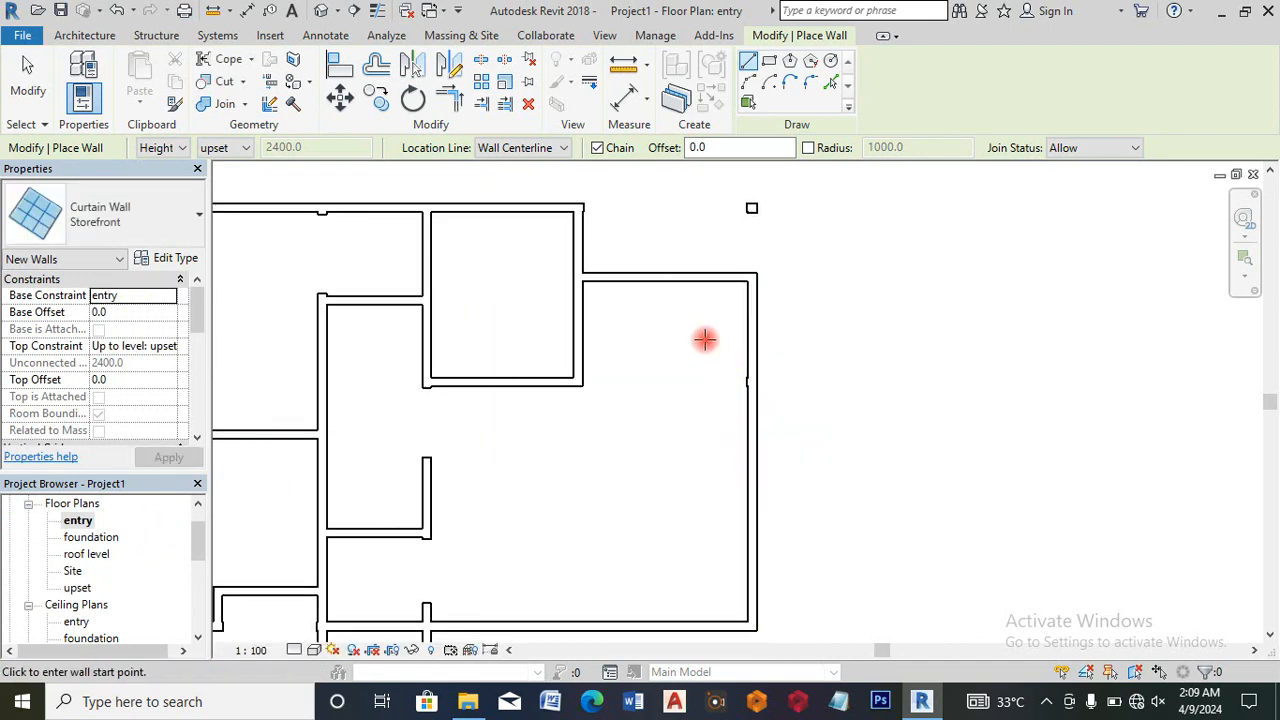
scroll(694, 346, "down", 1)
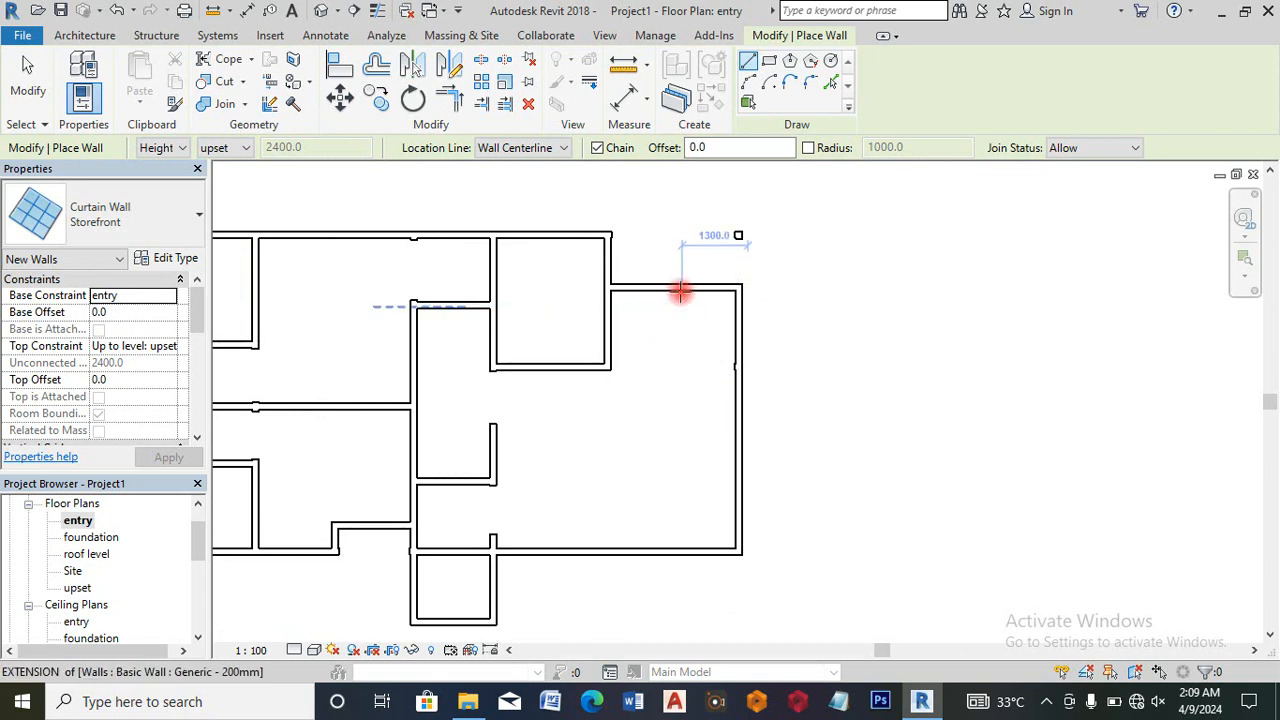
scroll(676, 286, "up", 3)
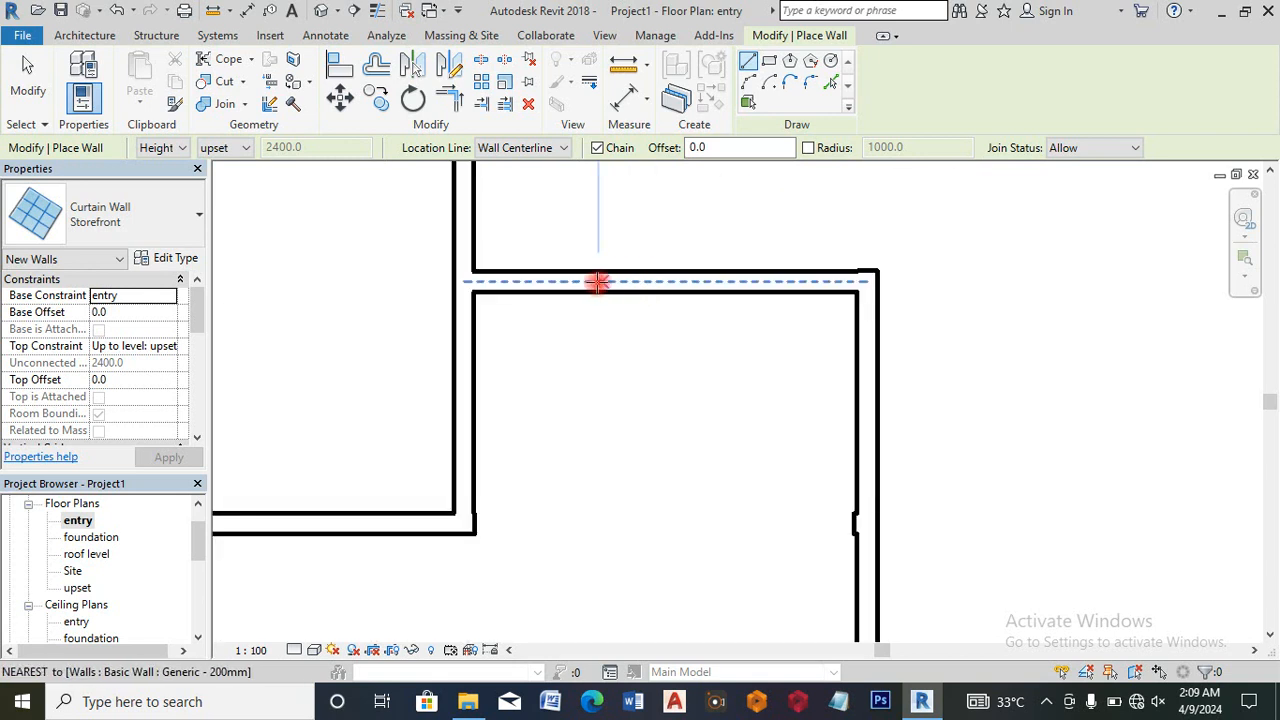
left_click(594, 282)
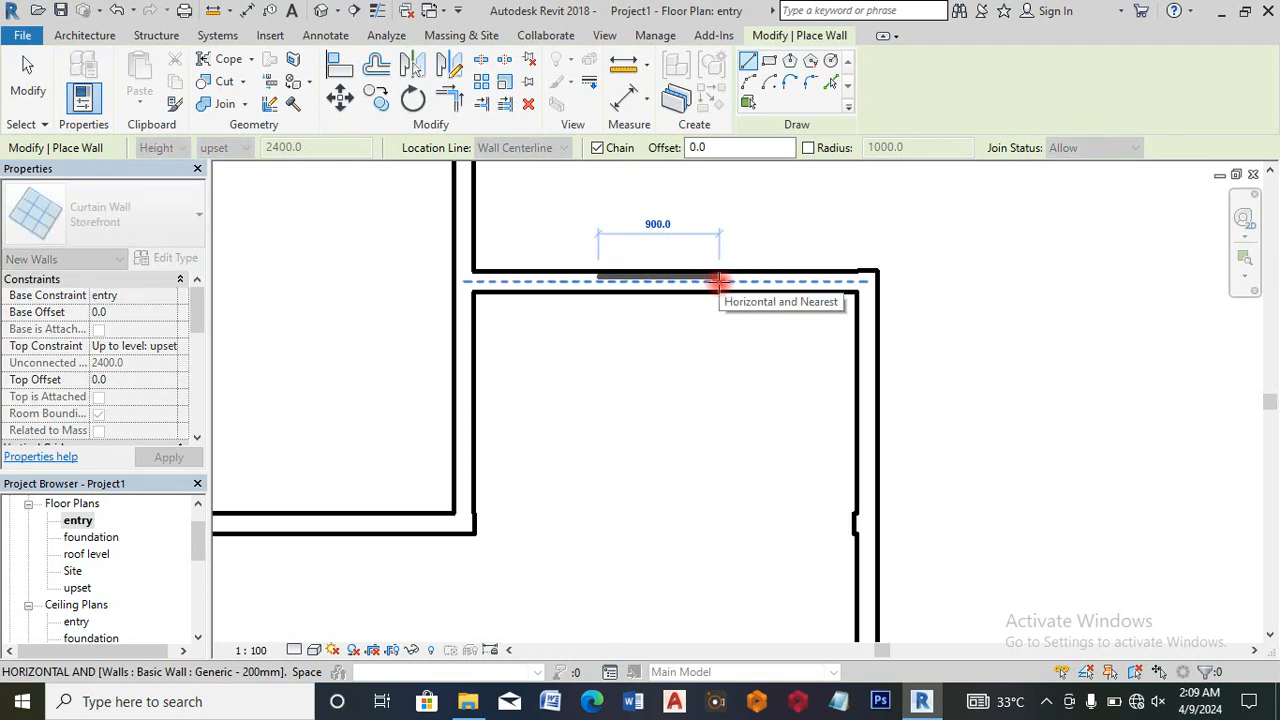
left_click(718, 282)
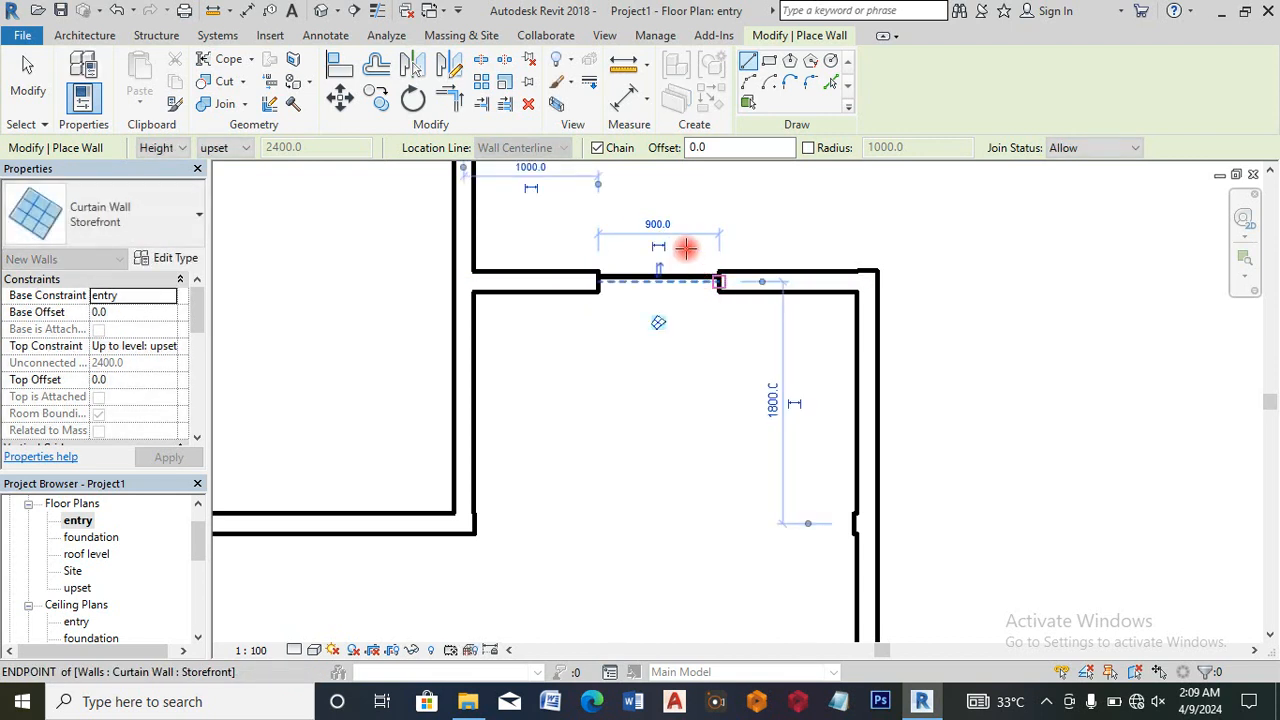
Step: Draw a 900 mm Storefront segment downward along the east exterior wall, starting just below the wall jog, and end the wall command
scroll(745, 200, "down", 4)
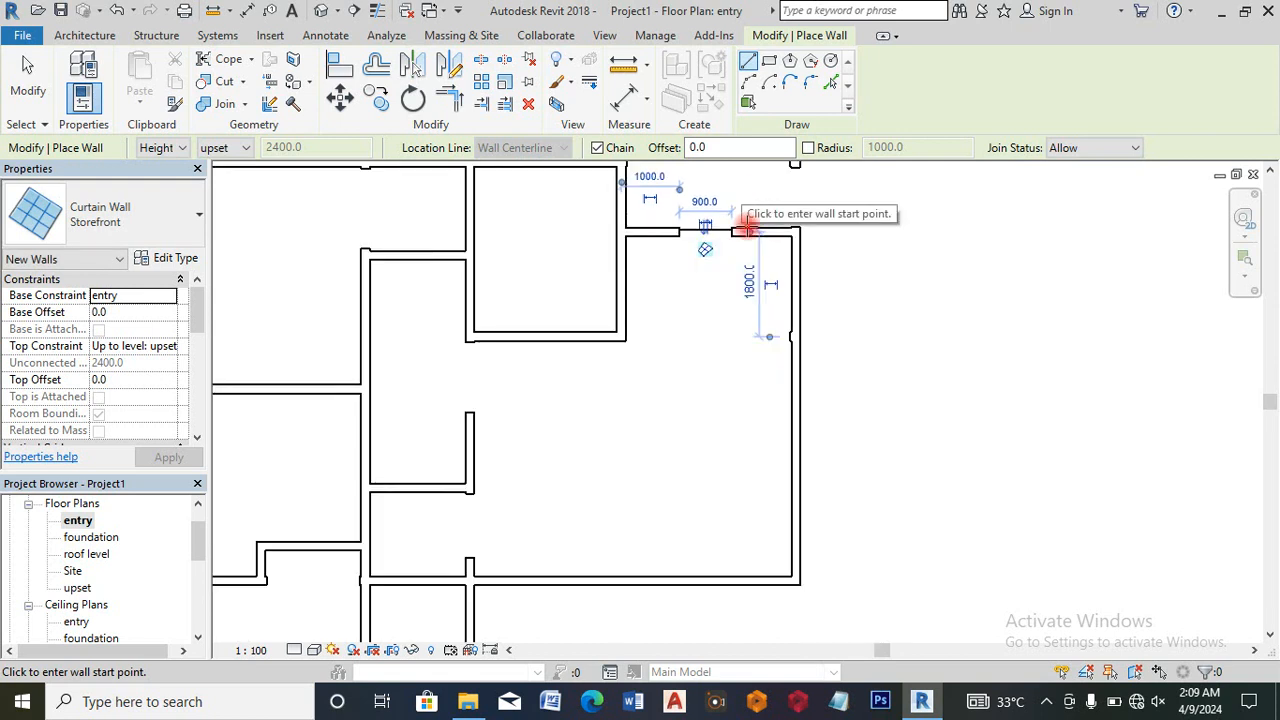
scroll(795, 373, "up", 2)
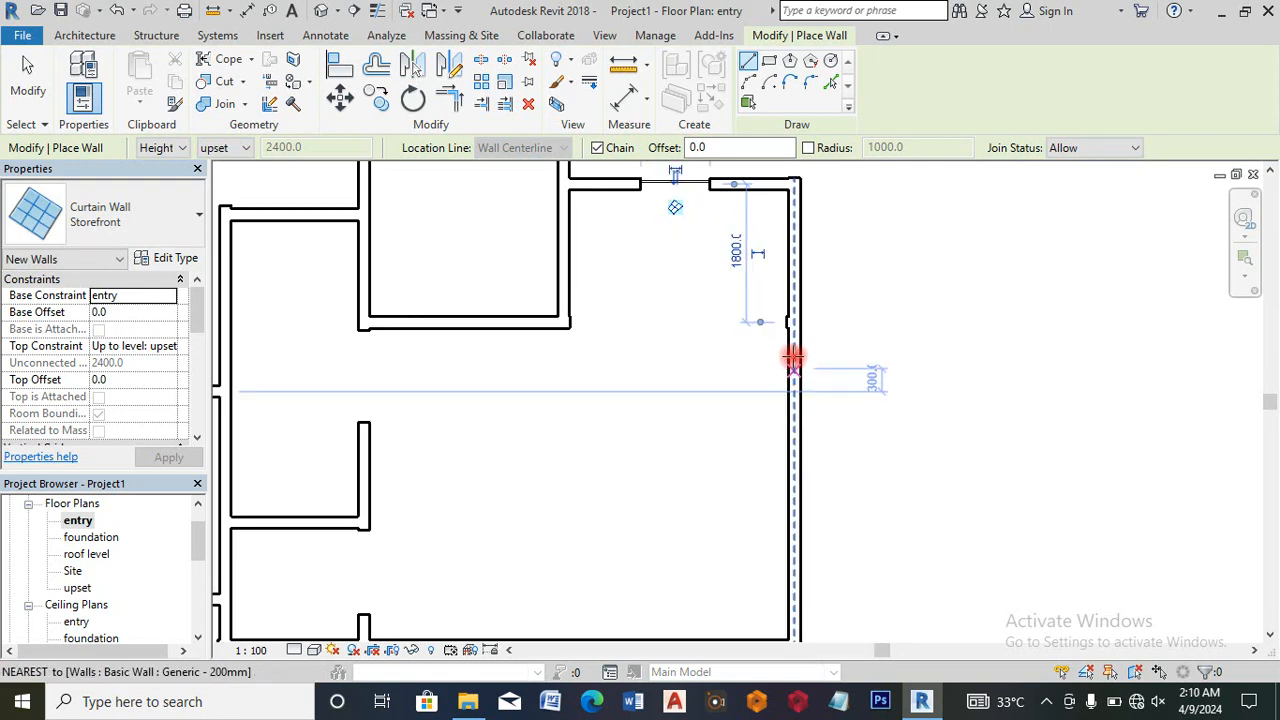
left_click(795, 330)
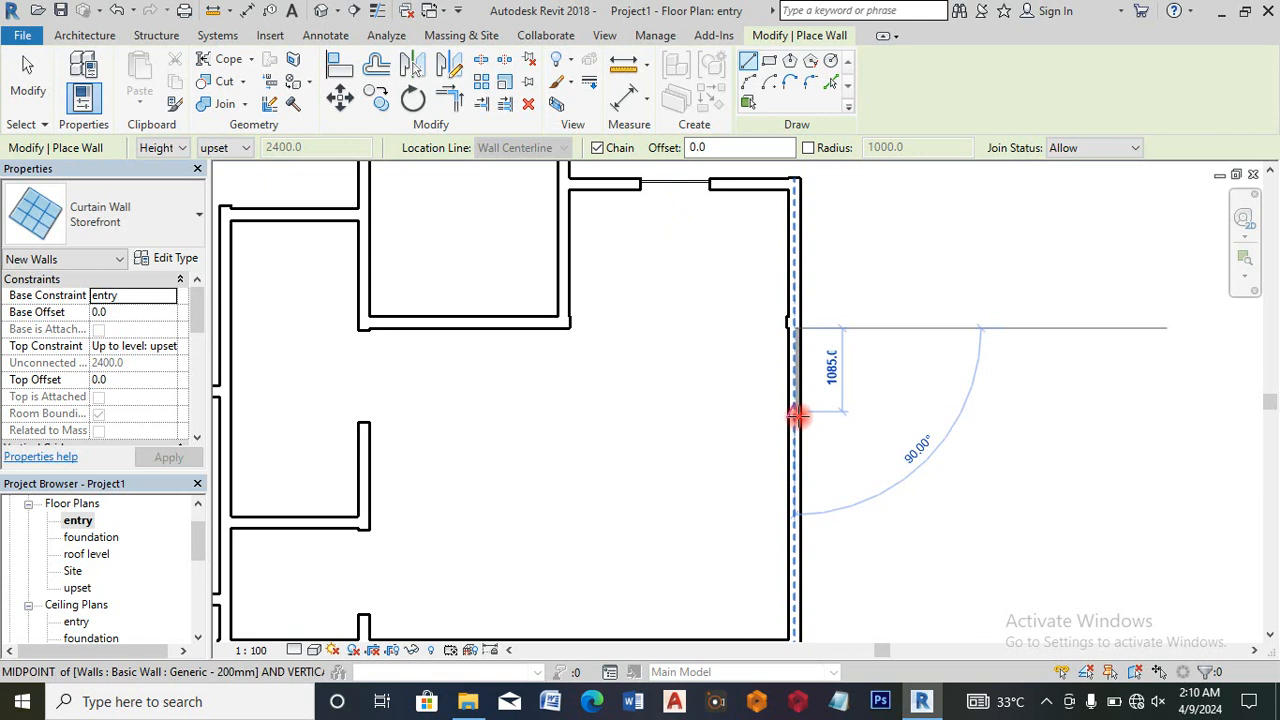
type("9")
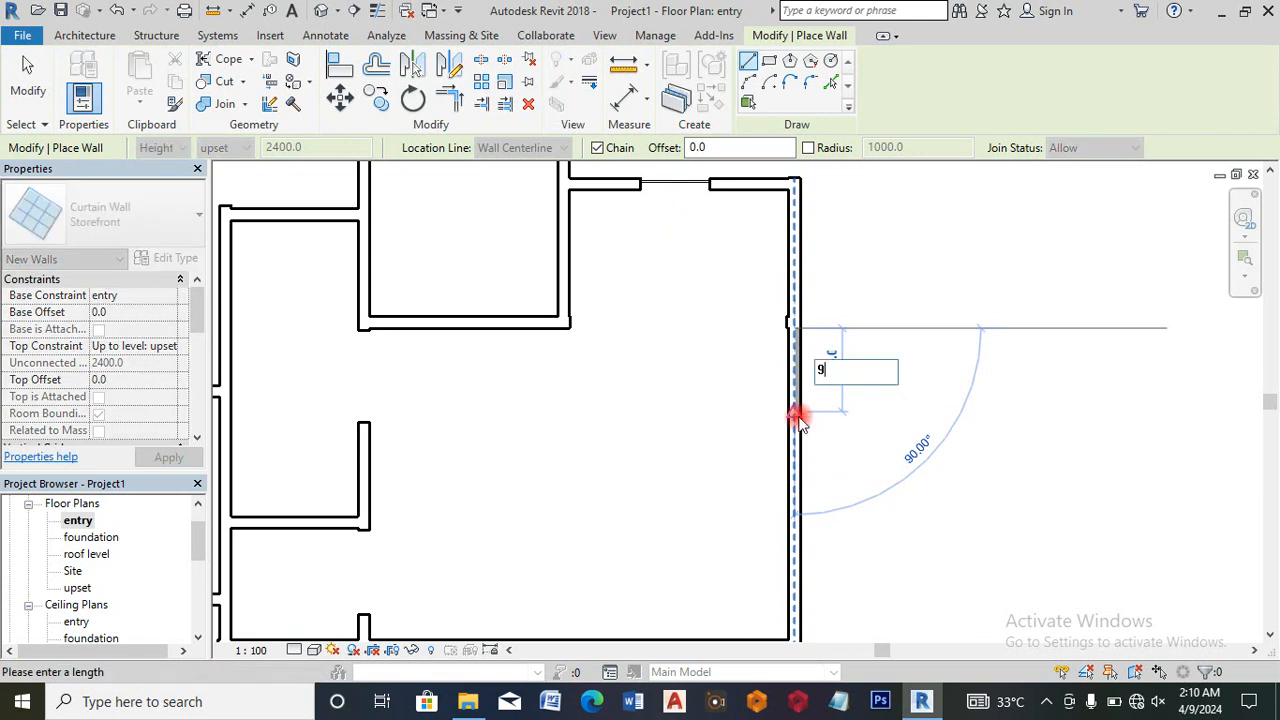
type("00")
key("Return")
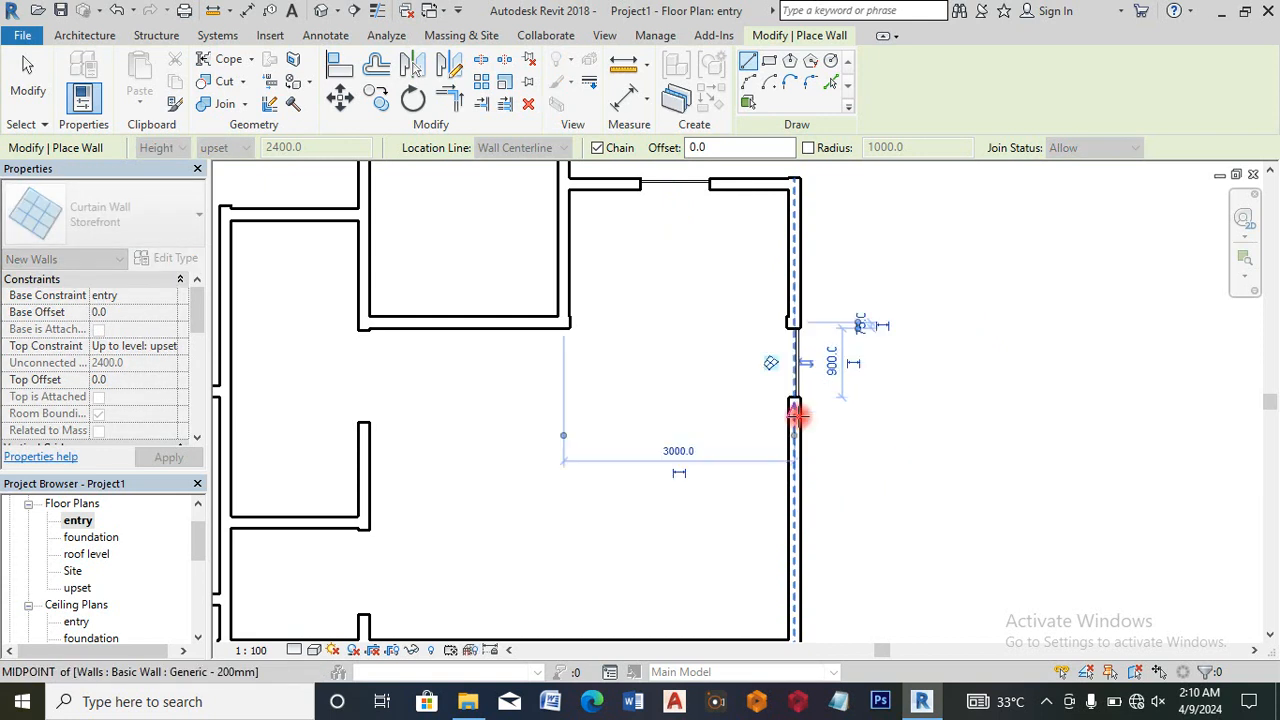
key("Escape")
key("Escape")
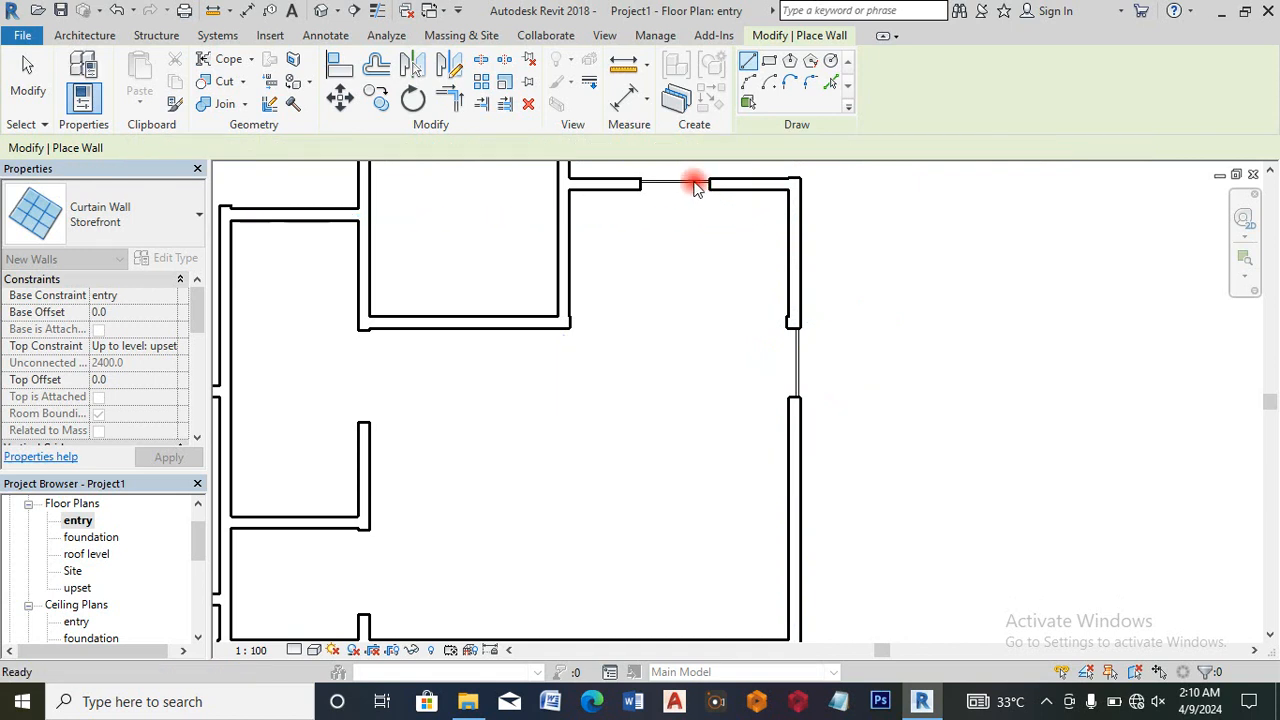
Step: Edit the north Storefront wall's profile in the North elevation, moving its top and bottom edges inward to about 1600 mm height and removing the blocking constraints
left_click(697, 188)
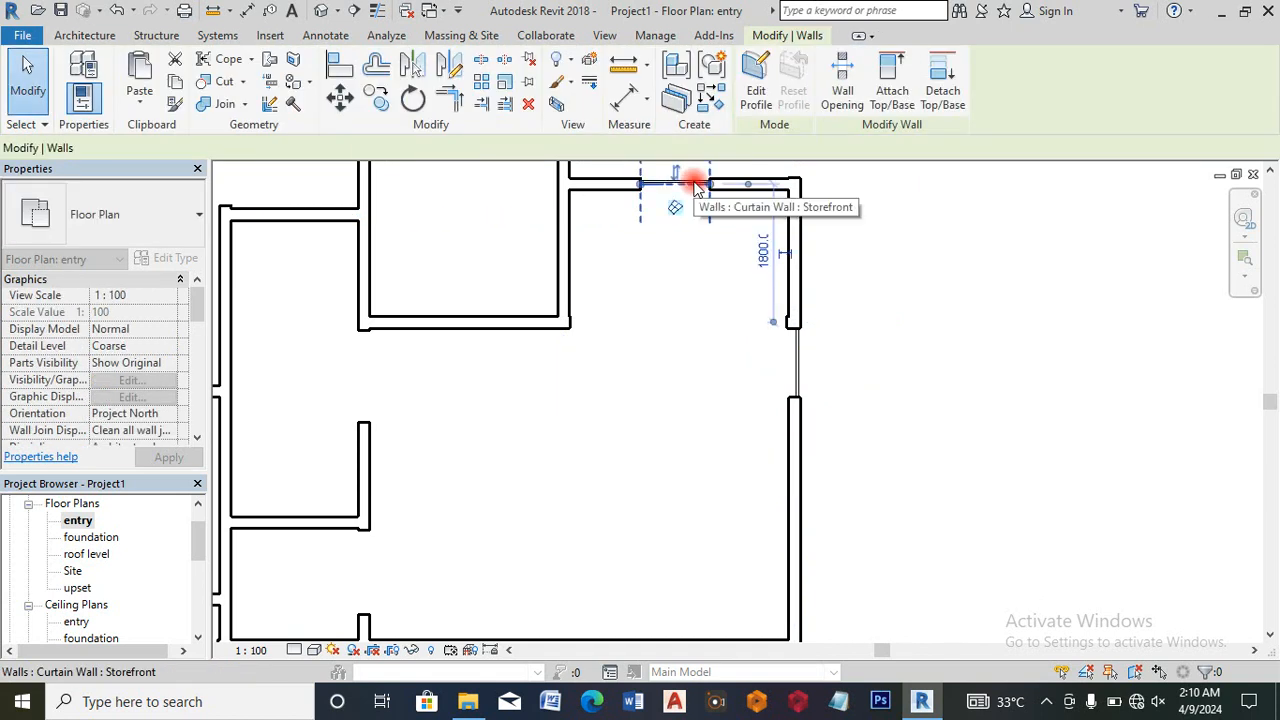
left_click(755, 92)
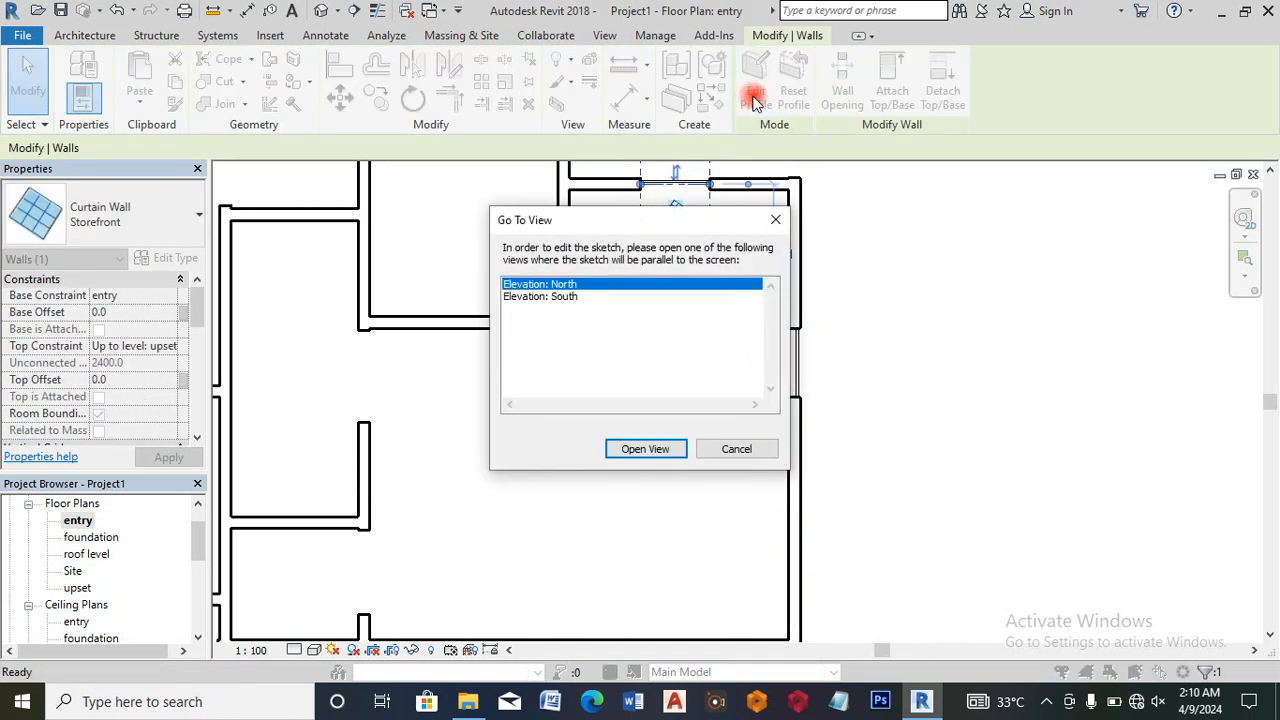
left_click(641, 456)
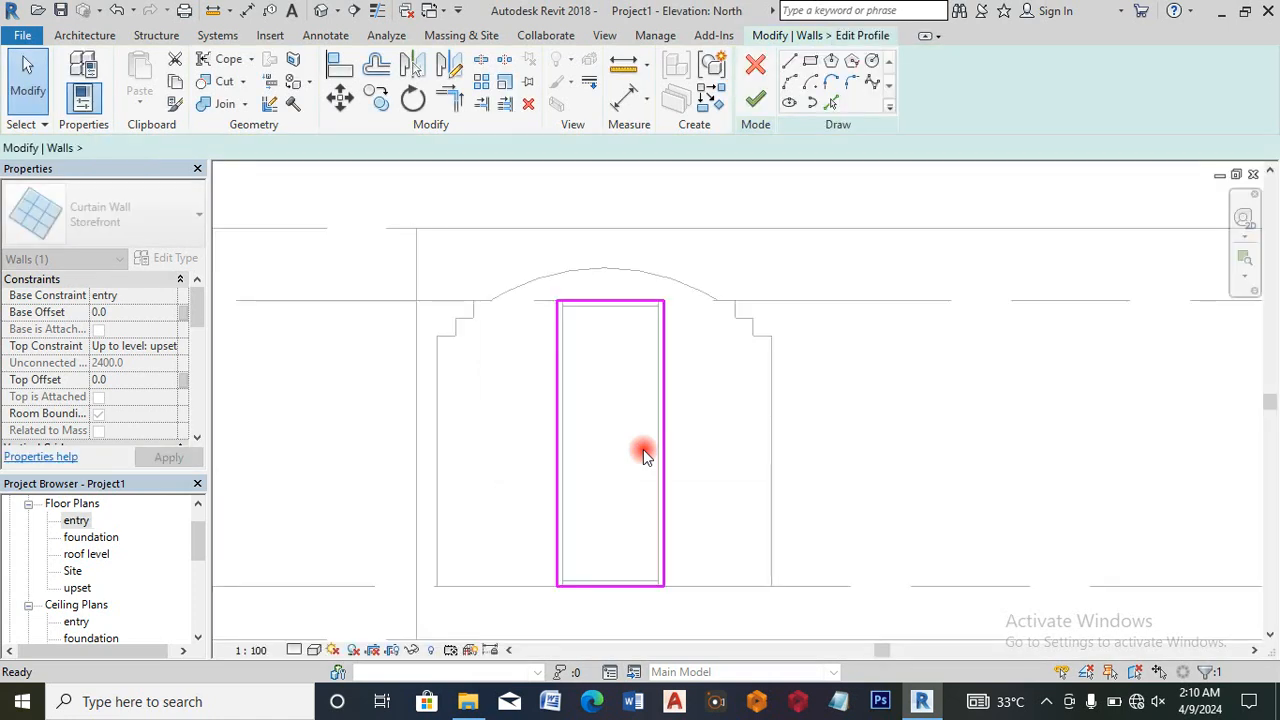
left_click_drag(617, 308, 609, 351)
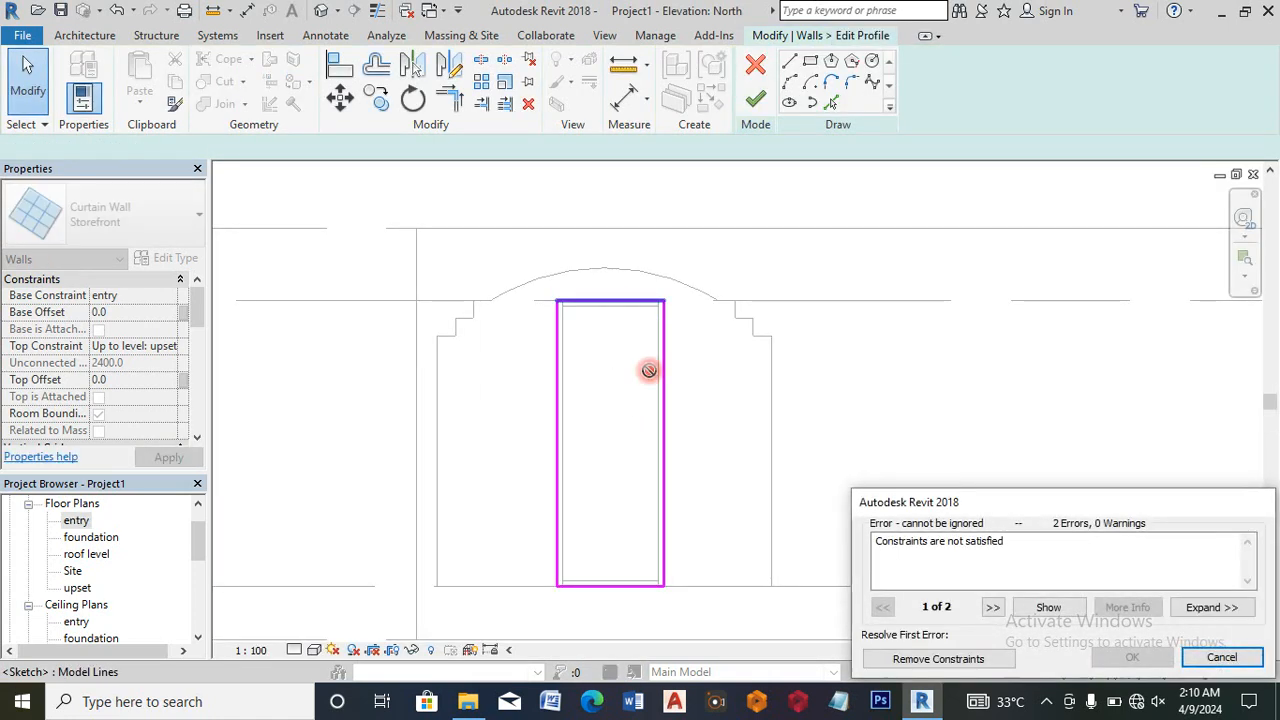
left_click(942, 659)
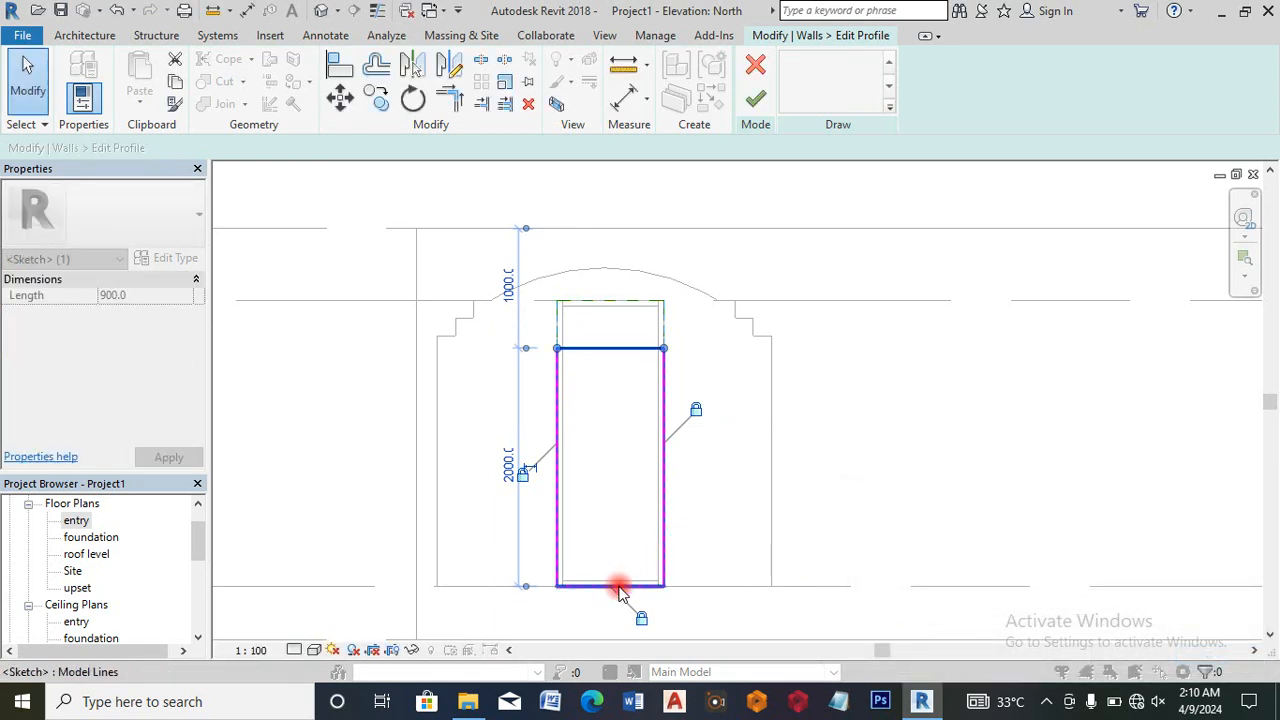
left_click_drag(613, 540, 608, 532)
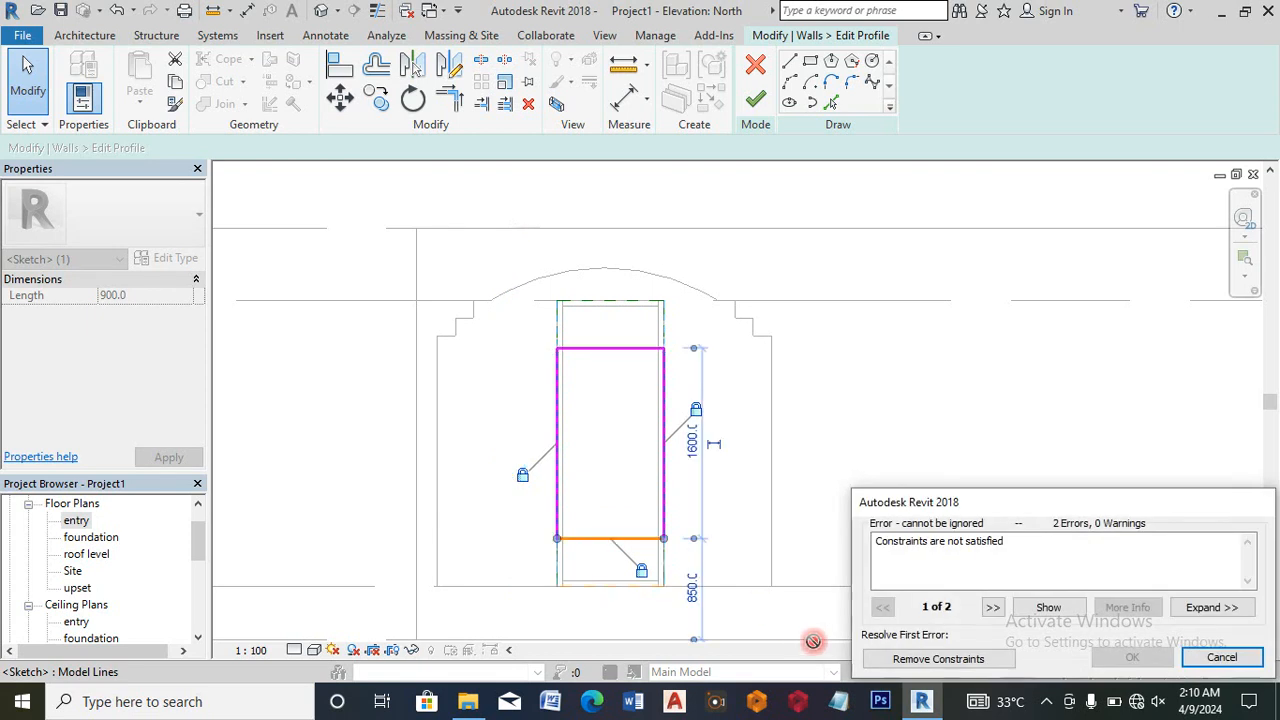
left_click(903, 665)
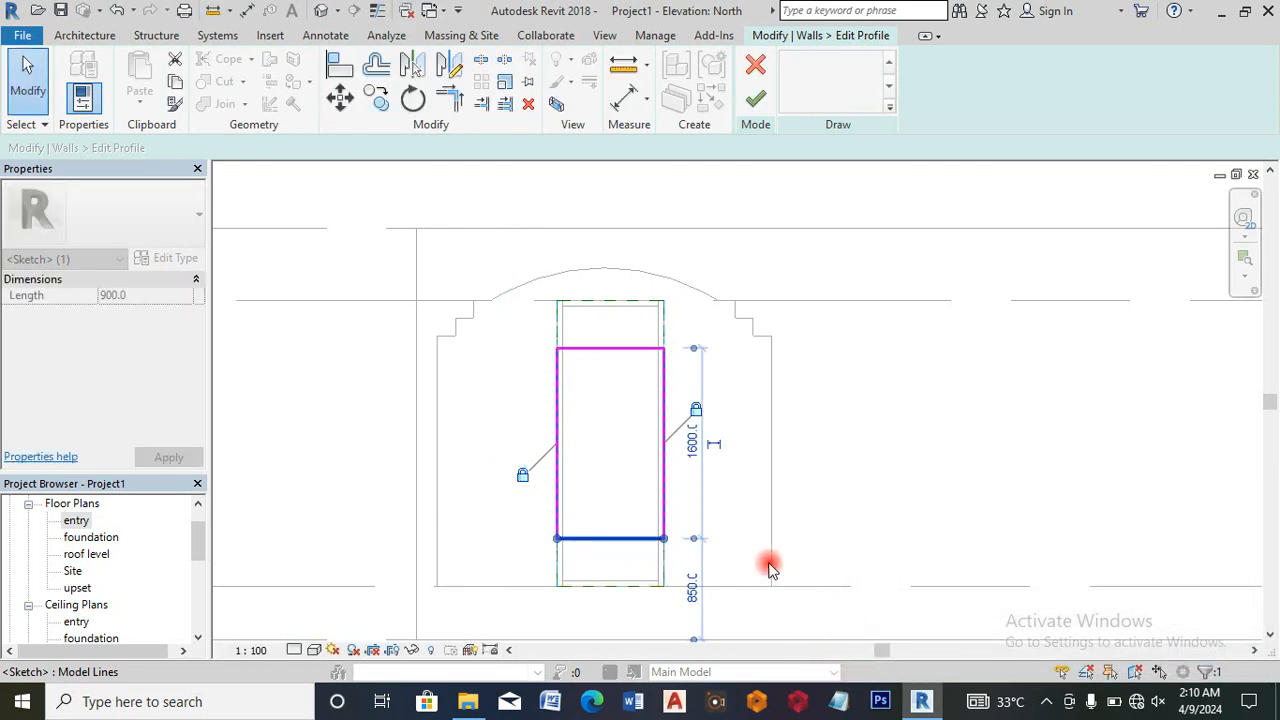
Step: Set the north Storefront profile's height to 1500 mm by moving its top edge, and finish the profile edit
scroll(660, 440, "down", 1)
scroll(623, 368, "down", 1)
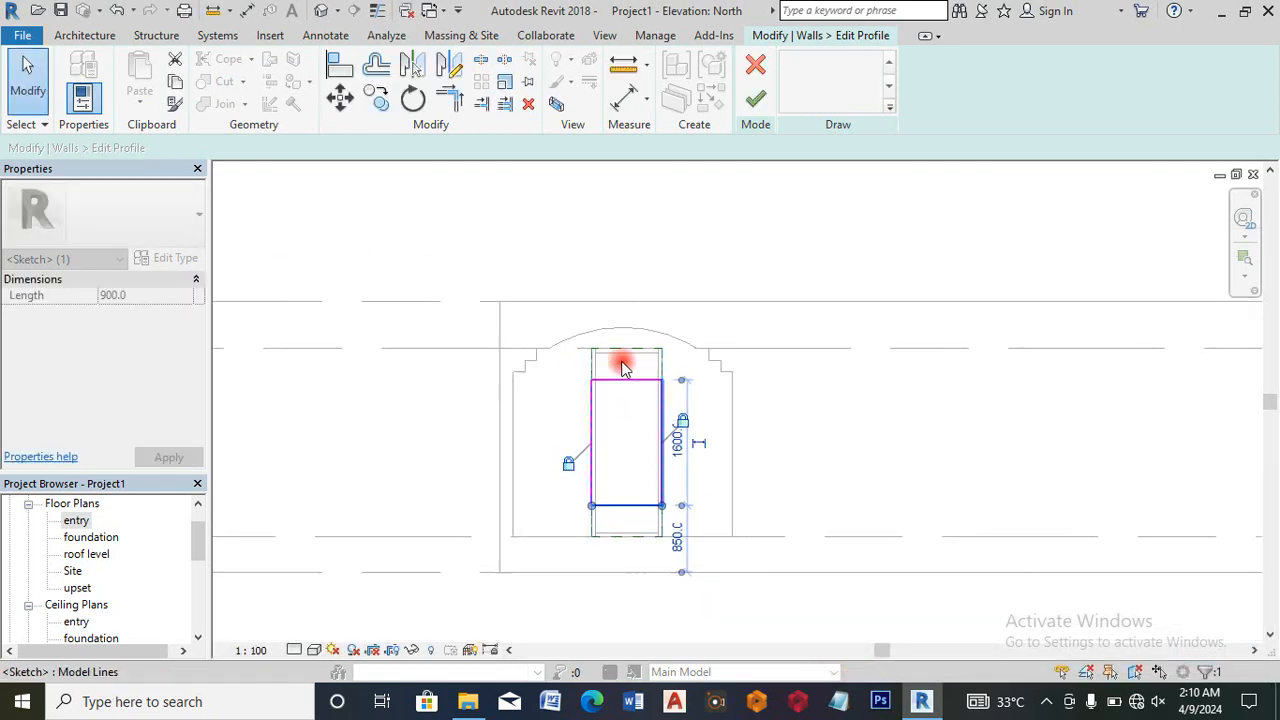
left_click(620, 383)
left_click(620, 383)
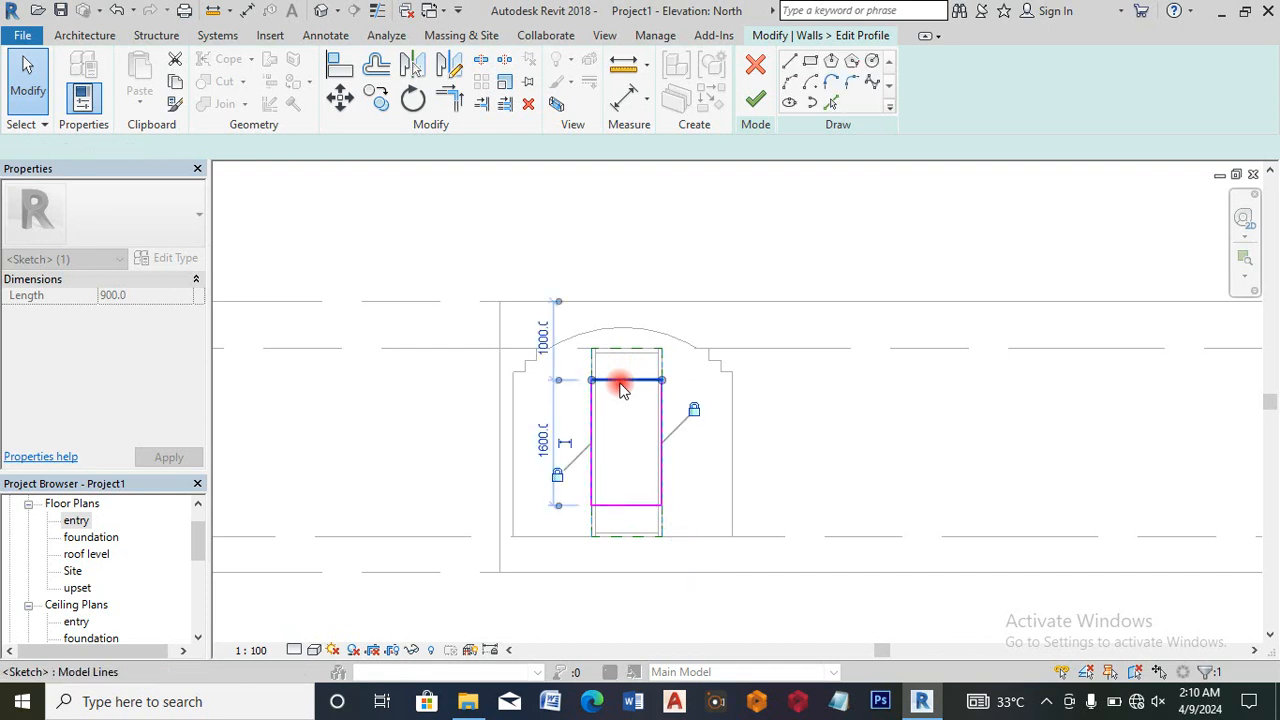
left_click(548, 443)
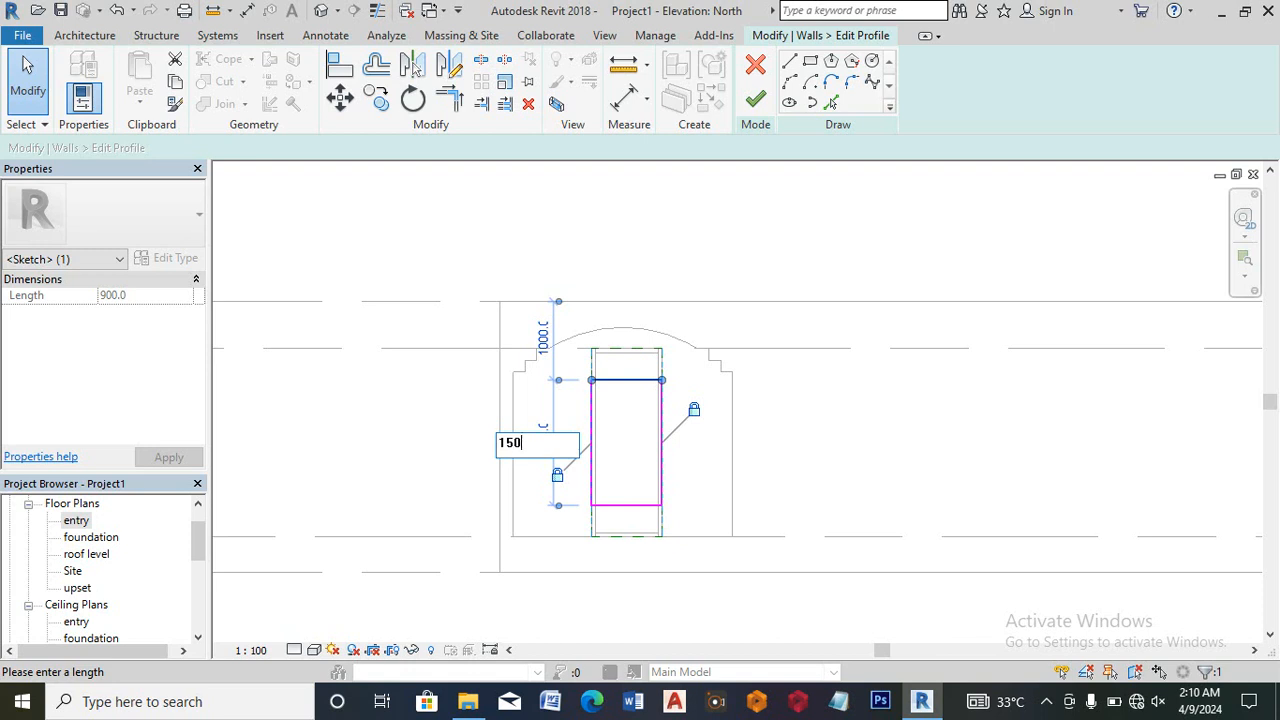
type("1500")
key("Return")
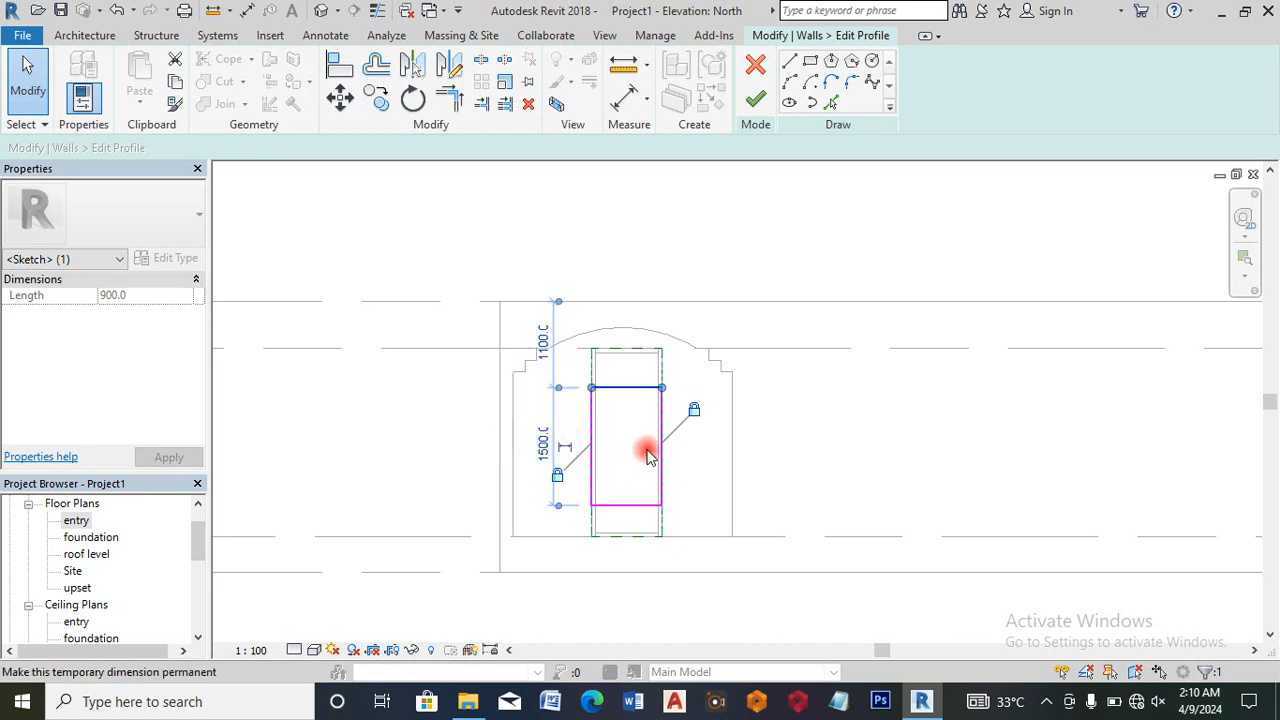
left_click(757, 100)
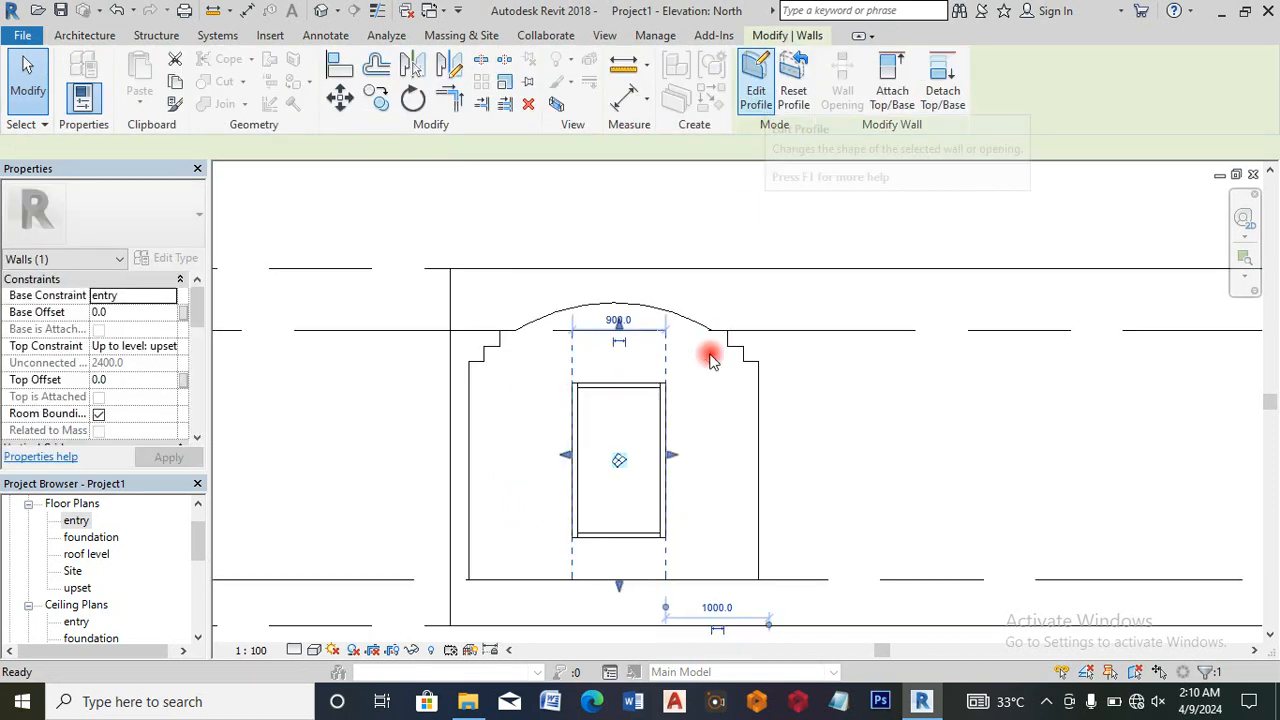
Step: Add a vertical curtain grid line at the middle of the north Storefront window, dividing it into two 450 mm panels
left_click(375, 398)
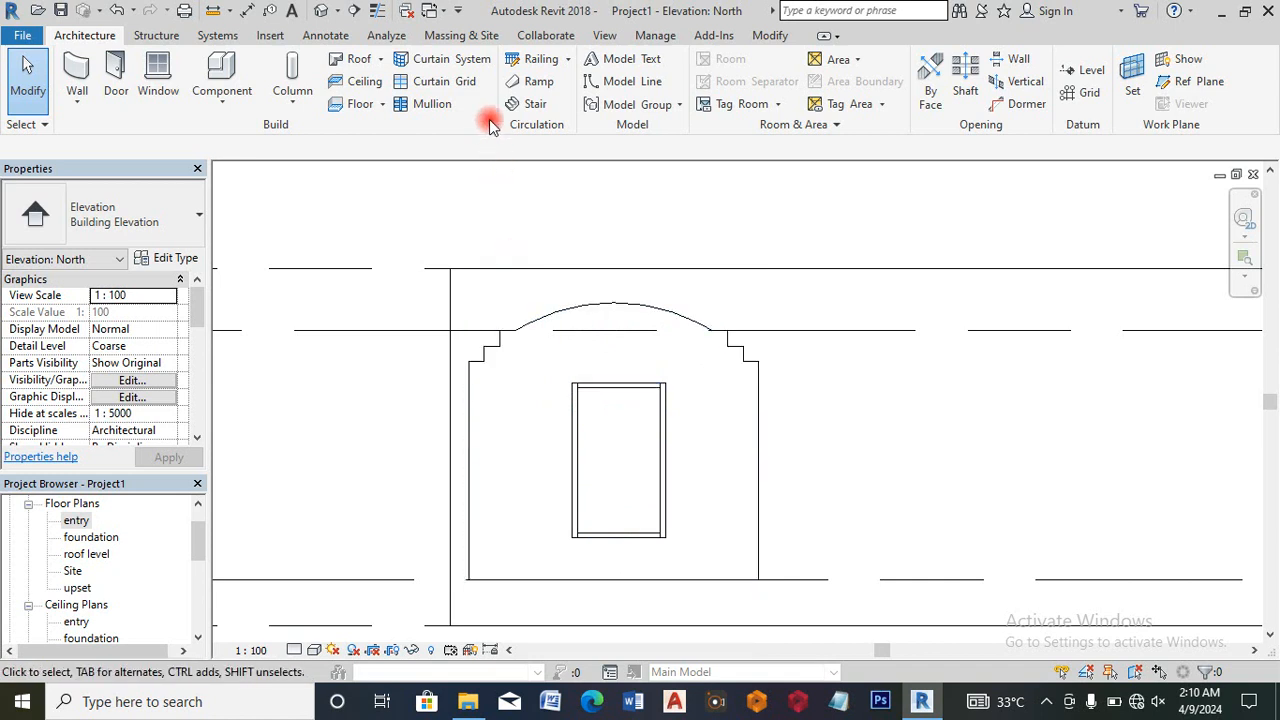
left_click(466, 84)
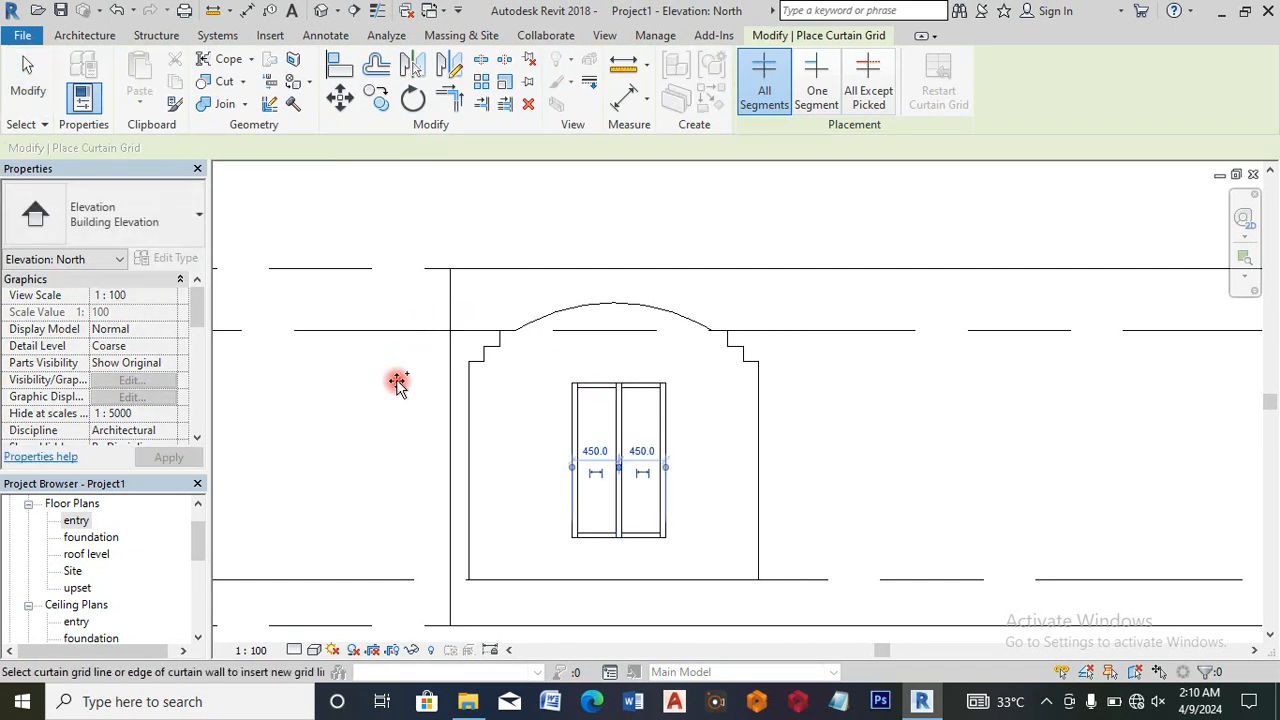
key("Escape")
key("Escape")
Step: Check the north window in the Realistic visual style, and switch the elevation back to Hidden Line
left_click(313, 650)
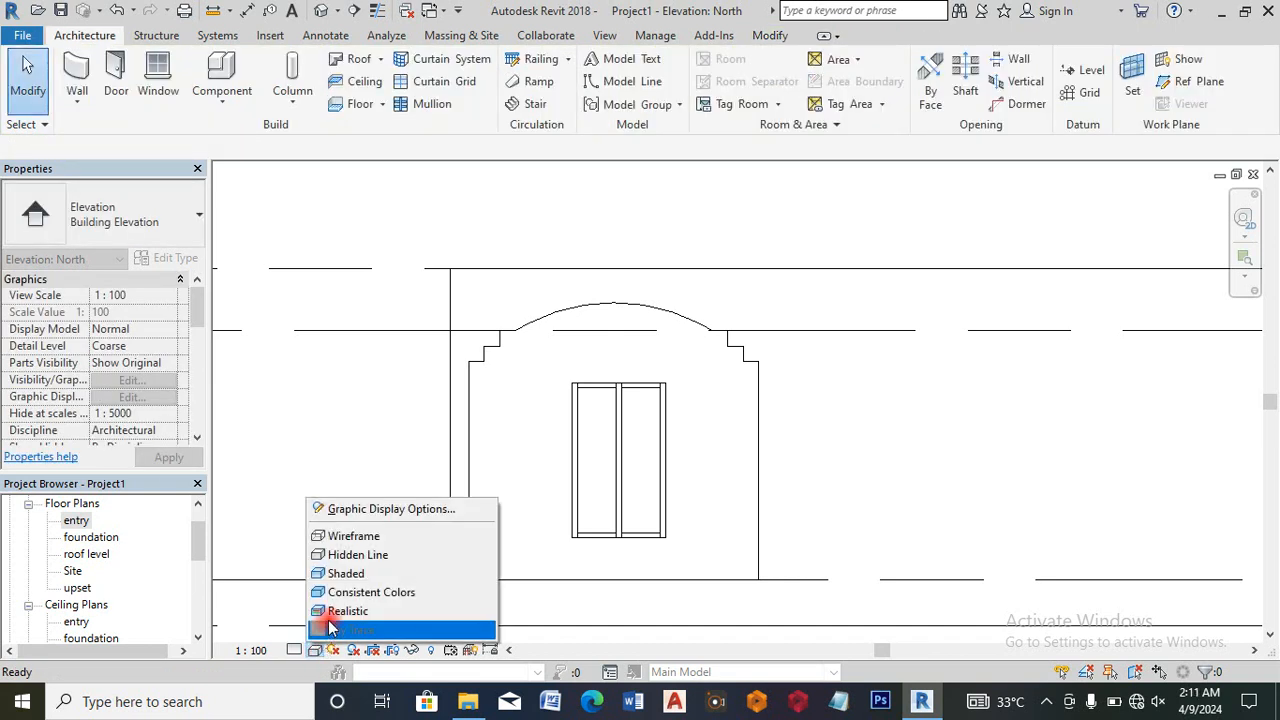
left_click(338, 608)
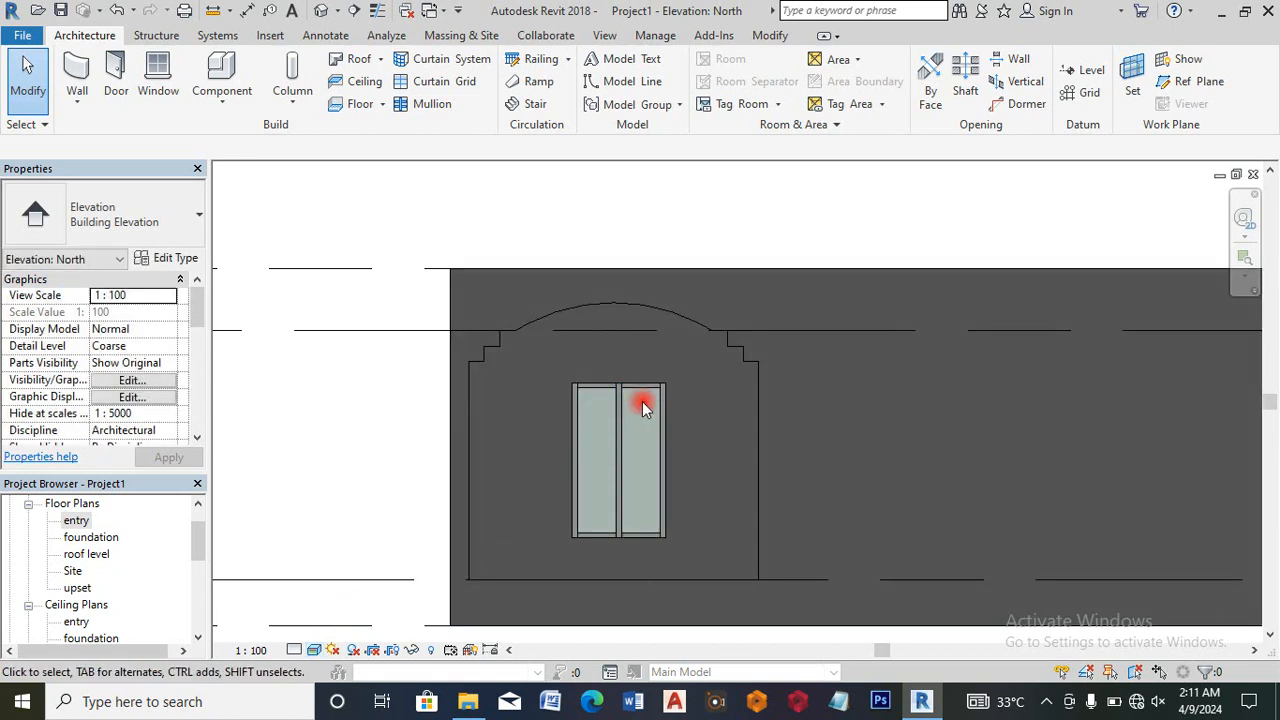
left_click(313, 650)
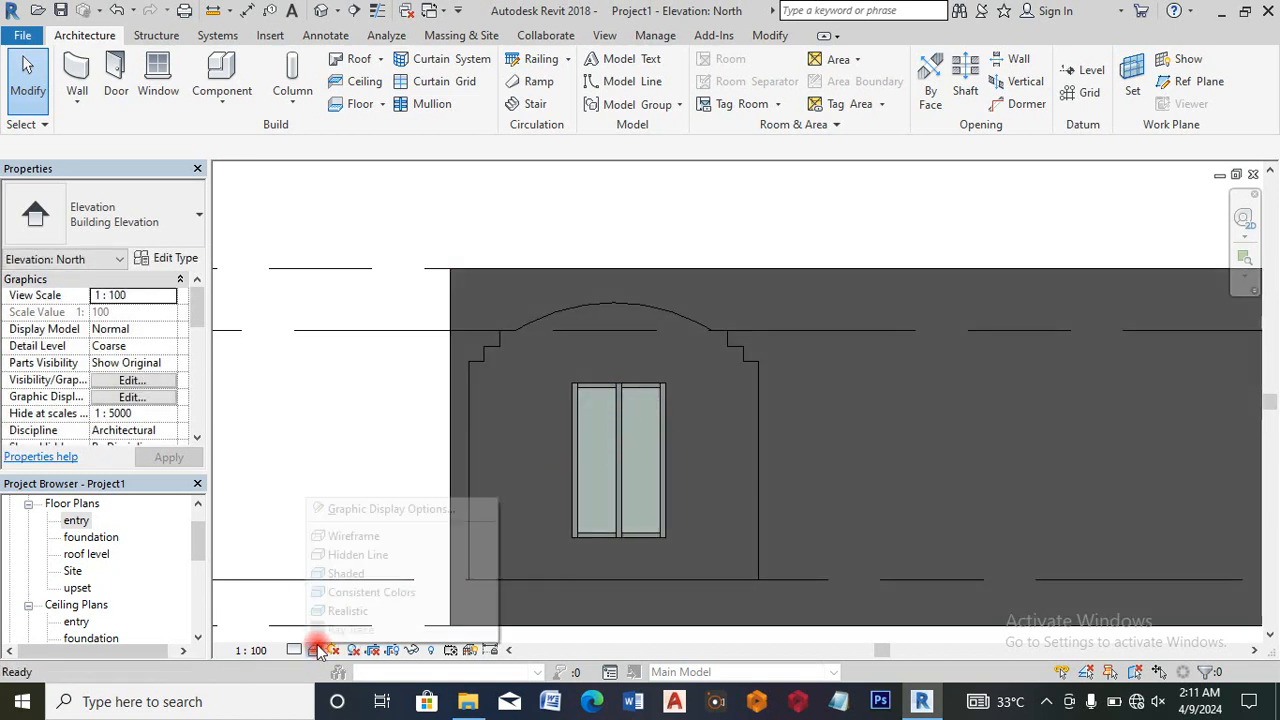
left_click(357, 556)
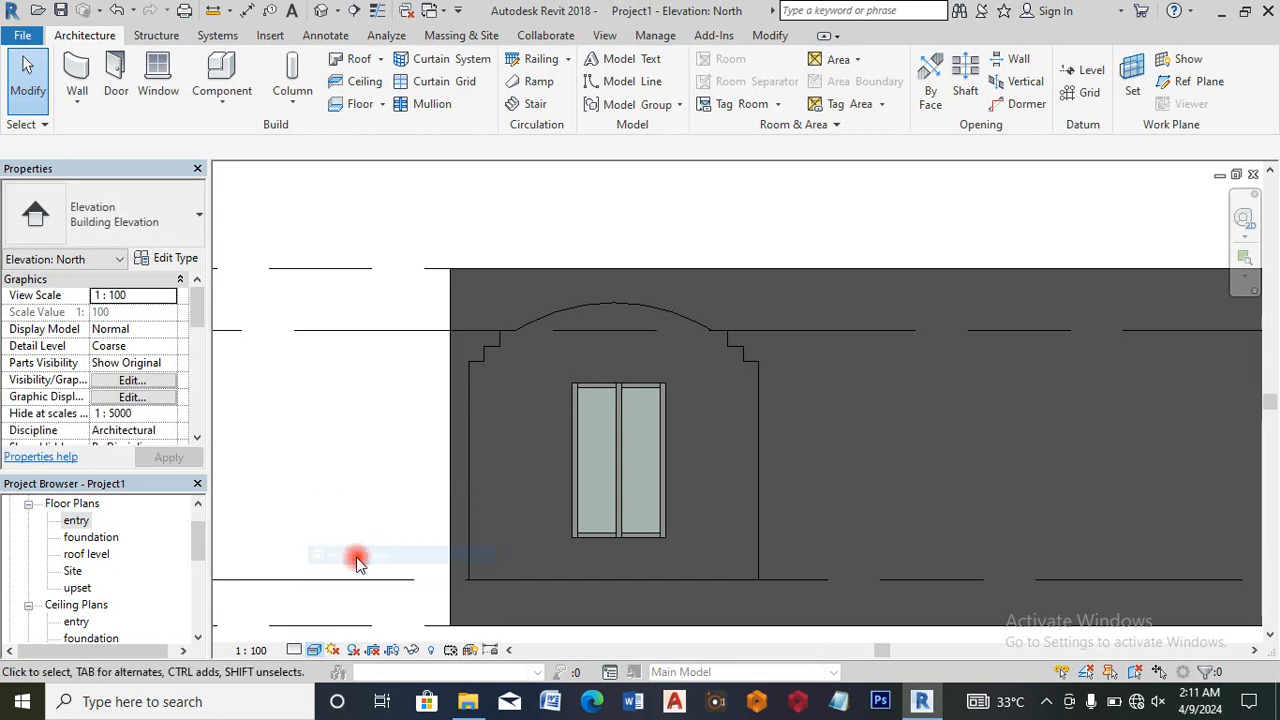
Step: Return to the entry floor plan and open the east Storefront wall's profile for editing in the East elevation
double_click(78, 521)
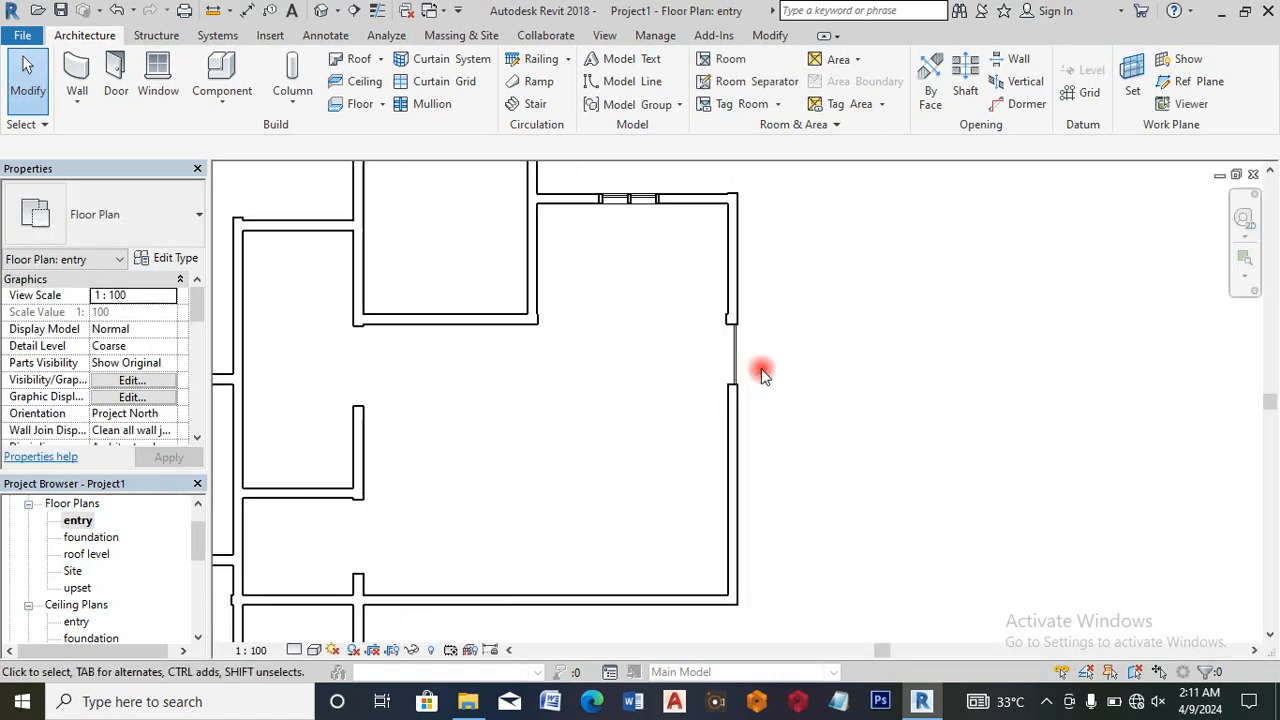
scroll(737, 362, "up", 2)
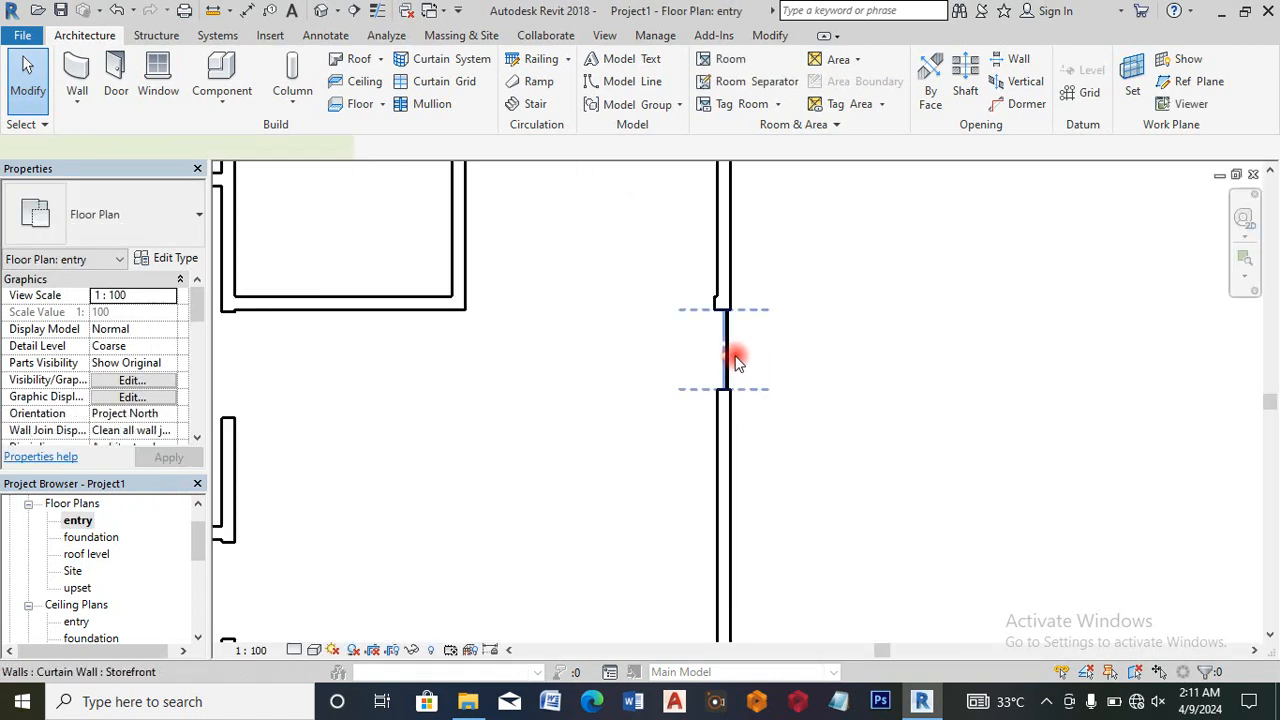
left_click(737, 360)
left_click(744, 102)
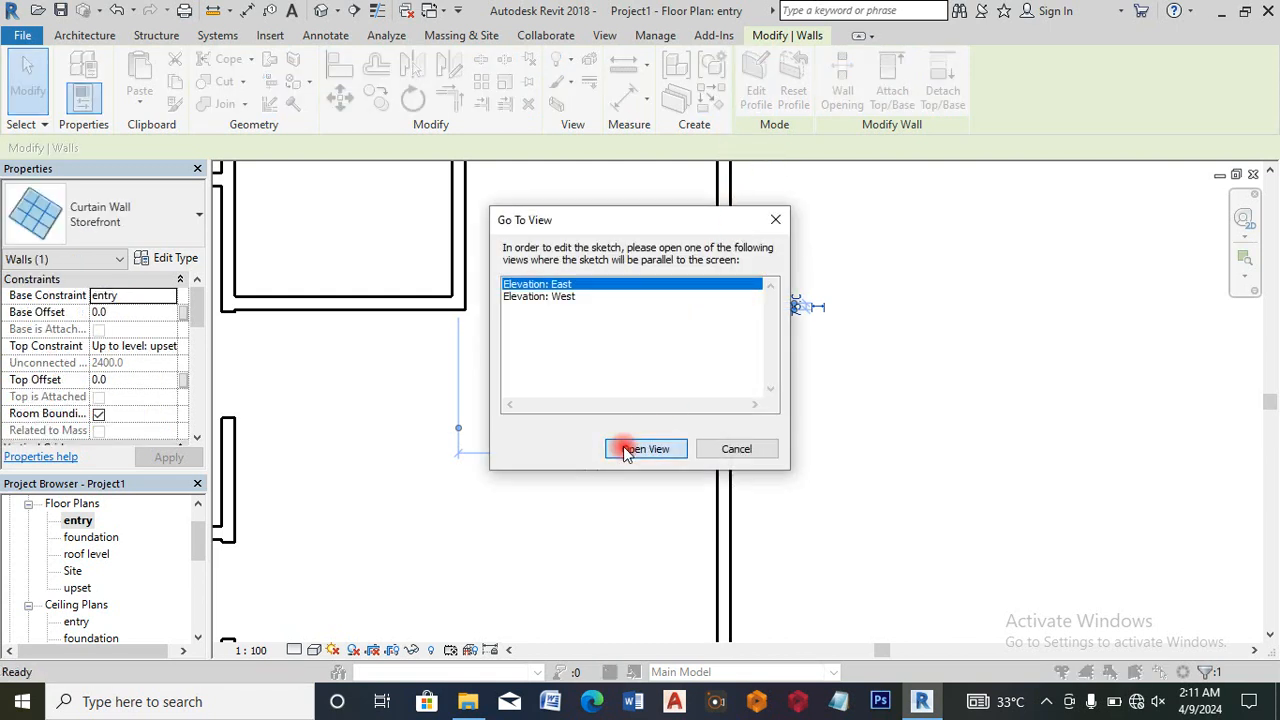
left_click(646, 449)
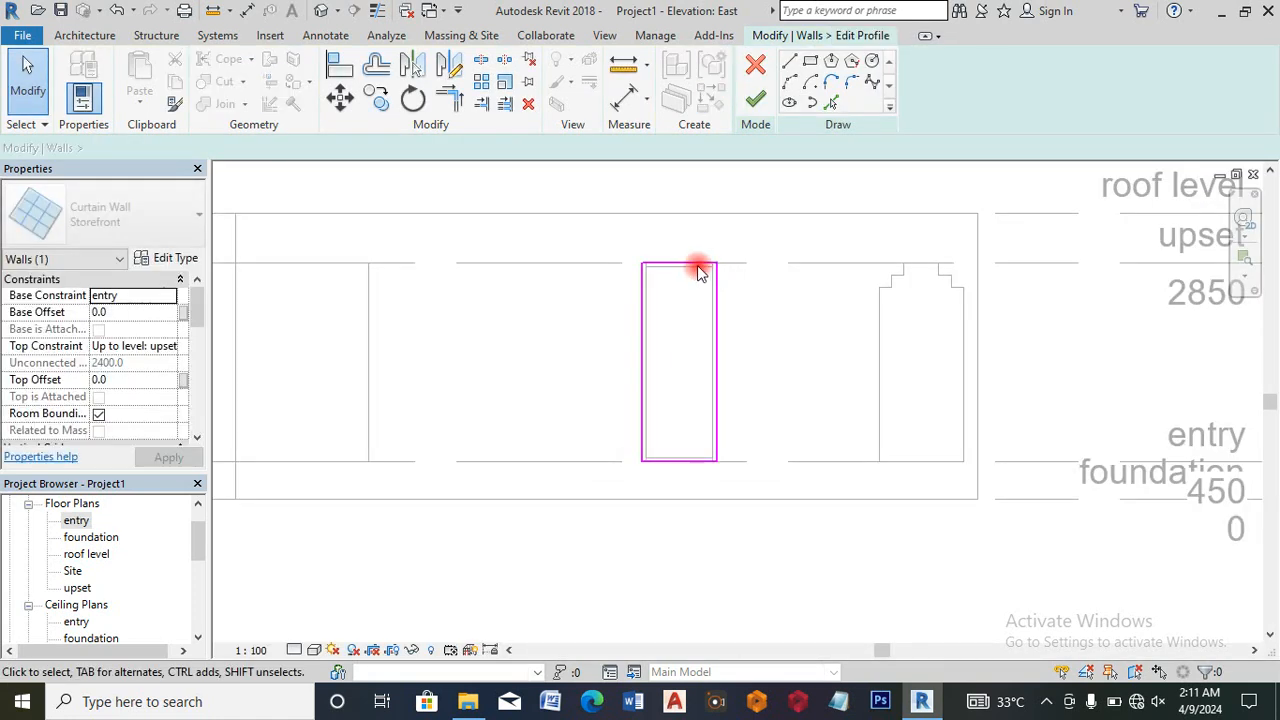
Step: Move the east Storefront profile's top and bottom edges inward to about 1600 mm height, removing the blocking constraints
scroll(697, 265, "up", 2)
left_click_drag(687, 259, 687, 302)
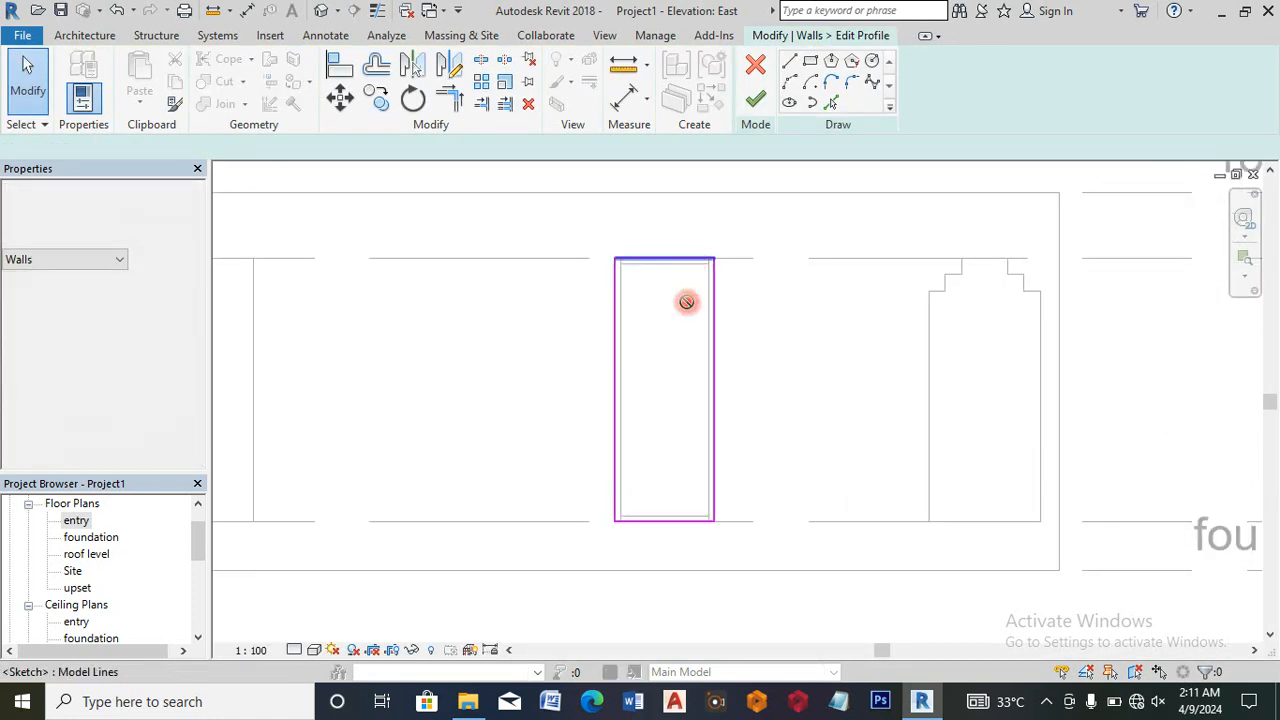
left_click(891, 659)
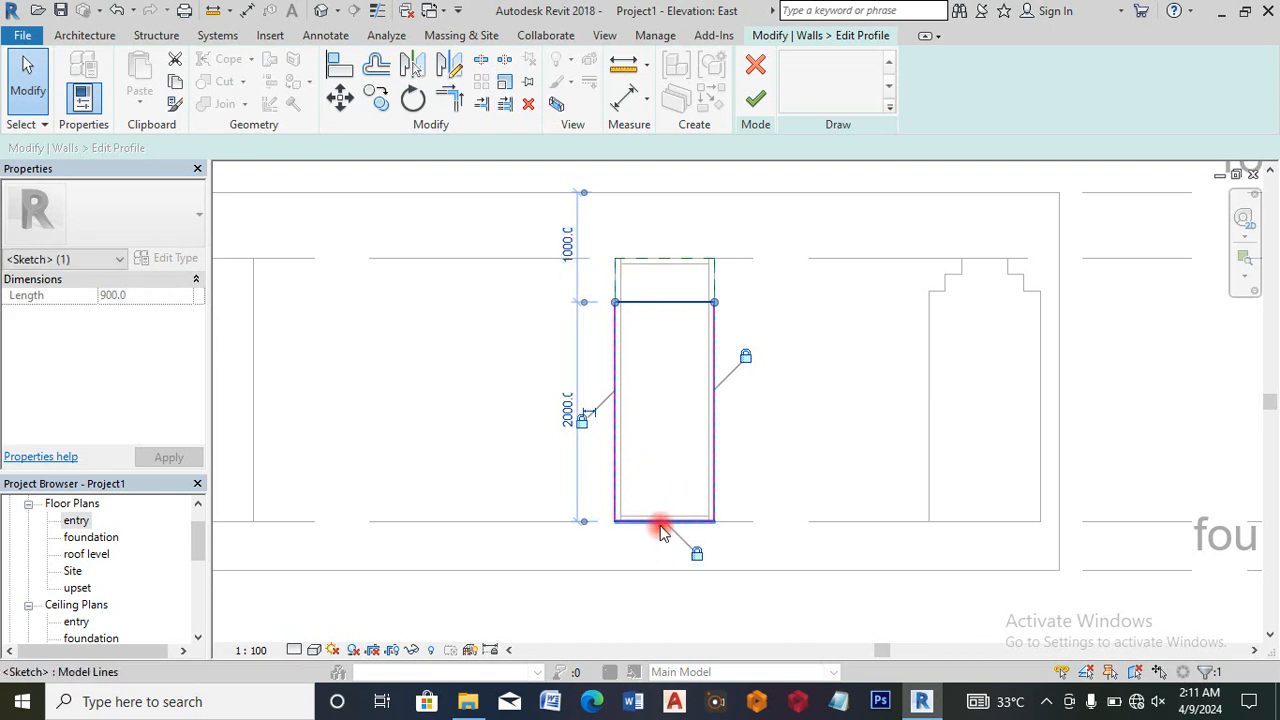
left_click_drag(657, 497, 660, 480)
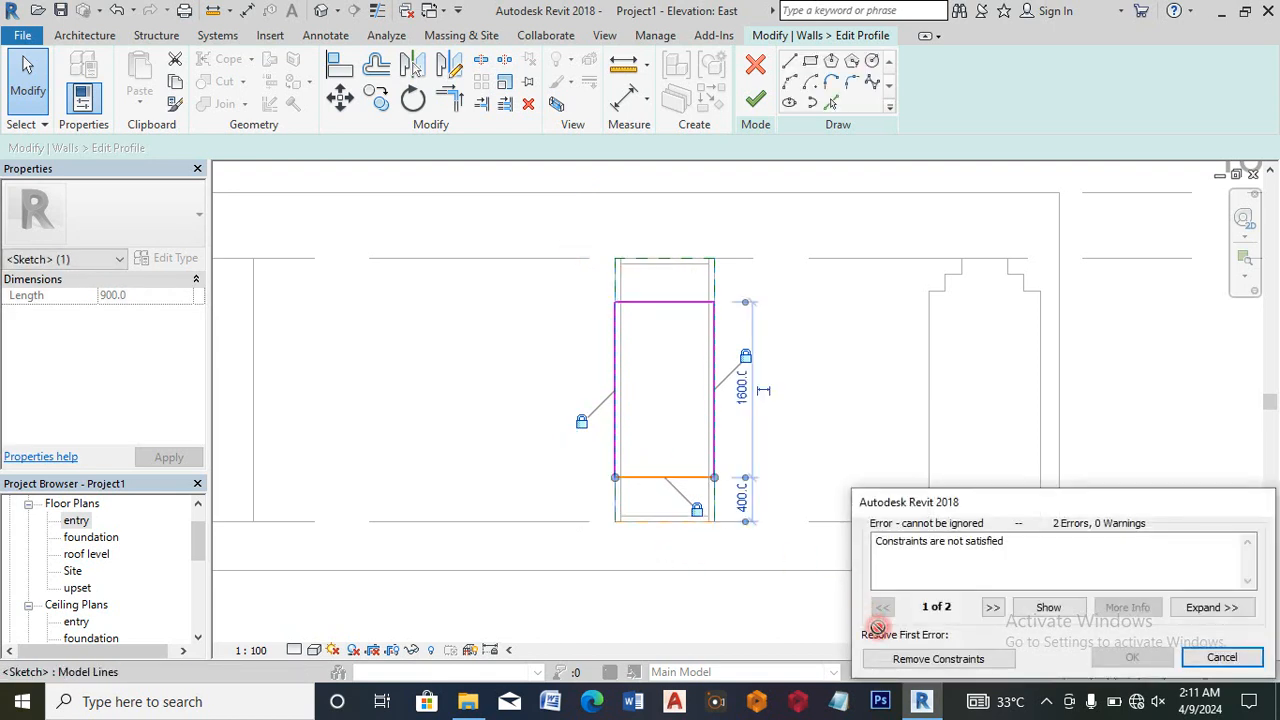
left_click(910, 662)
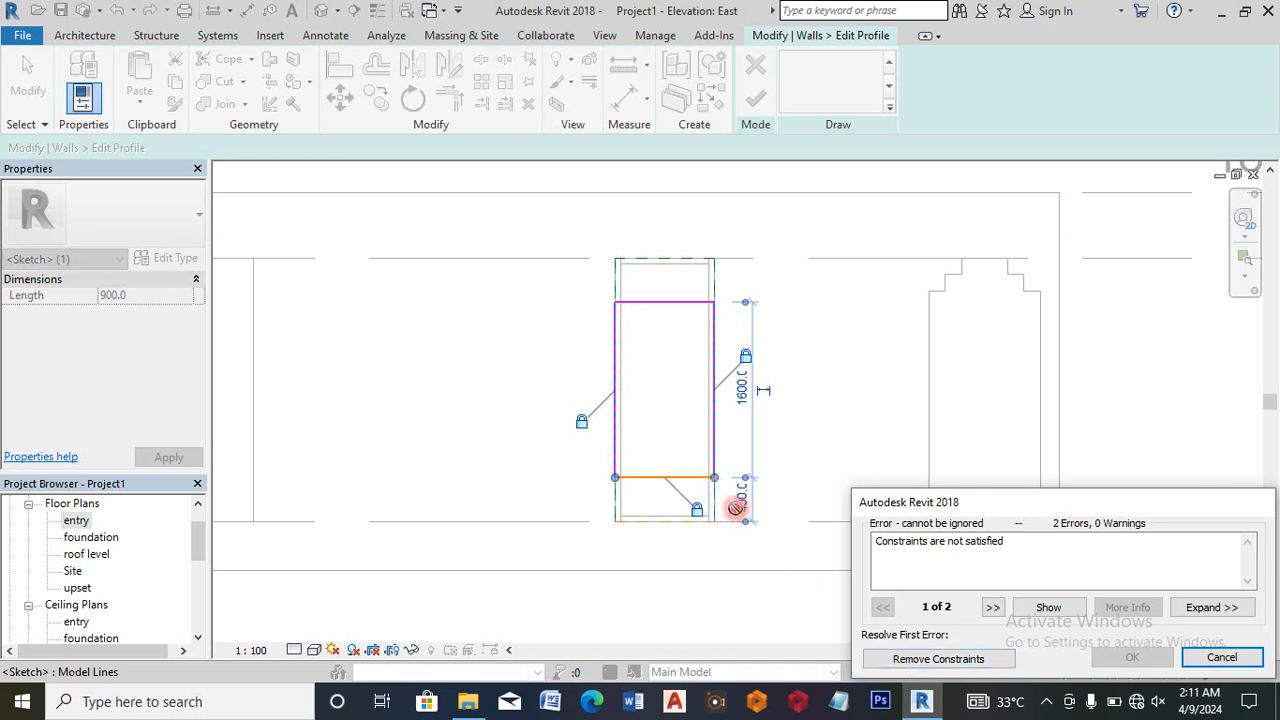
left_click(940, 659)
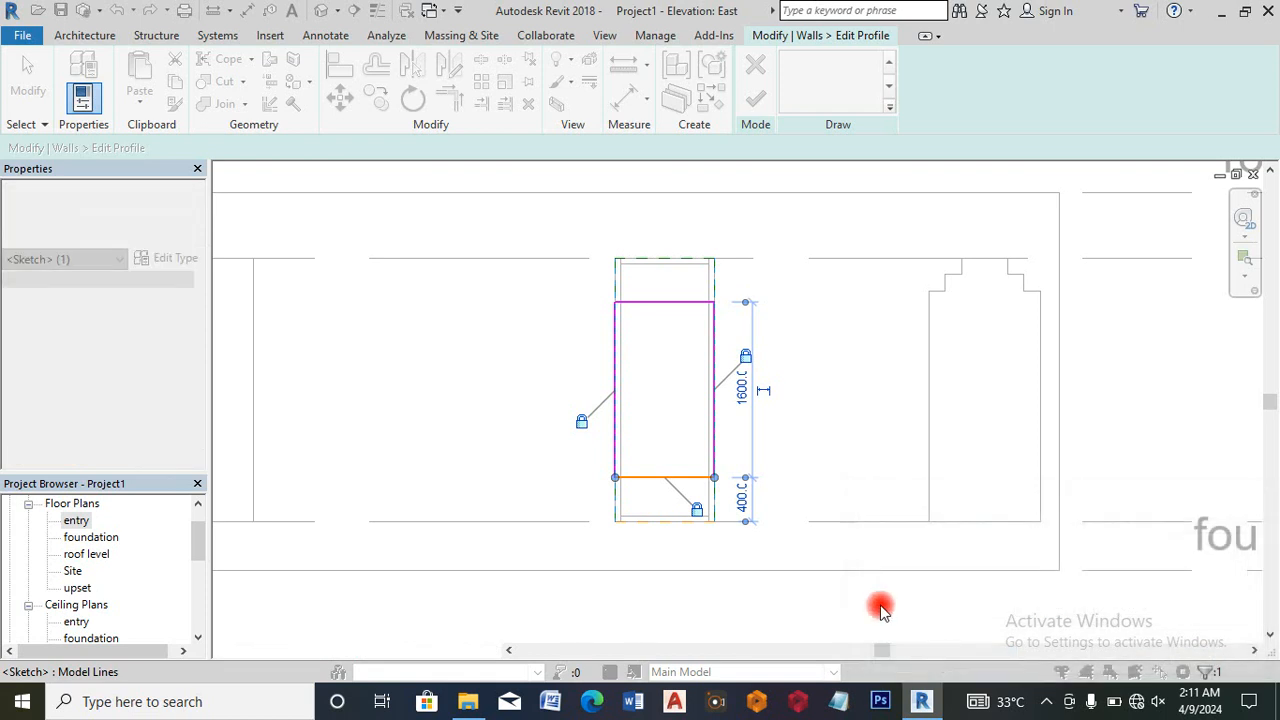
Step: Set the east Storefront profile's height to 1500 mm by moving its top edge, and finish the profile edit
left_click(678, 301)
left_click(567, 389)
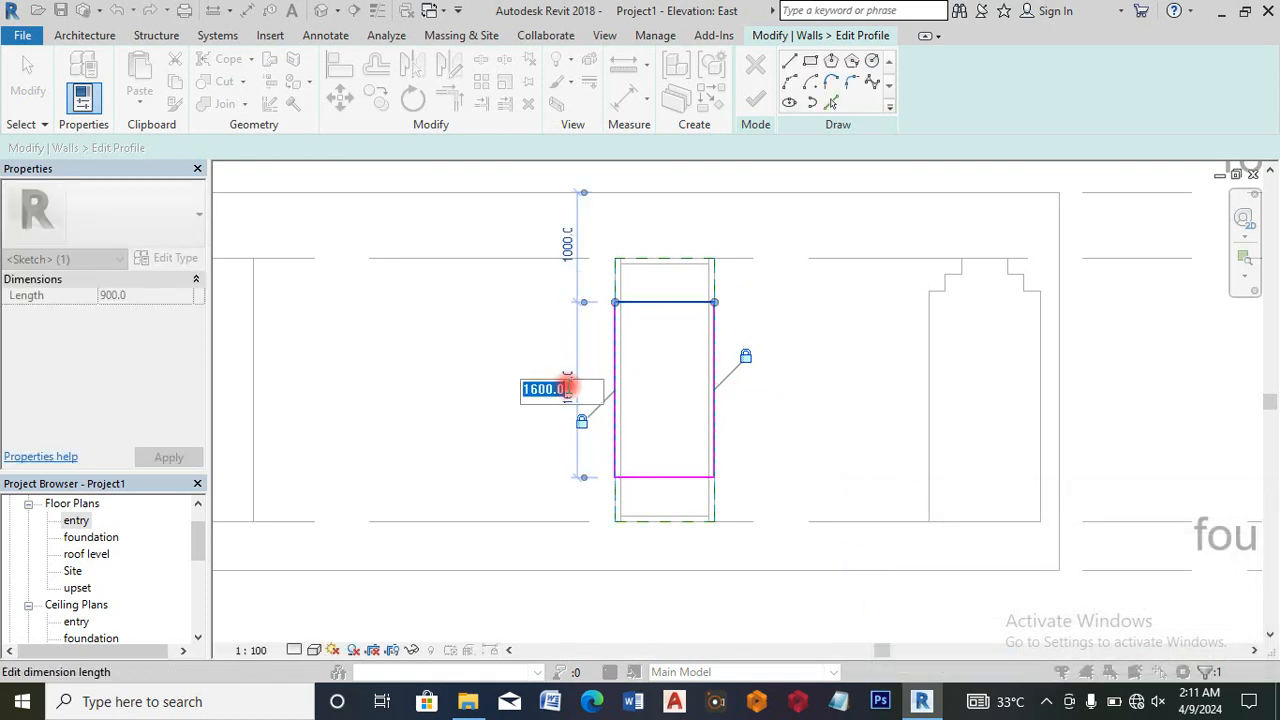
type("15")
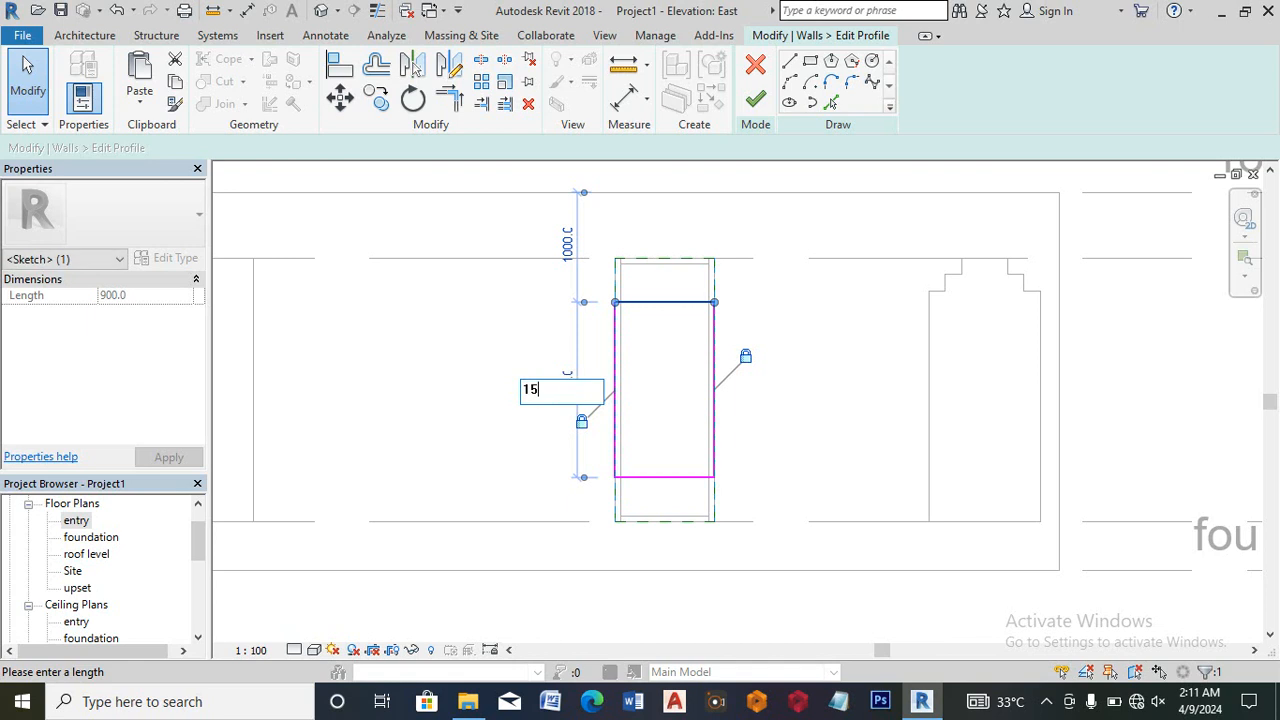
key("Return")
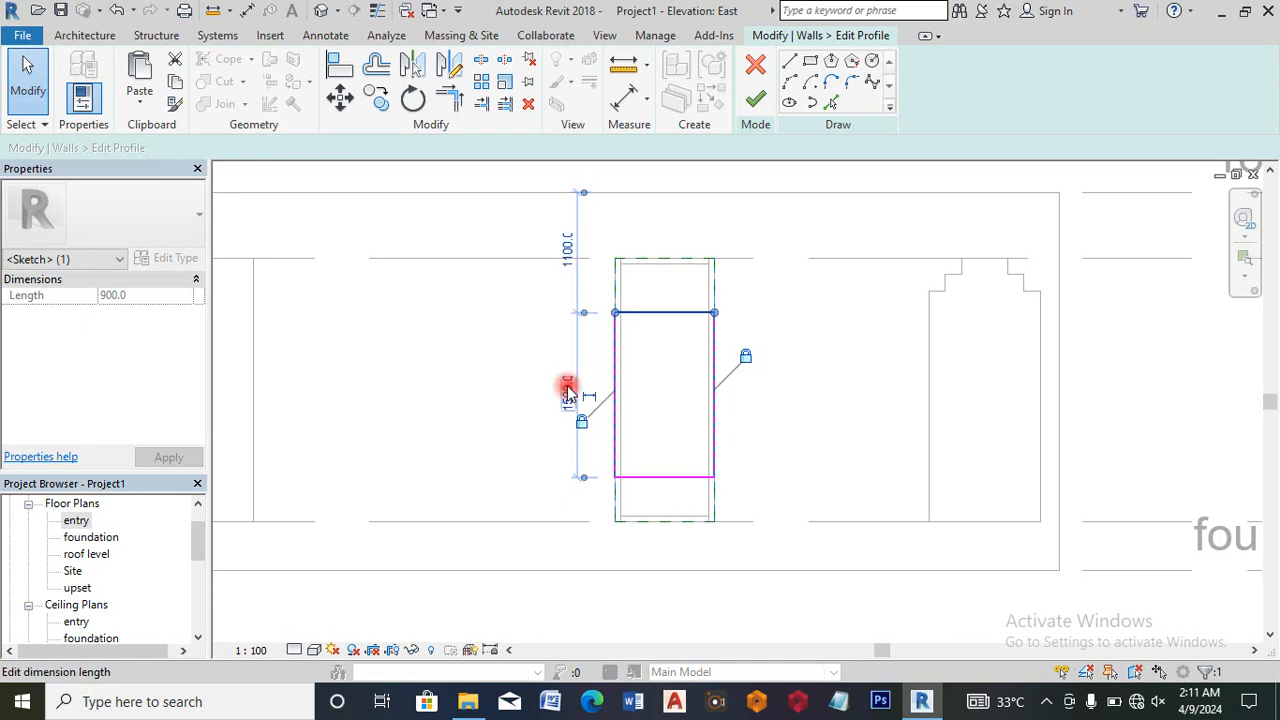
left_click(760, 103)
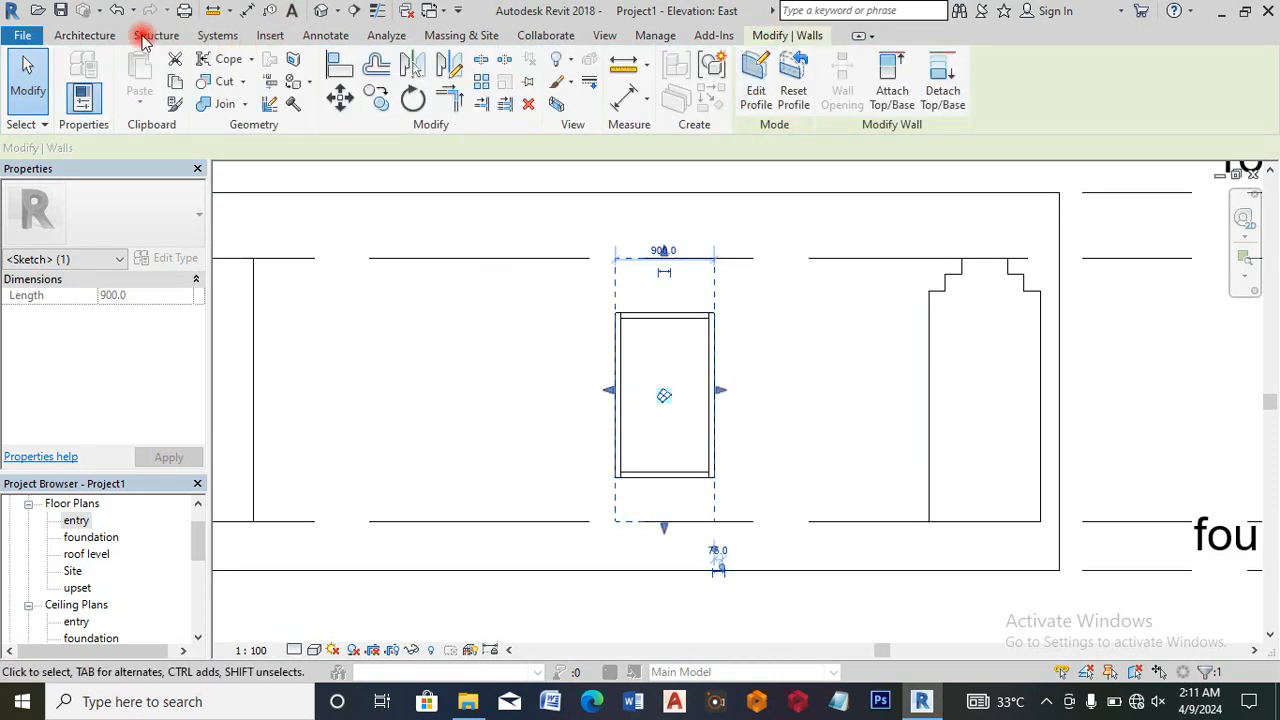
Step: Add a vertical curtain grid line at the middle of the east Storefront window, giving two 450 mm panels, and end the command
left_click(104, 38)
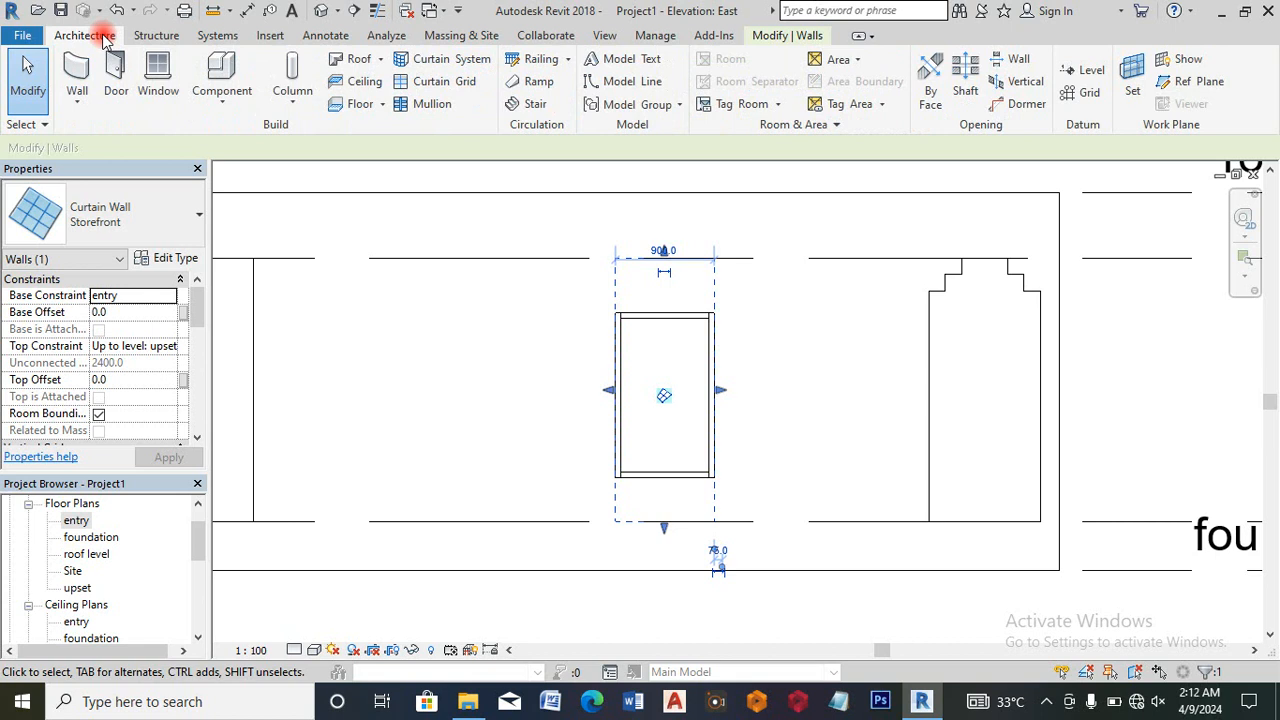
left_click(445, 81)
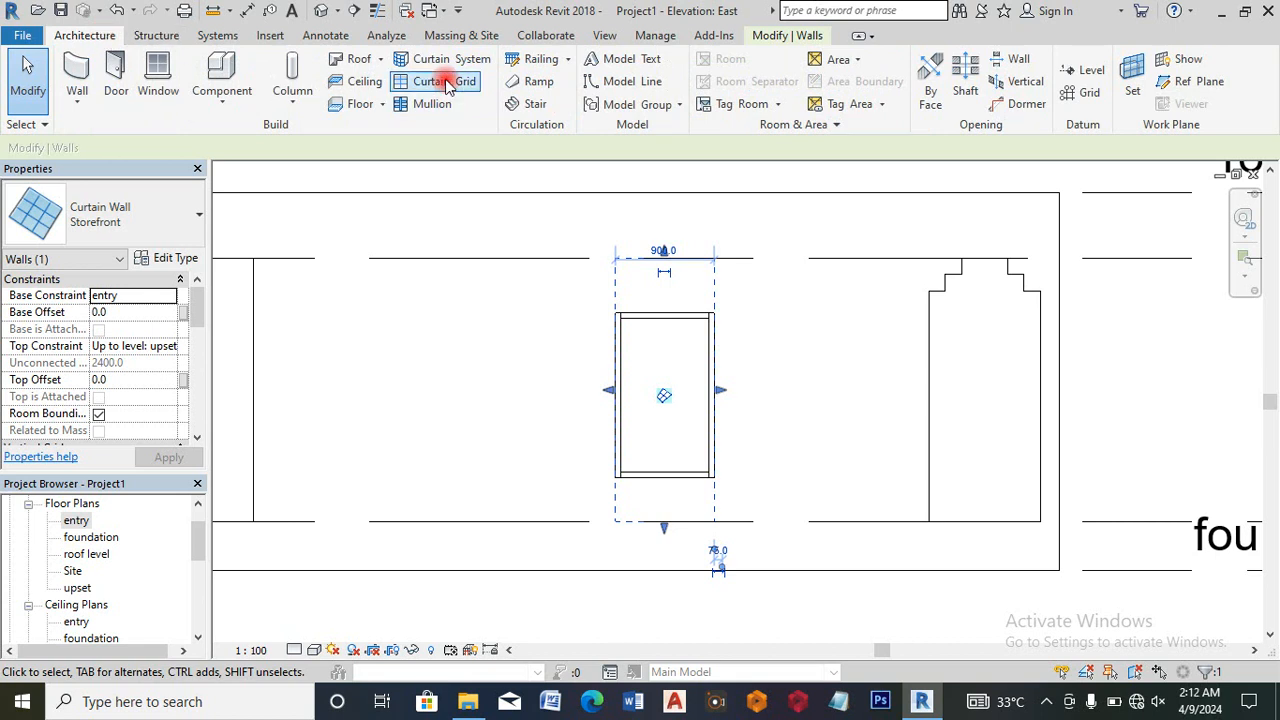
left_click(667, 320)
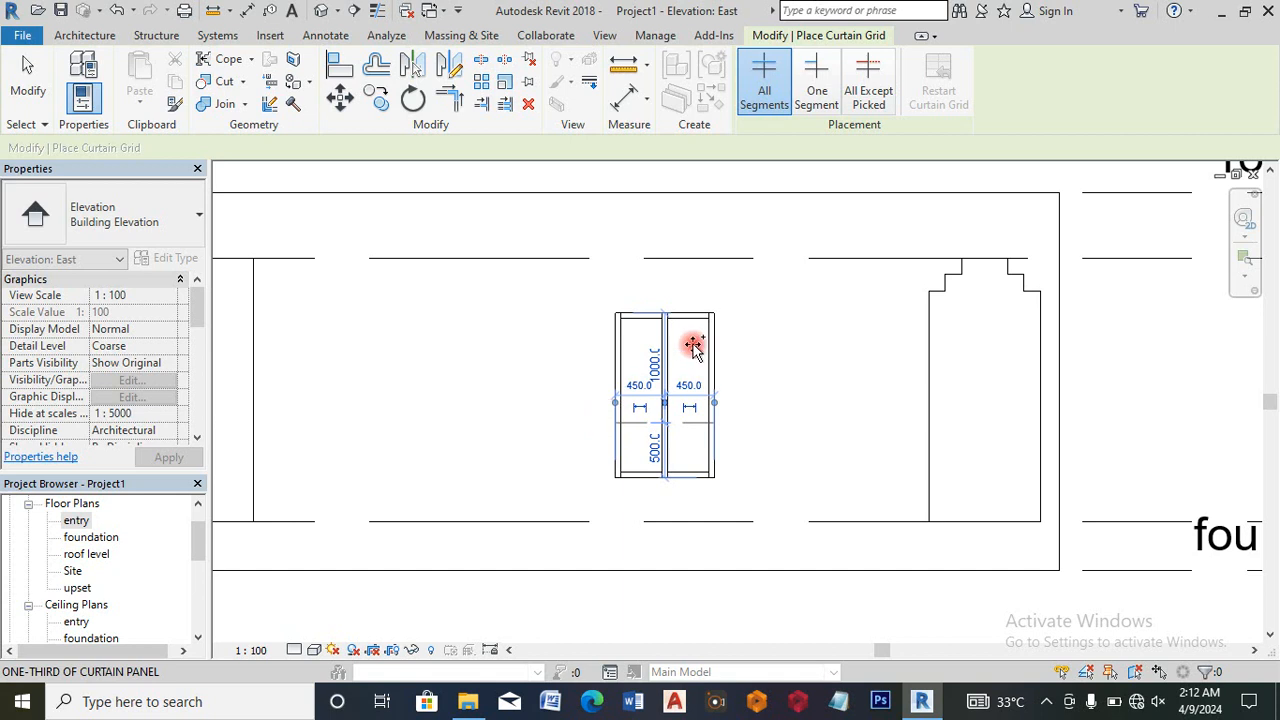
scroll(711, 316, "down", 2)
key("Escape")
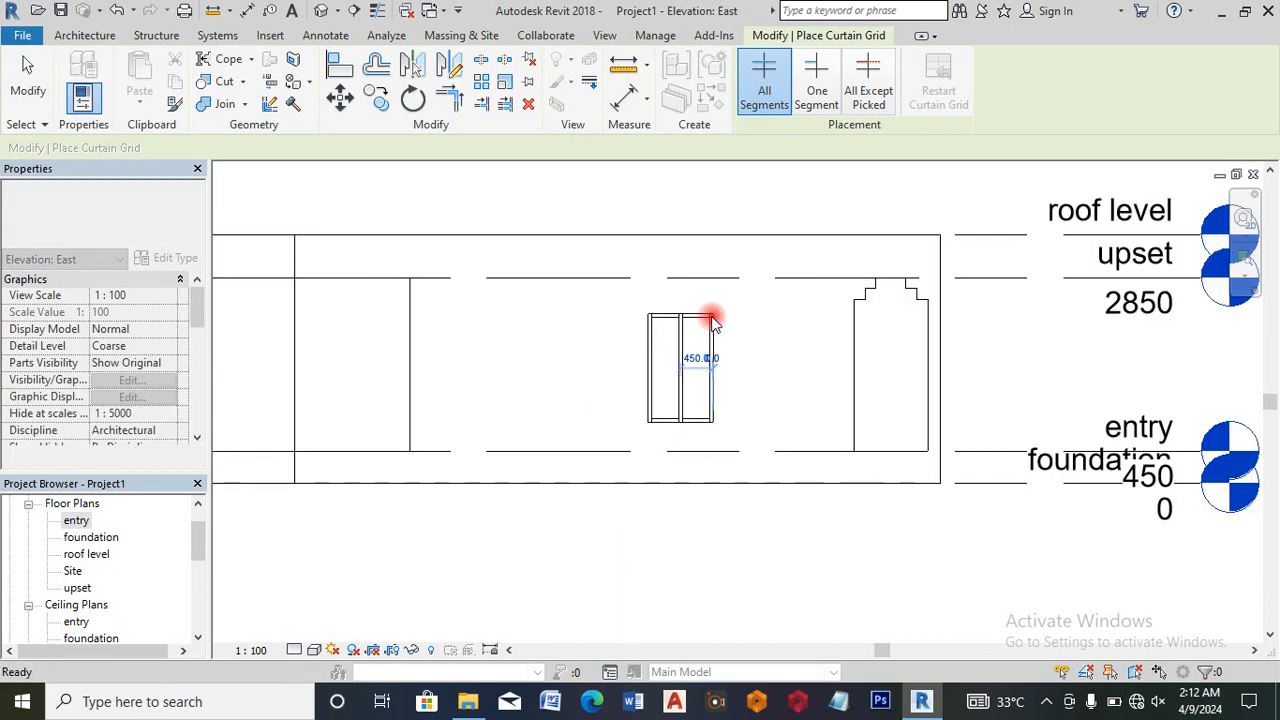
Step: In the entry floor plan, copy the east Storefront window about 3000 mm south along the same exterior wall
key("Escape")
double_click(90, 519)
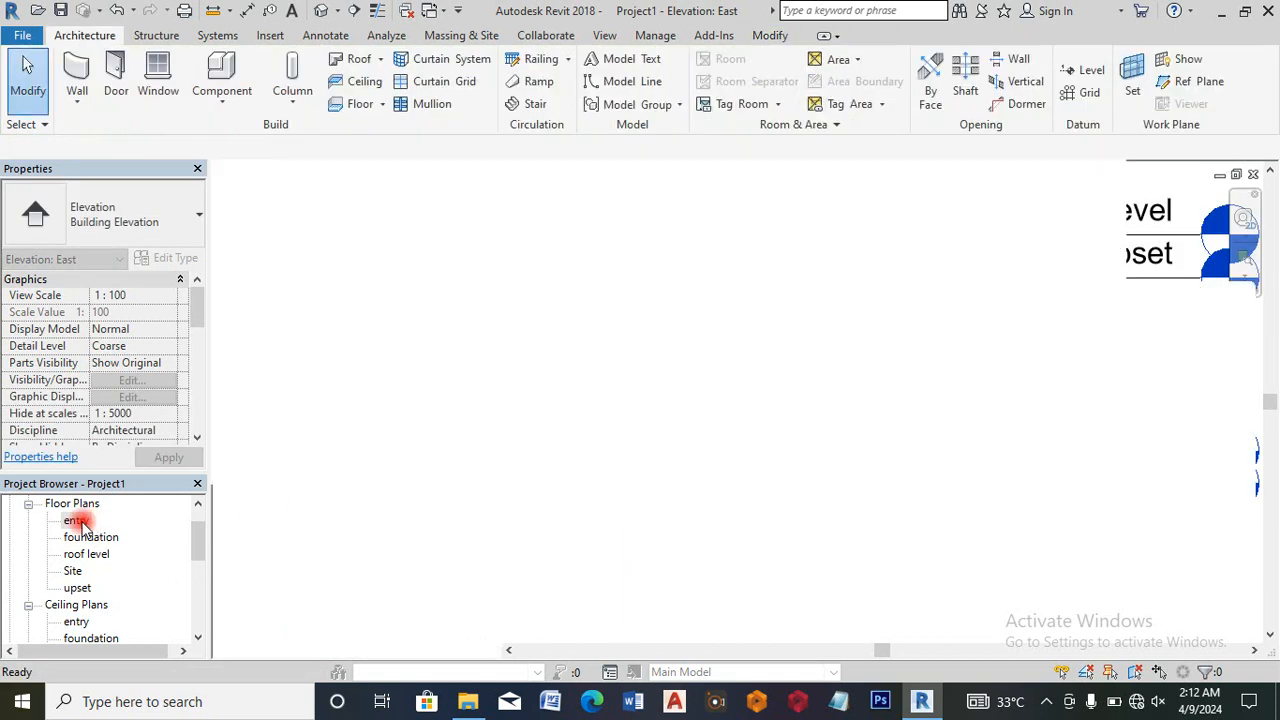
scroll(280, 410, "down", 2)
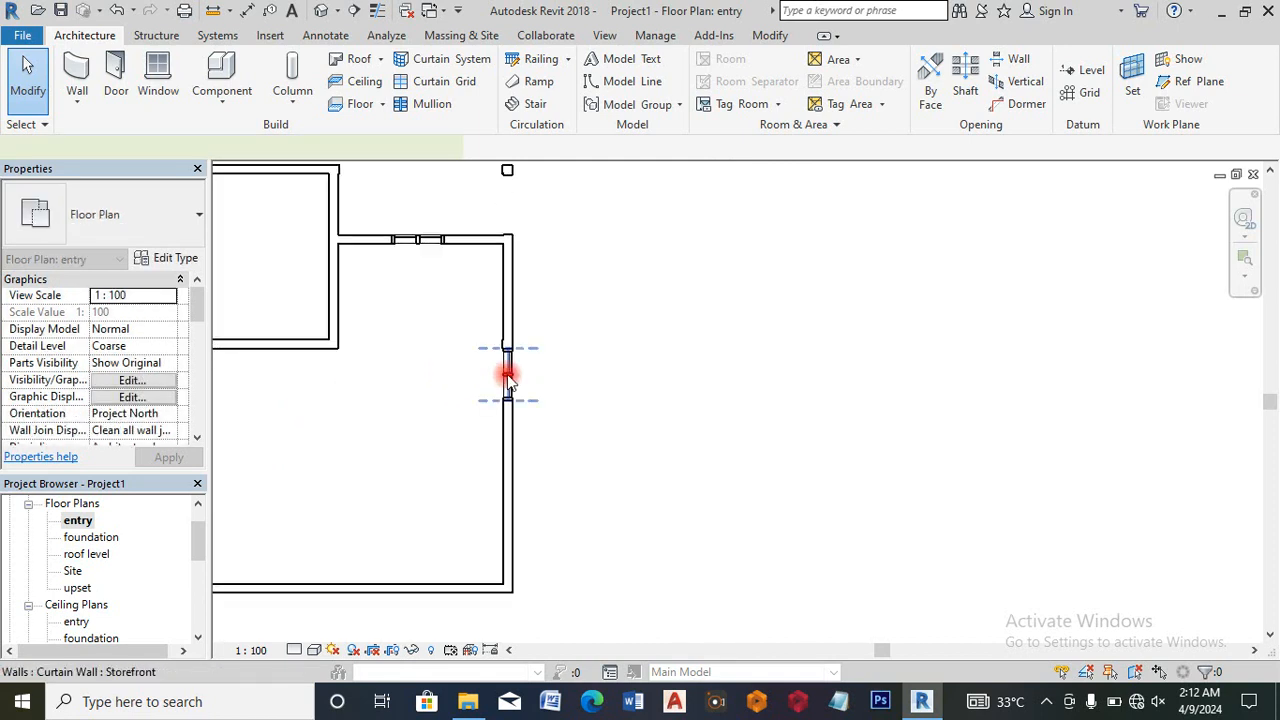
left_click(507, 378)
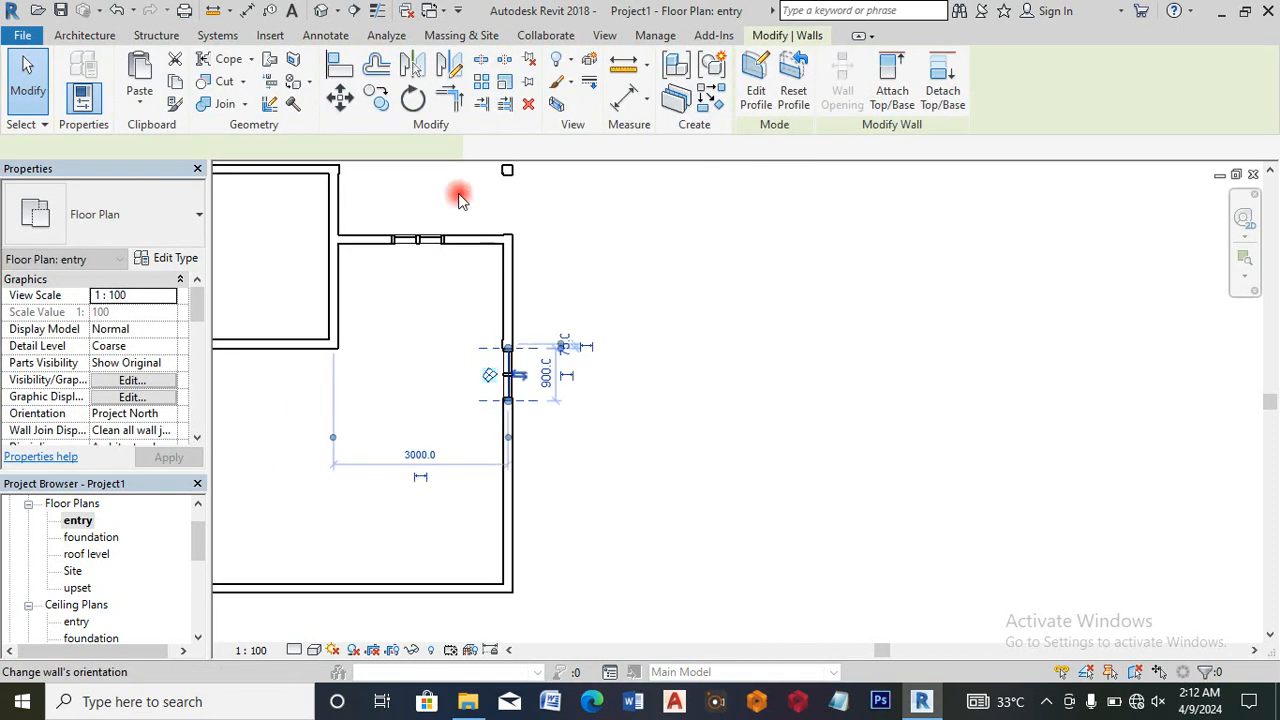
left_click(508, 378)
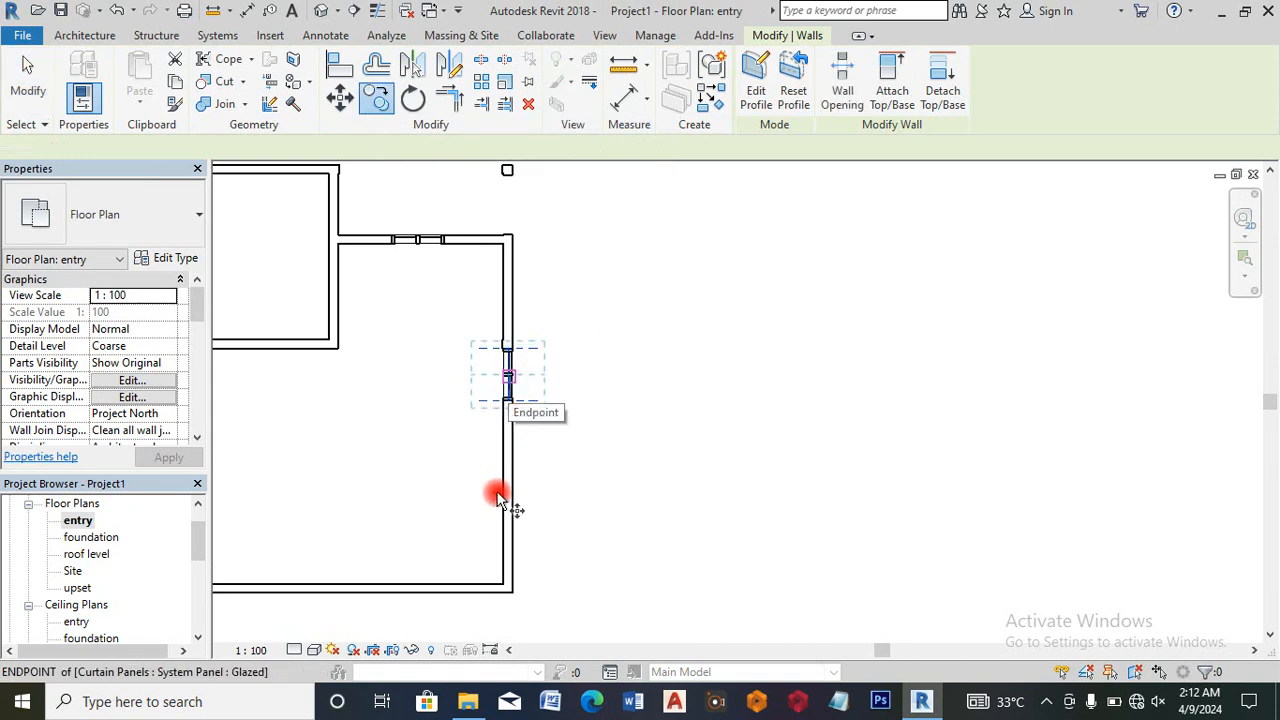
left_click(506, 550)
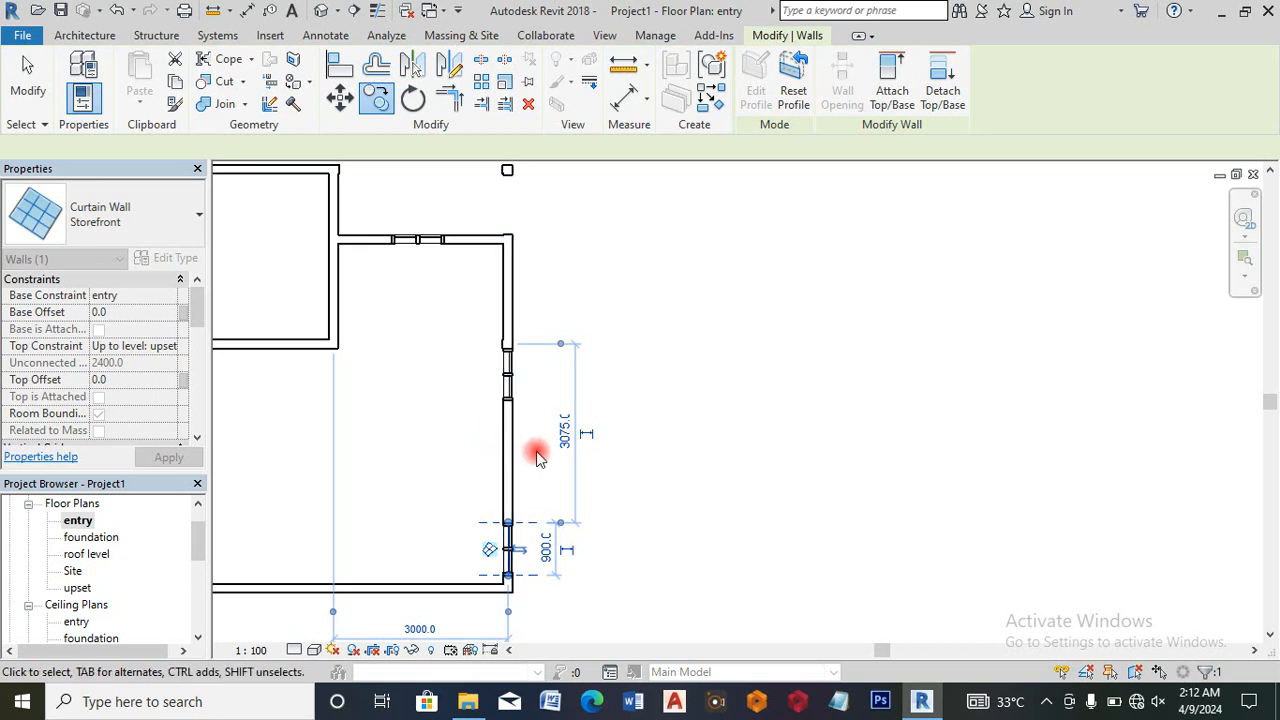
Step: Nudge the copied Storefront window south until its end meets the inner corner of the south wall, and deselect it
scroll(521, 590, "down", 1)
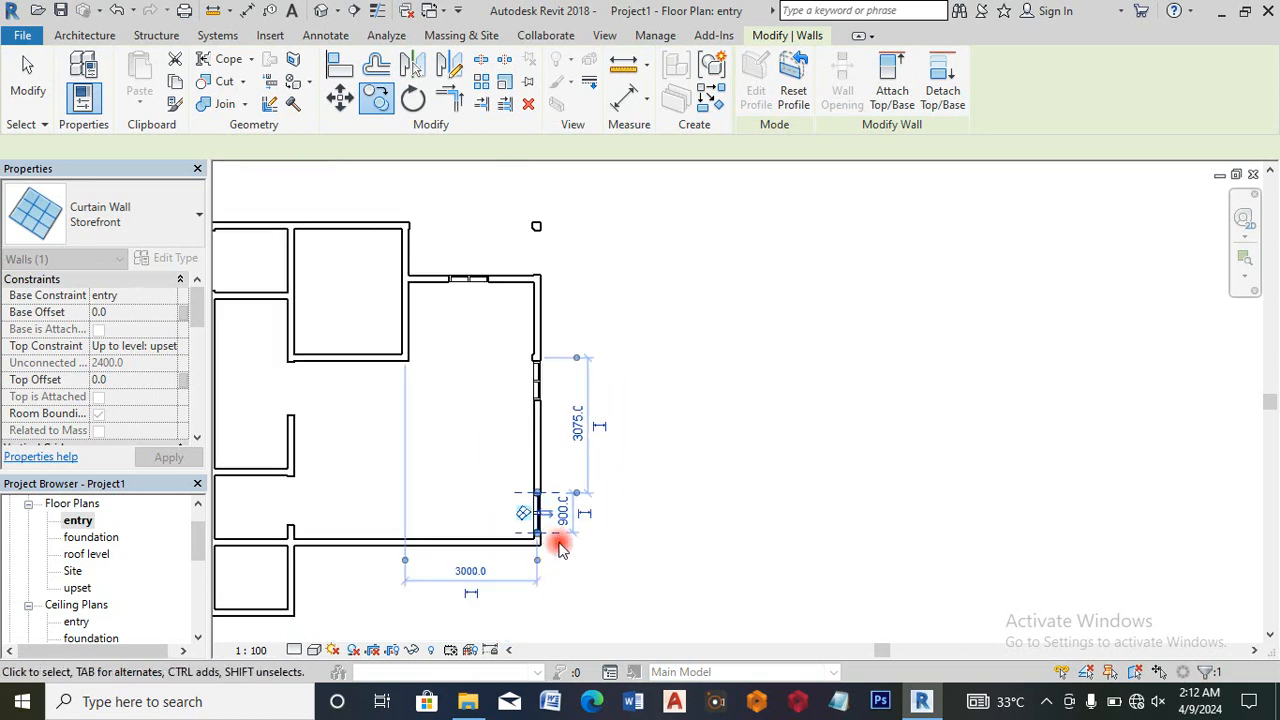
scroll(555, 542, "up", 5)
scroll(689, 480, "down", 2)
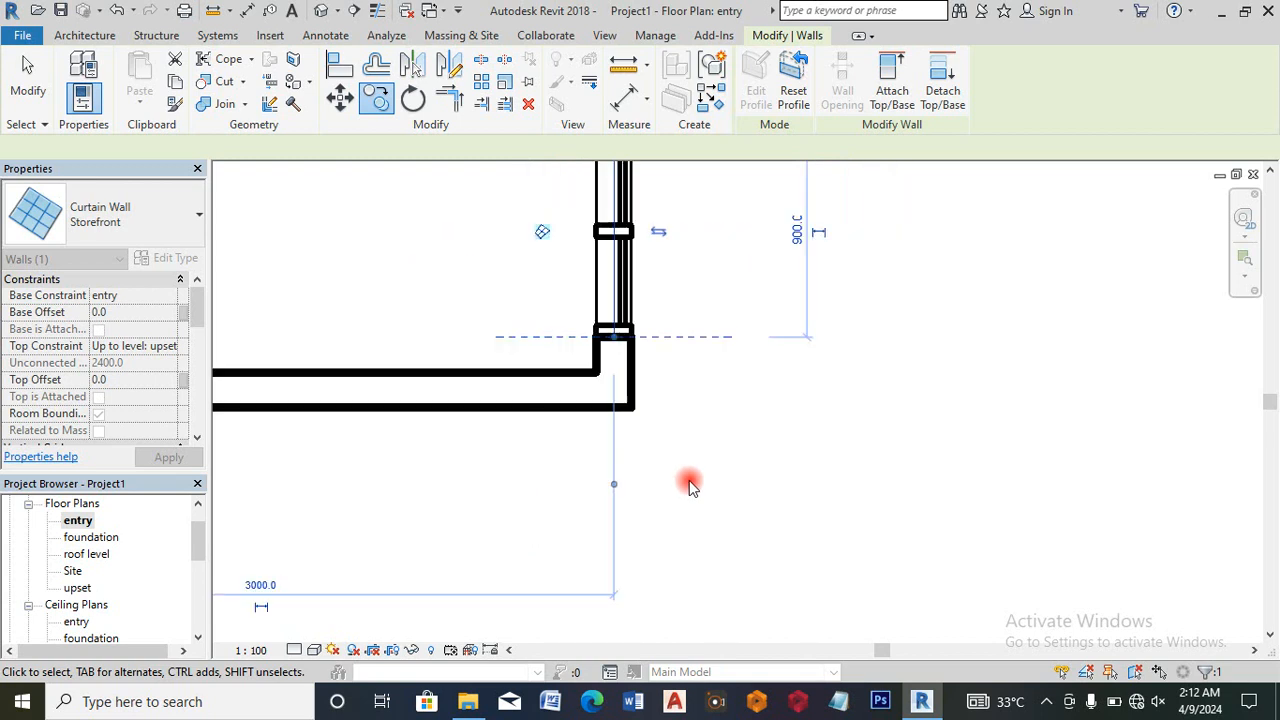
scroll(940, 368, "down", 1)
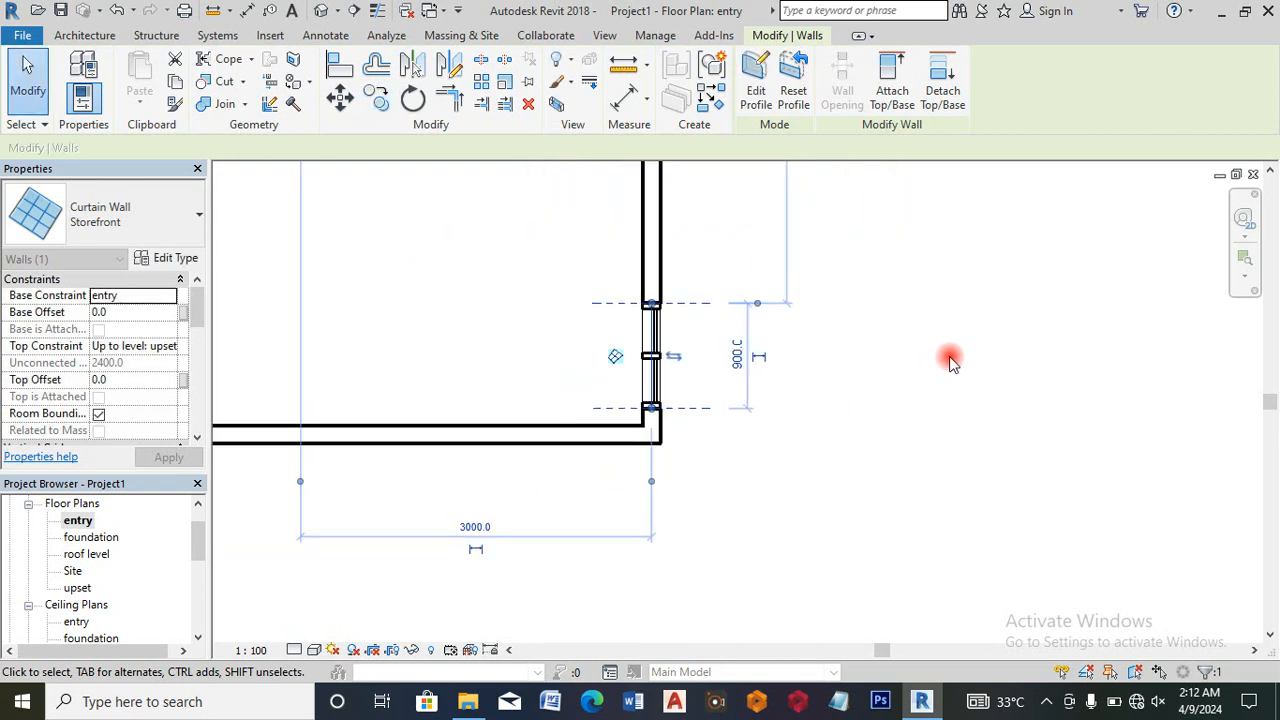
key("Down")
key("Down")
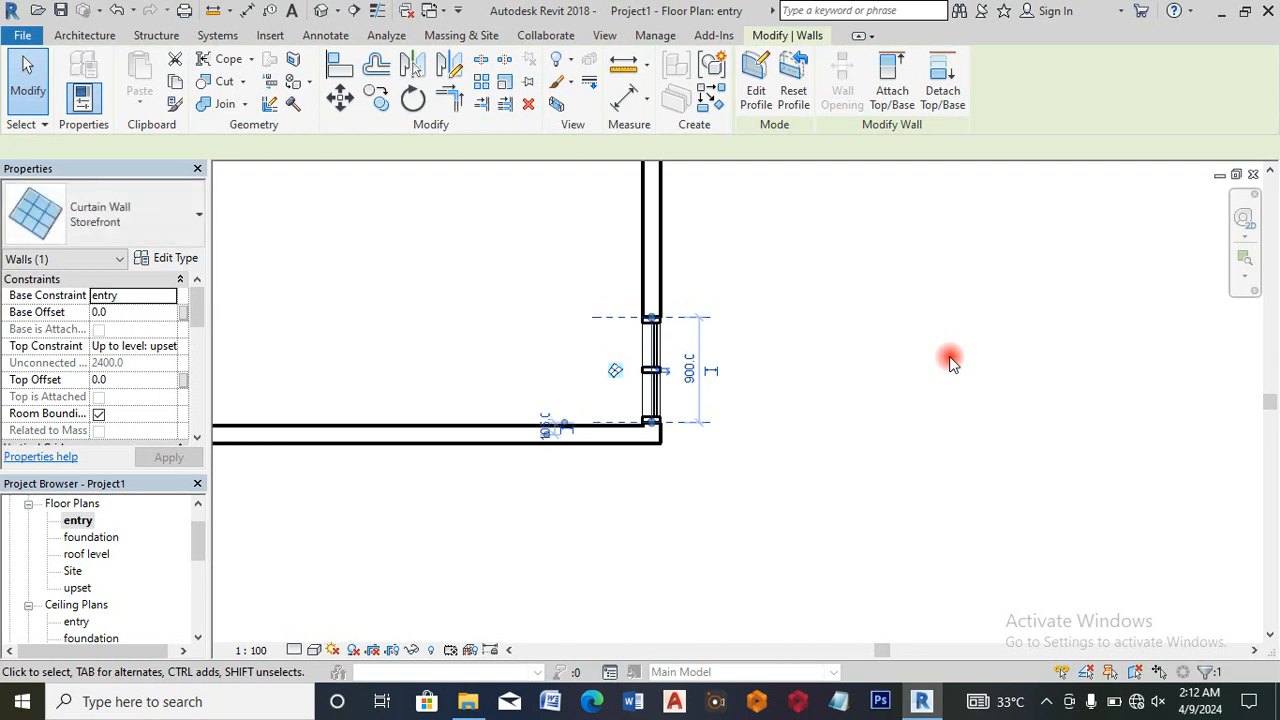
key("Down")
scroll(716, 425, "up", 3)
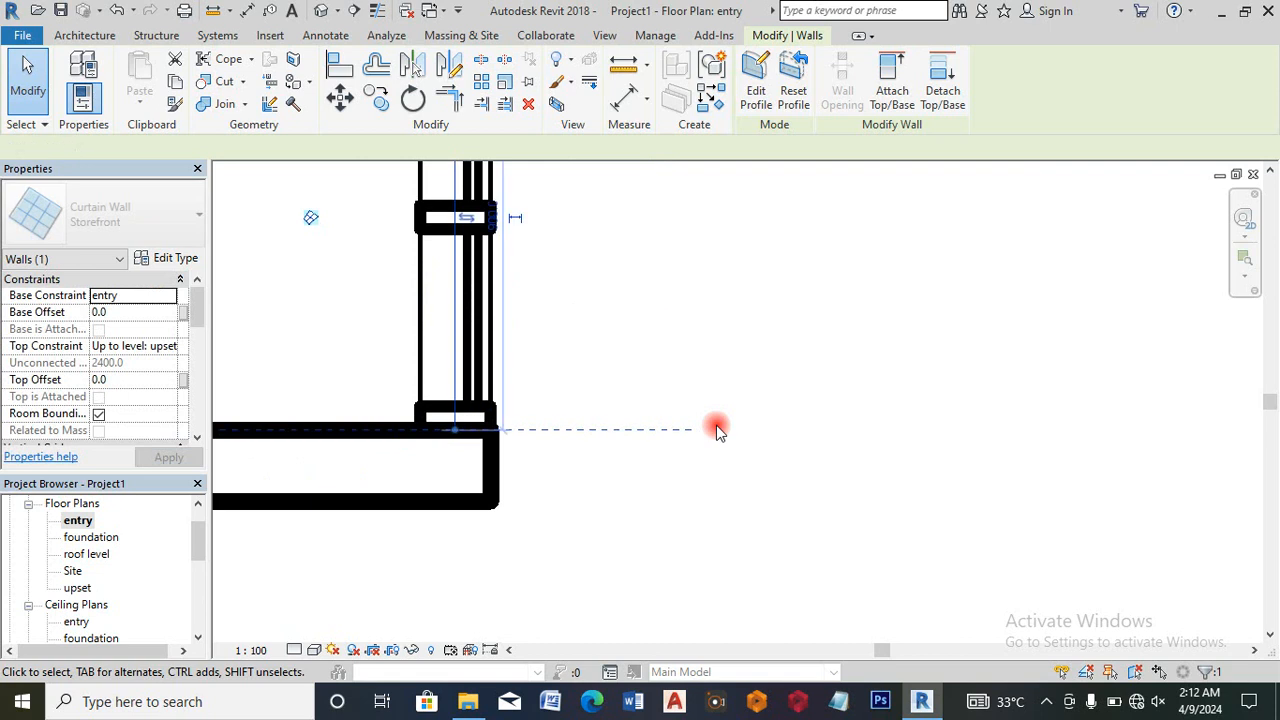
scroll(688, 380, "down", 3)
scroll(776, 354, "down", 1)
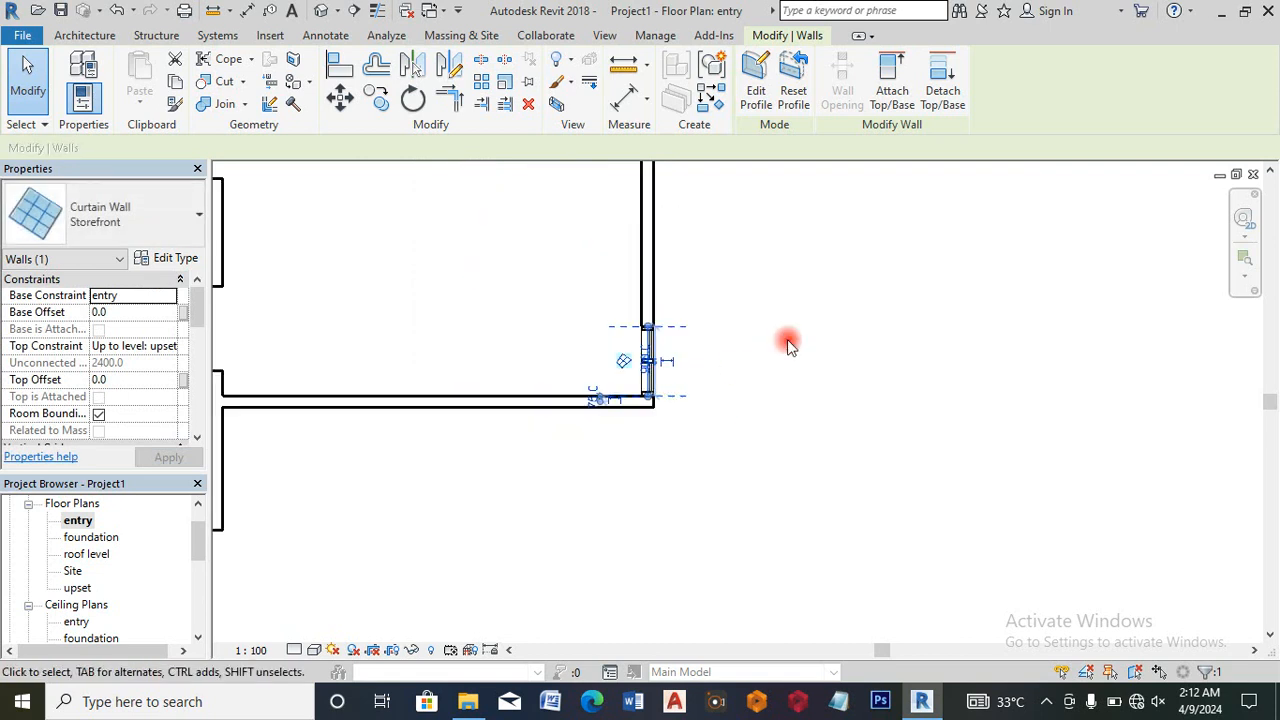
left_click(786, 343)
Step: Draw a 900 mm Storefront curtain wall in the south wall, starting about 400 mm from the southeast corner
scroll(766, 394, "down", 4)
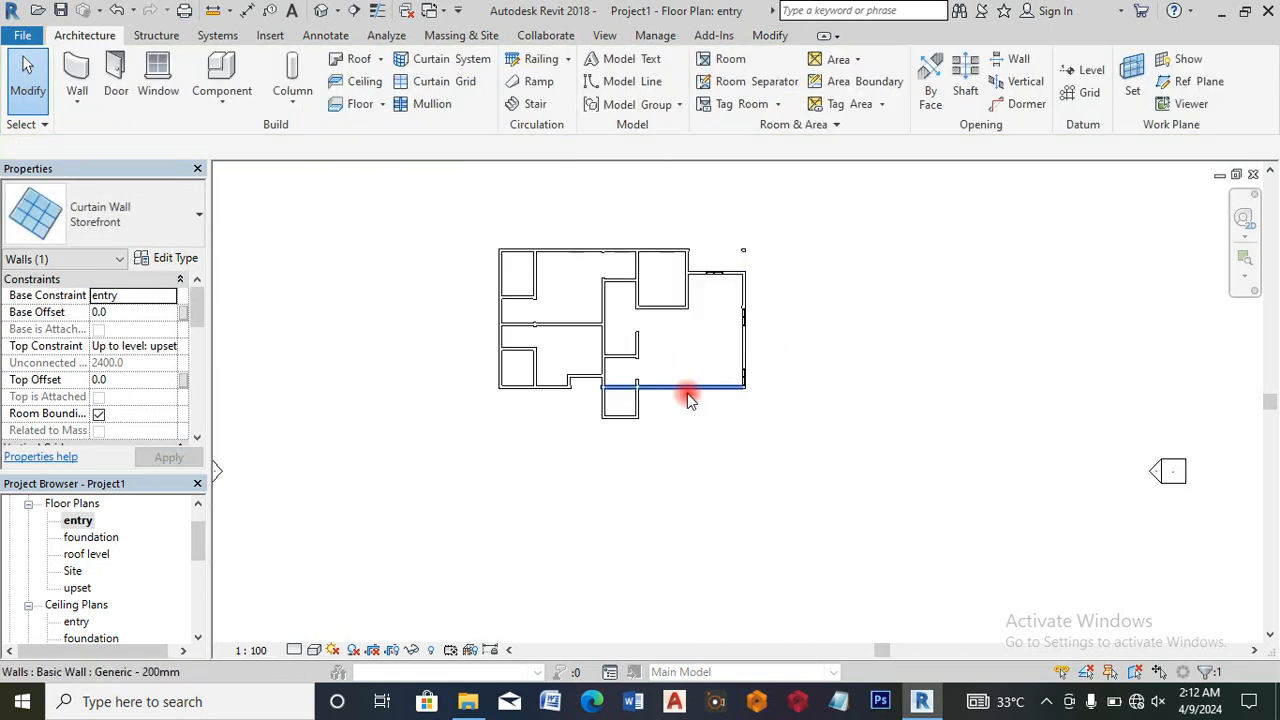
scroll(686, 394, "up", 1)
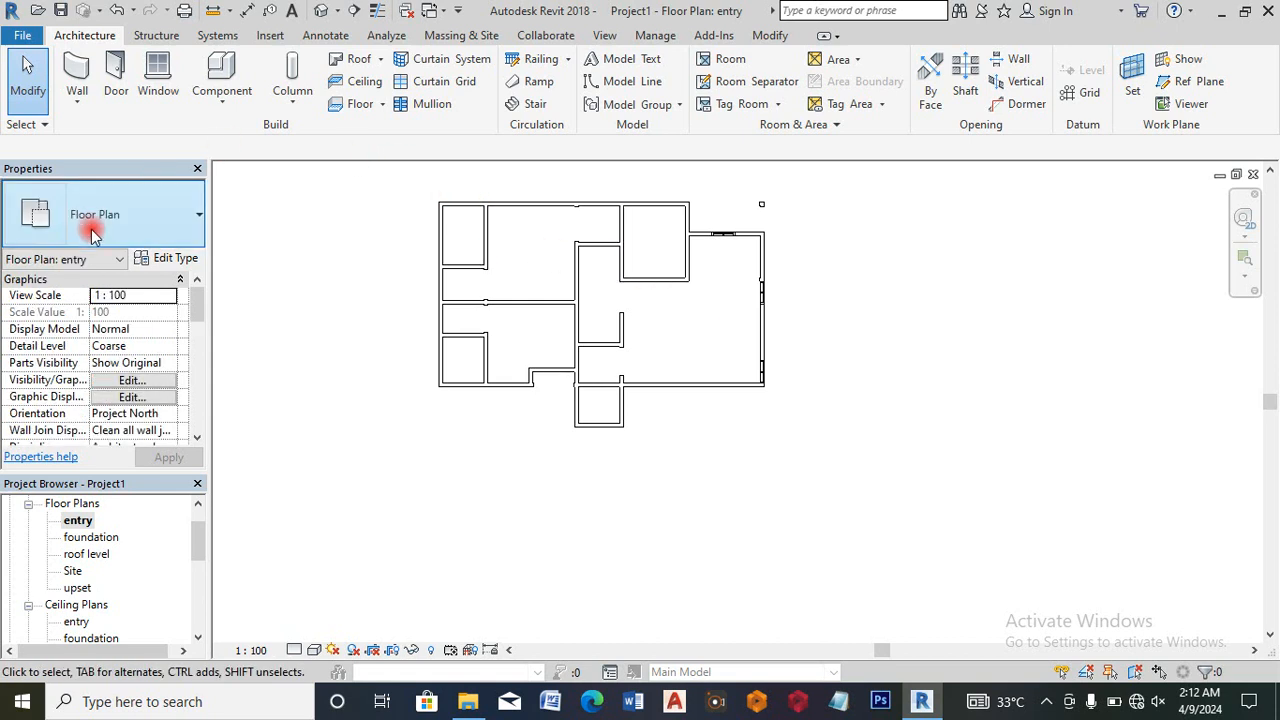
left_click(76, 98)
left_click(104, 131)
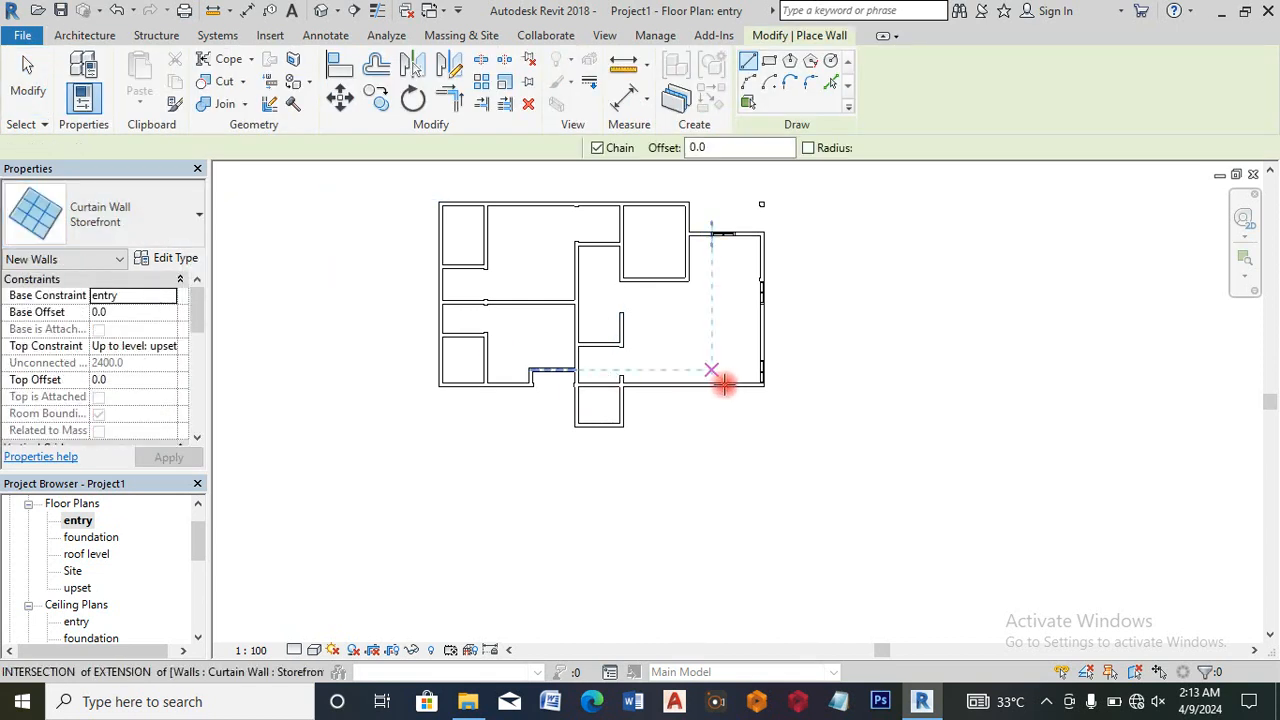
scroll(726, 384, "up", 4)
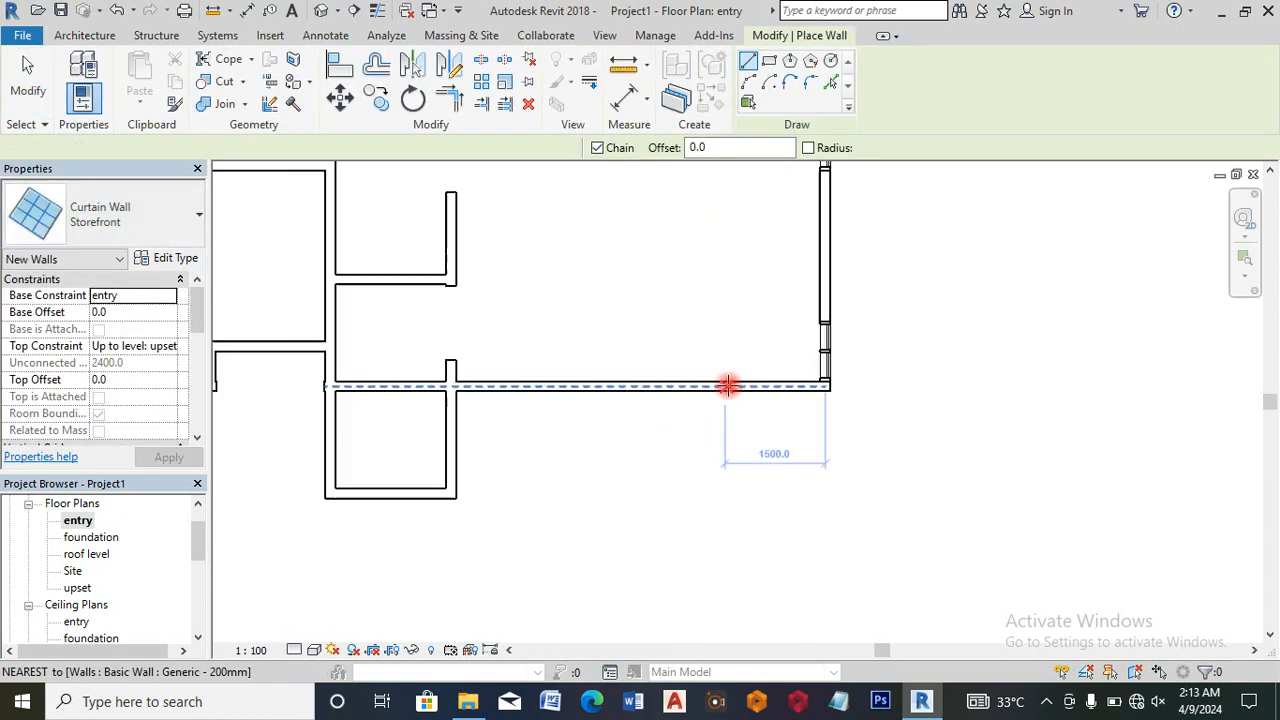
left_click(796, 386)
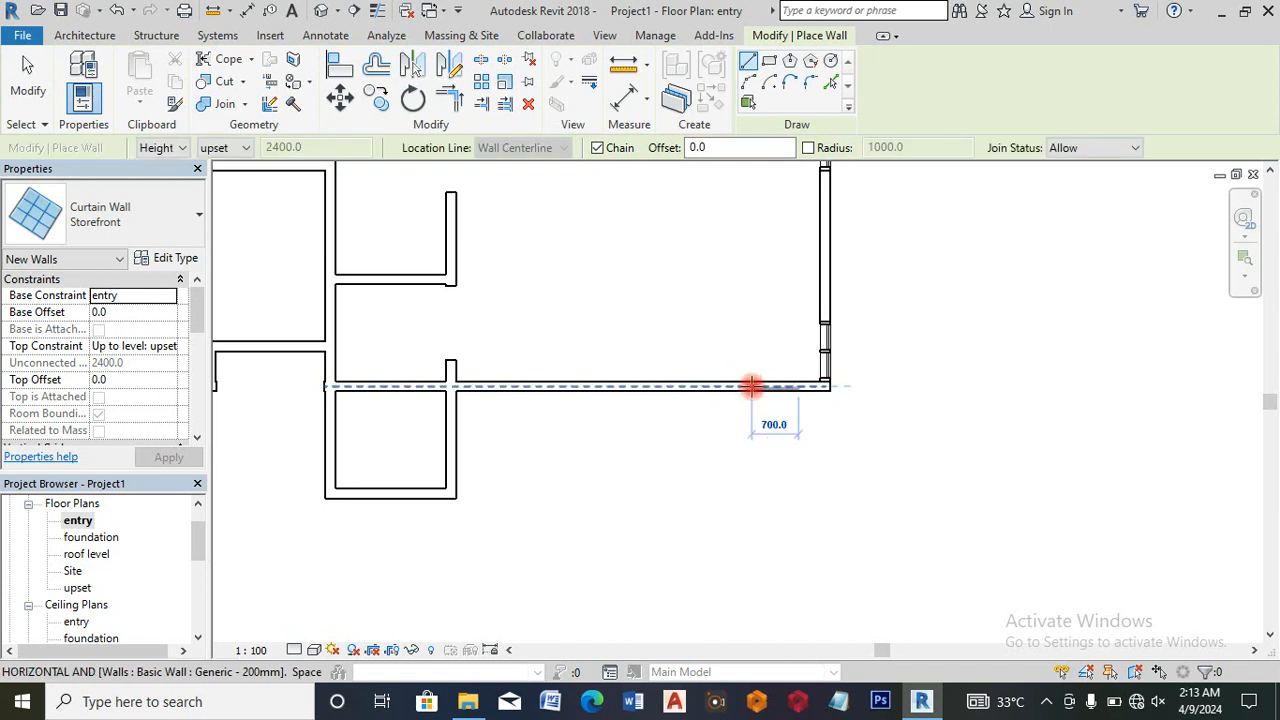
type("9")
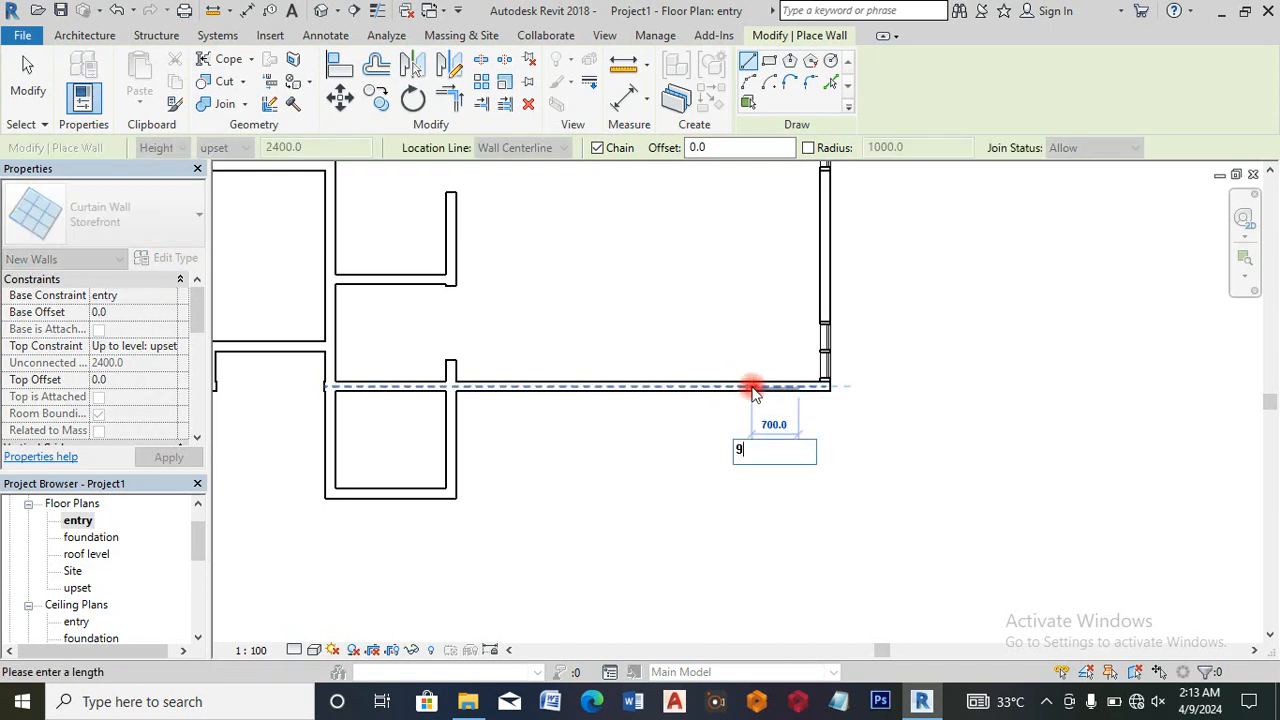
type("00")
key("Return")
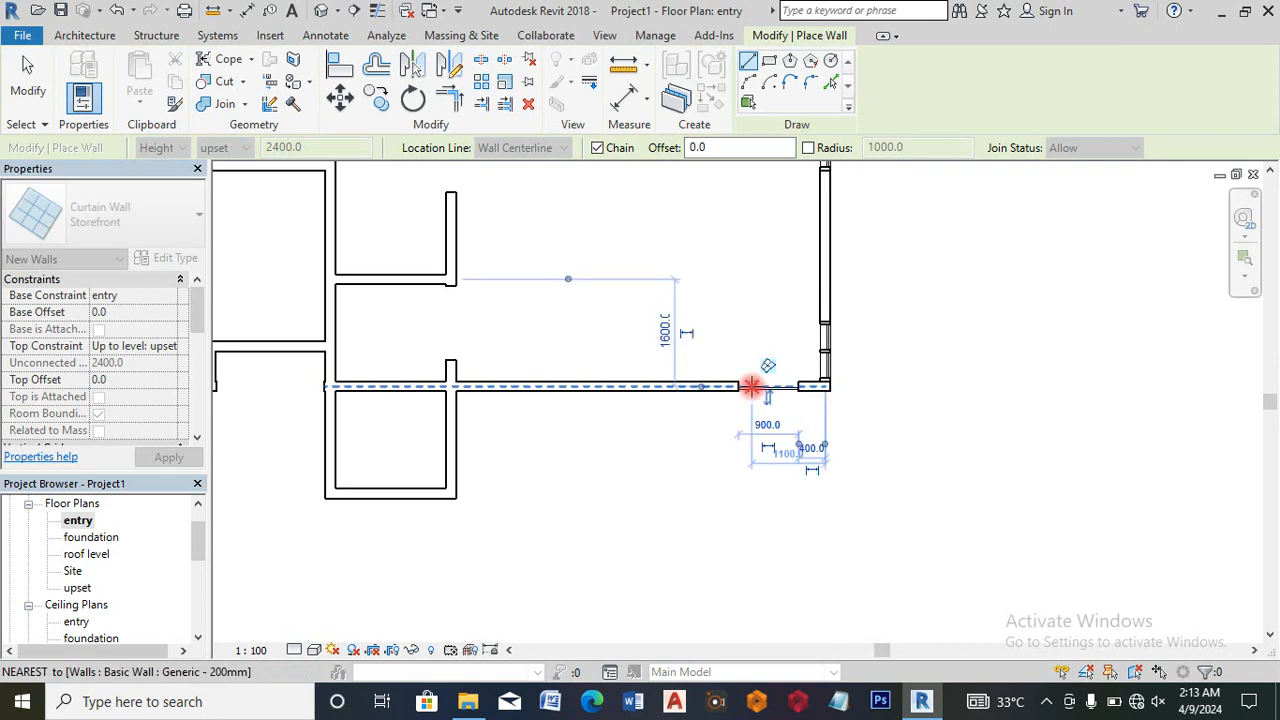
Step: Draw a Storefront curtain wall about 1600 mm long in the short recessed section of the south exterior wall
scroll(845, 397, "down", 2)
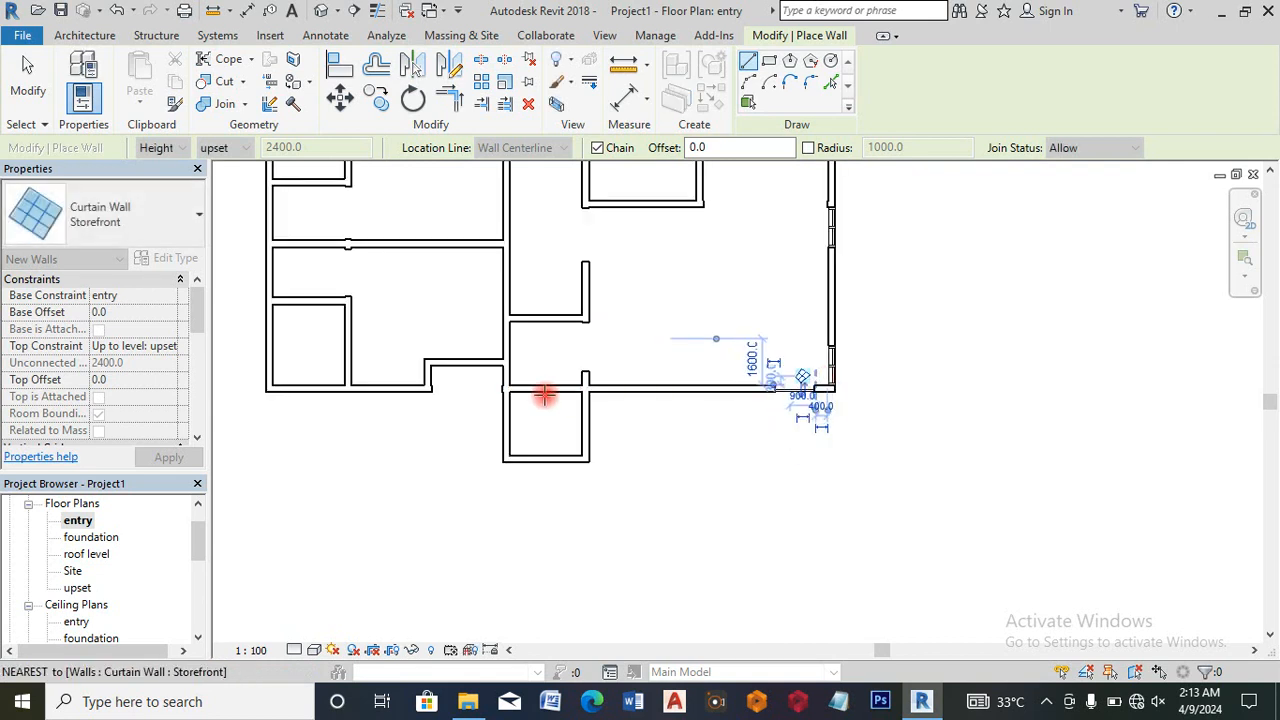
scroll(448, 359, "down", 3)
scroll(650, 373, "up", 2)
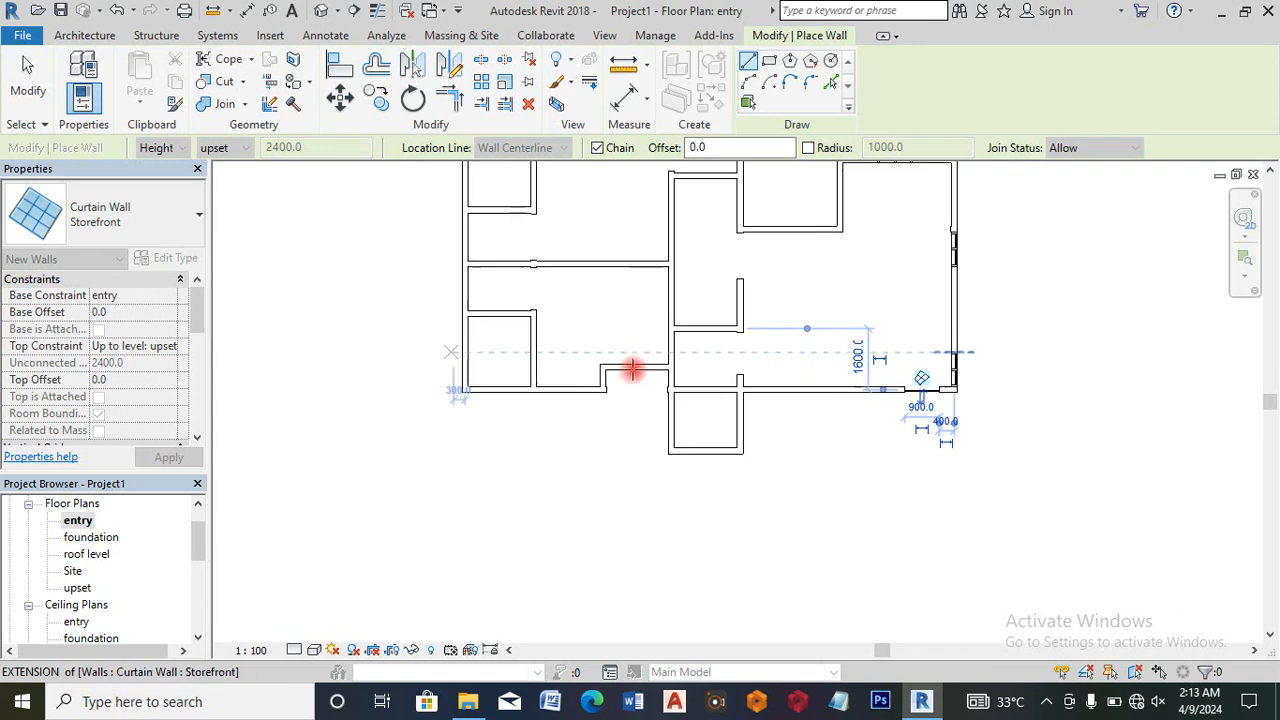
scroll(641, 370, "up", 4)
left_click(603, 368)
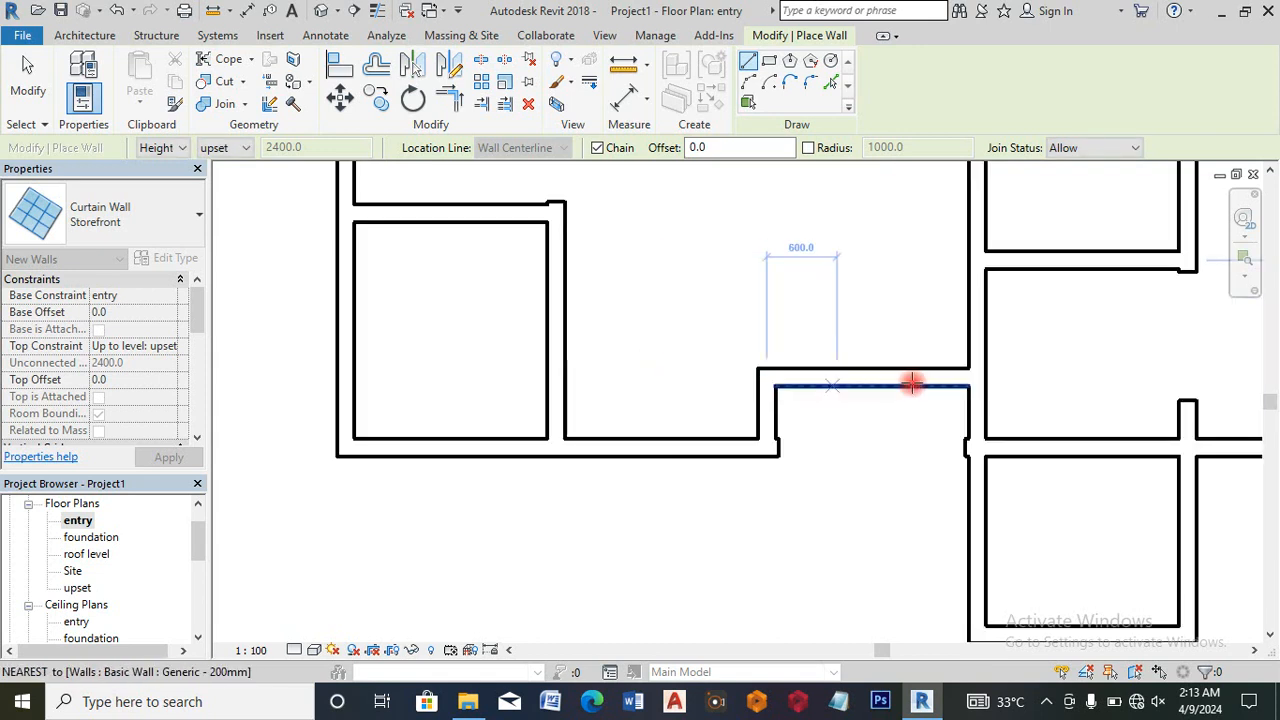
left_click(965, 379)
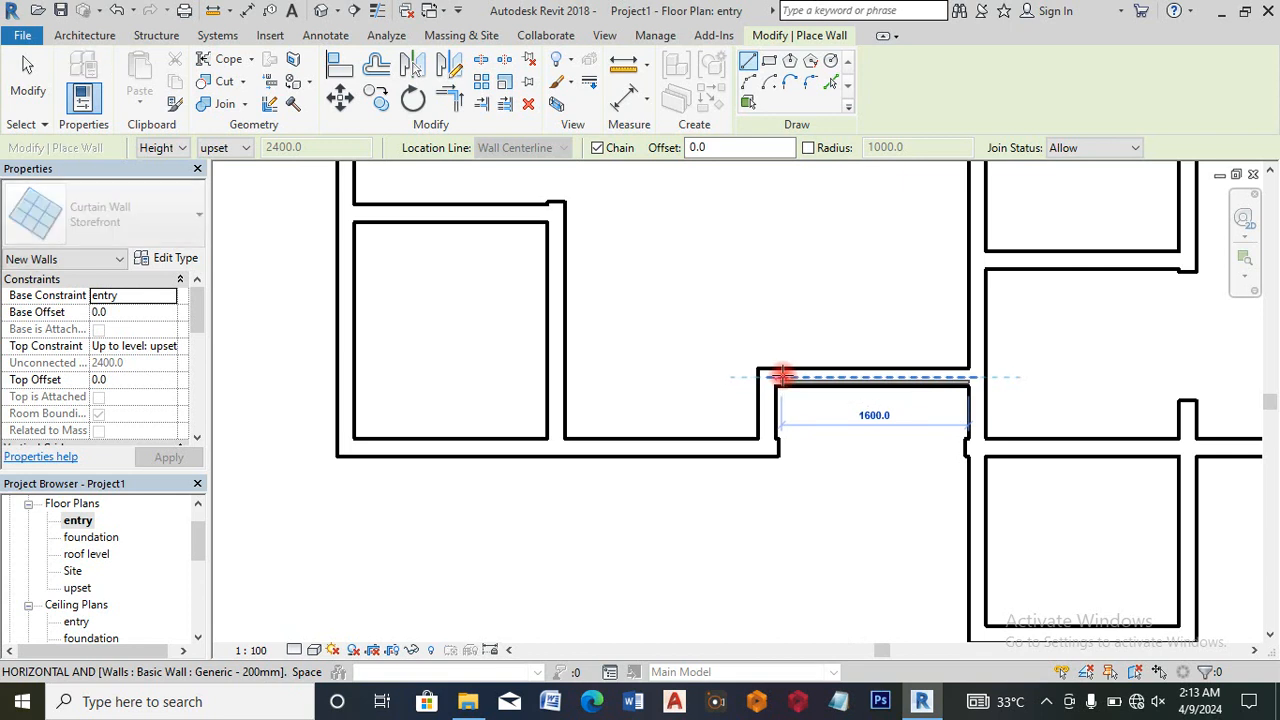
left_click(783, 376)
key("Escape")
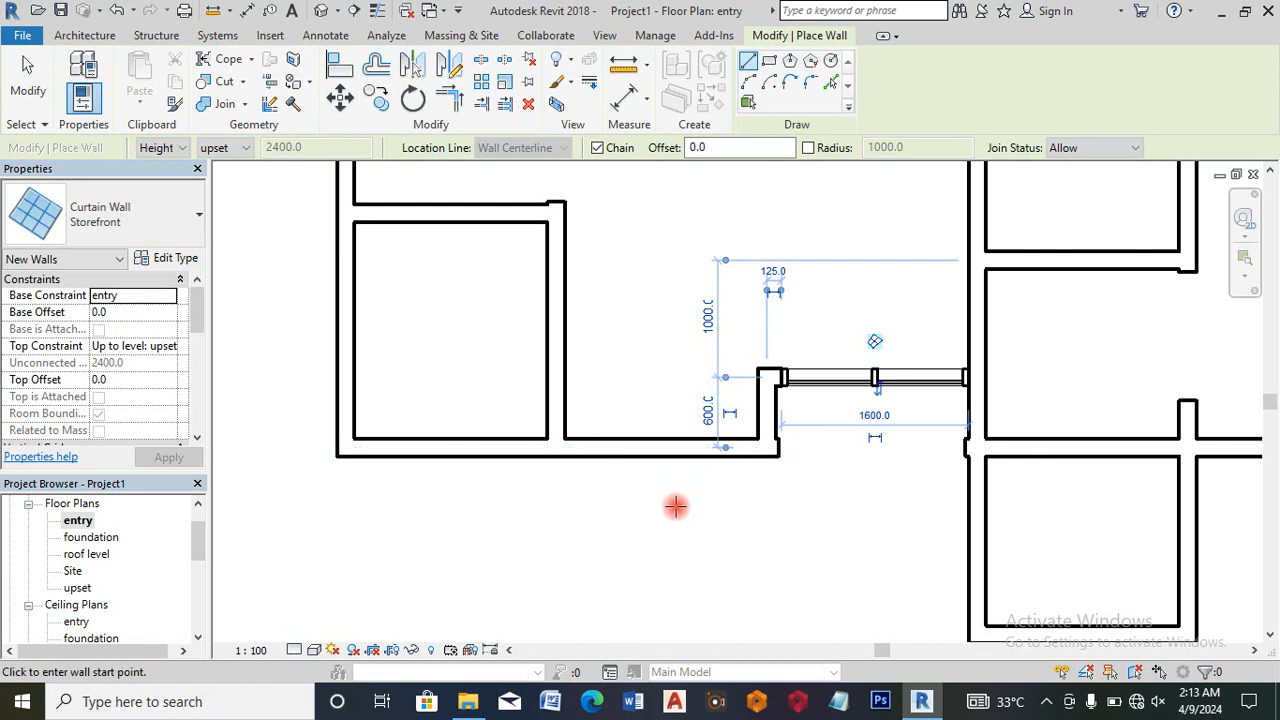
Step: Draw two Storefront curtain walls about 900 mm long in the north wall, one in the northeast room and one in the larger room to its west
scroll(507, 480, "down", 5)
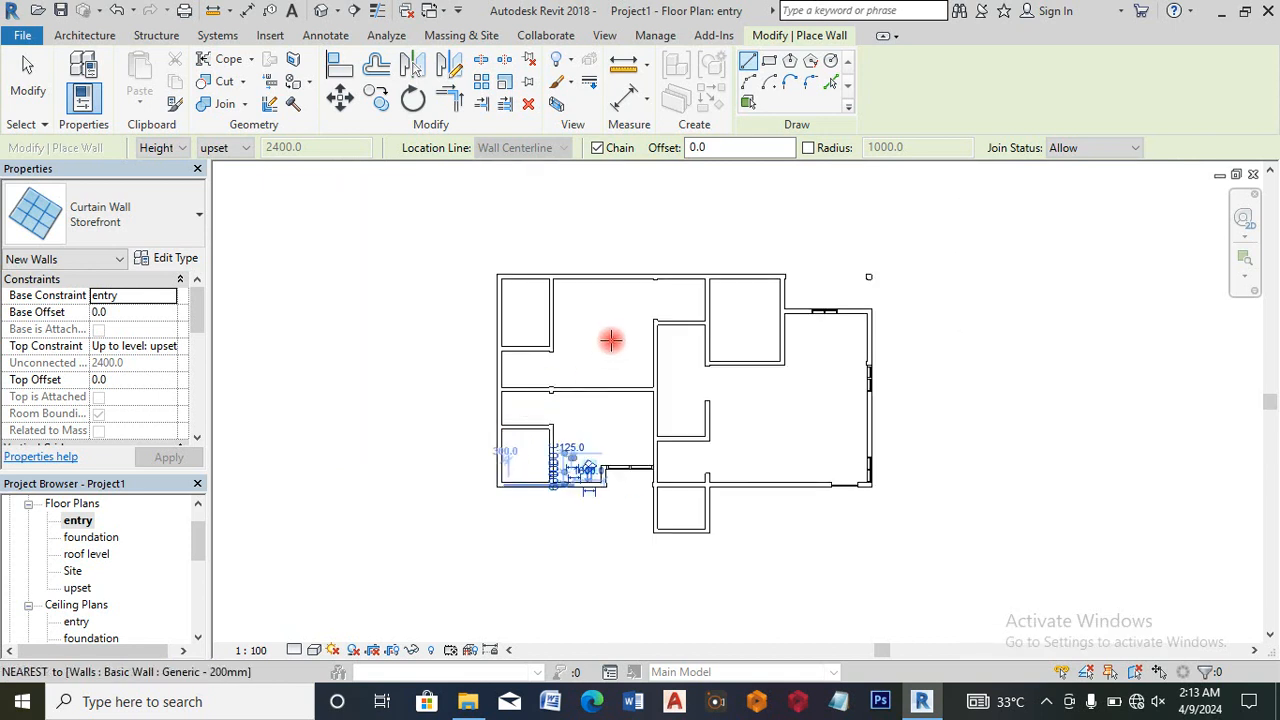
scroll(661, 338, "up", 2)
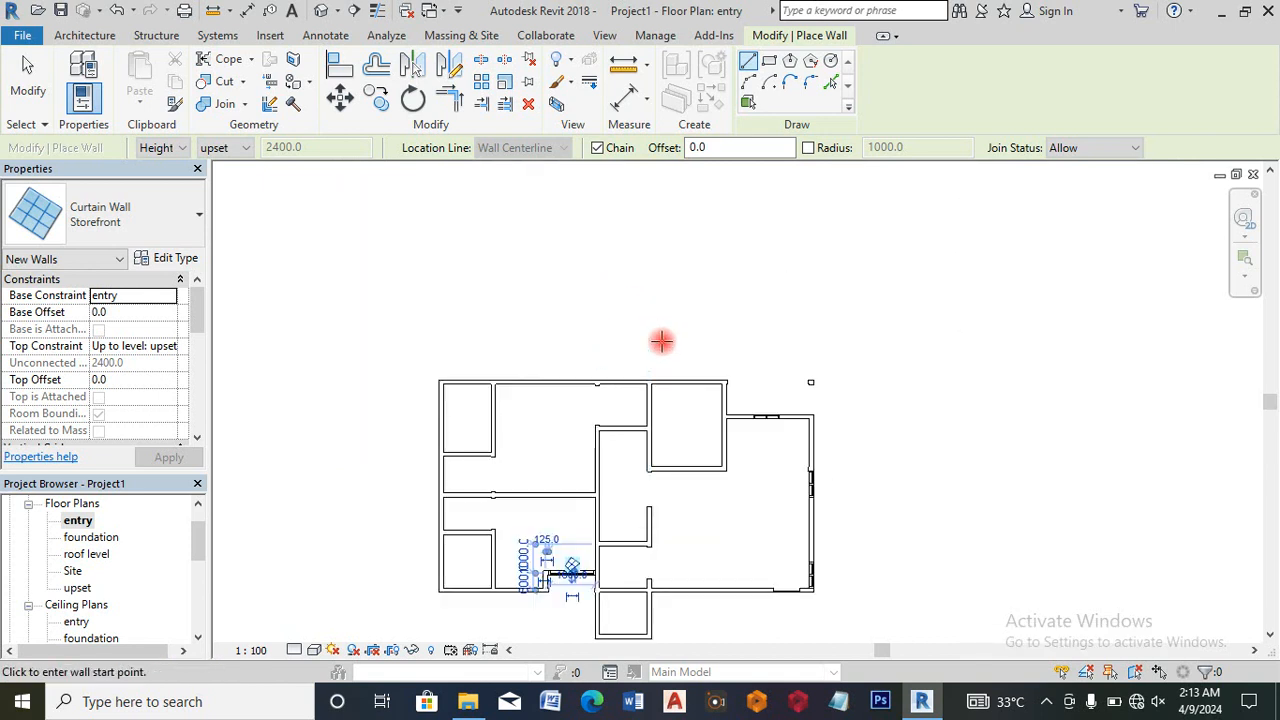
scroll(682, 381, "up", 3)
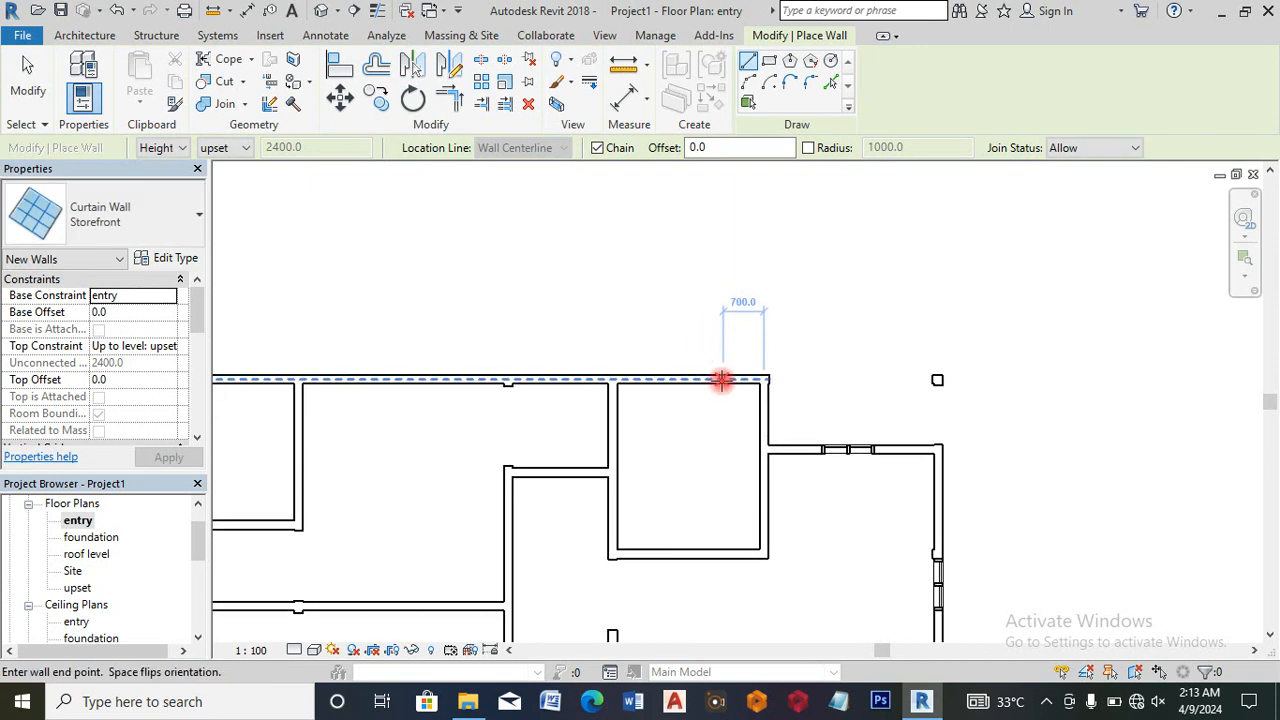
left_click(721, 380)
left_click(674, 380)
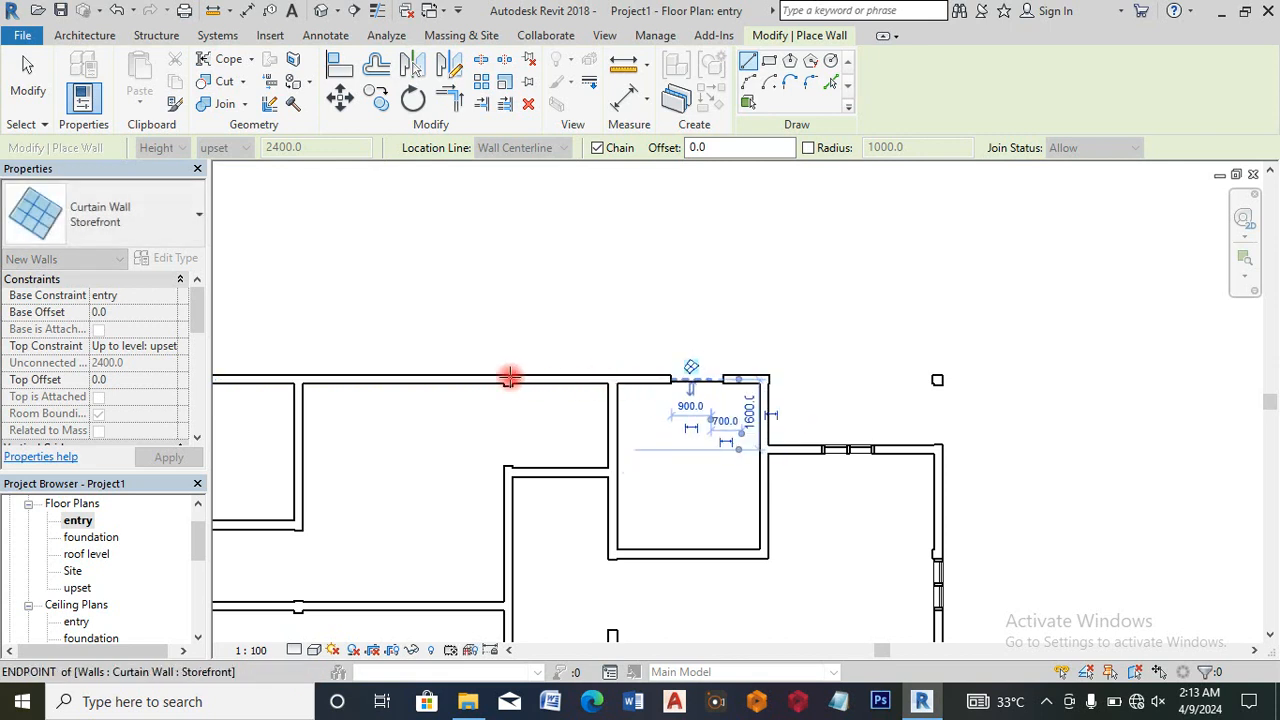
scroll(510, 377, "down", 1)
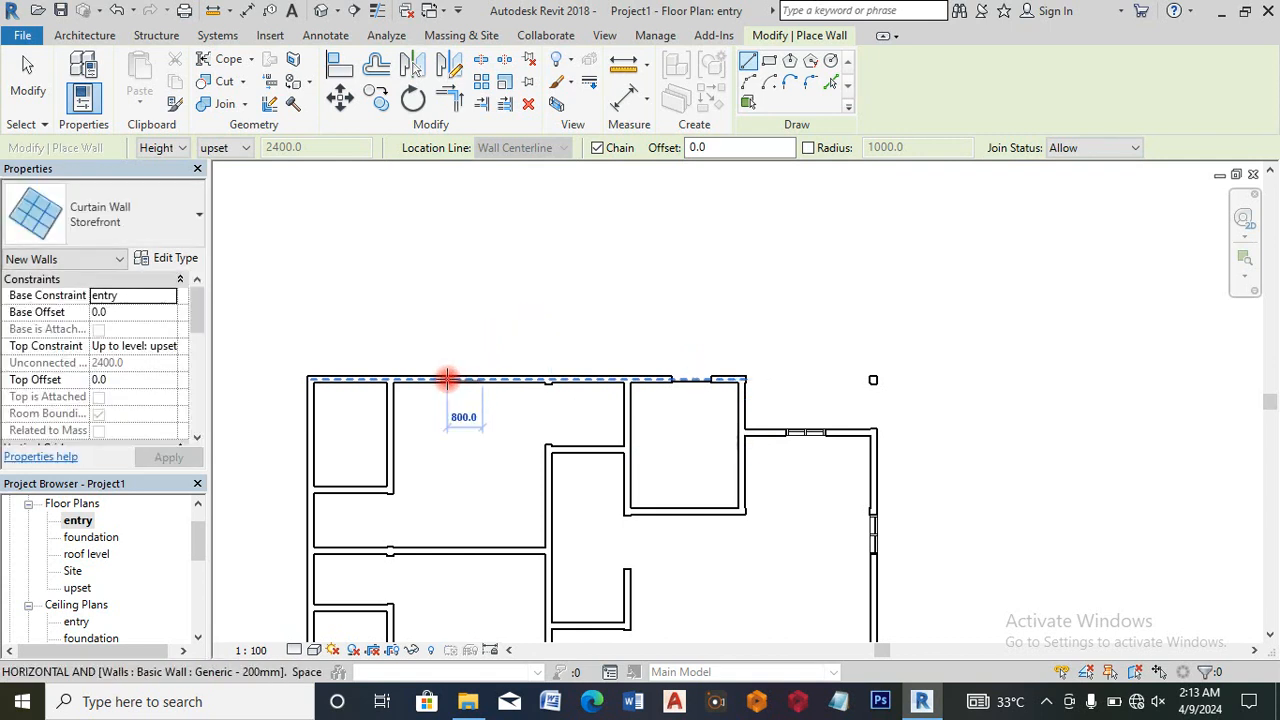
left_click(443, 379)
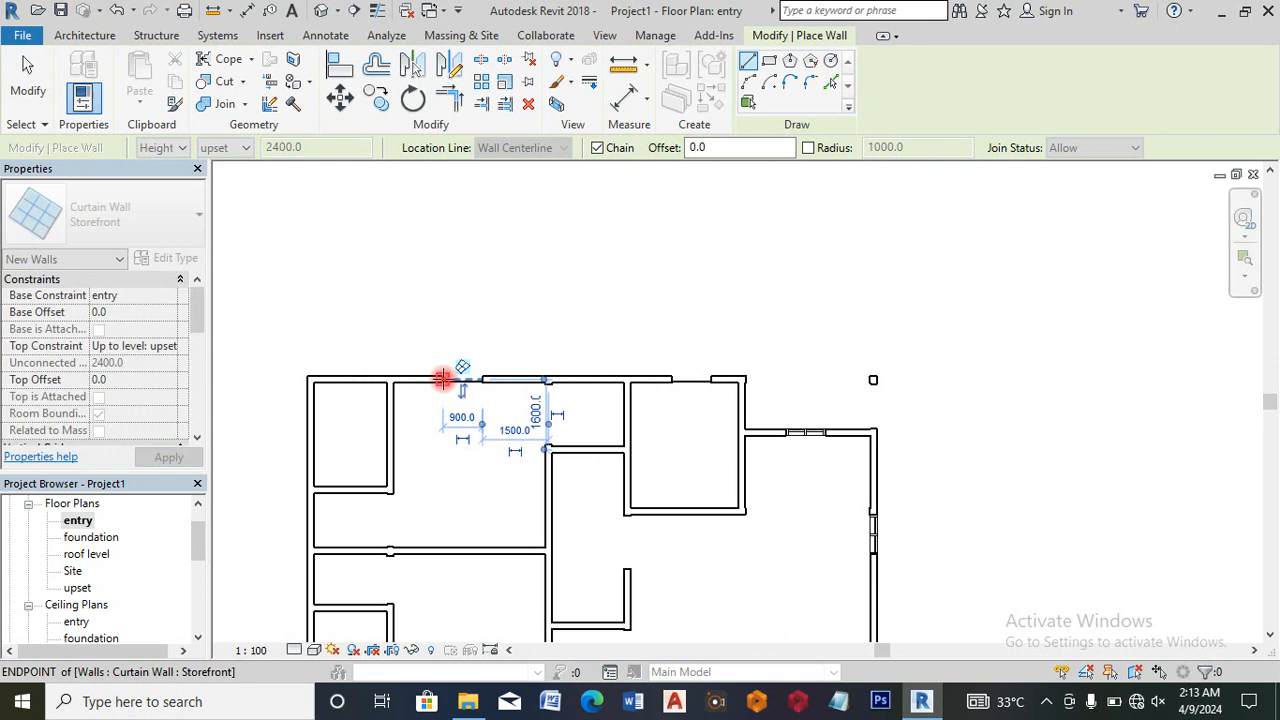
Step: Draw a Storefront curtain wall about 825 mm long in the west wall, about 500 mm below the northwest room's partition, and end the command
scroll(308, 513, "up", 2)
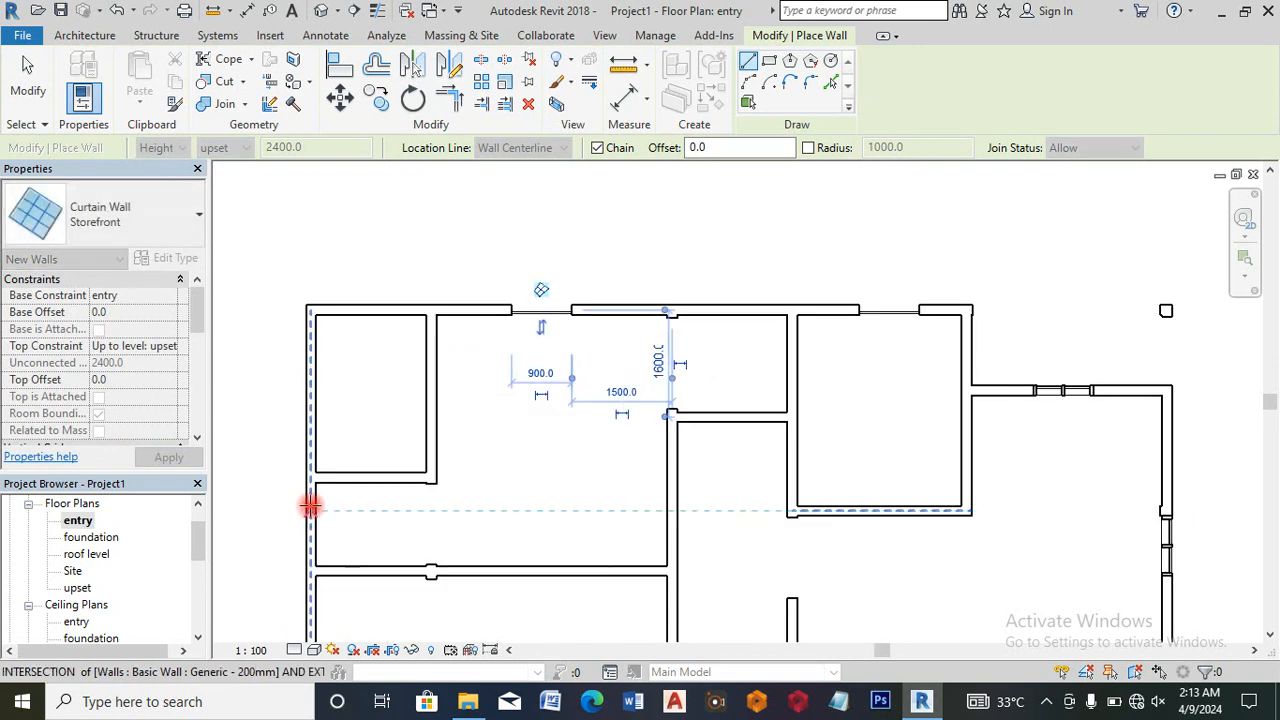
left_click(309, 528)
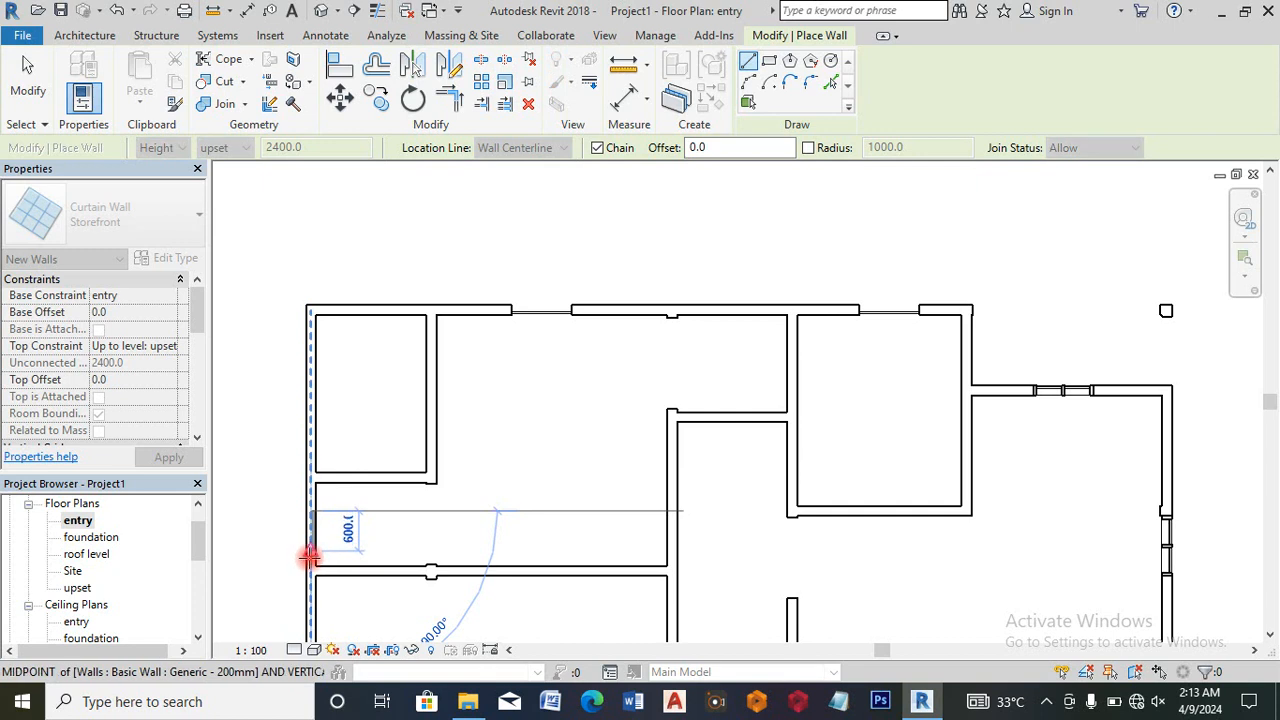
left_click(311, 563)
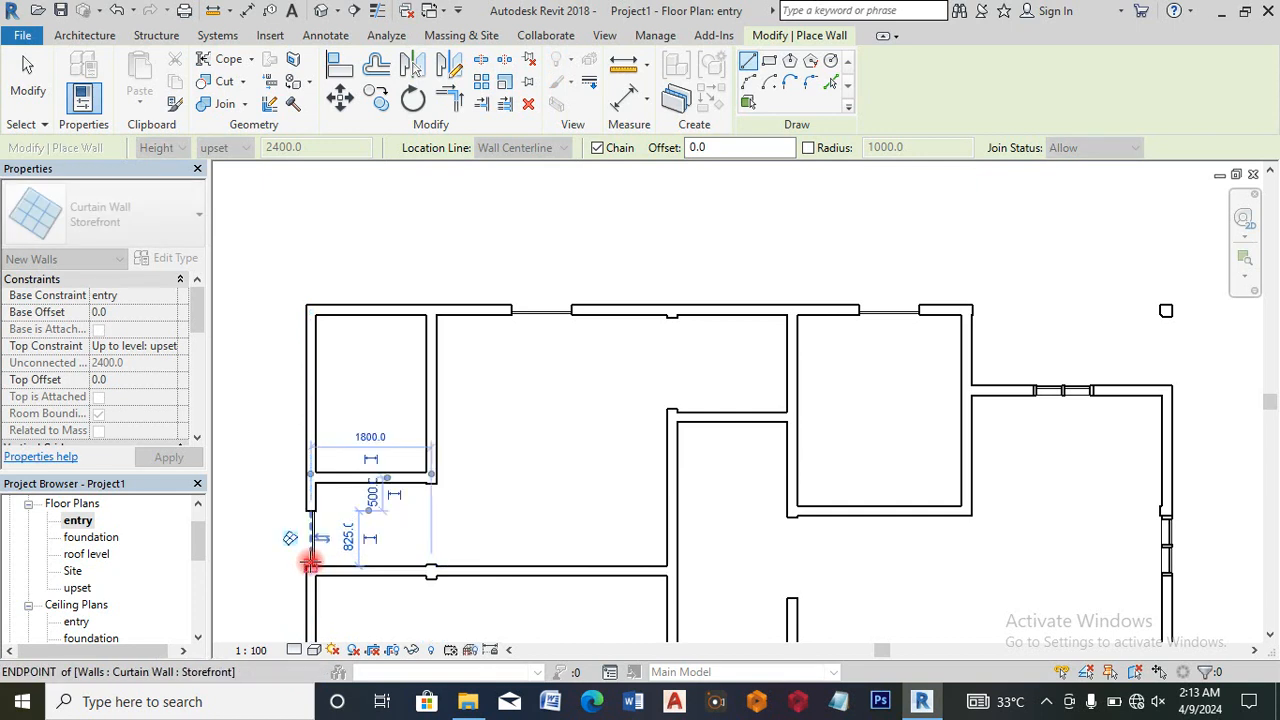
key("Escape")
scroll(311, 537, "up", 2)
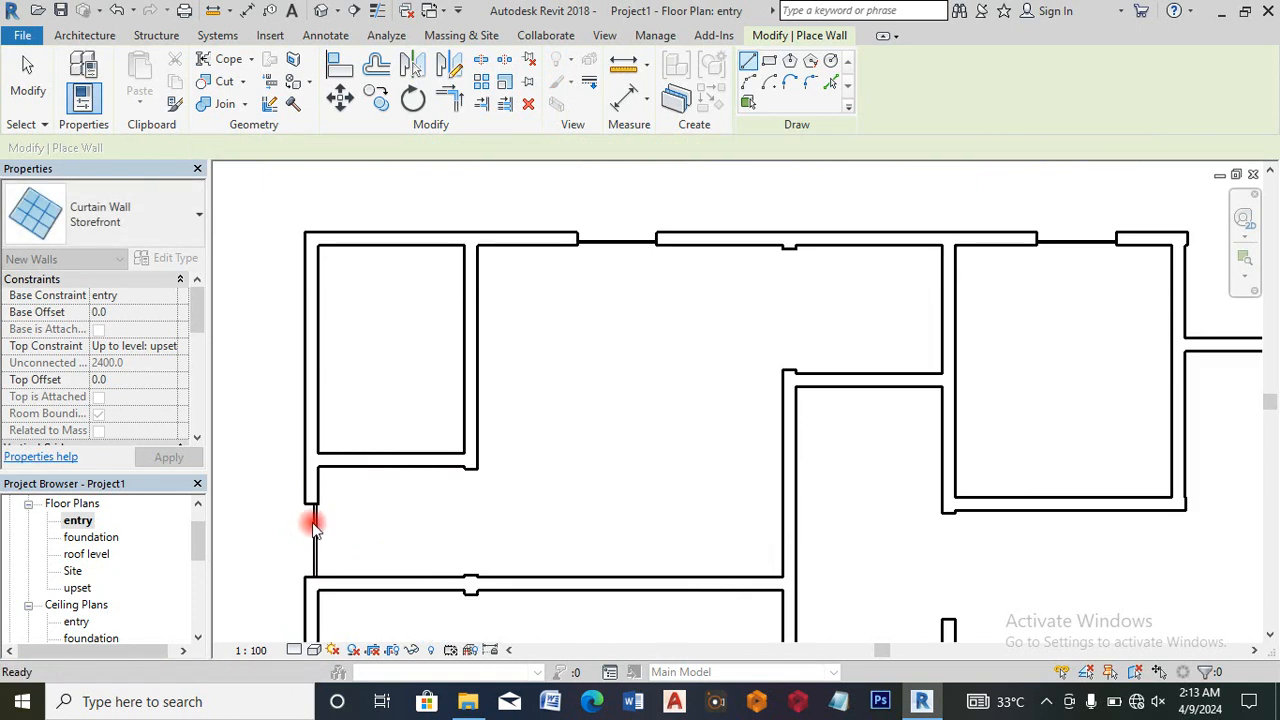
key("Escape")
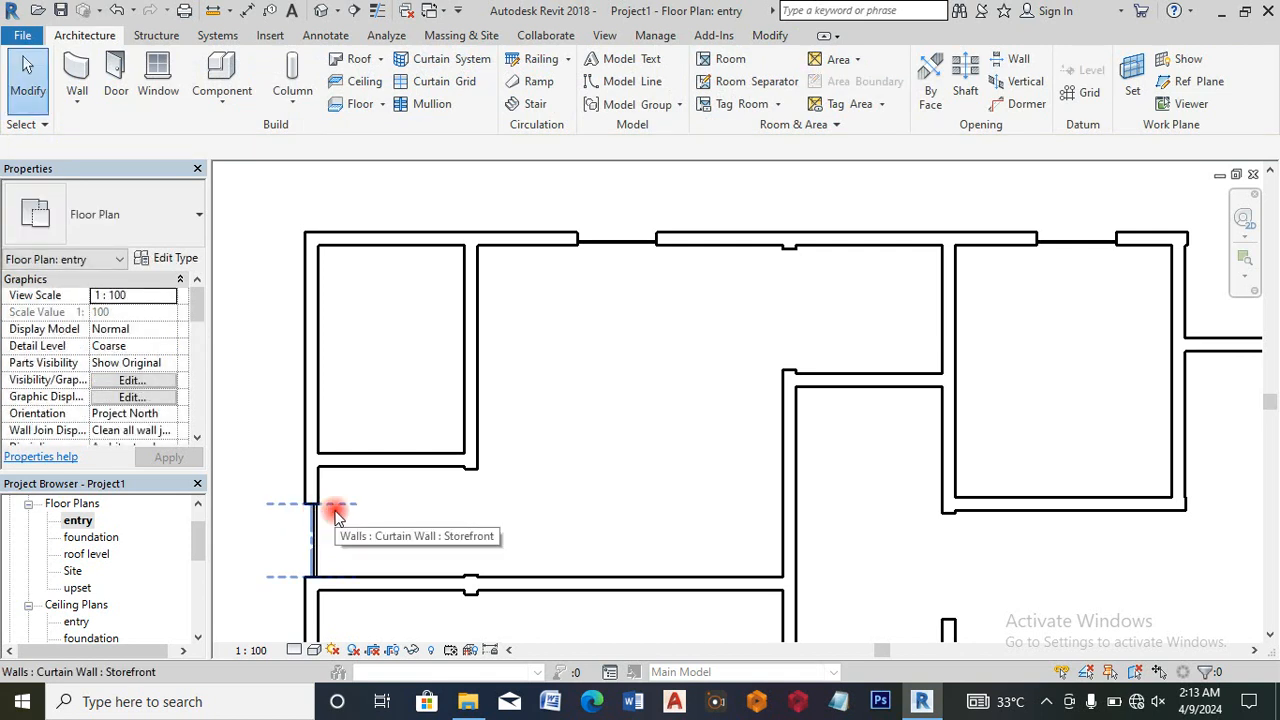
scroll(318, 514, "down", 2)
scroll(323, 514, "up", 1)
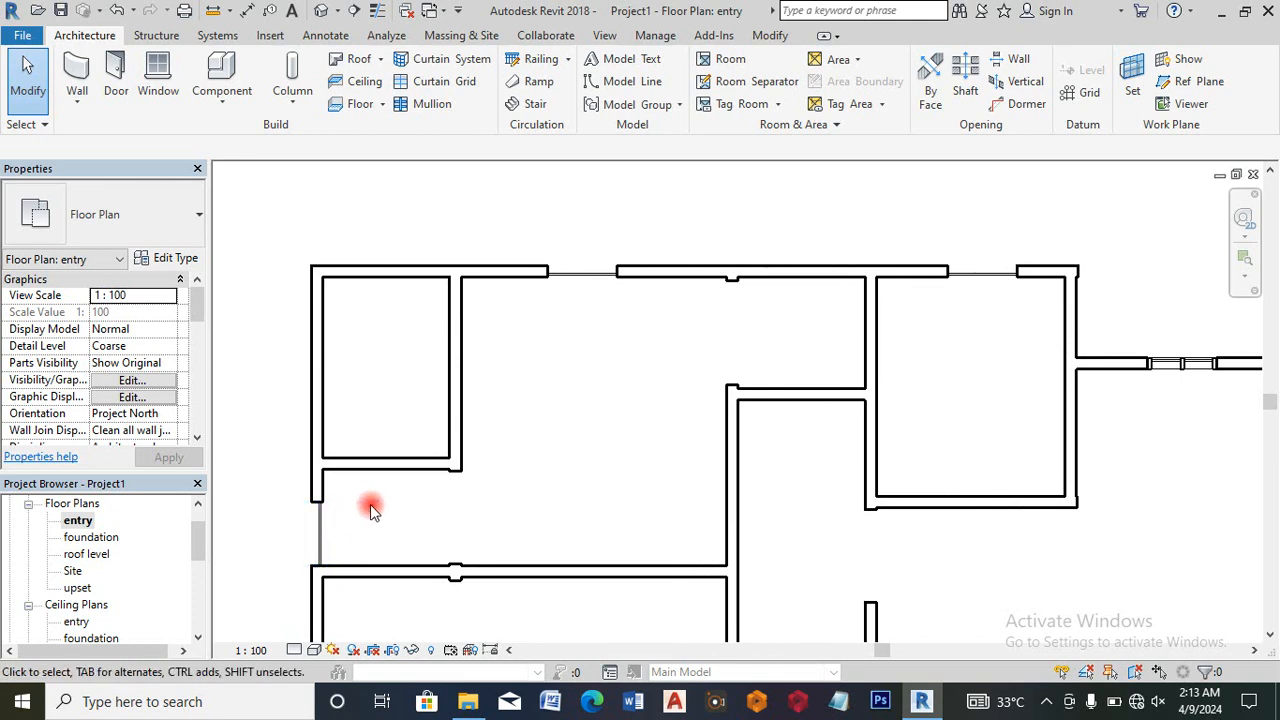
Step: Set the length of the curtain wall in the west wall to 900 mm and nudge it to about 310 mm from the northwest room's partition
left_click(321, 521)
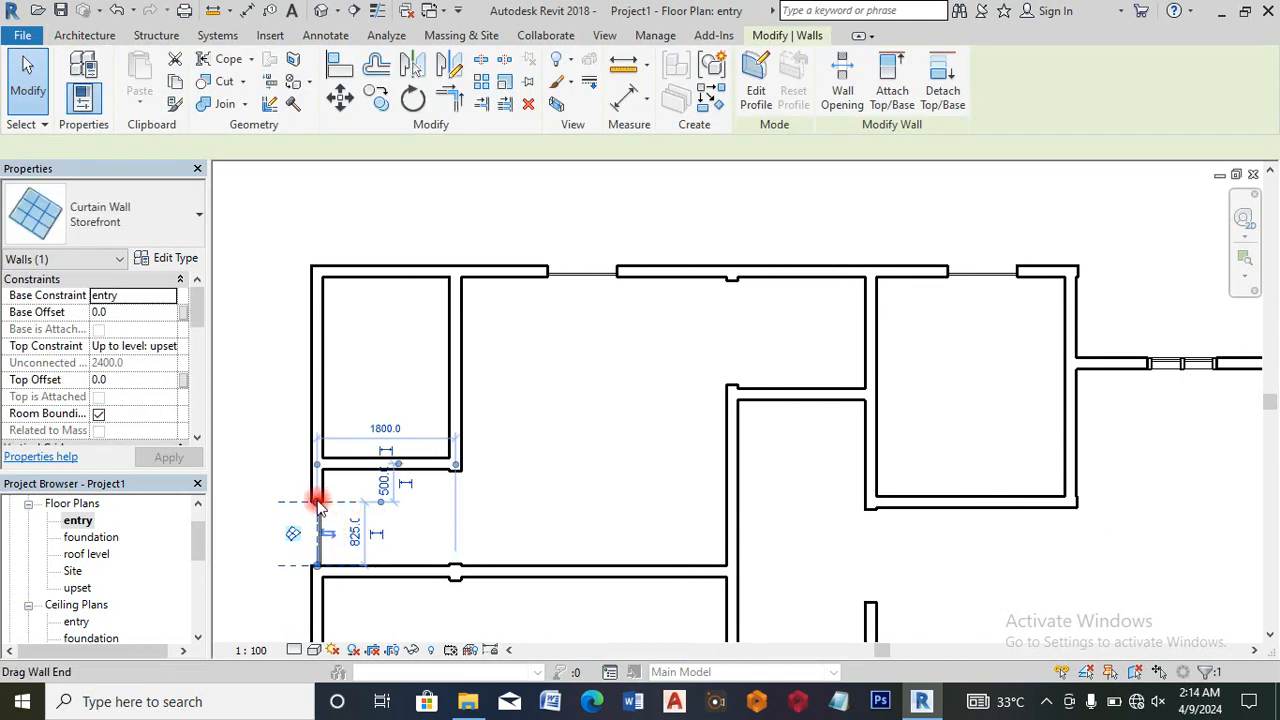
left_click_drag(318, 497, 316, 481)
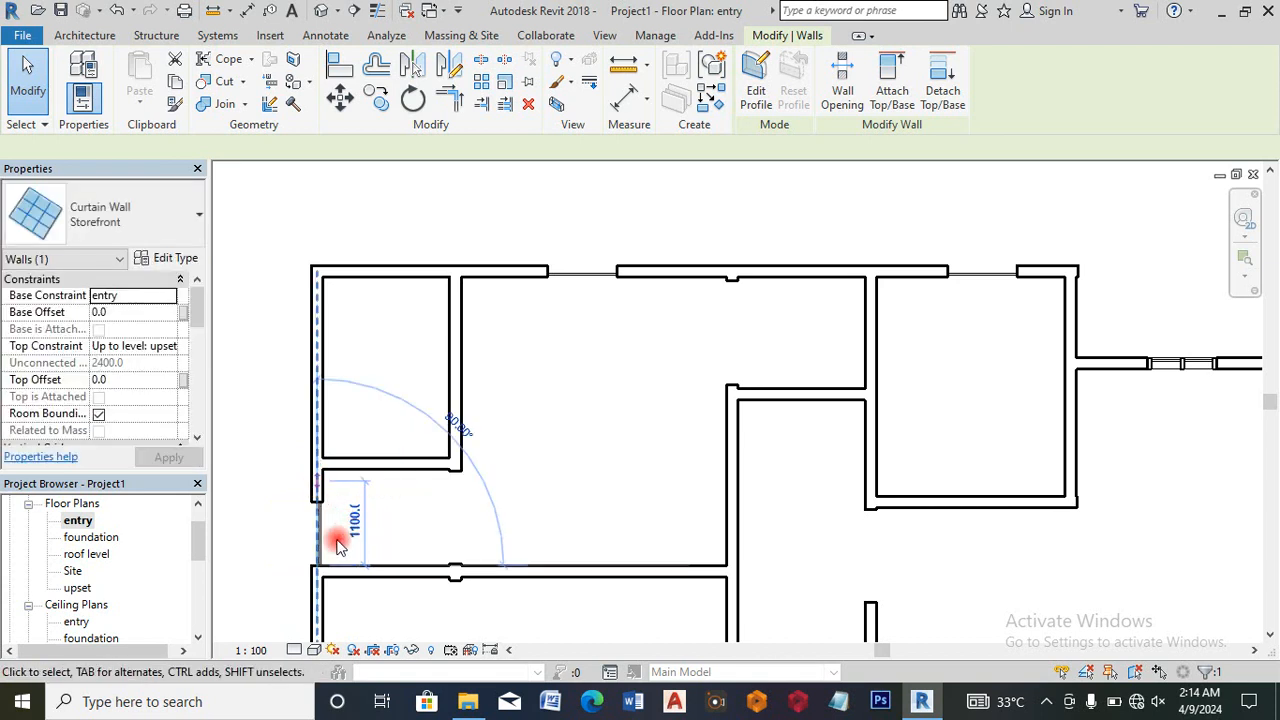
scroll(355, 530, "up", 2)
left_click(357, 520)
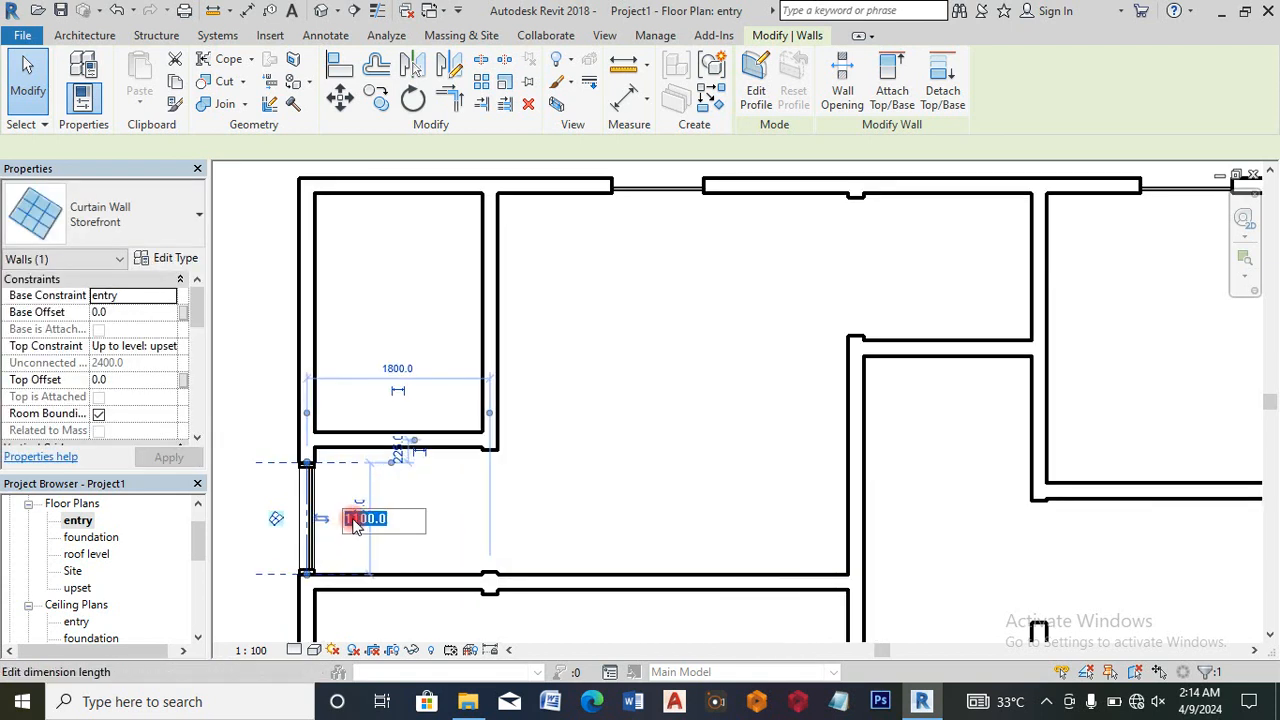
type("900")
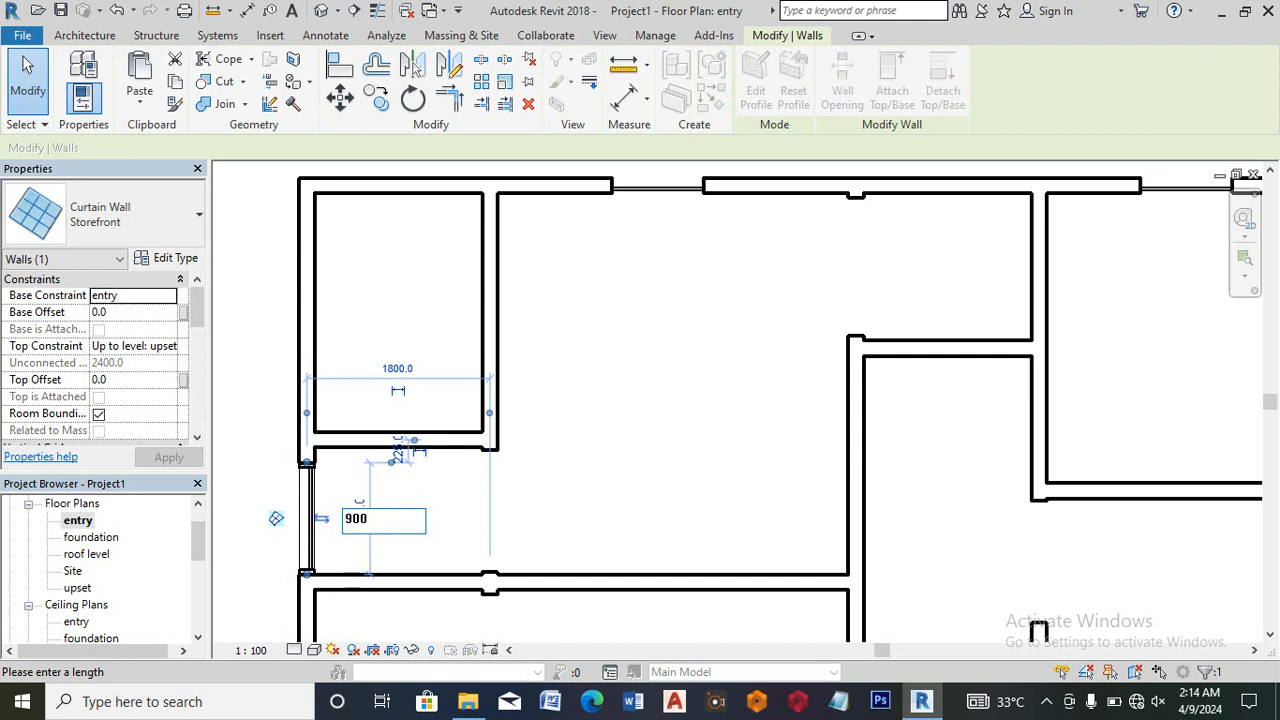
key("Return")
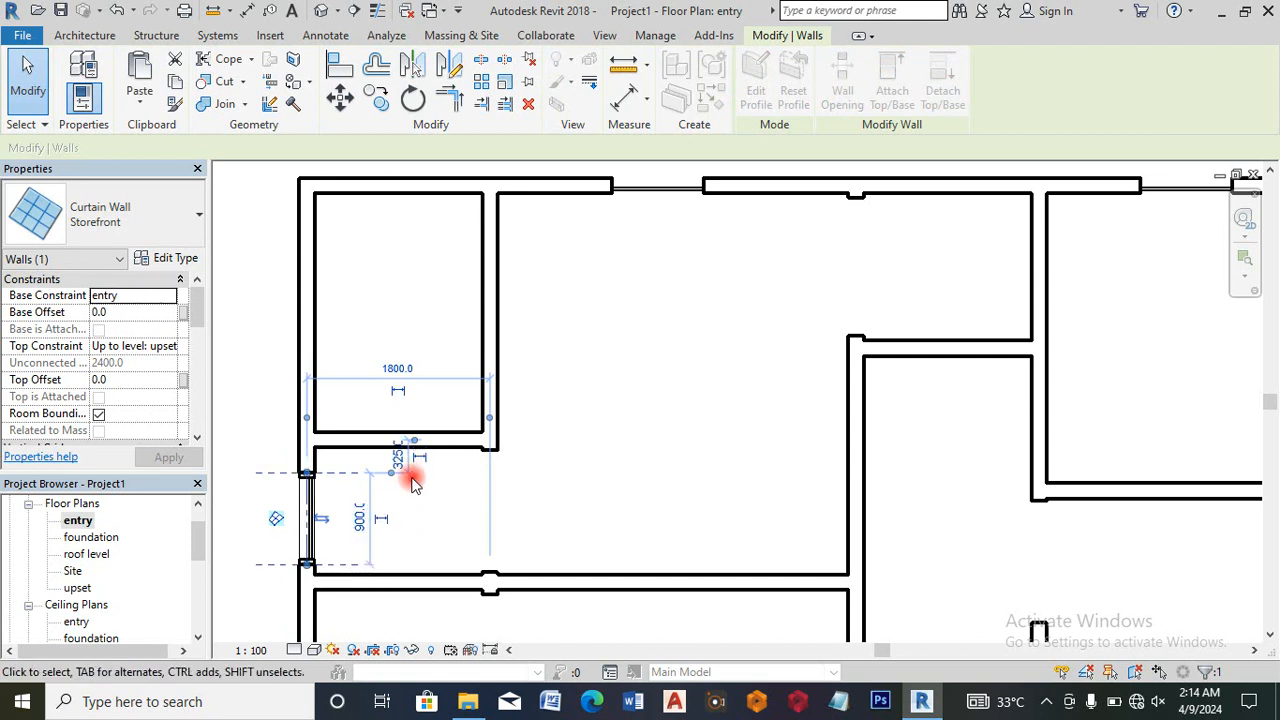
scroll(413, 480, "down", 4)
scroll(413, 480, "up", 1)
mouse_move(922, 703)
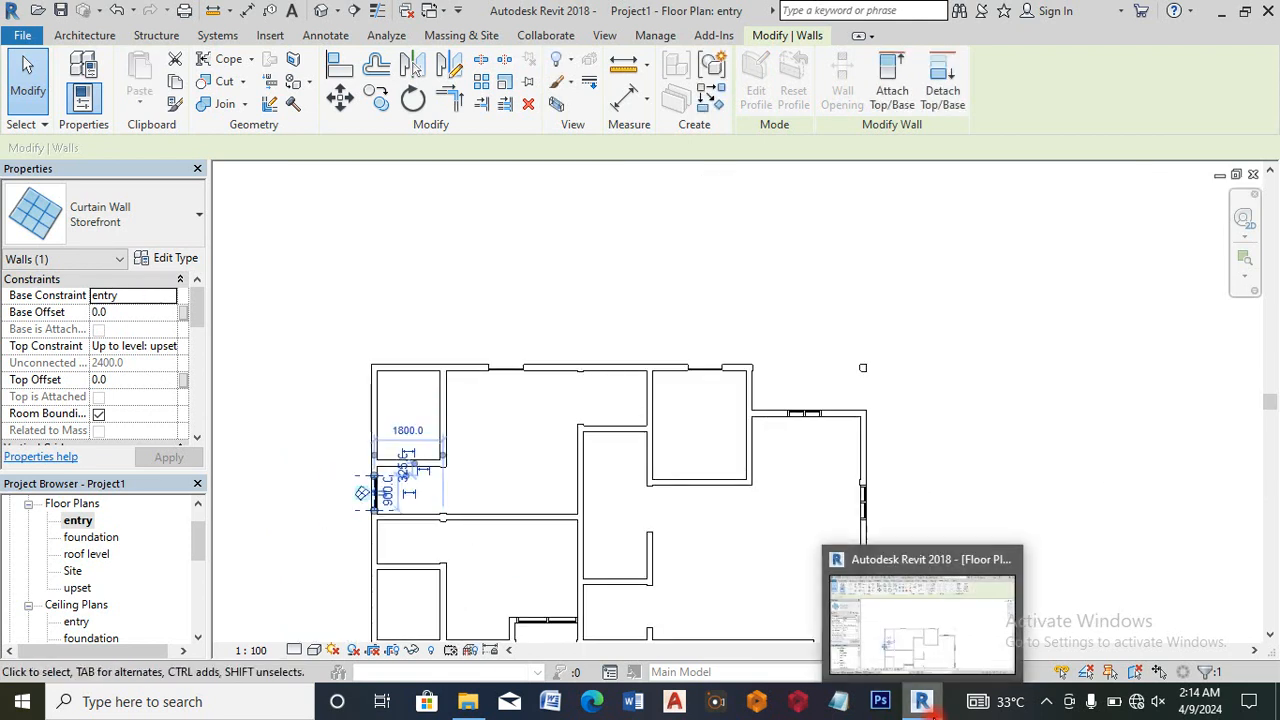
scroll(388, 490, "up", 2)
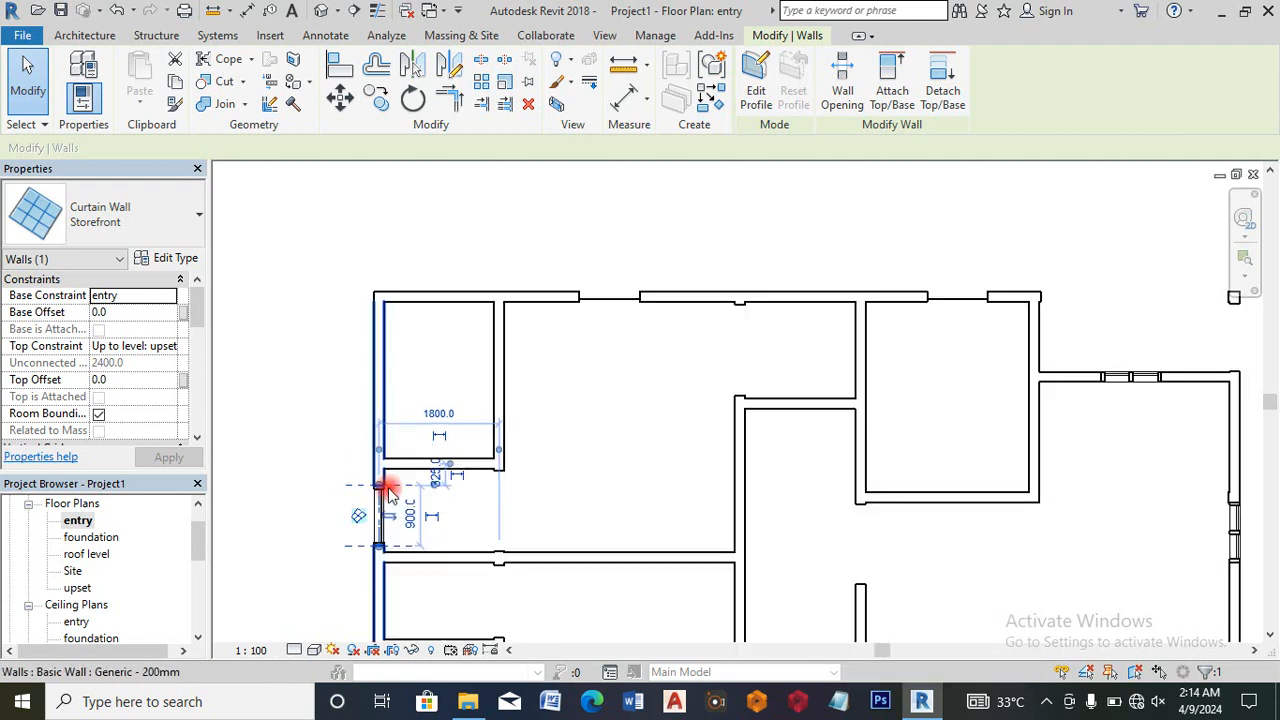
scroll(500, 556, "up", 4)
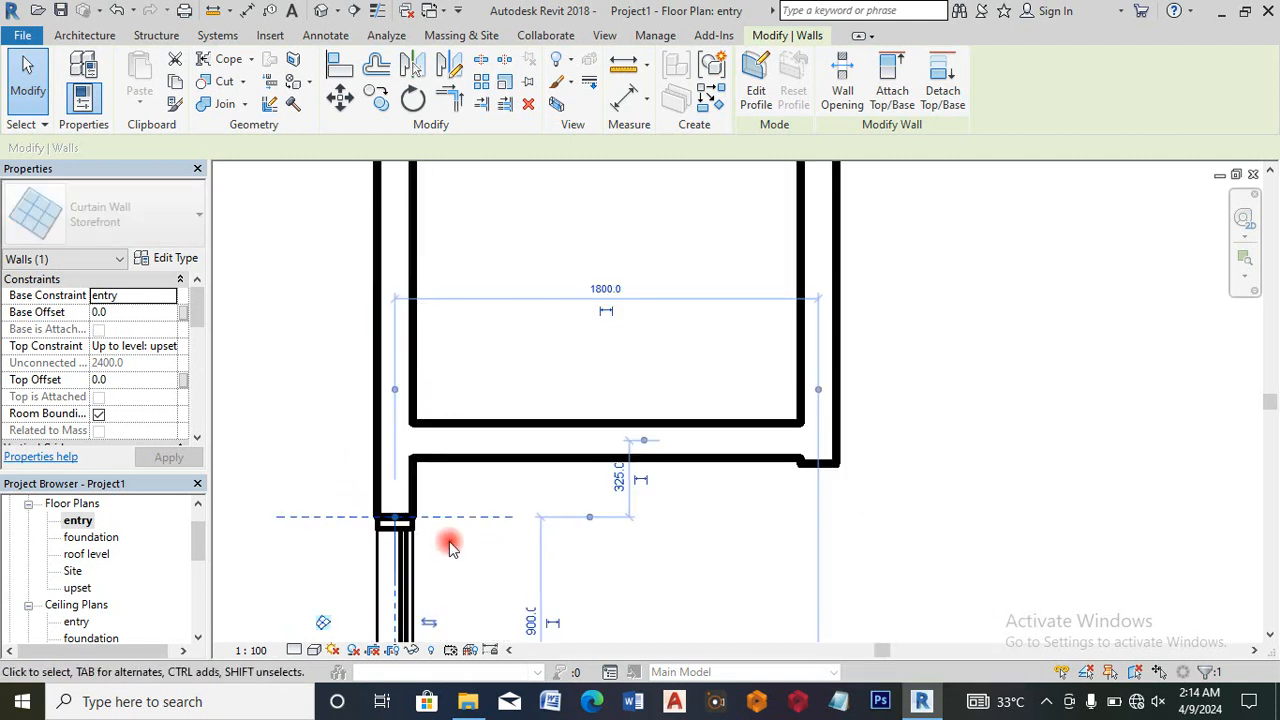
scroll(450, 515, "down", 5)
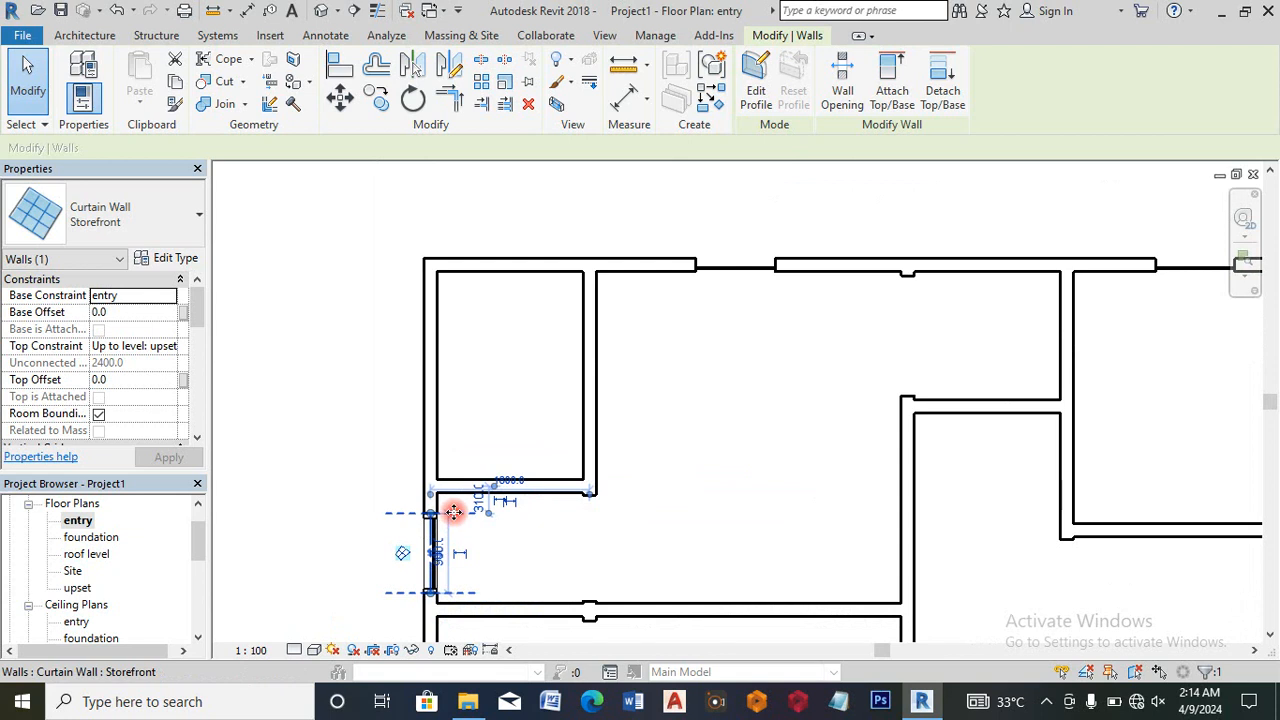
scroll(455, 510, "down", 4)
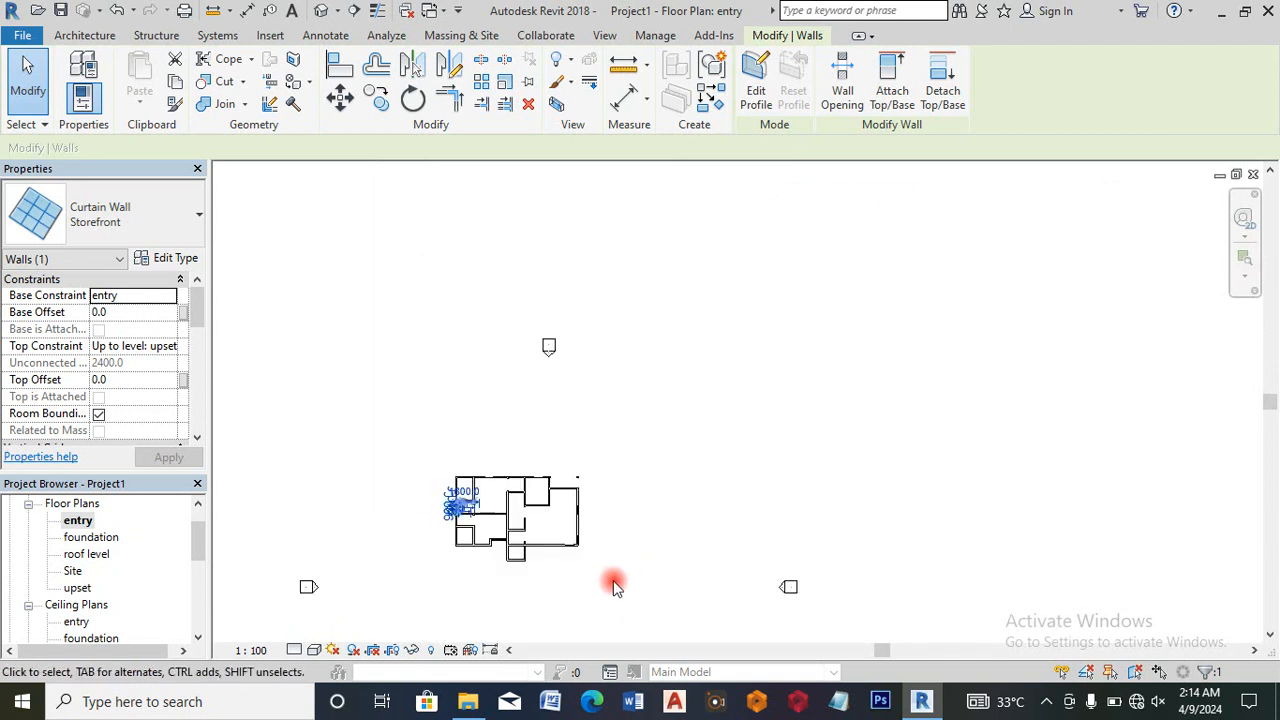
Step: Open the profile of the south wall's curtain wall near the southeast corner for editing in the North elevation
left_click(571, 563)
scroll(566, 552, "up", 3)
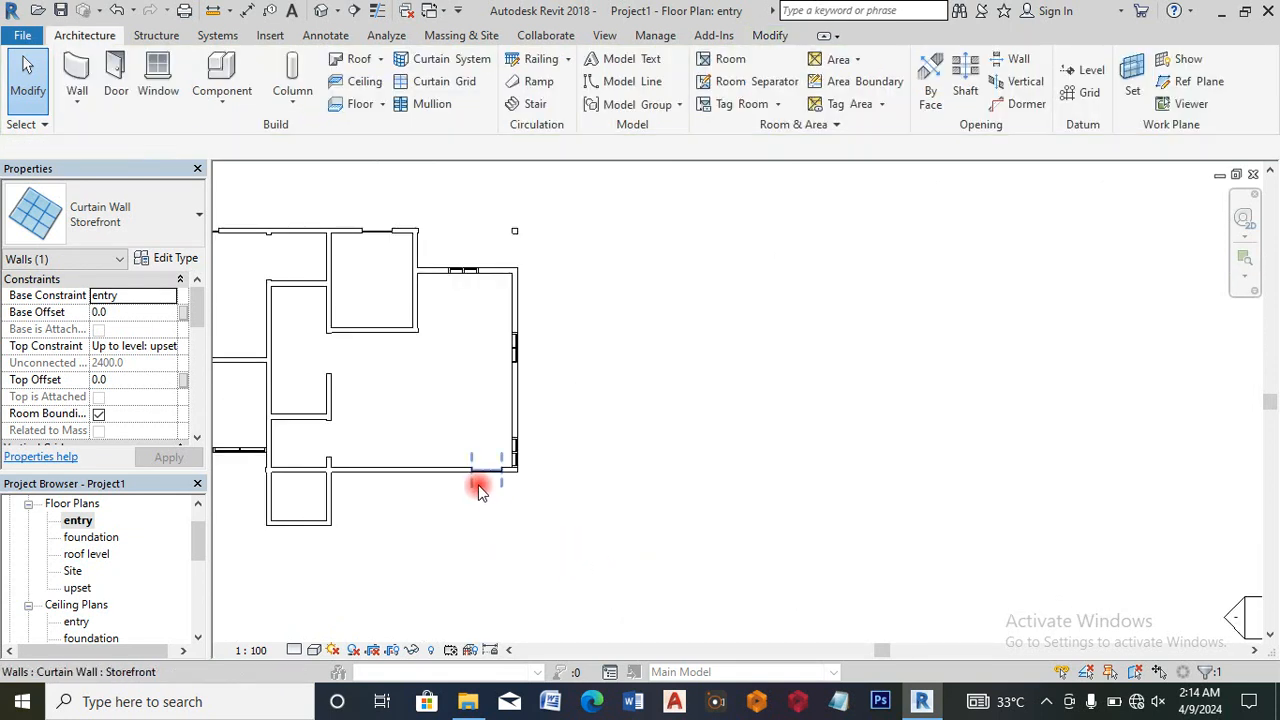
scroll(477, 480, "up", 2)
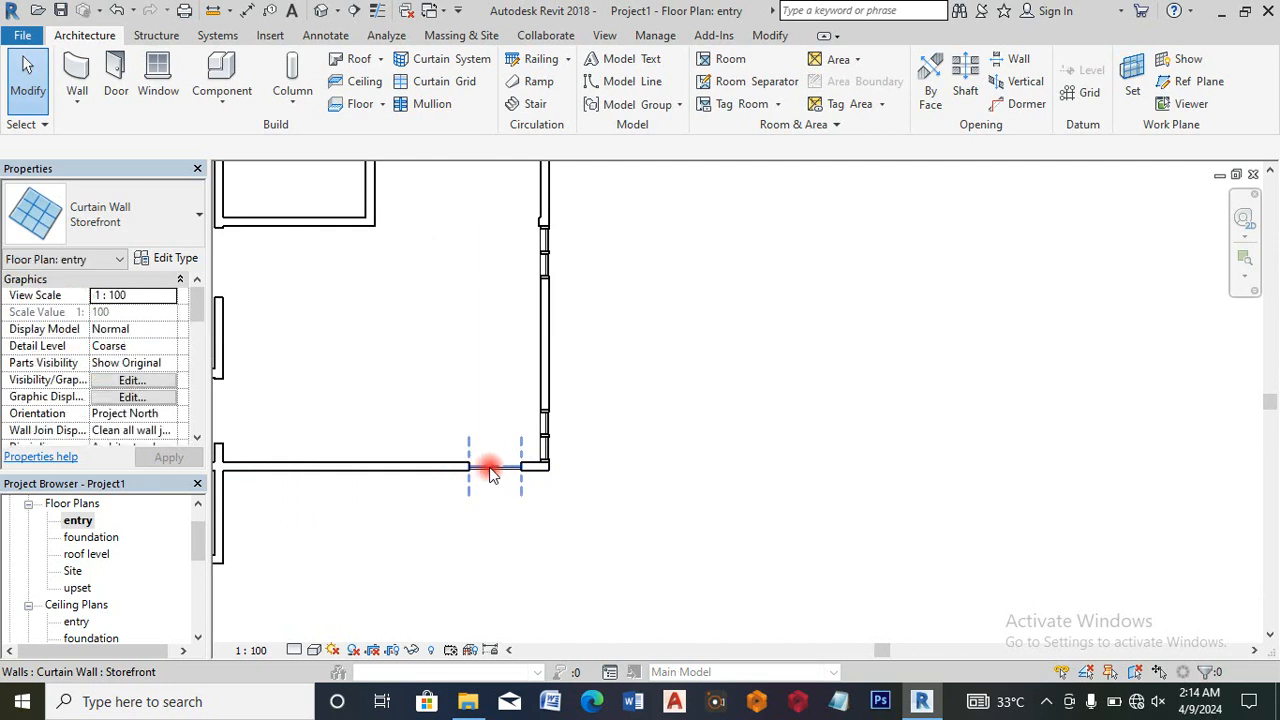
left_click(490, 470)
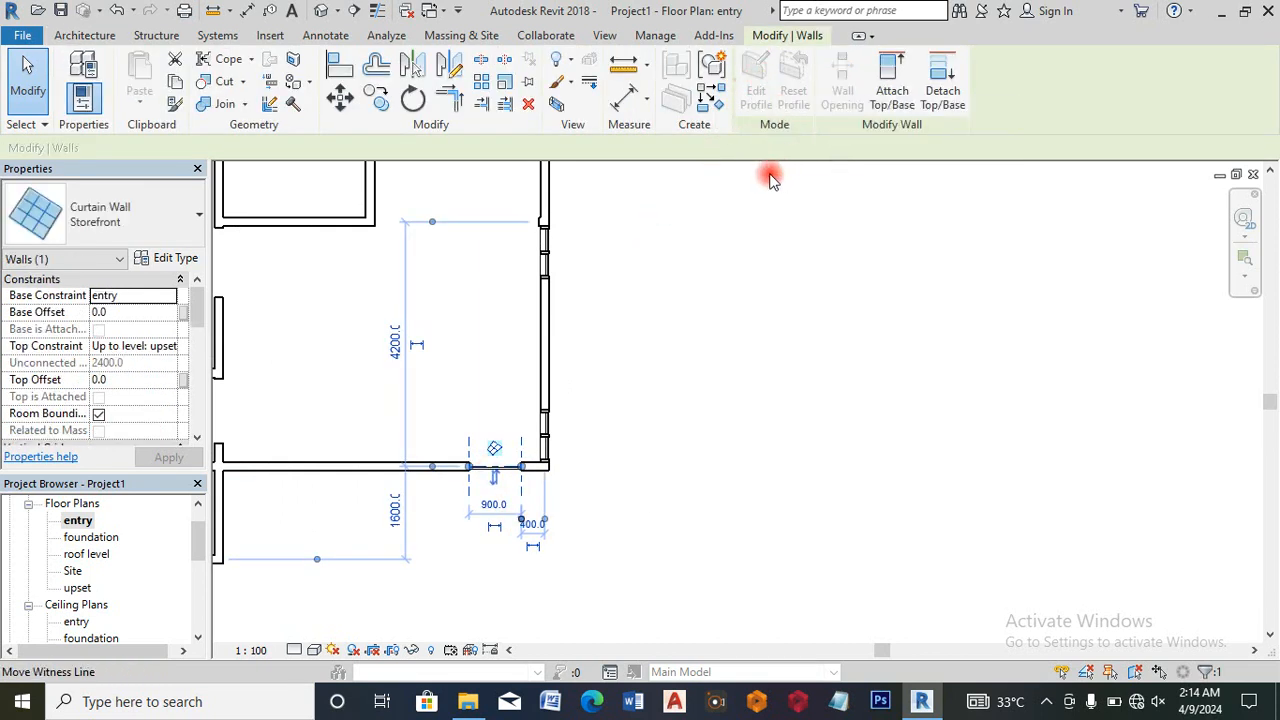
left_click(755, 92)
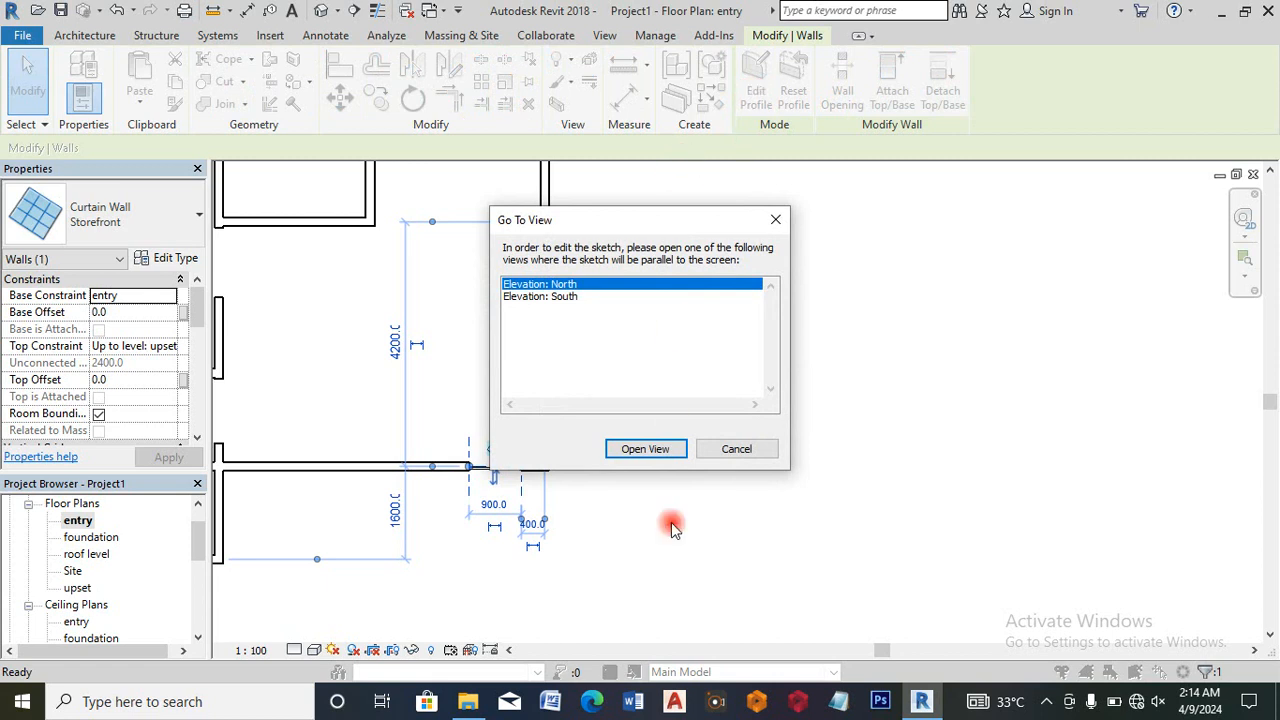
left_click(659, 462)
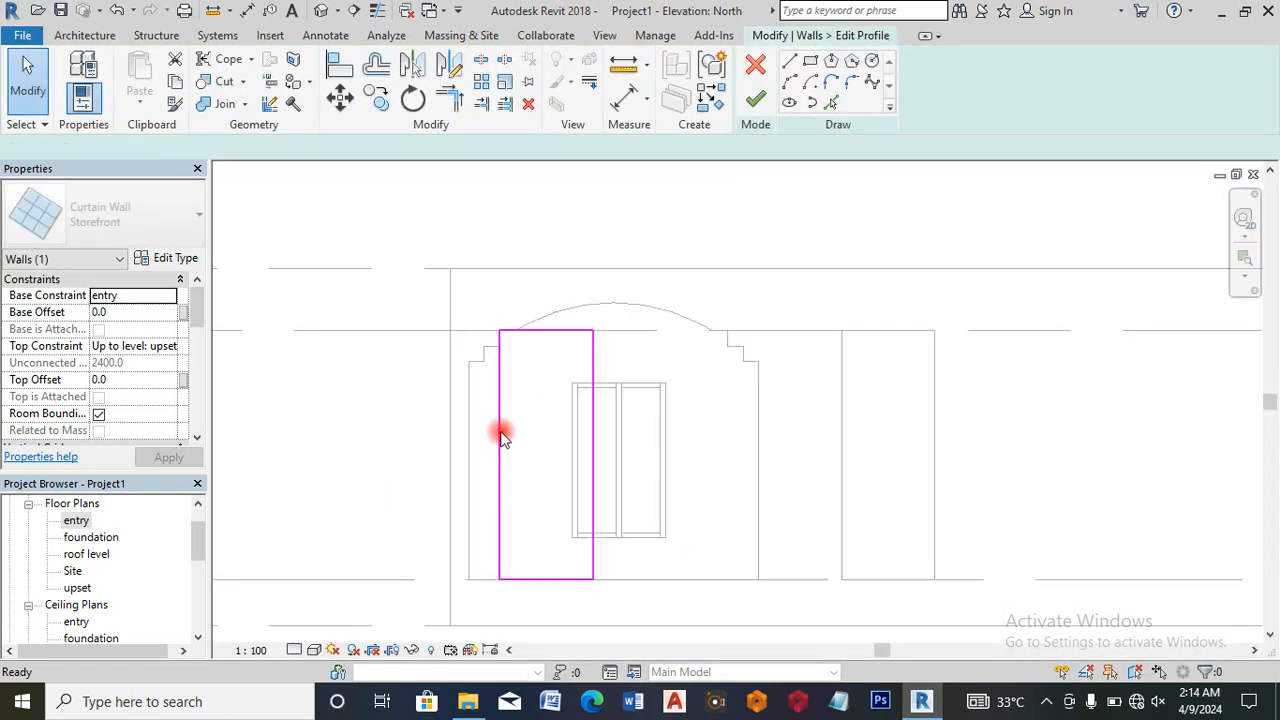
Step: Lower the profile's top edge to 1100 mm below the roof level, removing its constraints
left_click(563, 333)
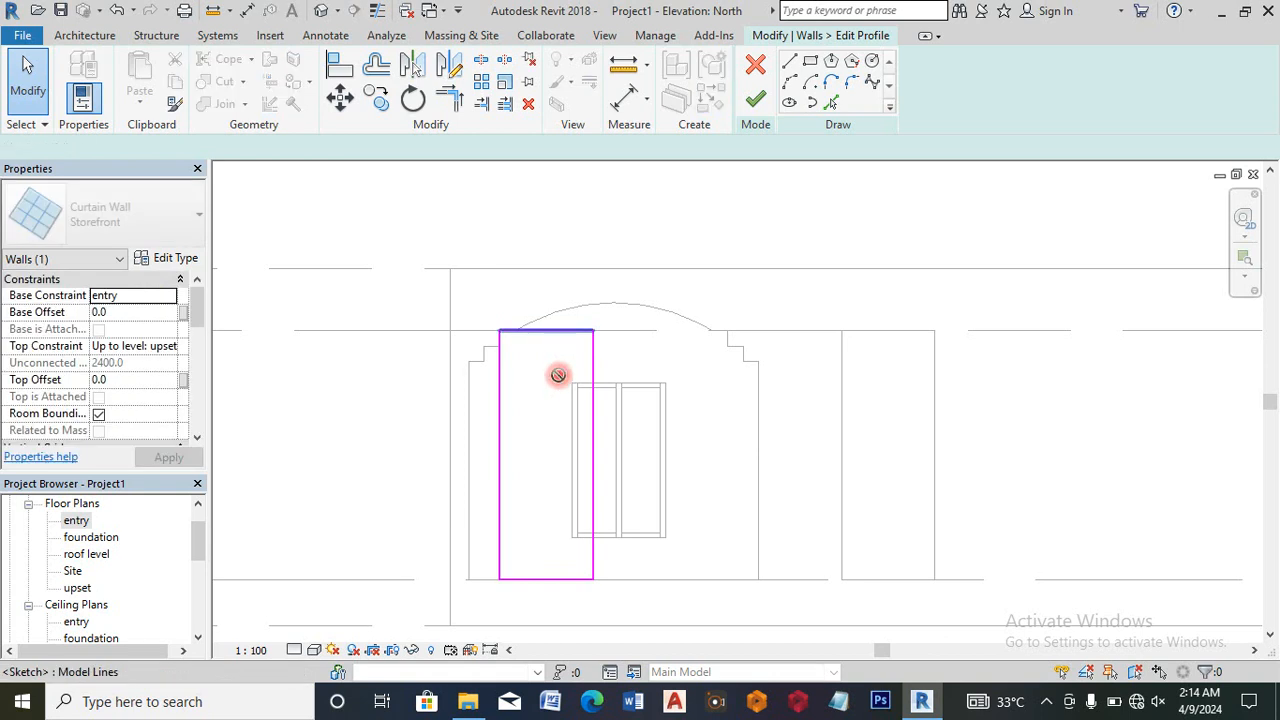
left_click_drag(558, 375, 558, 372)
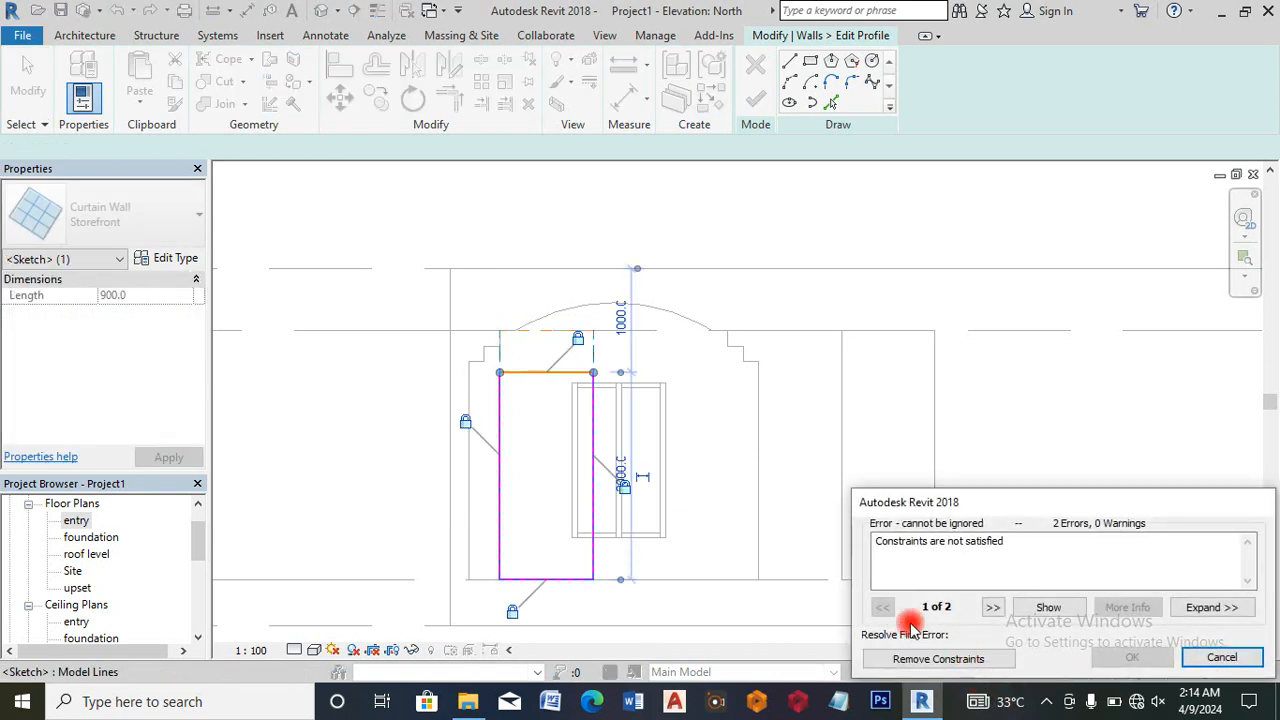
key("Escape")
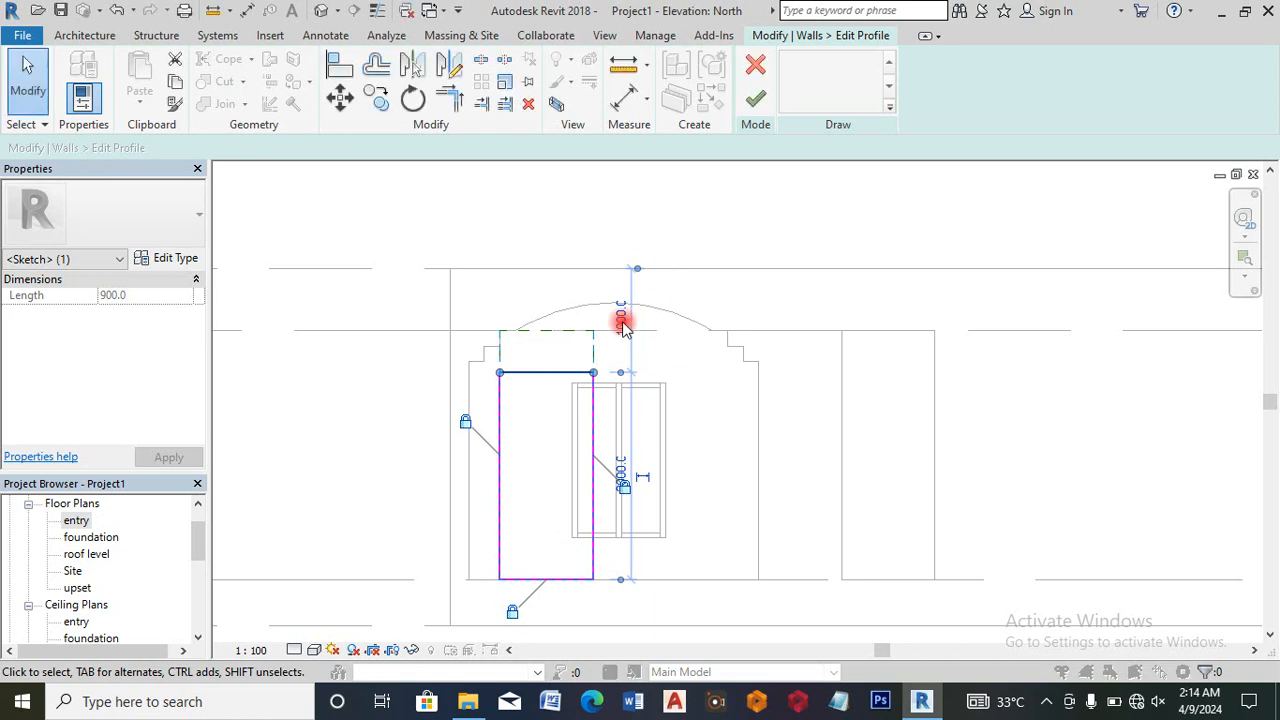
left_click(621, 318)
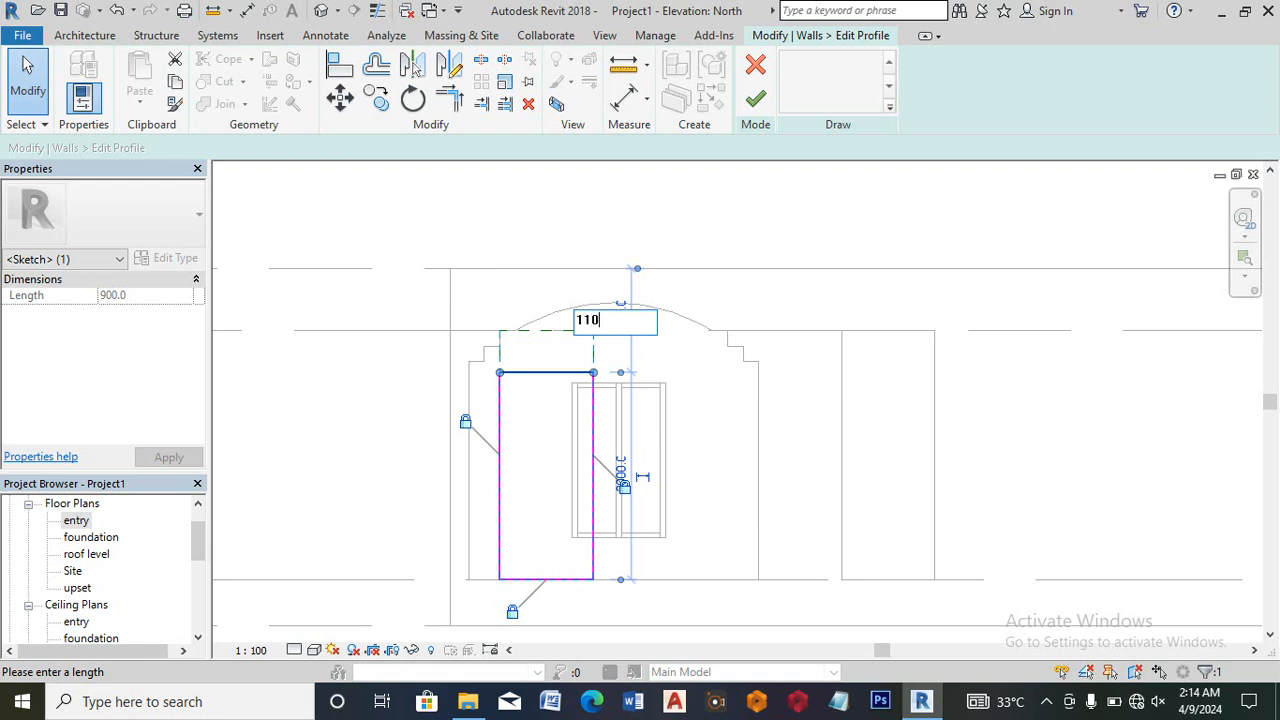
key("Return")
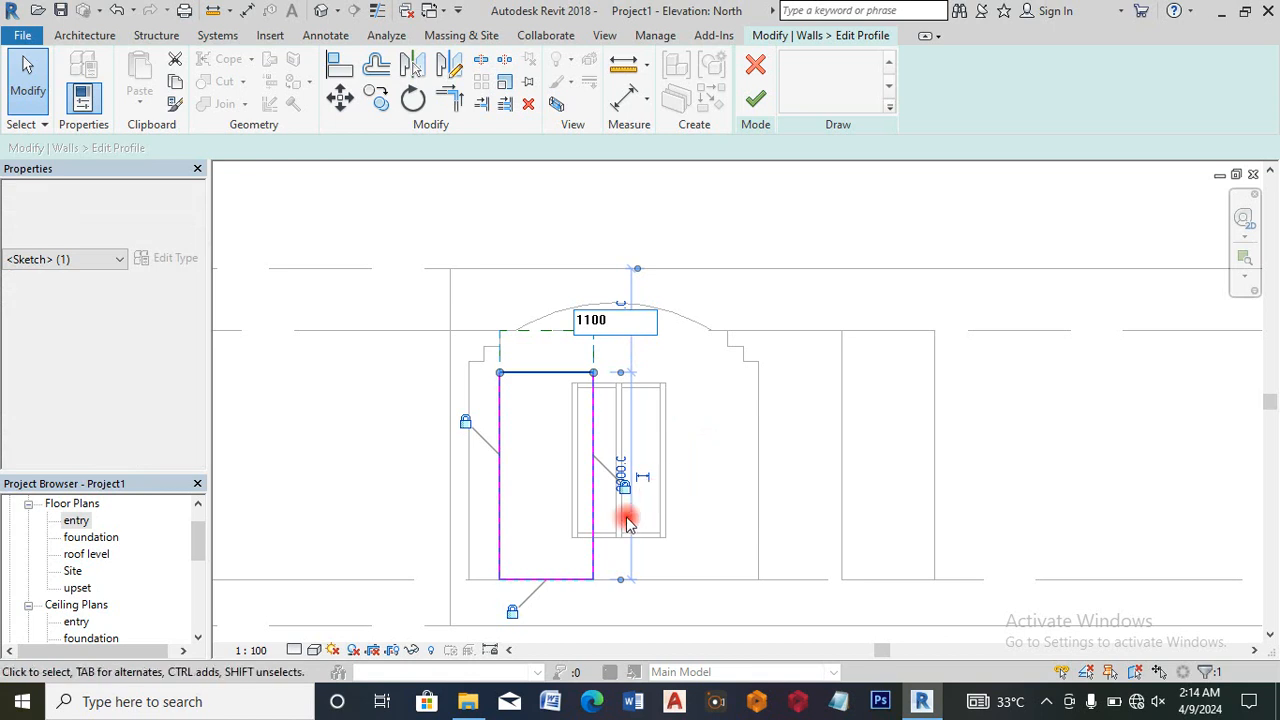
Step: Raise the profile's bottom edge to 400 mm above the entry level, removing its constraints, and finish the profile edit
left_click_drag(561, 580, 560, 550)
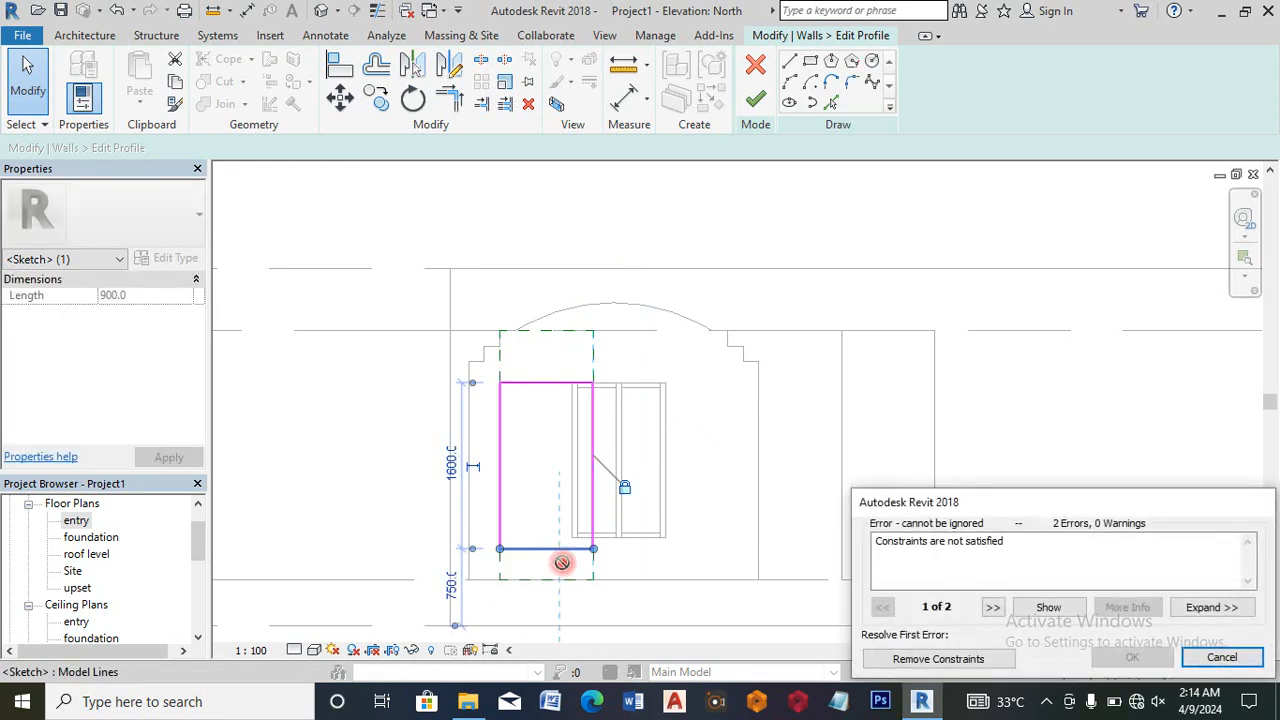
left_click(905, 661)
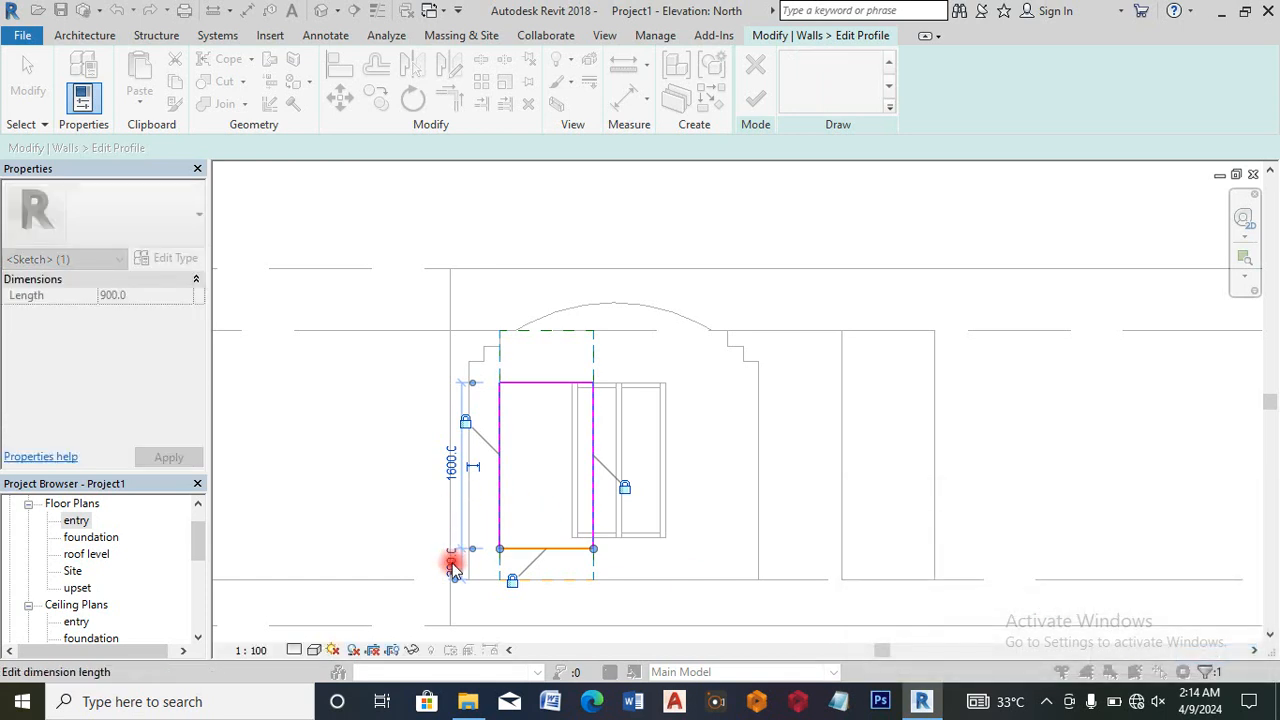
left_click(452, 566)
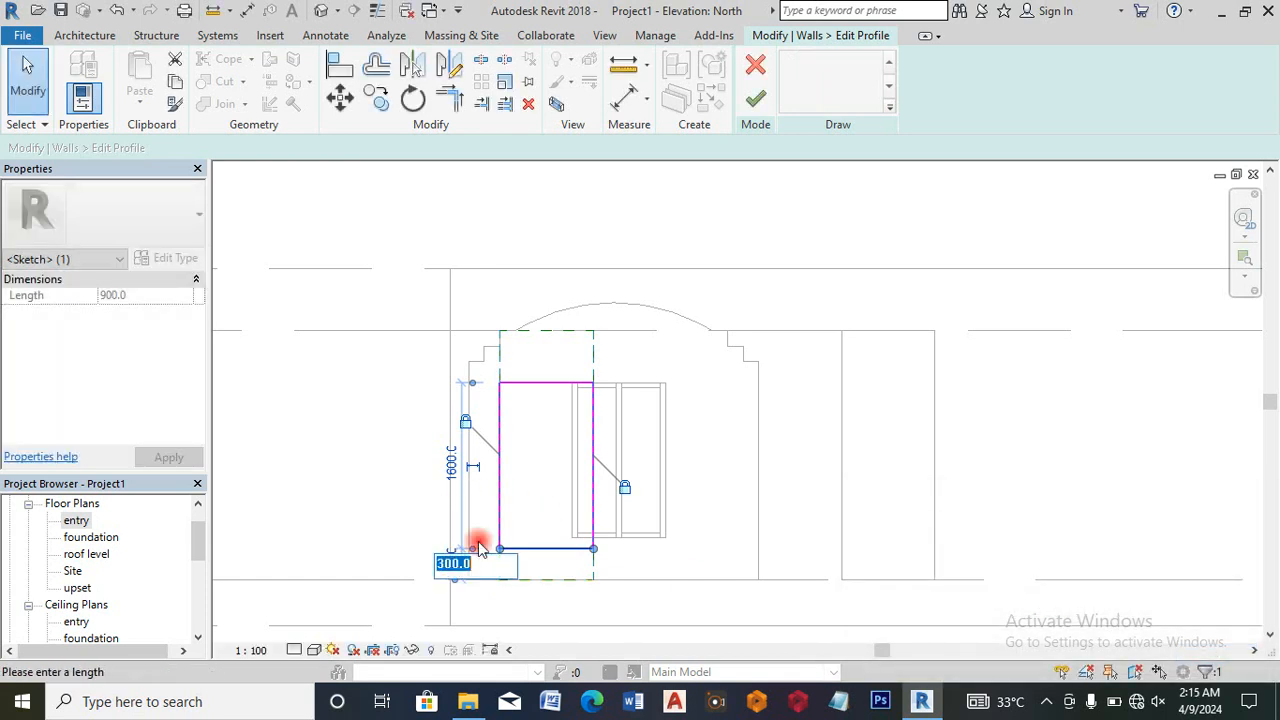
type("5")
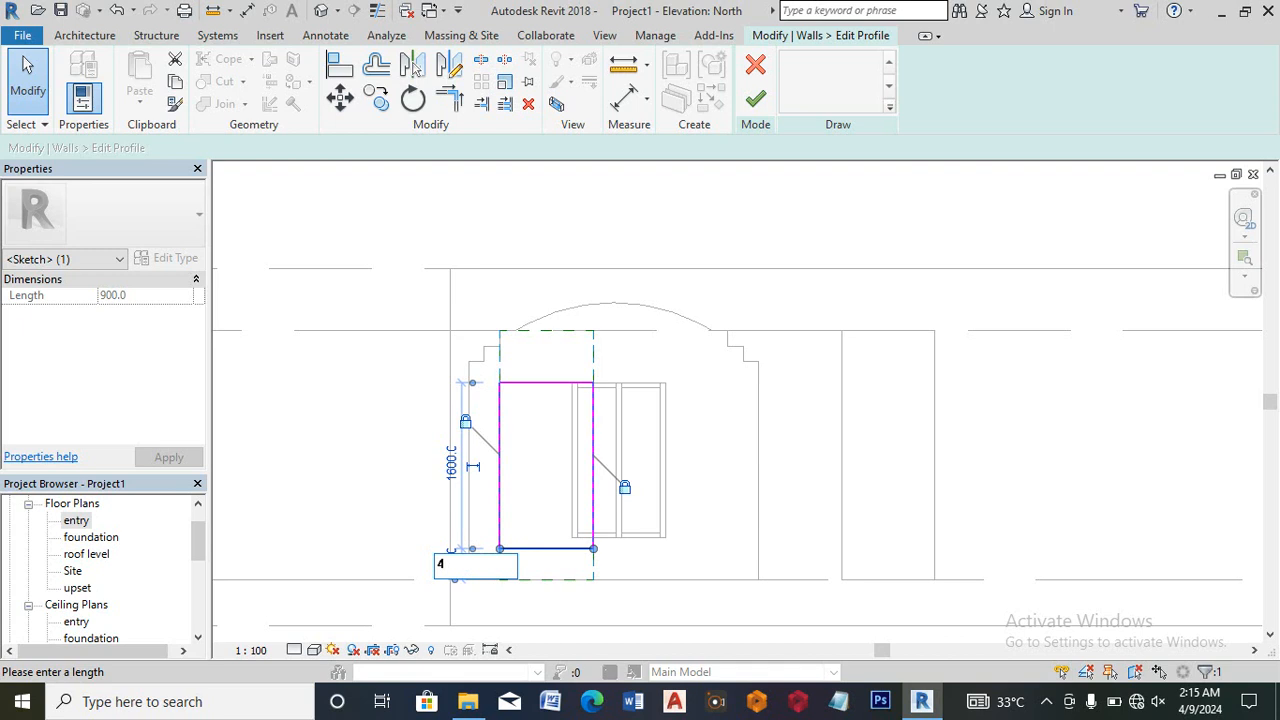
key("Return")
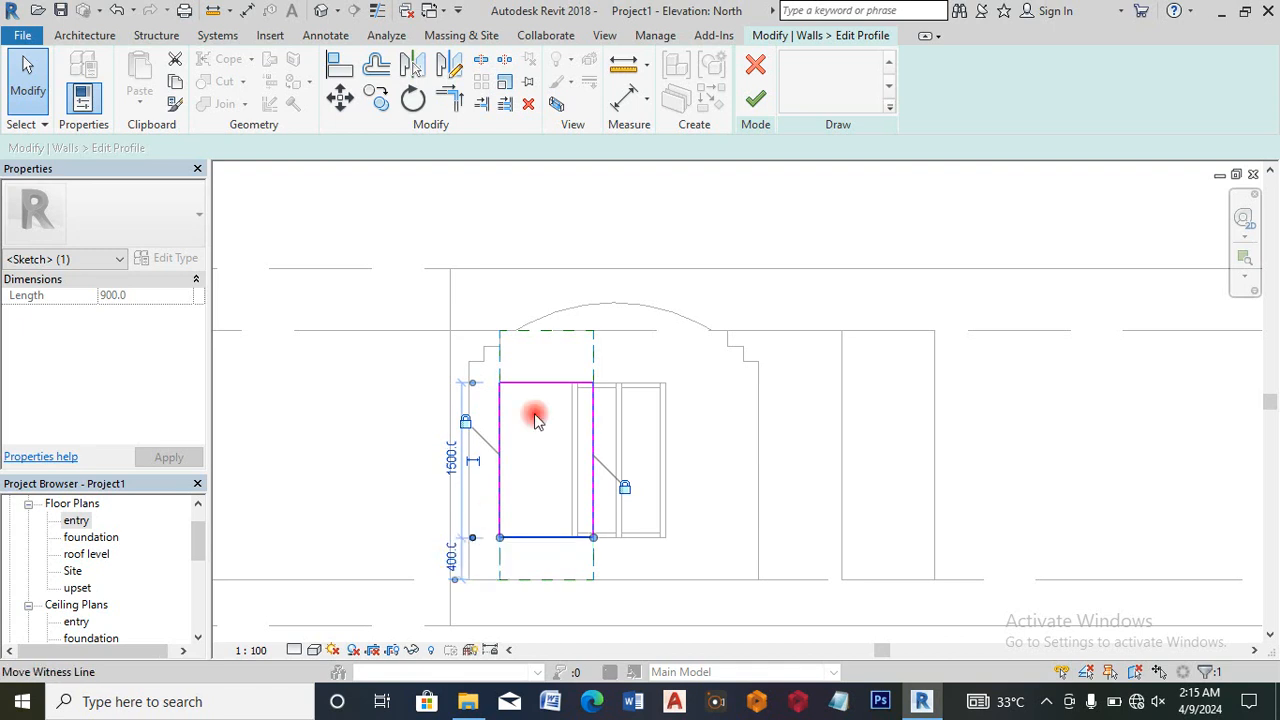
scroll(557, 300, "down", 1)
left_click(754, 104)
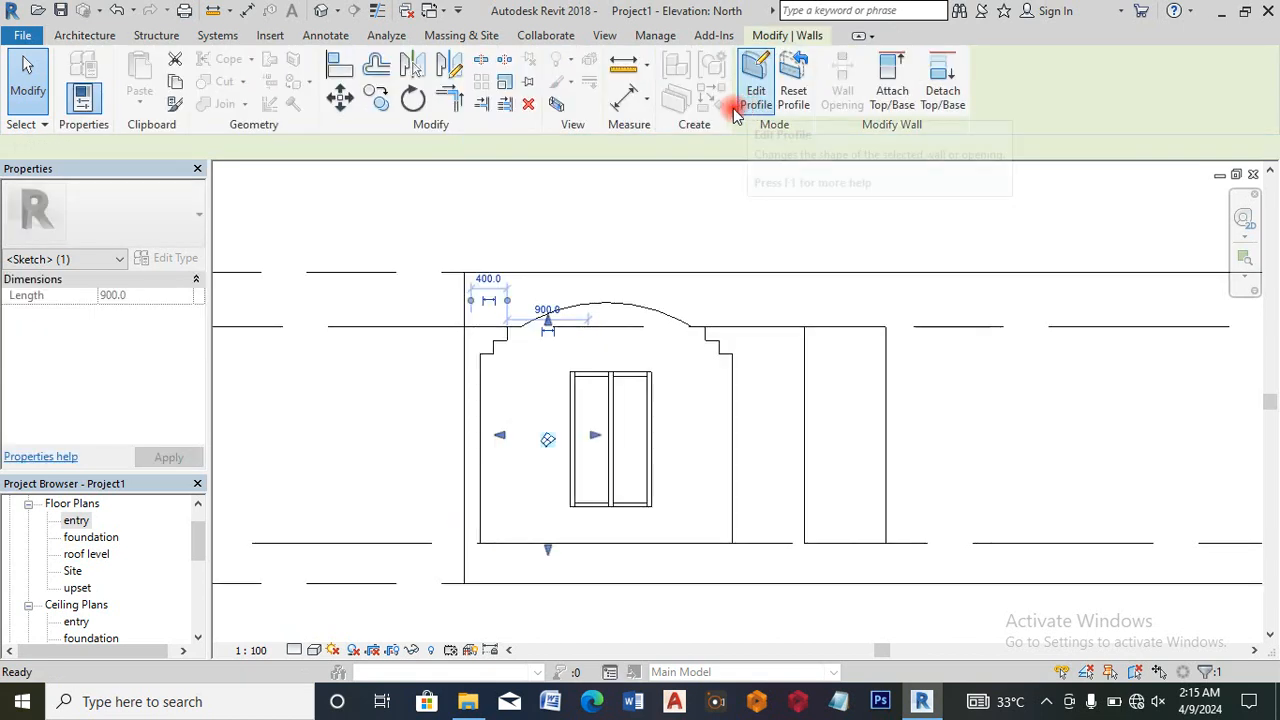
Step: In the South elevation, place a vertical curtain grid line at the midpoint of the reshaped window, 450 mm from each side
left_click_drag(197, 555, 194, 591)
left_click(78, 571)
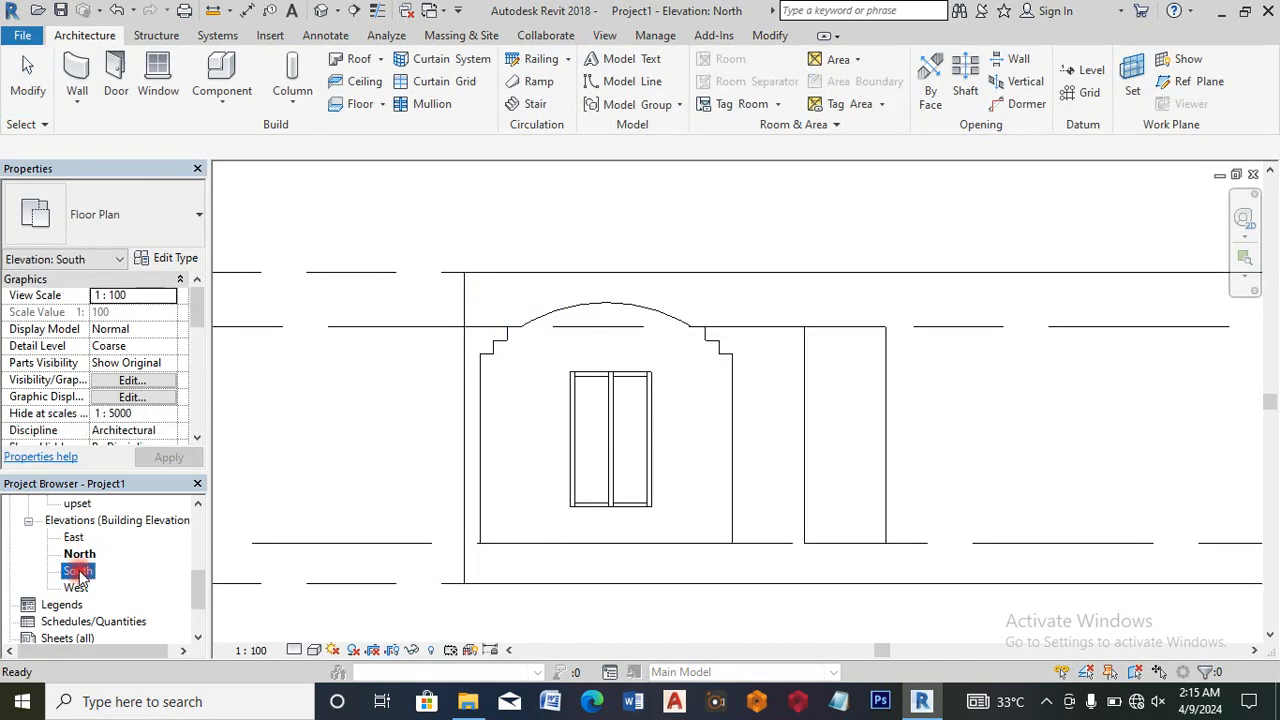
double_click(78, 571)
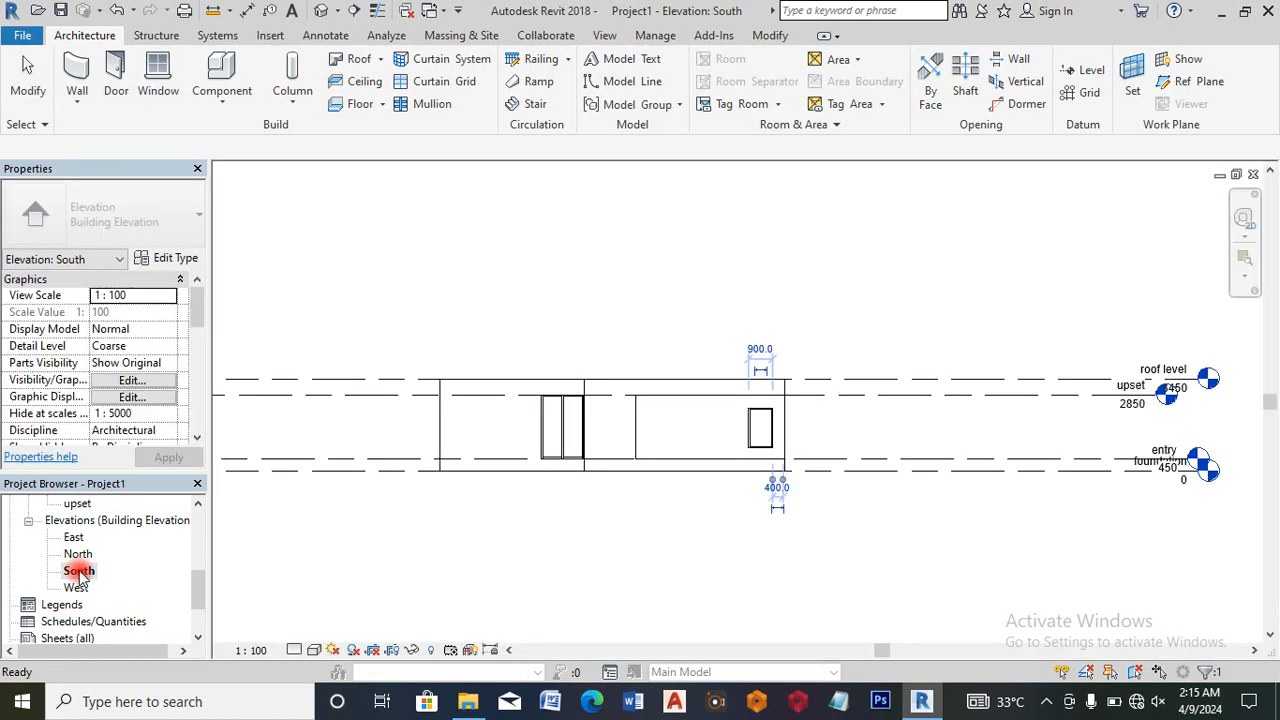
scroll(803, 425, "up", 3)
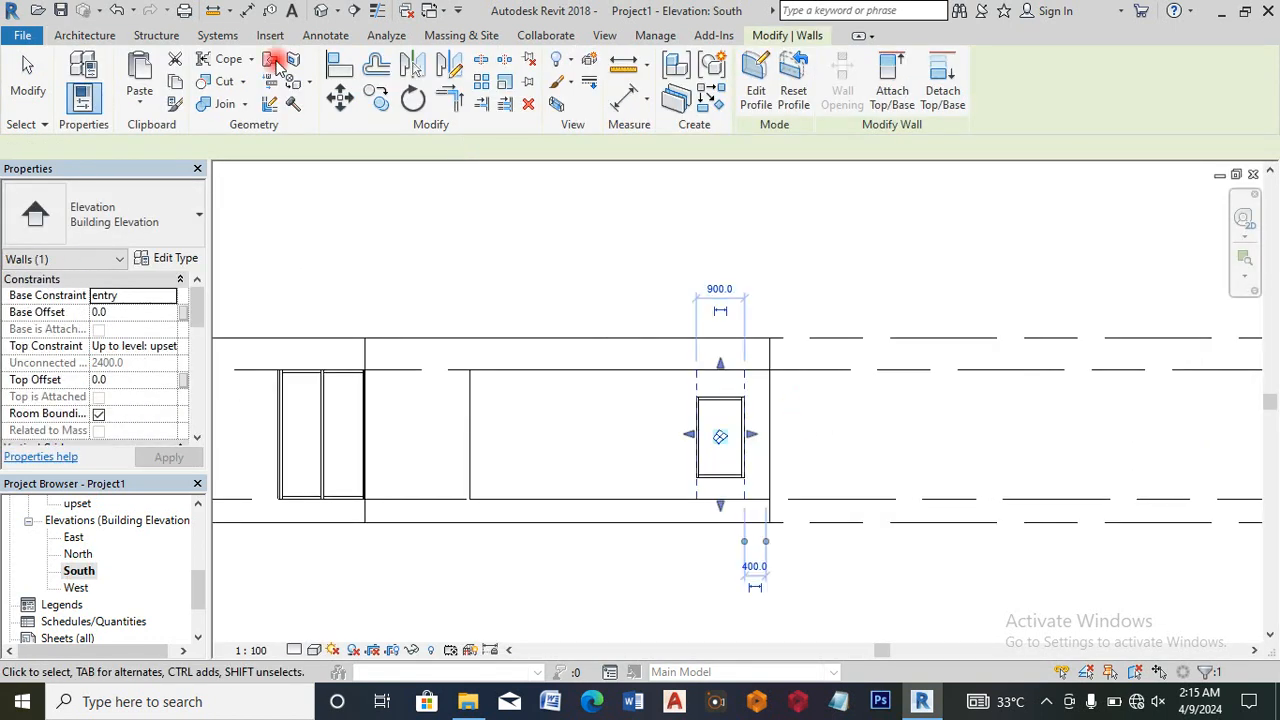
left_click(85, 38)
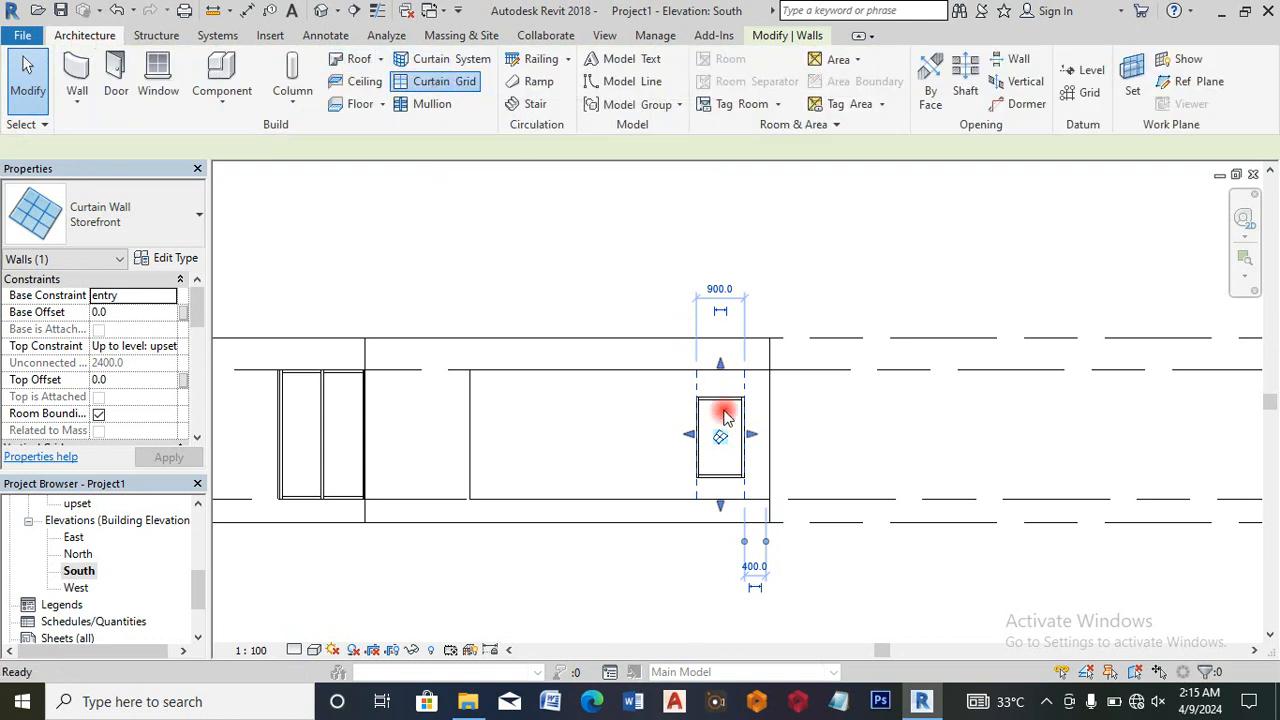
scroll(716, 410, "up", 1)
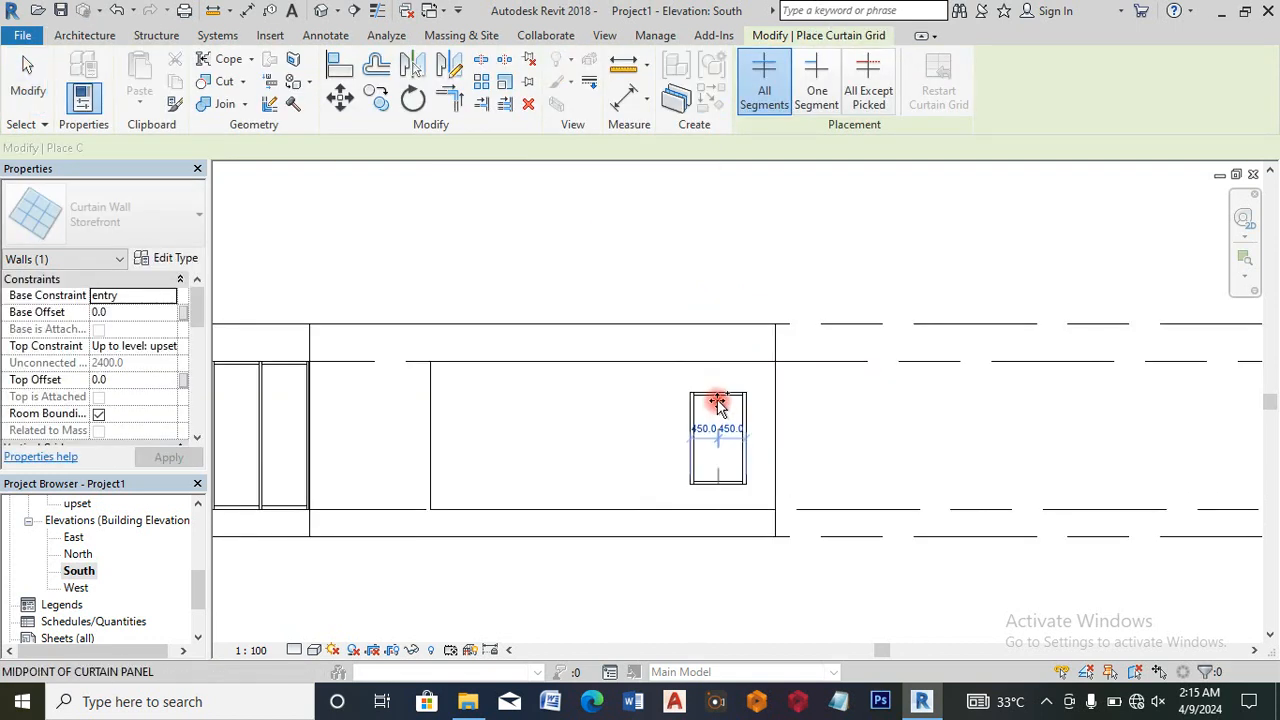
left_click(717, 402)
Step: In the entry floor plan, nudge the two-panel window in the south wall east to 320 mm from the southeast corner
left_click_drag(191, 586, 199, 533)
double_click(77, 554)
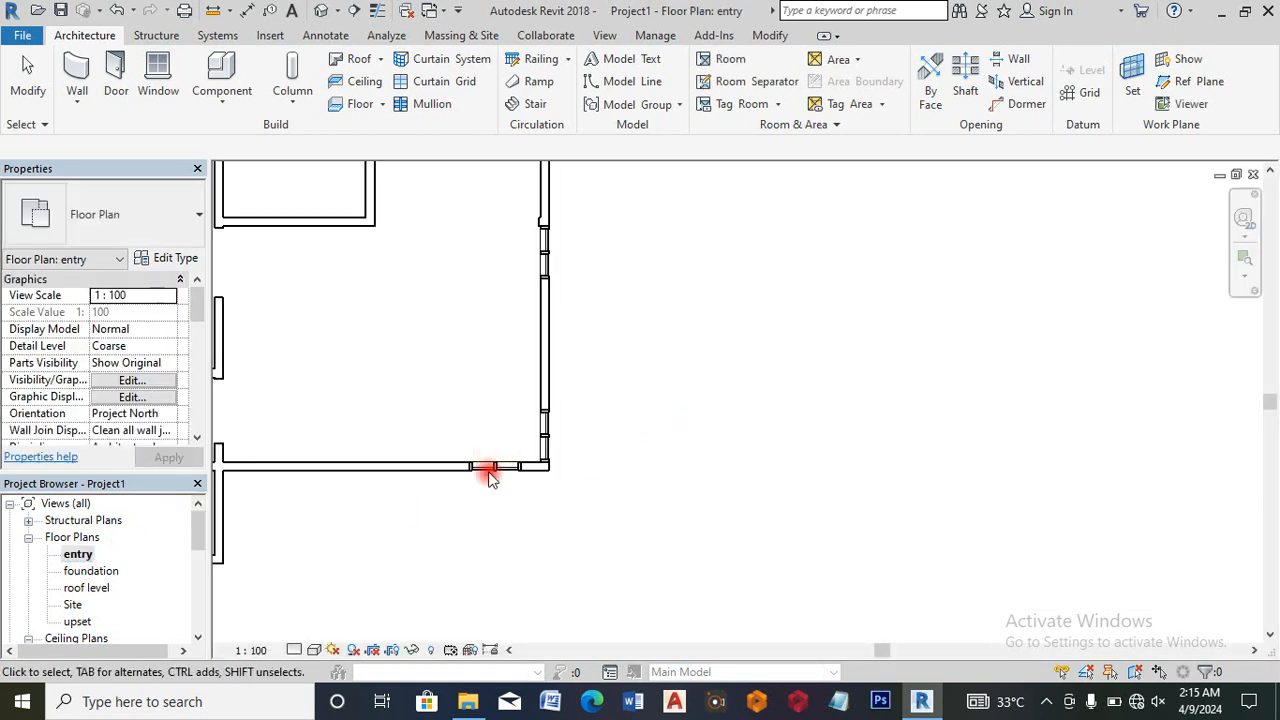
scroll(497, 470, "up", 2)
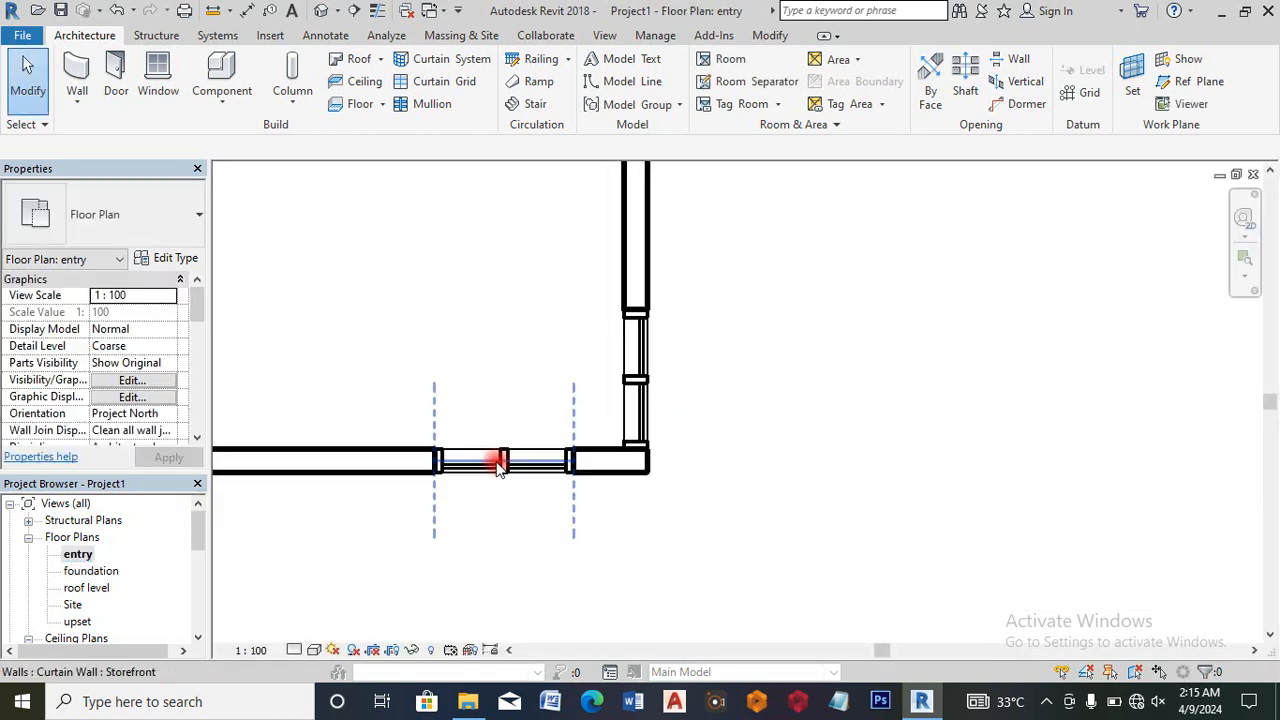
left_click(858, 443)
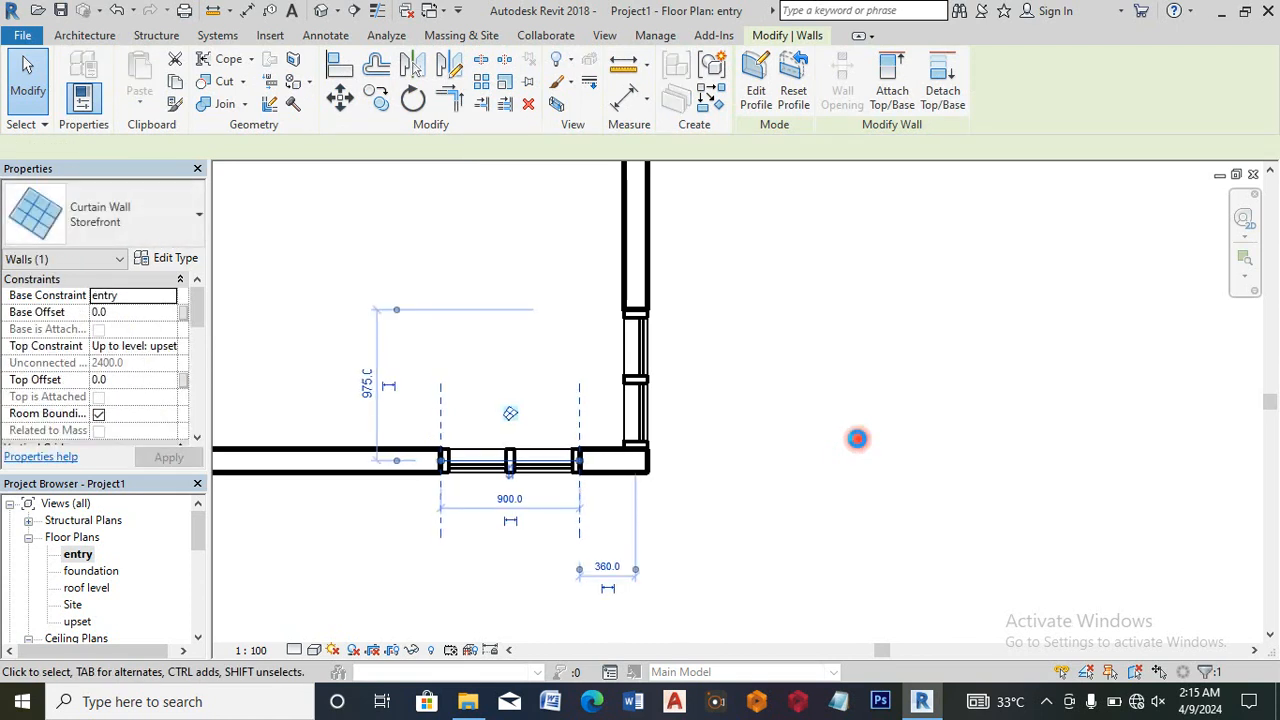
key("Right")
key("Right")
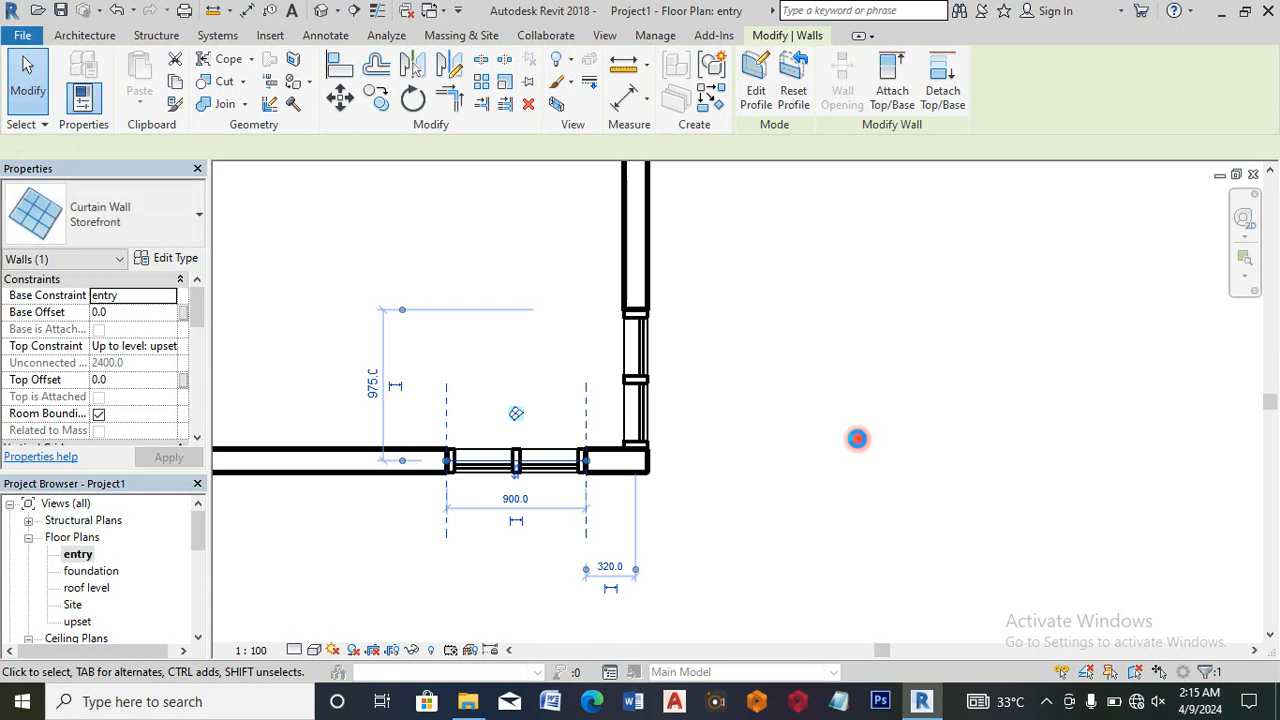
Step: Nudge the selected two-panel window in the south wall east until it is 80 mm from the southeast corner
key("Right")
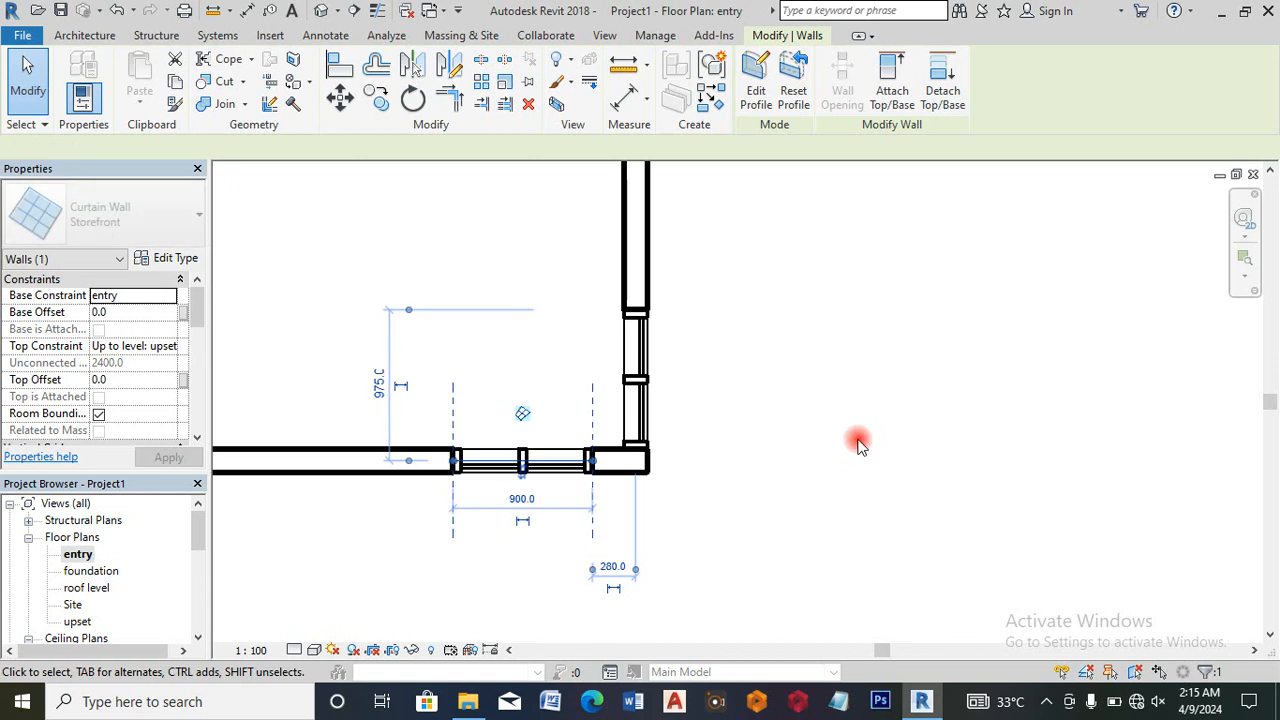
key("Right")
key("Right")
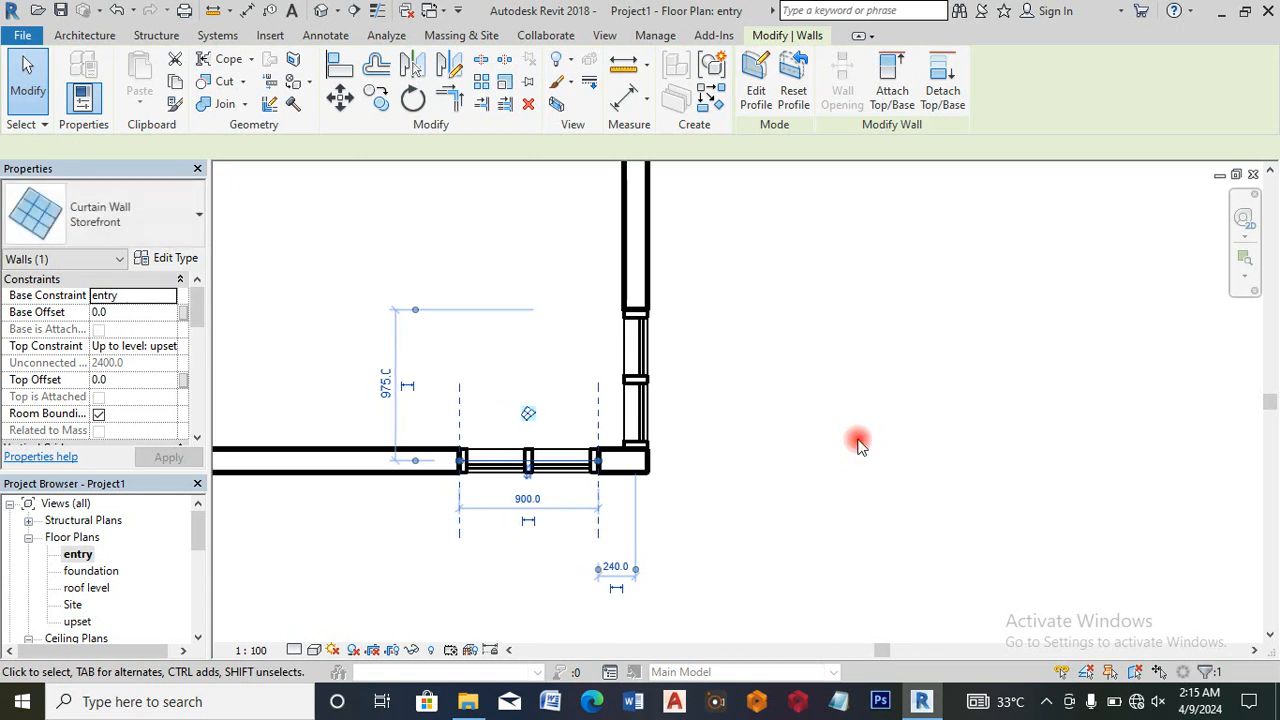
key("Right")
key("Right")
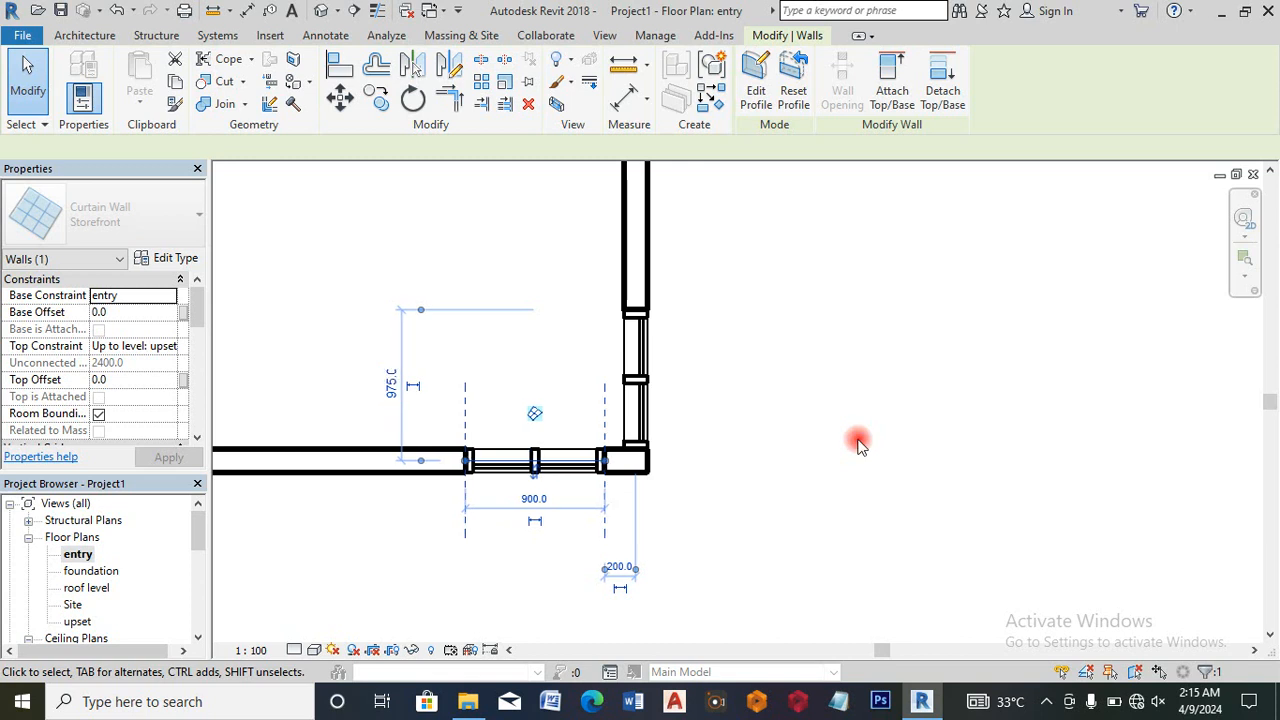
key("Right")
key("Right")
key("Right")
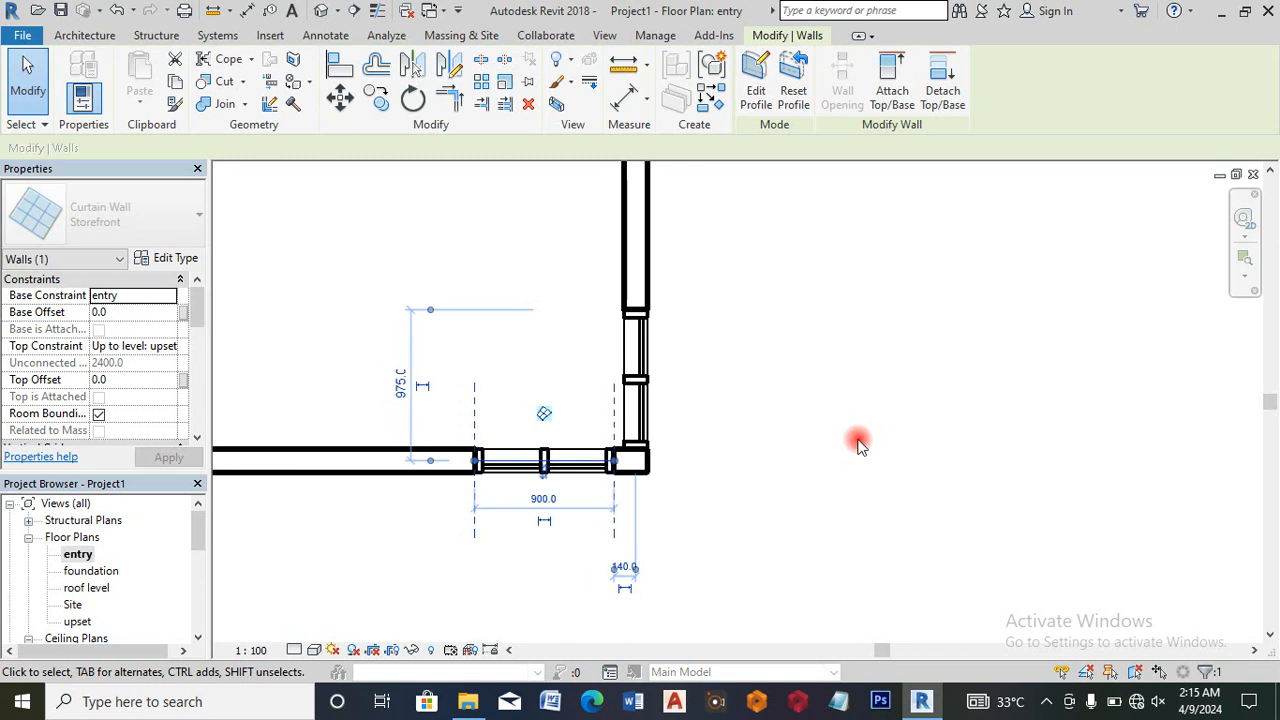
key("Right")
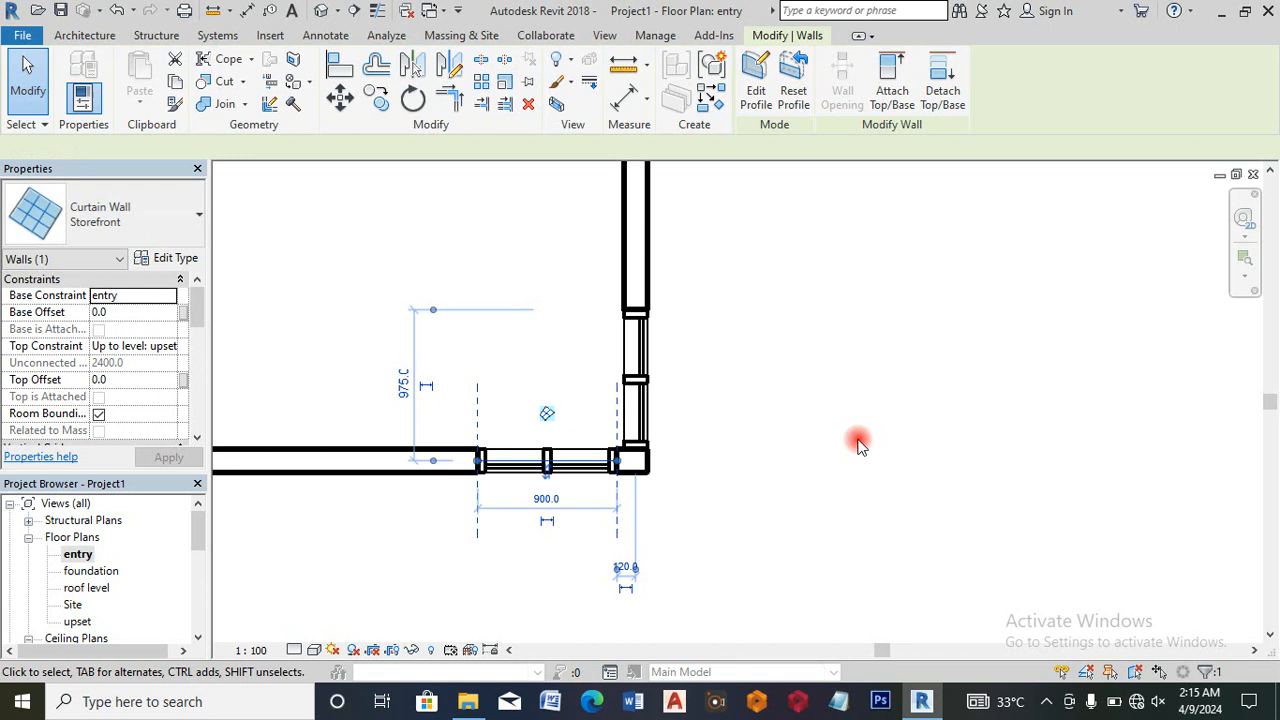
key("Right")
key("Right")
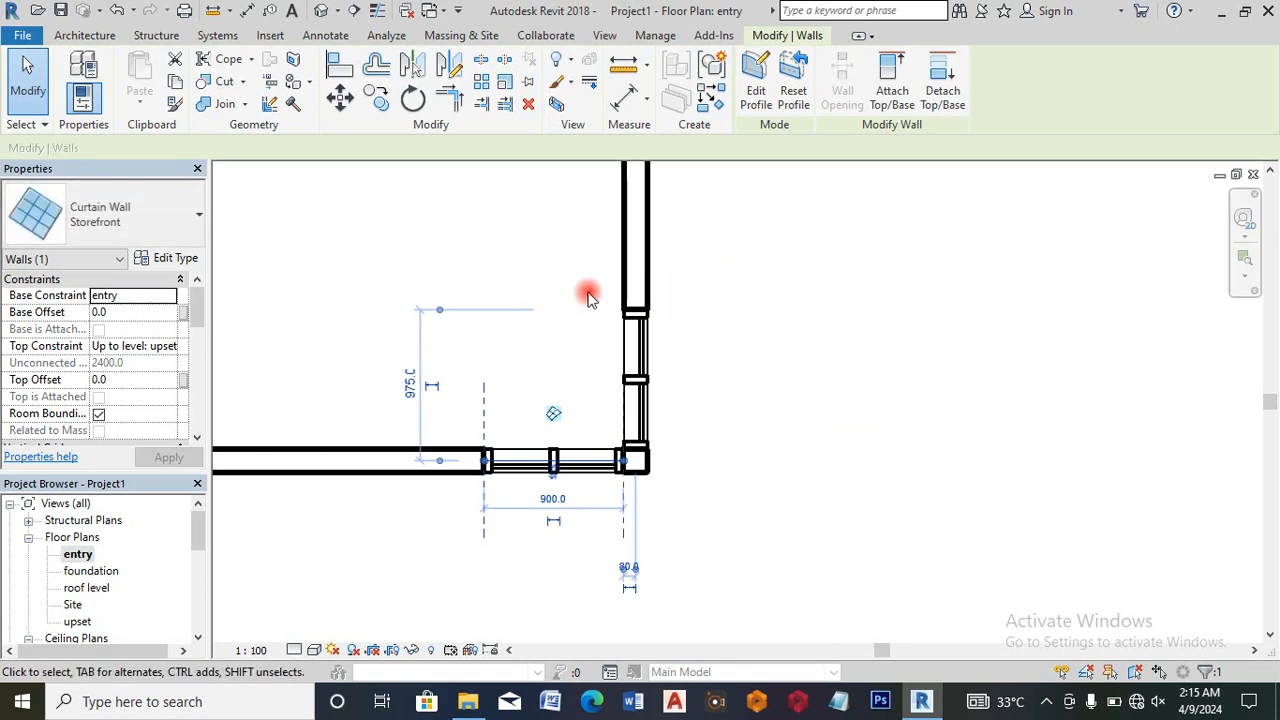
Step: Copy the two-panel window 2500 mm west along the south wall
scroll(588, 297, "down", 2)
left_click(386, 106)
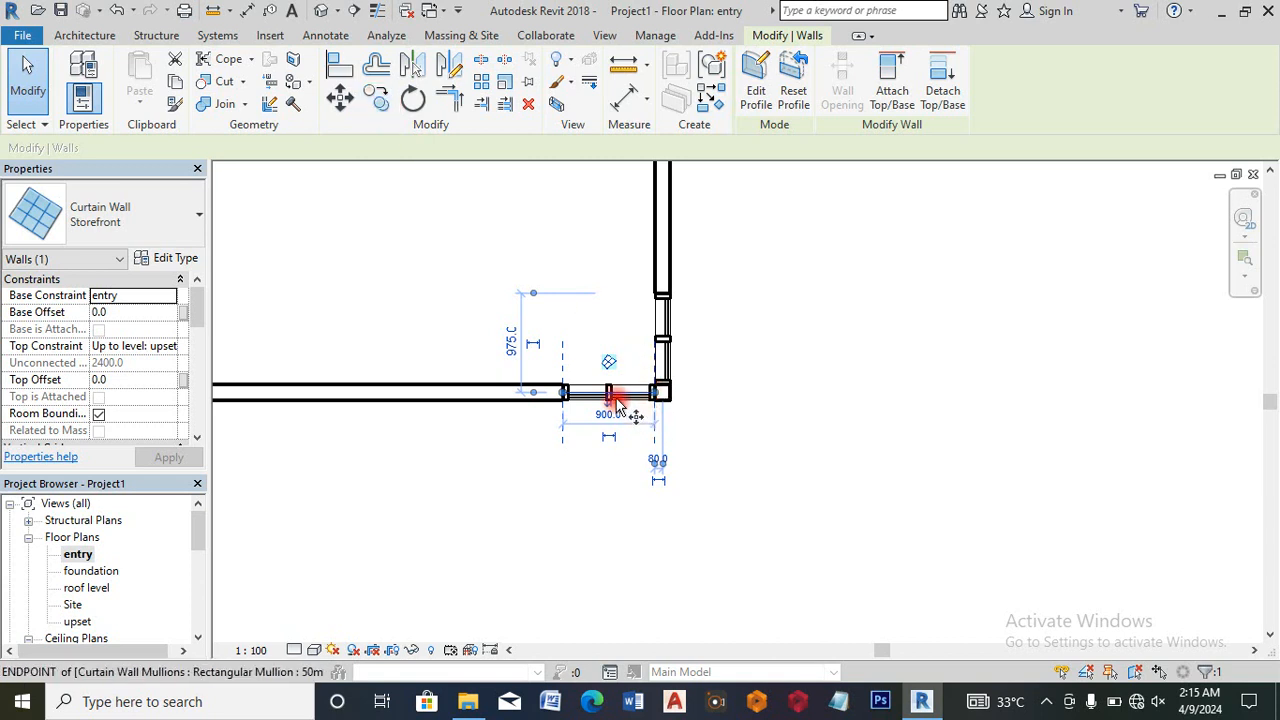
left_click(610, 394)
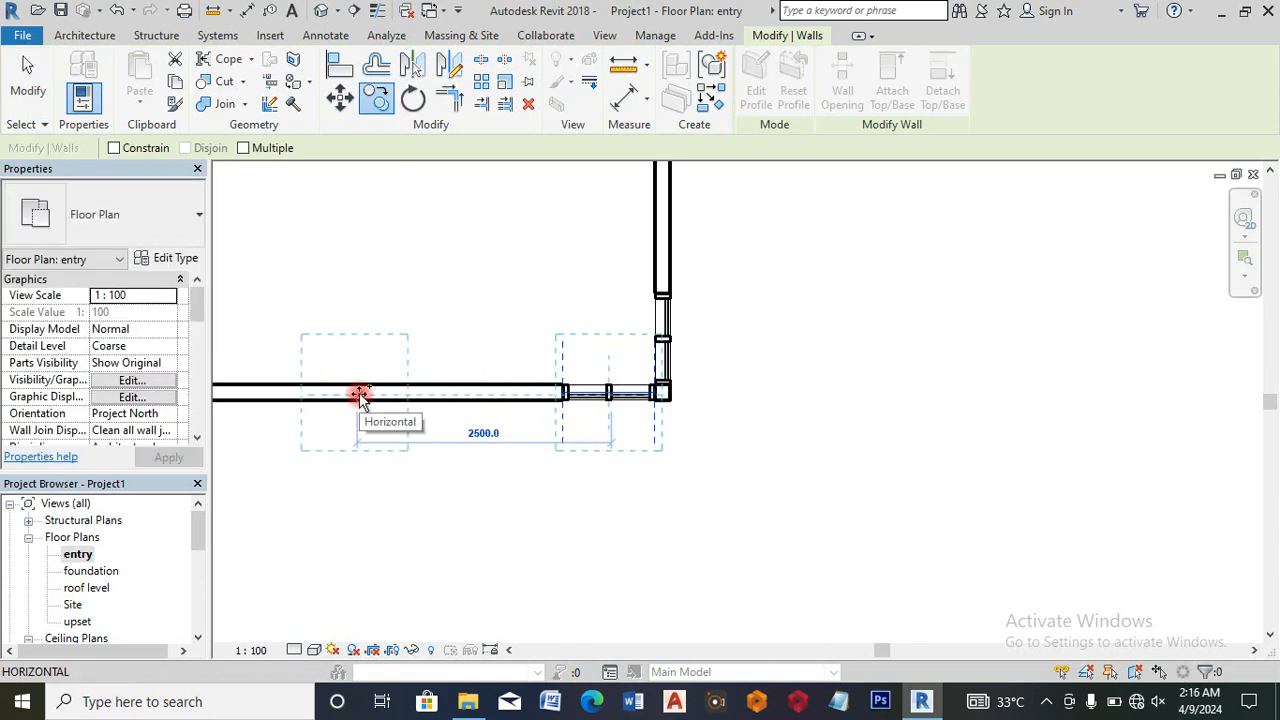
left_click(358, 393)
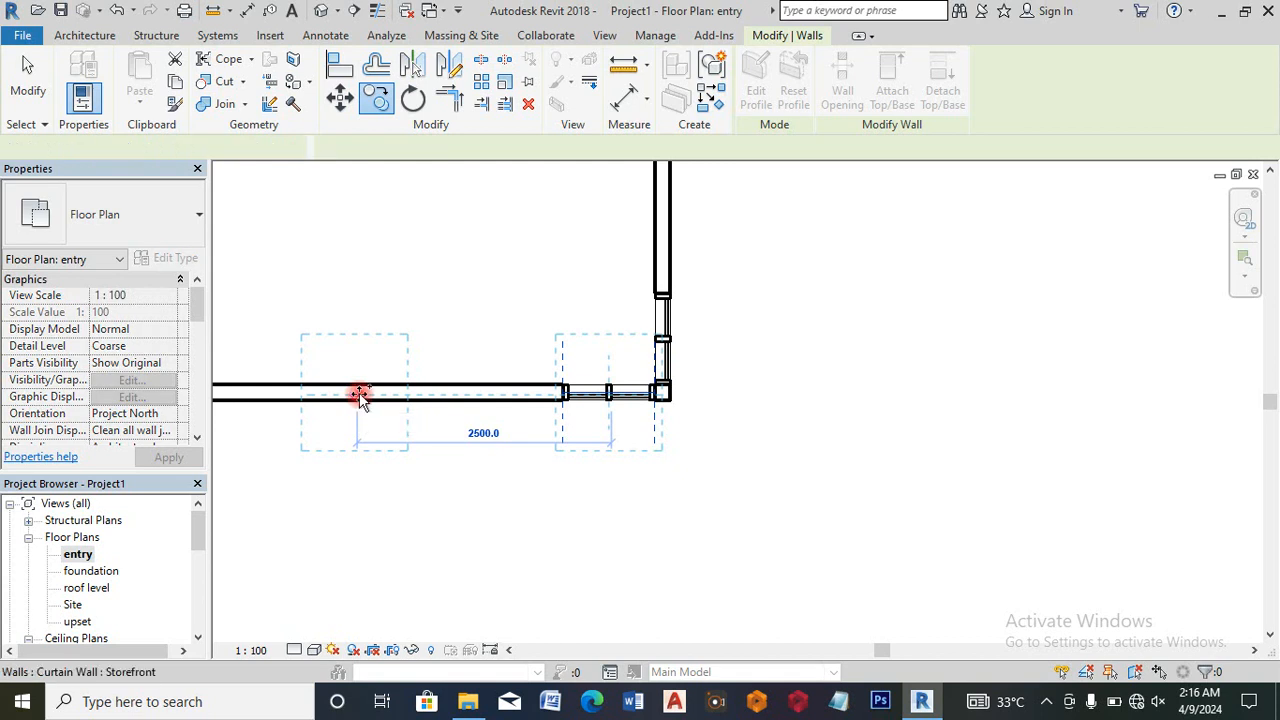
scroll(826, 352, "down", 2)
left_click(826, 354)
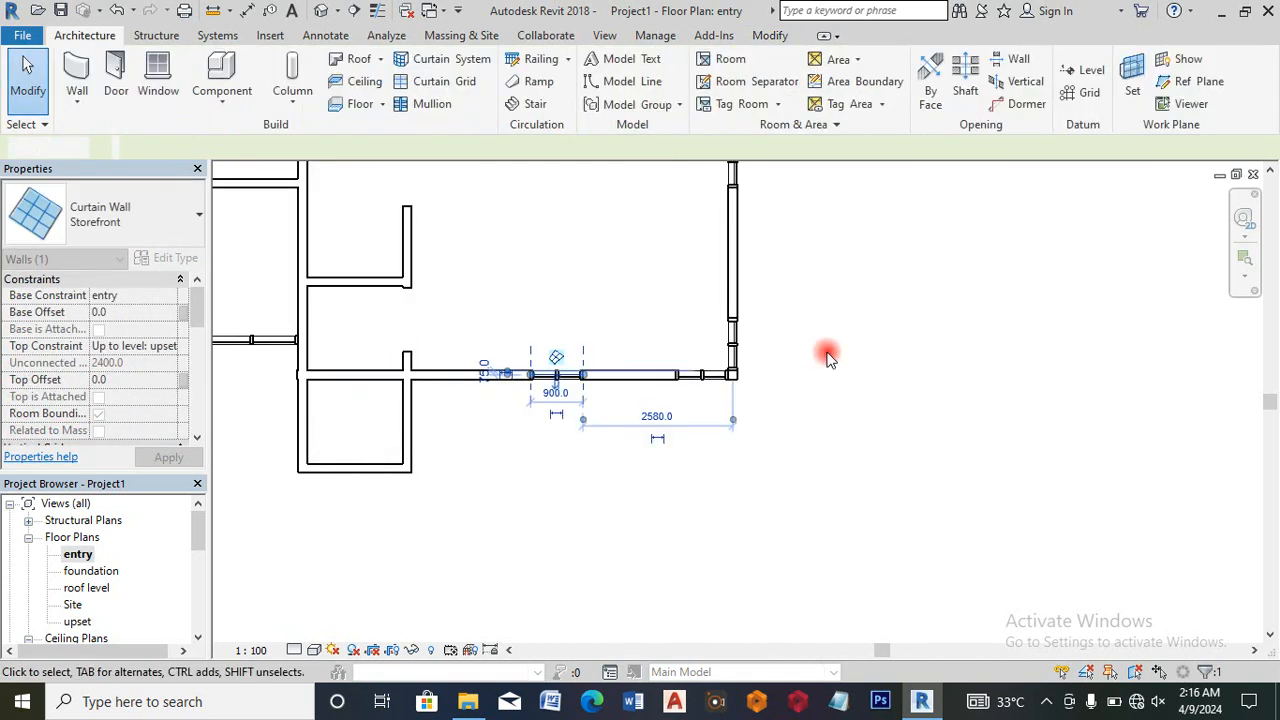
Step: Stretch the west end of the recessed entry window to the face of the adjoining wall, making it about 1645 mm wide
scroll(812, 368, "down", 2)
scroll(490, 350, "up", 3)
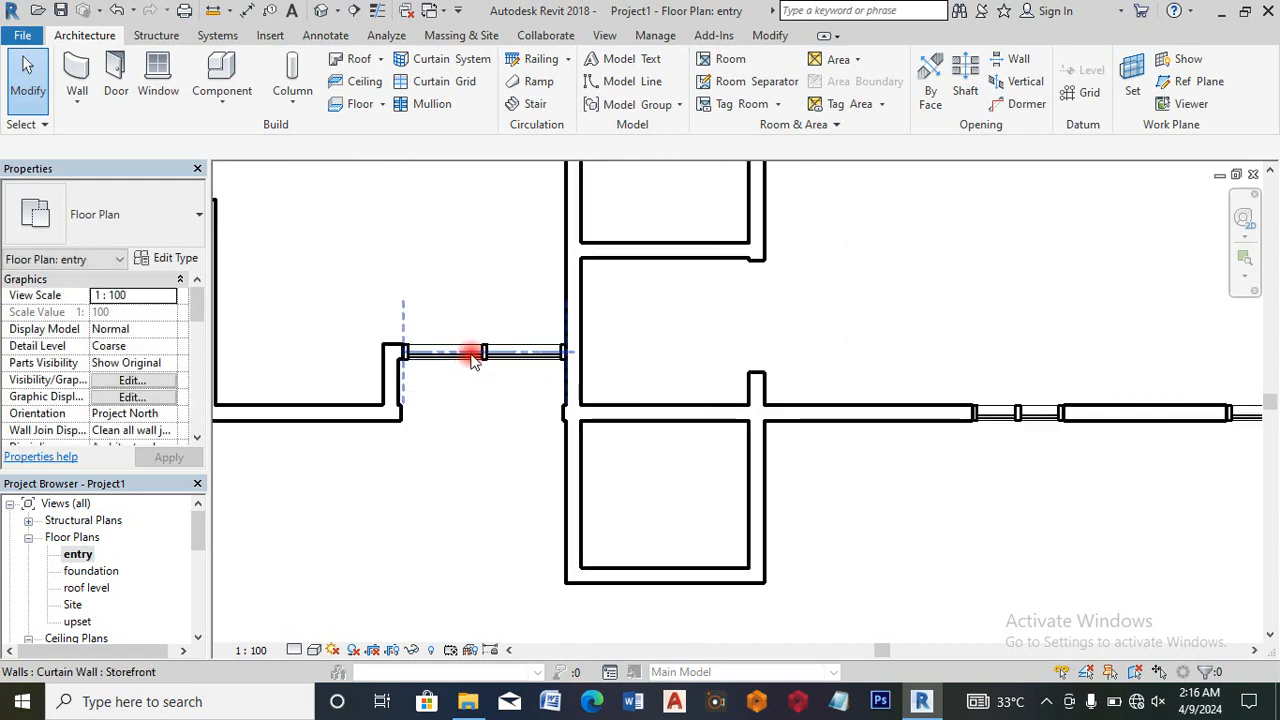
left_click(487, 356)
scroll(490, 350, "up", 1)
scroll(424, 350, "up", 1)
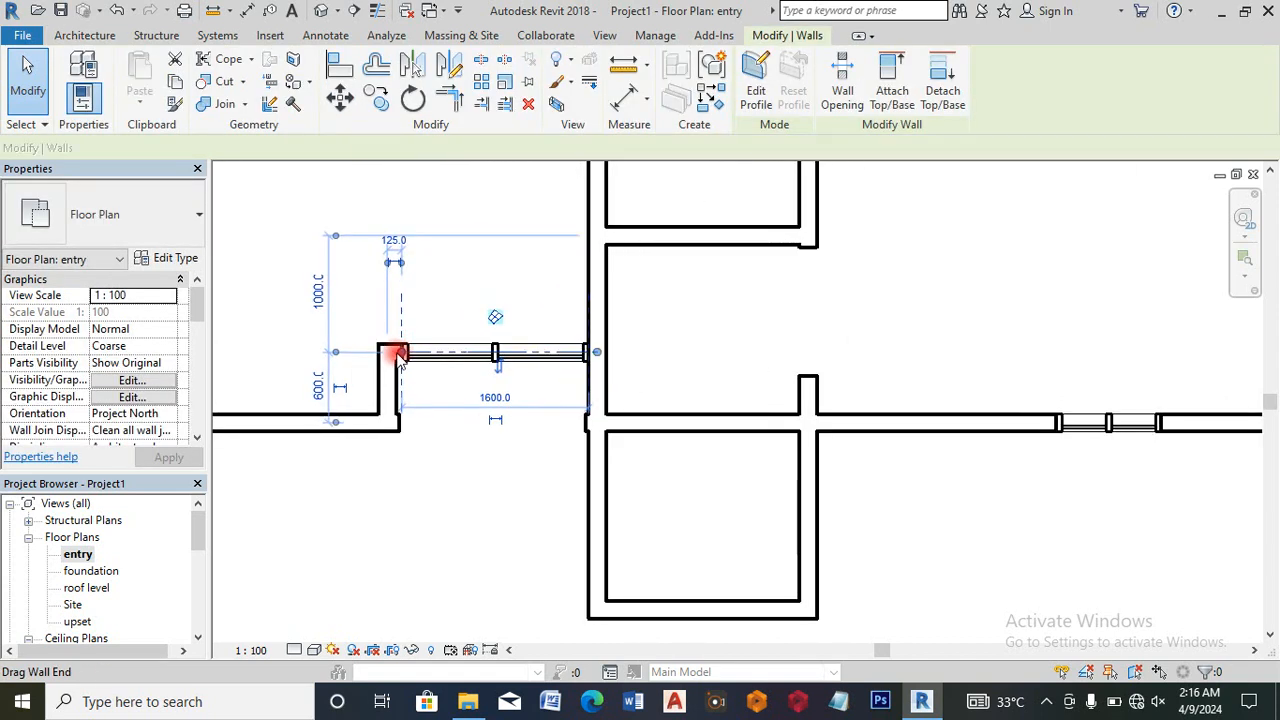
left_click_drag(397, 354, 389, 348)
scroll(398, 358, "up", 1)
scroll(398, 357, "up", 1)
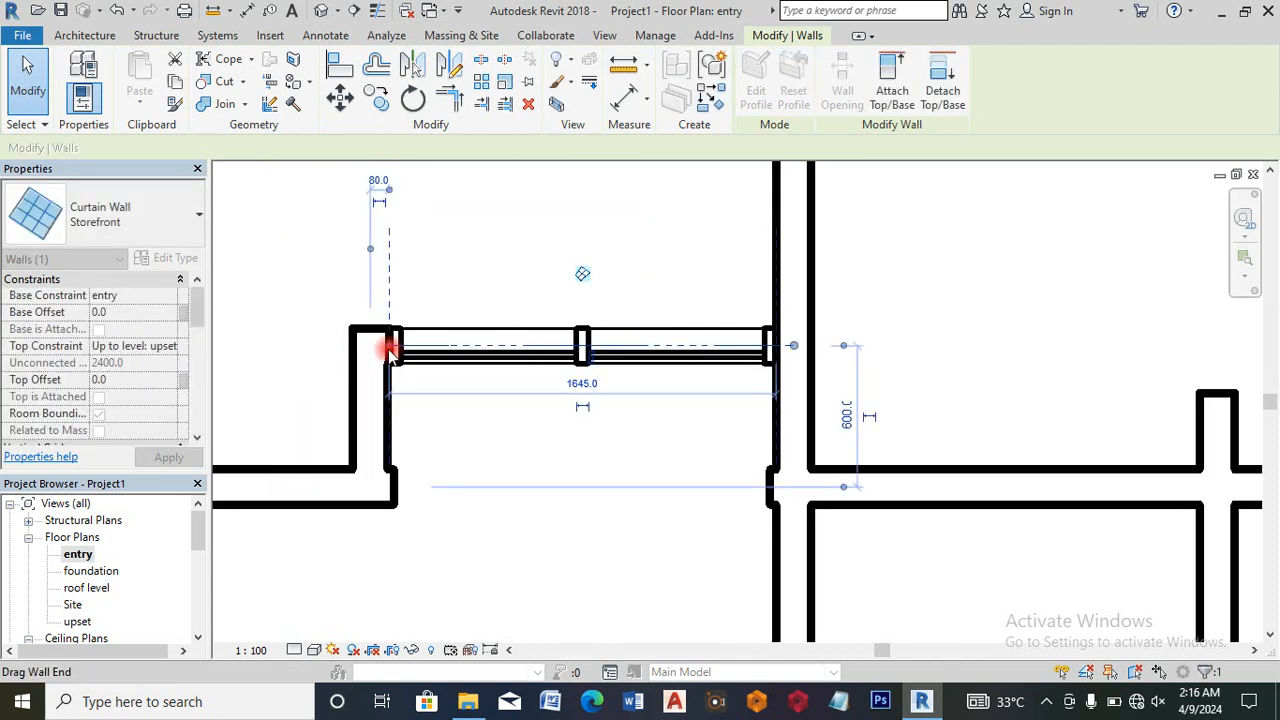
scroll(440, 375, "down", 2)
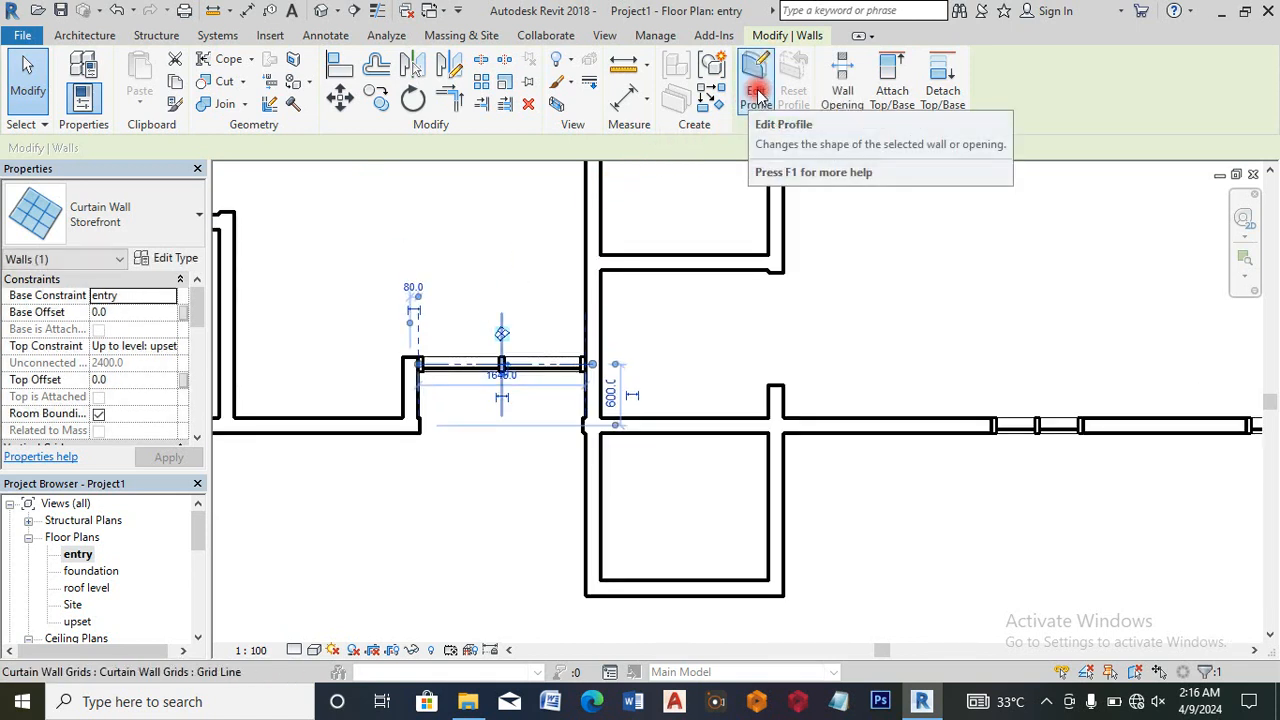
Step: Edit the recessed window's profile in the North elevation, lowering its top edge to 1100 mm below the roof level and removing its constraints
left_click(757, 93)
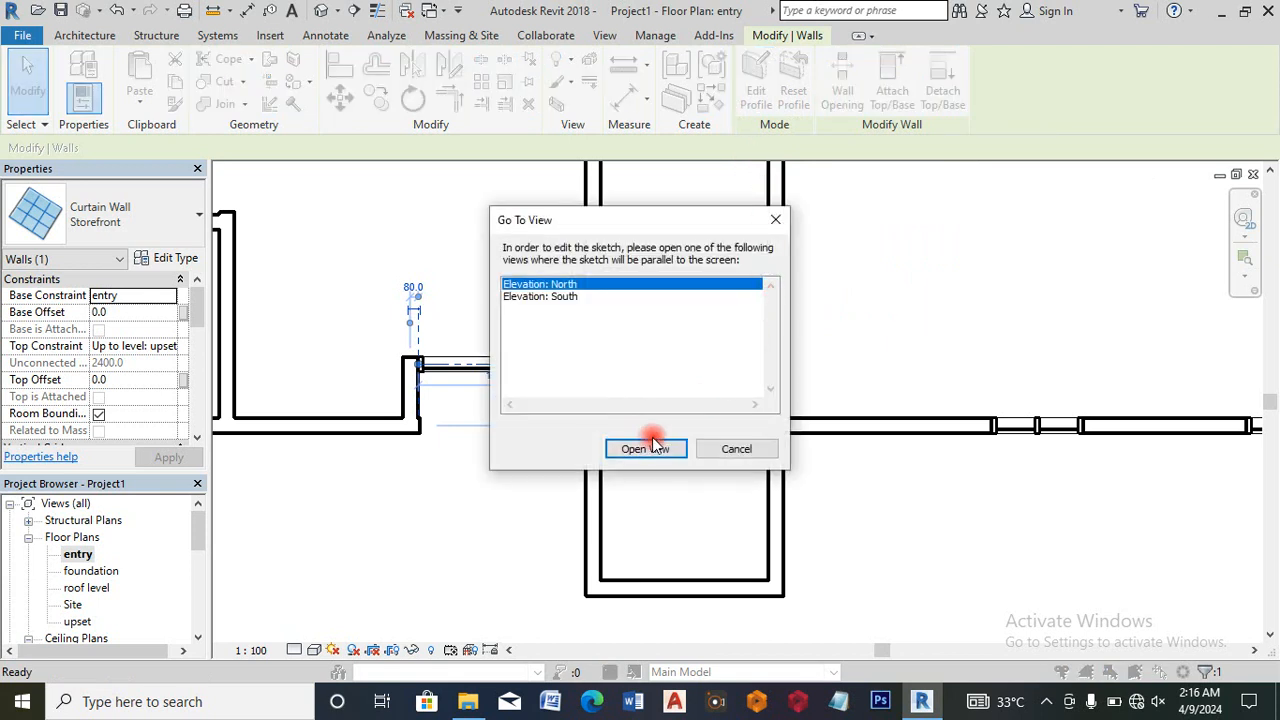
left_click(646, 449)
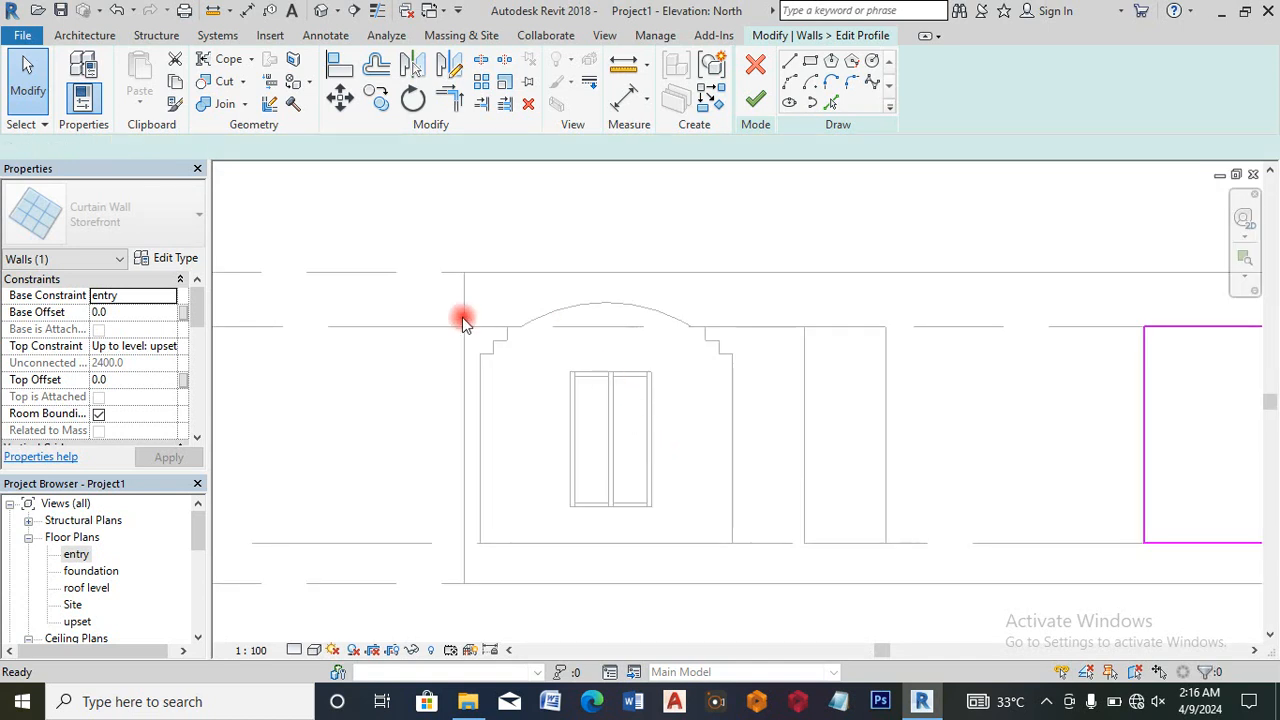
scroll(463, 320, "down", 5)
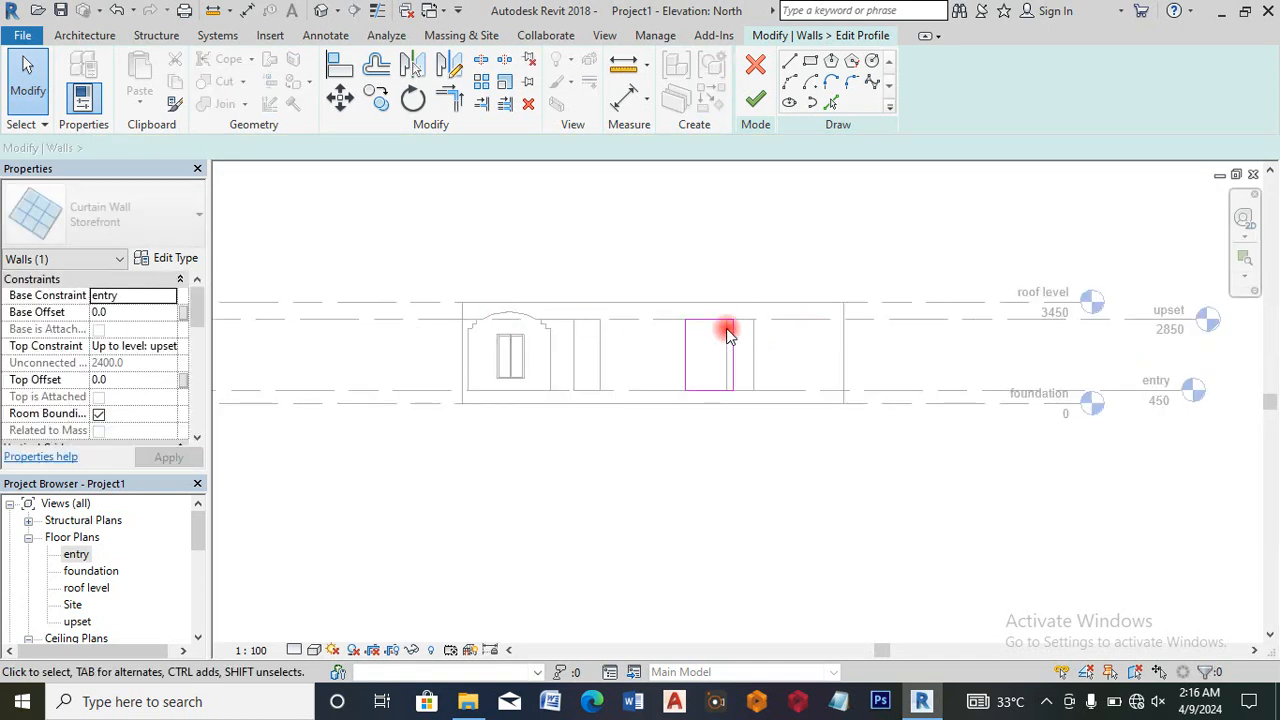
scroll(726, 329, "up", 5)
left_click_drag(653, 323, 655, 318)
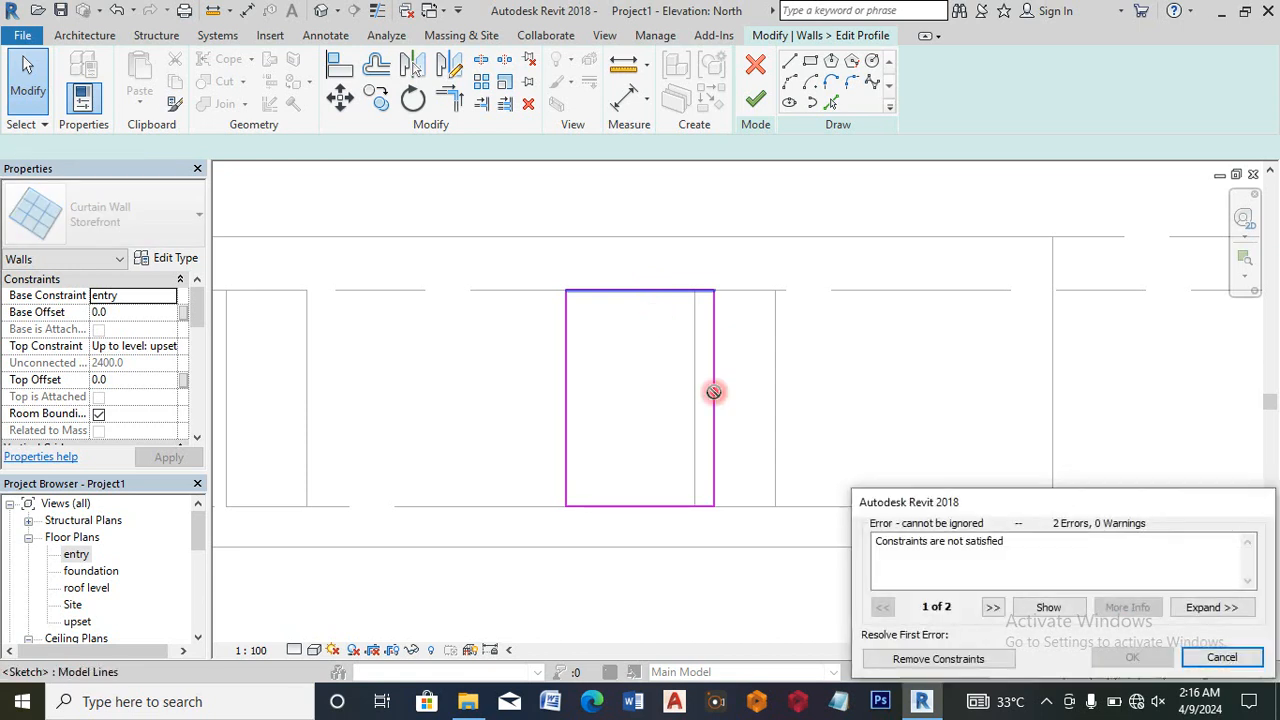
left_click(930, 660)
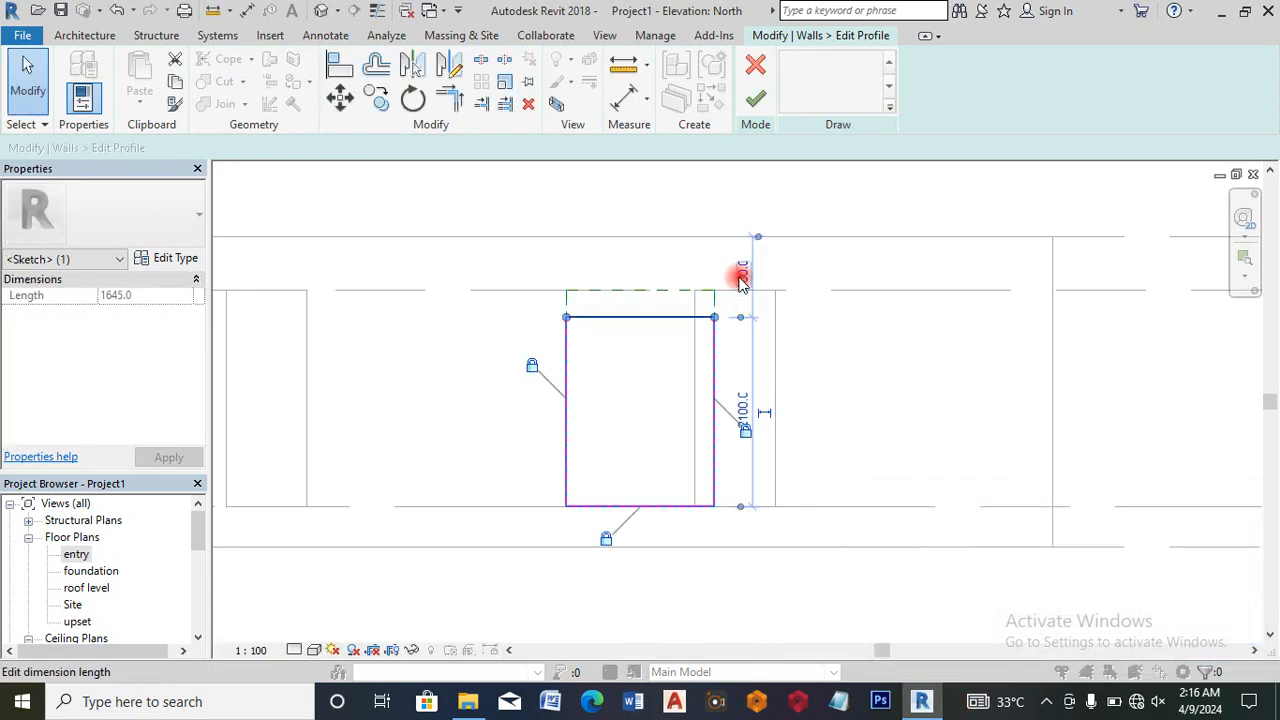
left_click(741, 276)
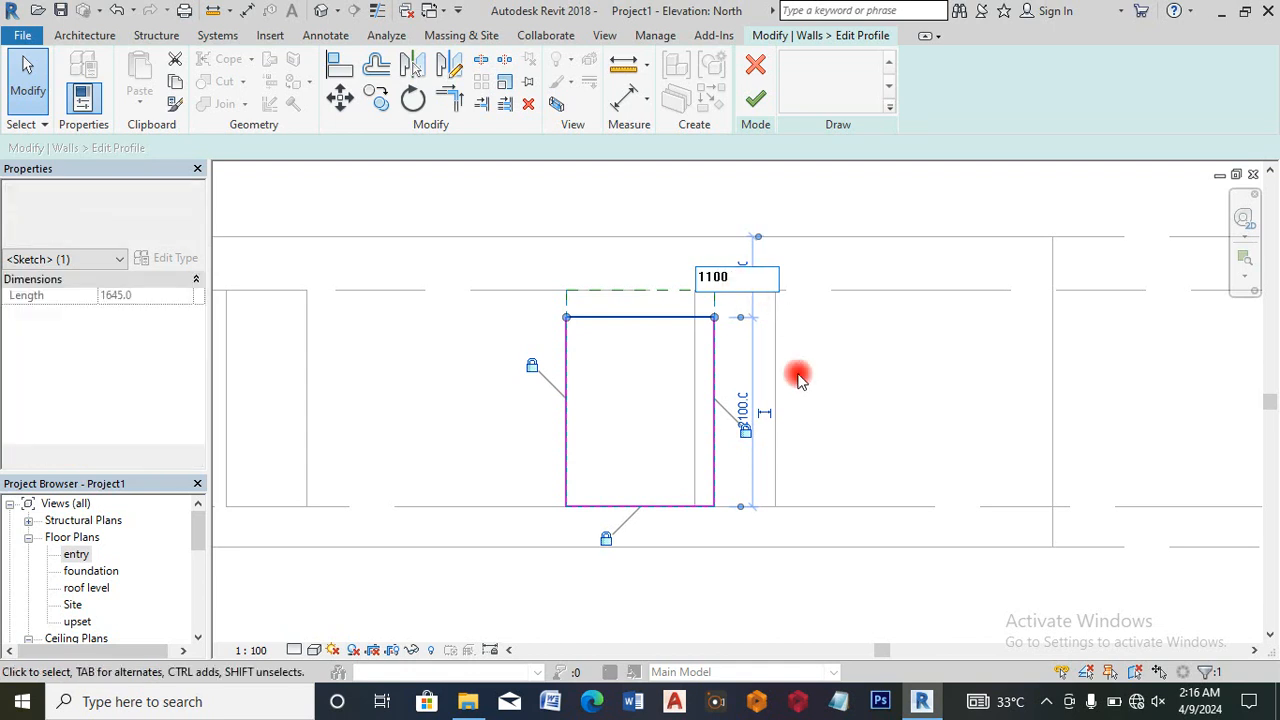
key("Return")
Step: Raise the profile's bottom edge to 400 mm above the entry level, removing its constraints, finish the edit and dismiss the save reminder
left_click_drag(668, 460, 668, 461)
left_click(937, 659)
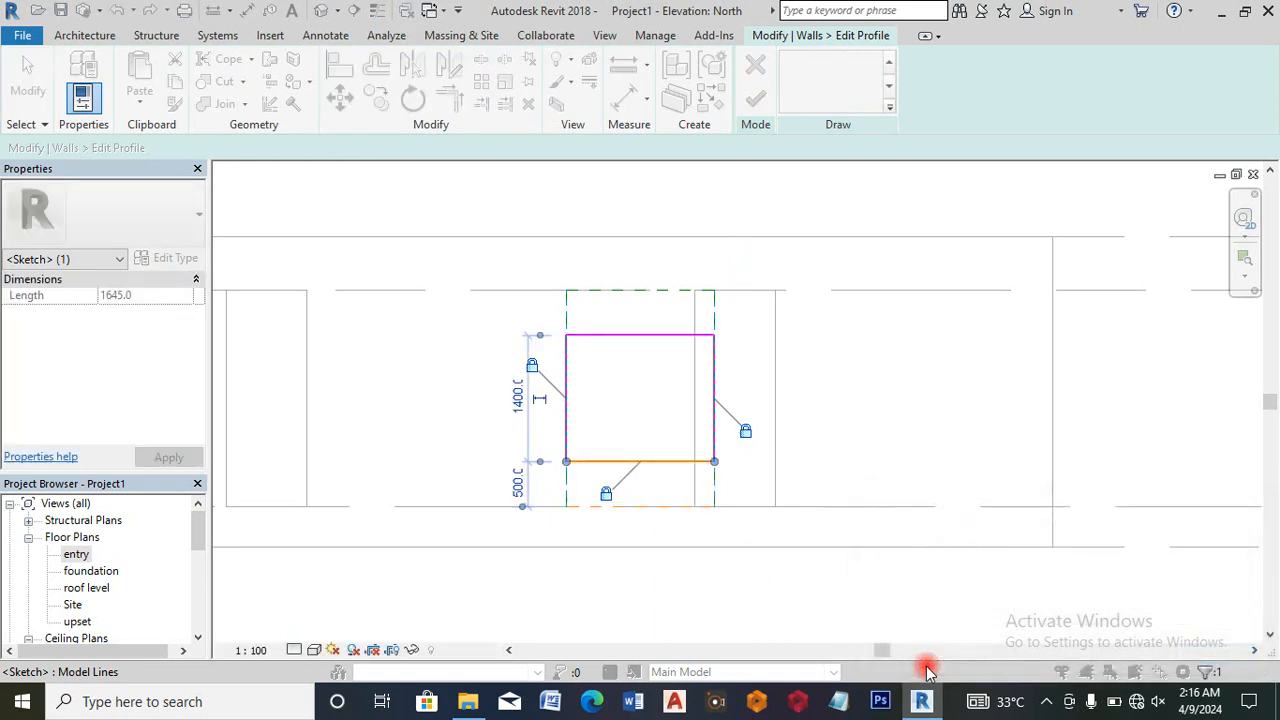
left_click(517, 481)
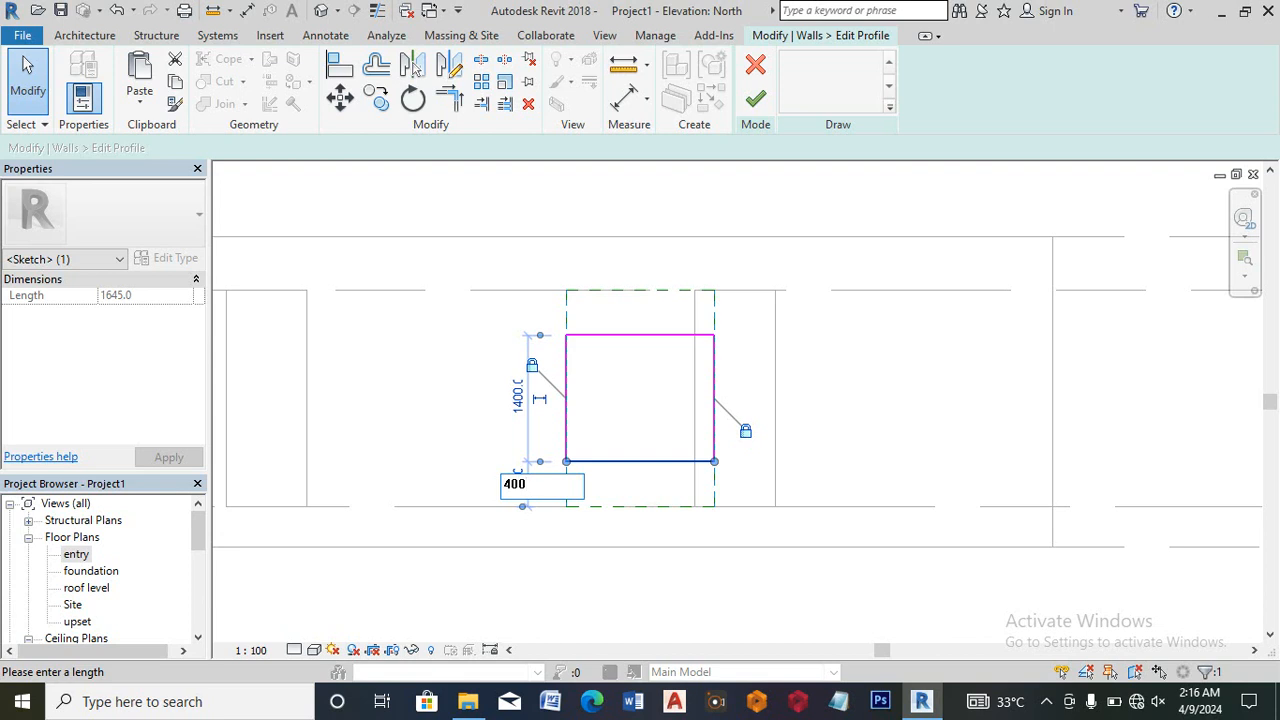
type("400")
key("Return")
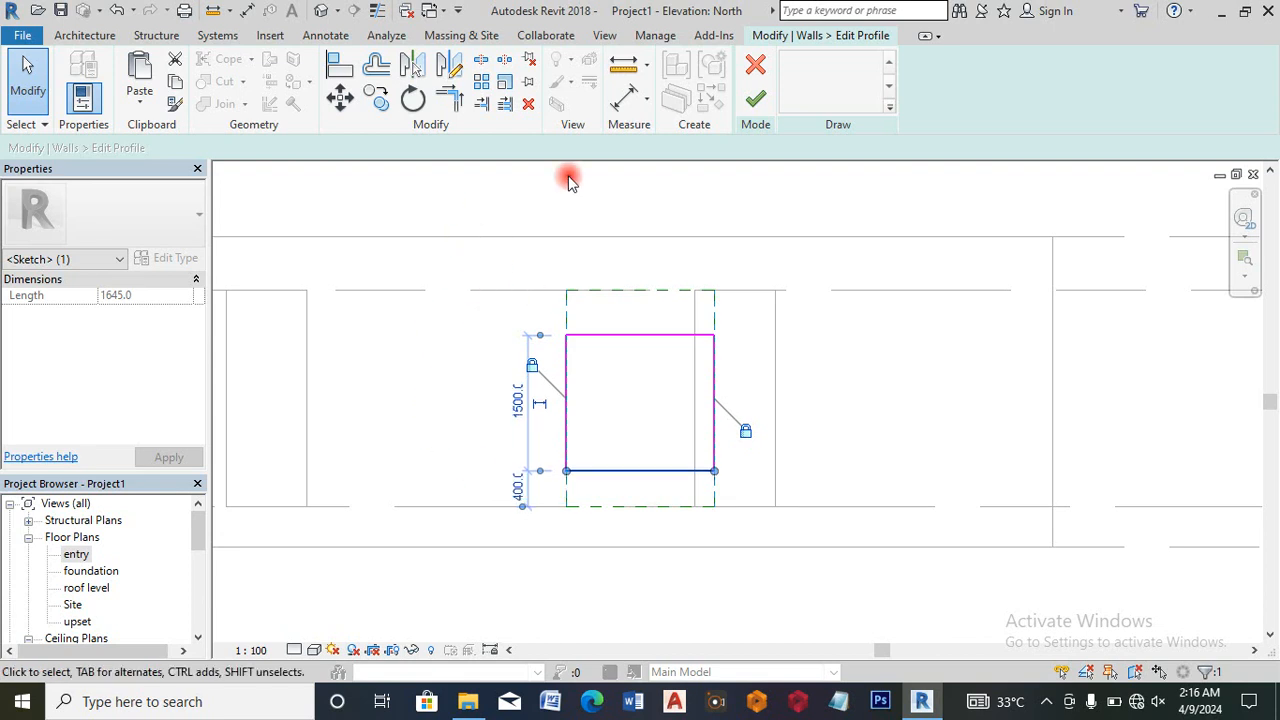
left_click(757, 100)
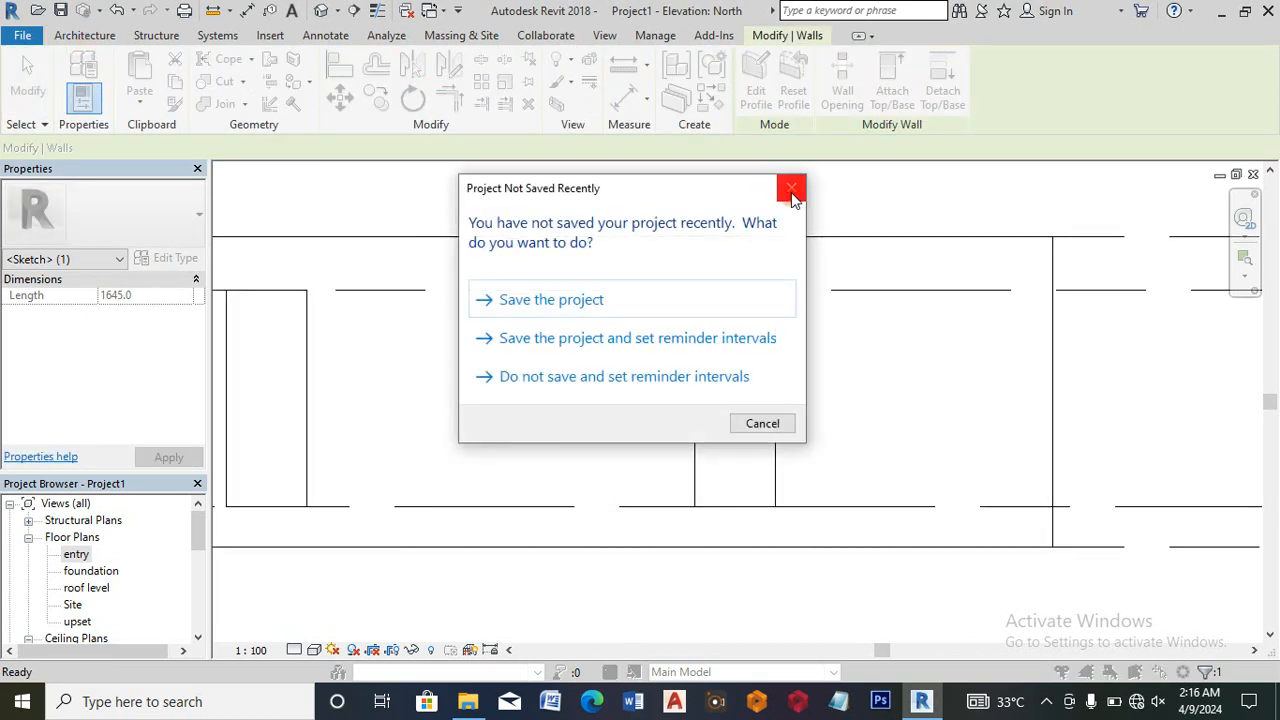
left_click(791, 190)
left_click(100, 35)
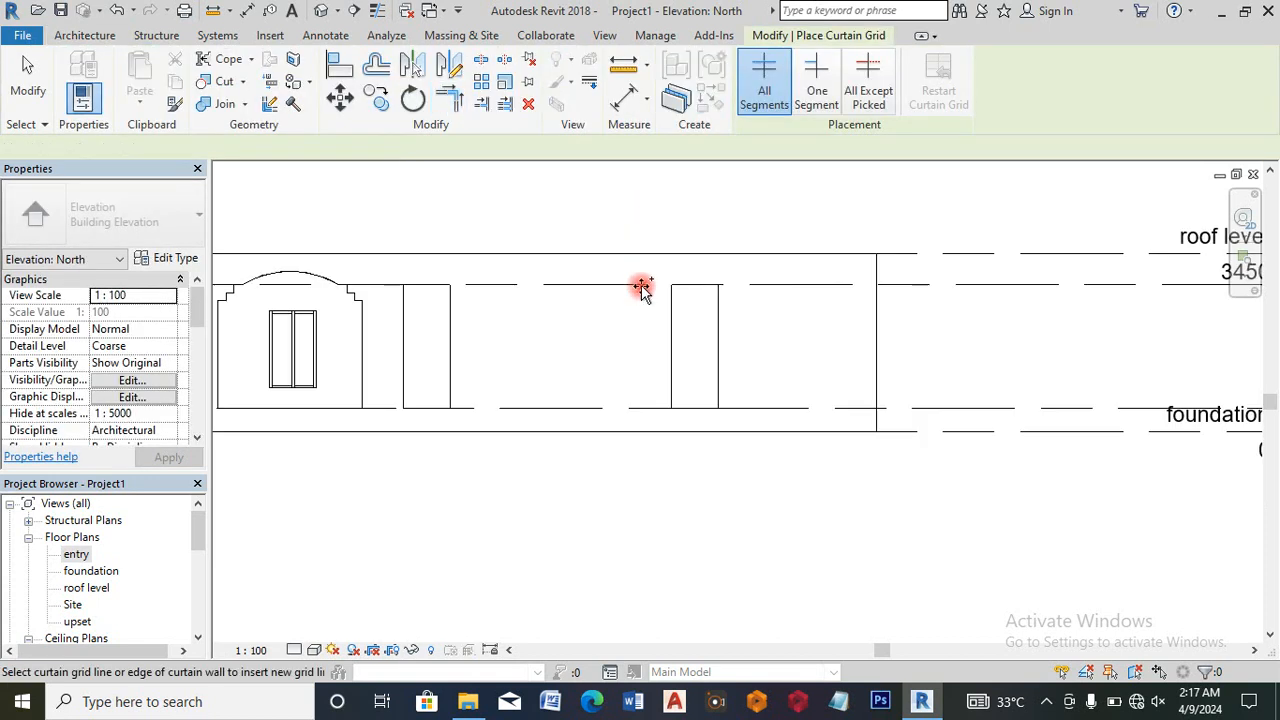
scroll(641, 288, "down", 1)
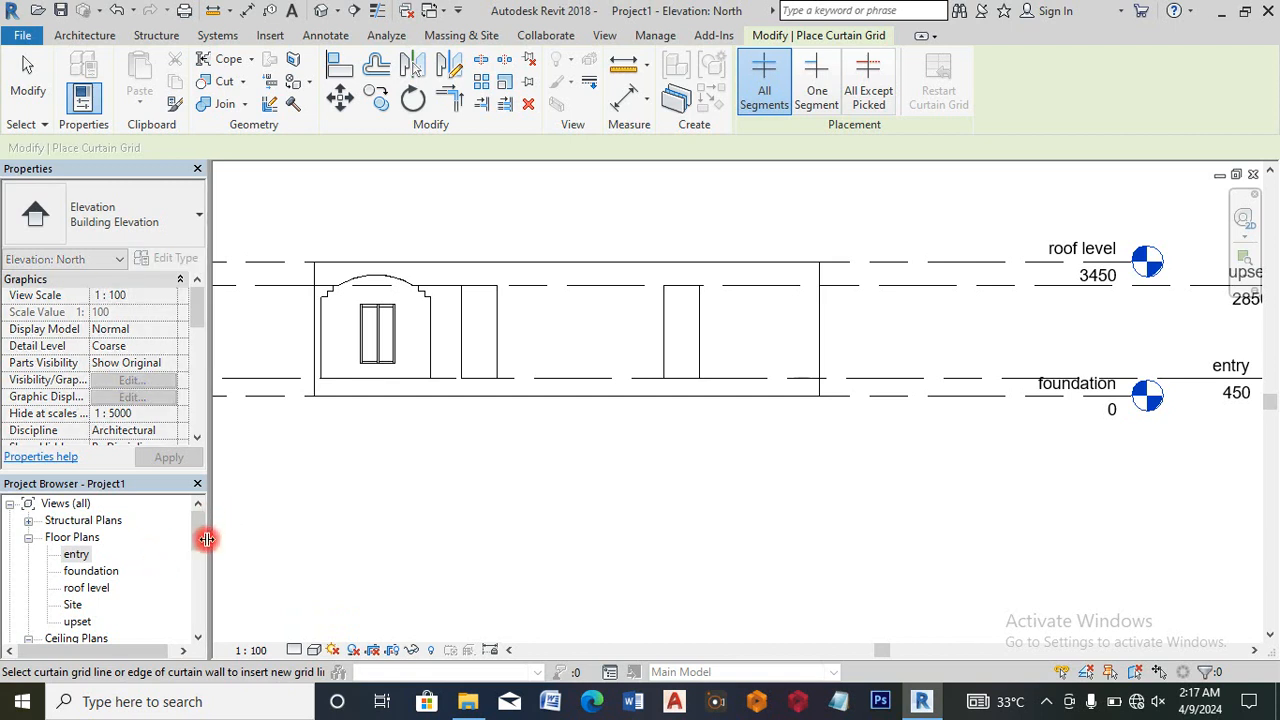
key("Escape")
Step: In the South elevation, add a vertical curtain grid line at the midpoint of each panel of the recessed window, dividing it into four panels
scroll(196, 560, "down", 3)
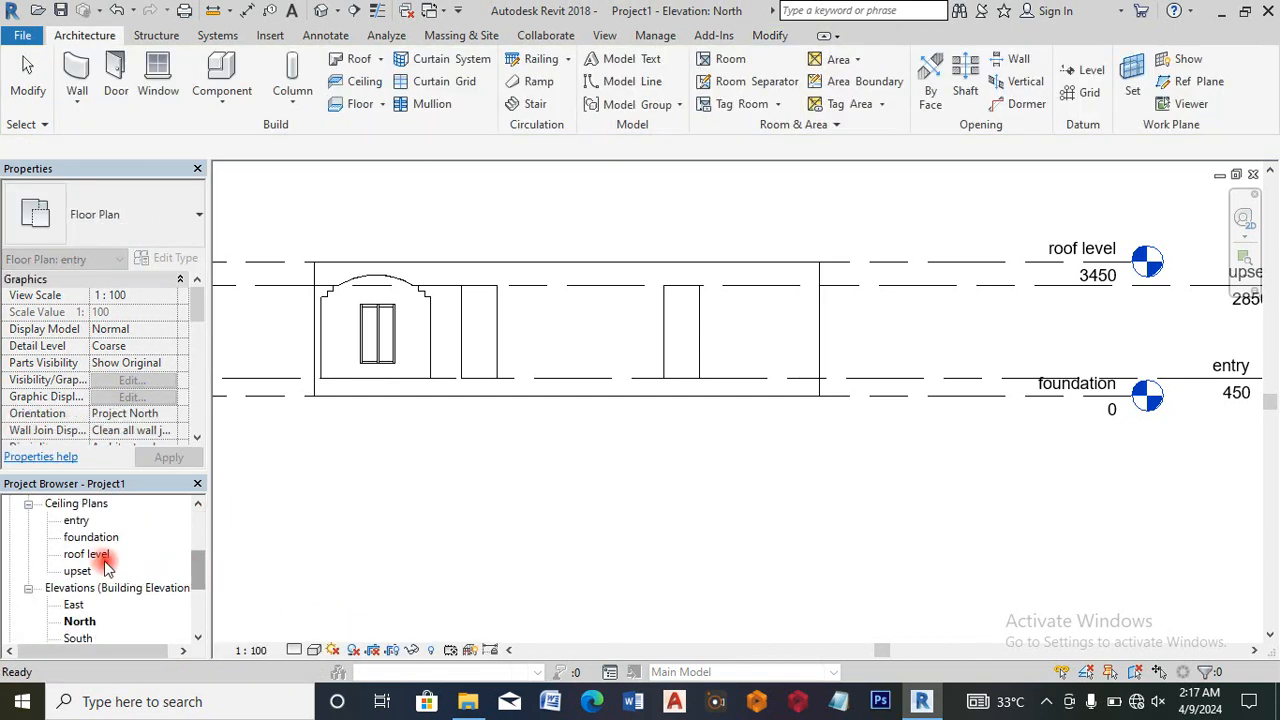
scroll(195, 575, "down", 1)
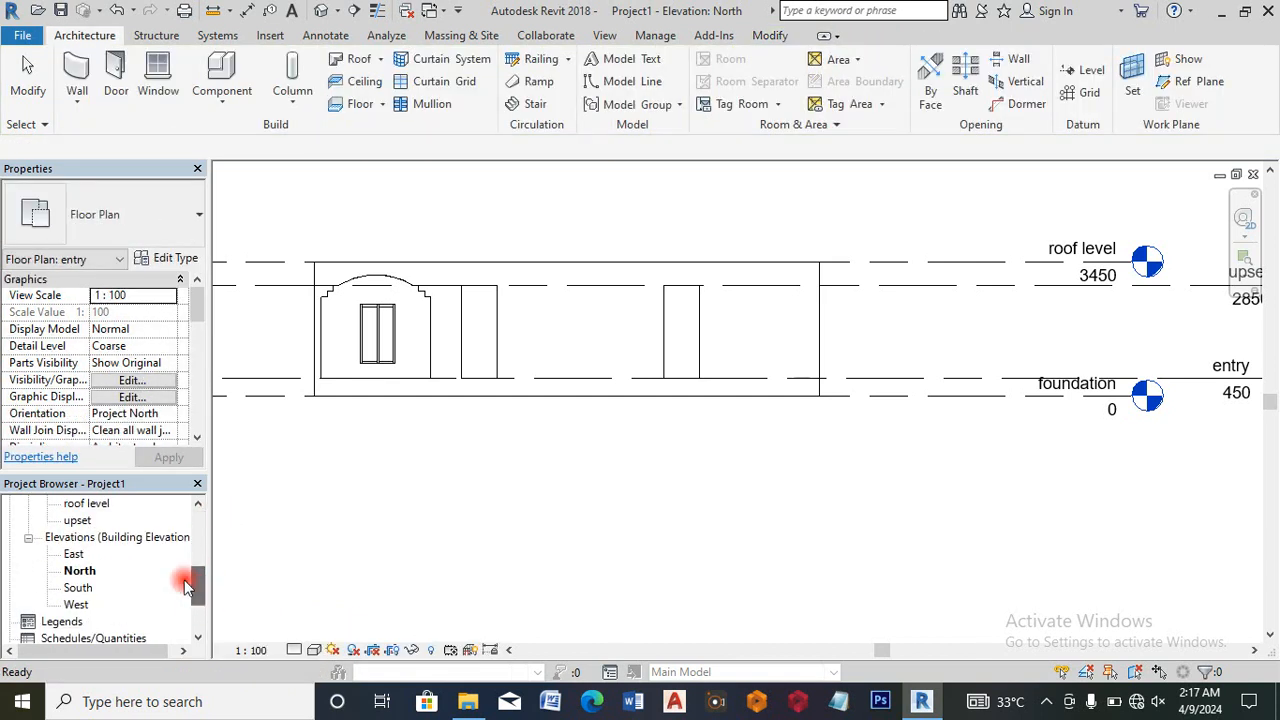
double_click(78, 588)
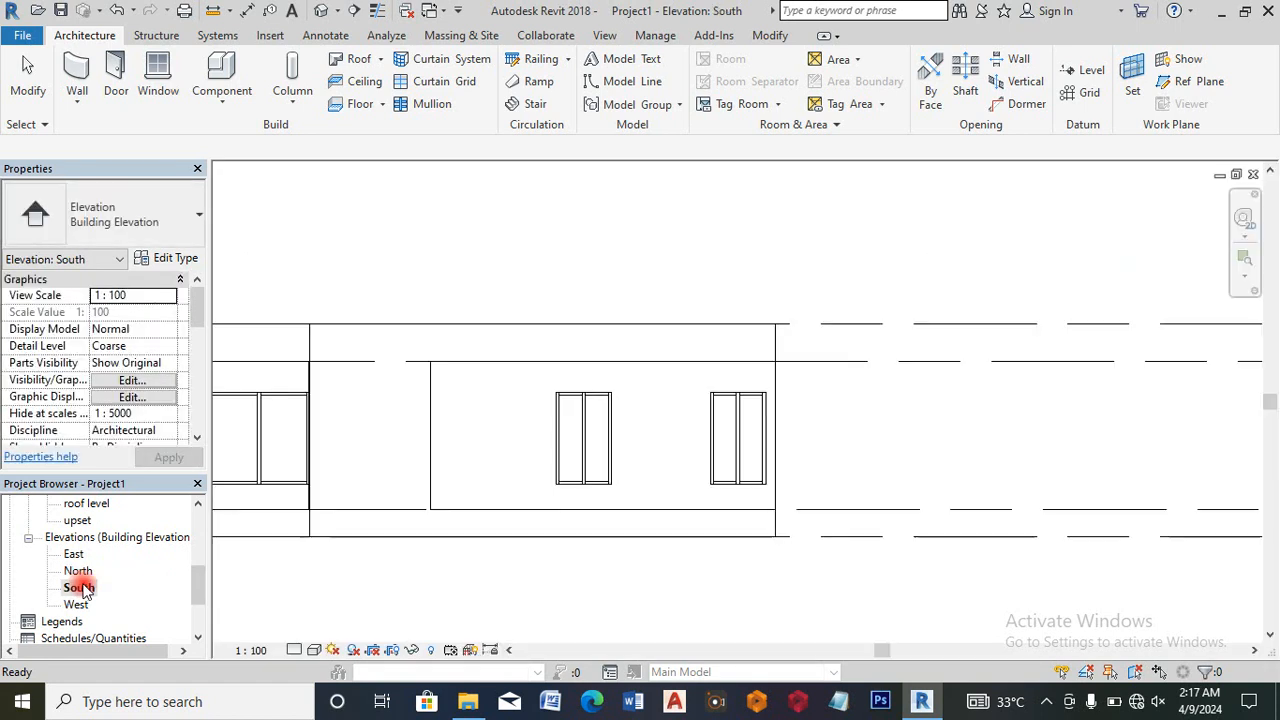
scroll(663, 351, "down", 3)
scroll(440, 395, "up", 5)
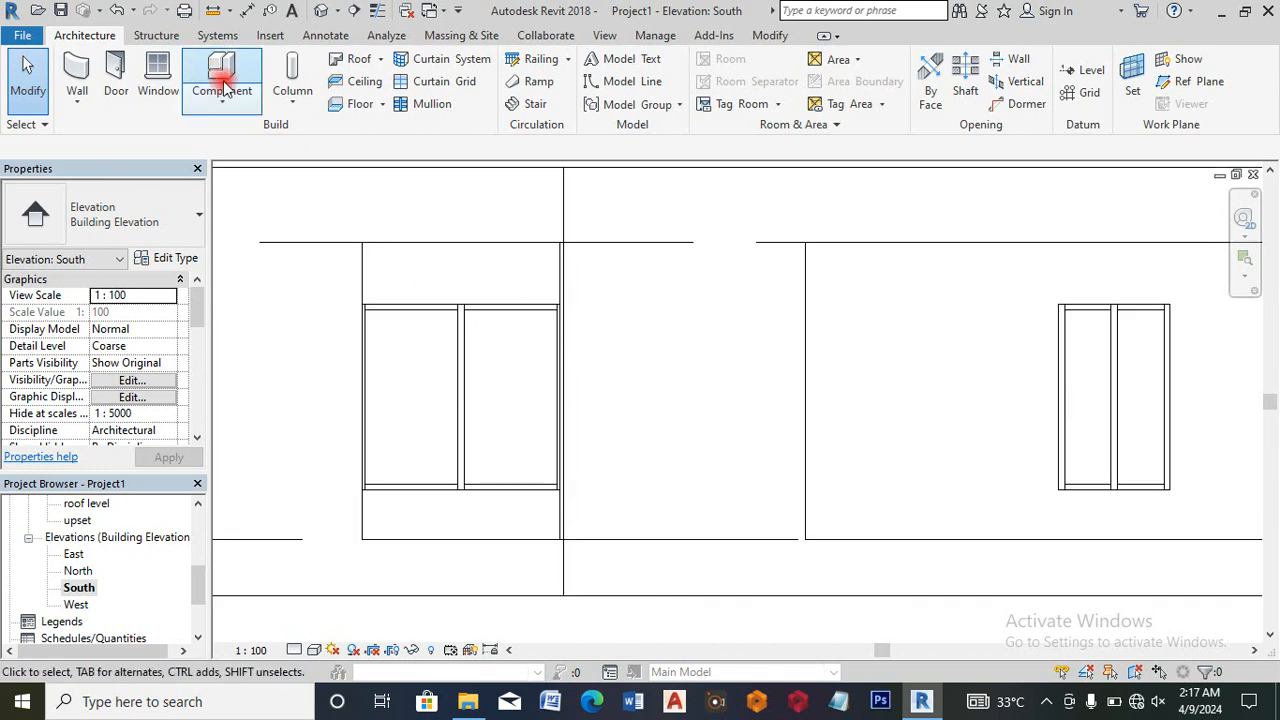
left_click(425, 81)
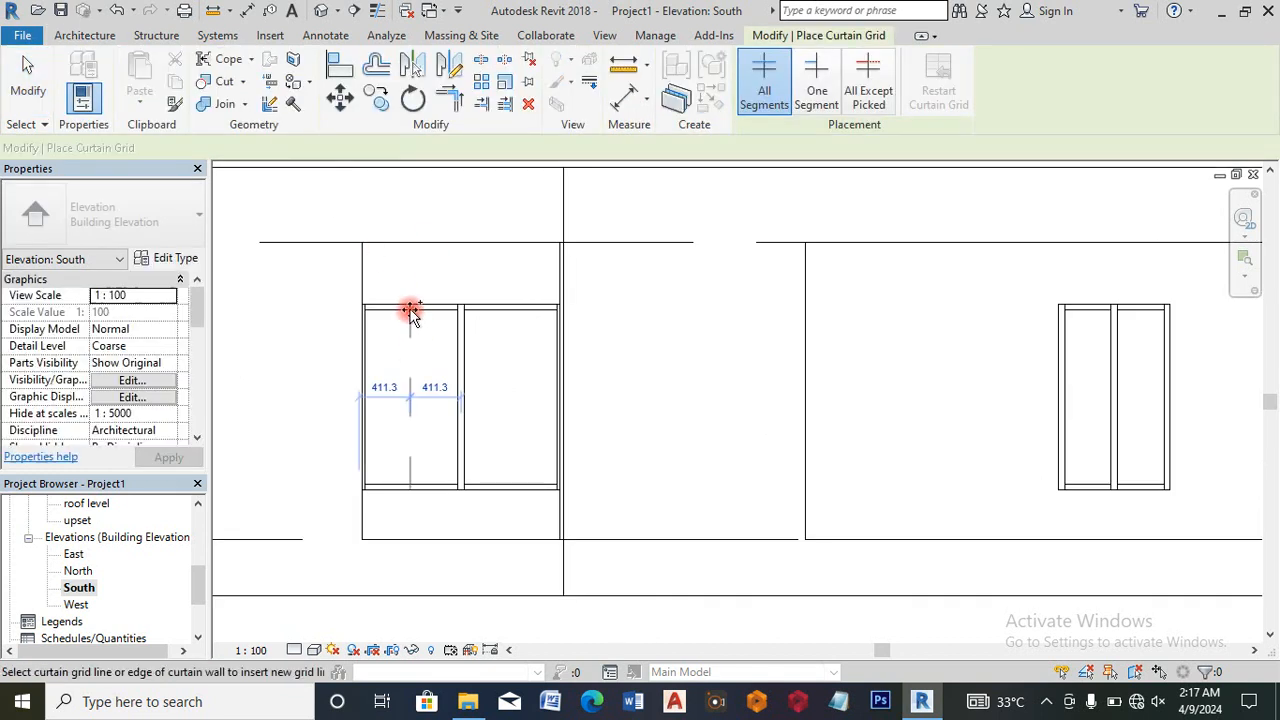
left_click(410, 310)
left_click(518, 313)
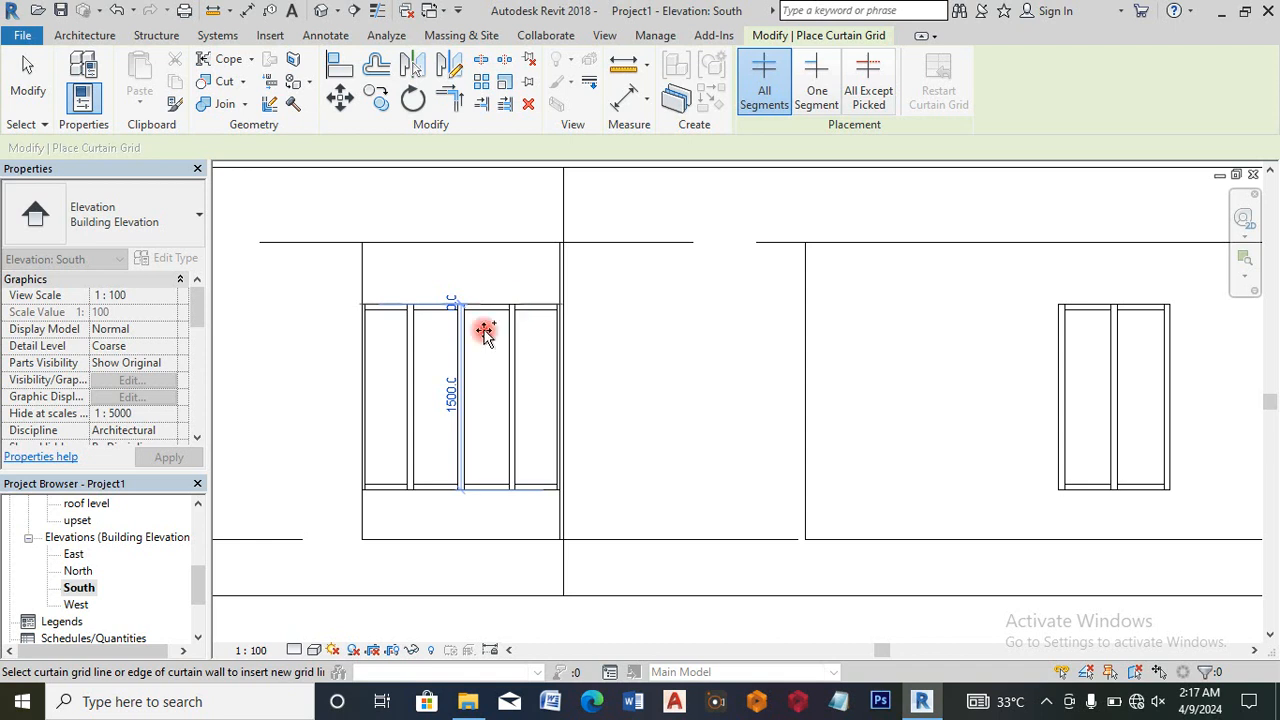
scroll(484, 333, "down", 1)
key("Escape")
Step: Open the West elevation view
scroll(194, 589, "down", 1)
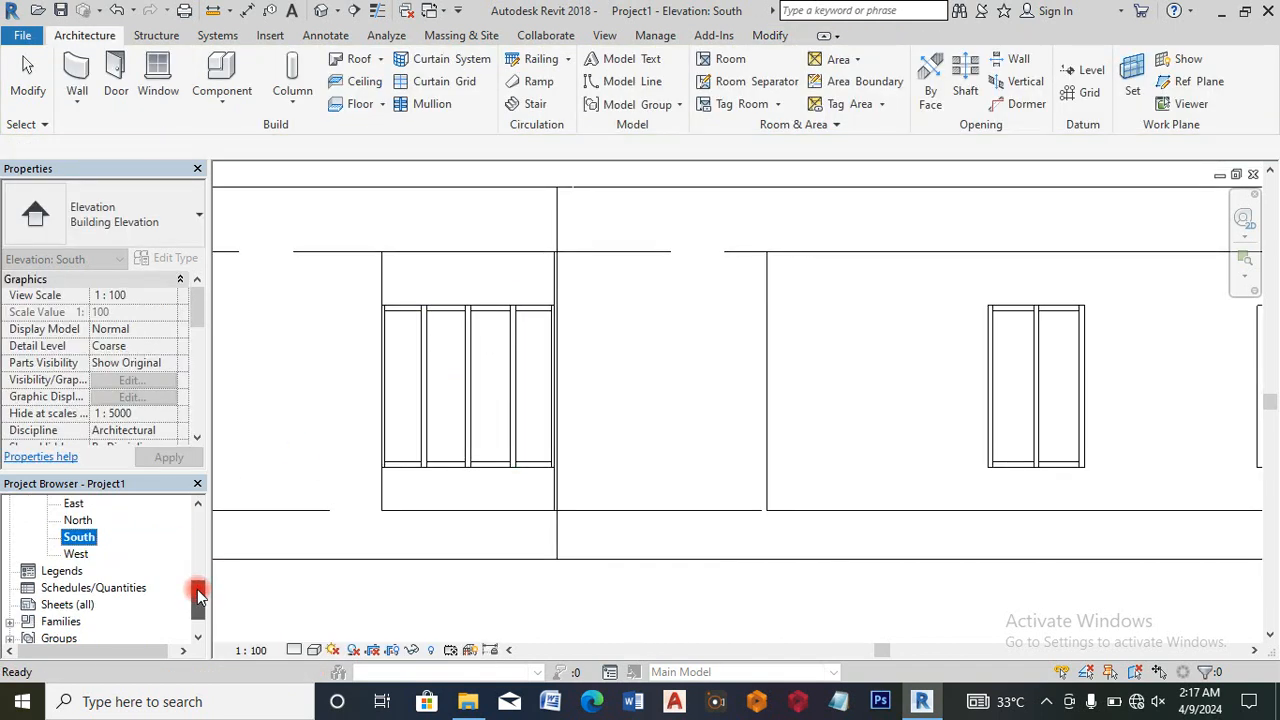
left_click(78, 537)
left_click(74, 555)
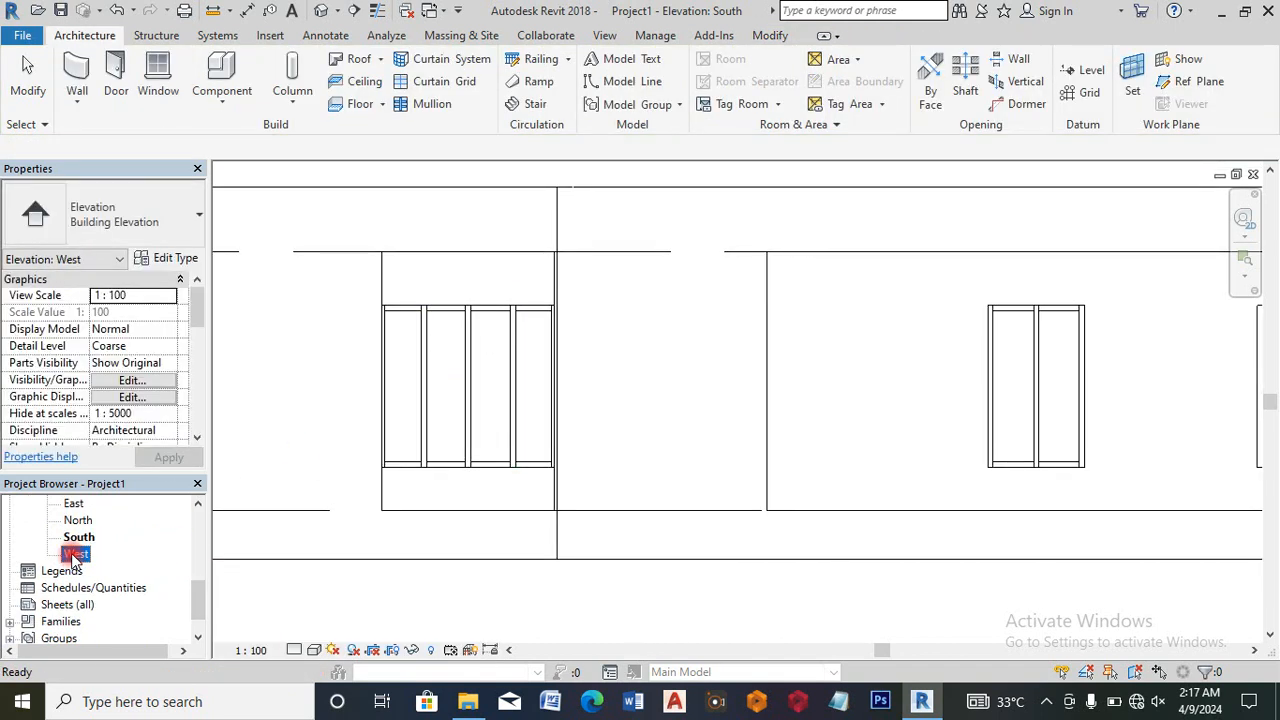
double_click(74, 555)
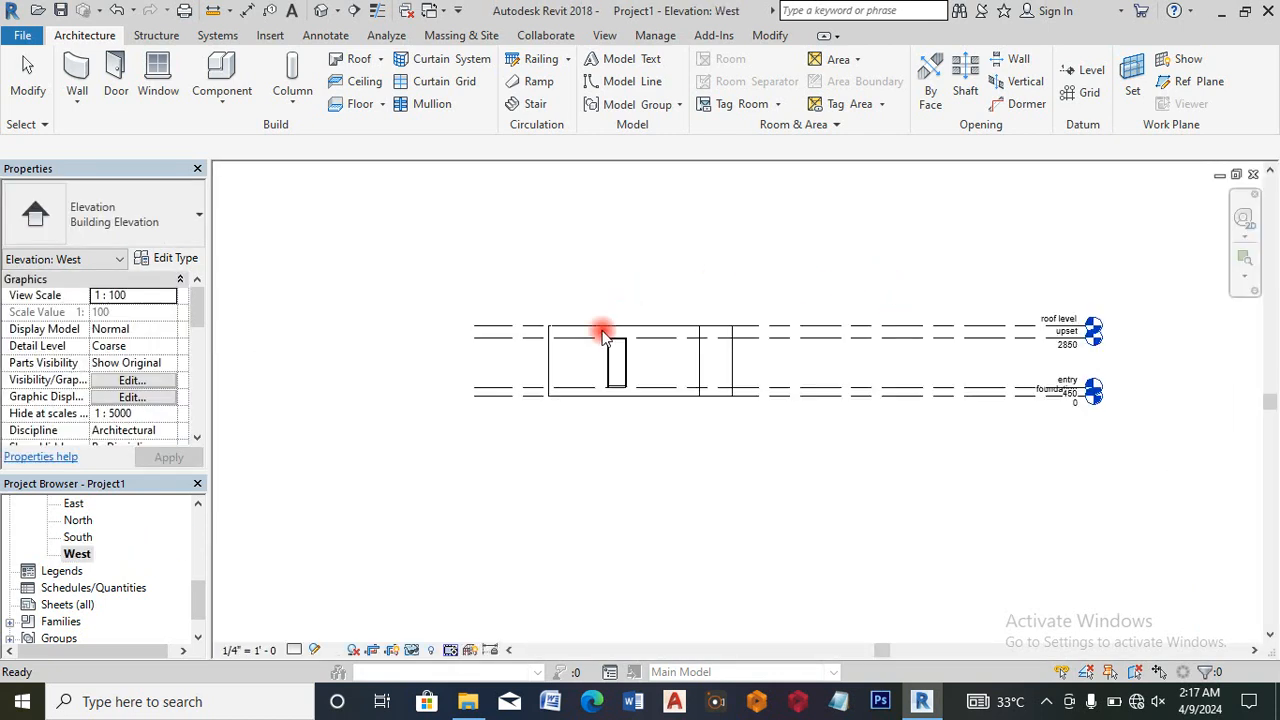
Step: Edit the narrow Storefront window's profile in the West elevation, lowering its top edge to 1100 mm below the roof level and removing its constraints
scroll(601, 371, "up", 4)
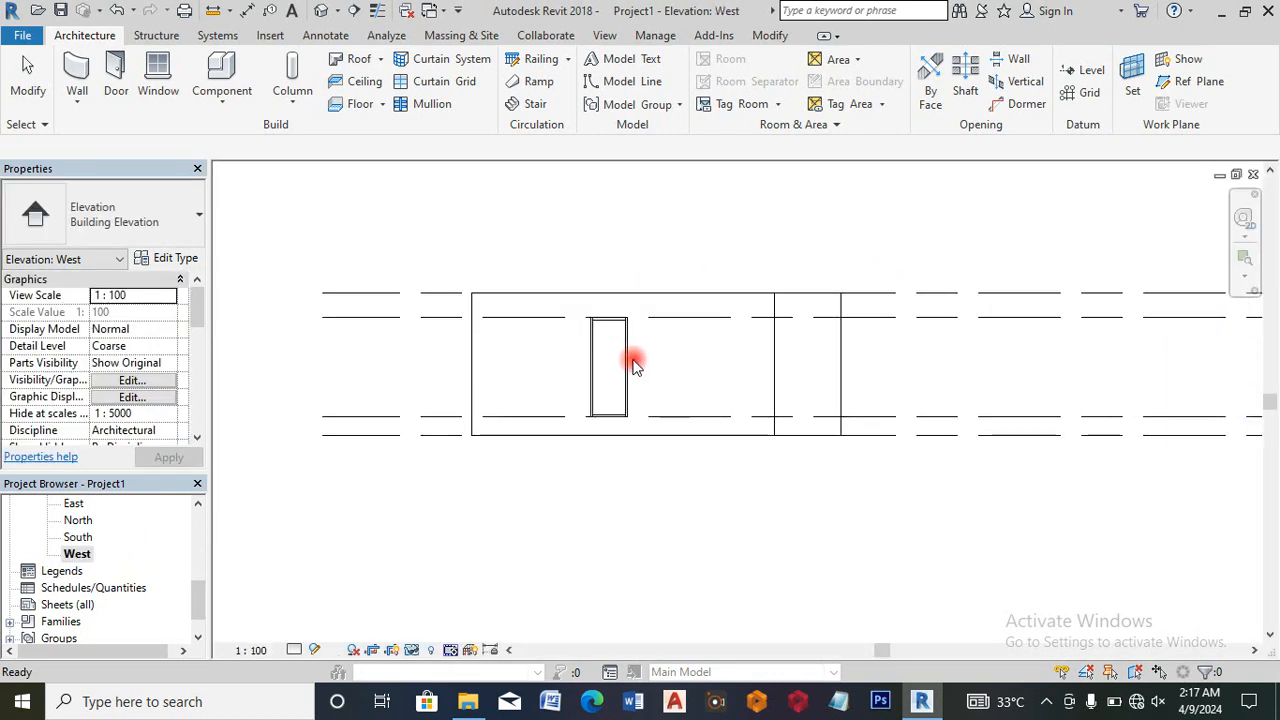
left_click(626, 366)
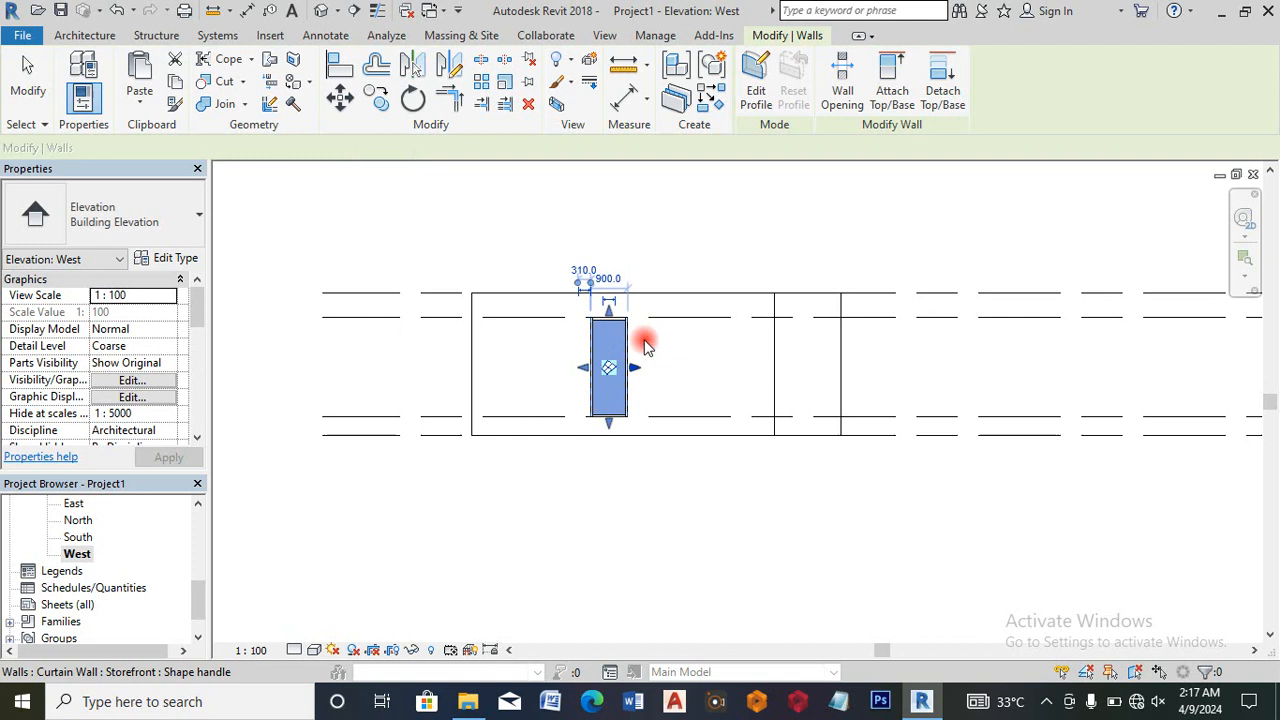
left_click(760, 80)
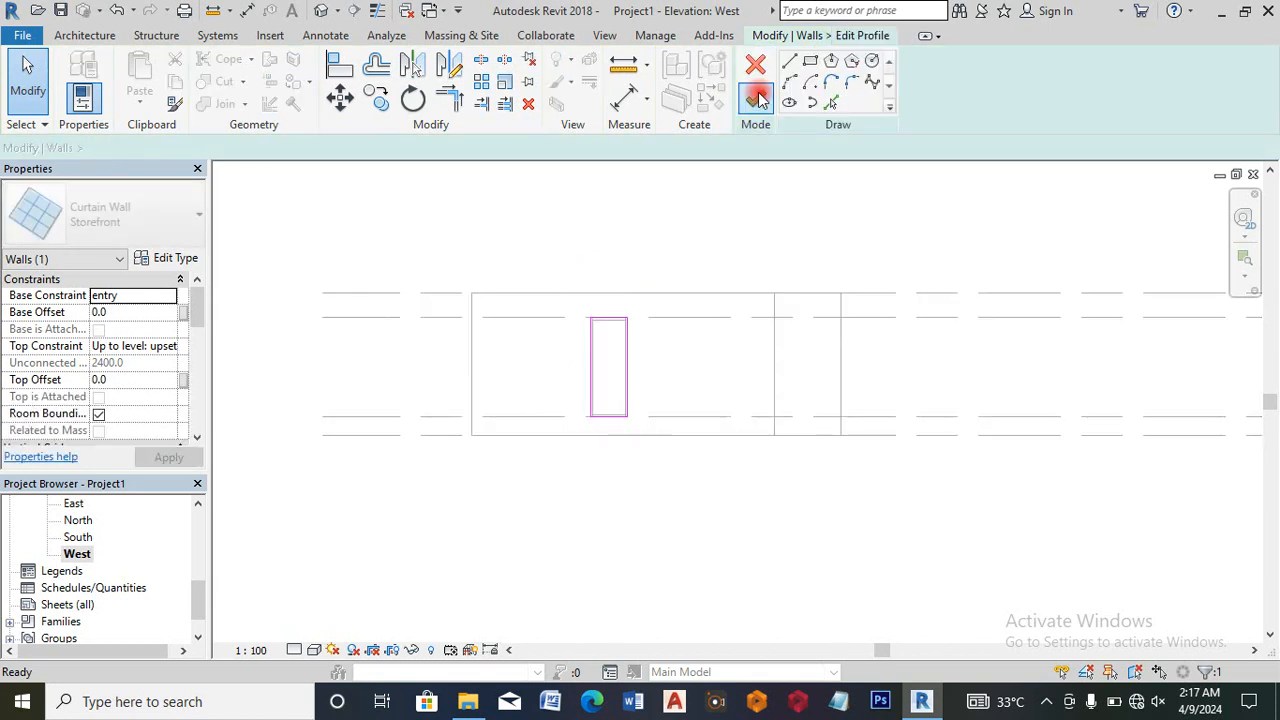
scroll(621, 322, "up", 5)
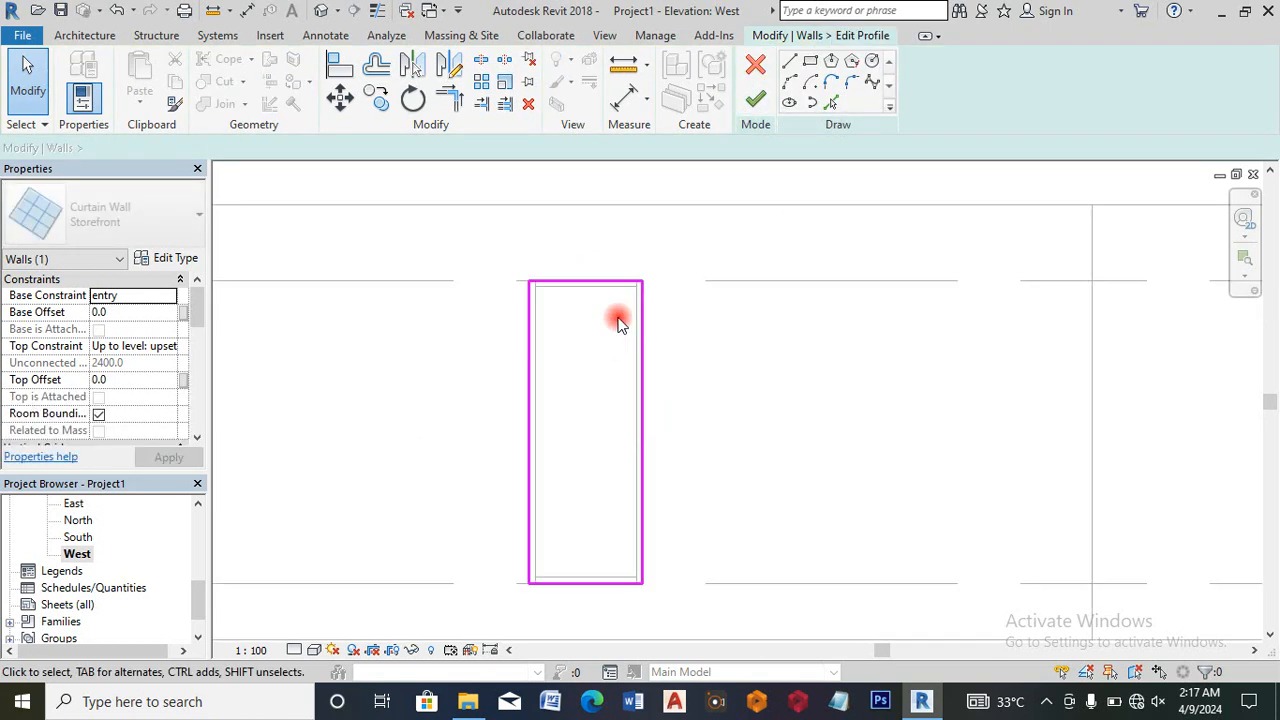
left_click_drag(593, 325, 594, 323)
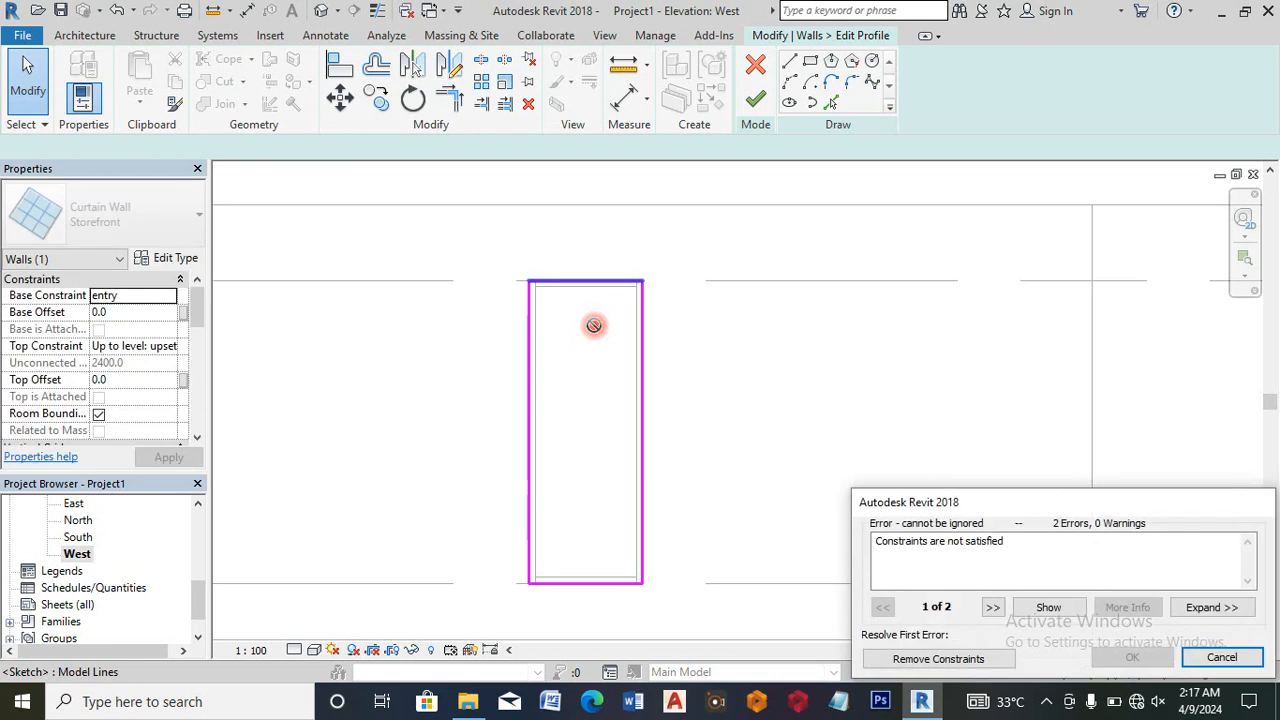
left_click(951, 659)
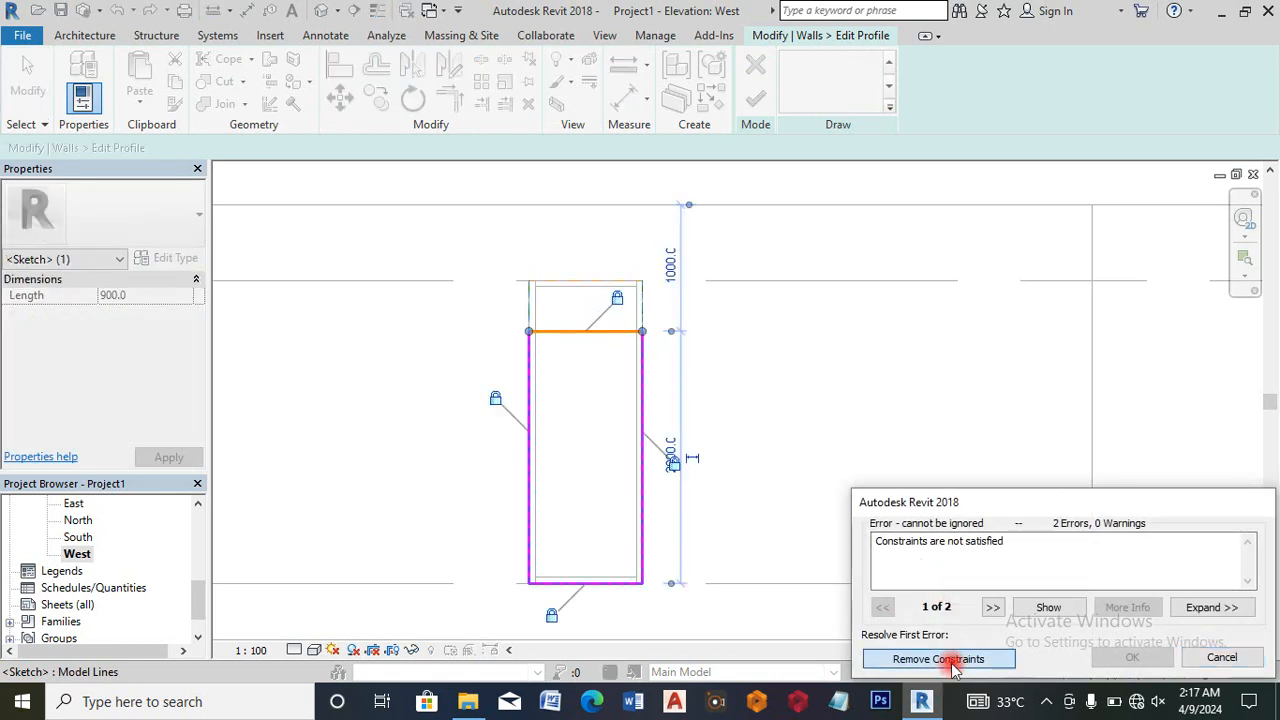
left_click(670, 268)
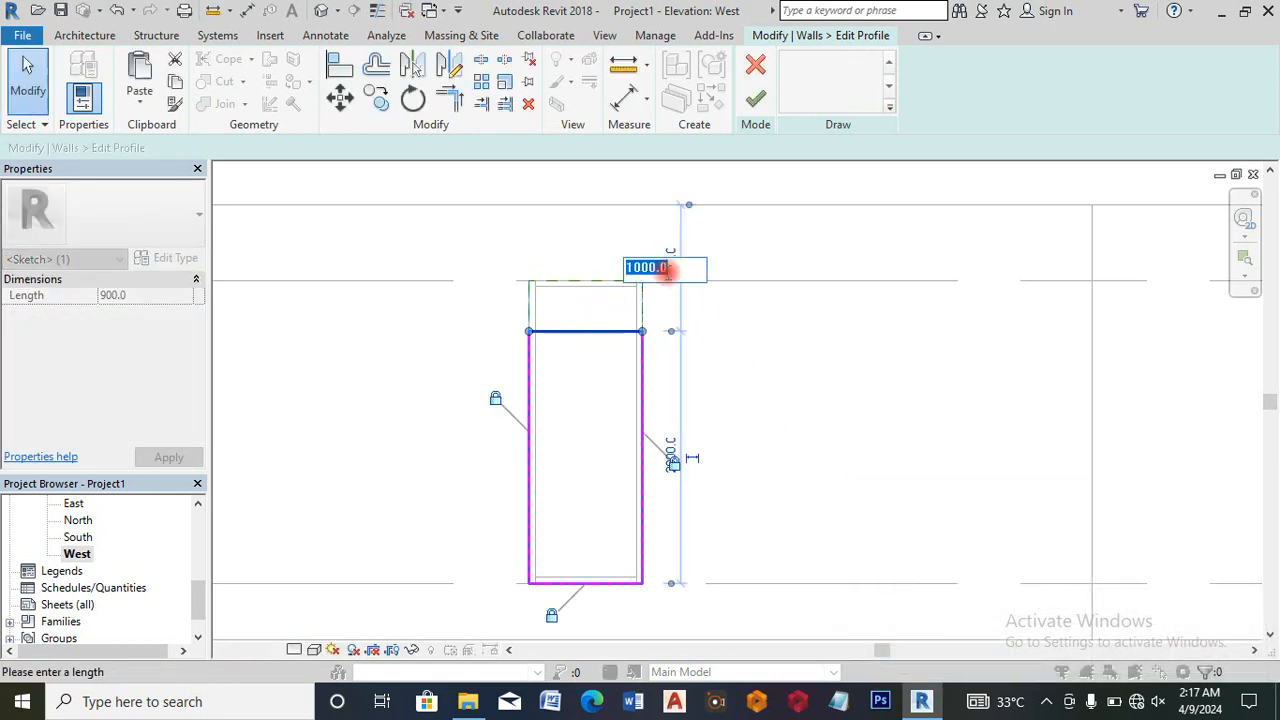
type("11")
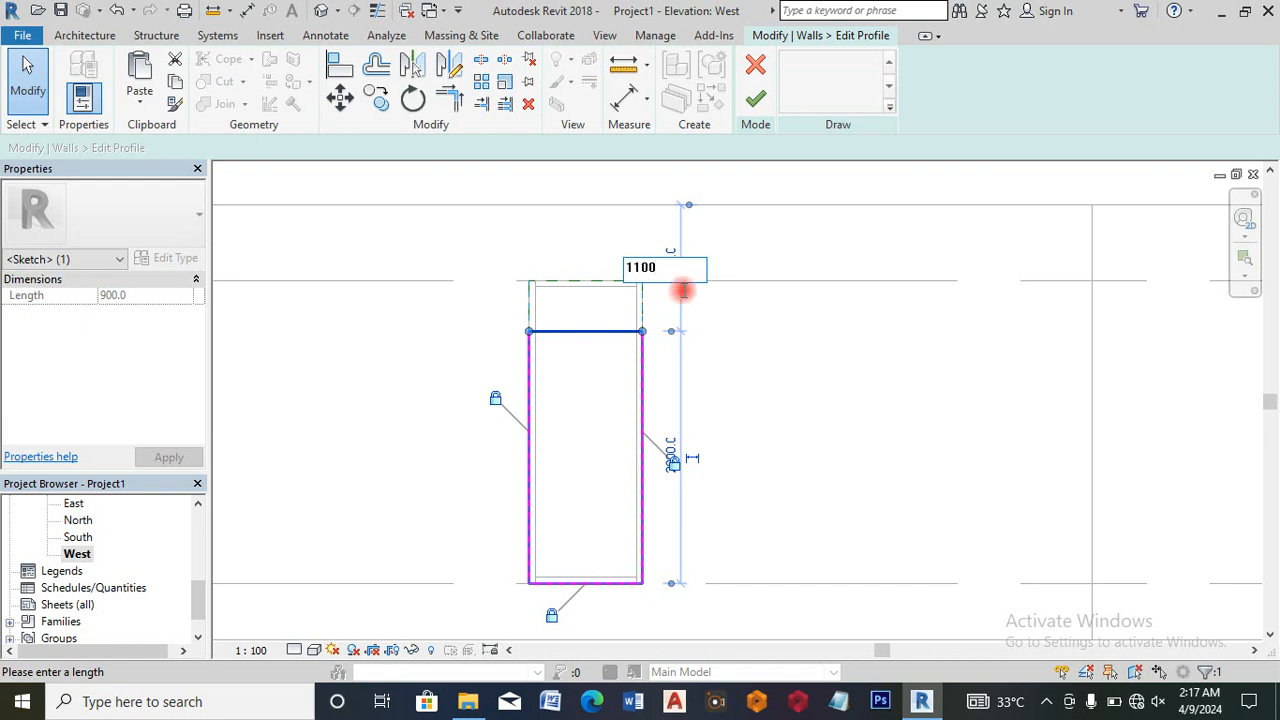
type("00")
key("Return")
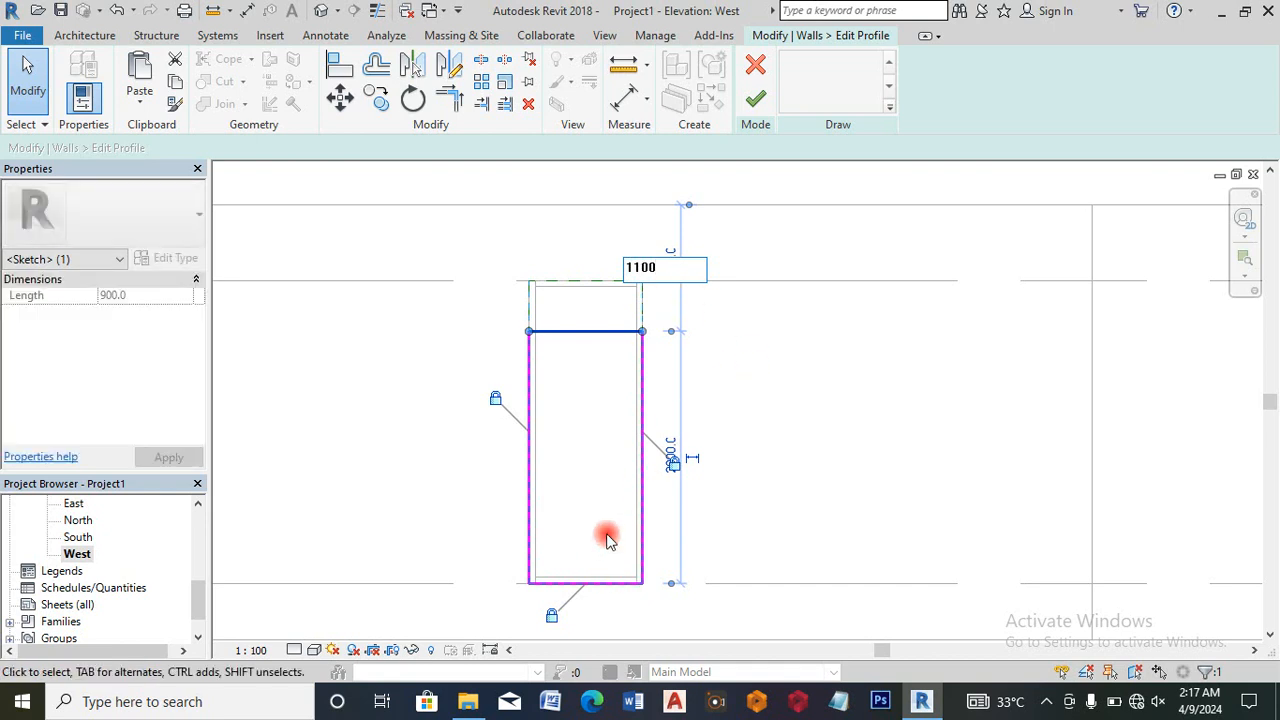
Step: Raise the profile's bottom edge for a 1500 mm high window, removing its constraints, and finish the profile edit
left_click_drag(601, 592, 600, 532)
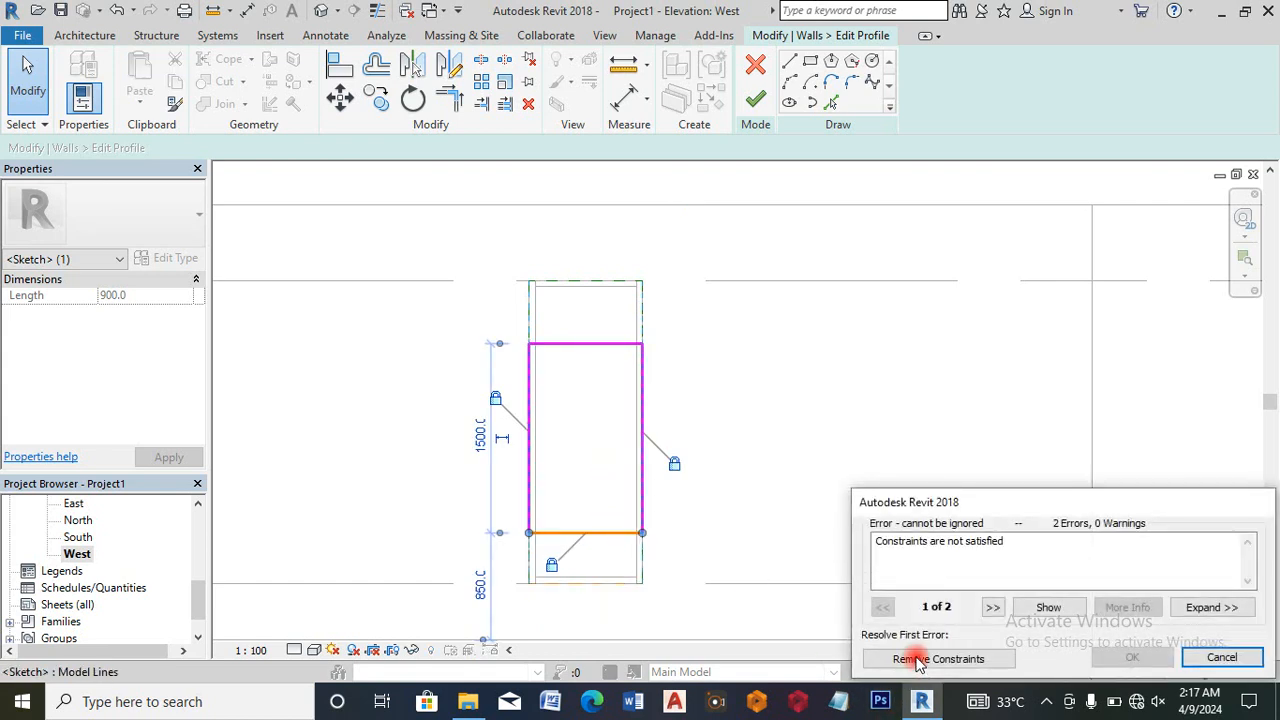
left_click(918, 659)
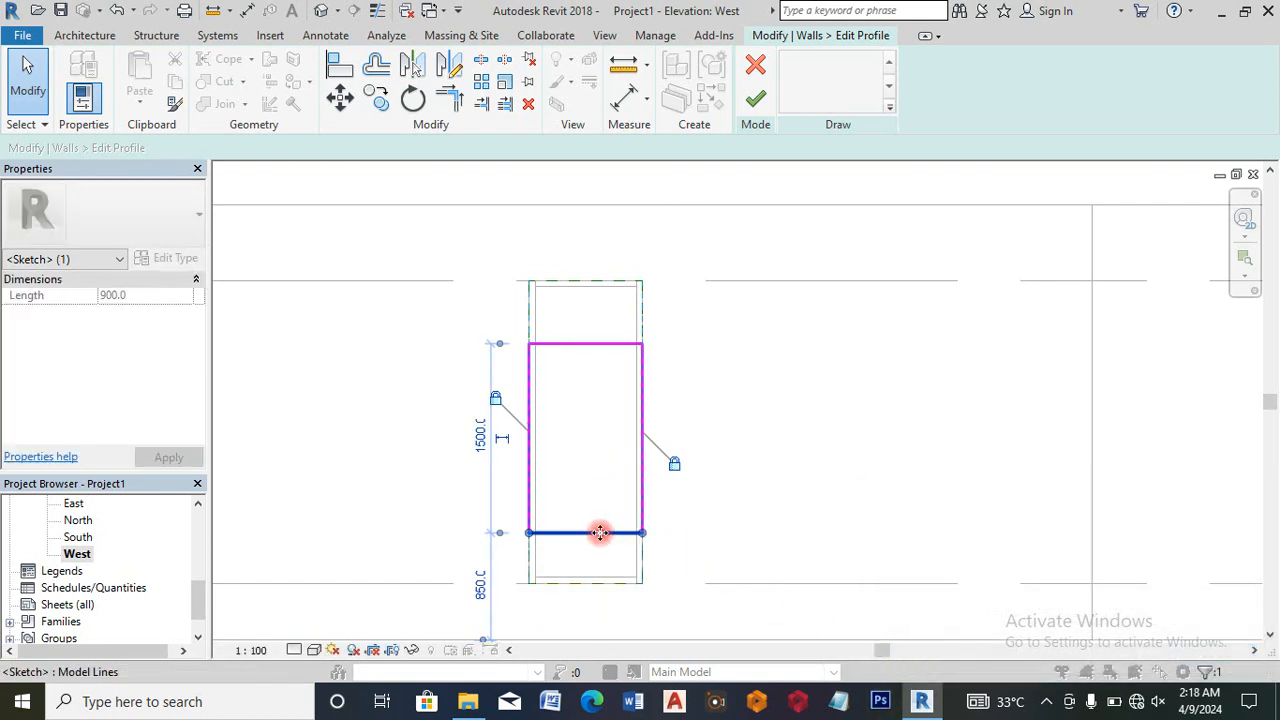
left_click(755, 99)
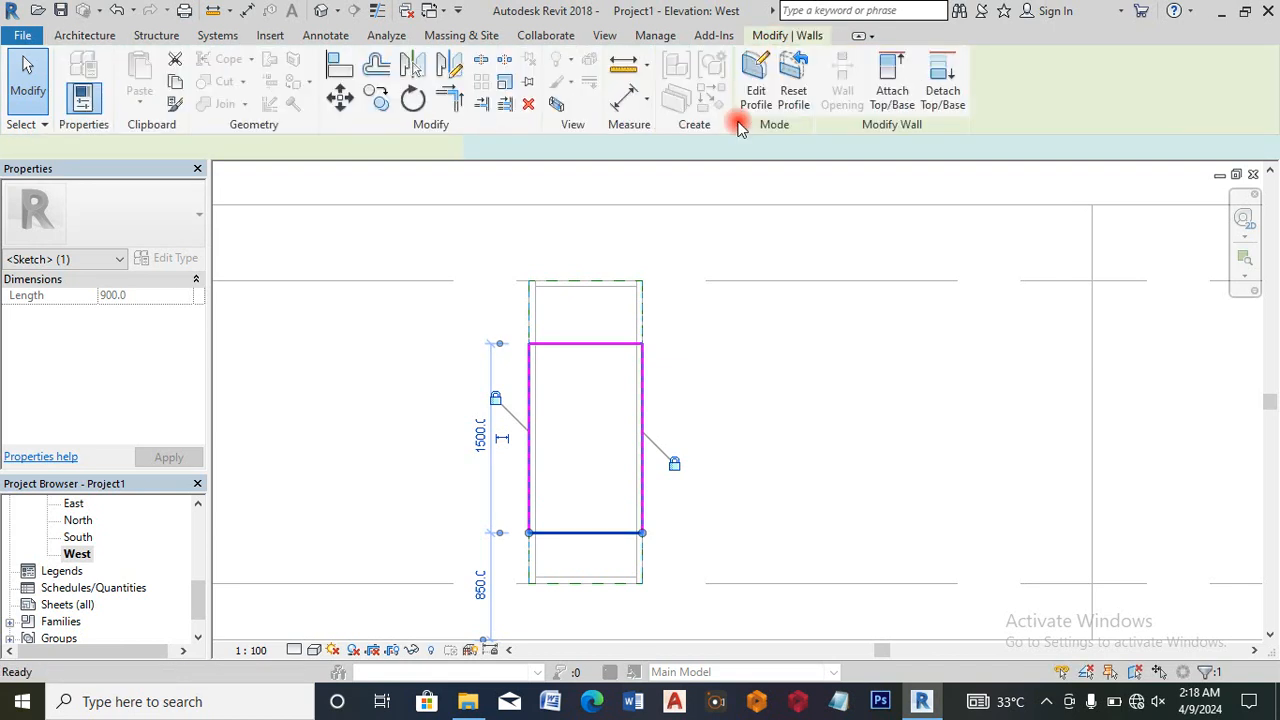
Step: Add a vertical curtain grid line at the midpoint of the West window, dividing it into two 450 mm panels
left_click(619, 375)
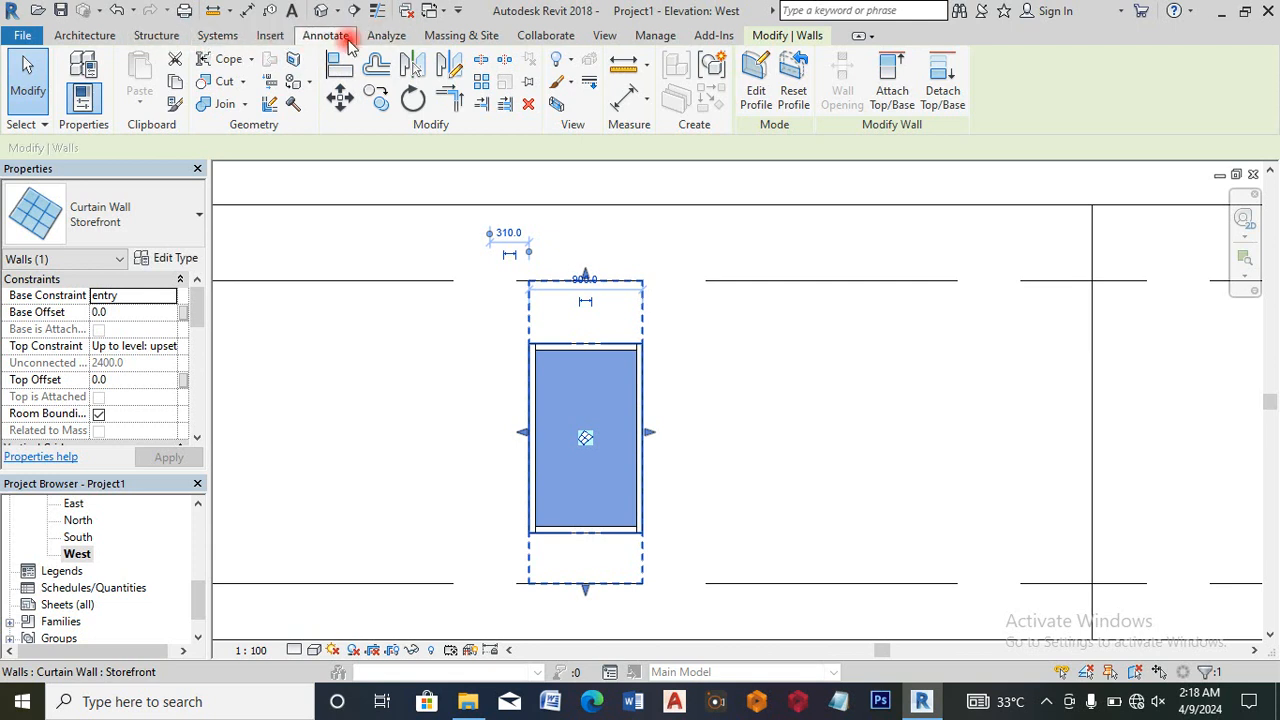
left_click(85, 35)
left_click(455, 85)
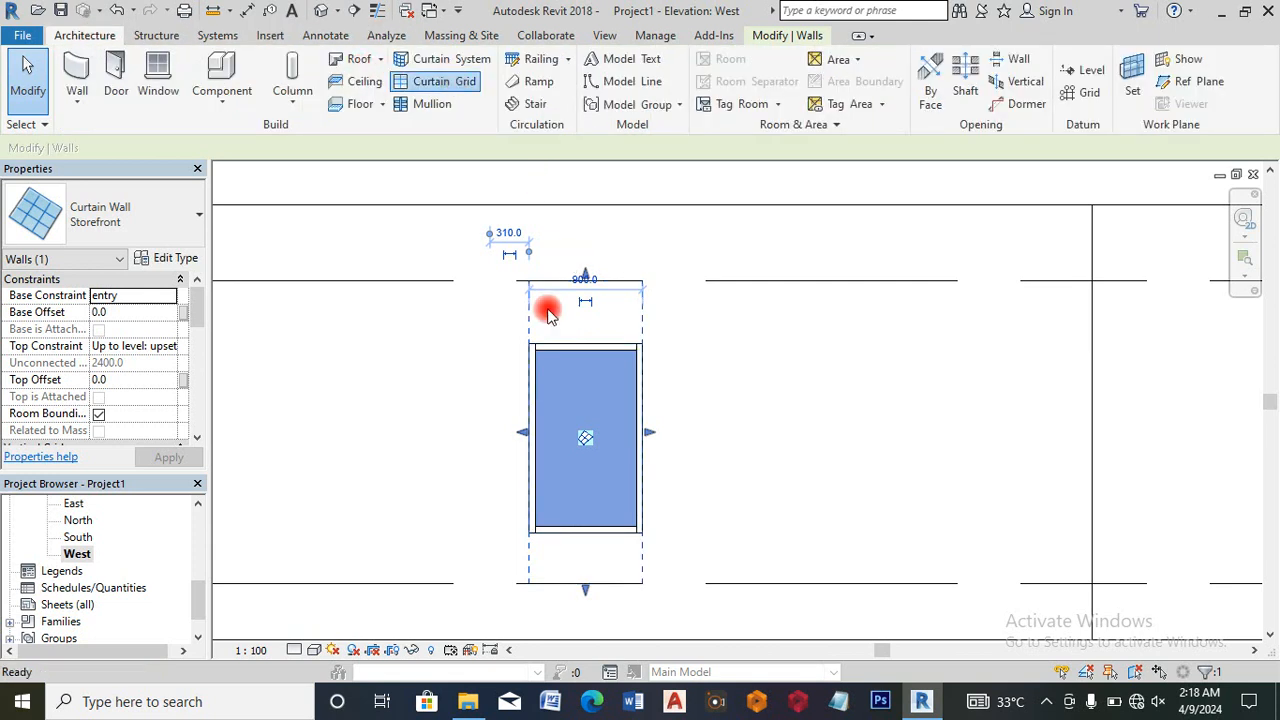
left_click(585, 349)
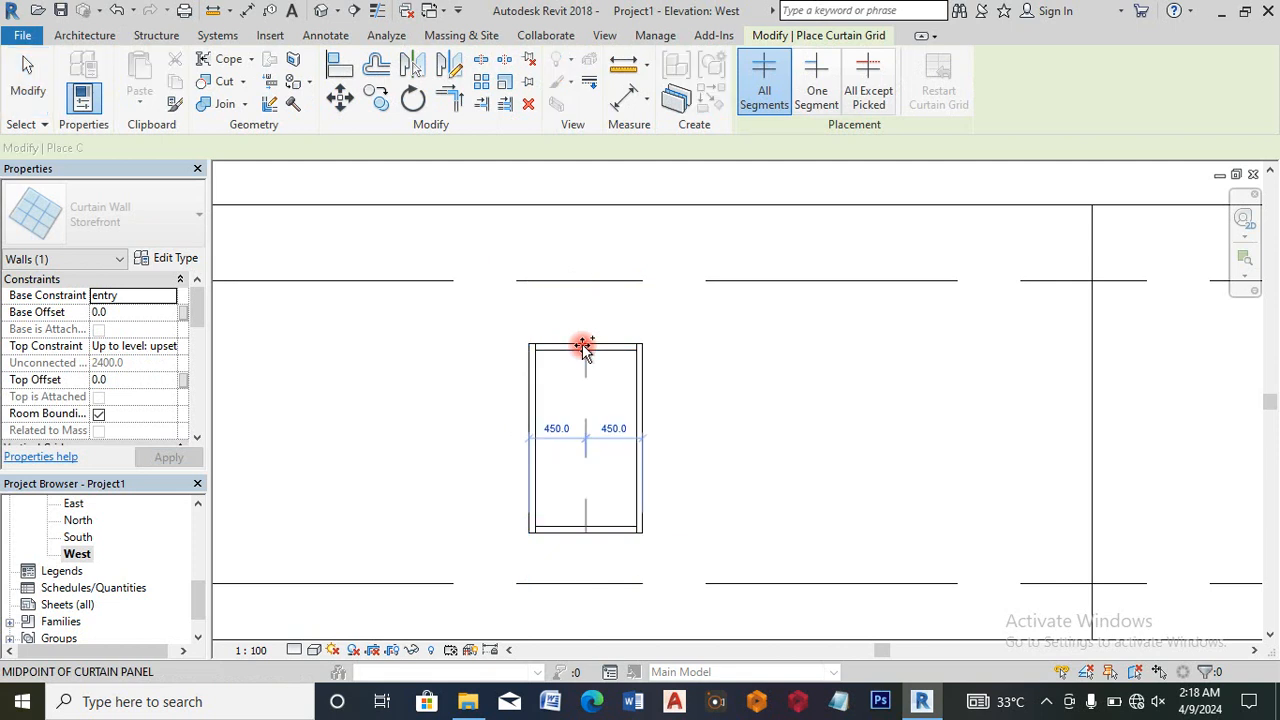
Step: Open the South elevation view and check its windows
left_click(78, 538)
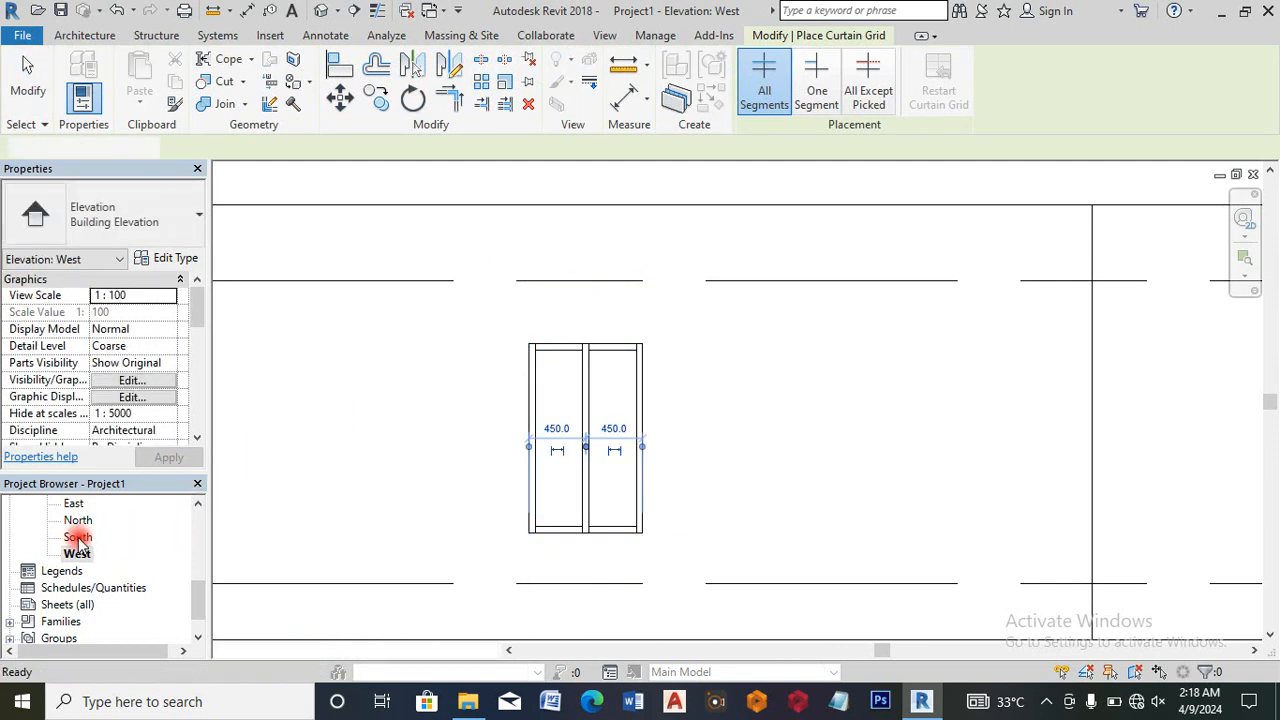
double_click(78, 538)
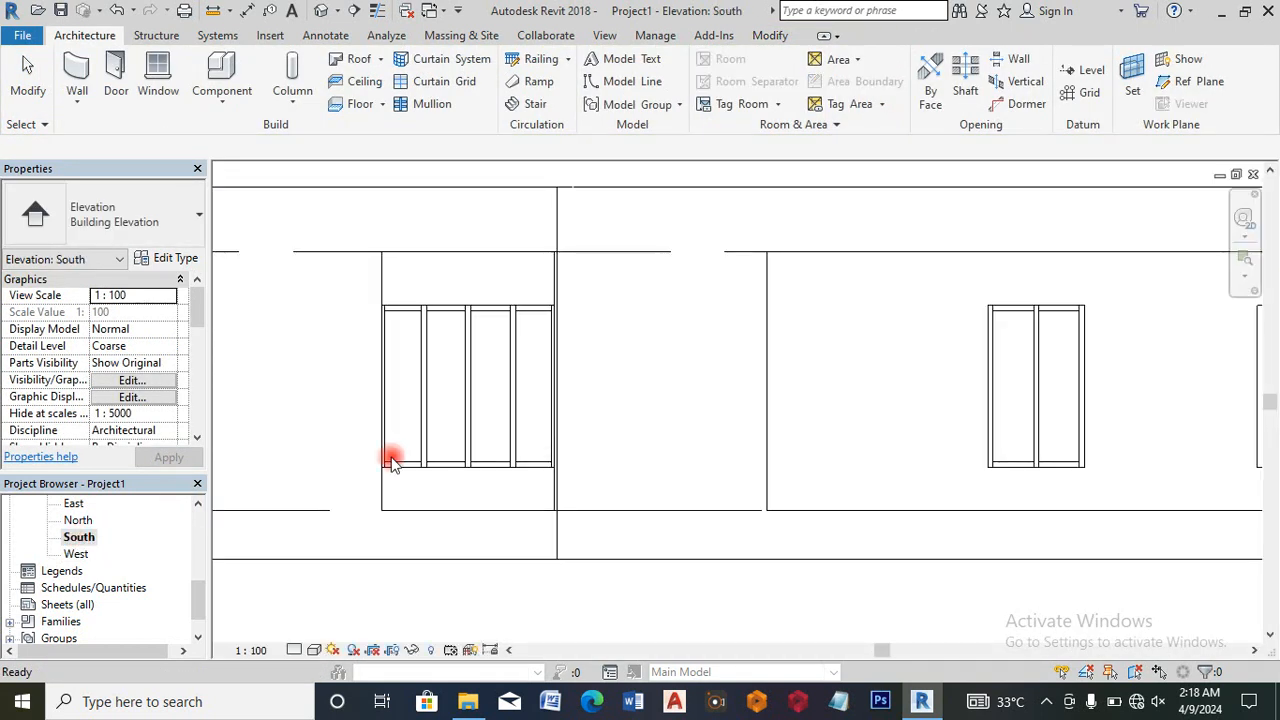
scroll(826, 340, "down", 3)
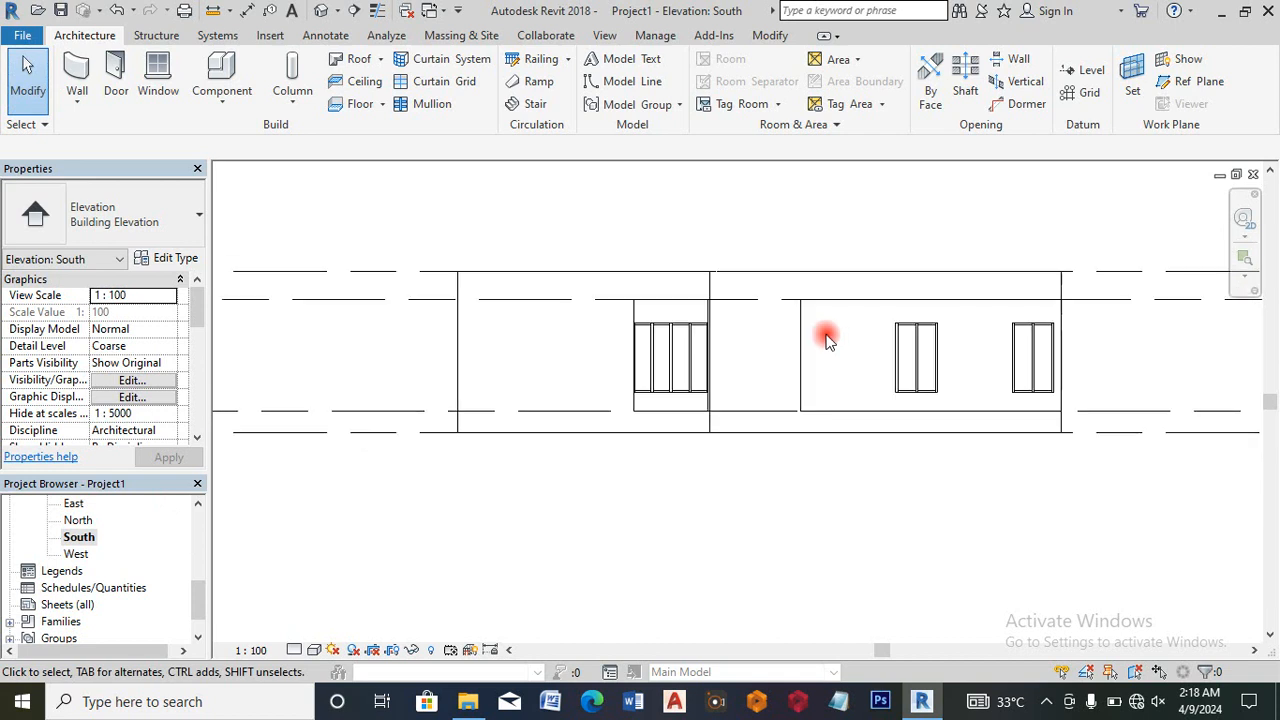
Step: In the North elevation, edit the profile of the Storefront wall beside the arch opening, removing constraints and lowering its top edge to 1100 mm below roof level
double_click(78, 520)
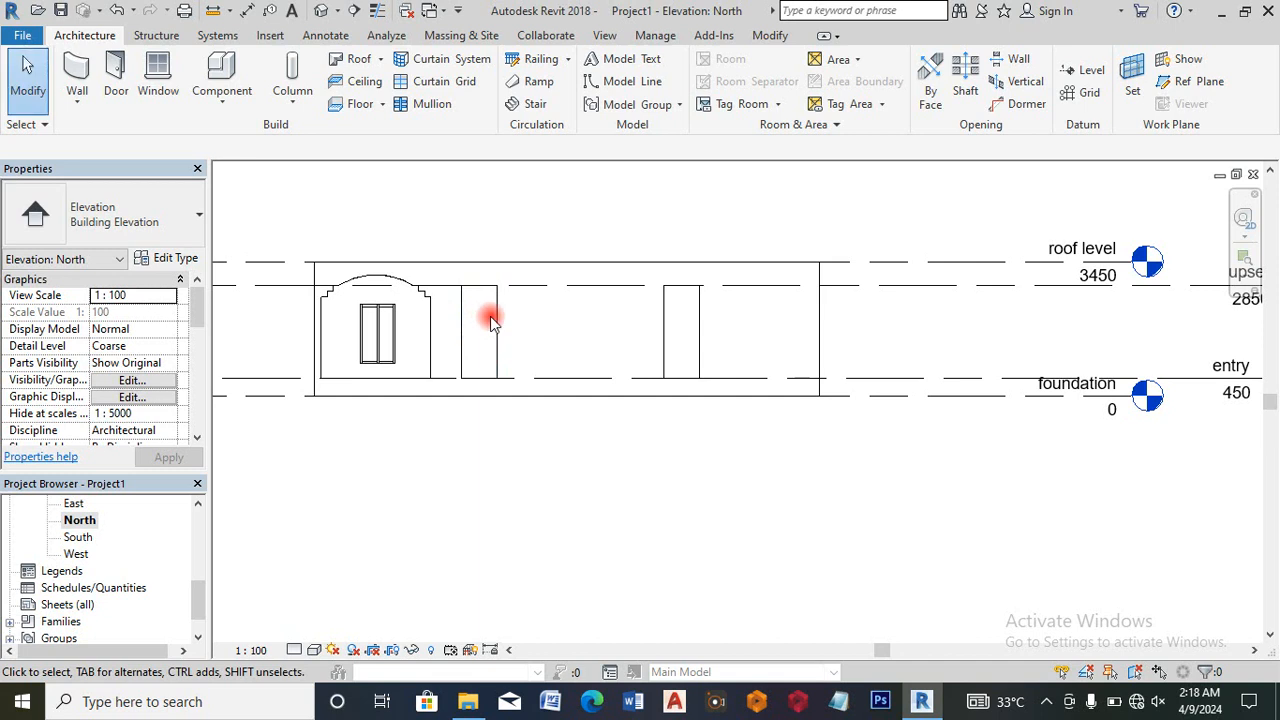
scroll(489, 318, "up", 1)
left_click(500, 320)
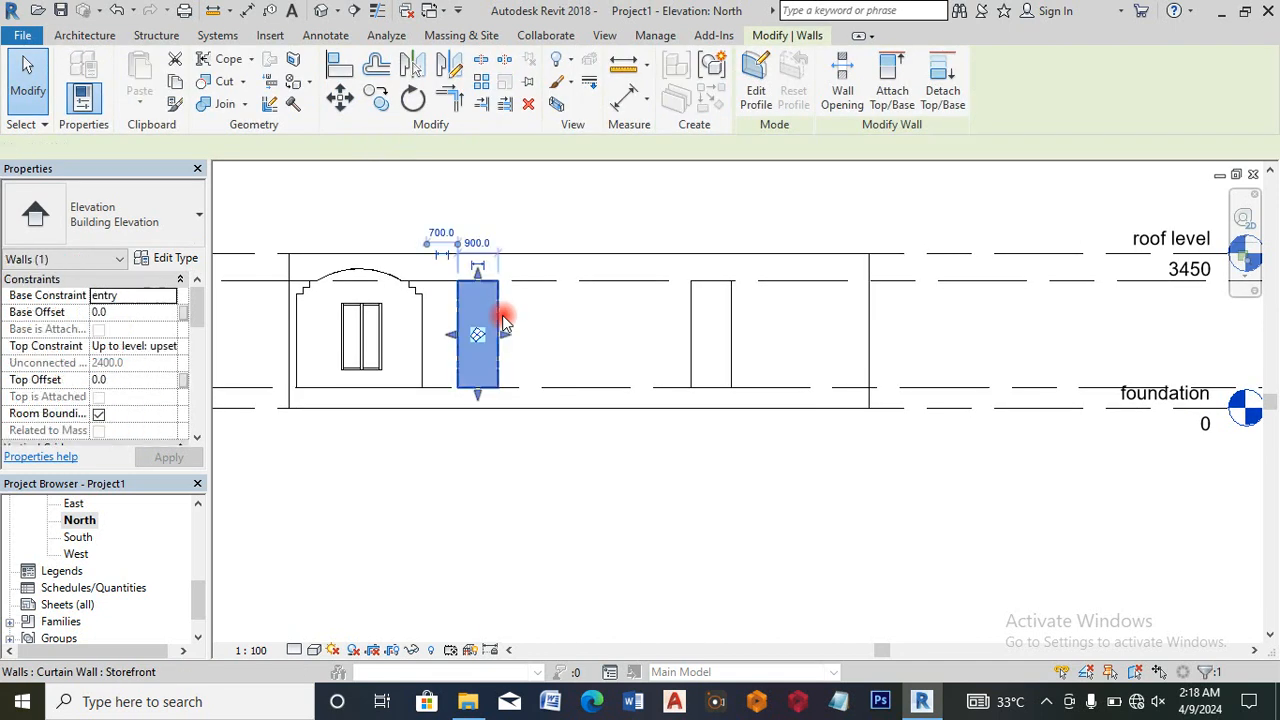
left_click(758, 80)
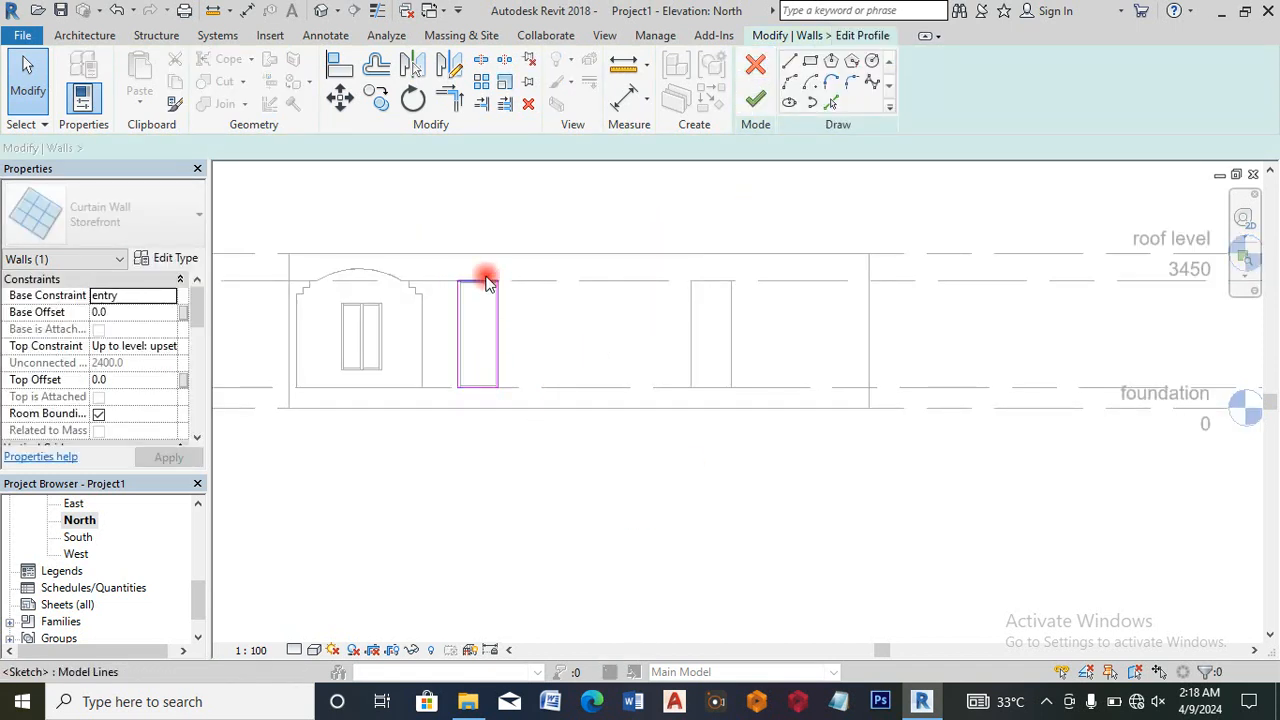
left_click_drag(486, 281, 499, 305)
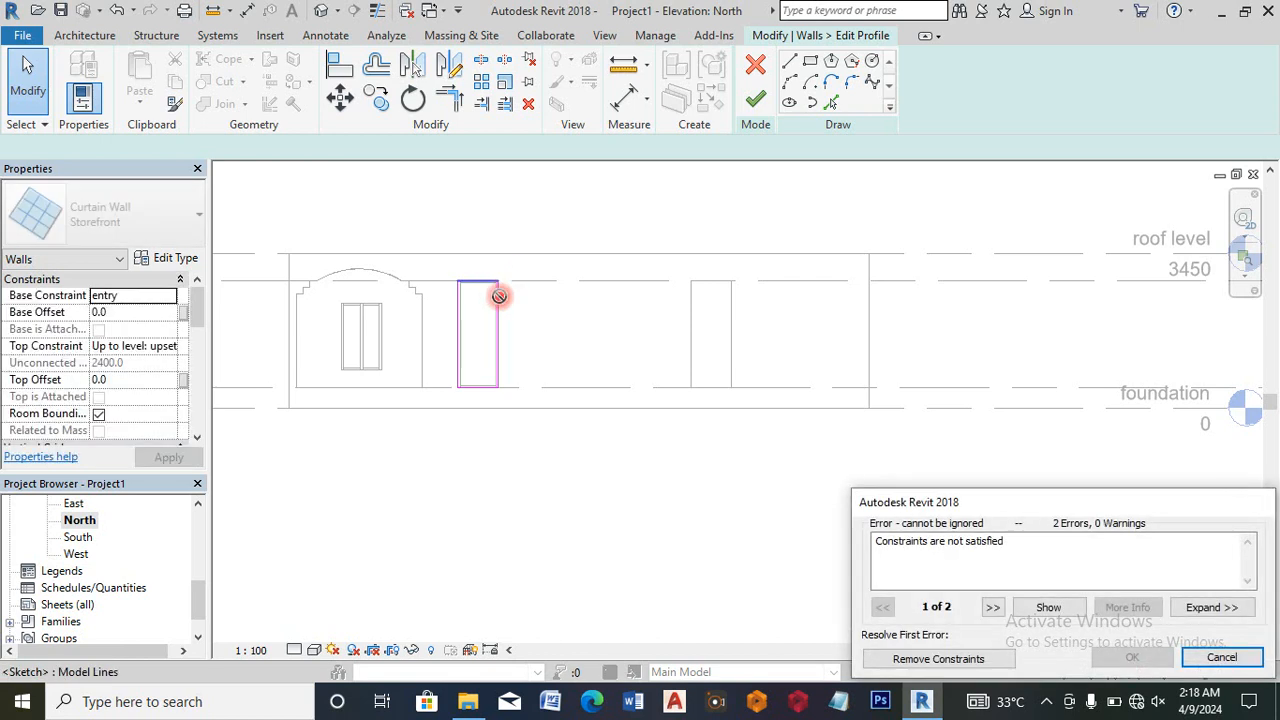
left_click(932, 662)
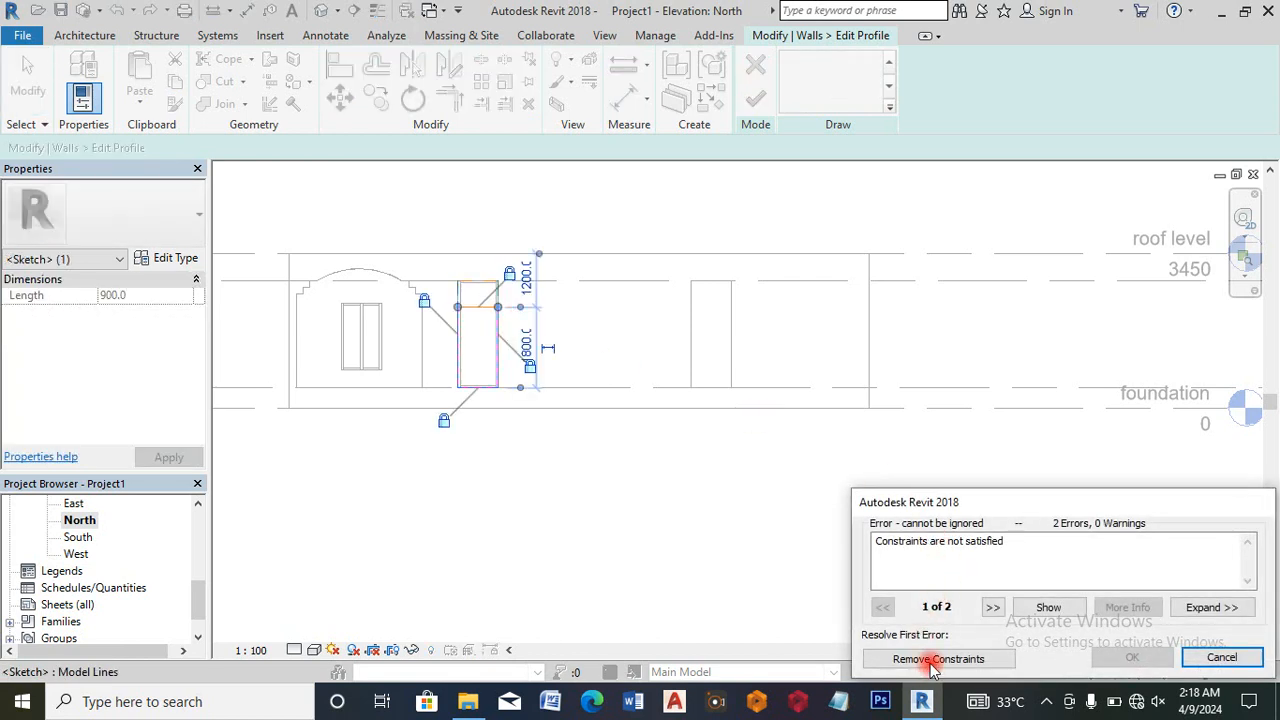
left_click(534, 286)
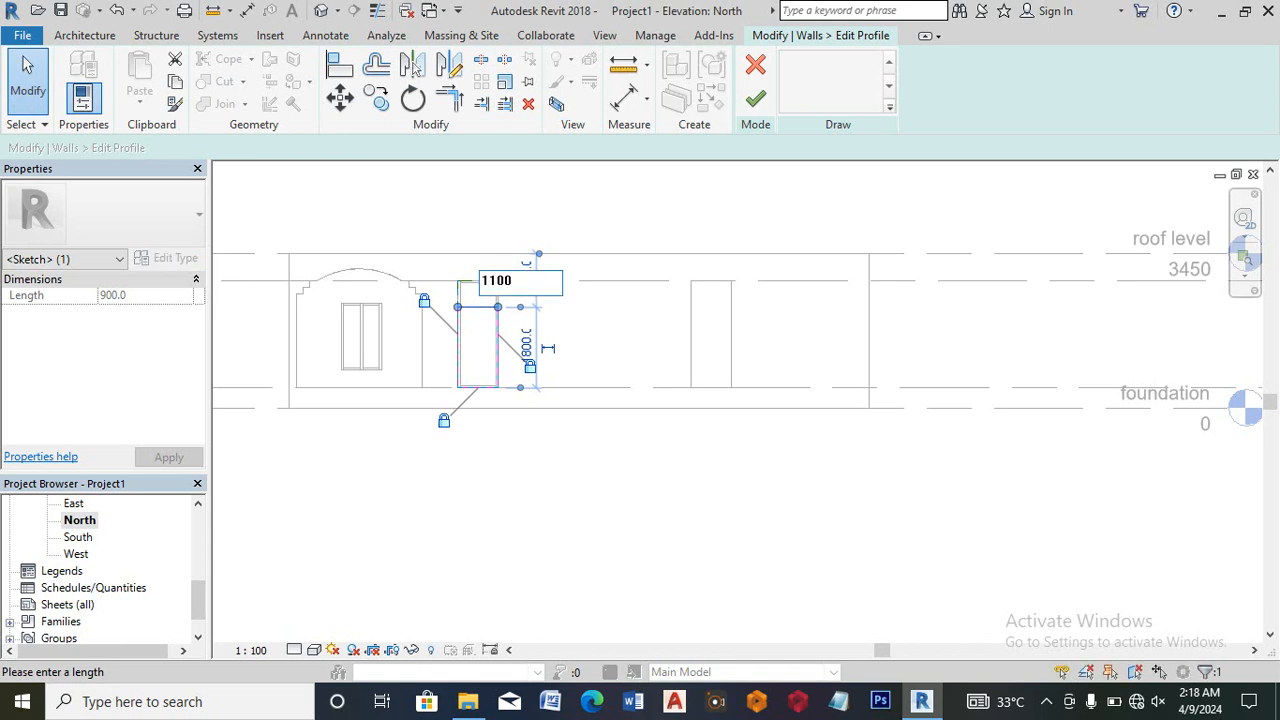
type("1100")
key("Return")
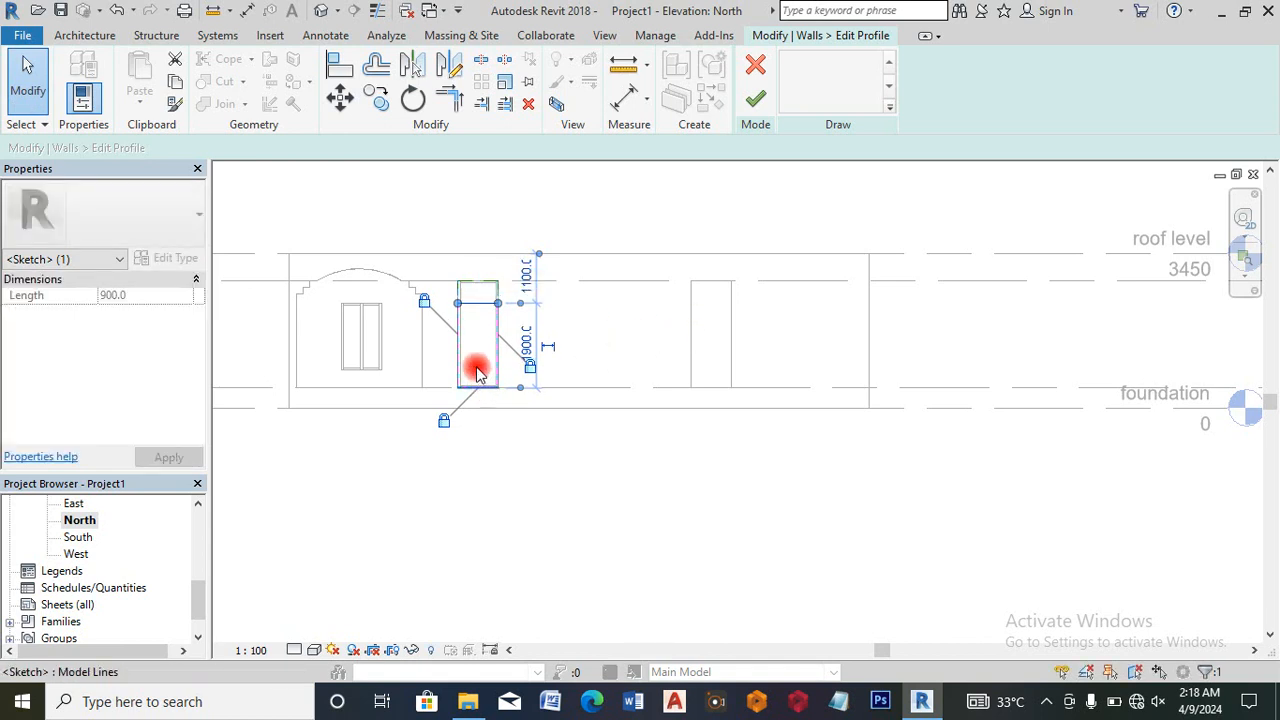
Step: Raise the profile's bottom edge, removing its constraints, and set the profile height to 1500 mm
left_click(477, 372)
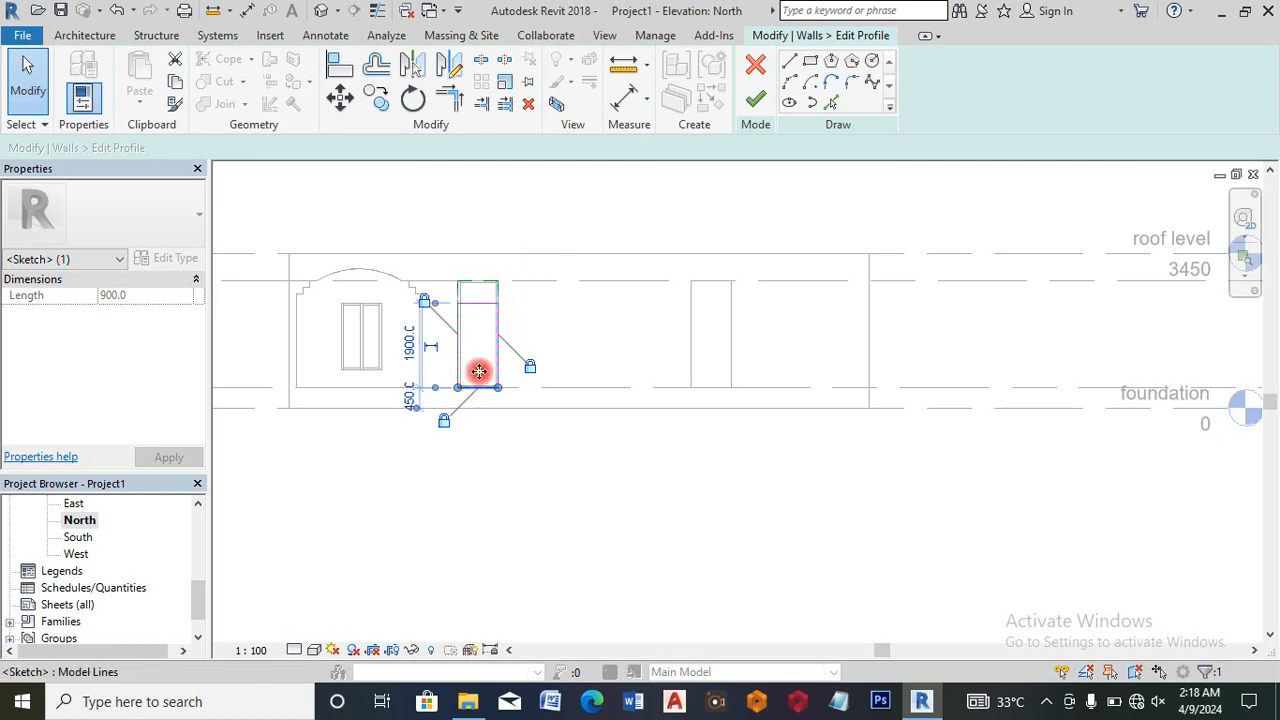
left_click_drag(476, 363, 477, 338)
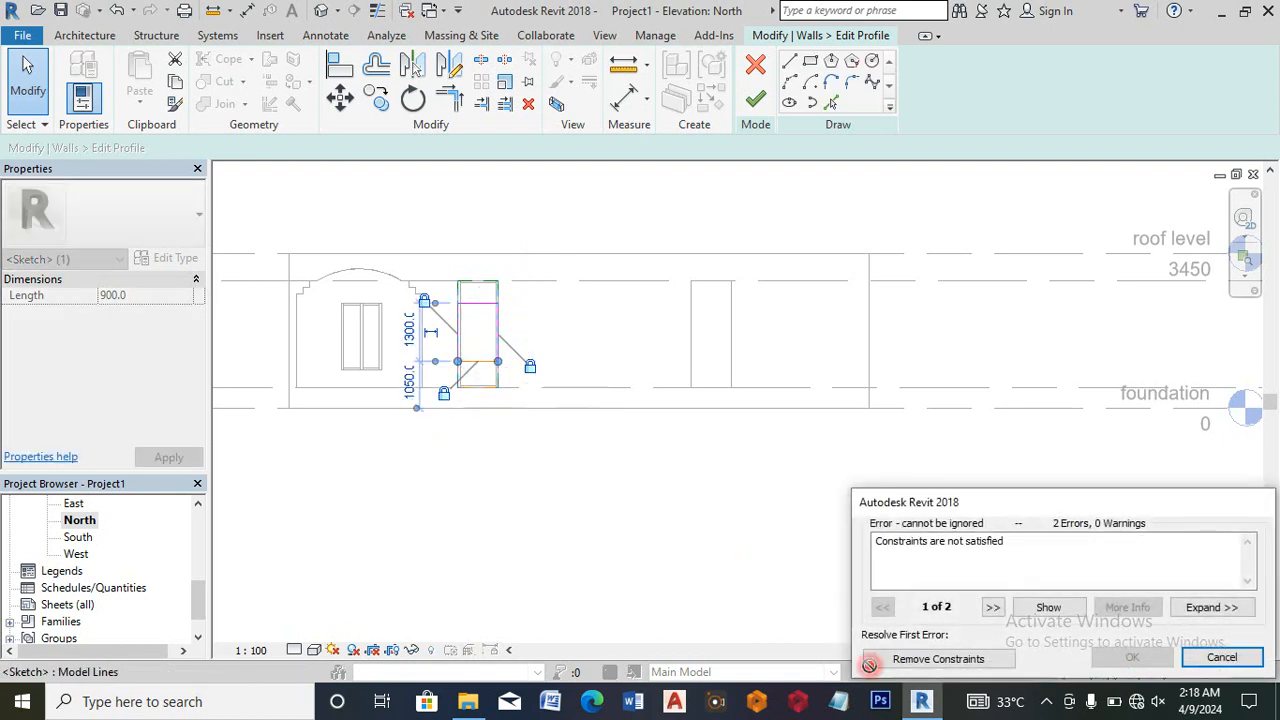
left_click(958, 660)
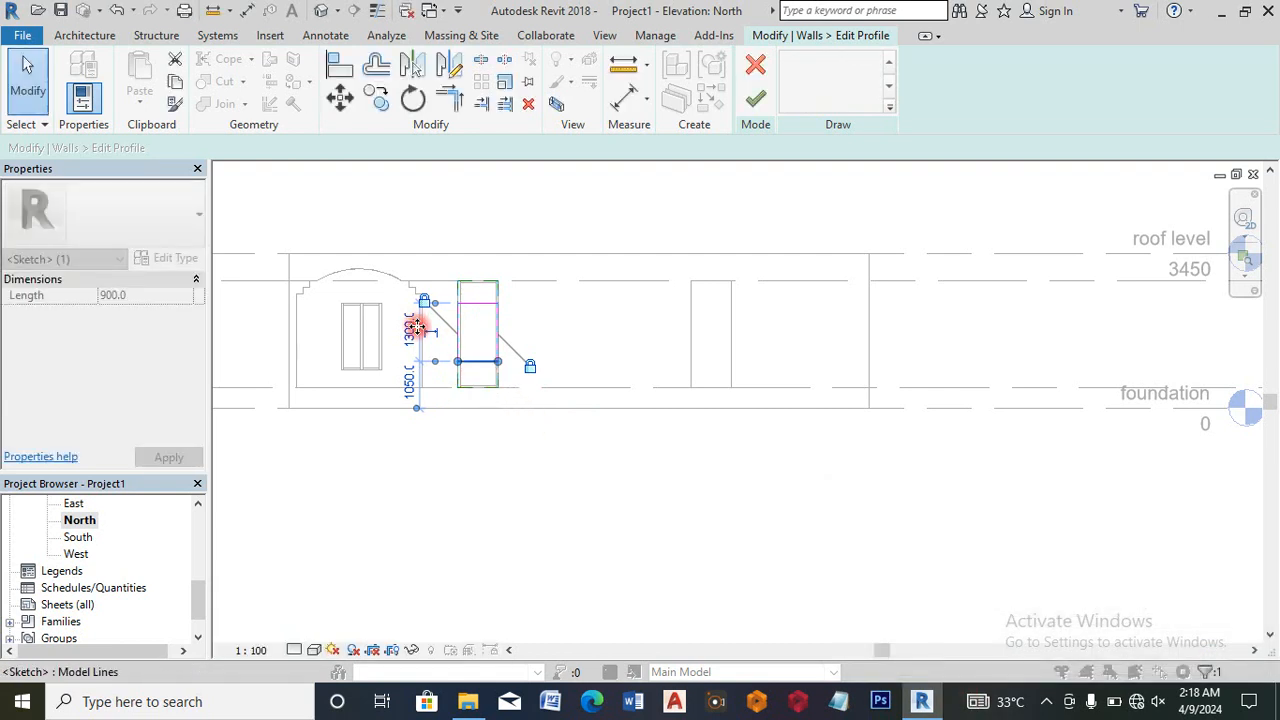
type("1")
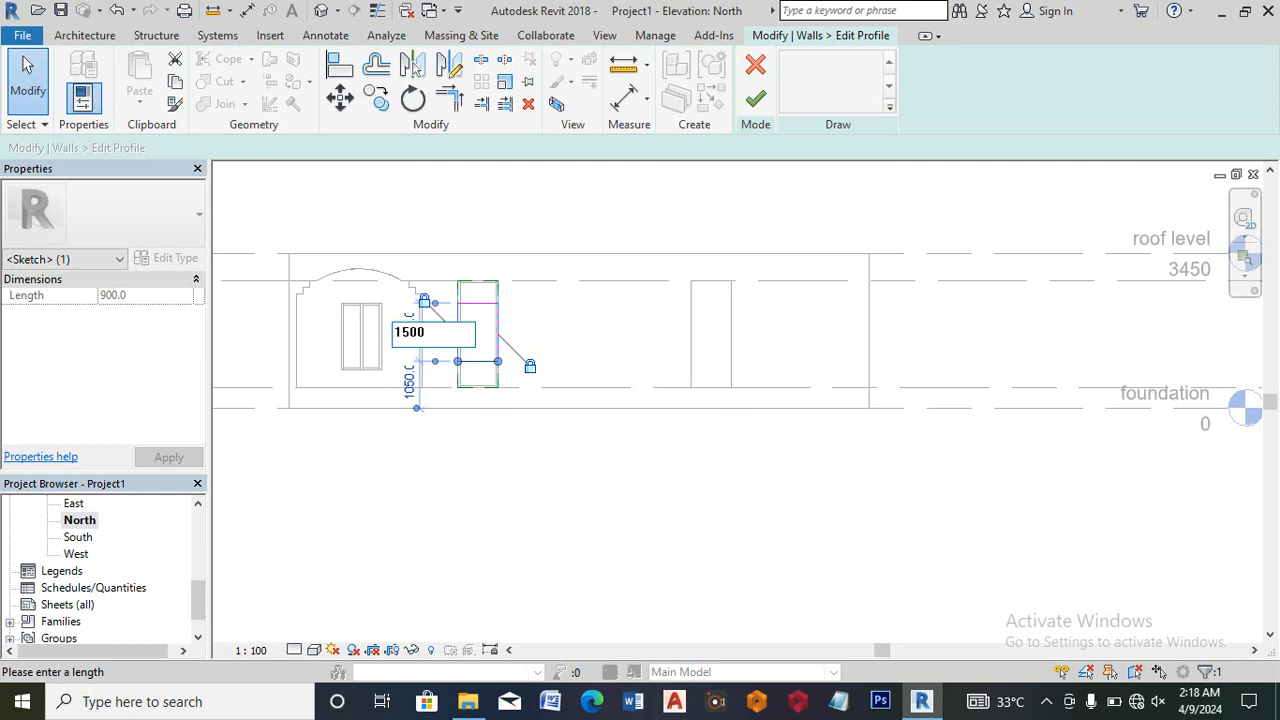
type("500")
key("Return")
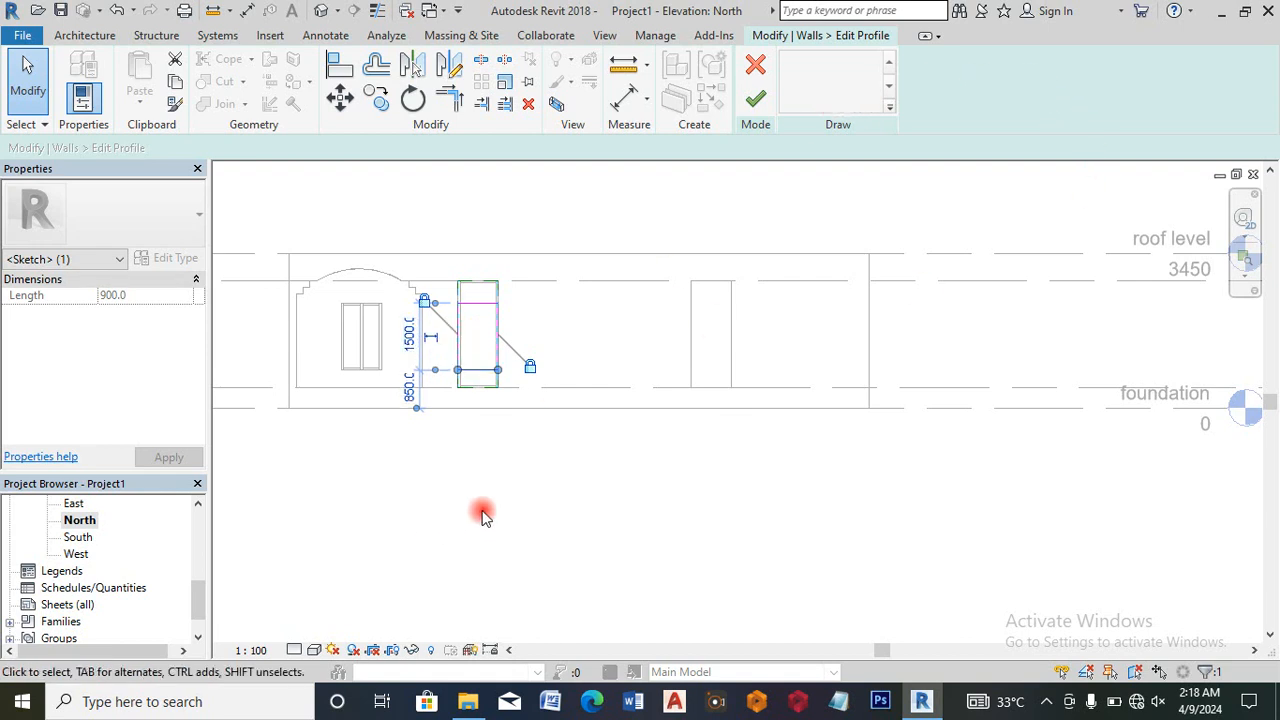
Step: Set the profile height to 900 mm and finish the profile edit
left_click(408, 334)
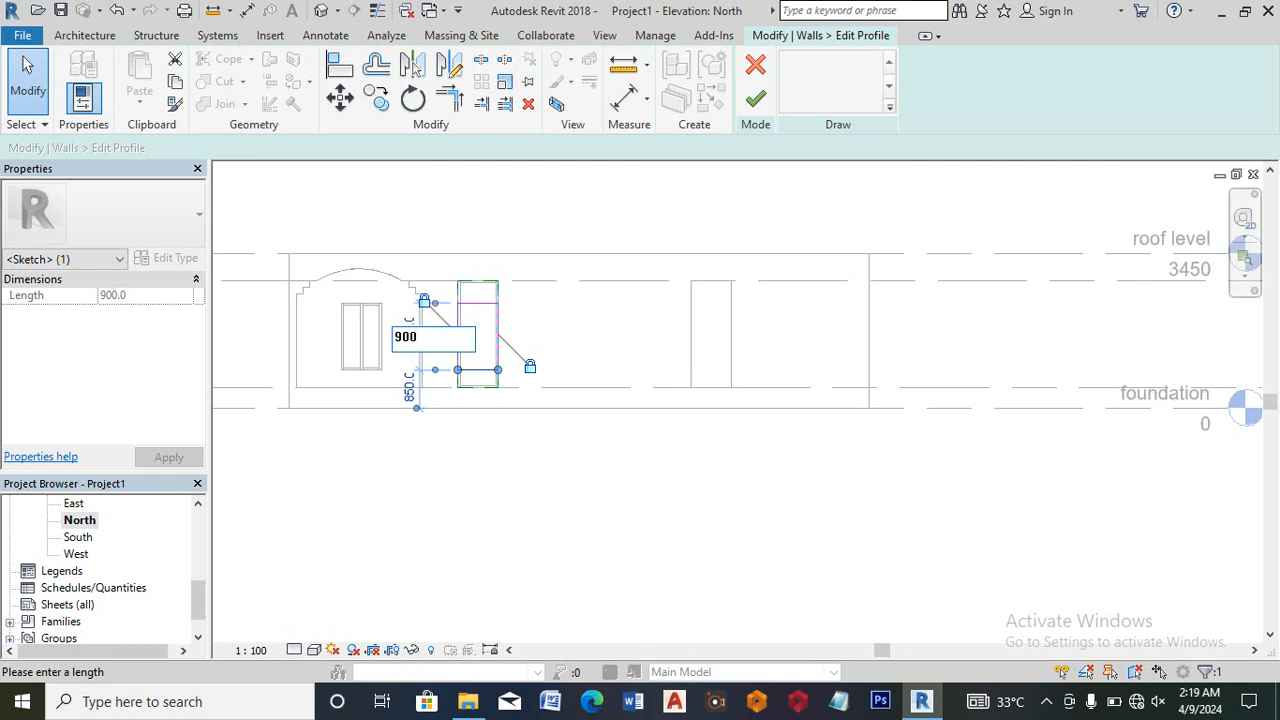
type("900")
key("Return")
left_click(760, 100)
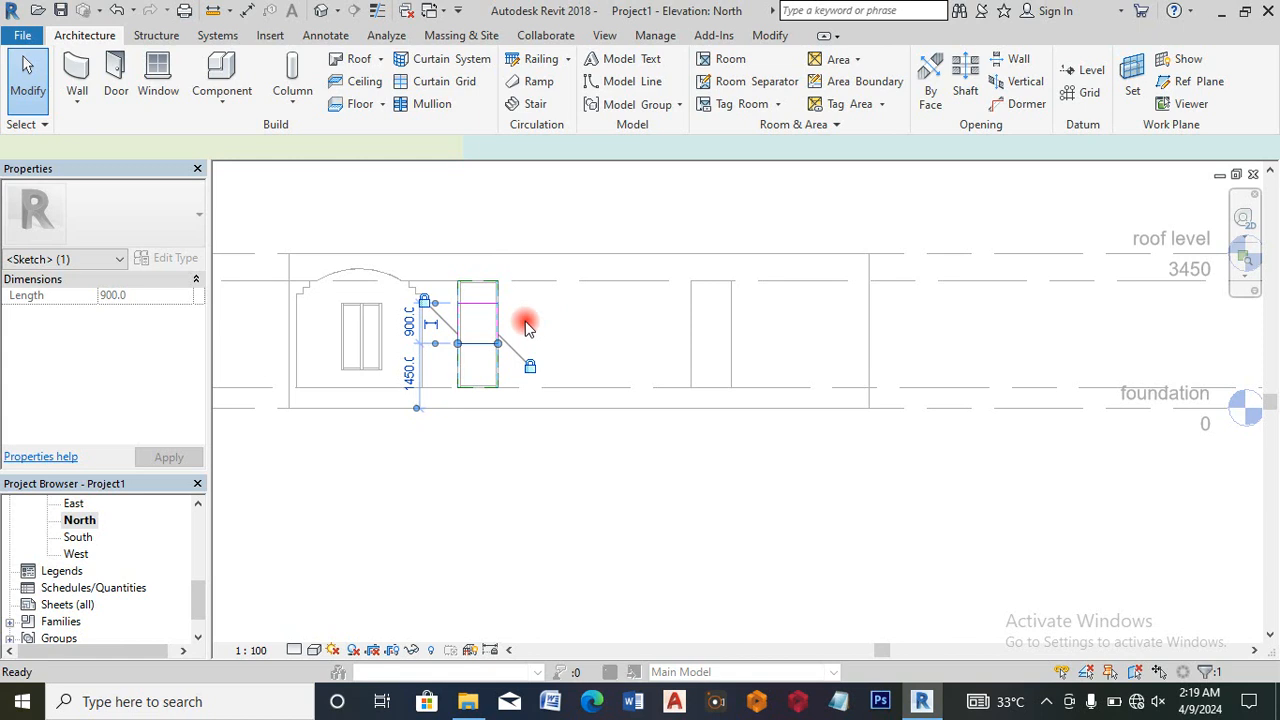
Step: Add a vertical curtain grid line at the midpoint of the small North window, dividing it into two 450 mm panels
left_click(98, 35)
left_click(432, 81)
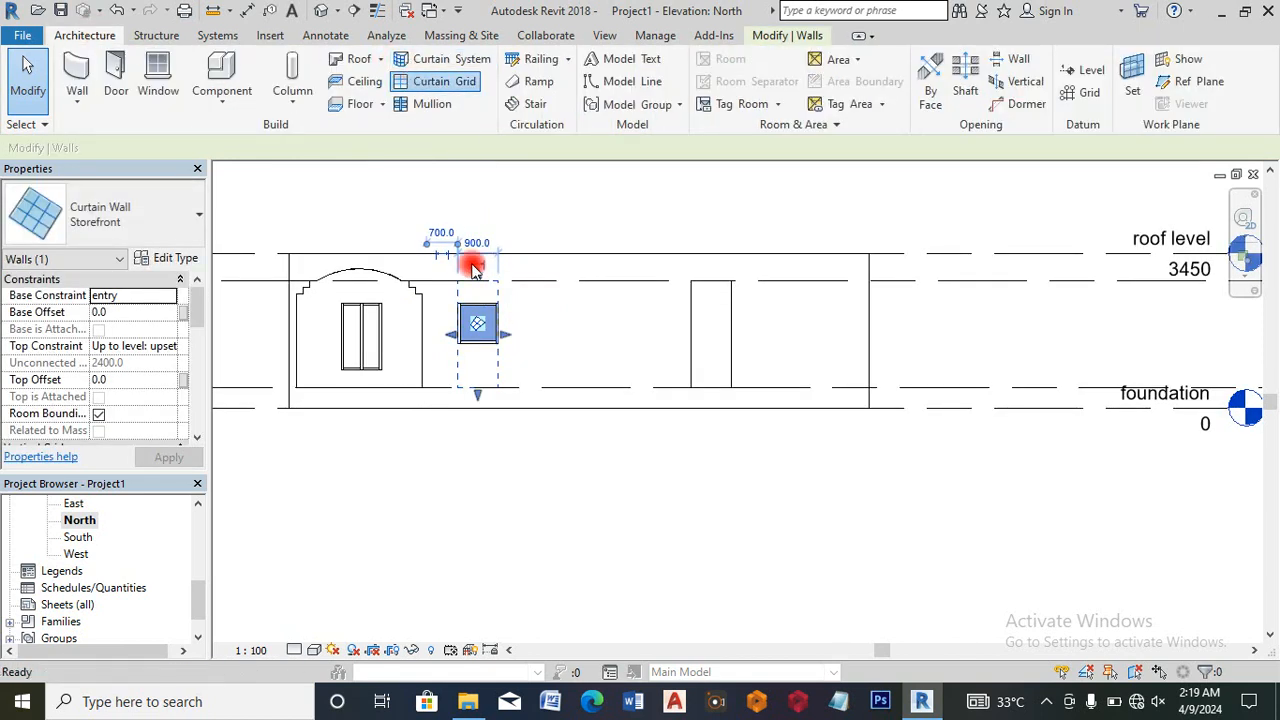
scroll(480, 312, "up", 1)
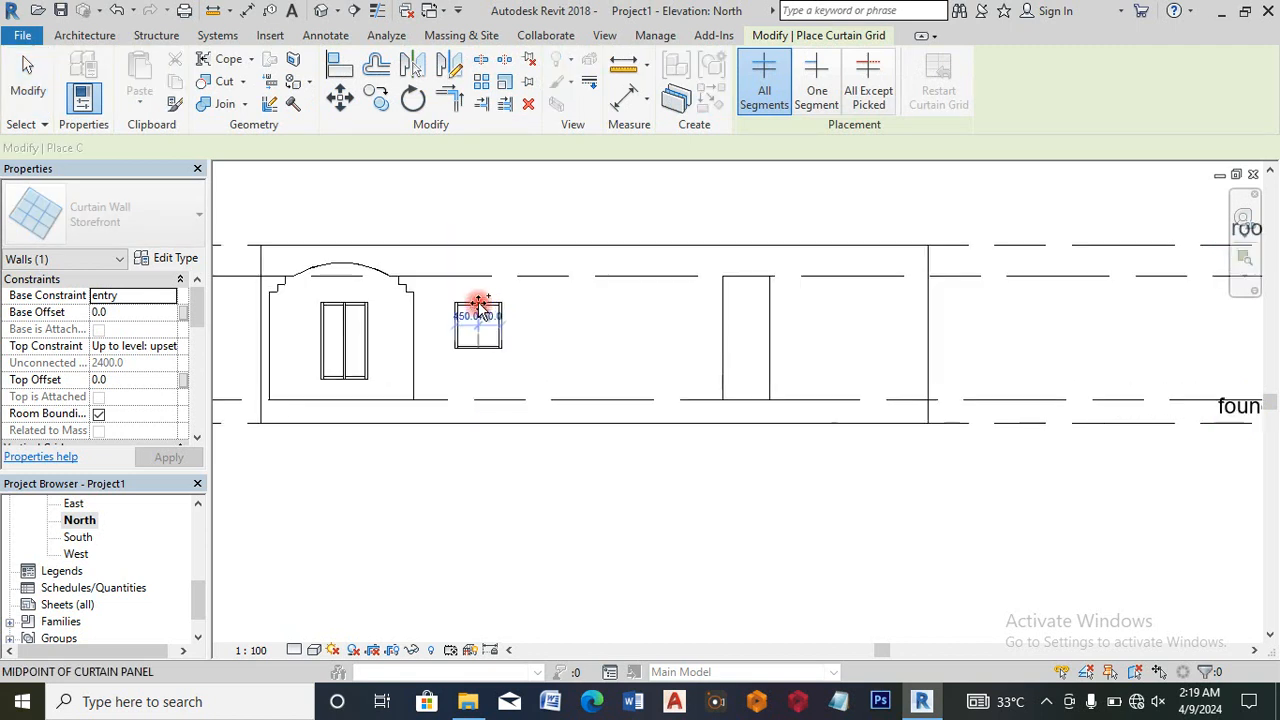
left_click(480, 310)
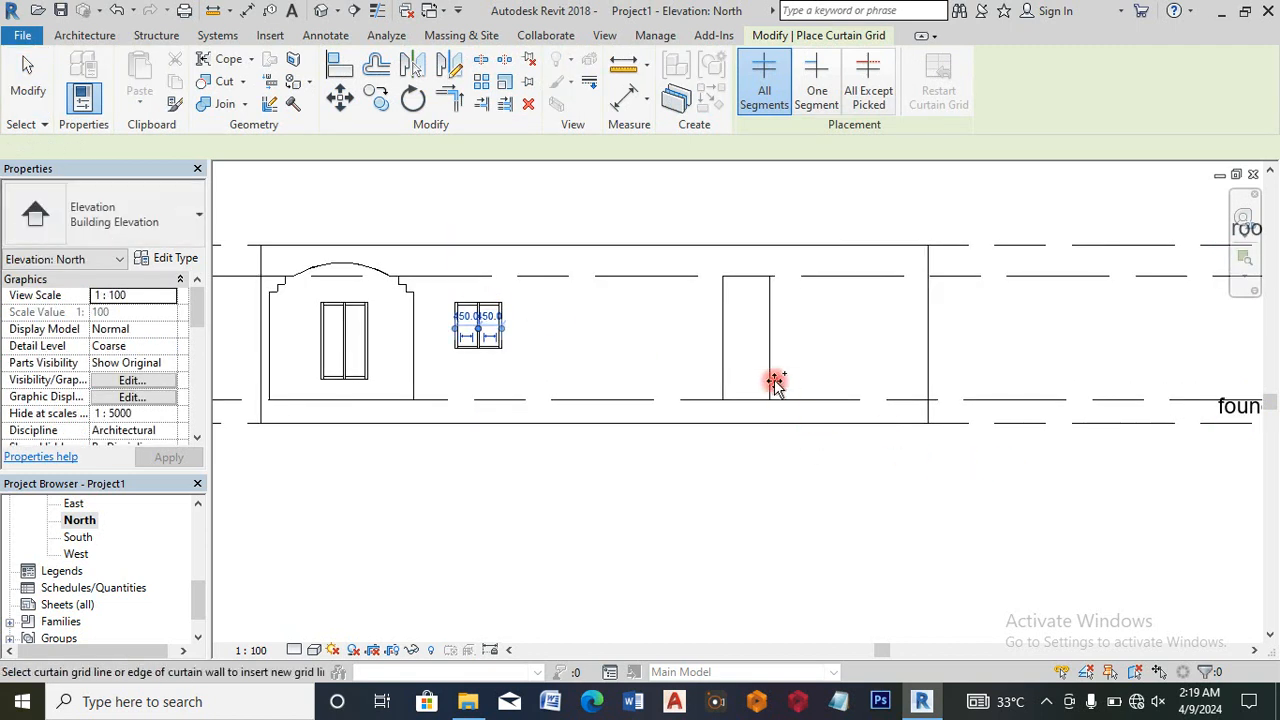
Step: Edit the profile of the remaining full-height Storefront wall, raising its bottom edge to 400 mm above entry level and removing its constraints
key("Escape")
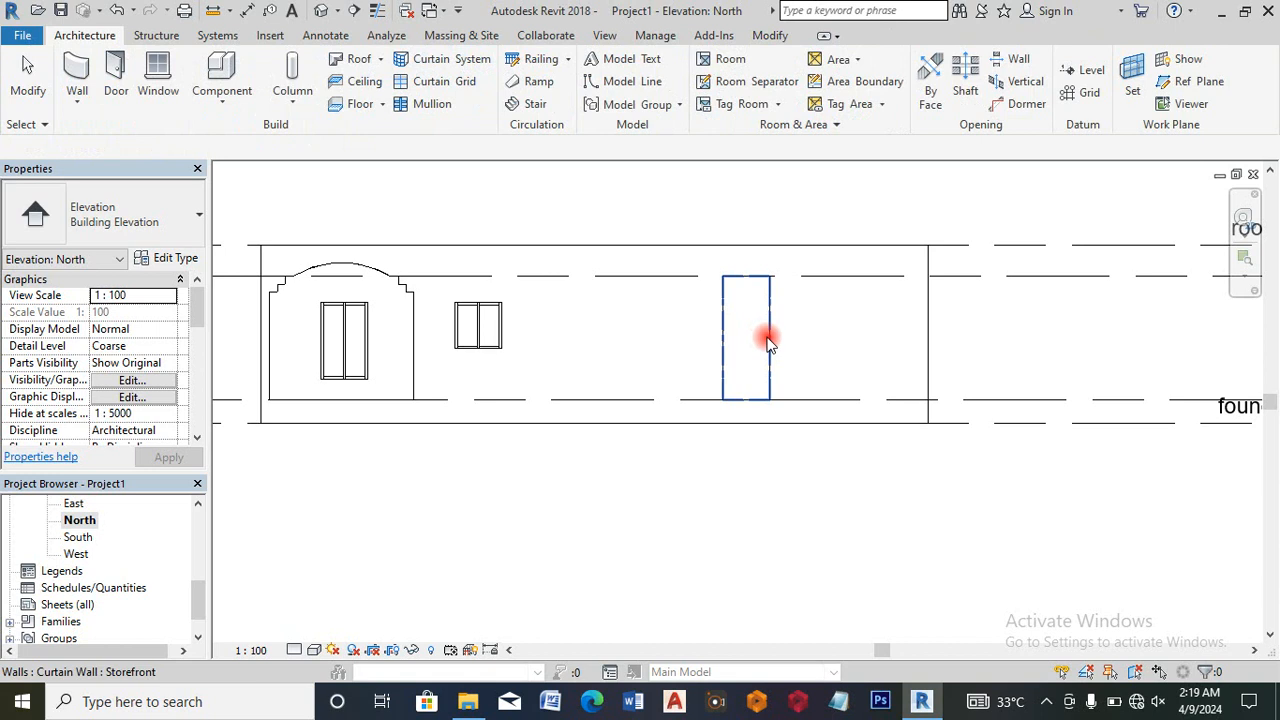
left_click(768, 342)
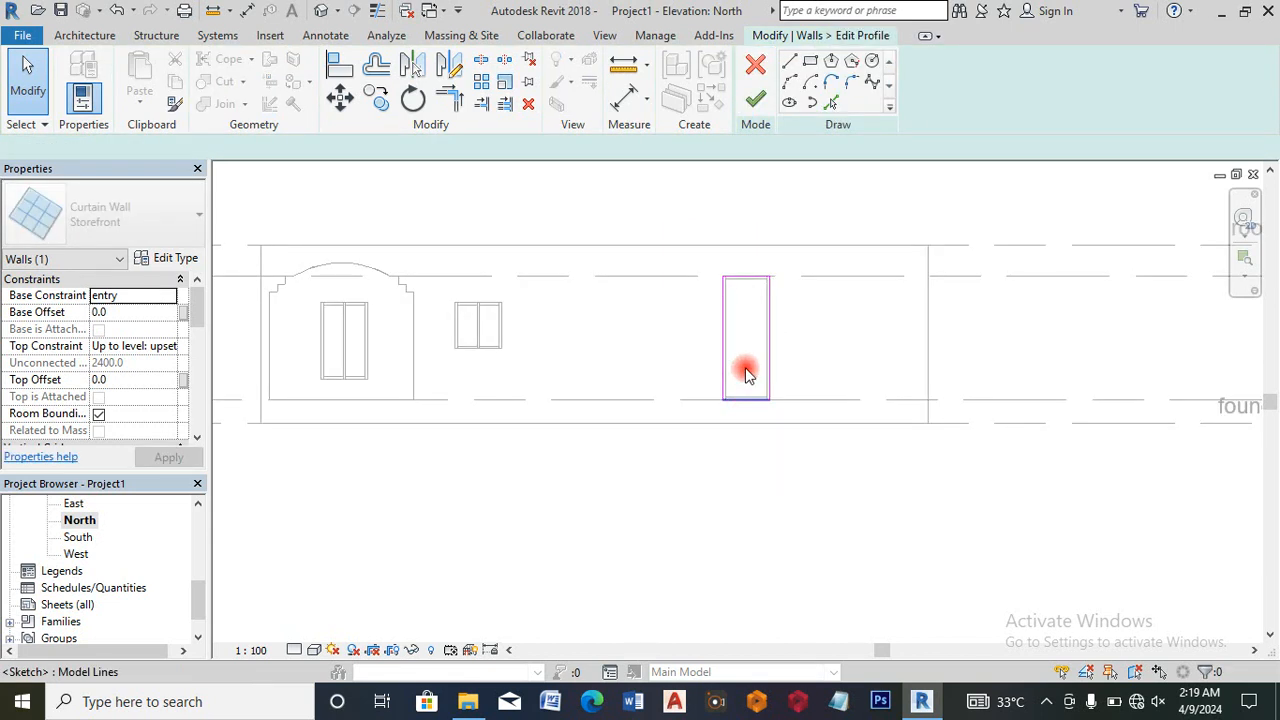
left_click_drag(745, 368, 745, 368)
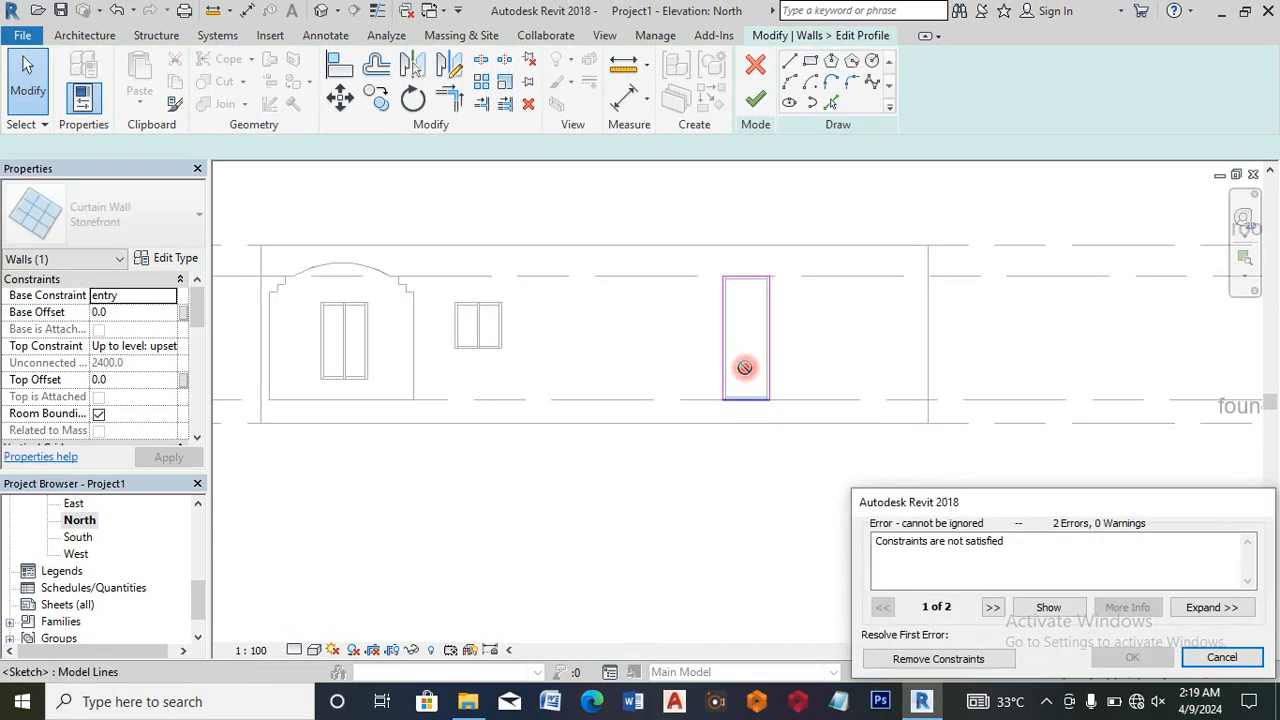
left_click(912, 660)
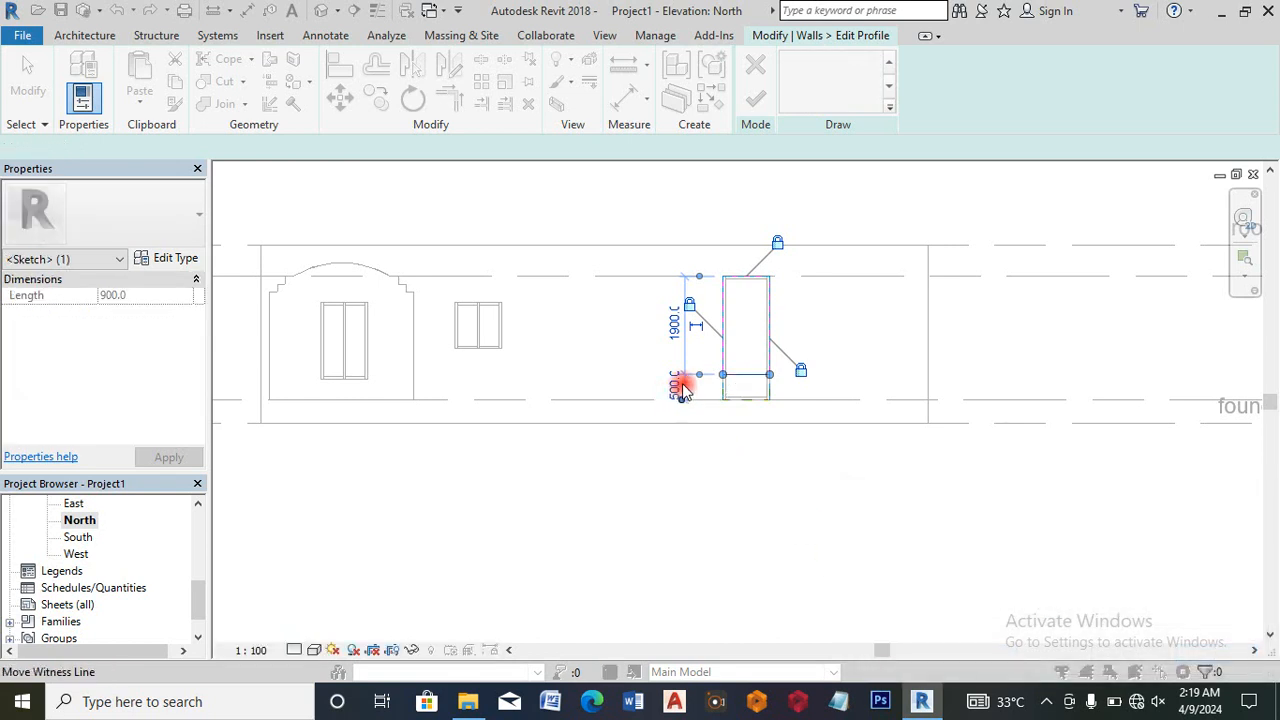
left_click(675, 387)
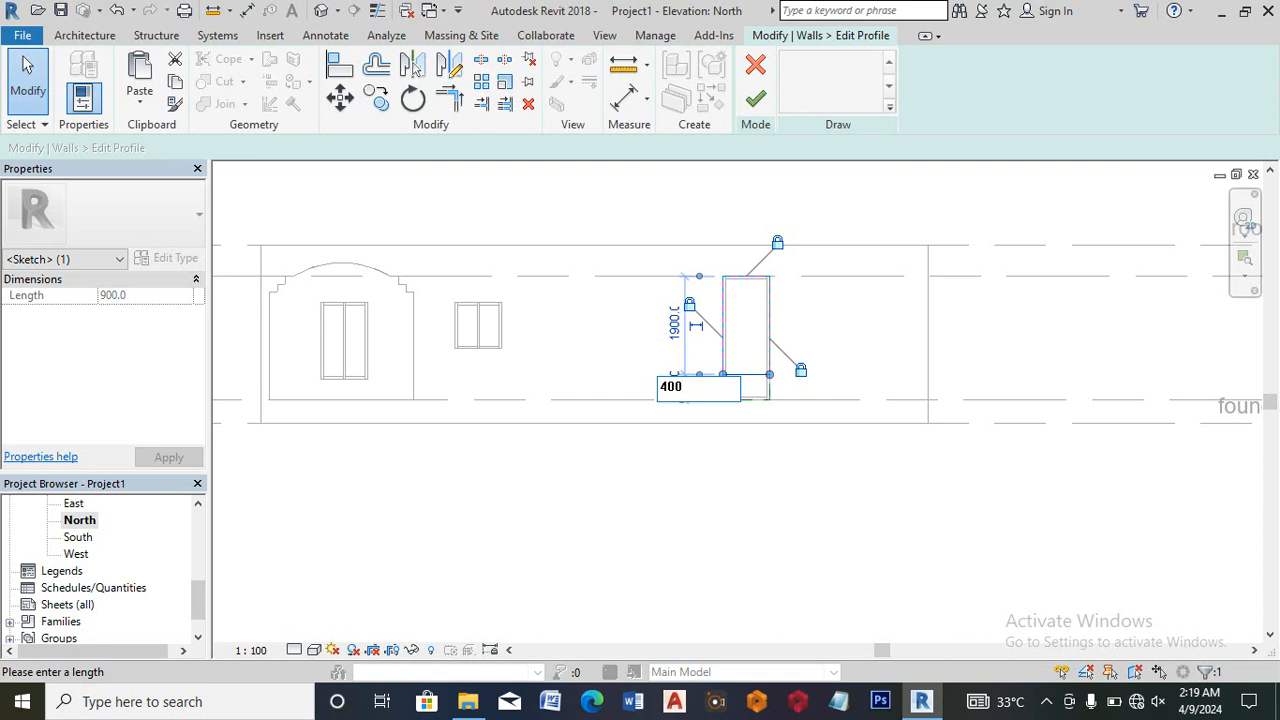
key("Return")
Step: Lower the profile's top edge, removing its constraints, and enter 1100 mm as its distance below roof level
scroll(757, 282, "up", 2)
left_click(751, 263)
left_click_drag(751, 263, 753, 287)
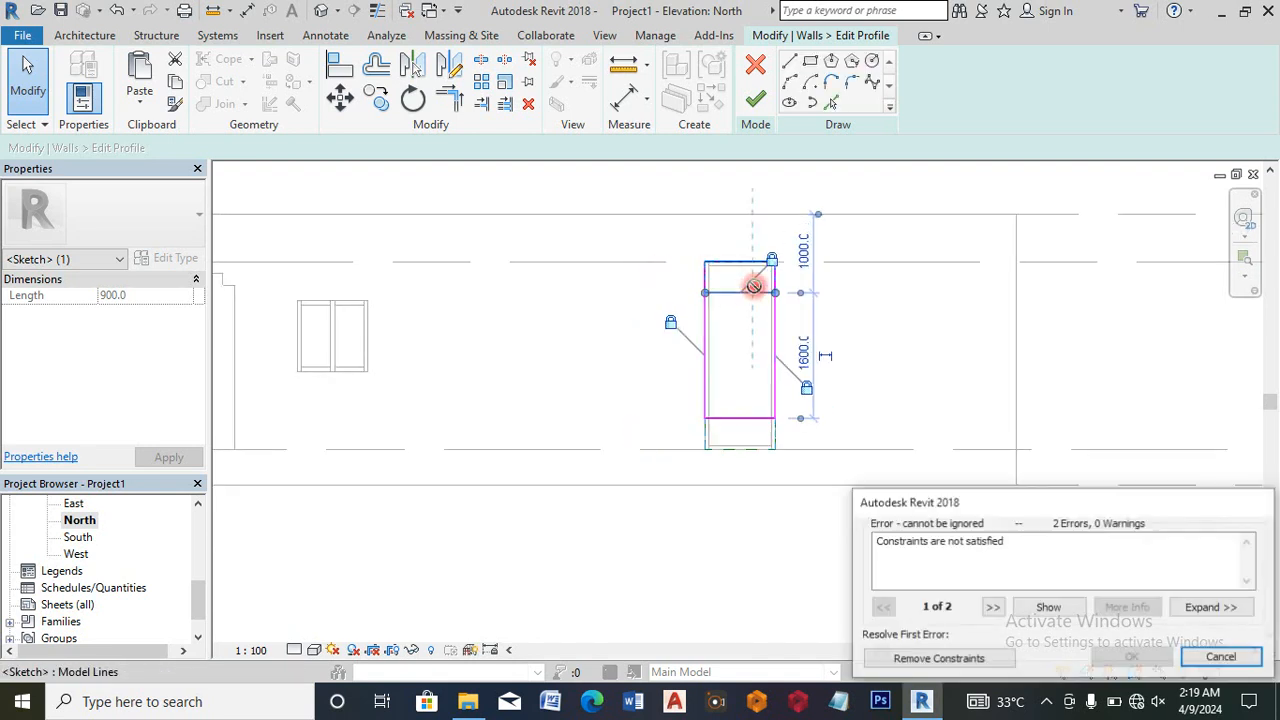
left_click(970, 659)
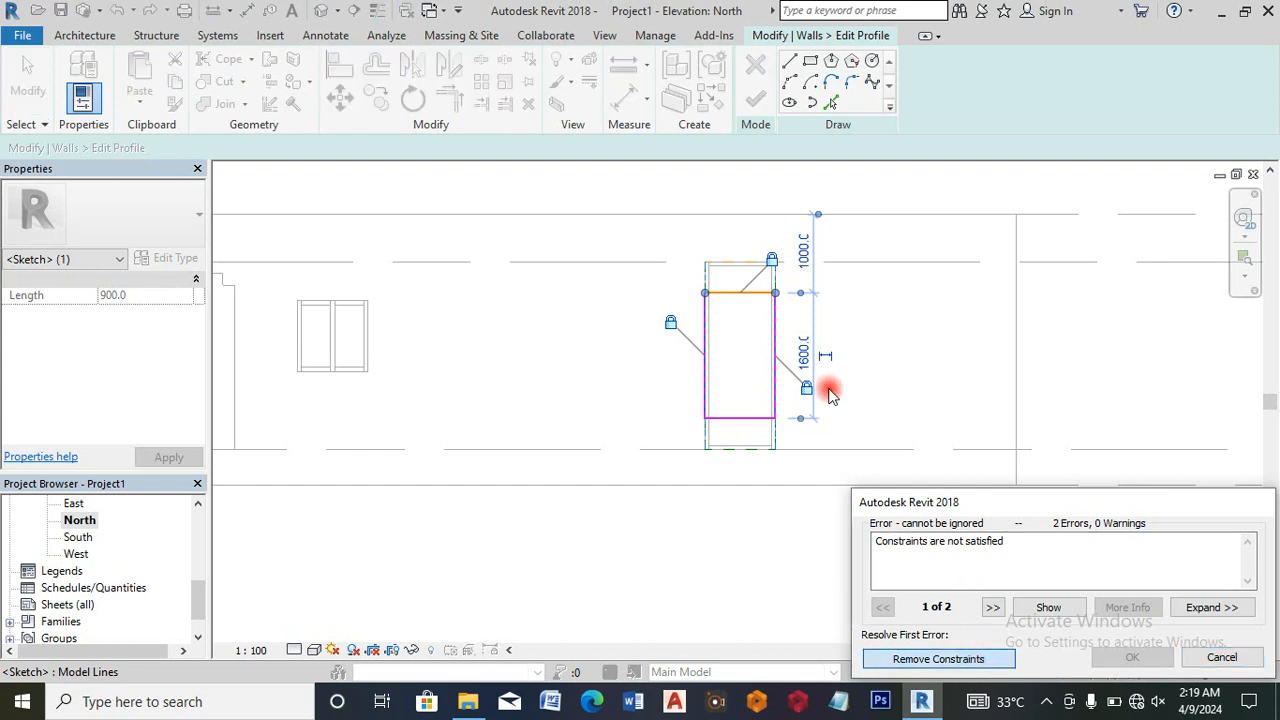
left_click(806, 259)
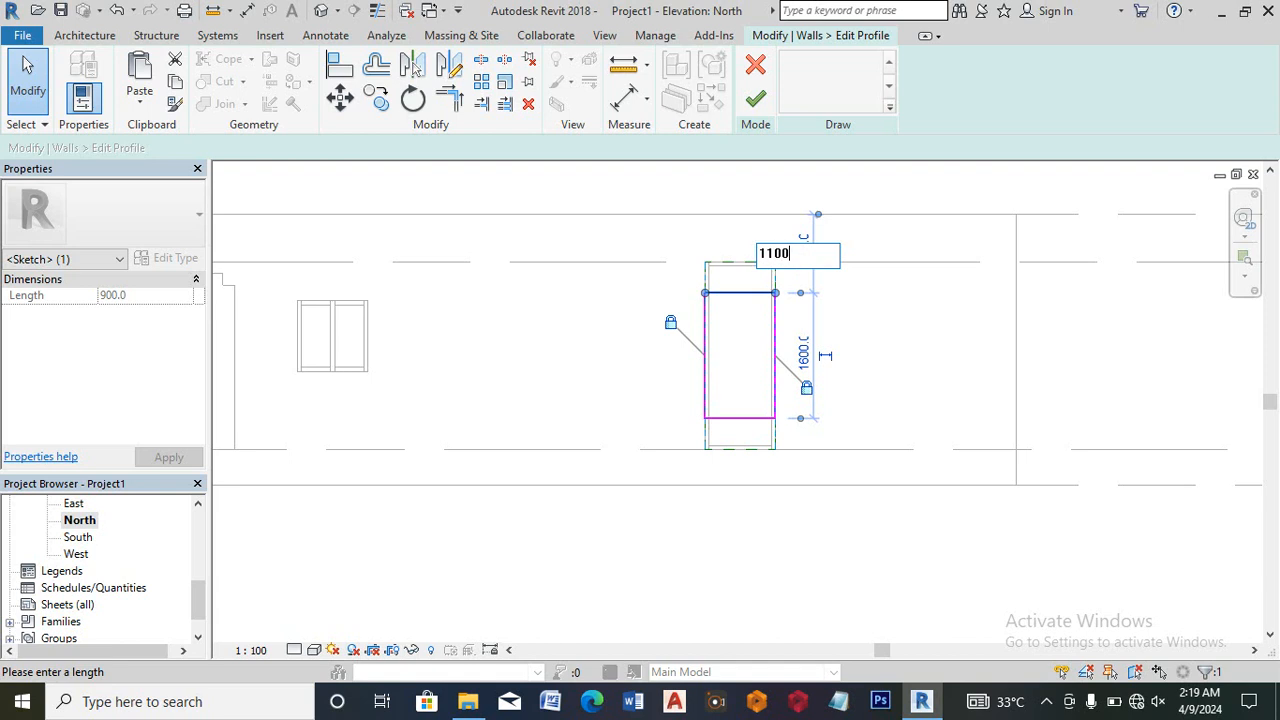
Step: Finish the profile edit and add a vertical curtain grid line at the window's midpoint, dividing it into two 450 mm panels
left_click(758, 100)
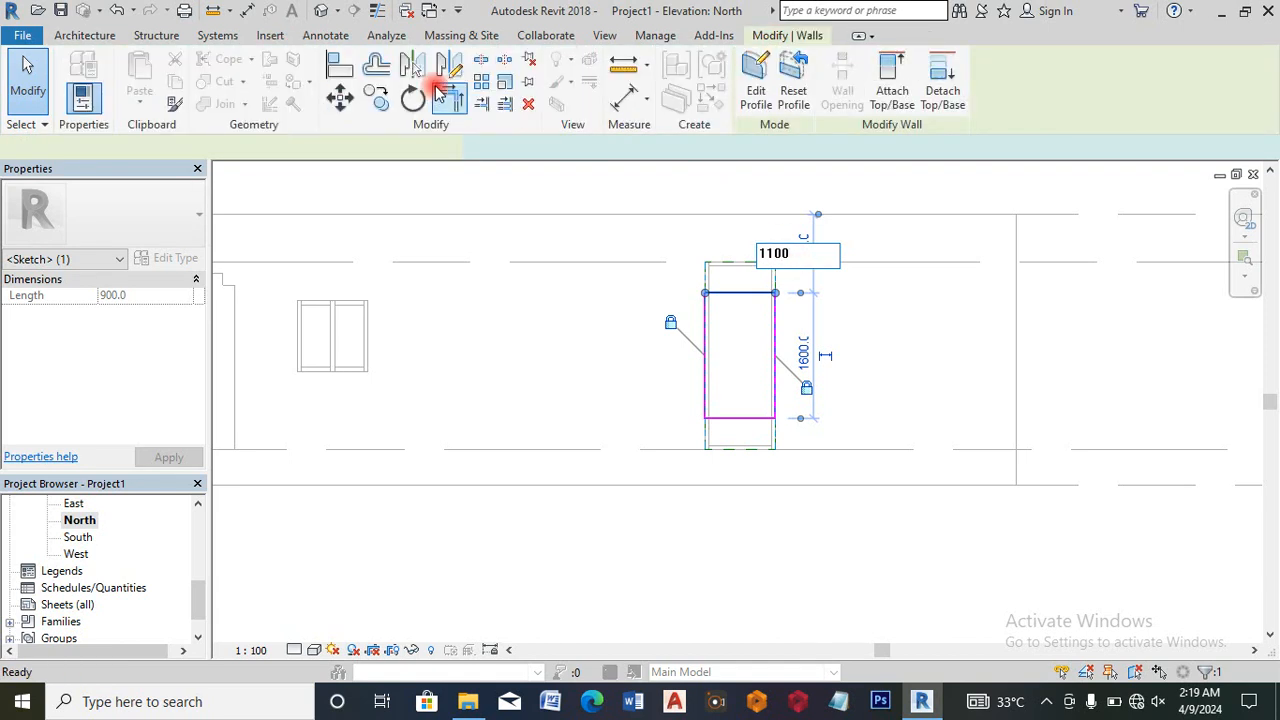
left_click(436, 81)
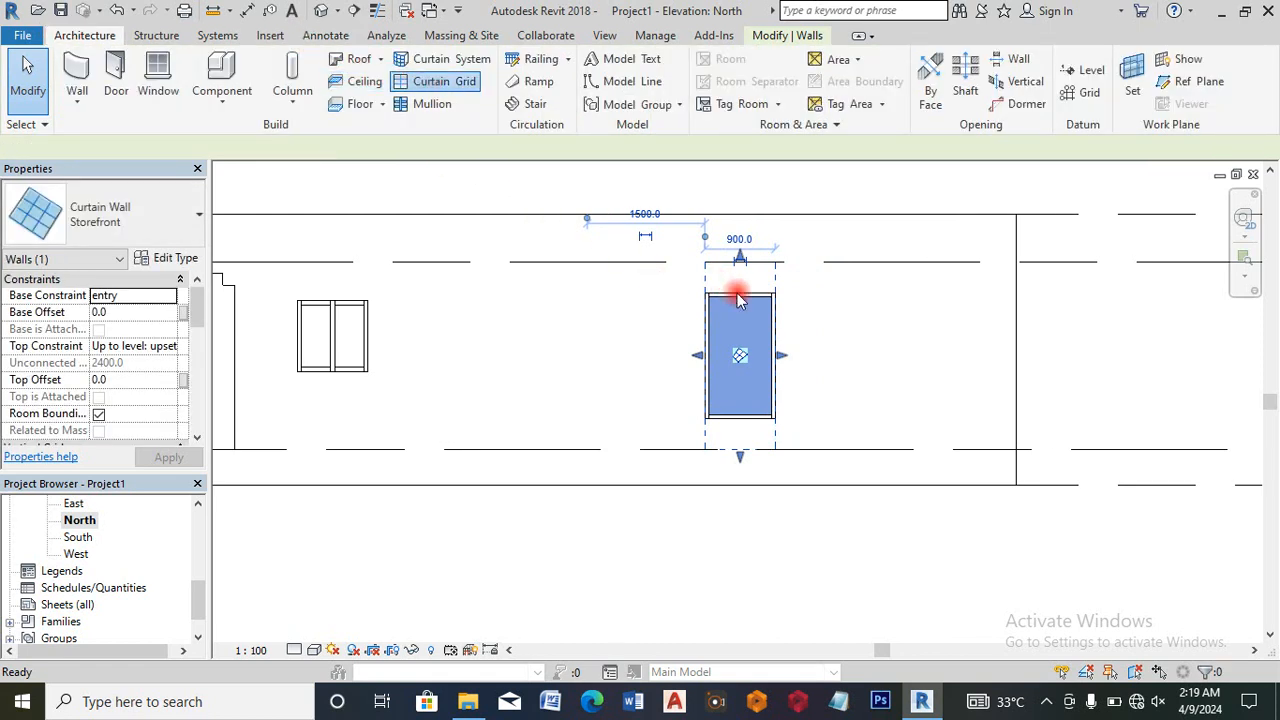
left_click(737, 294)
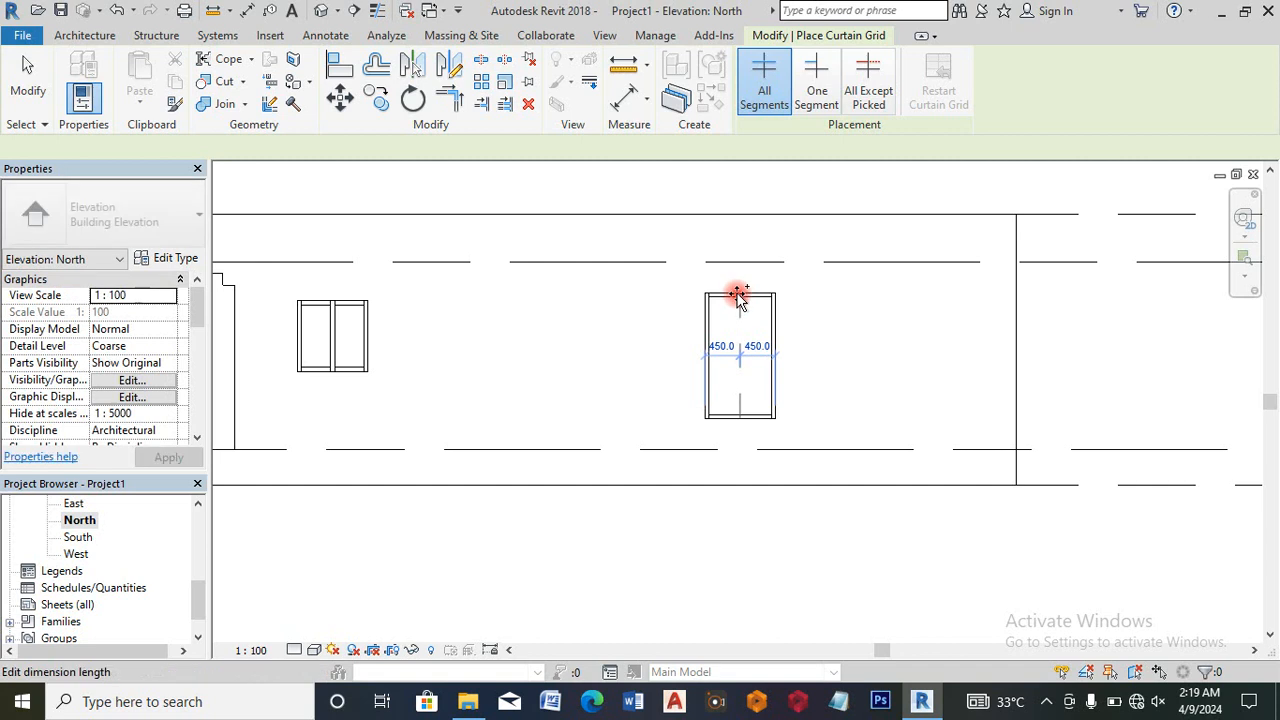
Step: Open the East elevation and examine its windows
left_click(71, 503)
double_click(71, 503)
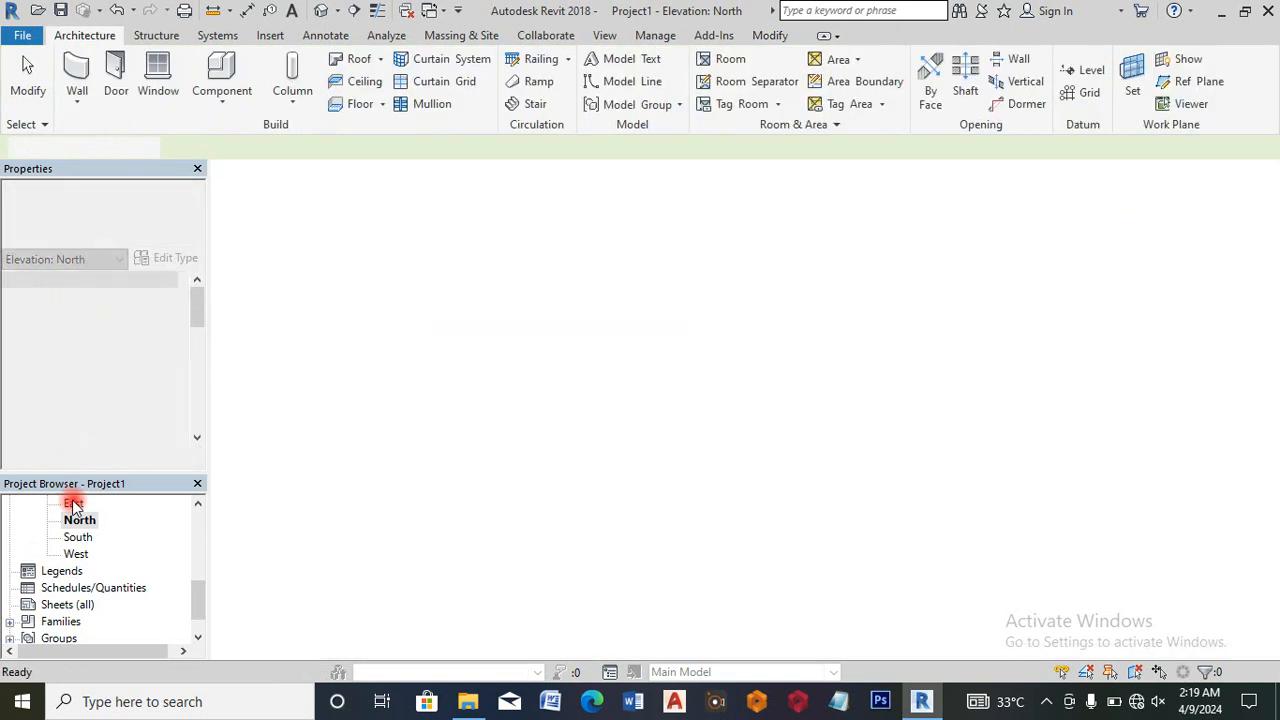
scroll(331, 538, "down", 2)
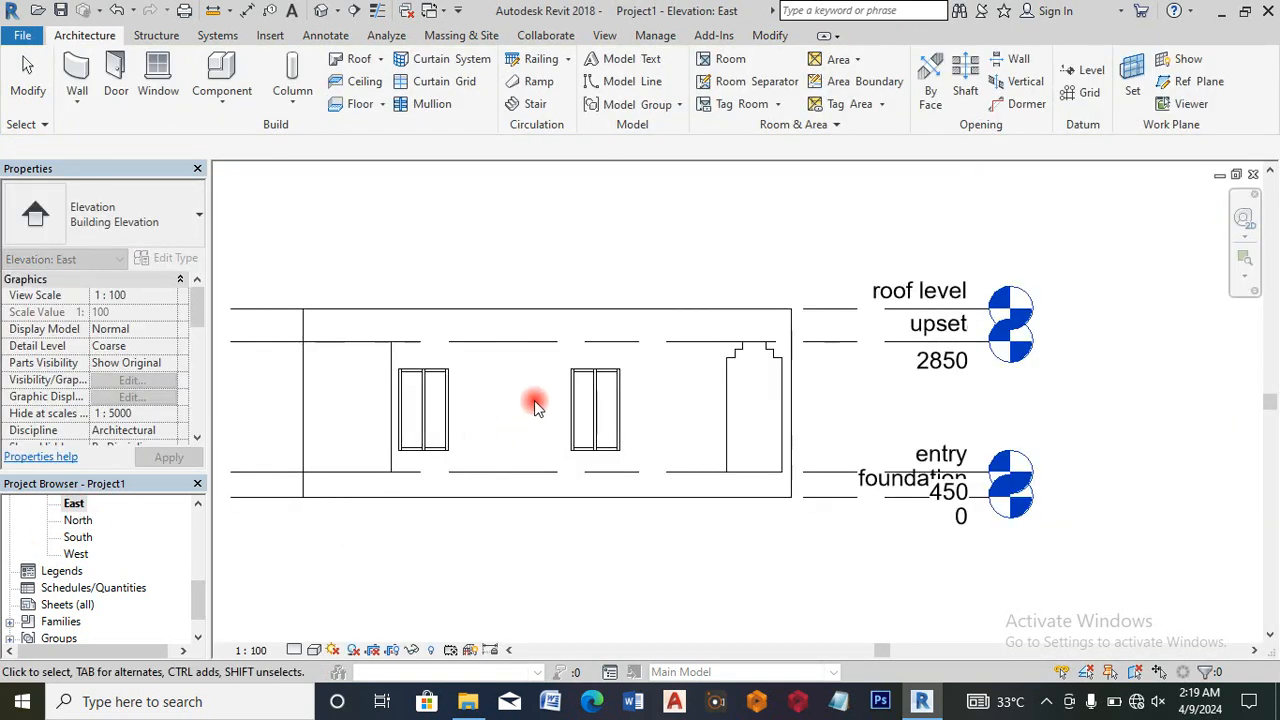
scroll(534, 403, "down", 3)
Step: In the entry floor plan, copy the west wall's Storefront window about 1300 mm south along that wall and nudge the copy slightly north
left_click_drag(193, 593, 202, 550)
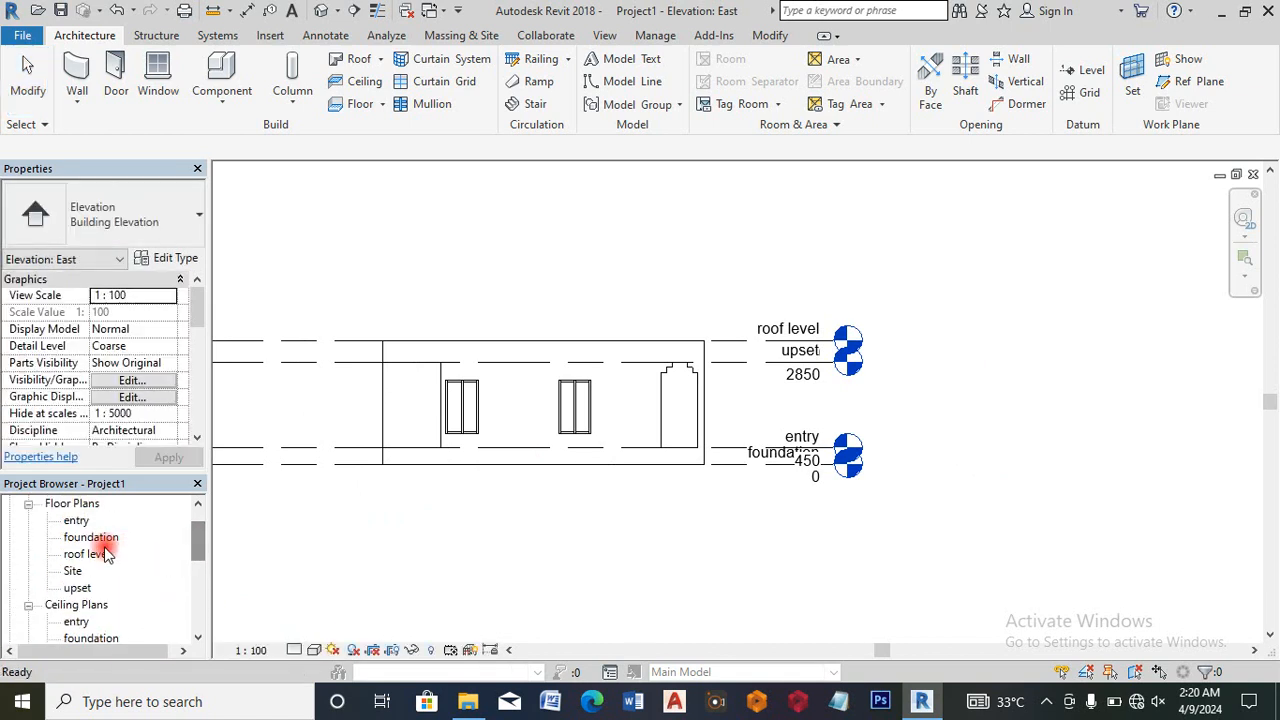
double_click(82, 522)
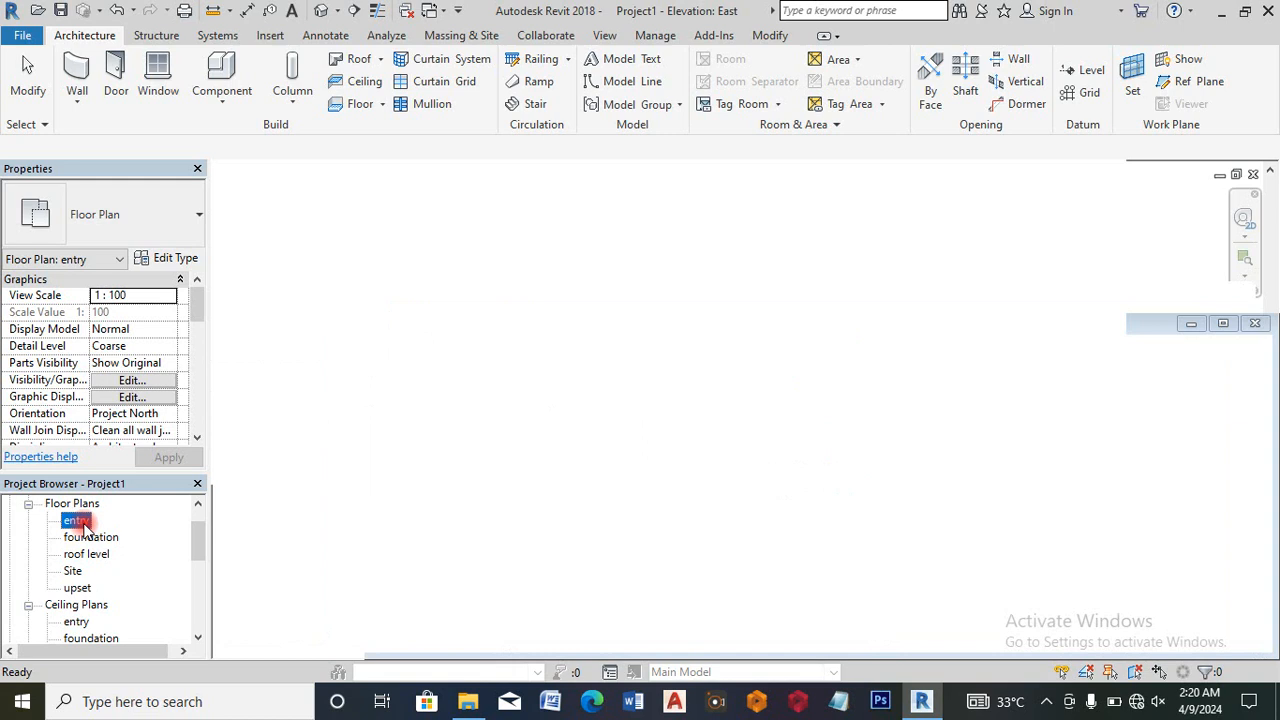
scroll(433, 475, "down", 4)
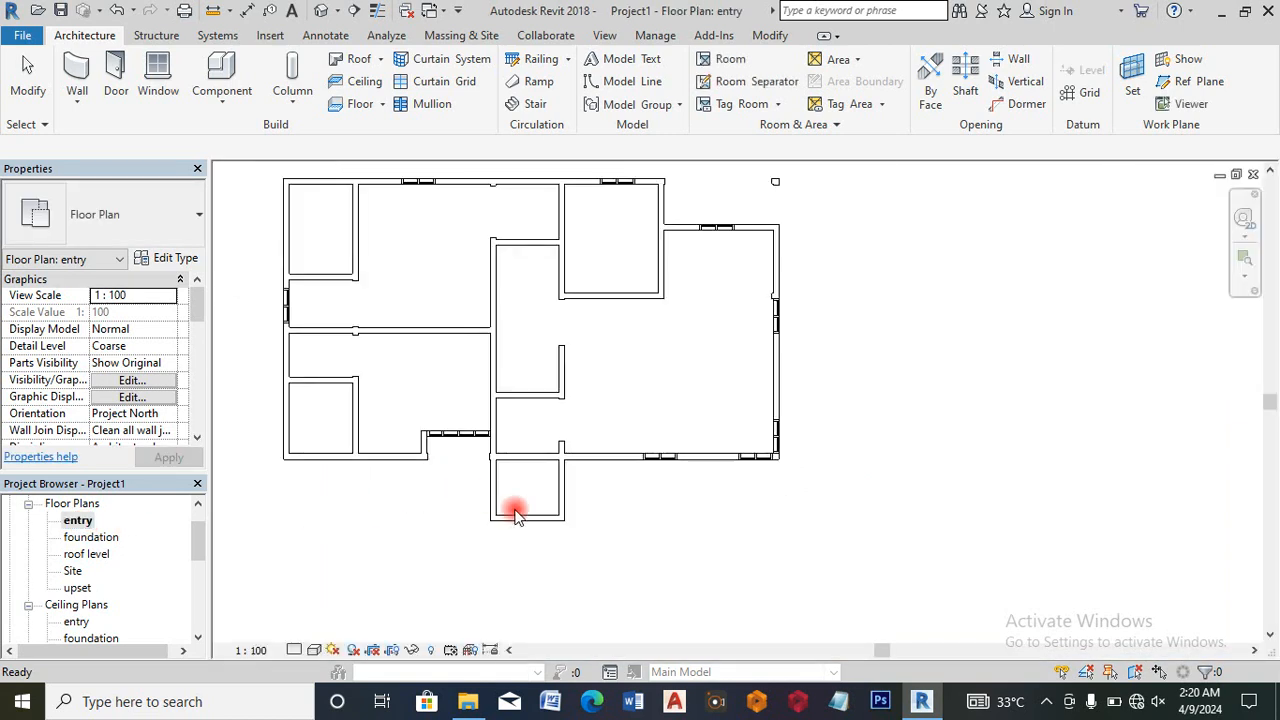
scroll(342, 352, "up", 2)
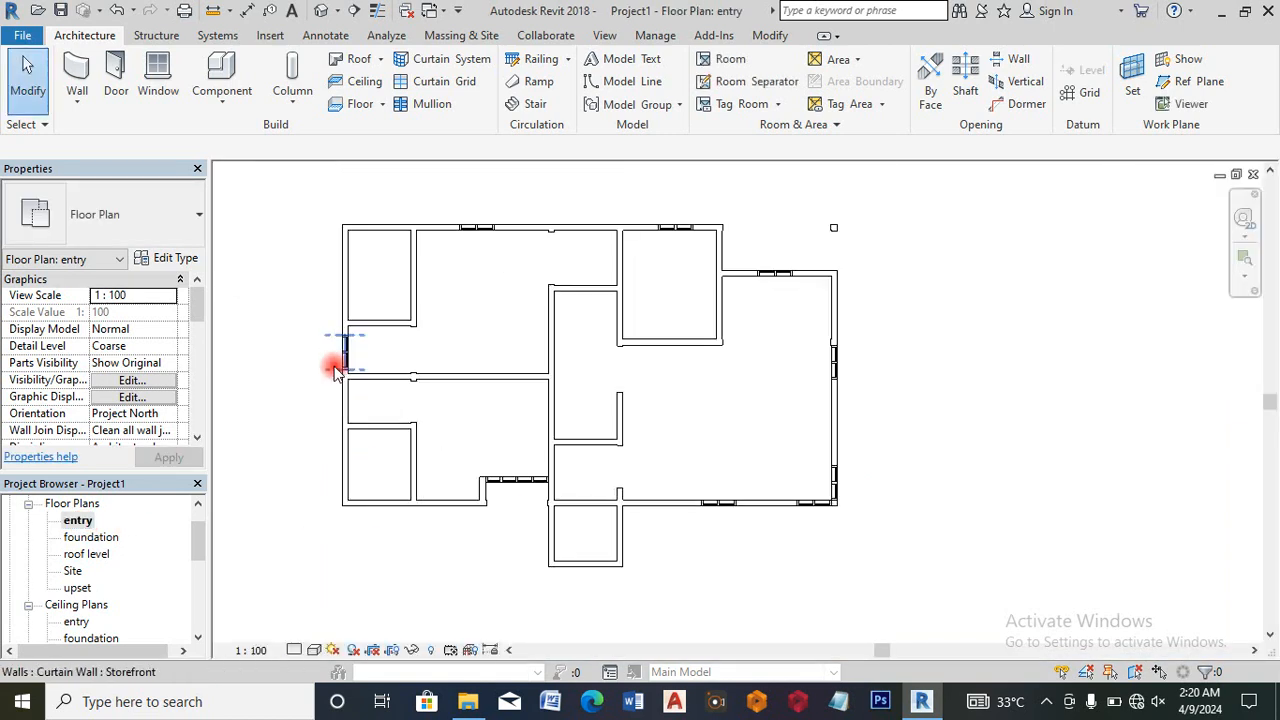
left_click(348, 353)
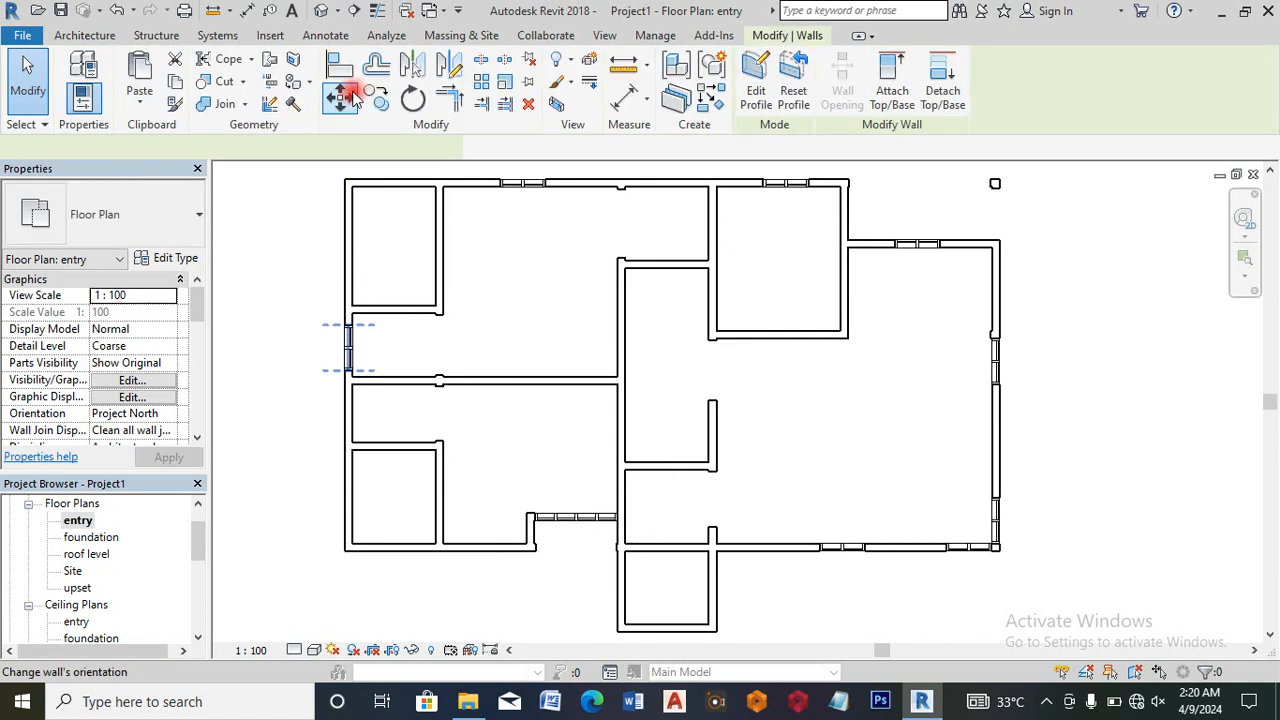
left_click(372, 98)
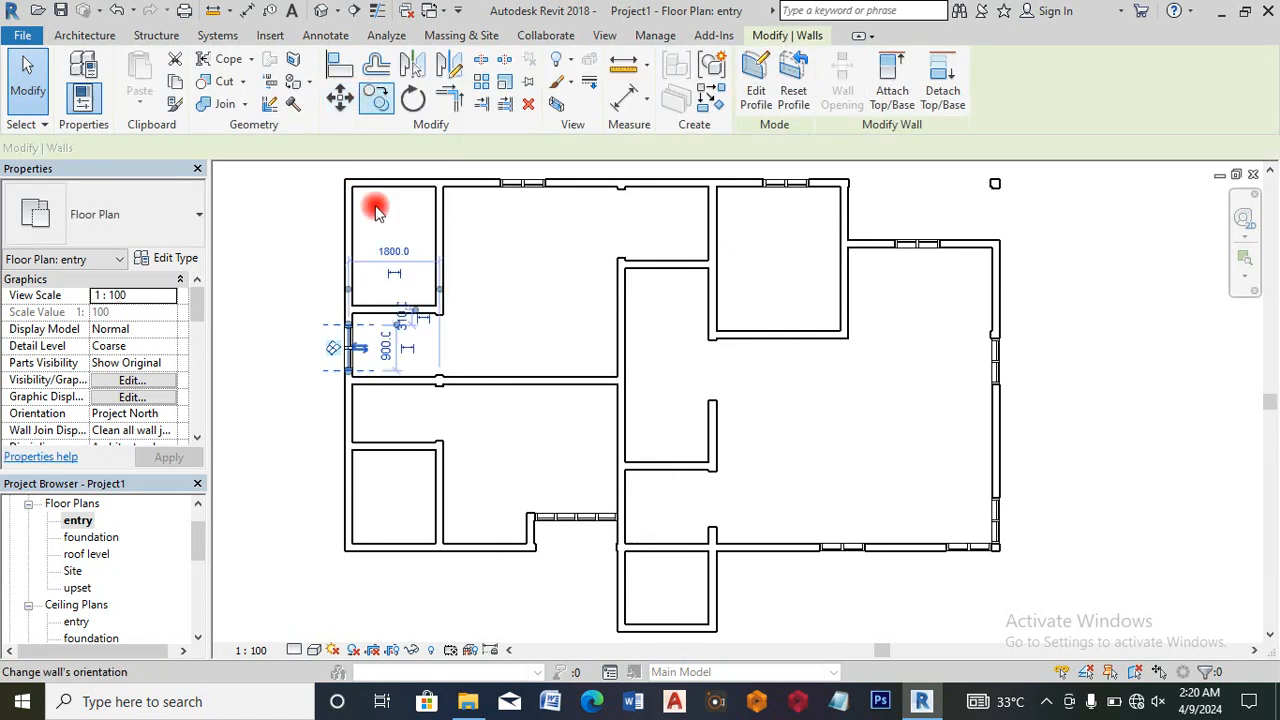
left_click(351, 347)
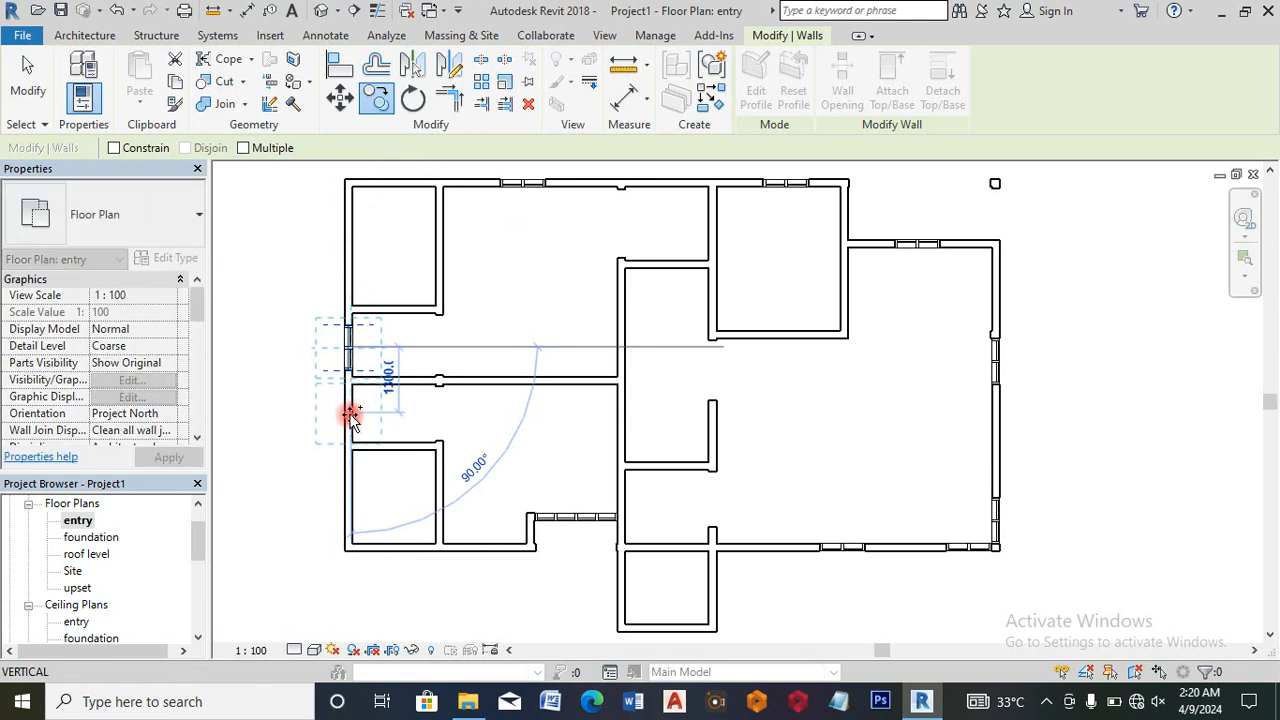
left_click(351, 416)
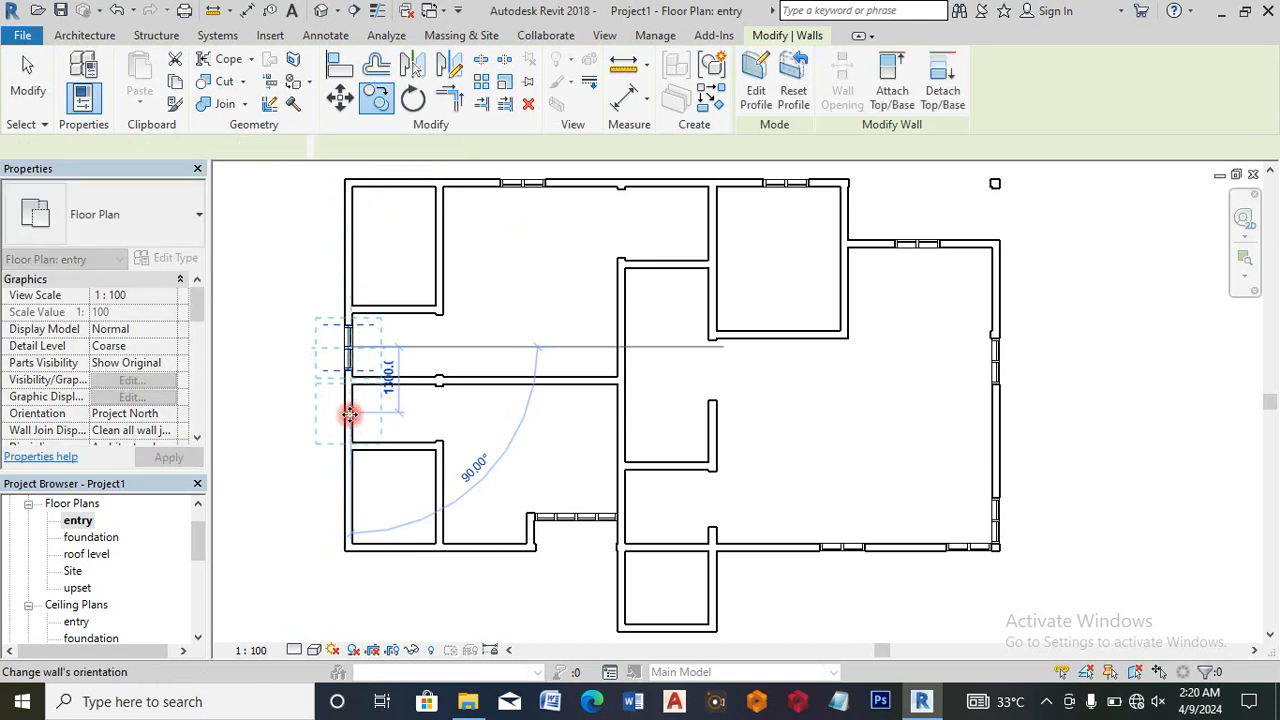
scroll(350, 414, "up", 2)
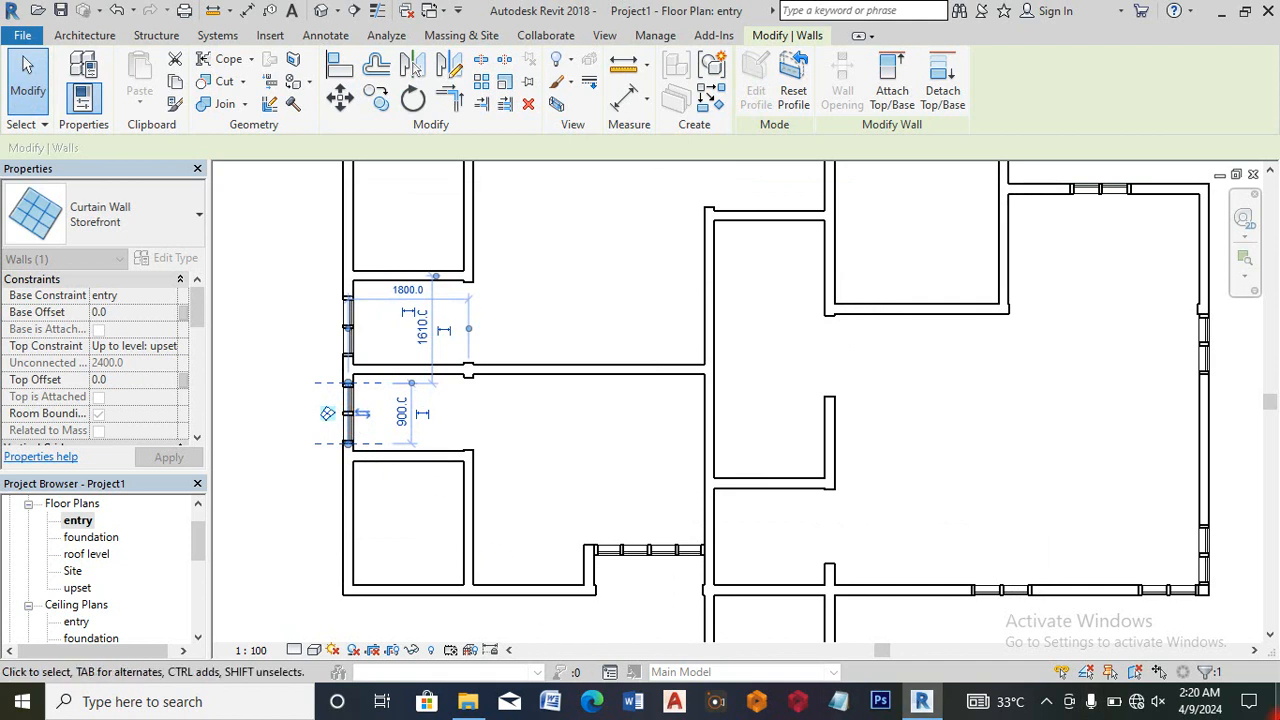
key("Up")
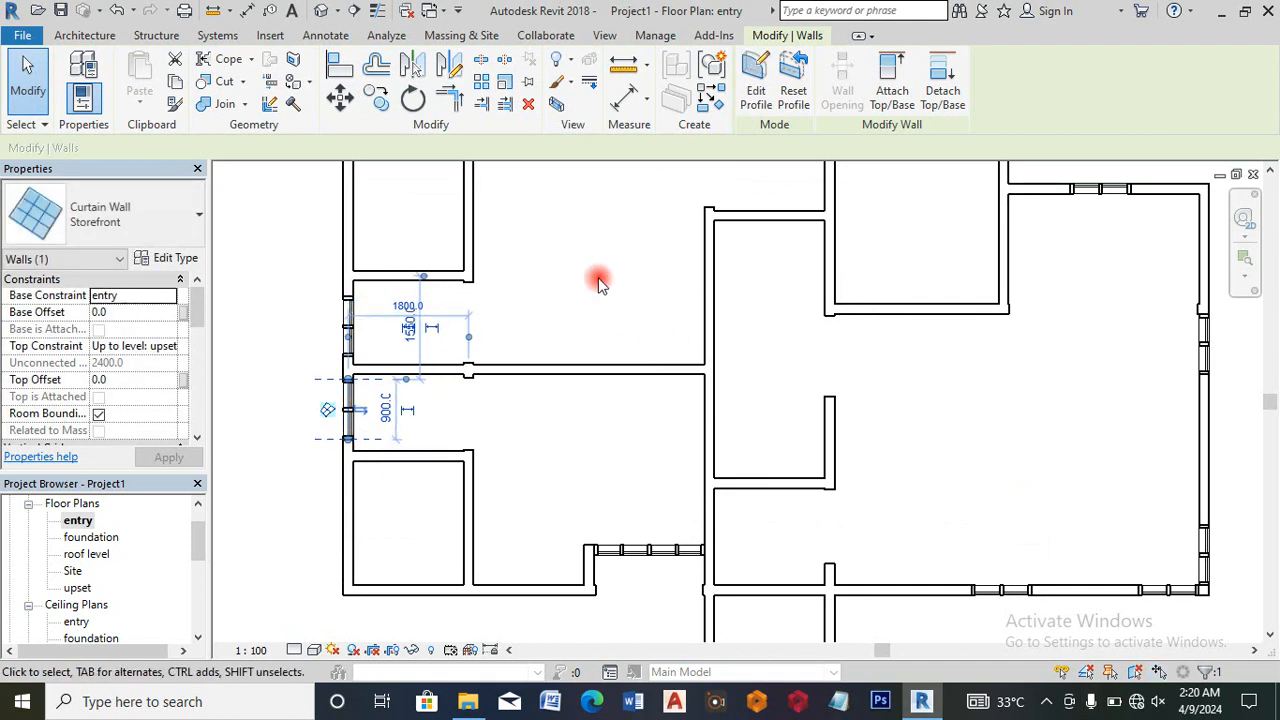
scroll(597, 265, "down", 2)
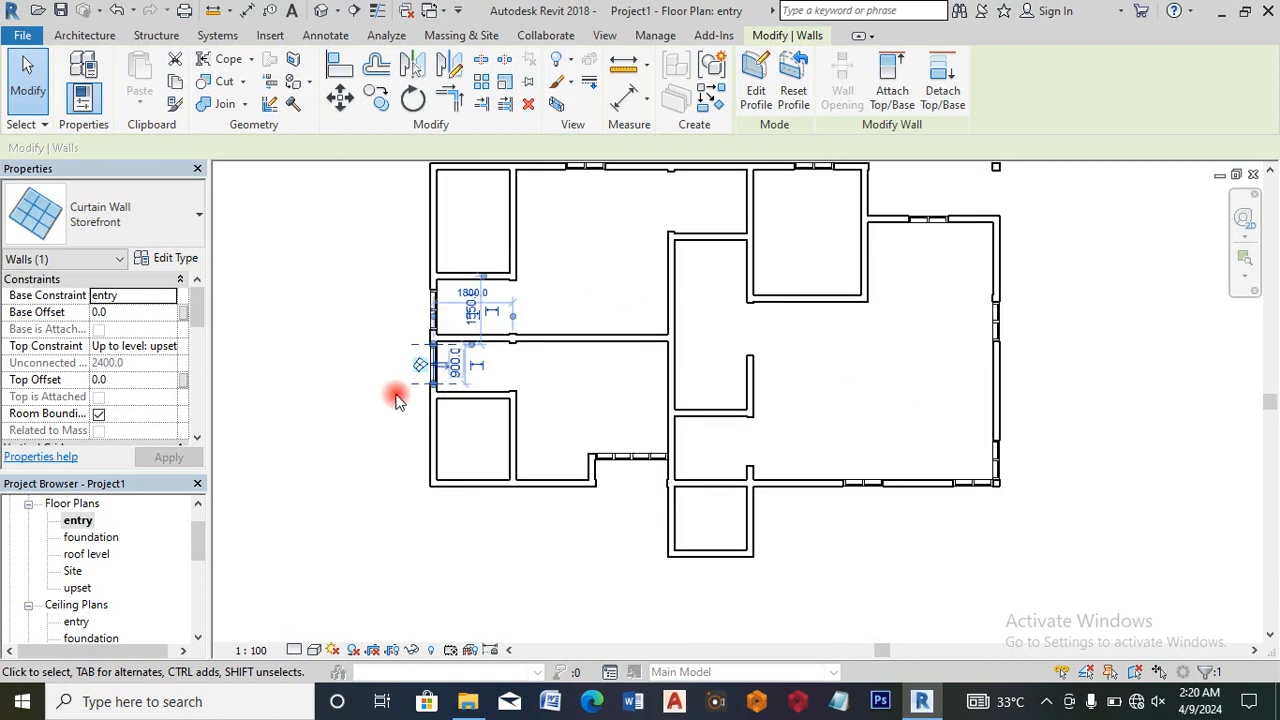
scroll(423, 452, "up", 2)
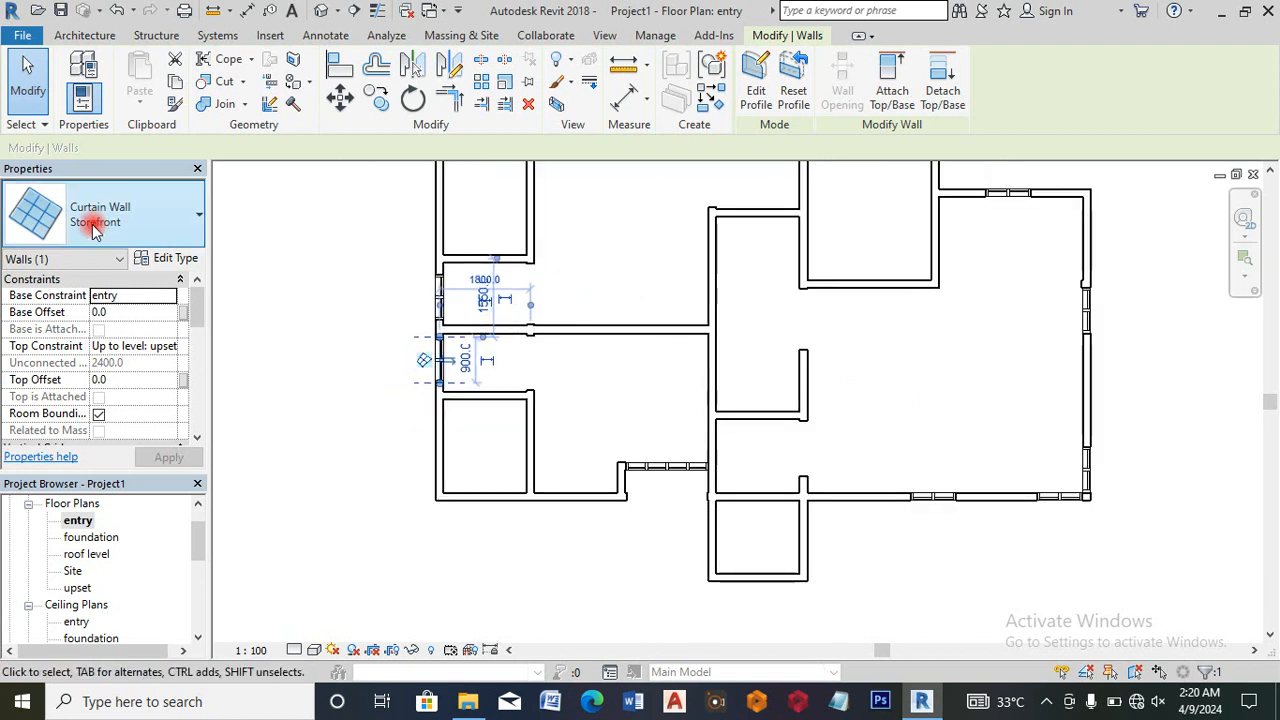
left_click(86, 36)
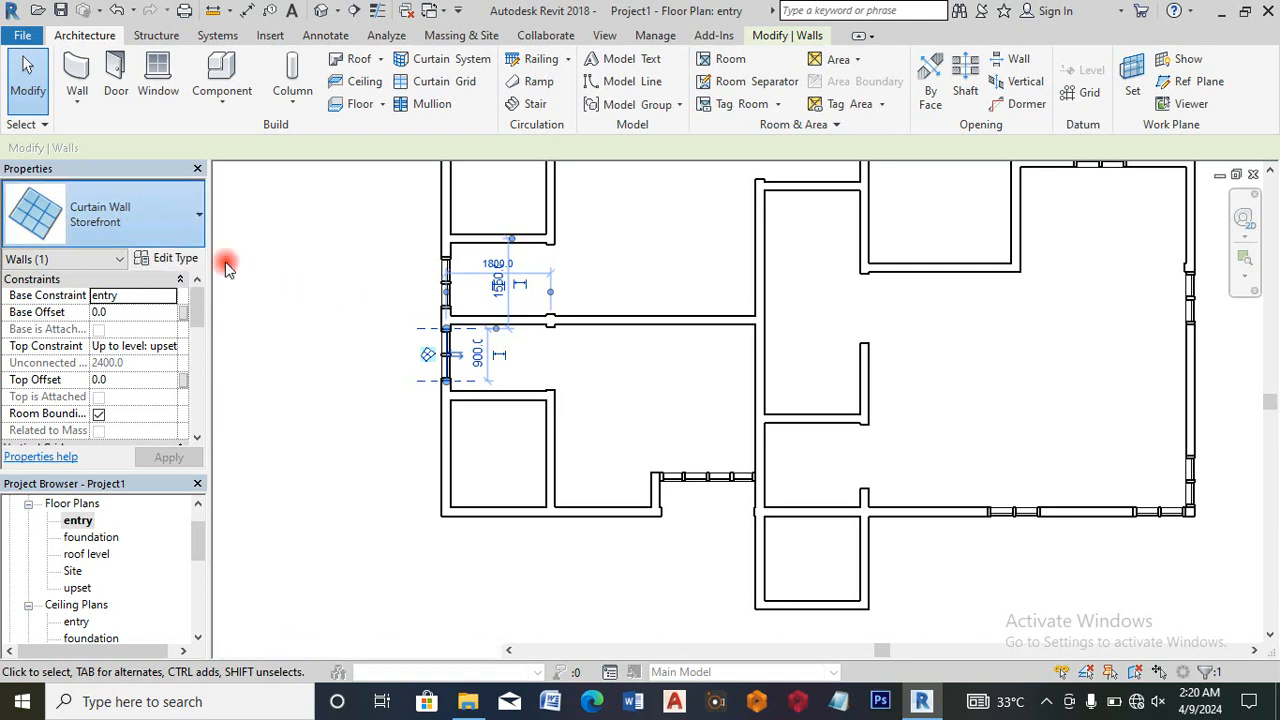
left_click(510, 509)
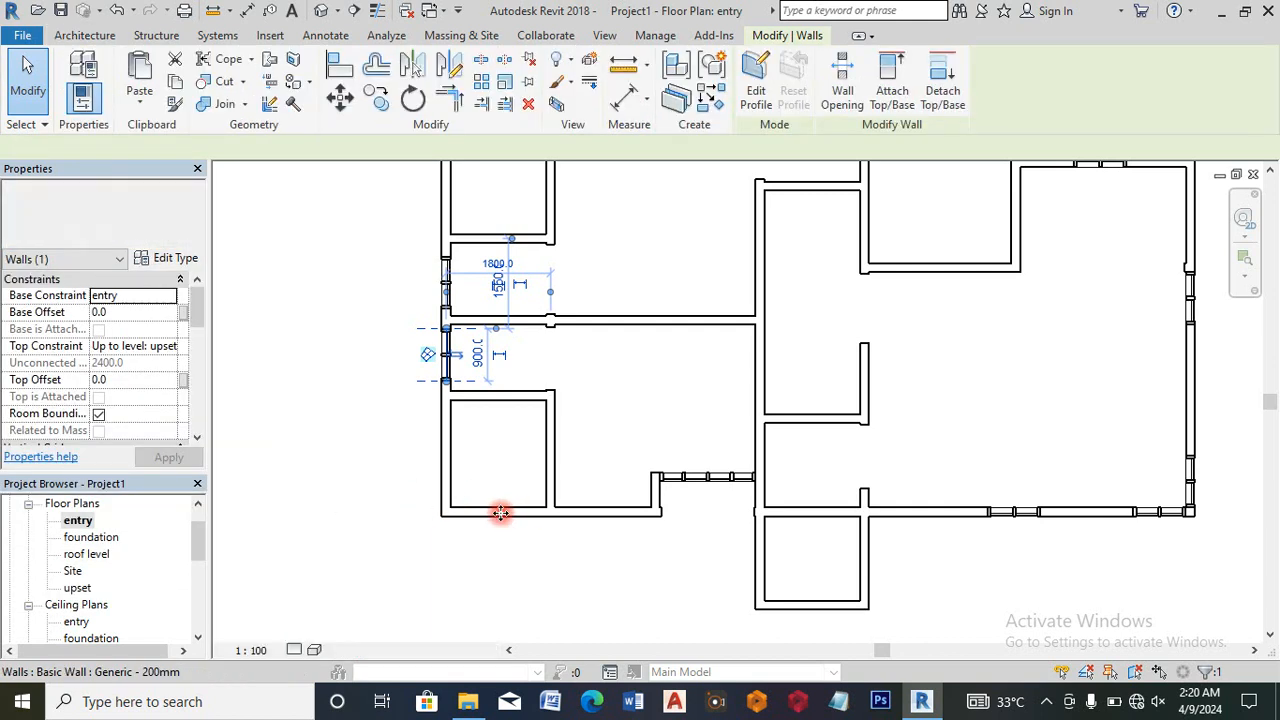
scroll(502, 517, "up", 2)
left_click(482, 511)
left_click(252, 313)
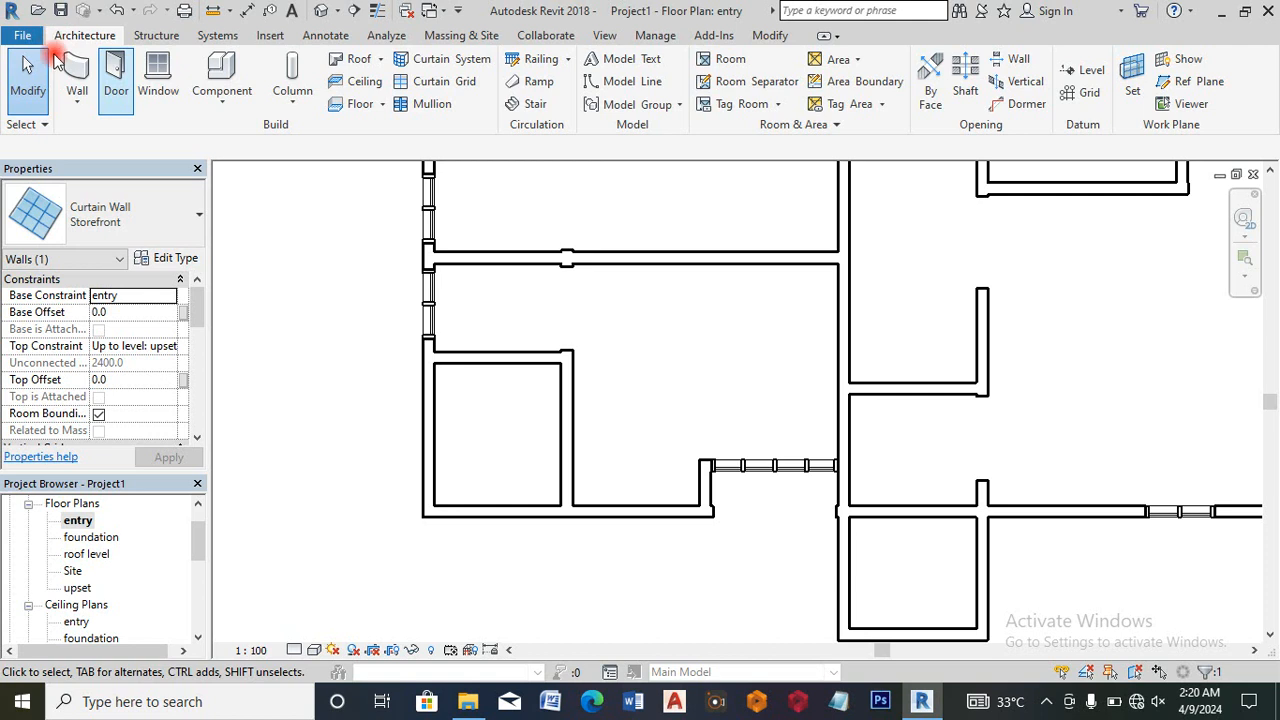
Step: Draw a 600 mm Storefront curtain wall in the southwest room's south wall, starting about 500 mm from the west corner
left_click(80, 100)
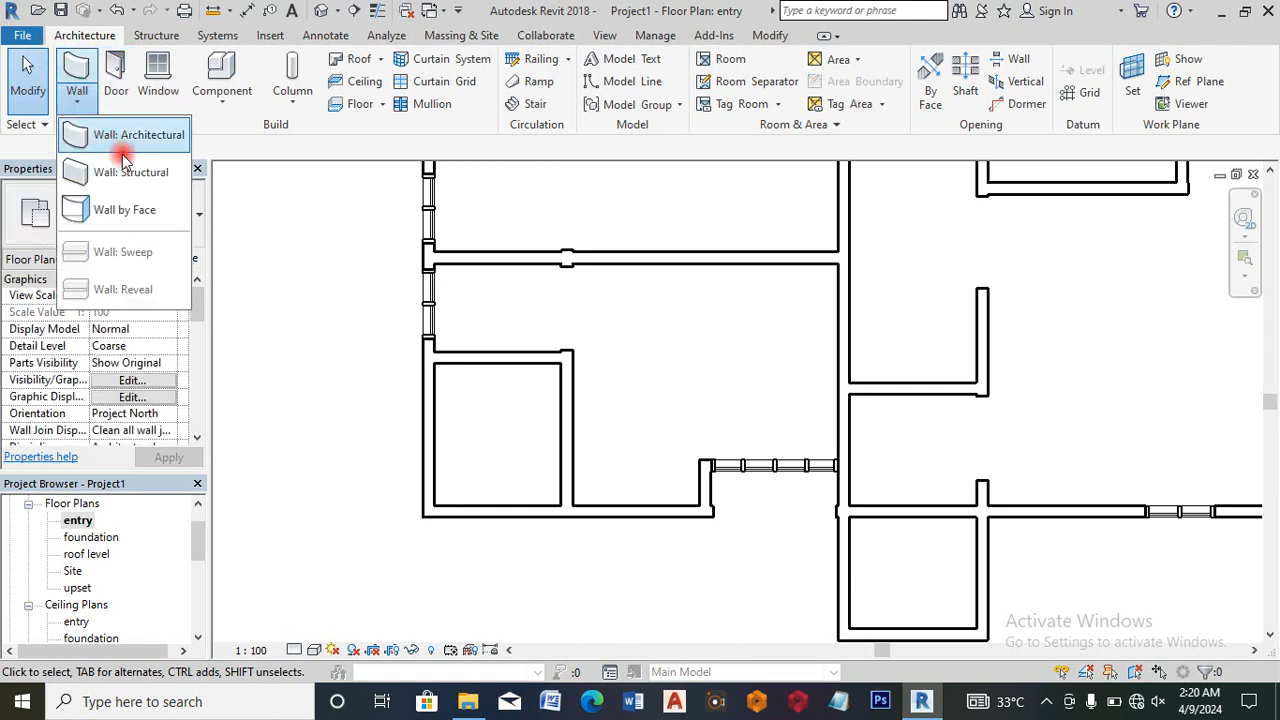
left_click(128, 146)
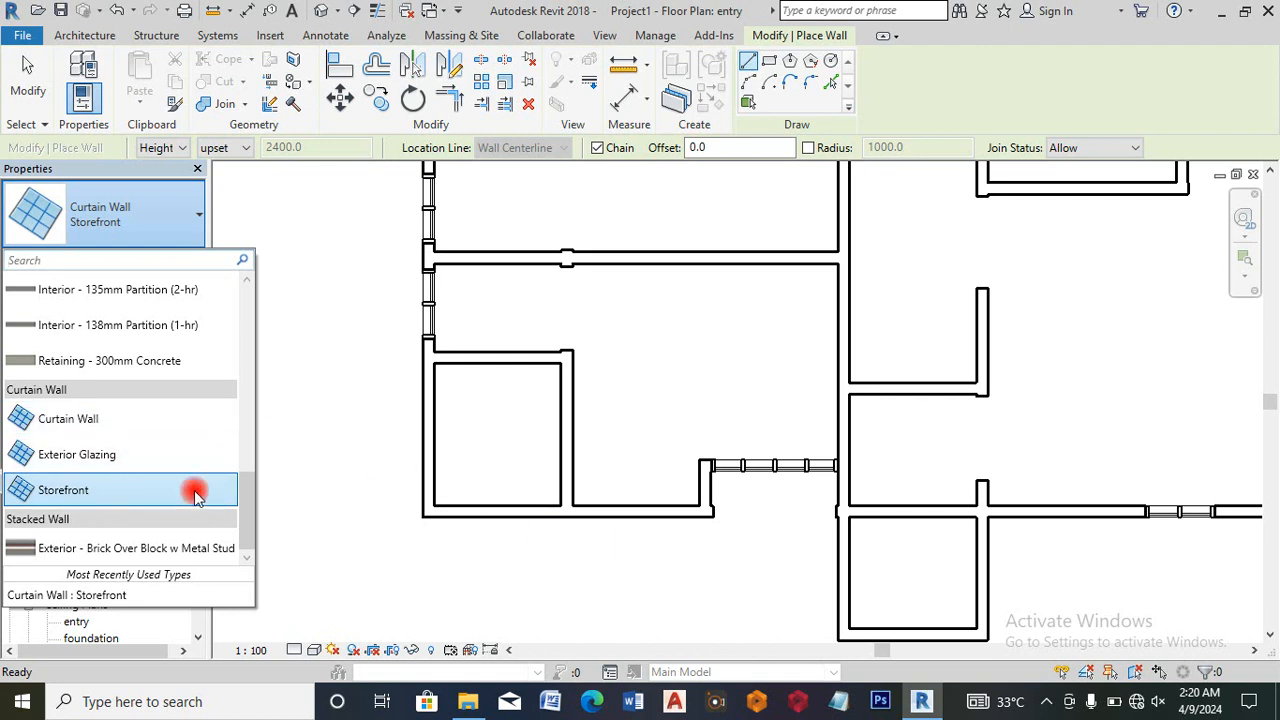
left_click(194, 490)
scroll(482, 514, "up", 2)
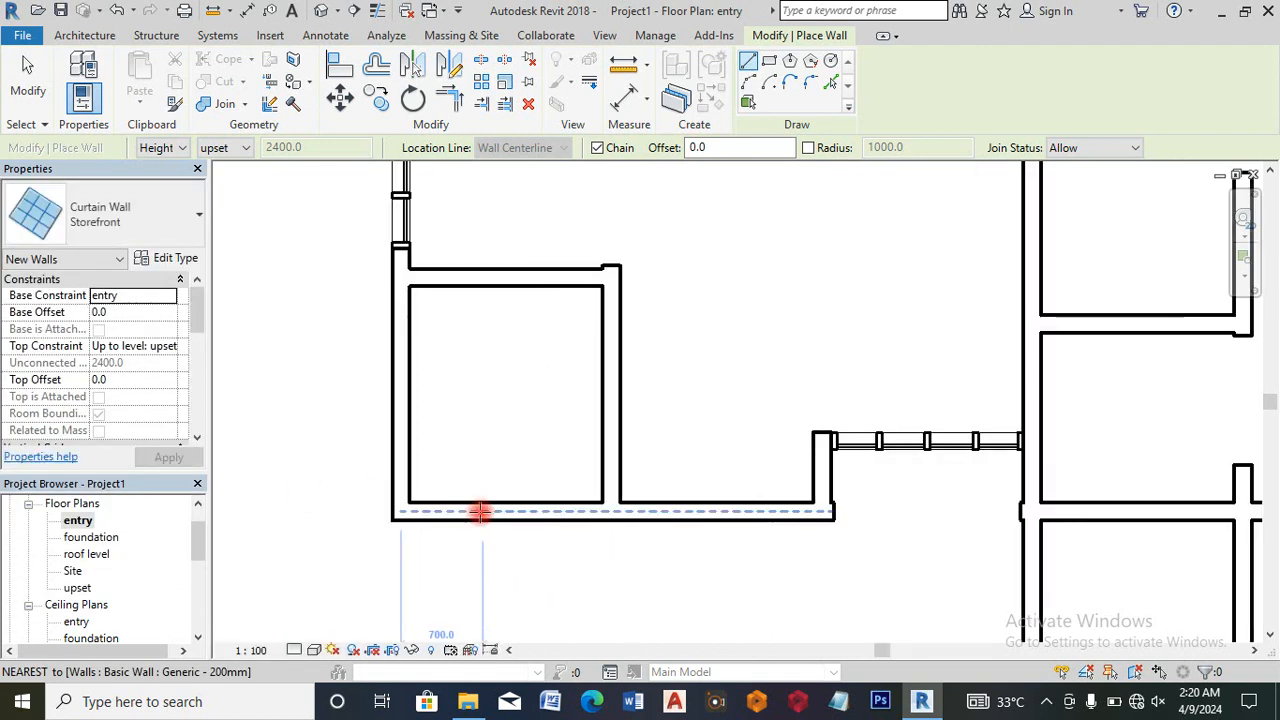
left_click(460, 512)
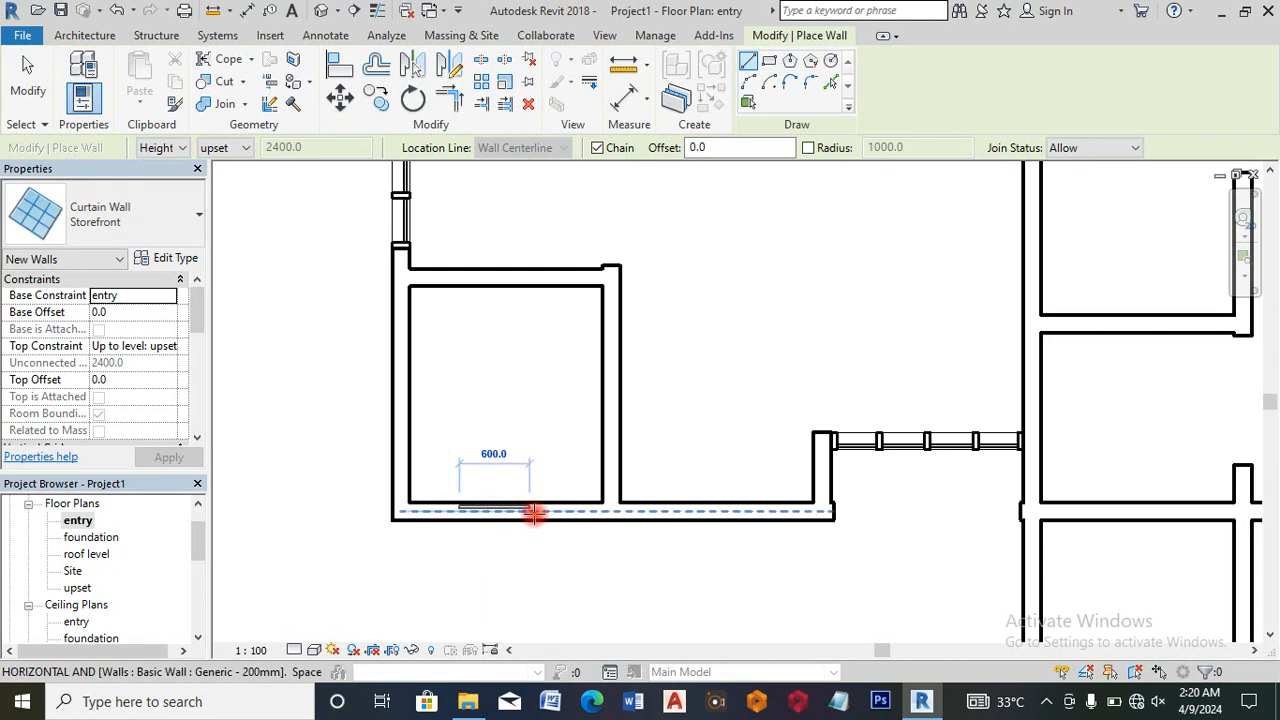
left_click(533, 514)
key("Escape")
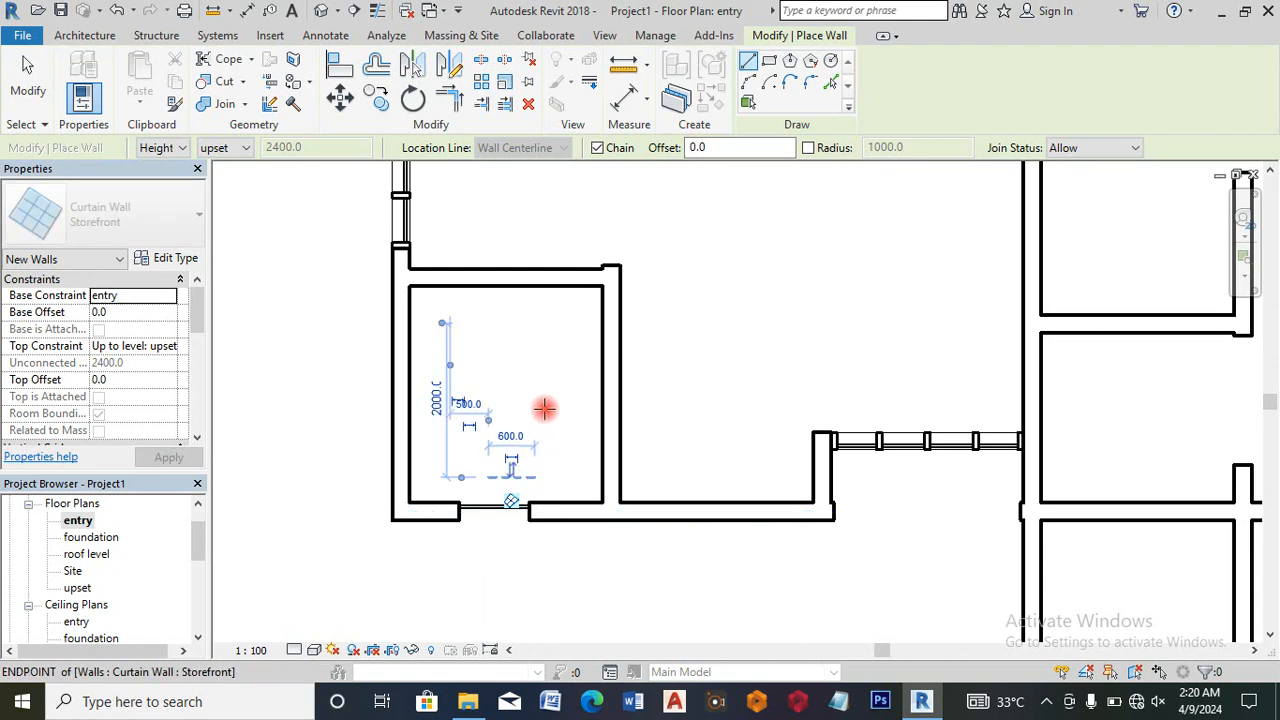
Step: Draw a 600 mm Storefront curtain wall in the projecting south room's outer wall, starting about 700 mm from its west corner
scroll(543, 406, "down", 2)
scroll(958, 611, "up", 1)
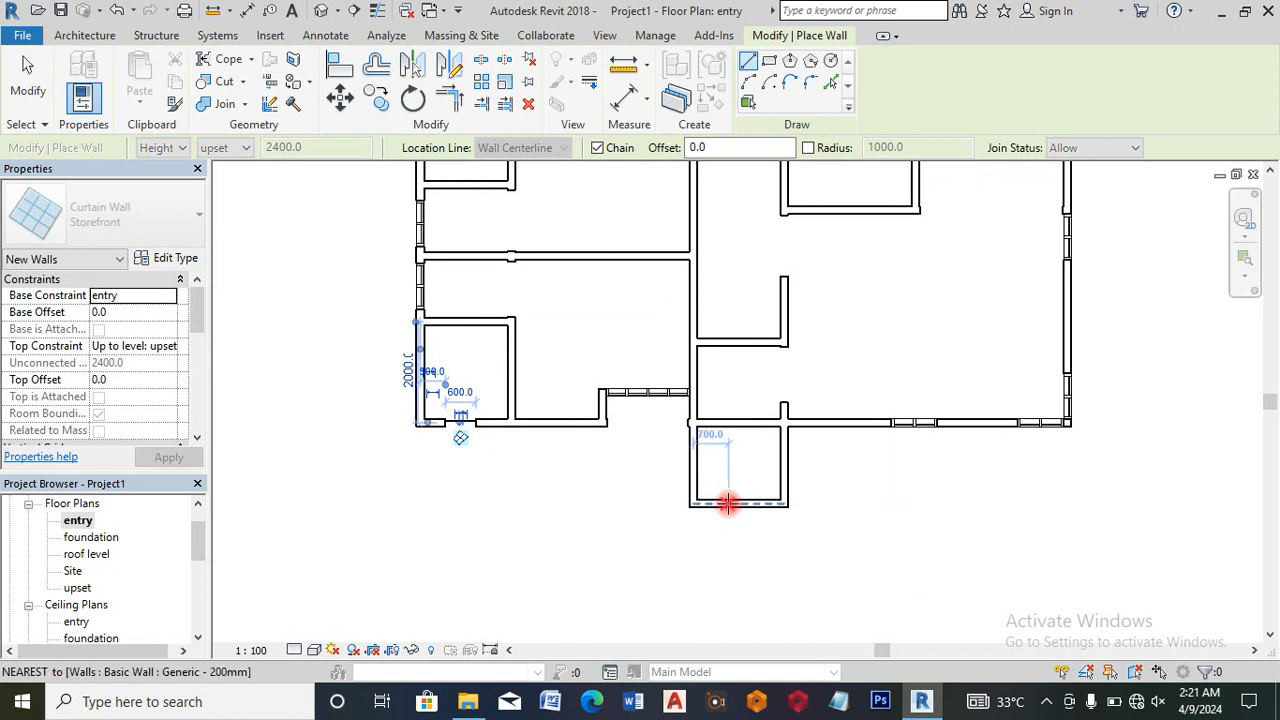
left_click(728, 503)
left_click(758, 503)
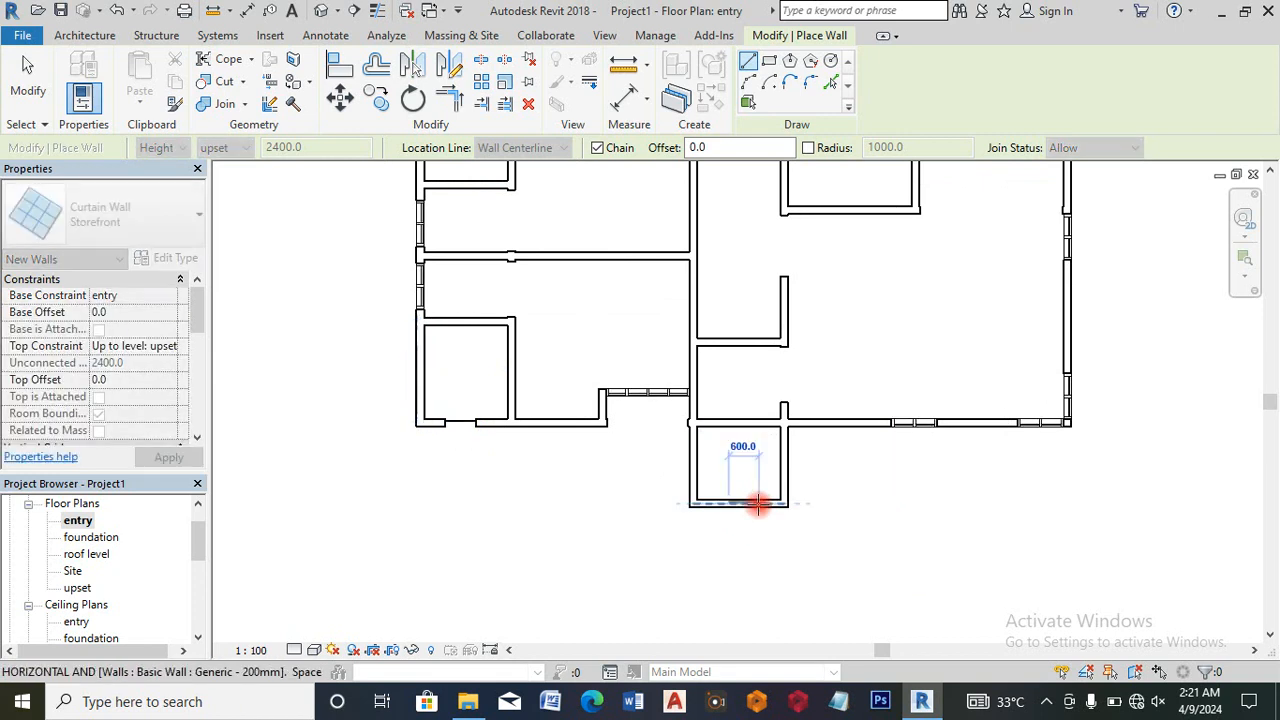
Step: Draw a 600 mm Storefront curtain wall in the northwest room's north wall, starting about 600 mm from the west corner
scroll(748, 605, "down", 3)
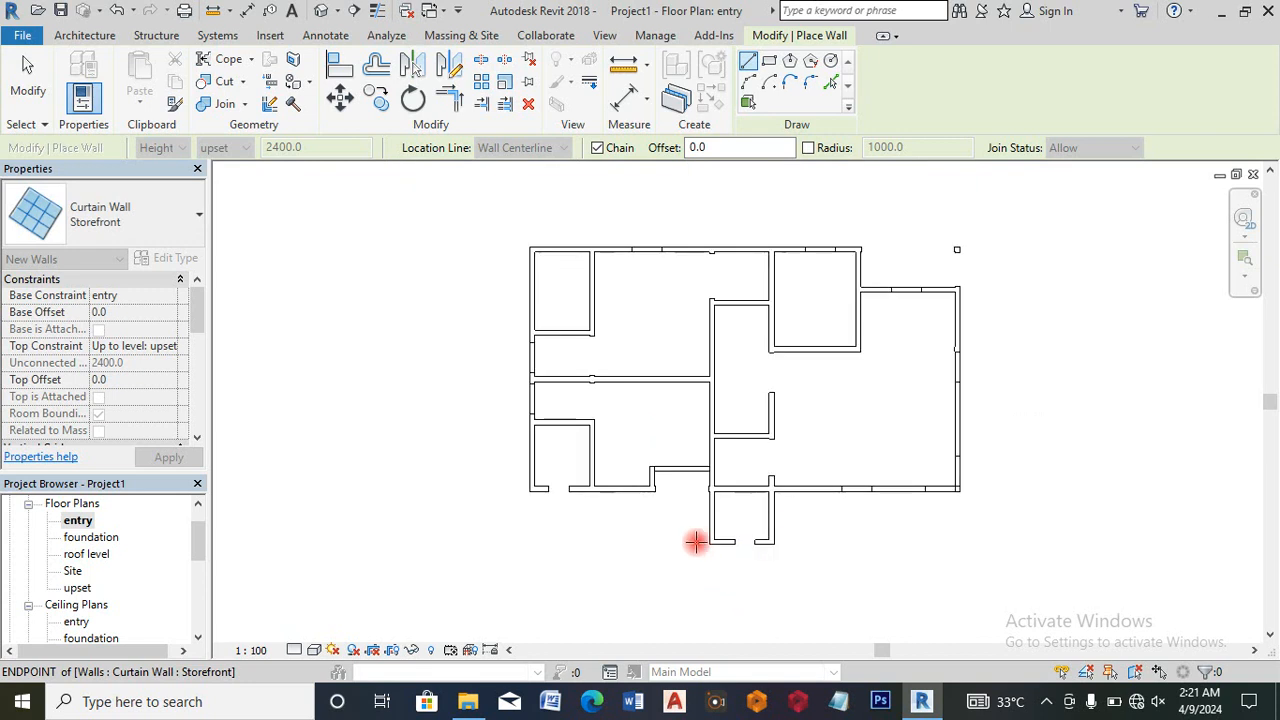
scroll(590, 285, "down", 1)
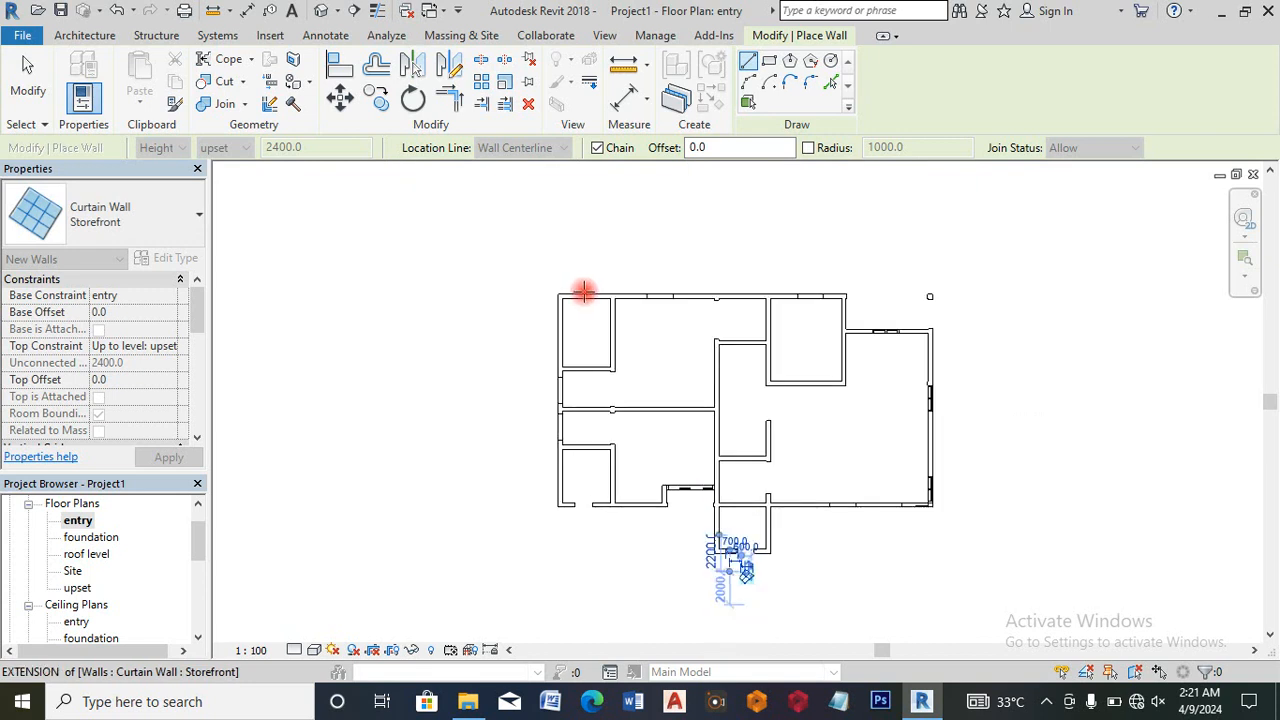
scroll(580, 286, "down", 2)
scroll(657, 427, "up", 3)
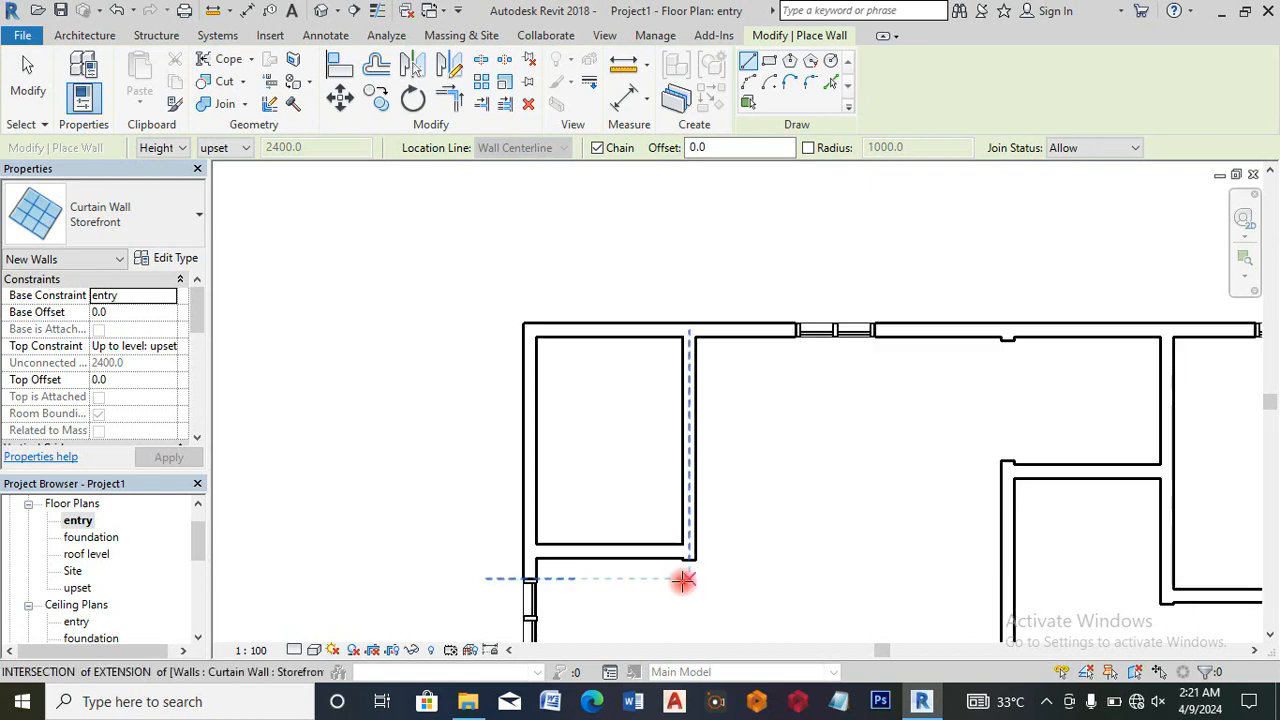
scroll(580, 320, "up", 1)
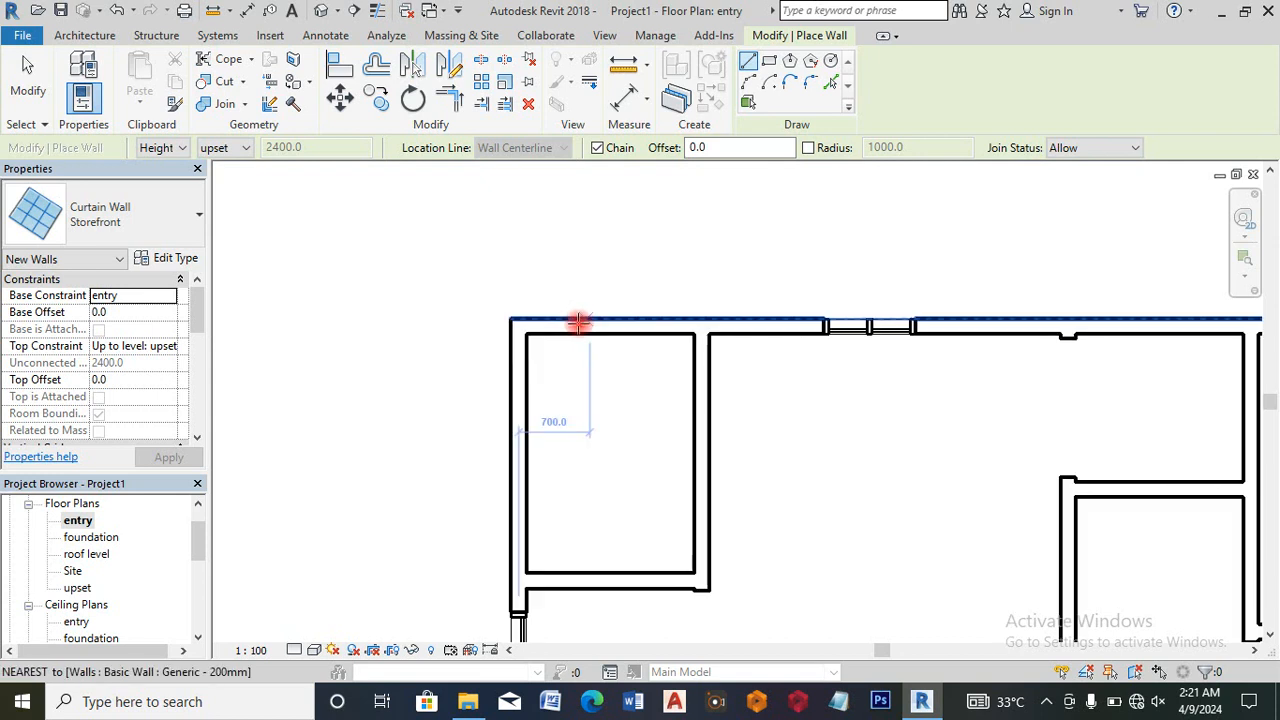
left_click(578, 323)
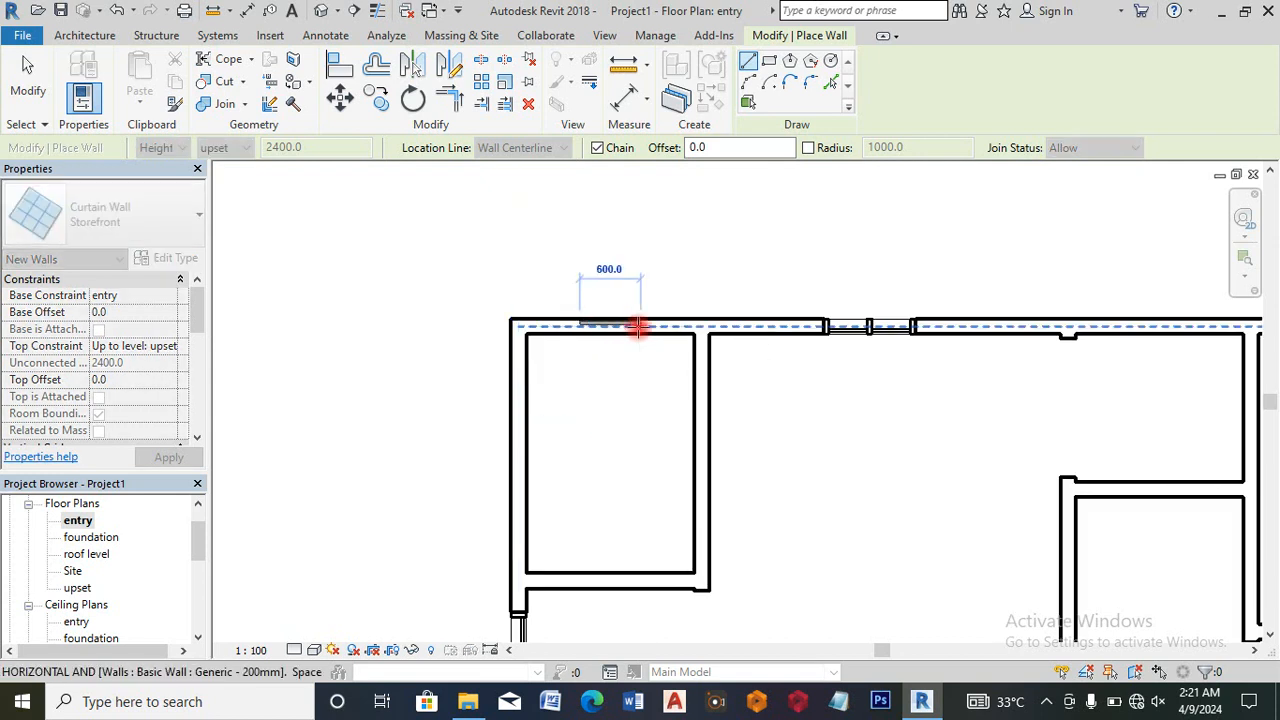
left_click(637, 326)
key("Escape")
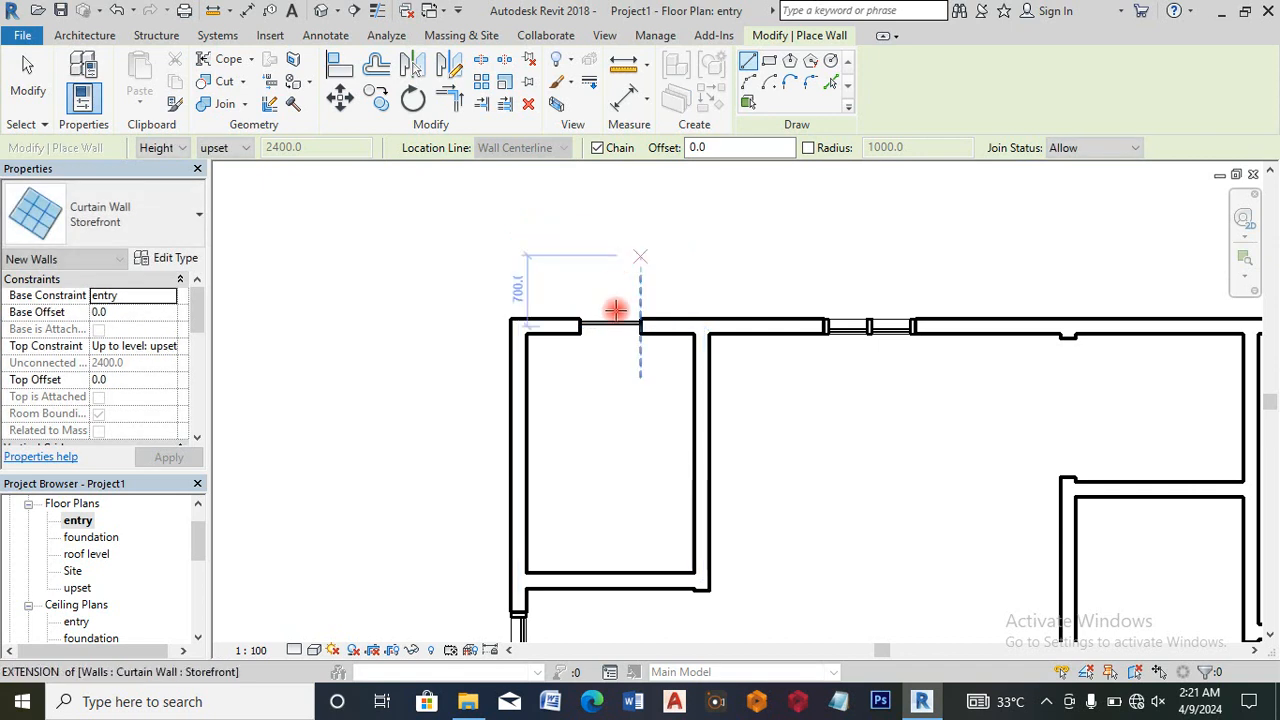
key("Escape")
Step: Edit the new curtain wall's profile in the North elevation, lowering its top edge about 400 mm and raising its bottom edge about 500 mm, removing blocking constraints
left_click(617, 328)
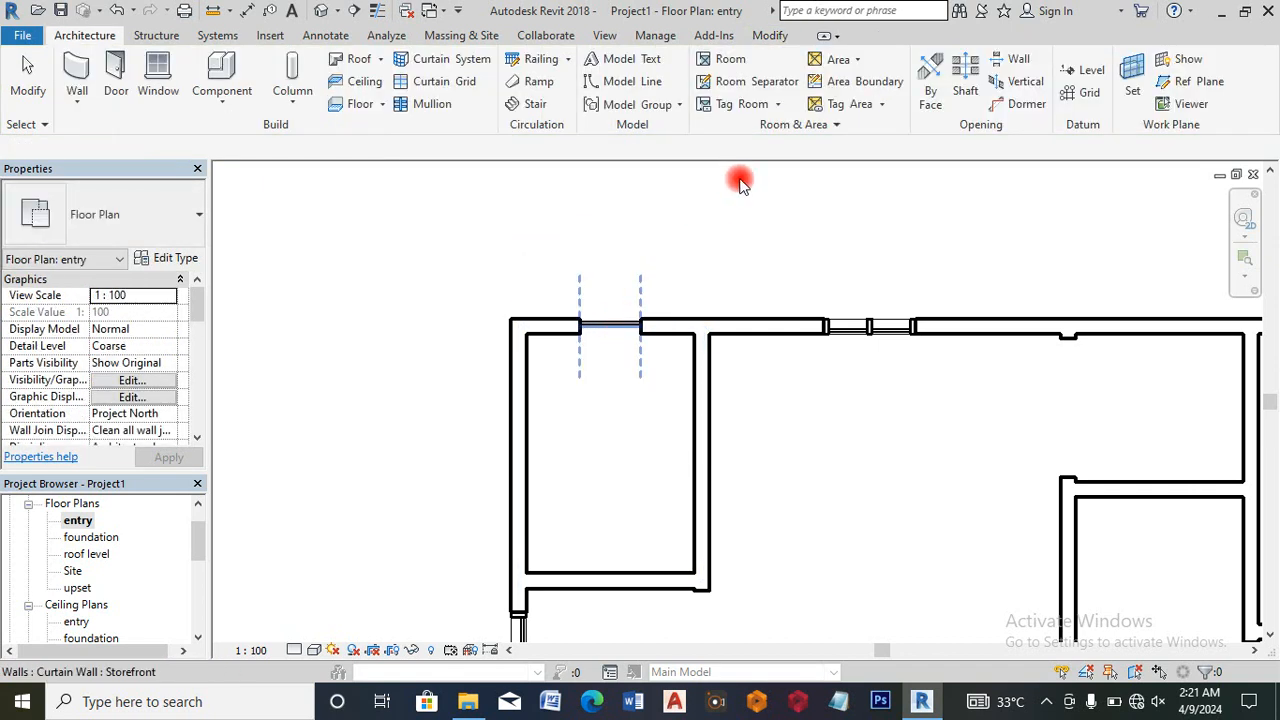
left_click(756, 95)
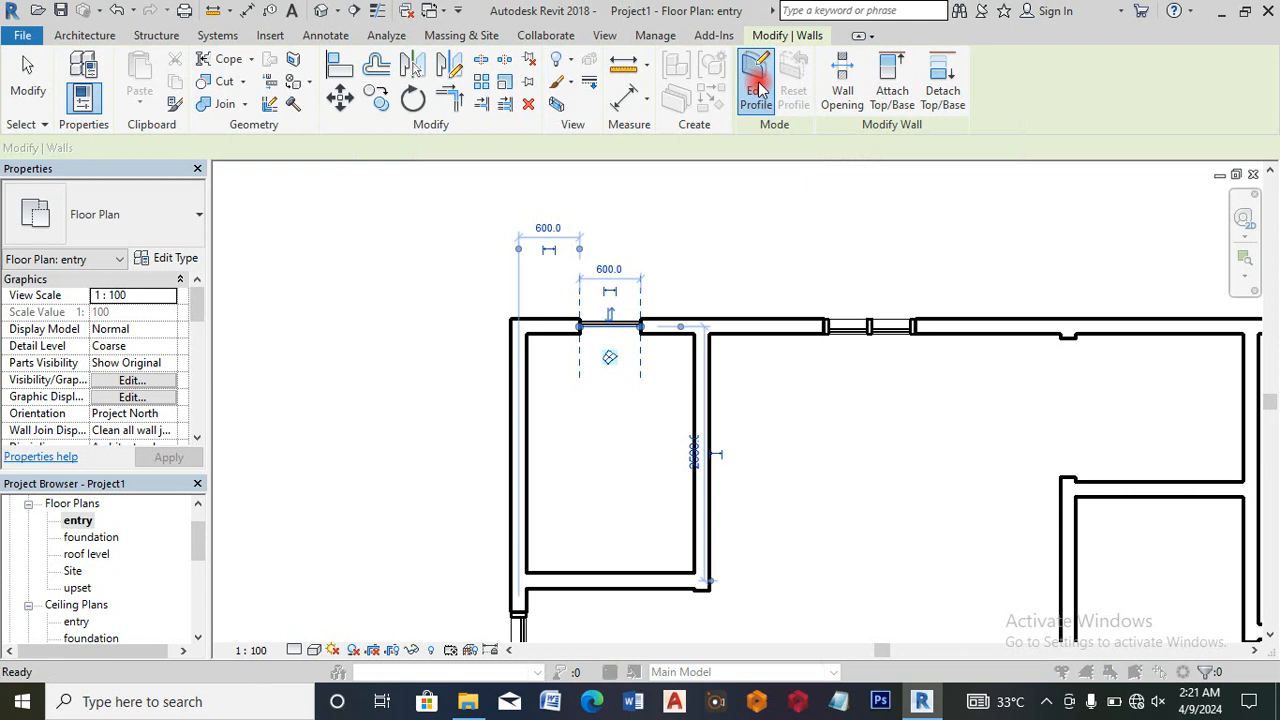
left_click(624, 448)
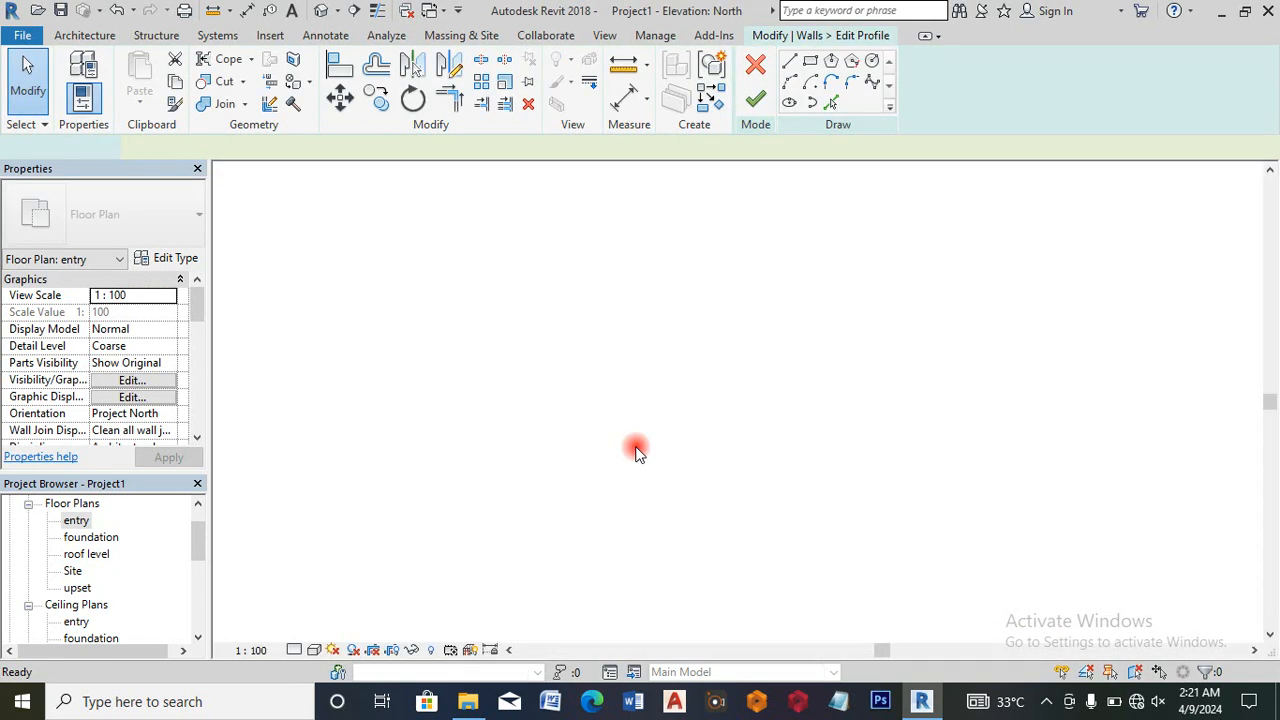
left_click_drag(932, 265, 936, 292)
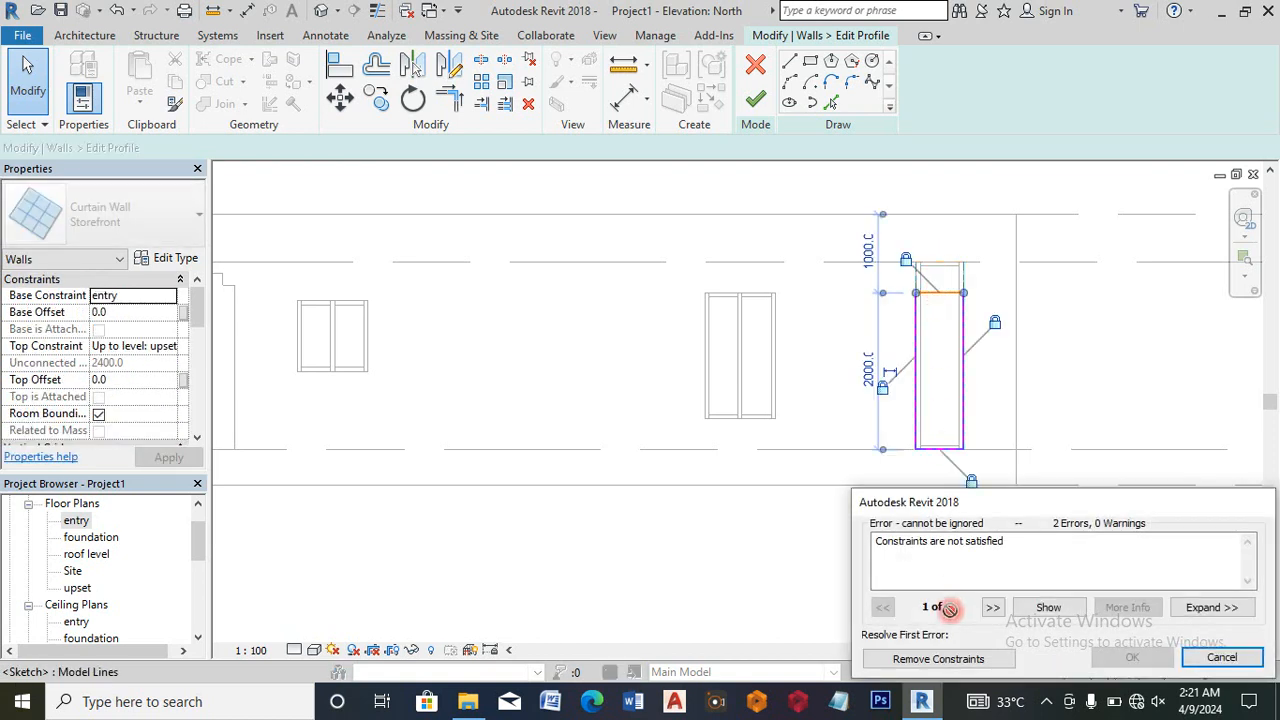
left_click(930, 659)
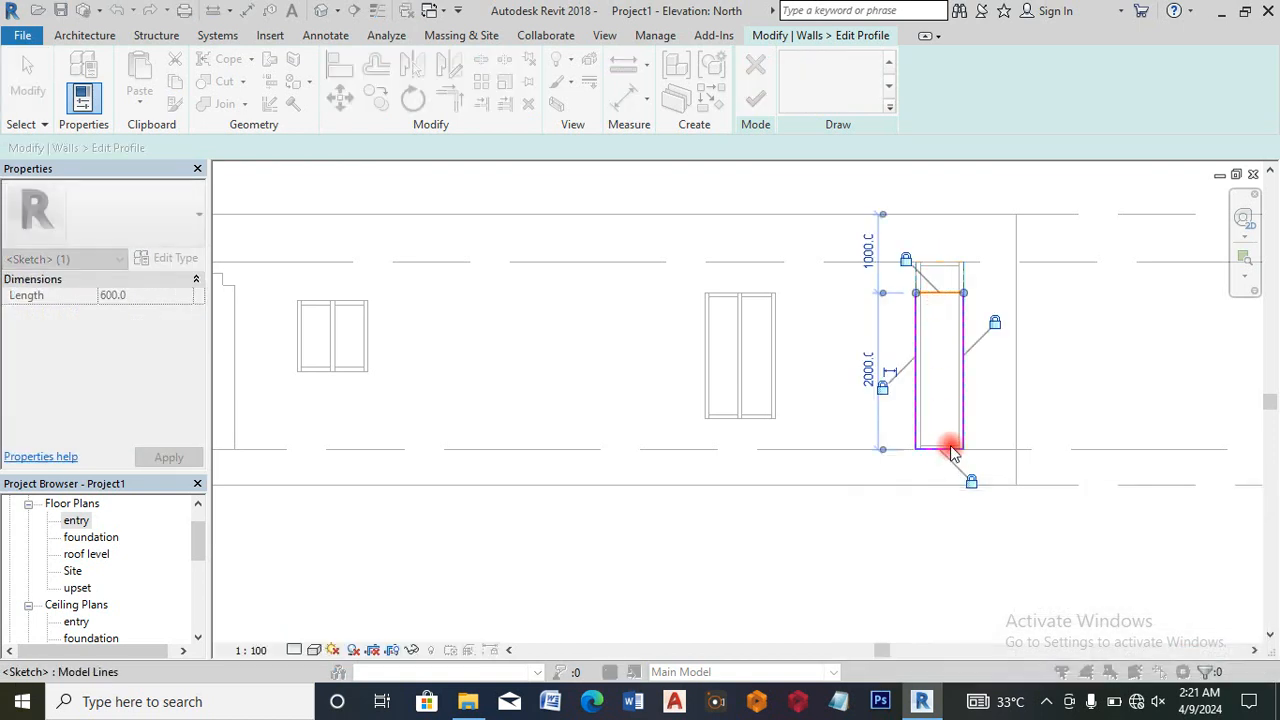
left_click_drag(938, 449, 936, 410)
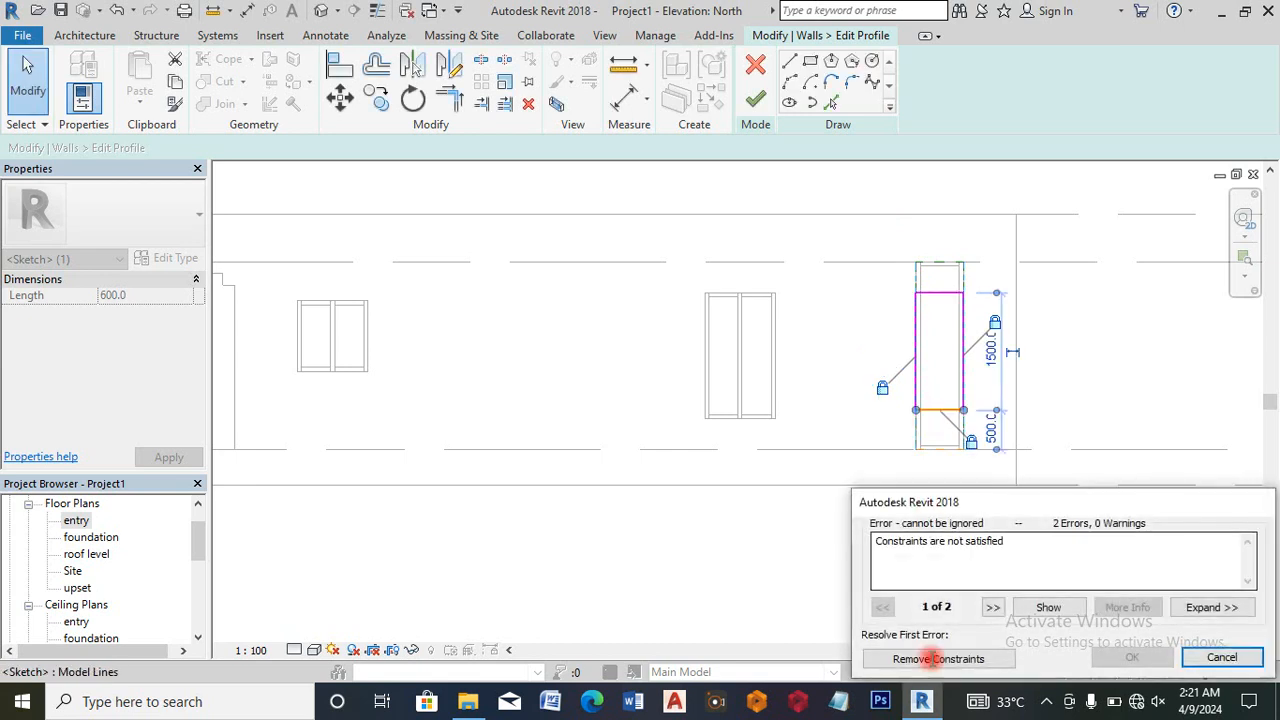
key("Return")
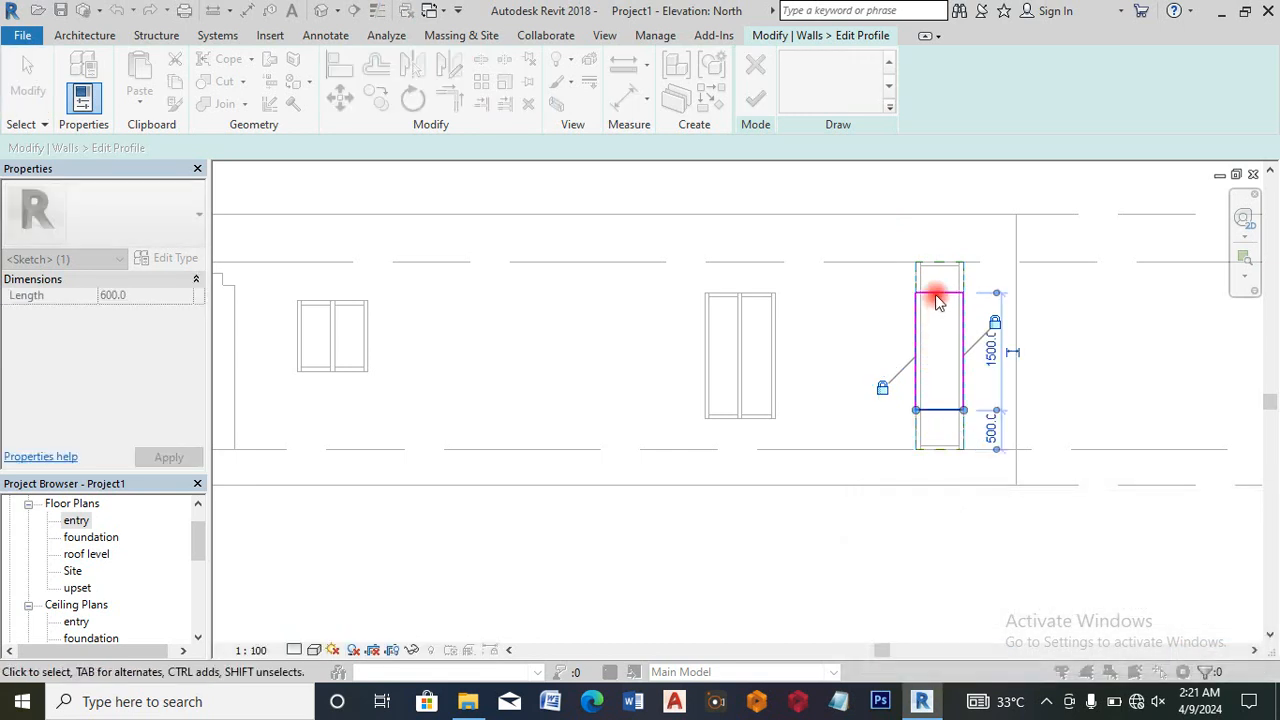
Step: Set the profile's top edge to 1100 mm below the roof level
left_click(936, 294)
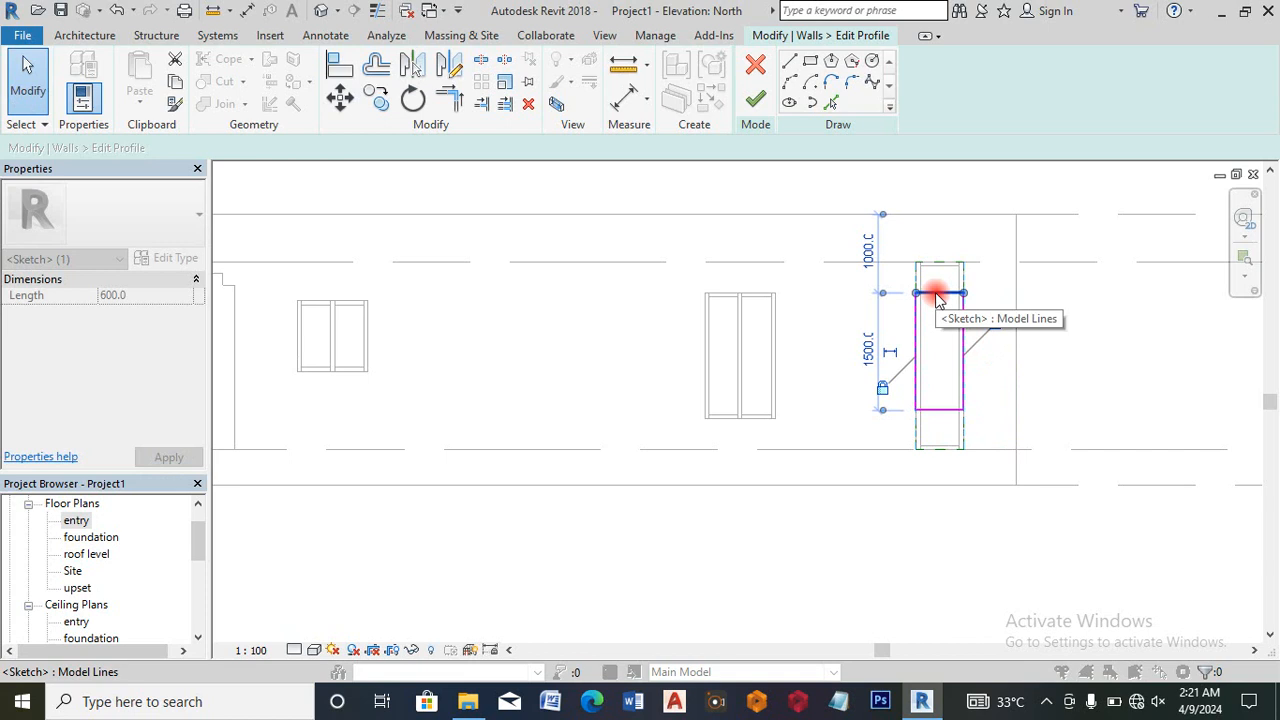
left_click(871, 255)
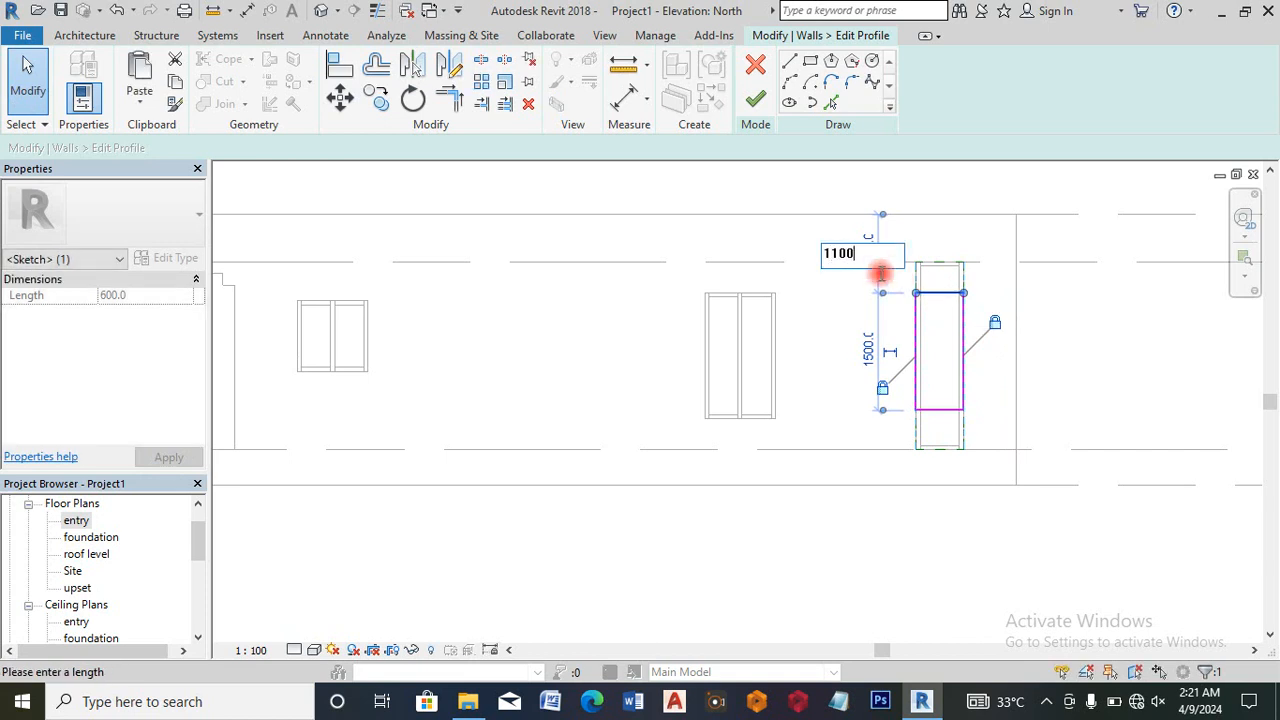
key("Return")
Step: Raise the profile's bottom edge to make the window 600 mm high and finish the profile edit
mouse_move(938, 378)
left_mouse_down()
mouse_move(934, 366)
mouse_move(938, 378)
left_mouse_up()
left_click(995, 340)
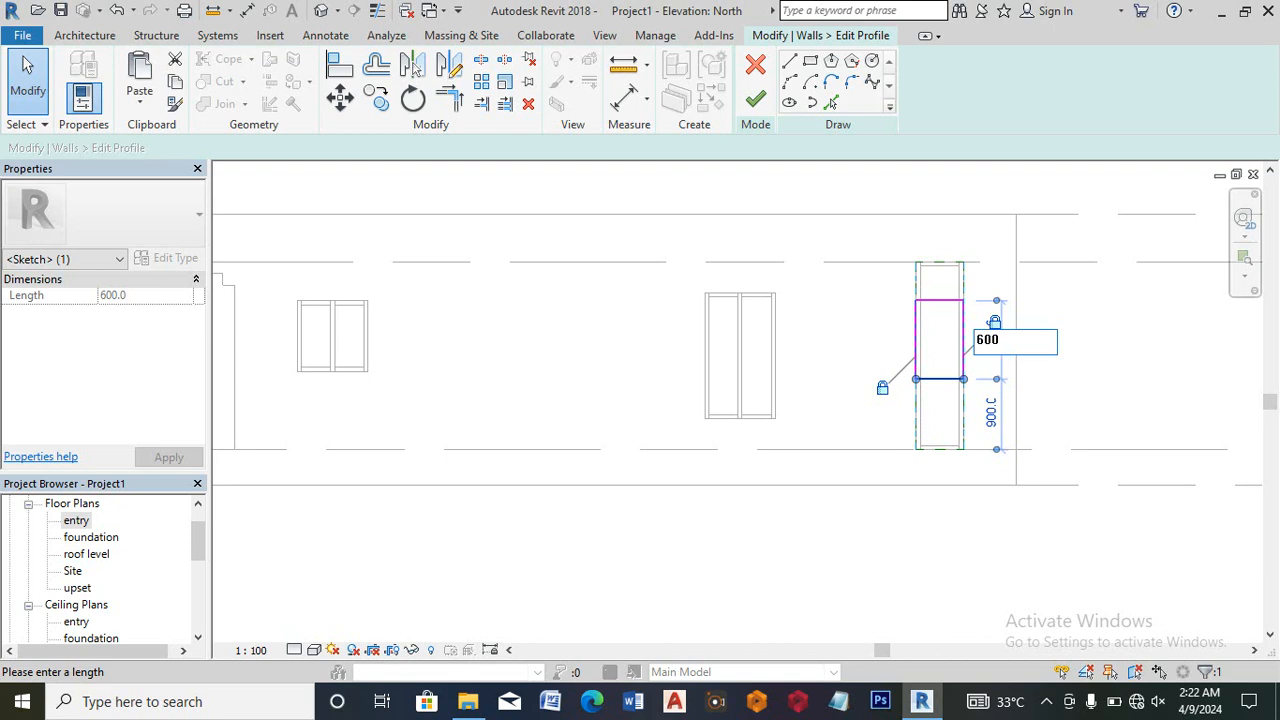
type("600")
key("Return")
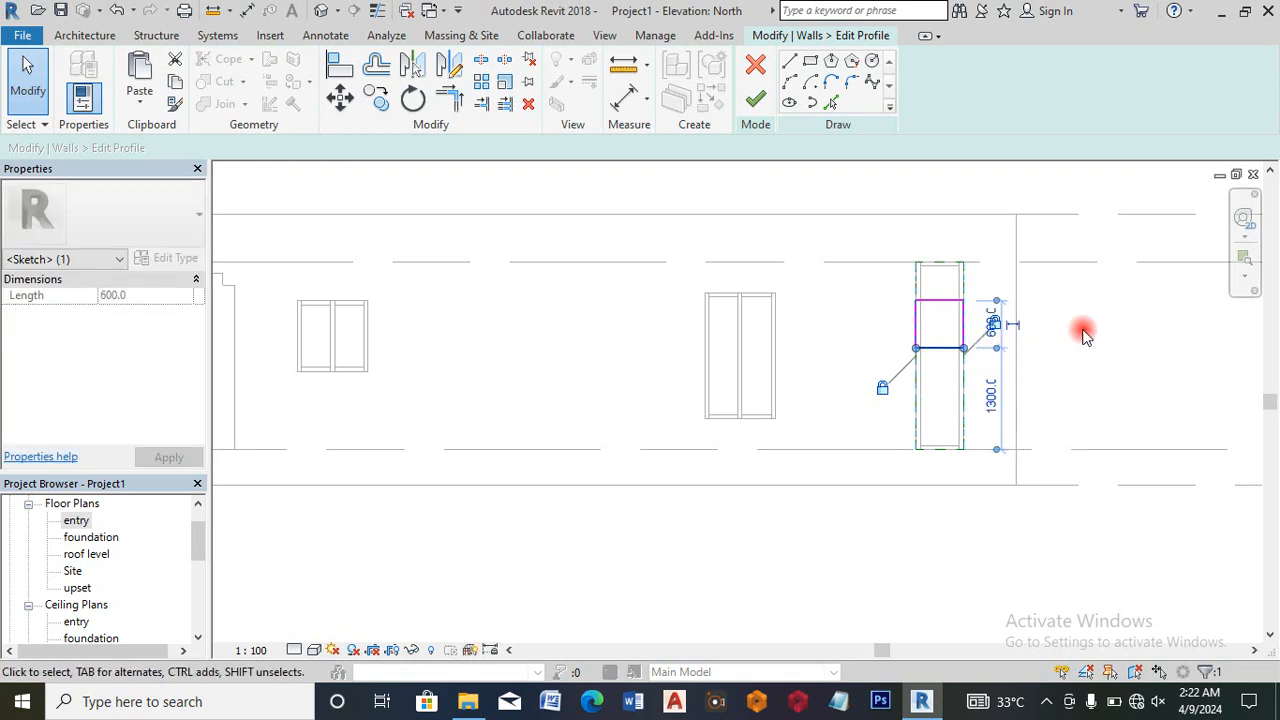
scroll(1085, 335, "up", 2)
left_click(759, 104)
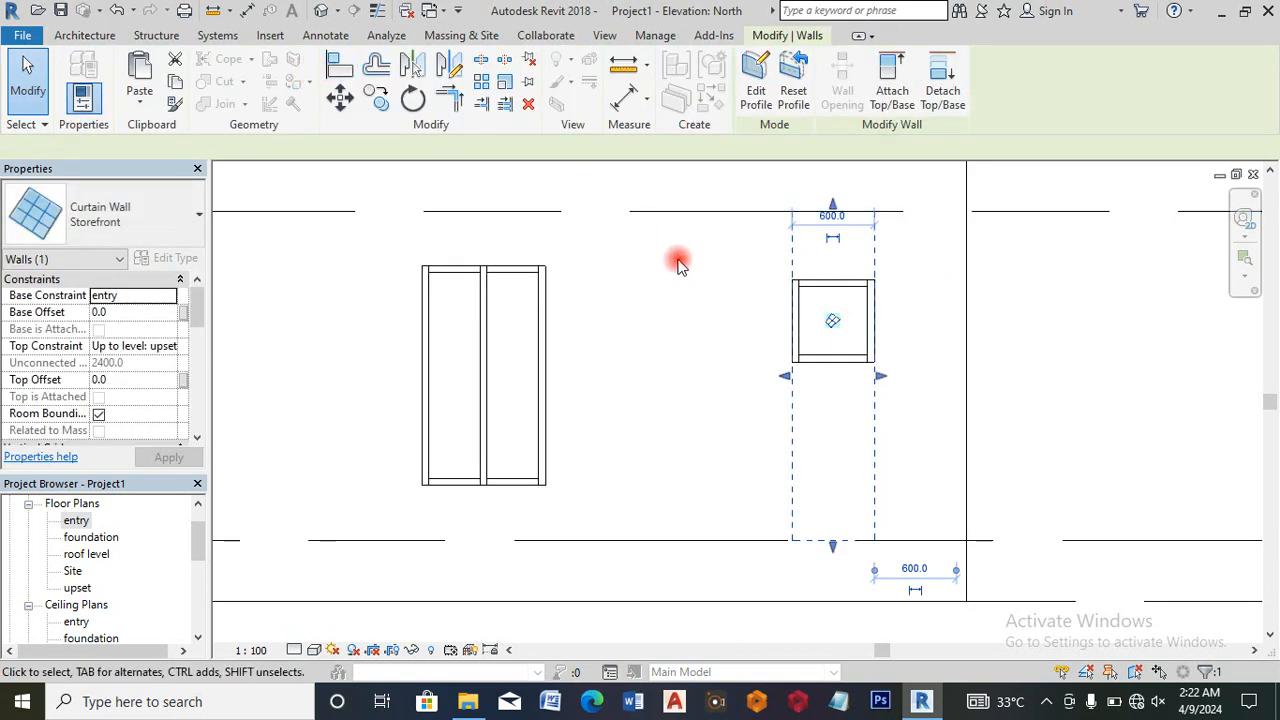
Step: Open the East, North, South and West elevations in turn and examine which curtain walls still have their full height
scroll(629, 314, "down", 2)
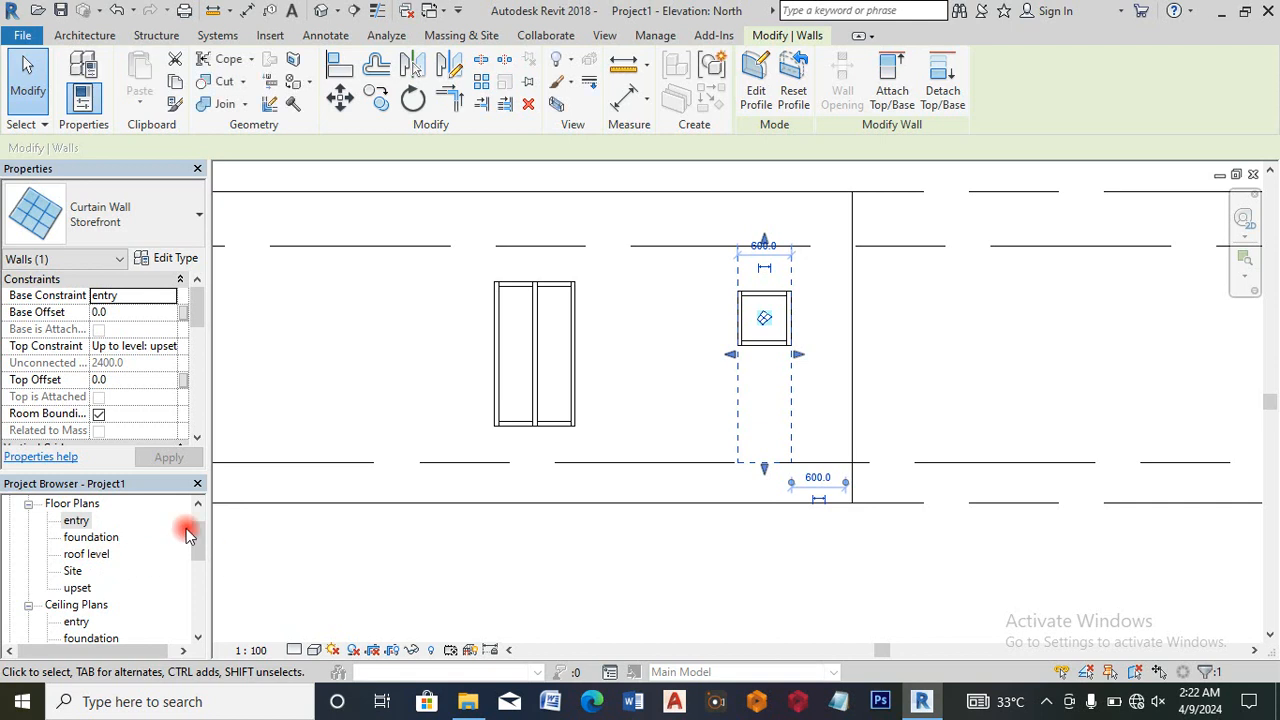
left_click_drag(197, 549, 194, 576)
double_click(72, 571)
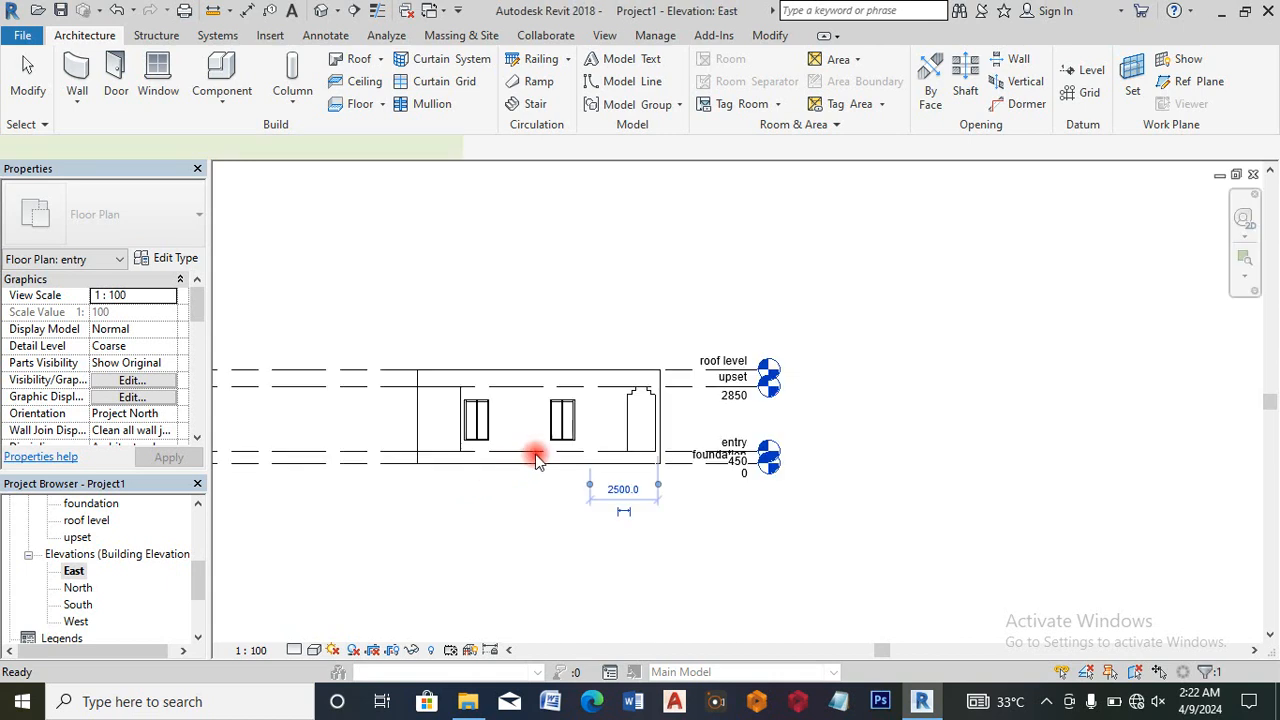
left_click(523, 460)
double_click(74, 588)
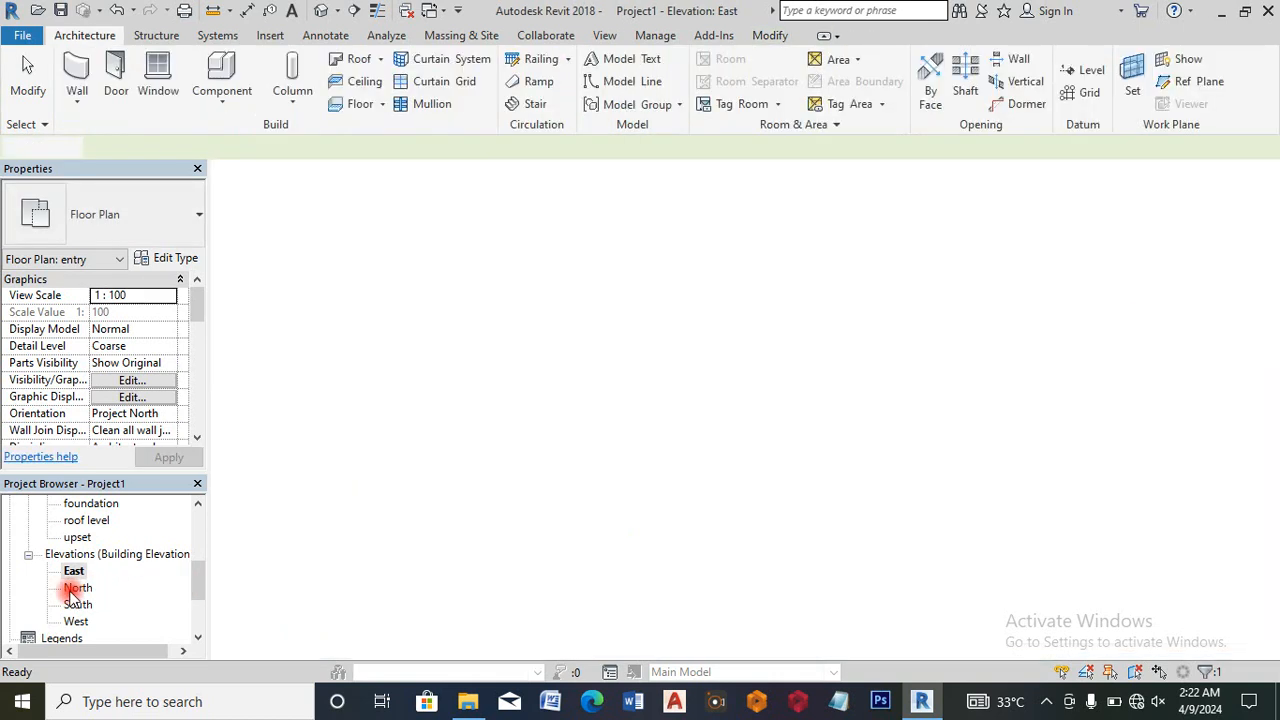
left_click(740, 382)
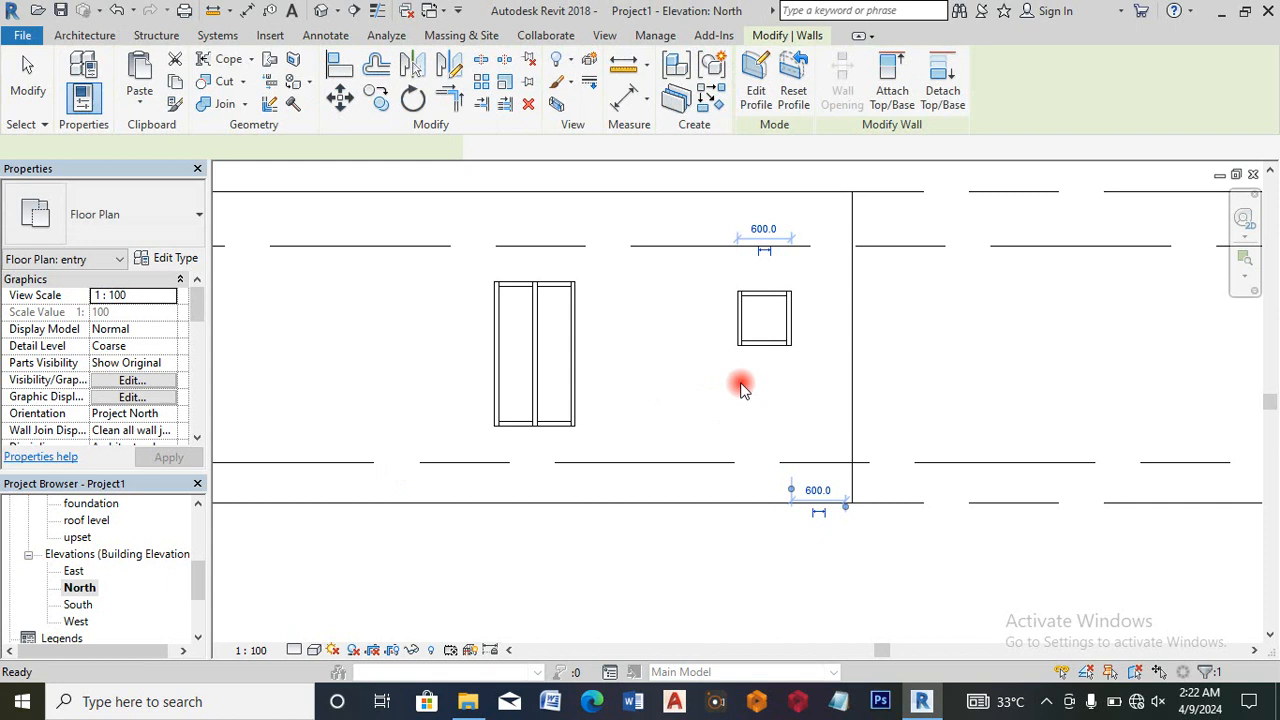
double_click(78, 605)
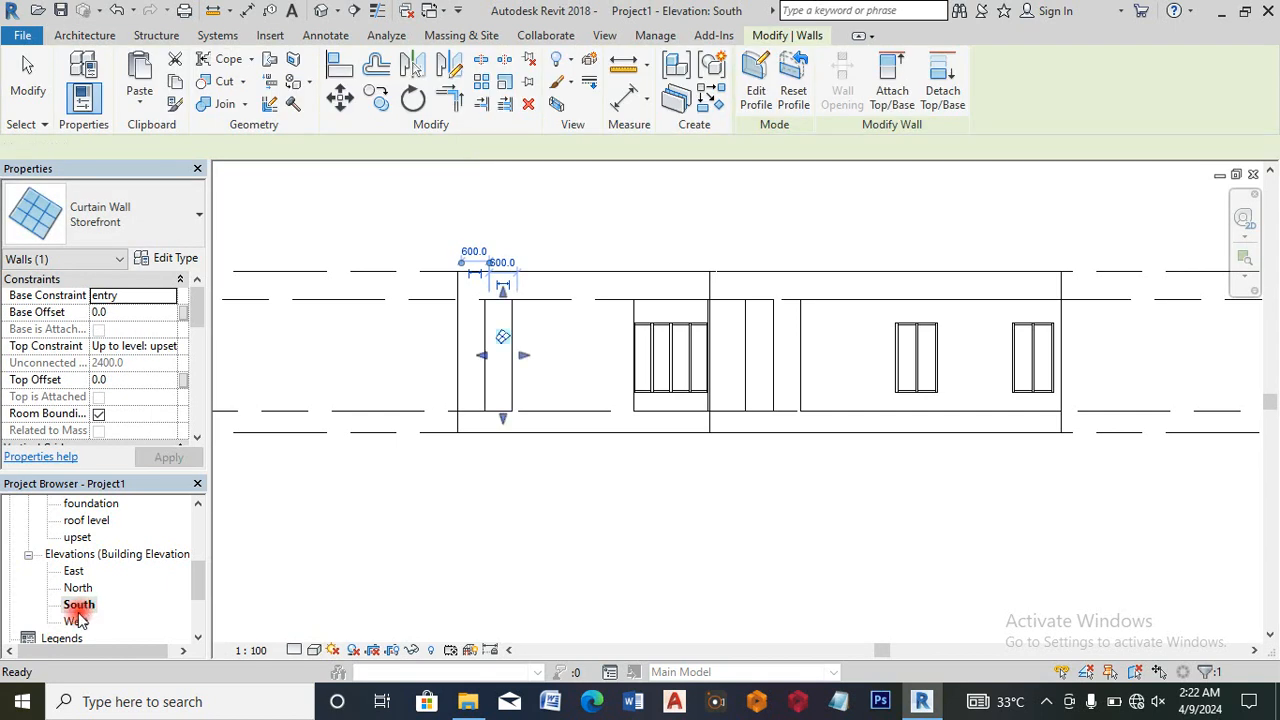
double_click(77, 621)
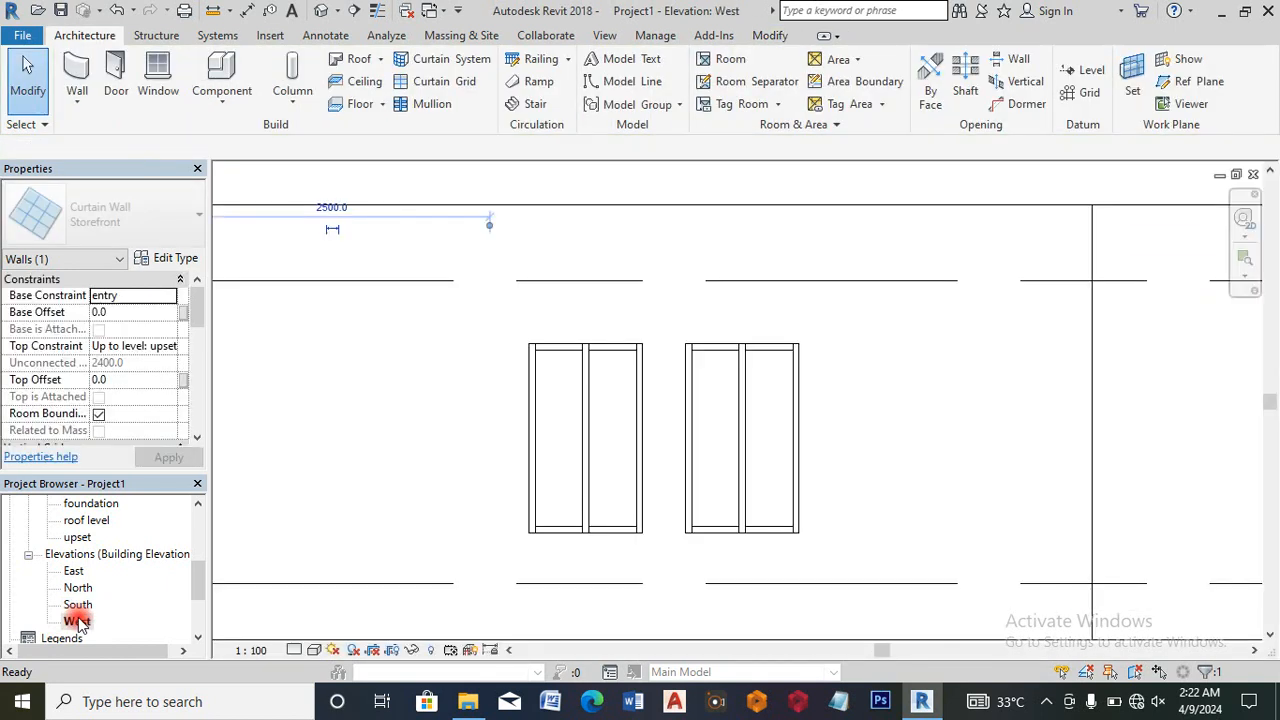
scroll(686, 306, "down", 3)
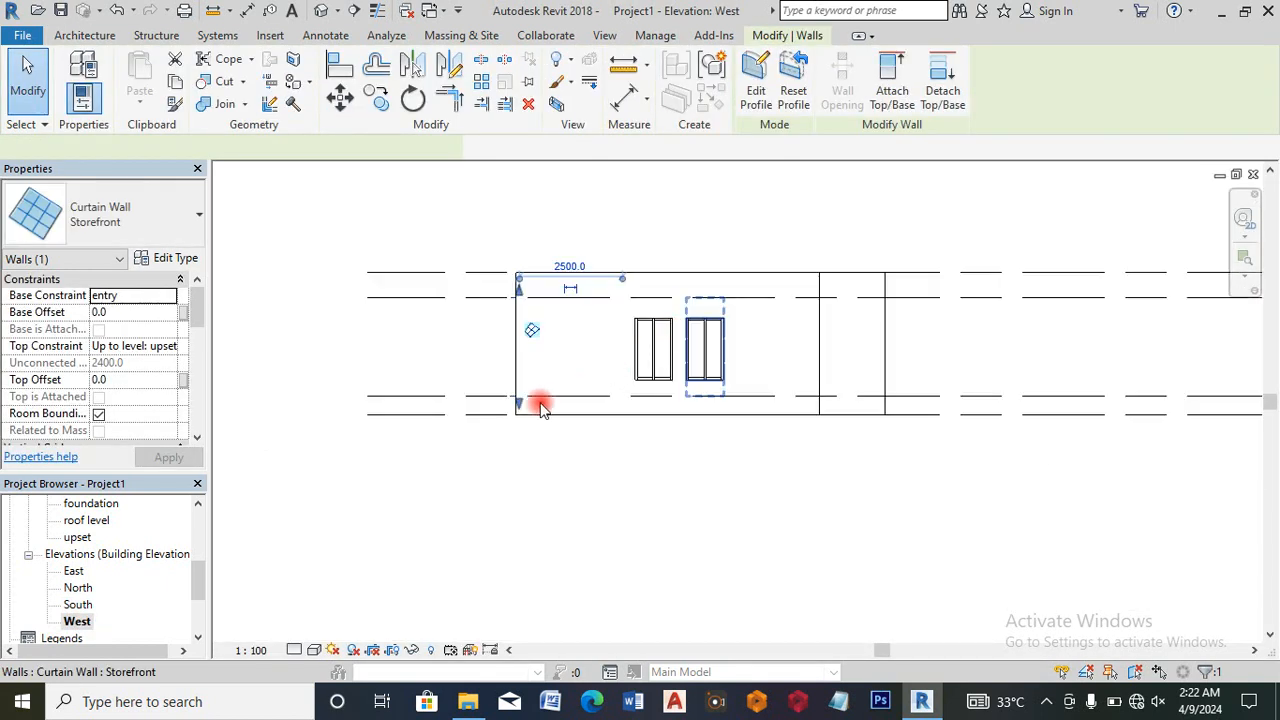
Step: In the South elevation, edit the projecting room's curtain wall profile, placing its top edge 1100 mm below the roof level and removing the blocking constraints
double_click(82, 606)
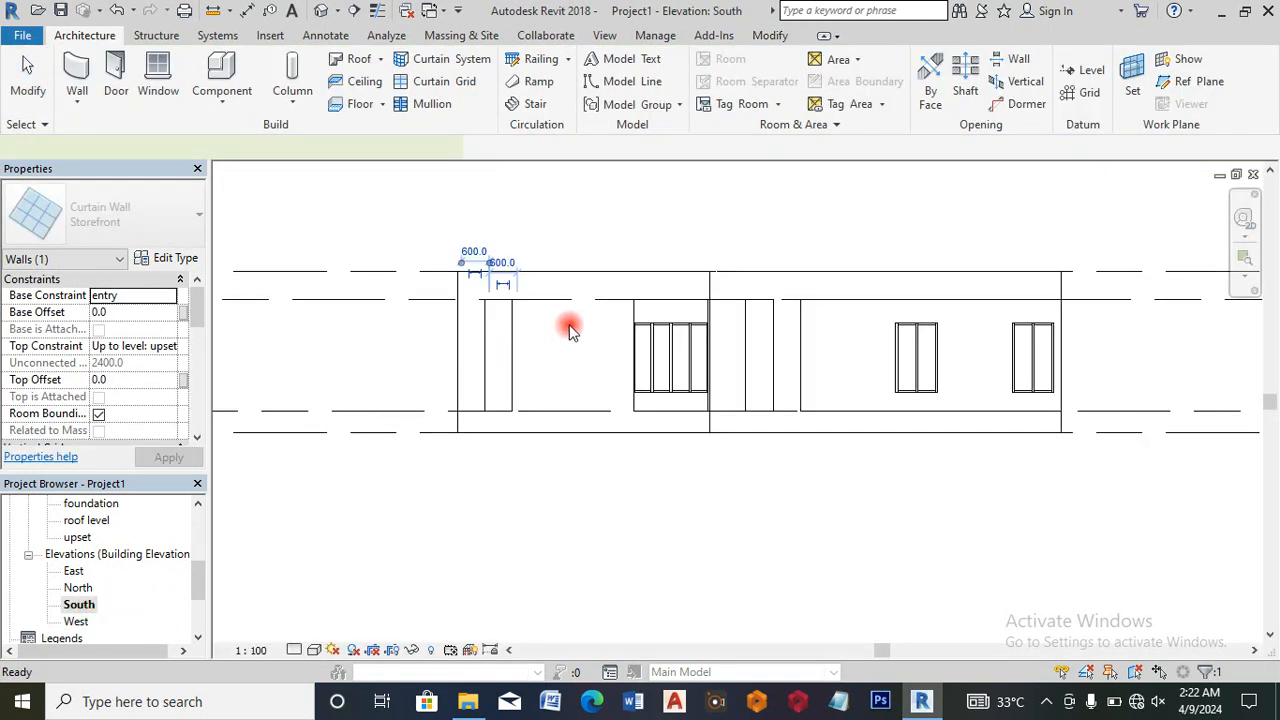
left_click(512, 358)
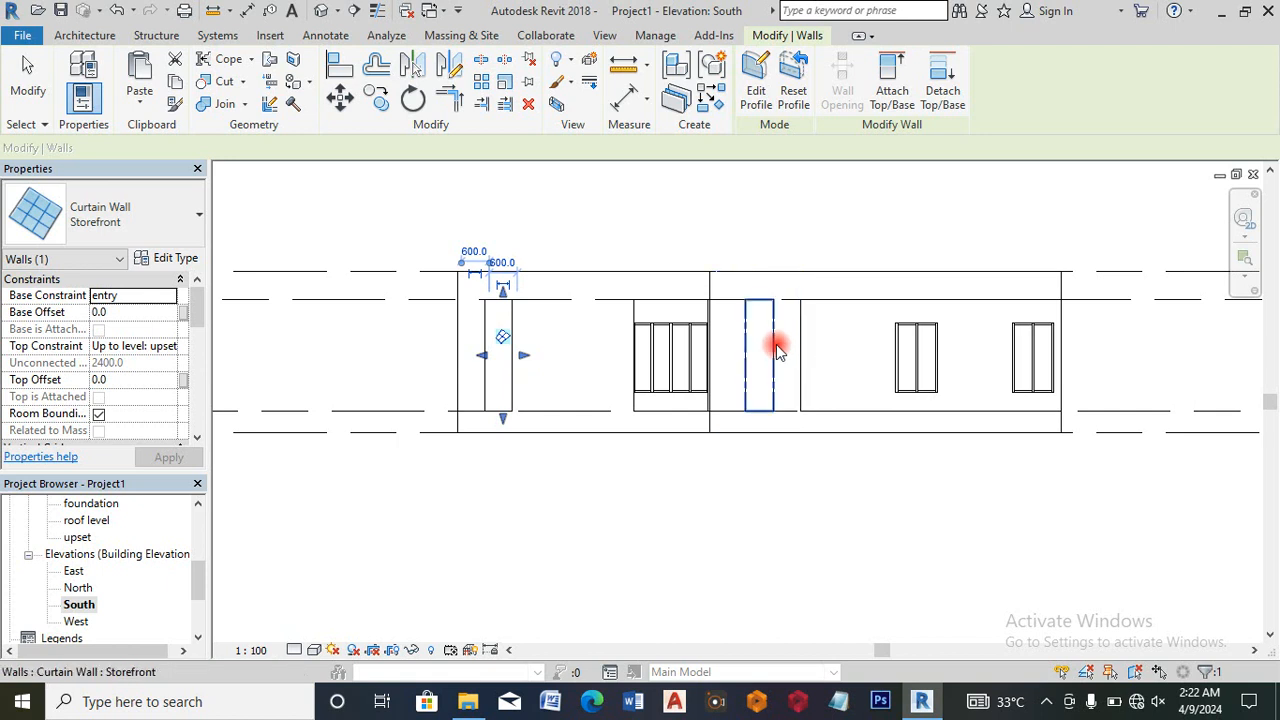
left_click(781, 349)
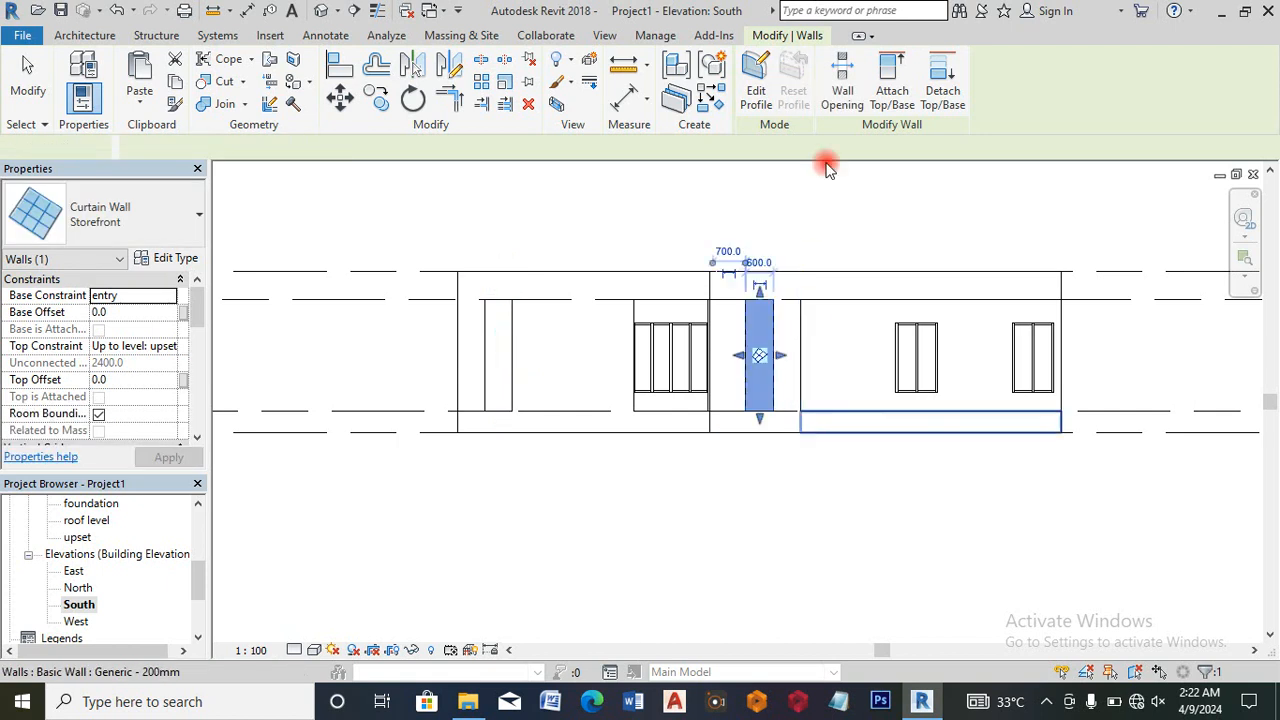
left_click(756, 93)
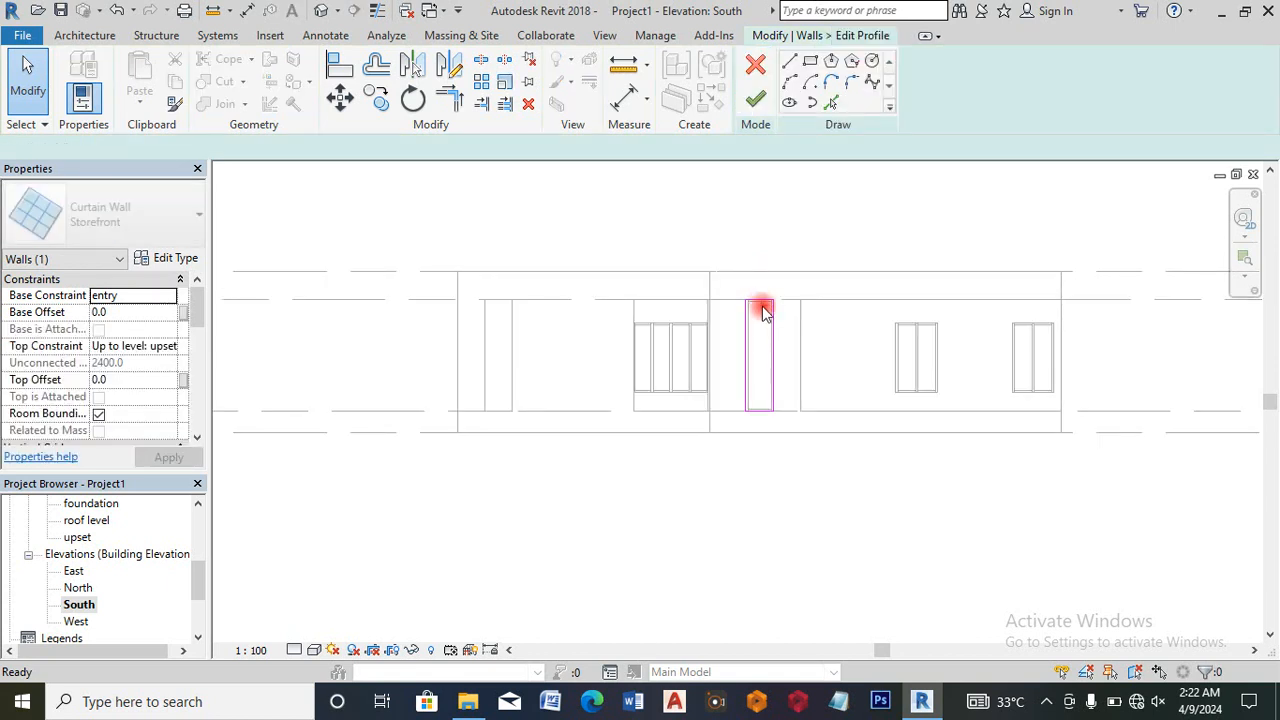
left_click_drag(760, 312, 757, 320)
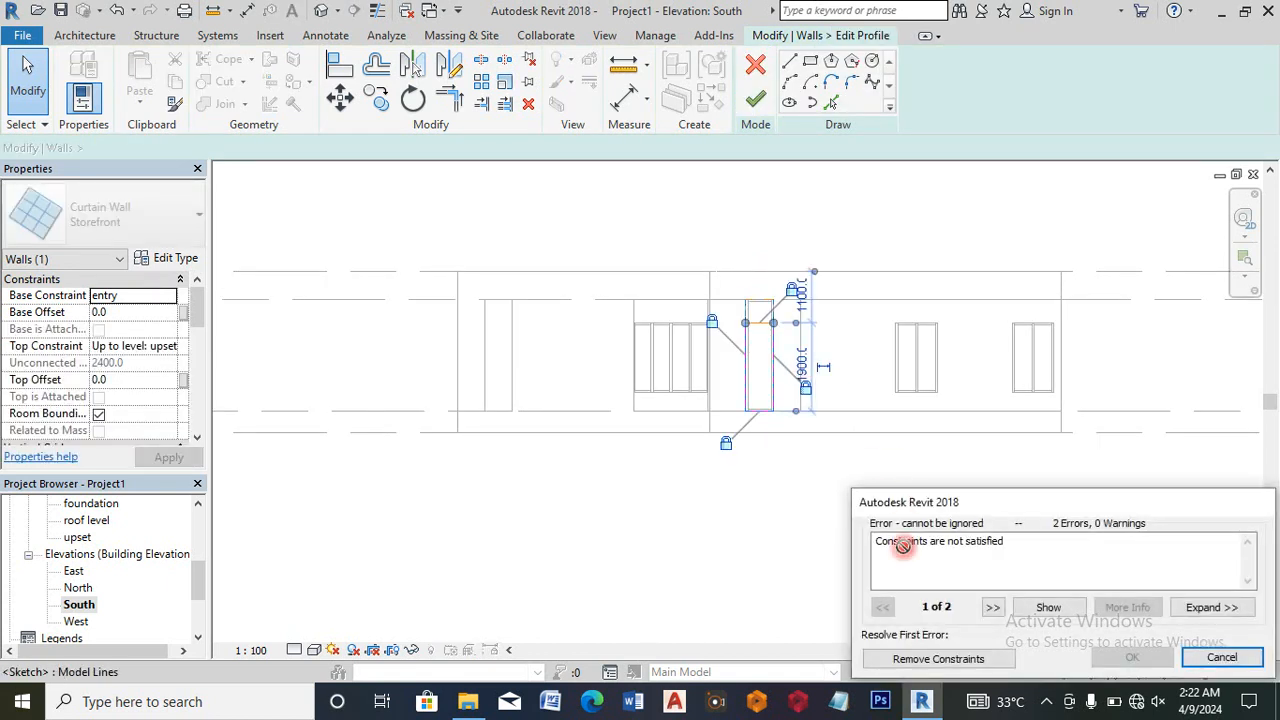
left_click(935, 659)
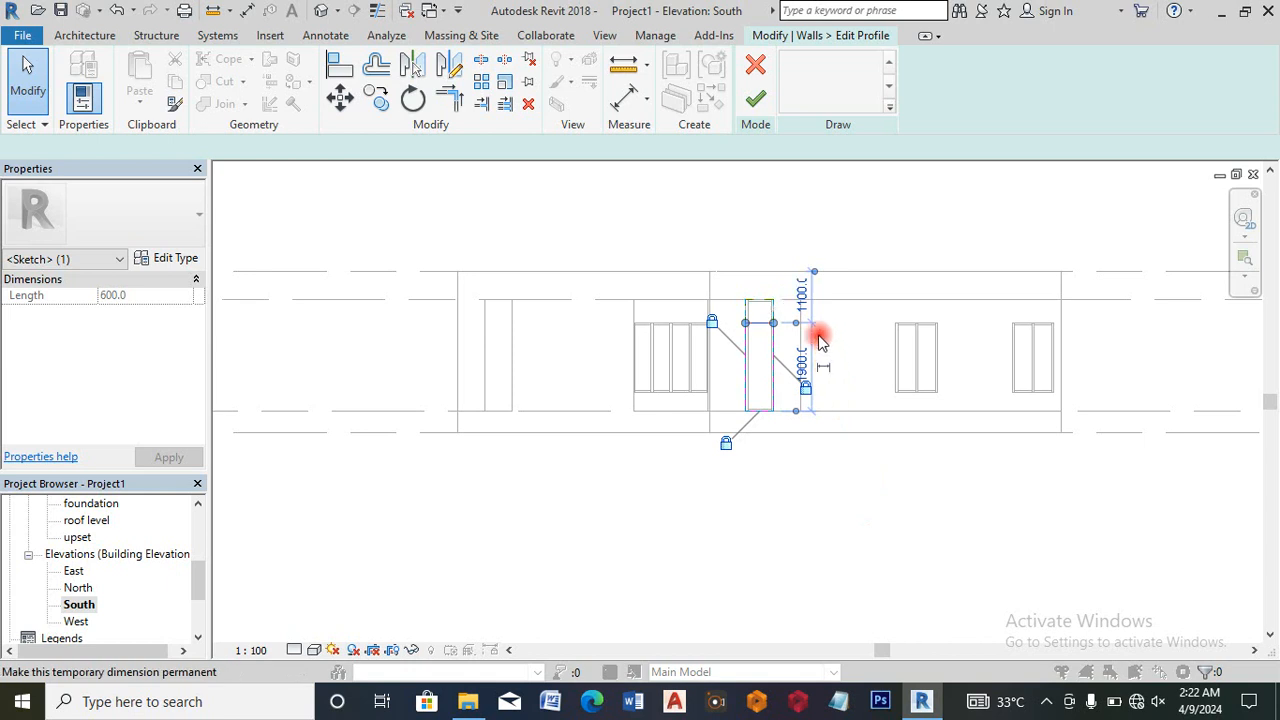
scroll(808, 300, "up", 2)
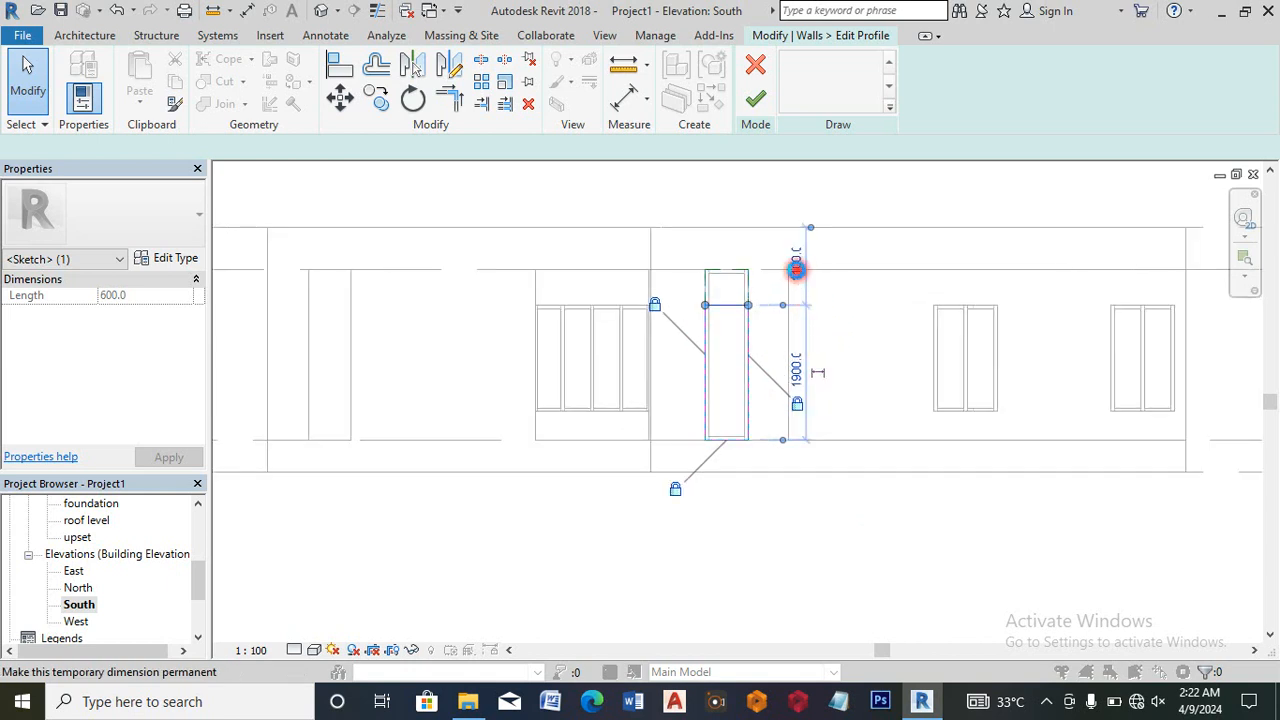
left_click(796, 267)
type("1100")
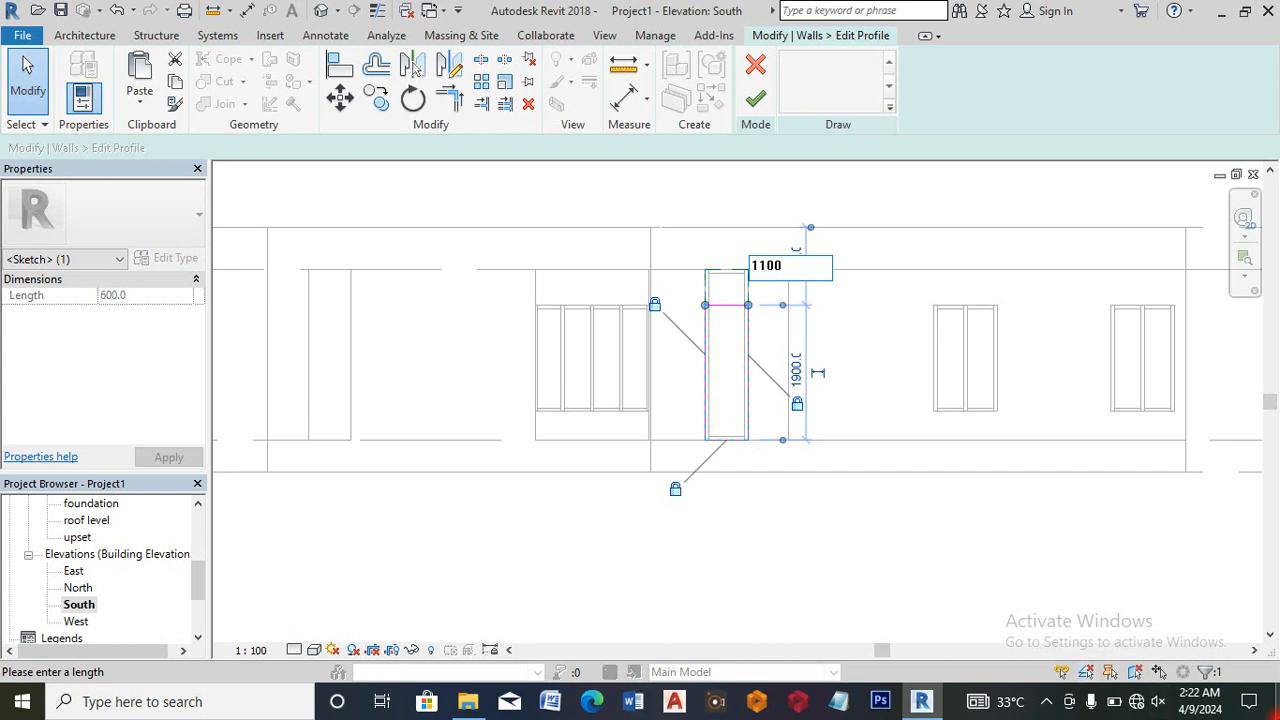
key("Return")
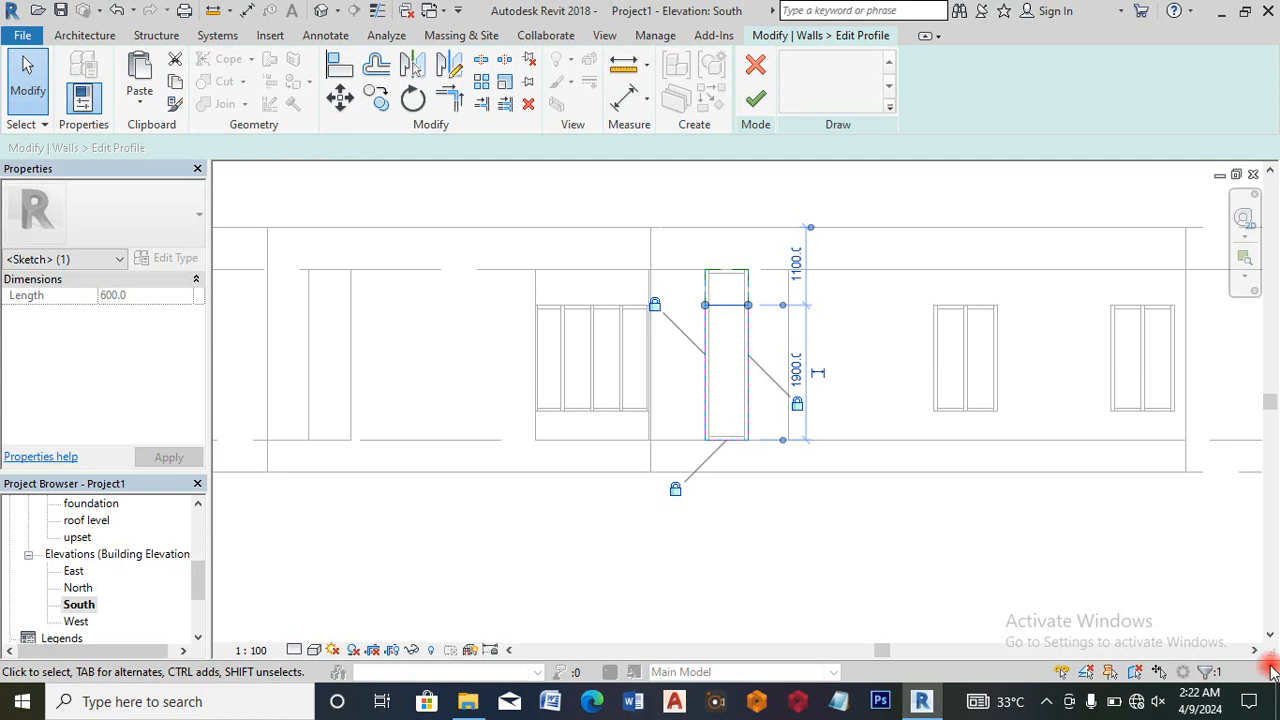
Step: Raise the bottom edge of the projecting room's profile to make the window 600 mm high, removing the blocking constraints, and finish the profile edit
left_click_drag(740, 442, 735, 381)
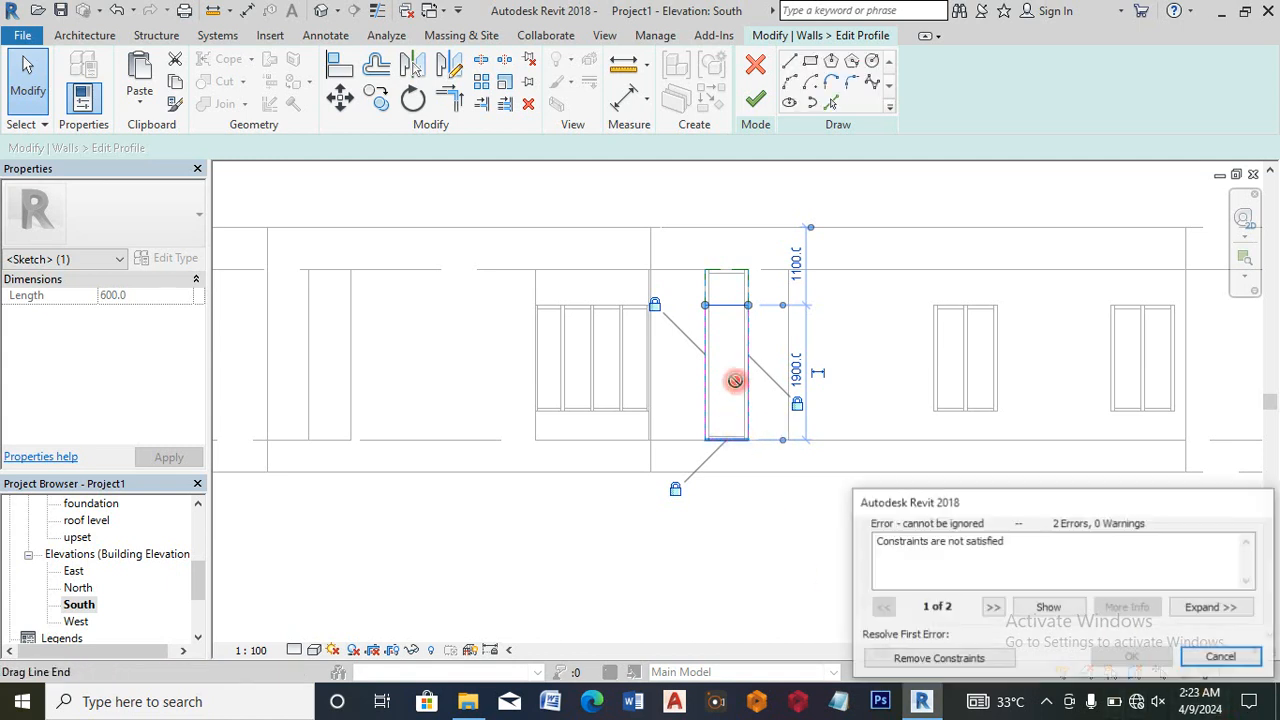
left_click(968, 658)
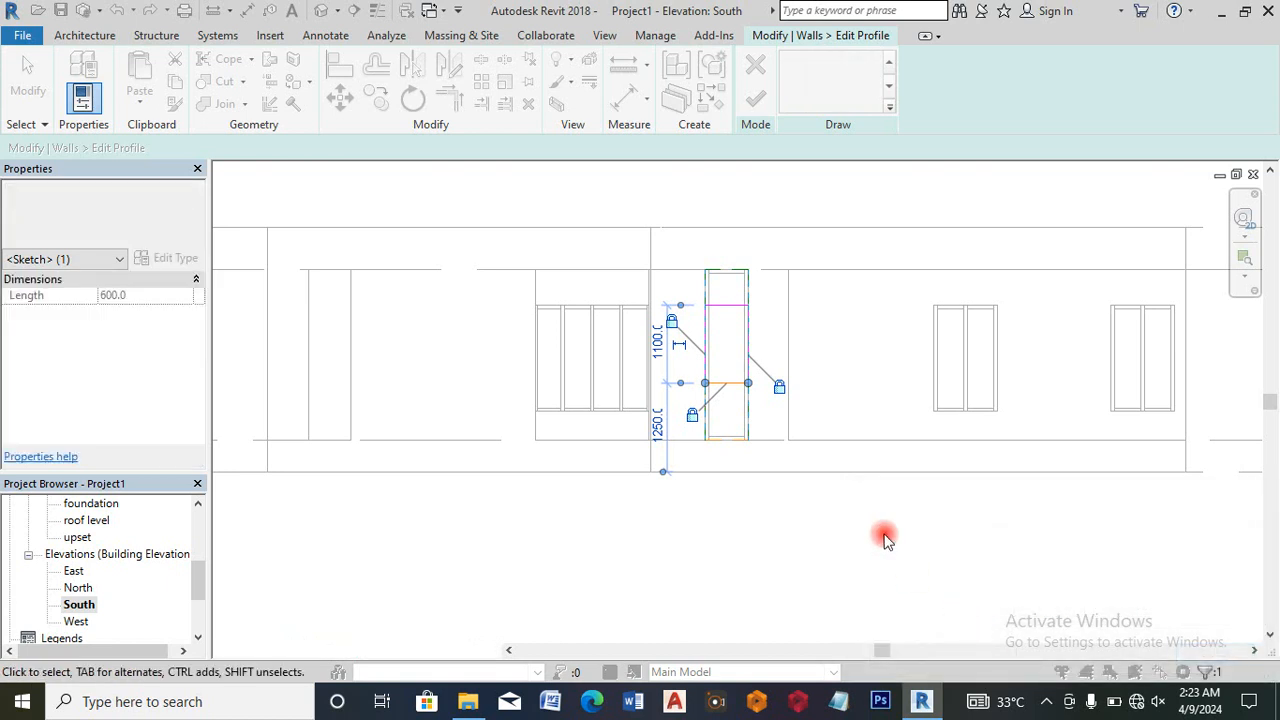
left_click(660, 343)
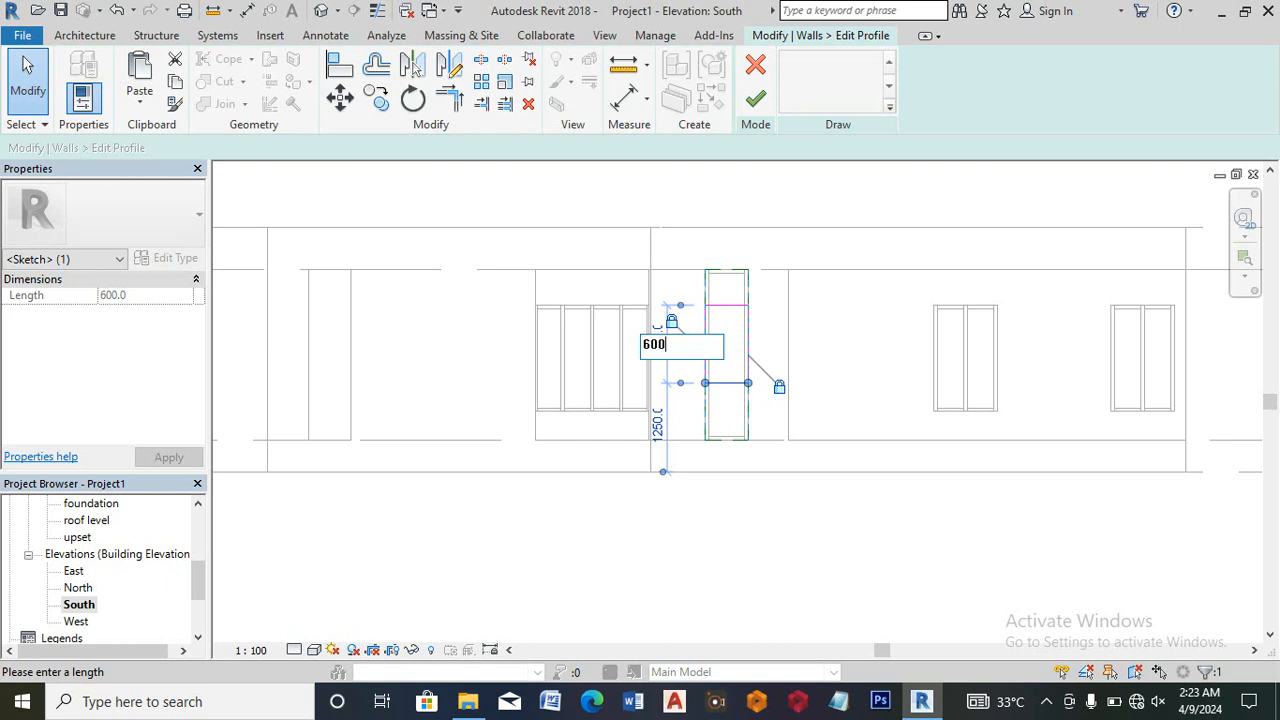
type("600")
key("Return")
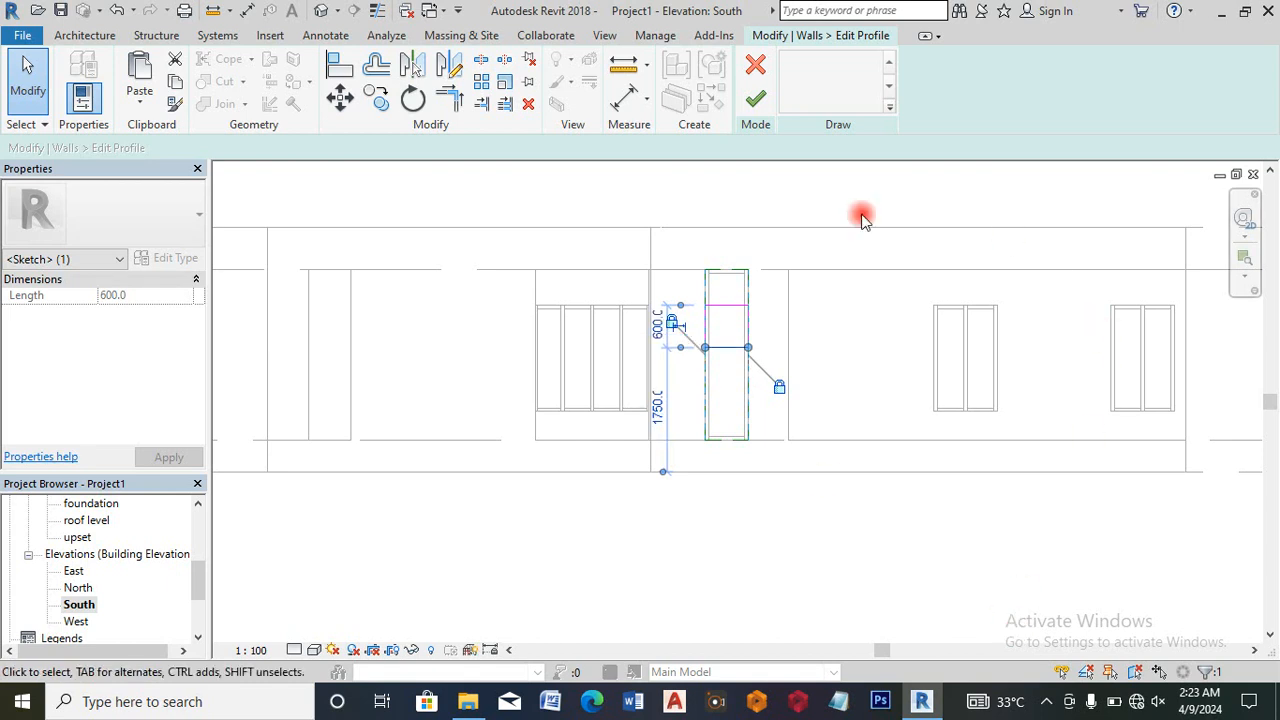
left_click(752, 108)
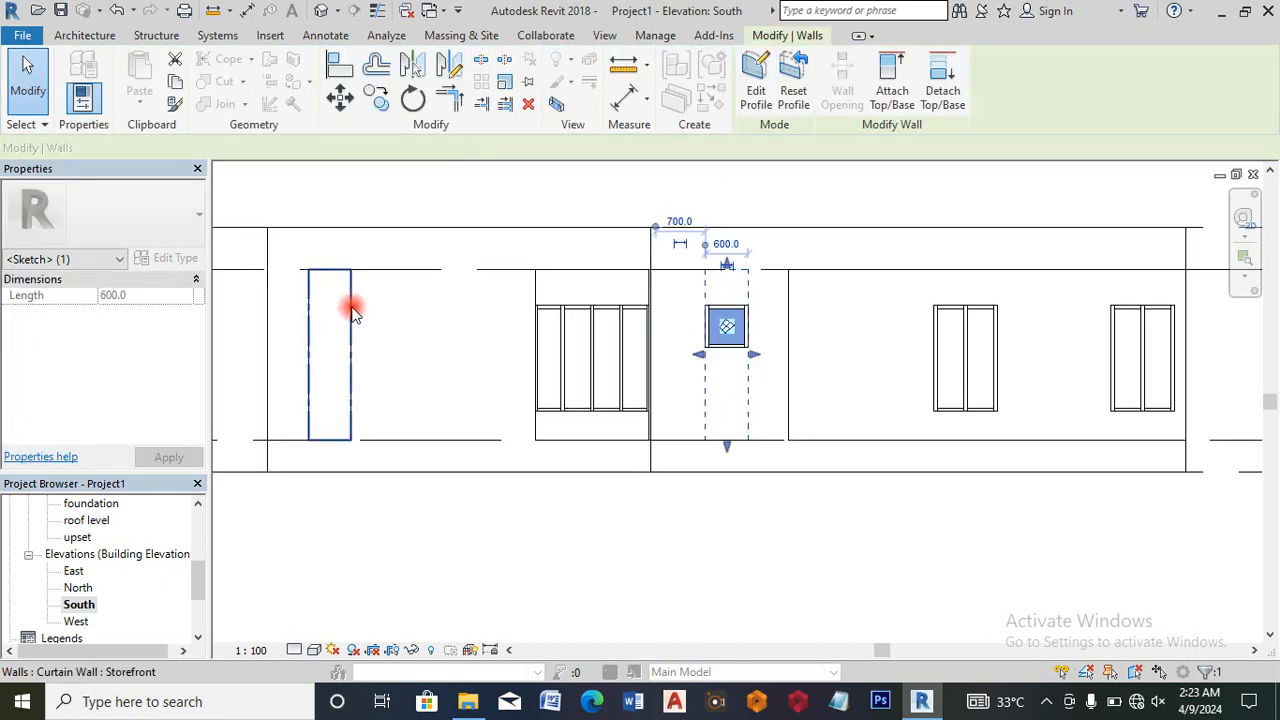
Step: Edit the remaining full-height curtain wall's profile, raising its bottom edge and placing its top edge 1100 mm below the roof level, with blocking constraints removed
left_click(762, 90)
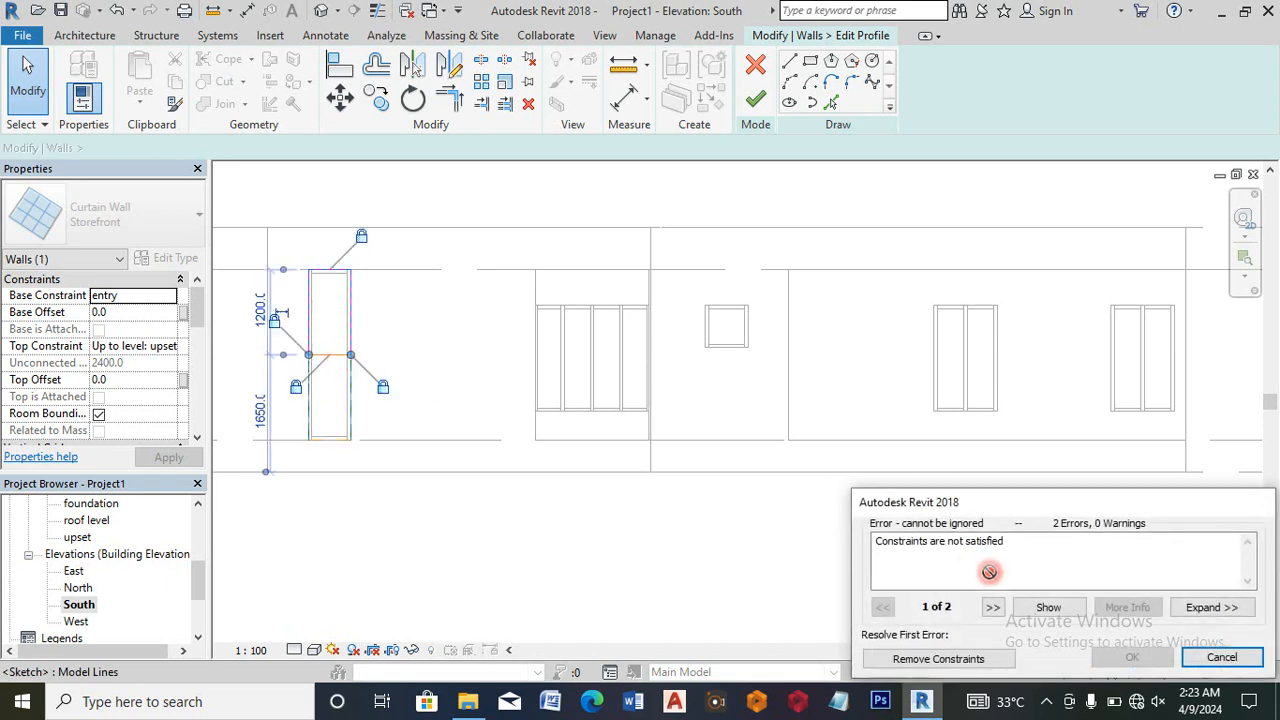
left_click(952, 663)
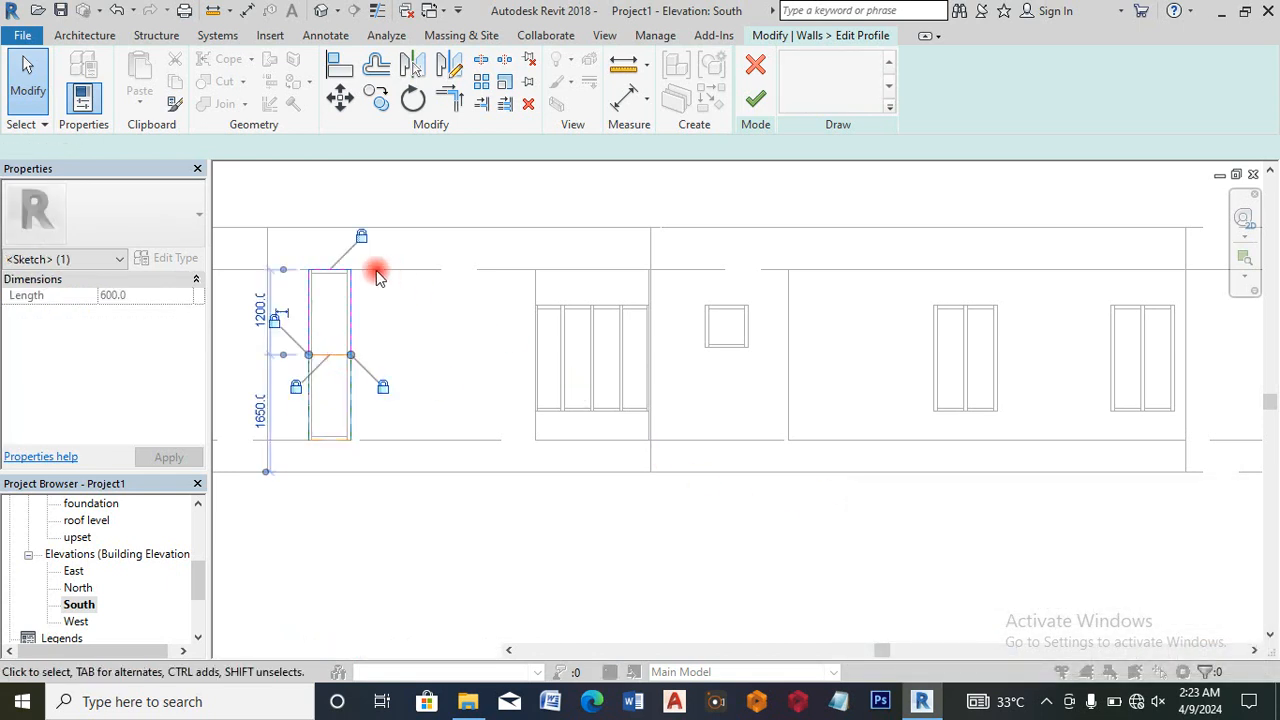
left_click_drag(338, 276, 338, 320)
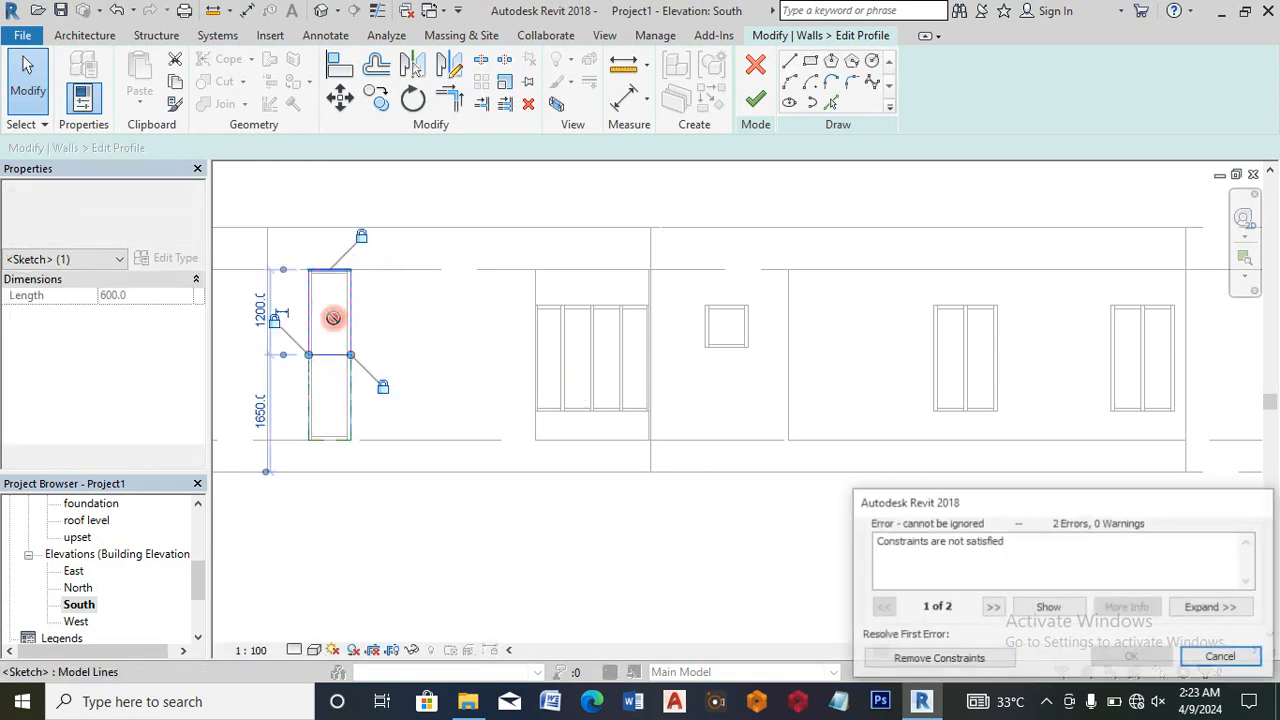
left_click(971, 664)
left_click(380, 270)
type("1100")
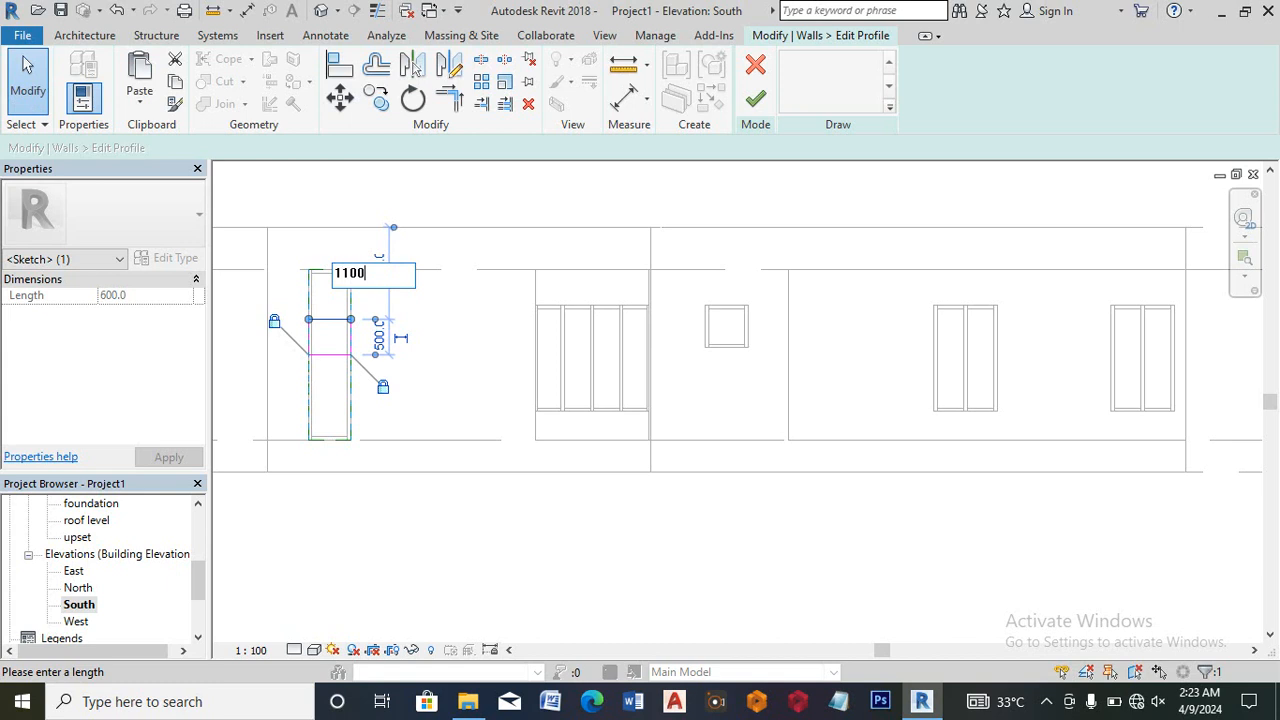
key("Return")
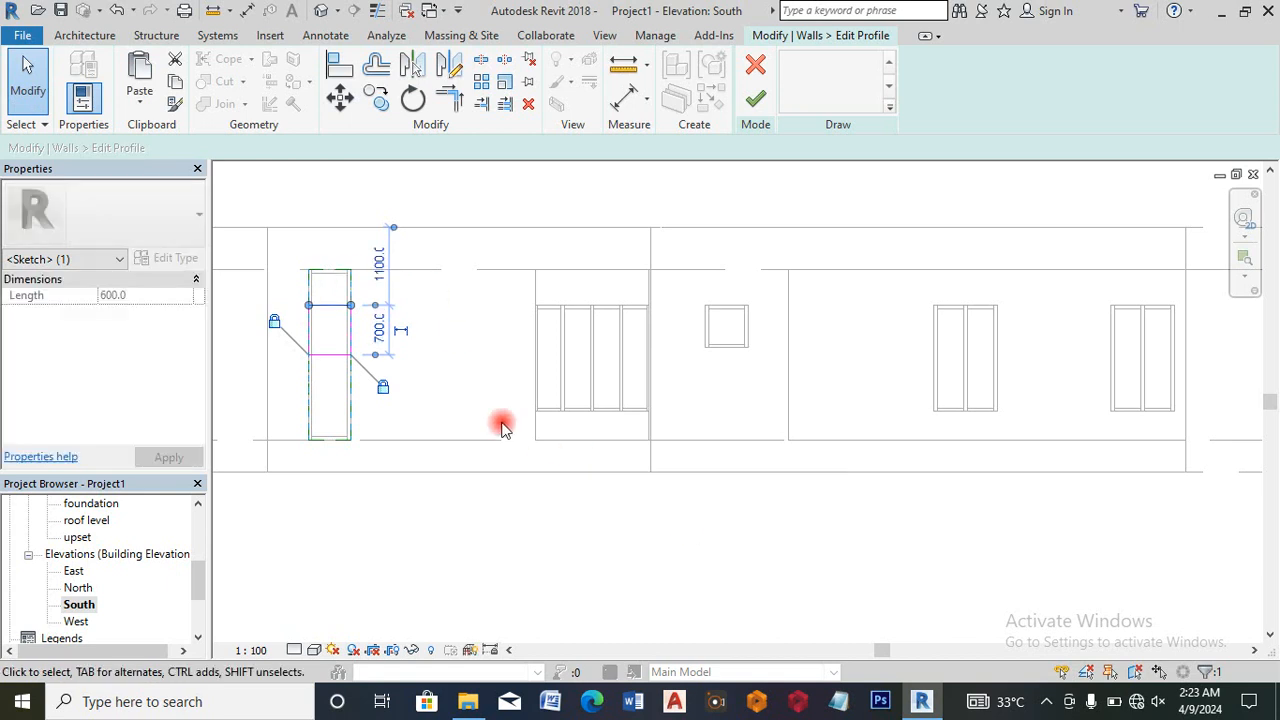
Step: Set the profile's bottom edge 600 mm below its top edge and finish the profile edit
left_click(378, 330)
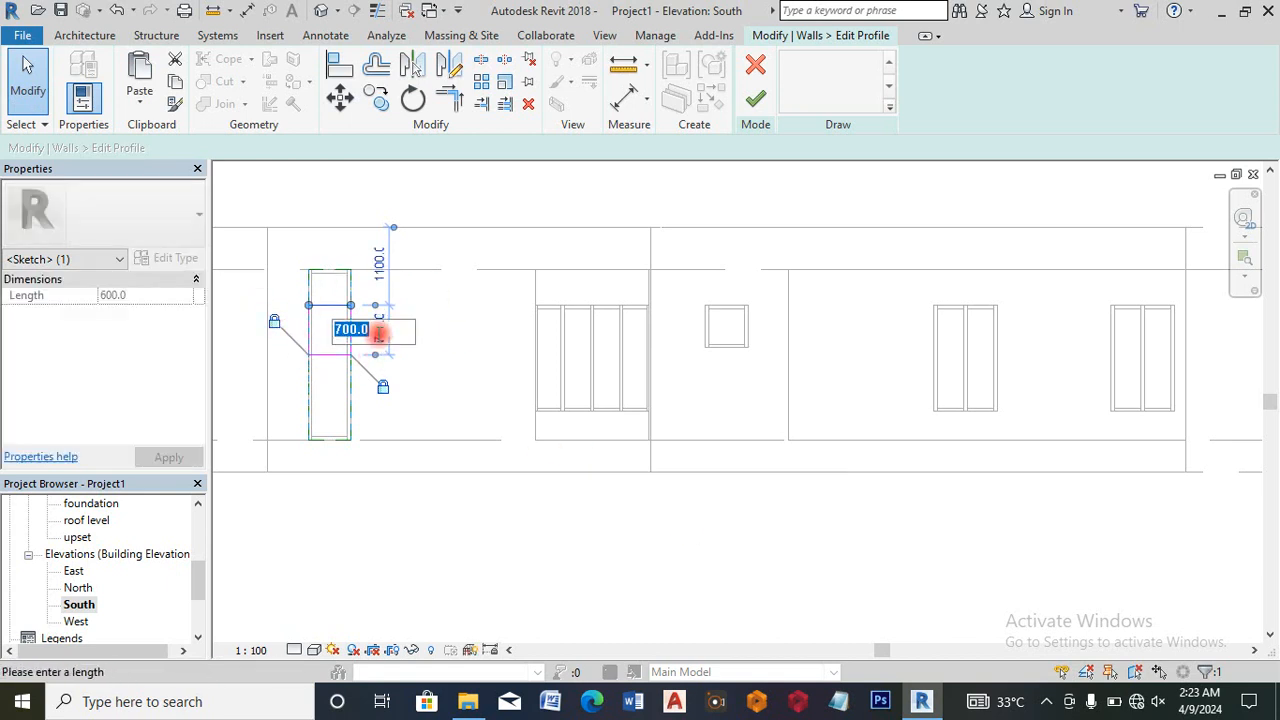
left_click(326, 356)
left_click(326, 356)
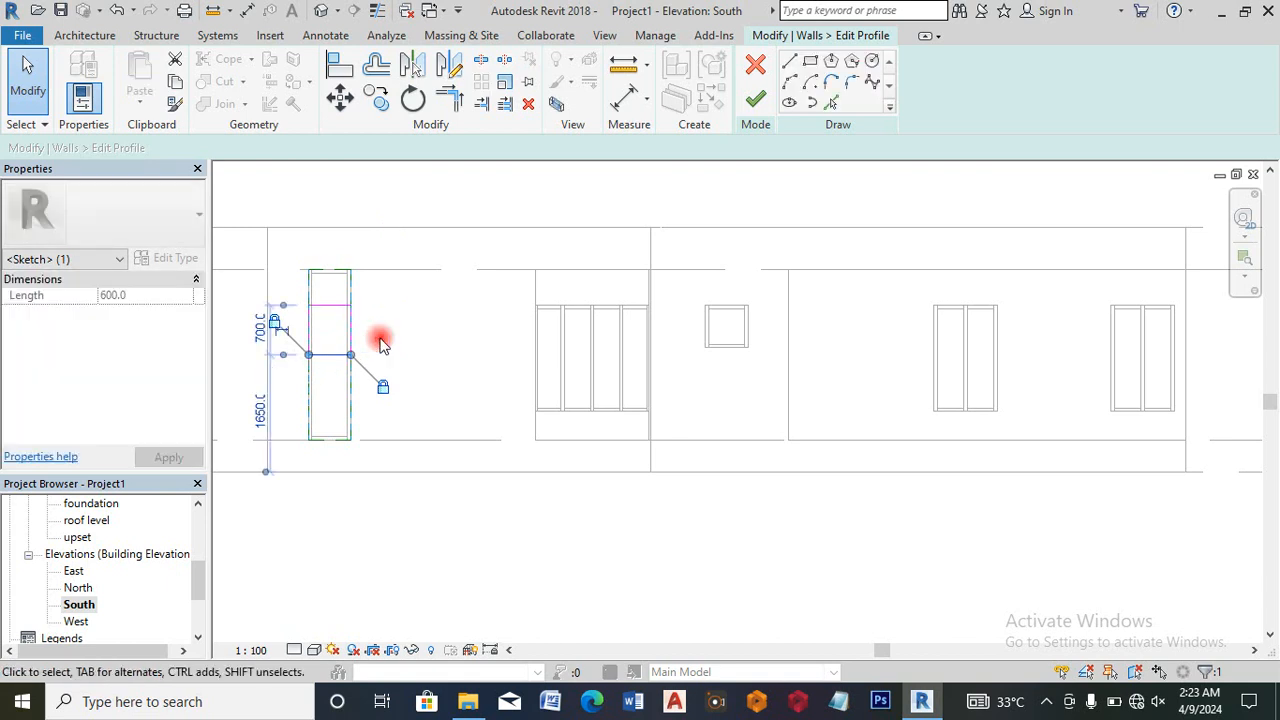
left_click(258, 333)
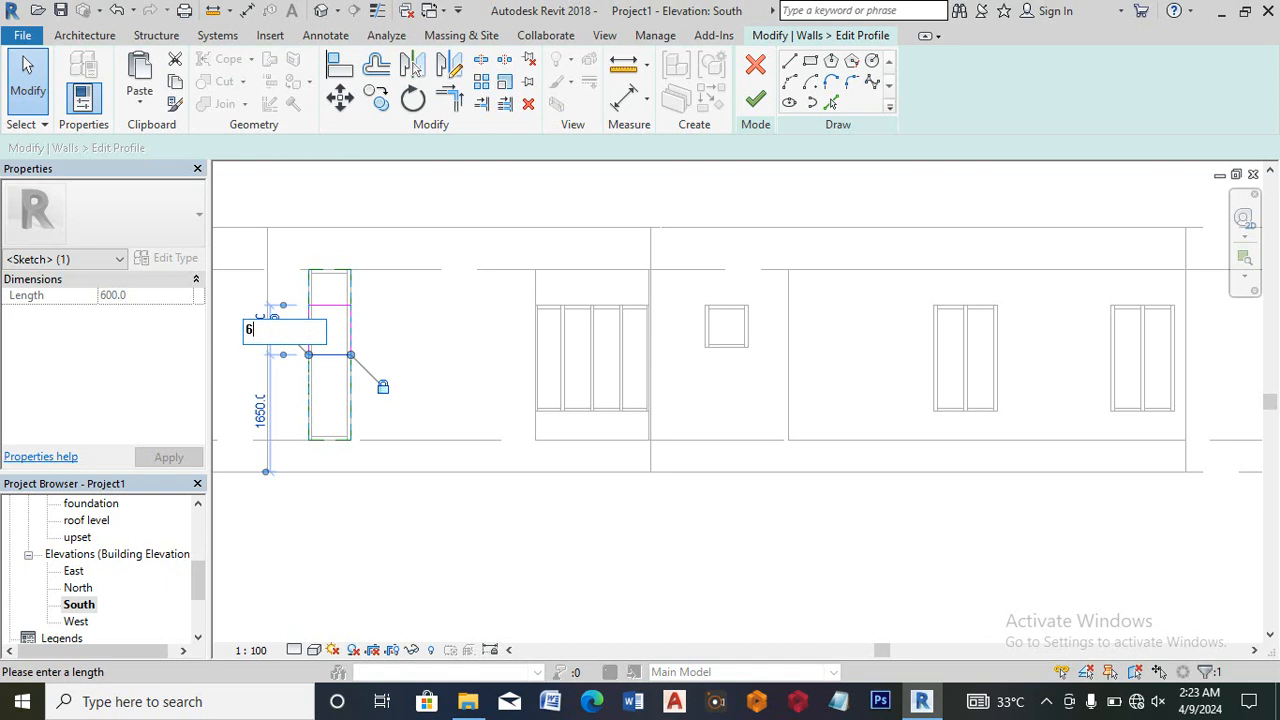
type("600")
key("Return")
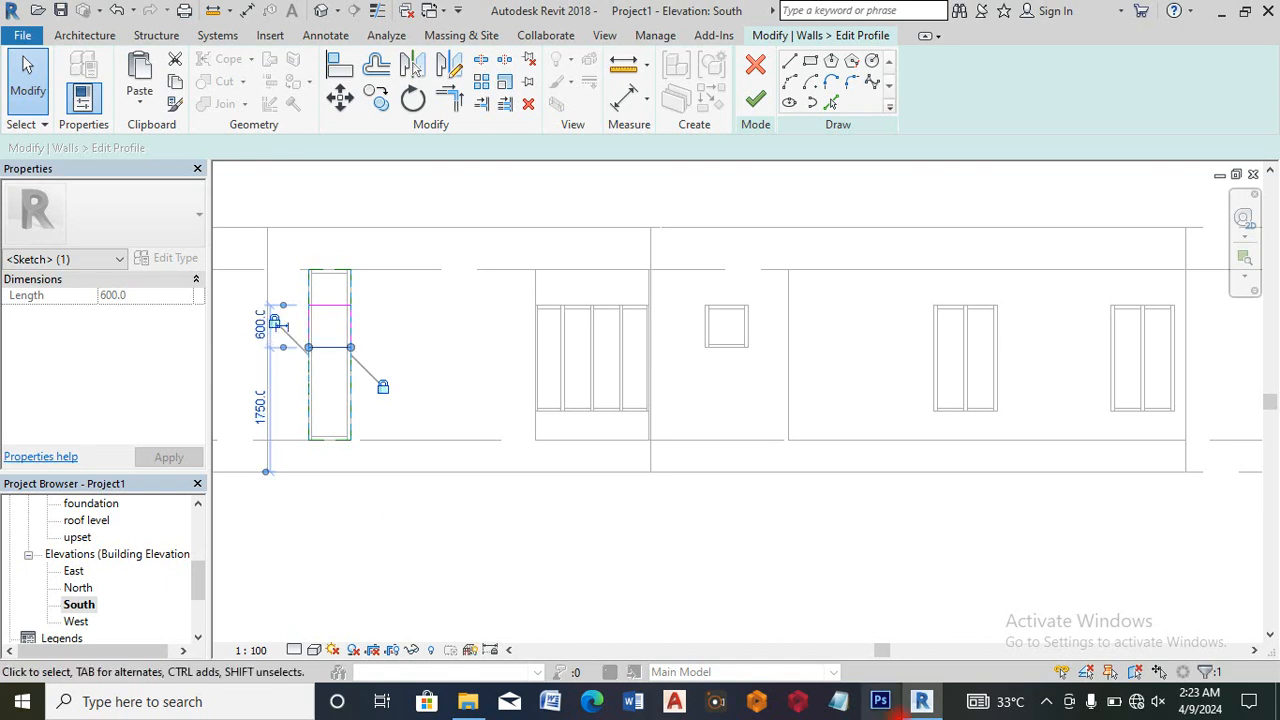
left_click(757, 98)
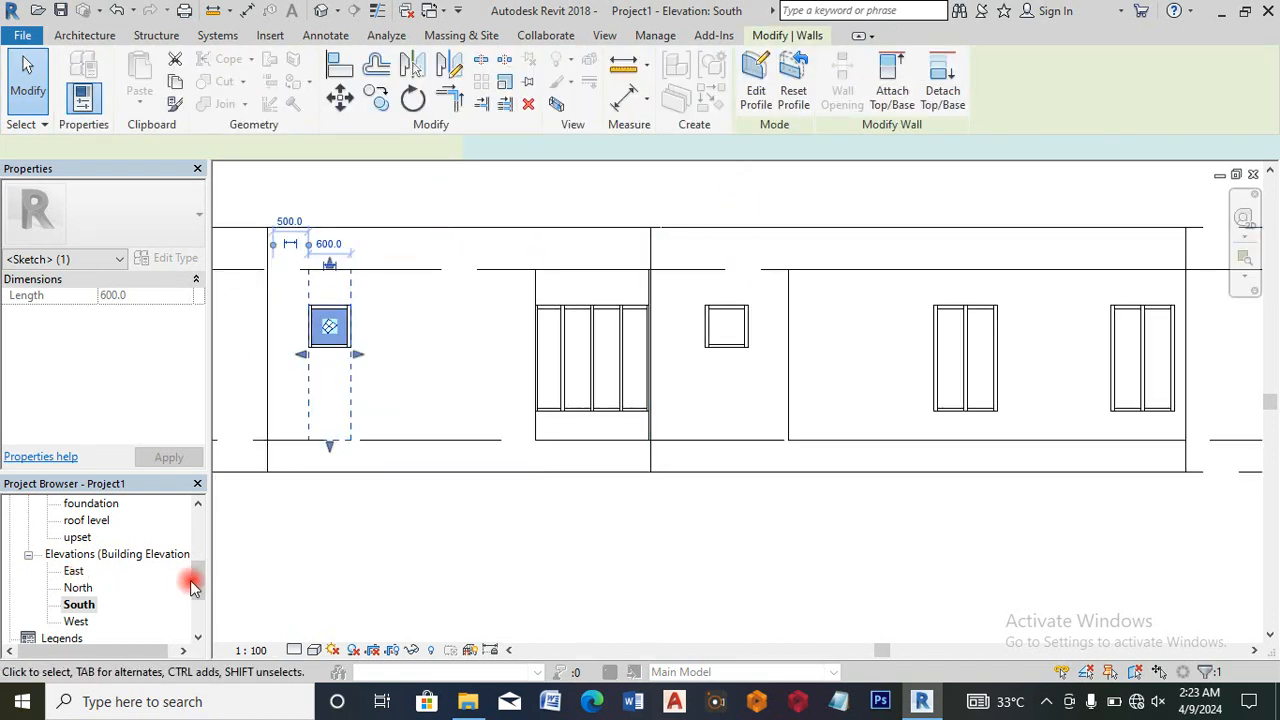
Step: Switch from the South elevation to the entry floor plan
left_click_drag(198, 585, 200, 526)
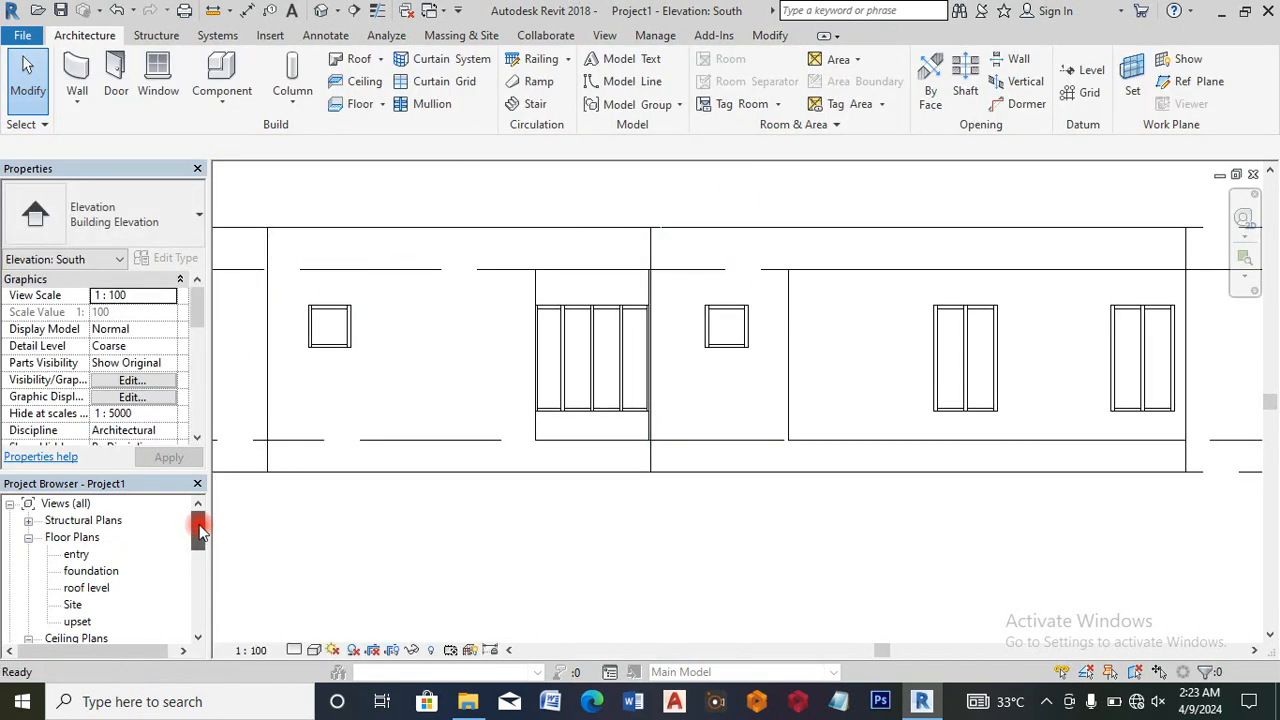
double_click(80, 555)
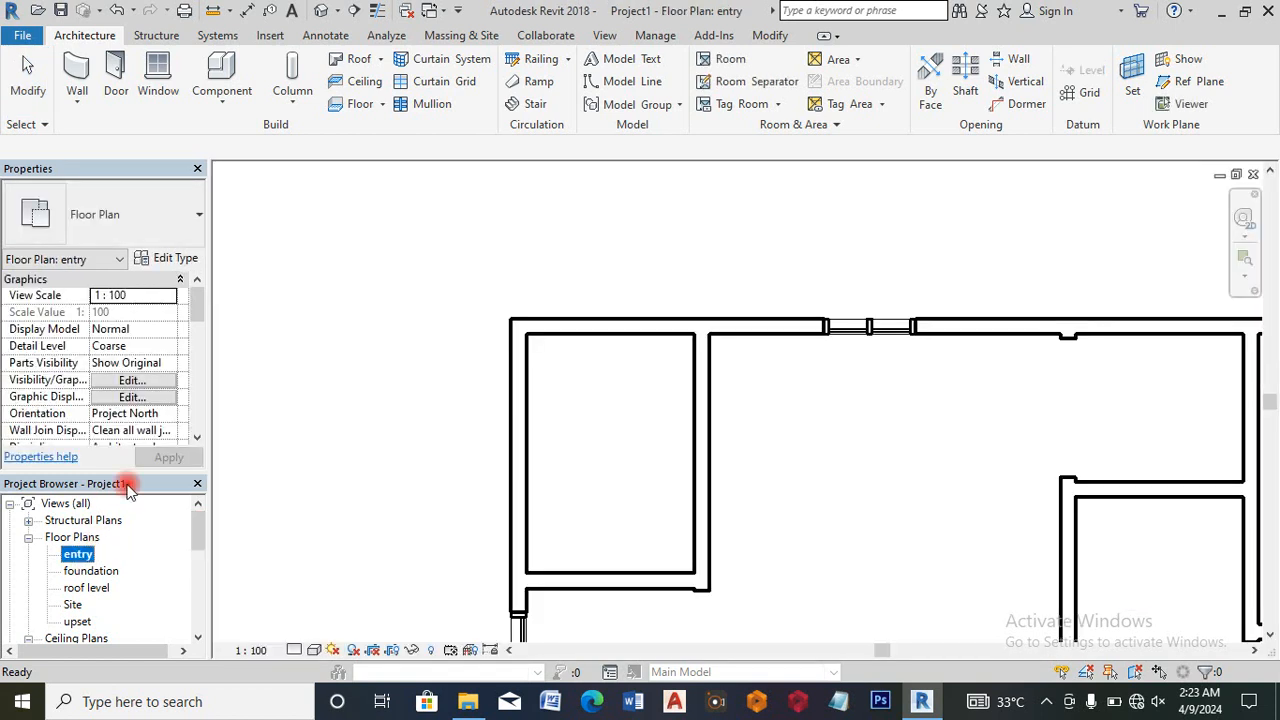
scroll(300, 257, "down", 5)
scroll(571, 357, "down", 2)
scroll(571, 357, "up", 4)
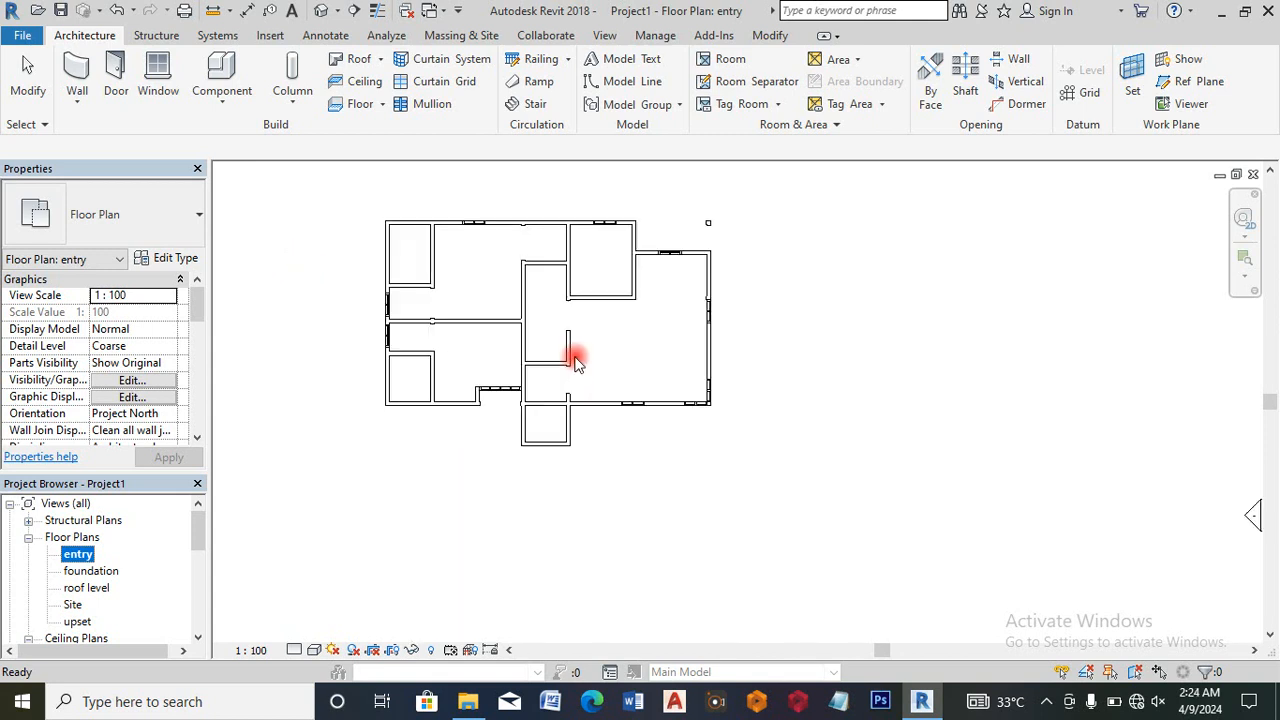
Step: Start placing a door and duplicate the M_Single-Flush 0915 x 2134mm type under the name d1
left_click(121, 92)
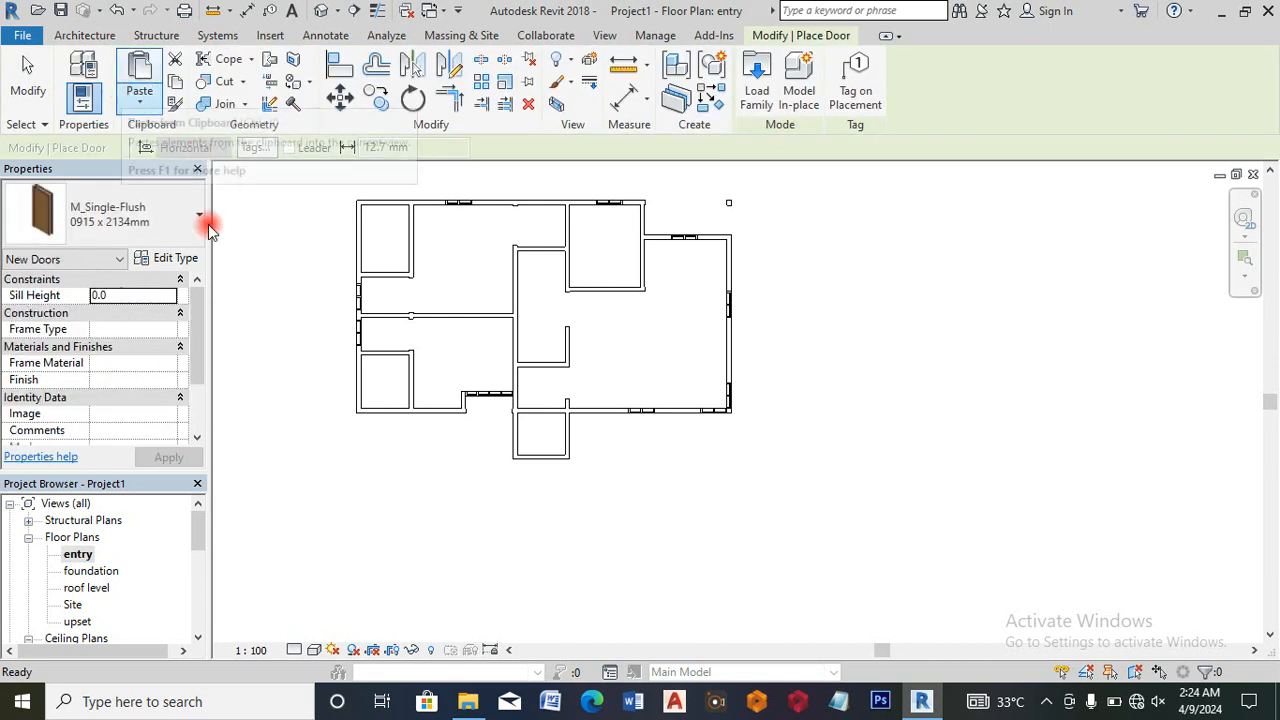
left_click(179, 258)
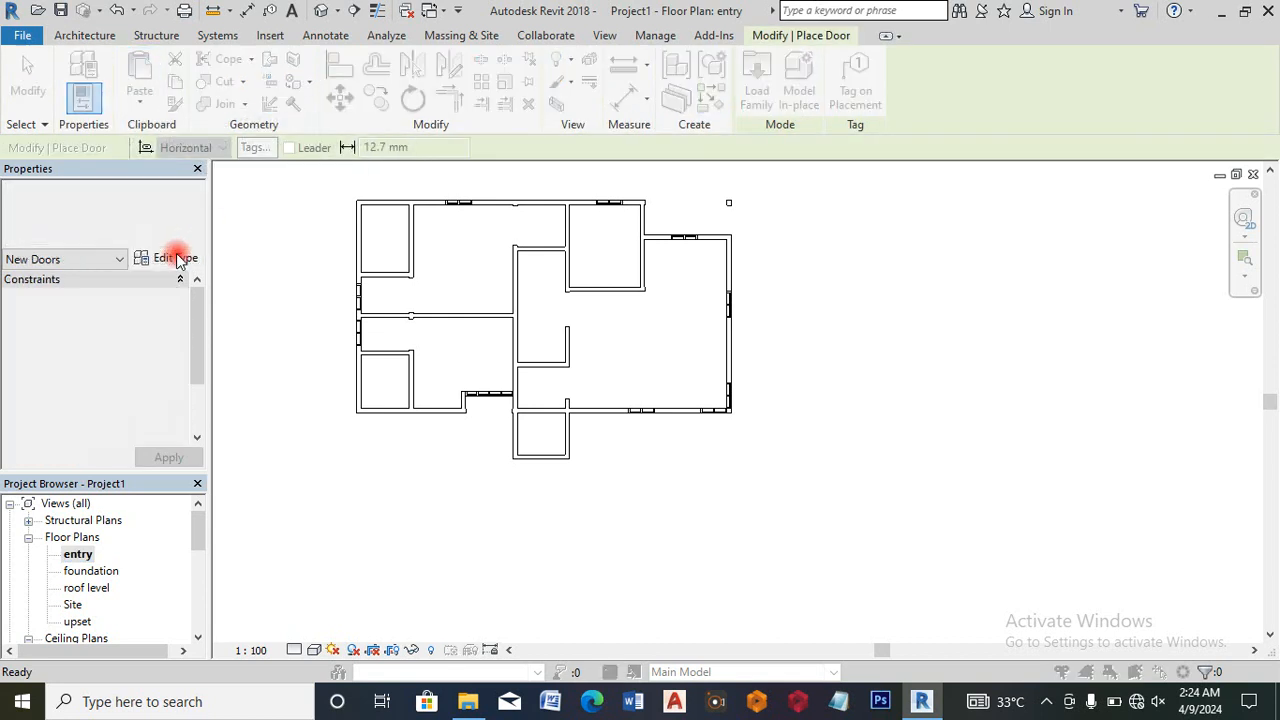
left_click(1003, 156)
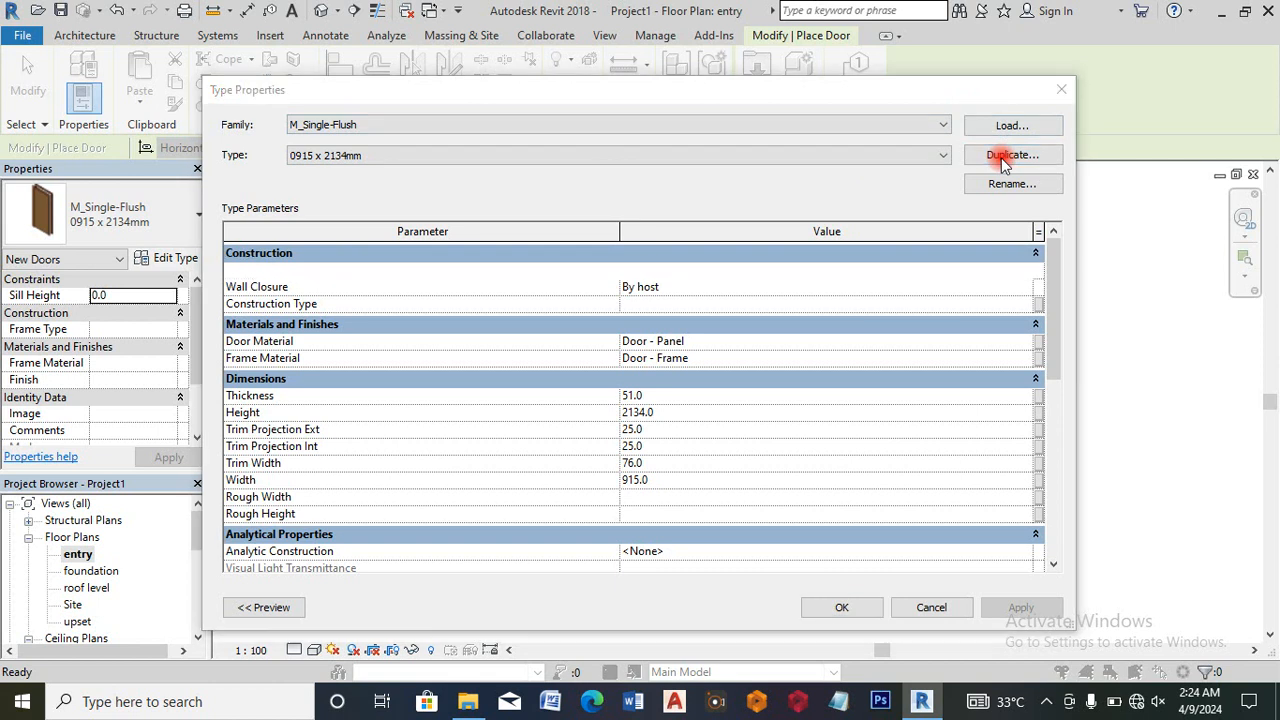
type("d1")
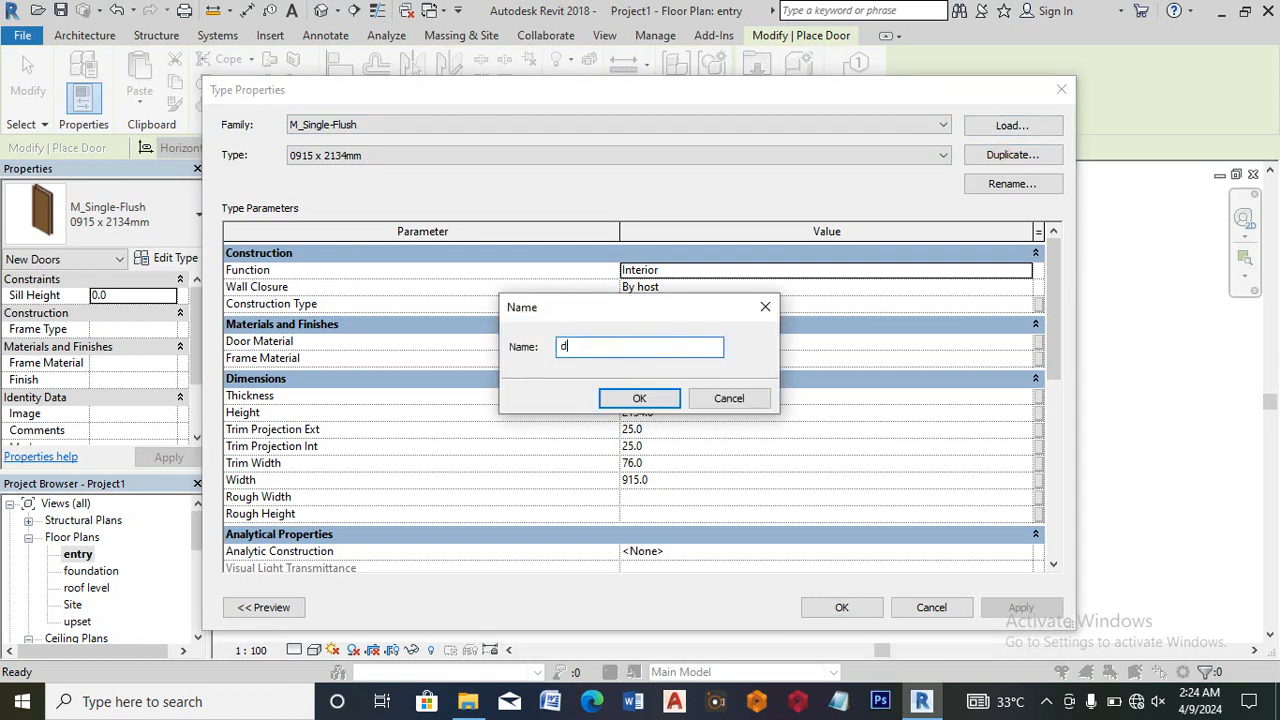
Step: Name the duplicated door type d1, and browse to the Abject-door folder inside REVIT MATERIALS on the Desktop for loading a family
left_click(639, 398)
left_click(1016, 126)
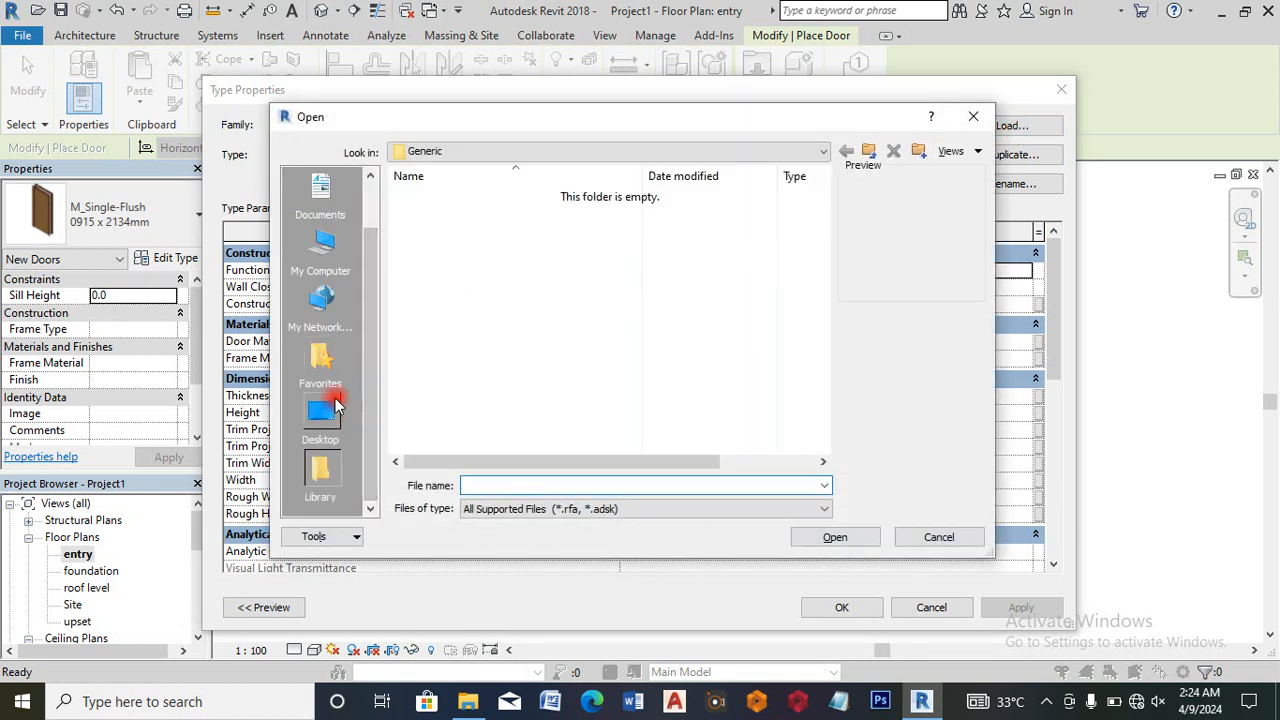
left_click(328, 414)
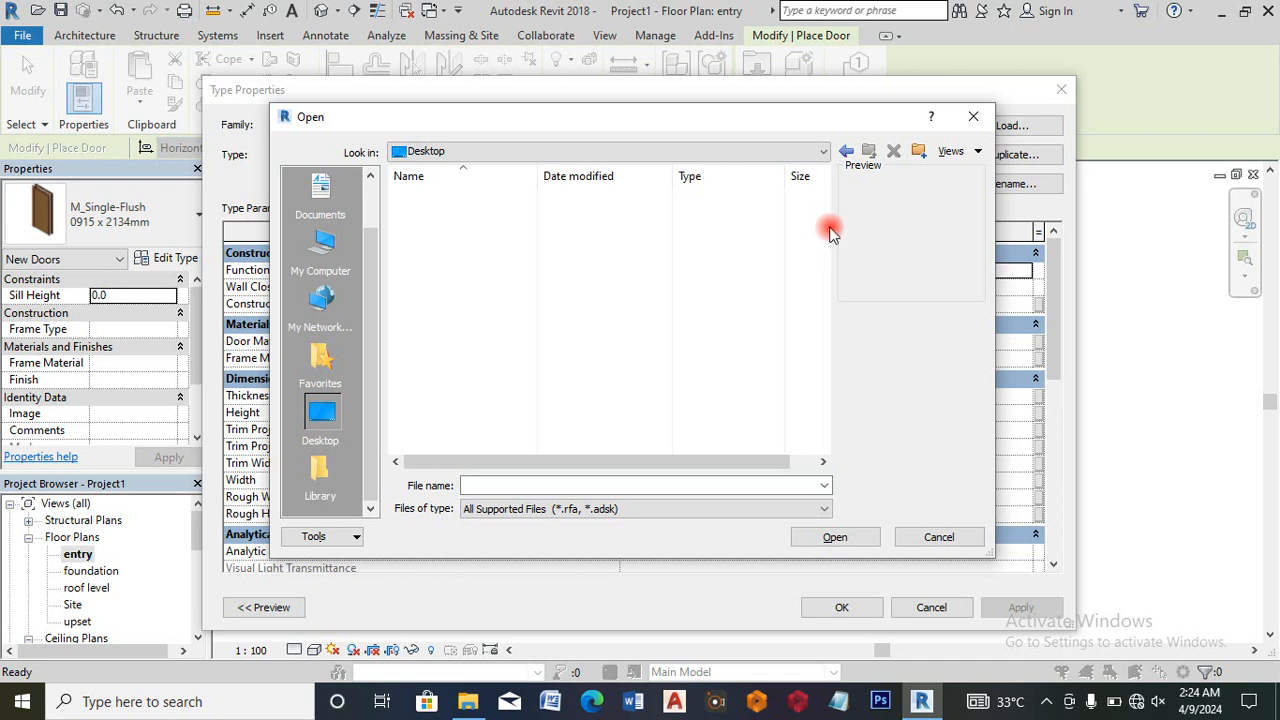
left_click_drag(823, 260, 811, 378)
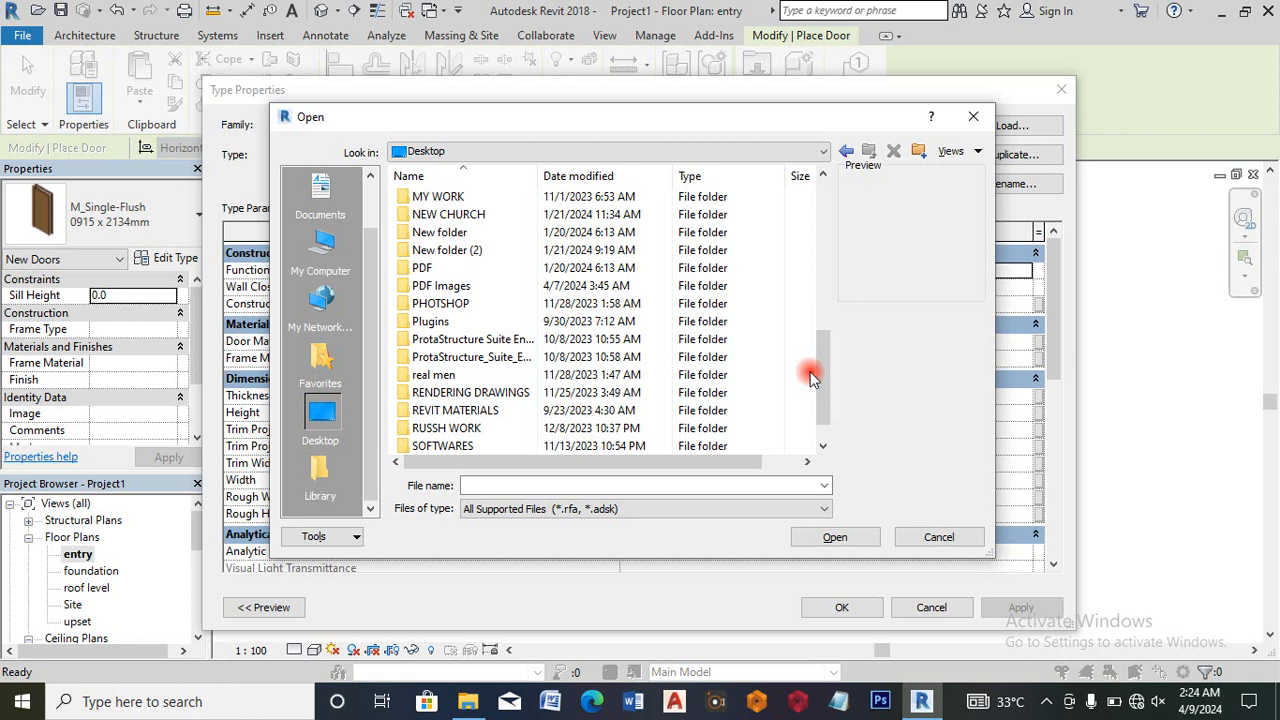
double_click(521, 413)
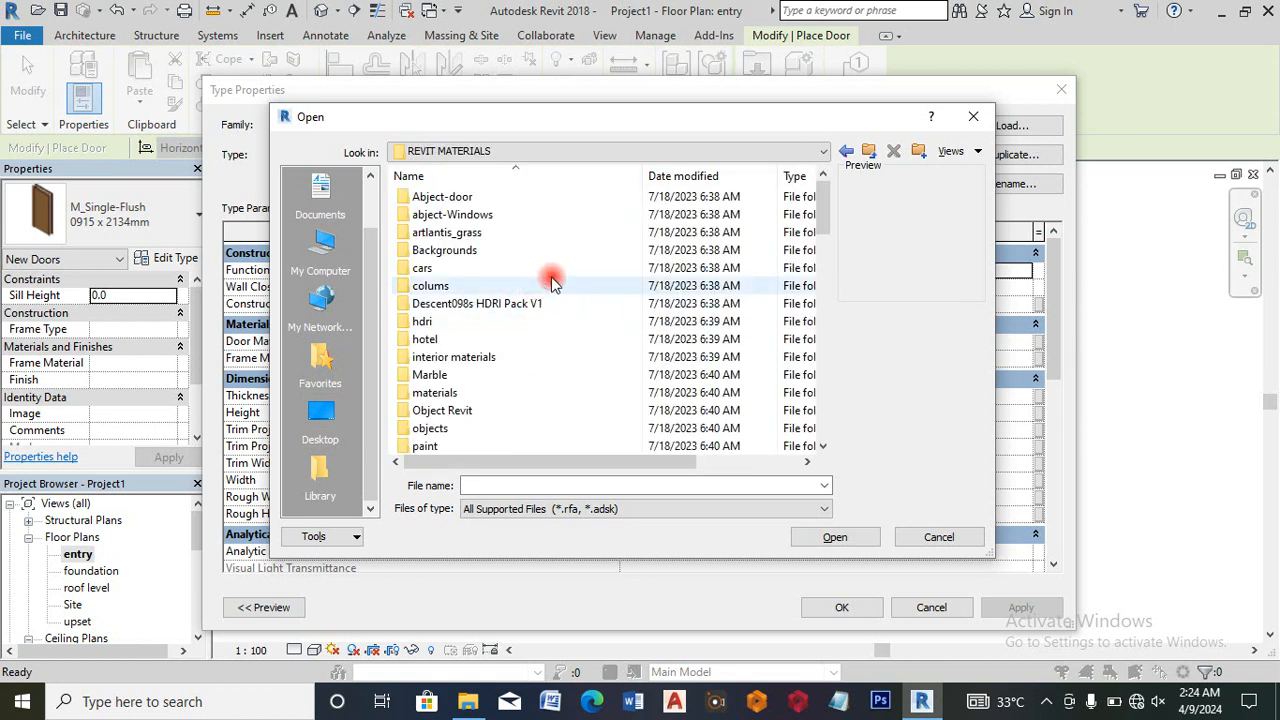
double_click(497, 198)
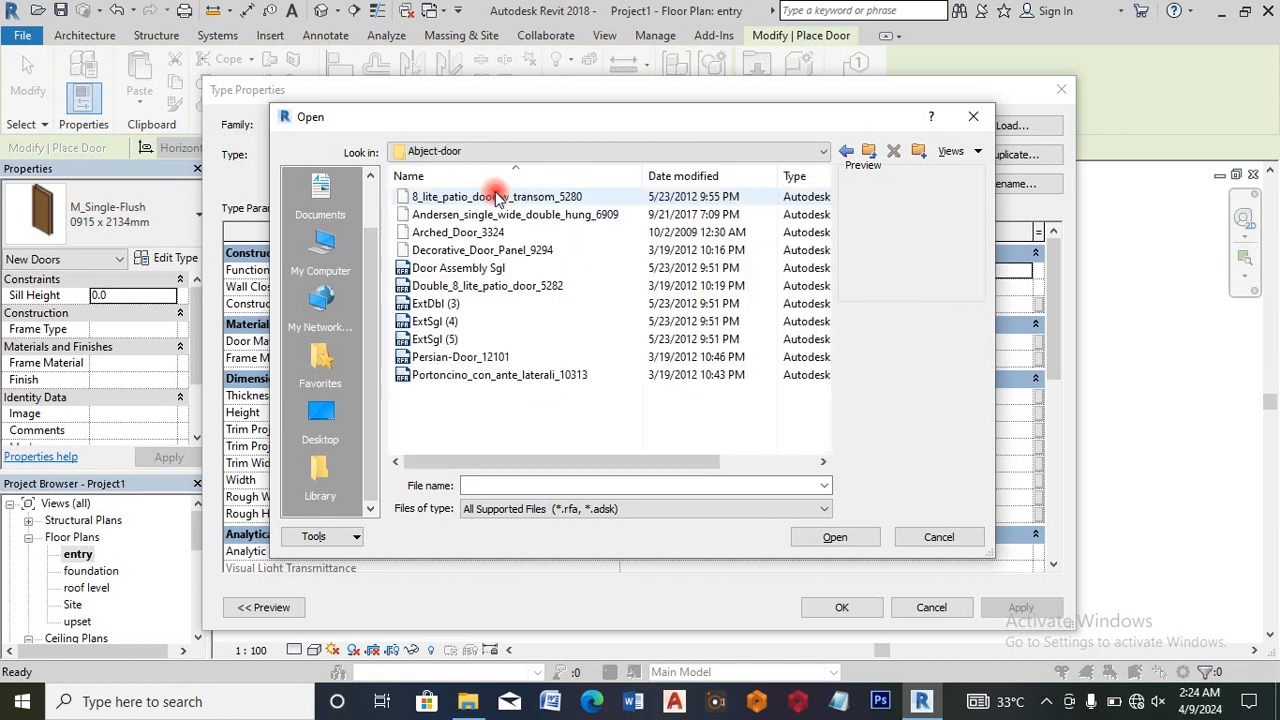
Step: Look through the door family files and load Decorative_Door_Panel_9294.rfa
left_click(490, 196)
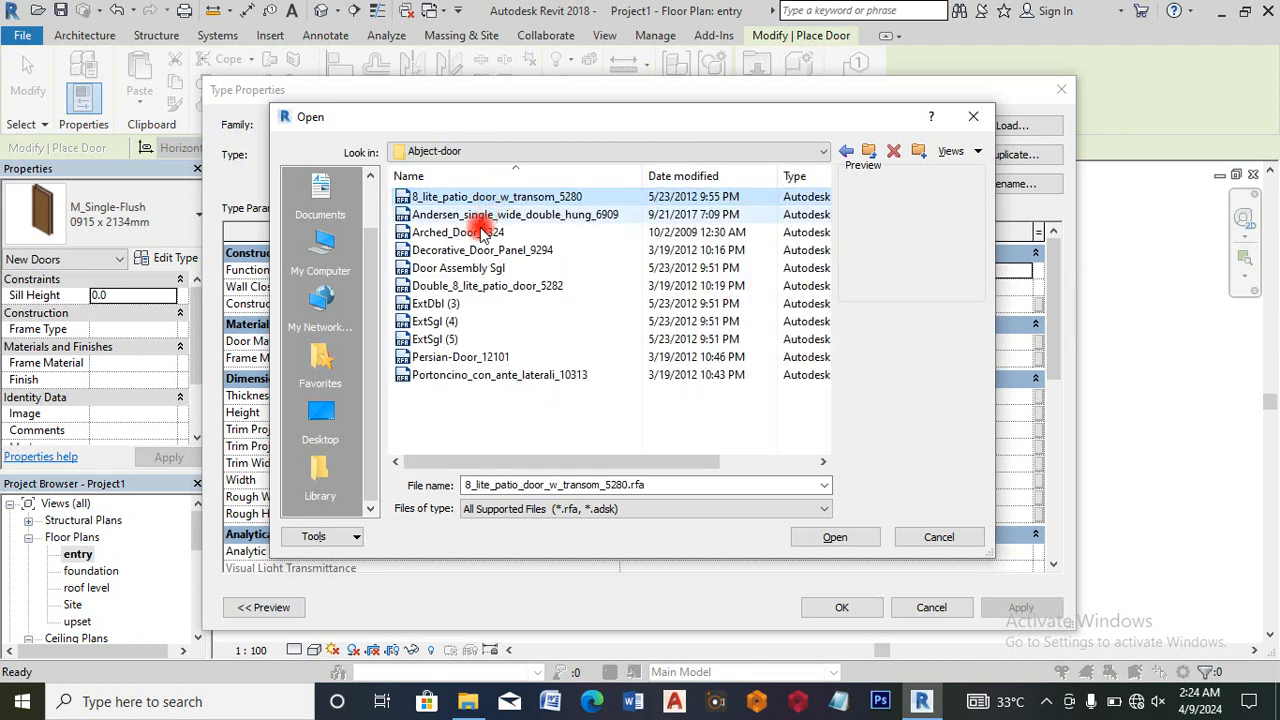
left_click(484, 216)
left_click(483, 232)
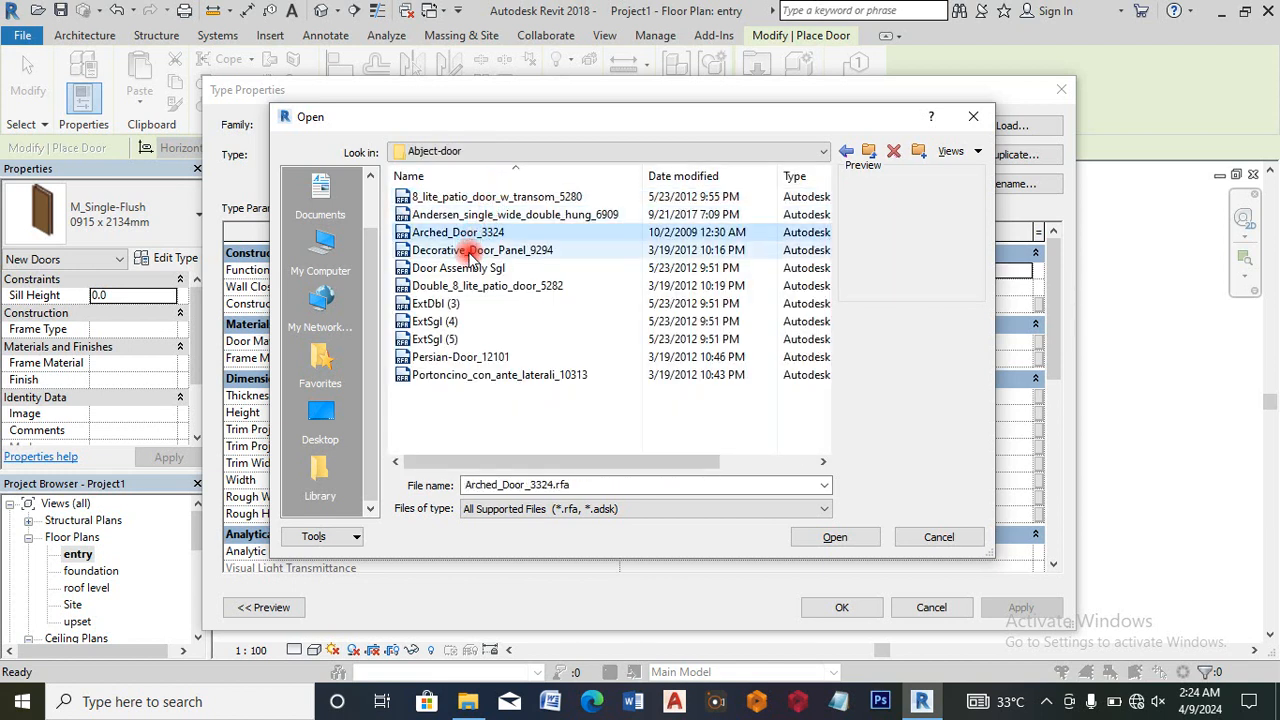
left_click(468, 251)
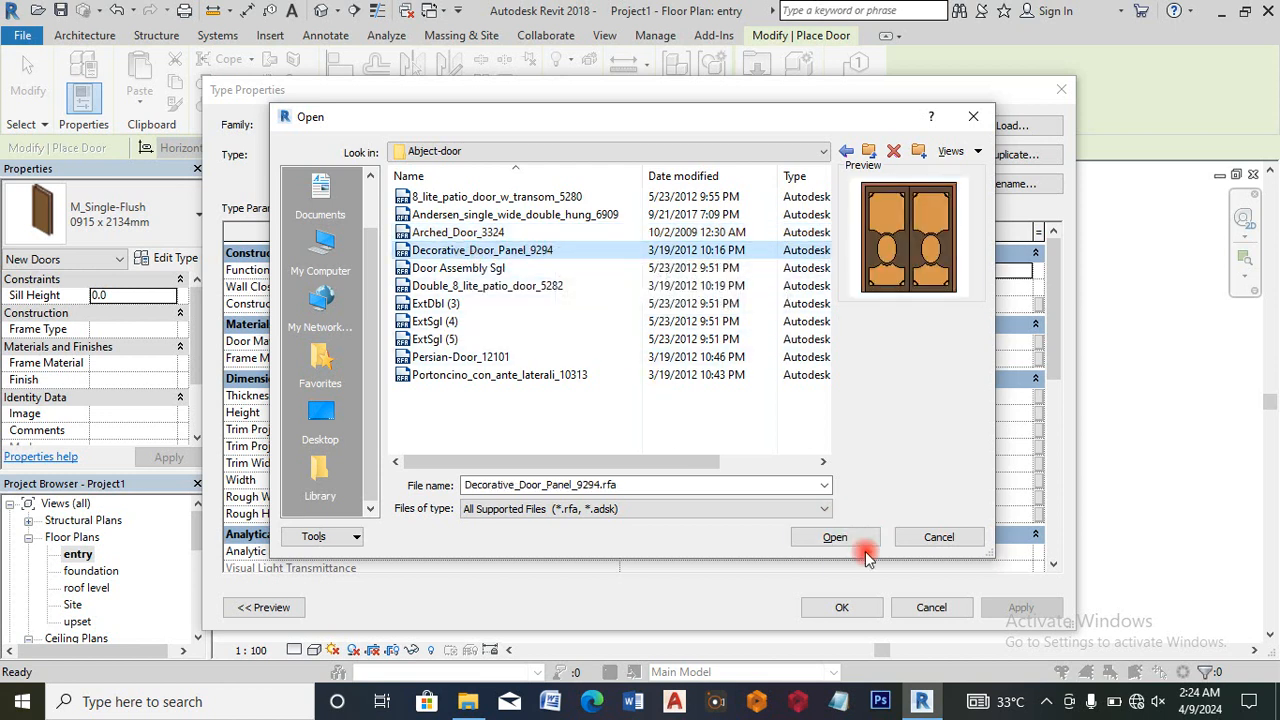
left_click(838, 538)
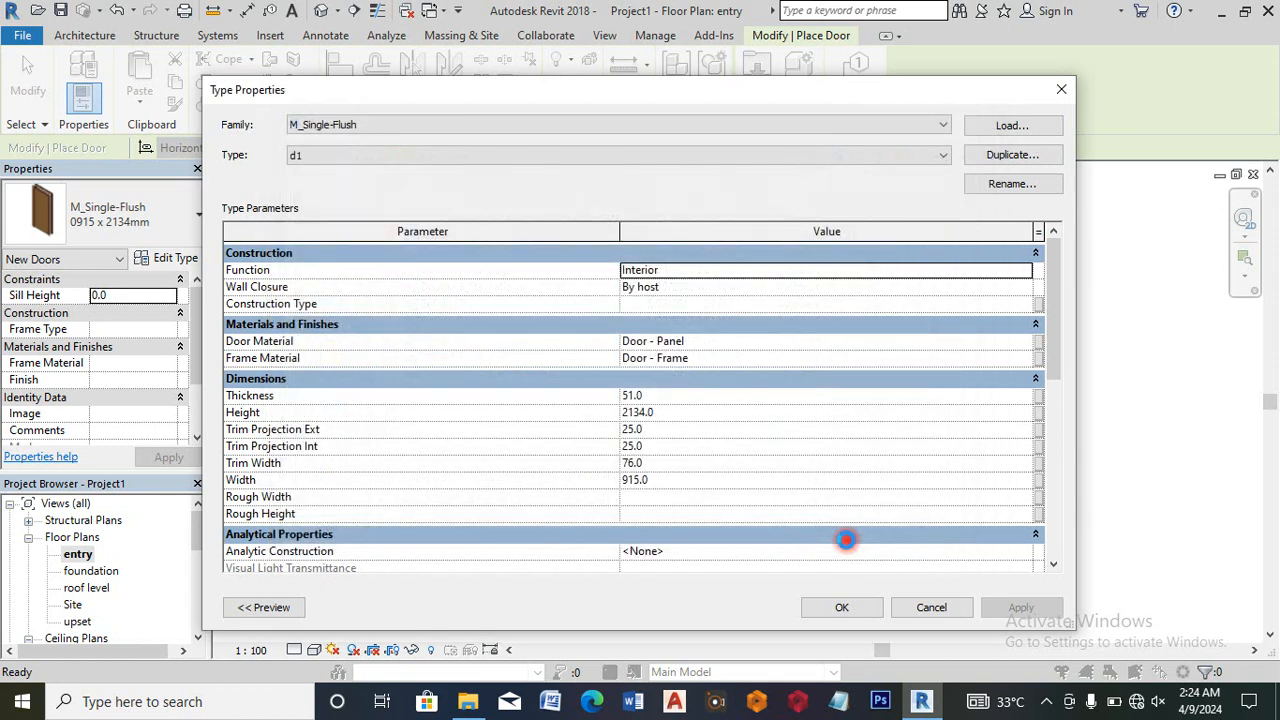
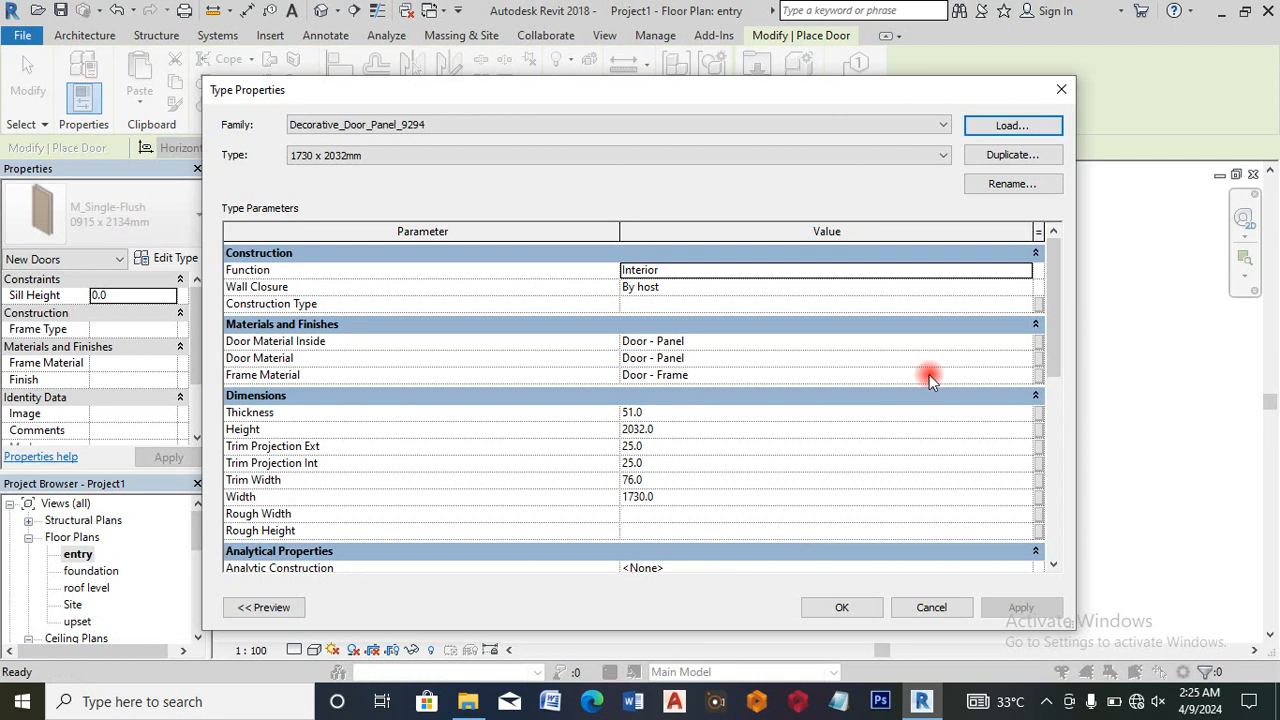
Step: Set the decorative door type's height to 2100 and width to 1500 mm
left_click_drag(1055, 344, 1056, 381)
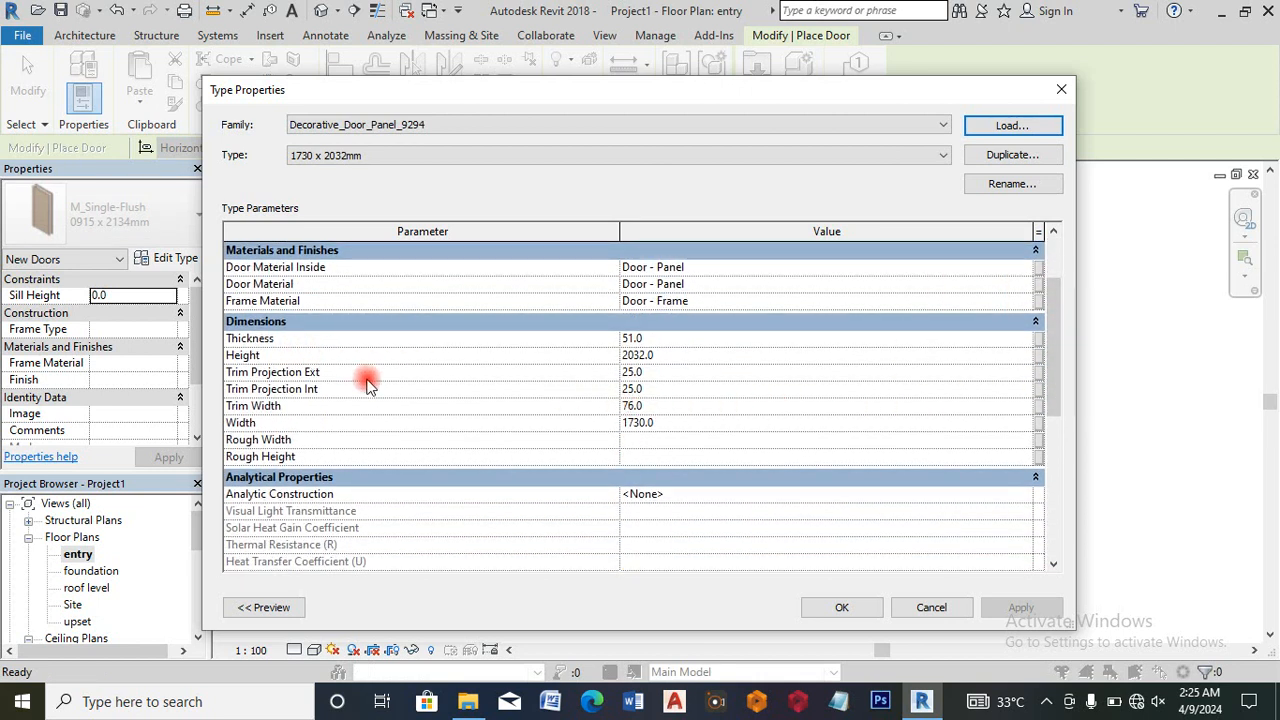
left_click(682, 357)
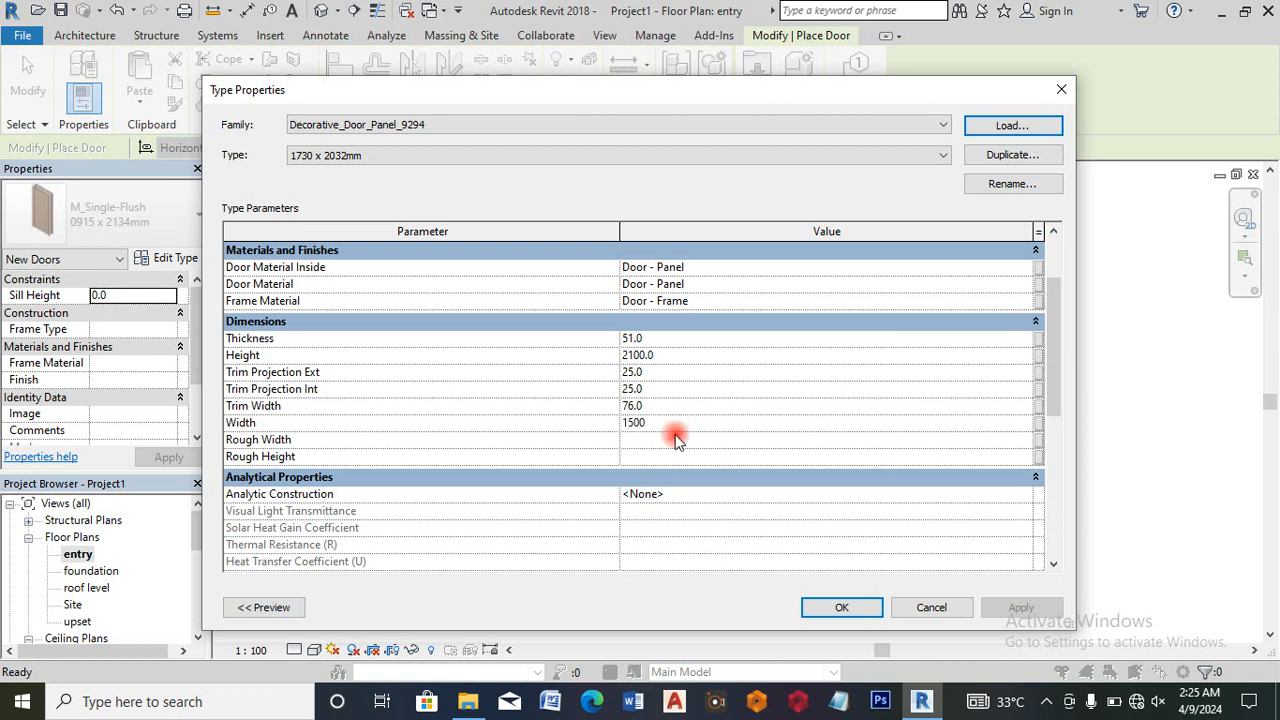
left_click(866, 605)
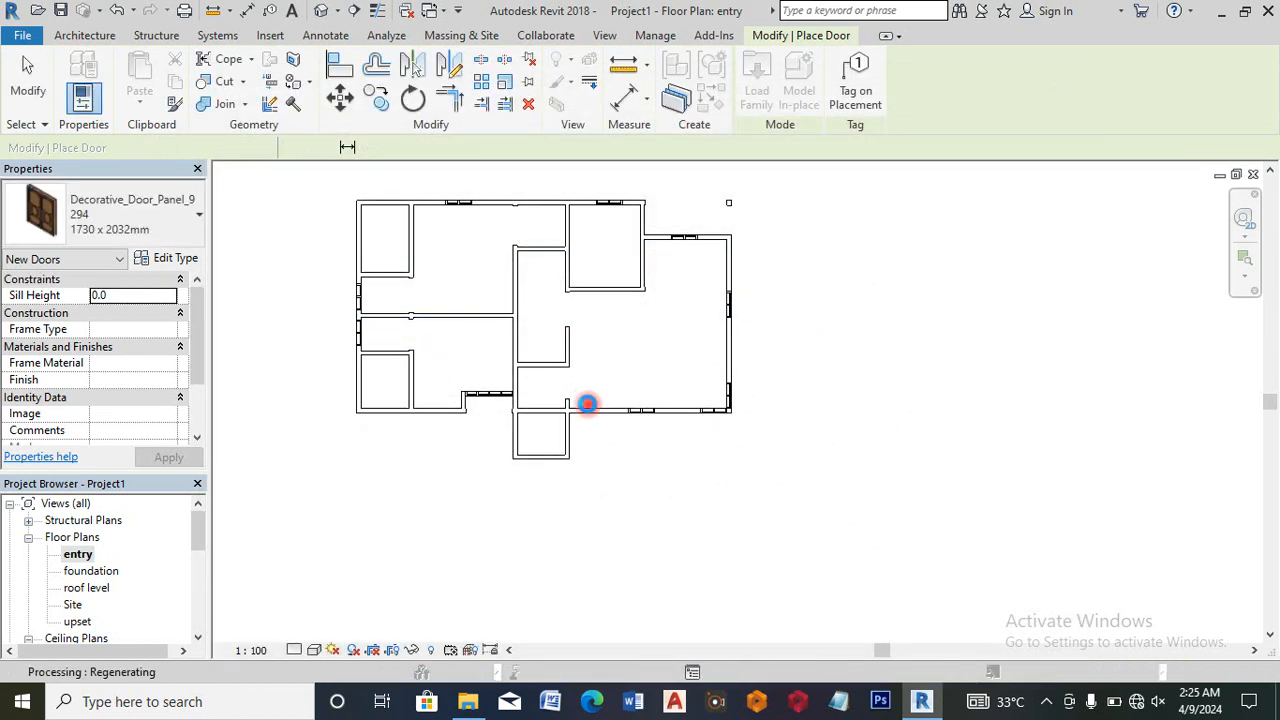
Step: Place the decorative double door in the lower exterior wall beside the short stub wall, centred 800 mm from it, opening inward
scroll(588, 404, "up", 2)
scroll(592, 425, "up", 1)
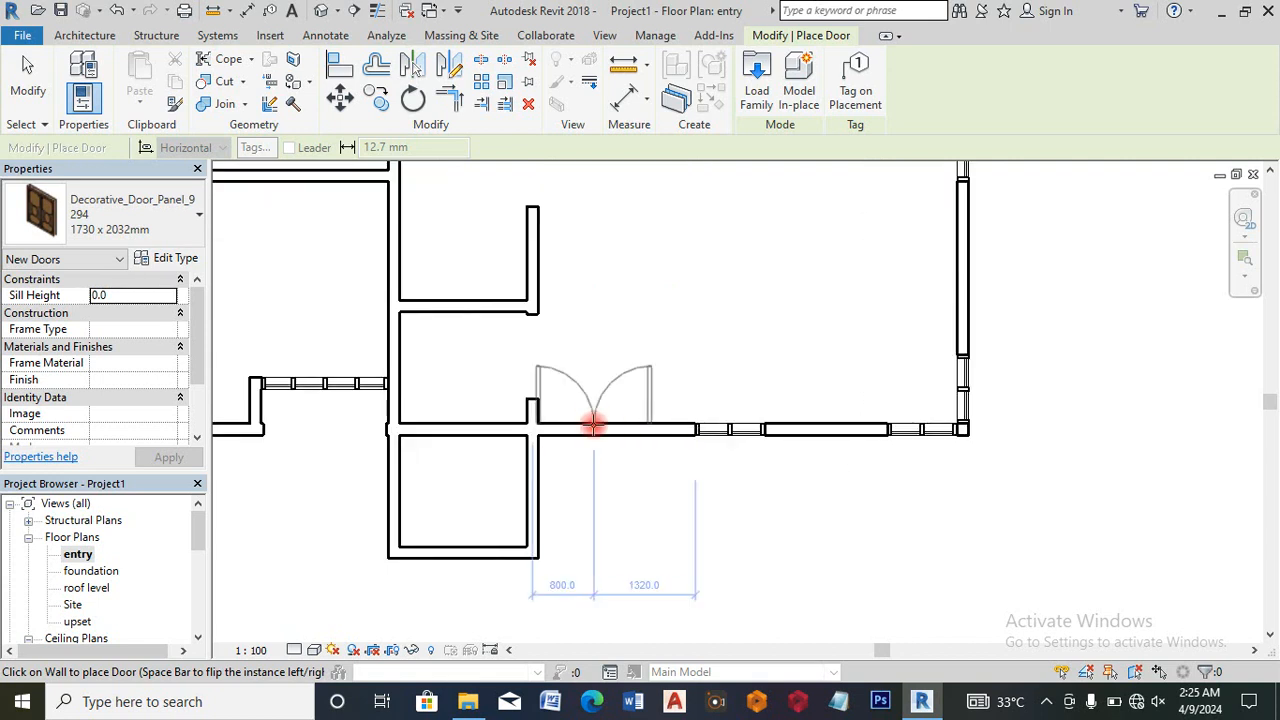
left_click(593, 424)
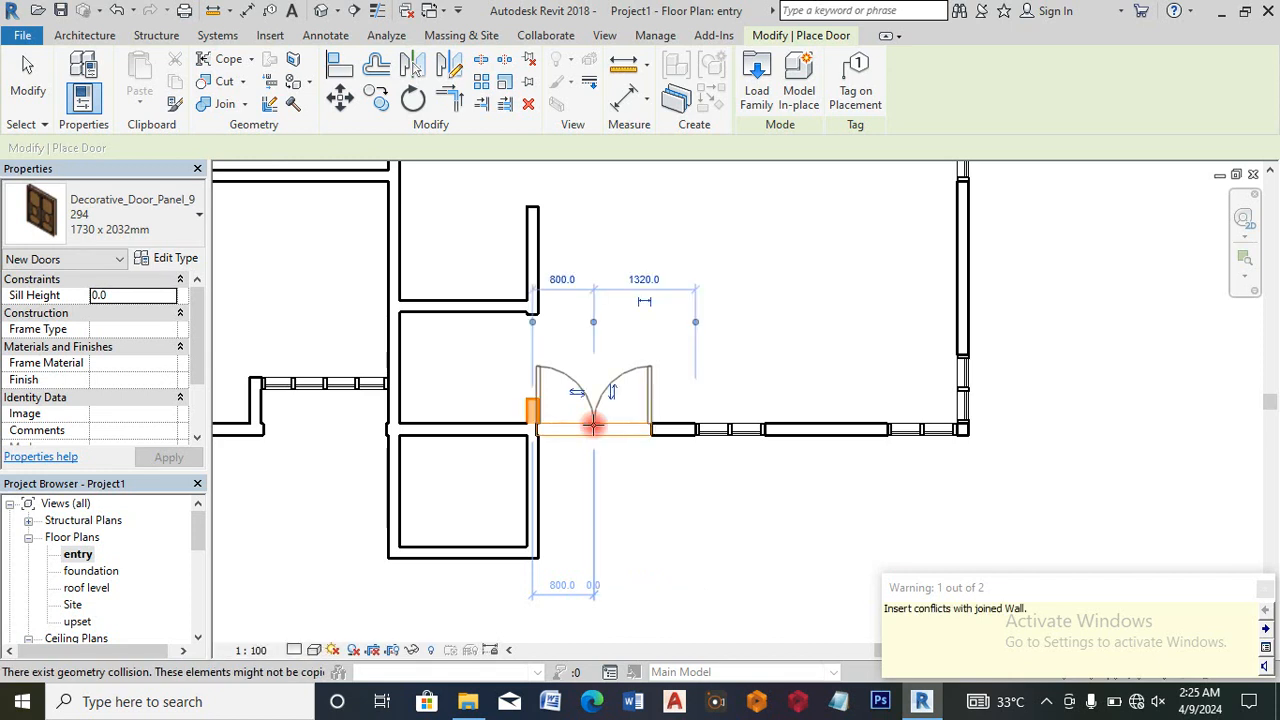
scroll(594, 388, "up", 2)
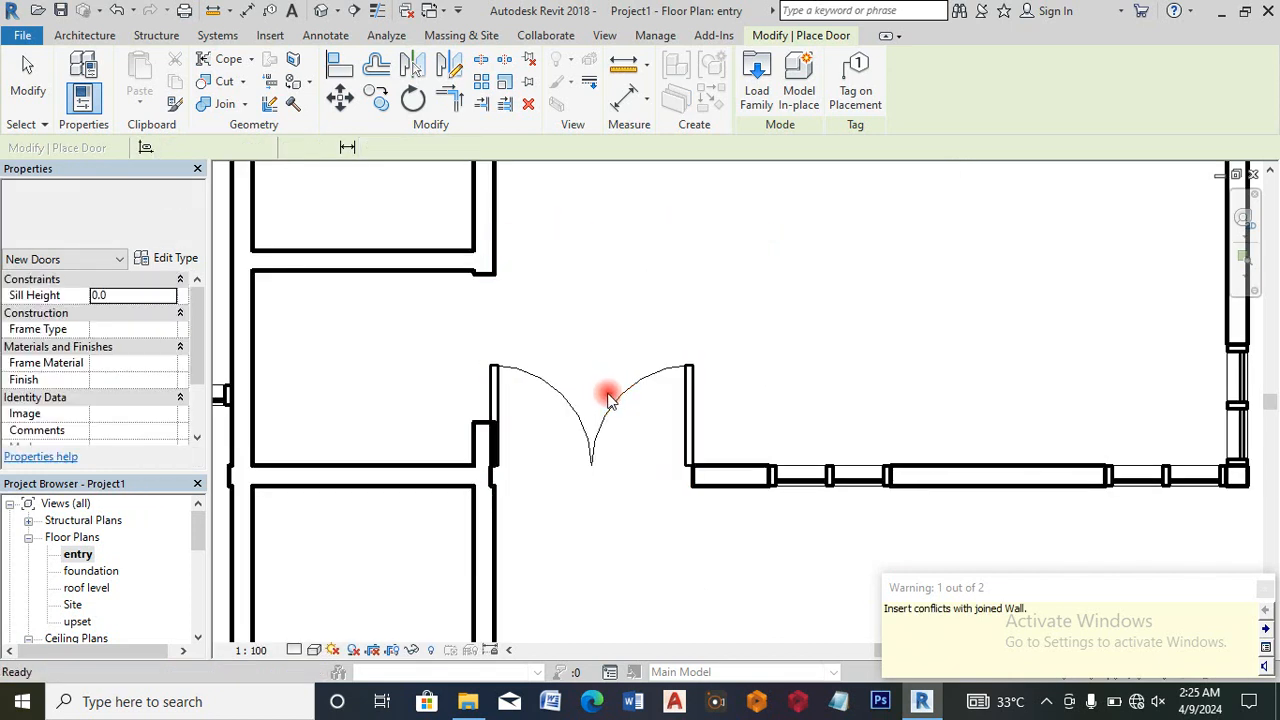
key("Escape")
key("Escape")
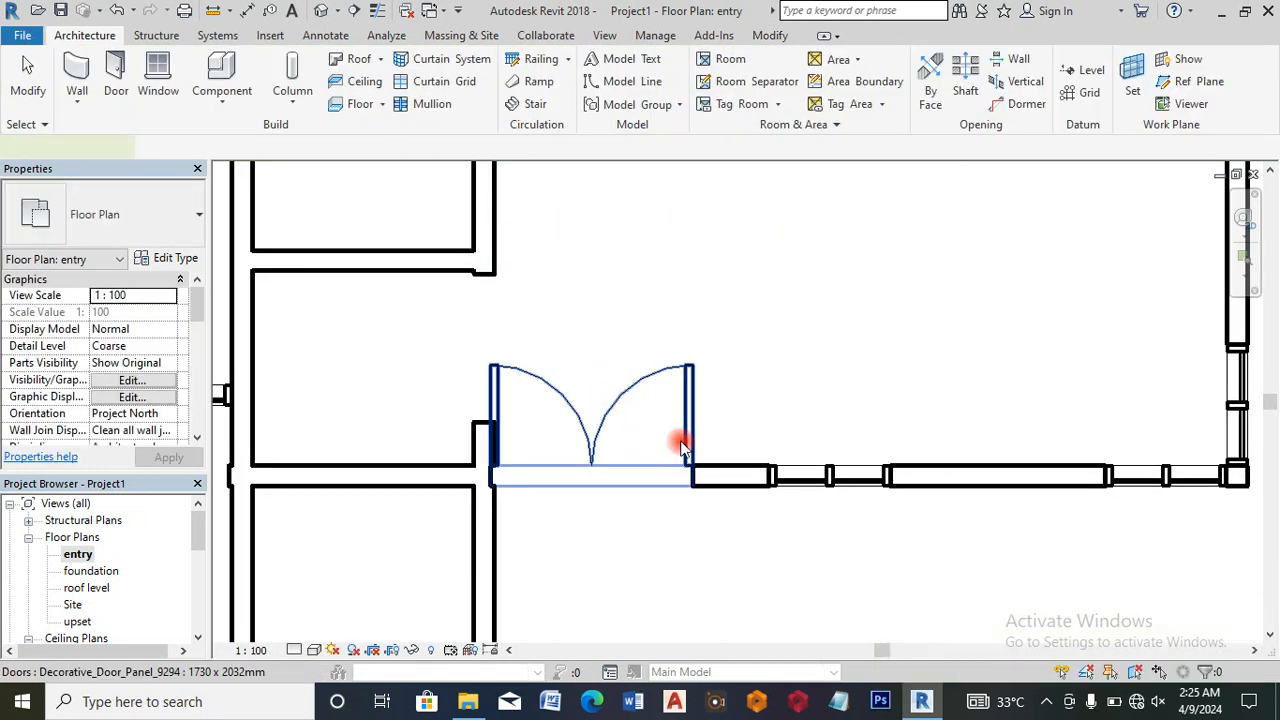
Step: Shift the double door along its wall away from the stub wall until its centre is 820 mm from it
left_click(680, 441)
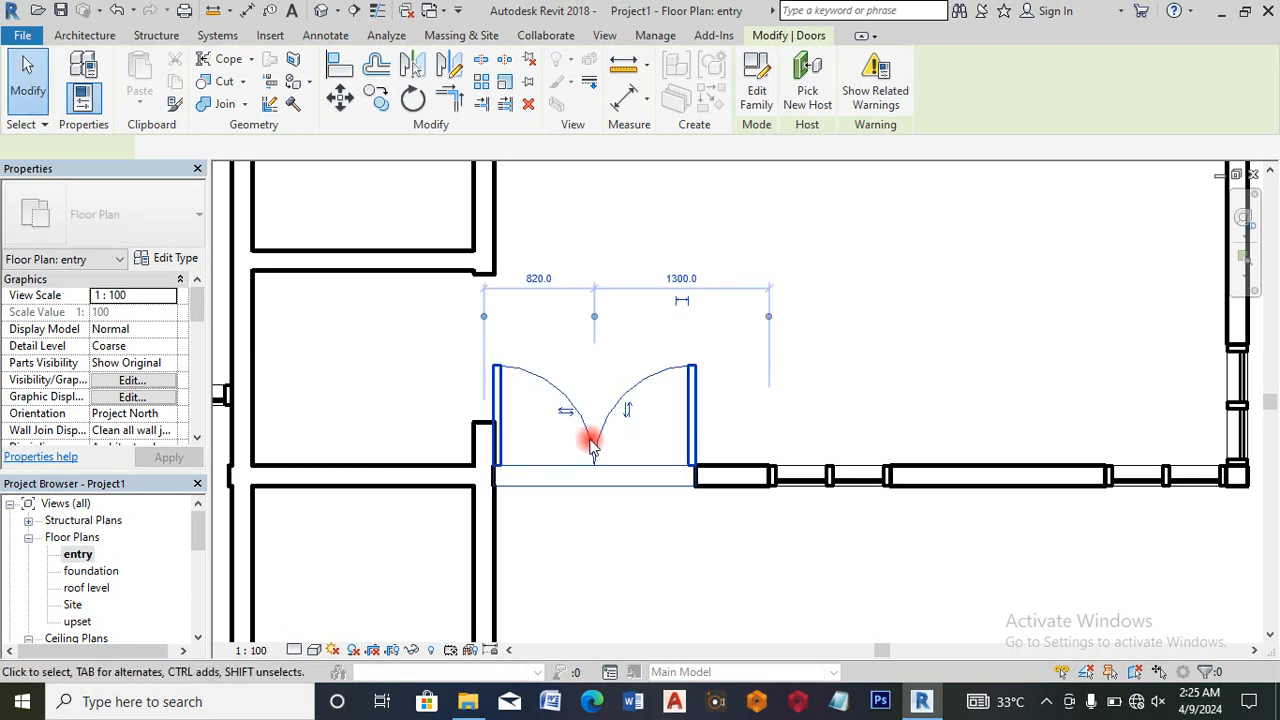
scroll(508, 477, "up", 2)
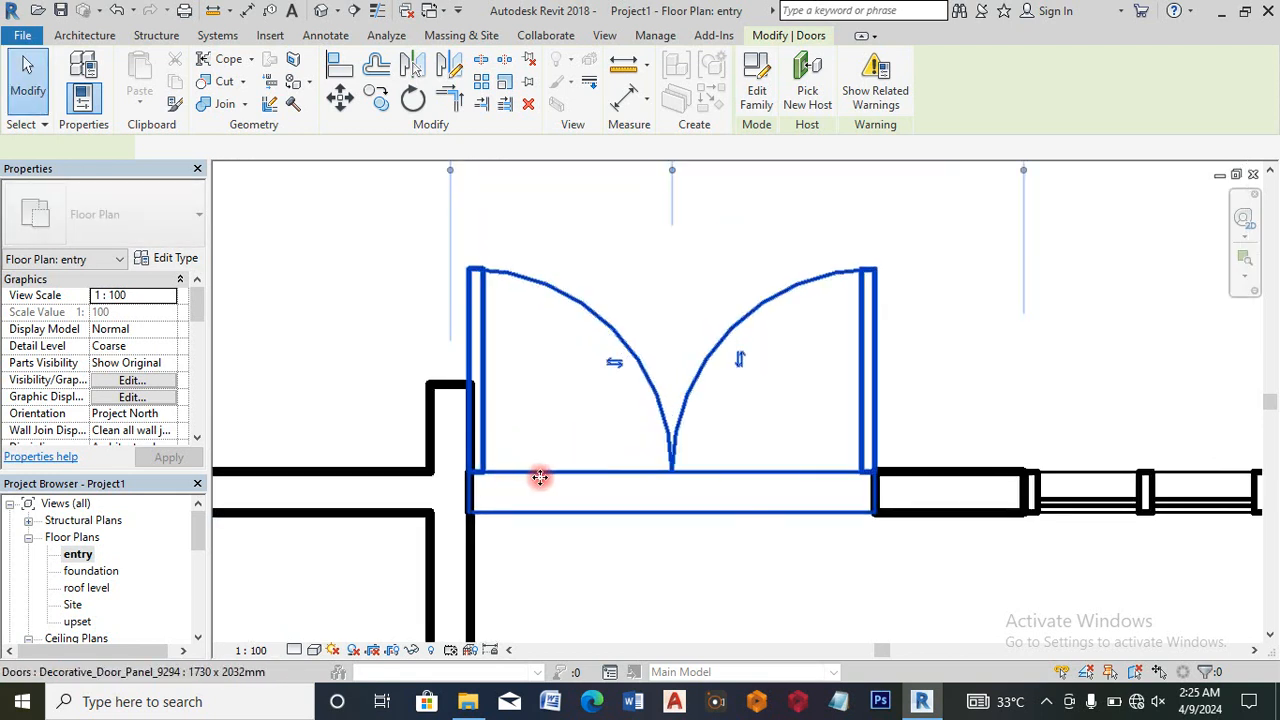
left_click(686, 288)
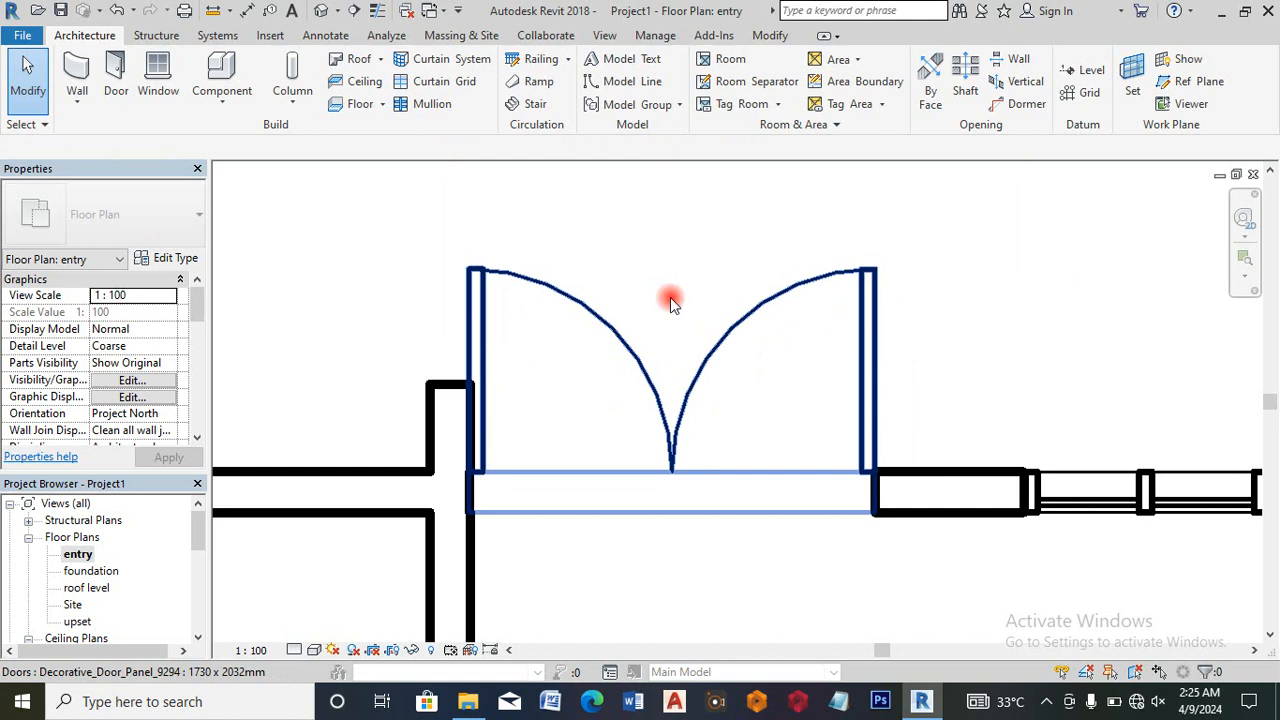
Step: Start placing another door and choose the M_Single-Flush 0915 x 2032mm type
scroll(670, 300, "down", 4)
scroll(670, 300, "down", 2)
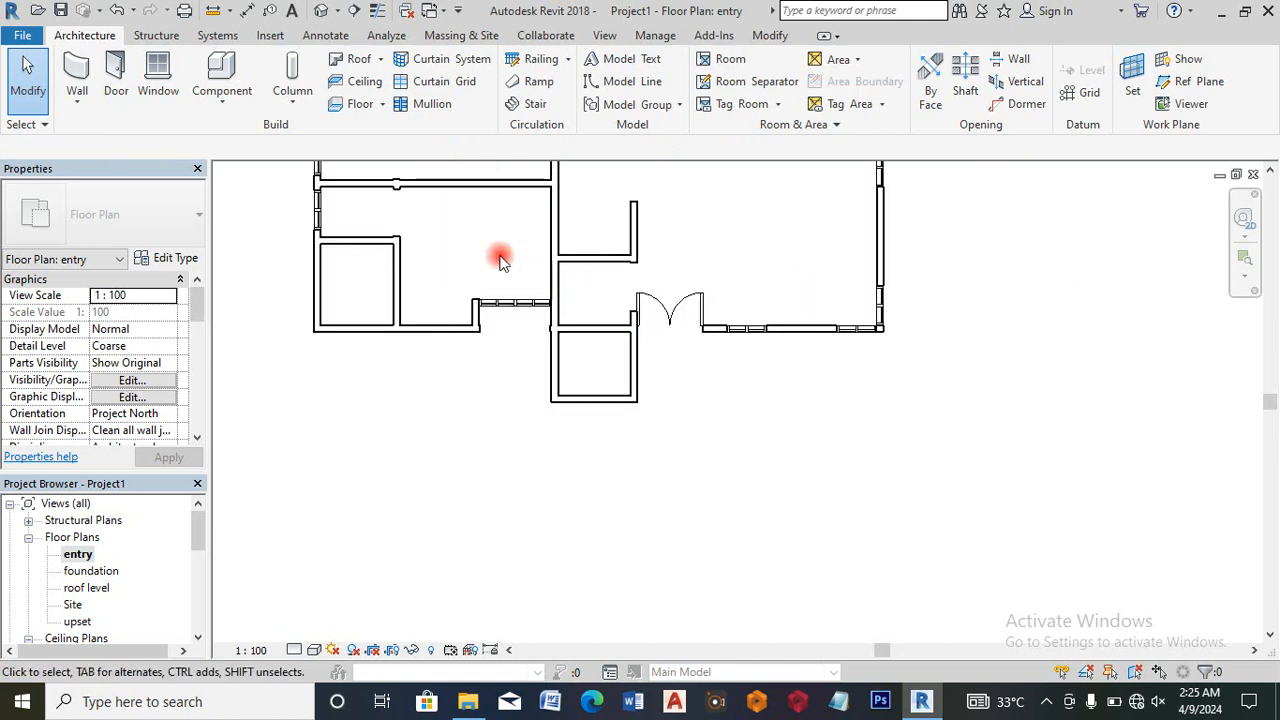
scroll(578, 224, "up", 1)
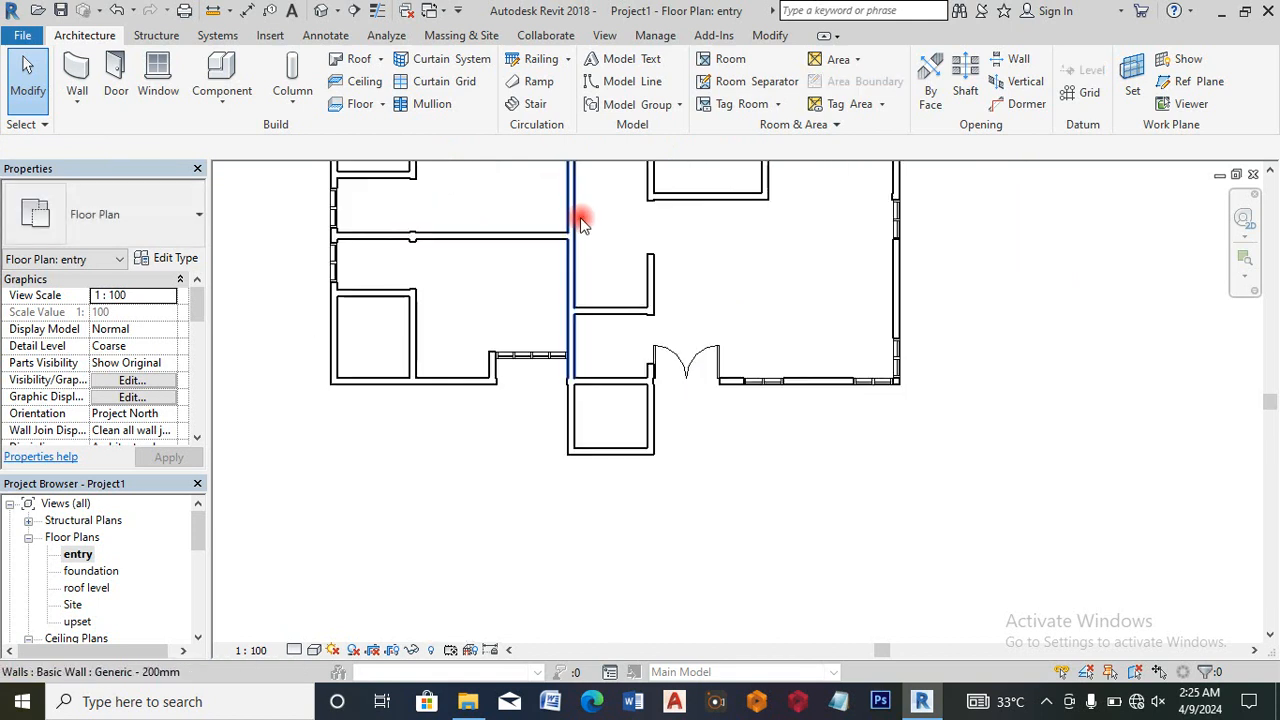
scroll(565, 280, "down", 3)
scroll(574, 230, "up", 1)
scroll(574, 230, "down", 1)
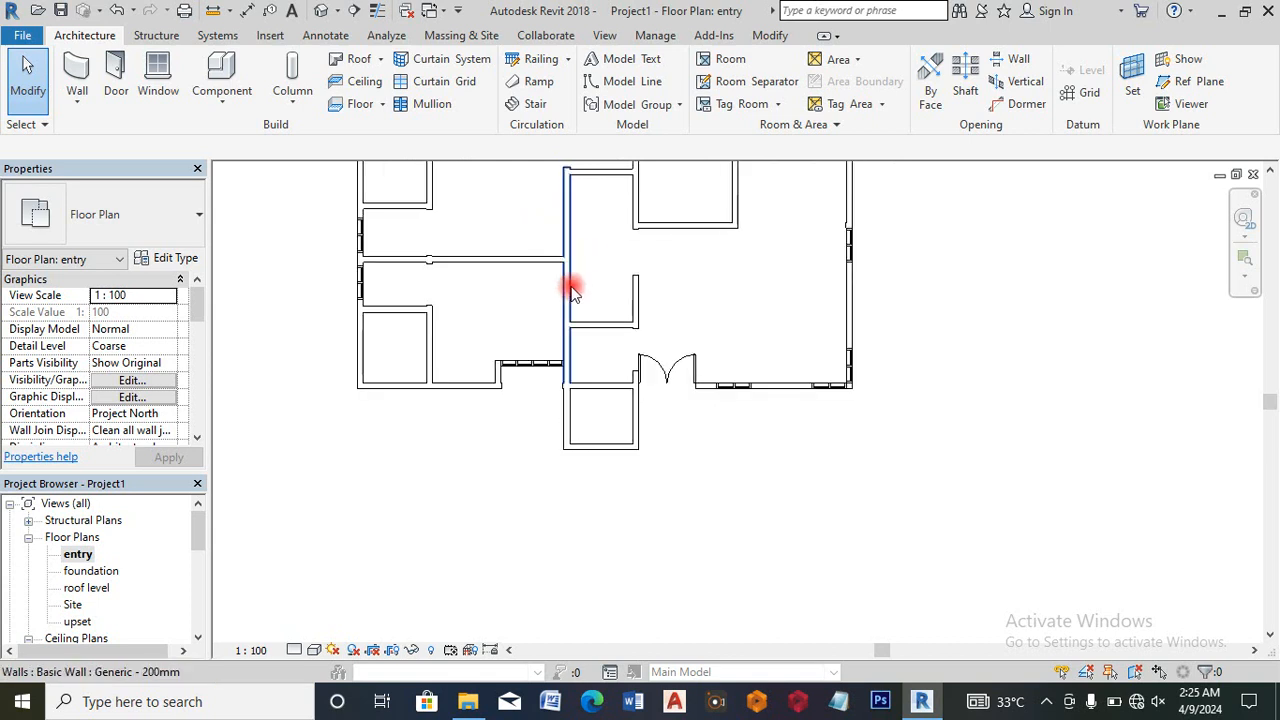
scroll(557, 314, "down", 2)
left_click(116, 92)
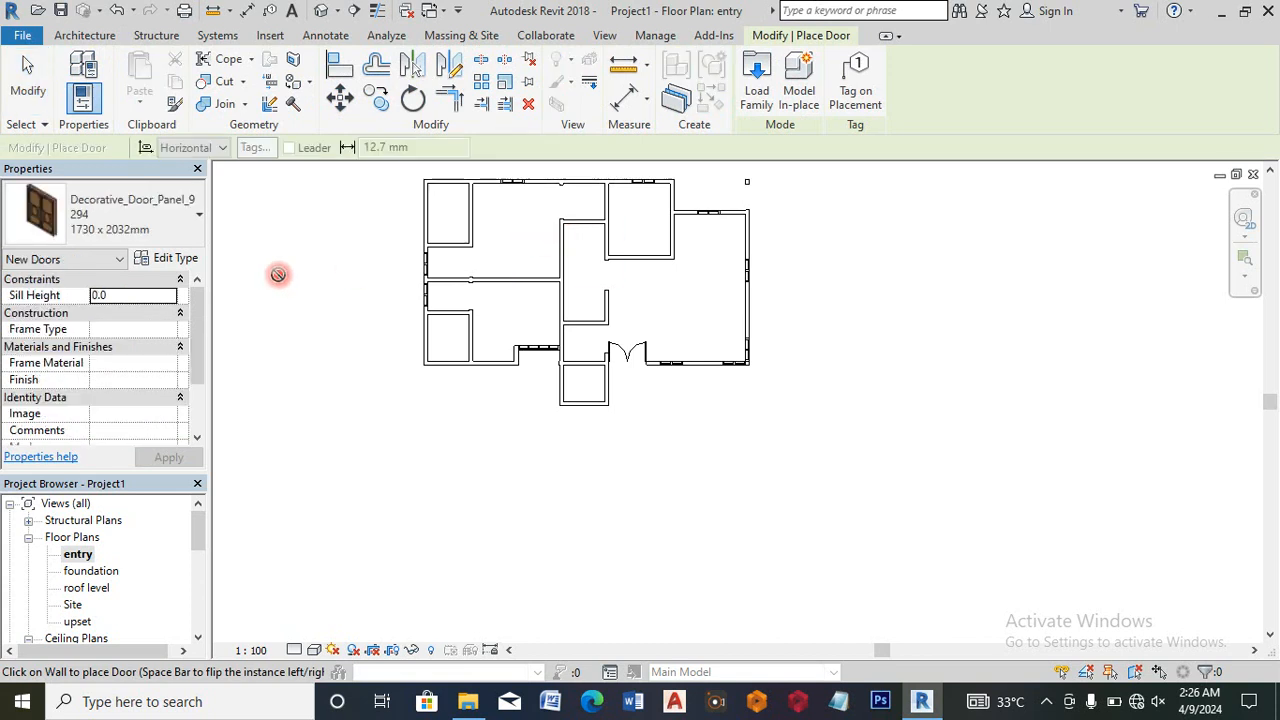
left_click(188, 242)
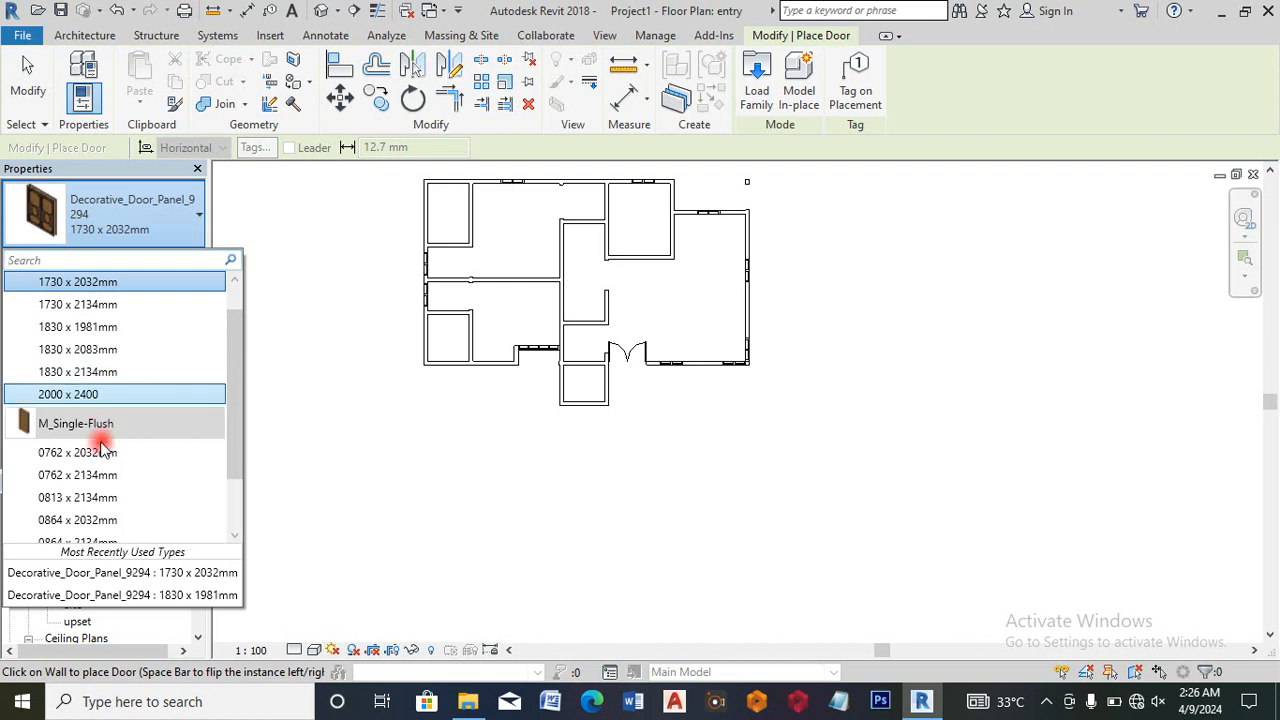
left_click(80, 330)
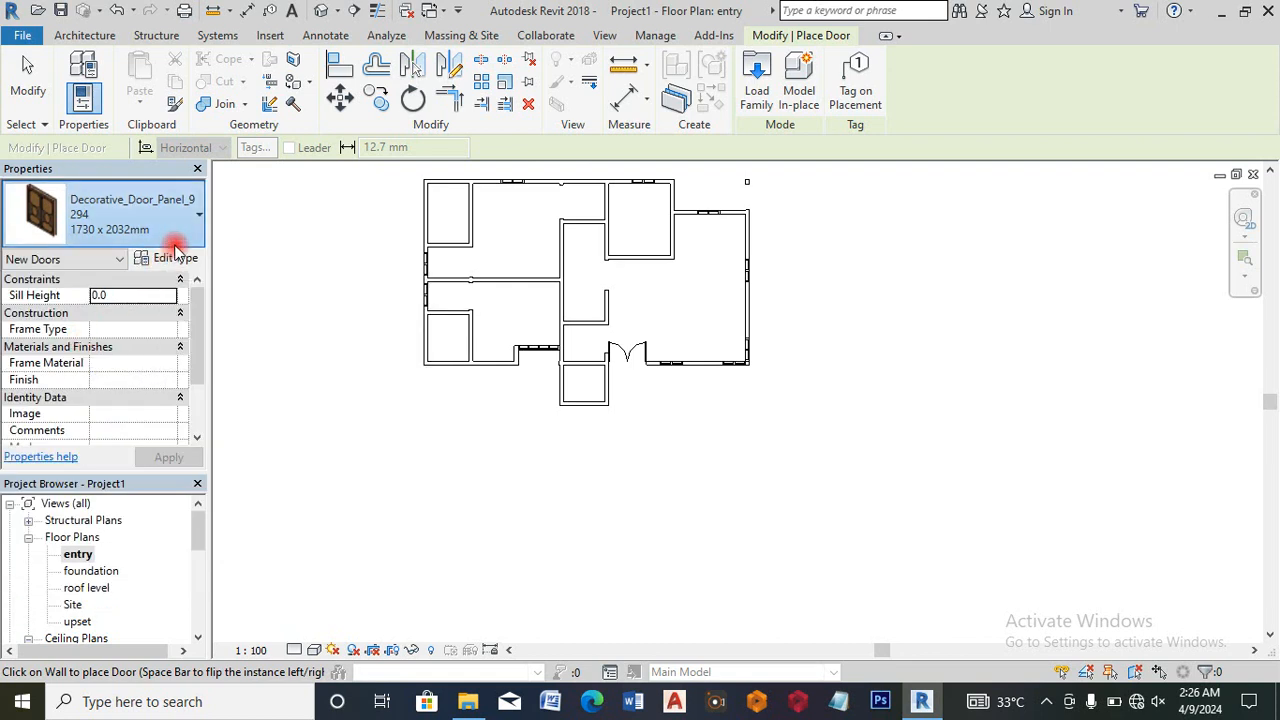
left_click(158, 240)
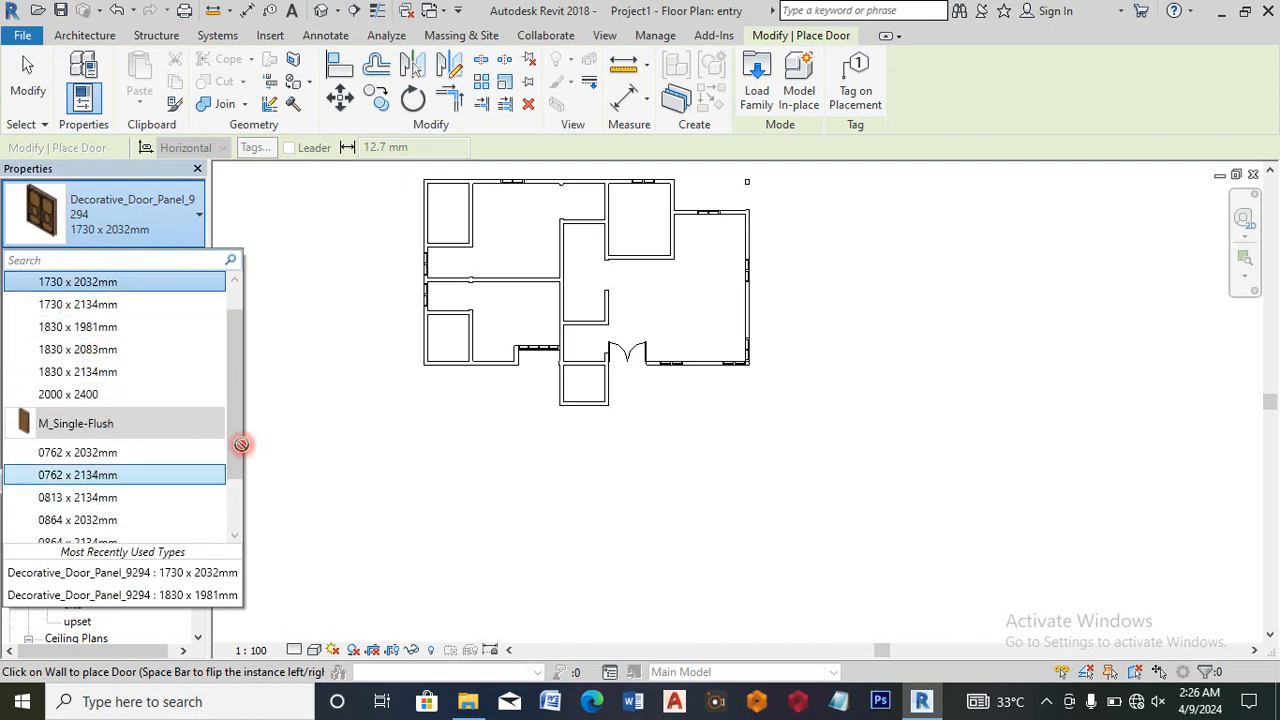
left_click_drag(241, 444, 233, 482)
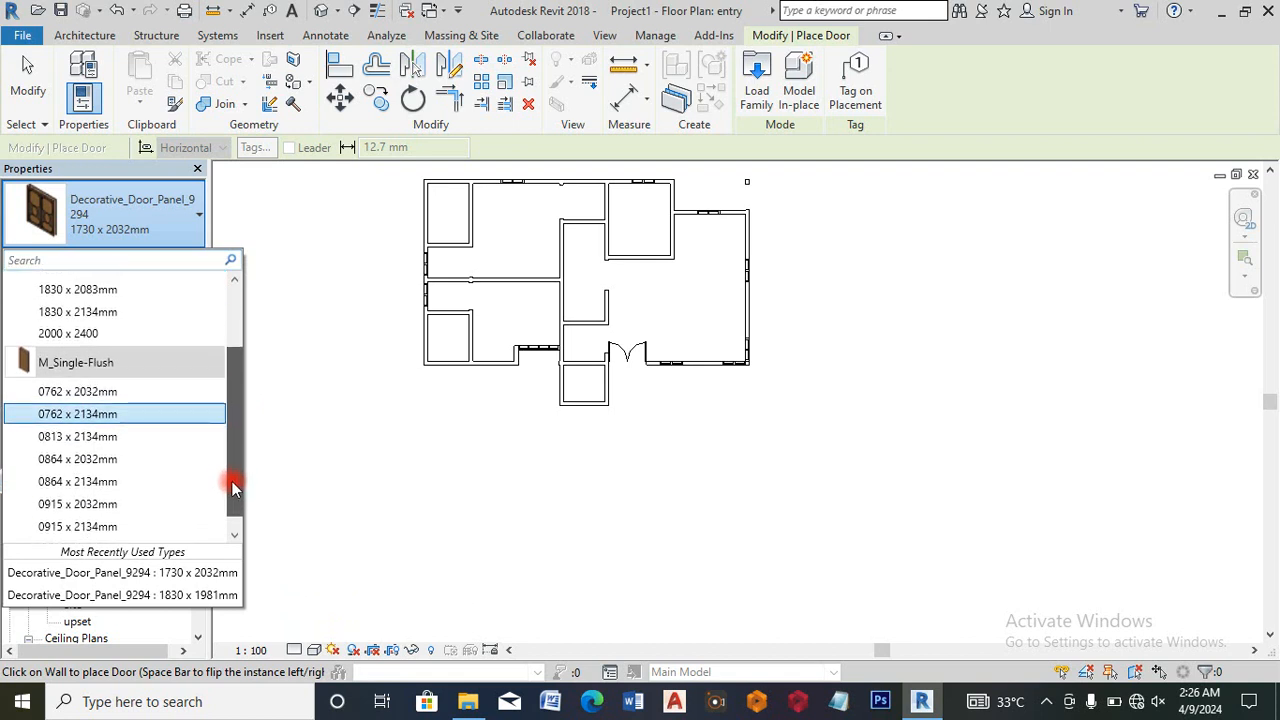
left_click(113, 505)
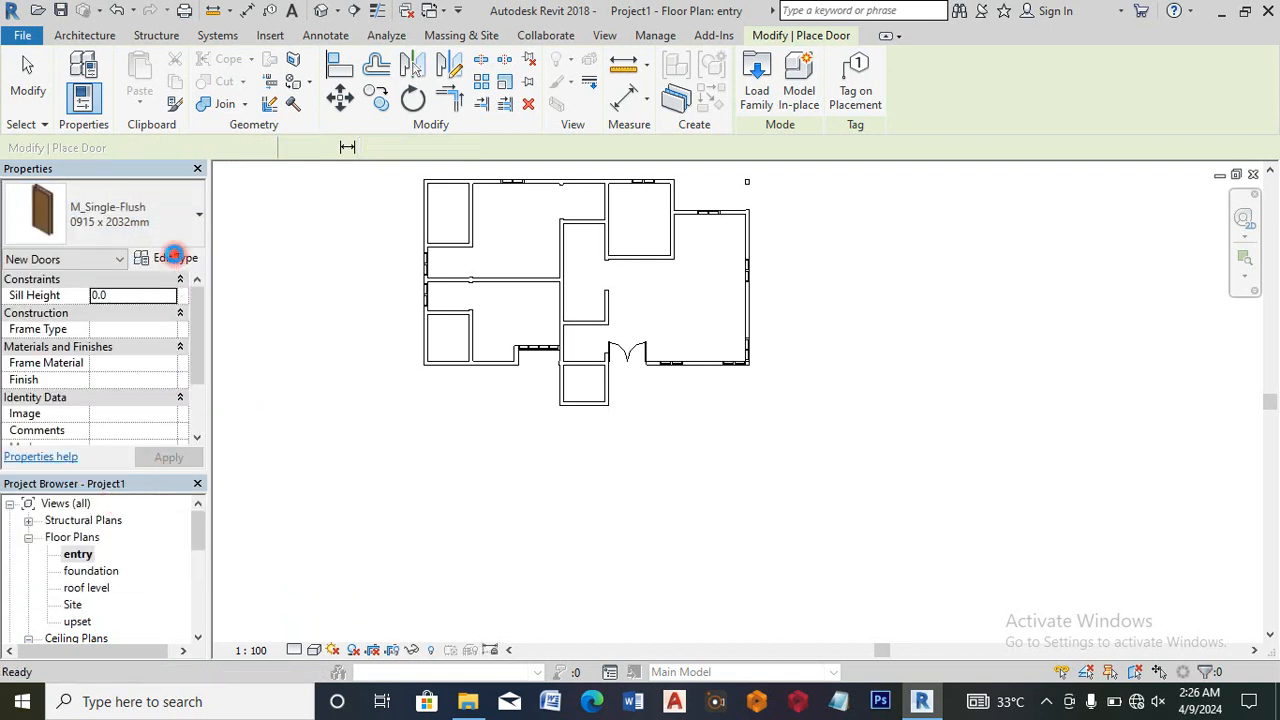
Step: Set the single flush door type's height to 2100 and width to 900 mm
left_click(176, 259)
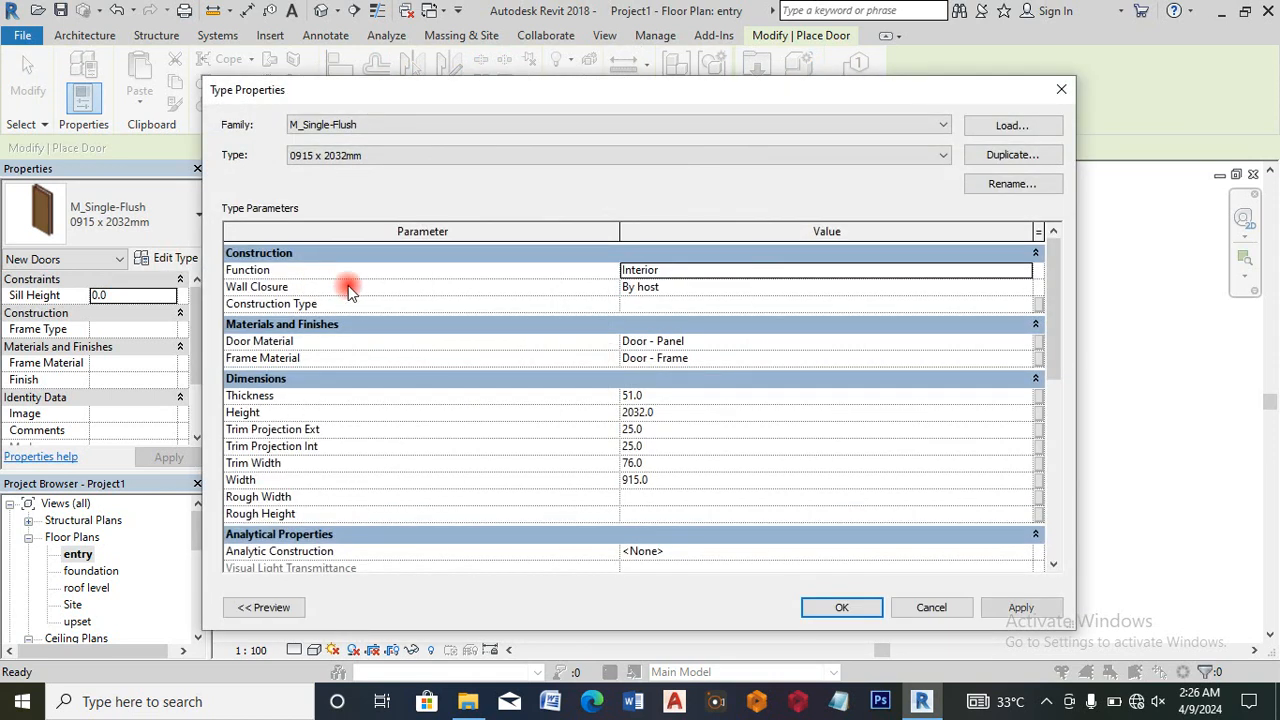
left_click(677, 411)
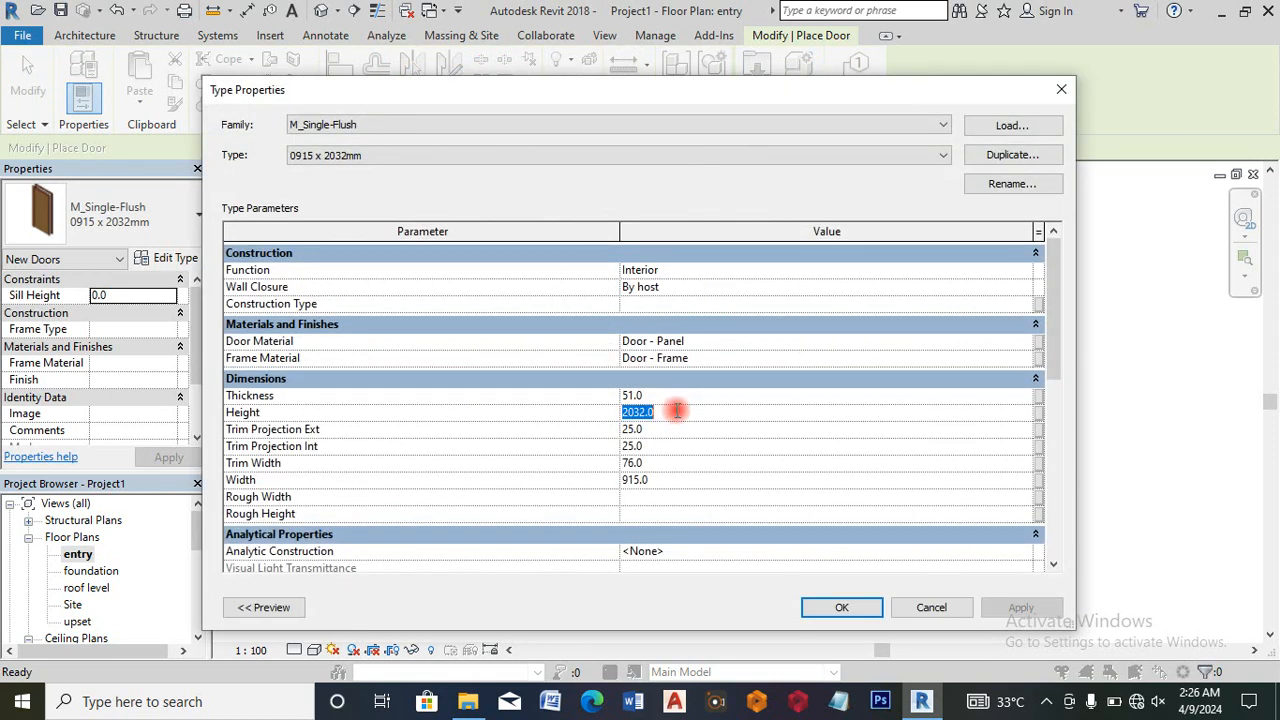
type("21")
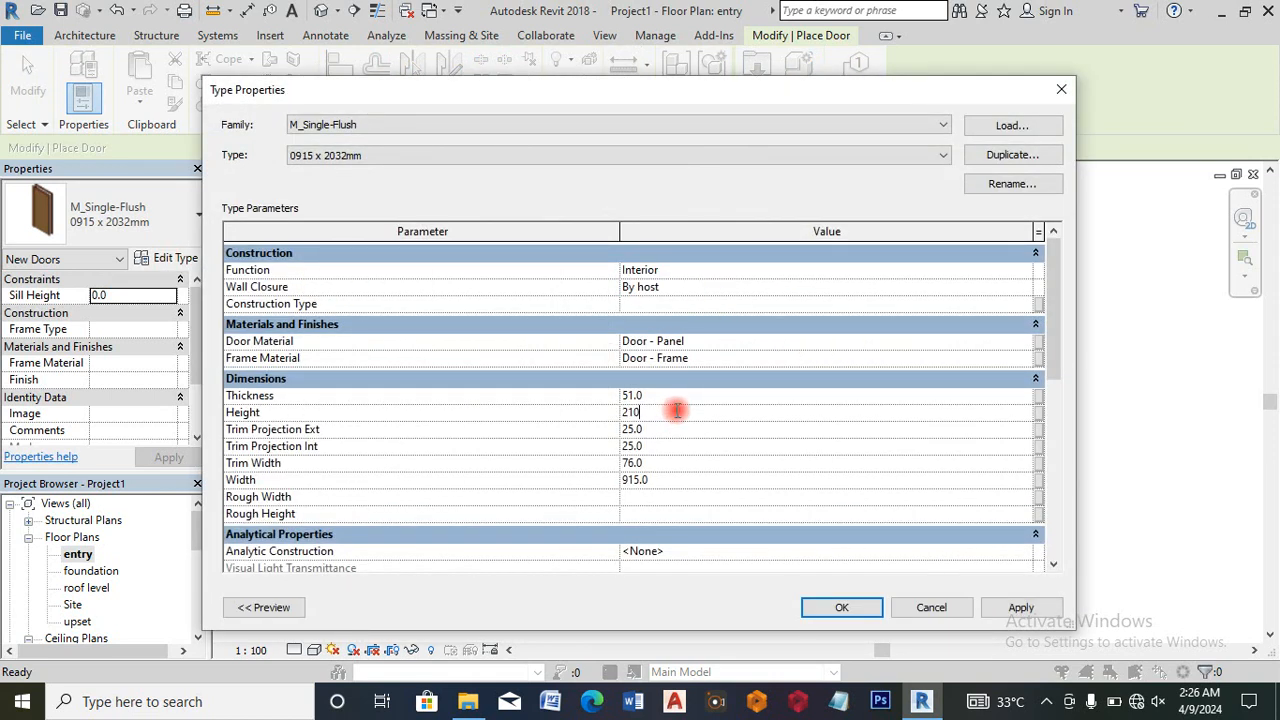
left_click(656, 481)
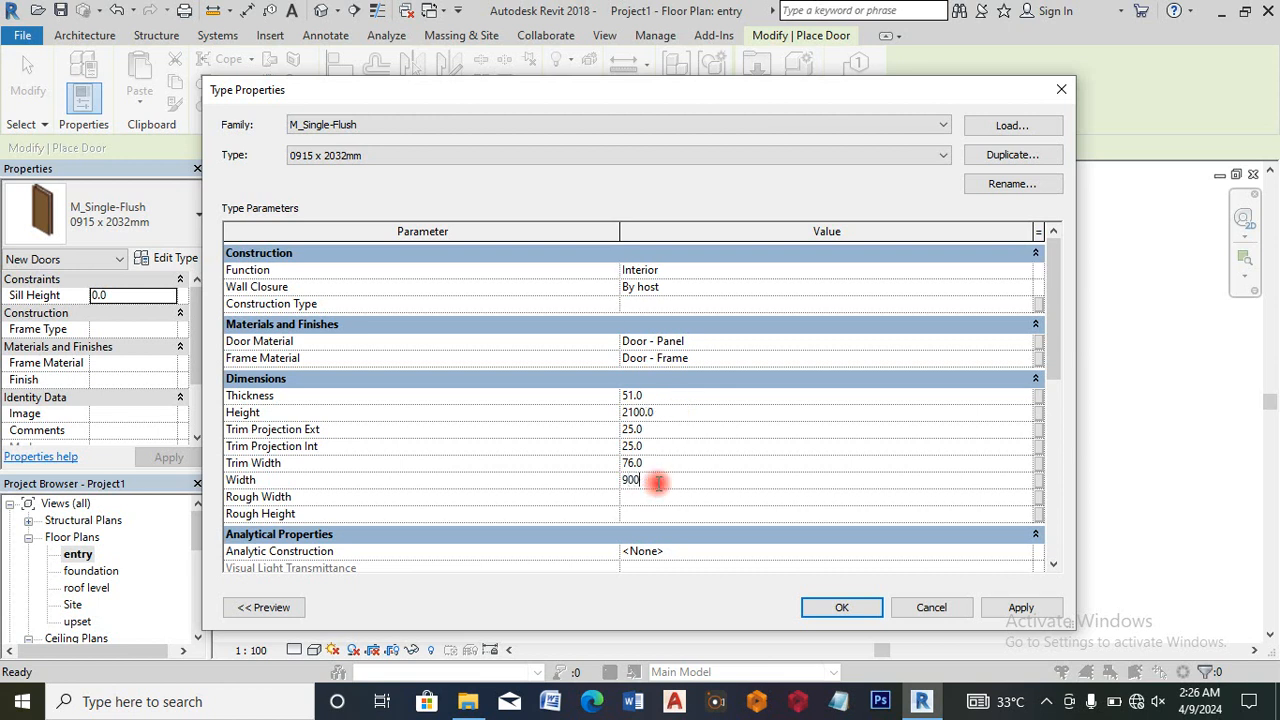
left_click(842, 607)
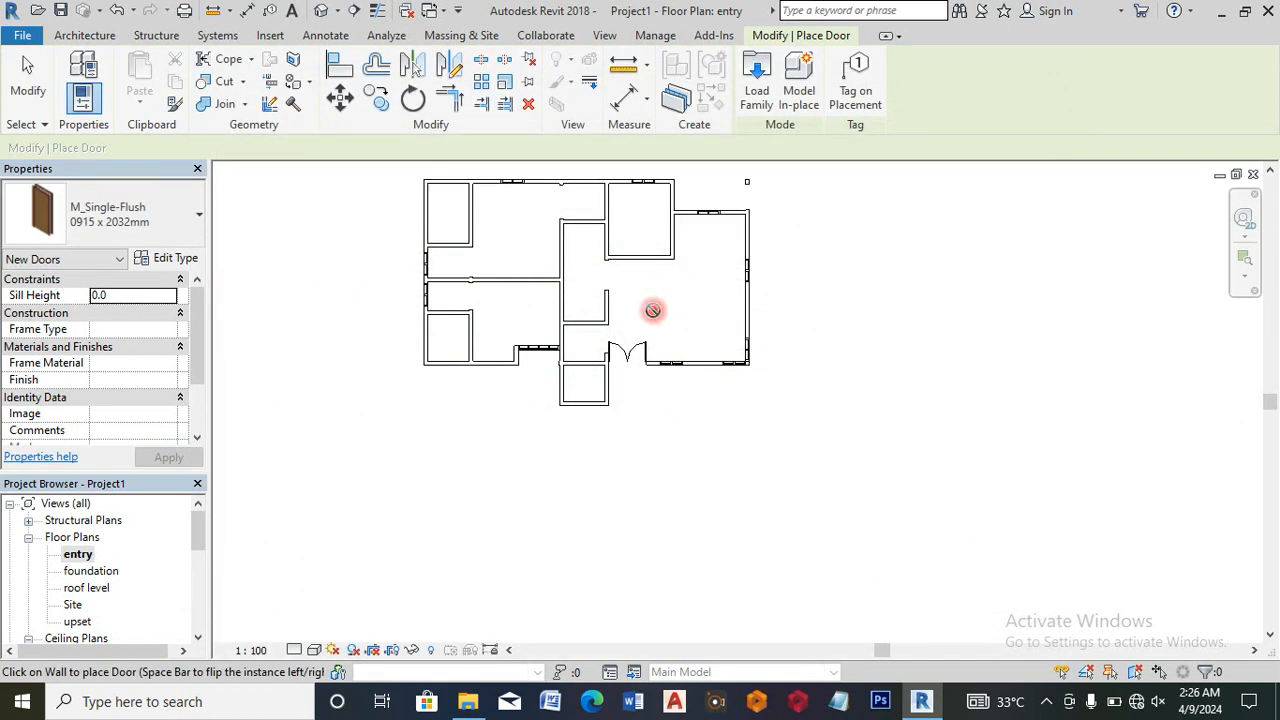
Step: Place single flush doors in the bedrooms' hallway wall, centred 600 mm below and 700 mm above the dividing wall, opening into the bedrooms
scroll(571, 295, "up", 4)
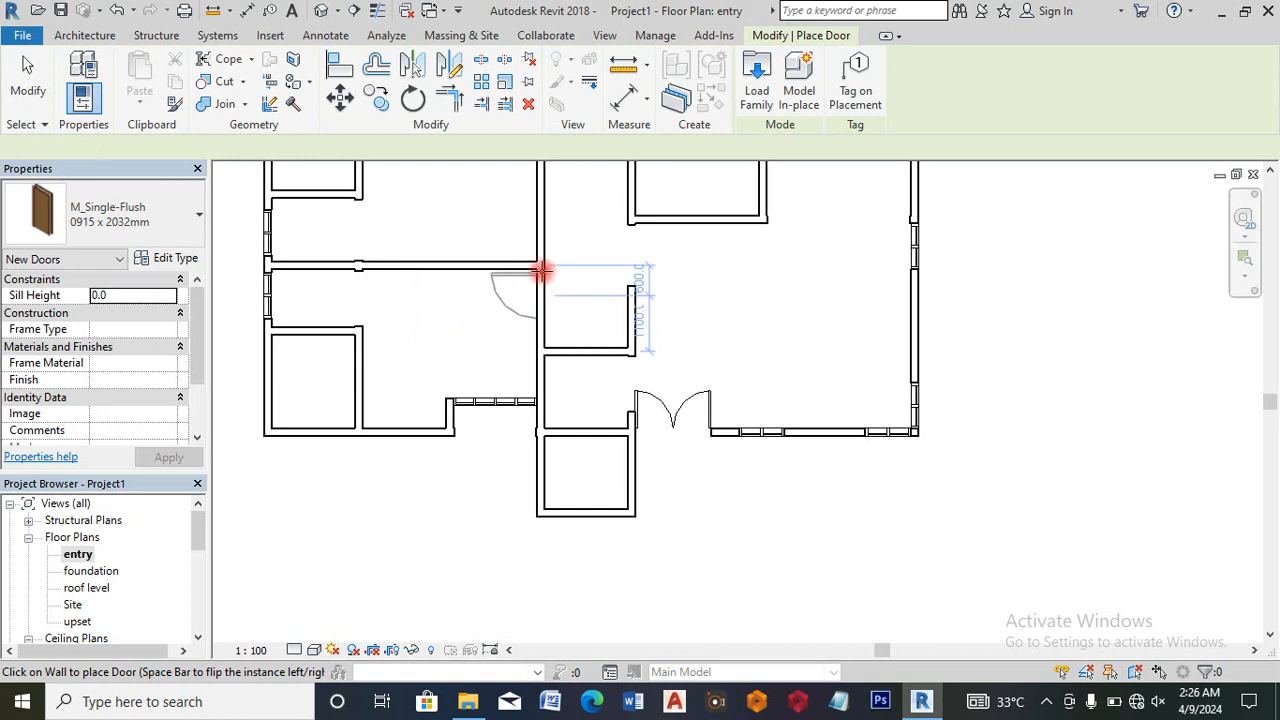
left_click(539, 233)
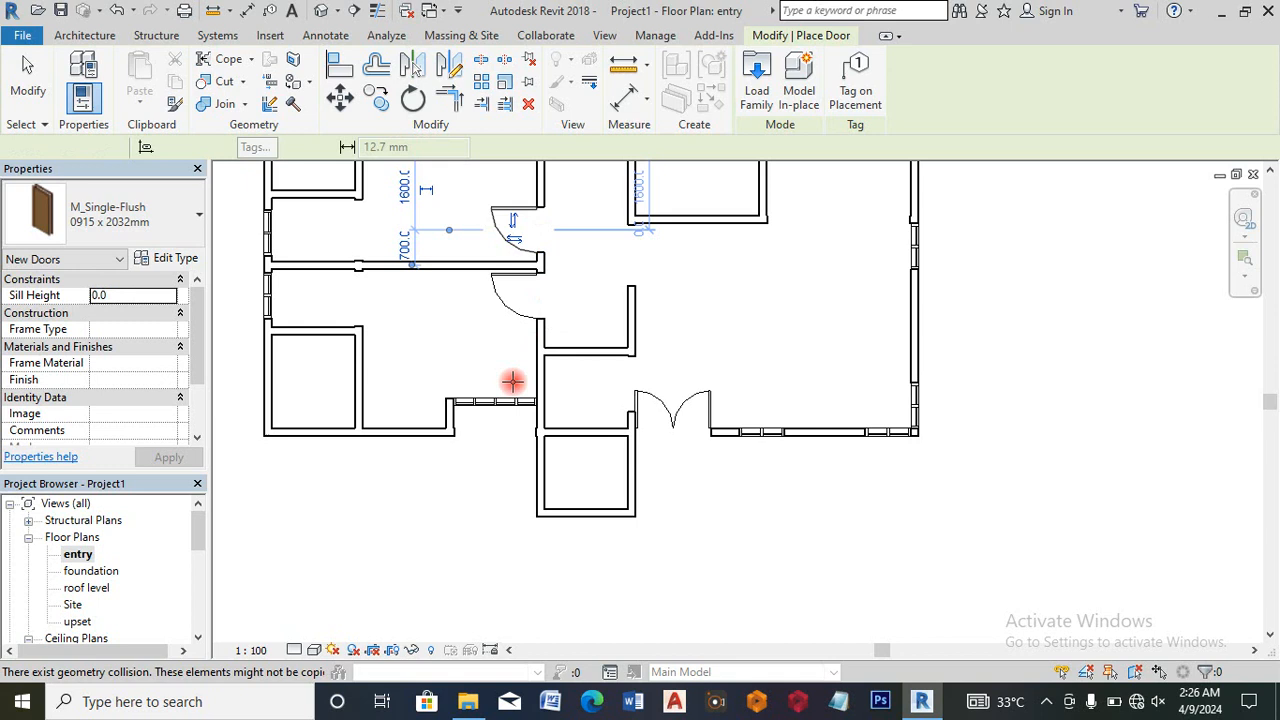
Step: Place two single flush doors in the upper-right room's right wall, one 600 mm below the top wall, one just below the adjoining exterior wall
scroll(423, 451, "down", 2)
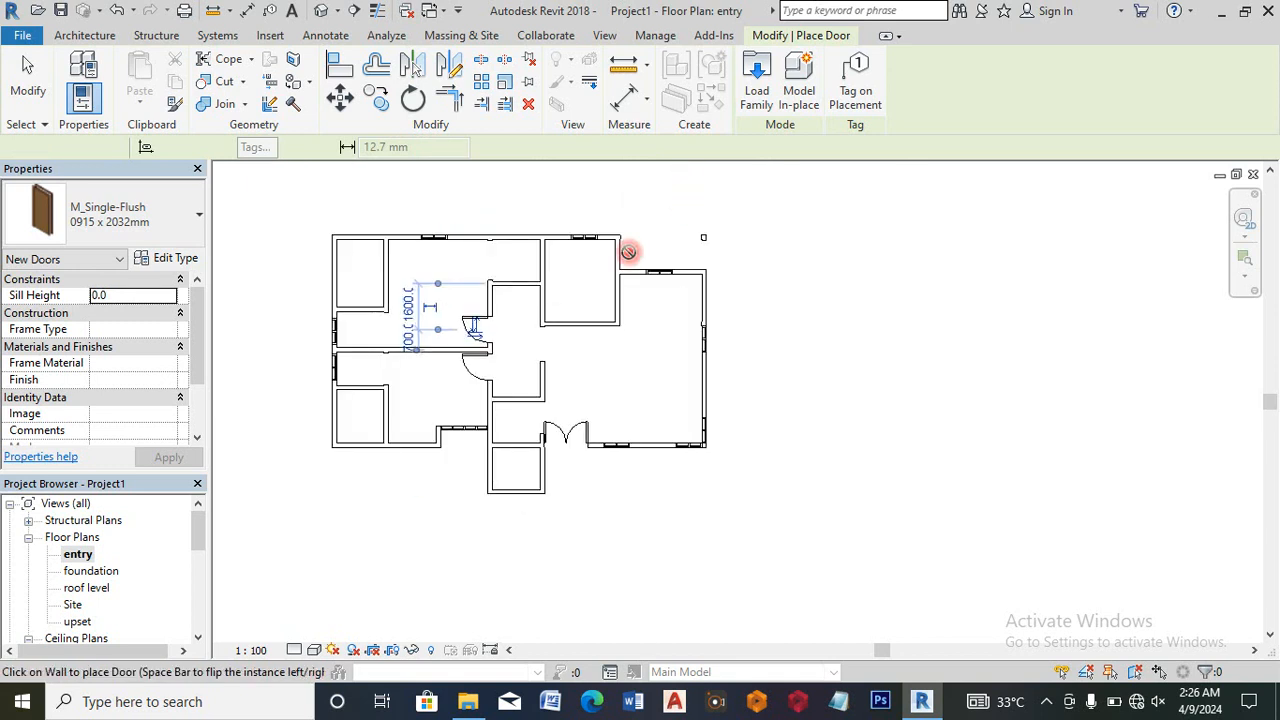
scroll(611, 251, "up", 2)
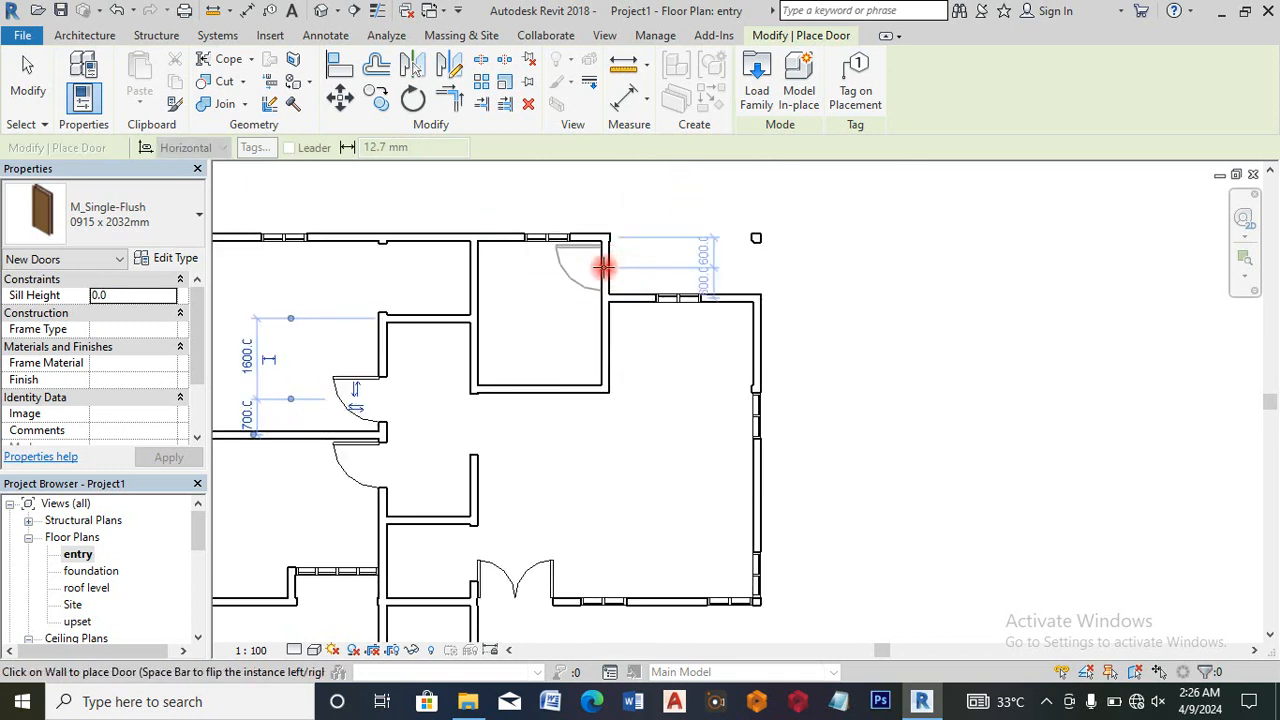
left_click(603, 268)
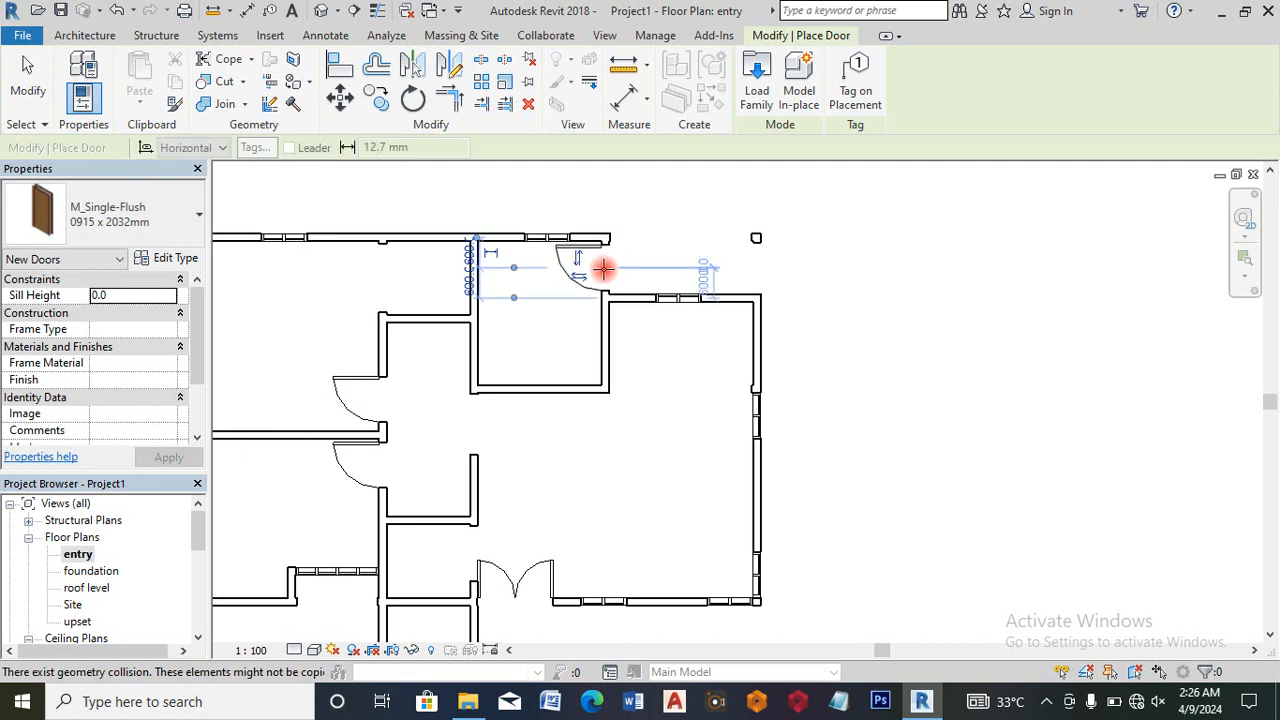
key("Escape")
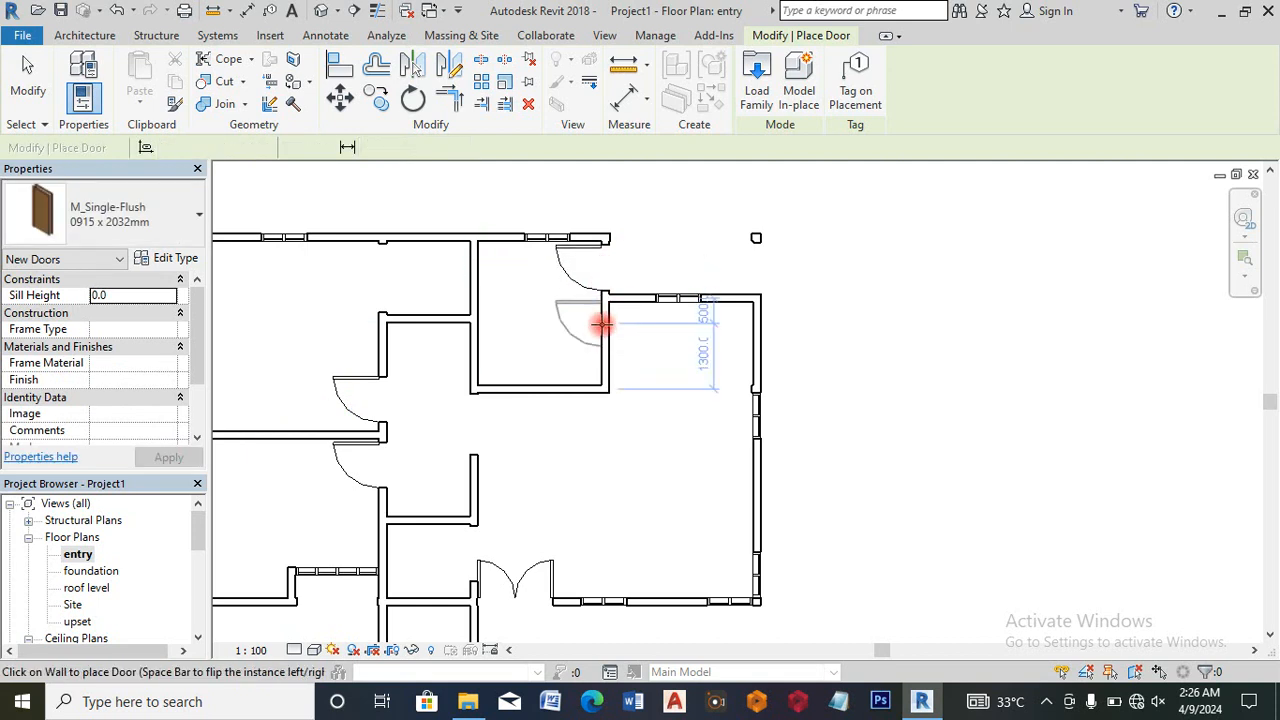
left_click(602, 321)
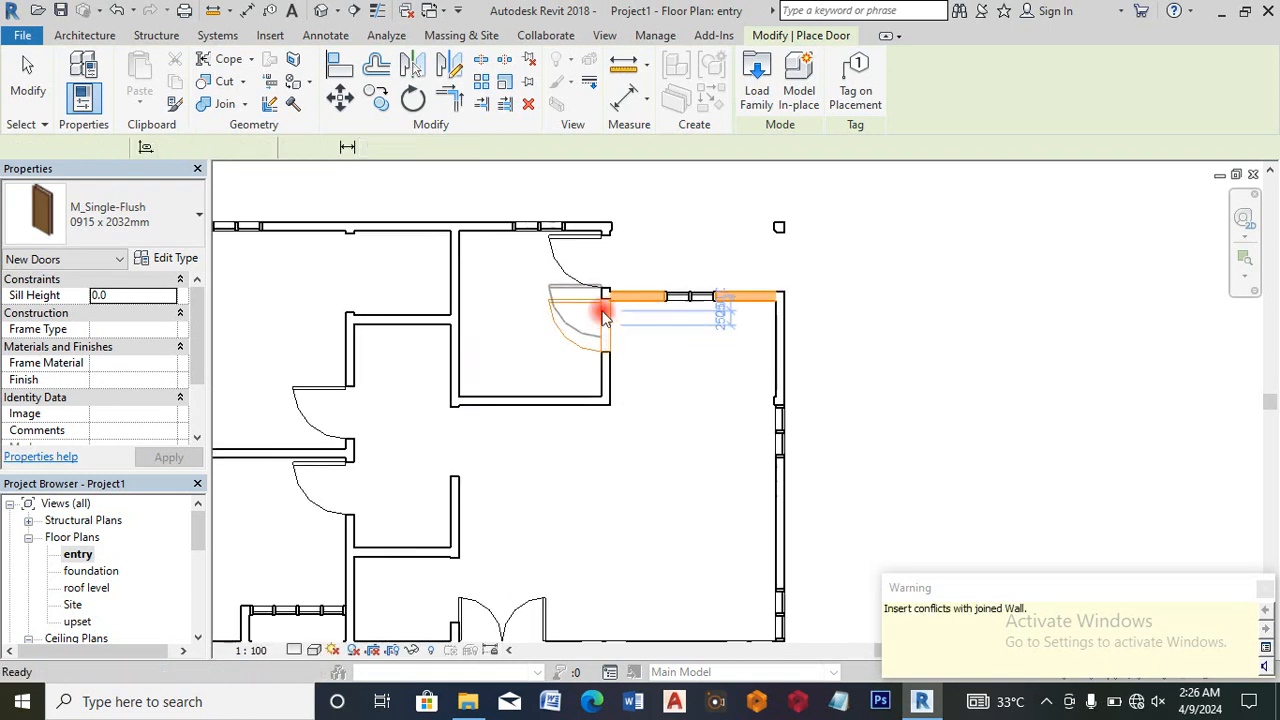
scroll(590, 305, "up", 3)
key("Escape")
key("Escape")
Step: Shift the lower of these two doors to 540 mm from the adjoining wall and flip the hinge side of both doors
left_click(588, 303)
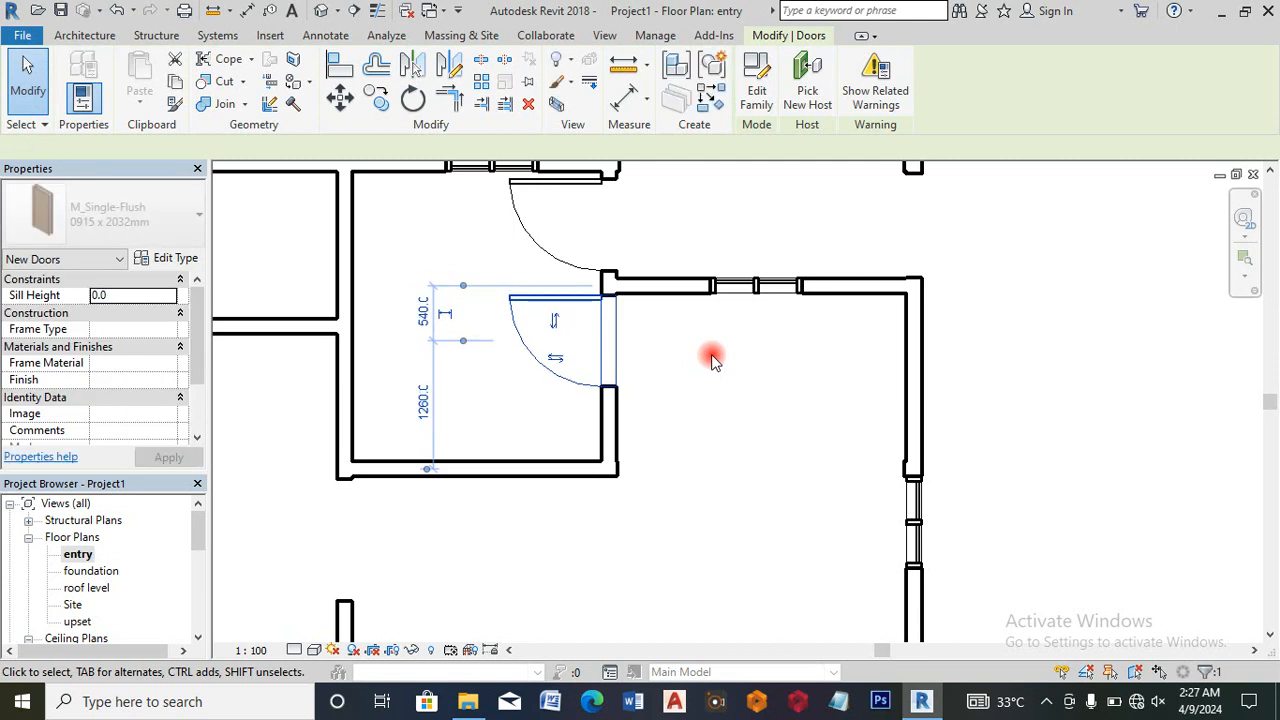
scroll(554, 360, "up", 1)
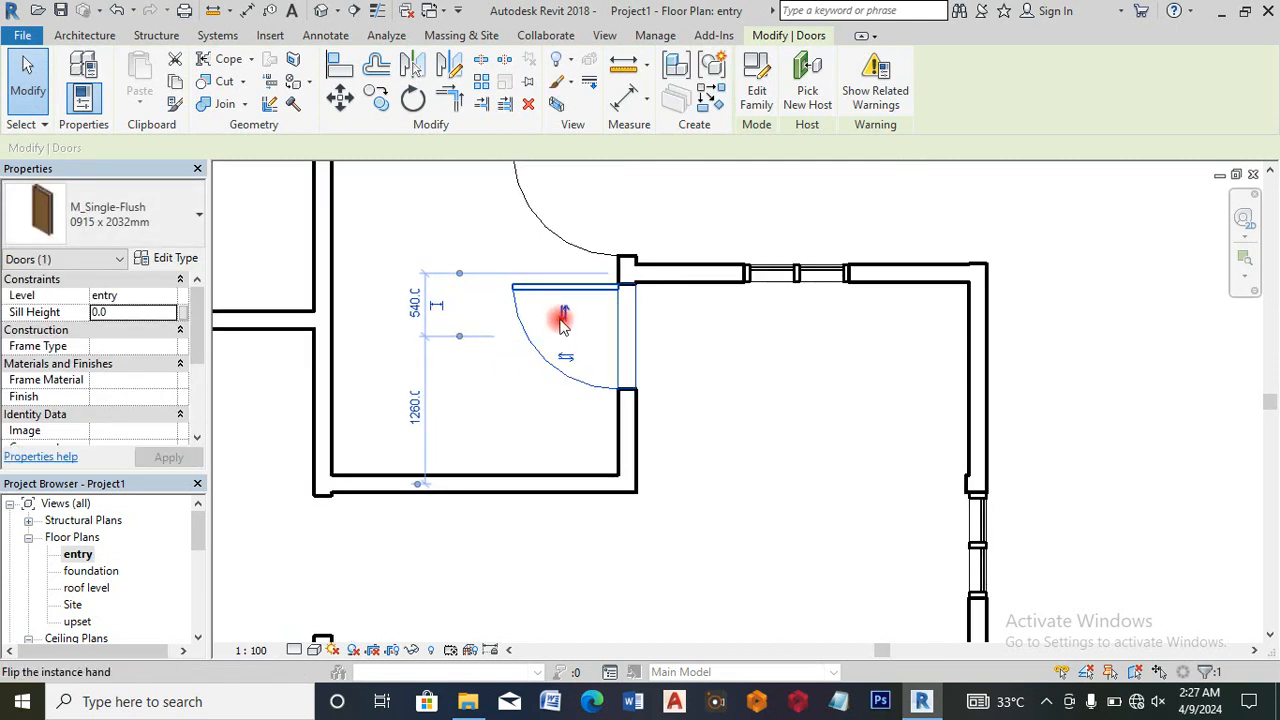
left_click(563, 318)
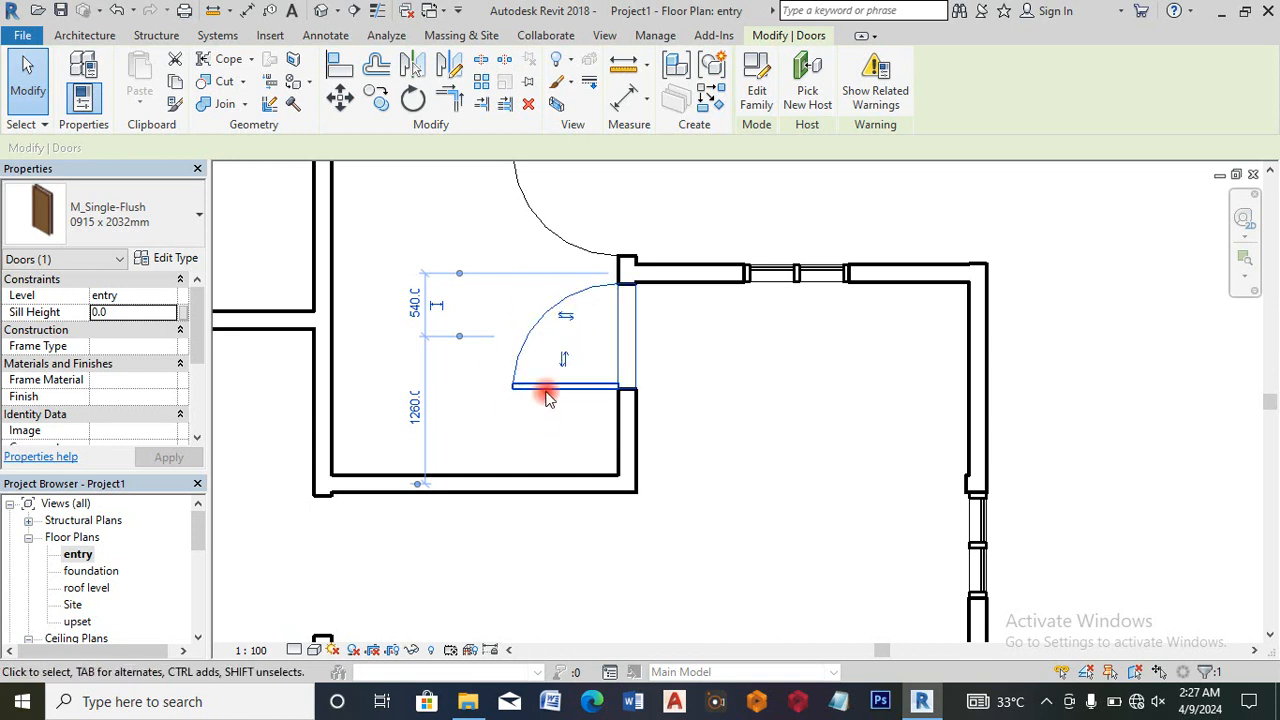
scroll(560, 272, "down", 2)
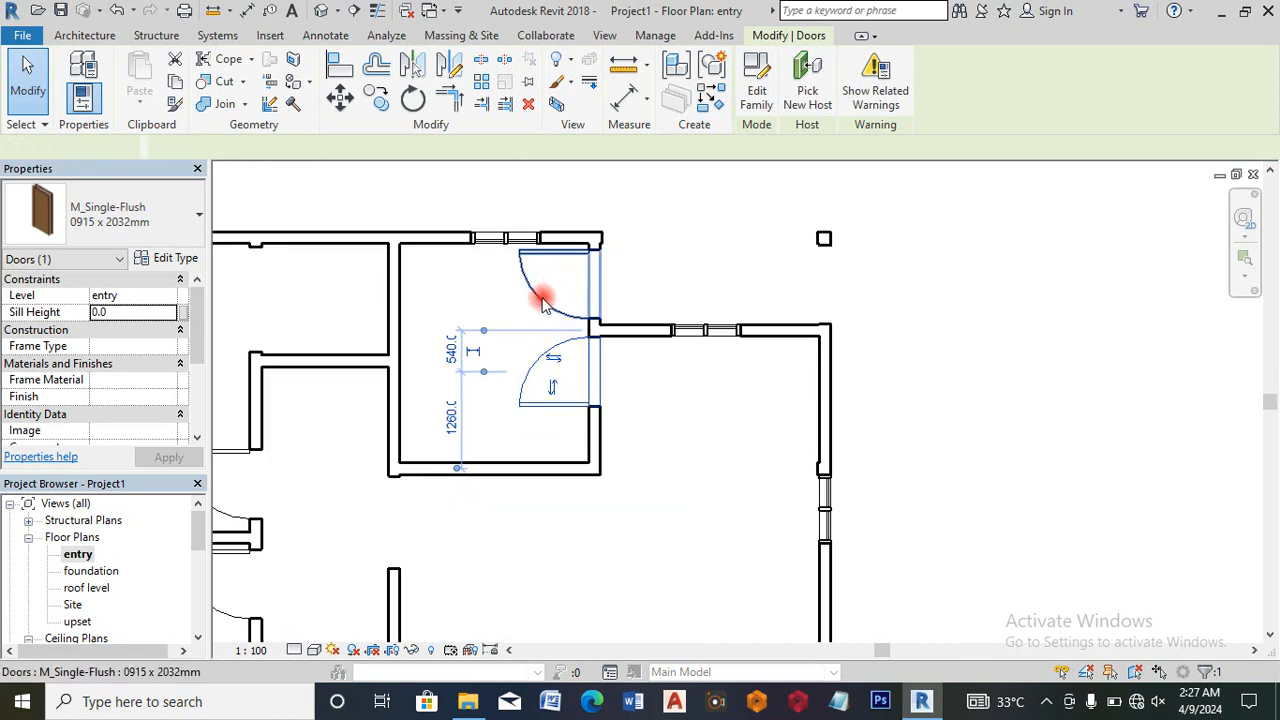
left_click(543, 302)
left_click(553, 280)
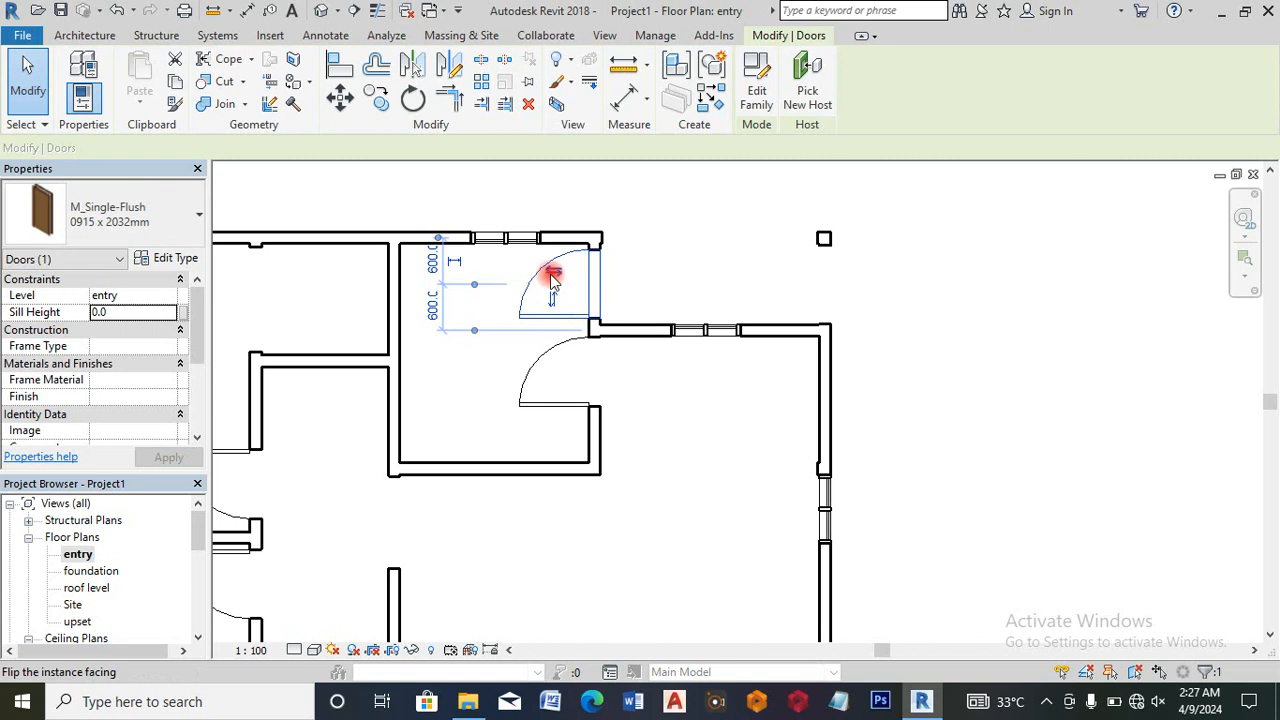
Step: Shift the upper bedroom's door down along its wall until its centre is 540 mm from the bedroom dividing wall
scroll(714, 277, "down", 3)
scroll(489, 375, "up", 4)
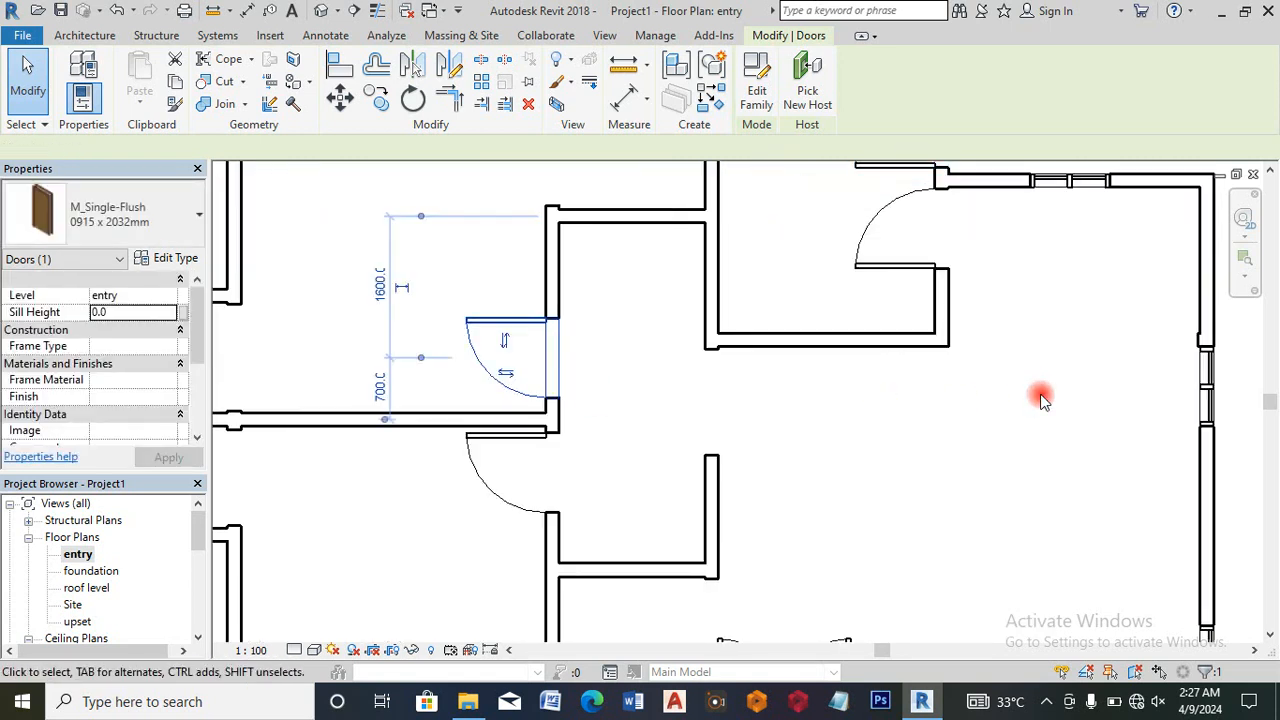
key("Down")
key("Down")
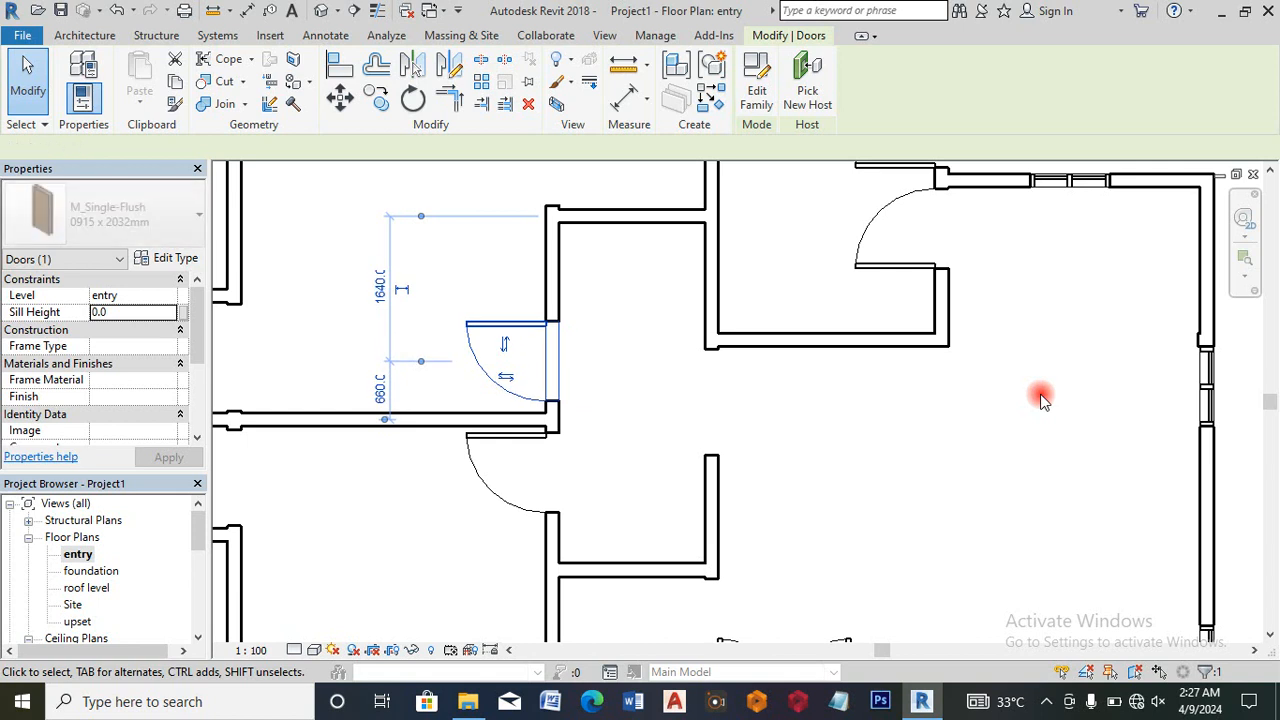
key("Down")
key("Down")
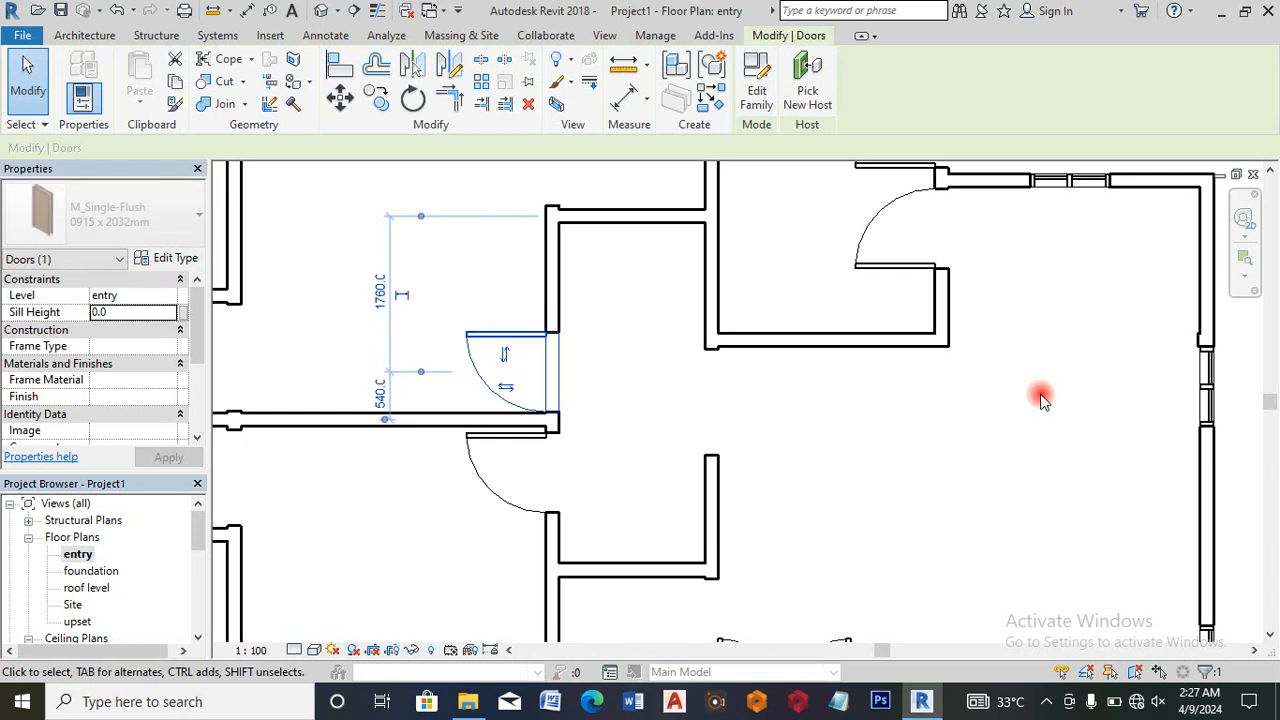
Step: Flip the lower bedroom door's hinge side and shift the door until its centre is 560 mm from the dividing wall
left_click(490, 487)
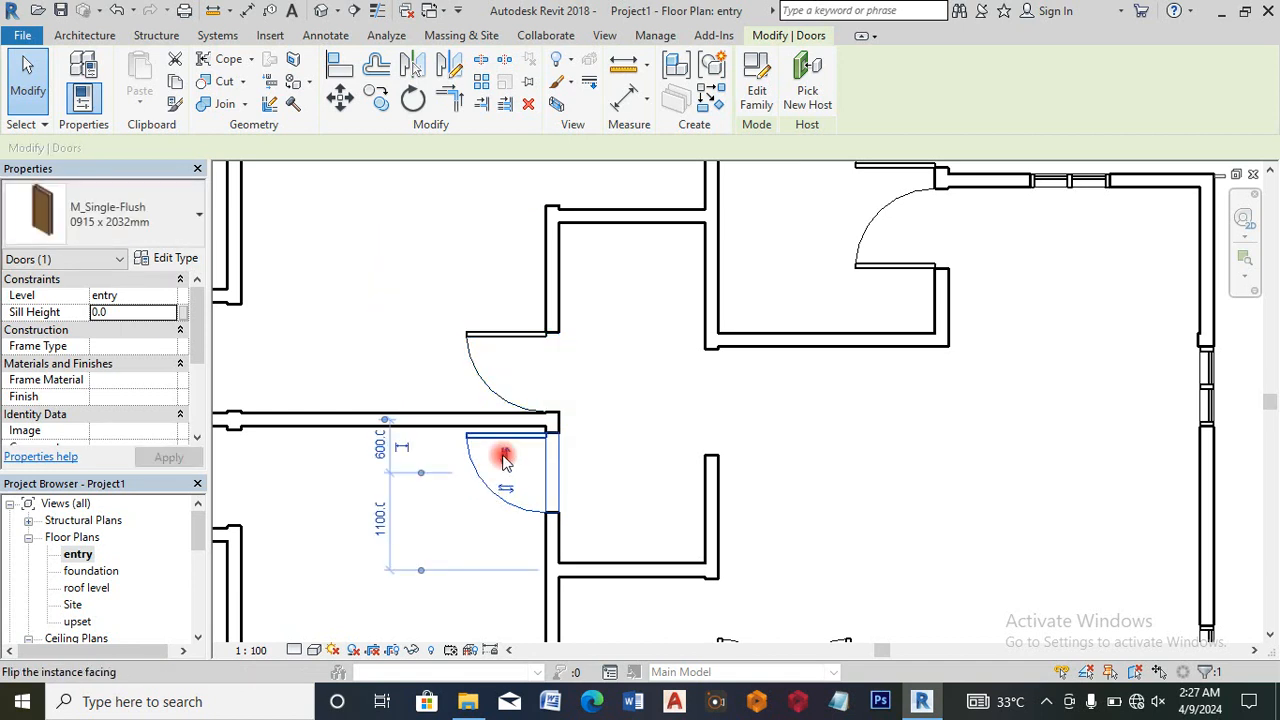
left_click(503, 457)
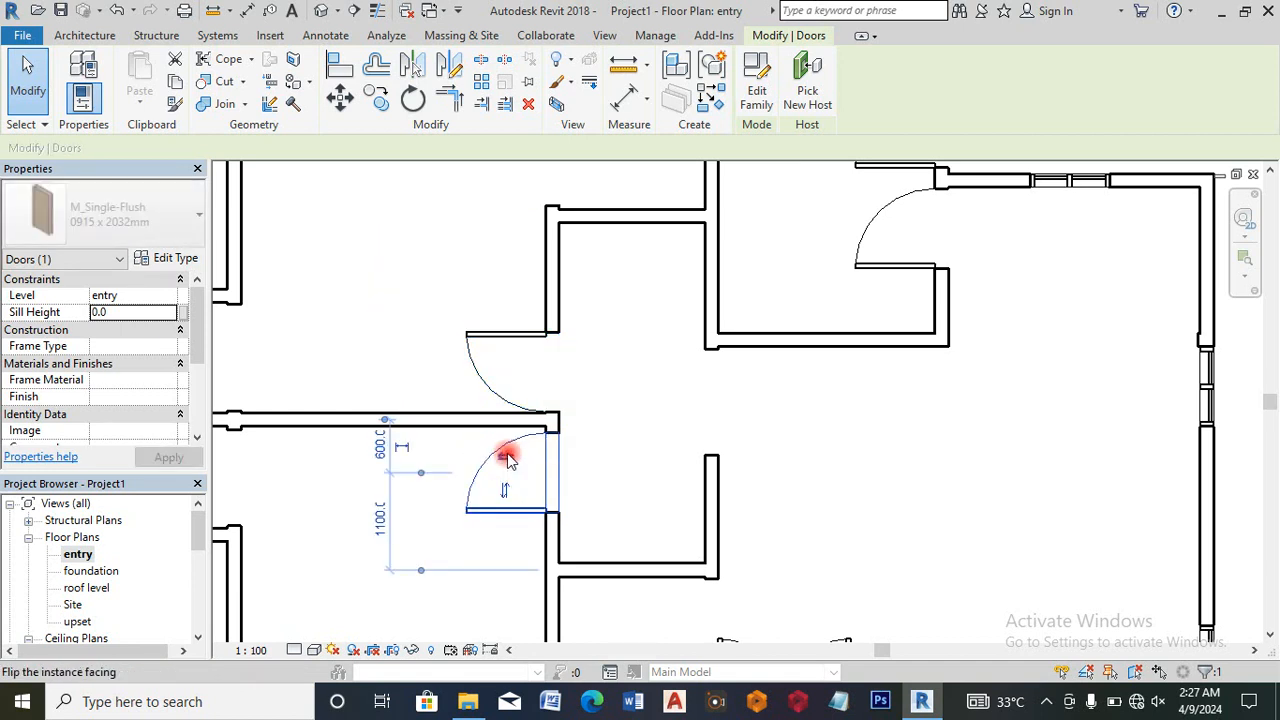
left_click(507, 459)
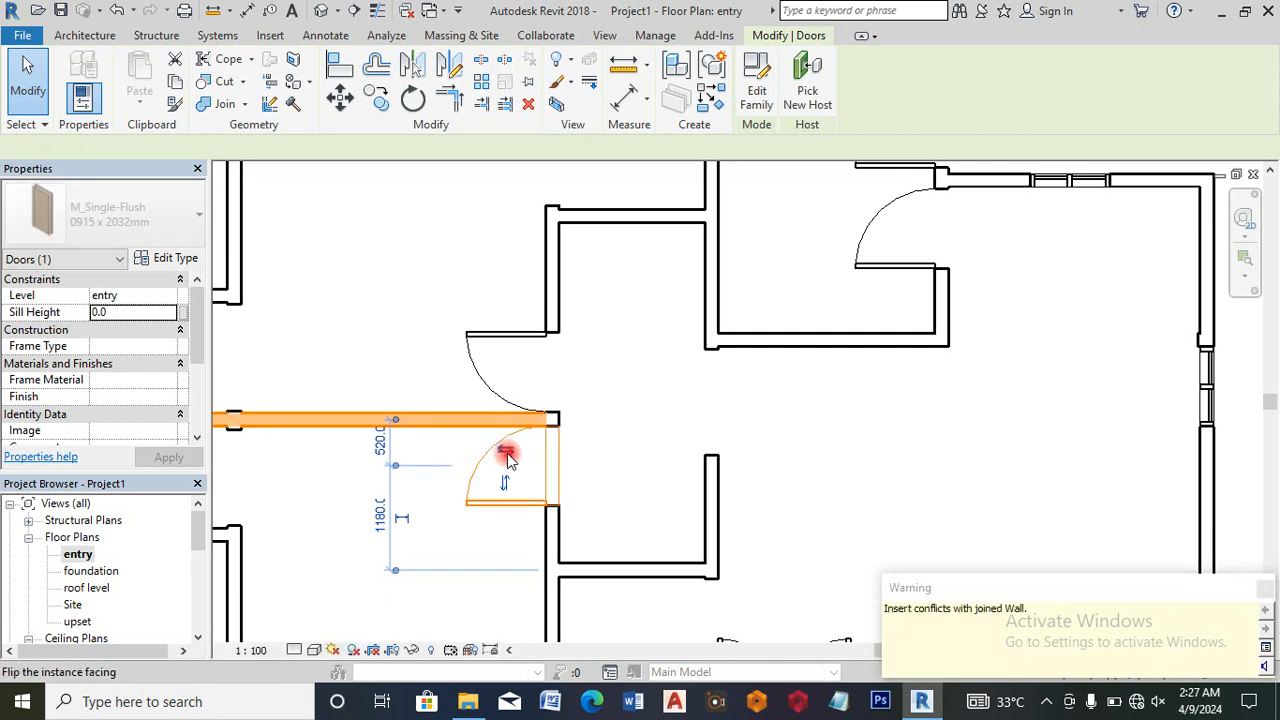
left_click(508, 452)
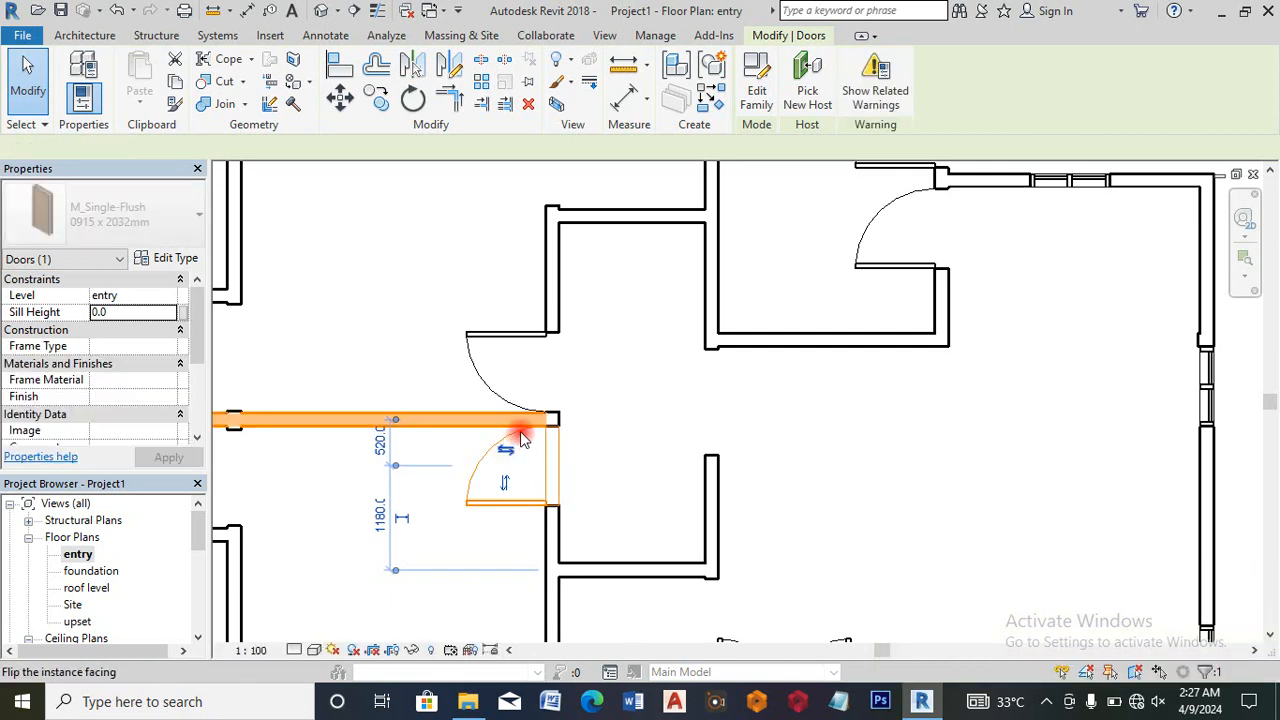
scroll(580, 352, "down", 2)
scroll(580, 352, "down", 3)
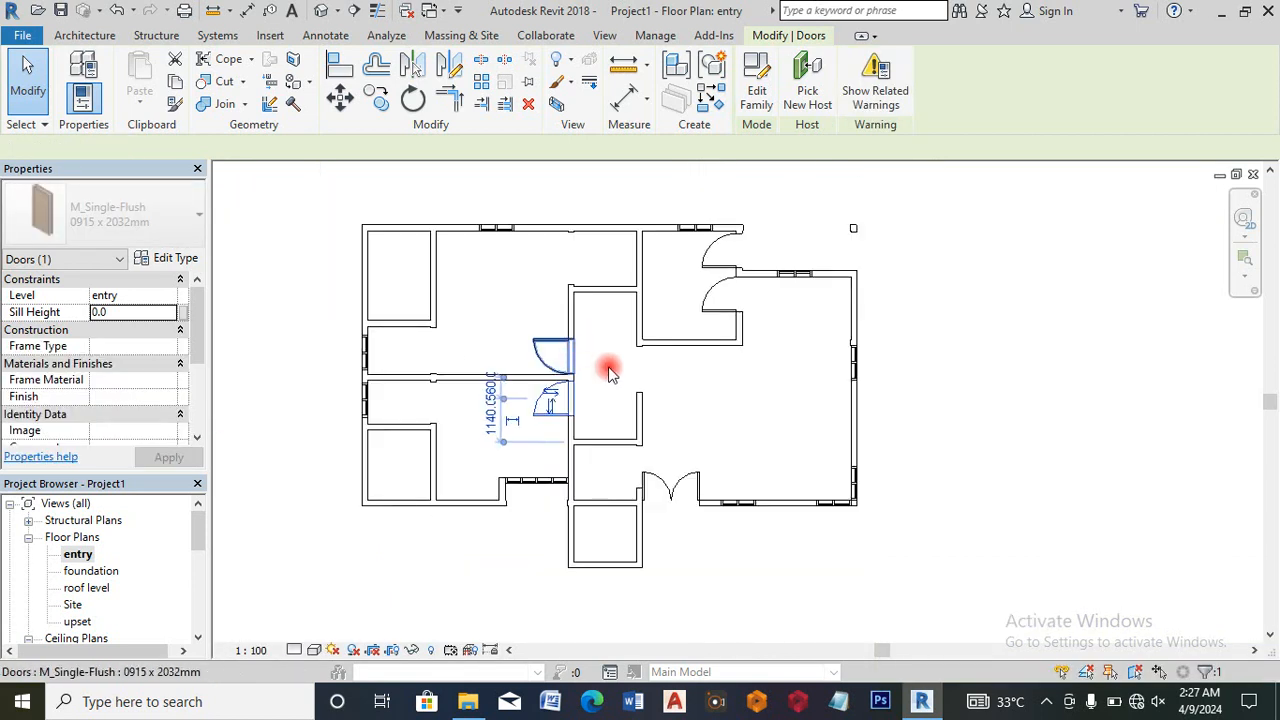
left_click(748, 420)
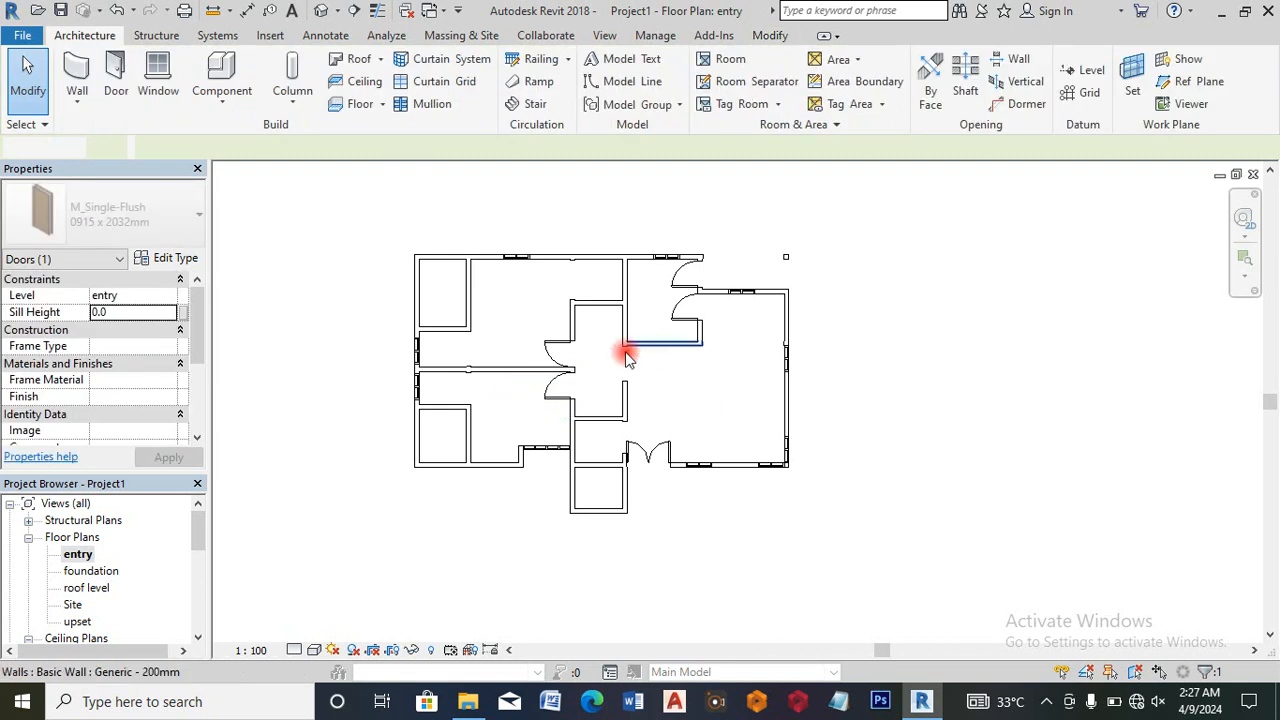
Step: Start placing another door and choose the M_Single-Flush 0762 x 2134mm type
left_click(125, 104)
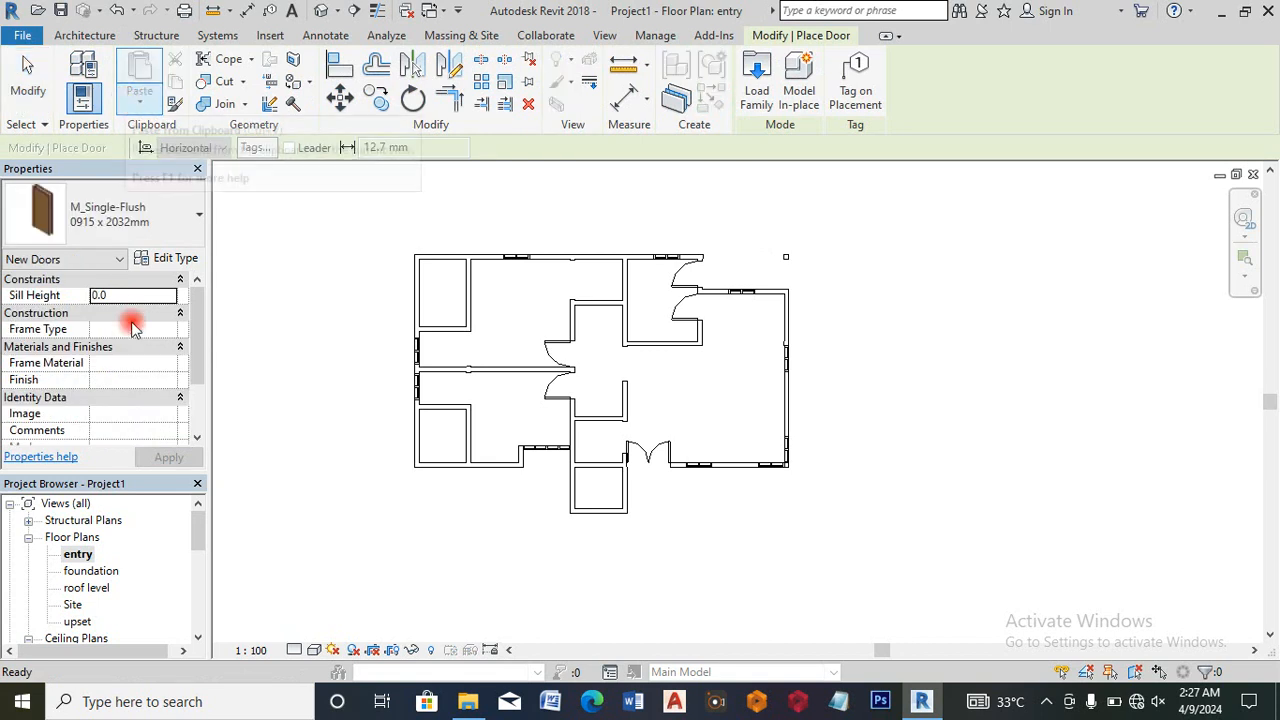
left_click(181, 243)
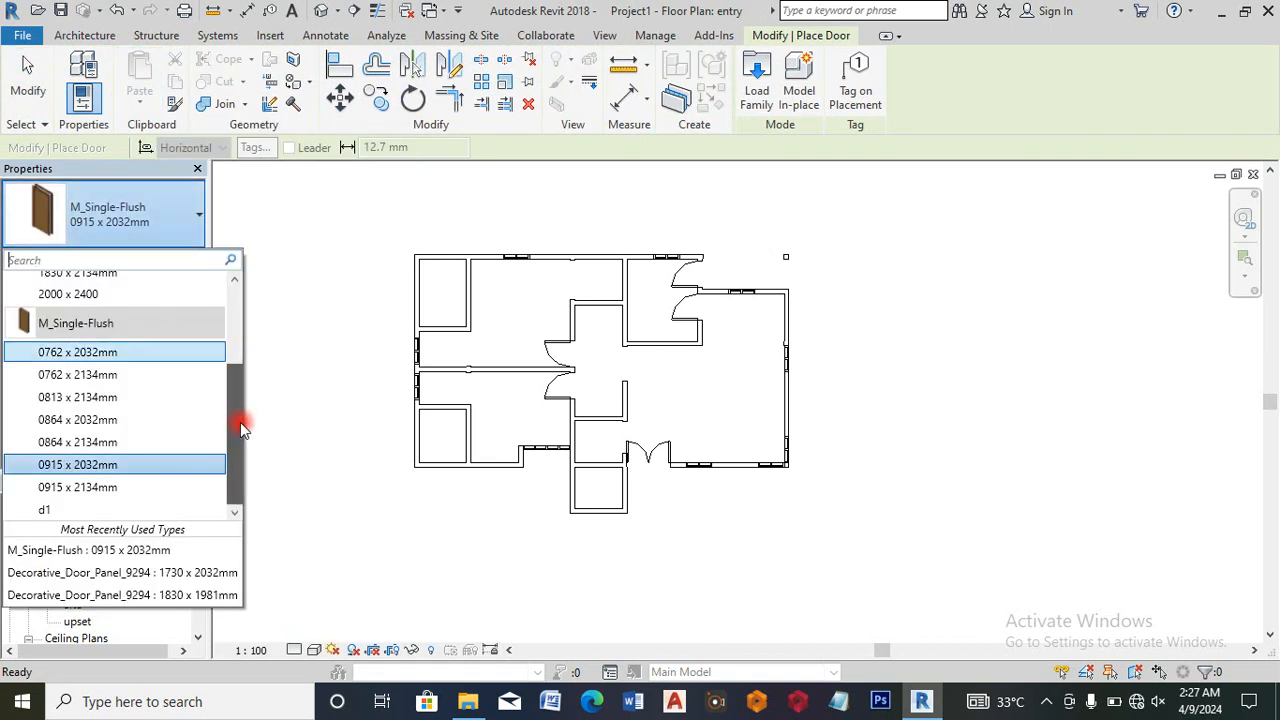
left_click_drag(238, 448, 238, 429)
left_click(119, 415)
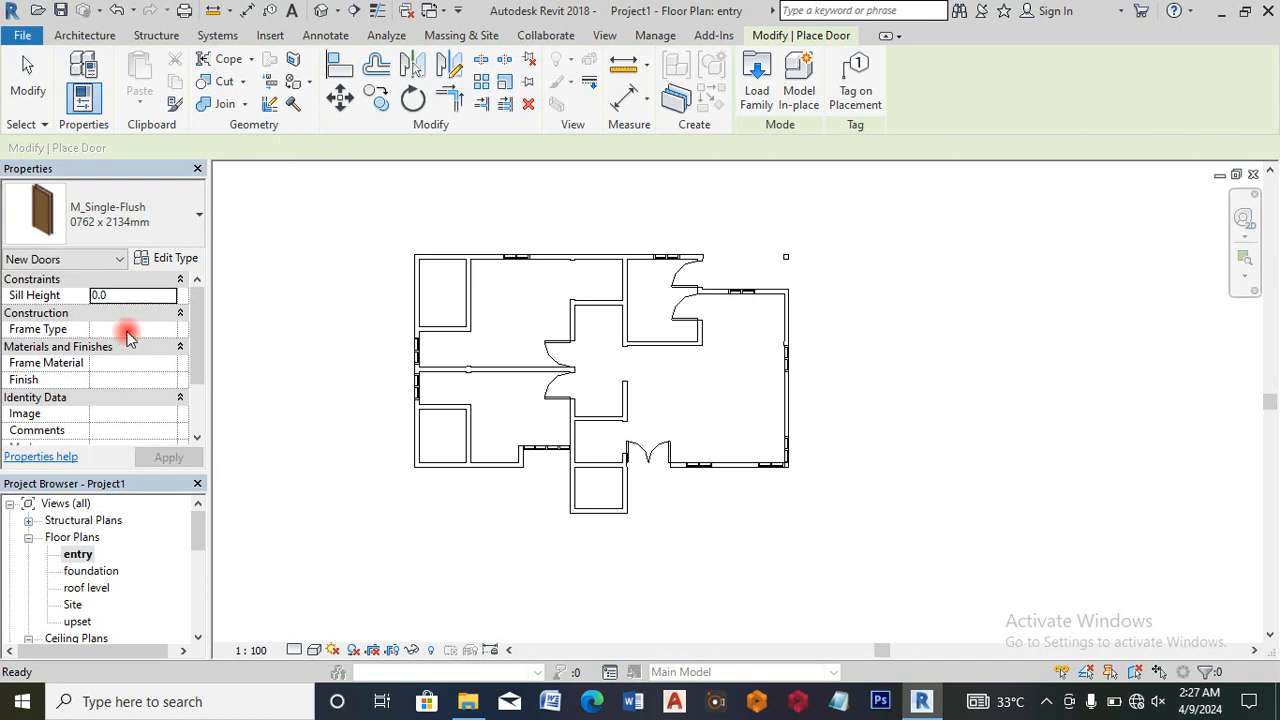
Step: Set the 0762 x 2134mm door type's height to 2100 and width to 750 mm
left_click(158, 258)
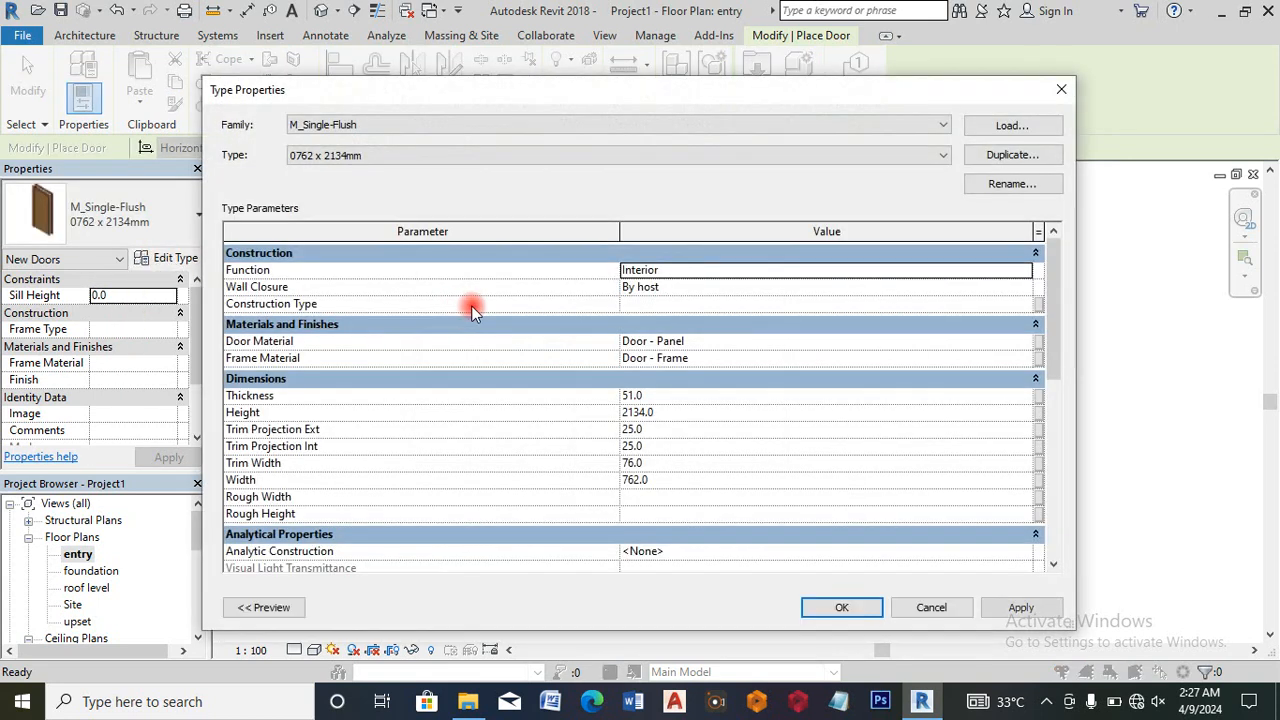
left_click(669, 413)
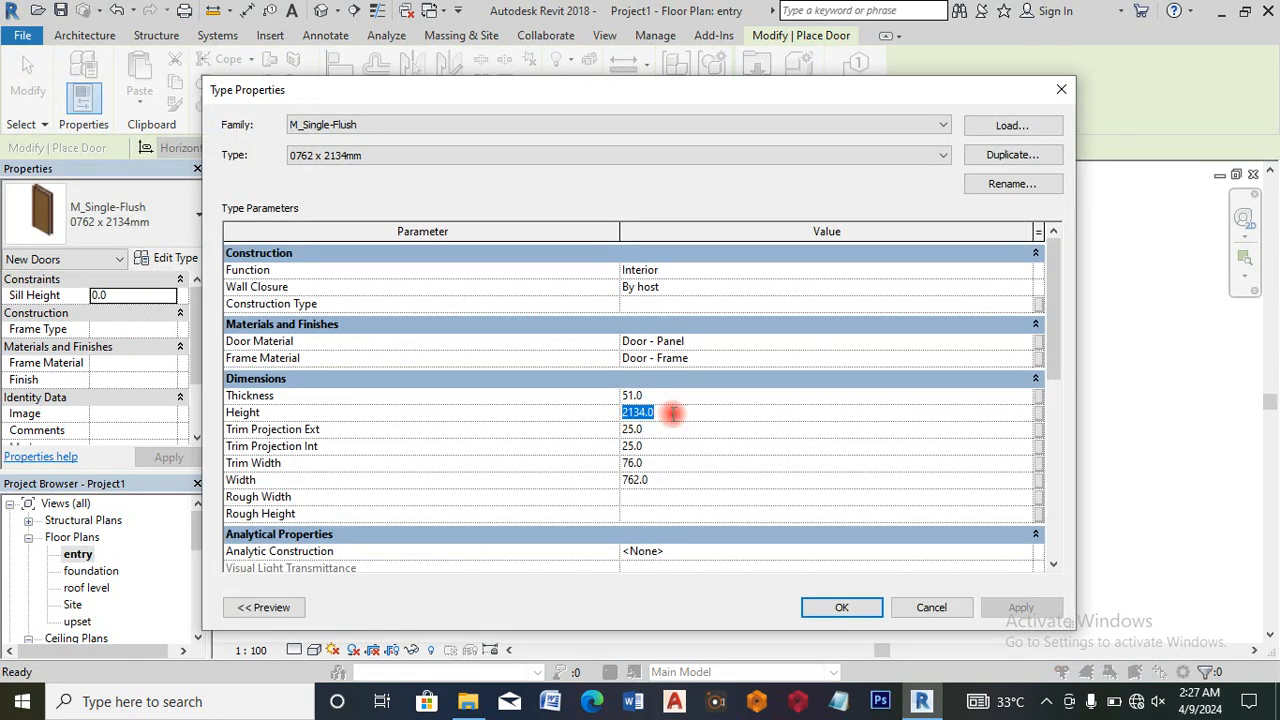
type("21")
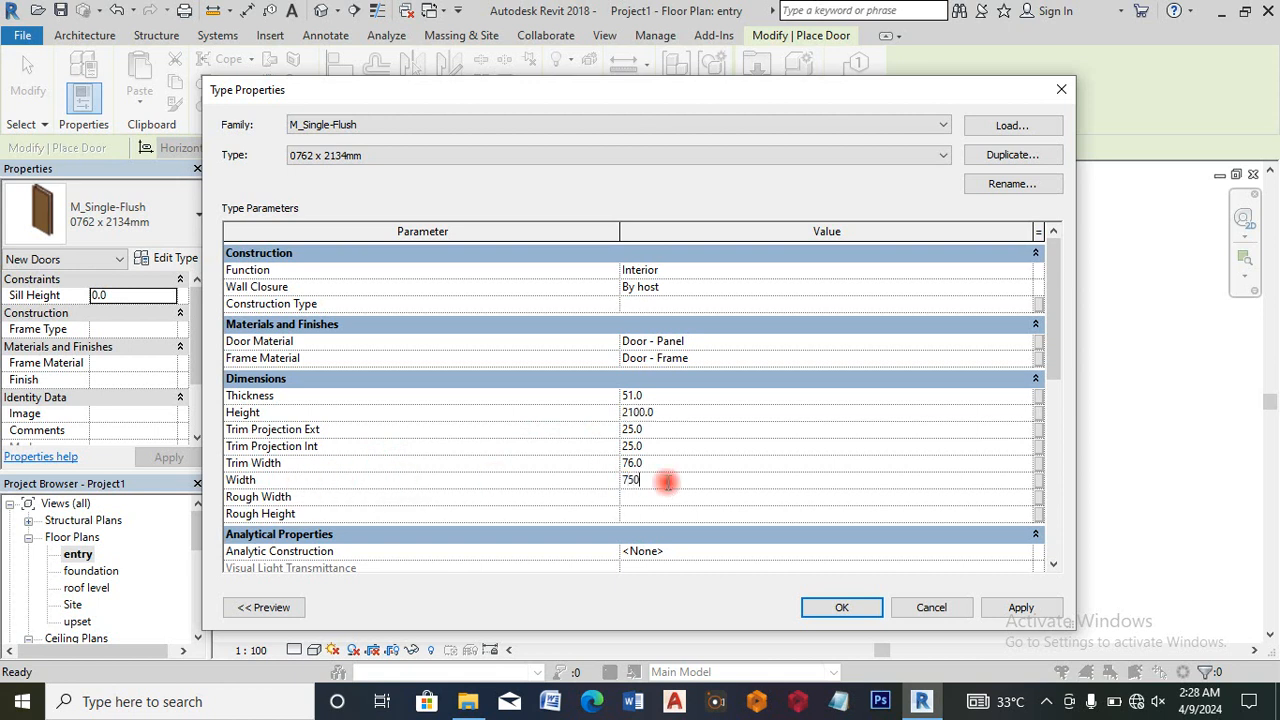
left_click(1010, 607)
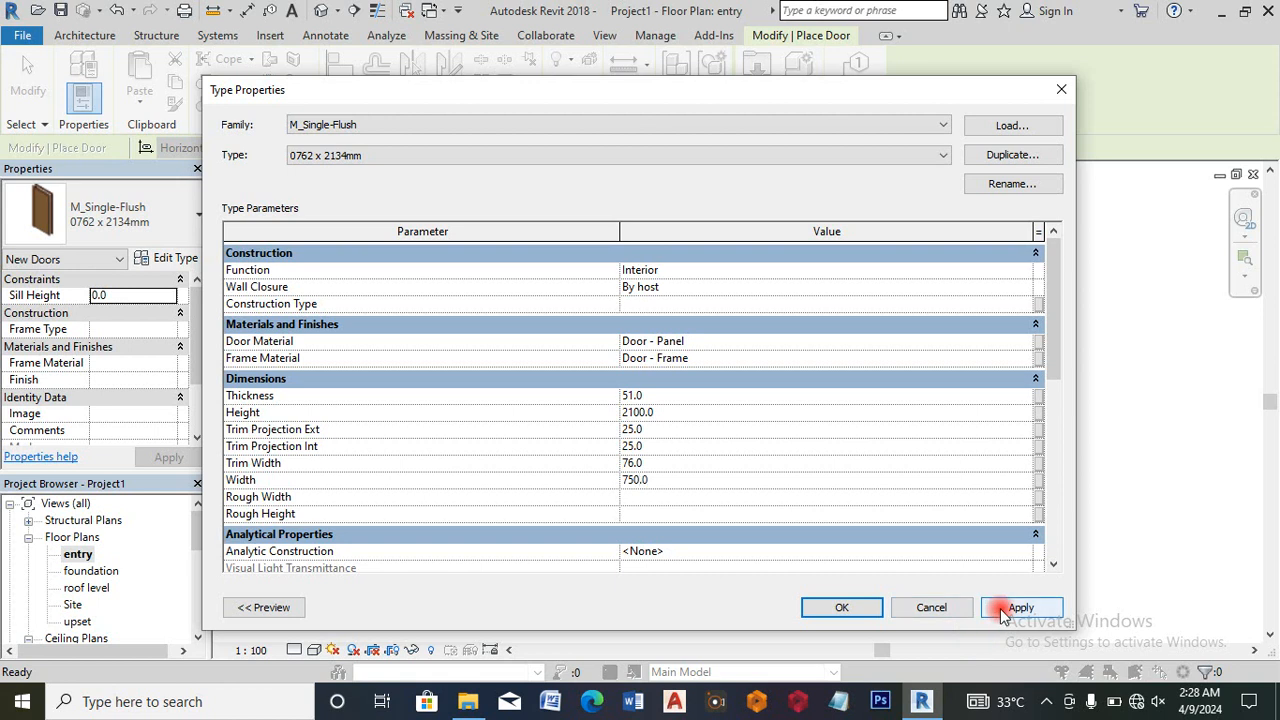
left_click(840, 607)
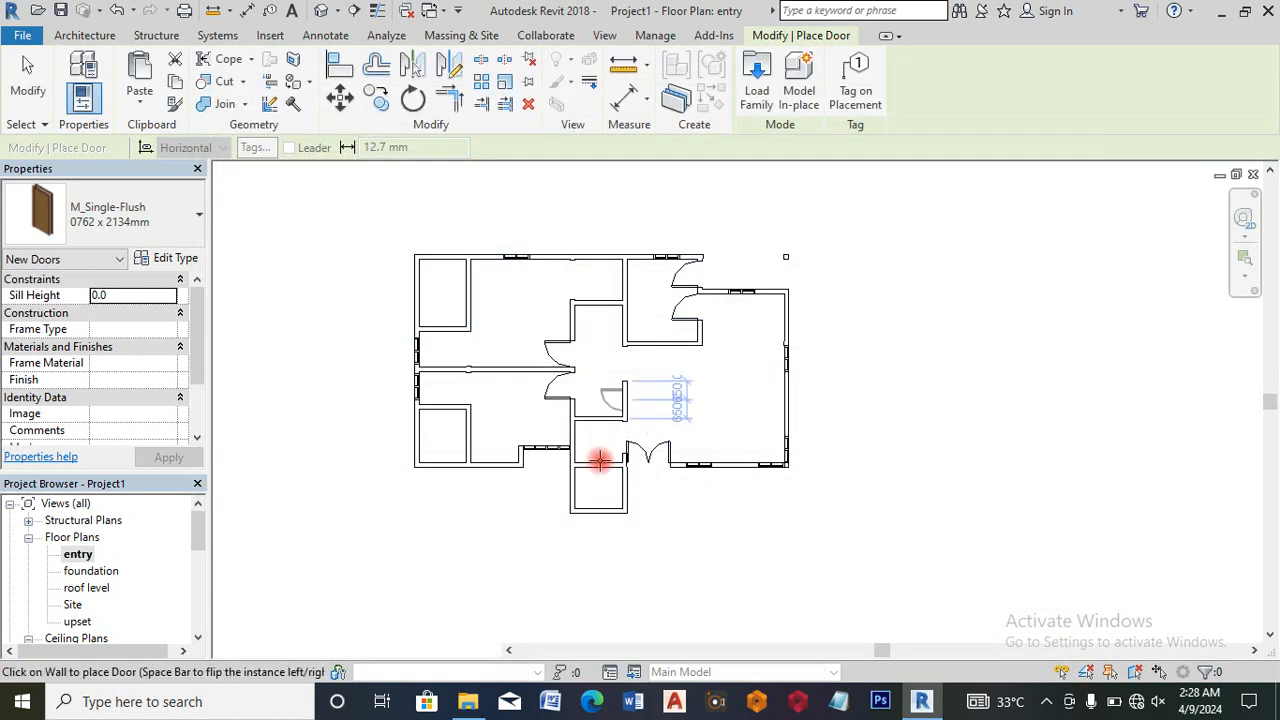
Step: Place the narrow door in the top wall of the small projecting lower room, centred 500 mm from its right wall, opening into the room
scroll(596, 462, "up", 2)
scroll(590, 477, "up", 3)
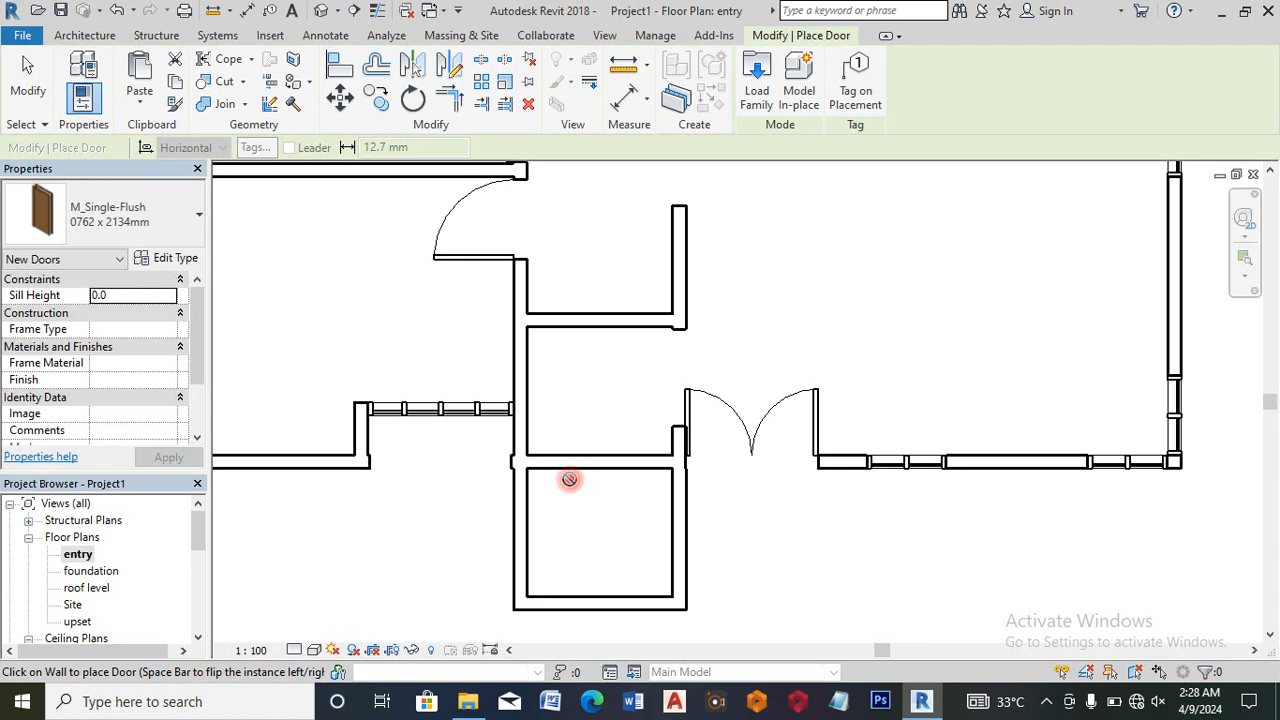
left_click(637, 467)
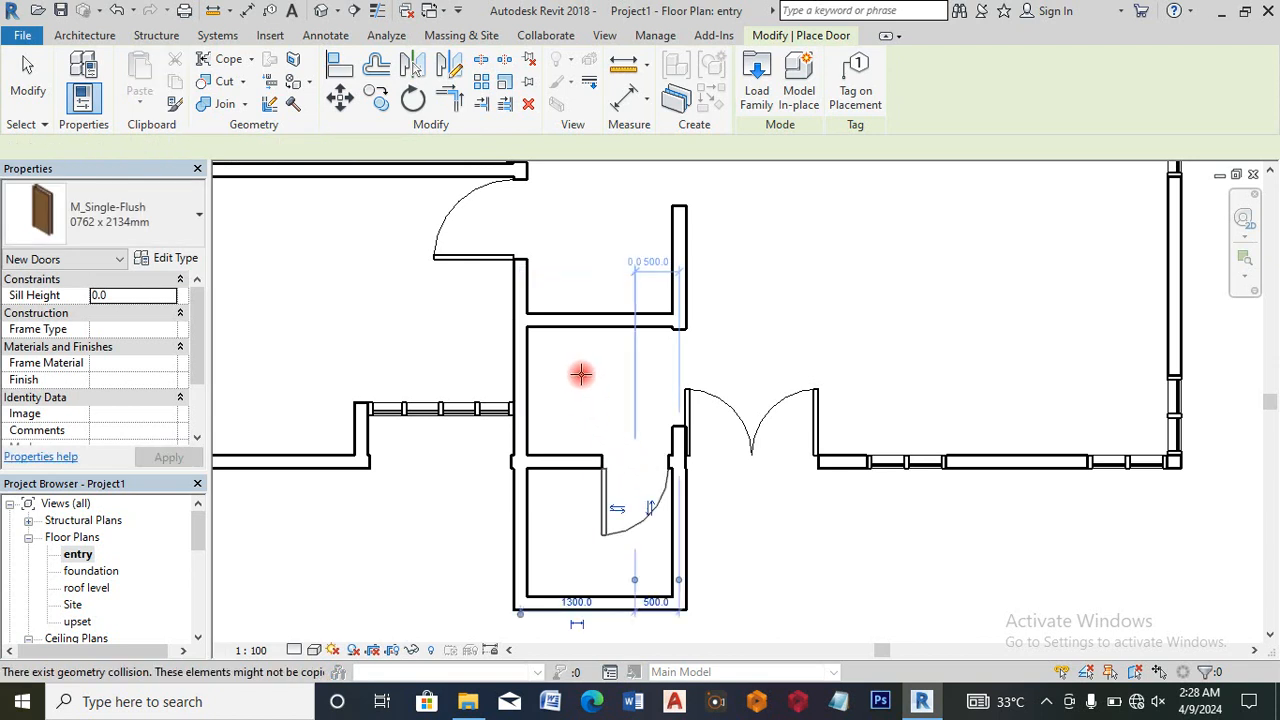
Step: Place a narrow door into each small corner room on the plan's left side, centred 500 mm from the room's right wall, opening into the room
scroll(583, 373, "down", 2)
scroll(583, 373, "down", 1)
scroll(380, 340, "up", 4)
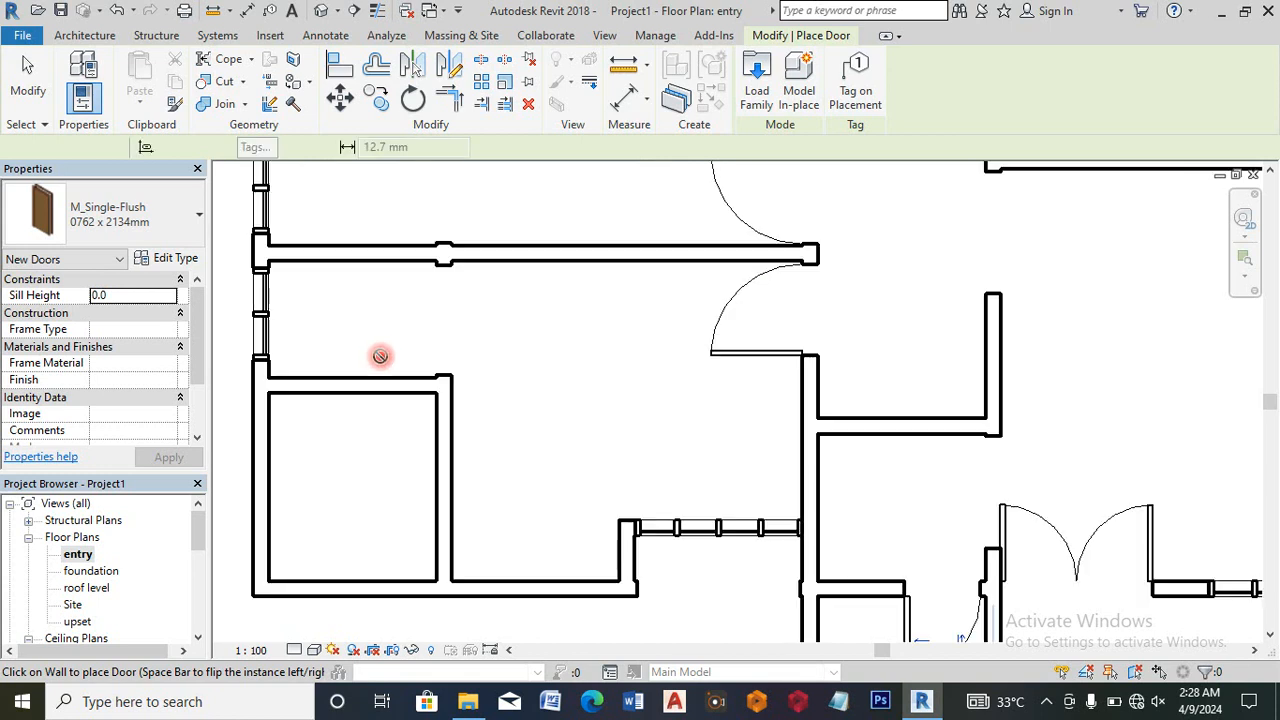
left_click(390, 390)
scroll(391, 392, "down", 5)
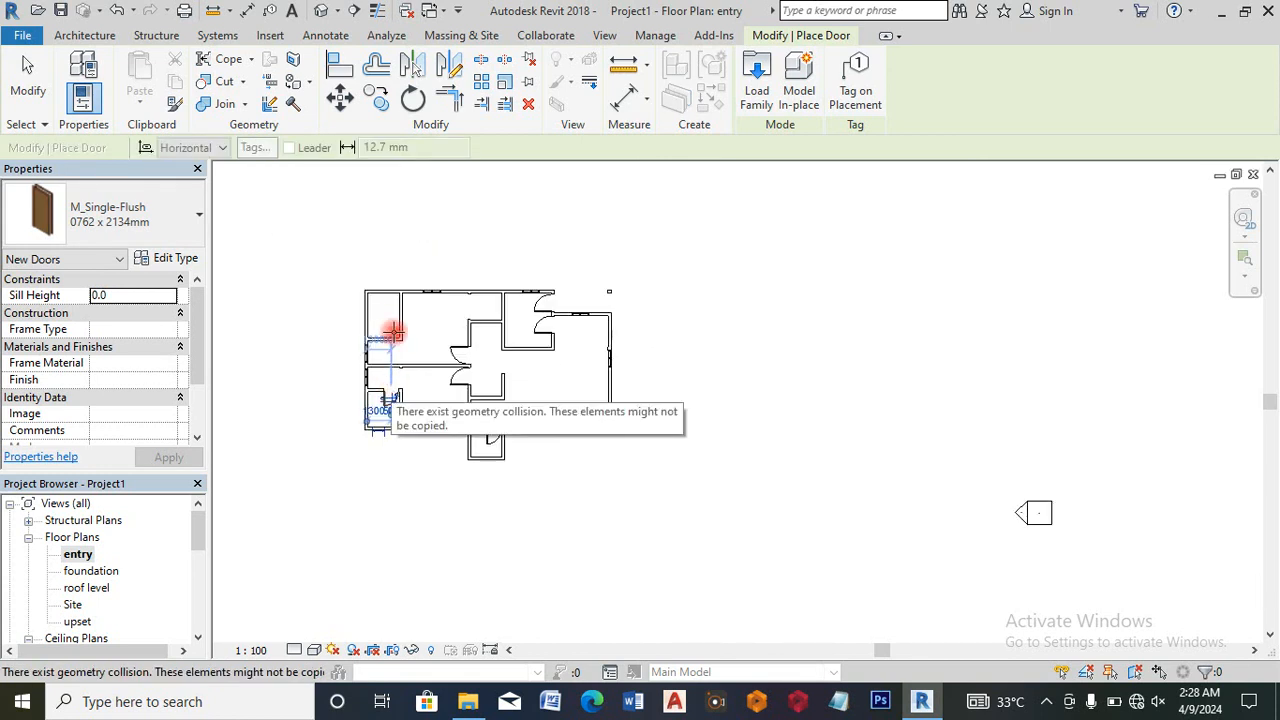
scroll(393, 335, "up", 4)
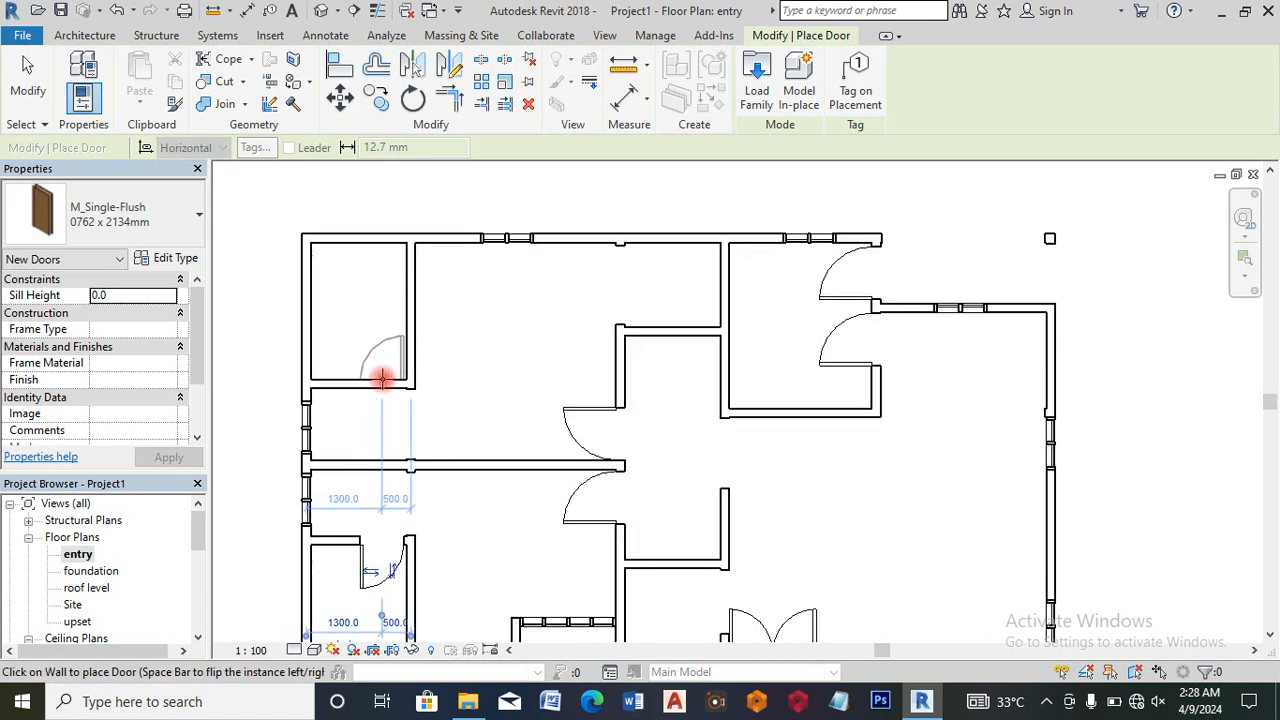
left_click(381, 372)
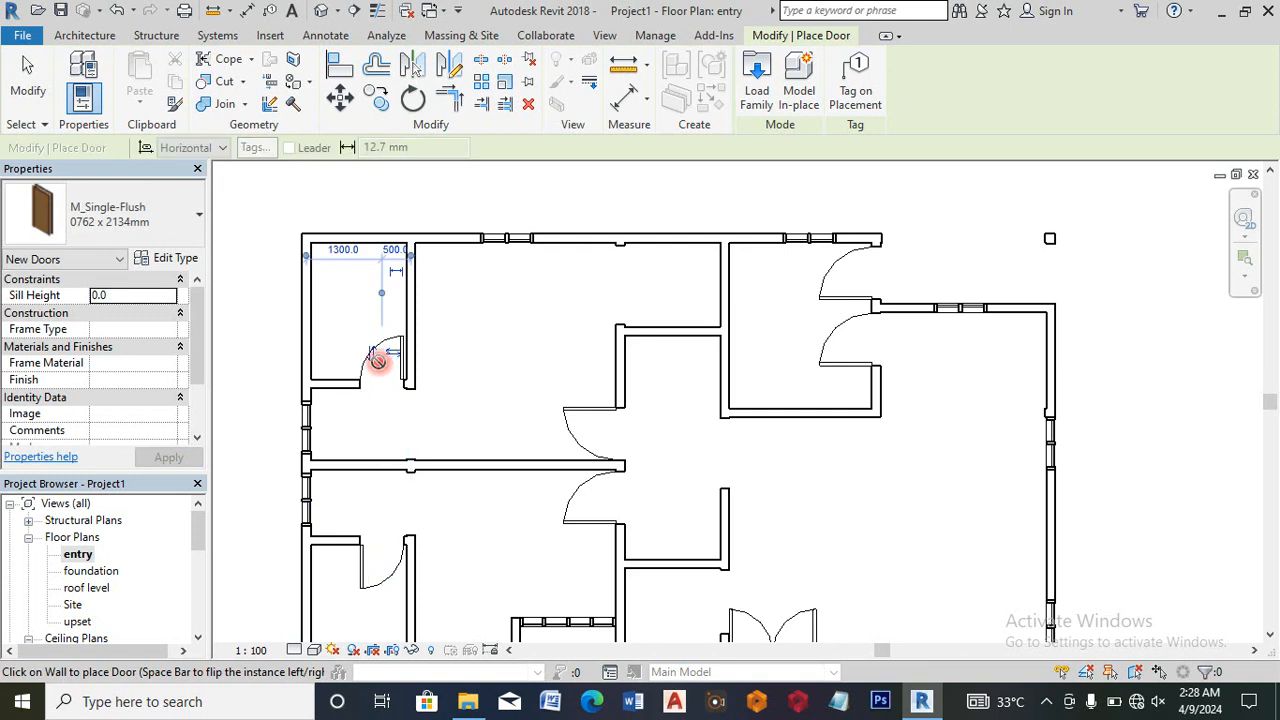
Step: Flip the upper-left corner room's door to hinge on its left side and nudge it three increments toward the room's right wall
key("Escape")
key("Escape")
left_click(379, 362)
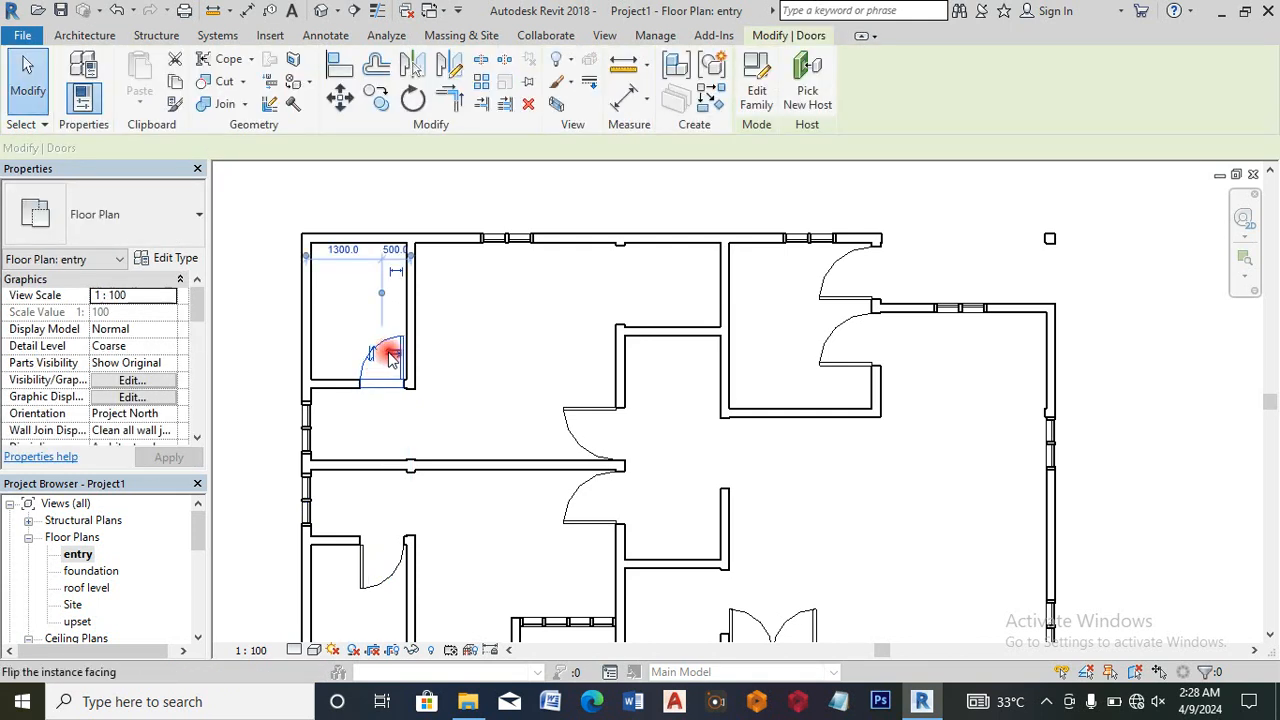
left_click(390, 354)
key("Right")
key("Right")
key("Right")
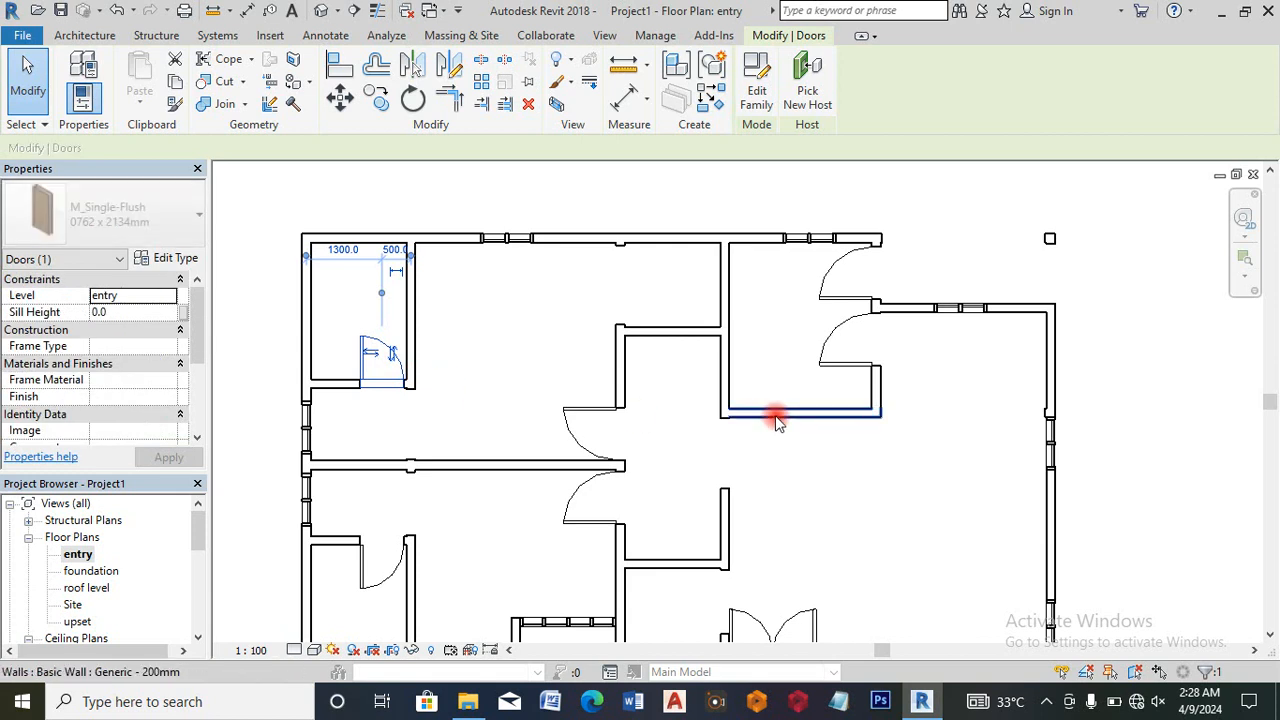
Step: Nudge the lower-left corner room's door toward the right wall until it is centred 460 mm from that wall
scroll(560, 226, "down", 4)
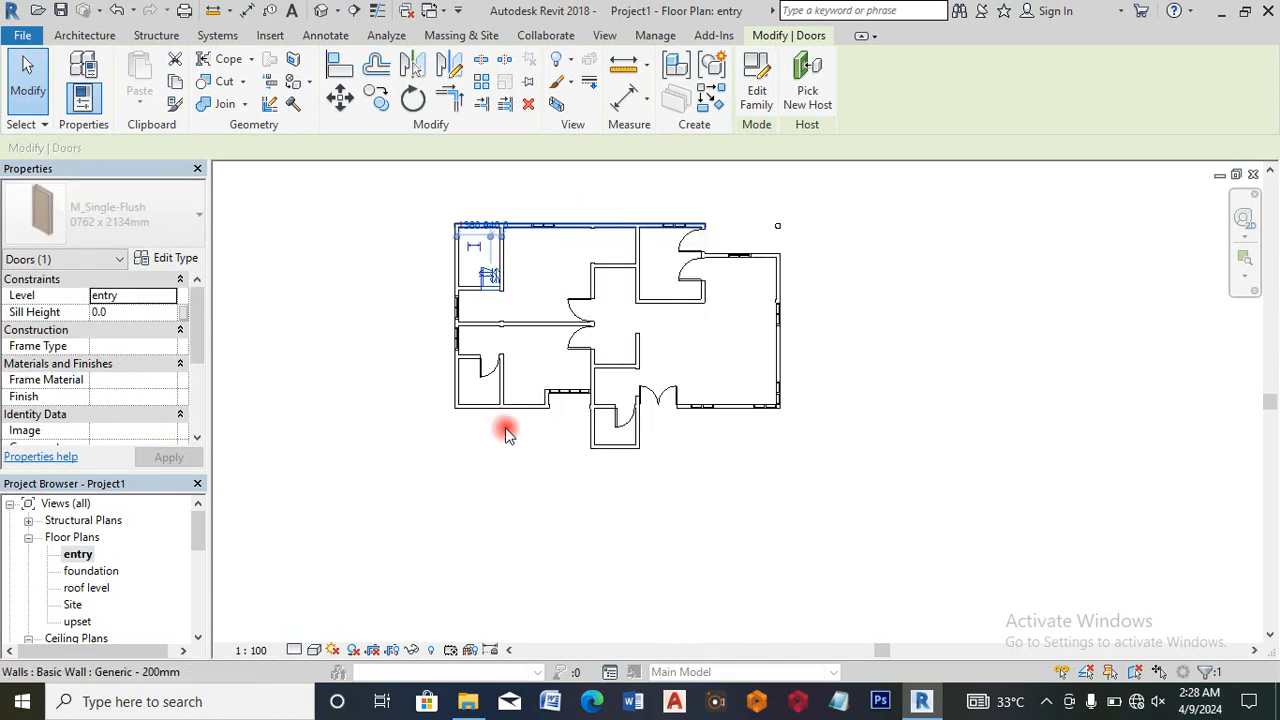
scroll(491, 364, "up", 7)
left_click(490, 370)
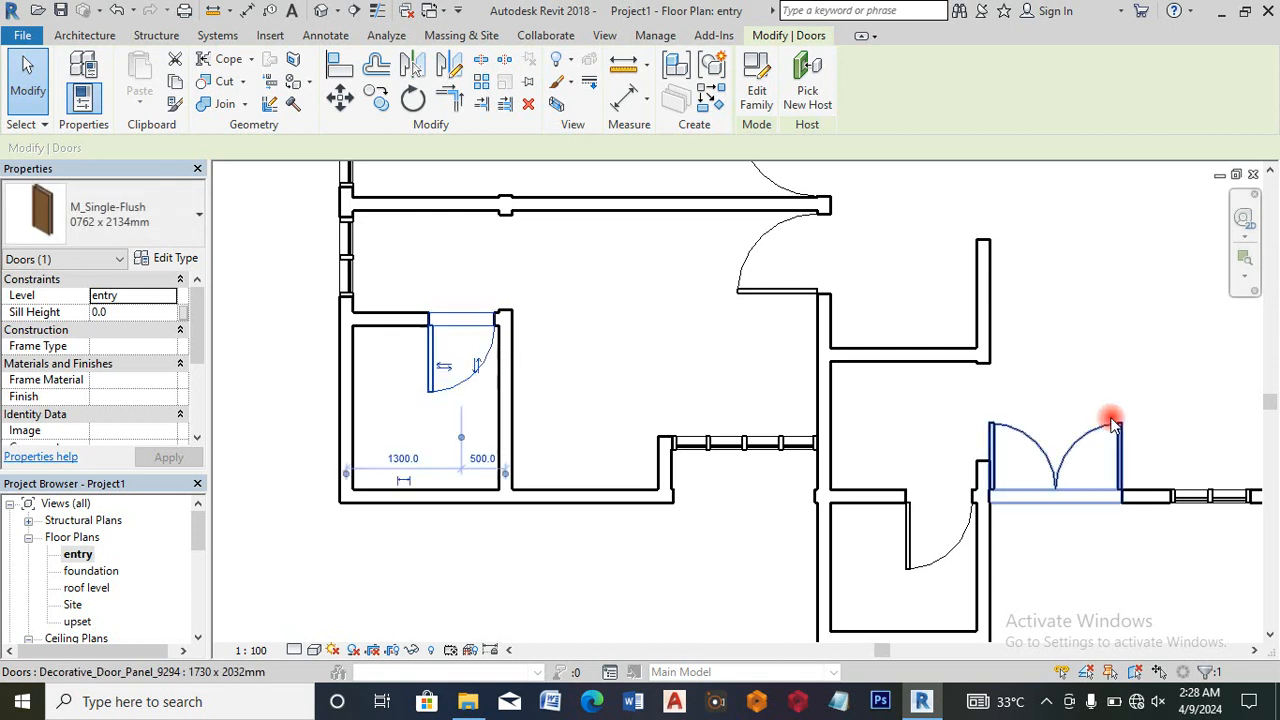
key("Right")
key("Right")
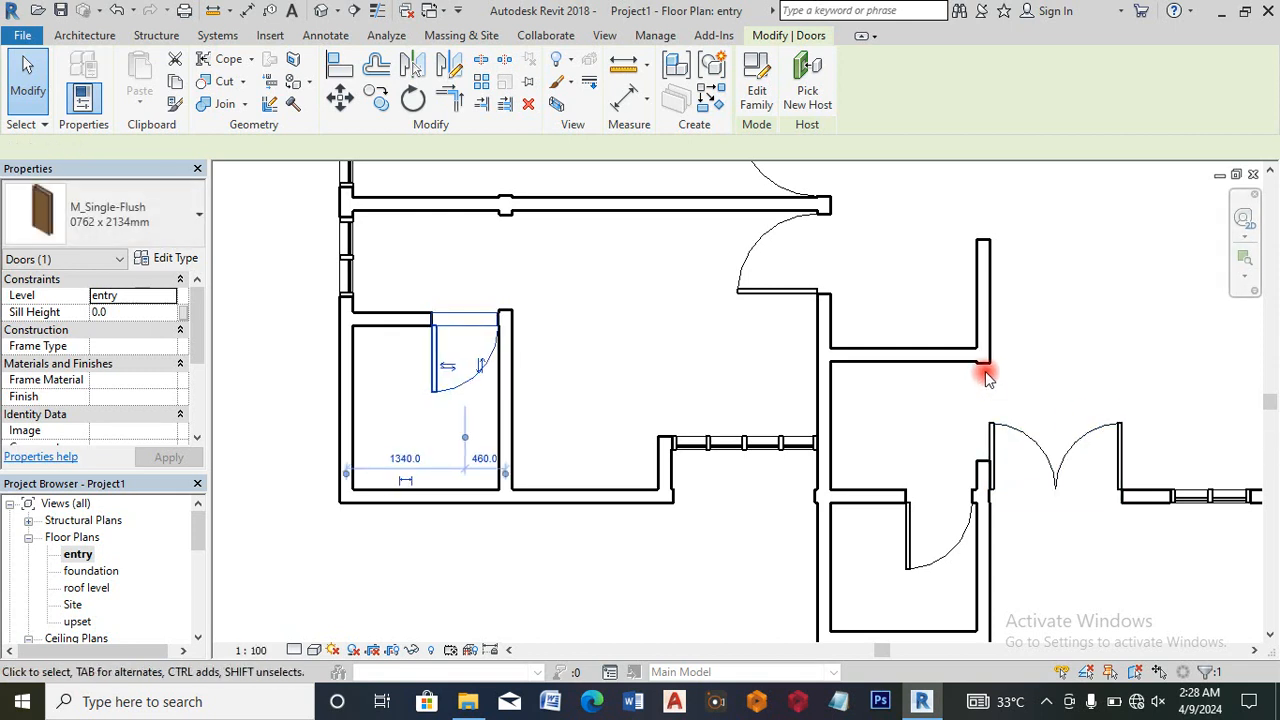
Step: Nudge the projecting lower room's door toward its right wall until it is centred 460 mm from that wall
scroll(986, 366, "down", 3)
scroll(971, 484, "up", 3)
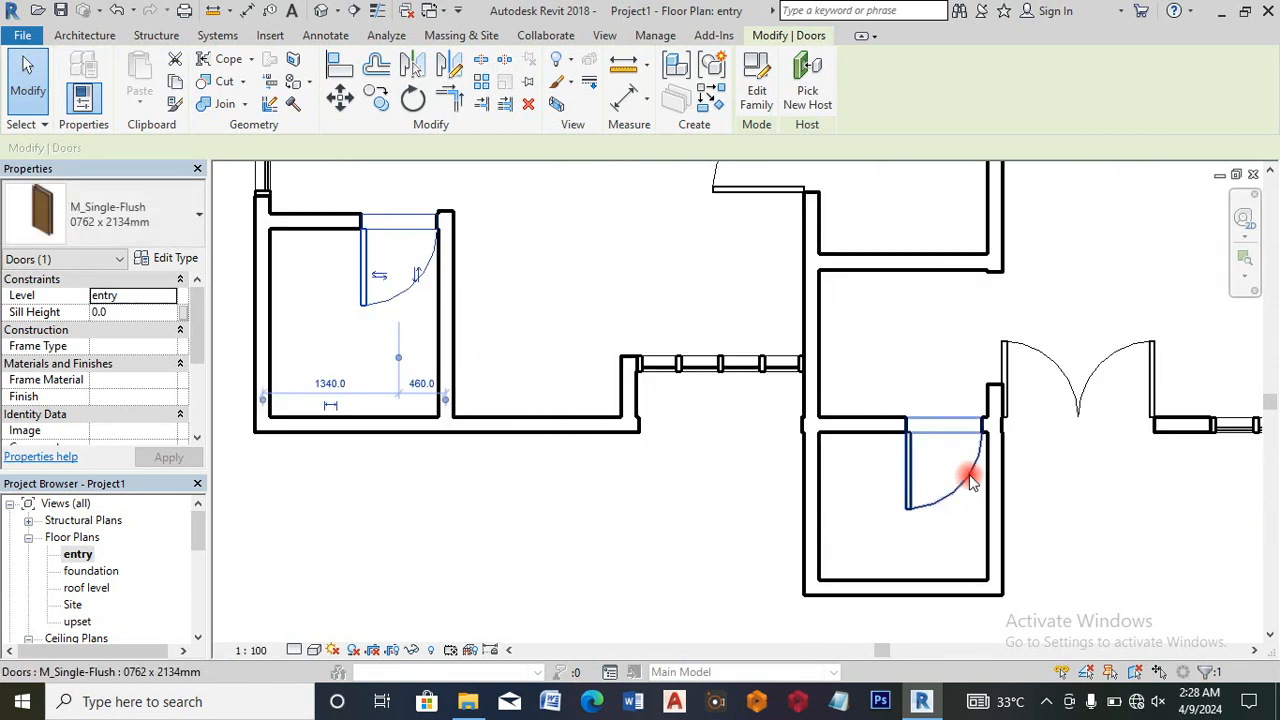
left_click(968, 482)
key("Right")
key("Right")
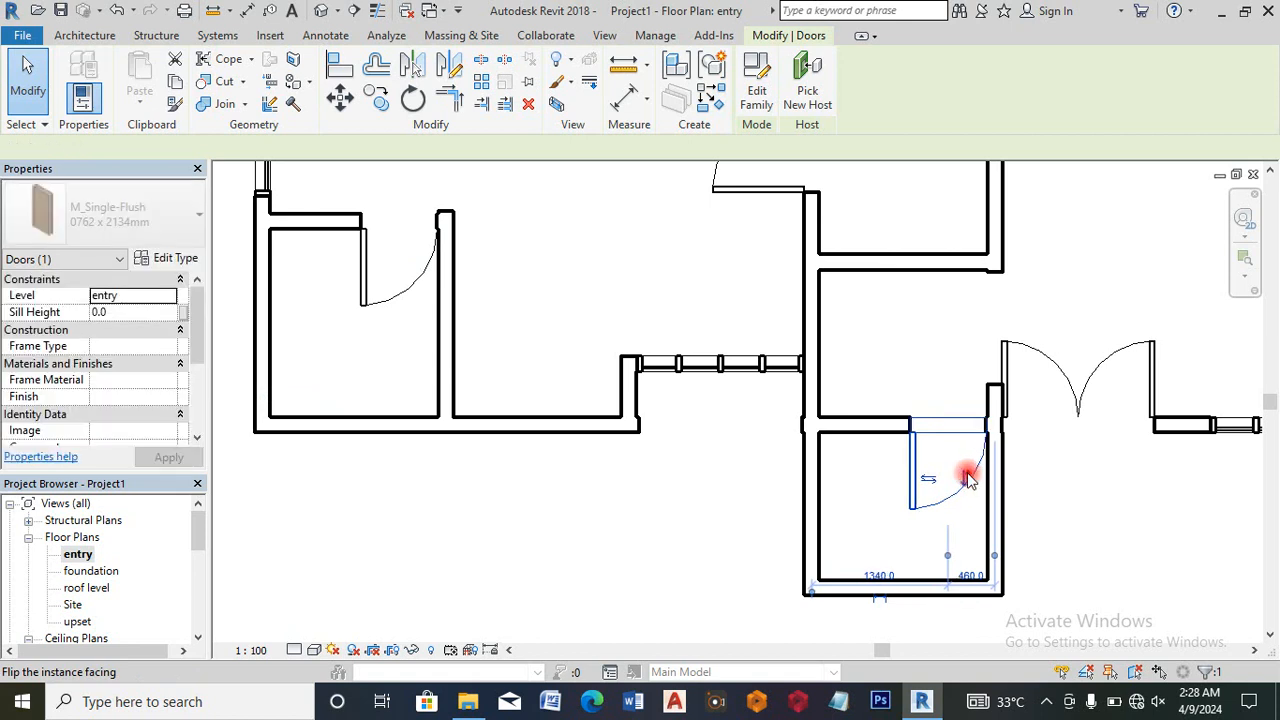
Step: Open the north and south elevations to examine the doors and windows, and clear the selection
scroll(695, 404, "down", 3)
scroll(700, 395, "down", 4)
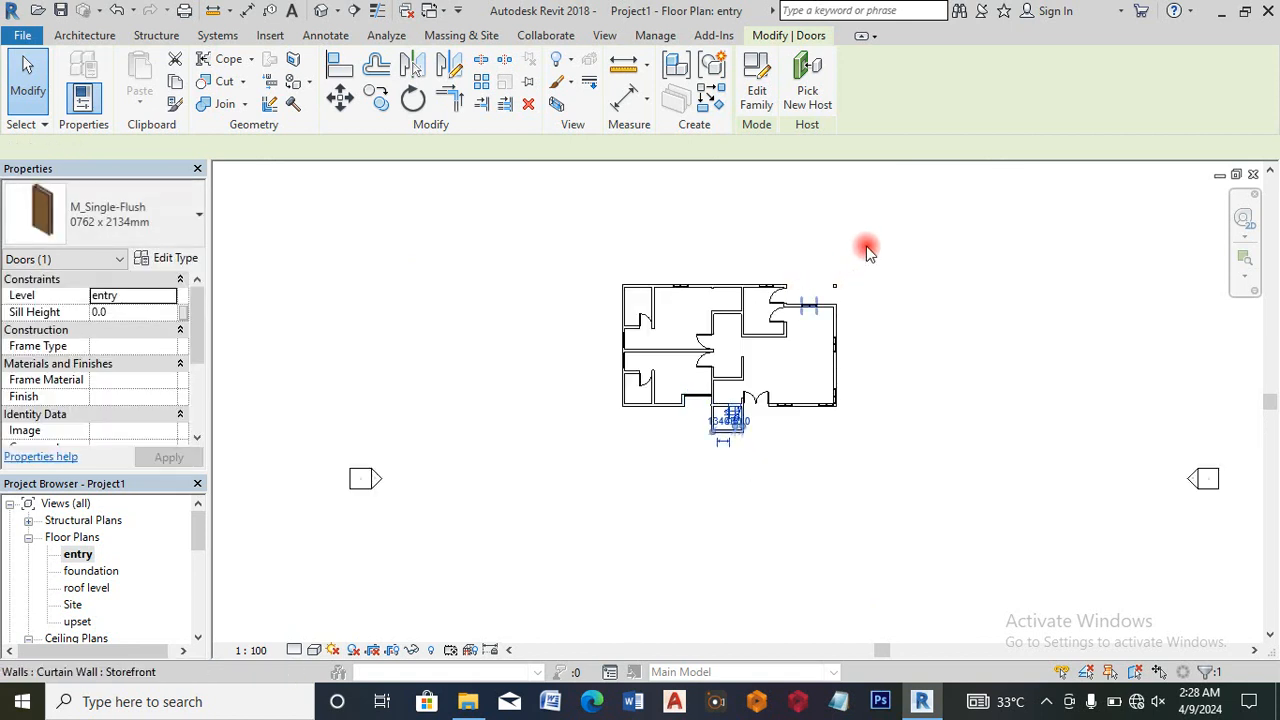
scroll(853, 272, "up", 1)
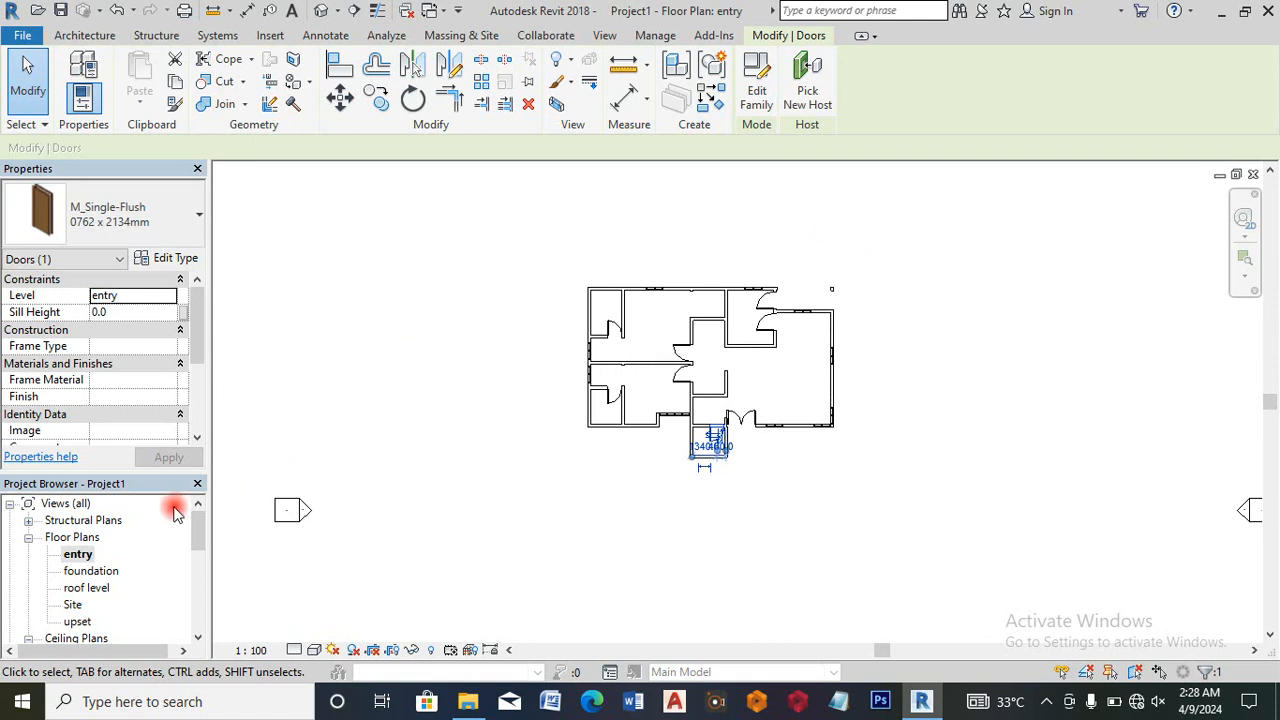
left_click_drag(192, 530, 198, 590)
double_click(78, 571)
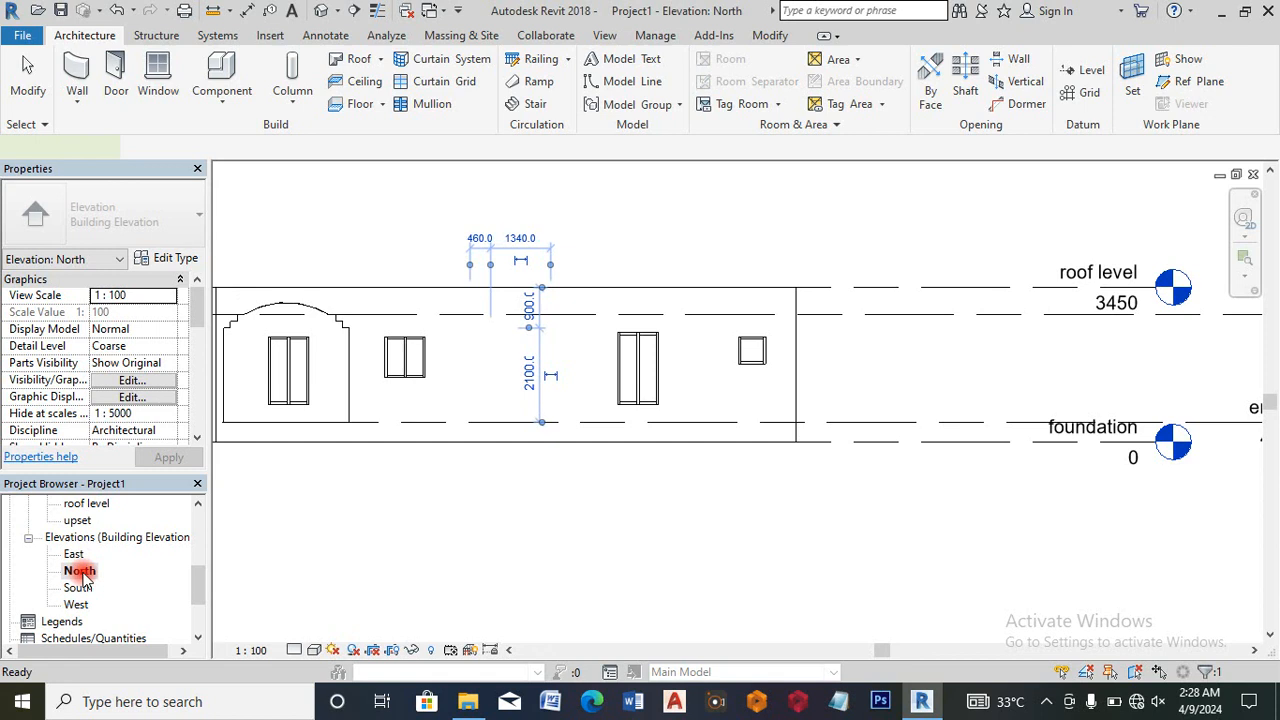
double_click(72, 588)
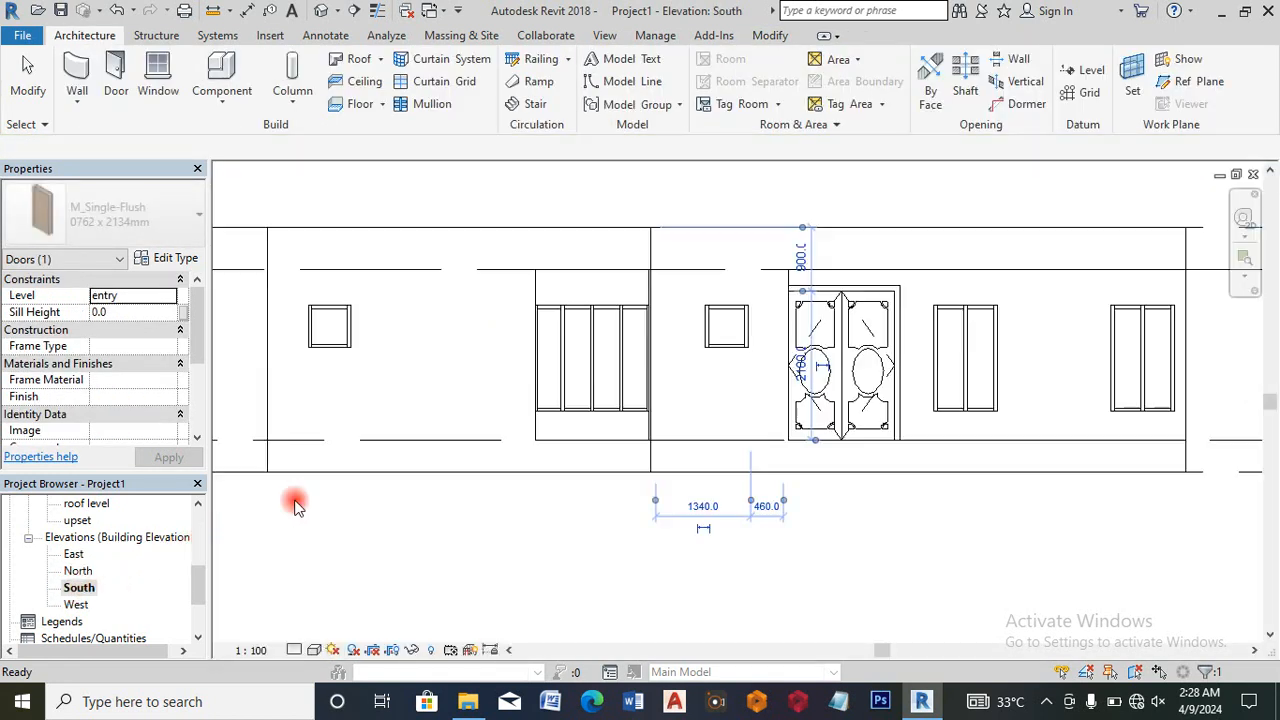
left_click(442, 511)
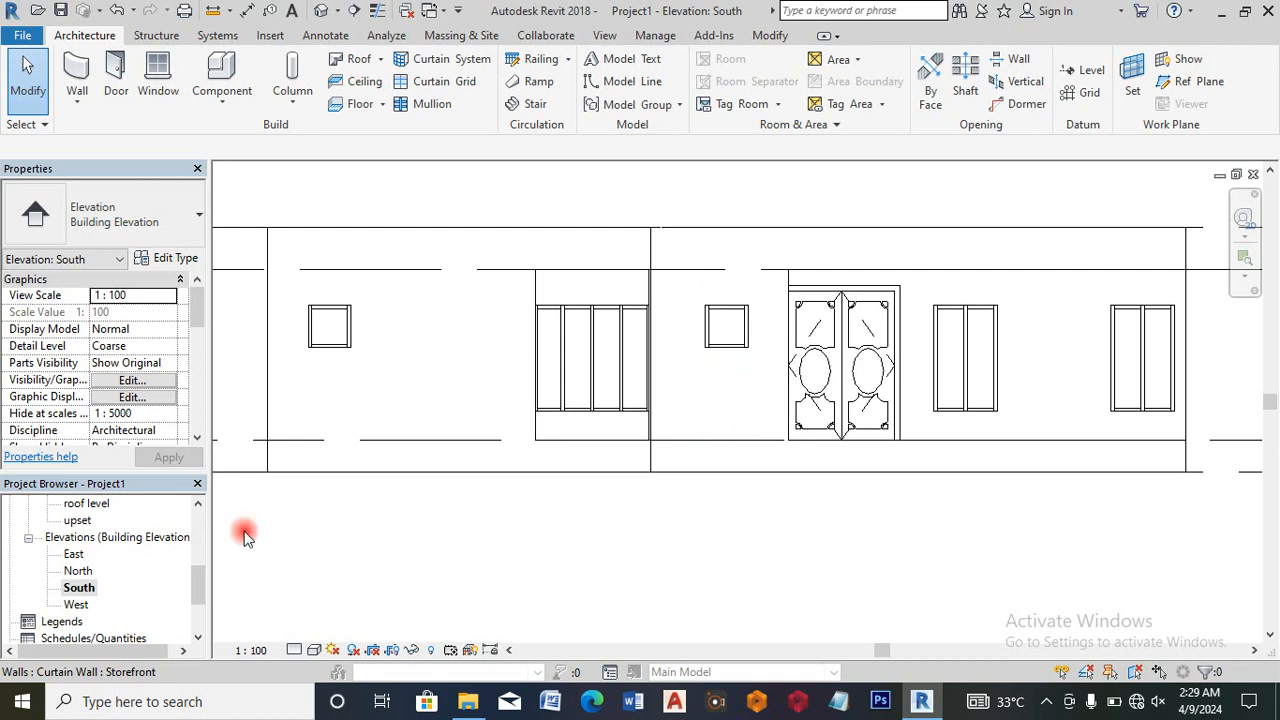
Step: Return to the entry floor plan and delete the Storefront window from the bottom wall of the projecting lower room
left_click_drag(194, 571, 194, 533)
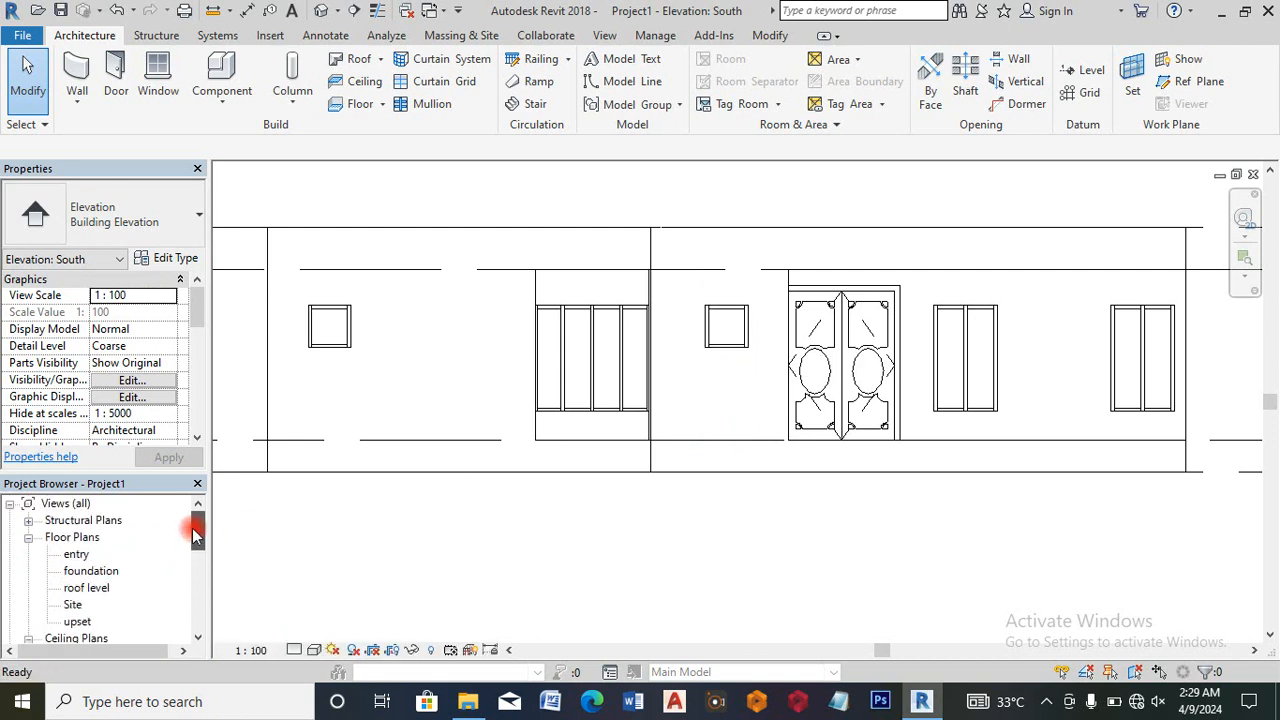
double_click(74, 556)
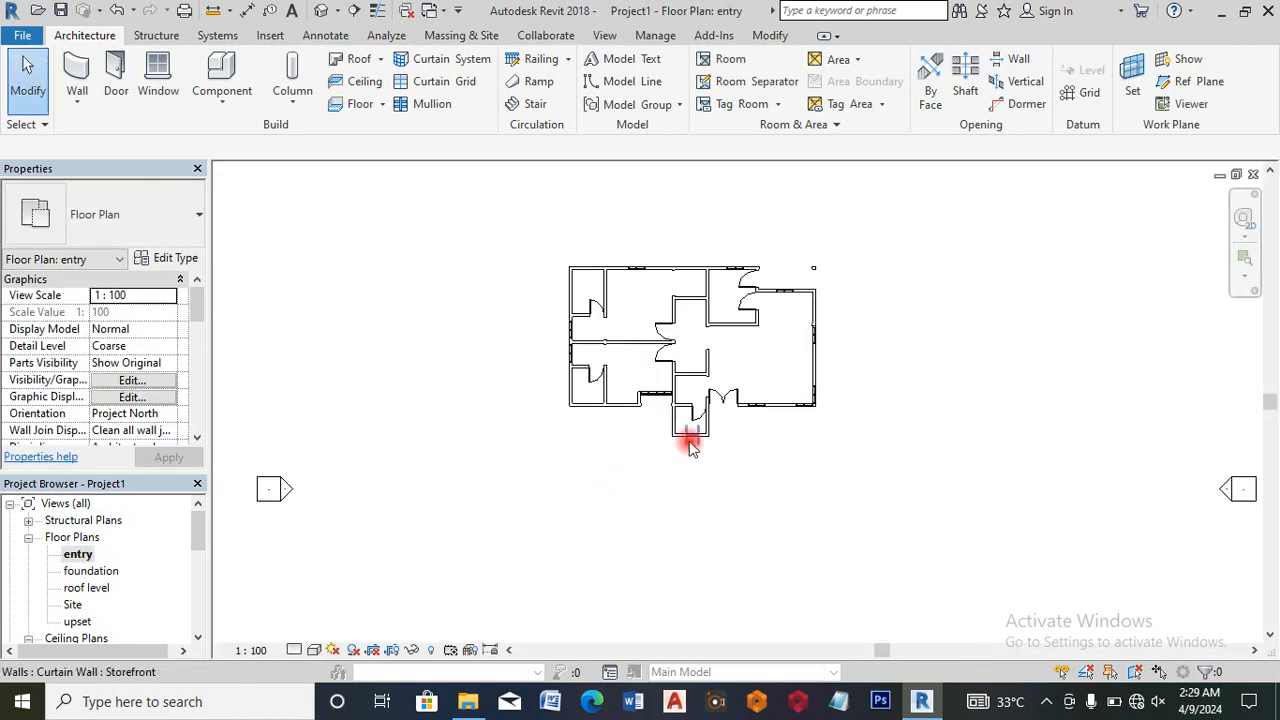
scroll(690, 445, "up", 5)
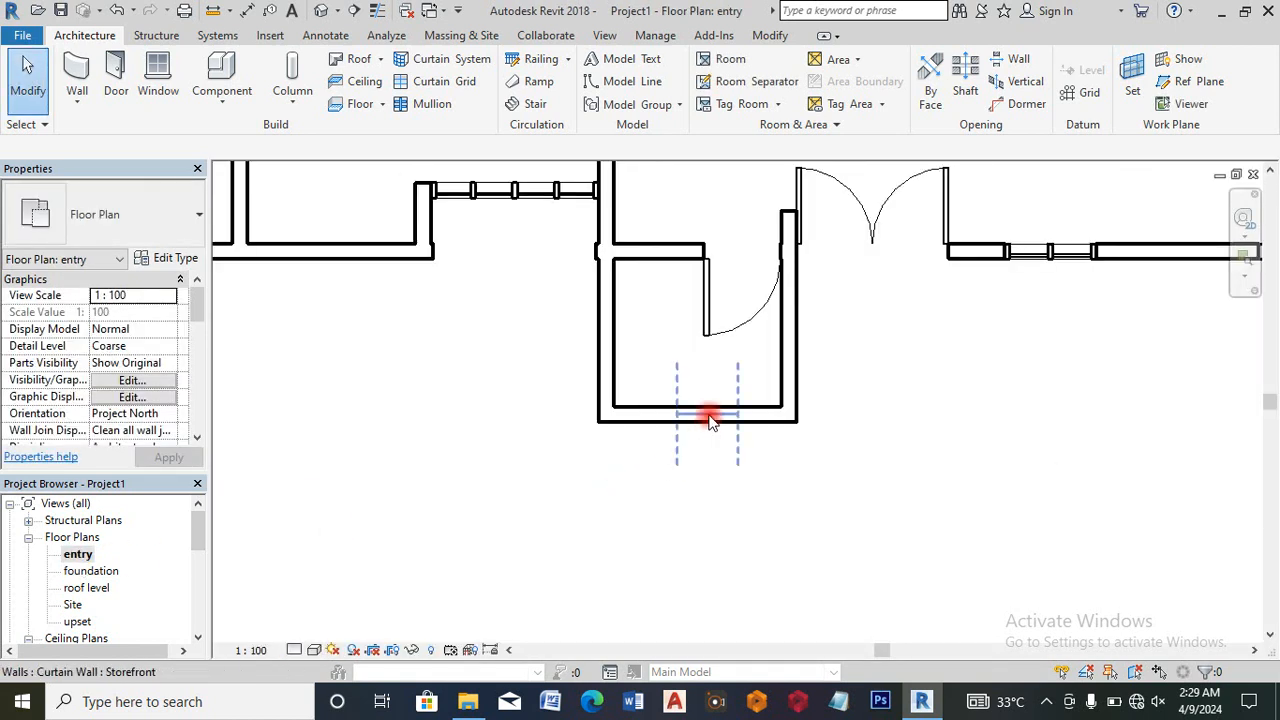
left_click(709, 415)
key("Delete")
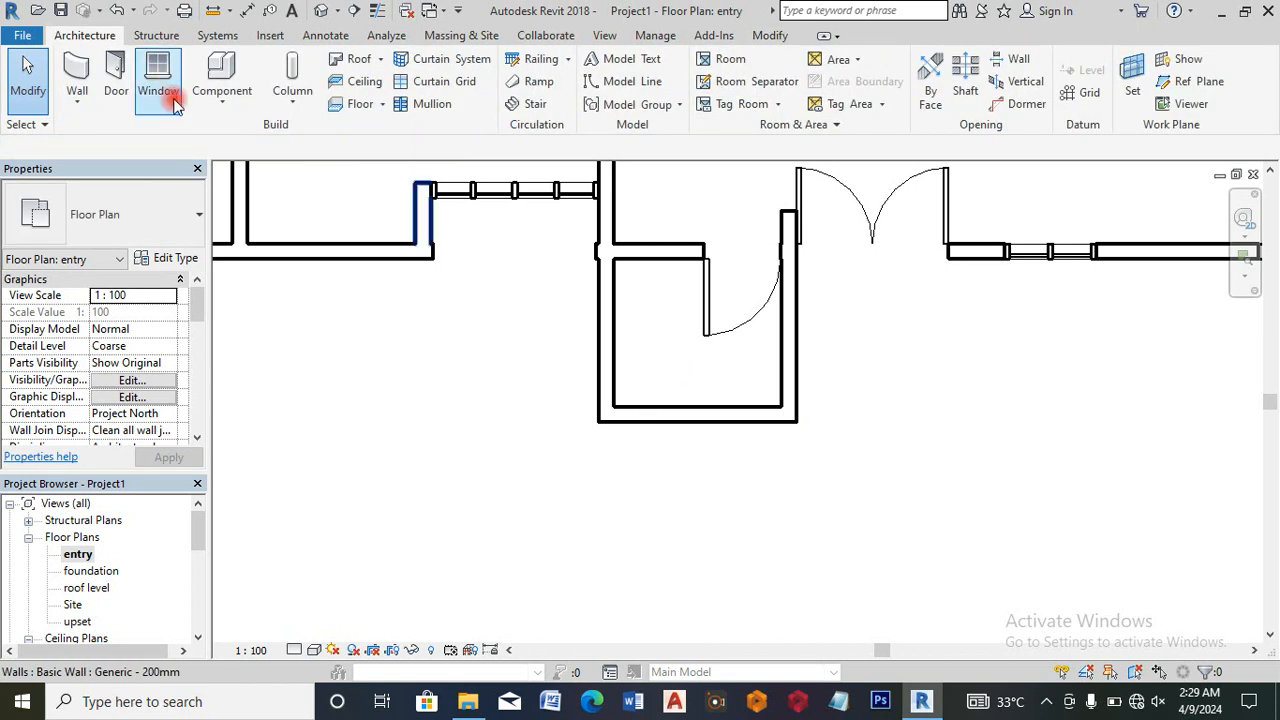
Step: Draw a 600 mm long Storefront curtain wall in the projecting lower room's left wall, running up from the lower inside corner
left_click(84, 108)
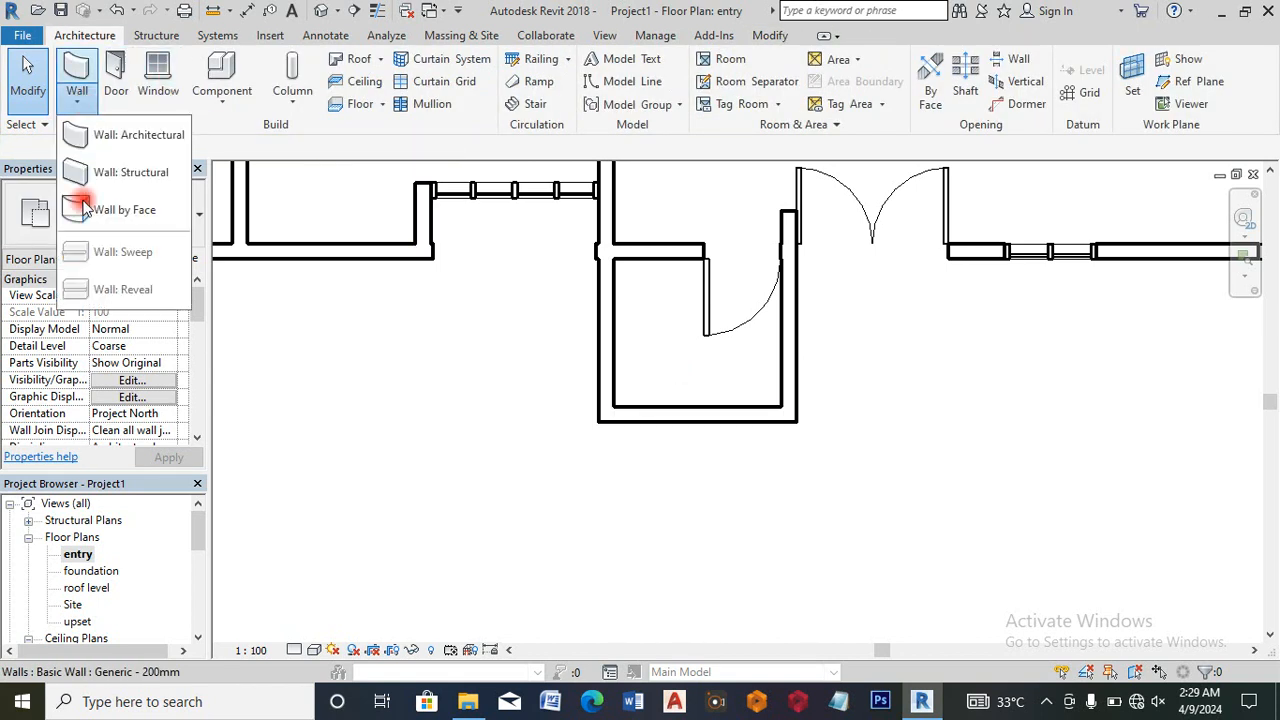
left_click(108, 140)
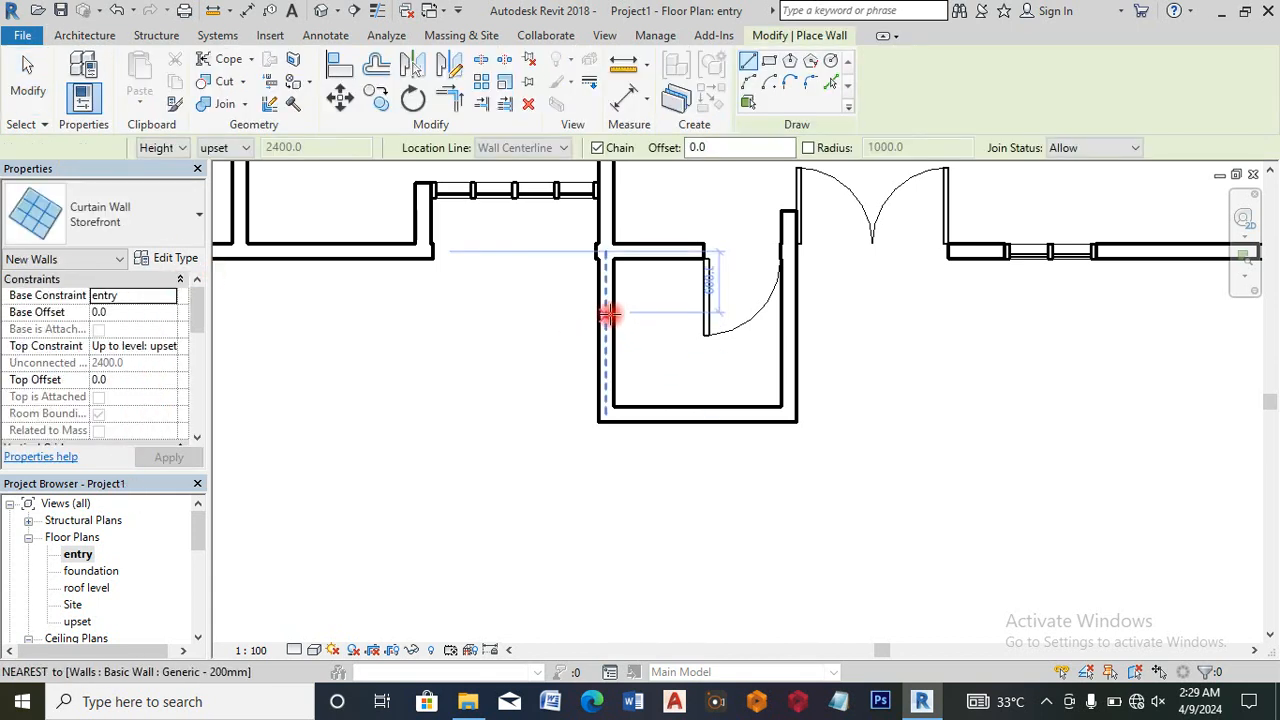
left_click(608, 401)
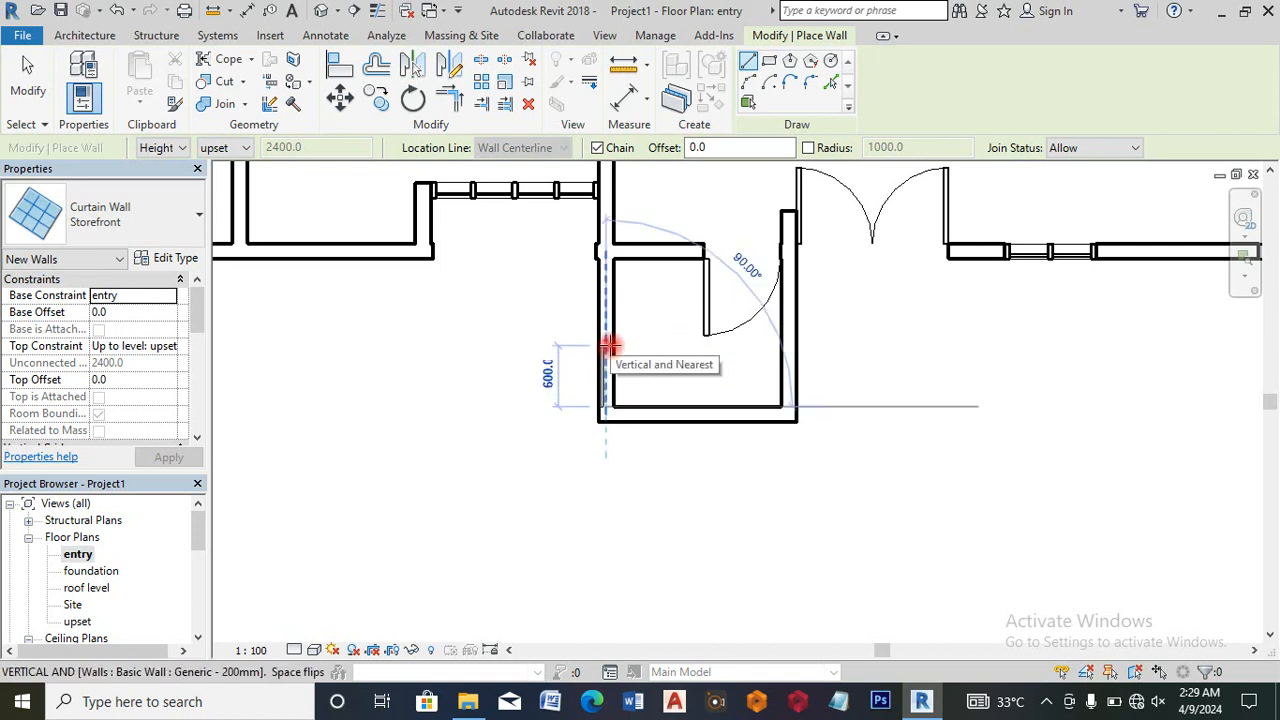
left_click(610, 344)
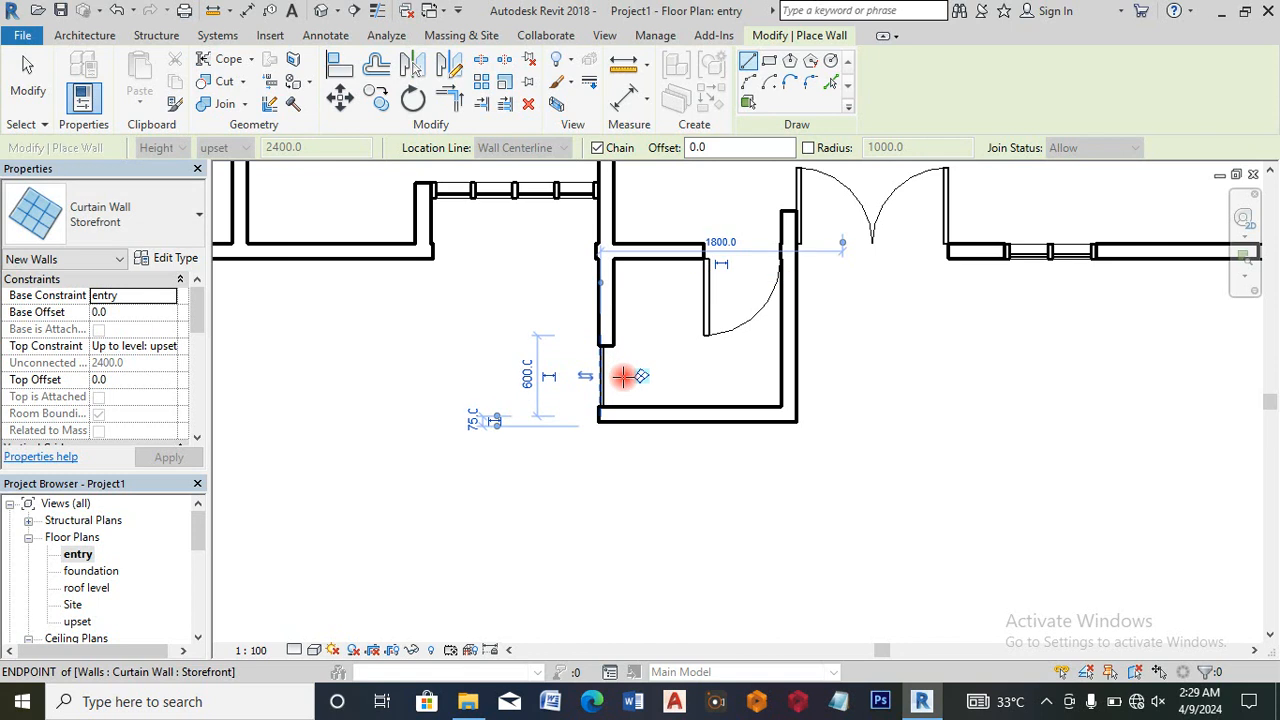
key("Escape")
scroll(597, 360, "up", 2)
key("Escape")
Step: Edit the new curtain wall's profile in the East elevation, removing constraints and setting the top edge 1100 mm below the top of the wall
left_click(594, 368)
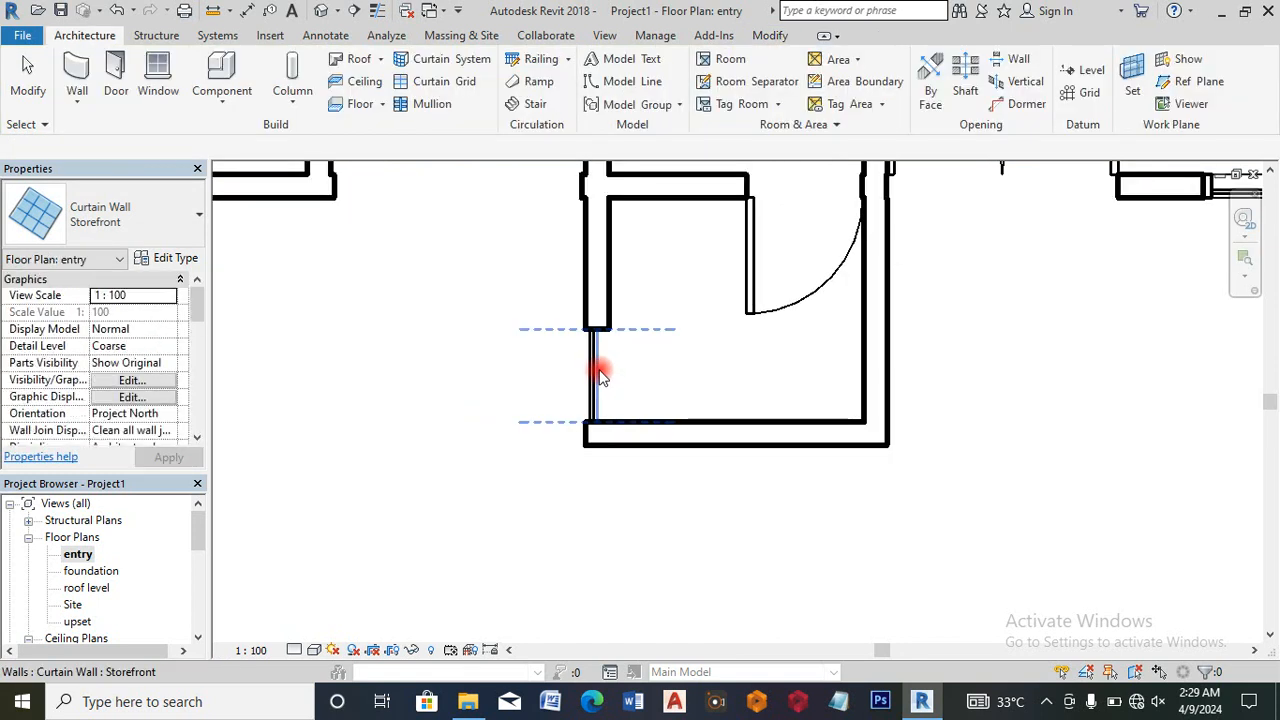
left_click(764, 92)
left_click(633, 449)
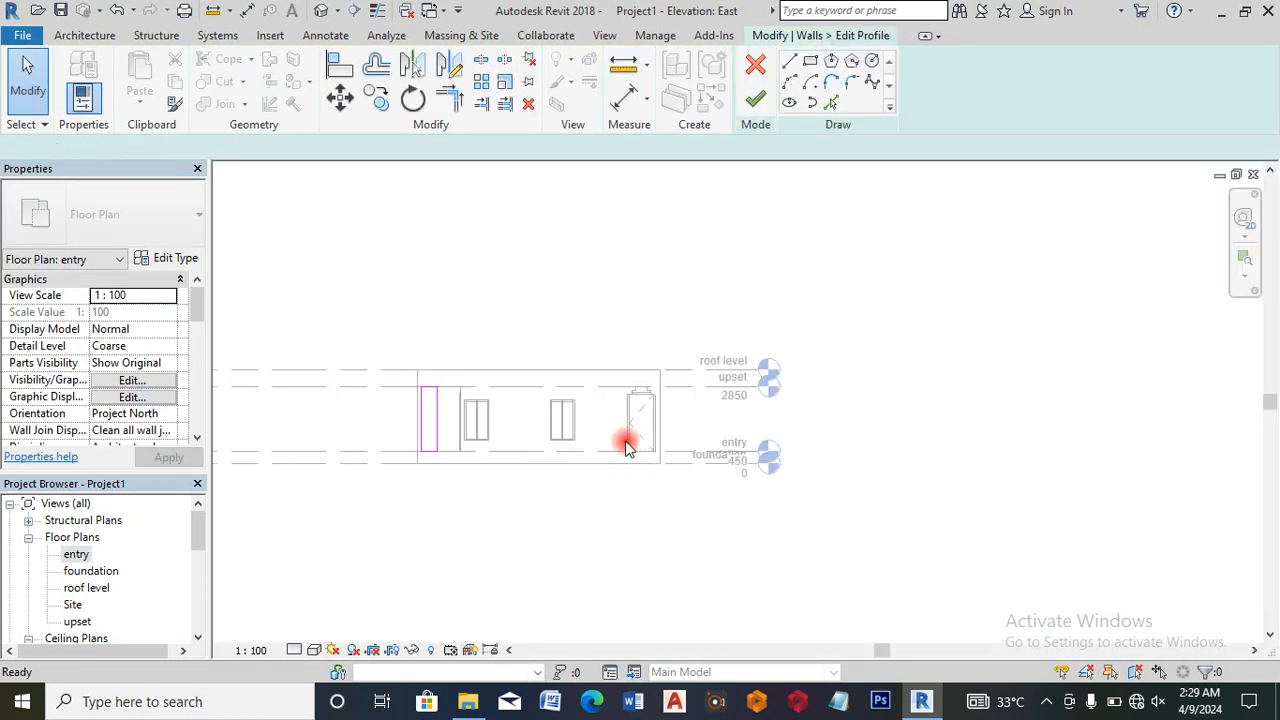
scroll(440, 398, "up", 4)
scroll(398, 381, "up", 2)
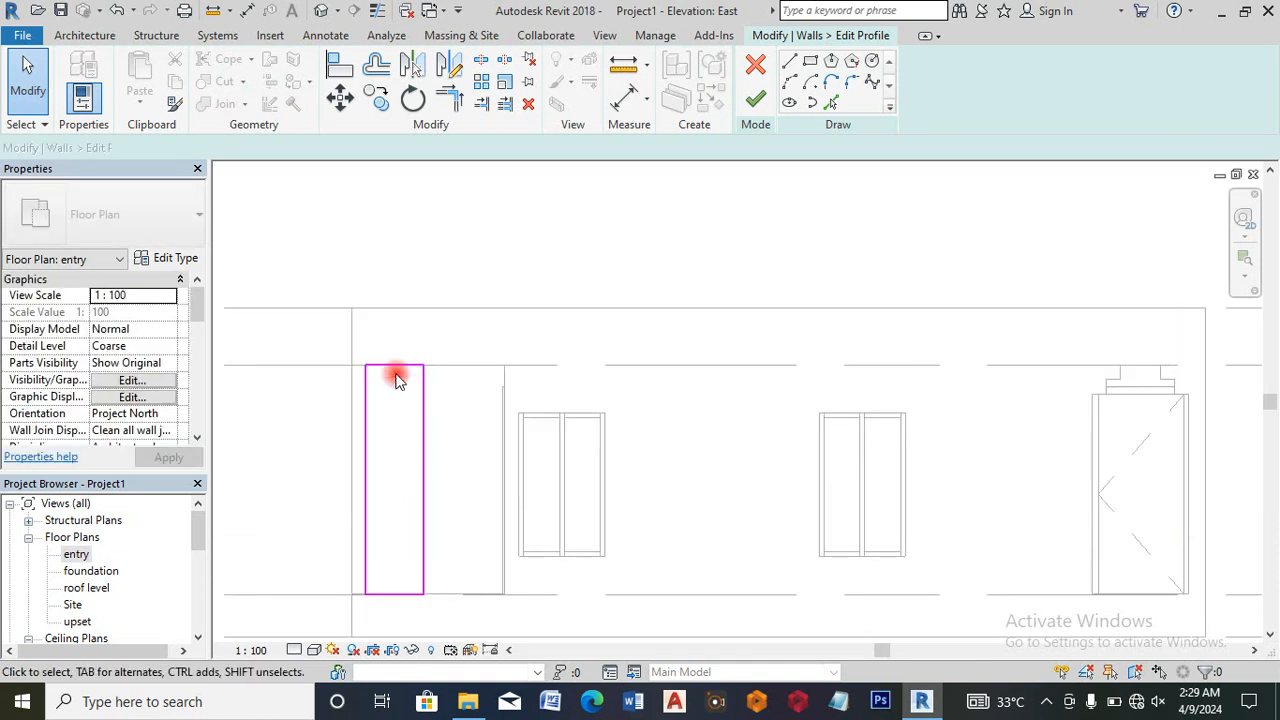
left_click_drag(395, 377, 400, 403)
left_click(940, 659)
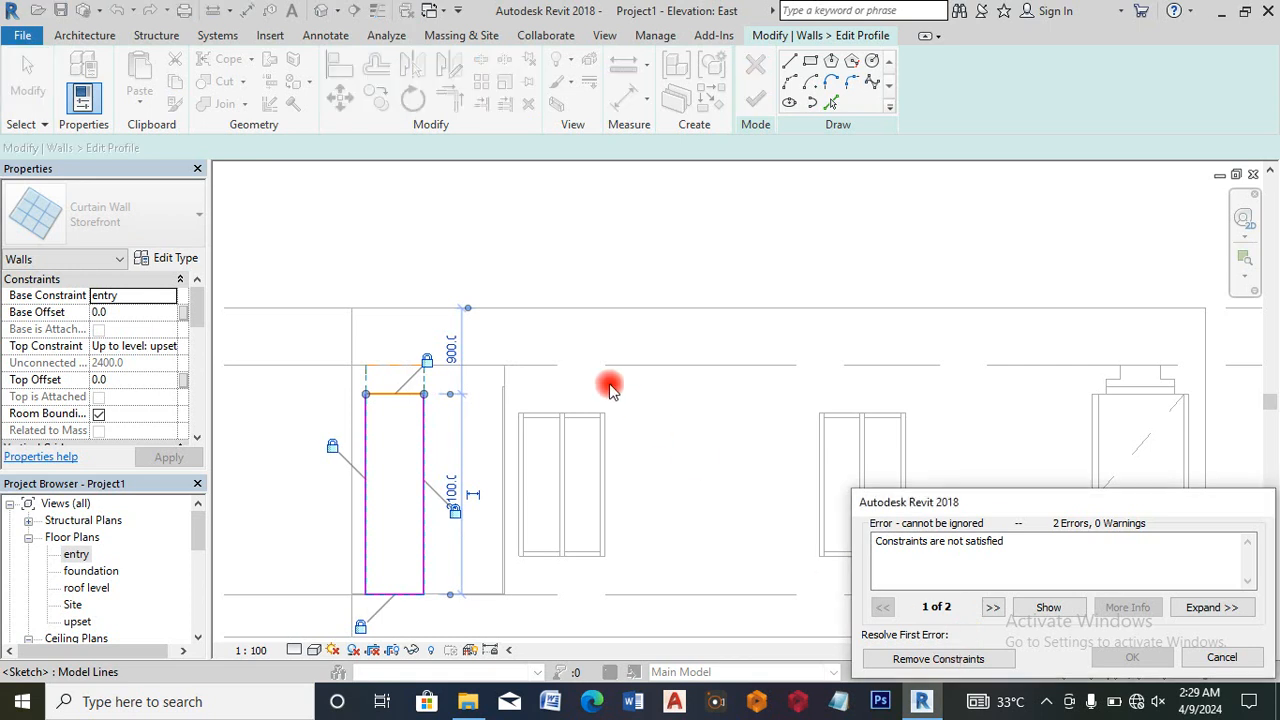
left_click(451, 354)
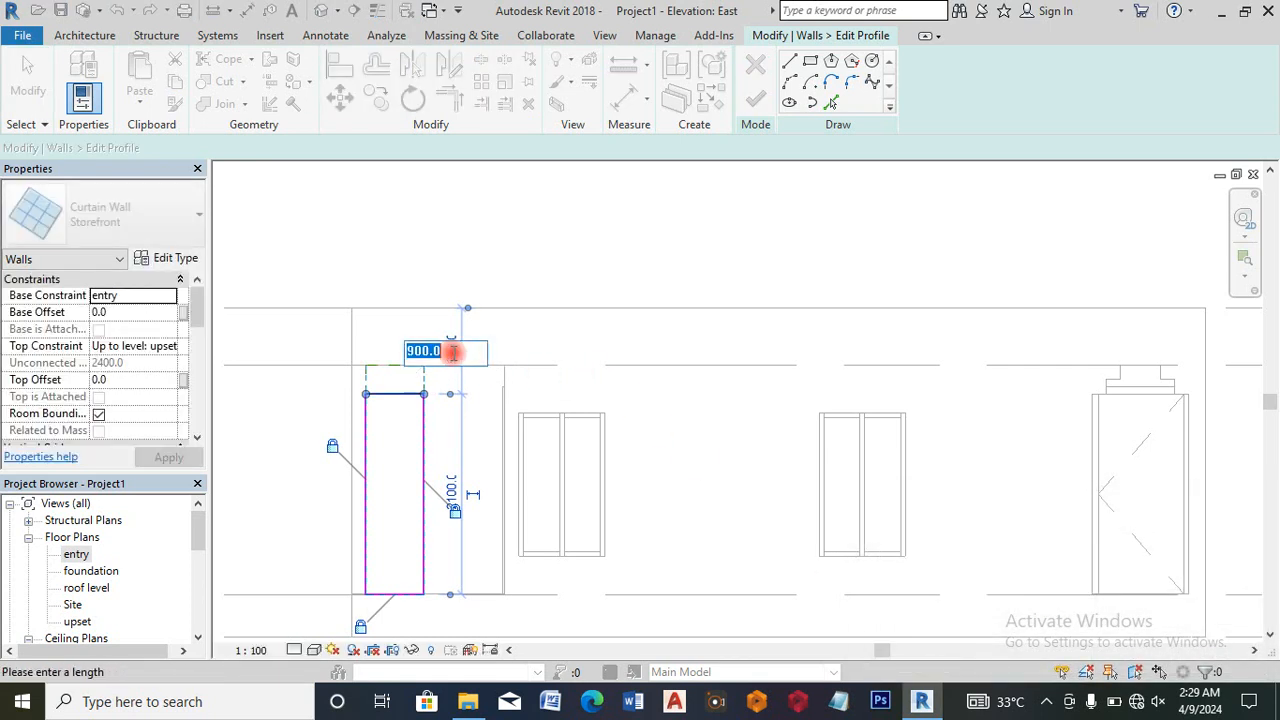
type("1100")
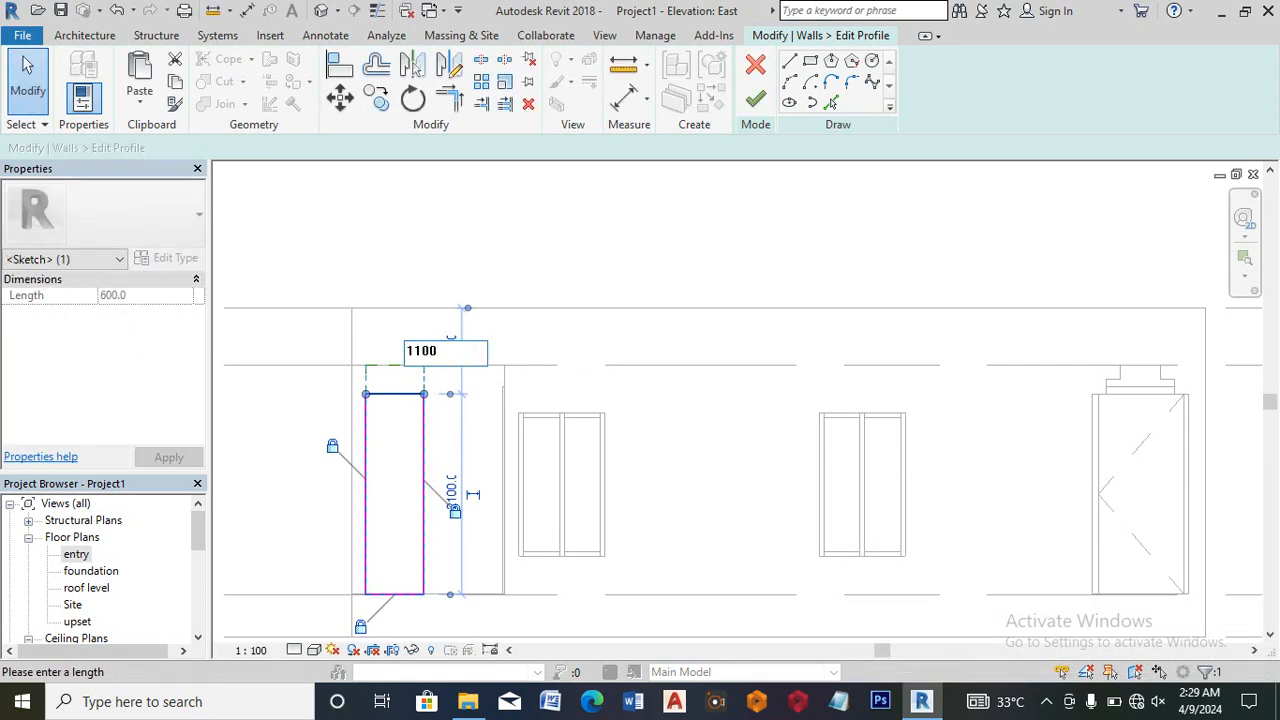
key("Return")
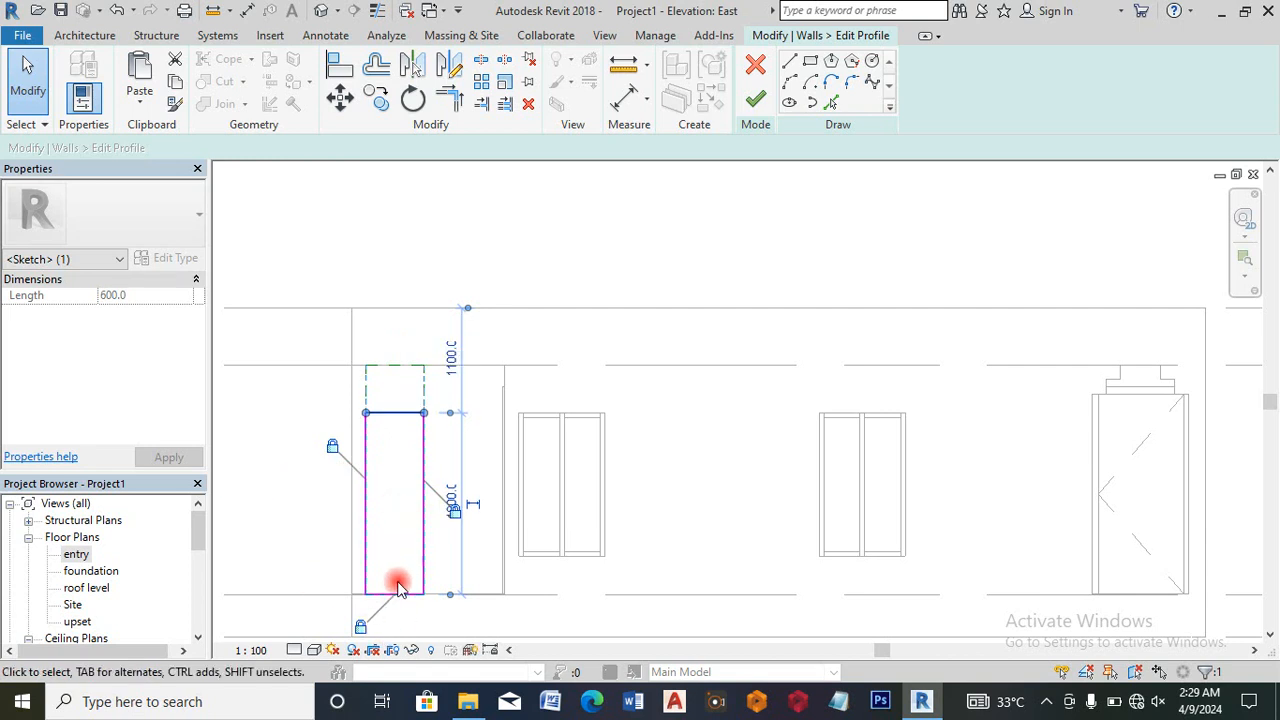
Step: Raise the profile's bottom edge, removing constraints, to make the window 600 mm high, and finish the profile edit
left_click_drag(398, 598, 406, 495)
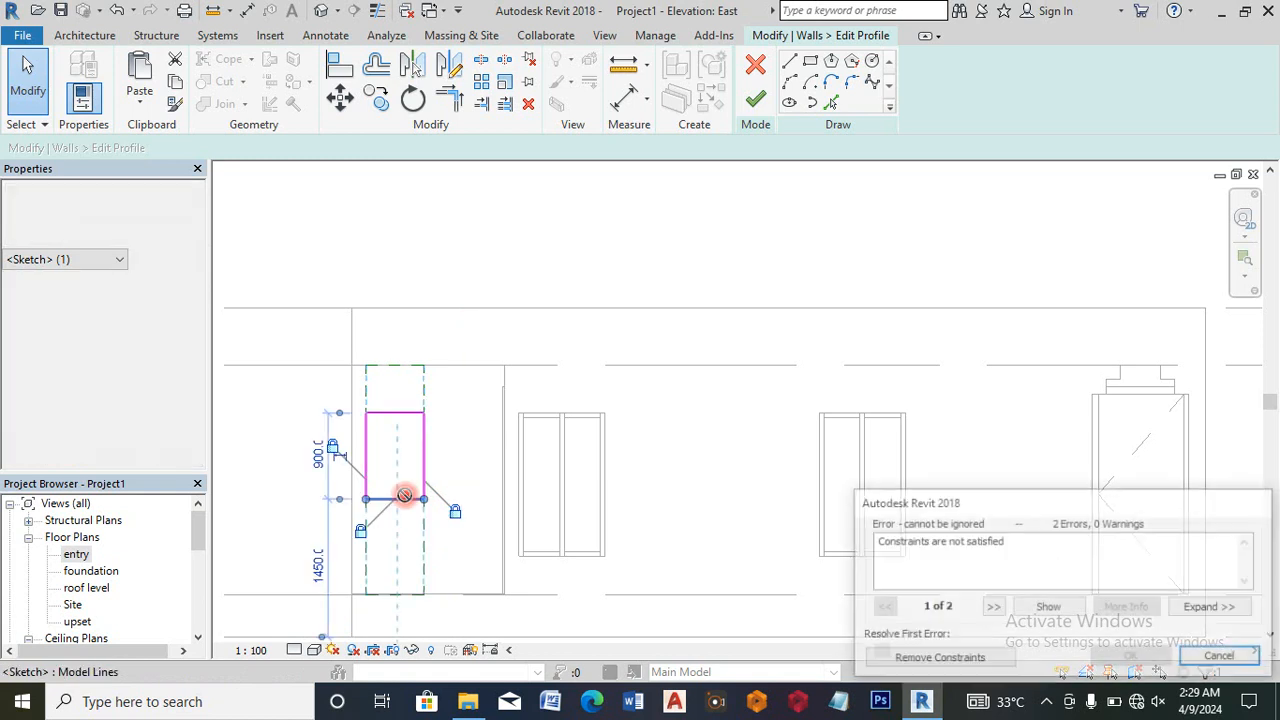
left_click(900, 660)
left_click(320, 456)
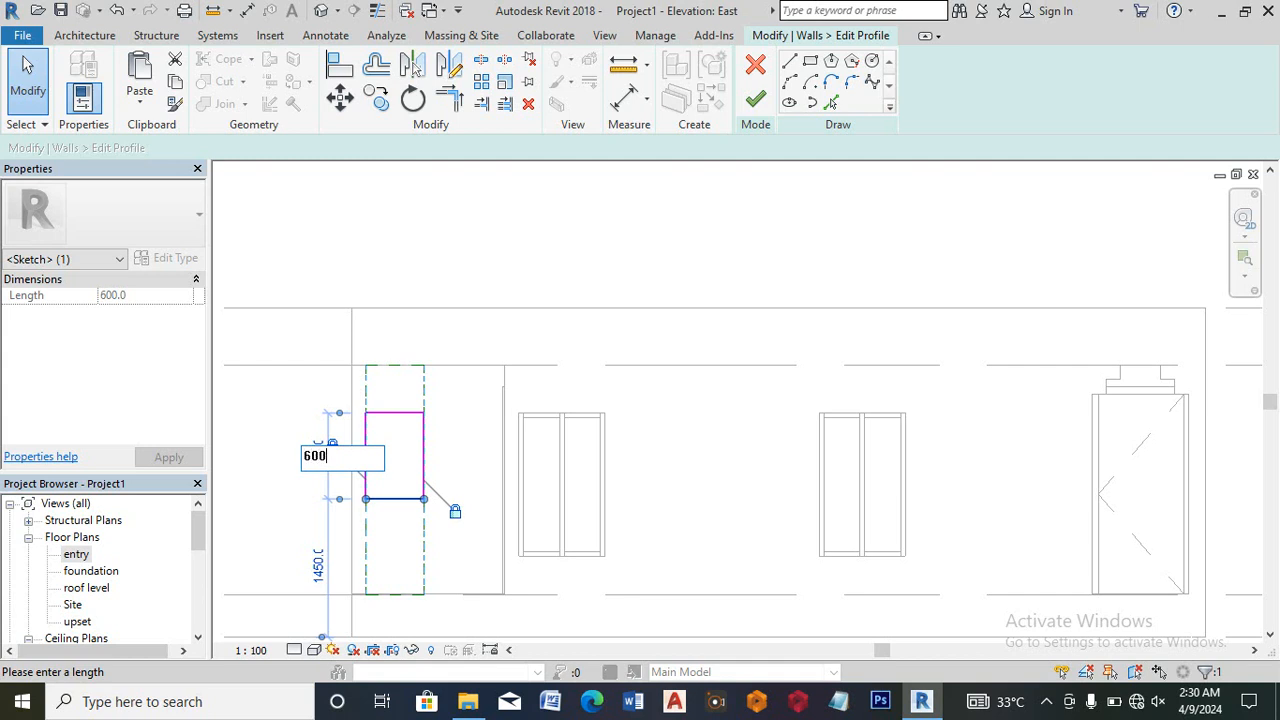
key("Return")
mouse_move(467, 701)
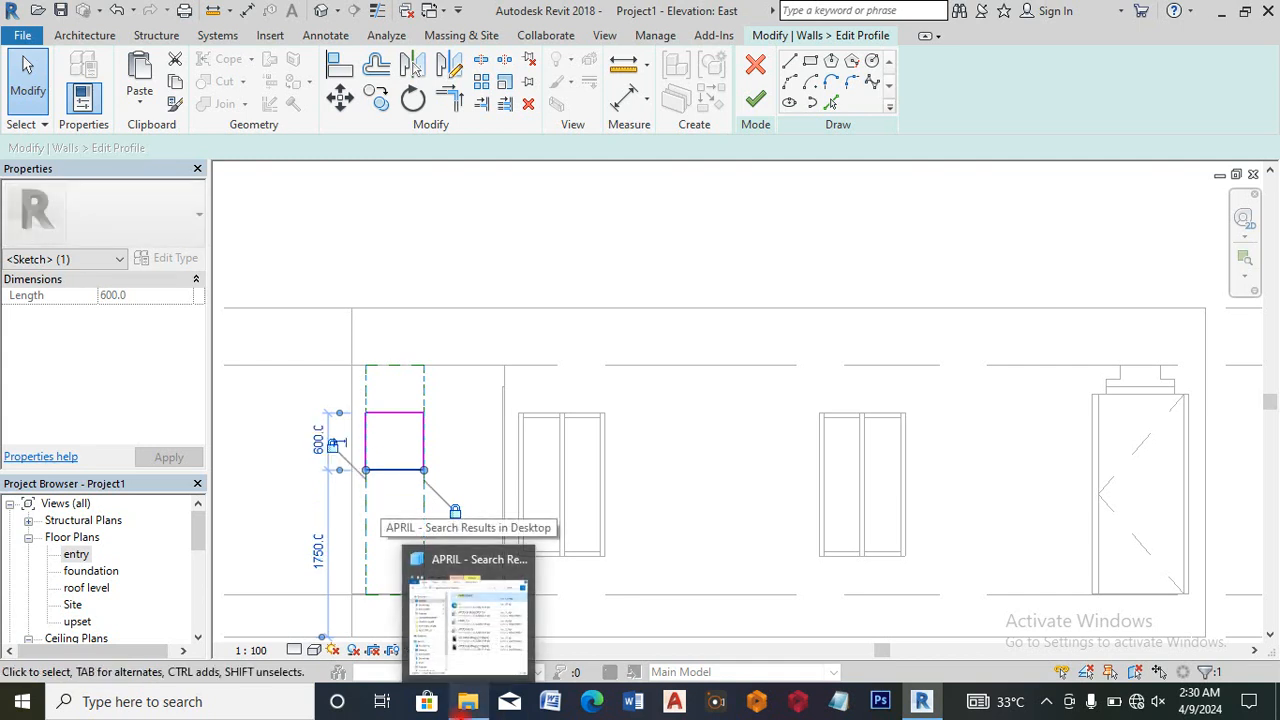
left_click(755, 98)
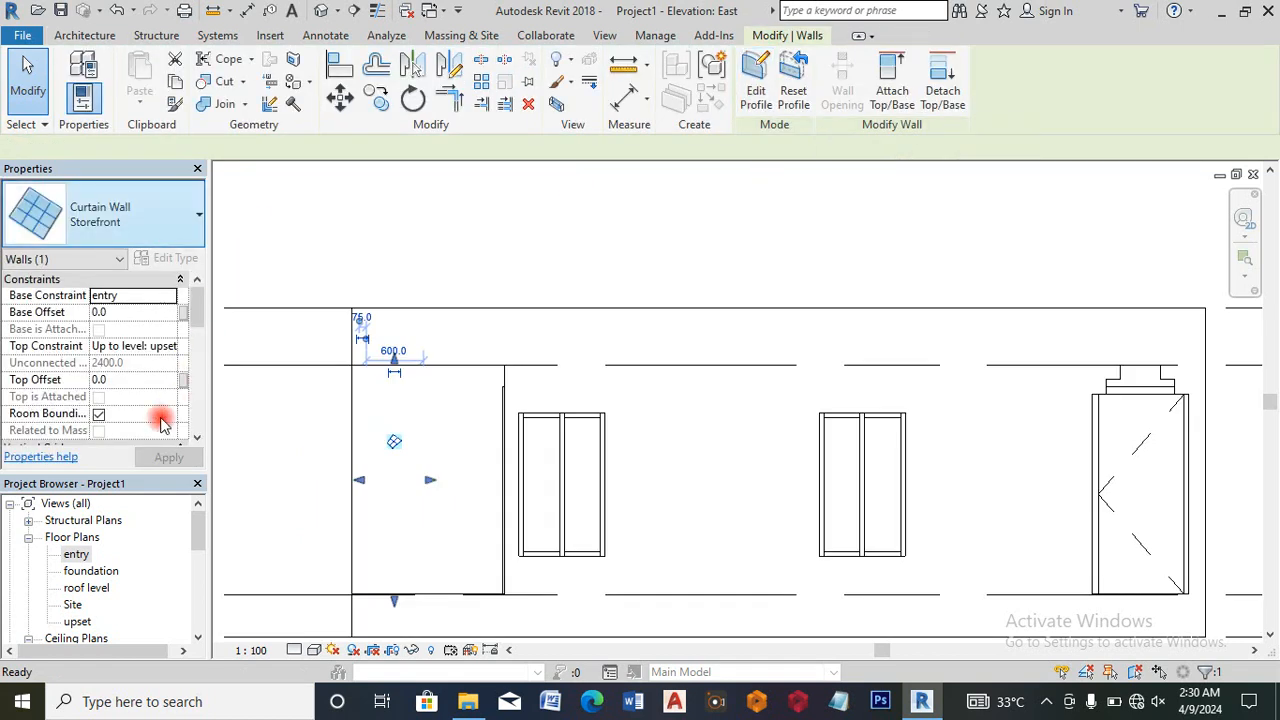
scroll(194, 534, "down", 1)
left_click(243, 480)
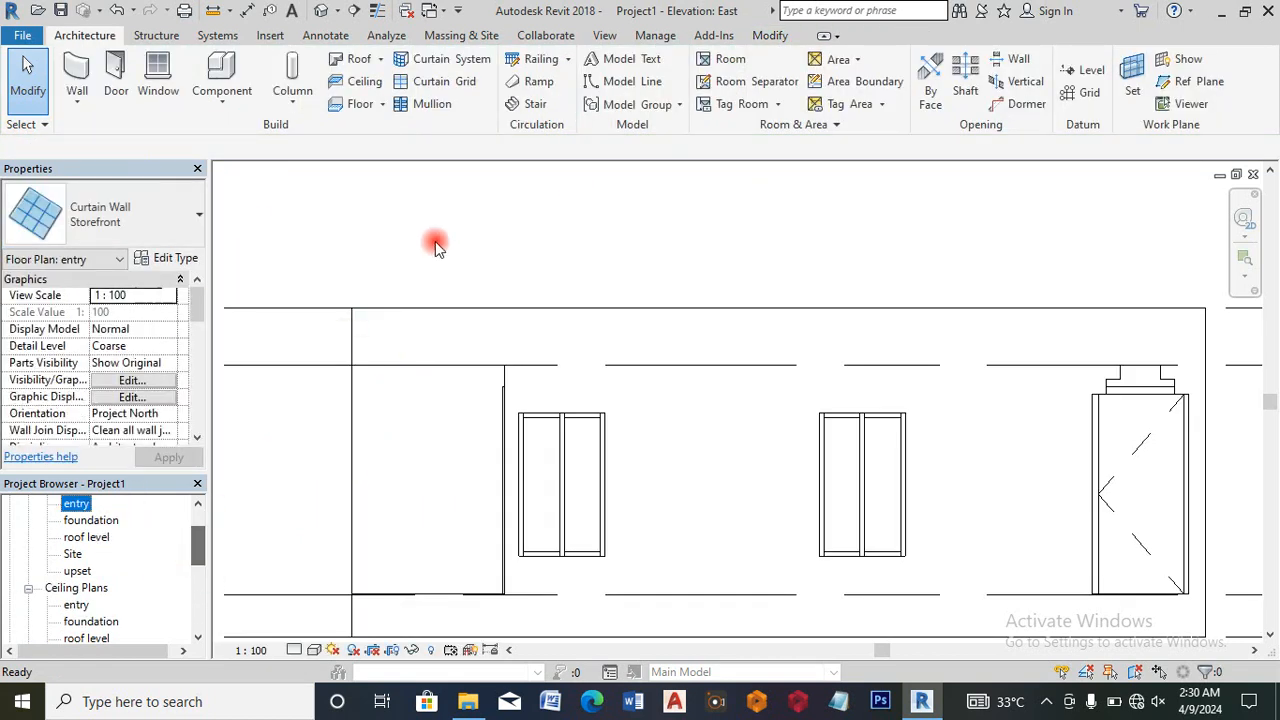
Step: Open the north elevation to examine the building's windows
scroll(458, 239, "down", 3)
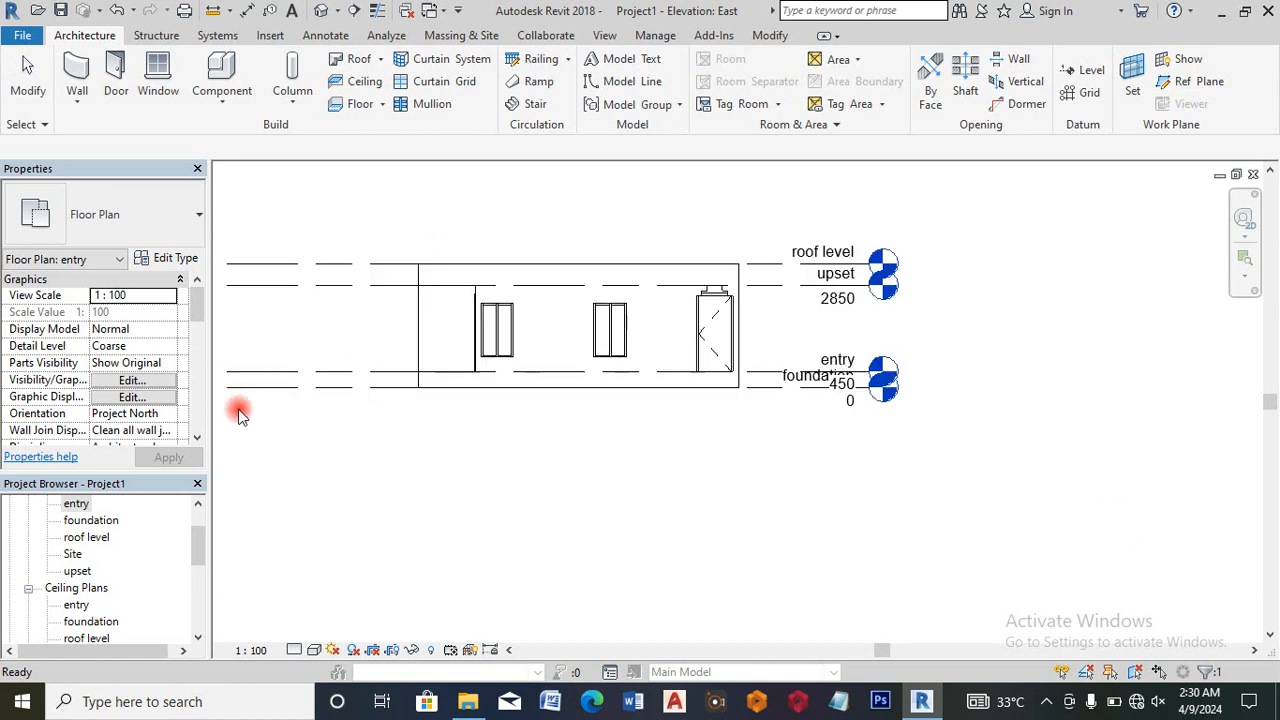
left_click_drag(194, 556, 182, 588)
left_click(77, 571)
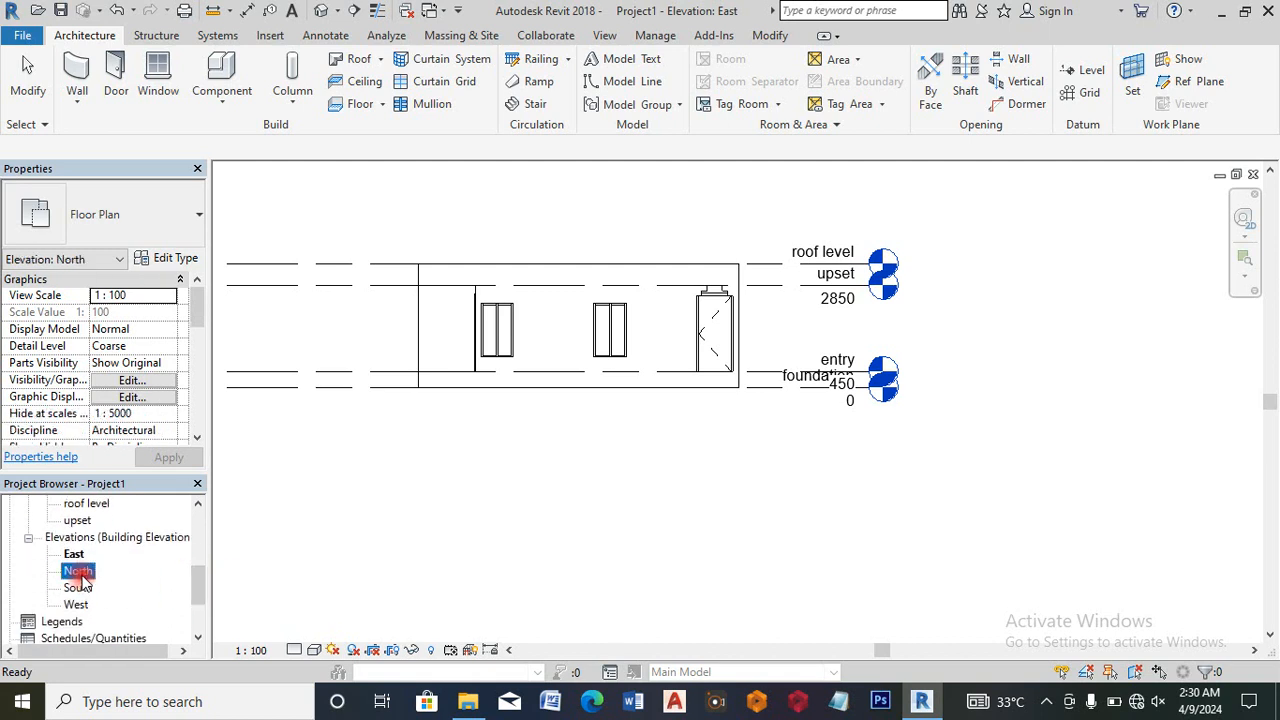
double_click(78, 571)
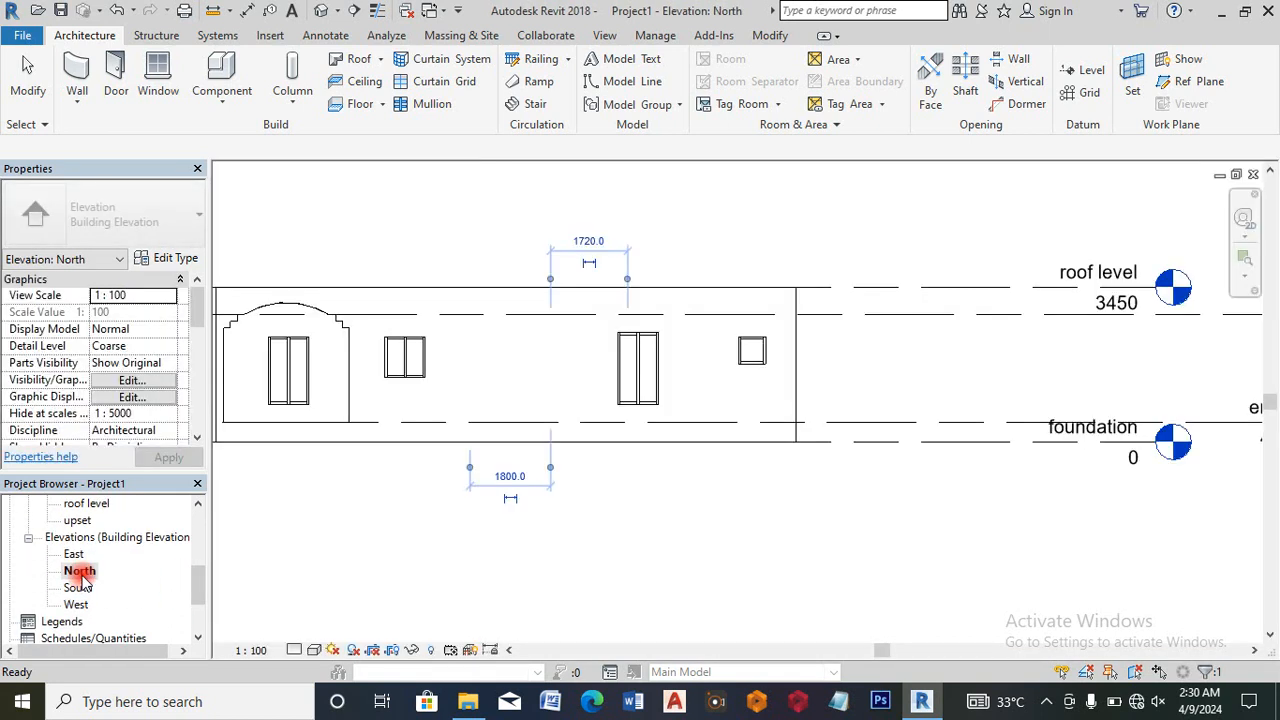
Step: Open the South elevation and start an in-place model in the Casework category, accepting the default name
double_click(82, 587)
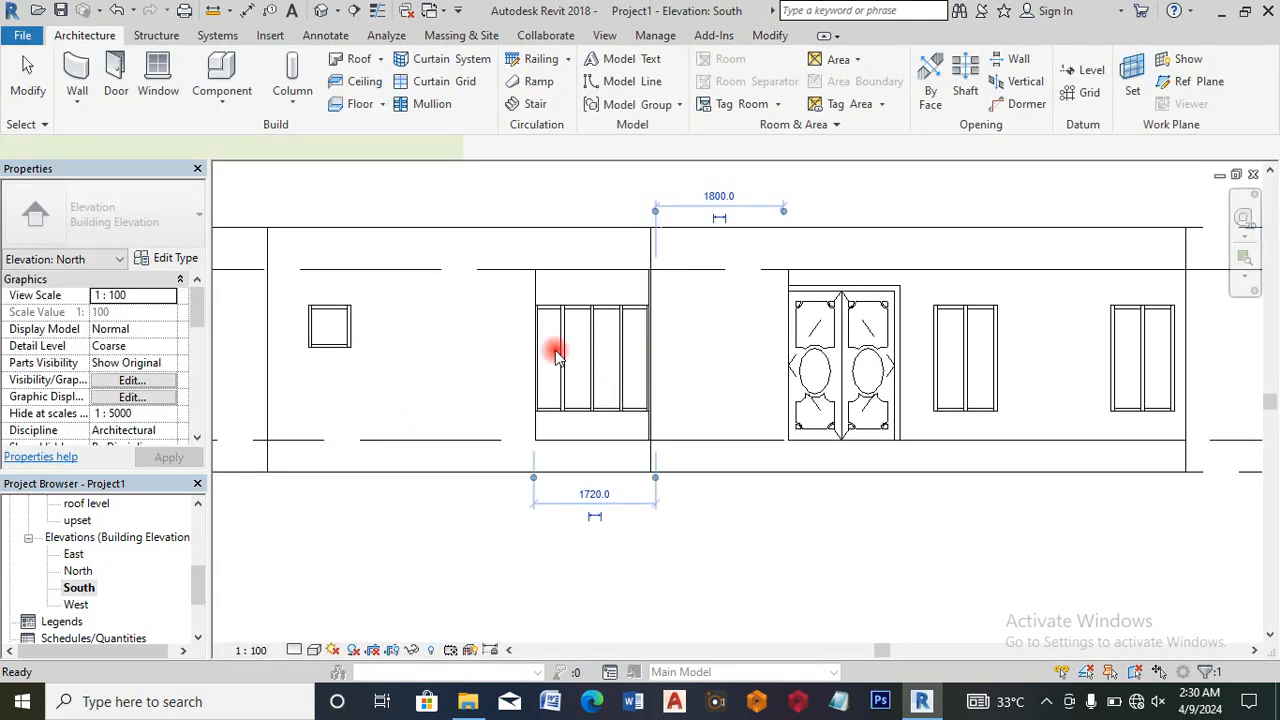
left_click(720, 289)
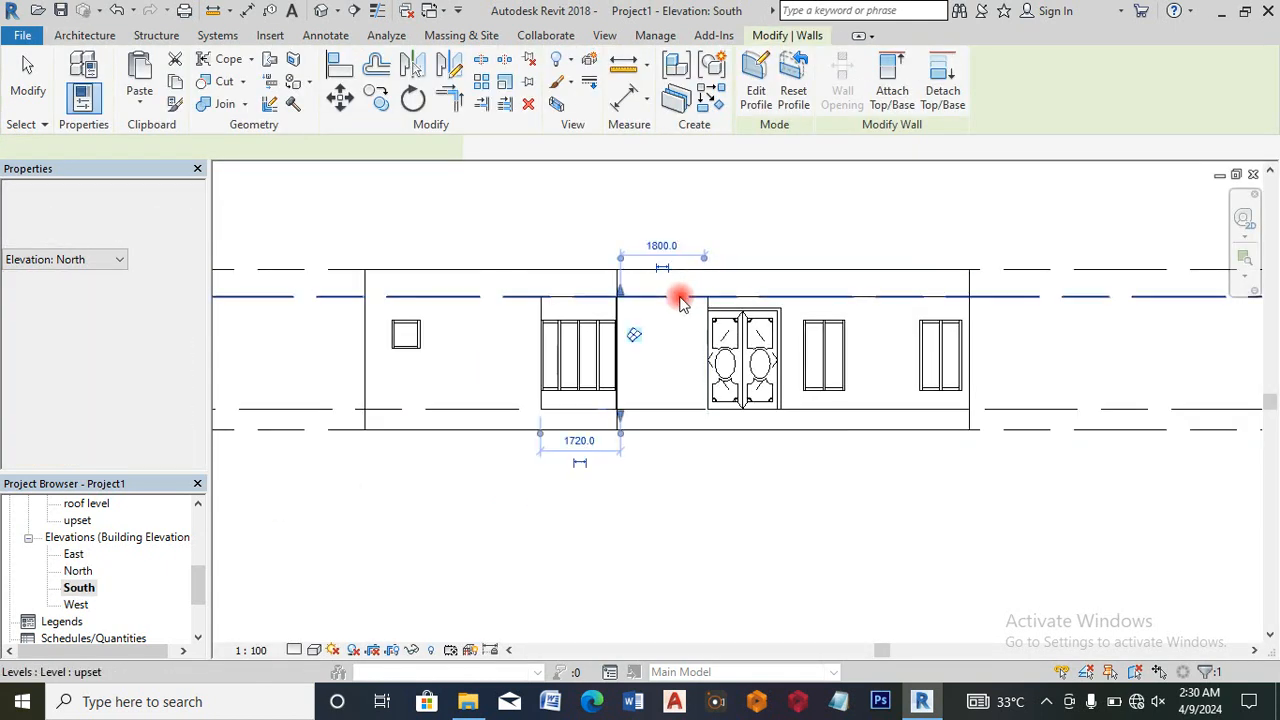
scroll(682, 298, "up", 3)
left_click(85, 36)
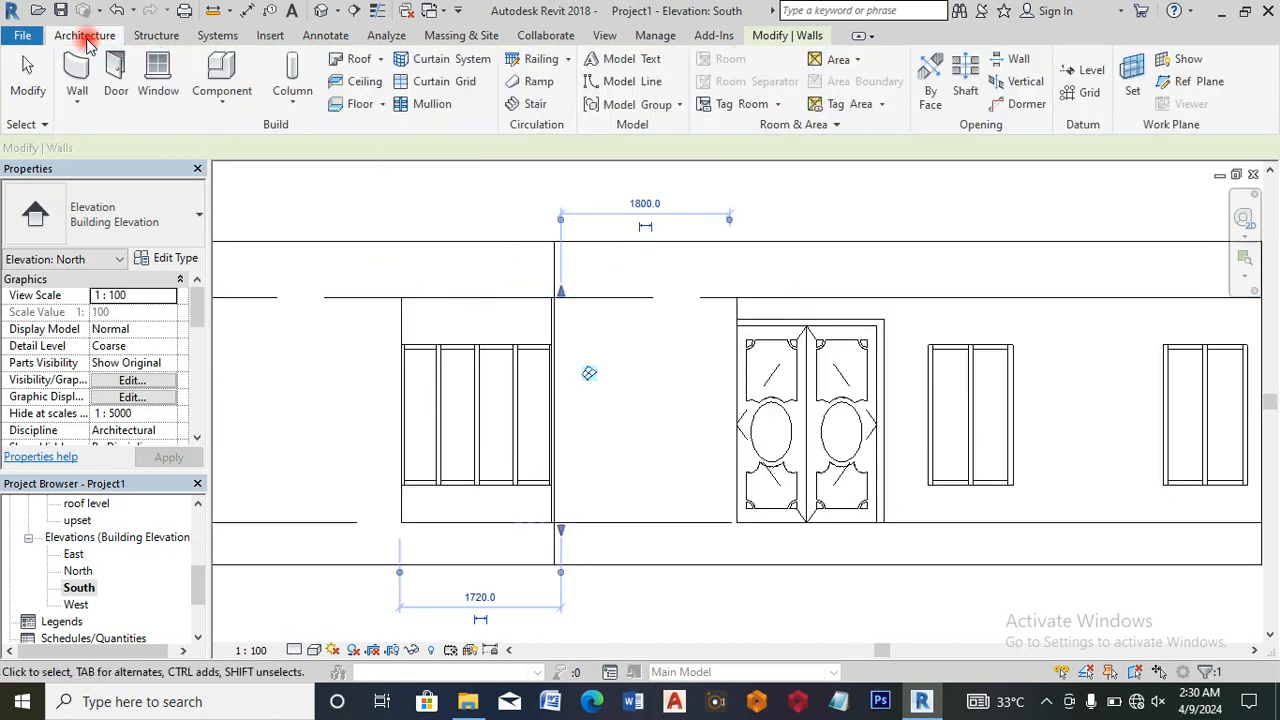
left_click(214, 108)
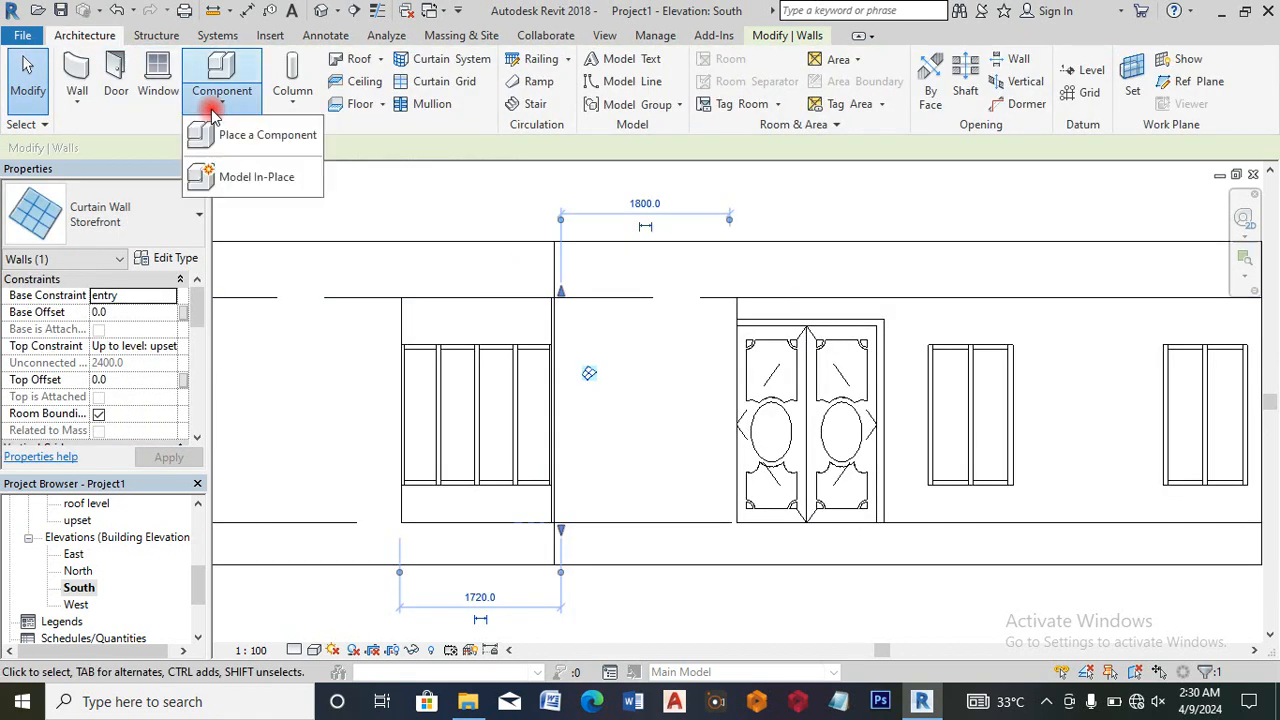
left_click(246, 180)
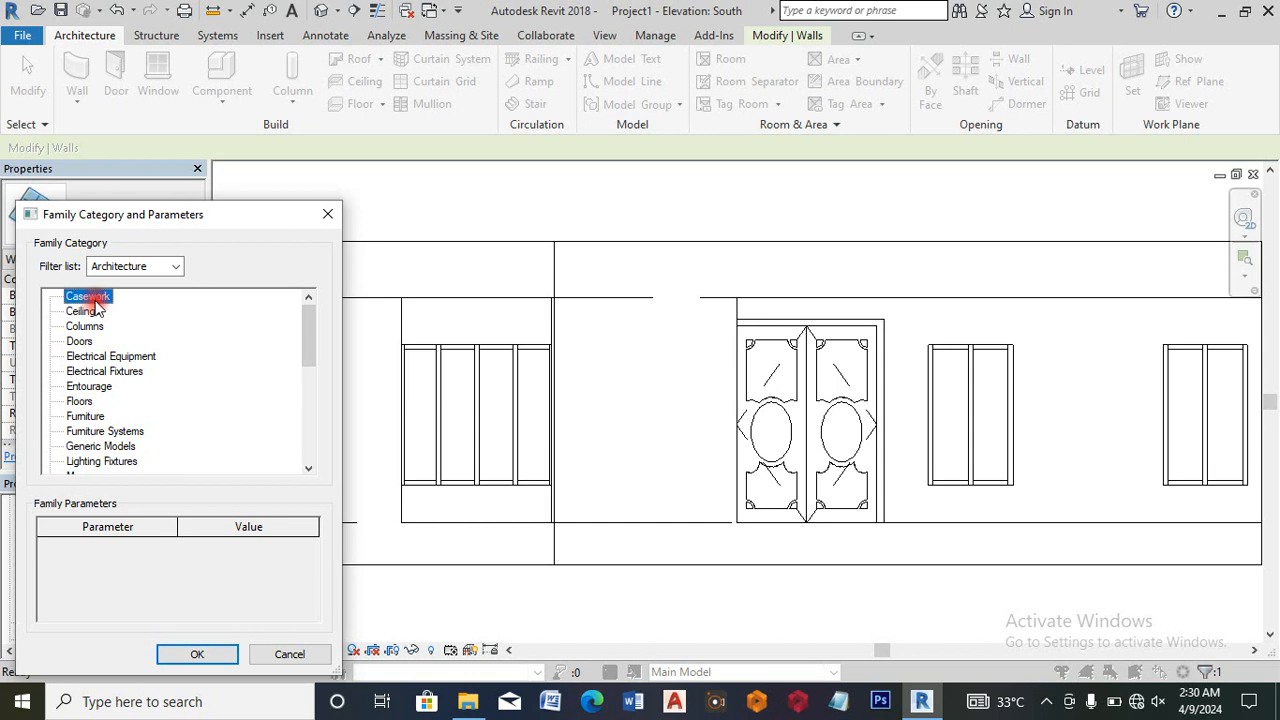
left_click(213, 653)
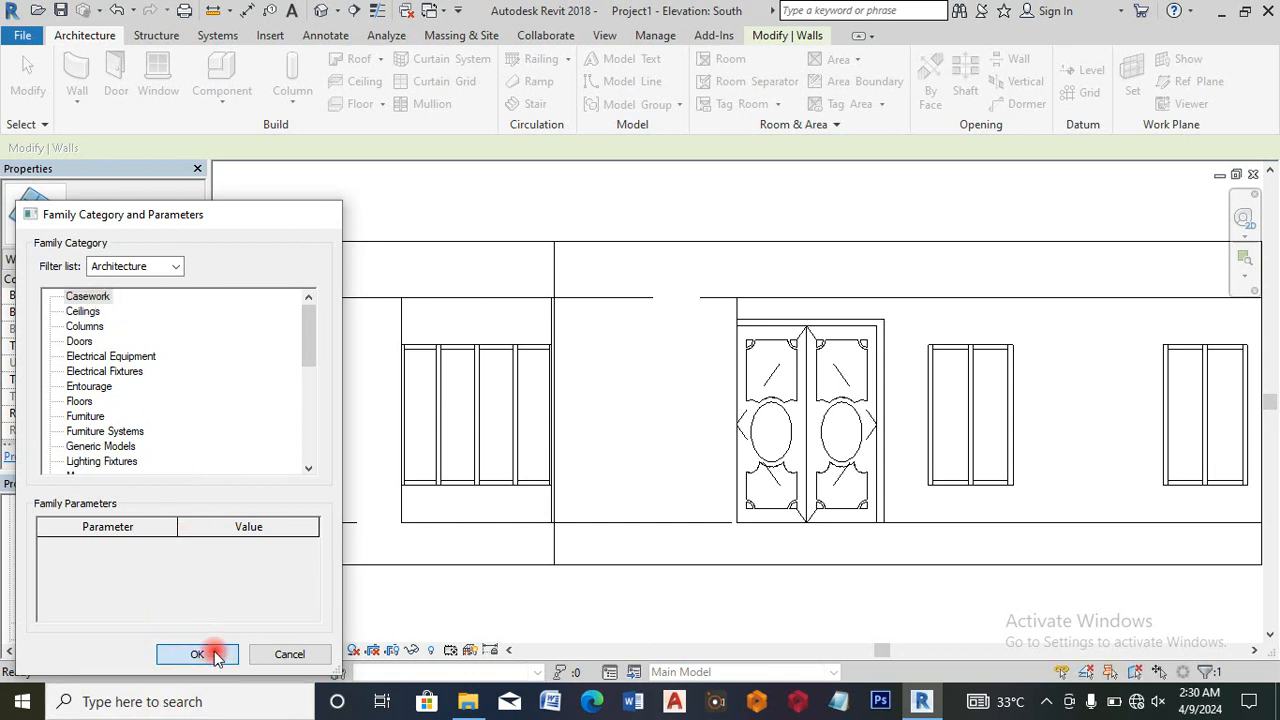
left_click(645, 384)
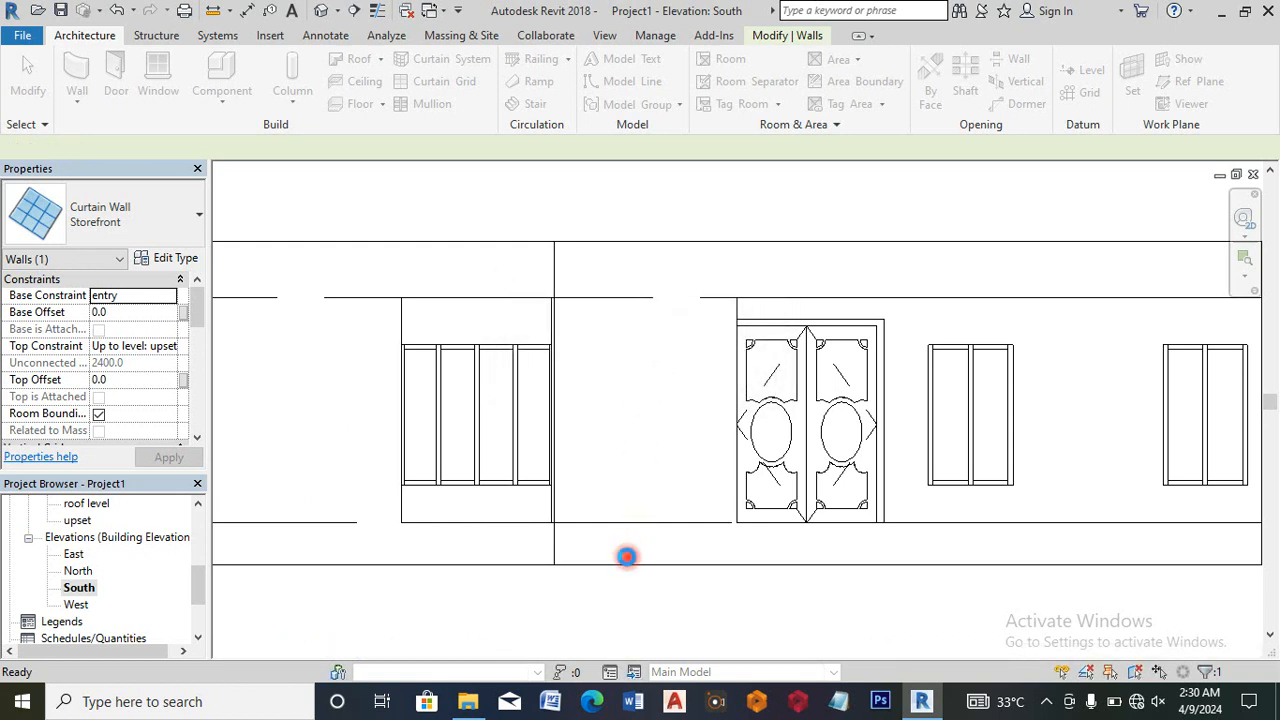
left_click(627, 557)
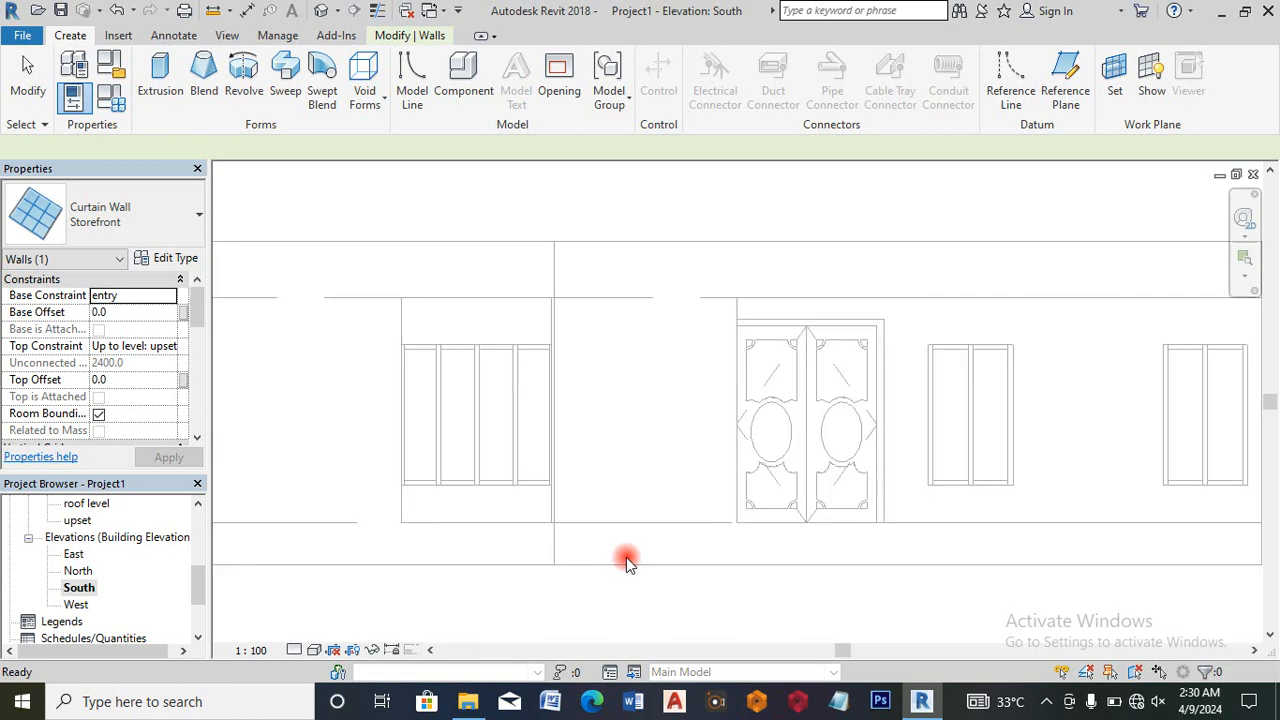
Step: Start an extrusion with the wall face beside the decorative double door picked as its work plane
left_click(163, 90)
left_click(589, 460)
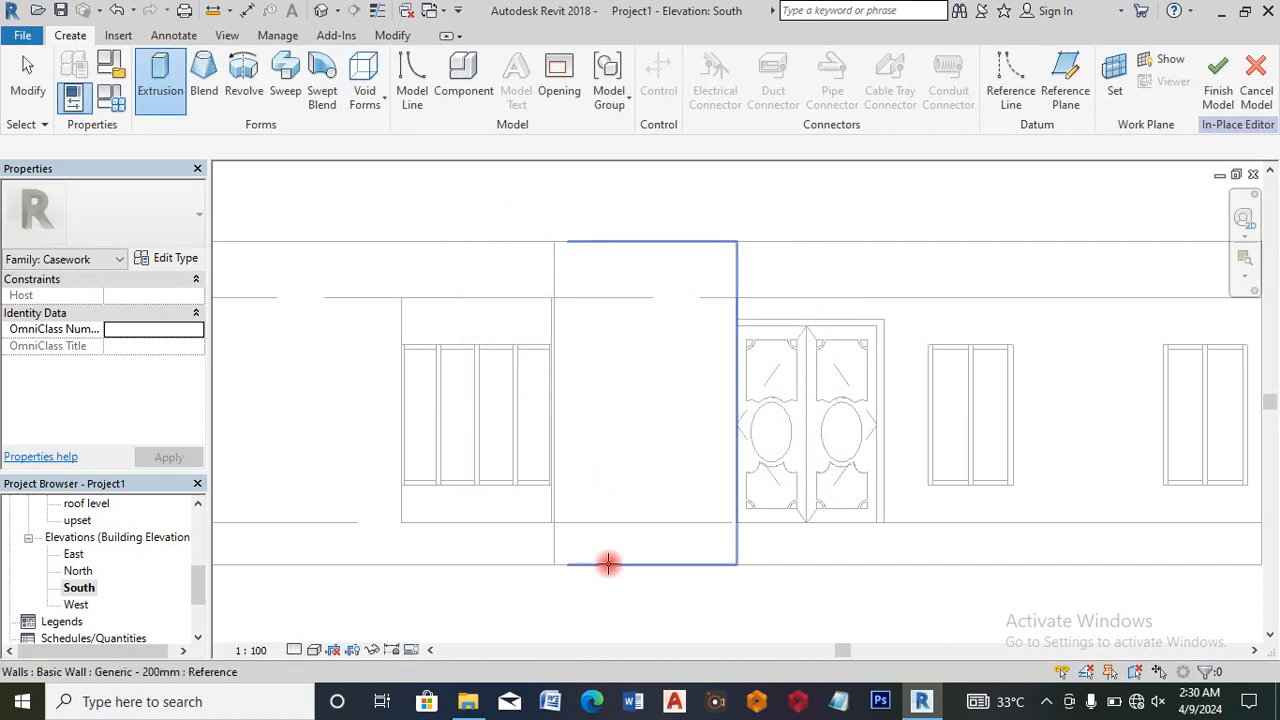
left_click(608, 563)
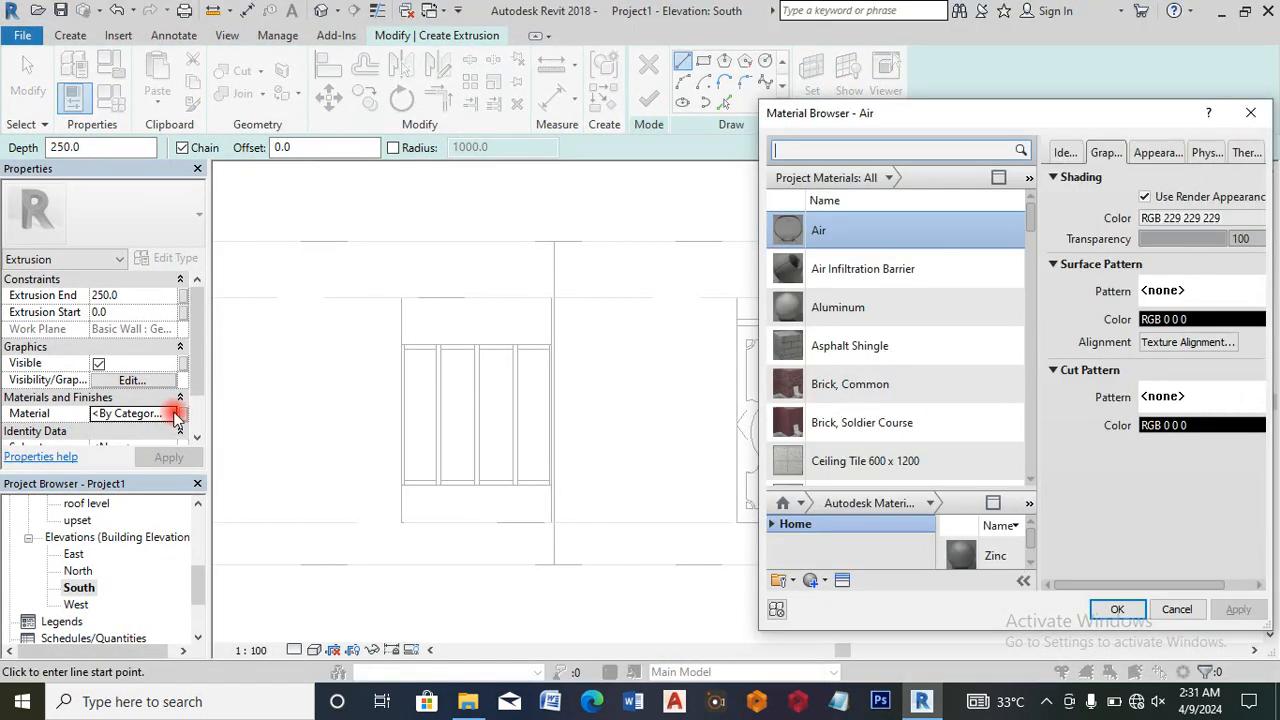
Step: Create a new material named "wall work" for the extrusion and make its shading use the render appearance
left_click(825, 585)
left_click(828, 592)
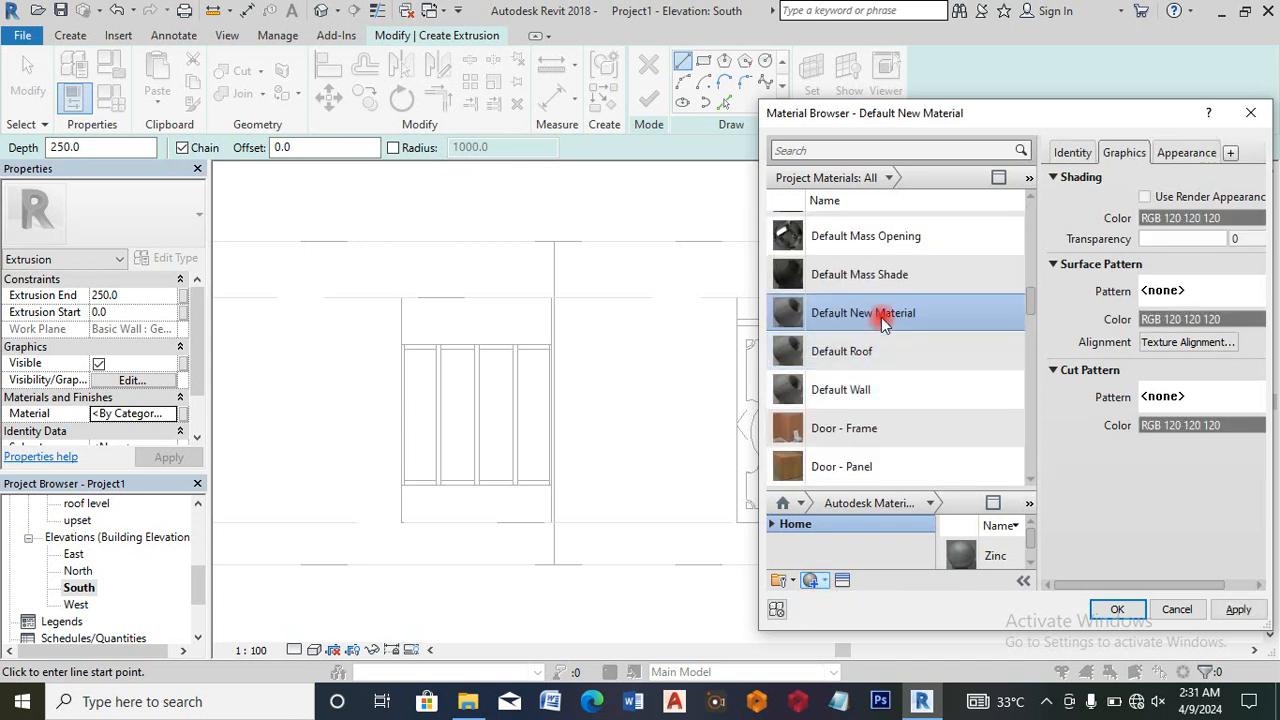
right_click(880, 316)
left_click(923, 370)
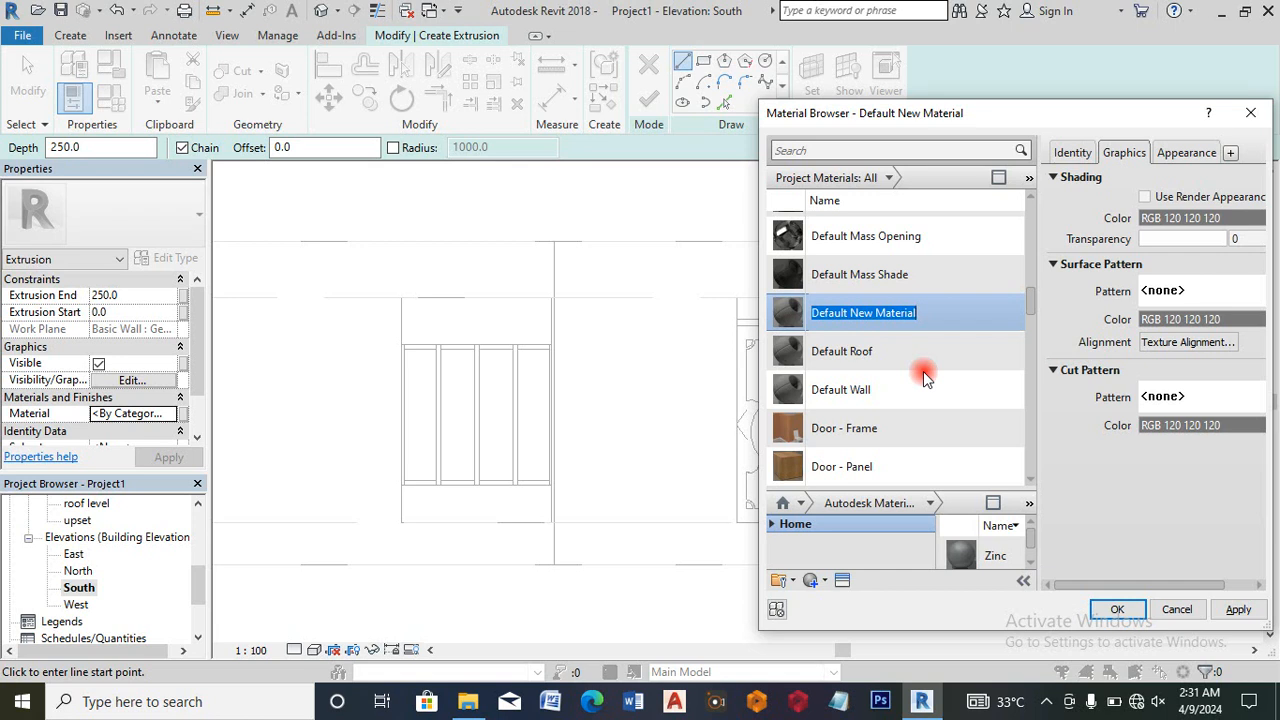
type("wall")
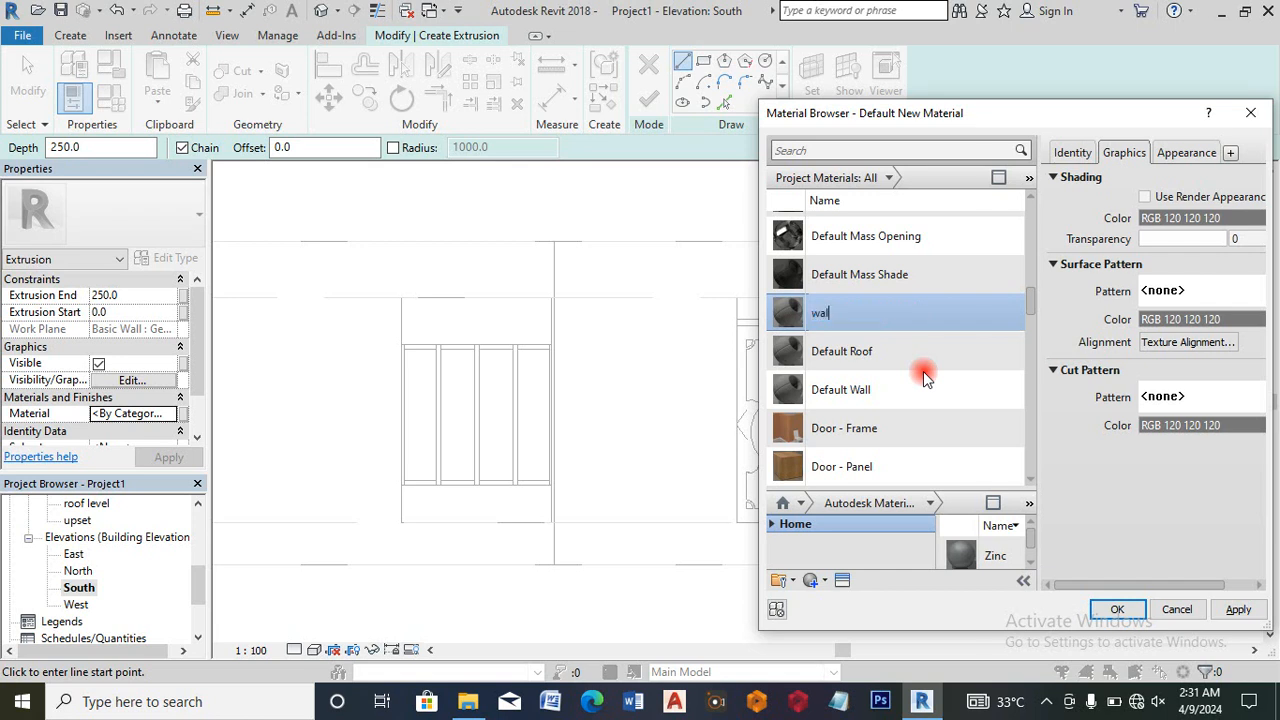
type(" work")
left_click(1146, 197)
left_click(1185, 154)
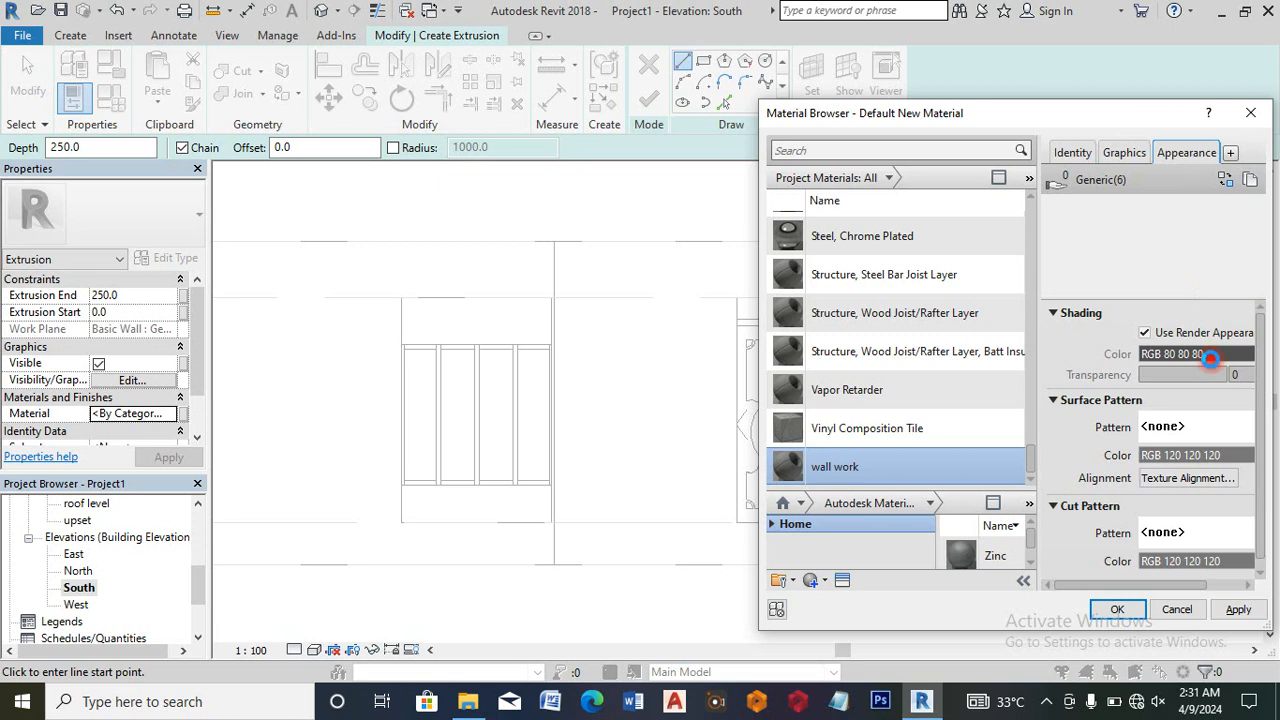
left_click(1214, 358)
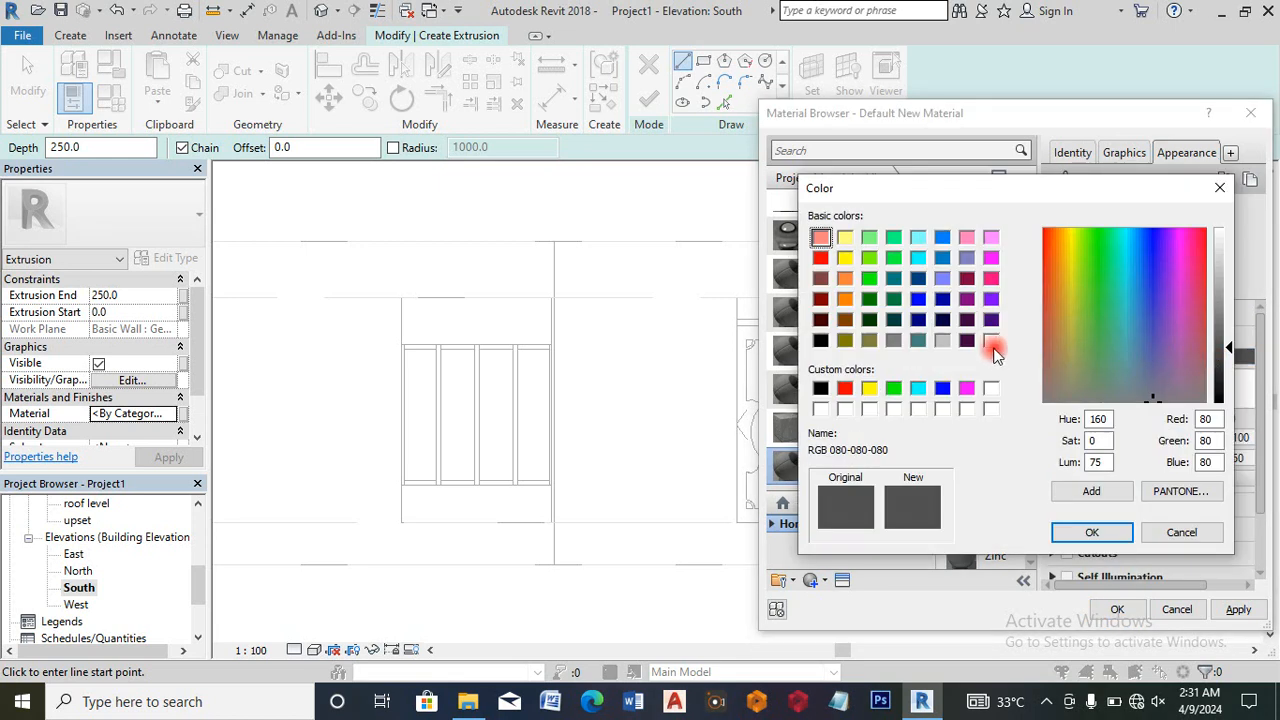
left_click(870, 341)
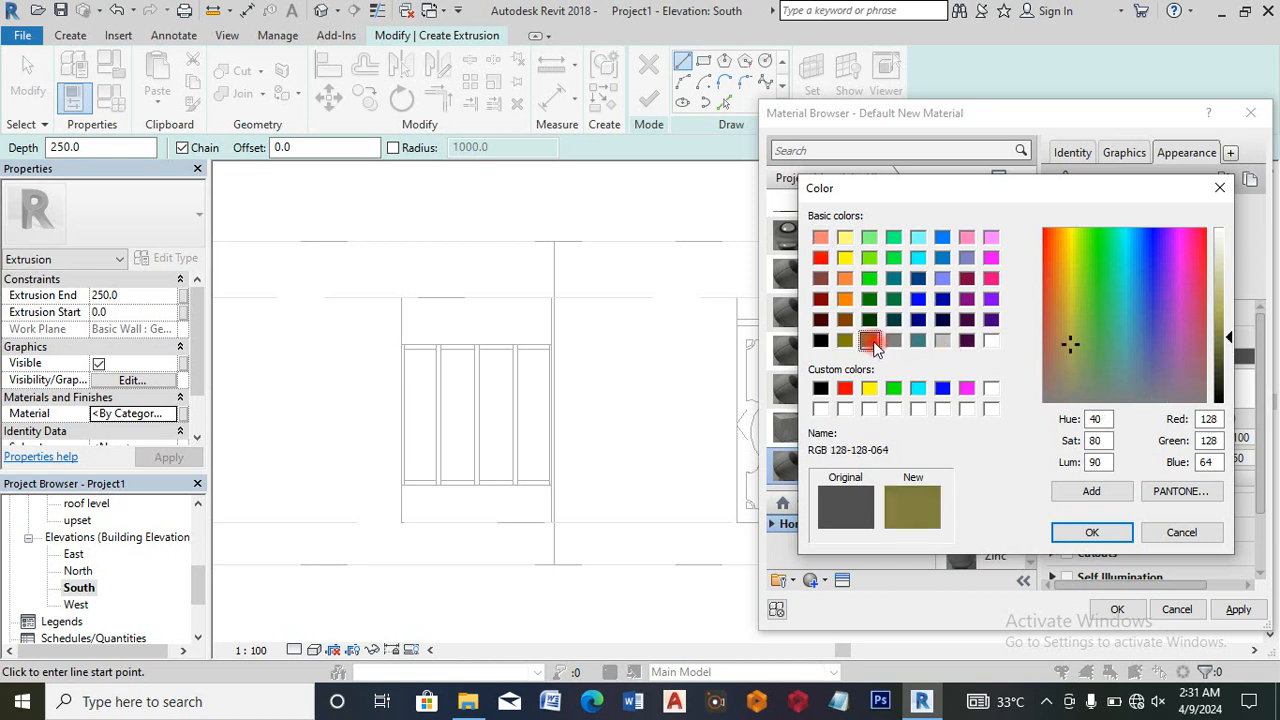
left_click(846, 340)
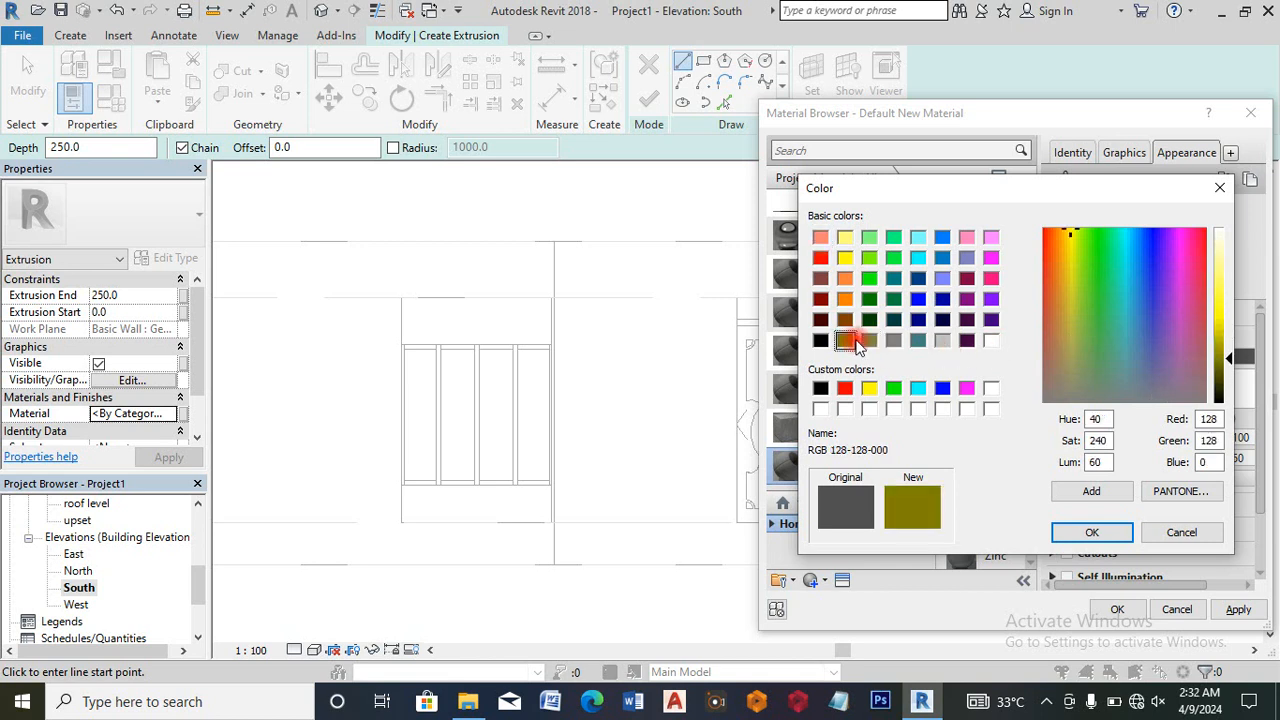
left_click(1219, 192)
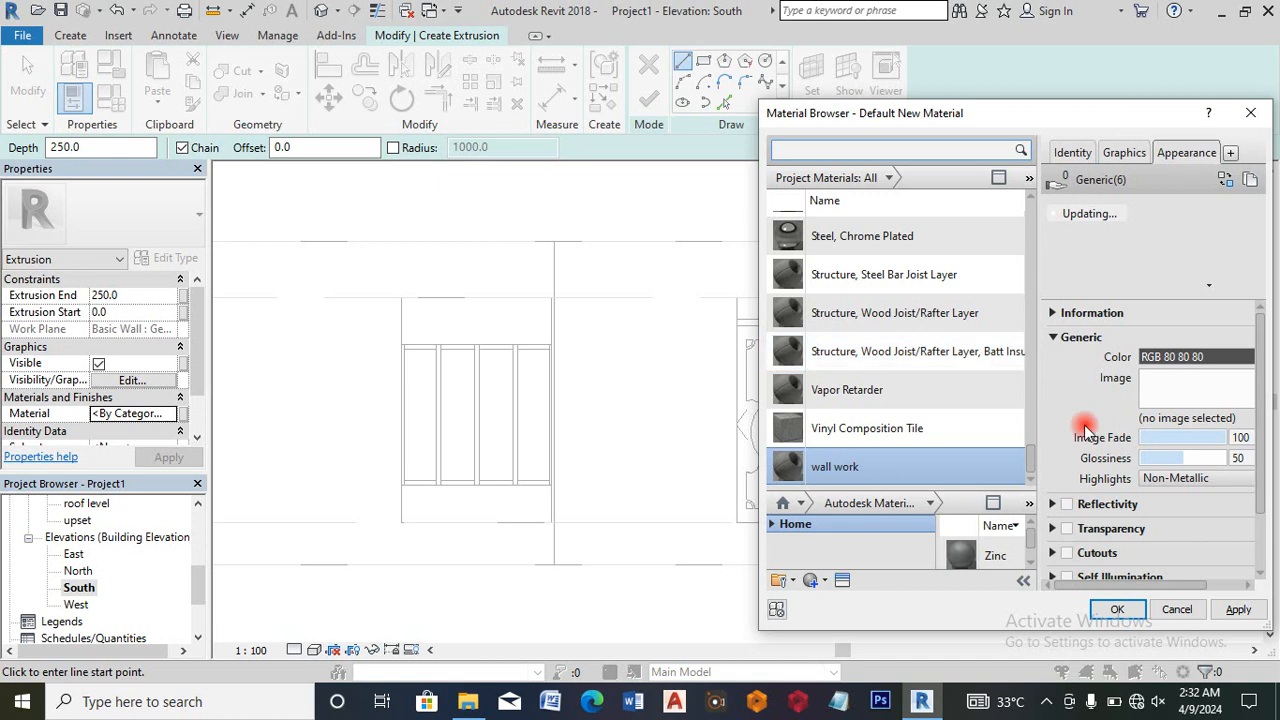
Step: Duplicate the Oak Flooring material and name the copy "wall finishe"
left_click_drag(1033, 463, 1018, 371)
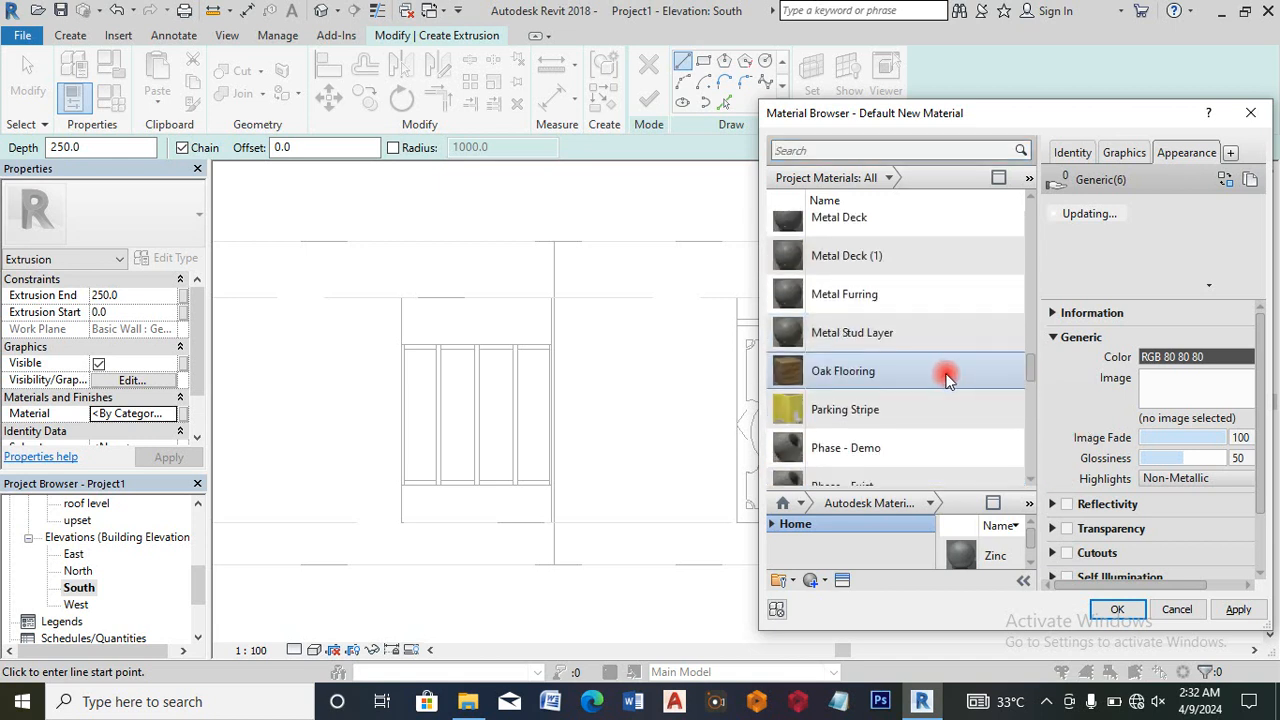
left_click(944, 372)
right_click(980, 374)
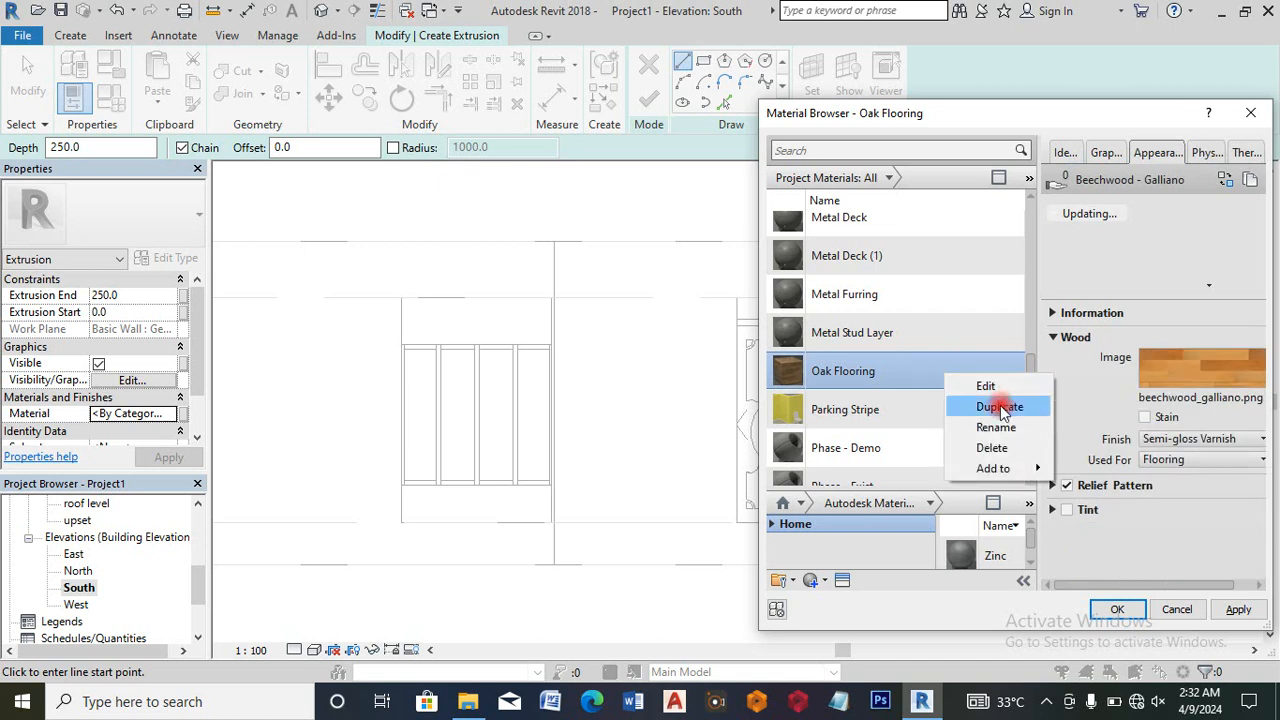
left_click(1000, 406)
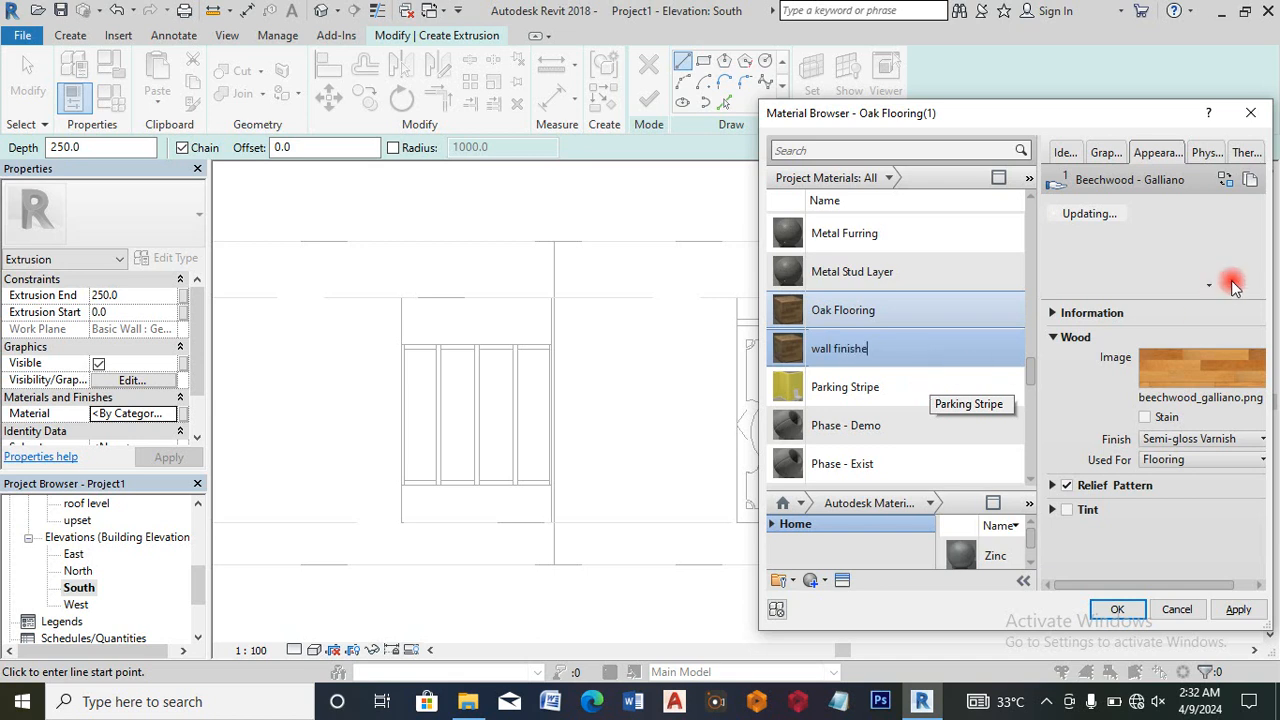
Step: Apply the "wall finishe" material to the extrusion and close the material browser
left_click(1206, 152)
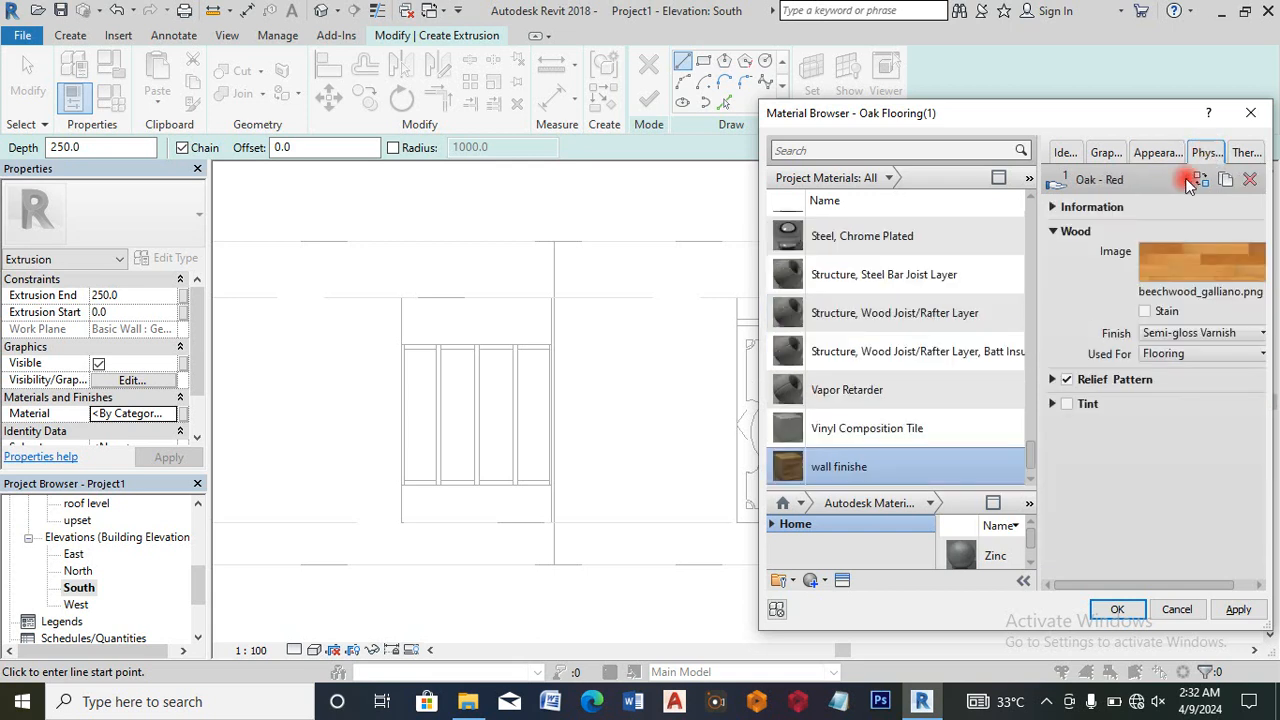
left_click(1160, 153)
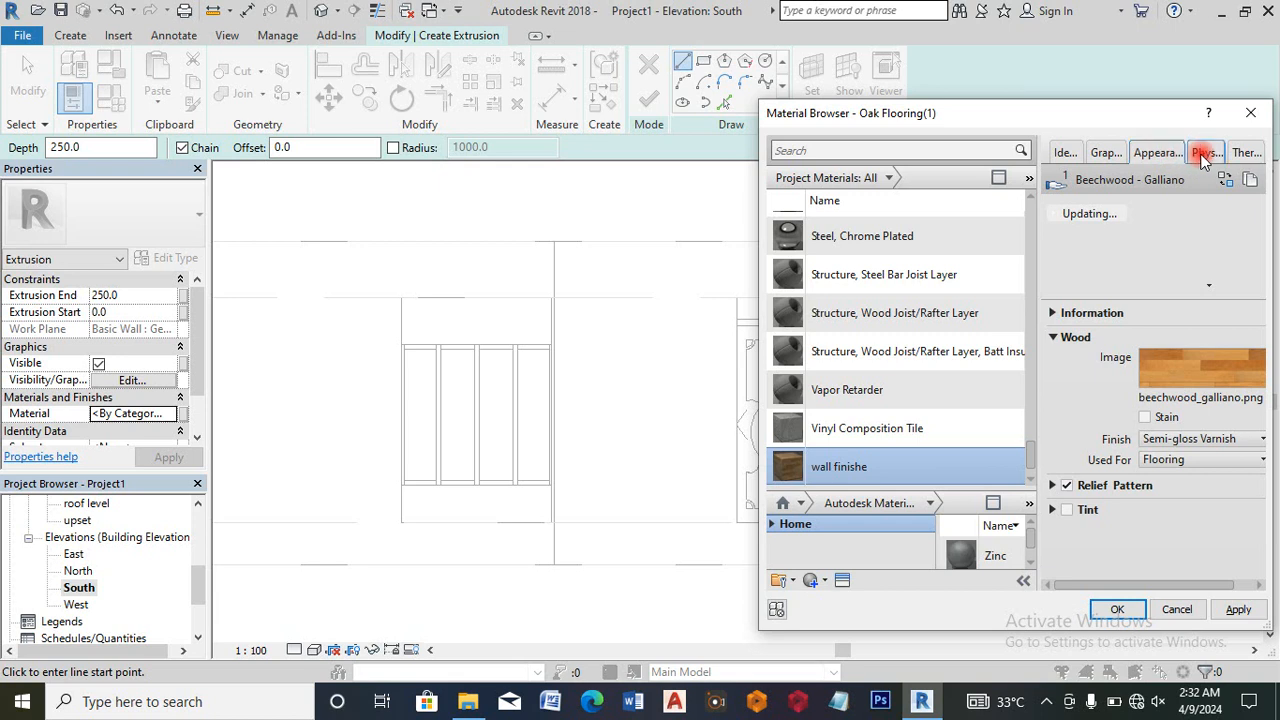
left_click(1202, 155)
left_click(1230, 609)
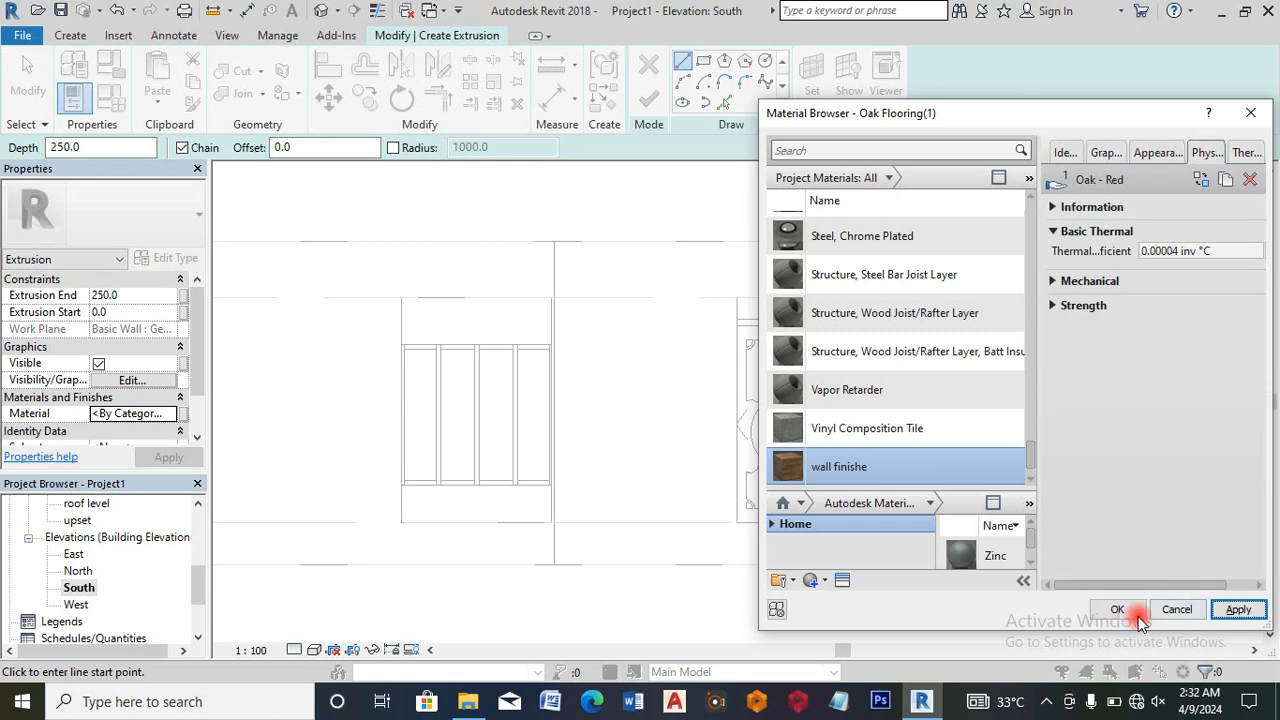
left_click(1117, 610)
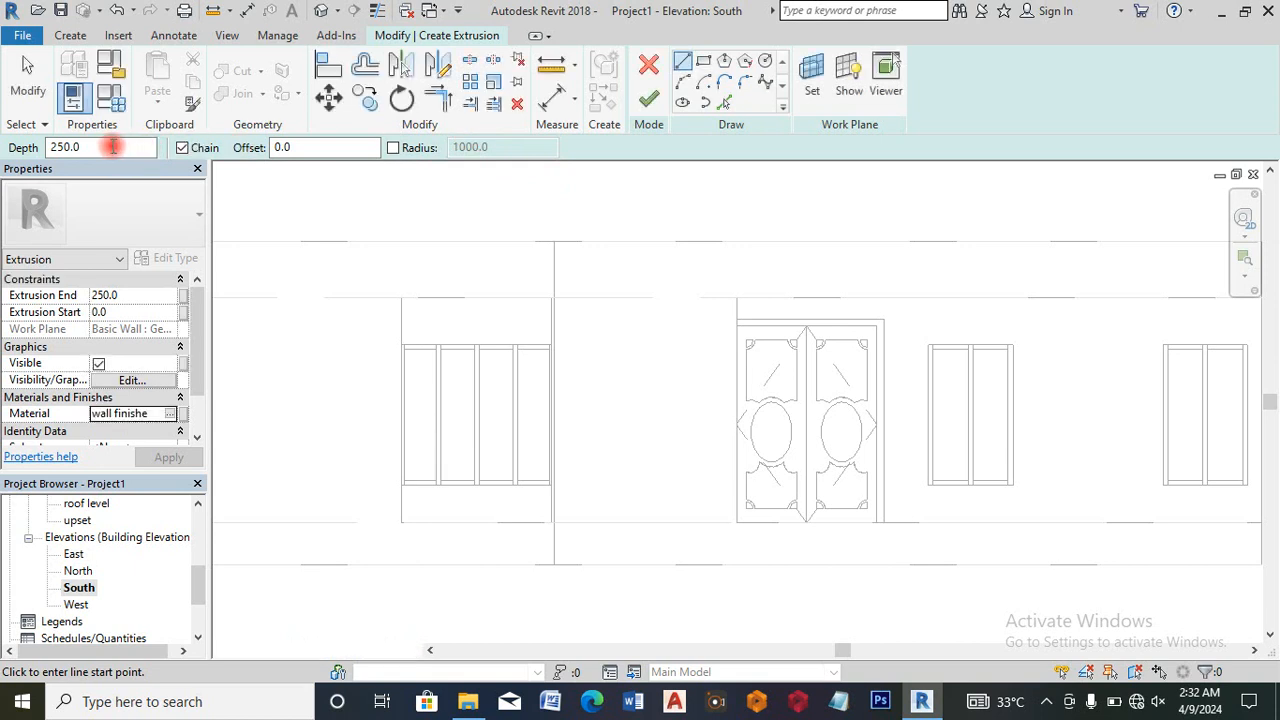
Step: Set the extrusion depth to 50 mm and sketch a rectangle about 1875 by 3450 mm on the wall left of the double door
key("Escape")
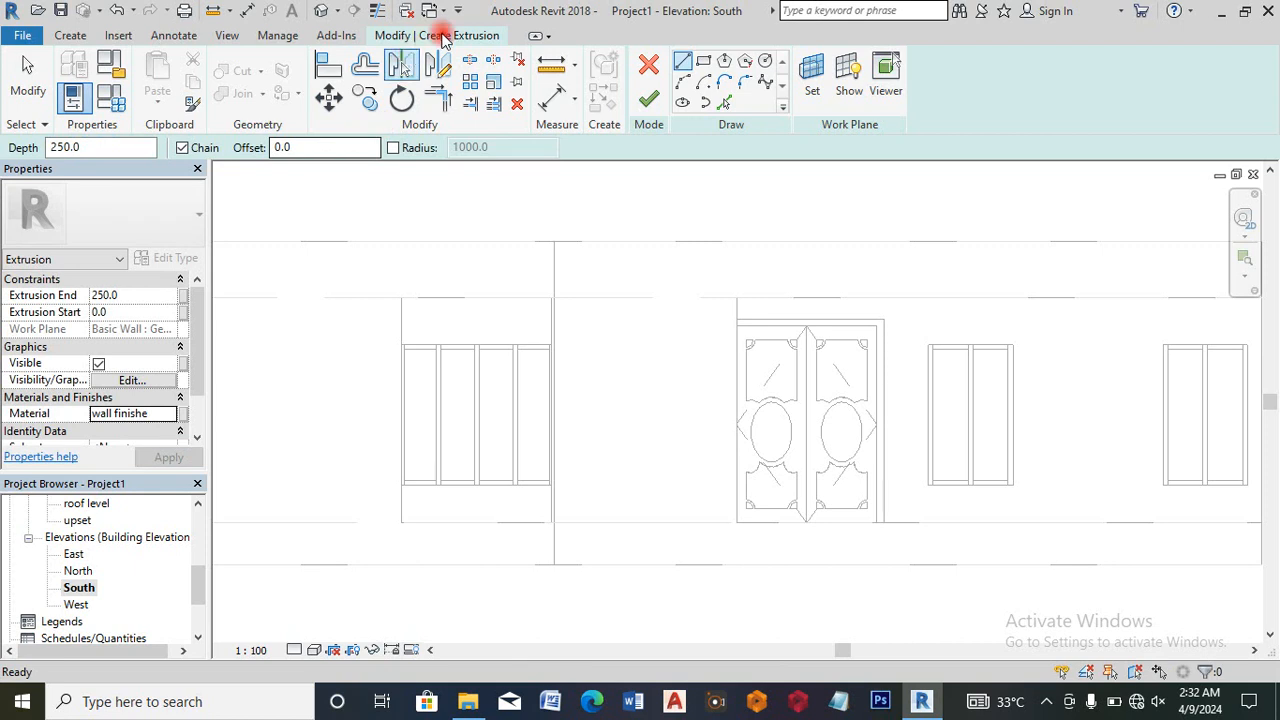
left_click(46, 147)
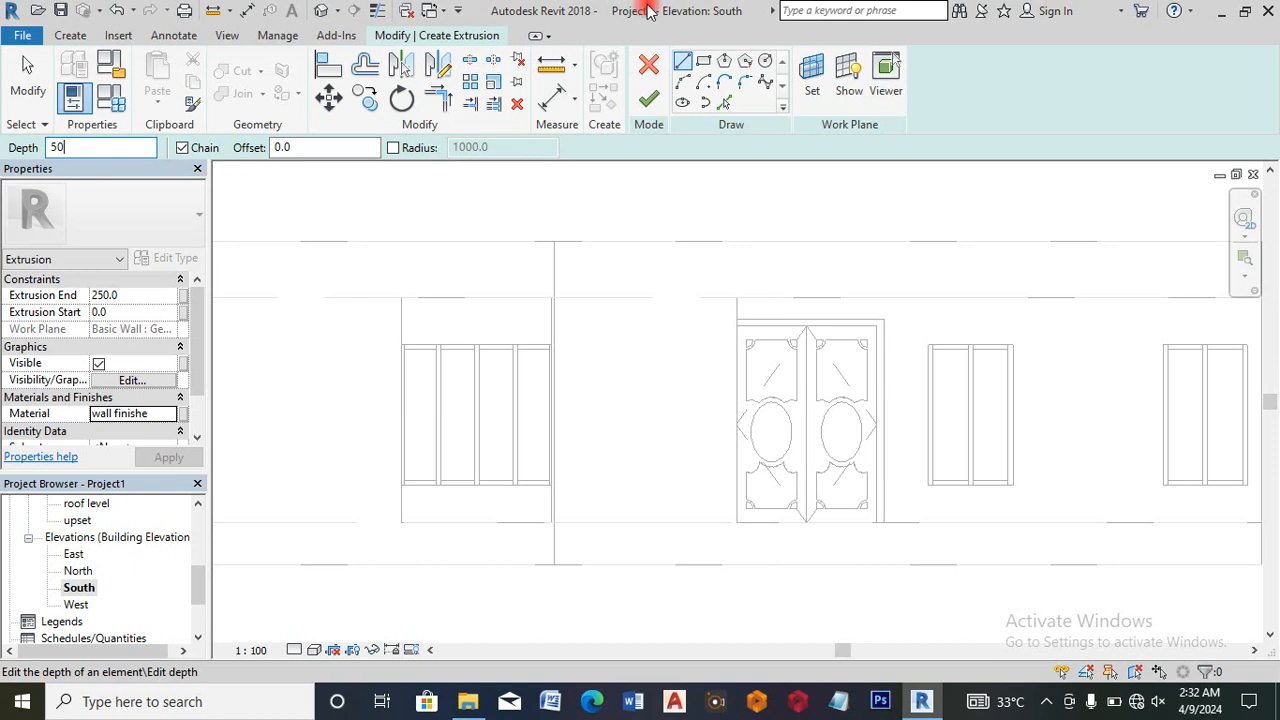
left_click(704, 64)
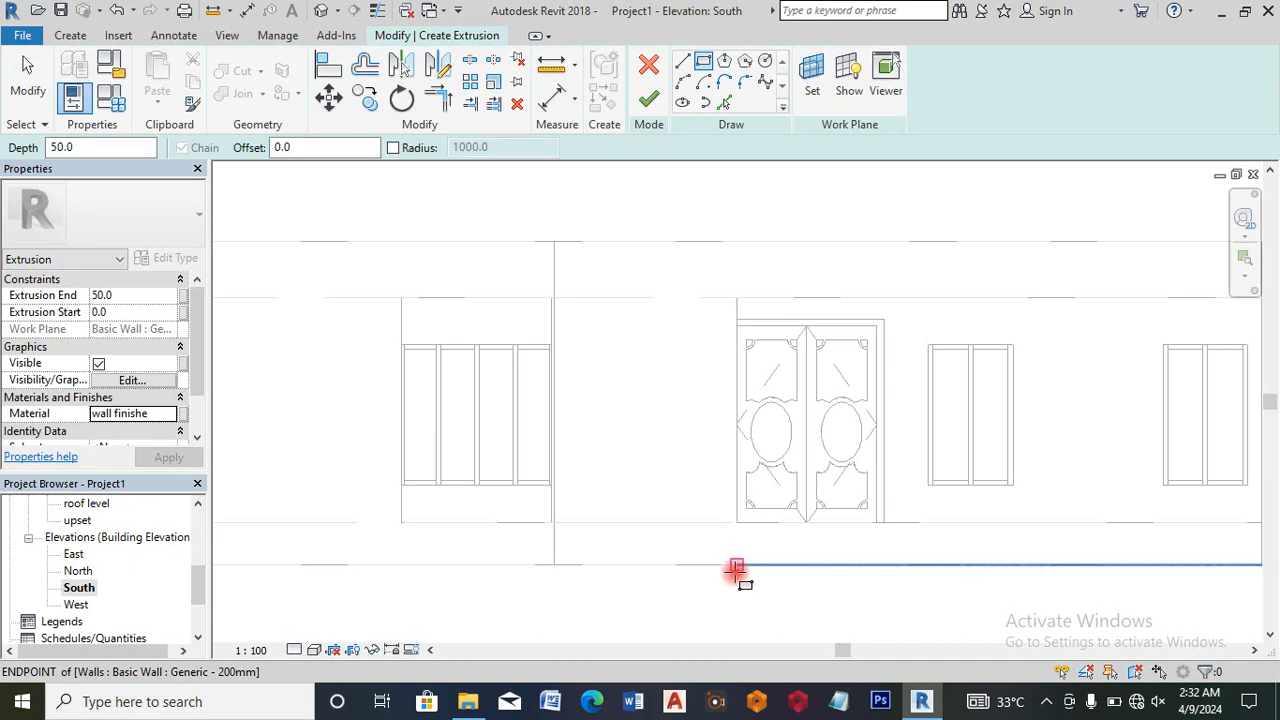
left_click(703, 566)
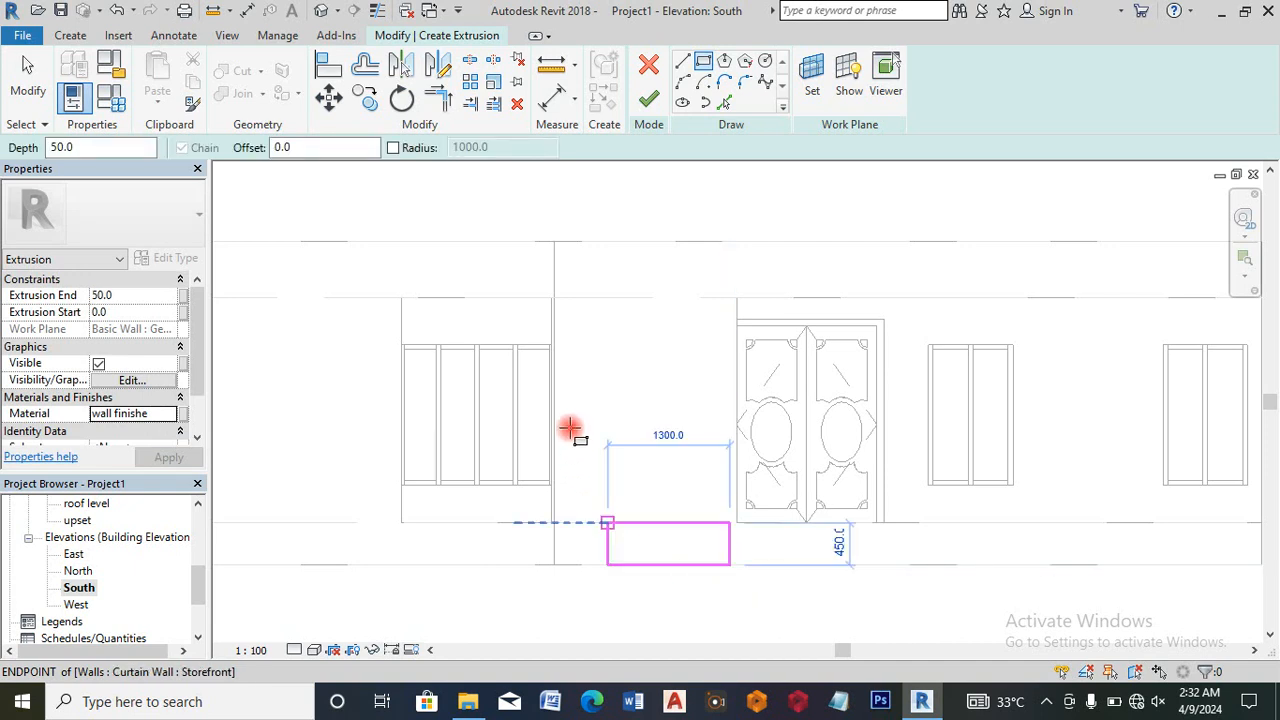
left_click(557, 238)
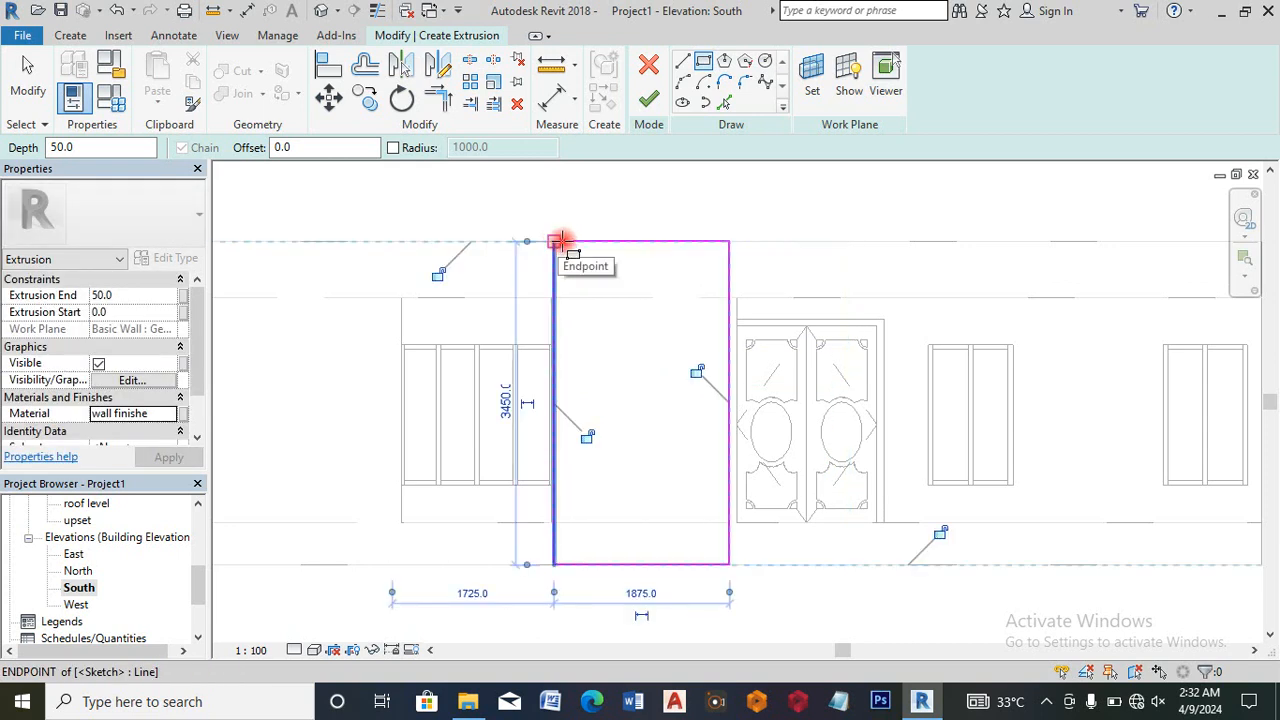
scroll(747, 396, "up", 2)
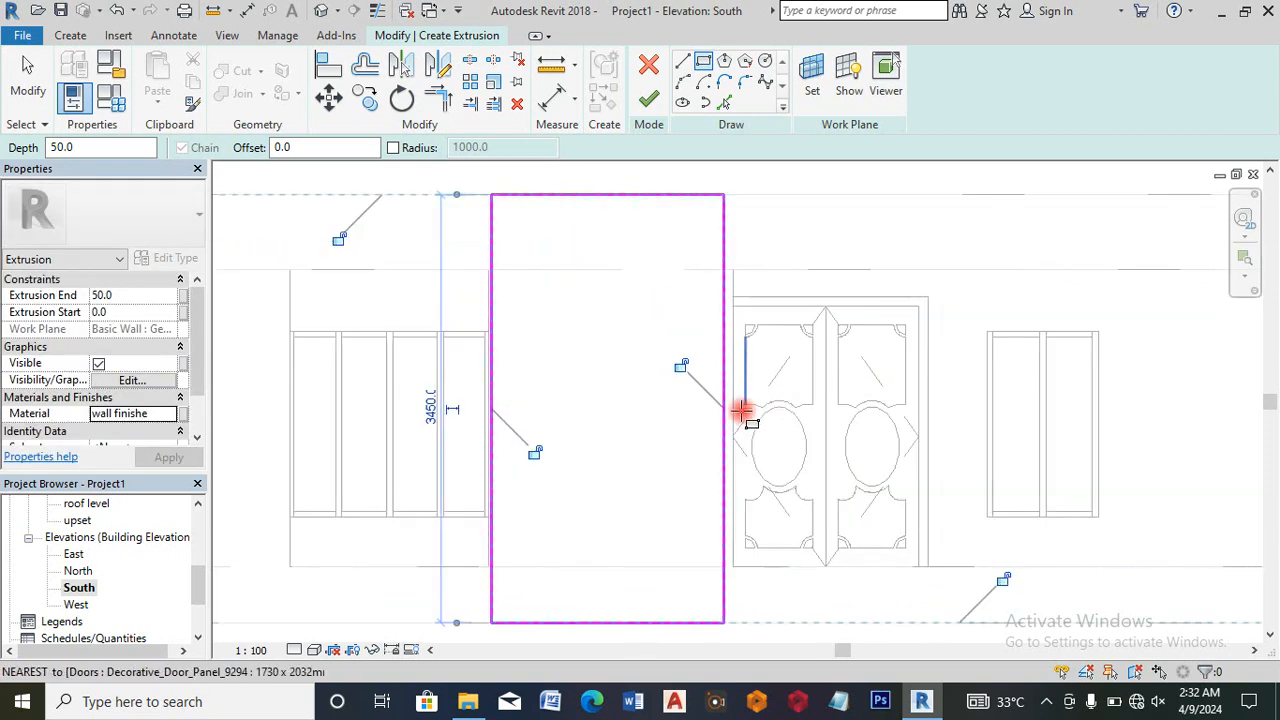
key("Escape")
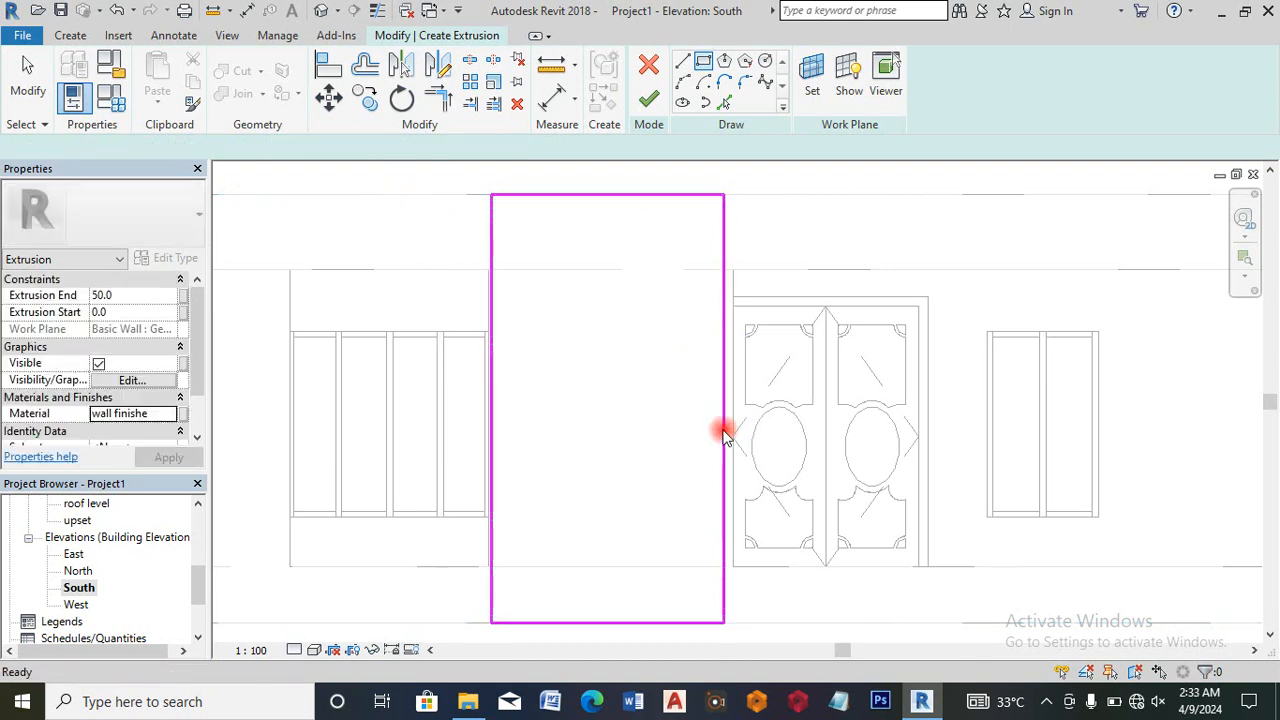
Step: Move the rectangle's right edge to the wall's end beside the double door, making the rectangle about 1955 mm wide
left_click(724, 432)
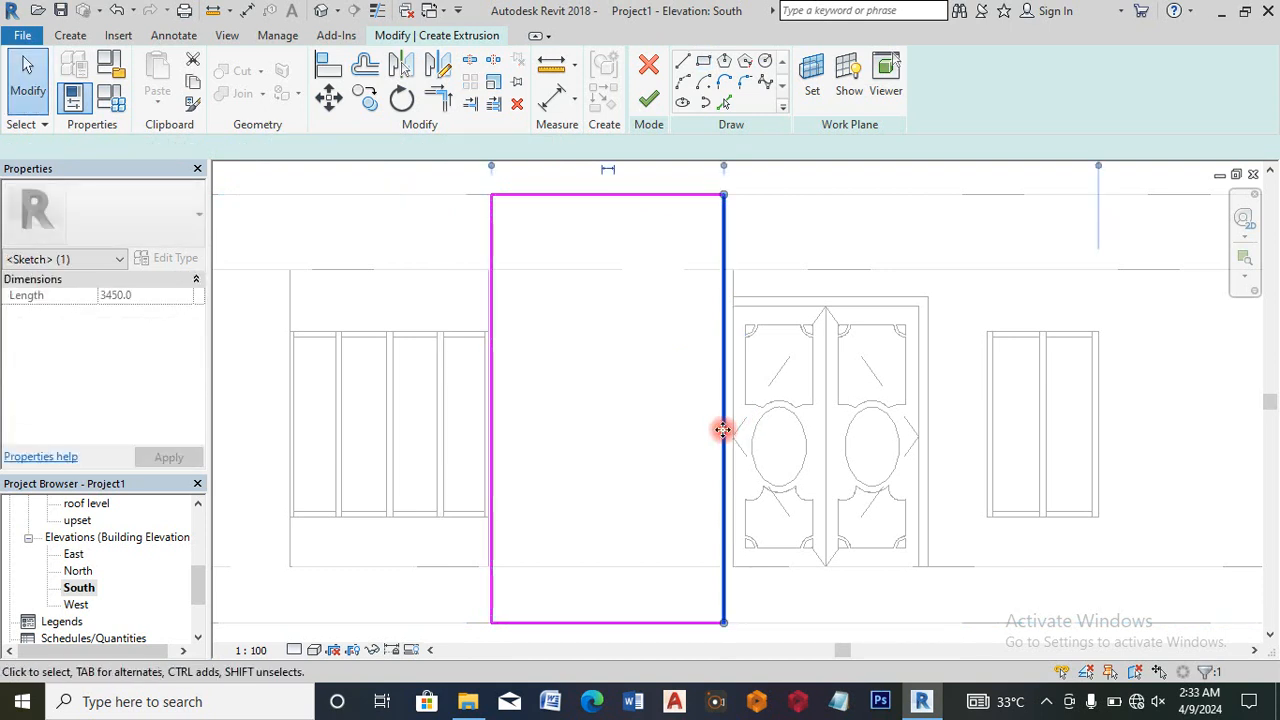
left_click_drag(723, 430, 726, 436)
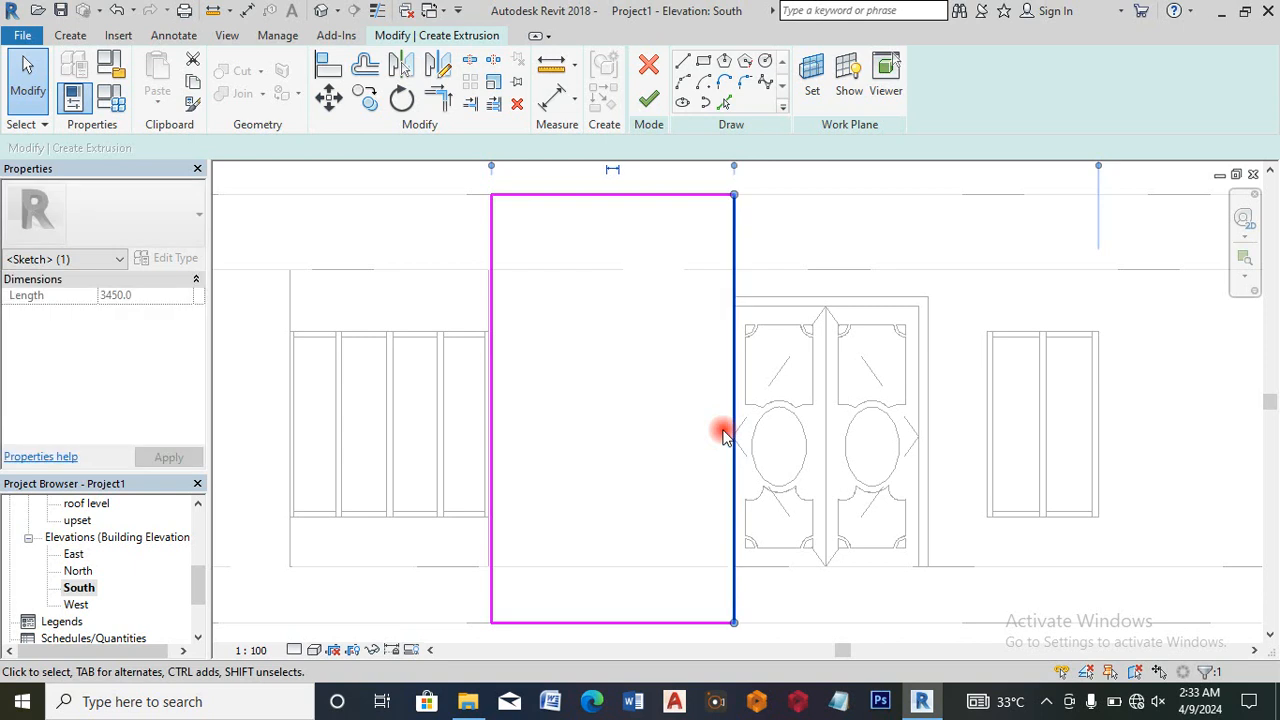
scroll(684, 424, "down", 1)
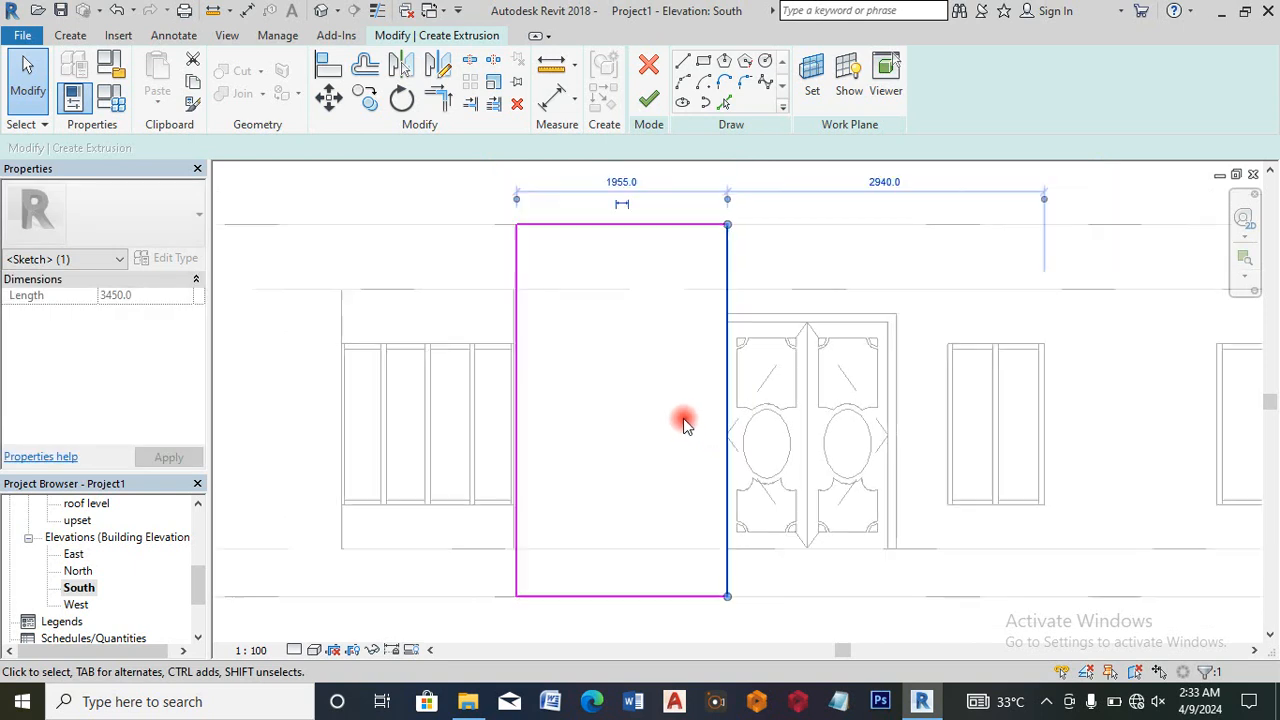
Step: Finish the wall panel extrusion and its in-place model, and show the South elevation in the Realistic visual style
left_click(652, 100)
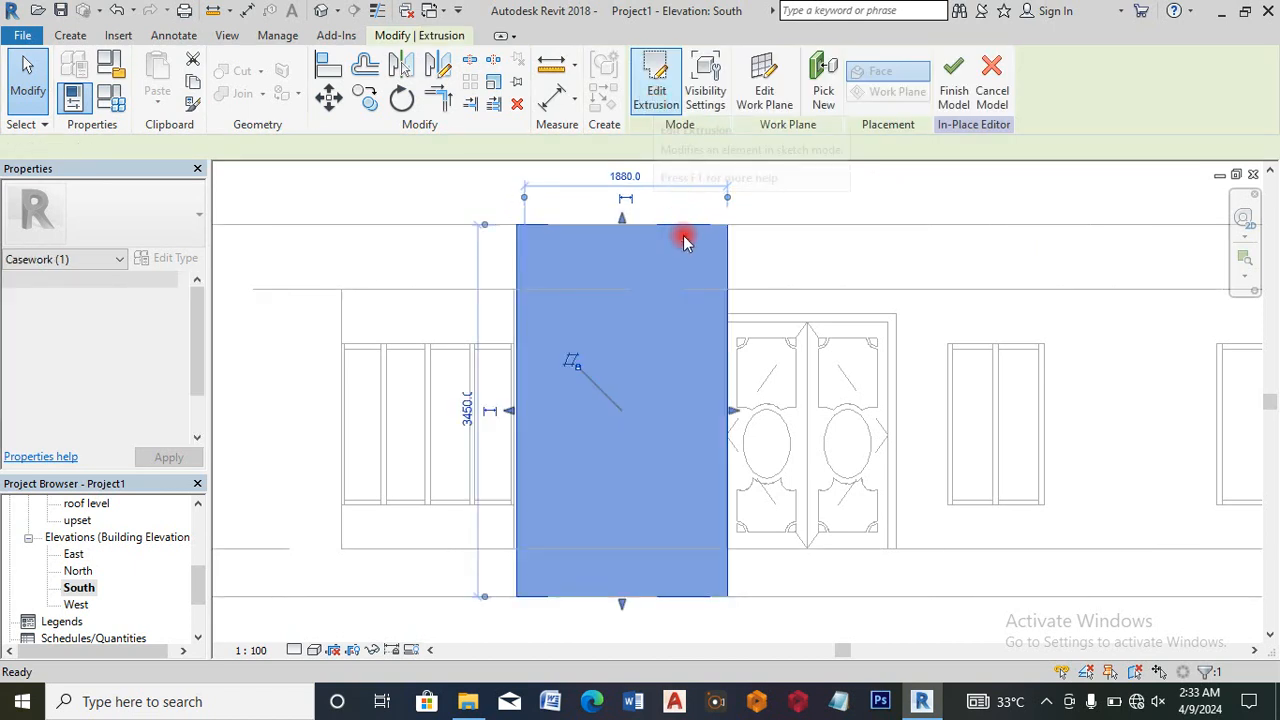
scroll(667, 537, "down", 2)
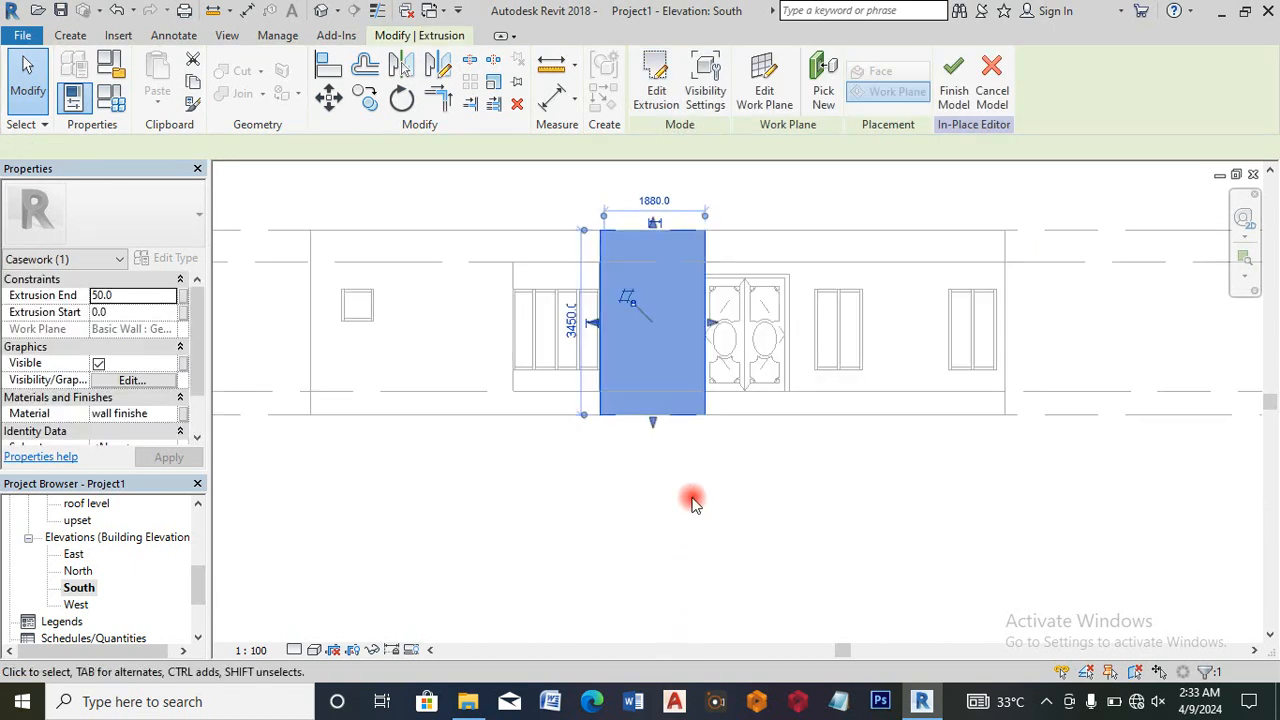
left_click(788, 226)
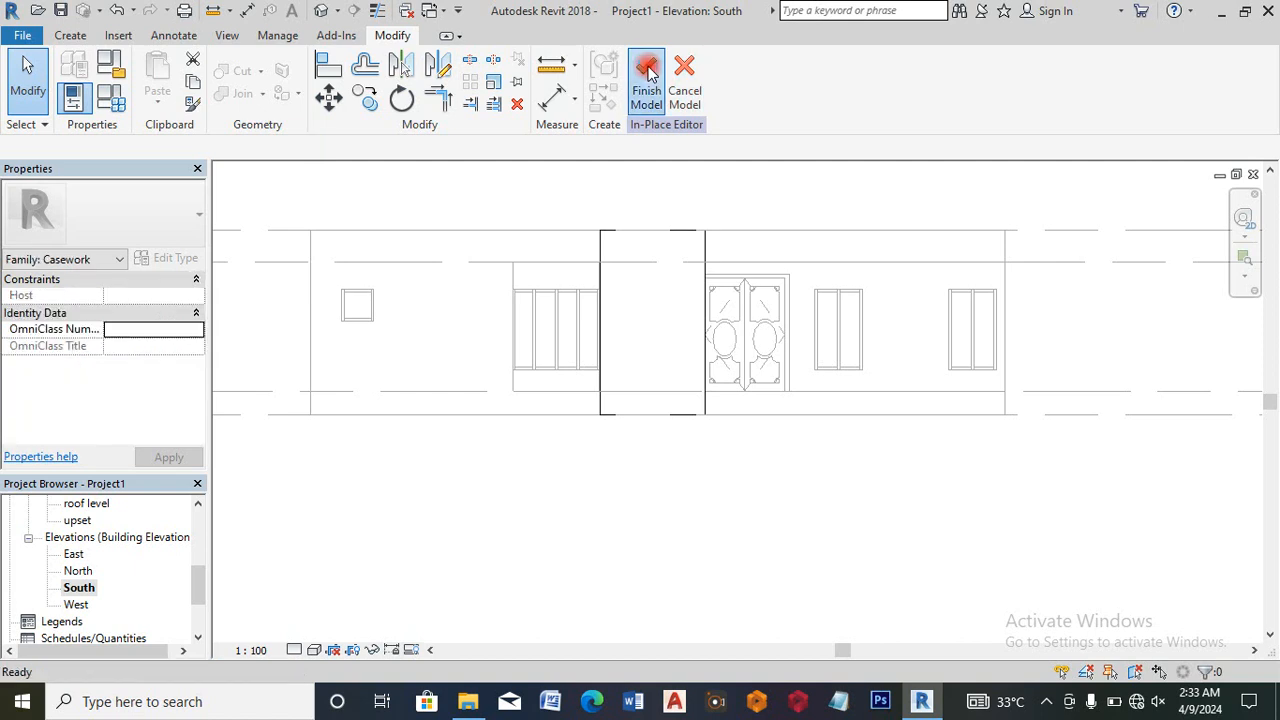
left_click(313, 651)
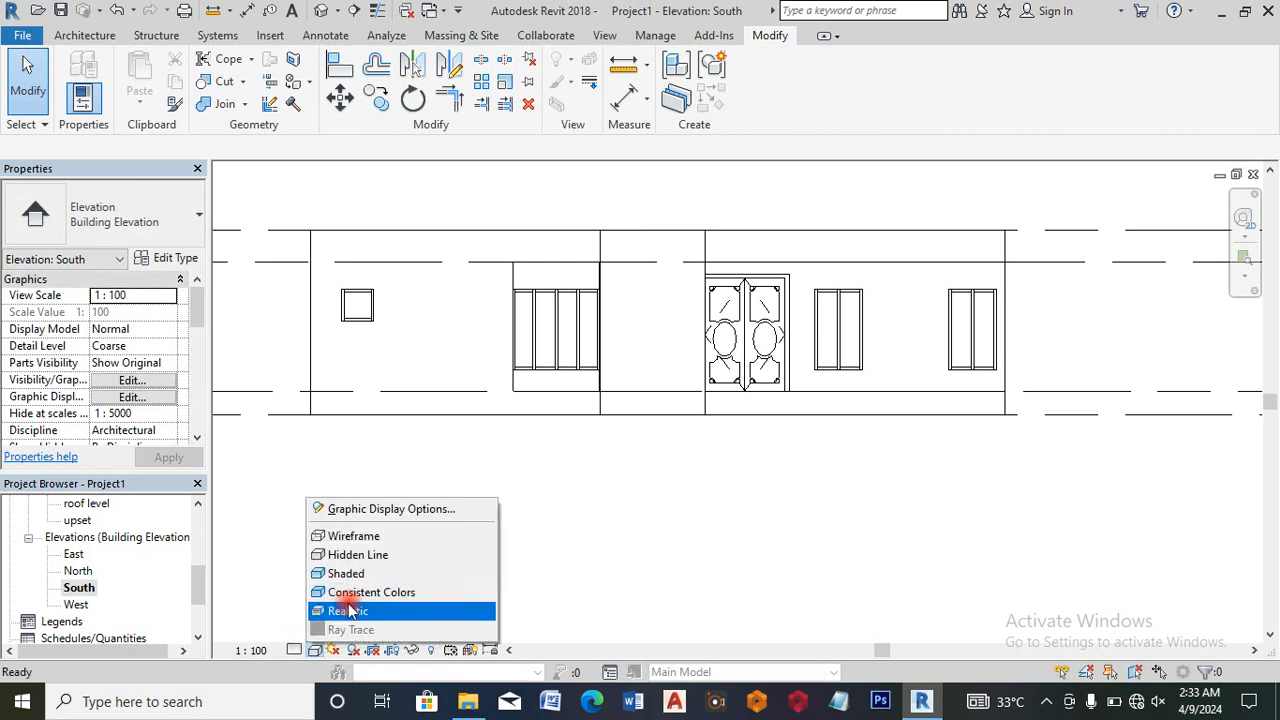
left_click(343, 607)
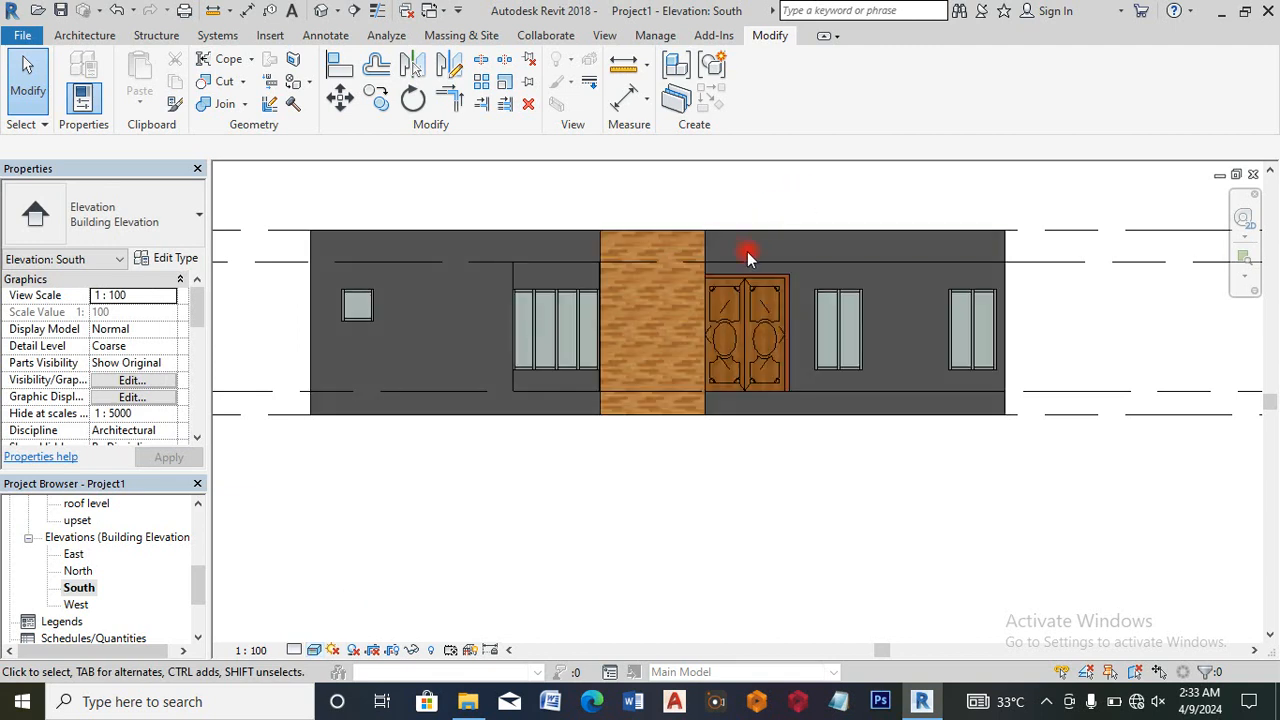
Step: Start a new in-place model in the Ceilings family category with the suggested name
scroll(678, 262, "up", 2)
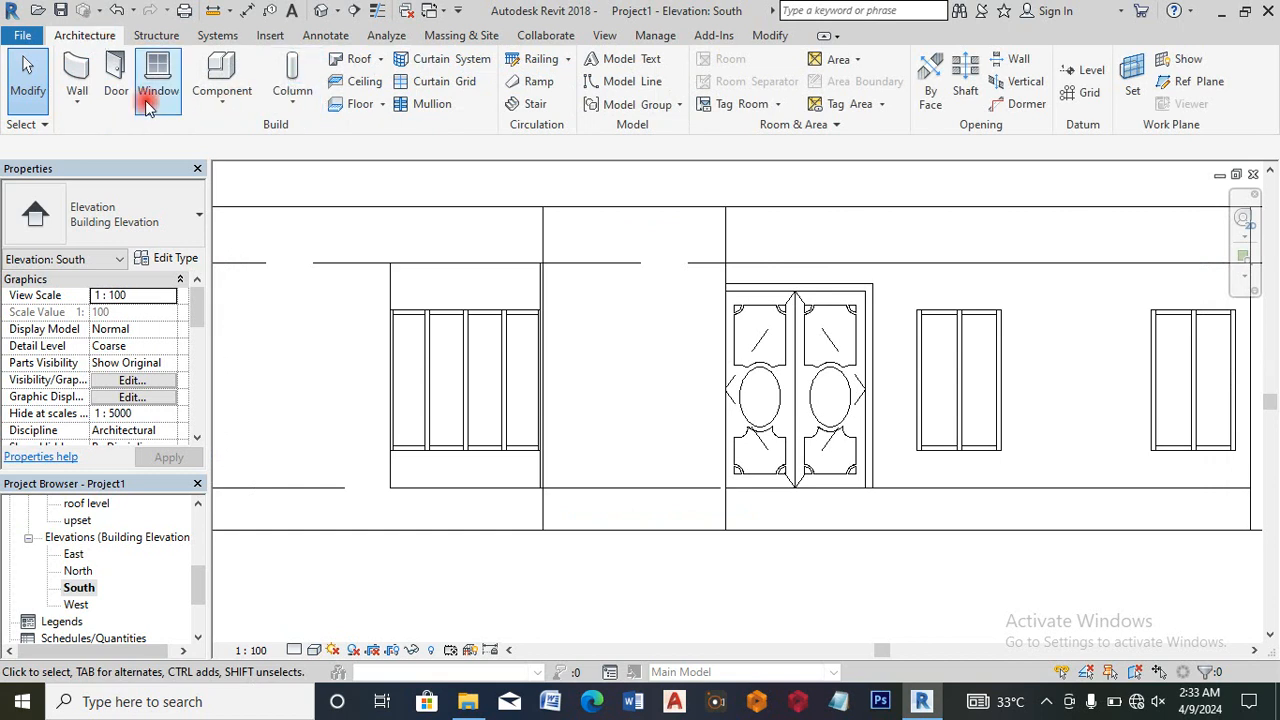
left_click(222, 100)
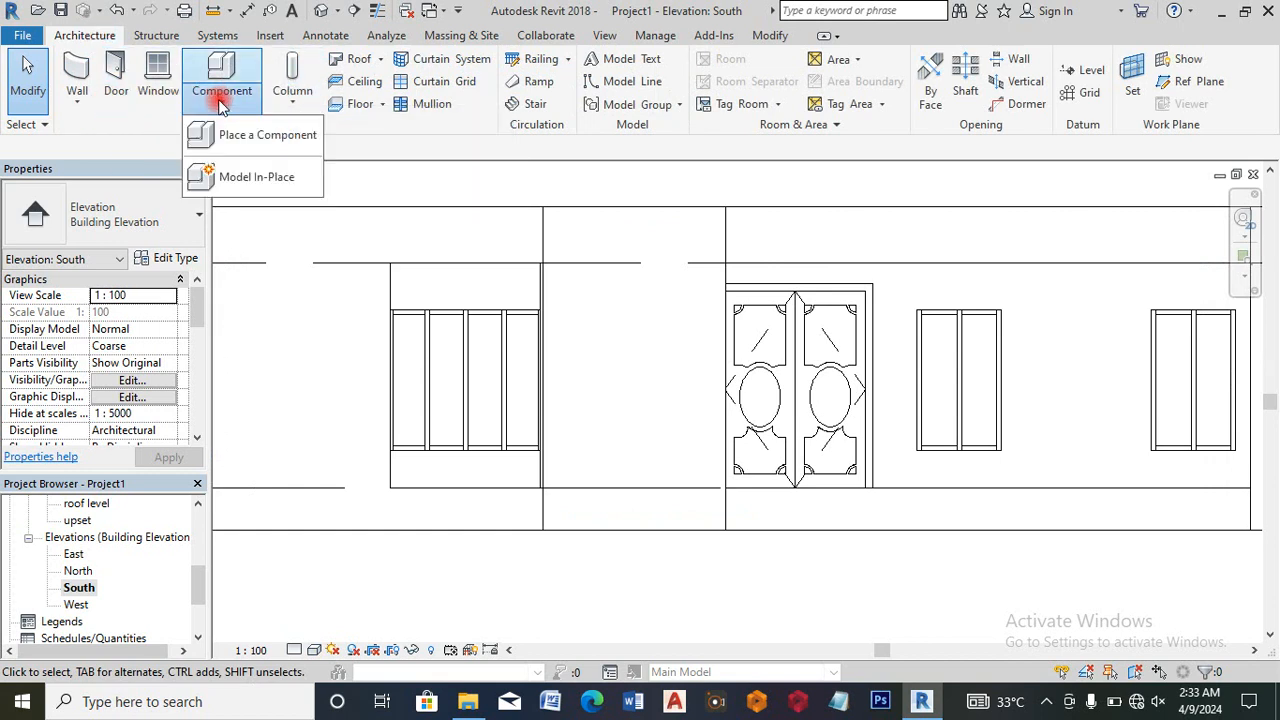
left_click(257, 172)
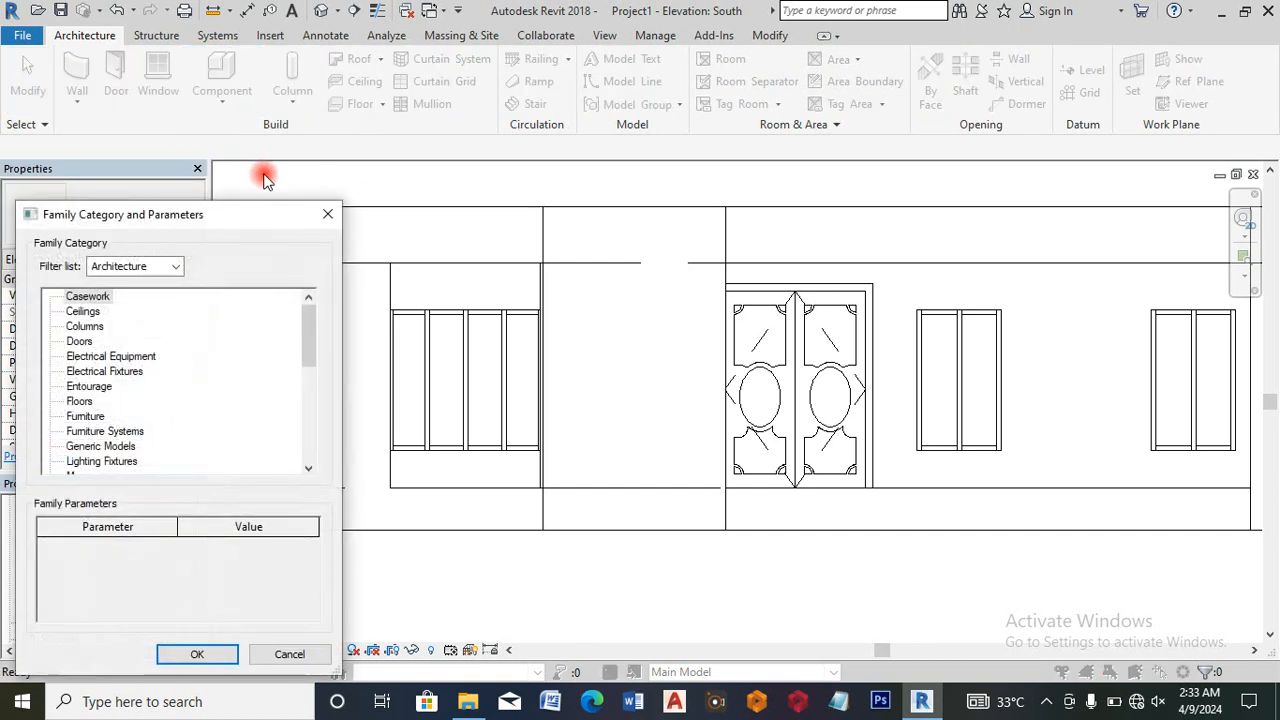
double_click(85, 318)
left_click(641, 386)
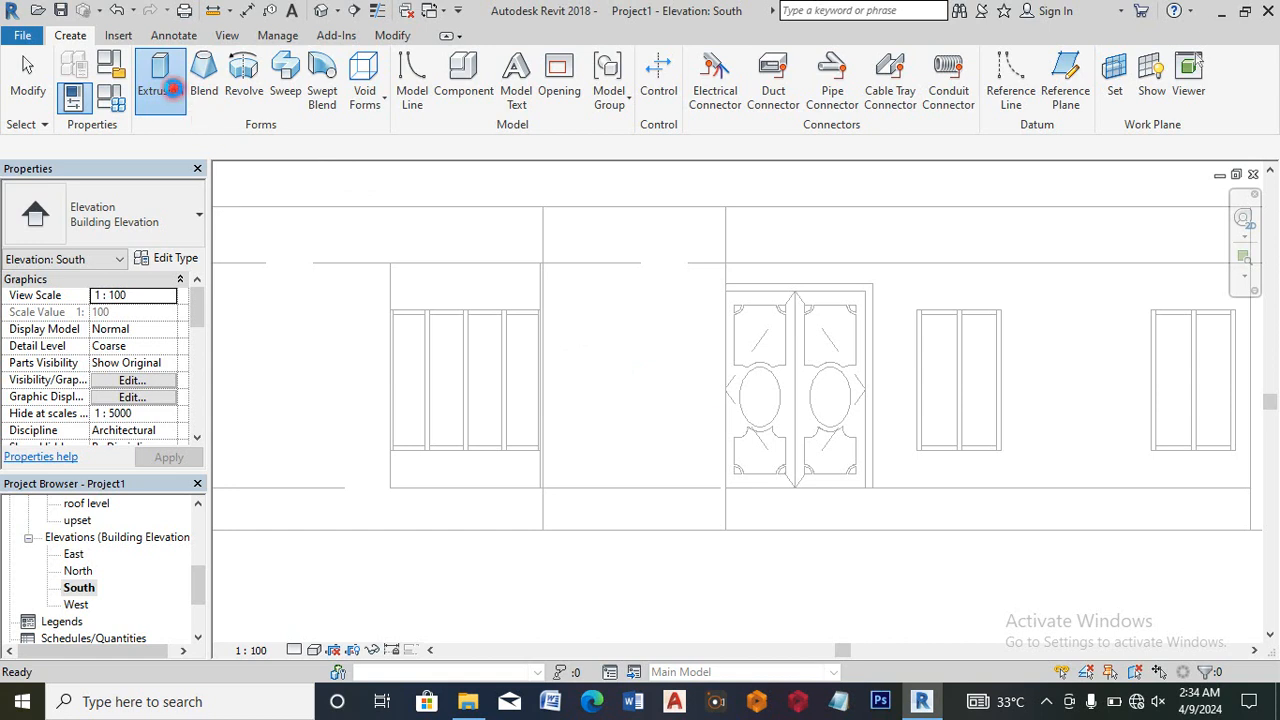
Step: Start an extrusion on a picked work plane, using the front face of the wood wall panel
left_click(172, 90)
left_click(601, 461)
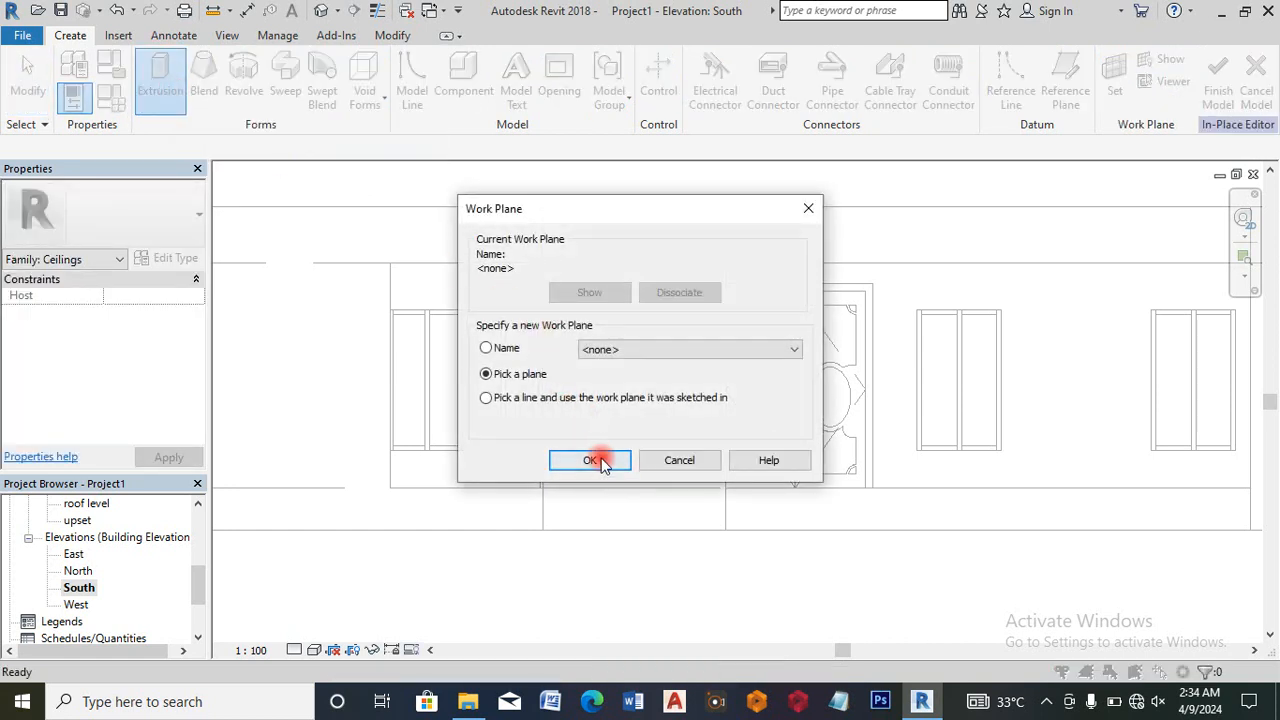
left_click(605, 528)
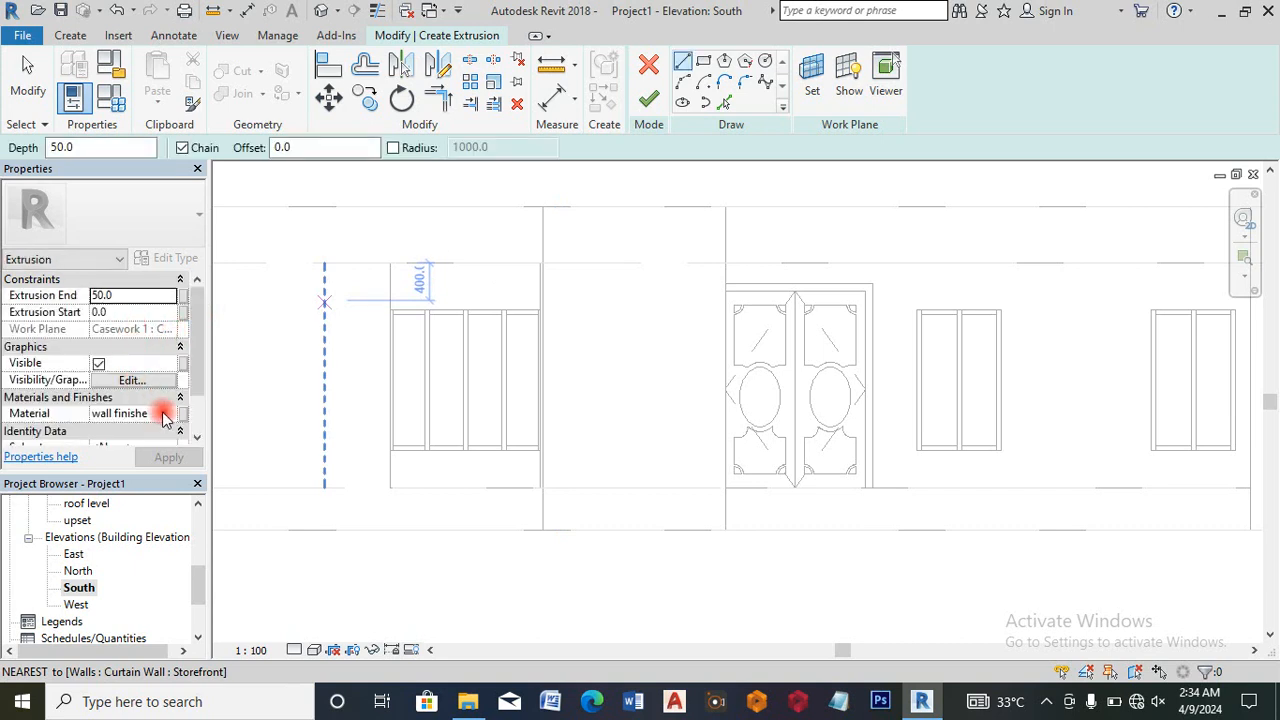
Step: Create a new material for the extrusion and name it "paint white"
left_click(172, 418)
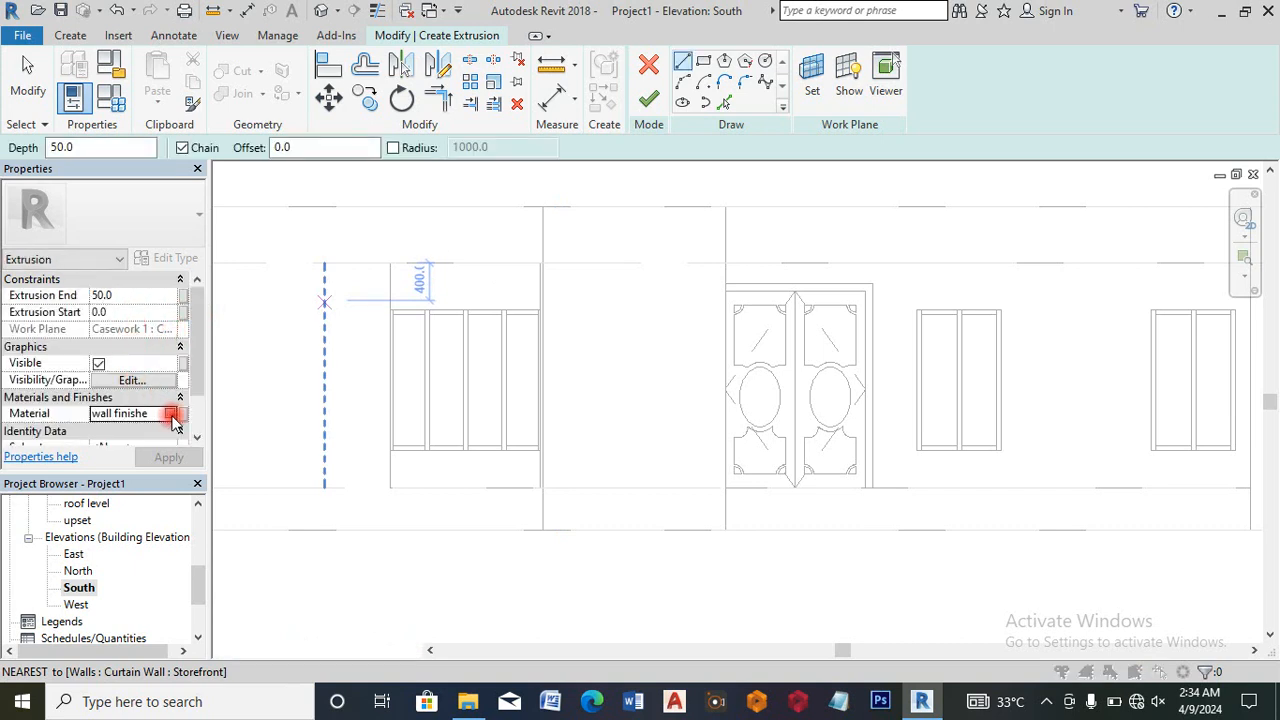
left_click(172, 414)
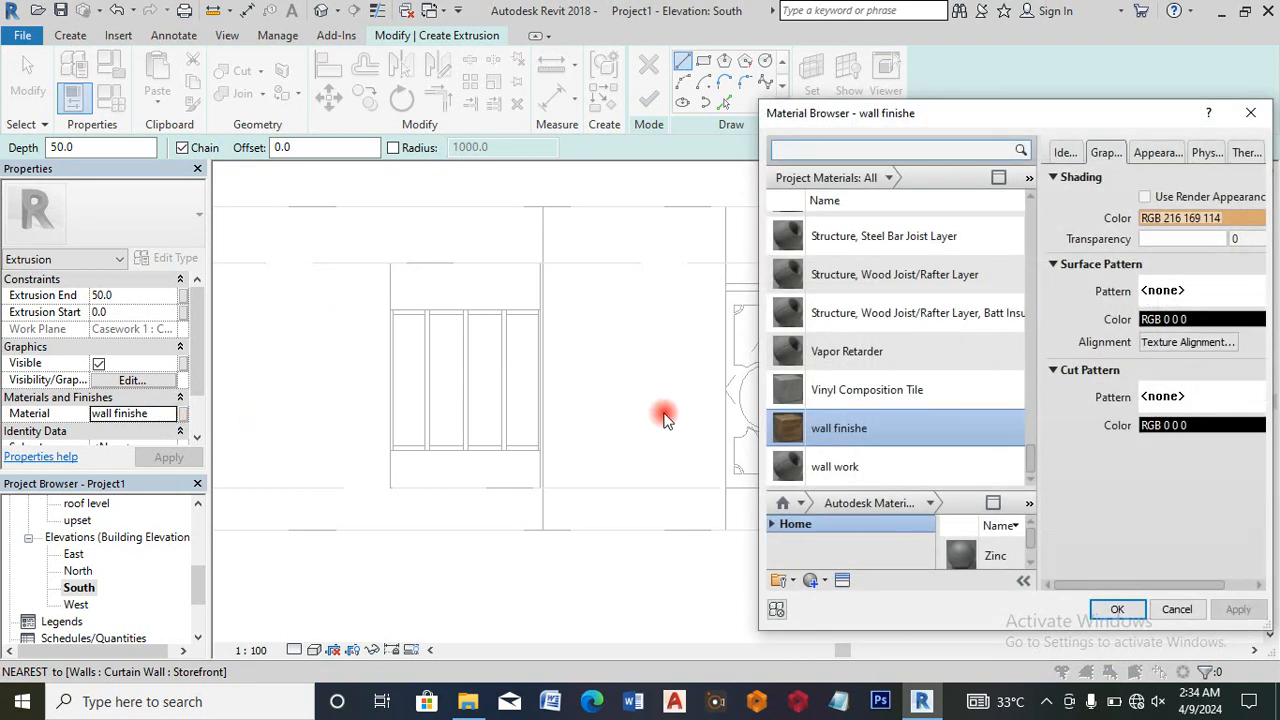
left_click(820, 588)
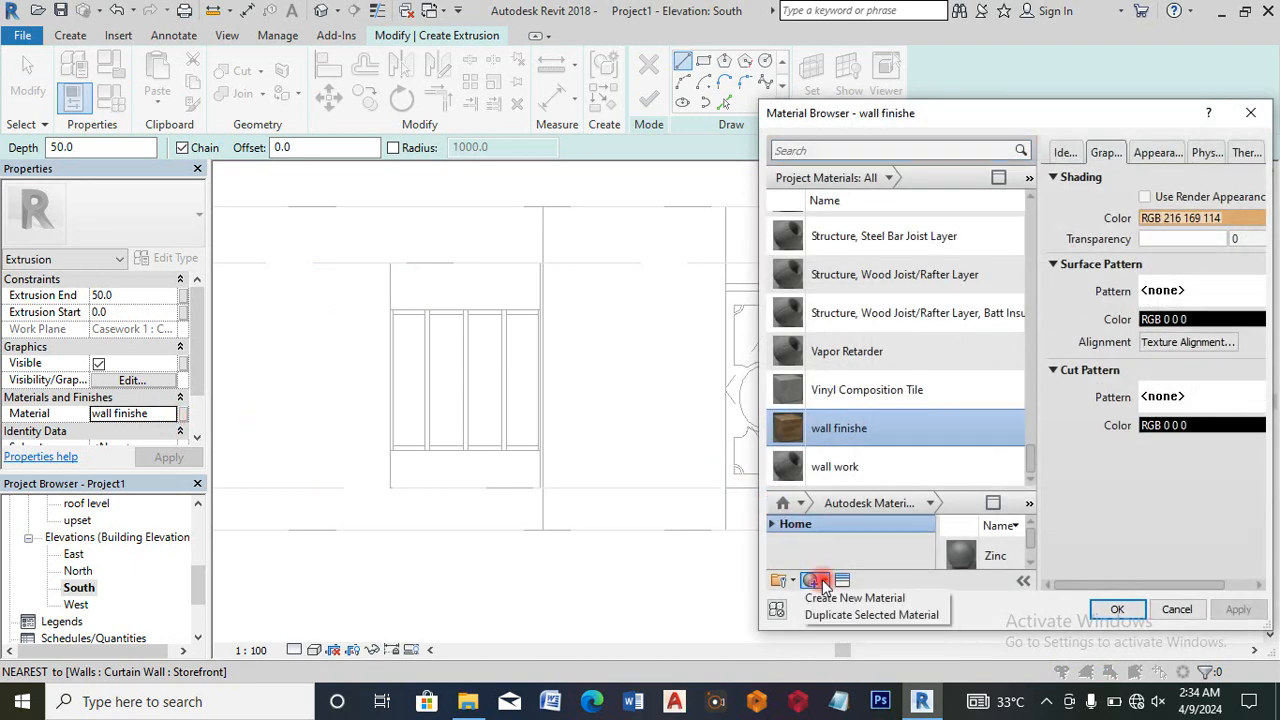
left_click(826, 600)
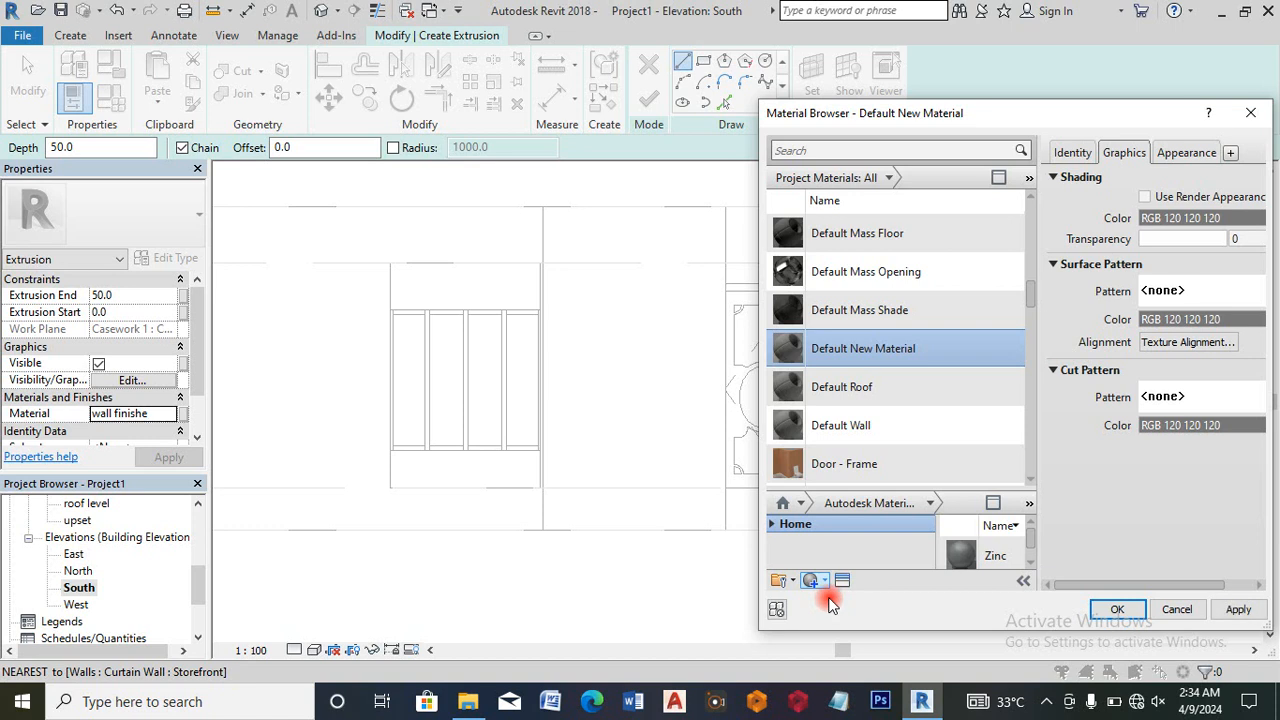
right_click(913, 350)
left_click(922, 401)
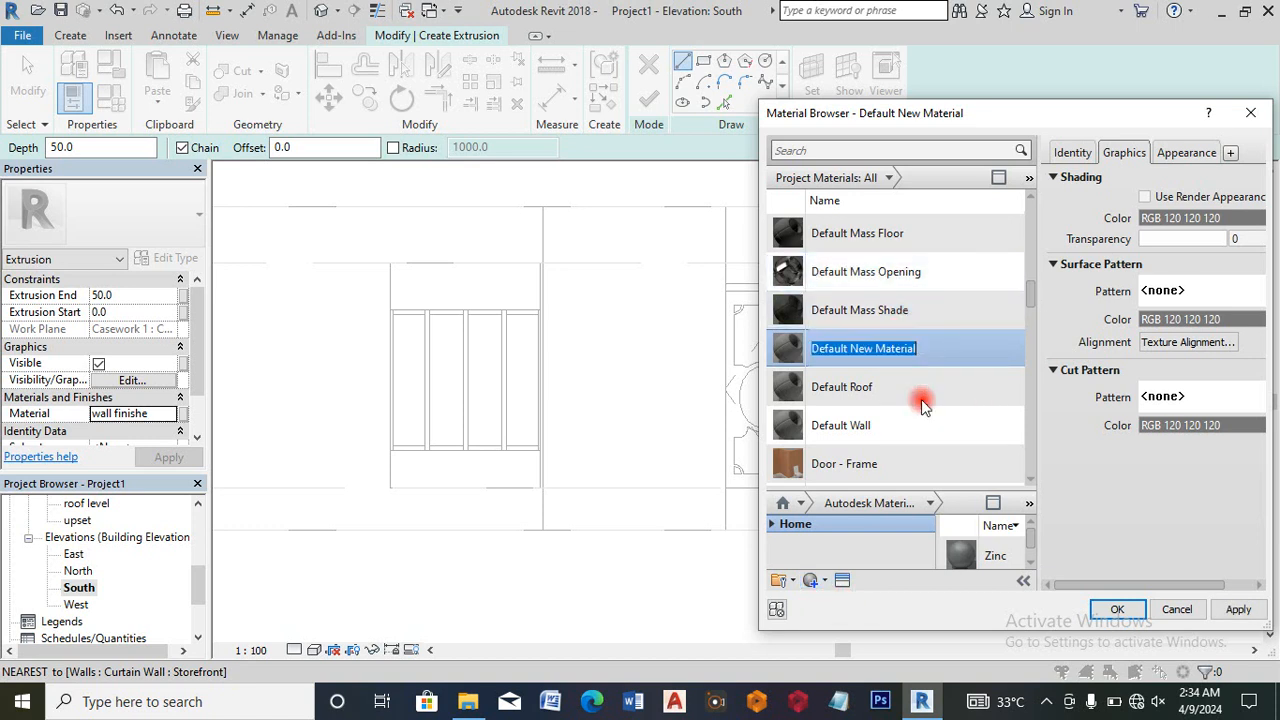
type("ps")
key("BackSpace")
type("aint")
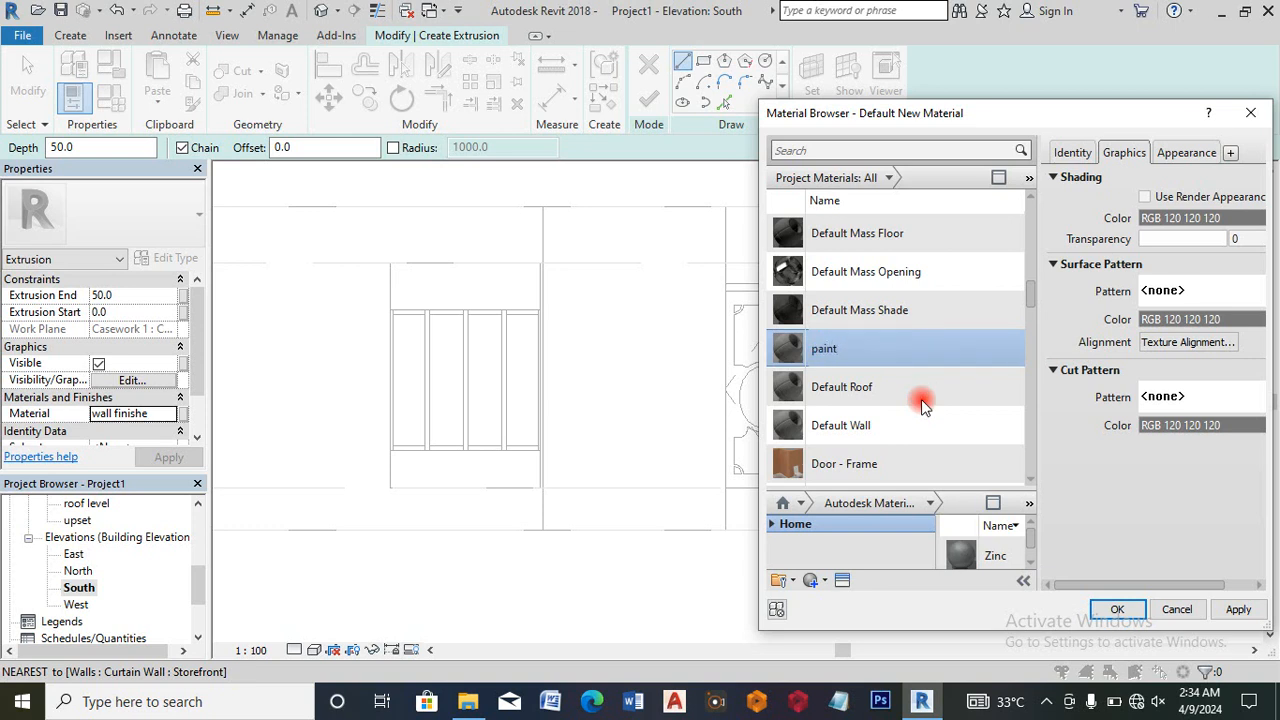
type(" white")
Step: Set the "paint white" material's appearance color to white (RGB 255 255 255) and assign the material to the extrusion
left_click(1153, 222)
left_click(1145, 197)
left_click(1188, 155)
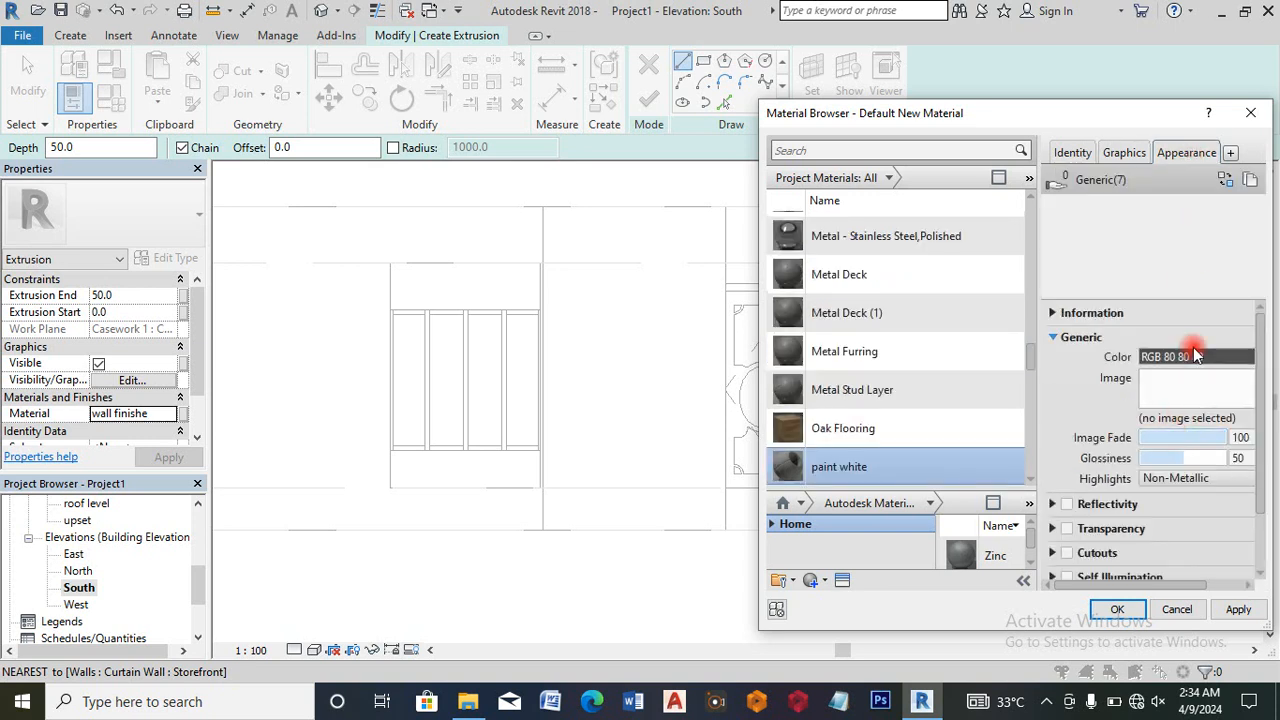
left_click(1195, 358)
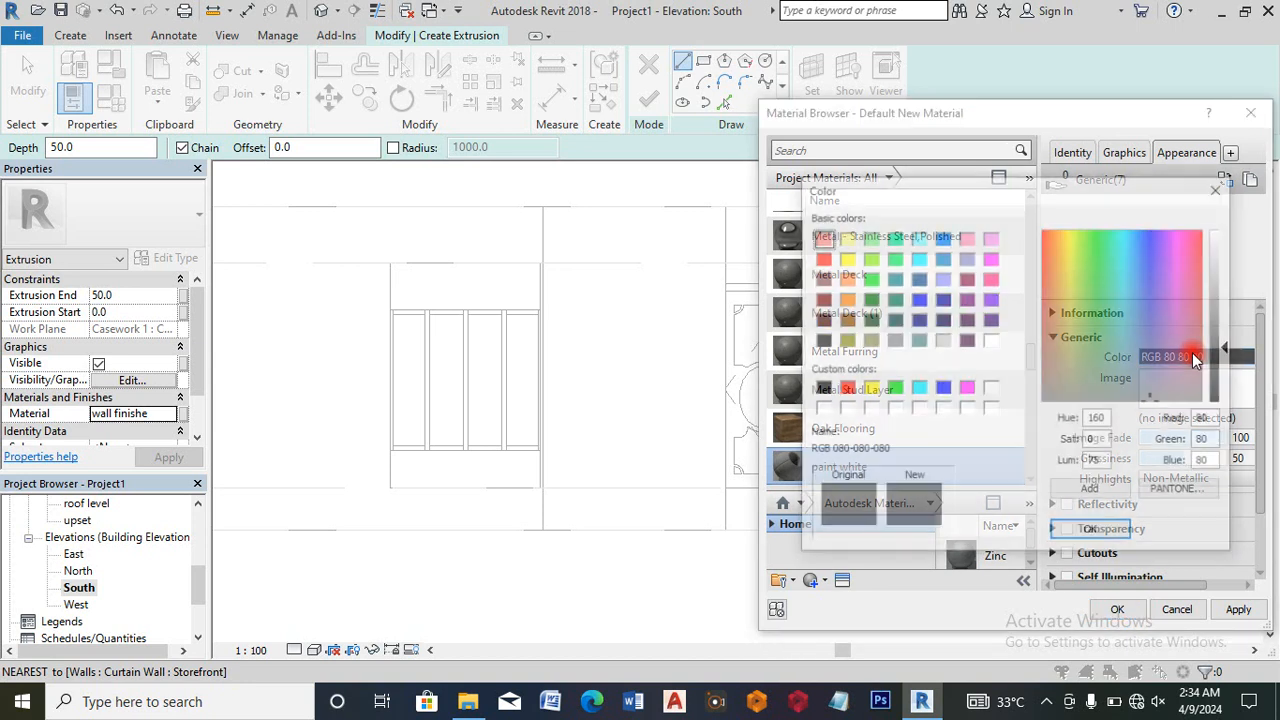
left_click(895, 410)
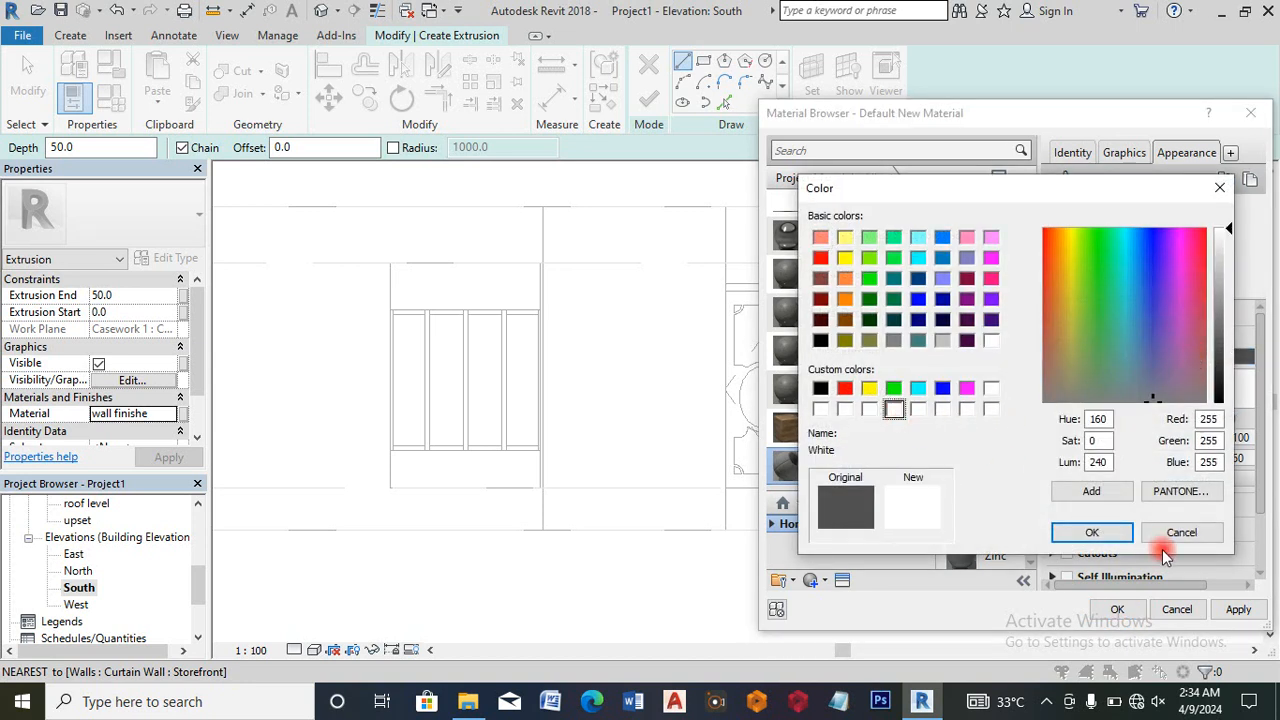
left_click(1116, 535)
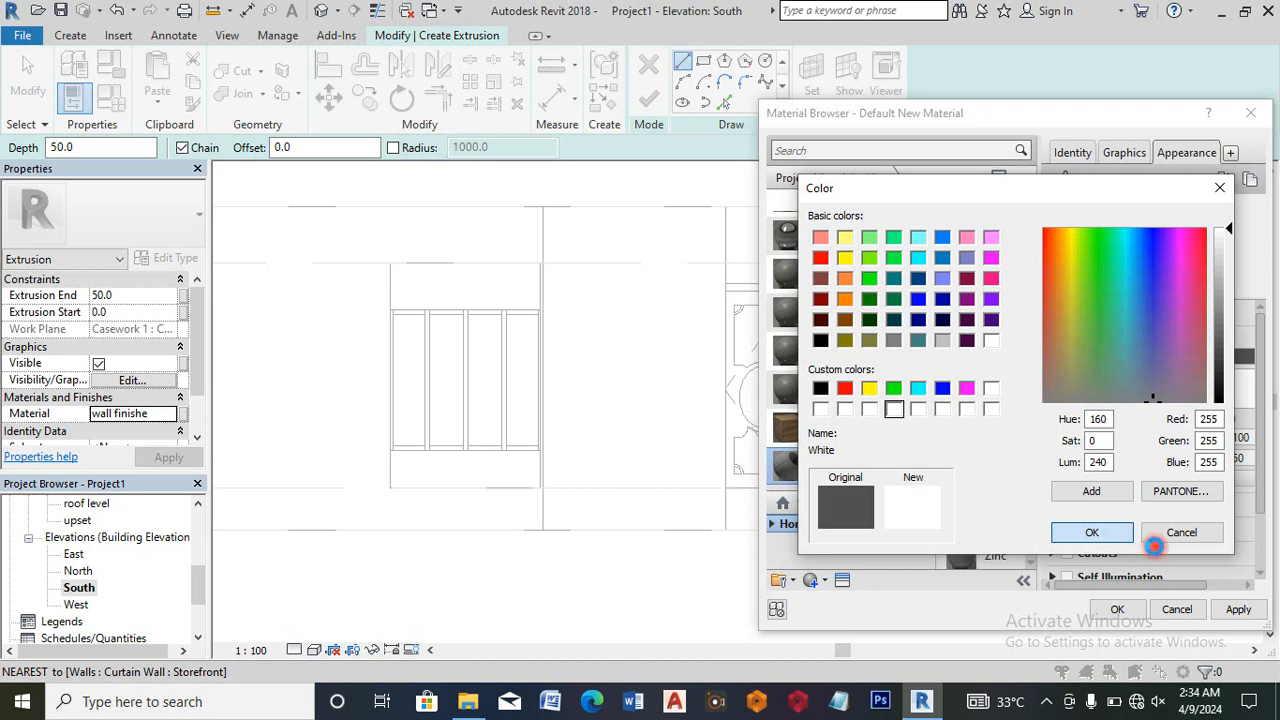
left_click(1238, 611)
left_click(1120, 611)
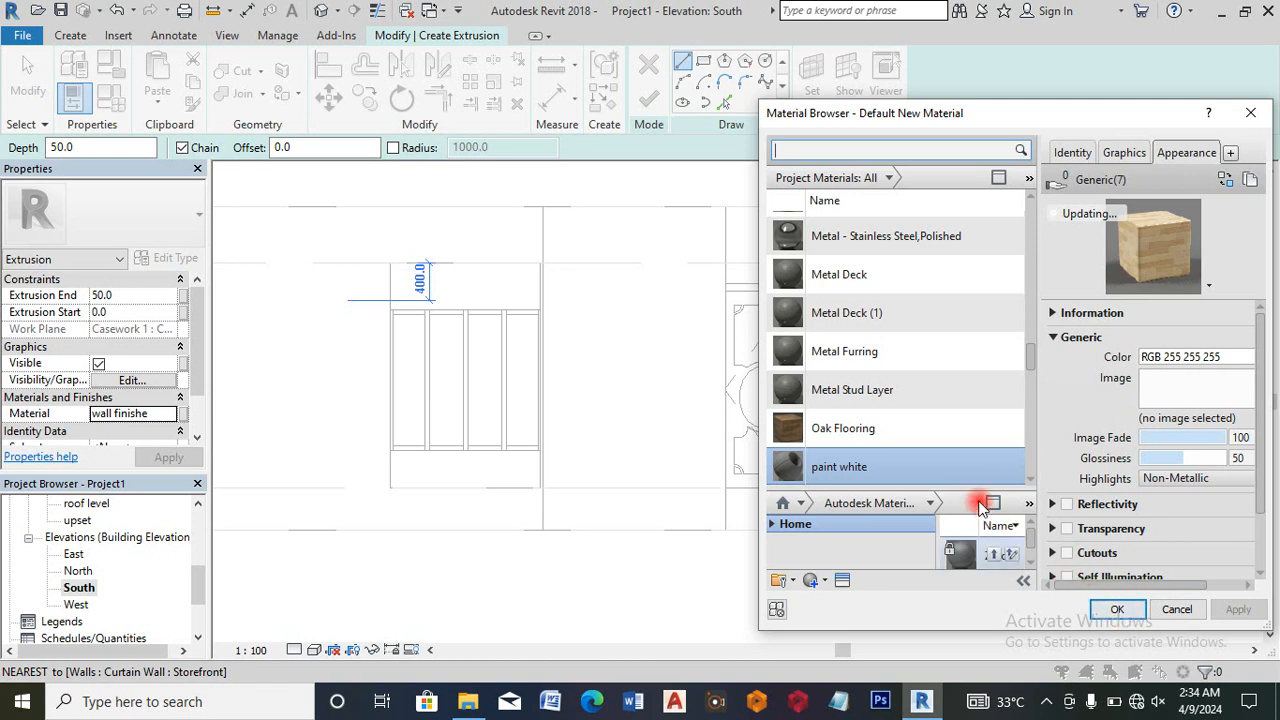
left_click(1120, 610)
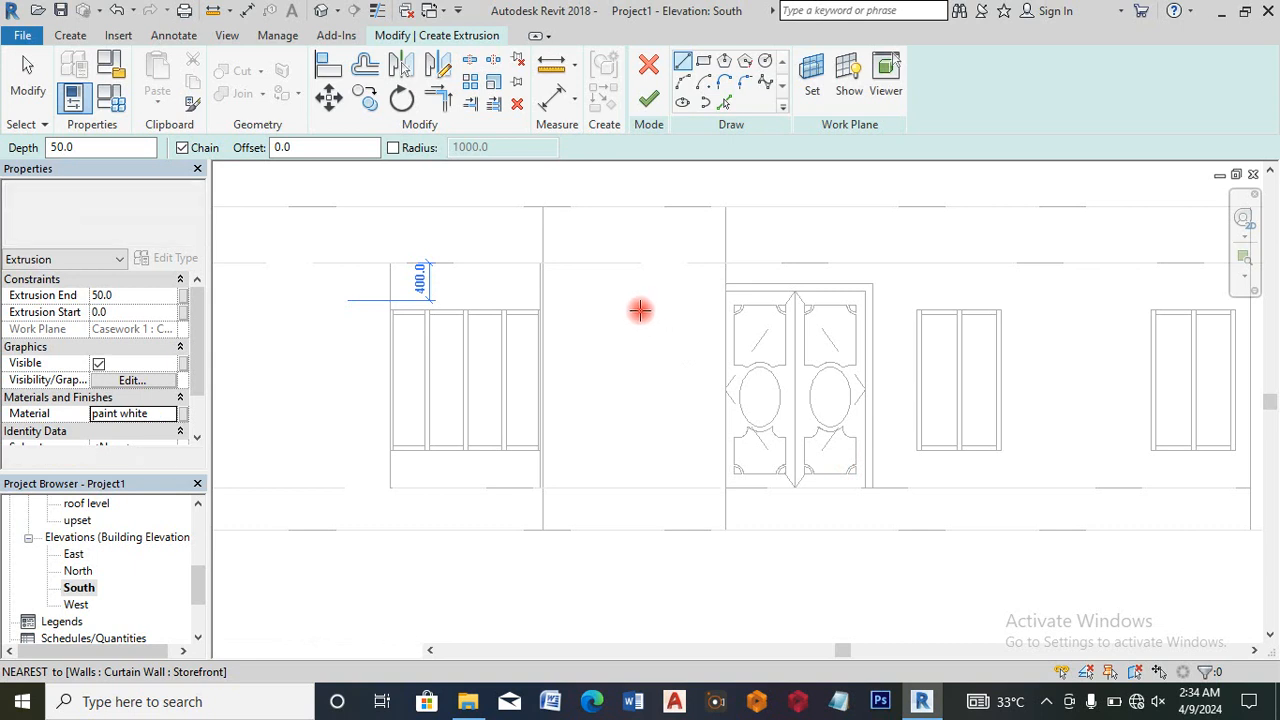
Step: Sketch two crossing diagonal lines between opposite corners of the wood panel, each about 3963 mm long
left_click(543, 208)
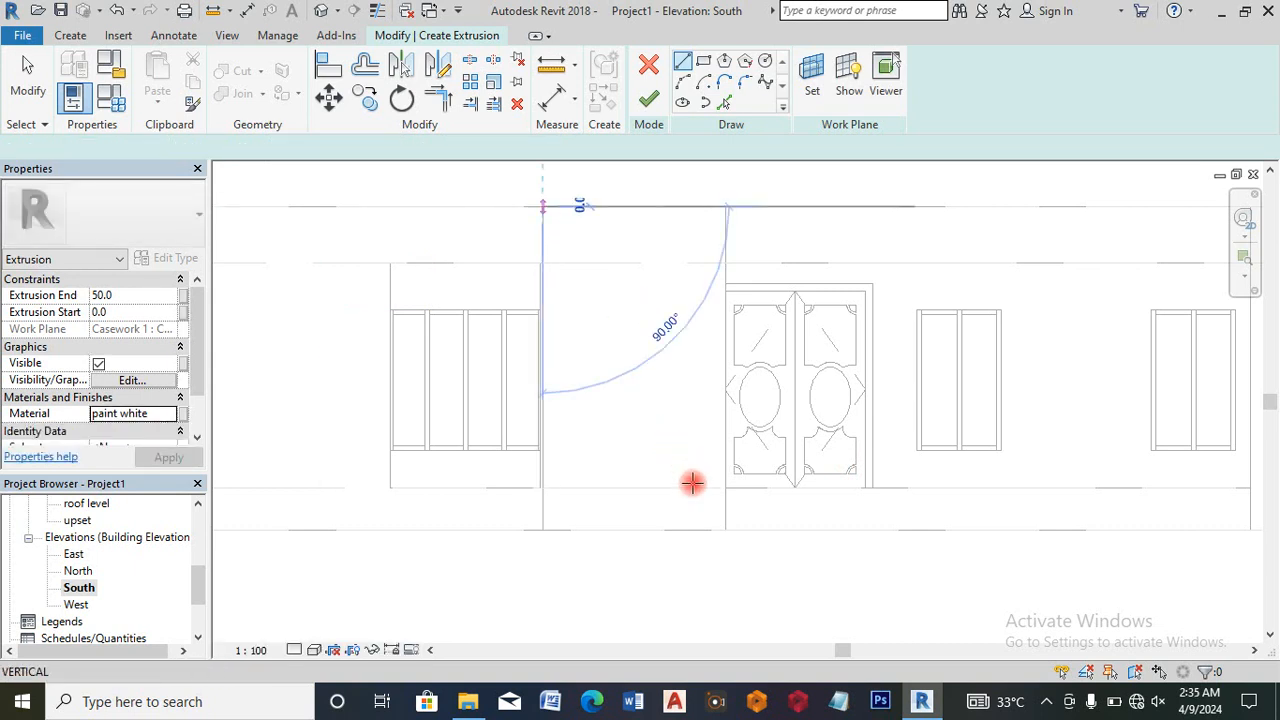
left_click(723, 527)
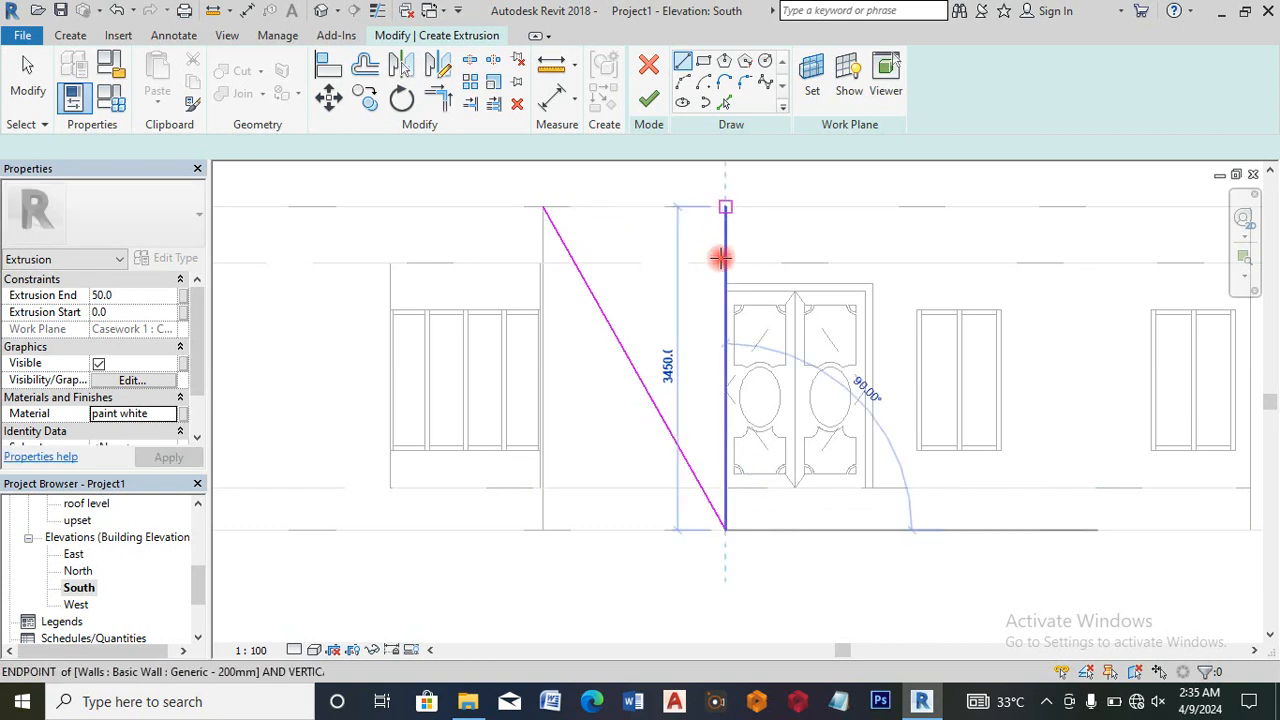
key("Escape")
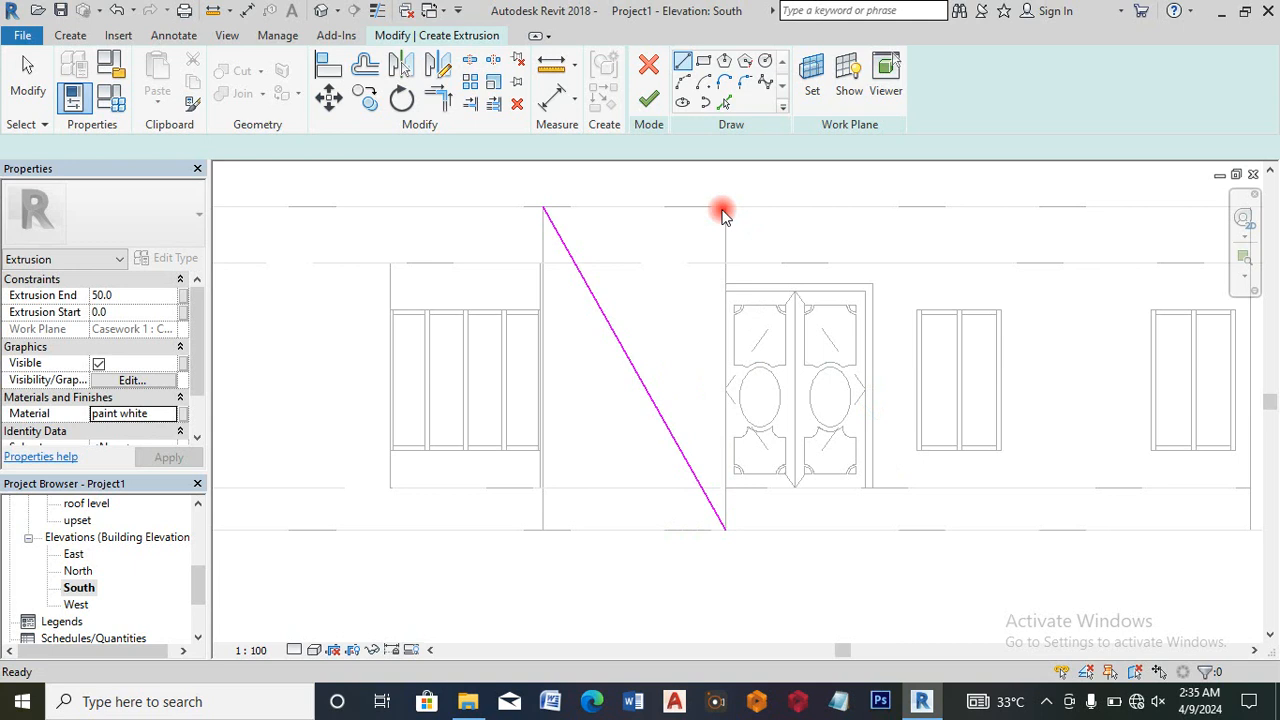
left_click(722, 207)
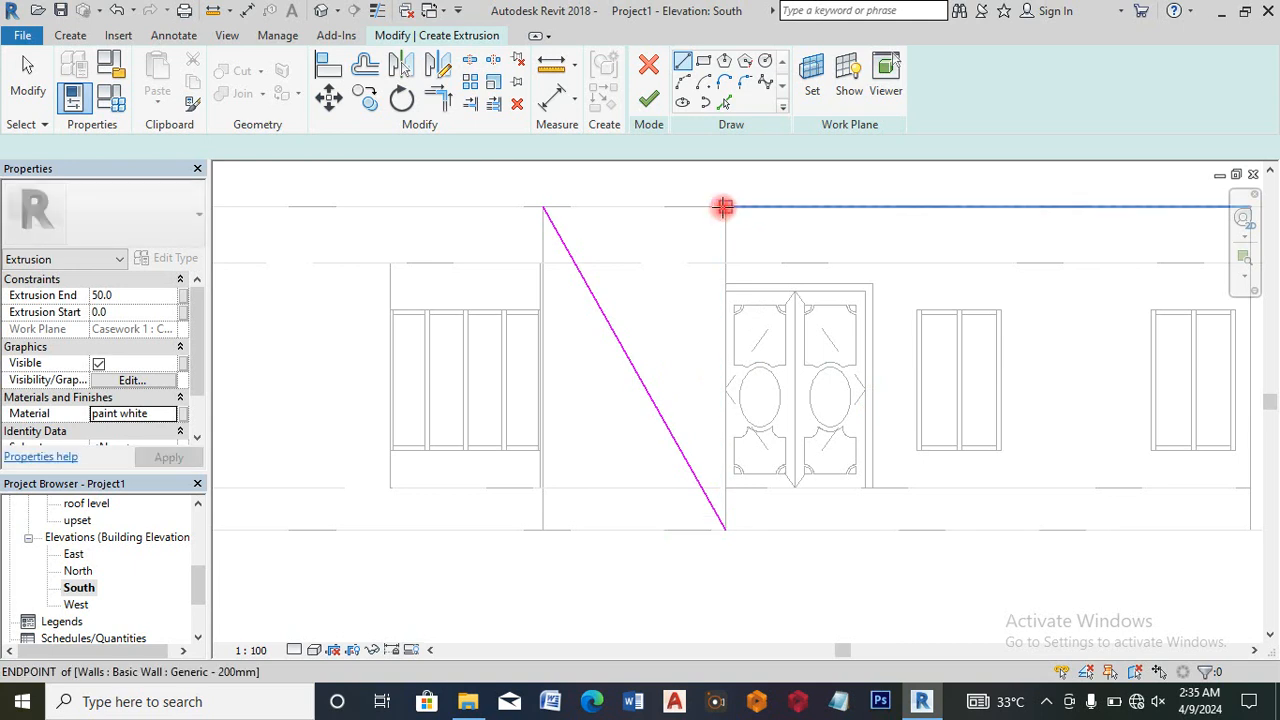
left_click(541, 531)
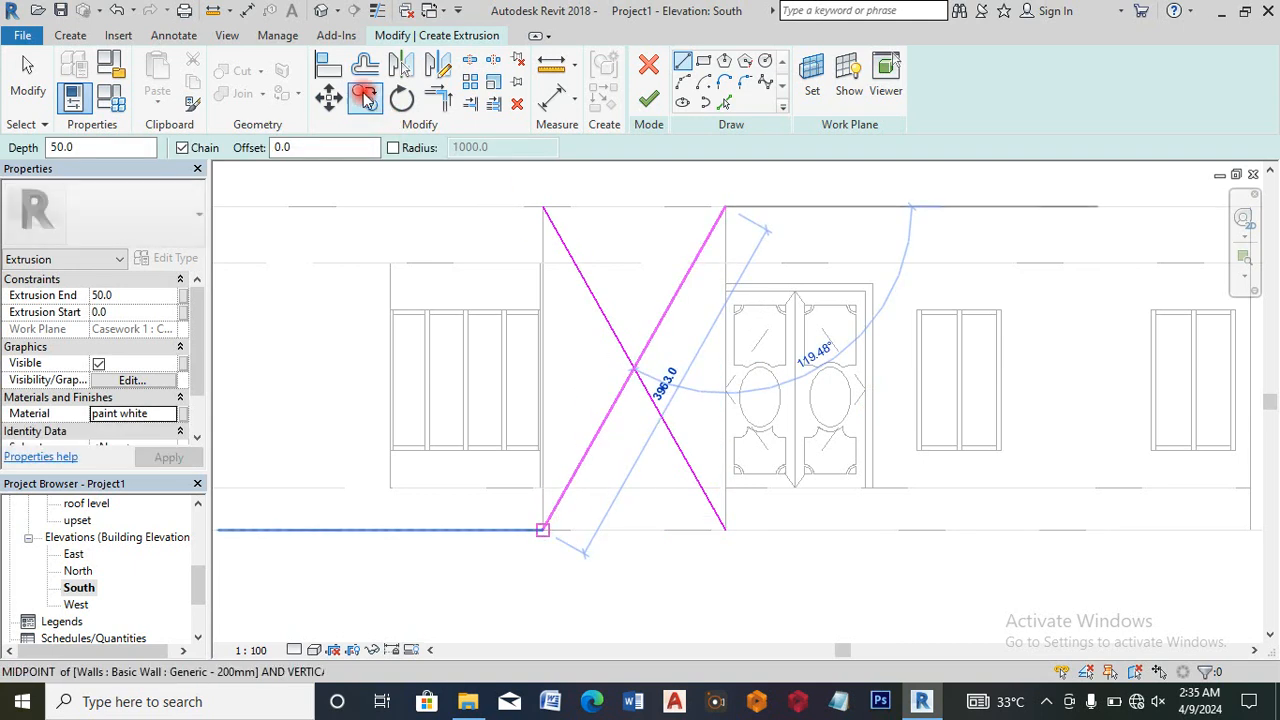
Step: Offset a copy of each diagonal line by 100 mm to form two crossing bands
left_click(366, 70)
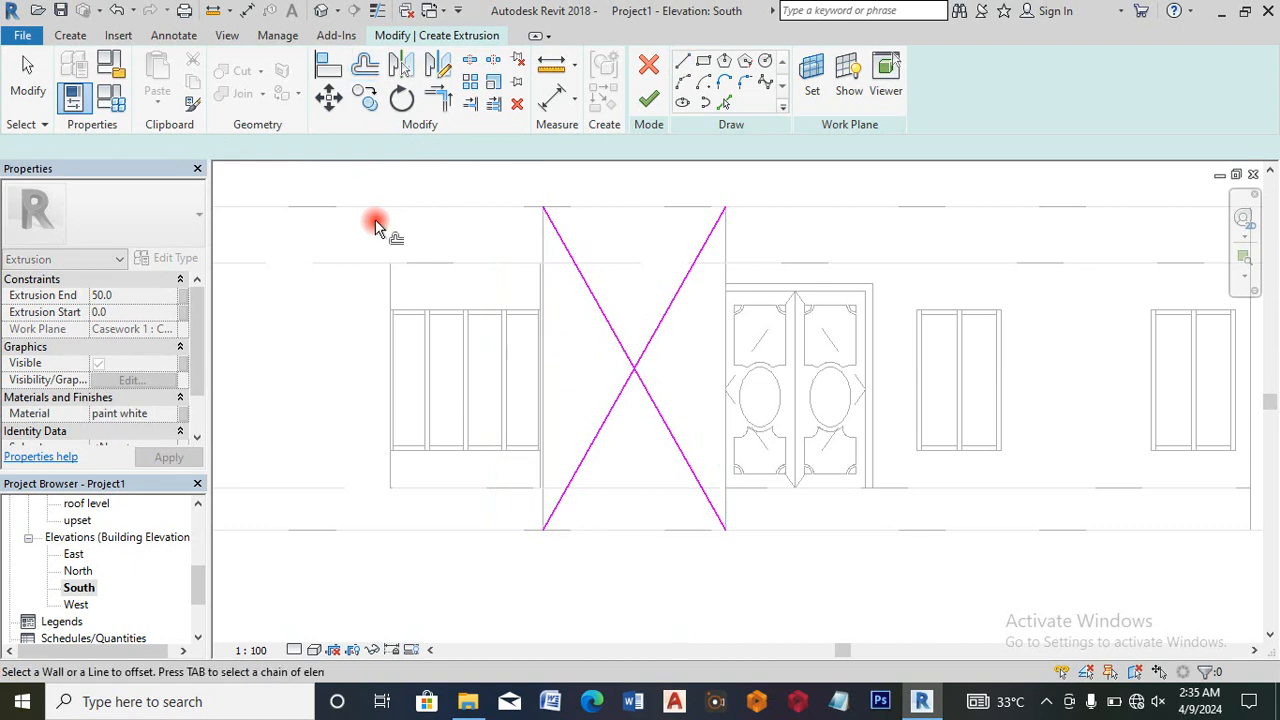
left_click_drag(397, 149, 378, 148)
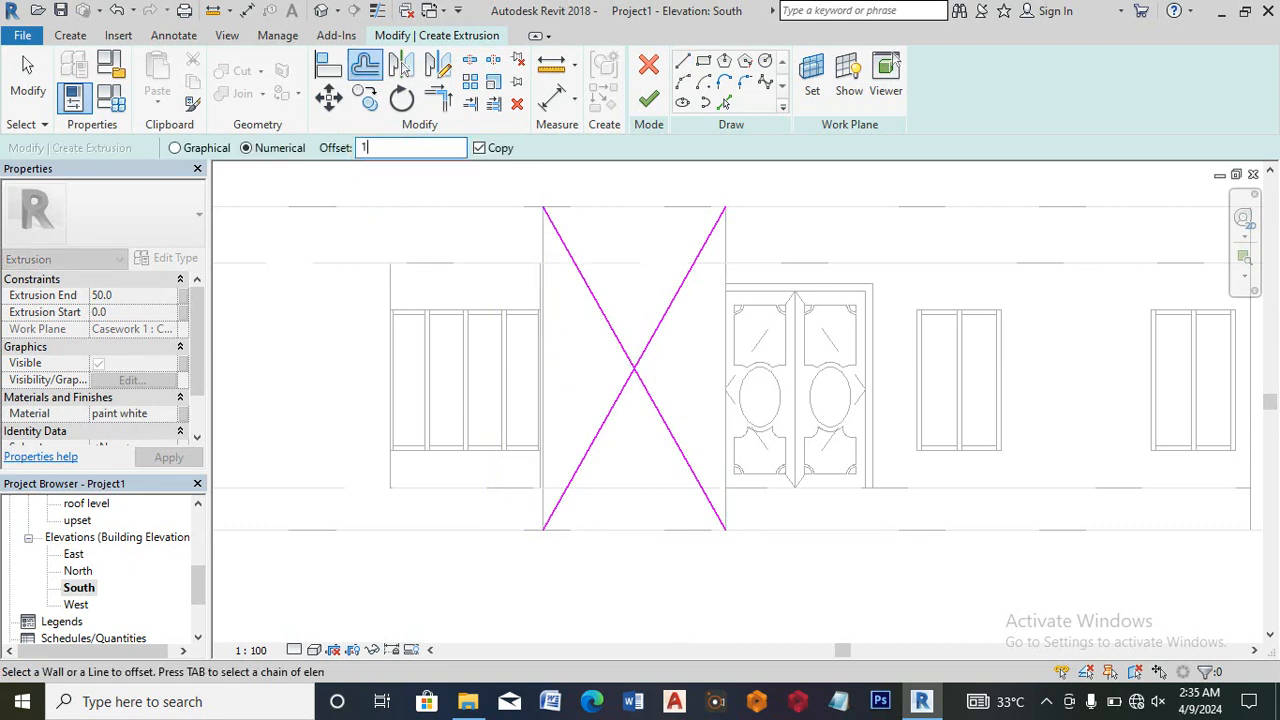
left_click(586, 277)
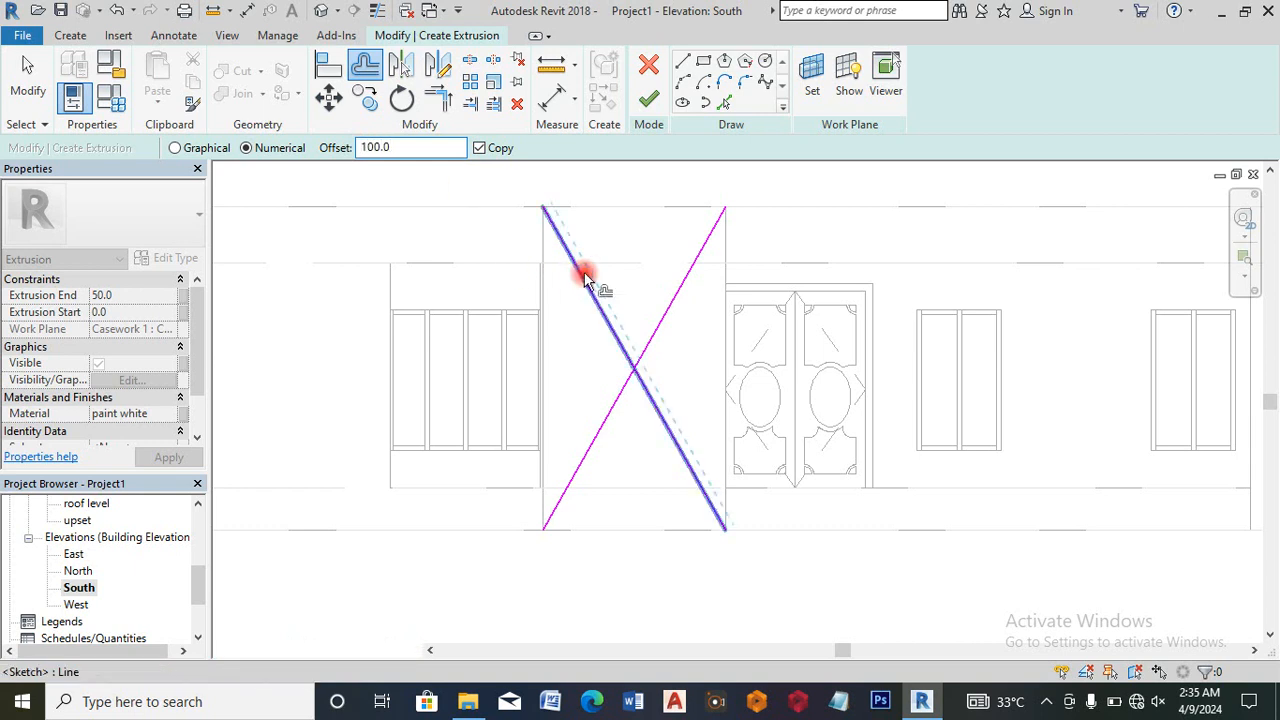
left_click(660, 315)
Step: Close the upper ends of both diagonal bands with short horizontal lines along the wood panel's top edge
scroll(728, 191, "up", 2)
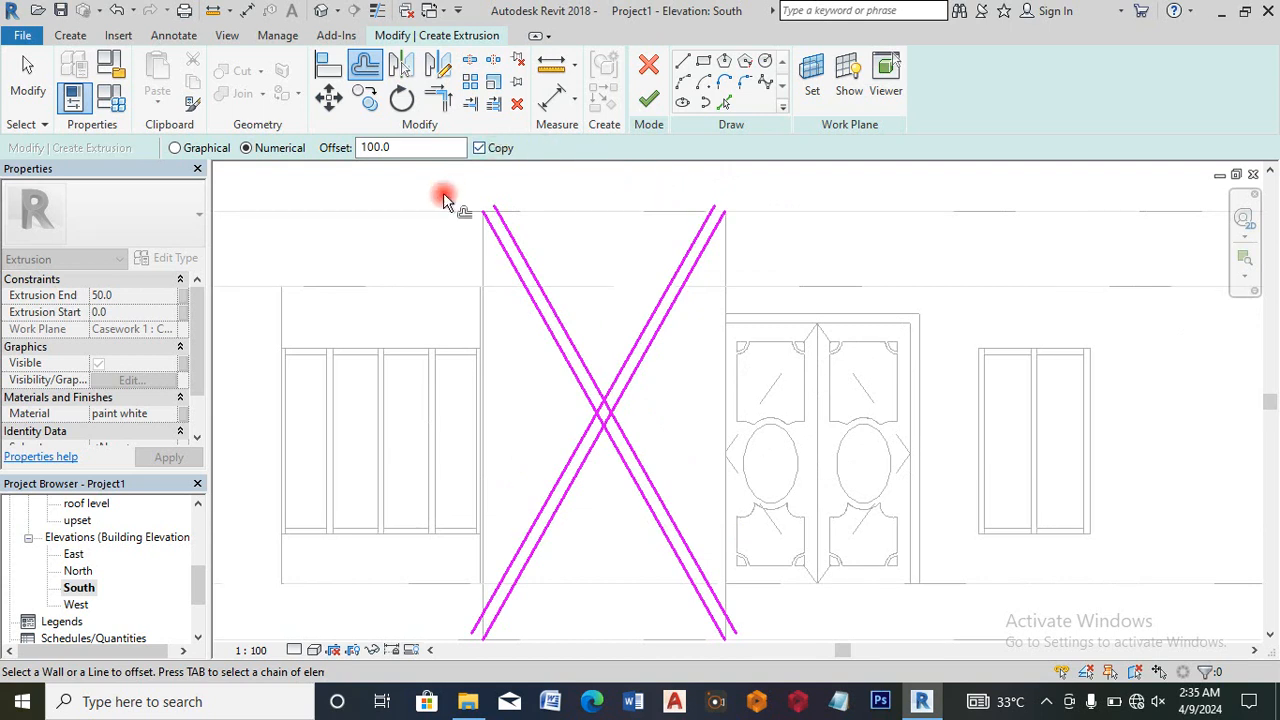
left_click(681, 63)
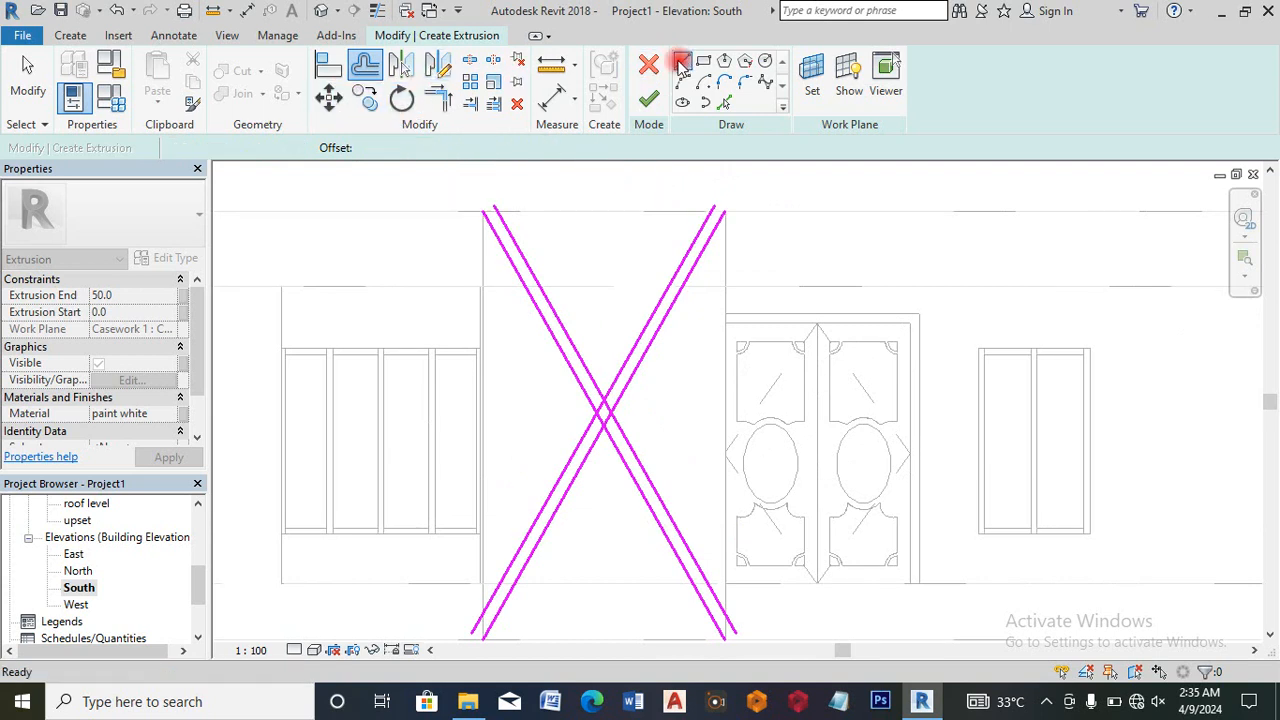
scroll(481, 212, "up", 2)
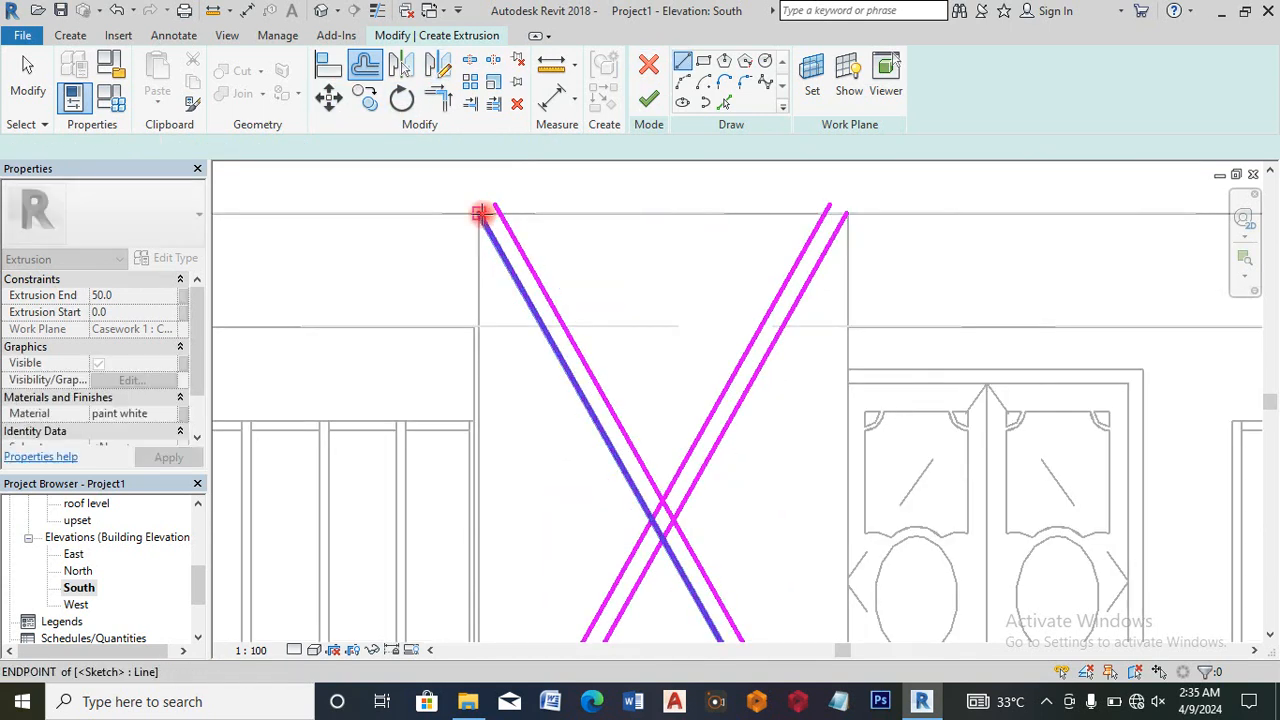
left_click(481, 212)
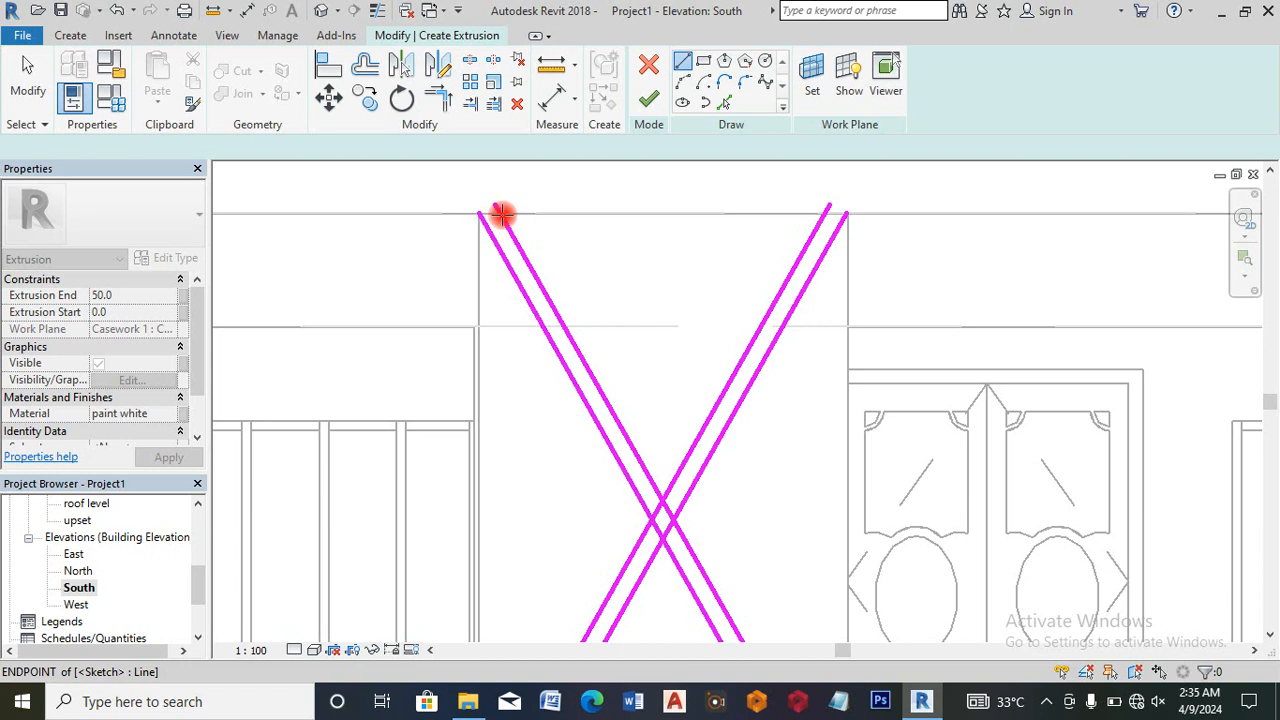
key("Escape")
left_click(828, 212)
left_click(847, 214)
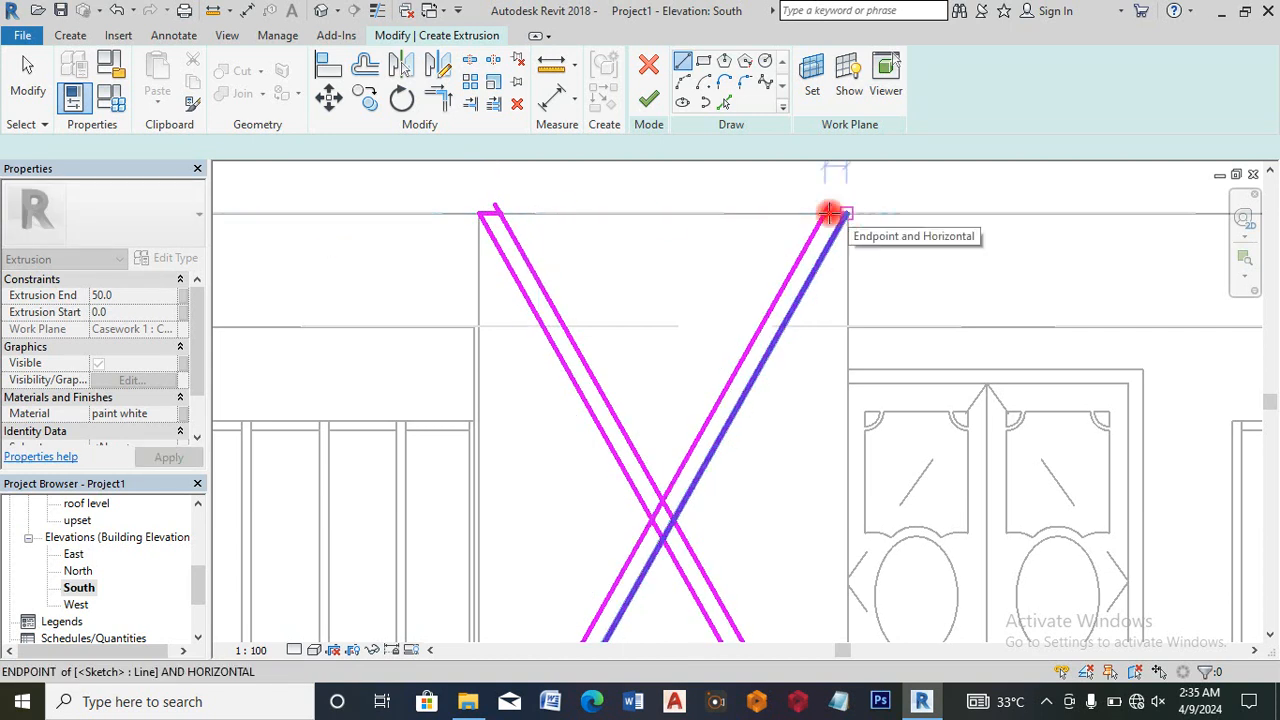
Step: Close the lower ends of both diagonal bands with vertical lines about 203 mm long on the panel's side edges
scroll(757, 186, "down", 3)
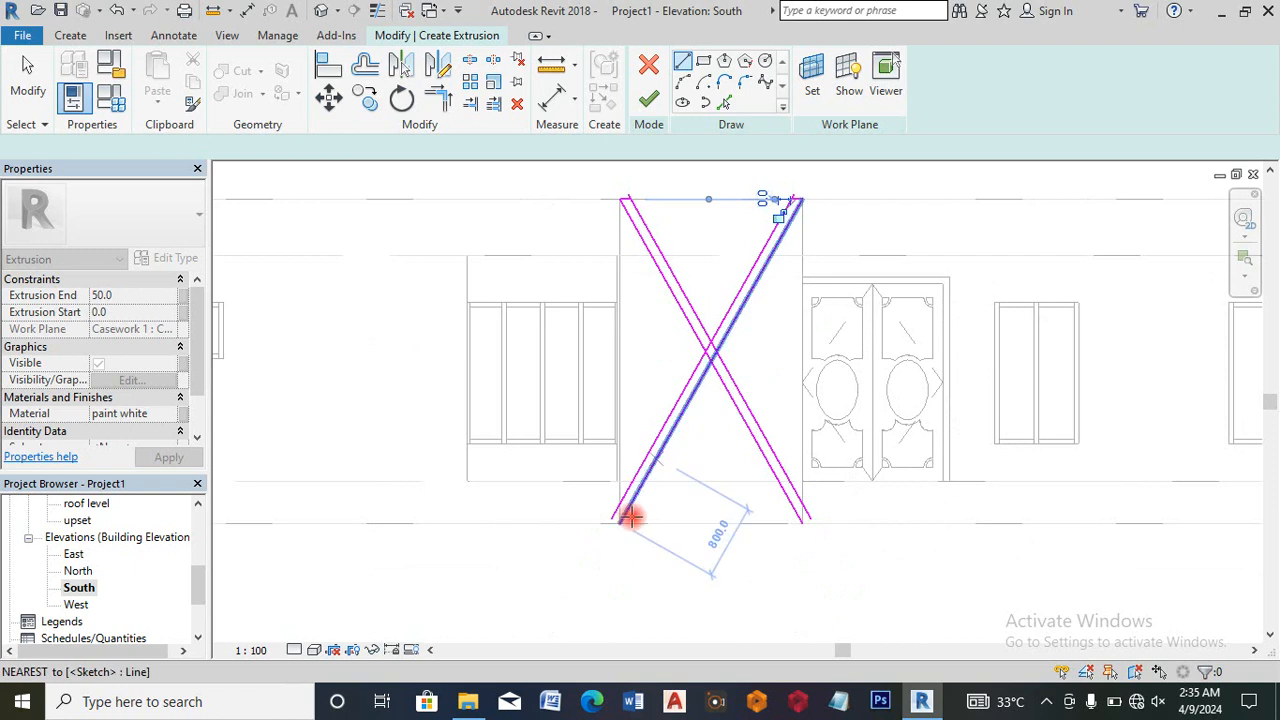
scroll(620, 520, "up", 3)
left_click(612, 520)
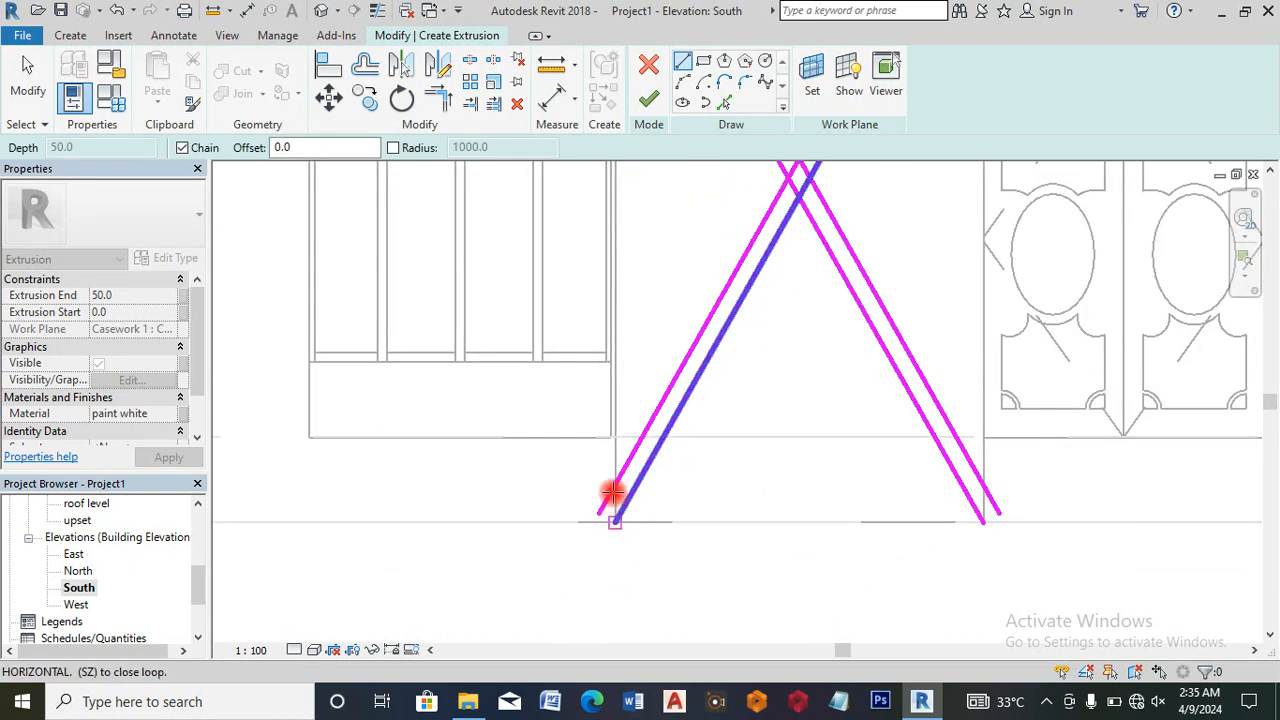
left_click(615, 482)
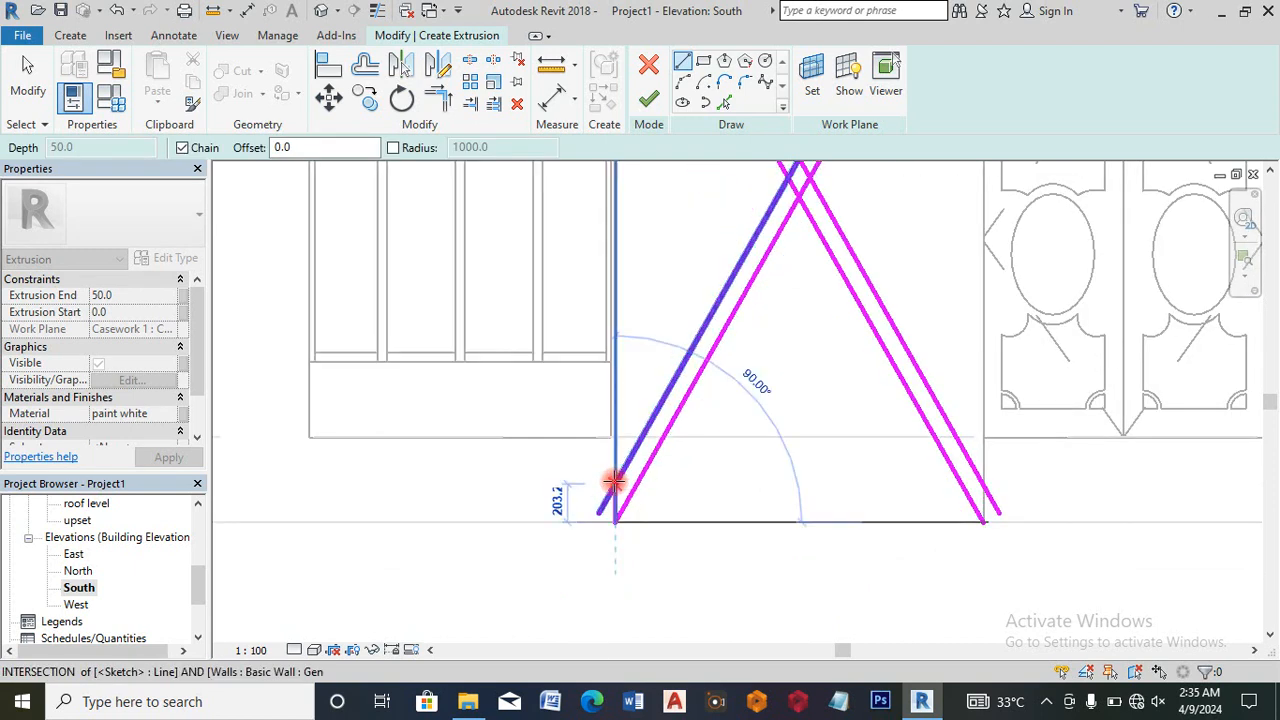
left_click(985, 520)
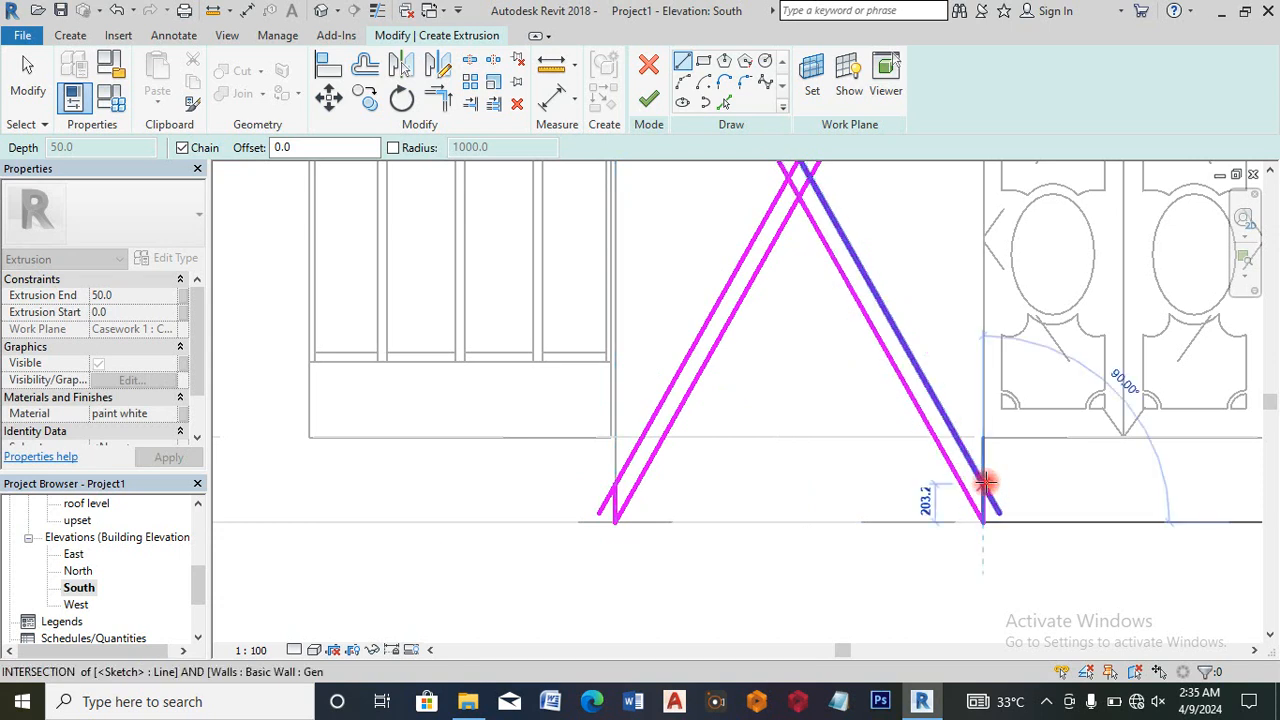
left_click(985, 483)
Step: Try splitting and trimming the band lines at the central crossing, and undo those edits
scroll(843, 550, "down", 3)
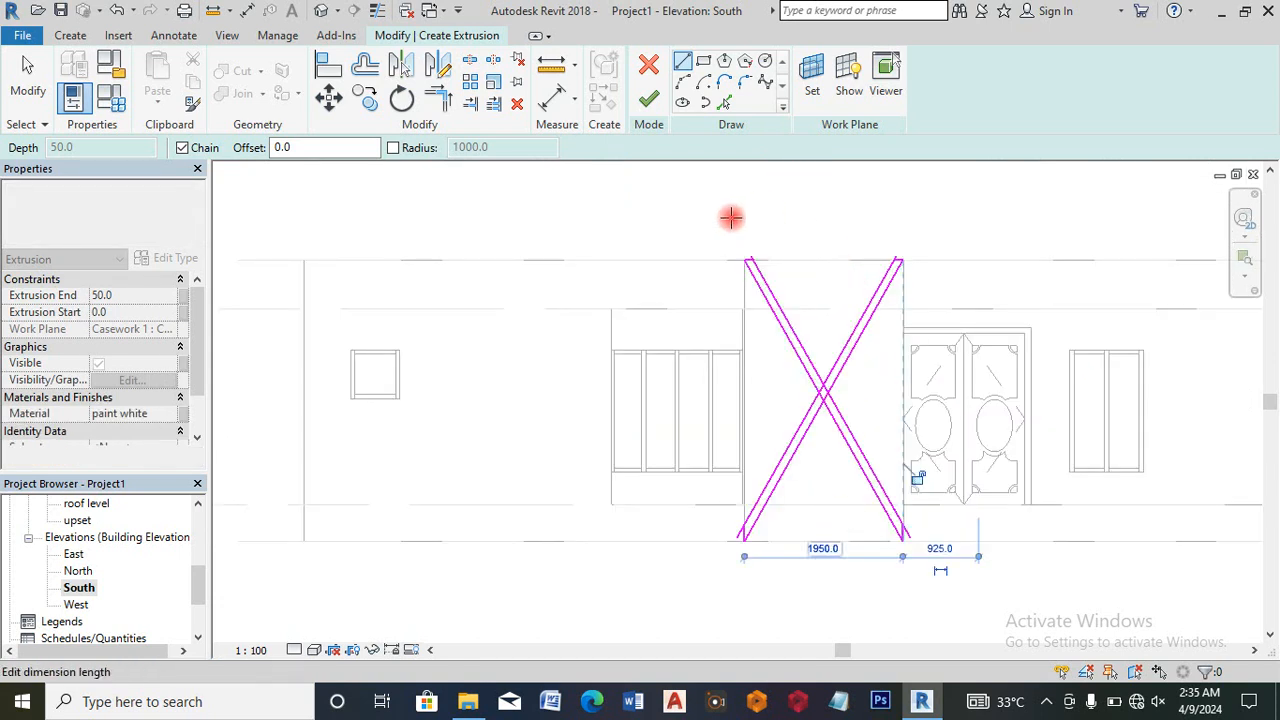
left_click(470, 60)
key("Escape")
scroll(823, 380, "up", 2)
scroll(823, 385, "up", 3)
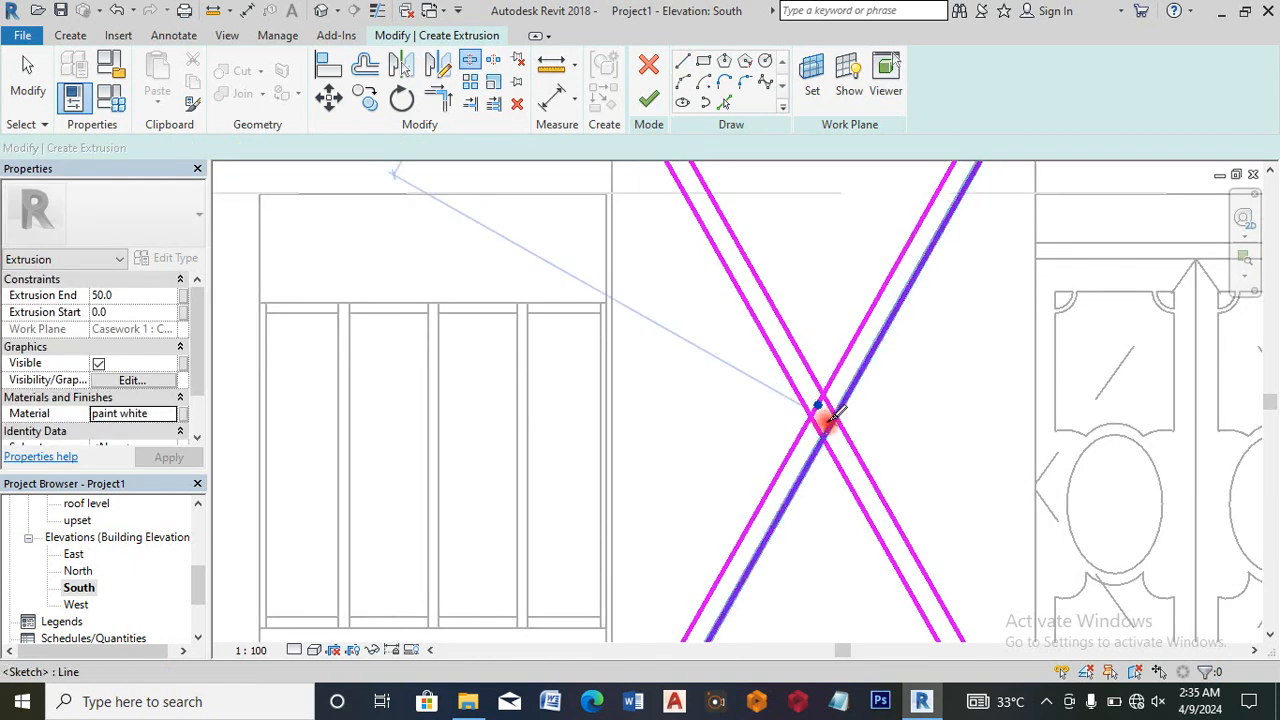
left_click(432, 104)
left_click(428, 103)
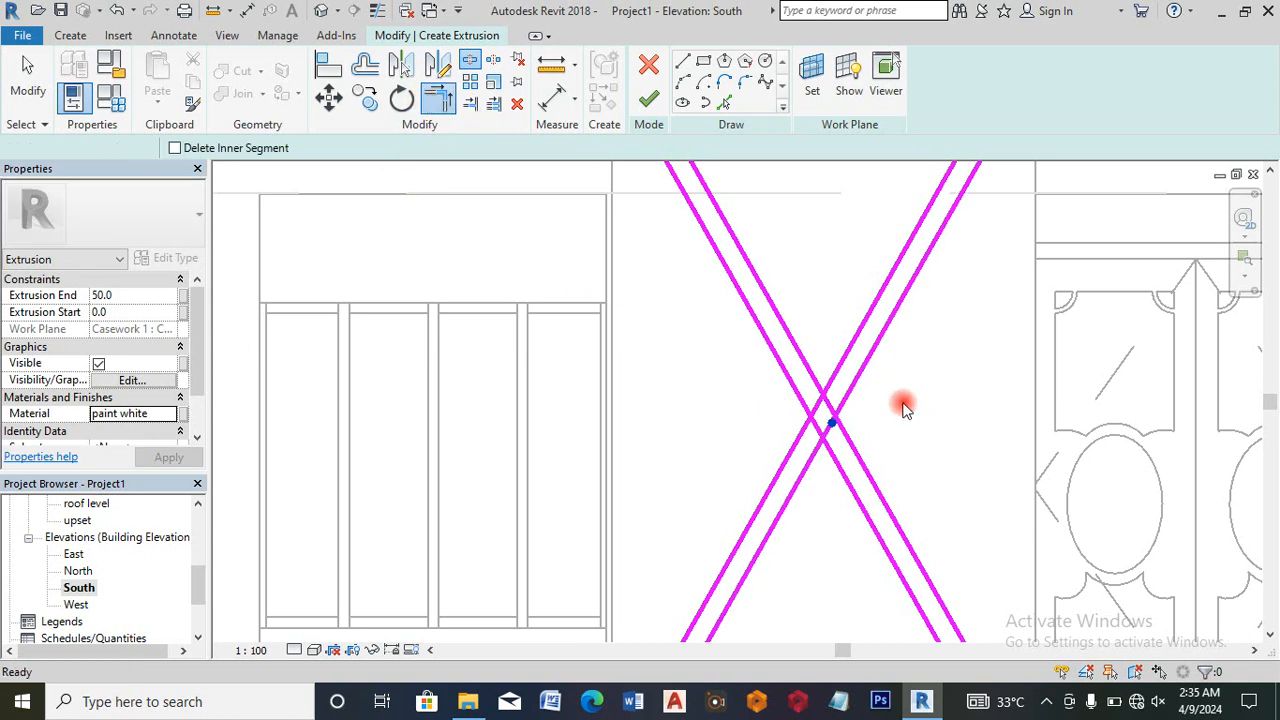
left_click(858, 373)
left_click(860, 458)
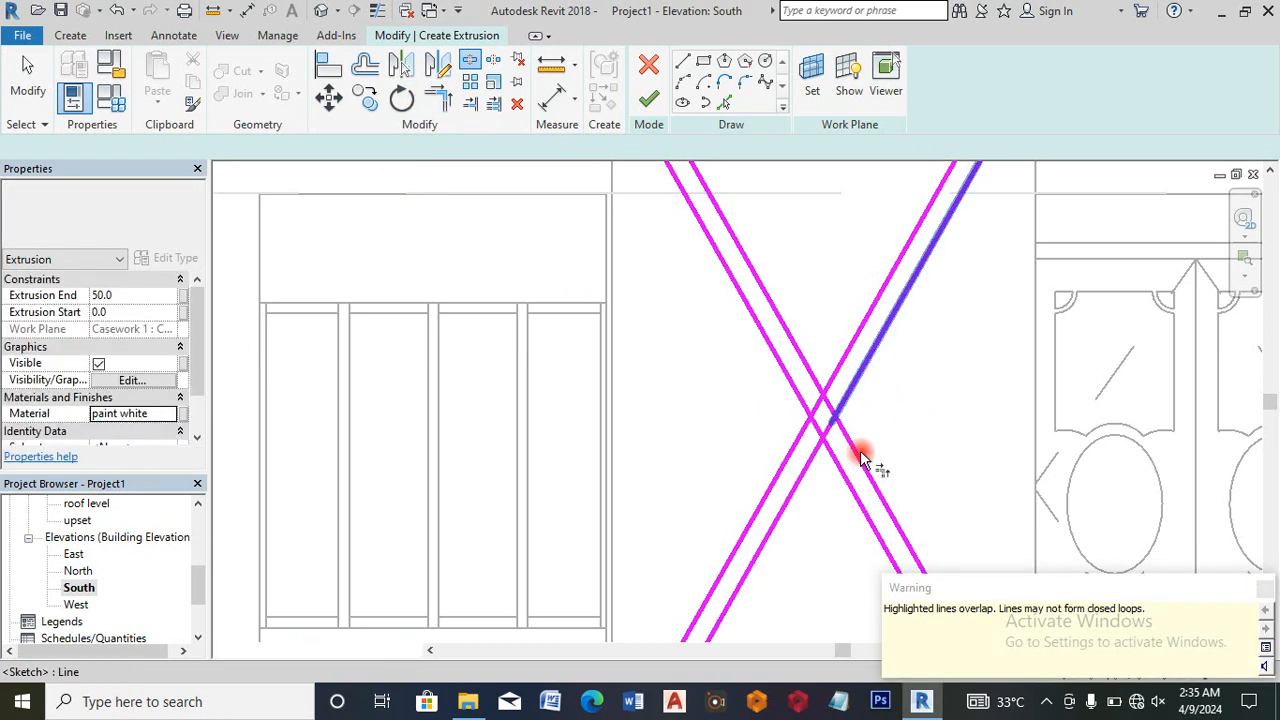
left_click(830, 456)
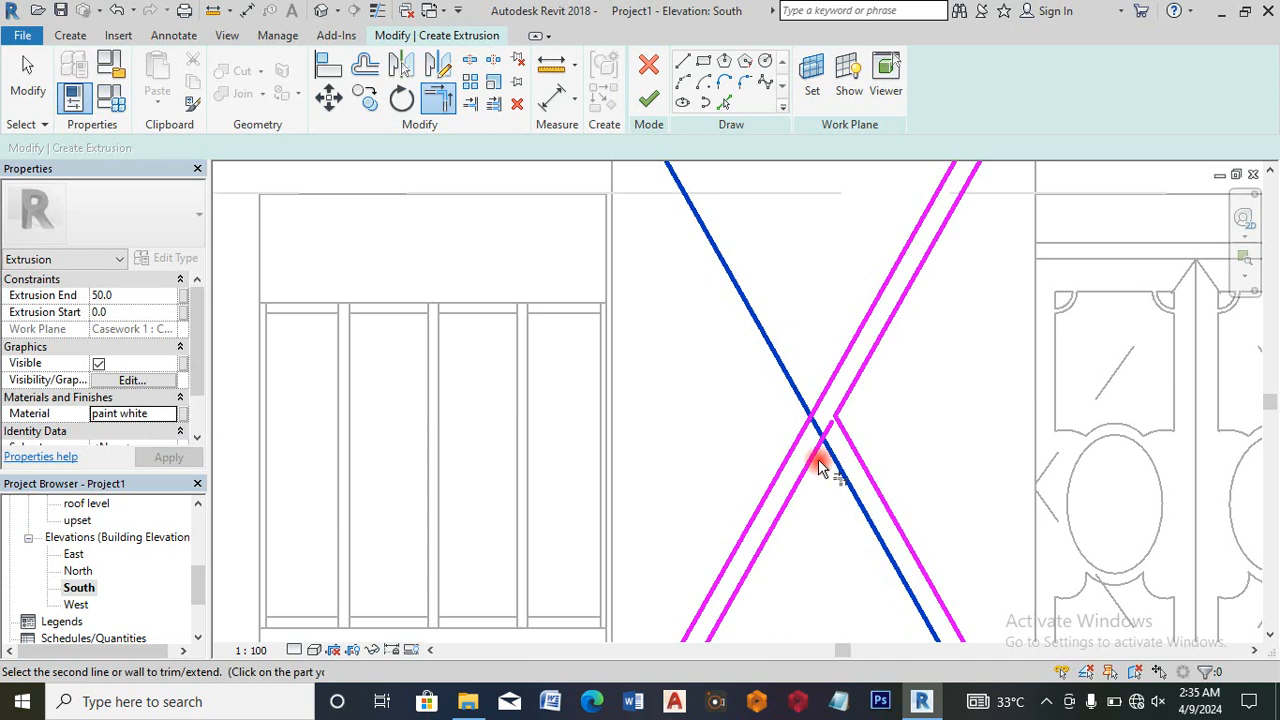
left_click(814, 460)
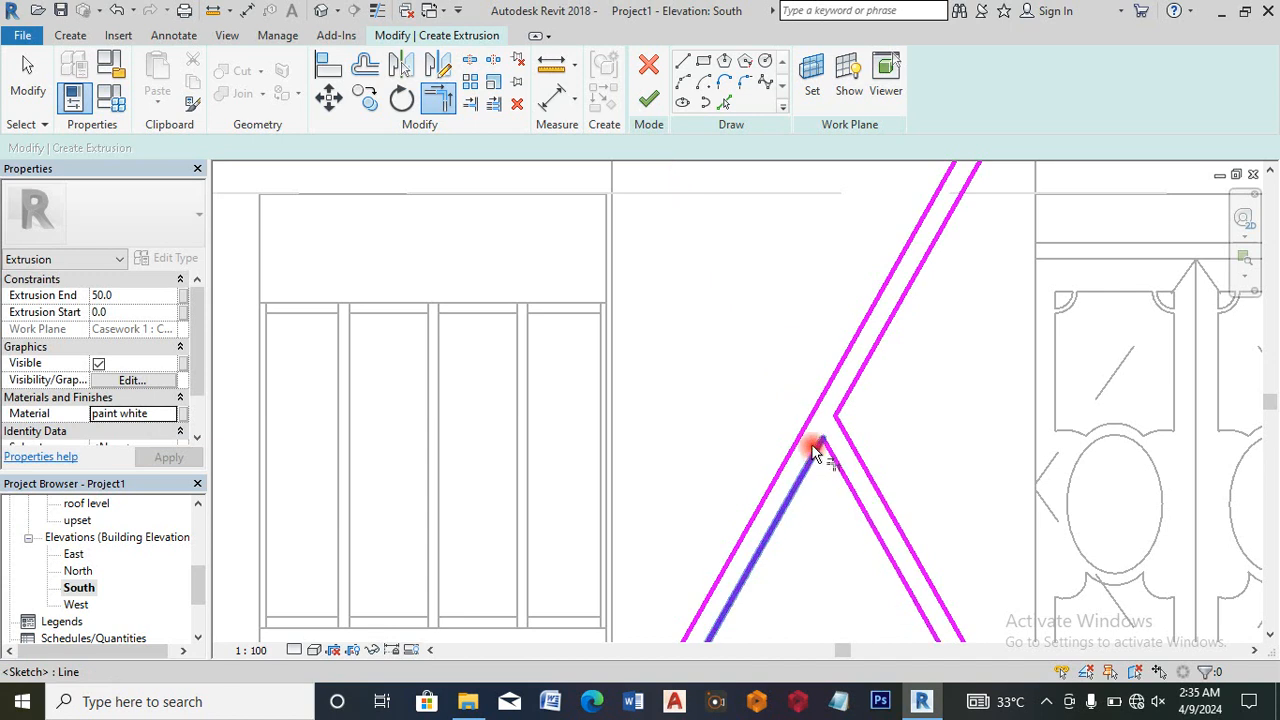
key("Escape")
key("ctrl+z")
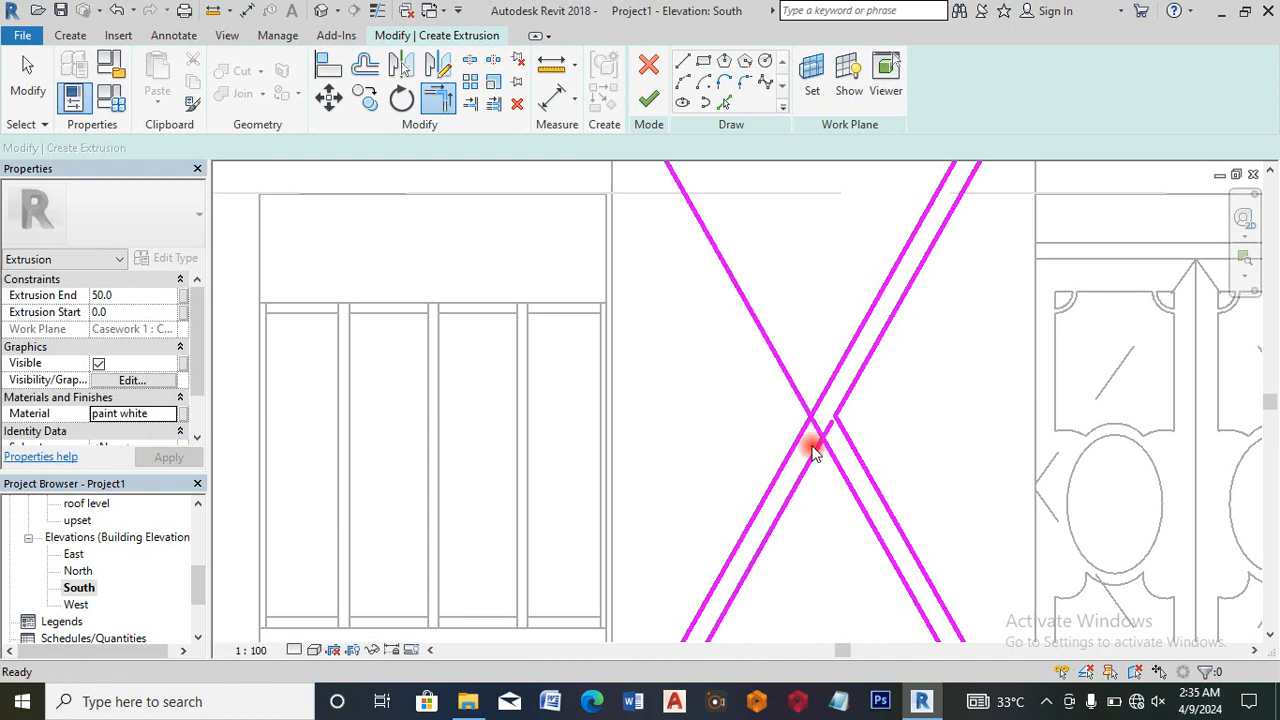
key("ctrl+z")
Step: Split the band lines between their intersections at the centre of the cross, without deleting inner segments
key("t")
key("r")
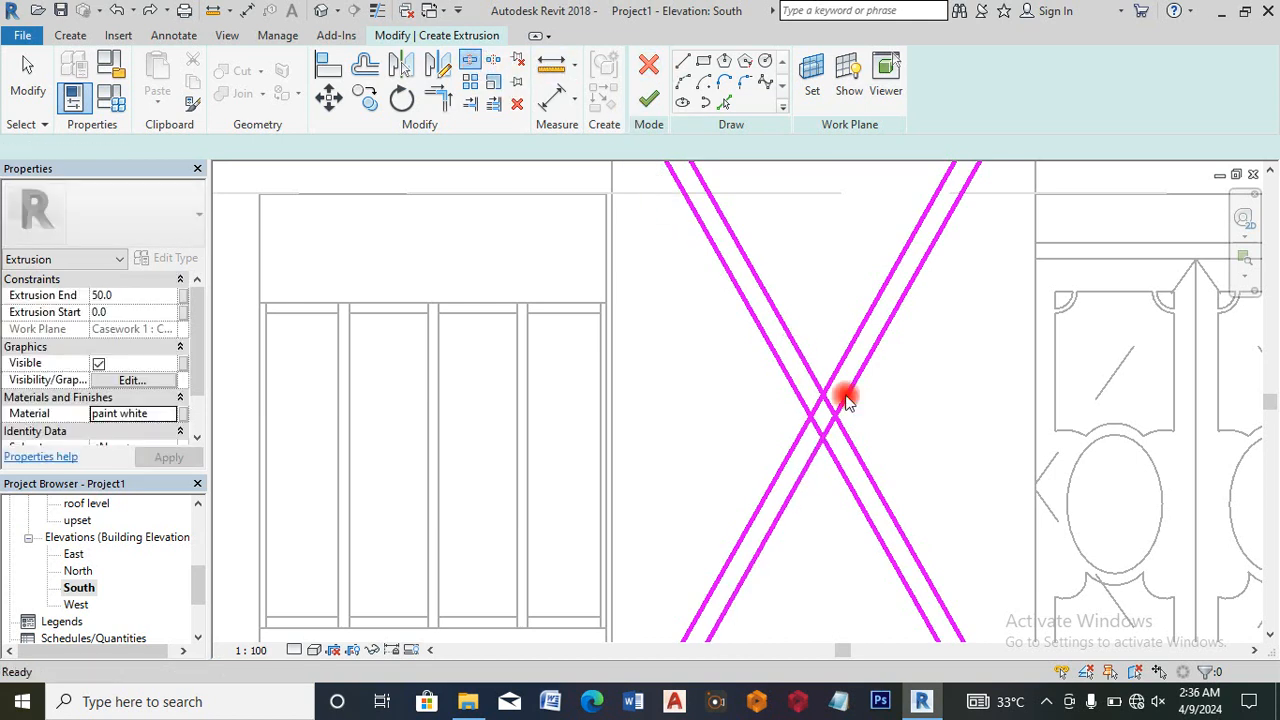
scroll(831, 405, "up", 2)
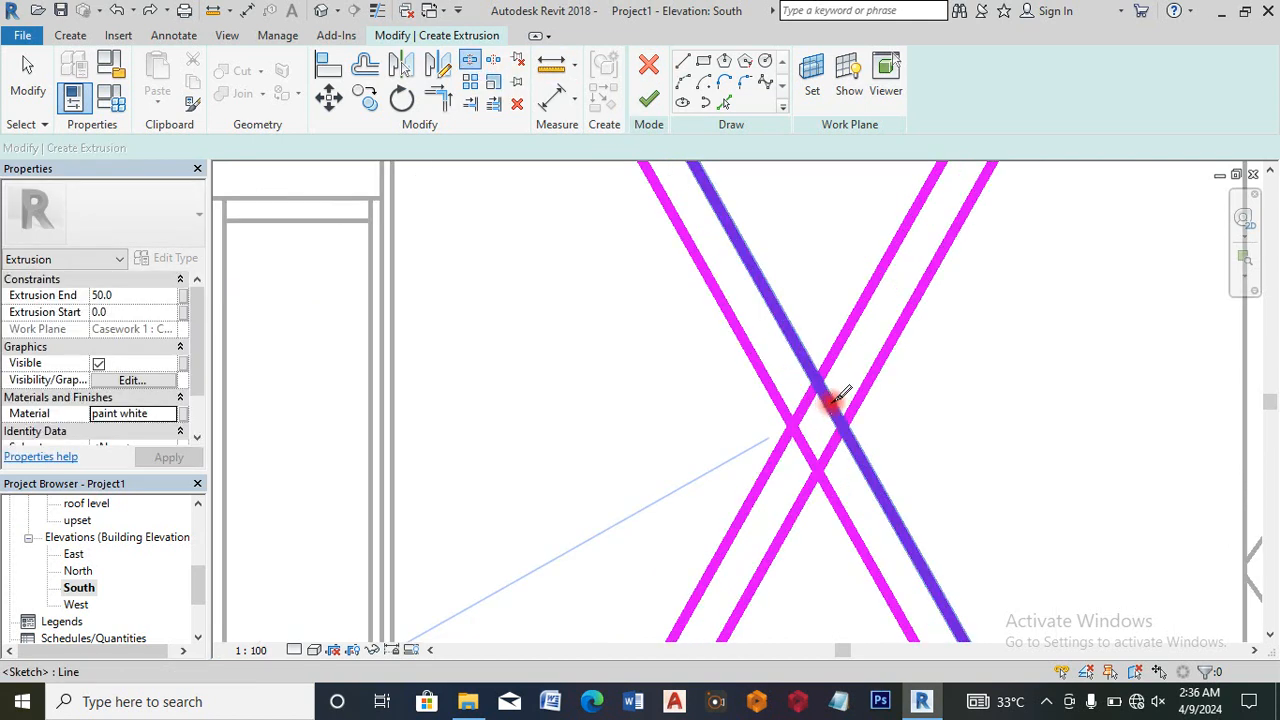
left_click(831, 404)
left_click(806, 446)
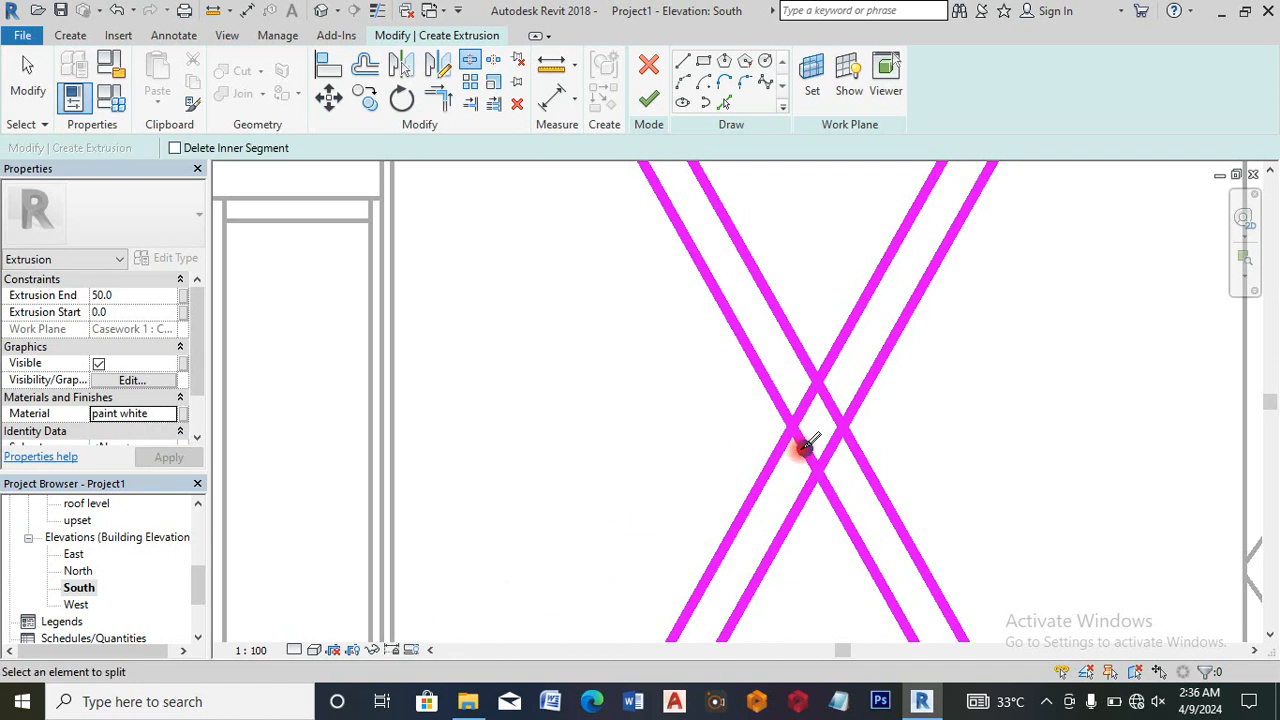
Step: Trim the split band lines to corners at their four central intersections, leaving one continuous X-shaped outline
left_click(438, 98)
left_click(885, 354)
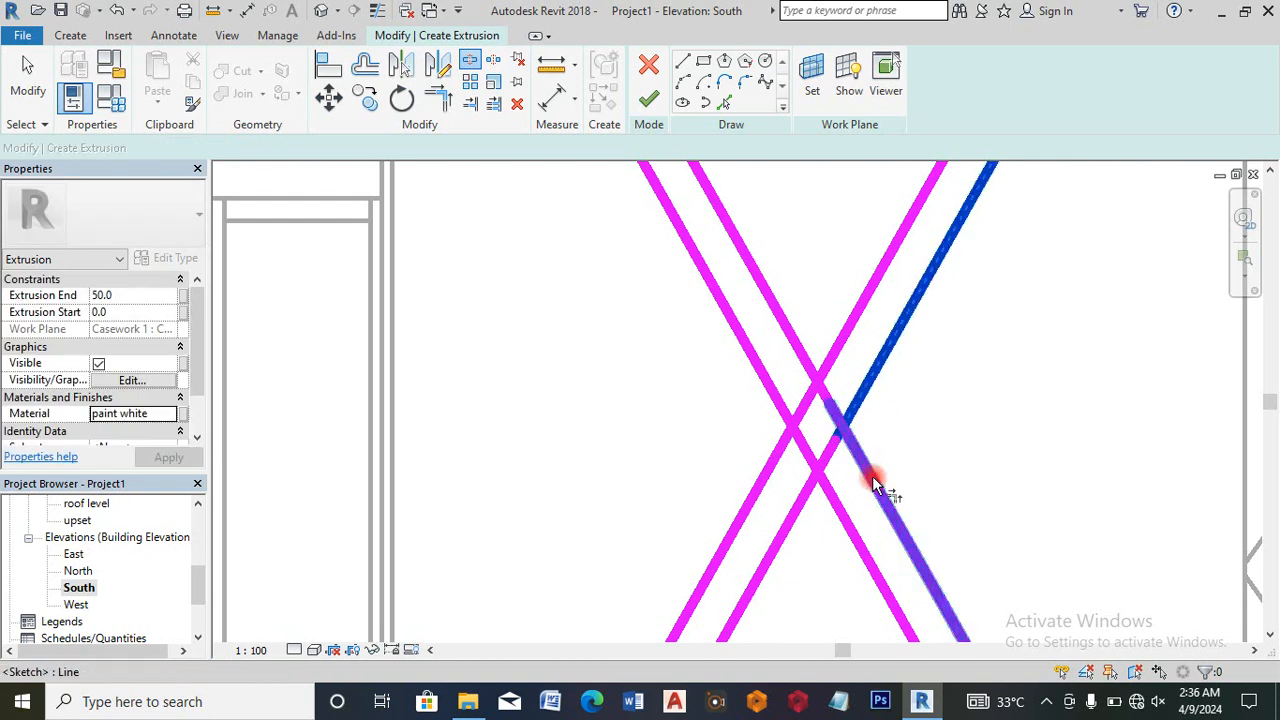
left_click(848, 515)
left_click(802, 501)
left_click(778, 408)
left_click(772, 396)
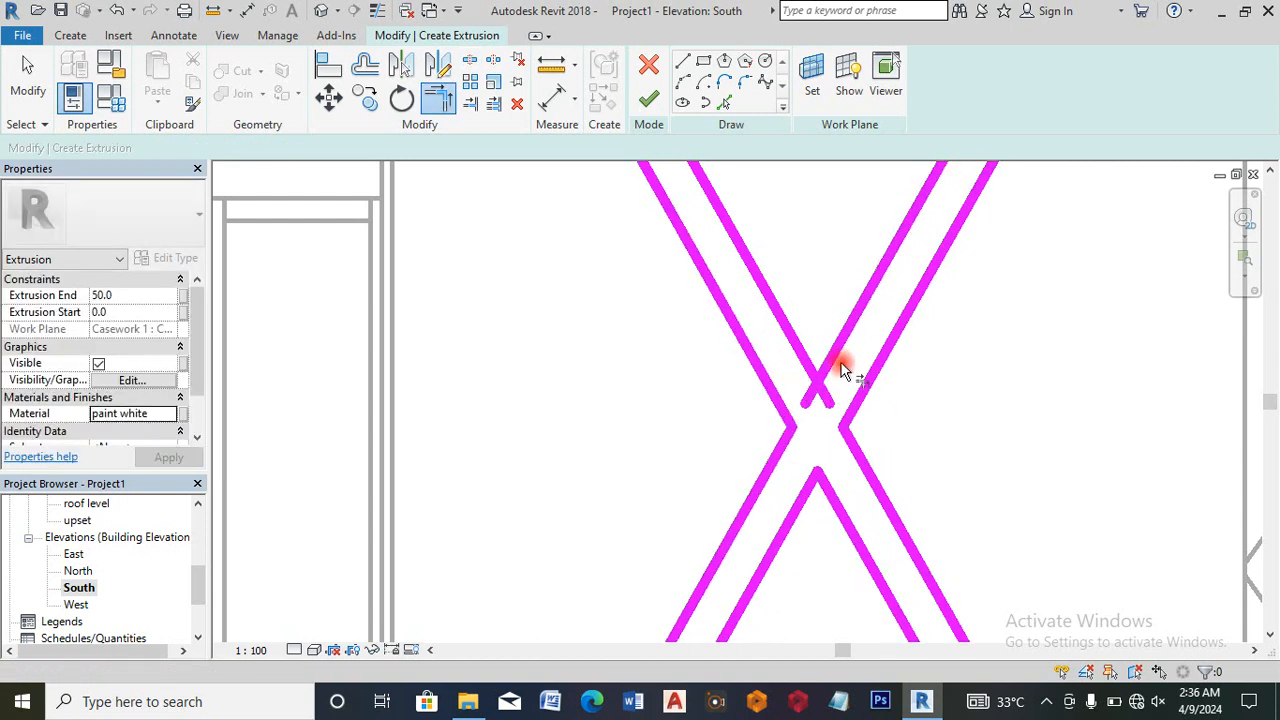
left_click(835, 363)
left_click(802, 355)
Step: Trim the overshooting band lines to the short horizontal closing lines at both upper ends of the cross
scroll(785, 350, "down", 5)
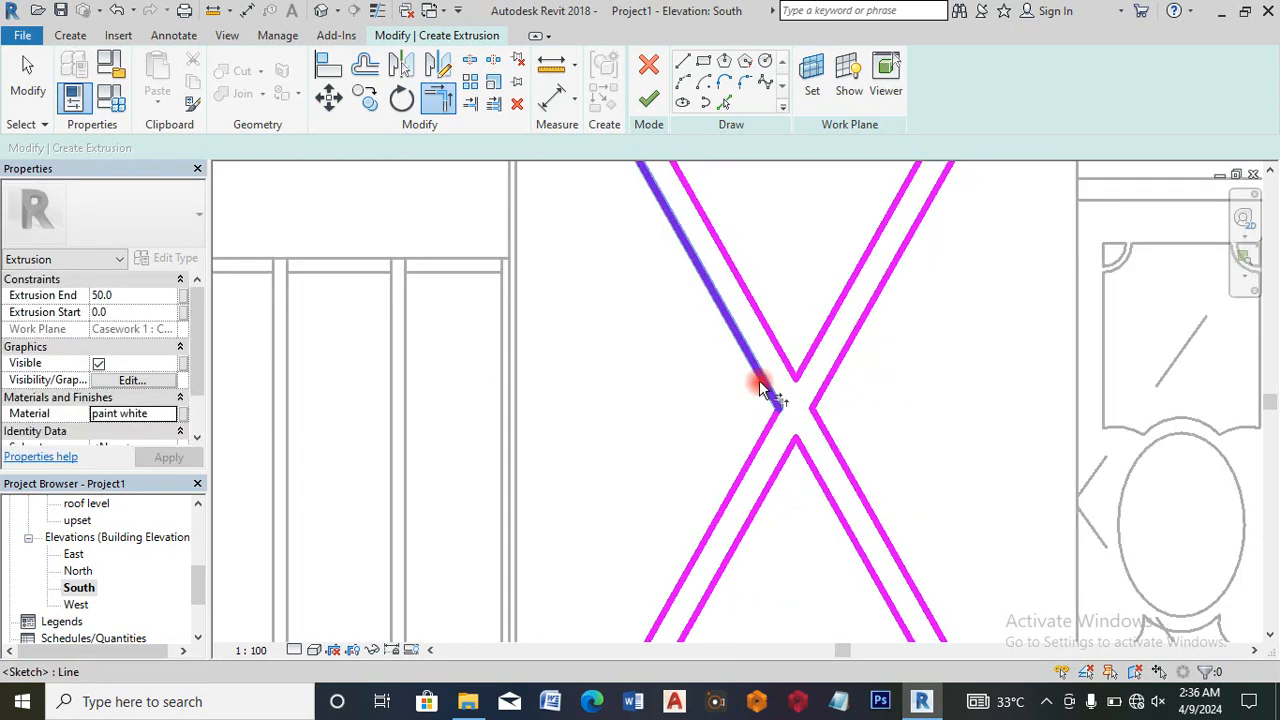
scroll(858, 232, "up", 2)
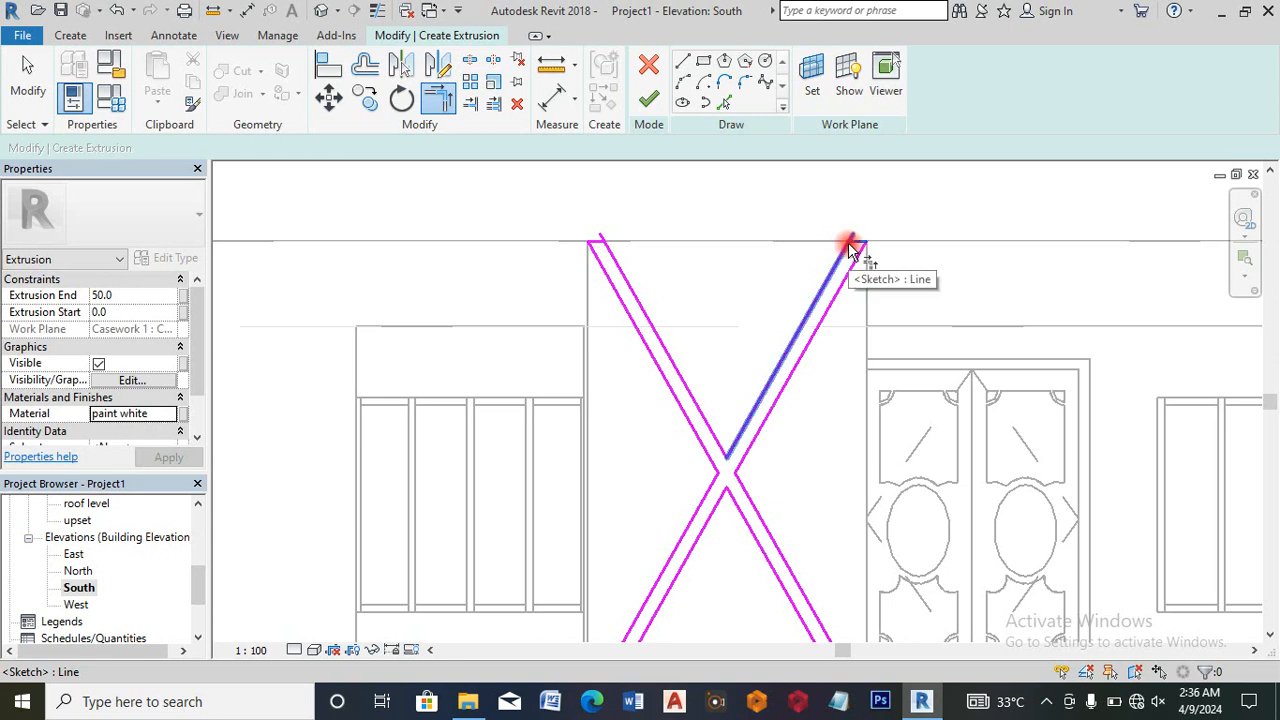
left_click(606, 250)
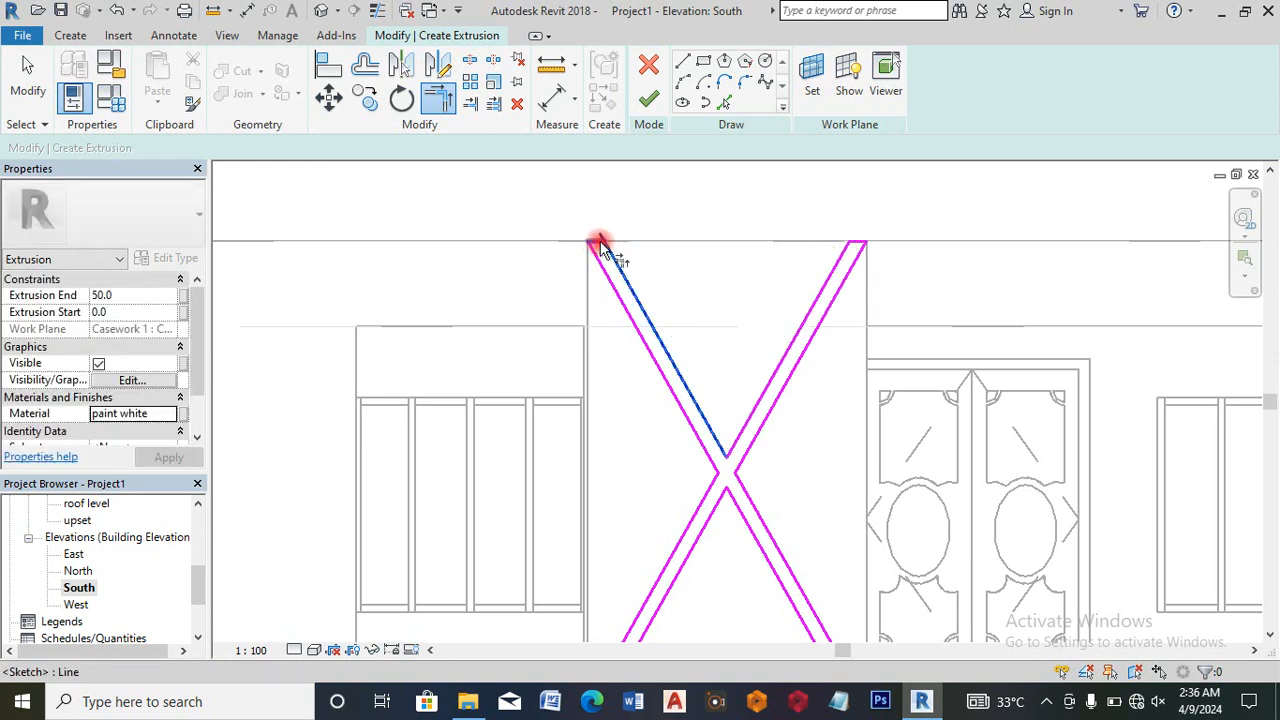
Step: Trim the overshooting outer band lines to the vertical closing lines at both lower ends of the cross
scroll(737, 240, "down", 3)
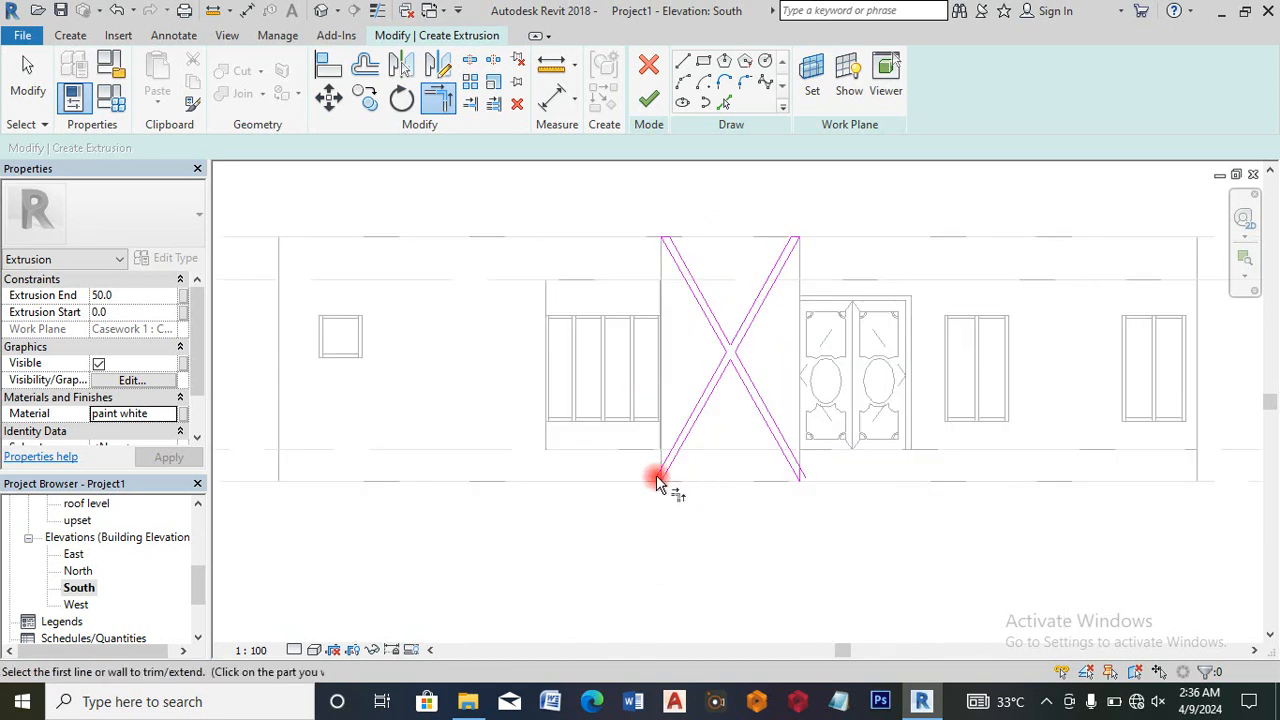
scroll(657, 481, "up", 4)
left_click(640, 442)
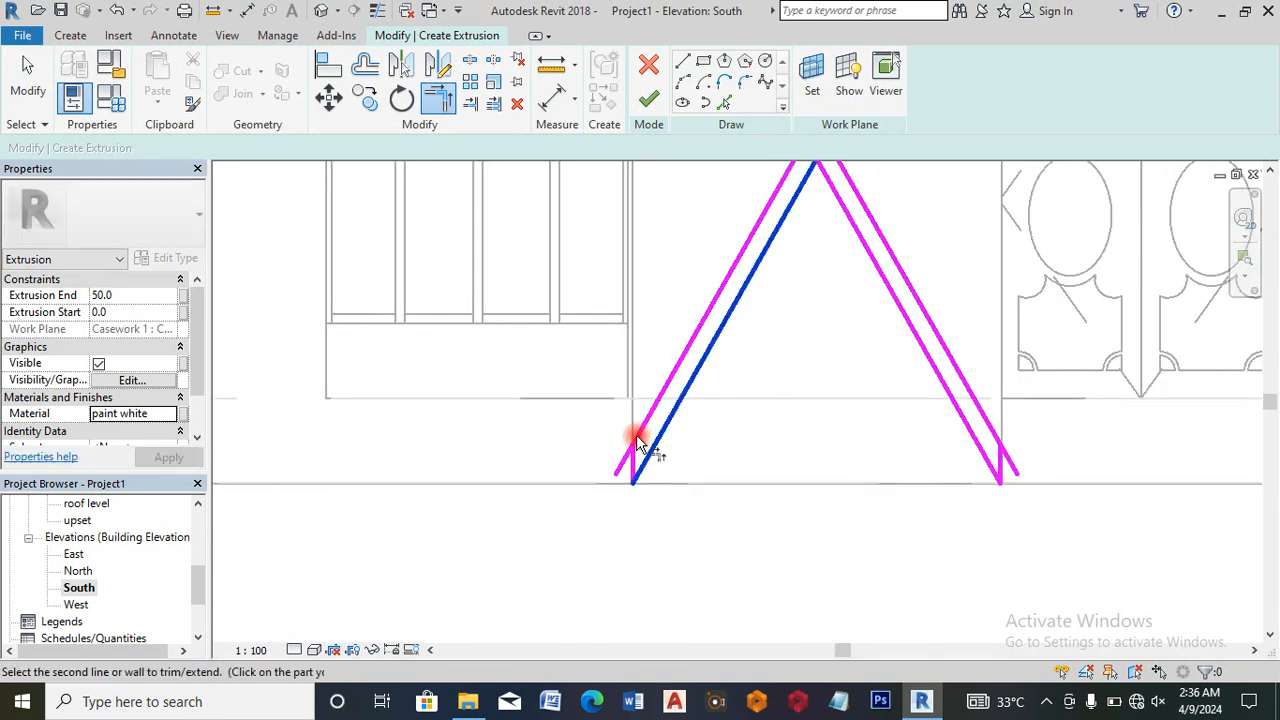
left_click(650, 458)
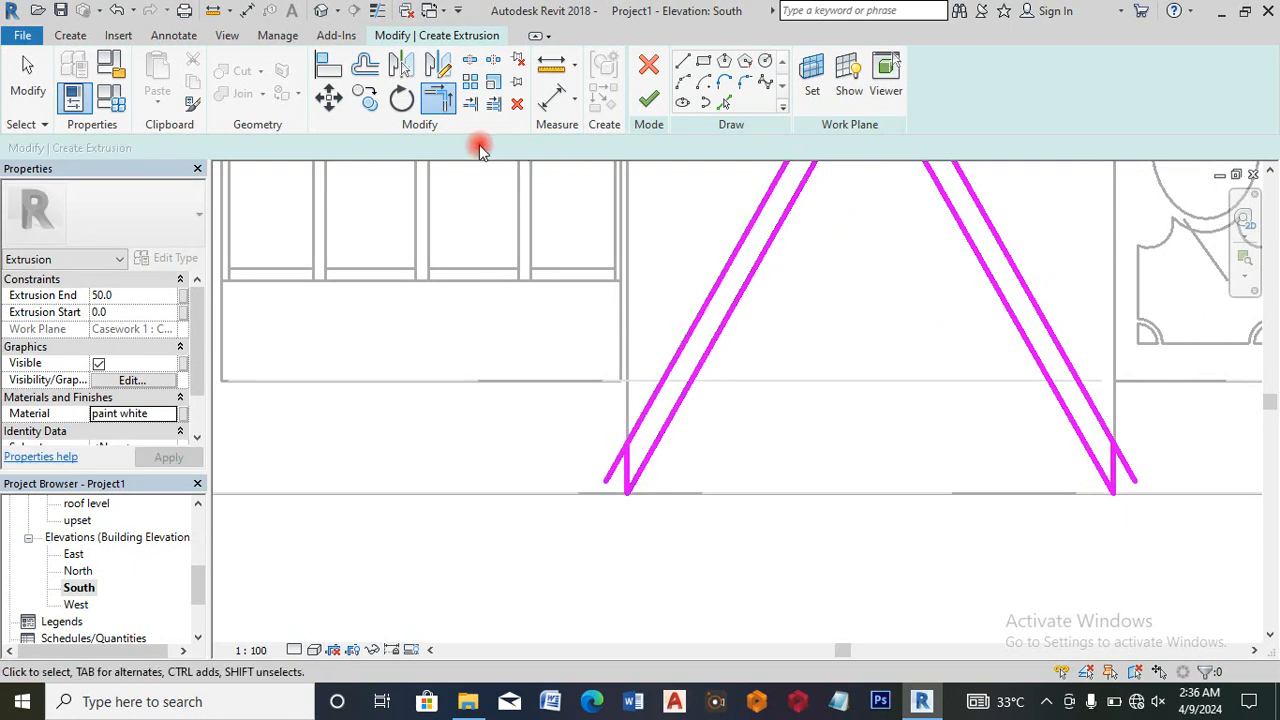
key("Escape")
left_click(438, 97)
left_click(655, 410)
left_click(627, 472)
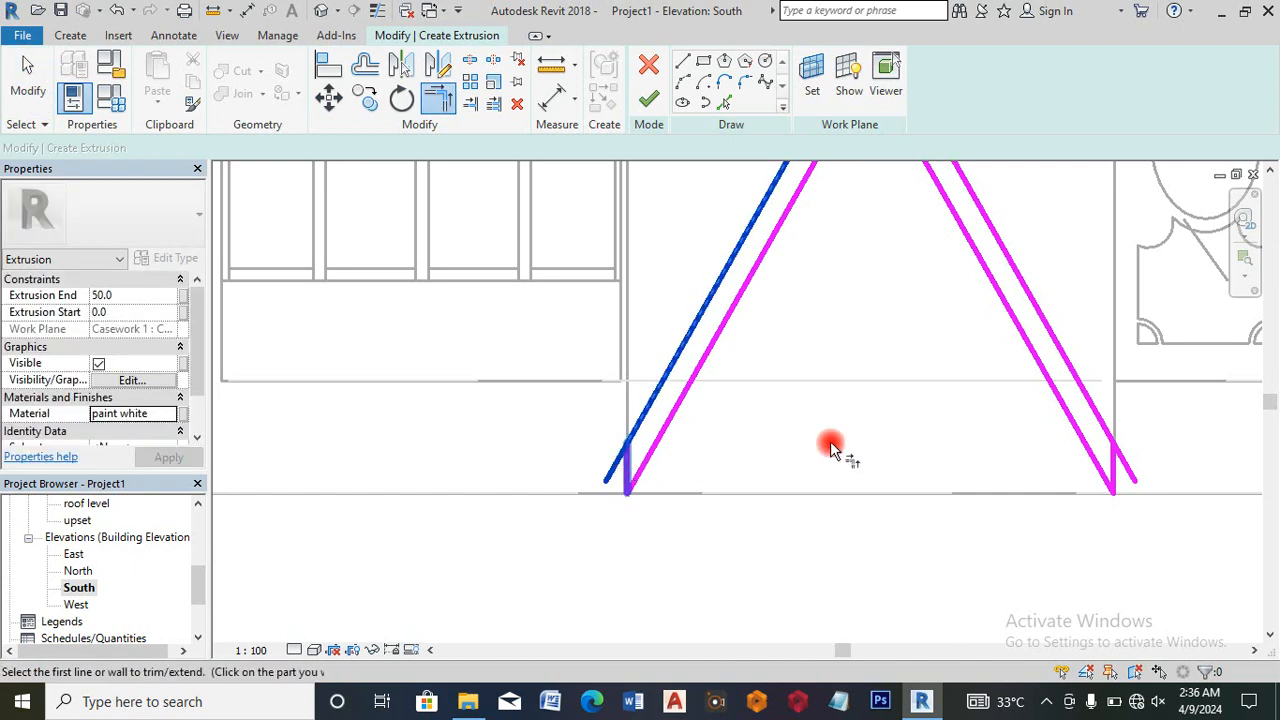
left_click(1115, 476)
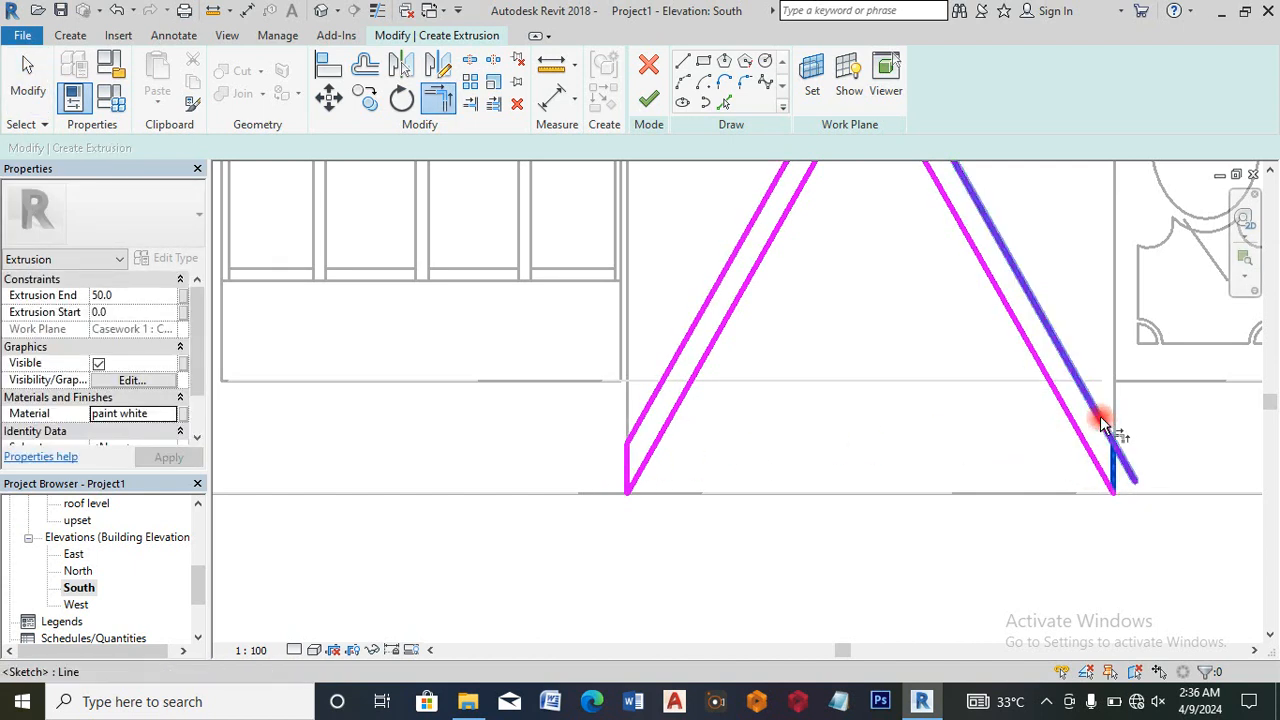
Step: Finish the cross-shaped extrusion sketch with a depth of 70 mm and complete the in-place model
left_click(650, 100)
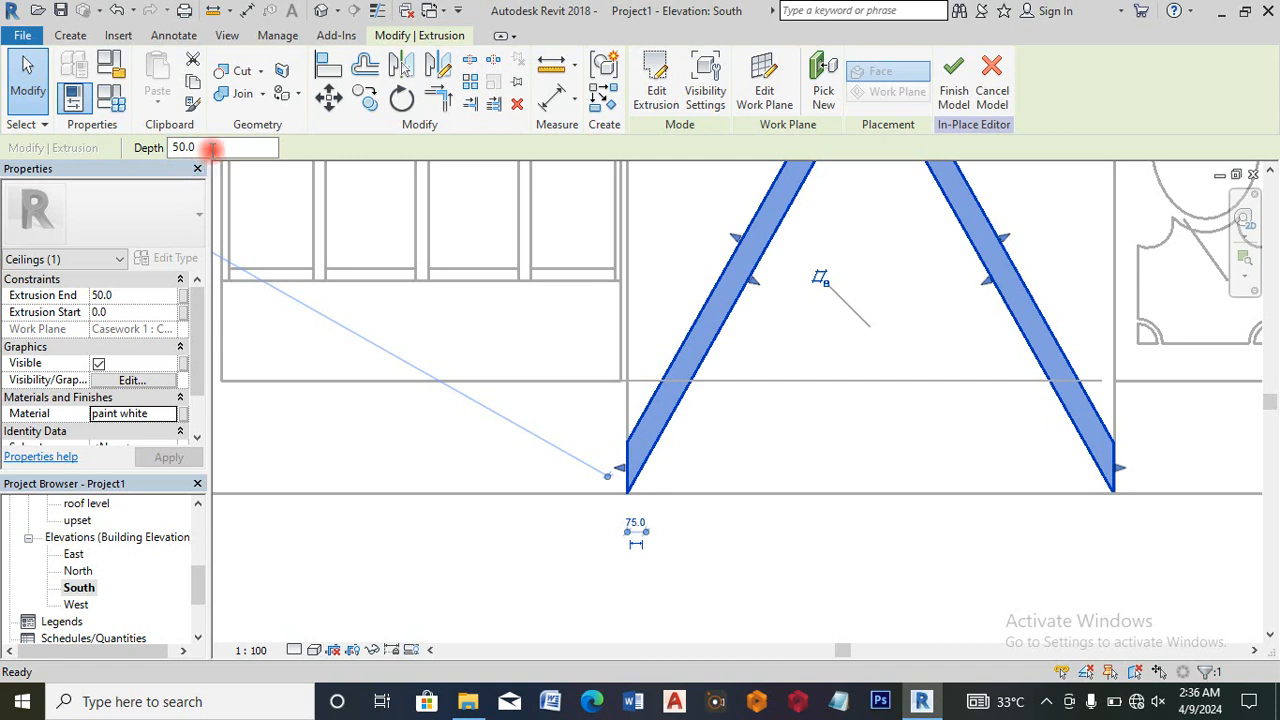
left_click_drag(212, 148, 156, 146)
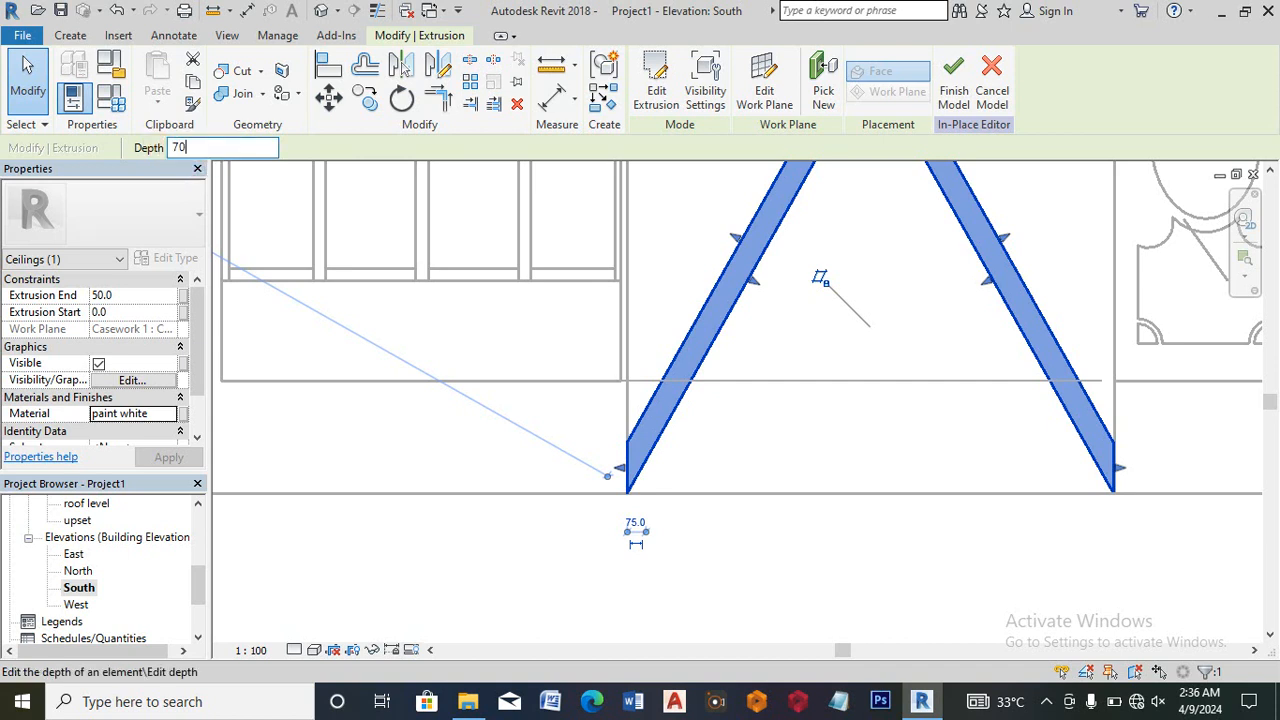
left_click(958, 70)
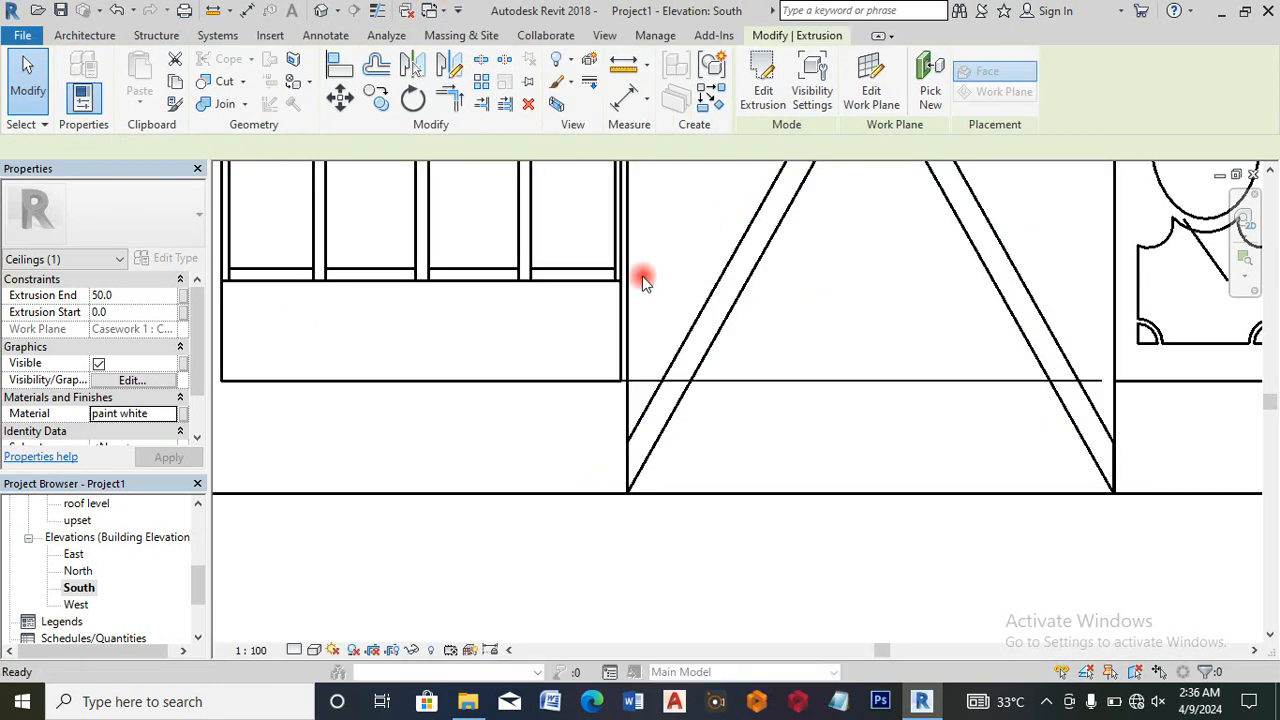
Step: Display the whole South elevation in the Realistic visual style
scroll(644, 285, "down", 3)
scroll(660, 366, "down", 1)
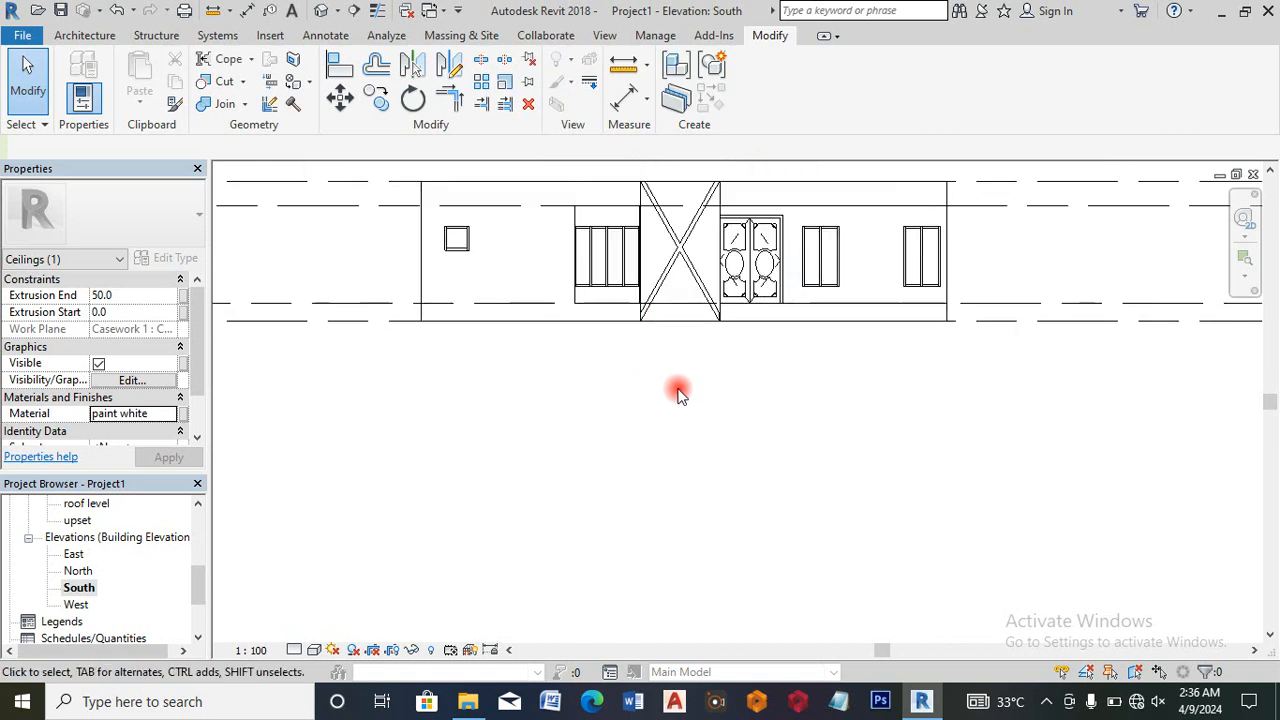
left_click(314, 650)
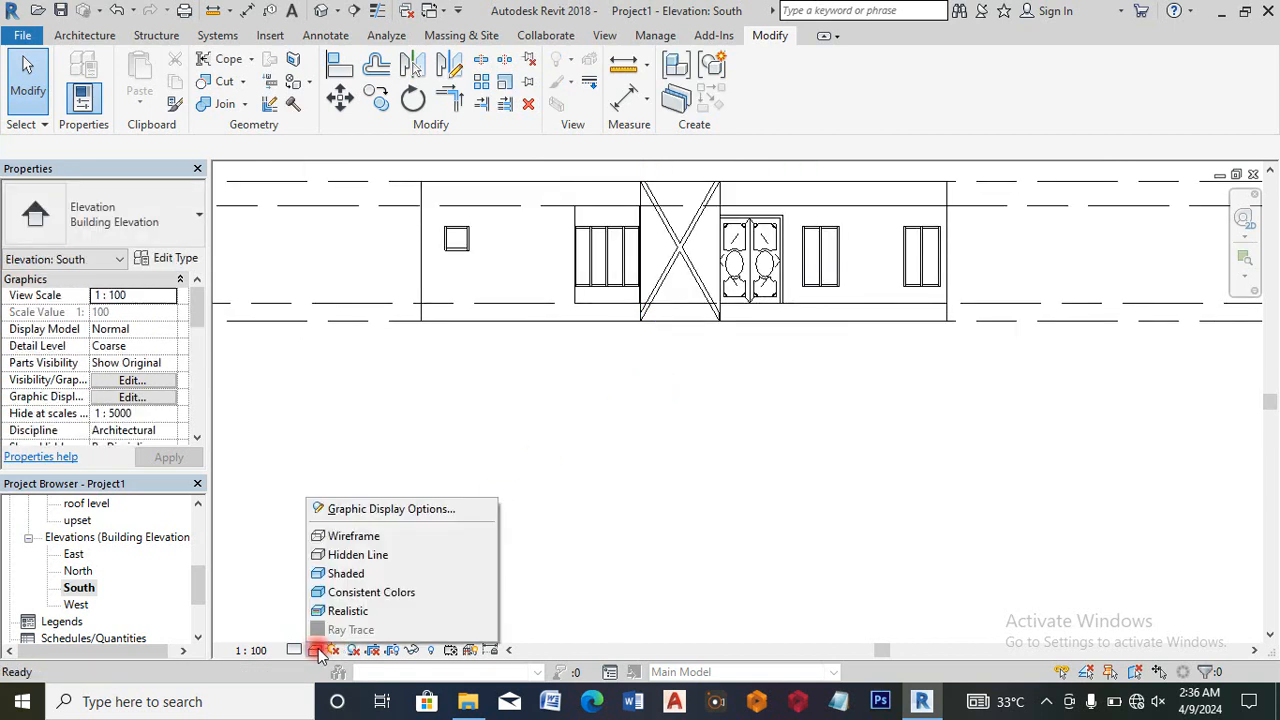
left_click(362, 612)
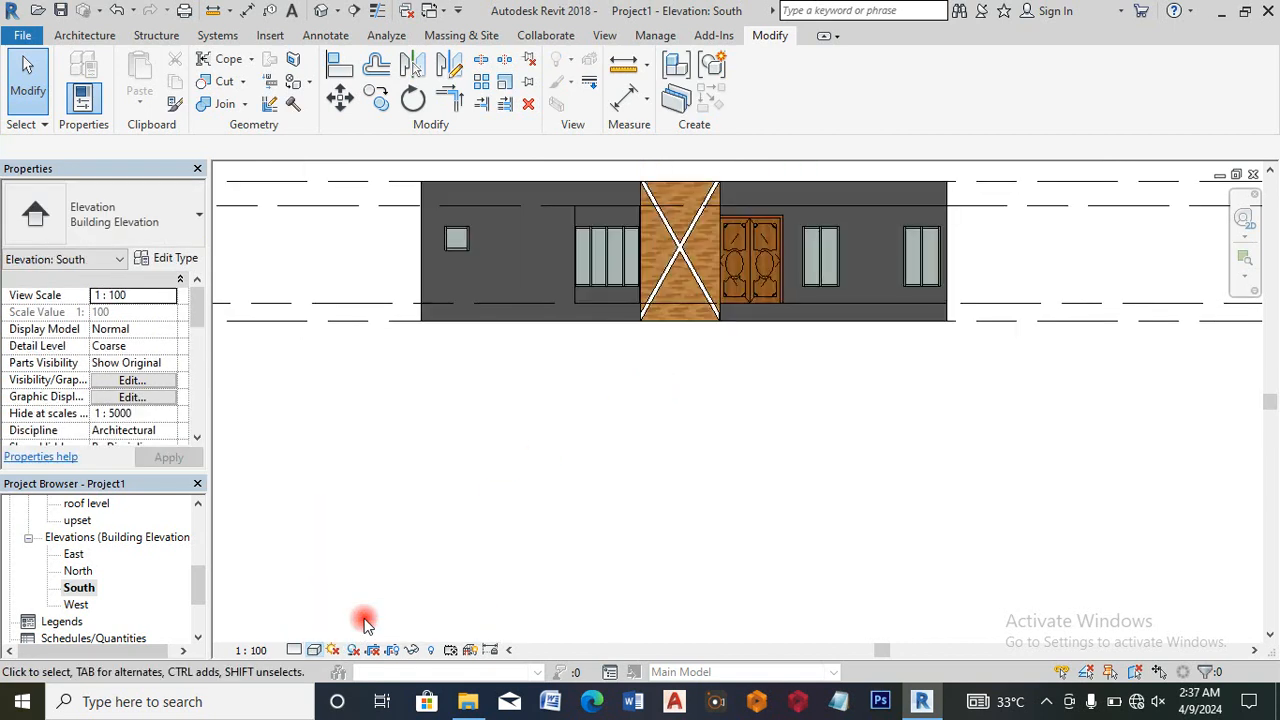
Step: Set the South elevation's visual style to Hidden Line
scroll(700, 228, "up", 2)
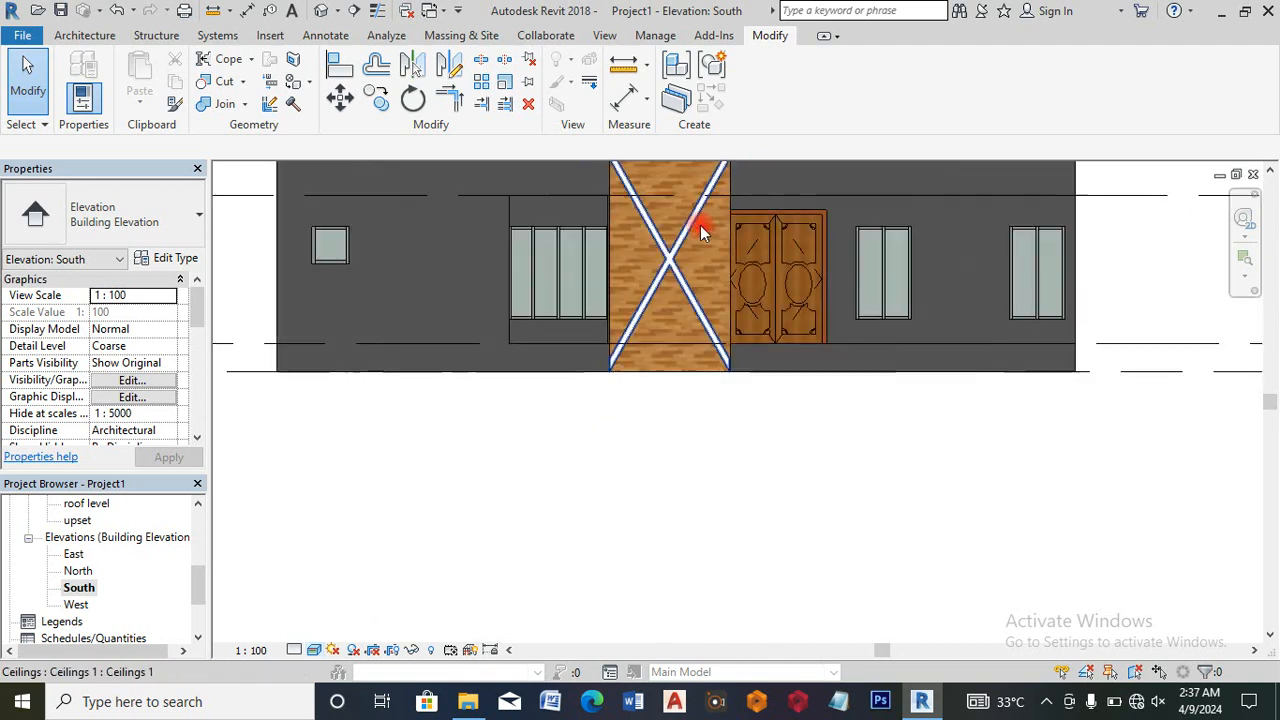
scroll(534, 277, "down", 2)
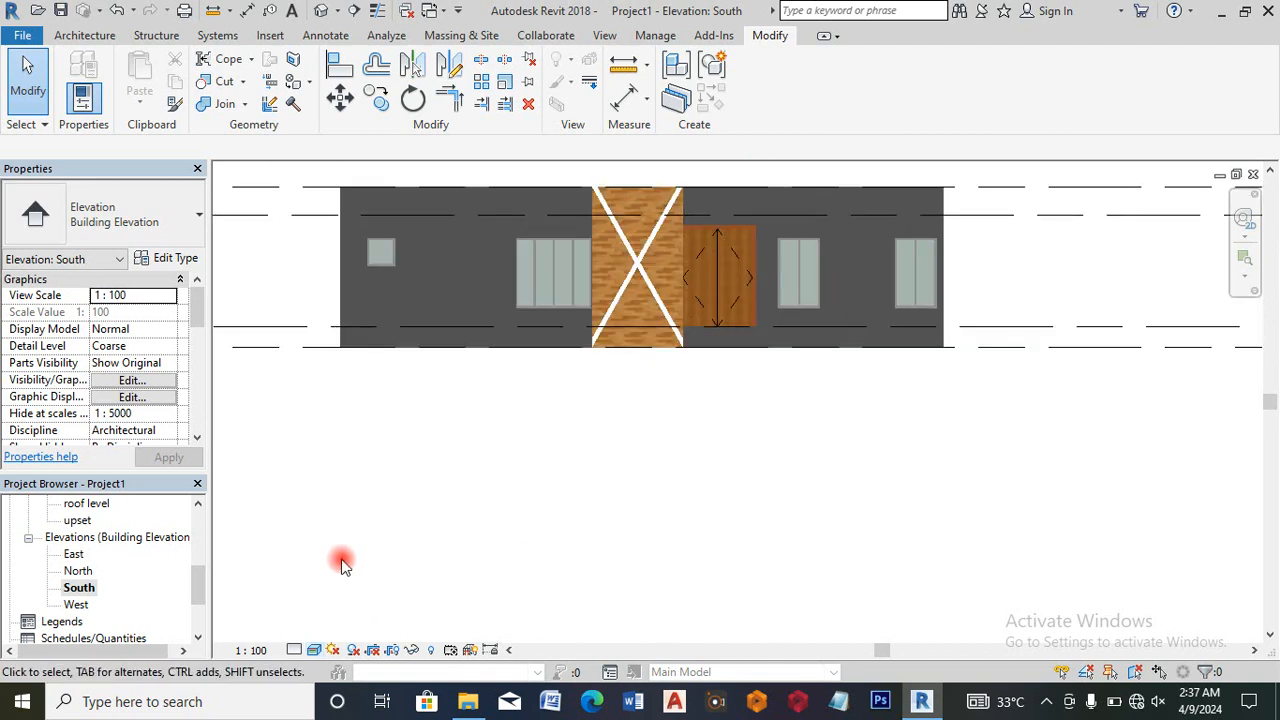
left_click(312, 651)
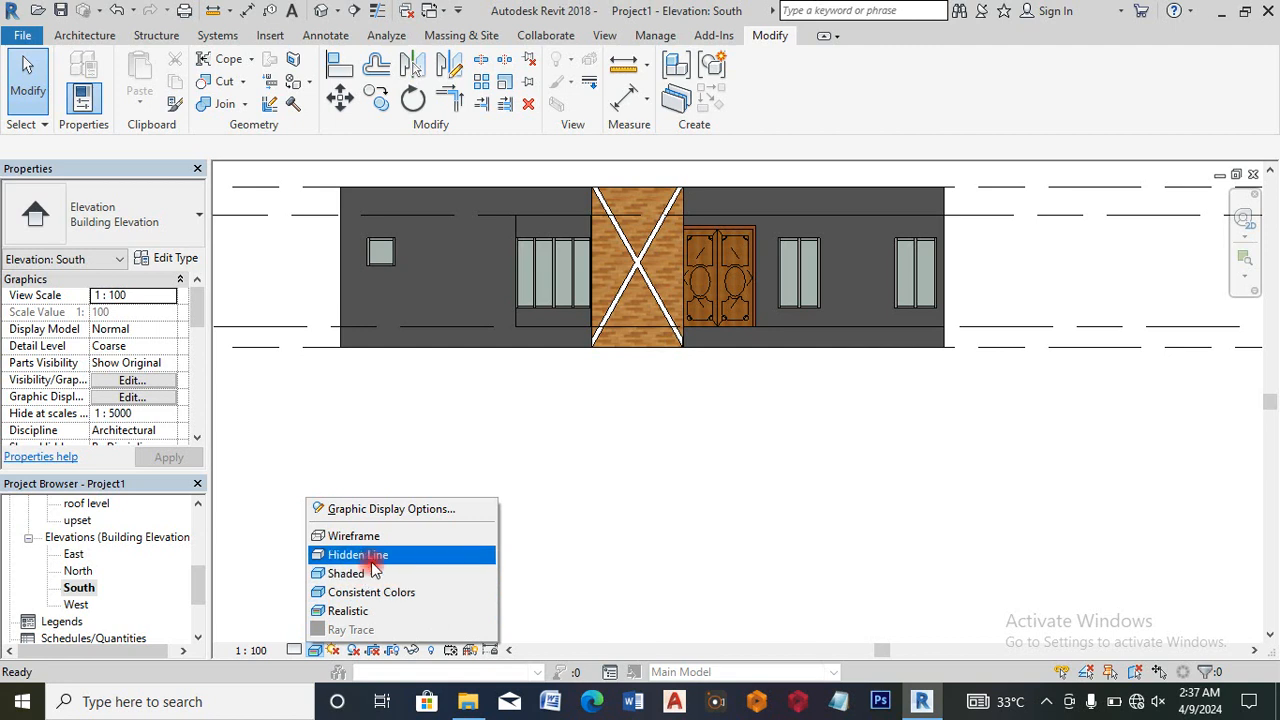
left_click(372, 558)
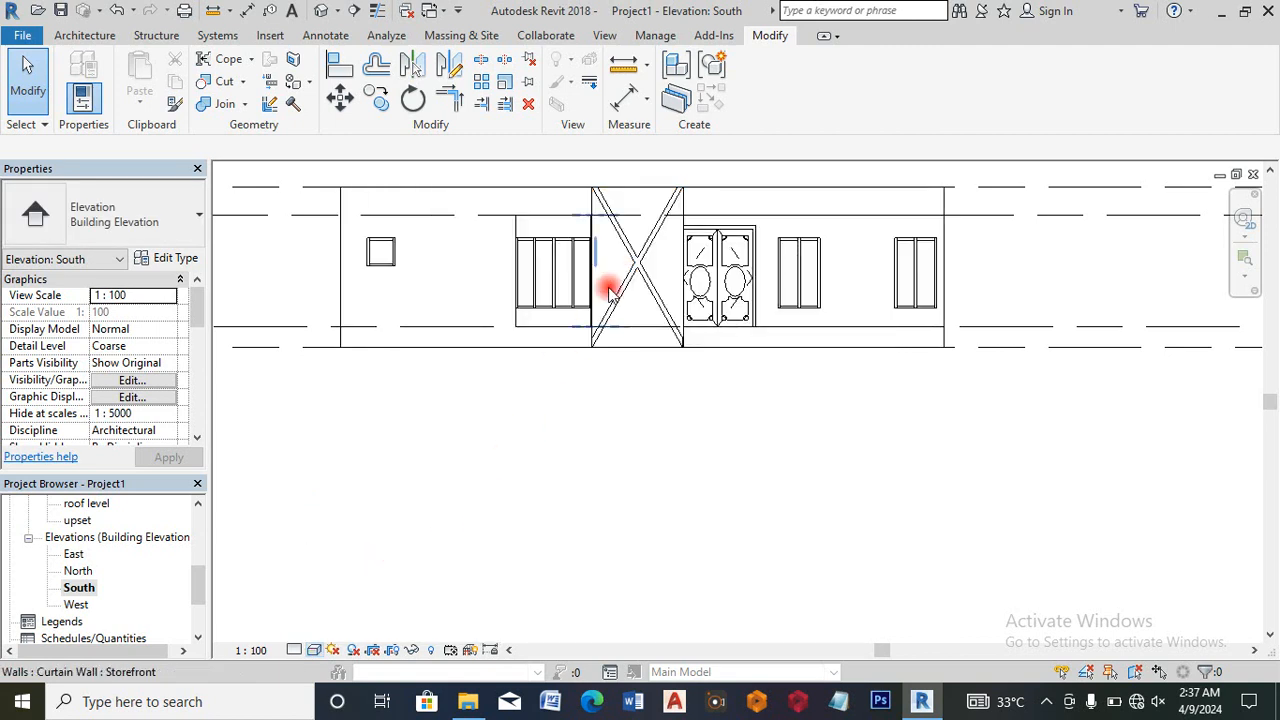
scroll(775, 258, "up", 1)
scroll(700, 337, "down", 1)
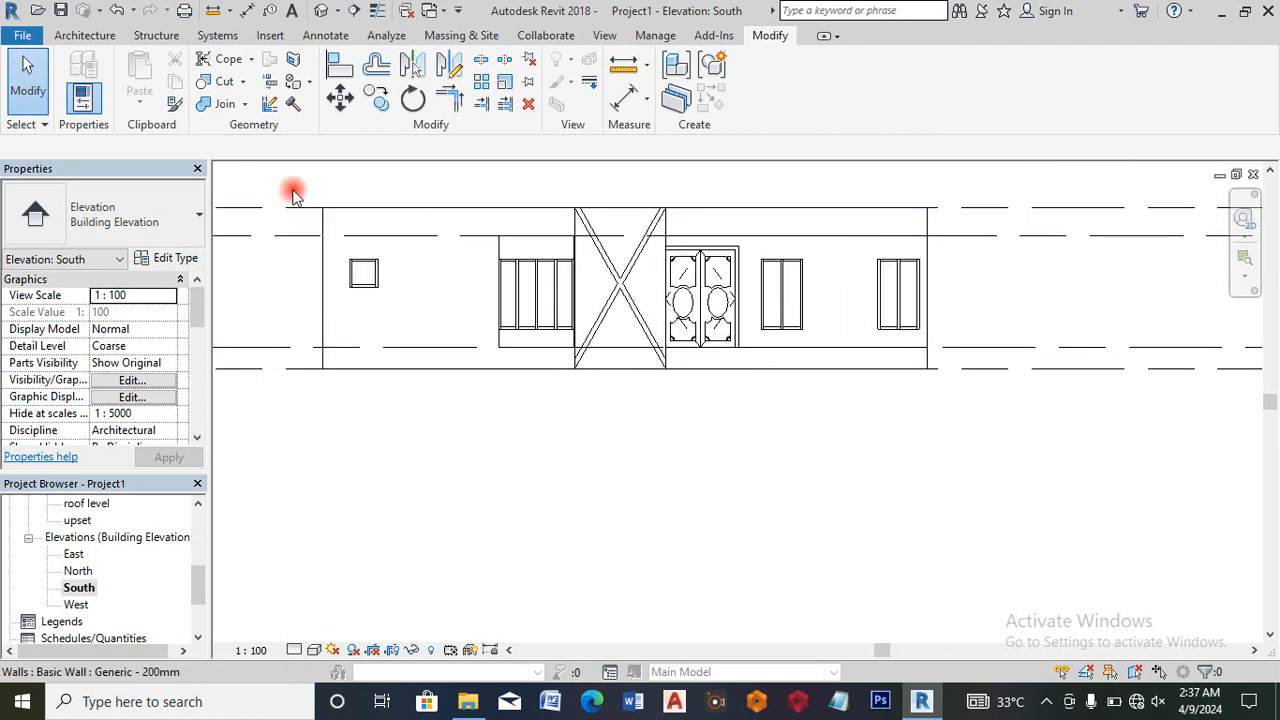
scroll(288, 197, "up", 1)
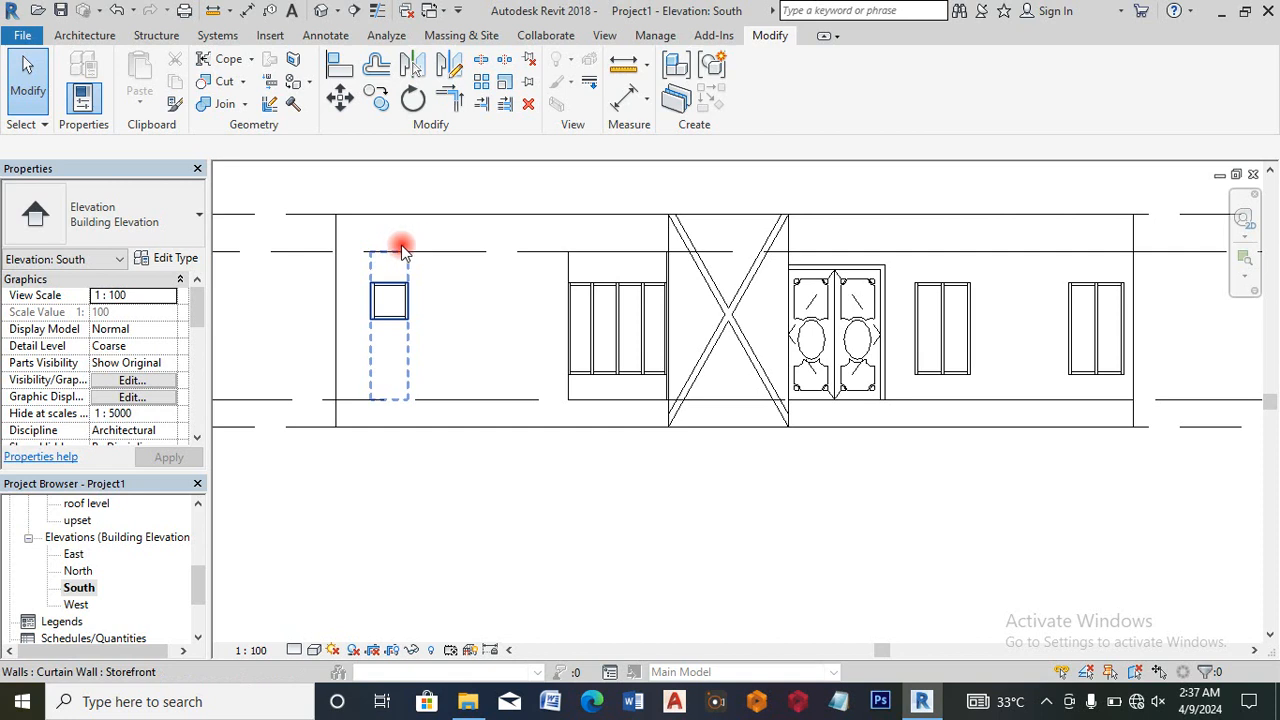
Step: In the North elevation, start an in-place Ceilings model with the default name and an extrusion on the picked wall face
double_click(79, 571)
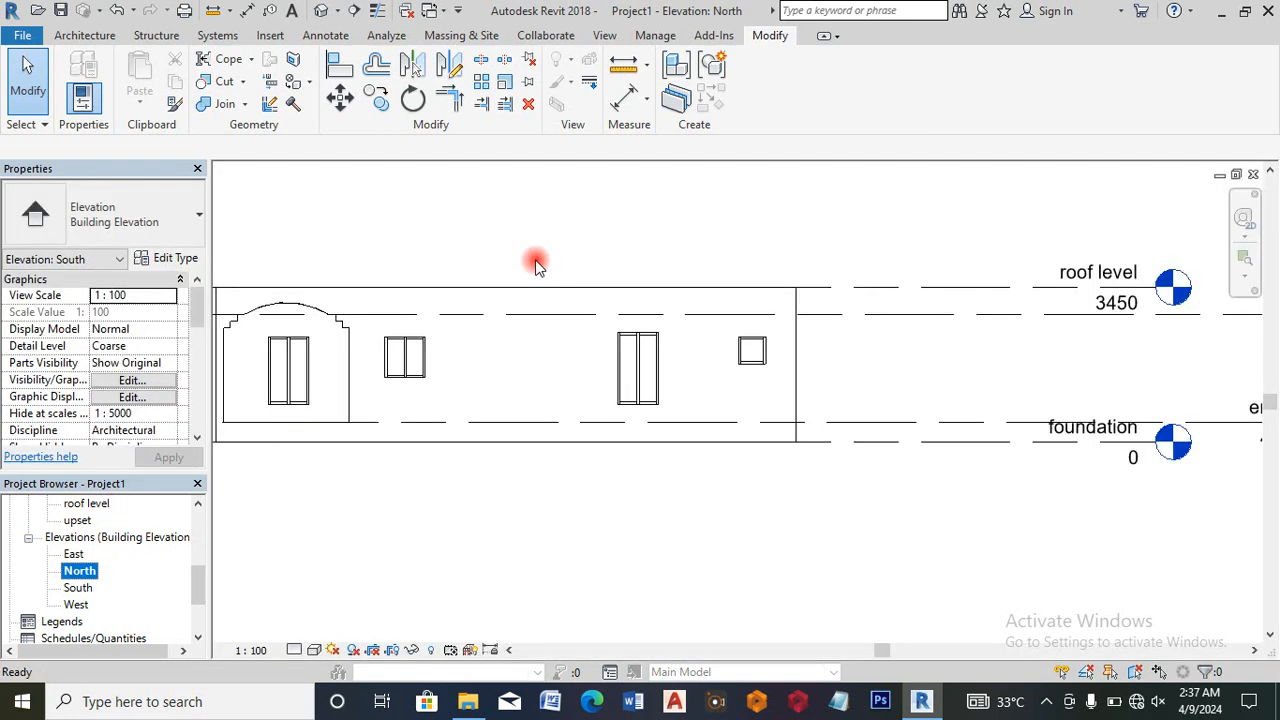
left_click(85, 36)
left_click(224, 108)
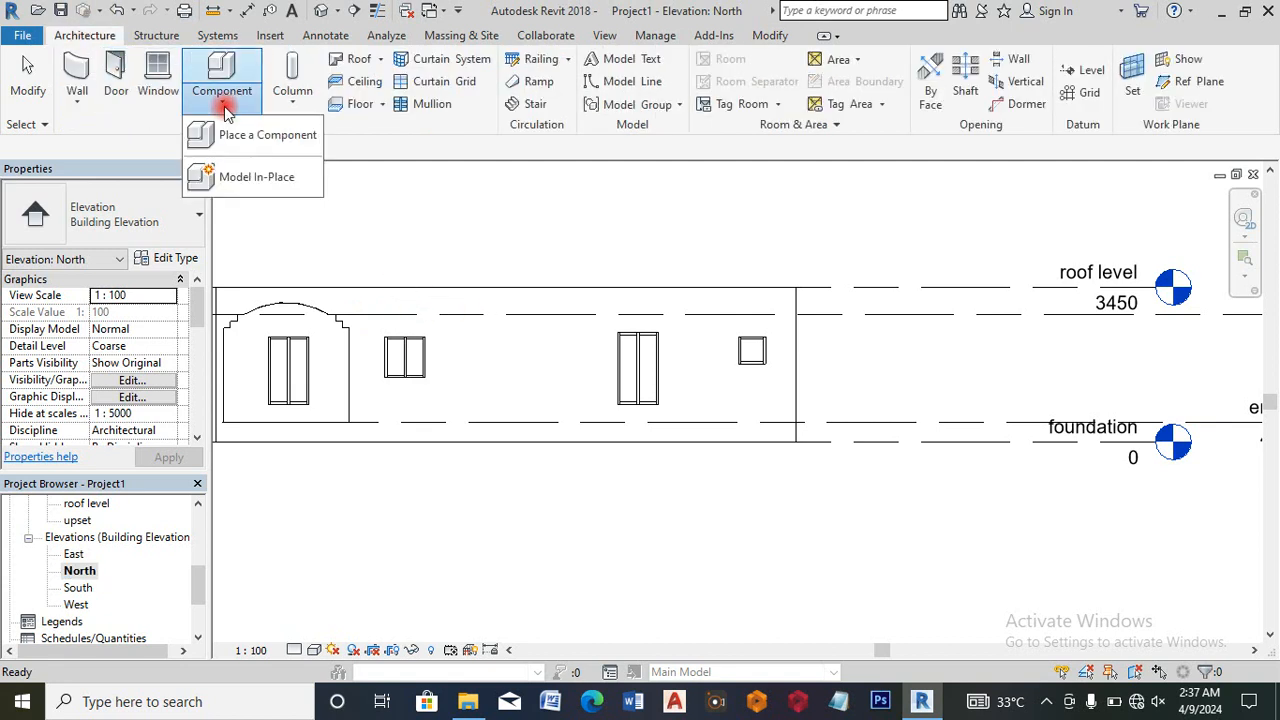
left_click(250, 180)
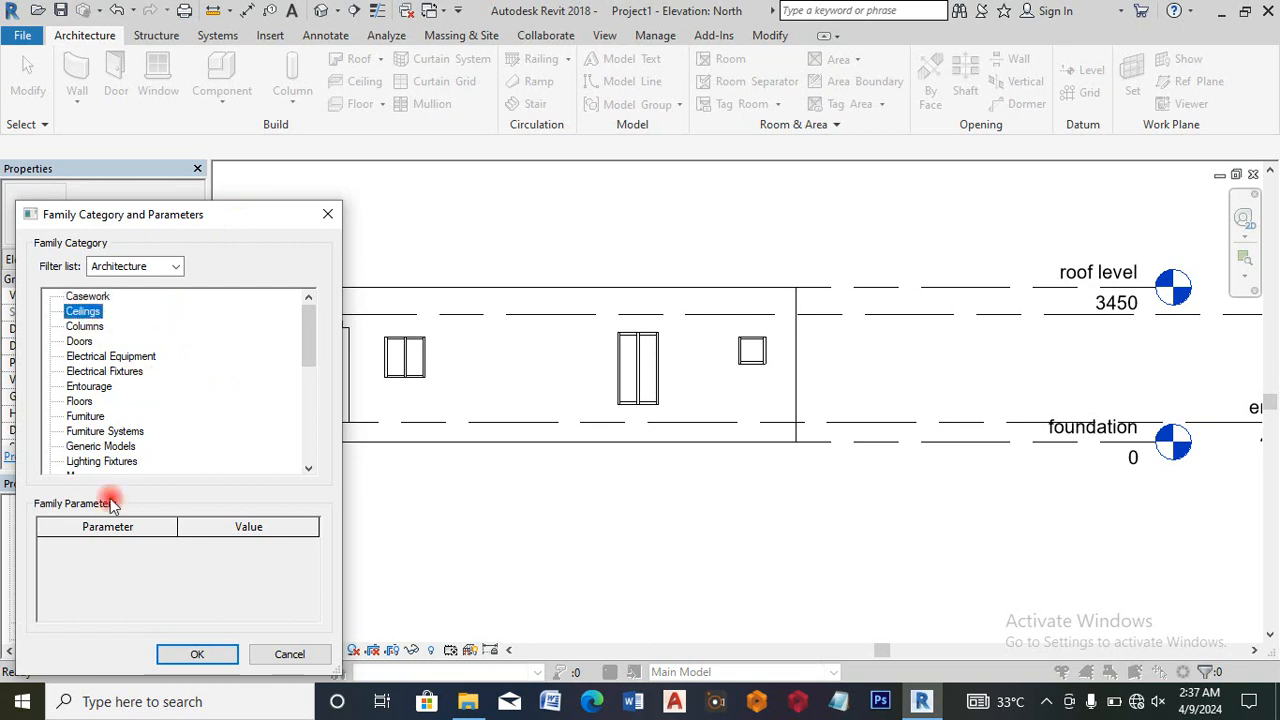
left_click(192, 656)
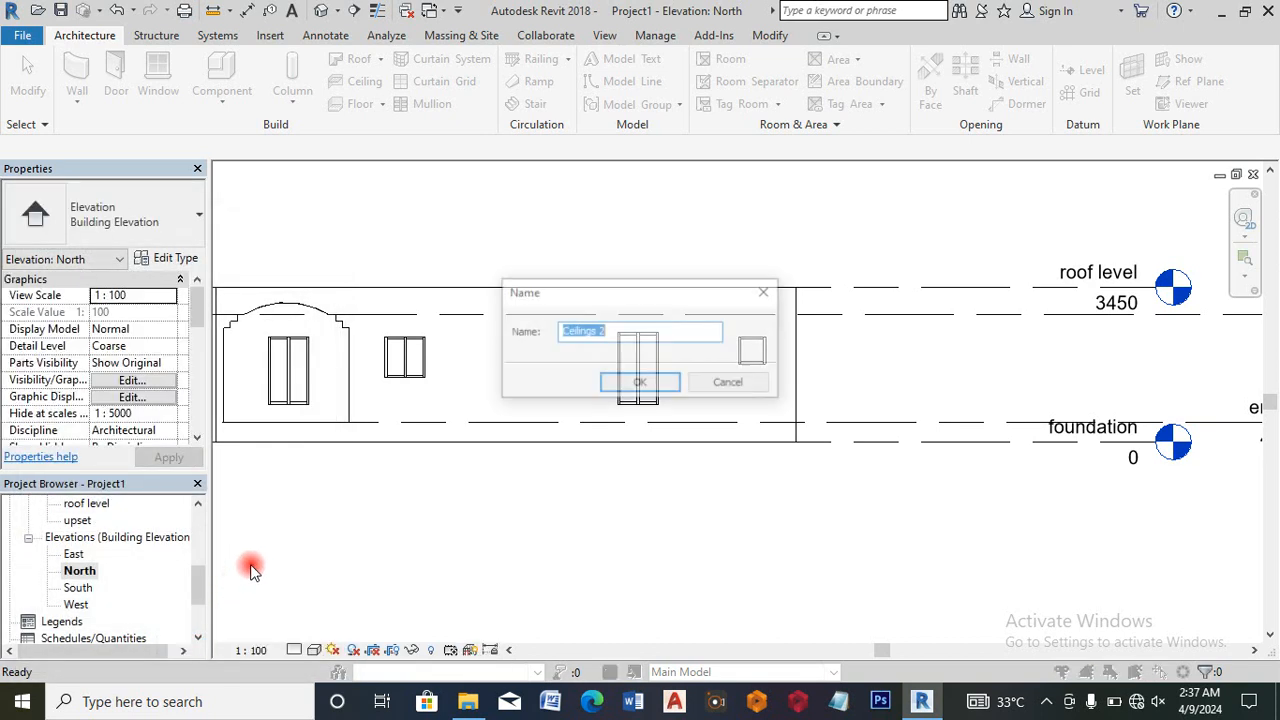
left_click(658, 388)
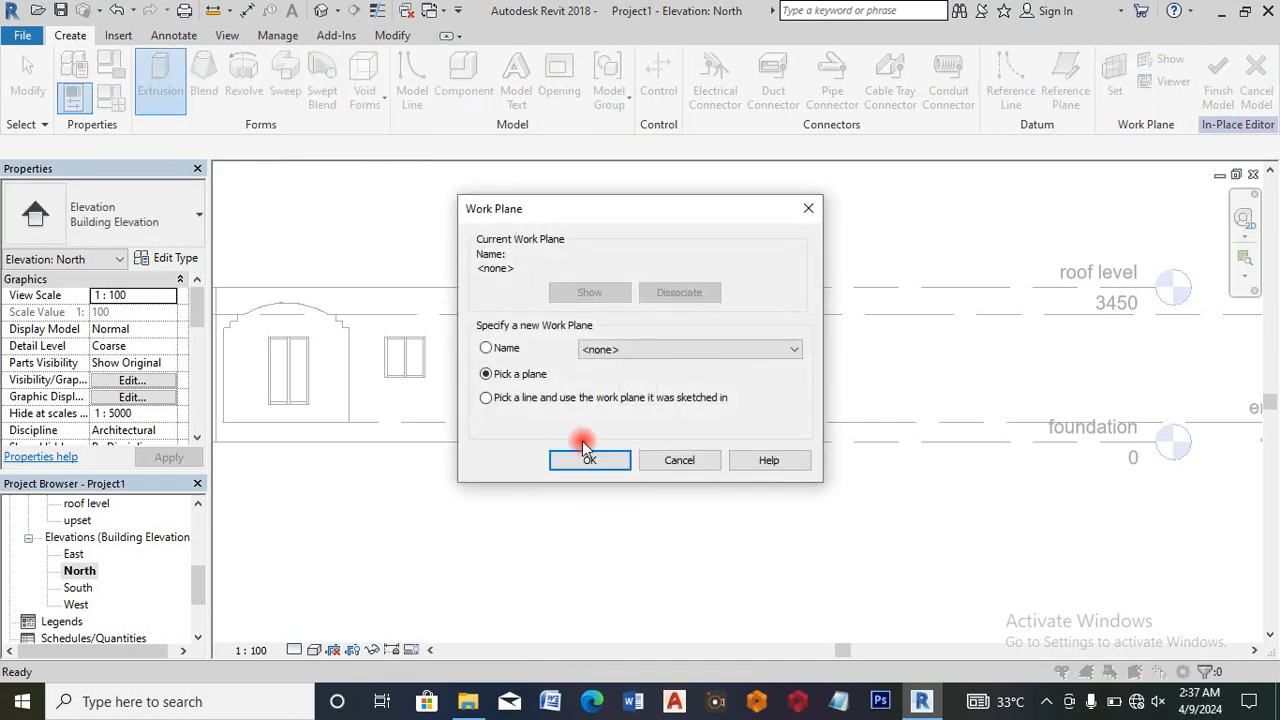
left_click(588, 458)
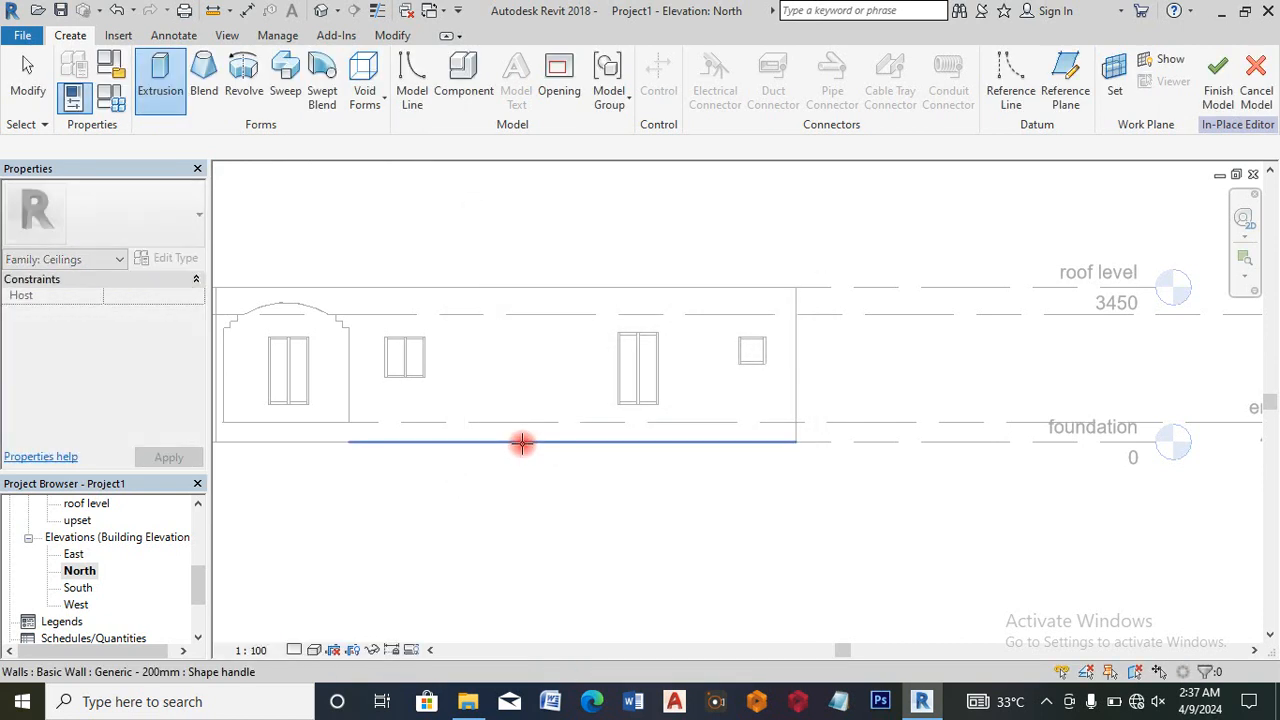
left_click(513, 438)
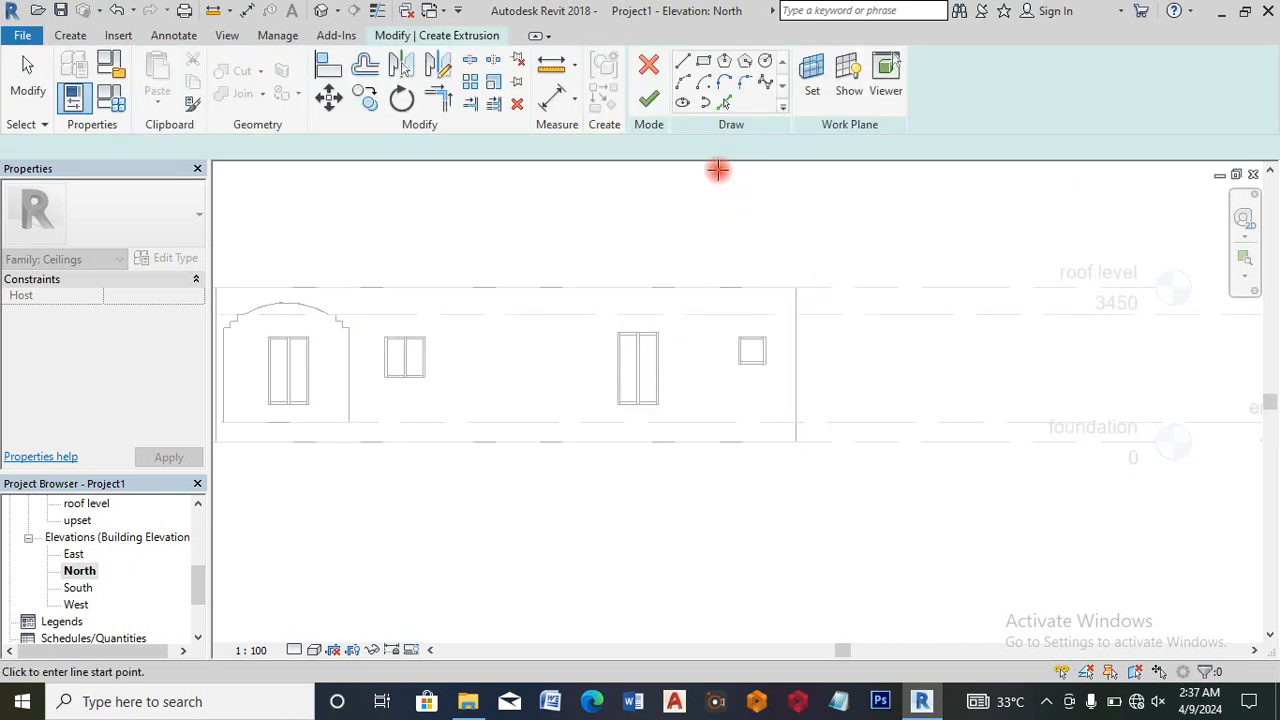
Step: Sketch rectangles tracing the outlines of the three windows on the plain wall beside the arched panel
left_click(704, 66)
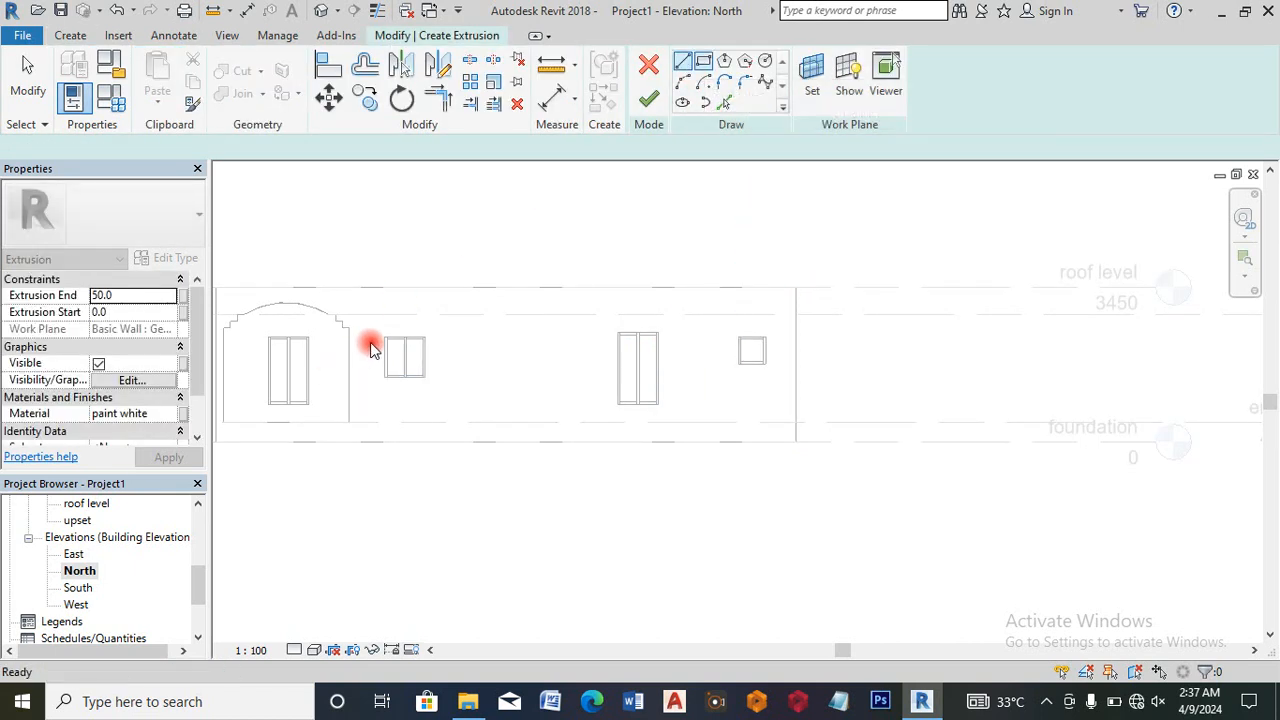
scroll(376, 342, "up", 3)
left_click(702, 65)
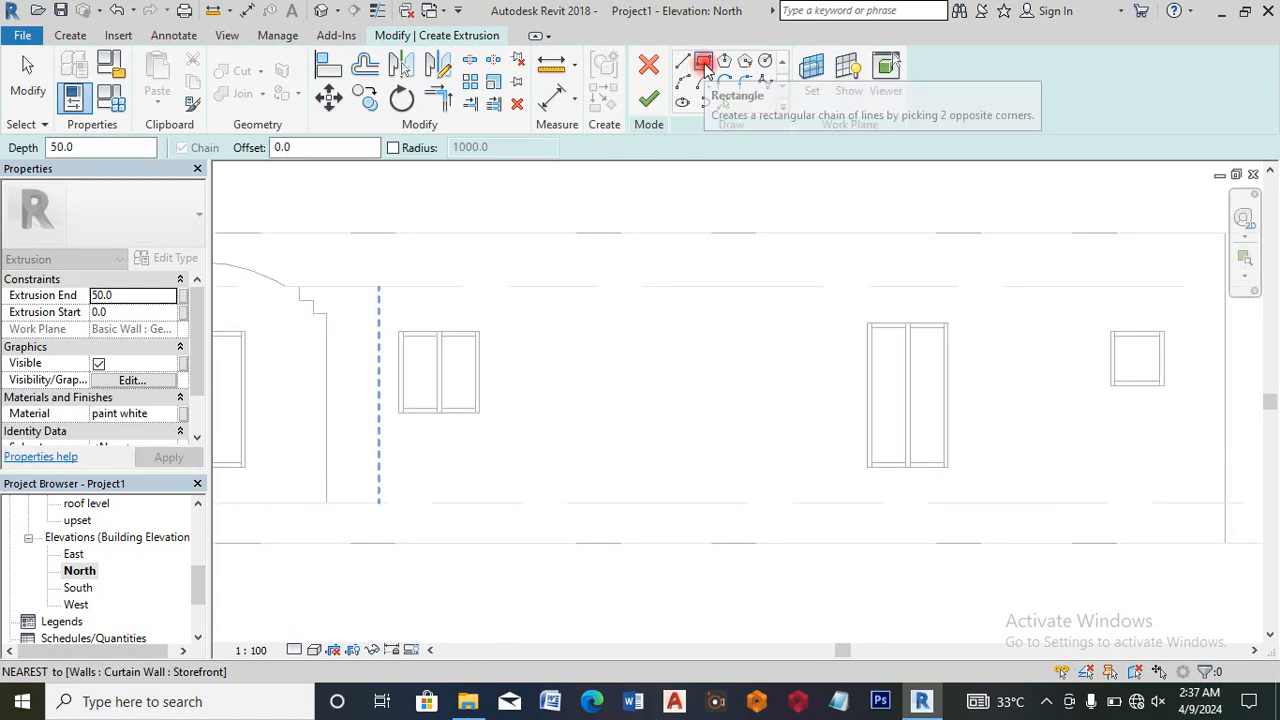
left_click(398, 331)
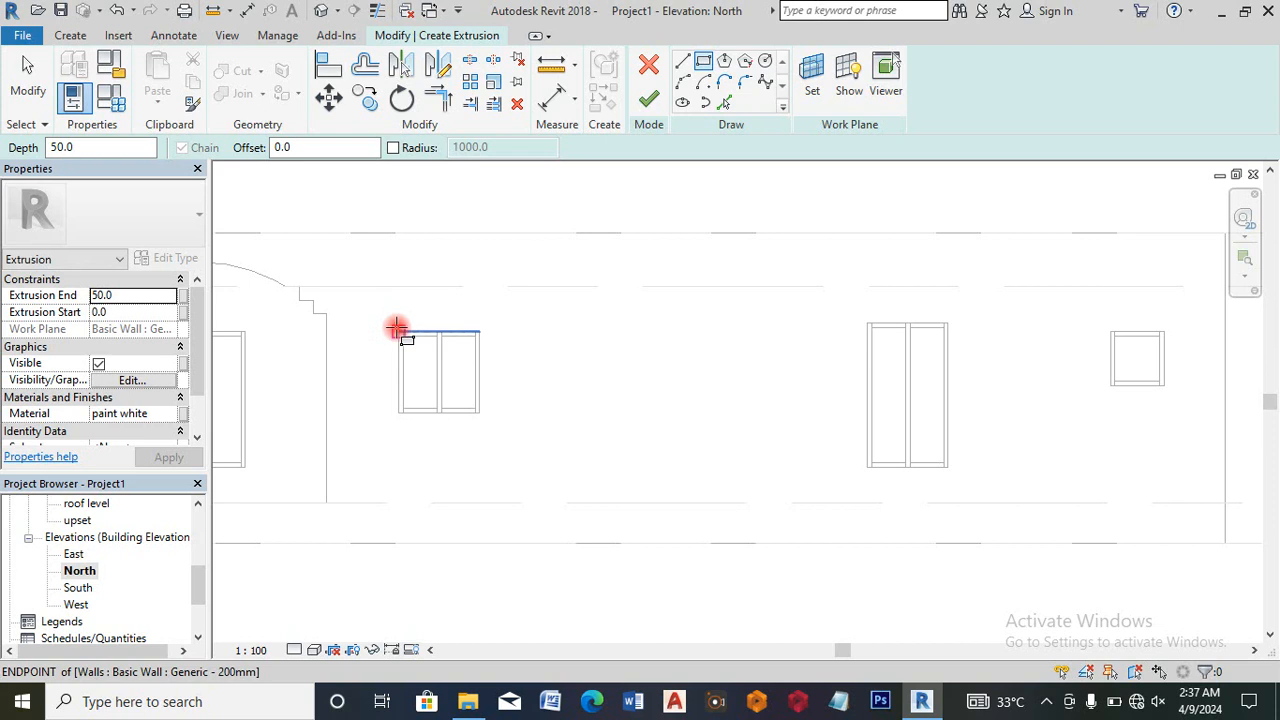
left_click(480, 412)
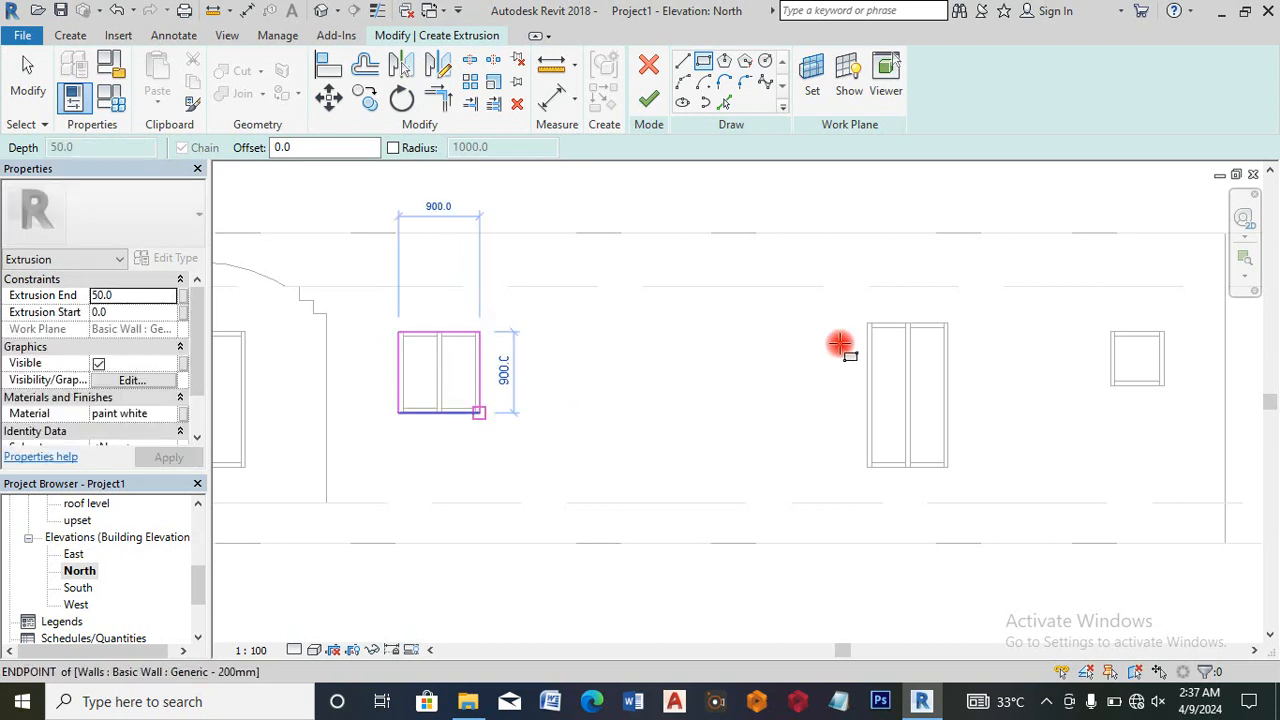
left_click(867, 323)
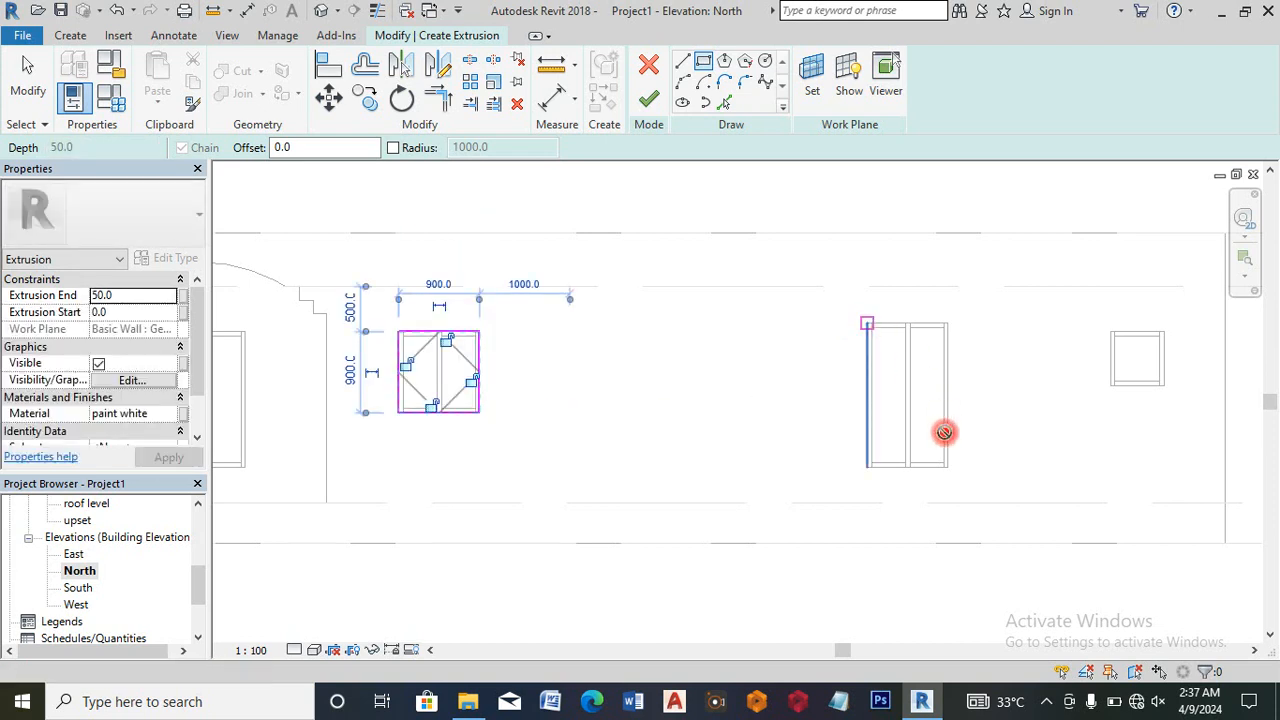
left_click(948, 466)
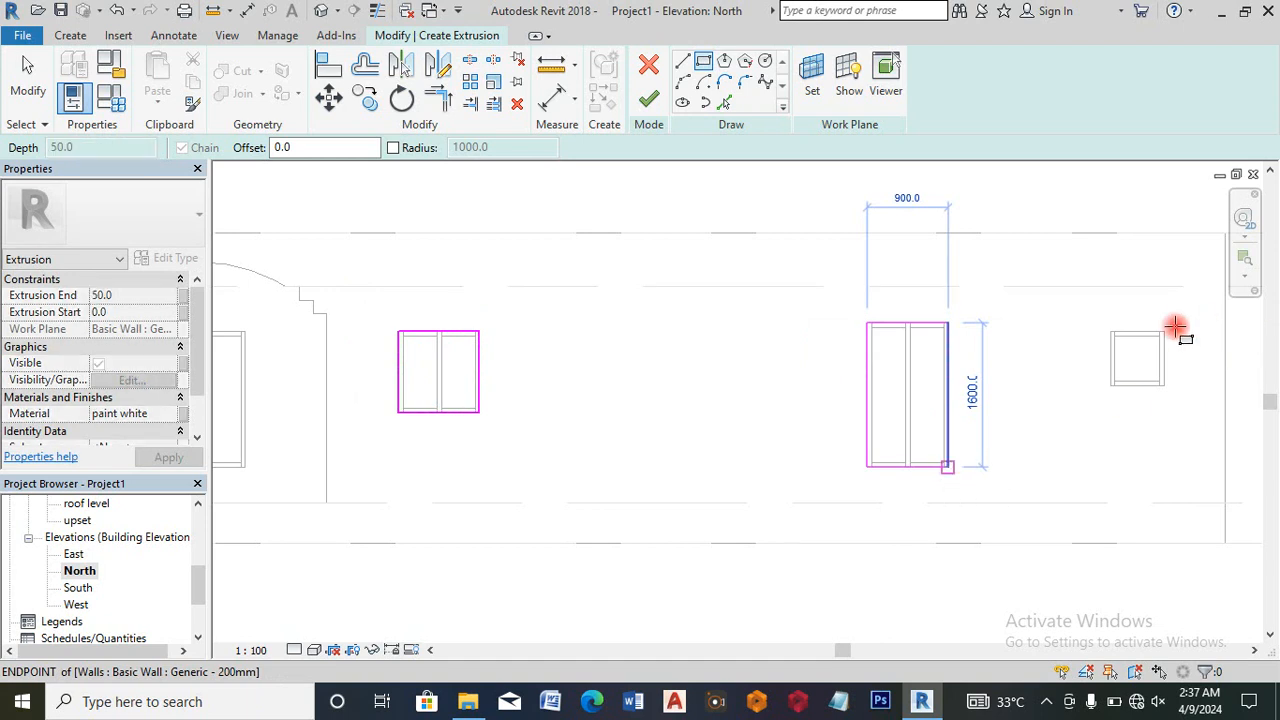
scroll(1172, 332, "up", 2)
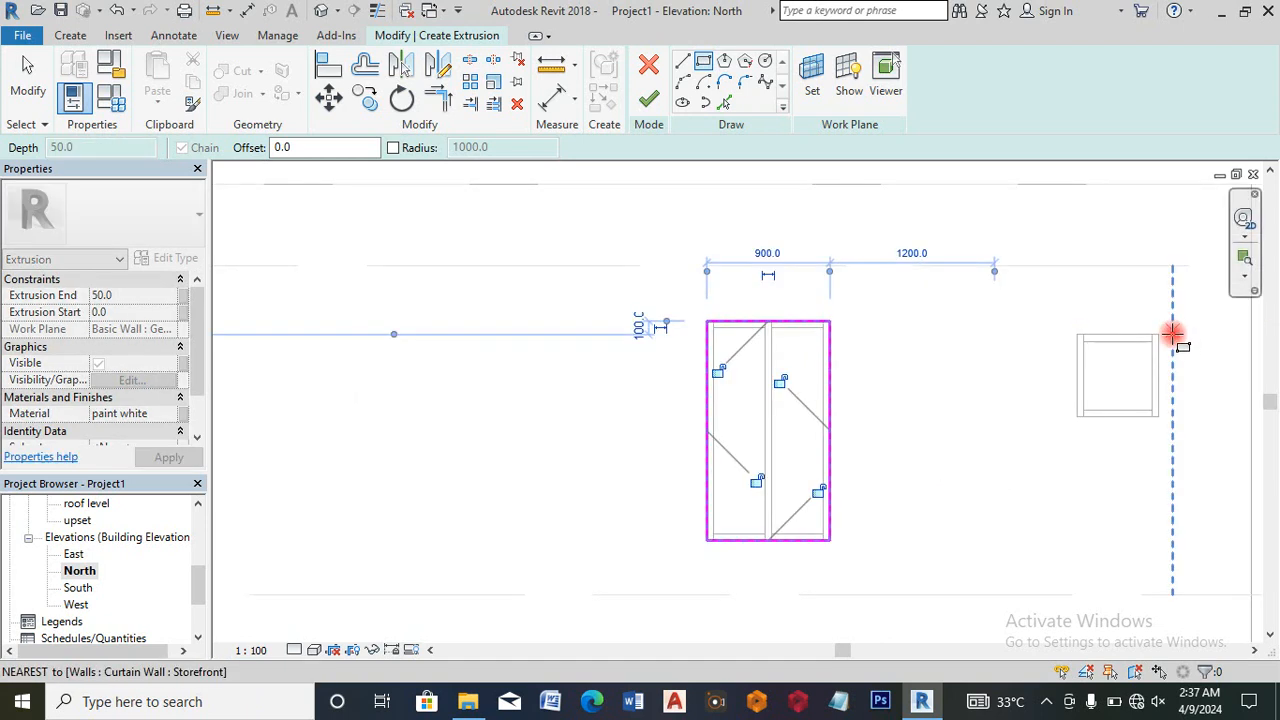
left_click(1076, 333)
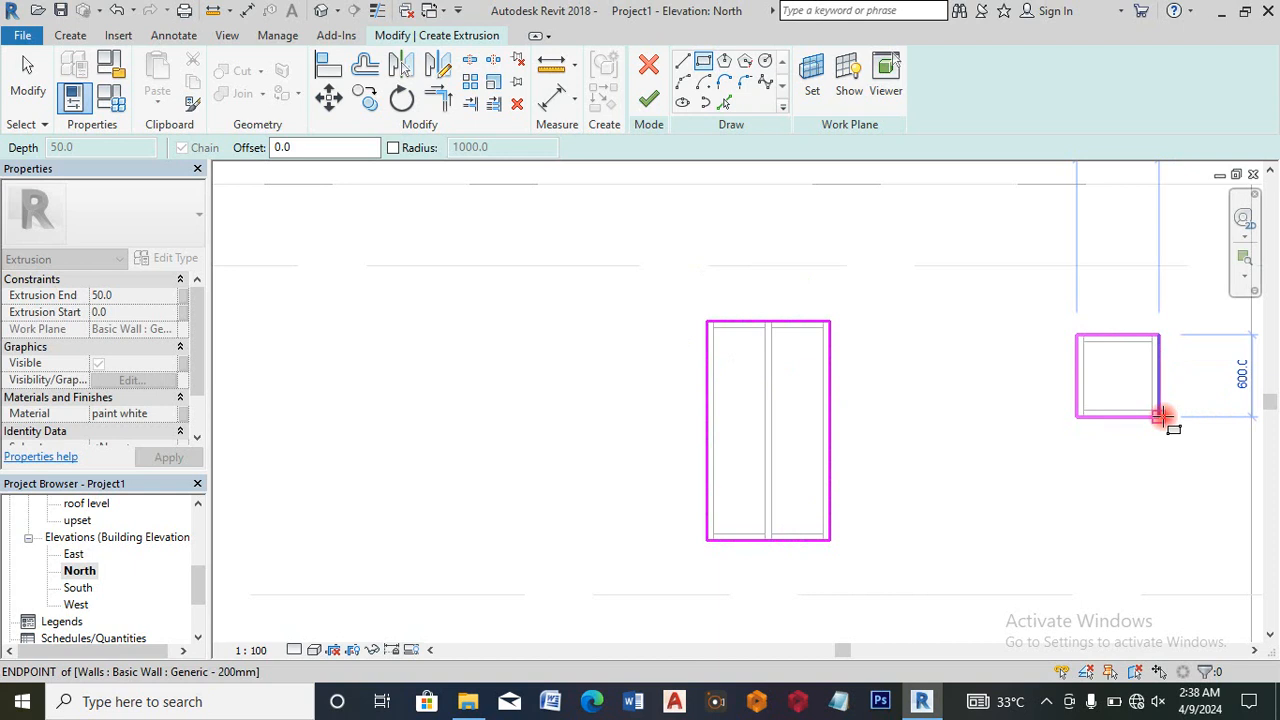
Step: Offset copies of the tall window's four outline lines 100 mm outward to form its frame
left_click(365, 68)
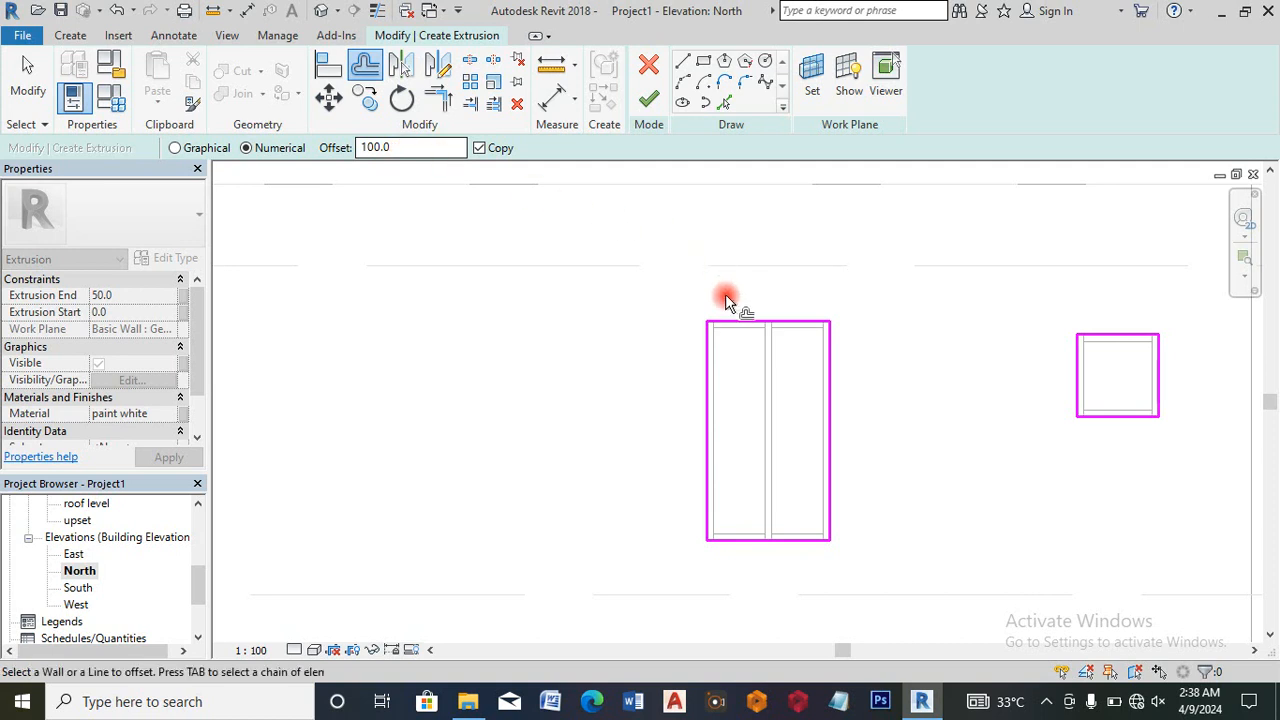
left_click(704, 345)
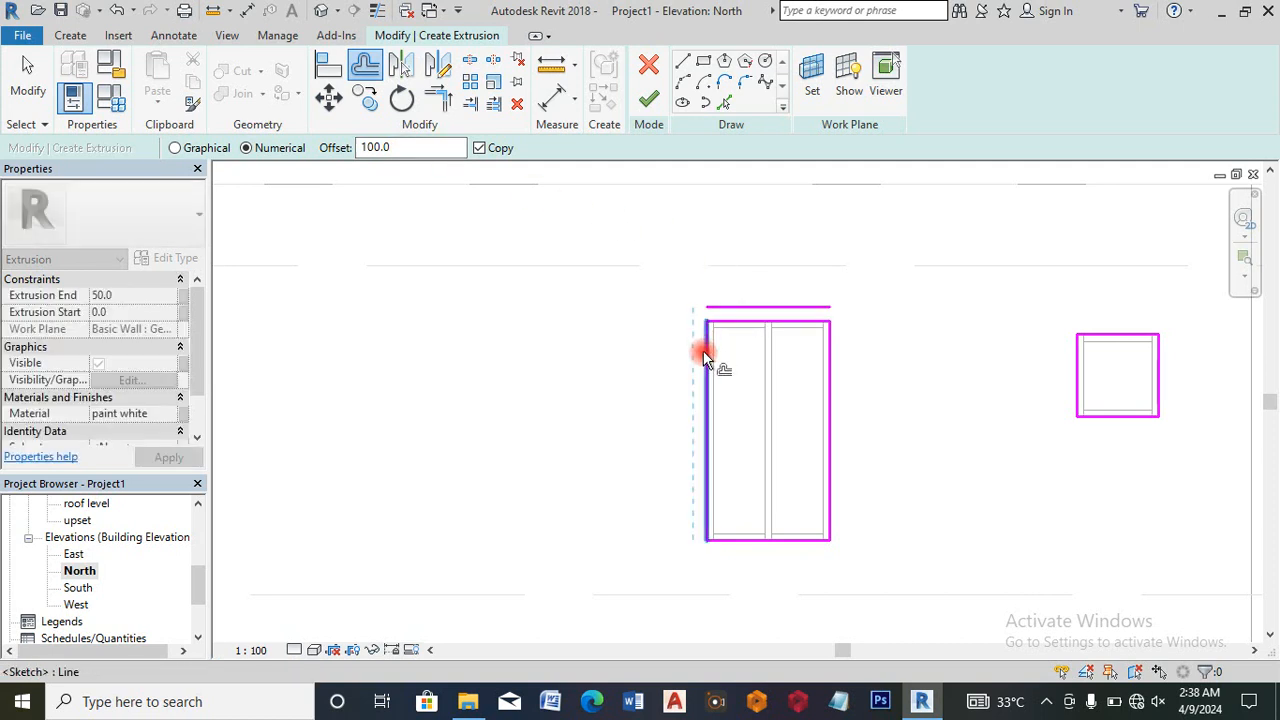
left_click(707, 463)
left_click(775, 535)
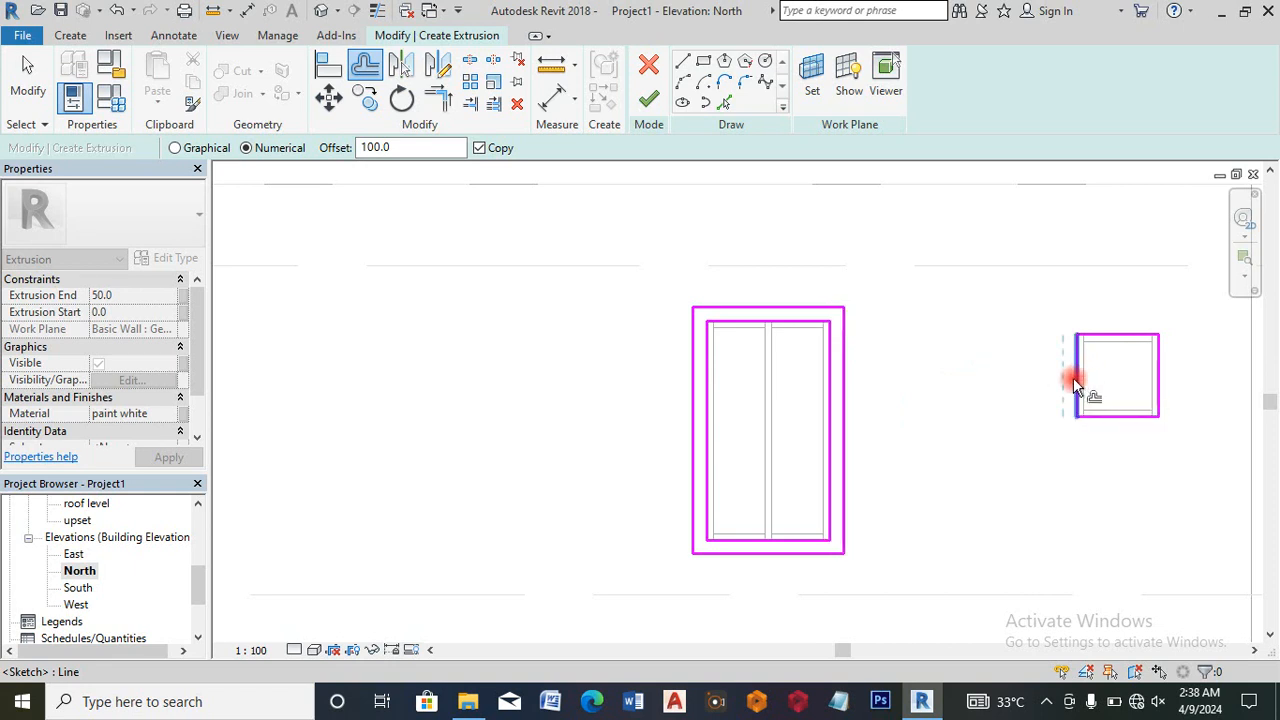
Step: Offset copies of the small single-pane window's four outline lines 100 mm outward to form its frame
left_click(1098, 357)
left_click(1104, 335)
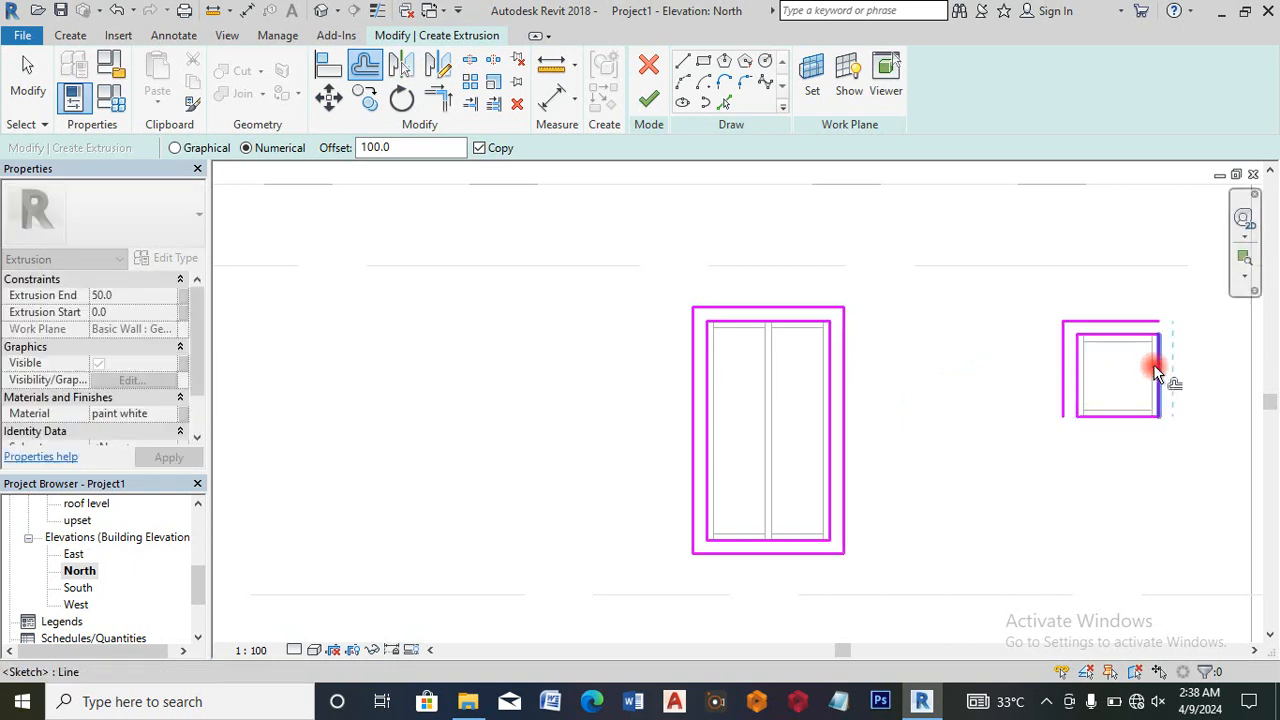
left_click(1124, 415)
left_click(1122, 418)
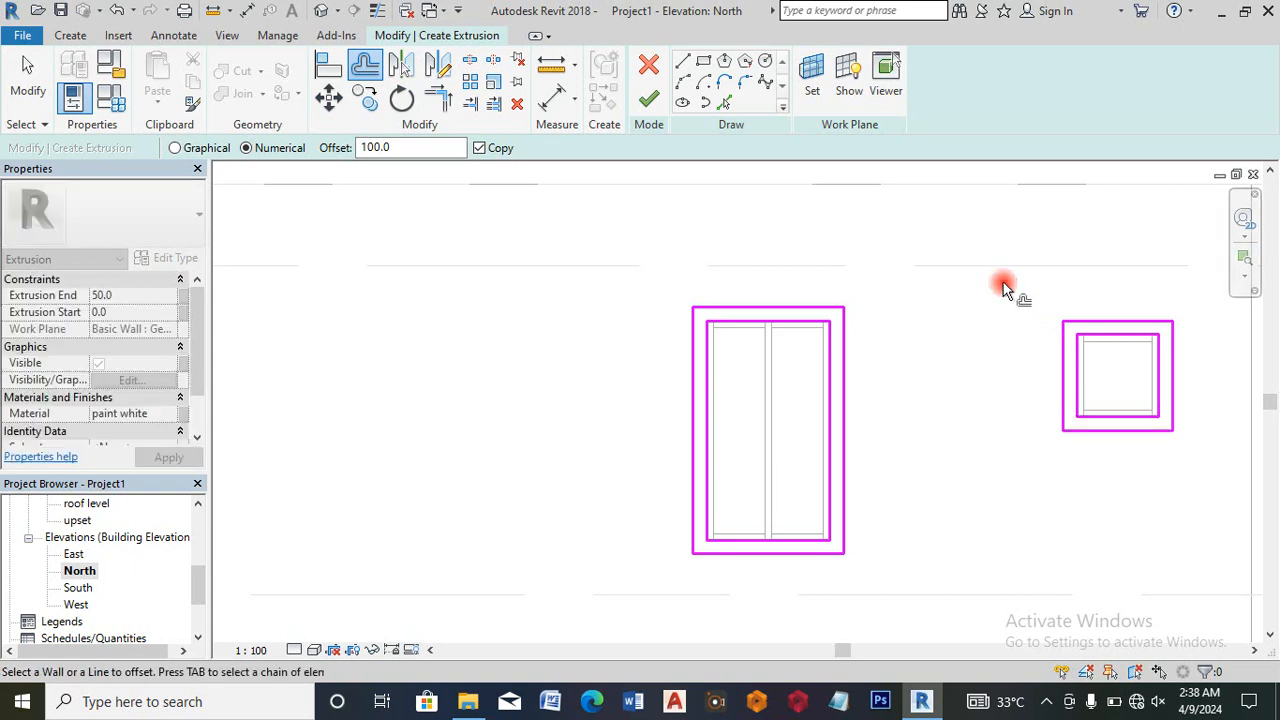
Step: Offset copies of the outline lines of the square two-pane window nearest the arched panel 100 mm outward
scroll(1000, 286, "down", 3)
scroll(513, 304, "up", 3)
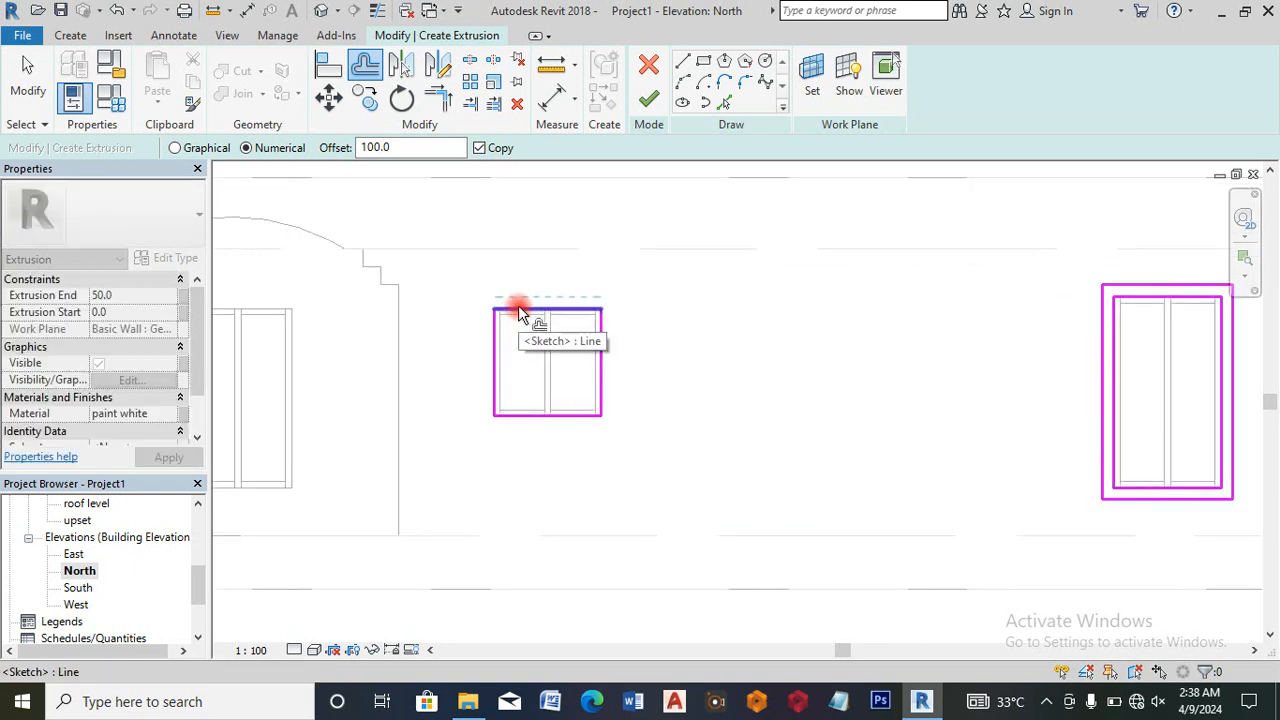
left_click(488, 333)
left_click(488, 336)
left_click(512, 419)
left_click(598, 383)
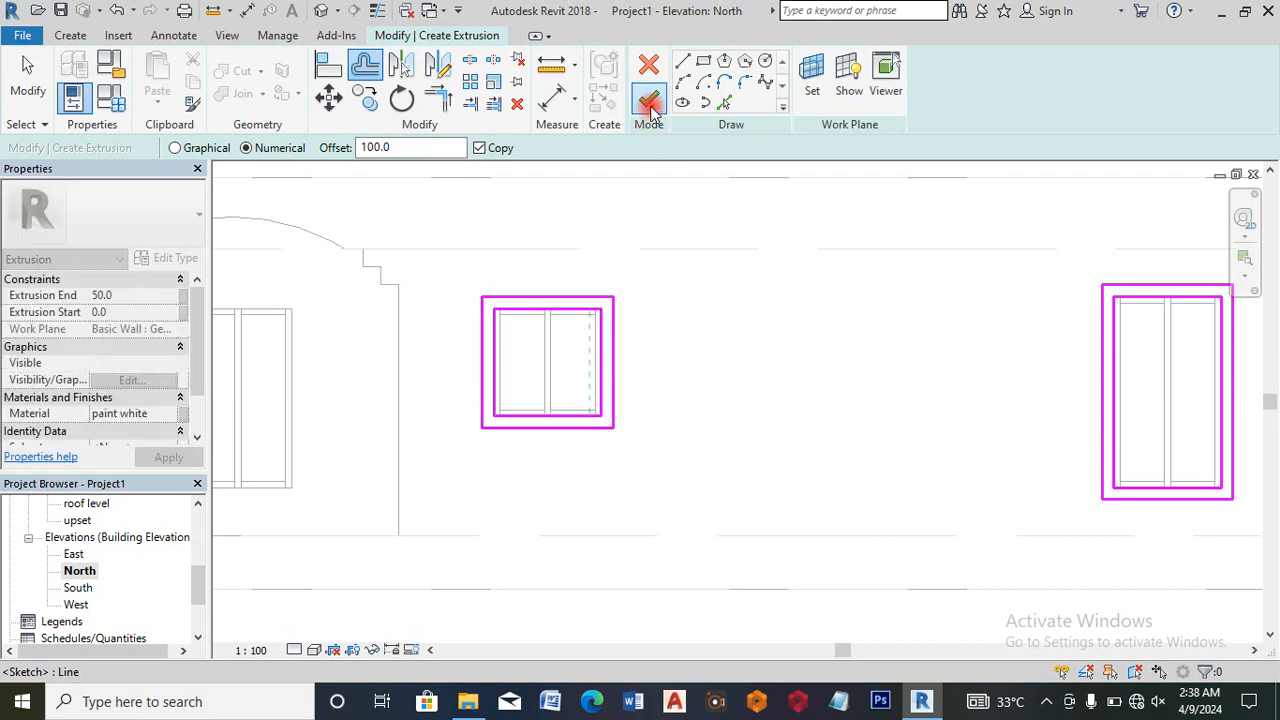
Step: Finish the window-frame extrusion sketch with a depth of 100 mm and complete the in-place model
left_click(648, 98)
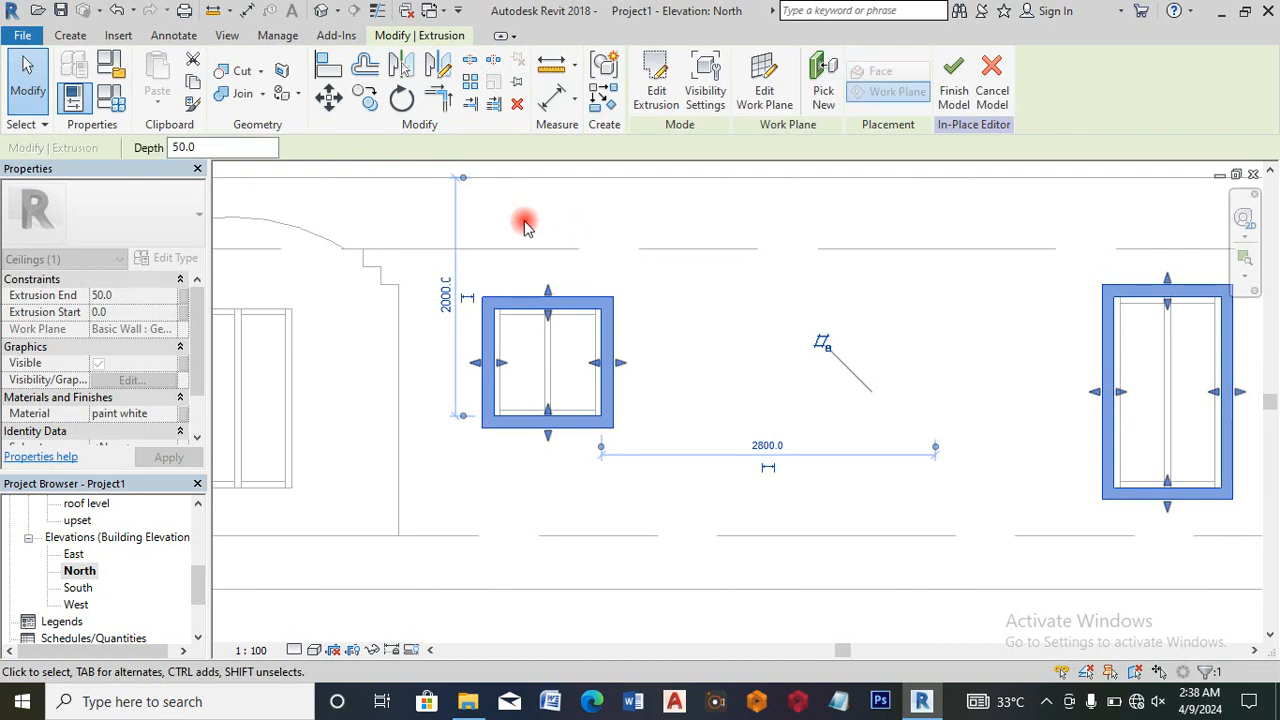
left_click_drag(203, 149, 156, 150)
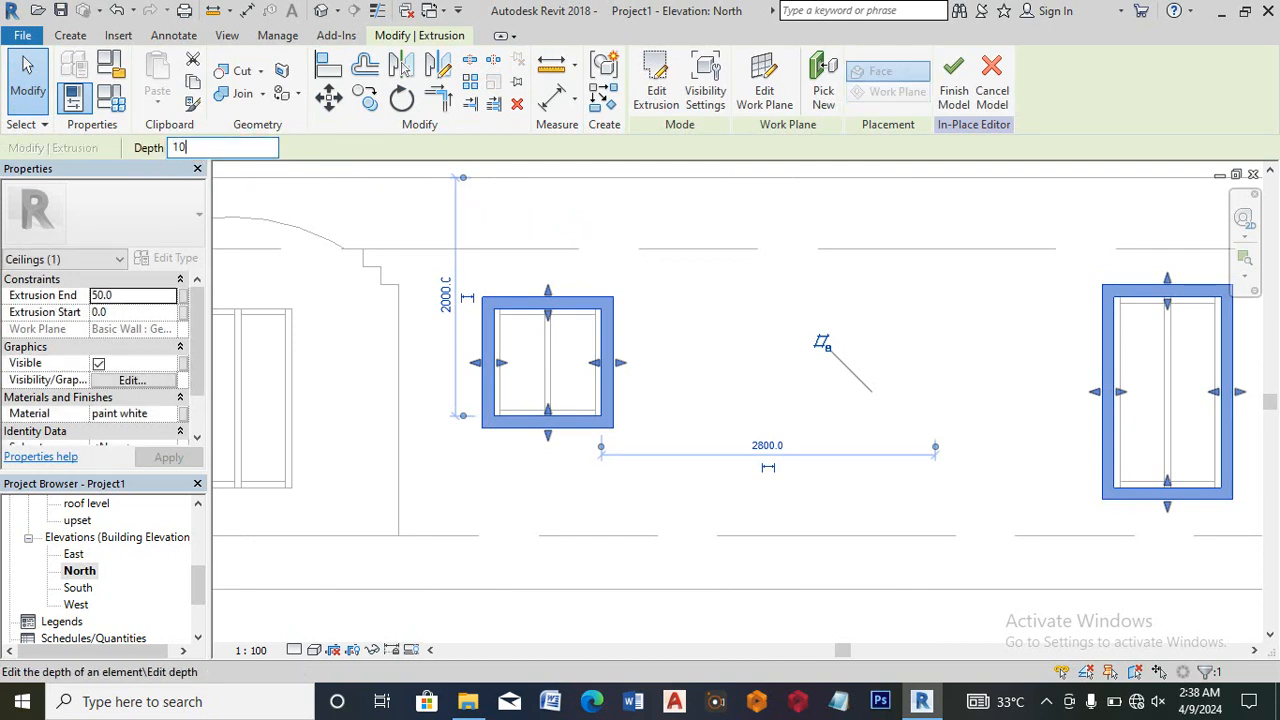
left_click(952, 80)
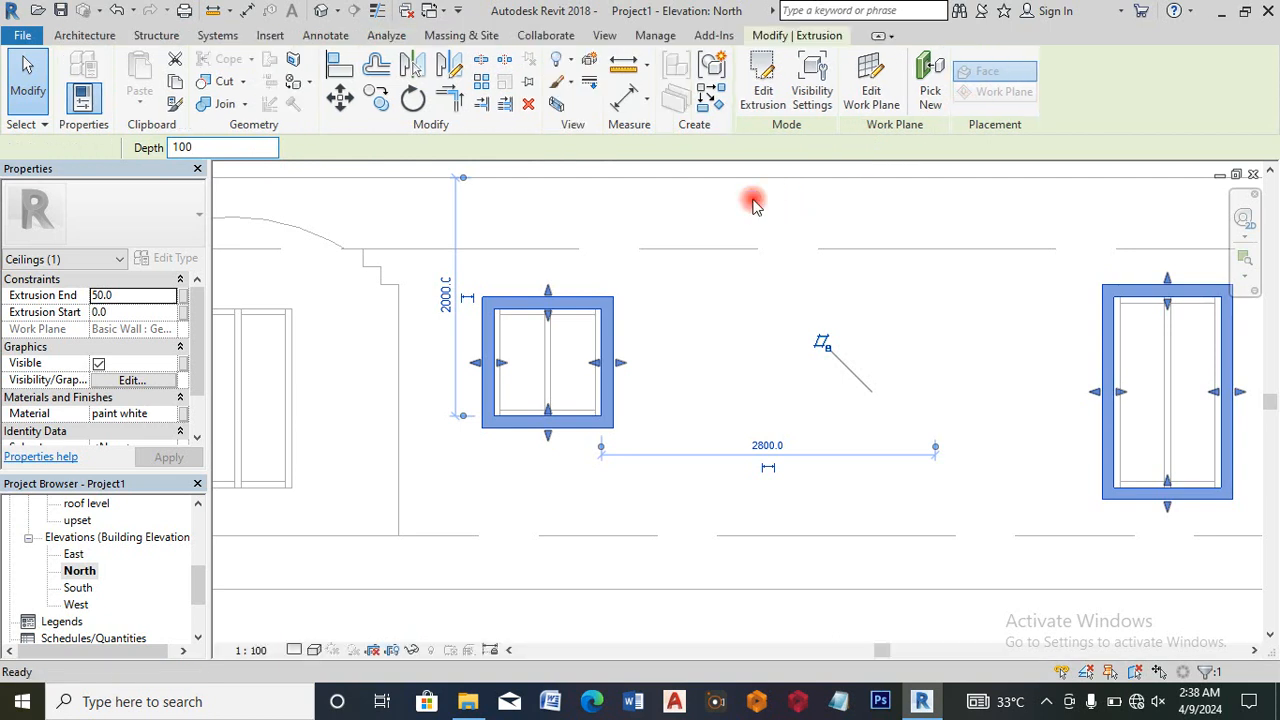
scroll(610, 292, "down", 2)
scroll(610, 292, "down", 1)
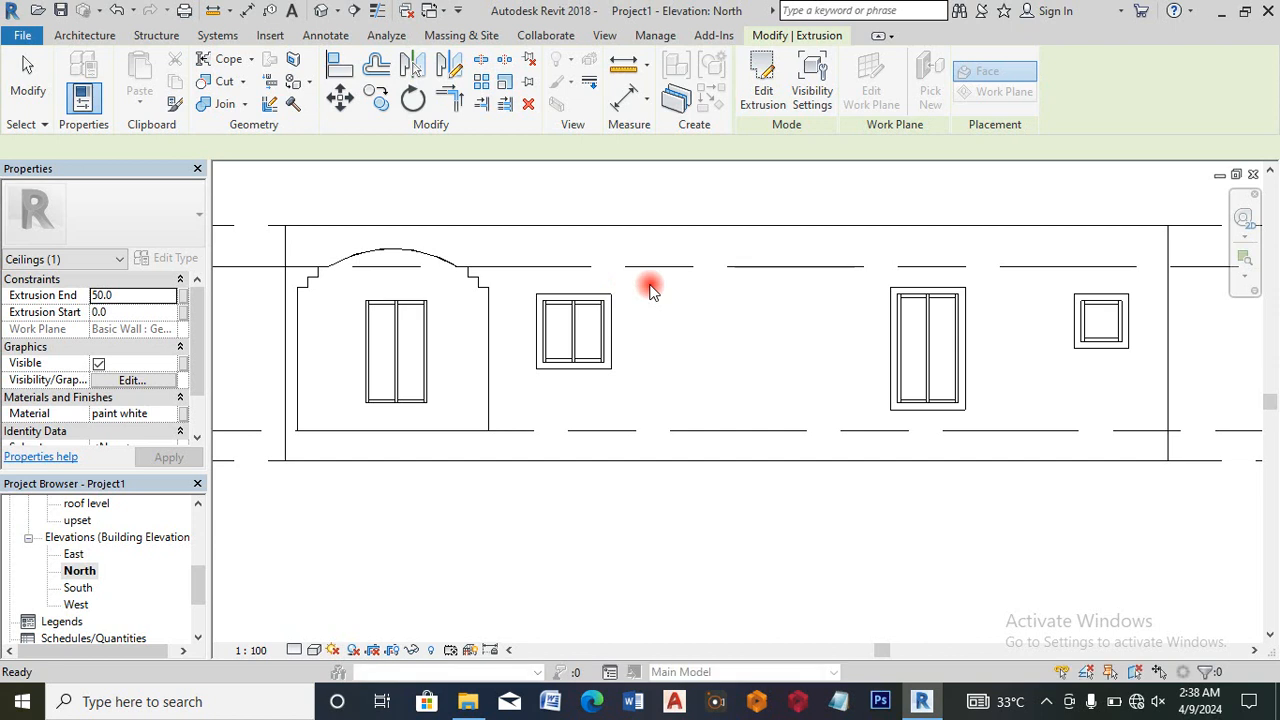
left_click(651, 290)
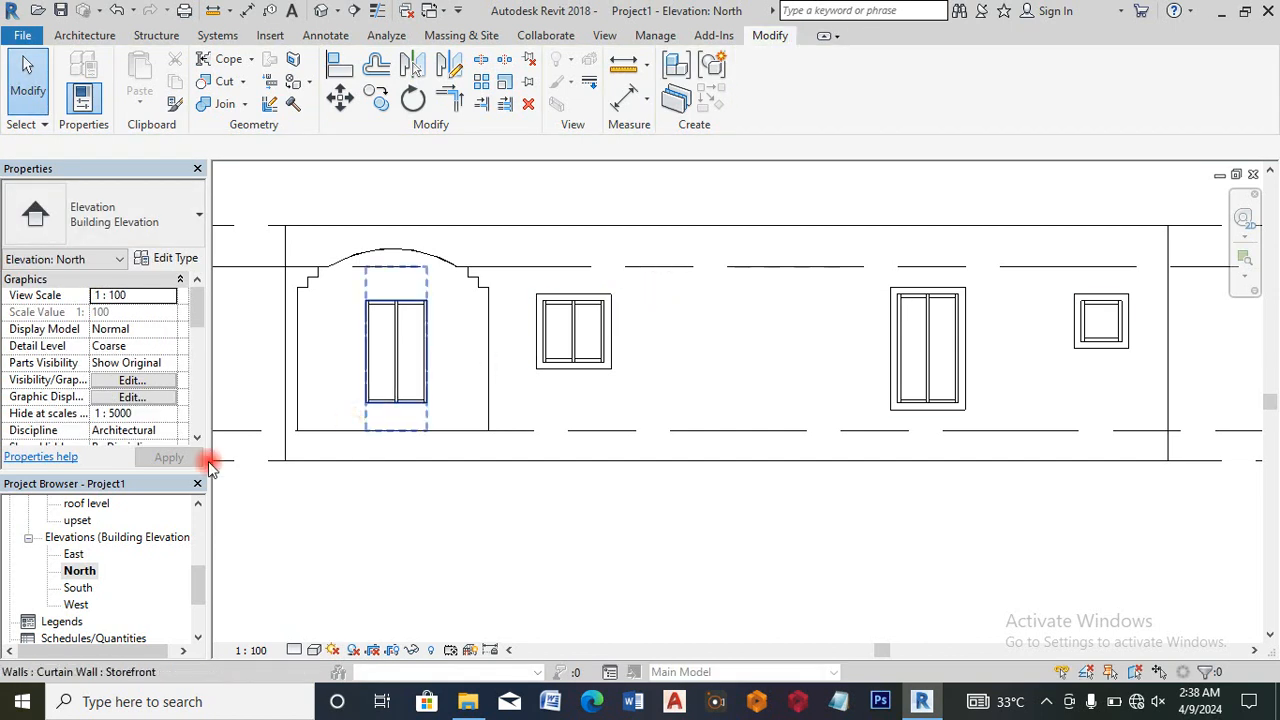
Step: Open the foundation floor plan
left_click_drag(197, 600, 195, 545)
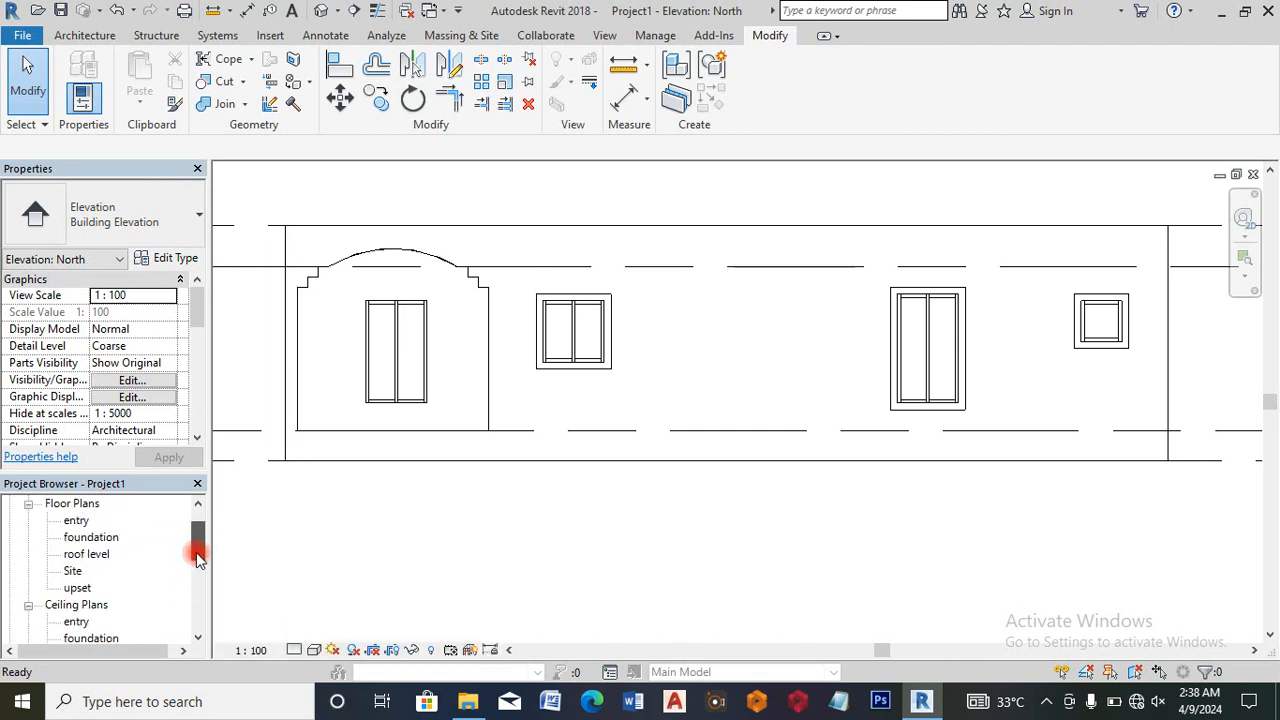
double_click(90, 540)
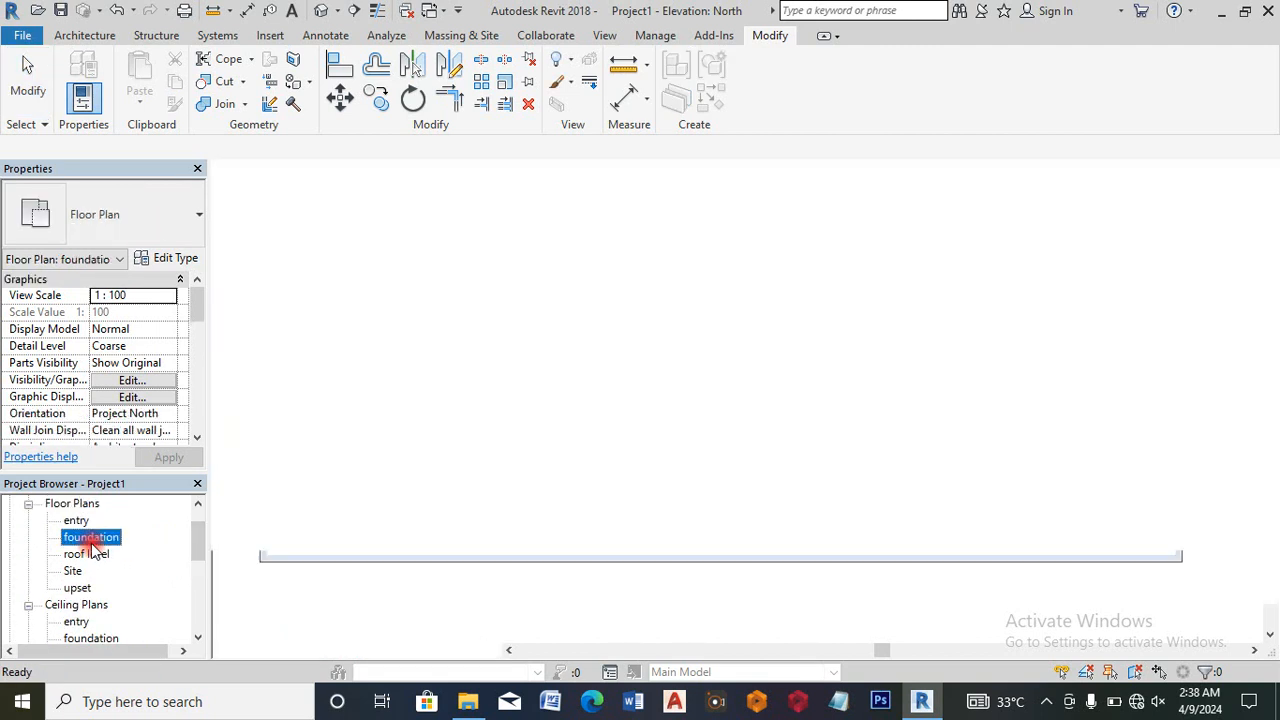
Step: Start a new in-place model in the Floors category for the front porch, keeping the suggested name
scroll(614, 437, "up", 3)
scroll(757, 388, "up", 2)
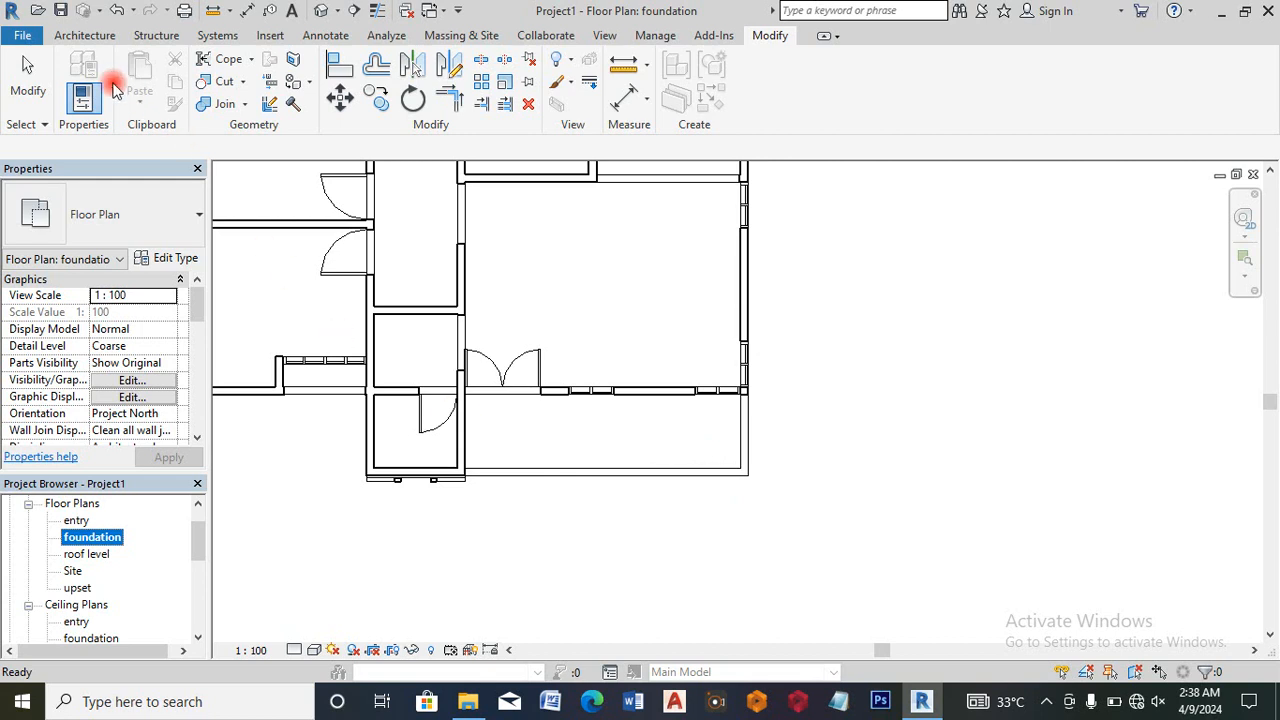
left_click(75, 36)
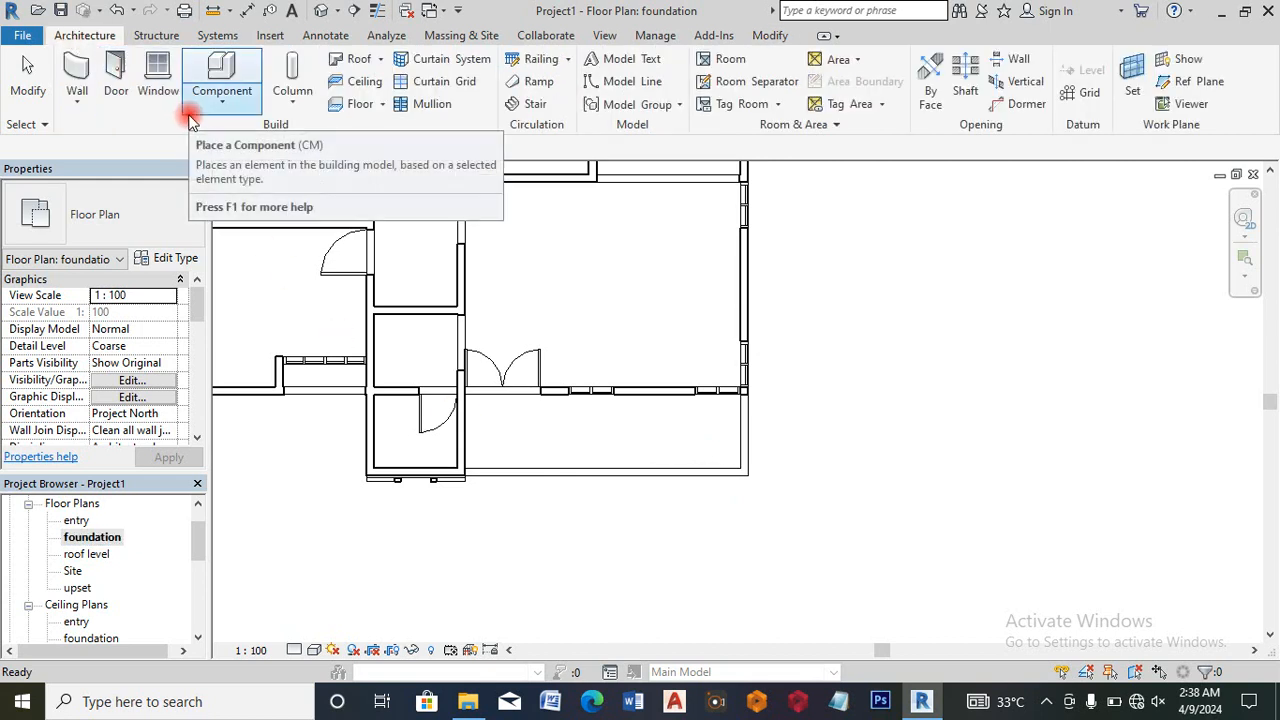
left_click(220, 100)
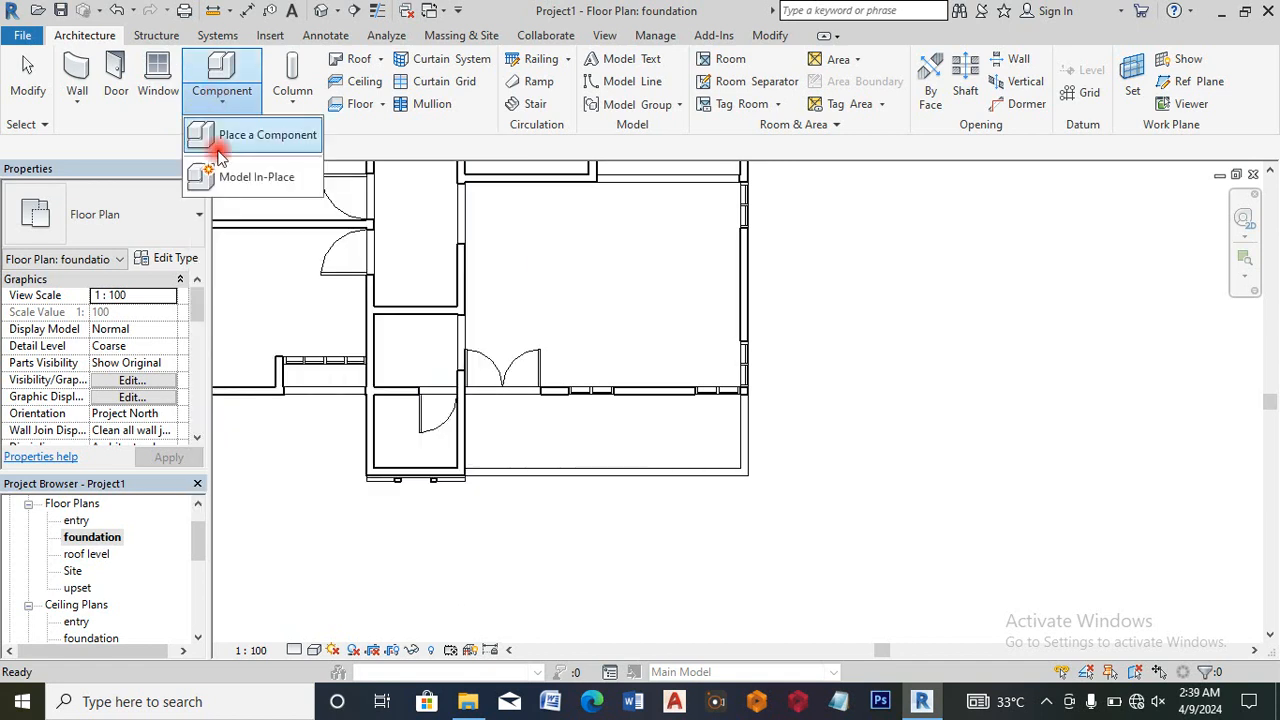
left_click(248, 177)
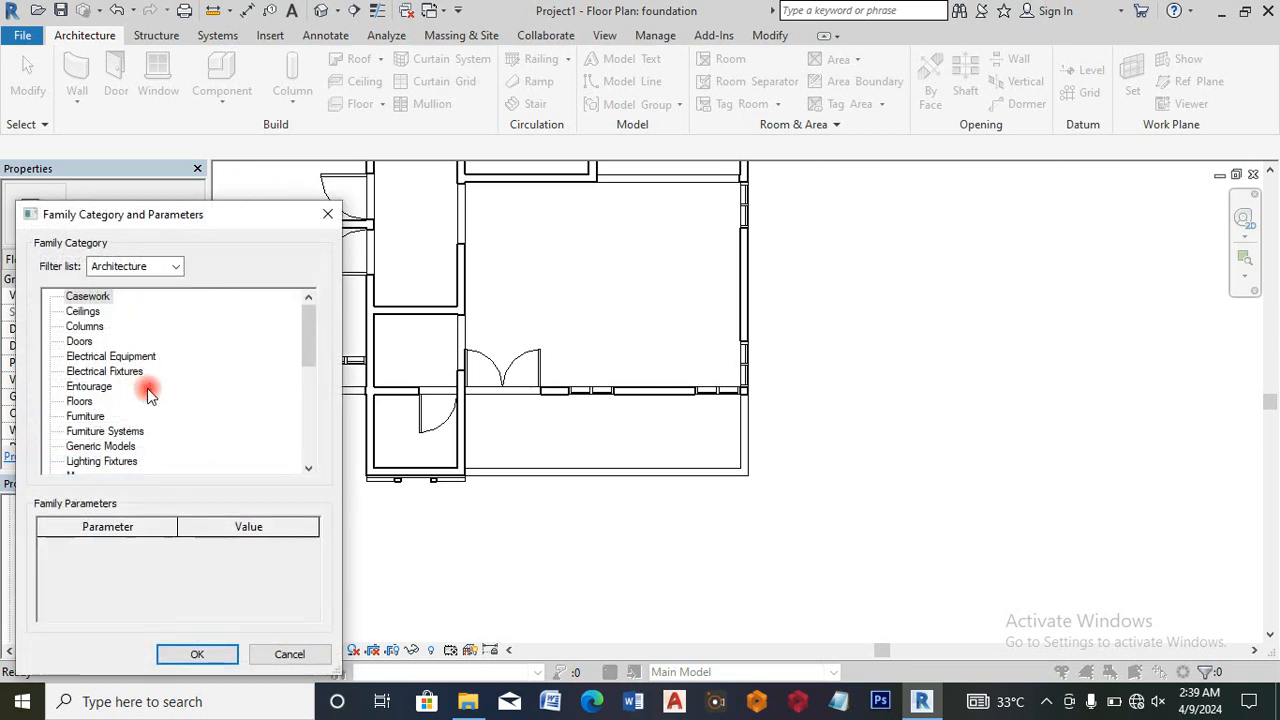
double_click(79, 401)
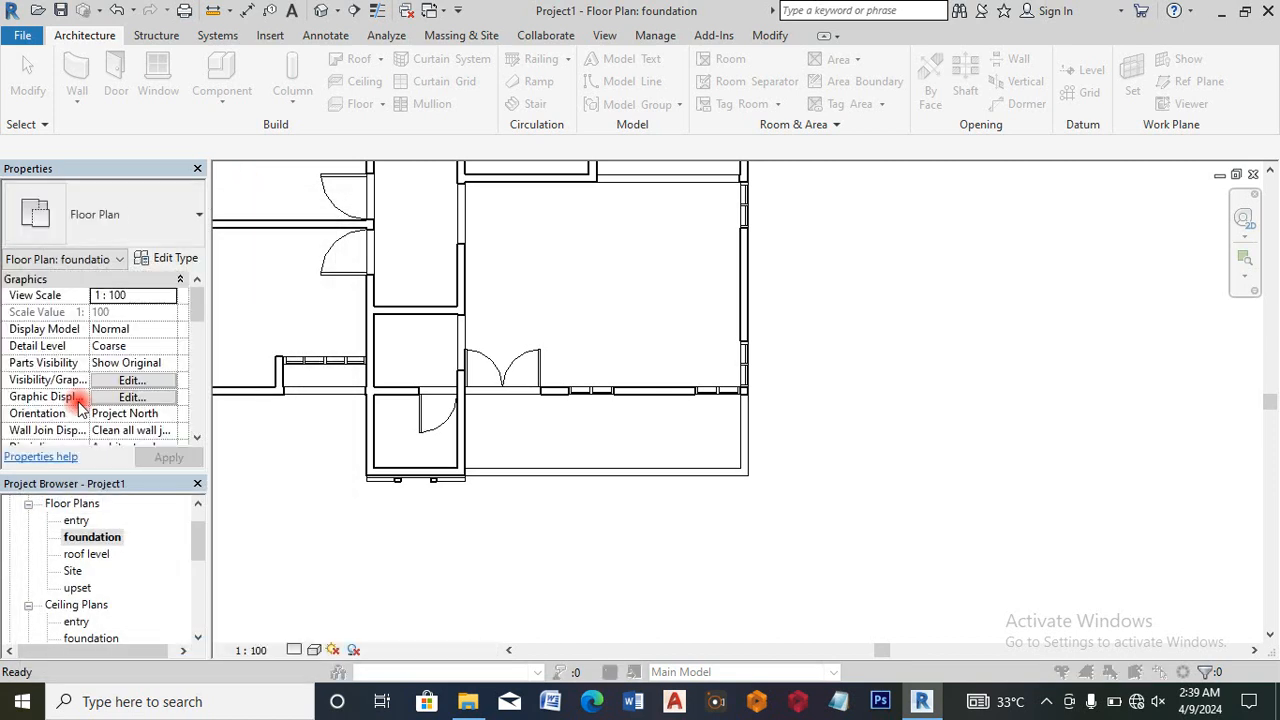
left_click(672, 384)
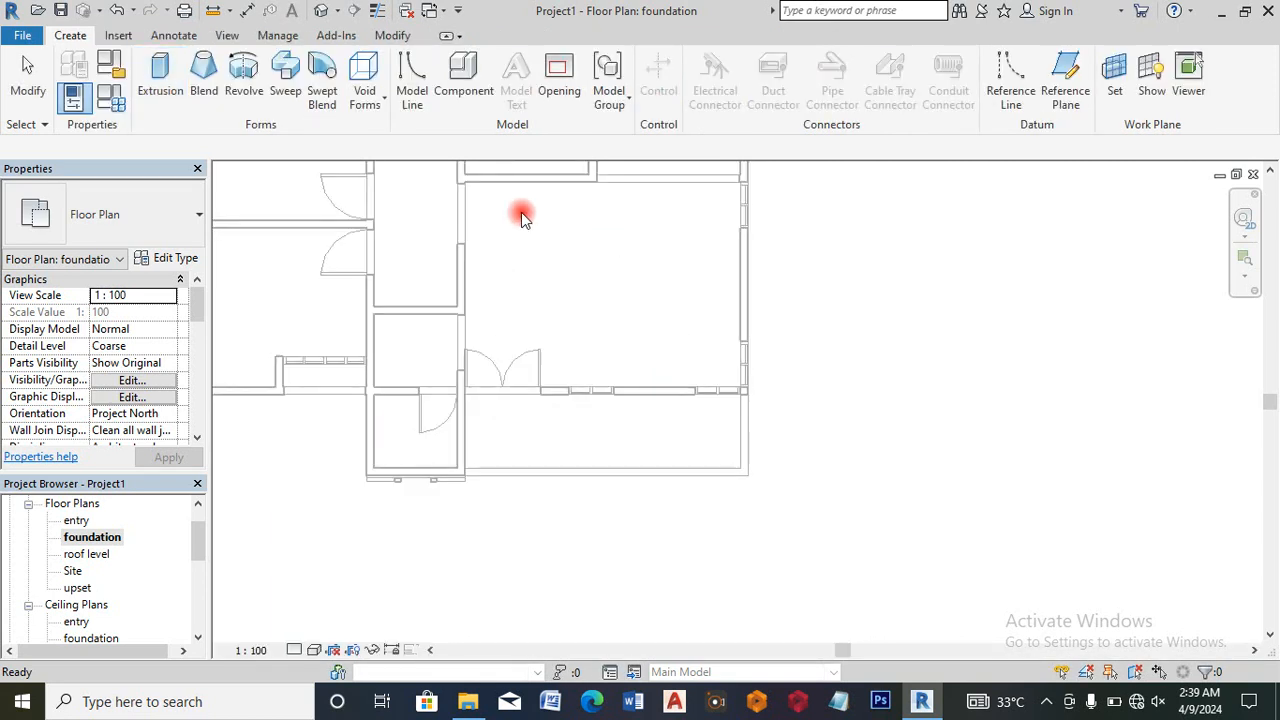
Step: Begin a rectangular extrusion and assign it a duplicate of the Gypsum Wall Board material
left_click(156, 93)
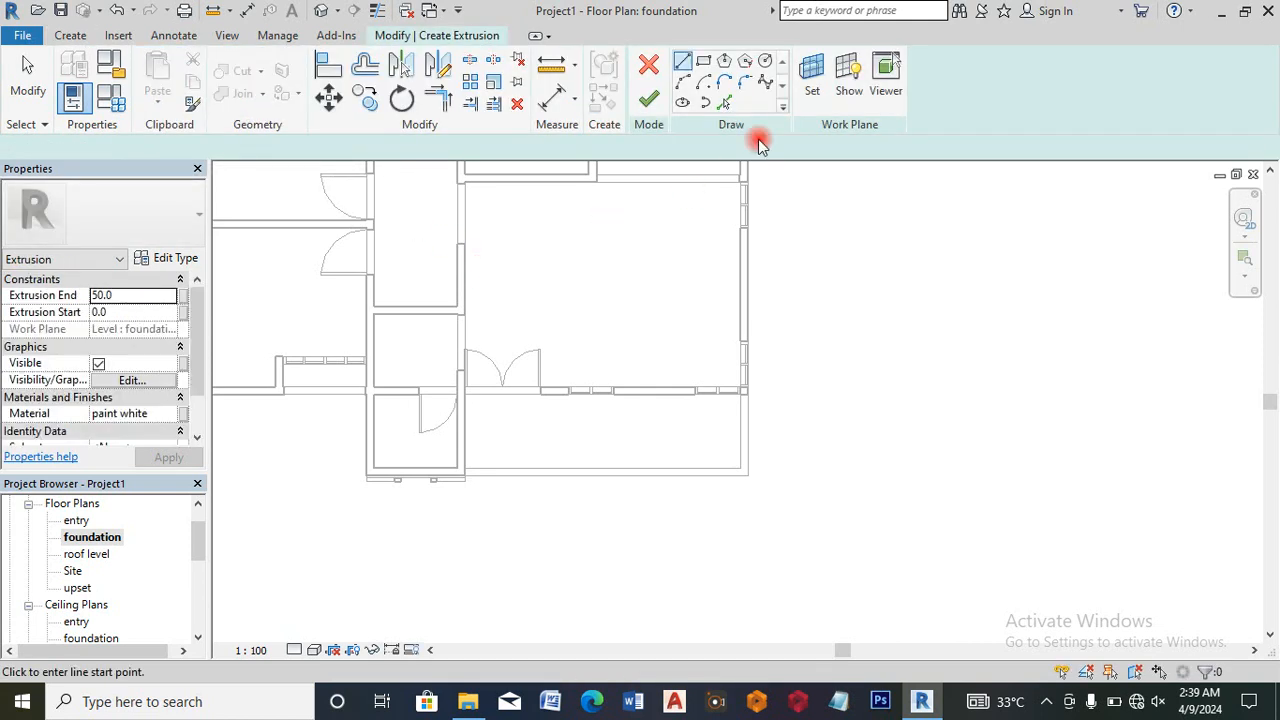
left_click(705, 62)
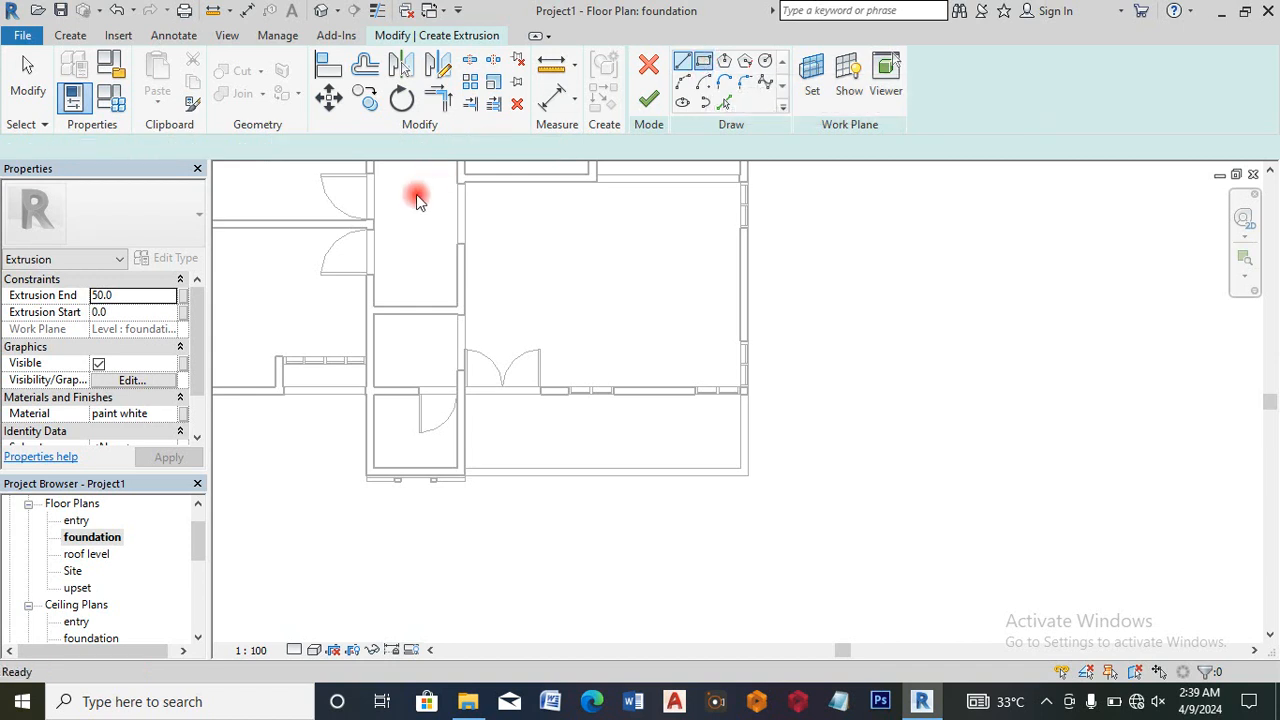
left_click(173, 418)
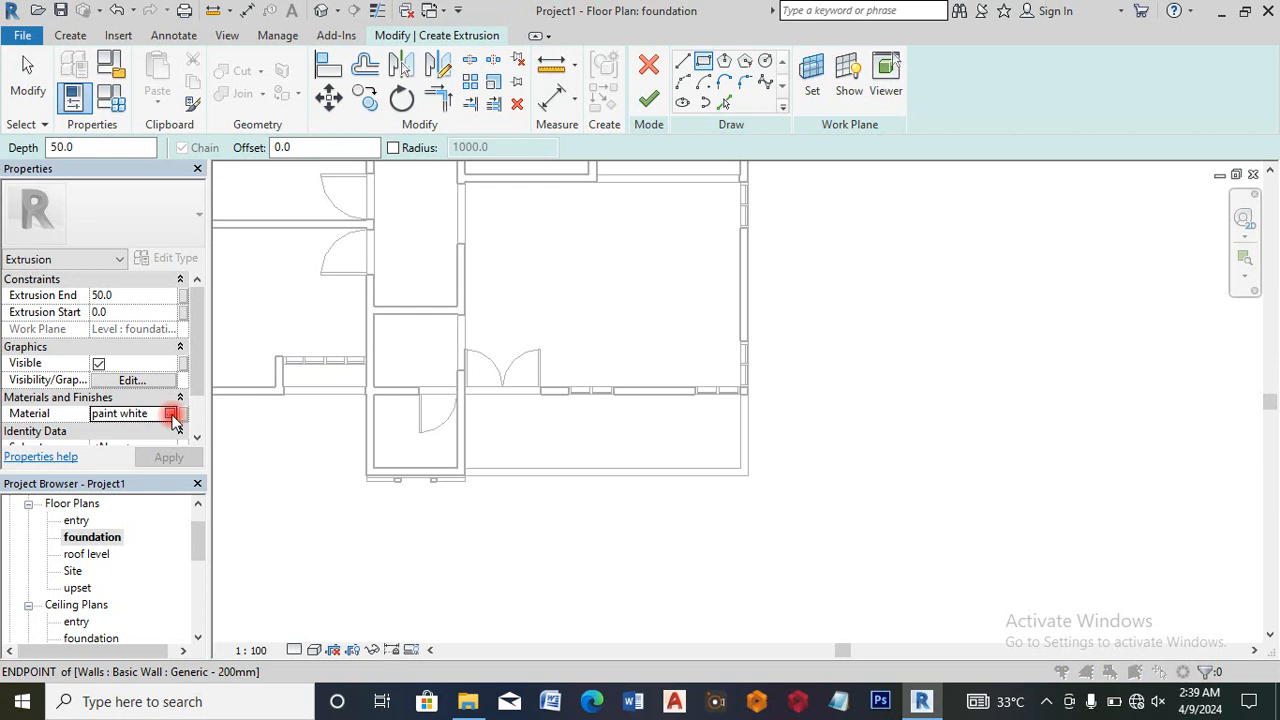
left_click(172, 414)
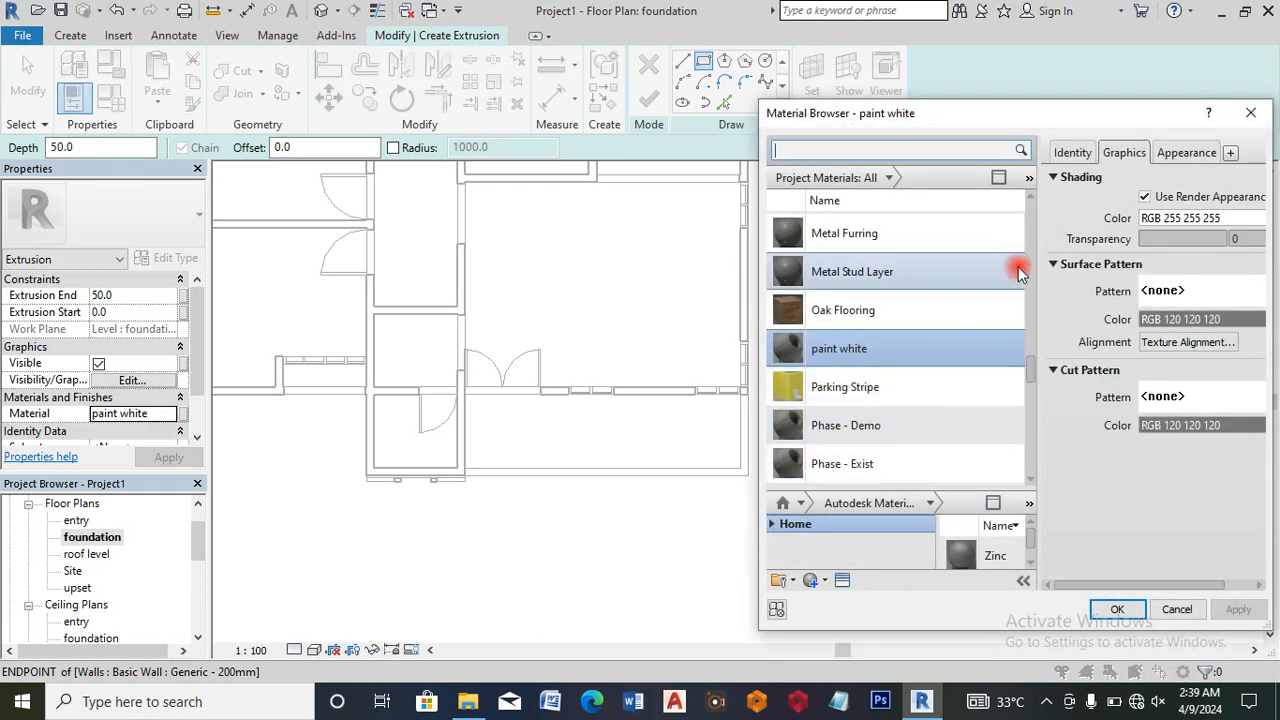
scroll(1037, 380, "down", 3)
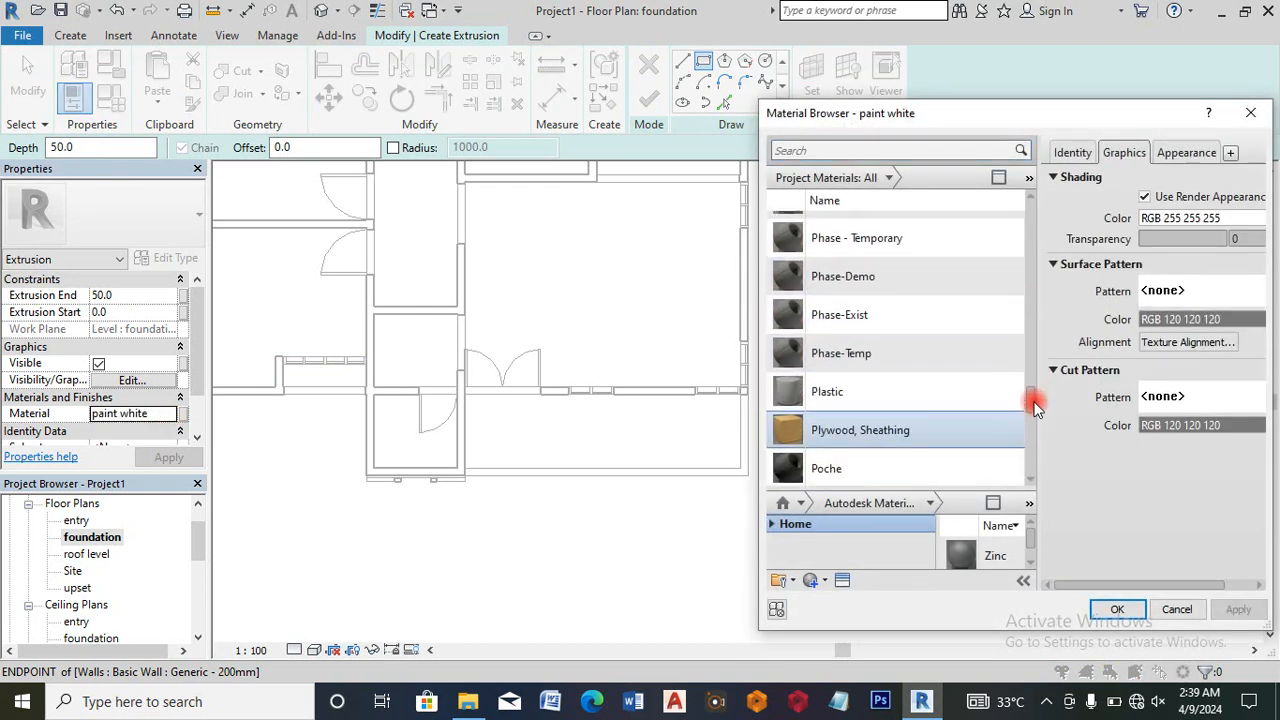
left_click_drag(1035, 425, 1047, 342)
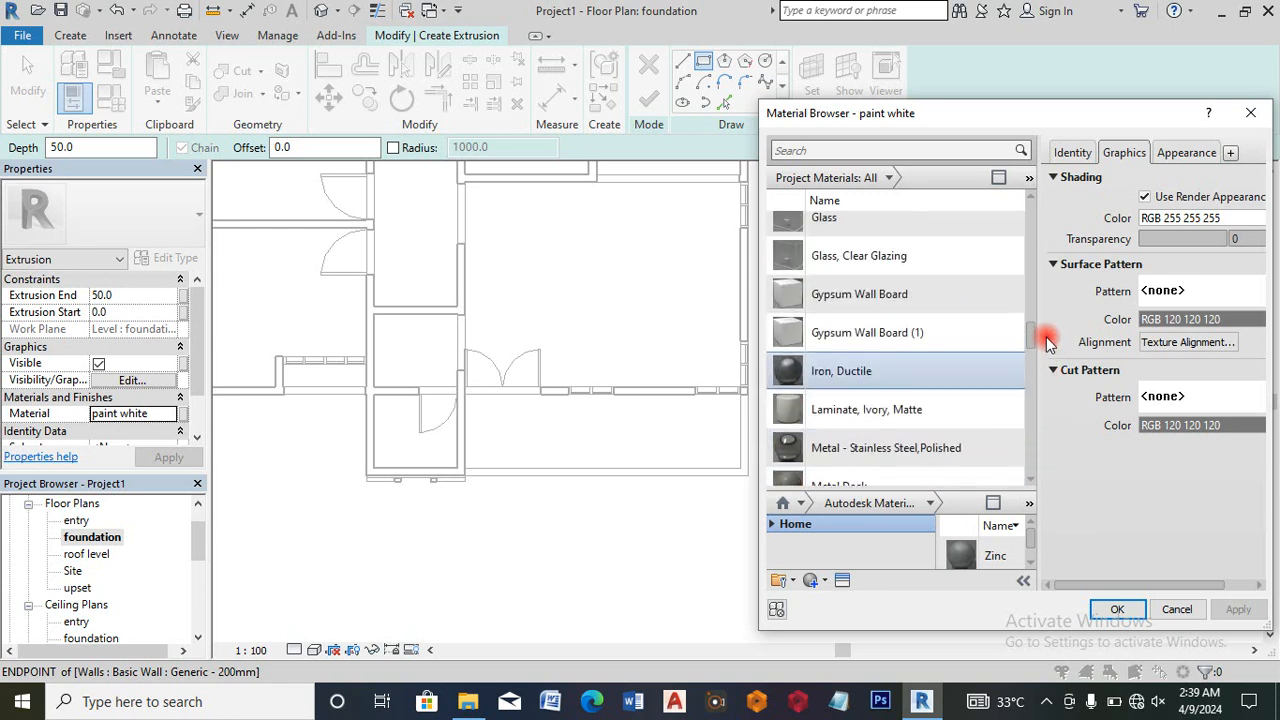
left_click(920, 305)
right_click(920, 305)
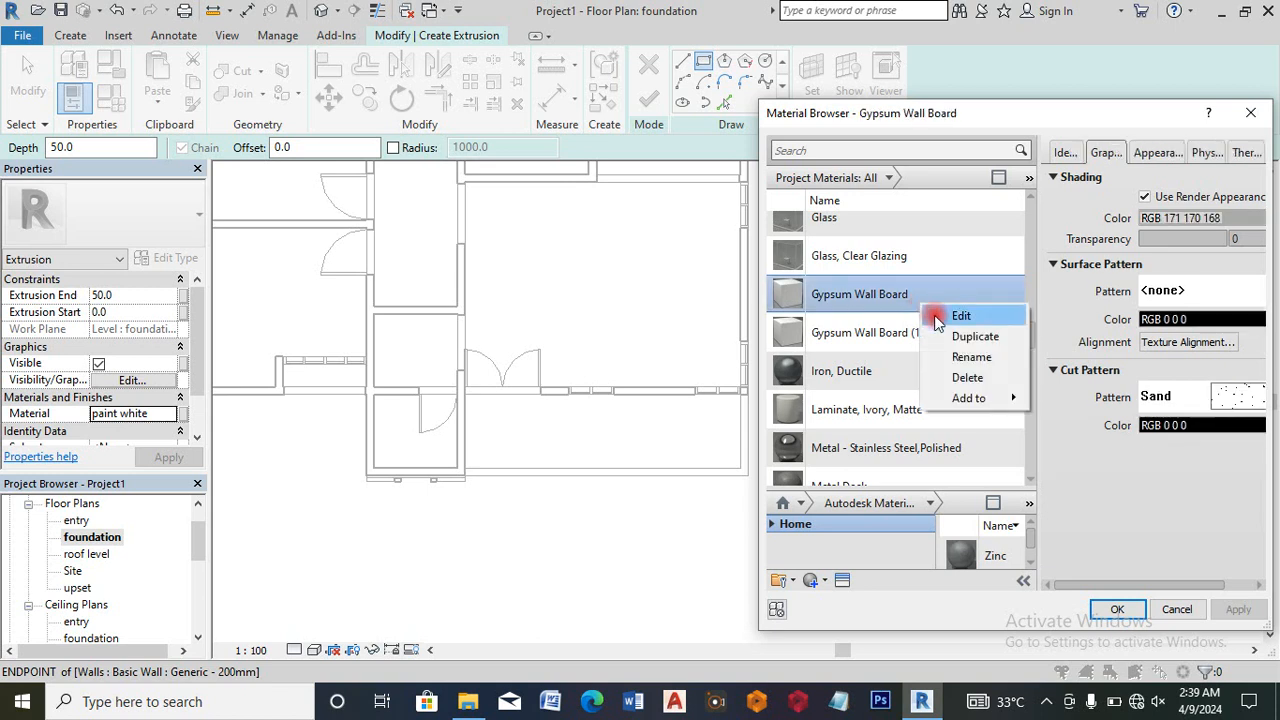
left_click(962, 337)
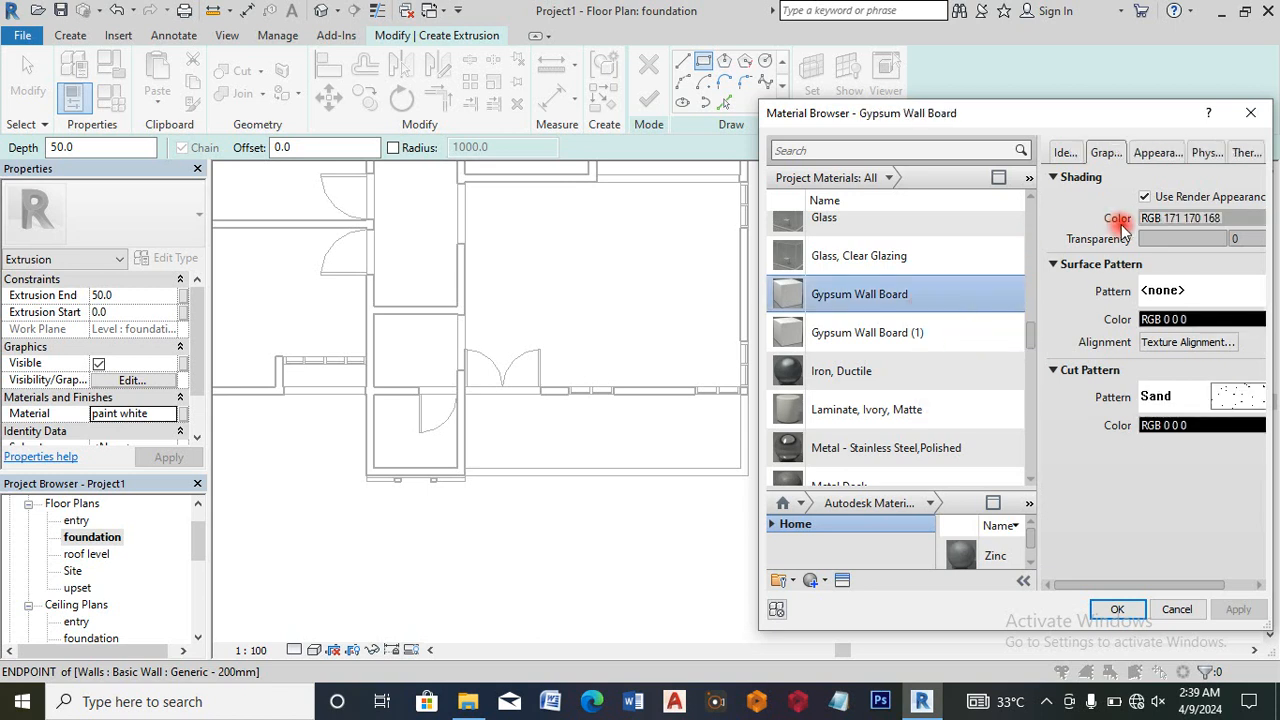
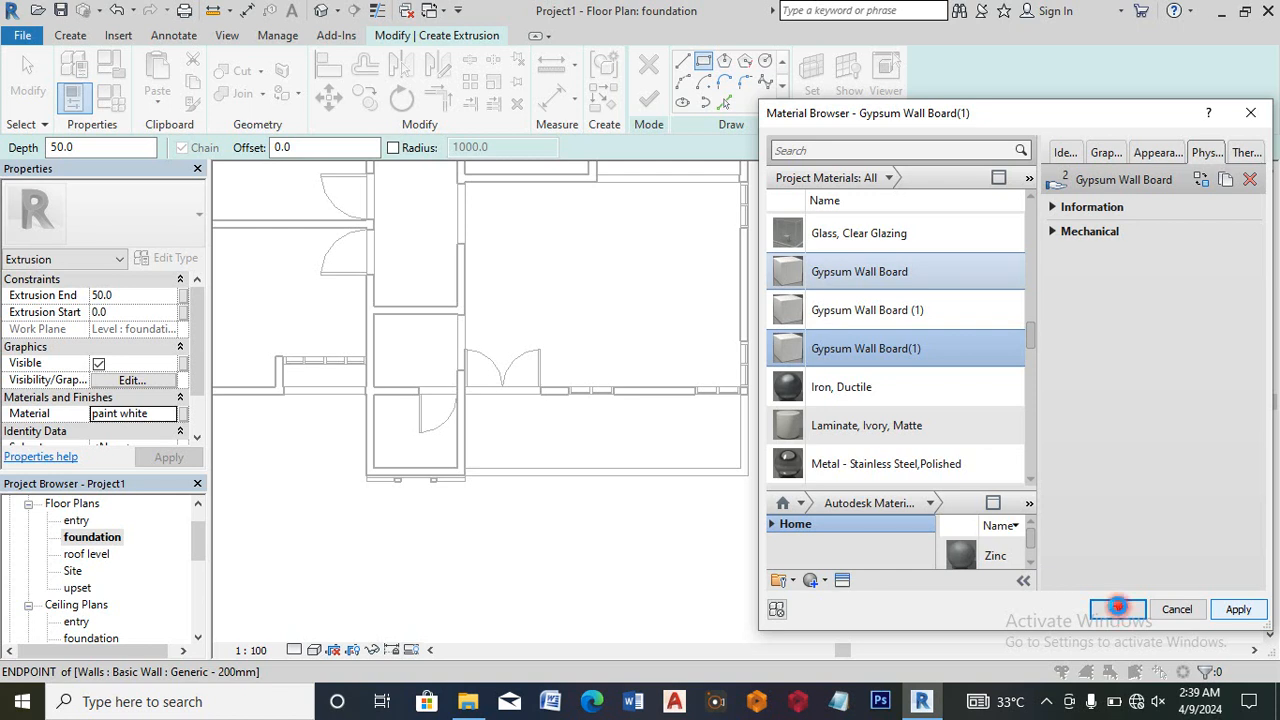
left_click(1117, 608)
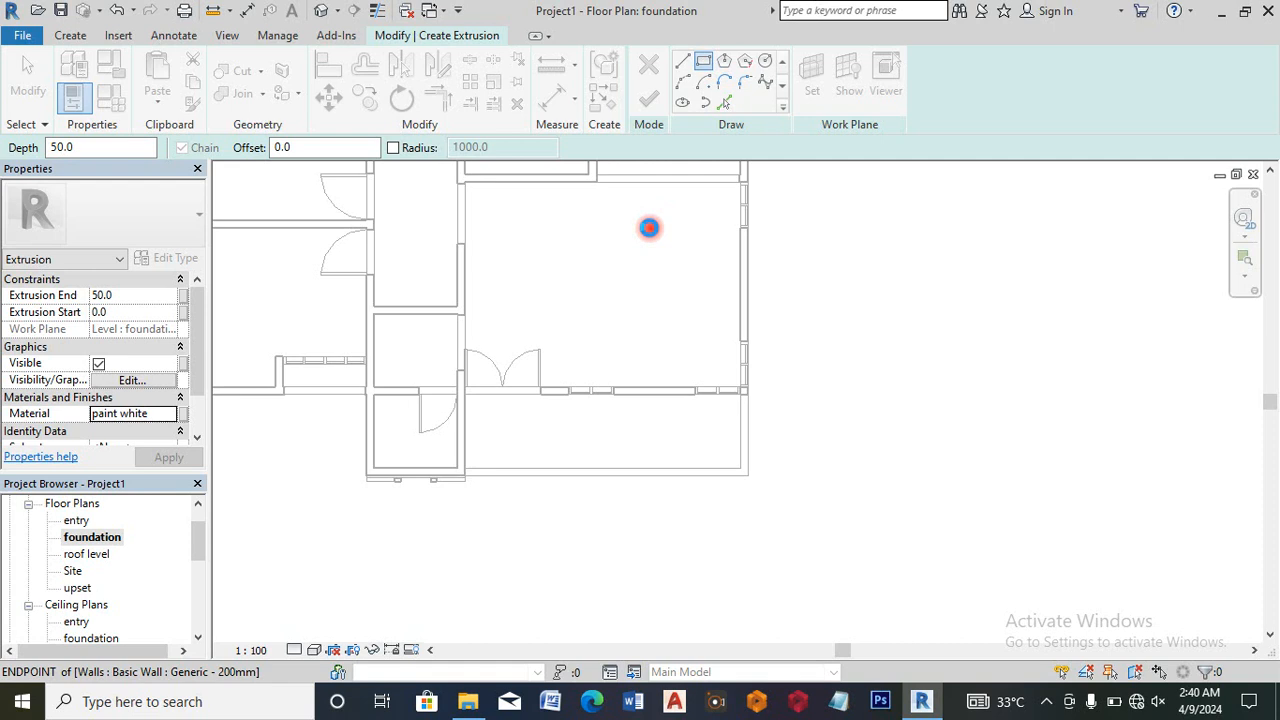
Step: Extrude a rectangle of about 651 by 524 mm across the porch's outer edge to a depth of 1000 mm and finish the in-place model
left_click(113, 144)
left_click_drag(113, 144, 25, 148)
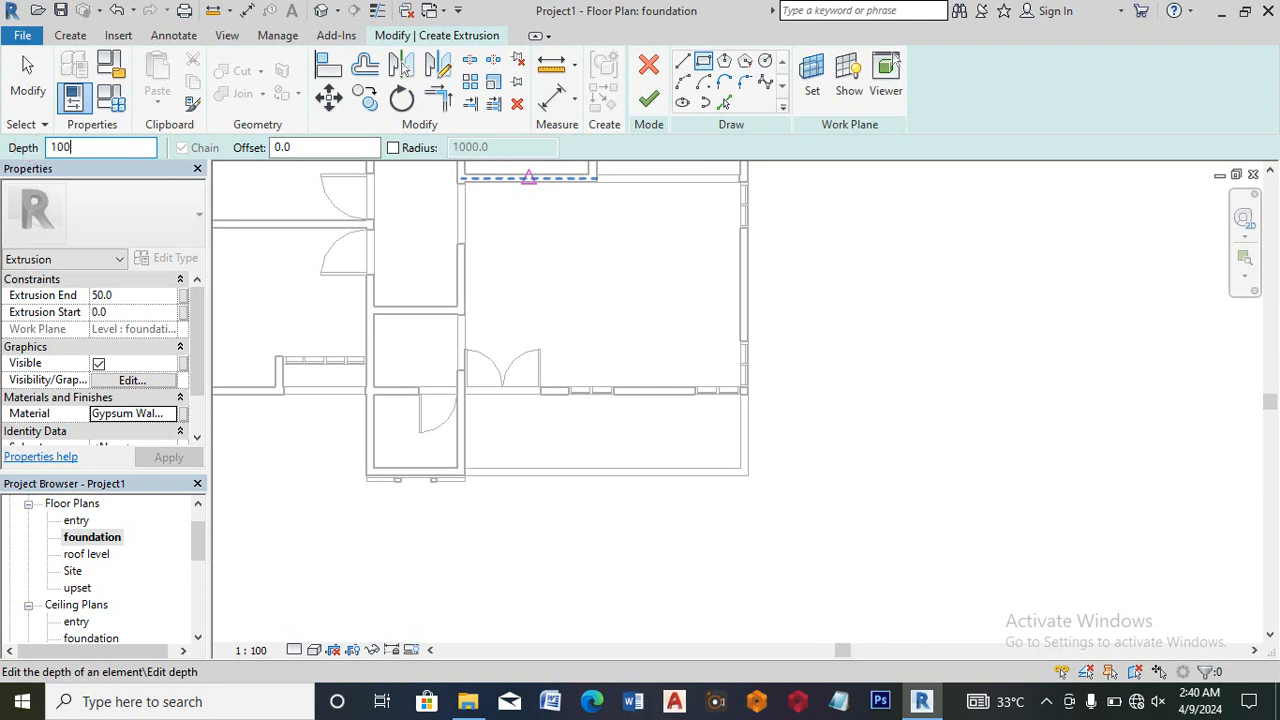
type("1000")
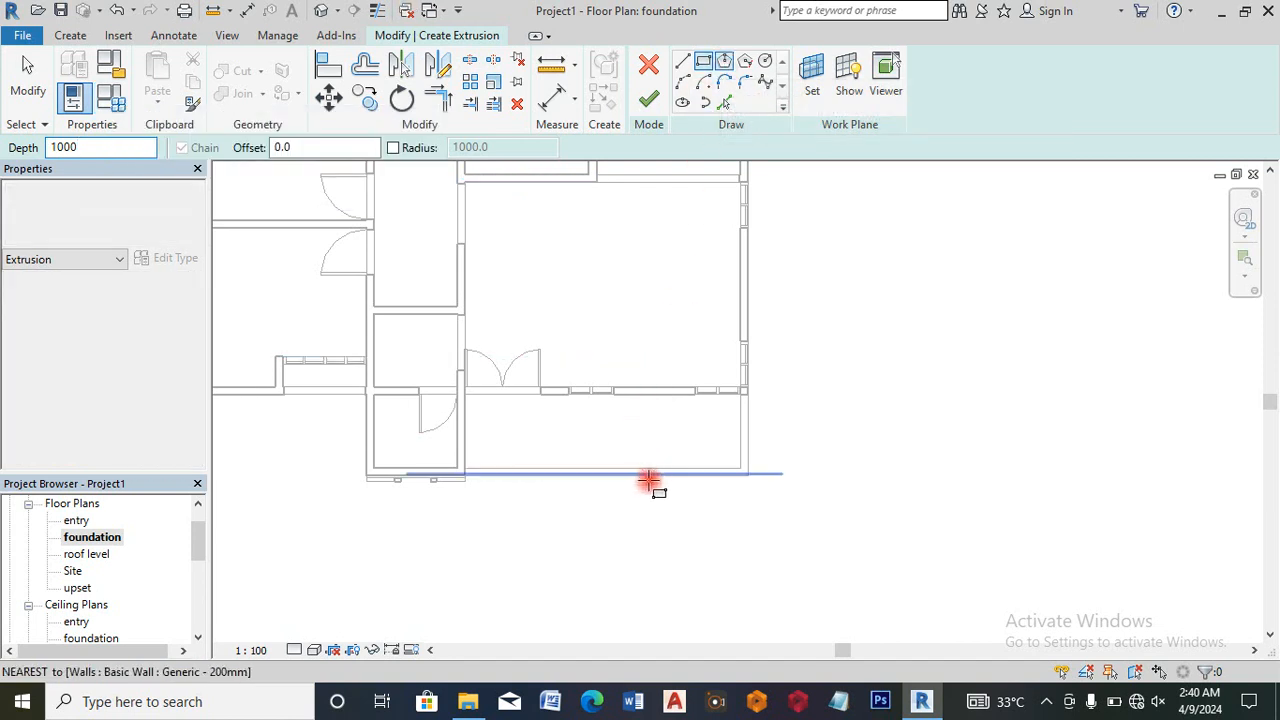
scroll(660, 475, "up", 3)
left_click(670, 452)
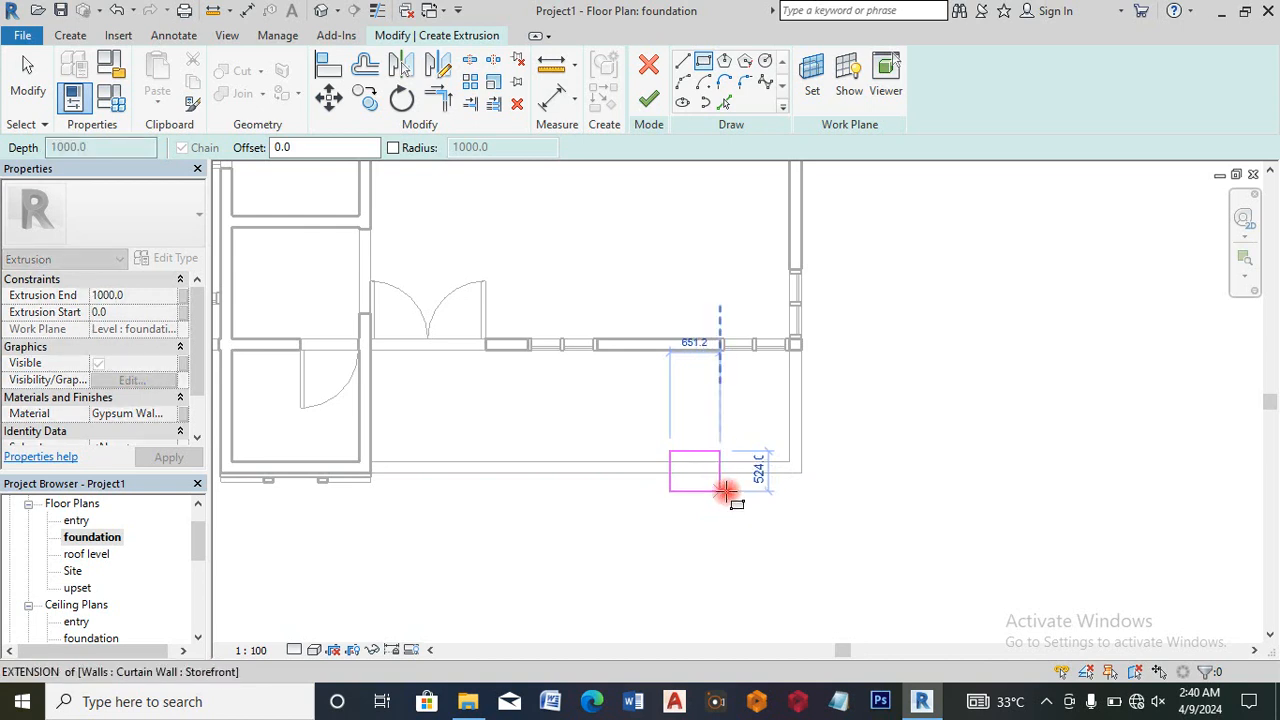
left_click(726, 491)
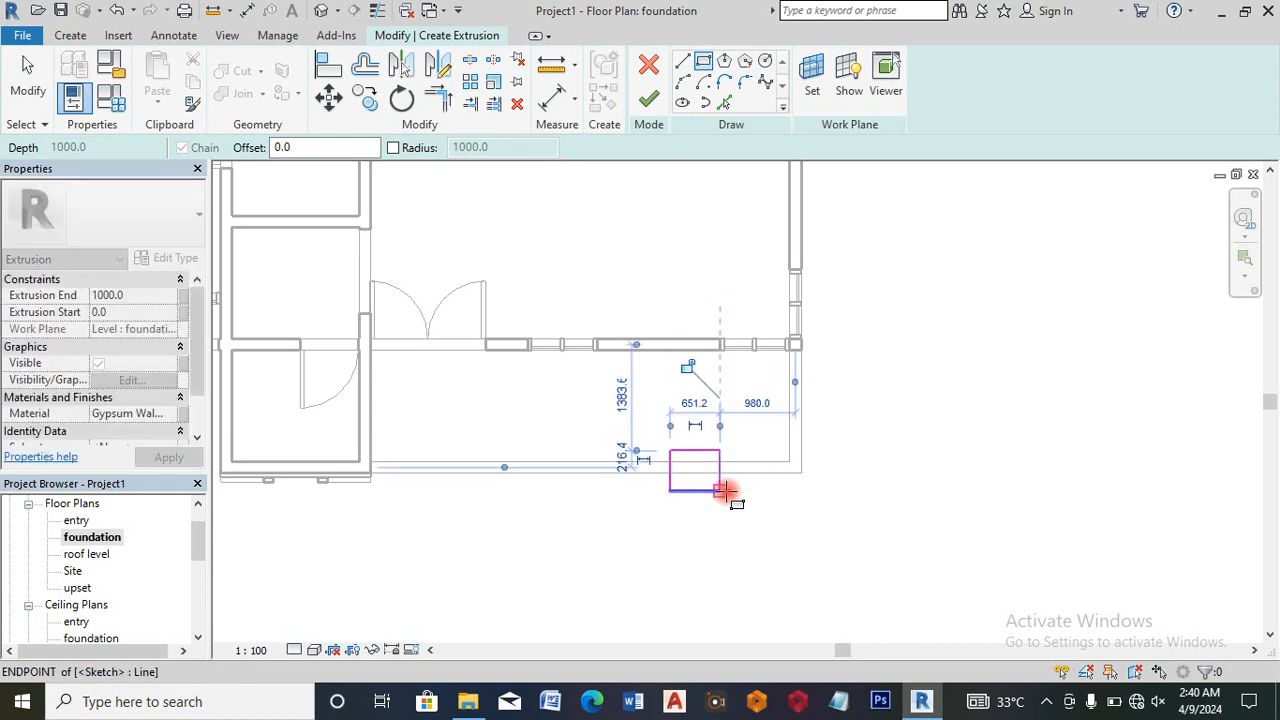
left_click(648, 101)
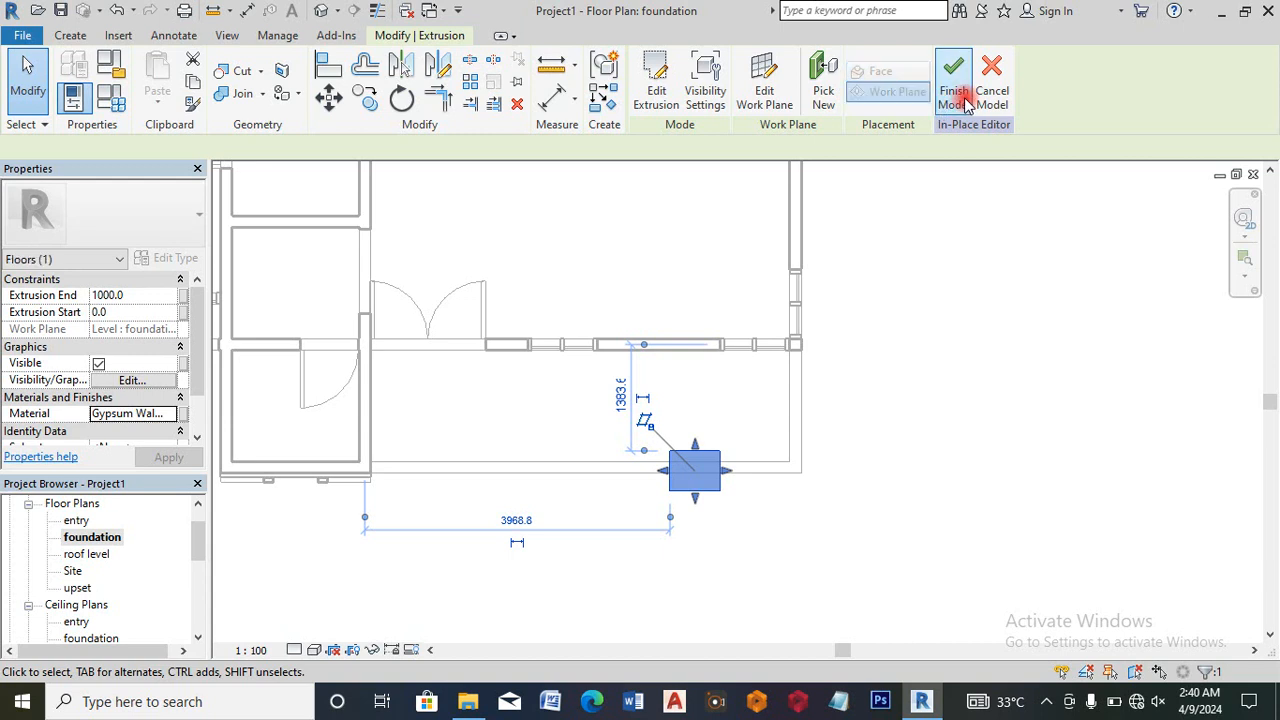
left_click(960, 97)
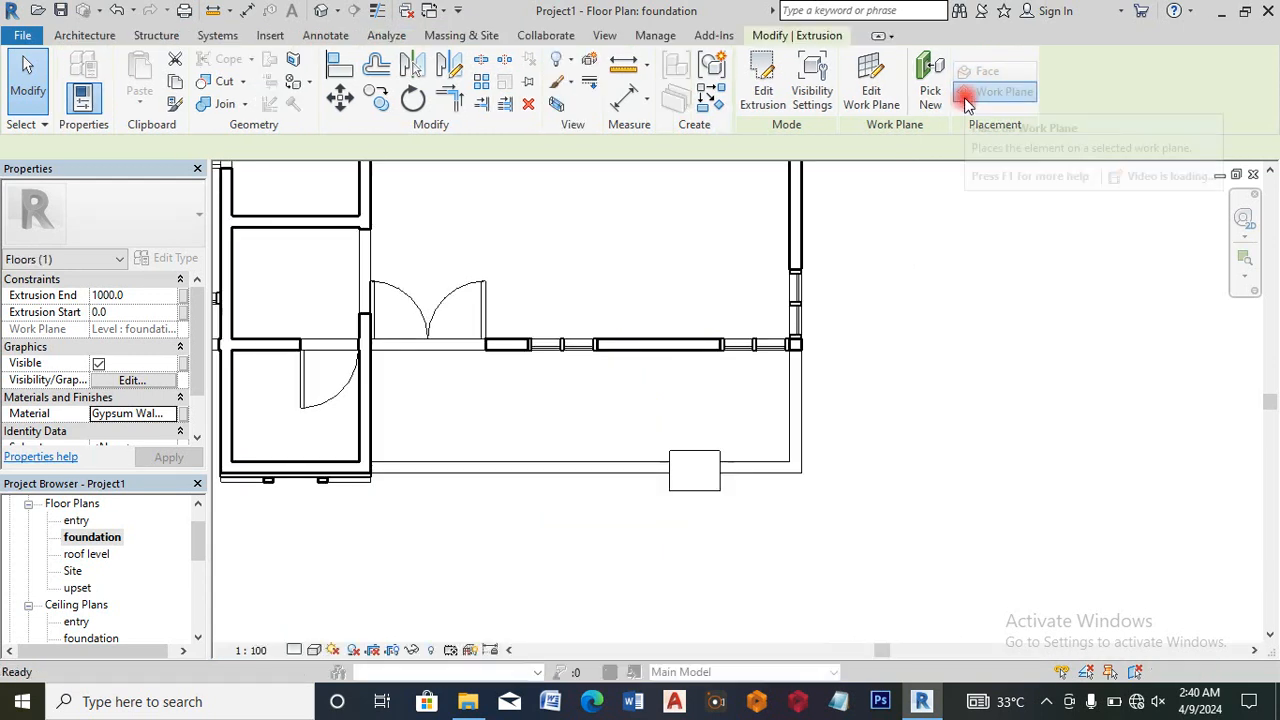
Step: Start another in-place model in the Entourage category, keeping the suggested name
left_click(84, 35)
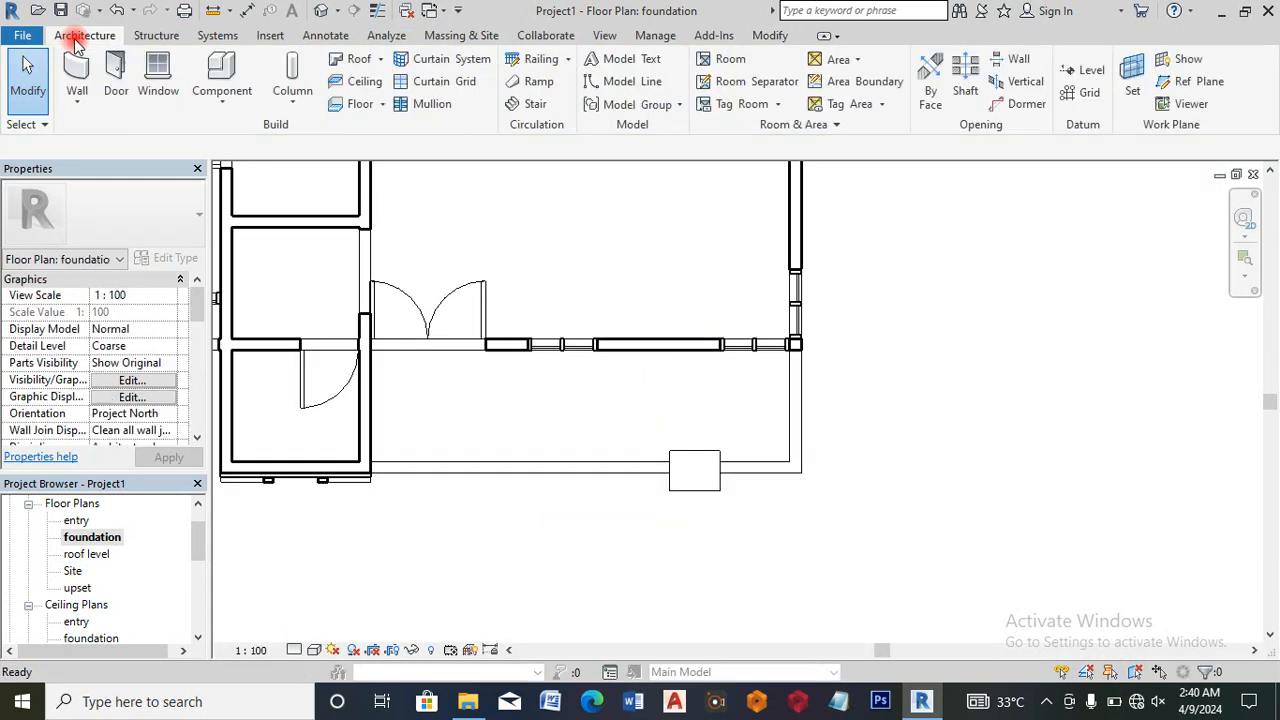
left_click(225, 118)
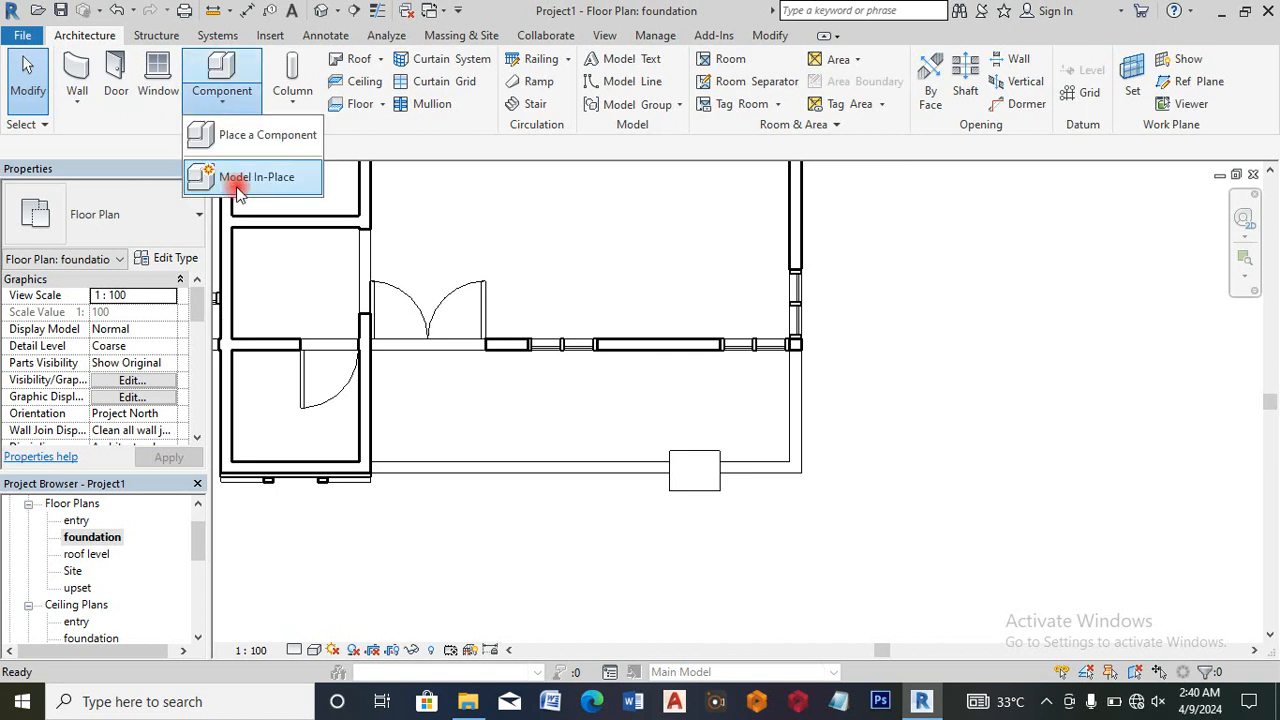
left_click(237, 188)
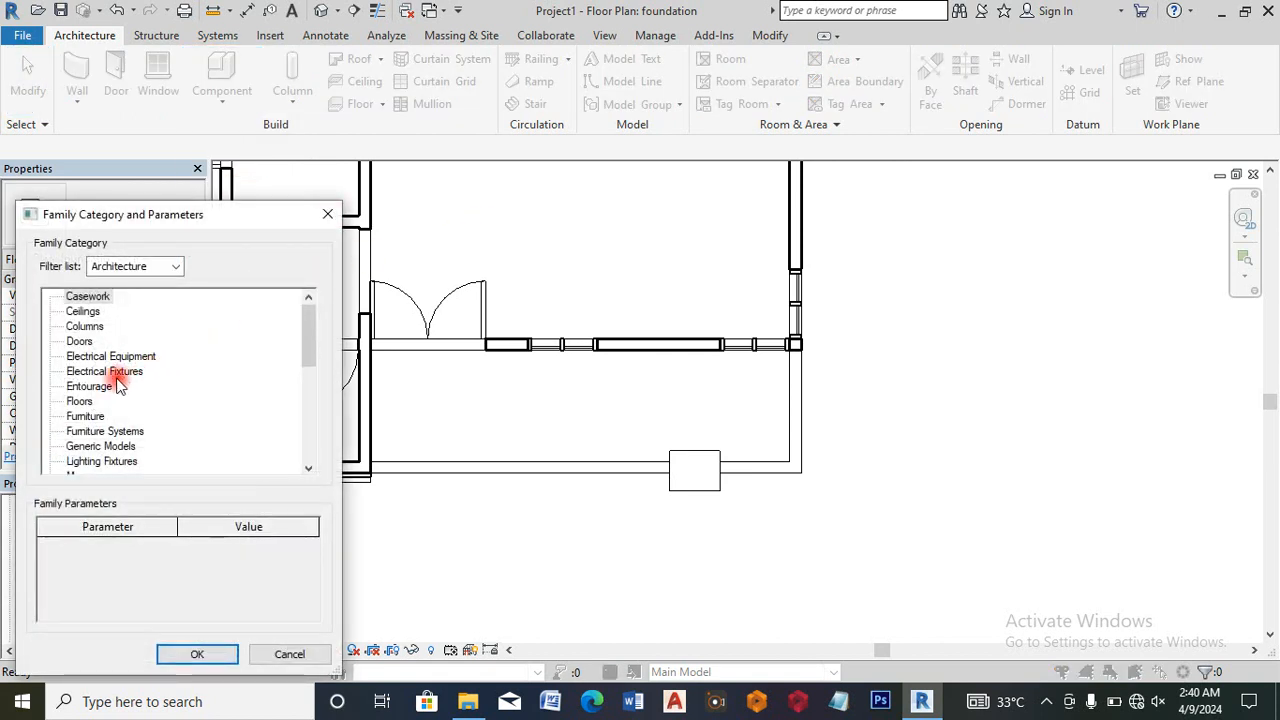
double_click(89, 386)
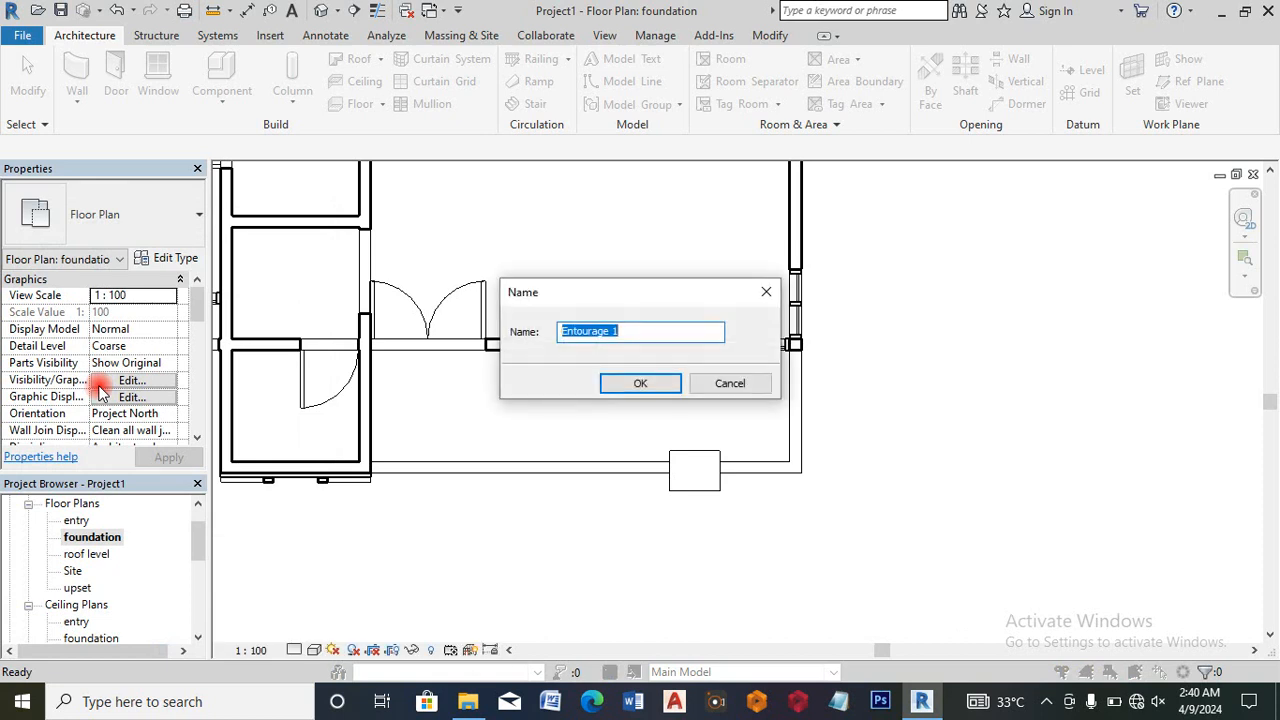
left_click(648, 380)
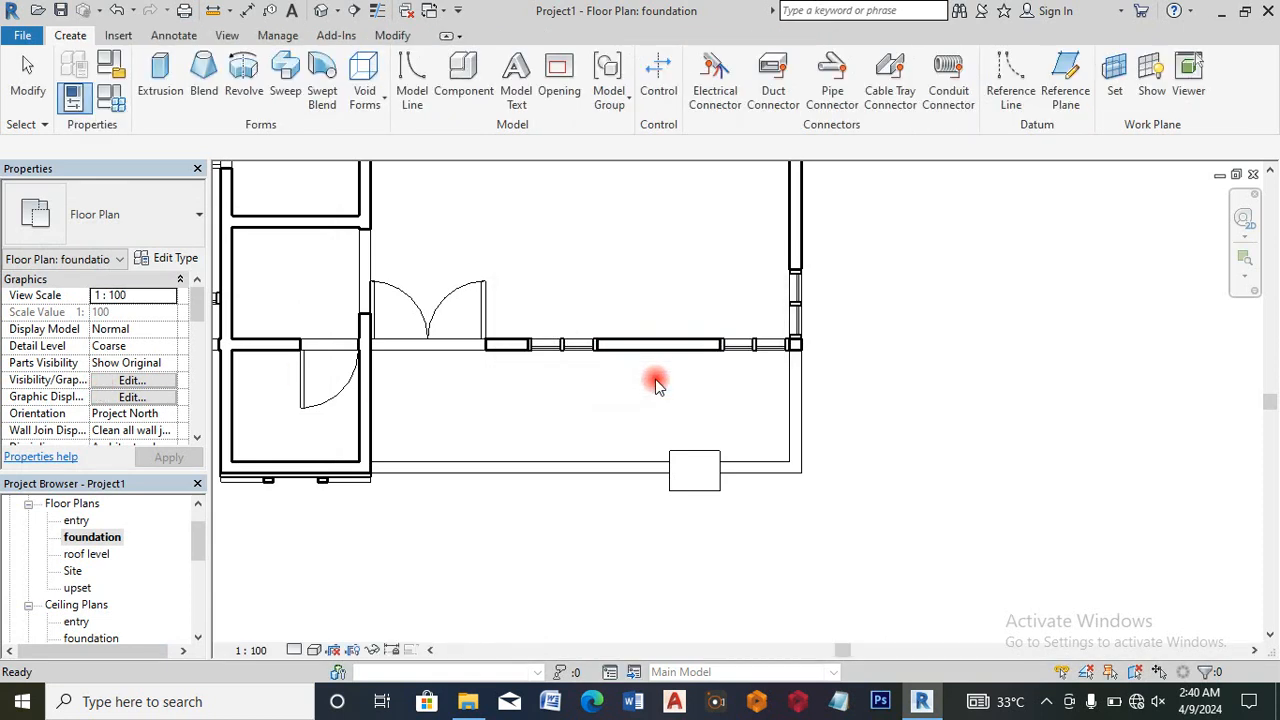
Step: Begin an extrusion in the Entourage in-place model and create a new material named columns for it
left_click(179, 107)
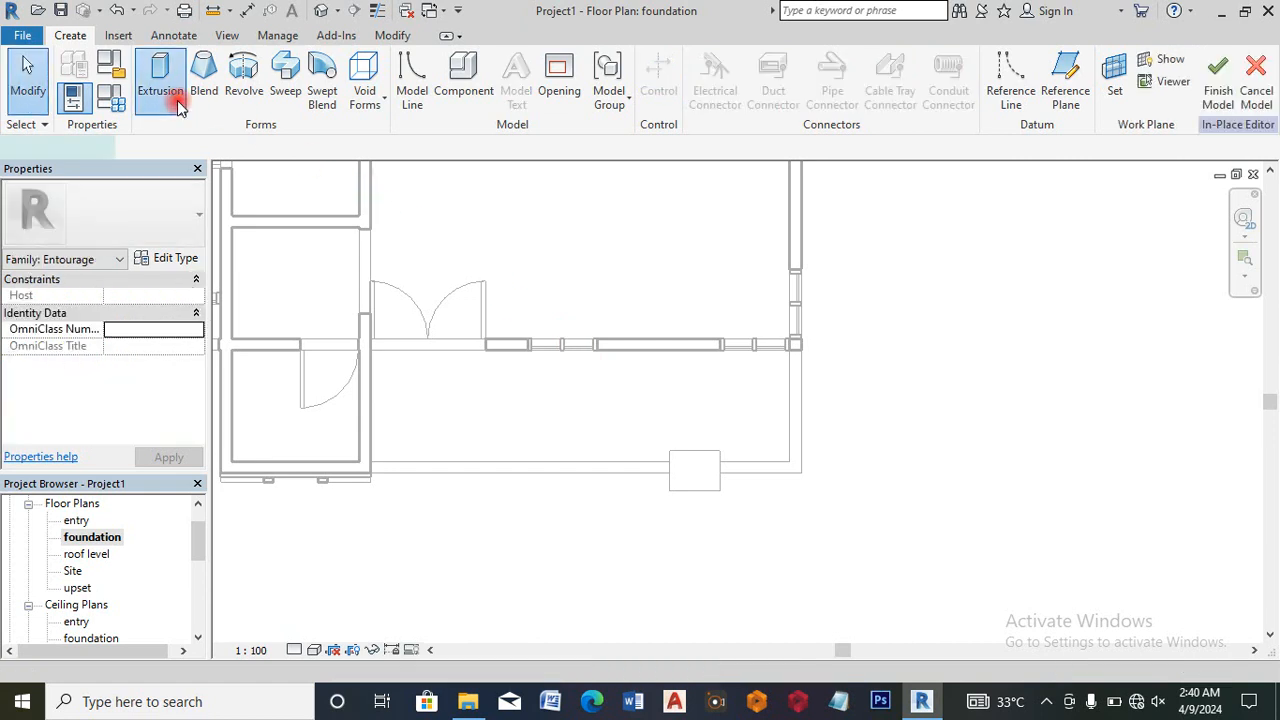
left_click(713, 90)
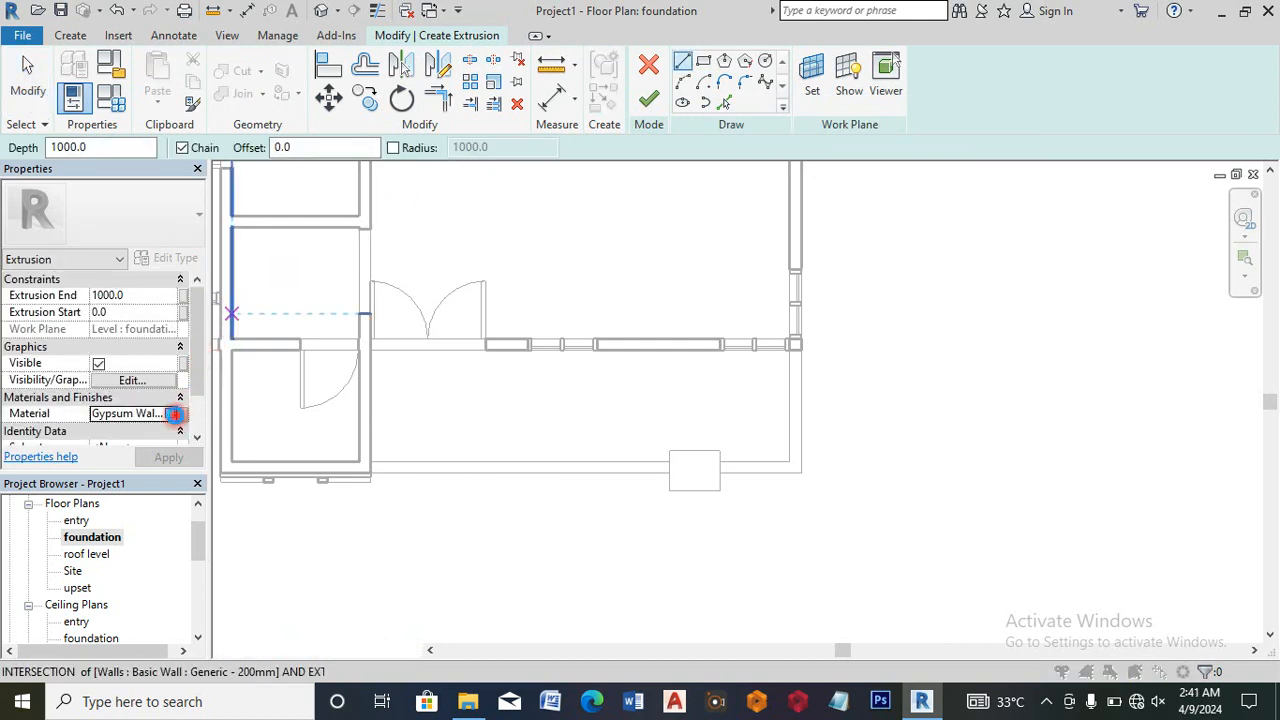
left_click(174, 414)
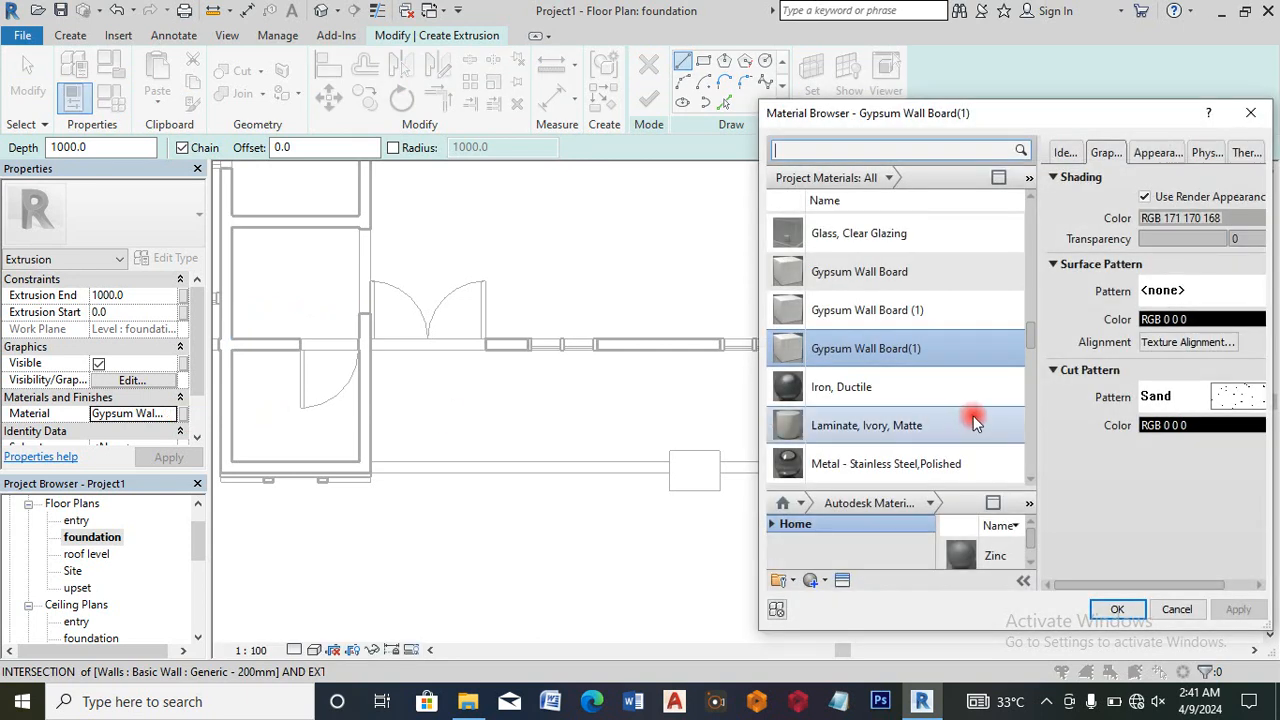
left_click(828, 582)
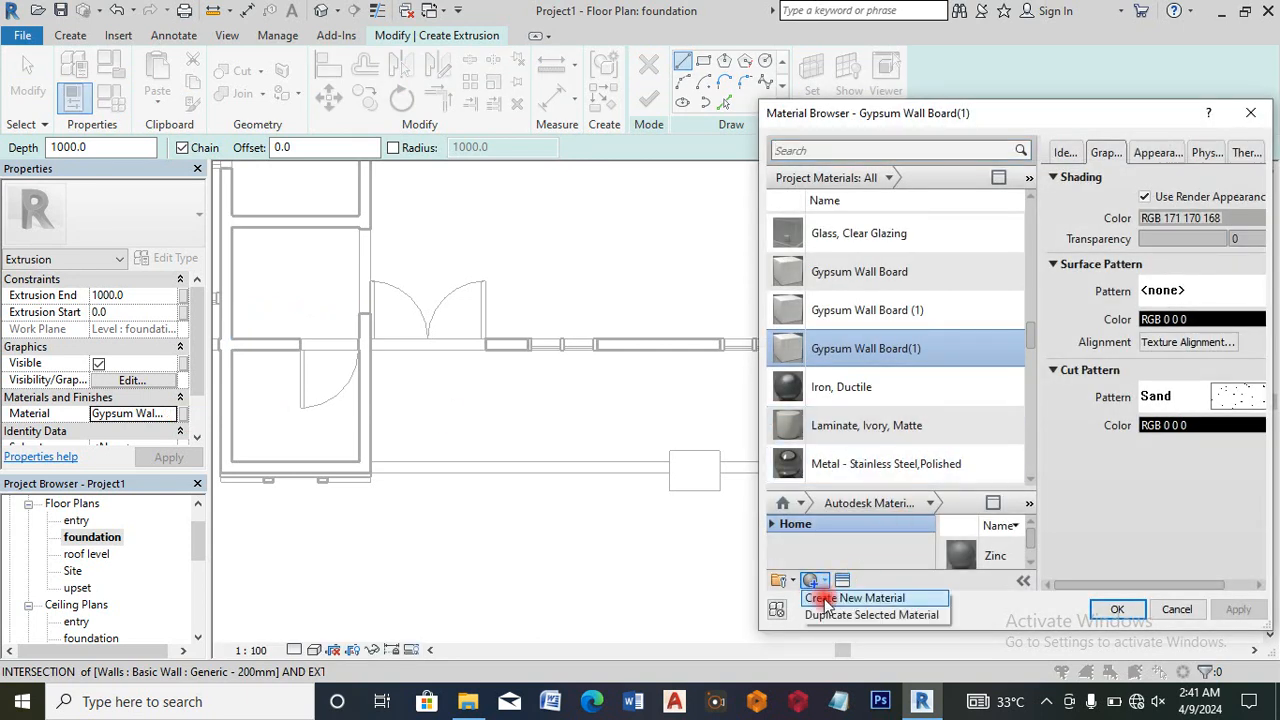
left_click(832, 592)
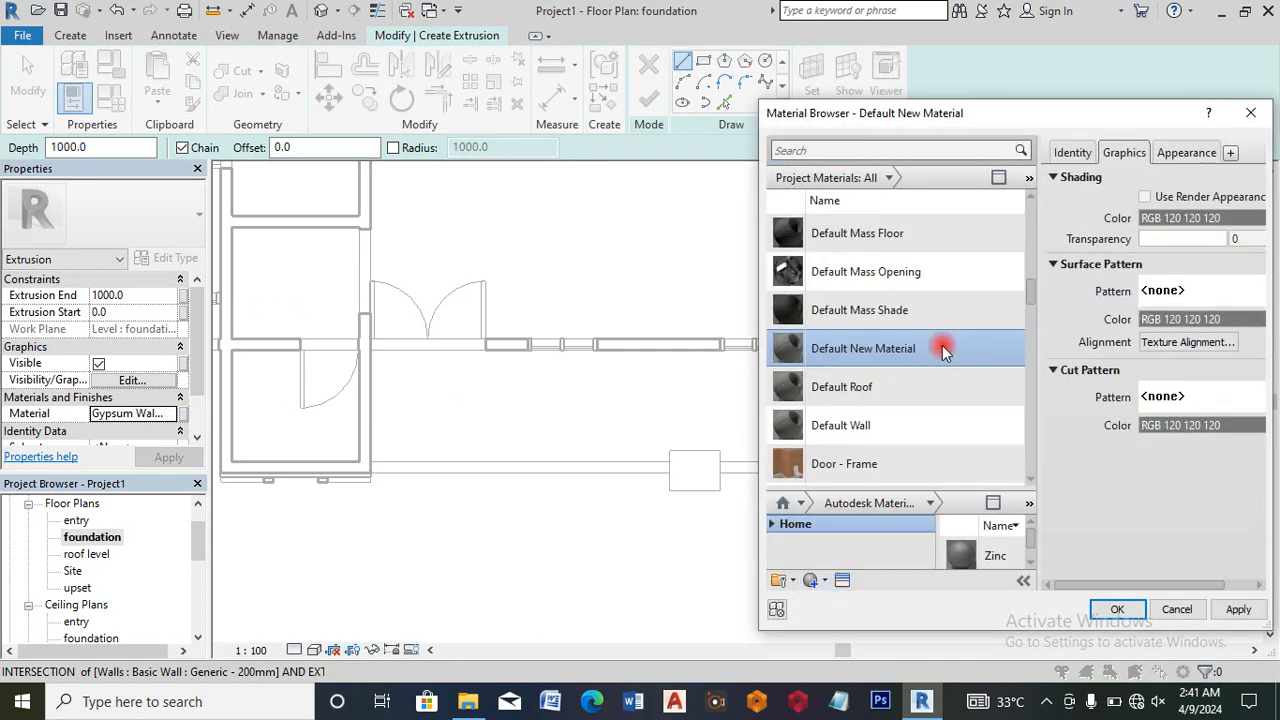
right_click(944, 349)
left_click(984, 402)
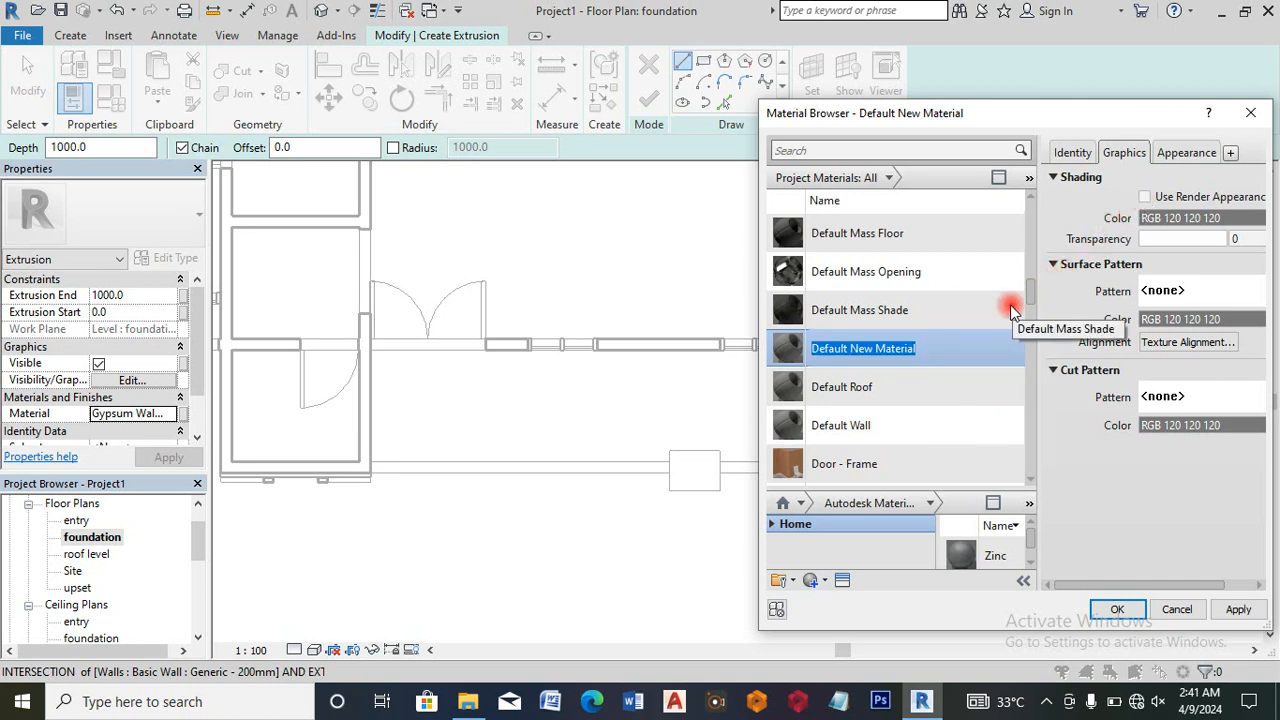
type("coo")
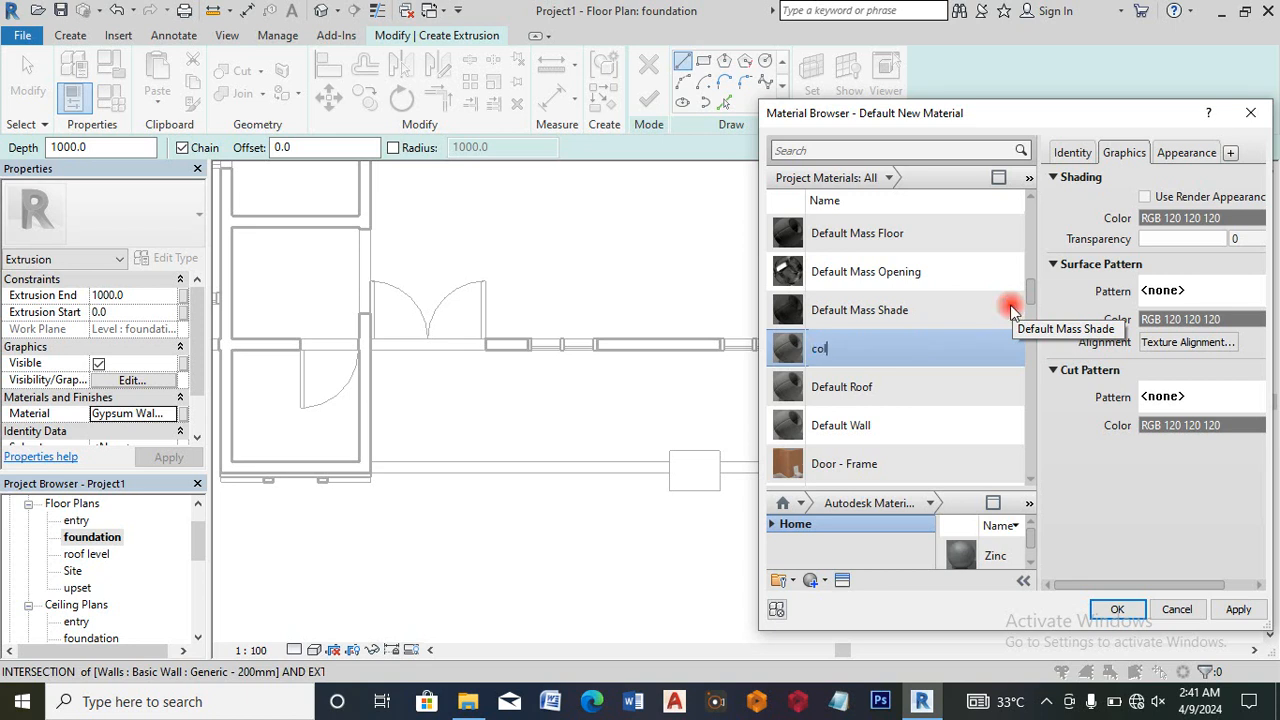
Step: Use the render appearance for the columns material, give it the dark gray colour RGB 75-79-84, and assign it to the extrusion
left_click(1140, 197)
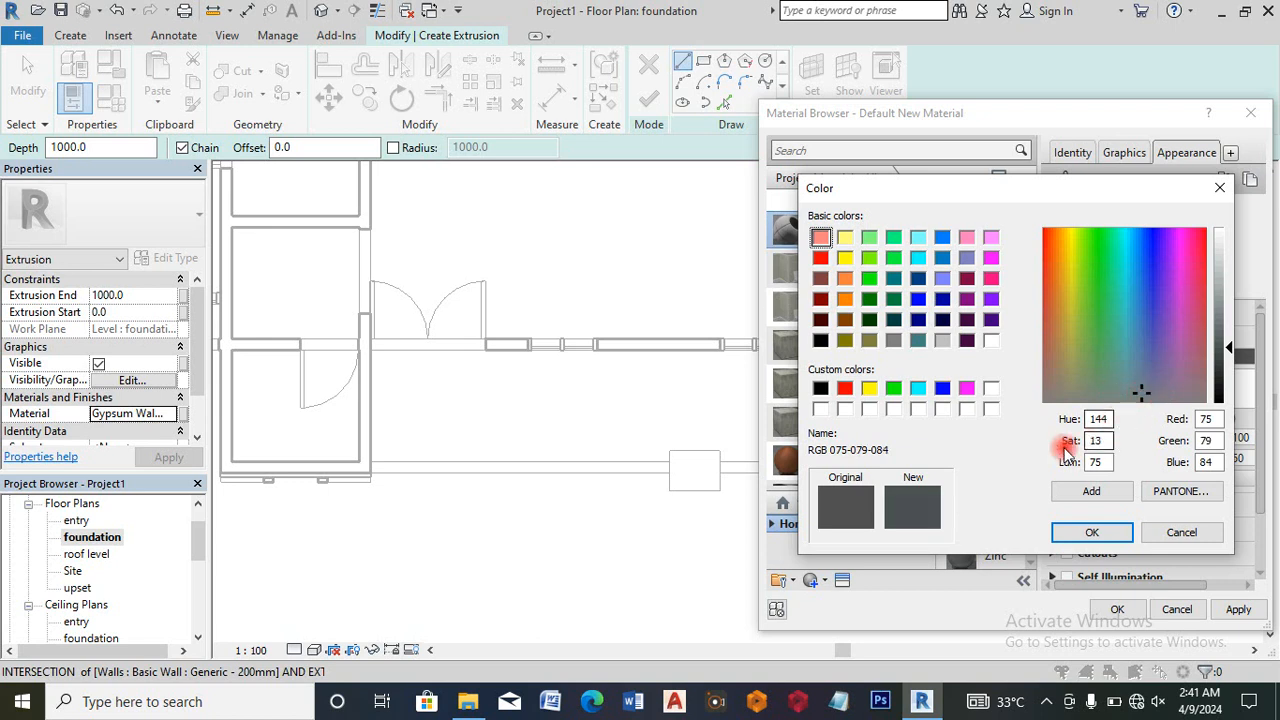
left_click(1086, 536)
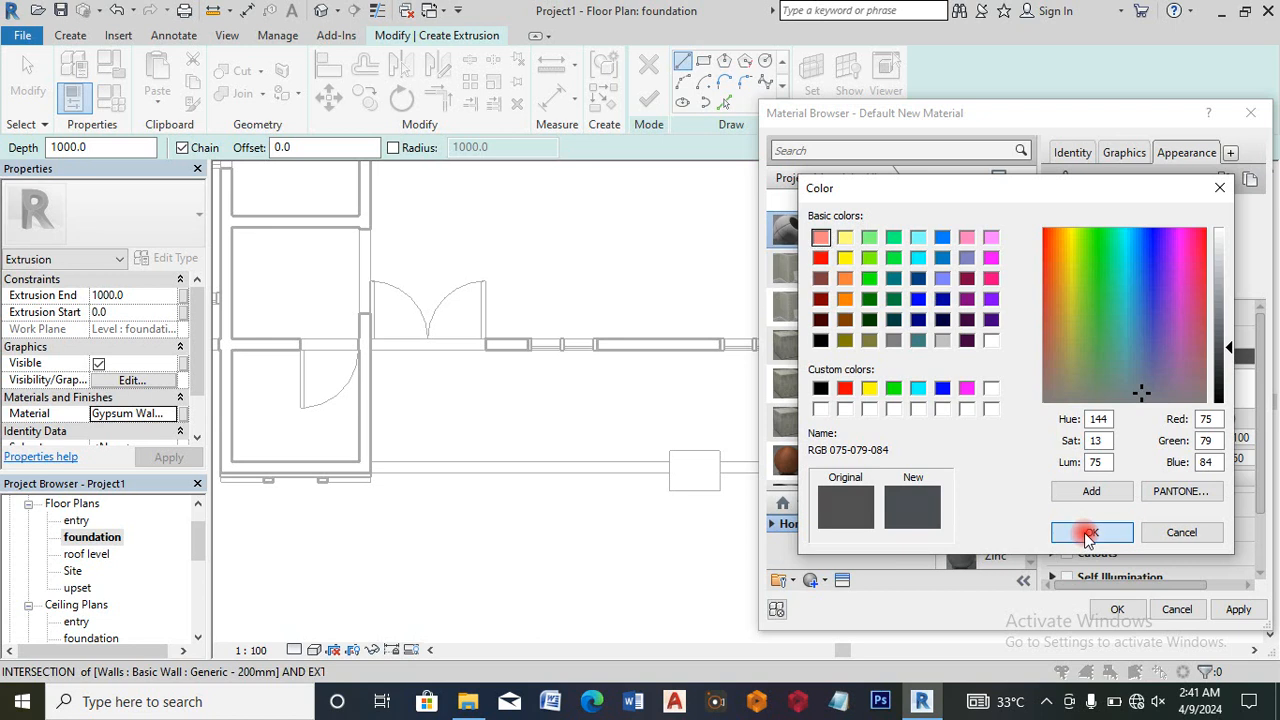
left_click(1237, 612)
left_click(1118, 612)
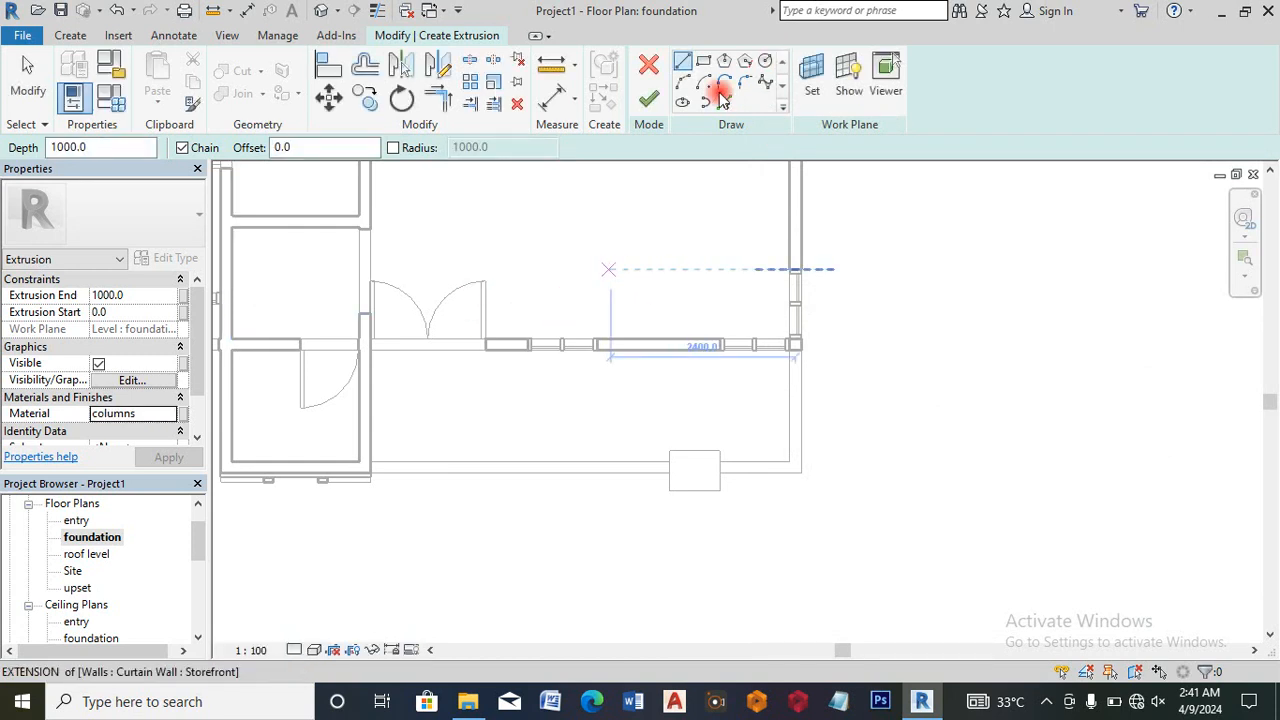
Step: Sketch a rectangle of about 160 by 400 mm inside the left part of the porch block
key("Escape")
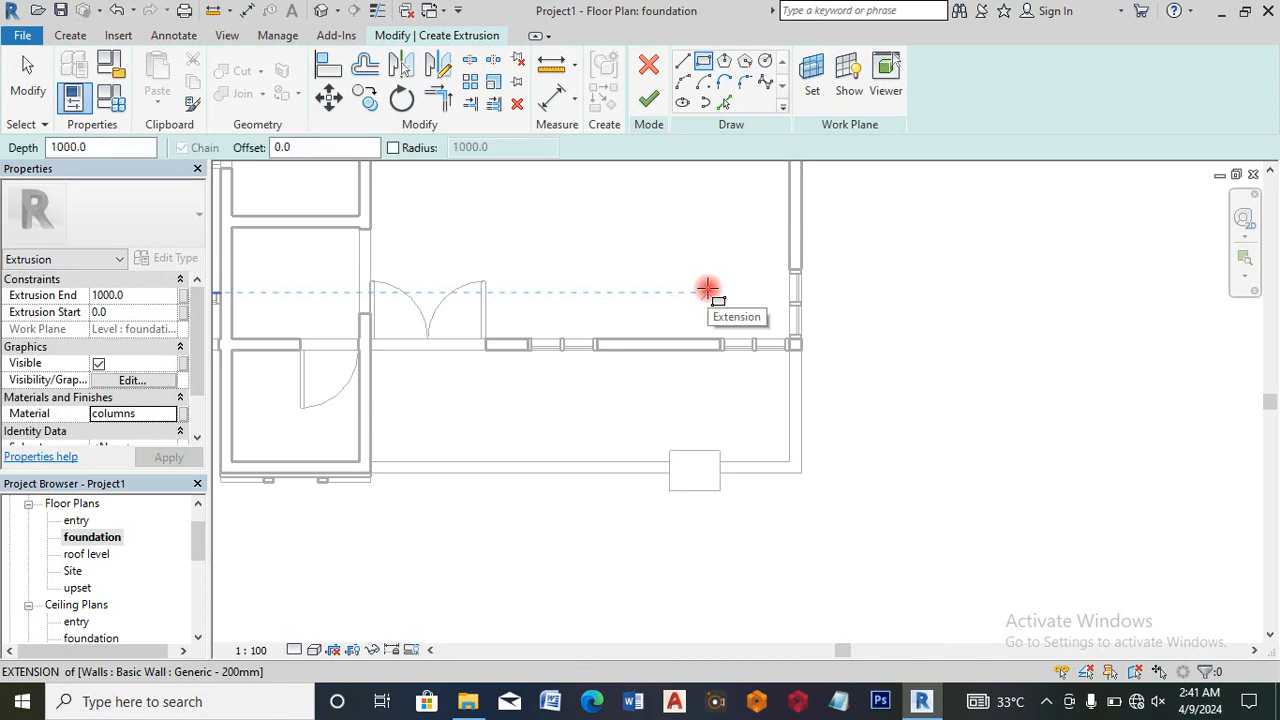
scroll(700, 471, "up", 5)
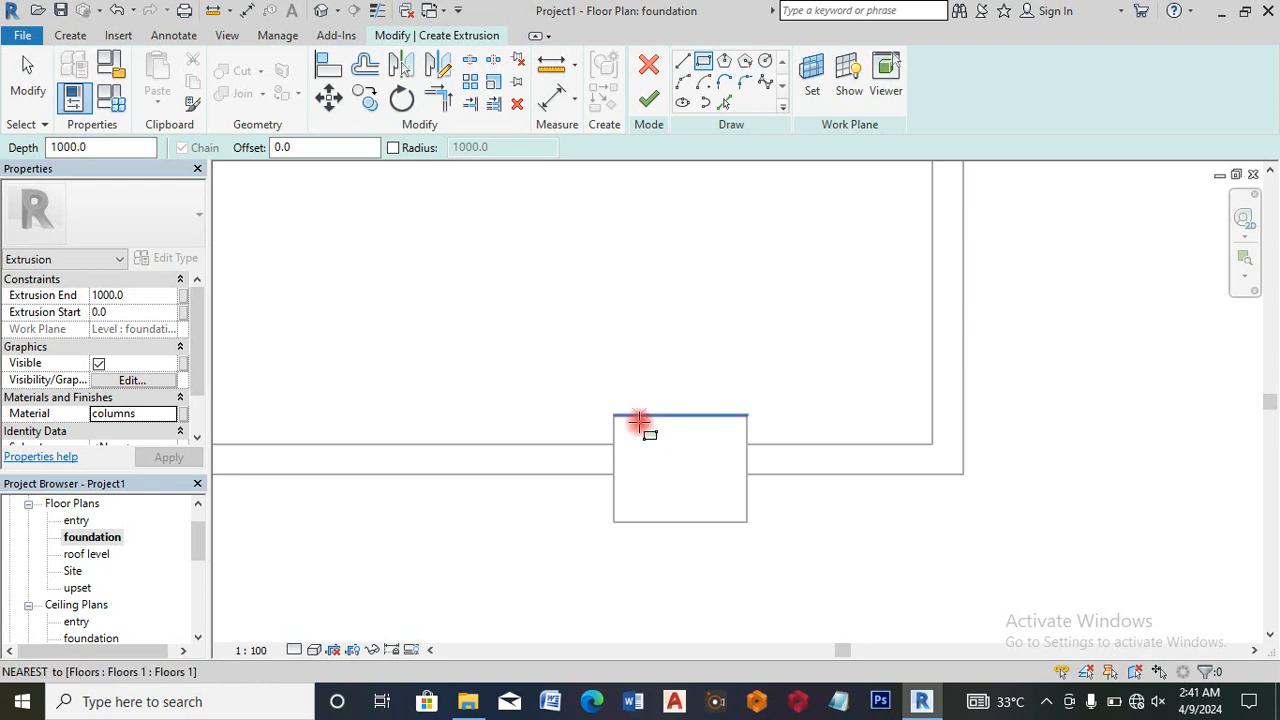
left_click(636, 428)
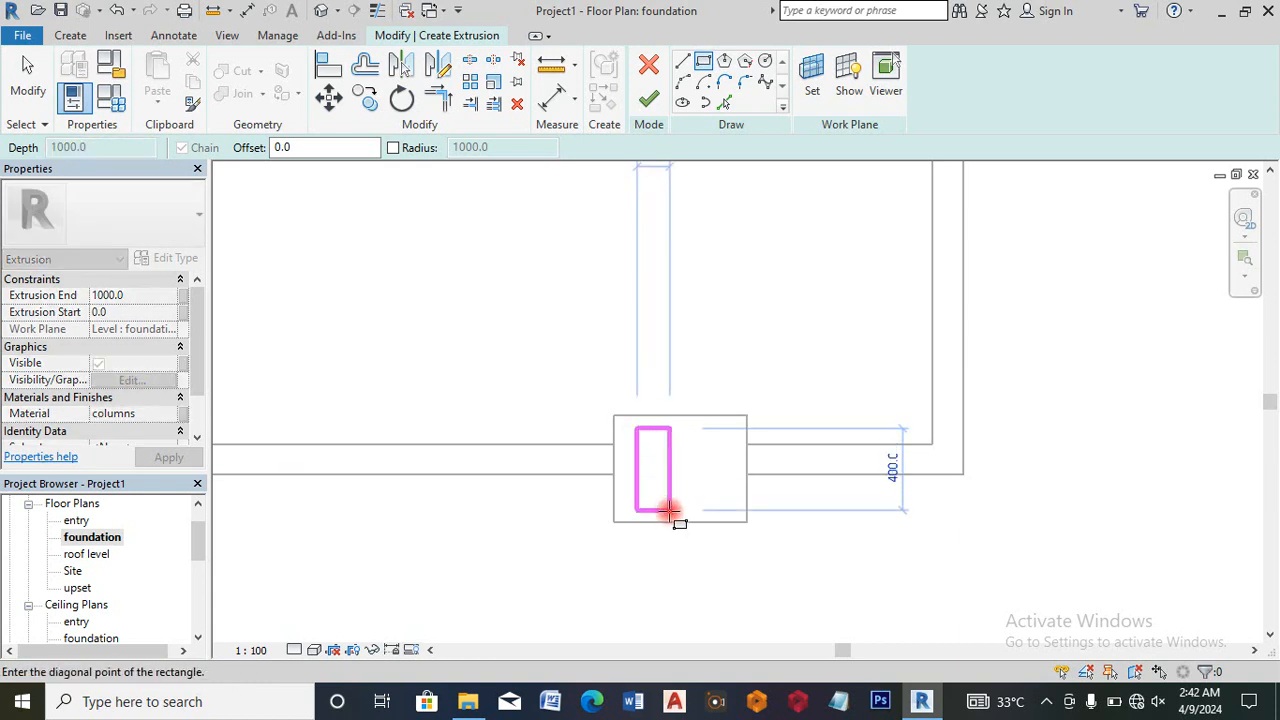
left_click(669, 510)
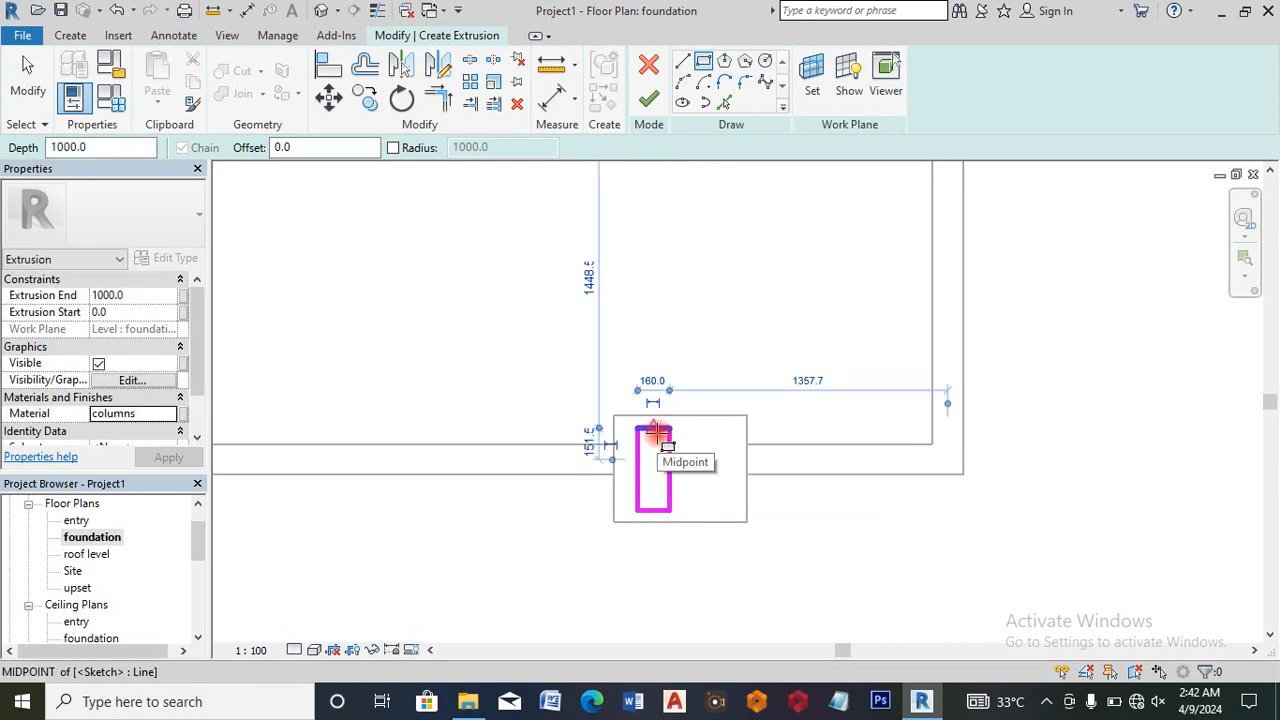
key("Escape")
key("Escape")
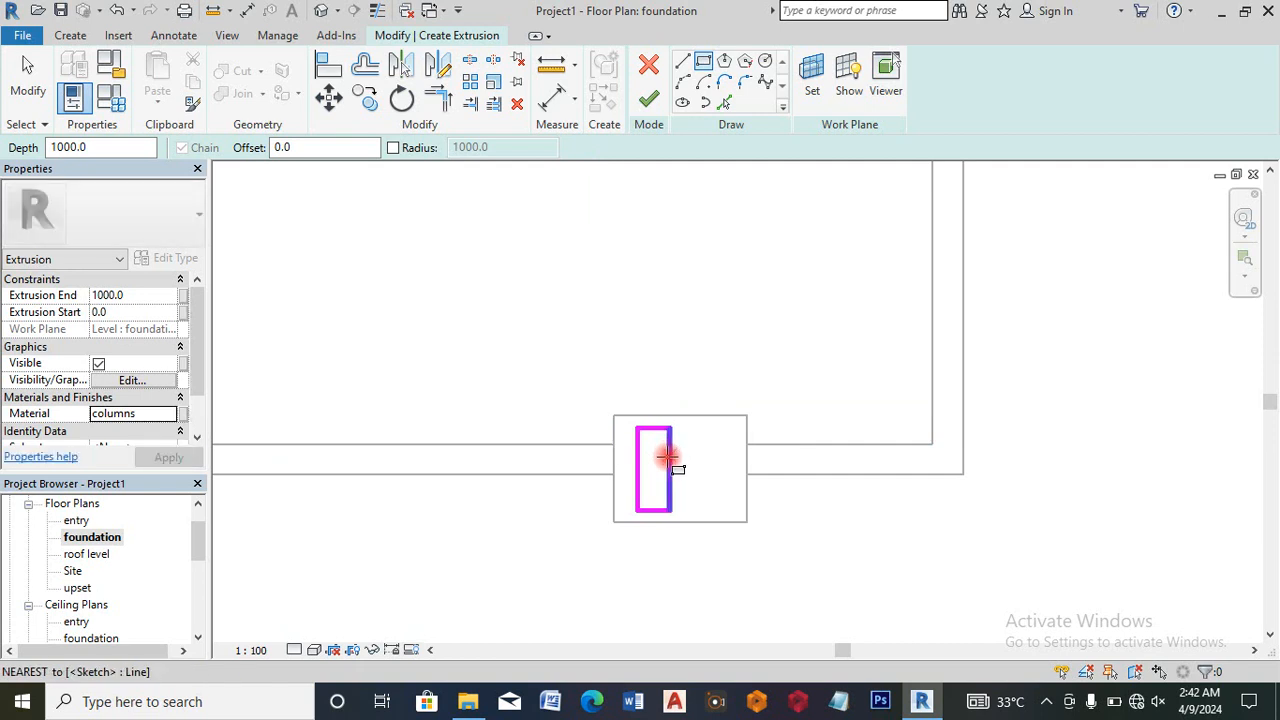
Step: Set the sketched rectangle's width to 300 mm
left_click(670, 462)
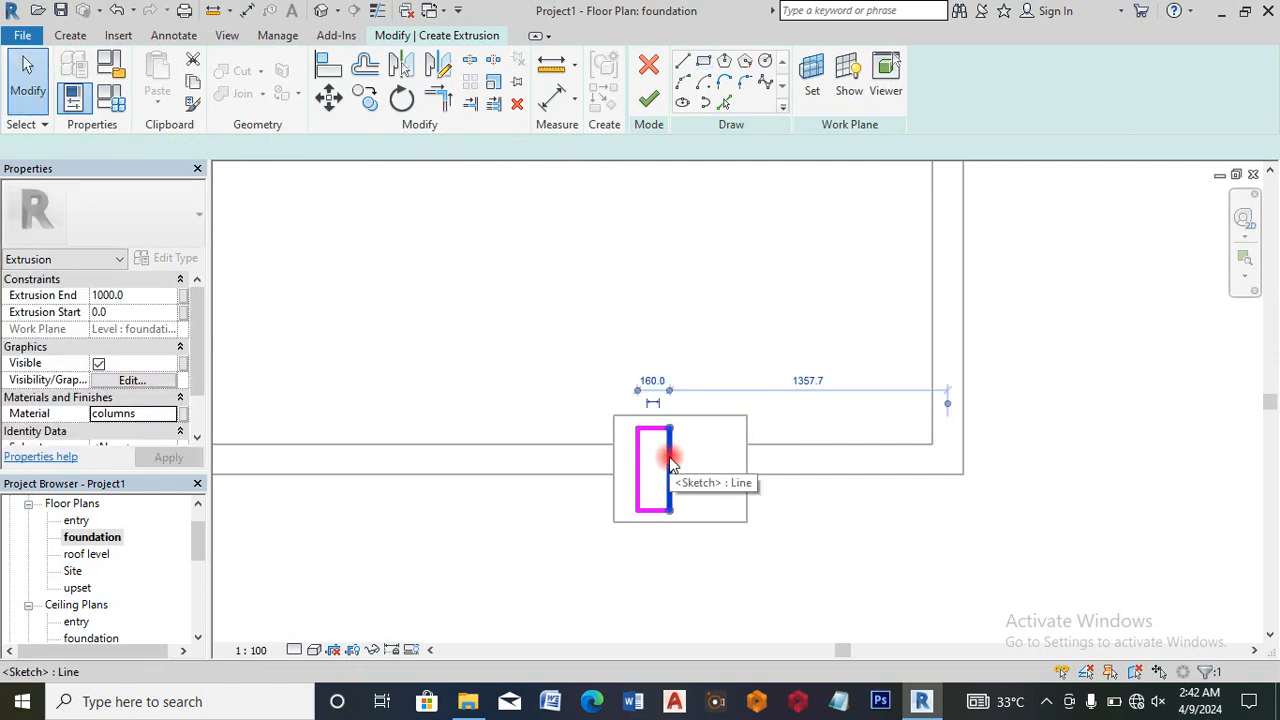
left_click(654, 380)
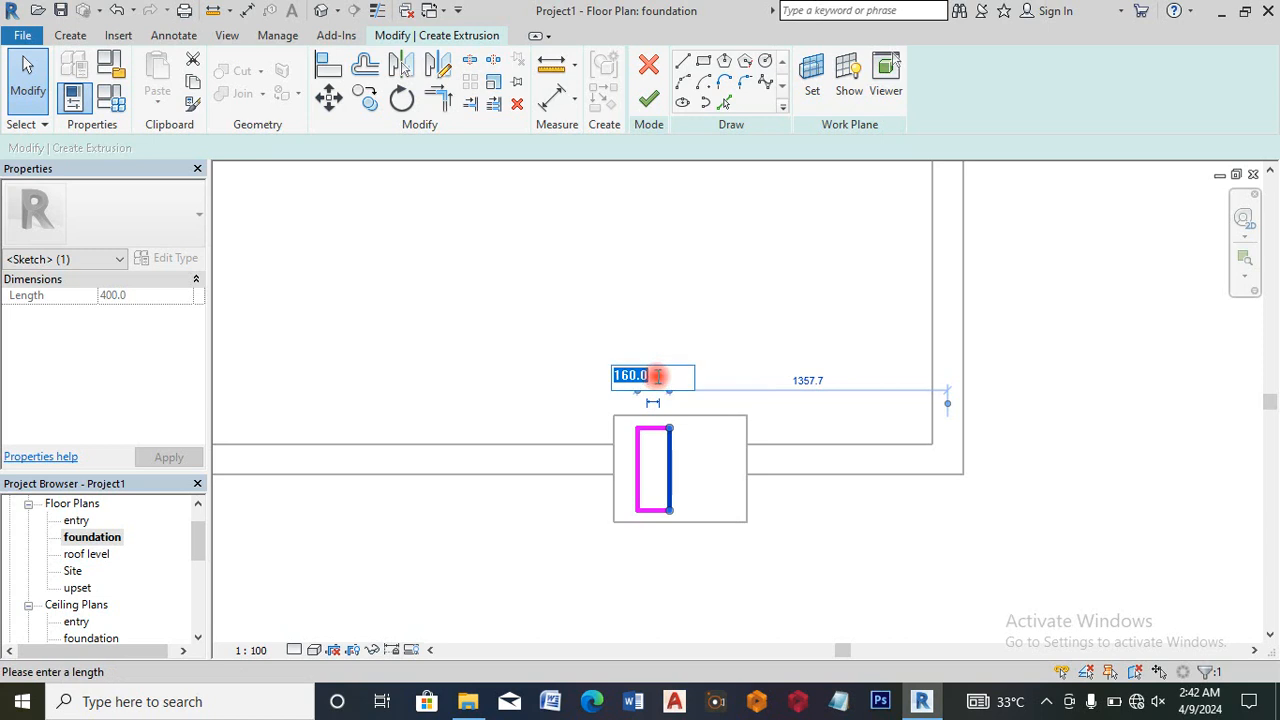
type("3")
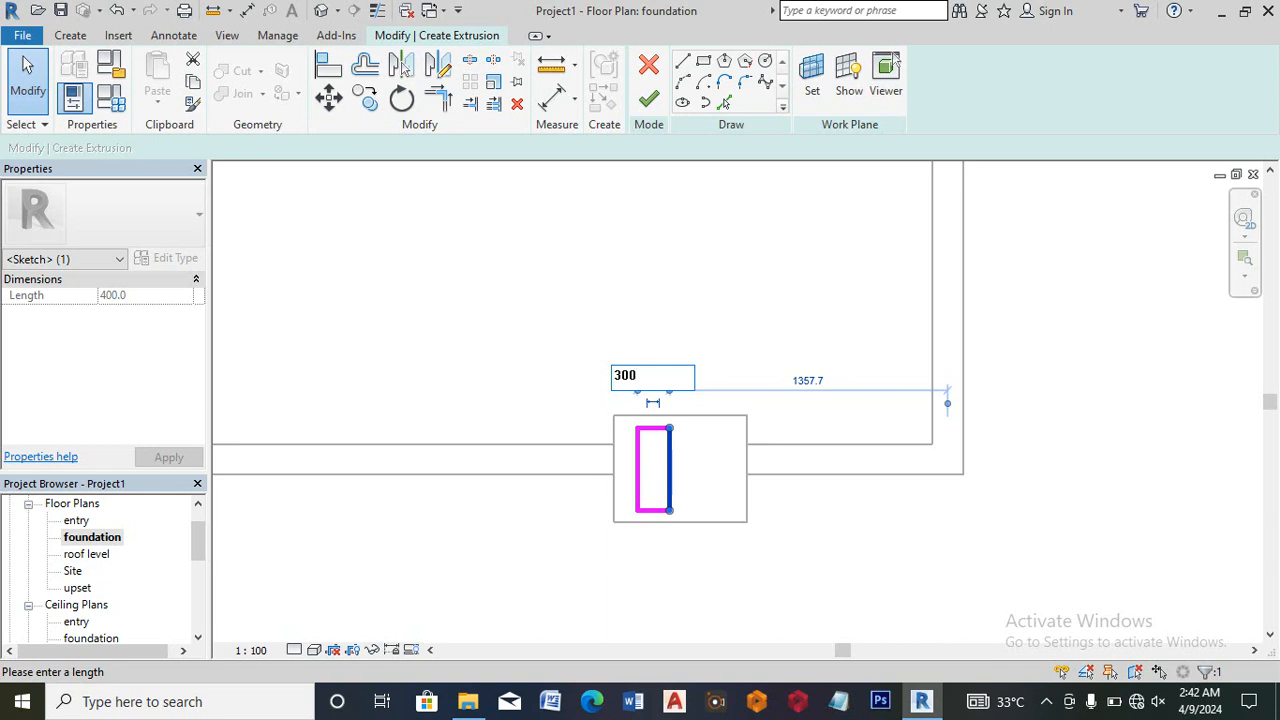
type("00")
key("Return")
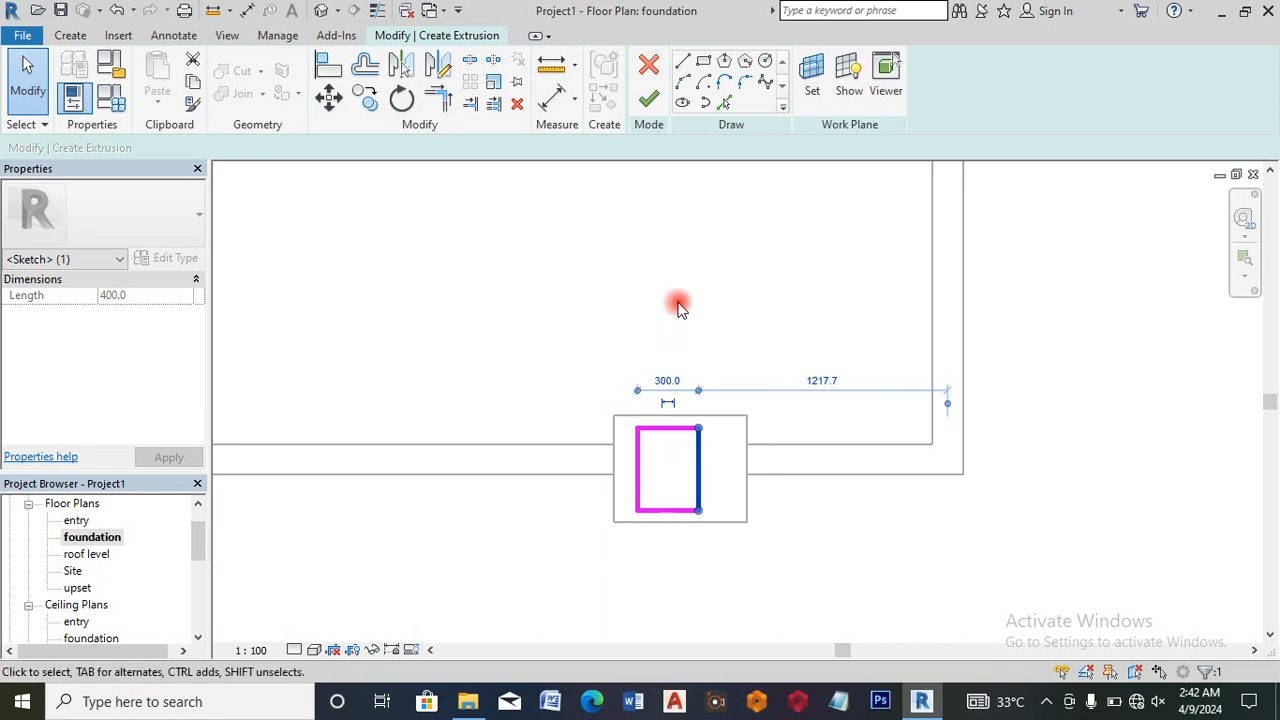
Step: Set the sketched rectangle's width to 200 mm and finish the extrusion sketch
left_click(668, 379)
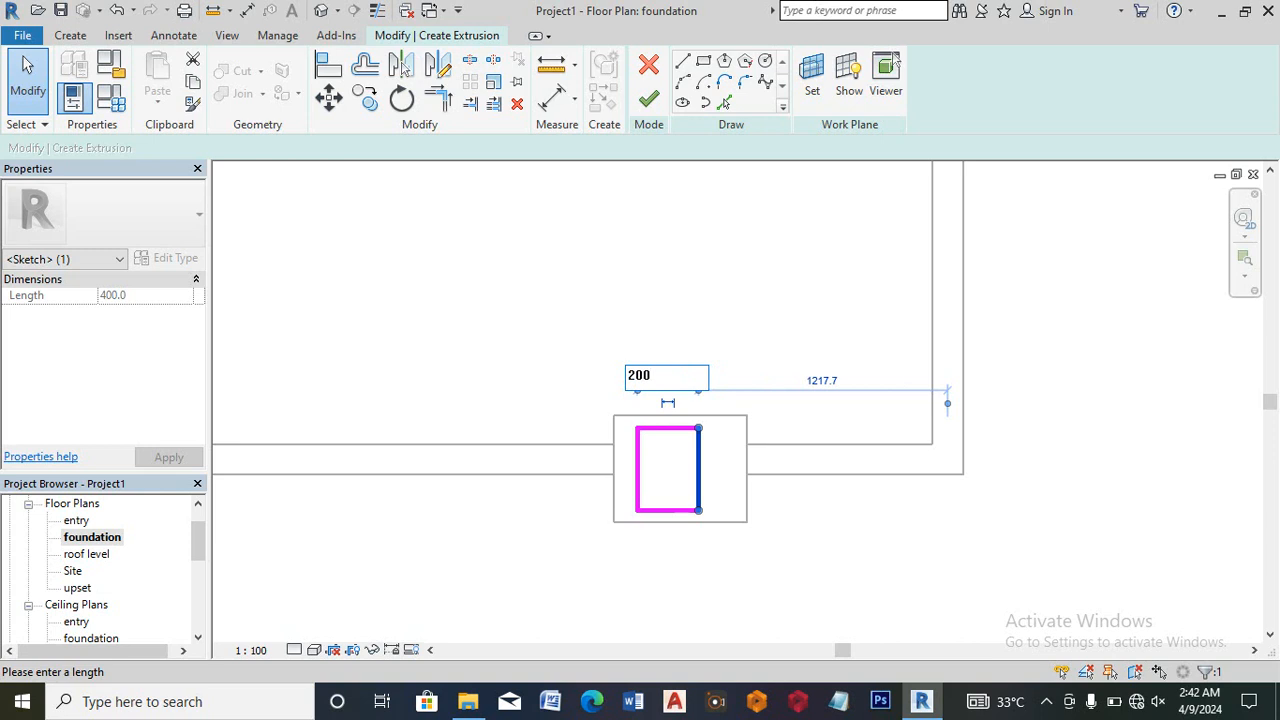
type("200")
key("Return")
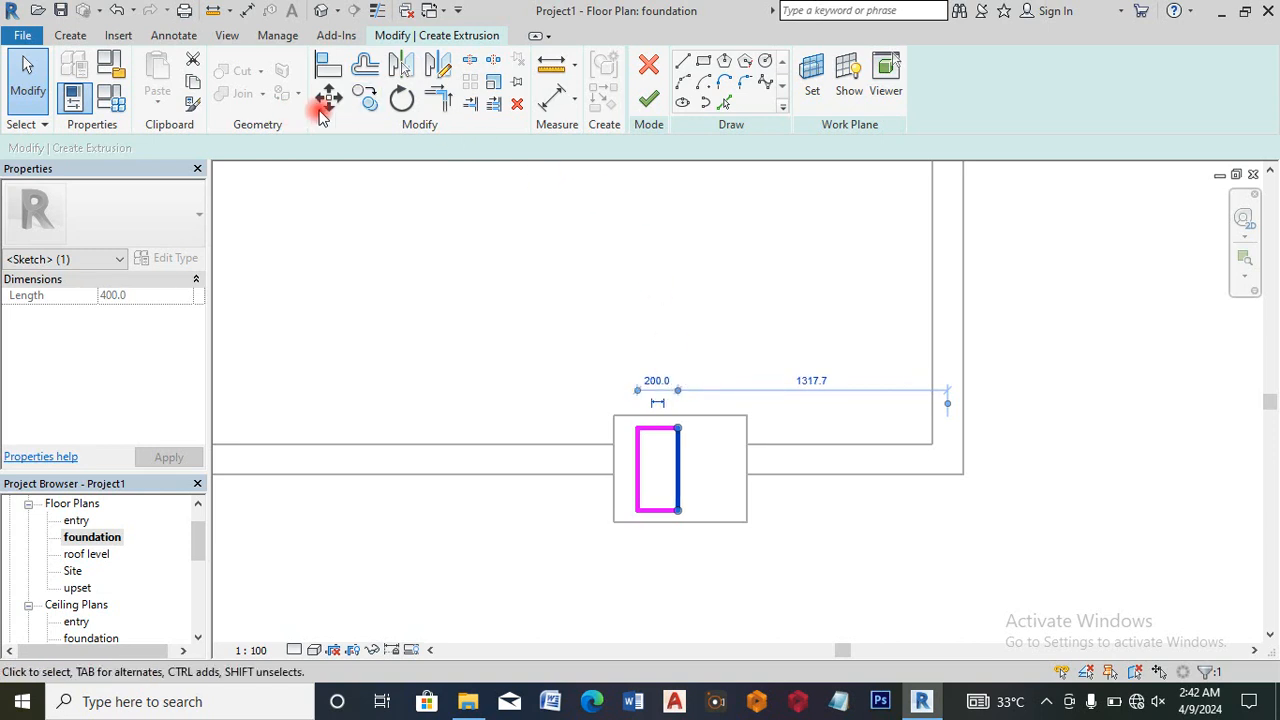
left_click(650, 98)
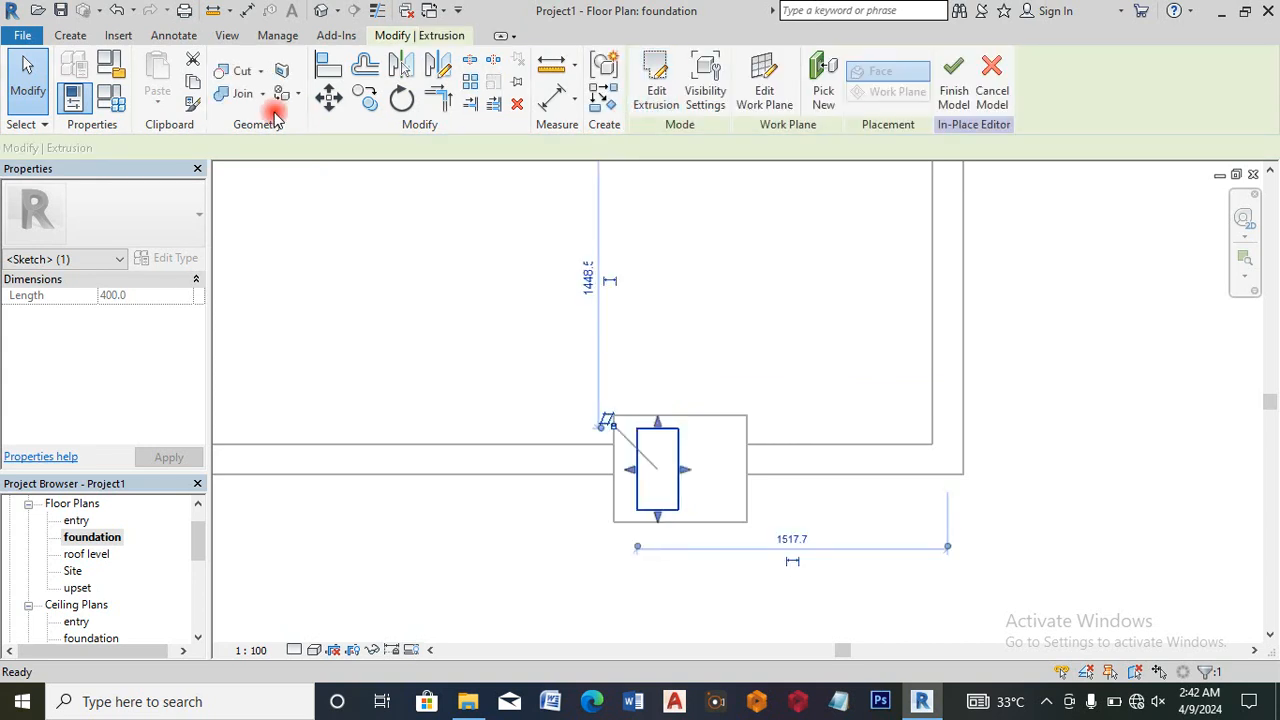
Step: Increase the column extrusion's depth so it rises slightly above the window heads, and finish the in-place model
left_click(175, 147)
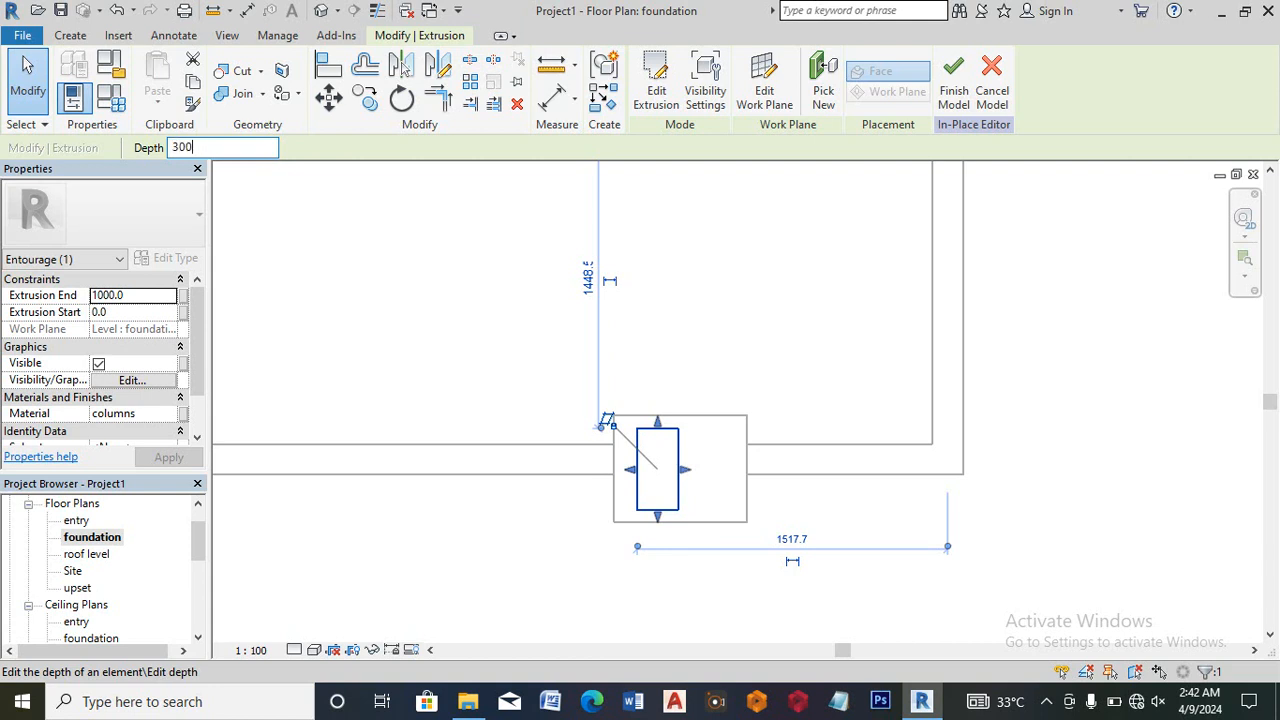
left_click(671, 314)
left_click(647, 88)
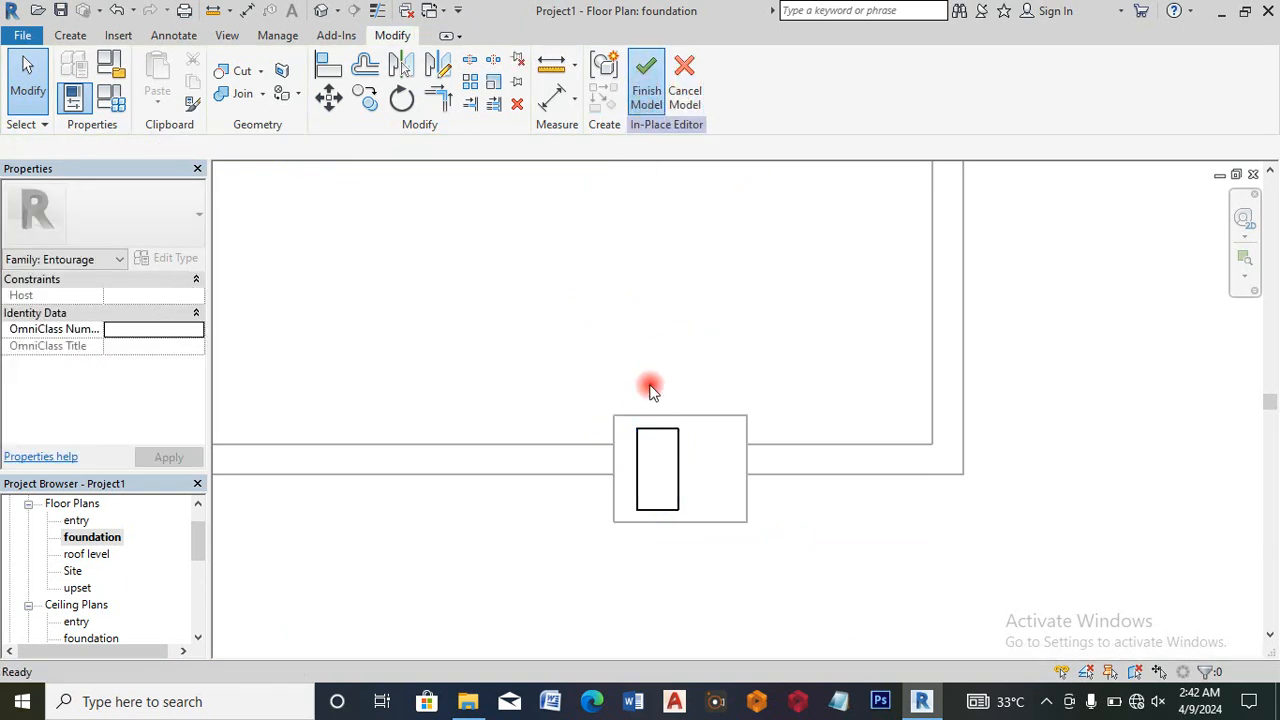
Step: Copy the column horizontally to the right so both stand side by side inside the porch block
left_click(665, 447)
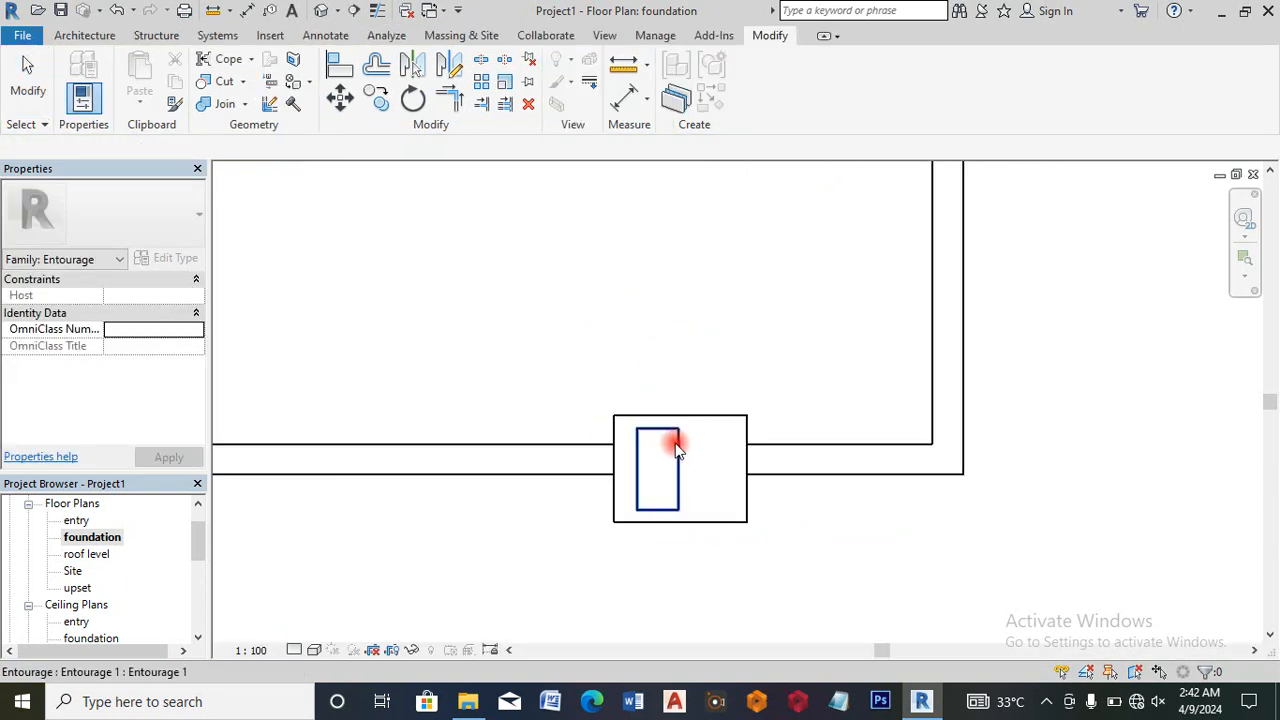
left_click(372, 100)
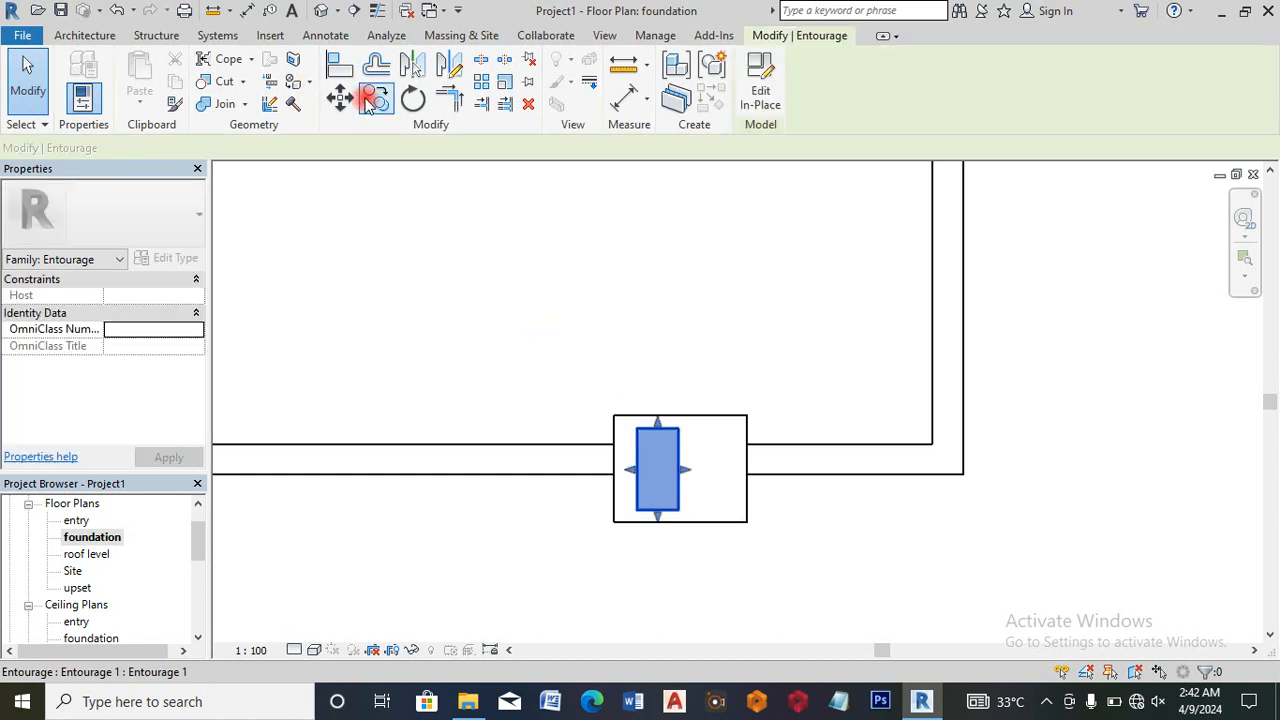
left_click(693, 470)
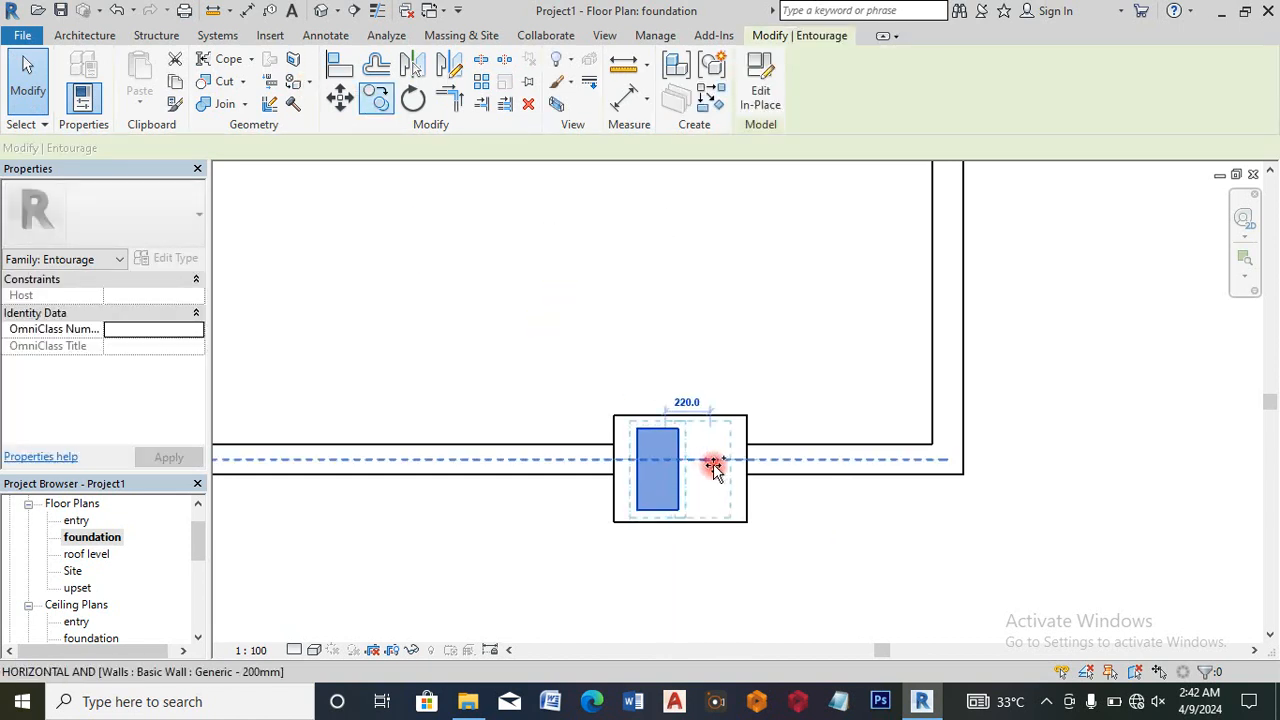
left_click(716, 464)
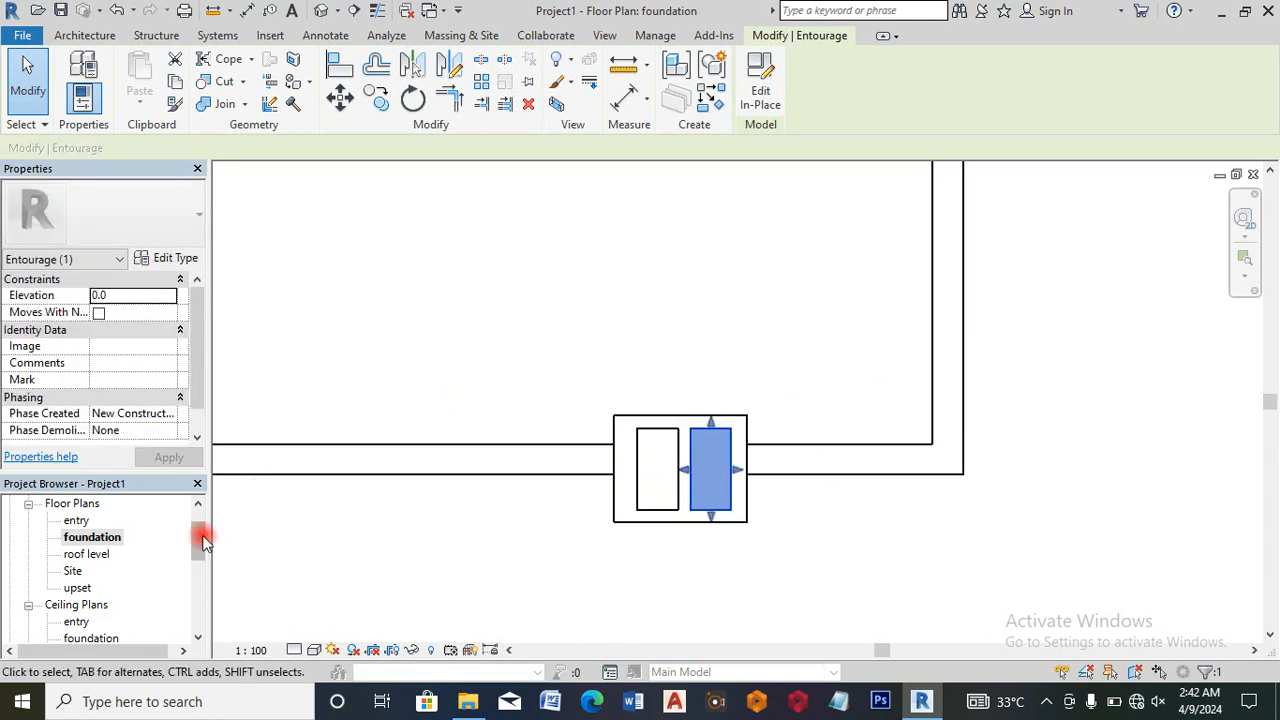
Step: Open the South elevation showing the two porch columns and clear the selection
left_click_drag(203, 540, 194, 571)
left_click(77, 588)
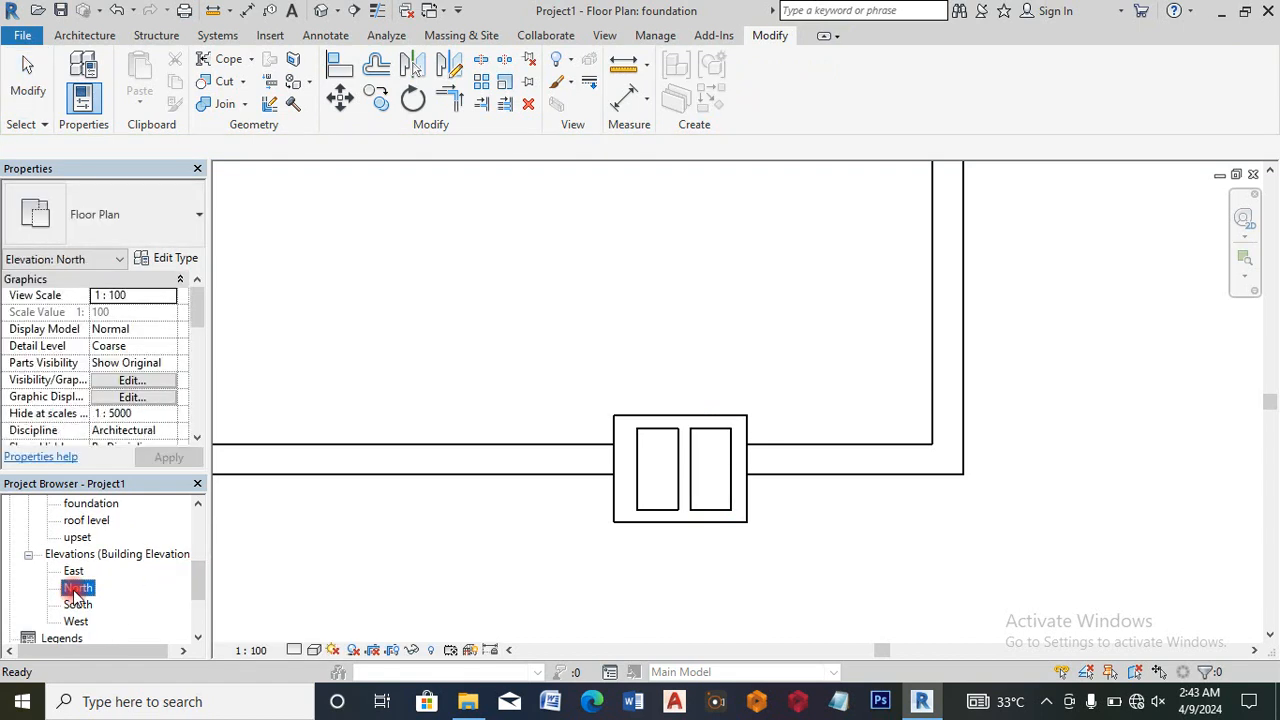
double_click(77, 605)
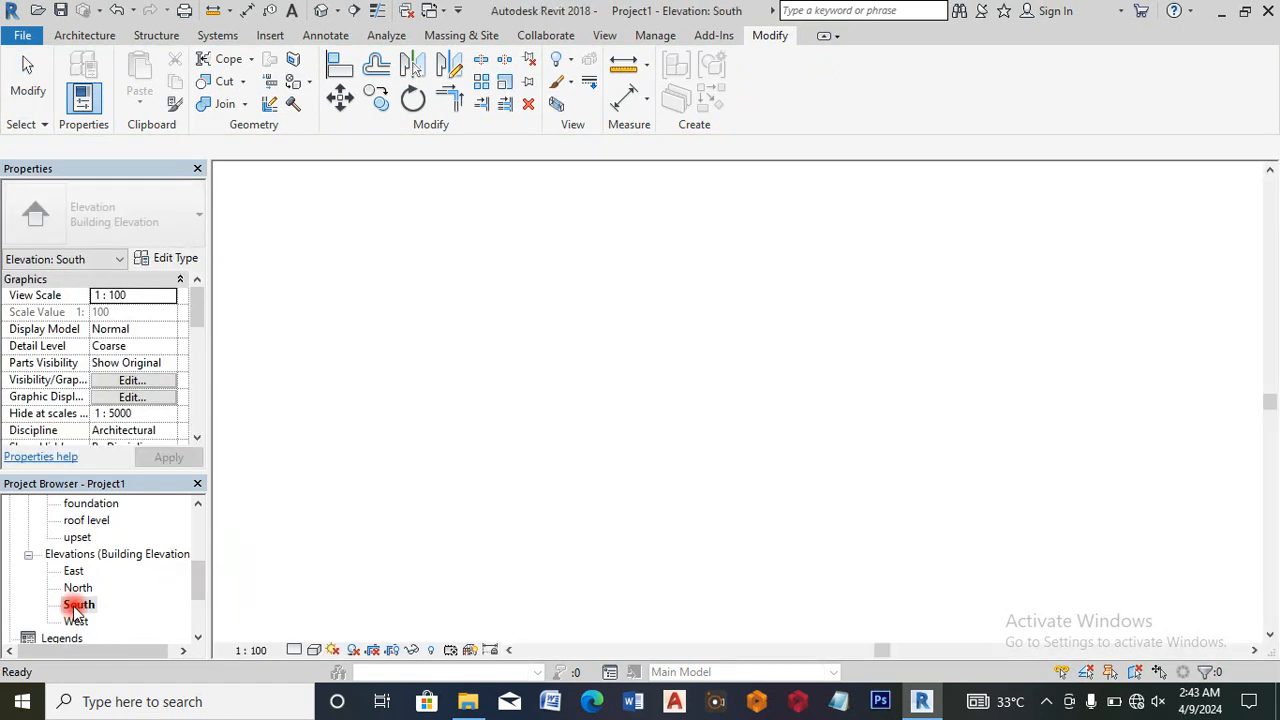
scroll(789, 420, "up", 2)
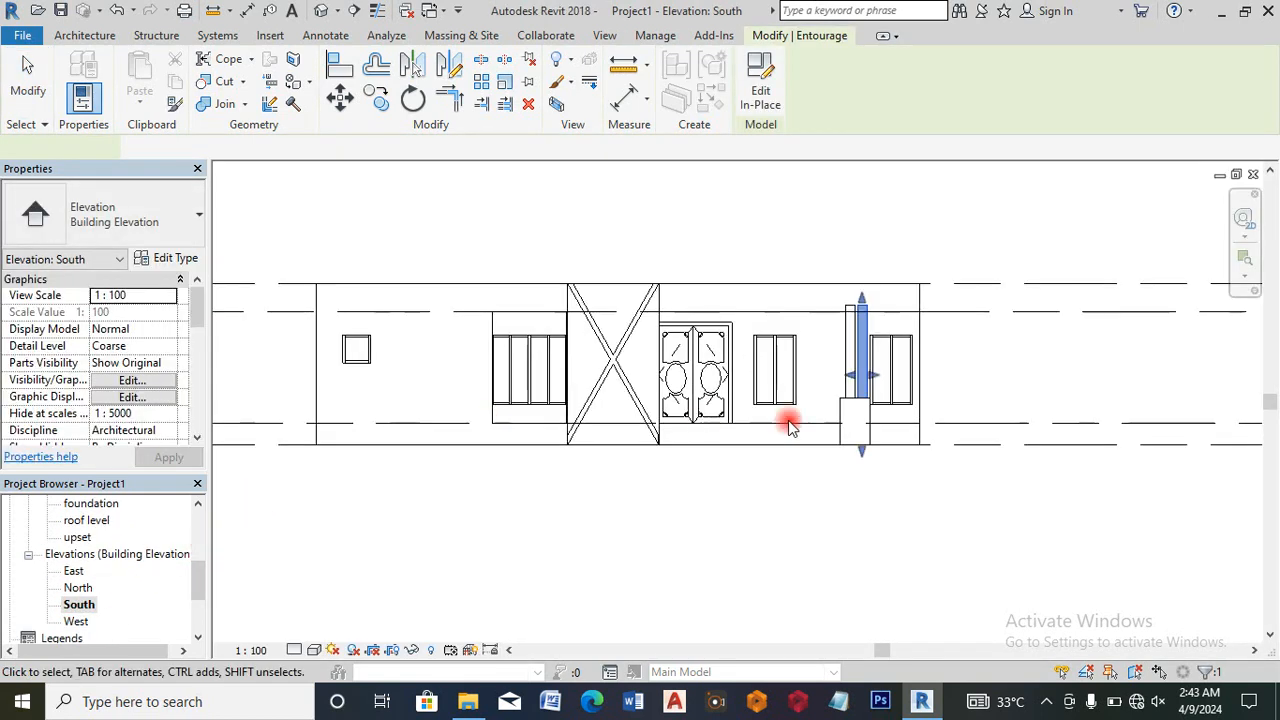
left_click(872, 508)
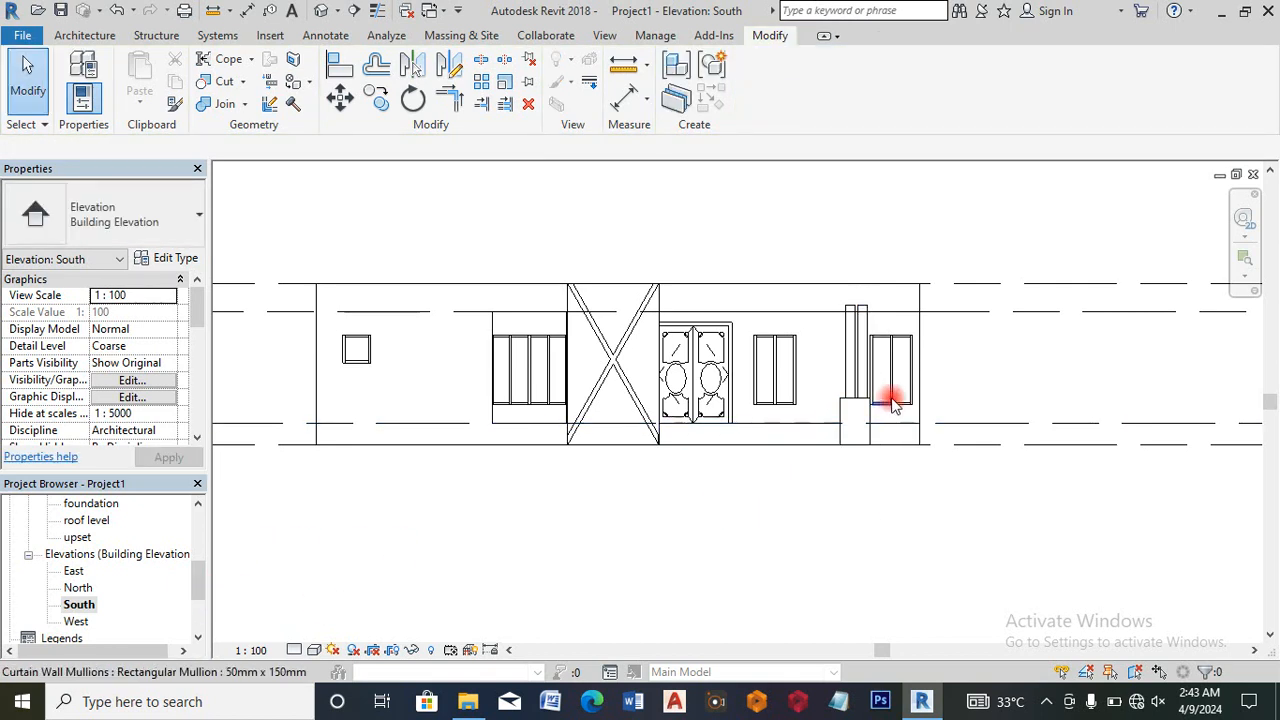
Step: Nudge the left porch column slightly to the left on its block to widen the gap between the columns
scroll(893, 402, "up", 5)
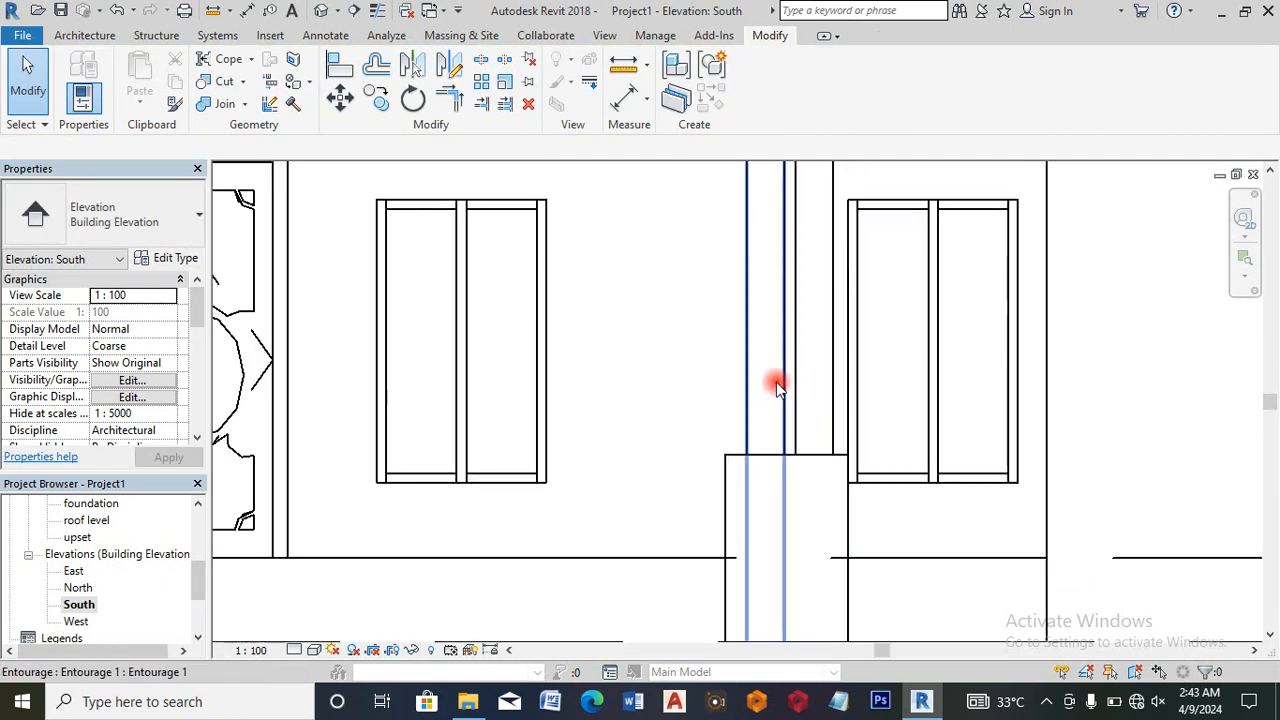
left_click(754, 388)
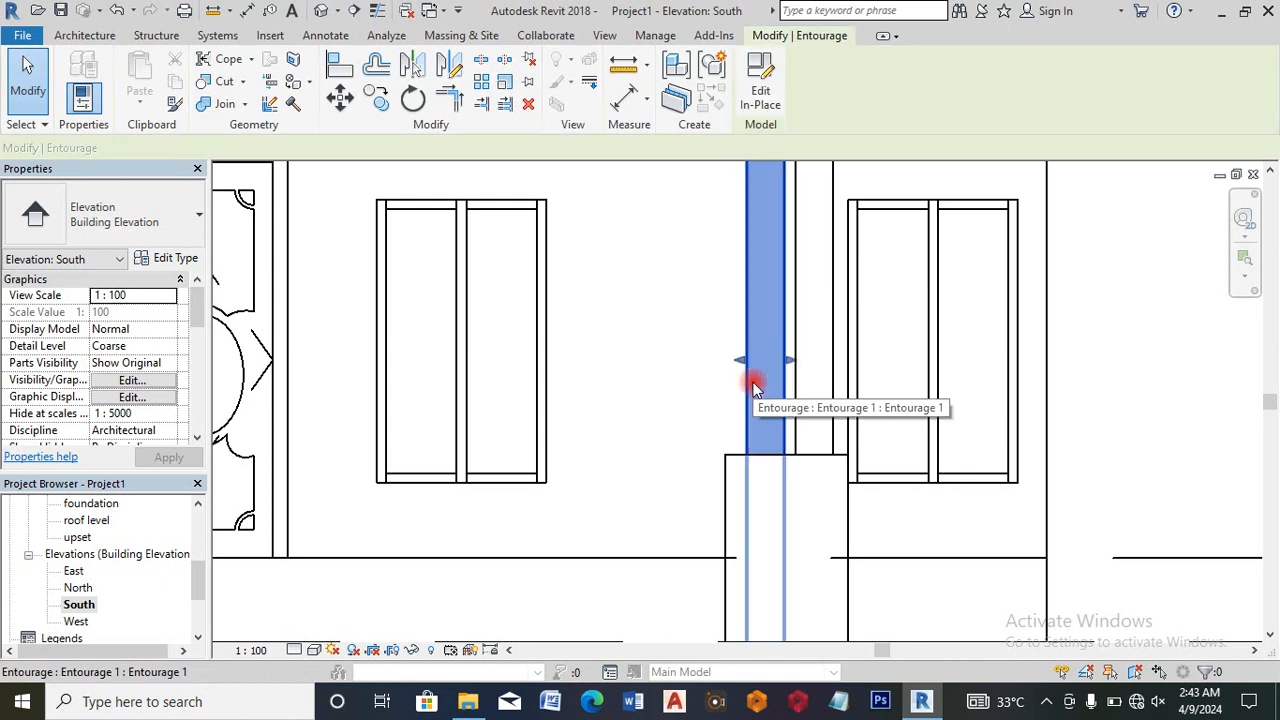
key("Left")
key("Left")
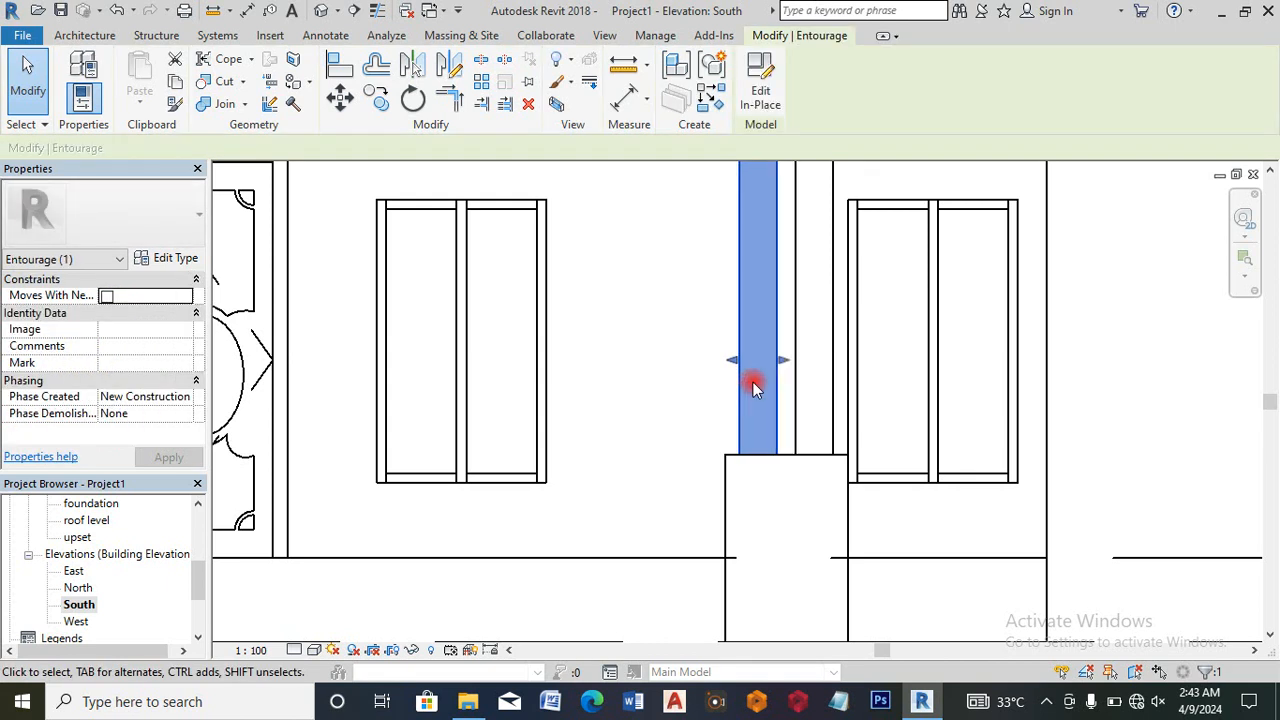
Step: View the porch columns on the South elevation in the Realistic visual style and return the view to Hidden Line
left_click(314, 650)
left_click(360, 611)
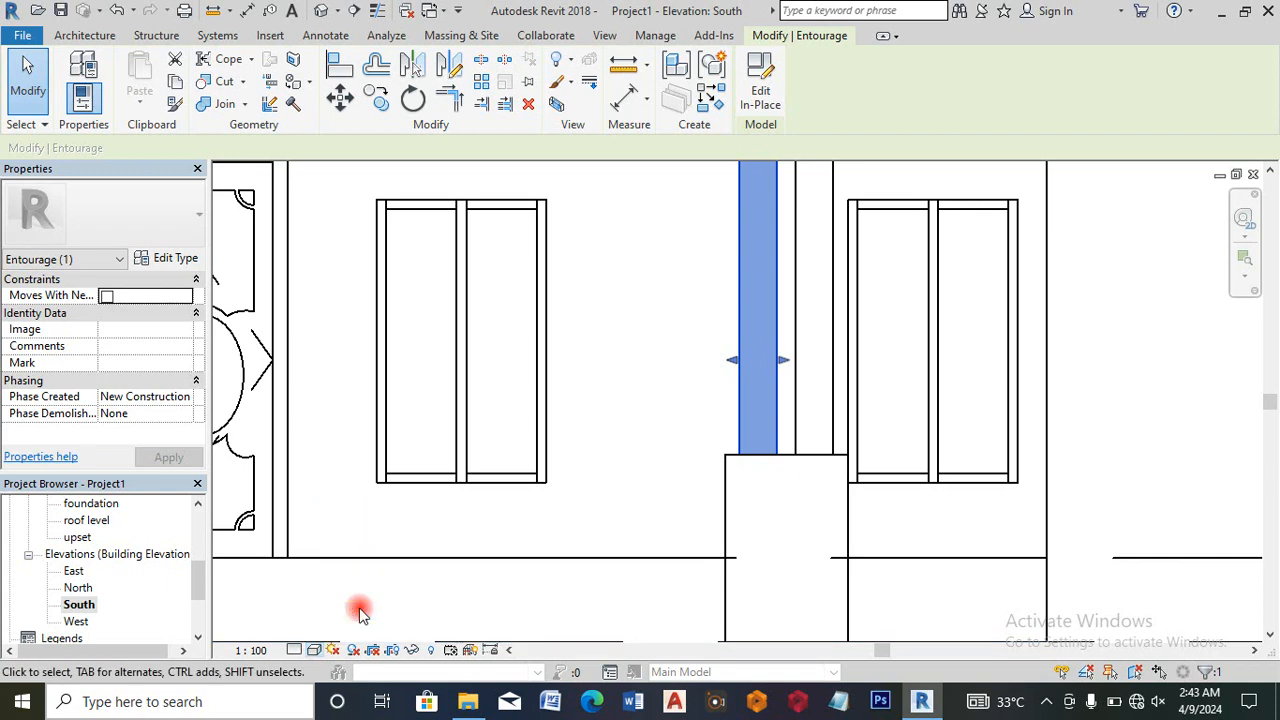
scroll(462, 462, "down", 2)
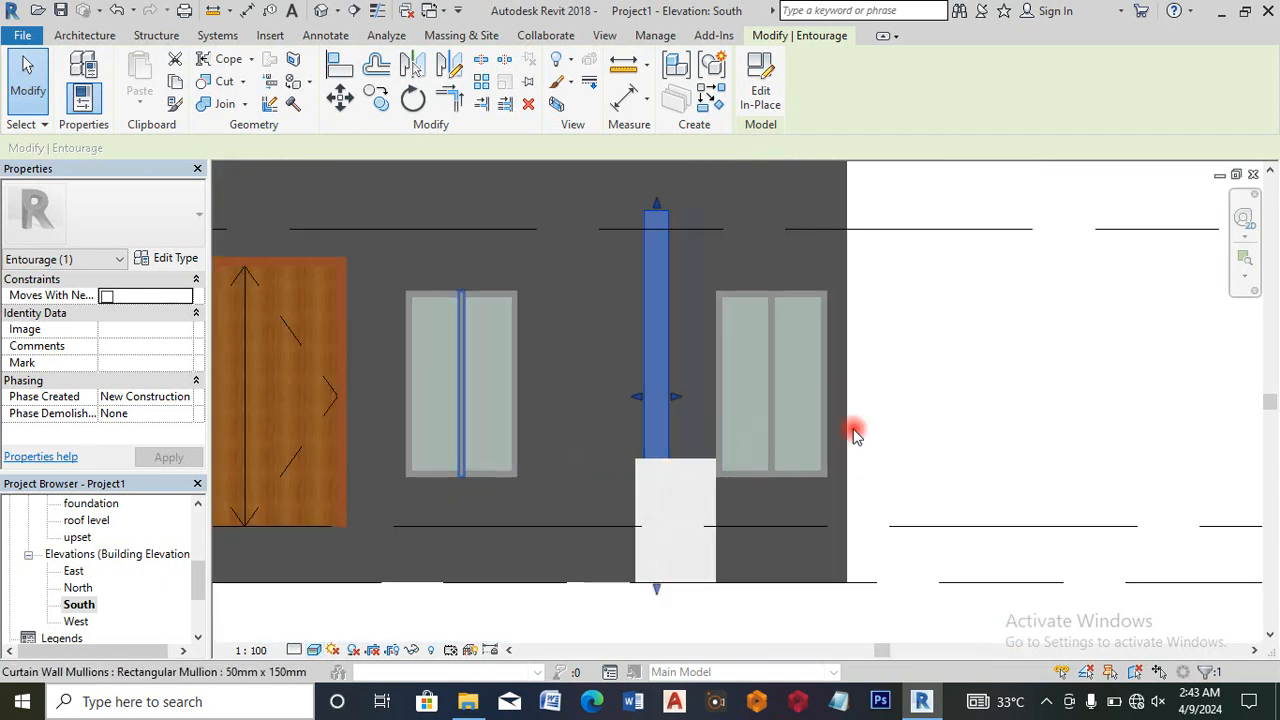
left_click(945, 418)
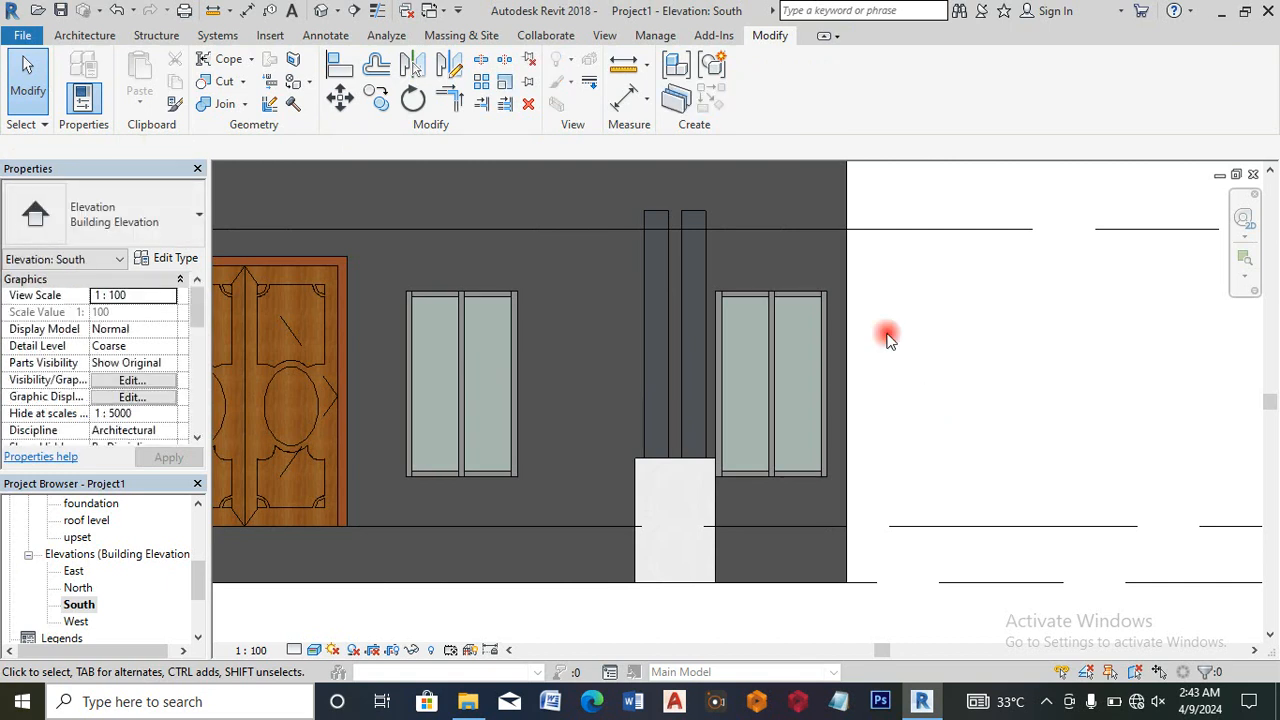
scroll(886, 334, "down", 2)
scroll(970, 316, "down", 1)
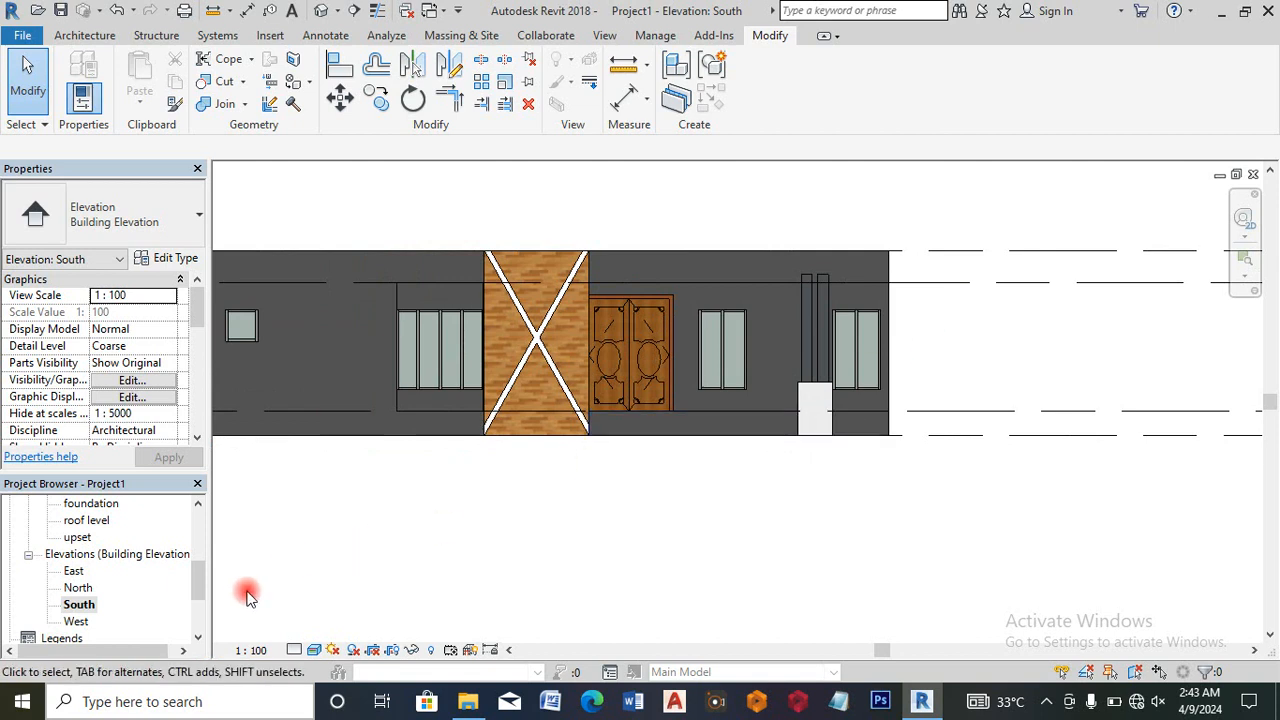
left_click(316, 652)
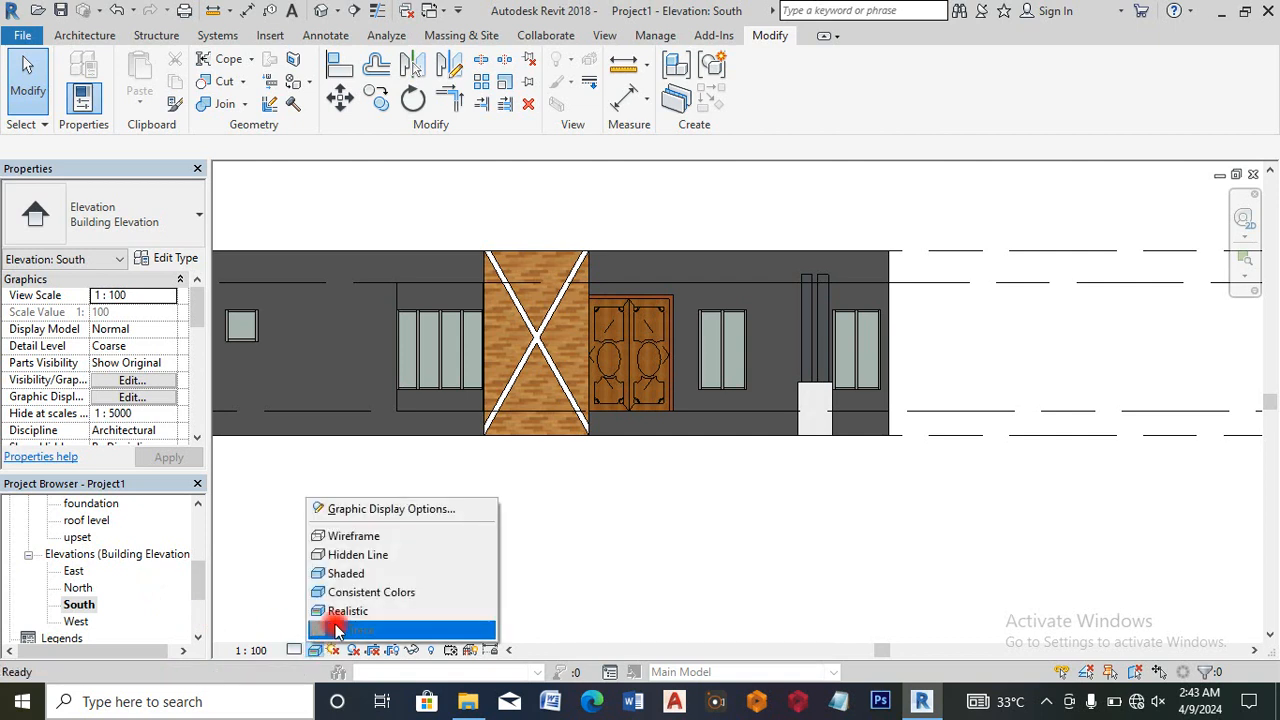
left_click(362, 556)
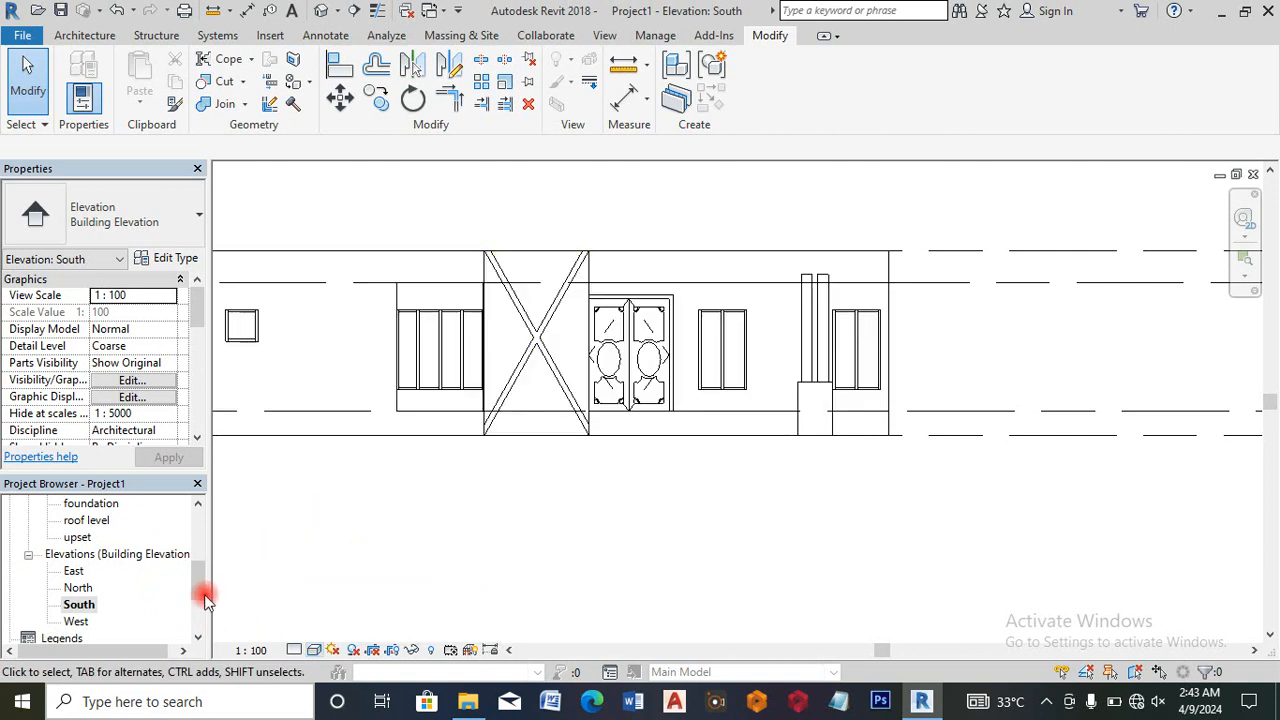
Step: Open the foundation floor plan and create an in-place model in the Furniture category named Furniture 1
left_click_drag(203, 594, 203, 543)
left_click(110, 574)
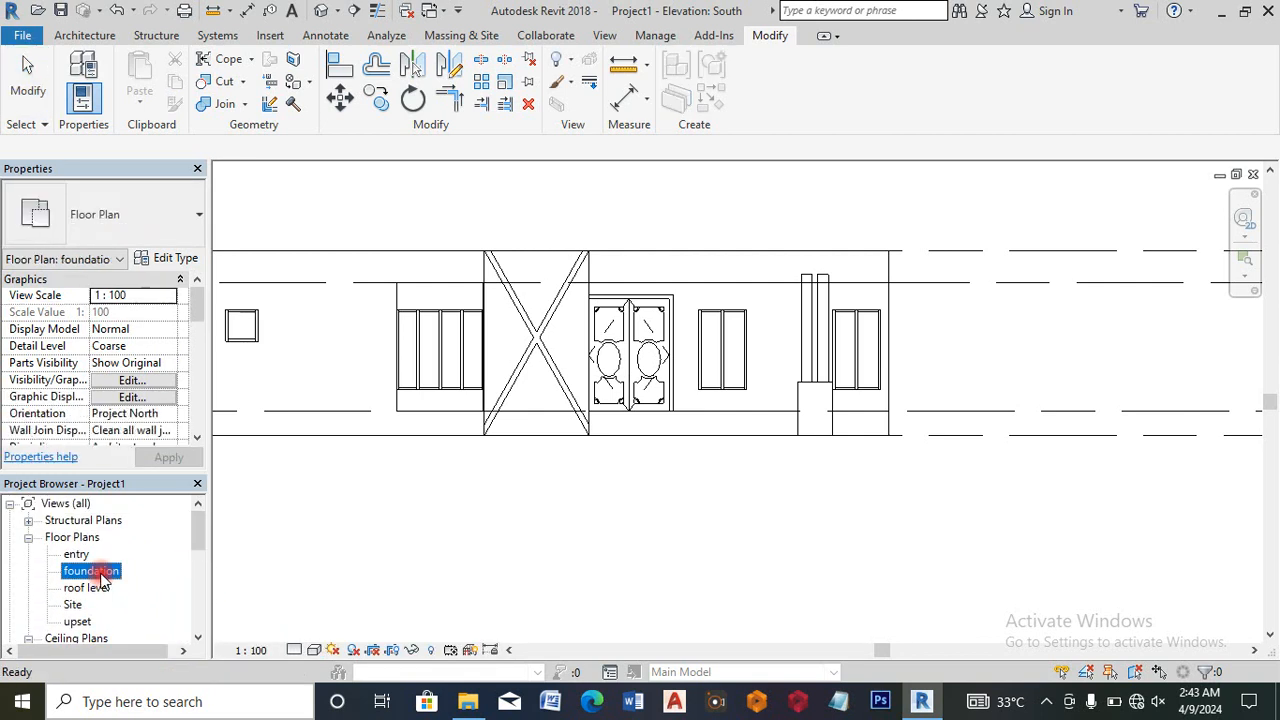
double_click(100, 576)
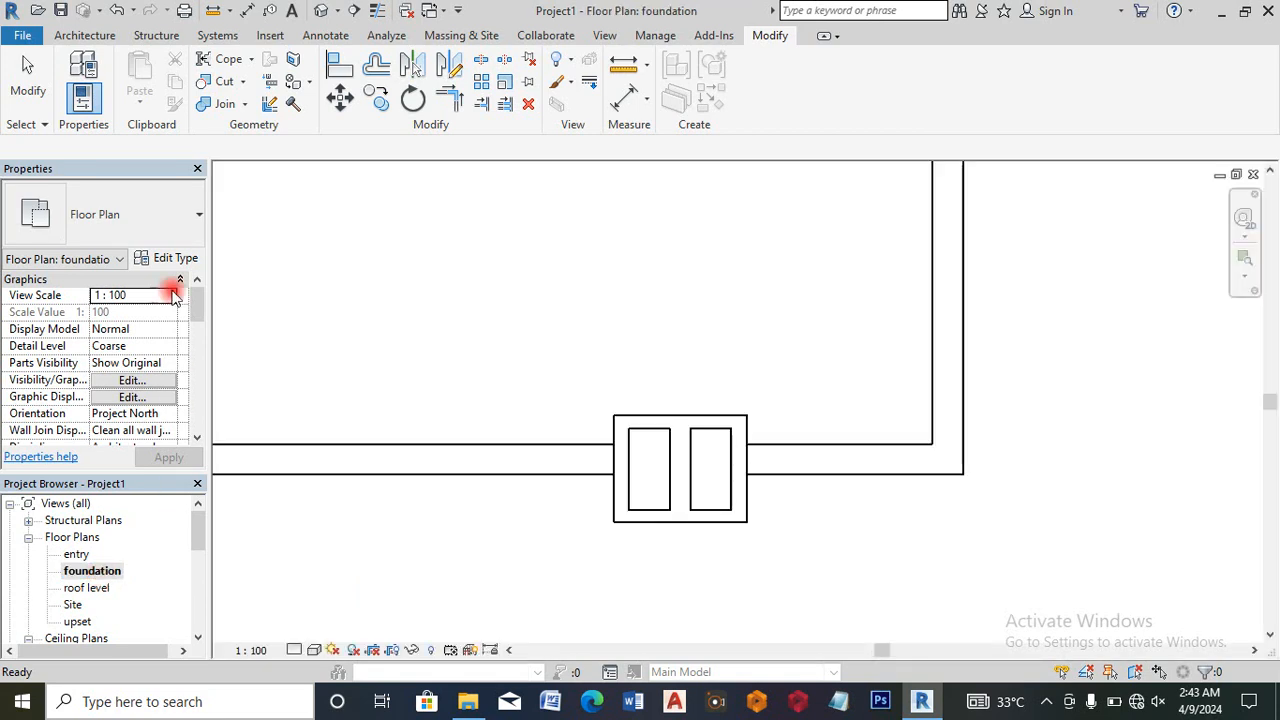
left_click(88, 40)
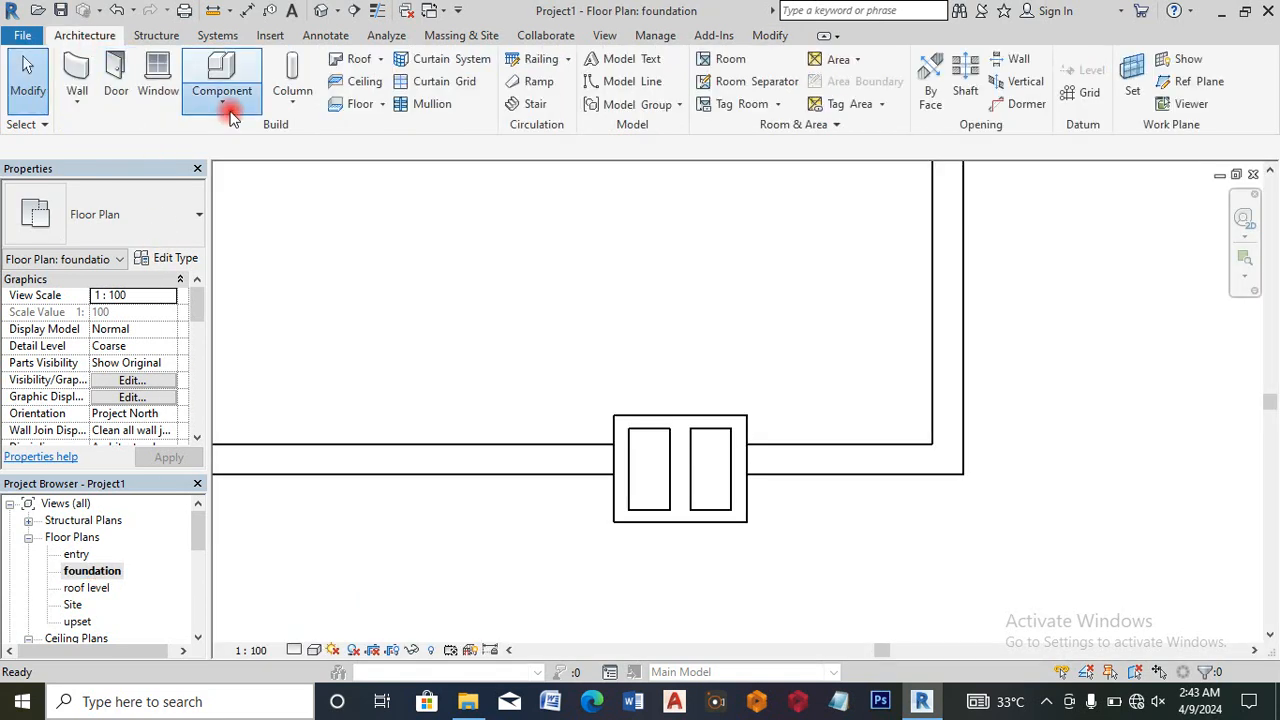
left_click(224, 102)
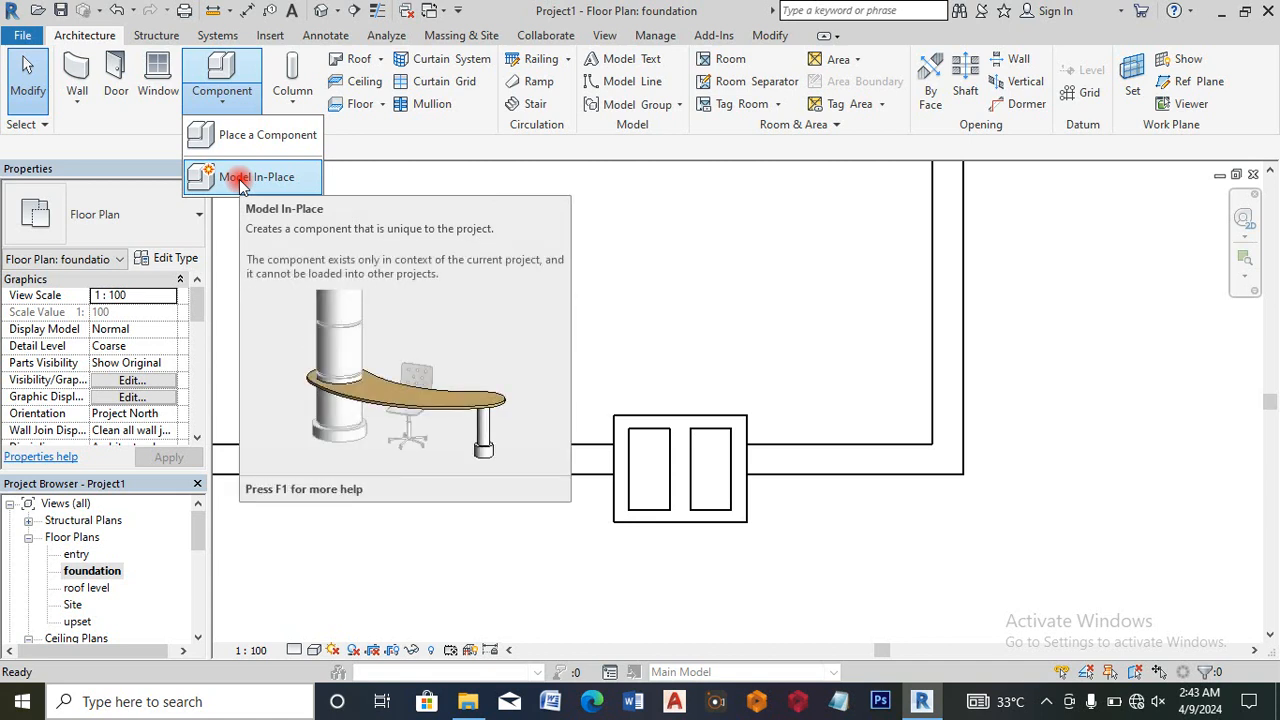
left_click(241, 187)
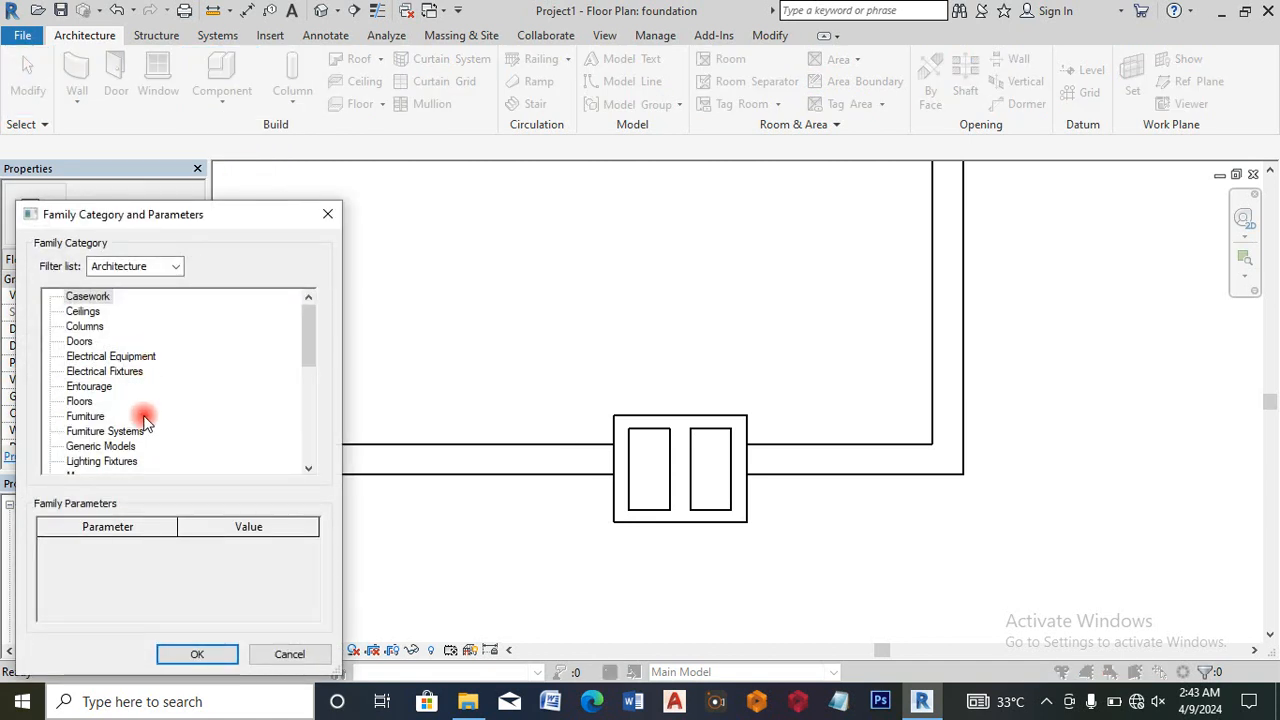
double_click(86, 416)
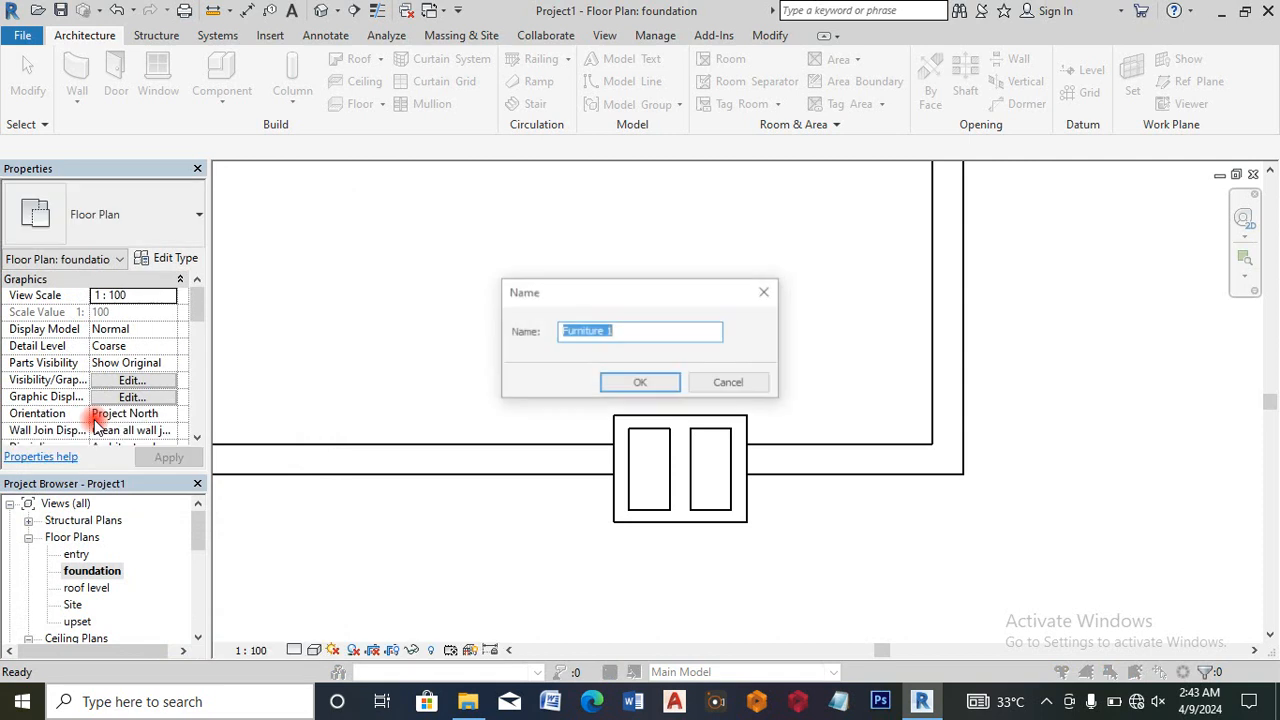
left_click(668, 387)
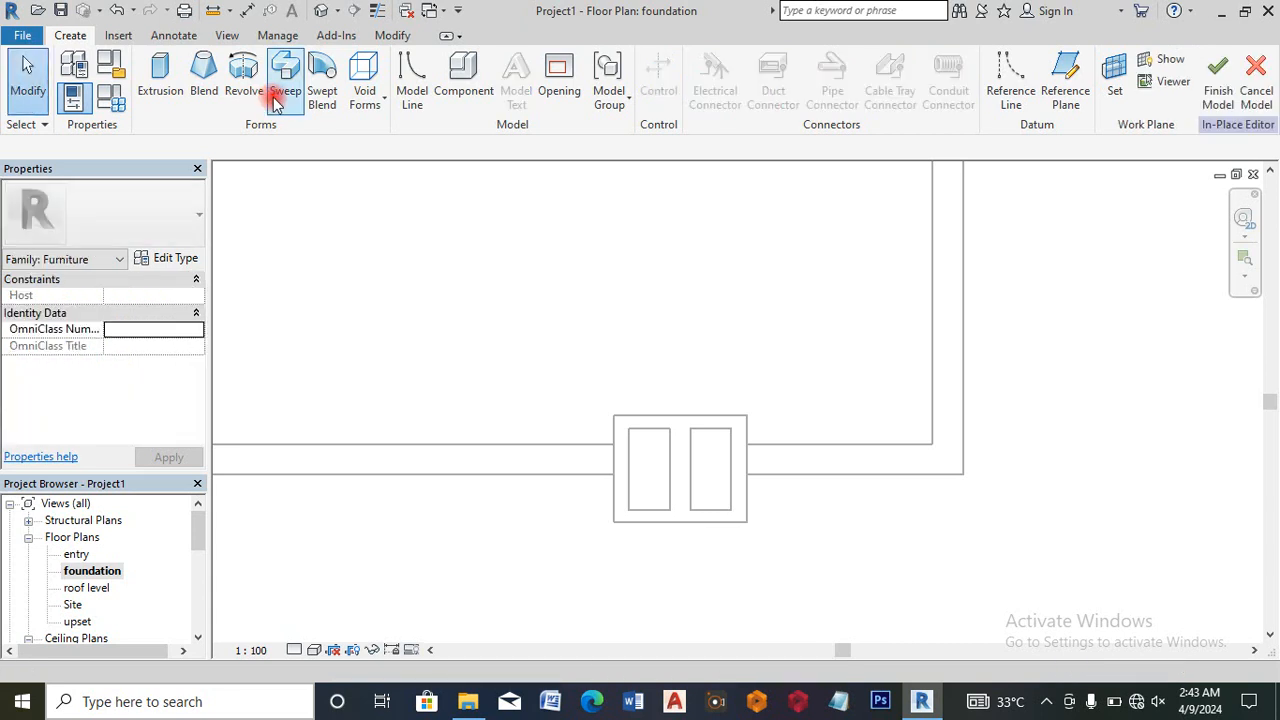
Step: Sketch a sweep path 5595 mm along the porch's outer front edge, continuing up its outer side edge to the building corner
left_click(277, 100)
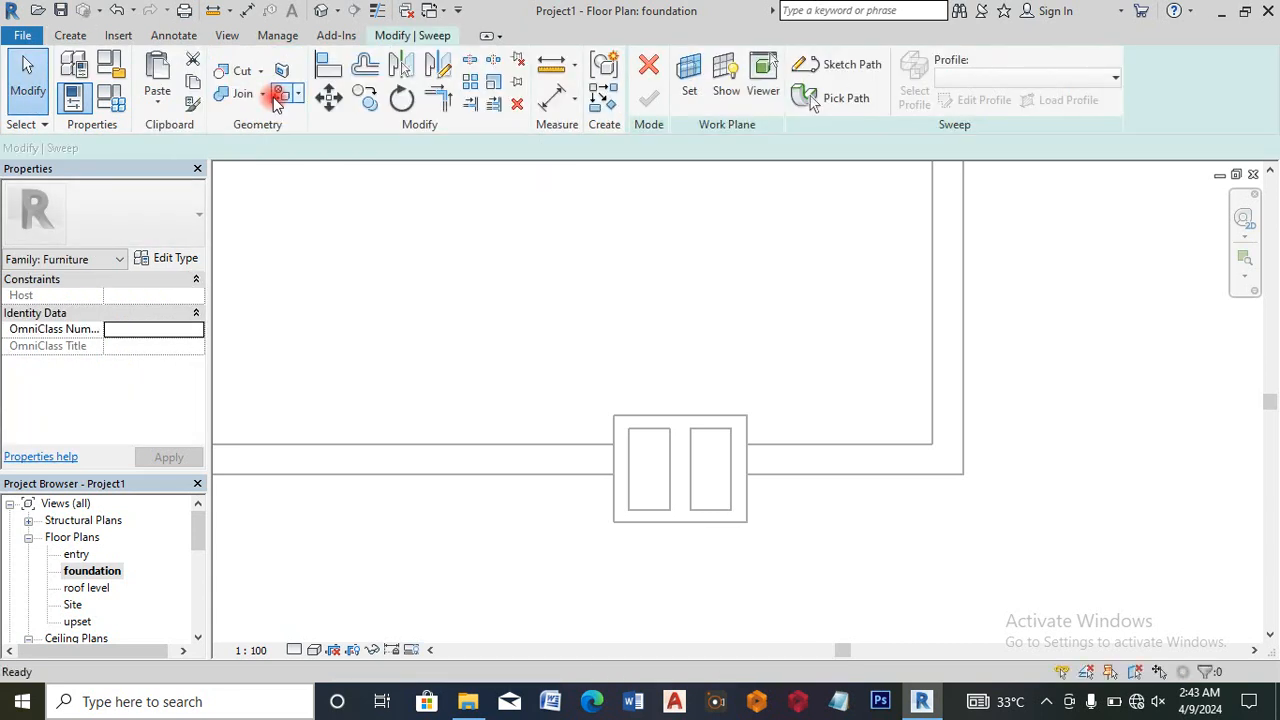
left_click(830, 80)
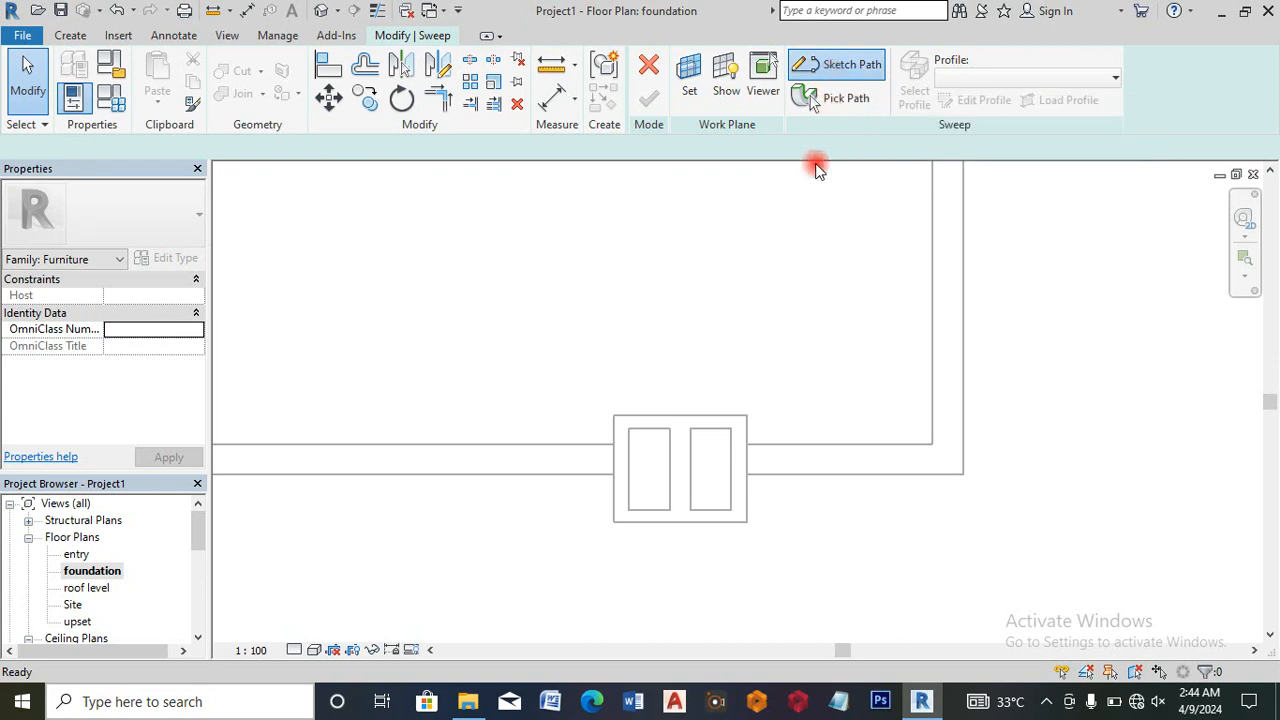
scroll(845, 270, "down", 1)
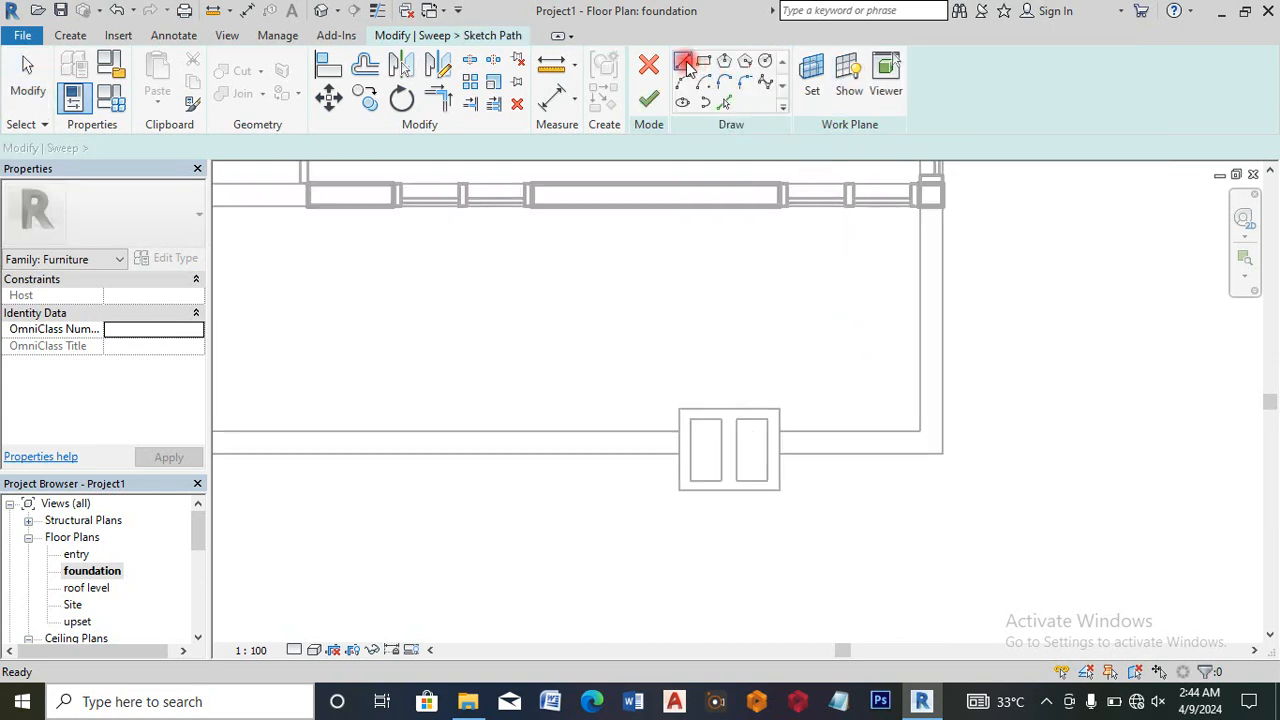
scroll(869, 323, "down", 1)
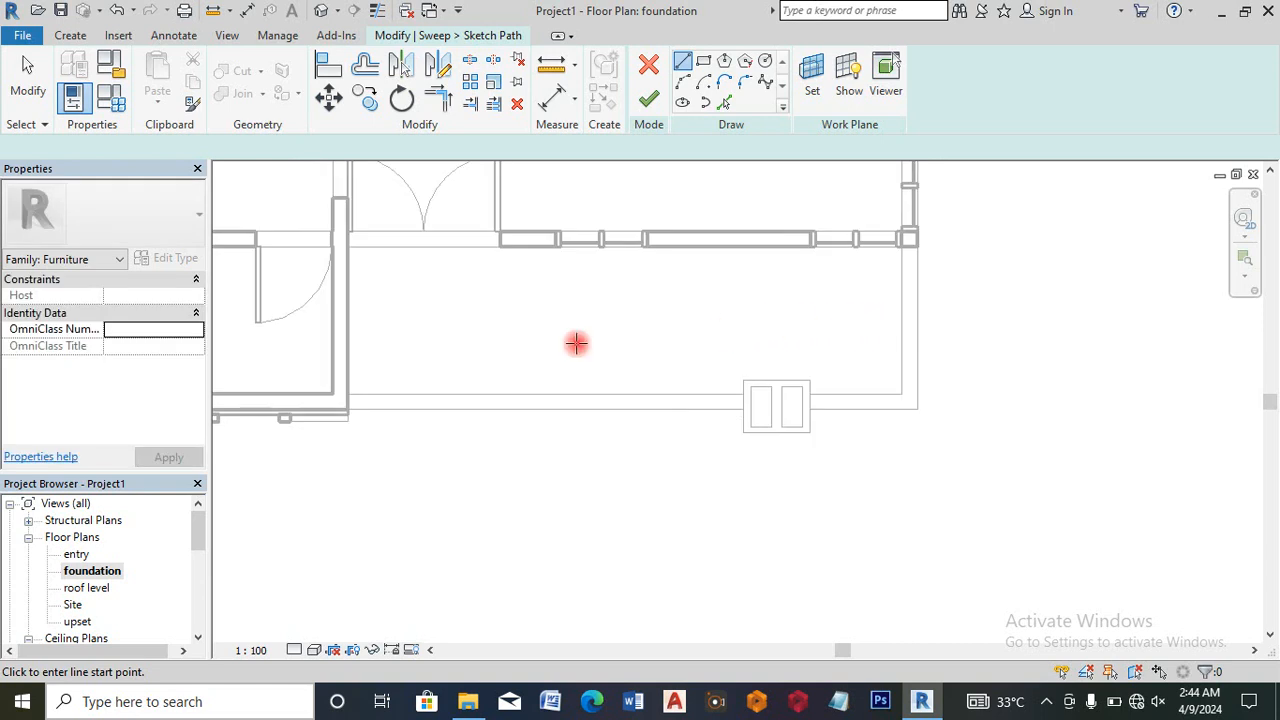
left_click(348, 408)
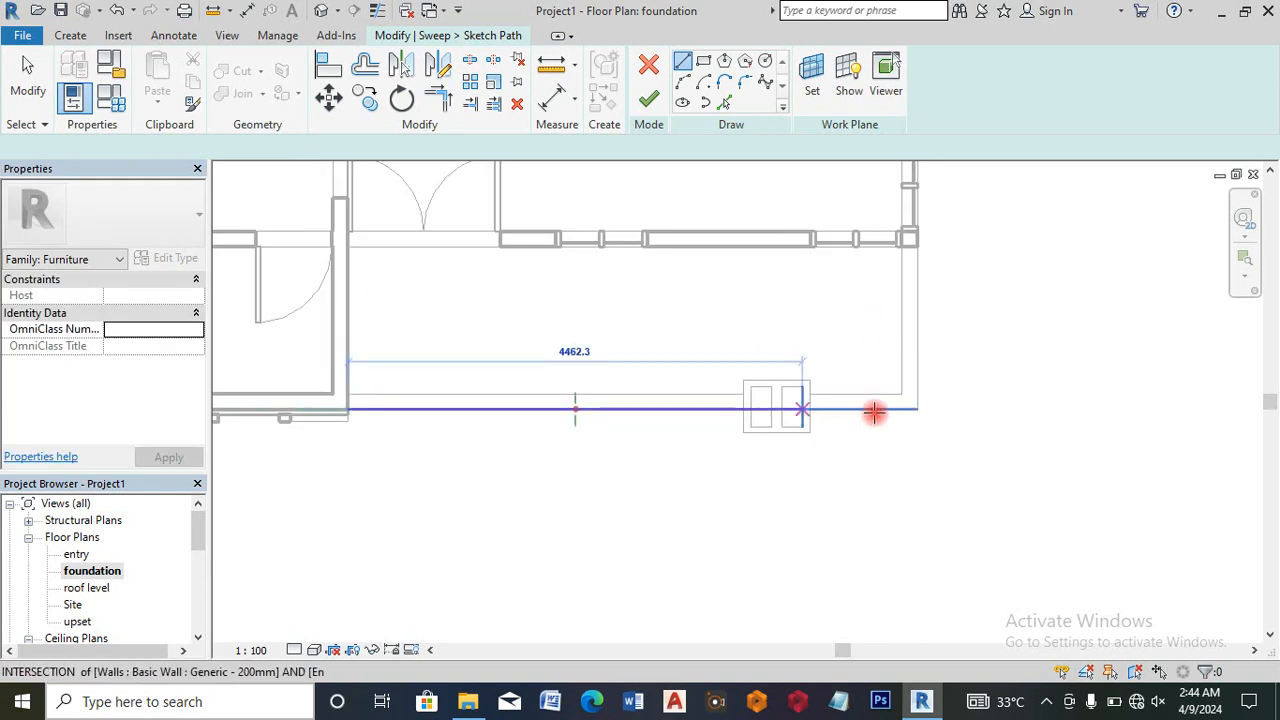
left_click(917, 409)
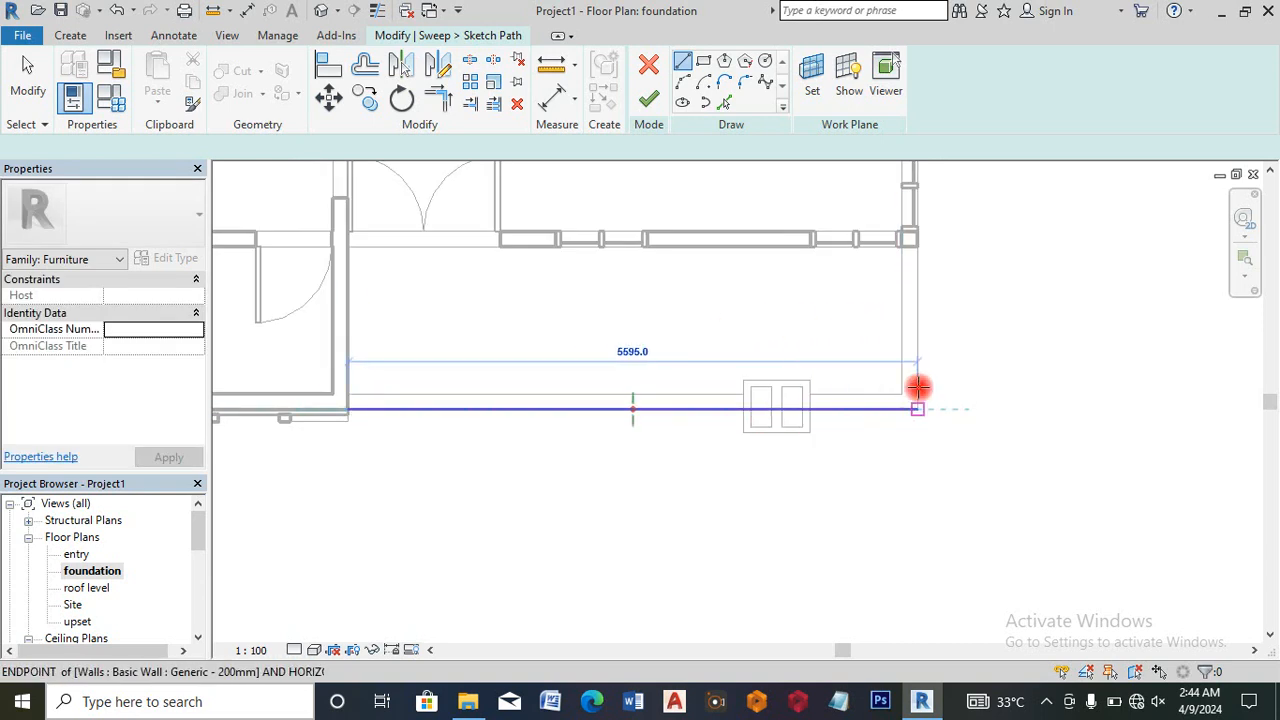
left_click(917, 242)
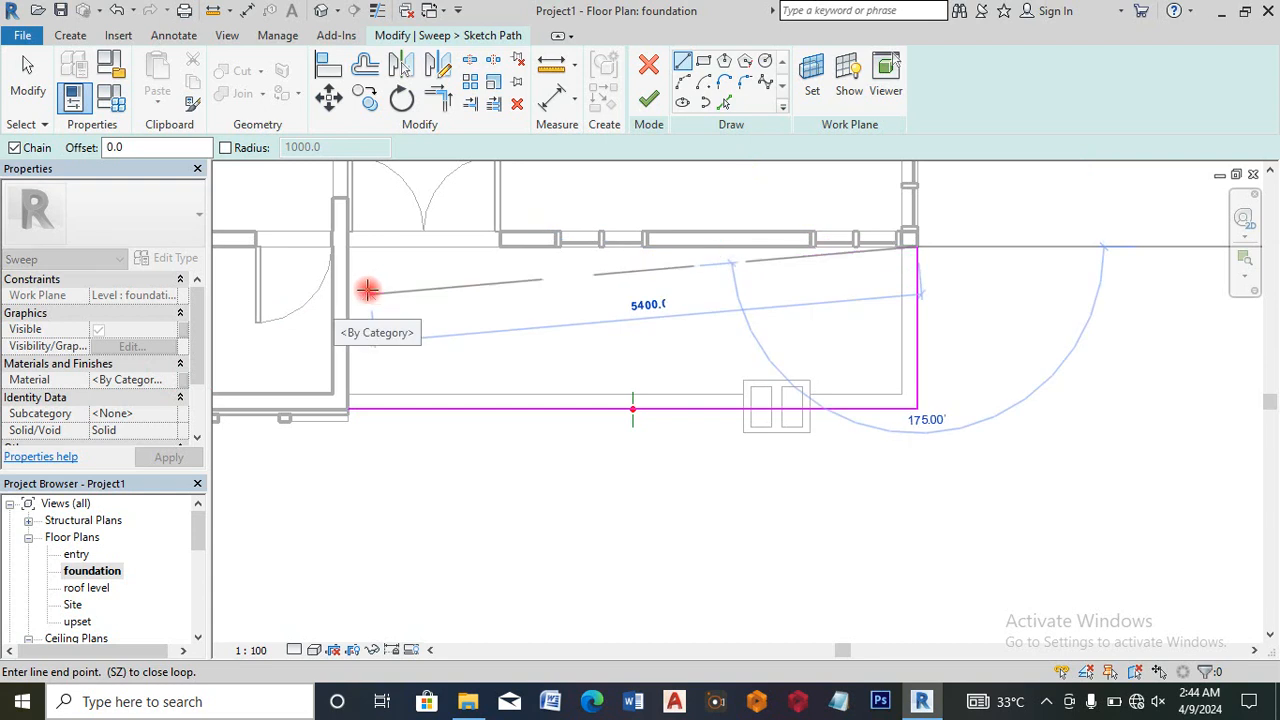
key("Escape")
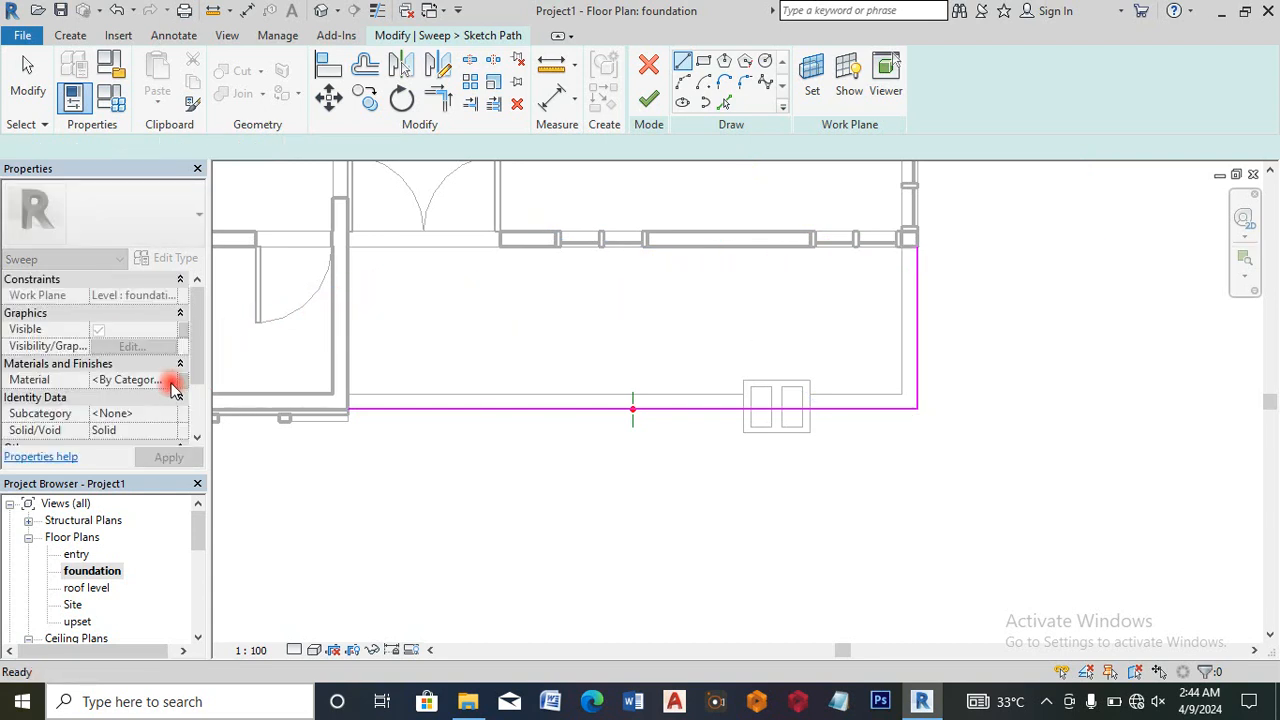
Step: Duplicate the Ceiling Tile 600 x 1200 material as "tiles" and assign it to the sweep
left_click(172, 383)
left_click(172, 381)
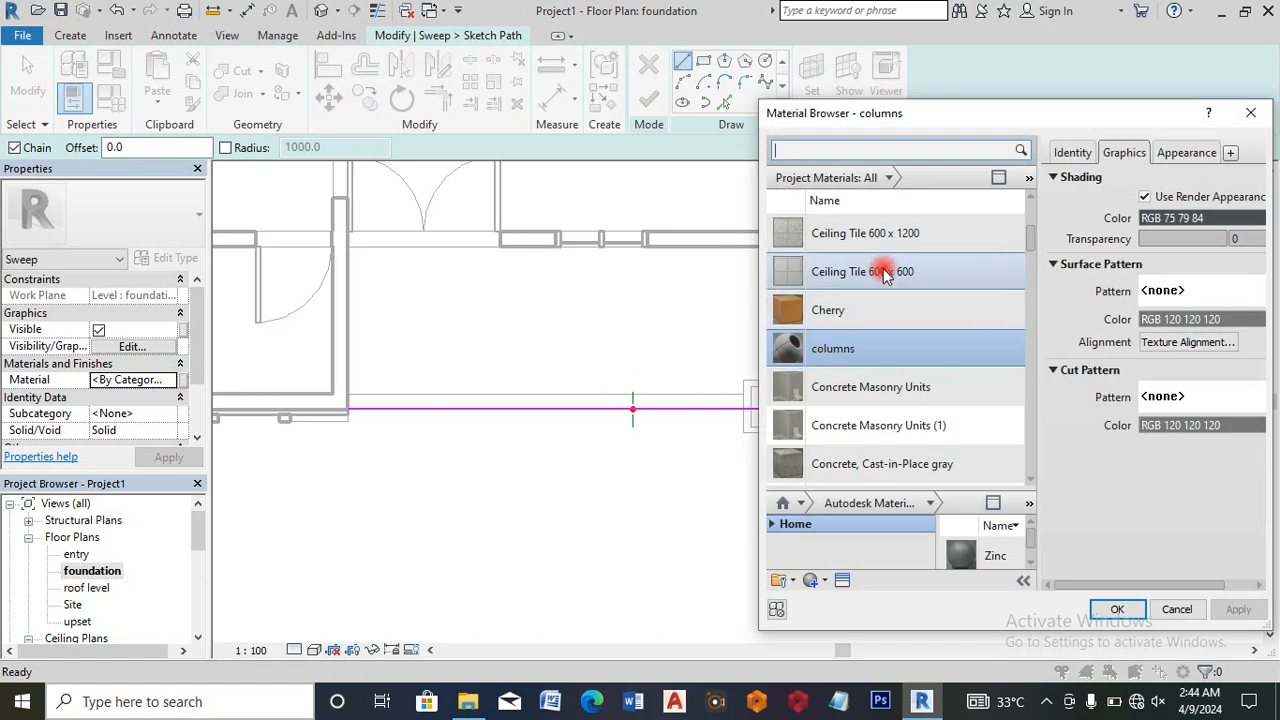
right_click(884, 273)
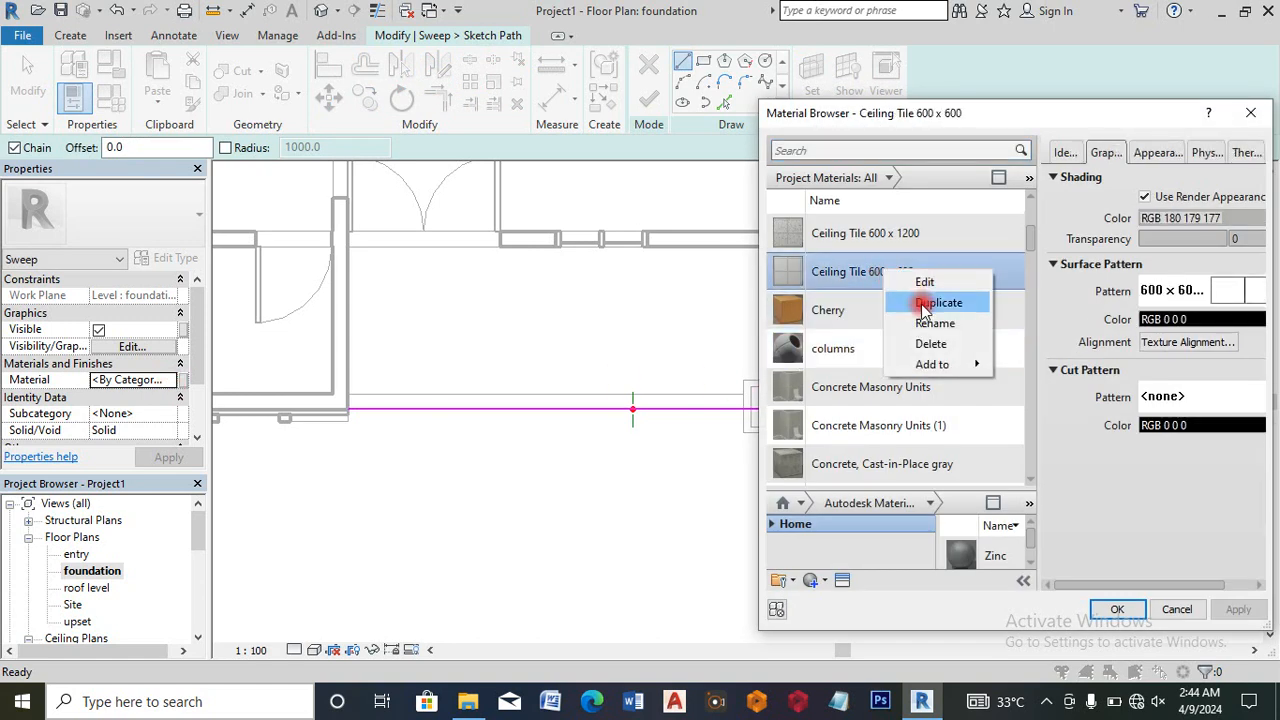
left_click(895, 240)
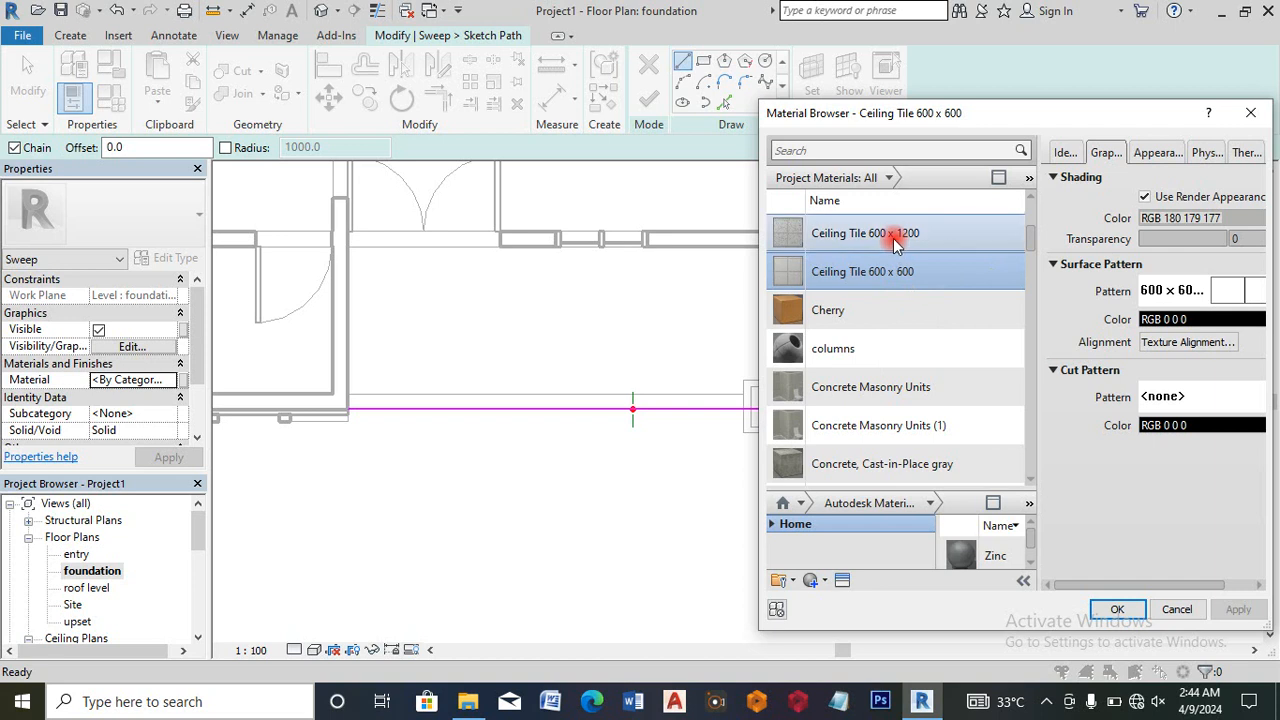
right_click(893, 237)
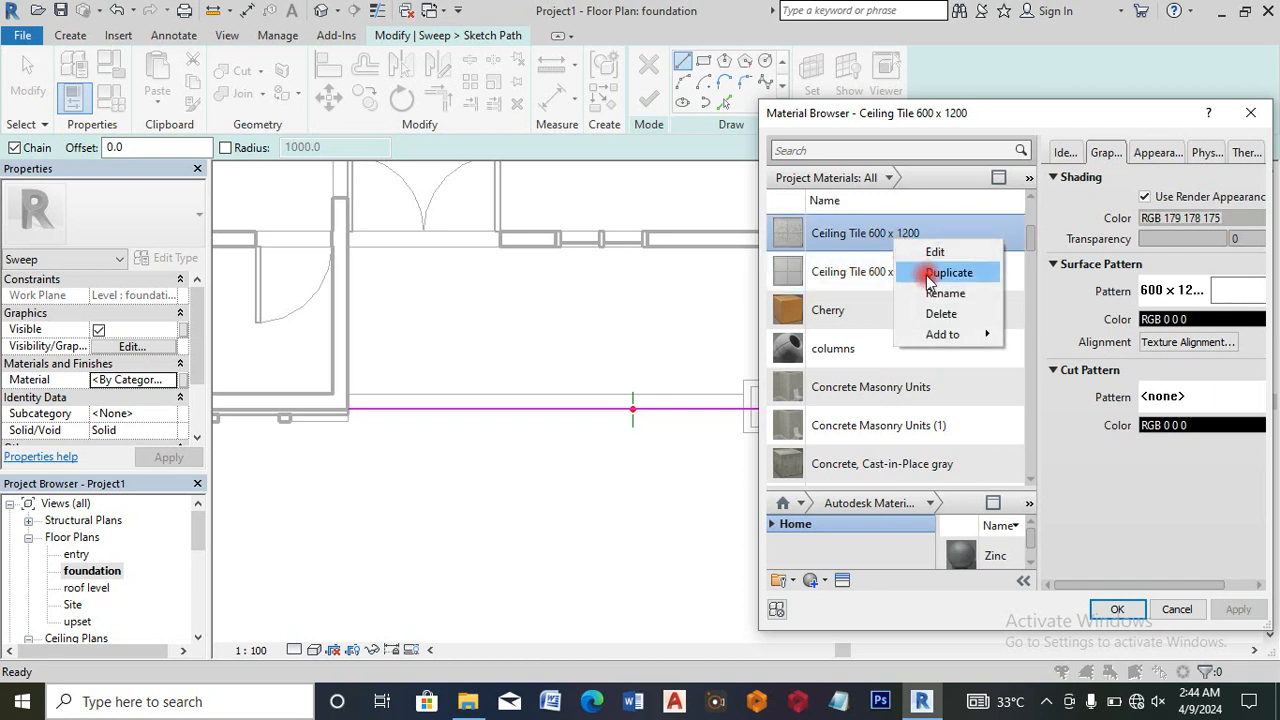
left_click(929, 283)
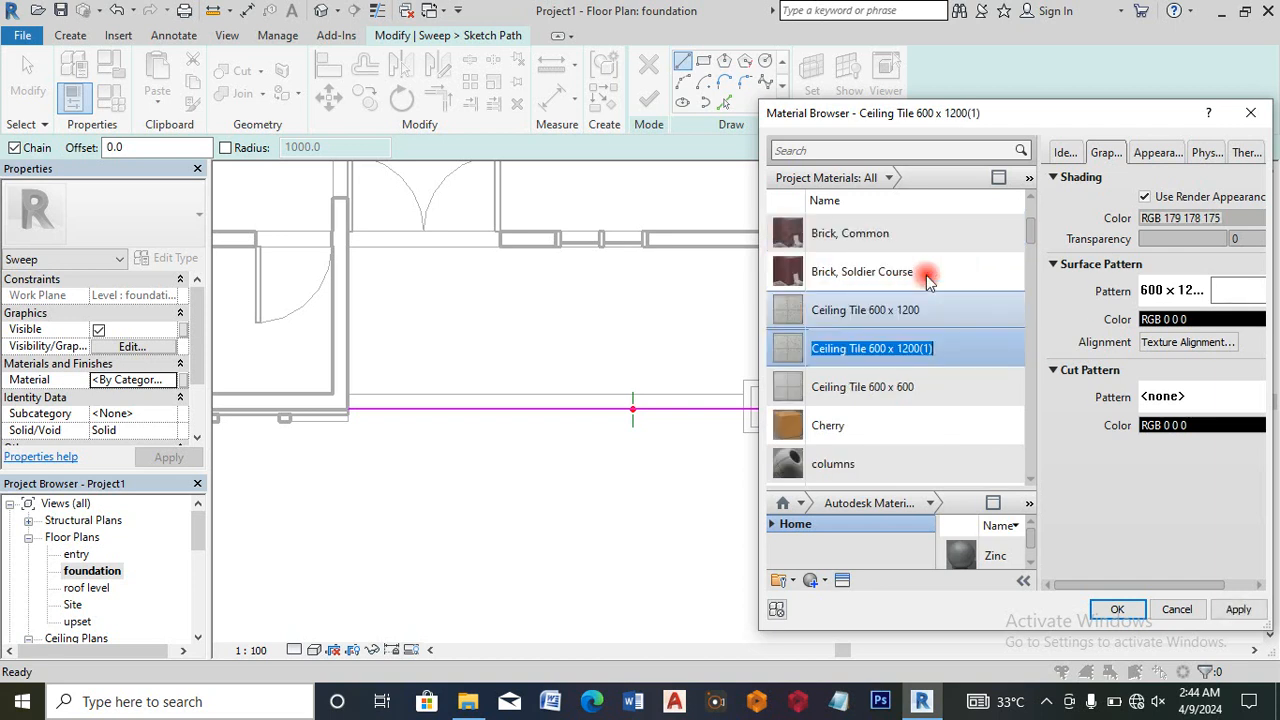
type("tiles")
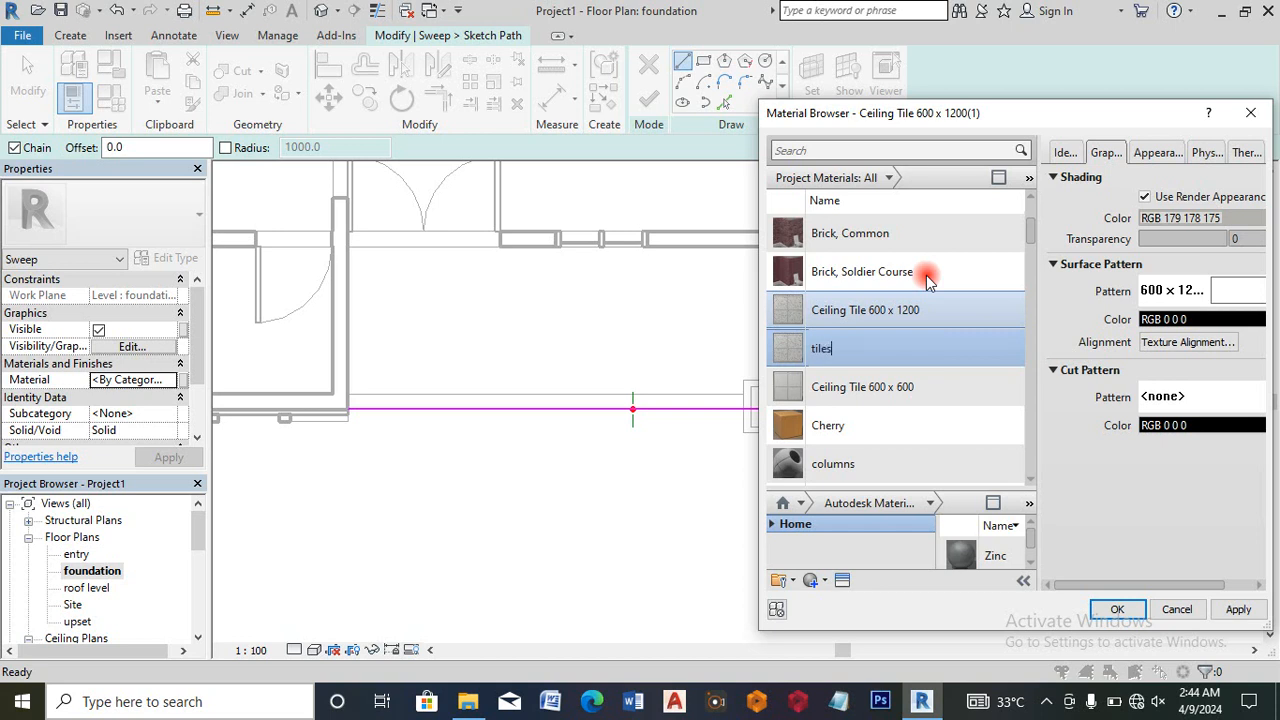
left_click(1156, 153)
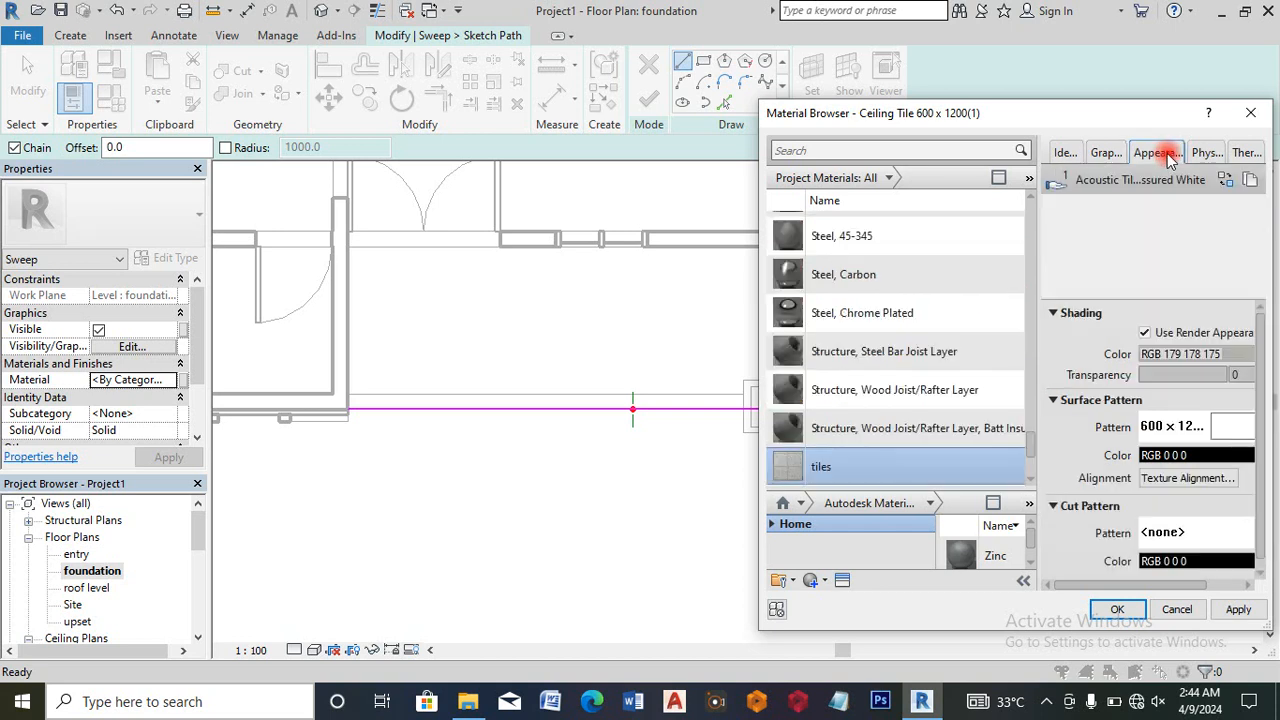
left_click(1203, 155)
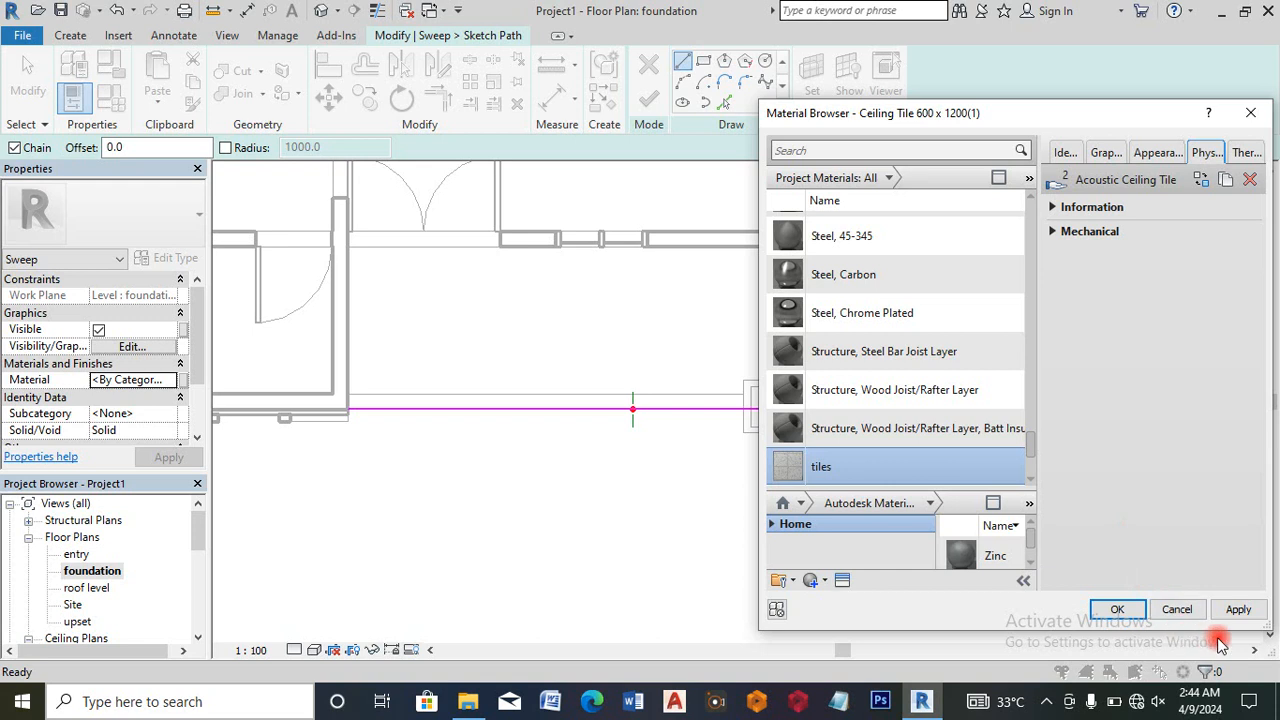
left_click(1117, 609)
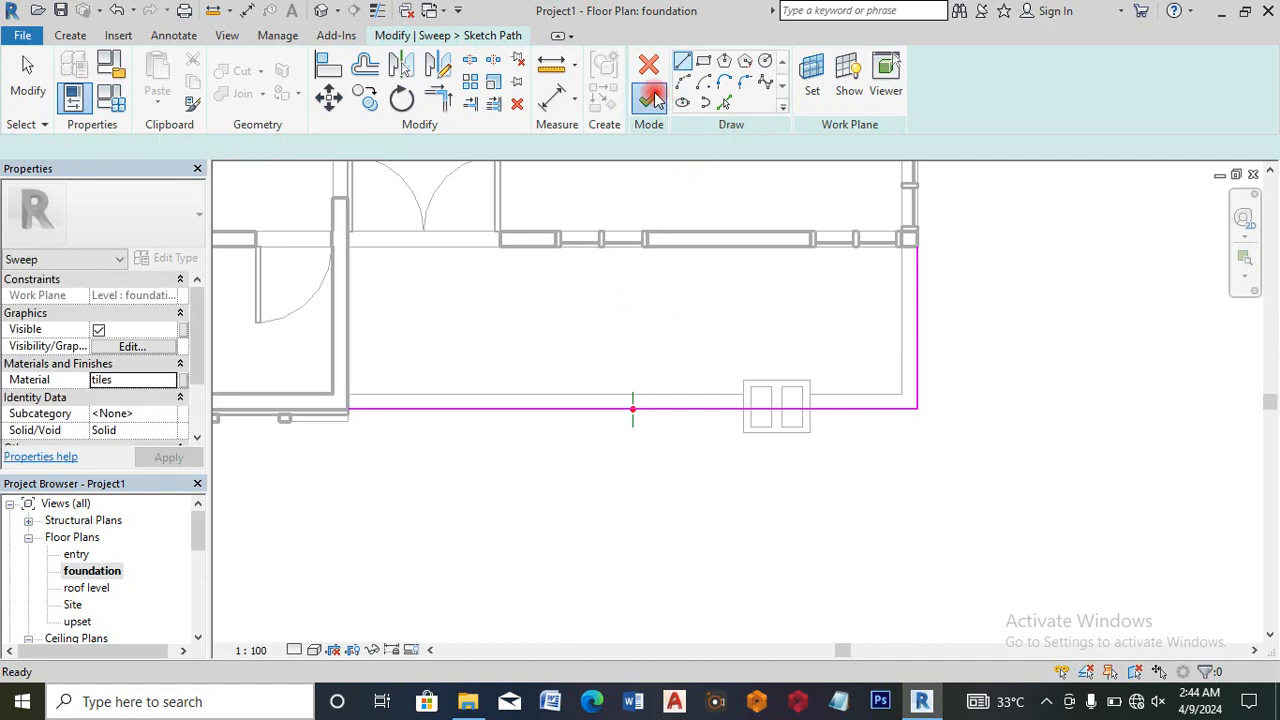
Step: Finish the sweep path and open its profile for sketching in the East elevation
left_click(652, 97)
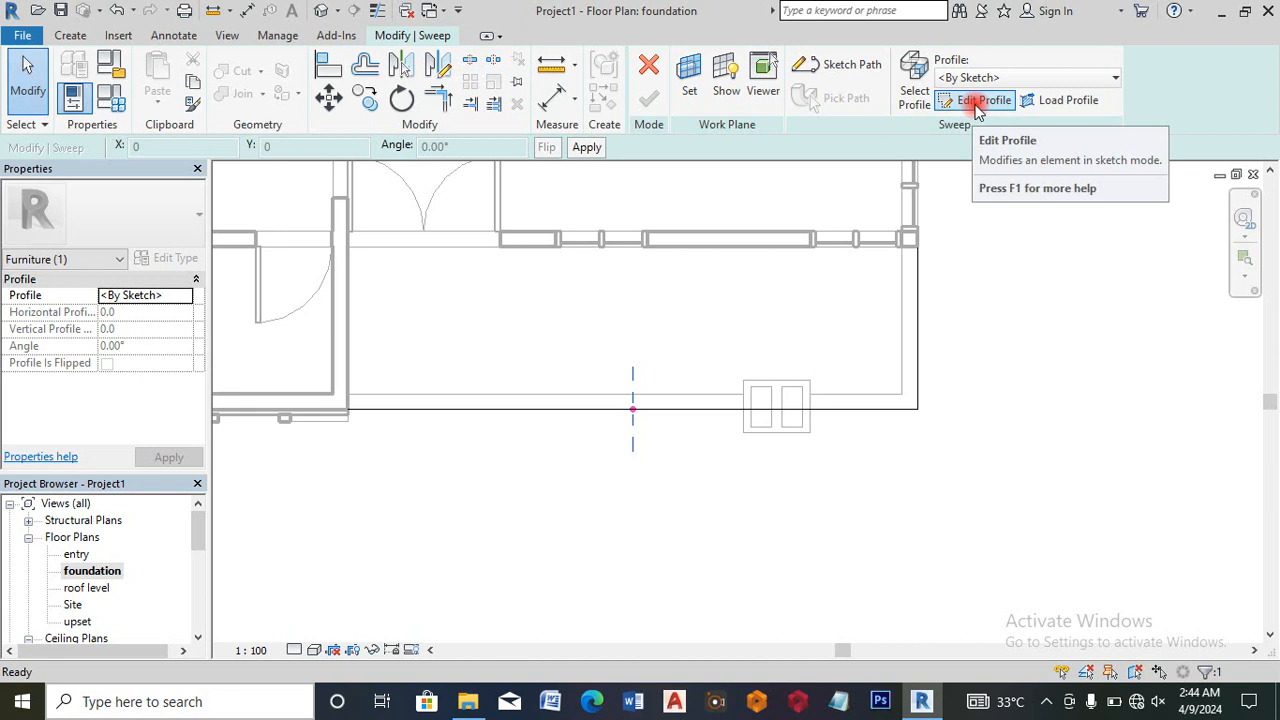
left_click(977, 103)
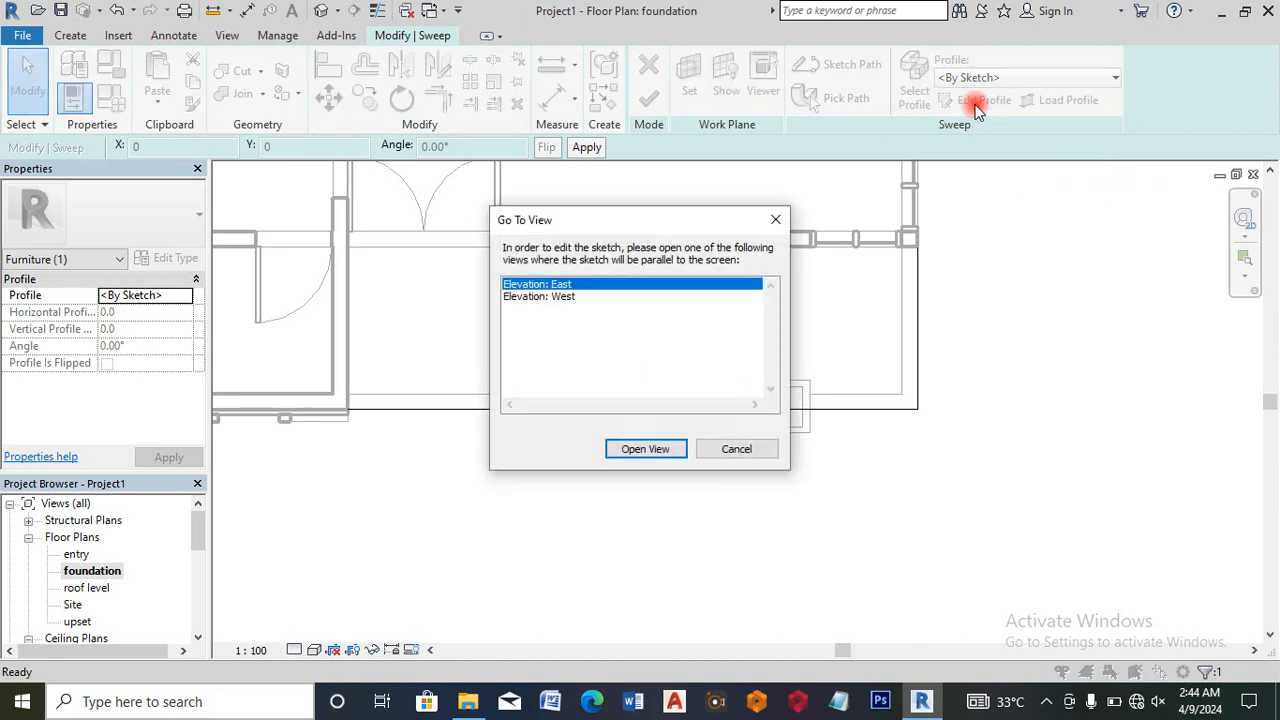
left_click(652, 449)
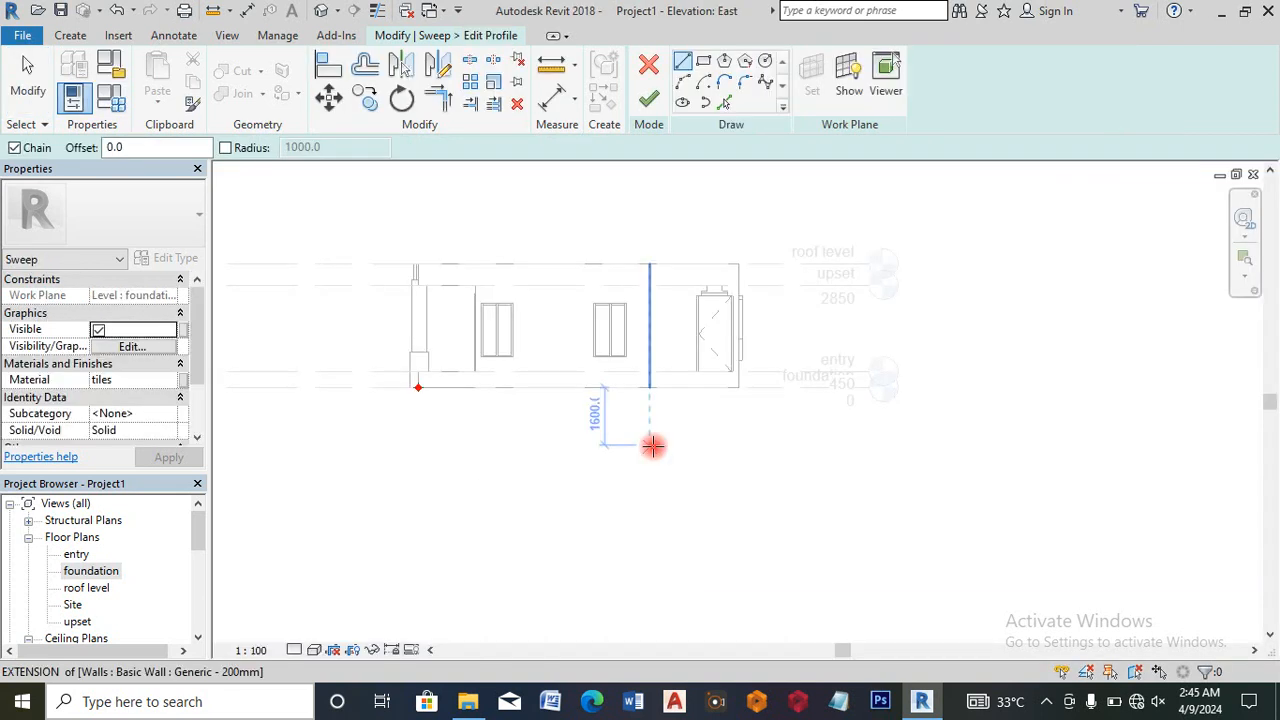
Step: Start the sweep profile at the porch's outer foundation corner with a 600 mm line outward and a 150 mm riser upward
scroll(419, 387, "up", 1)
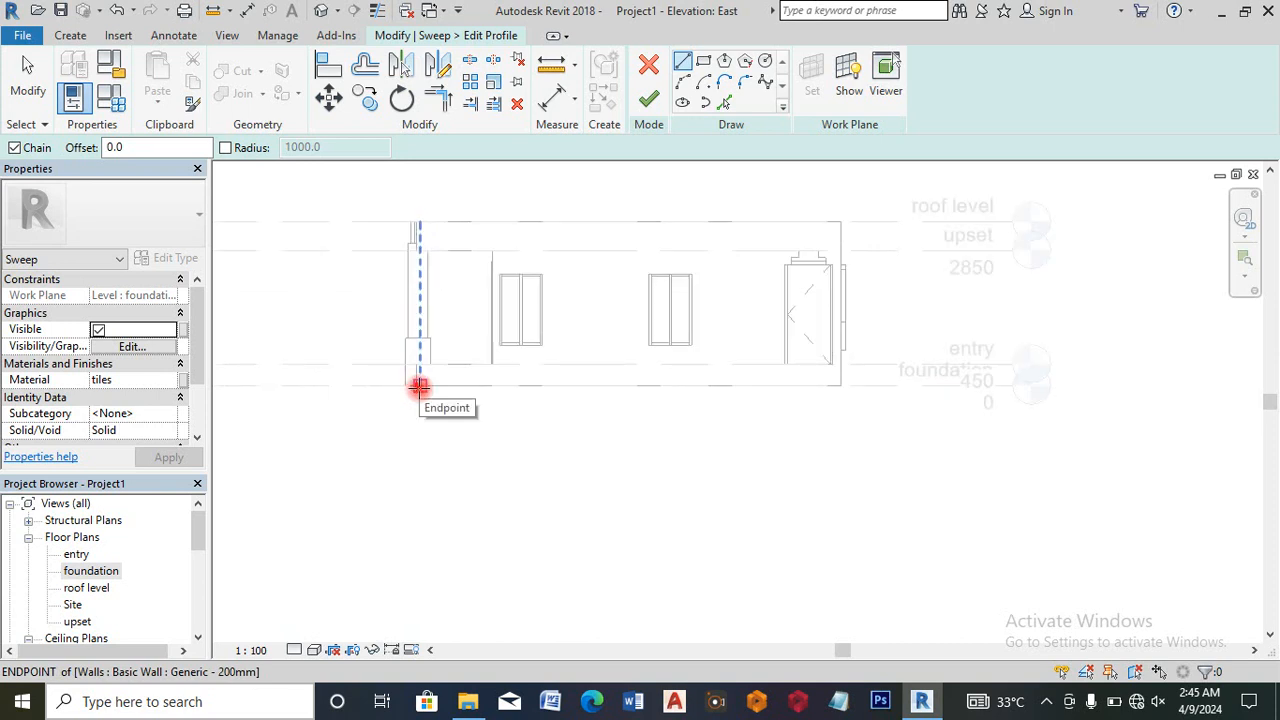
left_click(419, 387)
scroll(334, 387, "up", 1)
scroll(336, 388, "up", 1)
scroll(338, 386, "up", 1)
type("600")
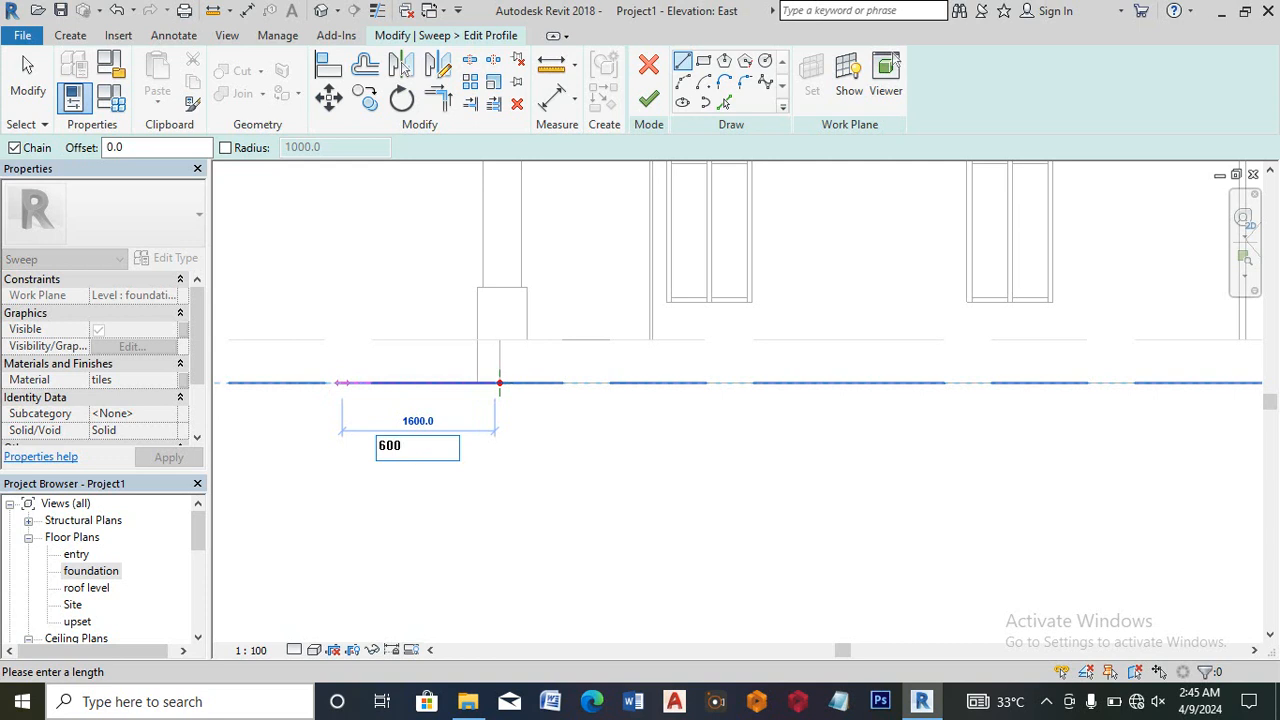
key("Return")
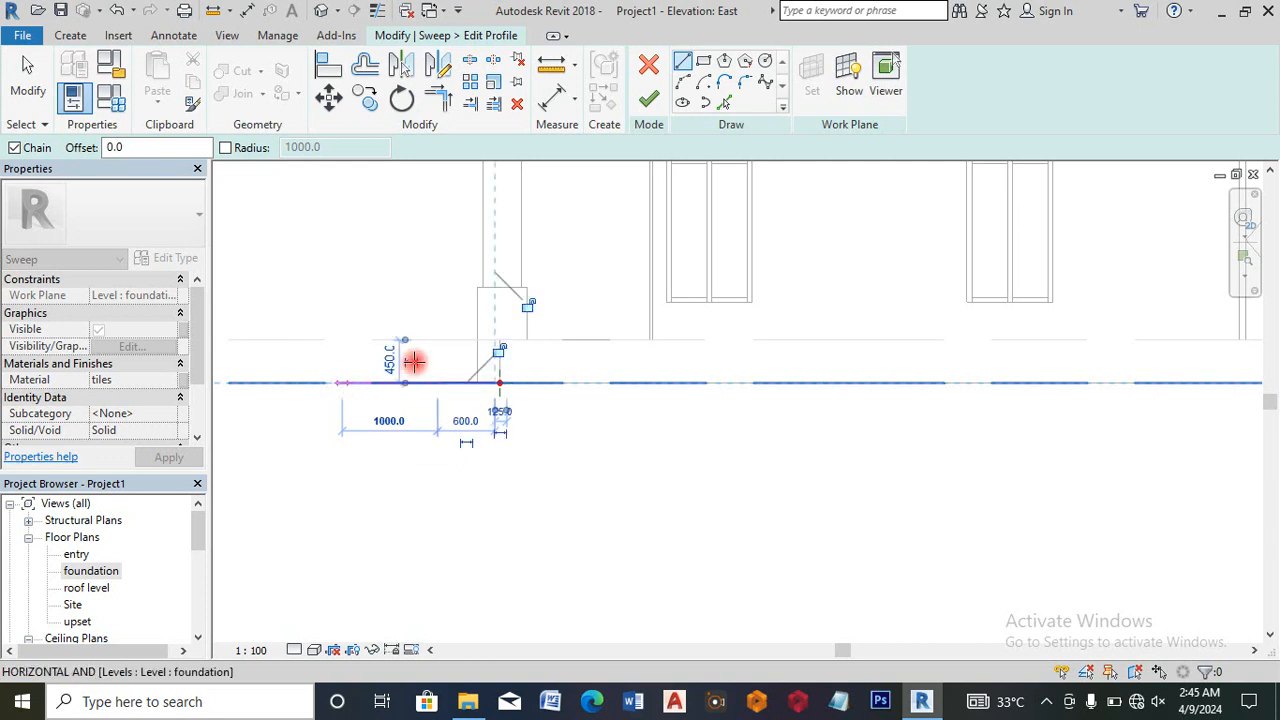
scroll(416, 364, "up", 1)
scroll(442, 360, "up", 1)
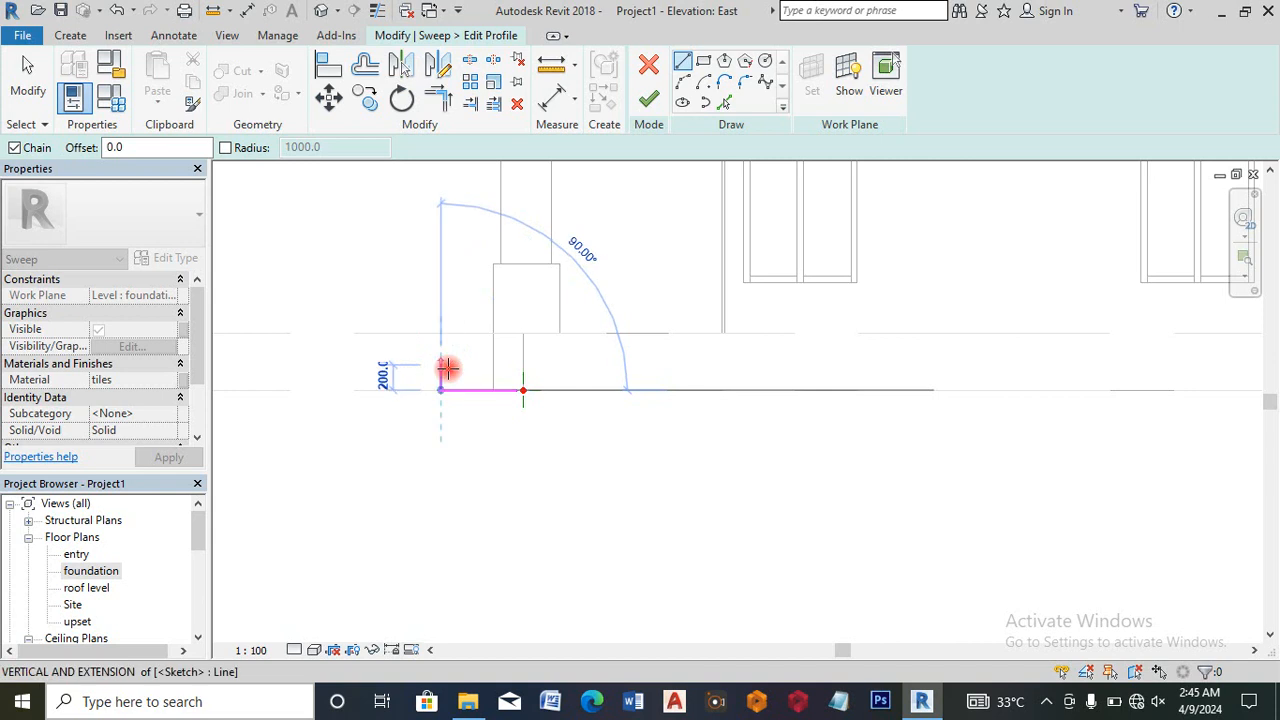
type("150")
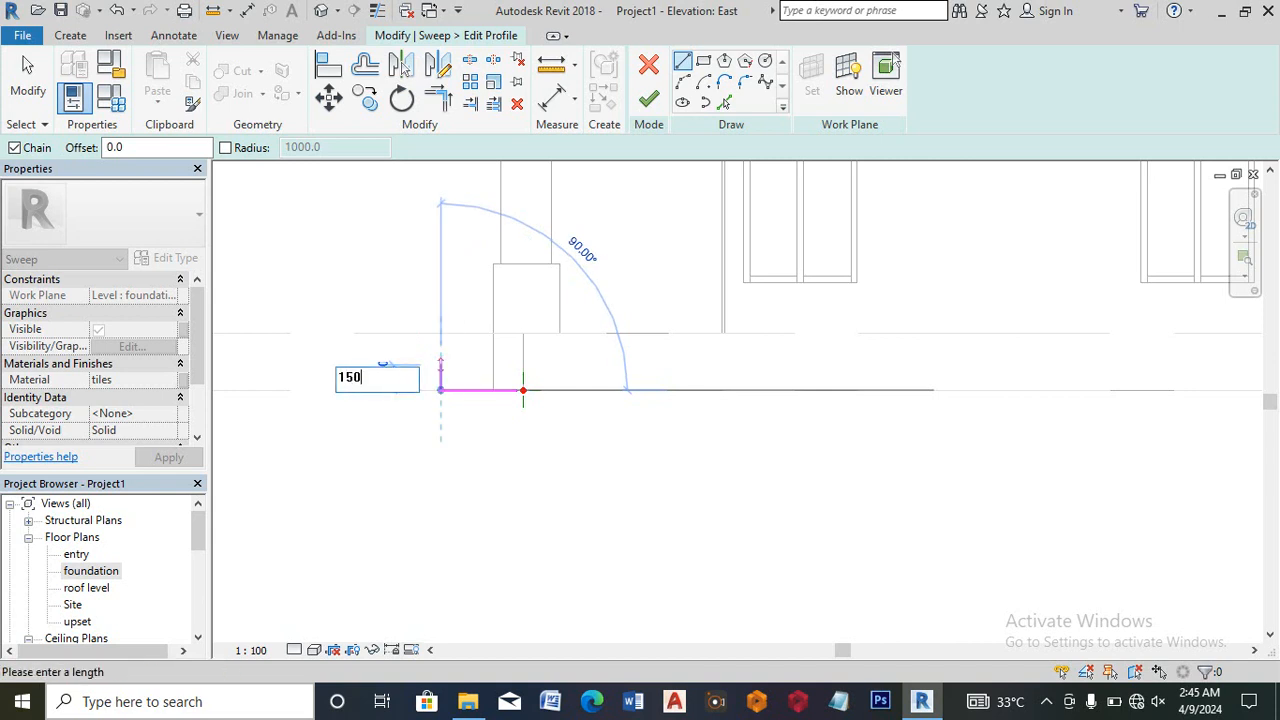
key("Return")
Step: Continue the profile with the lower step's nosing, 50 mm outward and 50 mm up
scroll(403, 368, "up", 1)
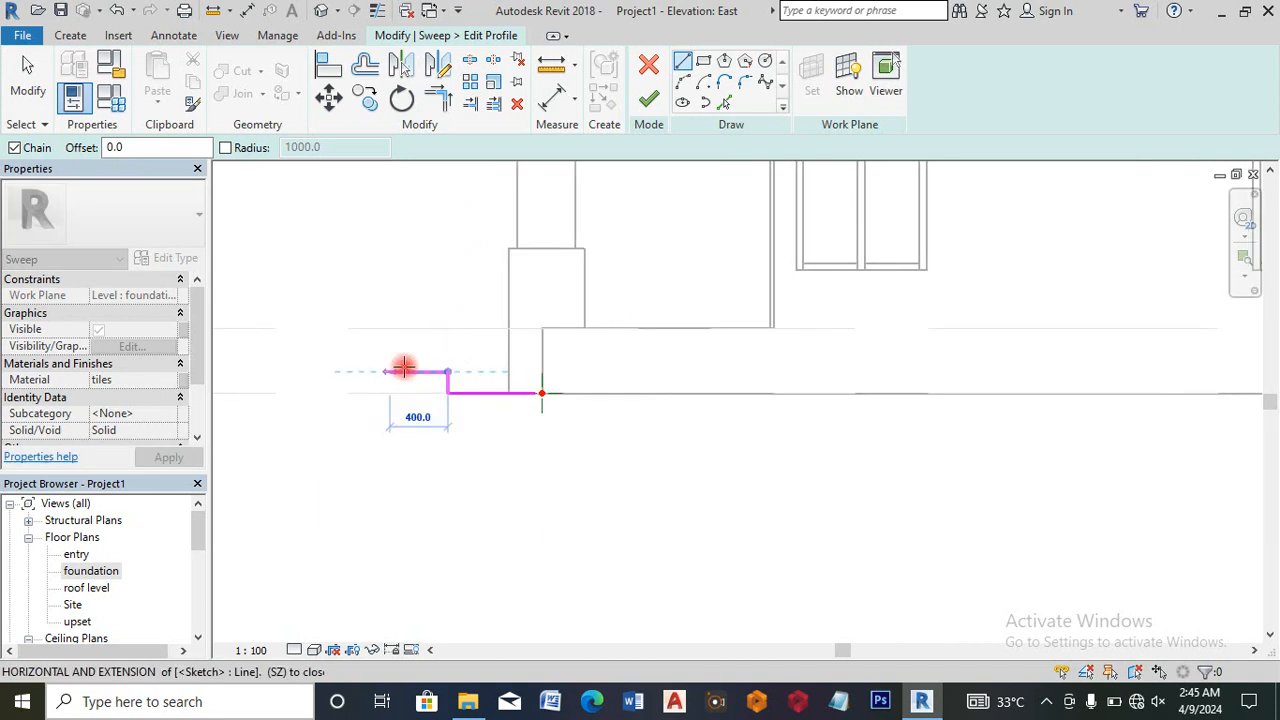
scroll(403, 368, "up", 1)
type("50")
key("Return")
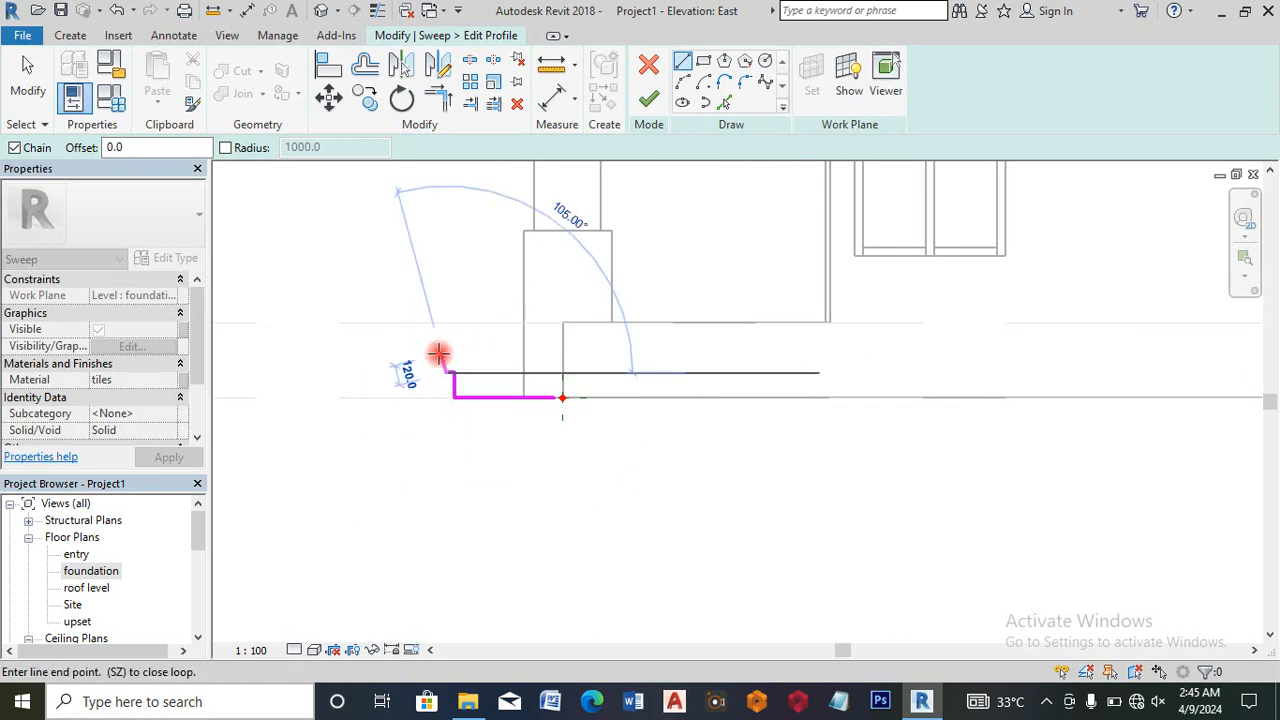
type("50")
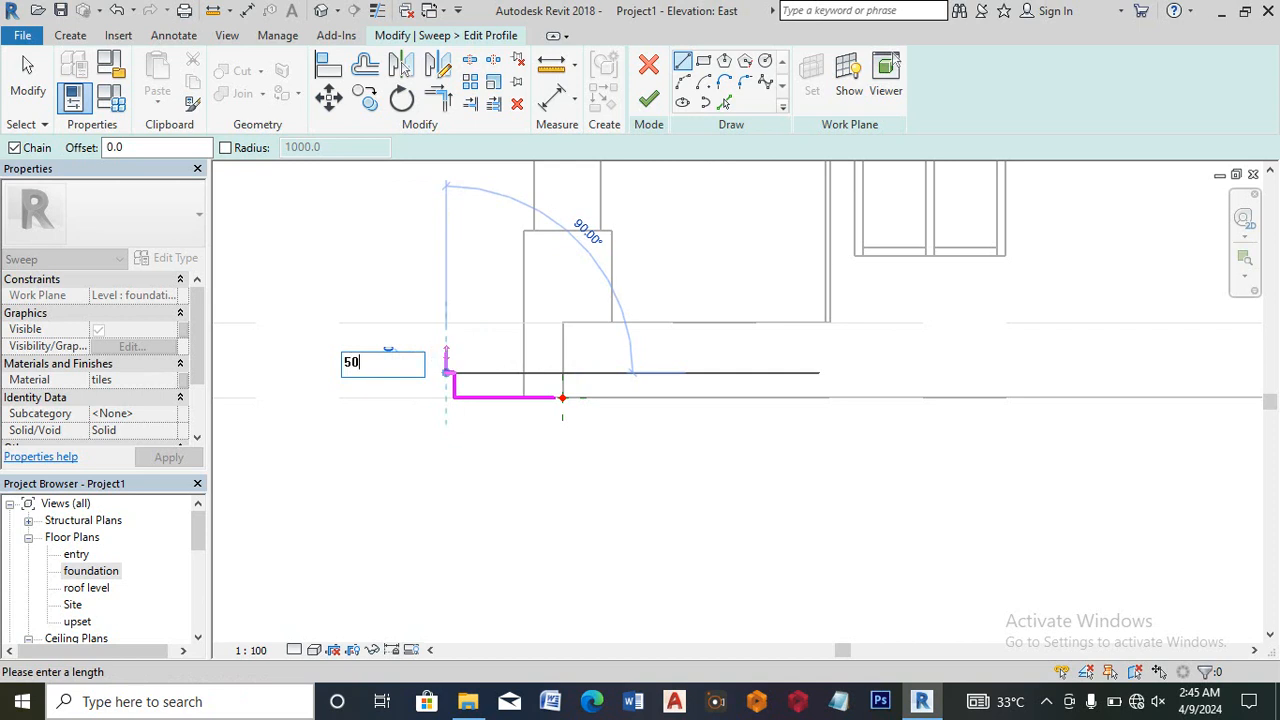
key("Return")
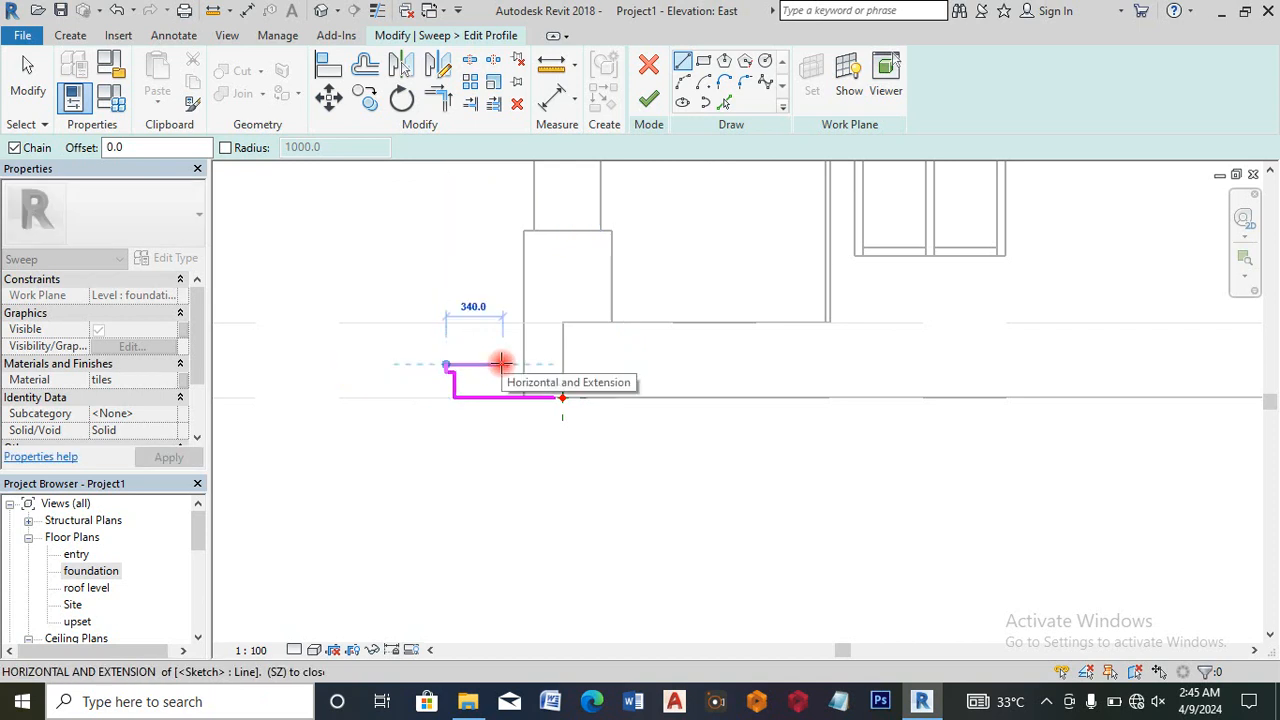
Step: Add a 350 mm tread inward, an upper riser about 180 mm high and a 50 mm nosing line outward
type("350")
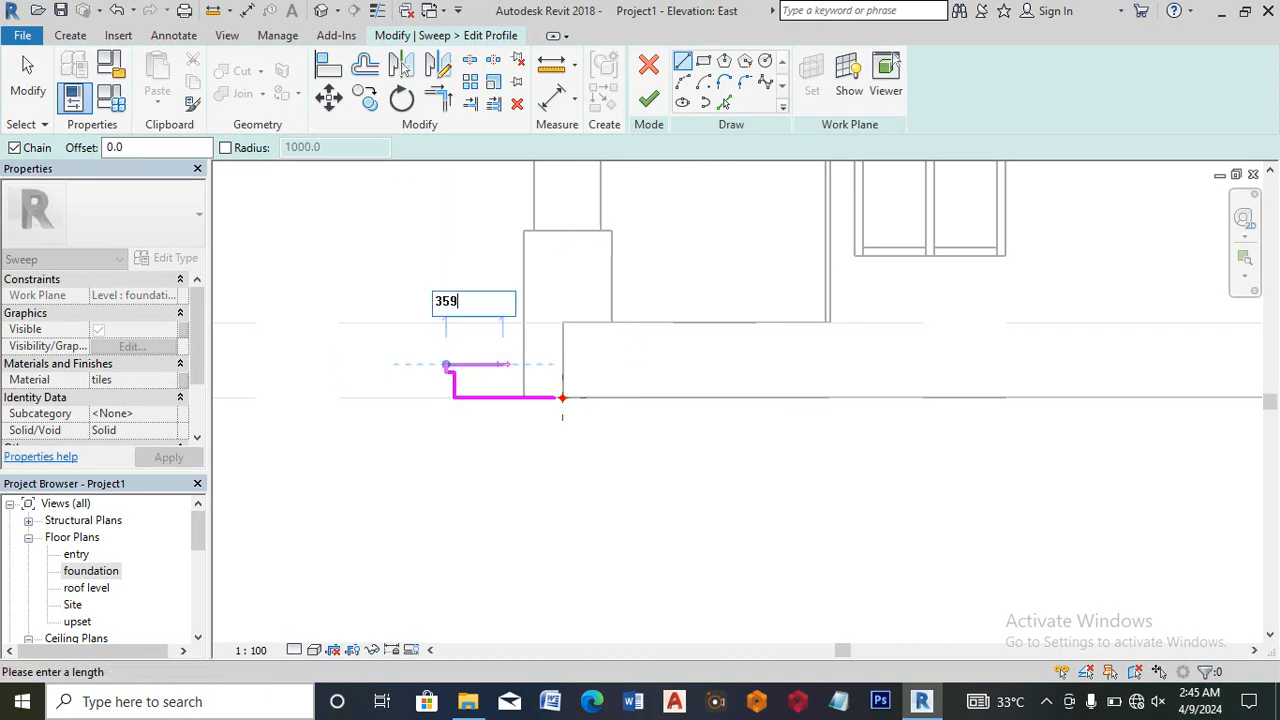
key("Return")
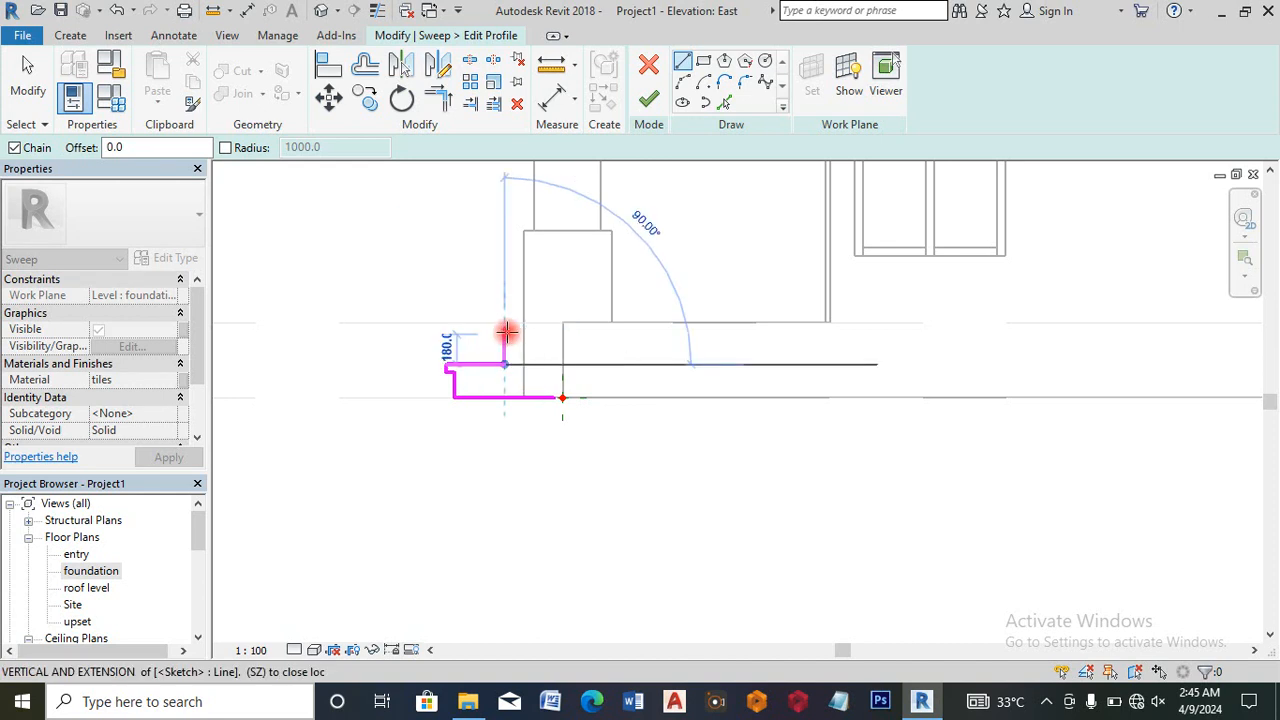
scroll(506, 332, "up", 1)
left_click(490, 332)
type("5")
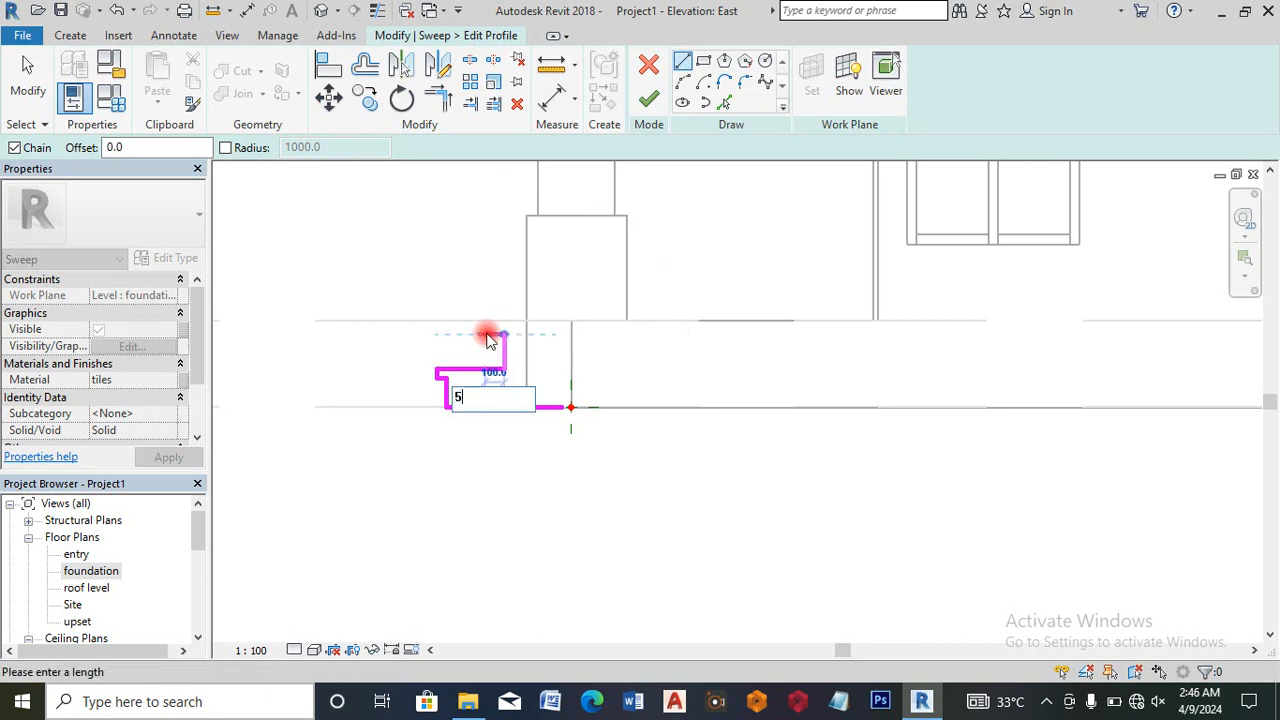
type("0")
key("Return")
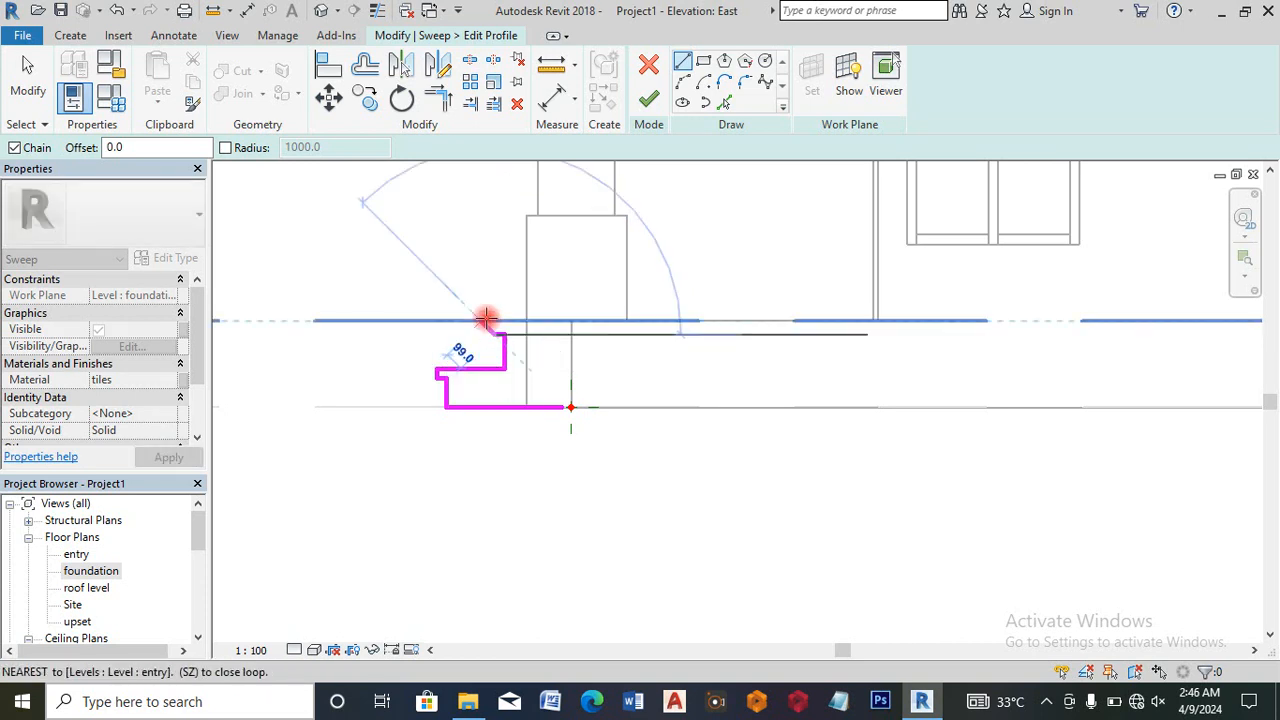
Step: Close the profile up to the entry level, across to the foundation's outer face, down it and back to the base line's start
left_click(532, 320)
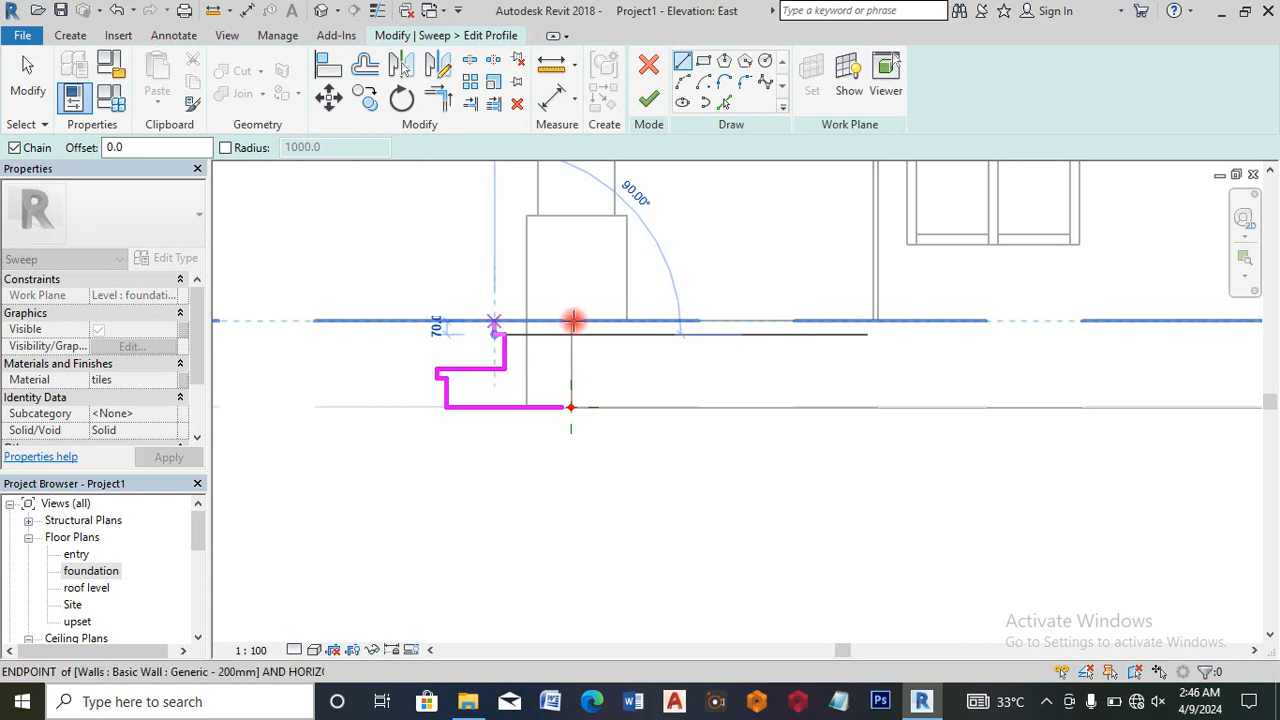
left_click(571, 321)
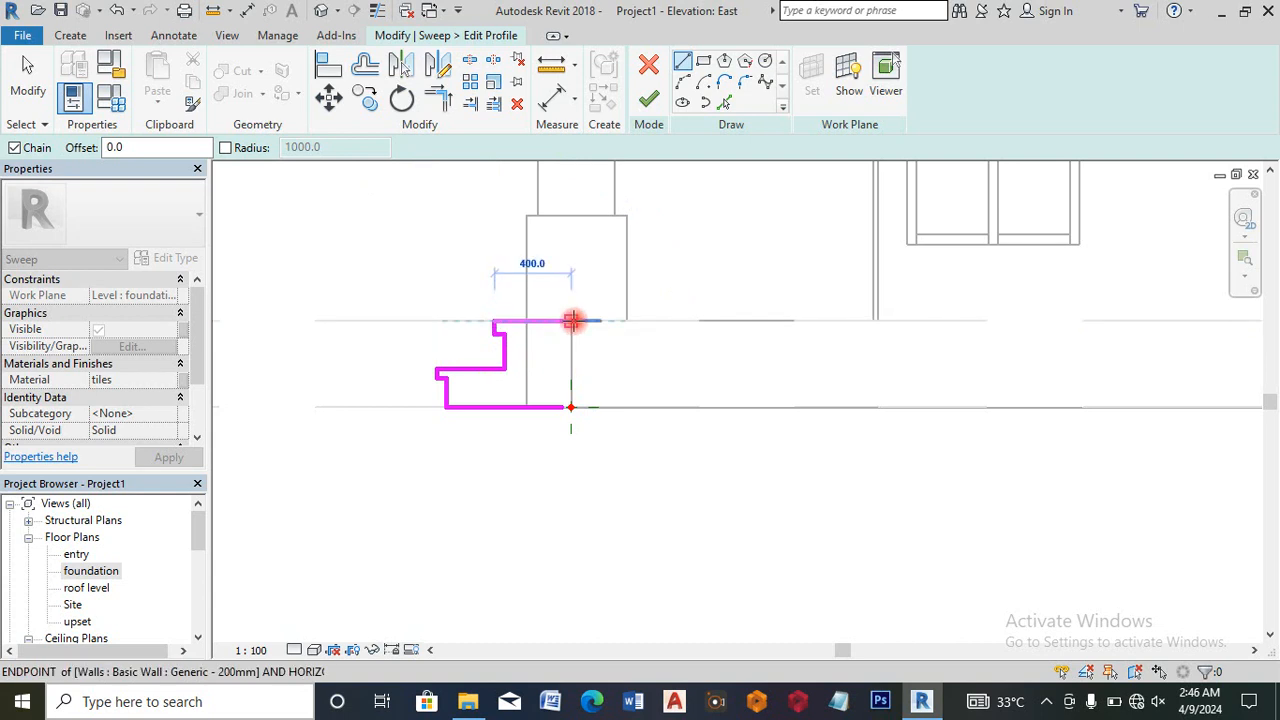
left_click(572, 407)
scroll(572, 407, "up", 1)
left_click(565, 407)
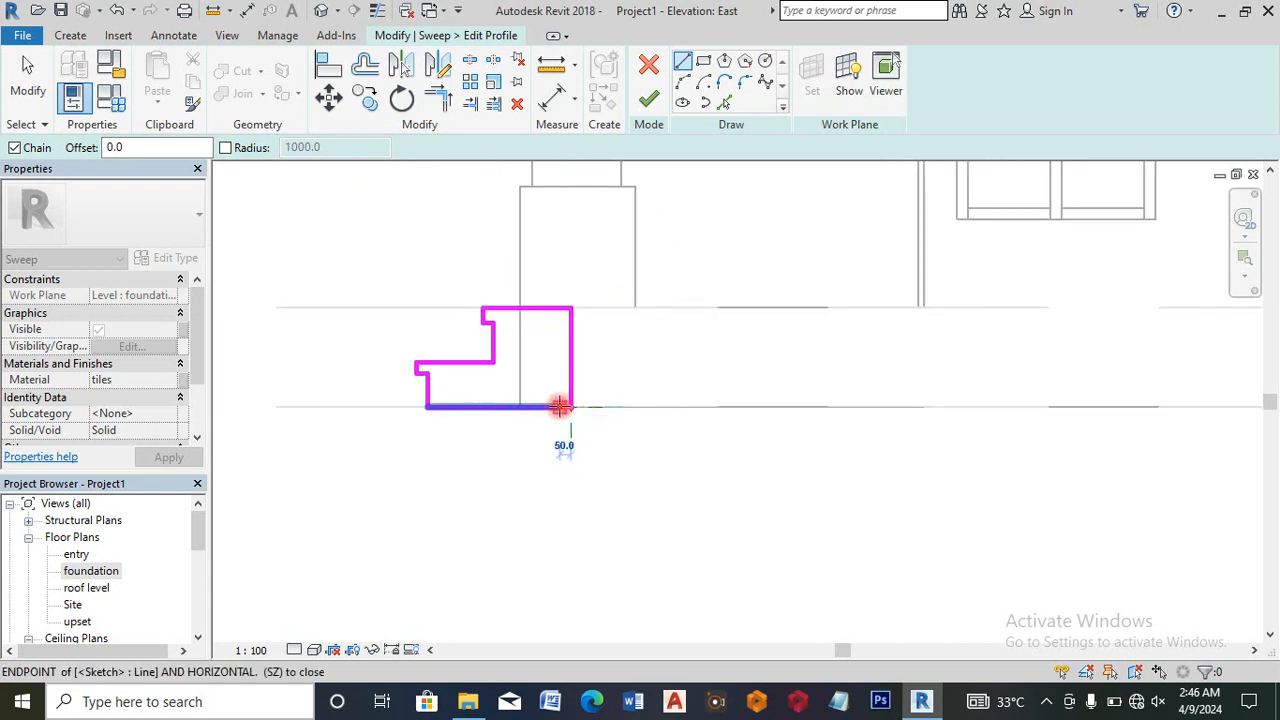
key("Escape")
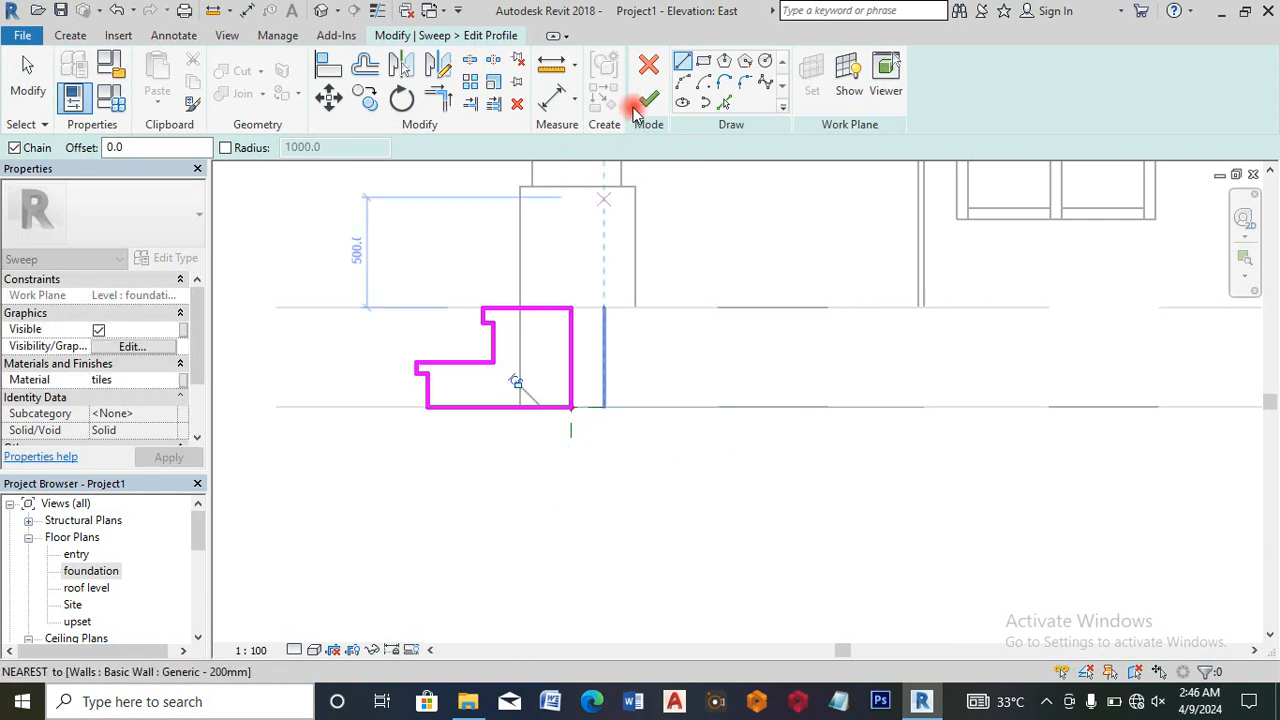
Step: Finish the profile and the sweep, and complete the in-place steps model
left_click(645, 104)
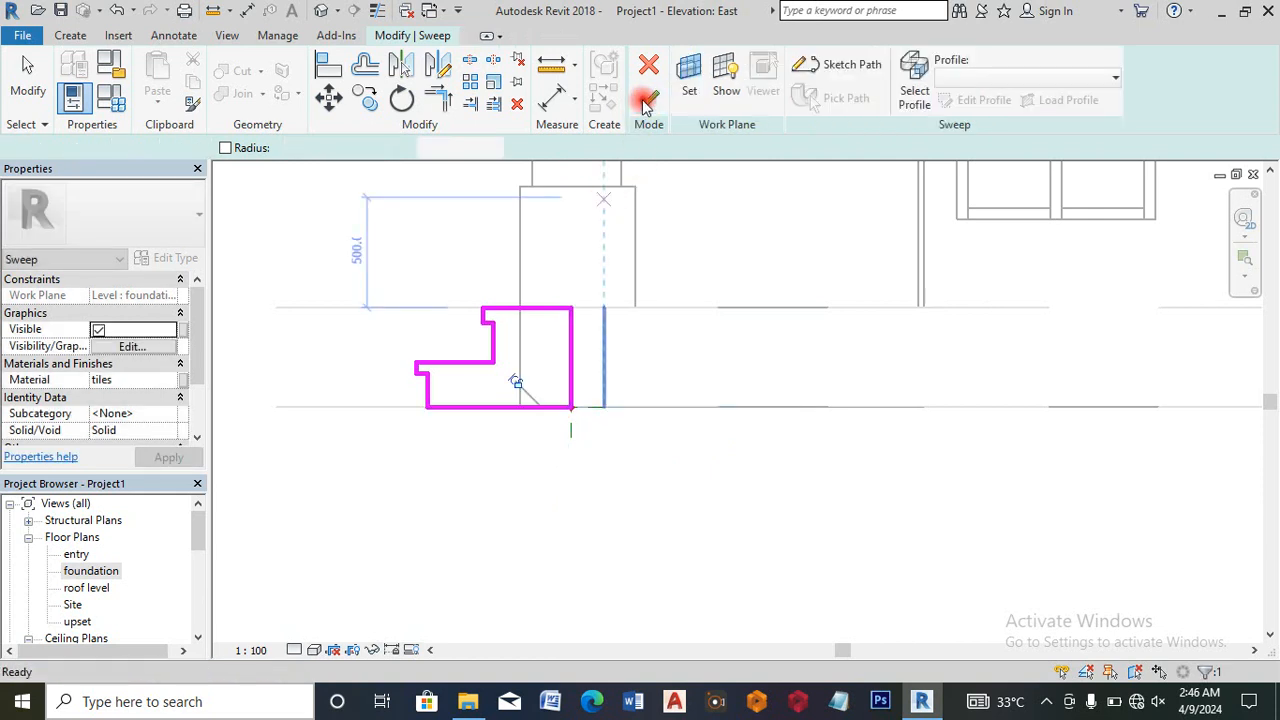
left_click(645, 102)
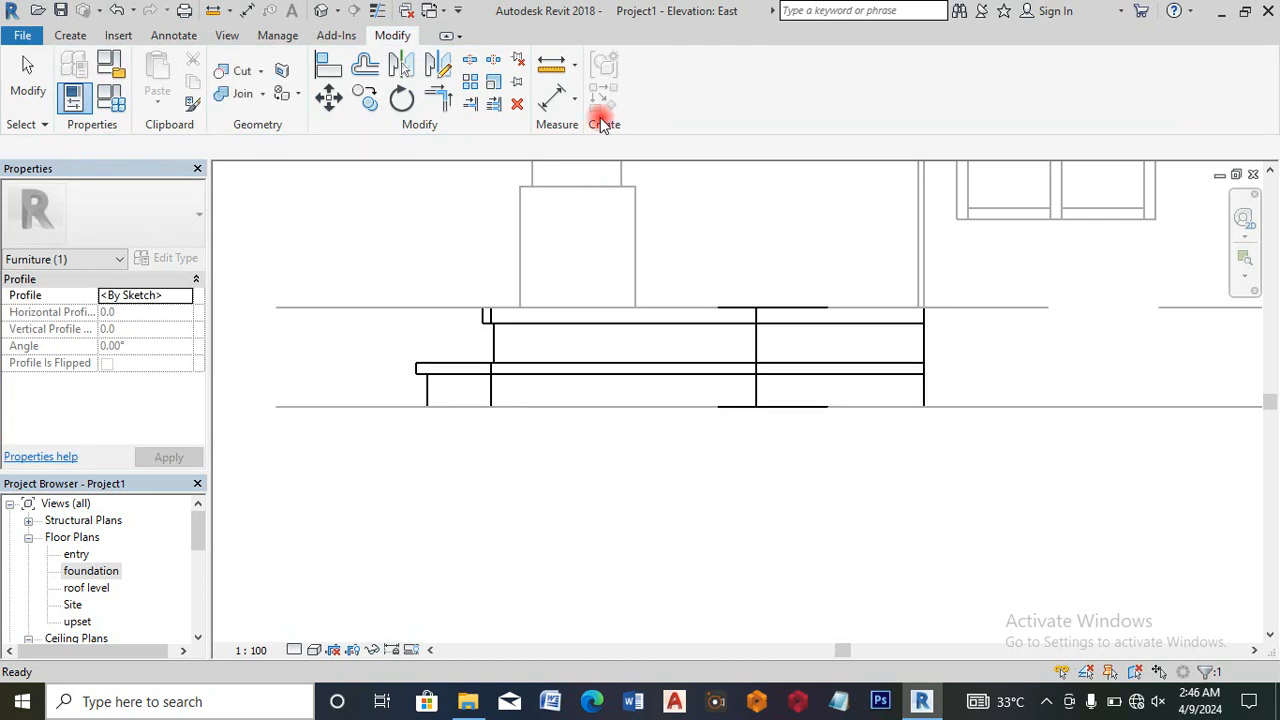
left_click(532, 319)
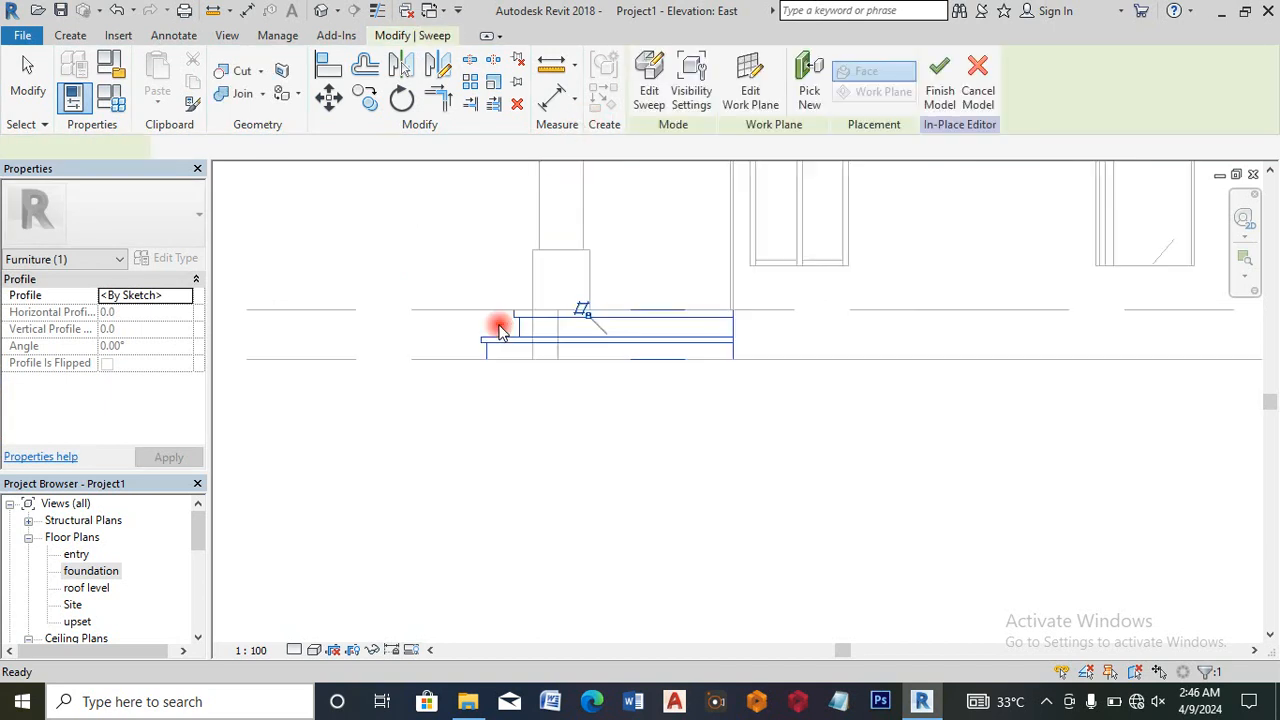
Step: Open the South elevation and set its visual style to Shaded to check the porch steps
left_click_drag(197, 532, 193, 581)
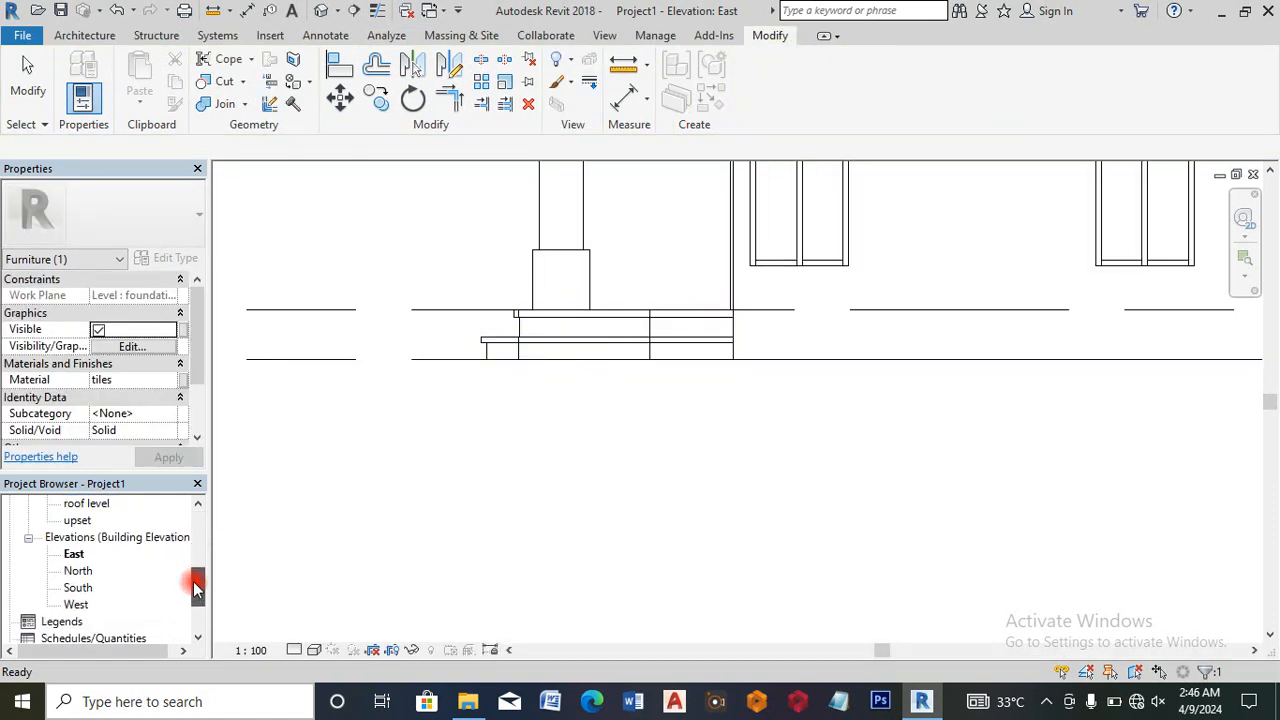
double_click(79, 588)
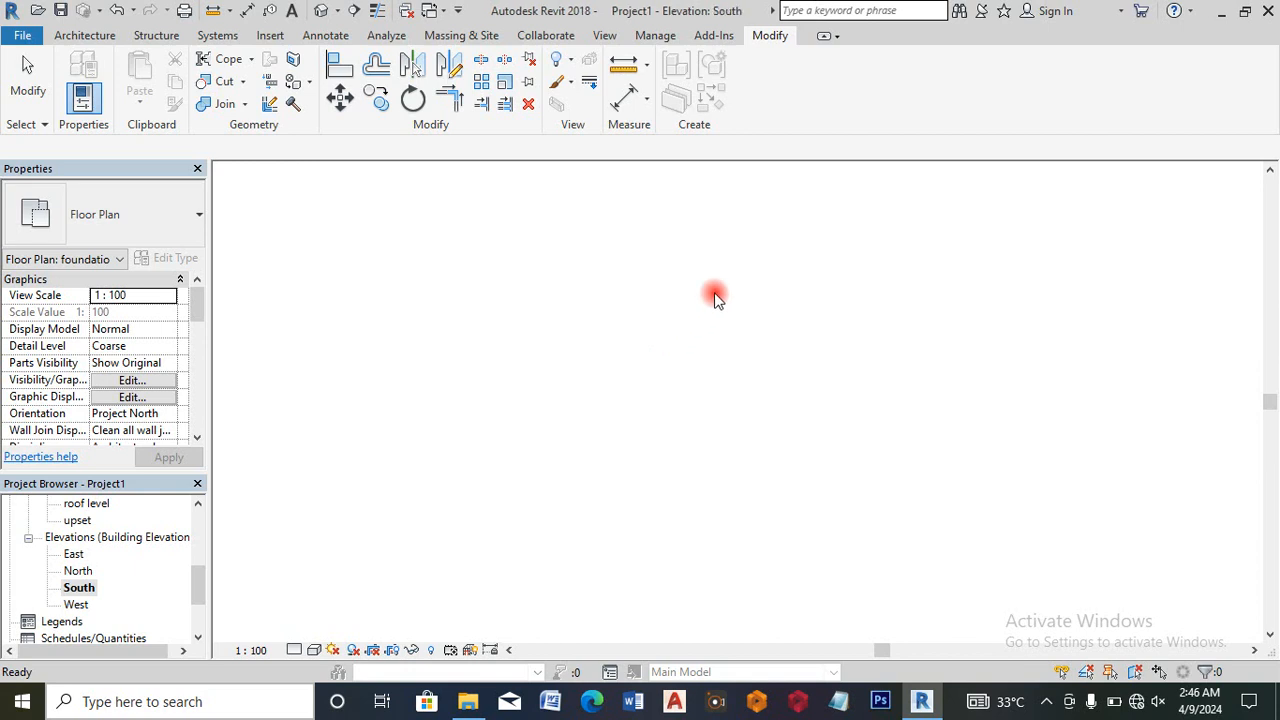
scroll(828, 432, "up", 2)
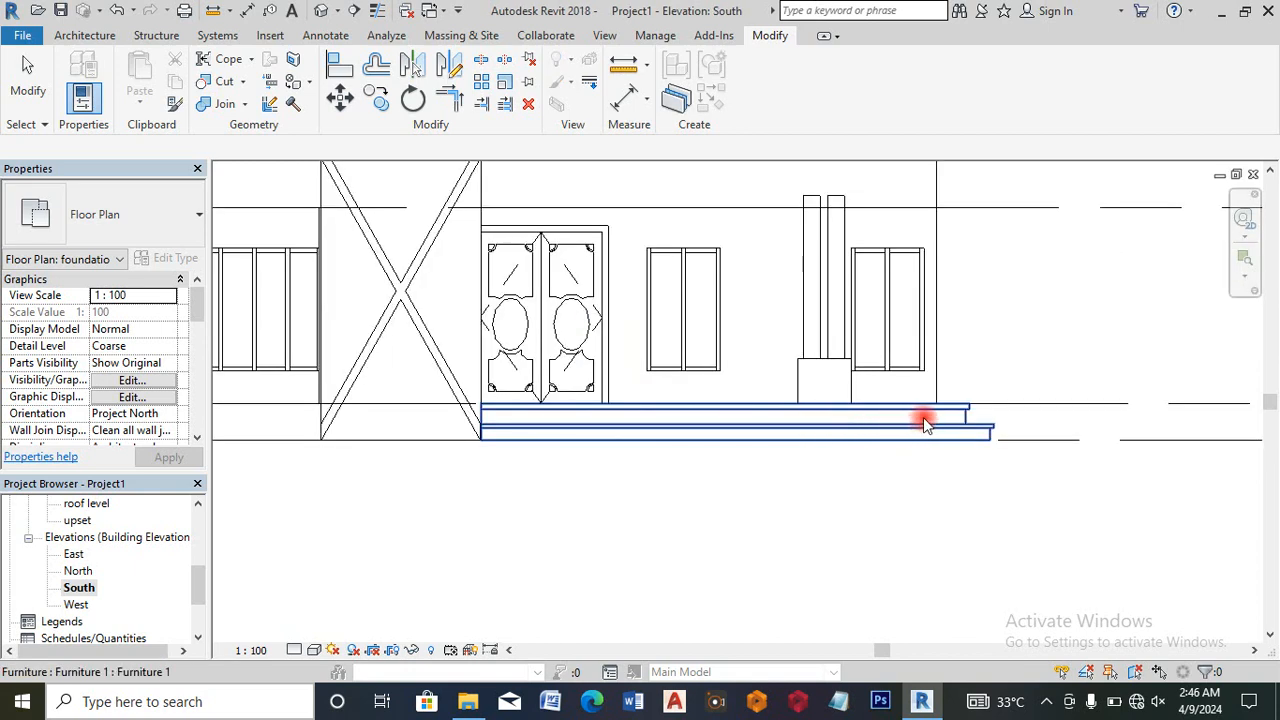
scroll(924, 424, "up", 1)
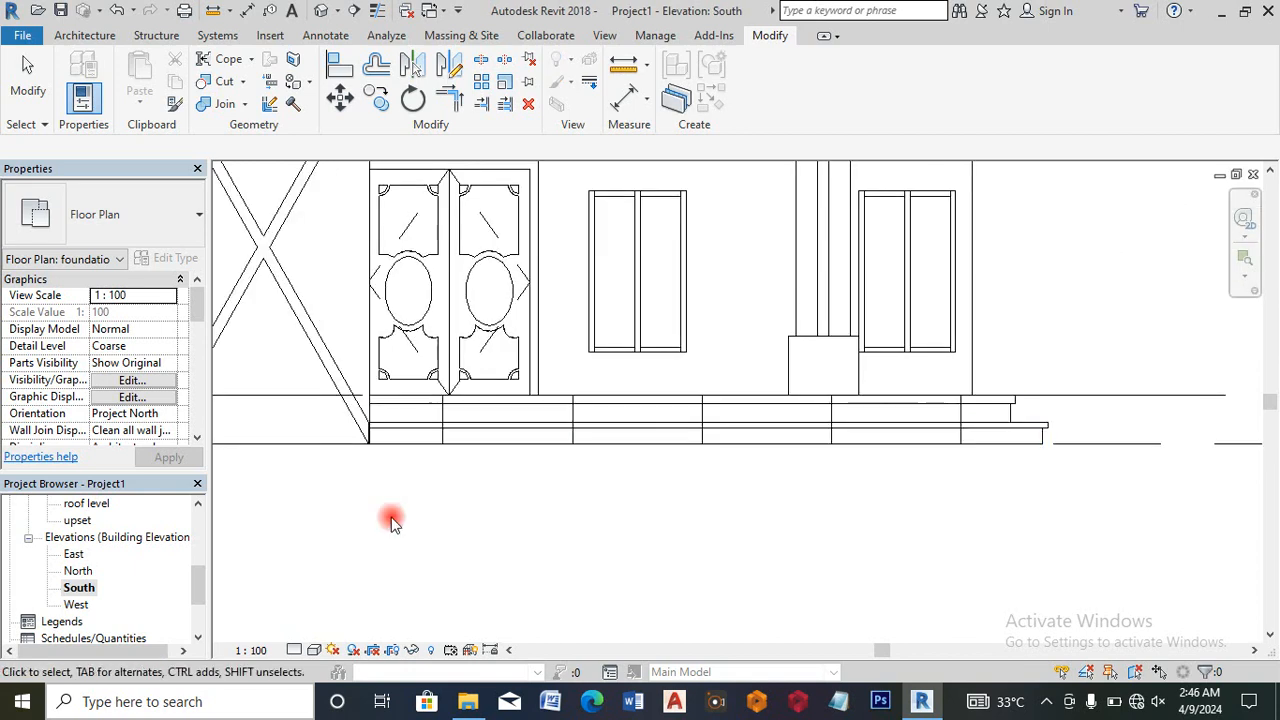
left_click(312, 652)
left_click(340, 577)
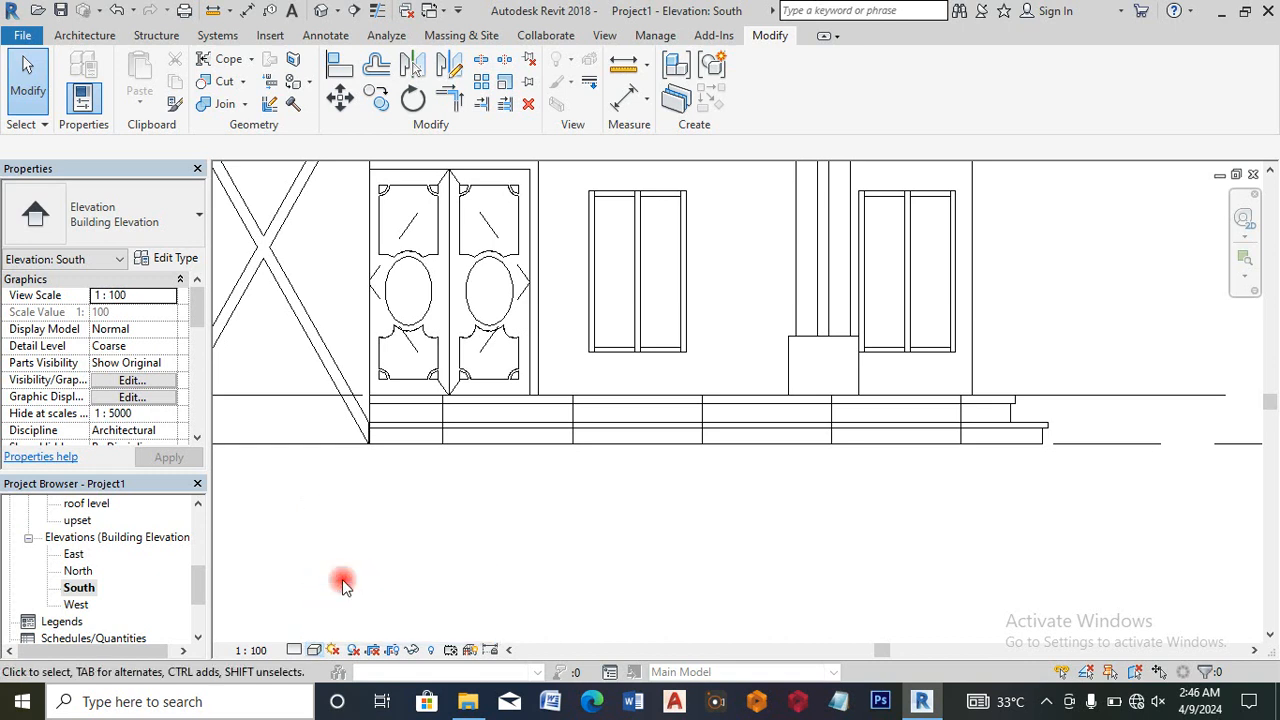
scroll(776, 422, "down", 2)
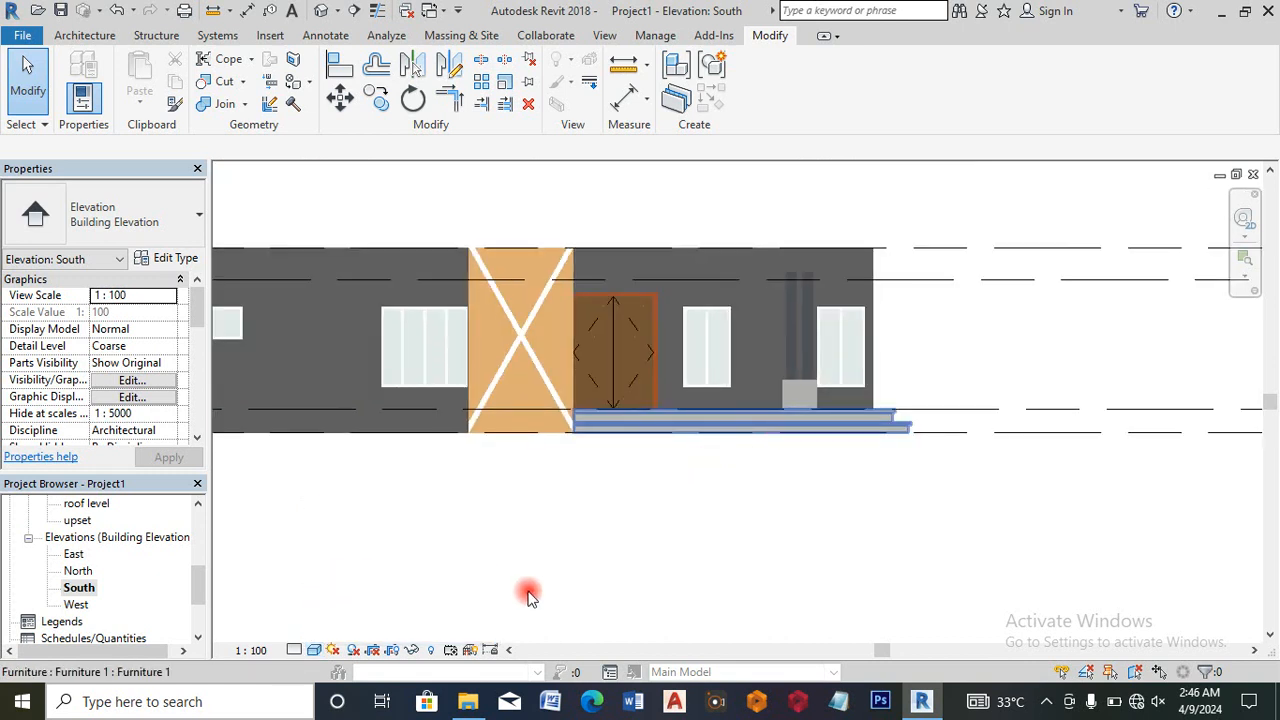
Step: Set the visual style of the South elevation to Realistic
left_click(314, 652)
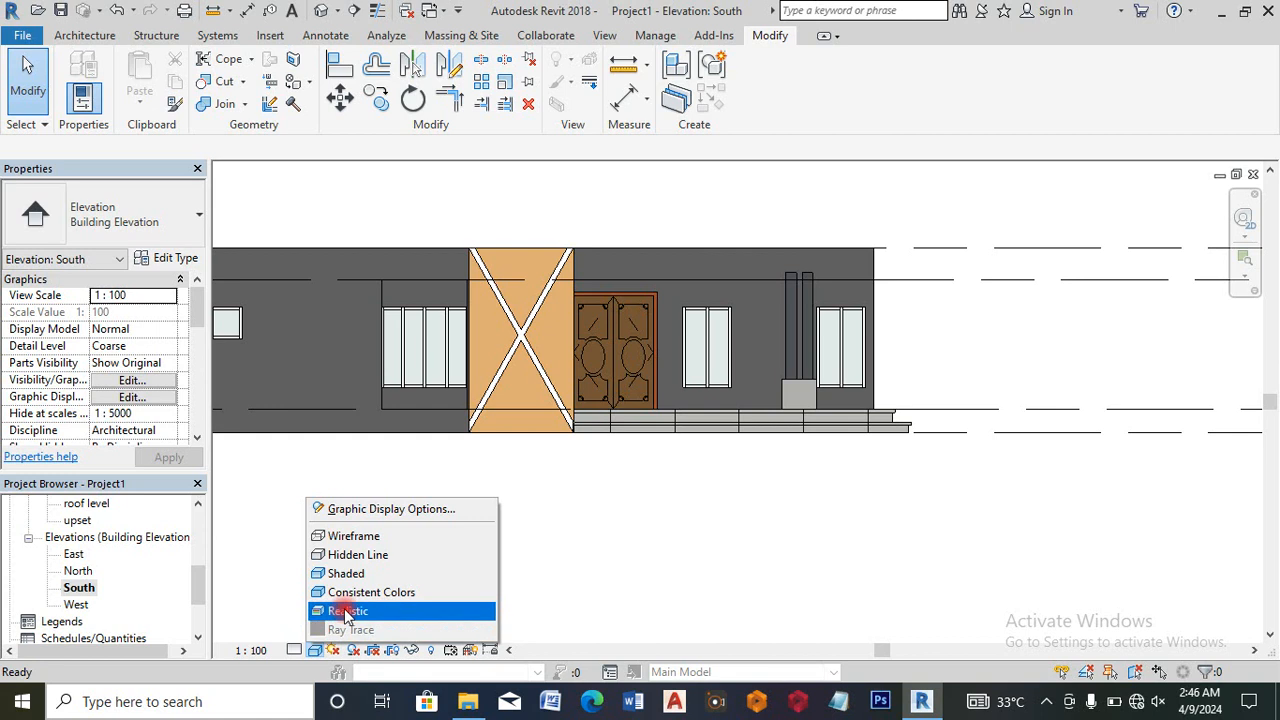
left_click(344, 610)
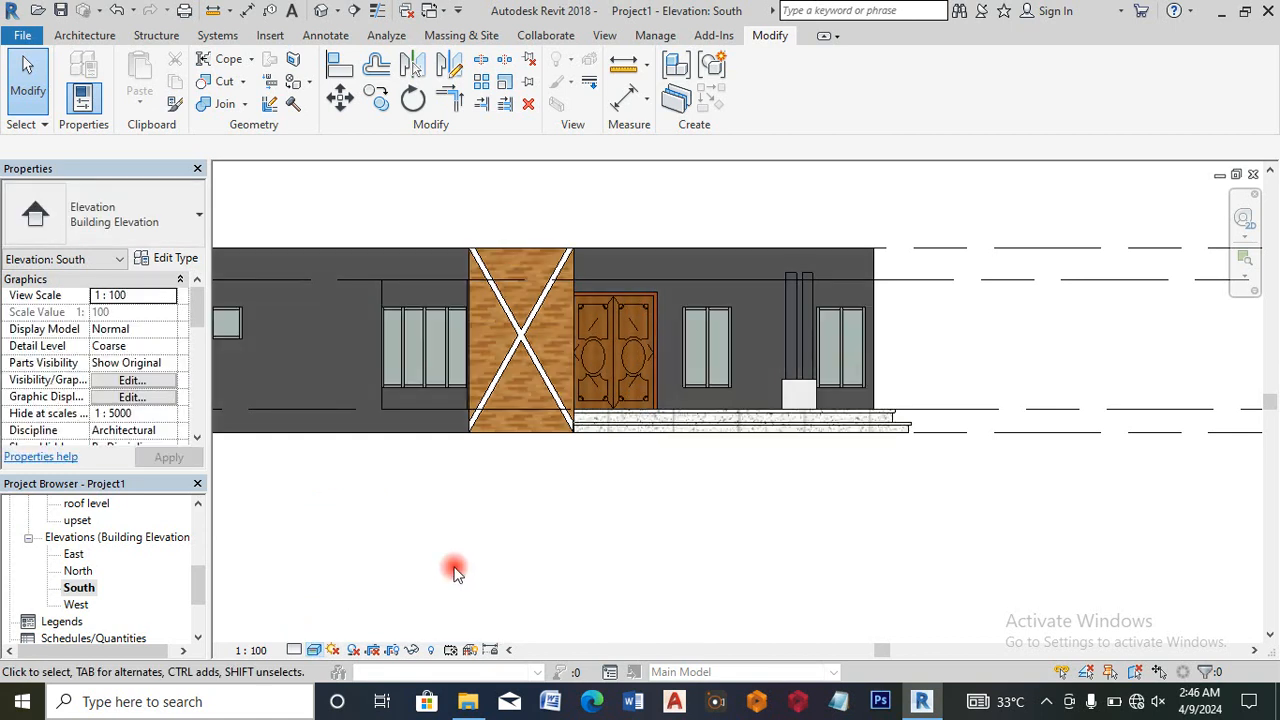
scroll(735, 405, "up", 2)
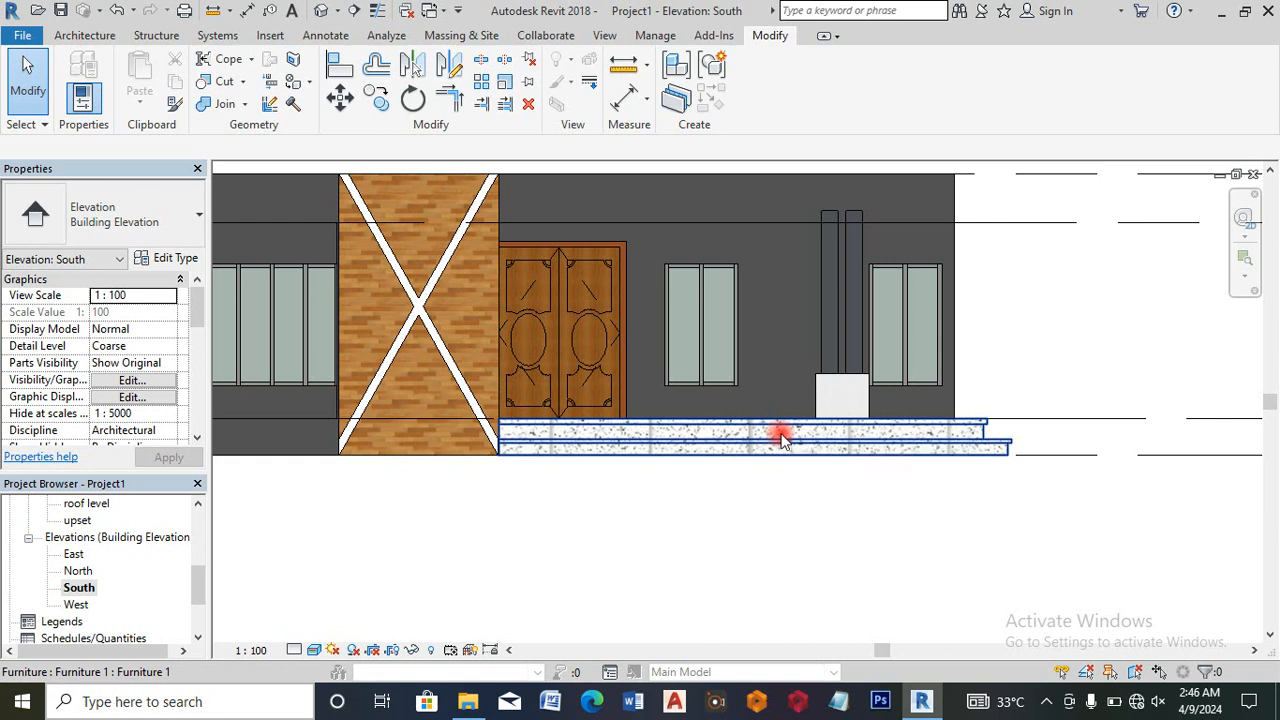
scroll(700, 420, "down", 2)
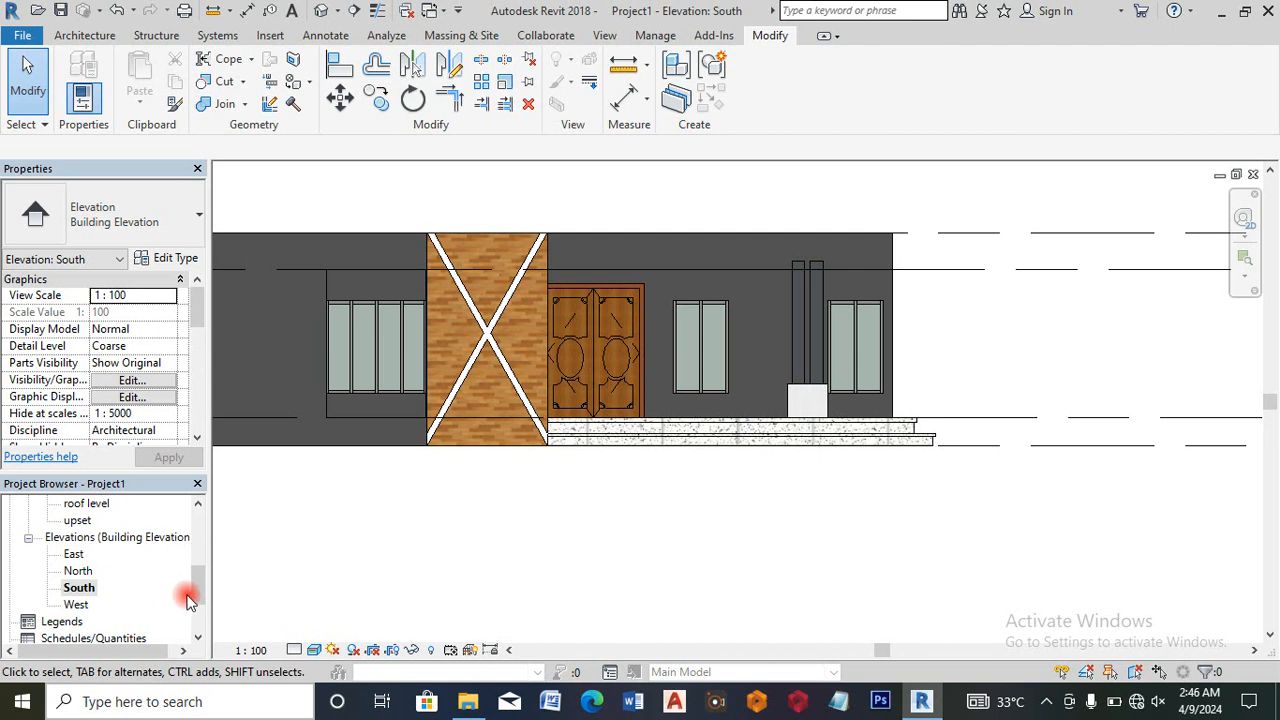
Step: Start a sketched-path railing from the entry floor plan and switch to the foundation floor plan for drawing its path
left_click_drag(200, 592, 200, 545)
double_click(77, 520)
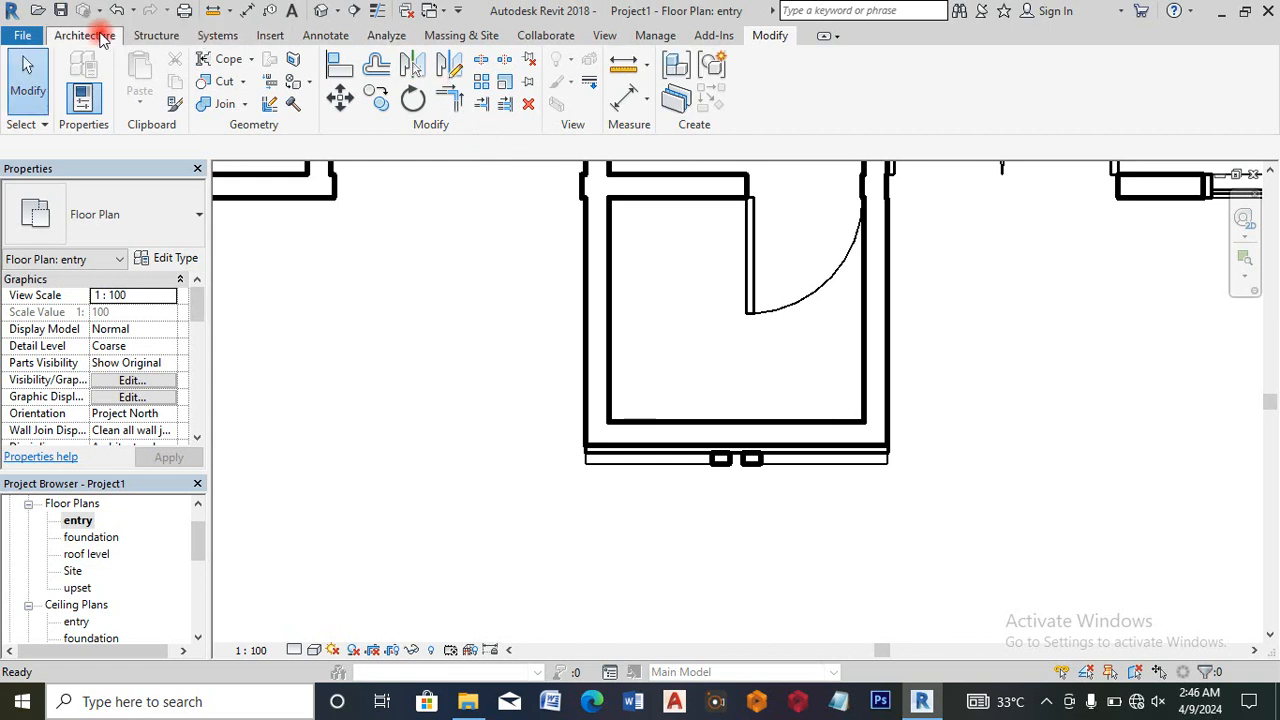
left_click(92, 35)
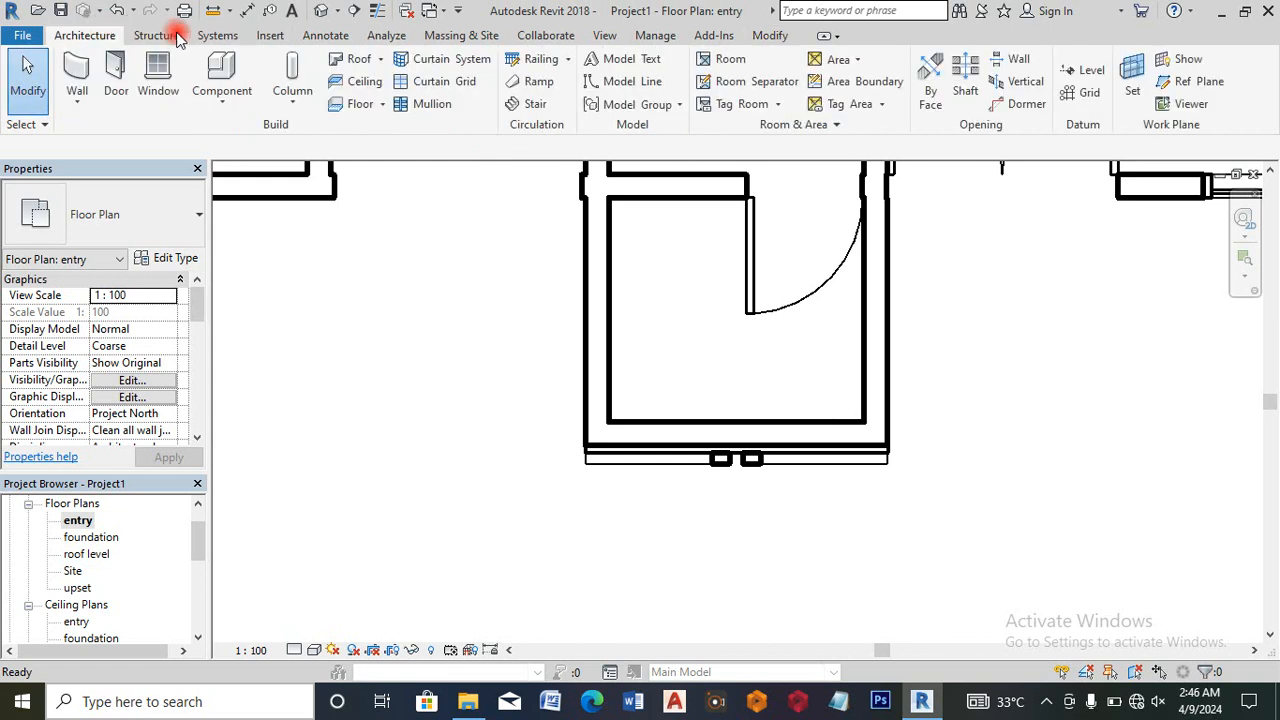
left_click(567, 60)
left_click(567, 90)
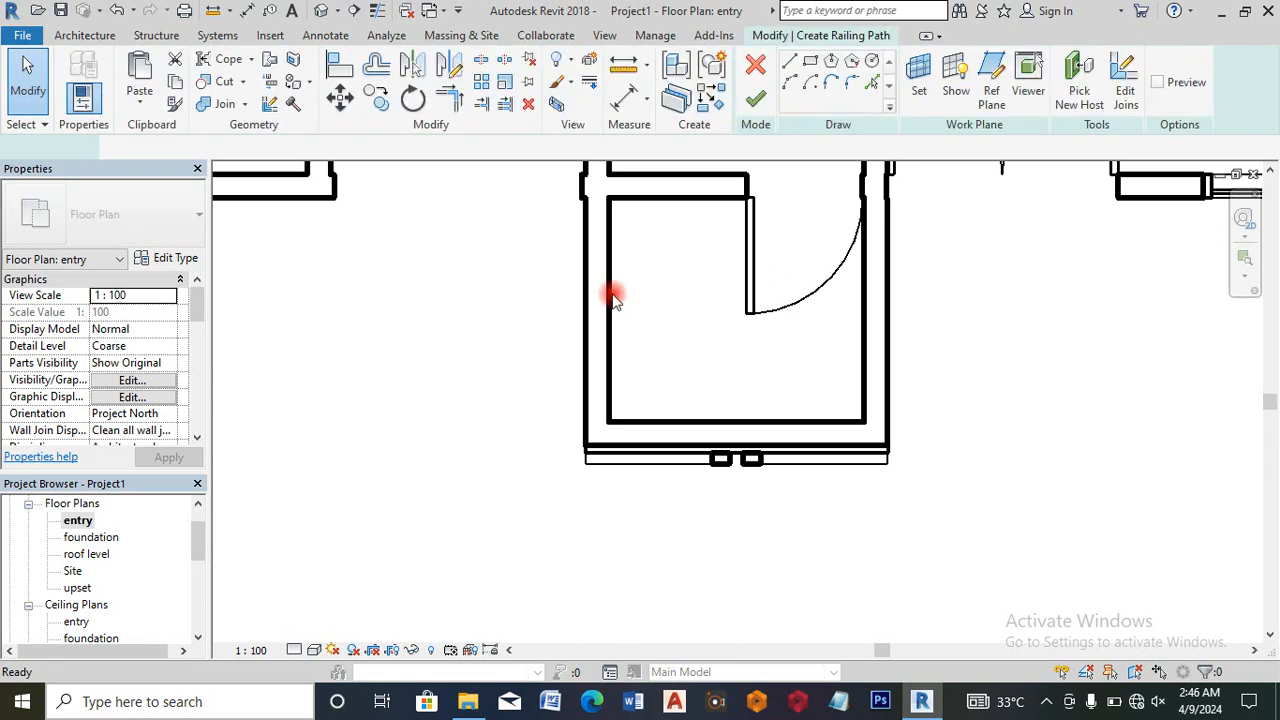
scroll(488, 294, "down", 5)
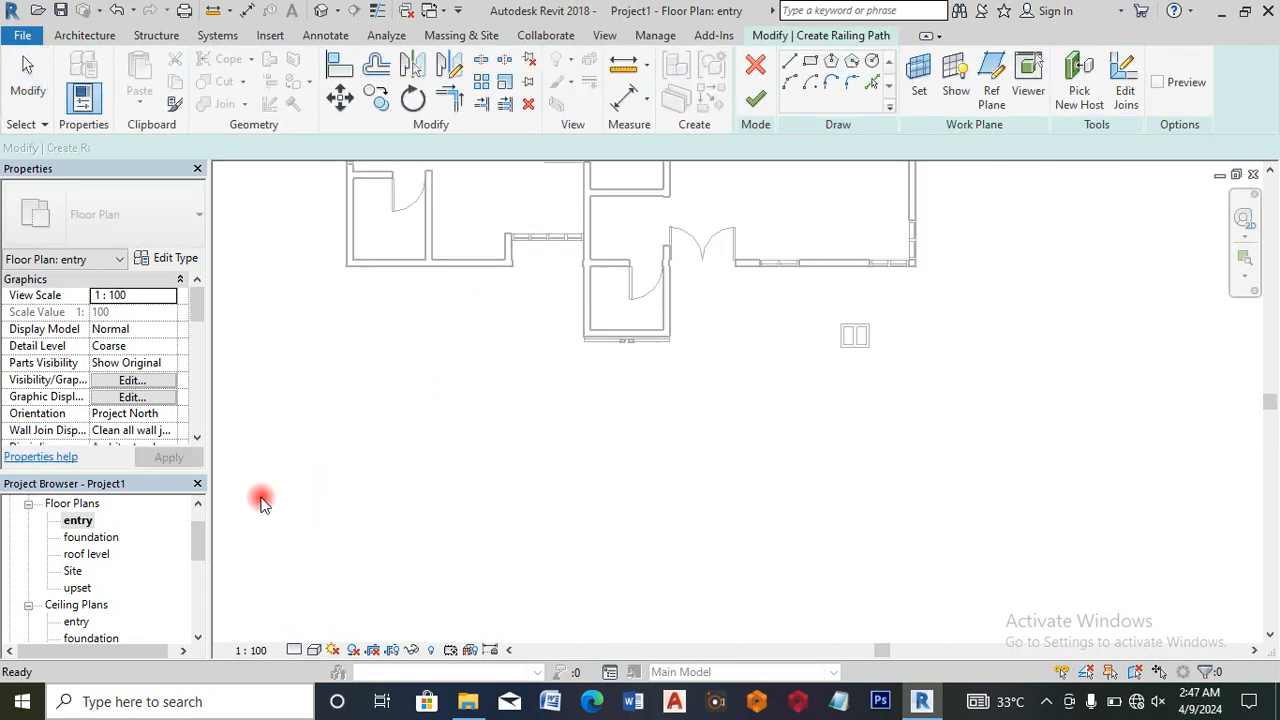
double_click(92, 538)
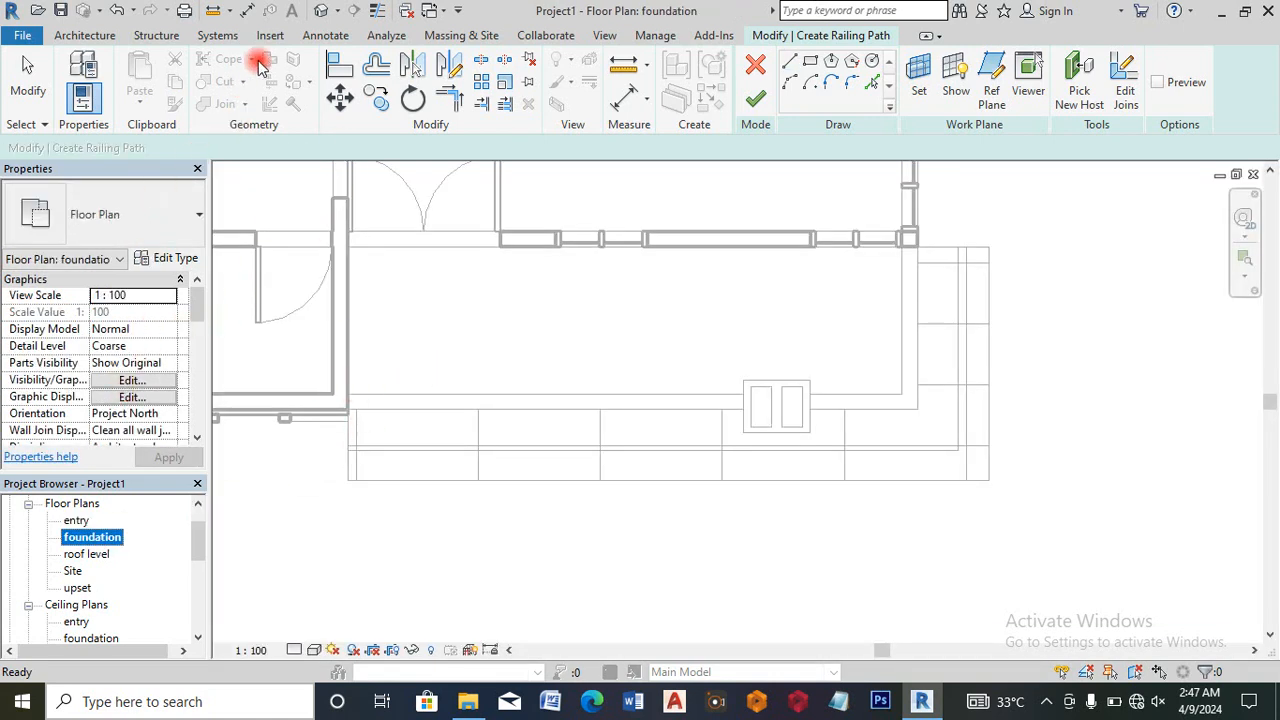
Step: Choose straight lines for the railing path and set the railing type to Glass Panel - Bottom Fill
left_click(795, 64)
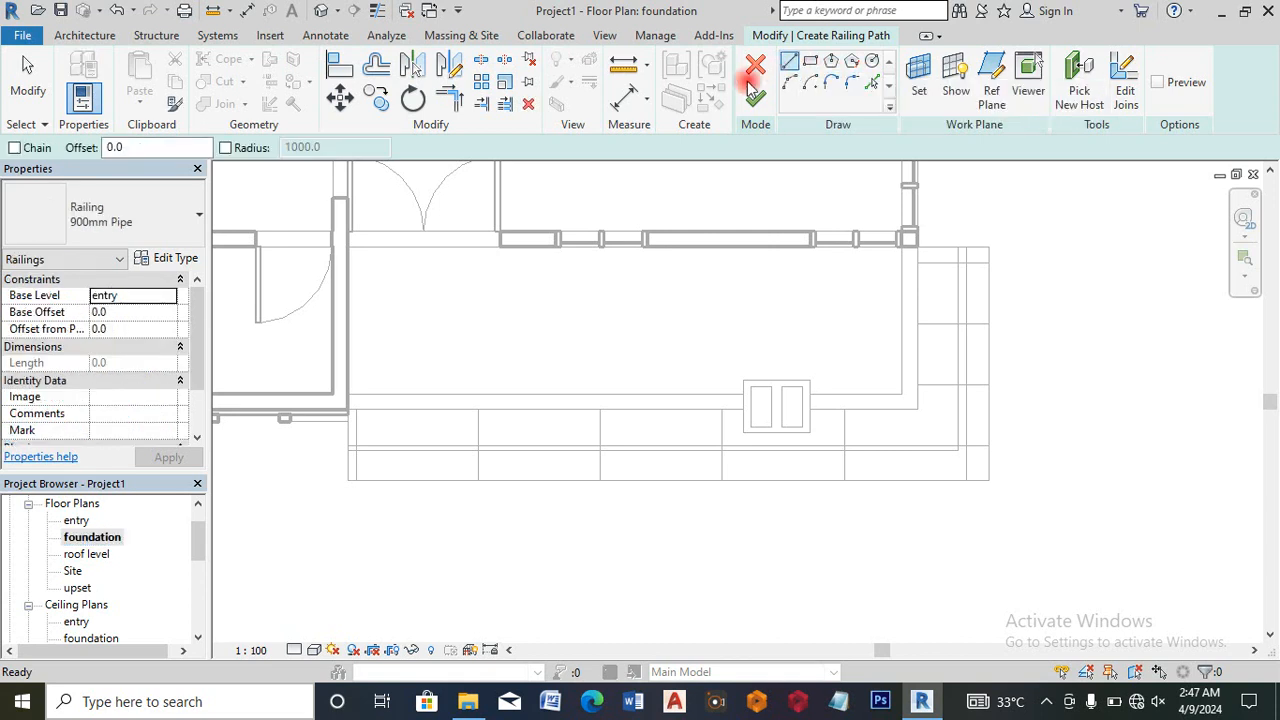
left_click(187, 224)
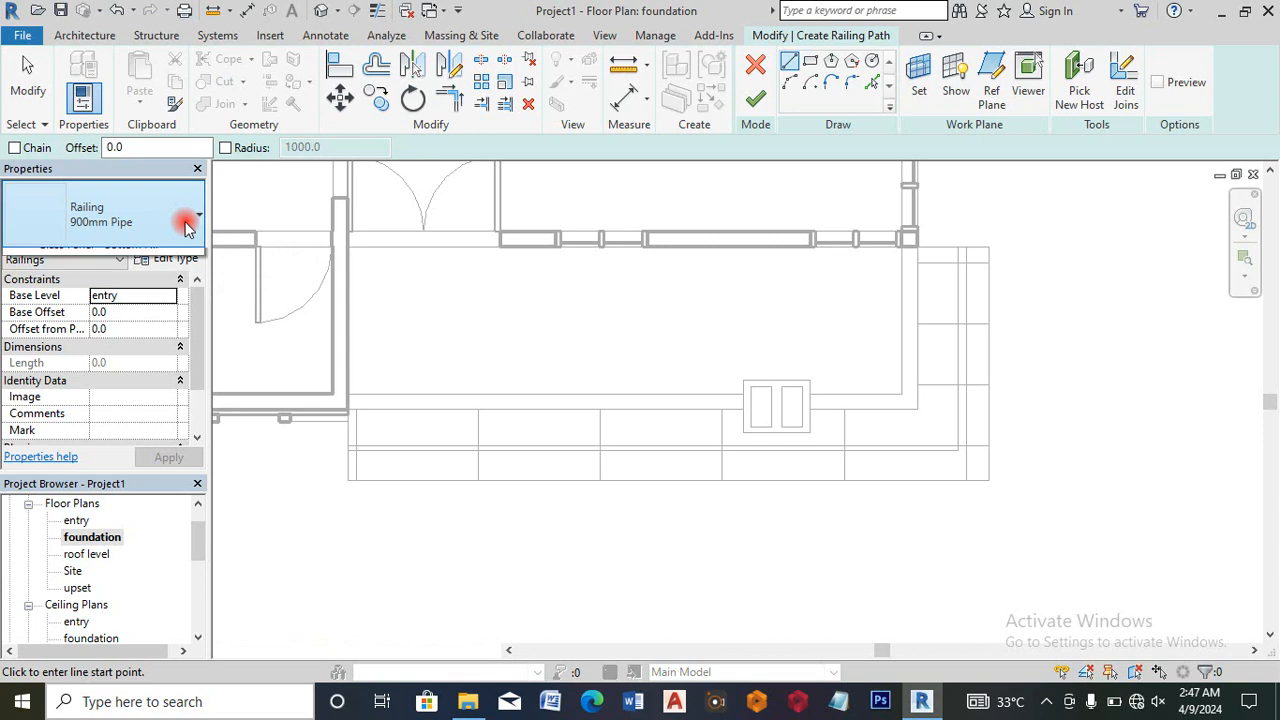
left_click(133, 351)
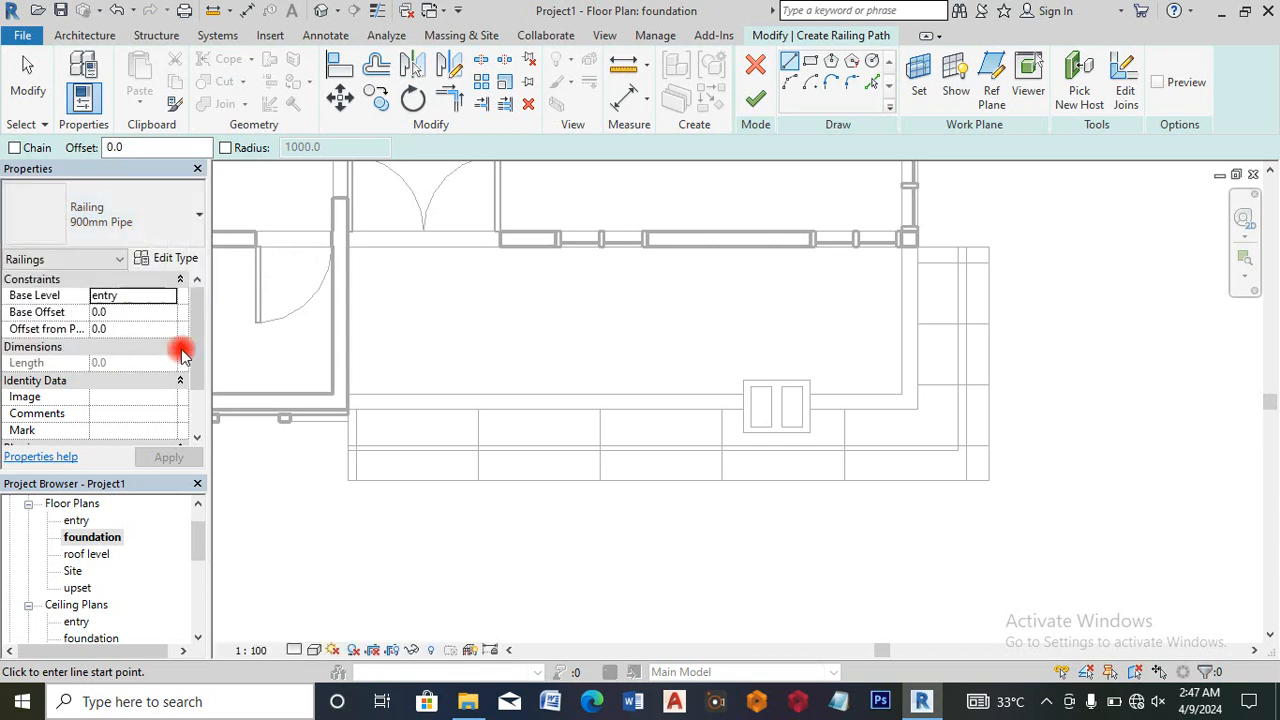
Step: Sketch an L-shaped railing path about 4100 mm along the porch's front edge and 1600 mm along its side to the house corner, and finish the railing
left_click(345, 404)
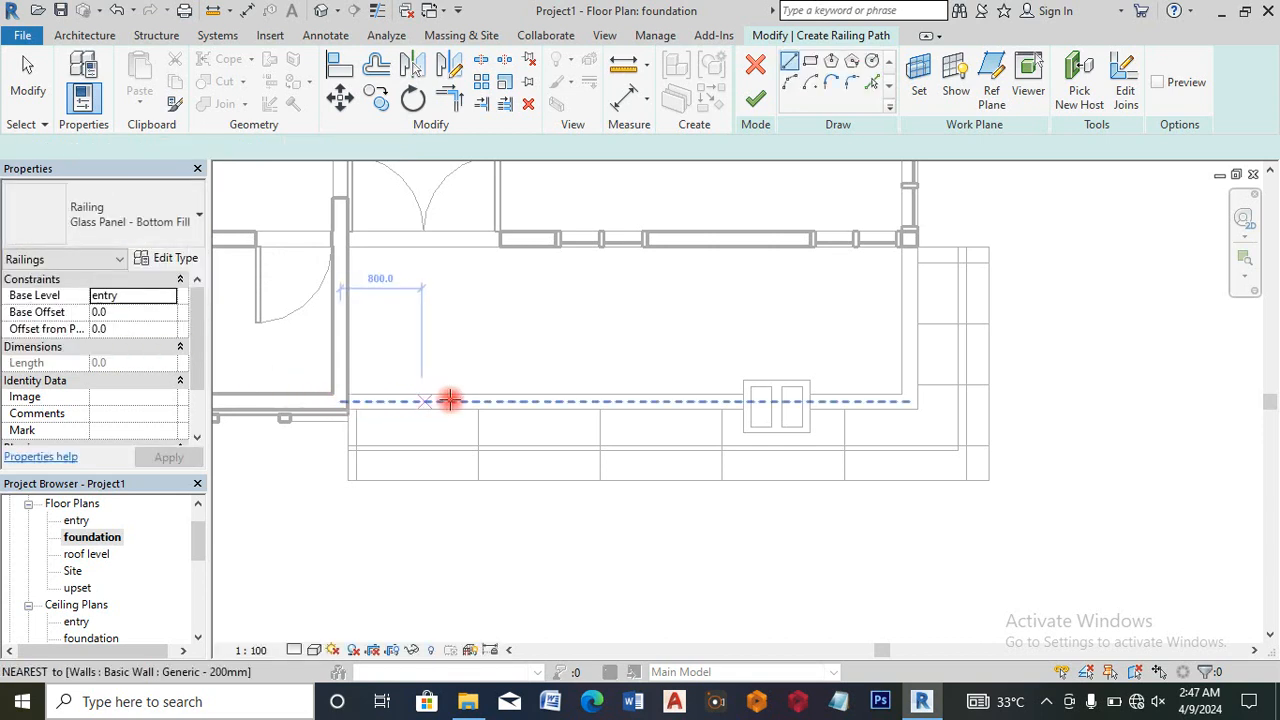
left_click(492, 404)
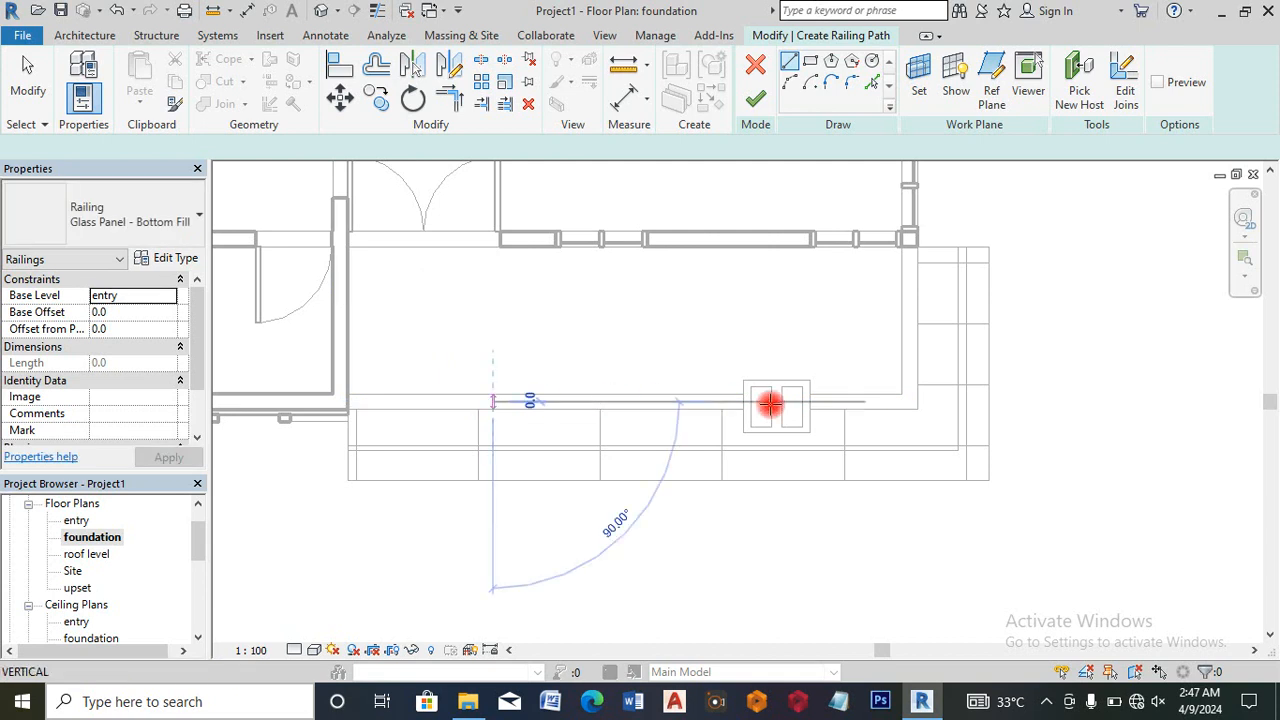
left_click(910, 401)
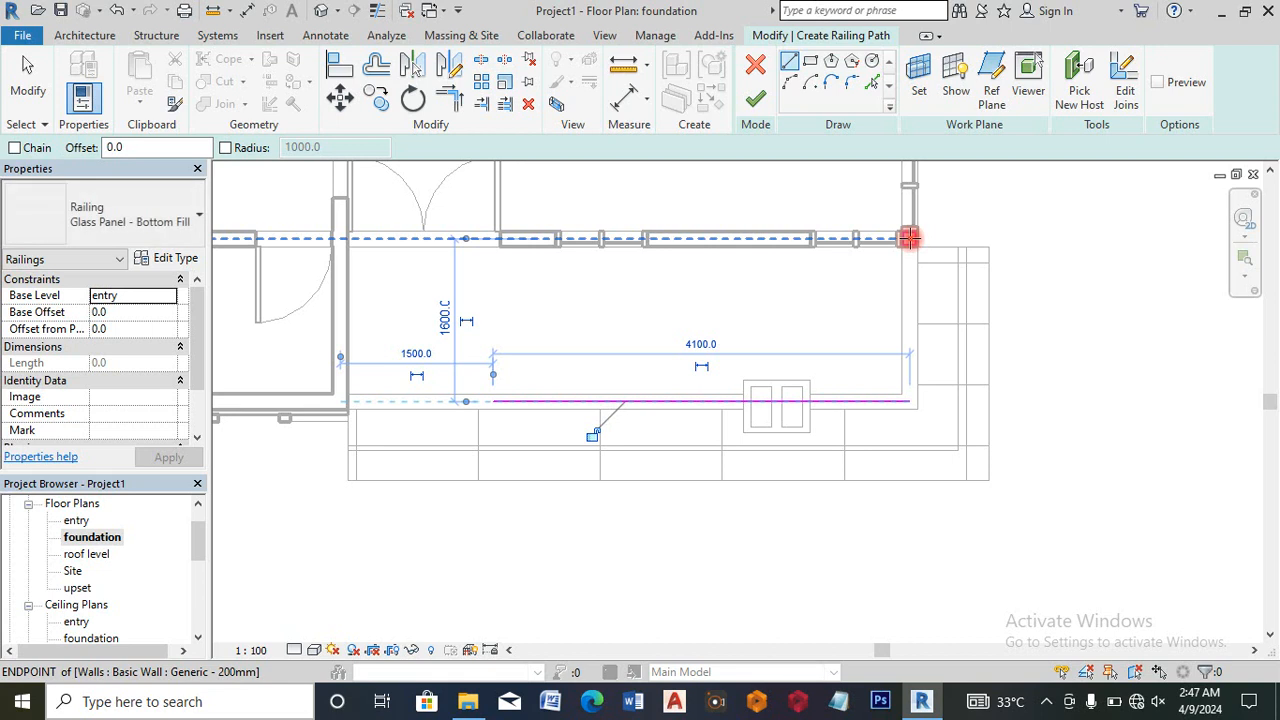
left_click(909, 240)
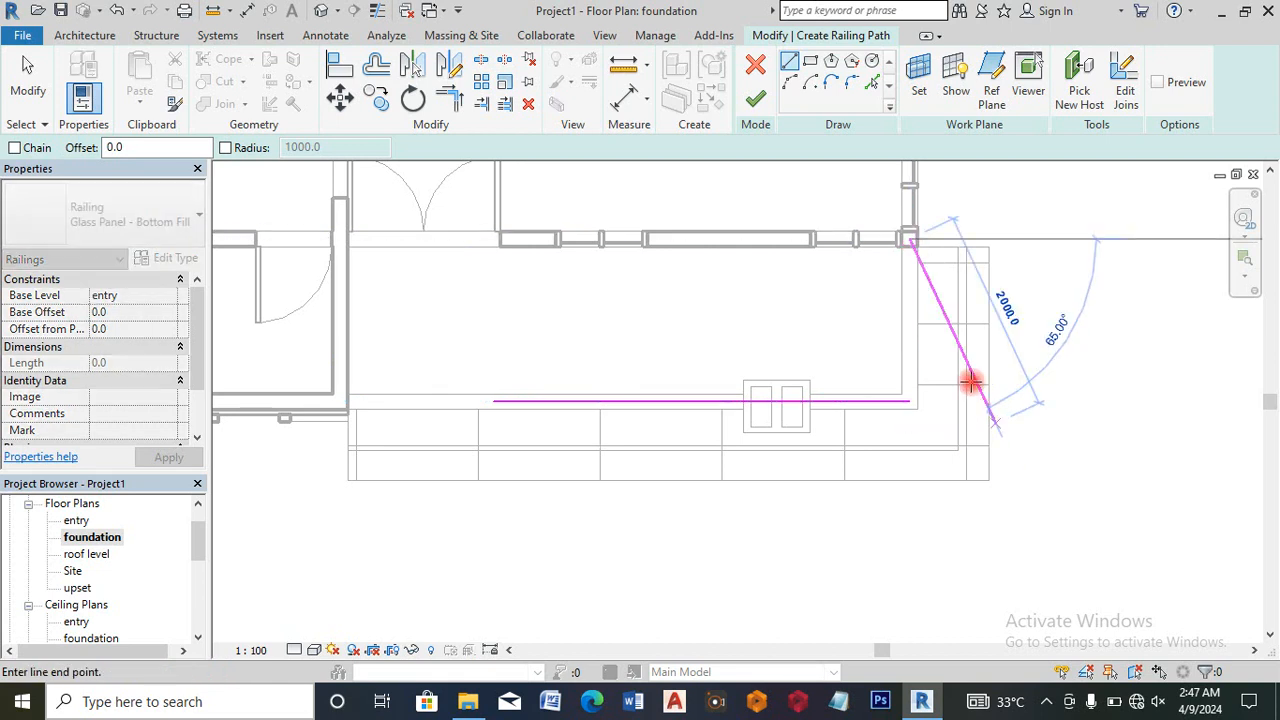
left_click(909, 401)
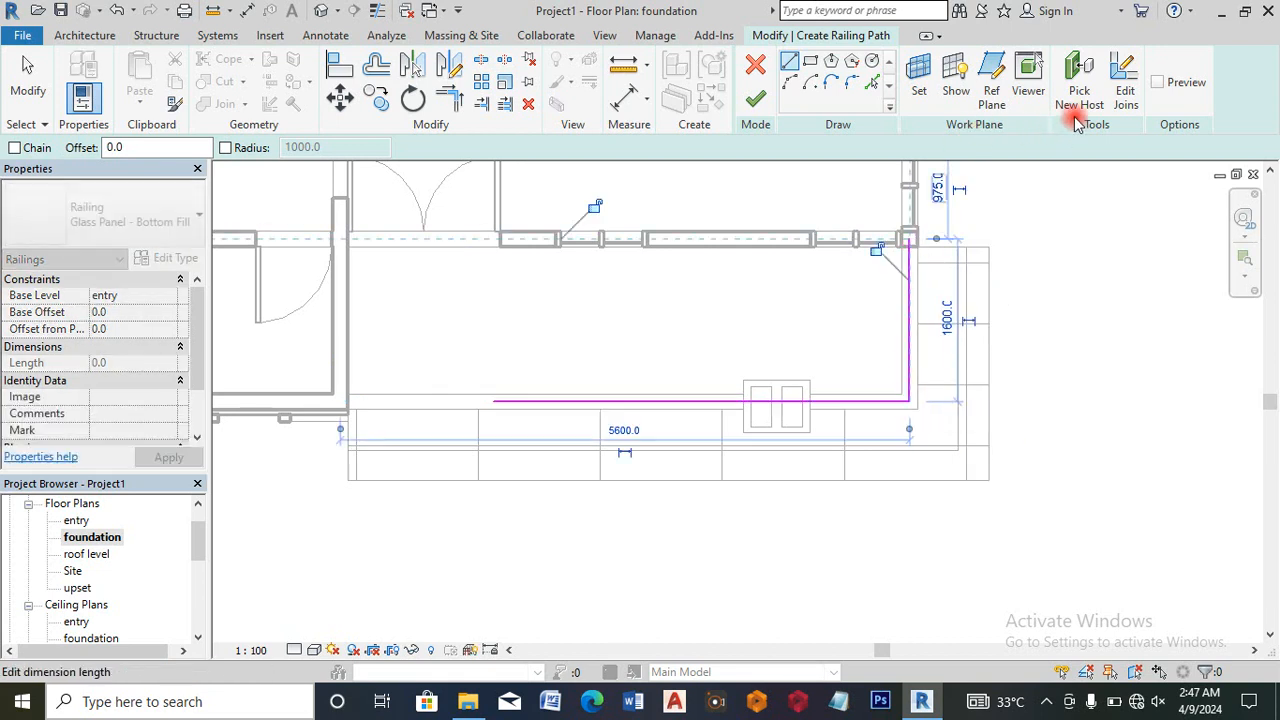
left_click(753, 104)
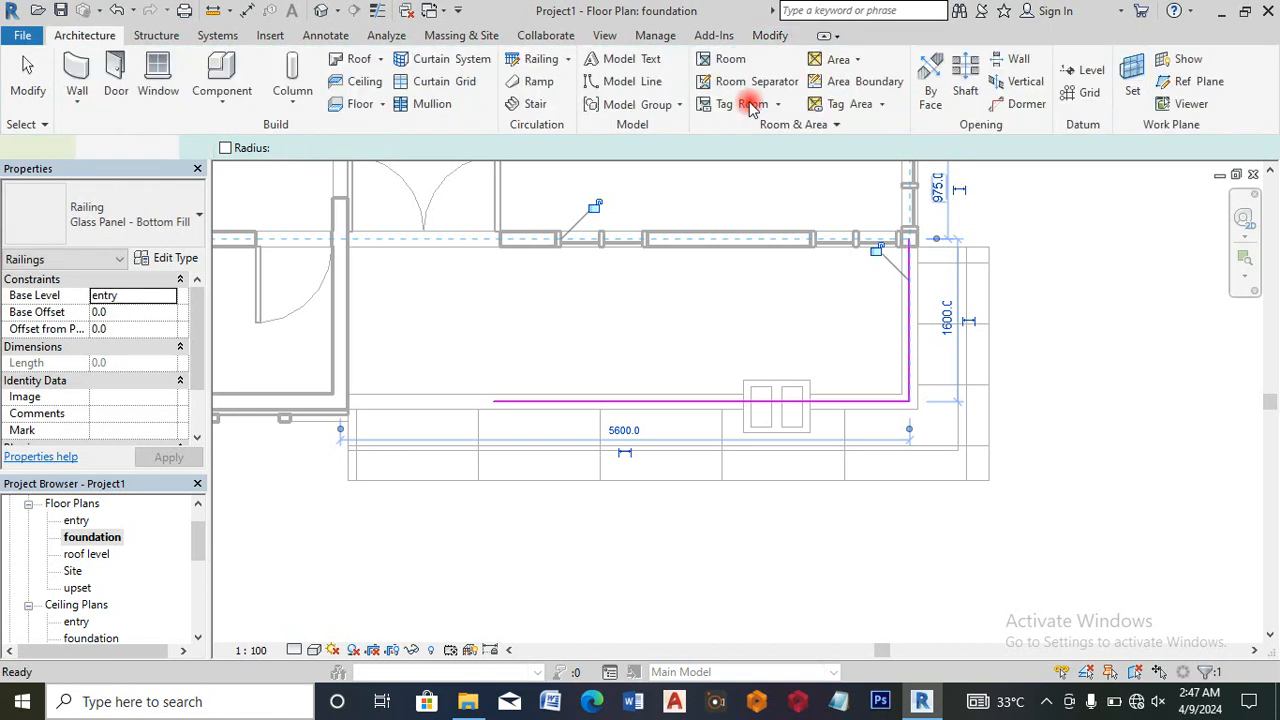
Step: Inspect the new glass railing on the porch in the South elevation
left_click_drag(198, 548, 177, 589)
double_click(78, 588)
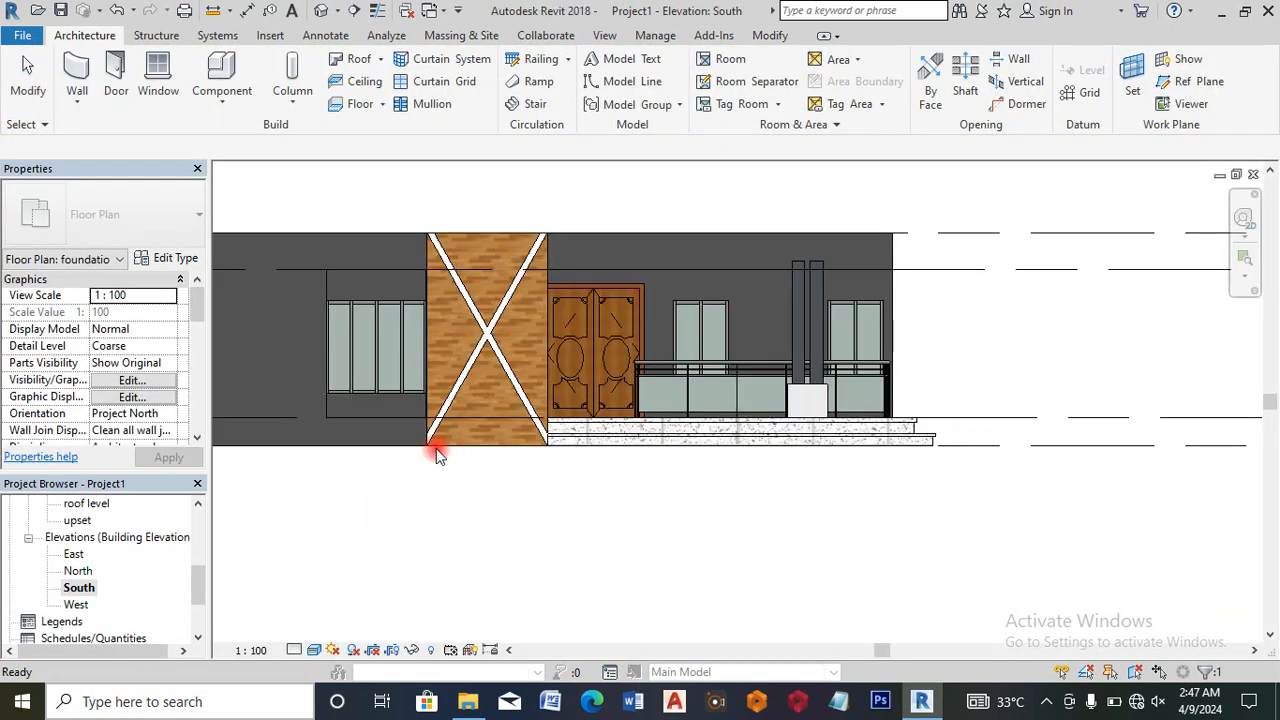
left_click(860, 412)
scroll(872, 370, "up", 2)
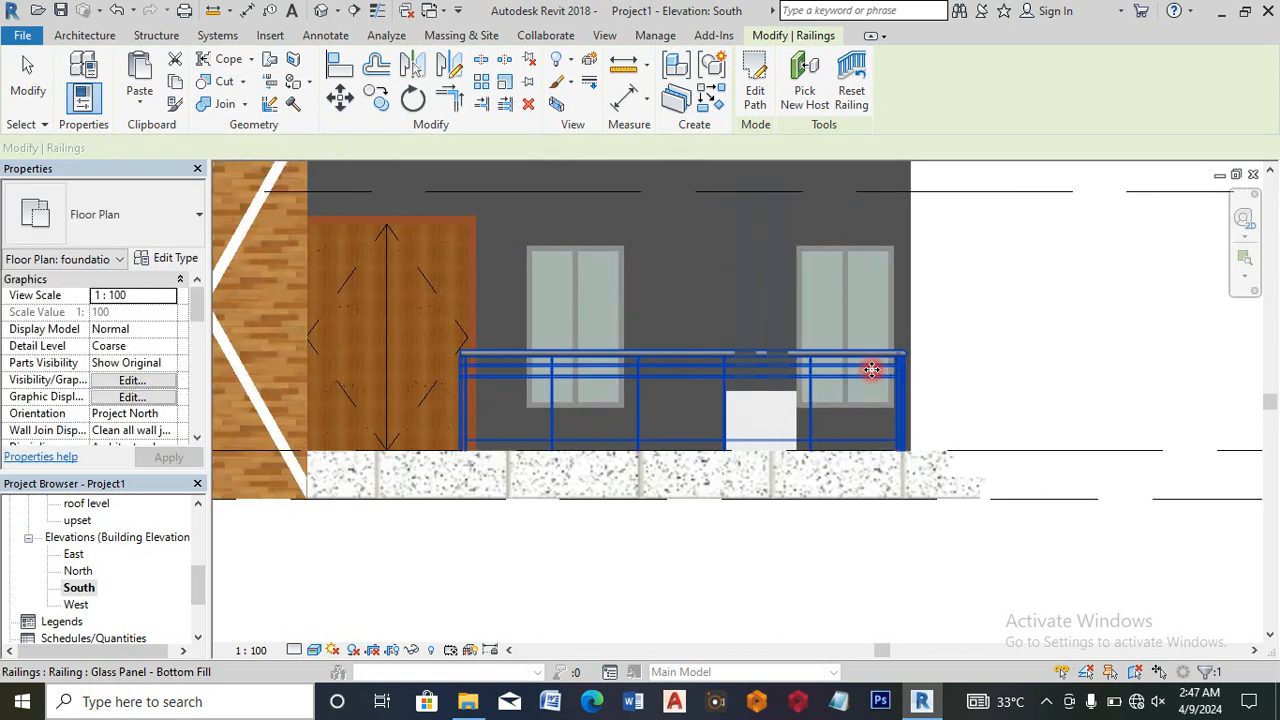
left_click(1025, 338)
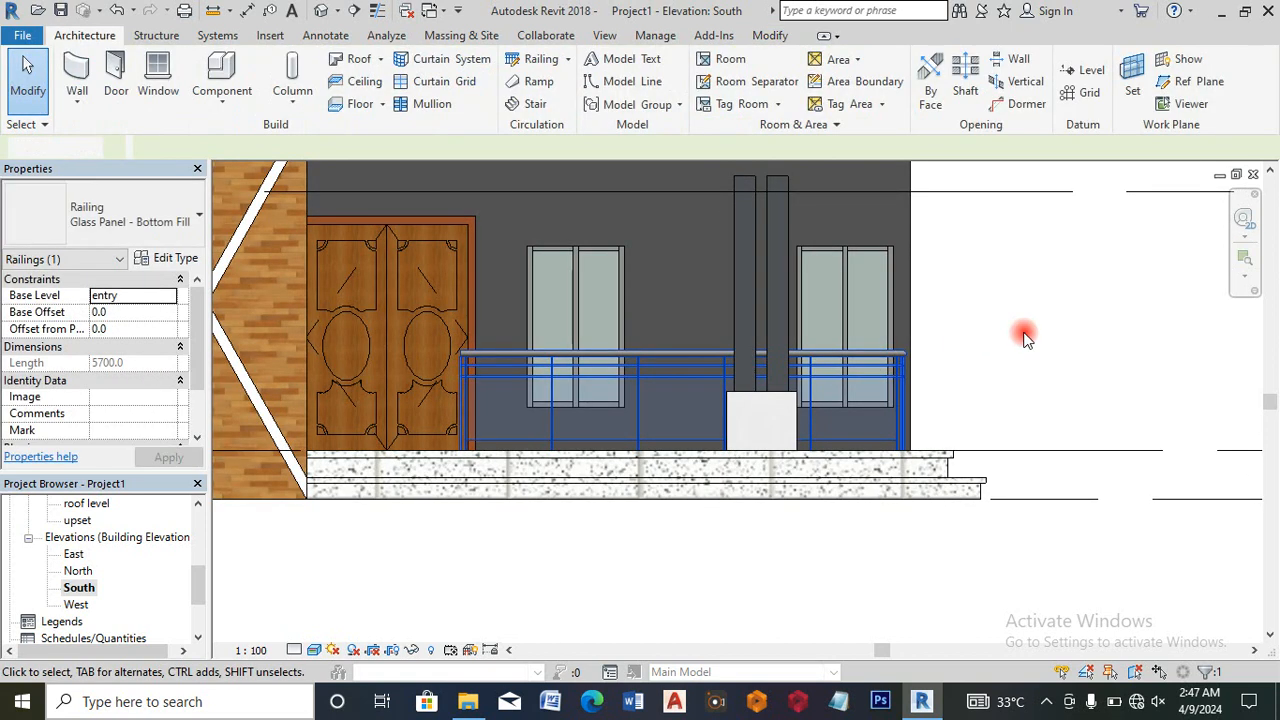
scroll(1015, 345, "down", 1)
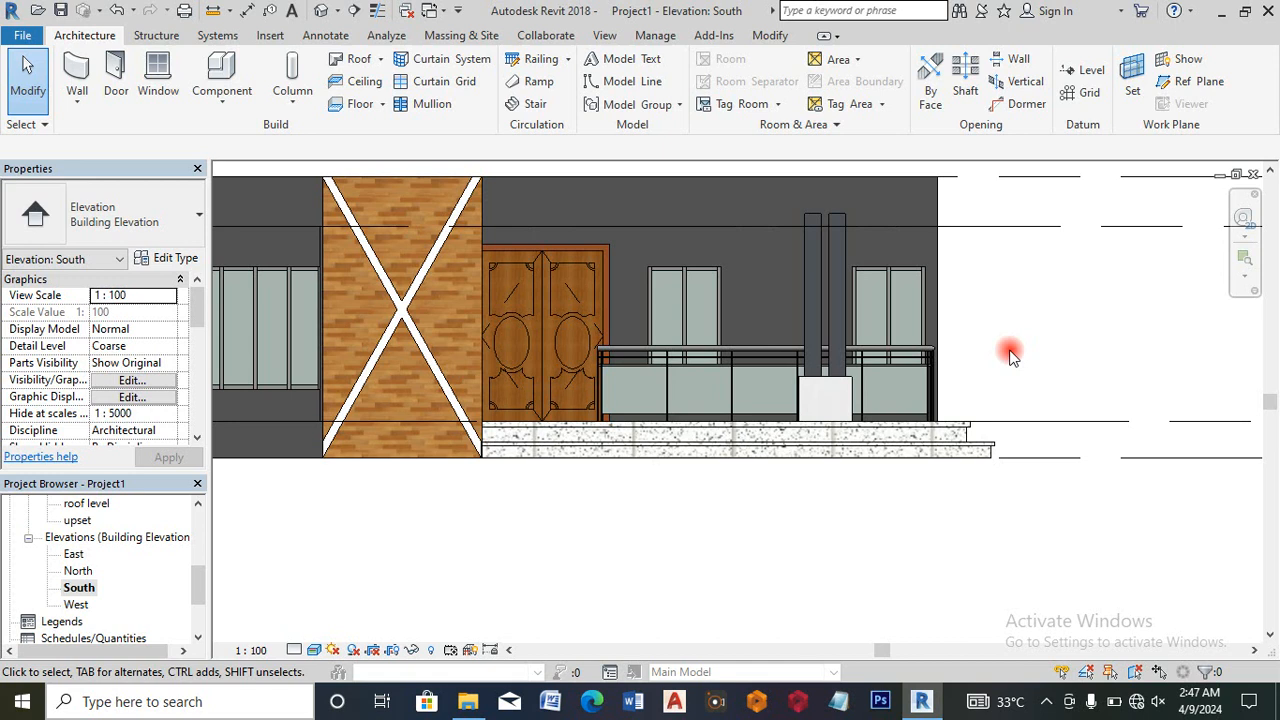
scroll(849, 428, "down", 2)
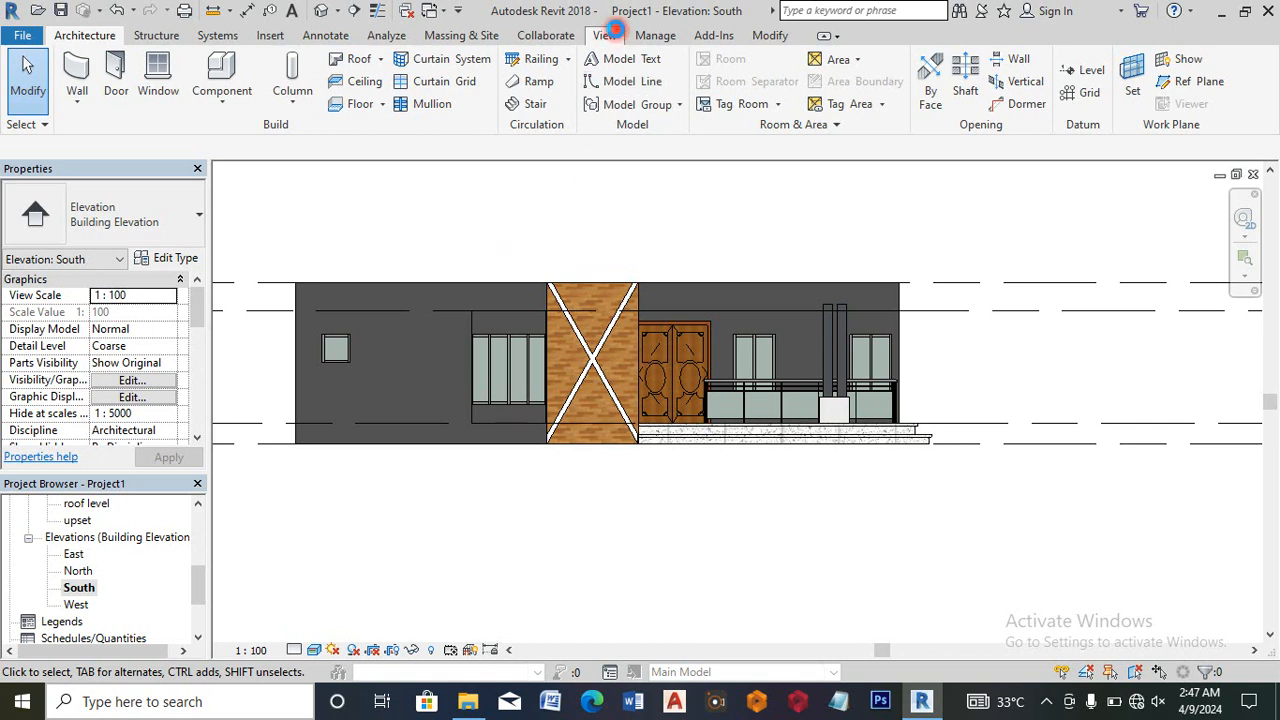
Step: Open the default 3D view without saving the project and orbit the house to show its right side and porch
left_click(610, 34)
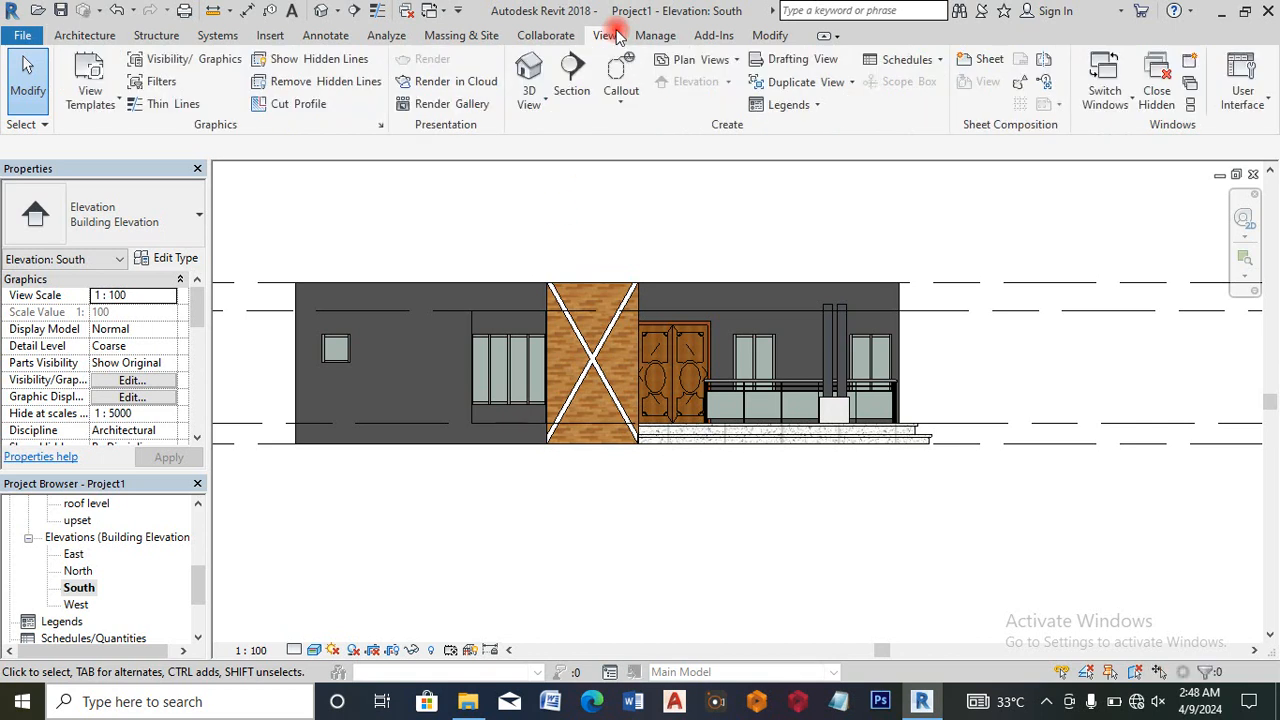
left_click(538, 102)
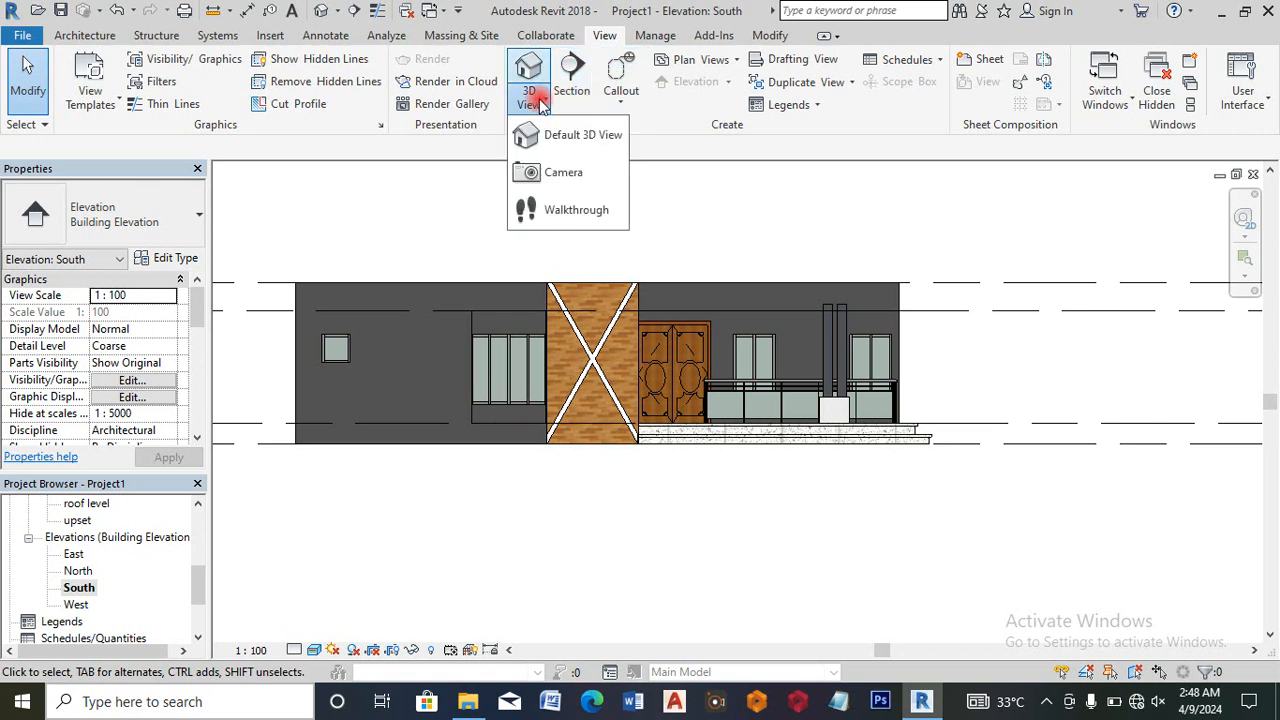
left_click(541, 137)
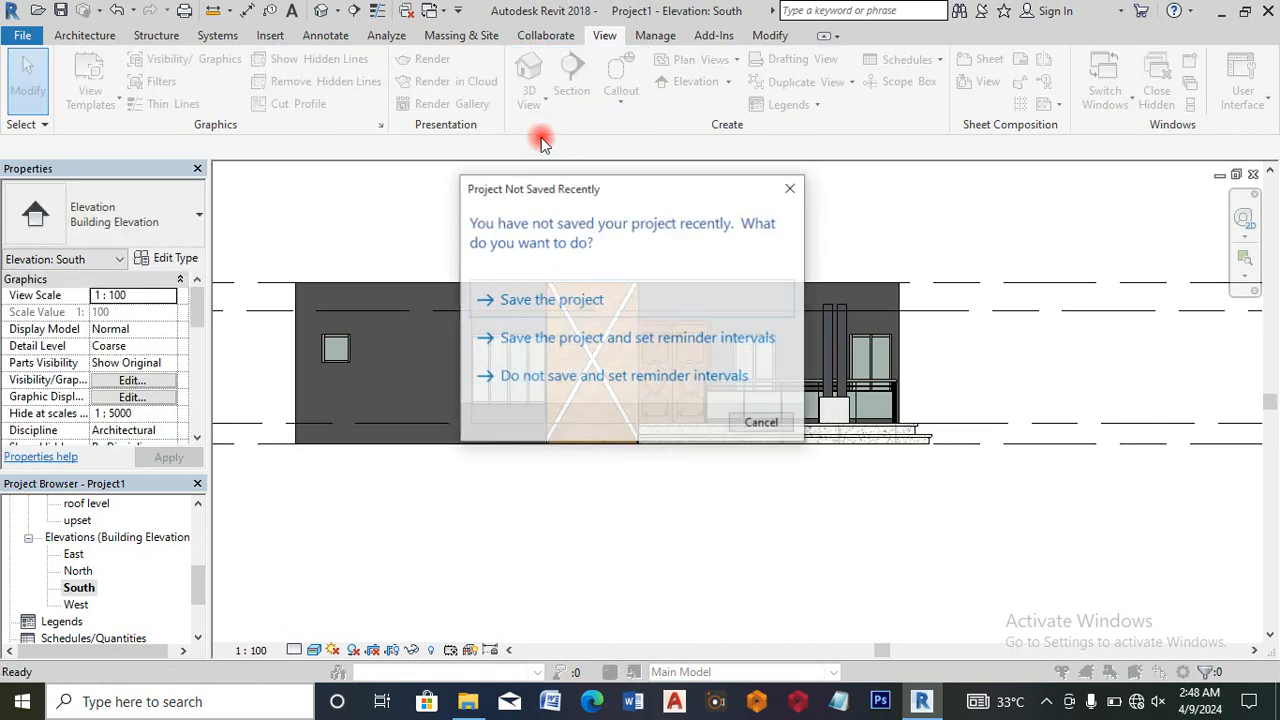
left_click(792, 190)
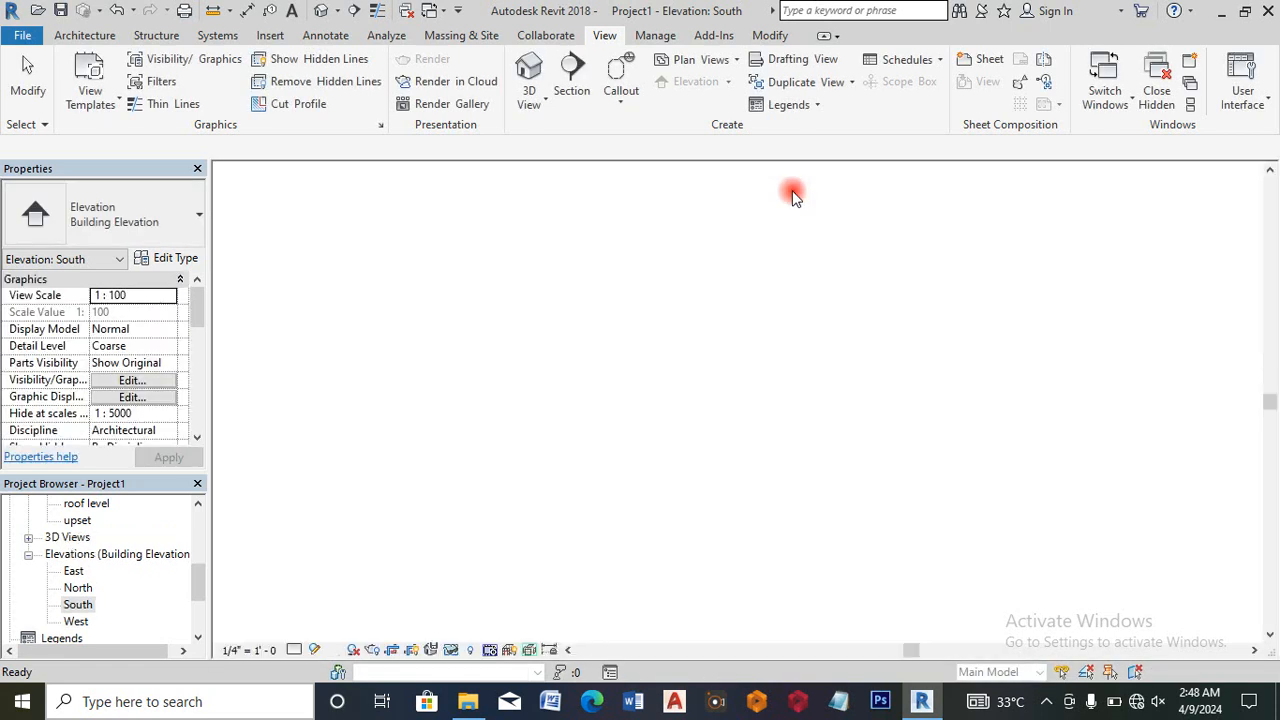
left_click(1240, 334)
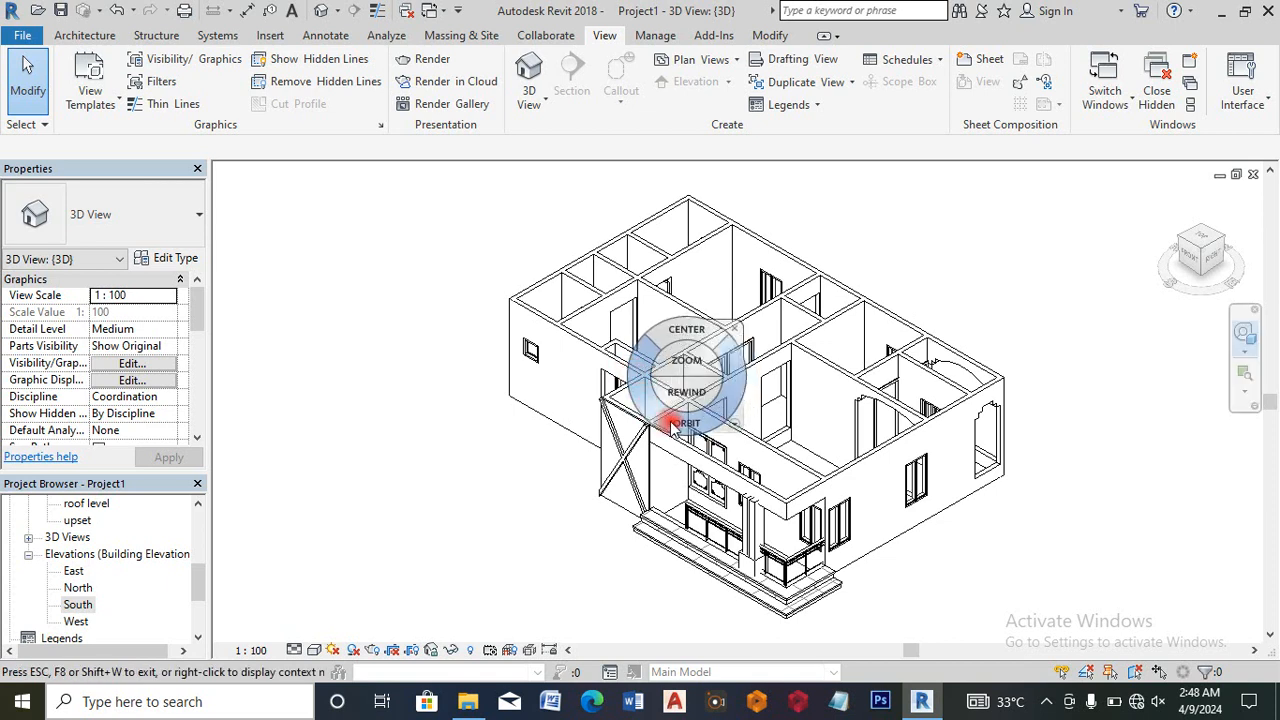
left_click_drag(760, 400, 583, 363)
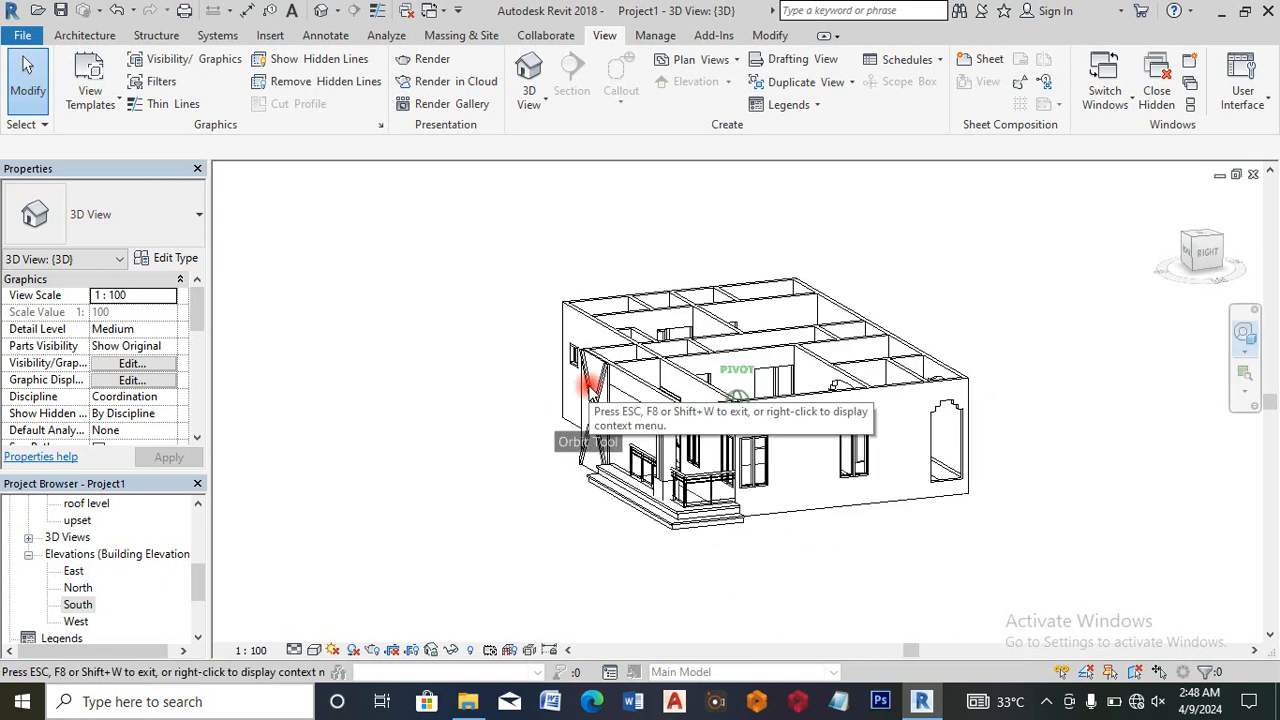
Step: Set the 3D view's visual style to Realistic and examine the porch railing, columns and steps from the front
left_click(314, 650)
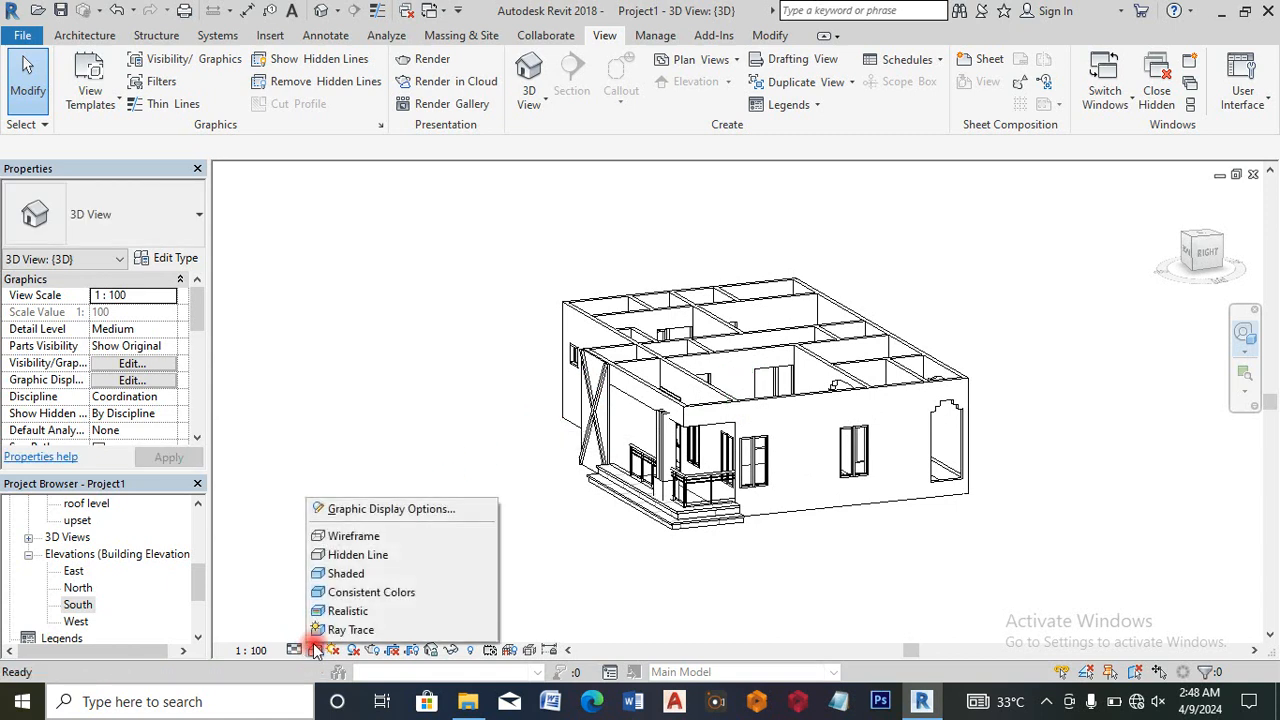
left_click(340, 611)
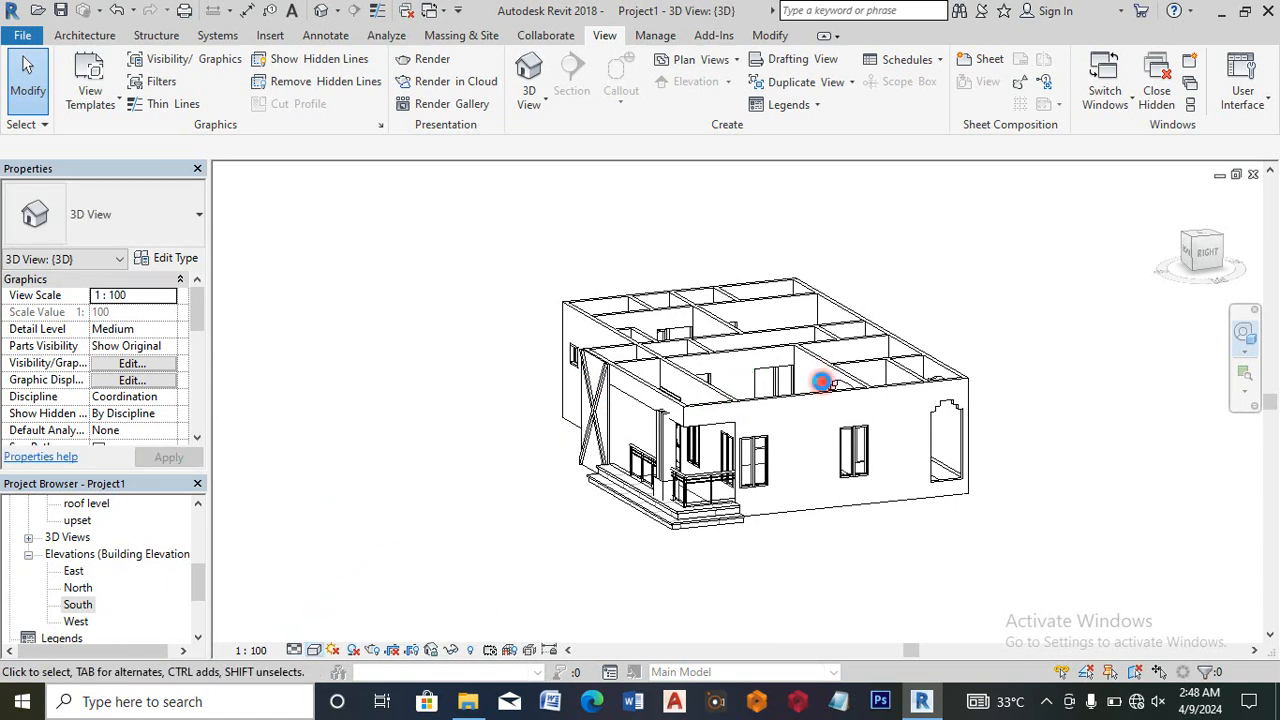
left_click(1244, 333)
left_click_drag(855, 552, 1016, 566)
scroll(908, 506, "up", 5)
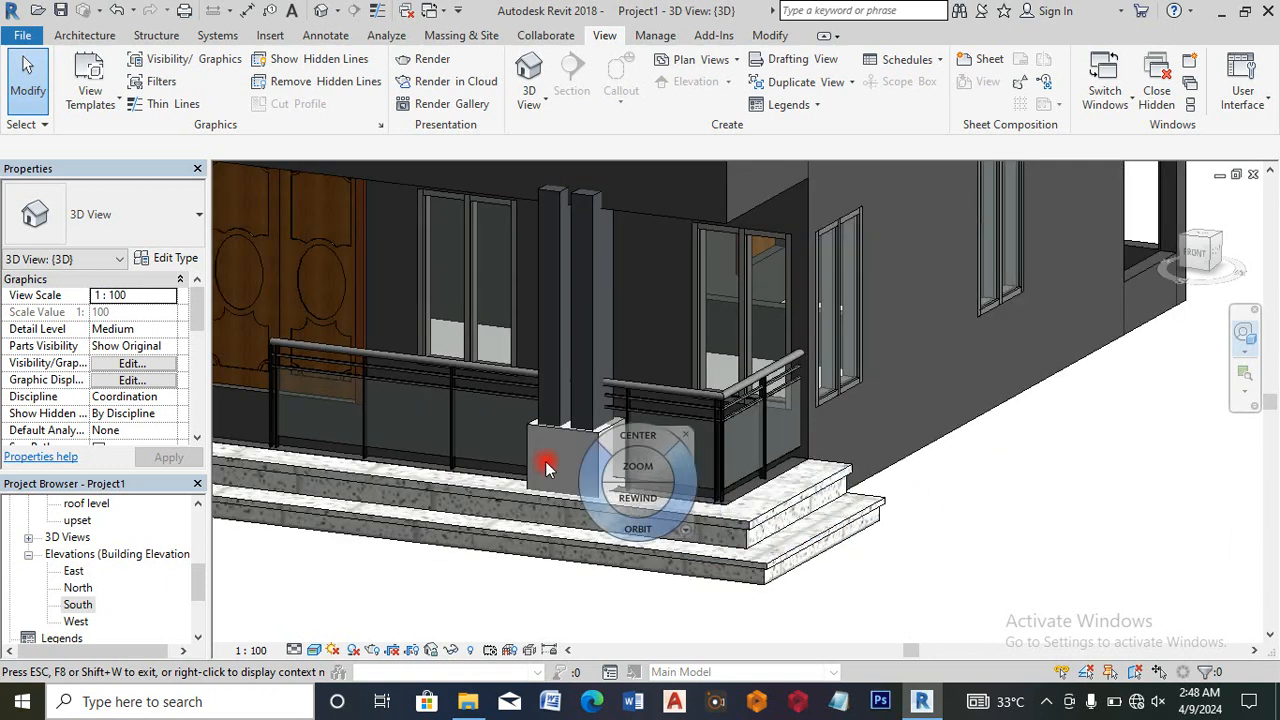
scroll(800, 495, "down", 3)
left_click_drag(750, 518, 900, 485)
Step: Open the entry floor plan with the front part of the house in view
left_click_drag(197, 577, 201, 538)
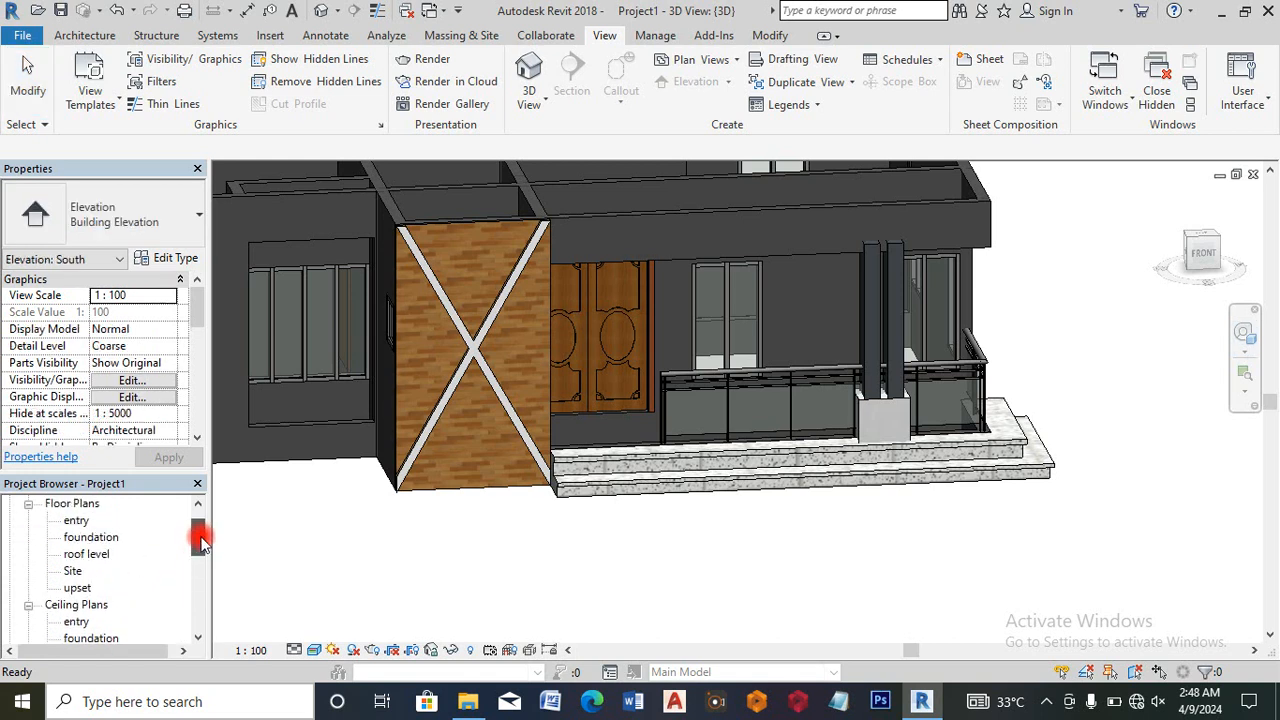
double_click(77, 523)
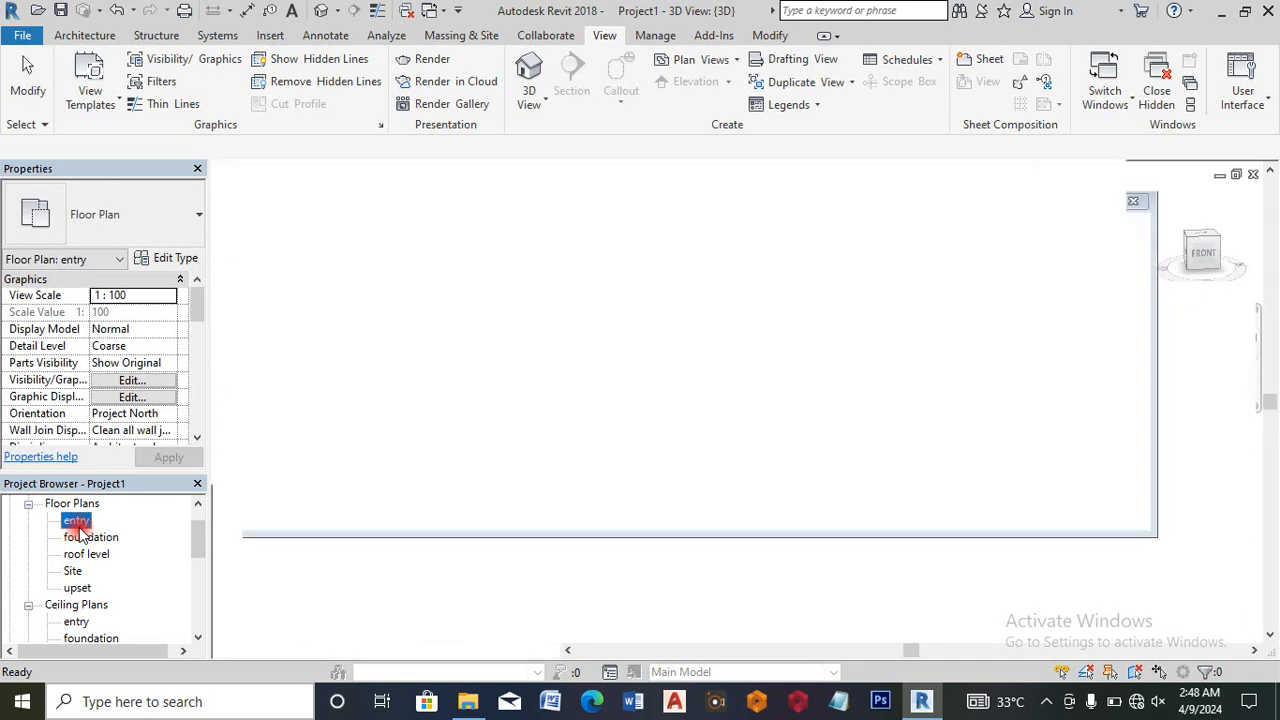
scroll(410, 487, "down", 3)
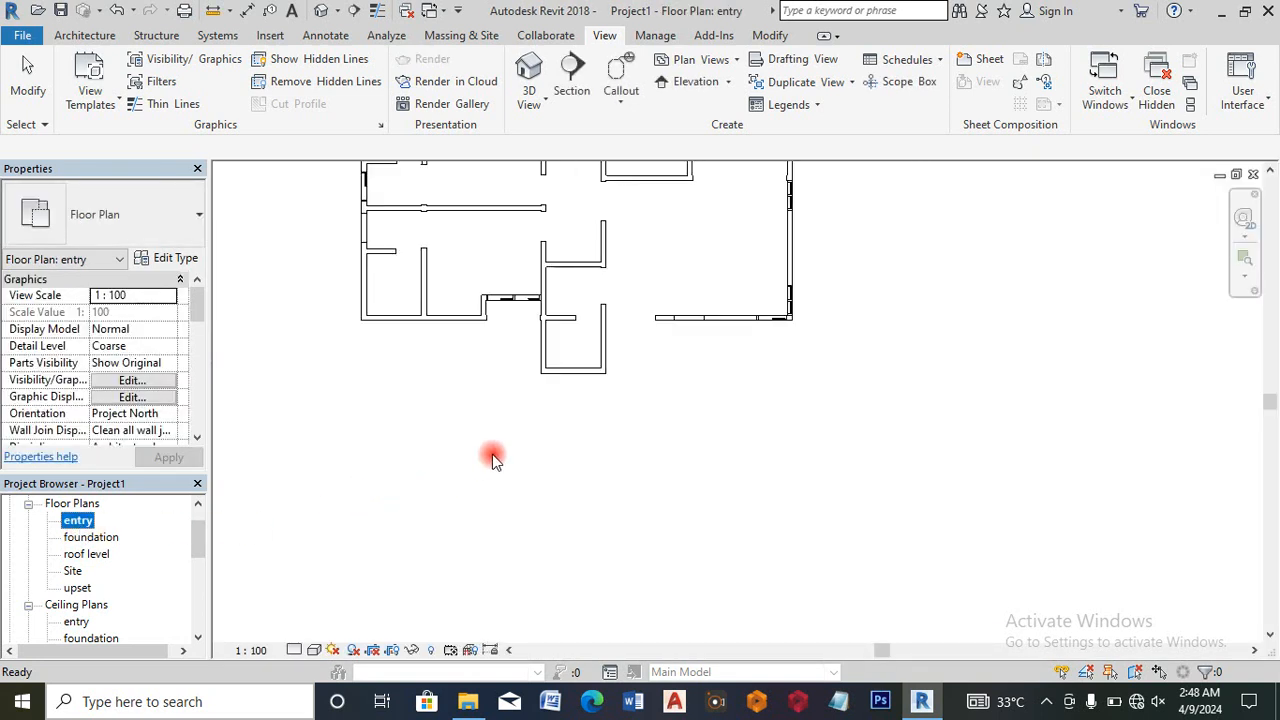
Step: Create a new material in the project's Material Browser
scroll(610, 305, "up", 1)
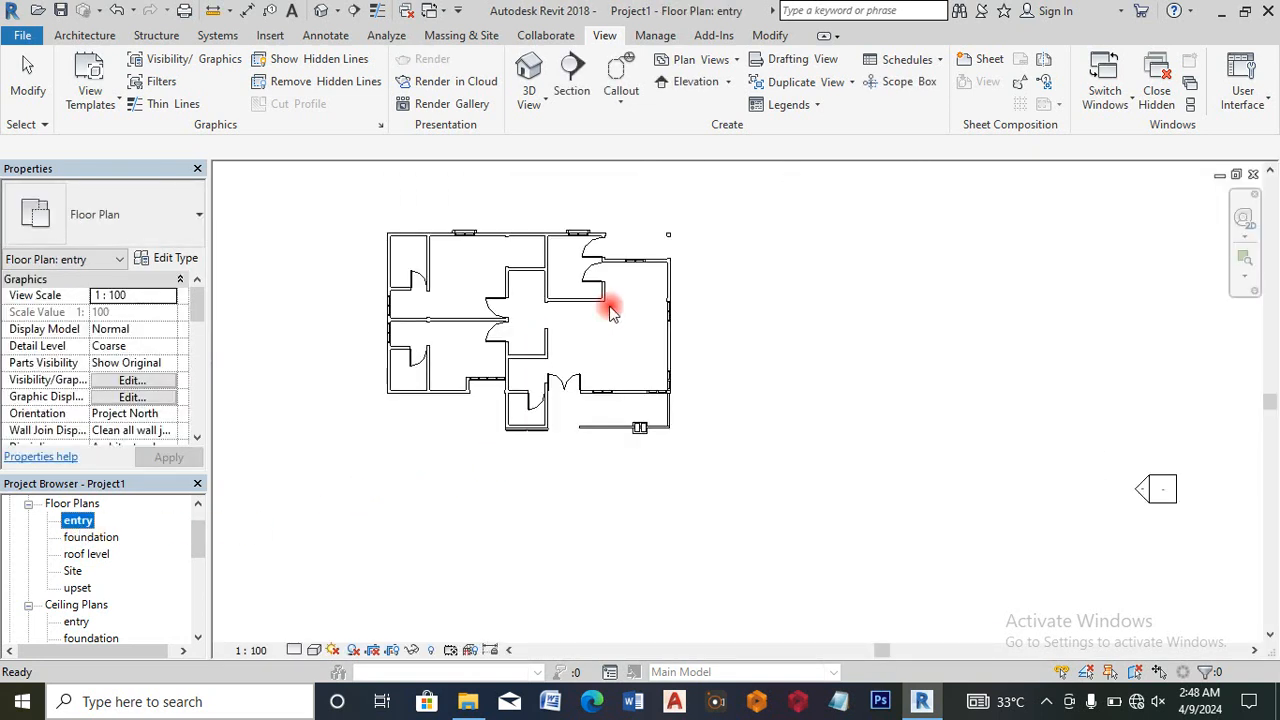
left_click(660, 36)
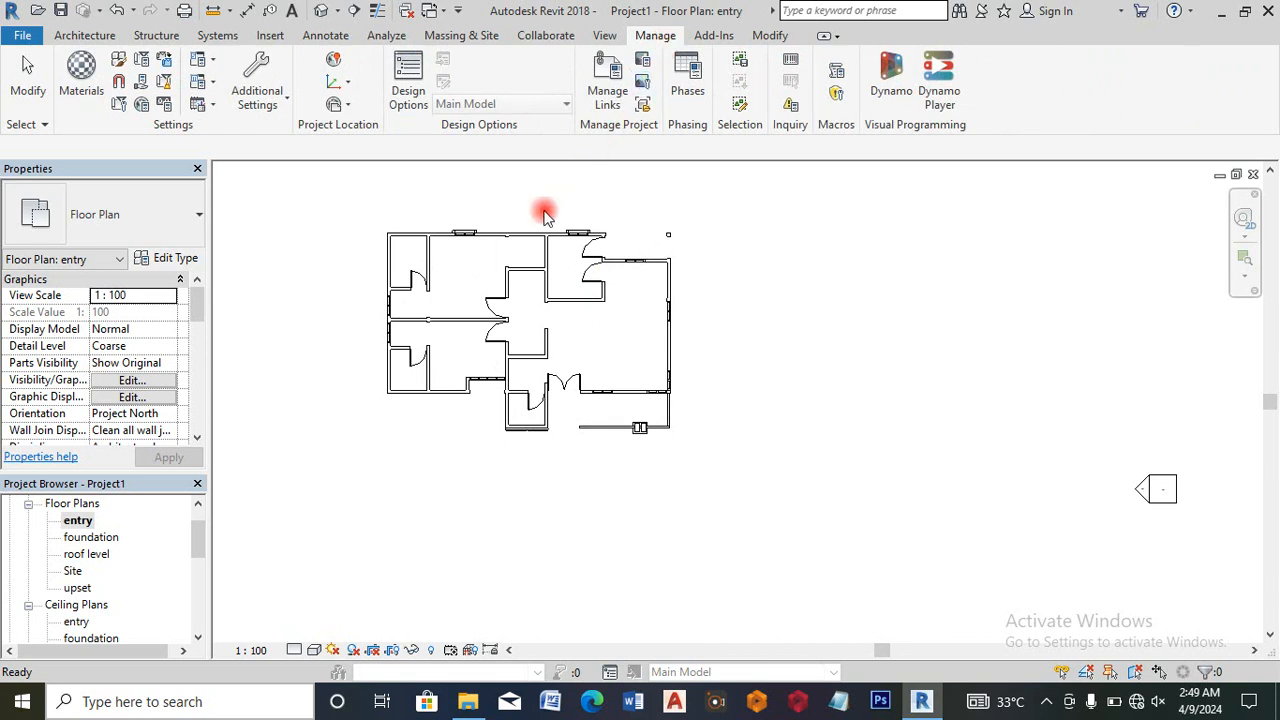
left_click(92, 37)
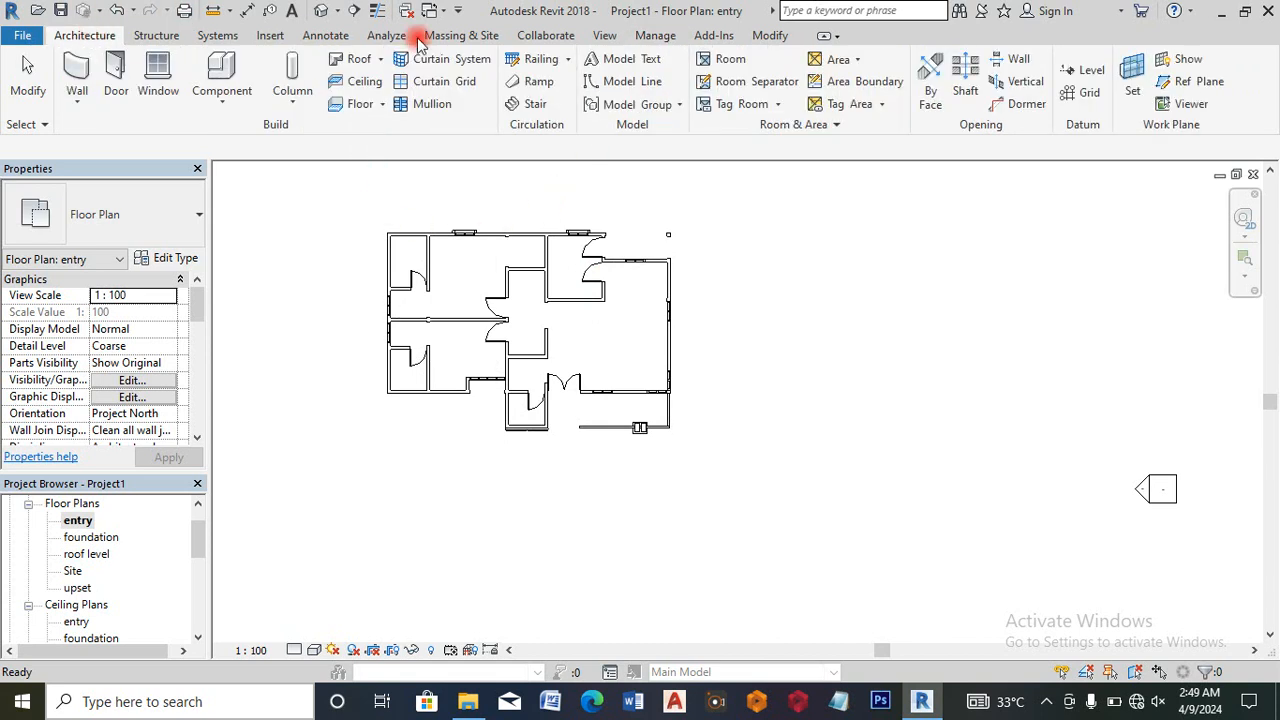
left_click(656, 37)
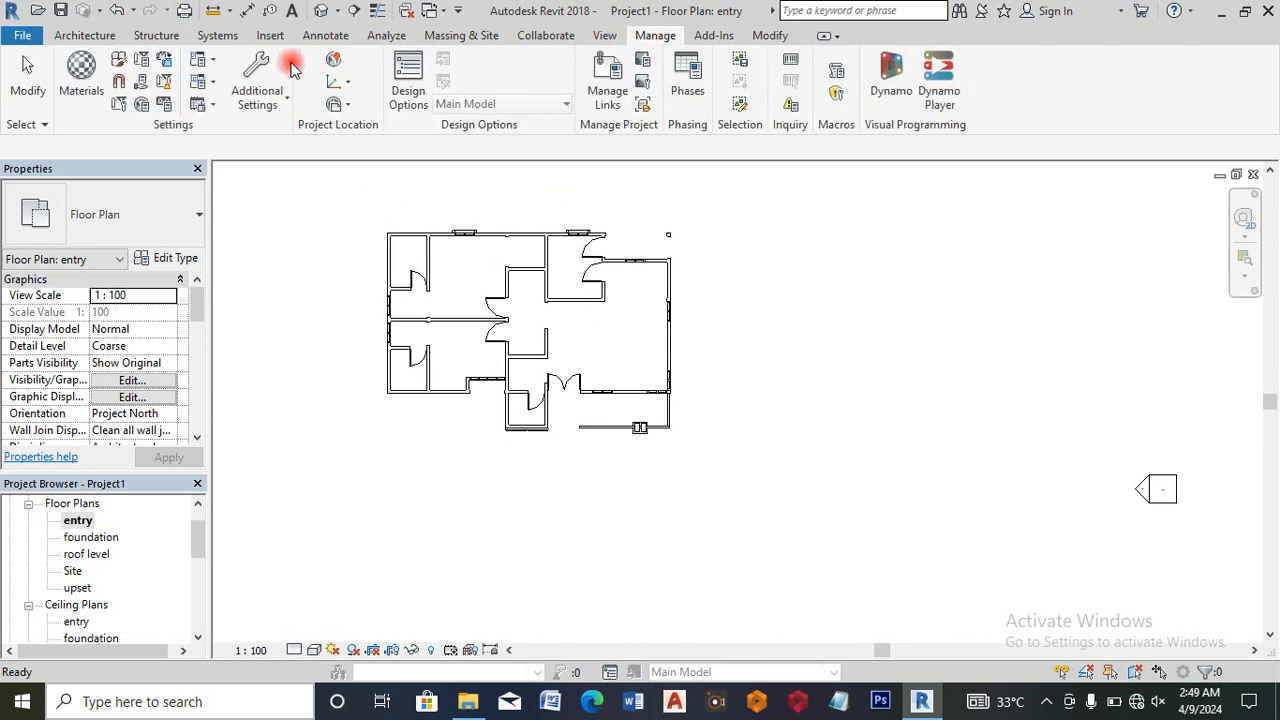
left_click(90, 92)
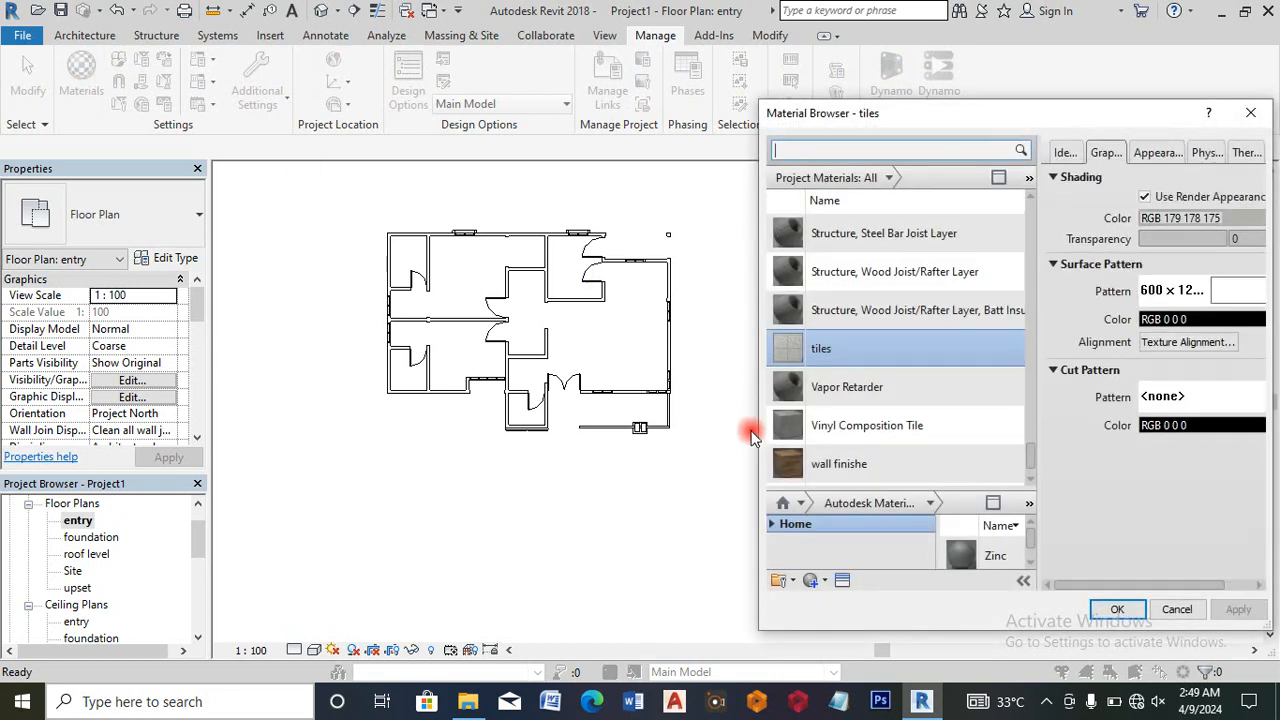
left_click(829, 585)
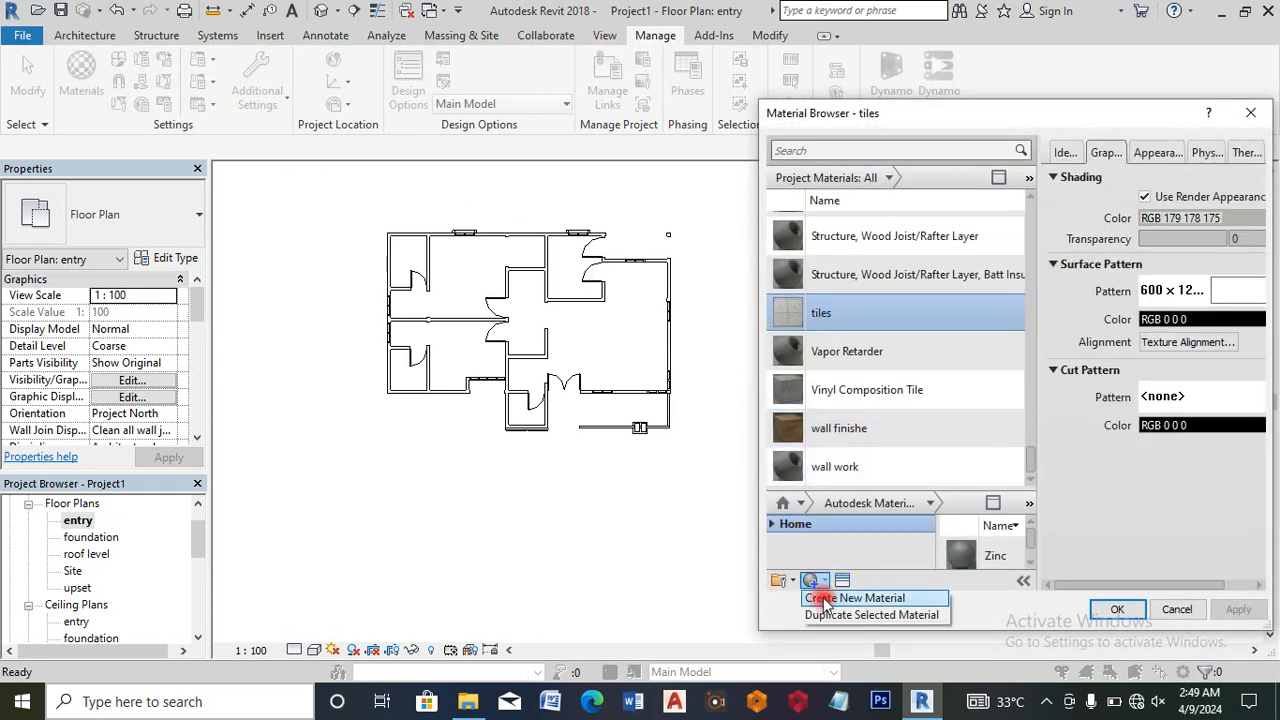
left_click(825, 602)
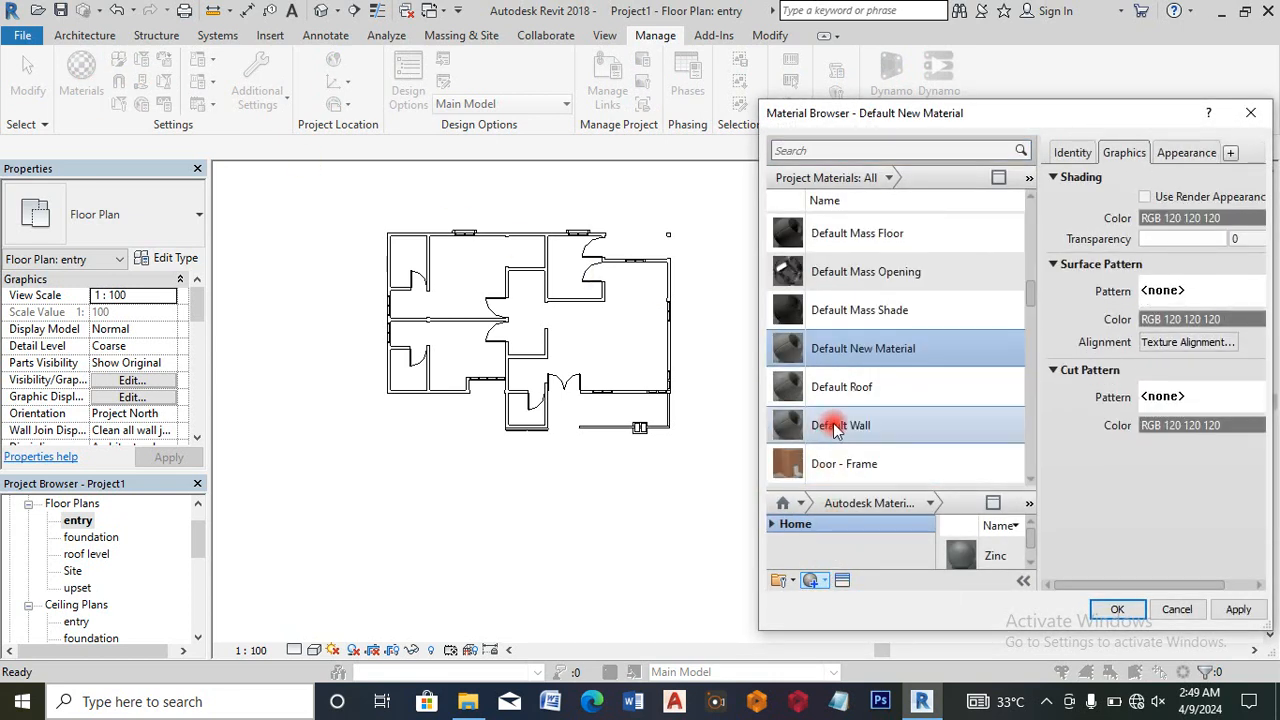
Step: Duplicate the new default material and name the copy paint
right_click(870, 352)
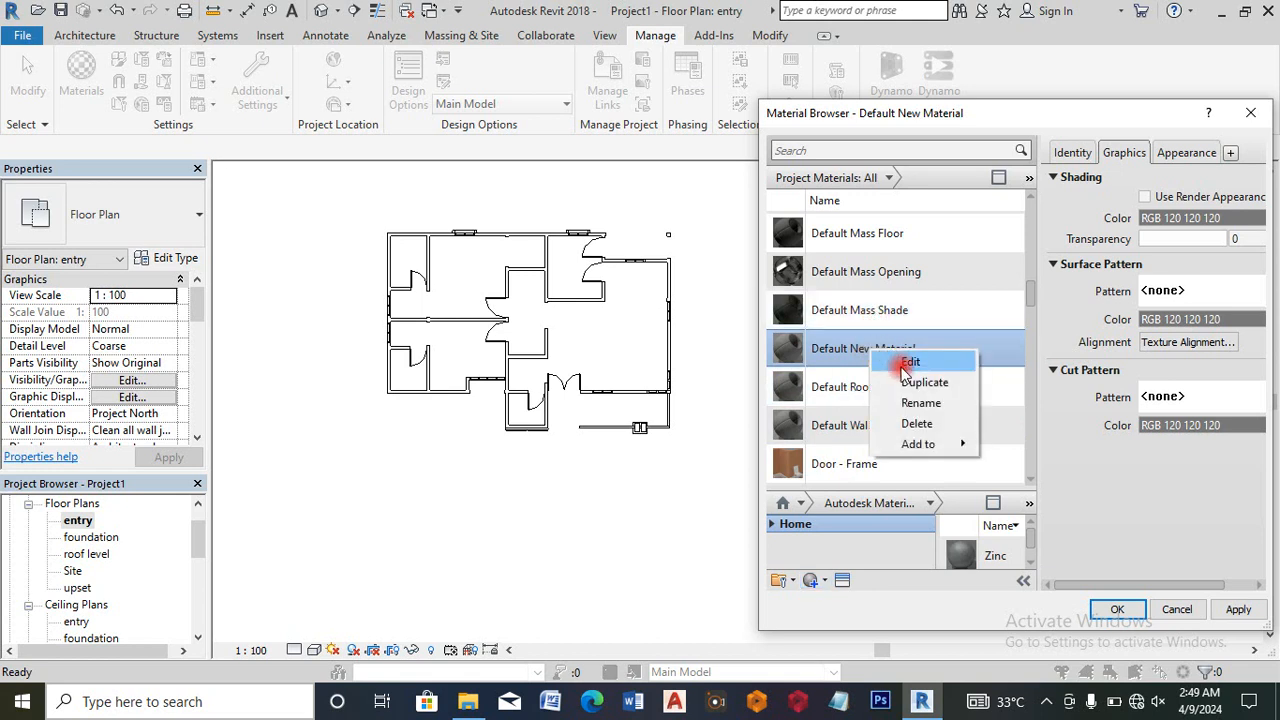
left_click(908, 385)
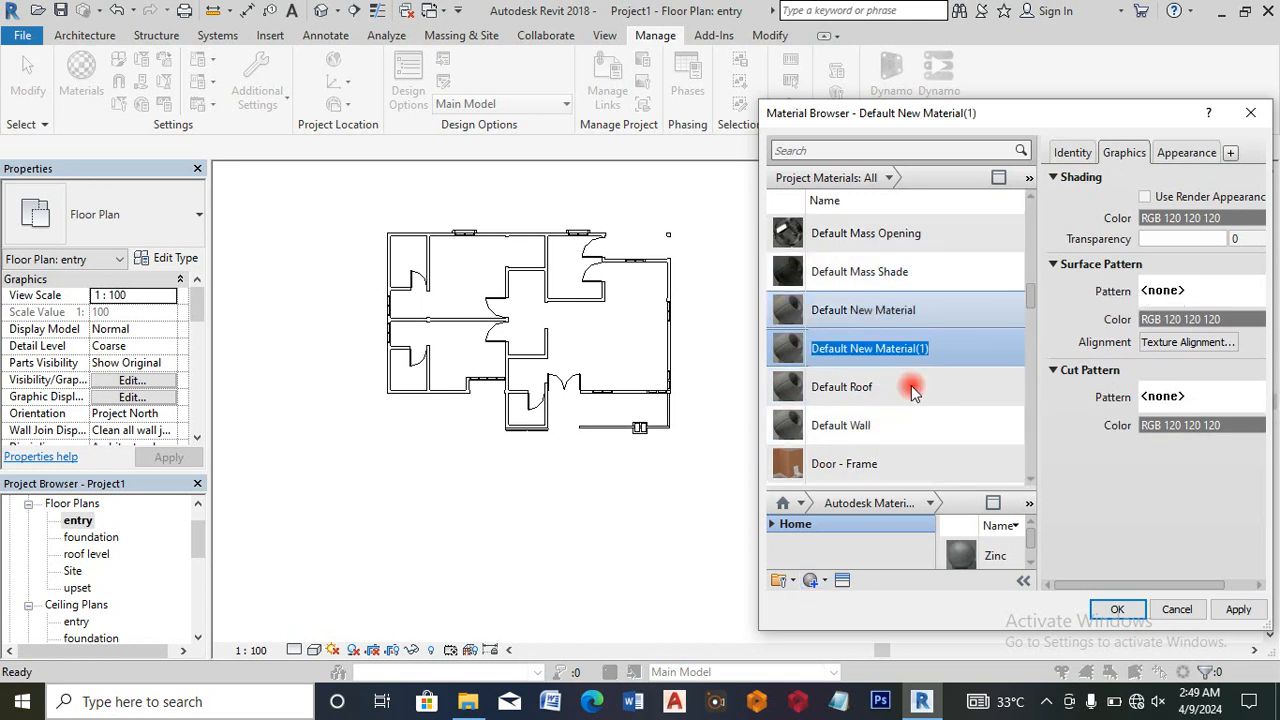
type("paint")
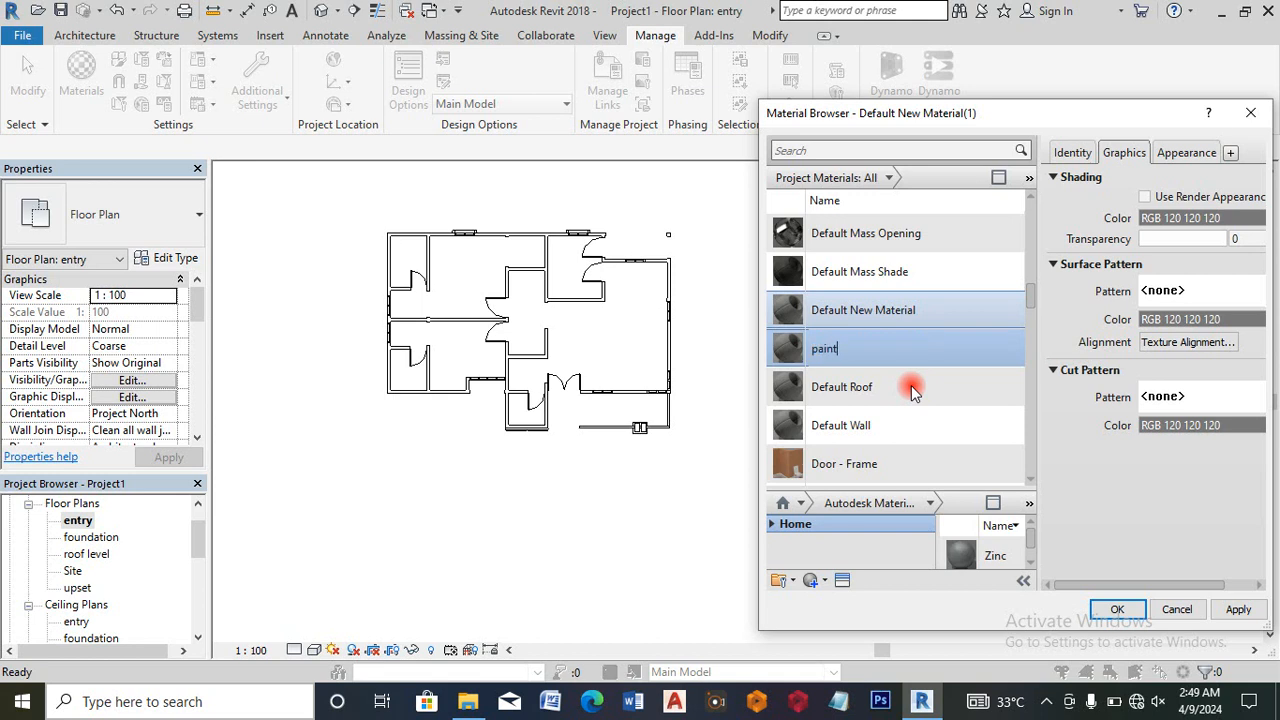
Step: Make the paint material's shading use its render appearance, set its generic appearance colour to white and apply the change
left_click(1146, 197)
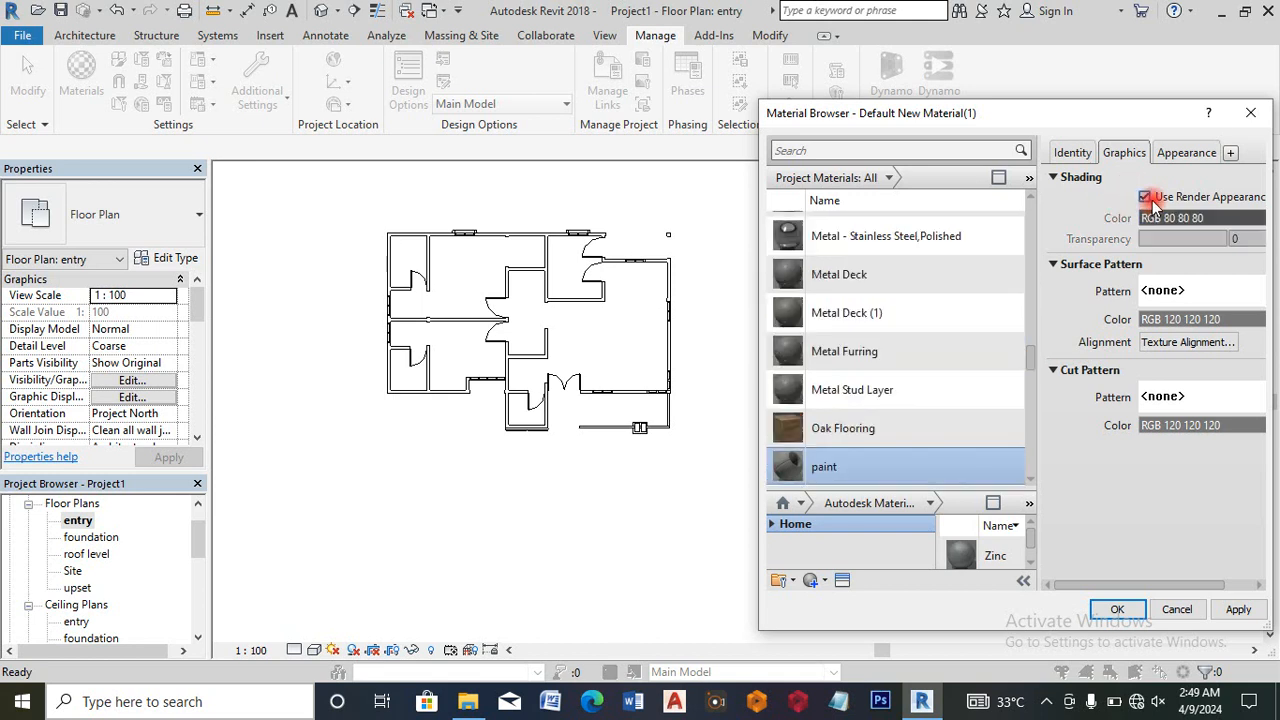
left_click(1190, 156)
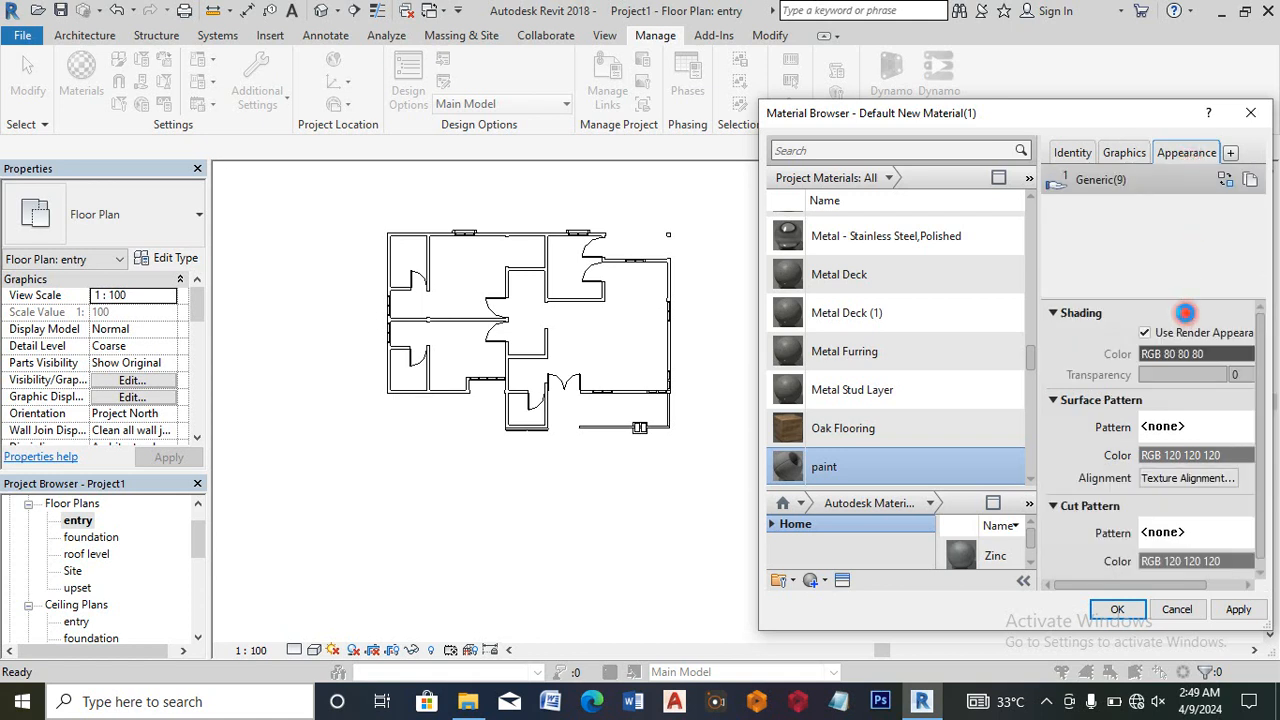
left_click(1183, 355)
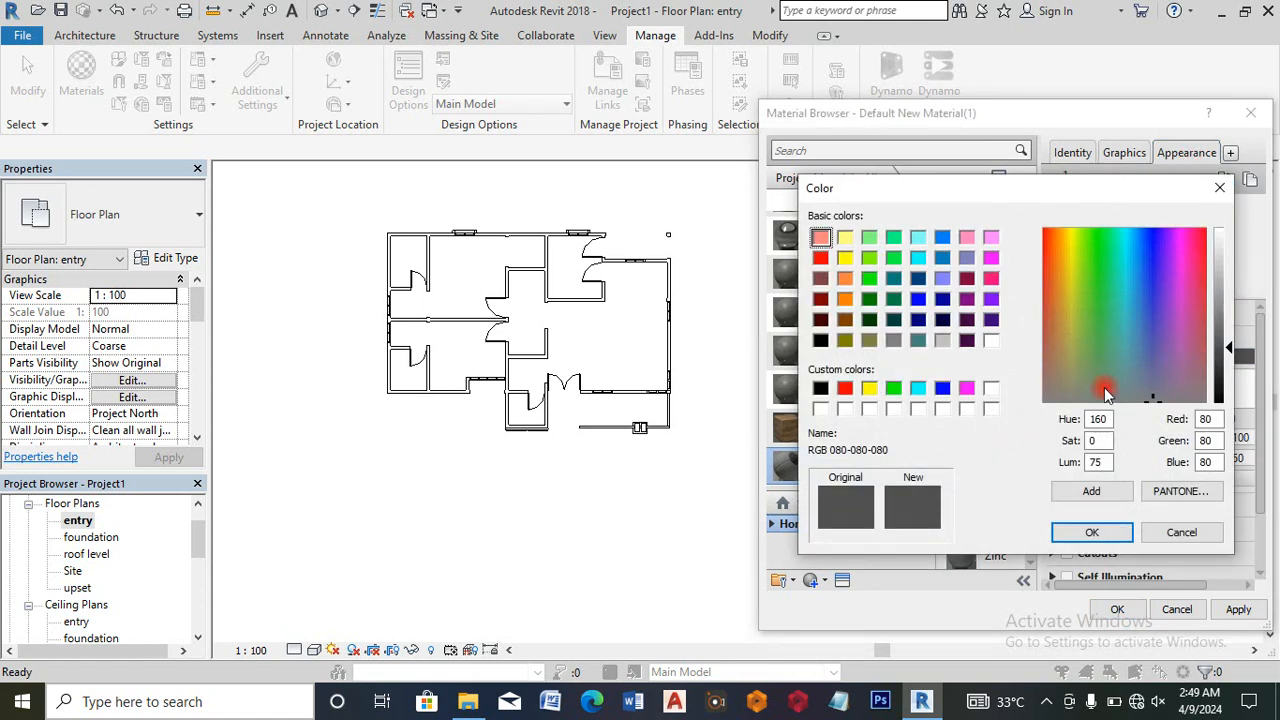
left_click(972, 410)
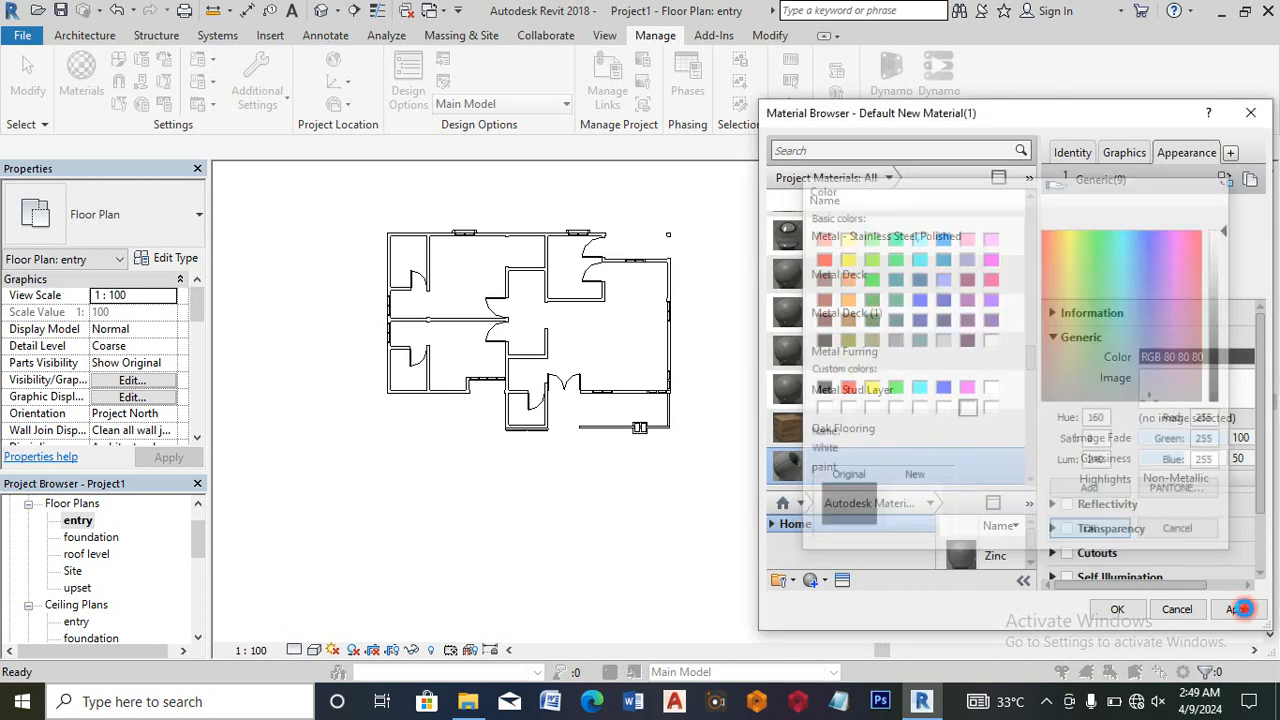
left_click(1240, 610)
left_click(1116, 610)
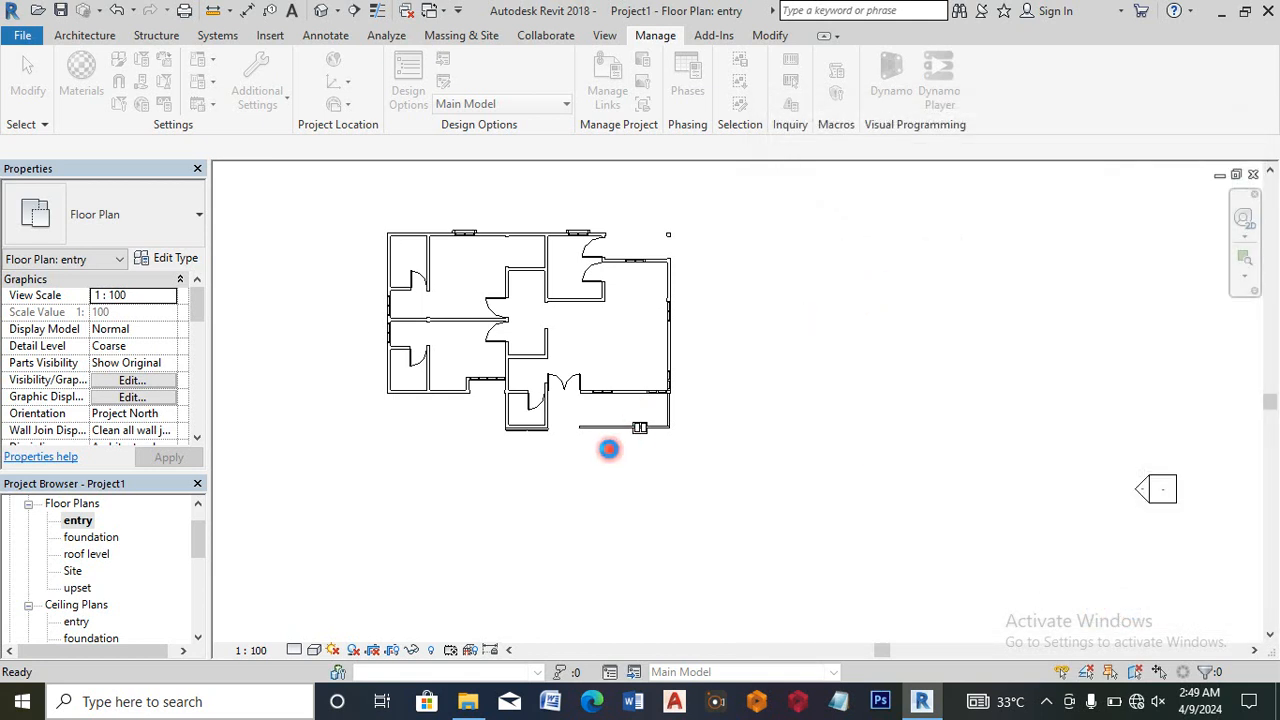
Step: Select all instances of the Generic - 200mm exterior wall type in the entire project
scroll(405, 390, "up", 4)
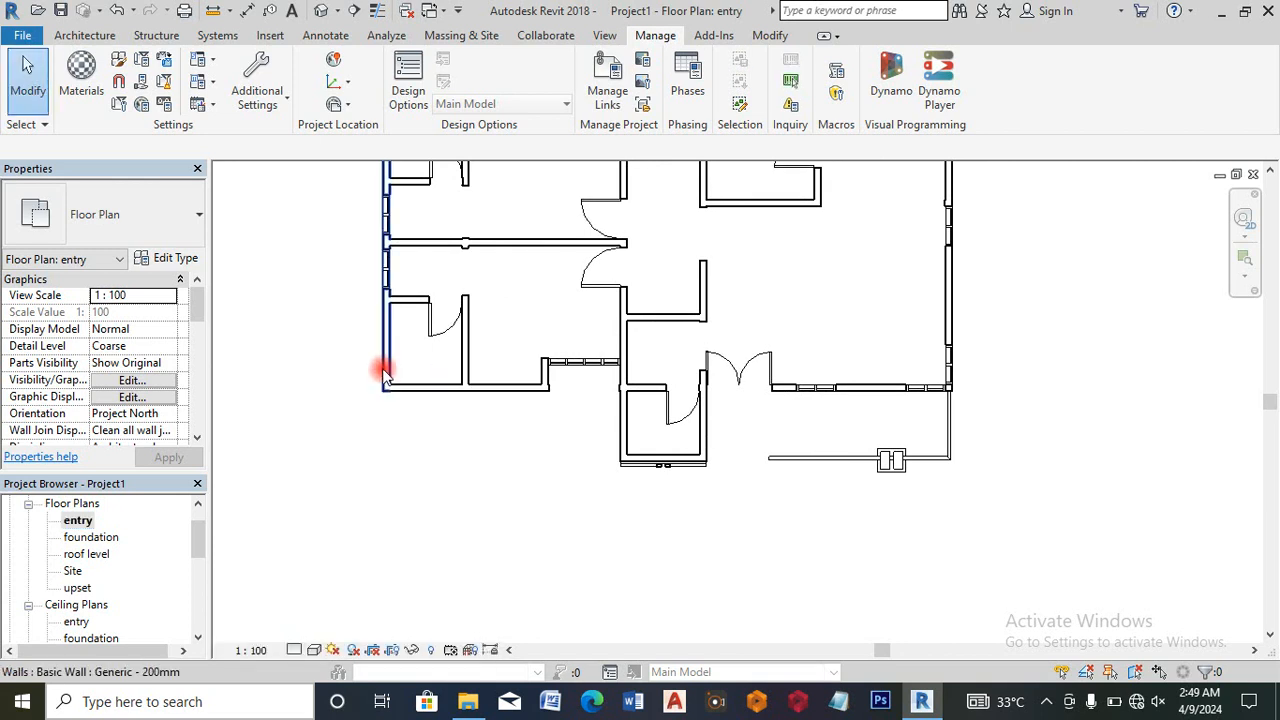
right_click(385, 368)
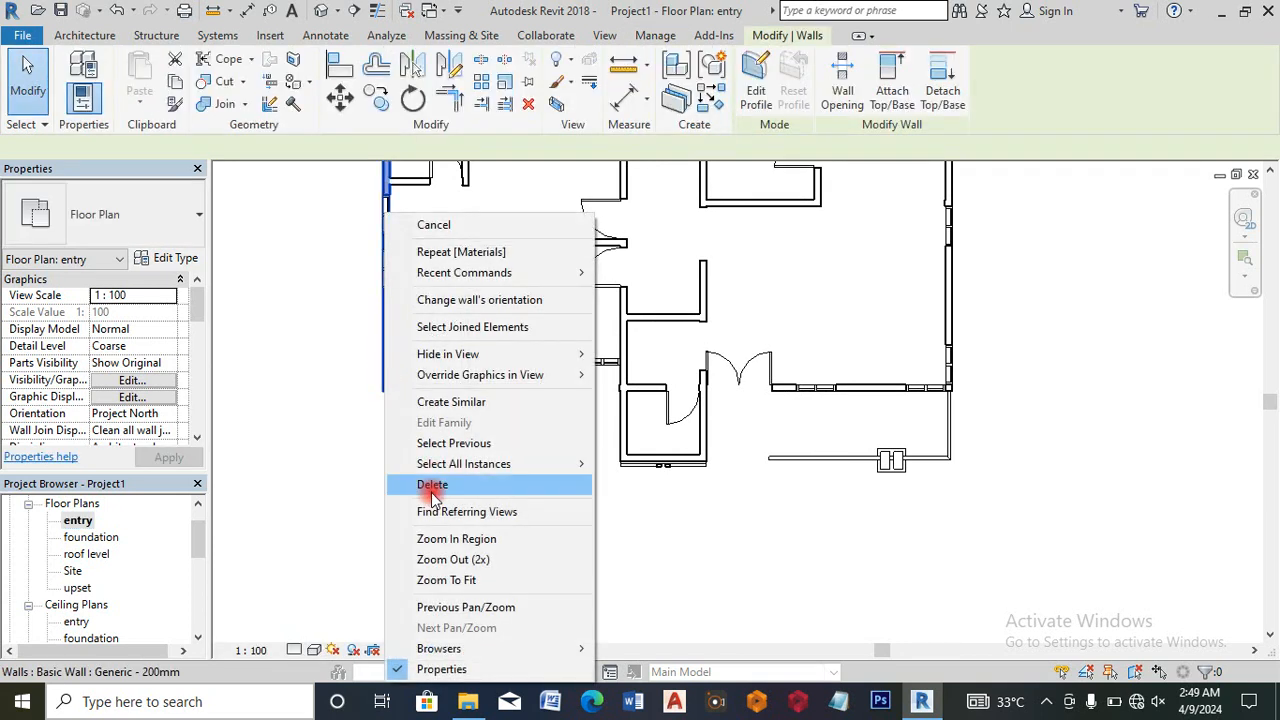
left_click(455, 466)
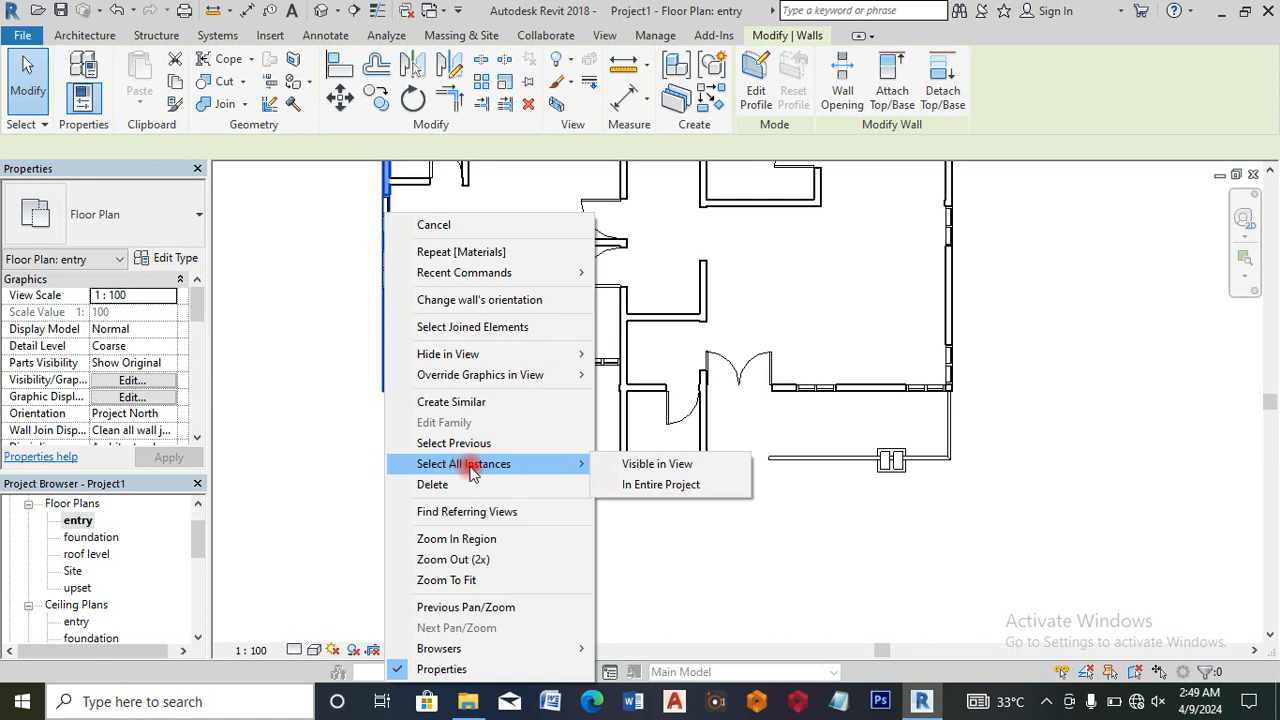
left_click(661, 484)
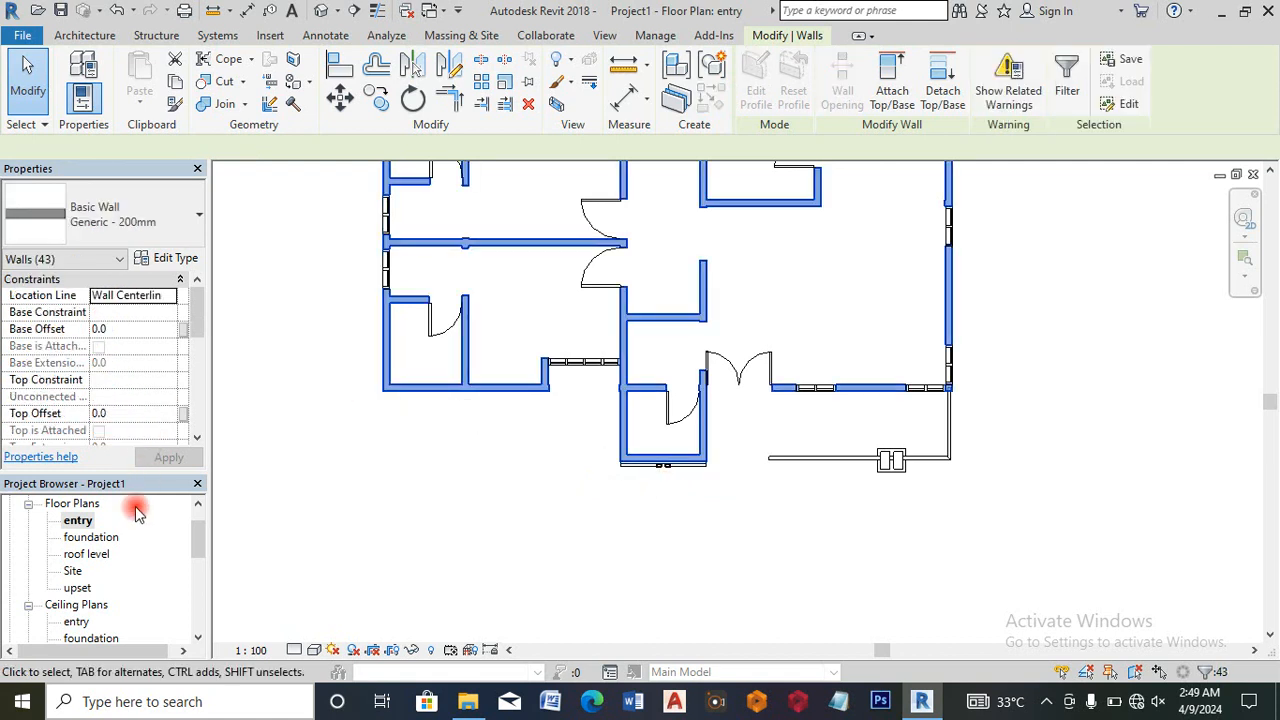
Step: Open the layer structure of the selected wall type and show its preview in section view
left_click(181, 260)
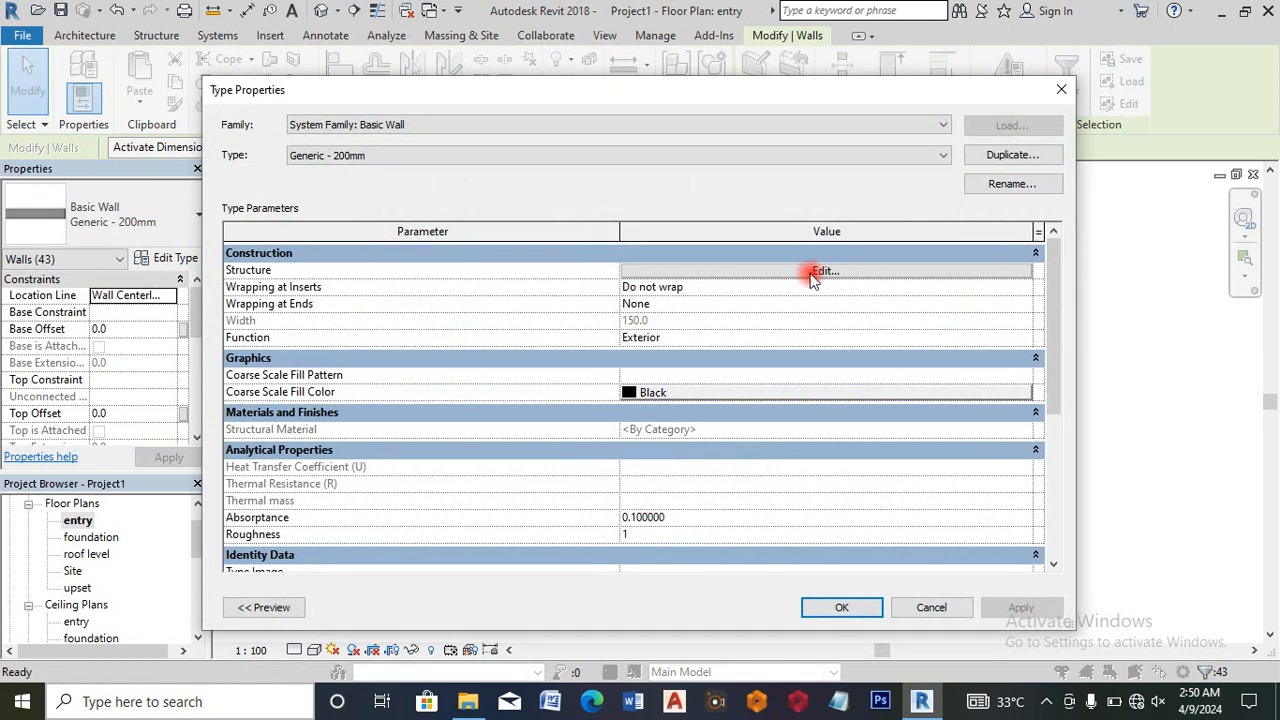
left_click(818, 271)
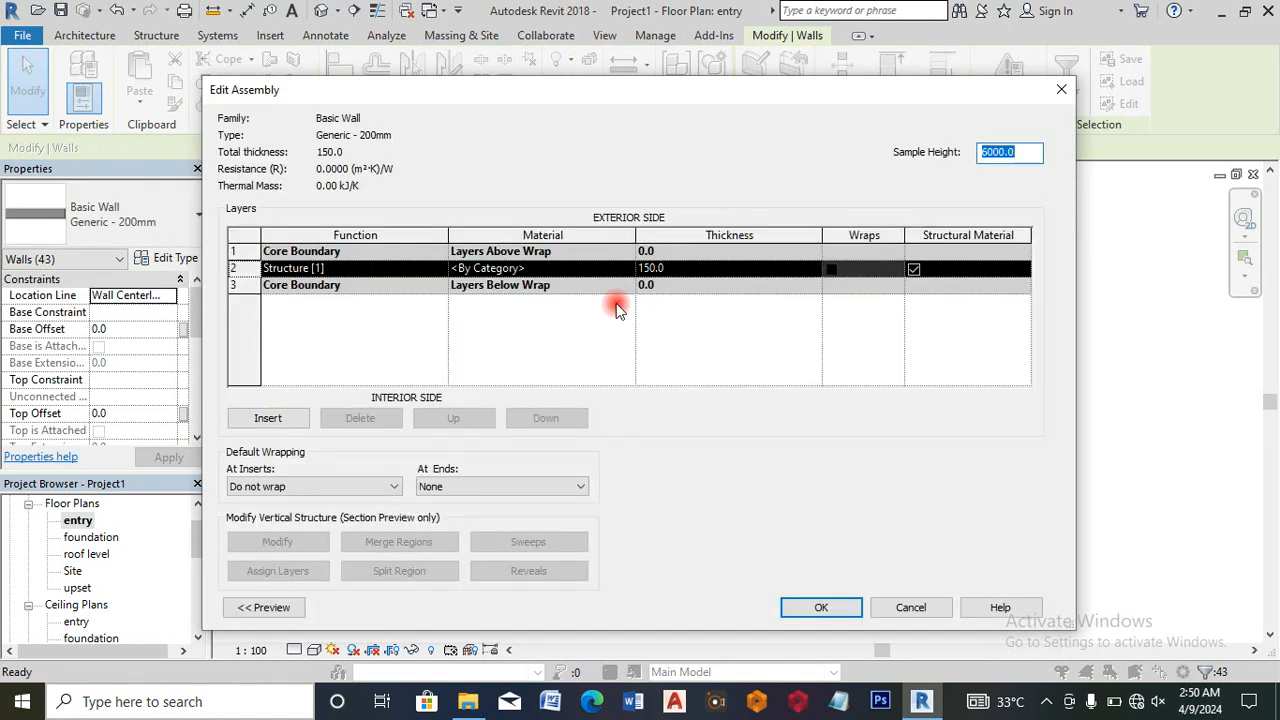
left_click(268, 608)
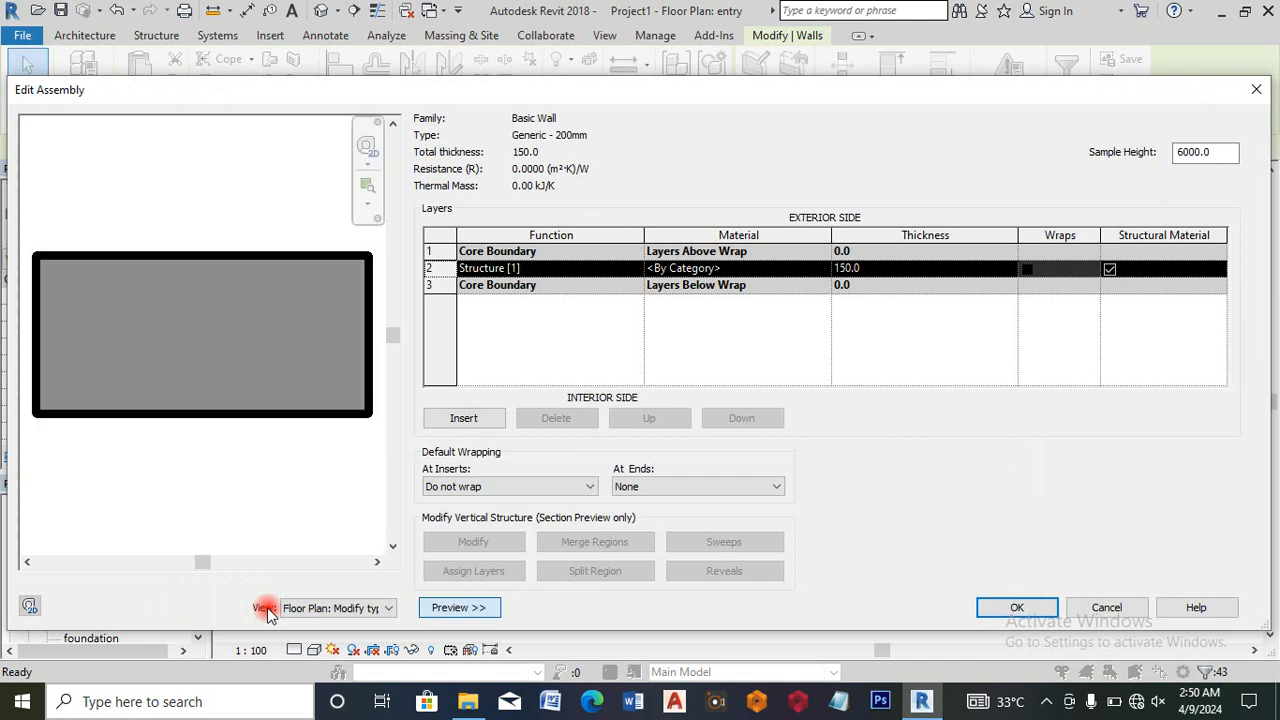
left_click(335, 608)
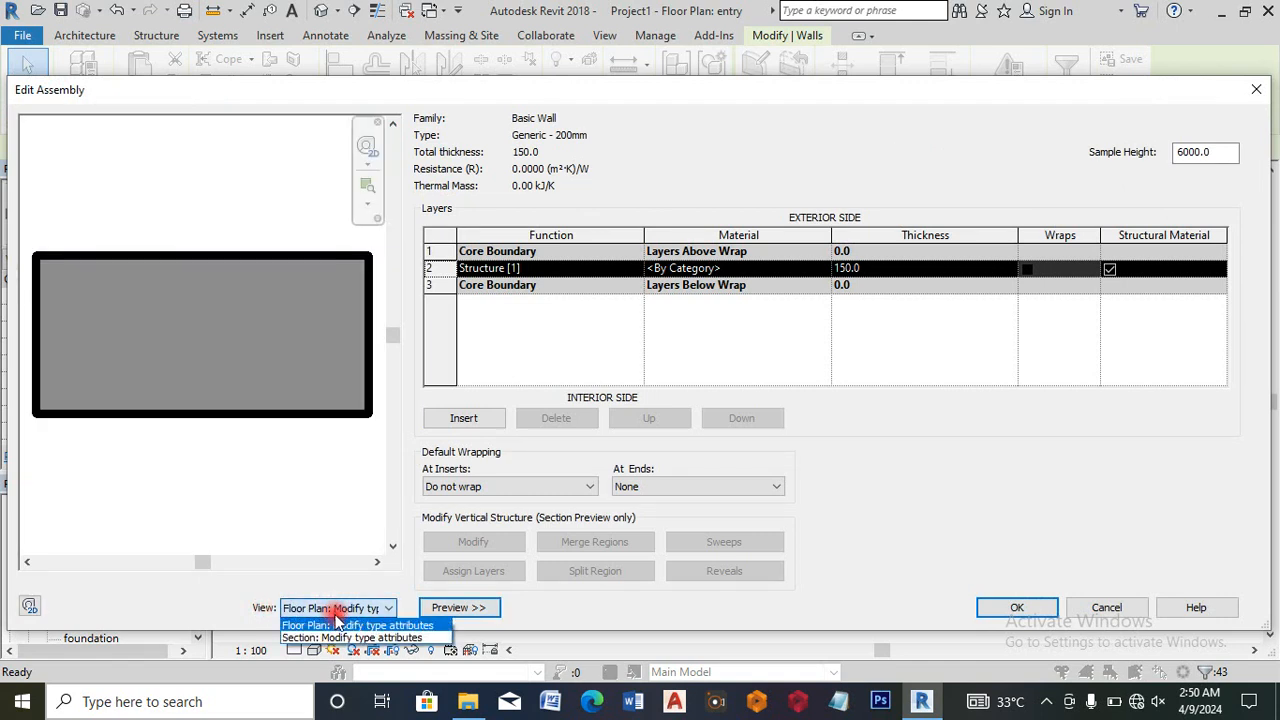
left_click(337, 625)
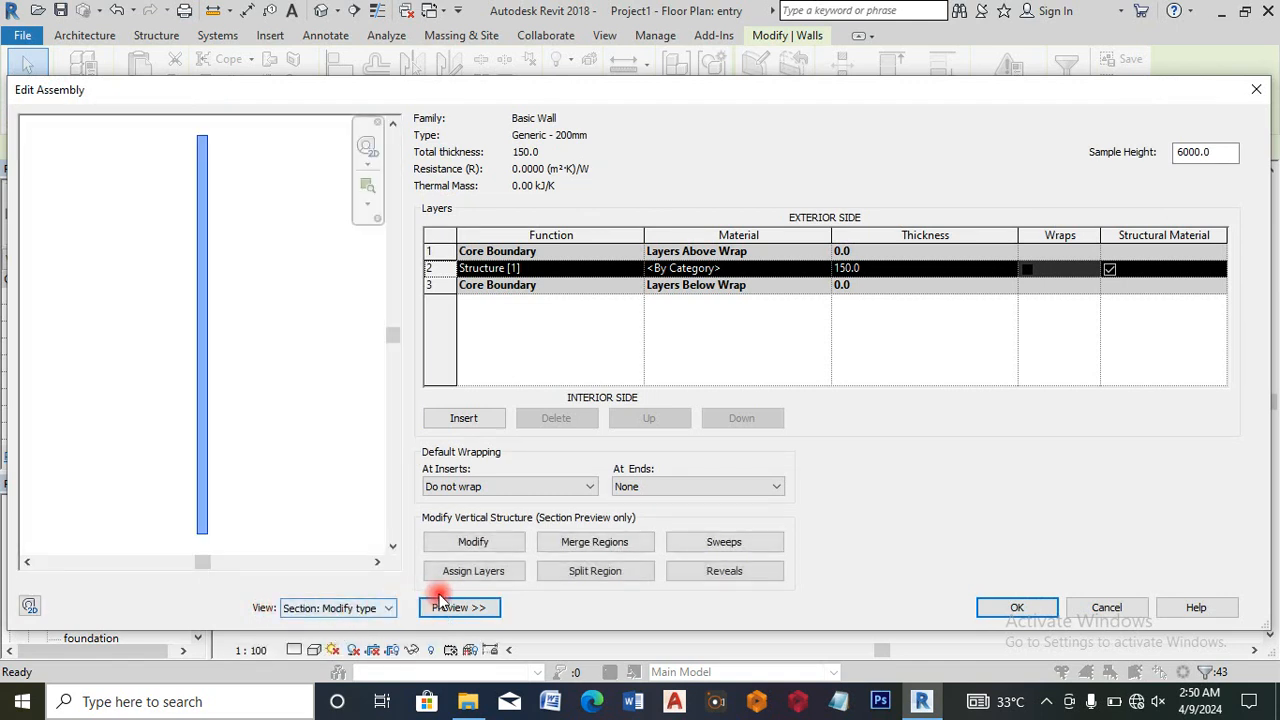
Step: Split the wall's structure layer at two heights, the second about 1700 mm above the first, and accept the type changes
left_click(600, 571)
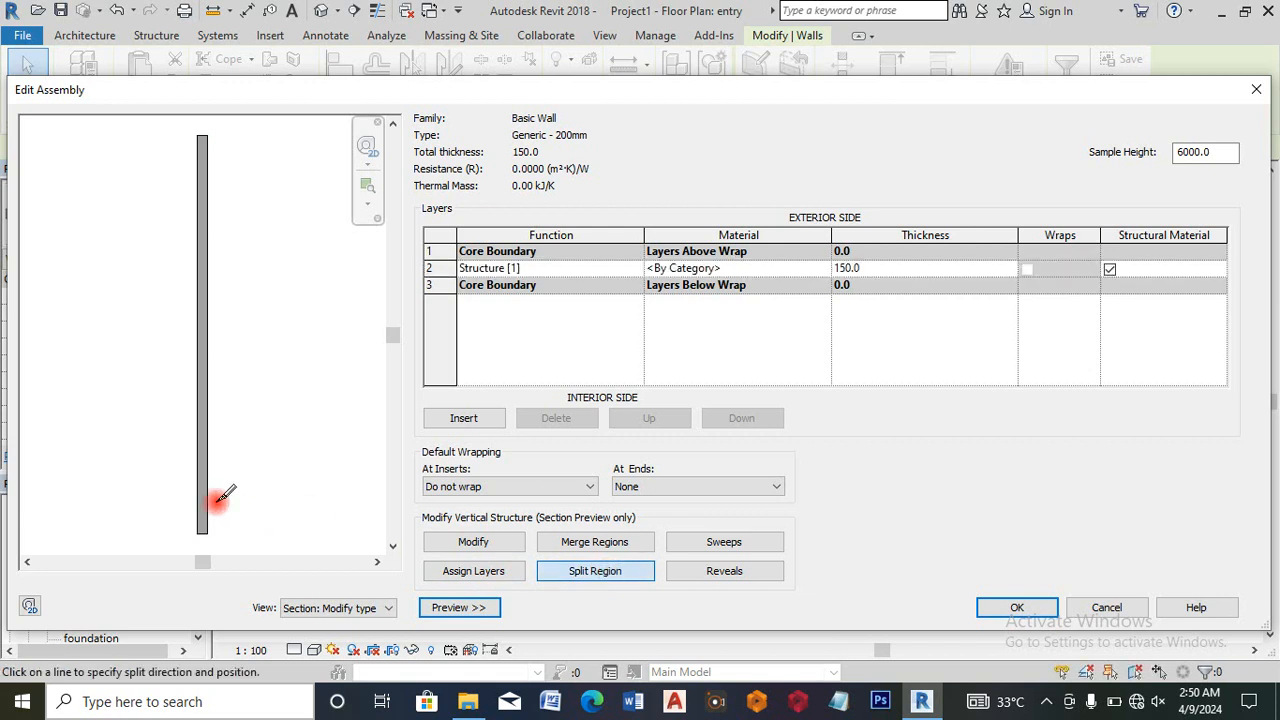
left_click(203, 453)
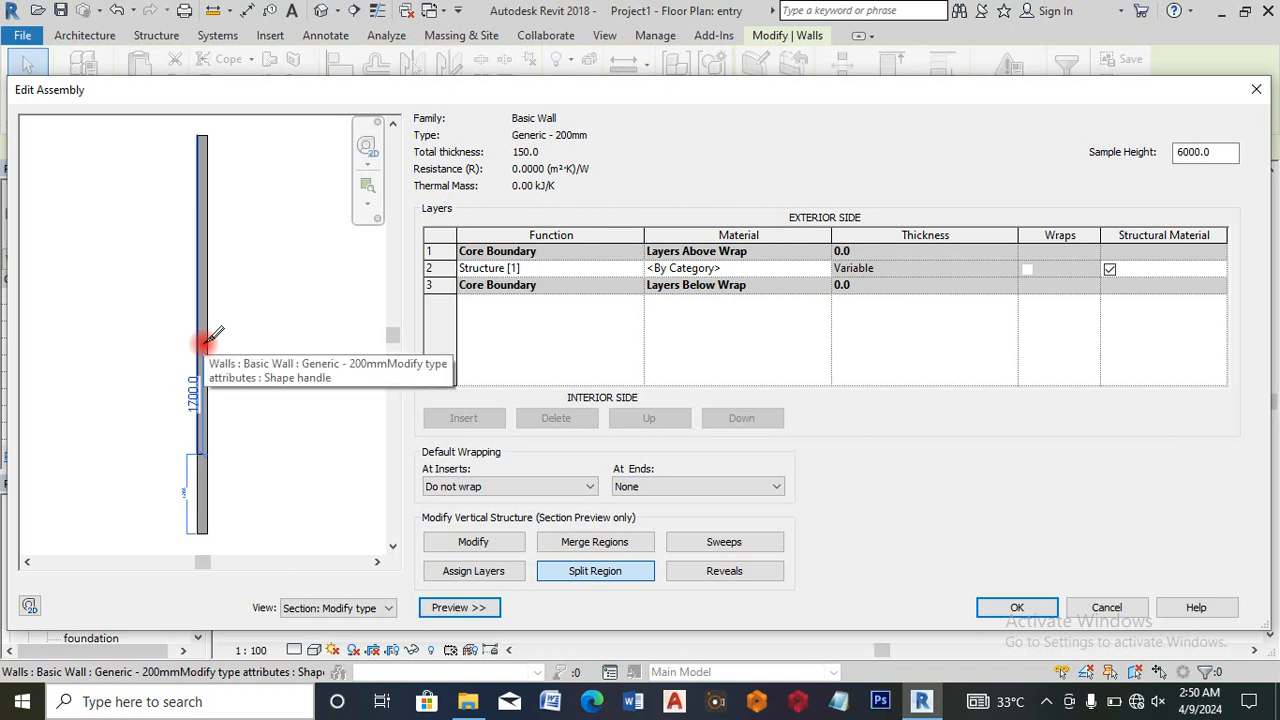
left_click(204, 341)
left_click(1018, 607)
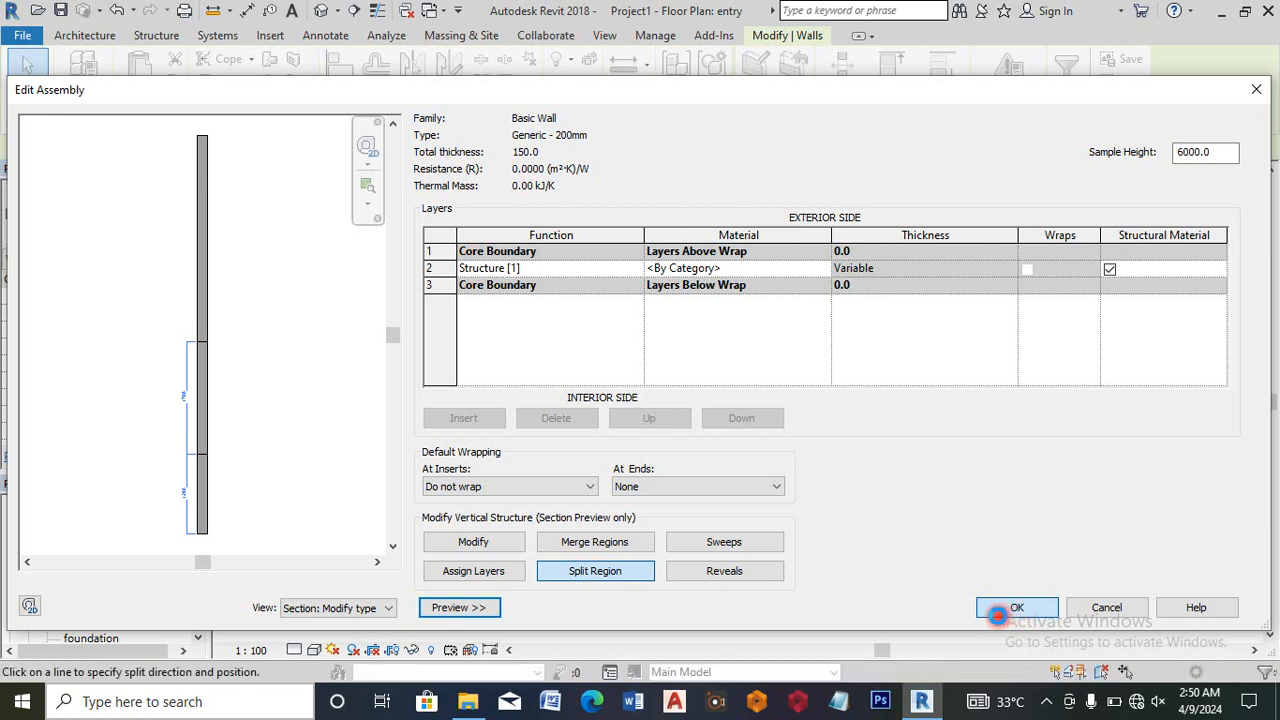
left_click(1000, 612)
left_click(1037, 608)
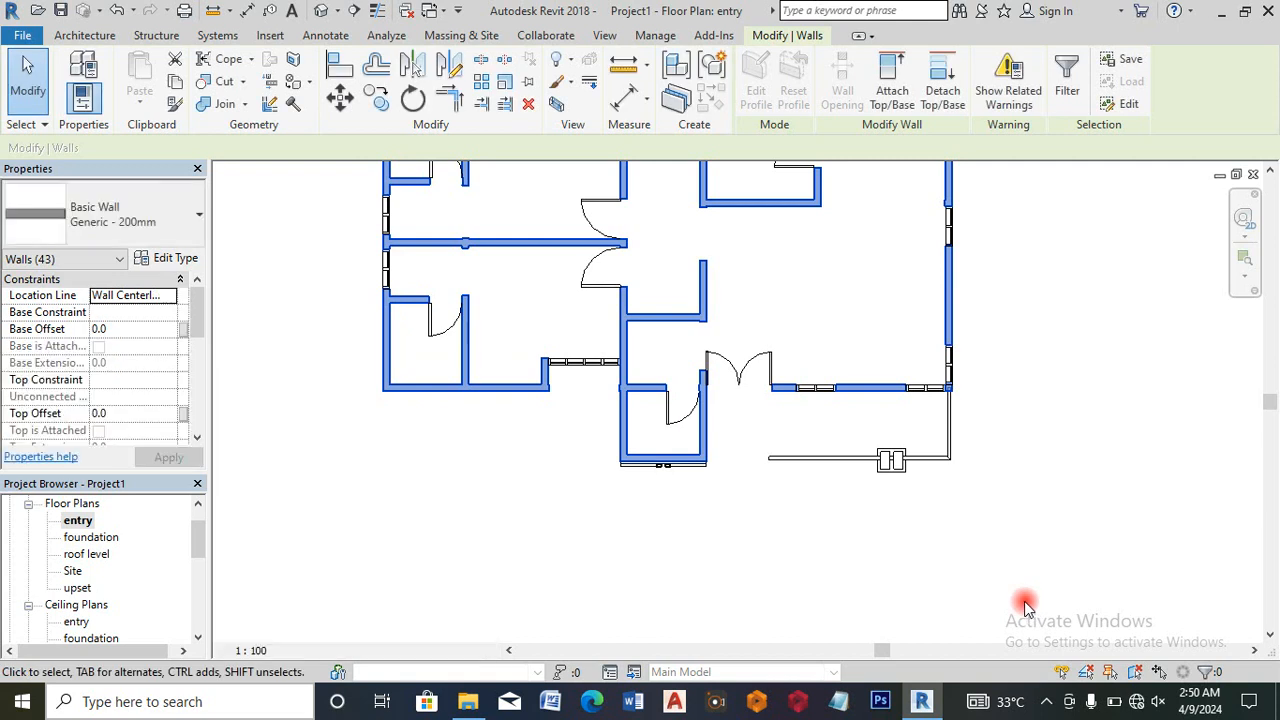
Step: Open the North elevation of the house
left_click_drag(193, 546, 193, 570)
scroll(150, 570, "down", 1)
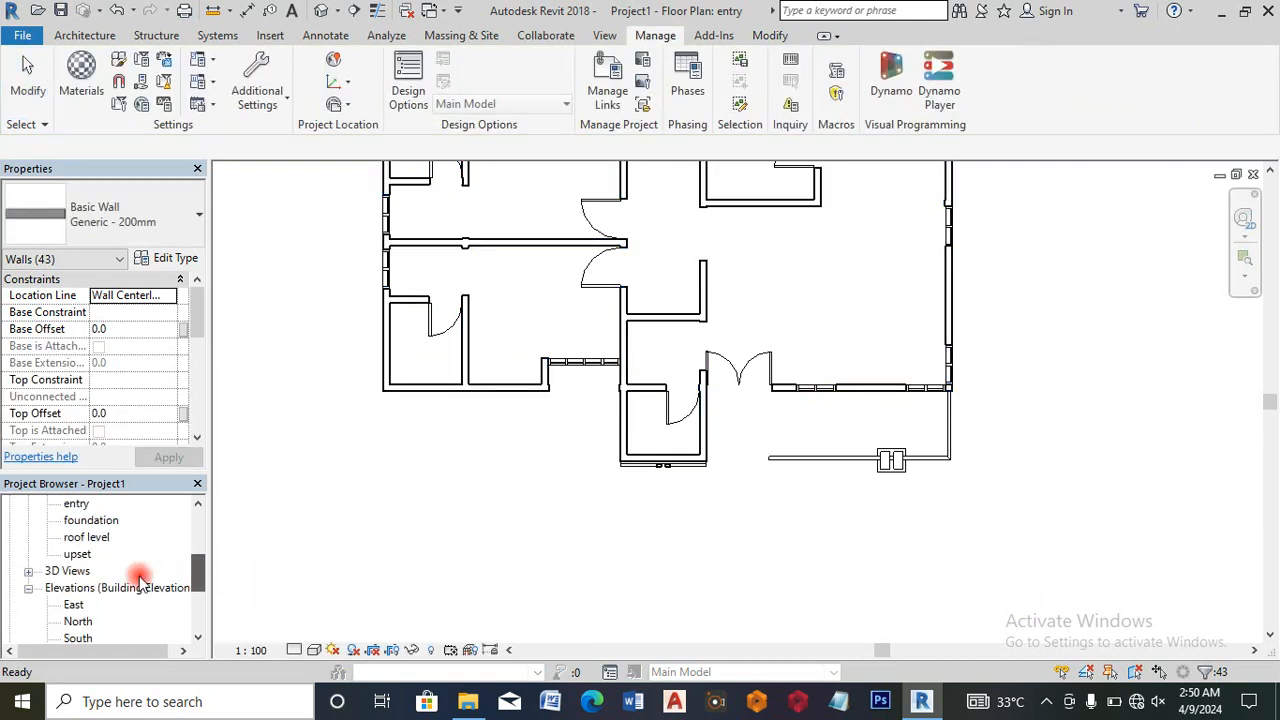
left_click(77, 622)
double_click(77, 622)
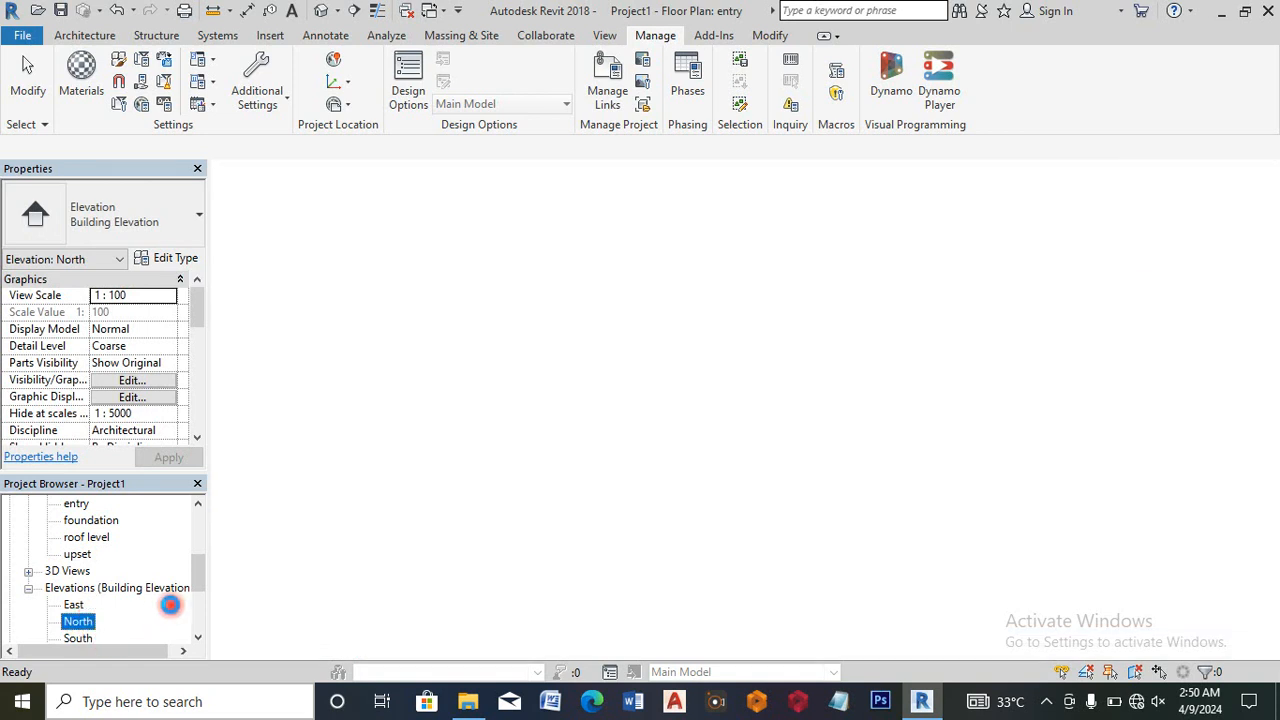
Step: Open the South elevation and clear the wall selection
mouse_move(199, 581)
left_mouse_down()
mouse_move(200, 600)
mouse_move(174, 600)
left_mouse_up()
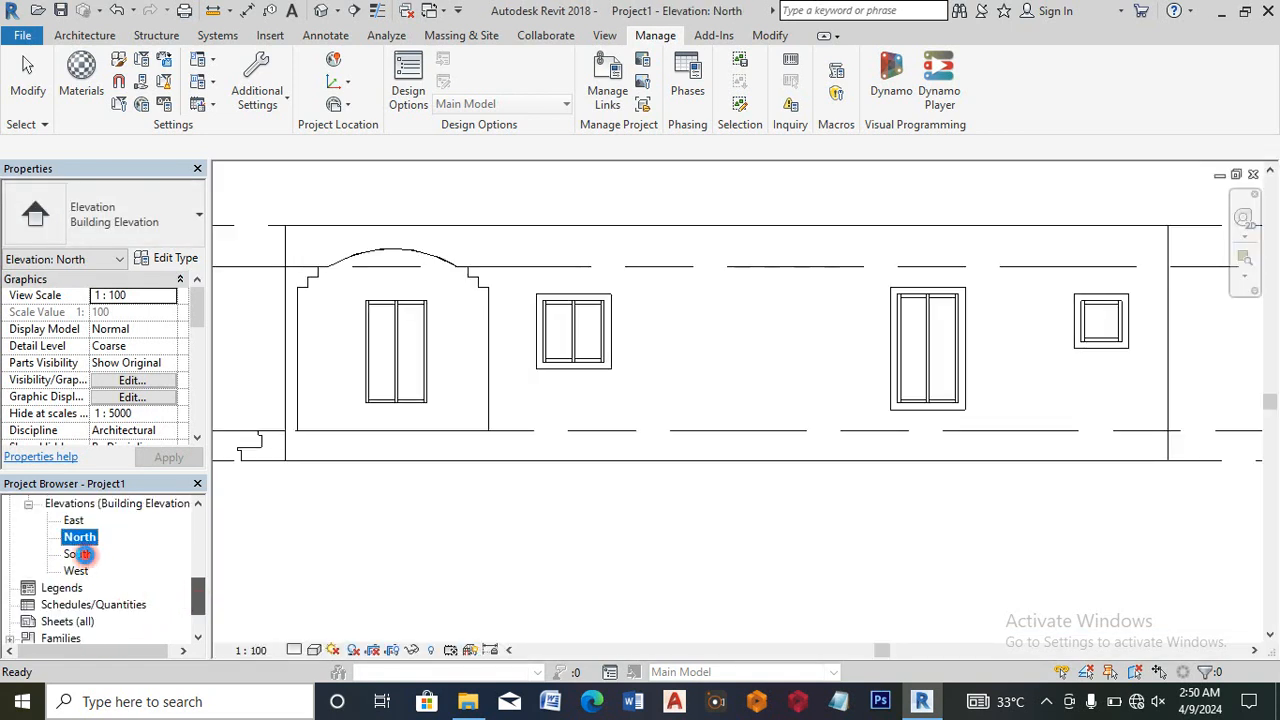
double_click(80, 554)
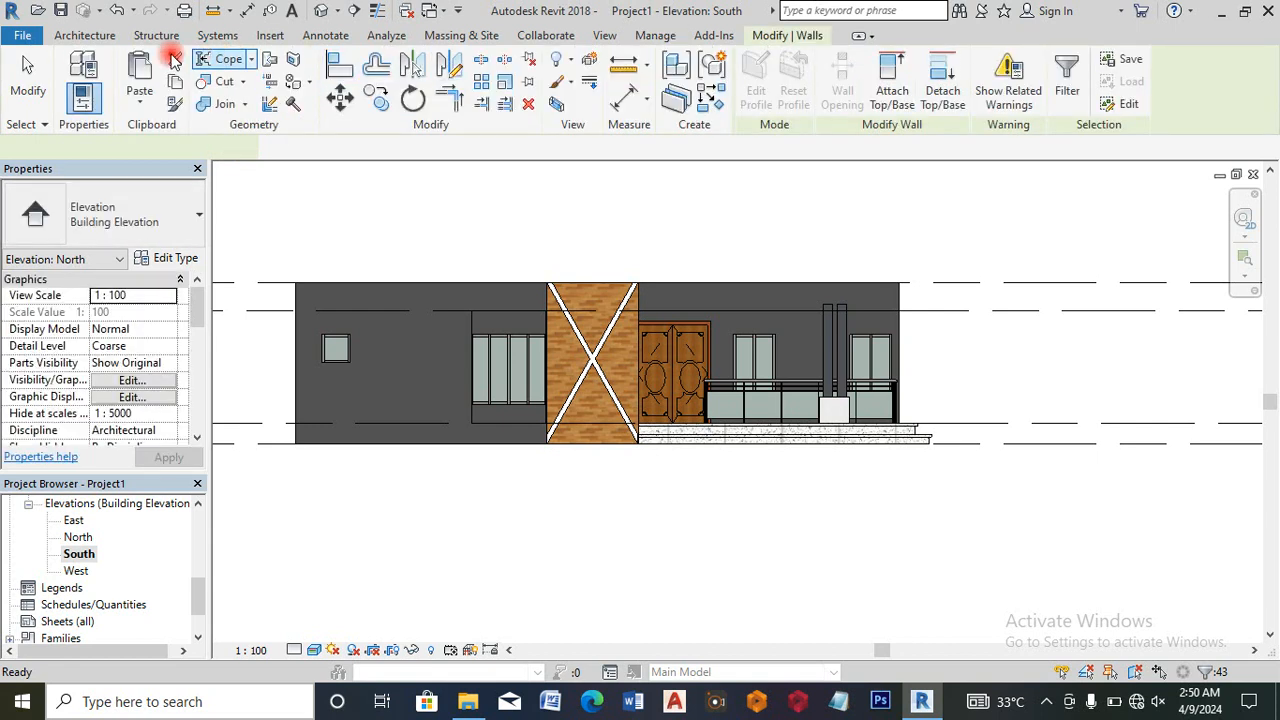
left_click(104, 38)
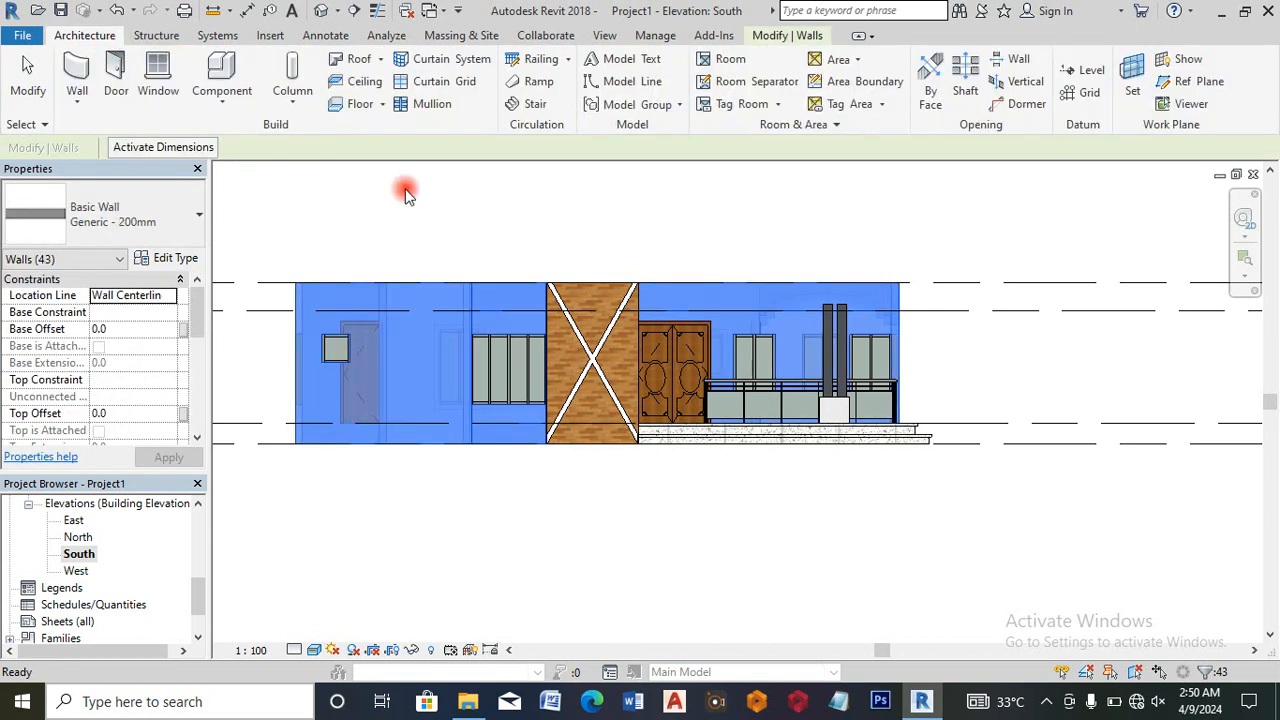
left_click(428, 214)
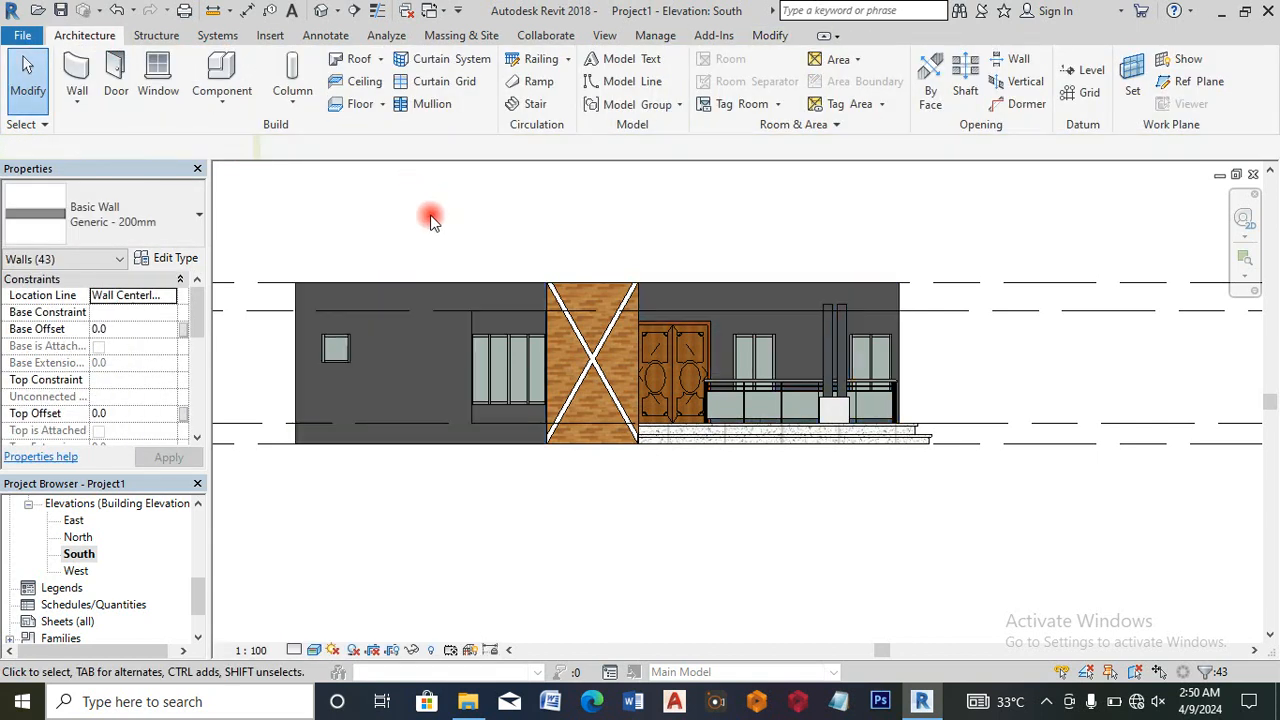
left_click(767, 288)
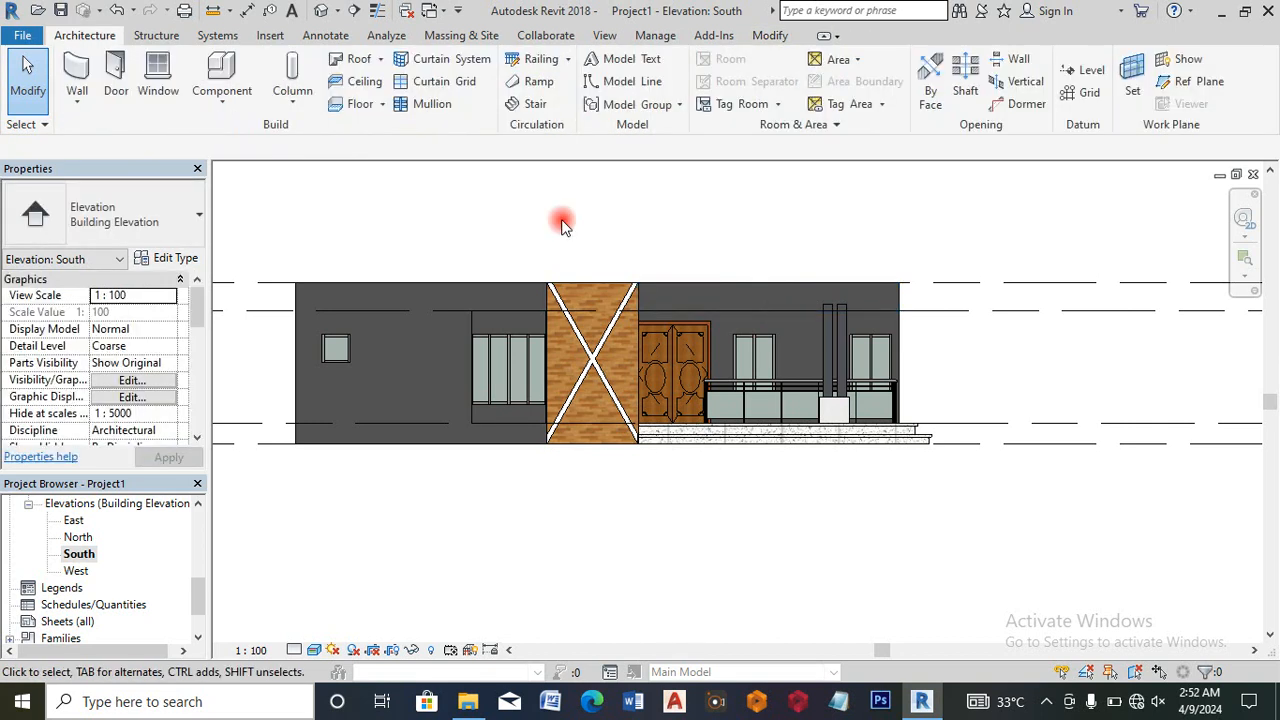
Step: Paint the front wall at the house's small-window end and the wall behind the porch with the "paint" material
left_click(707, 289)
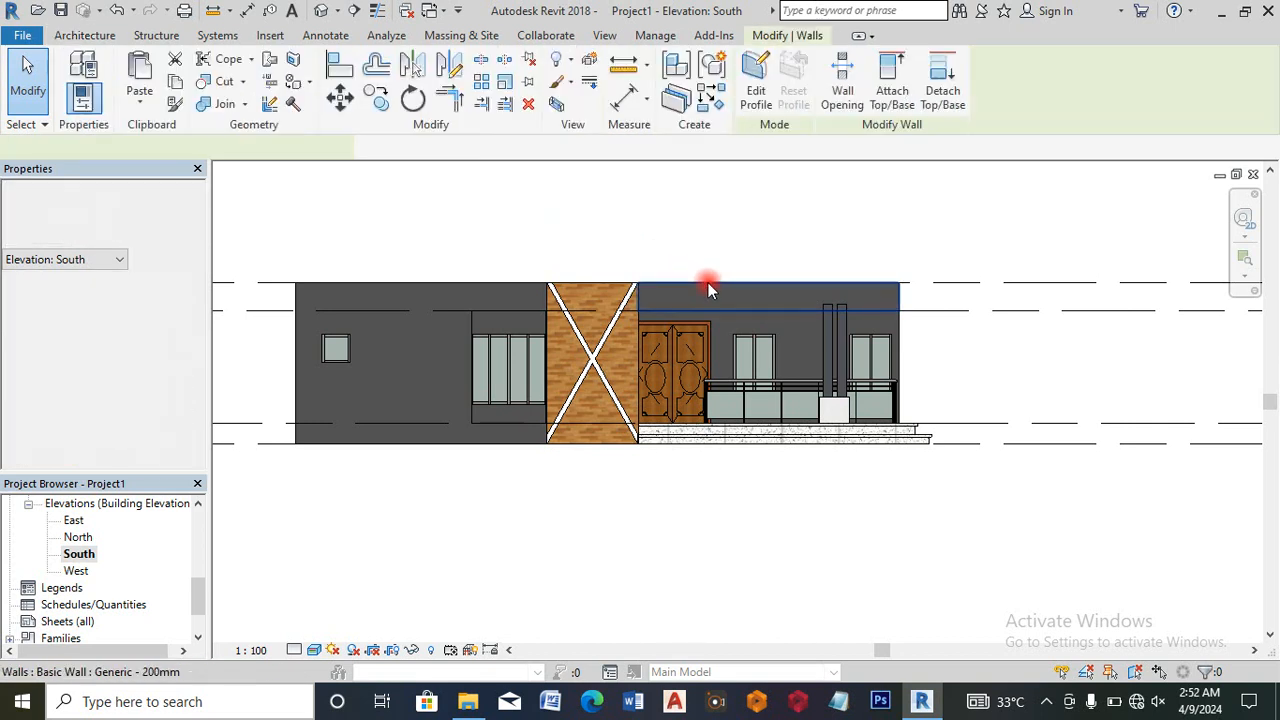
left_click(308, 85)
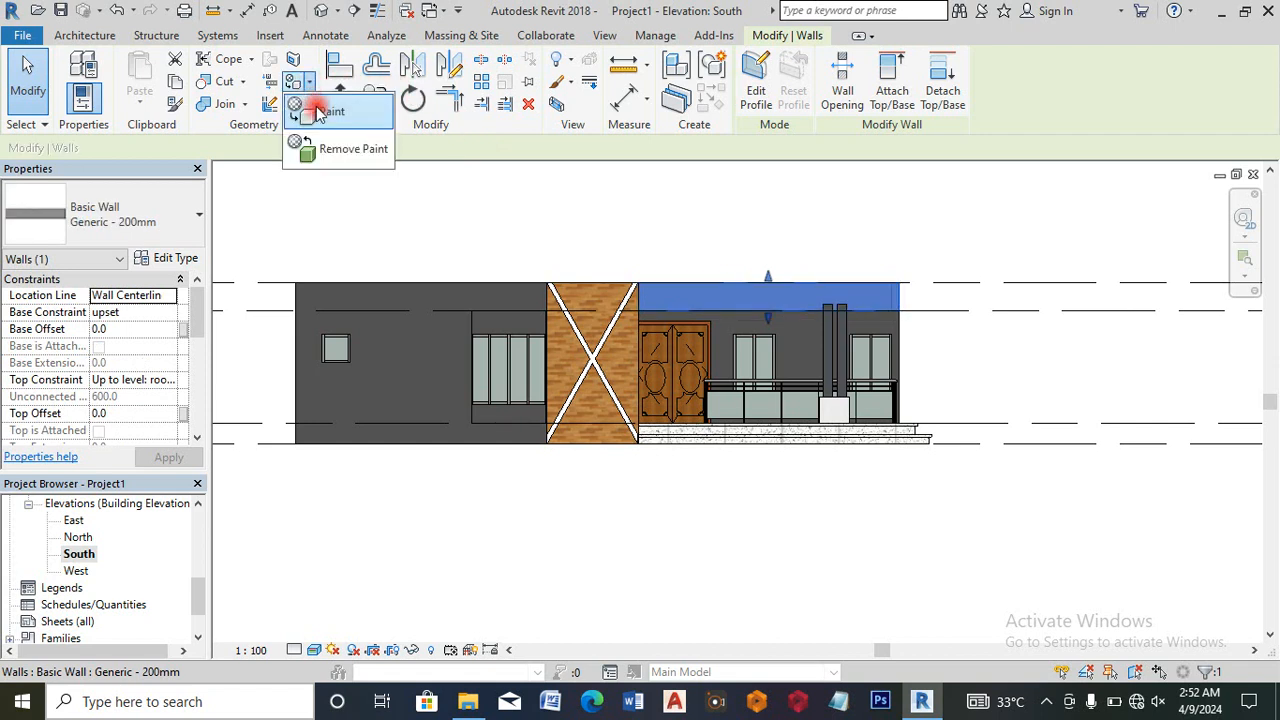
left_click(318, 109)
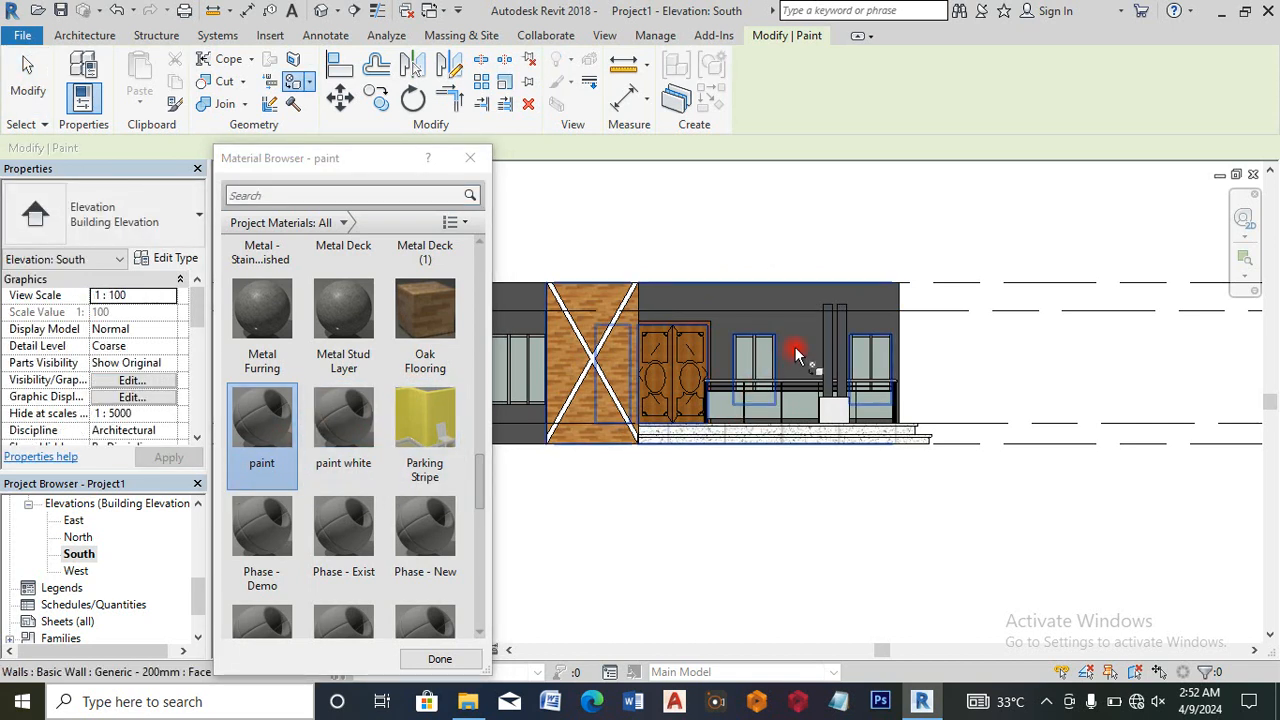
scroll(912, 340, "down", 2)
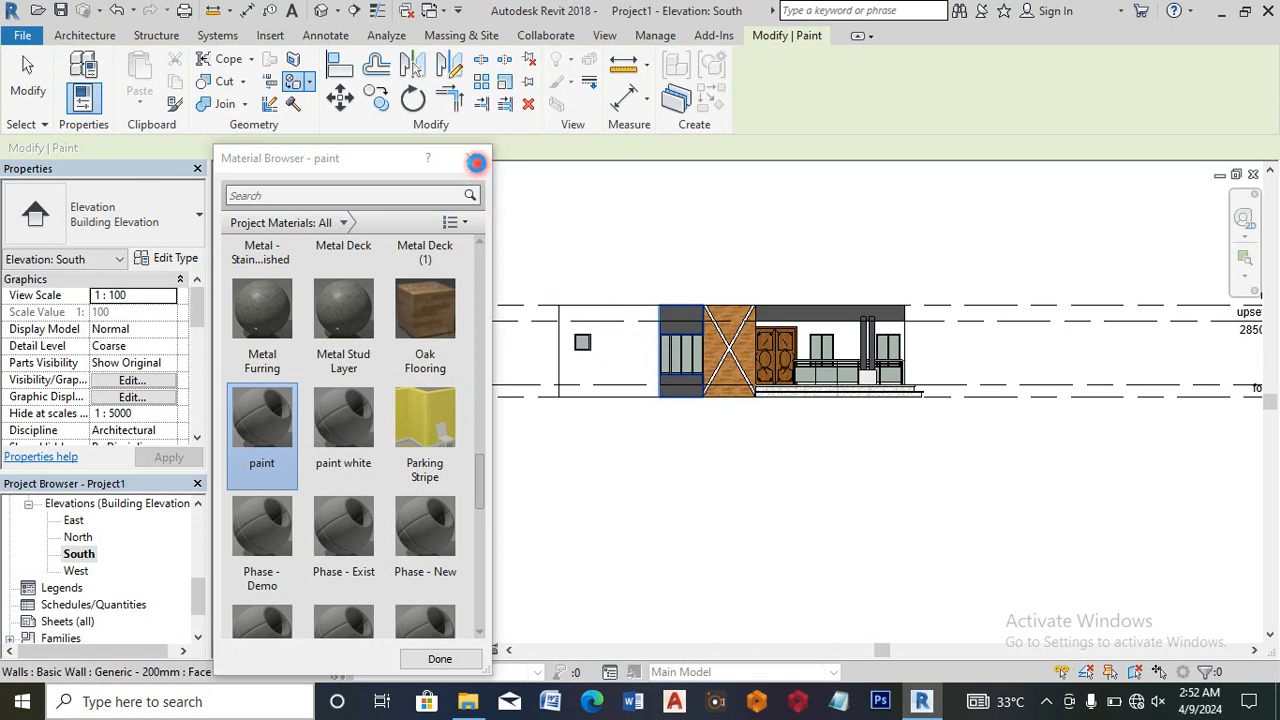
left_click(475, 161)
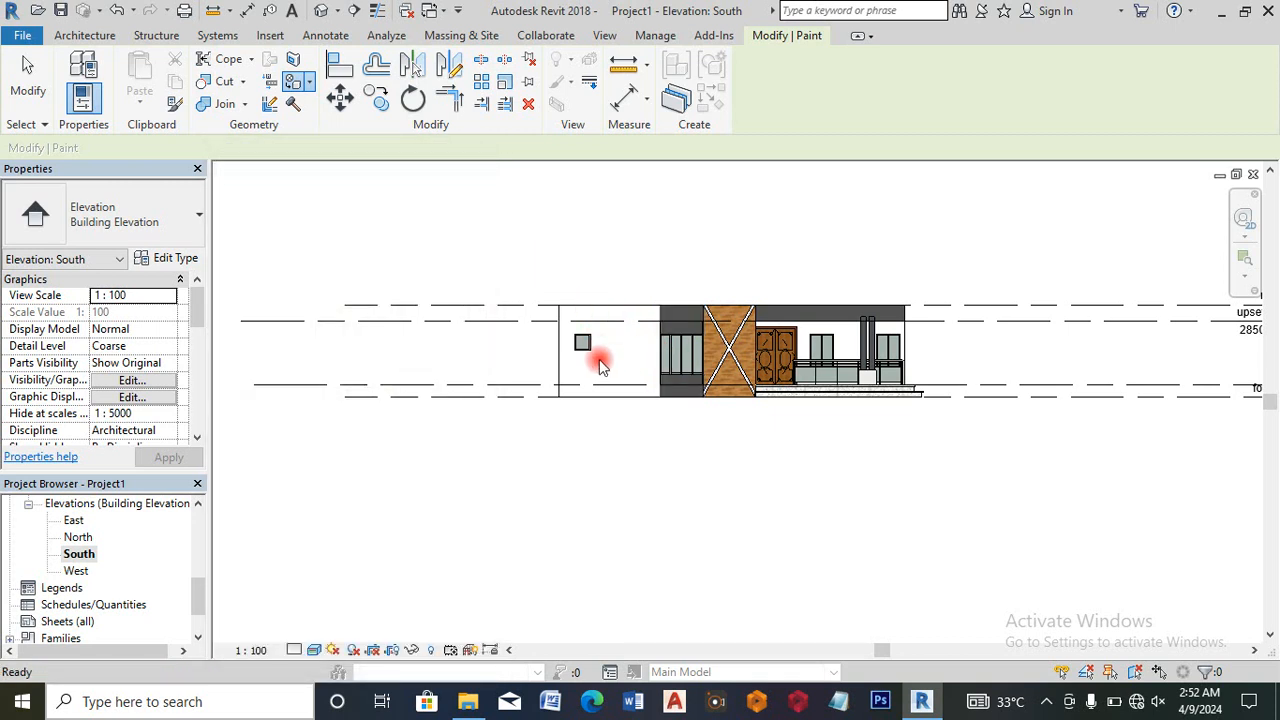
key("Escape")
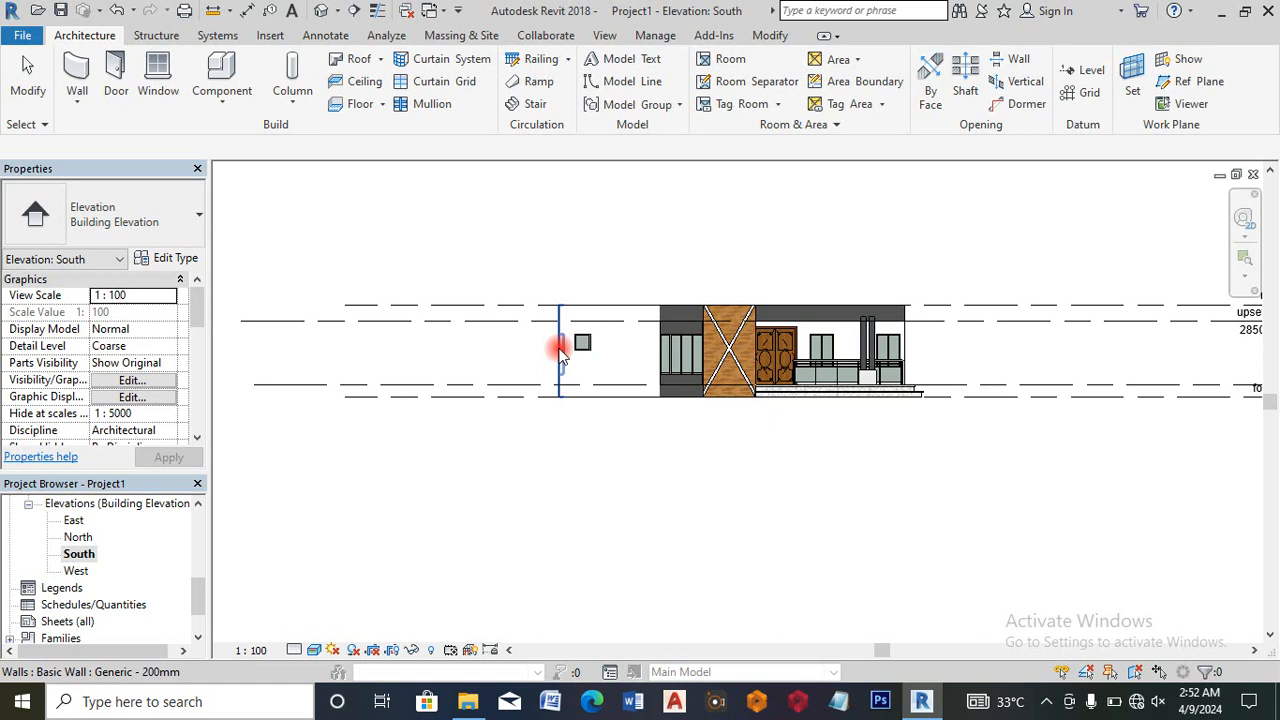
Step: Remove the paint from the front wall that holds the small square window in the South elevation
left_click(608, 312)
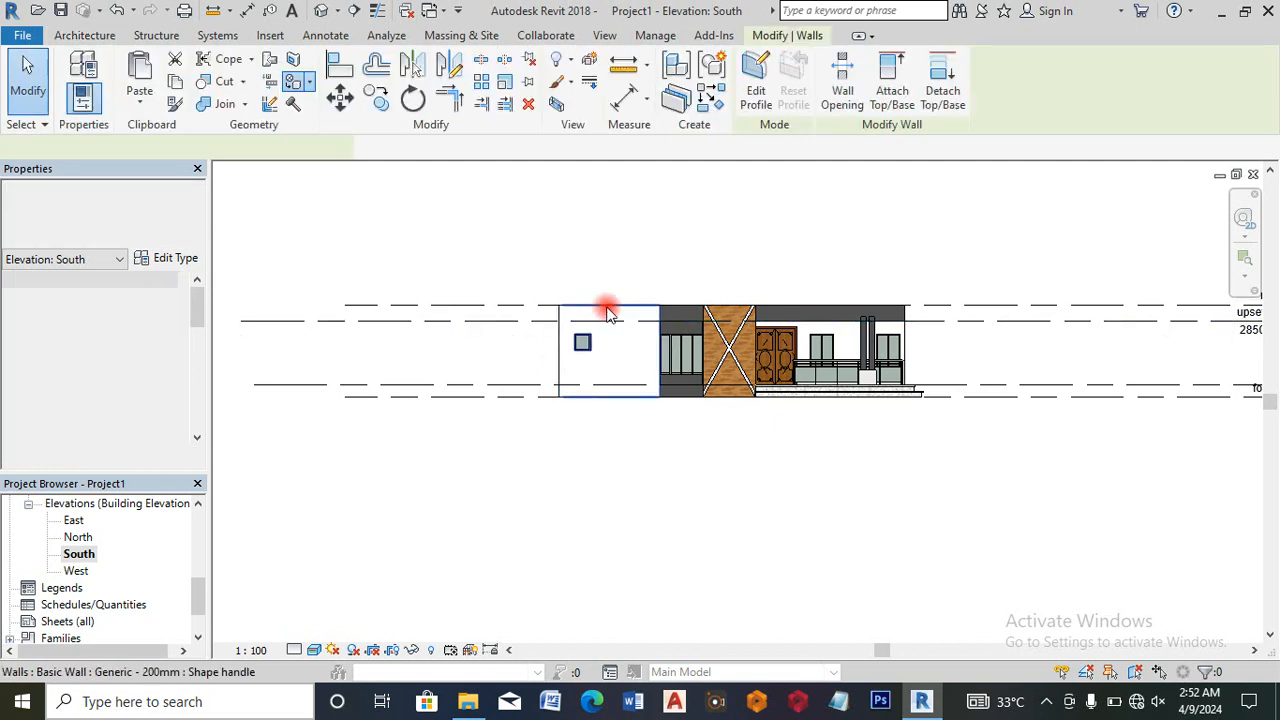
left_click(306, 81)
left_click(337, 146)
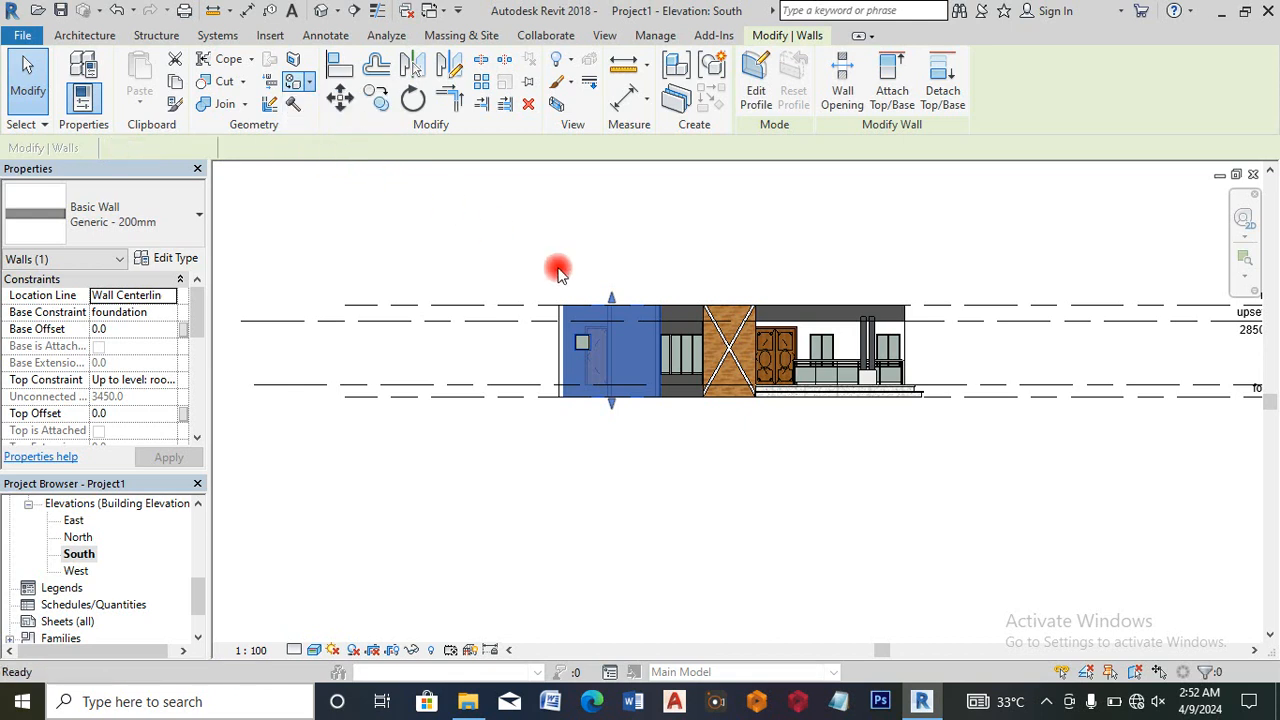
left_click(609, 333)
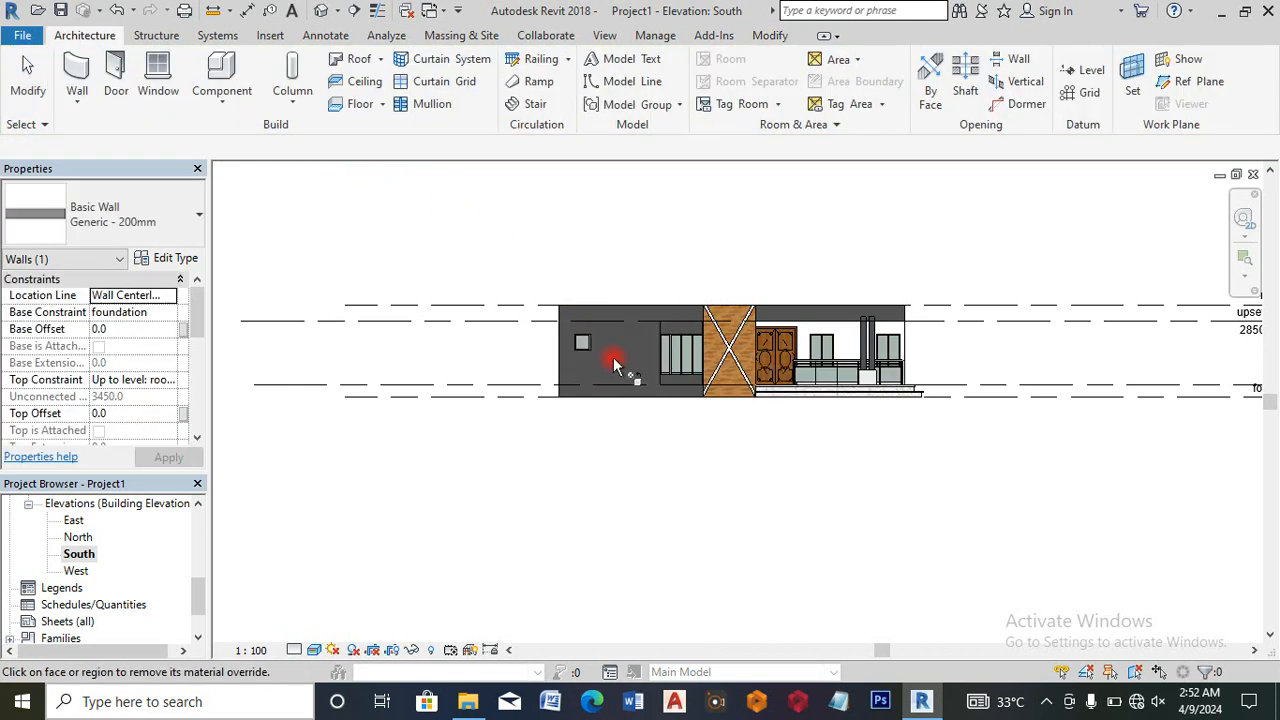
right_click(593, 265)
left_click(630, 277)
right_click(637, 275)
left_click(648, 277)
scroll(870, 385, "up", 3)
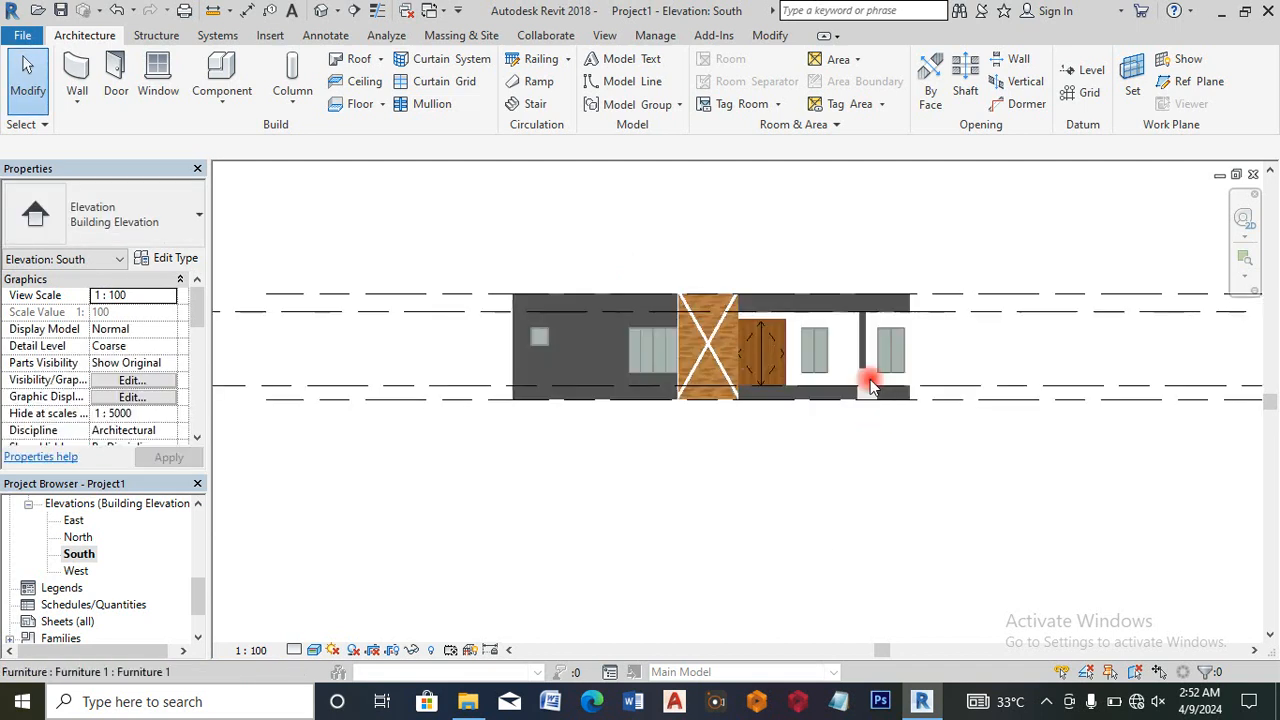
Step: Check the exterior walls in the East, West and South elevations
double_click(76, 521)
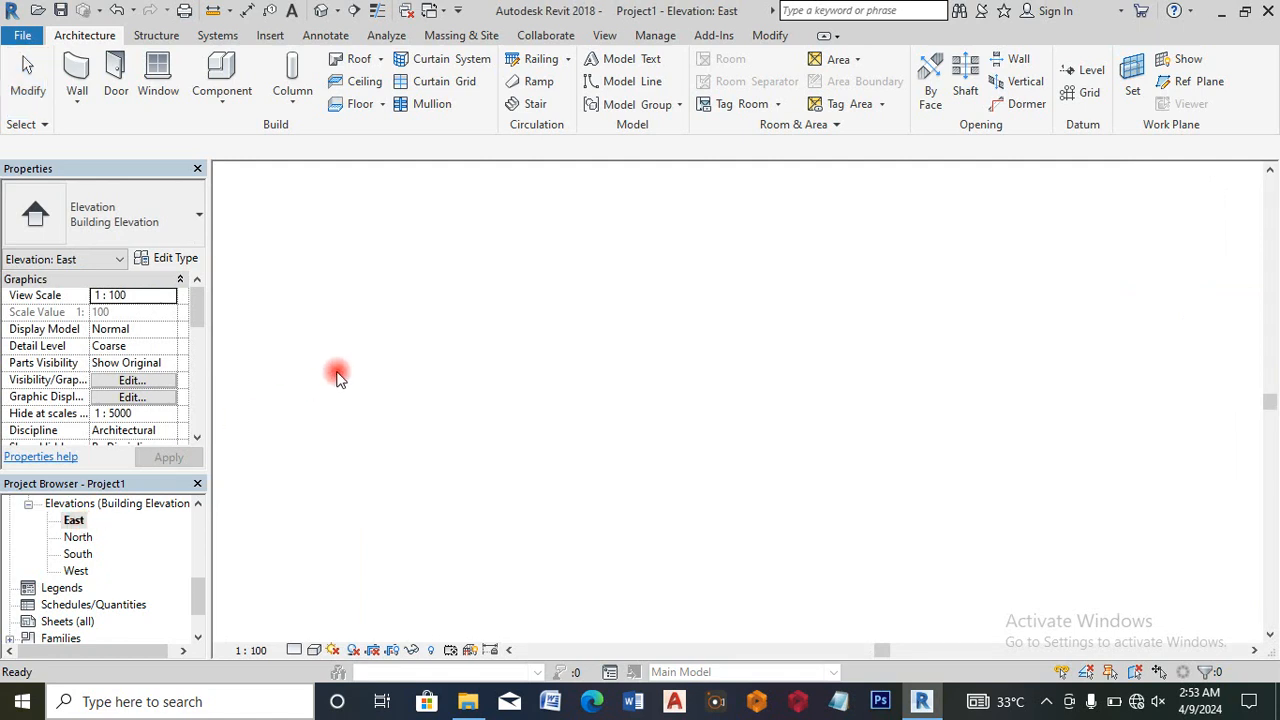
scroll(338, 373, "down", 5)
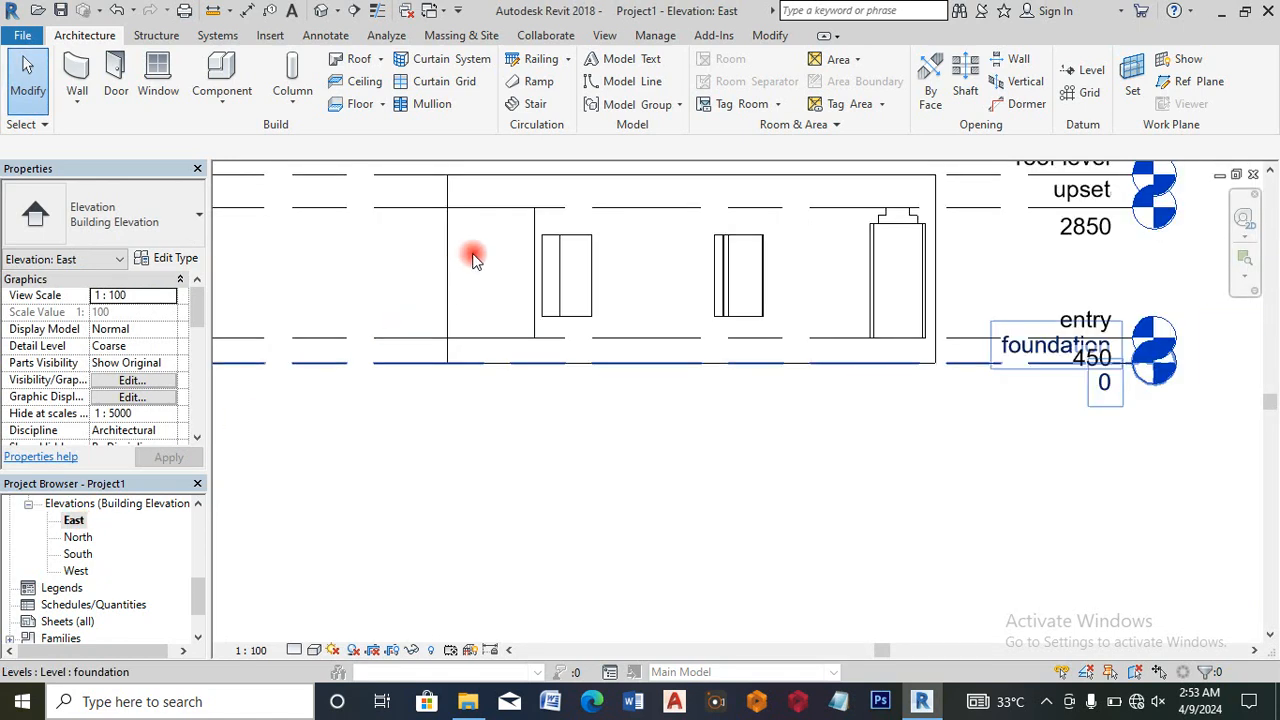
scroll(480, 293, "down", 4)
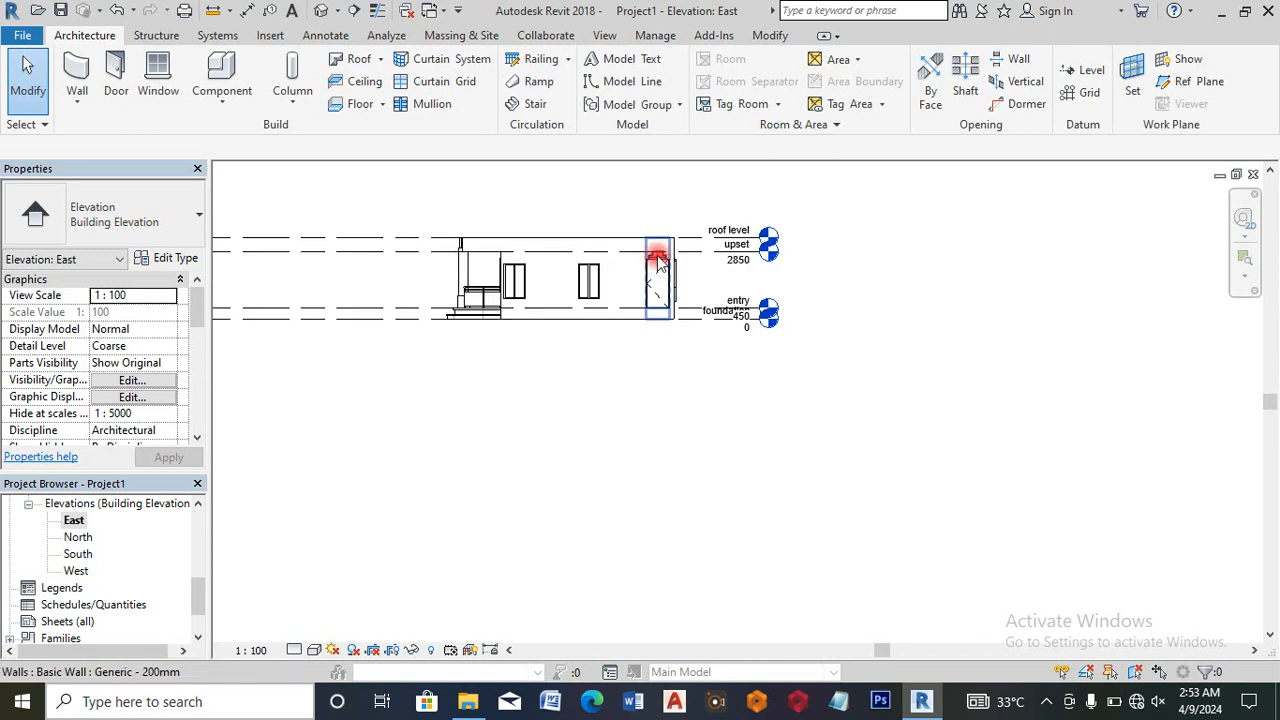
double_click(77, 570)
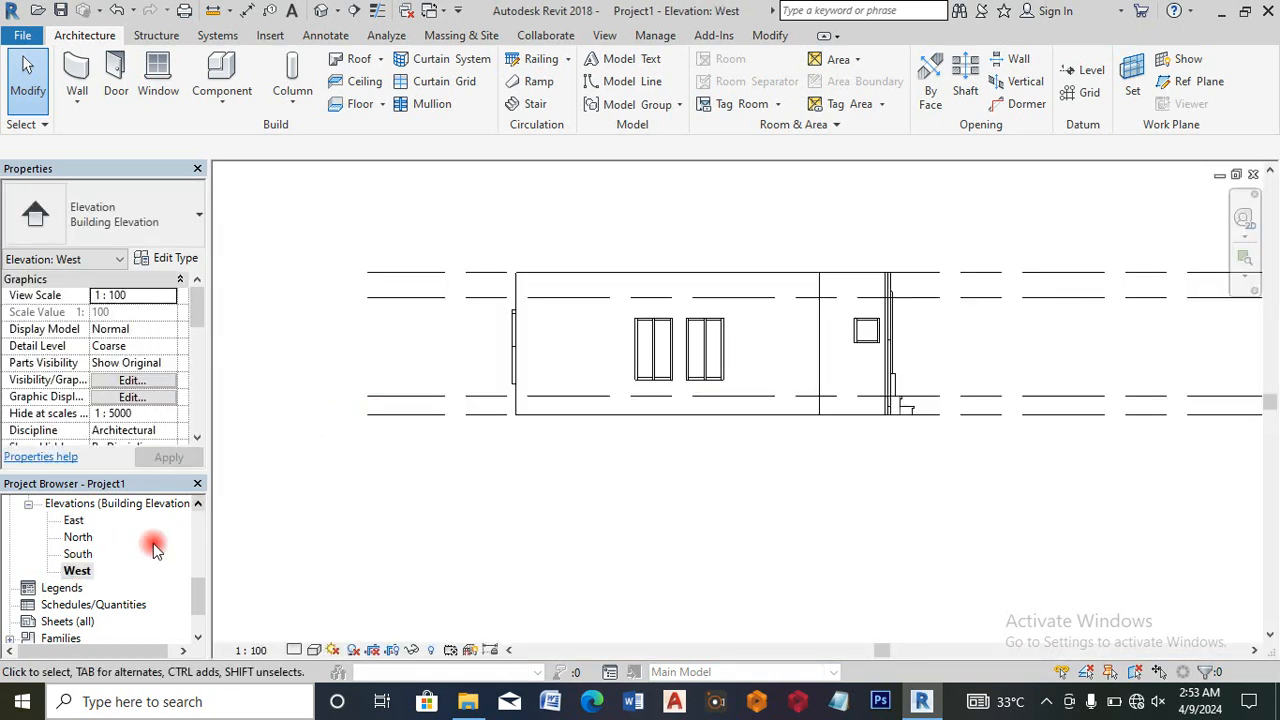
double_click(78, 554)
Step: Open the North elevation and set its visual style to Shaded
double_click(78, 537)
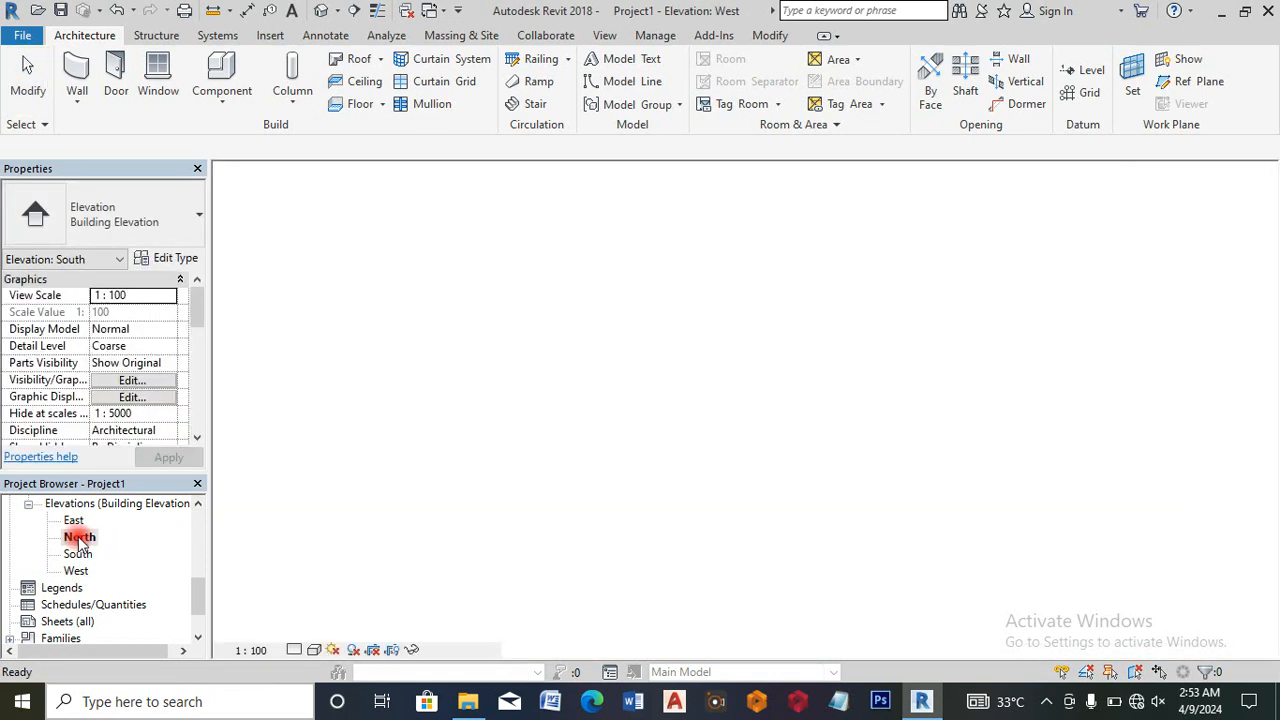
left_click(314, 651)
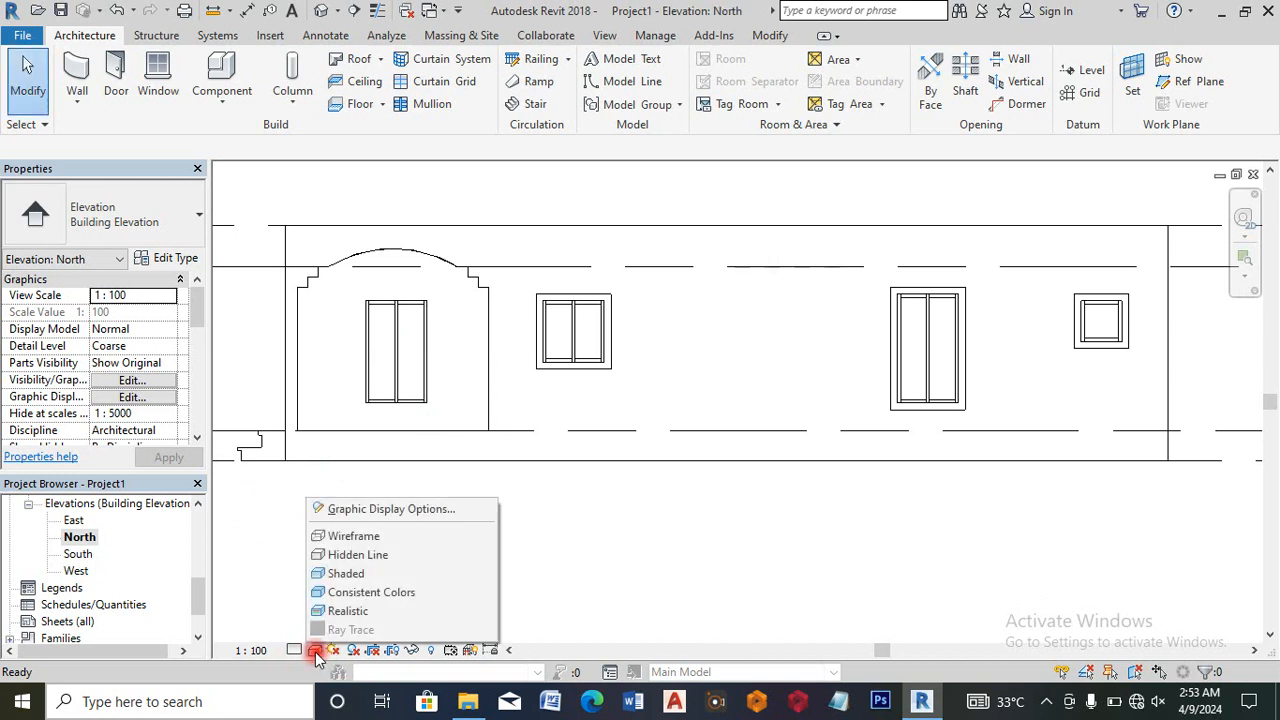
left_click(326, 574)
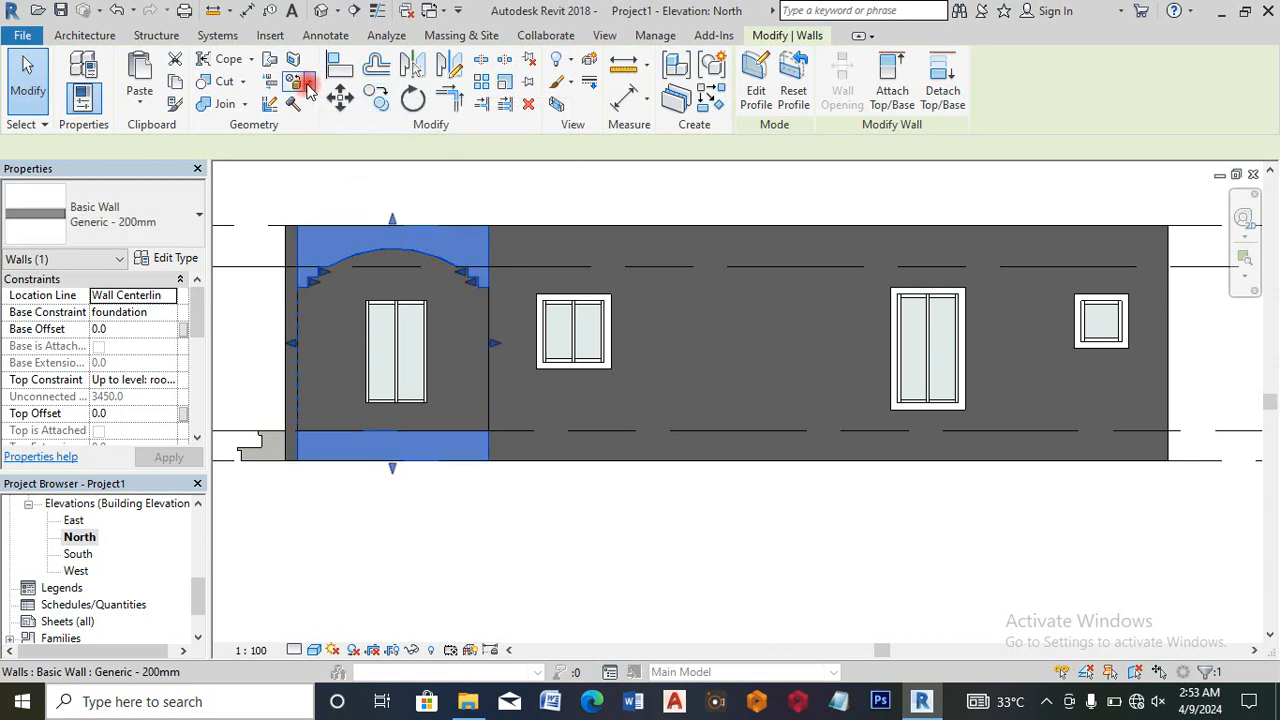
Step: Paint the recessed wall behind the stepped arch opening with the "paint" material
left_click(311, 84)
left_click(340, 159)
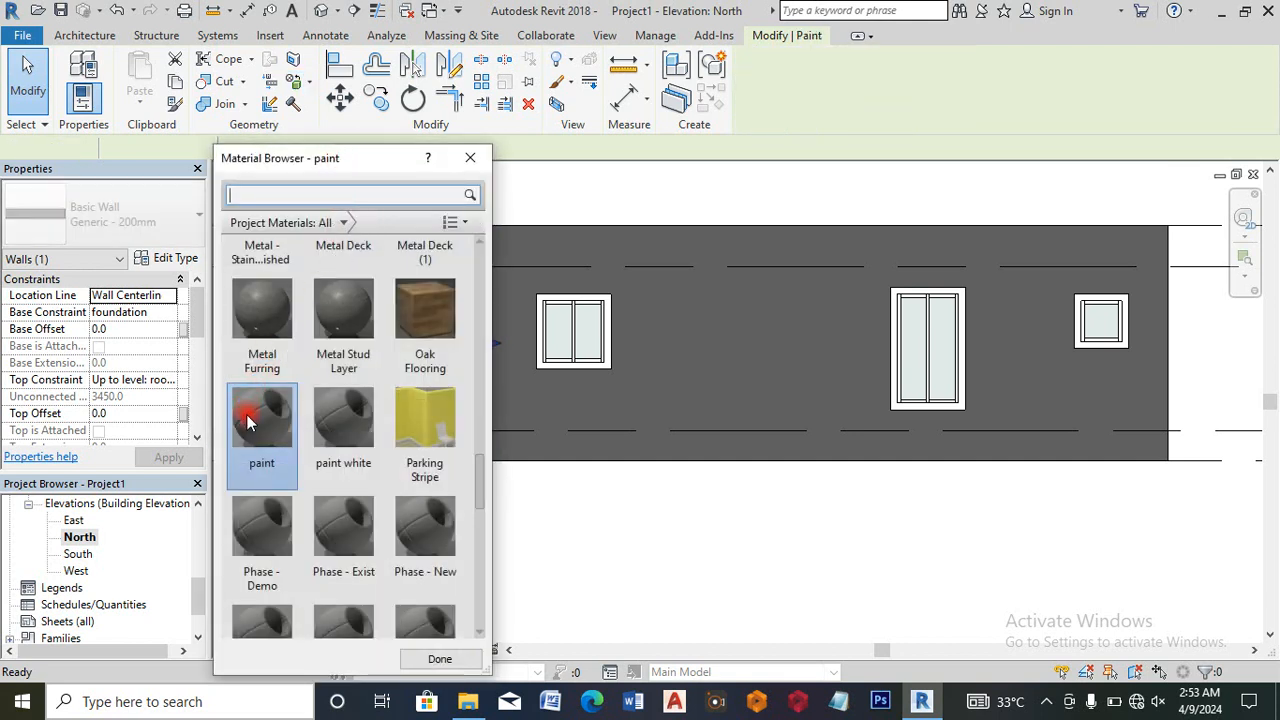
left_click_drag(343, 166, 854, 227)
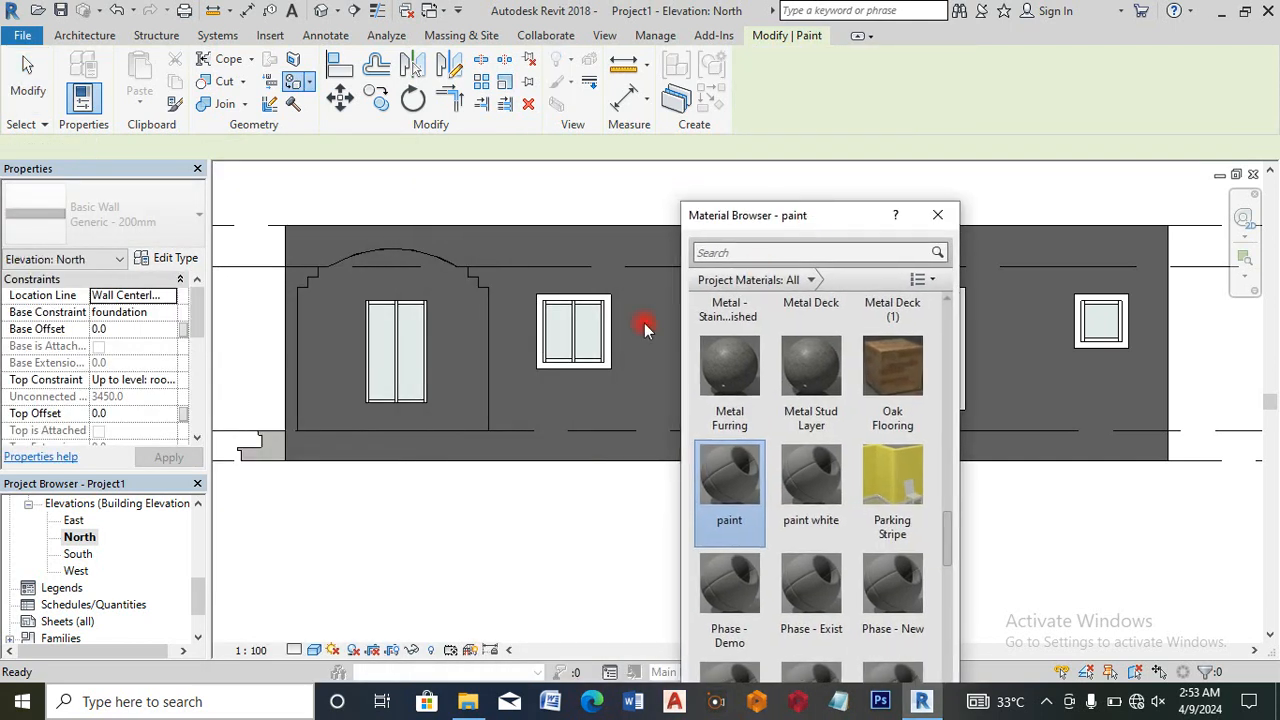
left_click(459, 335)
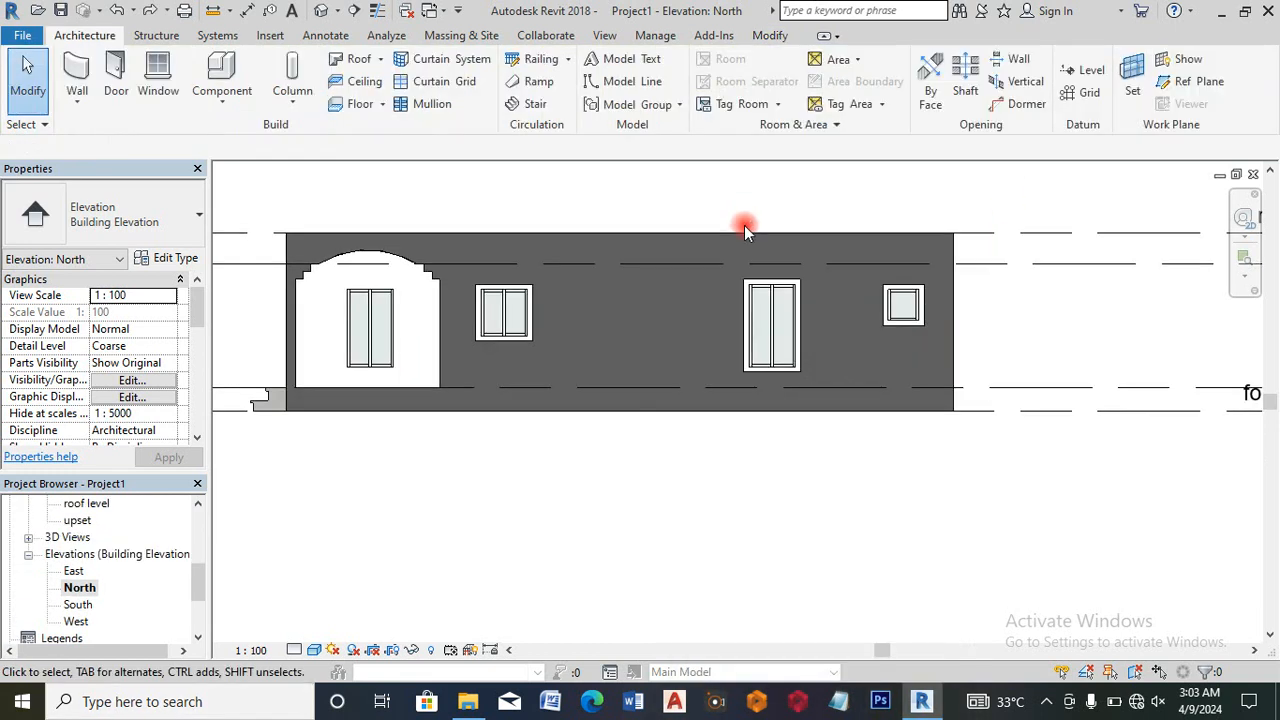
Step: Select all instances of the Generic - 200mm wall and open the type's layer structure
left_click(745, 245)
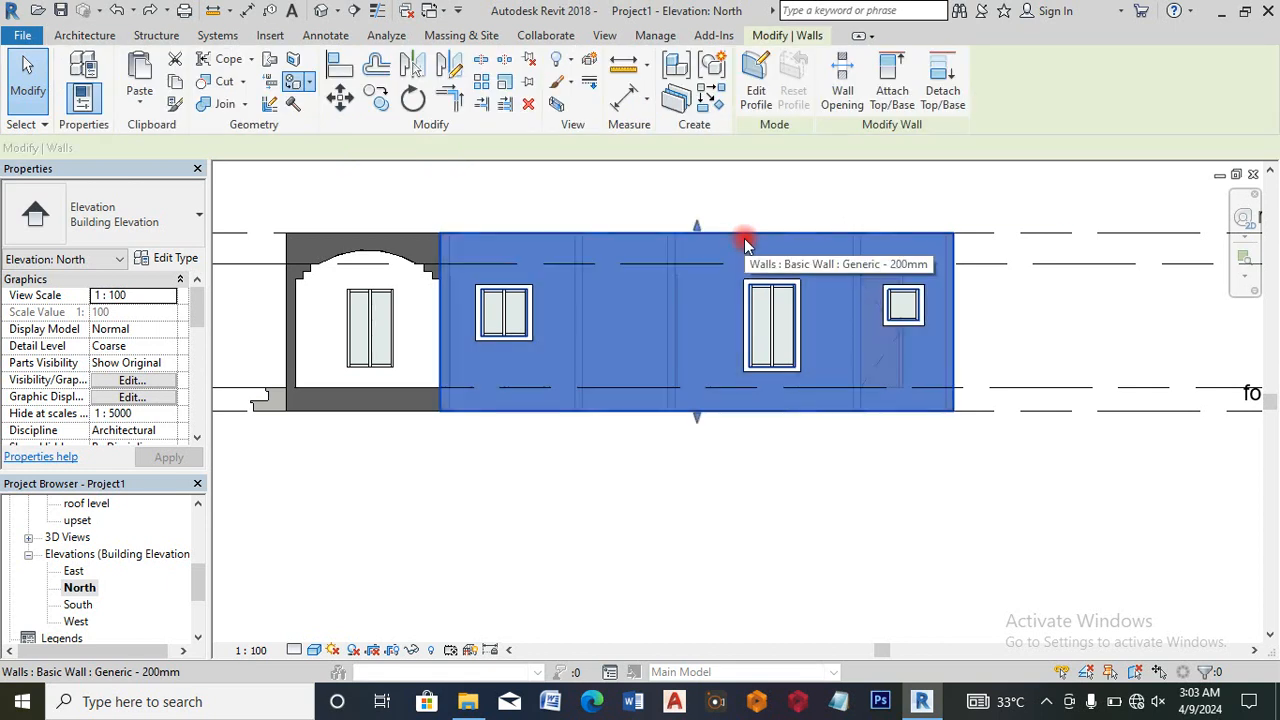
right_click(745, 245)
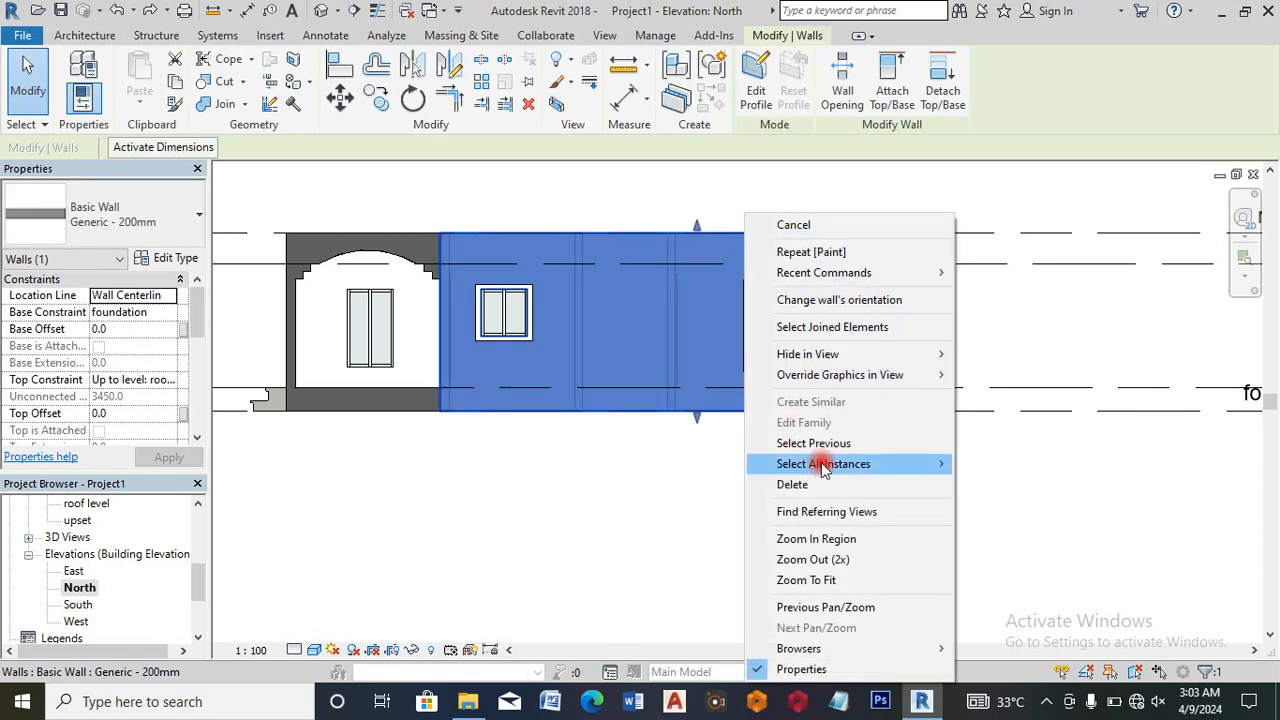
mouse_move(830, 464)
left_click(1018, 484)
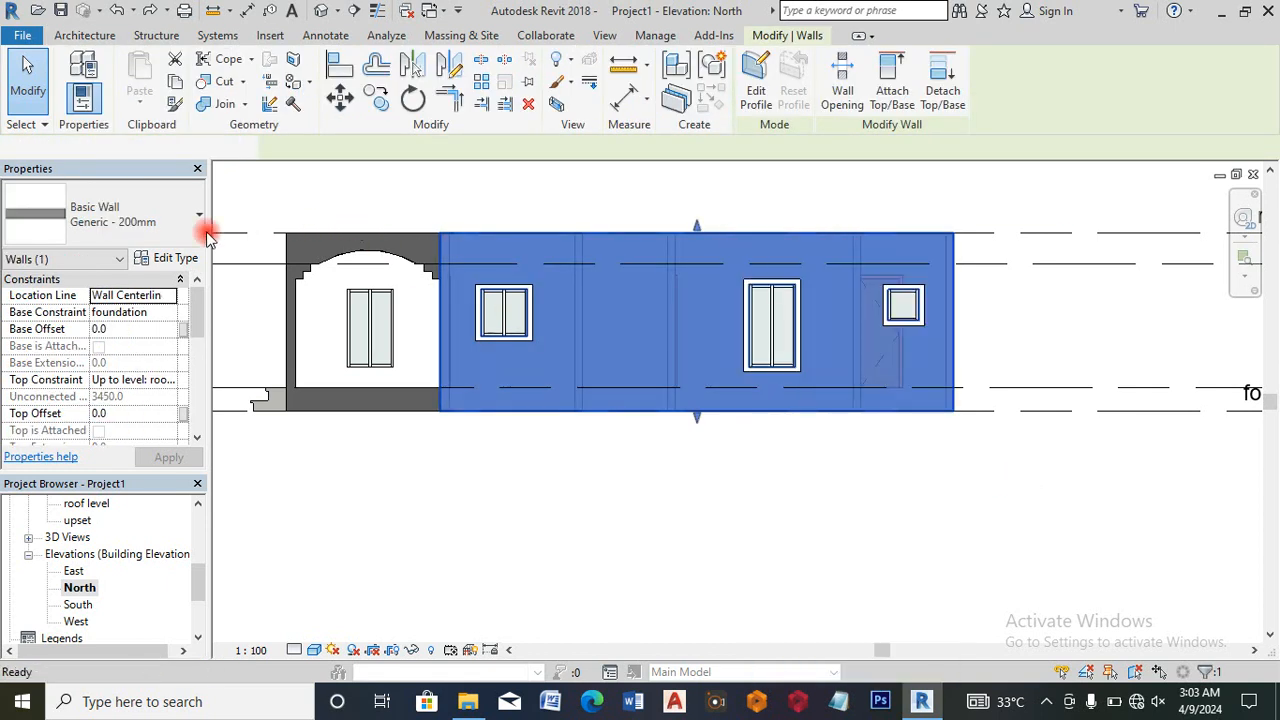
left_click(164, 259)
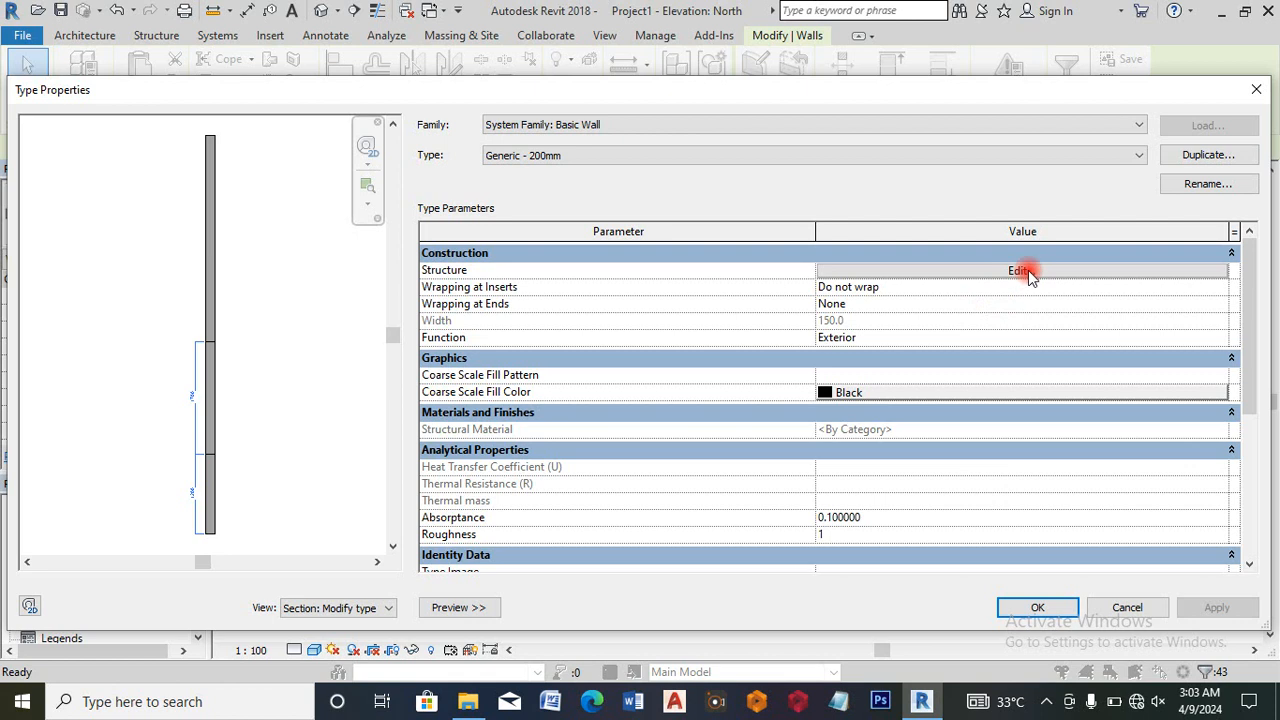
left_click(1018, 270)
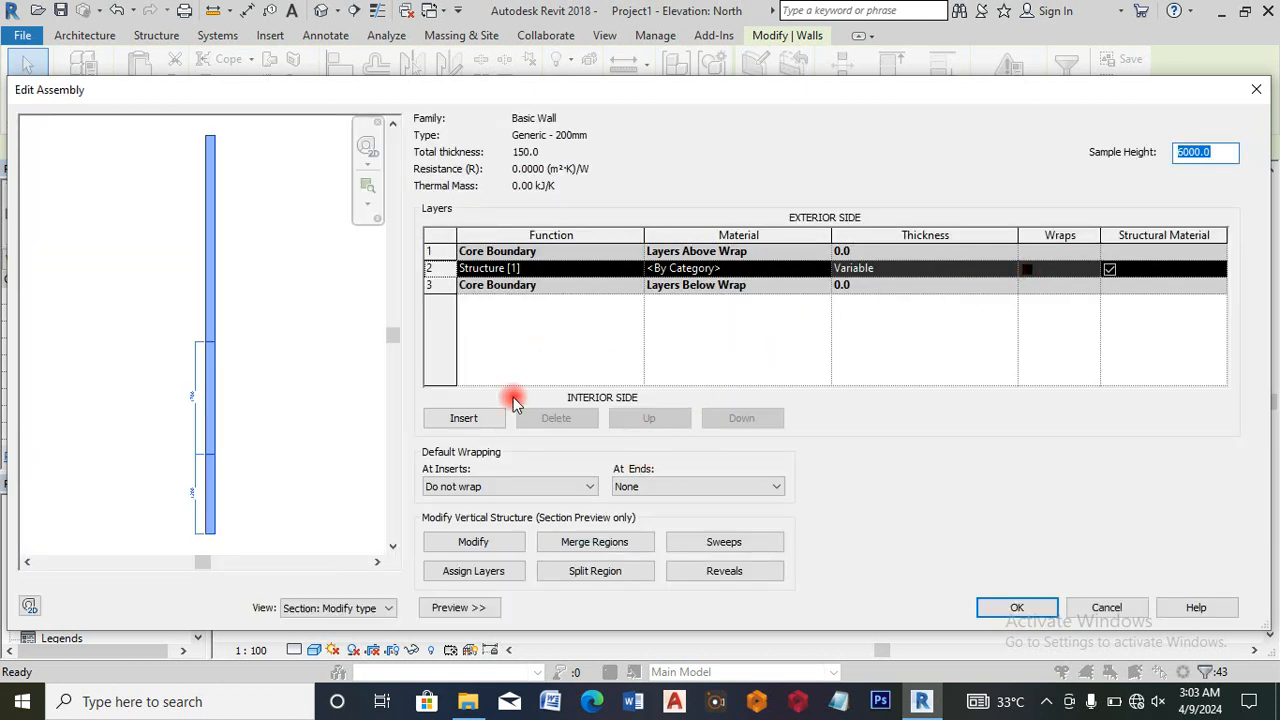
Step: Open the material choice for the wall's structure layer and duplicate the Parking Stripe material
left_click(828, 272)
left_click(823, 268)
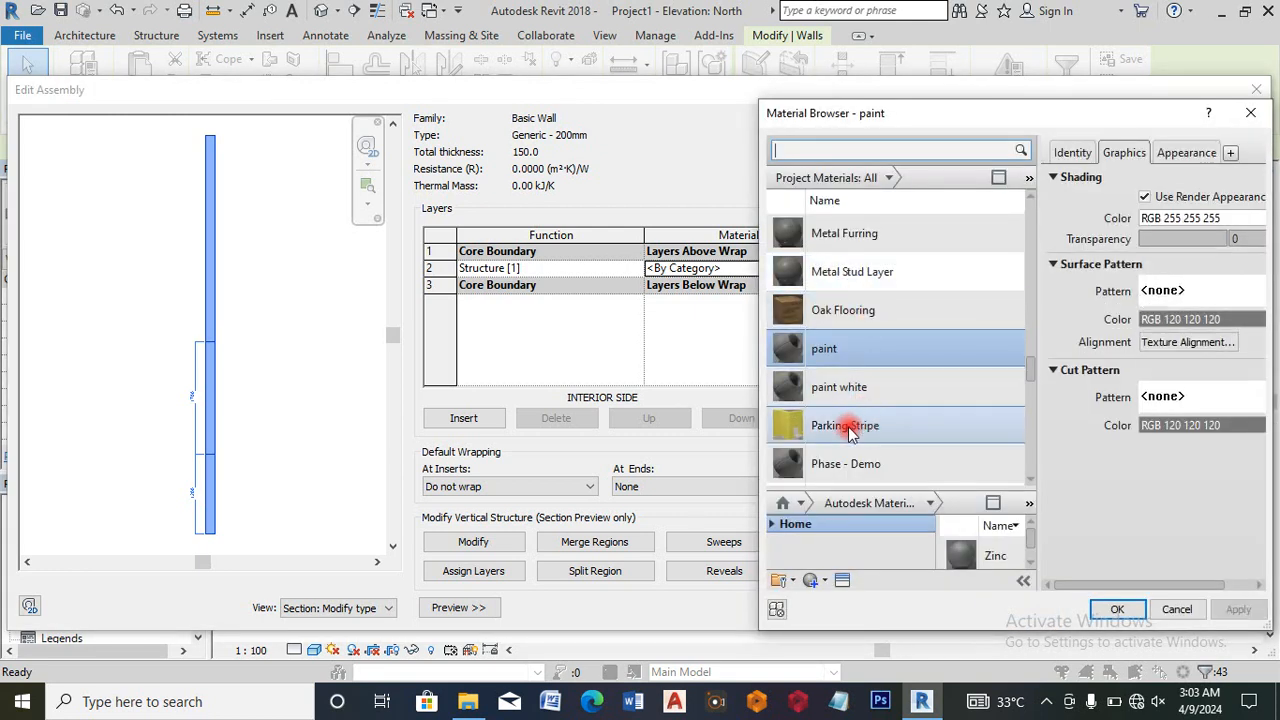
left_click(846, 426)
right_click(848, 428)
left_click(888, 461)
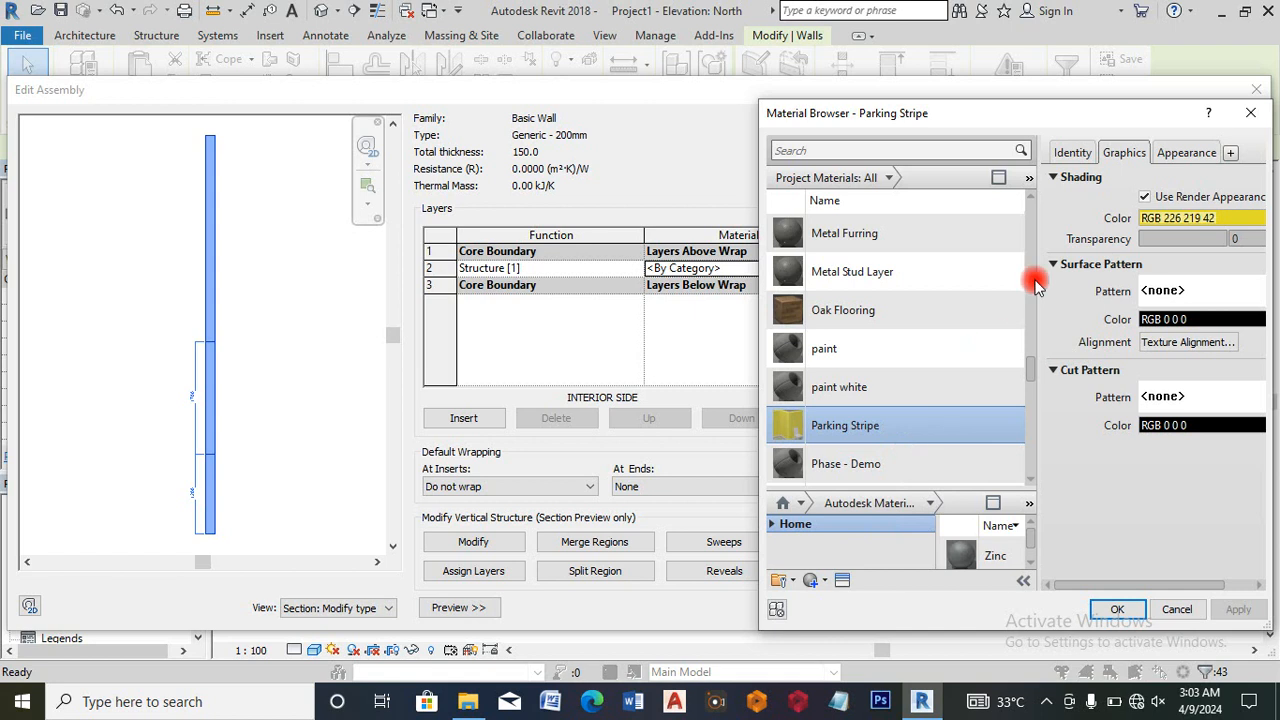
Step: Set the duplicated material's wall paint color to RGB 255 255 255 and assign it to the structure layer
left_click(1163, 158)
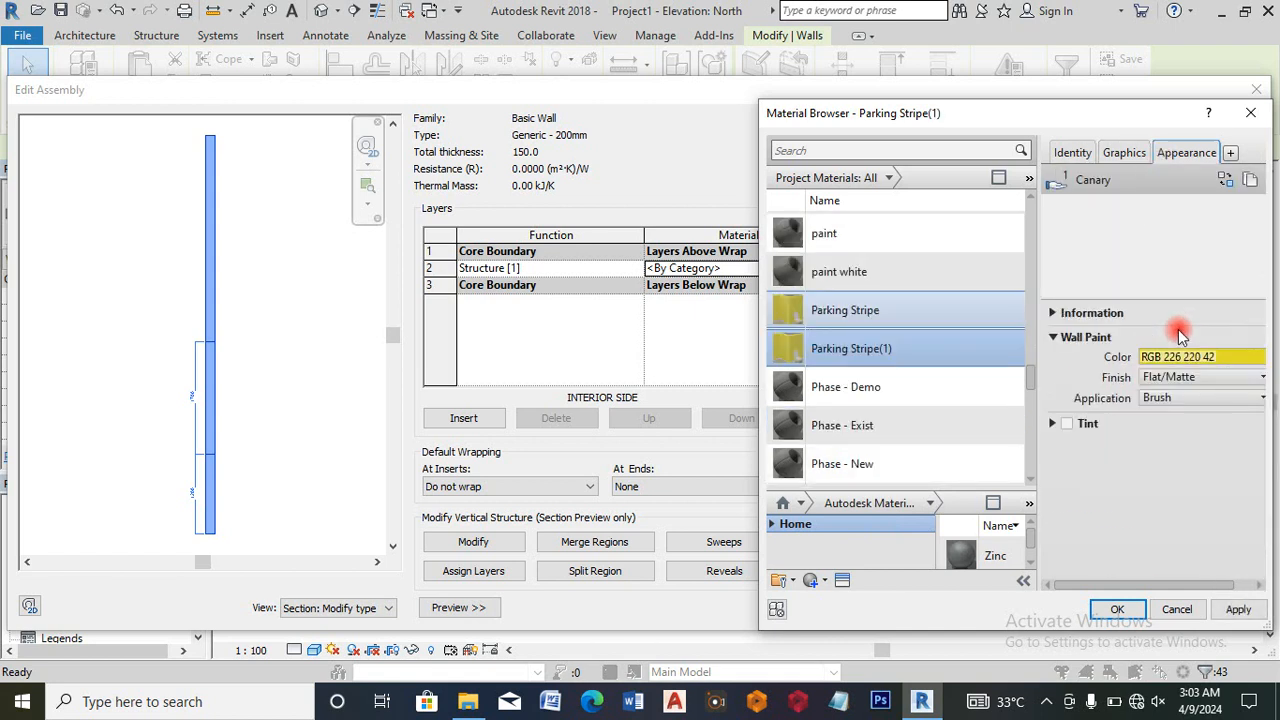
left_click(1182, 356)
left_click(967, 409)
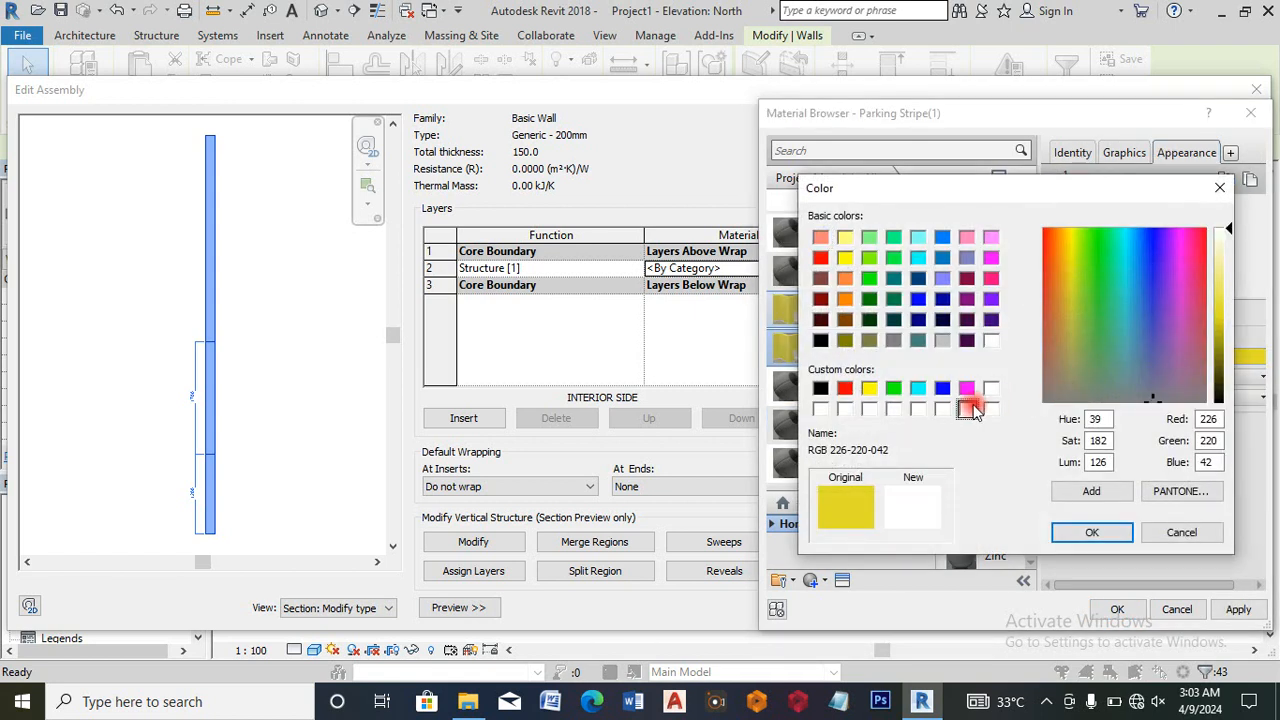
left_click(1092, 532)
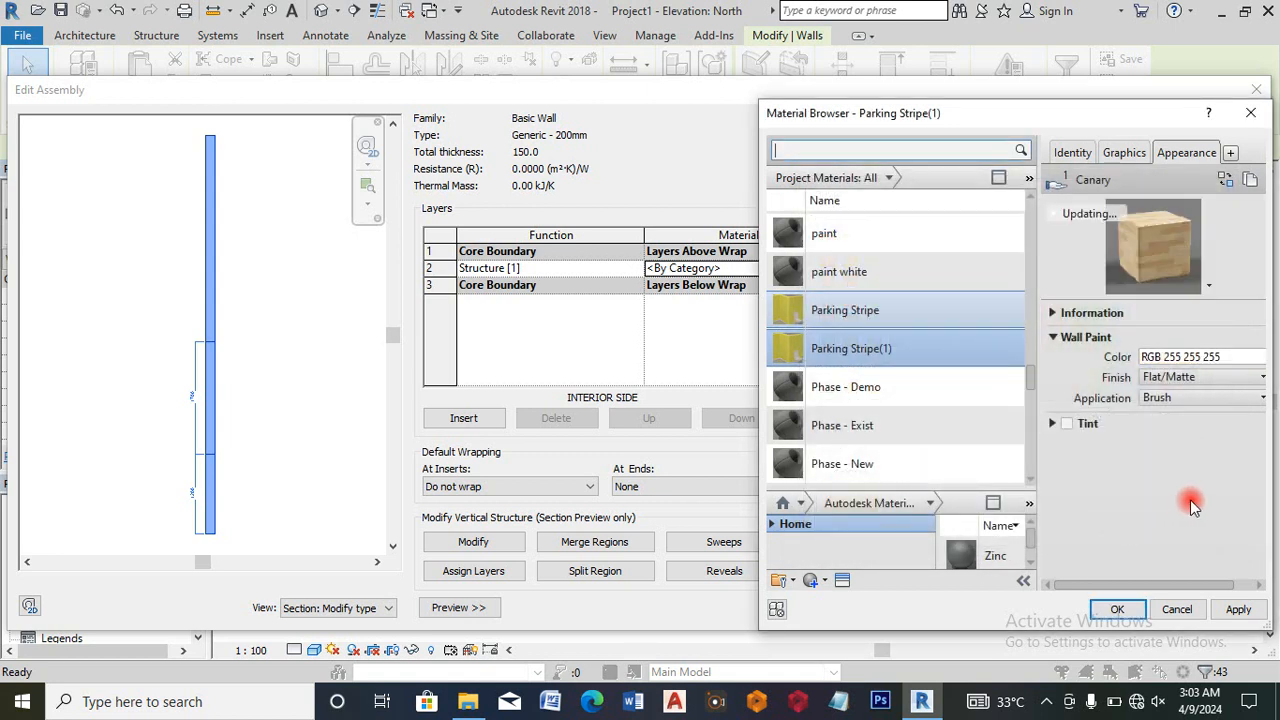
left_click(1238, 610)
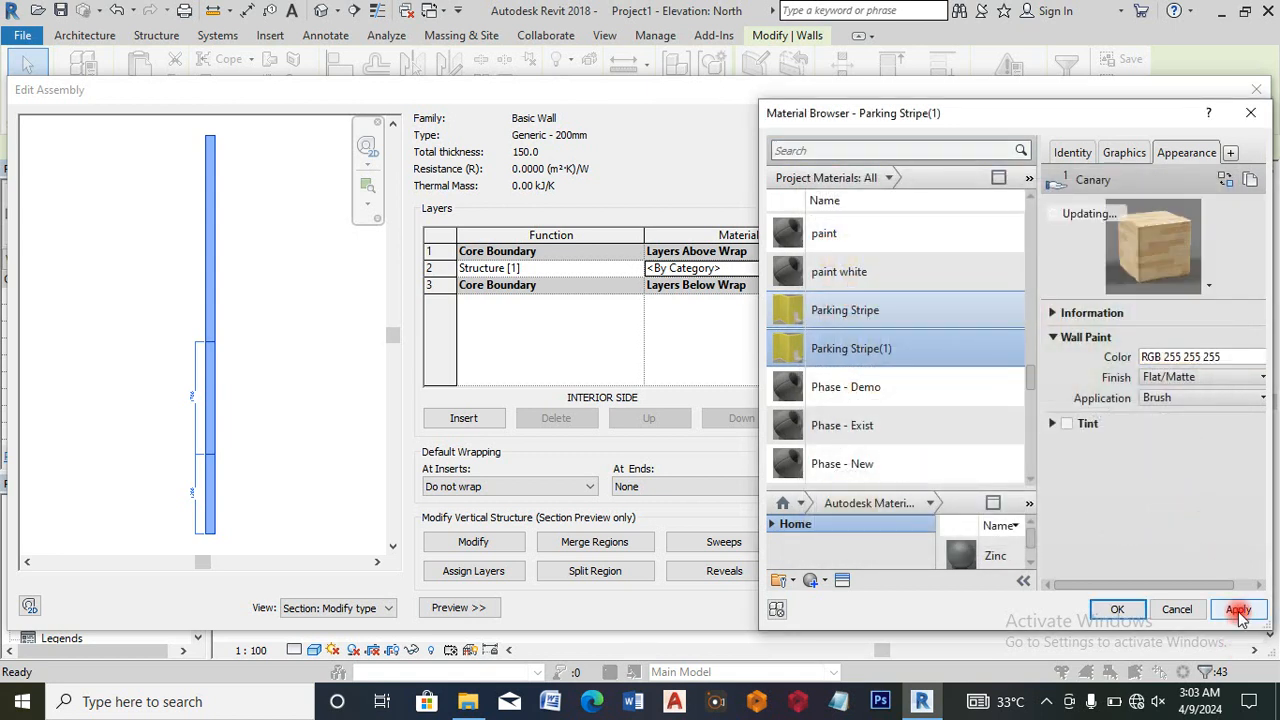
left_click(1122, 610)
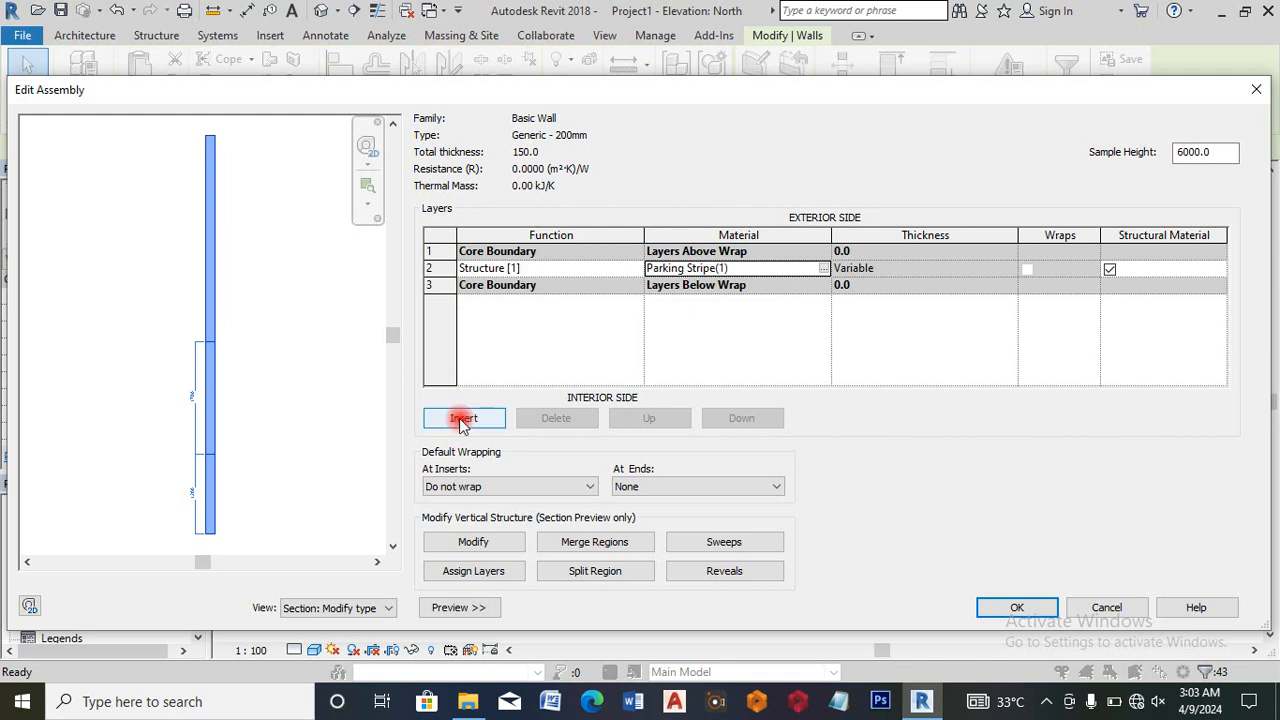
Step: Try to assign the structure layer to the middle region of the wall section
left_click(470, 572)
left_click(212, 408)
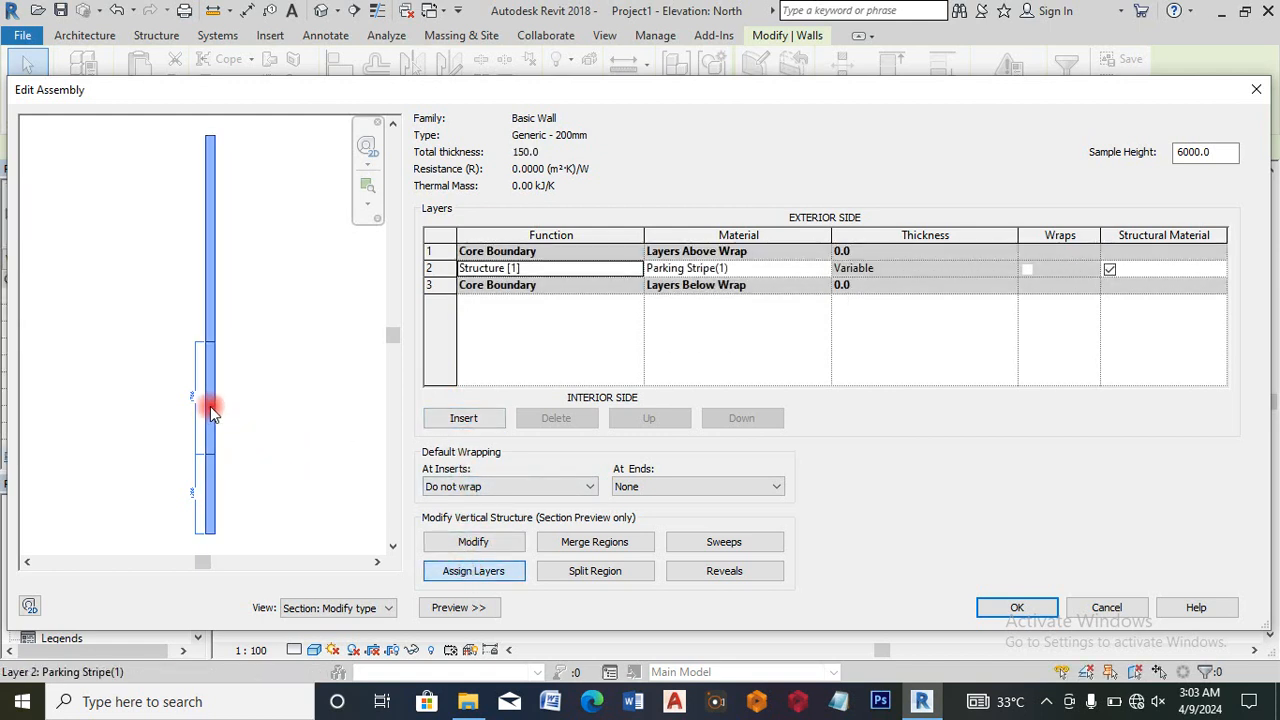
left_click(430, 541)
left_click(449, 574)
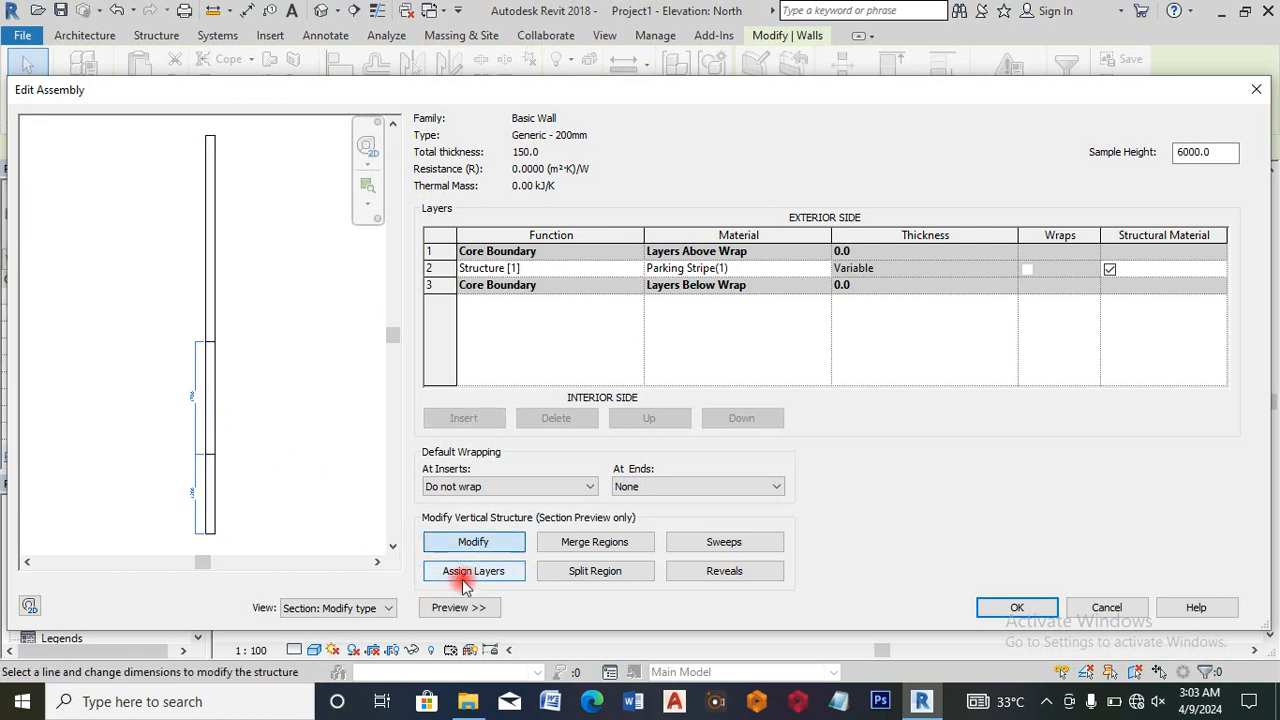
left_click(224, 415)
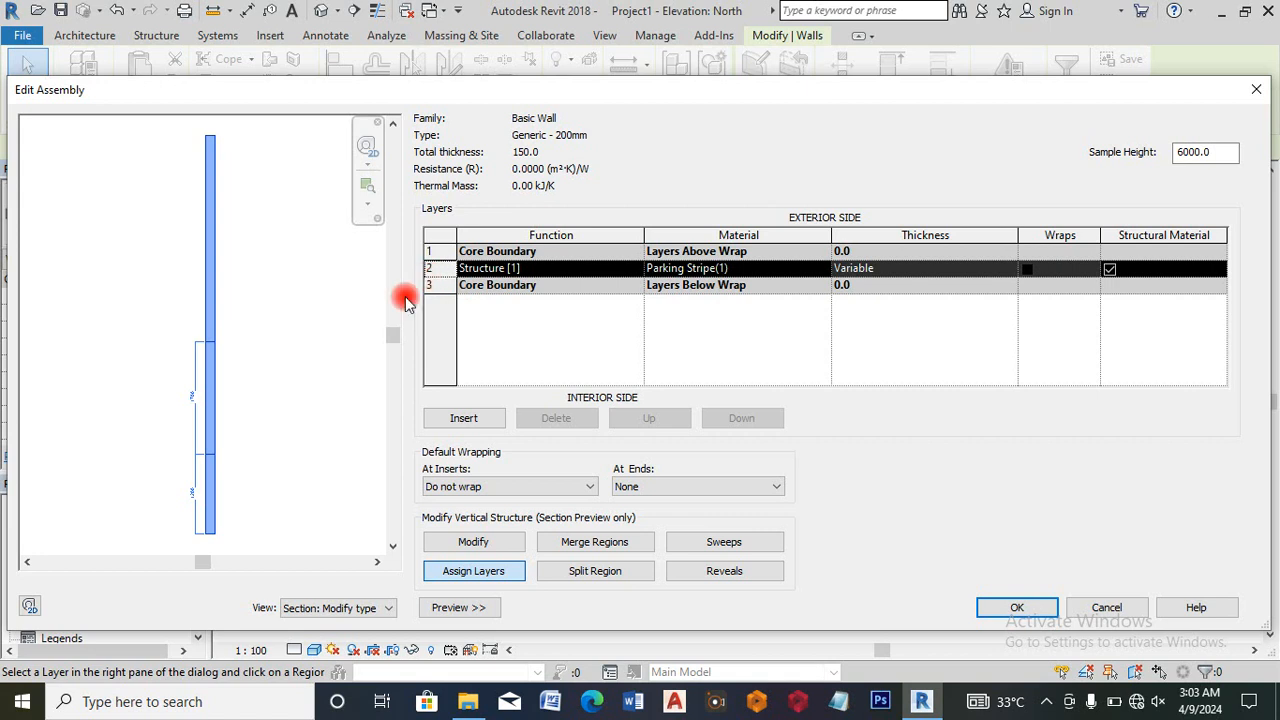
Step: Insert another structure layer above the Parking Stripe(1) layer in the wall's assembly
left_click(466, 547)
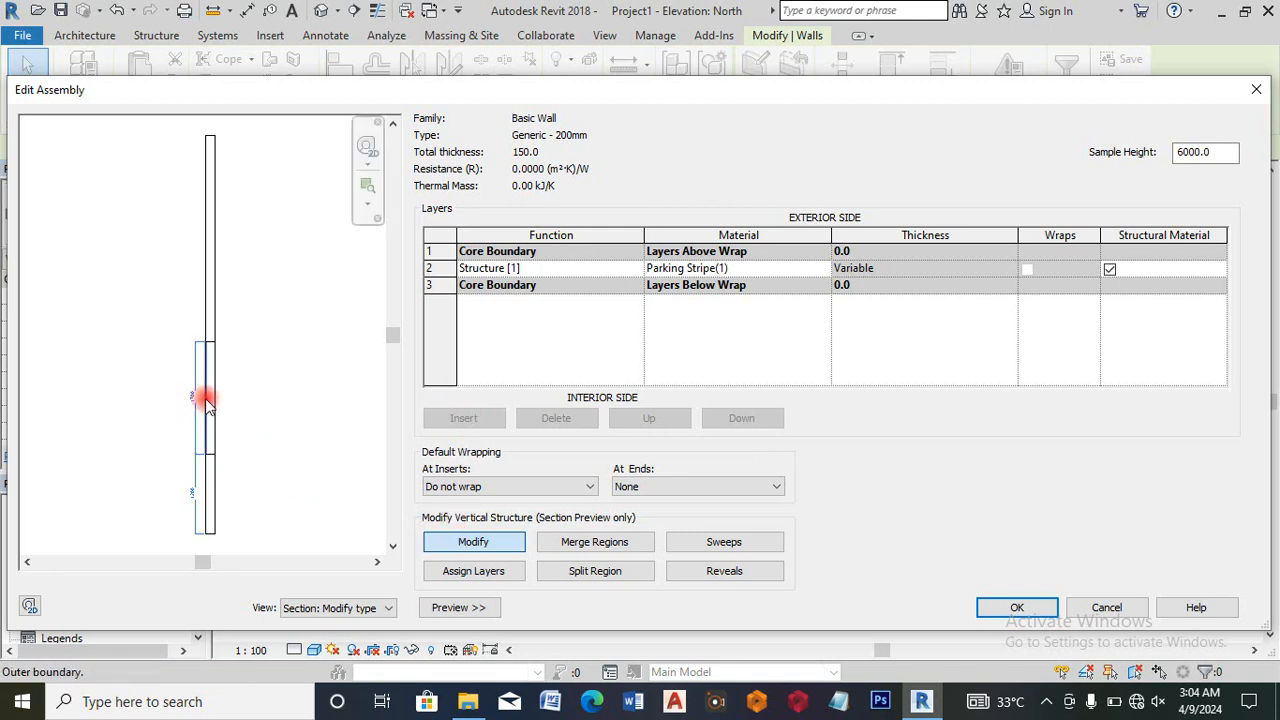
left_click(208, 405)
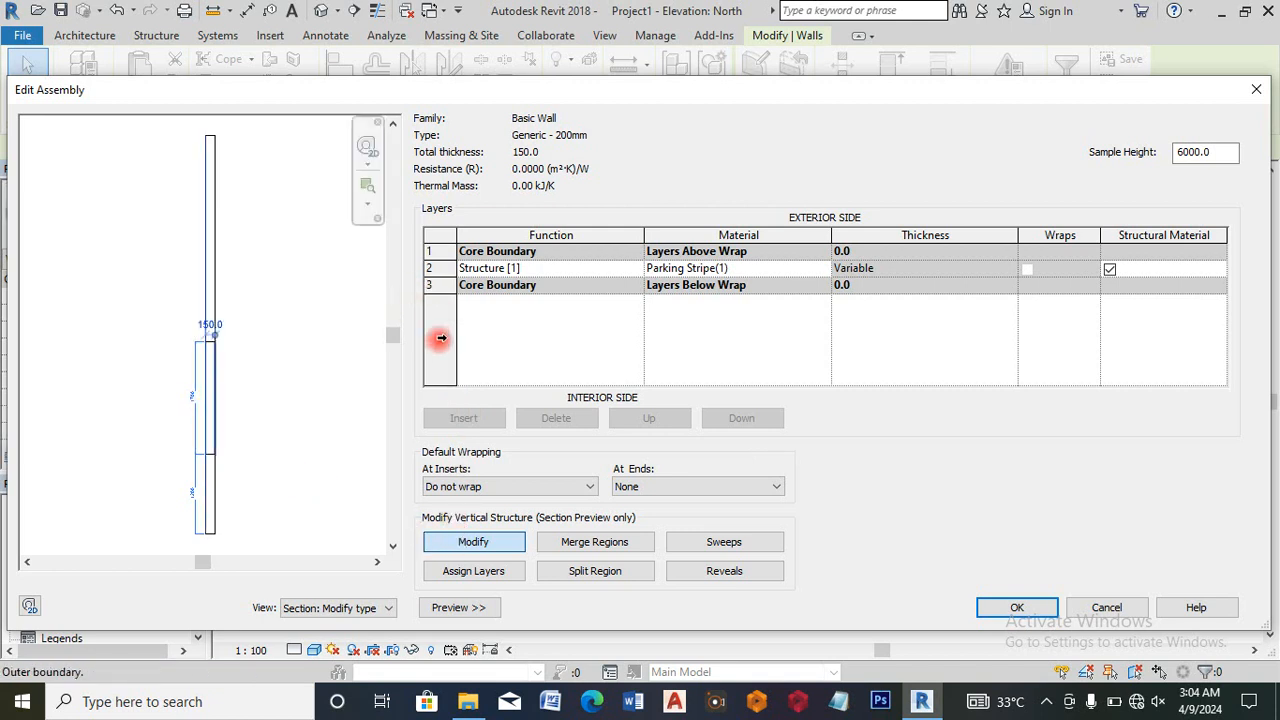
left_click(474, 570)
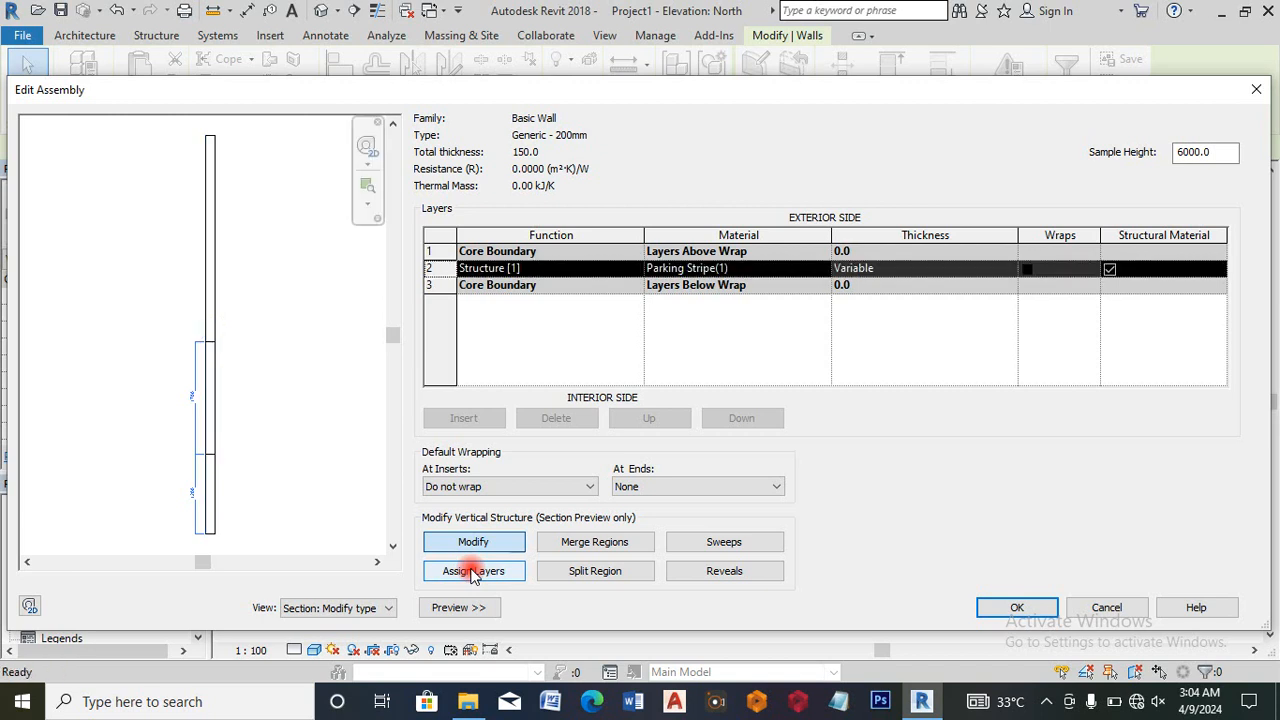
left_click(463, 418)
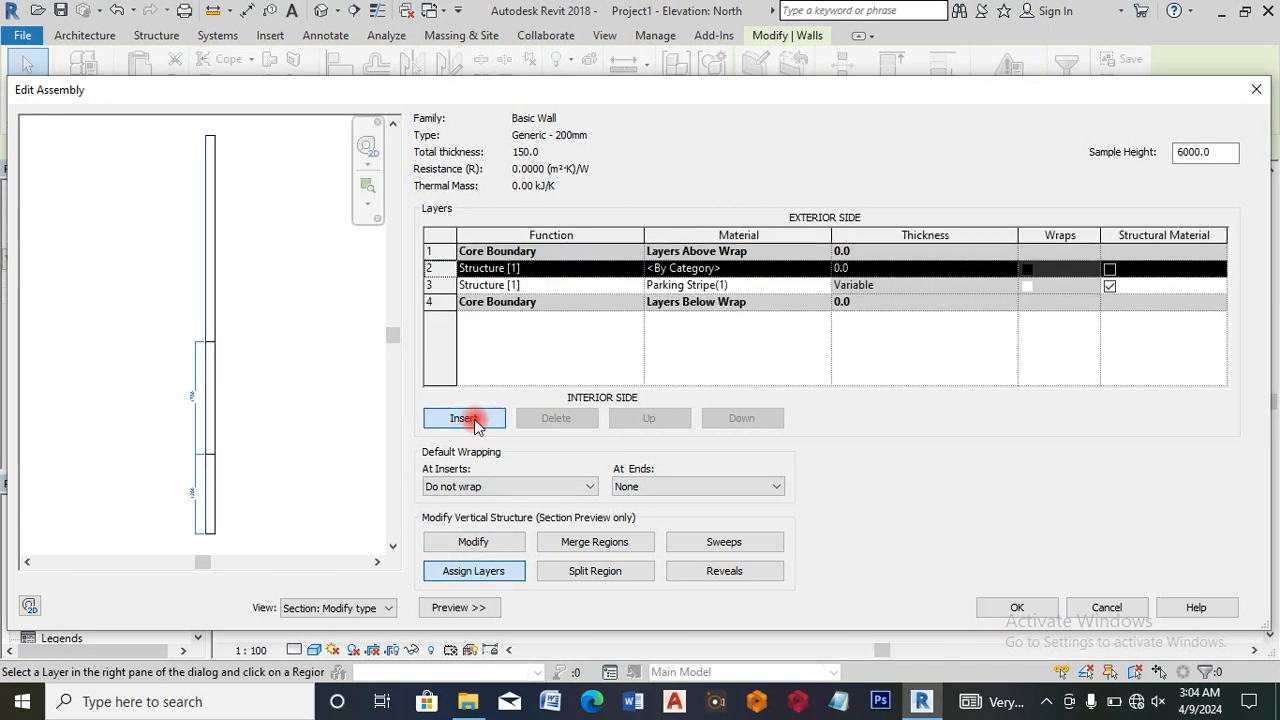
Step: Open the material choice for the inserted structure layer and duplicate the Parking Stripe material
left_click(822, 268)
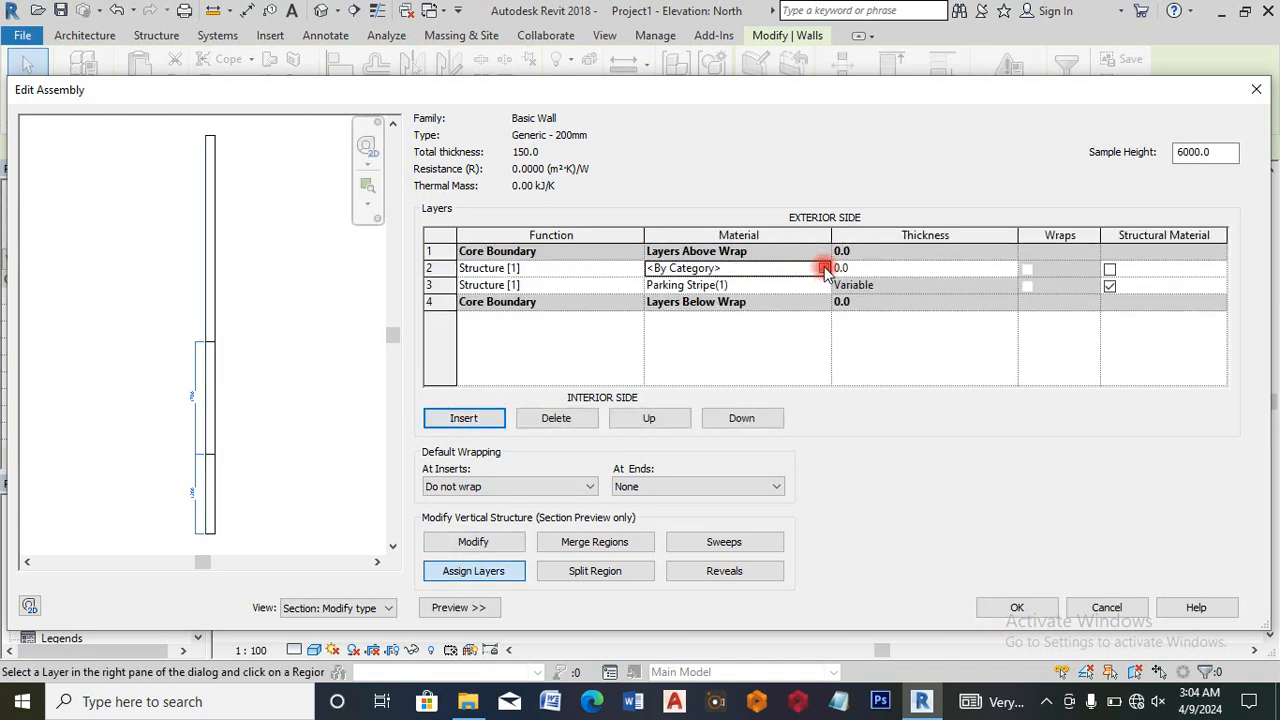
left_click(822, 268)
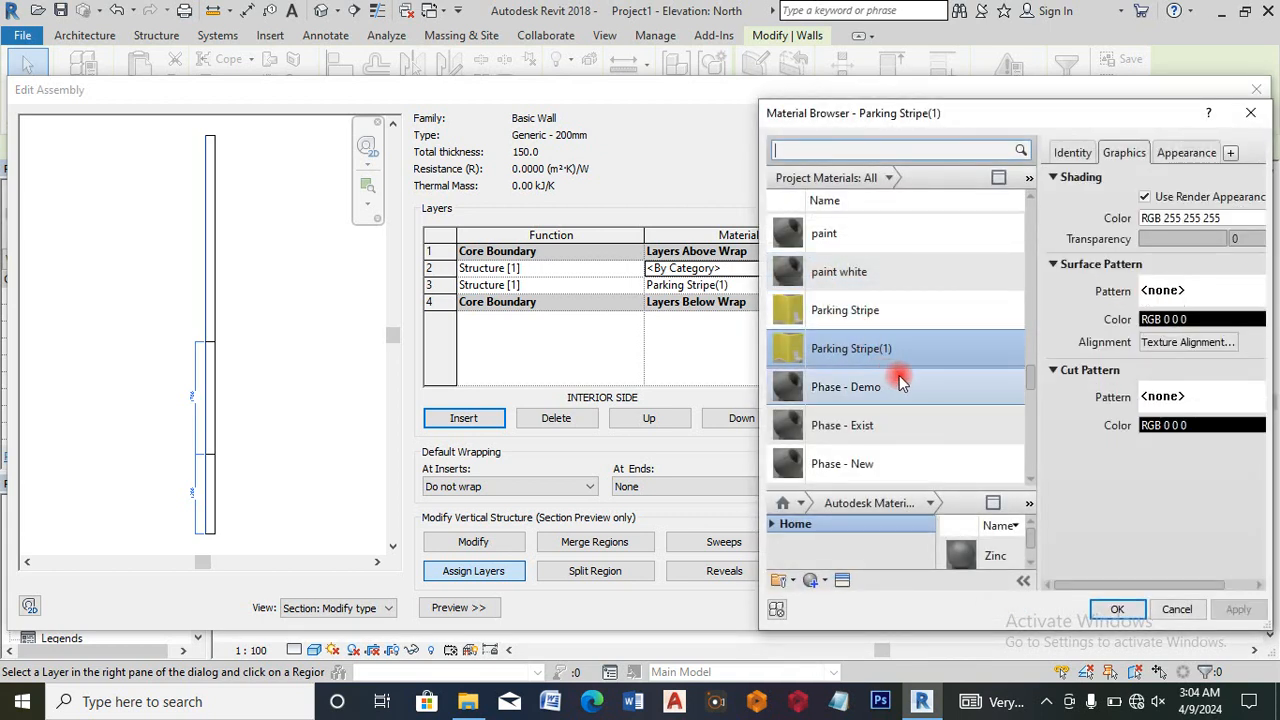
scroll(850, 420, "down", 1)
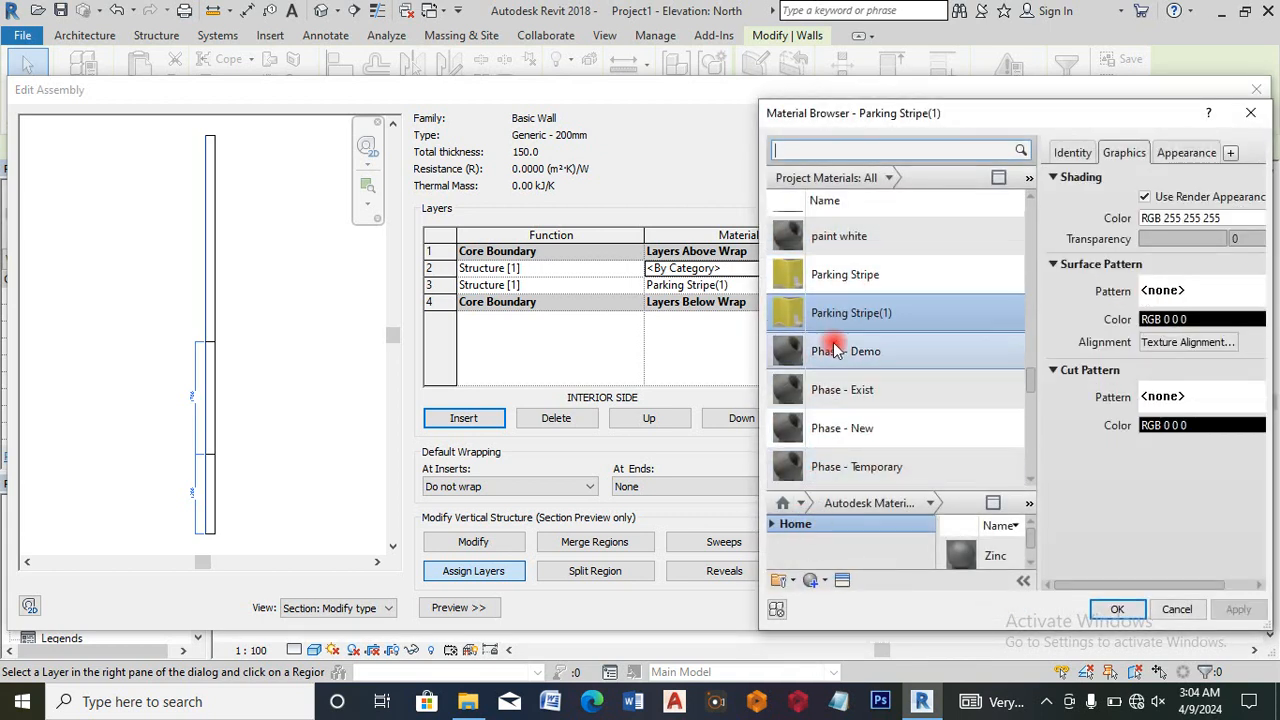
left_click(860, 274)
right_click(896, 276)
left_click(918, 301)
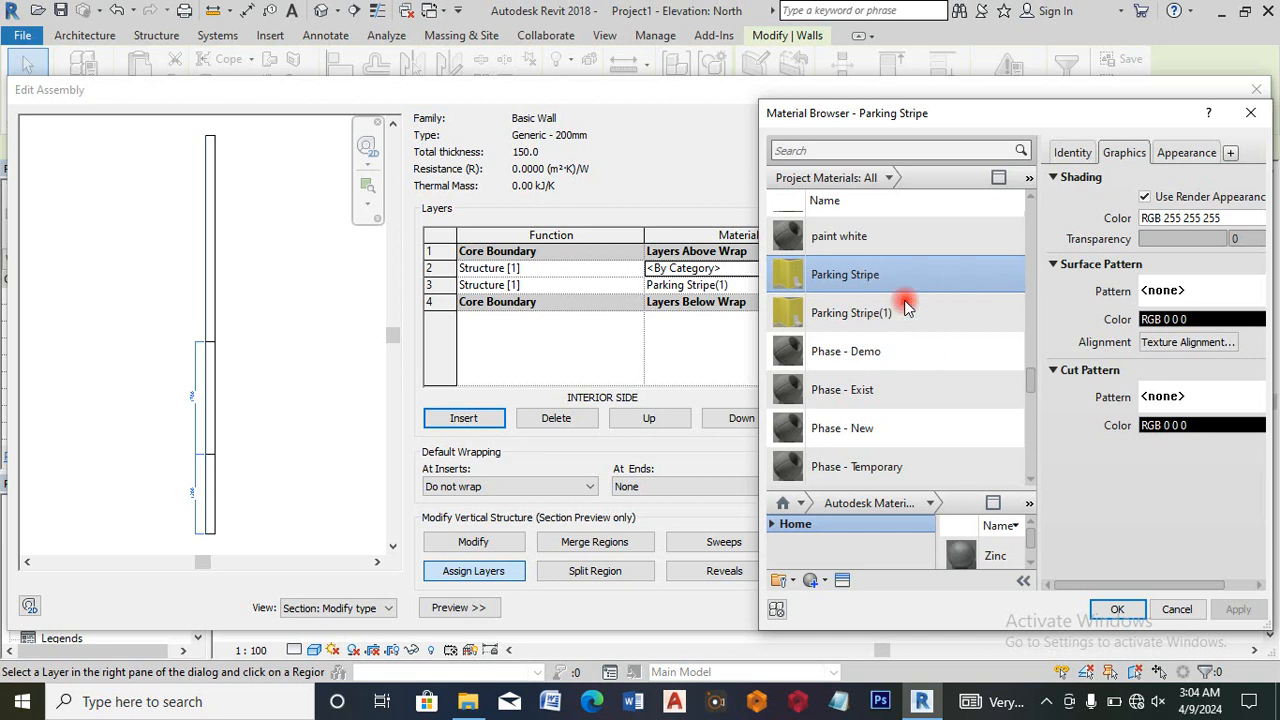
Step: Set the duplicated material's wall paint color to RGB 64 128 128 and assign it to the inserted structure layer
left_click(1186, 155)
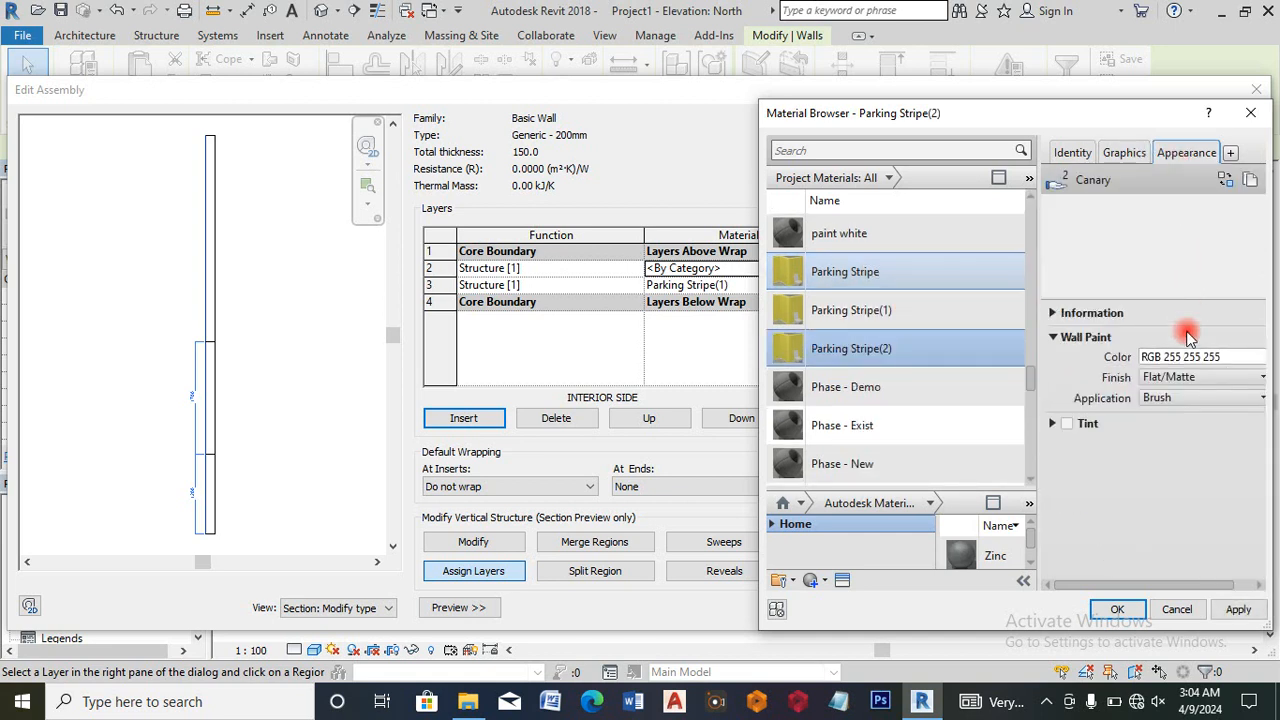
left_click(1123, 152)
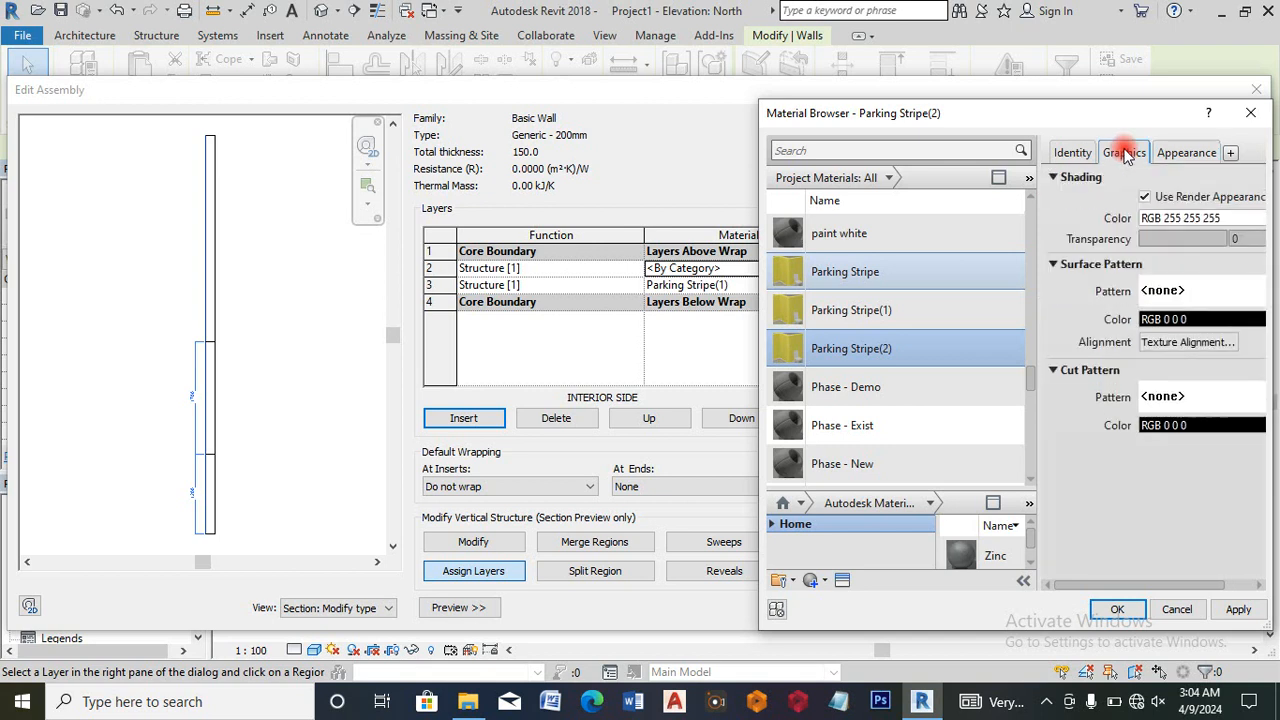
left_click(1186, 153)
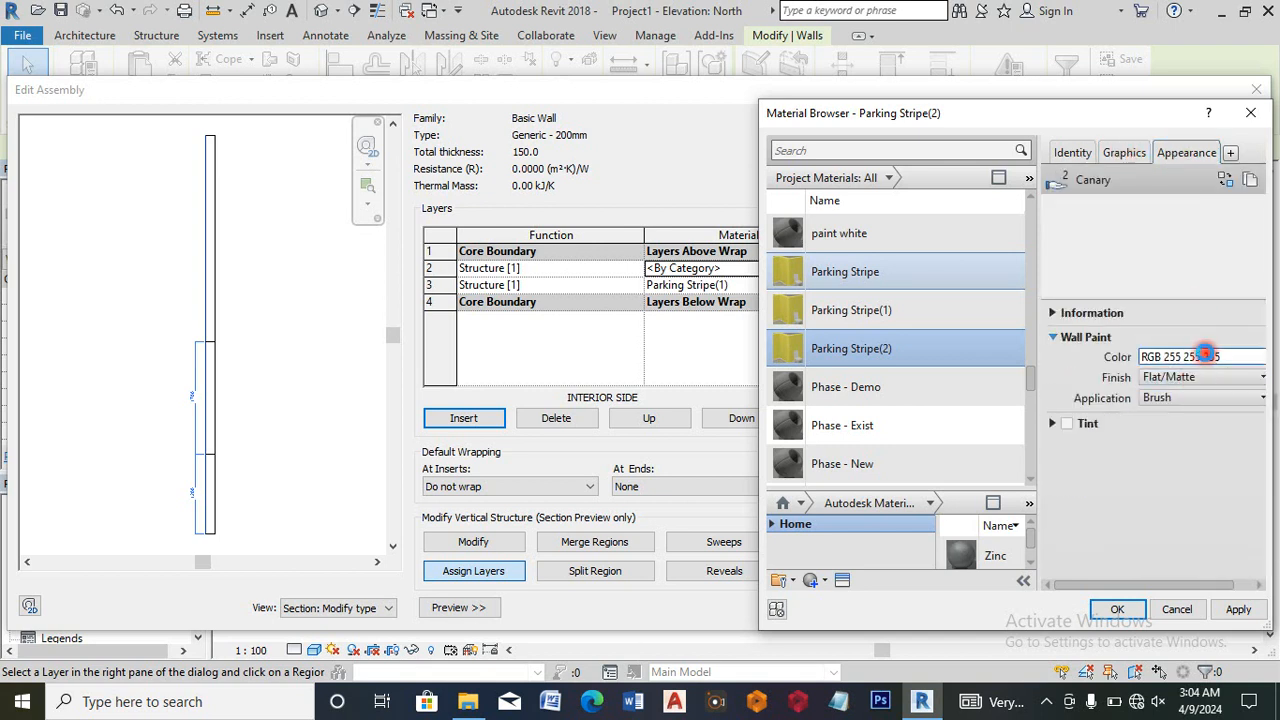
left_click(1207, 357)
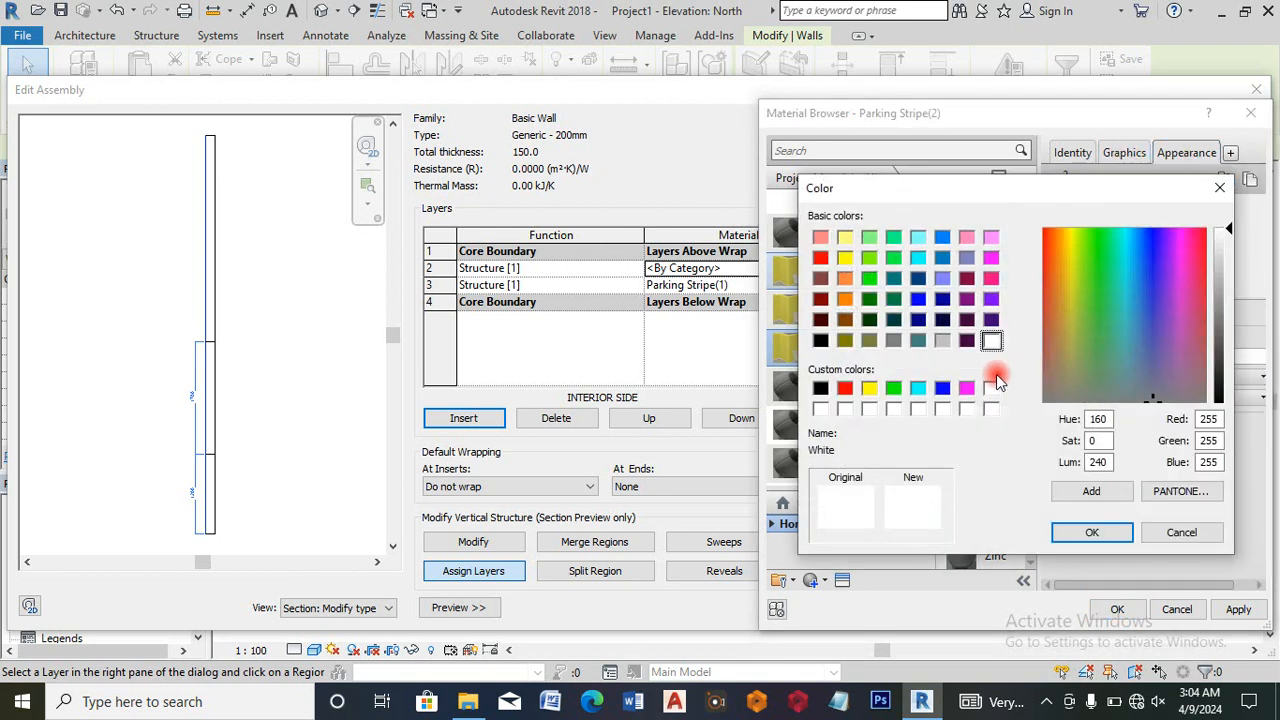
left_click(918, 340)
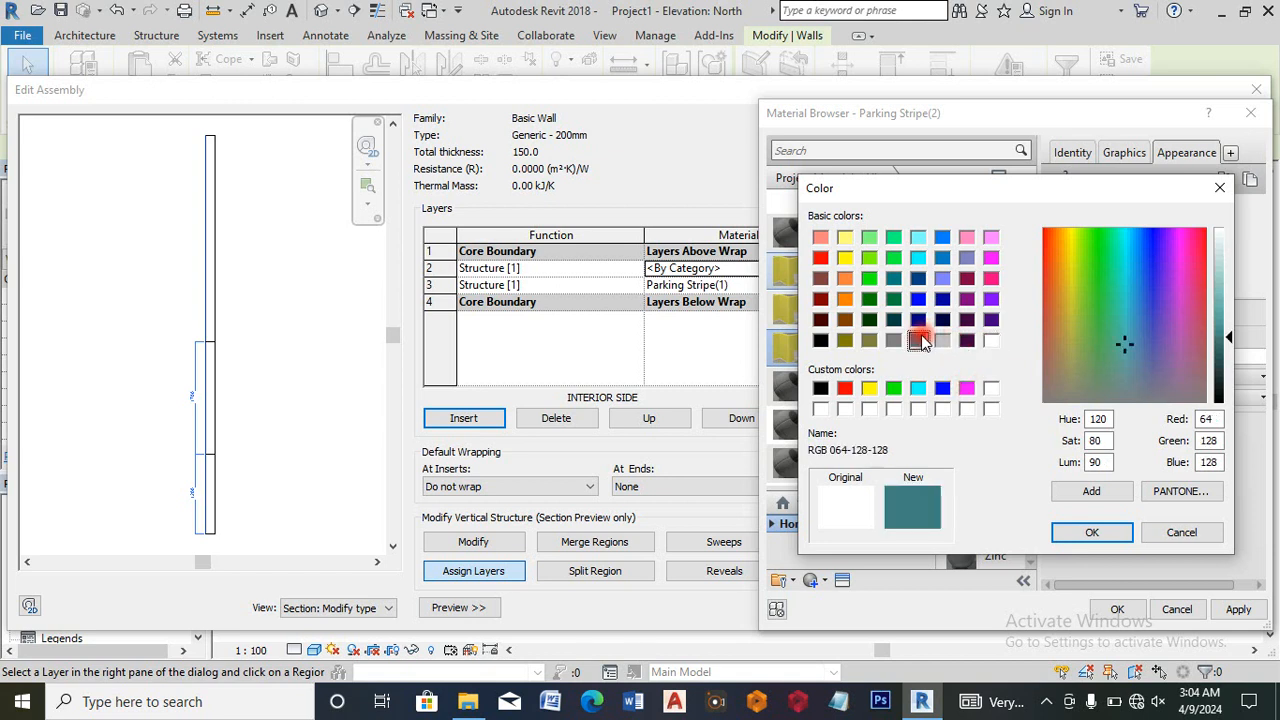
left_click(1093, 533)
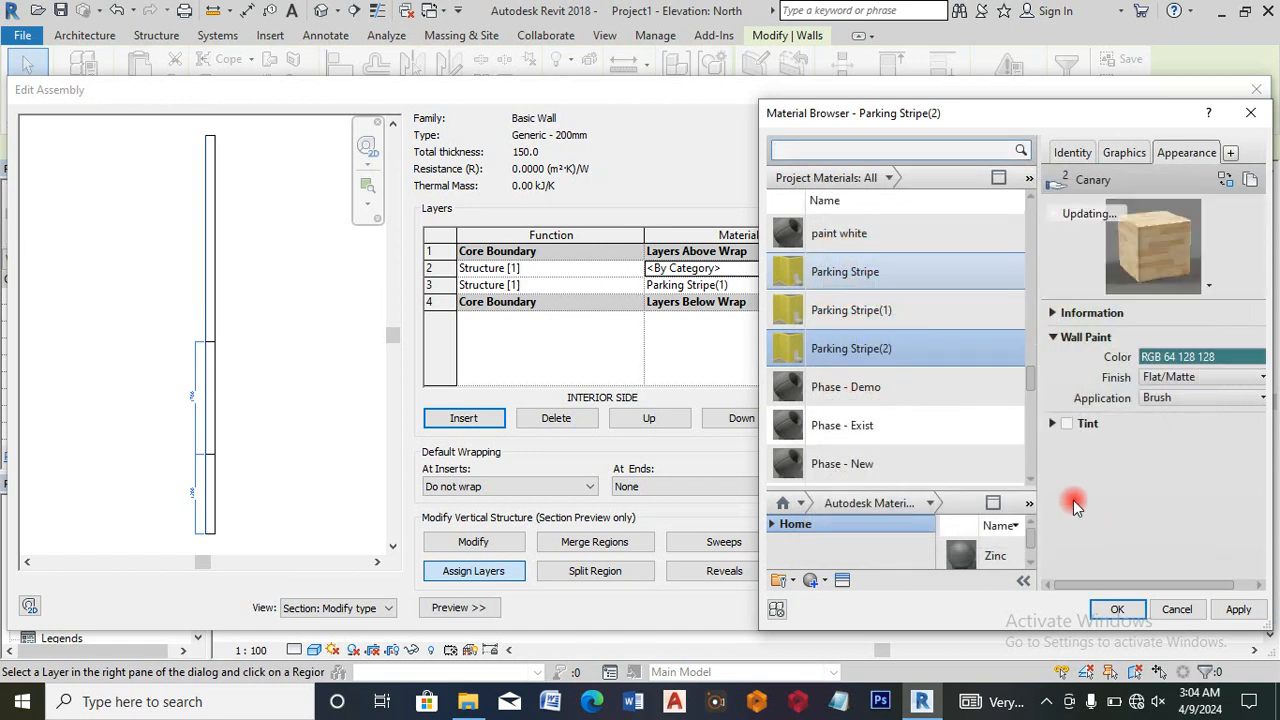
left_click(1238, 610)
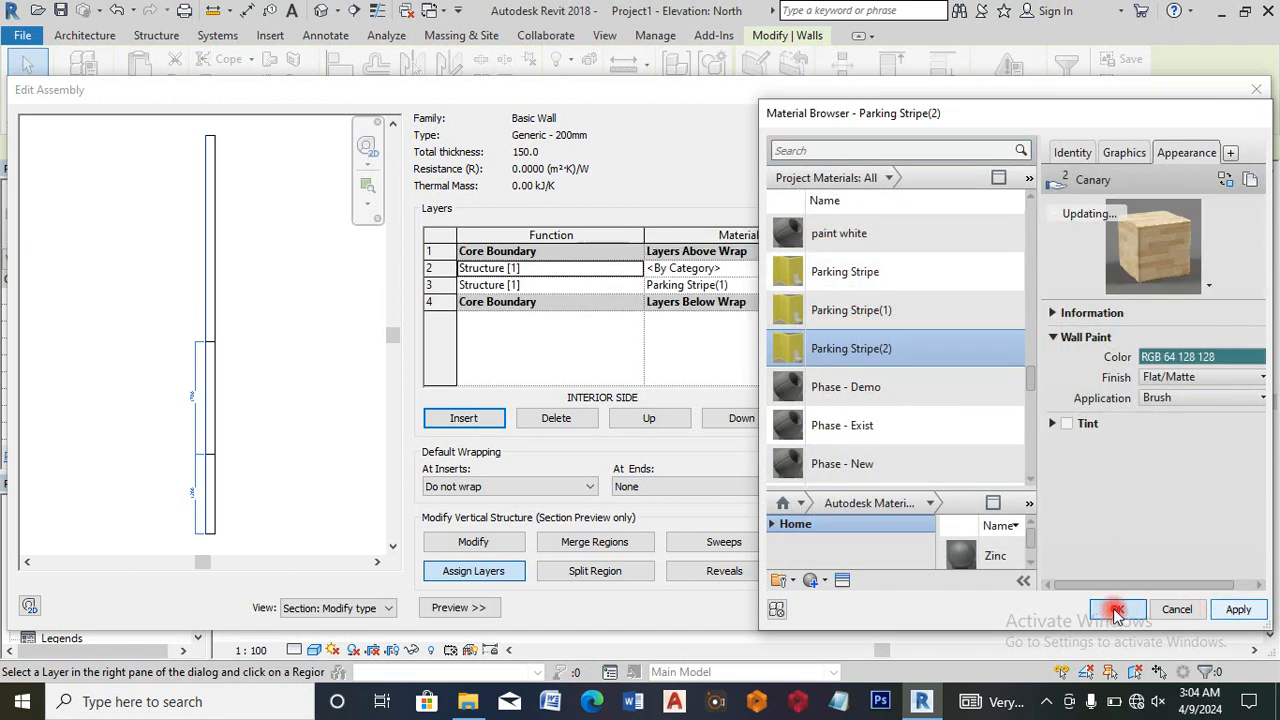
left_click(1117, 609)
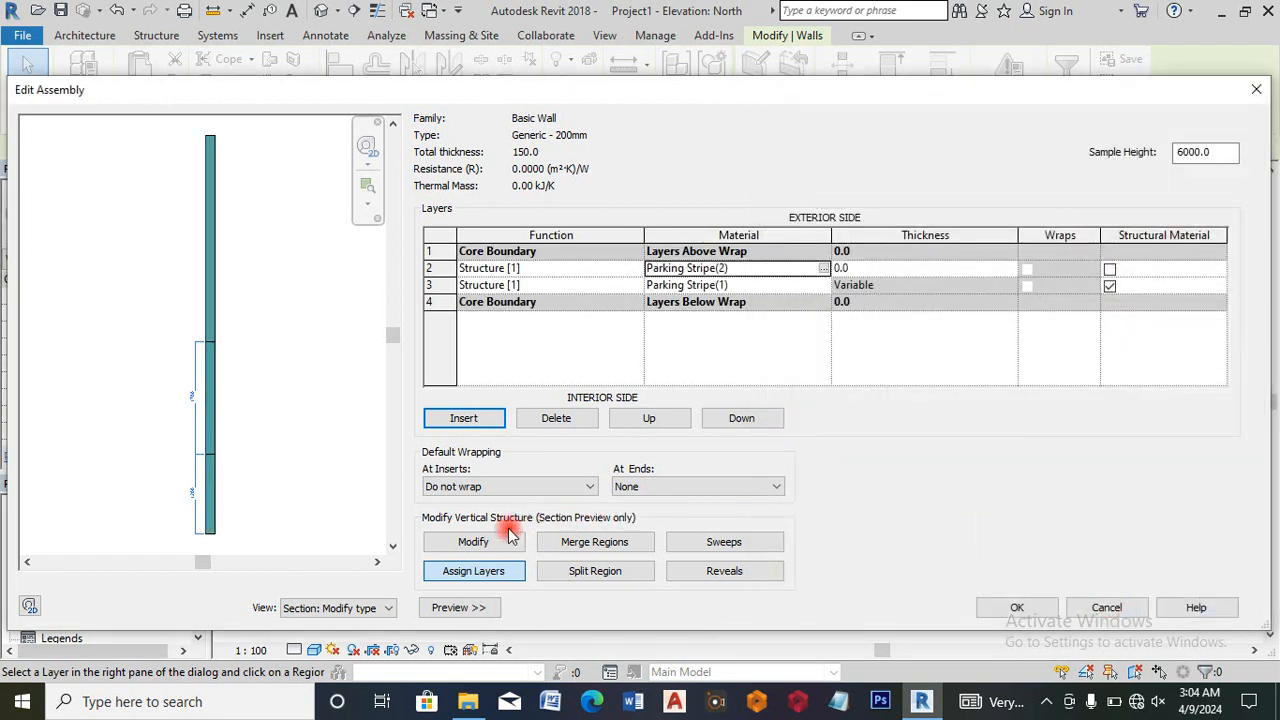
Step: Try to assign the Parking Stripe(1) structure layer to the middle region of the wall section
left_click(480, 571)
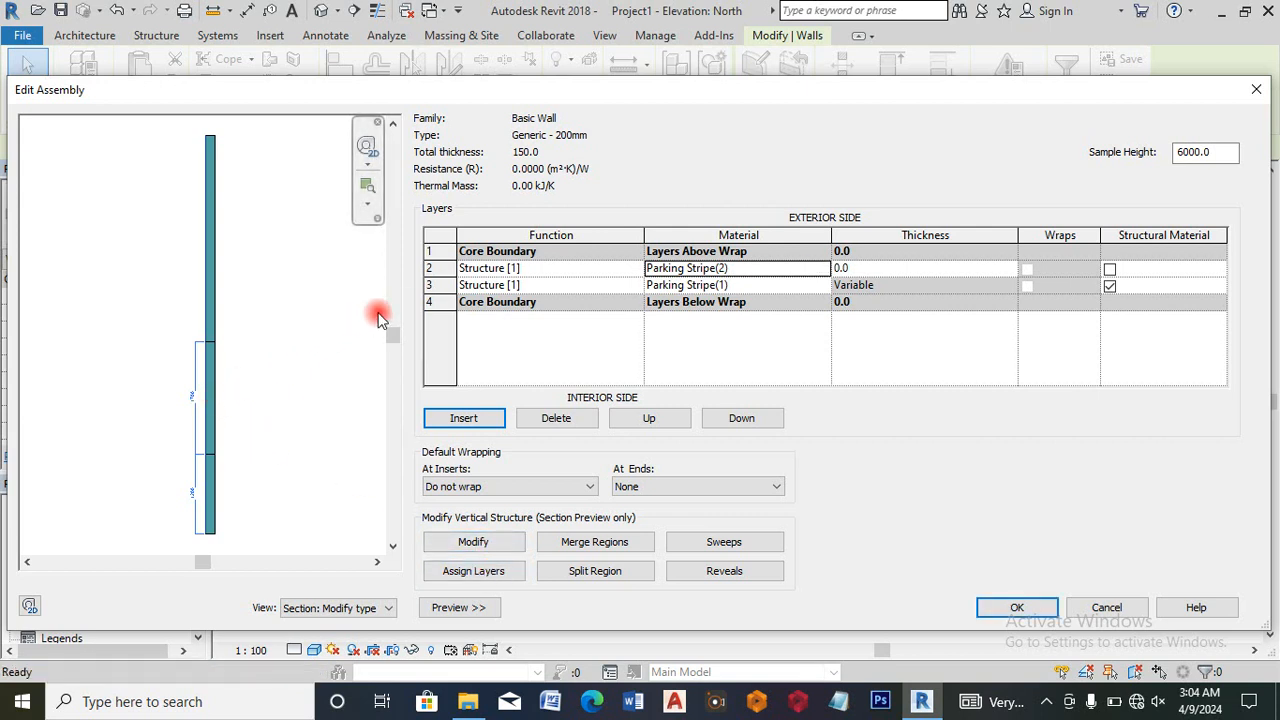
left_click(440, 288)
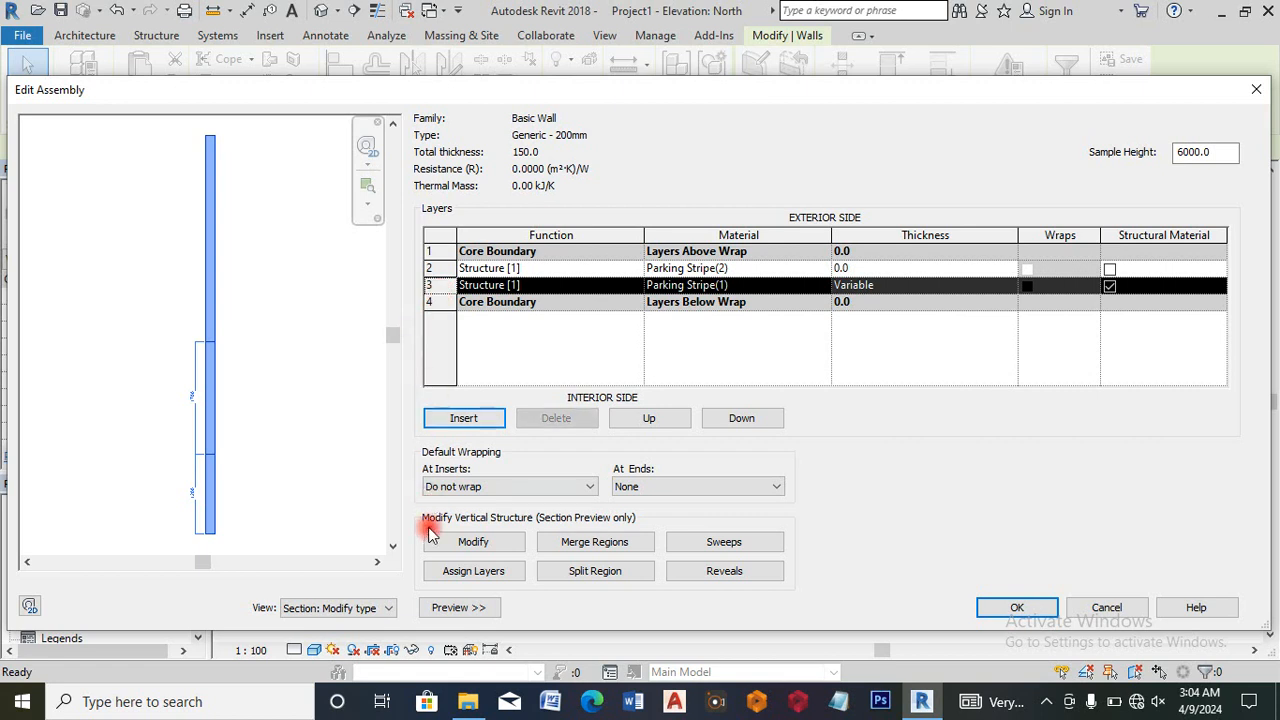
left_click(476, 575)
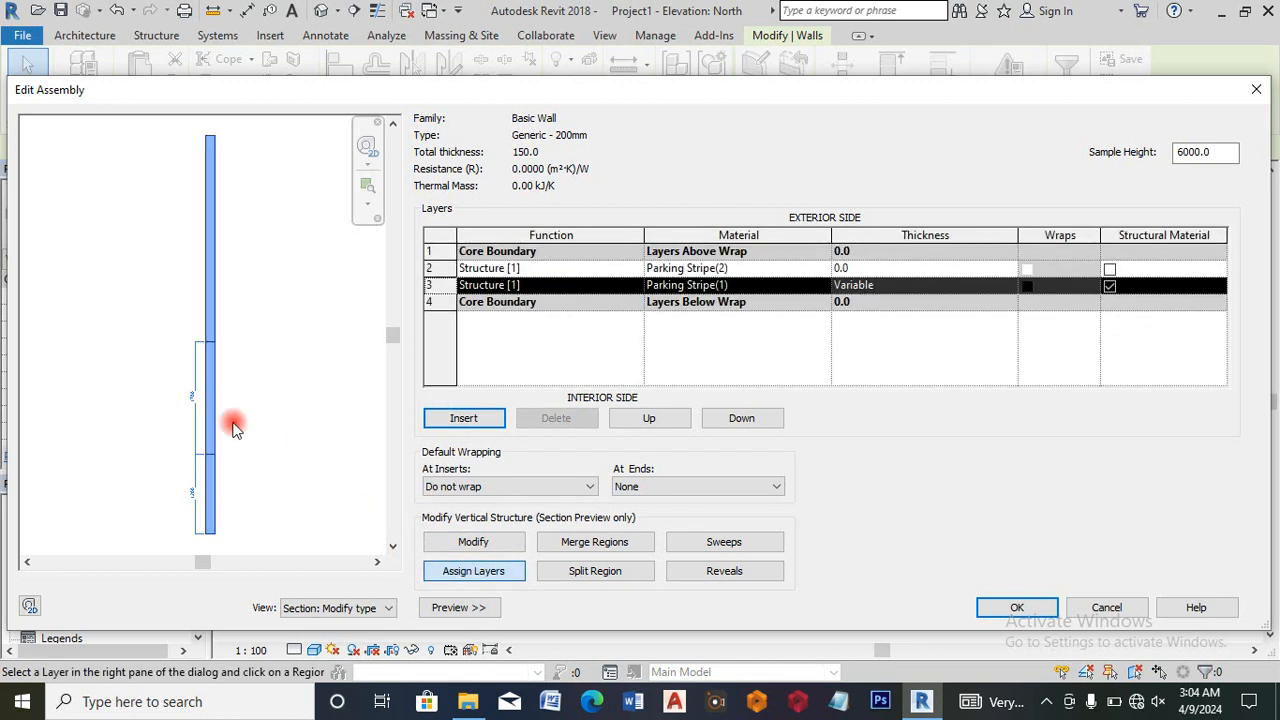
left_click(214, 406)
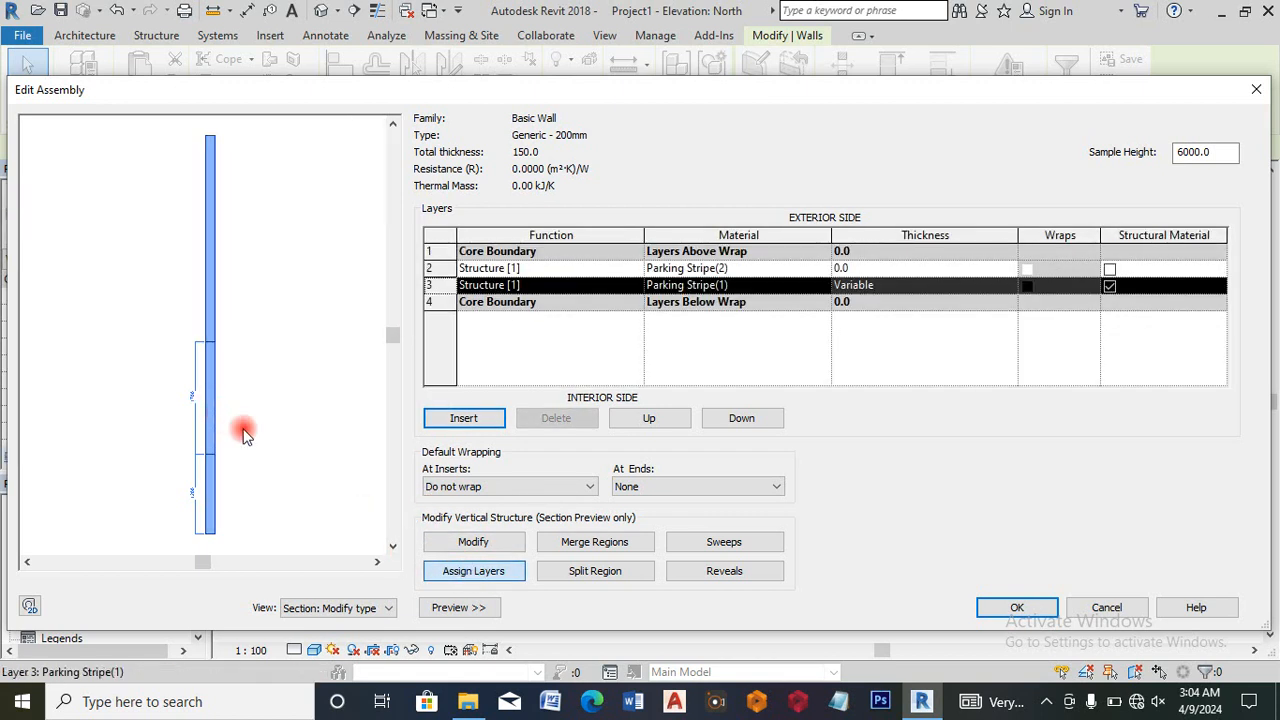
left_click(483, 540)
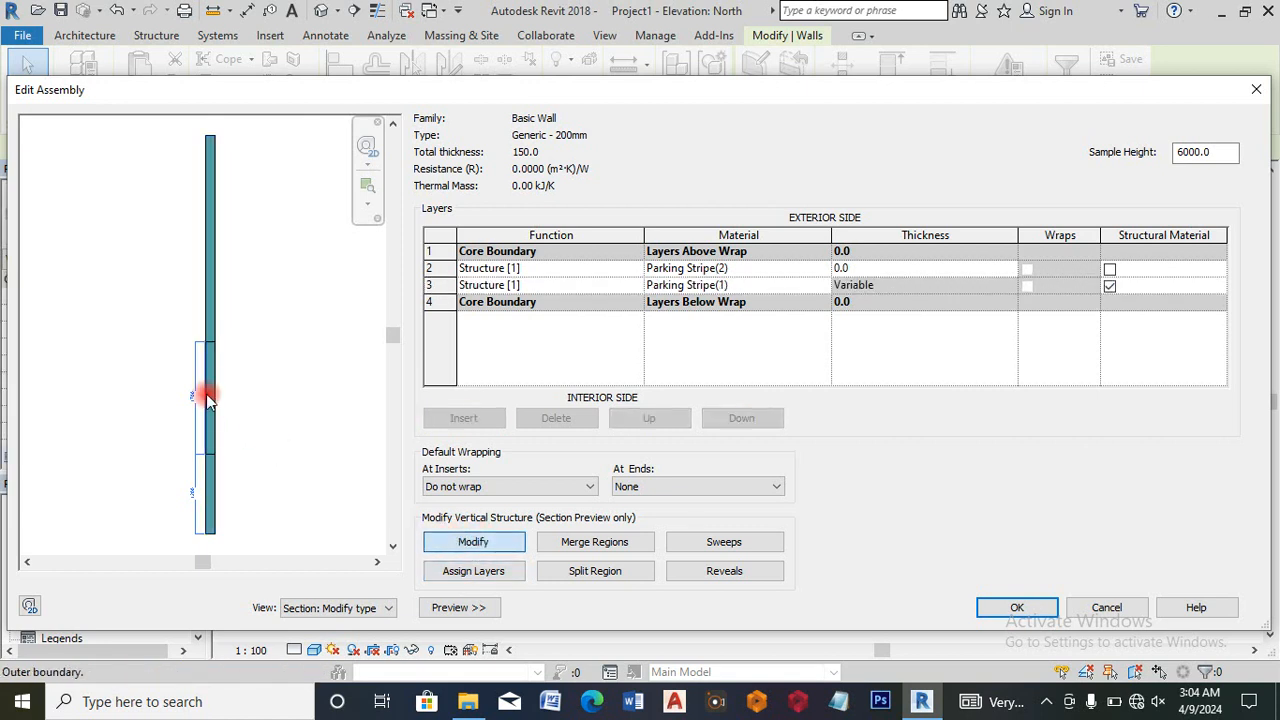
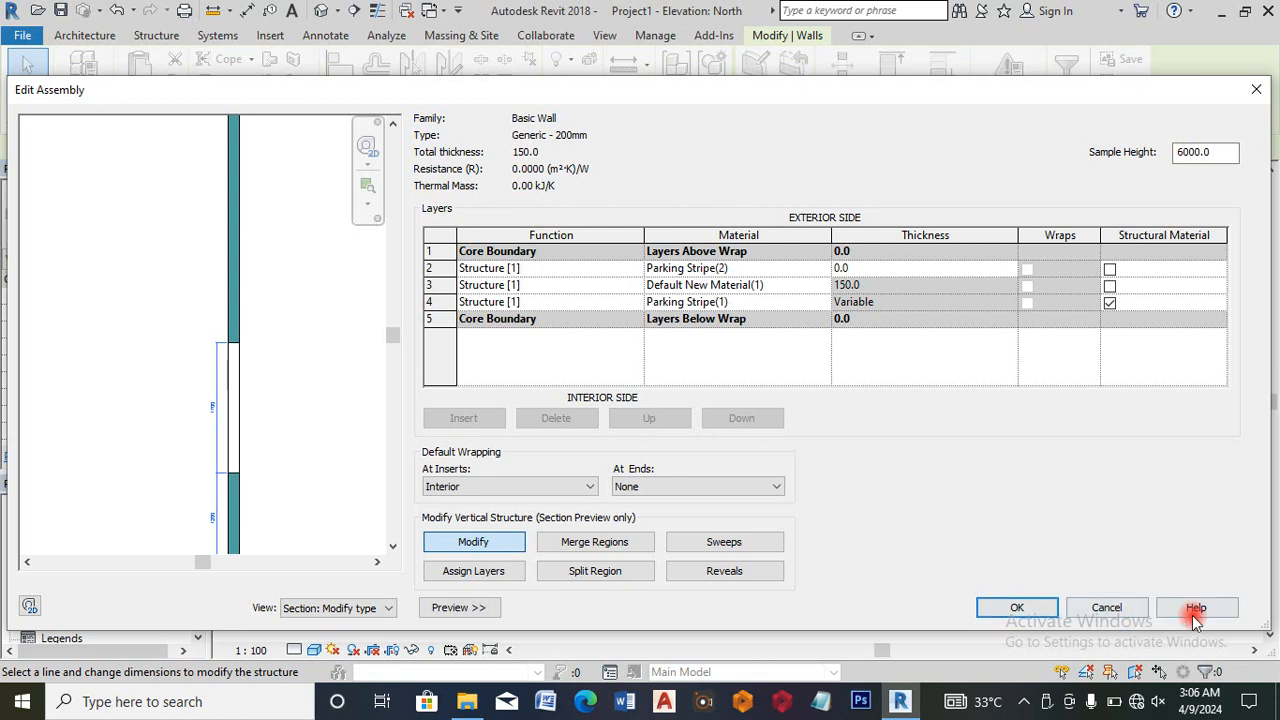
Step: Remove the zero-thickness Parking Stripe(2) layer, then apply the edited structure to the Generic - 200mm walls and deselect them
left_click(1017, 607)
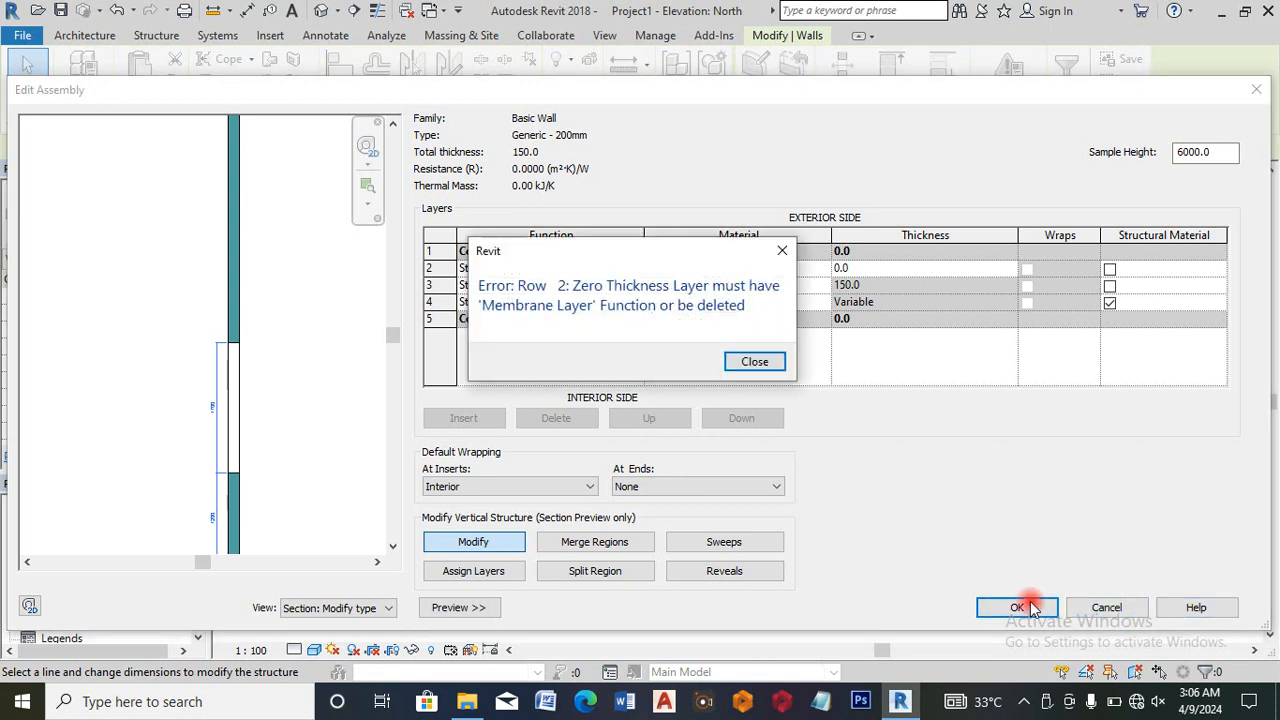
left_click(755, 362)
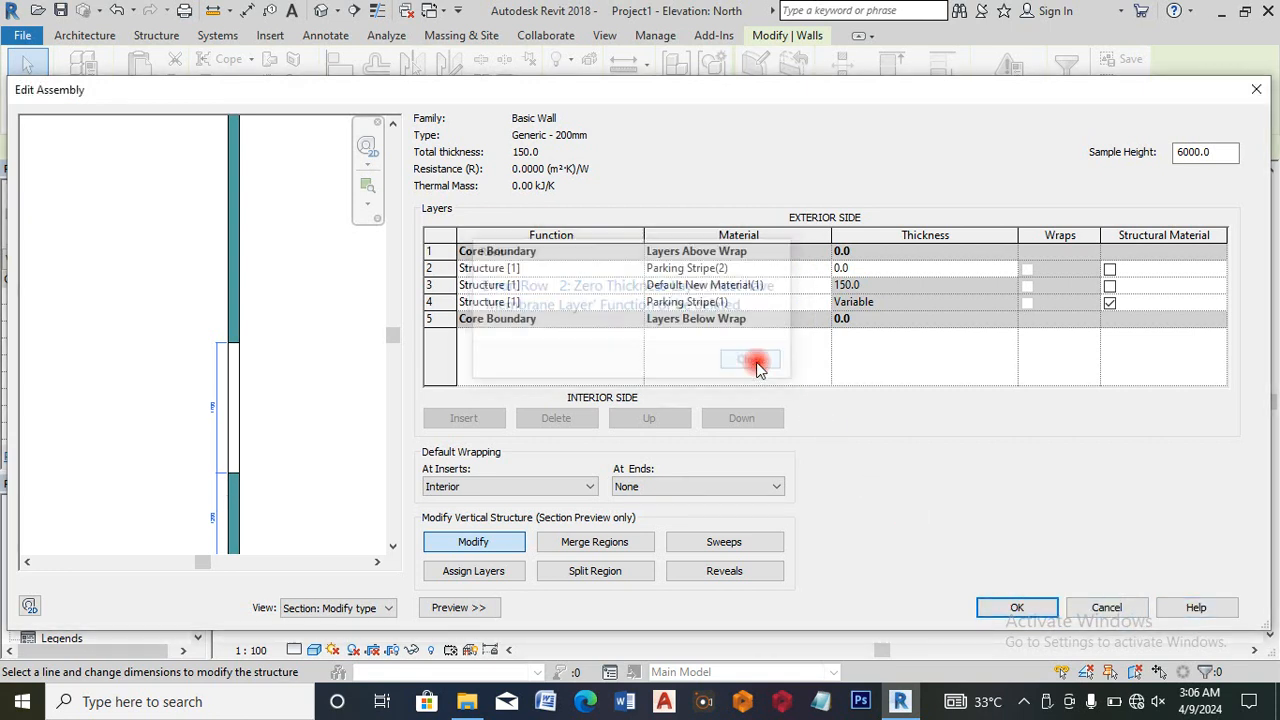
left_click(1015, 607)
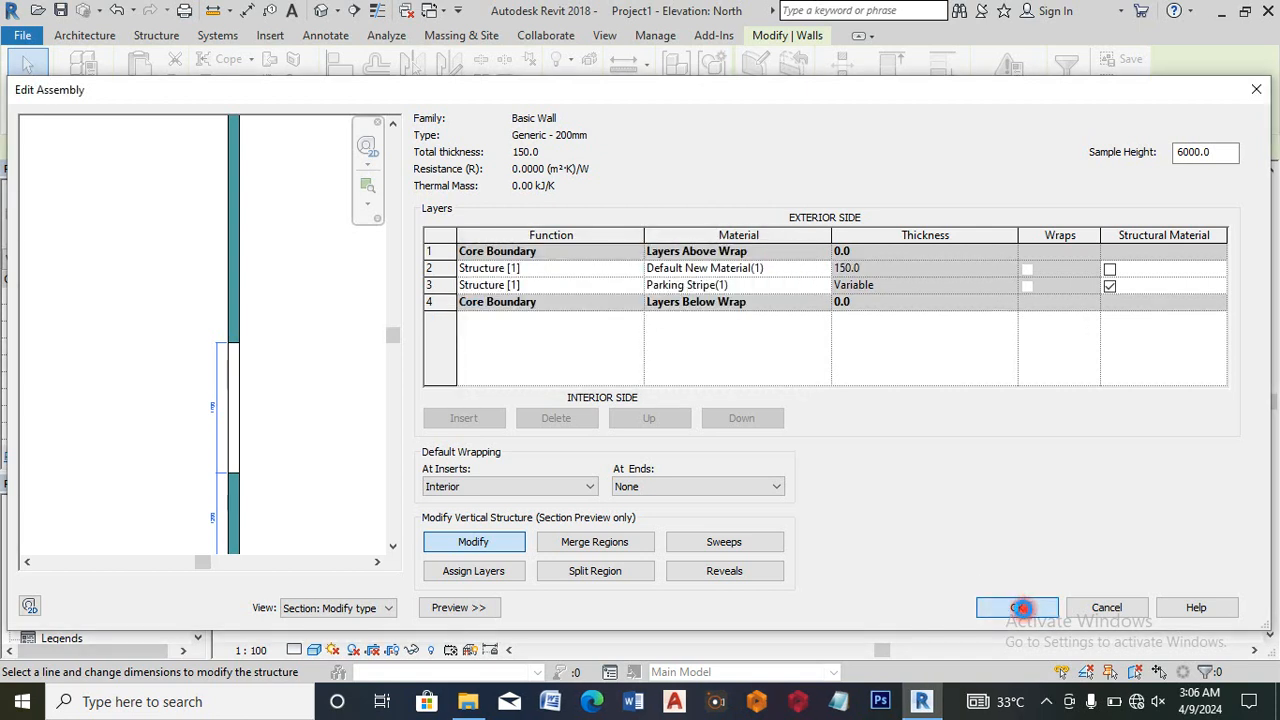
left_click(1018, 607)
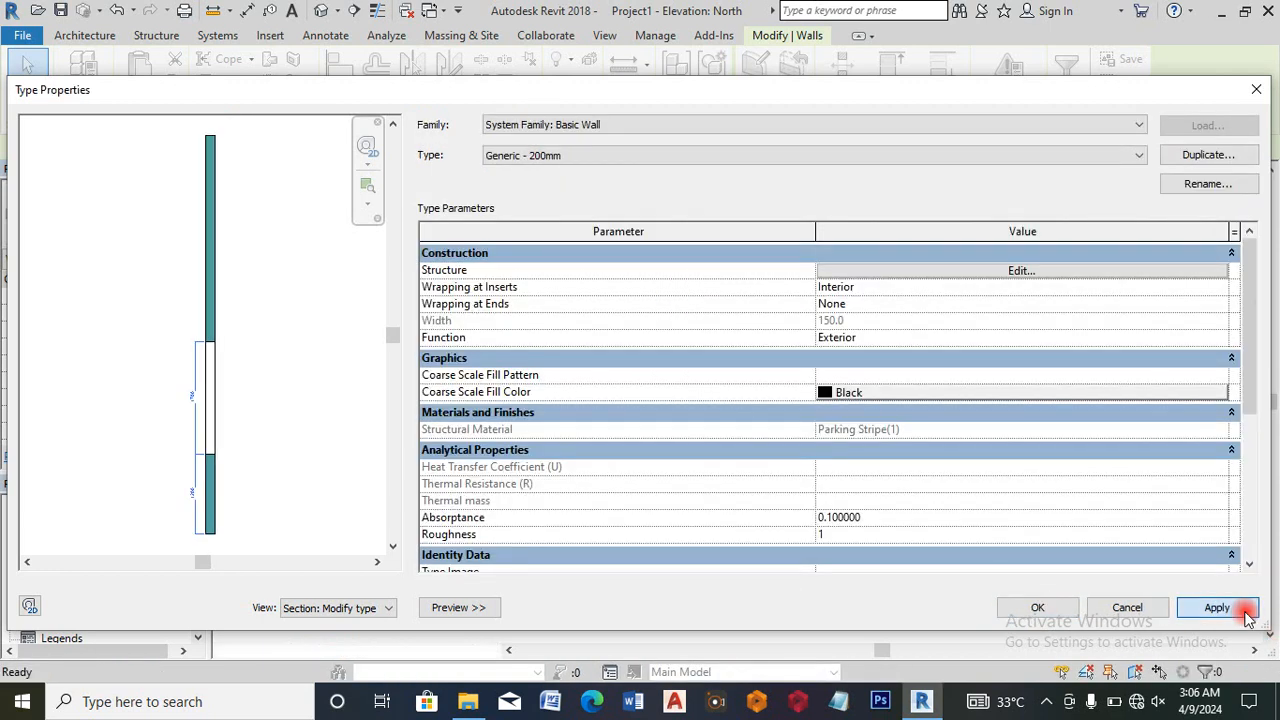
left_click(1063, 607)
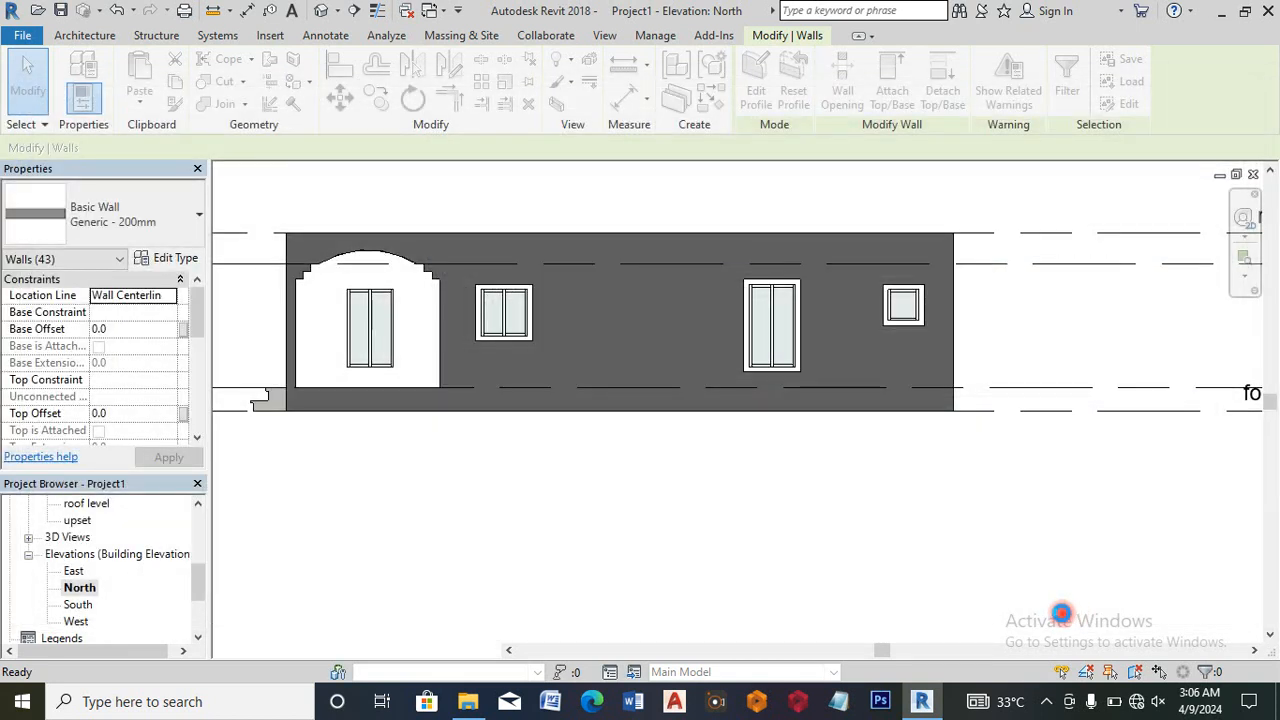
left_click(733, 462)
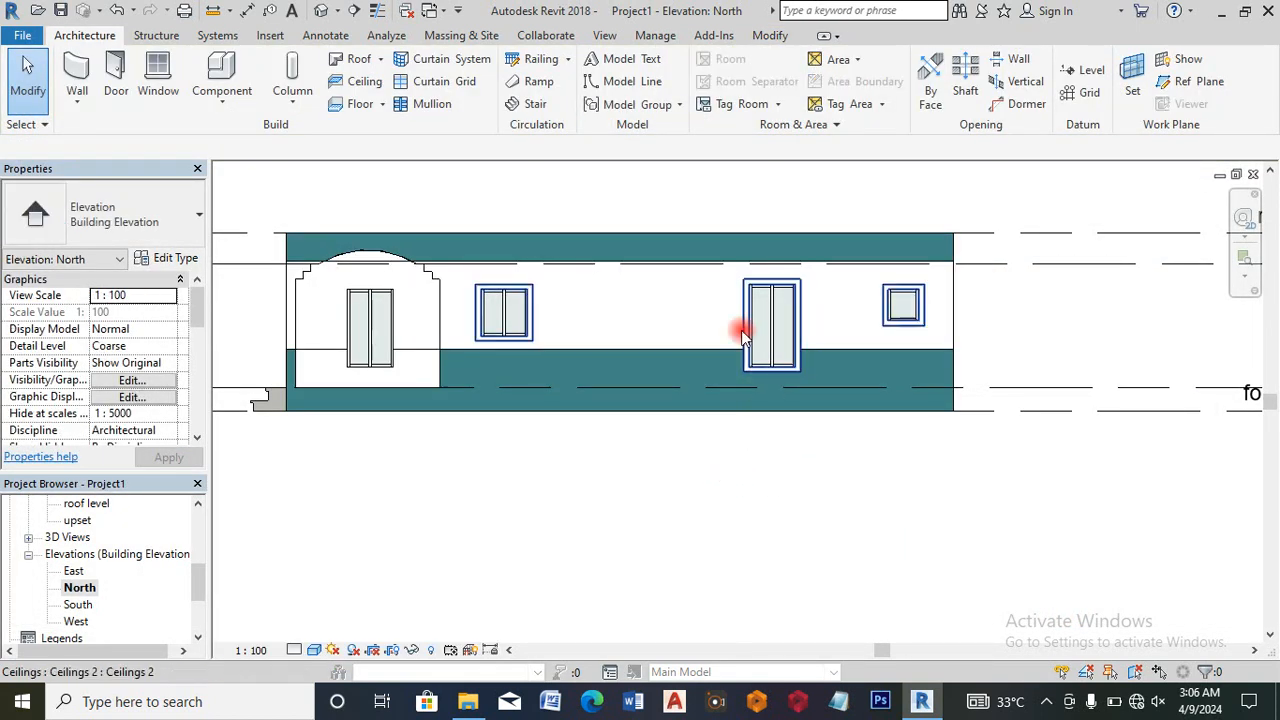
Step: Inspect the wall colors in the North and South elevations
scroll(740, 329, "up", 1)
scroll(750, 300, "down", 2)
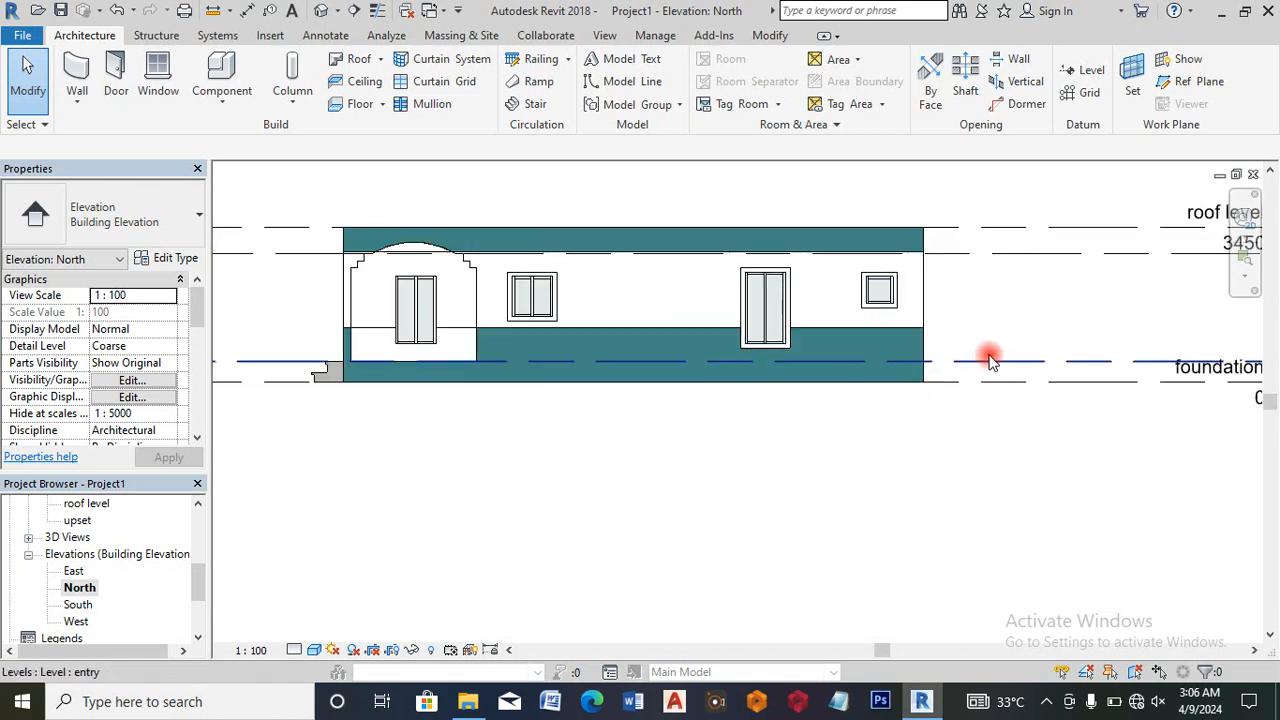
double_click(78, 605)
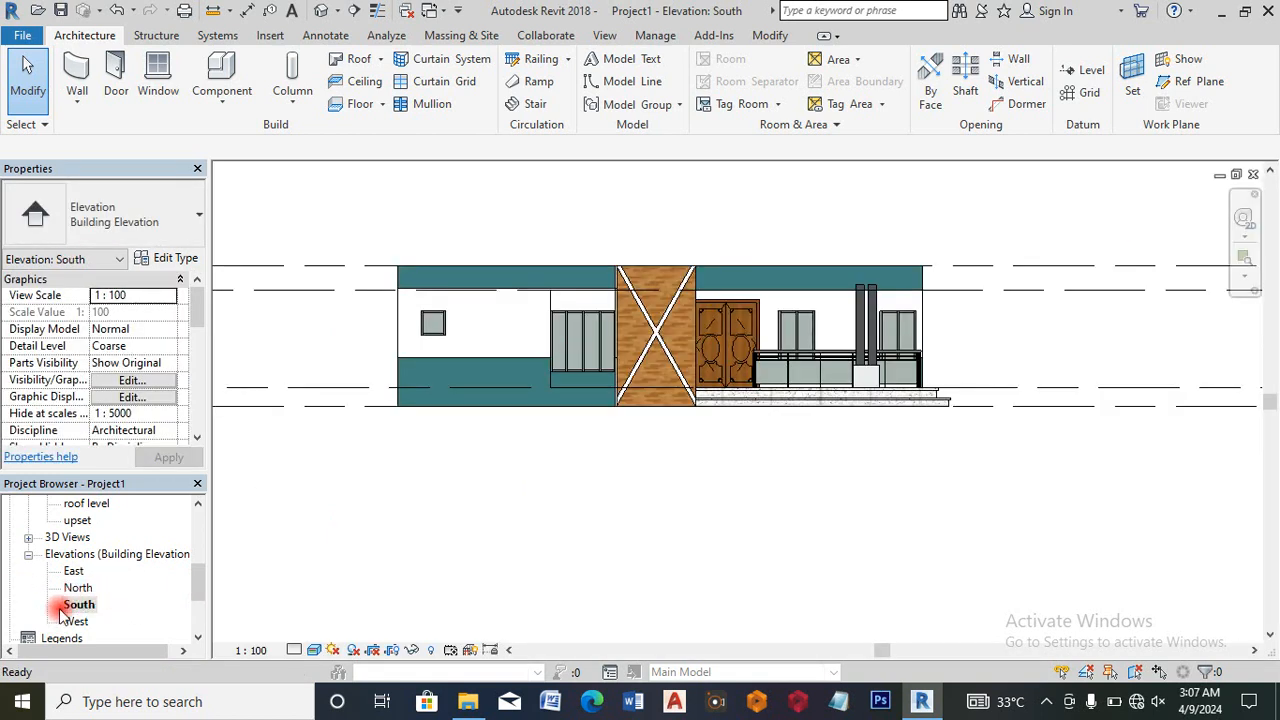
Step: Open the West elevation and set its visual style to Realistic
double_click(76, 621)
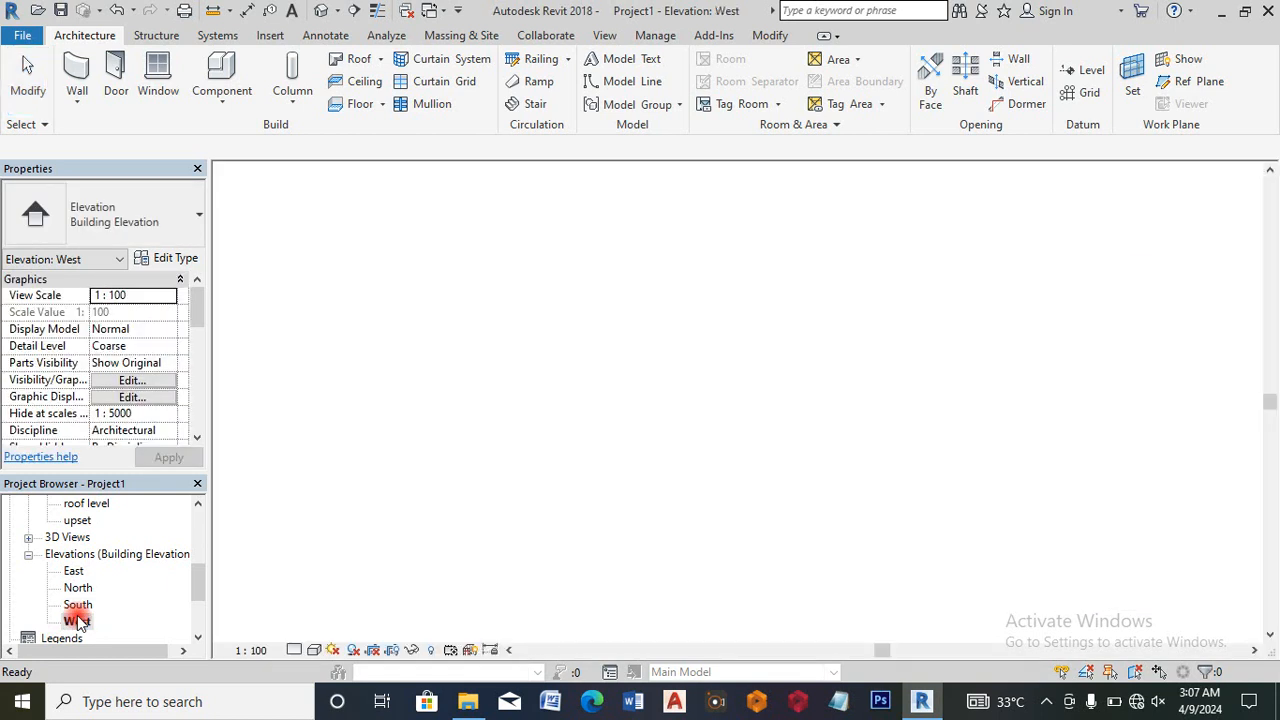
left_click(316, 650)
left_click(364, 558)
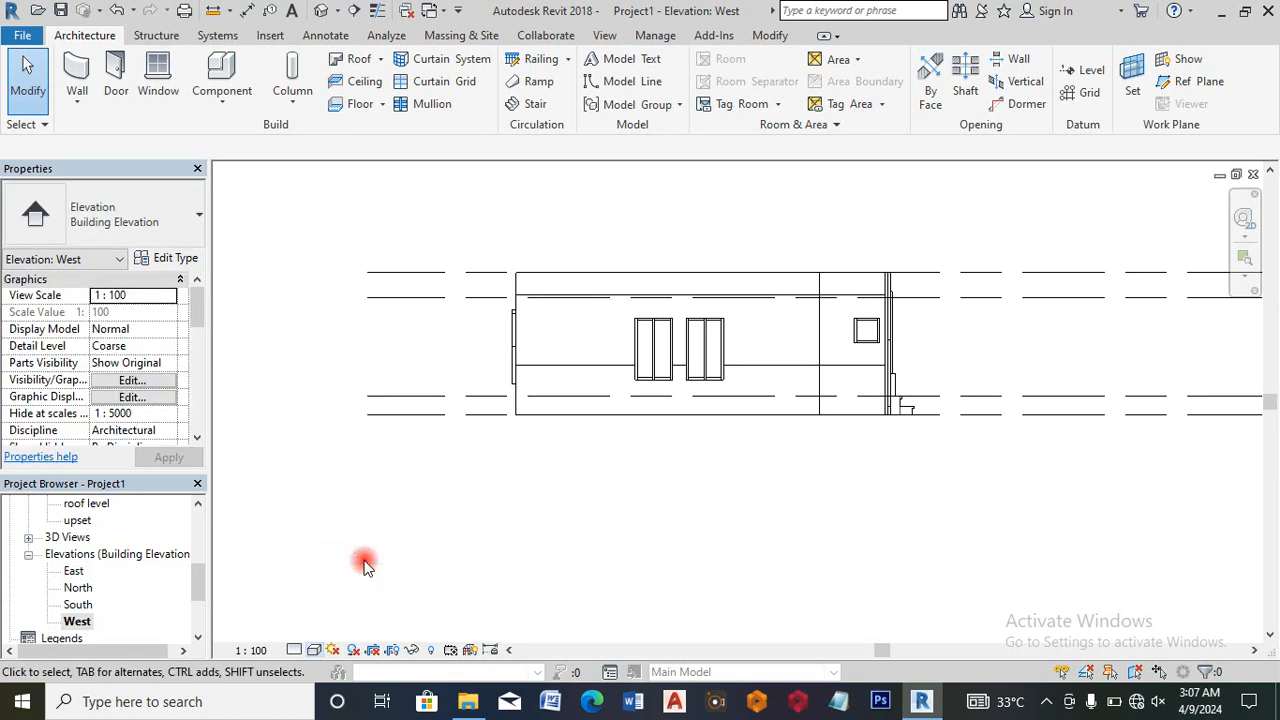
left_click(311, 650)
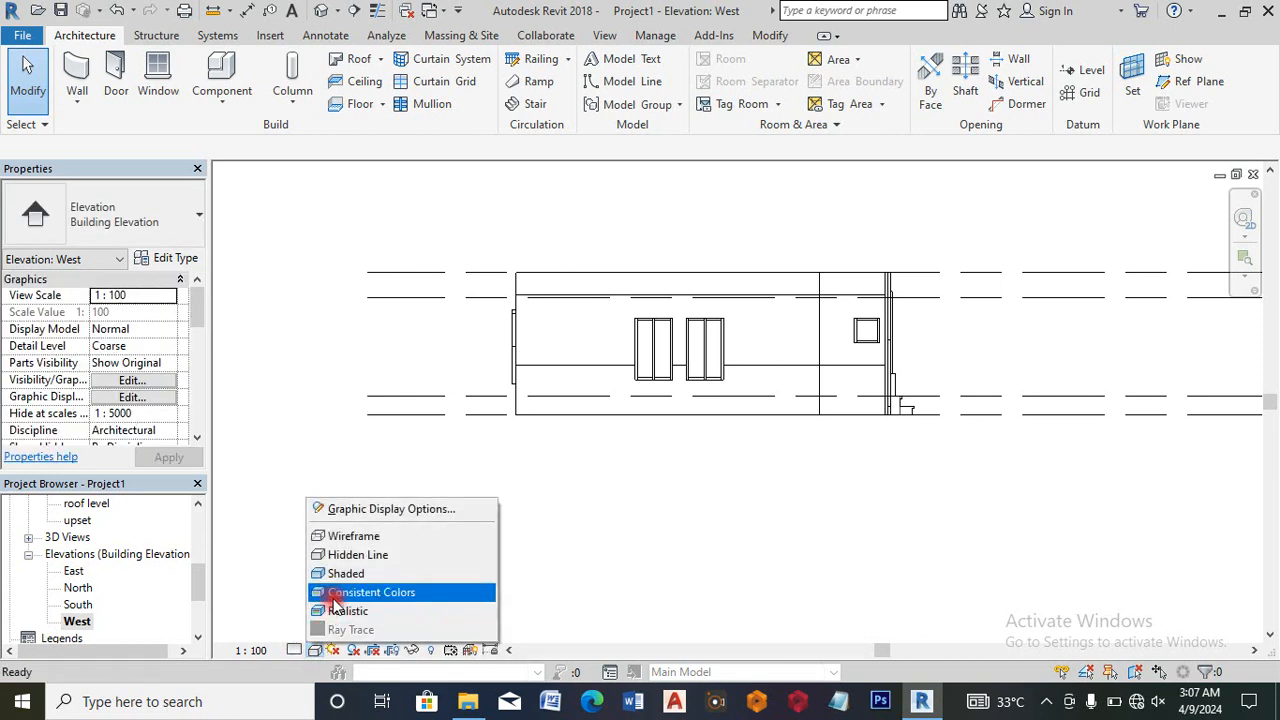
left_click(325, 612)
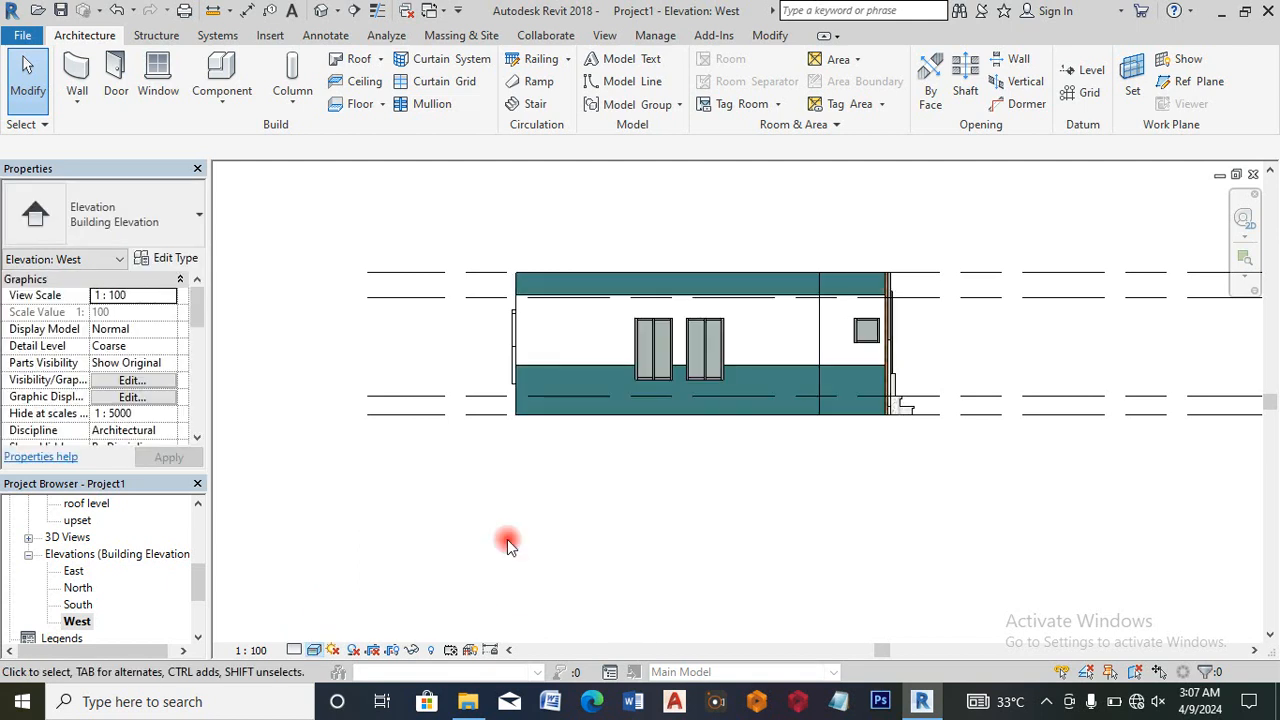
scroll(770, 363, "up", 3)
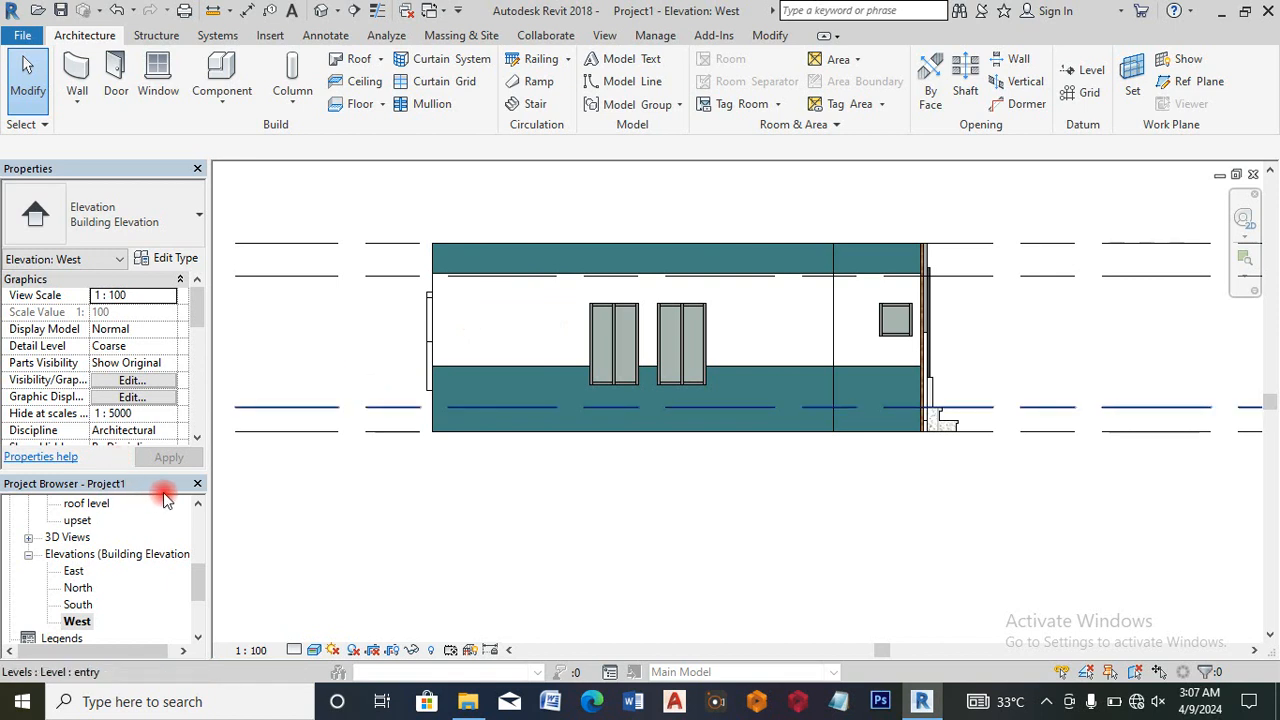
Step: Open the roof level floor plan
left_click_drag(197, 580, 185, 520)
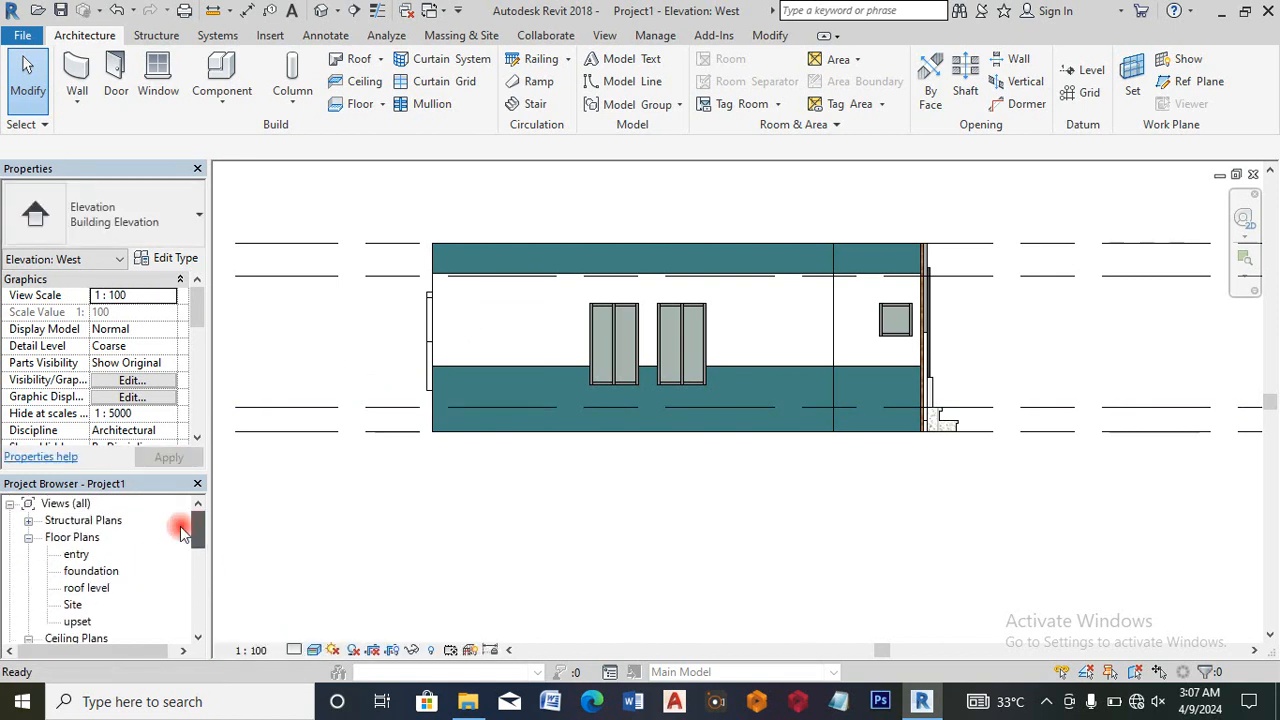
double_click(100, 587)
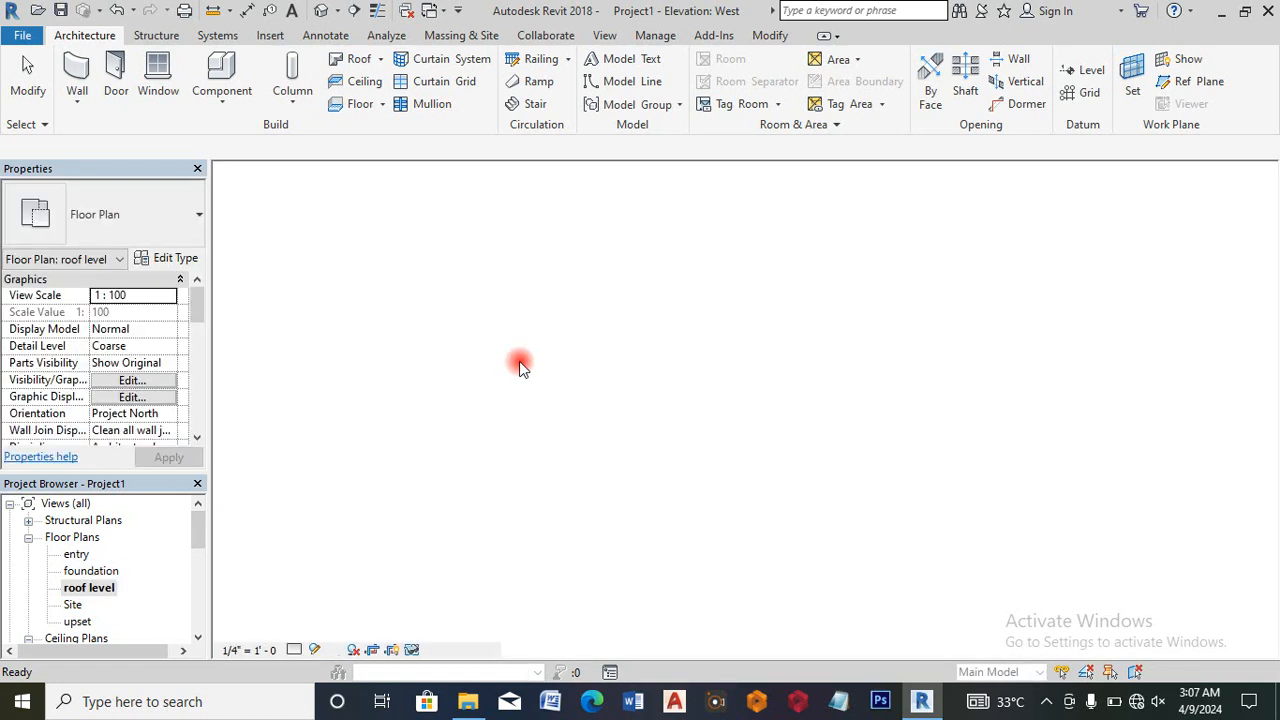
scroll(712, 284, "up", 1)
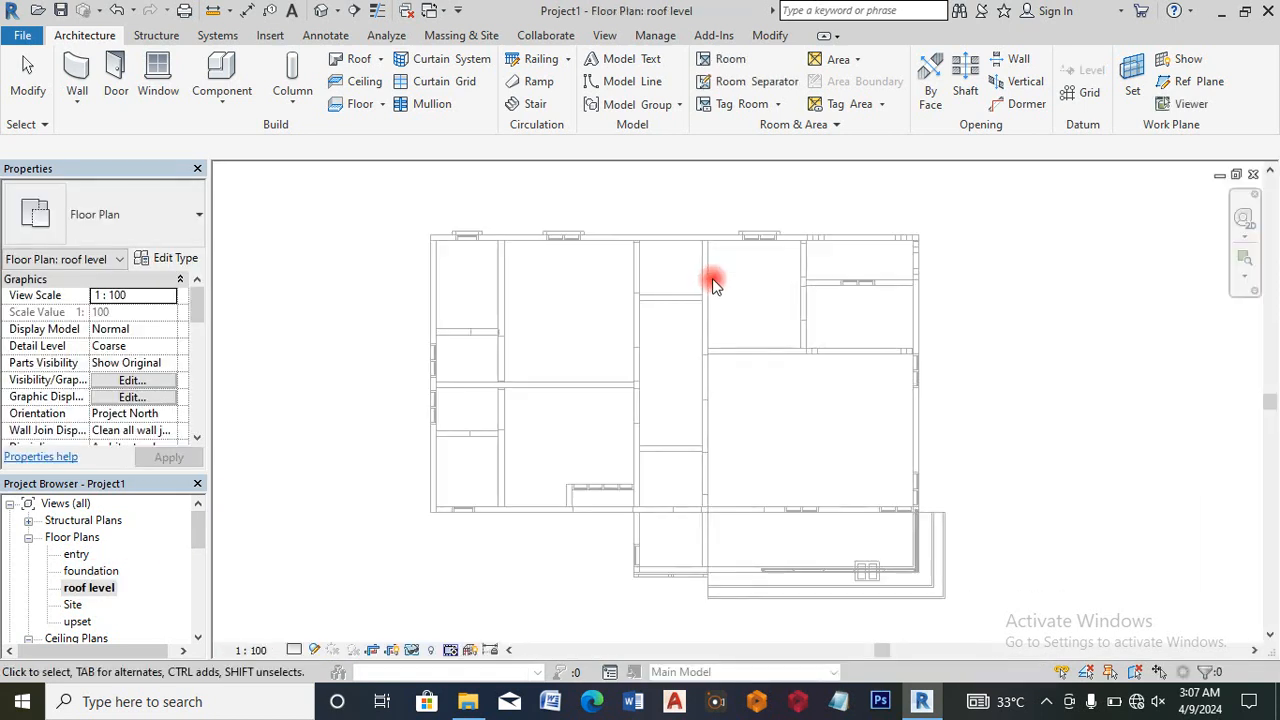
Step: Start a Roof by Footprint sketch on the roof level with slope-defining boundary lines and an overhang of 100
left_click(382, 60)
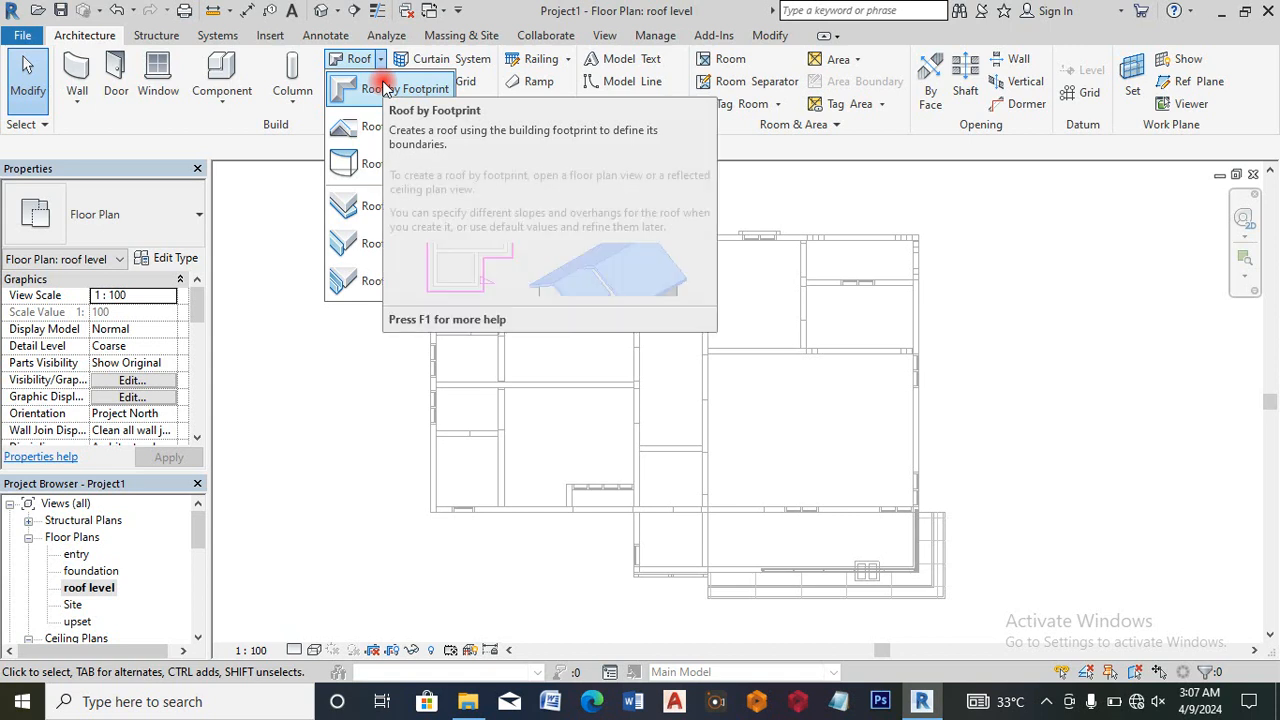
left_click(877, 190)
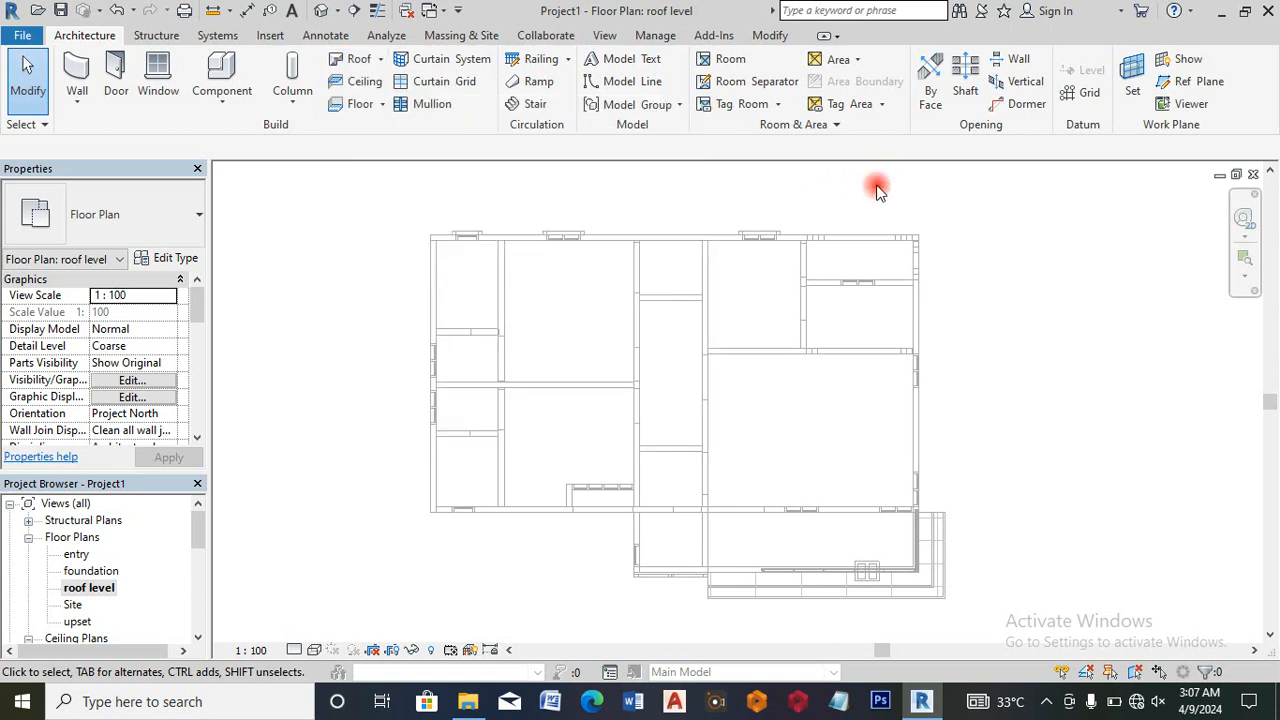
left_click(382, 60)
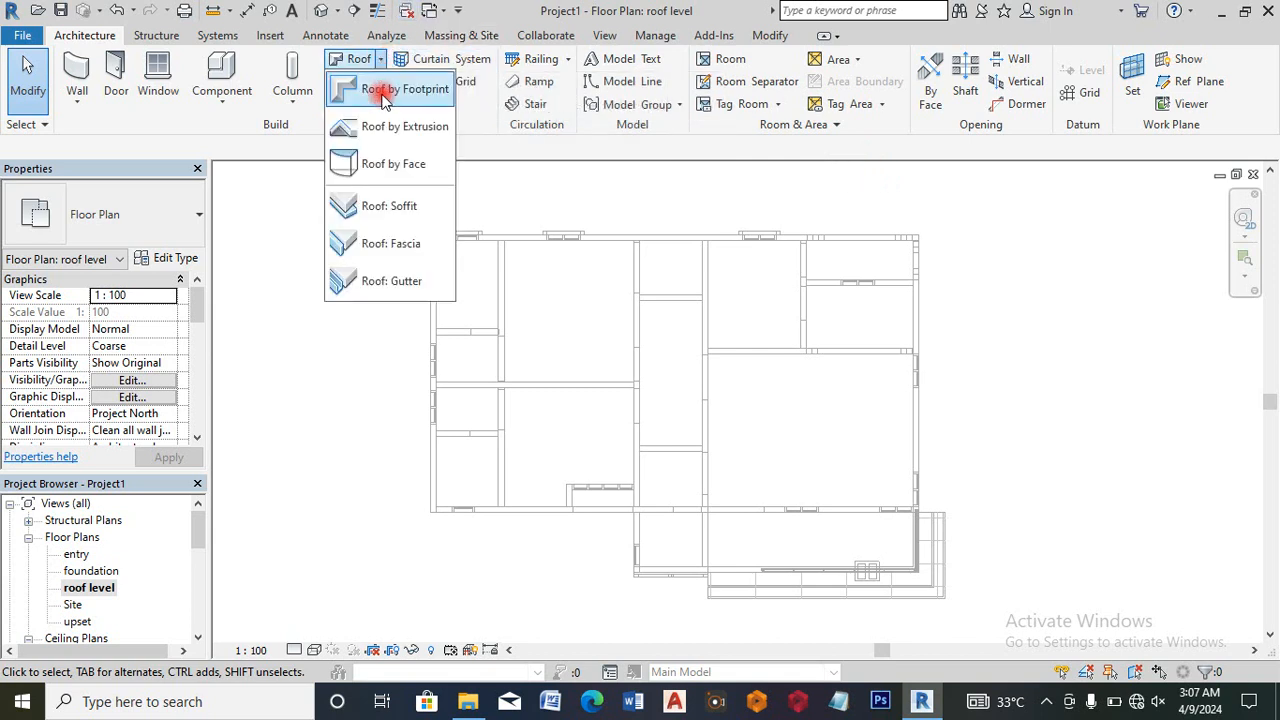
left_click(386, 95)
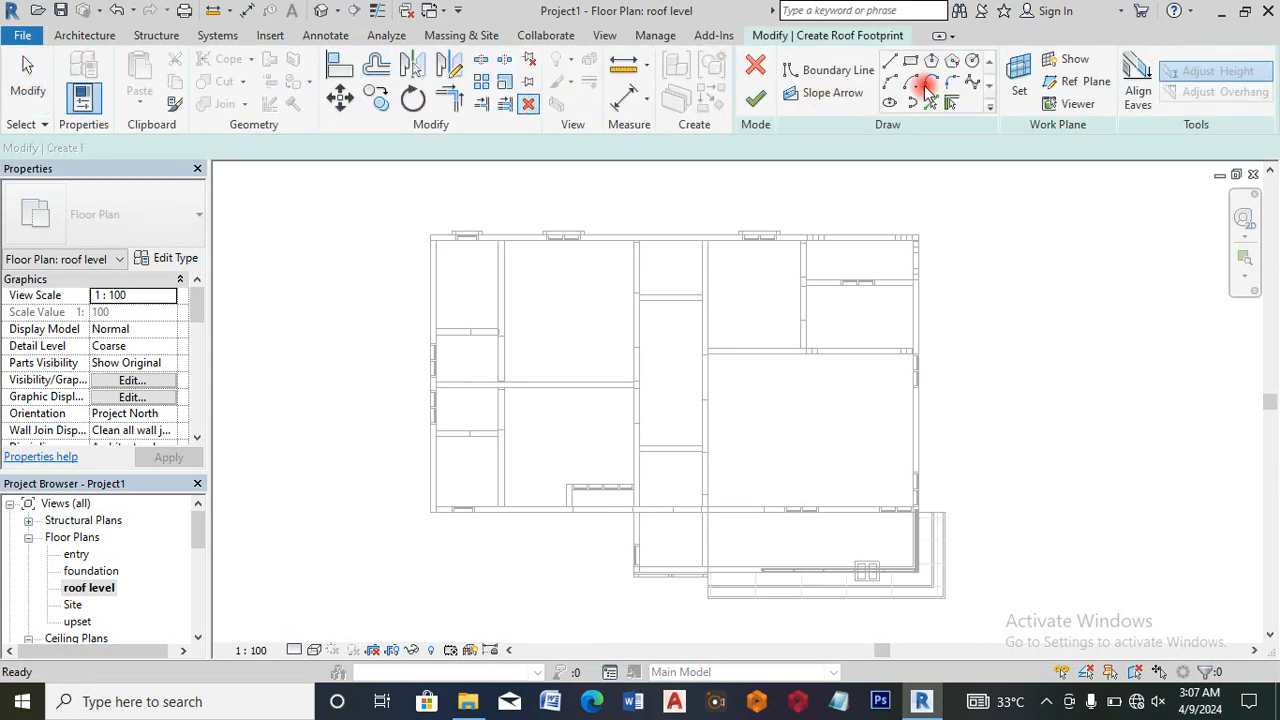
left_click(912, 63)
left_click(692, 178)
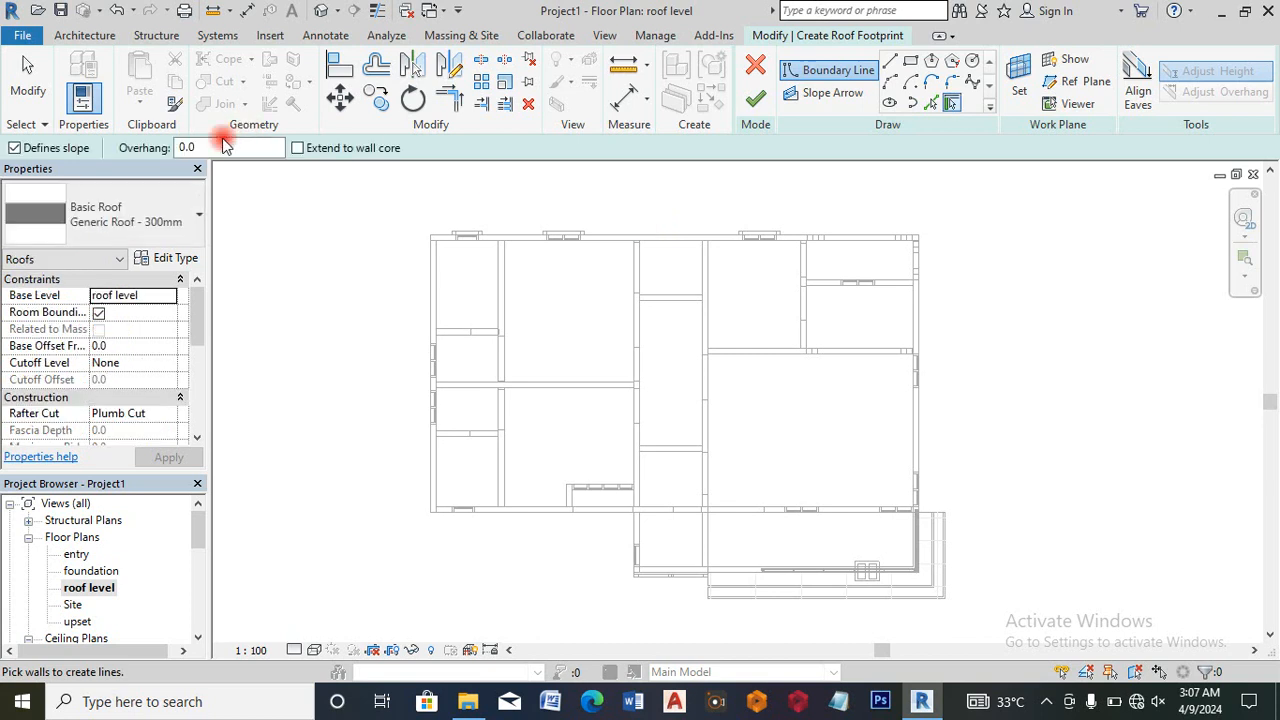
double_click(225, 145)
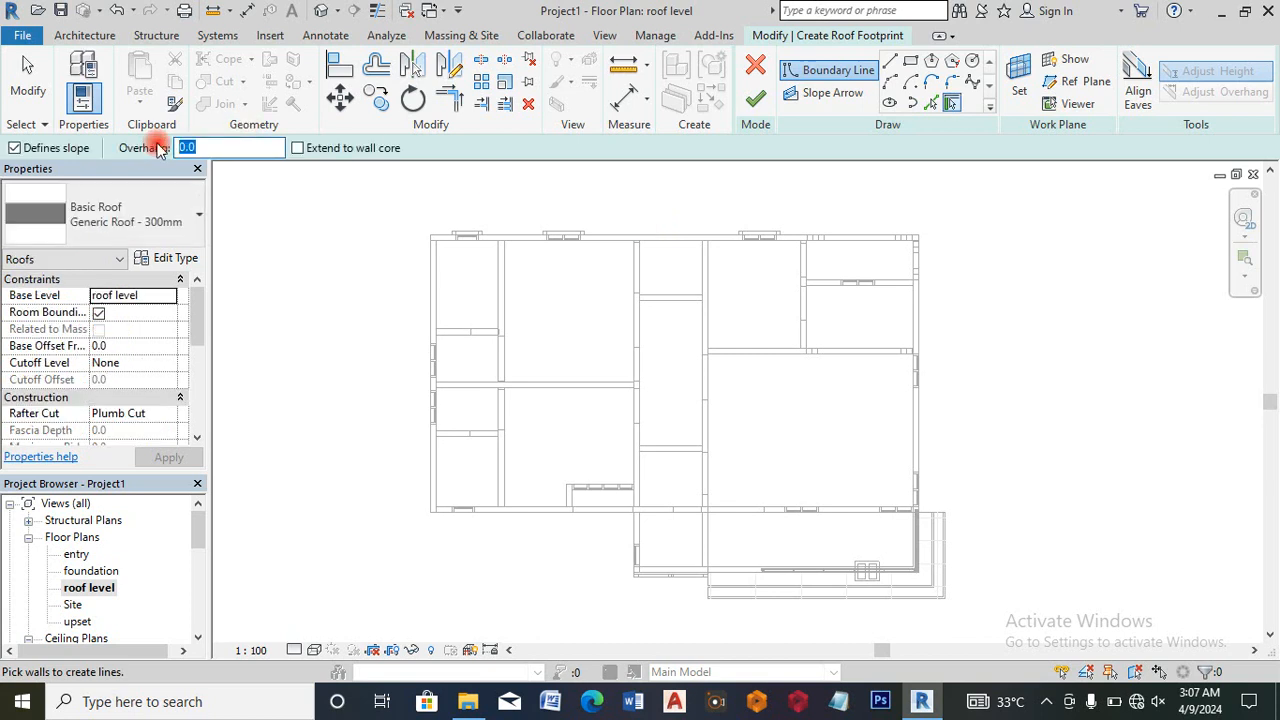
type("100")
key("Return")
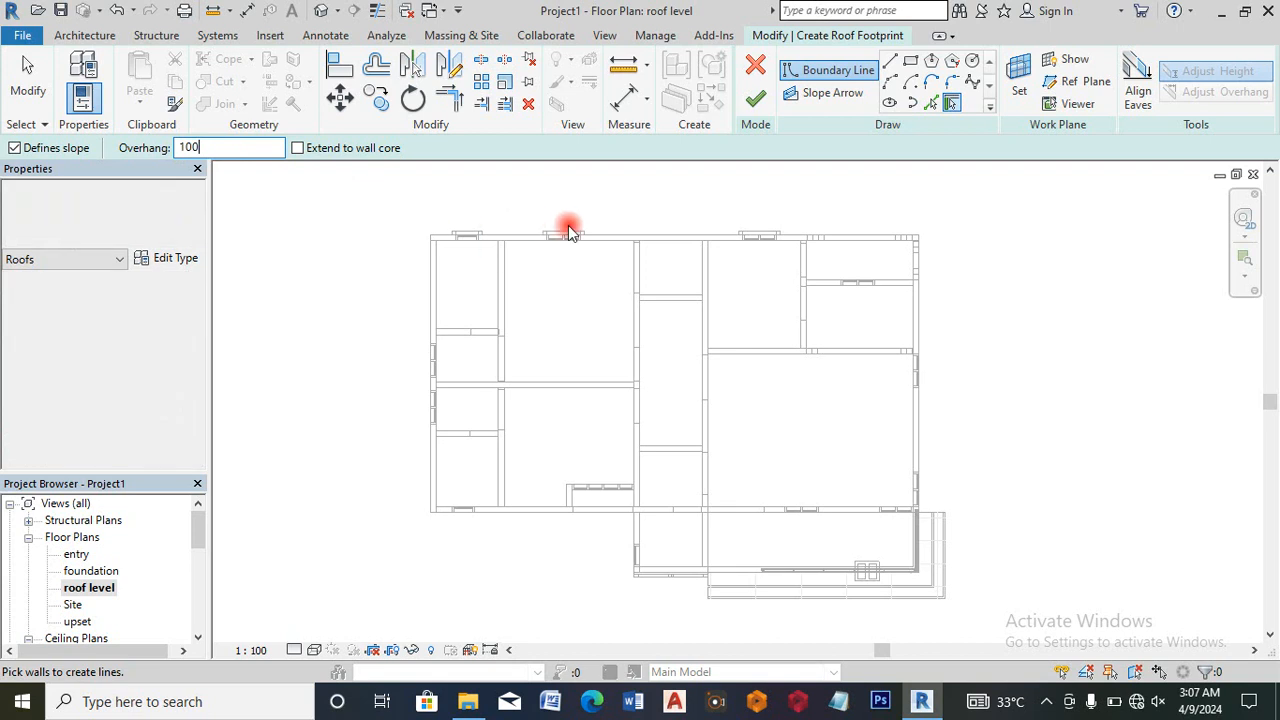
Step: Draw a rectangular roof boundary about 7575 by 8950 mm around the outer edges of the house's east part and porch
left_click(911, 64)
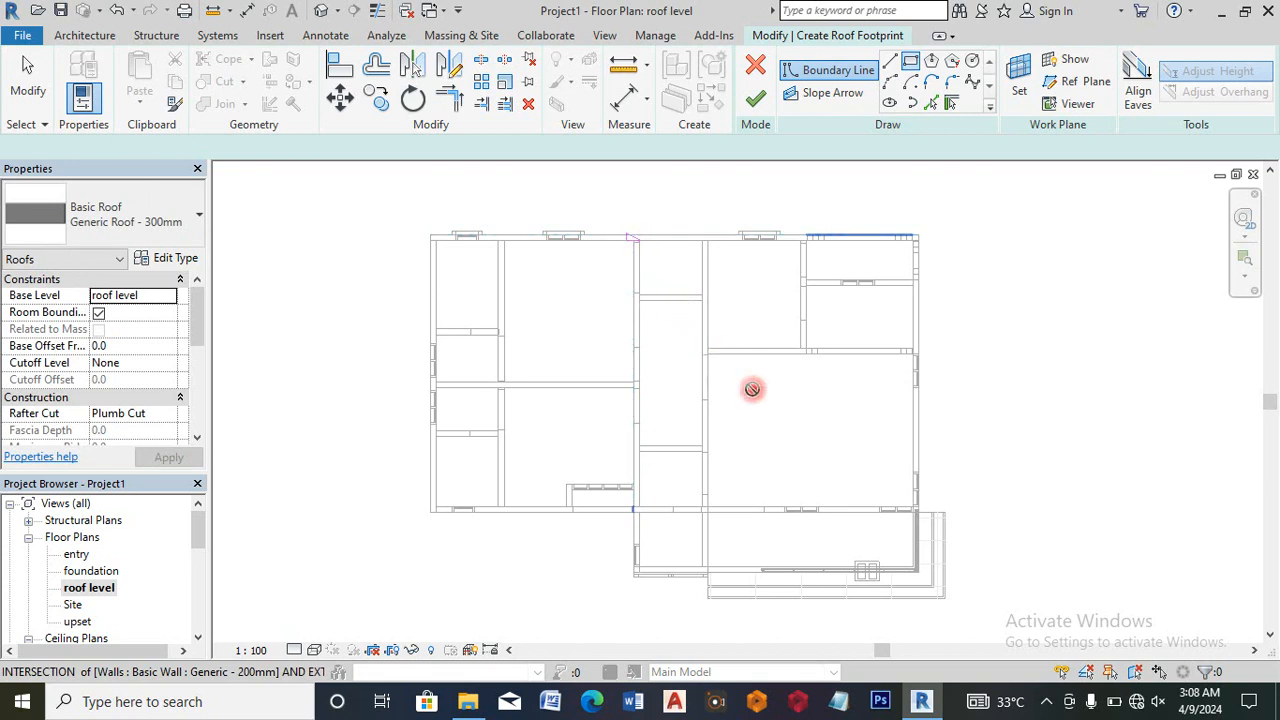
scroll(931, 588, "up", 1)
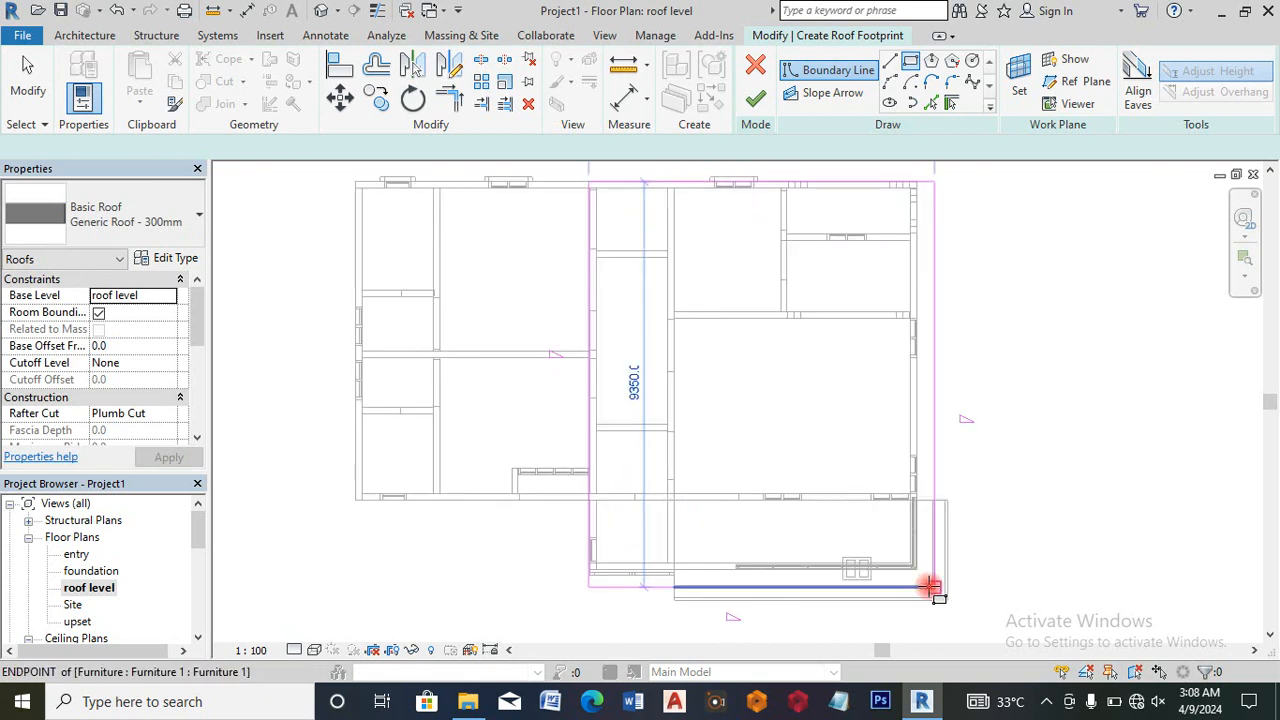
scroll(928, 540, "up", 2)
scroll(917, 574, "up", 3)
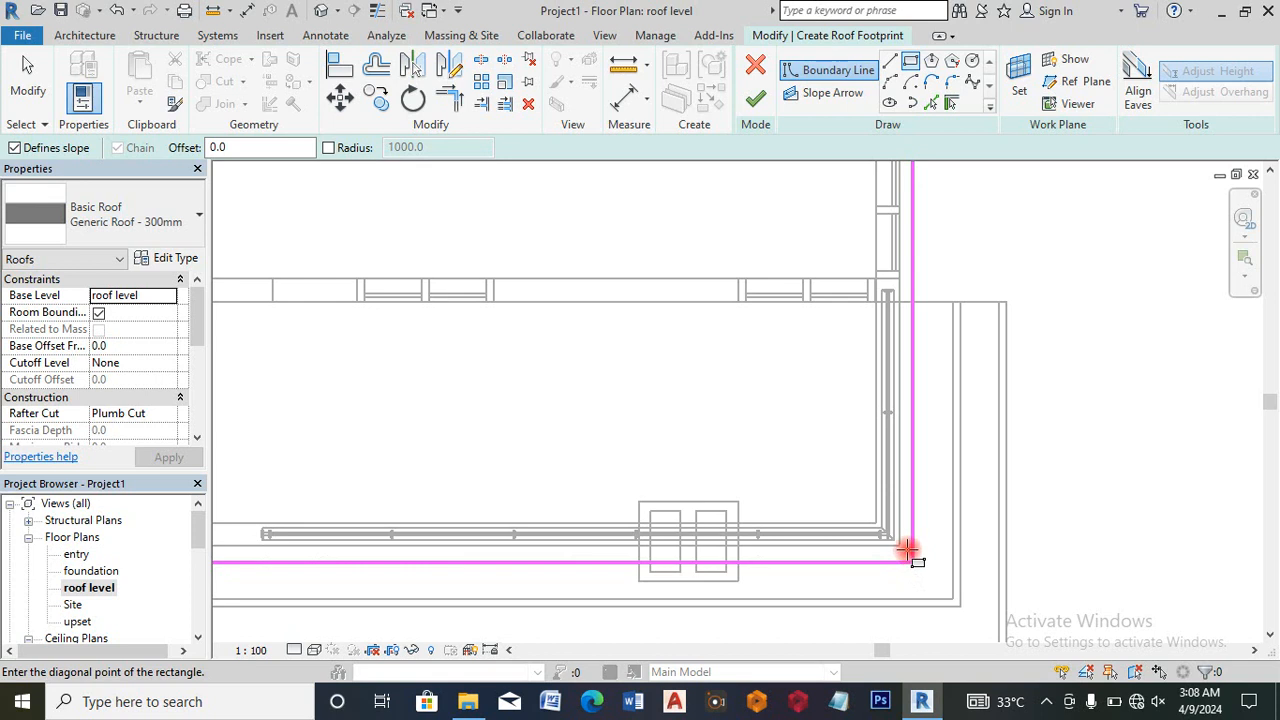
left_click(900, 545)
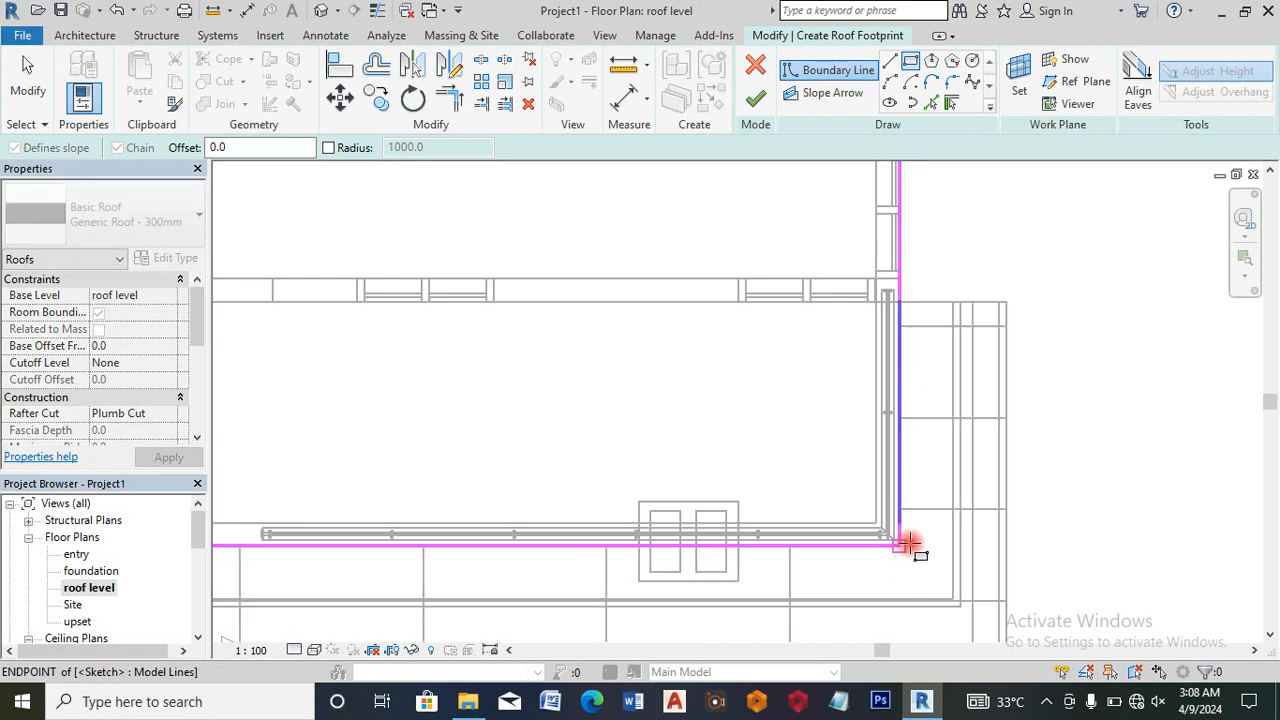
scroll(905, 543, "down", 3)
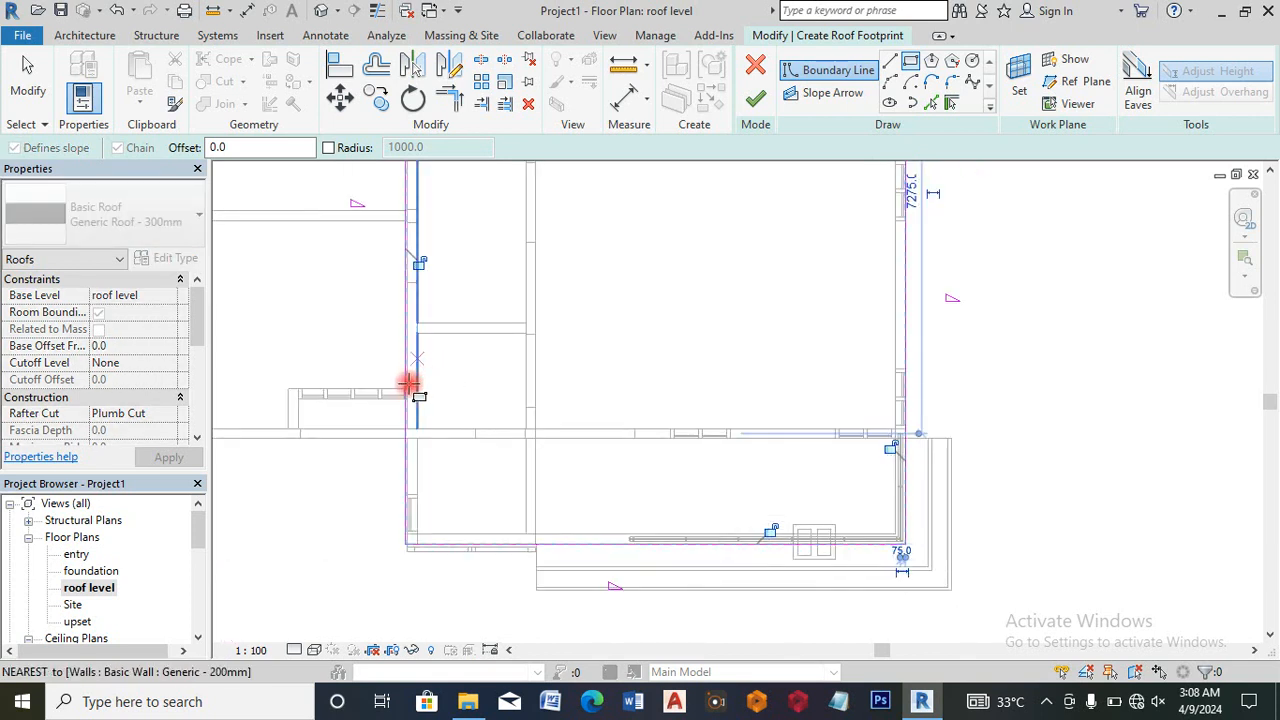
scroll(405, 340, "up", 2)
scroll(408, 325, "up", 1)
scroll(415, 283, "down", 1)
scroll(418, 287, "down", 1)
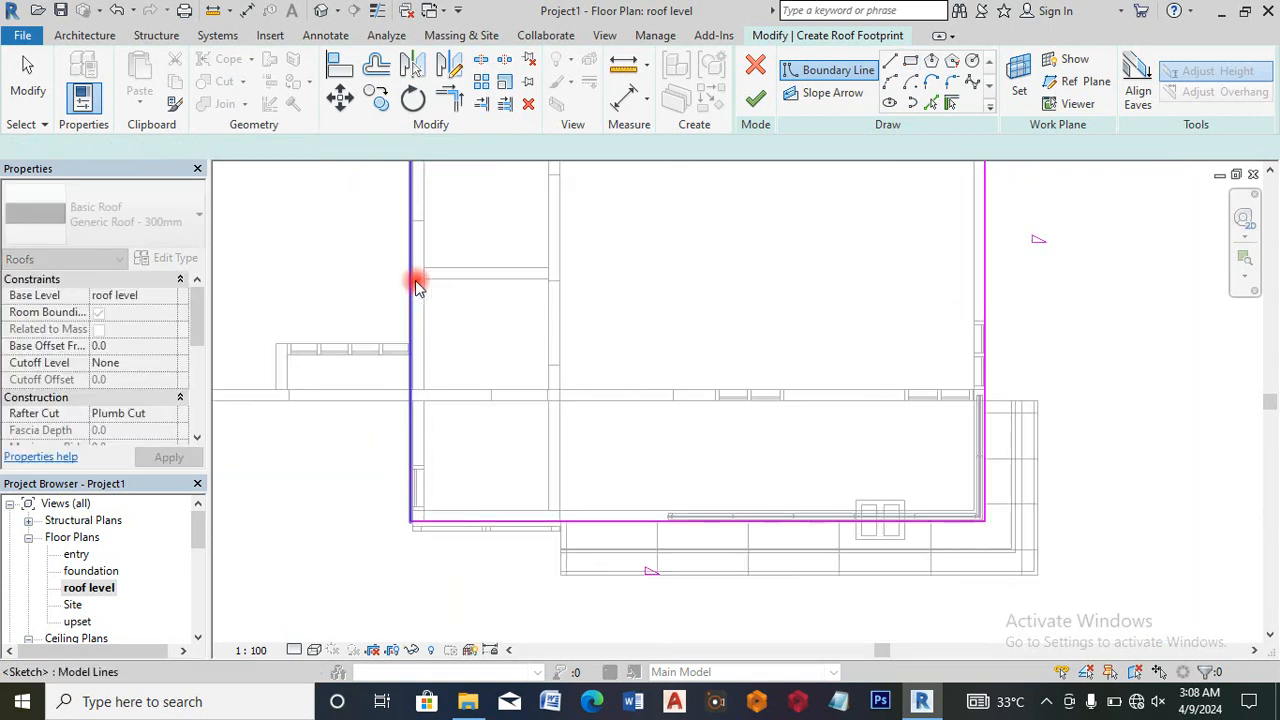
Step: Move the west line of the roof boundary about 80 mm outward from the wall
key("Escape")
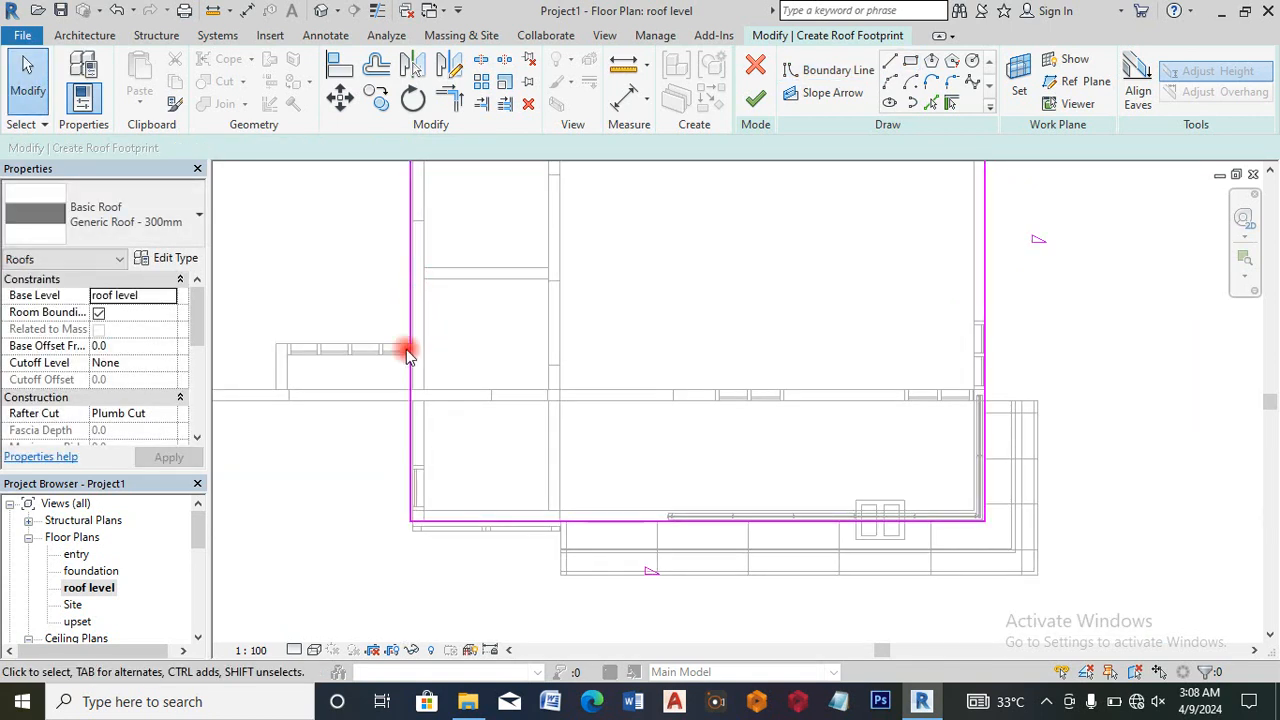
scroll(410, 372, "up", 2)
left_click(418, 375)
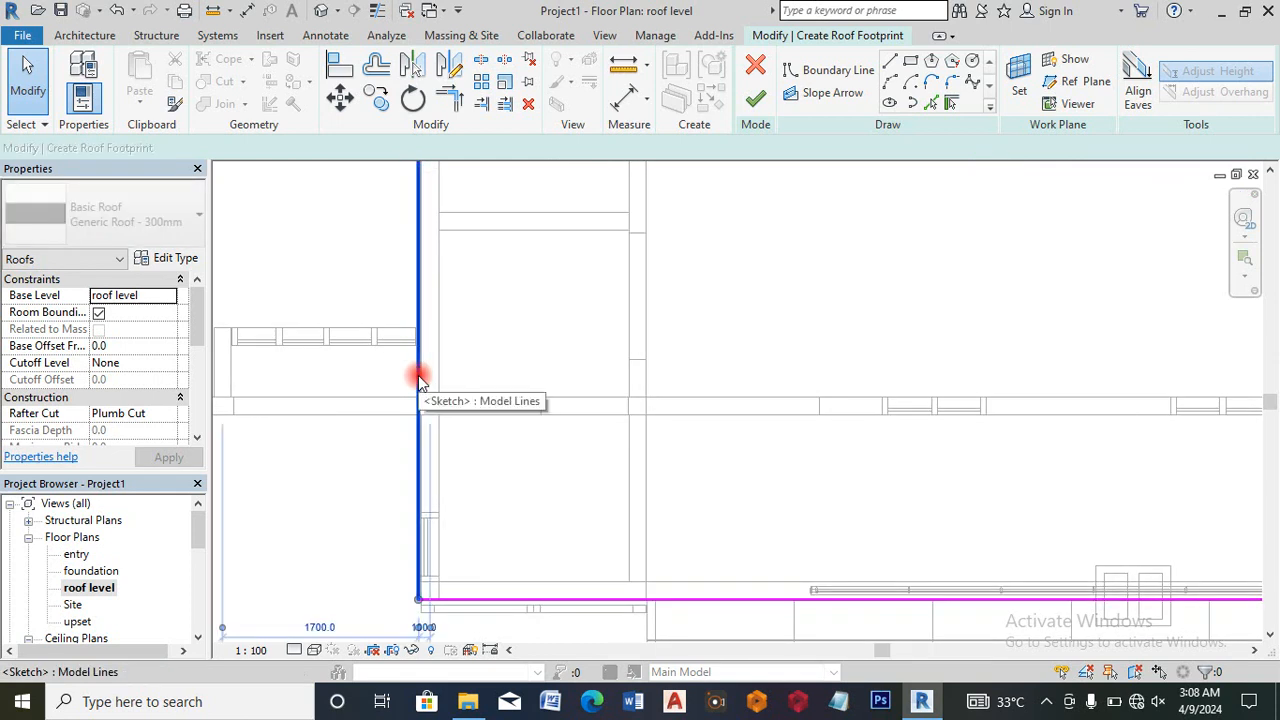
key("Left")
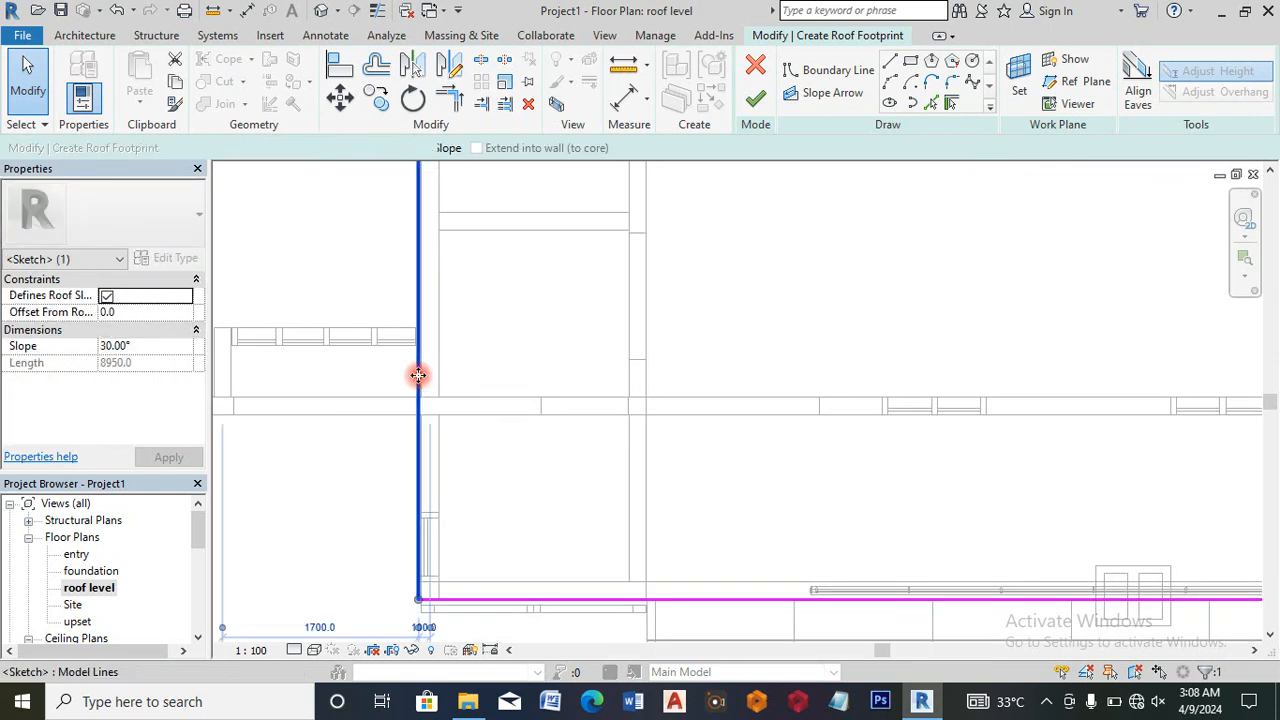
key("Left")
scroll(418, 375, "down", 1)
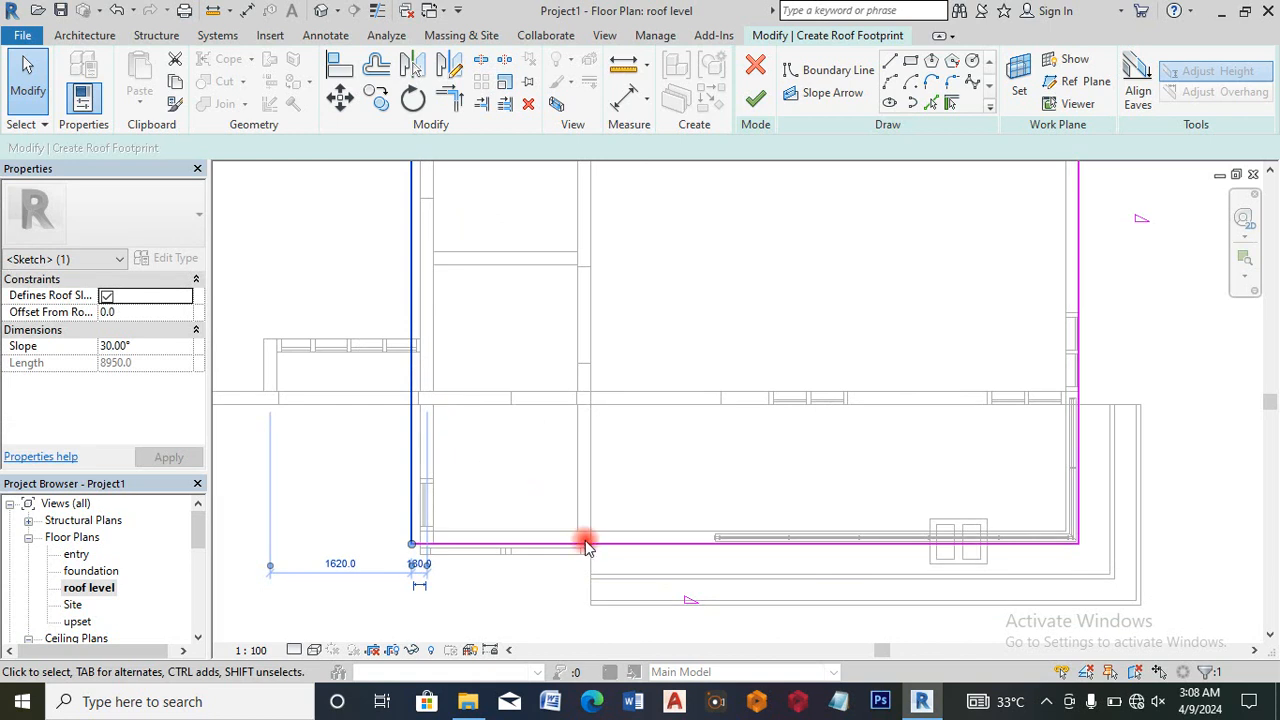
Step: Move the south roof boundary line about 120 mm outward and the east and north lines about 80 mm outward
left_click(700, 543)
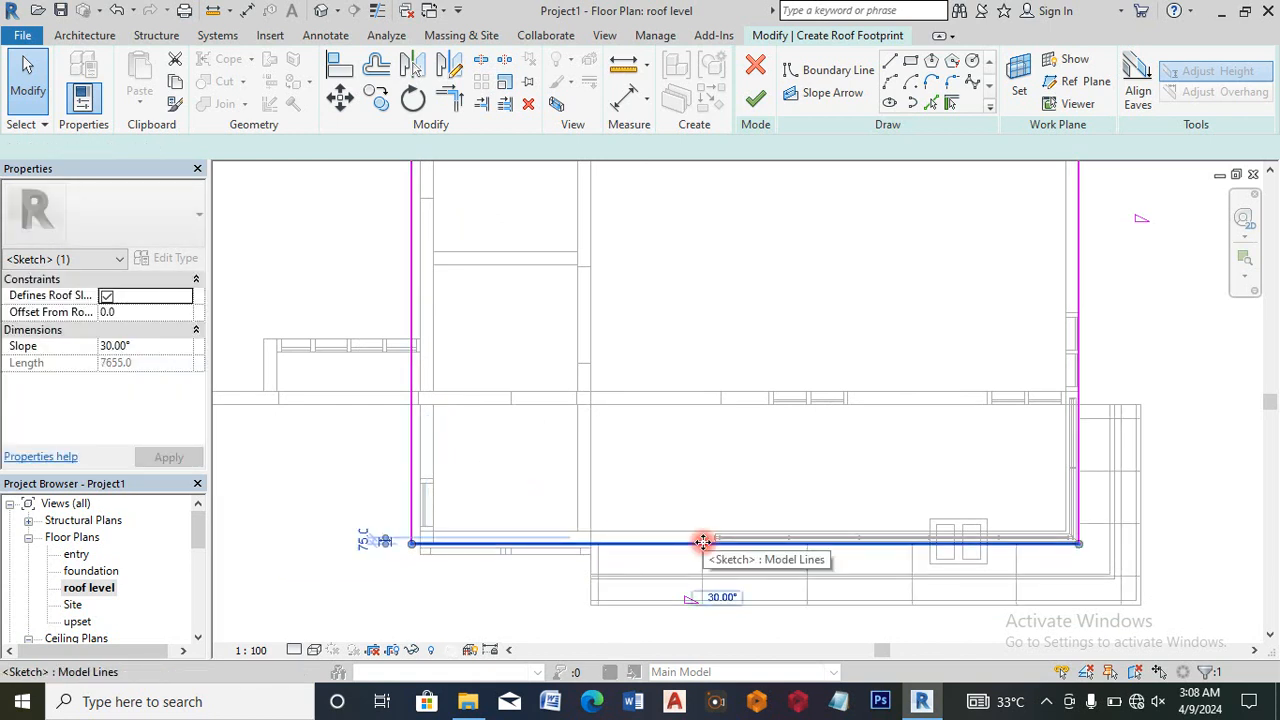
left_click_drag(703, 542, 705, 549)
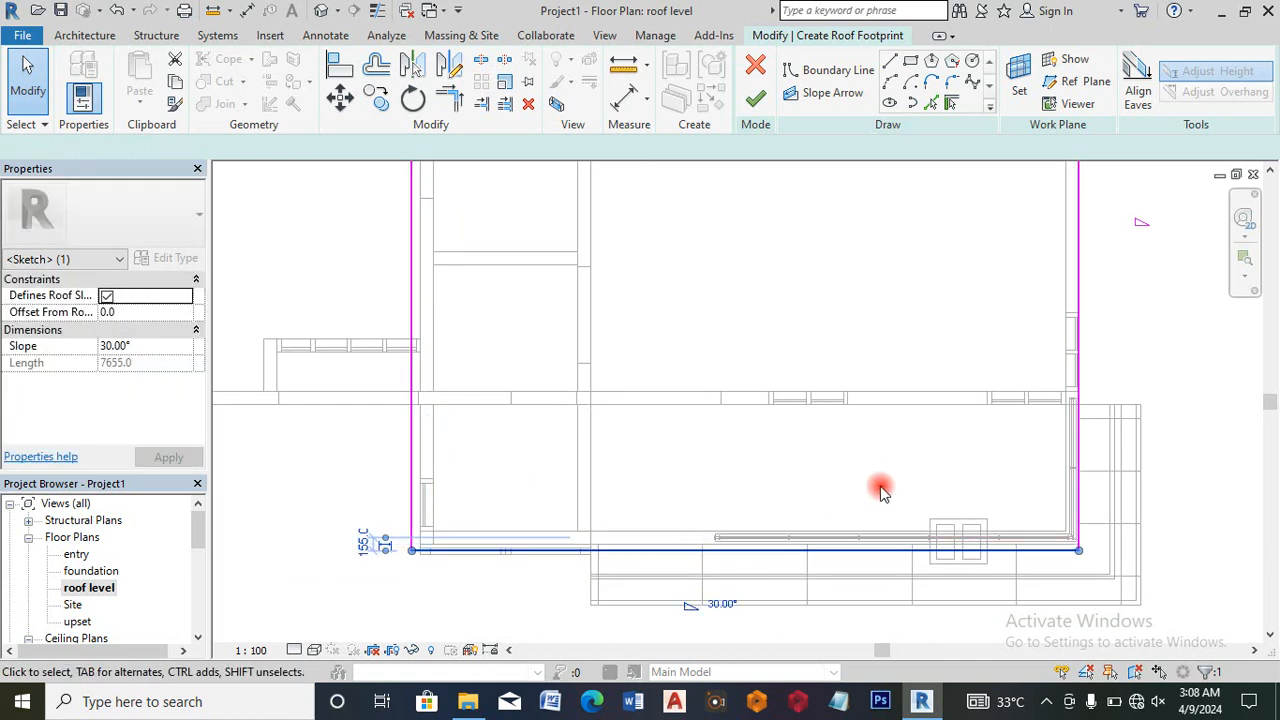
key("Down")
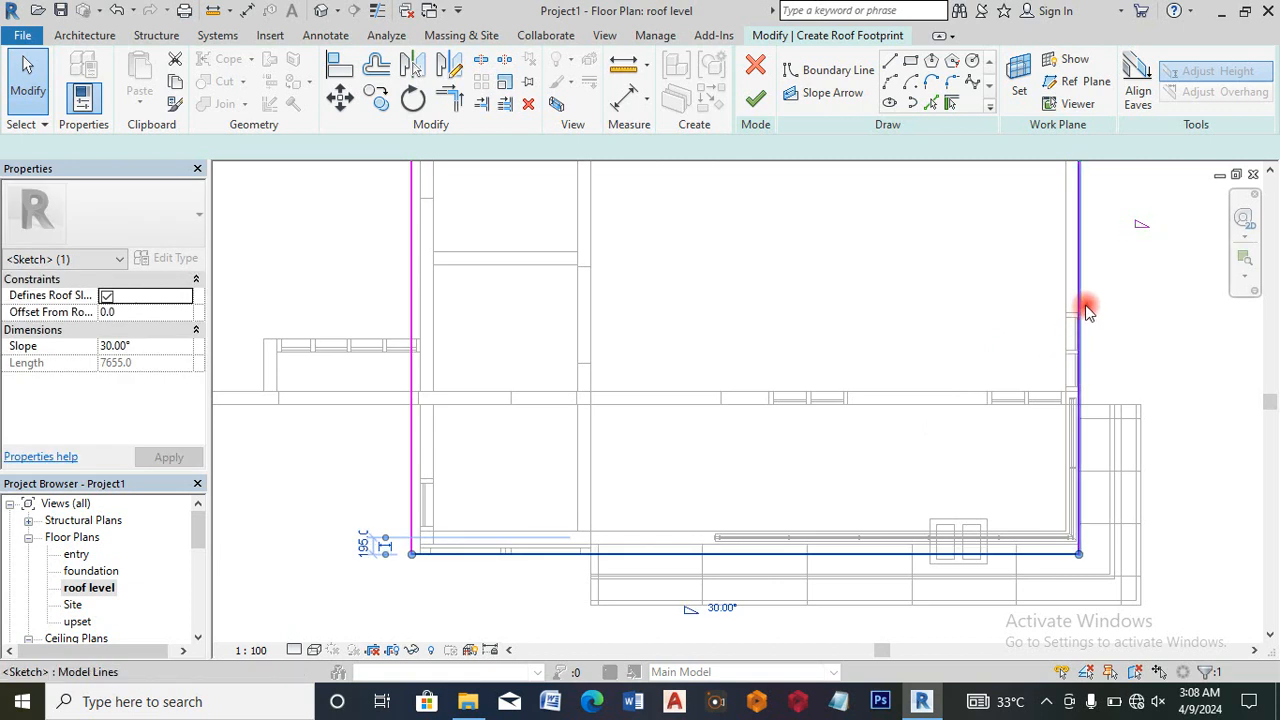
left_click_drag(1084, 300, 1087, 298)
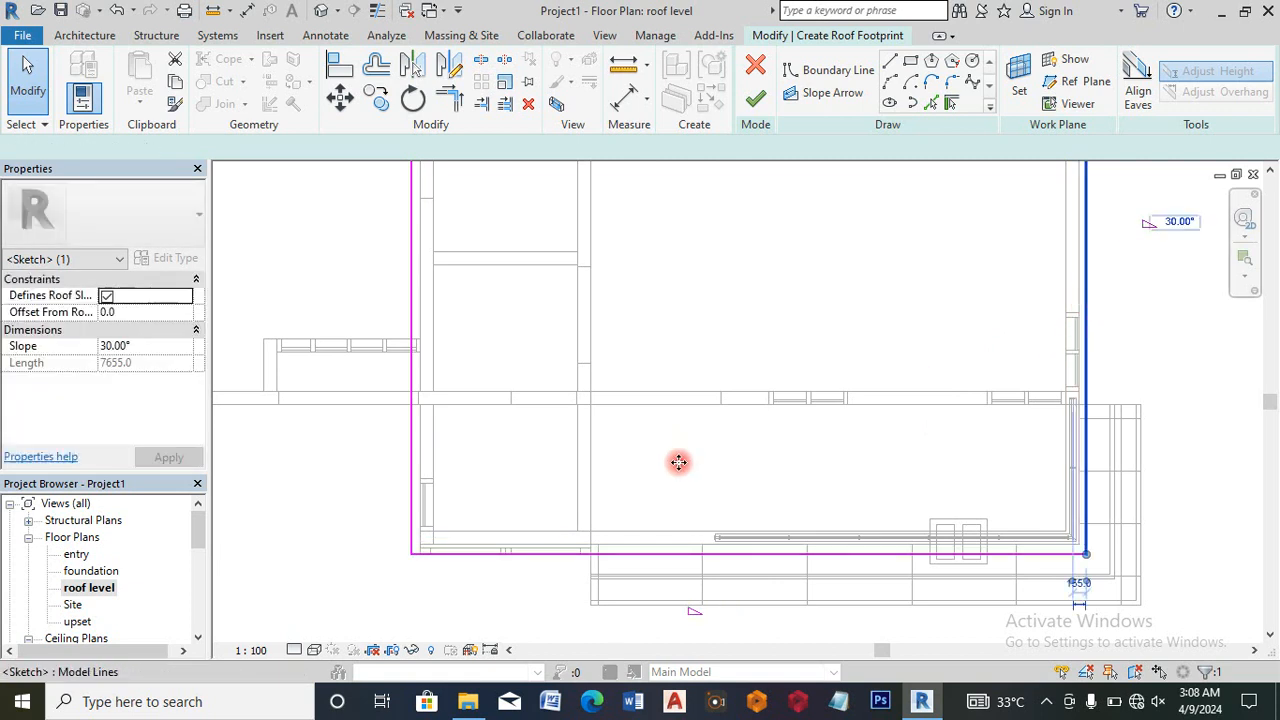
scroll(679, 446, "down", 5)
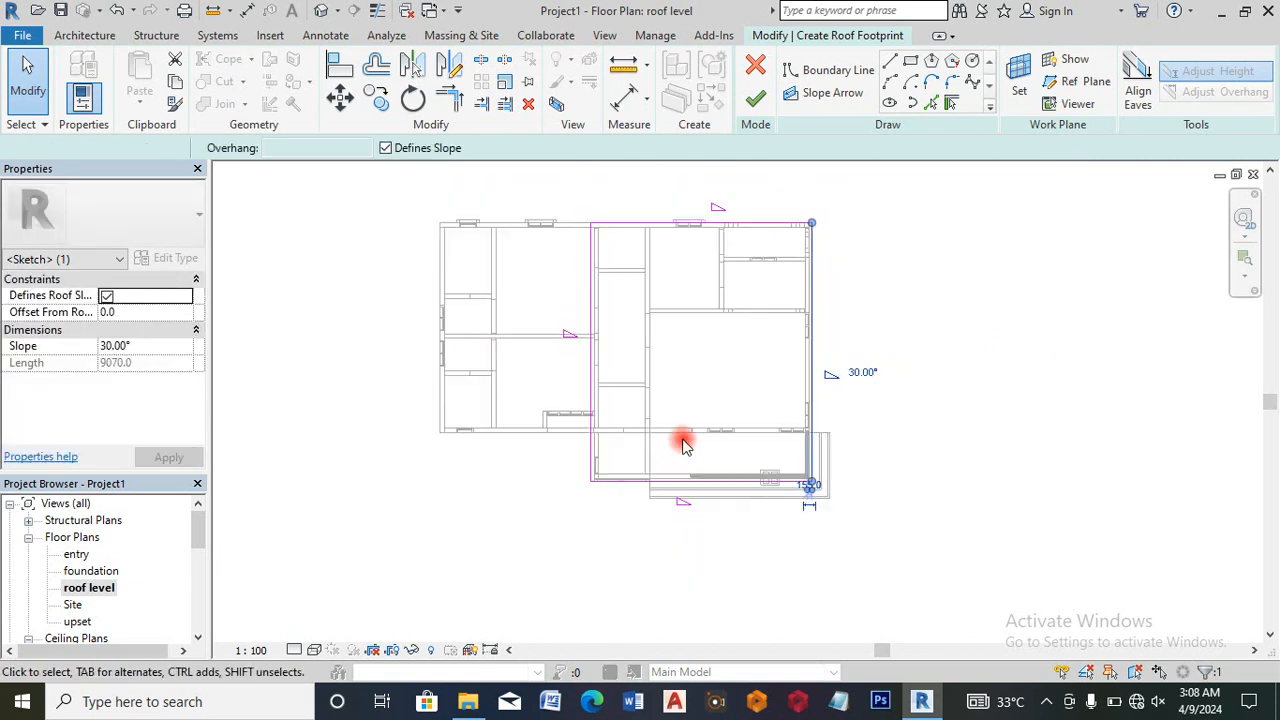
scroll(726, 230, "up", 5)
left_click(724, 247)
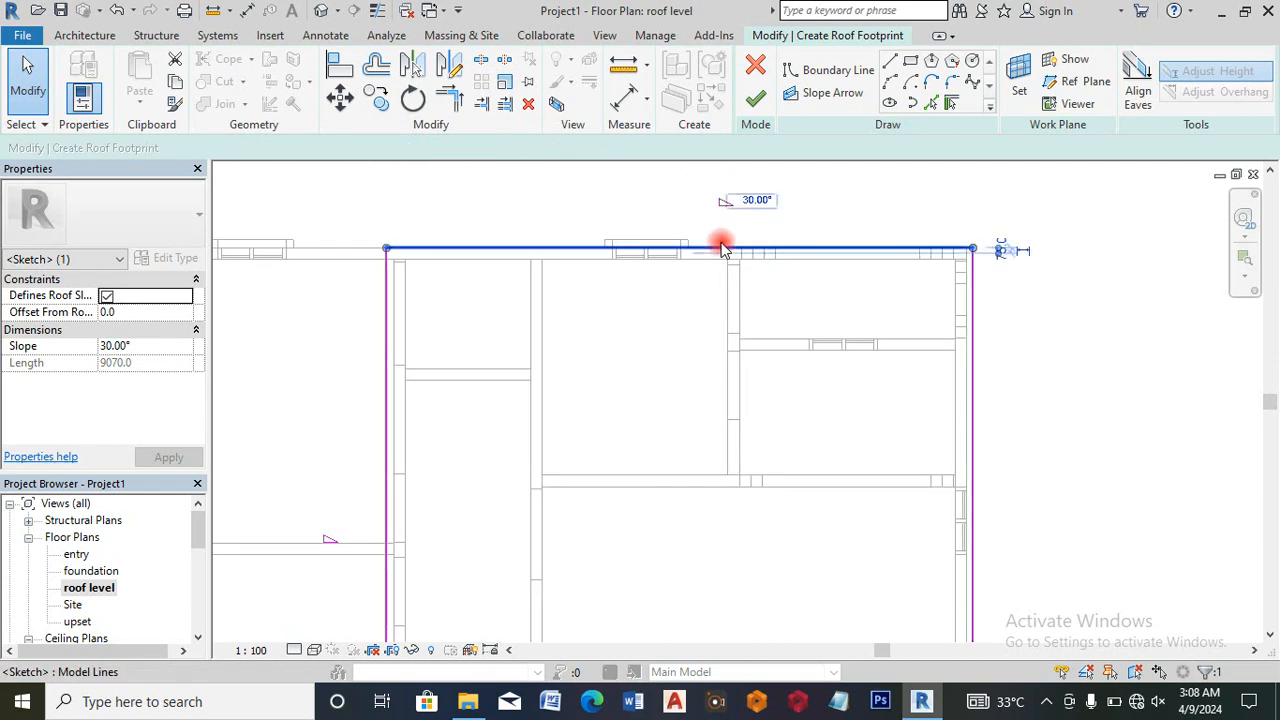
left_click_drag(723, 247, 720, 241)
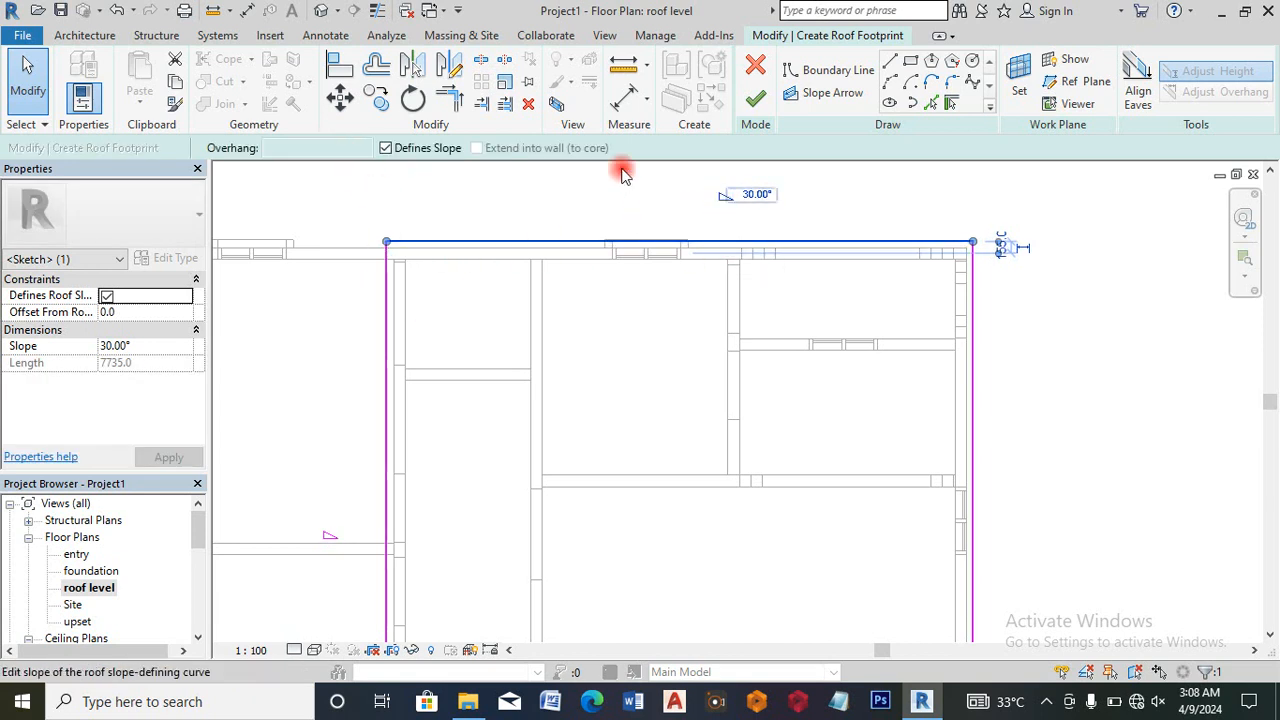
Step: Turn off slope definition for the north and south boundary lines and finish the roof sketch
left_click(383, 148)
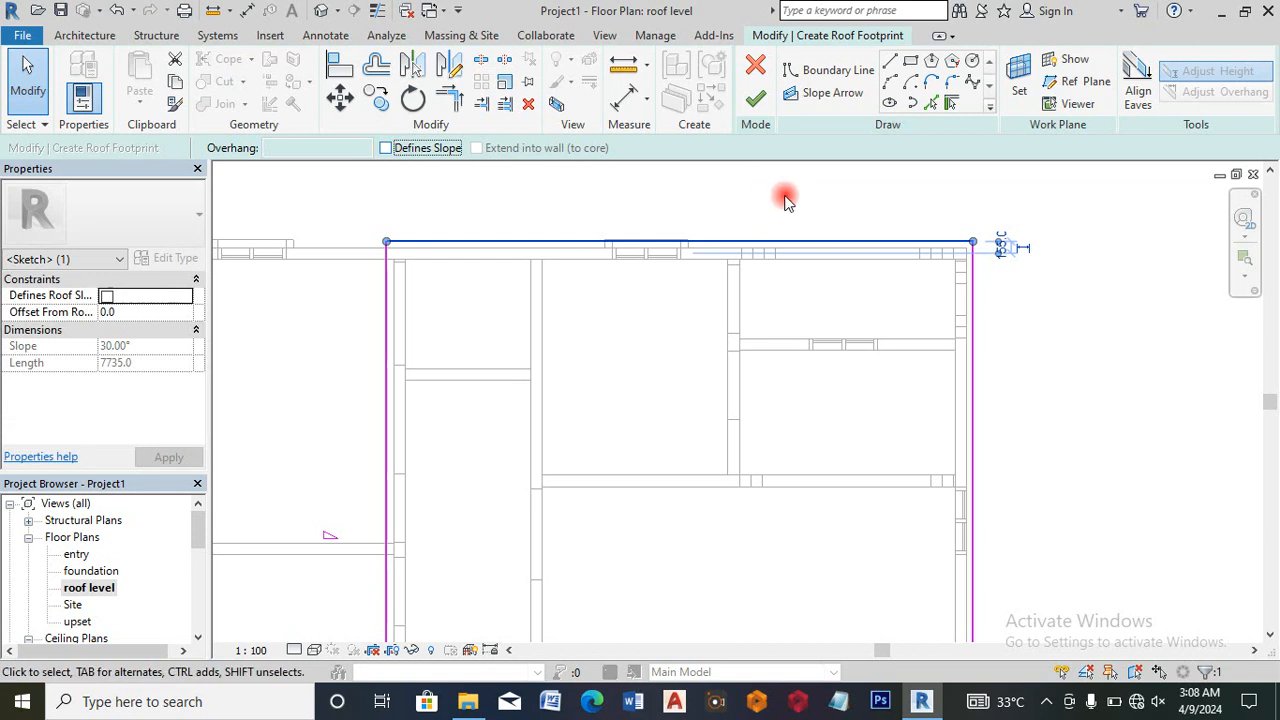
scroll(786, 194, "down", 2)
left_click(523, 373)
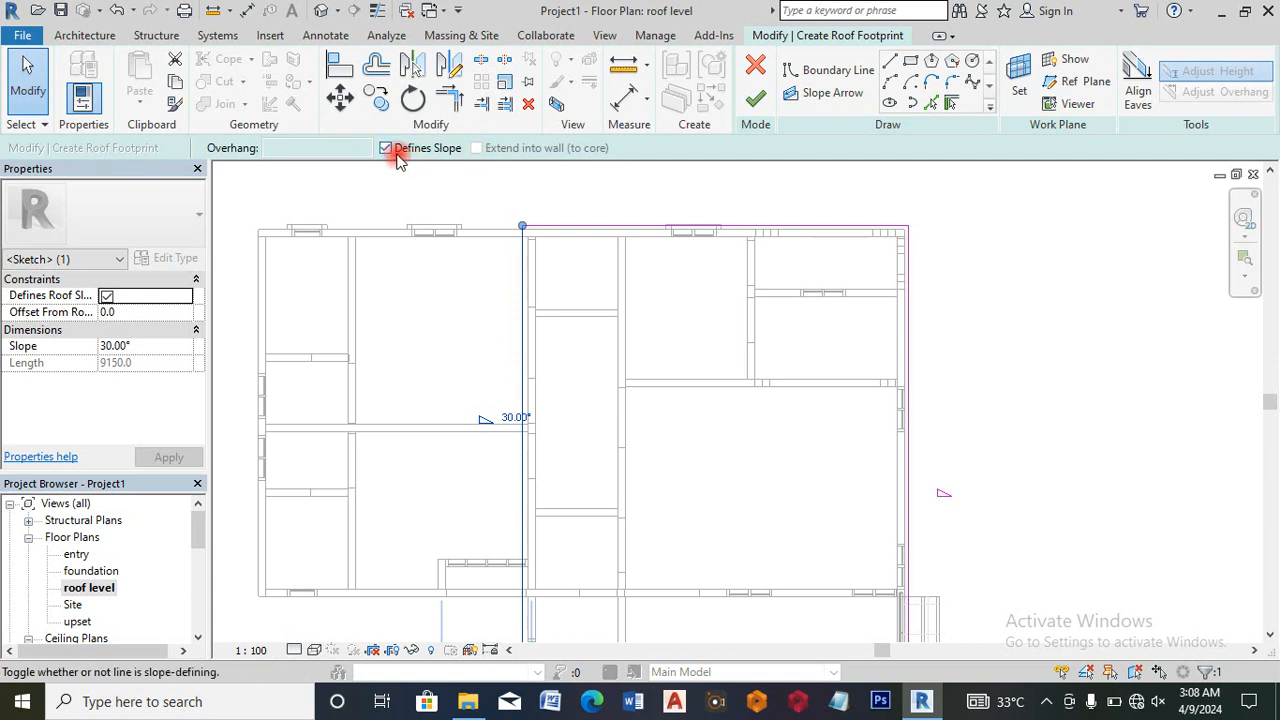
scroll(654, 192, "down", 3)
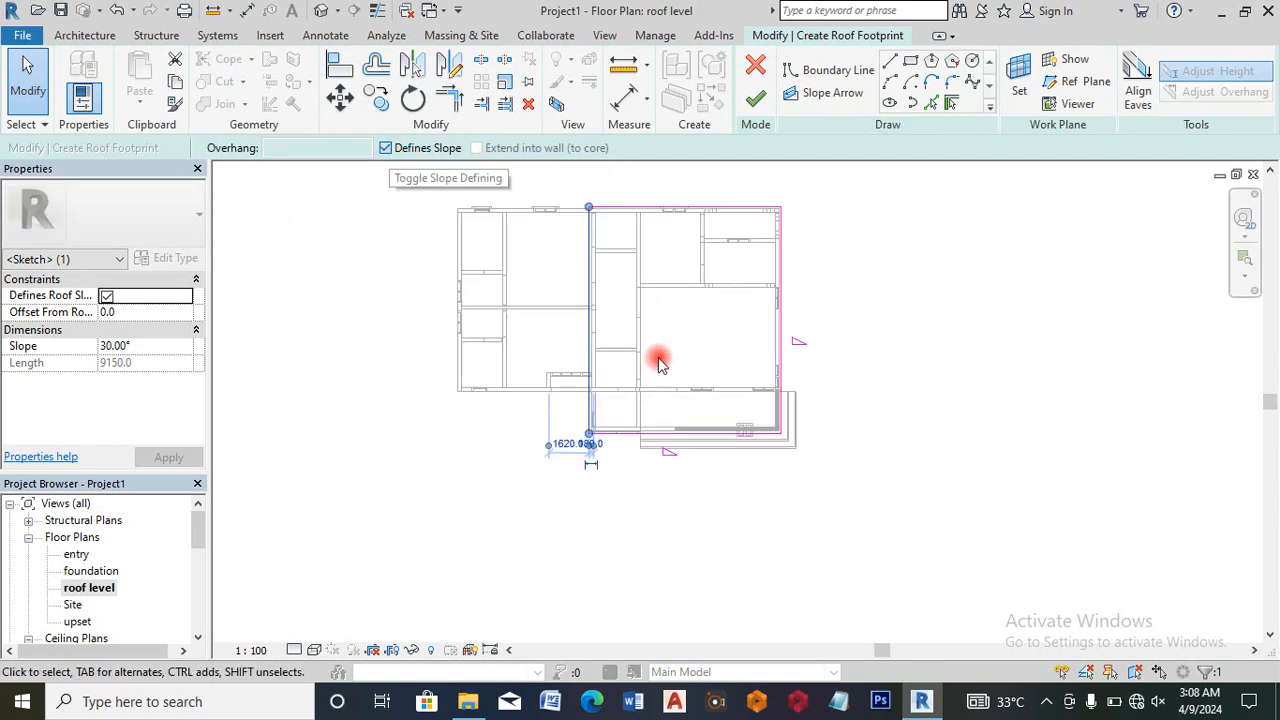
scroll(626, 440, "up", 2)
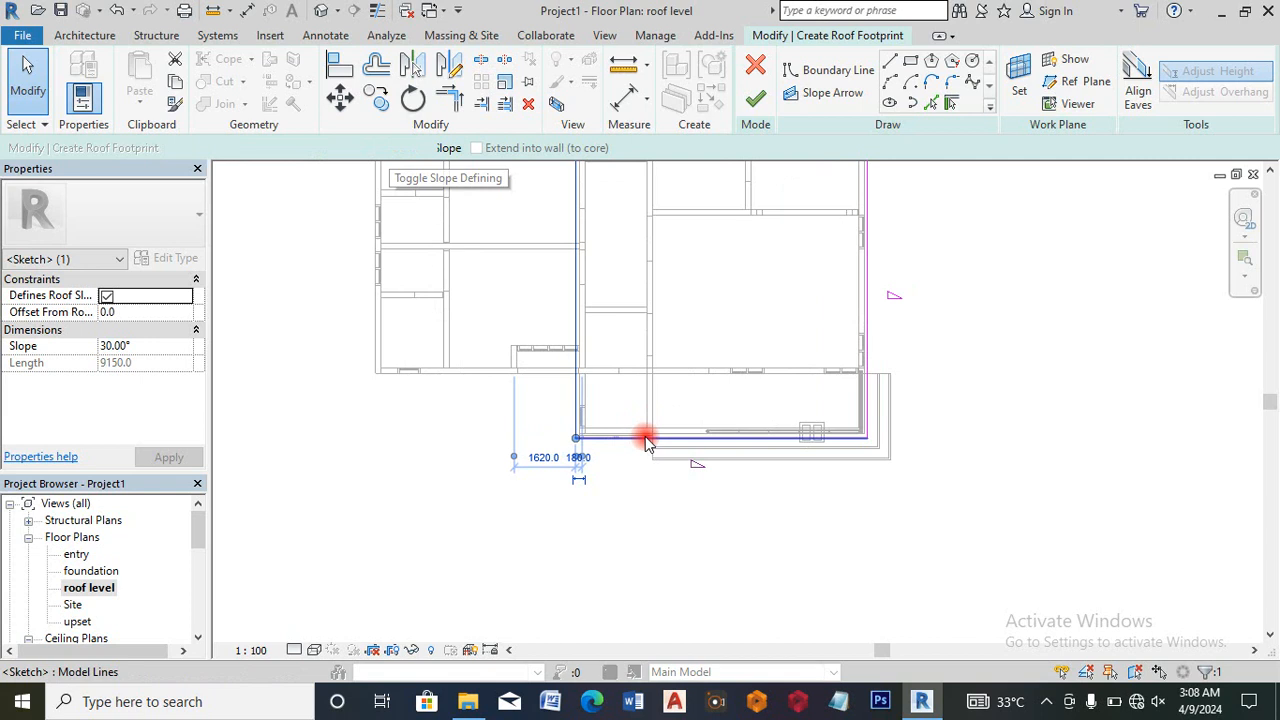
scroll(646, 440, "up", 2)
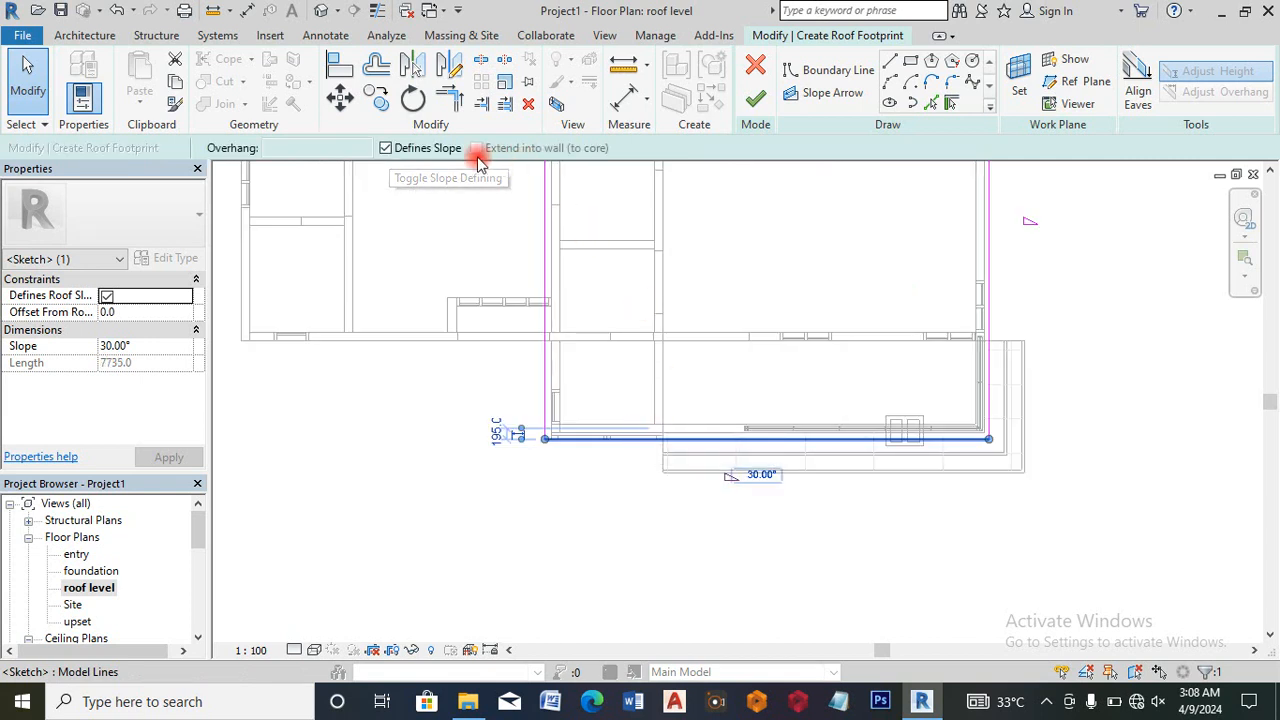
left_click(398, 148)
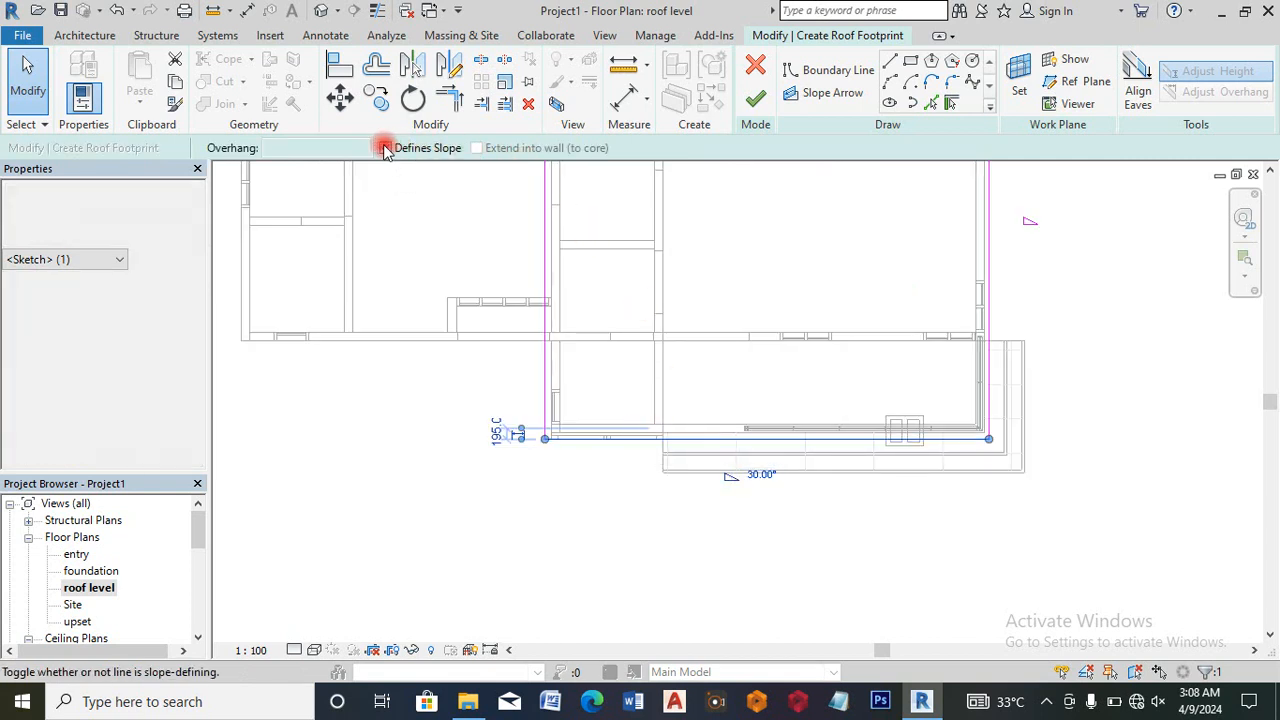
left_click(752, 100)
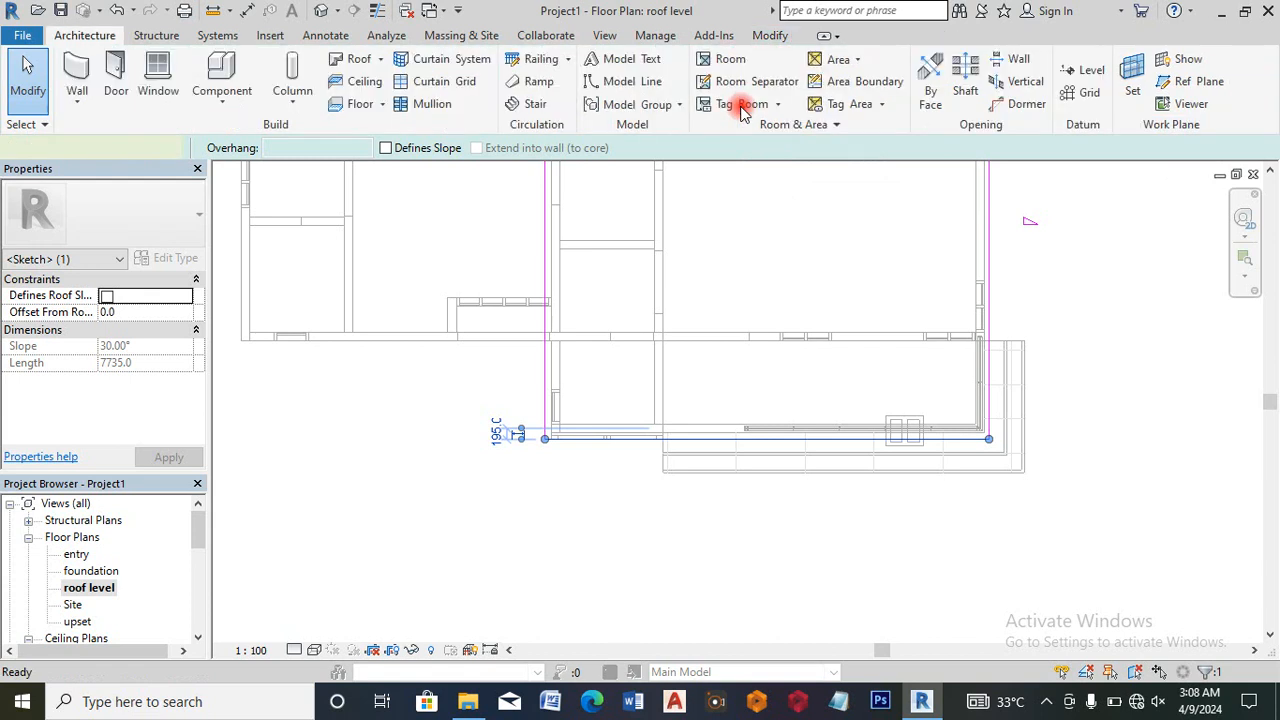
Step: In the South elevation, lower the high end of the sloped roof over the house's east part
left_click_drag(200, 522, 175, 571)
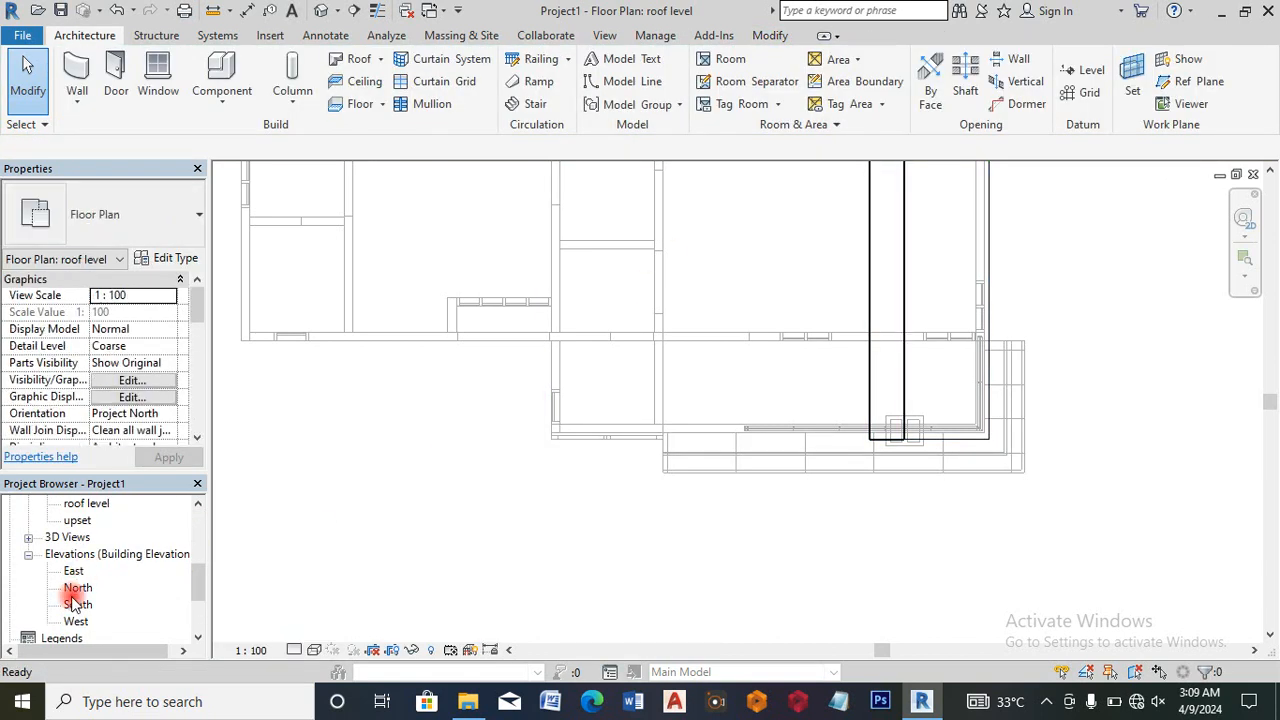
double_click(76, 598)
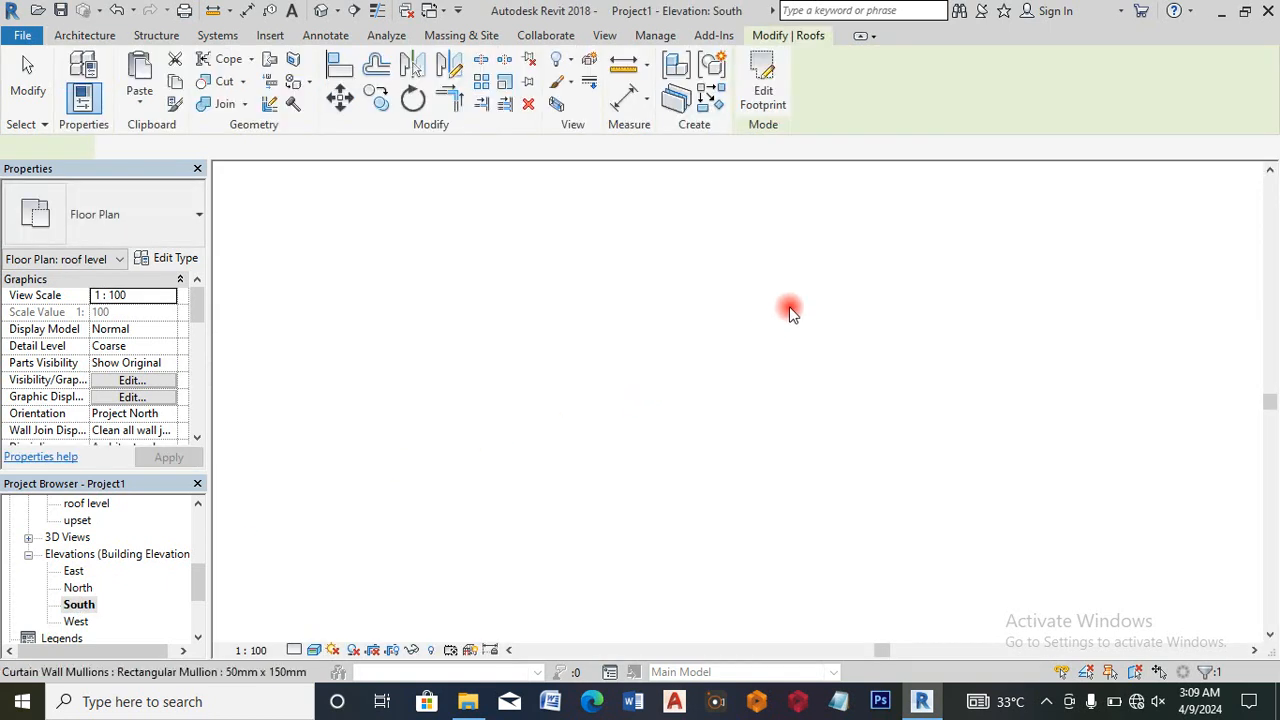
scroll(771, 290, "down", 3)
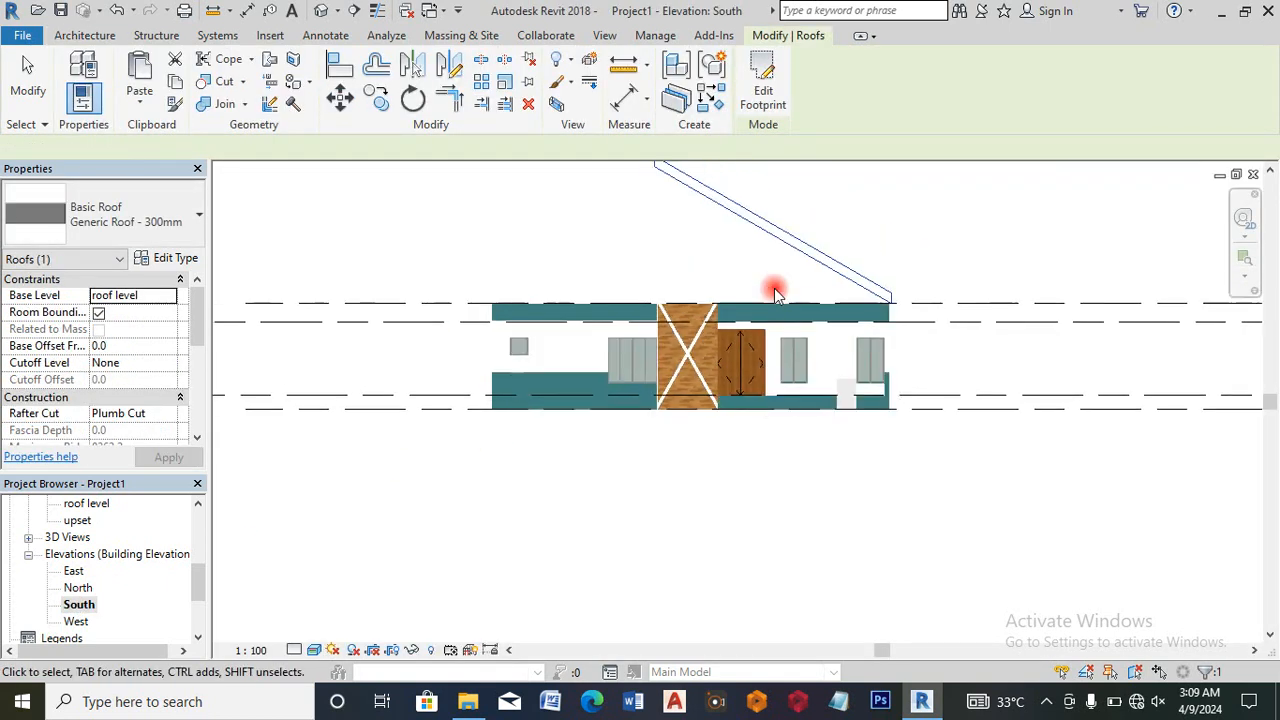
left_click_drag(673, 194, 671, 216)
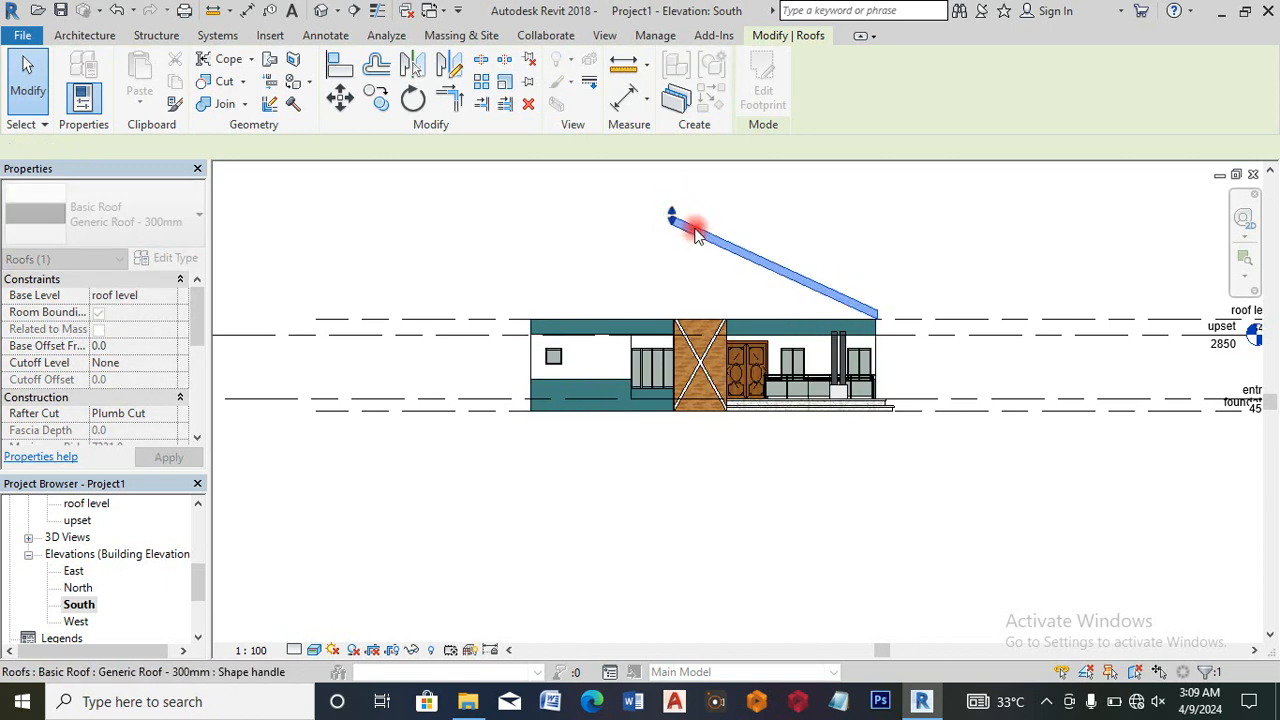
Step: Attach the top of the teal wall above the porch to the underside of the sloped roof
left_click(774, 324)
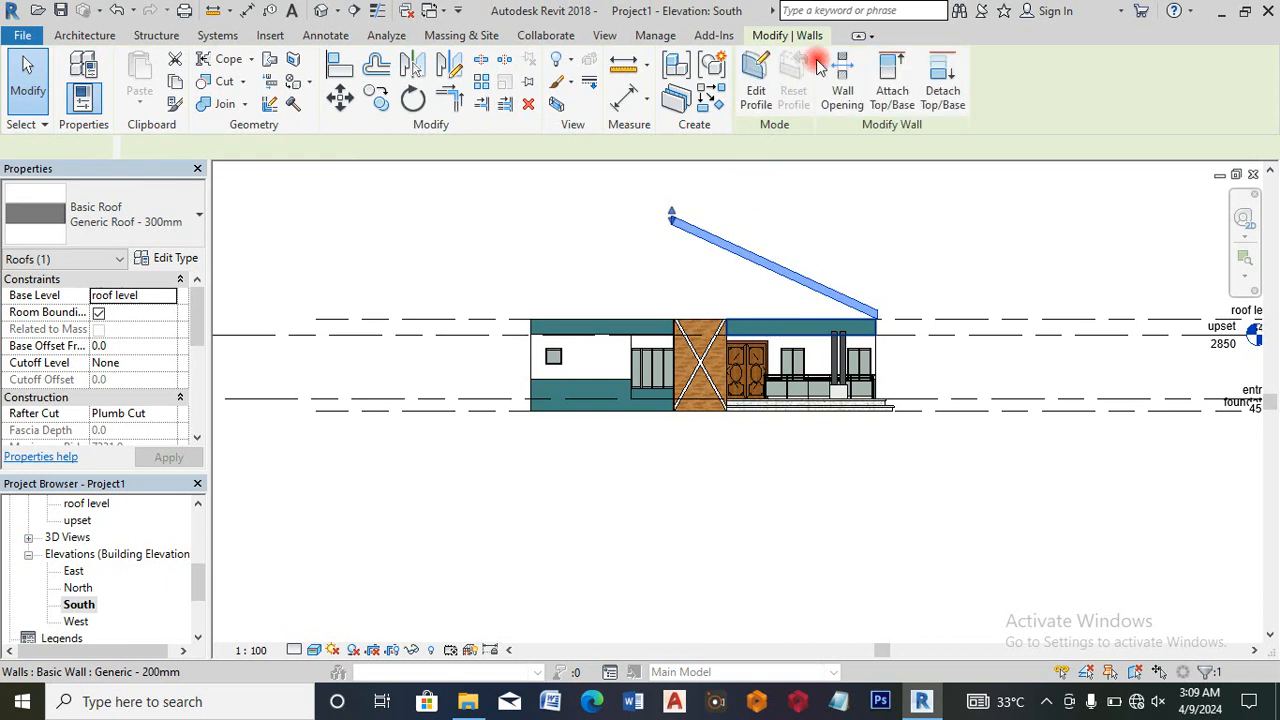
left_click(887, 65)
left_click(808, 287)
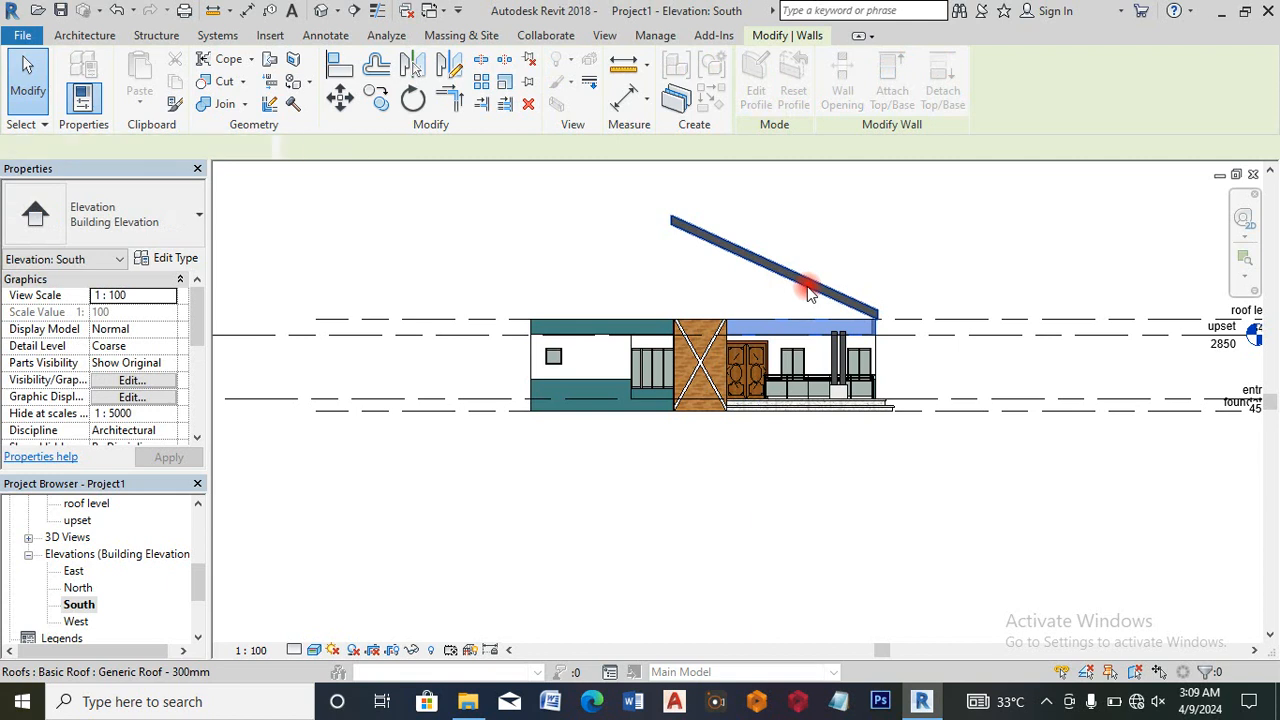
scroll(830, 277, "up", 5)
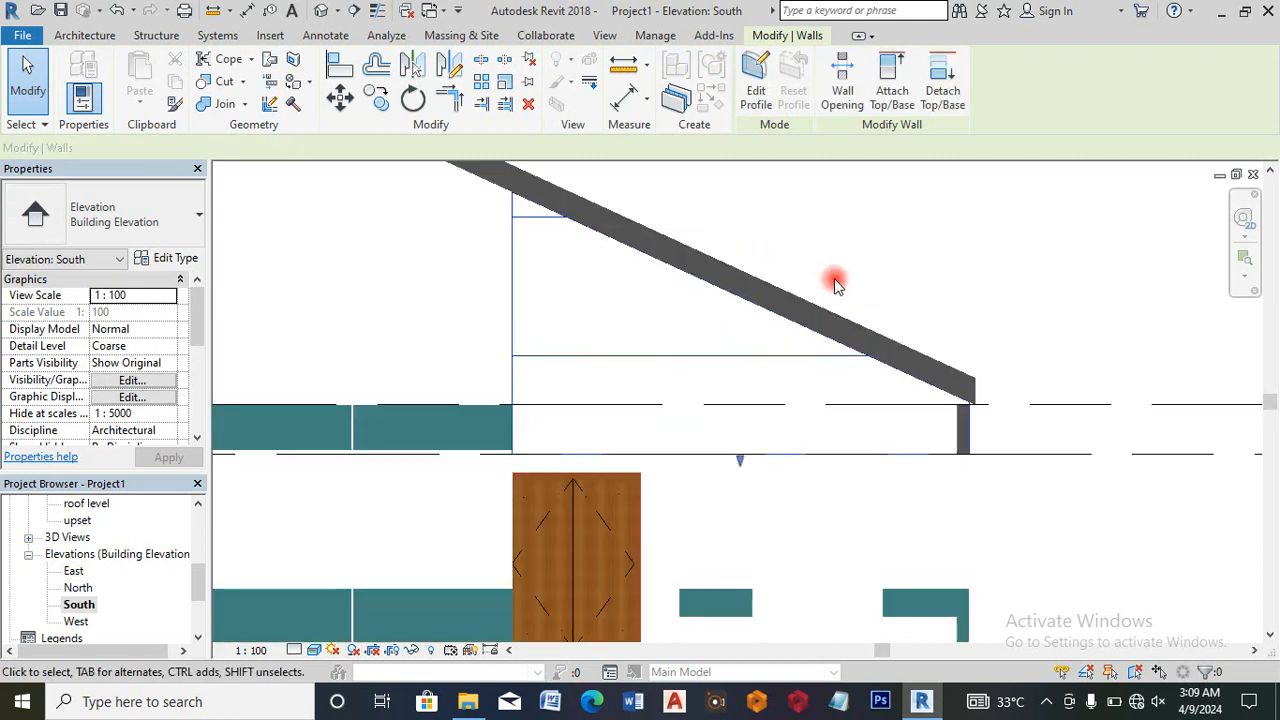
scroll(768, 338, "down", 2)
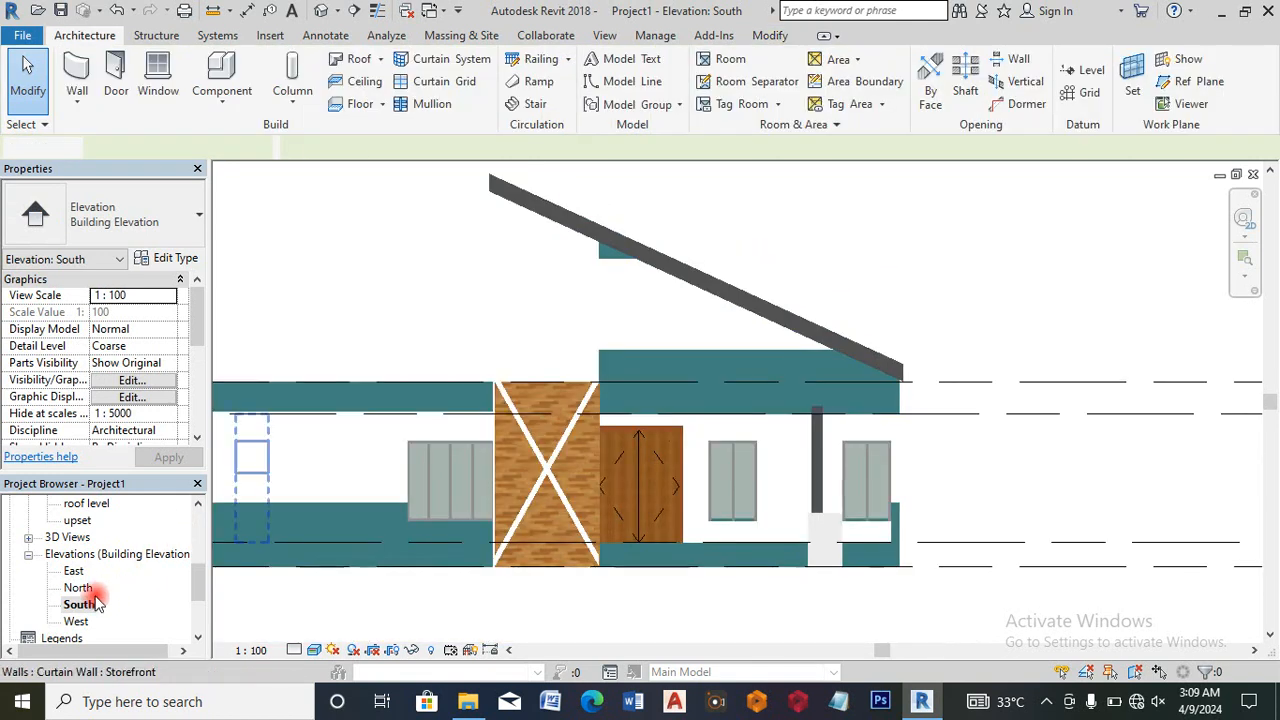
Step: Check the roof and the walls below it in the West and North elevations
double_click(76, 621)
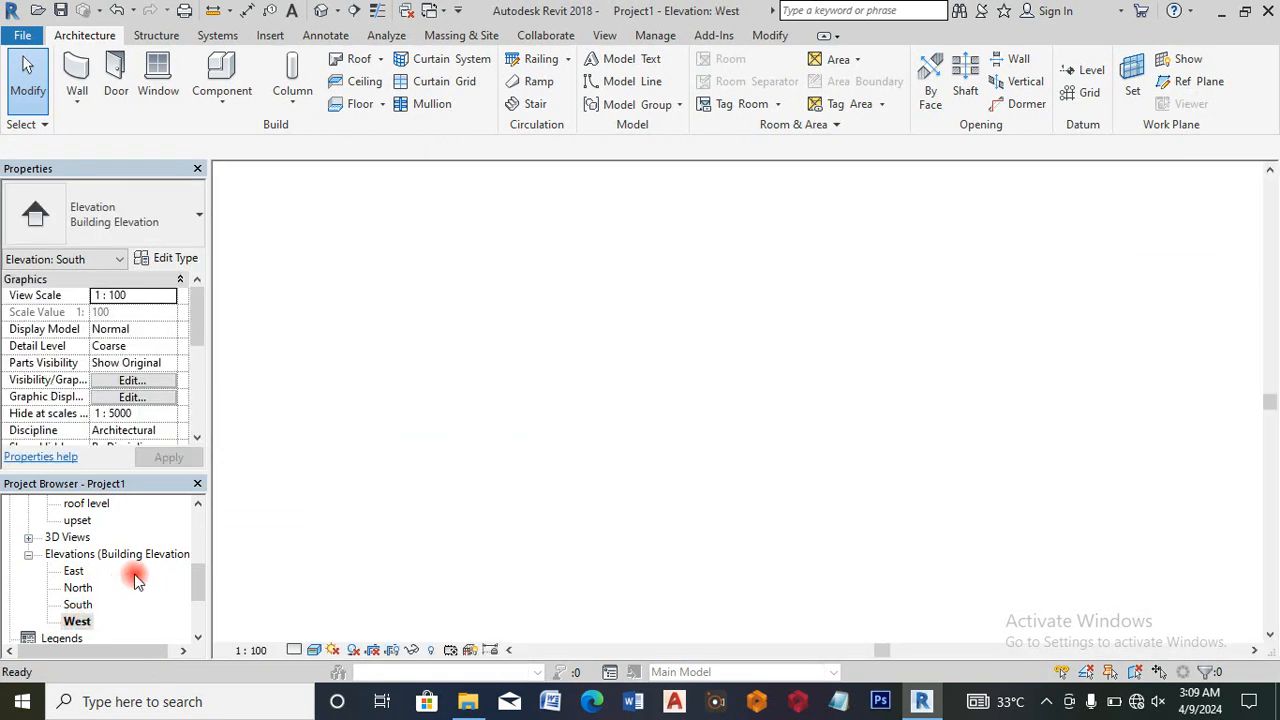
scroll(140, 572, "down", 1)
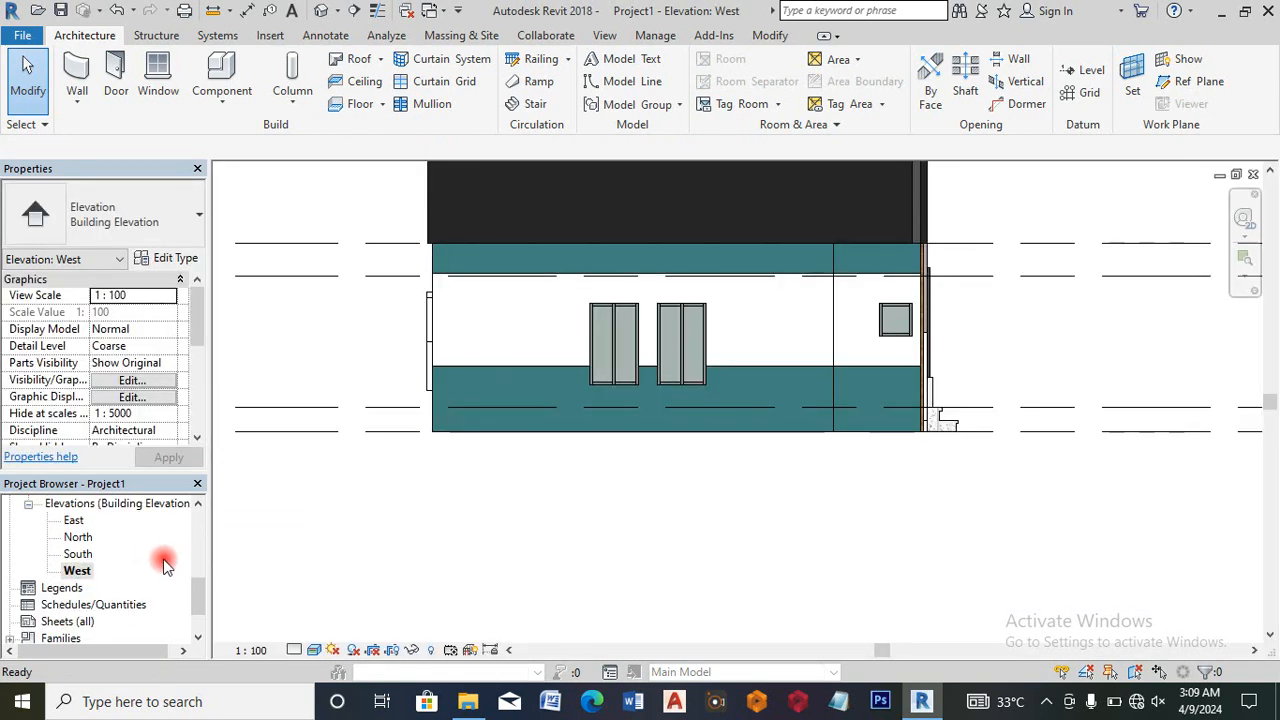
double_click(80, 537)
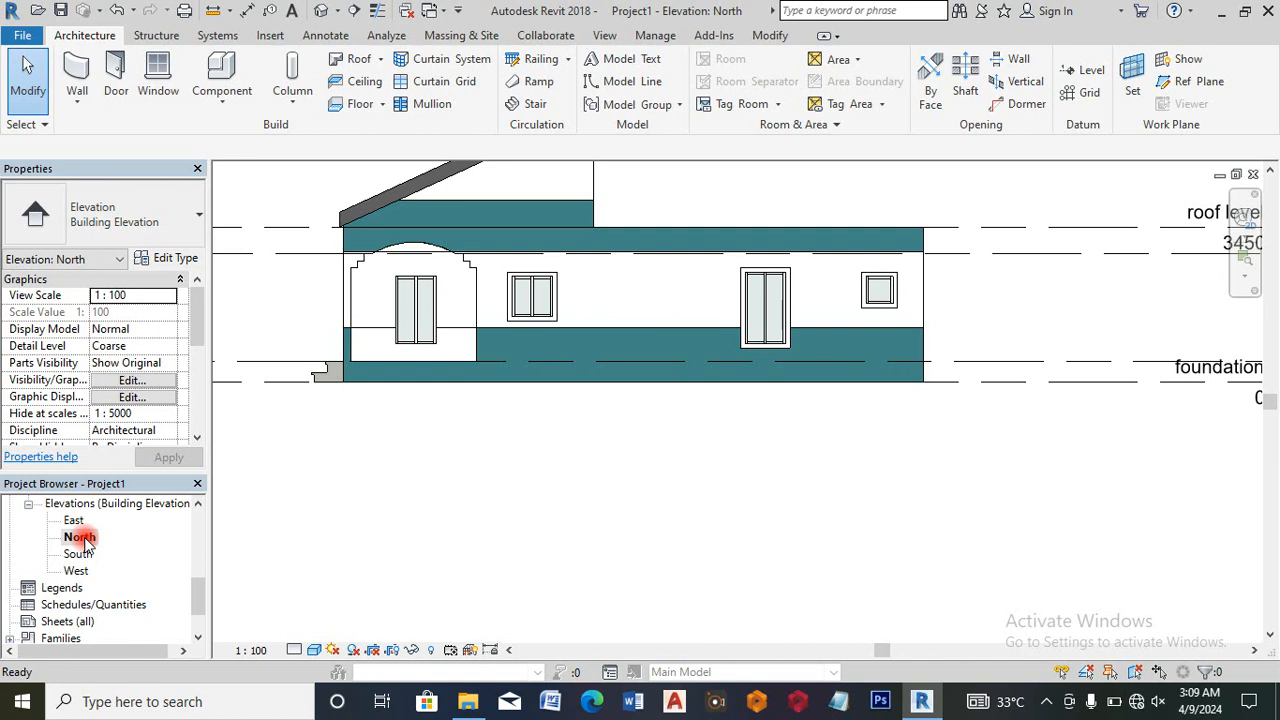
scroll(180, 583, "down", 1)
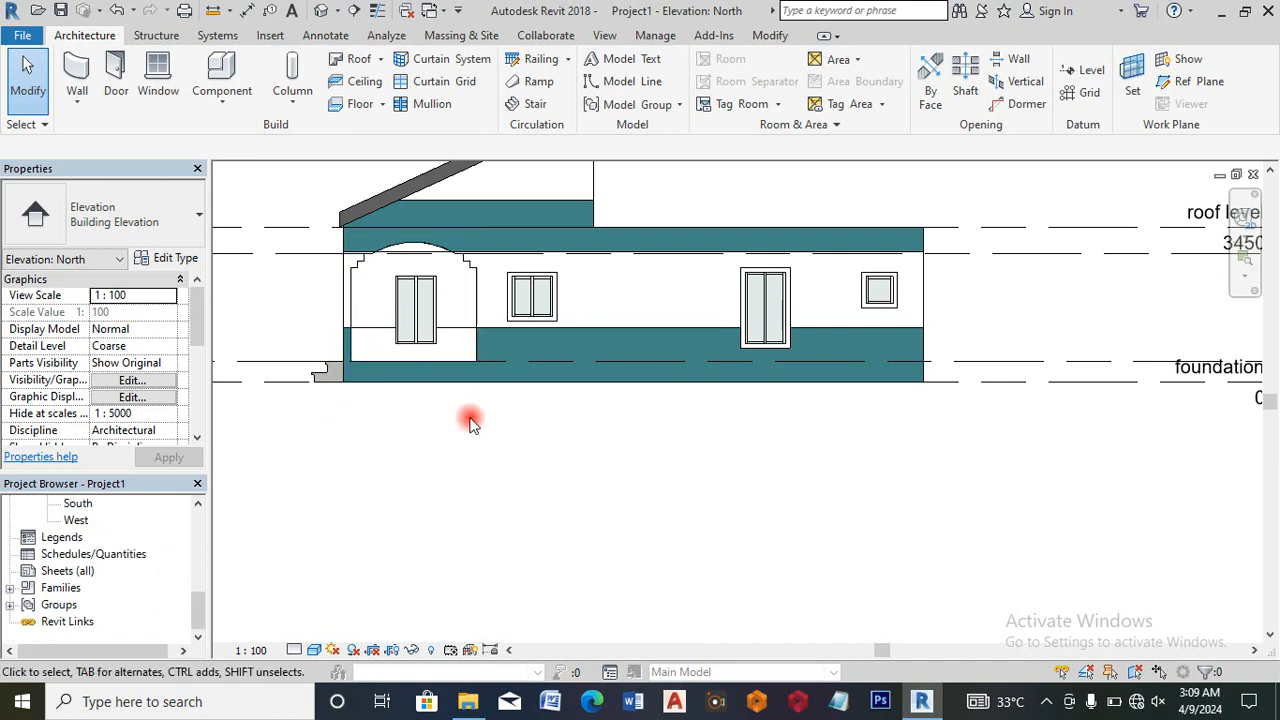
scroll(477, 468, "down", 1)
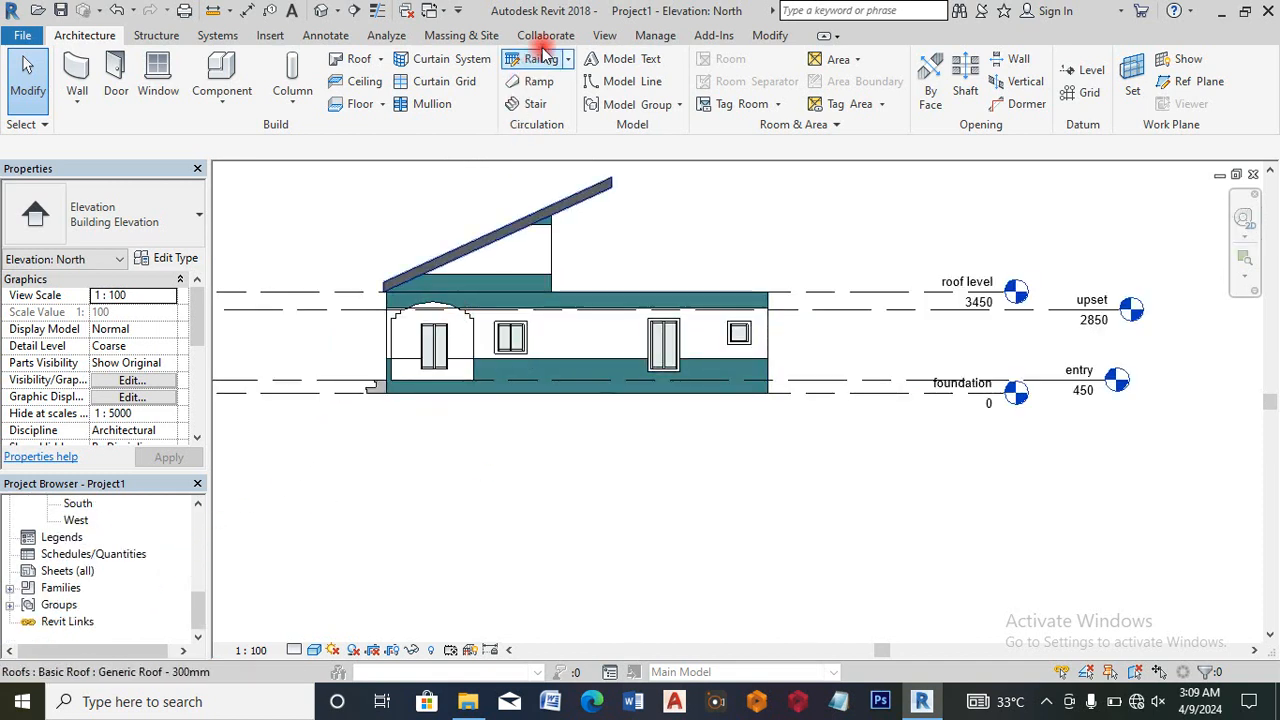
Step: Open the default 3D view and inspect the open side of the roof from the west
left_click(603, 37)
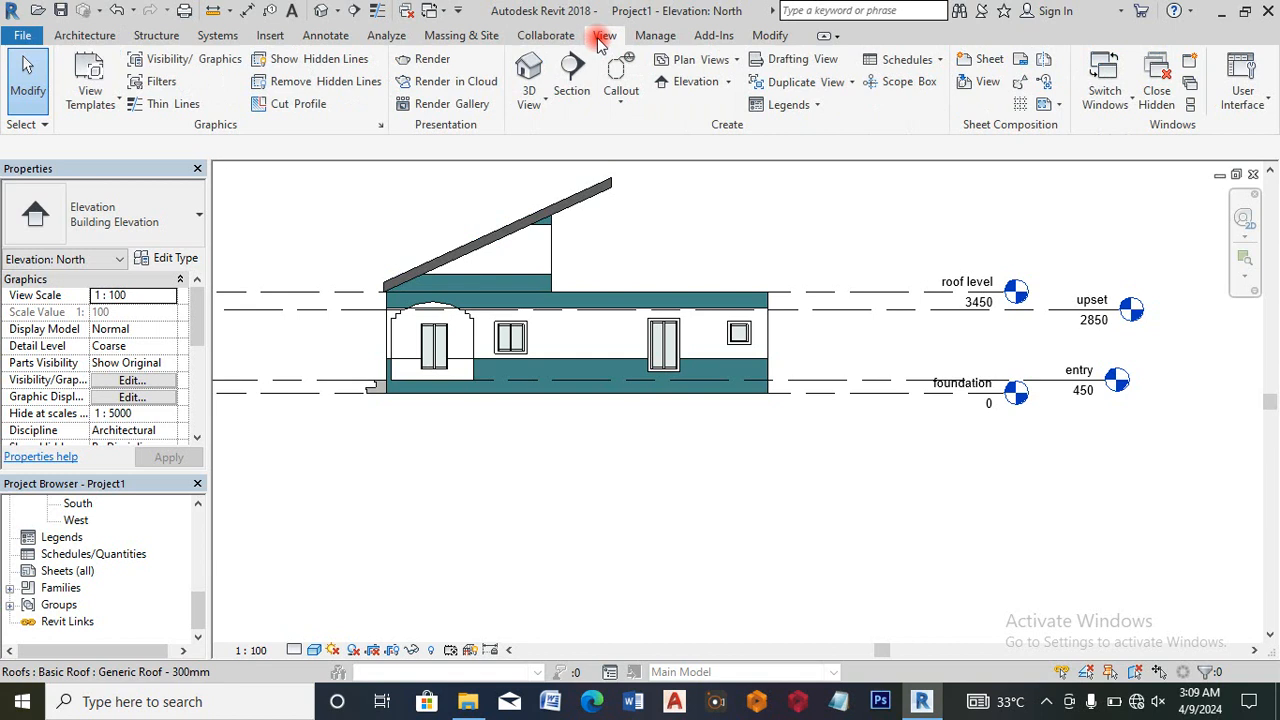
left_click(530, 98)
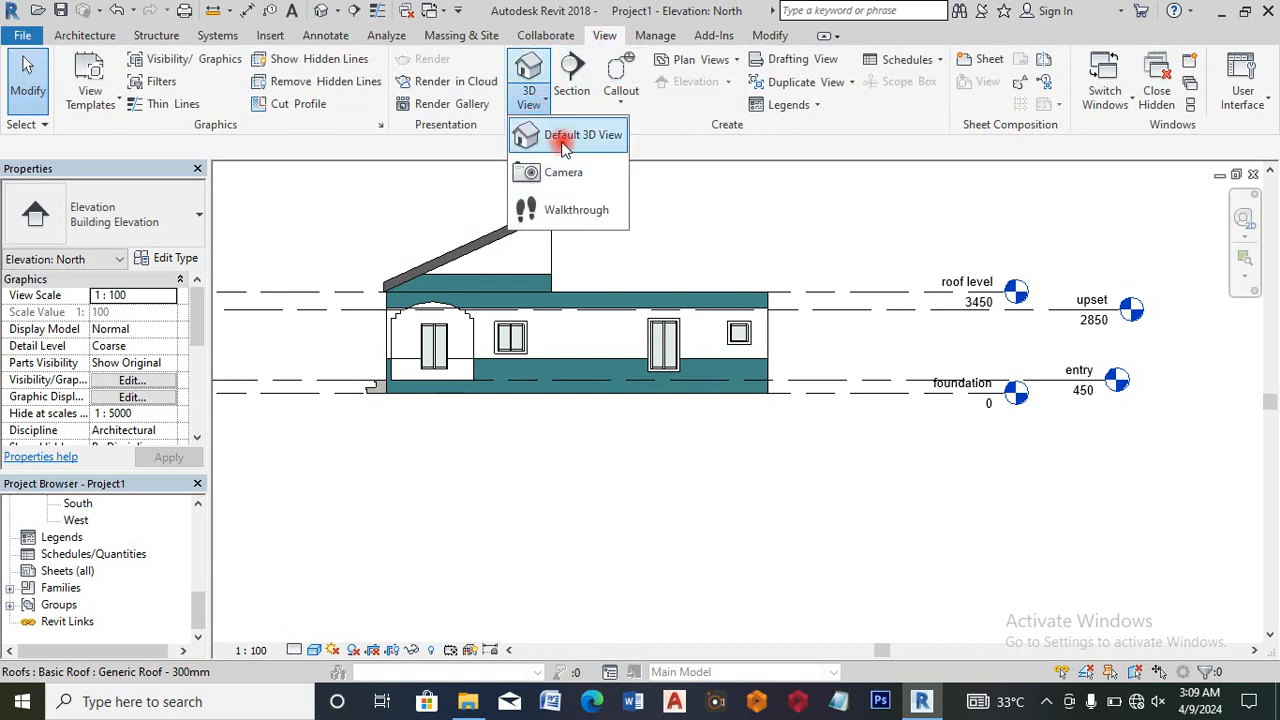
left_click(565, 145)
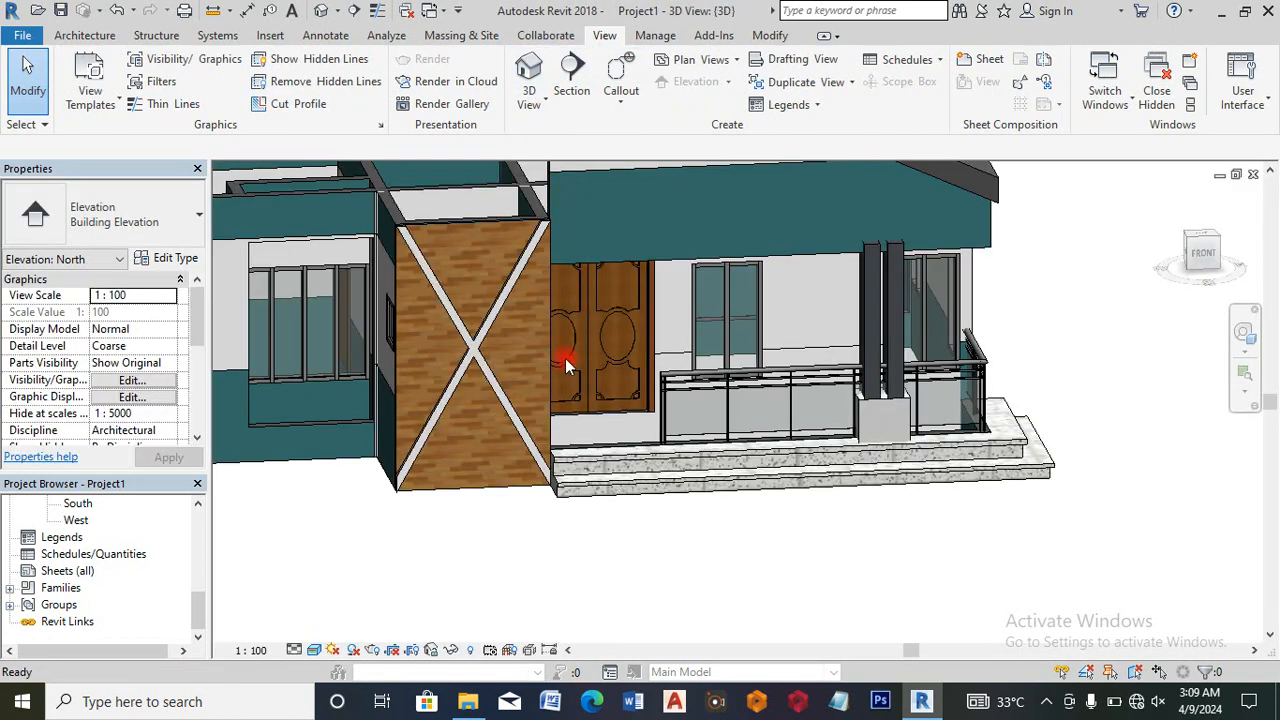
scroll(565, 358, "down", 4)
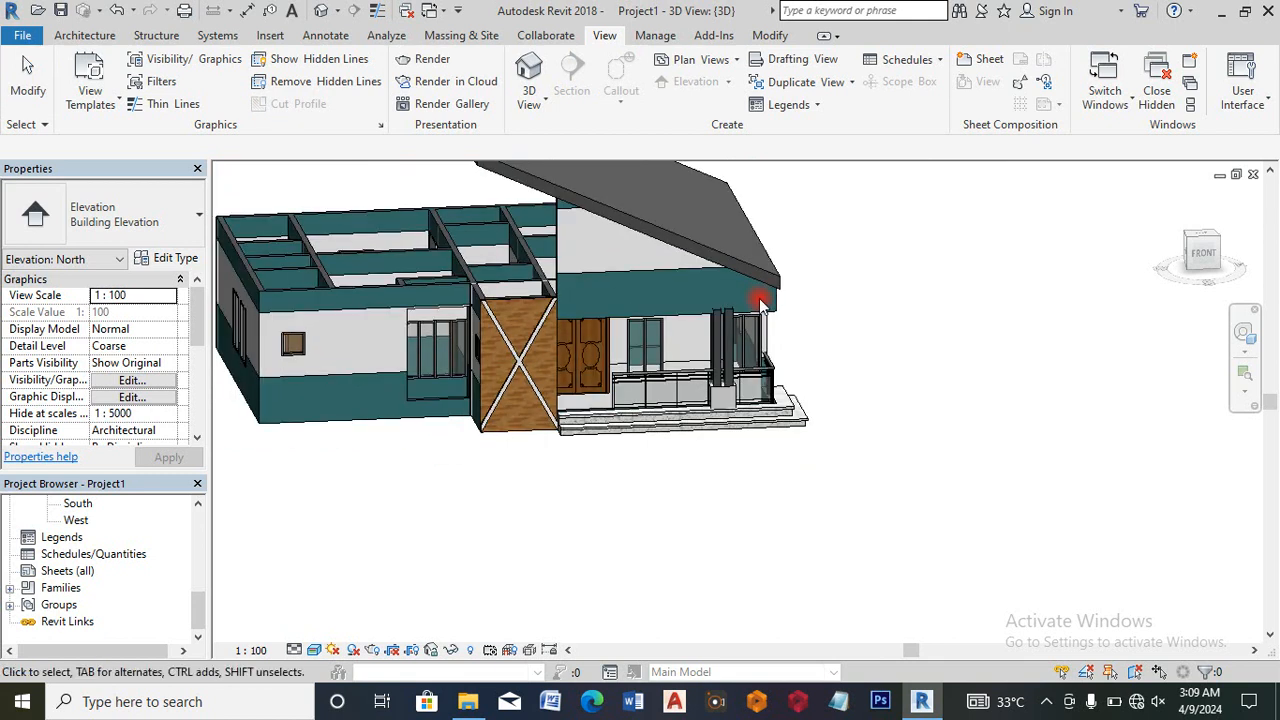
left_click(1241, 335)
left_click_drag(987, 380, 849, 360)
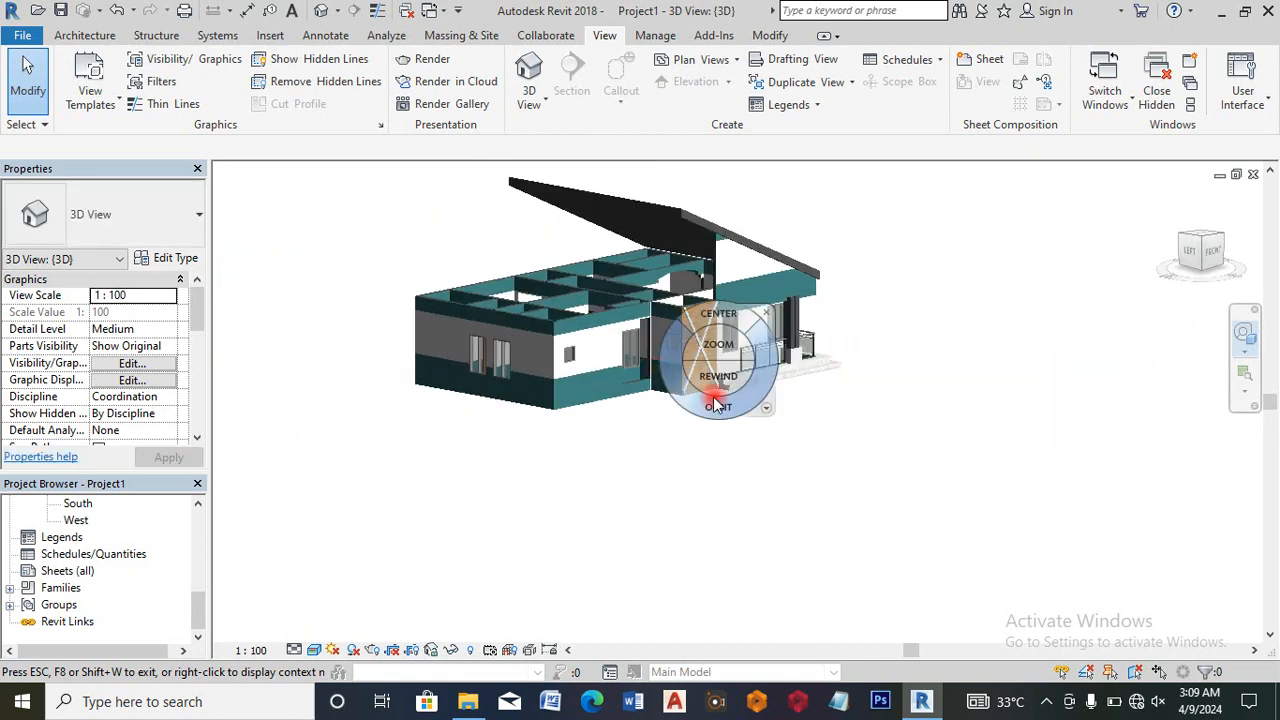
left_click_drag(712, 405, 825, 405)
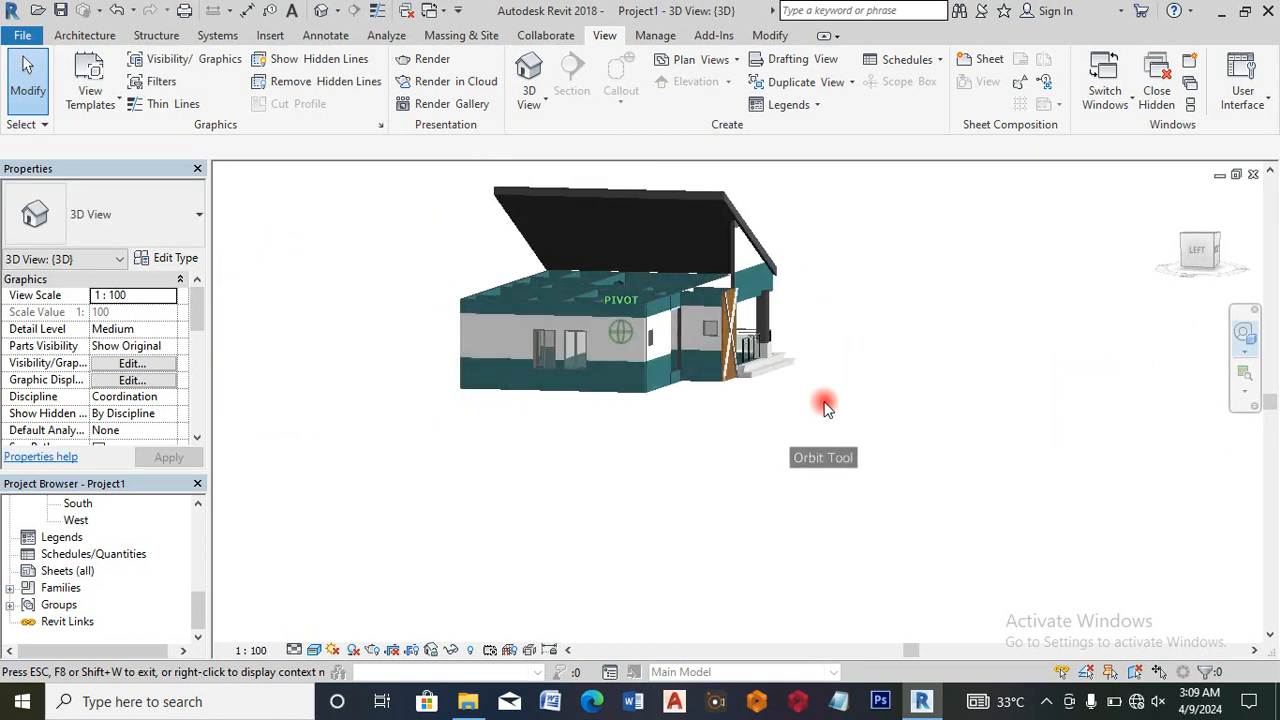
scroll(622, 261, "up", 4)
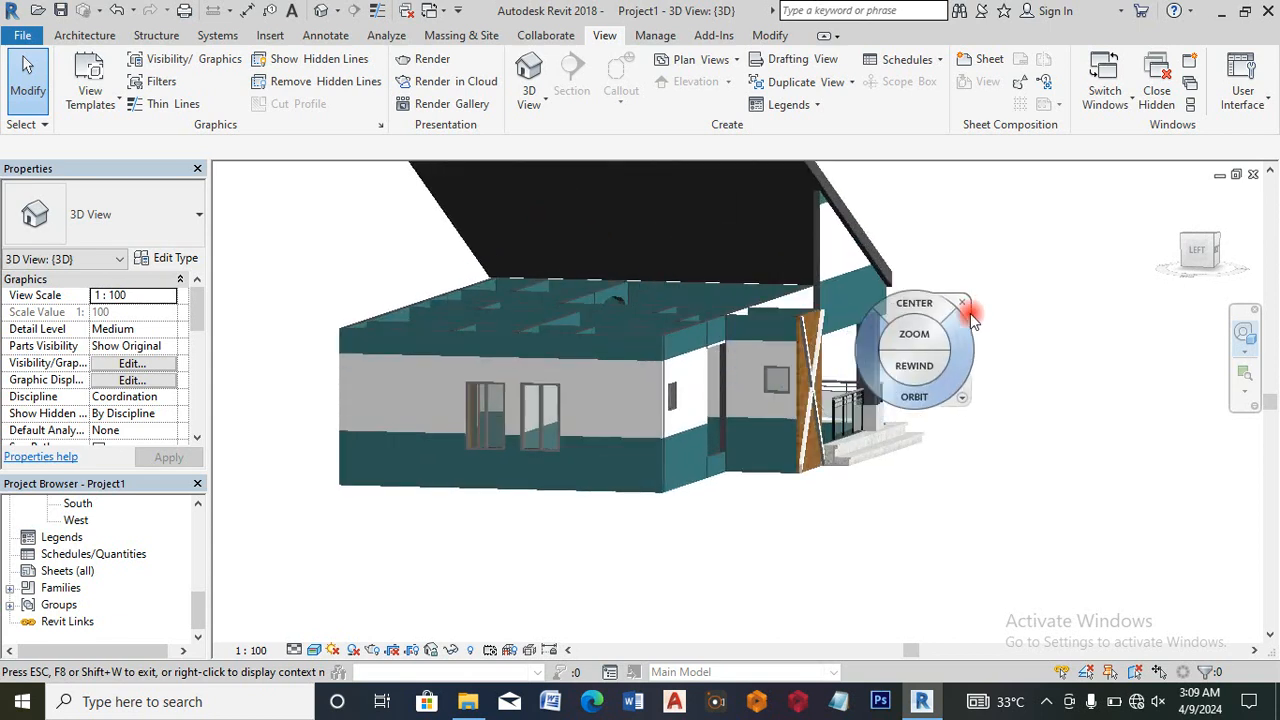
left_click(966, 300)
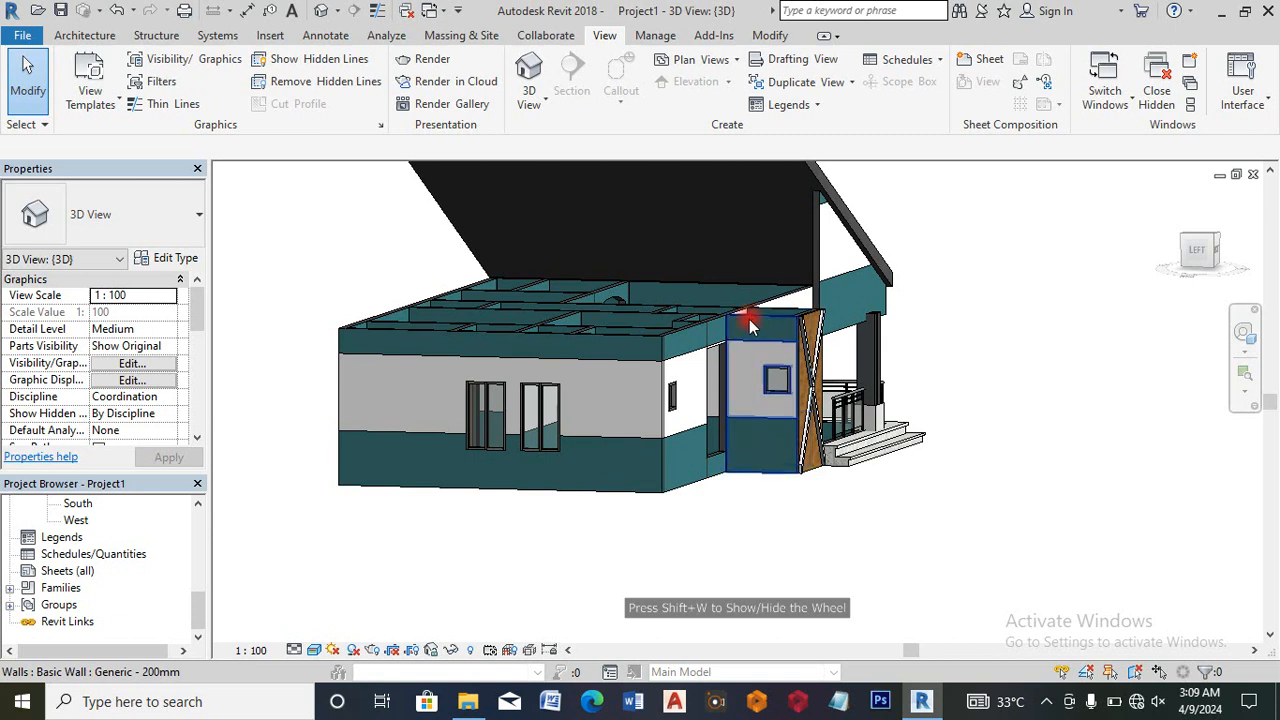
Step: Attach the top of the west wall with the small window, beside the wood-clad wall, to the roof
left_click(752, 322)
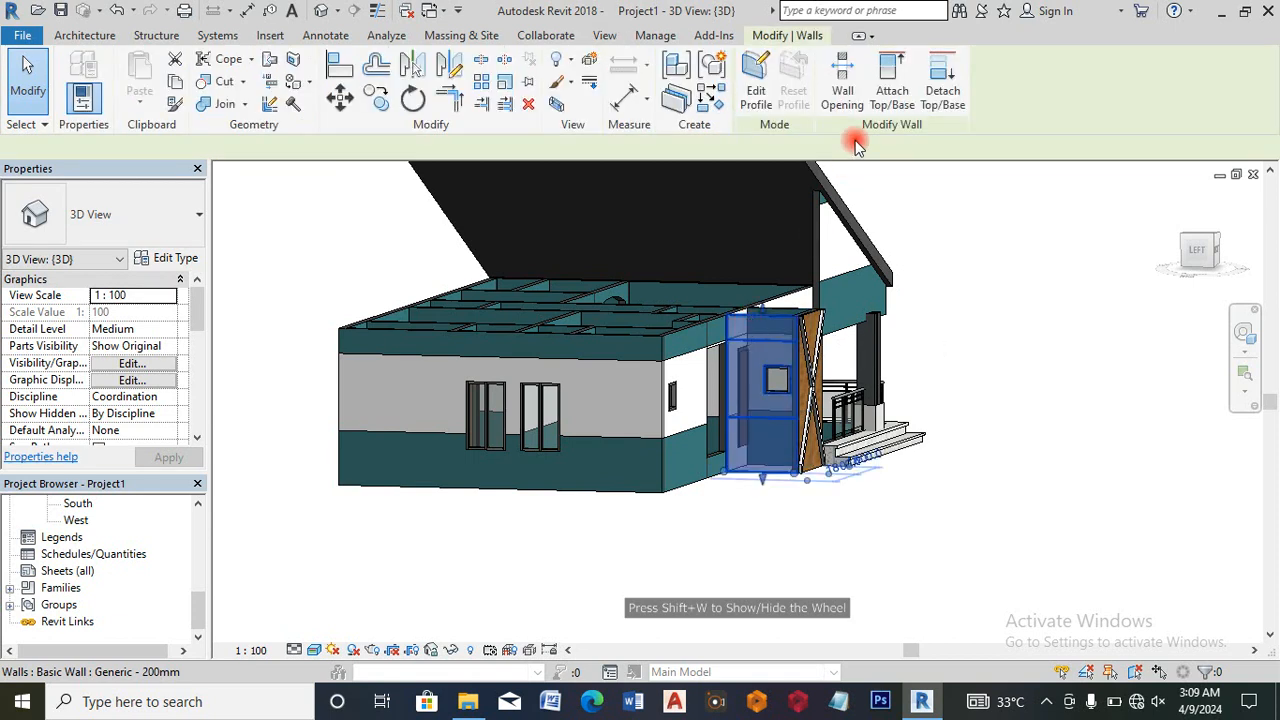
left_click(888, 96)
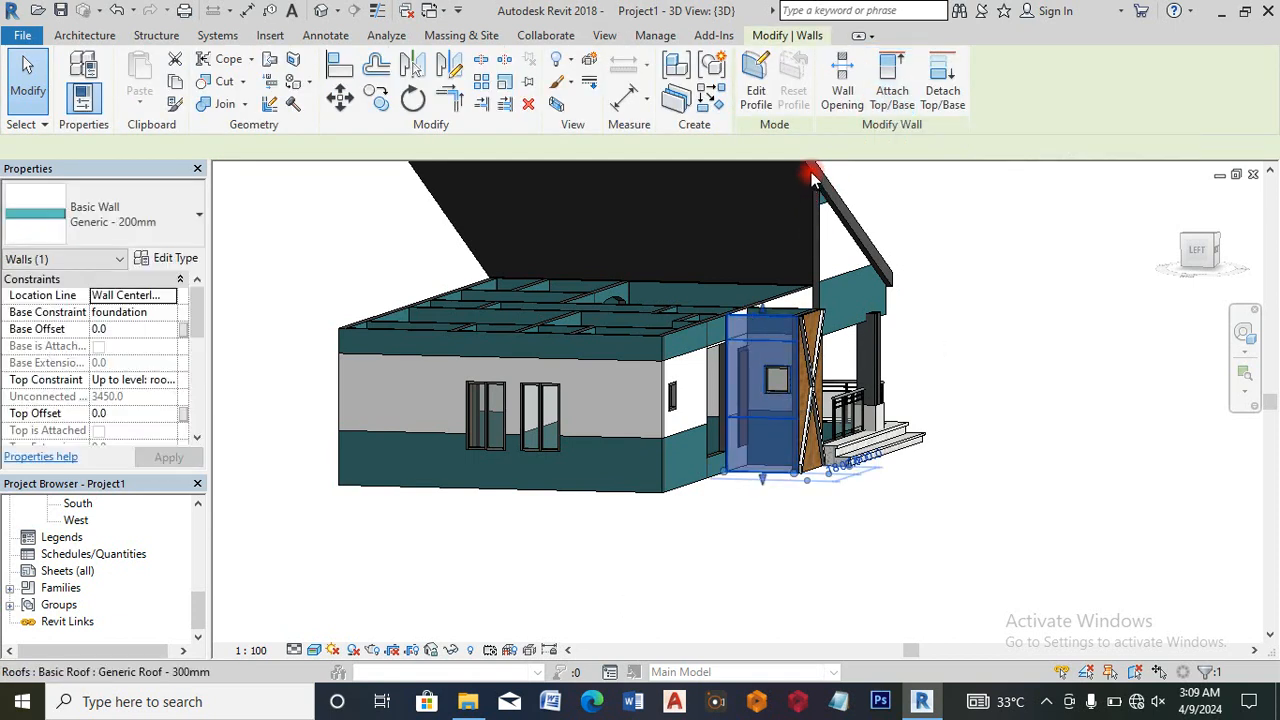
left_click(812, 176)
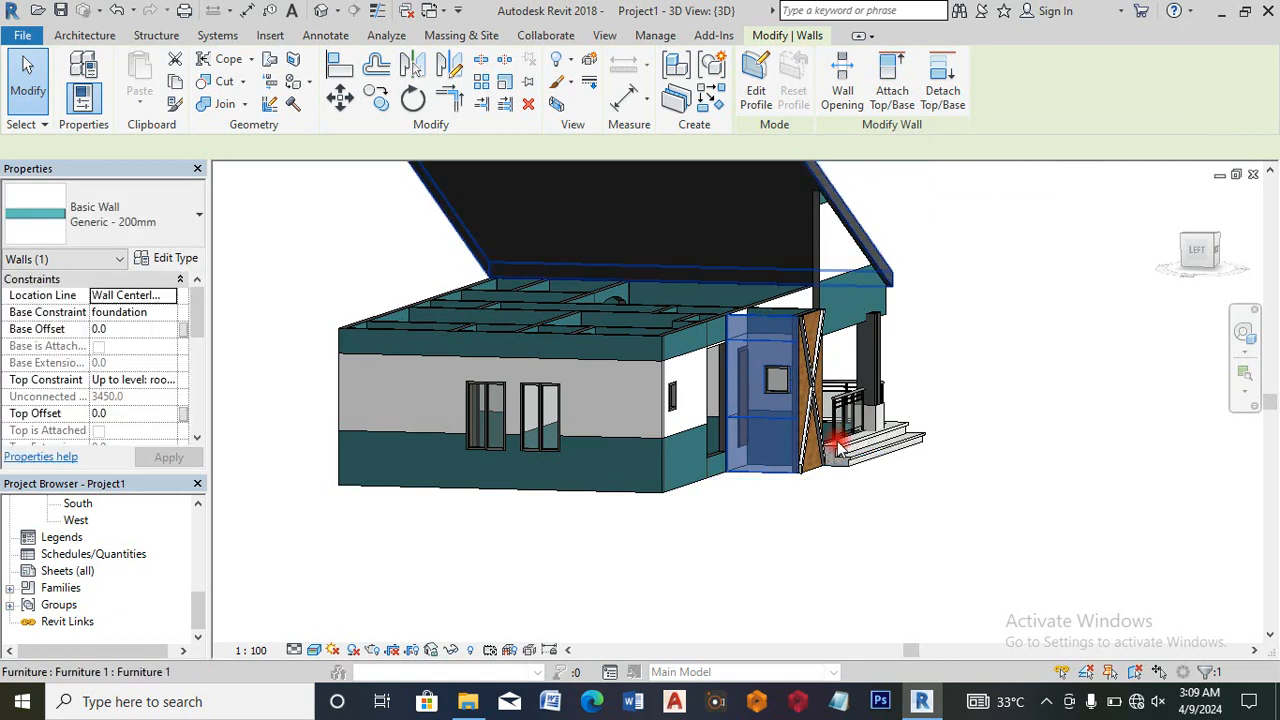
scroll(850, 465, "down", 2)
left_click(904, 272)
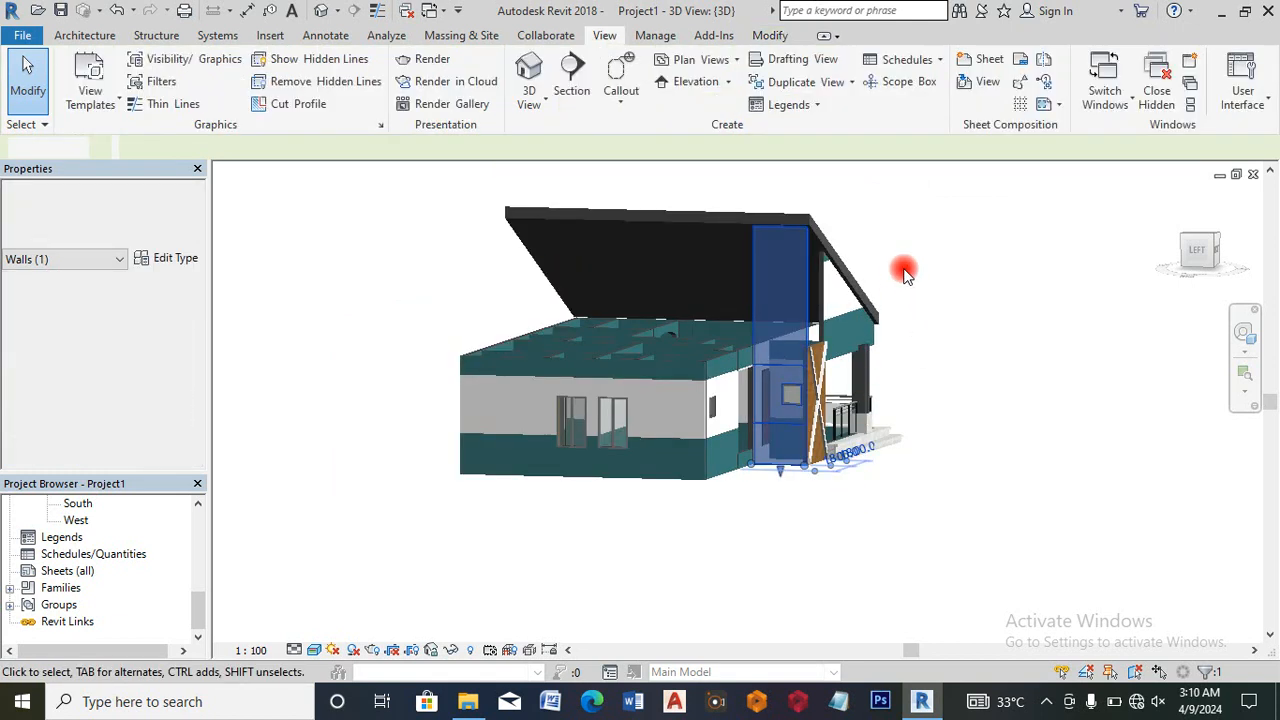
scroll(904, 272, "up", 3)
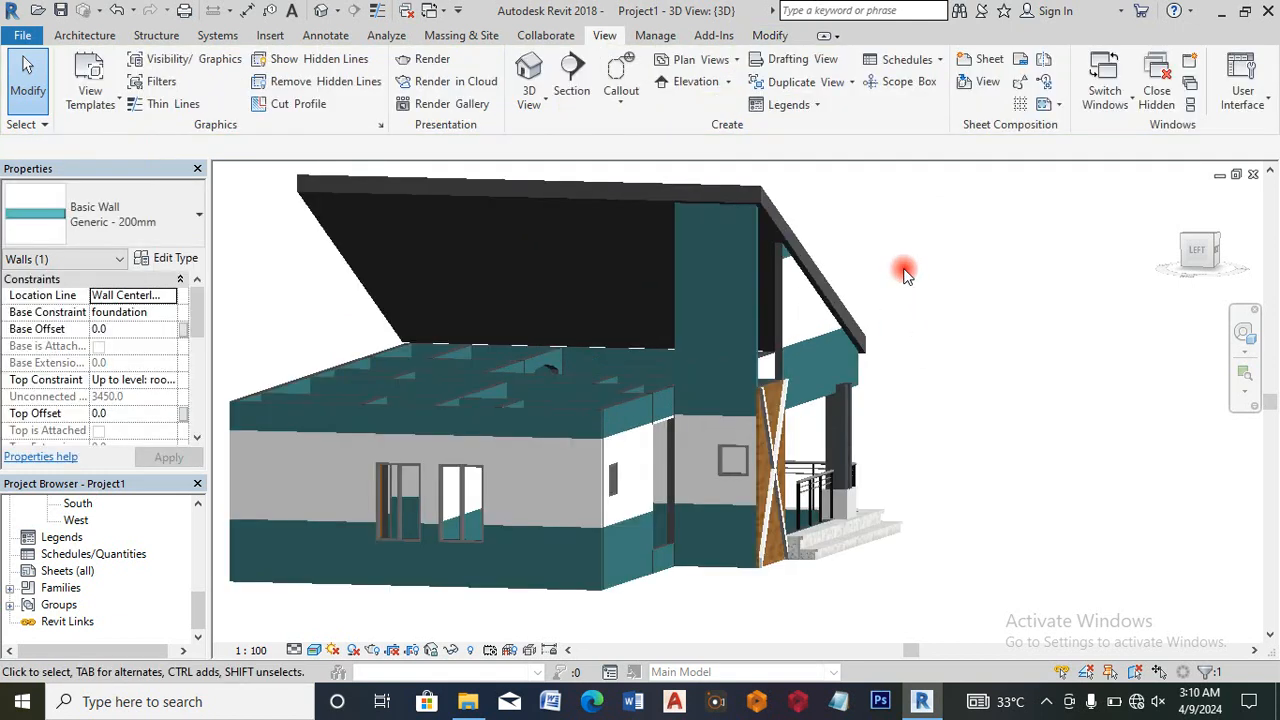
Step: Attach the top of the front wall behind the wood cladding to the roof
left_click(773, 388)
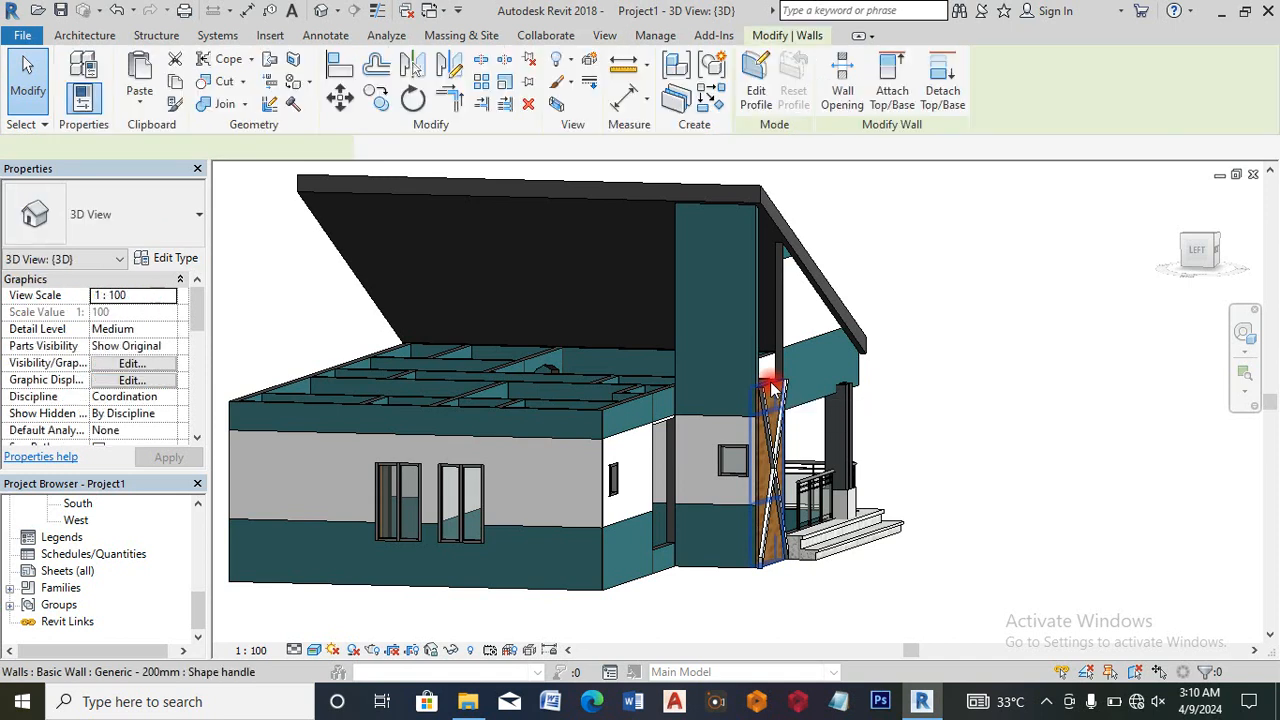
left_click(889, 80)
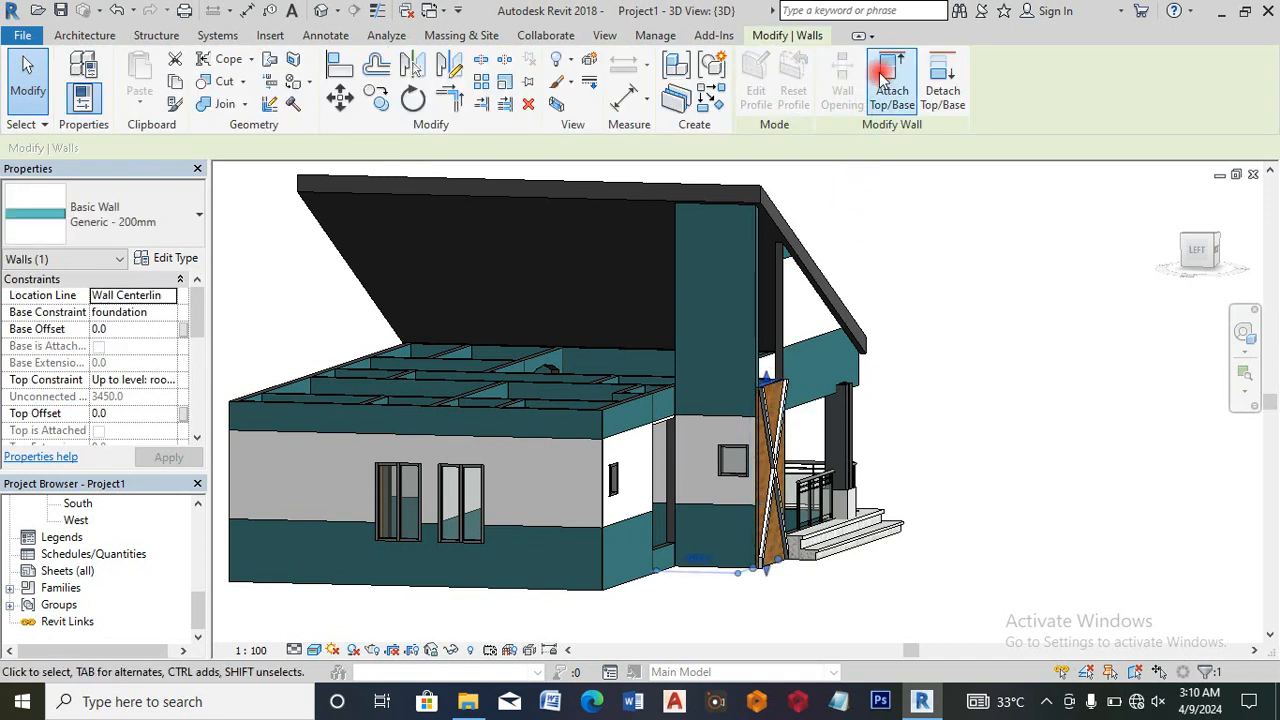
left_click(778, 229)
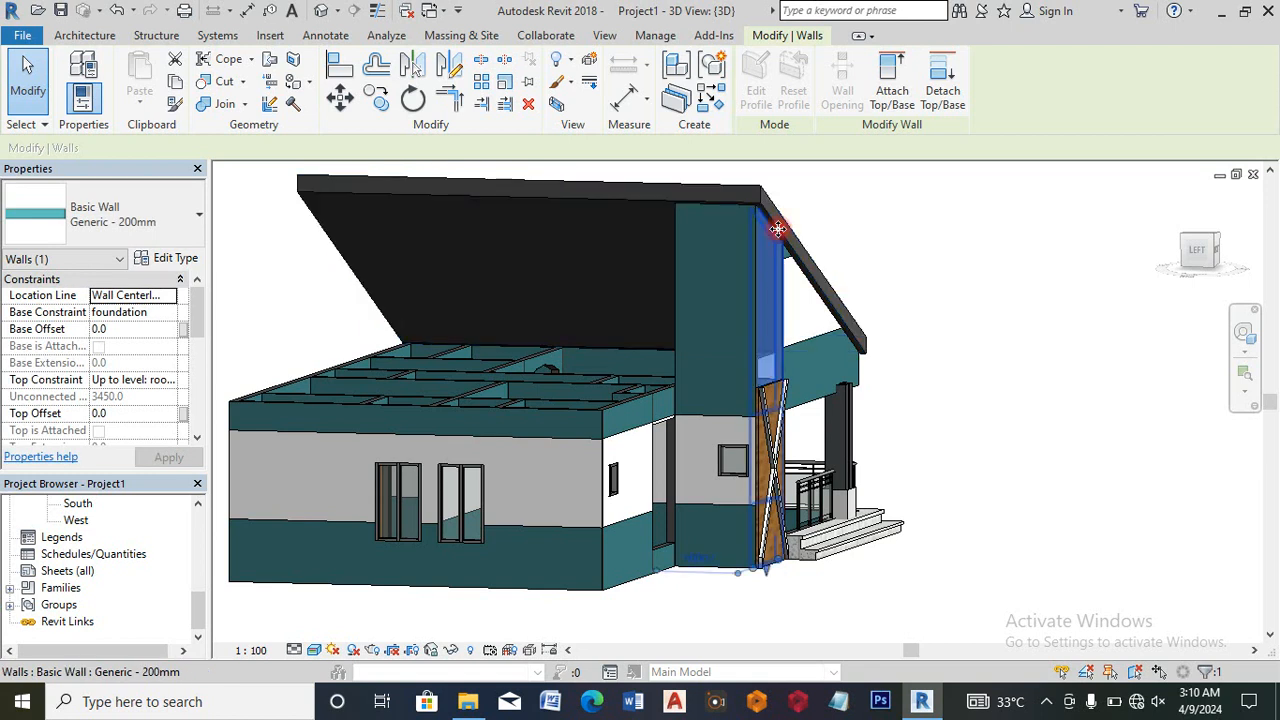
left_click(963, 285)
scroll(950, 292, "down", 2)
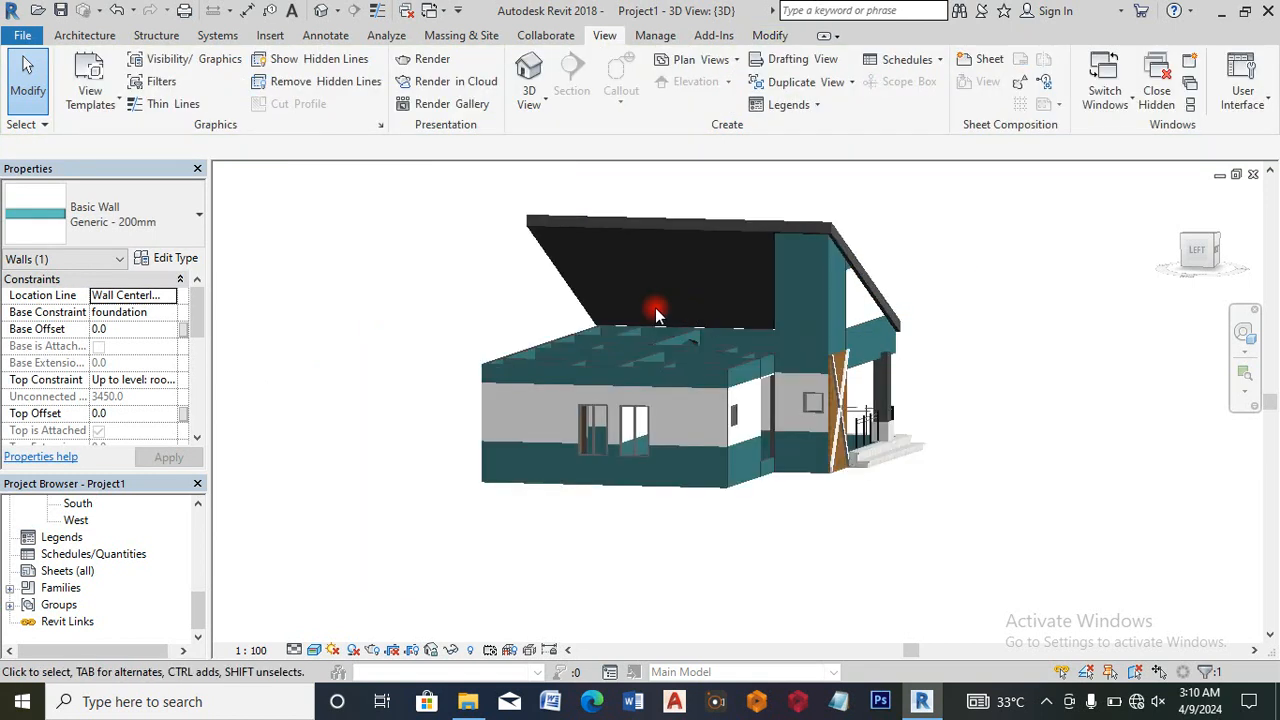
Step: Attach the top of the long interior wall below the roof's high west edge to the roof
scroll(663, 332, "up", 3)
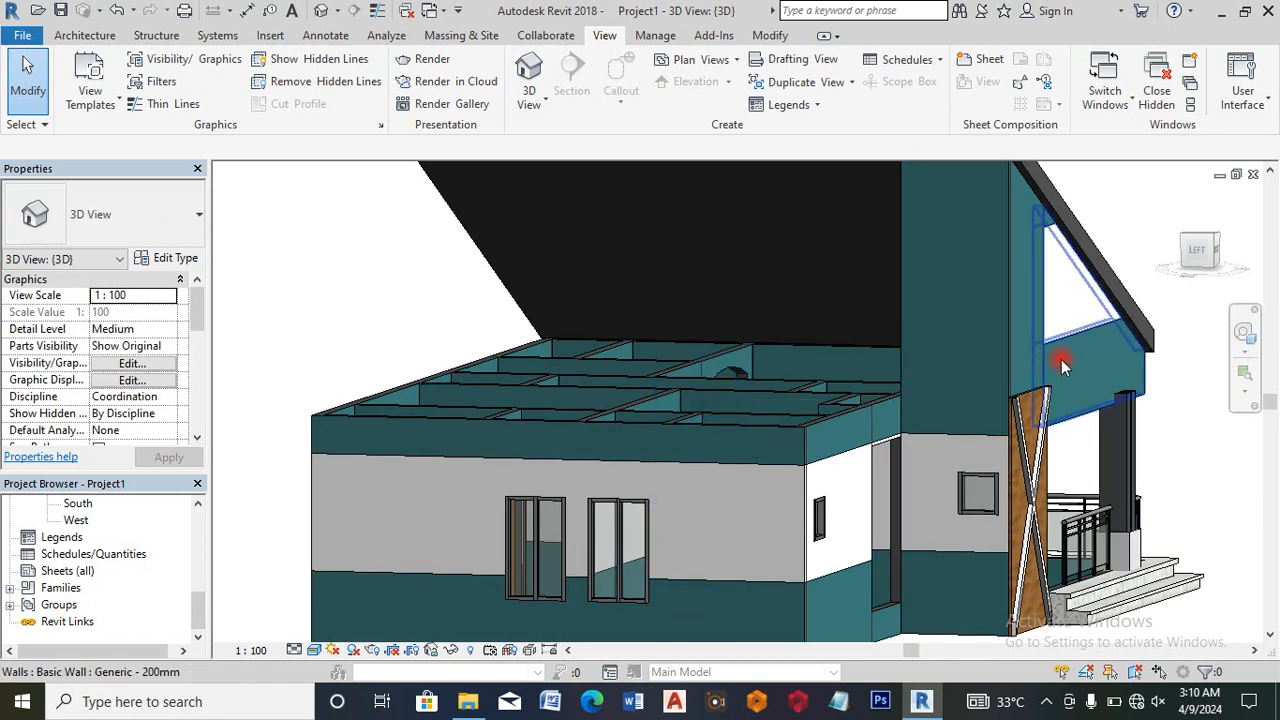
left_click(1243, 332)
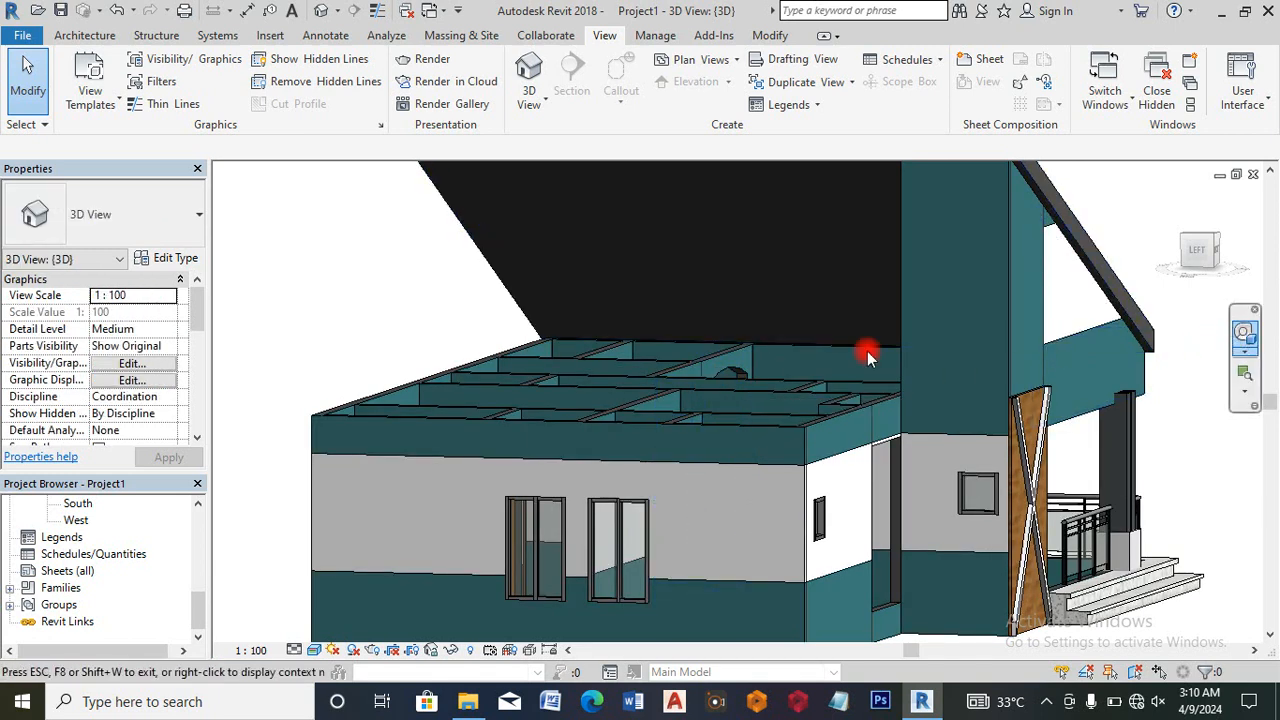
left_click_drag(836, 398, 1107, 340)
left_click(1099, 332)
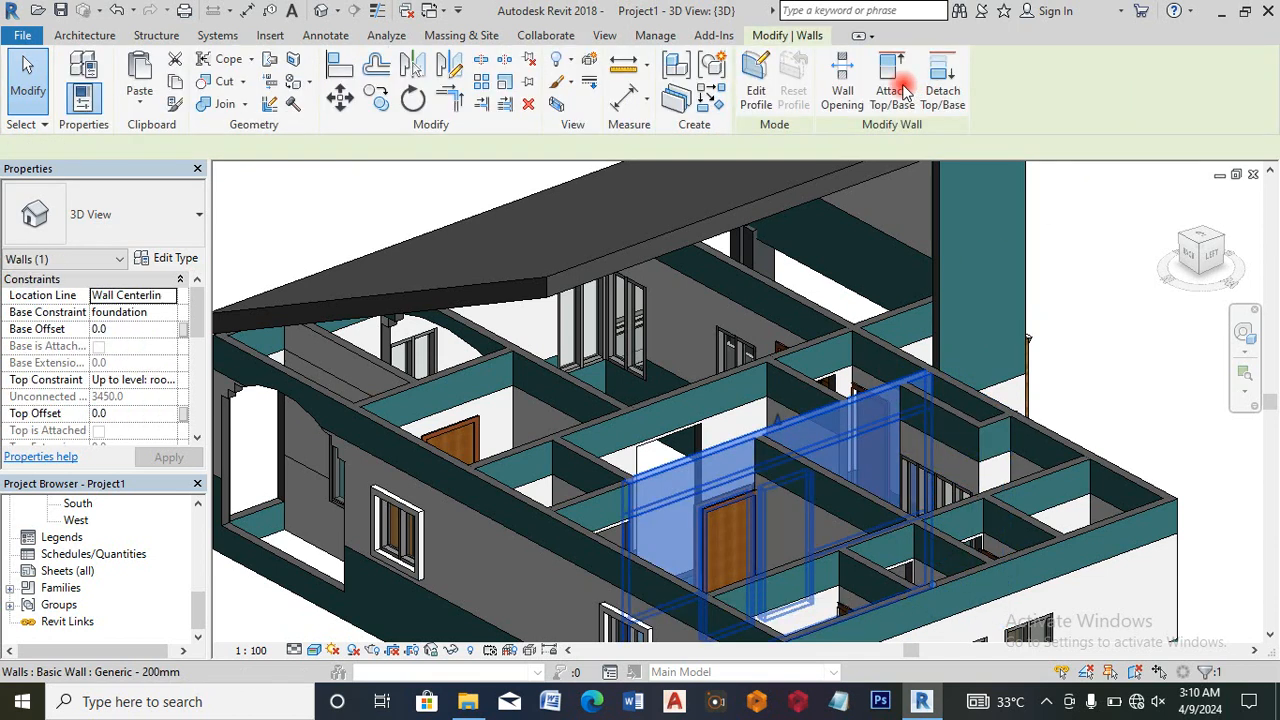
left_click(892, 92)
left_click(794, 212)
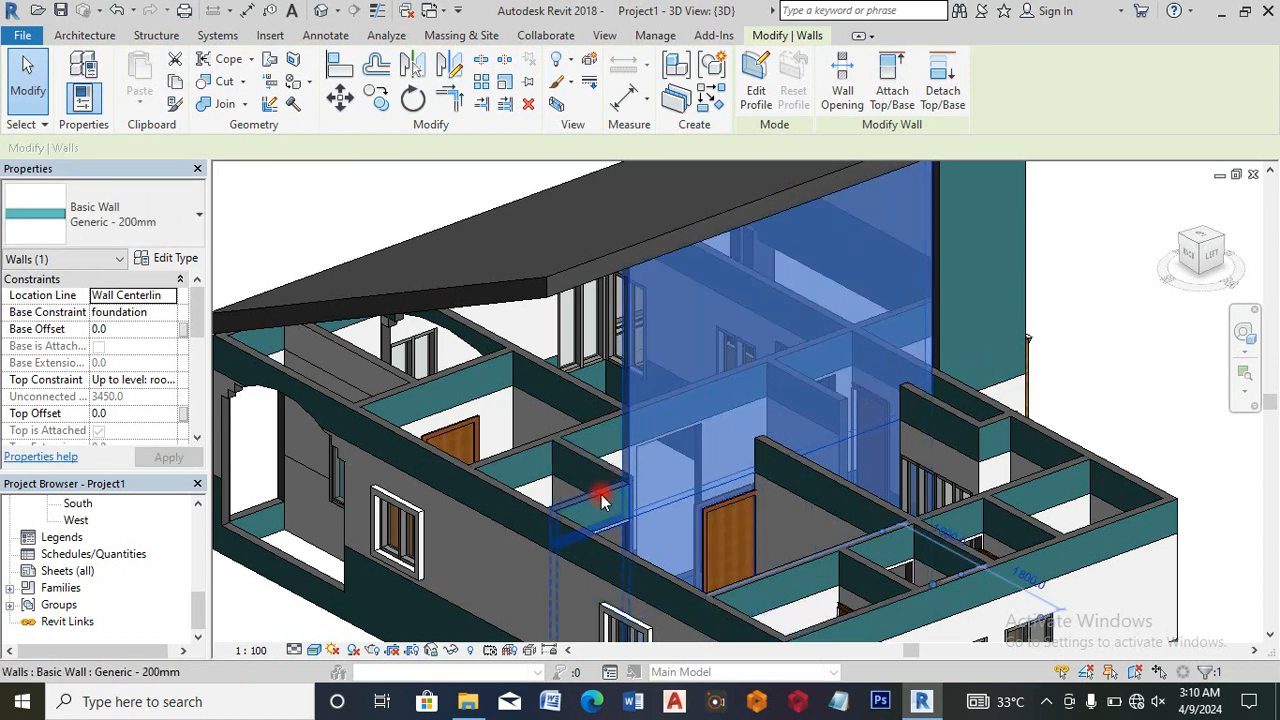
Step: Attach the top of the short wall segment at the north end of the long, high west wall to the roof
left_click(893, 80)
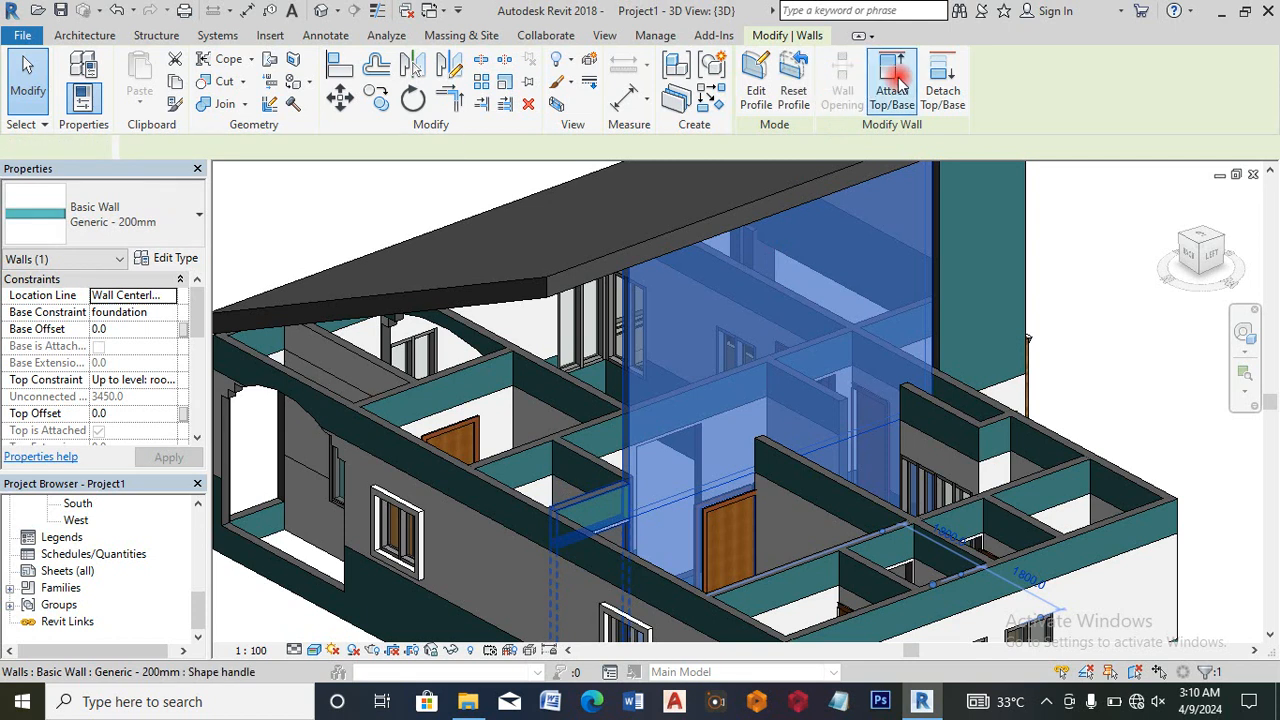
left_click(677, 246)
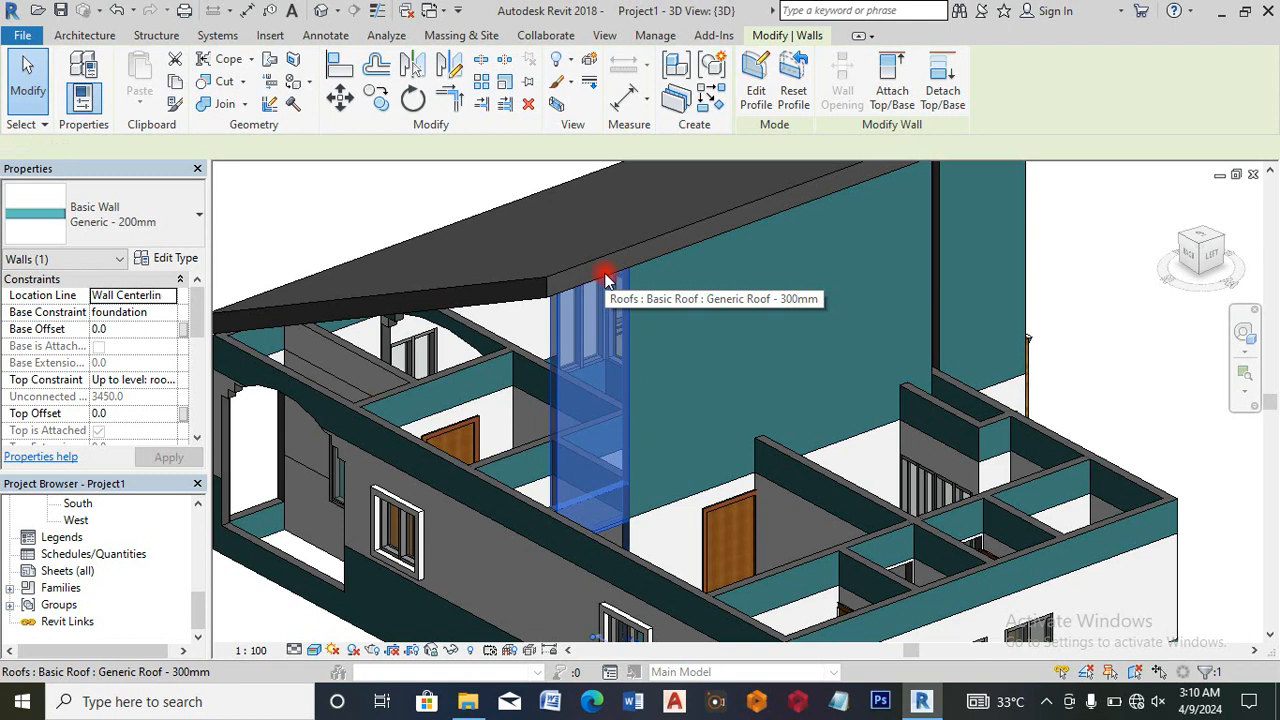
left_click(1083, 230)
Step: Attach the top of the long rear wall with the windows to the sloped roof
scroll(1086, 229, "down", 5)
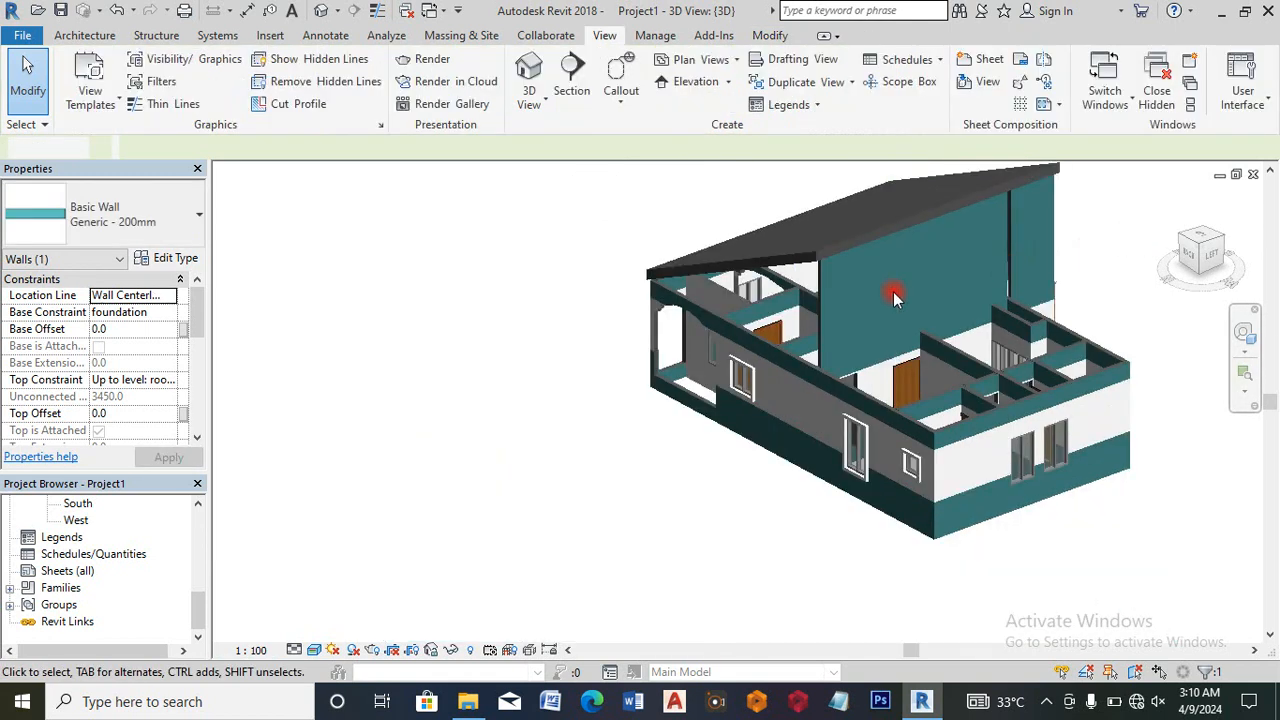
left_click(762, 345)
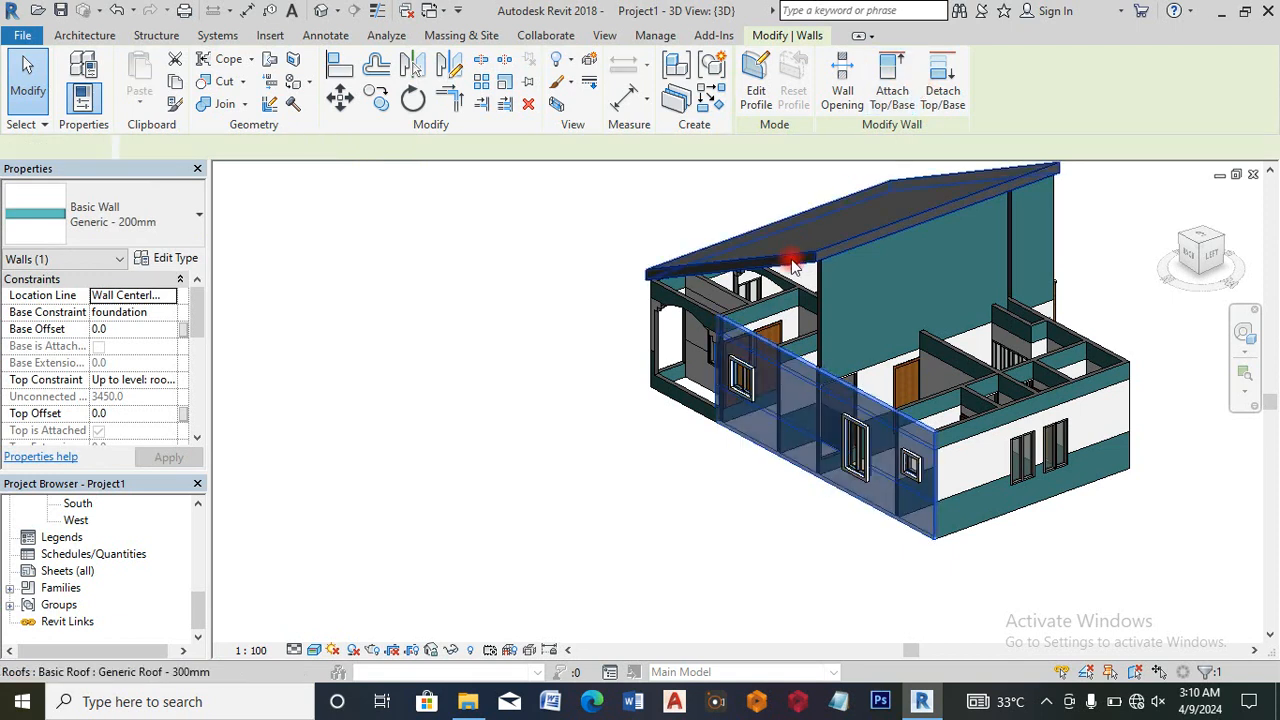
left_click(790, 265)
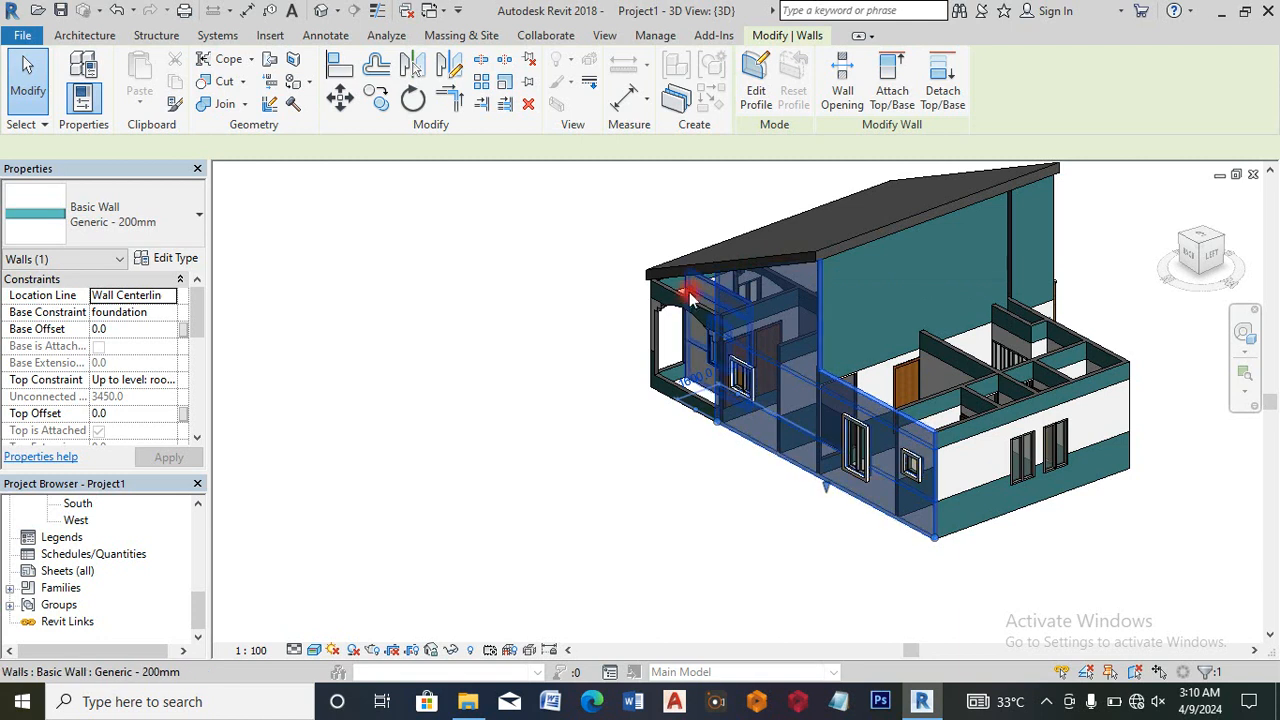
Step: Attach the top of the arched wall at the east end of the rear side to the sloped roof
scroll(683, 300, "up", 2)
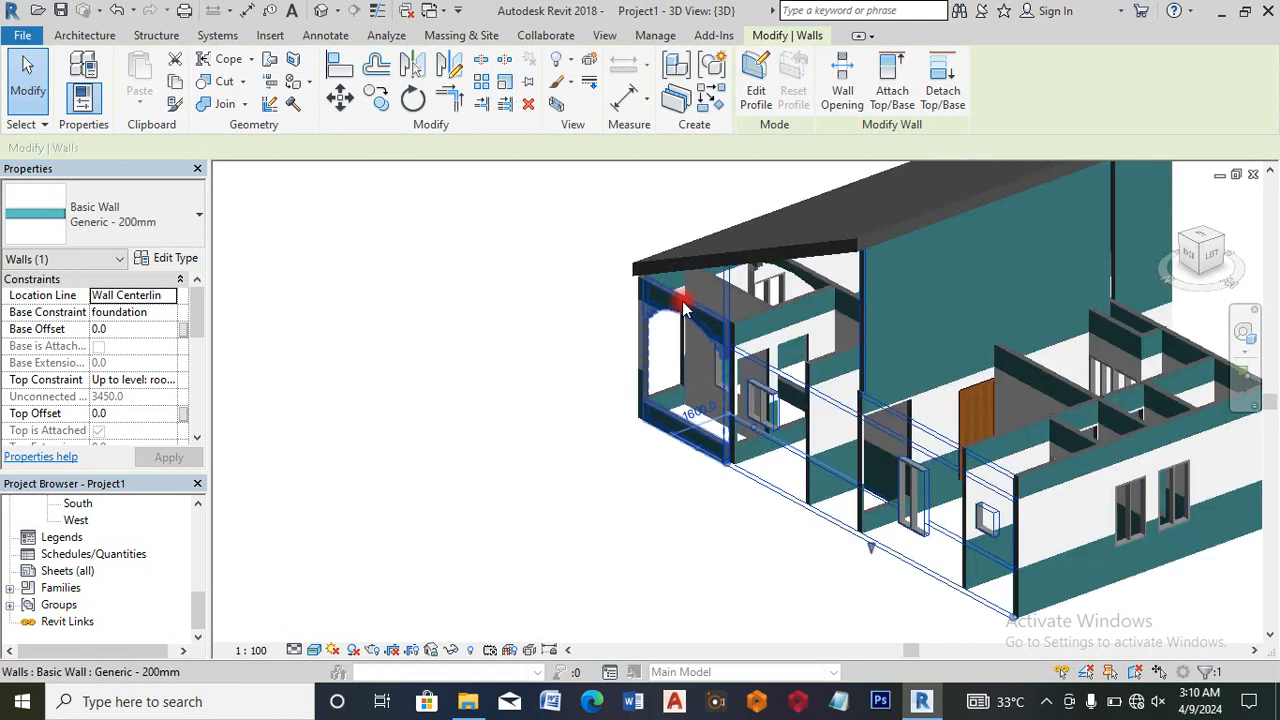
left_click(886, 78)
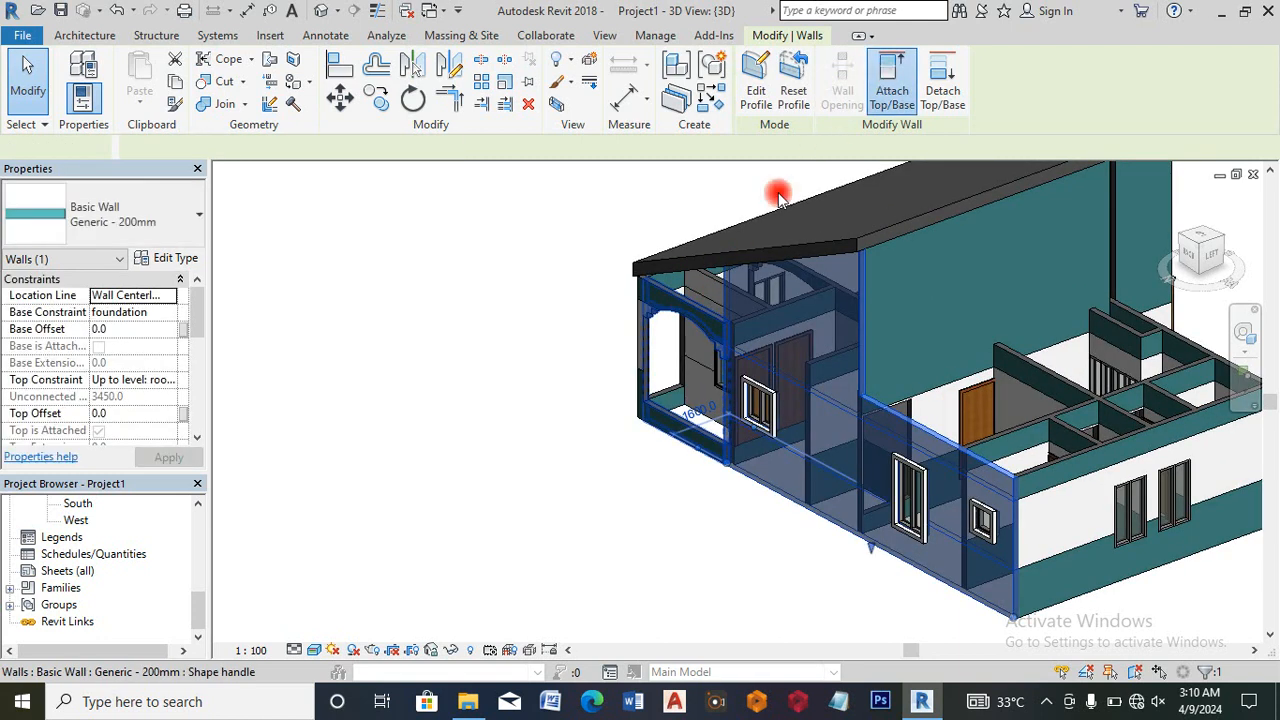
left_click(686, 268)
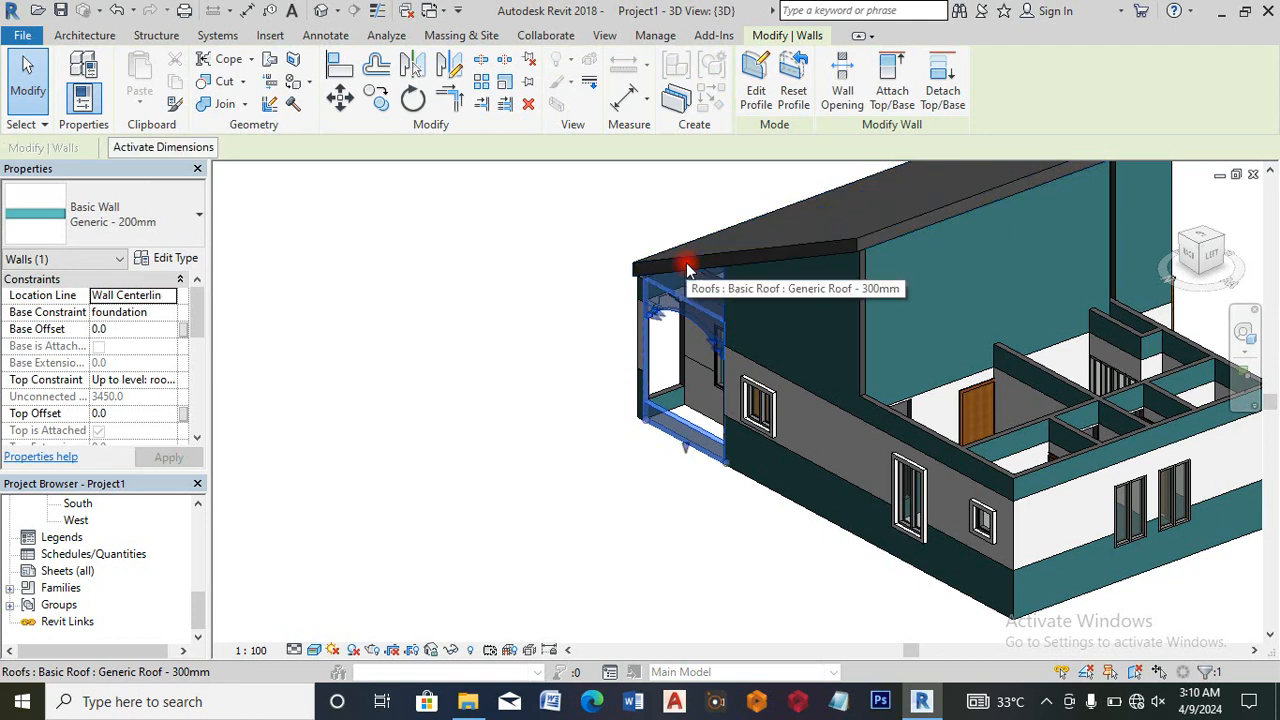
left_click(557, 297)
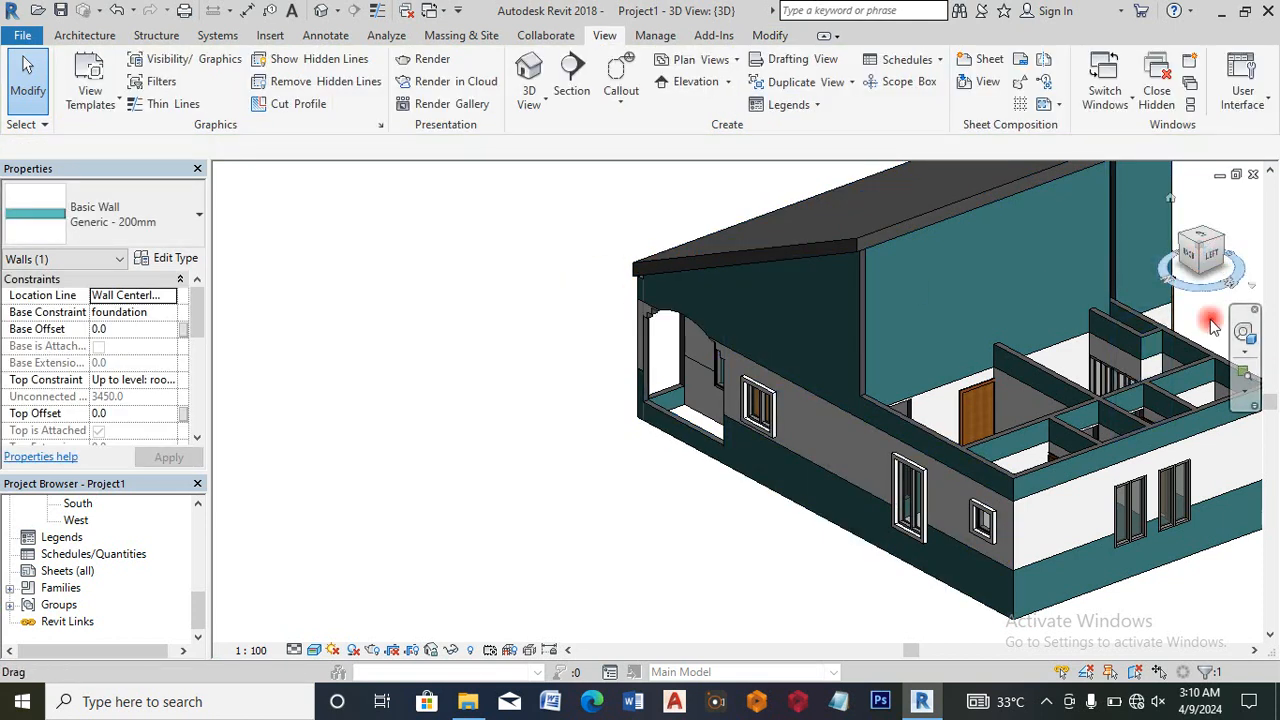
Step: Attach the top of the front wall behind the porch, at the gap between the two tall west walls, to the sloped roof
left_click(1244, 332)
left_click_drag(795, 393, 923, 302)
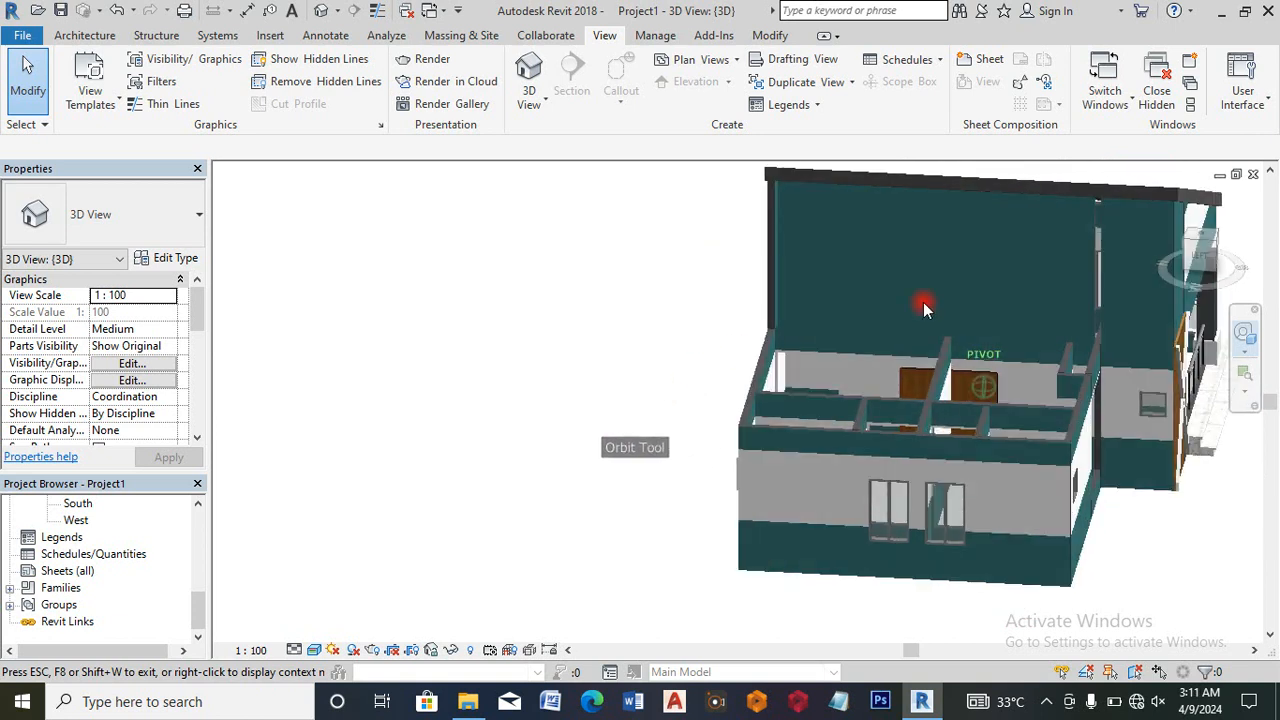
scroll(1148, 299, "up", 2)
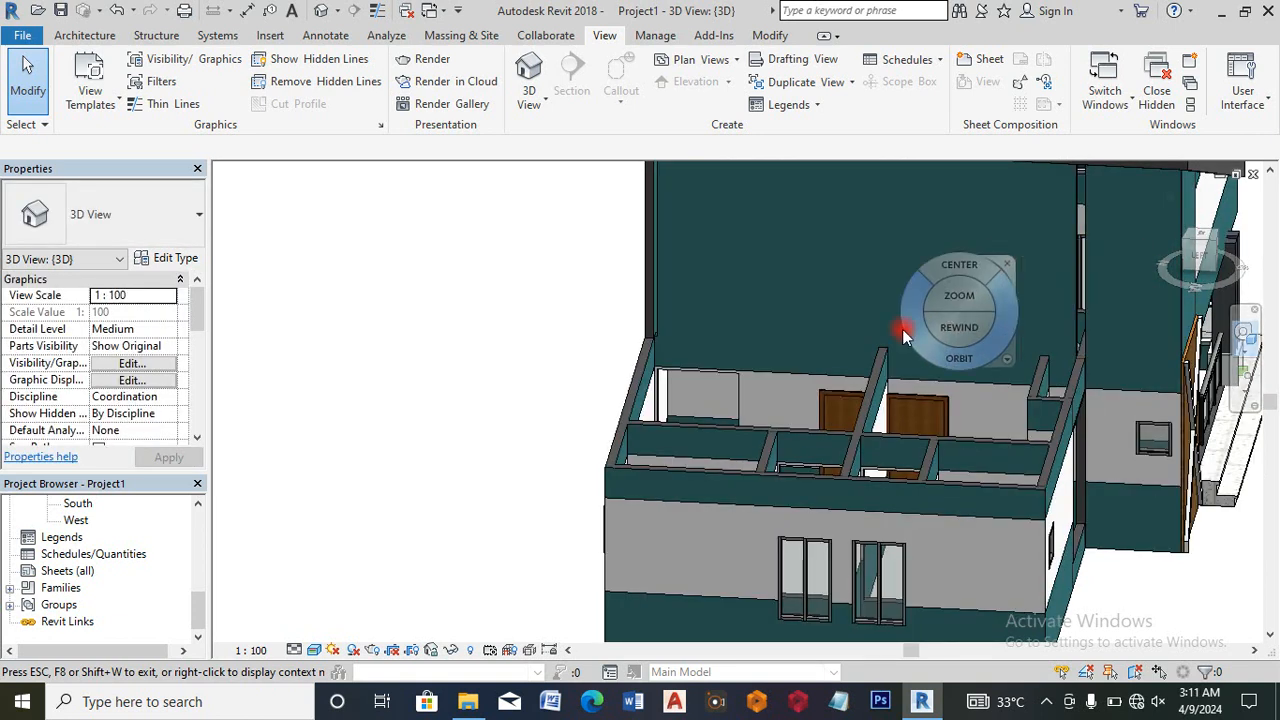
scroll(902, 329, "down", 4)
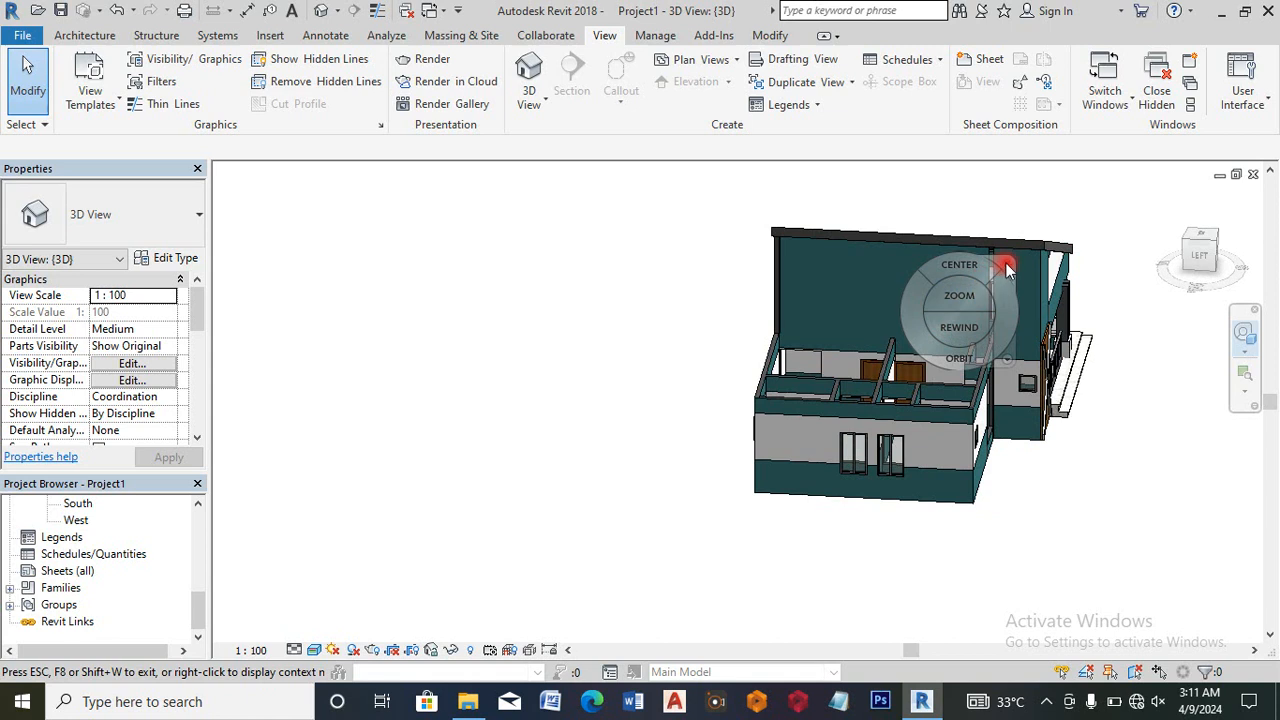
left_click(1006, 264)
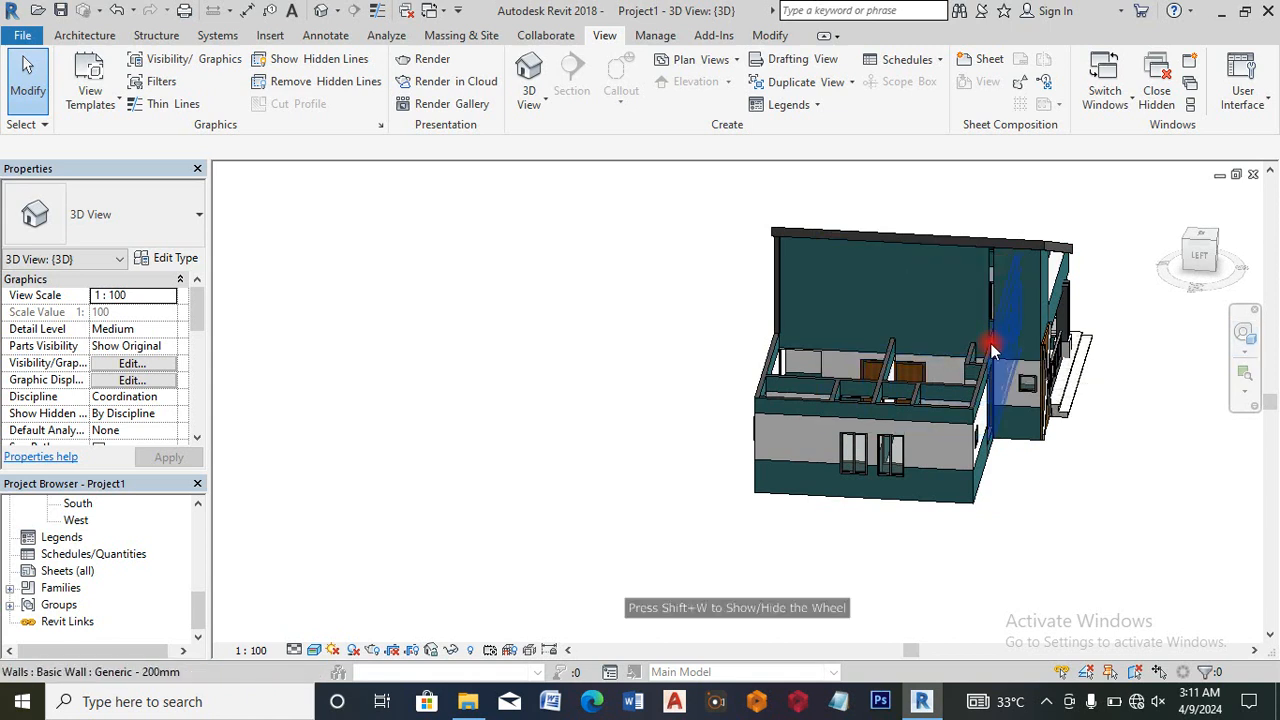
scroll(990, 343, "up", 5)
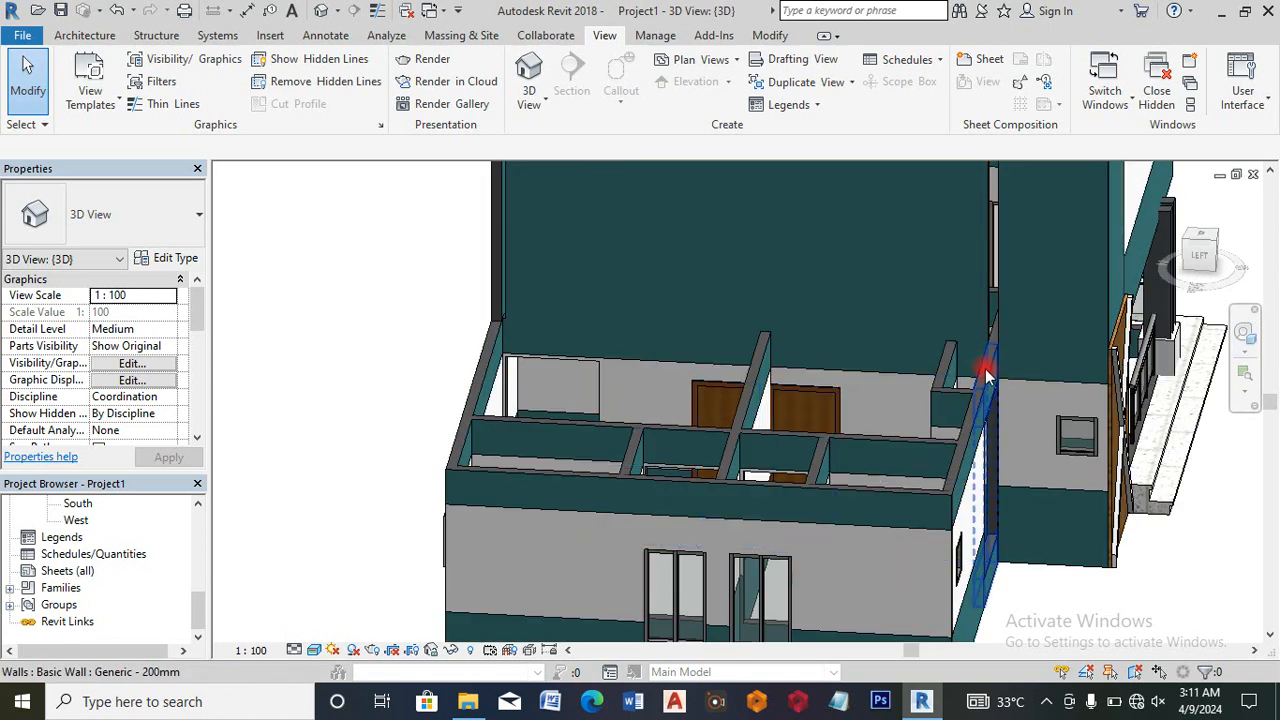
scroll(985, 365, "down", 3)
left_click(986, 358)
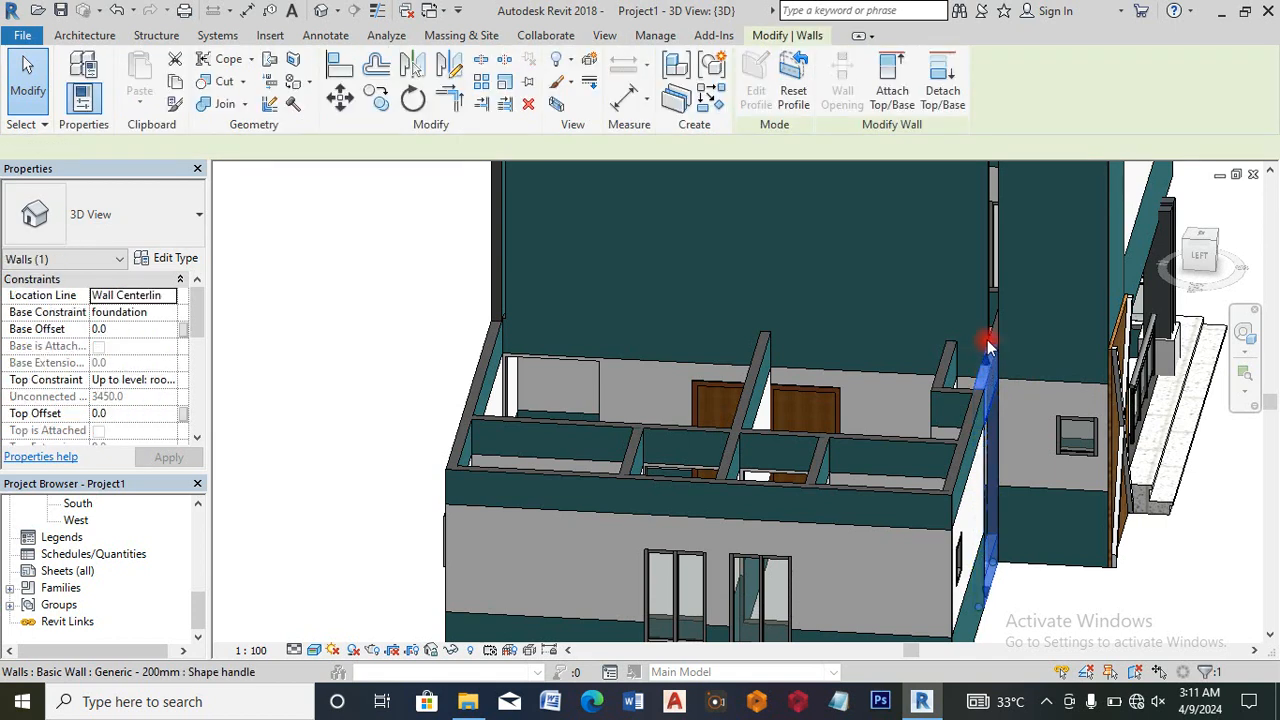
scroll(988, 350, "up", 2)
scroll(990, 343, "up", 3)
scroll(993, 355, "up", 2)
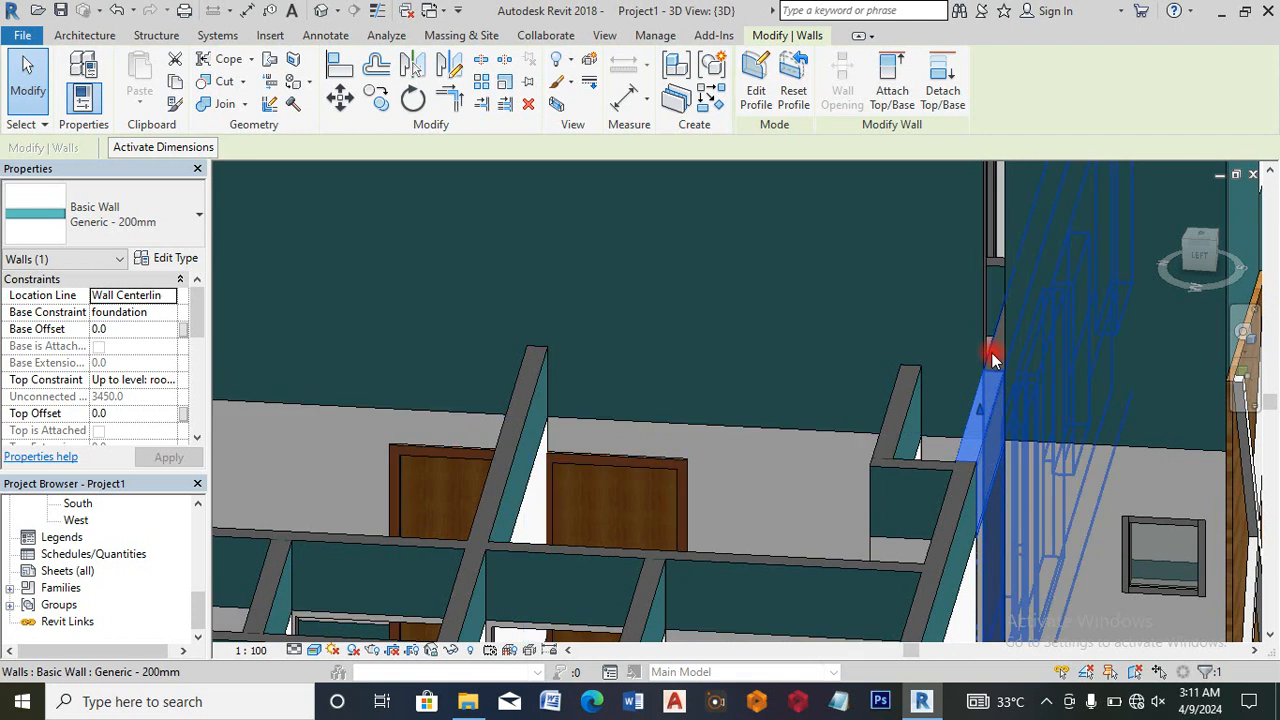
scroll(992, 355, "down", 2)
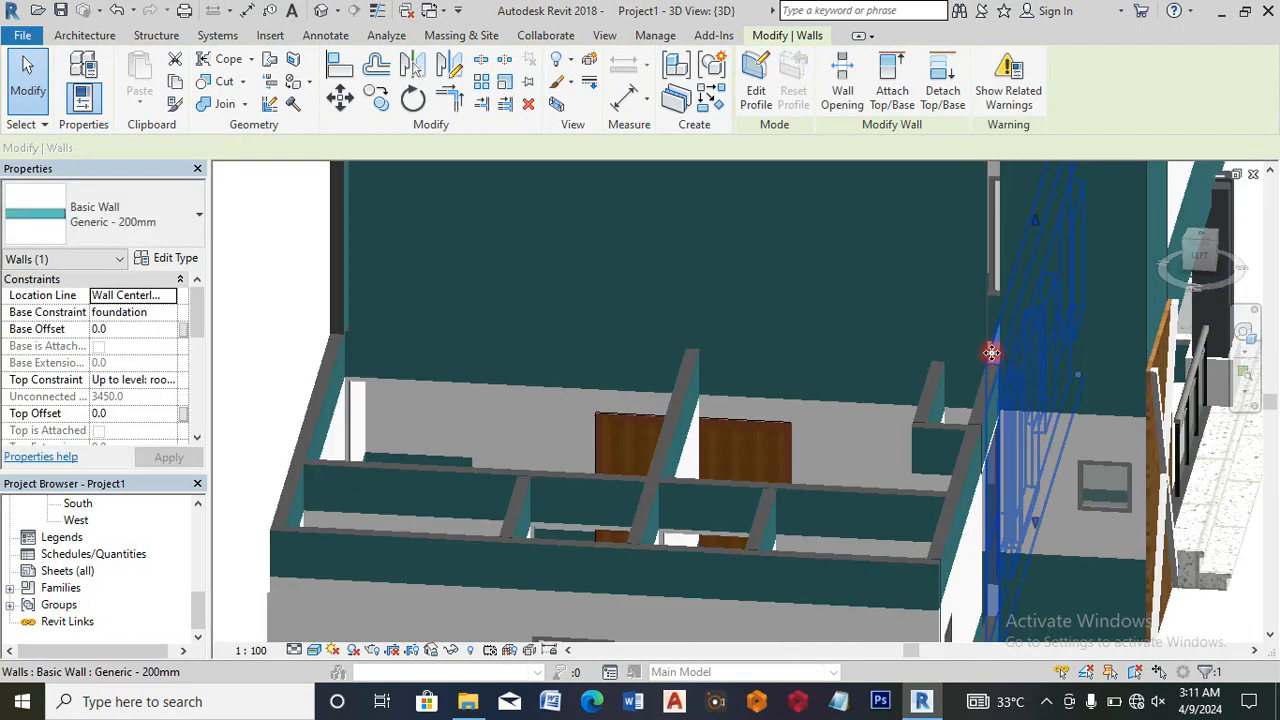
scroll(990, 352, "down", 3)
left_click(892, 80)
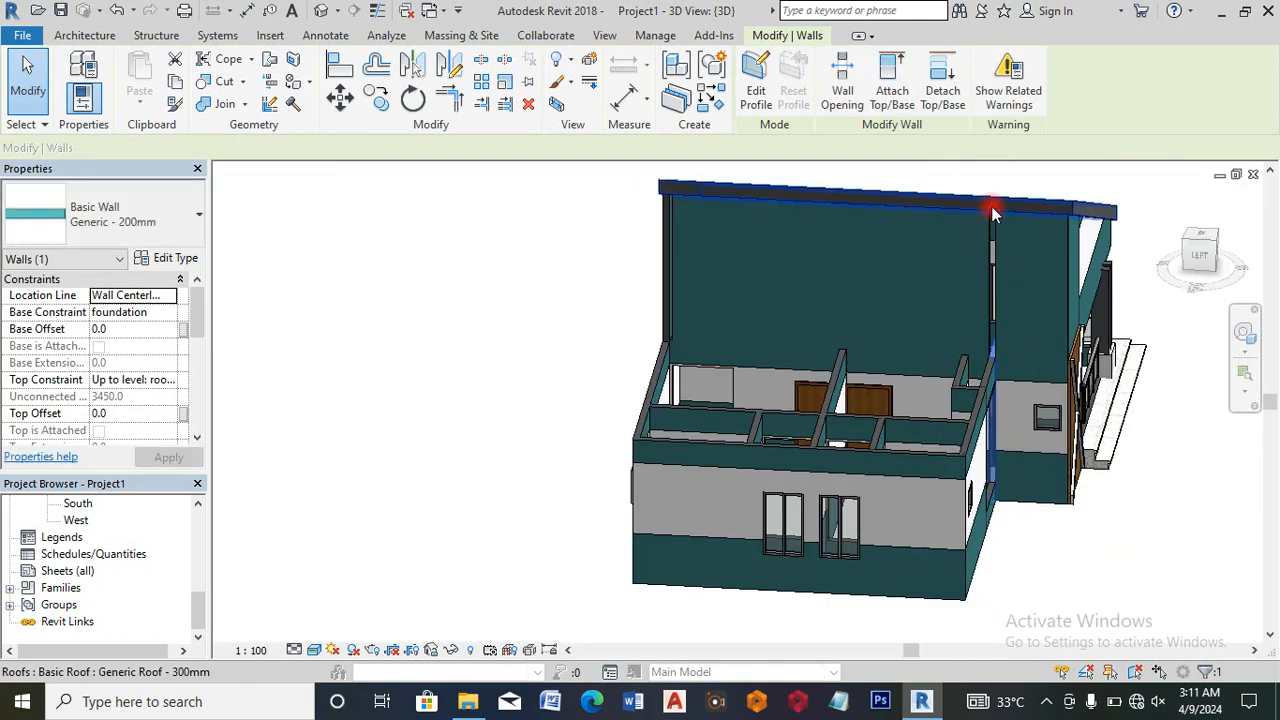
left_click(991, 206)
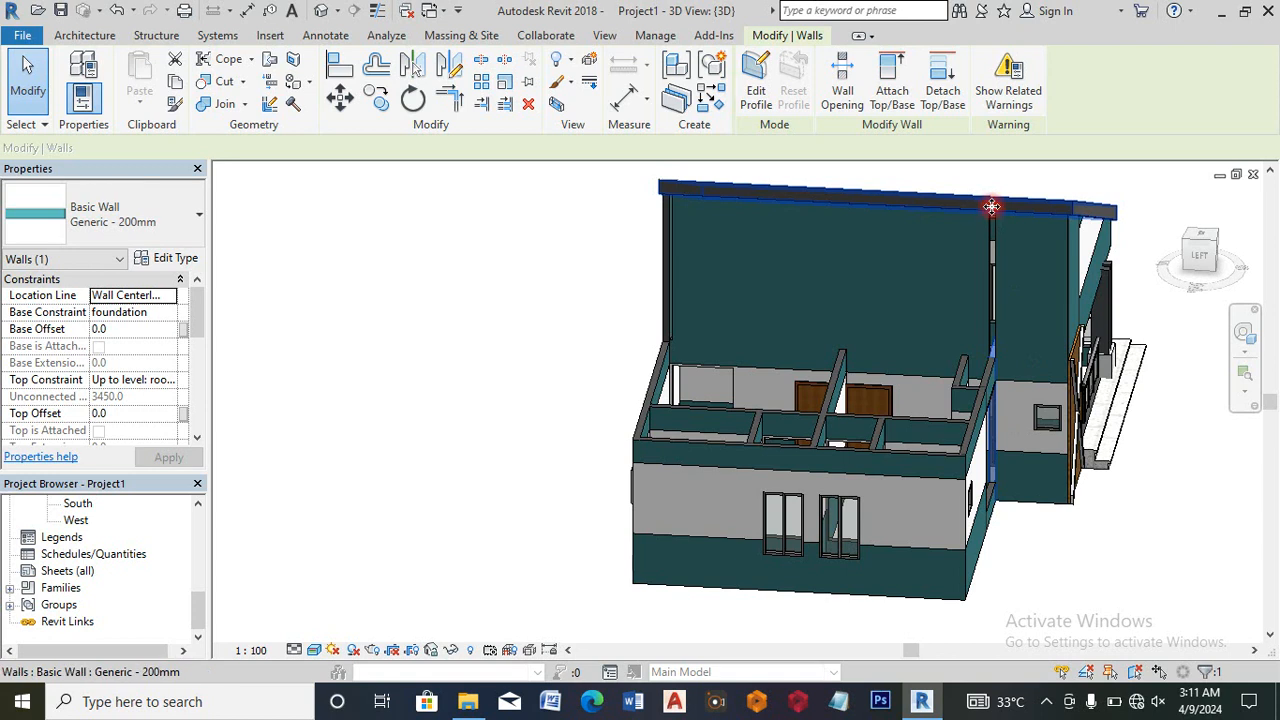
left_click(582, 347)
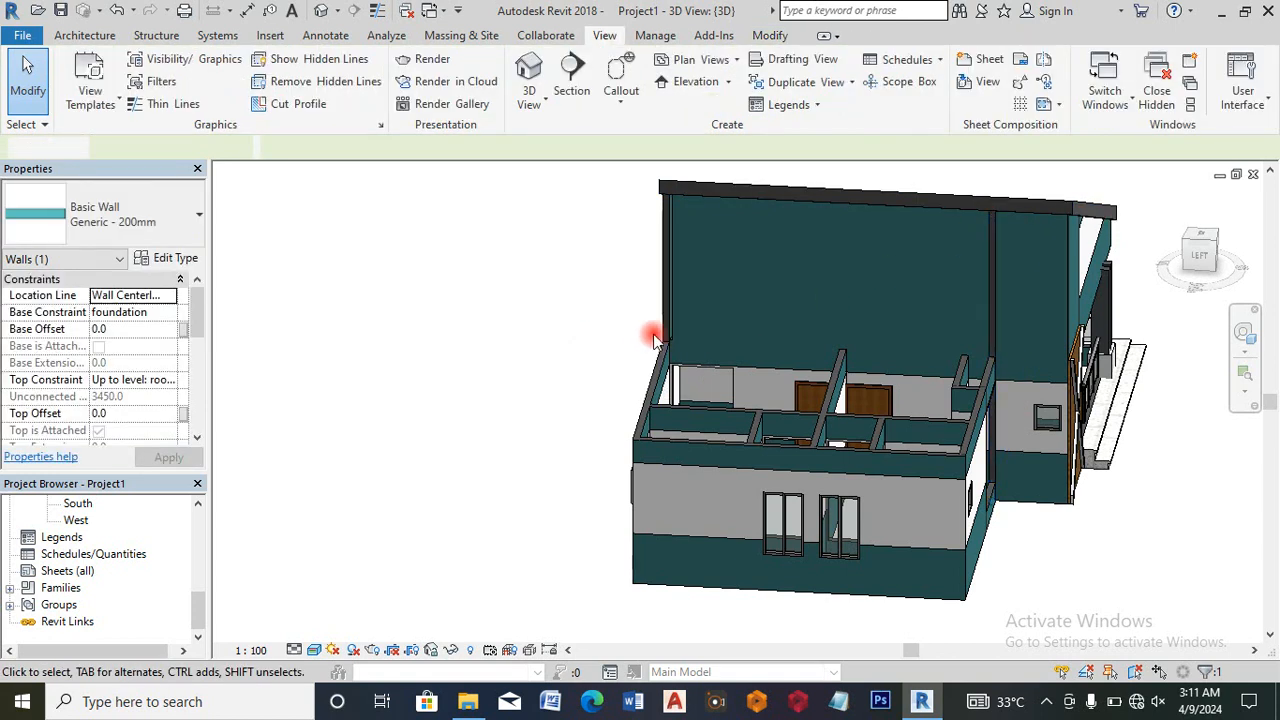
Step: In the South elevation, lower the high west end of the sloped roof to give it a gentler slope
left_click(1245, 333)
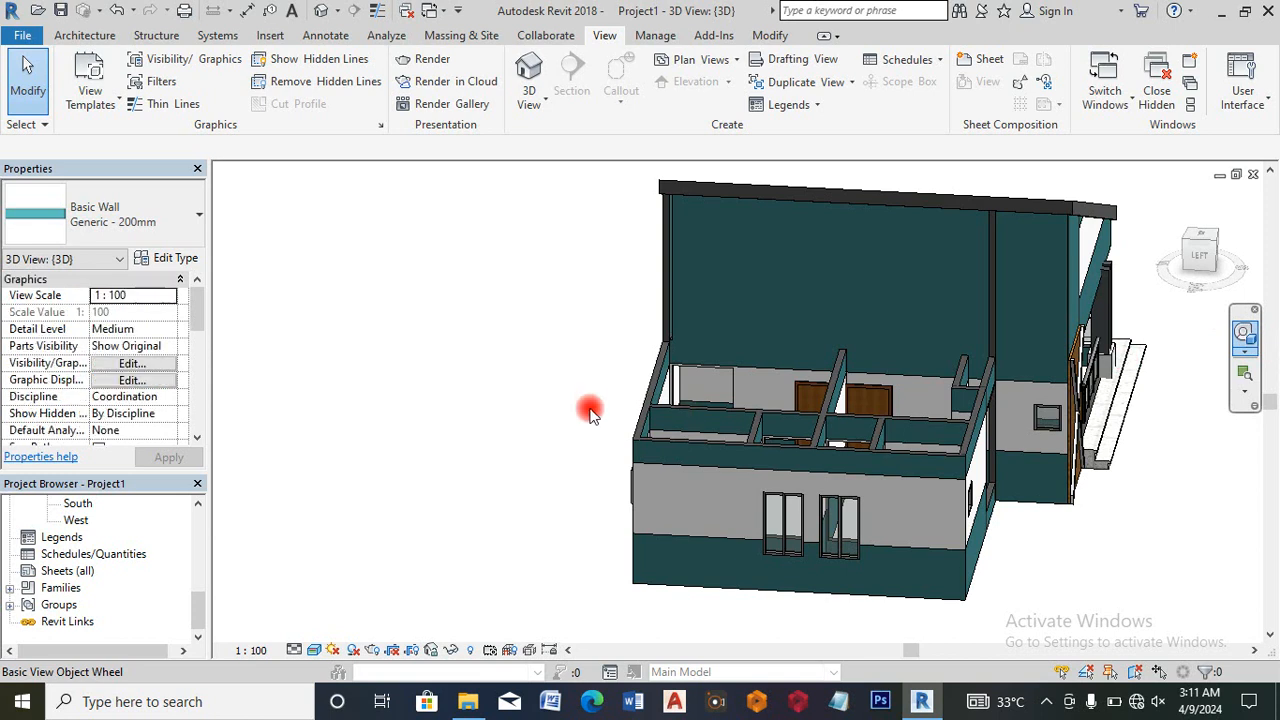
left_click_drag(1030, 437, 670, 428)
left_click_drag(740, 372, 738, 374)
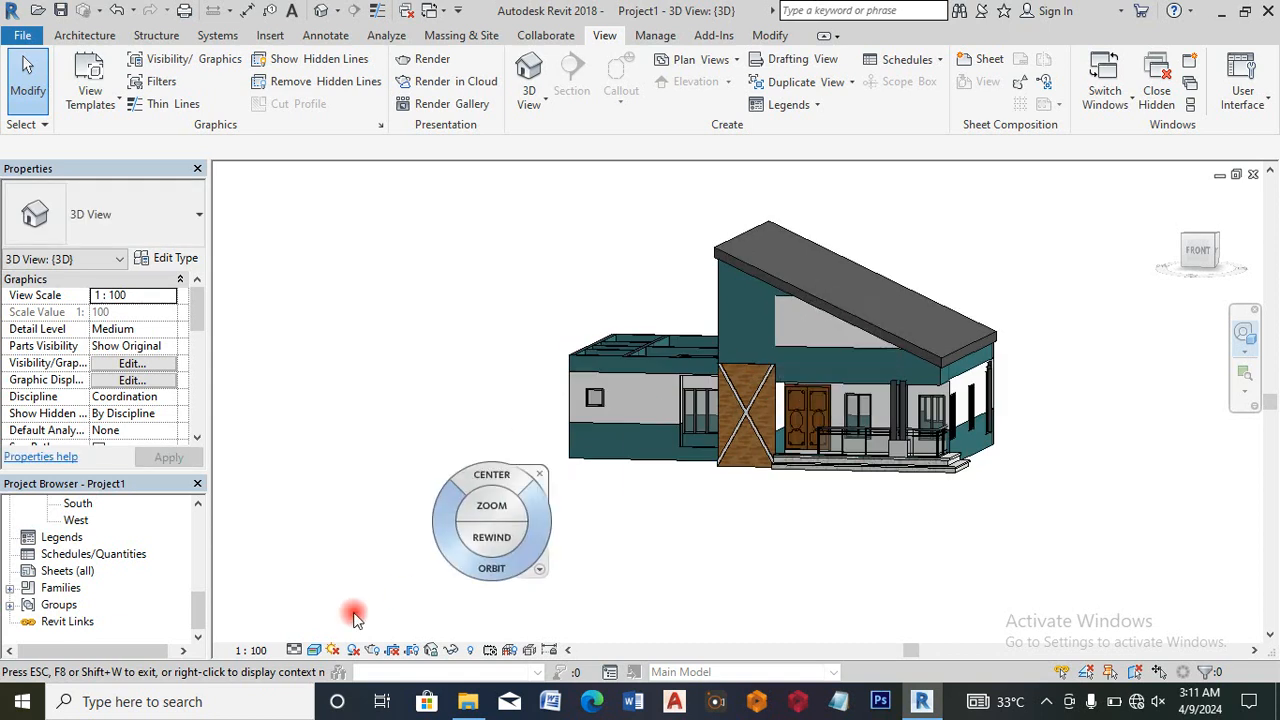
double_click(78, 505)
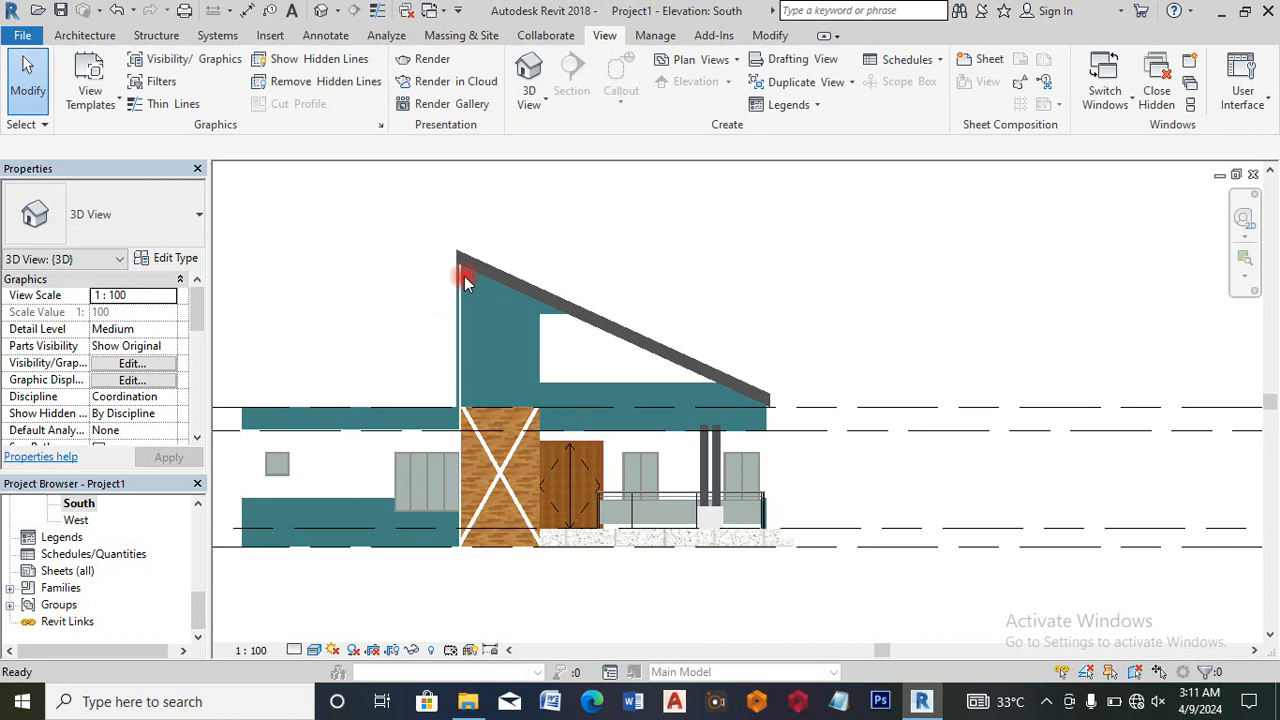
scroll(465, 278, "up", 1)
left_click(464, 254)
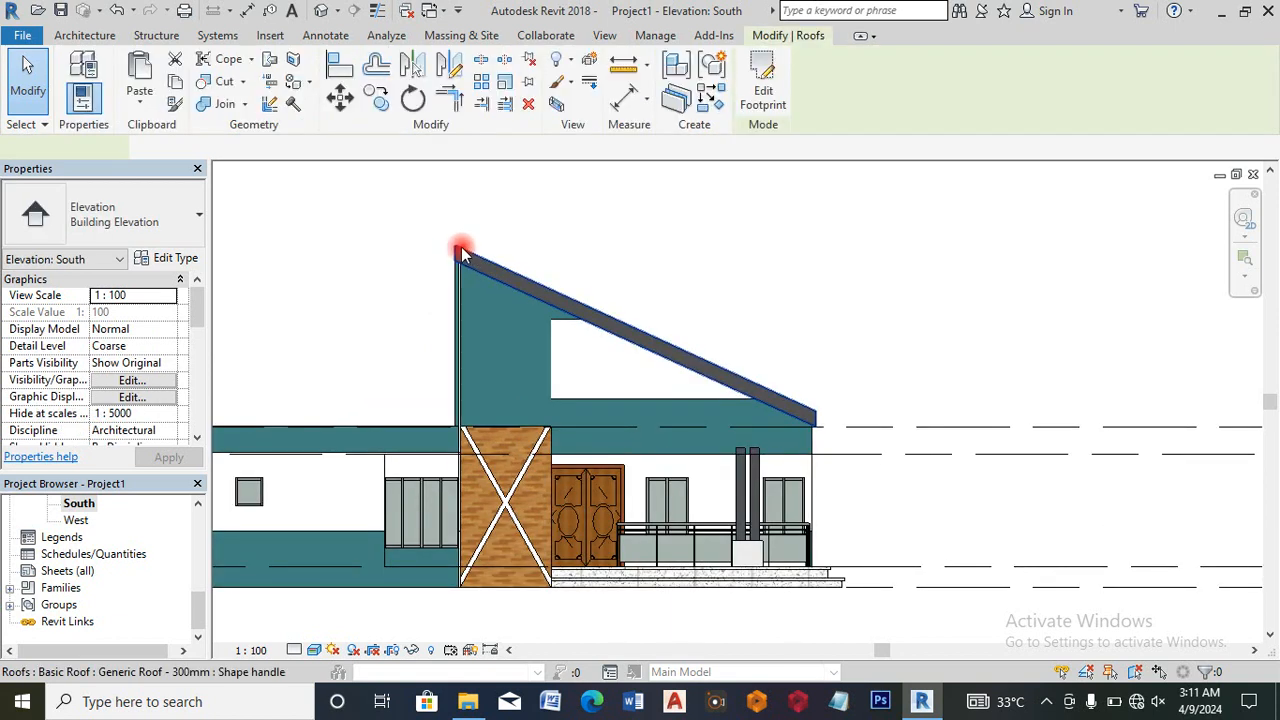
left_click_drag(458, 262, 452, 312)
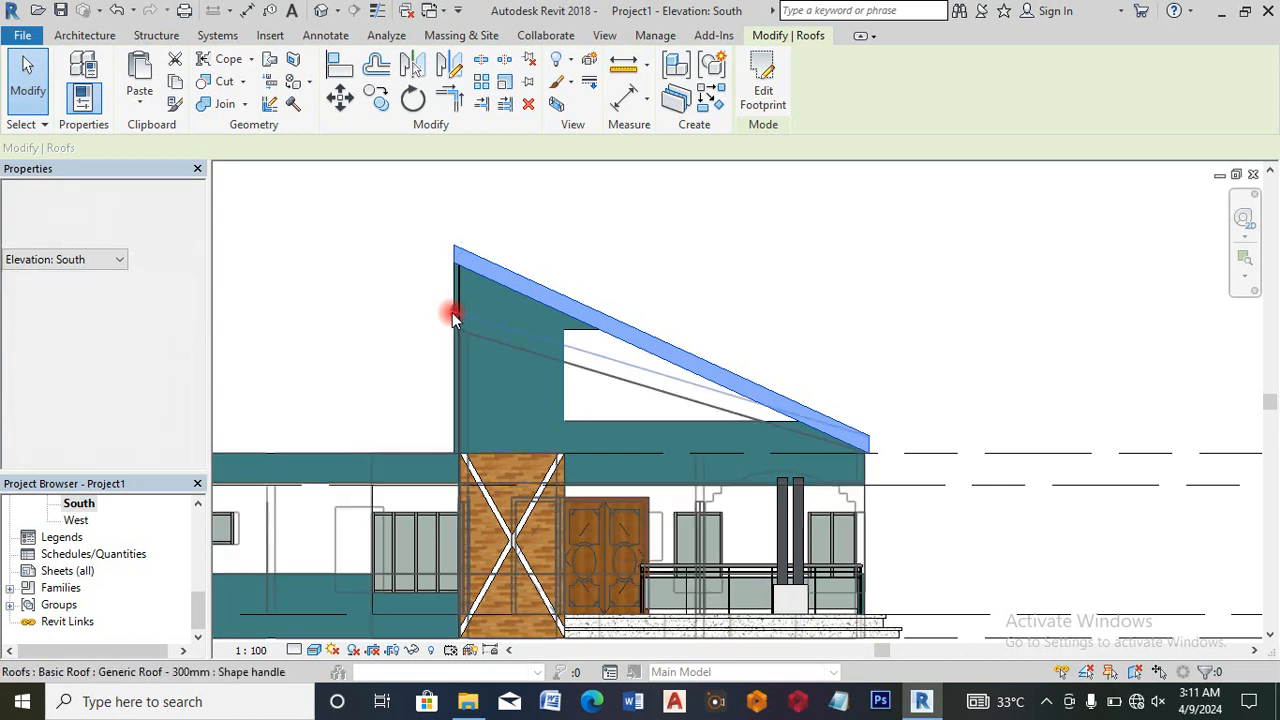
left_click(562, 327)
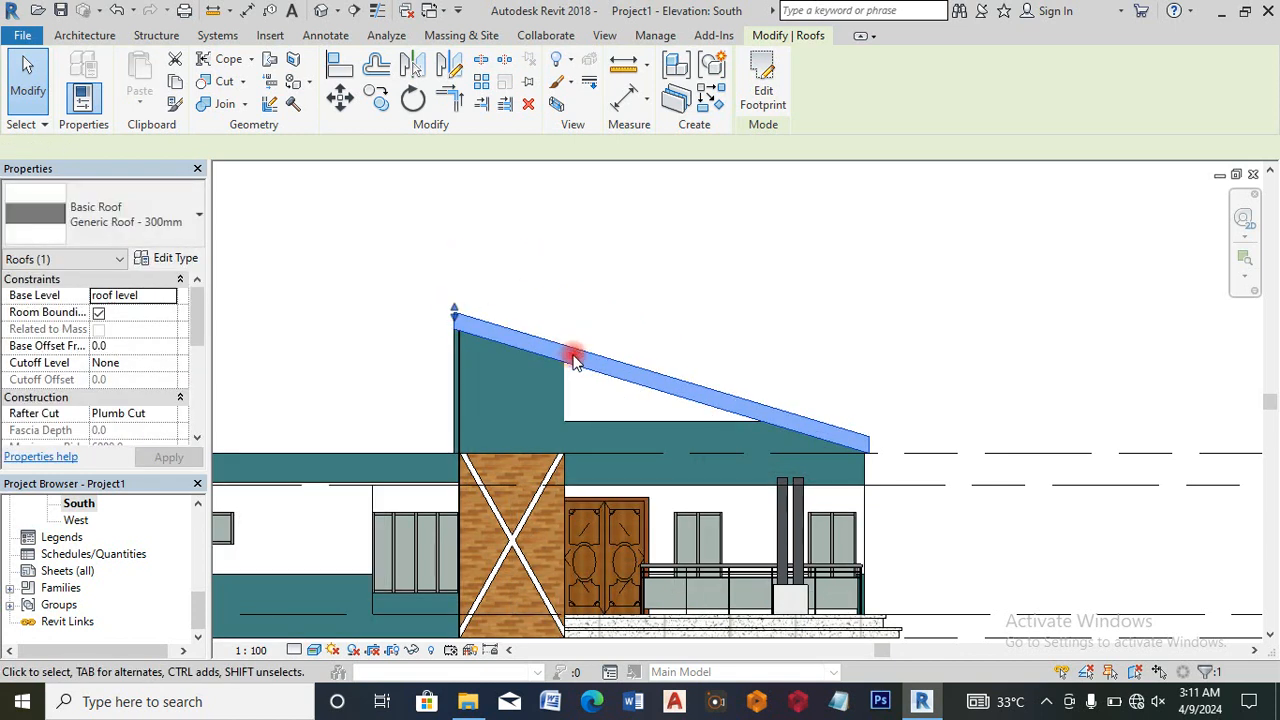
scroll(570, 355, "up", 1)
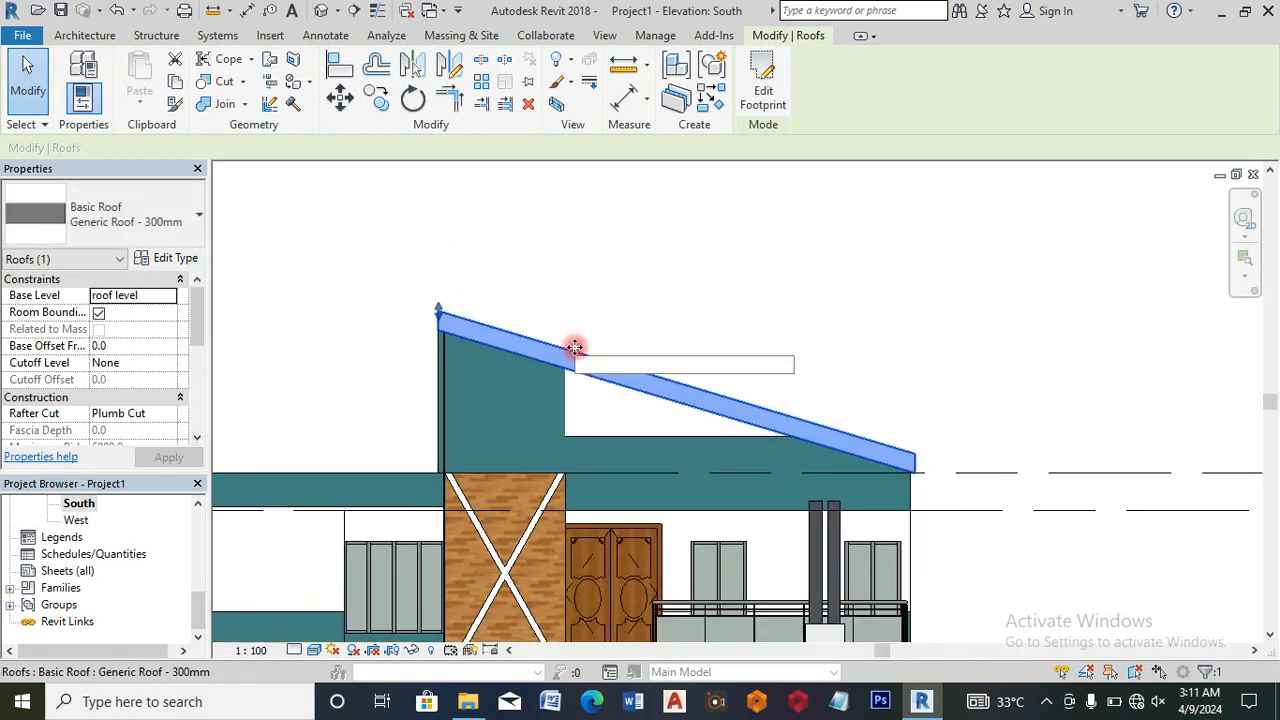
scroll(737, 317, "down", 3)
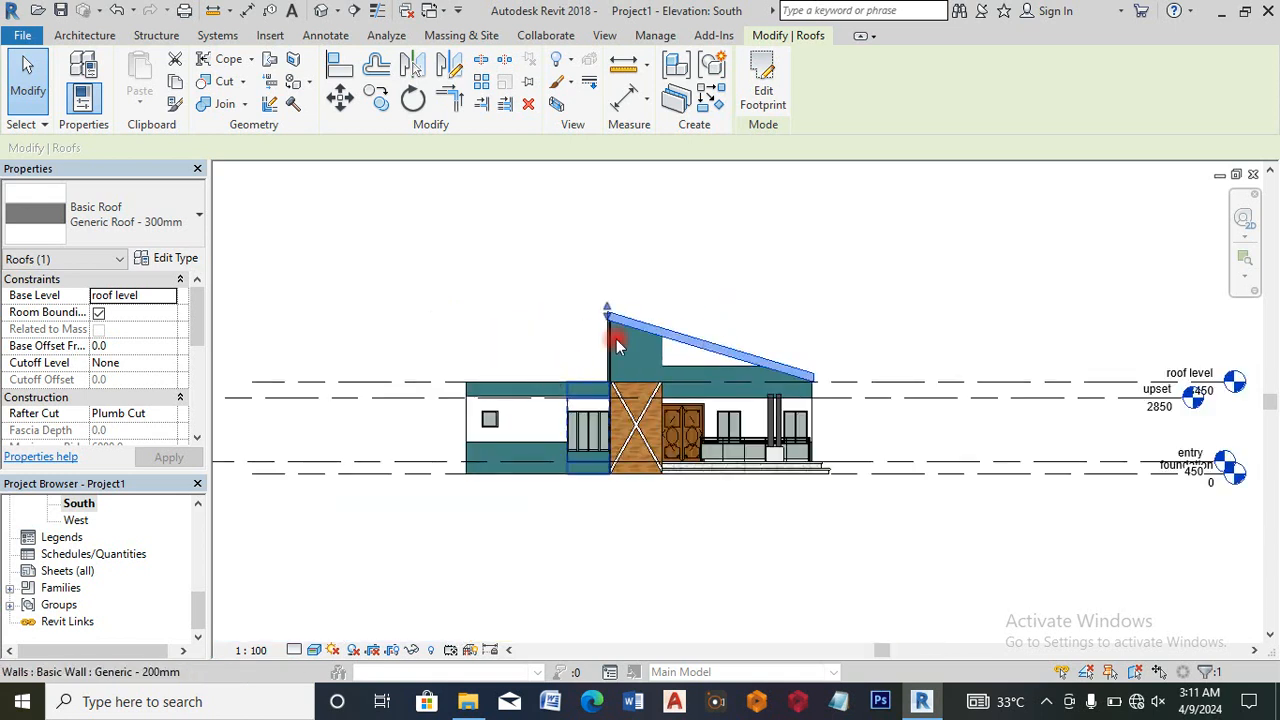
scroll(580, 398, "up", 1)
left_click(468, 279)
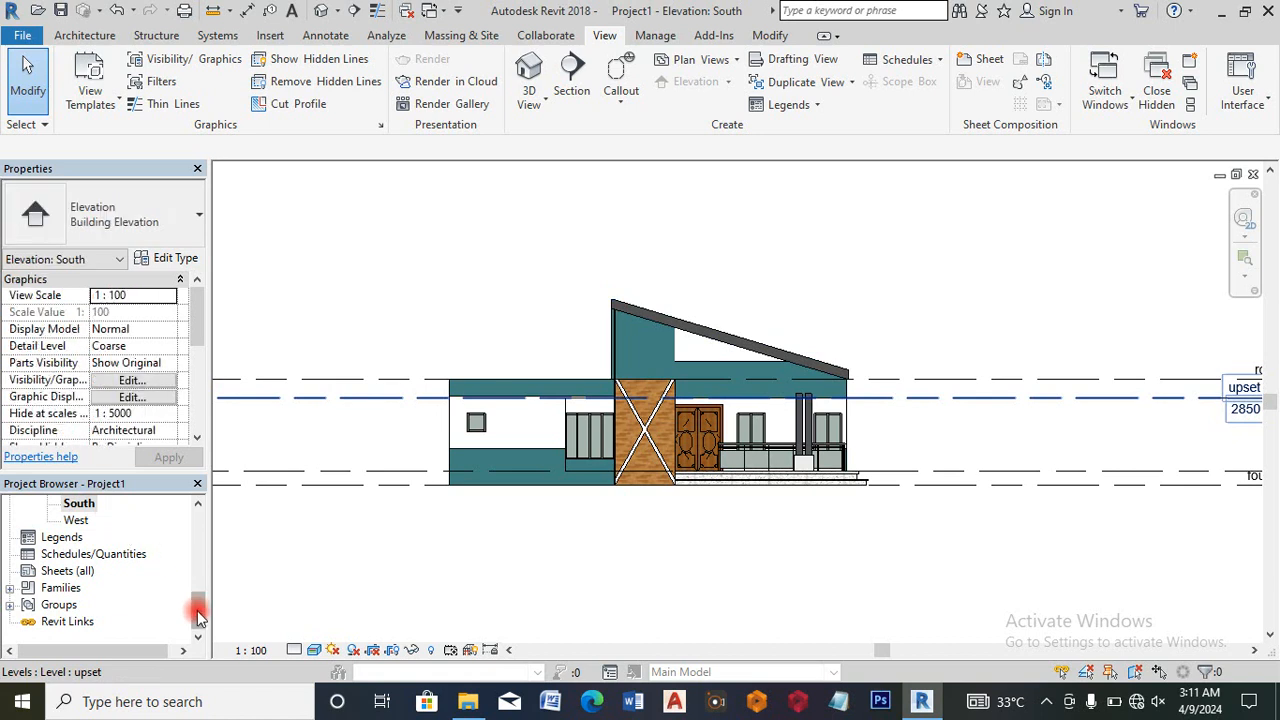
Step: Open the roof level floor plan at the west wing of the house
left_click_drag(196, 605, 203, 530)
double_click(95, 588)
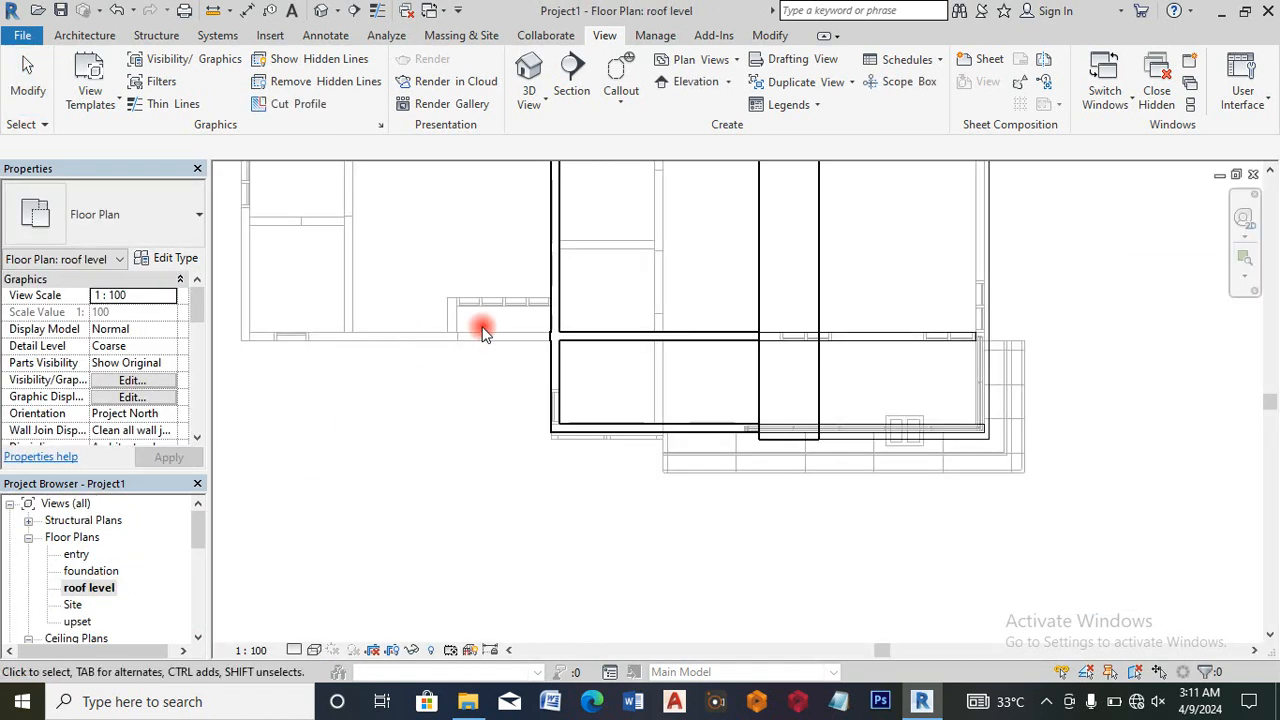
scroll(481, 360, "down", 5)
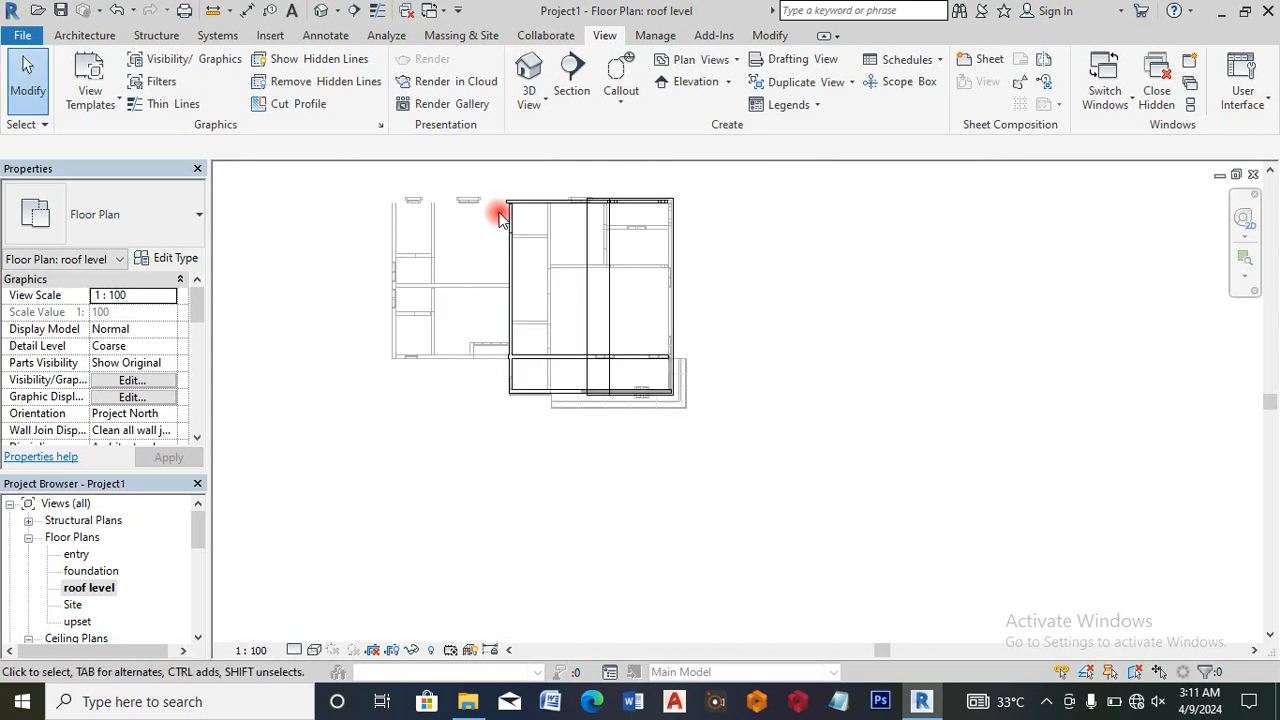
scroll(503, 206, "up", 3)
Step: Start a footprint roof and sketch a rectangular boundary about 5600 by 7550 mm around the west wing with a 100 mm offset
left_click(85, 35)
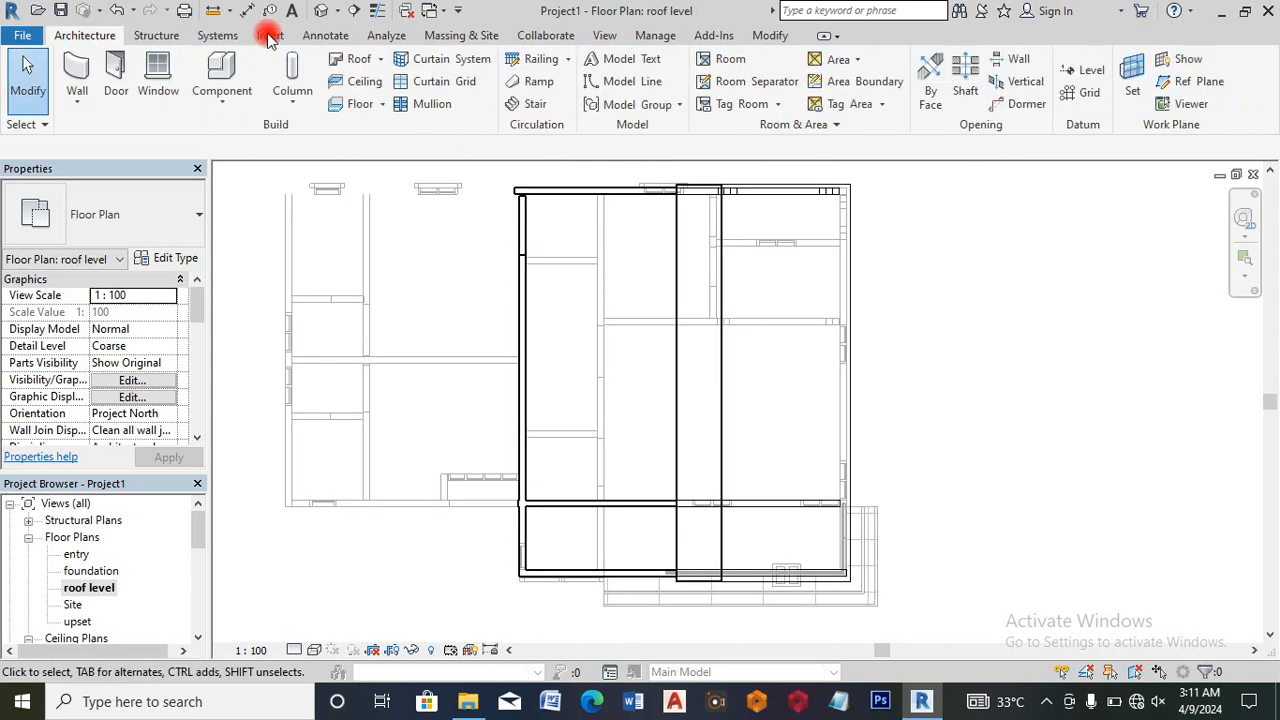
left_click(380, 62)
left_click(403, 90)
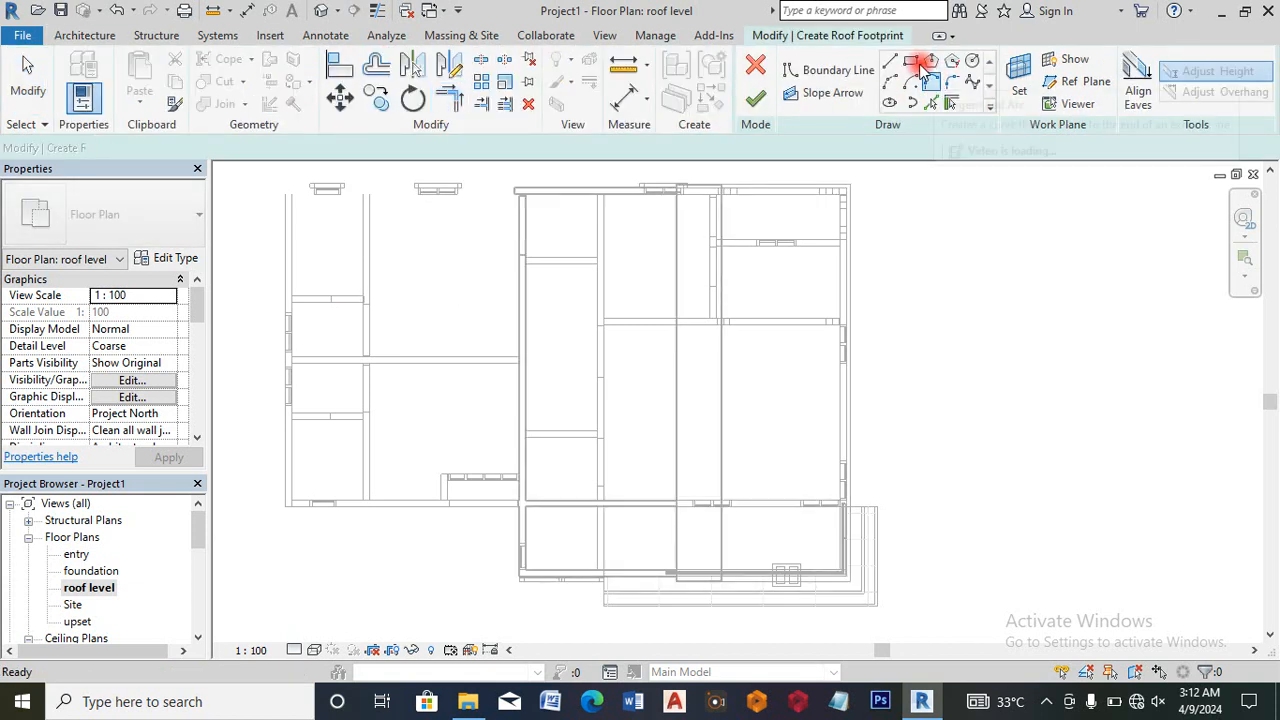
left_click(916, 64)
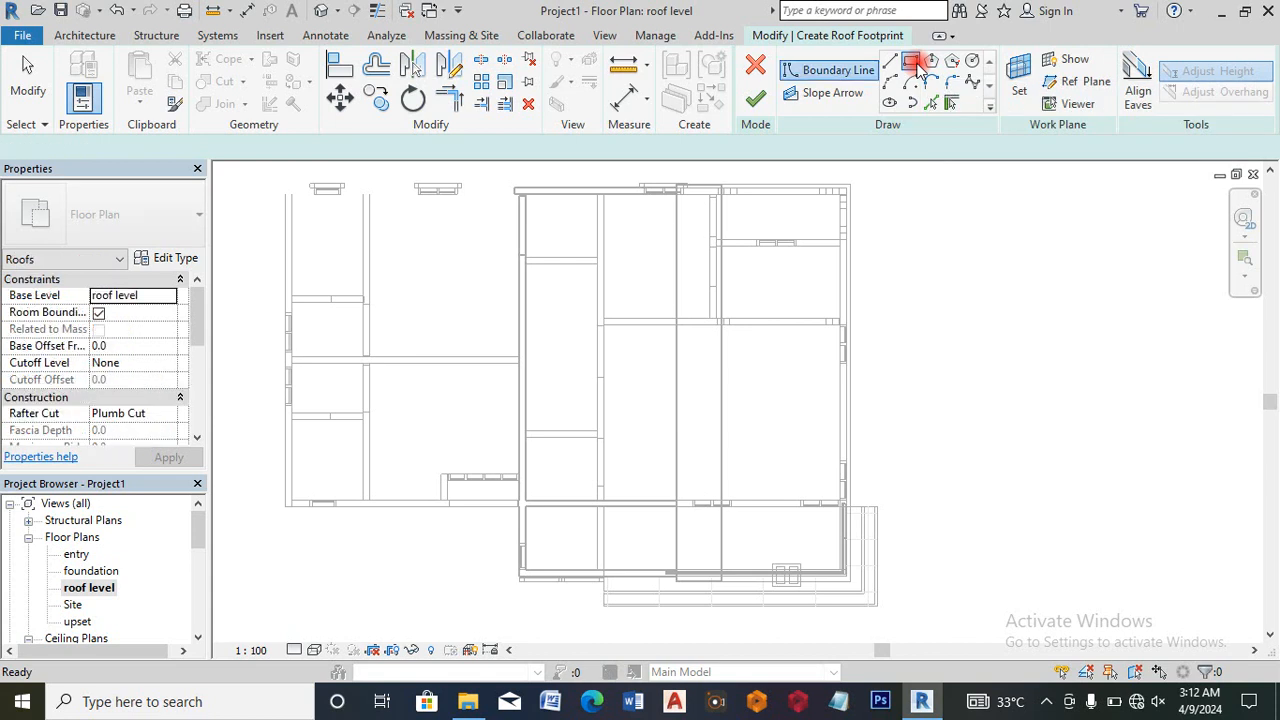
left_click(284, 148)
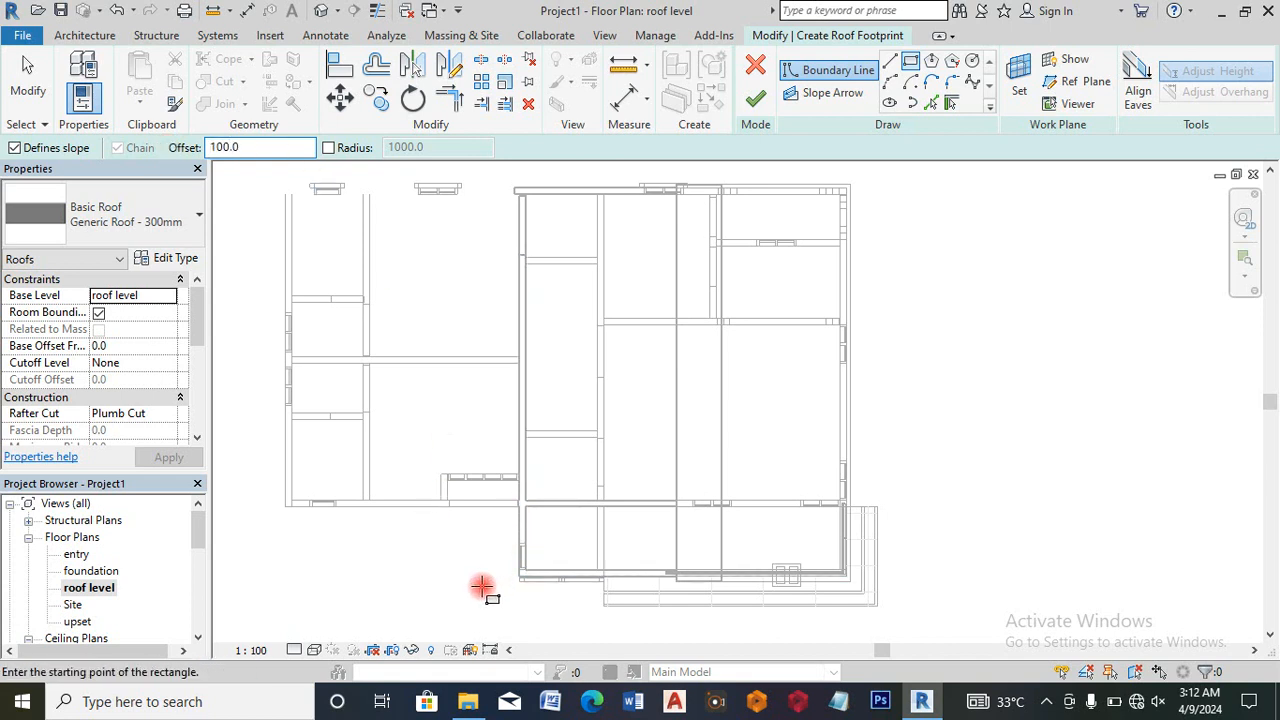
left_click(517, 509)
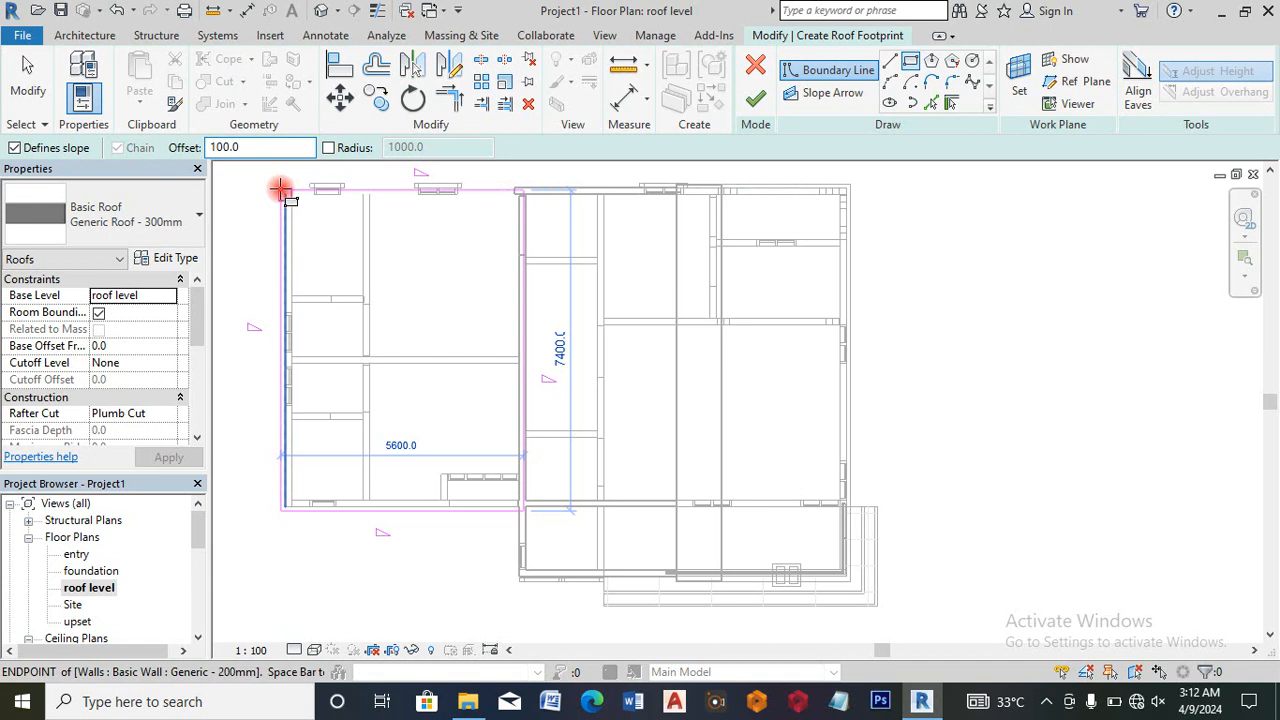
scroll(280, 188, "up", 1)
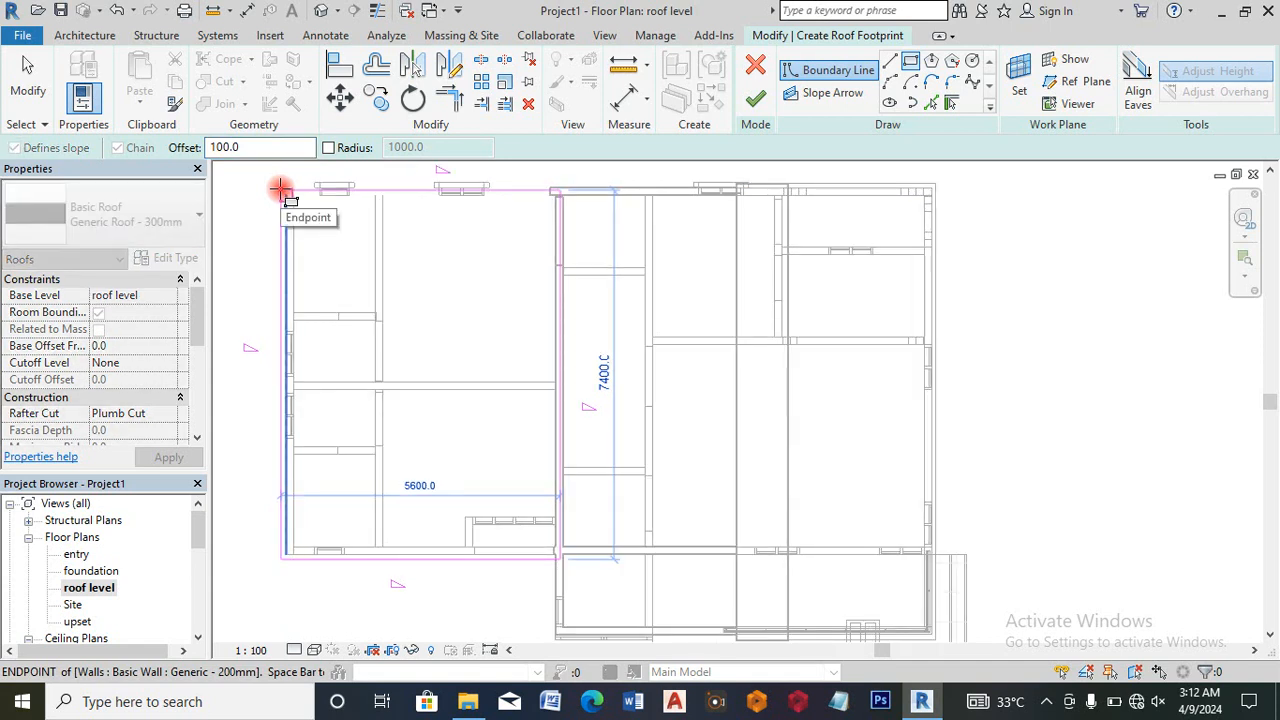
scroll(285, 186, "up", 1)
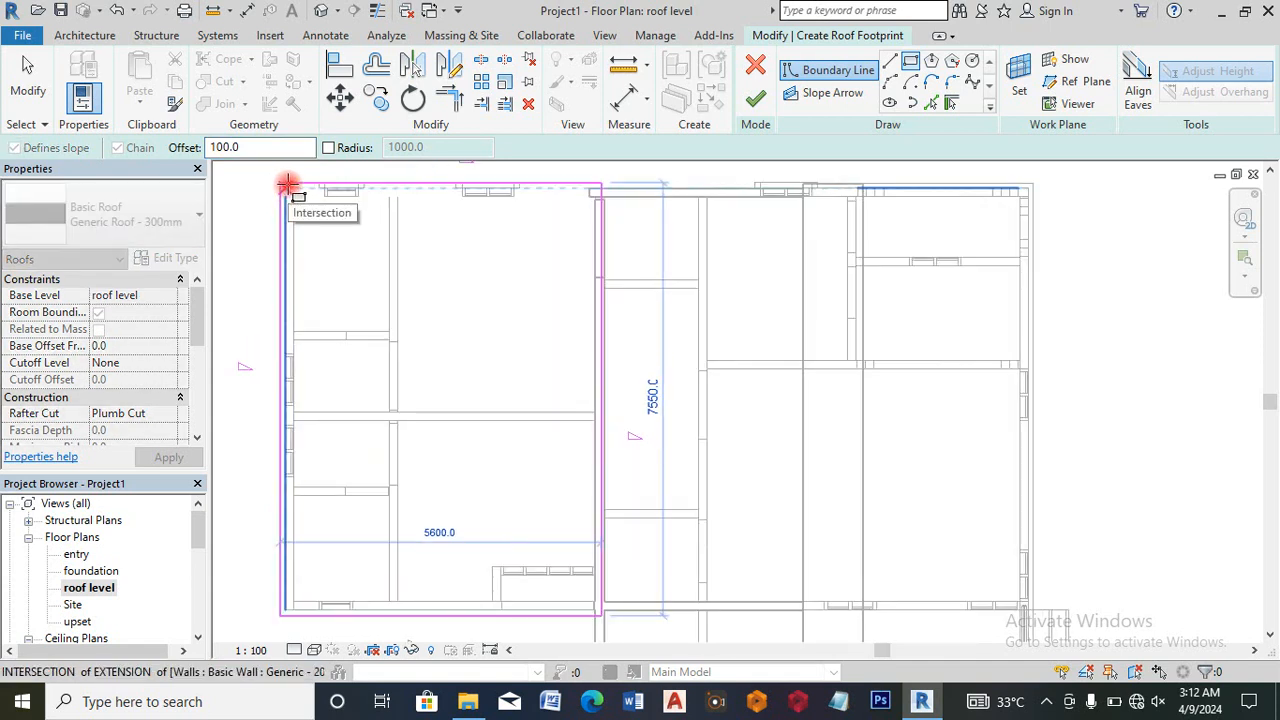
left_click(287, 186)
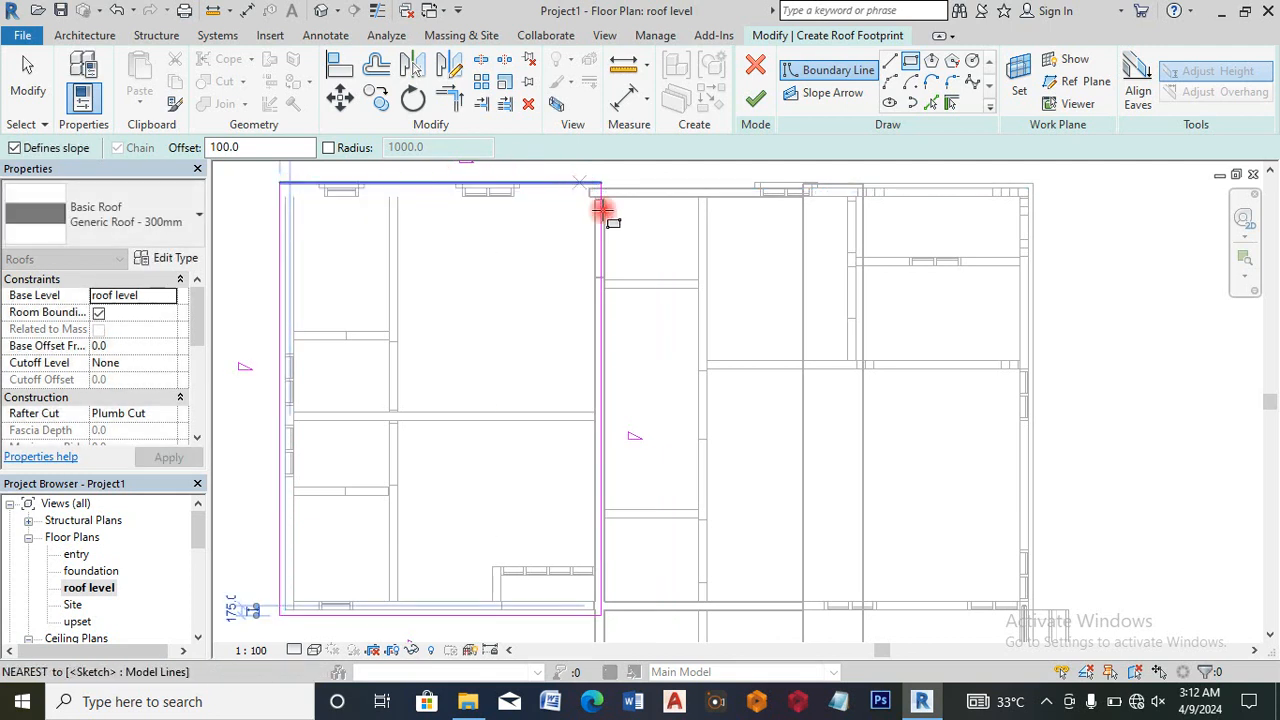
scroll(606, 236, "down", 1)
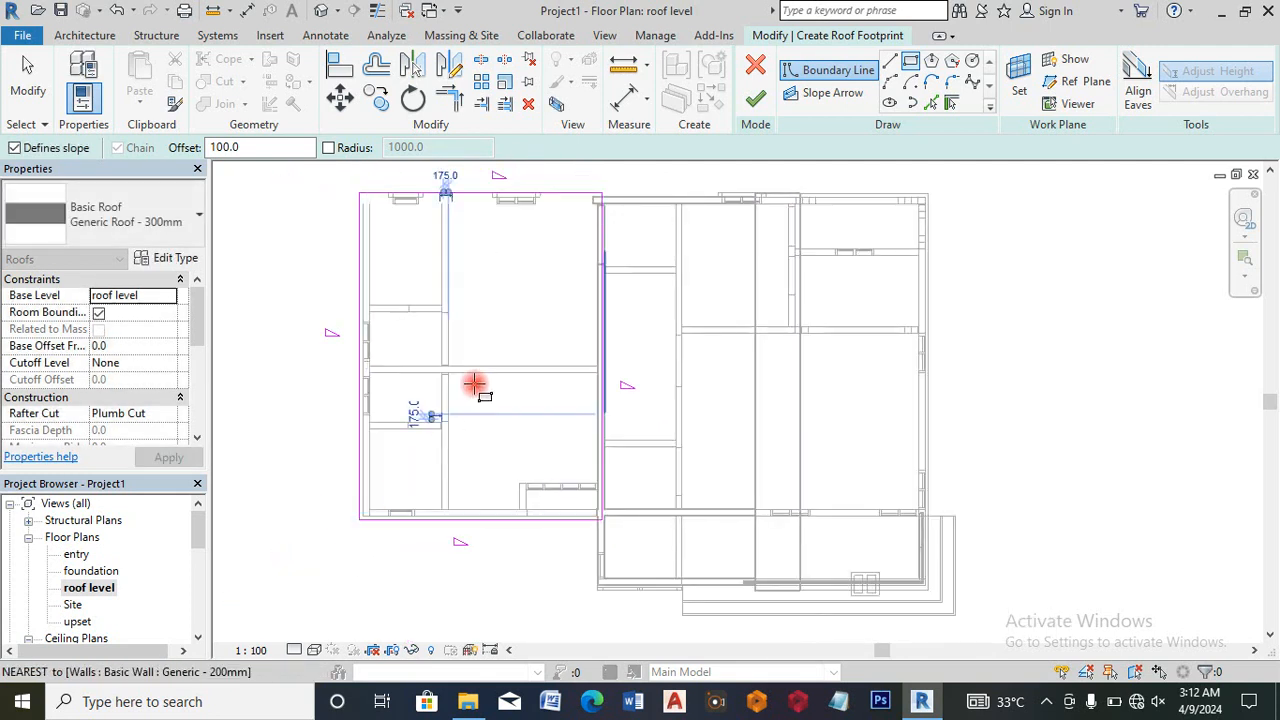
scroll(613, 386, "down", 2)
scroll(623, 384, "up", 3)
key("Escape")
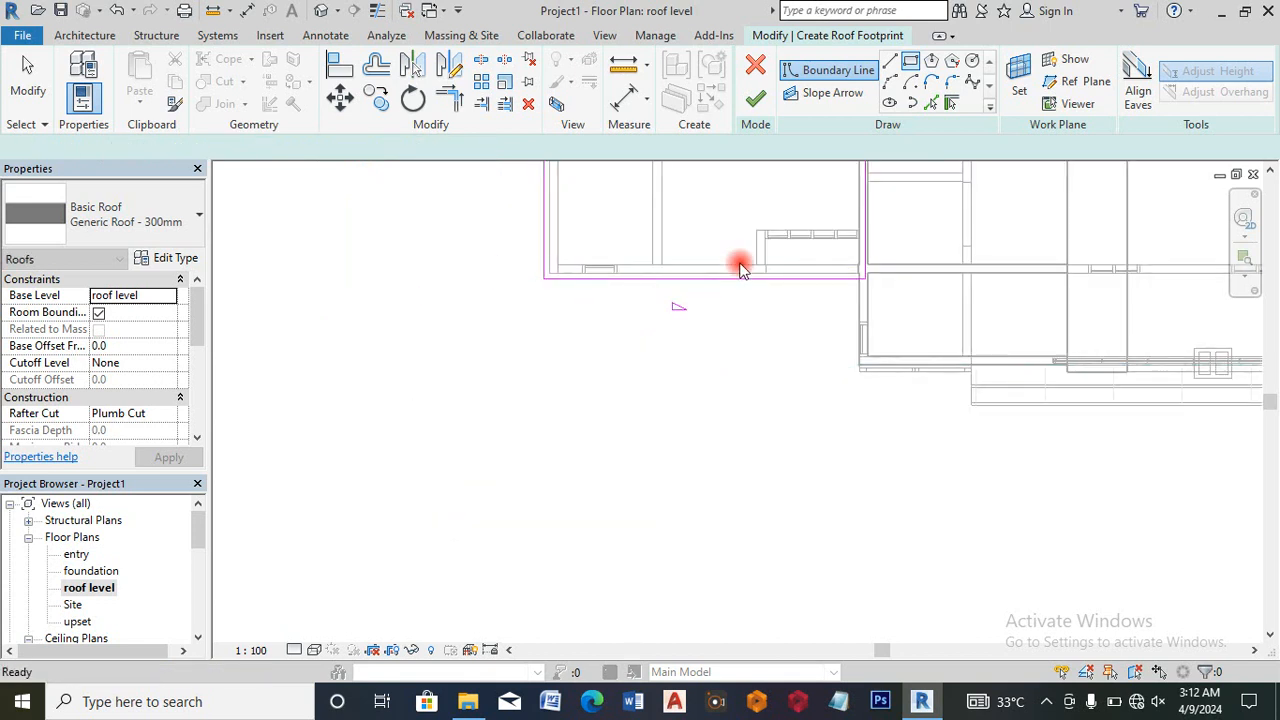
Step: Remove the slope from the front, east and rear boundary lines of the footprint, and finish the west roof
left_click(698, 281)
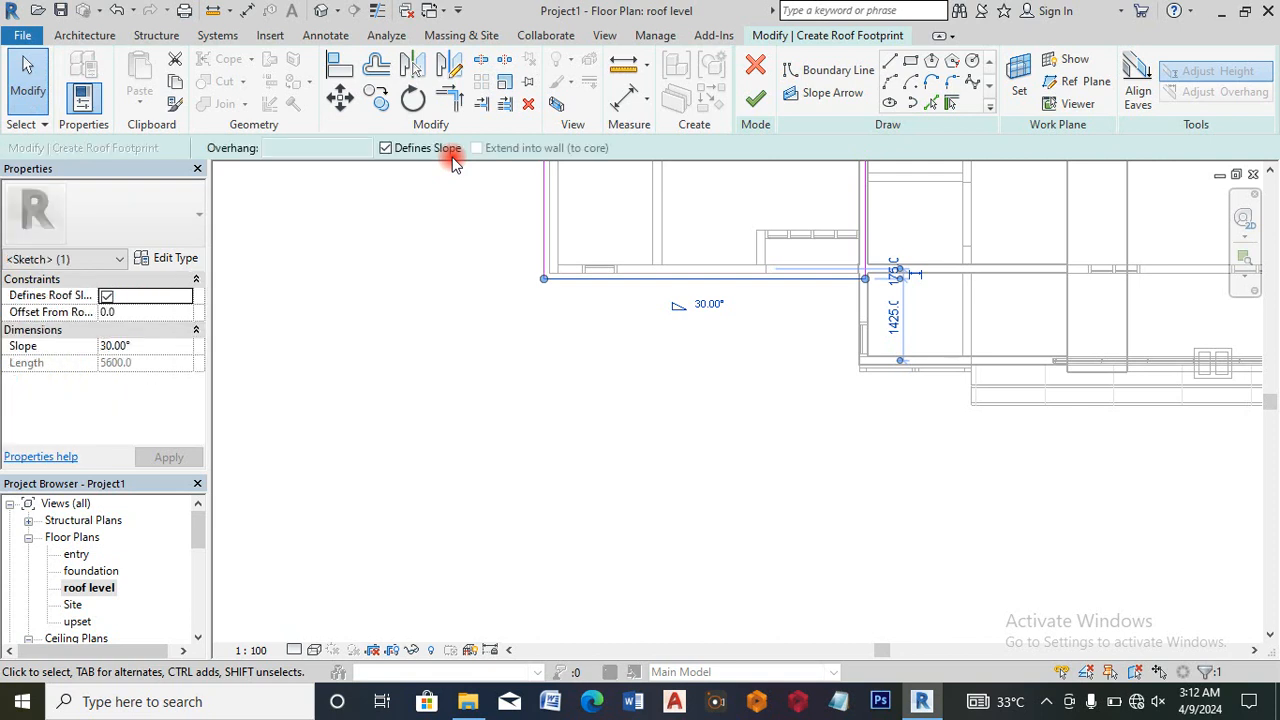
left_click(385, 148)
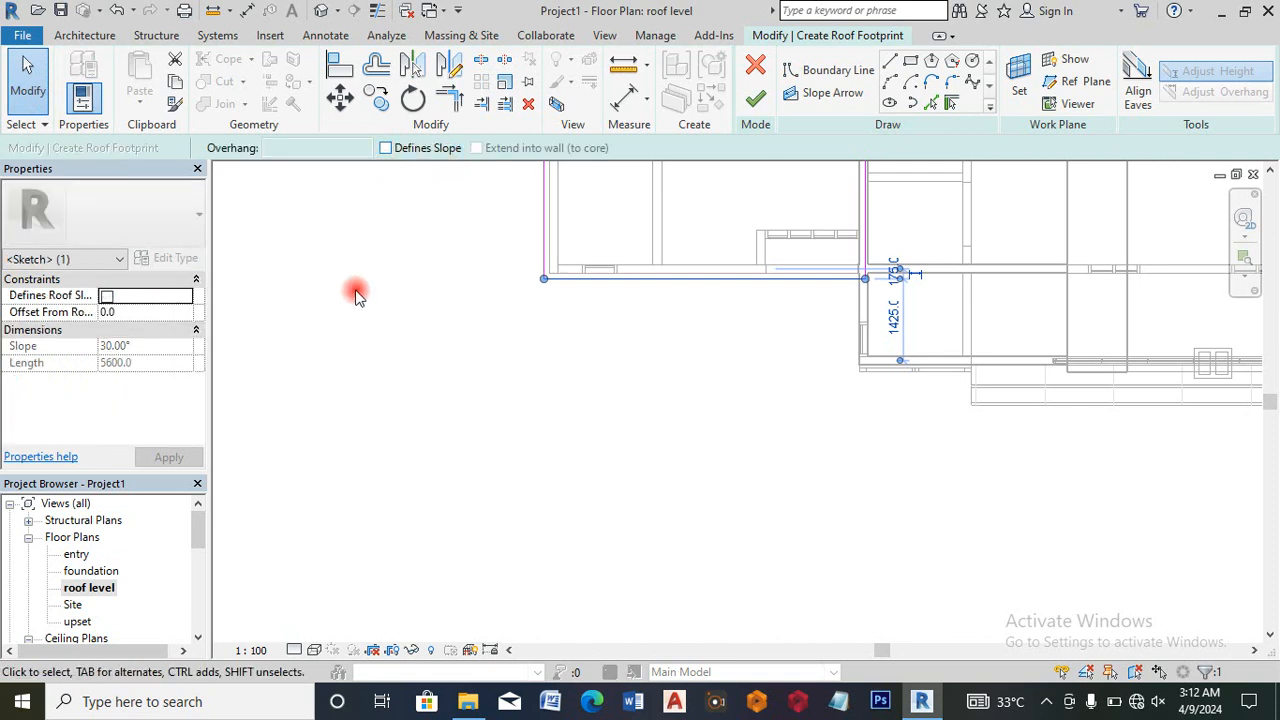
scroll(385, 418, "down", 3)
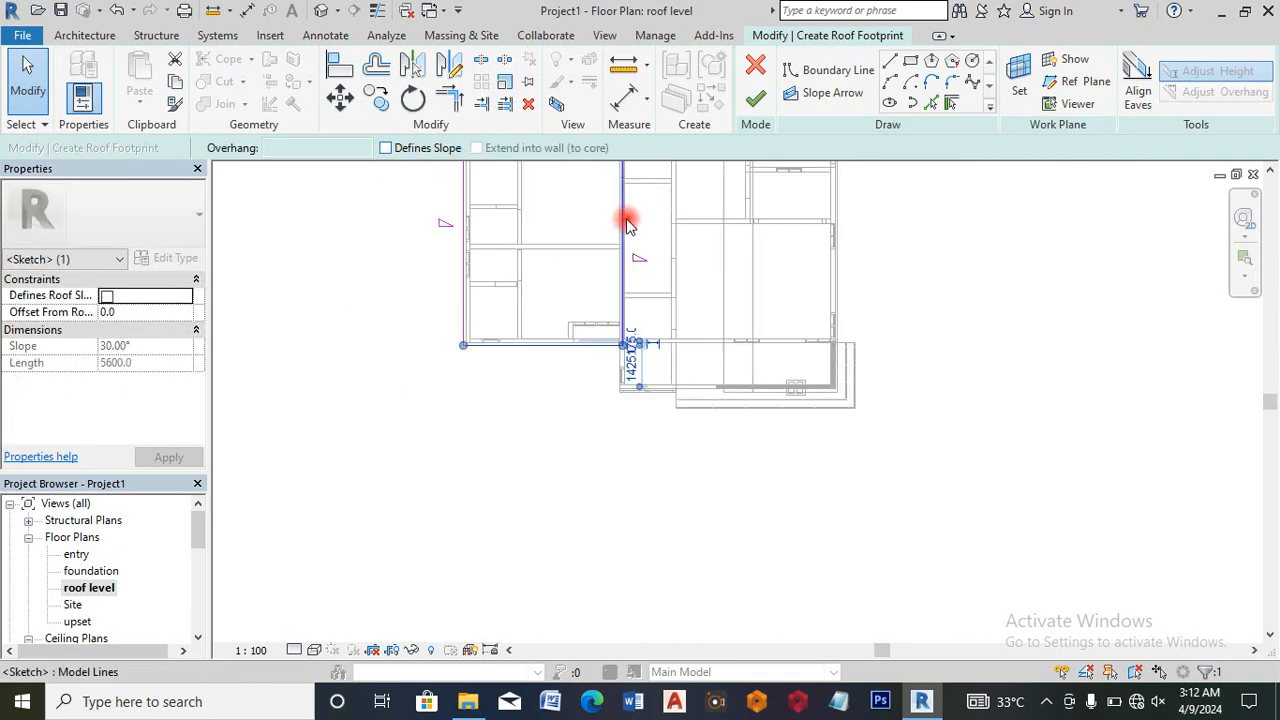
left_click(627, 219)
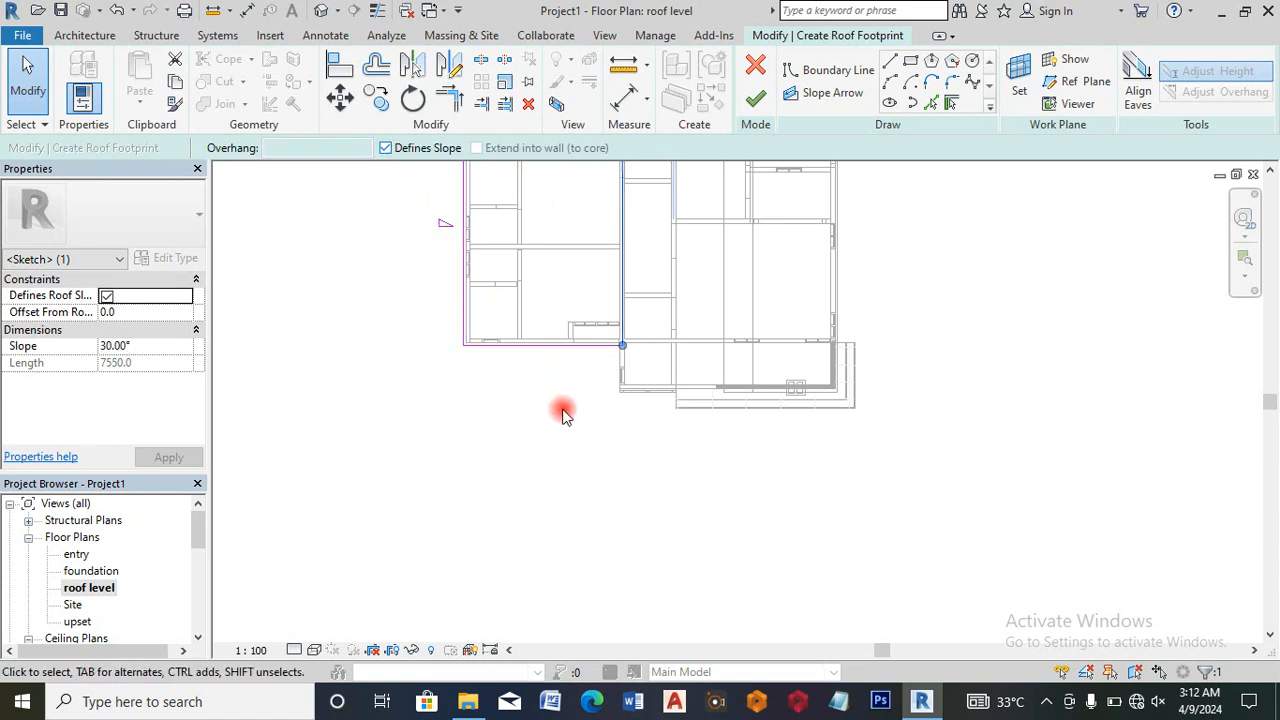
scroll(563, 414, "down", 3)
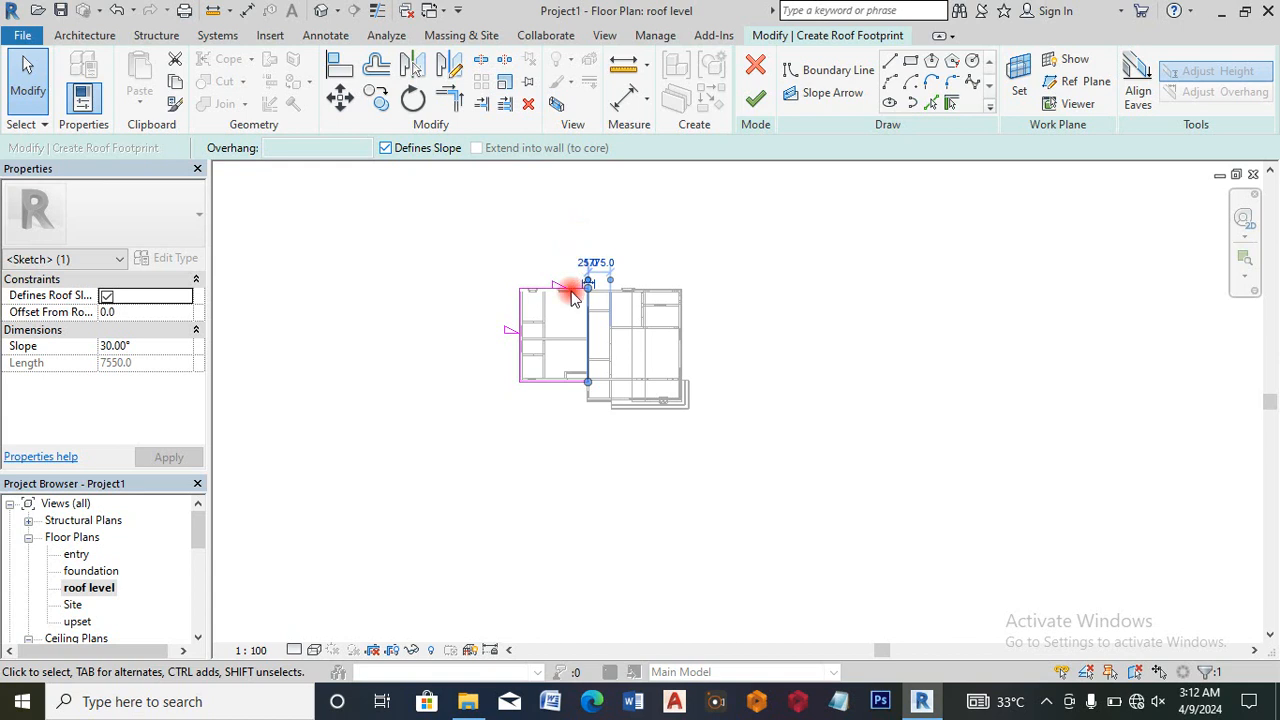
scroll(572, 298, "up", 3)
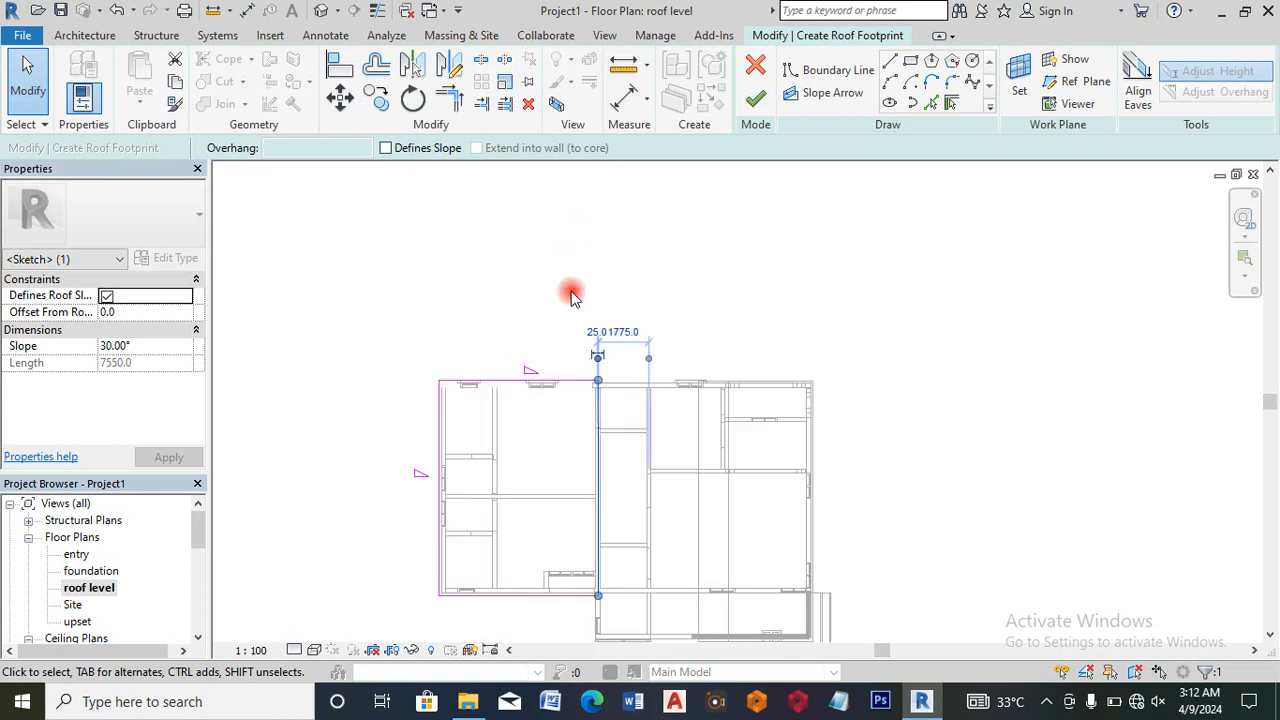
left_click(562, 382)
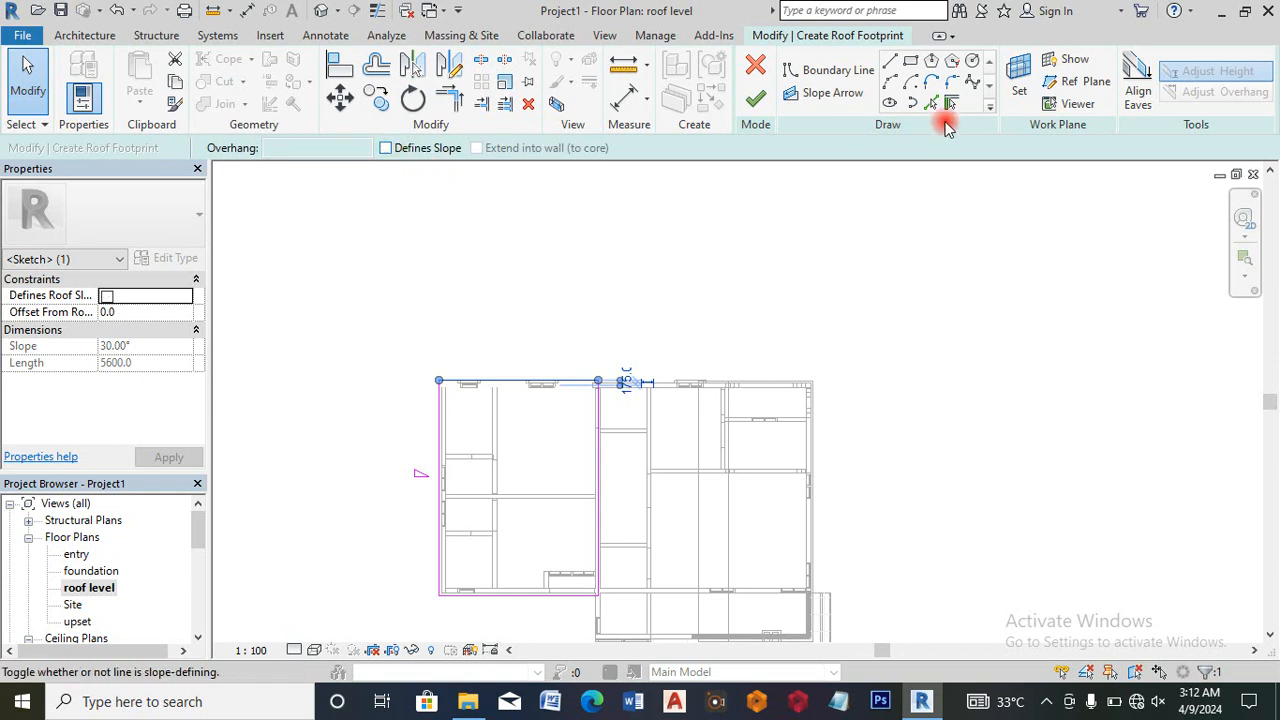
left_click(759, 103)
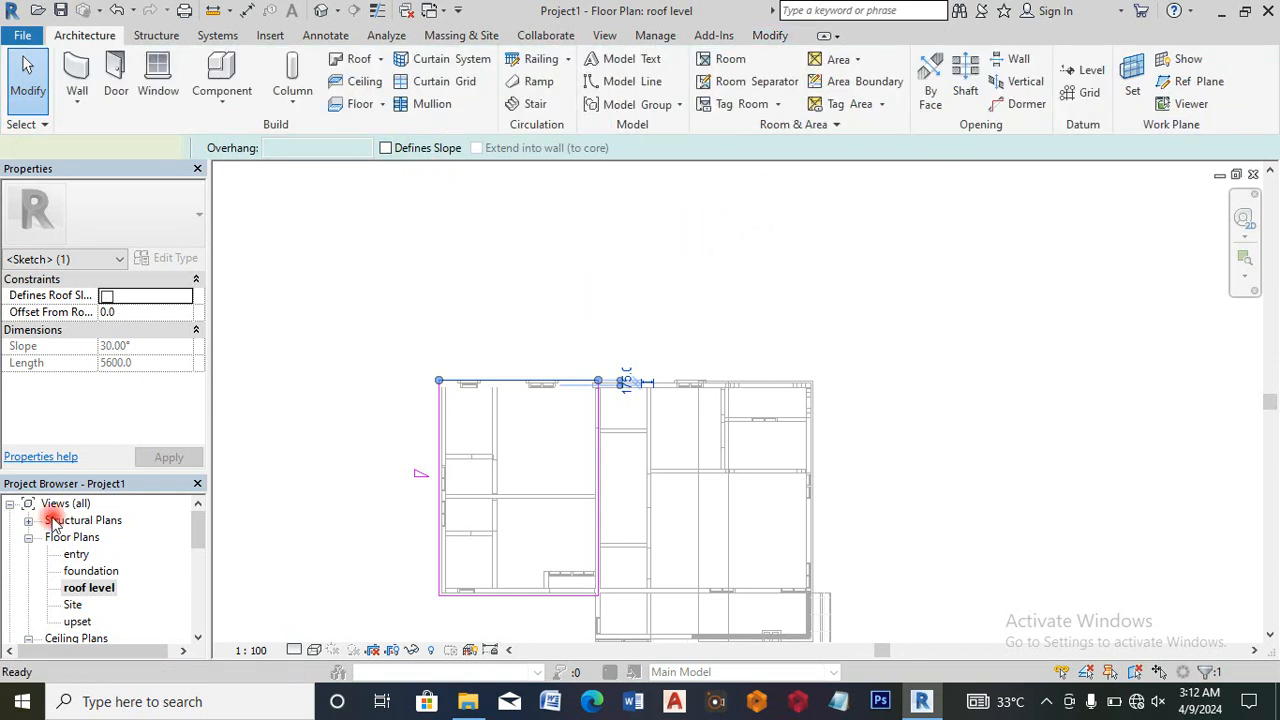
Step: In the North elevation, lower the high east end of the west roof to give it a gentler slope
left_click(195, 564)
scroll(195, 566, "down", 1)
left_click(95, 605)
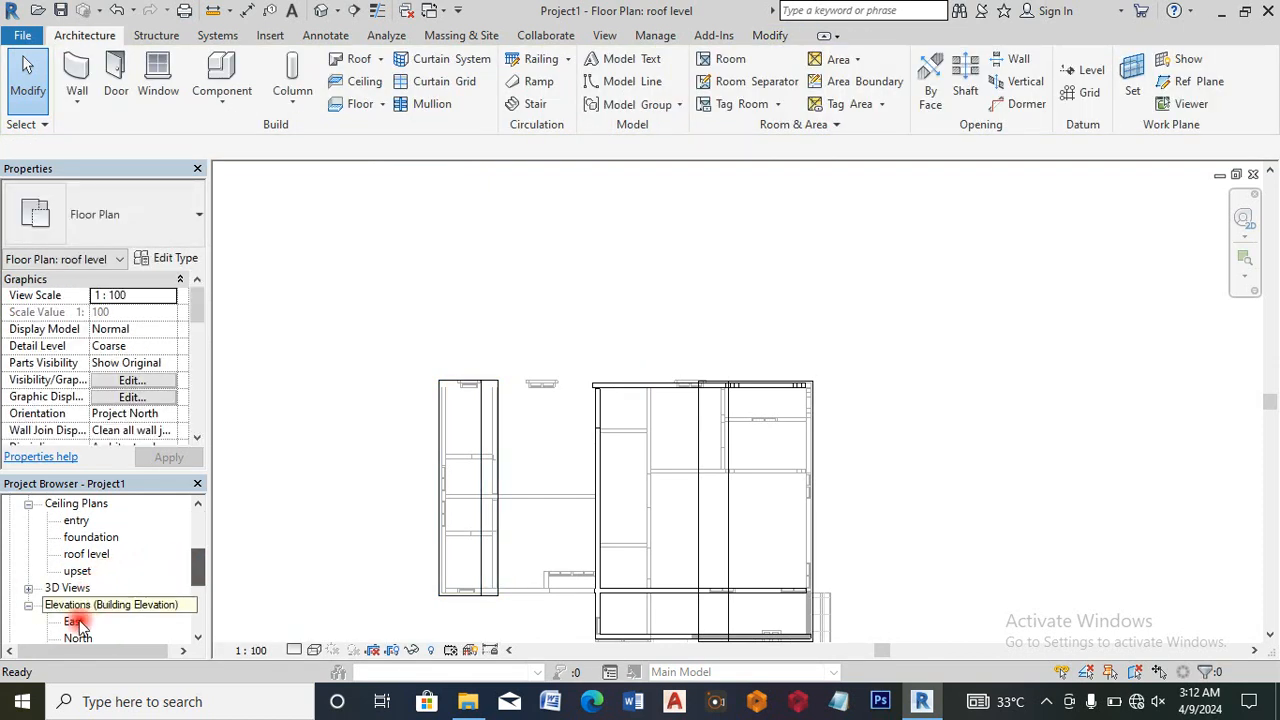
double_click(78, 622)
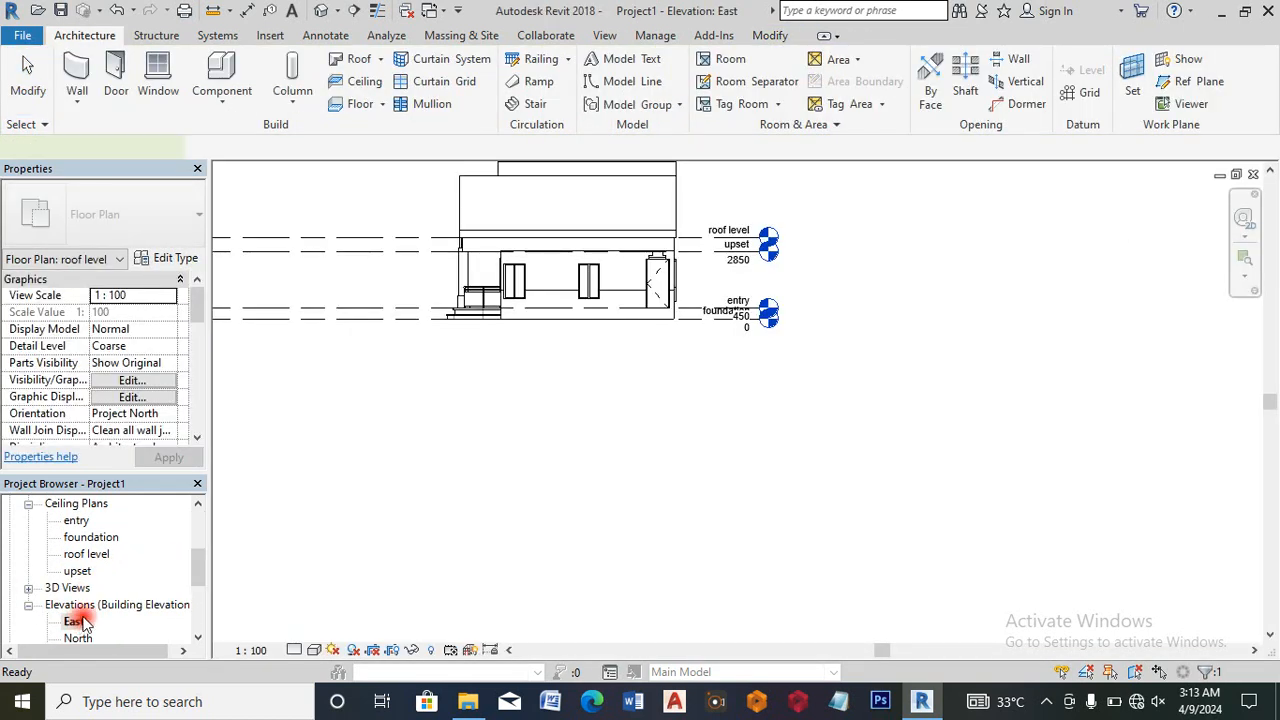
mouse_move(200, 561)
left_mouse_down()
mouse_move(197, 598)
mouse_move(196, 586)
left_mouse_up()
double_click(80, 537)
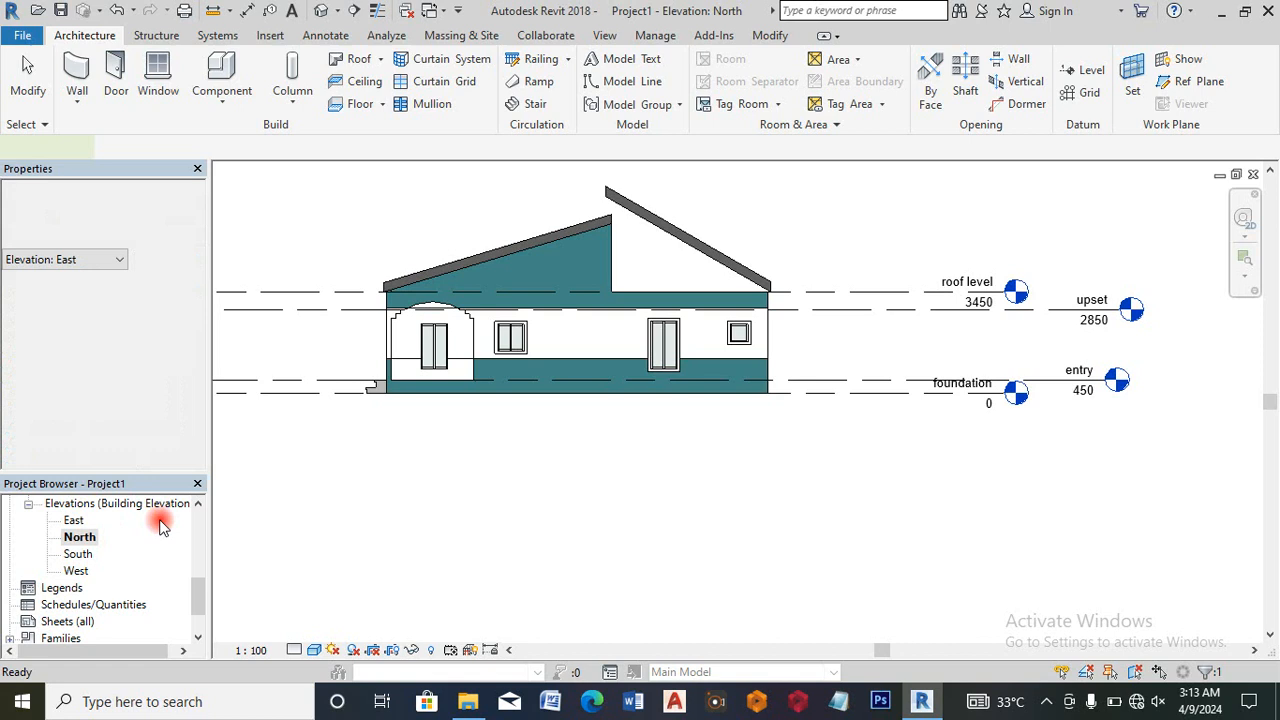
left_click(677, 208)
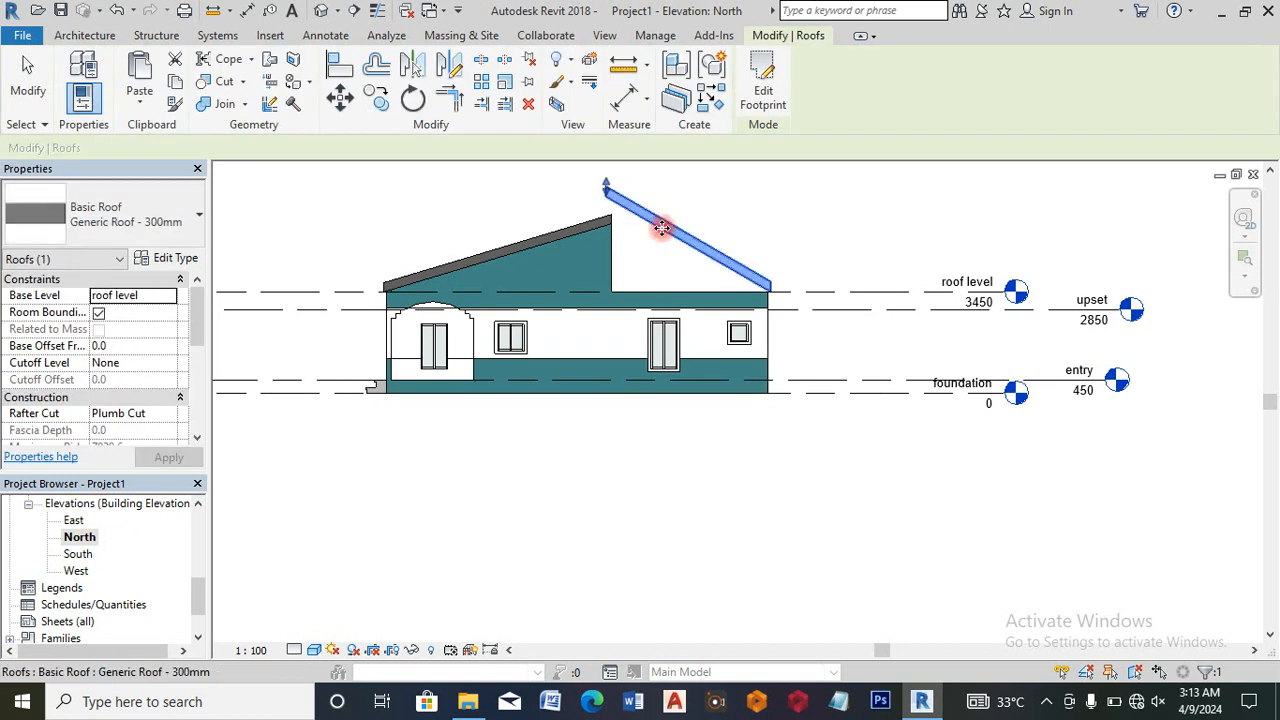
left_click_drag(606, 188, 605, 247)
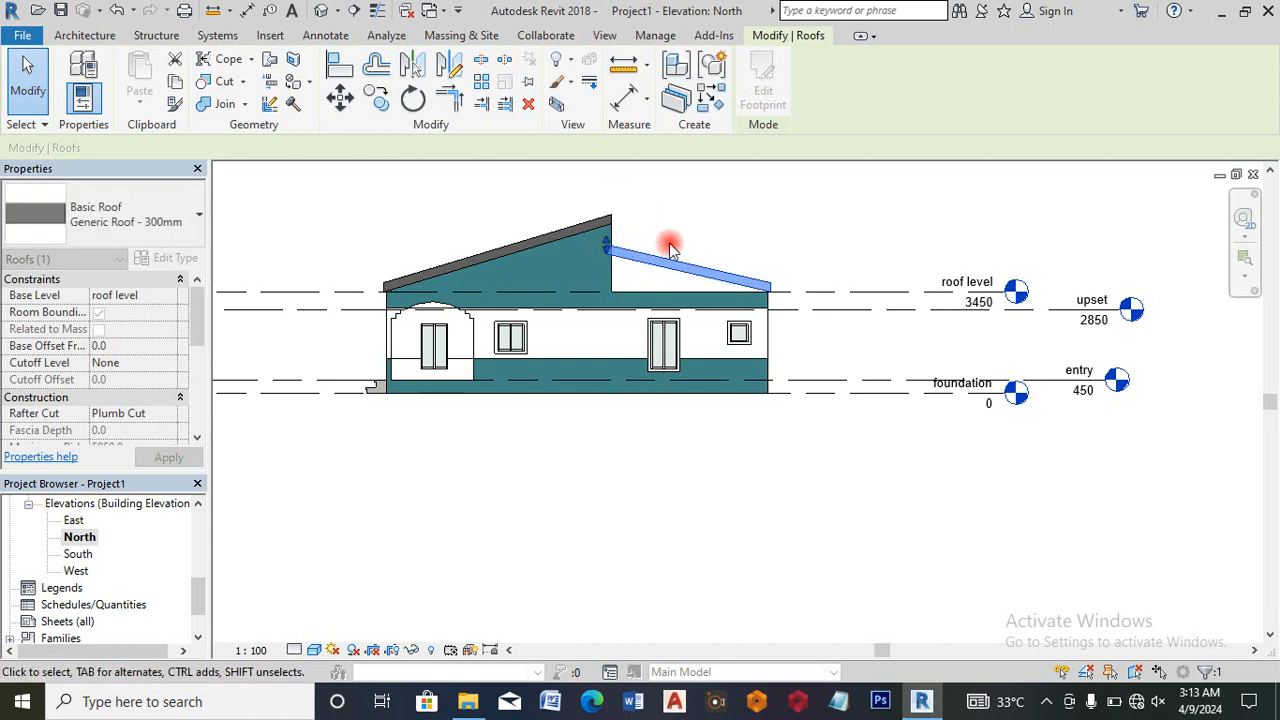
Step: Attach the top of the long rear wall with the windows to the west roof
scroll(669, 247, "up", 2)
left_click(645, 338)
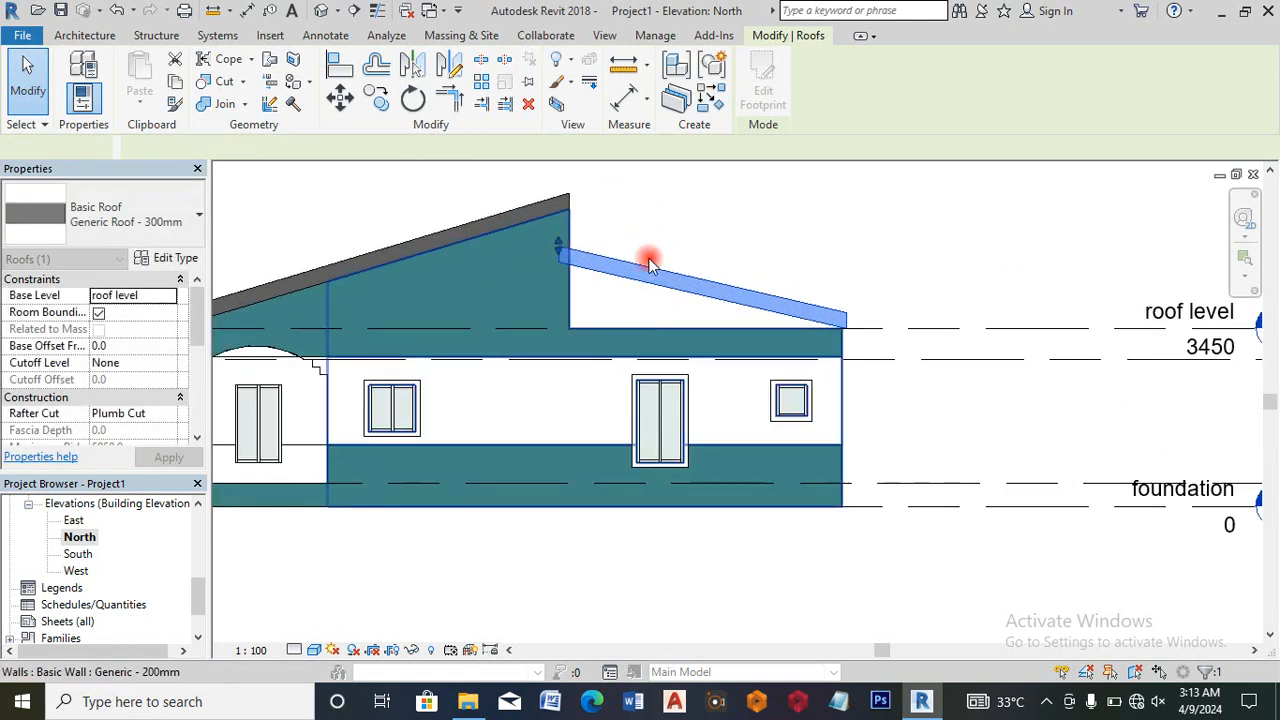
left_click(888, 86)
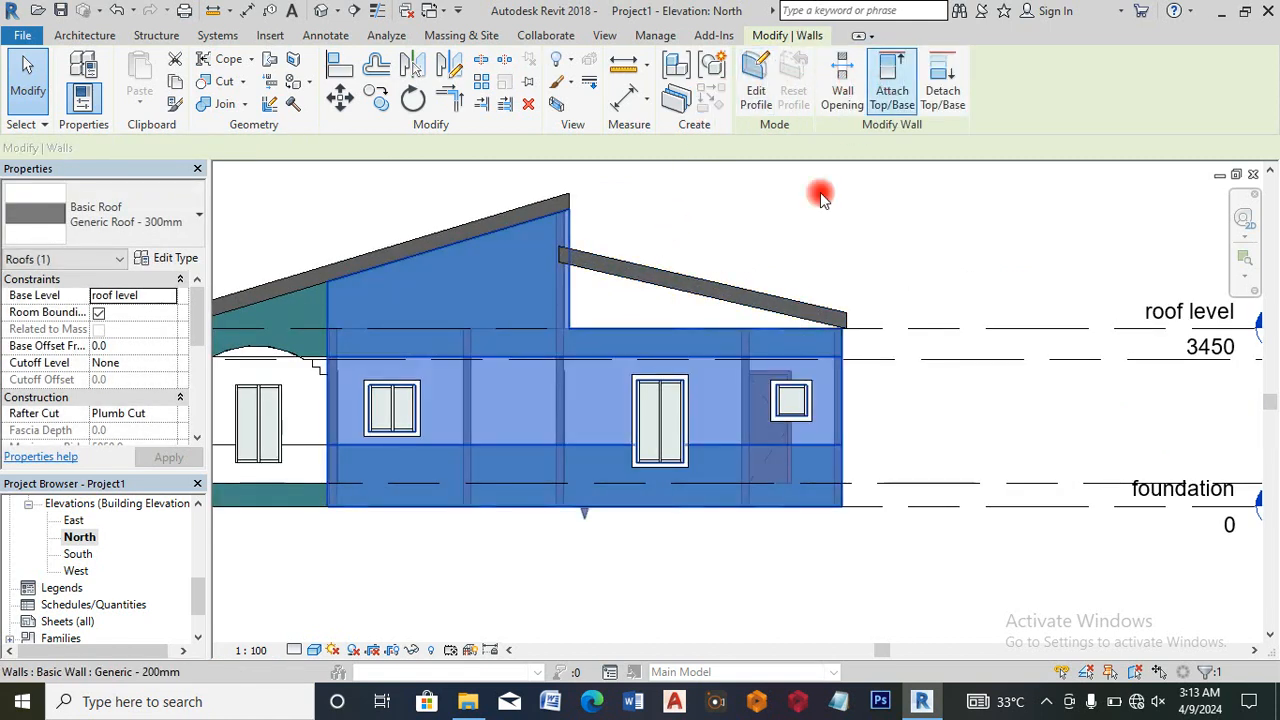
left_click(715, 296)
key("Escape")
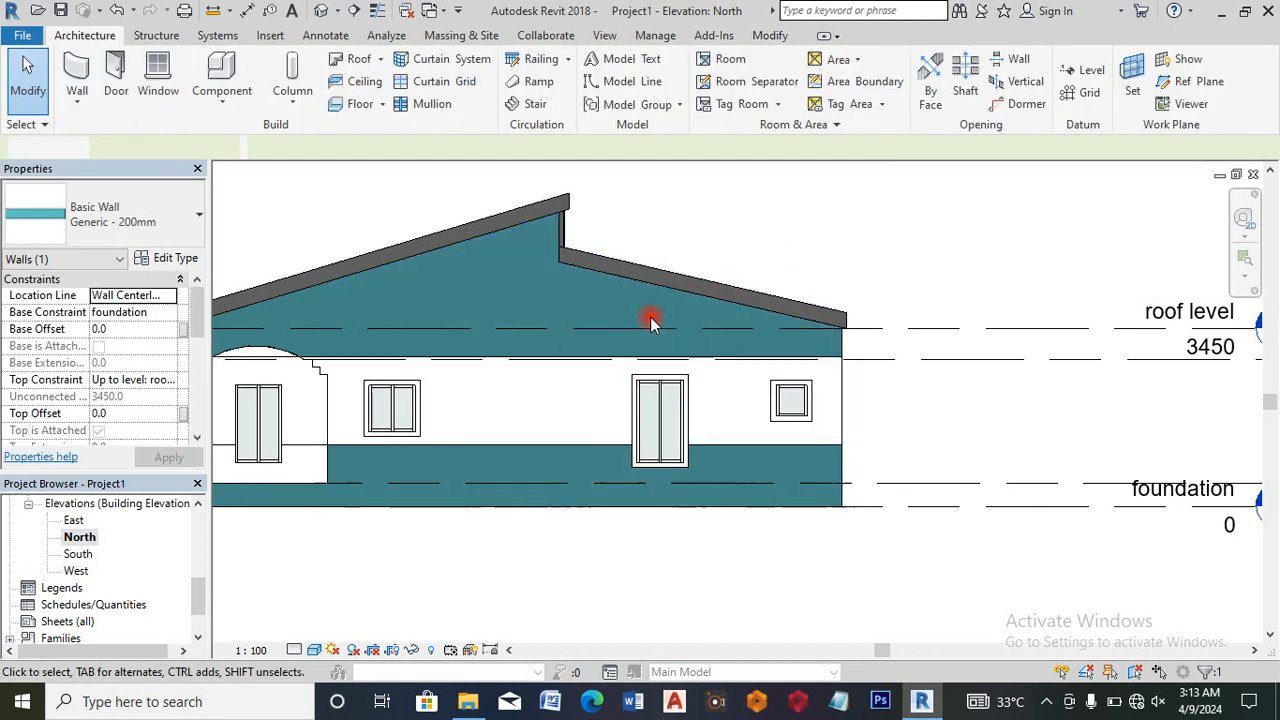
Step: In the South elevation, attach the top of the west wing's front wall with the small square window to the west roof
double_click(80, 554)
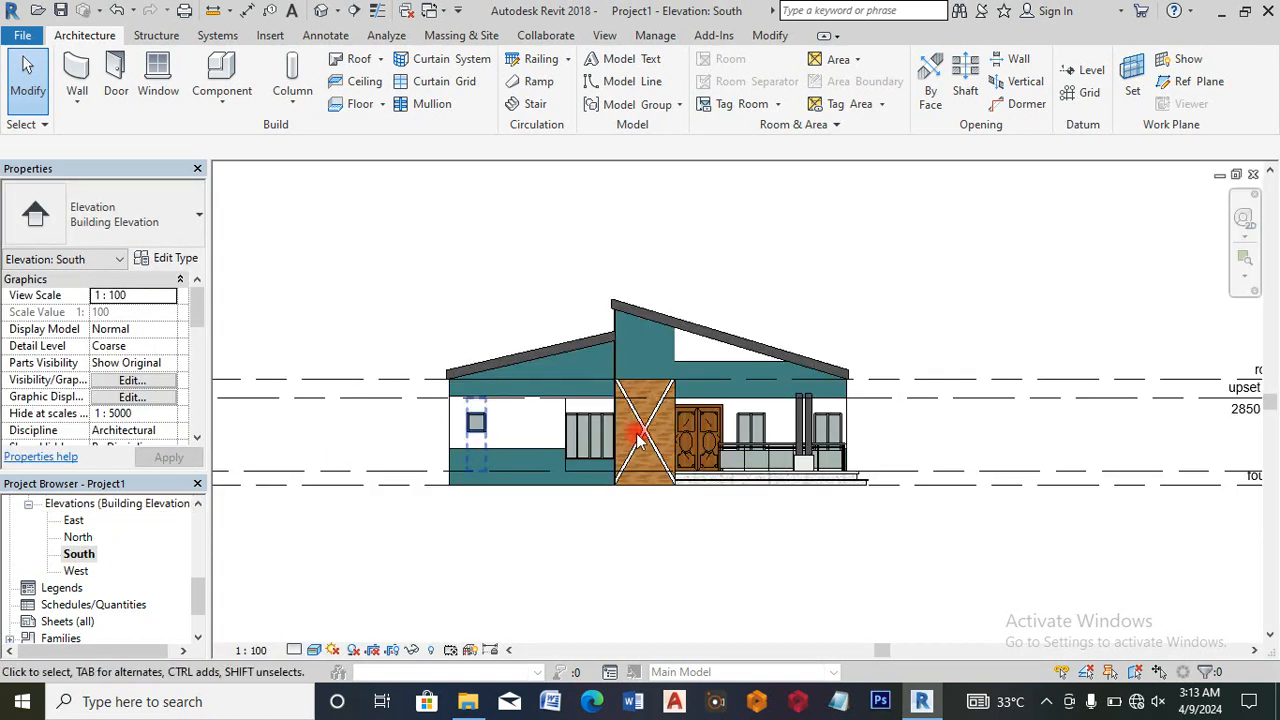
scroll(559, 376, "up", 5)
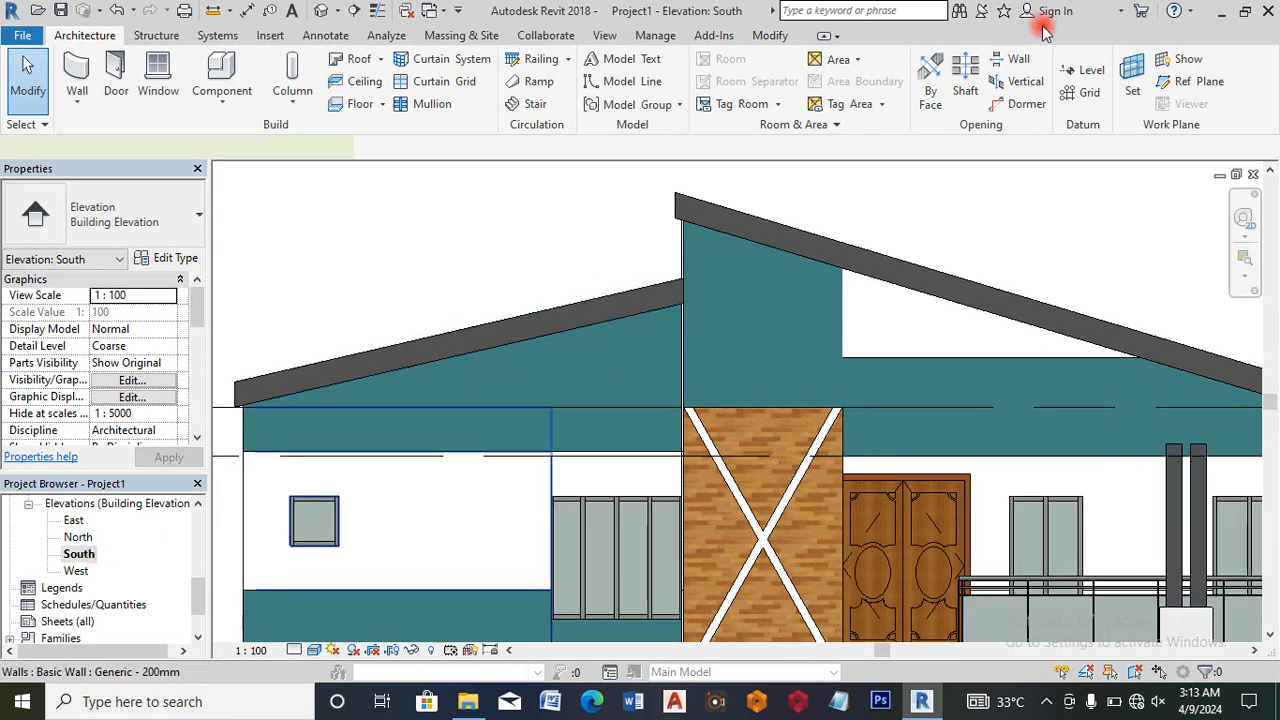
left_click(1016, 68)
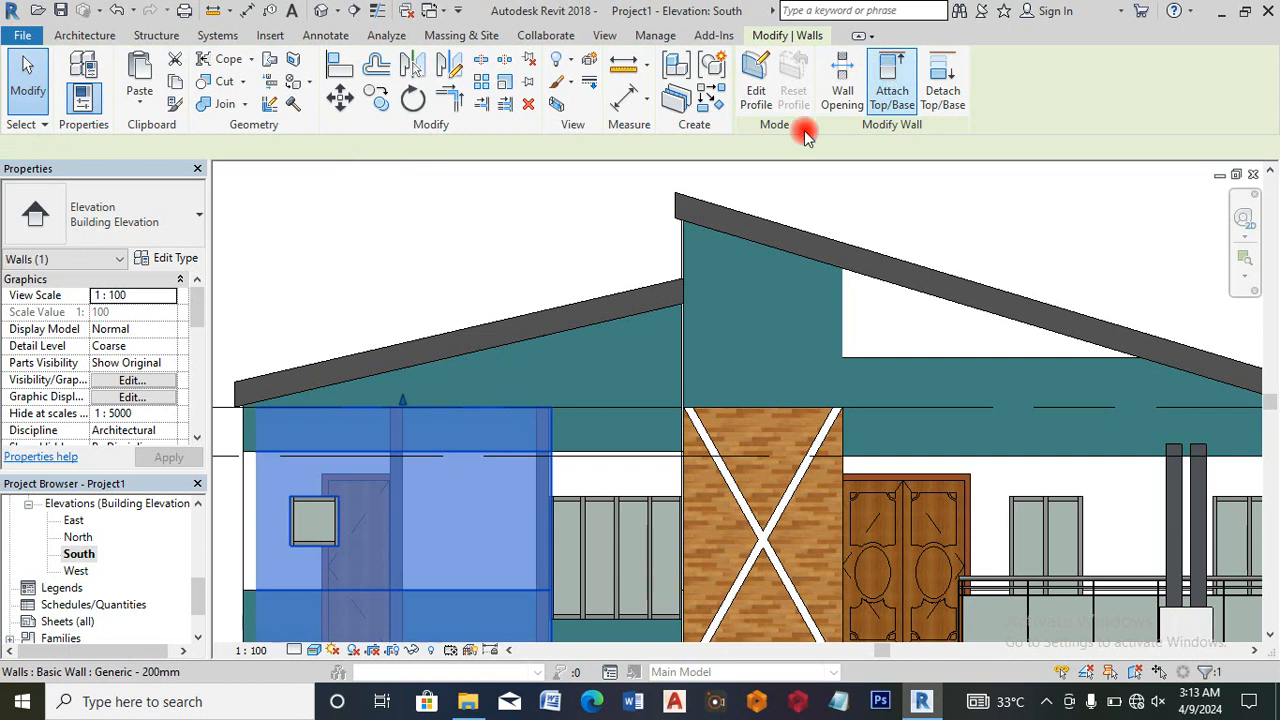
key("Escape")
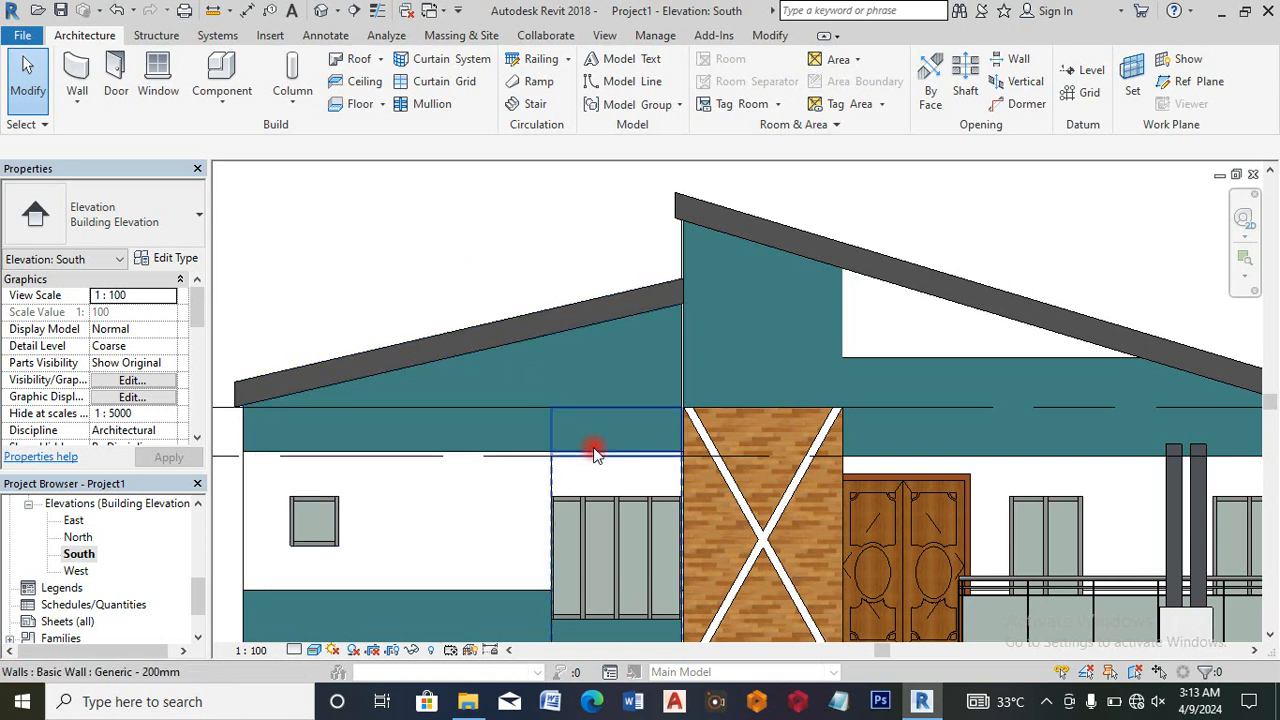
left_click(507, 412)
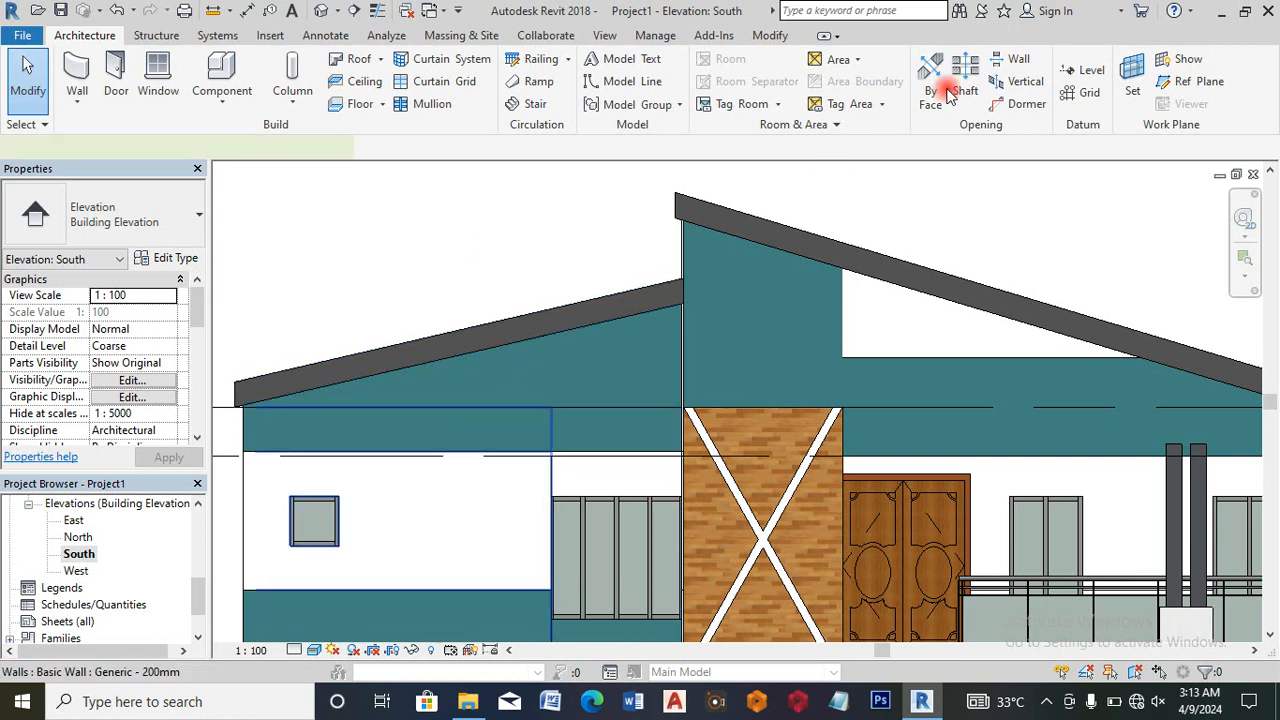
left_click(891, 82)
left_click(547, 335)
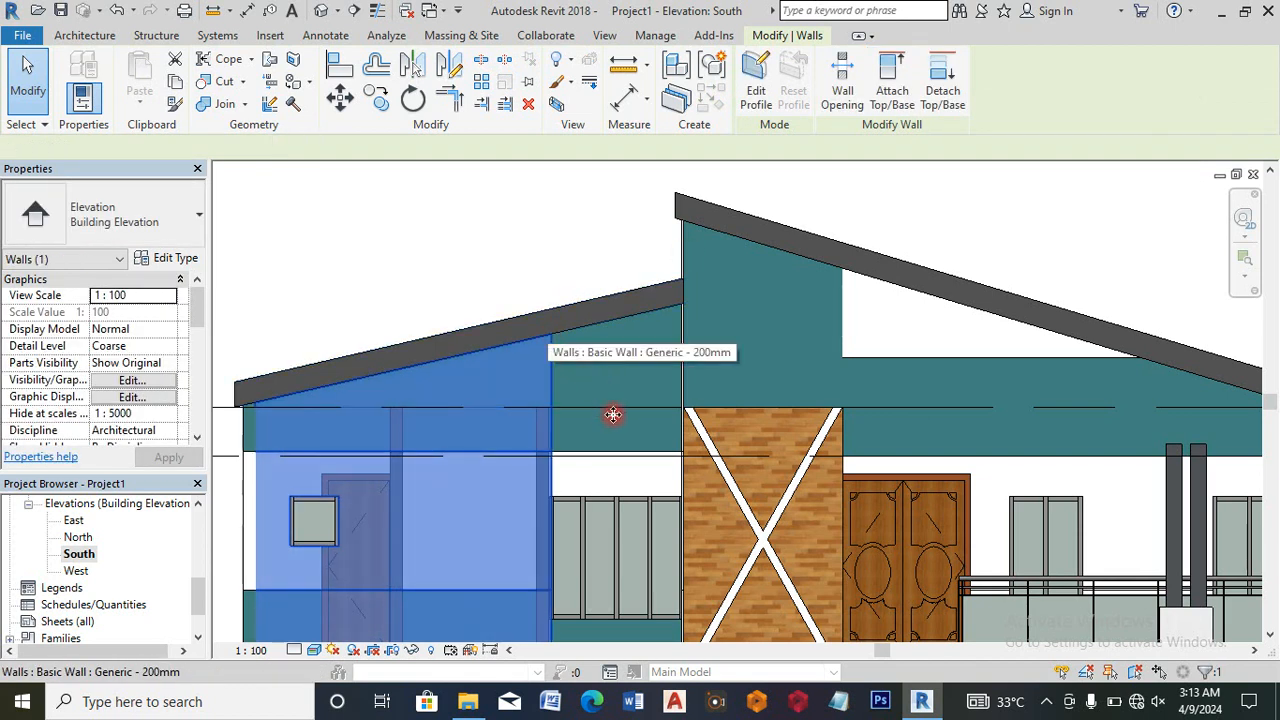
key("Escape")
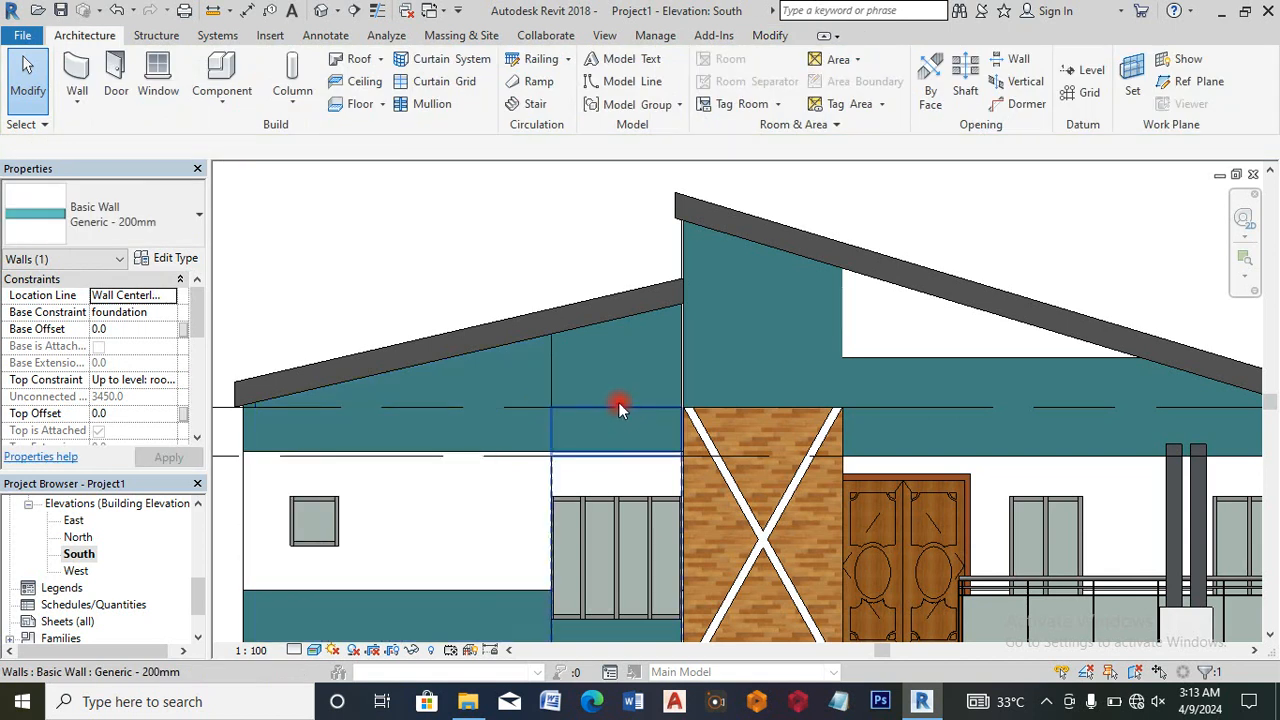
Step: Attach the top of the front wall section with the large four-panel window to the west roof
left_click(613, 398)
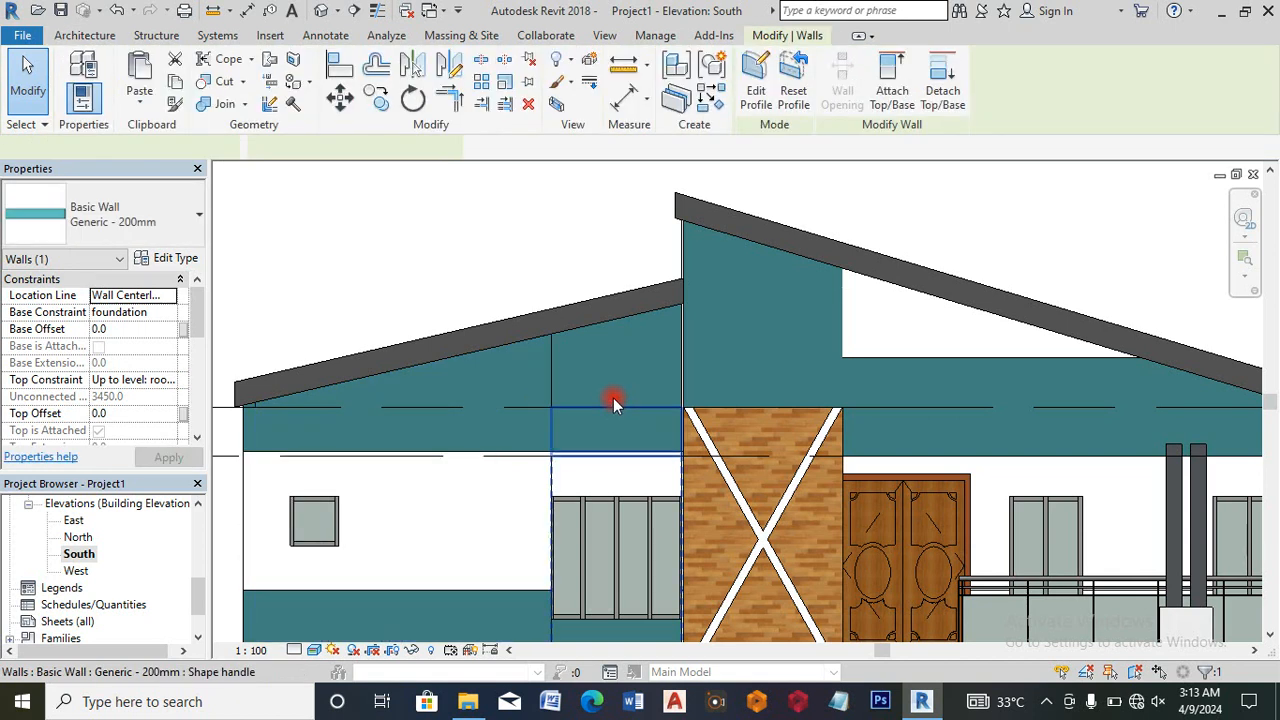
left_click(890, 92)
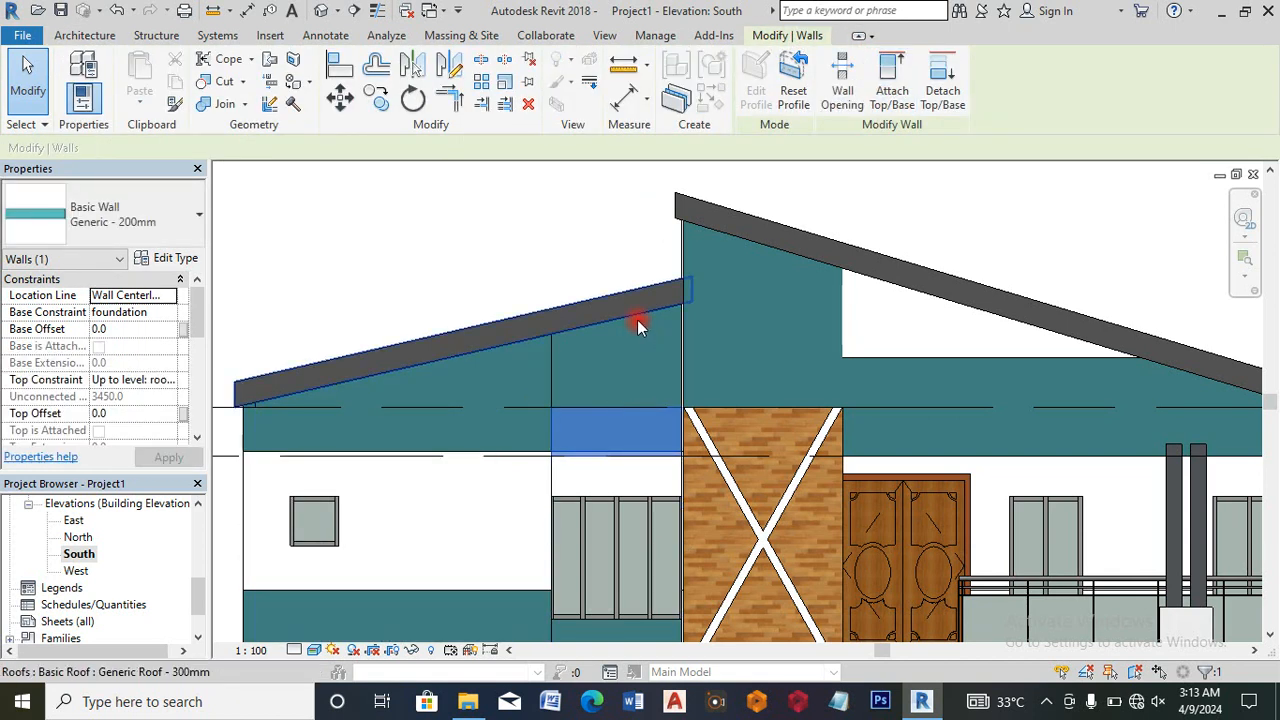
left_click(637, 320)
key("Escape")
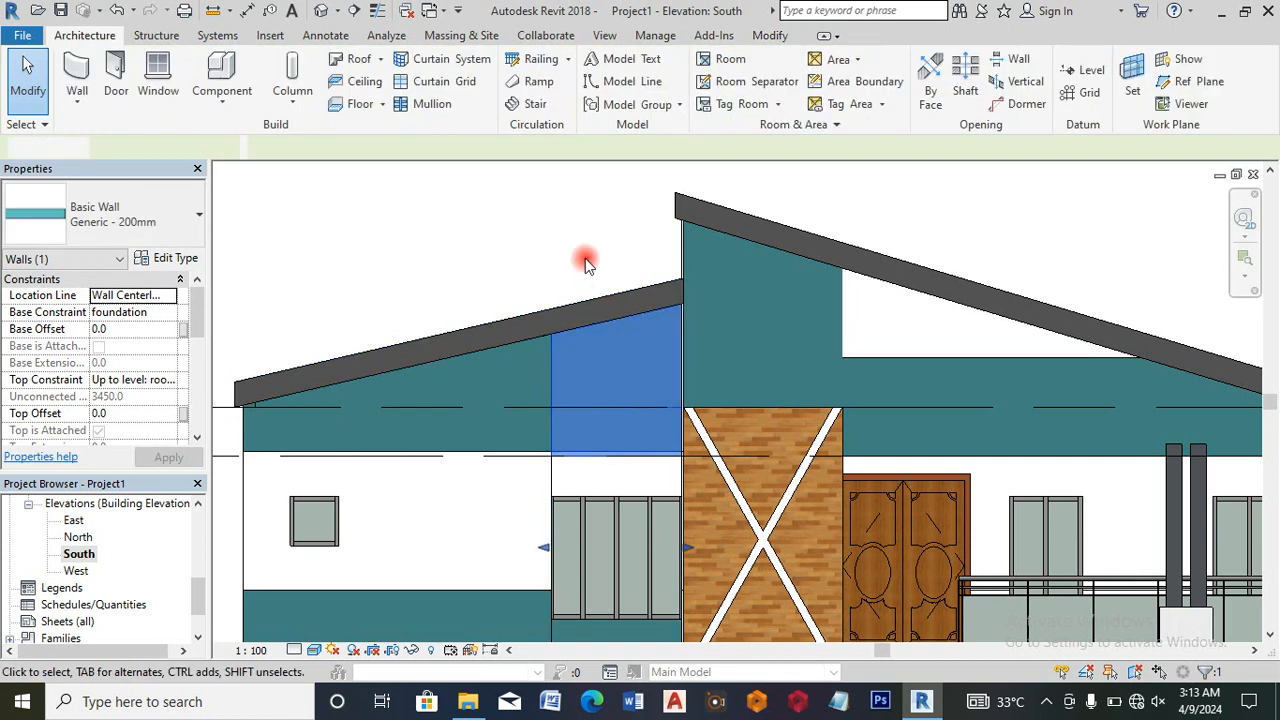
Step: Edit the west roof type's assembly and set its structure layer thickness to 150 mm
scroll(610, 265, "down", 2)
scroll(612, 265, "down", 2)
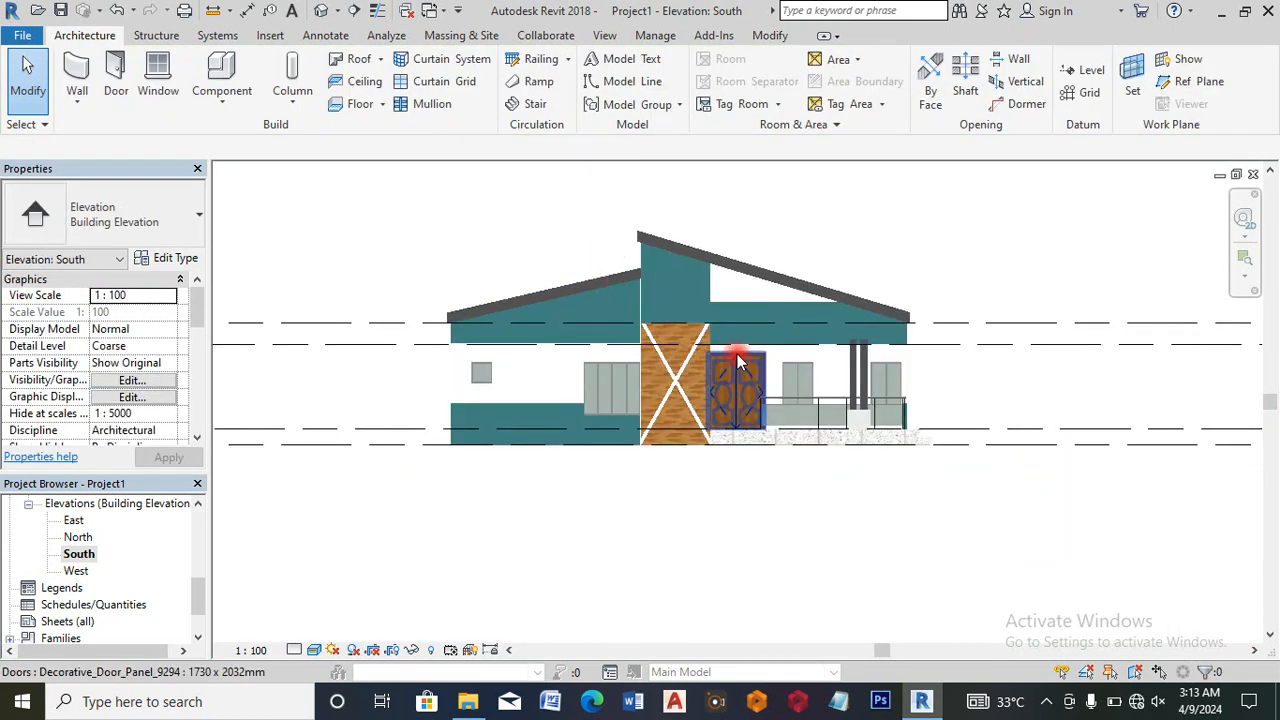
scroll(603, 304, "up", 2)
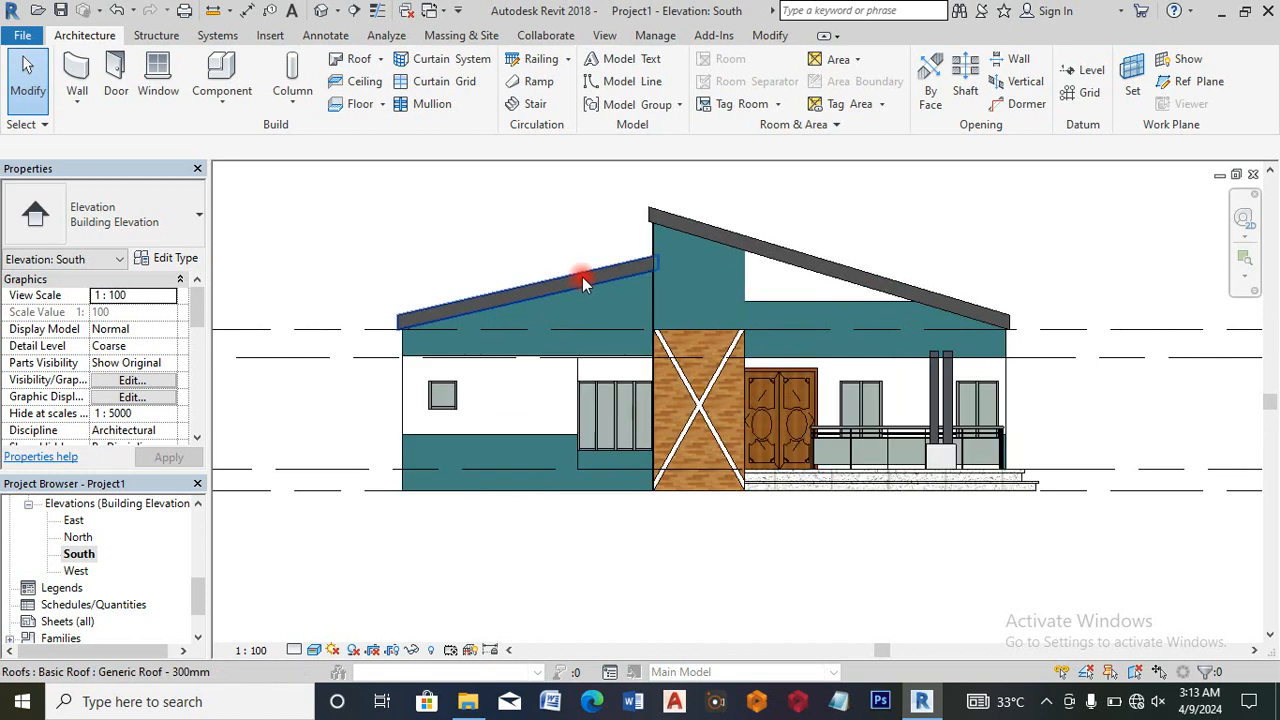
left_click(582, 277)
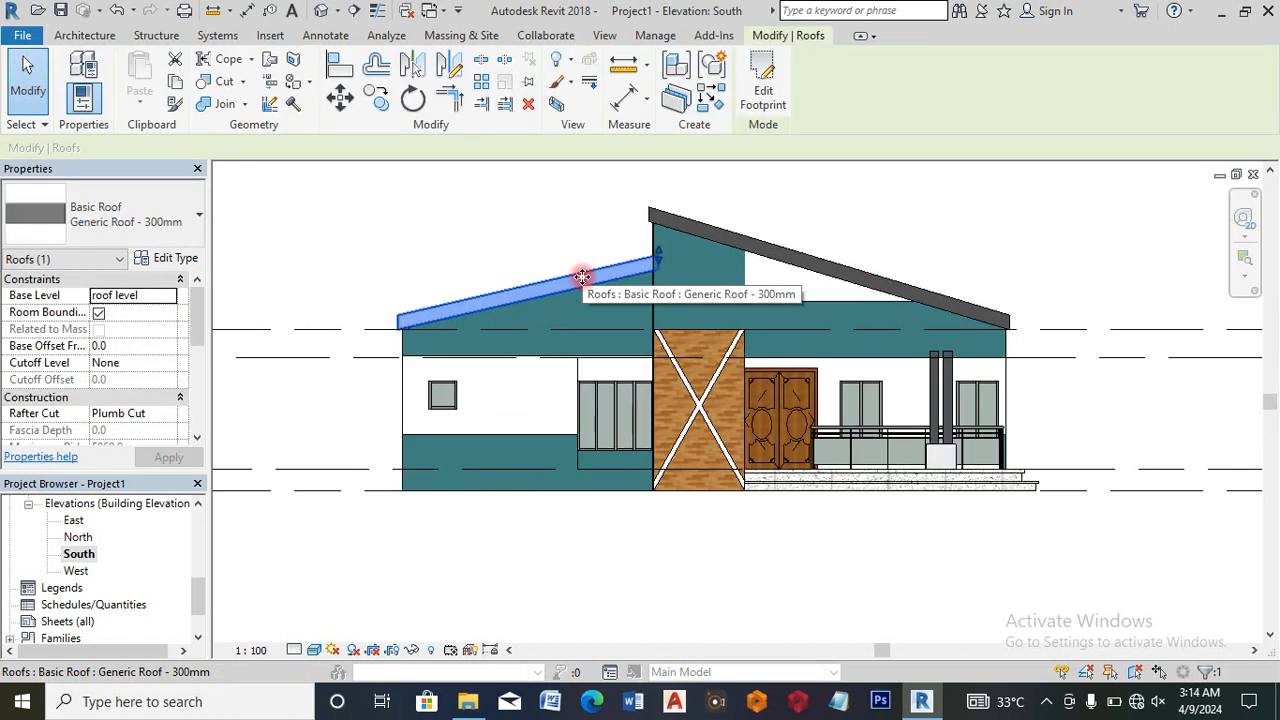
left_click(186, 261)
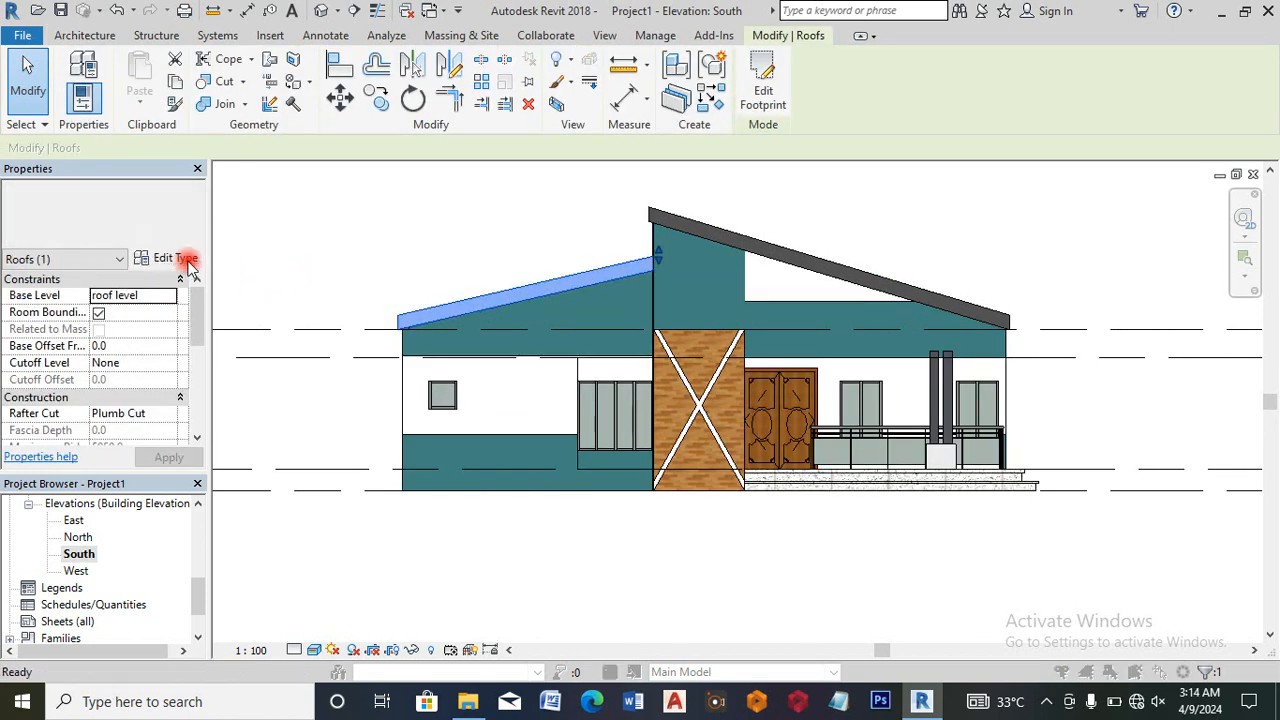
left_click(1020, 272)
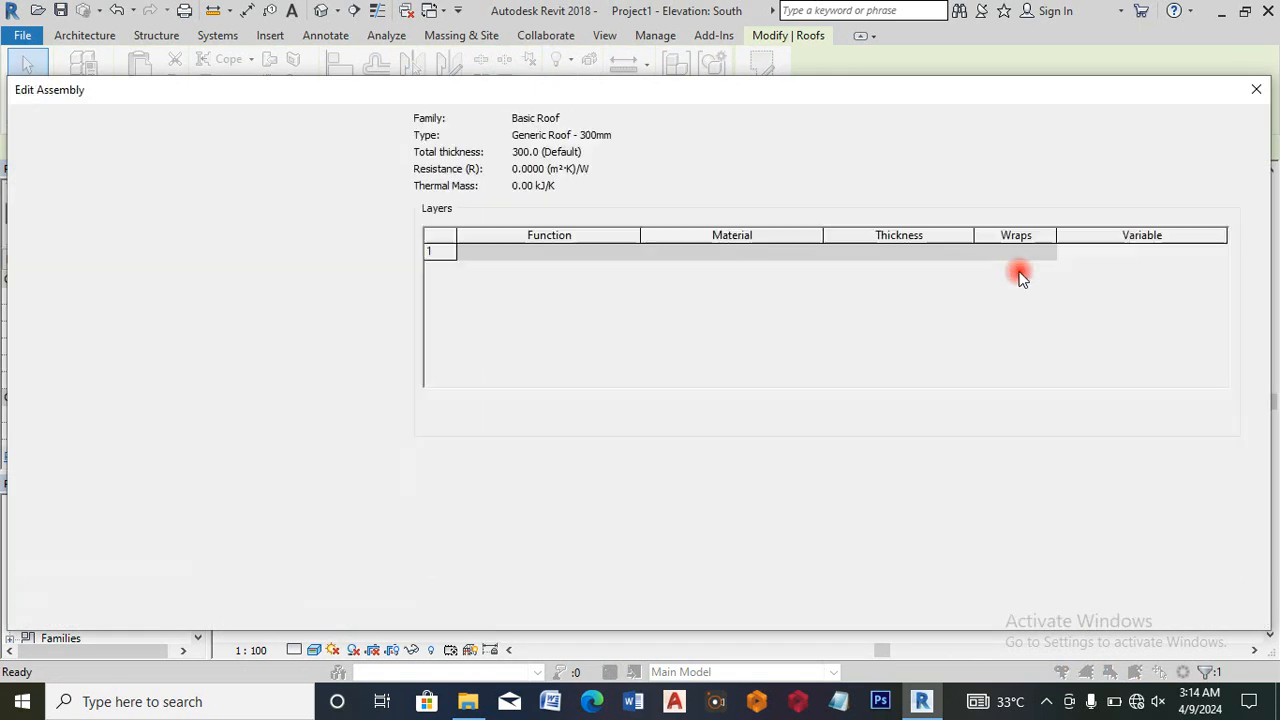
double_click(891, 269)
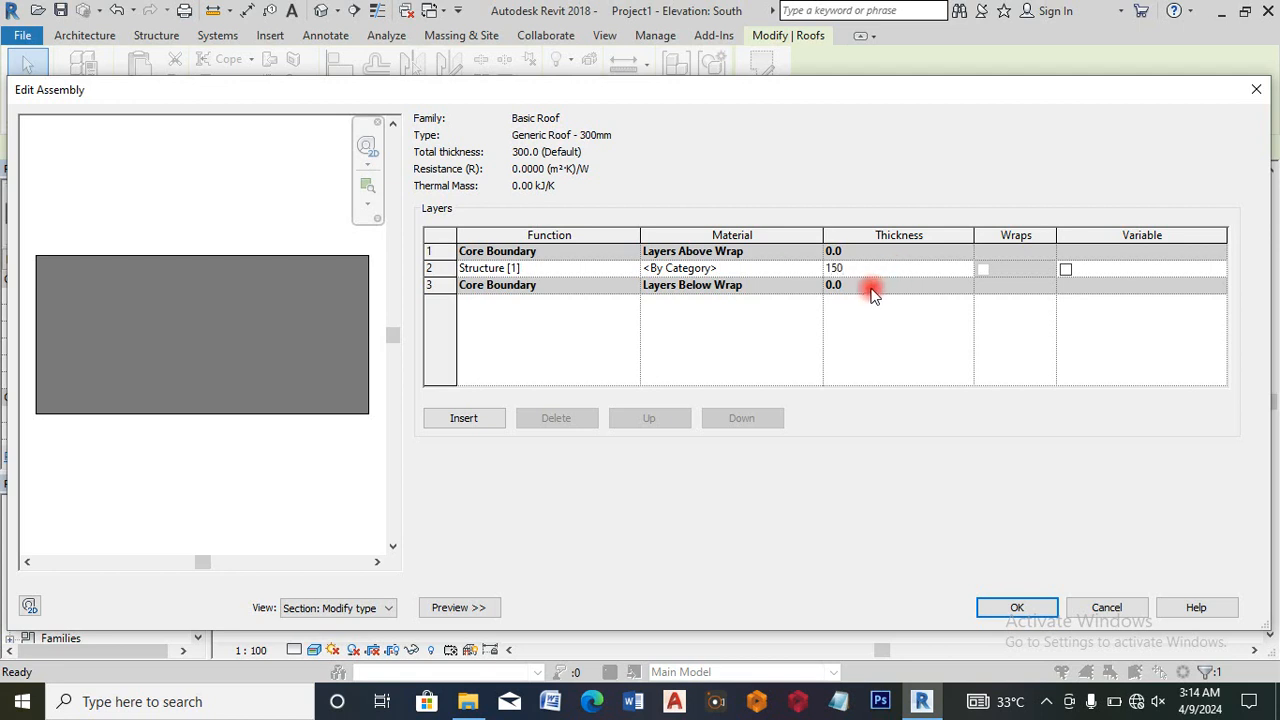
Step: Create a new material for the roof's structure layer and make its shading use the render appearance
left_click(817, 270)
left_click(817, 268)
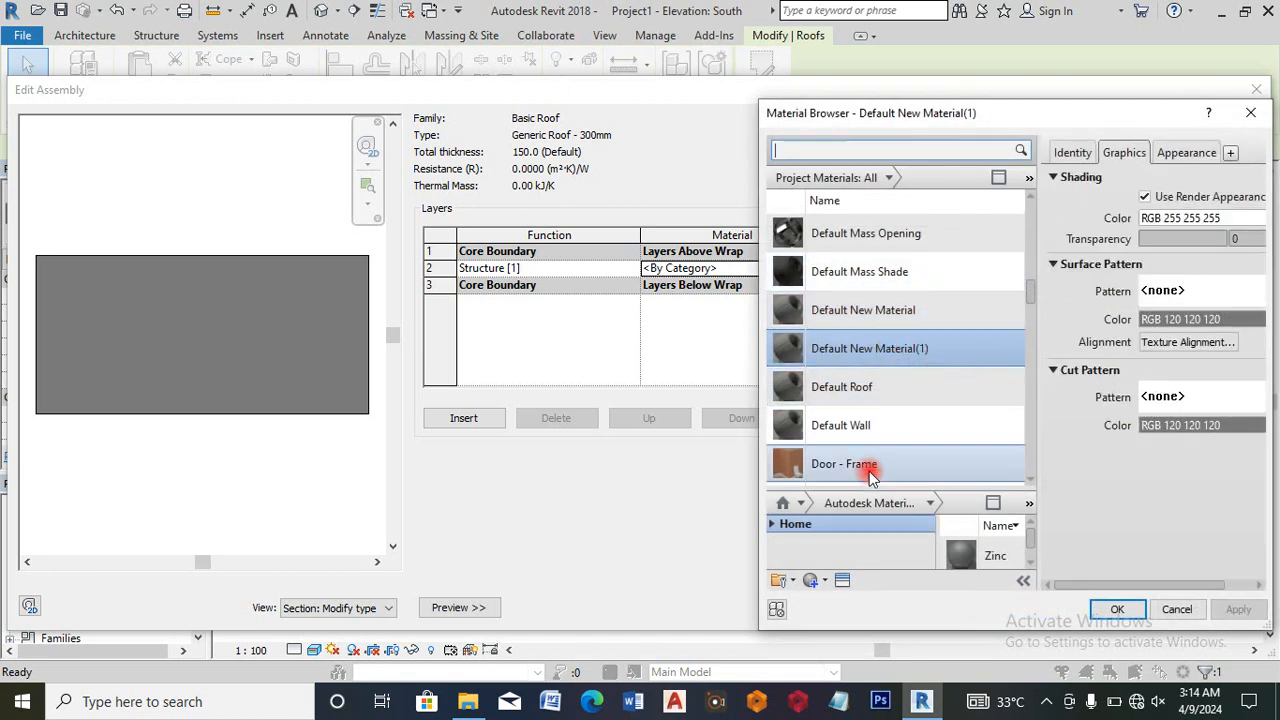
scroll(860, 440, "down", 1)
left_click(833, 582)
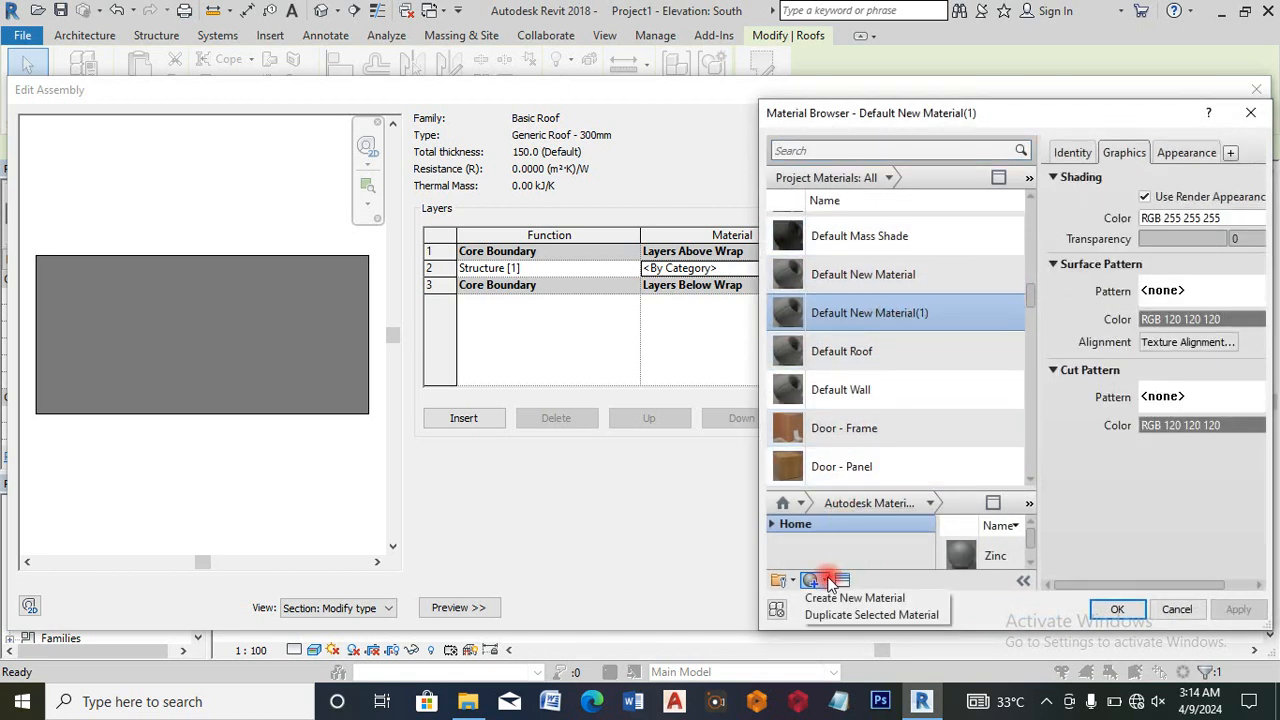
left_click(1158, 194)
left_click(1148, 196)
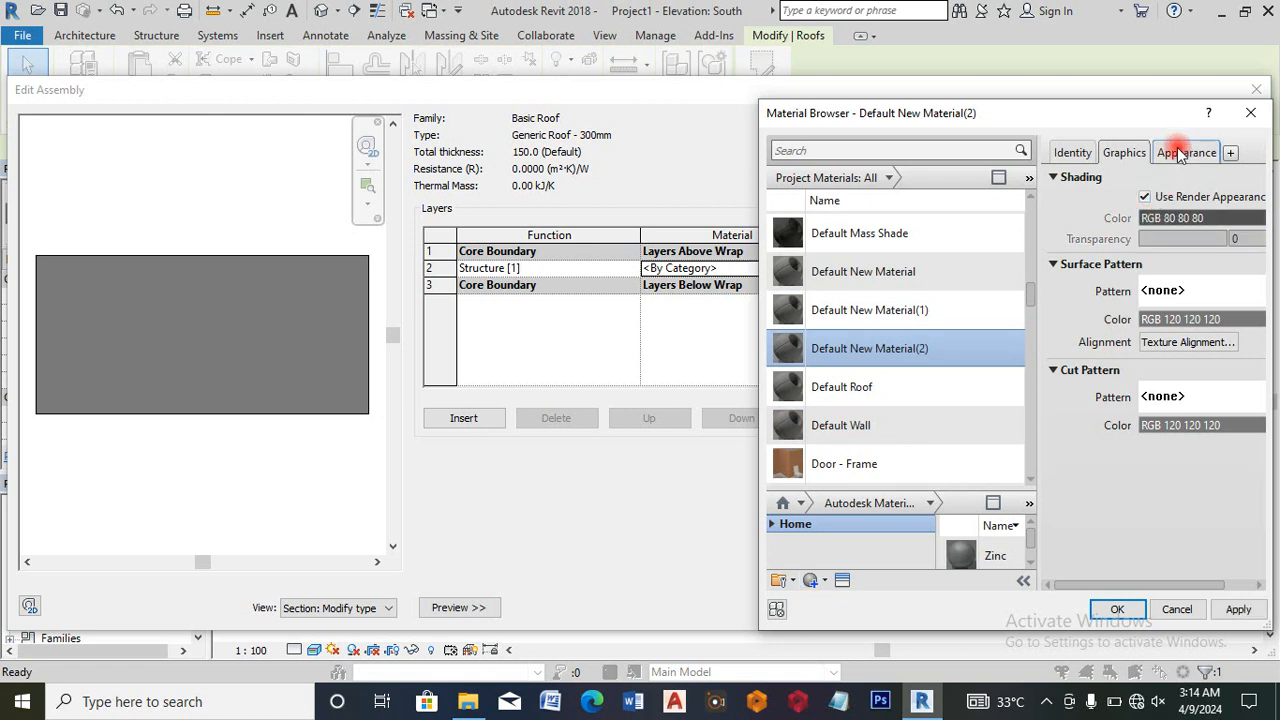
Step: Set the new material's appearance color to white (RGB 255 255 255) and apply it to the roof type
left_click(1180, 155)
left_click(1174, 351)
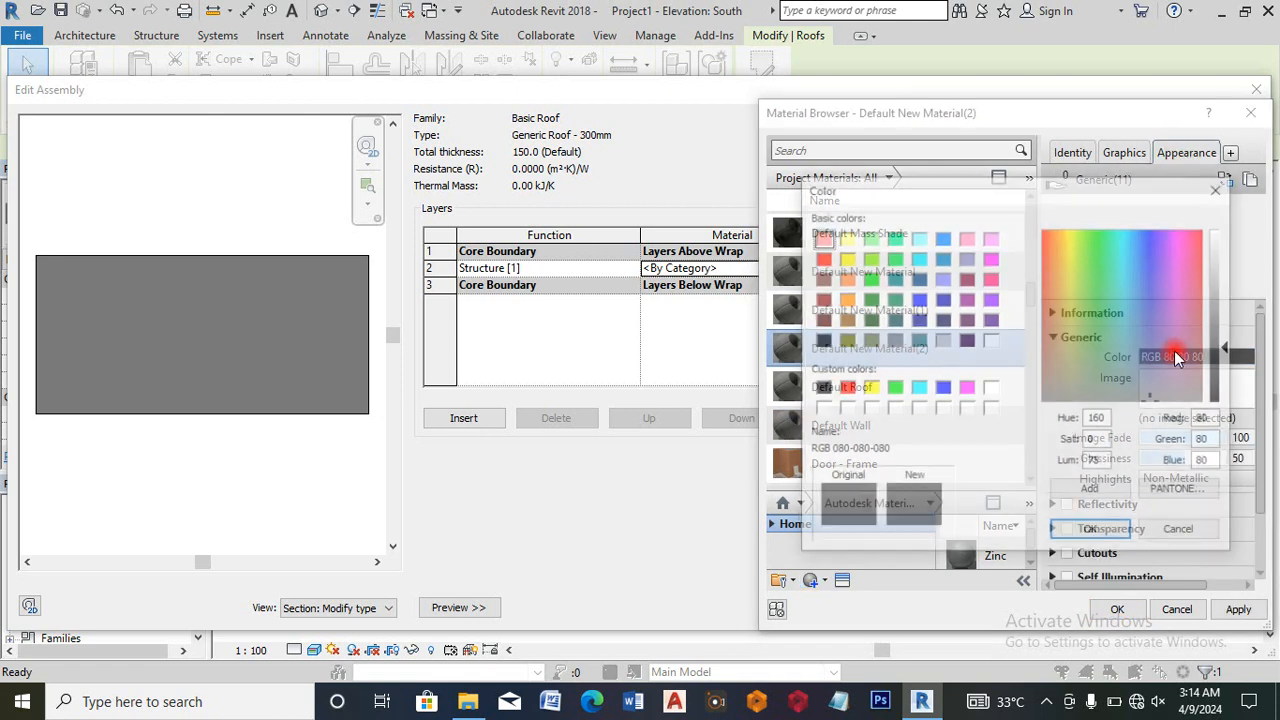
left_click(942, 409)
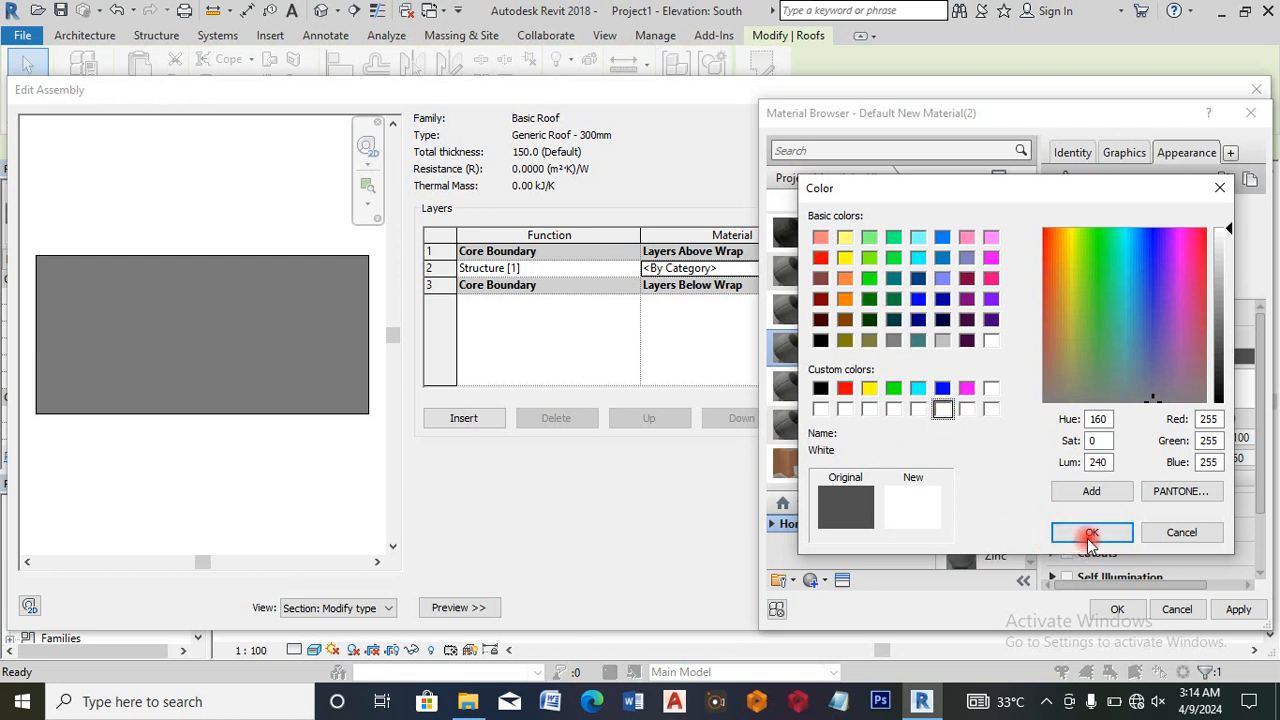
left_click(1232, 611)
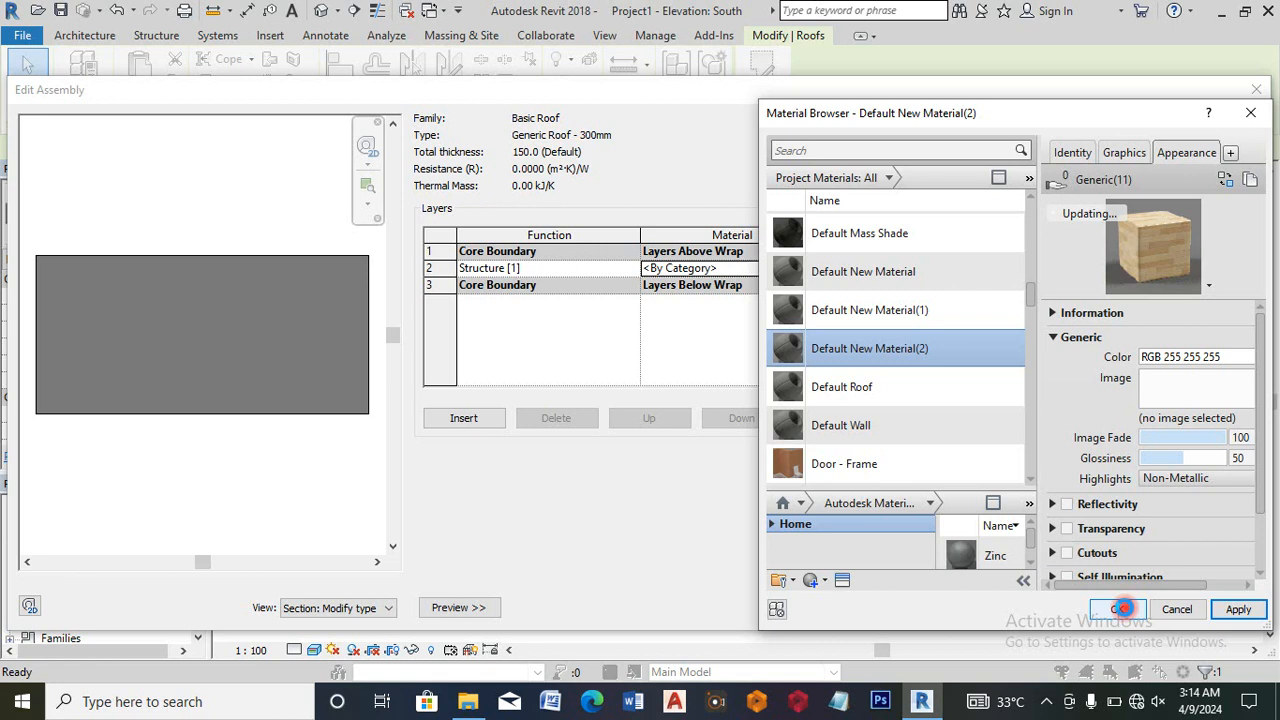
left_click(1118, 608)
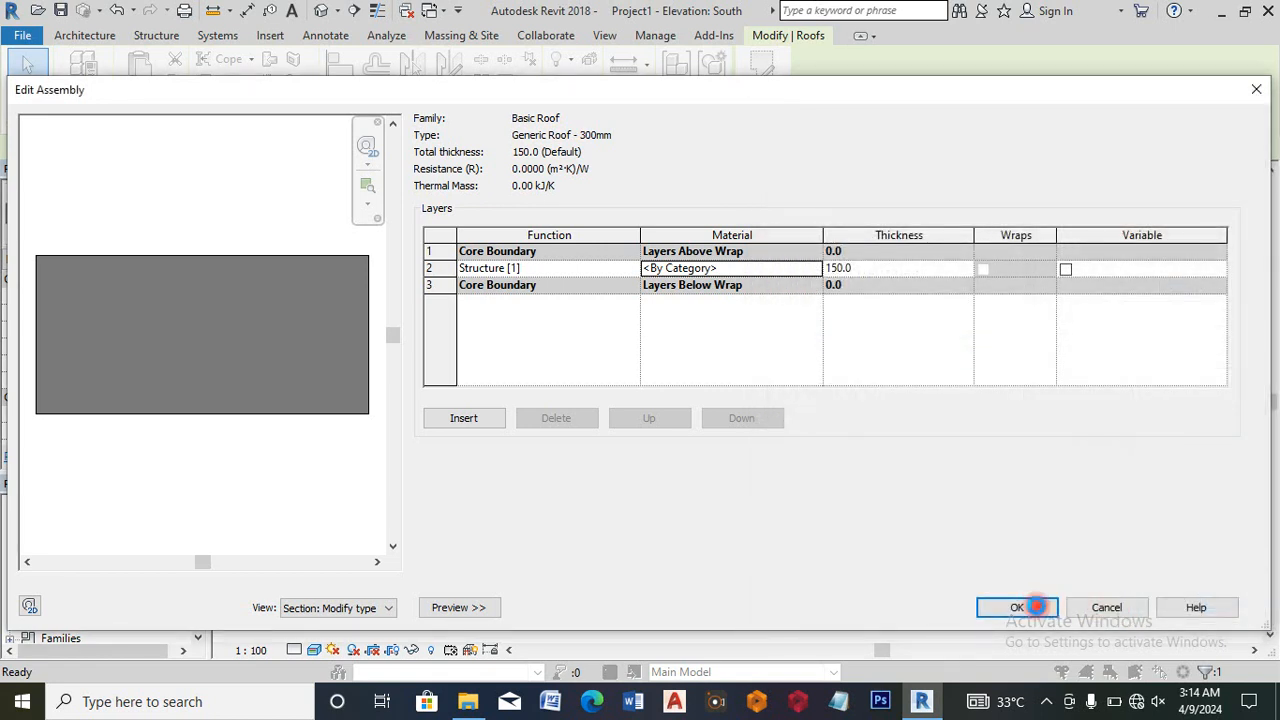
left_click(1036, 607)
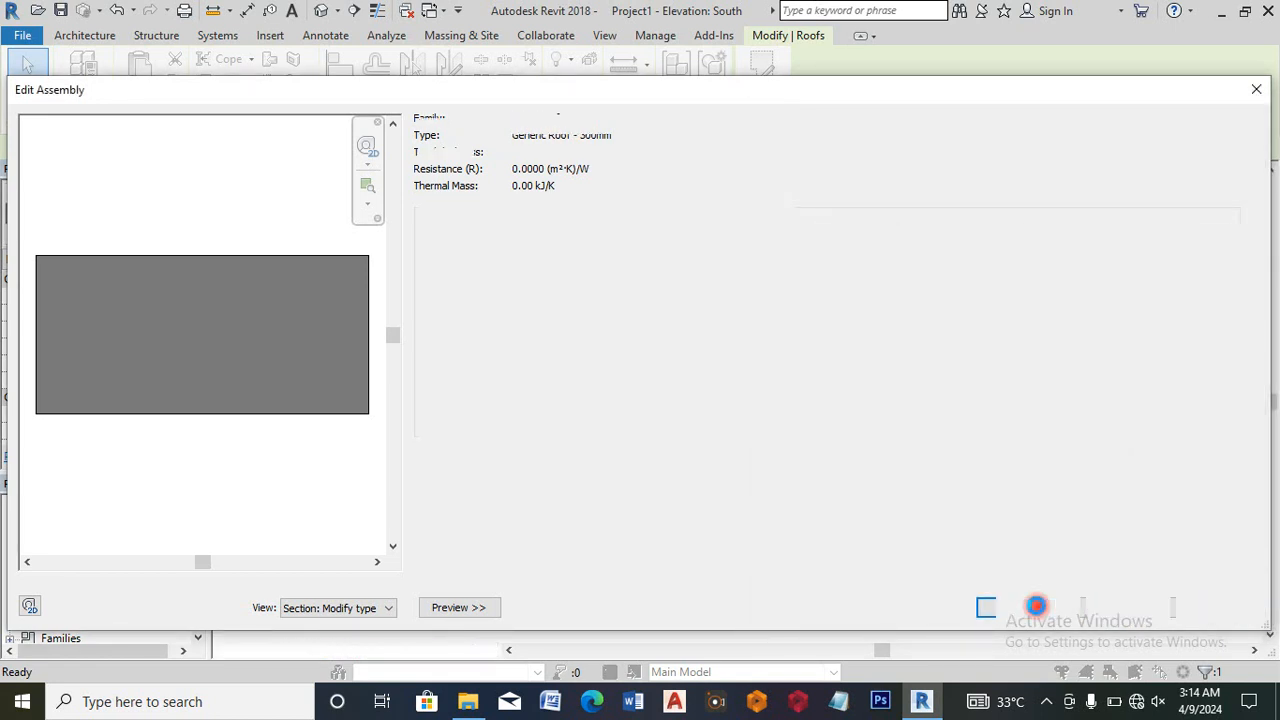
left_click(1038, 609)
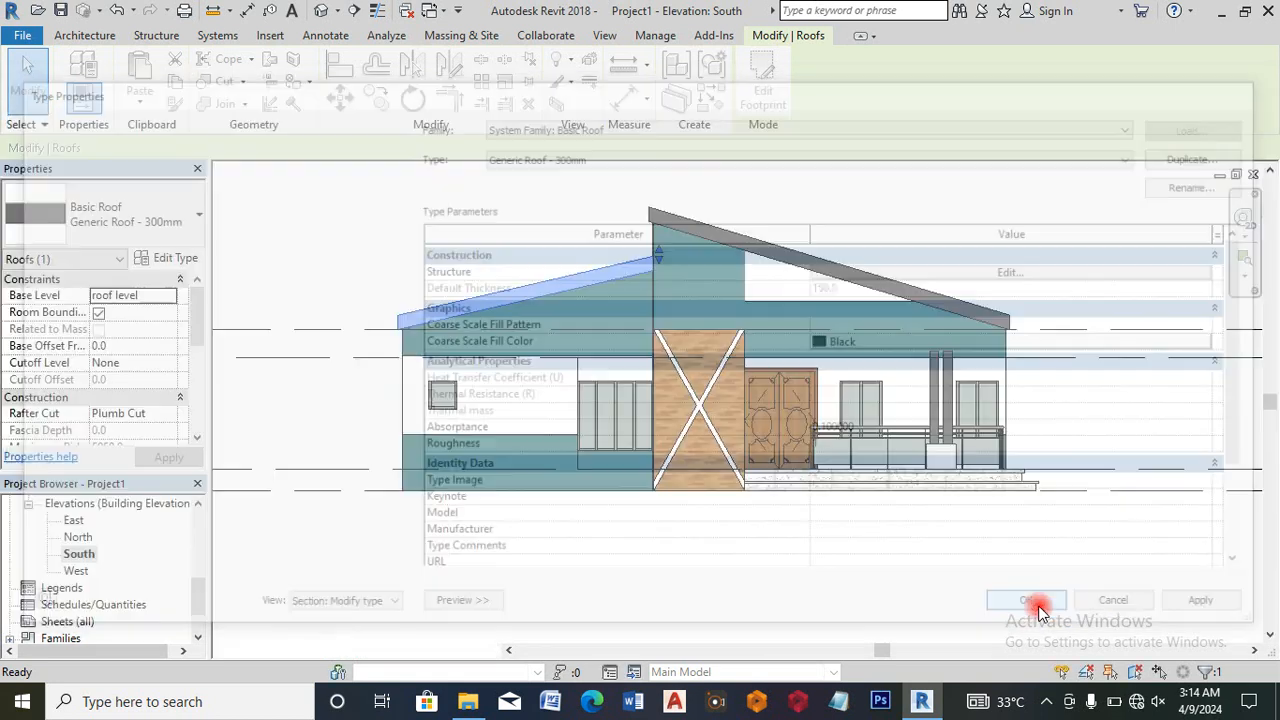
left_click(1010, 590)
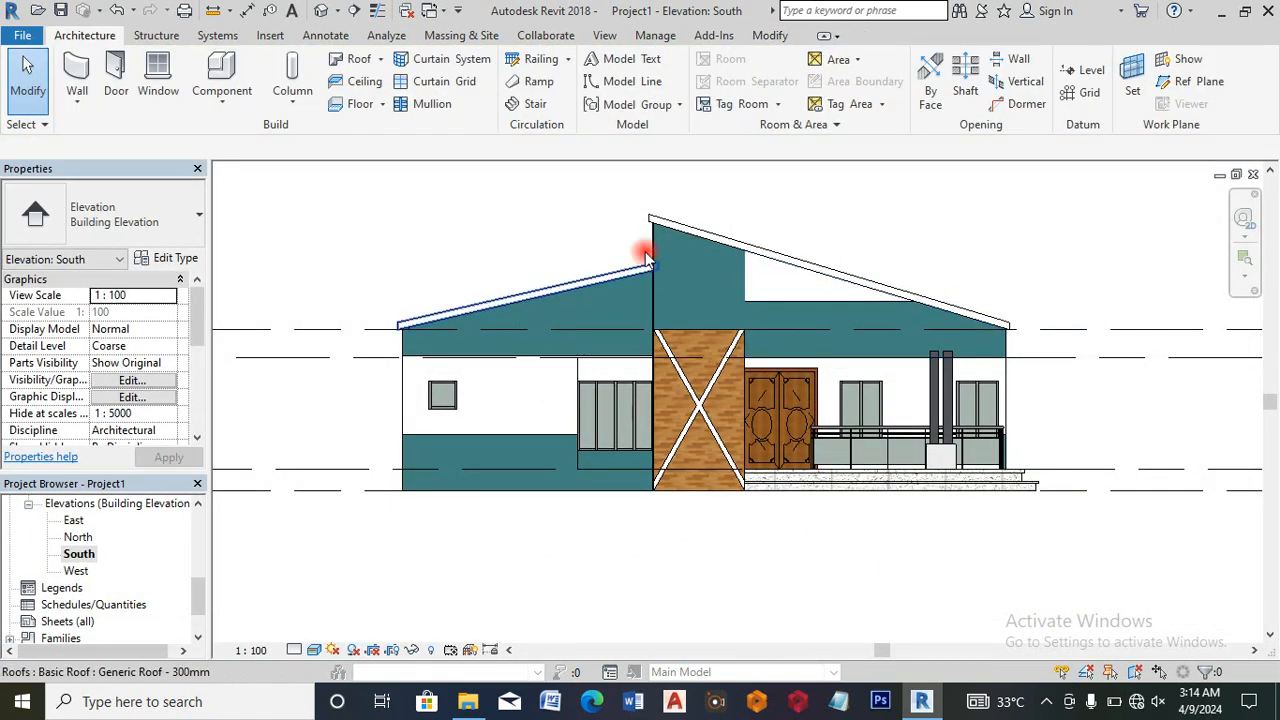
Step: Copy the higher east roof vertically upward by 6000 mm
scroll(685, 212, "up", 2)
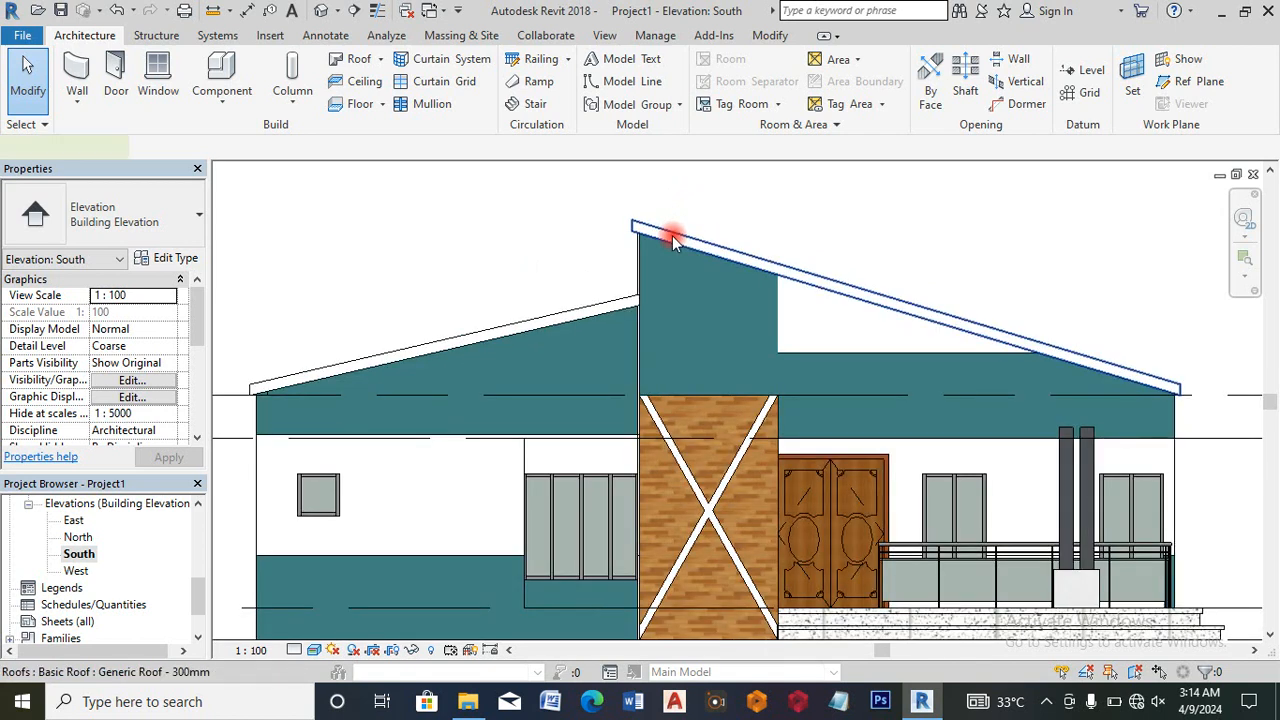
left_click(672, 235)
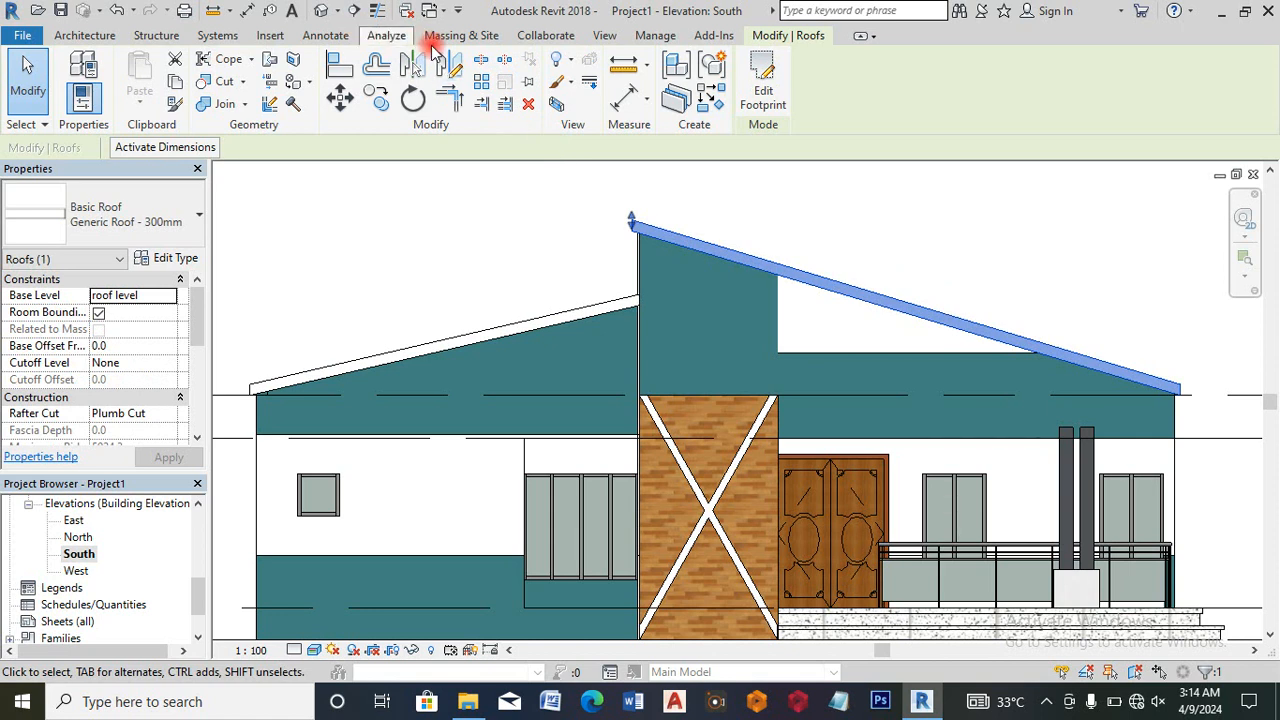
left_click(375, 103)
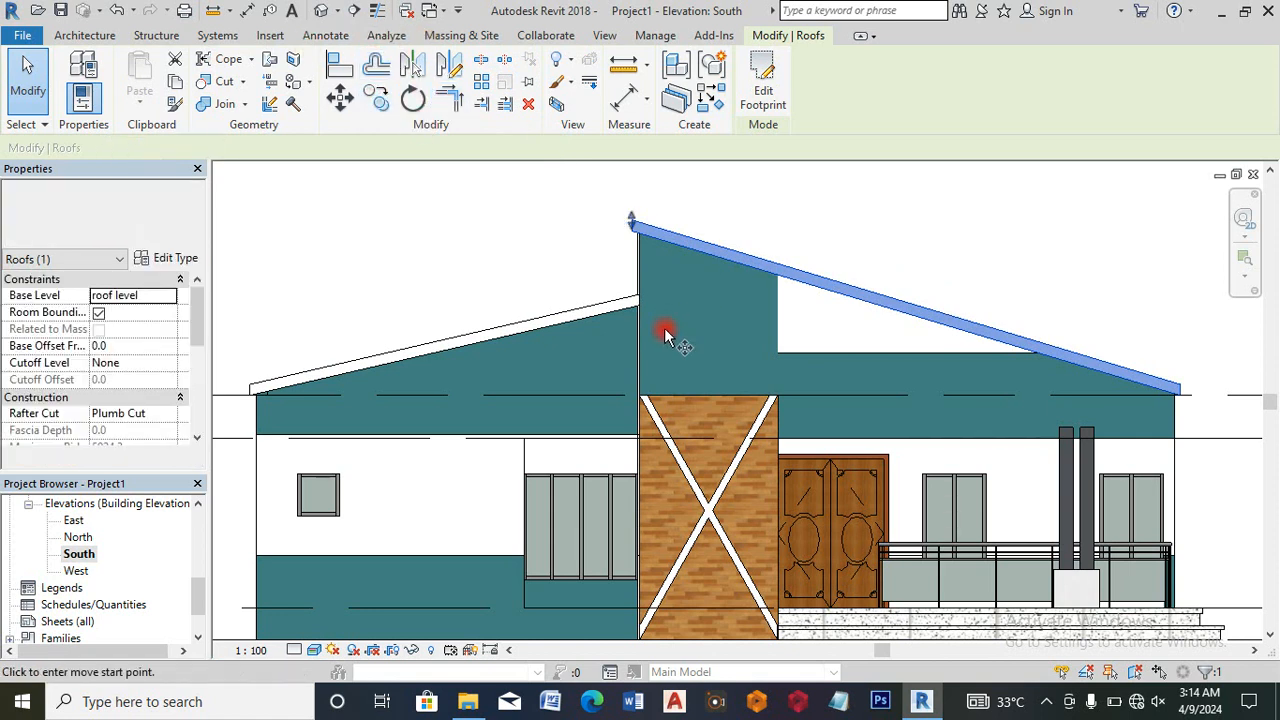
scroll(665, 320, "down", 2)
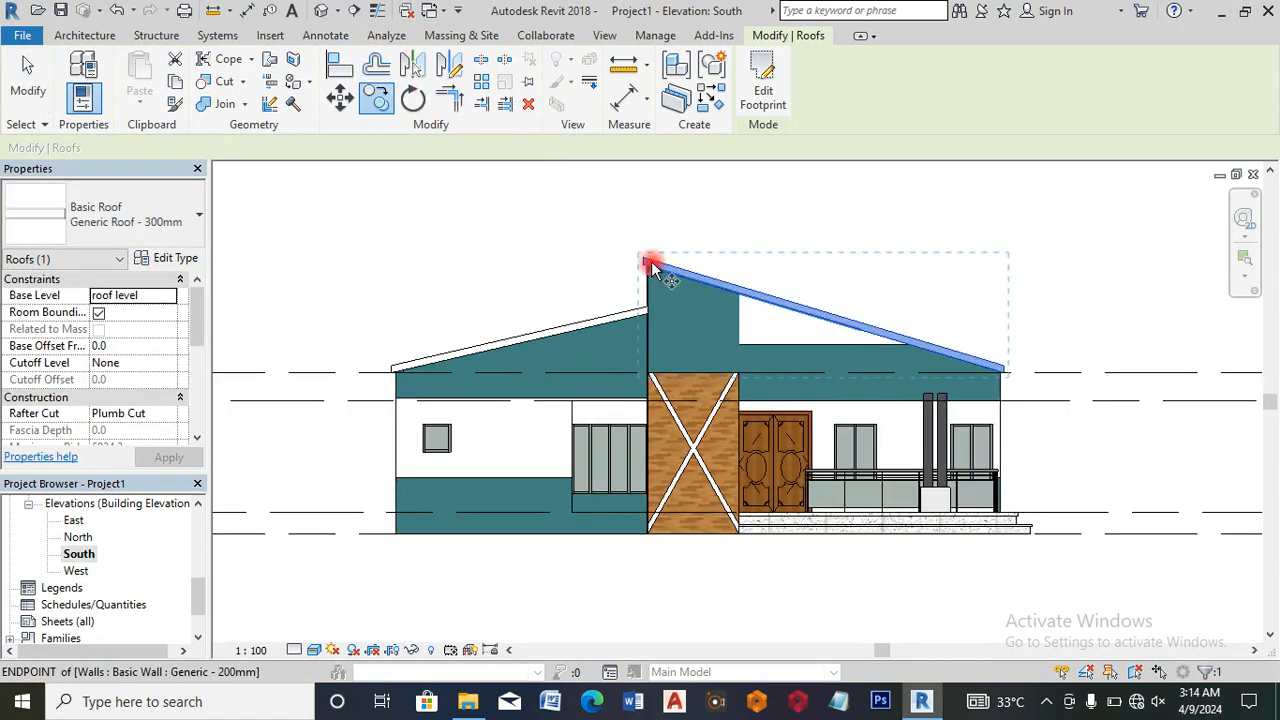
left_click(645, 260)
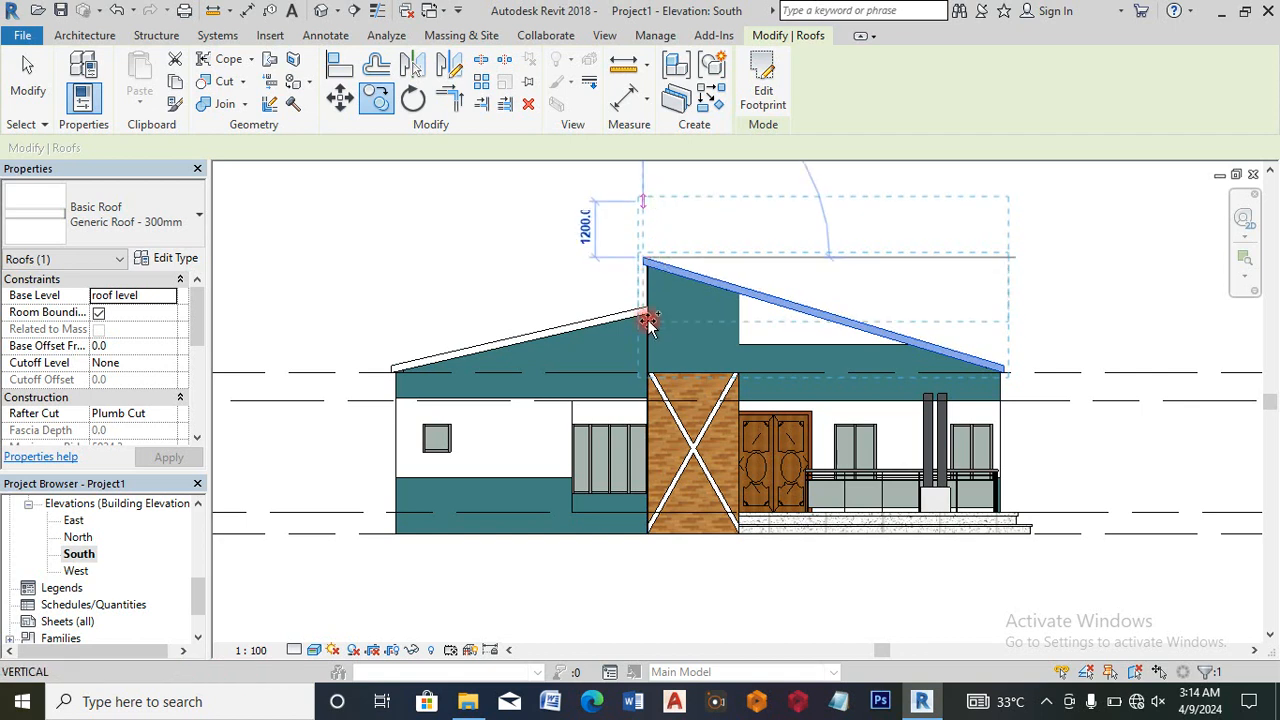
scroll(648, 322, "down", 4)
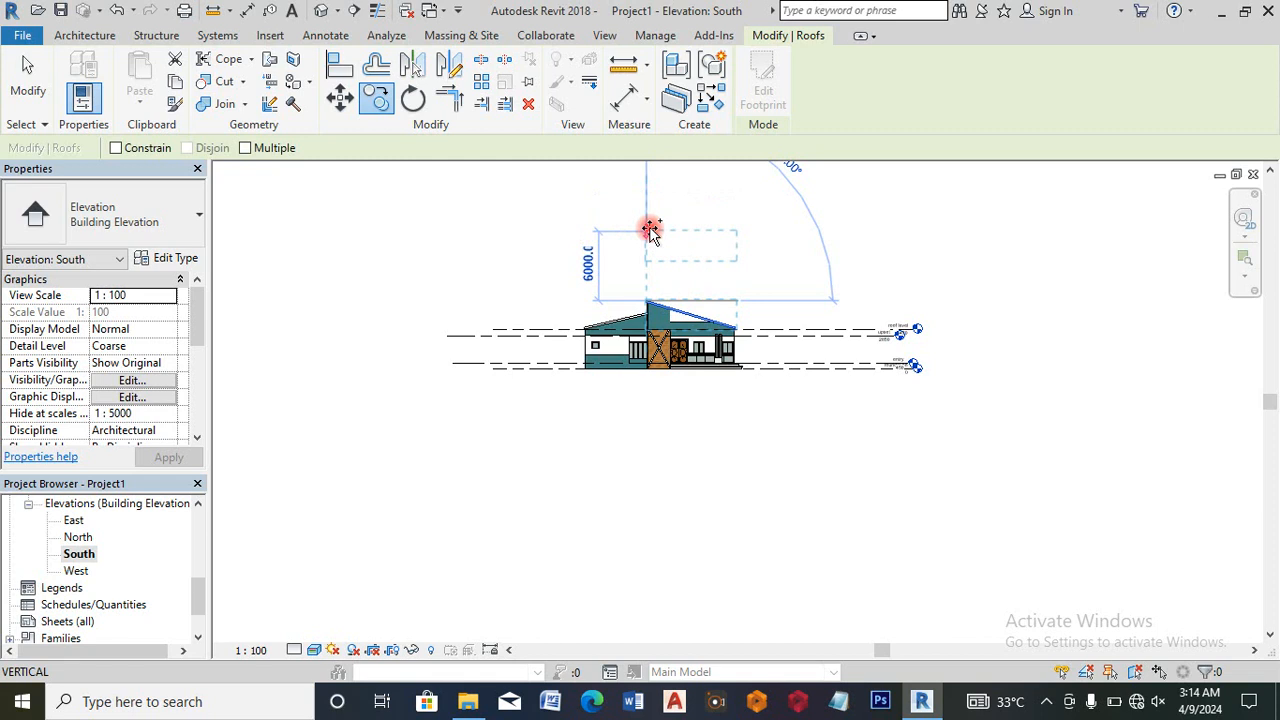
left_click(650, 229)
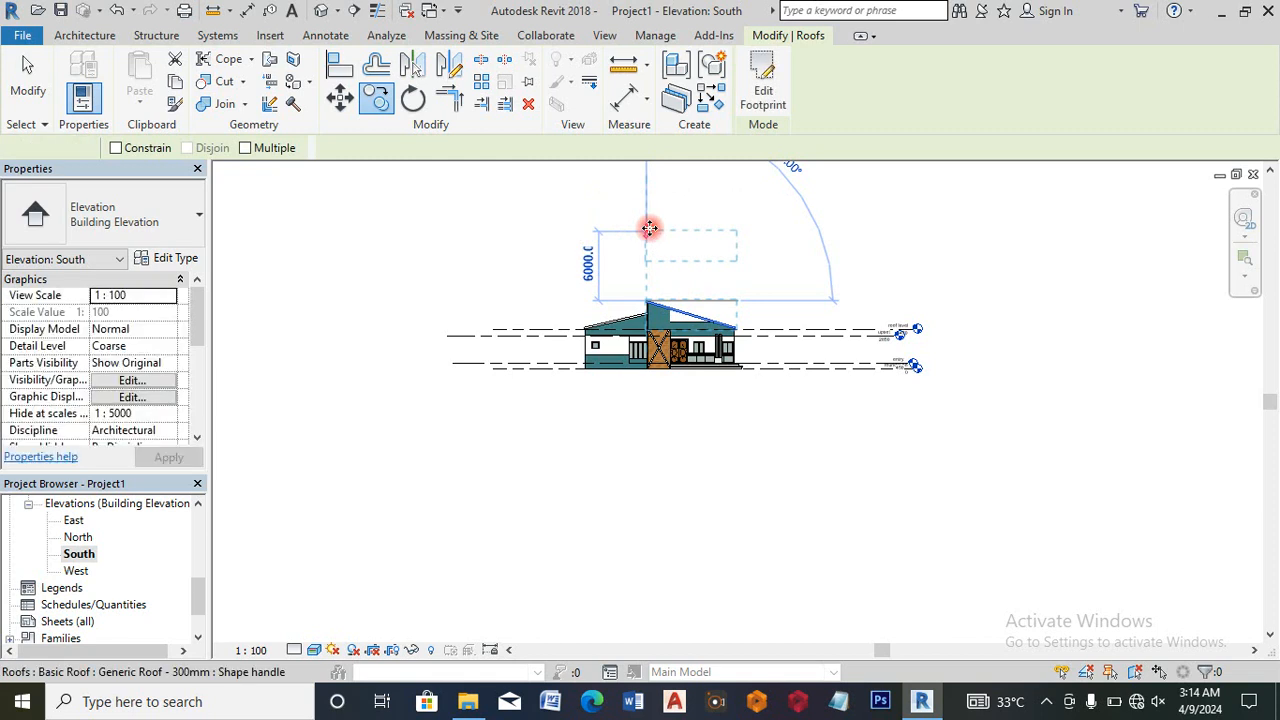
Step: Edit the raised roof copy's footprint in the roof level floor plan, offsetting copies of all four boundary lines 100 mm outward
left_click(760, 104)
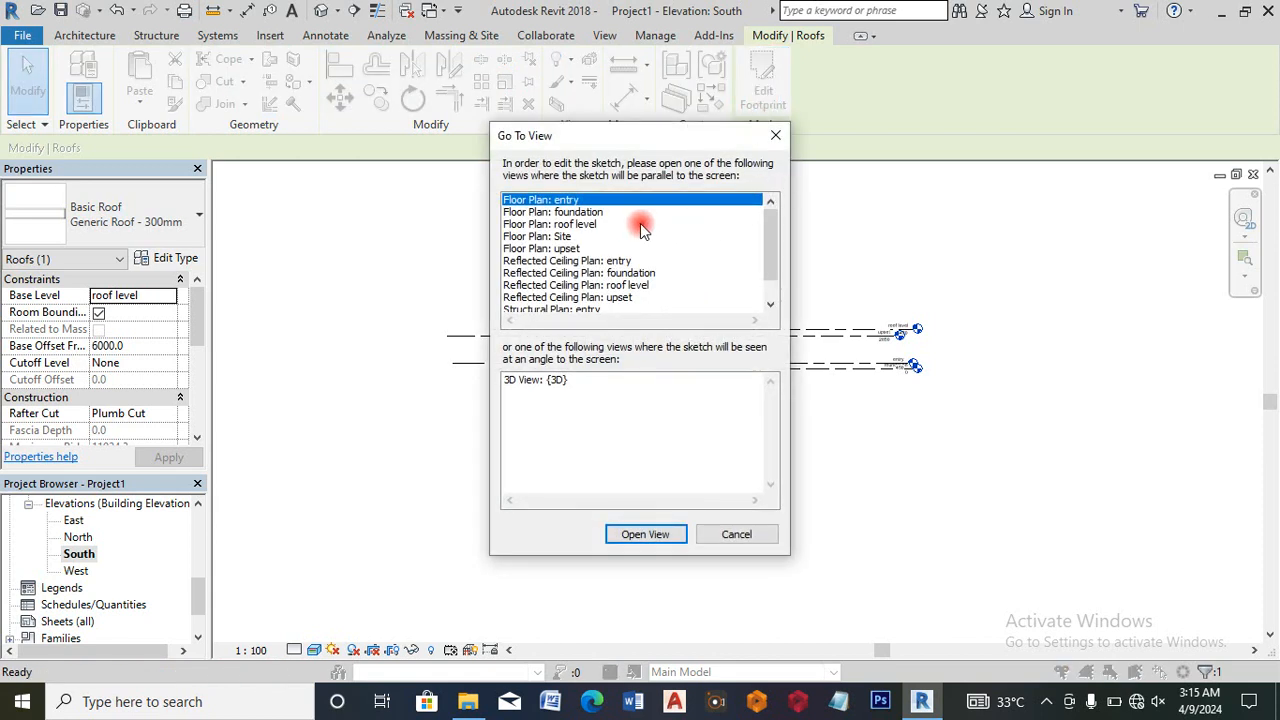
double_click(587, 225)
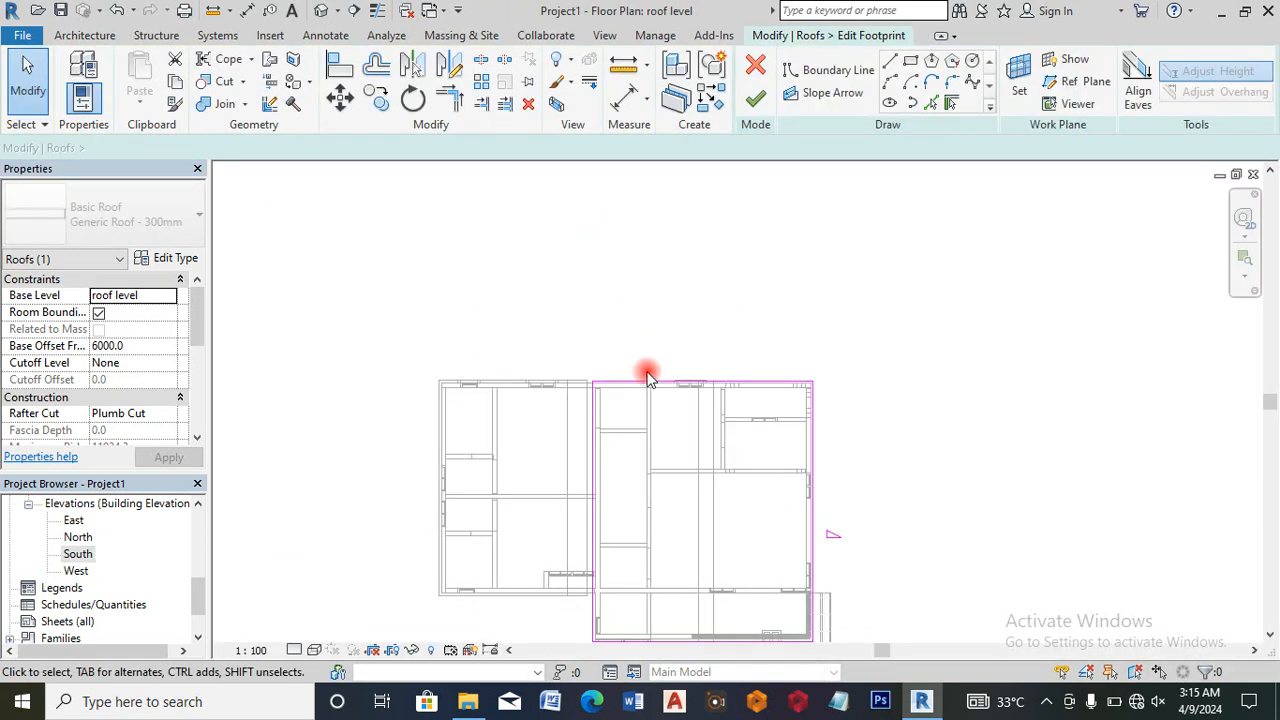
scroll(647, 378, "up", 3)
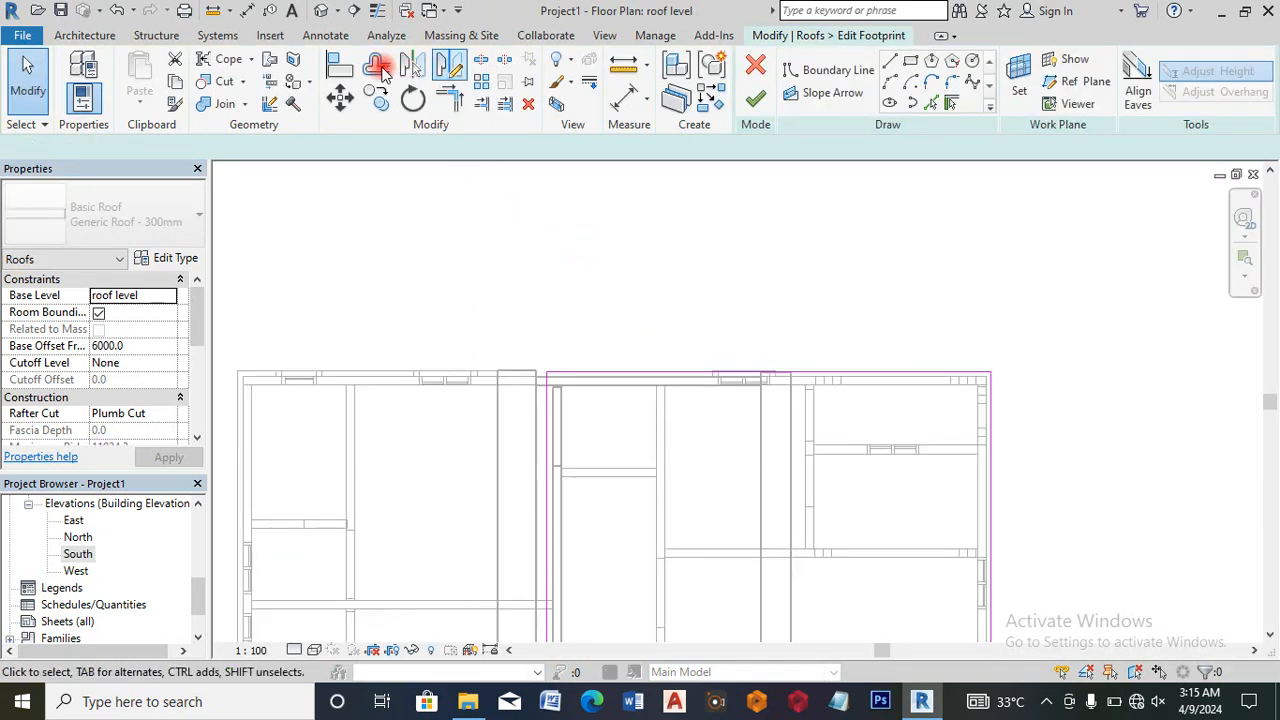
left_click(380, 68)
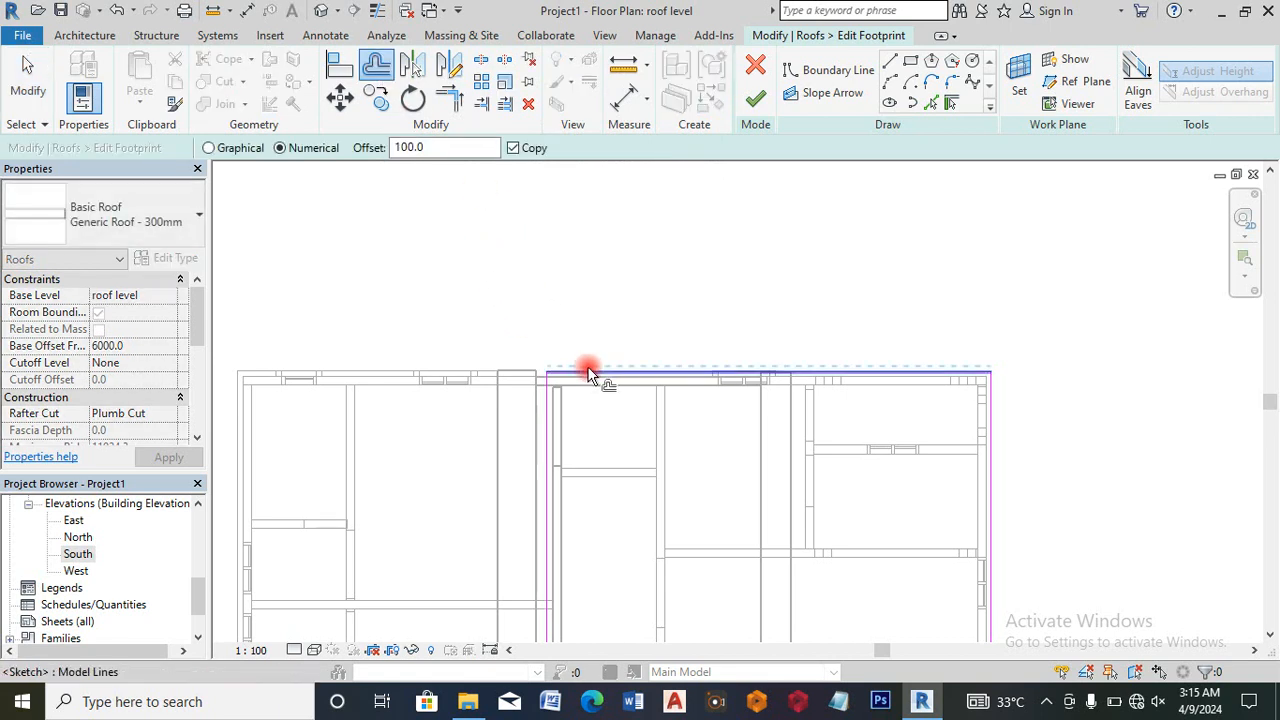
left_click(556, 382)
scroll(545, 220, "down", 2)
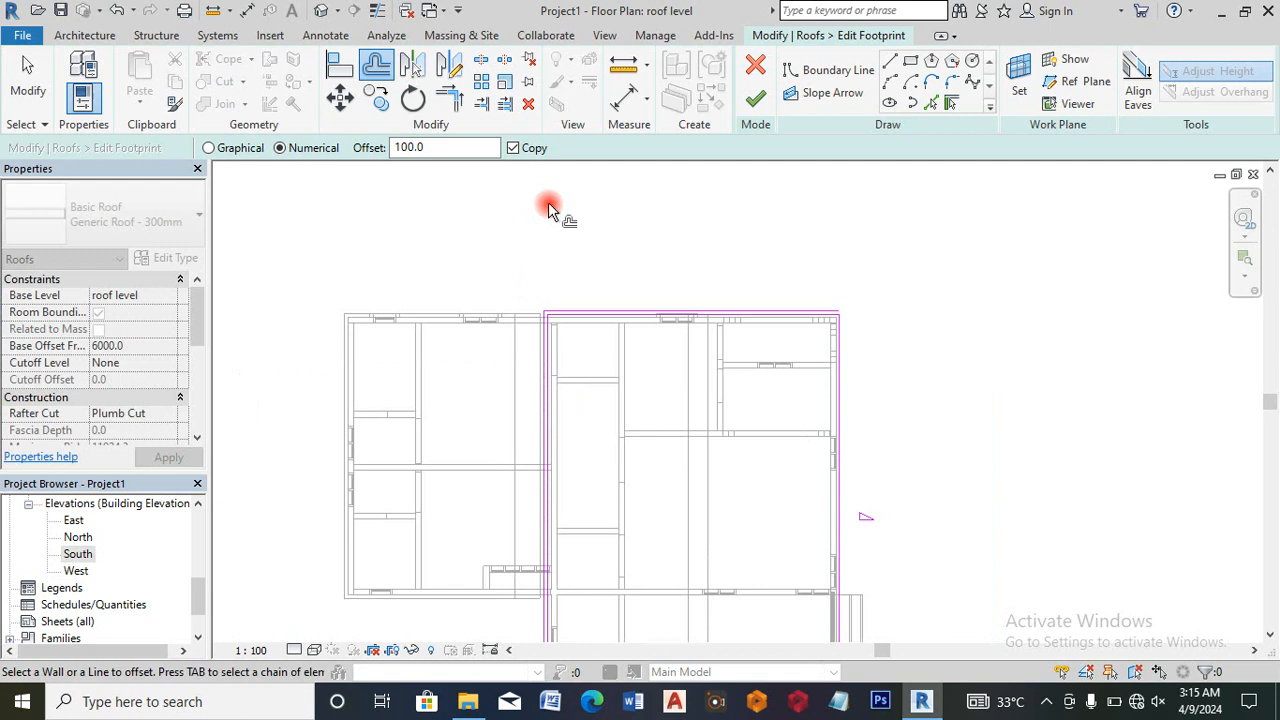
scroll(568, 440, "down", 2)
scroll(581, 518, "up", 2)
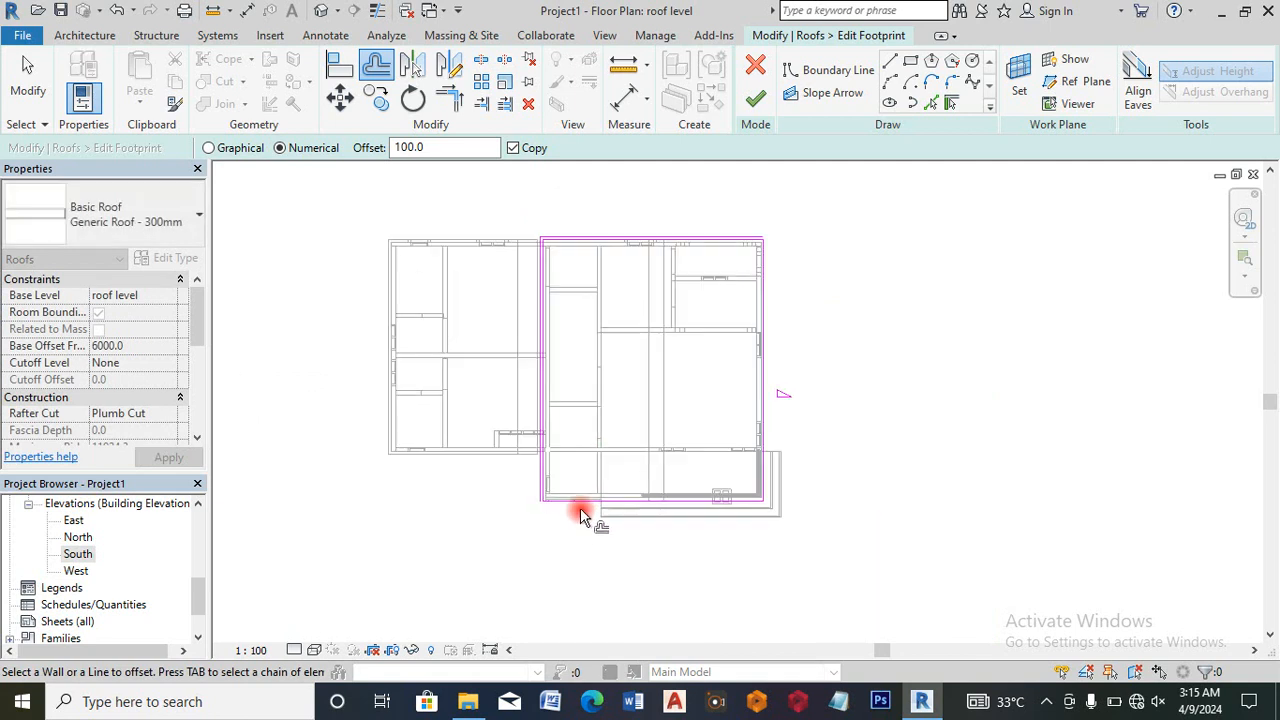
left_click(596, 500)
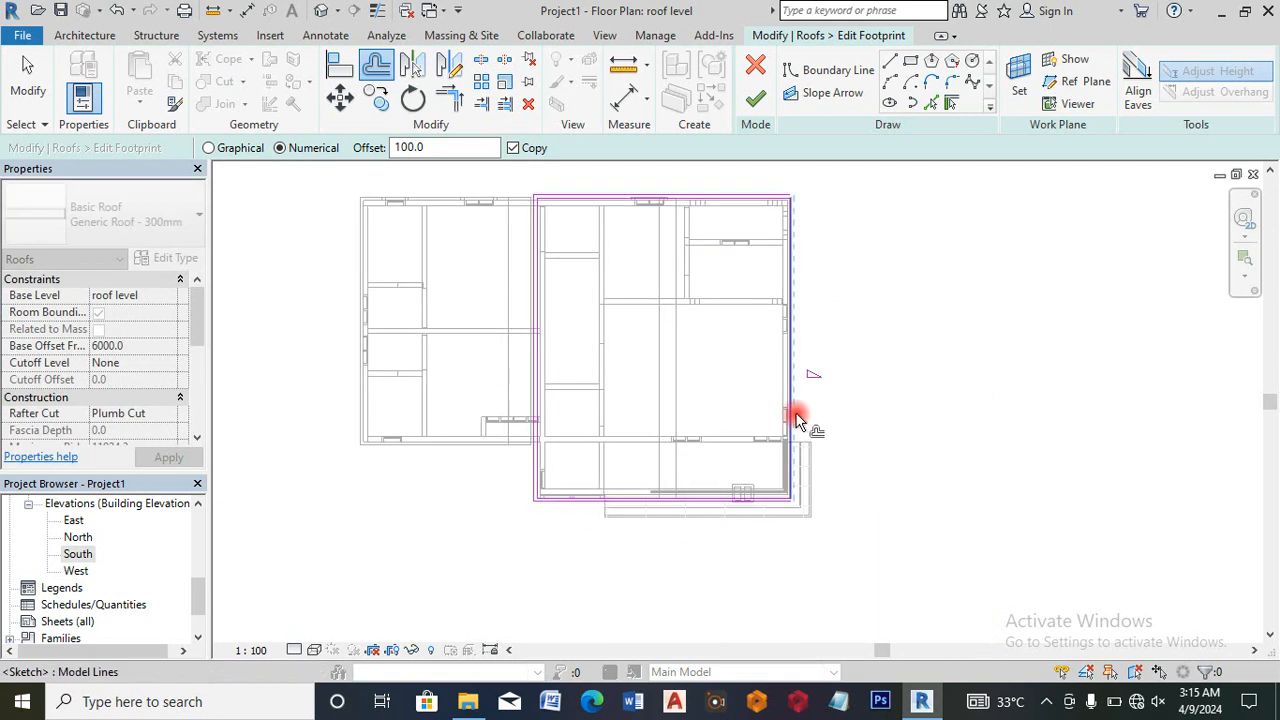
scroll(795, 220, "up", 4)
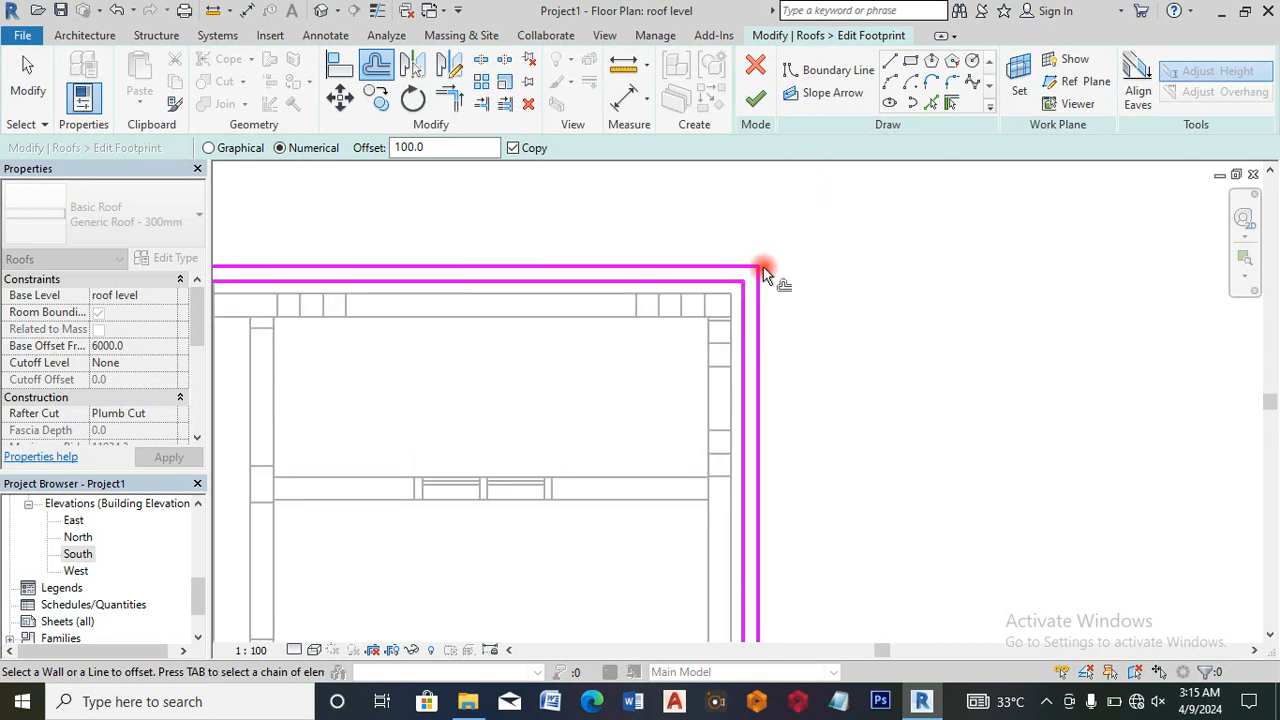
key("Escape")
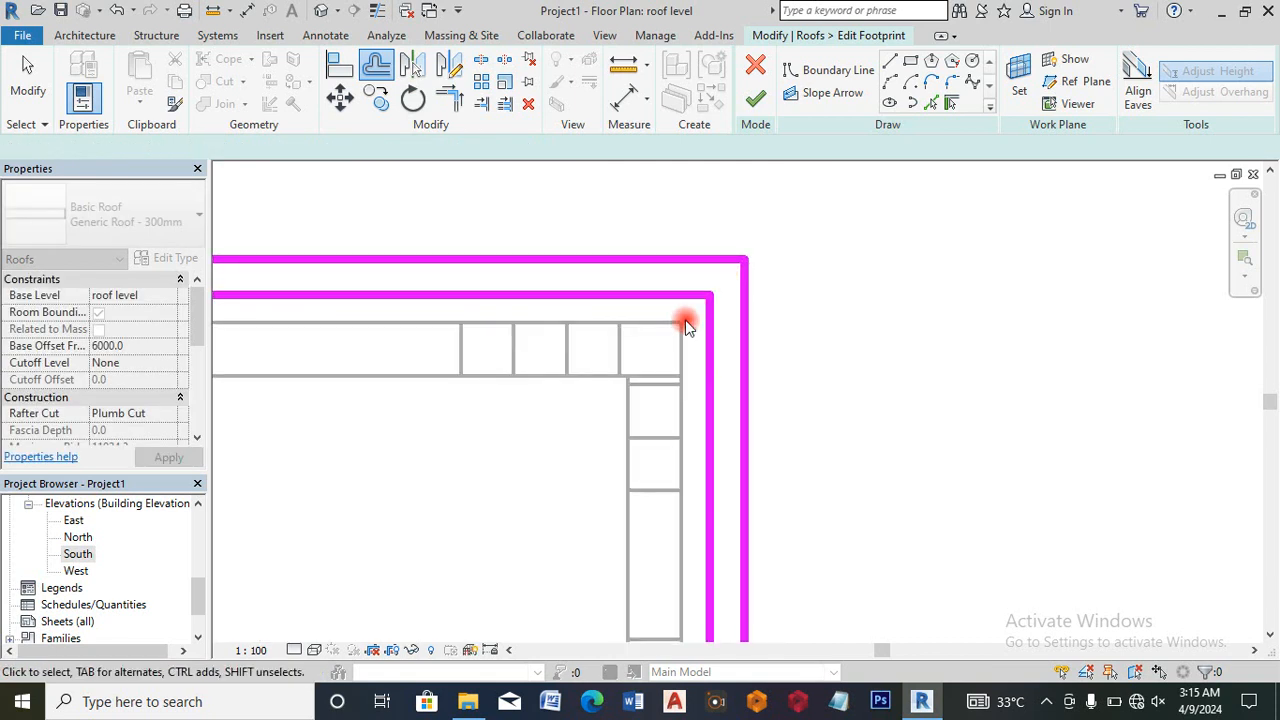
Step: Delete the four inner original boundary lines of the raised roof copy, keeping the outer offset lines, and finish the footprint
scroll(694, 317, "up", 2)
key("Escape")
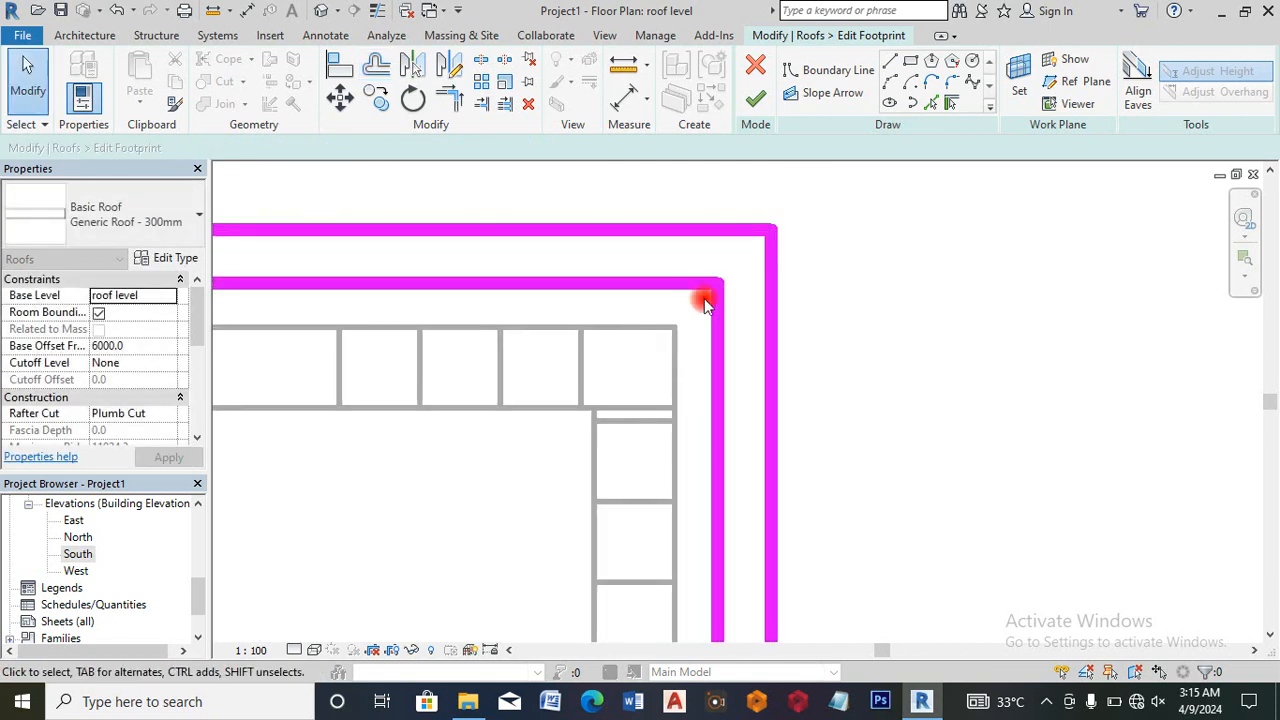
left_click(712, 304)
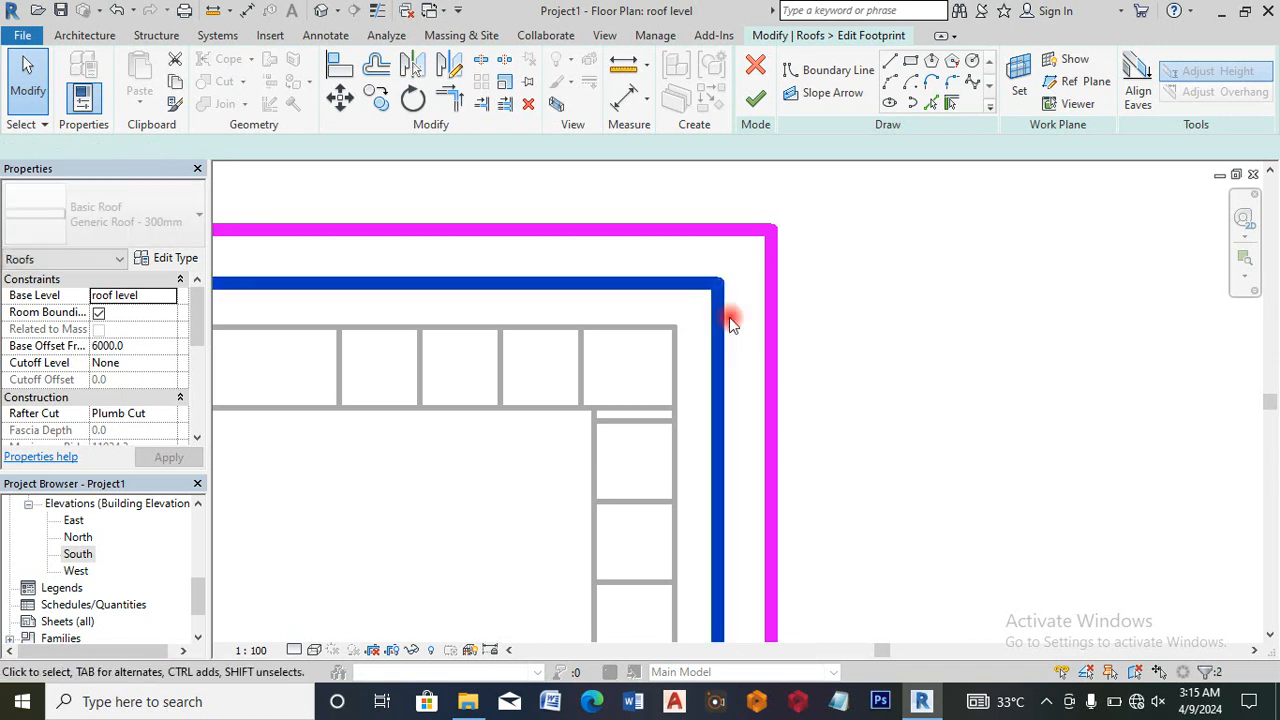
key("Delete")
scroll(729, 312, "down", 3)
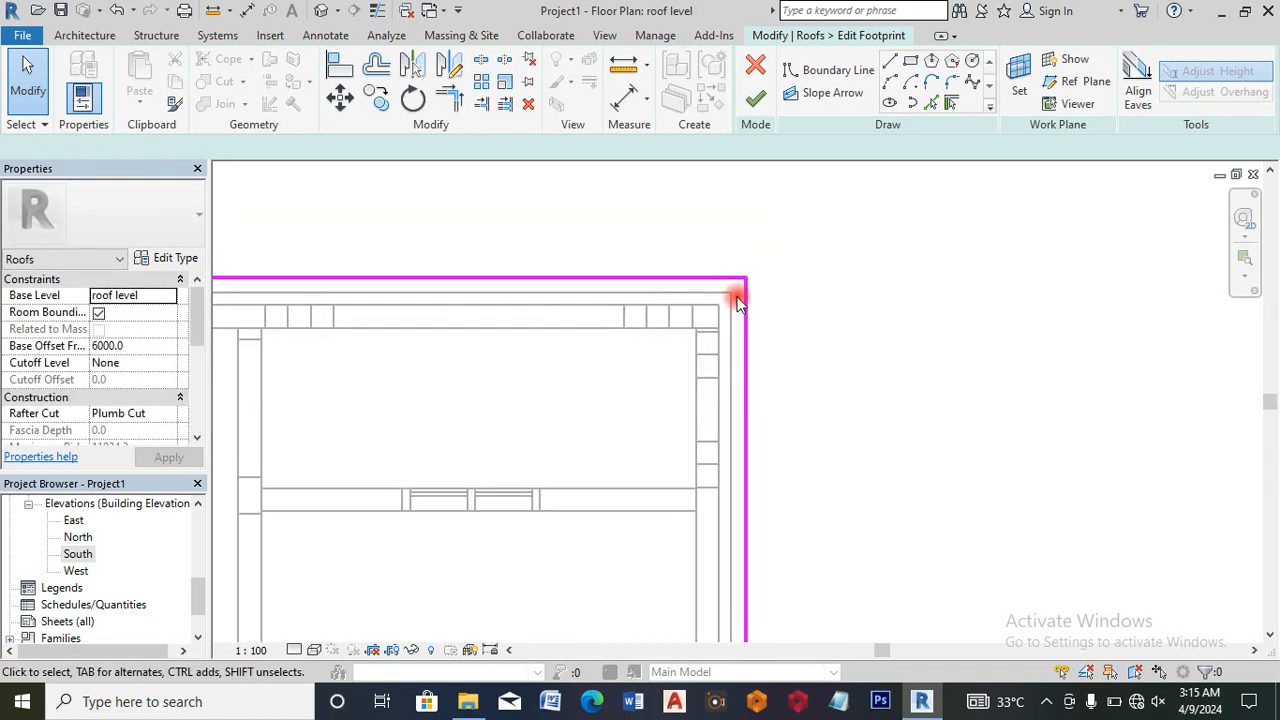
scroll(737, 303, "down", 2)
scroll(737, 303, "down", 1)
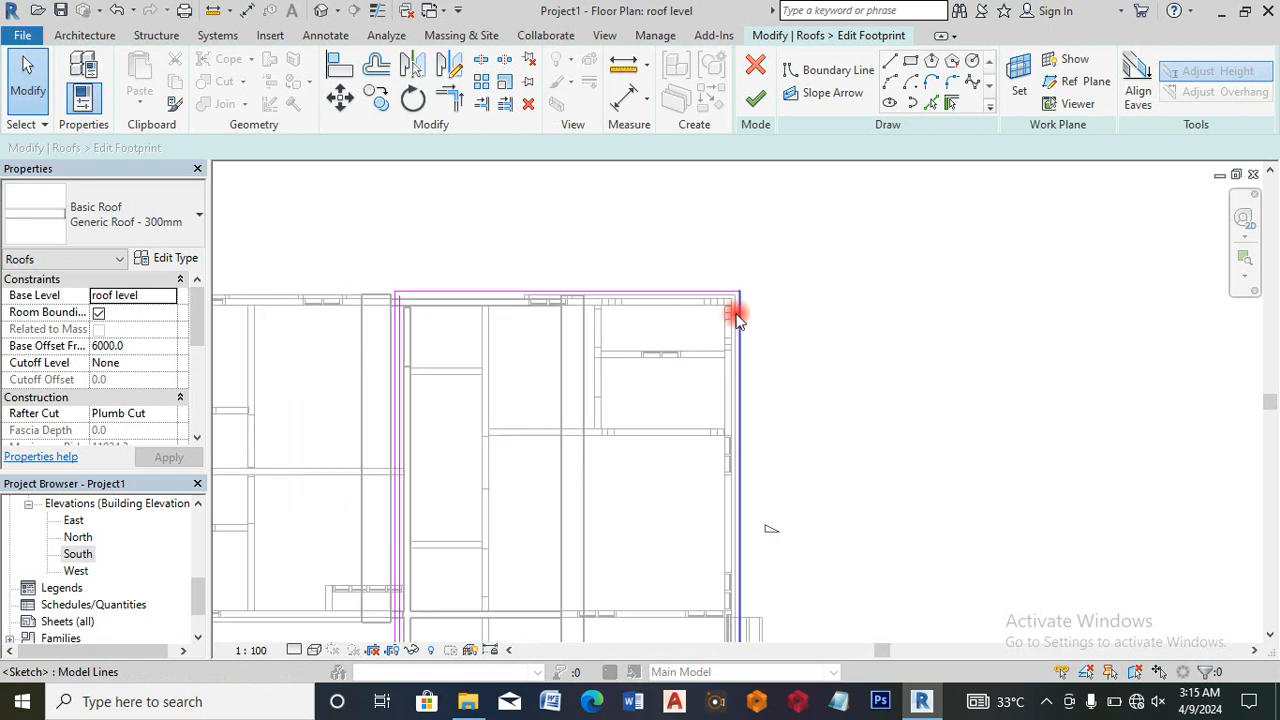
scroll(737, 316, "down", 2)
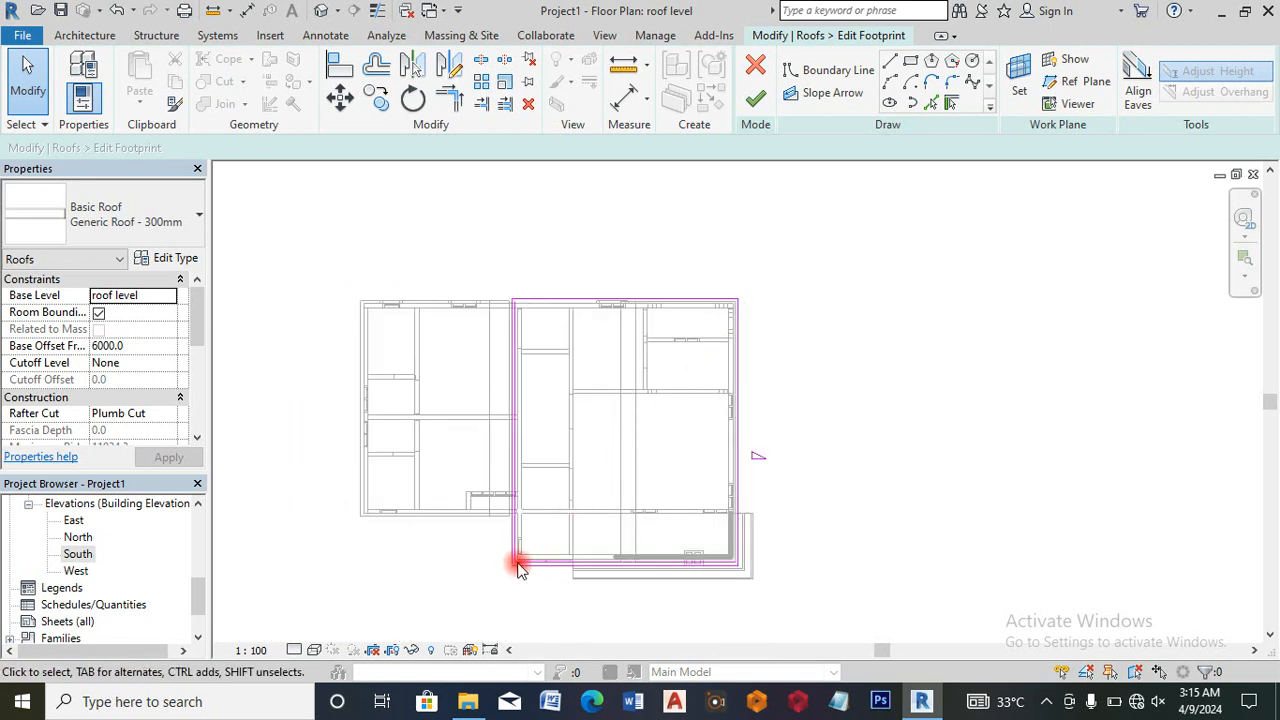
scroll(518, 566, "up", 5)
scroll(551, 549, "up", 3)
left_click_drag(560, 549, 549, 514)
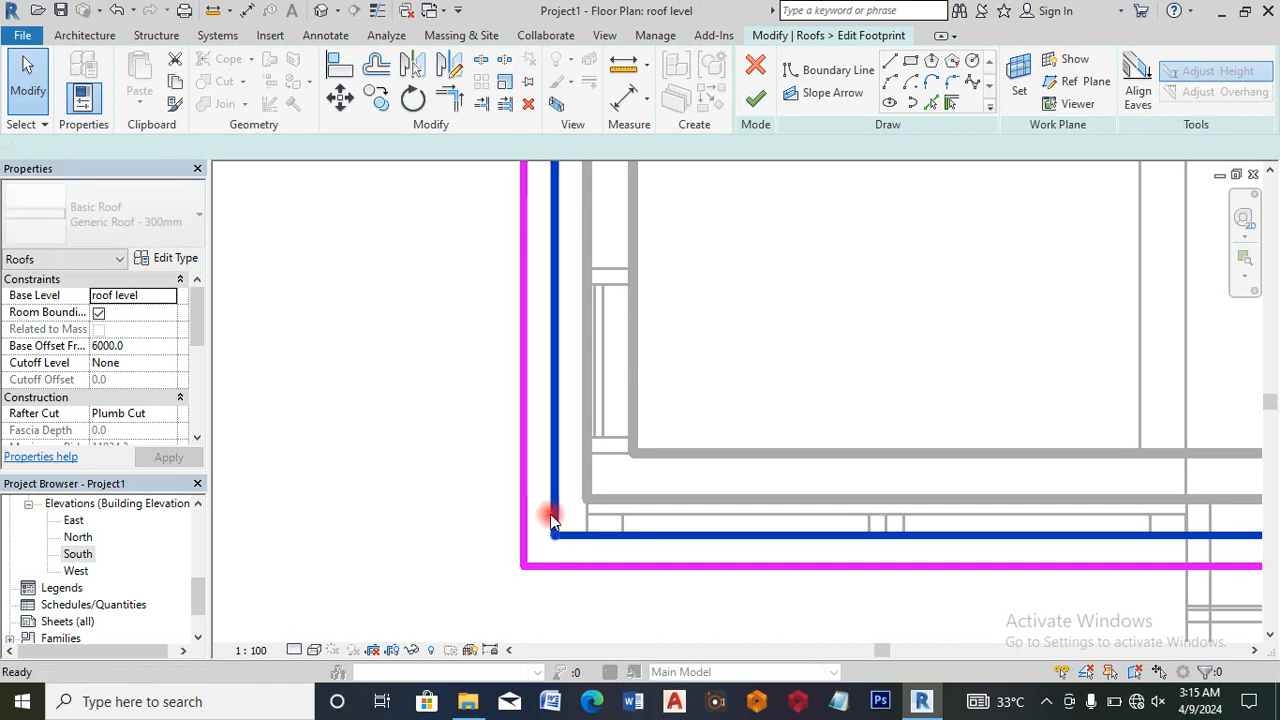
key("Delete")
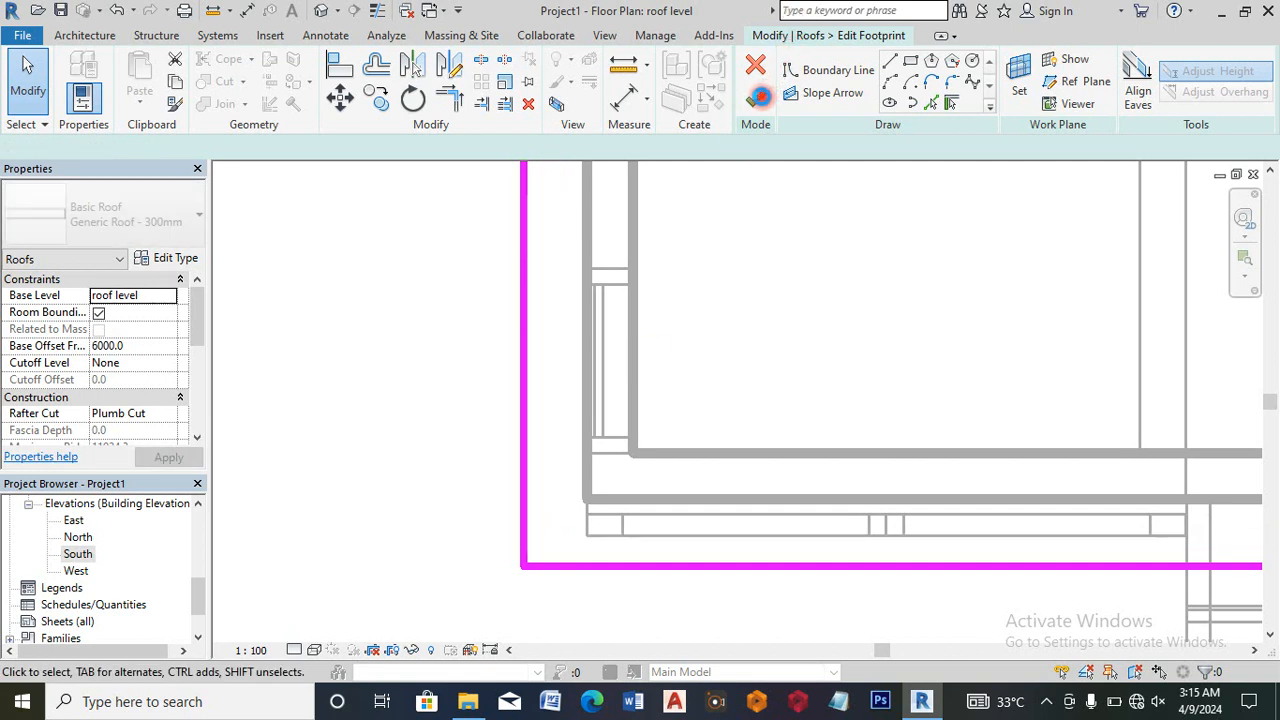
left_click(758, 112)
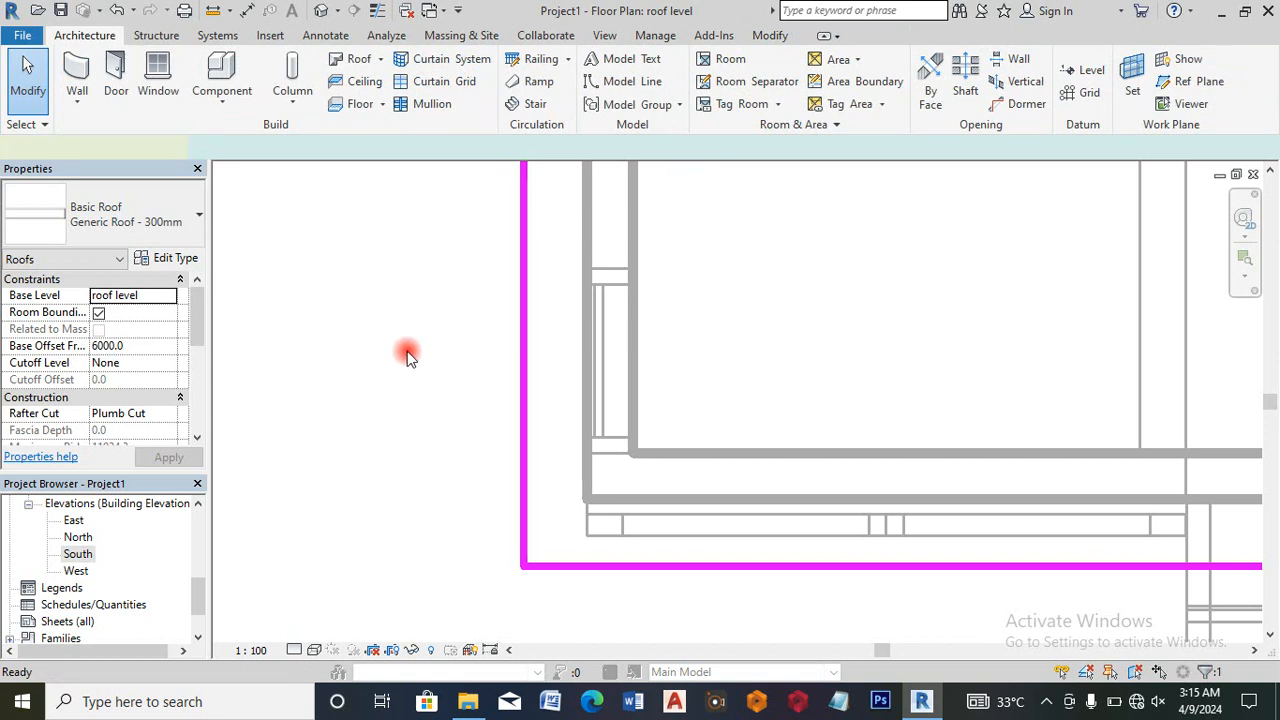
Step: In the South elevation, move the enlarged roof copy vertically down onto the original east roof
double_click(77, 555)
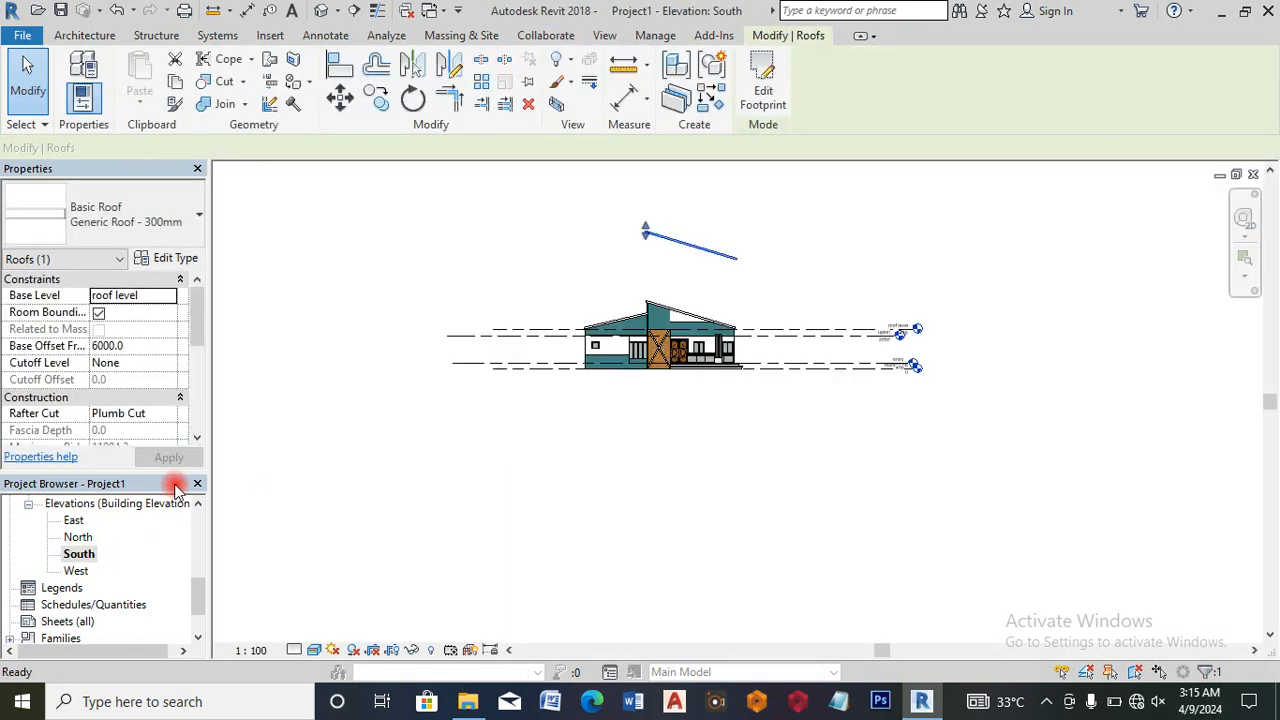
scroll(666, 194, "up", 2)
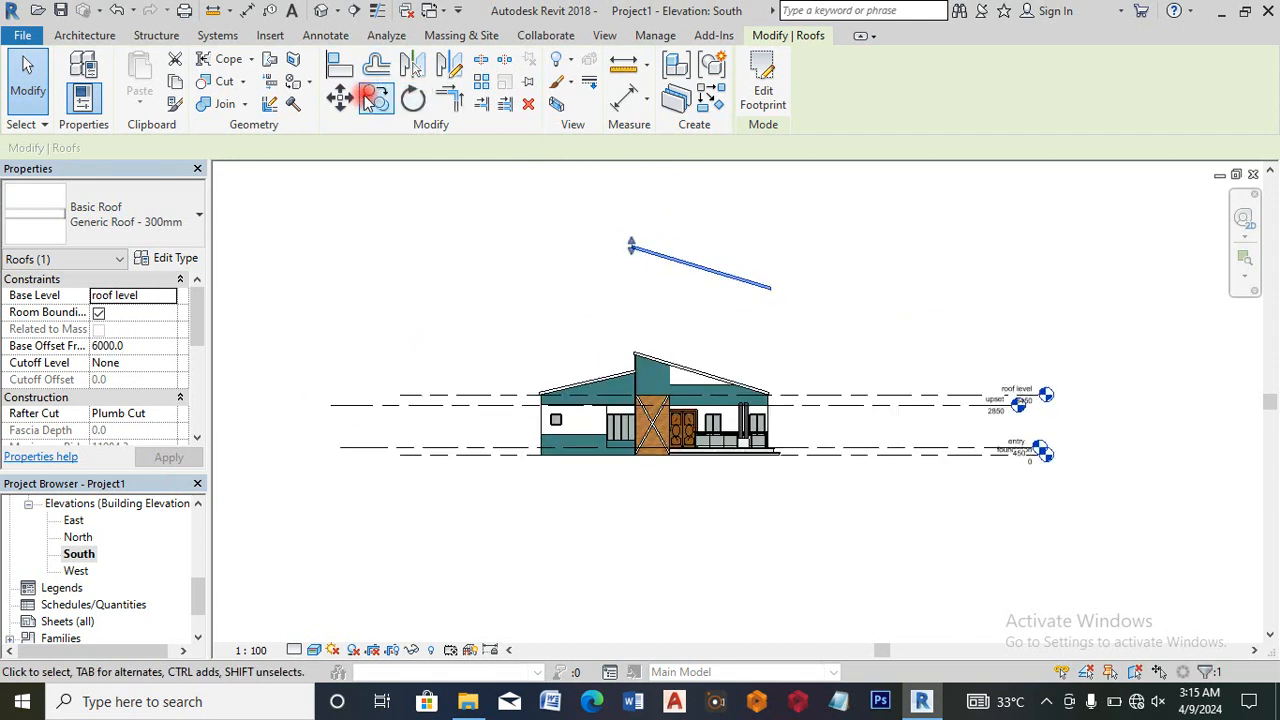
left_click(343, 98)
scroll(642, 243, "up", 1)
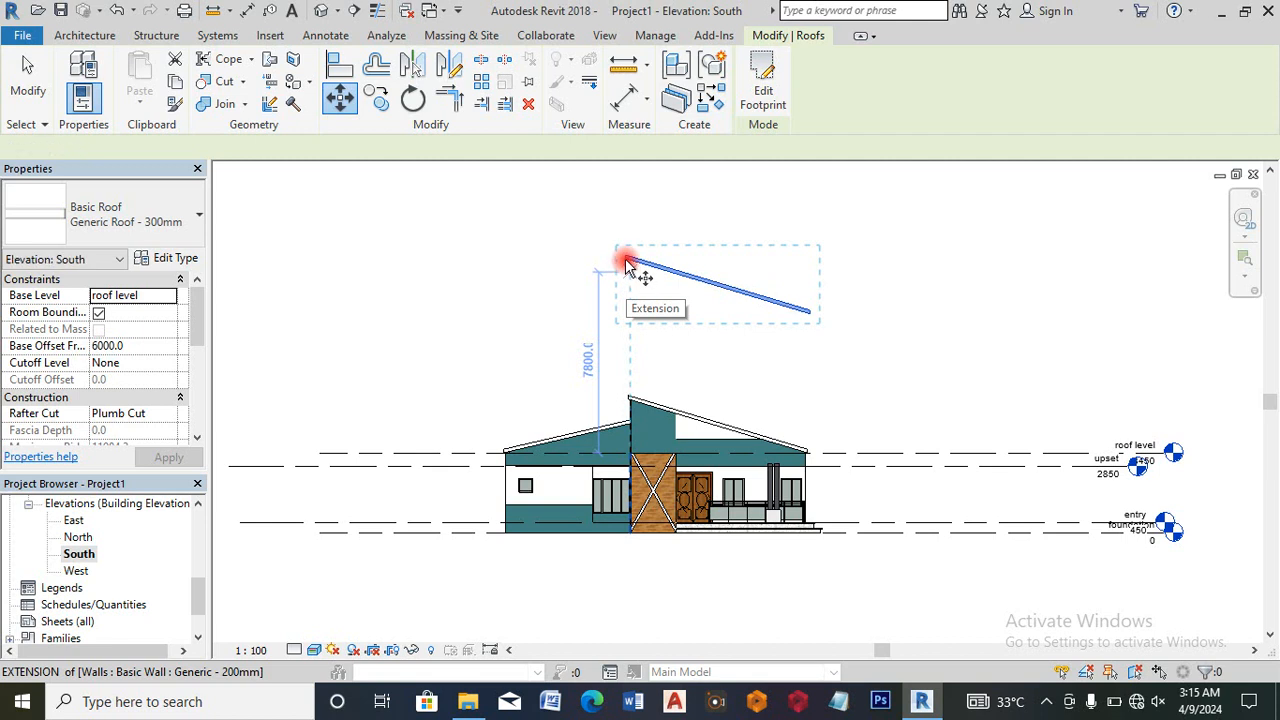
left_click(625, 268)
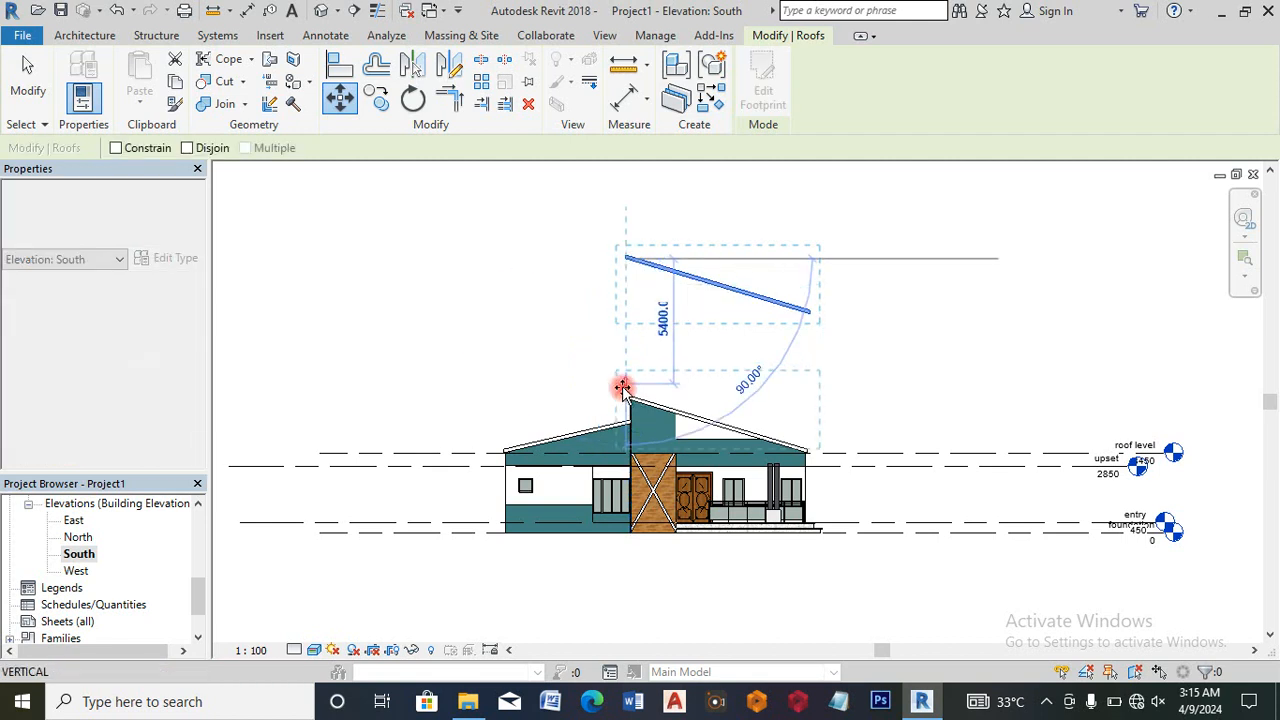
scroll(624, 390, "up", 3)
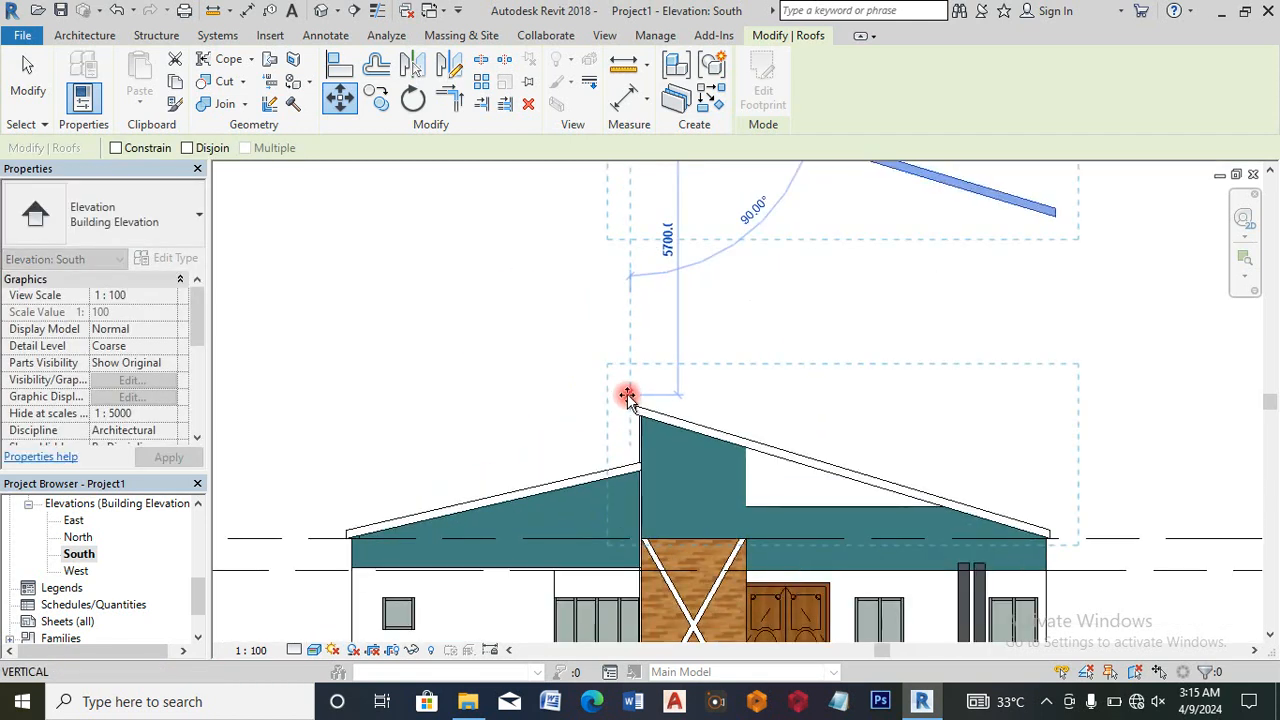
scroll(629, 405, "up", 2)
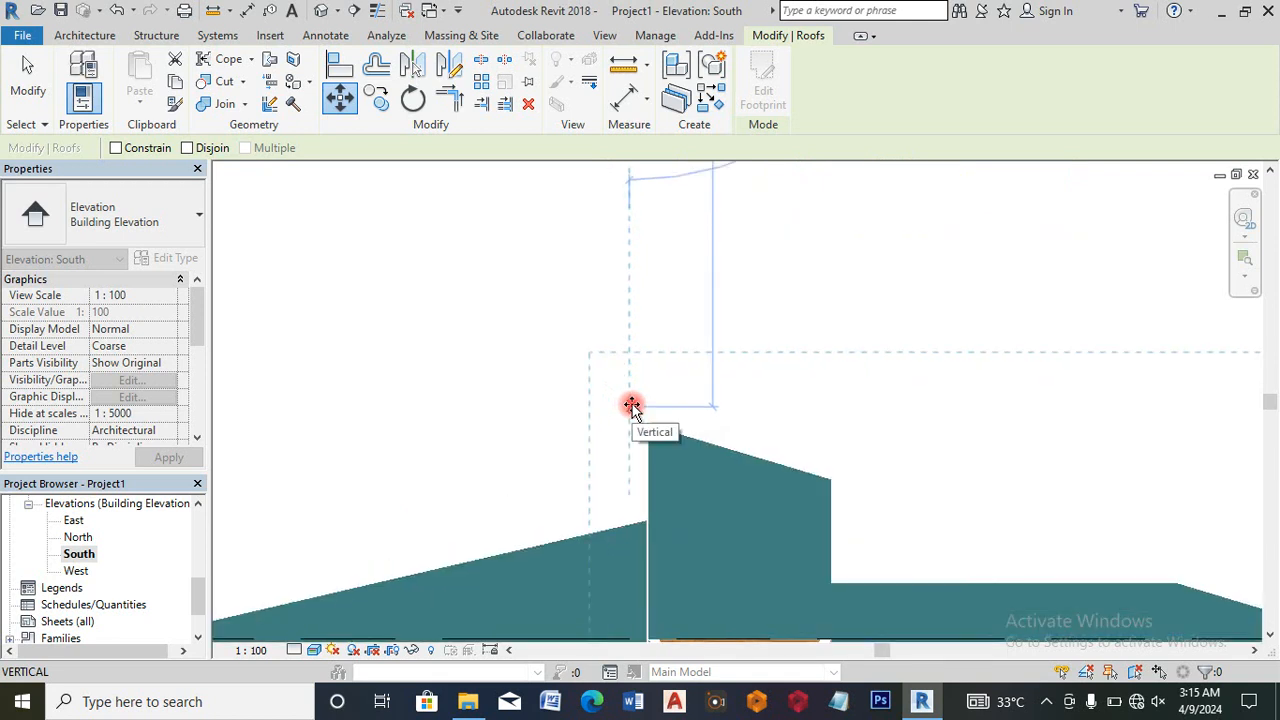
scroll(634, 407, "up", 2)
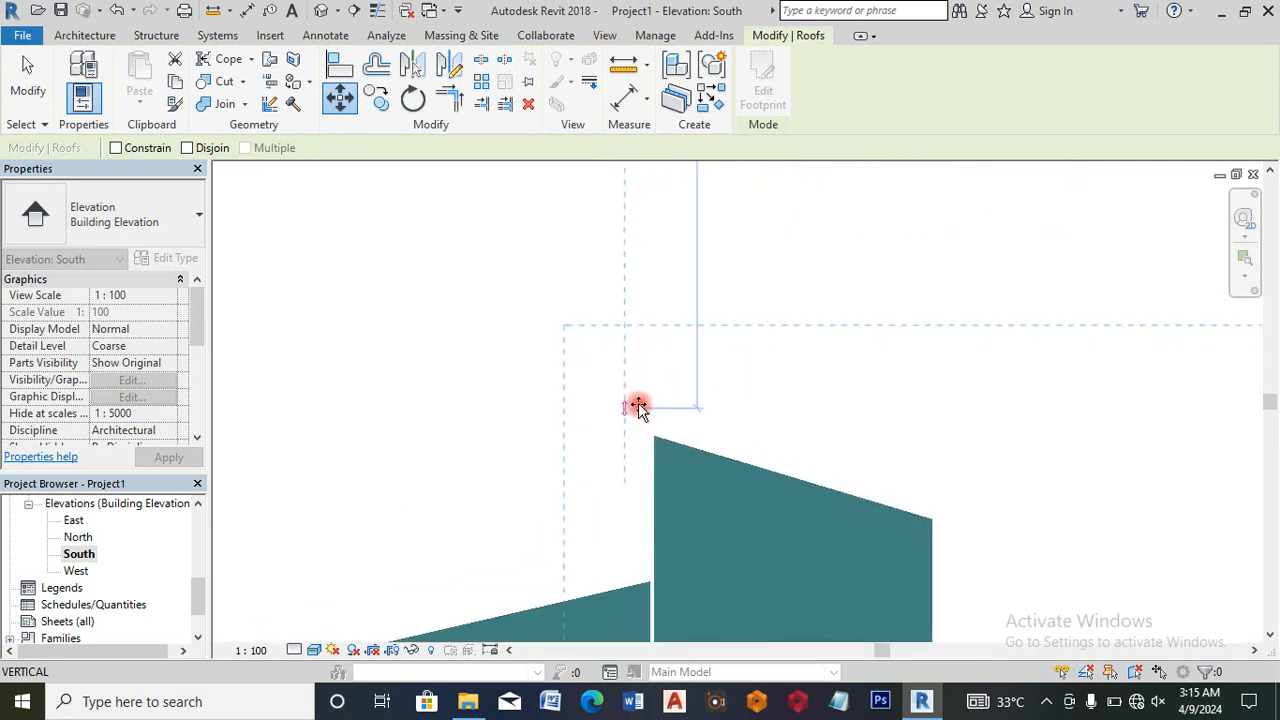
left_click(637, 408)
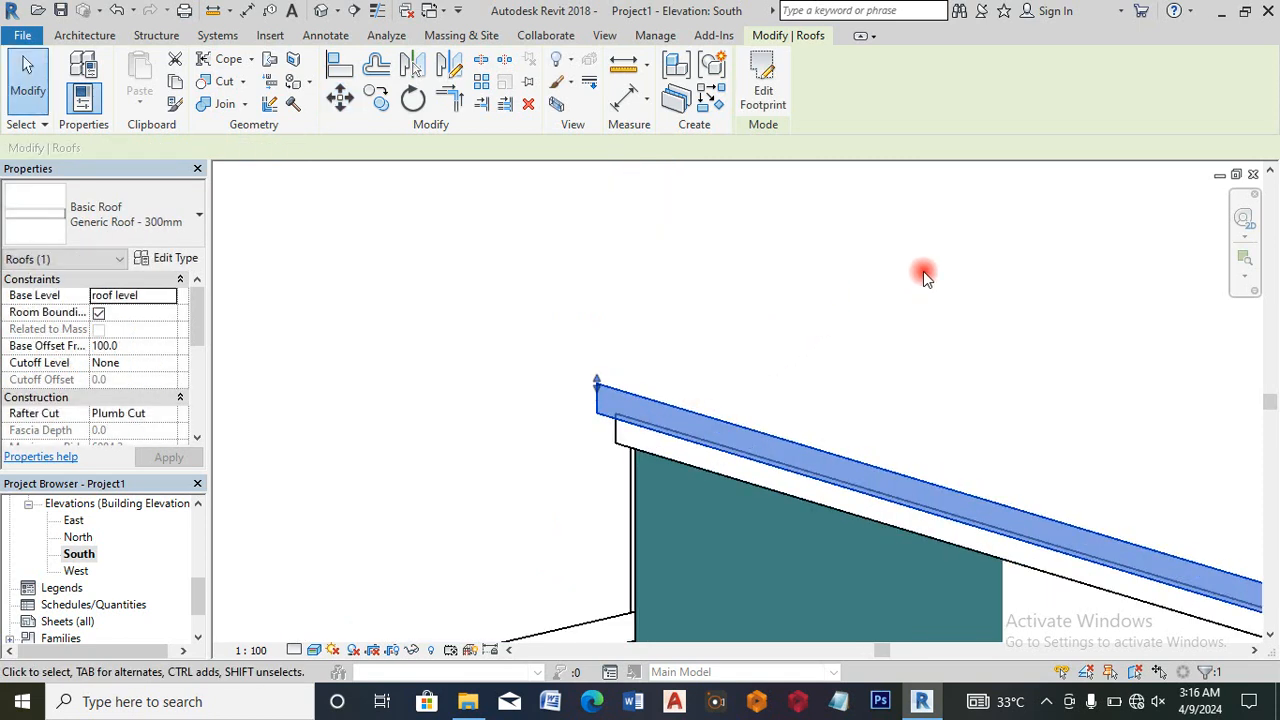
Step: Nudge the enlarged roof copy vertically until its base offset is 120 mm
key("Up")
key("Up")
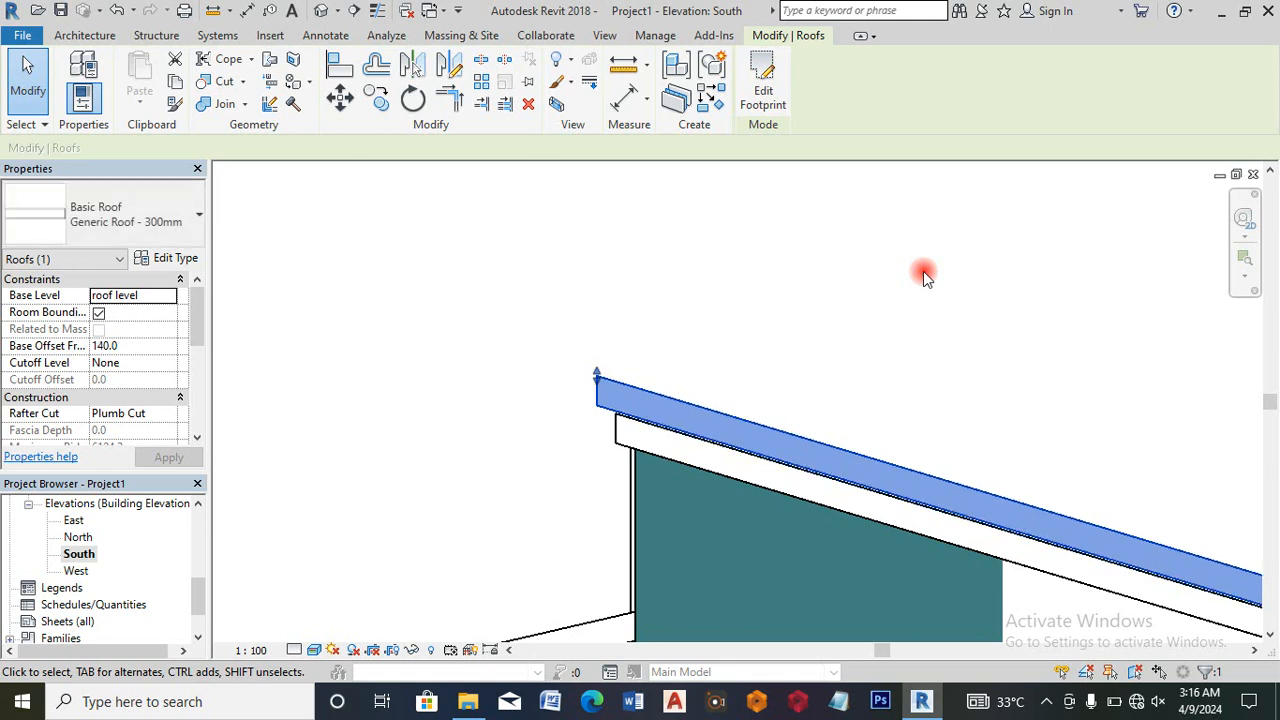
key("Down")
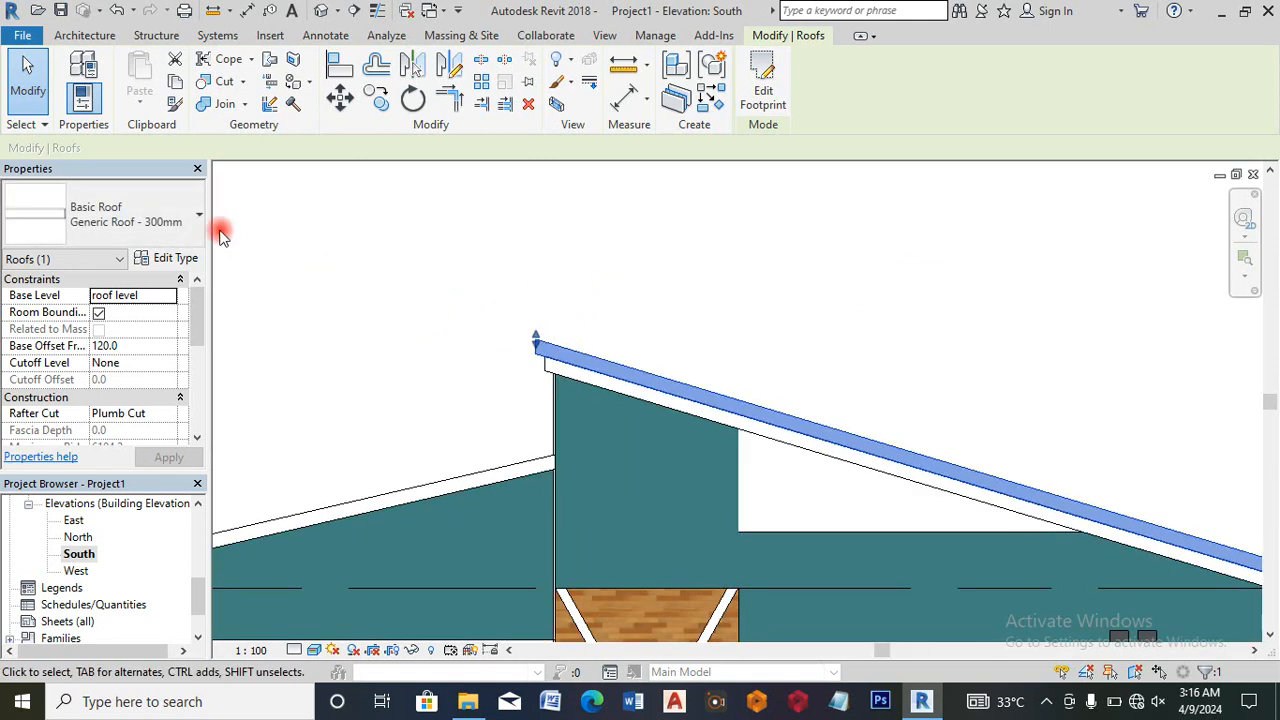
Step: Change the enlarged roof copy's type to Generic Roof - 750mm and set that type's structure layer thickness to 10 mm
left_click(140, 220)
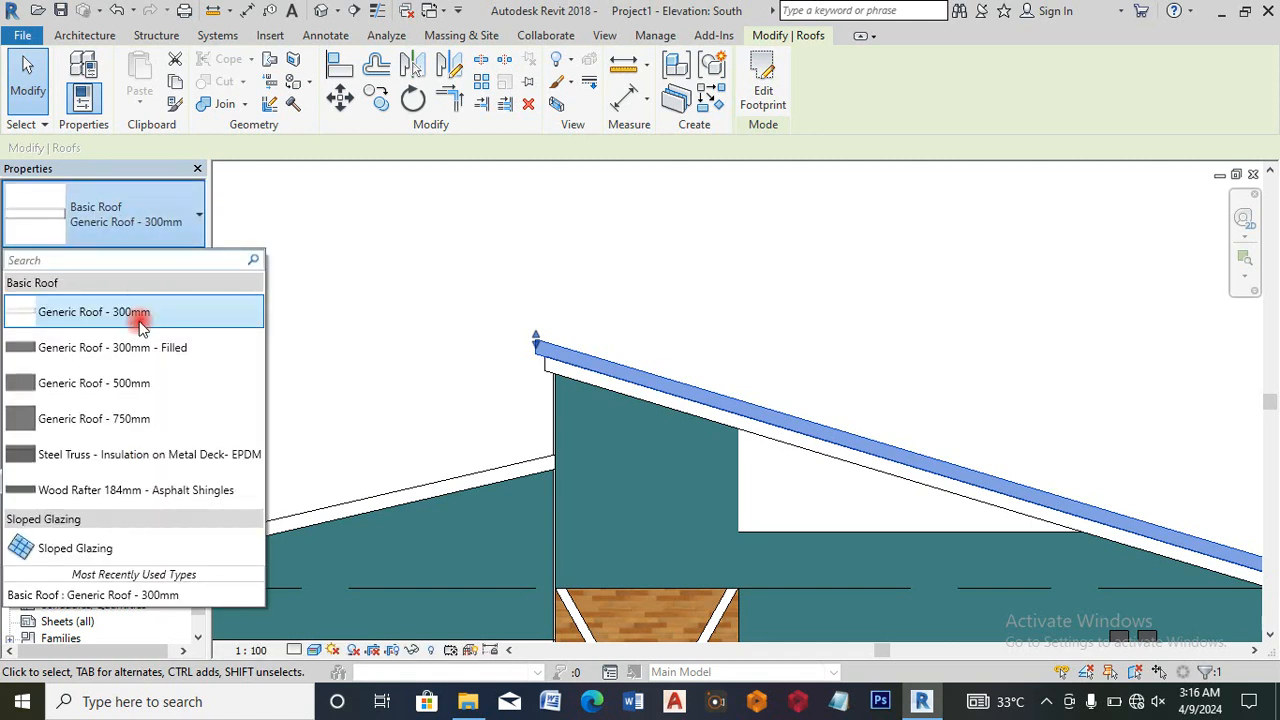
left_click(128, 418)
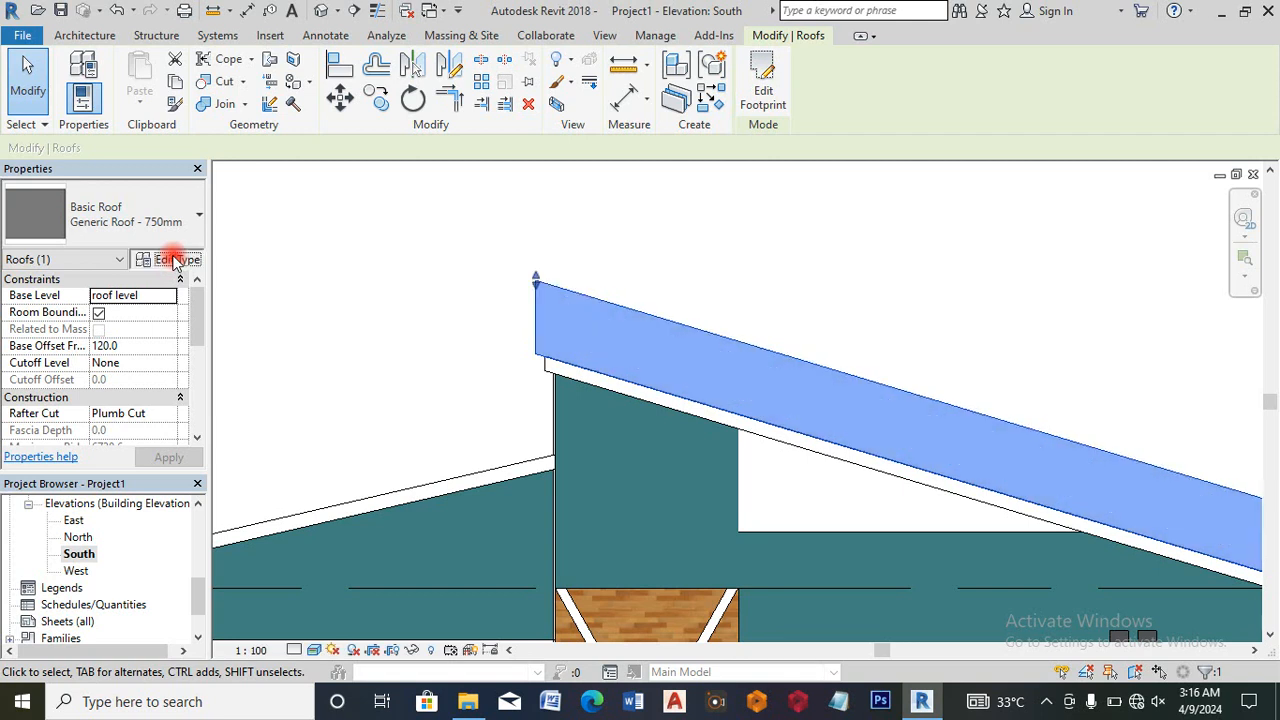
left_click(176, 260)
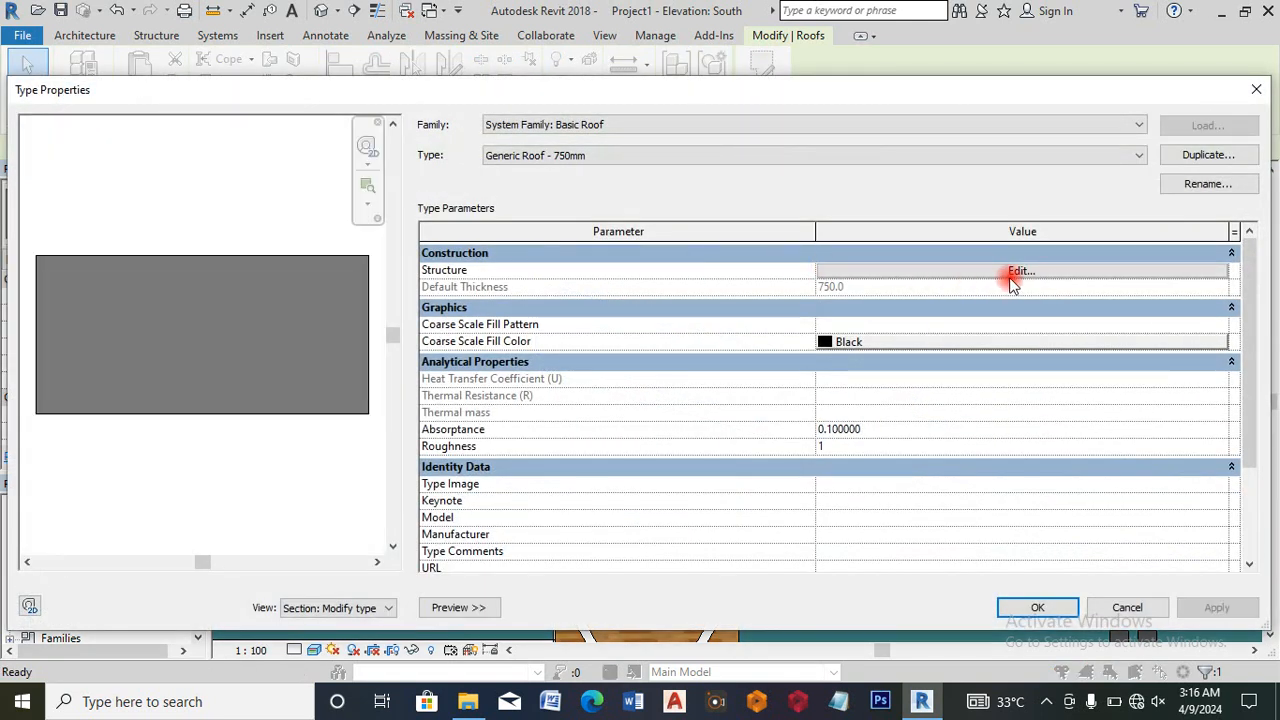
left_click(1018, 271)
left_click(862, 270)
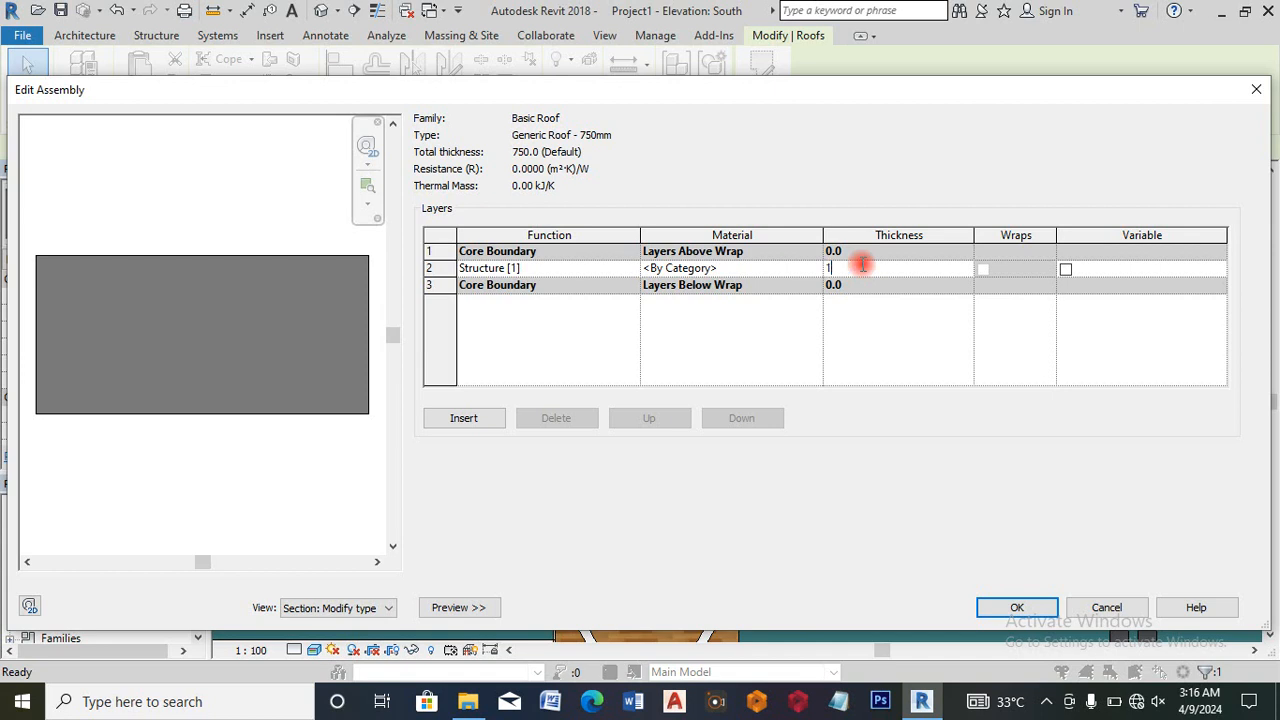
left_click(1012, 606)
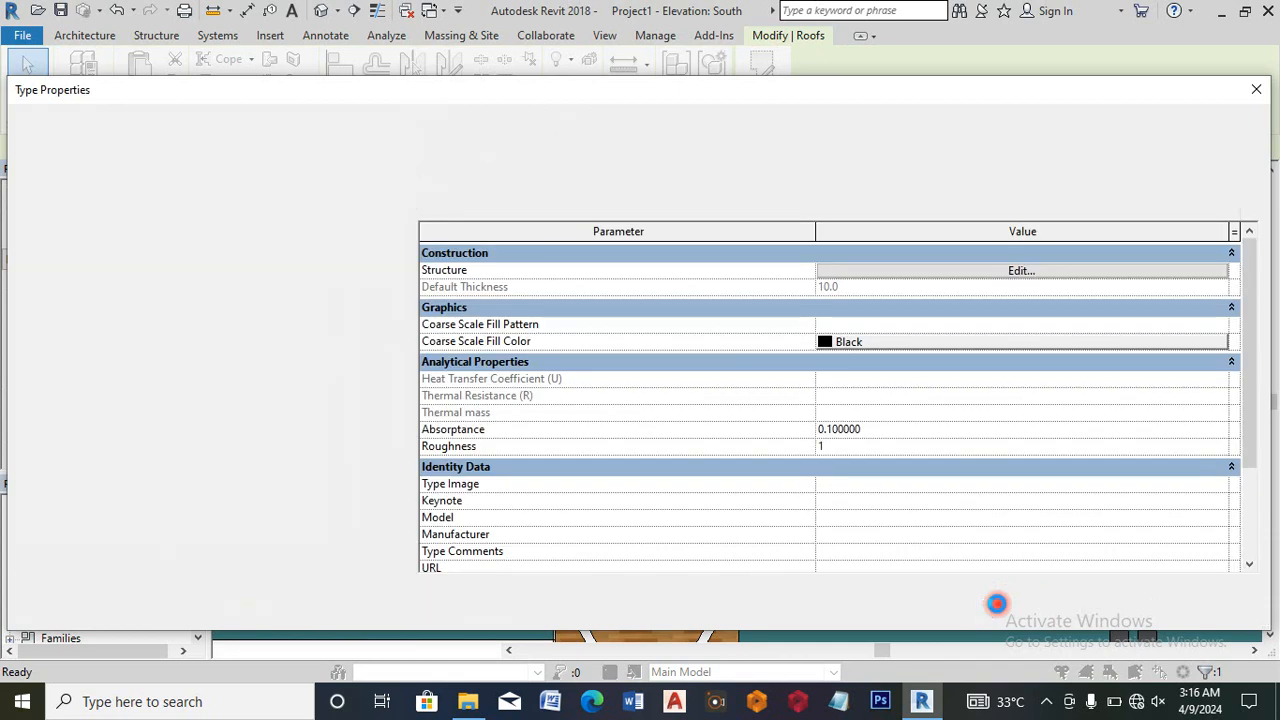
left_click(1038, 607)
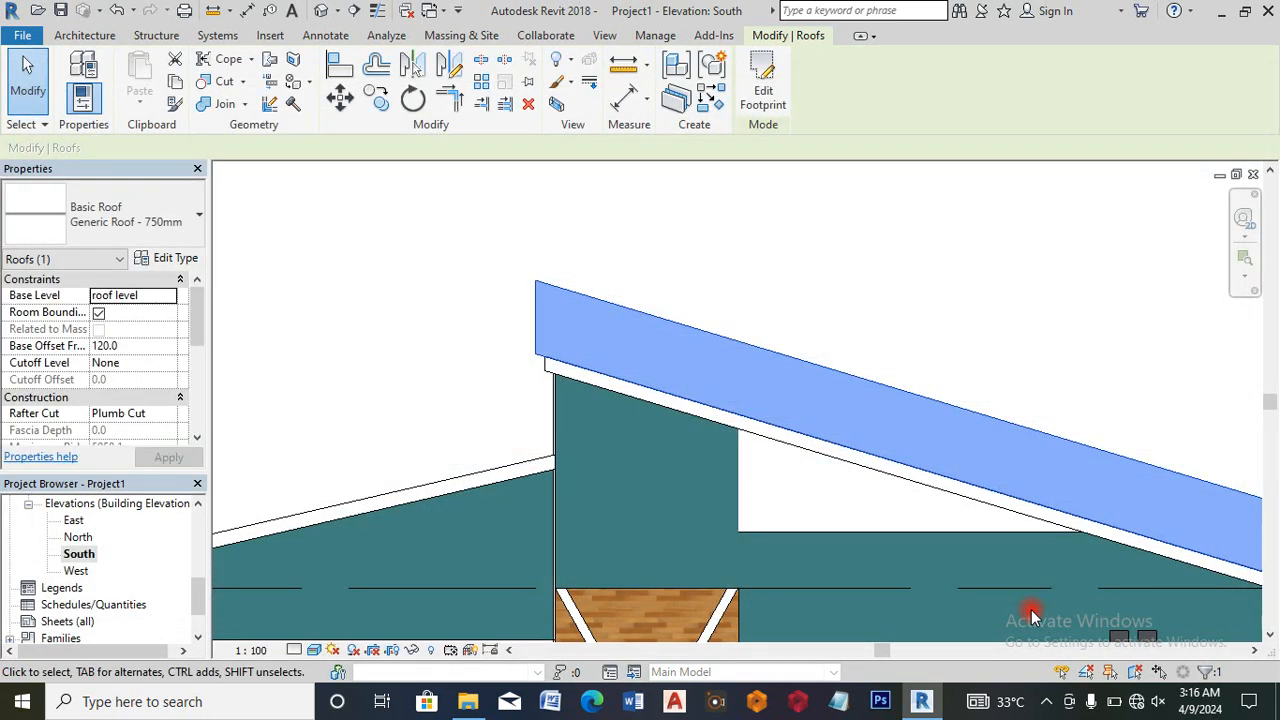
left_click(759, 254)
Step: Copy the lower west roof vertically upward by 3800 mm
scroll(759, 254, "down", 2)
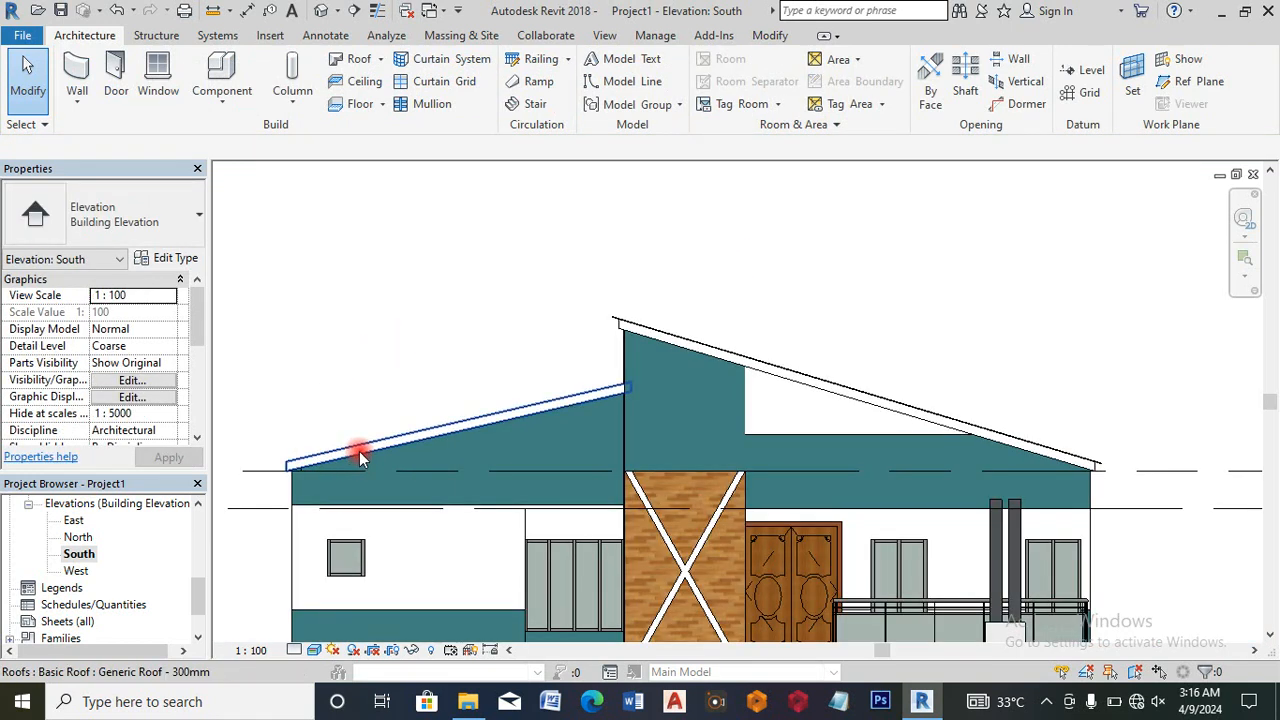
left_click(377, 98)
left_click(287, 462)
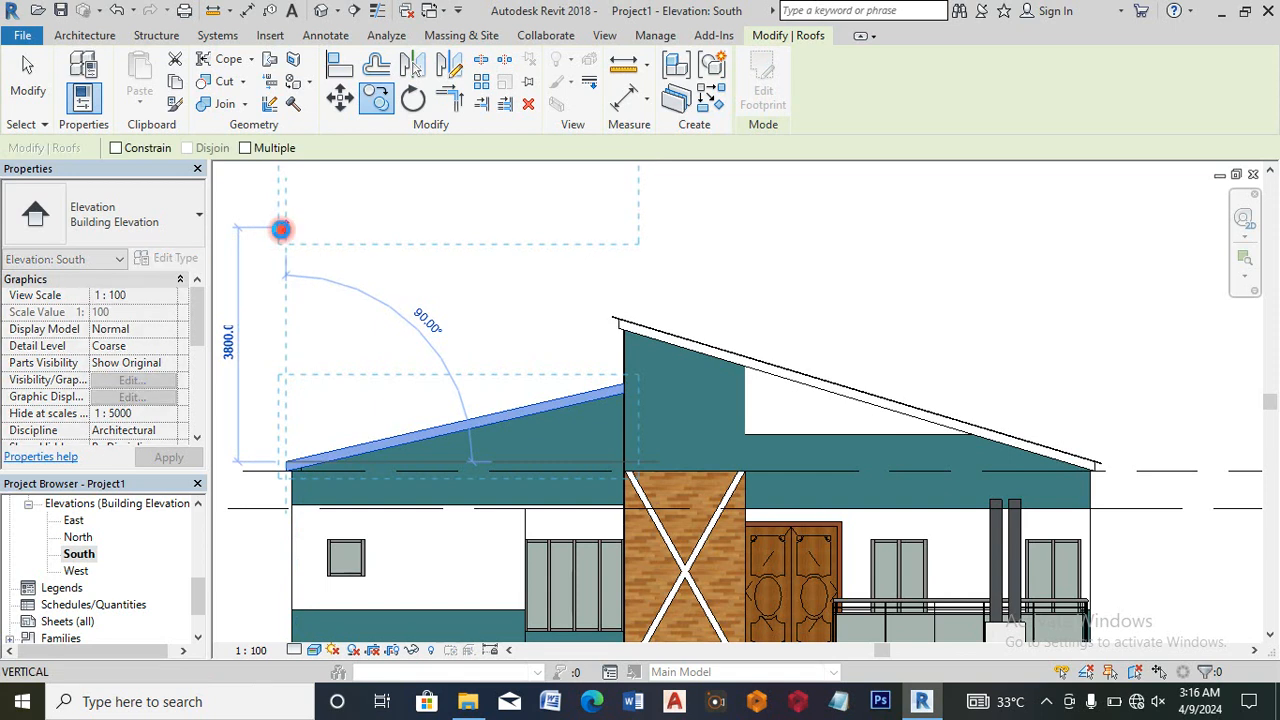
left_click(281, 230)
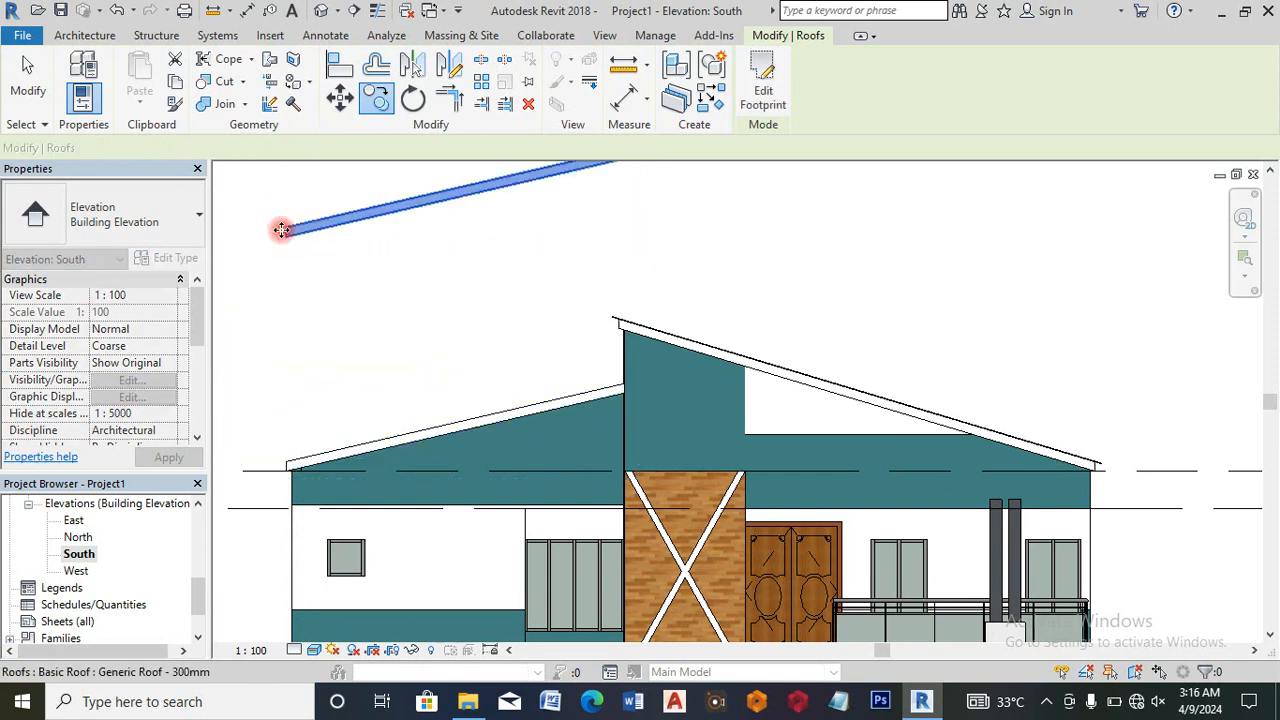
Step: Edit the west roof copy's footprint in the roof level floor plan, offsetting copies of its boundary lines 100 mm outward
left_click(760, 108)
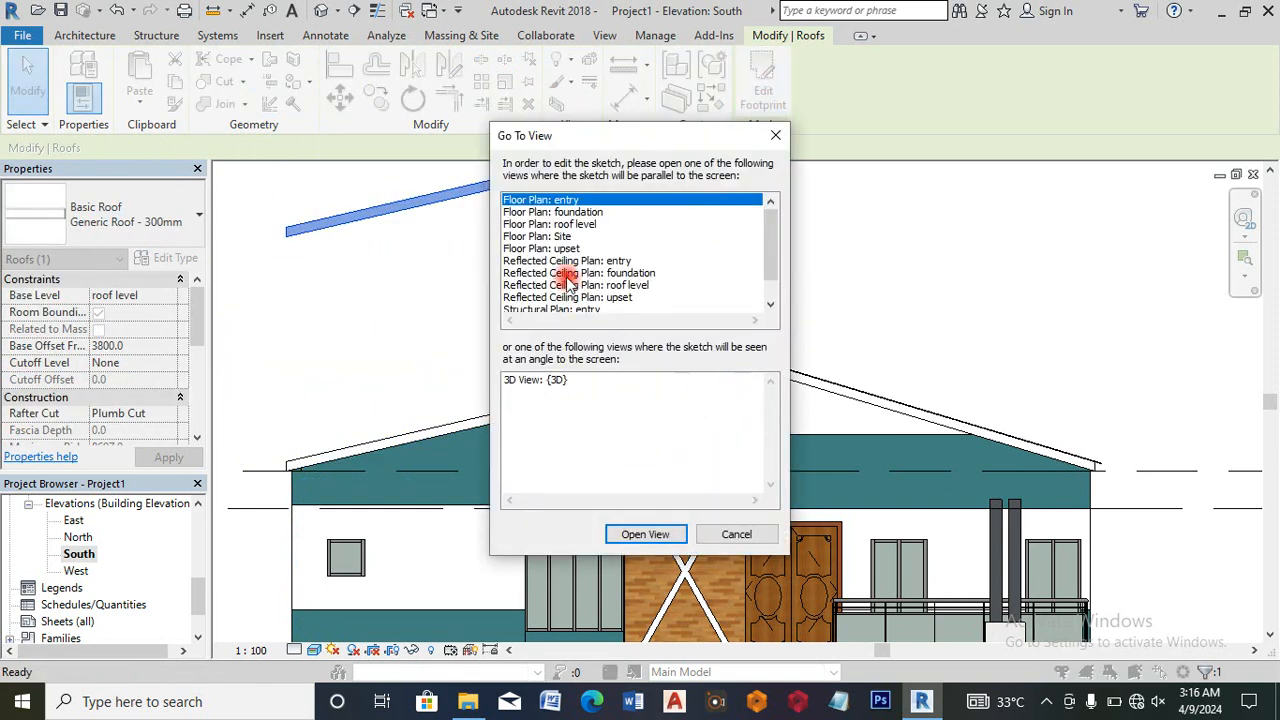
double_click(562, 225)
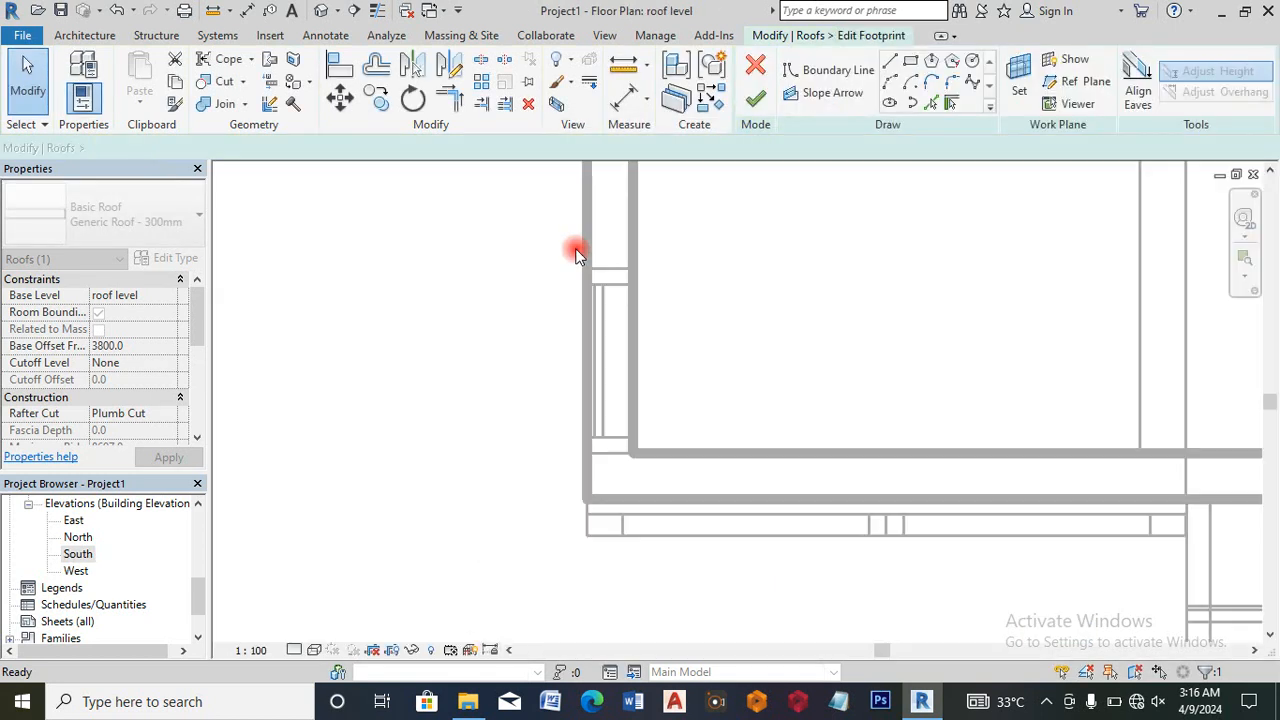
scroll(500, 463, "down", 3)
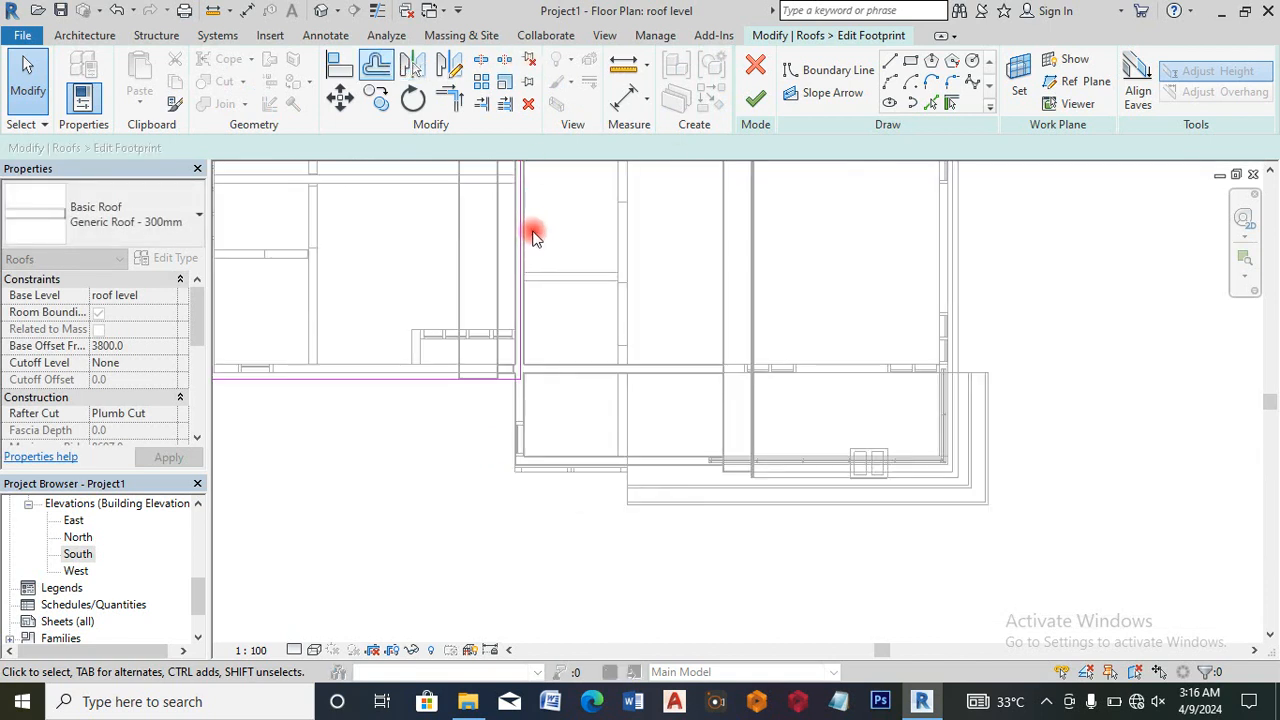
scroll(531, 234, "up", 2)
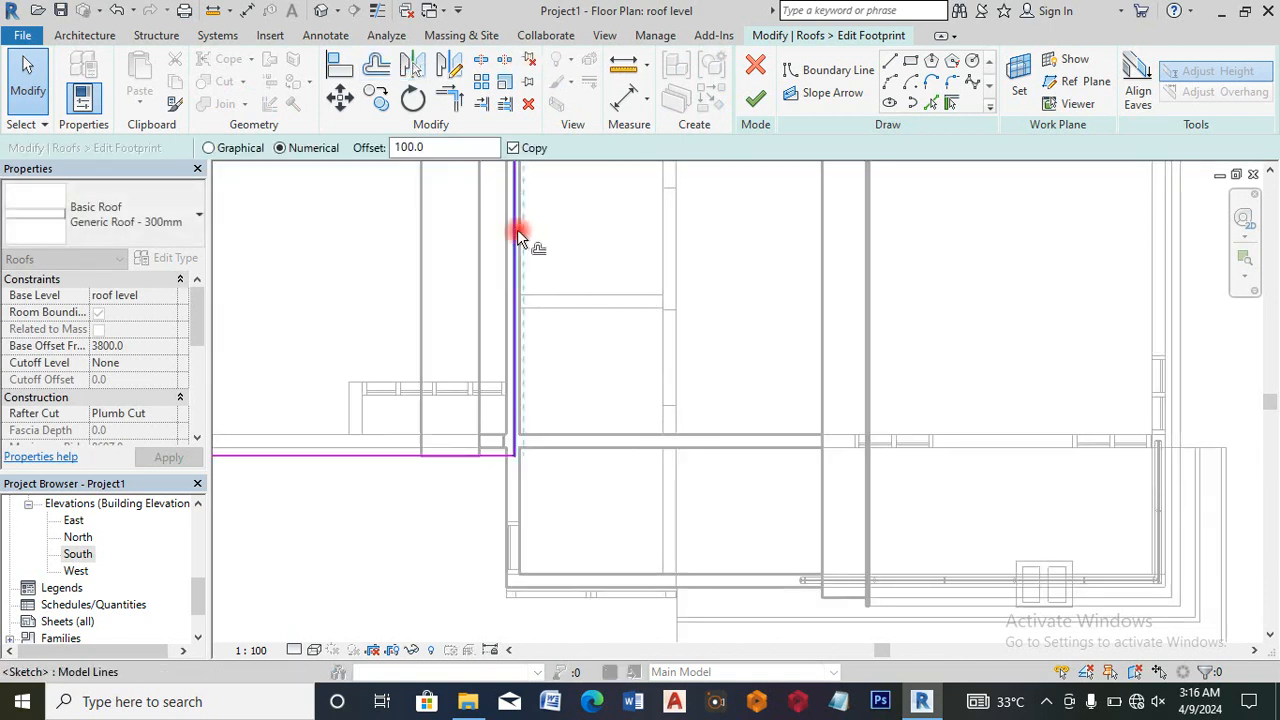
left_click(518, 230)
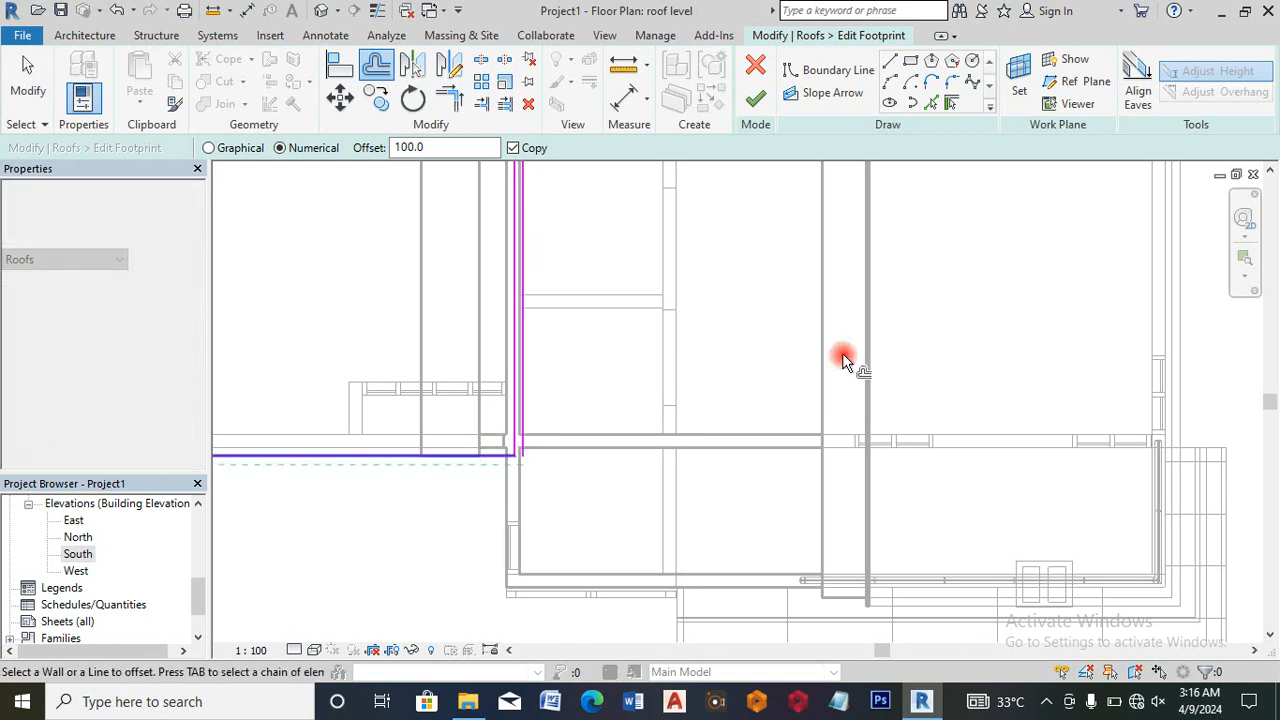
scroll(842, 362, "down", 3)
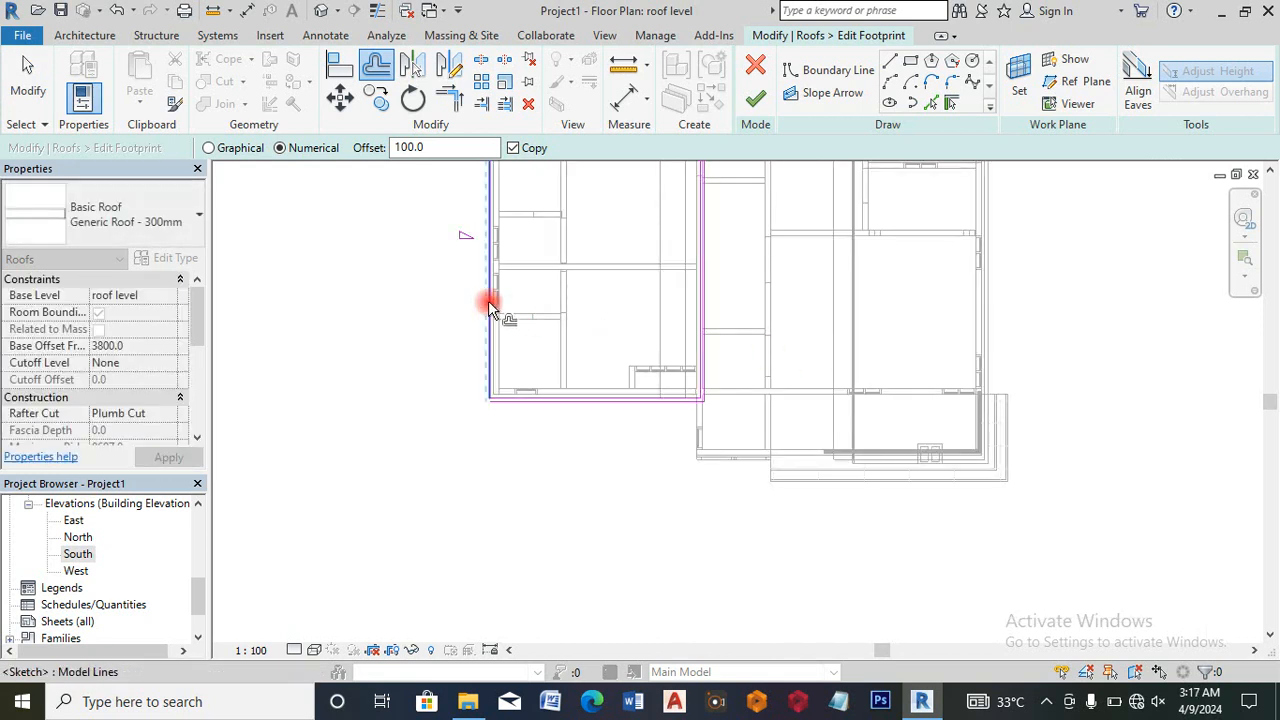
scroll(478, 438, "down", 2)
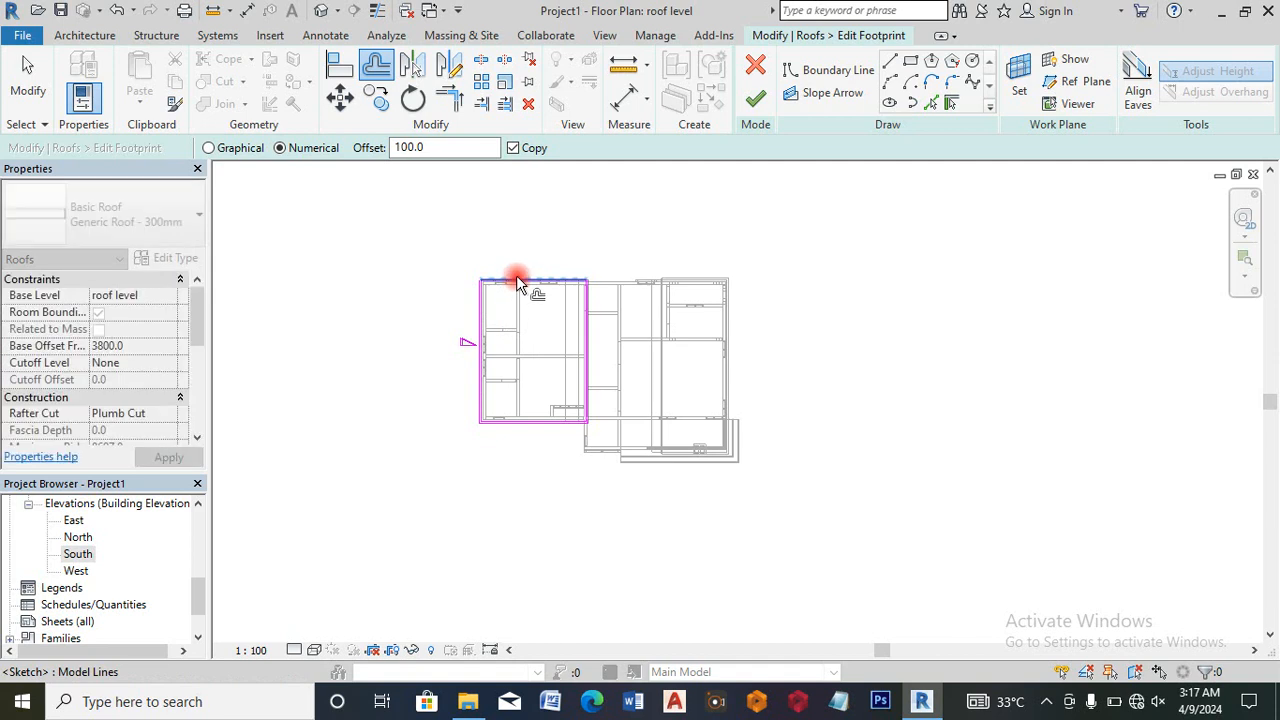
scroll(503, 275, "up", 2)
scroll(503, 275, "up", 5)
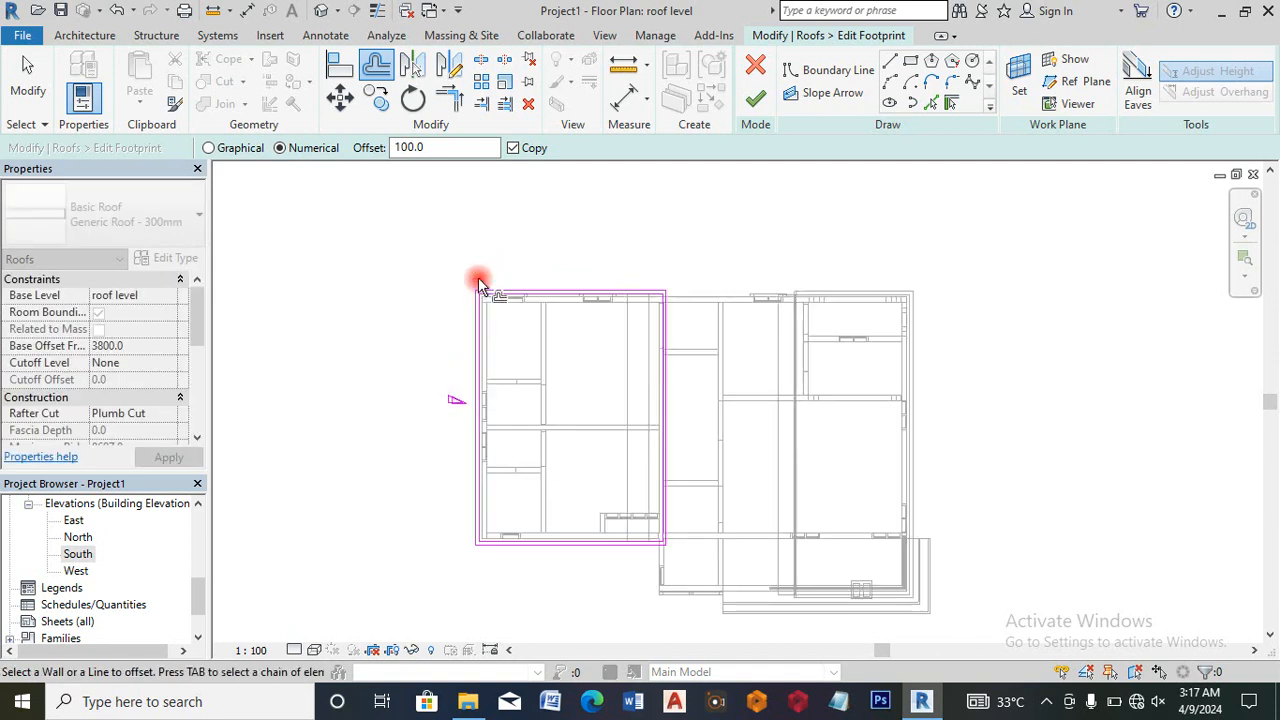
Step: Delete the inner original boundary lines of the west roof copy's sketch and finish the footprint with the outer offset loop
key("Escape")
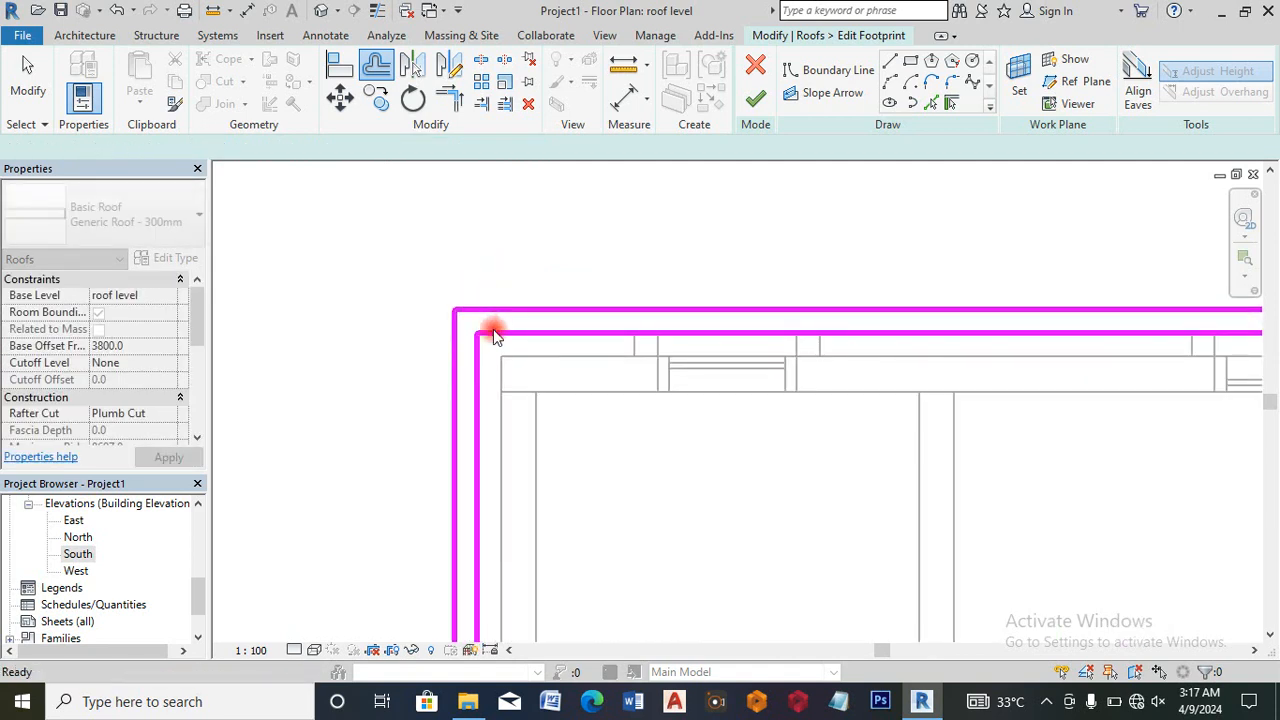
left_click(493, 331)
key("Escape")
key("Escape")
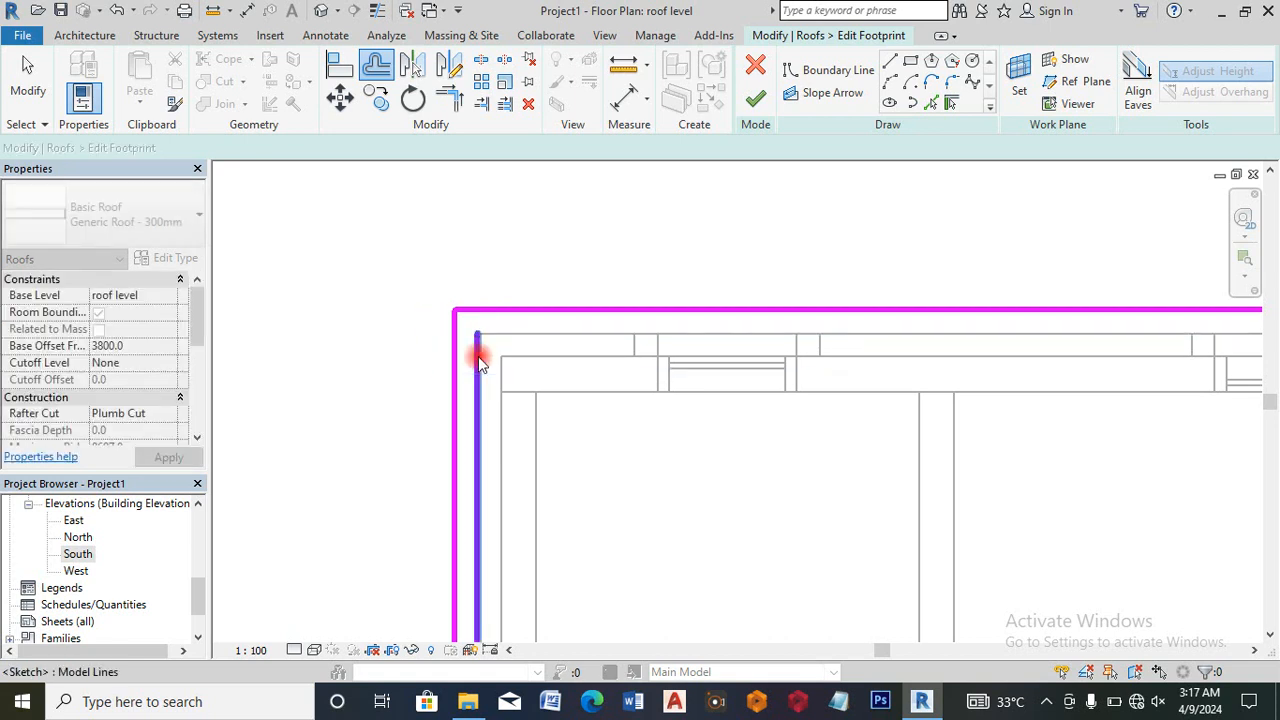
scroll(481, 271, "down", 4)
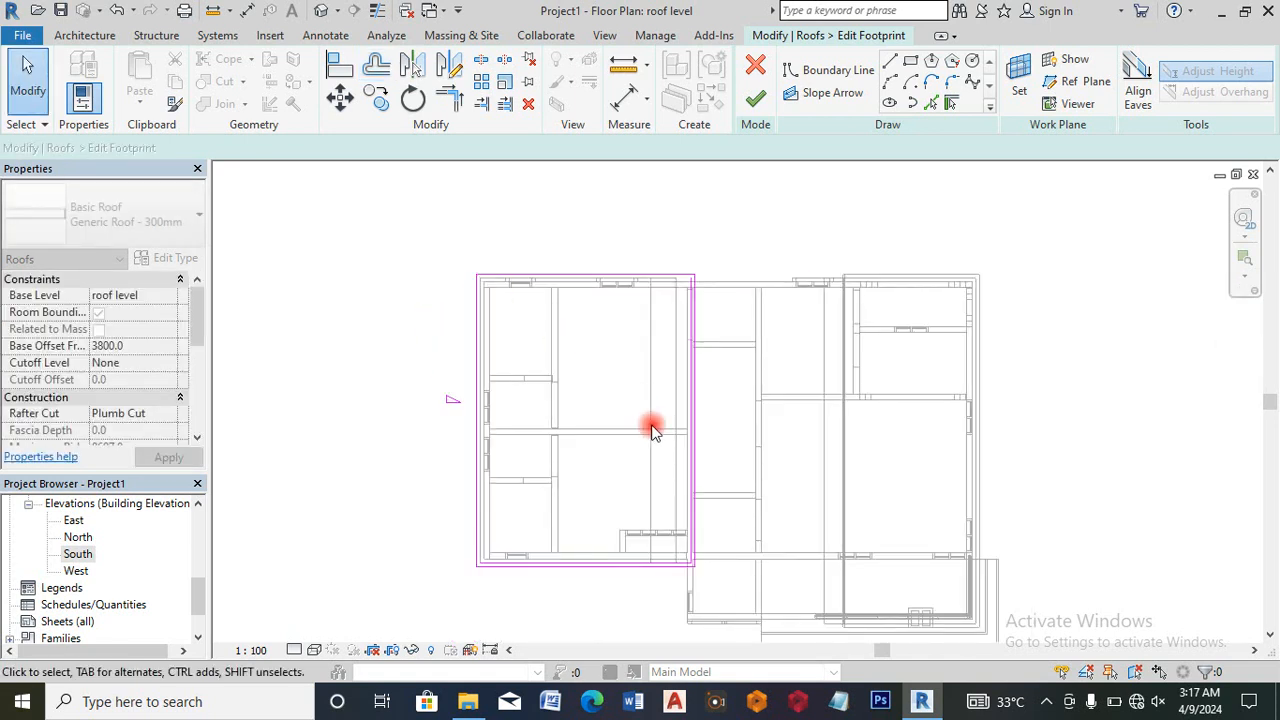
scroll(691, 572, "up", 3)
scroll(693, 563, "up", 3)
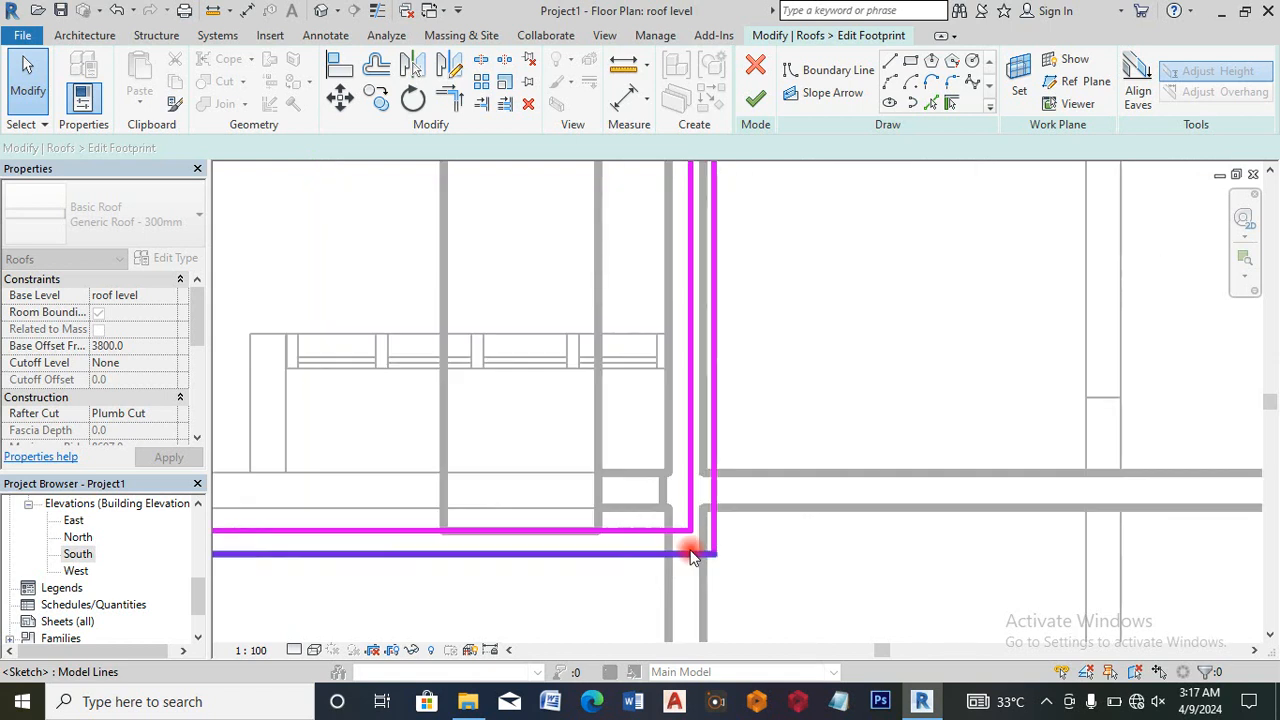
left_click(681, 529)
key("Delete")
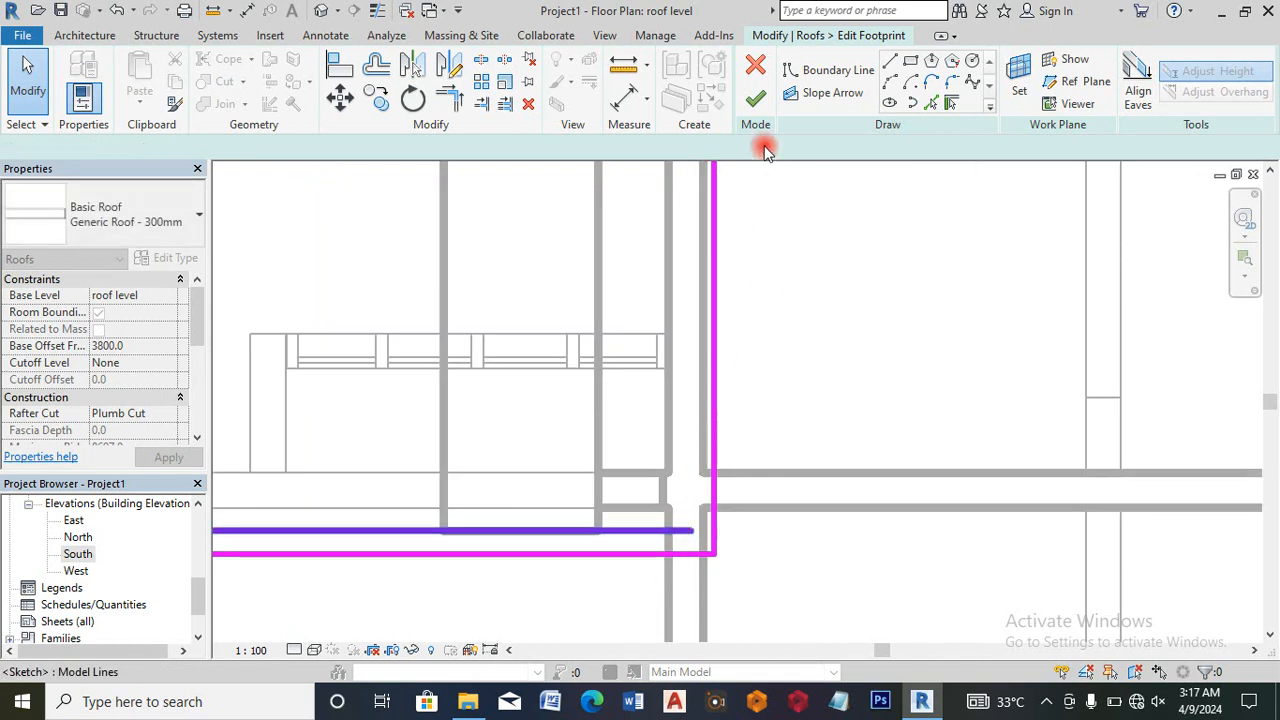
left_click(755, 102)
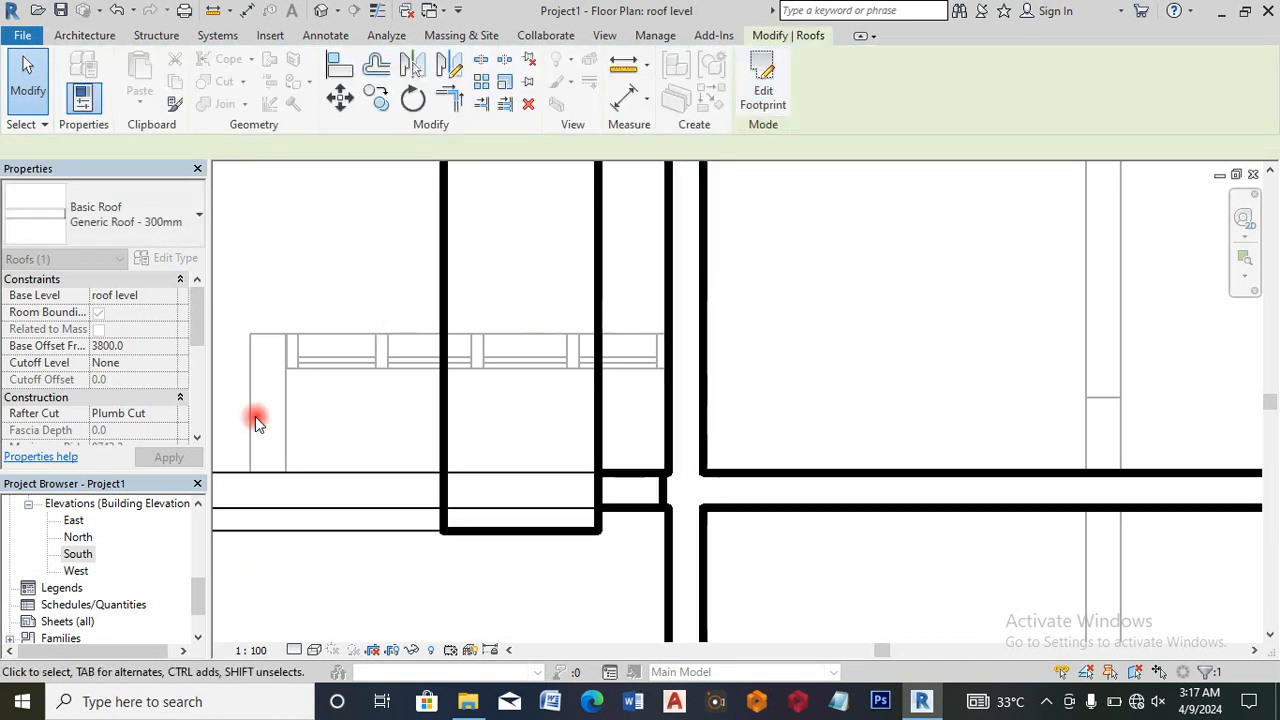
Step: Move the enlarged west roof copy straight down 3500 mm in the South elevation, to just above the original west roof
double_click(80, 554)
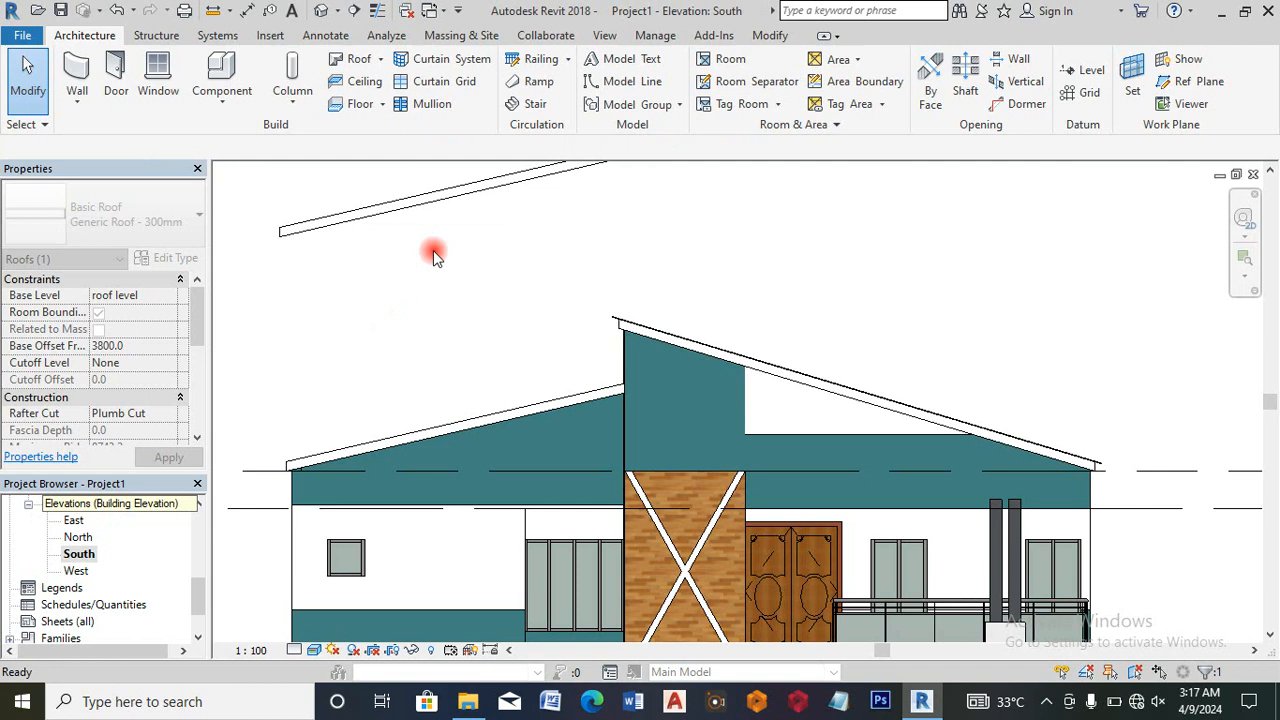
left_click(340, 218)
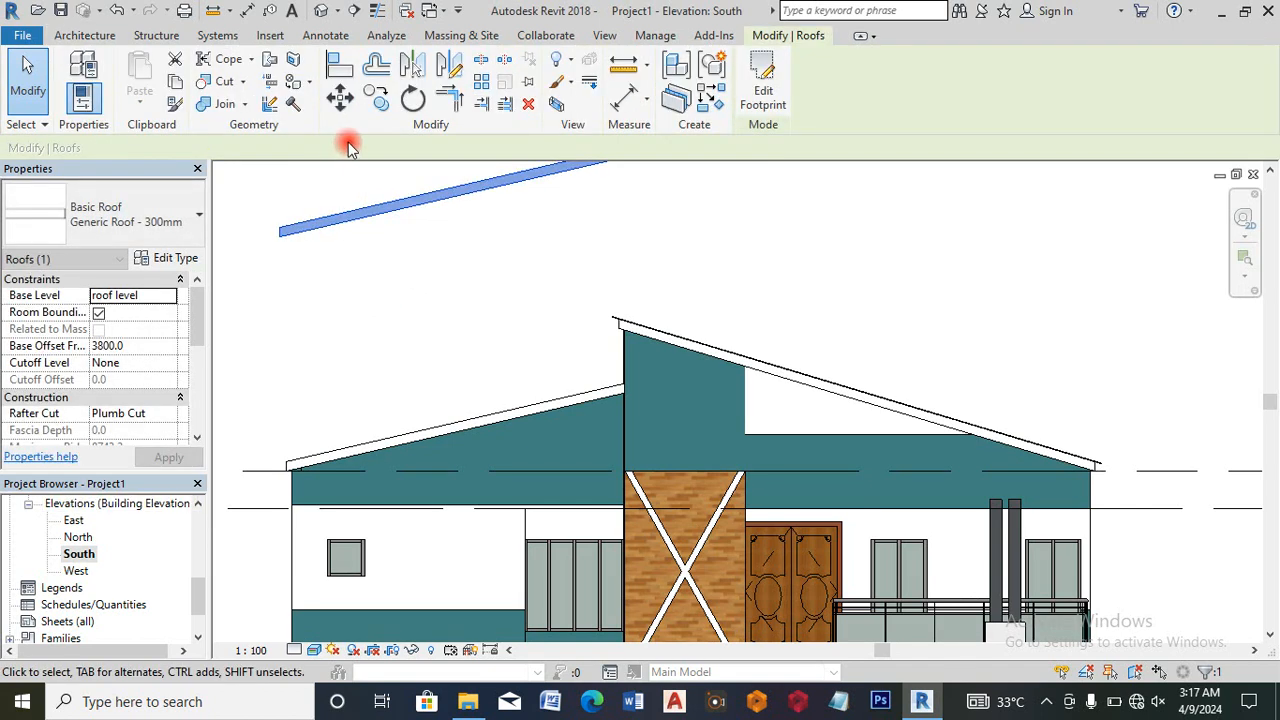
left_click(364, 102)
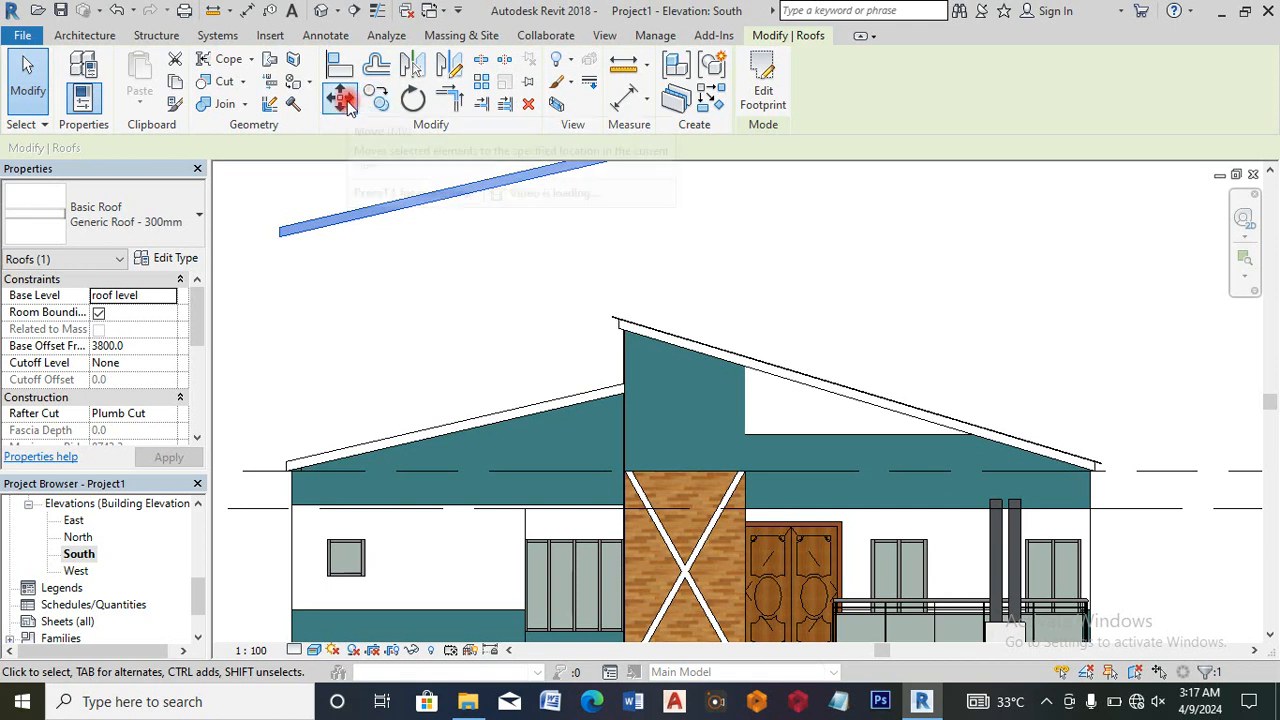
left_click(285, 243)
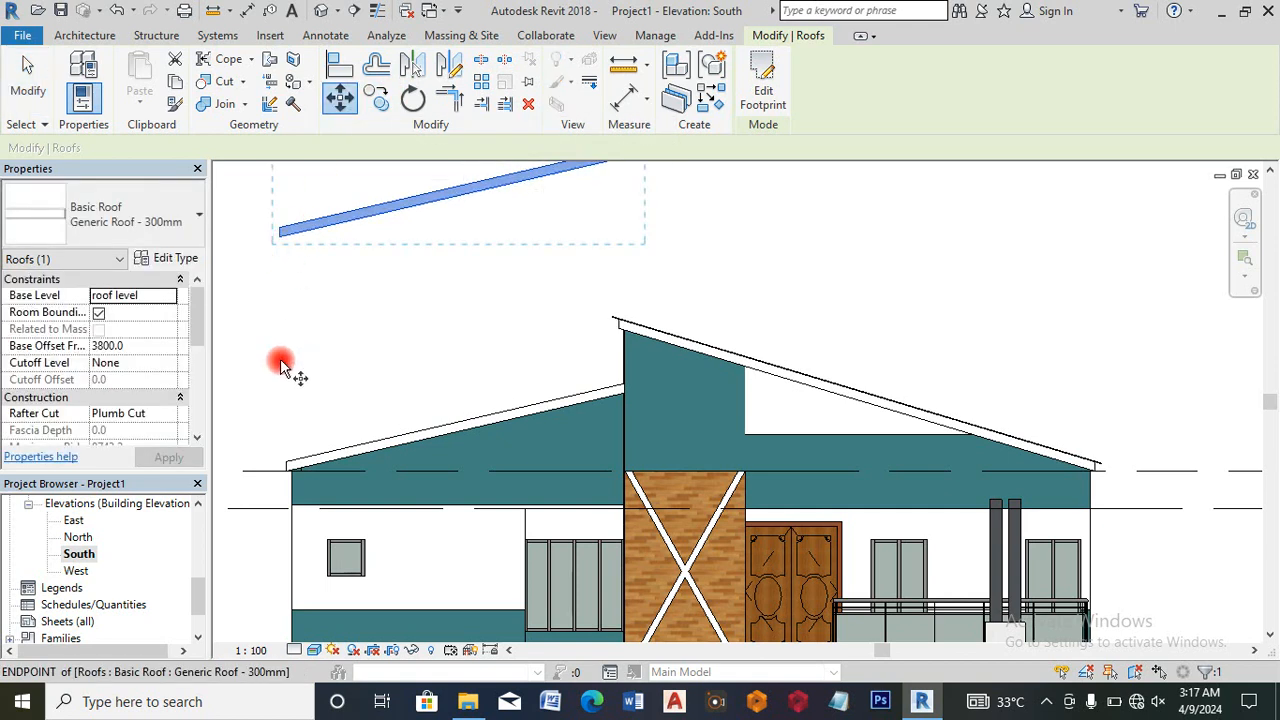
scroll(279, 456, "up", 2)
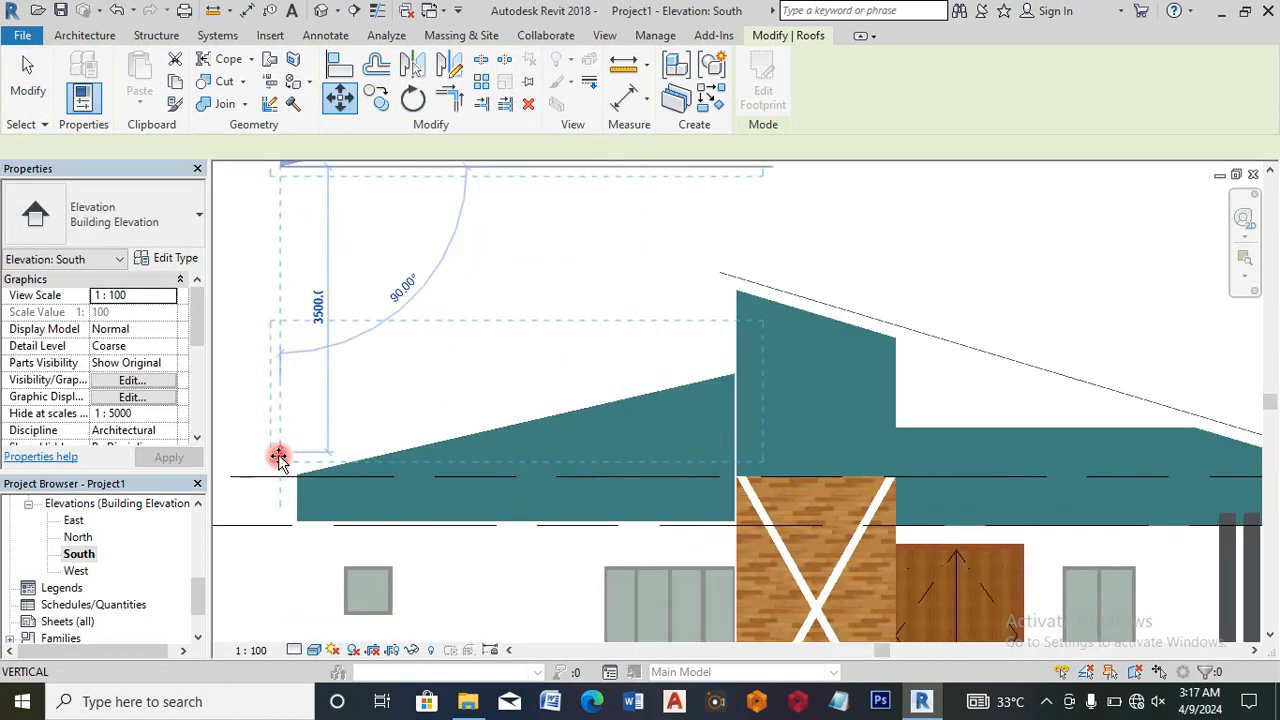
left_click(279, 456)
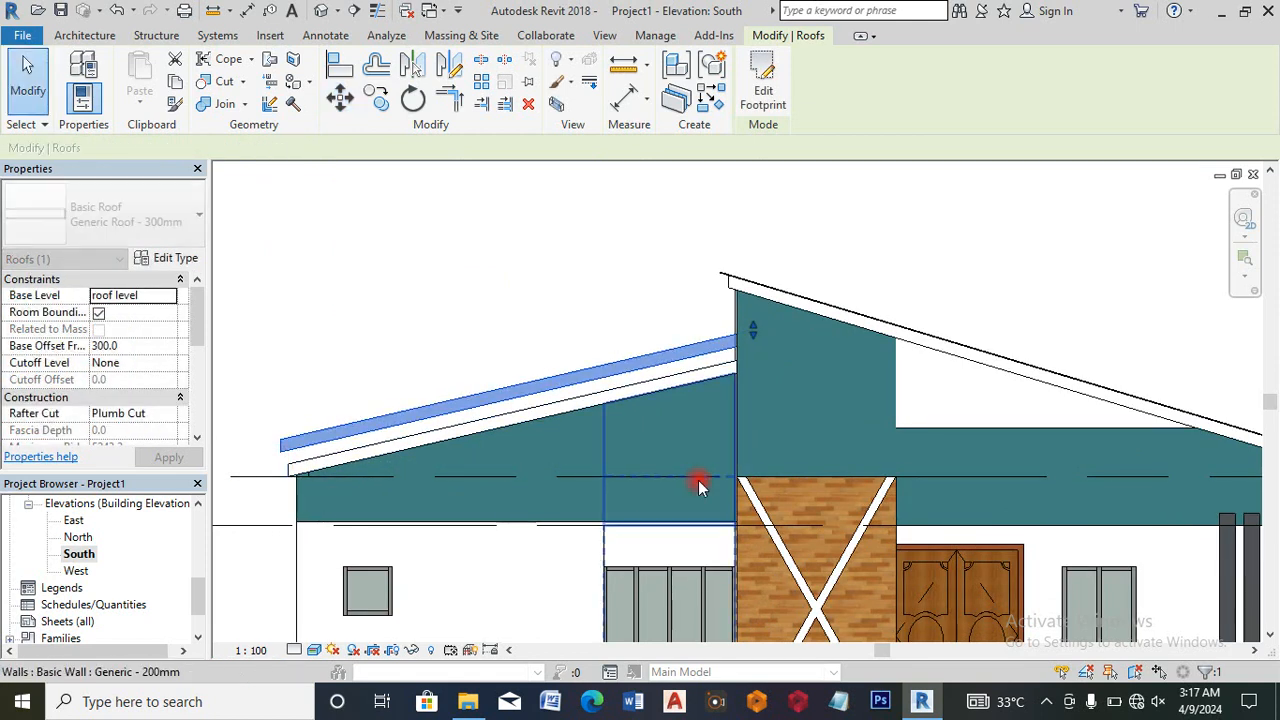
Step: Nudge the enlarged west roof copy down until its base offset is 125 mm, resting on the original roof
key("Down")
key("Down")
key("Down")
key("Down")
key("Down")
key("Down")
key("Down")
key("Down")
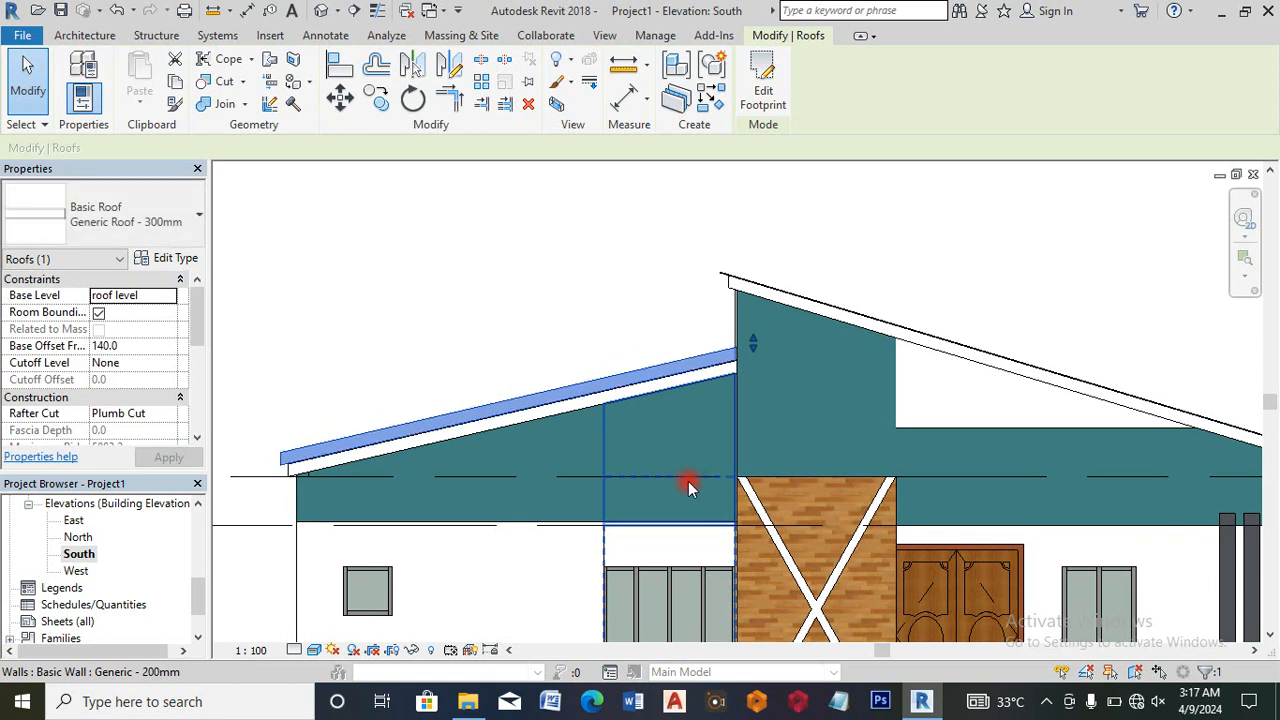
scroll(266, 464, "up", 4)
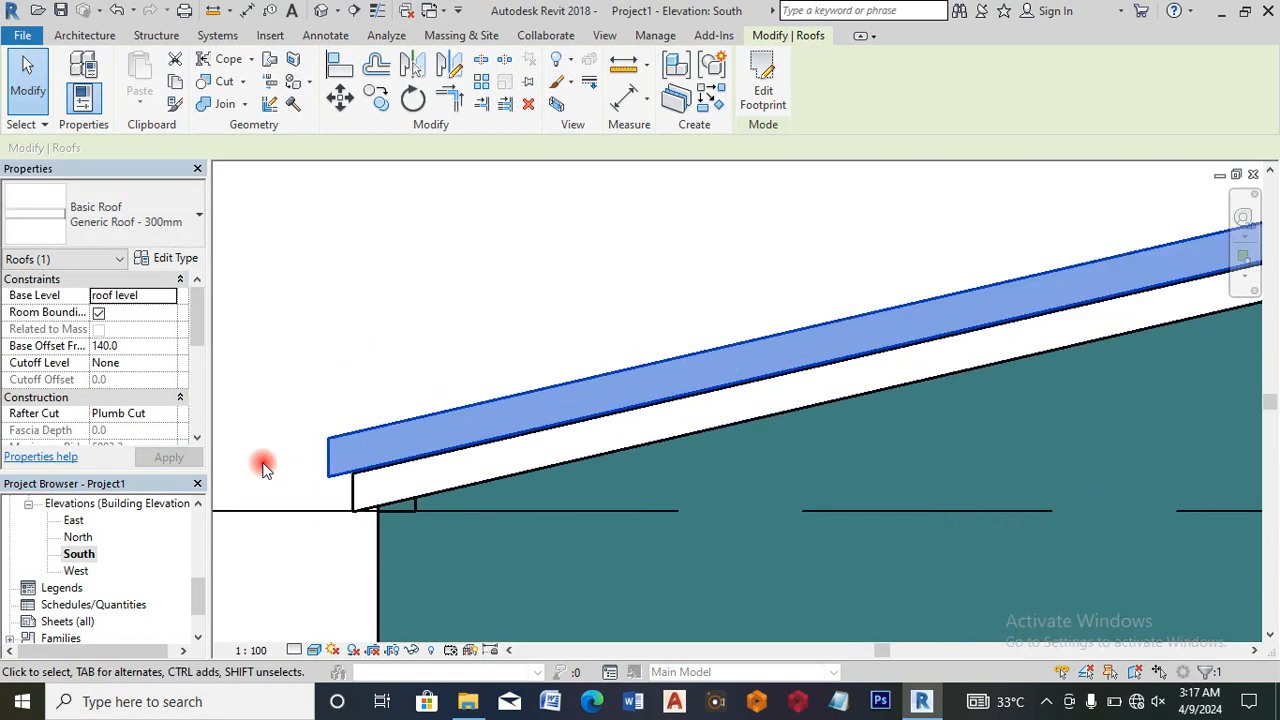
key("Down")
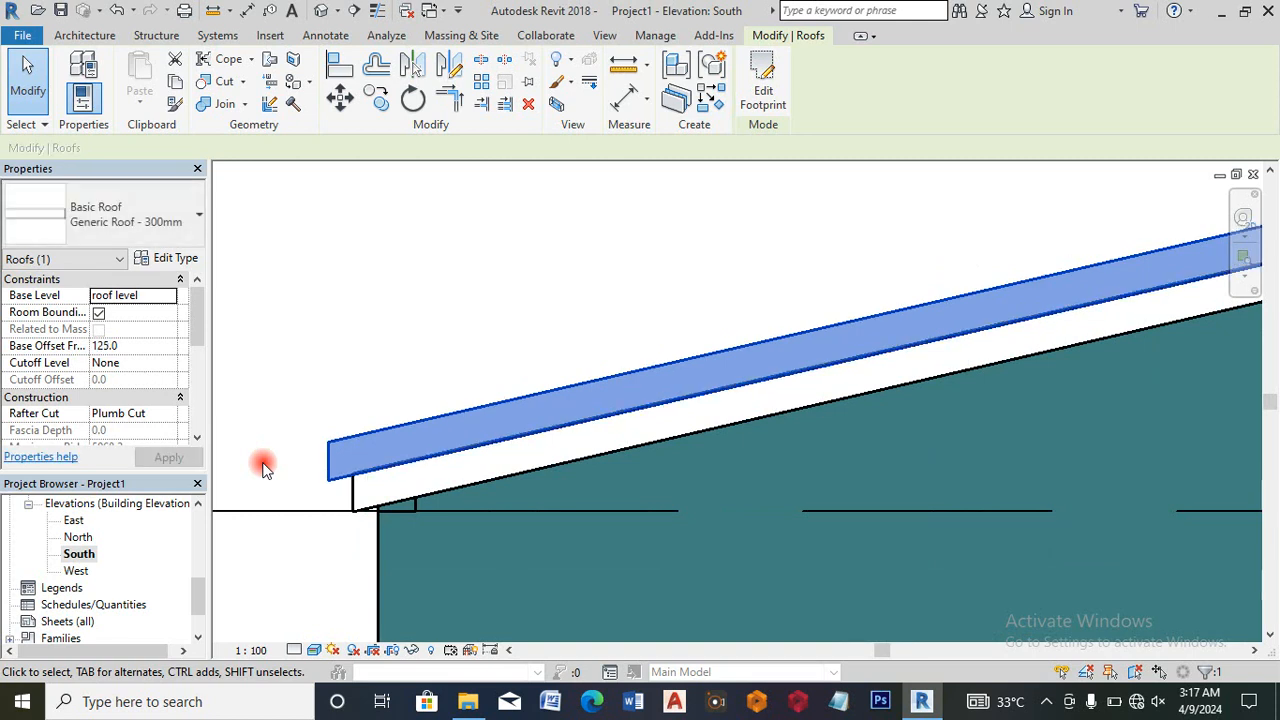
Step: Change the enlarged west roof copy's type to Generic Roof - 750mm and deselect it
left_click(131, 222)
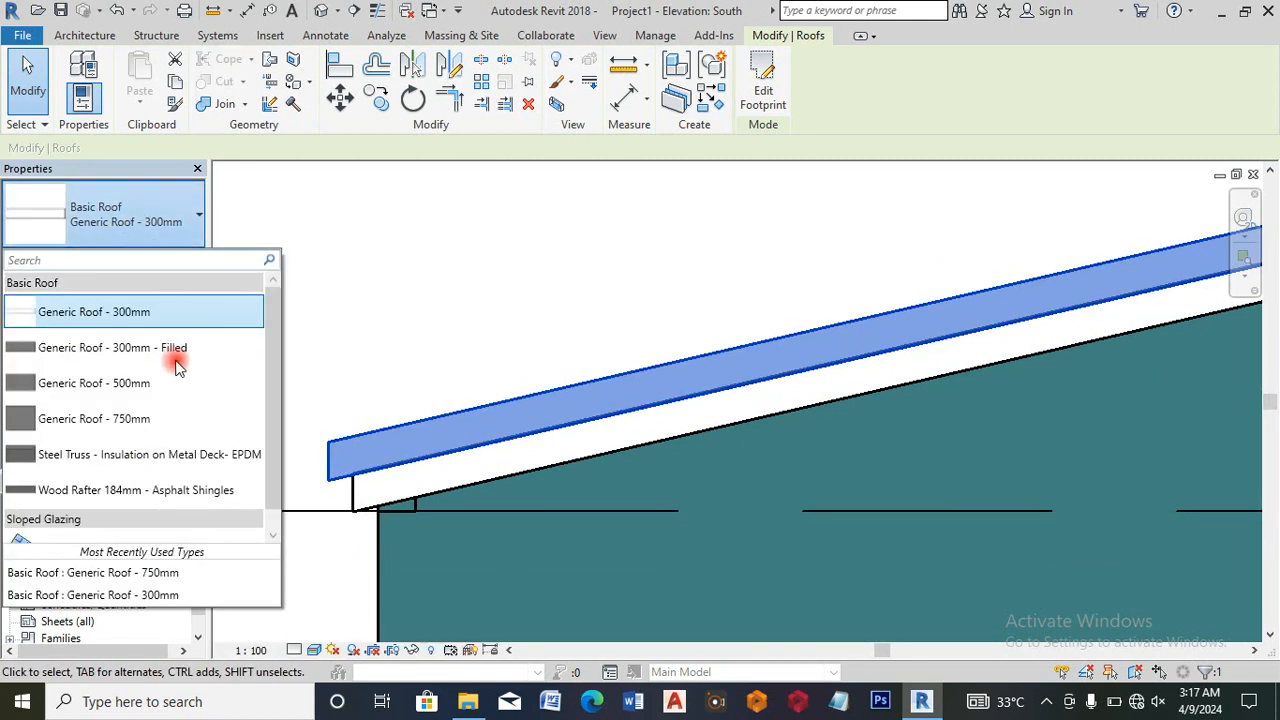
left_click(137, 422)
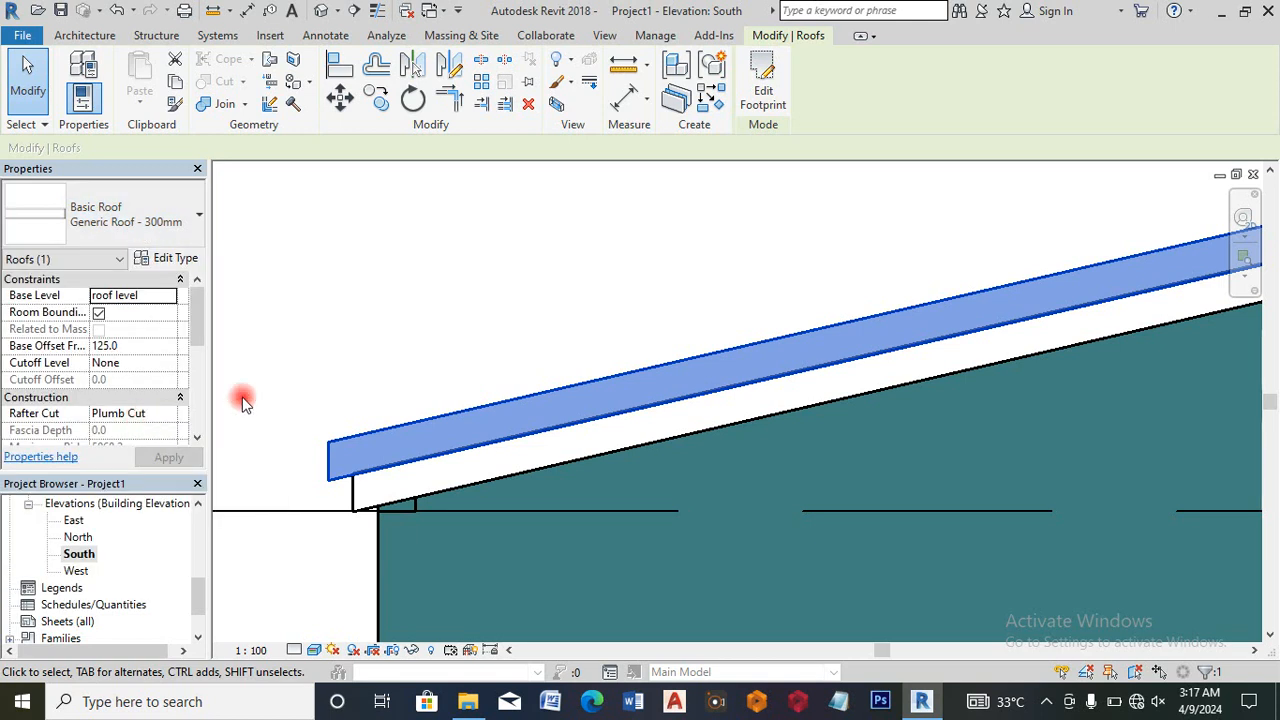
scroll(380, 322, "down", 2)
left_click(346, 346)
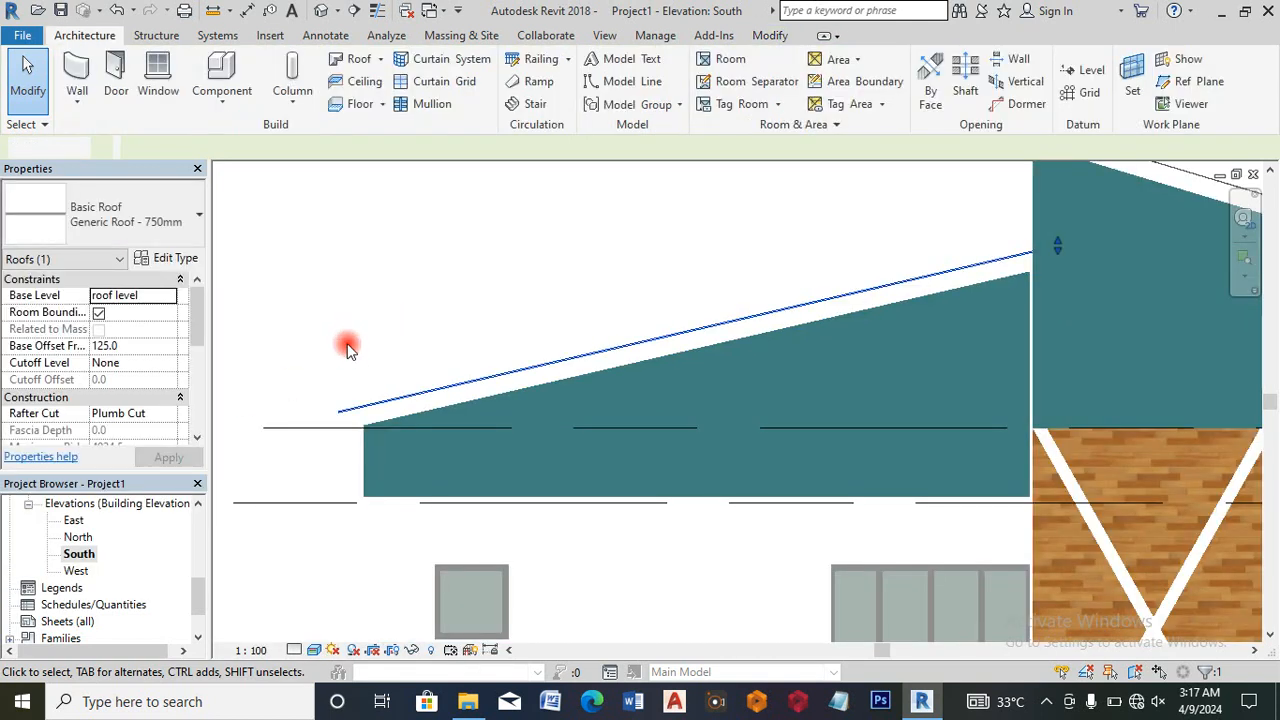
scroll(346, 346, "down", 3)
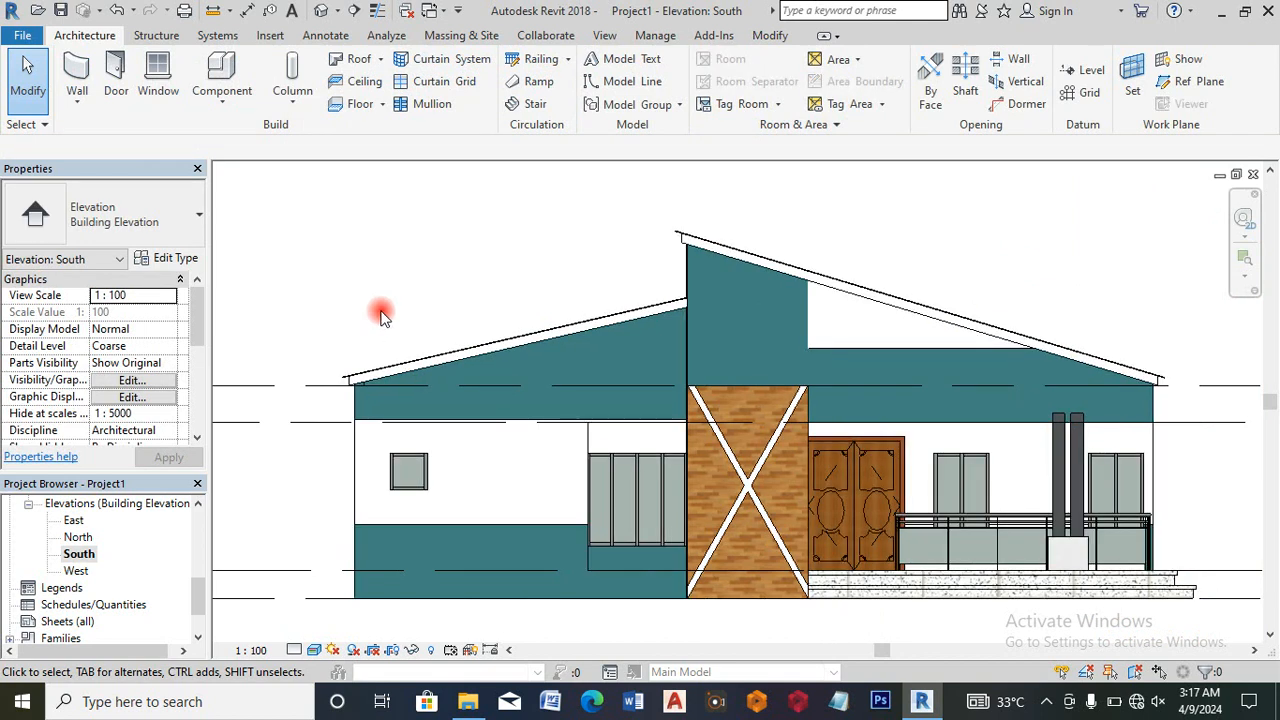
scroll(380, 315, "down", 1)
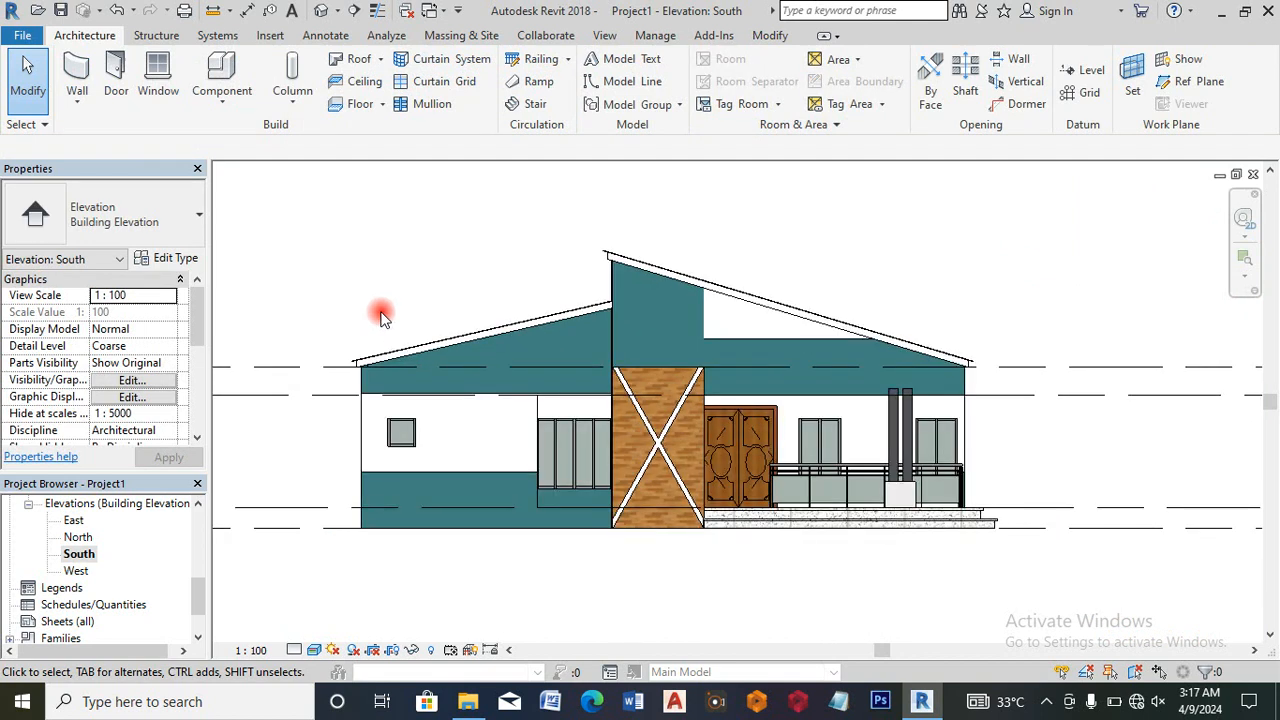